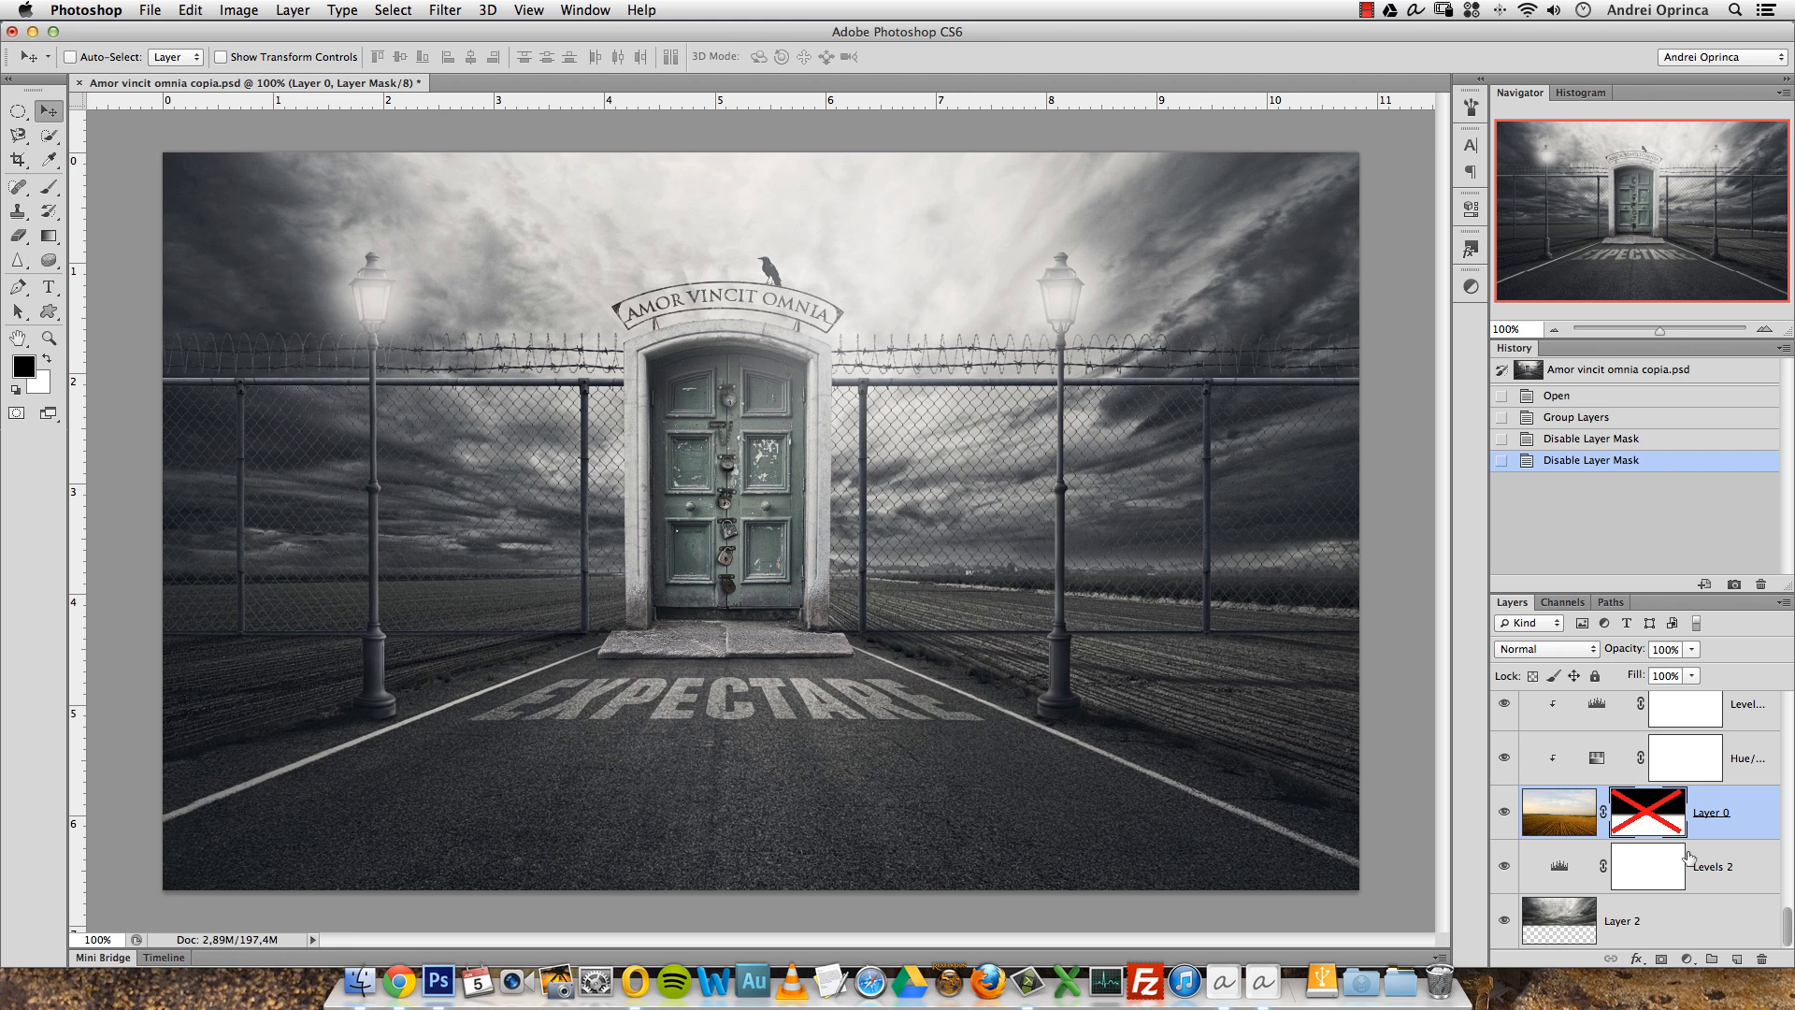
View the original field photo on Layer 0 in isolation, restore the other layers' visibility and look through the layers above it.
alt+click(1503, 817)
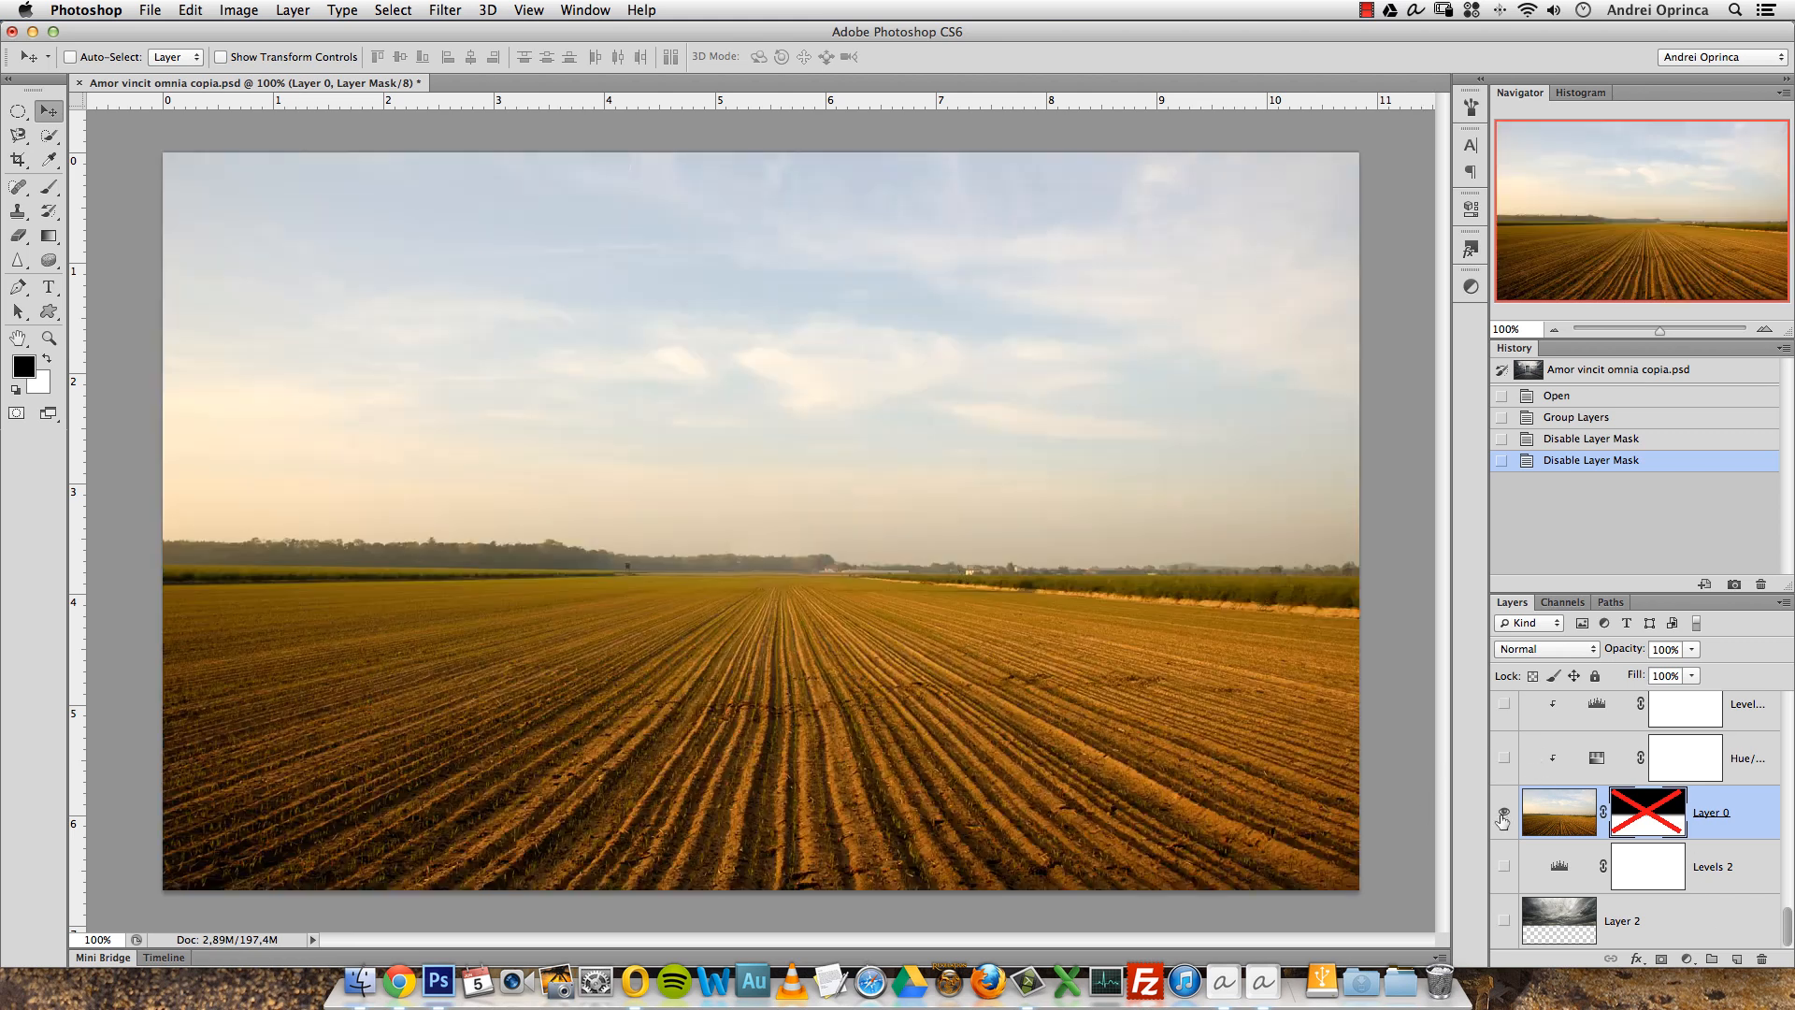
alt+click(1505, 815)
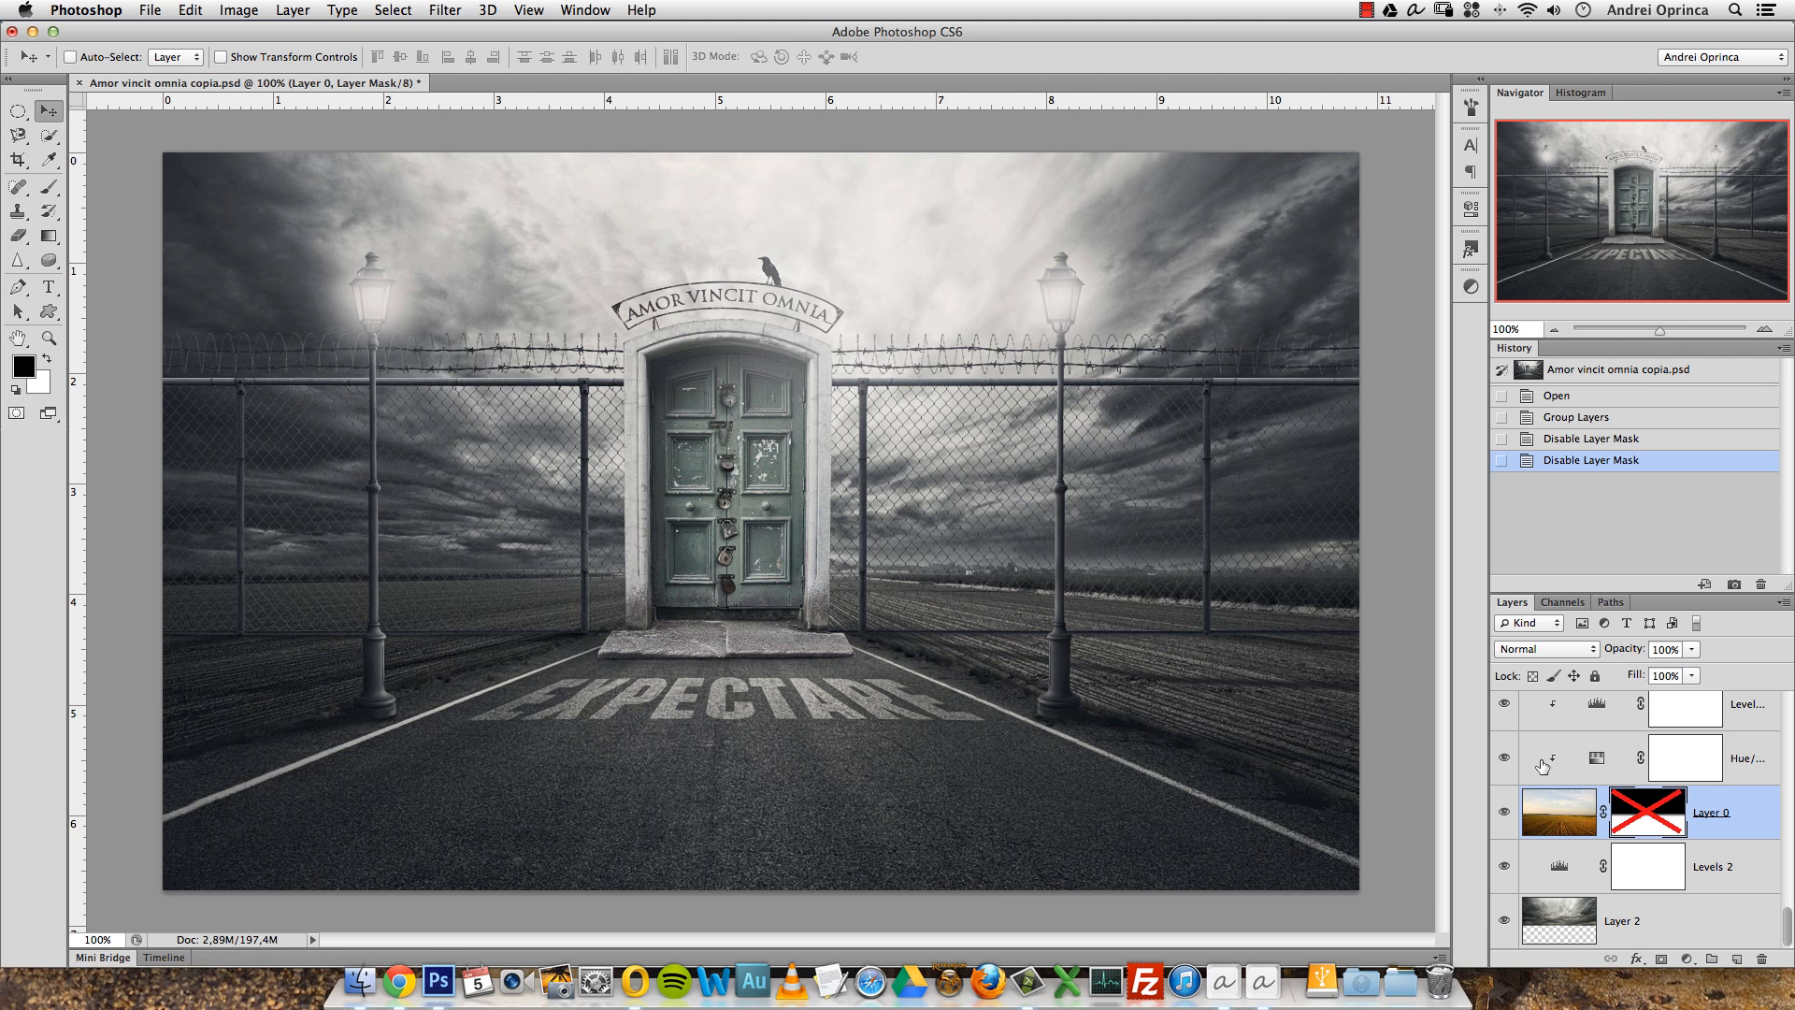
drag(1785, 930, 1755, 679)
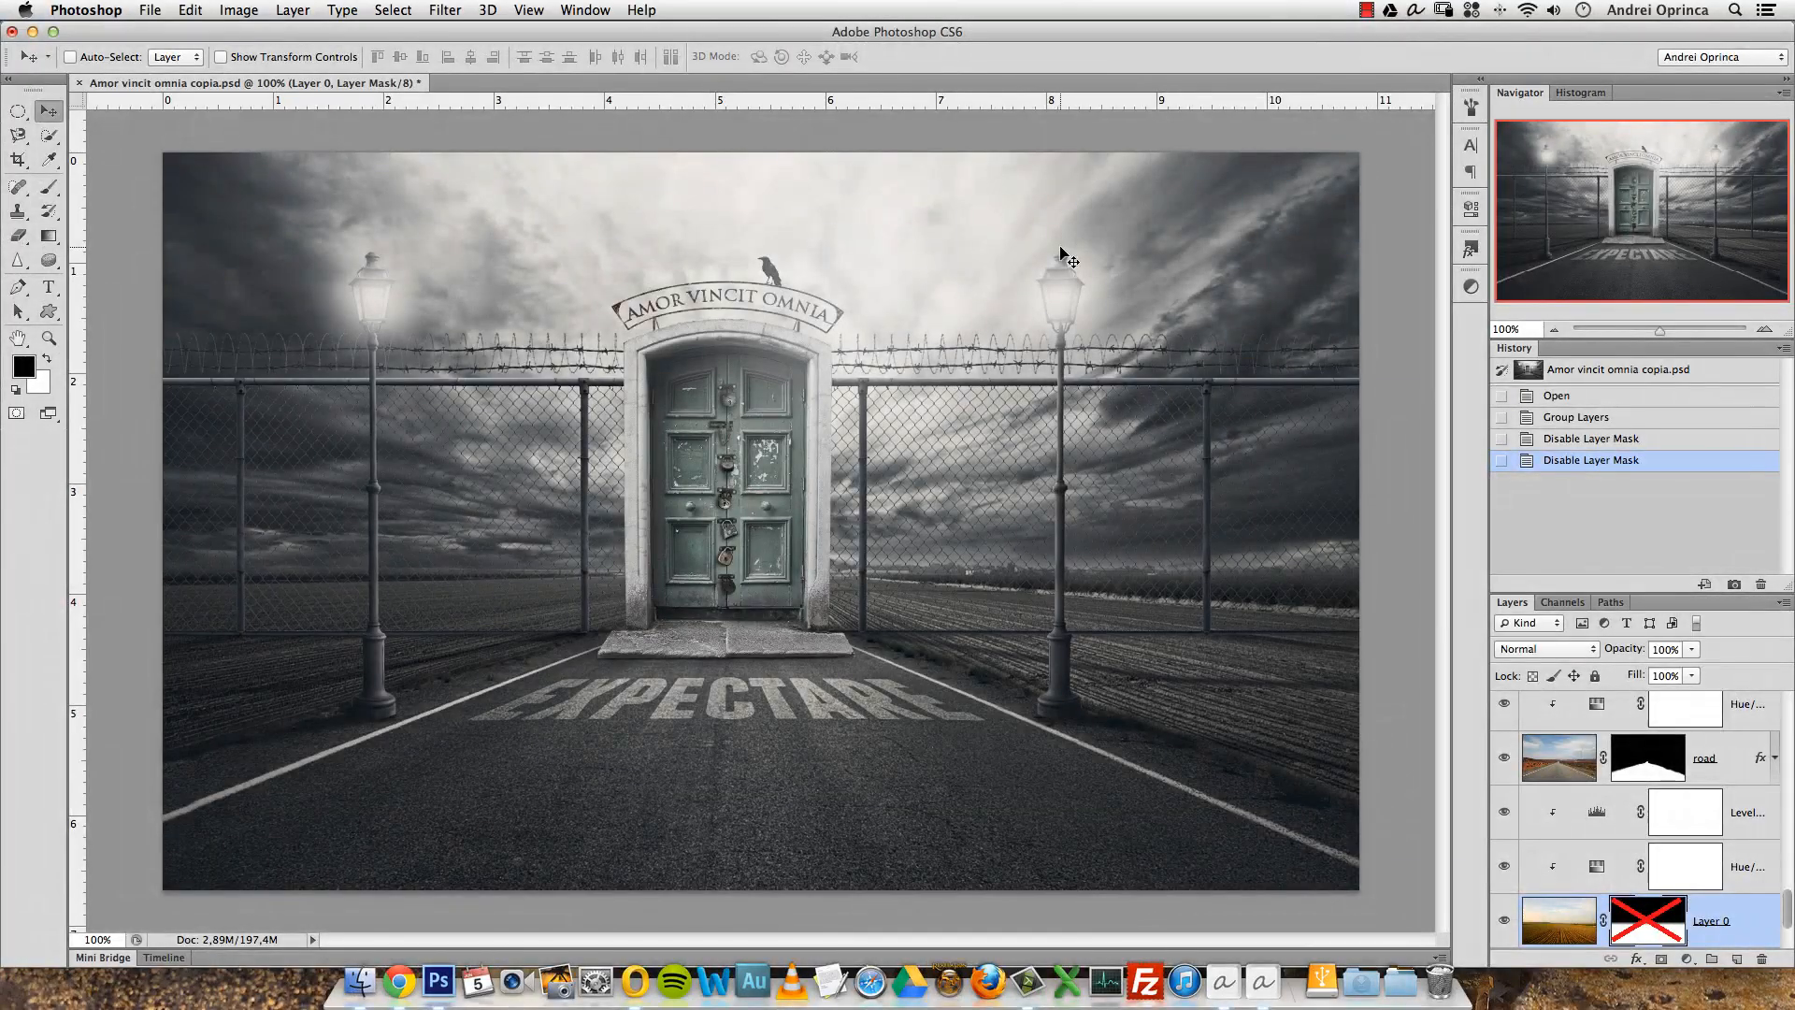
Open the field photo Stock140_by_Diesel_stock.jpg from the stock folder.
key(super+o)
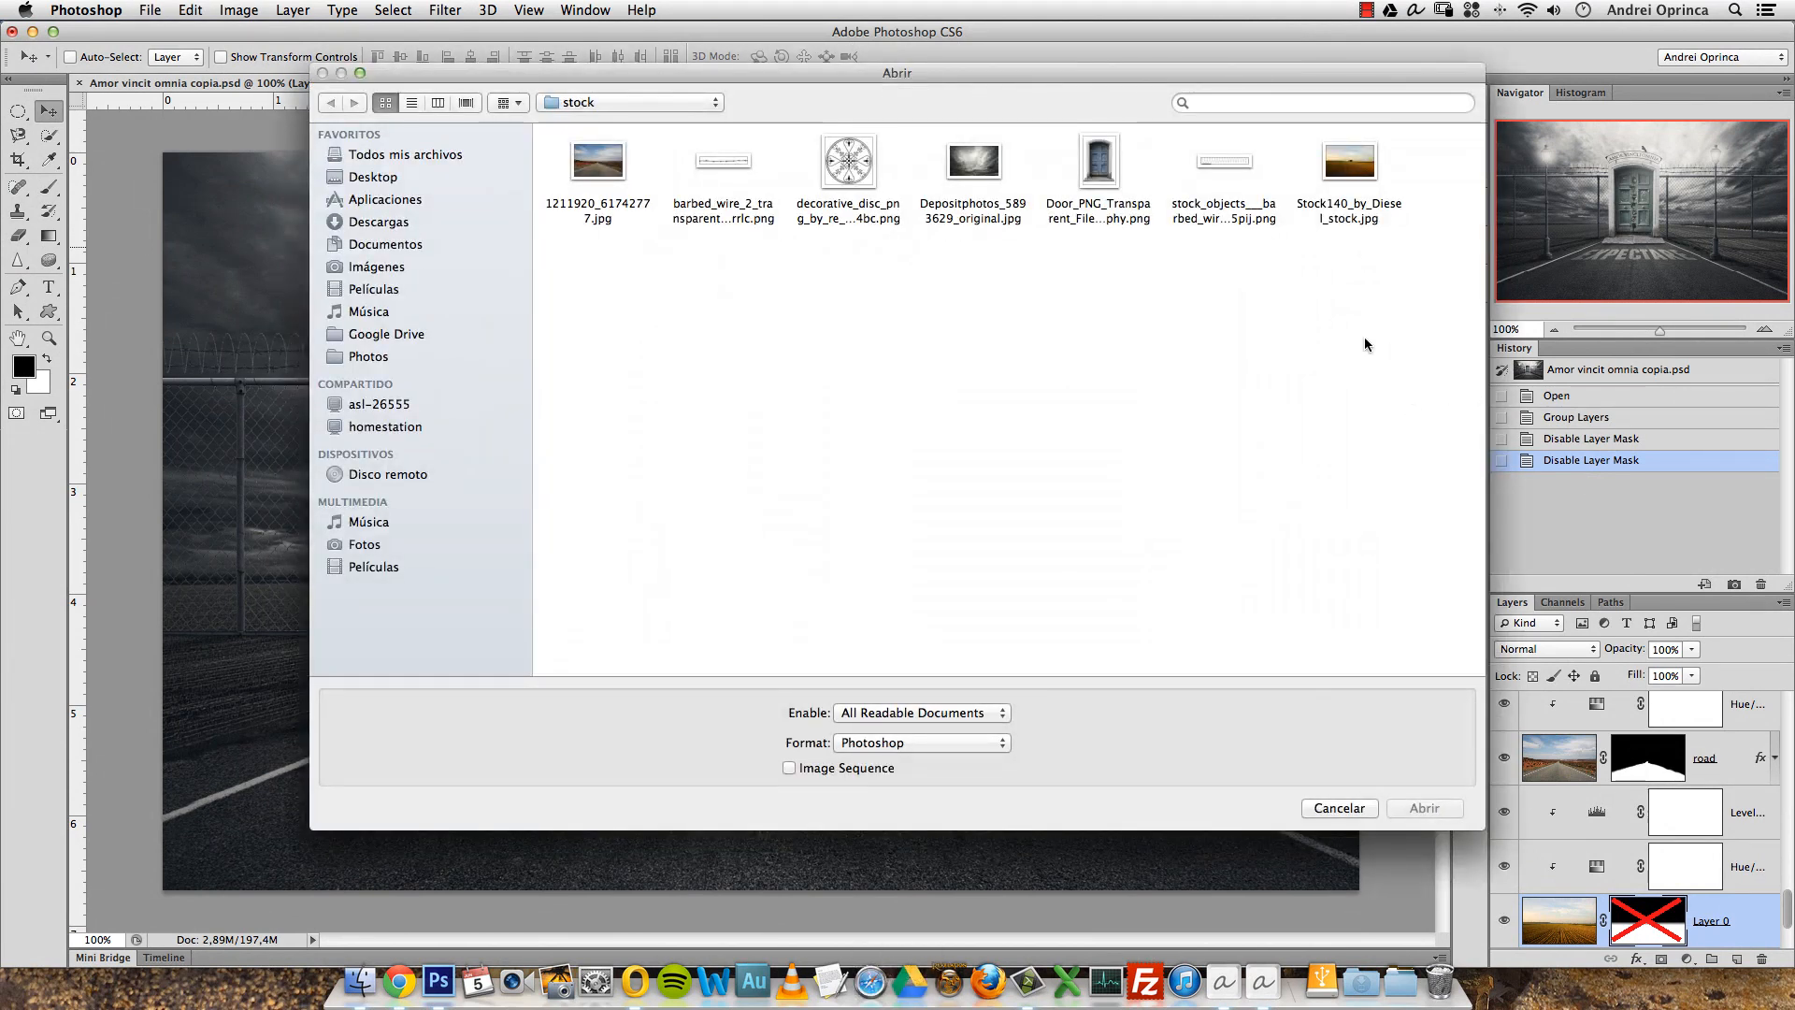
click(1367, 173)
drag(1171, 76, 1159, 81)
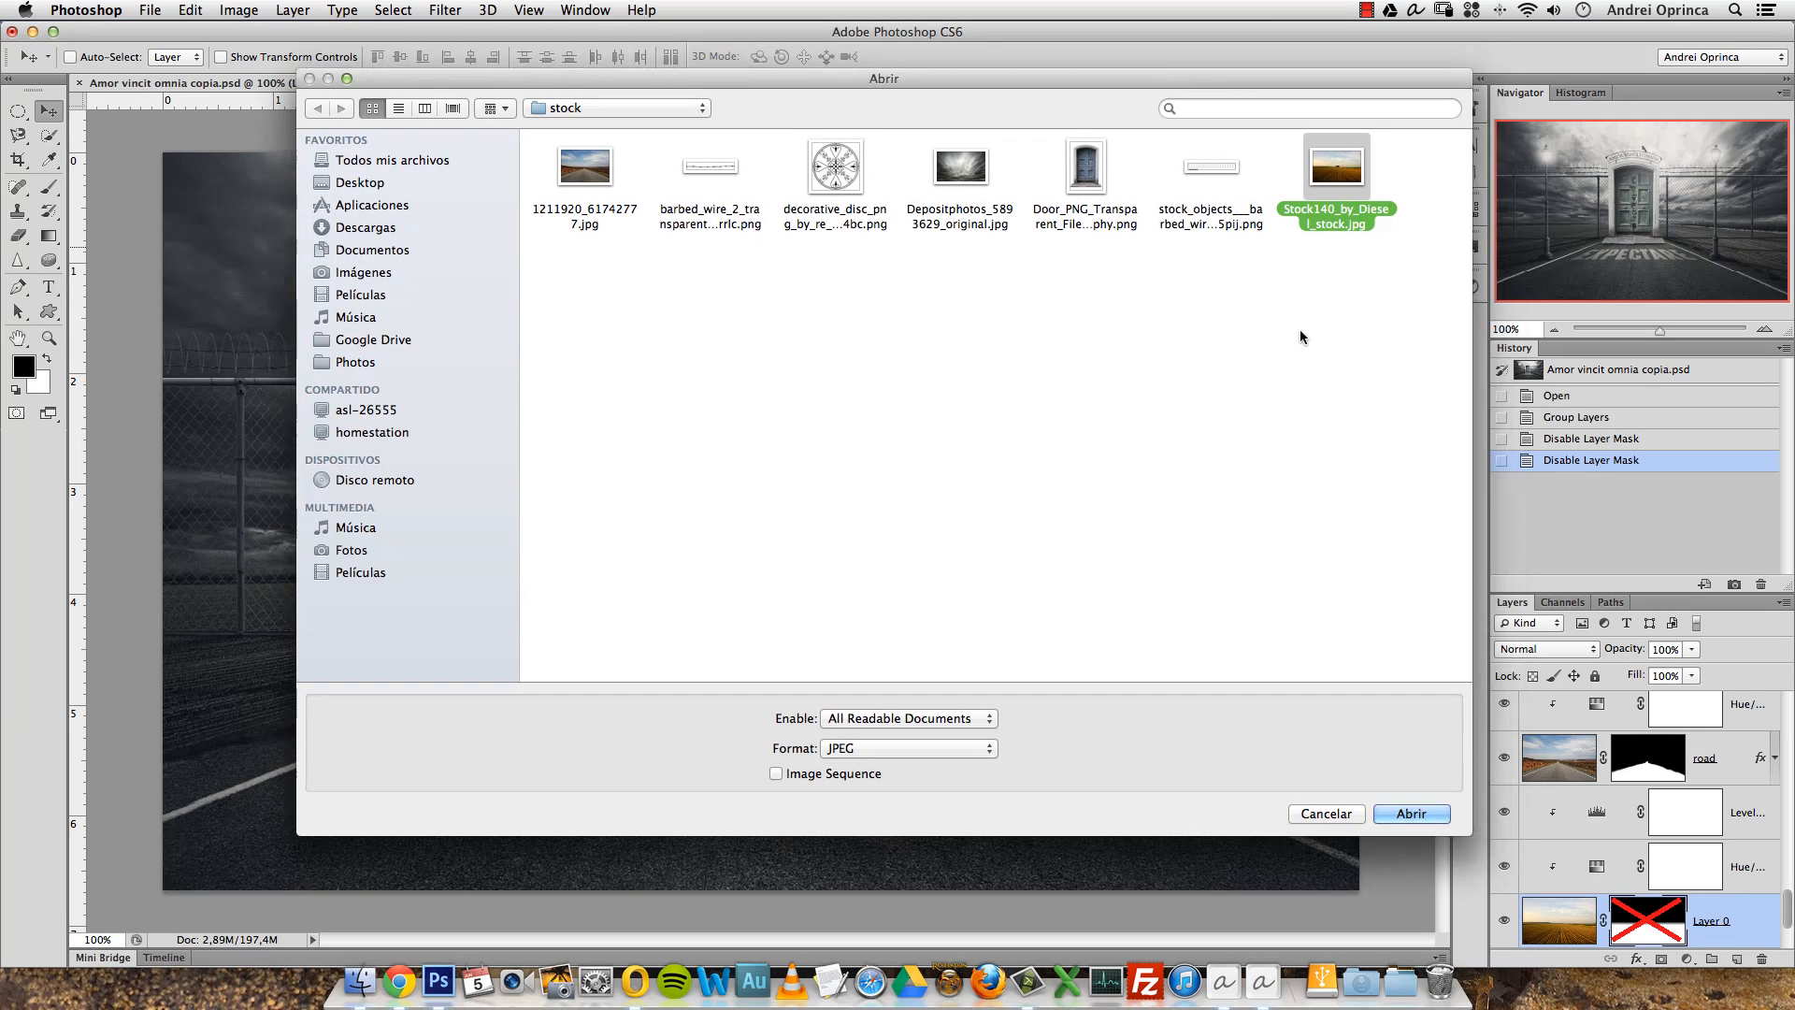
click(1416, 815)
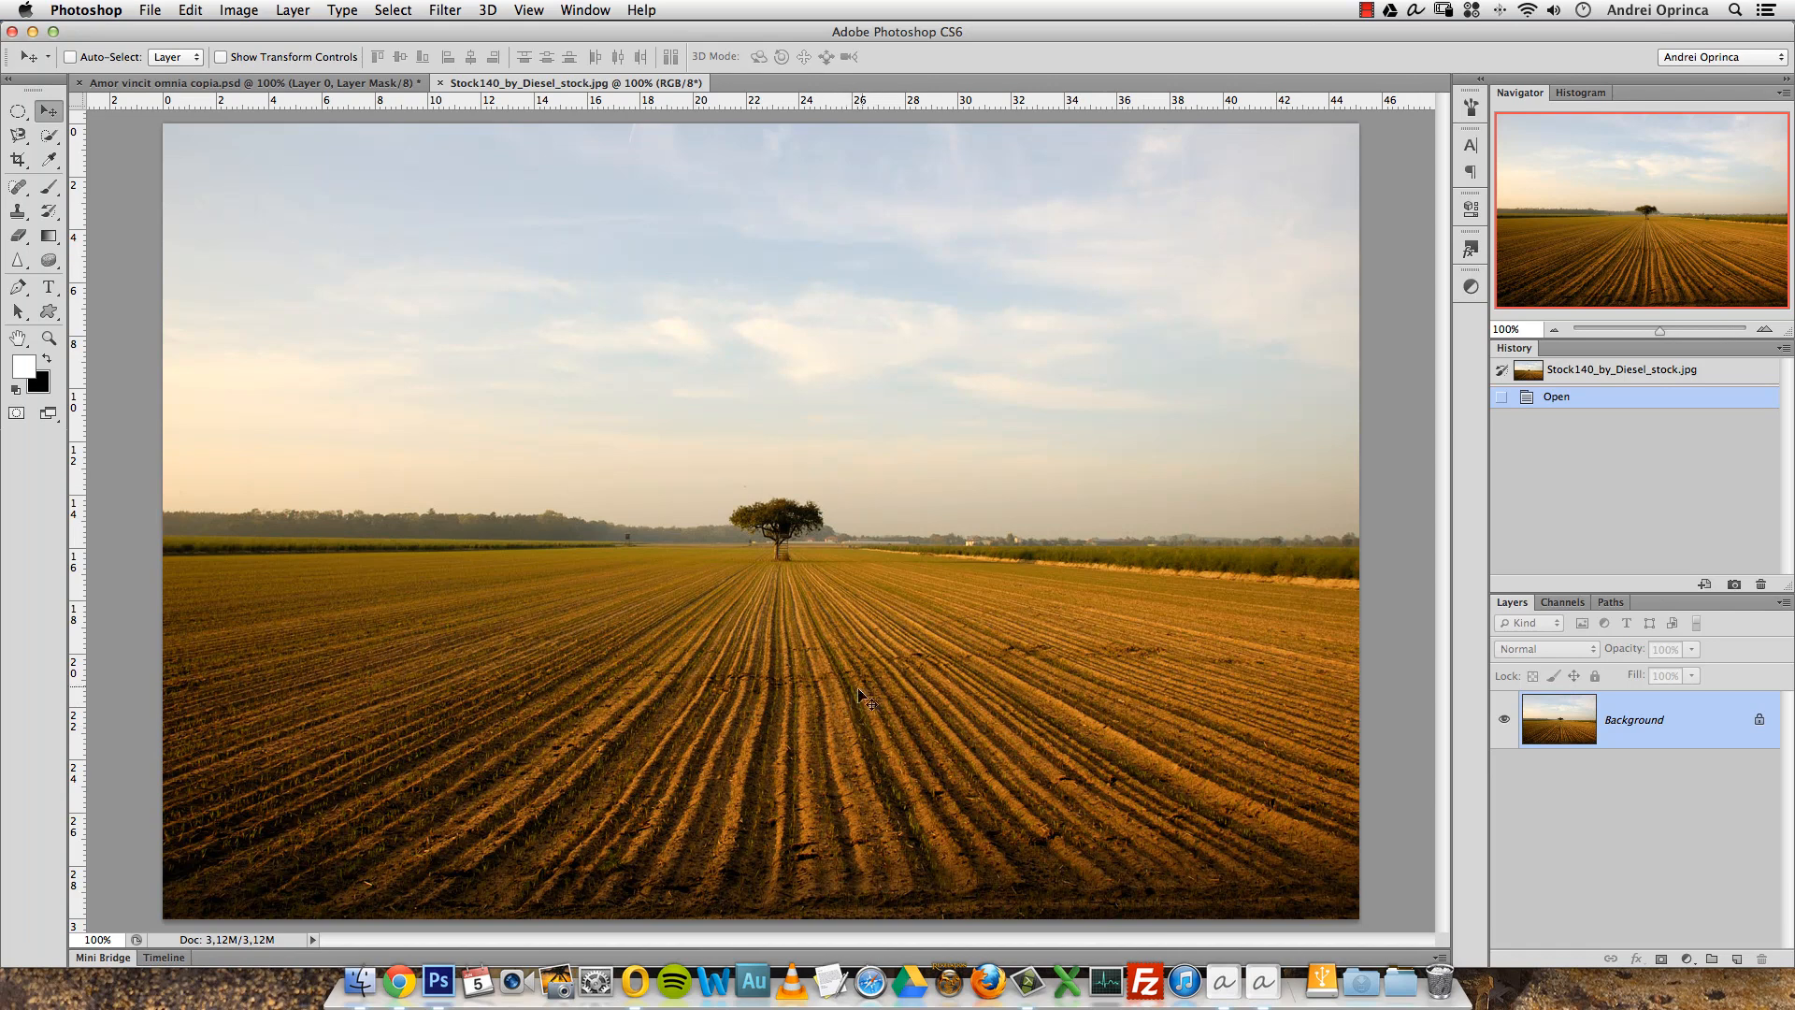
Check the field photo's image size without changing it and compare the photo with the finished composite.
key(alt+super+i)
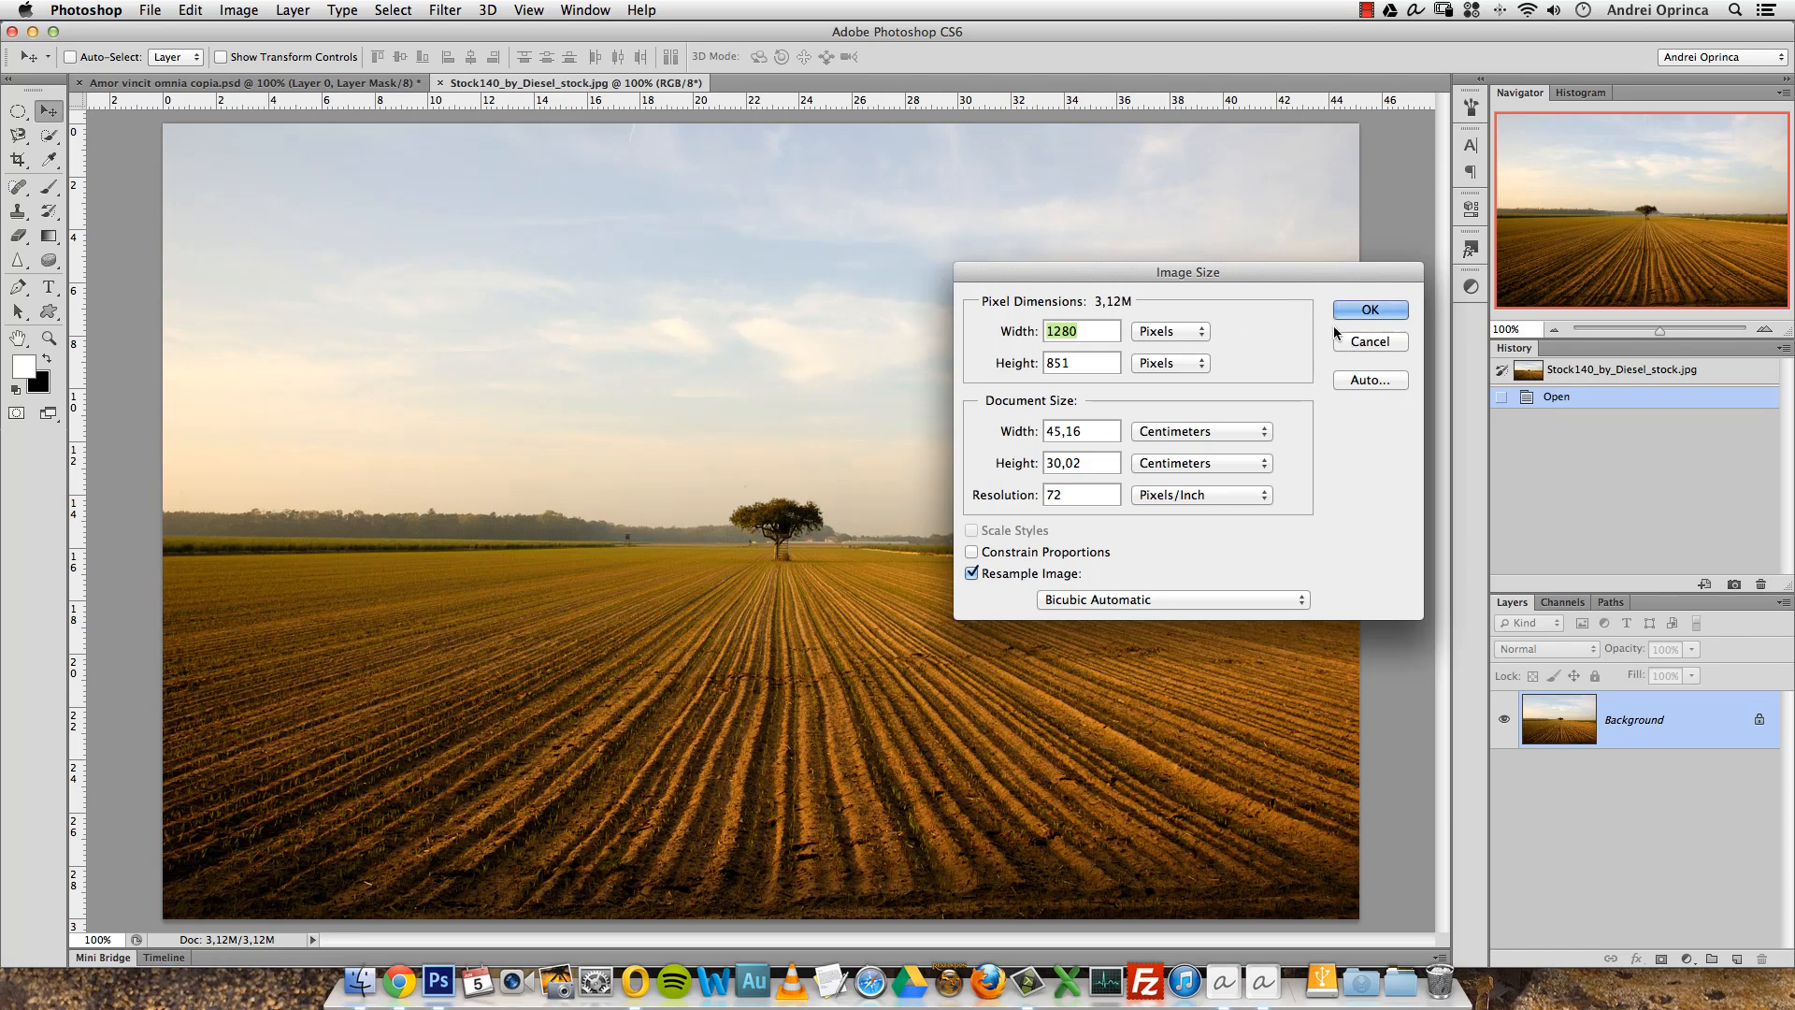
click(1373, 343)
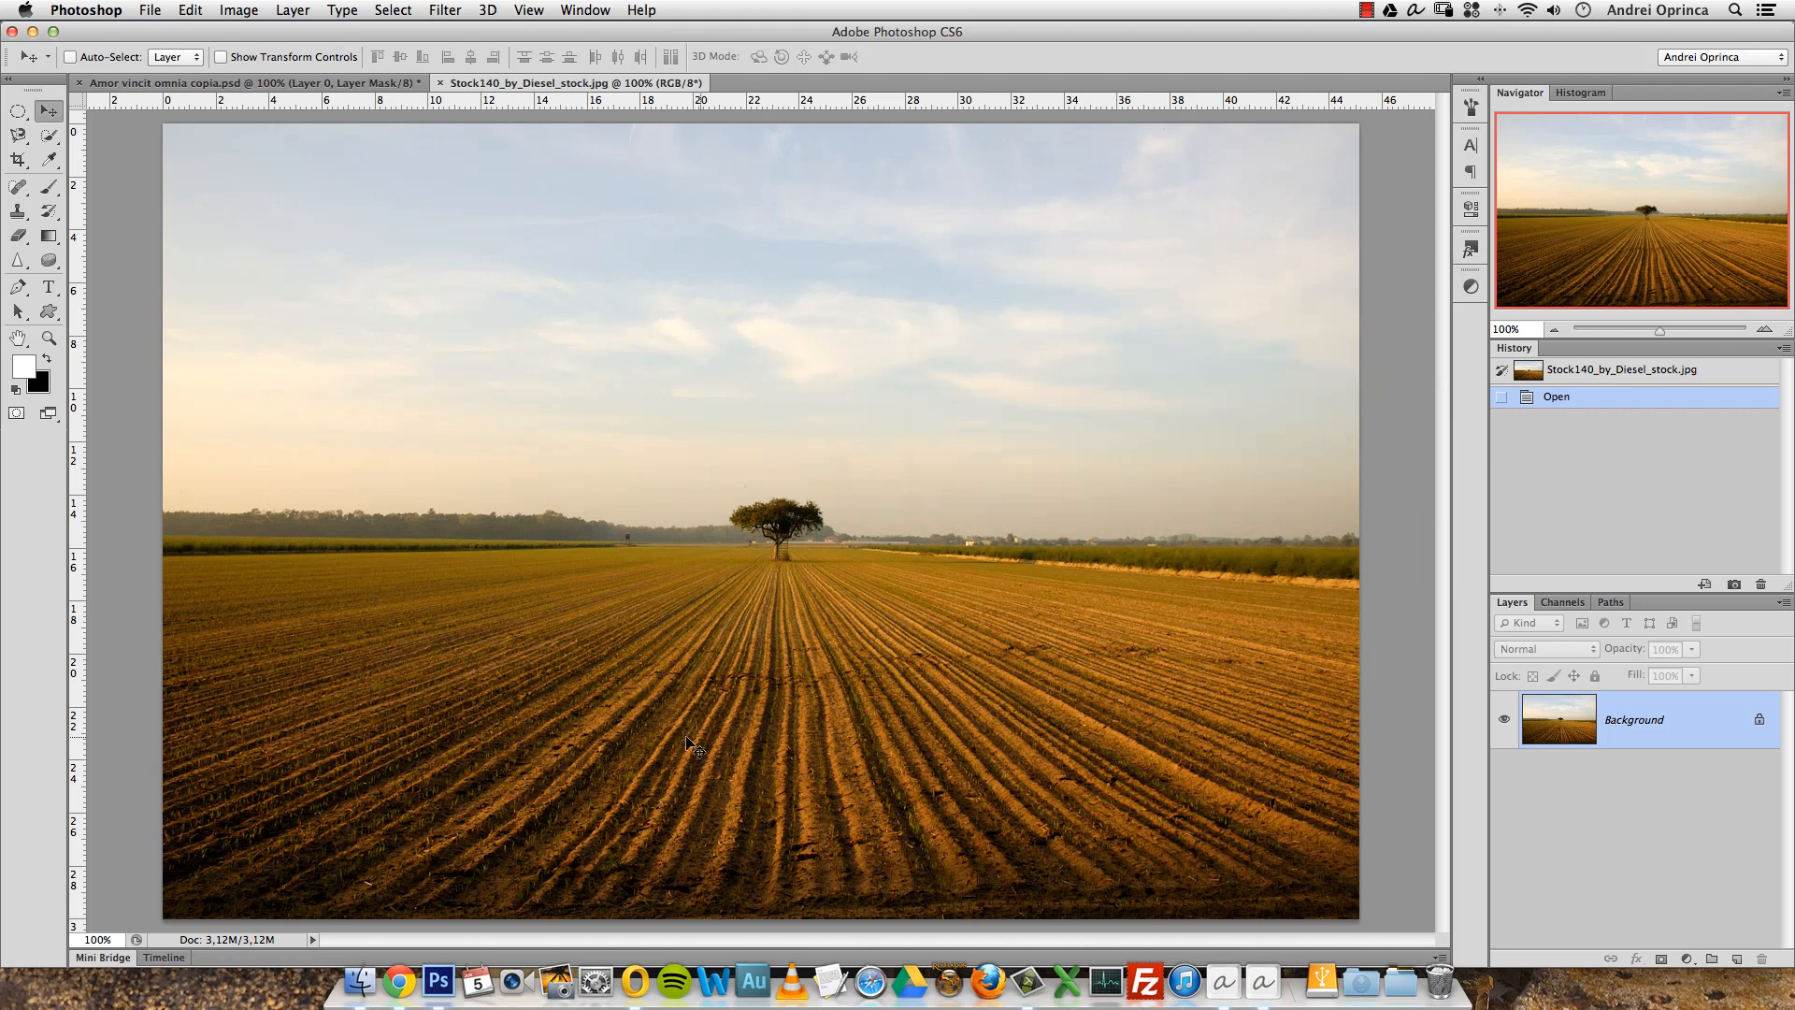
click(371, 83)
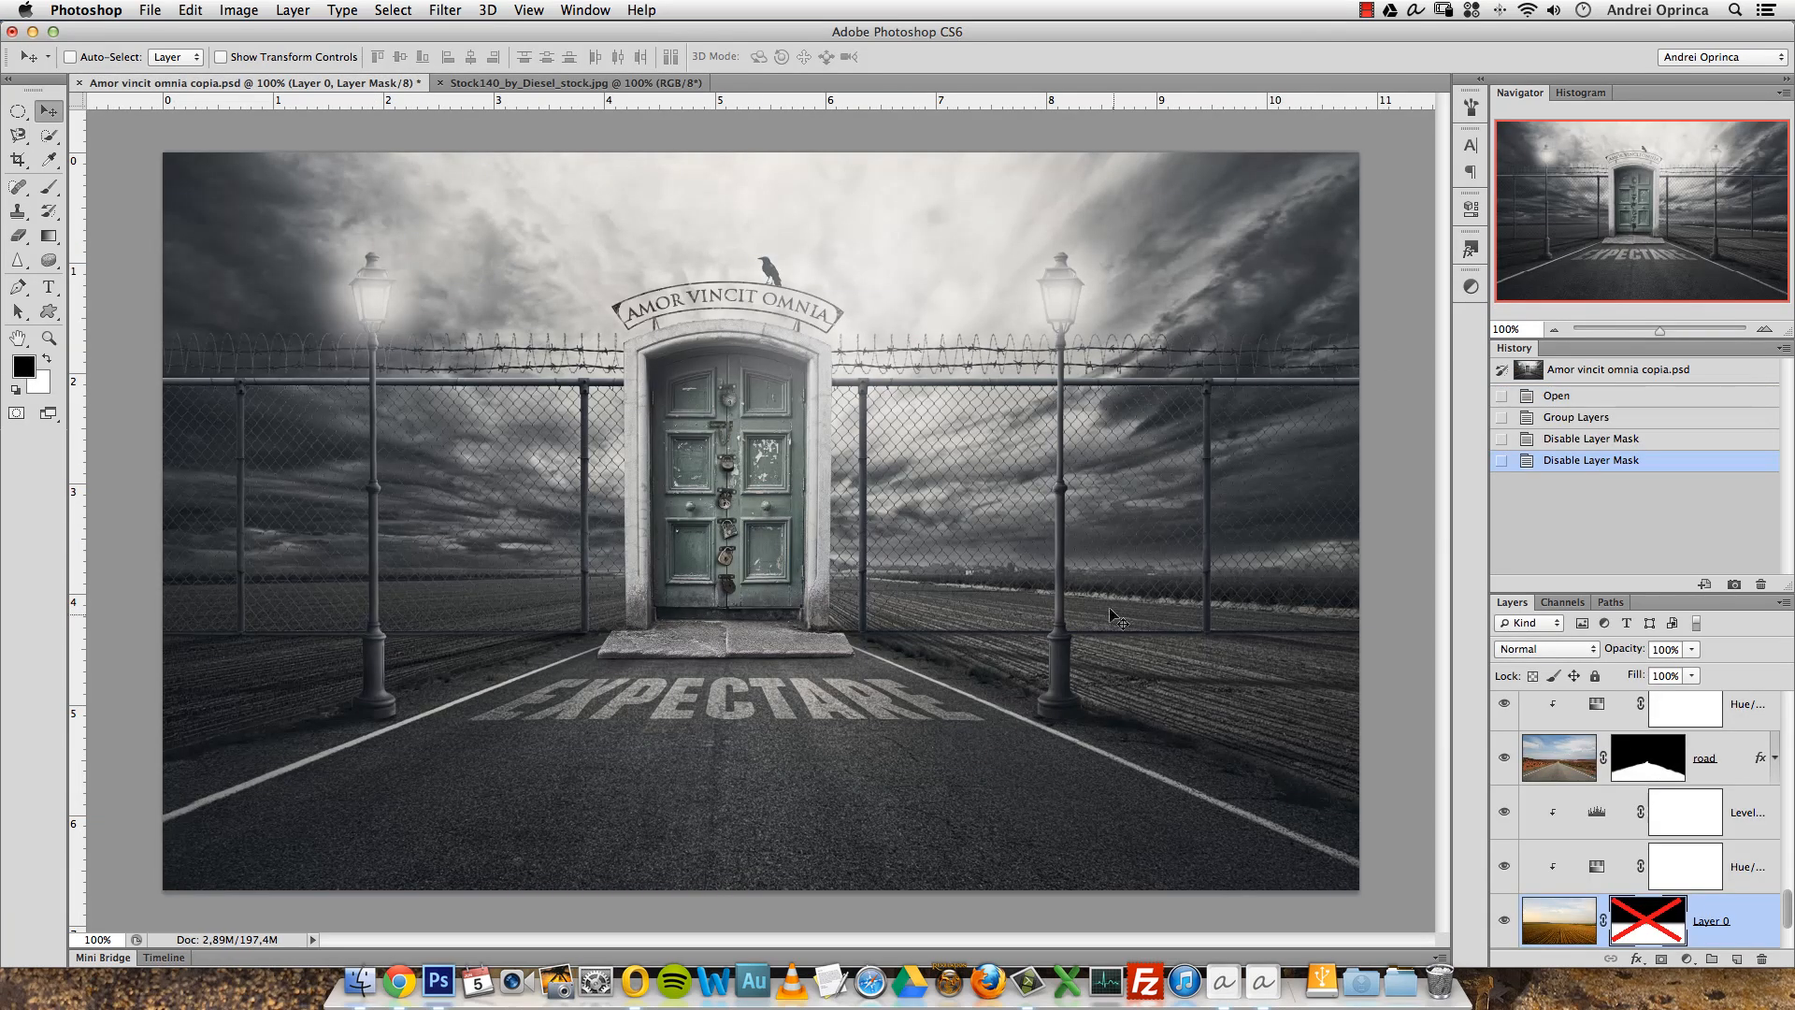
click(625, 86)
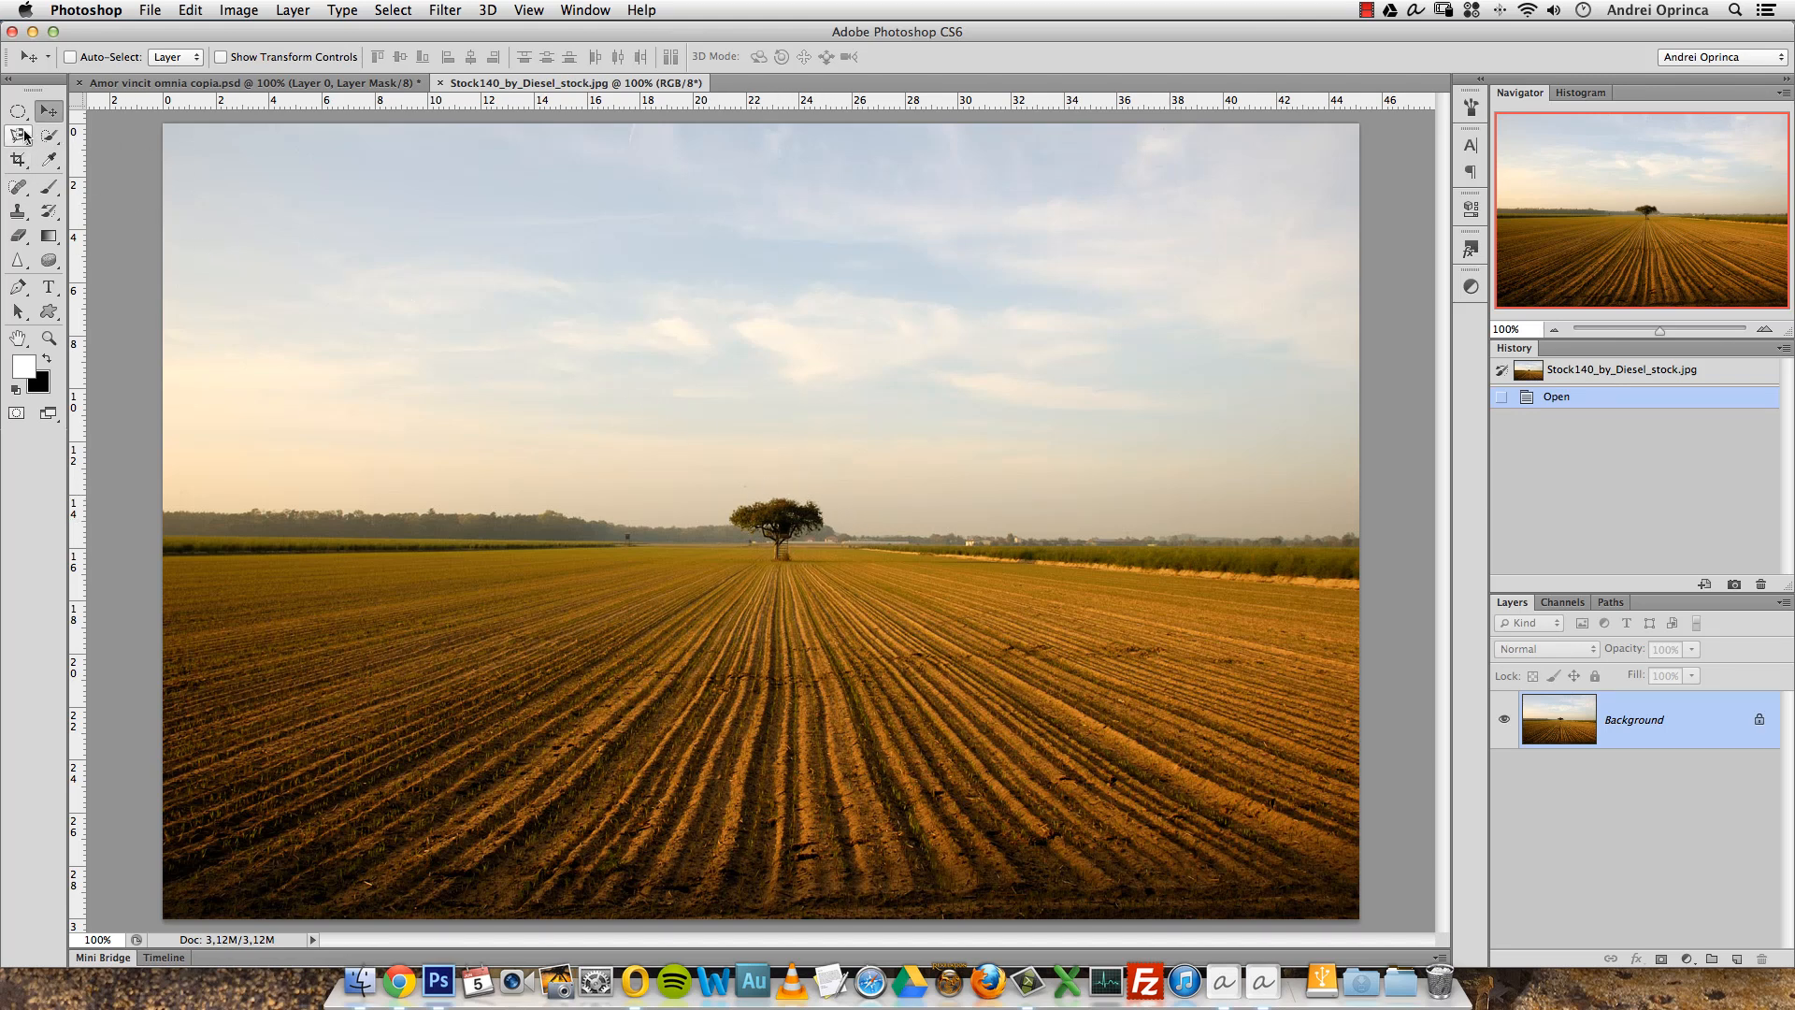
Remove the lone tree on the horizon with the Patch Tool, using the area beside it as replacement, and clear the selection.
click(18, 187)
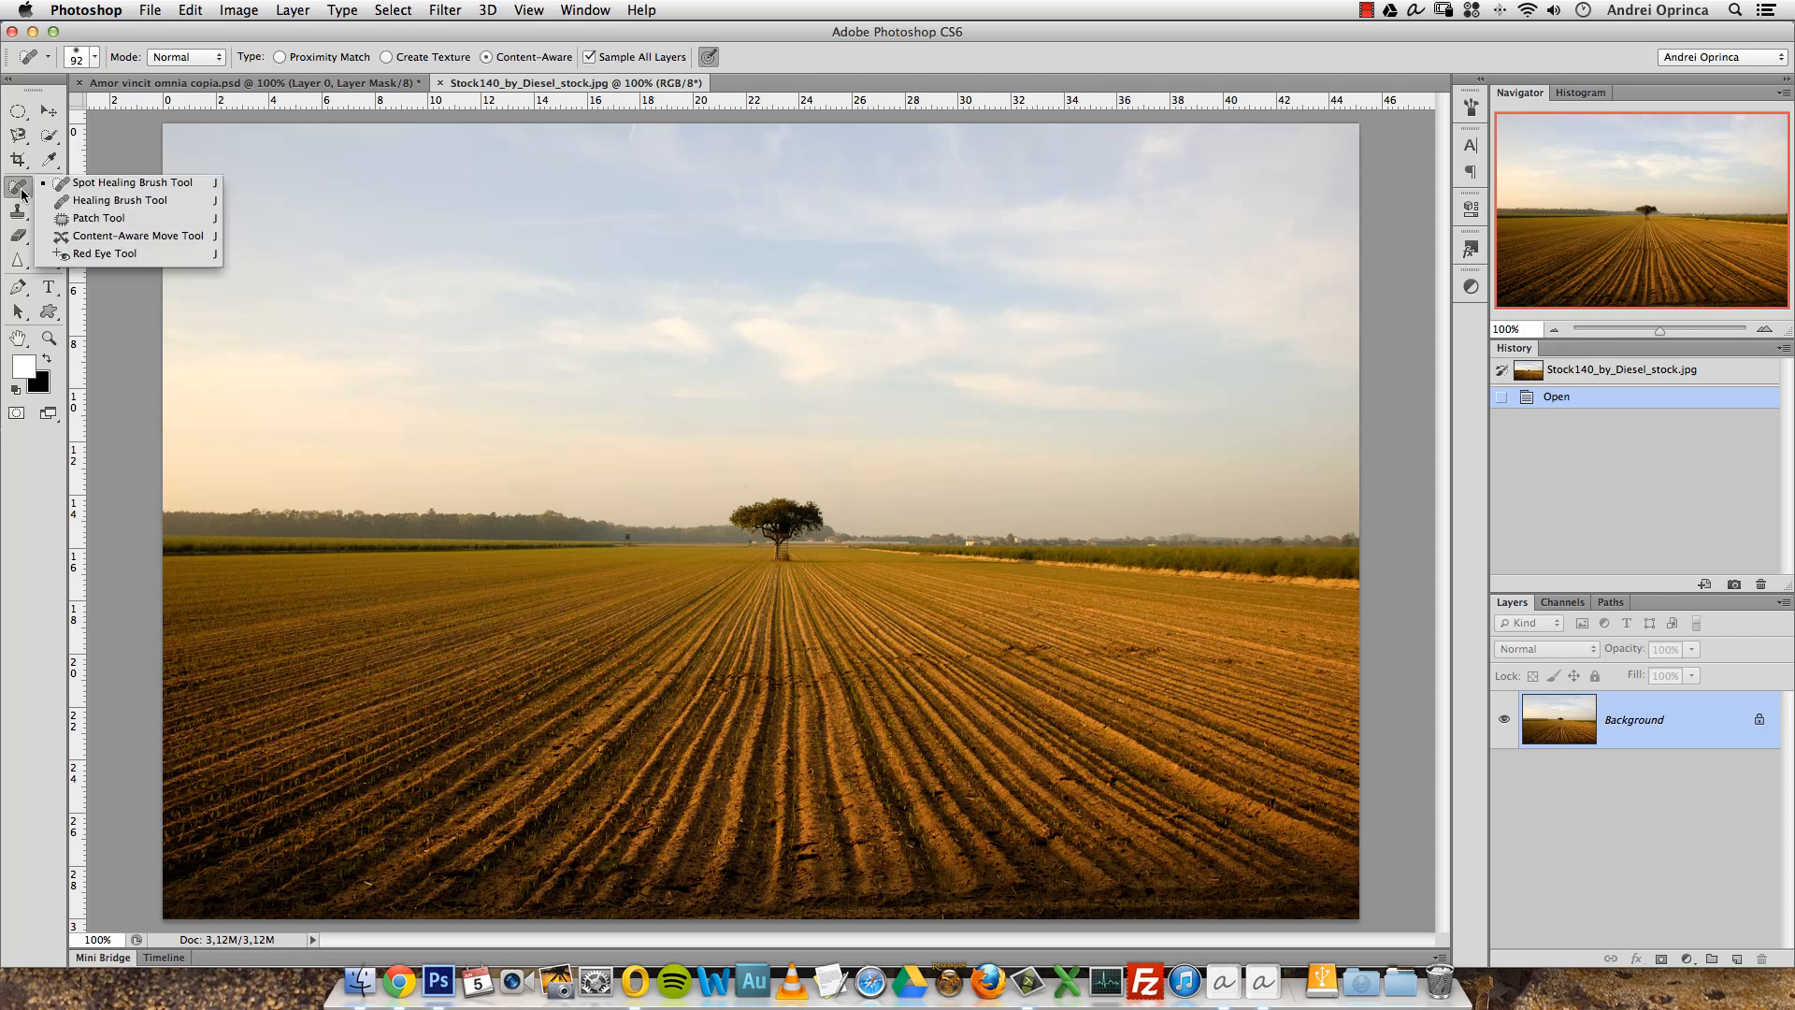
click(103, 221)
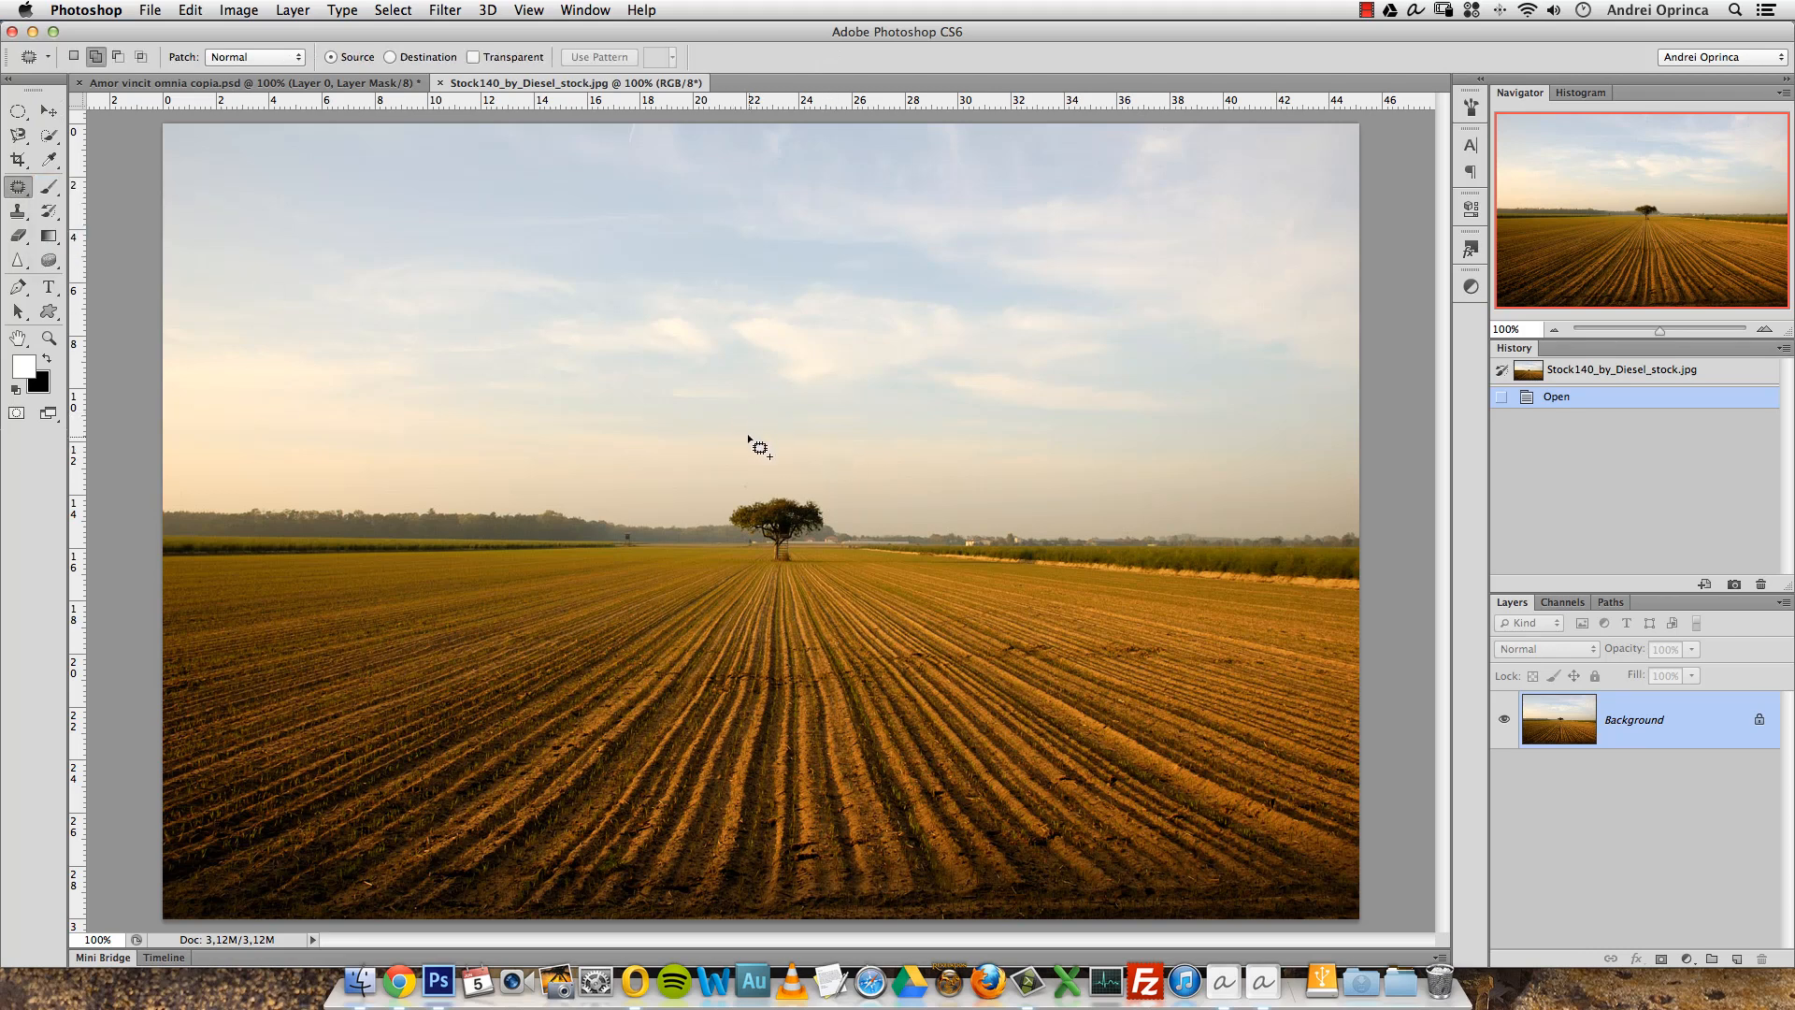
mouse_move(757, 477)
mouse_down()
mouse_move(716, 504)
mouse_move(734, 559)
mouse_move(759, 570)
mouse_move(799, 567)
mouse_move(833, 522)
mouse_move(823, 492)
mouse_move(785, 481)
mouse_move(765, 522)
mouse_move(885, 525)
mouse_move(644, 522)
mouse_up()
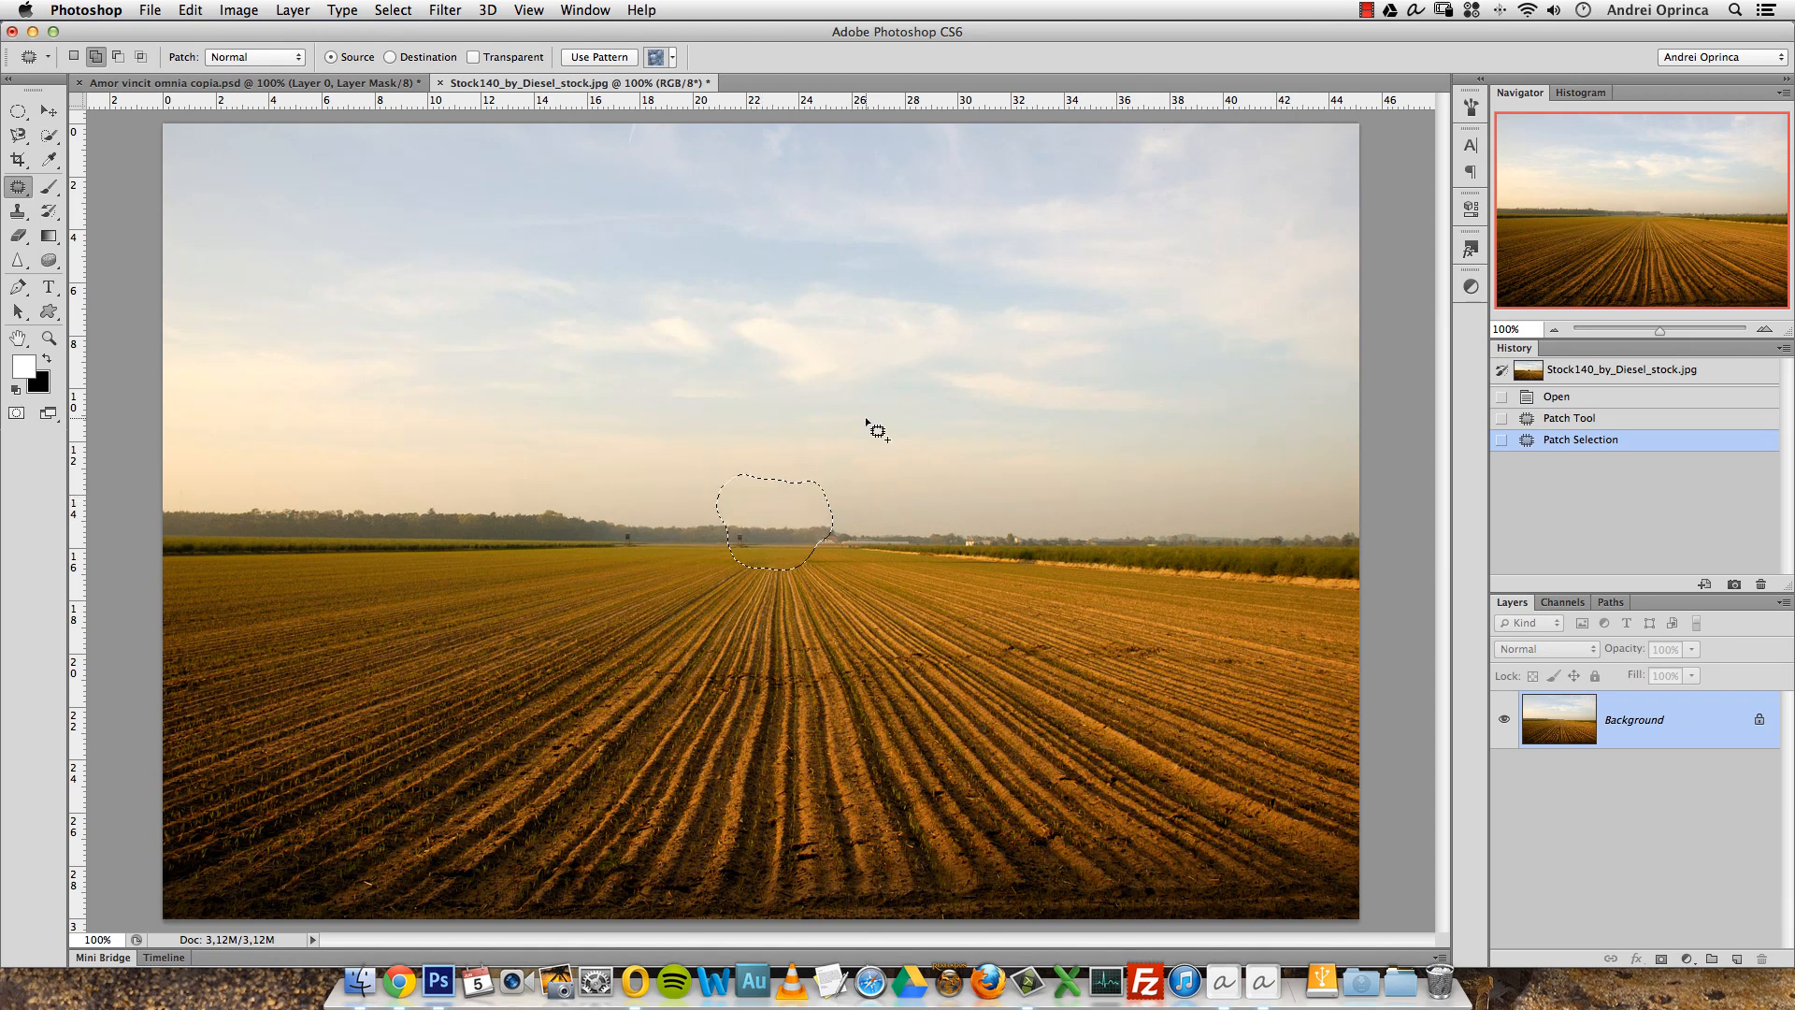
key(super+d)
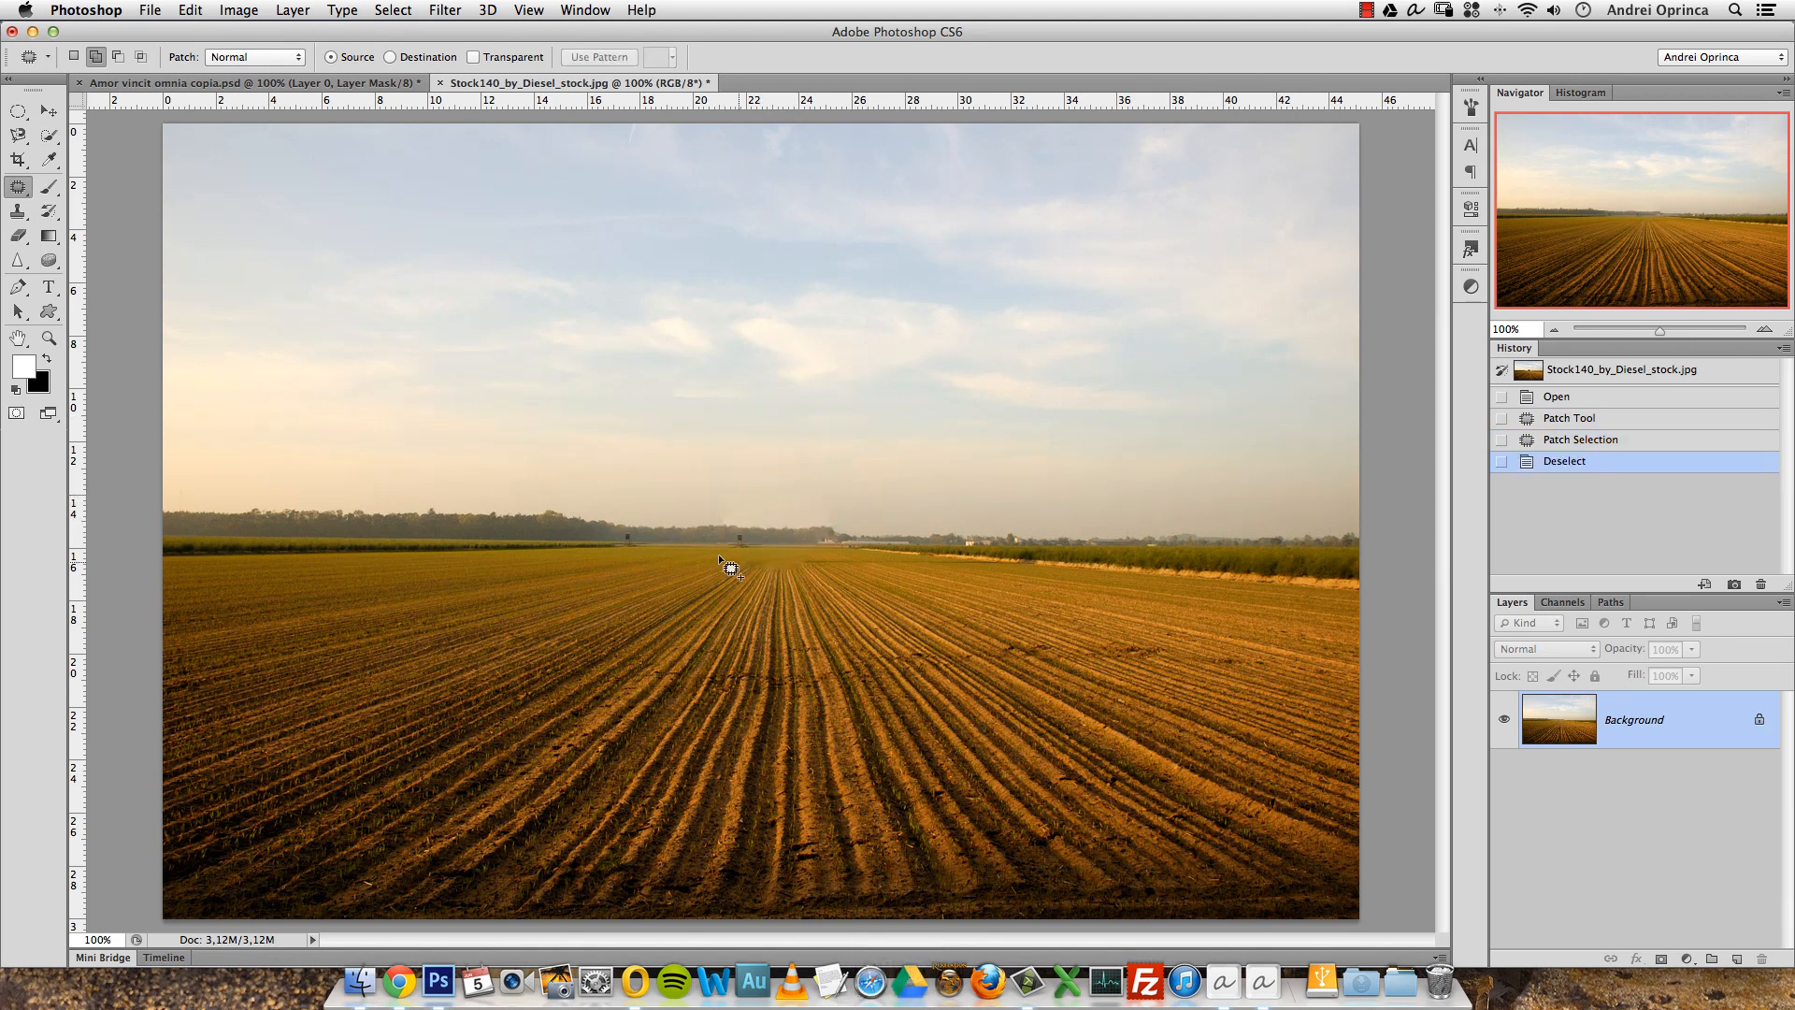
Convert the field photo's Background into a regular layer and name it "field".
click(351, 85)
key(ctrl+Tab)
alt+double_click(1679, 732)
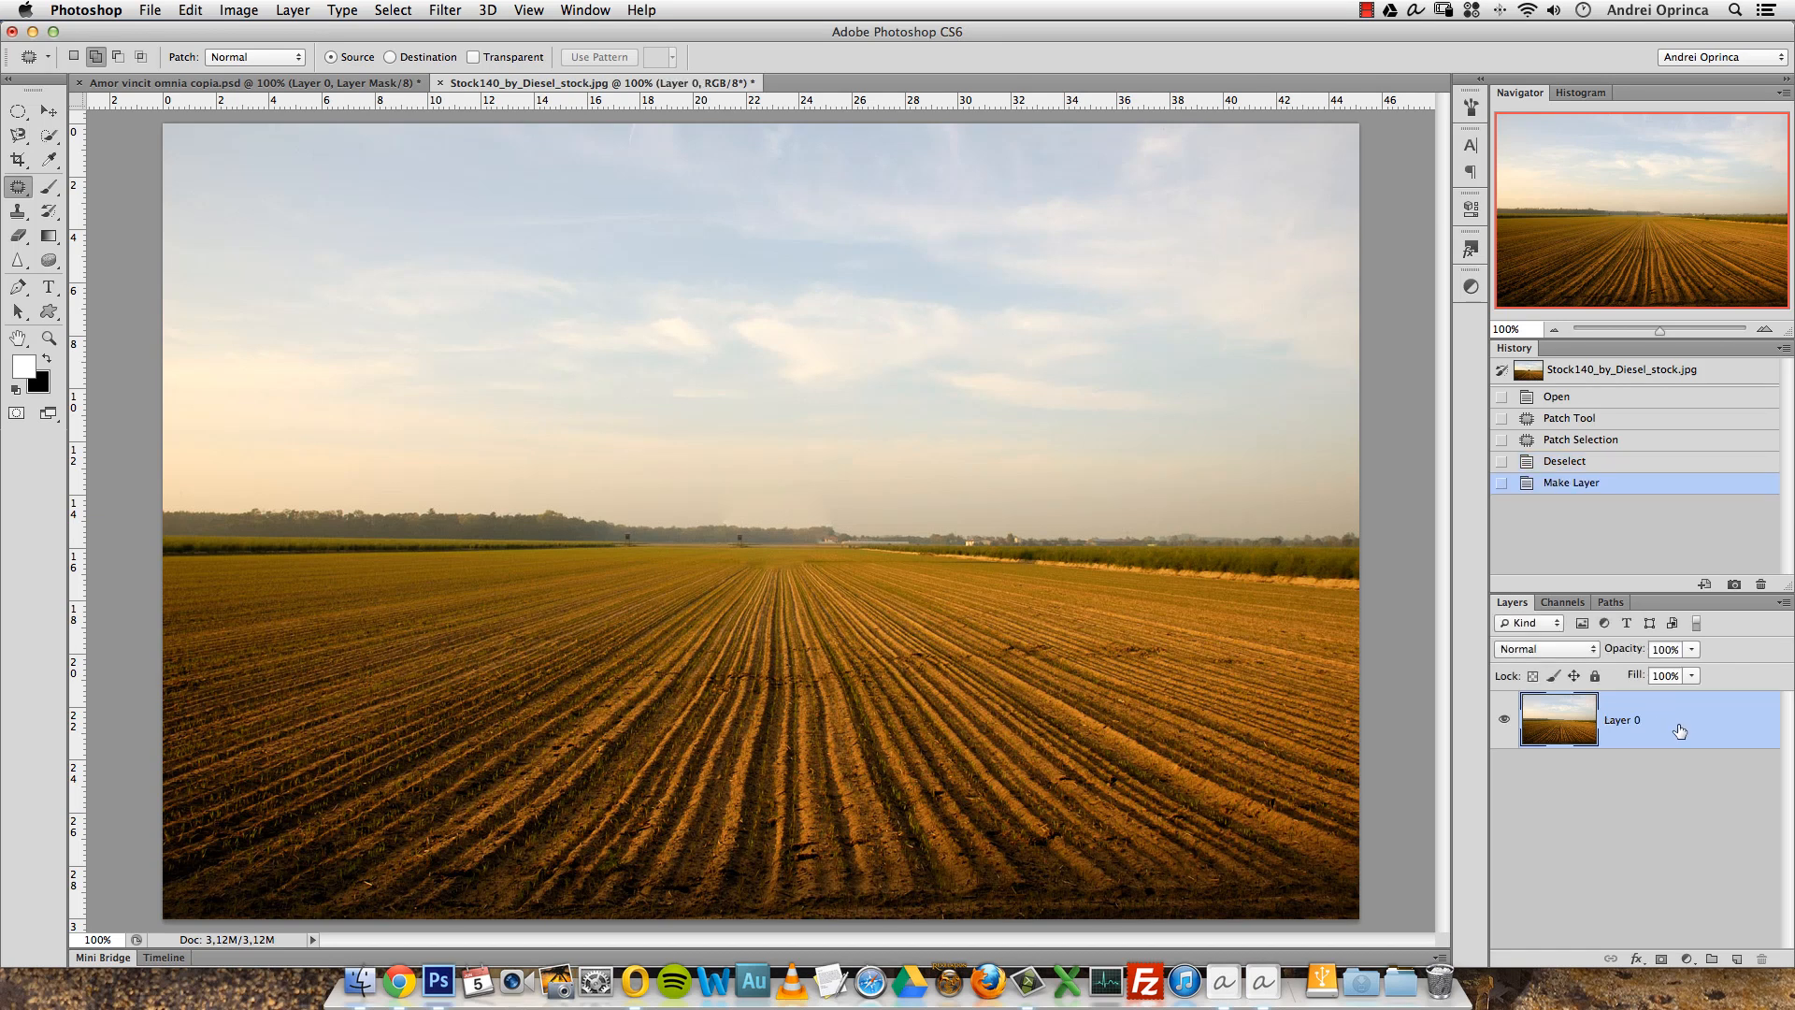
double_click(1623, 722)
text(field)
key(Return)
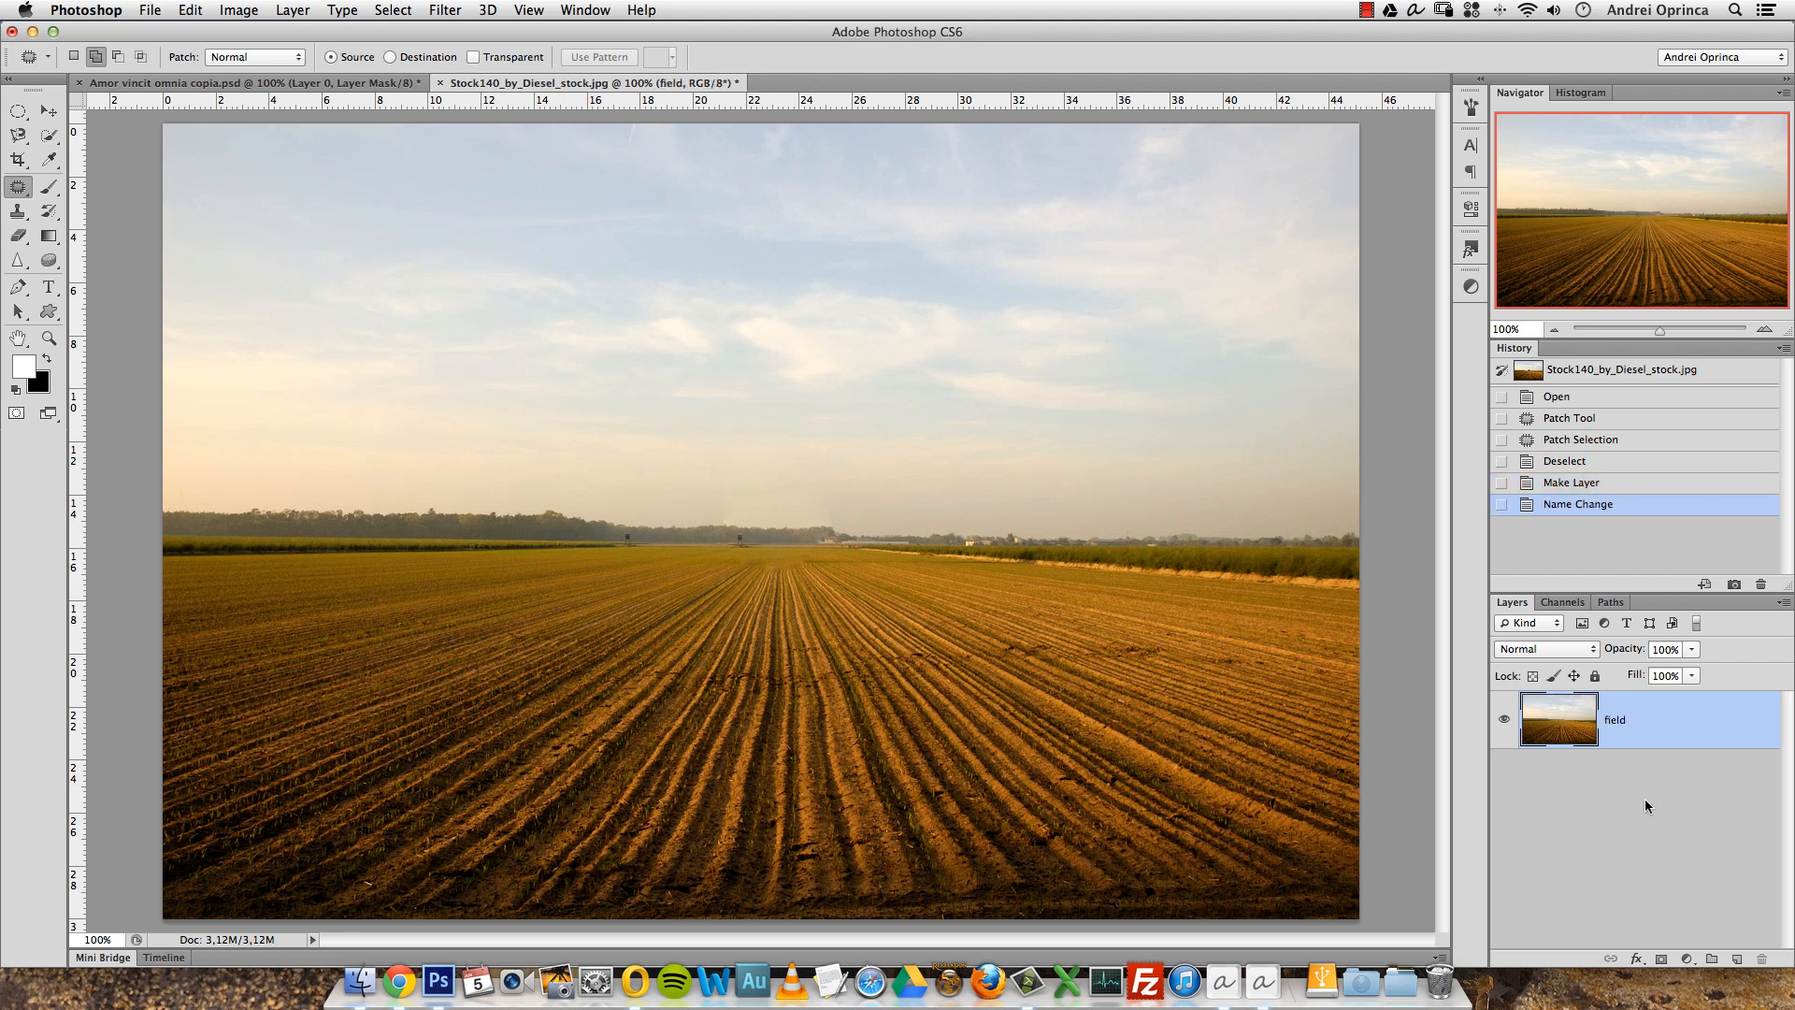
Create a new empty layer below the field layer and name it "sky".
super+click(1736, 960)
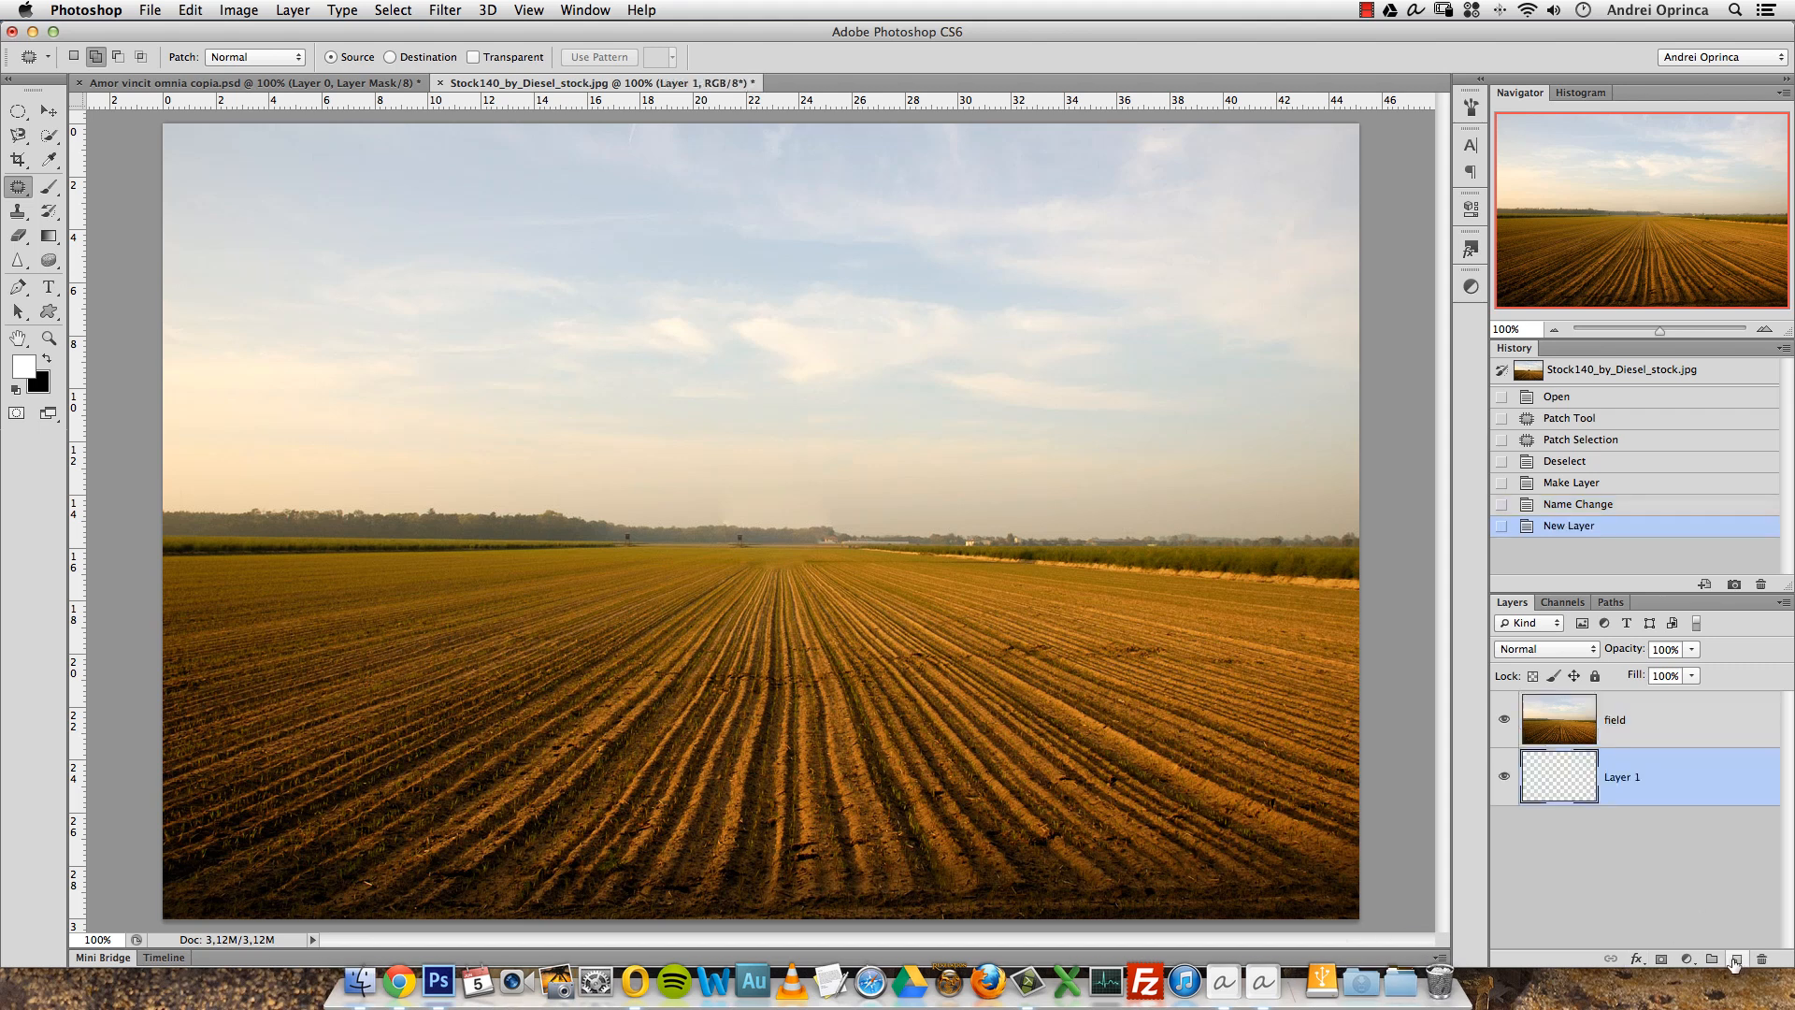
double_click(1624, 779)
text(sky)
Open the stormy sky photo Depositphotos_5893629_original.jpg from the stock folder.
key(super+o)
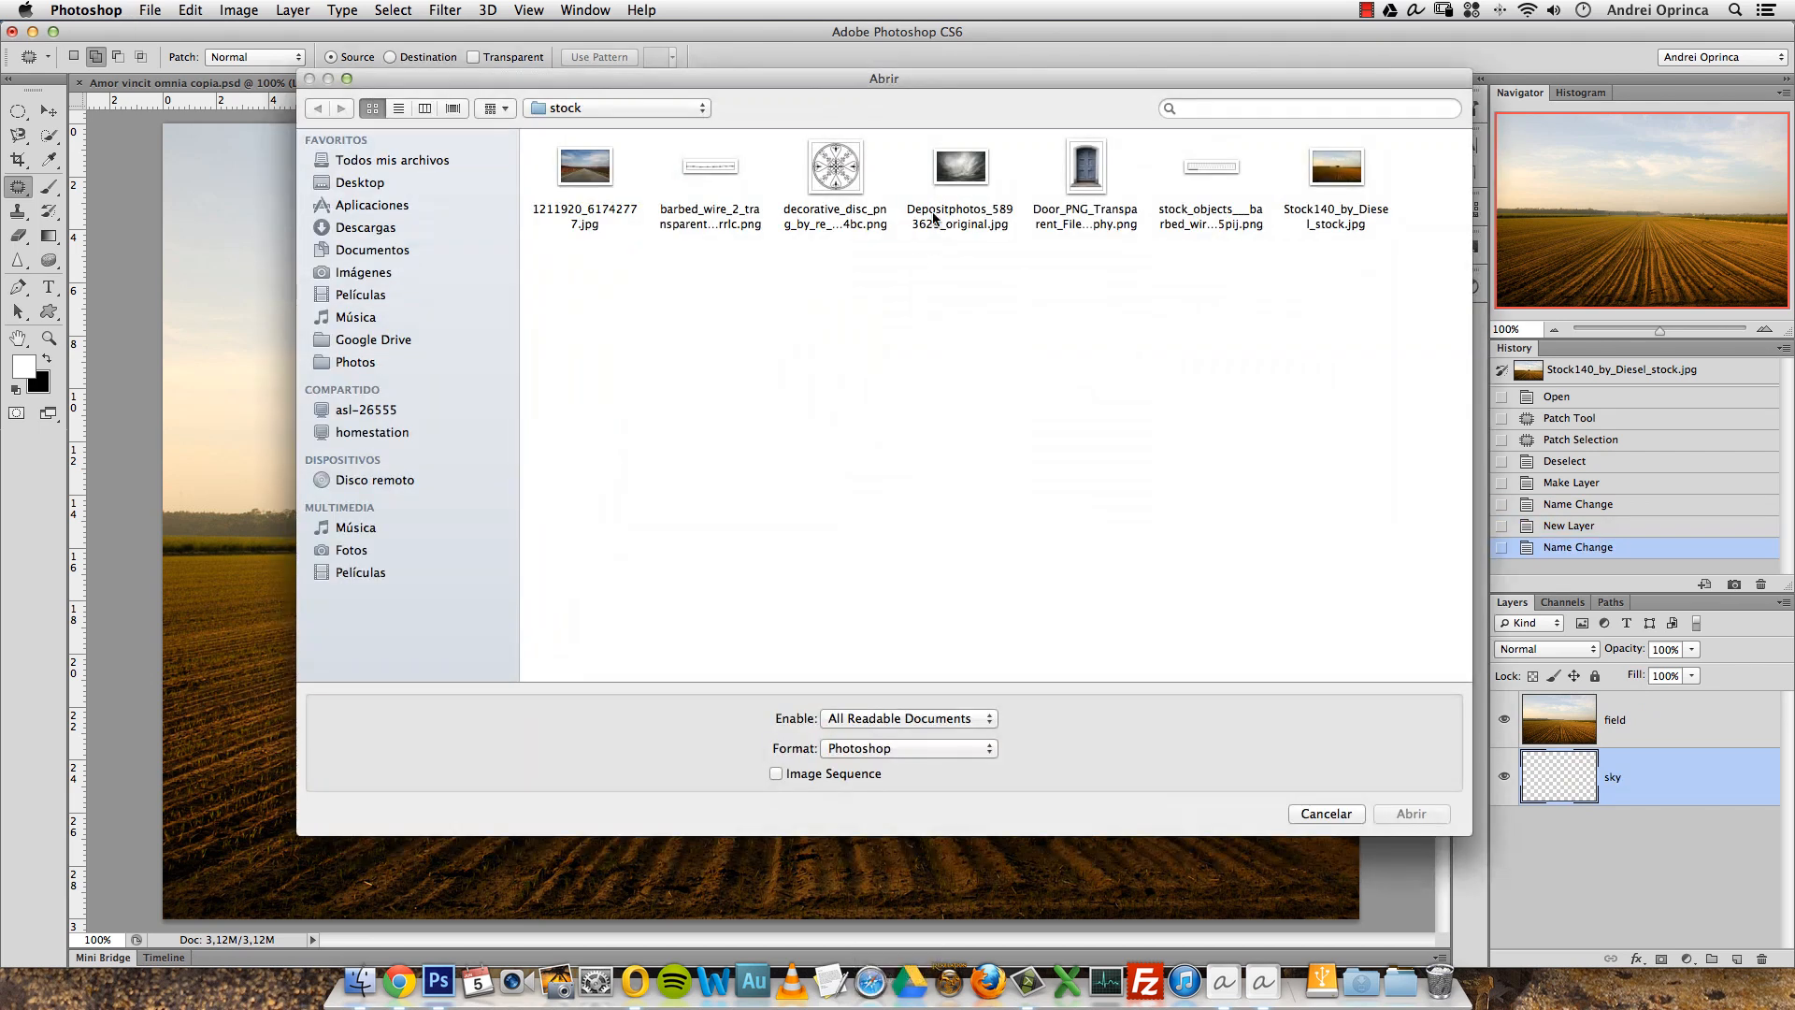
click(950, 180)
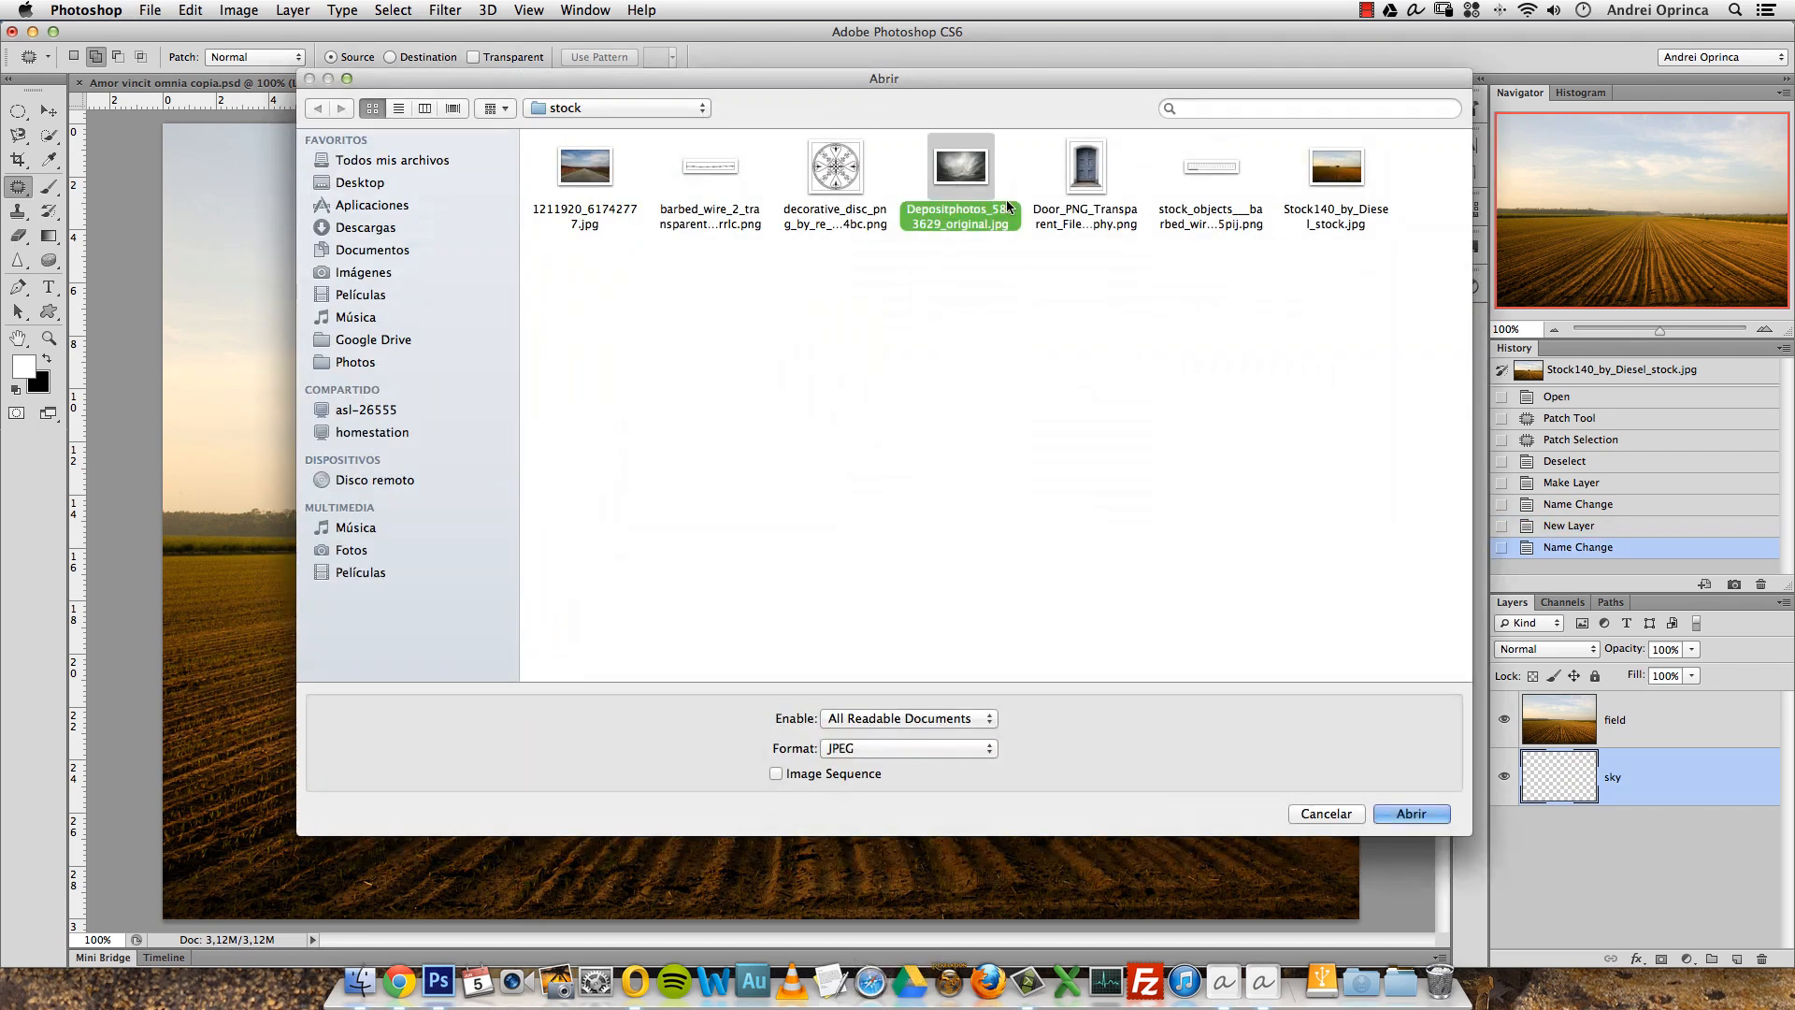
click(1405, 814)
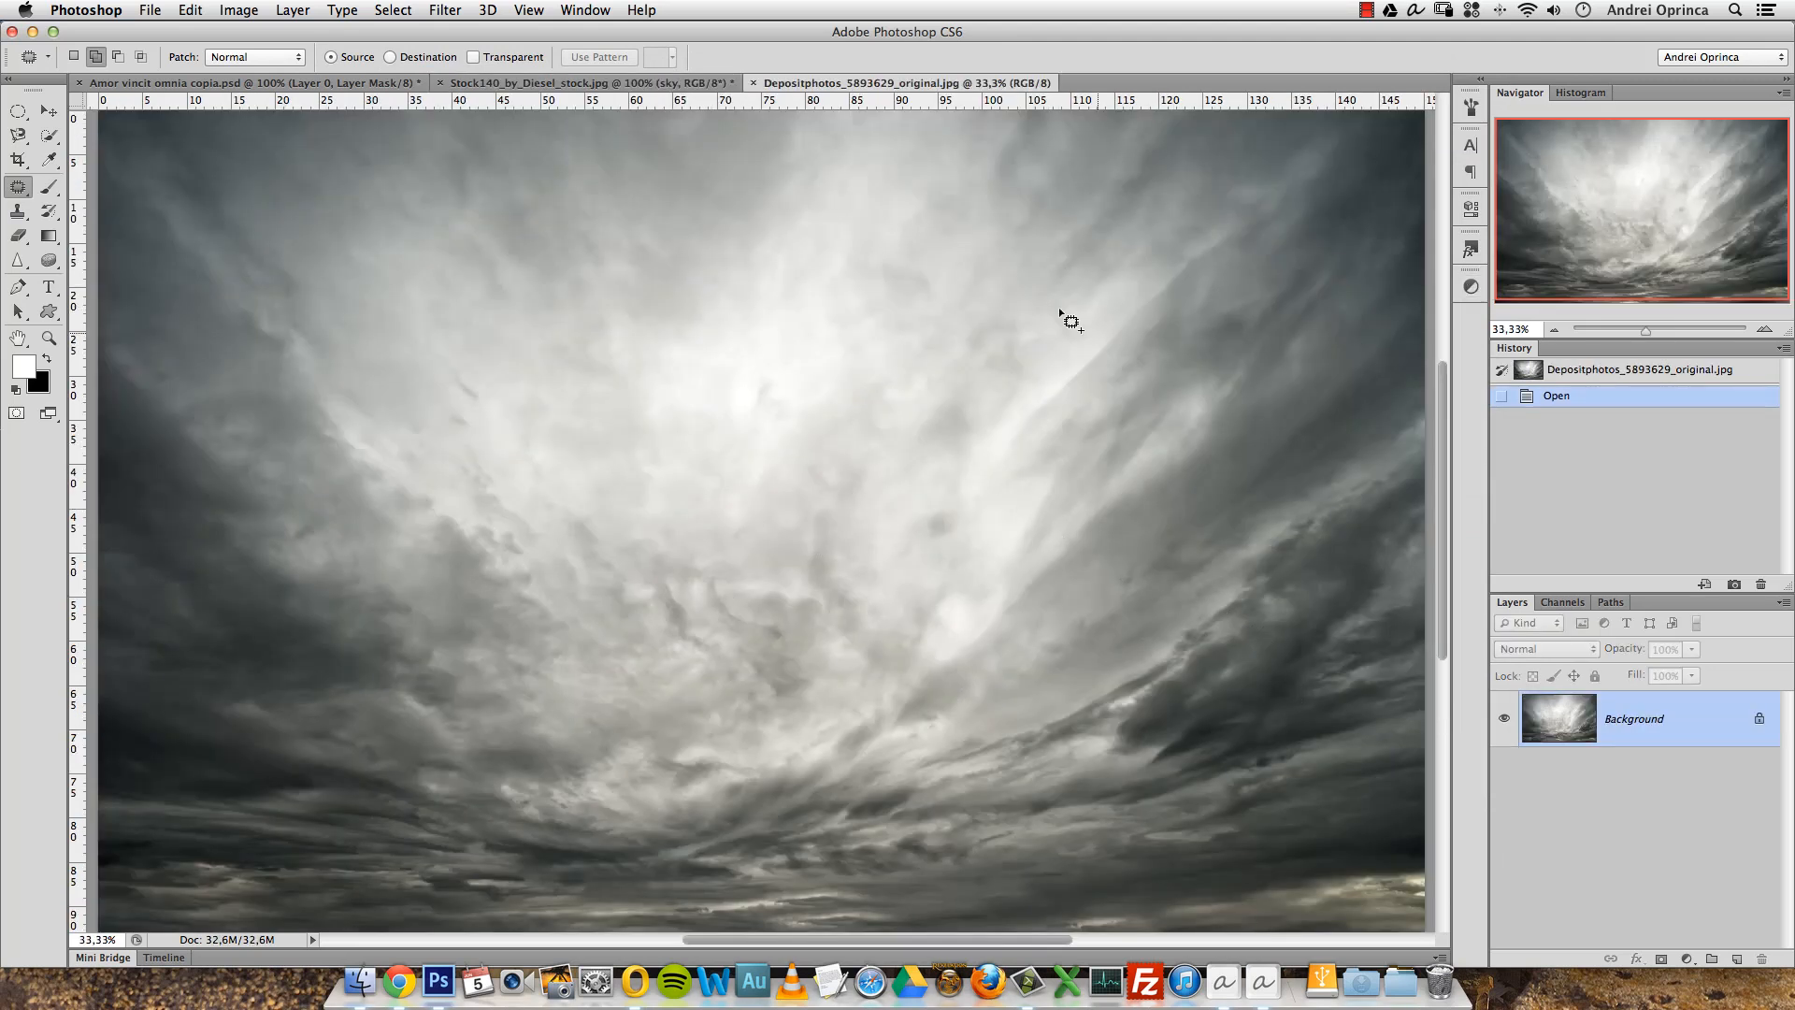
drag(1568, 261, 1582, 298)
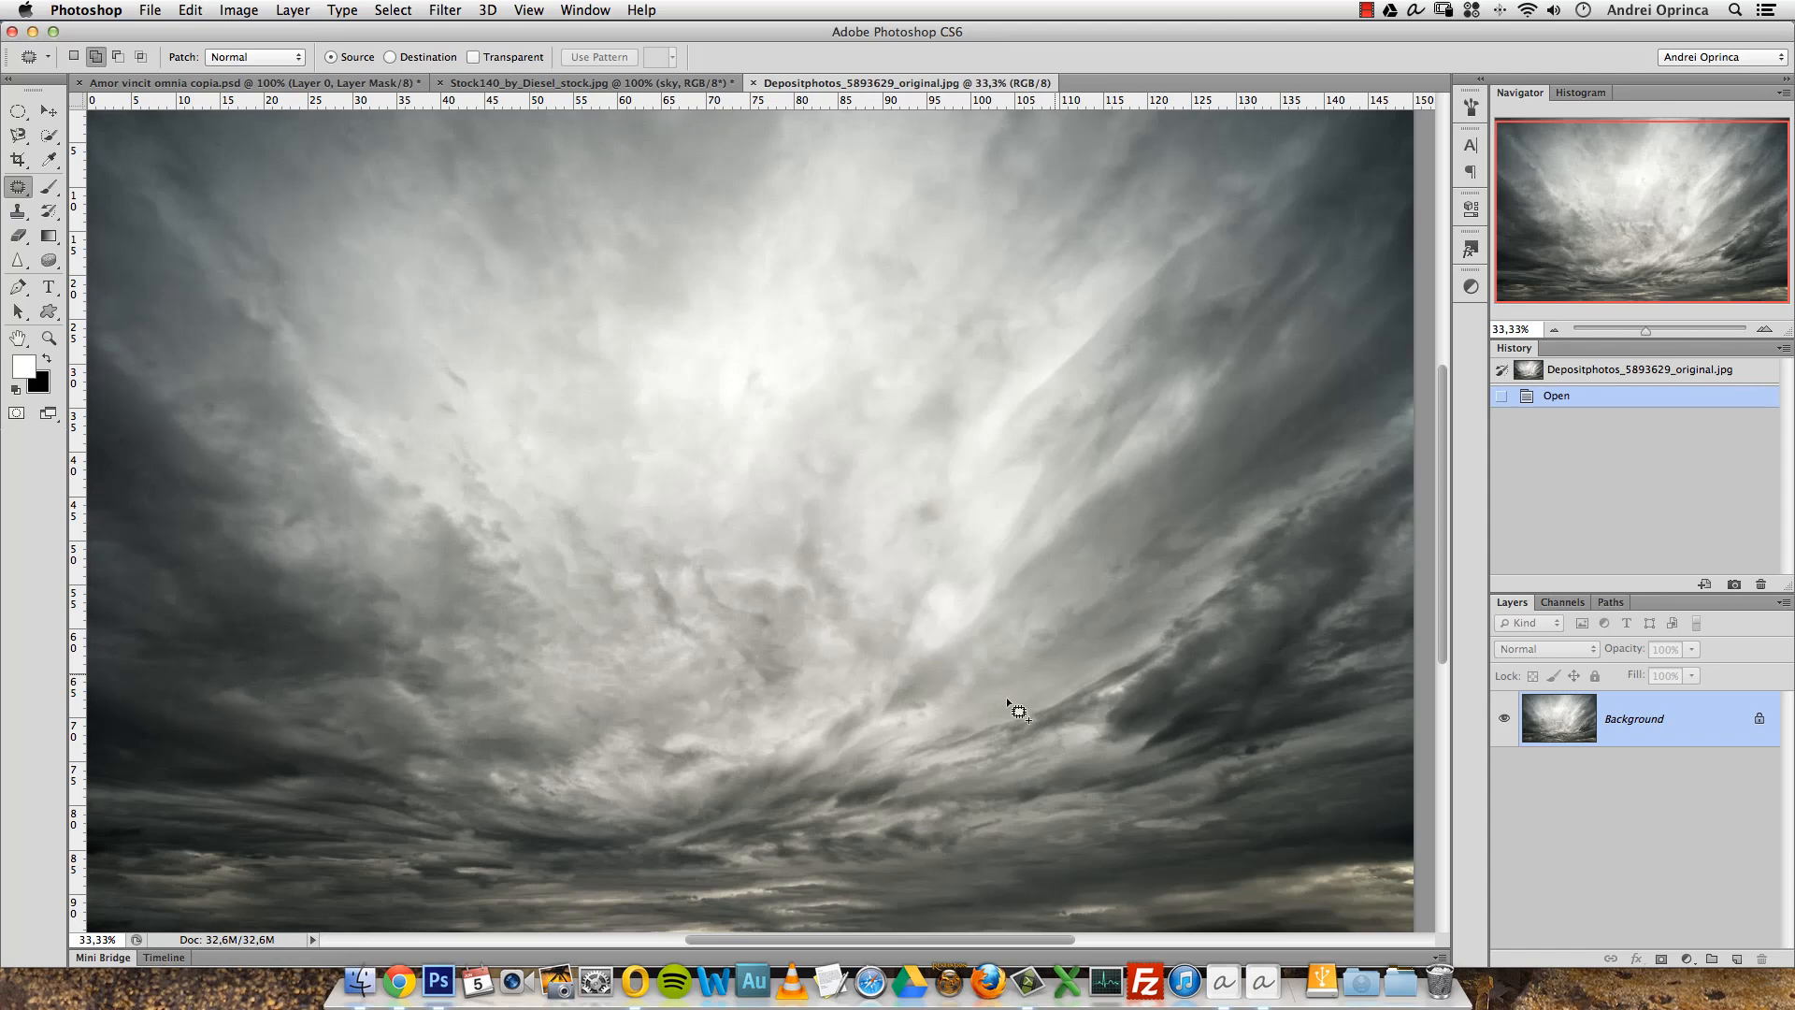
Copy the entire stormy sky image, close its document and paste it into the sky layer of the field document.
alt+click(745, 604)
key(super+a)
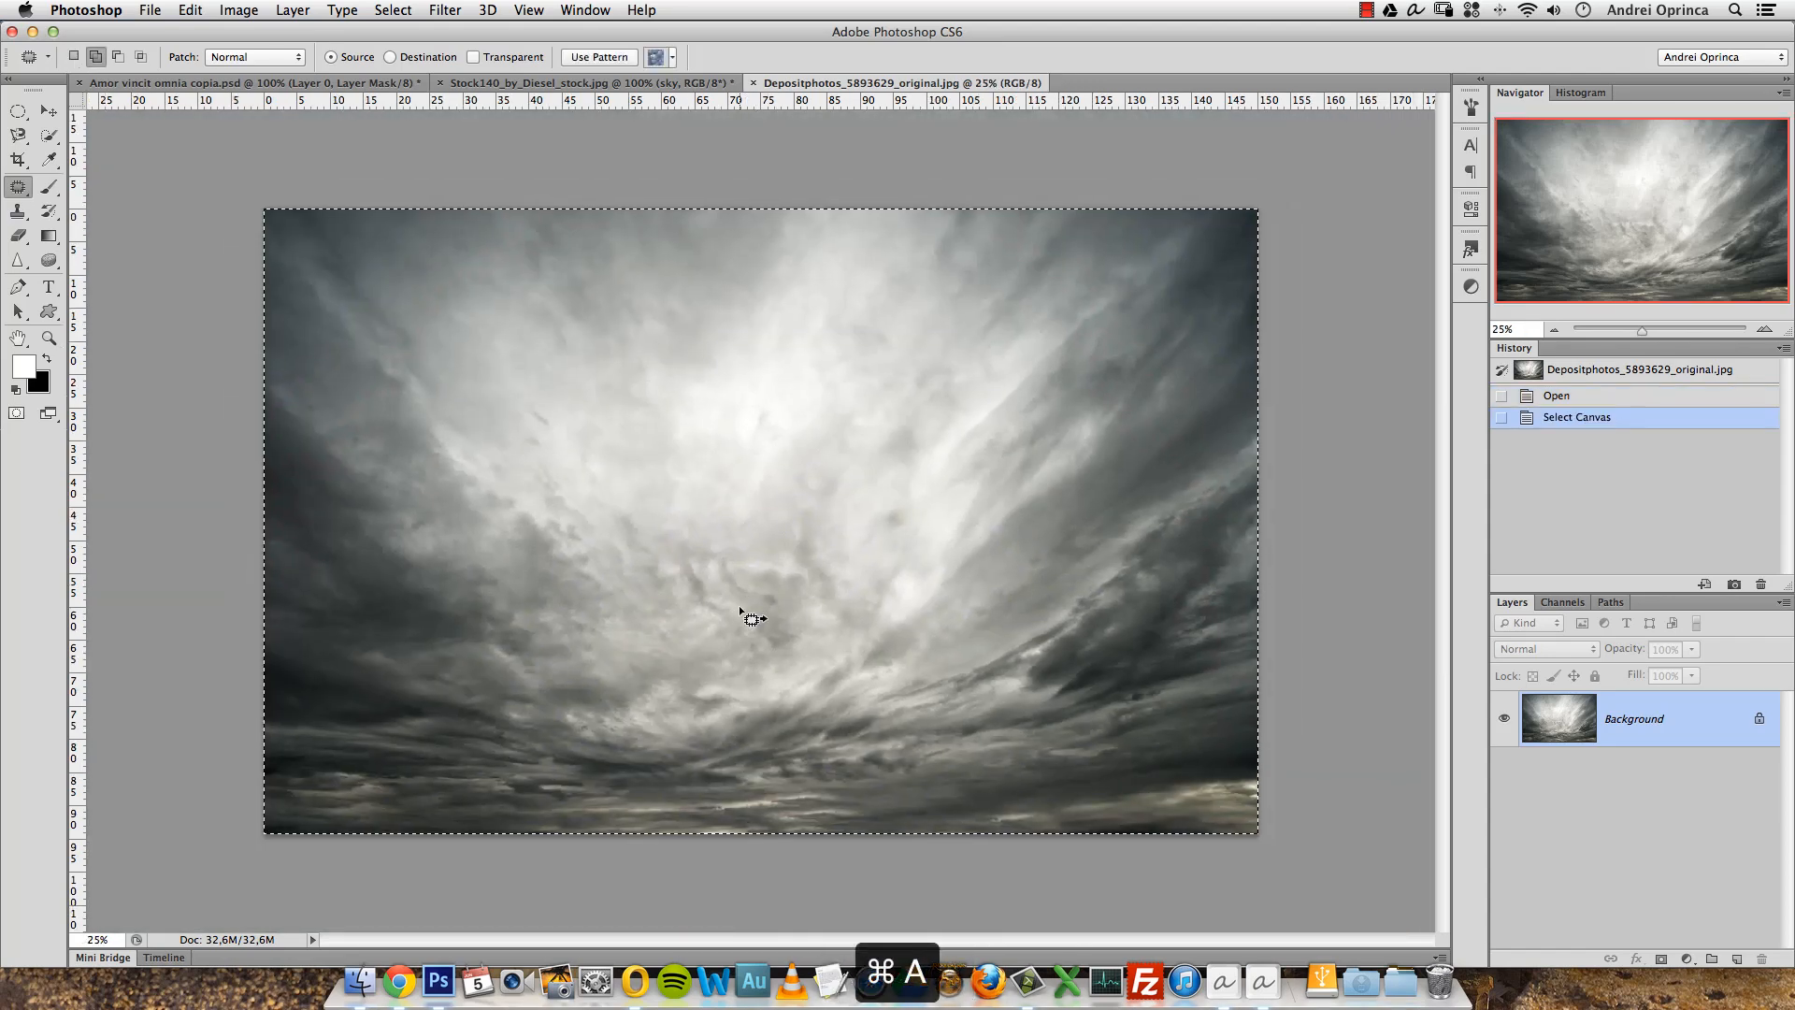
key(super+c)
key(super+w)
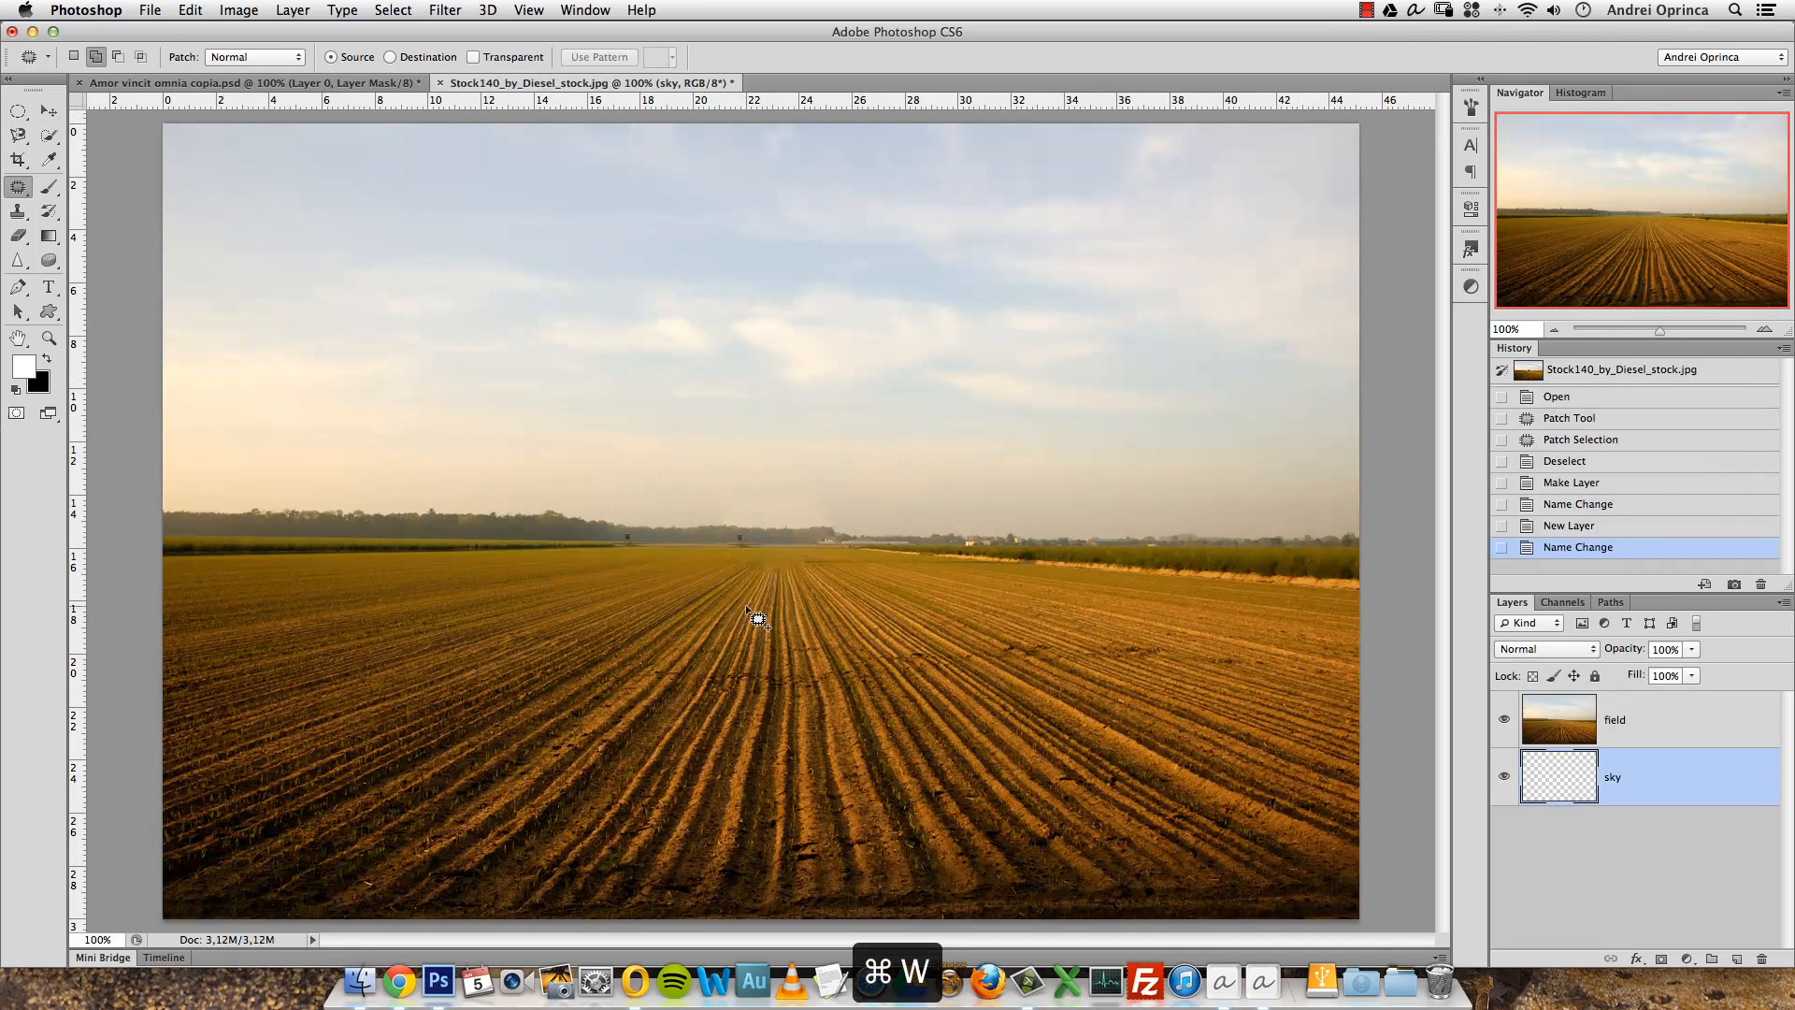
key(super+v)
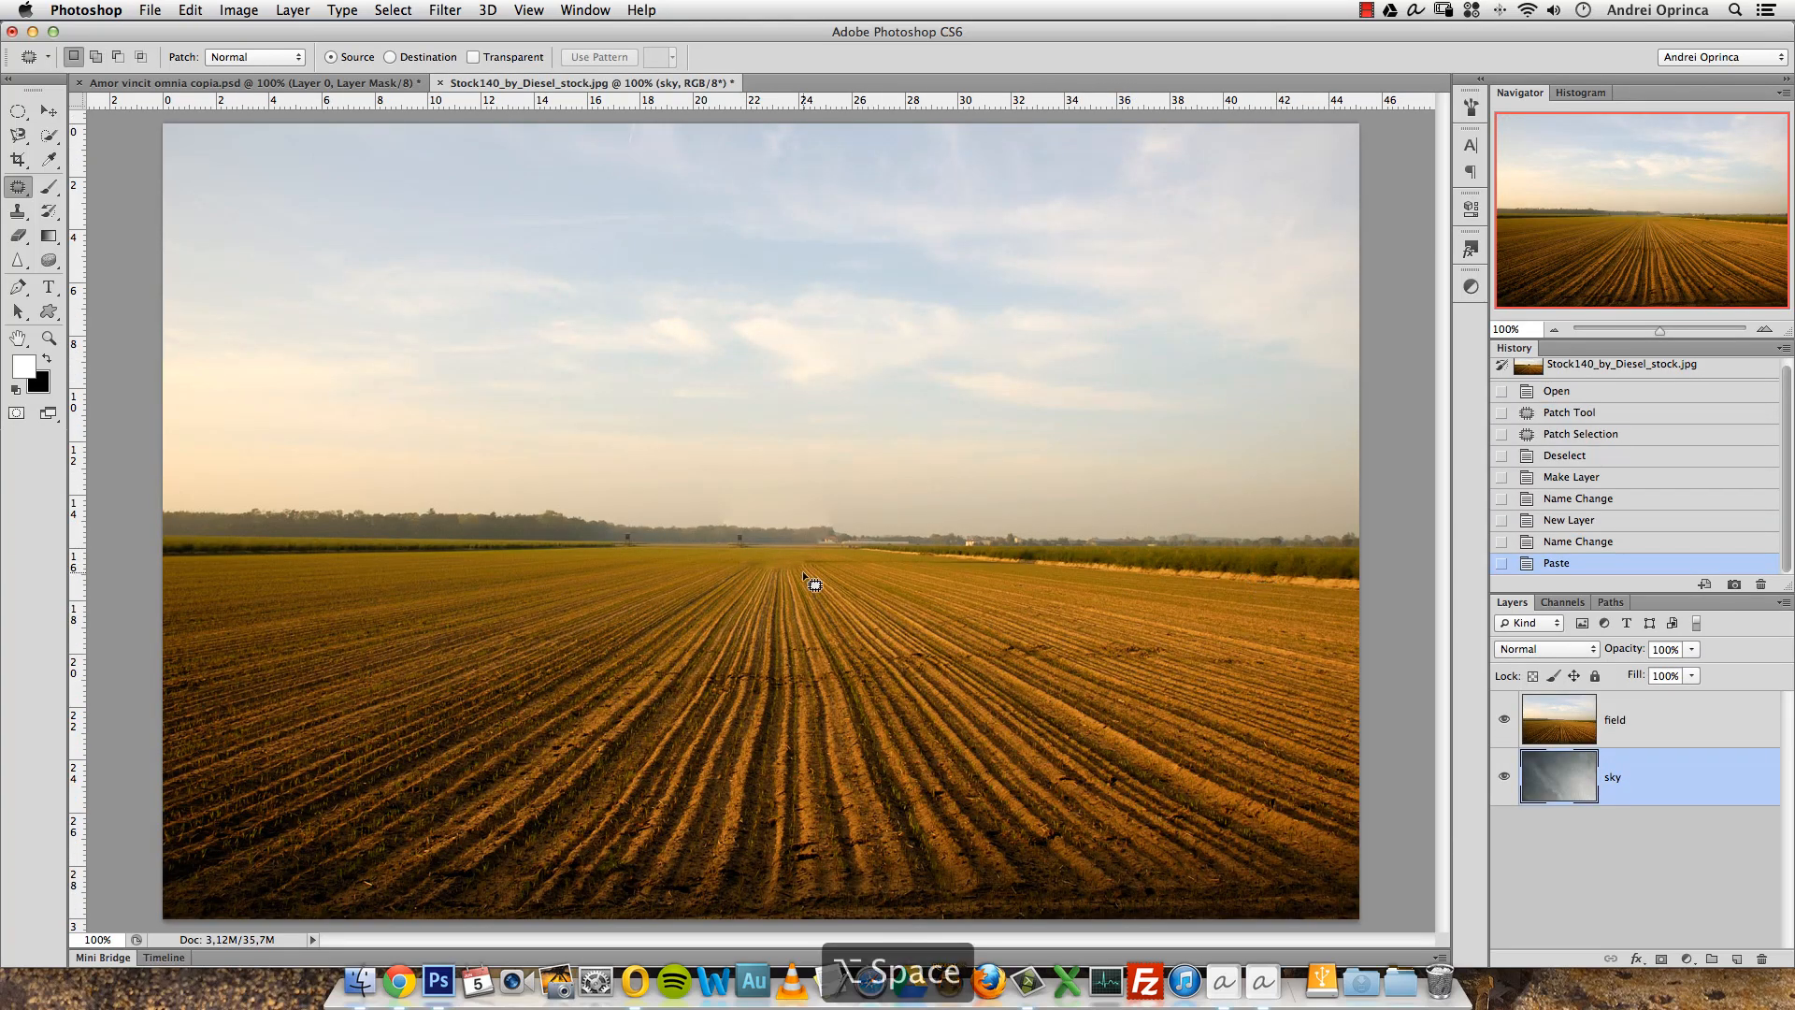
Scale the pasted sky proportionally to 50% with Free Transform and center it roughly over the canvas.
alt+click(806, 575)
alt+click(806, 575)
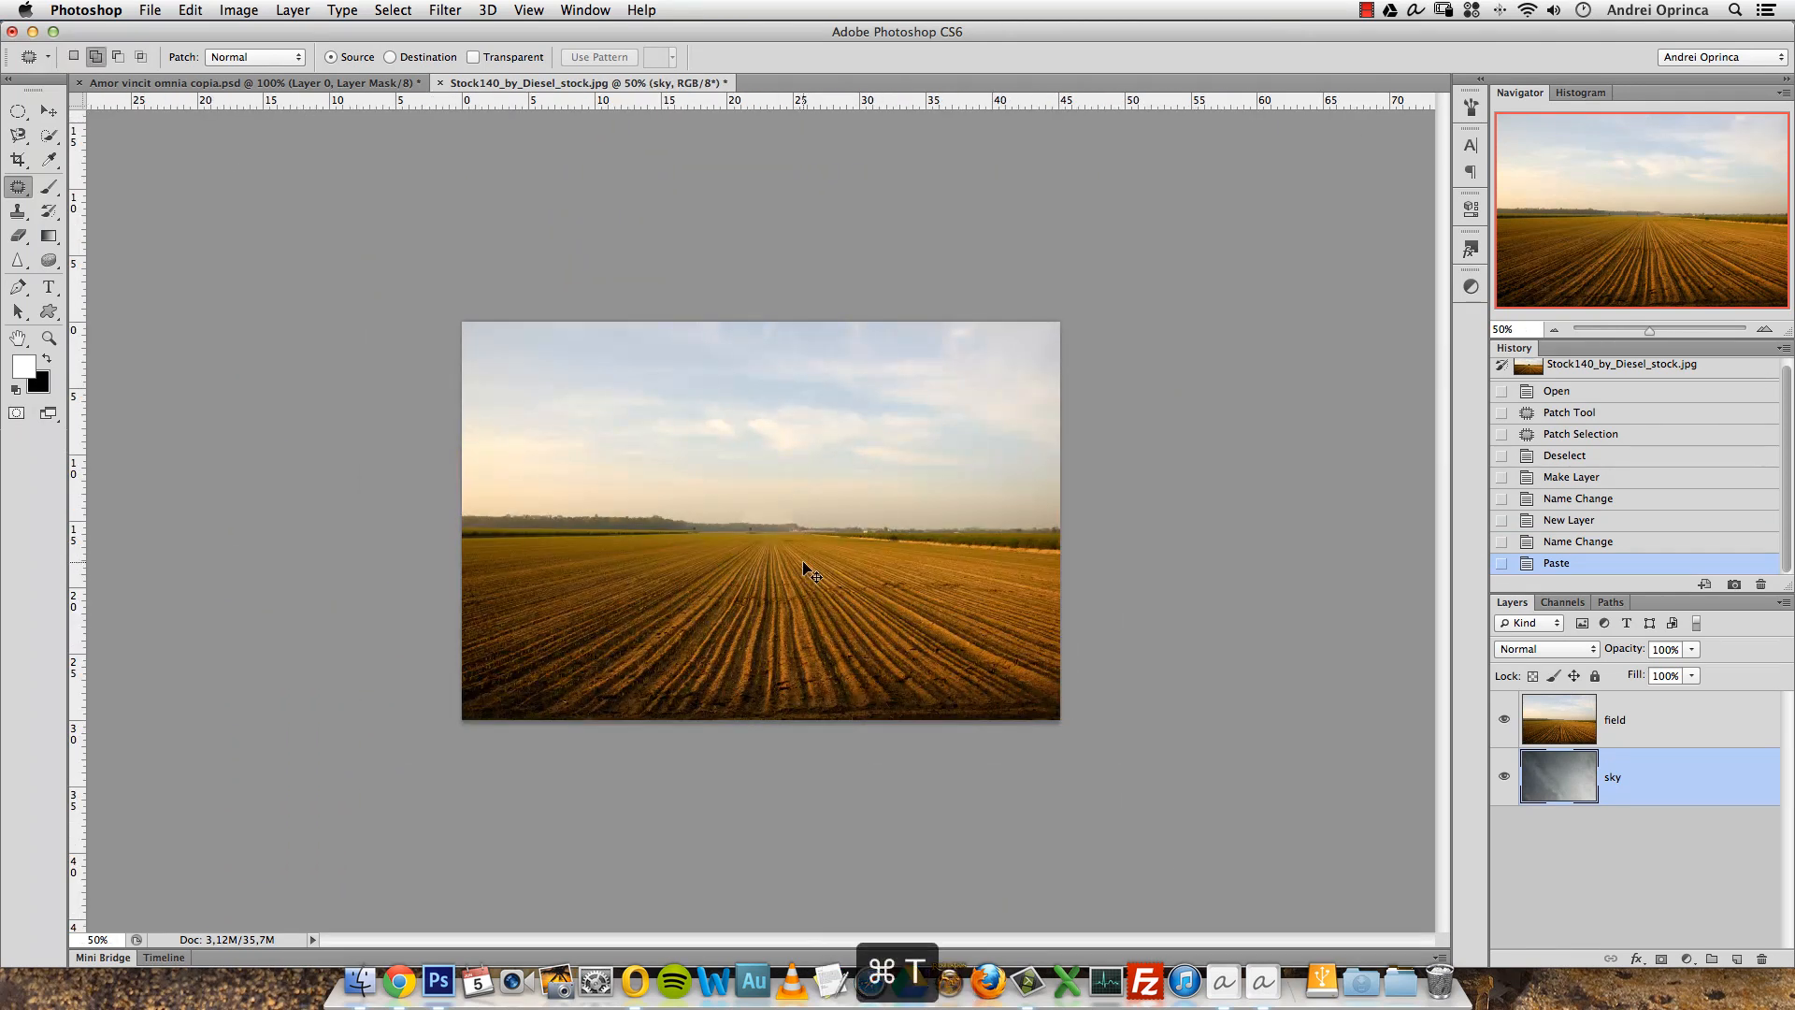
key(super+t)
drag(933, 381, 944, 388)
drag(1142, 508, 753, 391)
click(356, 57)
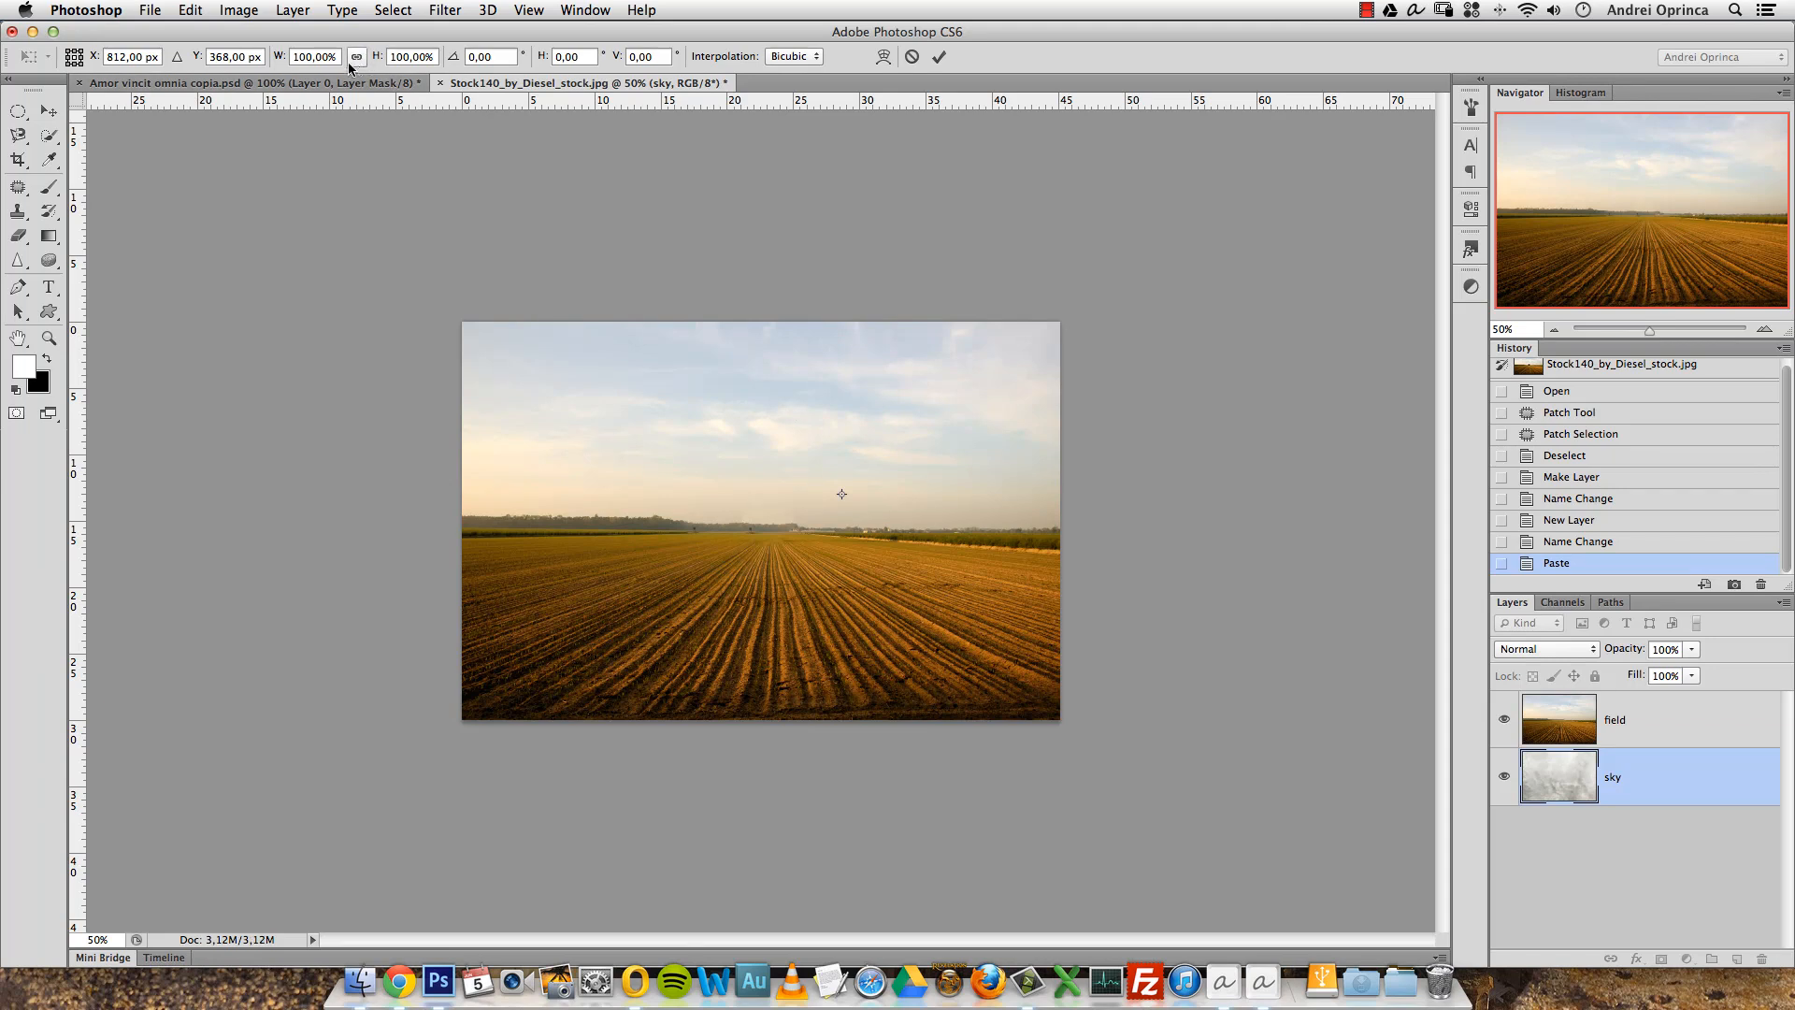
click(358, 59)
click(340, 57)
text(50)
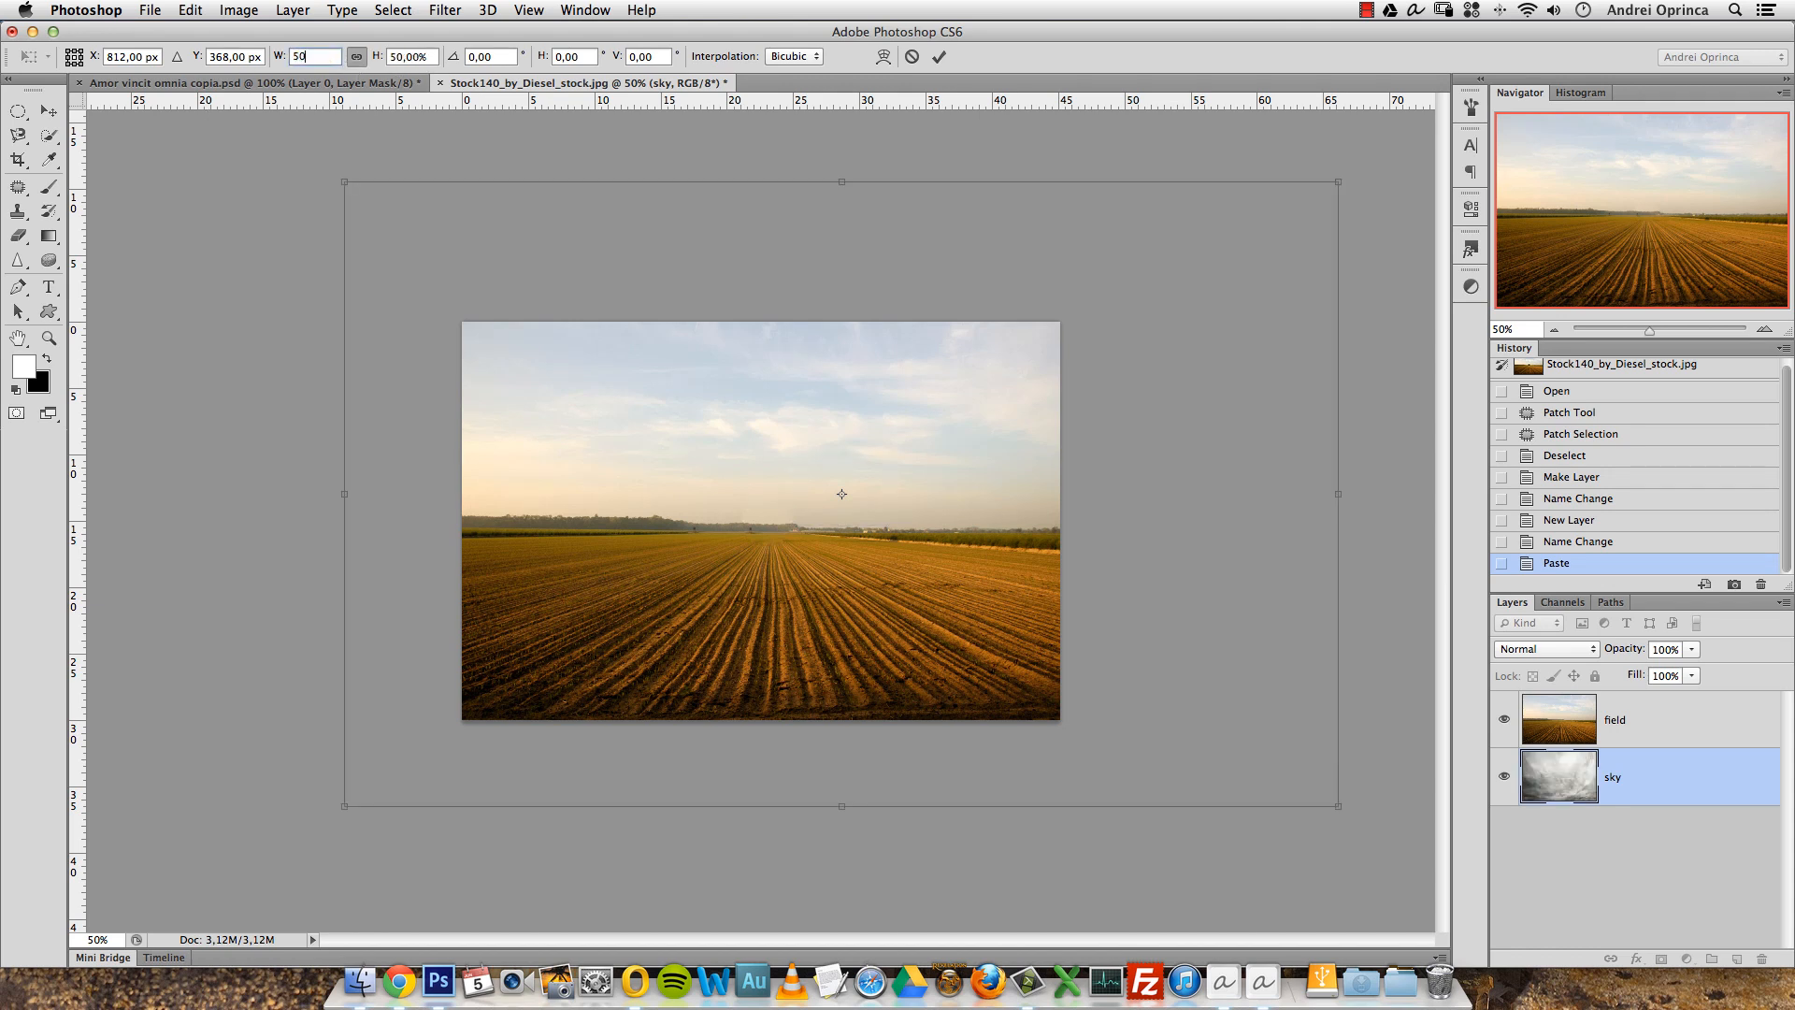
drag(979, 435, 902, 413)
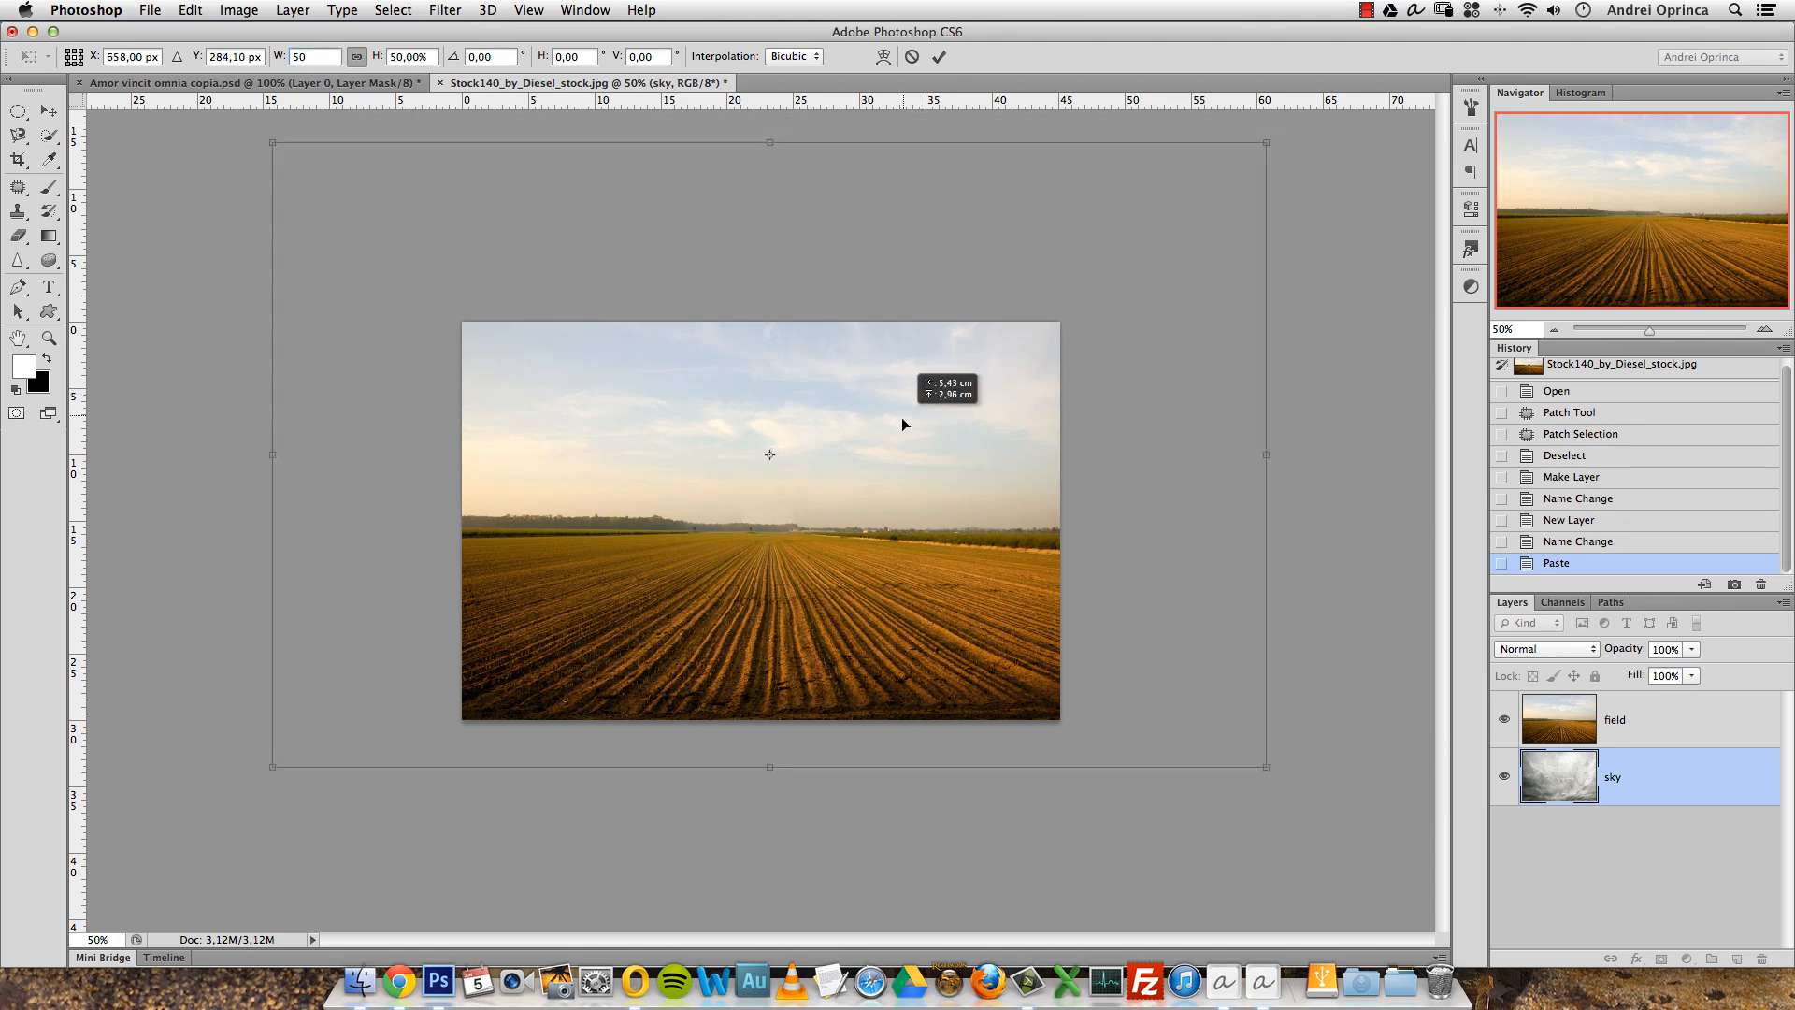
key(j)
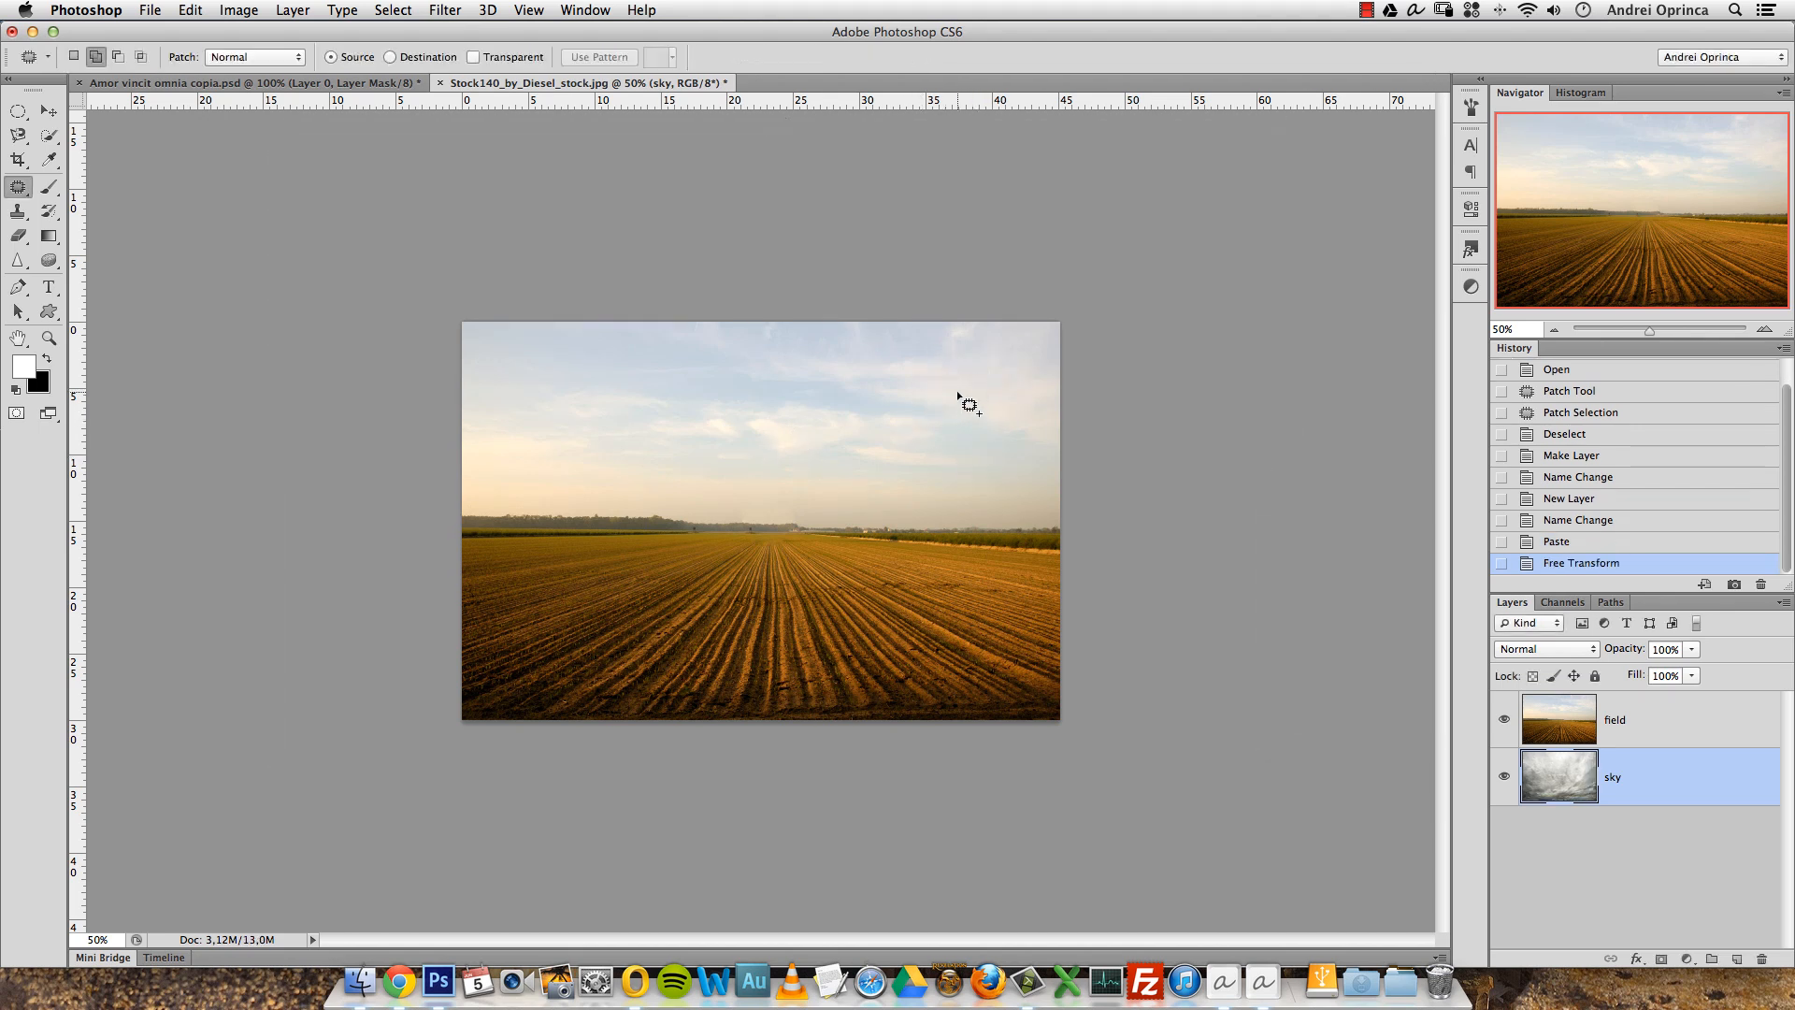
Add a layer mask to the field layer.
click(1642, 727)
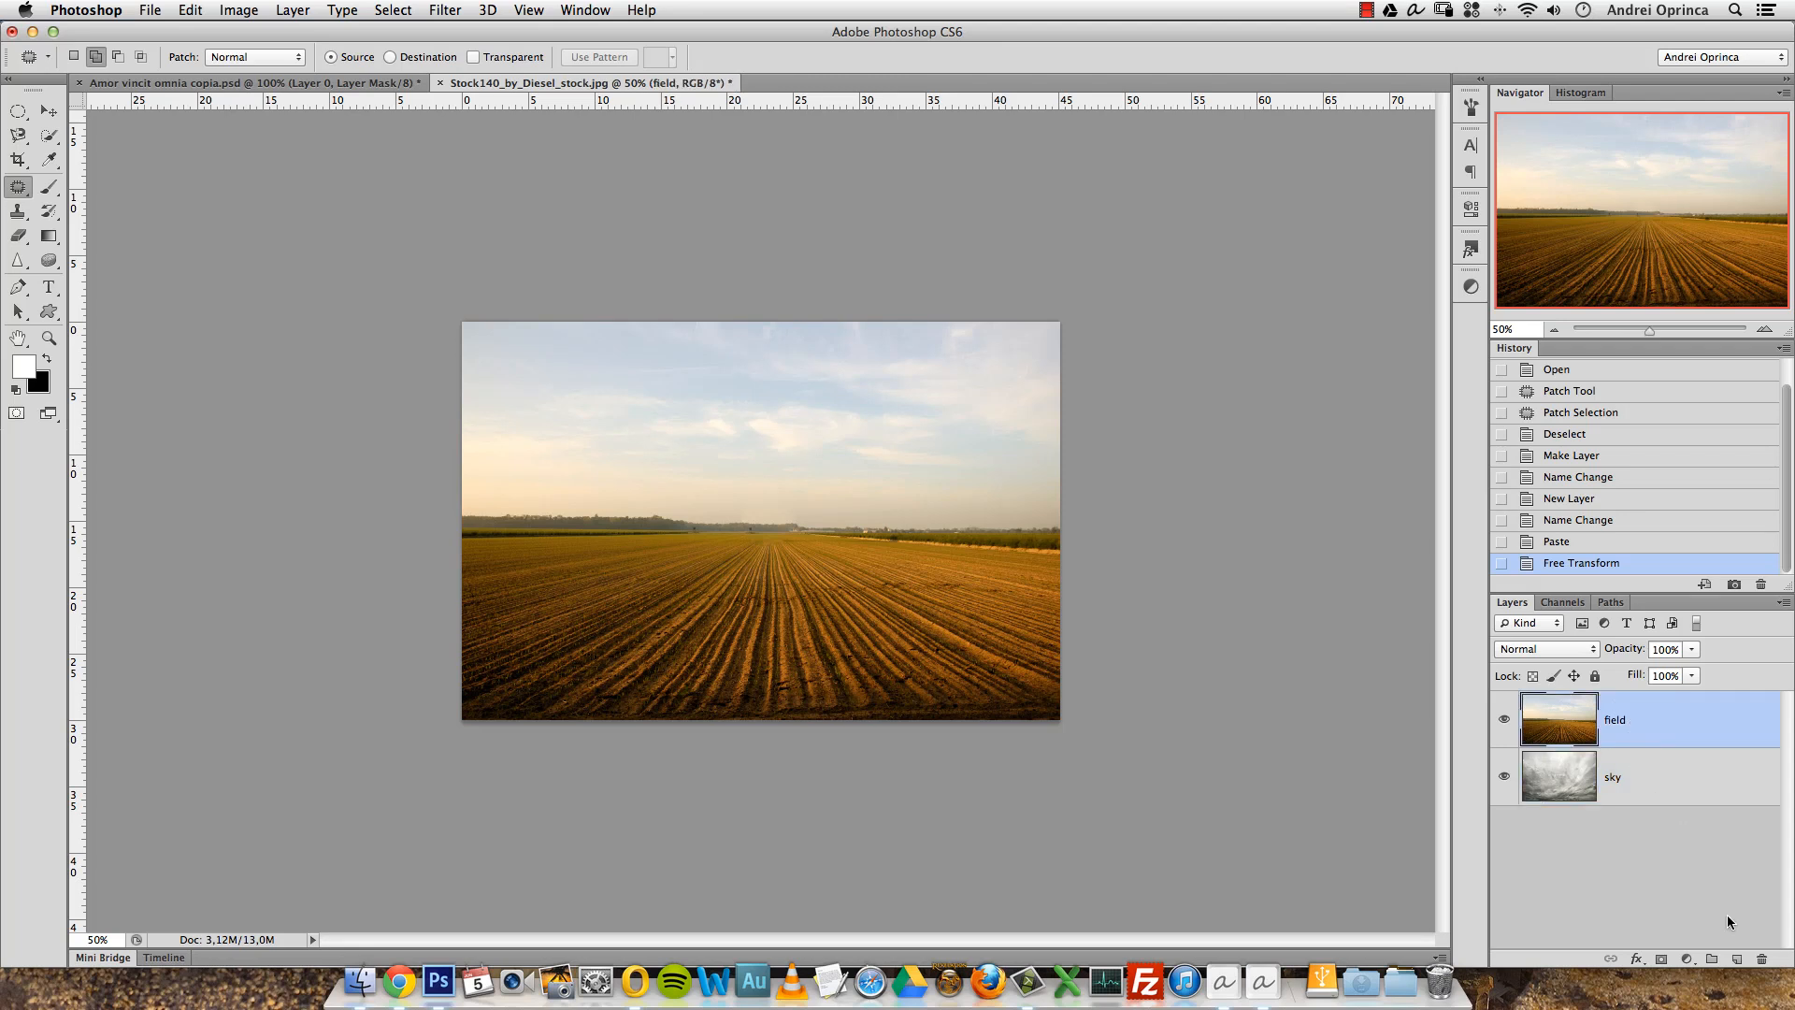
click(1661, 958)
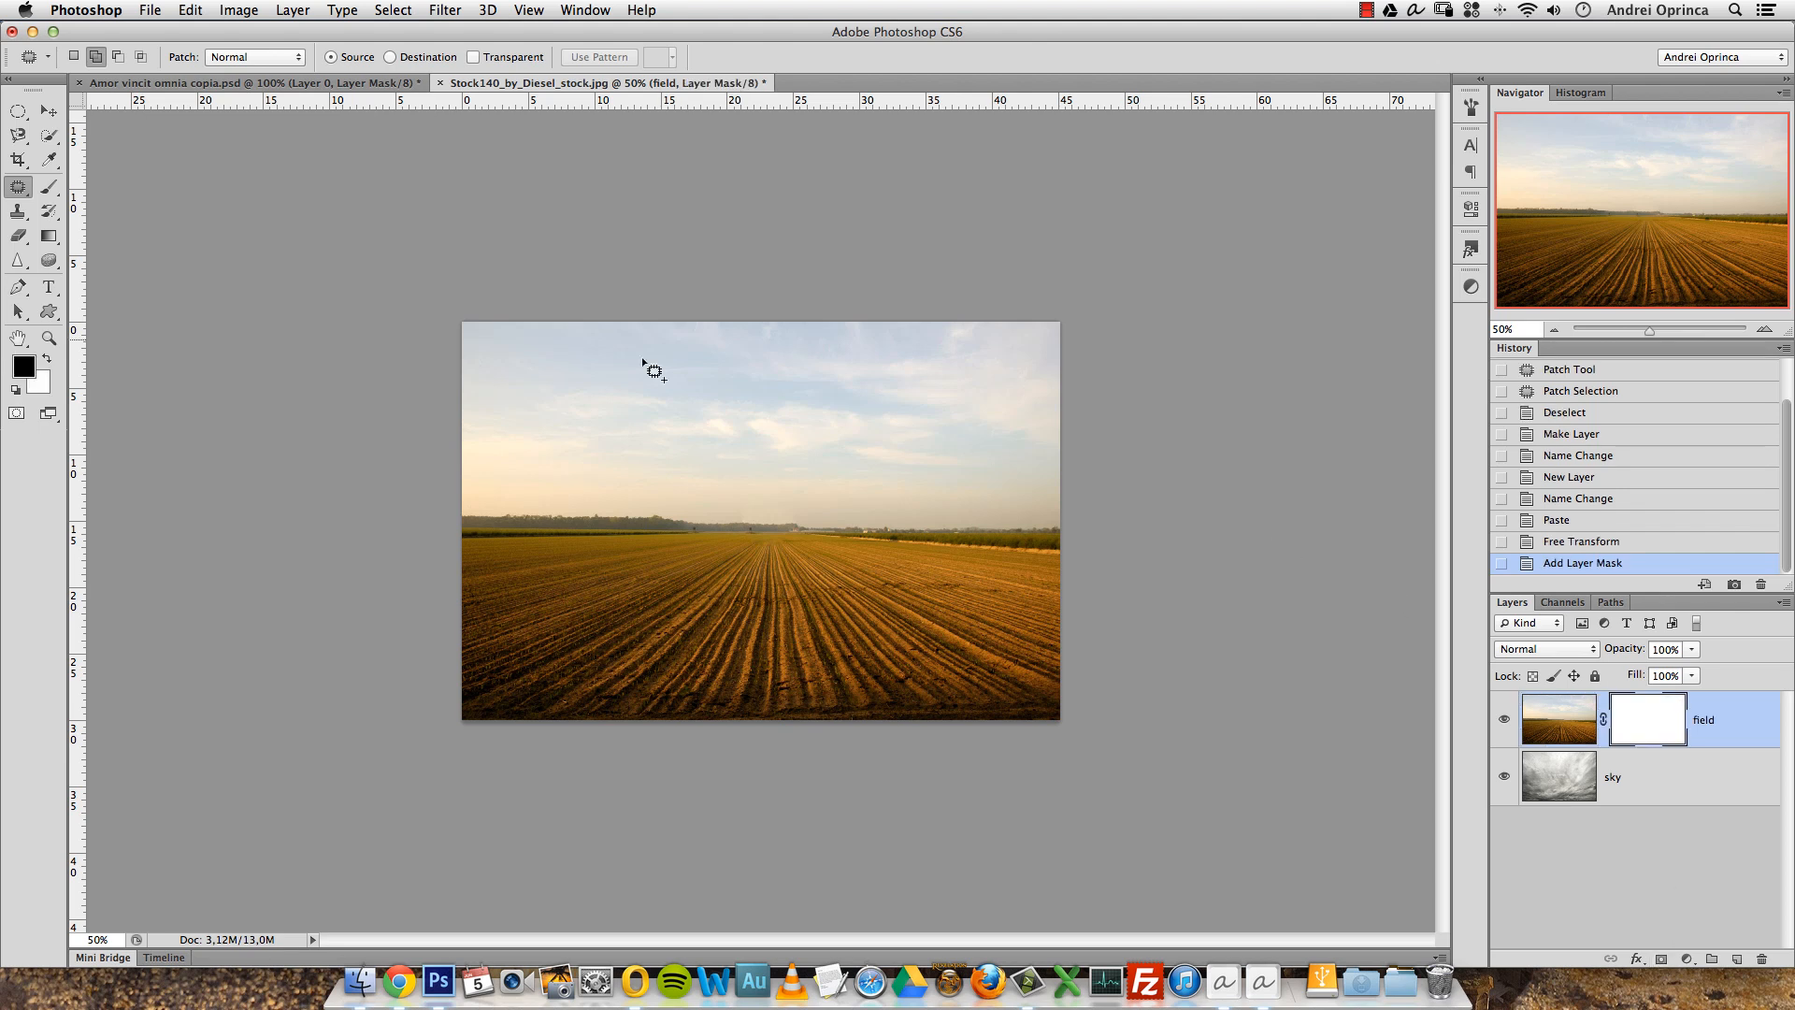
Set up the Gradient tool with the Foreground to Background preset and the linear gradient style.
click(52, 243)
click(99, 57)
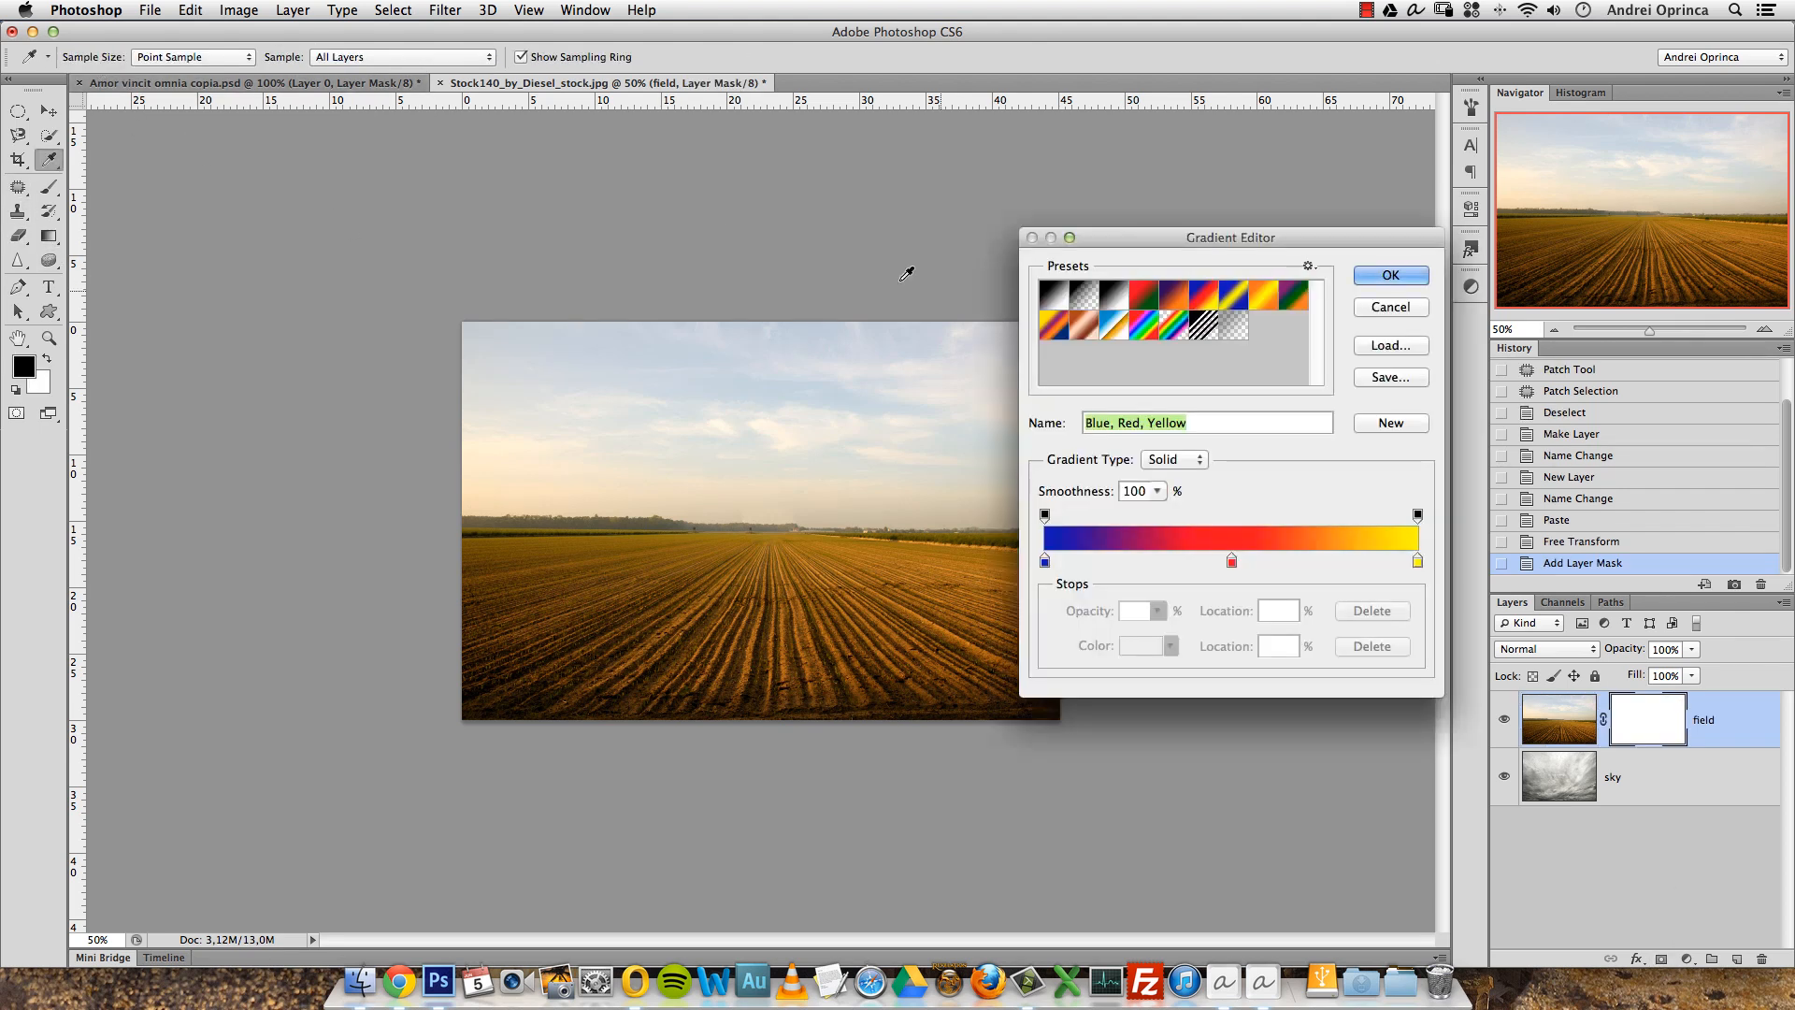
click(1067, 296)
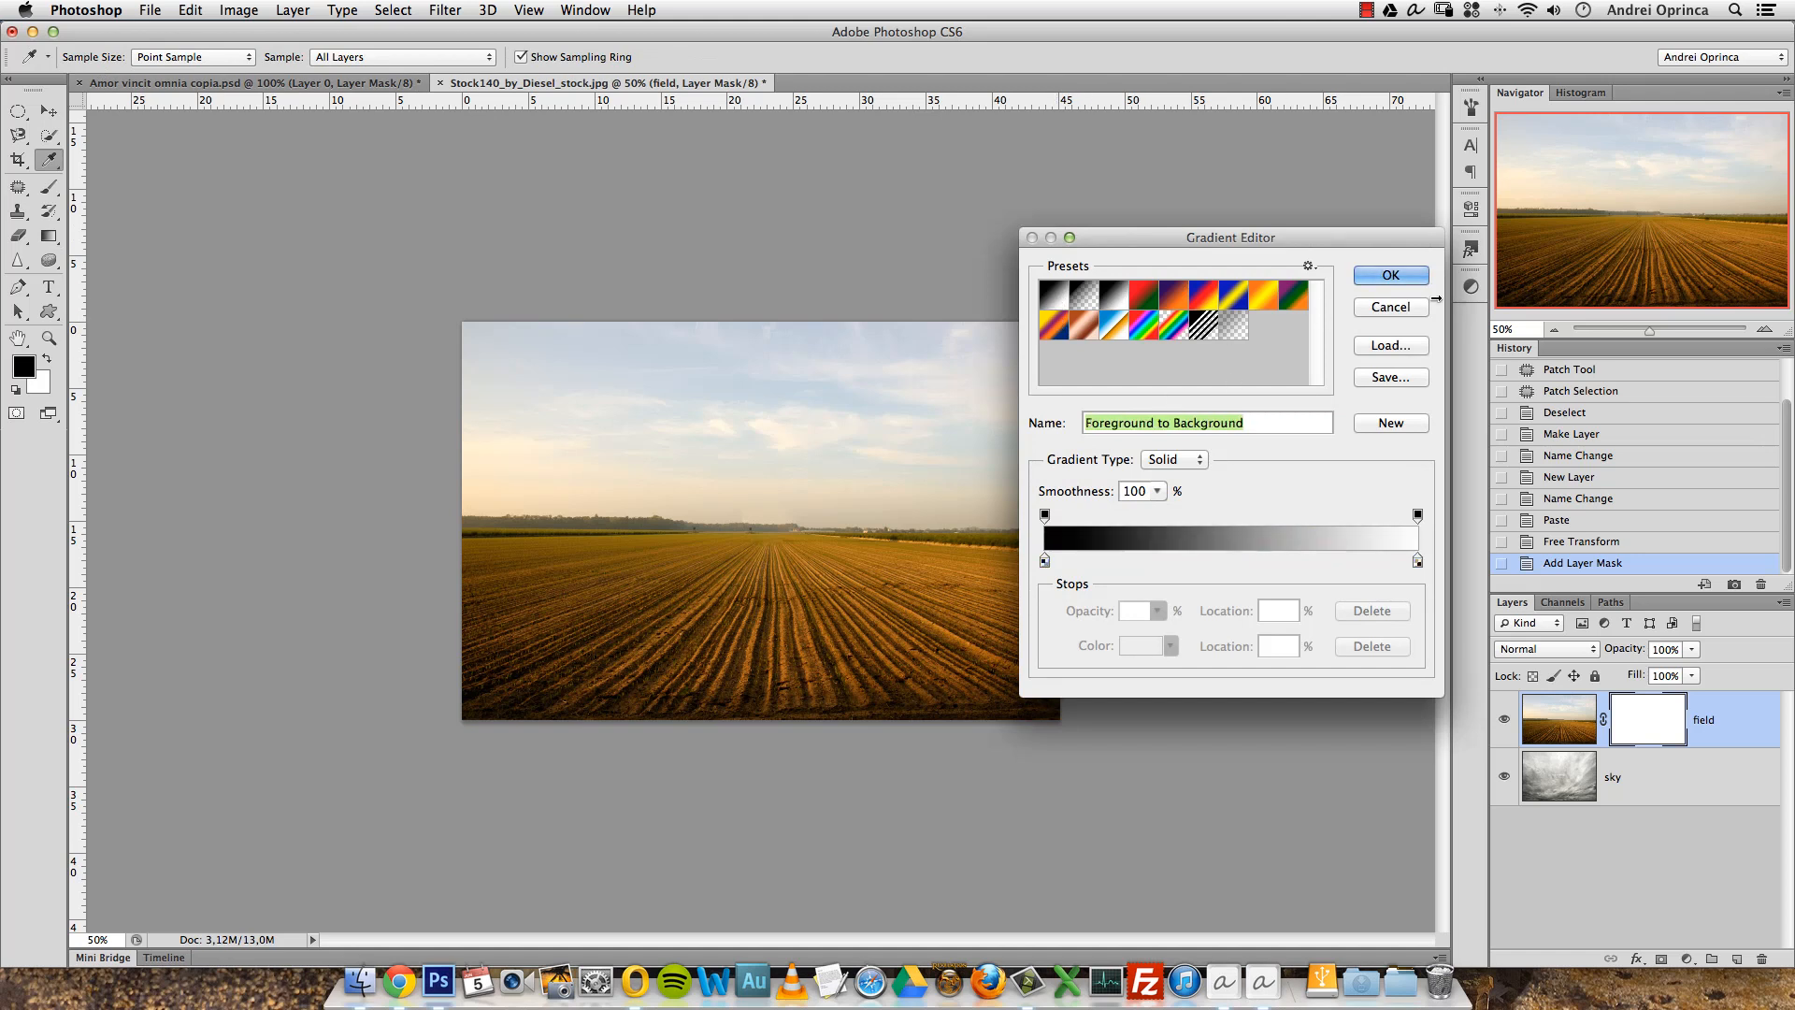
click(1391, 275)
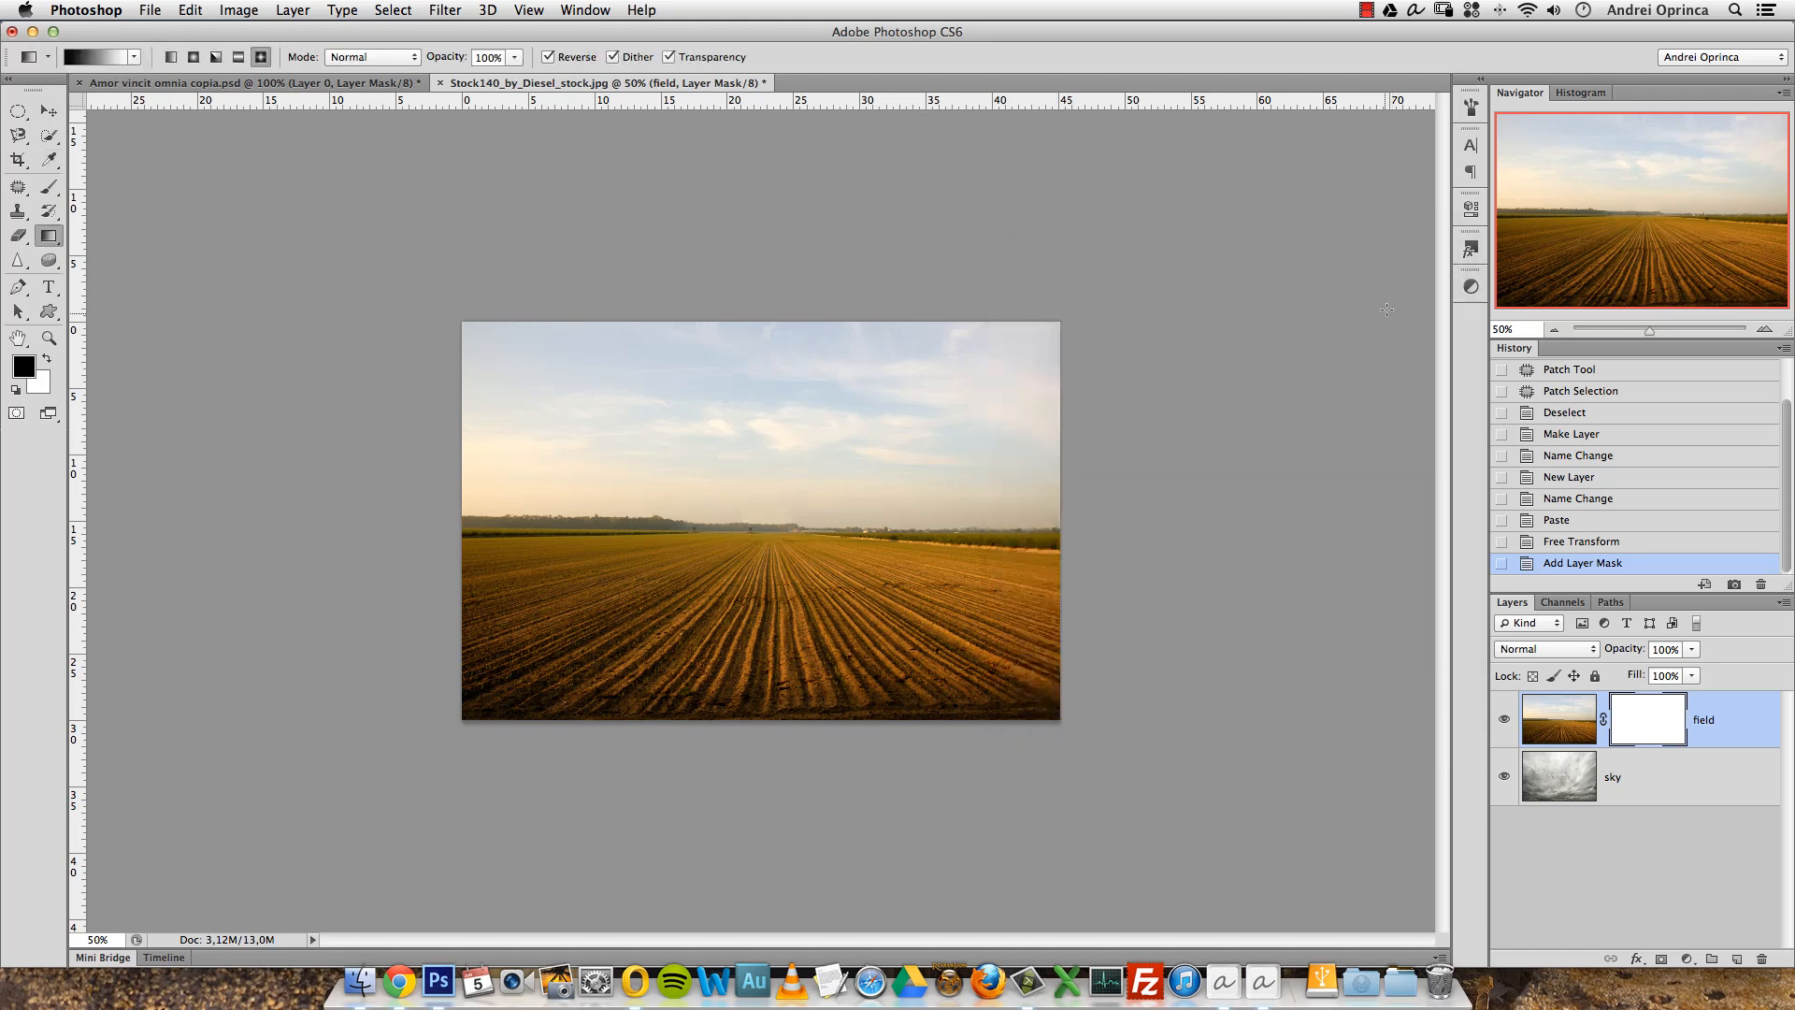
click(171, 59)
Blend the field into the sky by applying upward linear gradients of varying length across the horizon on the field layer's mask.
super+click(701, 549)
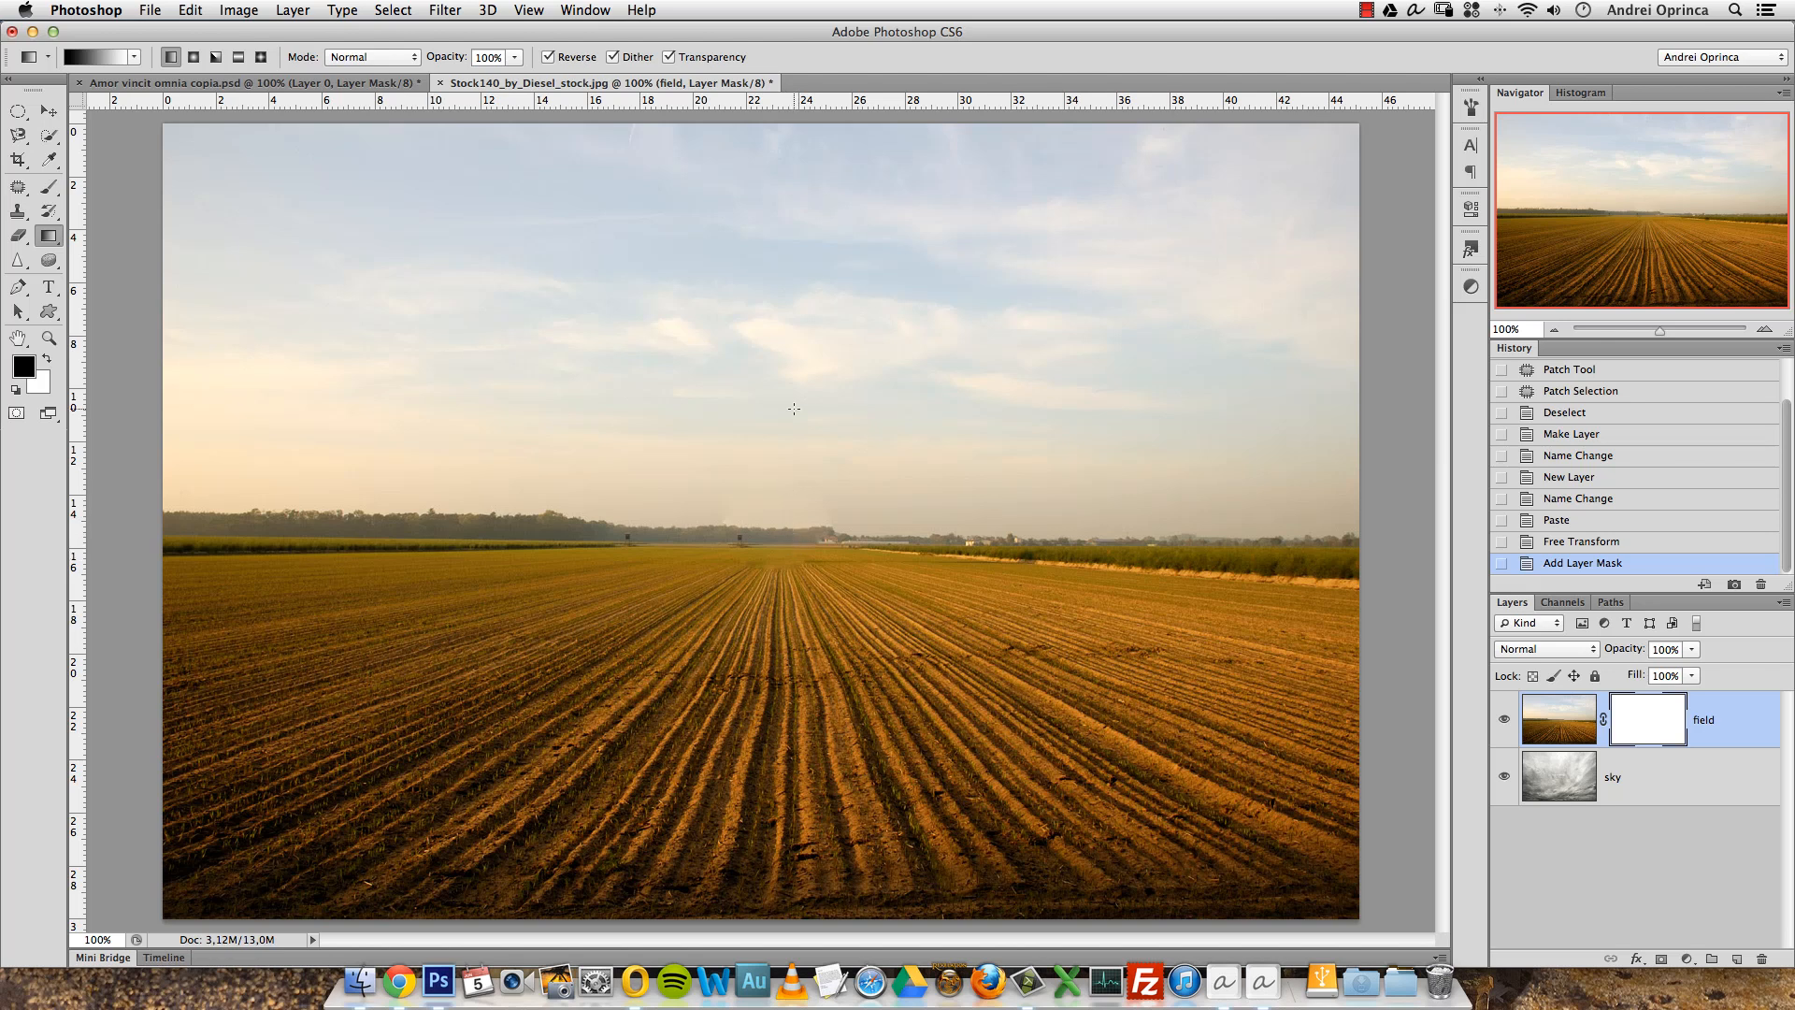
click(1498, 721)
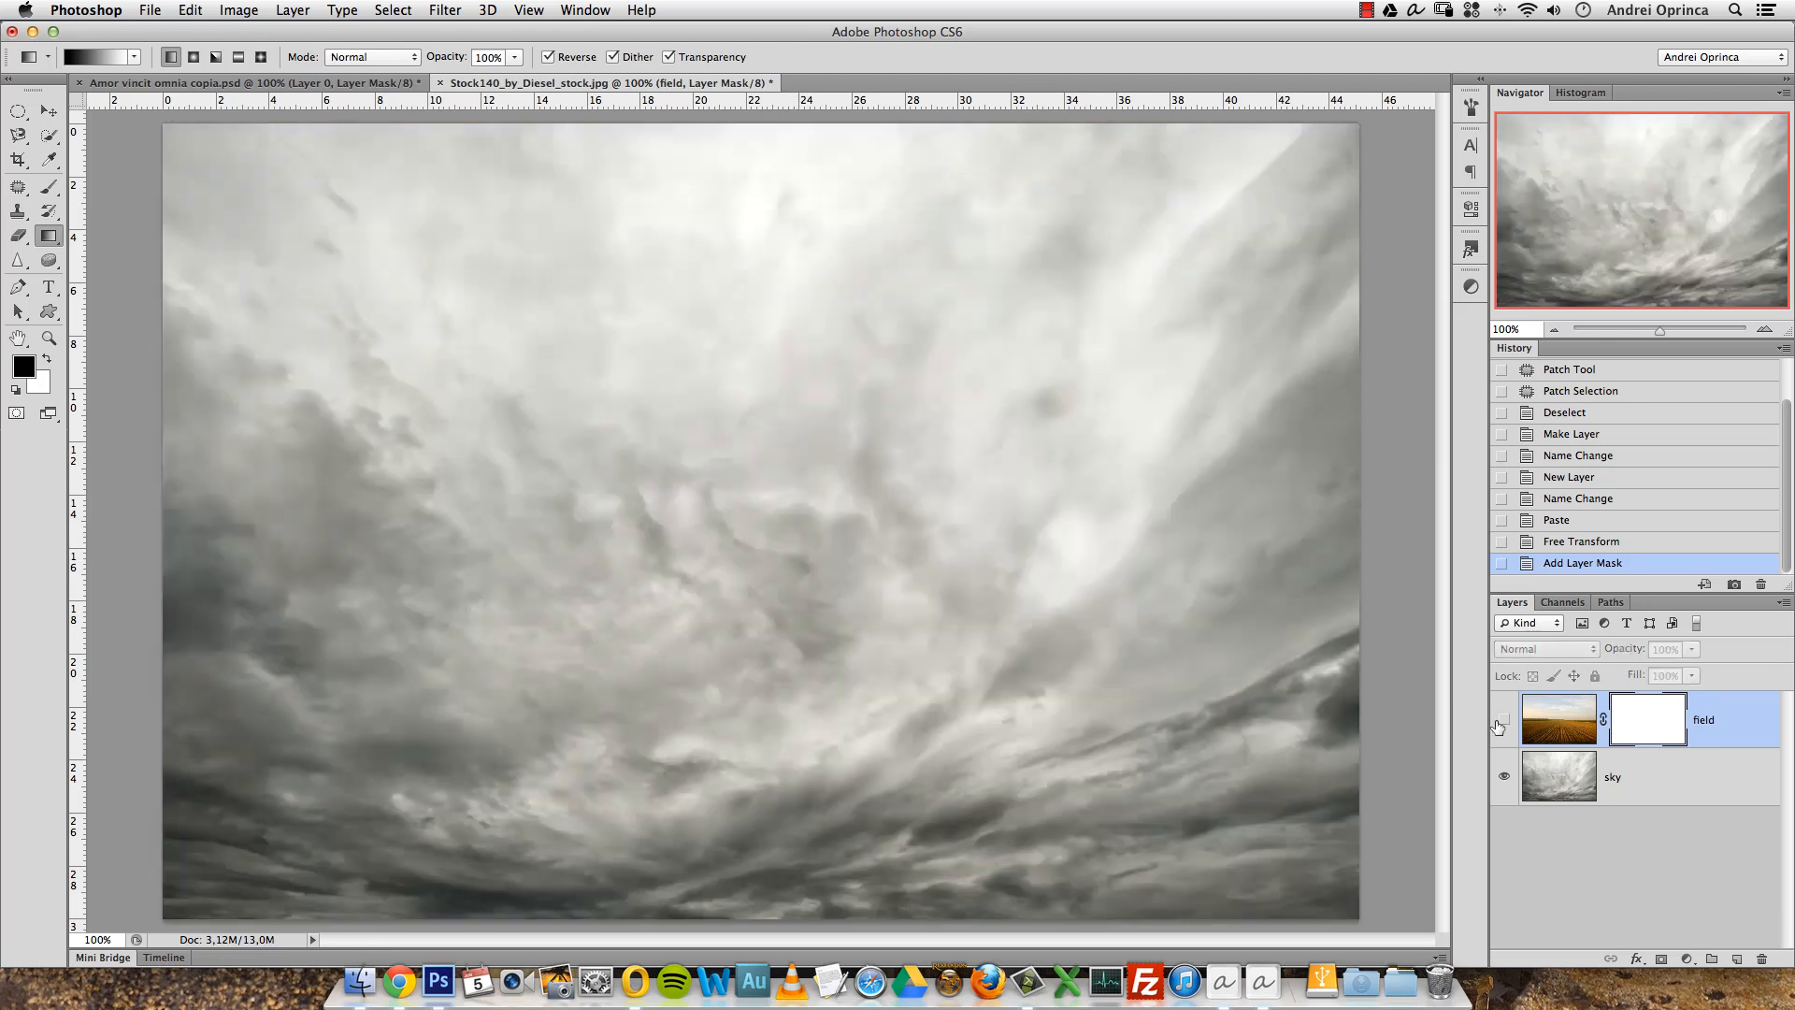
click(1504, 719)
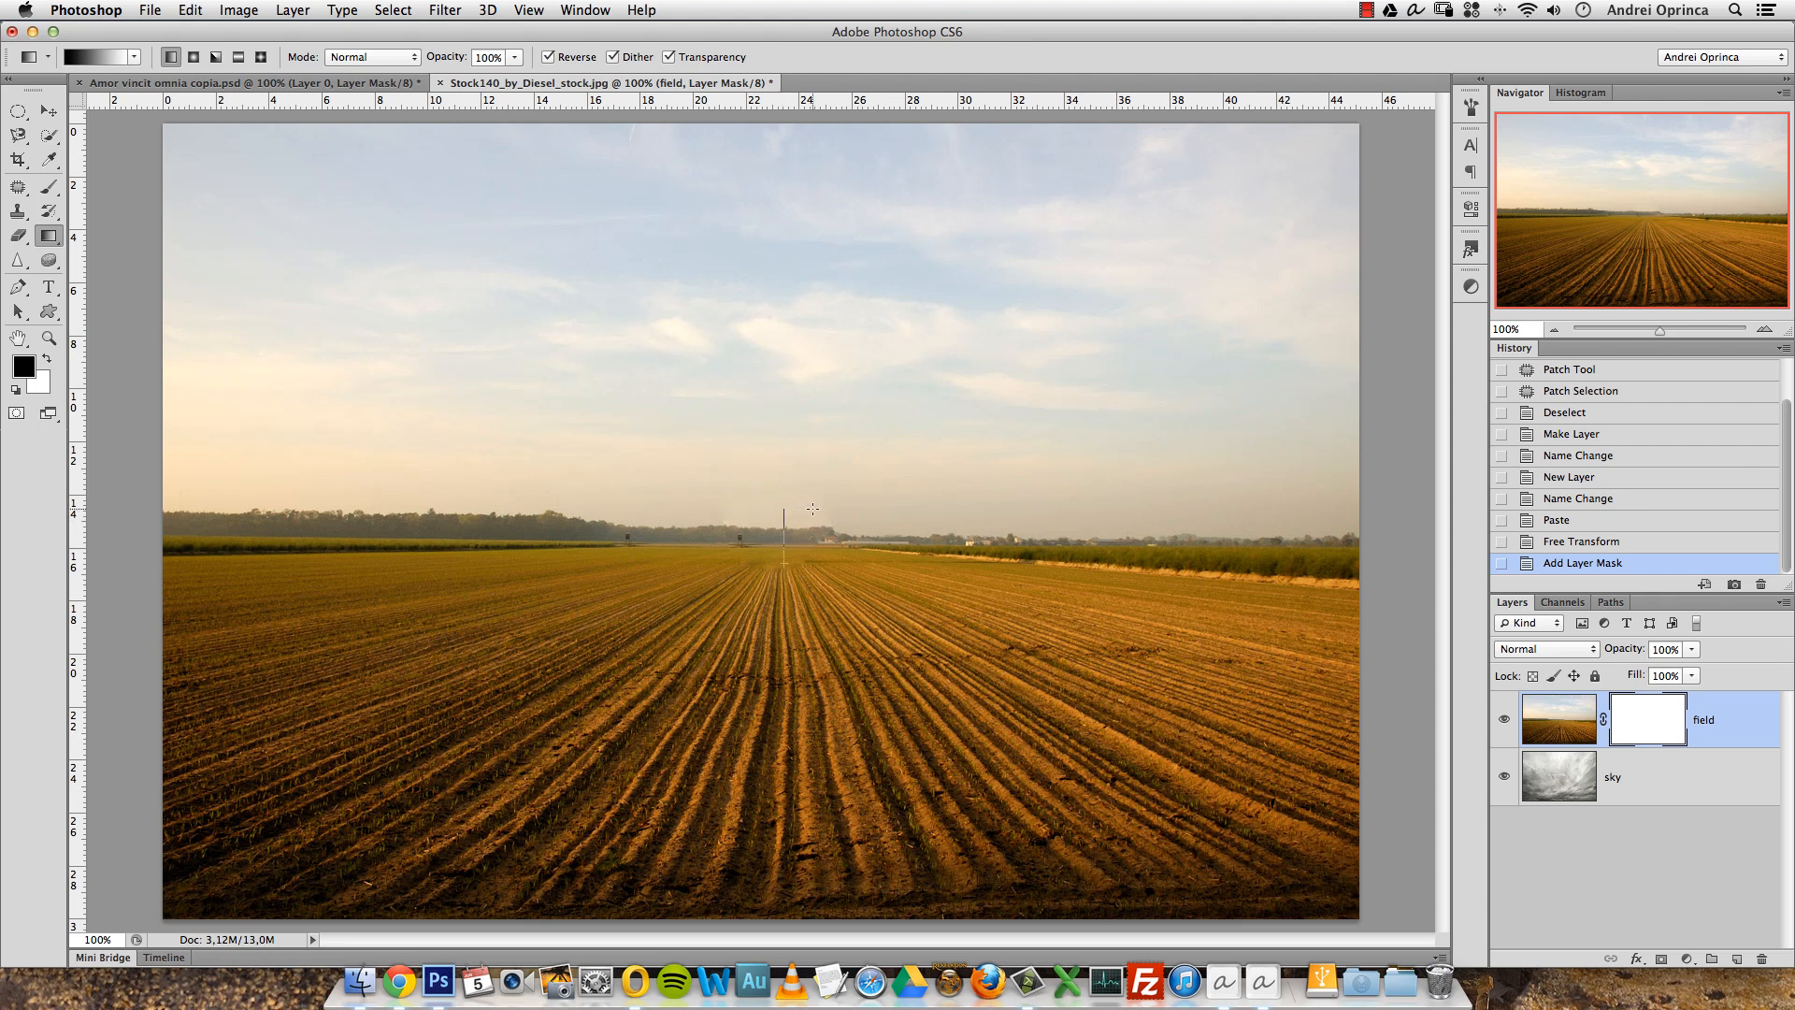
drag(761, 468, 796, 492)
drag(786, 512, 787, 508)
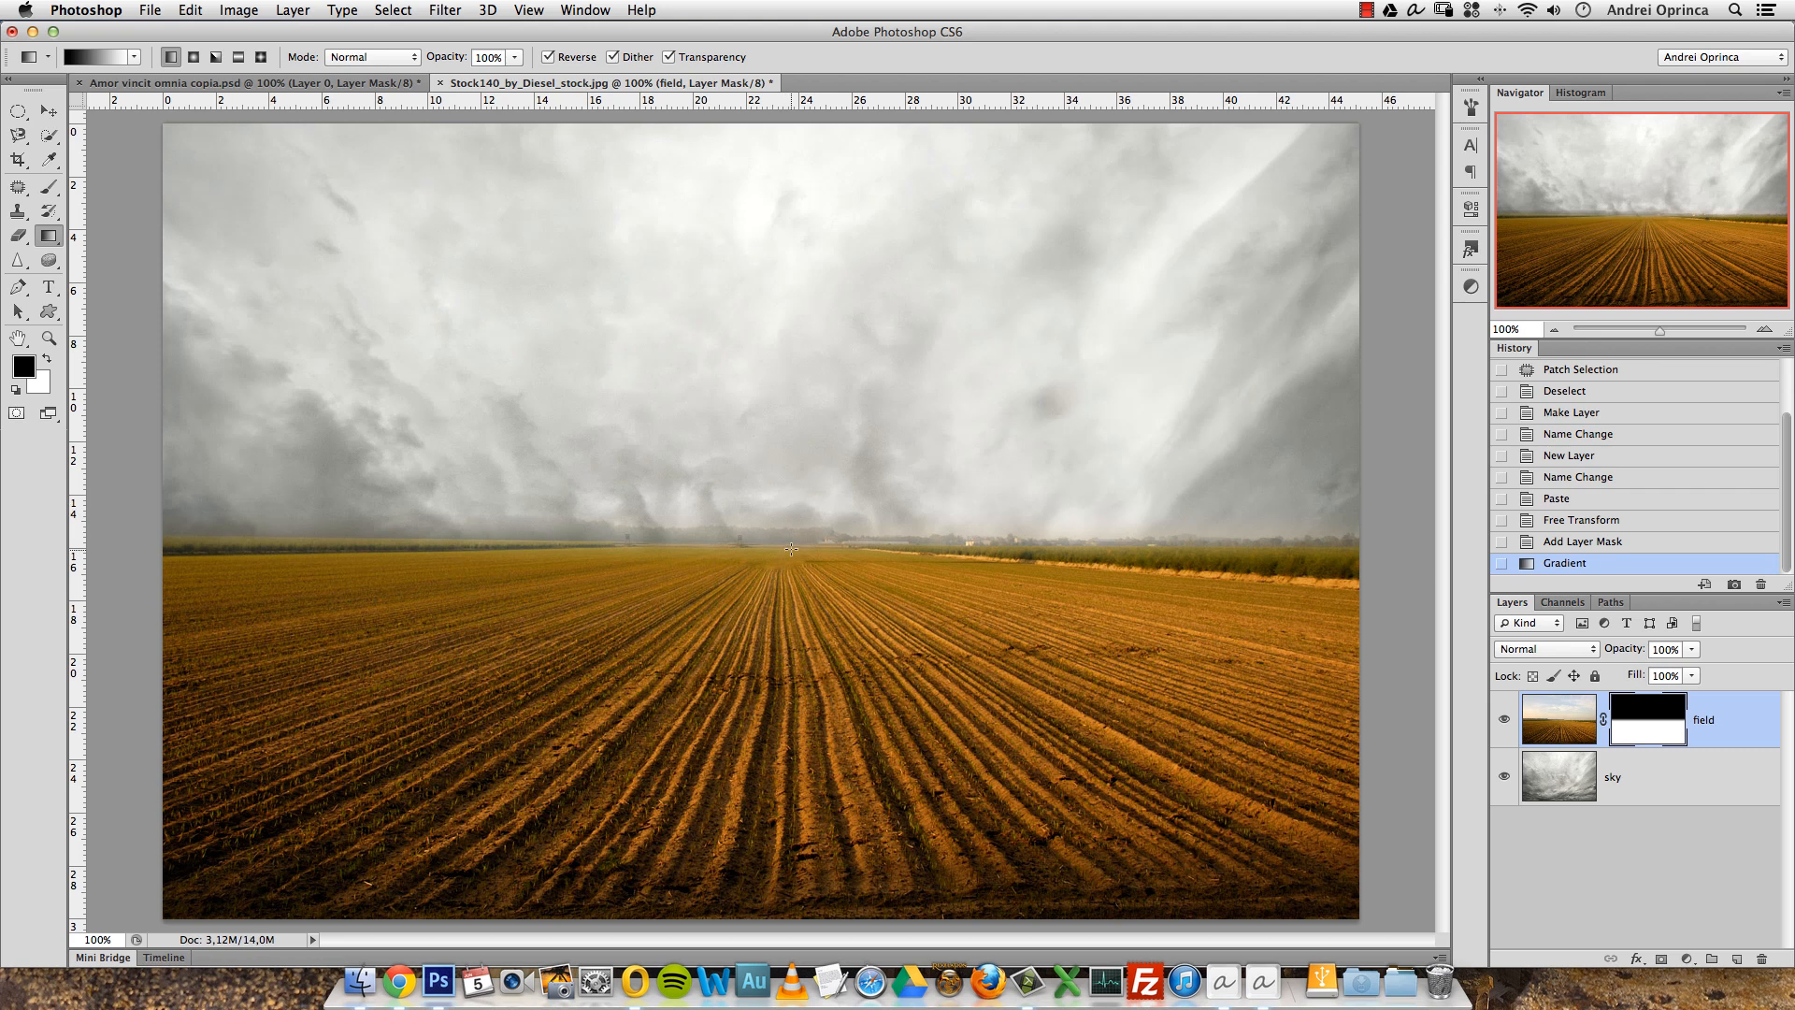
drag(786, 569, 789, 524)
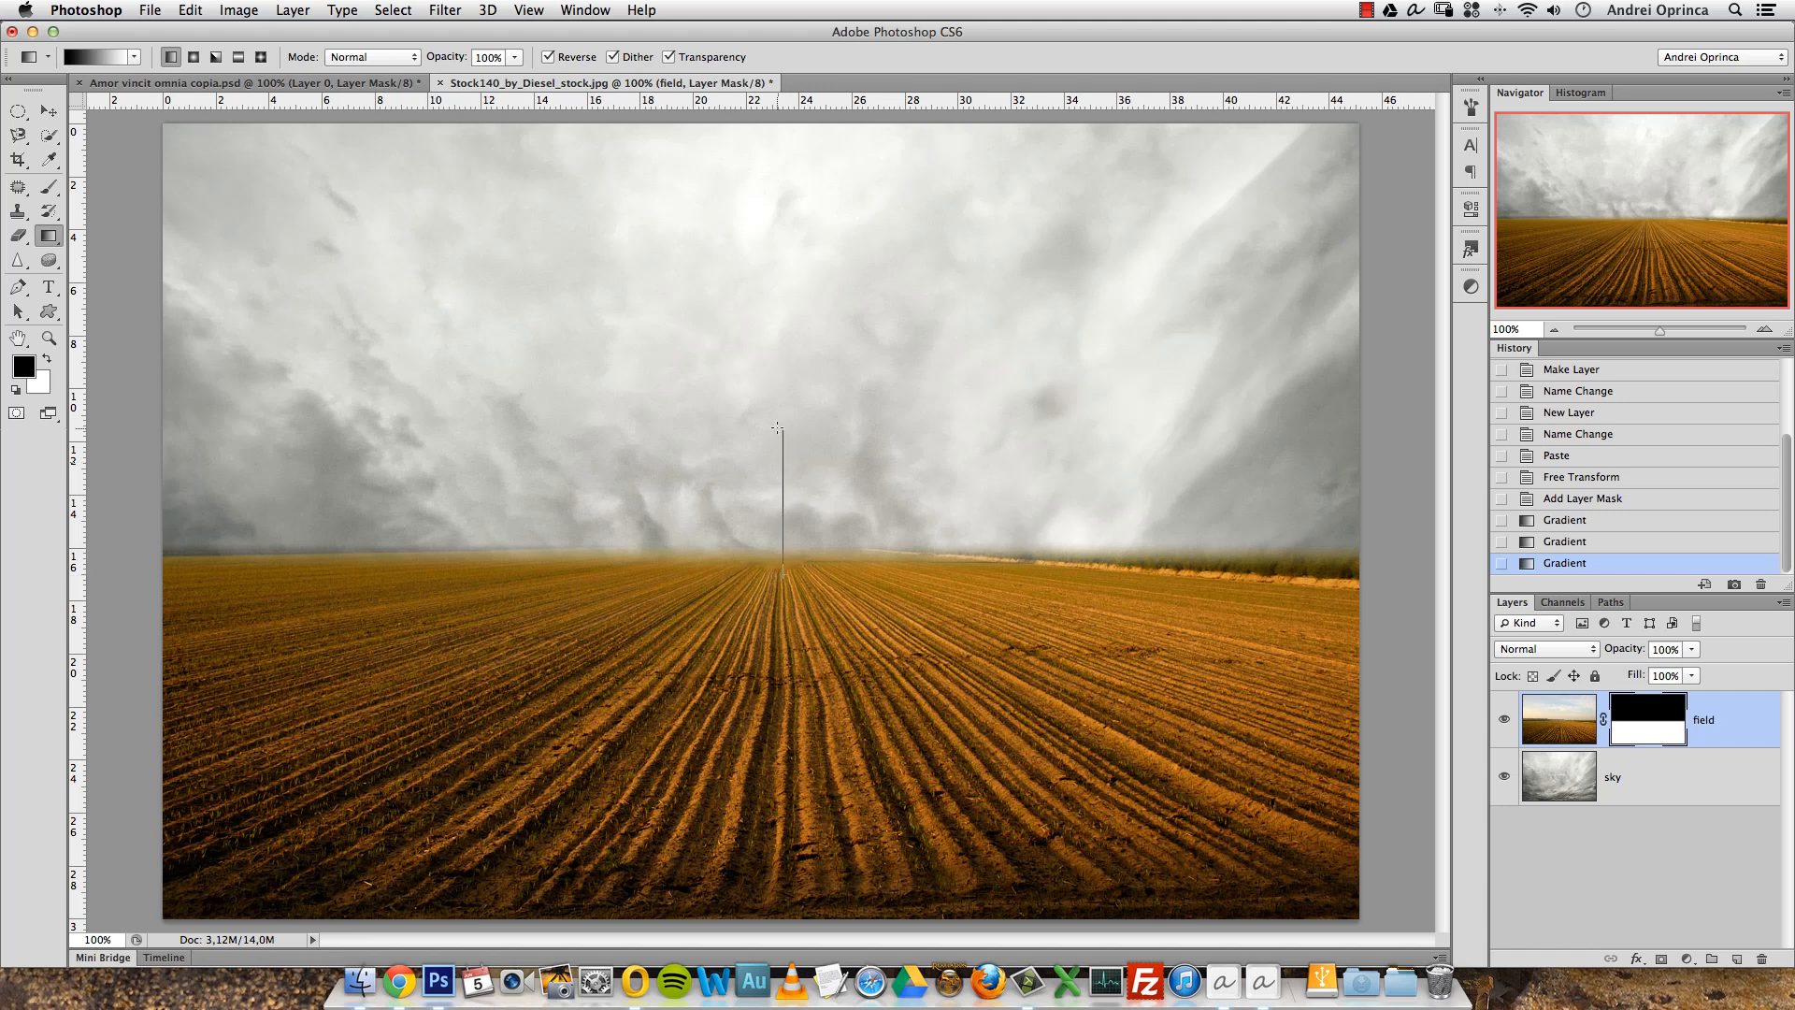
drag(778, 436, 771, 419)
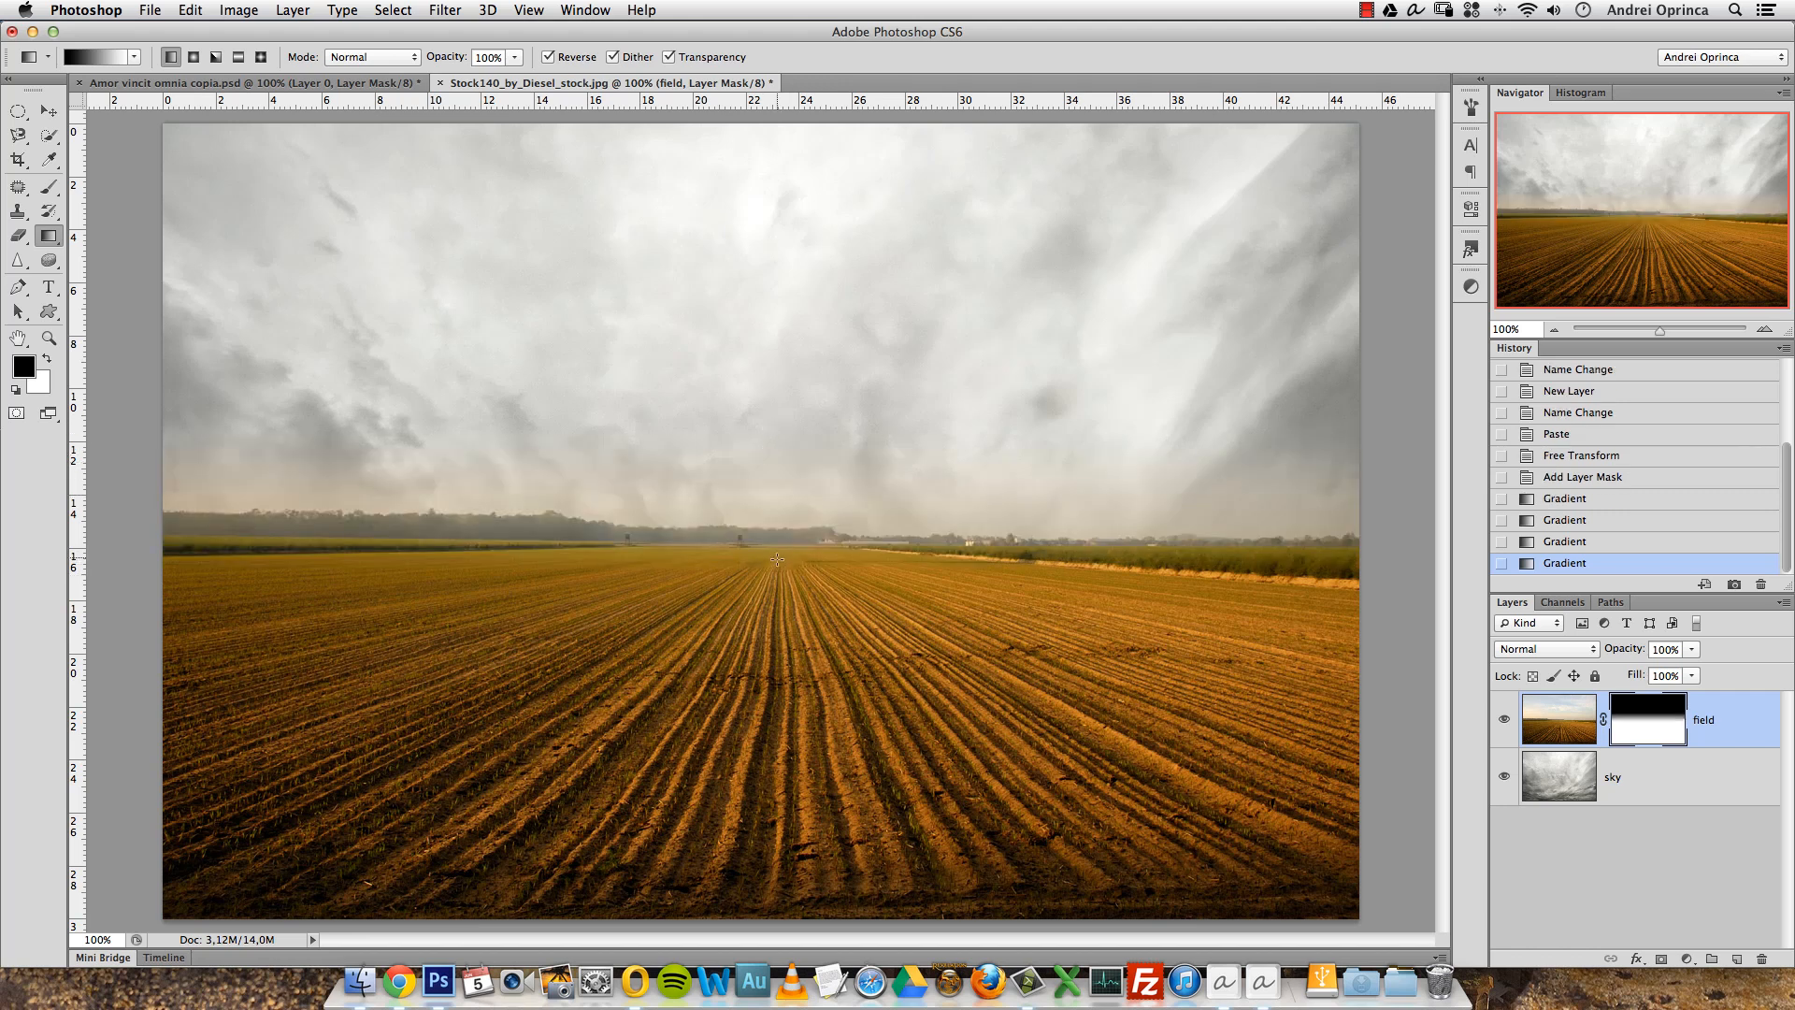
drag(775, 552, 769, 462)
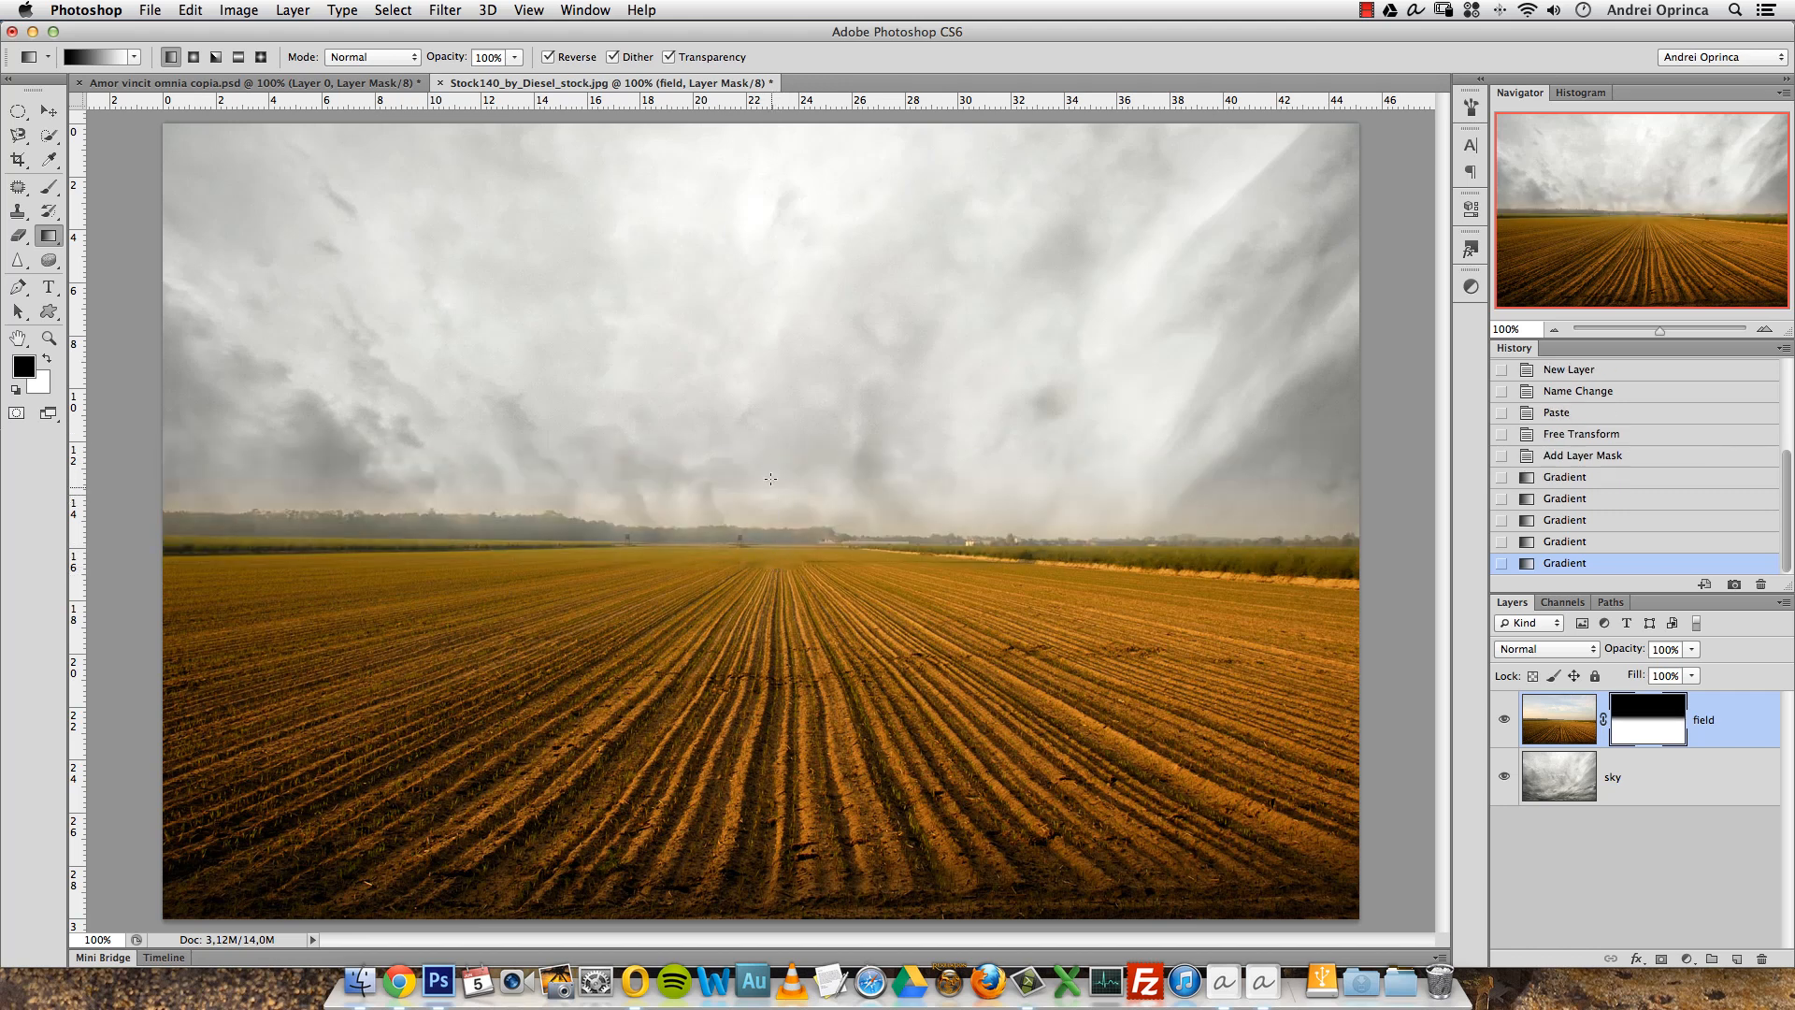
drag(781, 582, 781, 495)
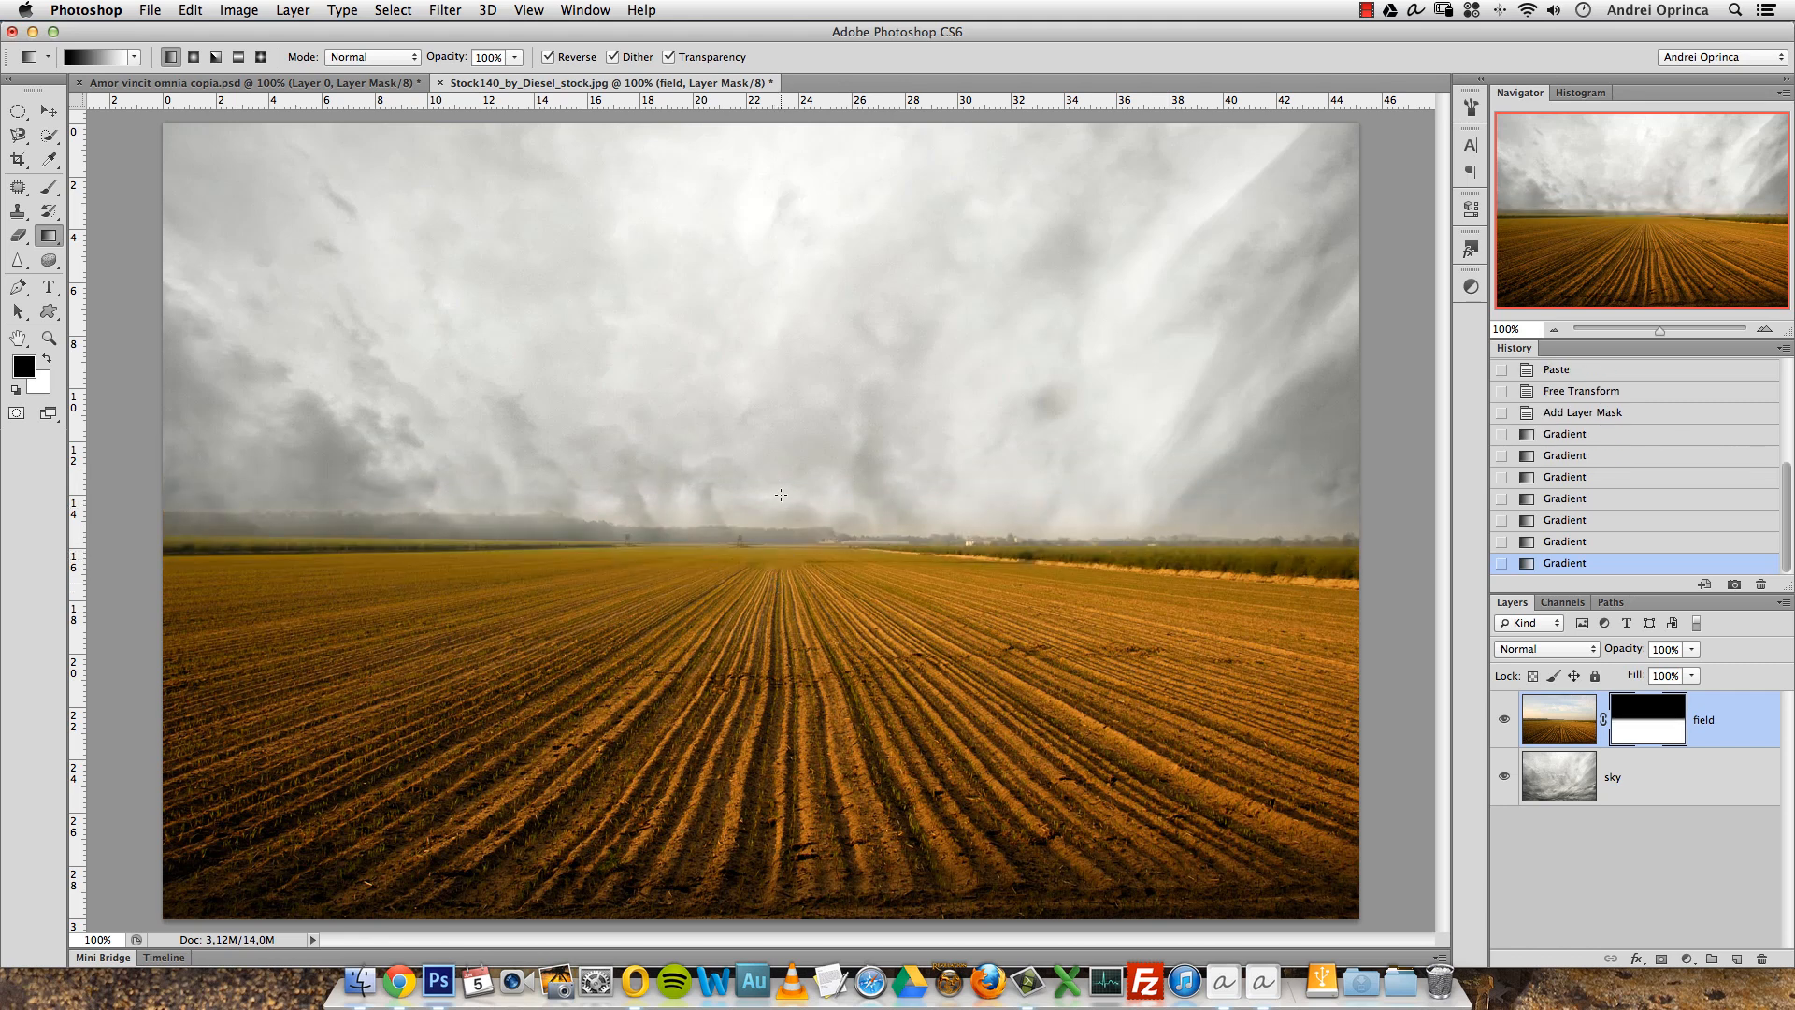
drag(768, 593, 772, 419)
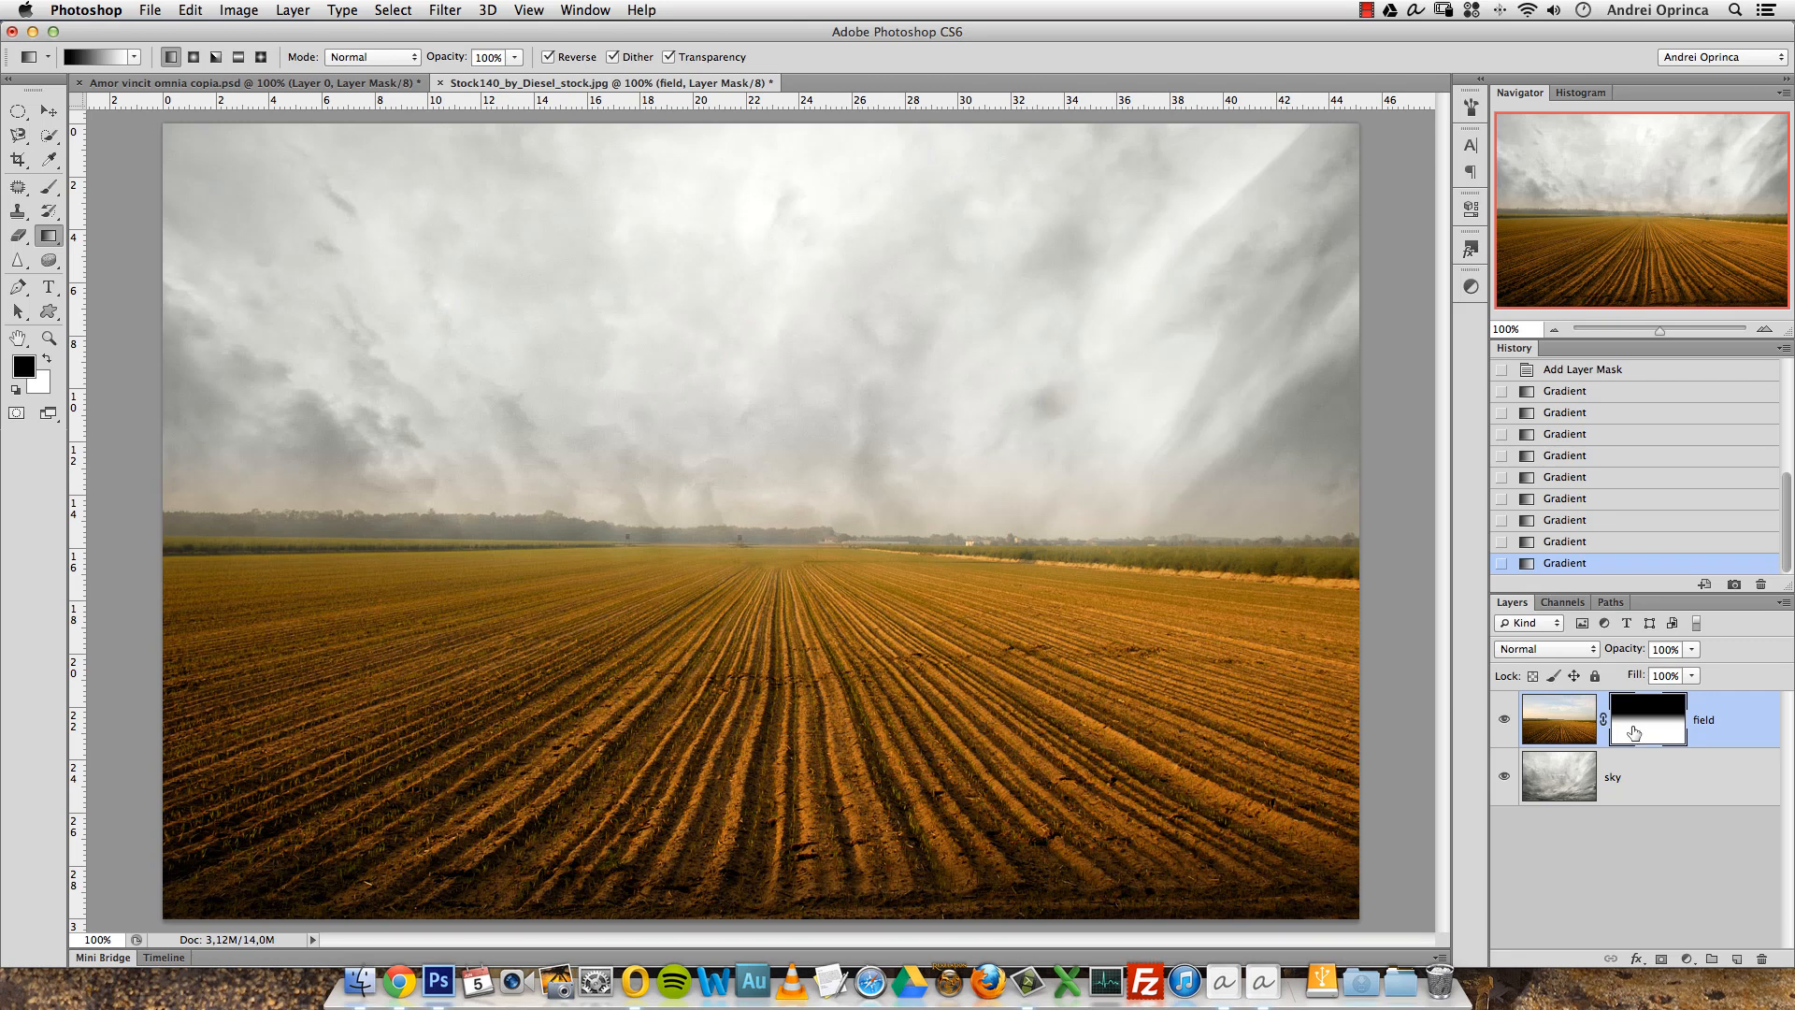
Move the sky layer upward and scale it down with Free Transform so its dark lower clouds sit just above the horizon.
click(1638, 781)
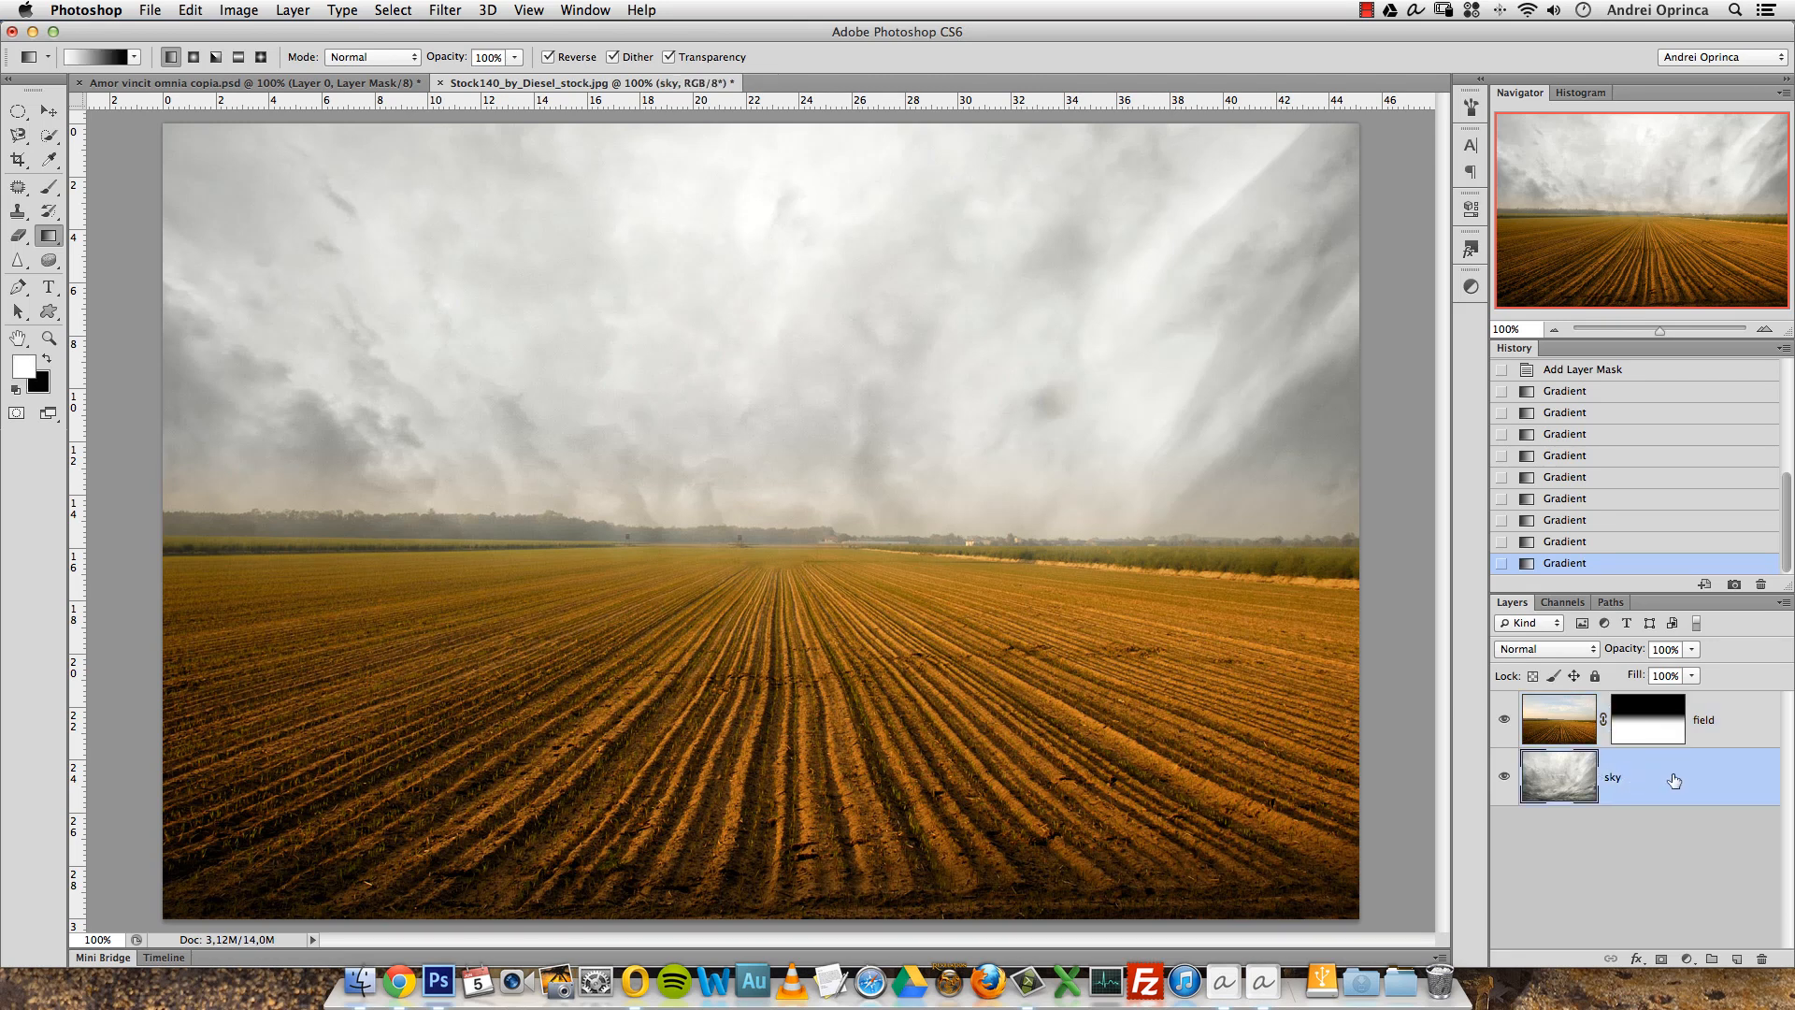
alt+click(883, 502)
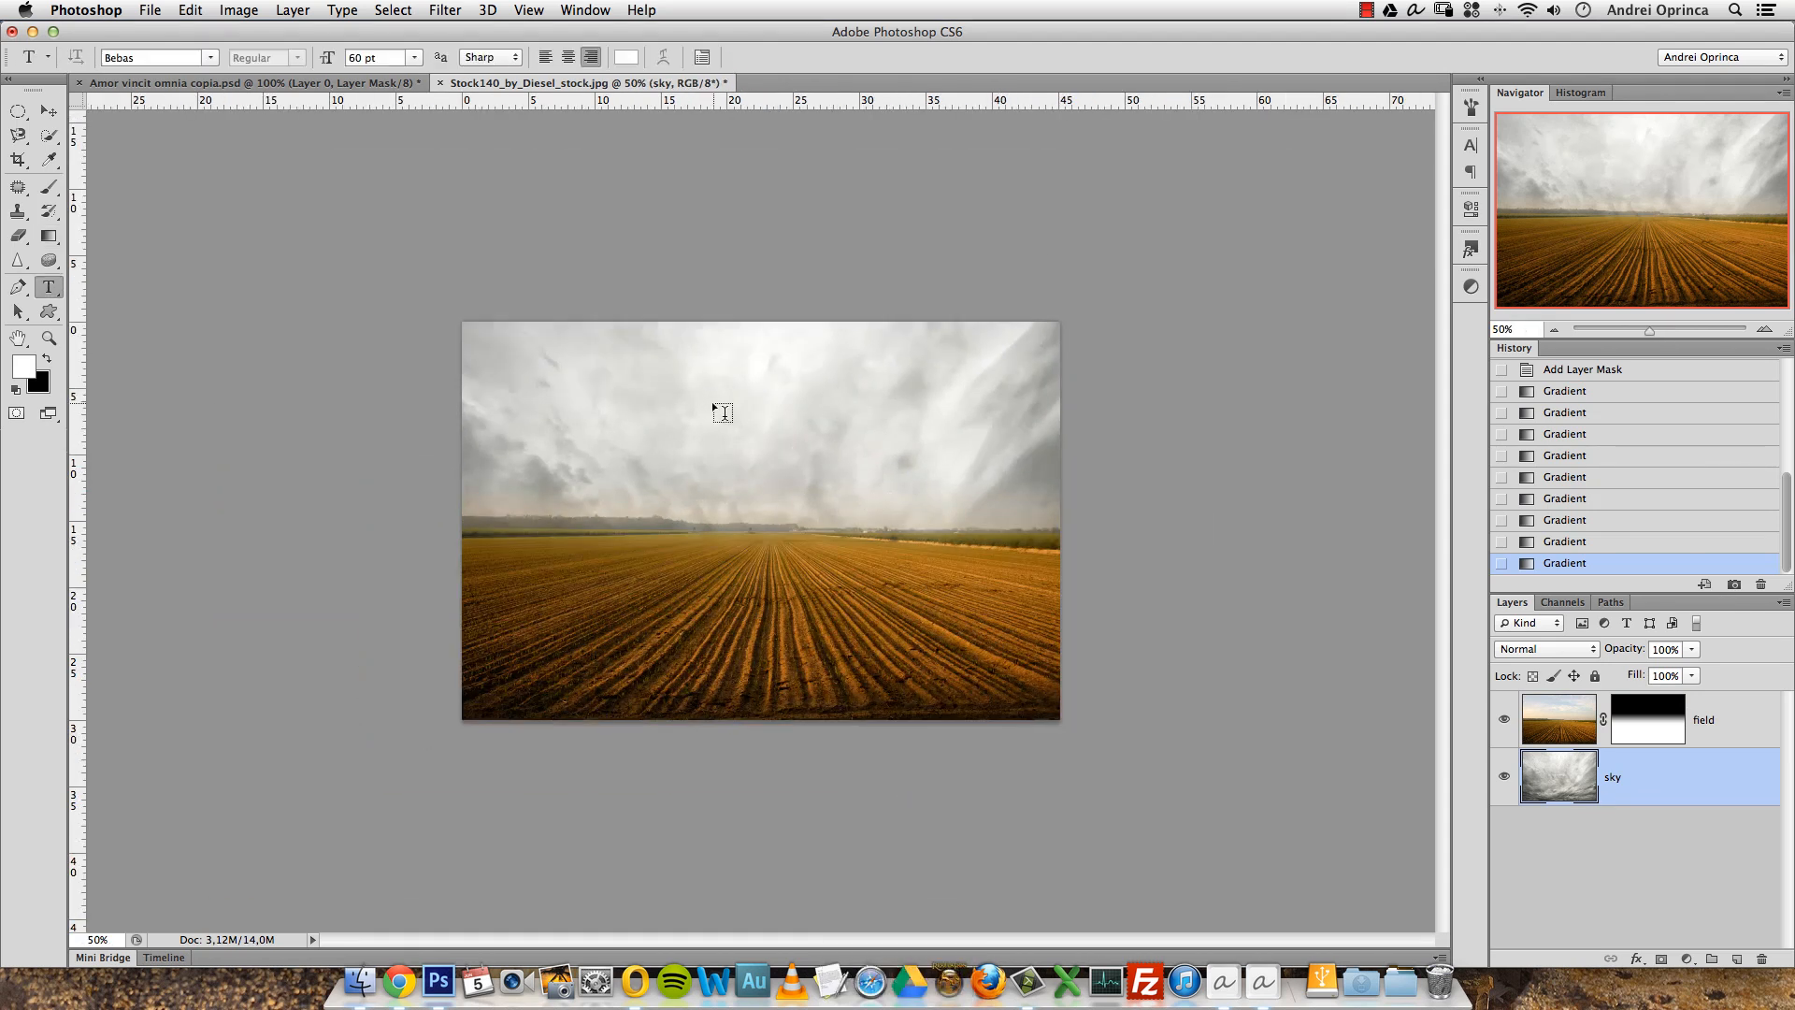
key(v)
drag(911, 667, 913, 471)
key(super+t)
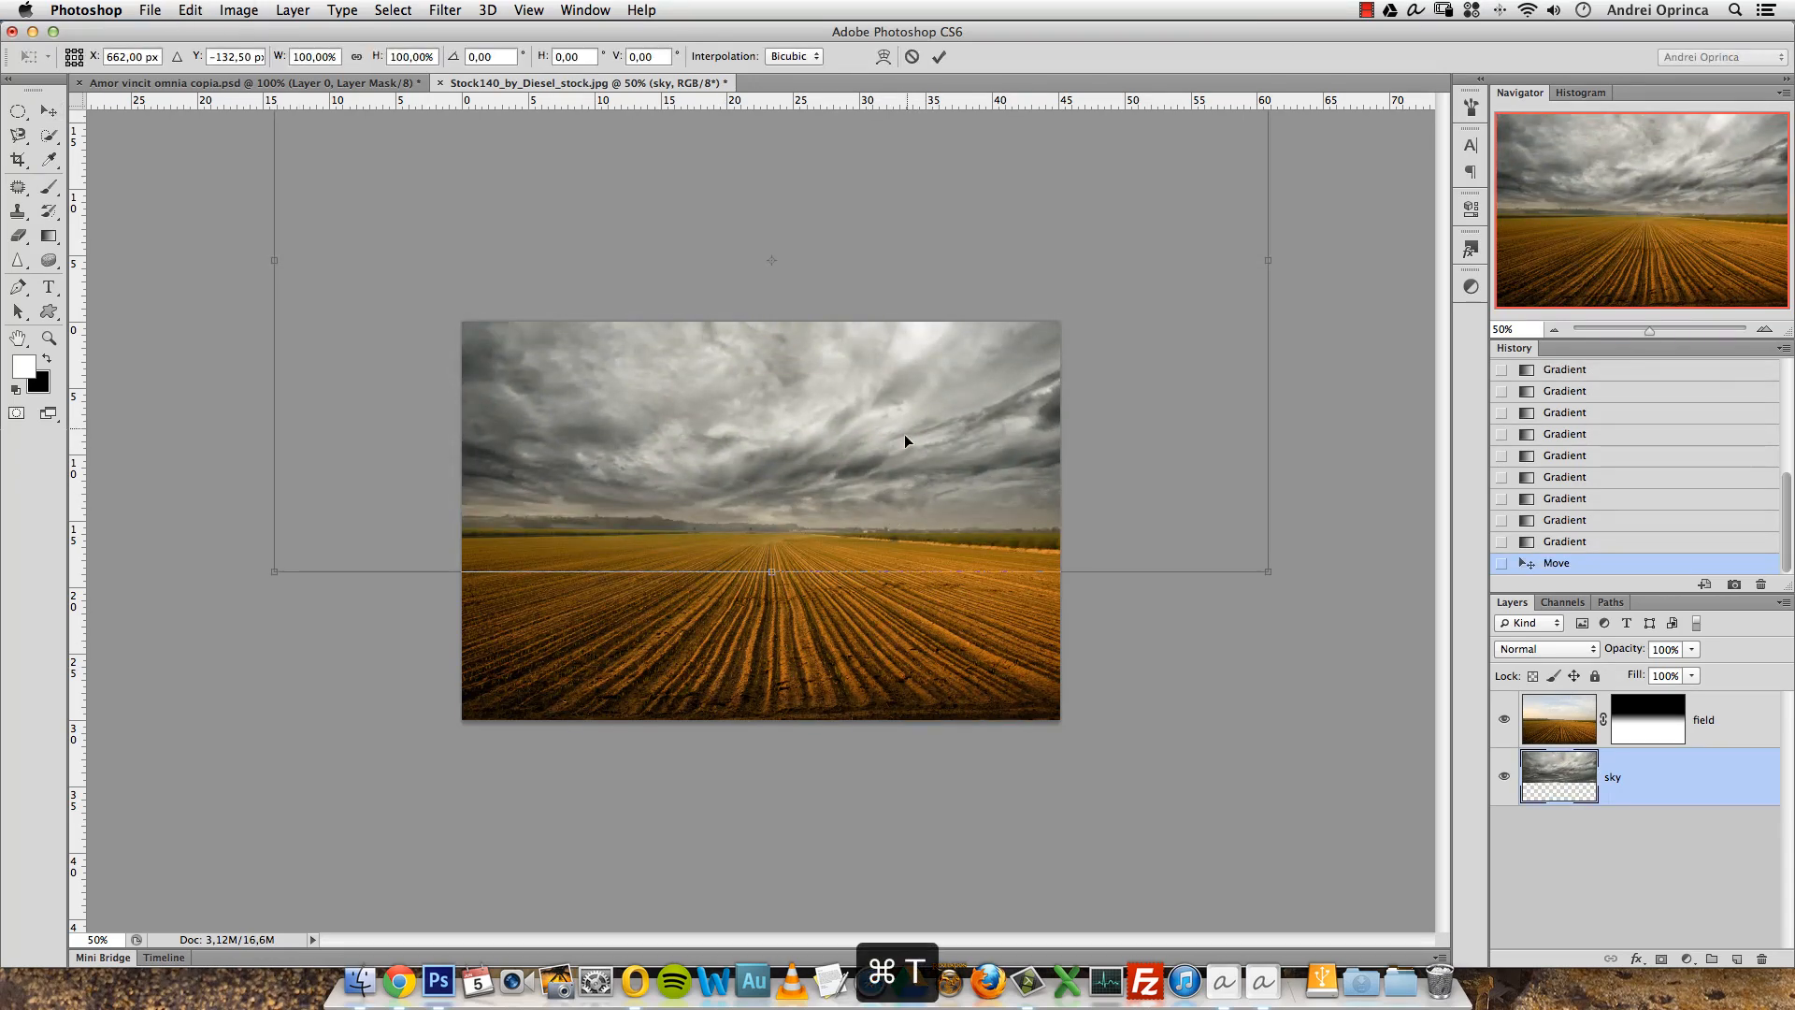
drag(1266, 570, 1115, 459)
key(super+z)
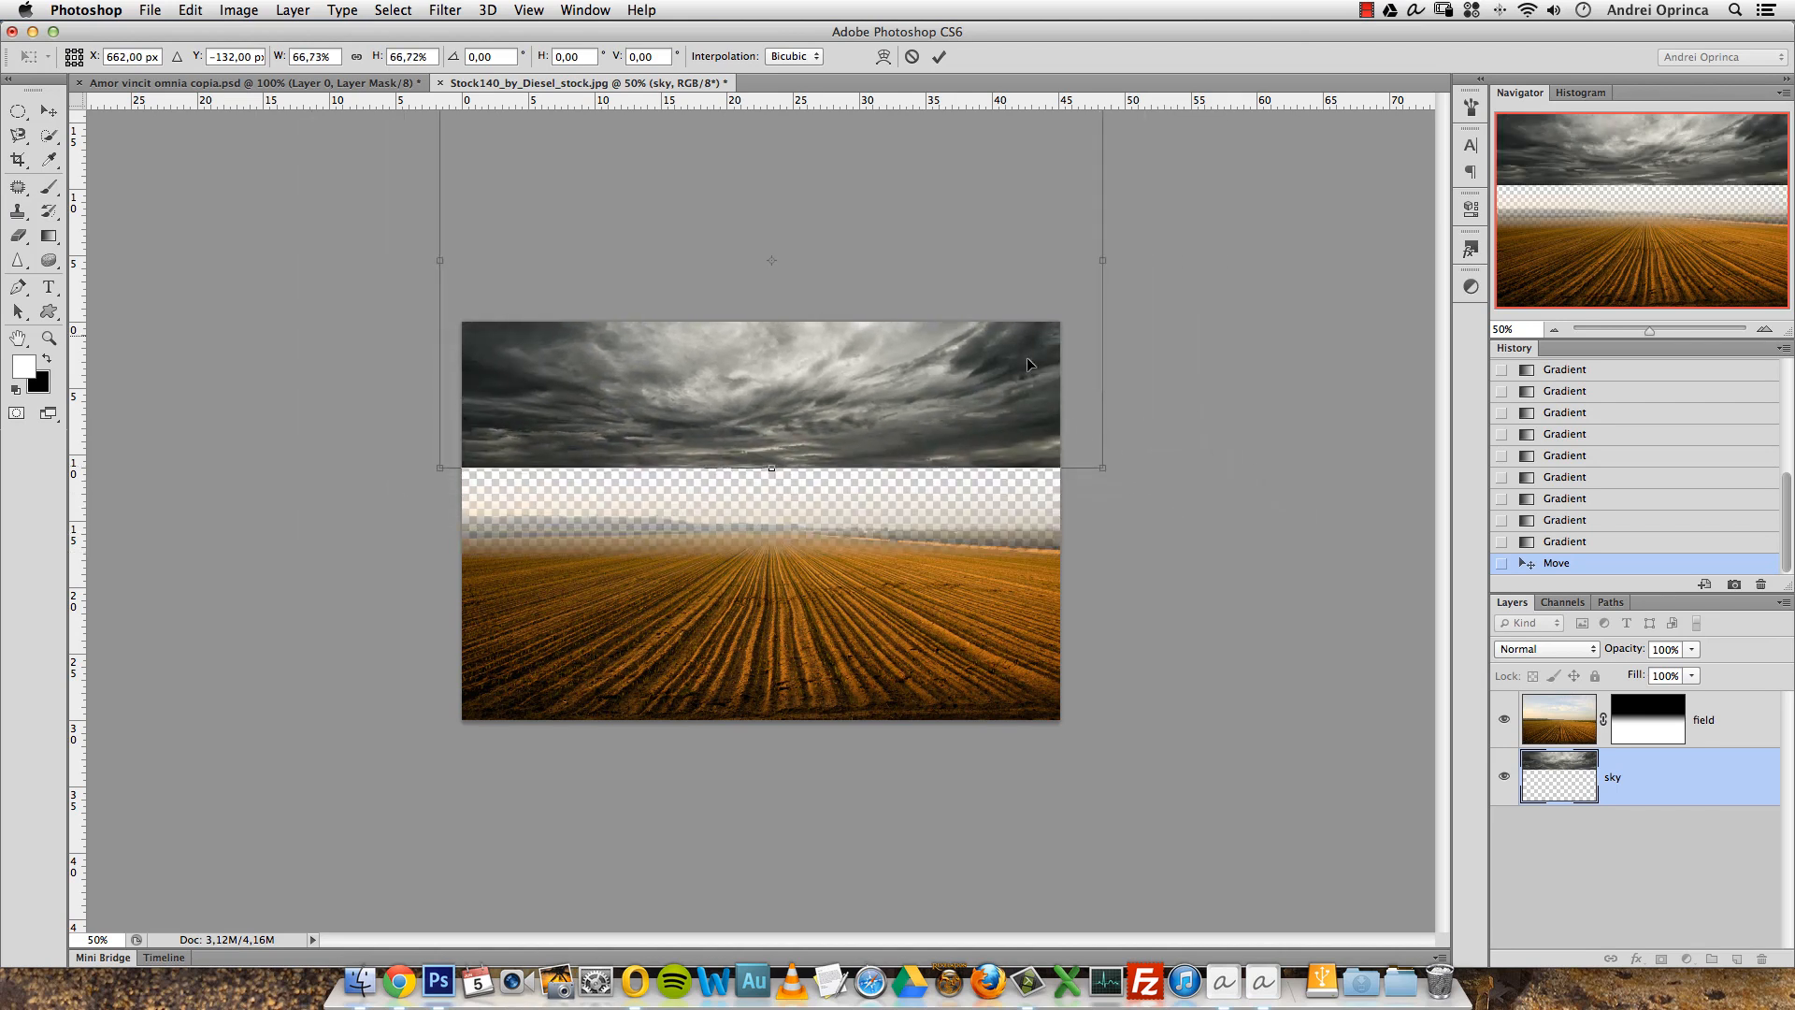
drag(974, 339, 882, 461)
drag(1092, 620, 1065, 594)
drag(903, 502, 912, 466)
key(Return)
Redraw the field mask's gradient as a short upward blend across the horizon and compare it with the previous history state.
key(alt+space)
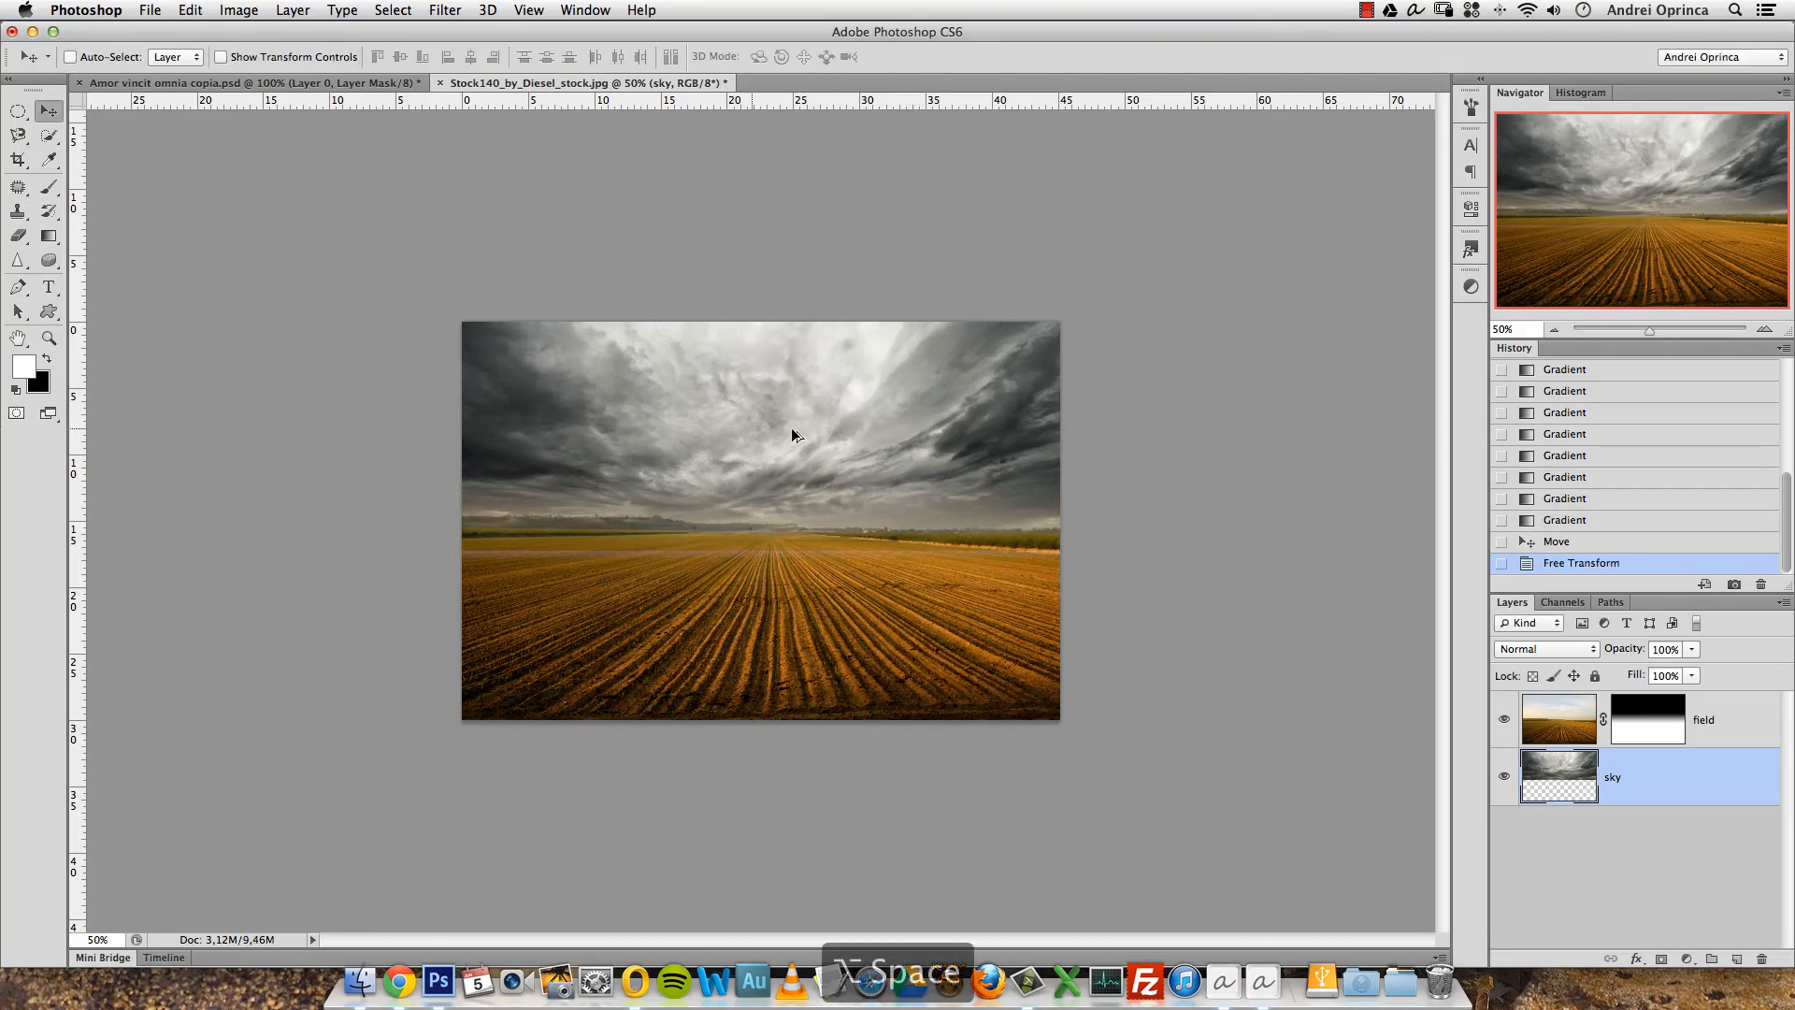
key(super+space)
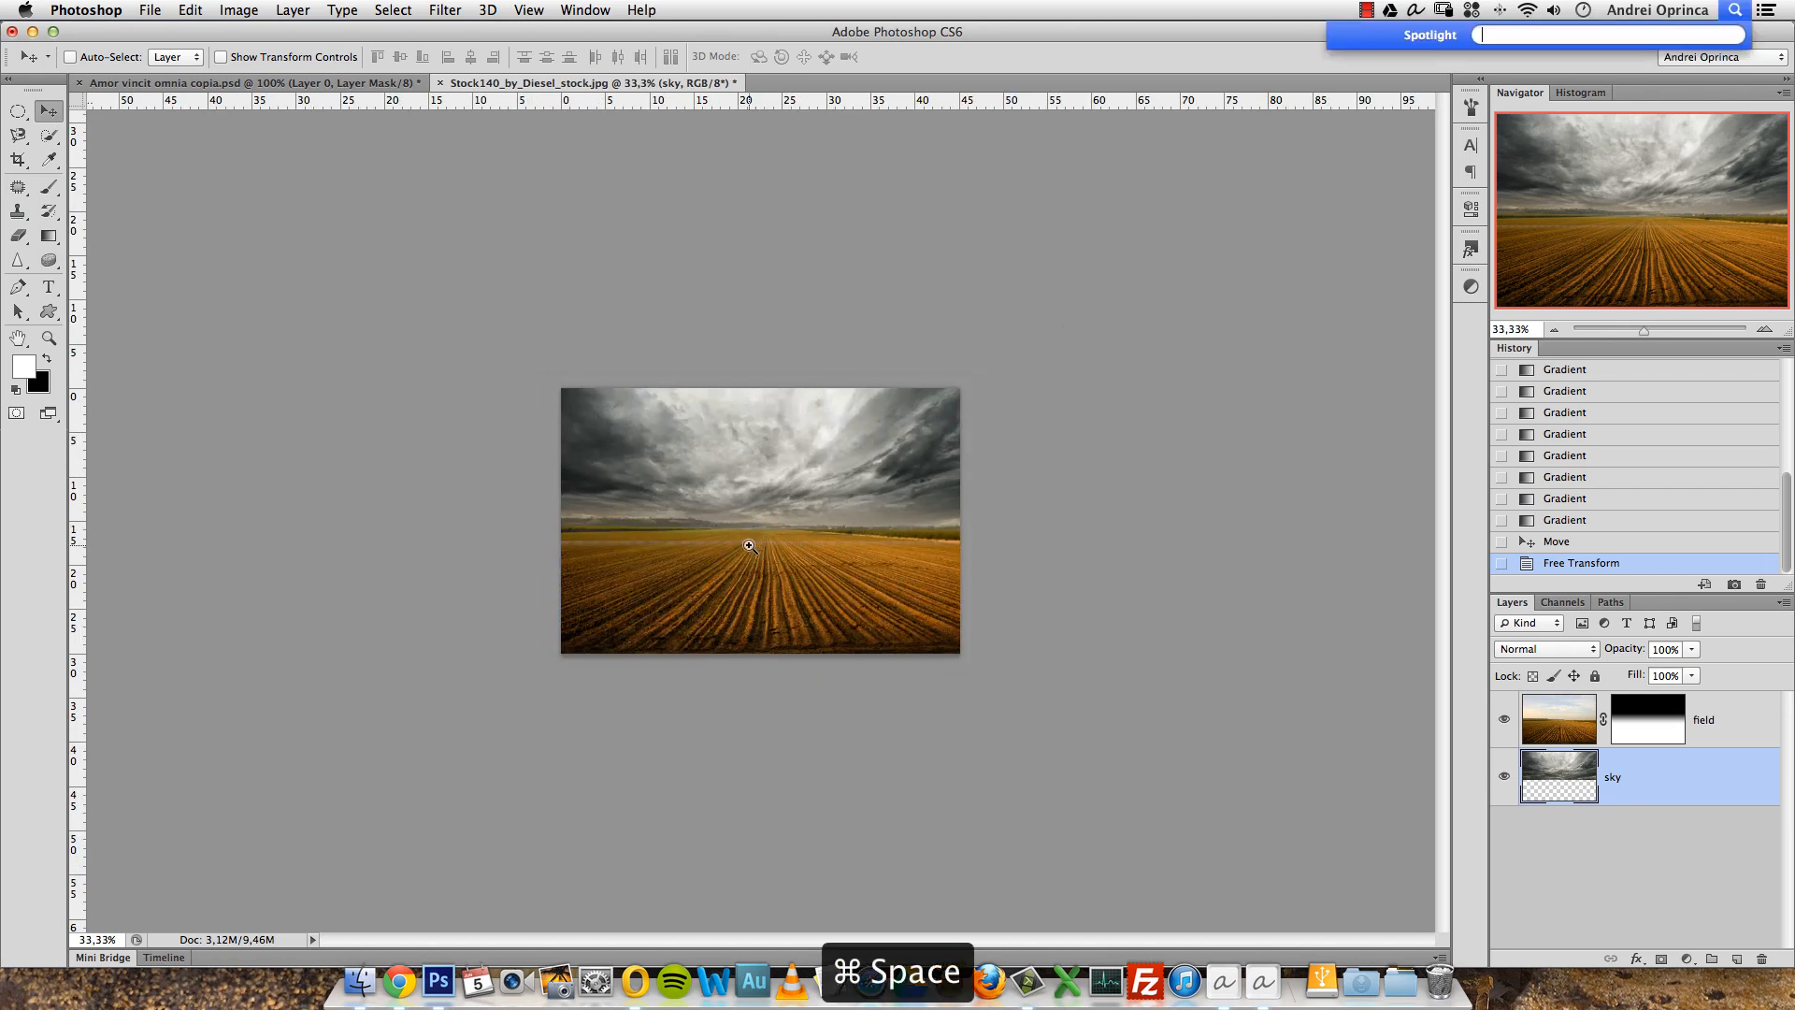
click(750, 533)
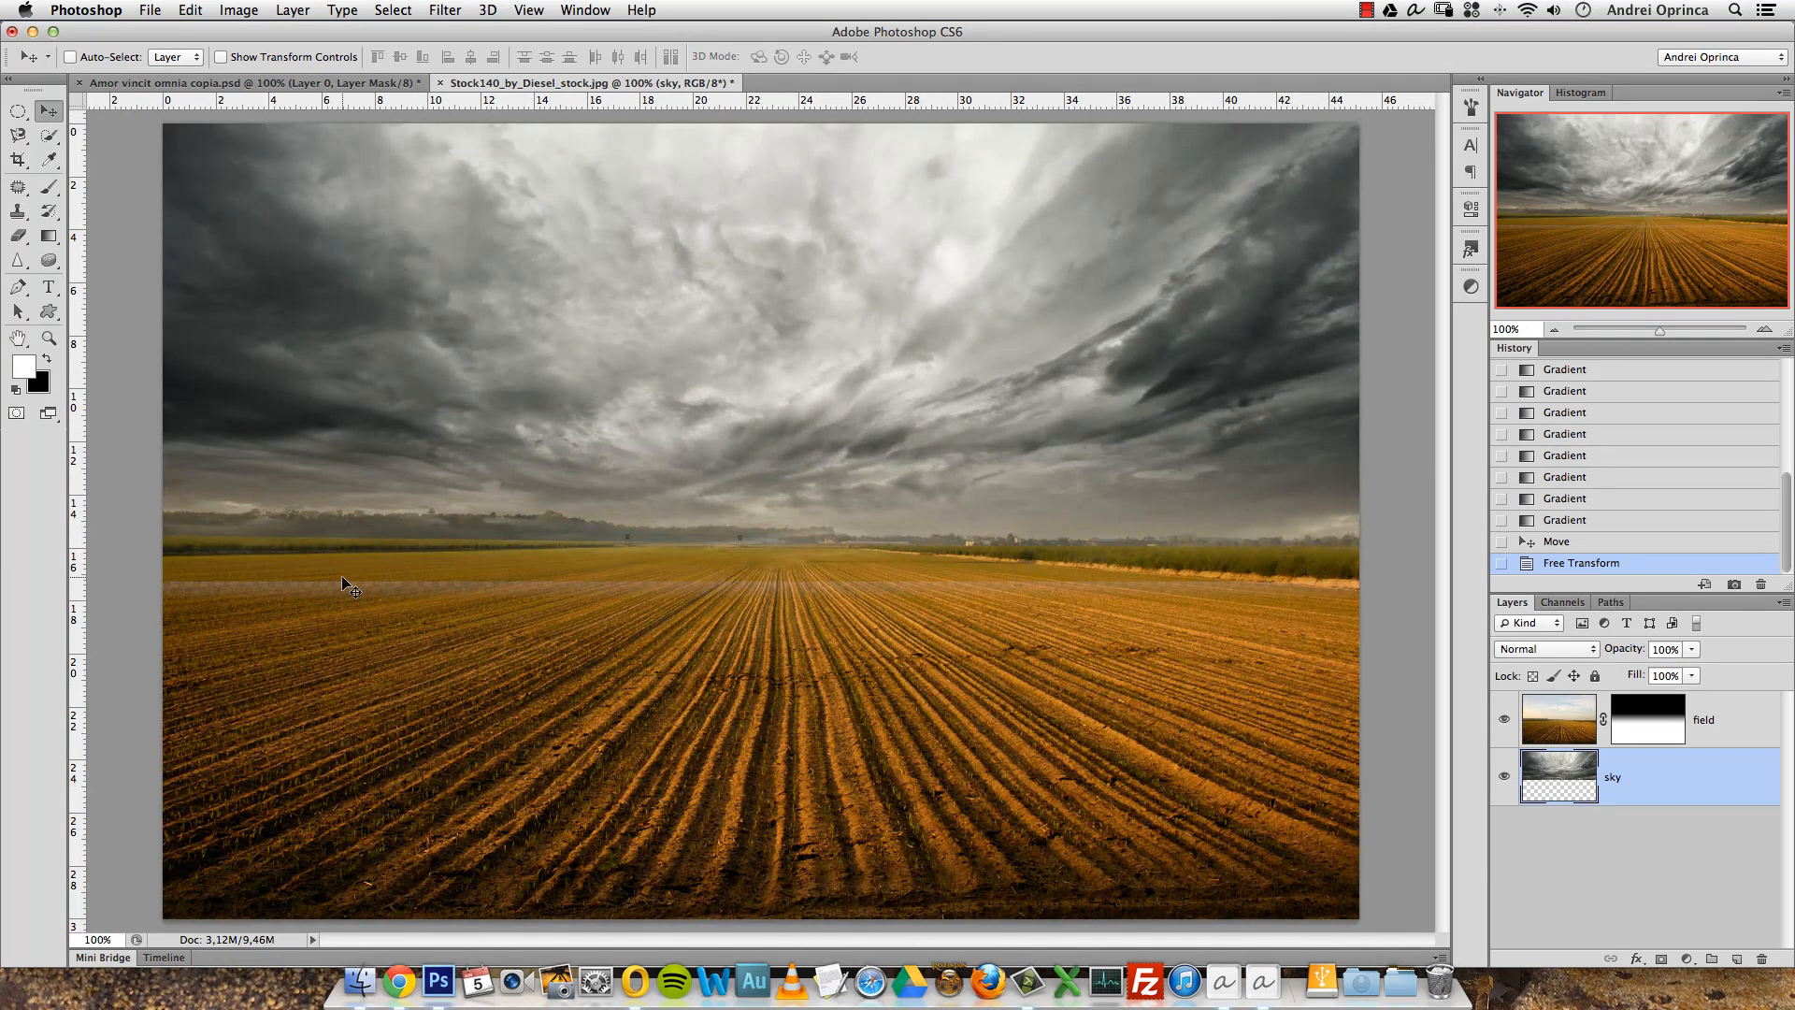
click(1648, 719)
key(x)
click(52, 238)
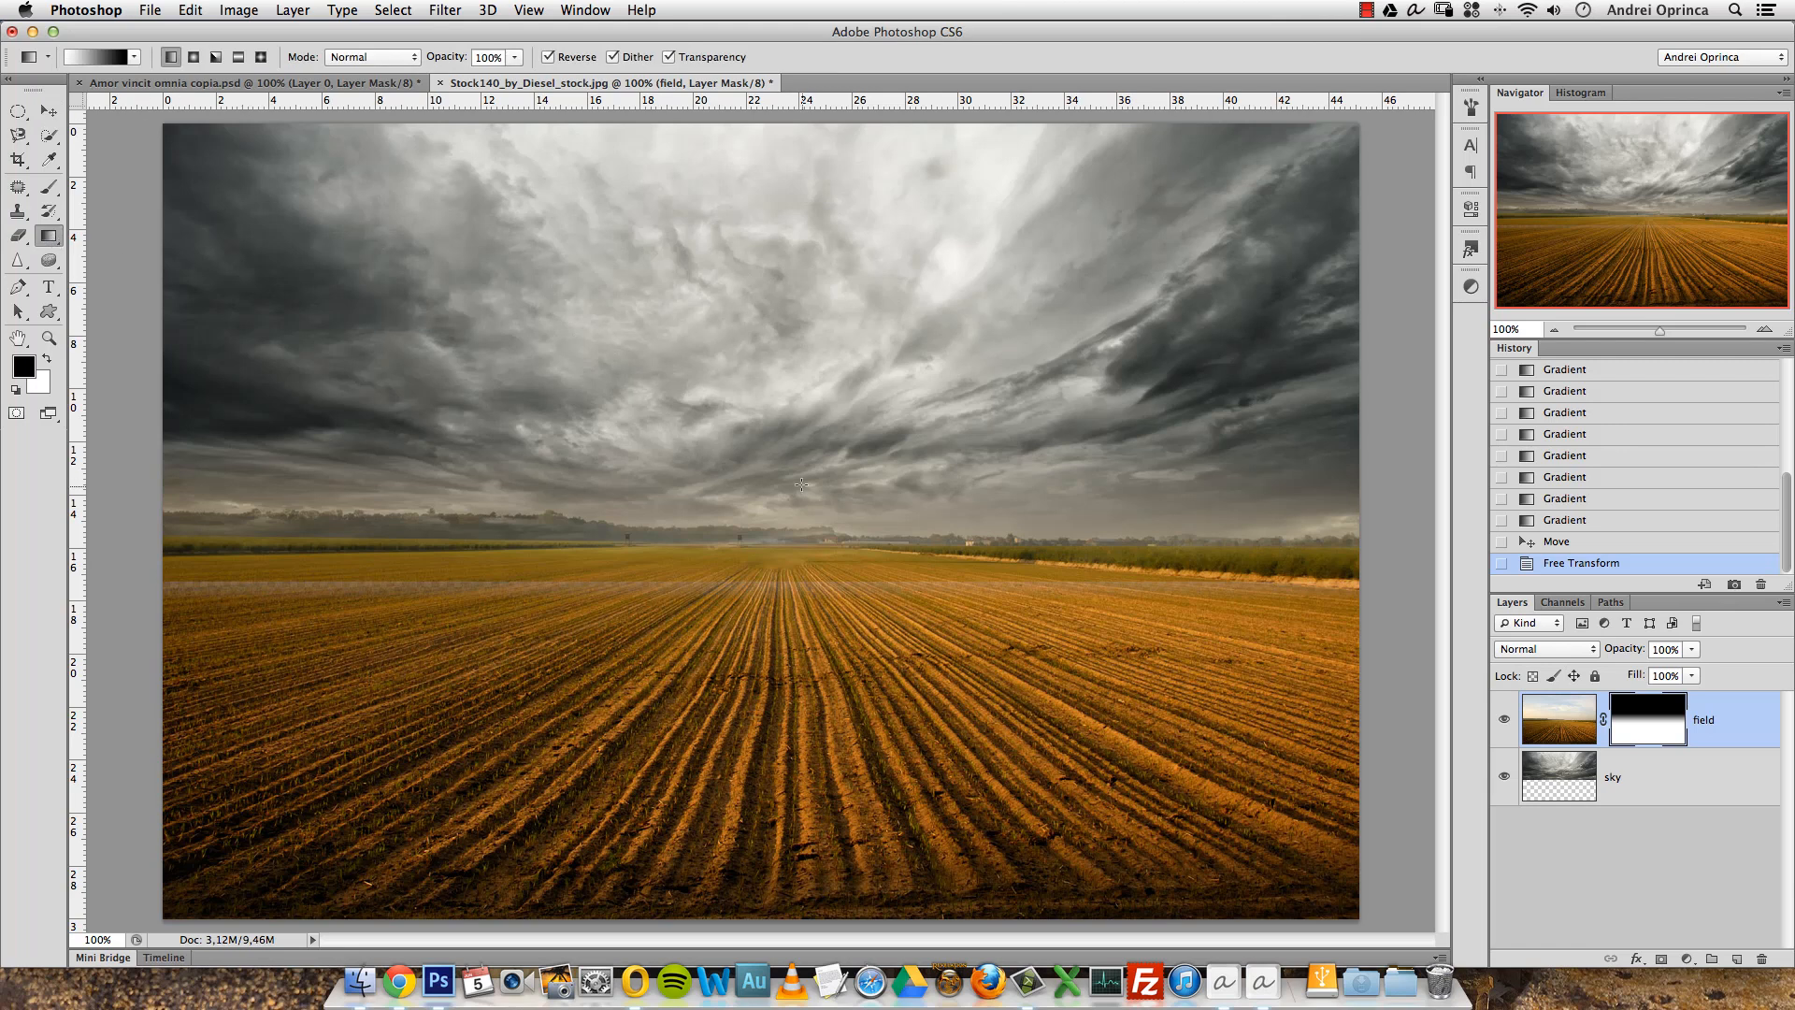
drag(786, 559, 782, 516)
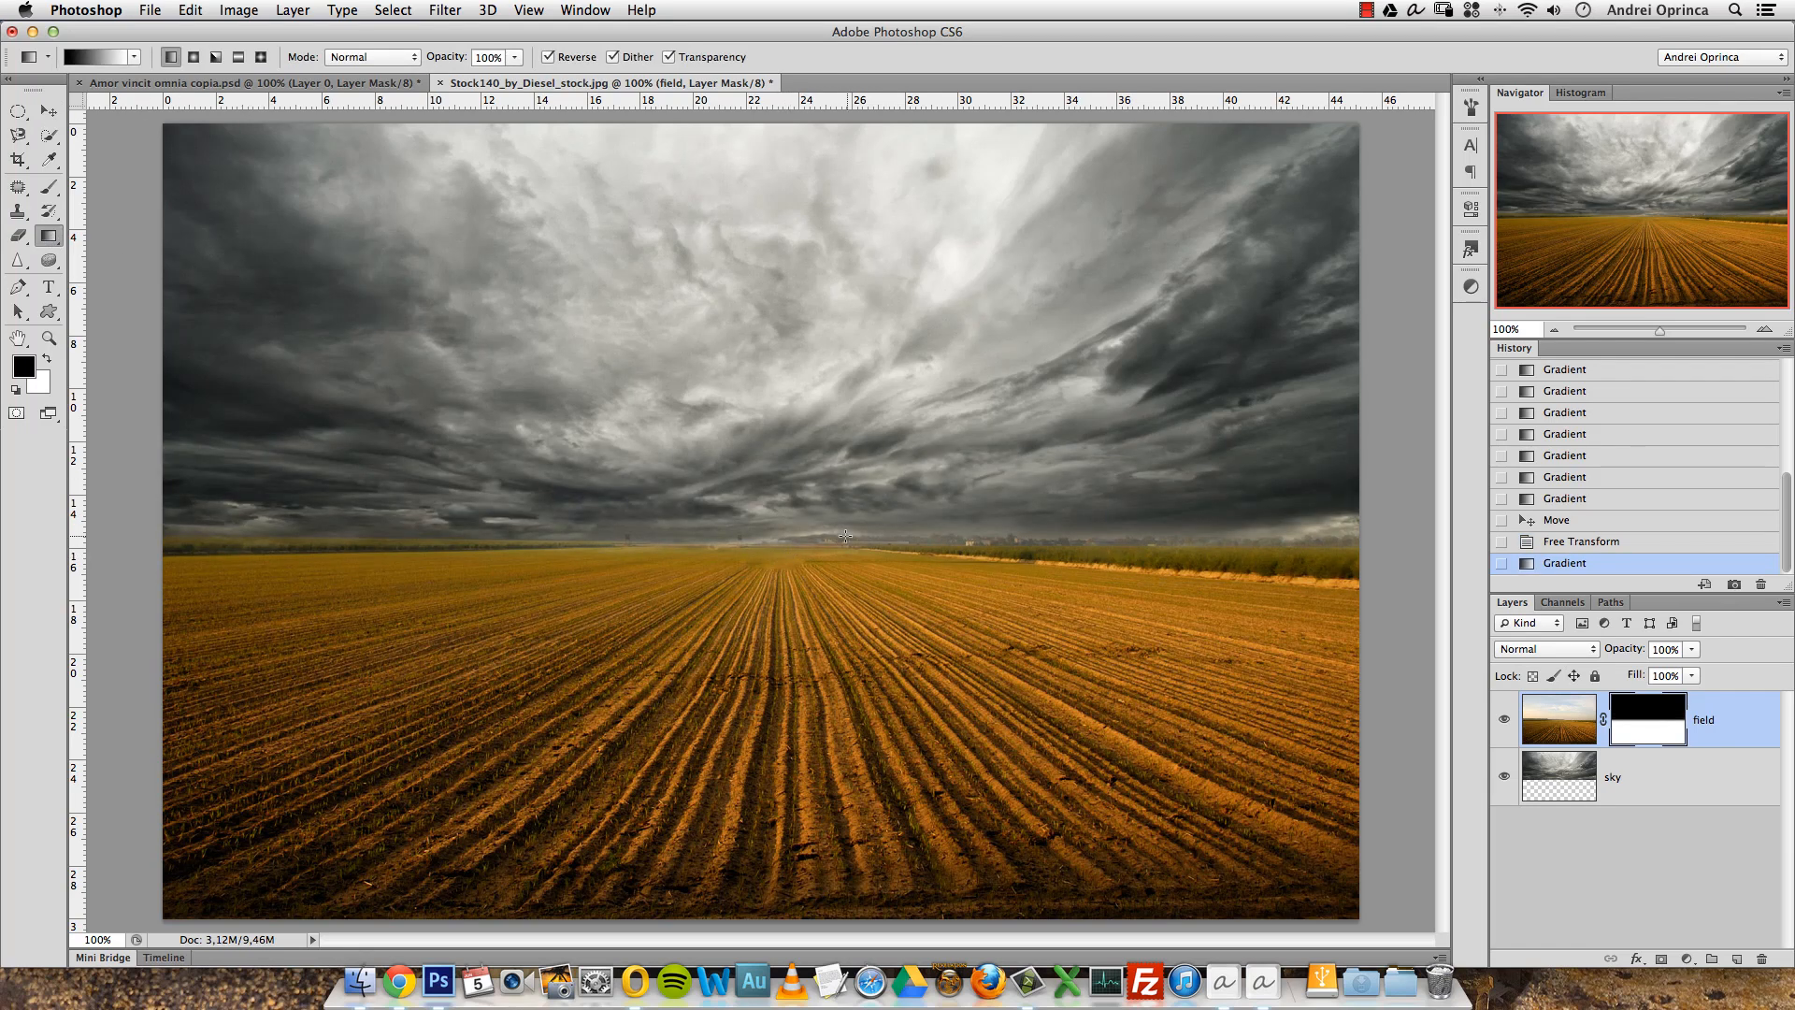
click(1580, 542)
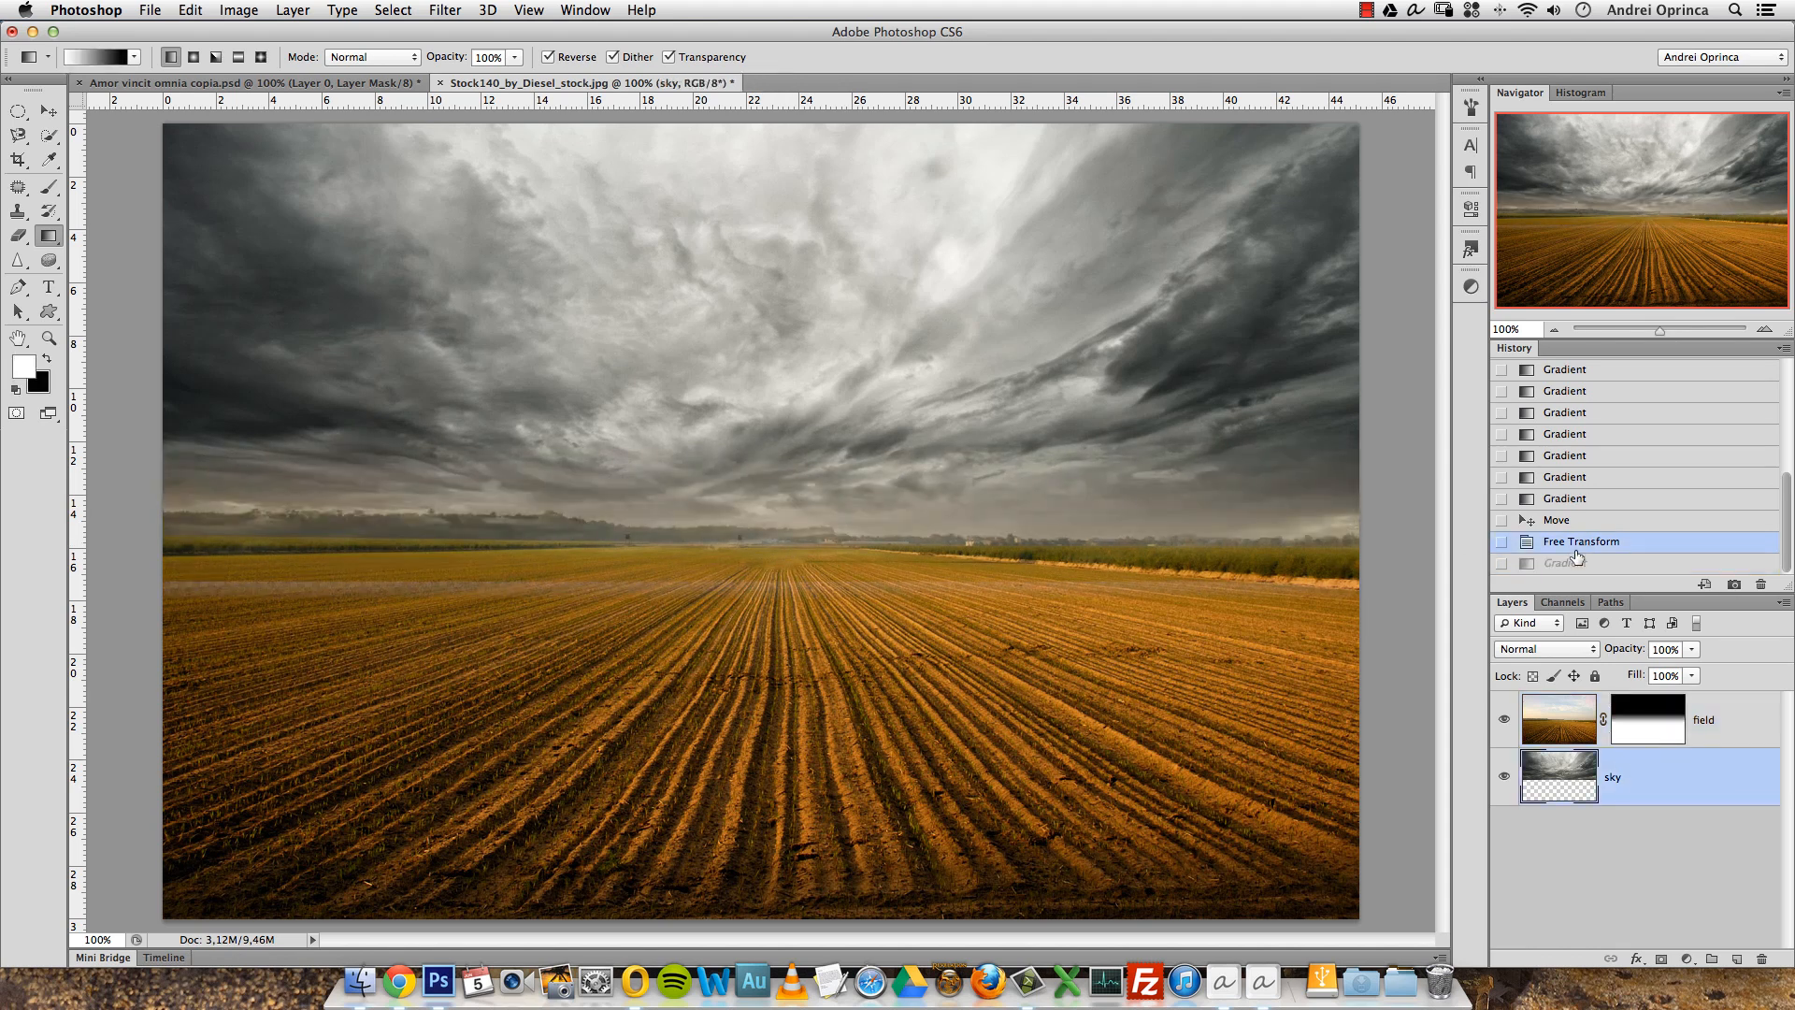
click(1570, 563)
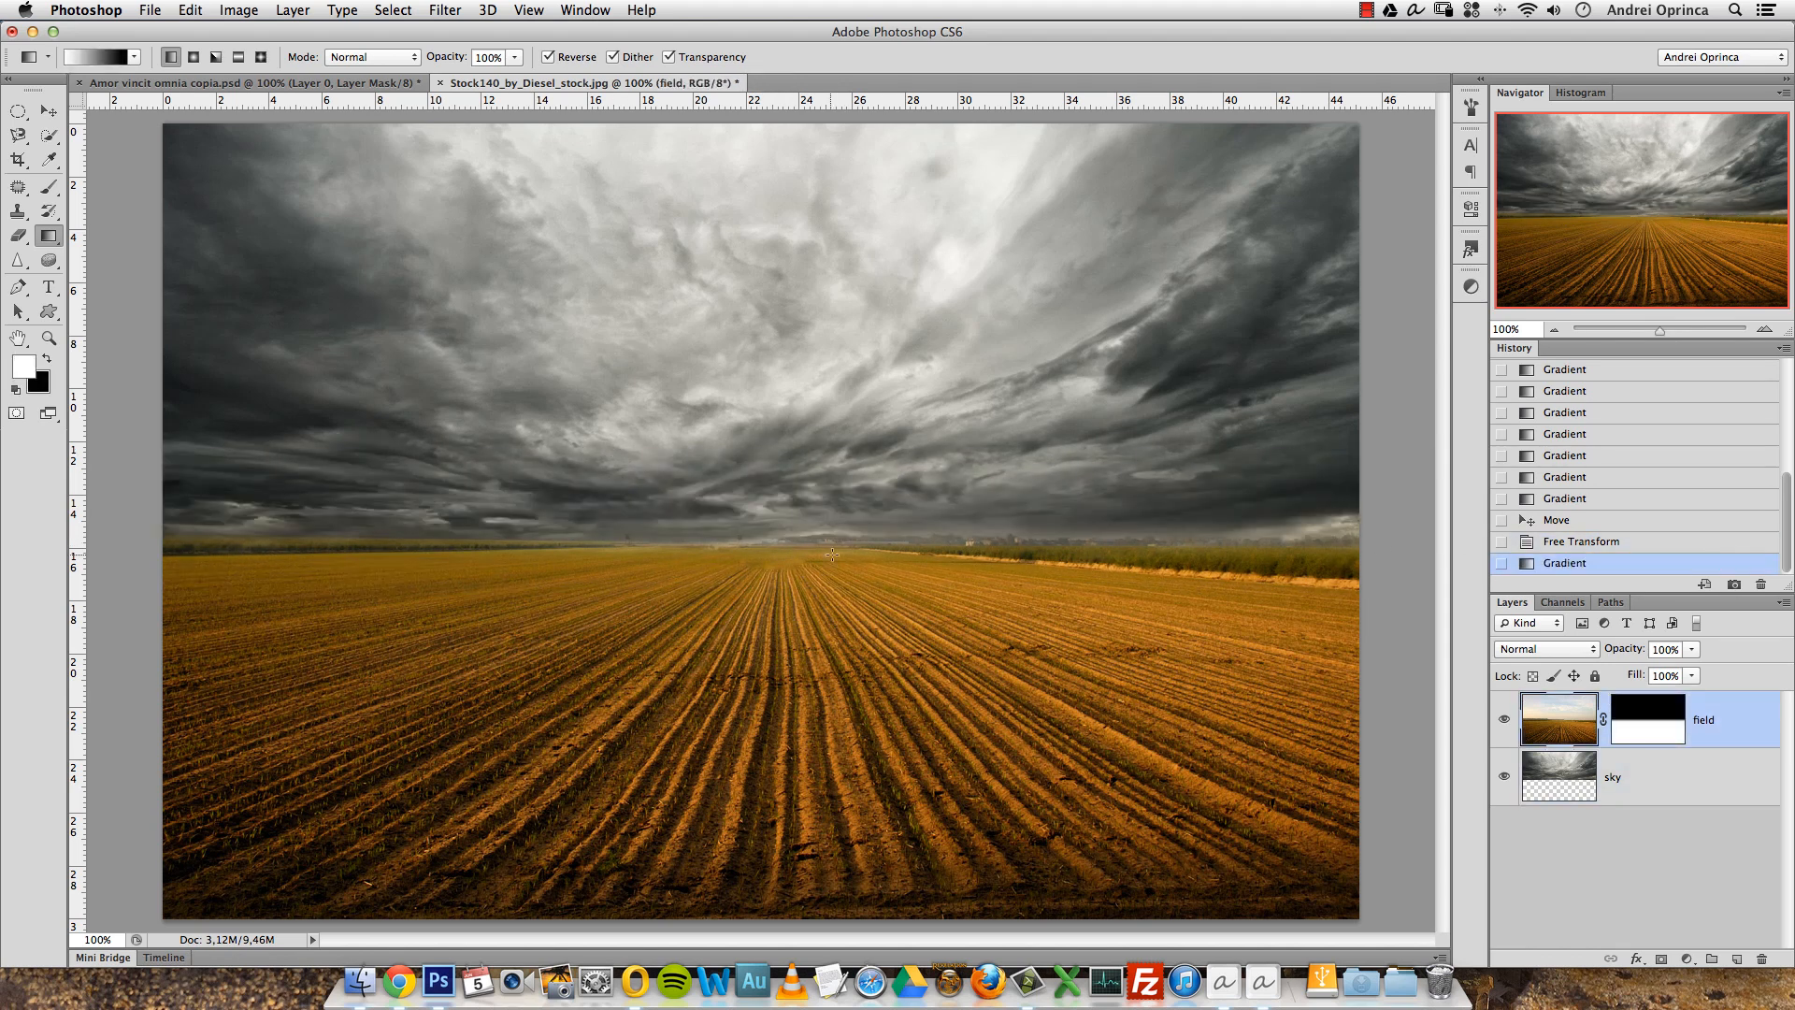
Undo the gradient painted on the field image and refine the horizon blend with short linear gradients on the field mask.
drag(828, 531, 834, 558)
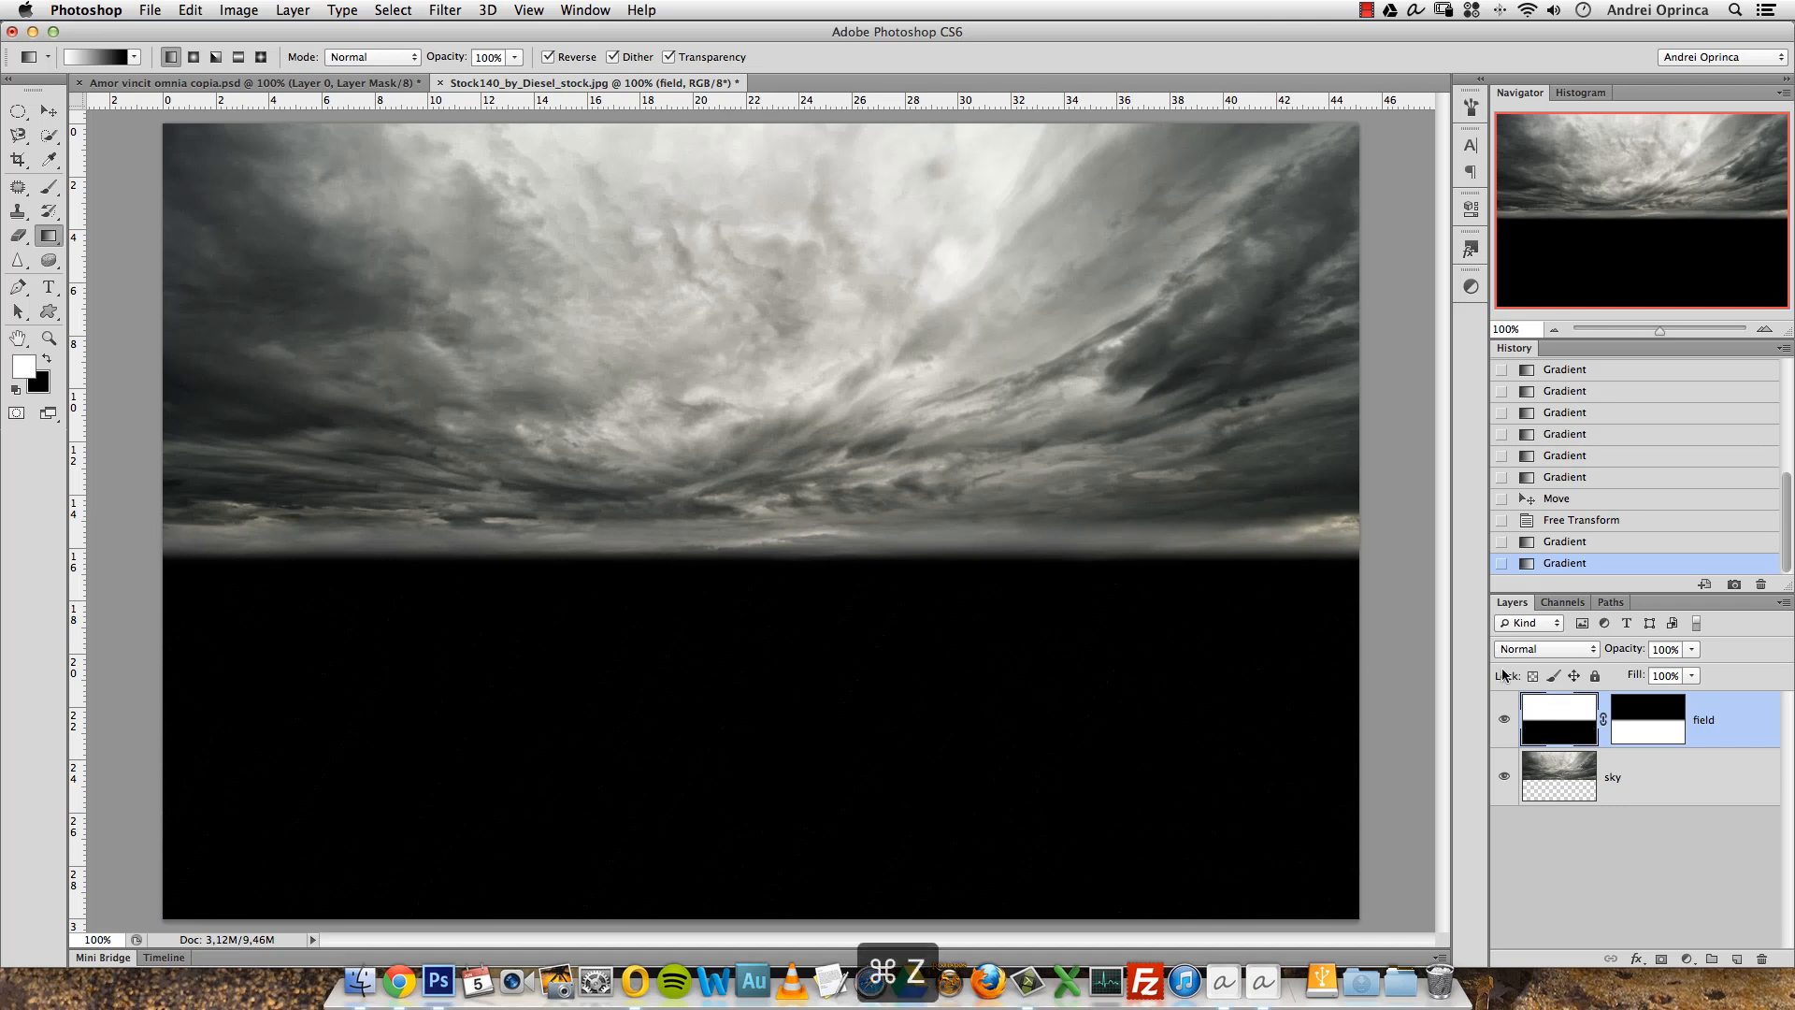
key(super+z)
mouse_move(792, 556)
mouse_down()
mouse_move(824, 519)
mouse_move(791, 527)
mouse_up()
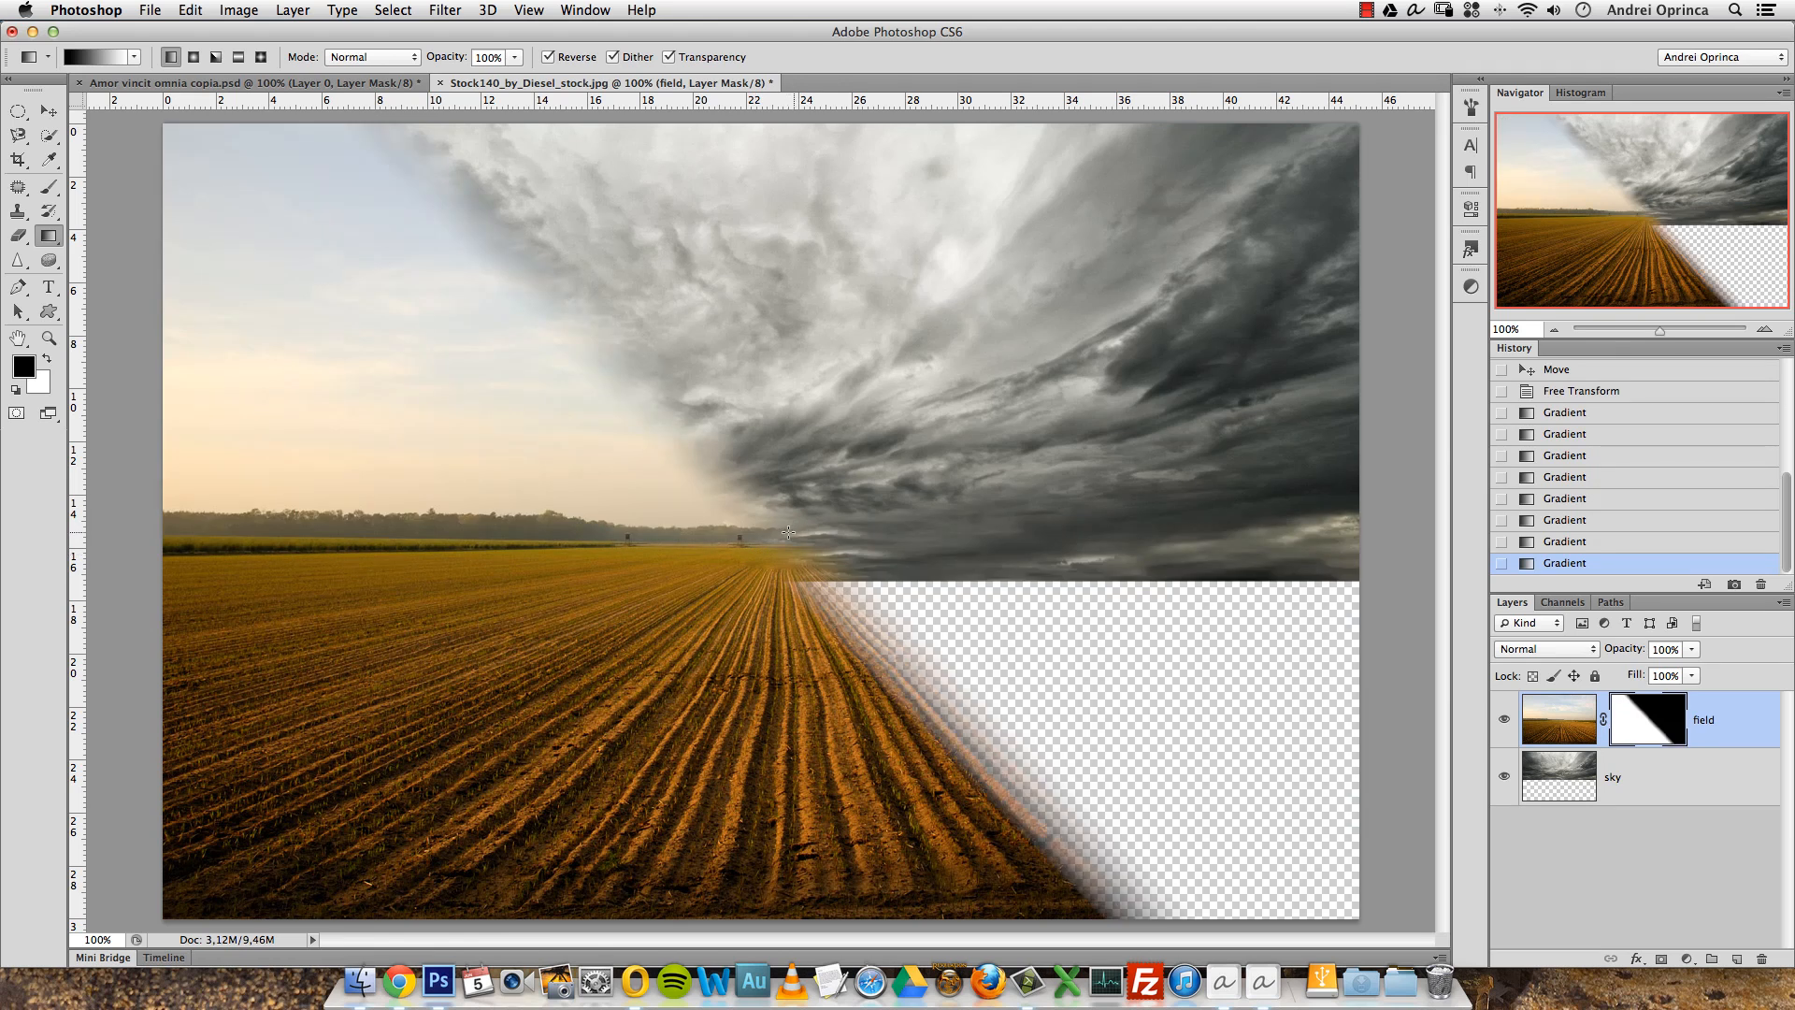
drag(802, 554, 779, 526)
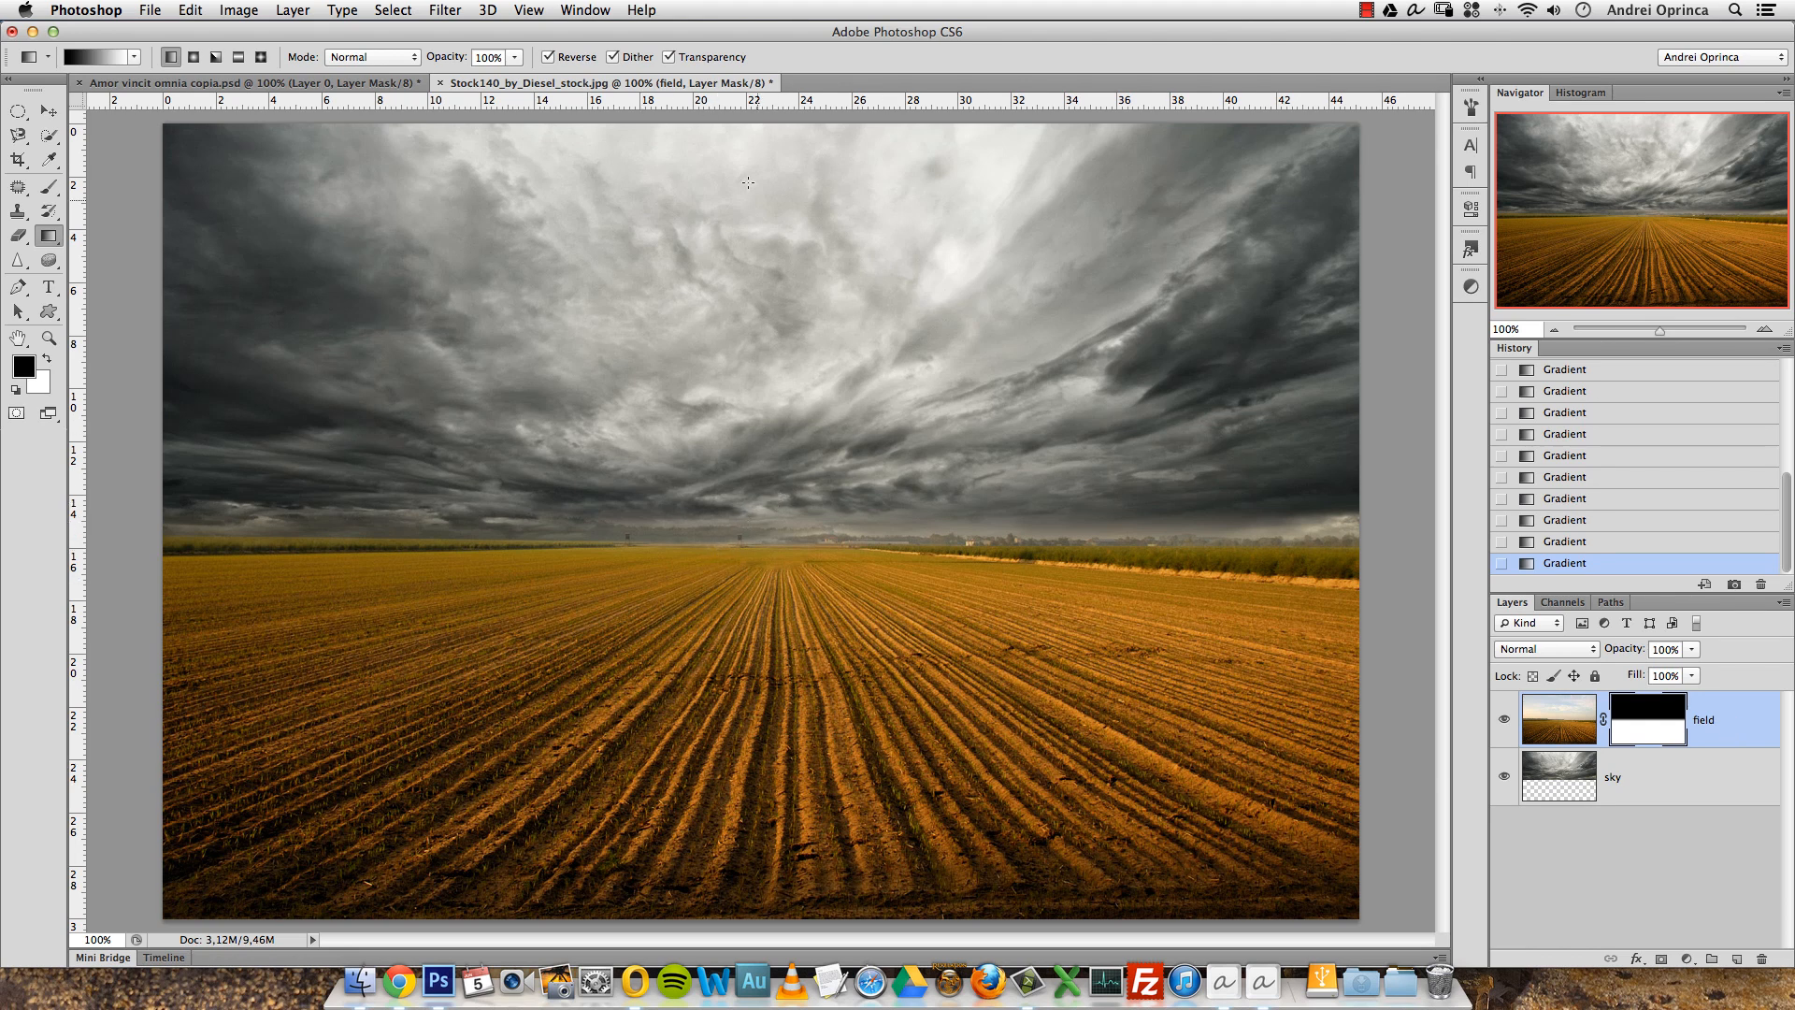
Open the desert road photo 1211920_61742777.jpg from the stock folder.
key(super+o)
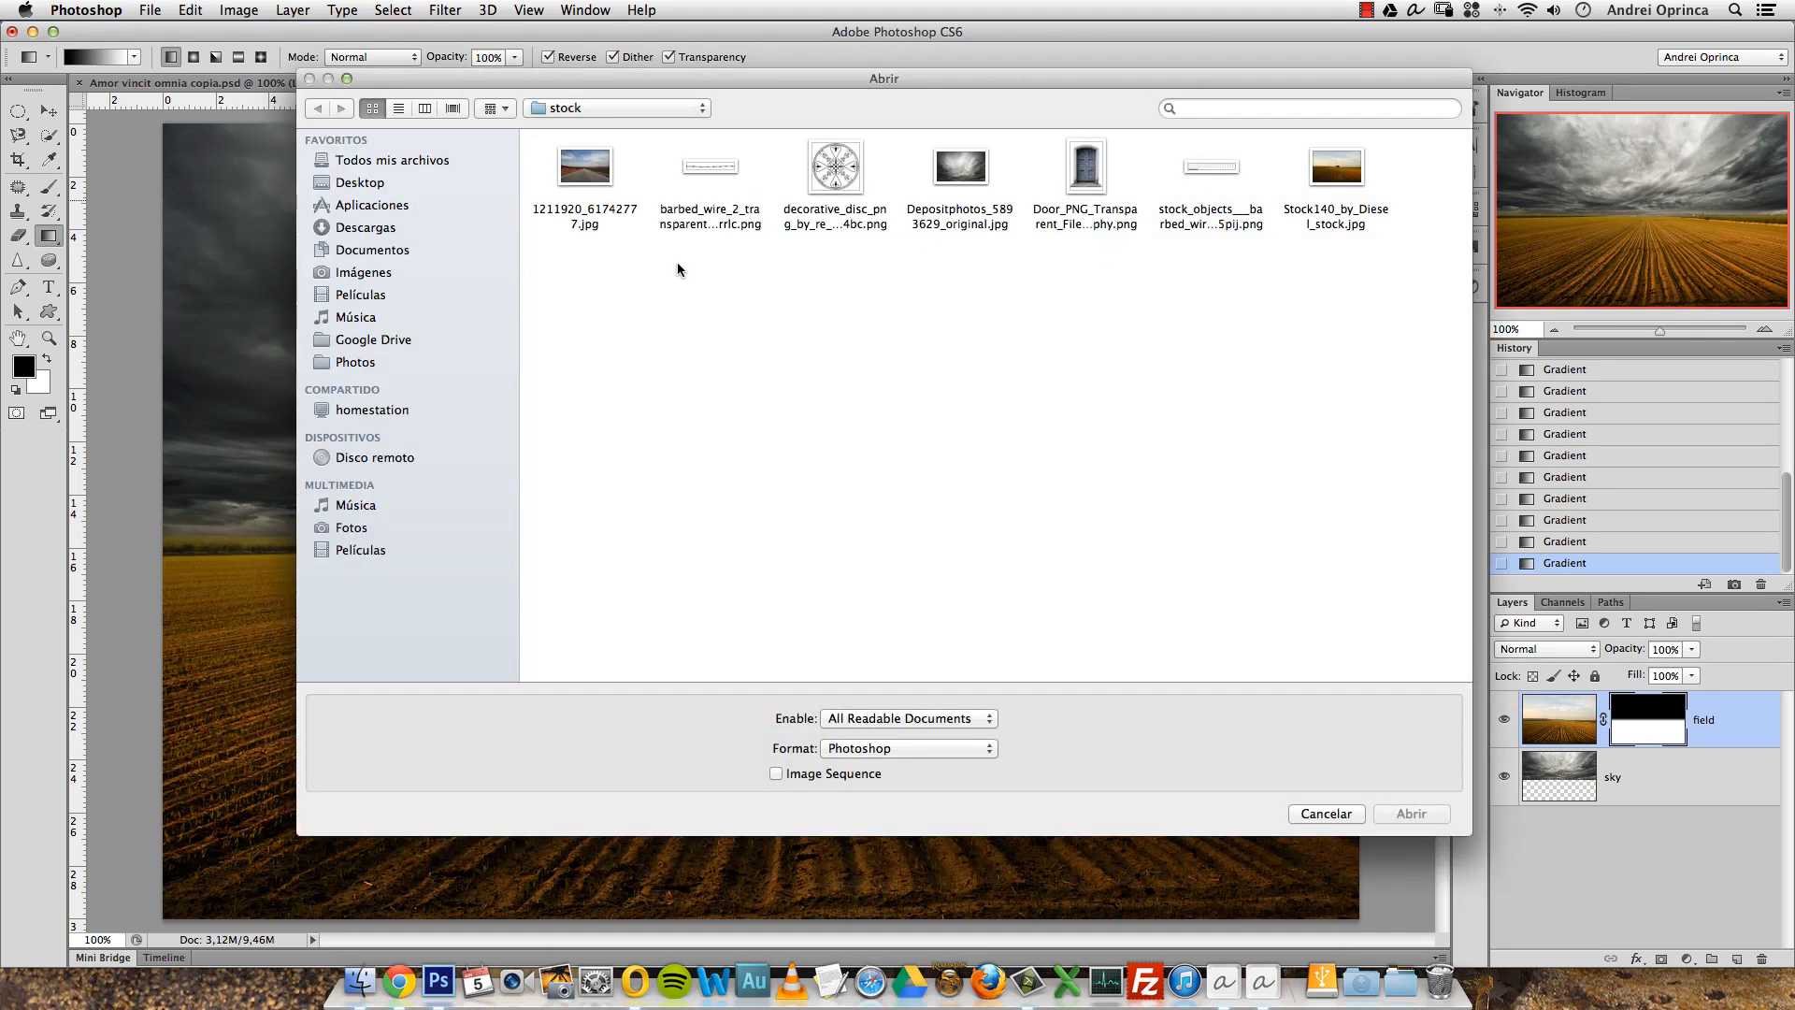
click(587, 169)
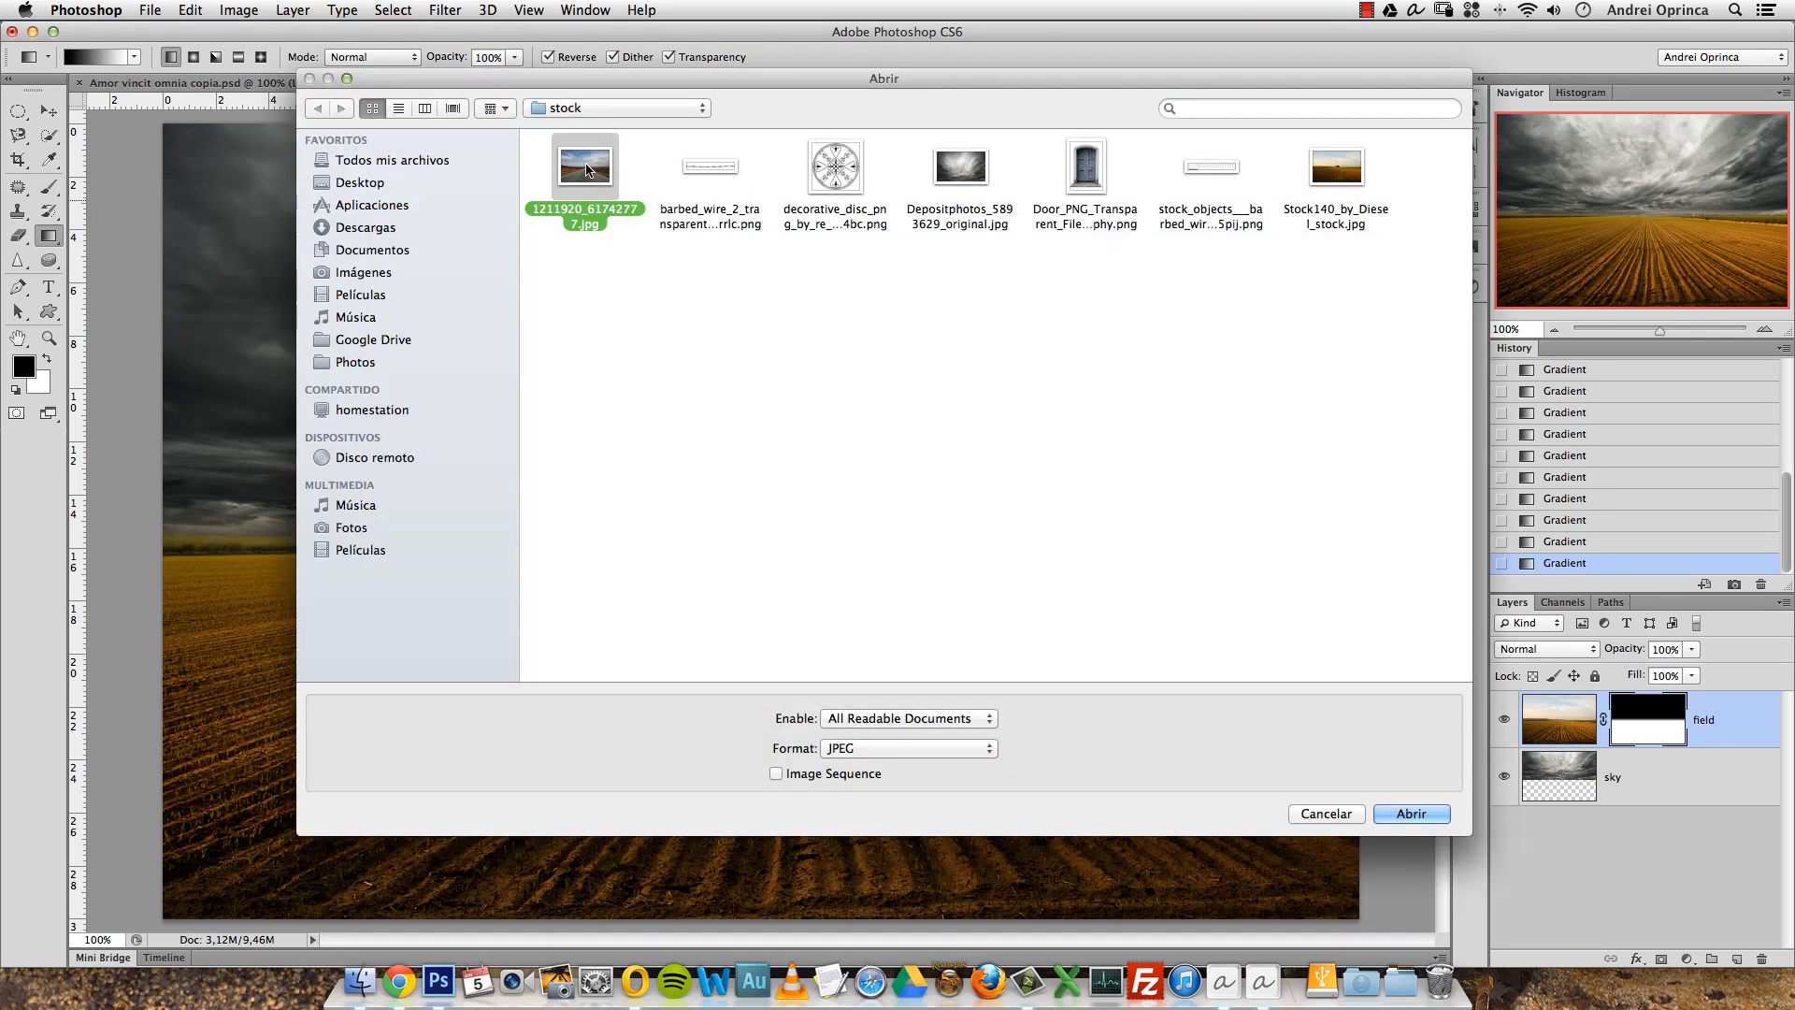
click(1414, 813)
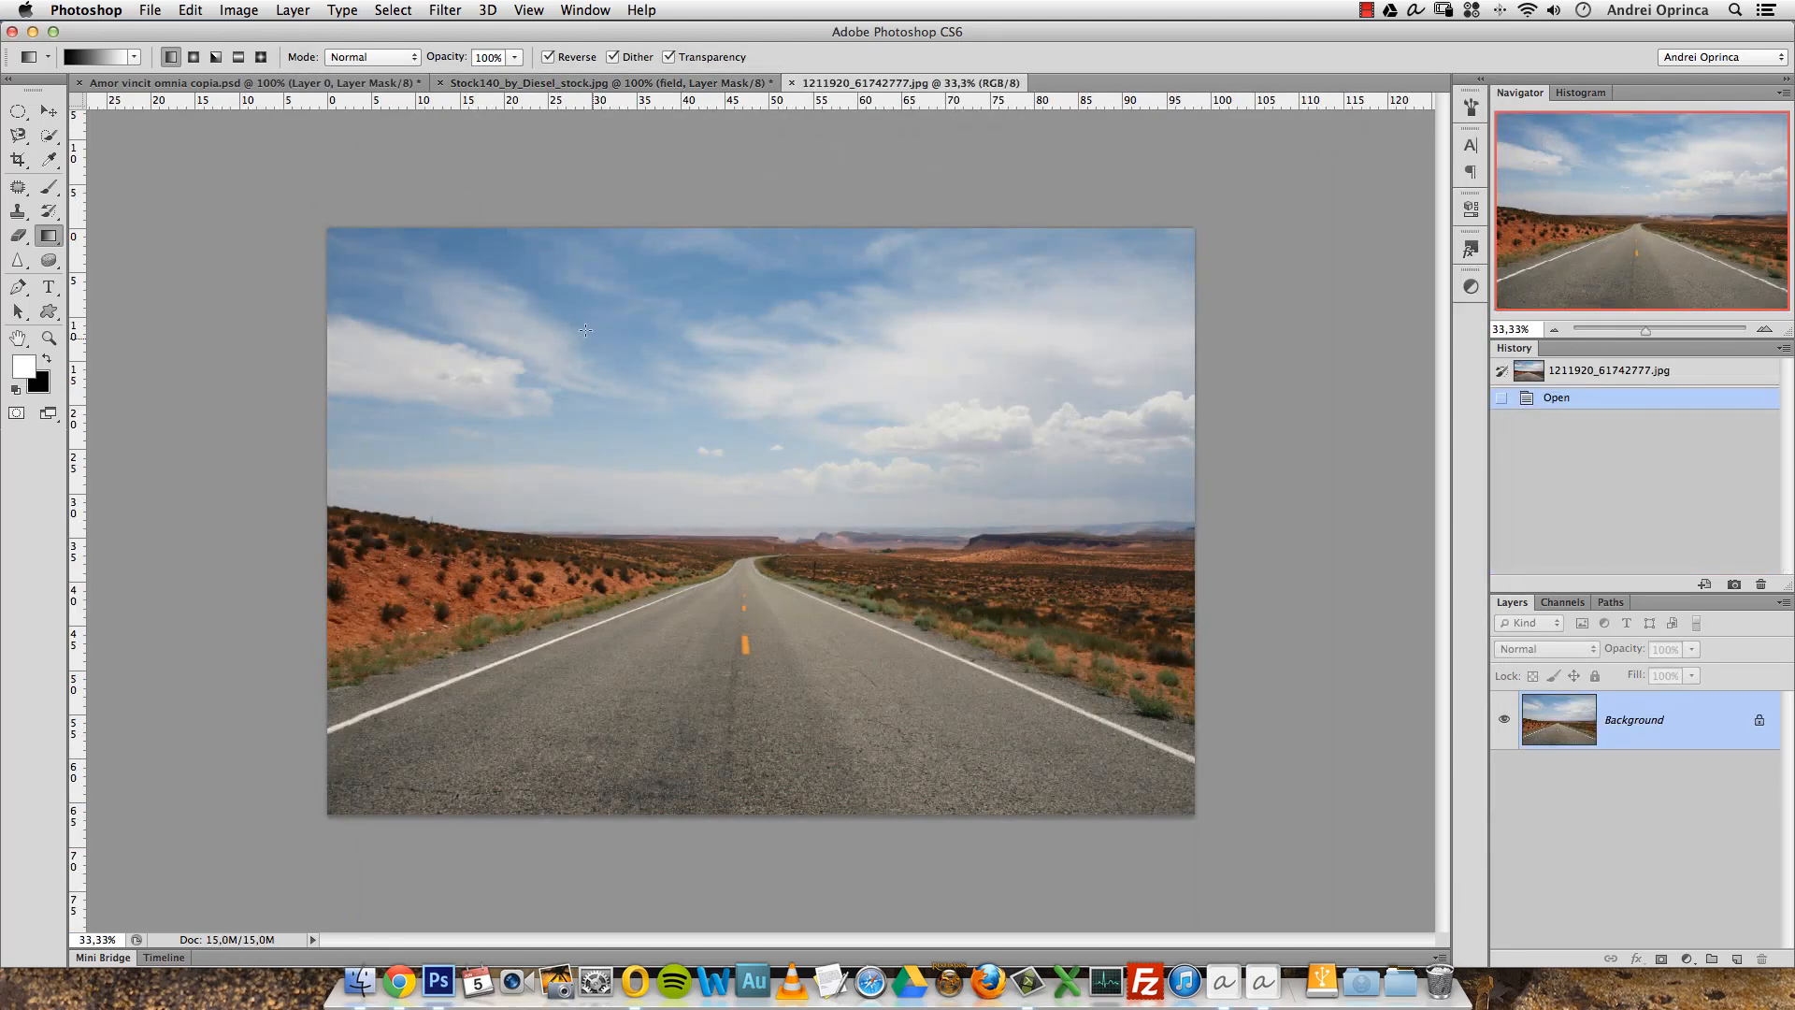
Copy a full-width rectangular selection of the road photo from just above the horizon down, close the photo and paste it above the field layer.
click(18, 110)
click(83, 111)
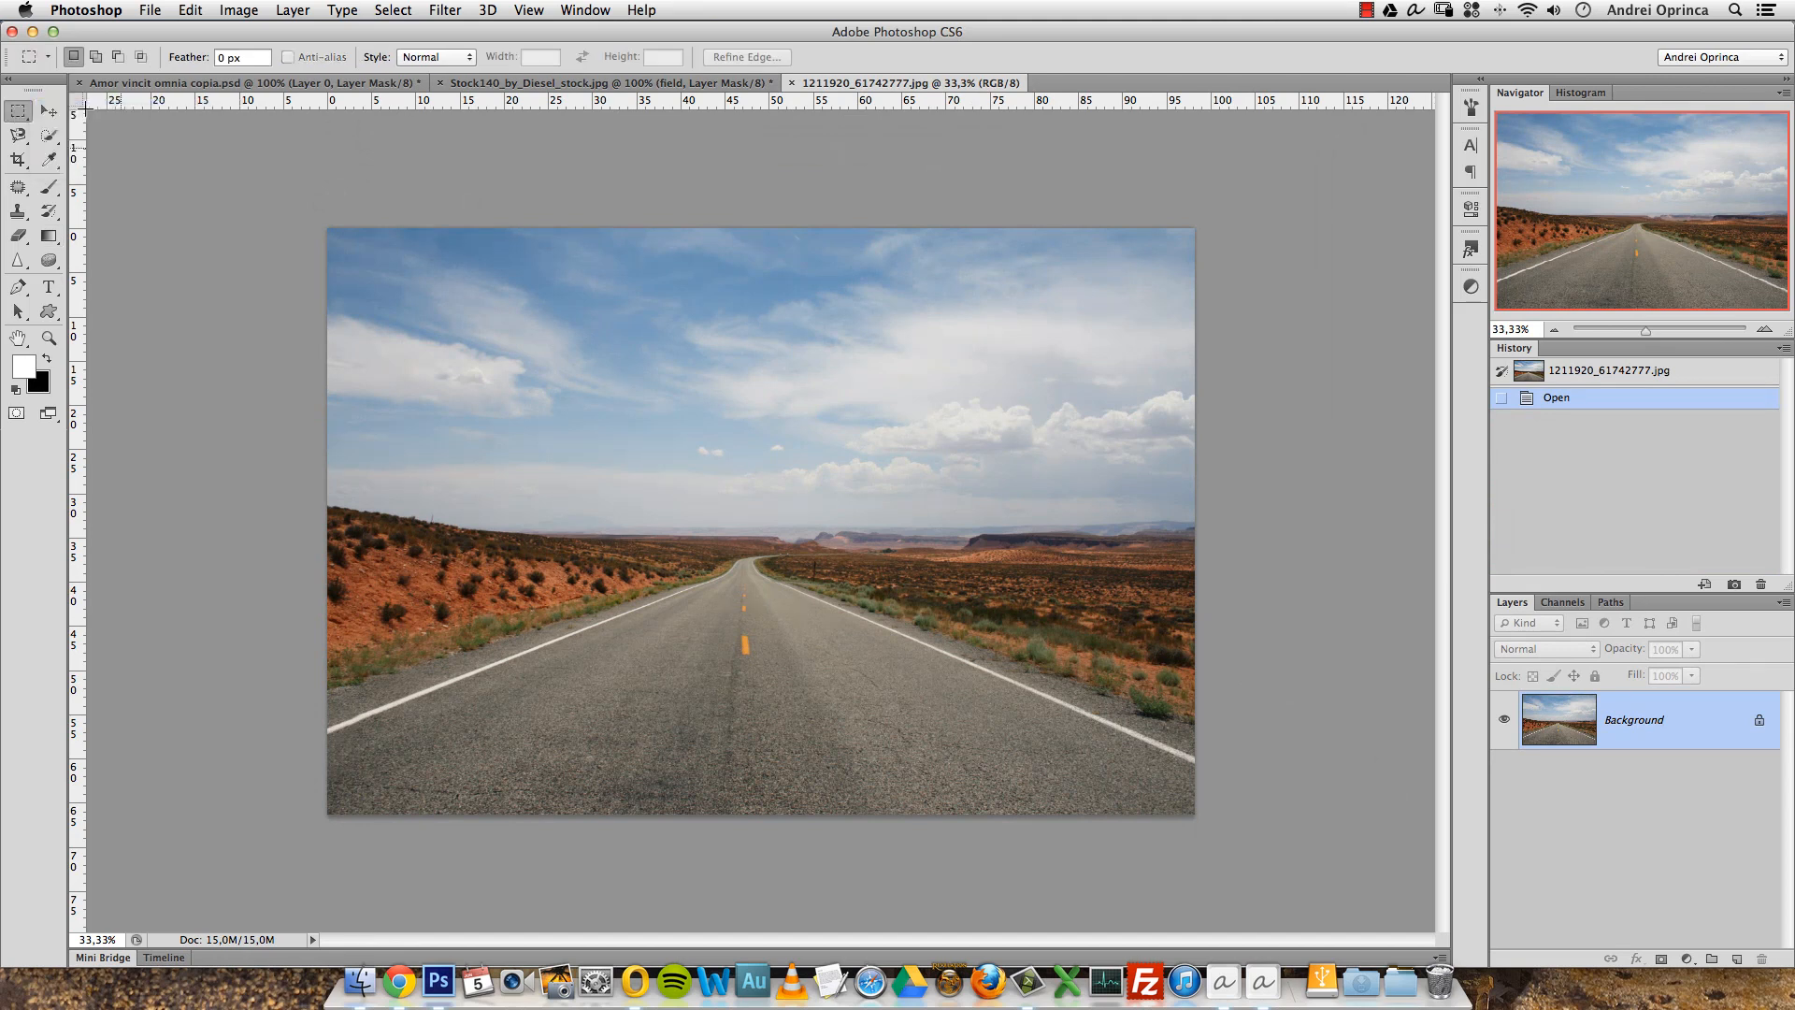
drag(300, 465, 1241, 889)
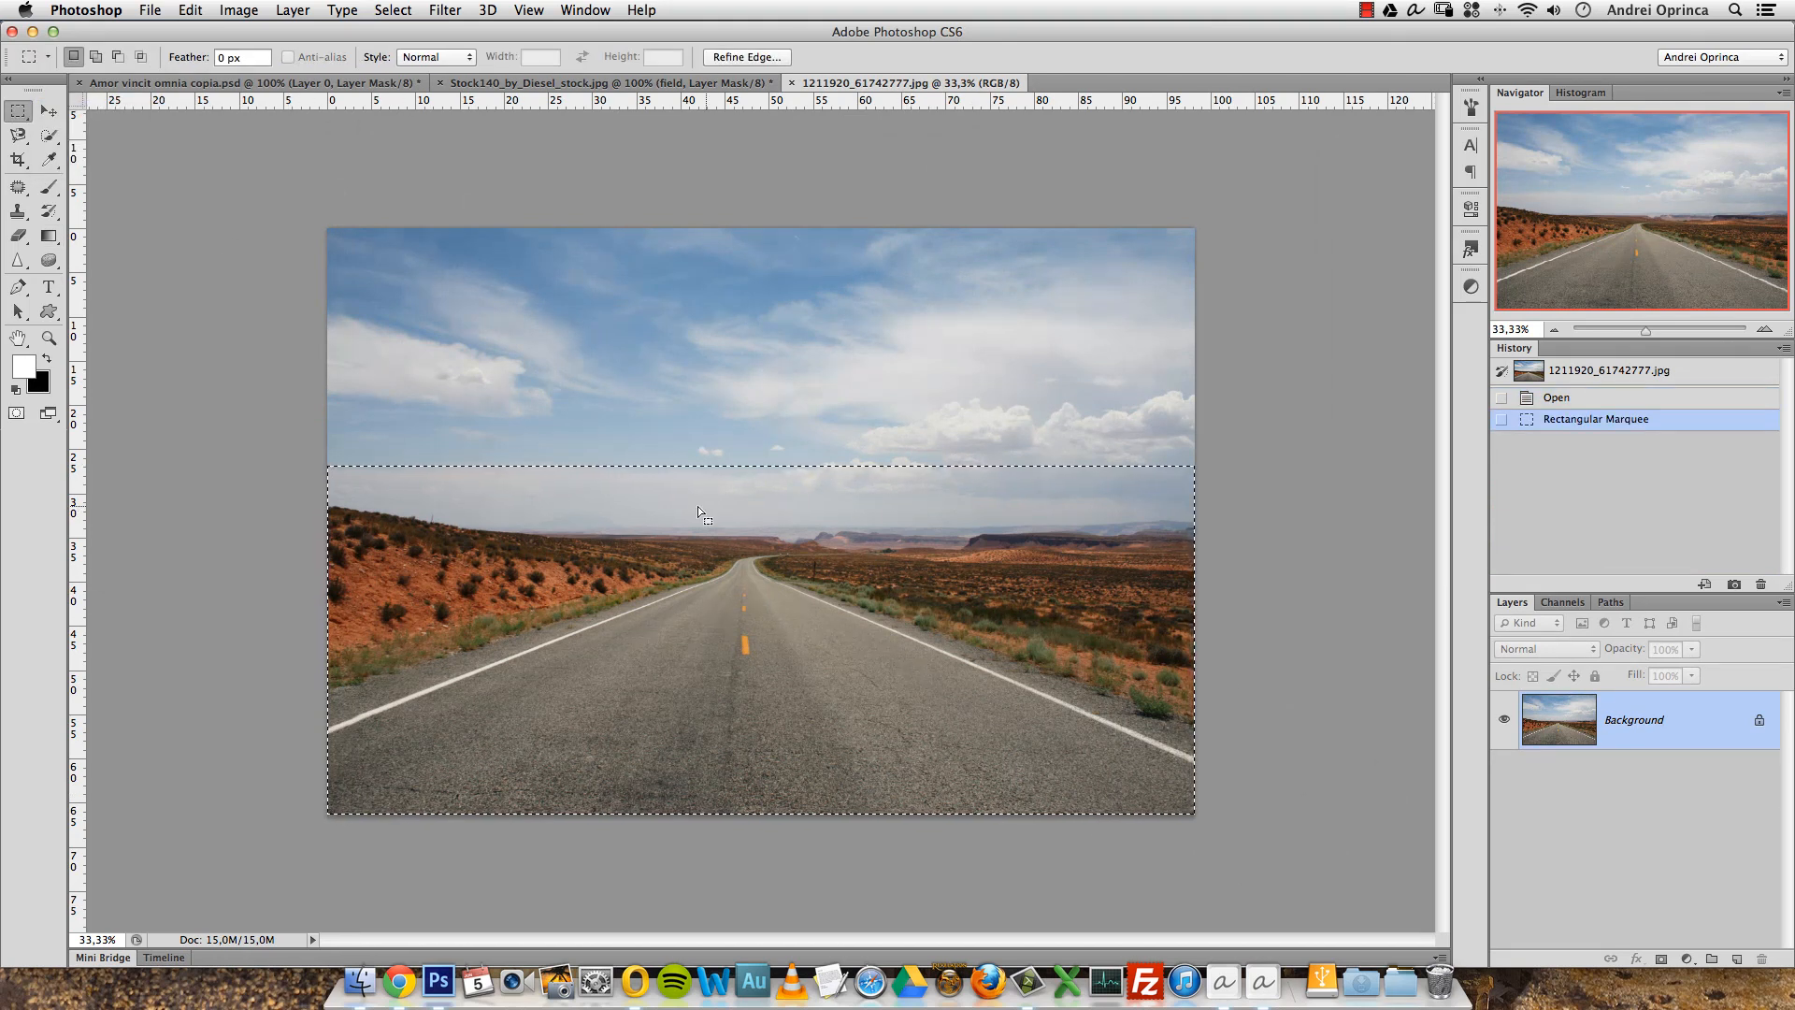
key(super+c)
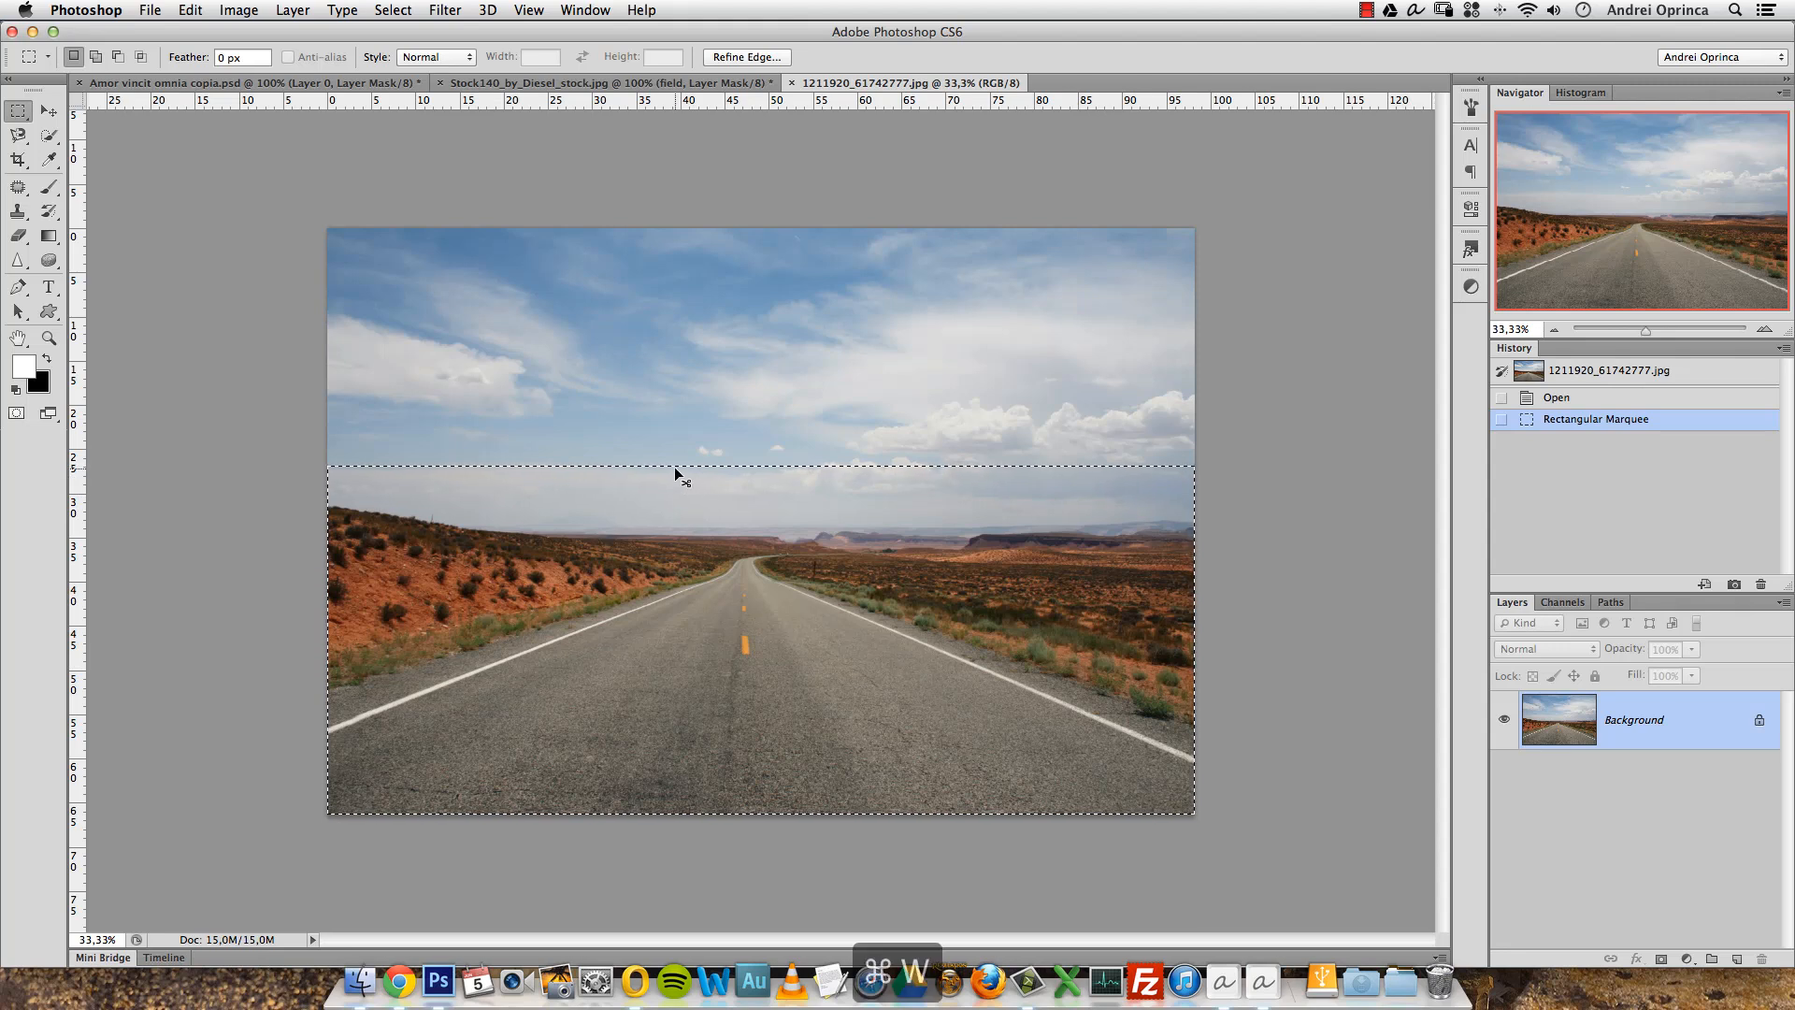
key(super+w)
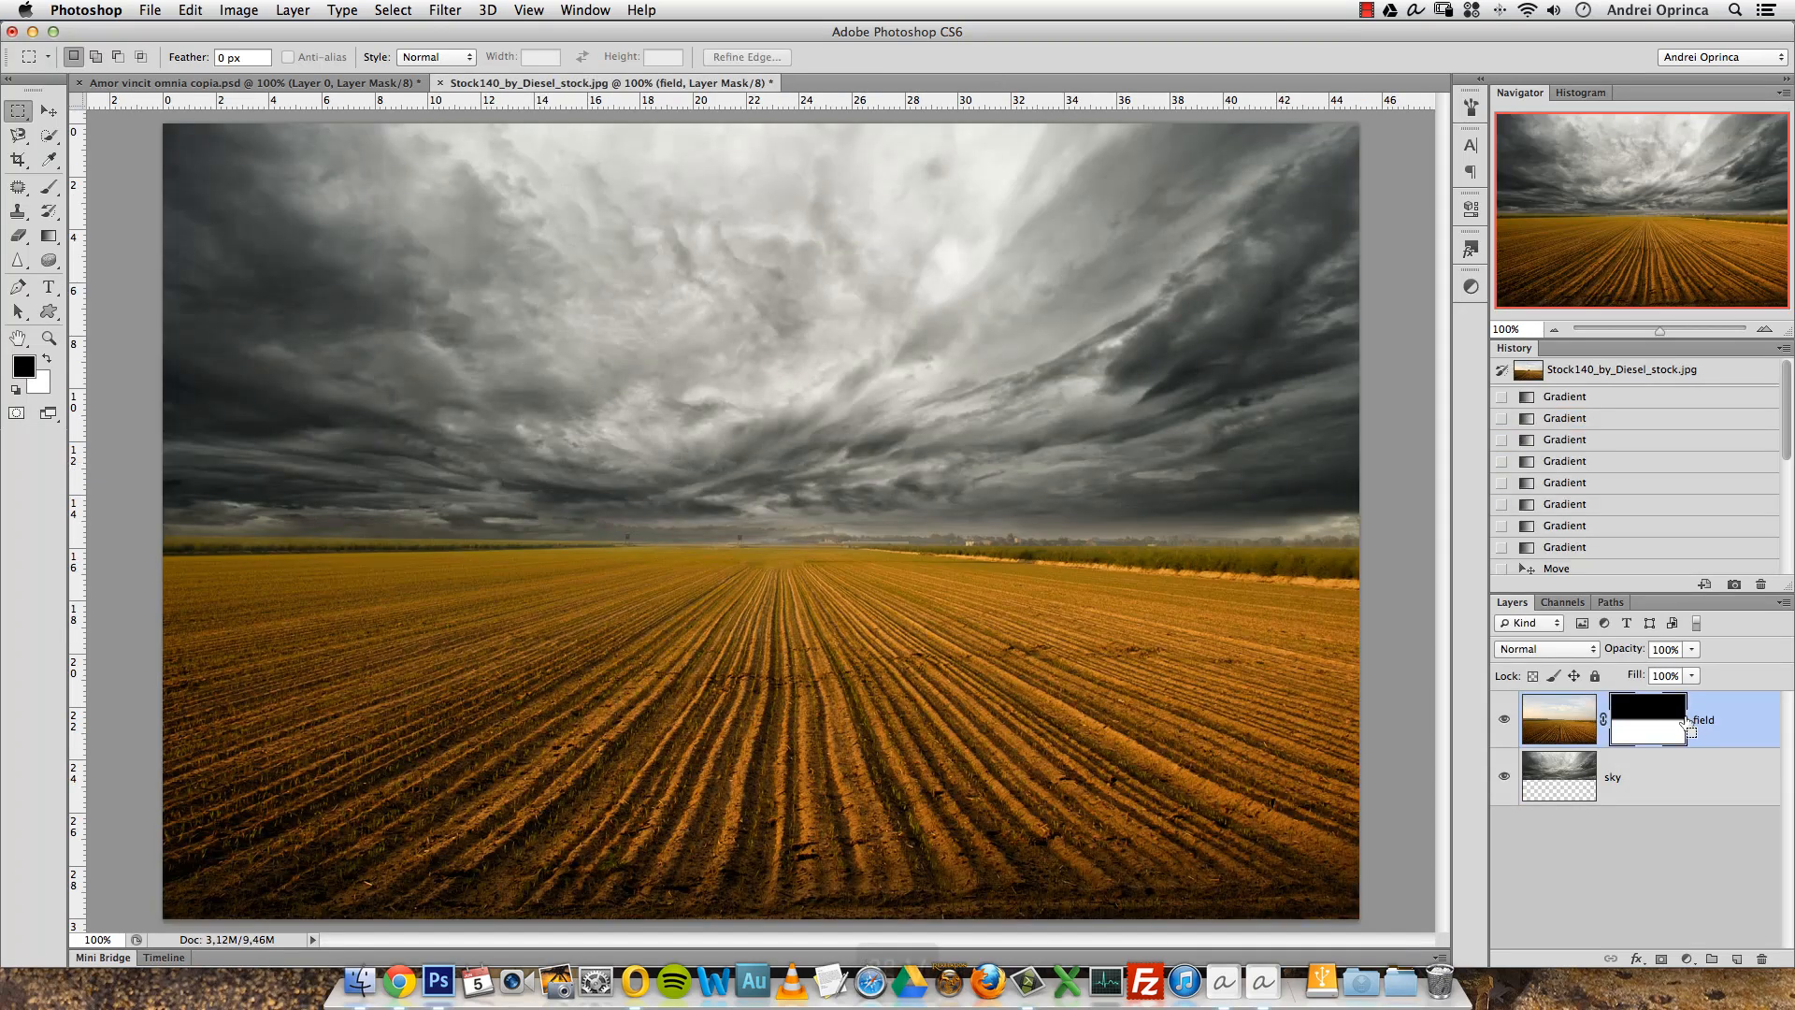
key(super+v)
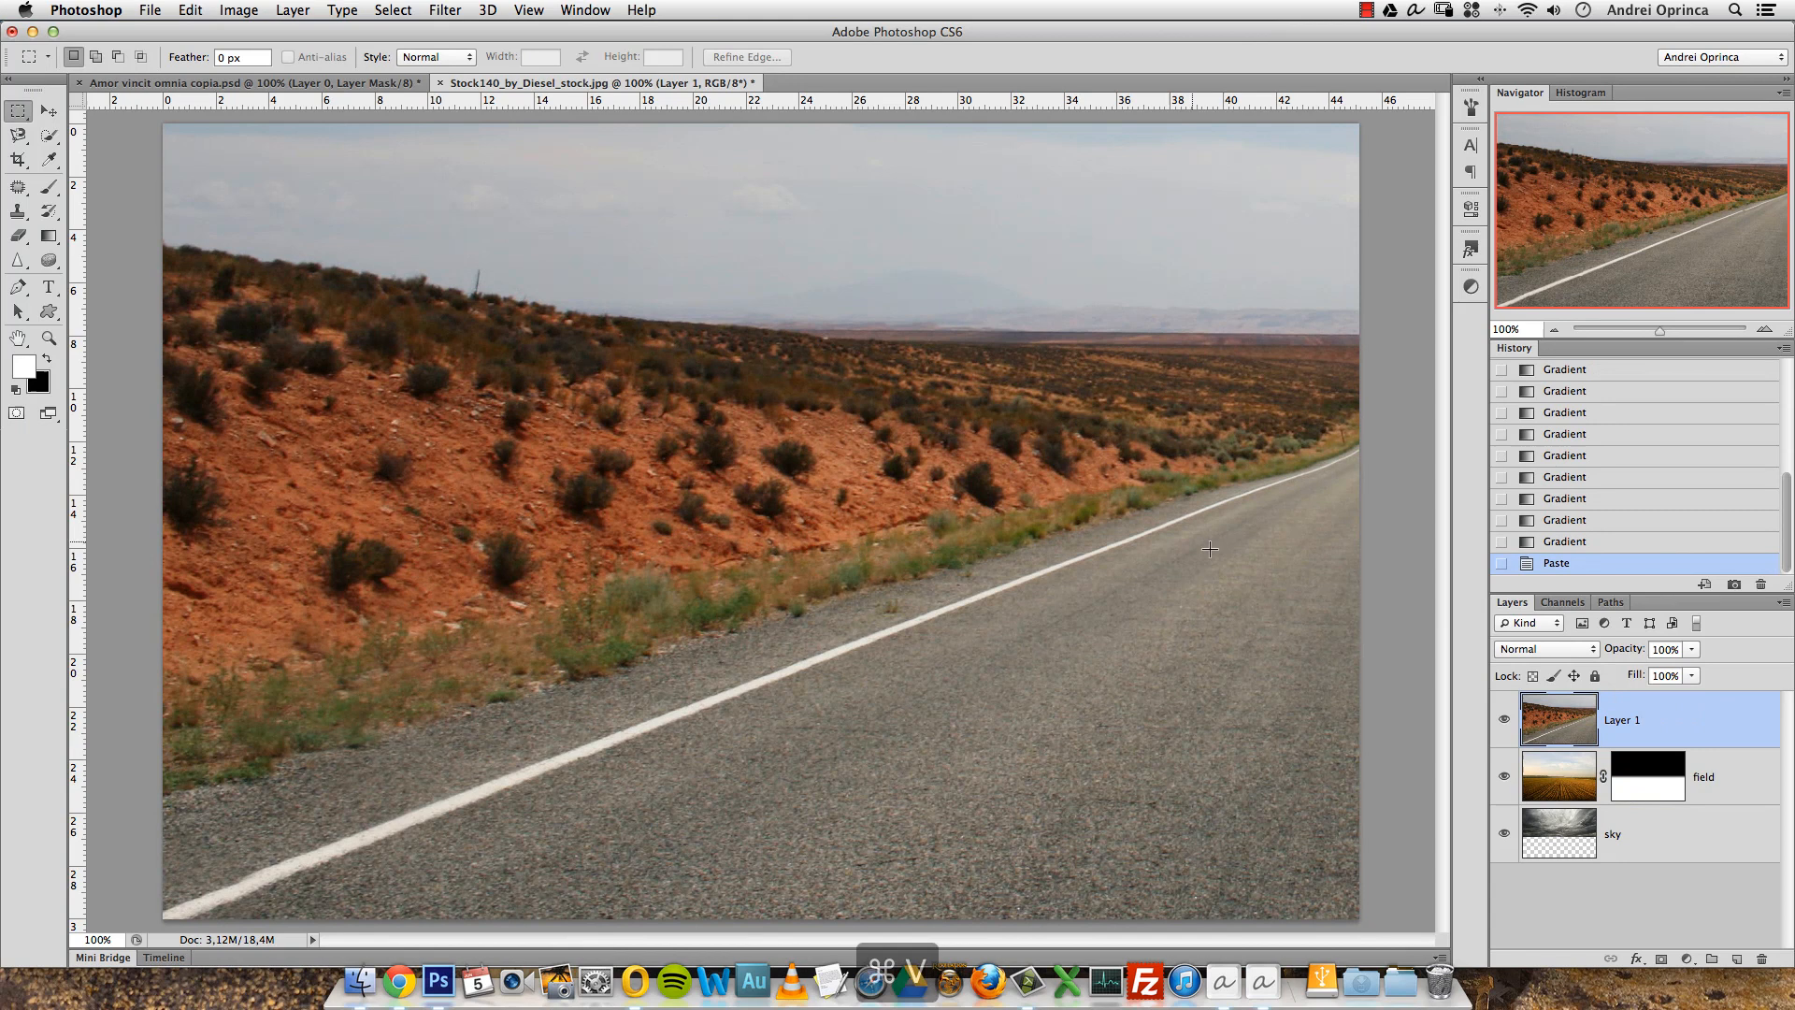
alt+click(861, 461)
alt+click(861, 462)
alt+click(861, 462)
key(super+t)
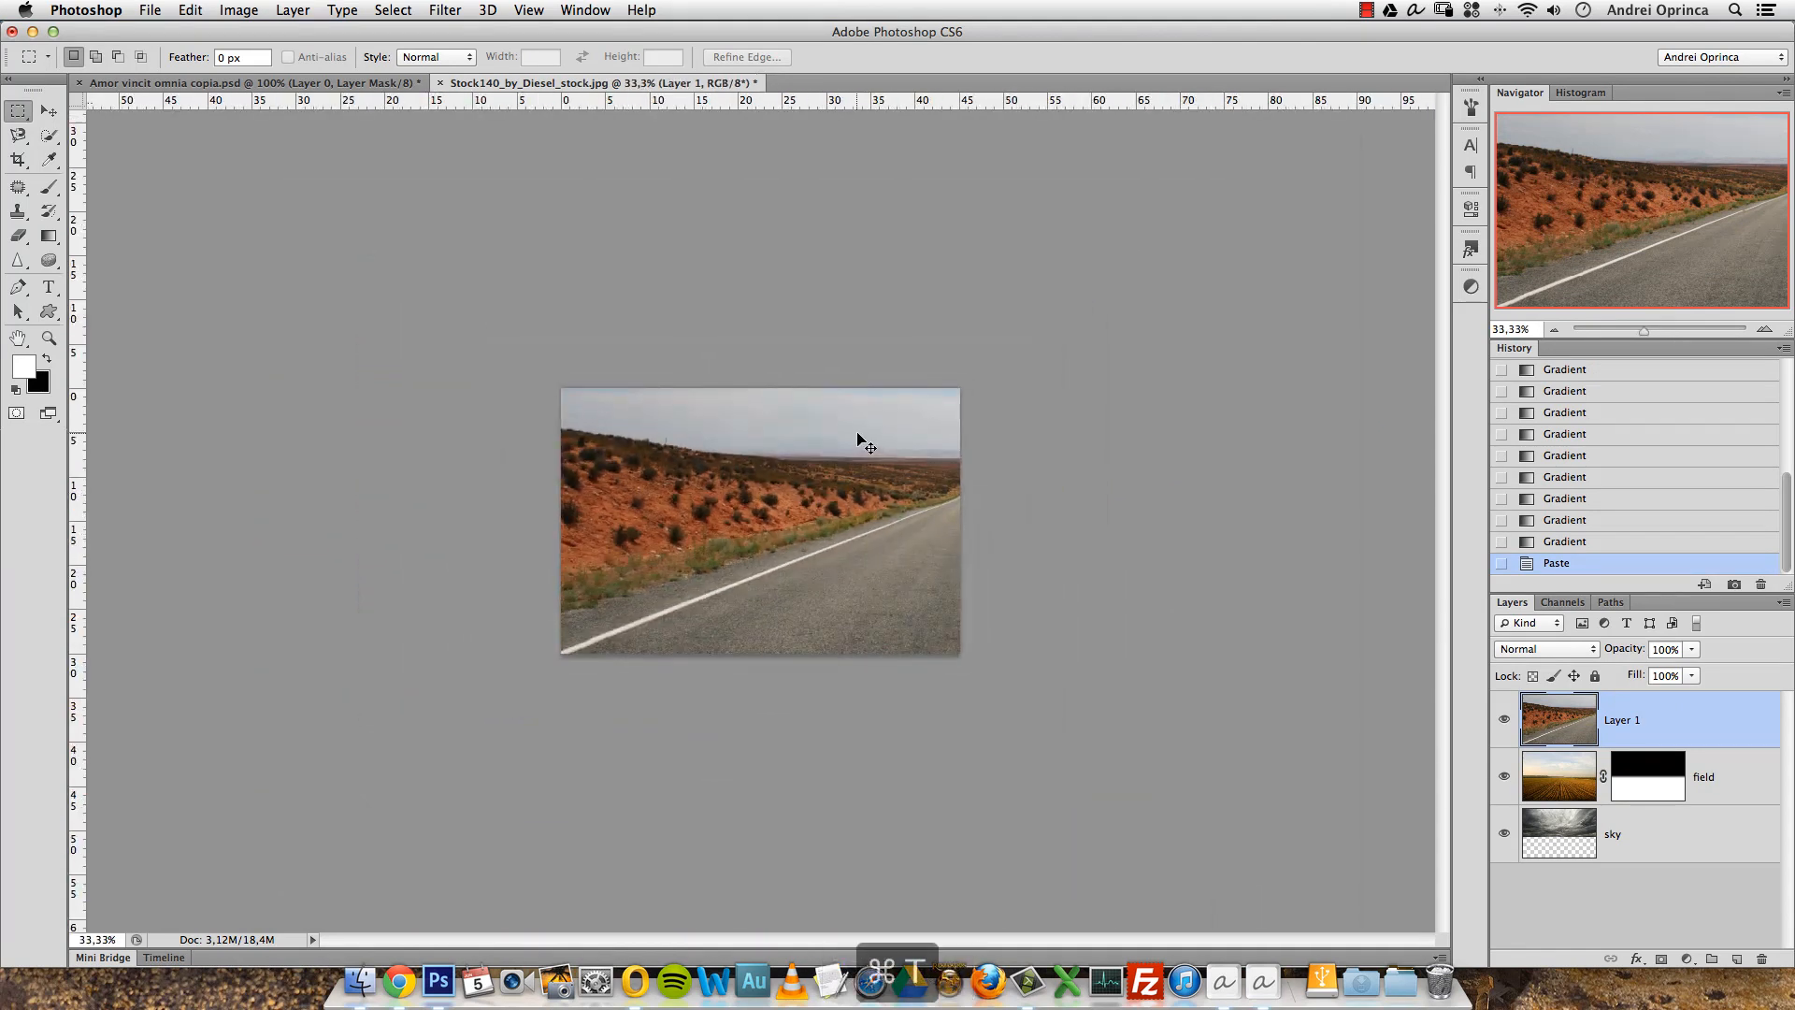
alt+click(787, 563)
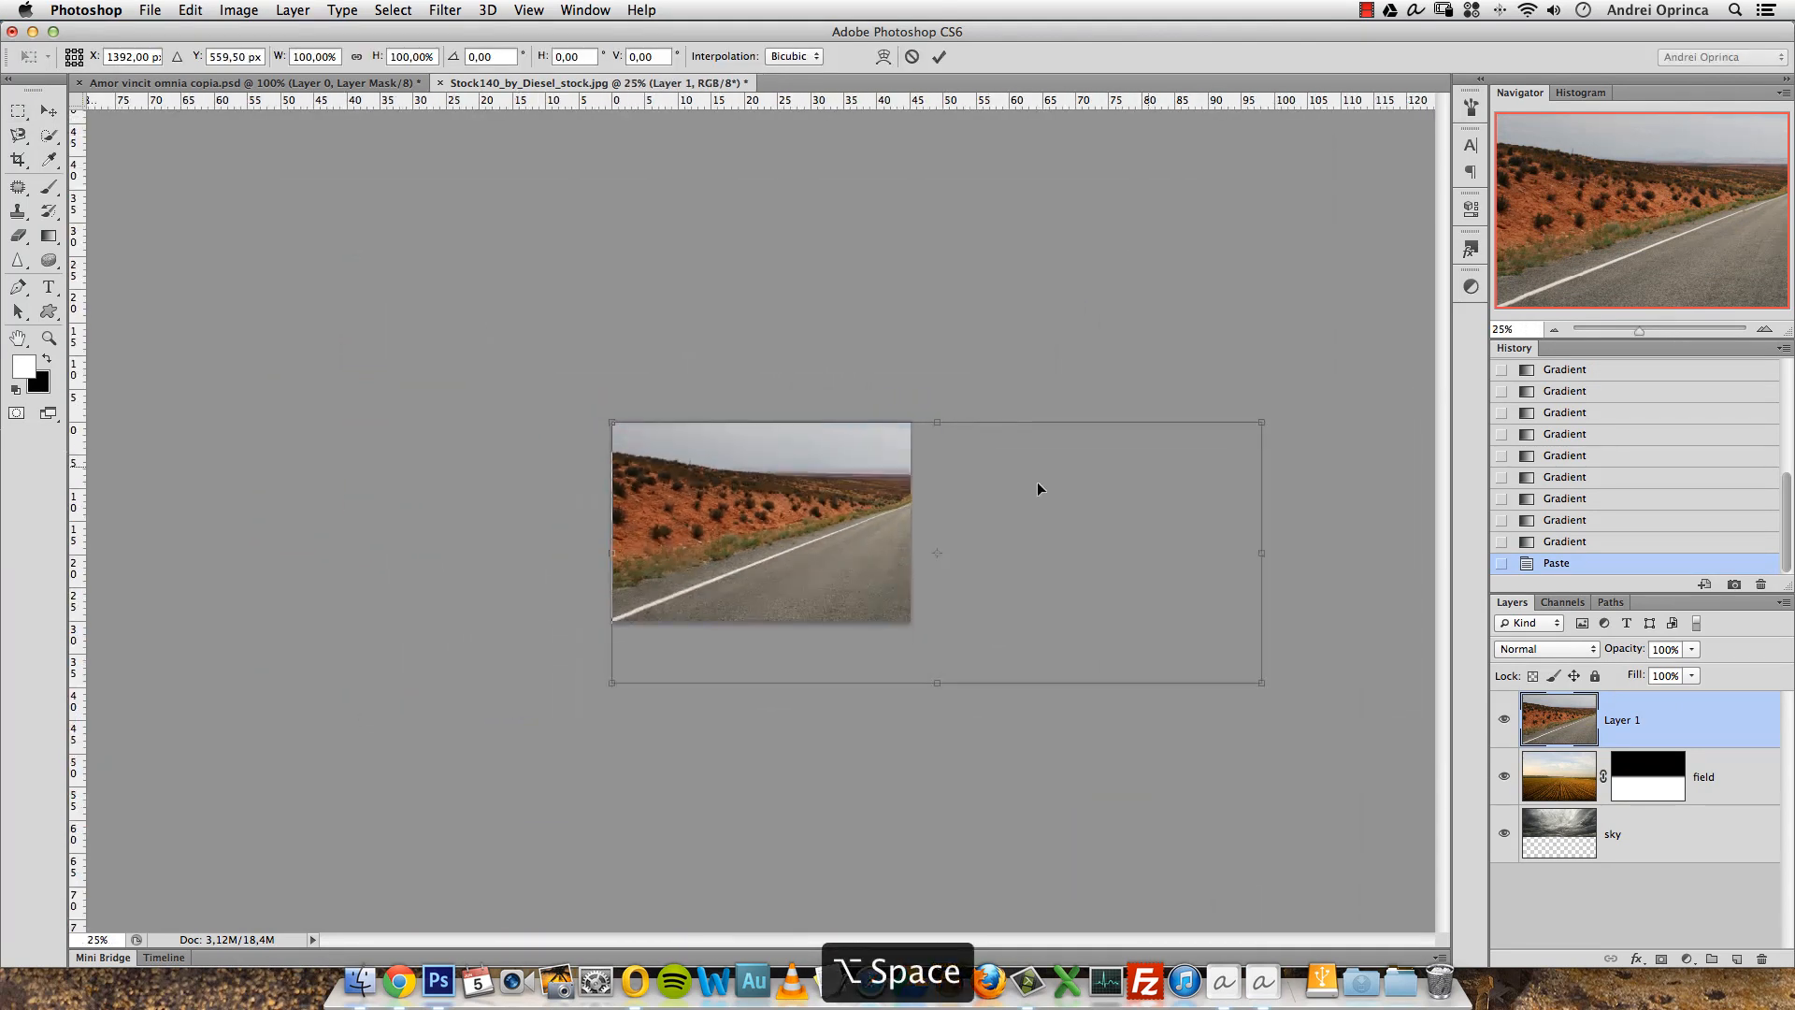
drag(1260, 425, 843, 538)
key(Escape)
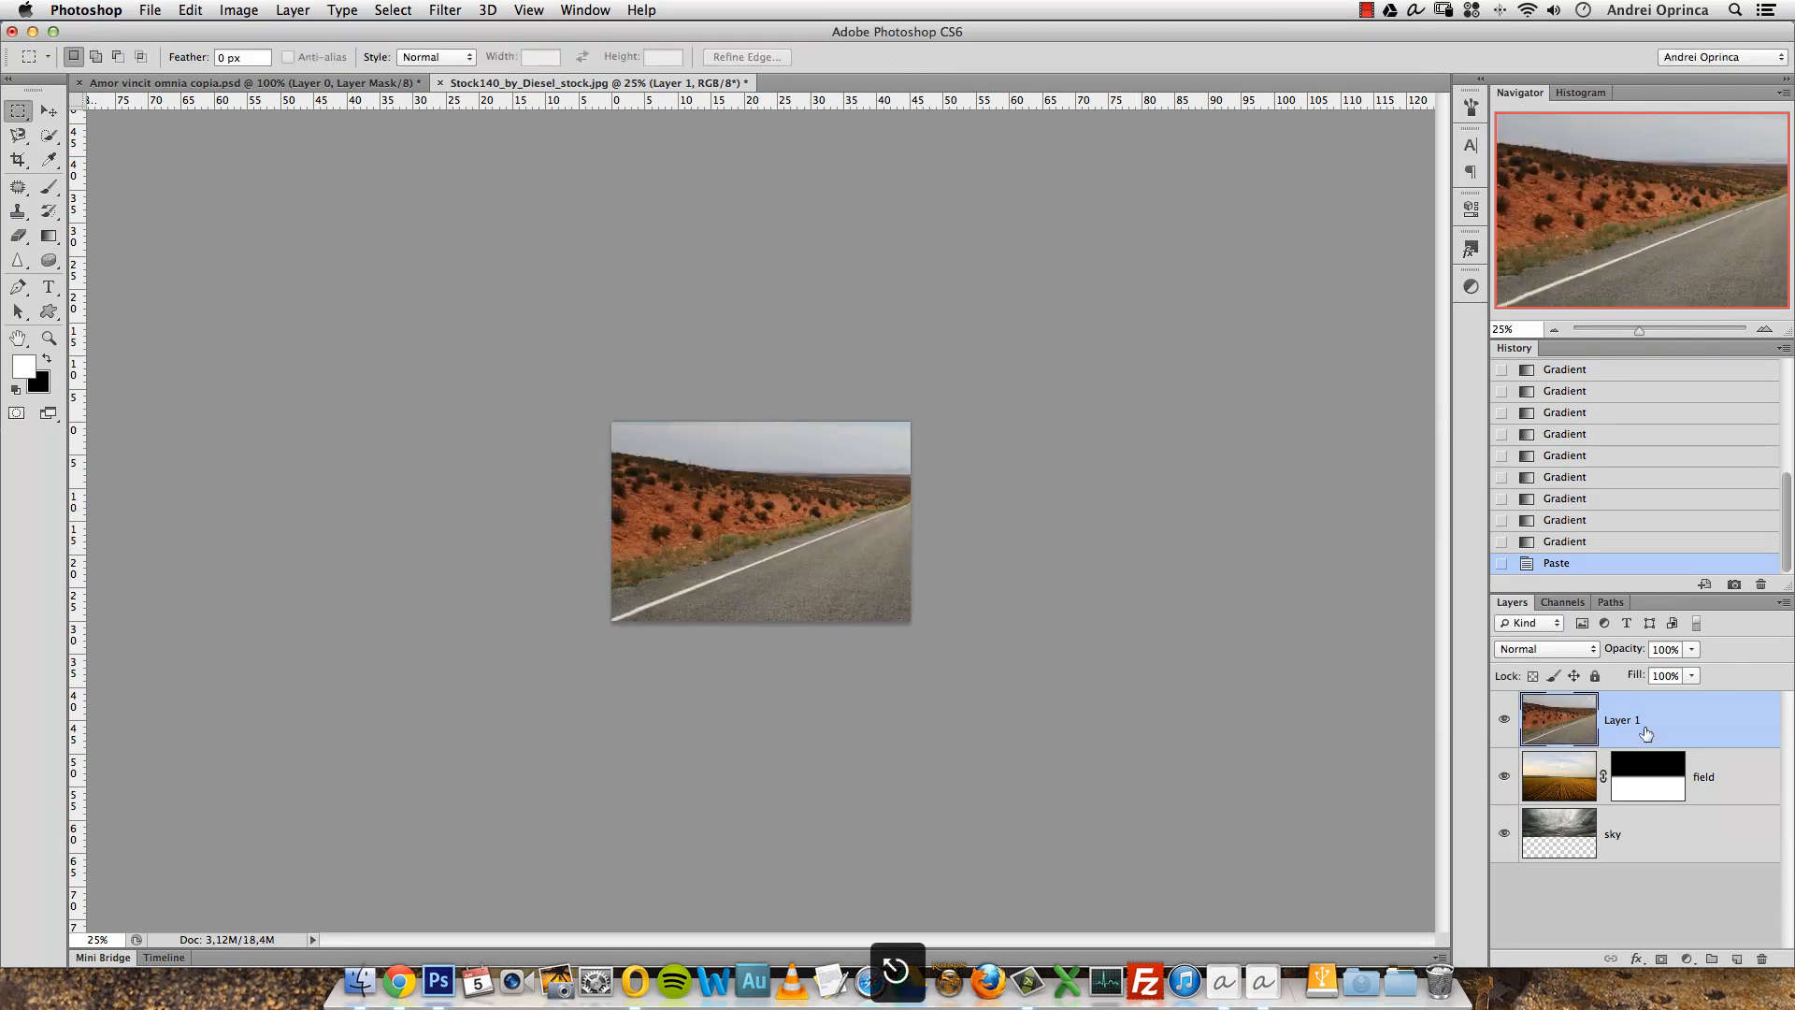
Convert the pasted road layer to a smart object and scale it down to fit the canvas width over the lower part of the image.
right_click(1633, 729)
click(1510, 413)
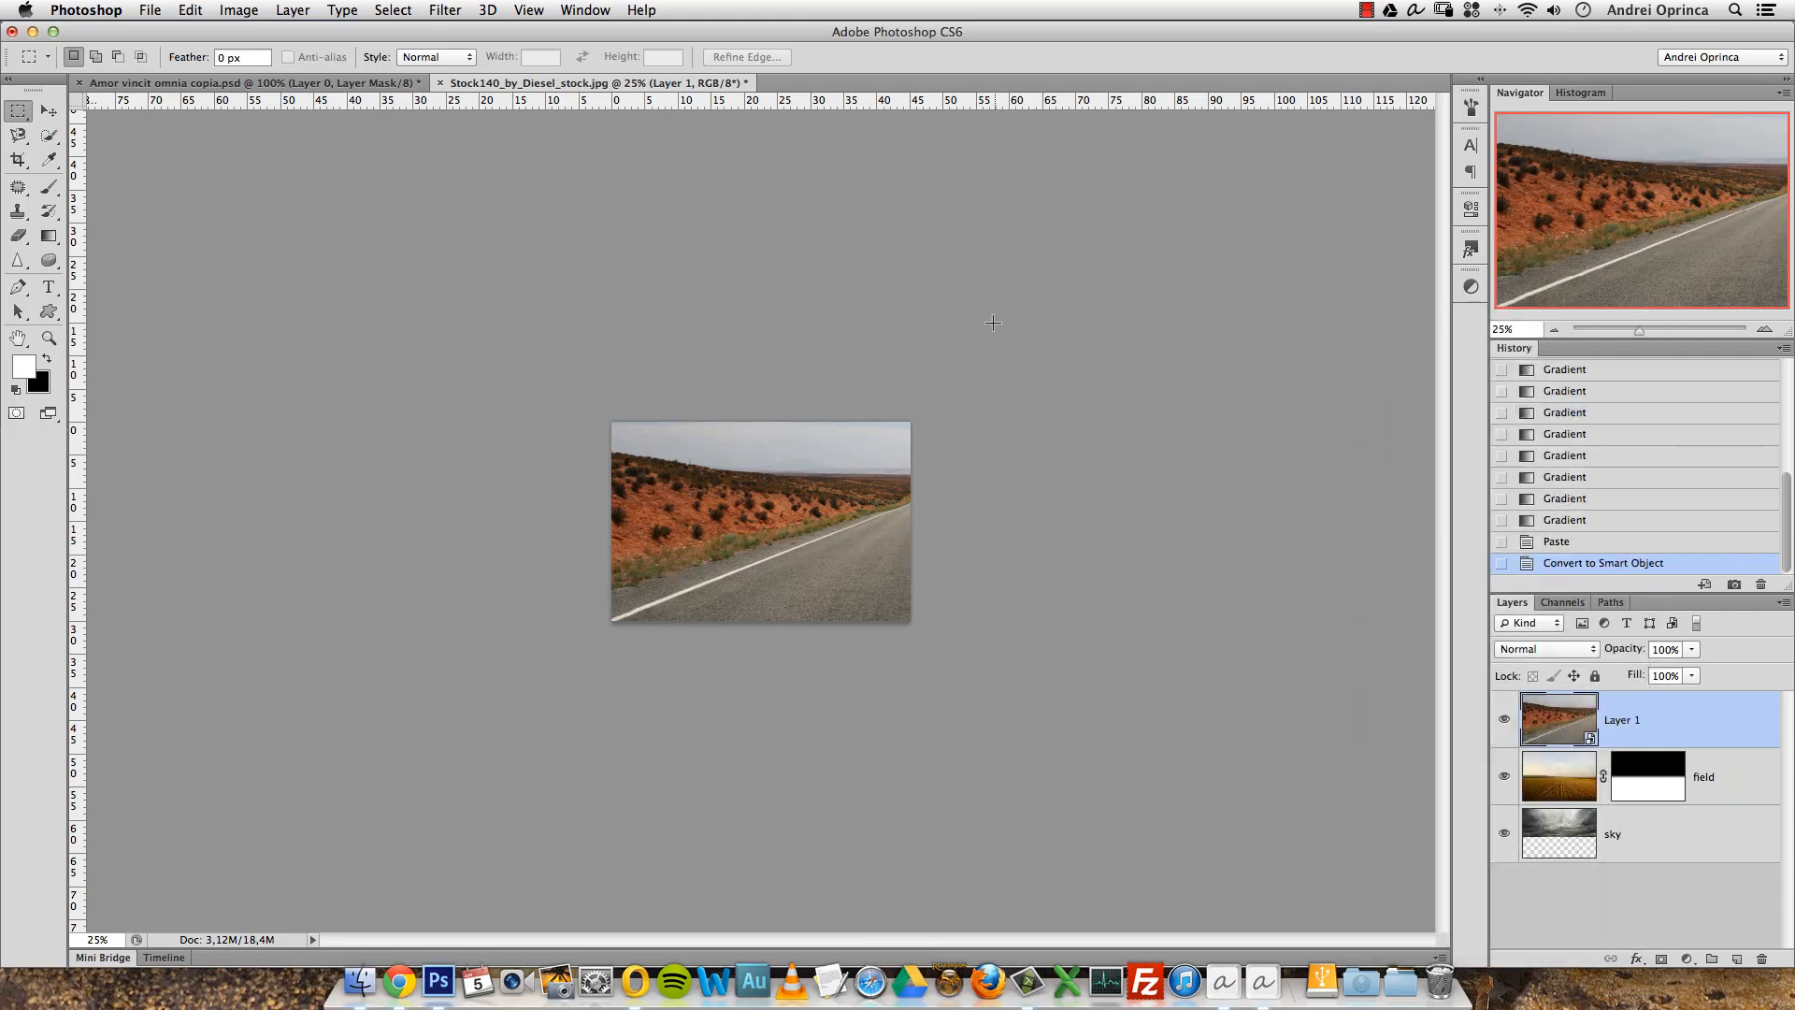
key(super+t)
drag(1254, 429, 948, 514)
drag(873, 570, 849, 531)
key(Return)
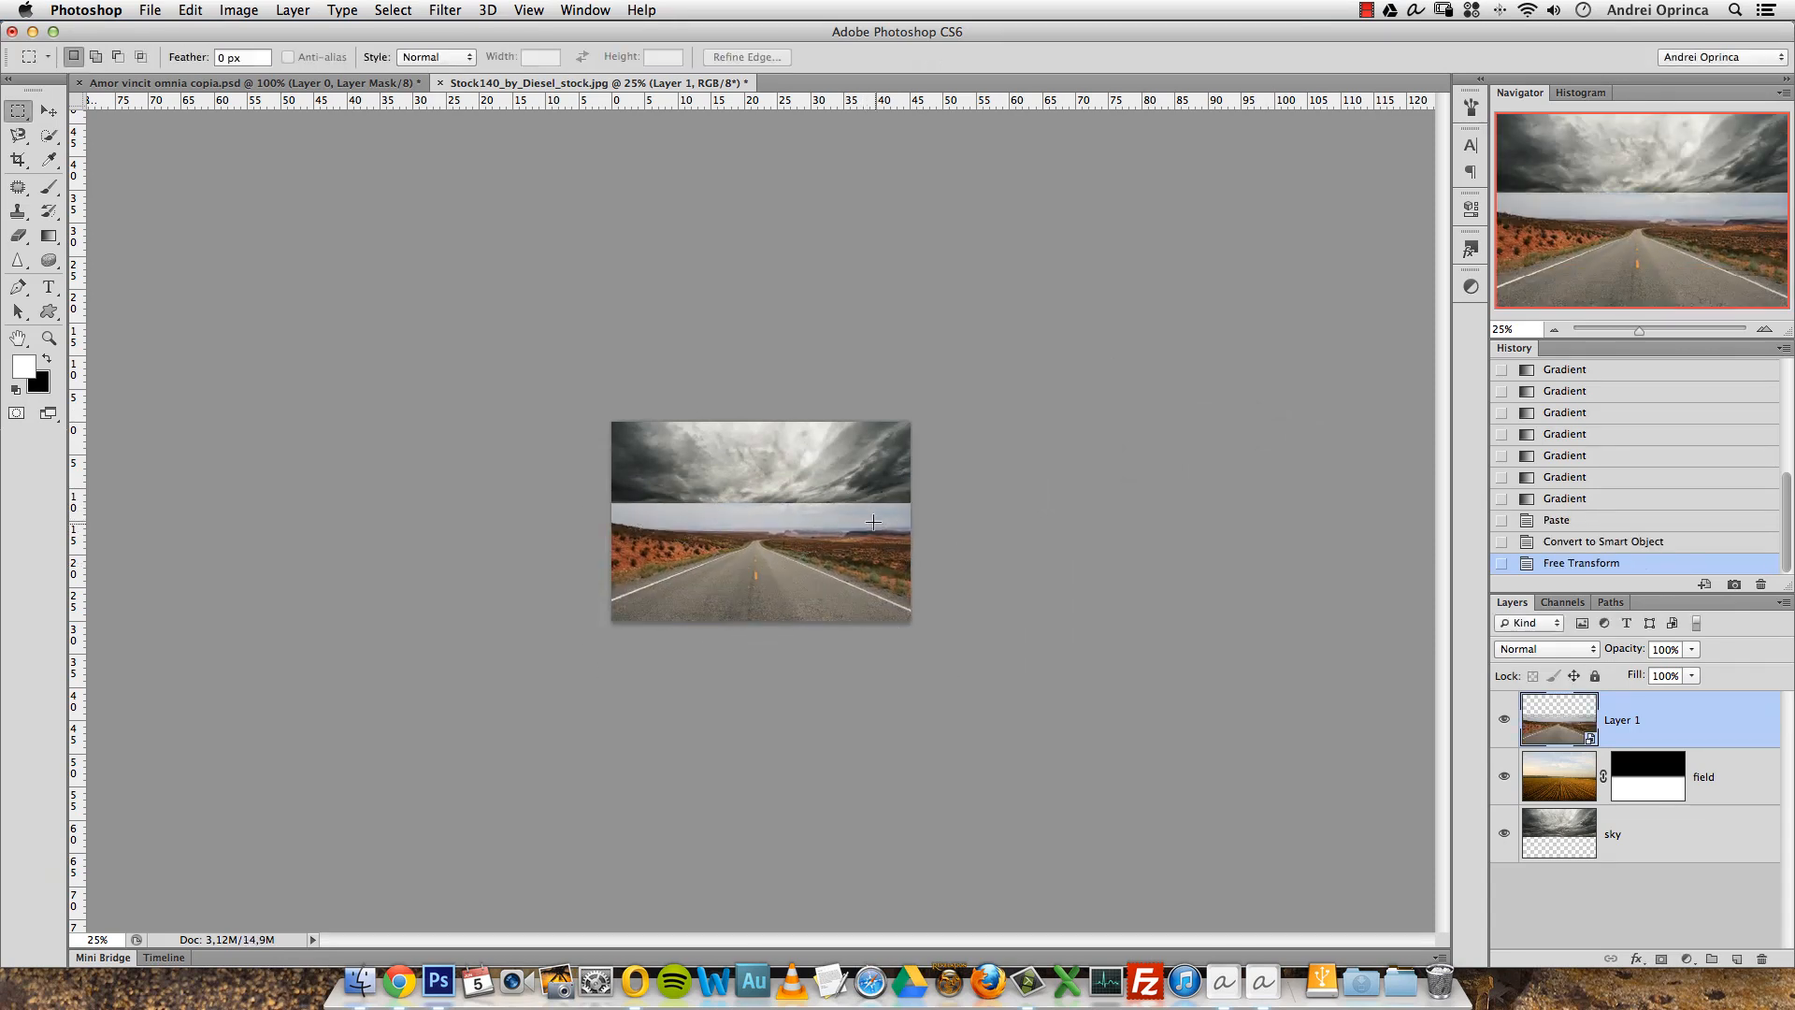
Lower the road layer's opacity to 56% and move it up until the road's far end rises above the field's horizon.
key(super+1)
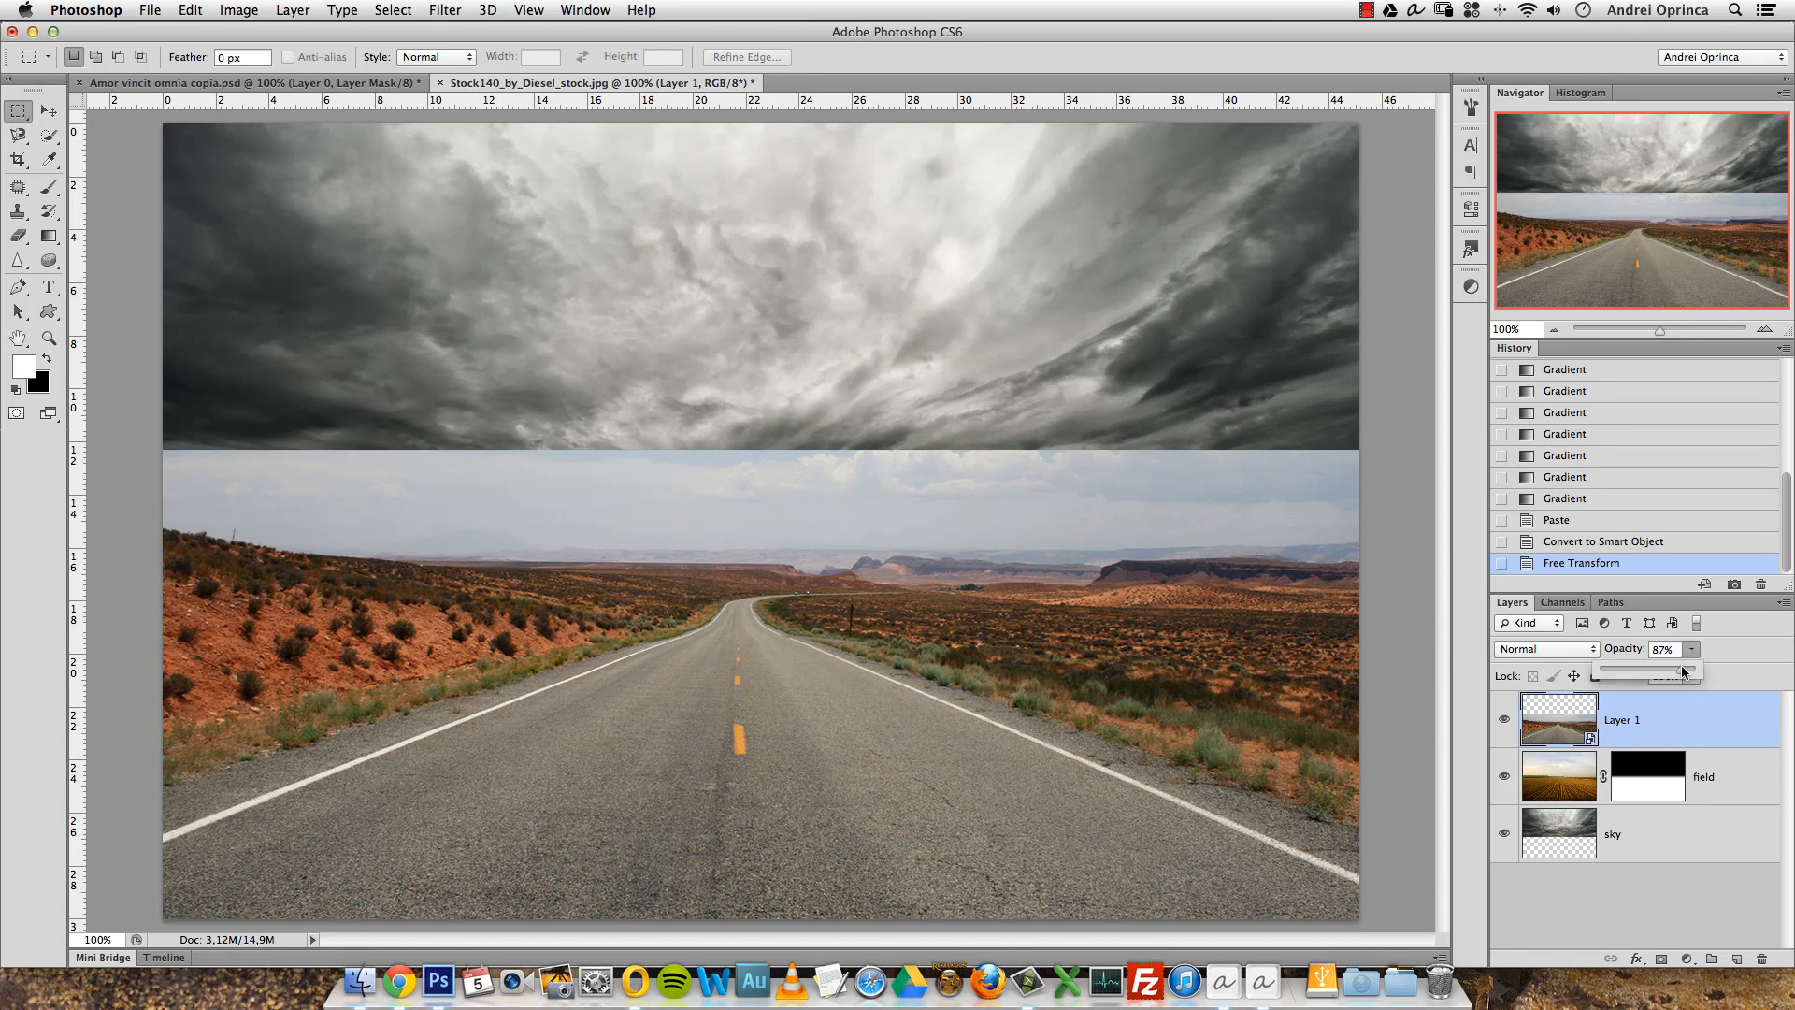
mouse_move(1643, 661)
mouse_down()
mouse_move(1628, 660)
mouse_move(1653, 672)
mouse_up()
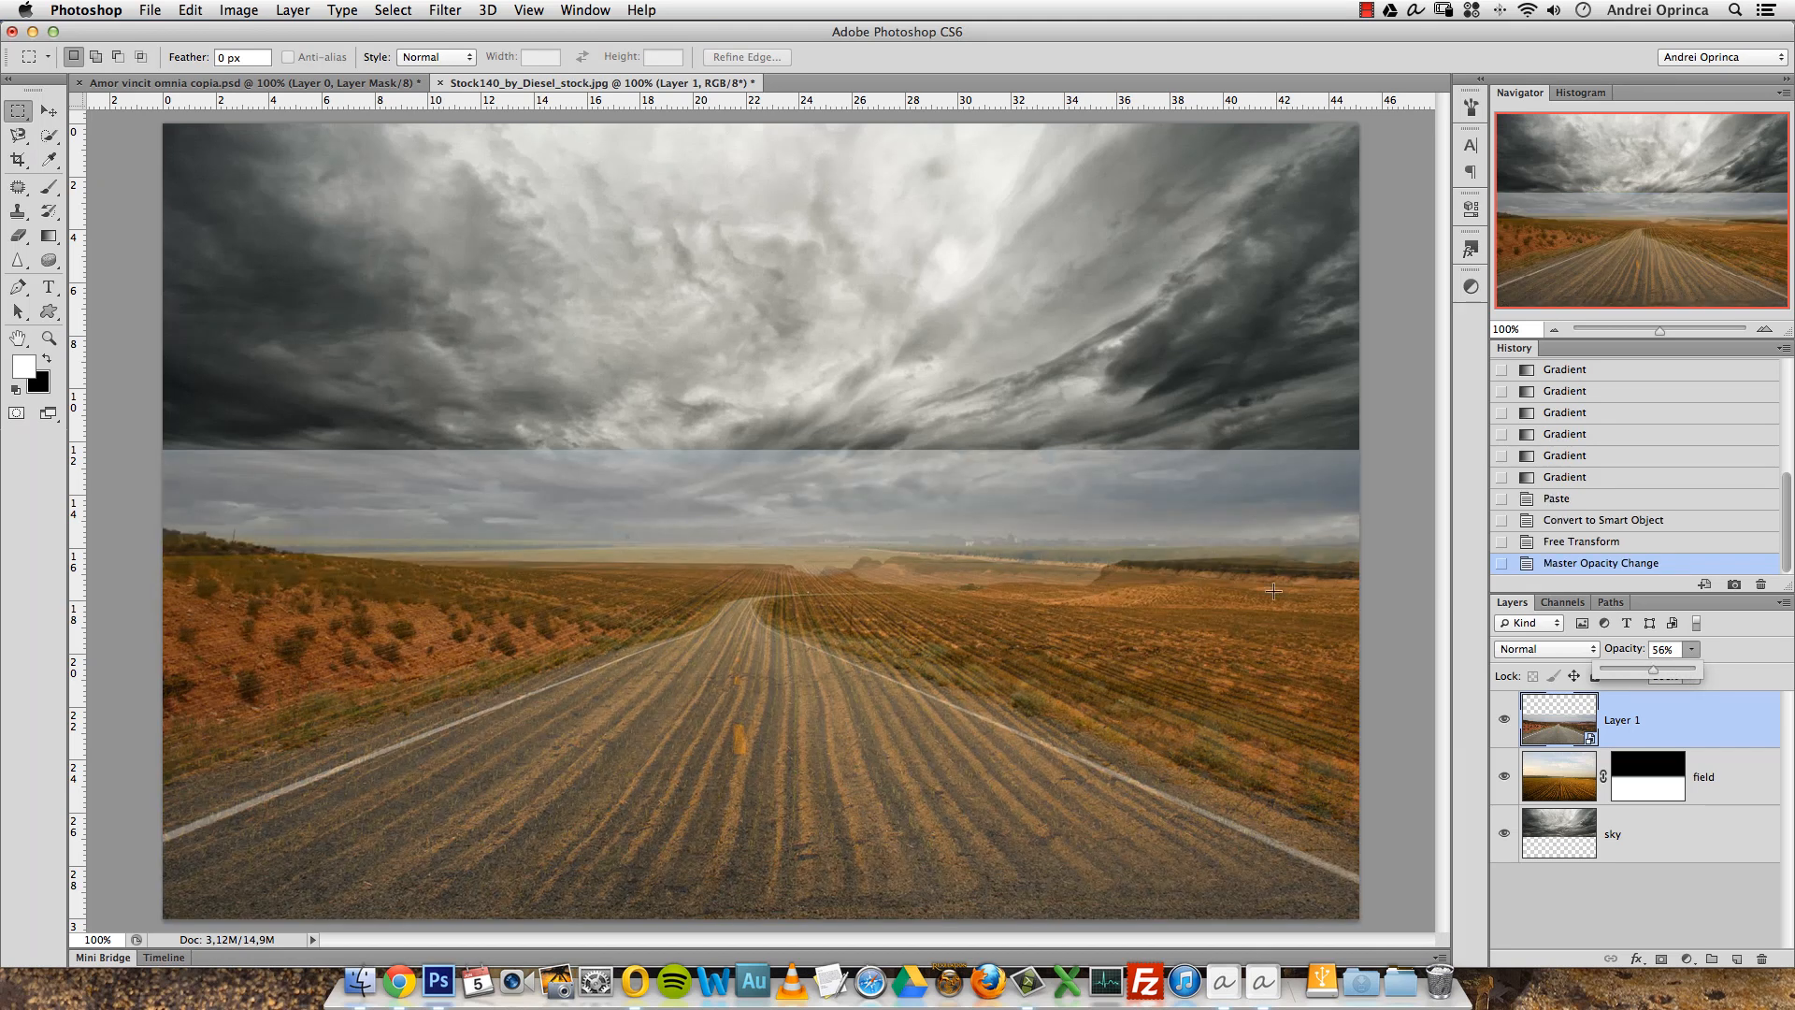
click(1504, 720)
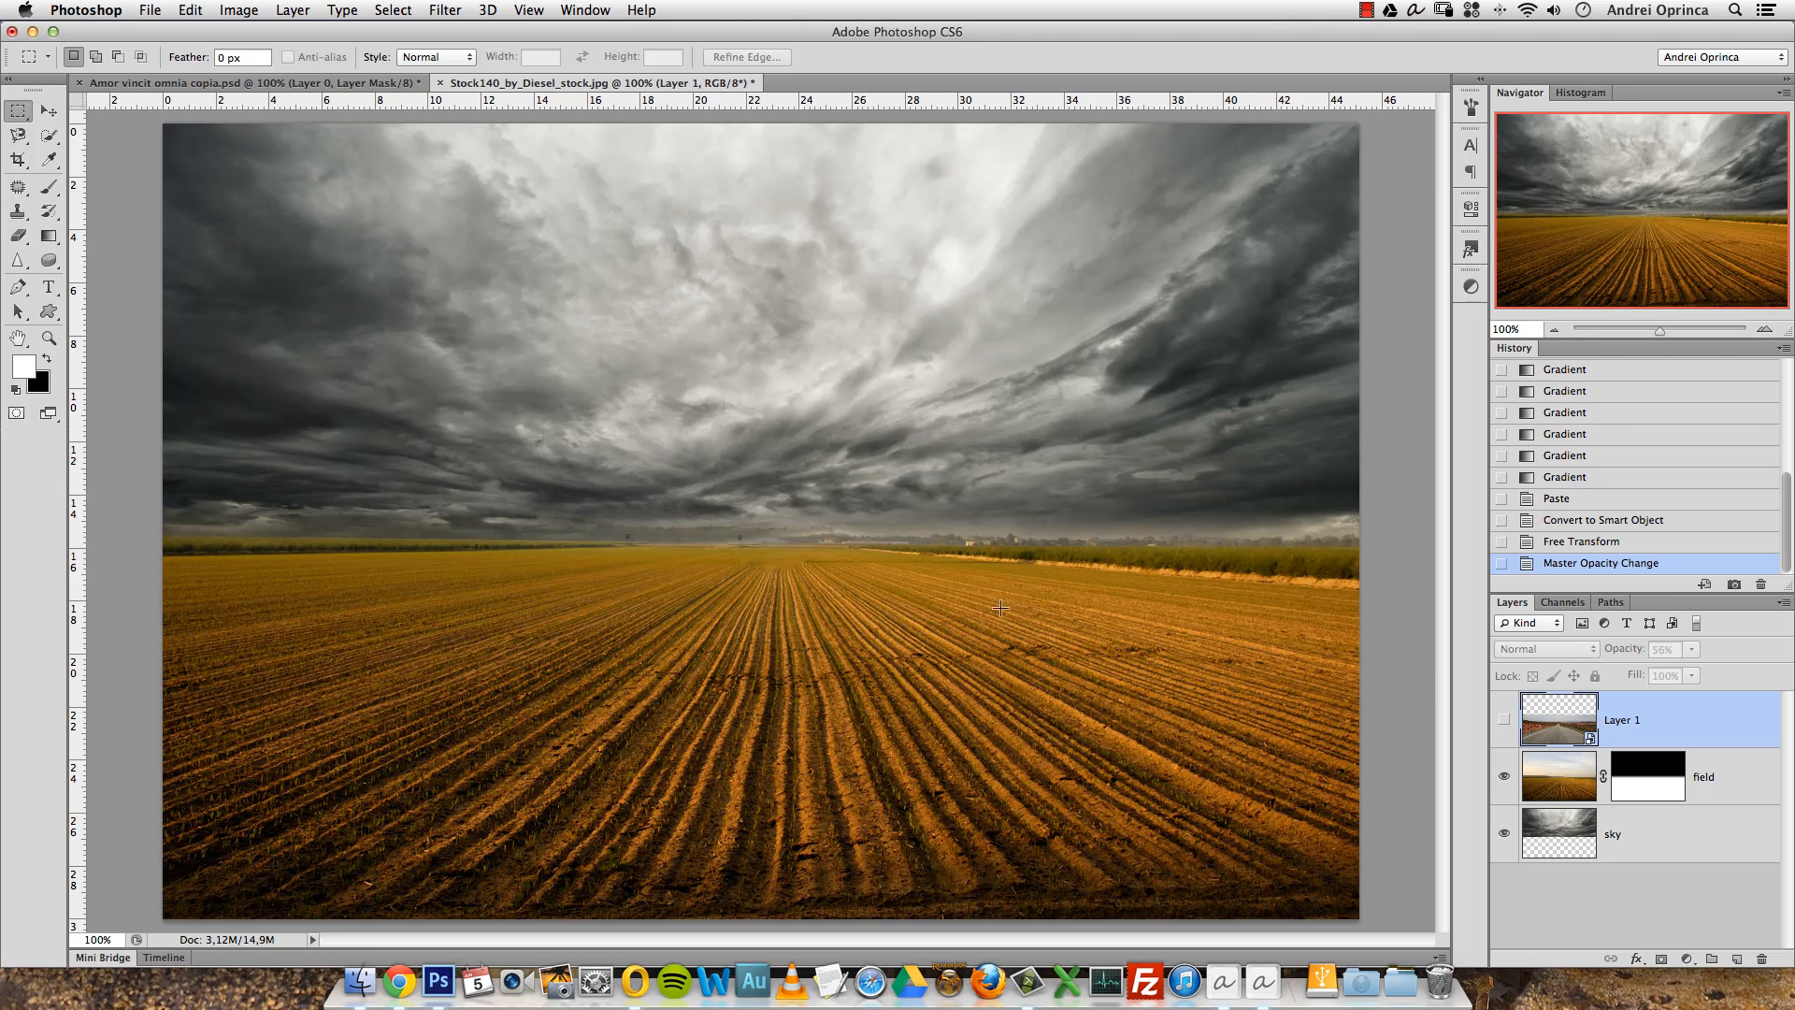
click(1504, 720)
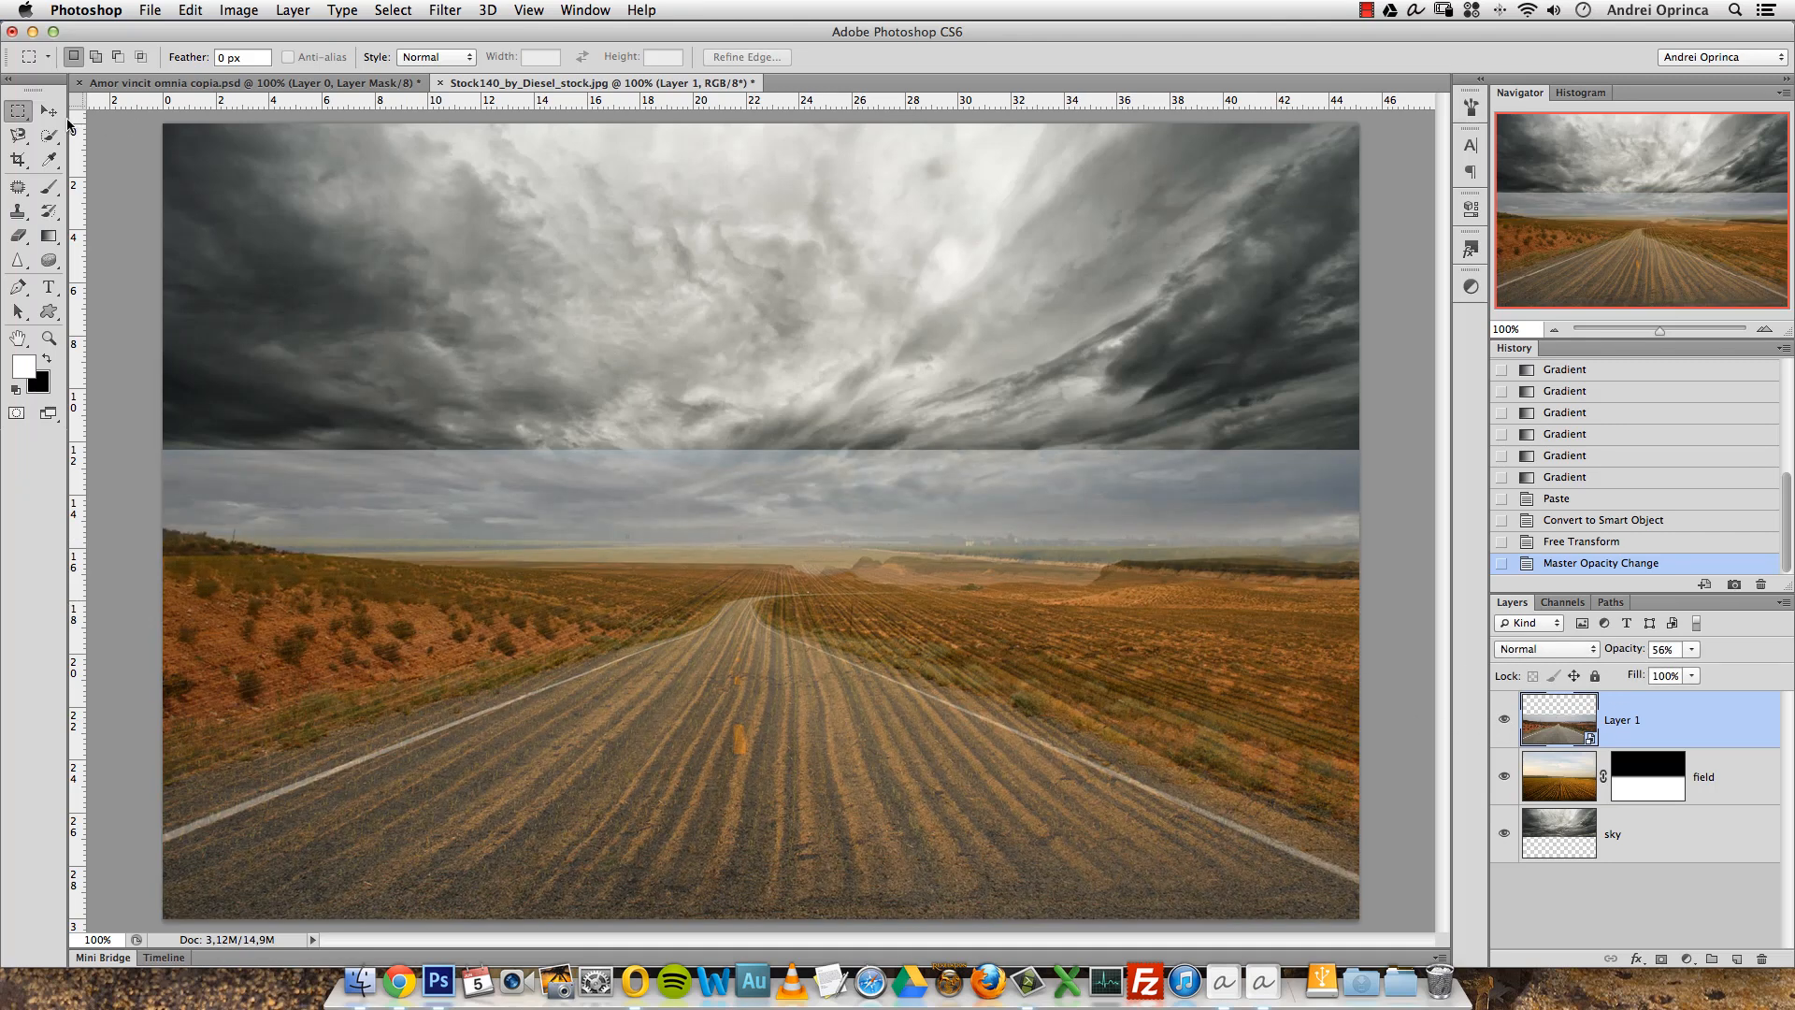
key(v)
drag(703, 468, 698, 370)
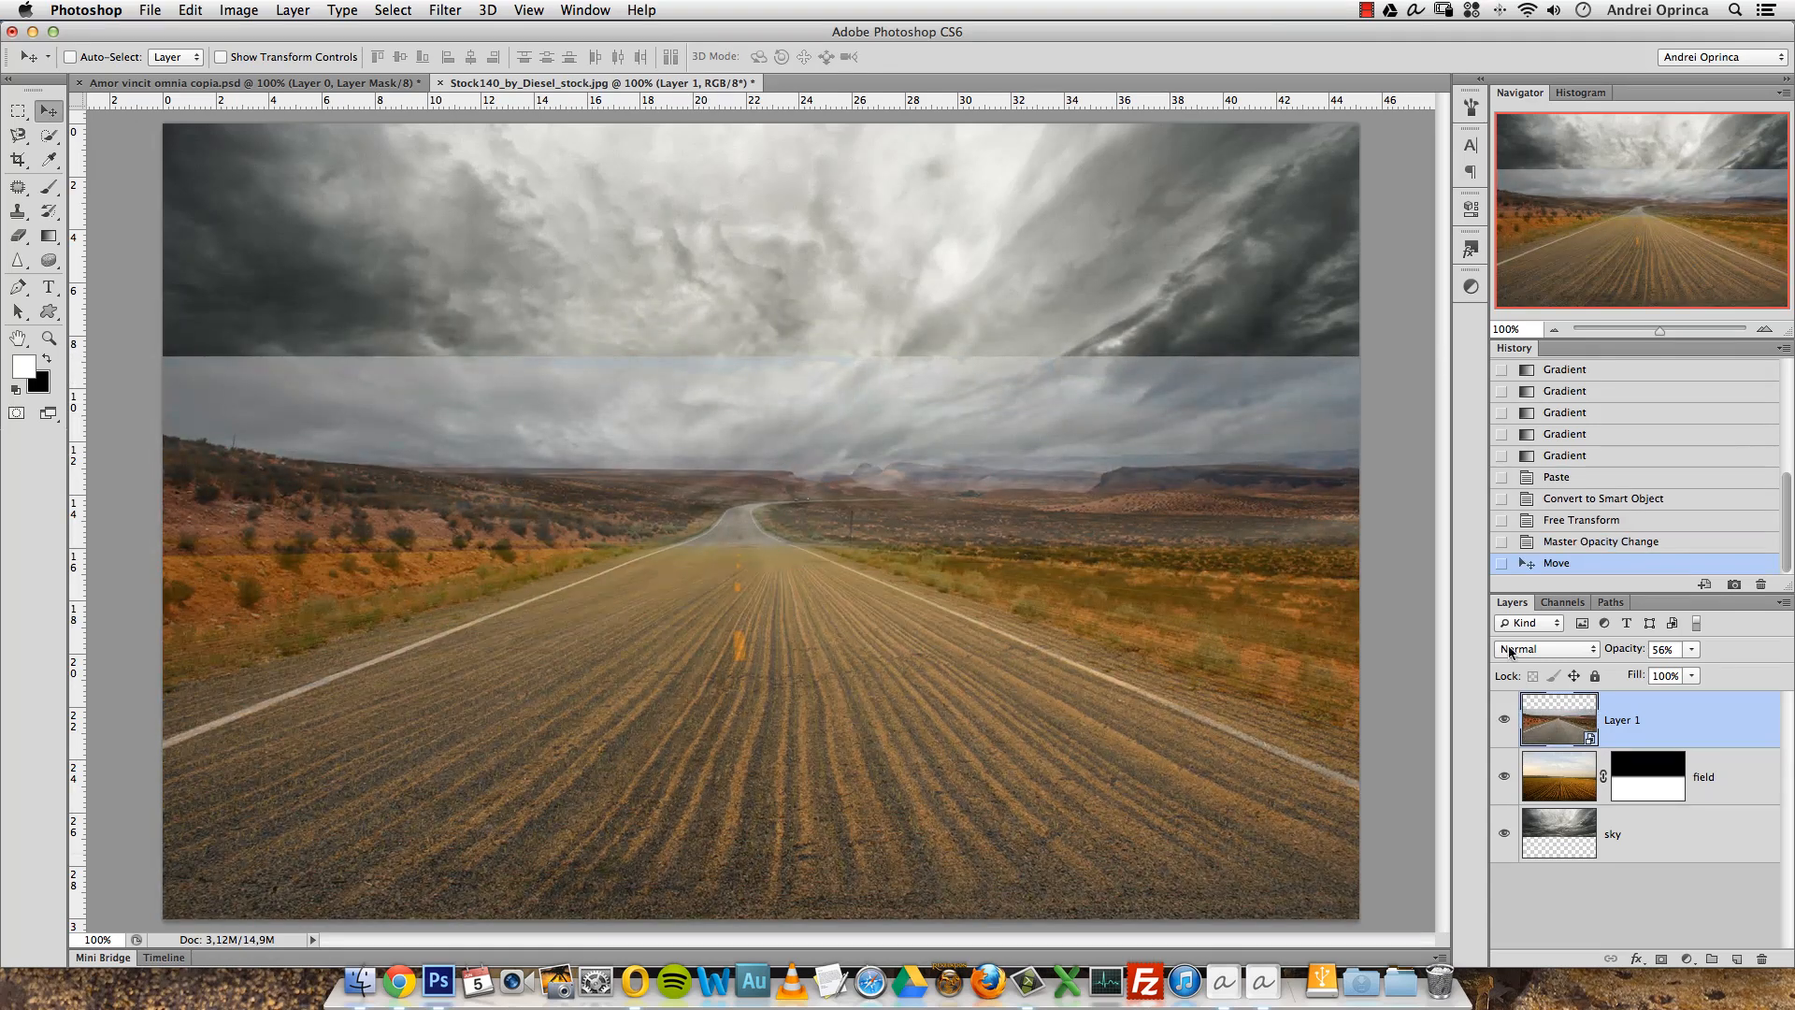
Set the road layer's opacity back to 100% and rename the layer road.
click(1691, 648)
drag(1692, 666, 1770, 690)
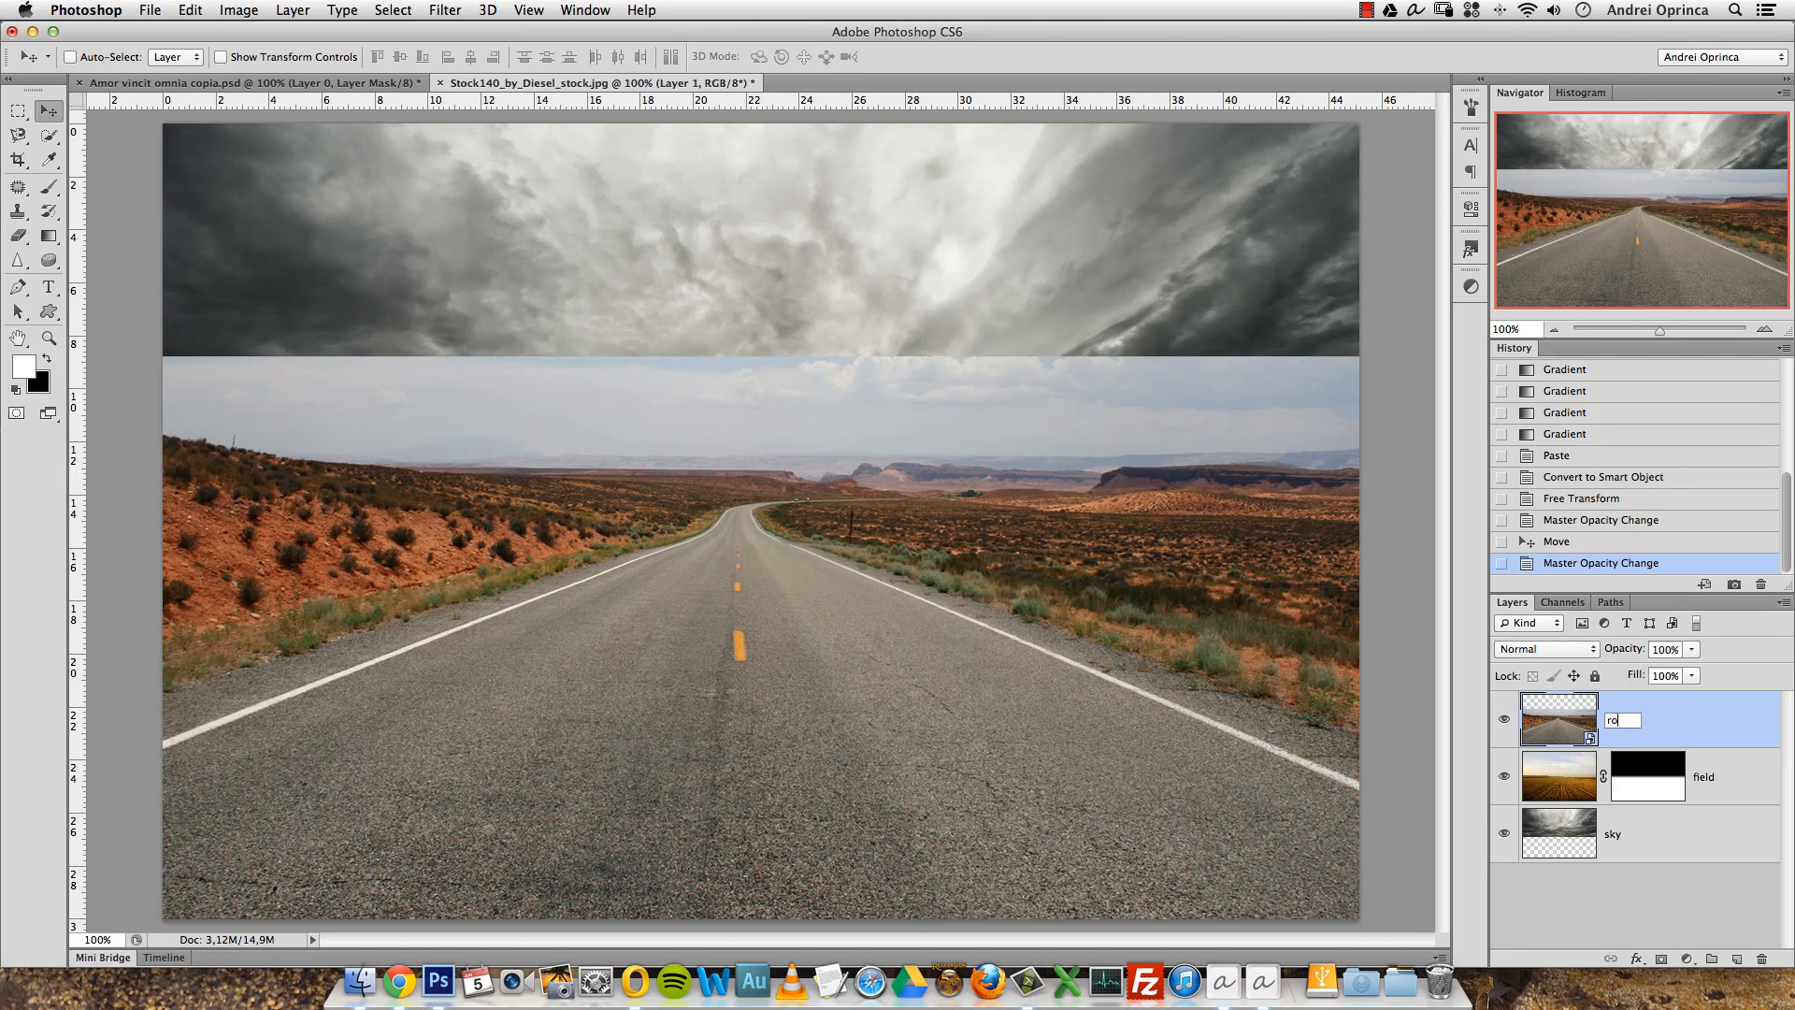
text(road)
key(Return)
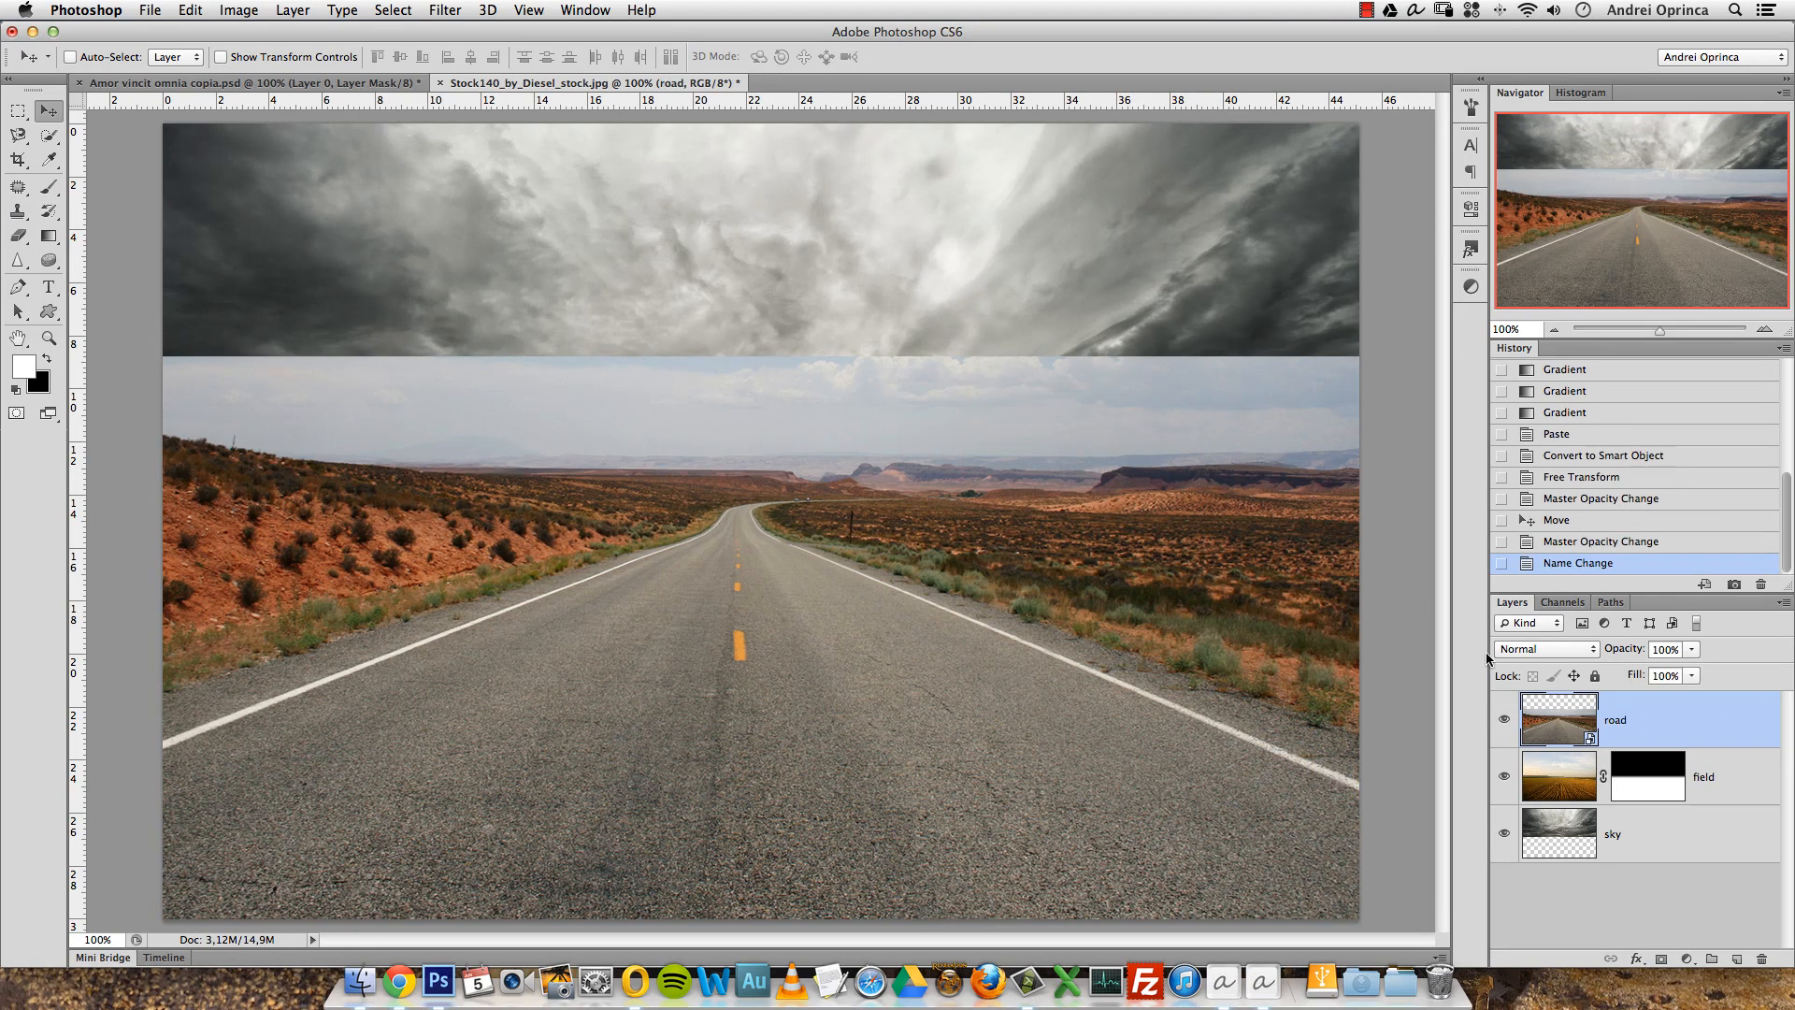
Add a layer mask to the road layer and set up an 84 px brush with 55% hardness.
click(1662, 959)
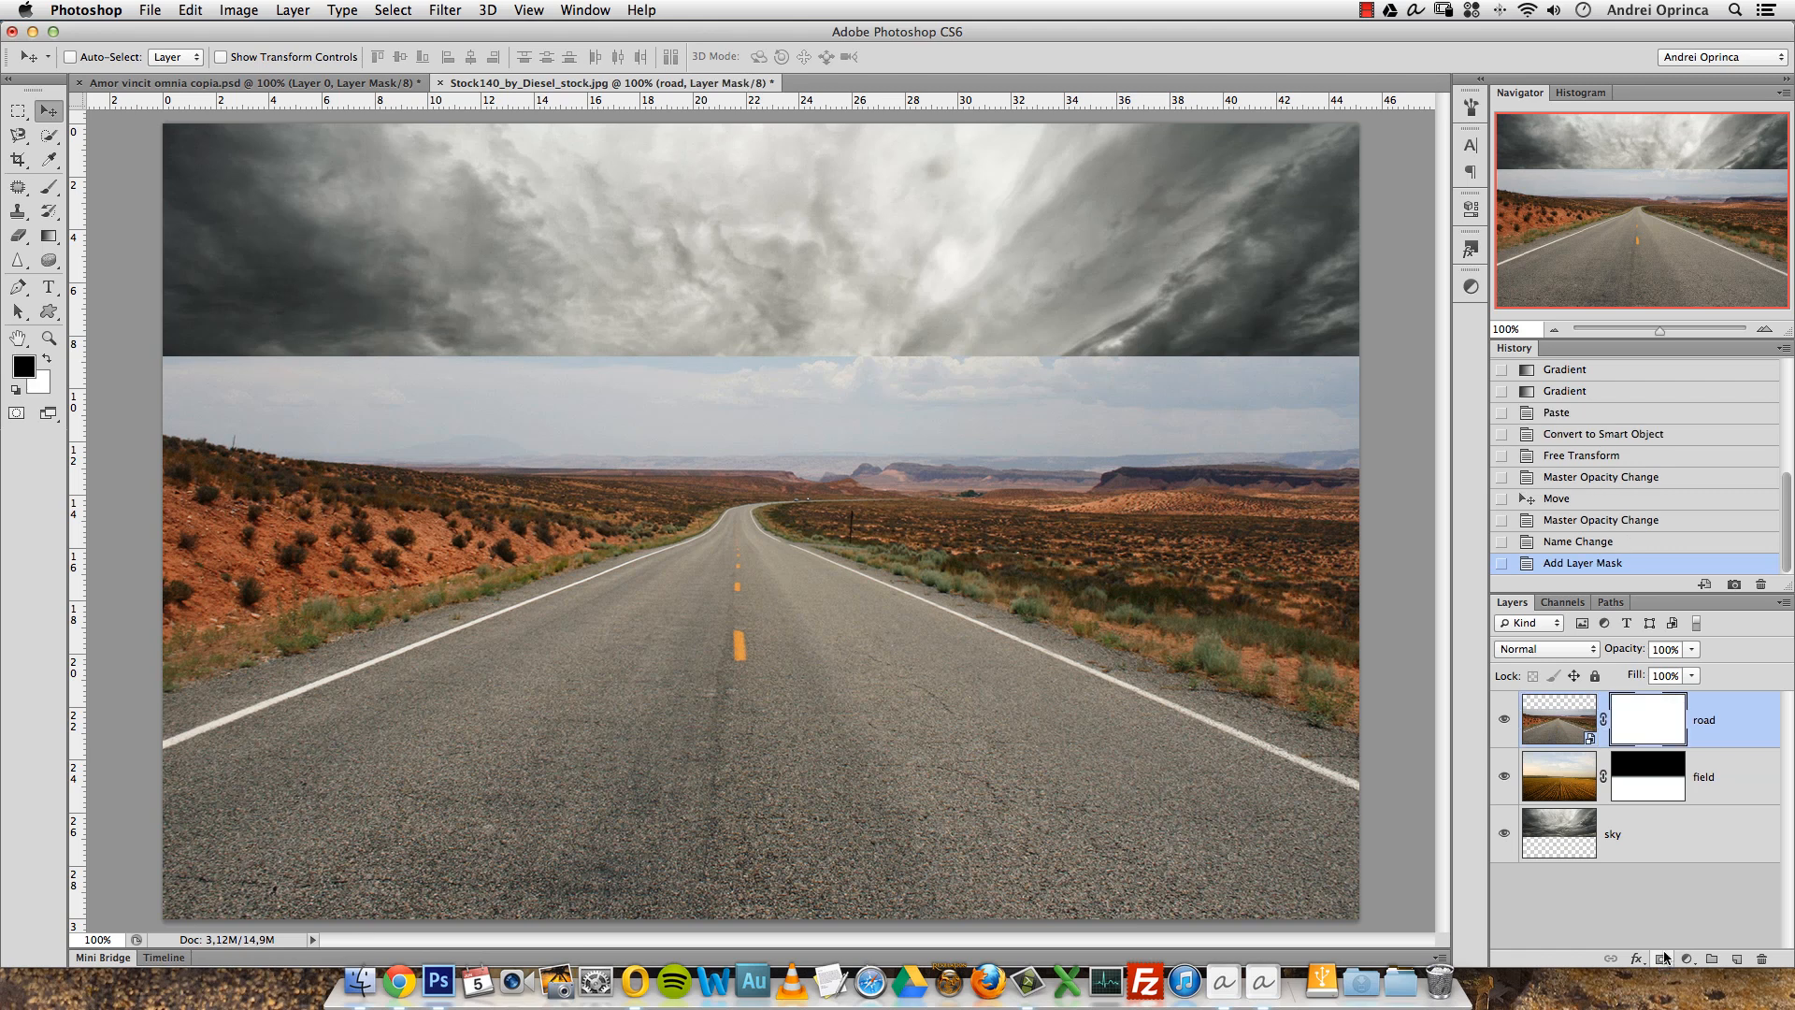
click(50, 193)
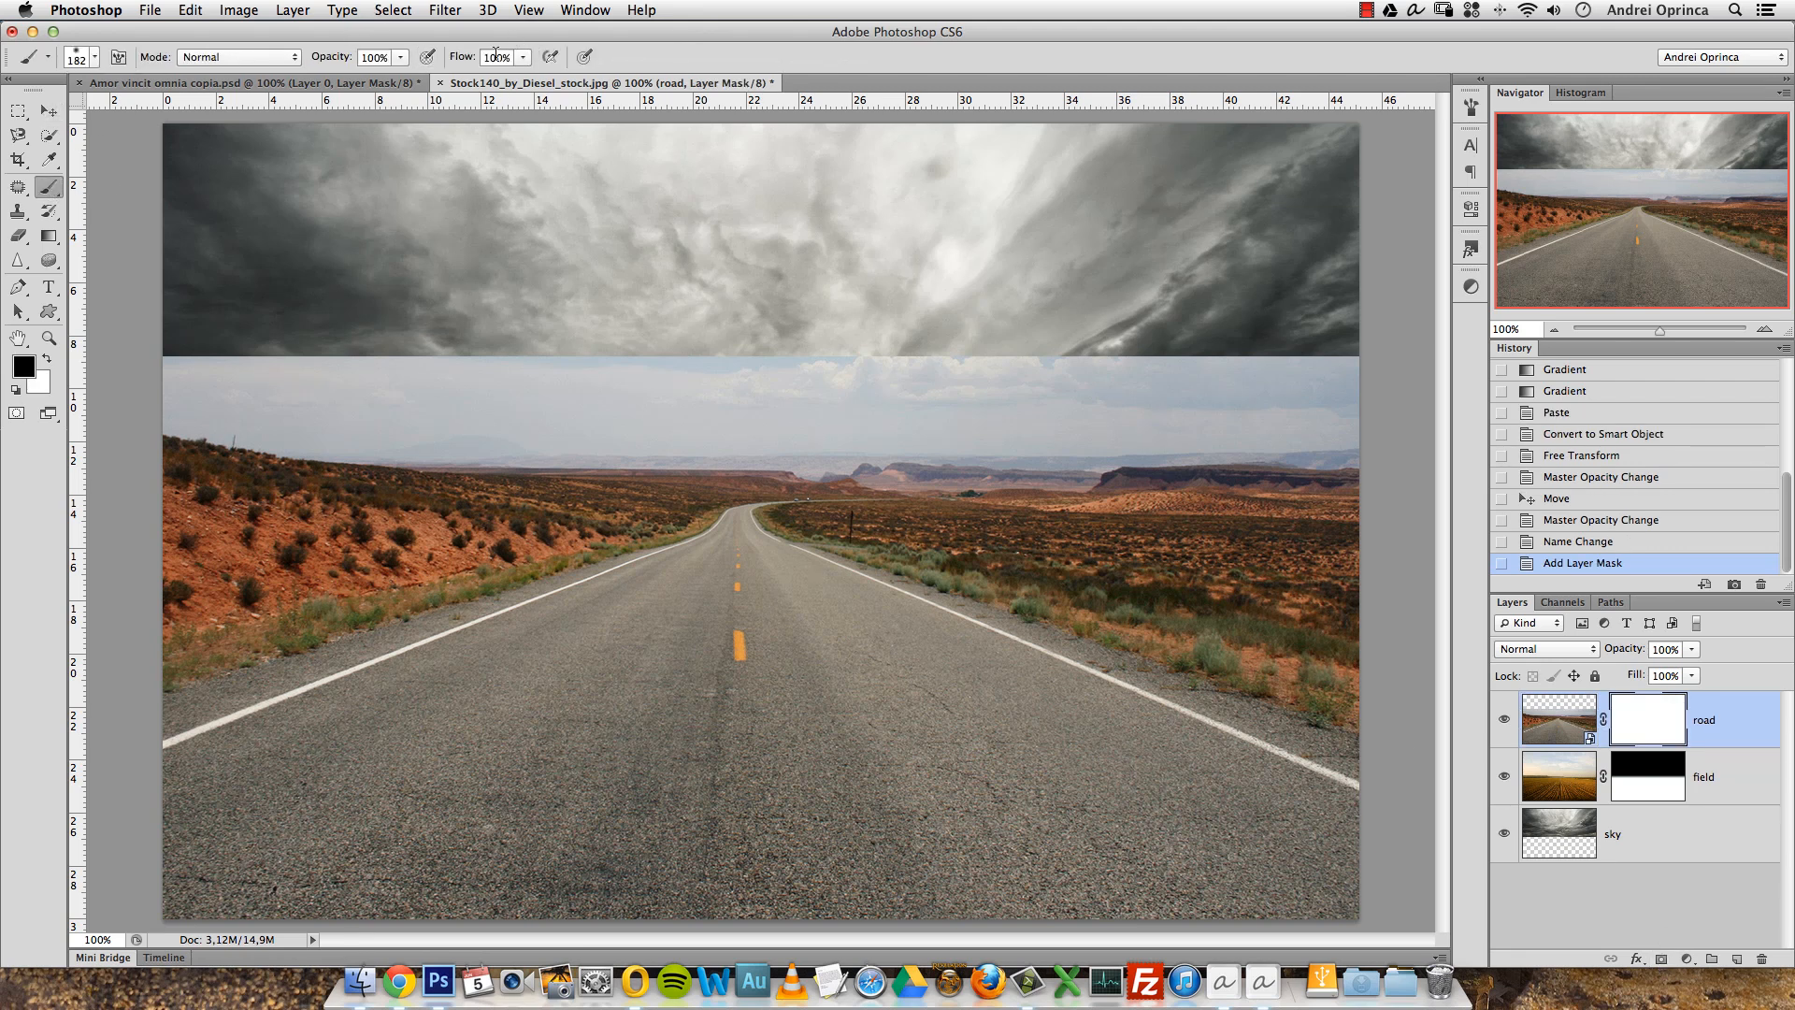
right_click(535, 253)
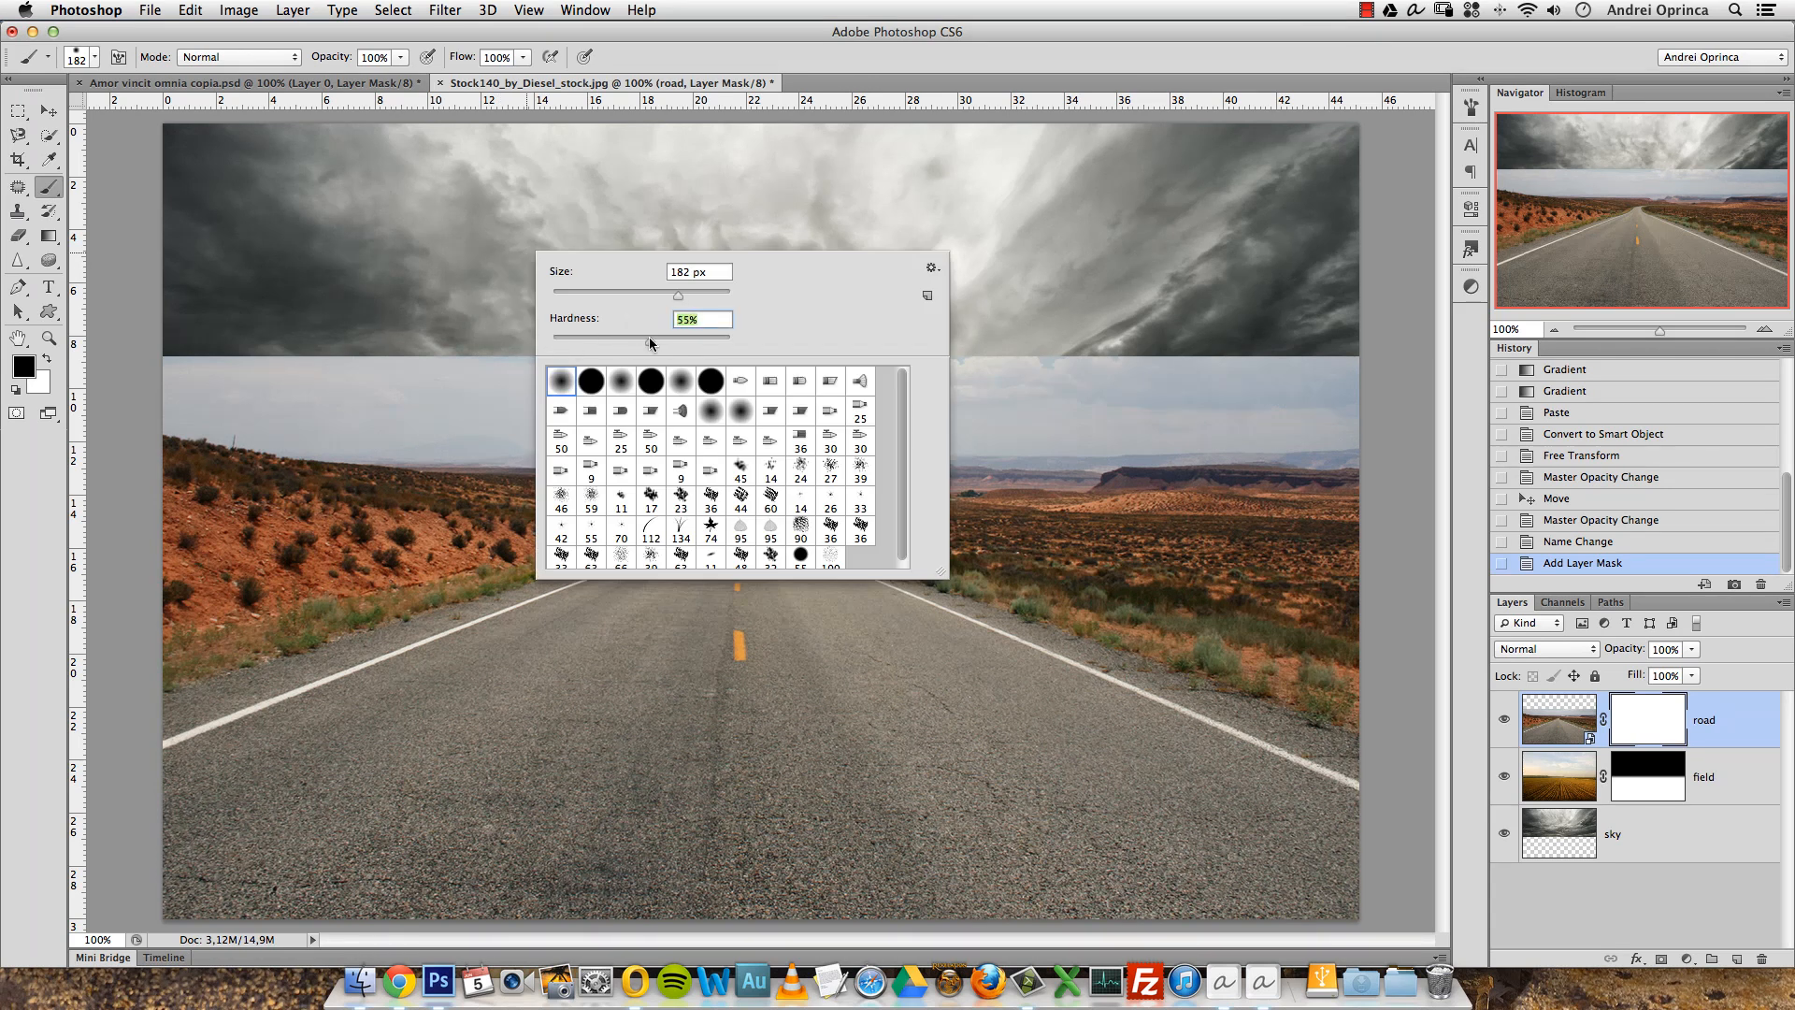
drag(678, 293, 633, 295)
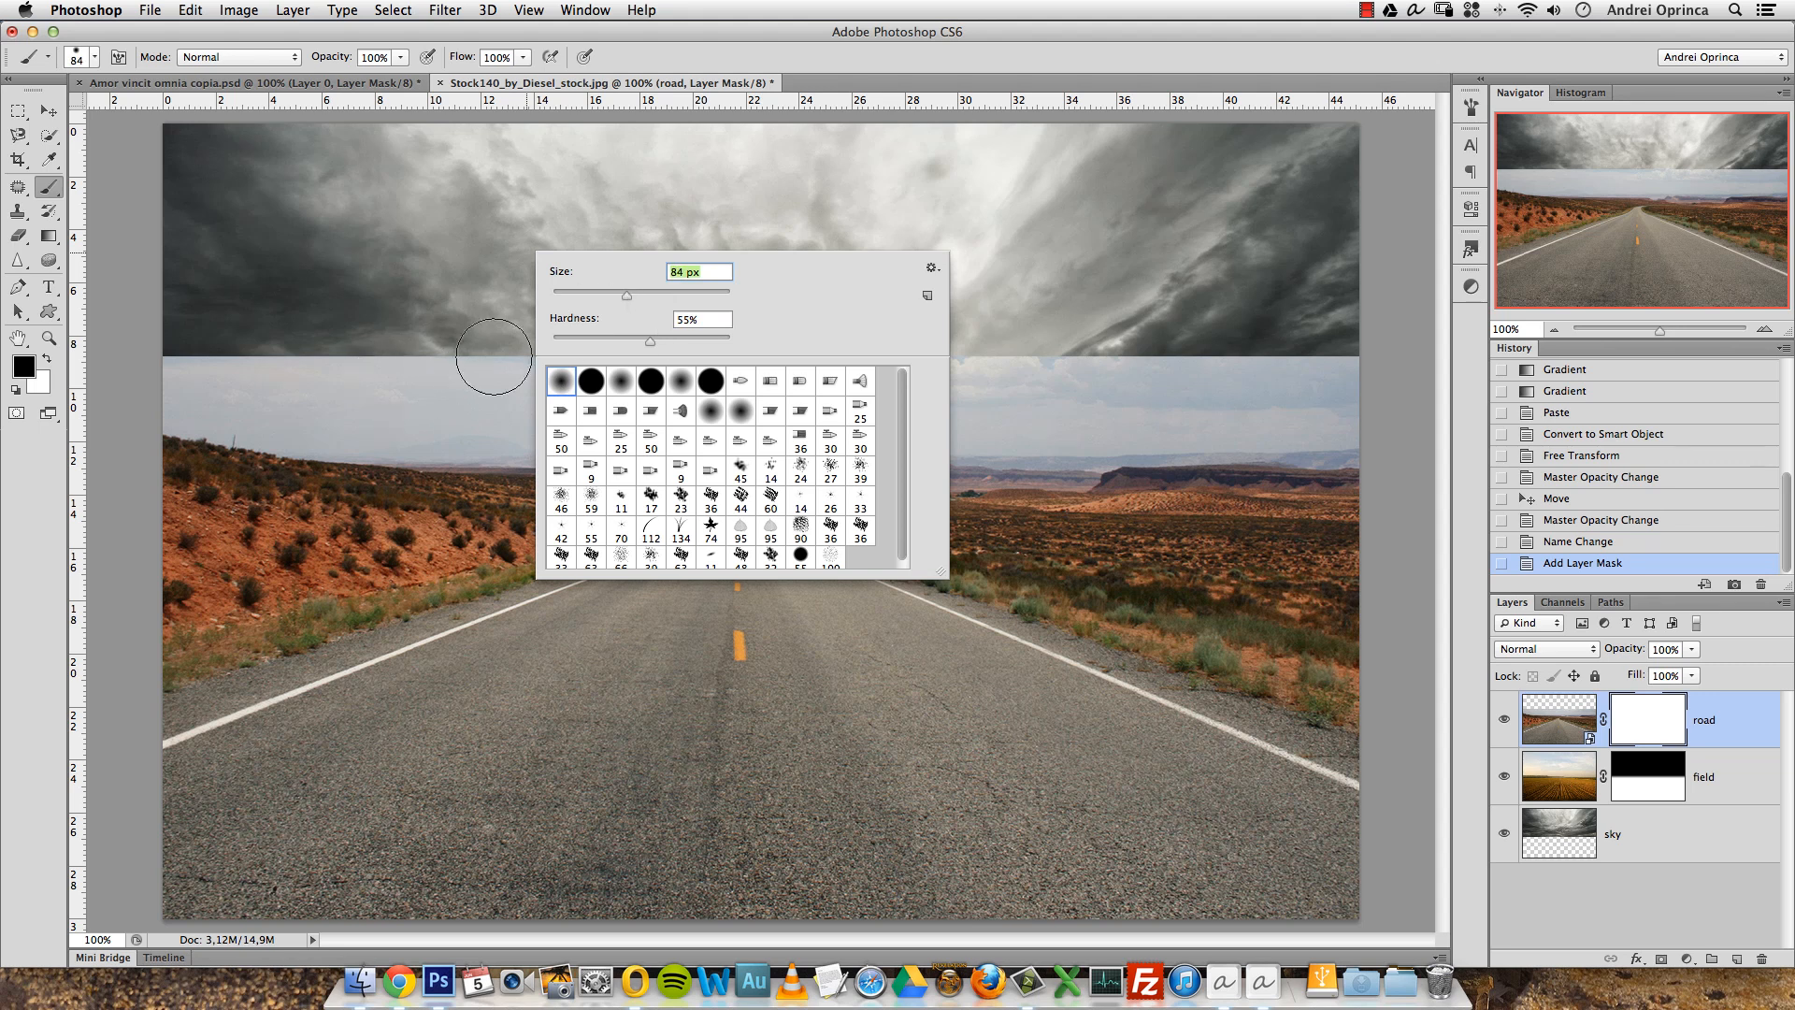
key(Return)
Paint black on the road mask to hide the photo's sky and the desert on both sides of the road.
mouse_move(360, 388)
mouse_down()
mouse_move(243, 394)
mouse_move(249, 351)
mouse_up()
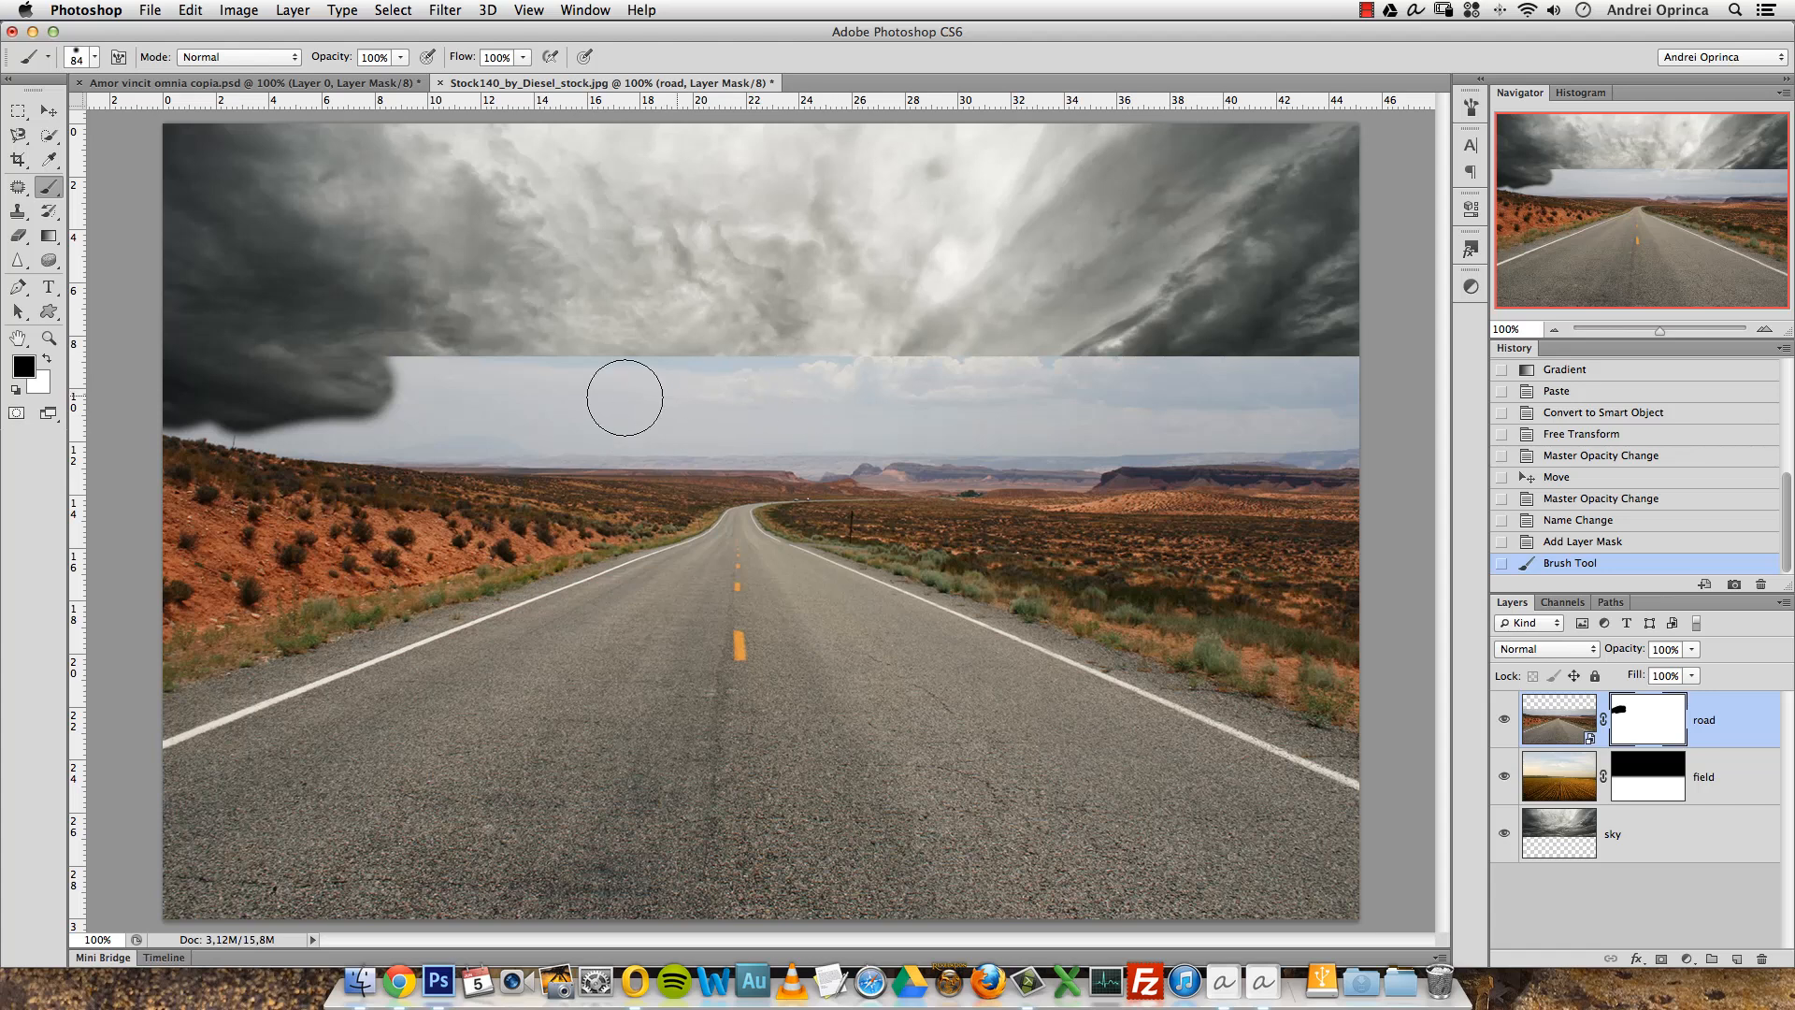
mouse_move(761, 373)
mouse_down()
mouse_move(558, 324)
mouse_move(202, 499)
mouse_move(24, 529)
mouse_up()
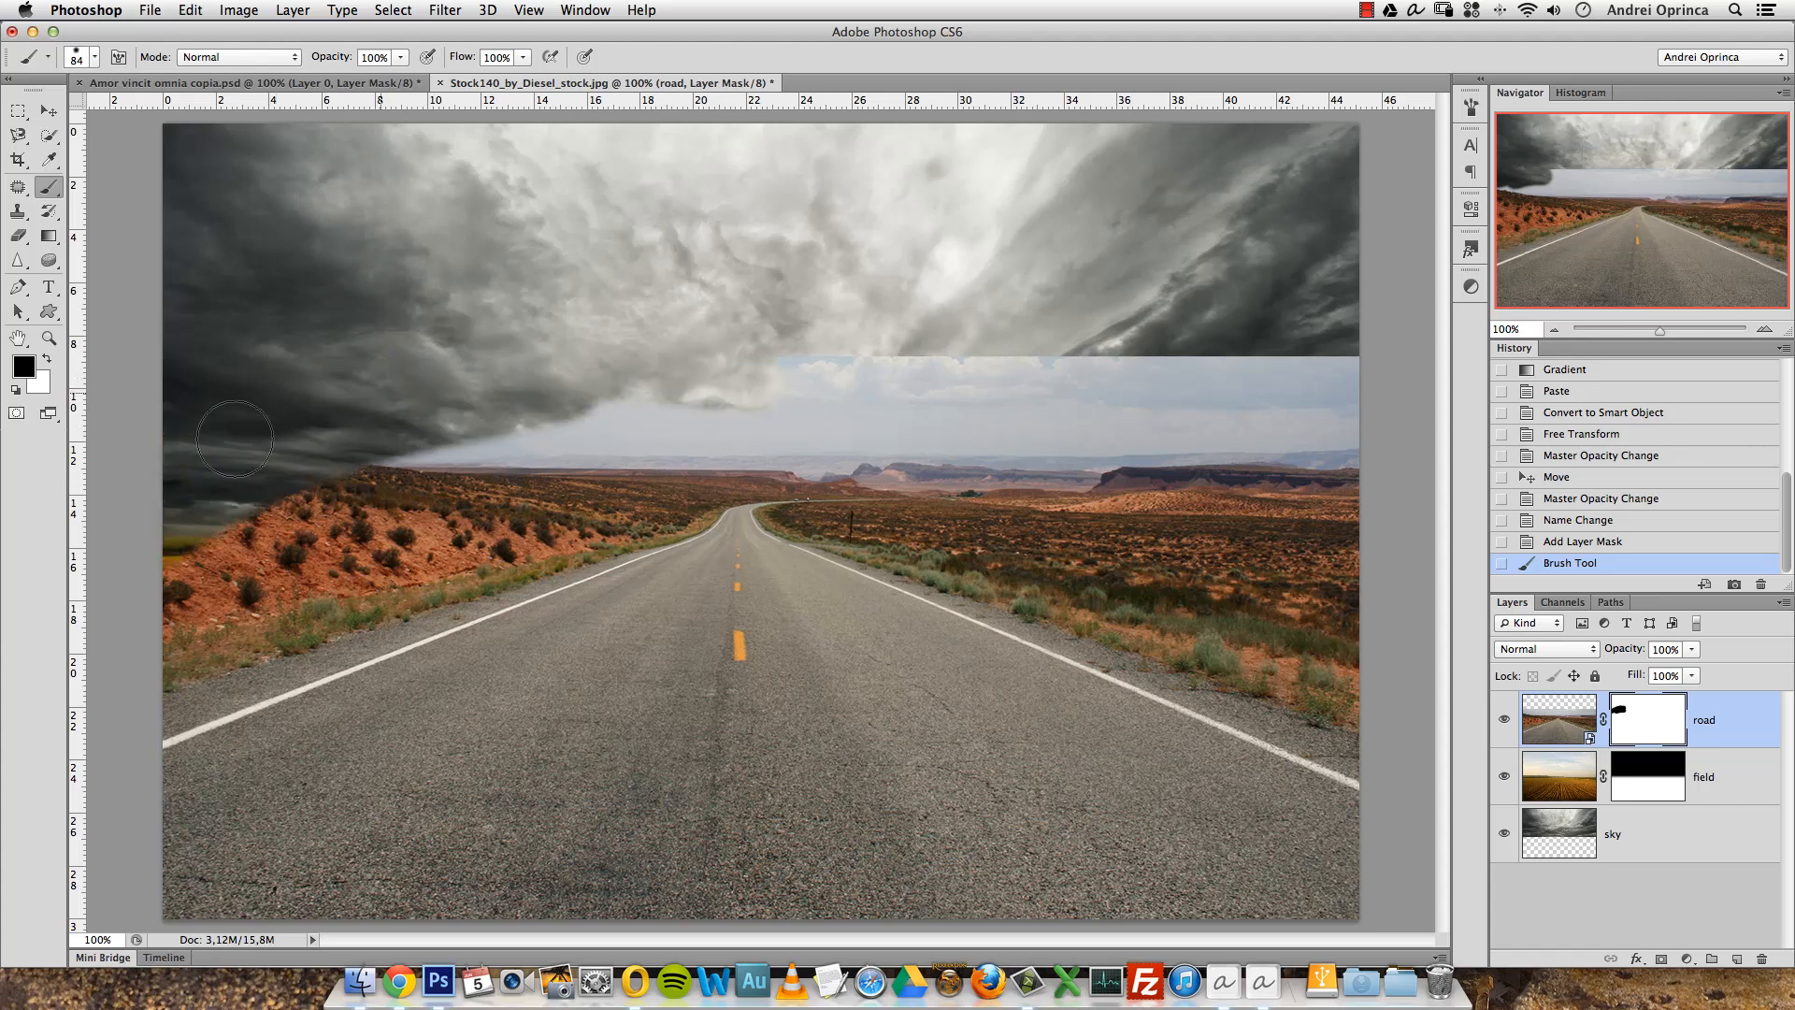
drag(604, 334, 437, 427)
mouse_move(822, 335)
mouse_down()
mouse_move(617, 434)
mouse_move(164, 562)
mouse_move(753, 374)
mouse_move(757, 396)
mouse_move(242, 615)
mouse_move(285, 565)
mouse_up()
mouse_move(589, 484)
mouse_down()
mouse_move(843, 398)
mouse_move(1141, 390)
mouse_move(1314, 423)
mouse_move(1348, 397)
mouse_move(1292, 362)
mouse_move(1139, 328)
mouse_move(825, 325)
mouse_move(849, 362)
mouse_move(1229, 418)
mouse_move(922, 307)
mouse_move(1374, 435)
mouse_move(1020, 383)
mouse_move(1431, 573)
mouse_move(1349, 490)
mouse_move(1315, 532)
mouse_move(1366, 653)
mouse_move(1015, 452)
mouse_move(715, 373)
mouse_move(1187, 579)
mouse_move(770, 430)
mouse_move(690, 457)
mouse_move(810, 463)
mouse_move(591, 488)
mouse_move(712, 446)
mouse_move(976, 527)
mouse_move(872, 483)
mouse_move(1038, 576)
mouse_move(1383, 675)
mouse_up()
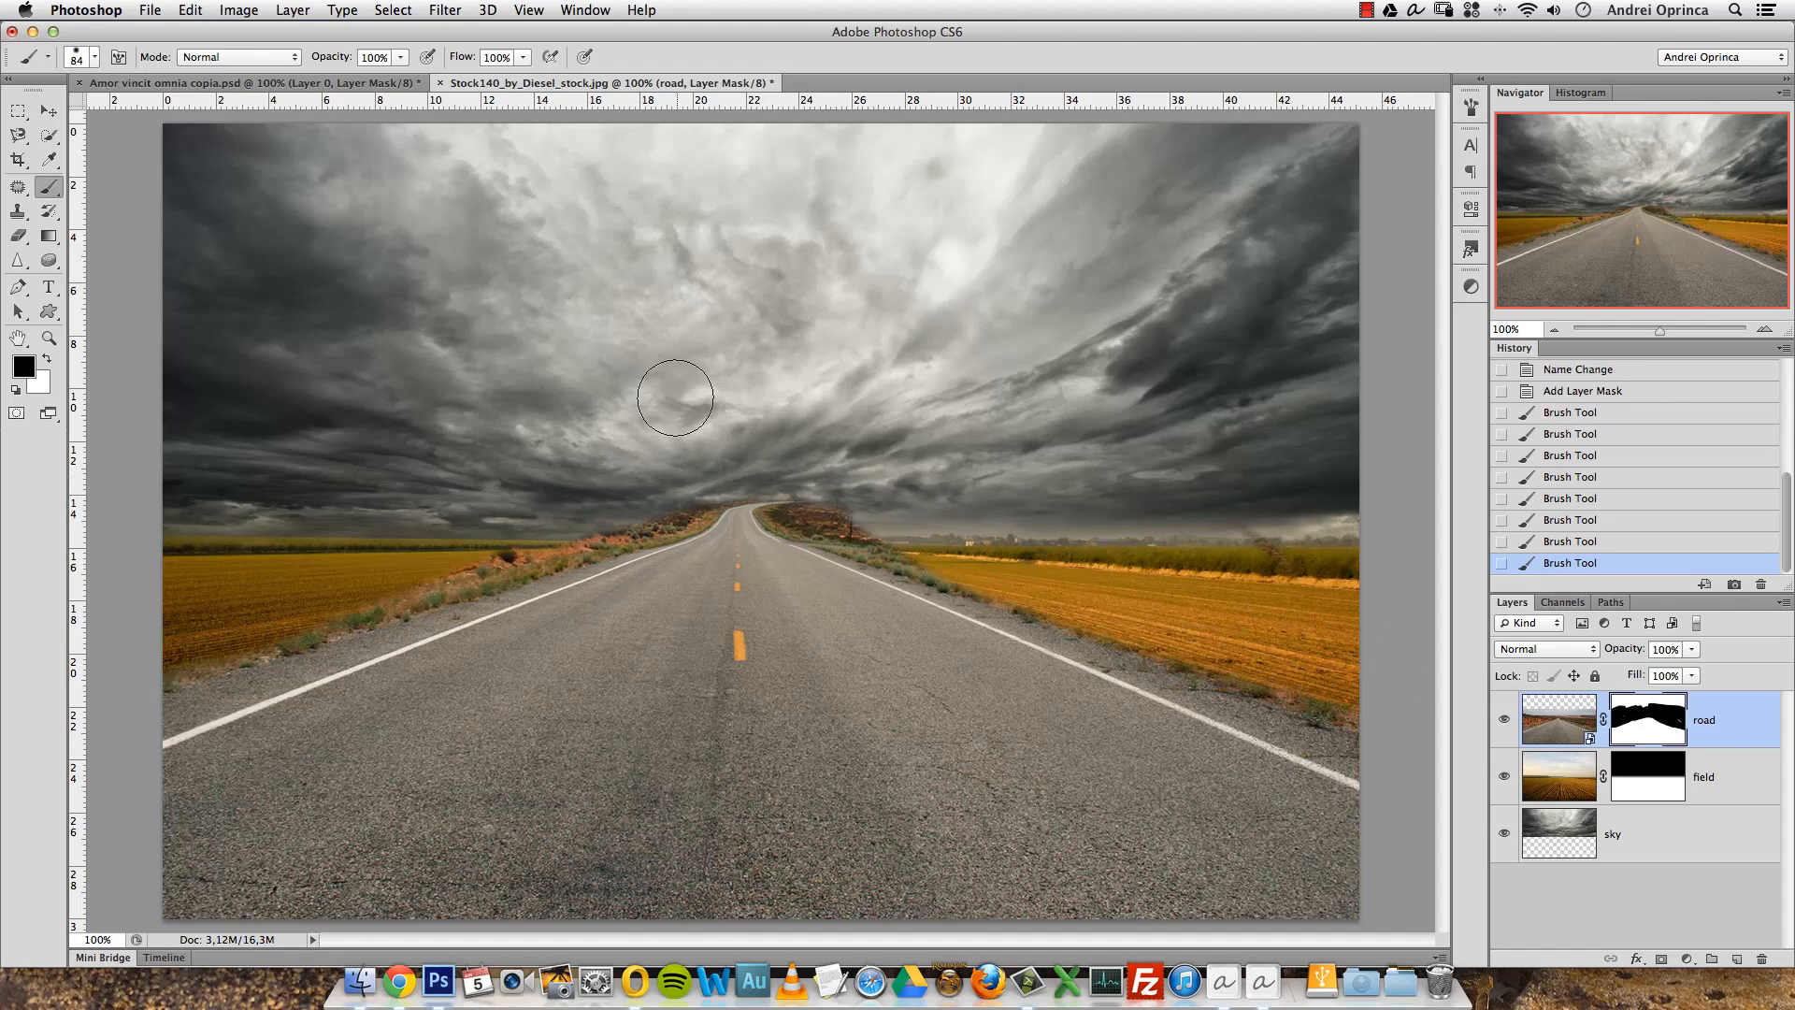
drag(575, 505, 416, 595)
click(49, 110)
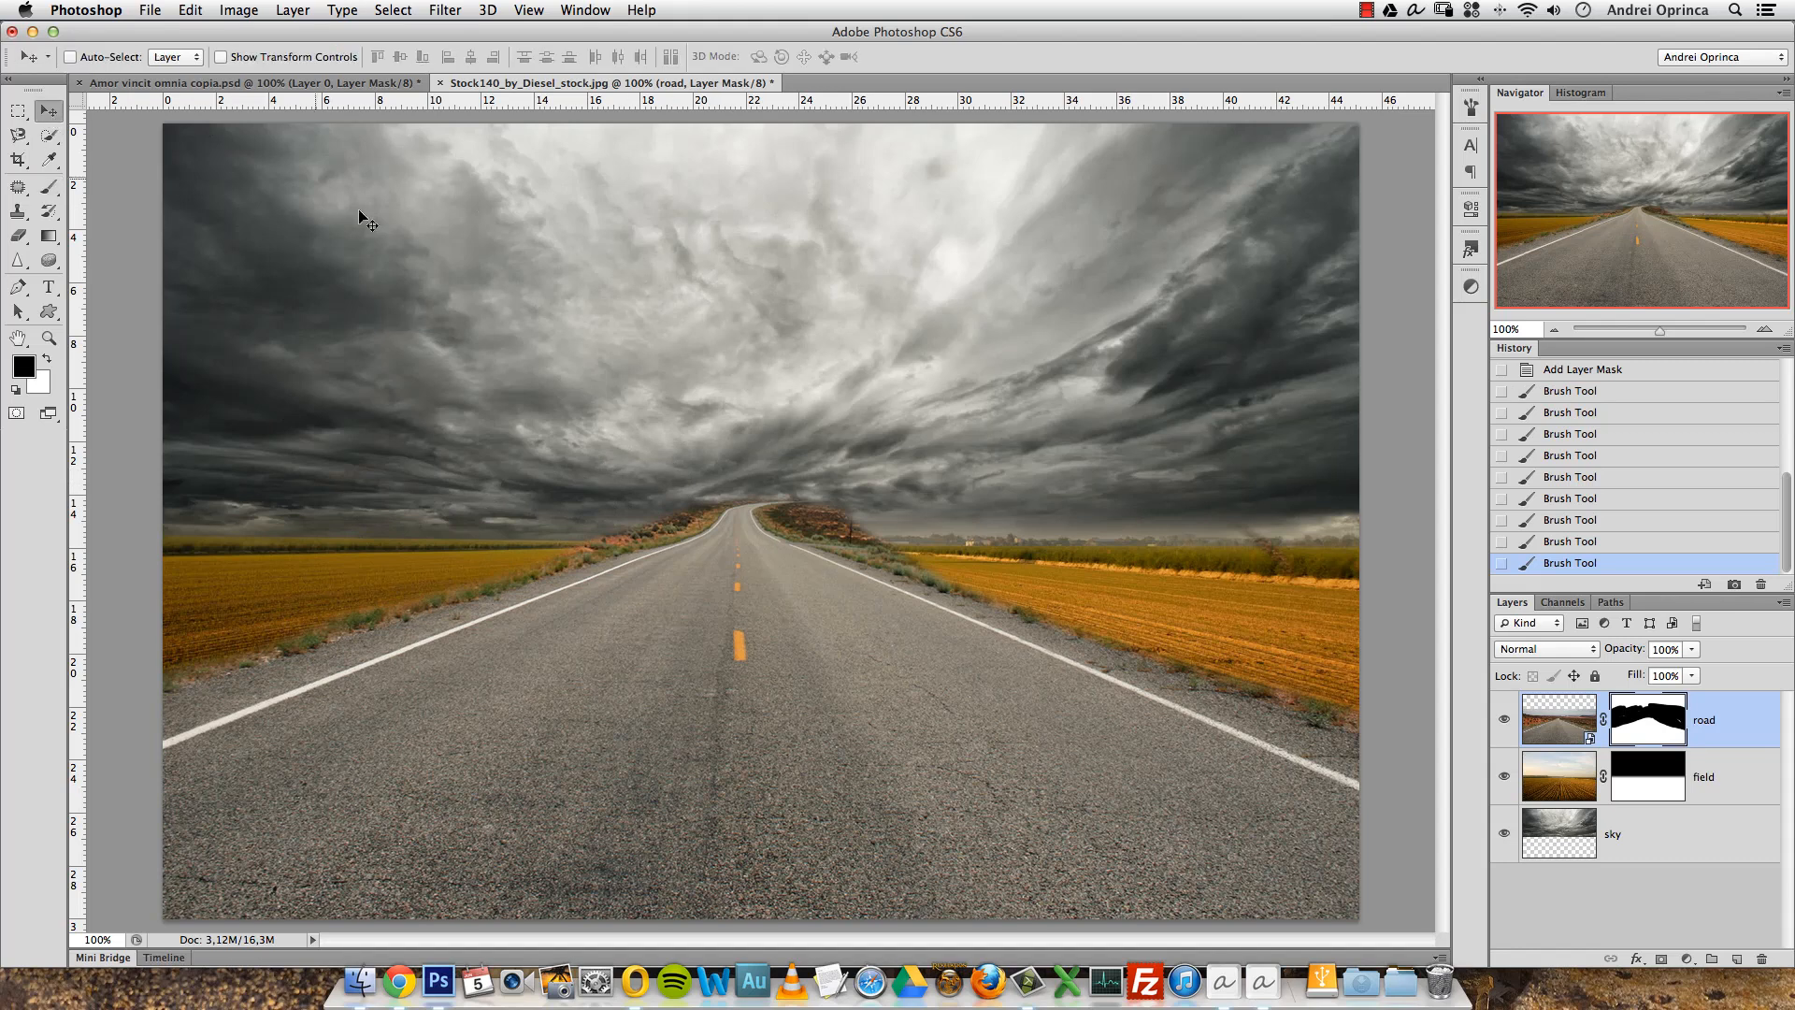
alt+click(762, 531)
key(super+t)
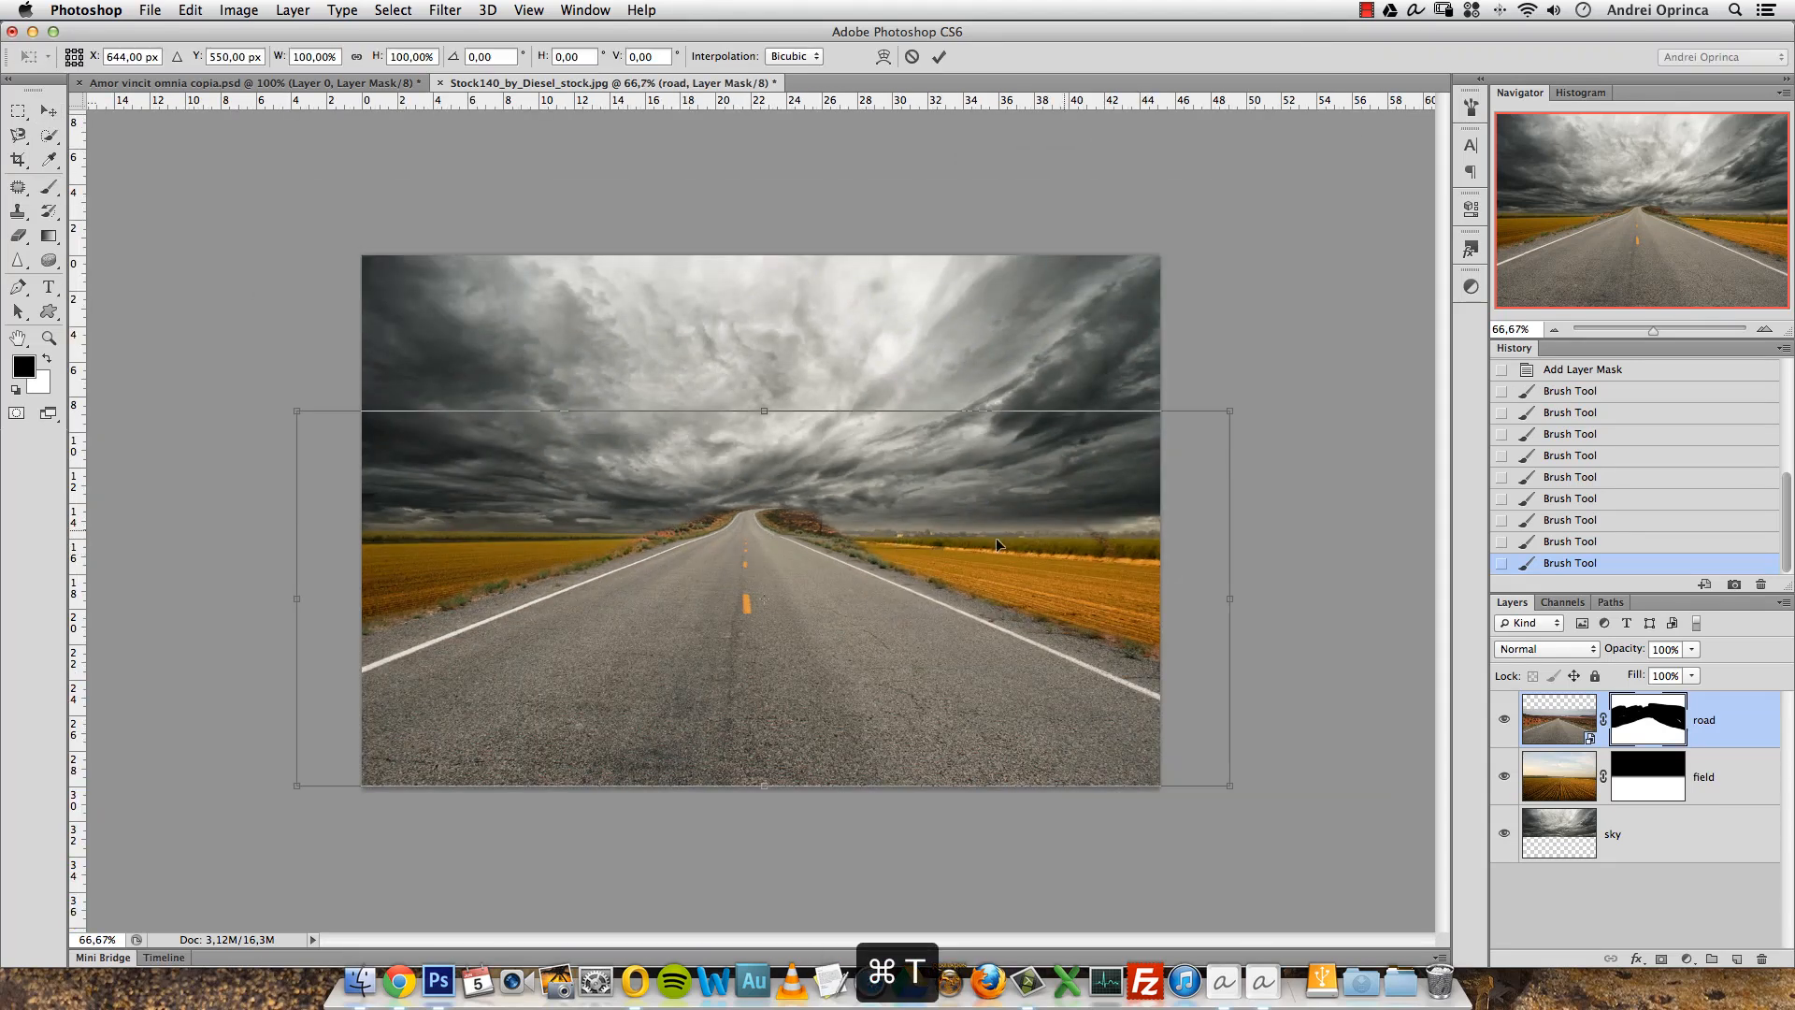
mouse_move(1216, 469)
mouse_down()
mouse_move(1120, 542)
mouse_move(1234, 486)
mouse_up()
drag(1291, 425, 1240, 442)
mouse_move(1000, 561)
mouse_down()
mouse_move(979, 588)
mouse_move(985, 565)
mouse_up()
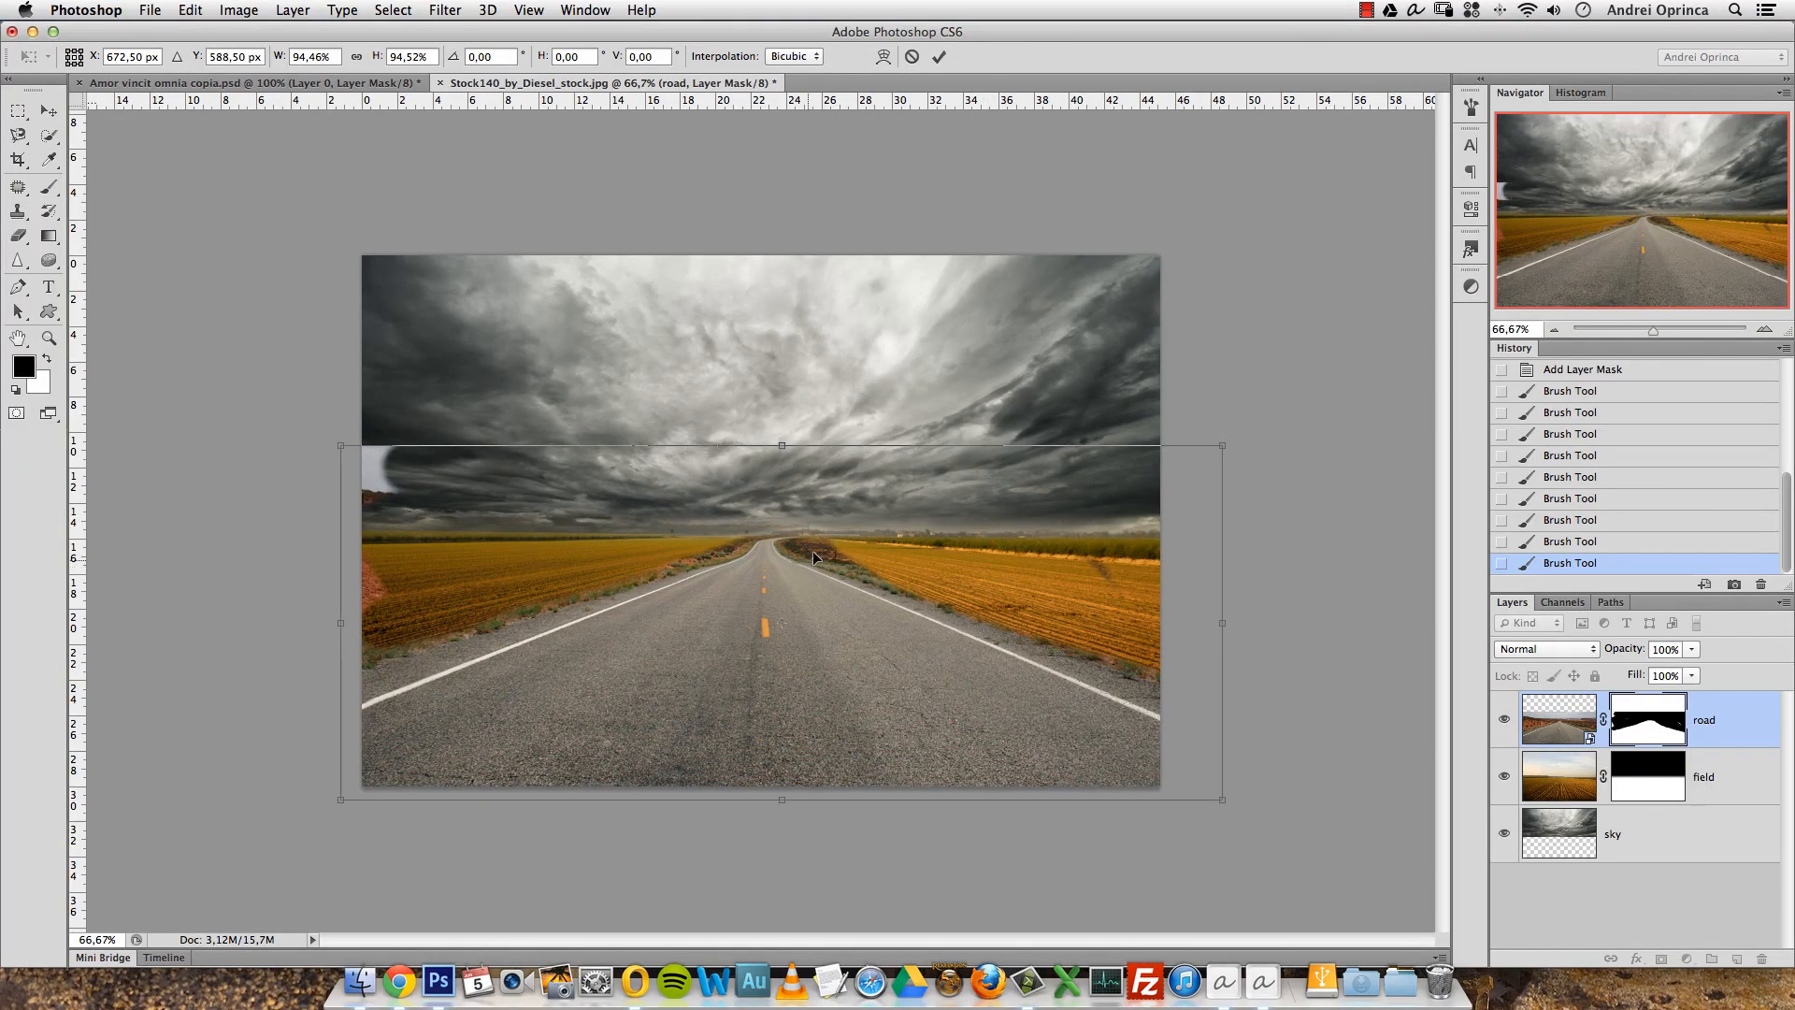
Move the masked road layer down to the field's horizon and paint out the leftover patches near the image edges on its mask.
drag(802, 550, 810, 561)
key(Return)
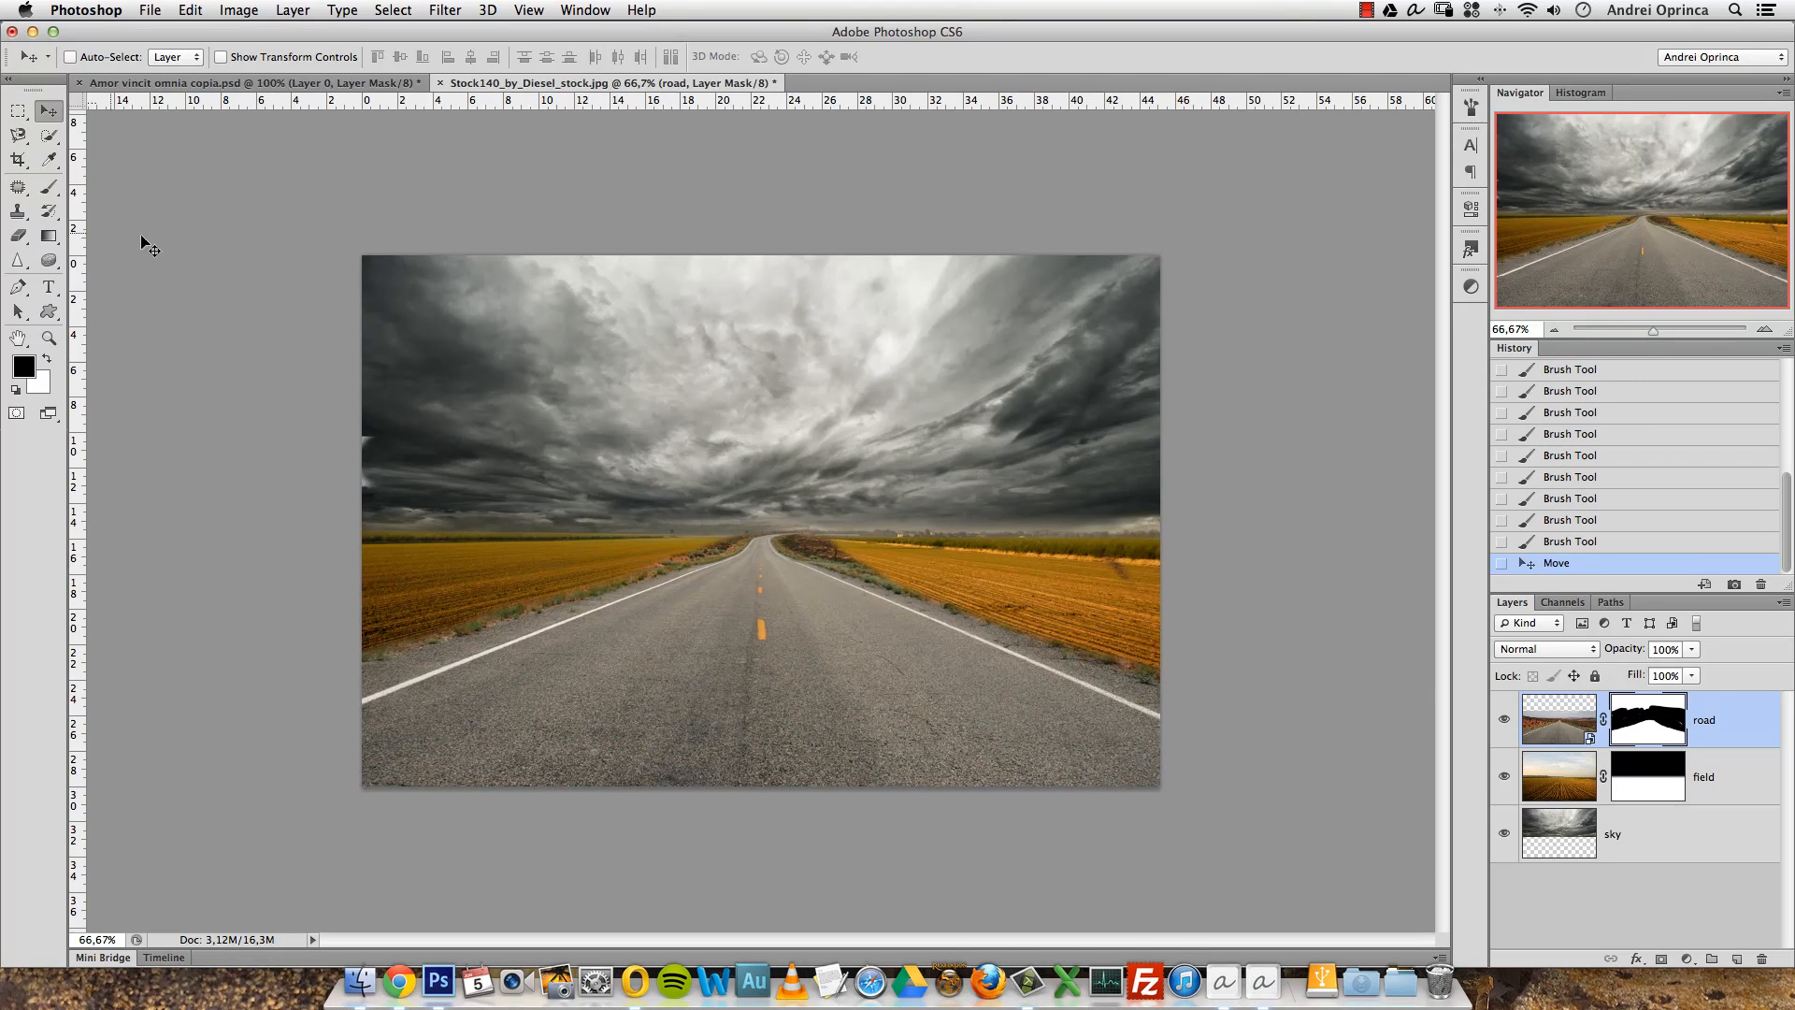
click(48, 187)
drag(371, 421, 1081, 527)
click(1123, 564)
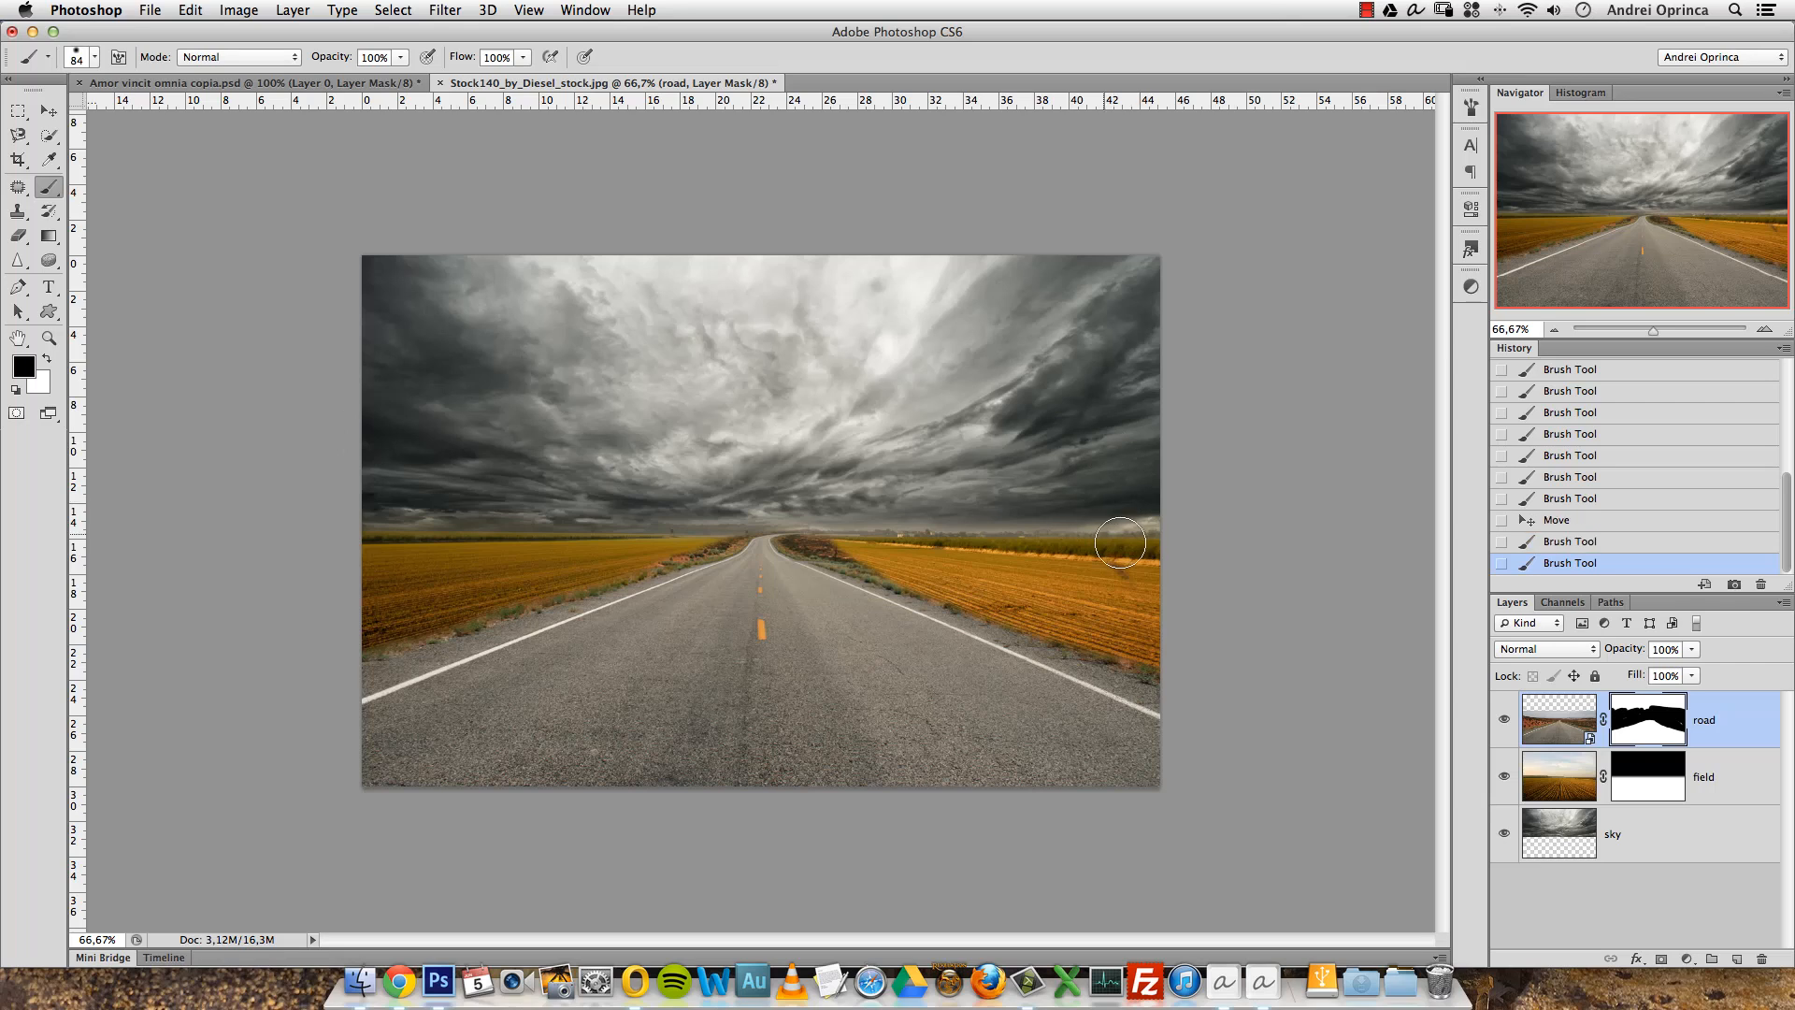
drag(1116, 613, 1211, 649)
Paint out the dark scrub patch beside the right side of the road's bend on the road mask with a smaller brush.
key(super+1)
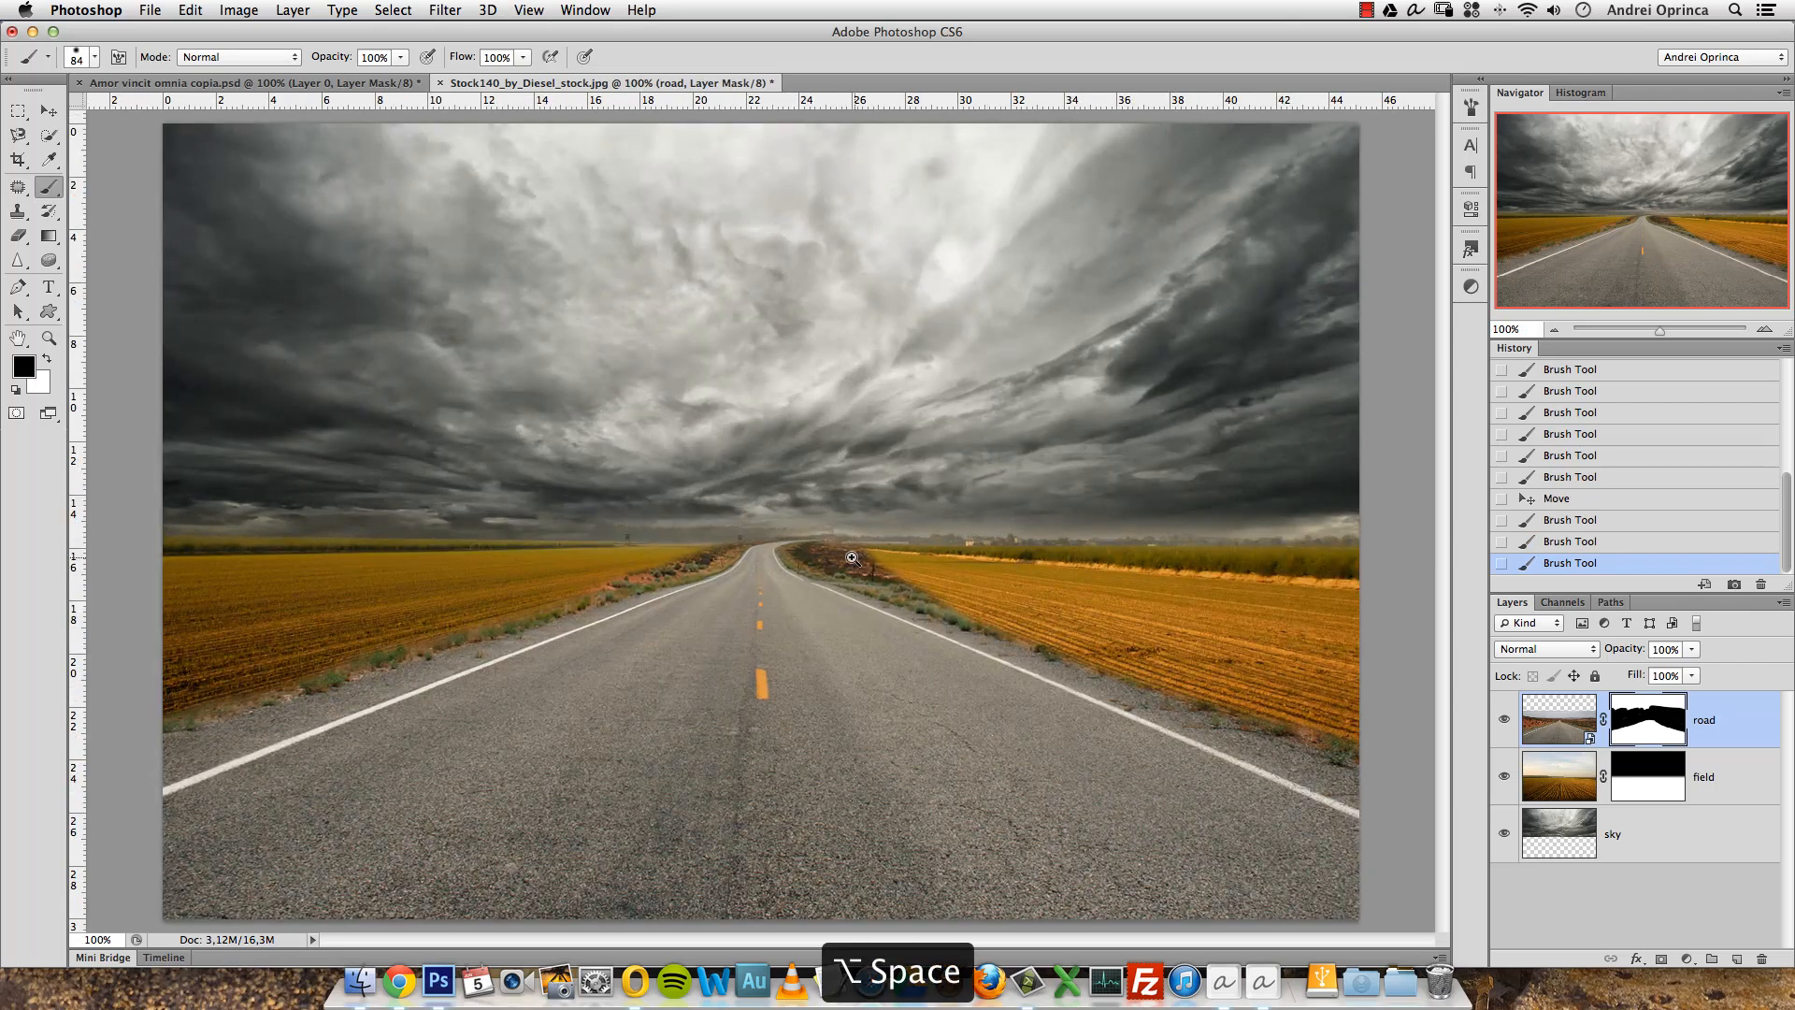
alt+click(853, 559)
alt+click(855, 557)
key(bracketleft)
key(bracketleft)
key(bracketleft)
key(bracketleft)
key(bracketleft)
key(bracketleft)
key(bracketleft)
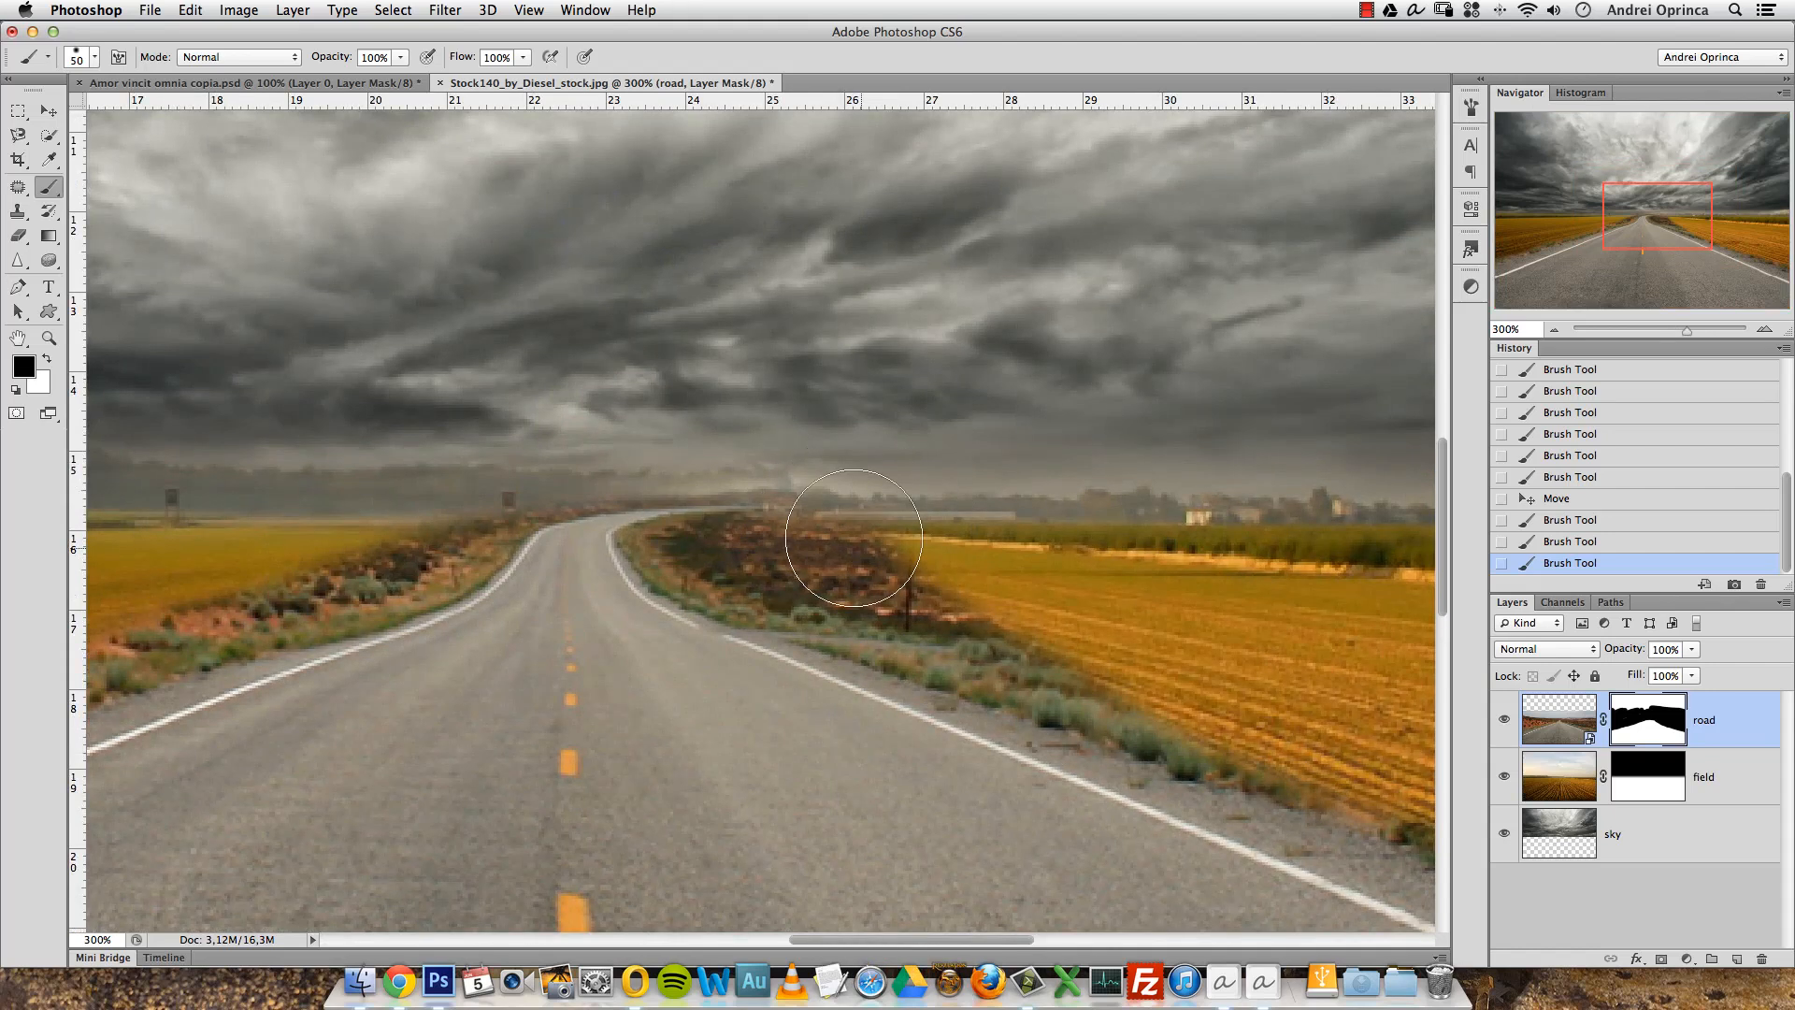
key(bracketleft)
mouse_move(935, 579)
mouse_down()
mouse_move(828, 564)
mouse_move(894, 553)
mouse_move(823, 554)
mouse_up()
mouse_move(881, 549)
mouse_down()
mouse_move(798, 556)
mouse_move(821, 532)
mouse_move(749, 537)
mouse_move(878, 523)
mouse_move(699, 542)
mouse_up()
Refine the road mask with a 15 px brush along the horizon and hide the remaining desert along the road's left verge.
key(bracketleft)
key(bracketleft)
mouse_move(765, 515)
mouse_down()
mouse_move(683, 550)
mouse_move(1047, 638)
mouse_up()
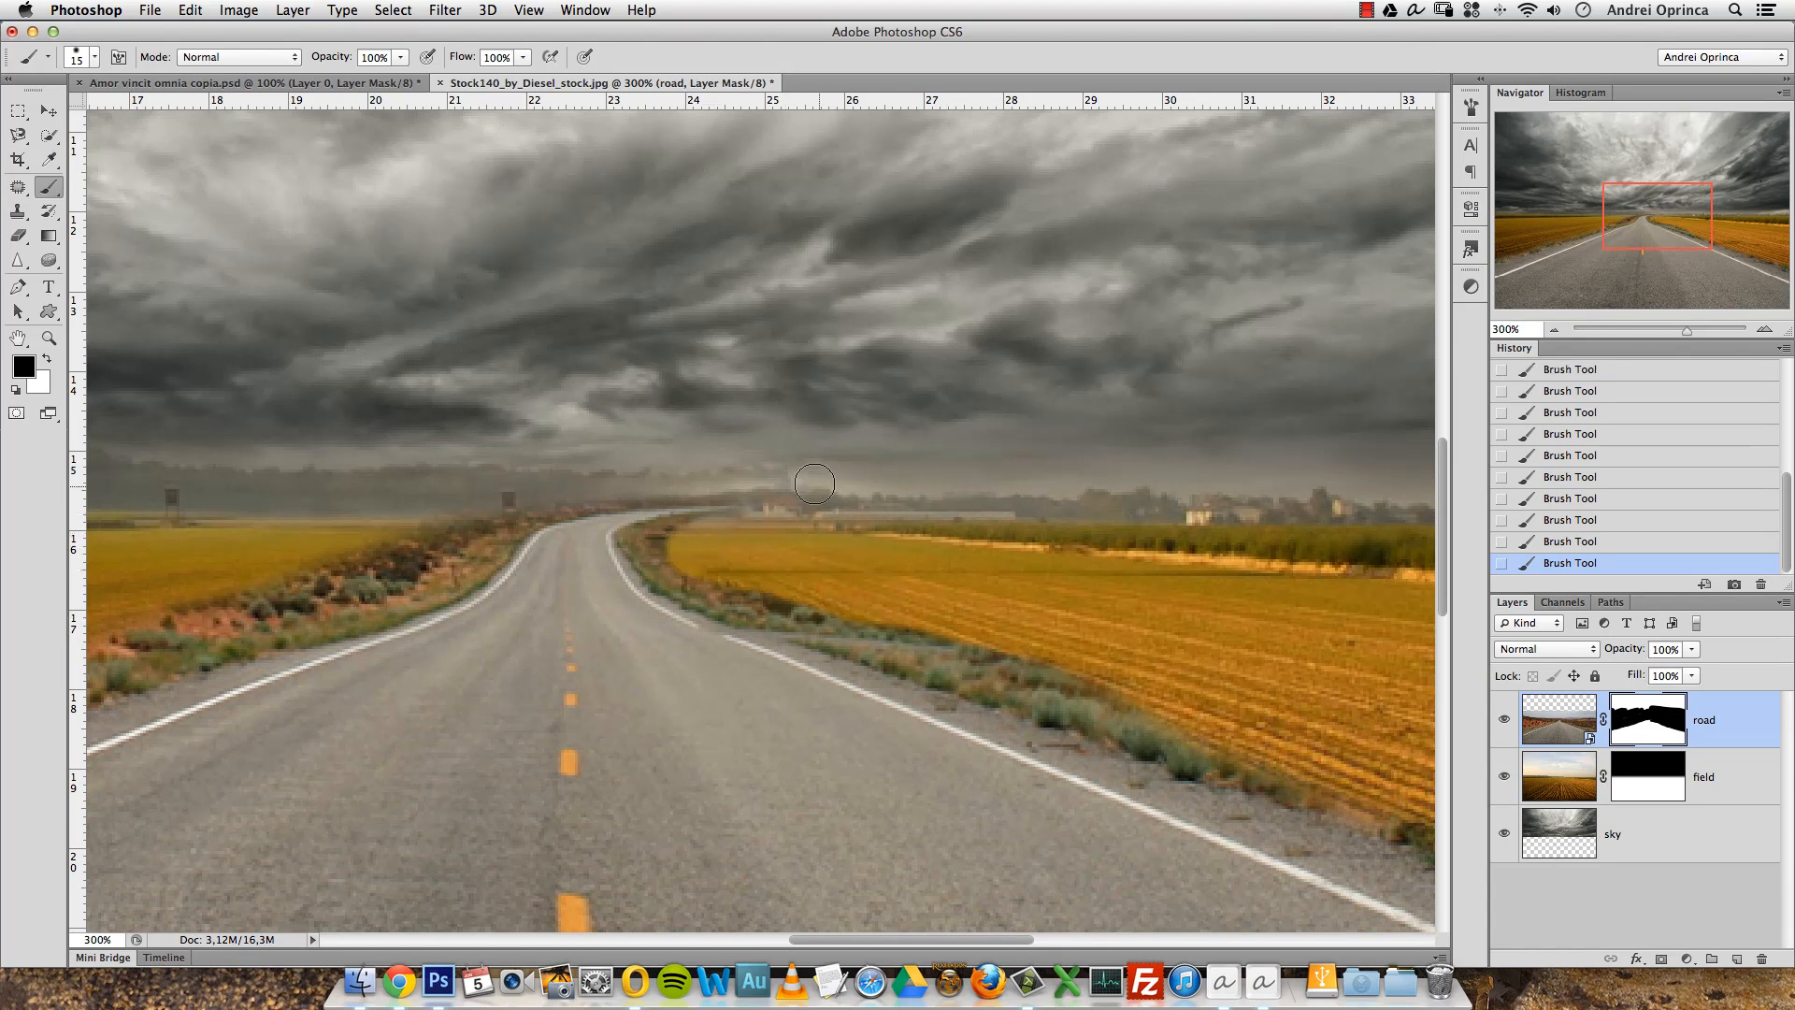
mouse_move(697, 526)
mouse_down()
mouse_move(973, 469)
mouse_move(971, 423)
mouse_move(998, 436)
mouse_move(869, 482)
mouse_up()
mouse_move(974, 449)
mouse_down()
mouse_move(817, 500)
mouse_move(951, 458)
mouse_move(792, 534)
mouse_move(865, 509)
mouse_move(702, 526)
mouse_move(623, 551)
mouse_move(636, 564)
mouse_move(667, 538)
mouse_move(478, 574)
mouse_up()
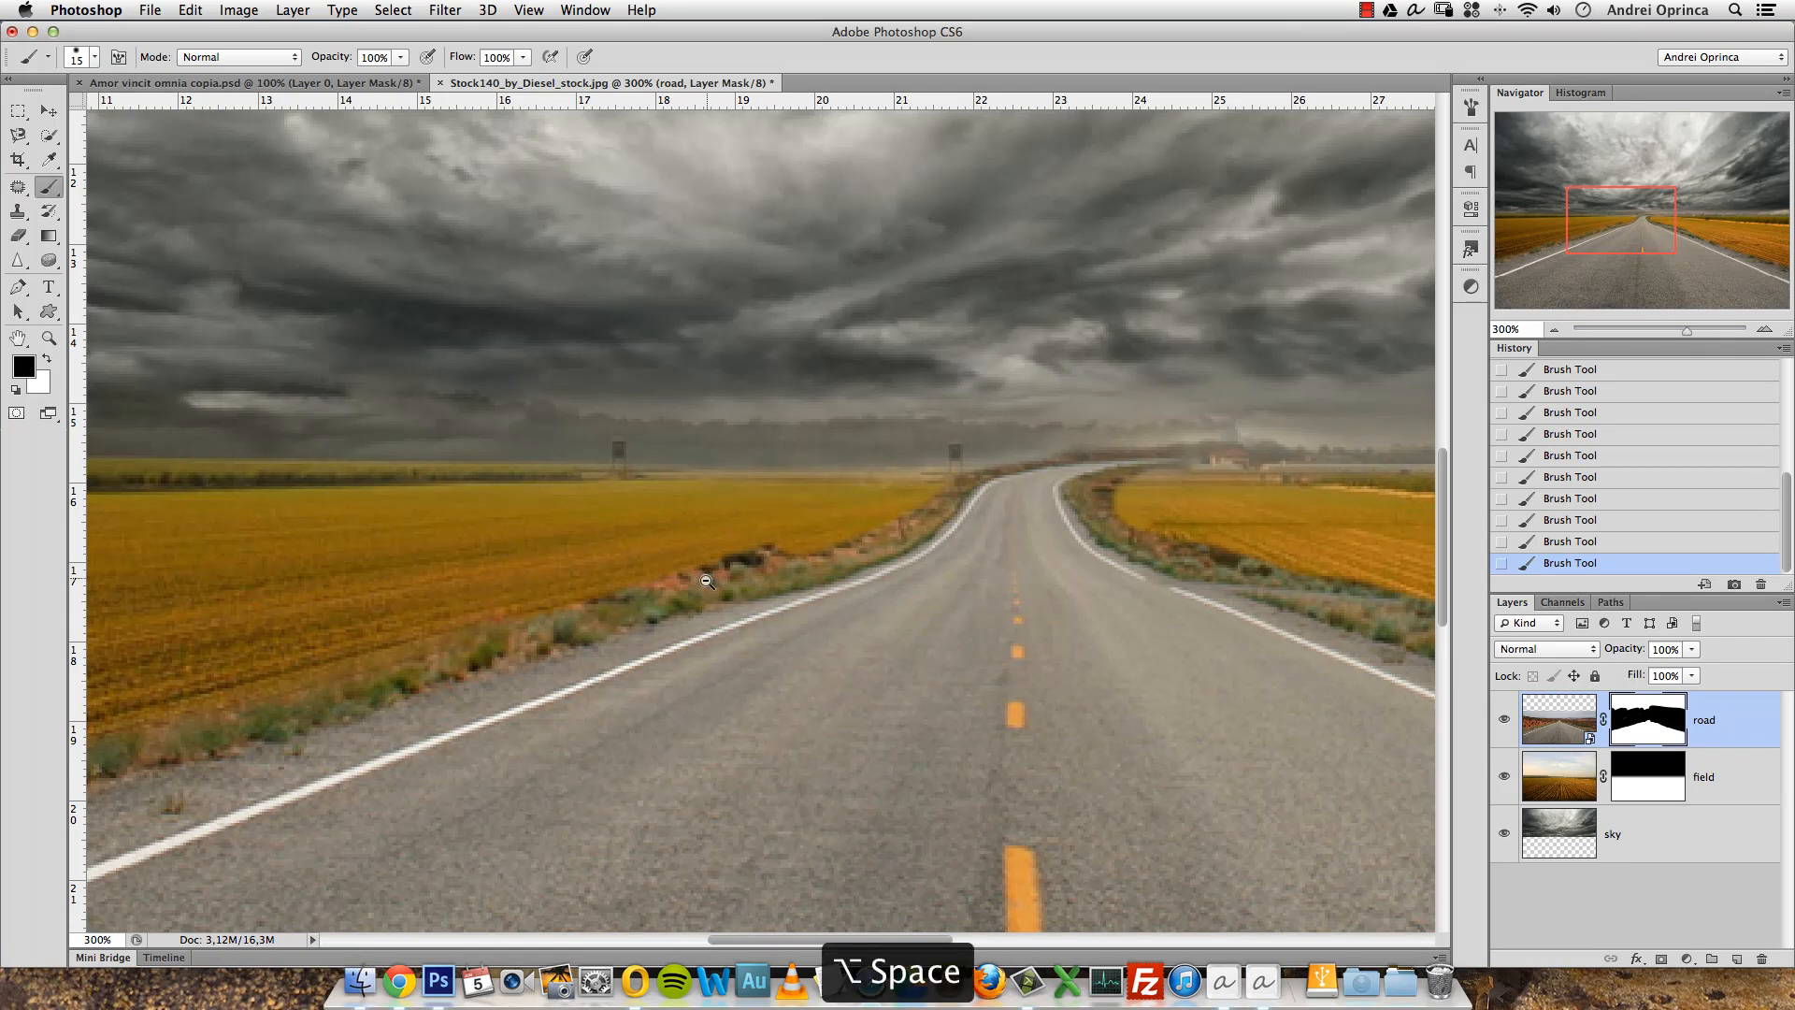
alt+click(478, 574)
alt+click(478, 574)
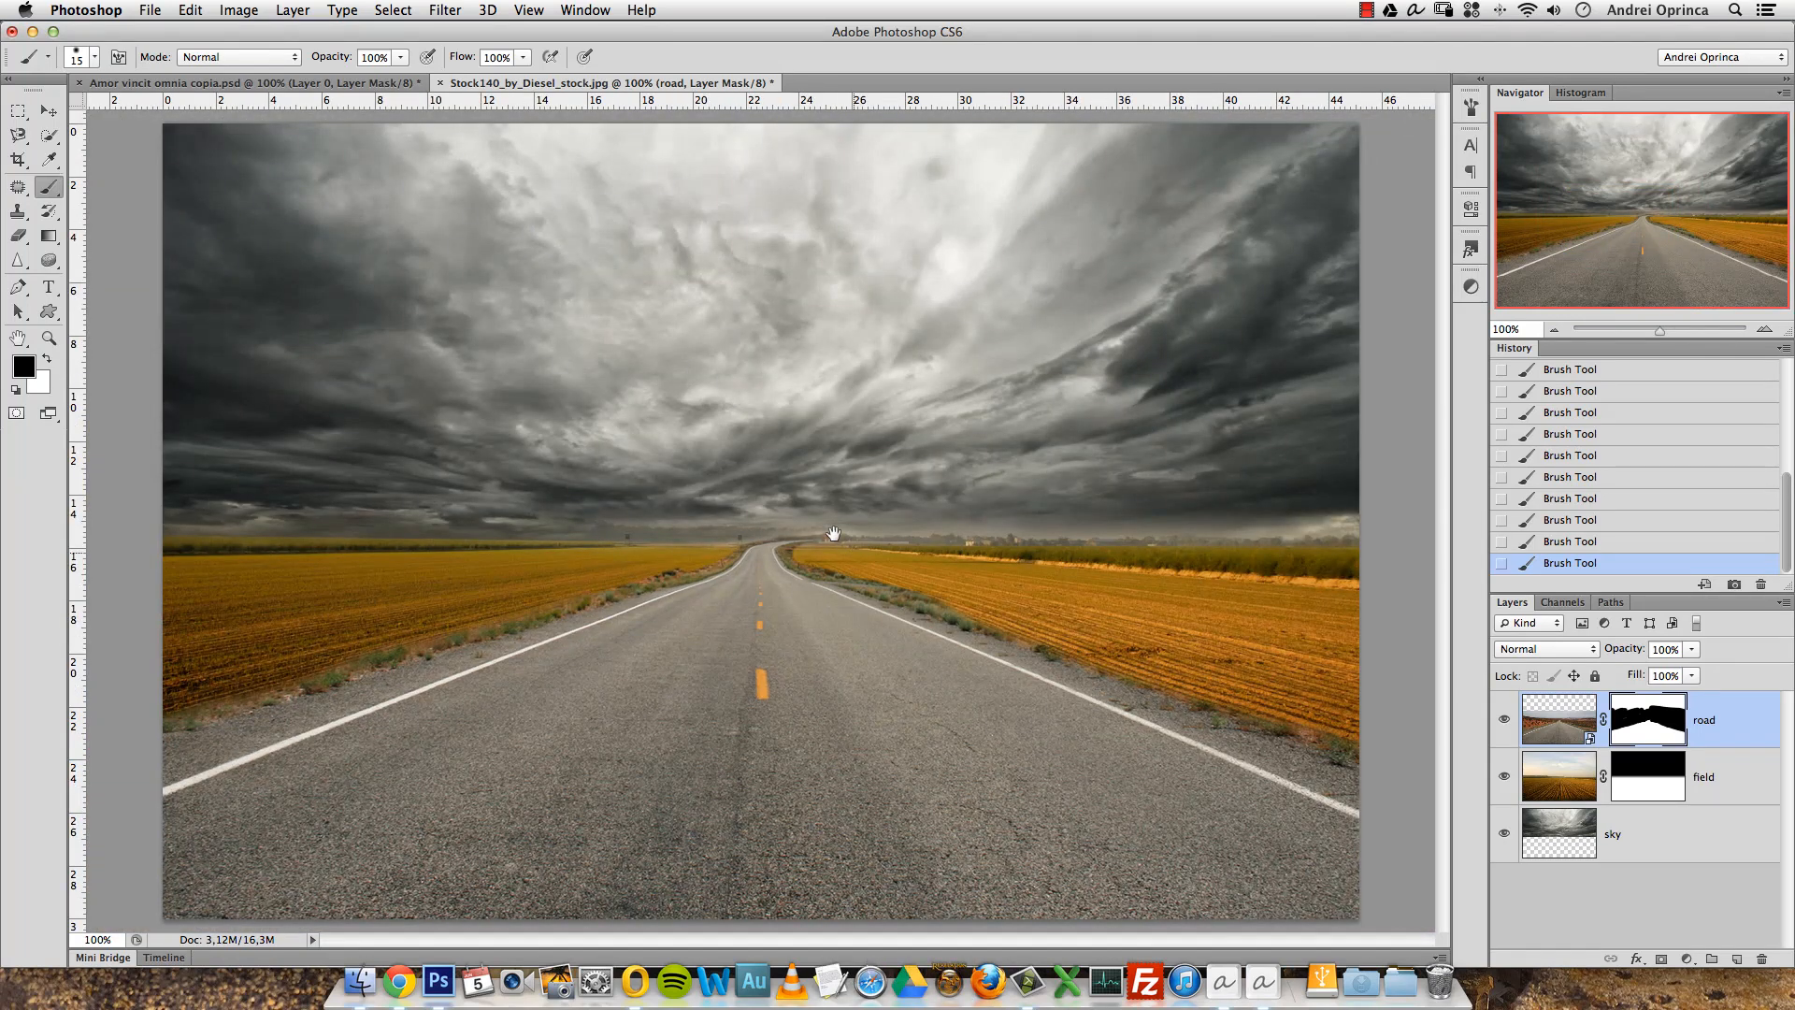
Nudge the road layer slightly down and to the left so the road's far end sits on the field's horizon.
click(48, 116)
drag(776, 500, 766, 508)
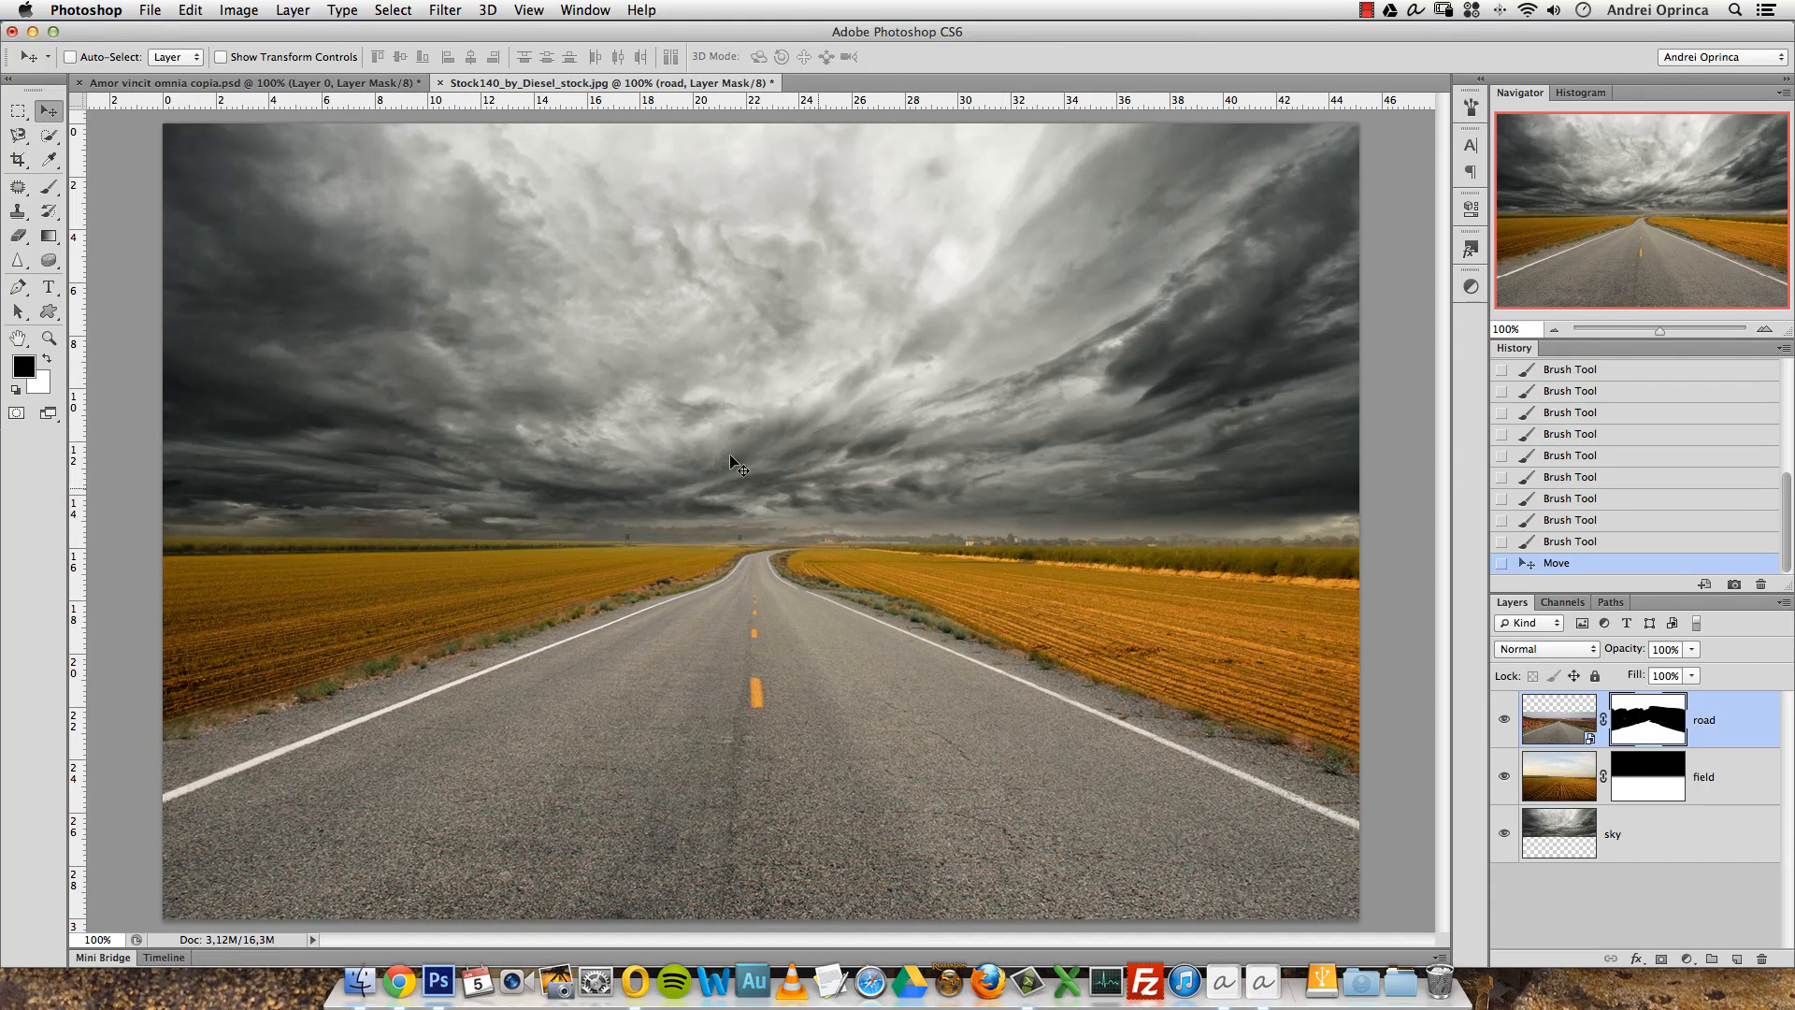
click(772, 566)
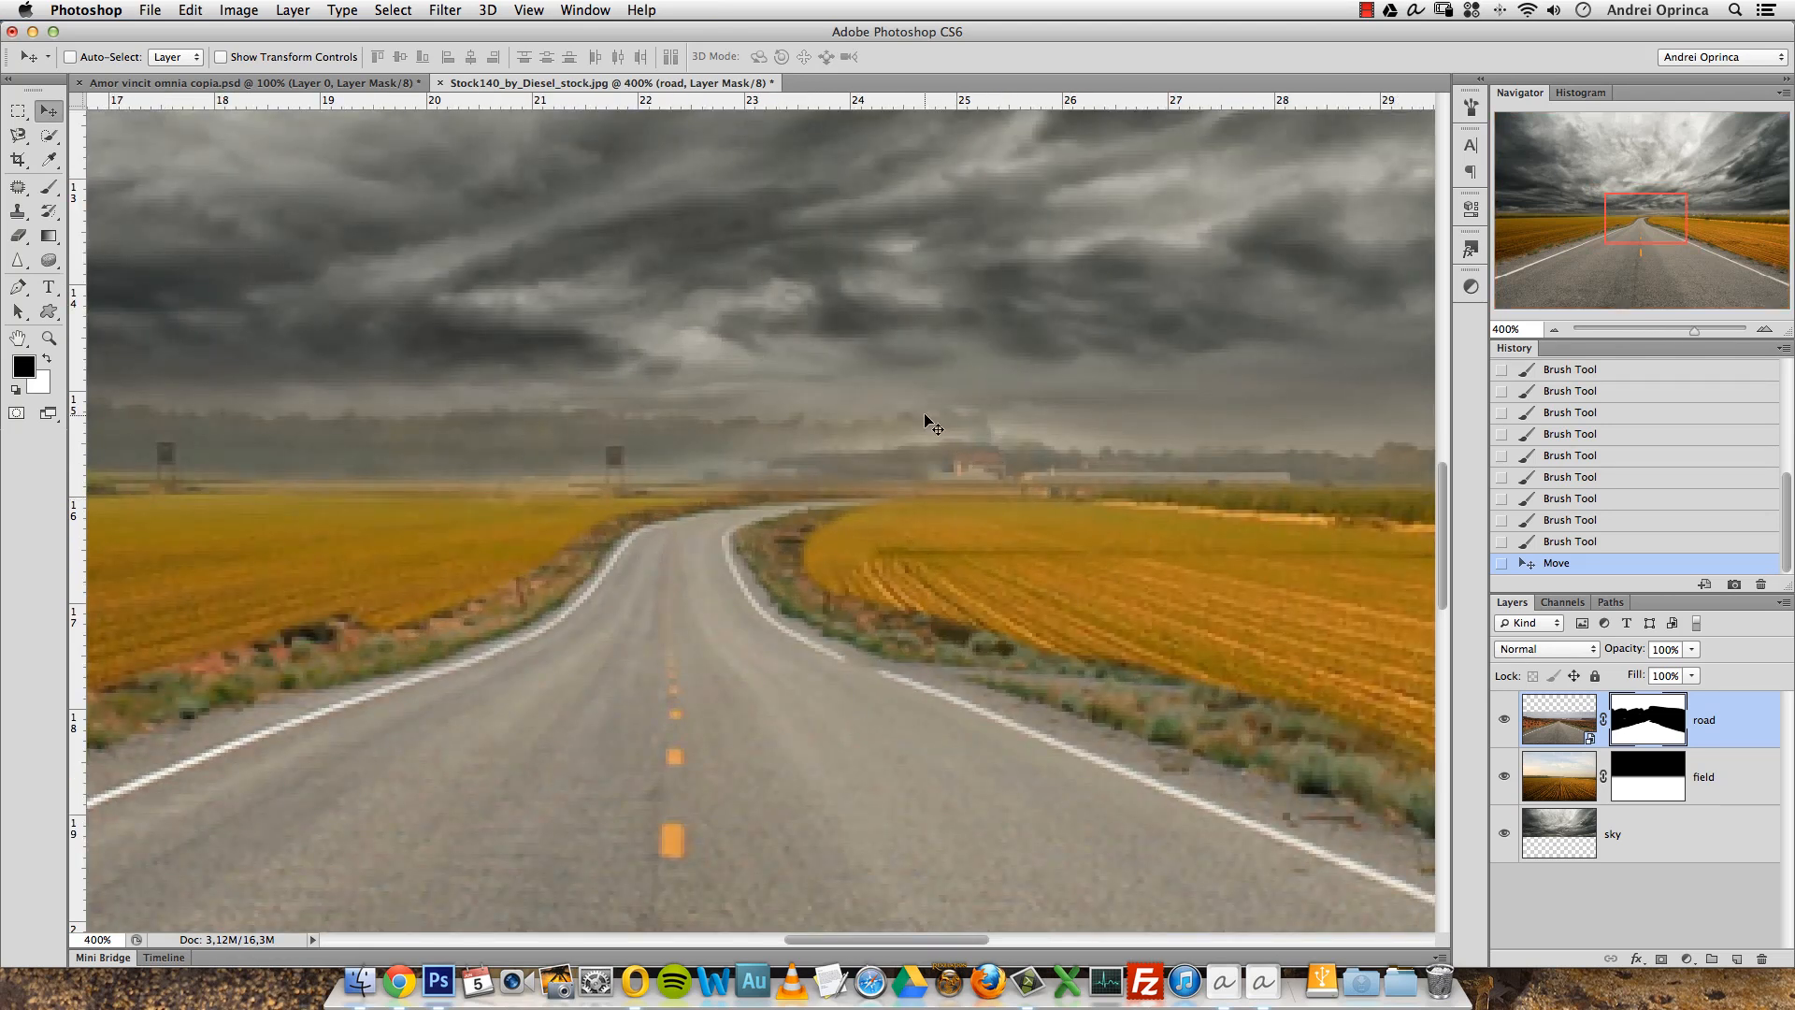
Soften the field edge along the right verge near the bend on the road mask using a 15 px brush with 0% hardness.
key(b)
right_click(961, 417)
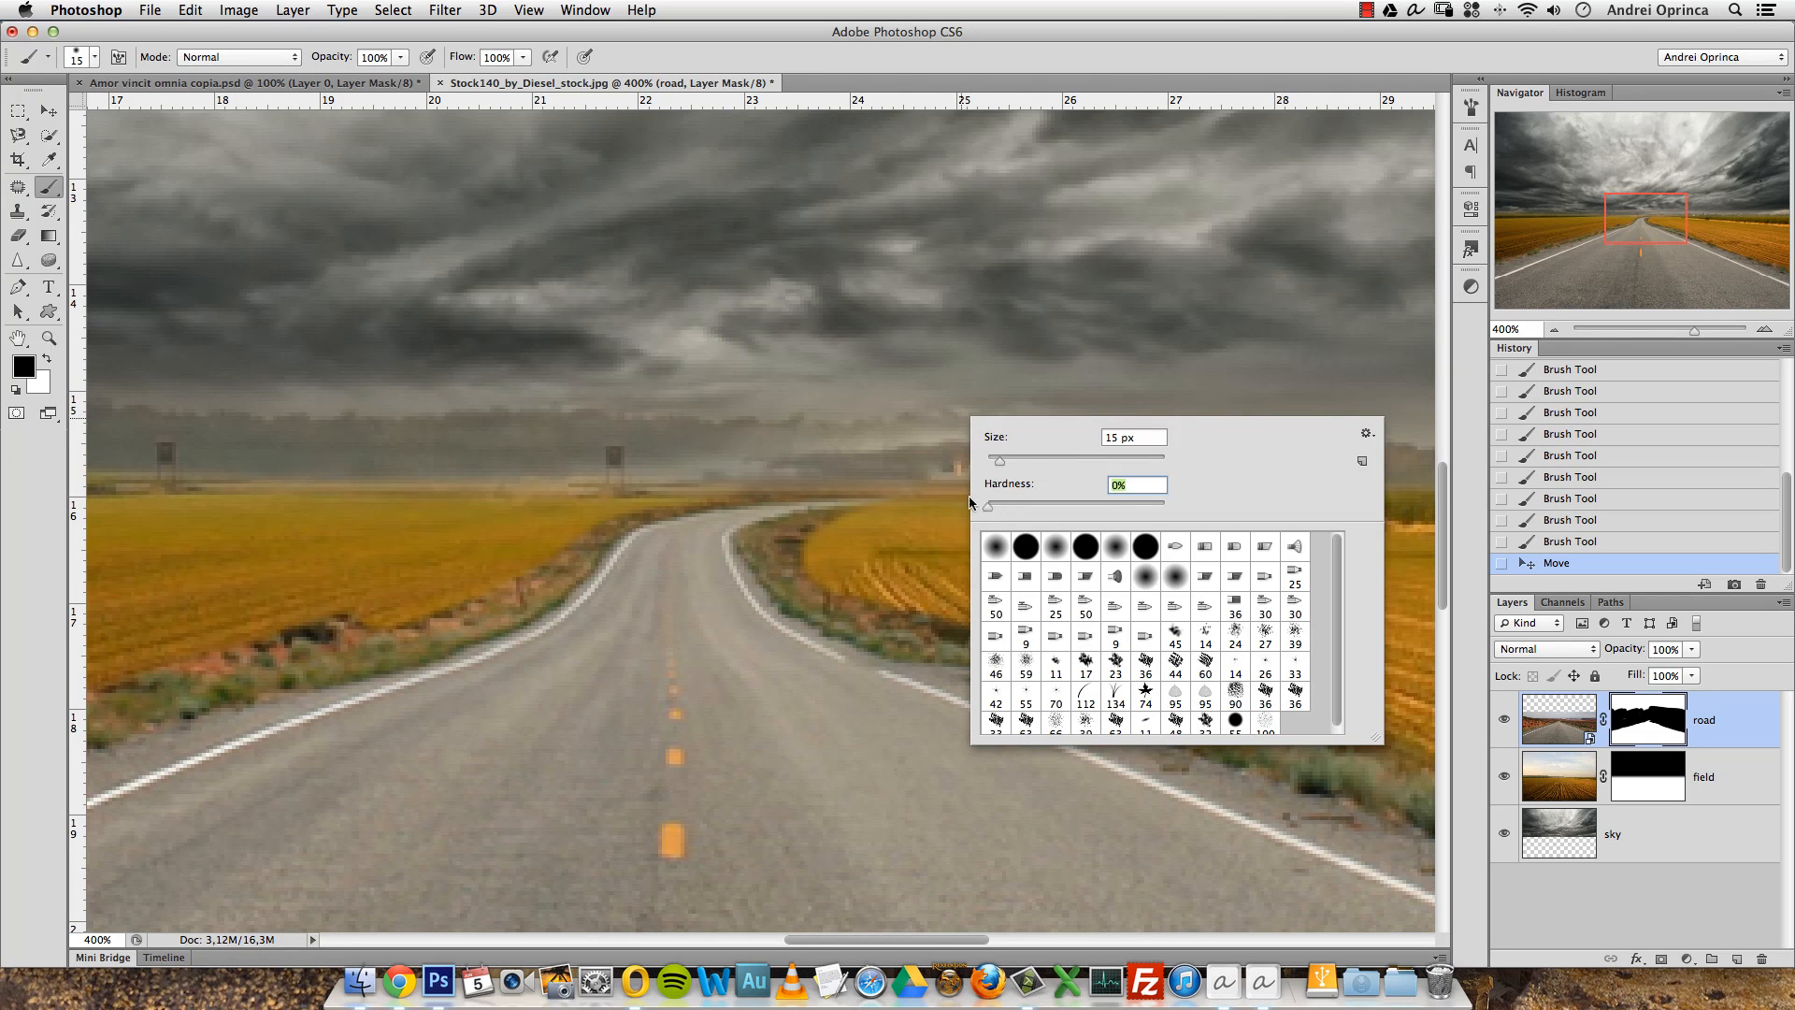
drag(864, 521, 797, 545)
drag(816, 540, 794, 549)
drag(796, 543, 852, 574)
drag(851, 574, 853, 588)
Paint out the scrub farther along the road's right verge on the road mask, enlarging the brush from 40 to 50 px.
drag(1133, 643, 946, 569)
key(bracketright)
key(bracketright)
key(bracketright)
key(bracketright)
key(bracketright)
key(bracketright)
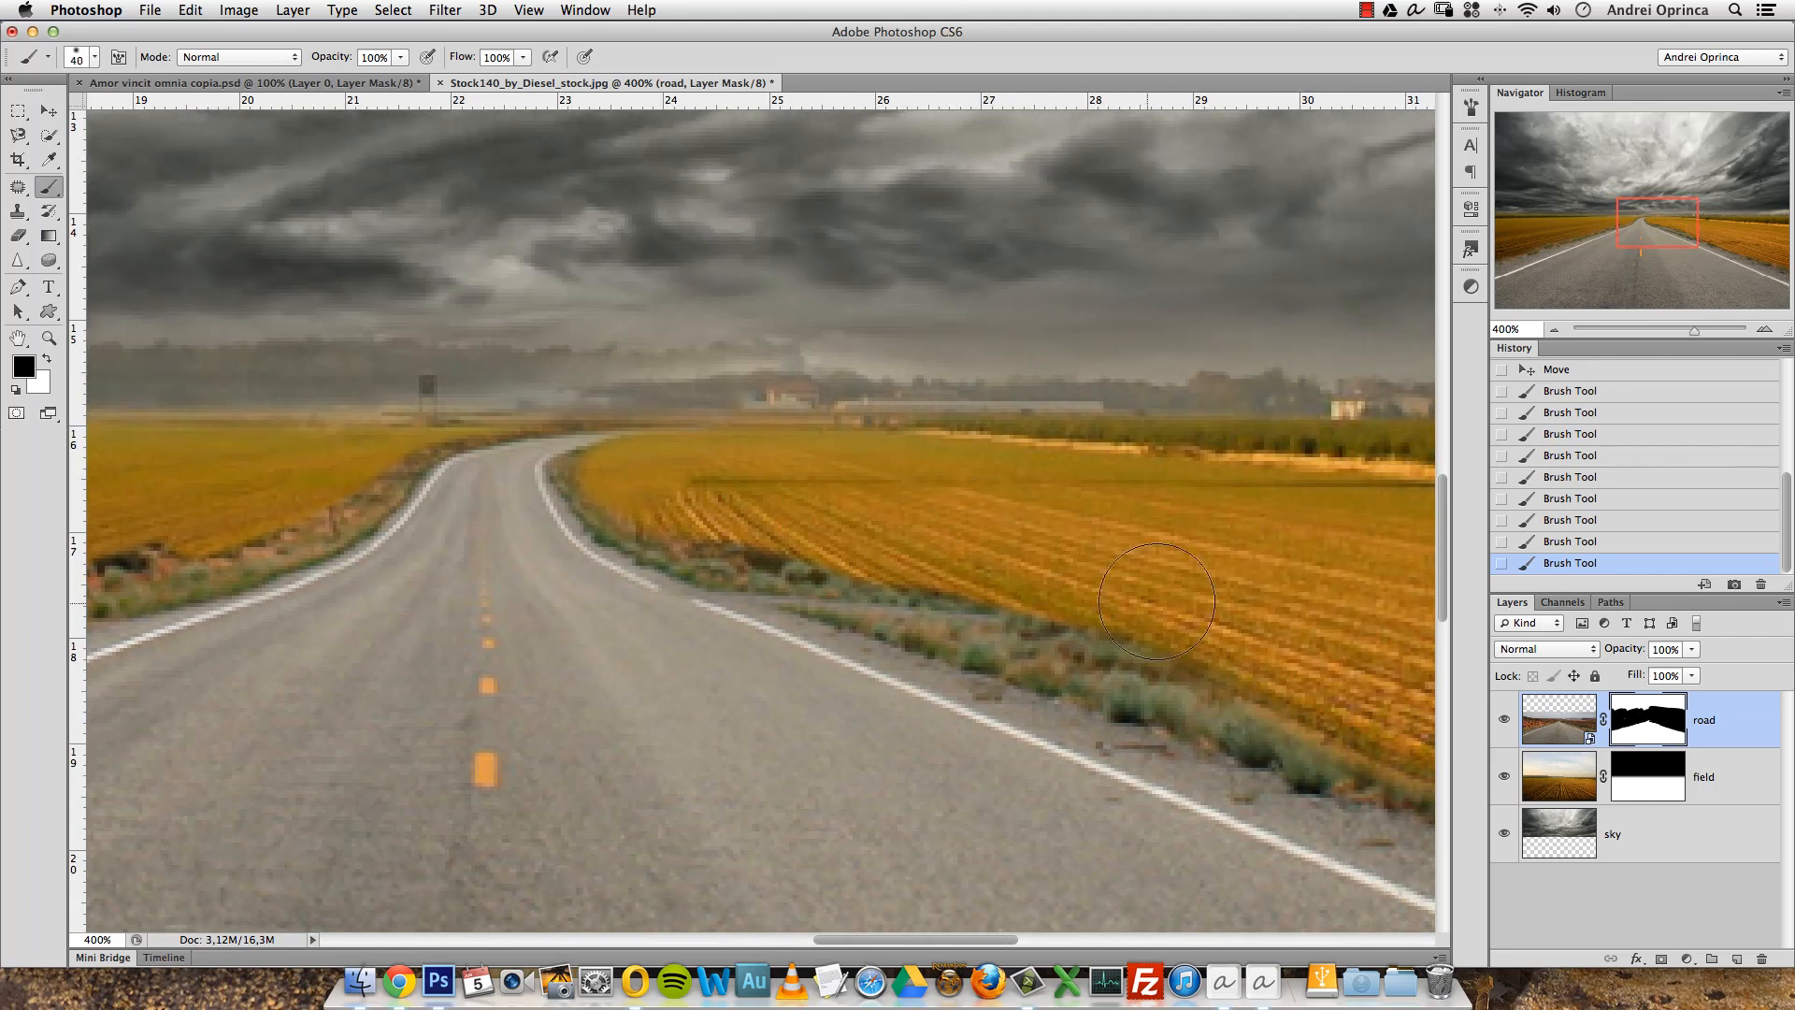
alt+click(1165, 590)
alt+click(1165, 590)
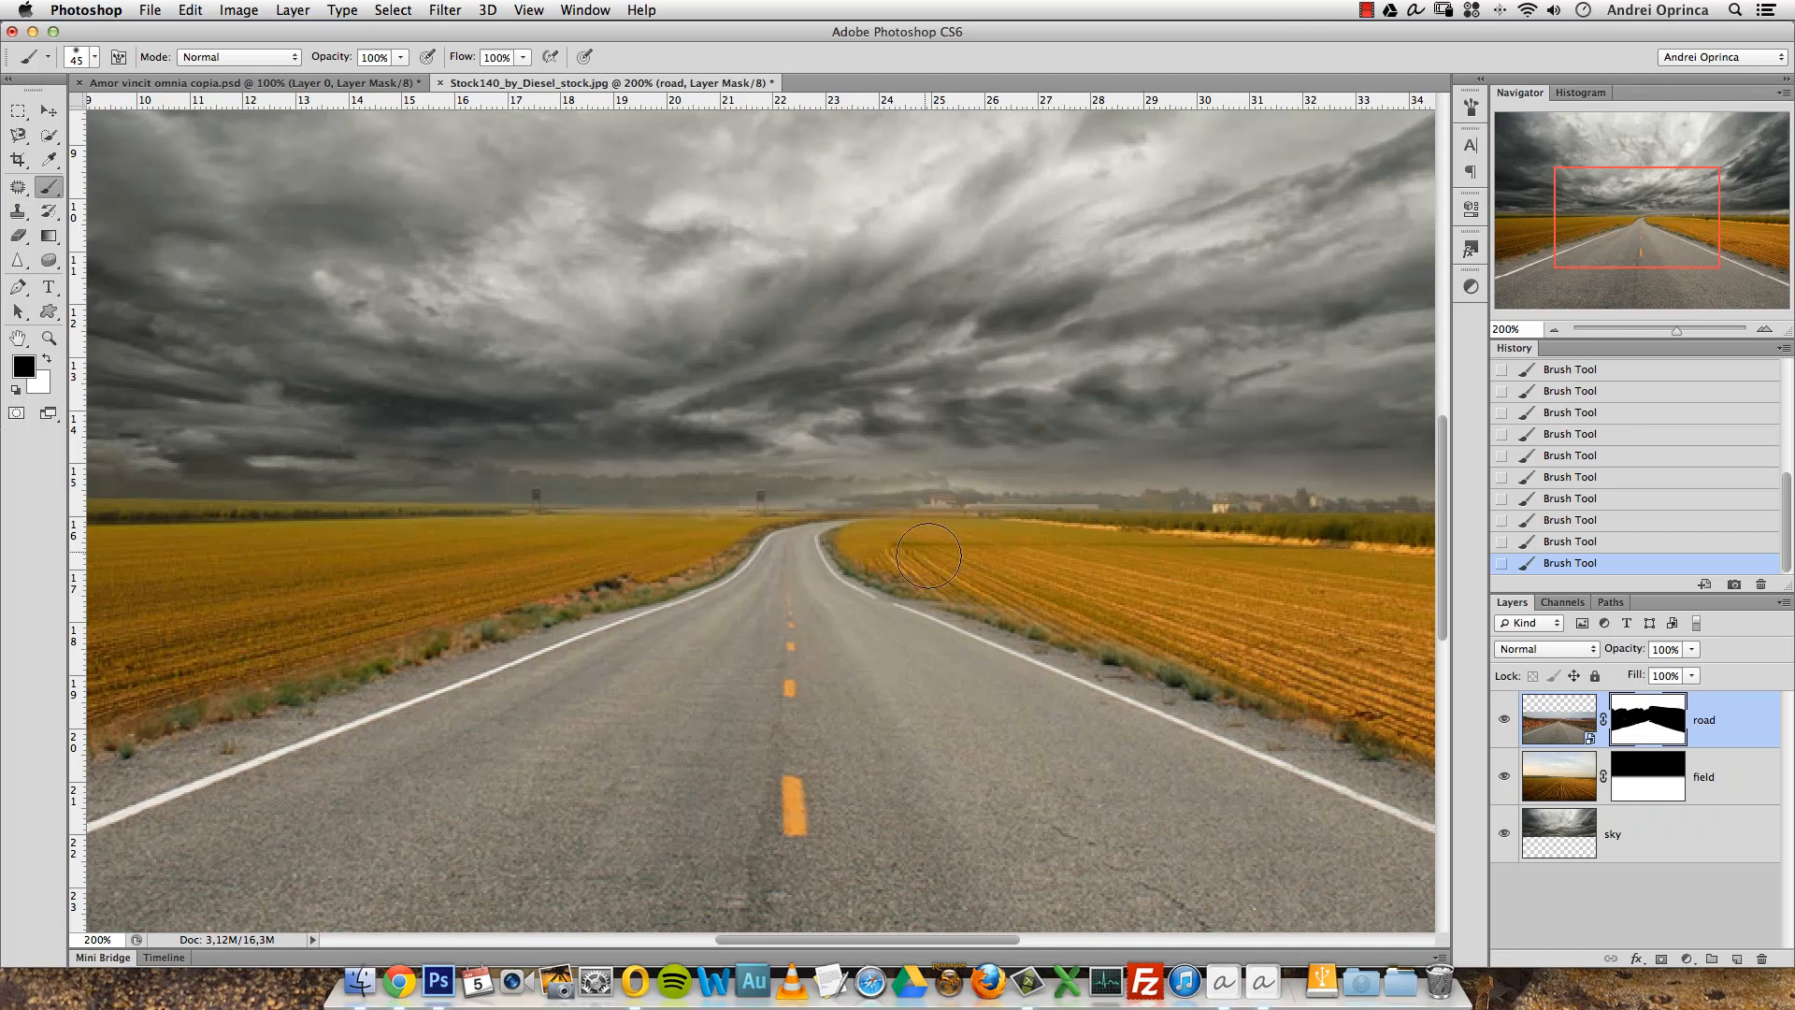
key(bracketleft)
drag(1262, 662, 1091, 561)
key(bracketright)
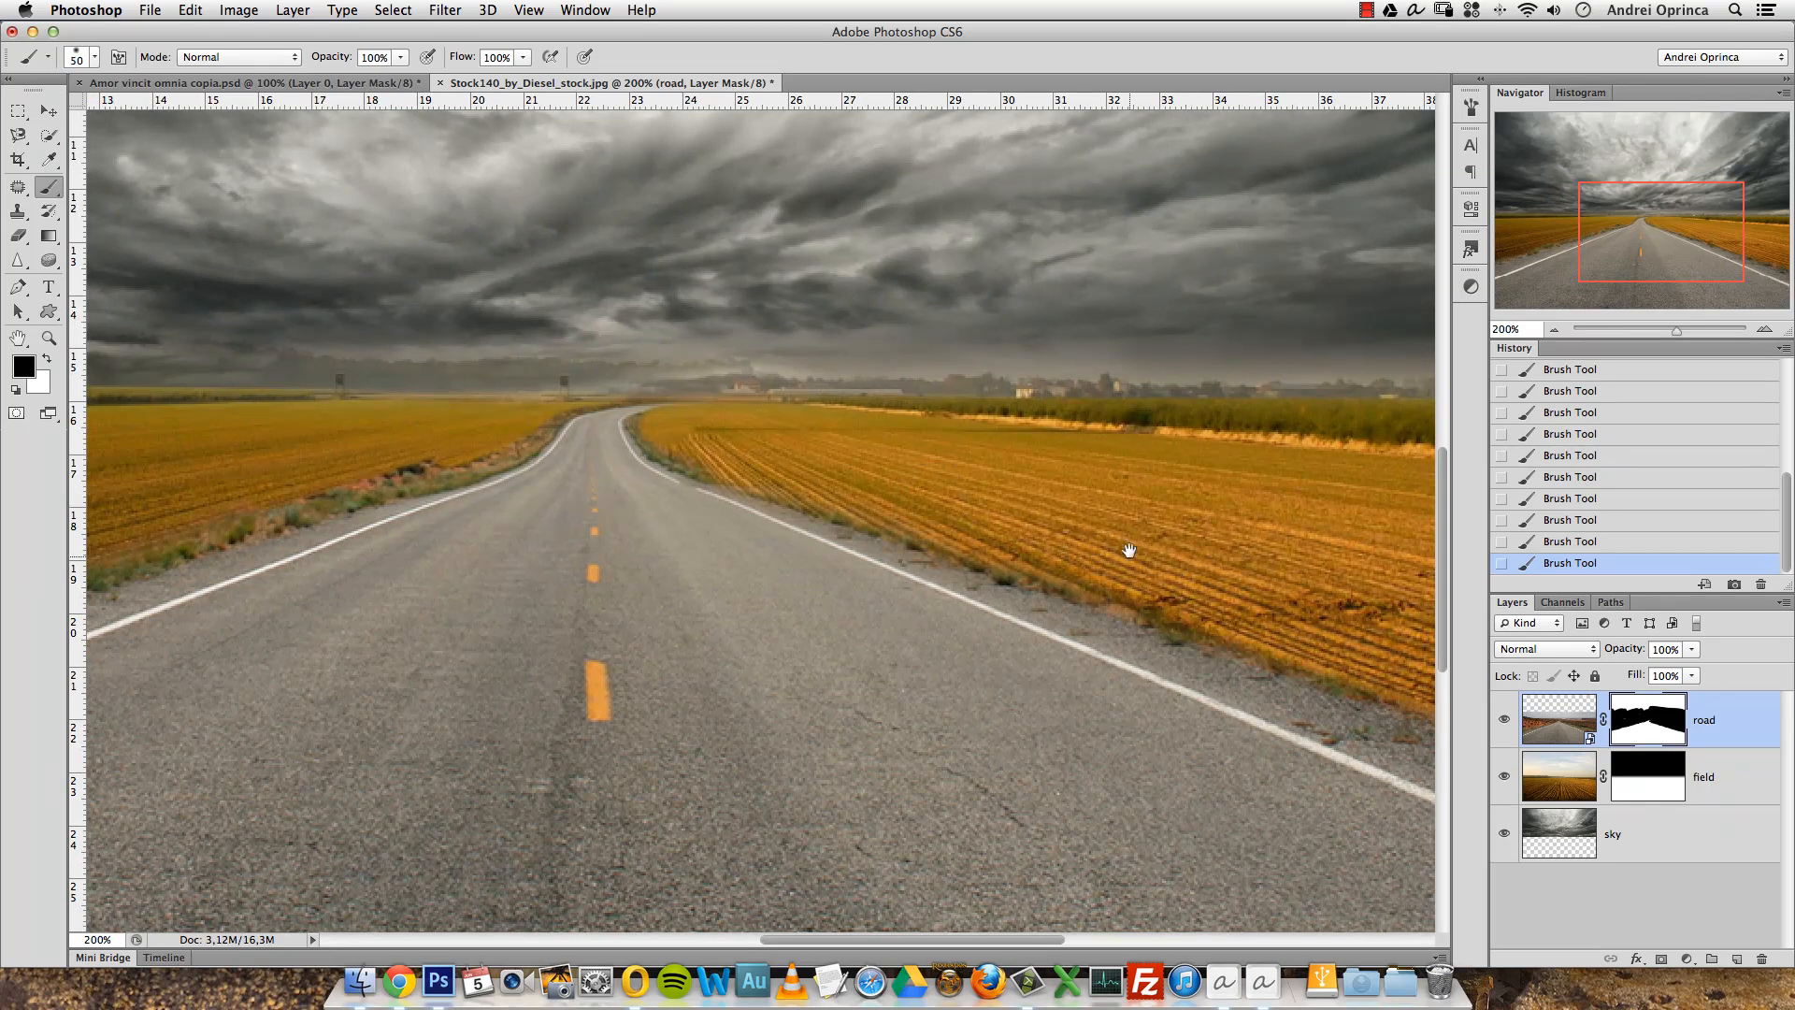
Paint out the scrub along the road's left verge near the bend on the road mask, reducing the brush from 50 to 25 px.
scroll(1049, 502, right, 10)
scroll(1049, 502, down, 3)
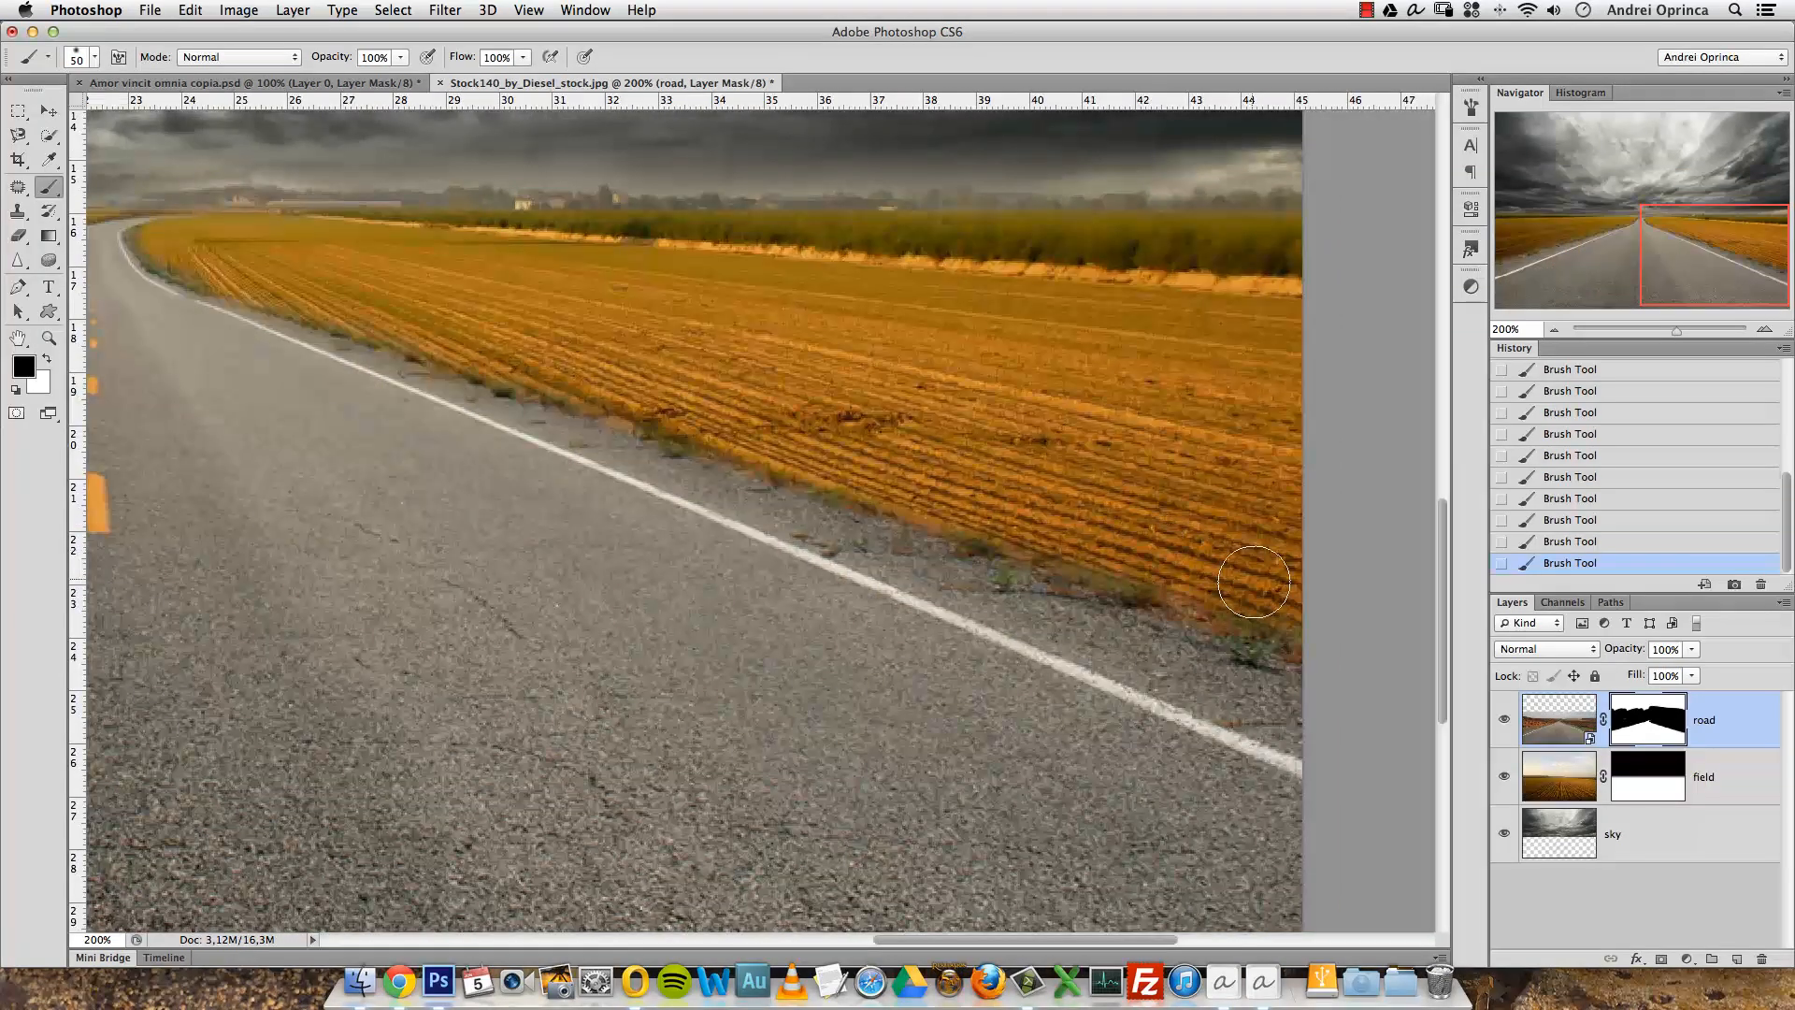
scroll(797, 526, left, 15)
scroll(797, 526, up, 2)
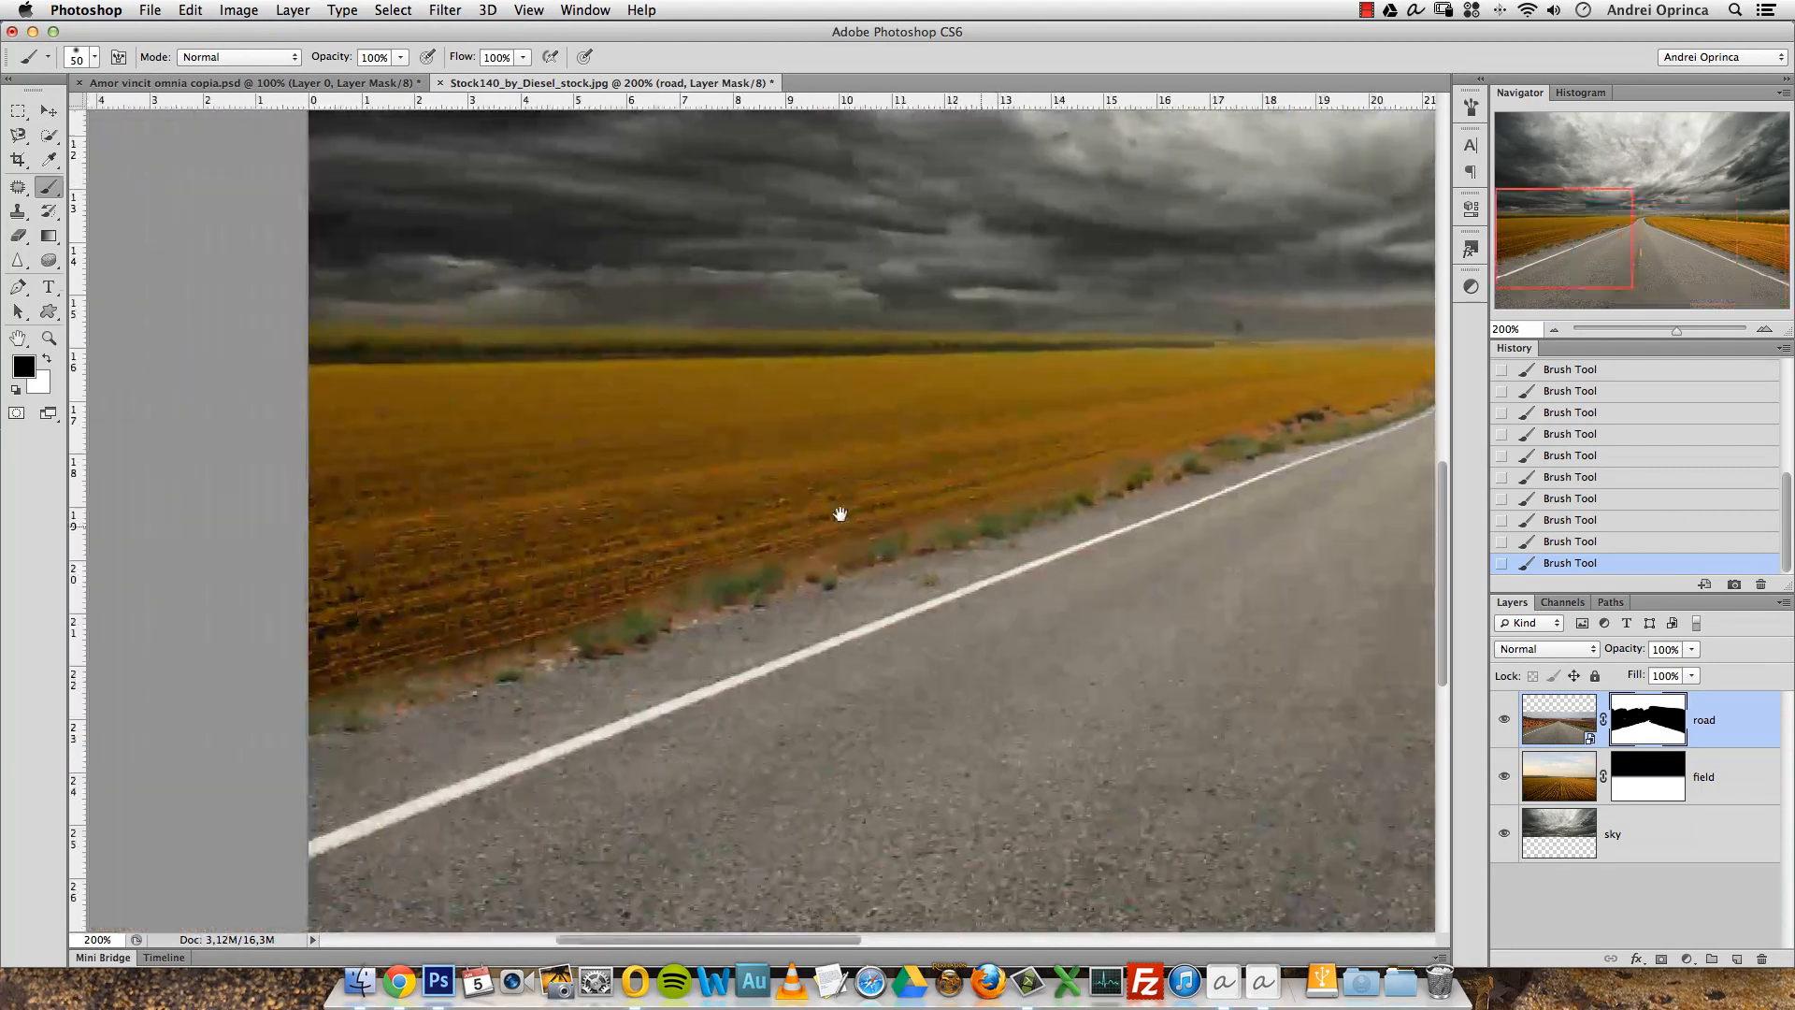
key(bracketleft)
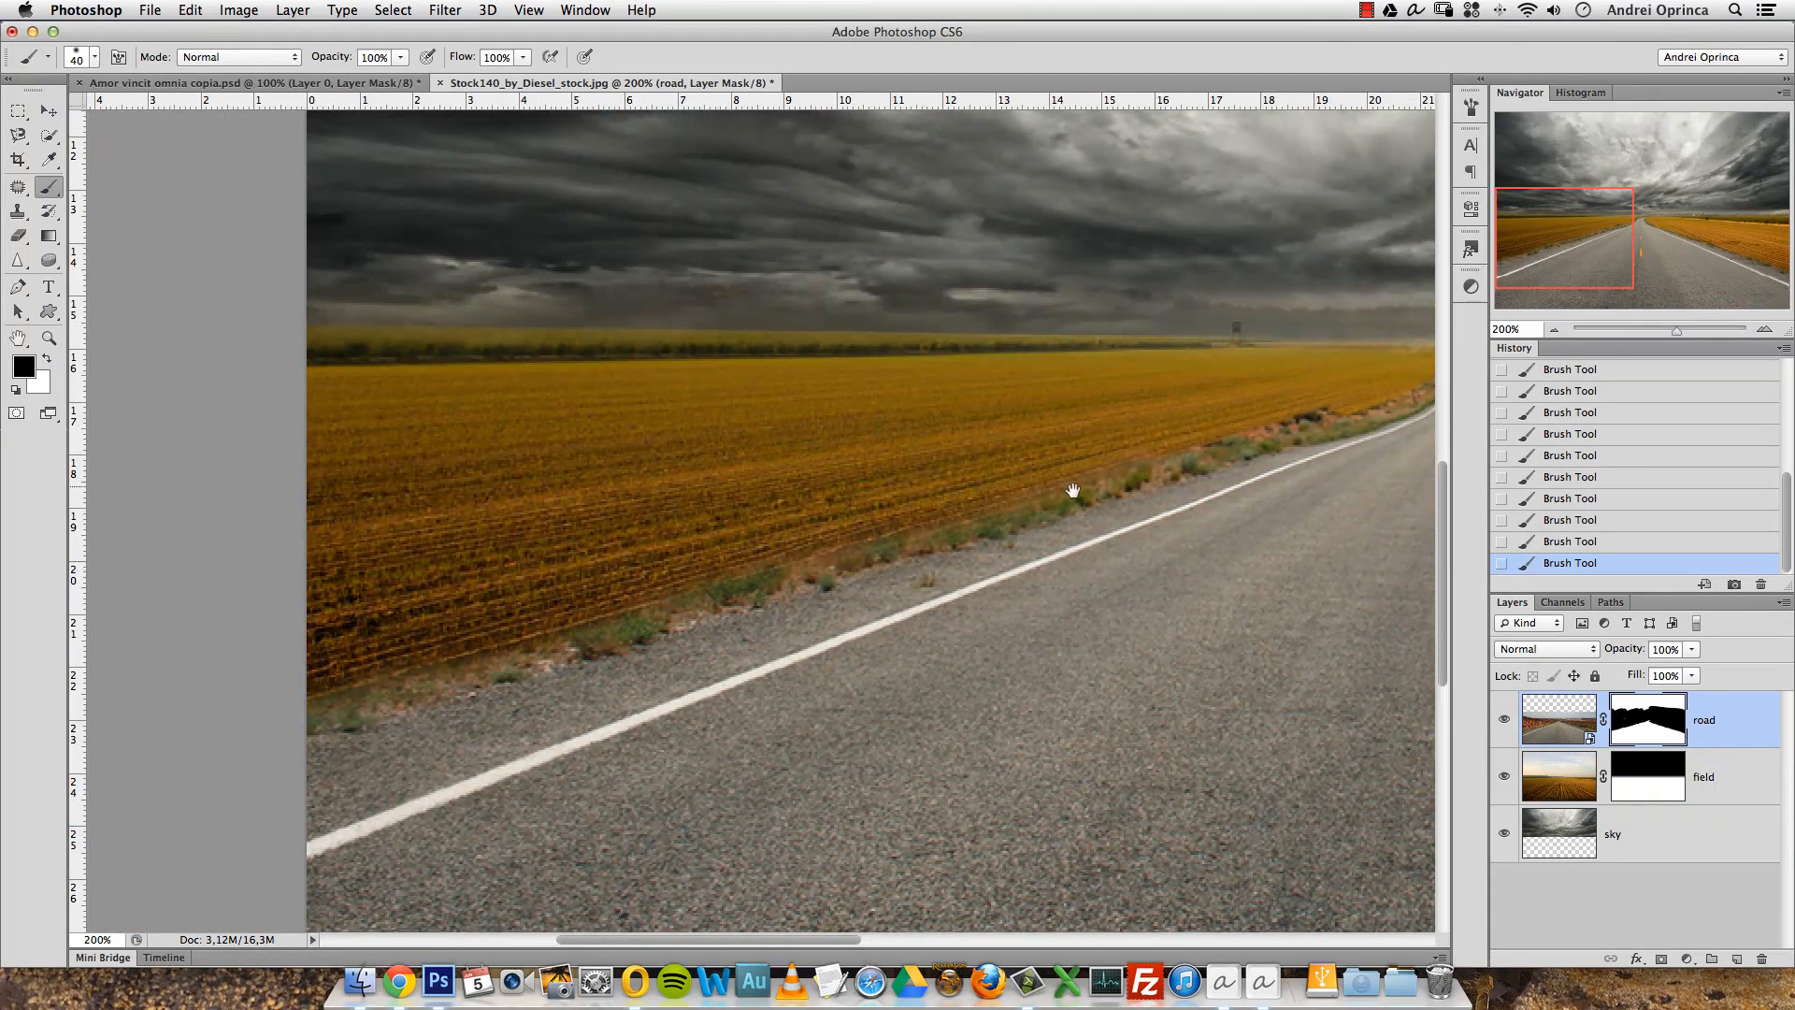
drag(924, 507, 794, 514)
key(bracketleft)
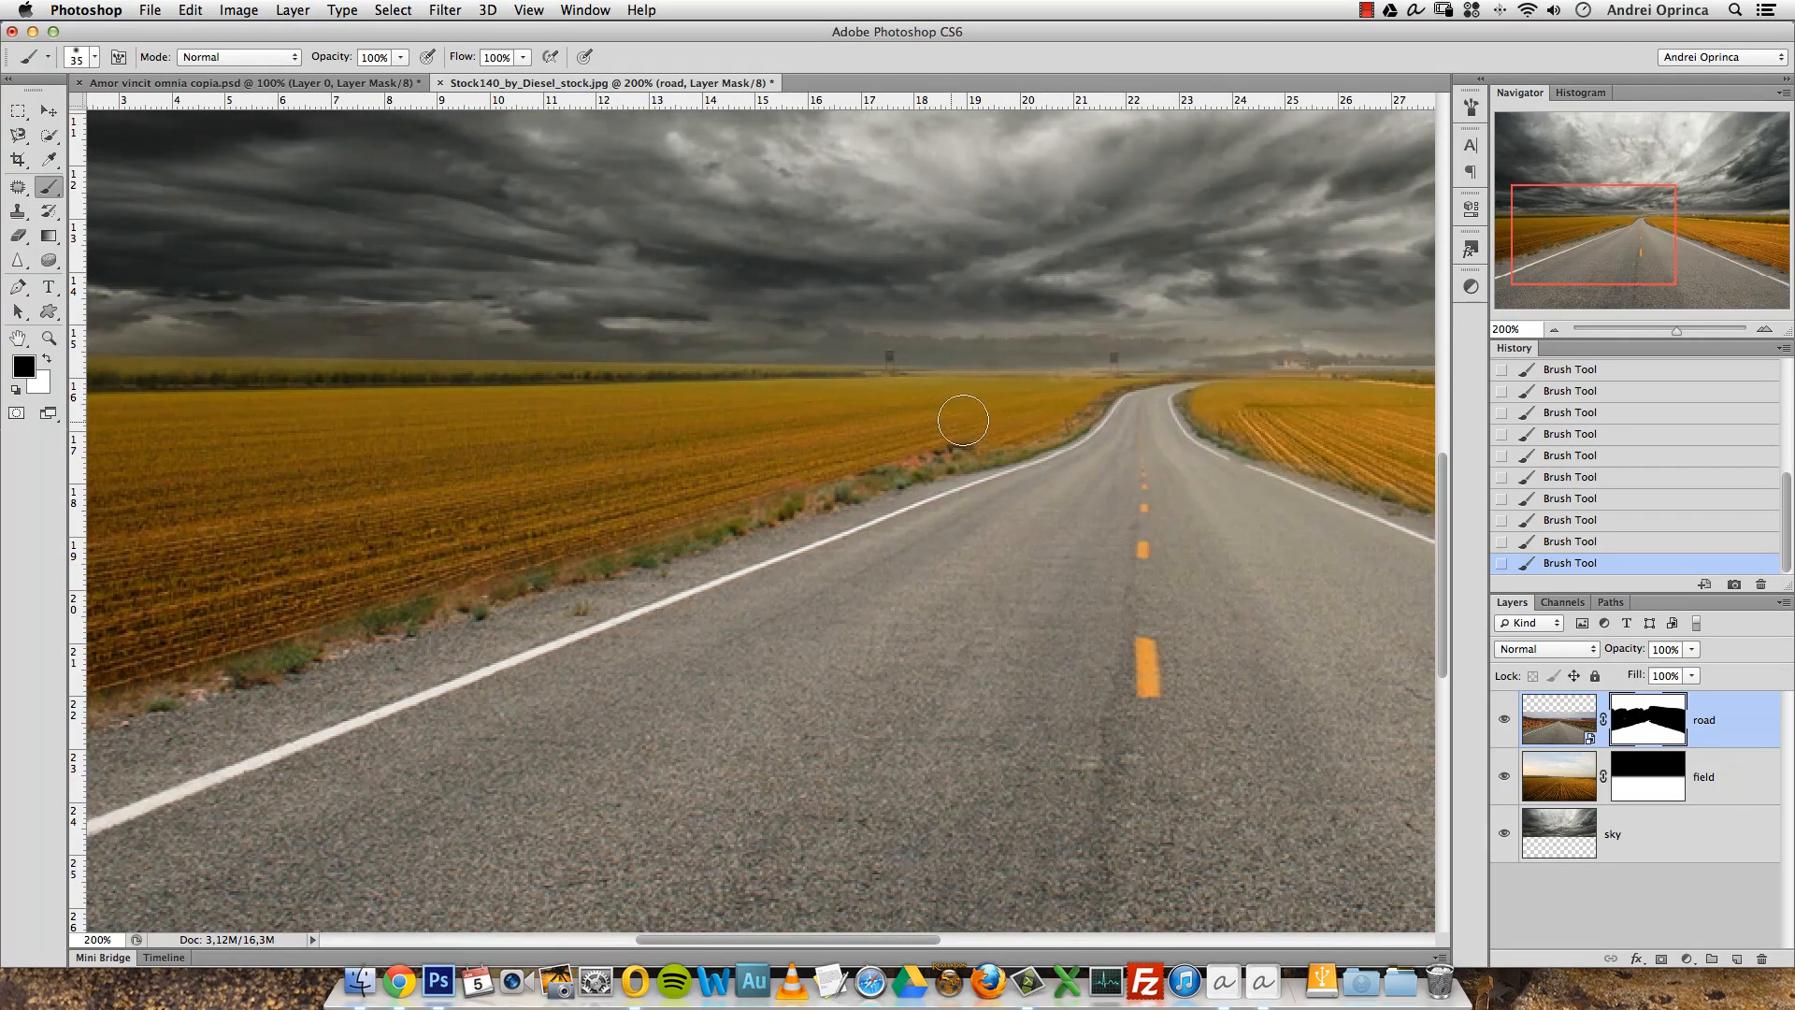
key(bracketleft)
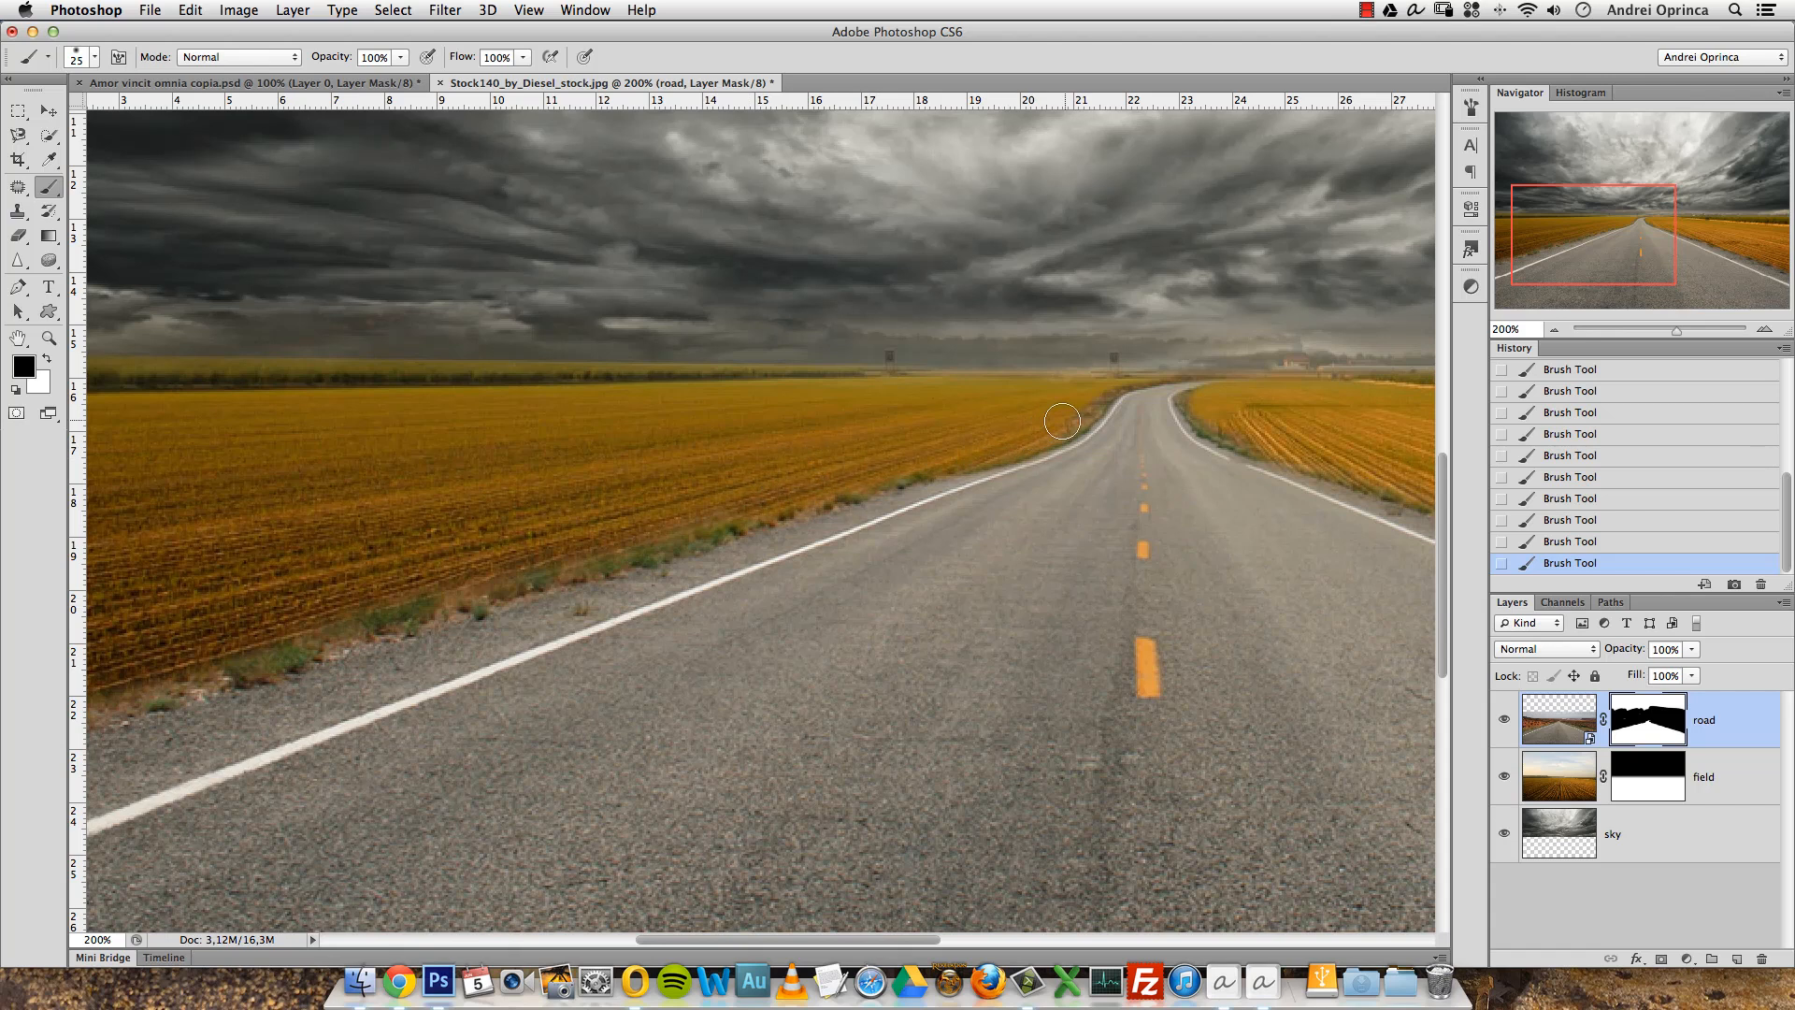
Clean up the road mask around the road's far end and bend at the horizon using small 8 to 15 px brushes.
alt+click(1180, 357)
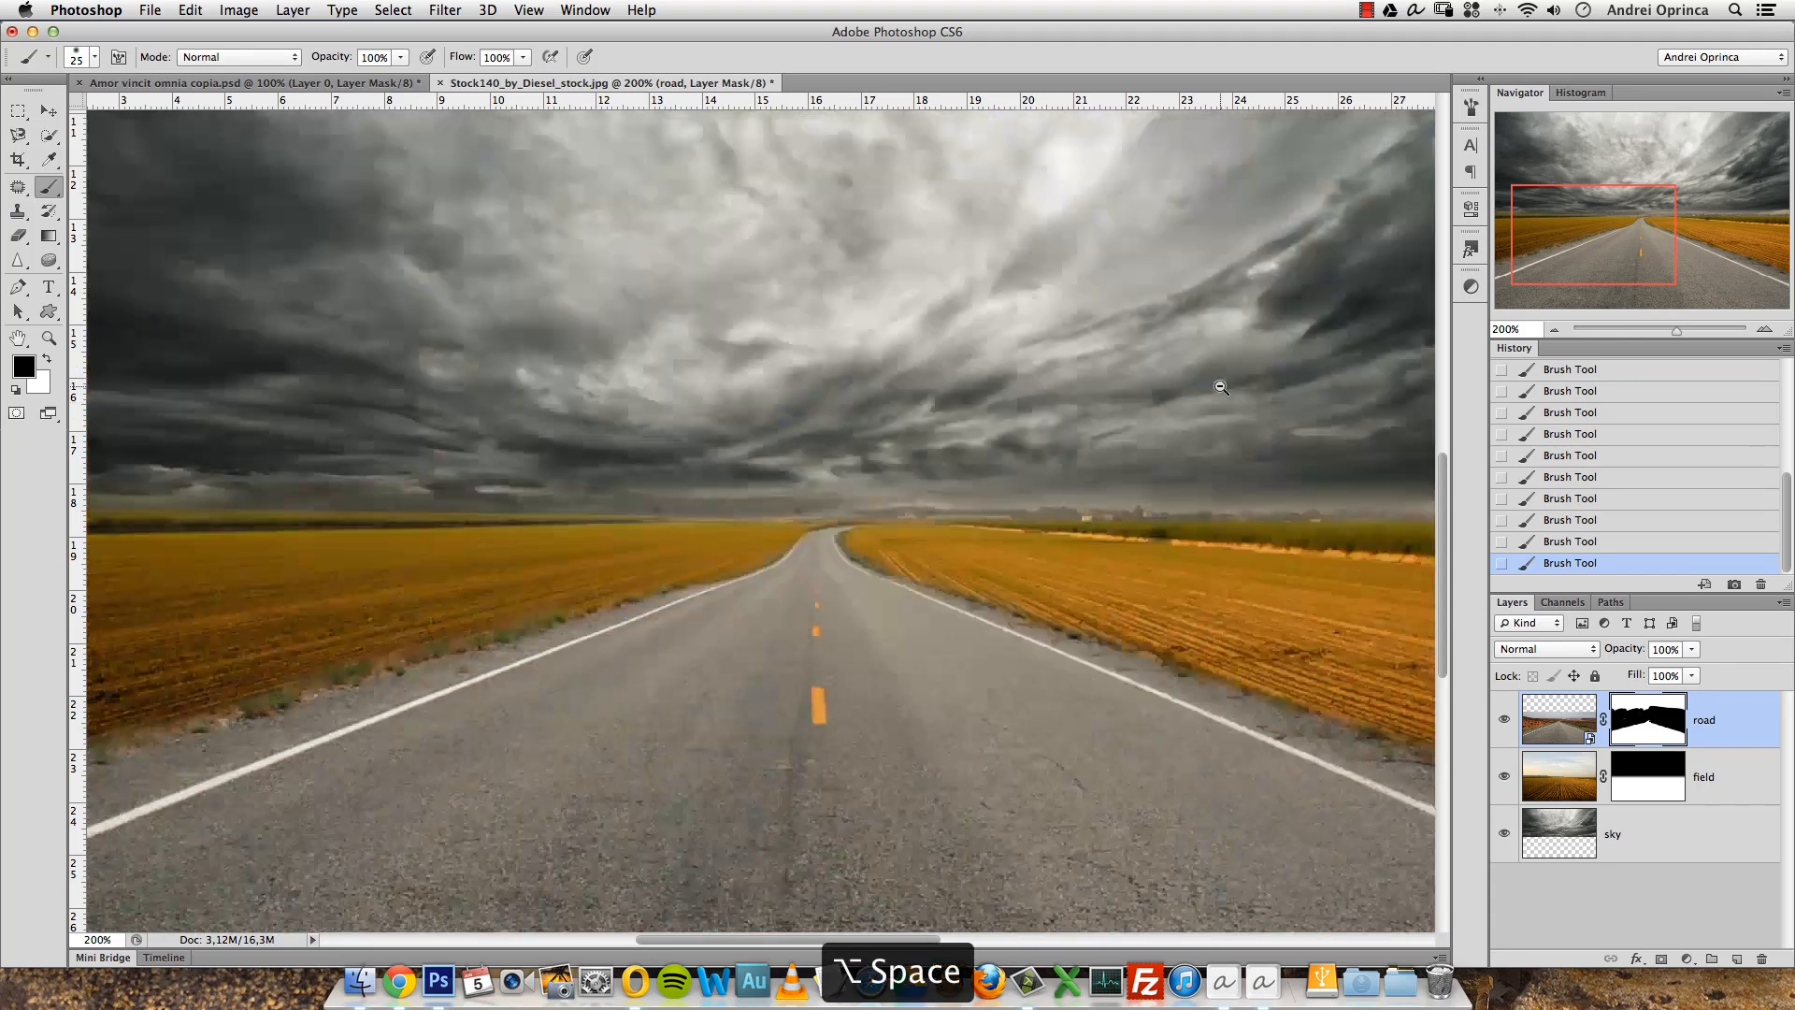
super+click(735, 556)
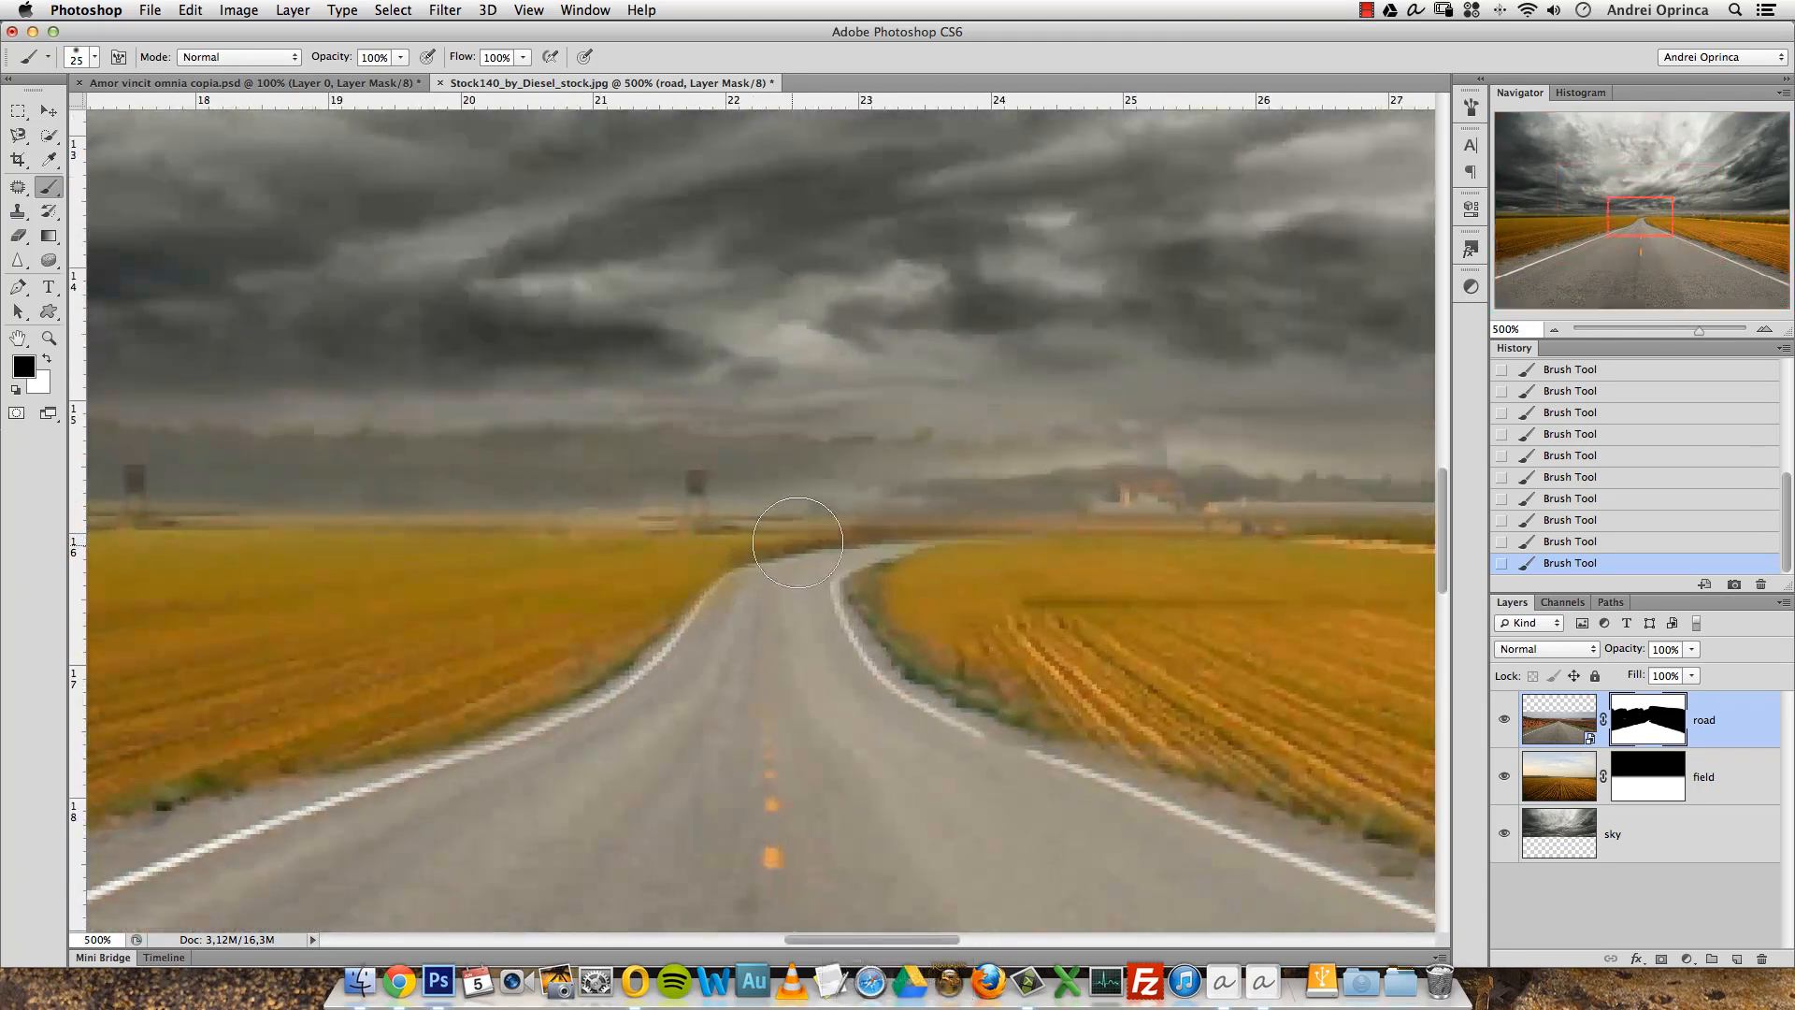
key(x)
key(bracketleft)
key(bracketleft)
key(bracketleft)
key(bracketleft)
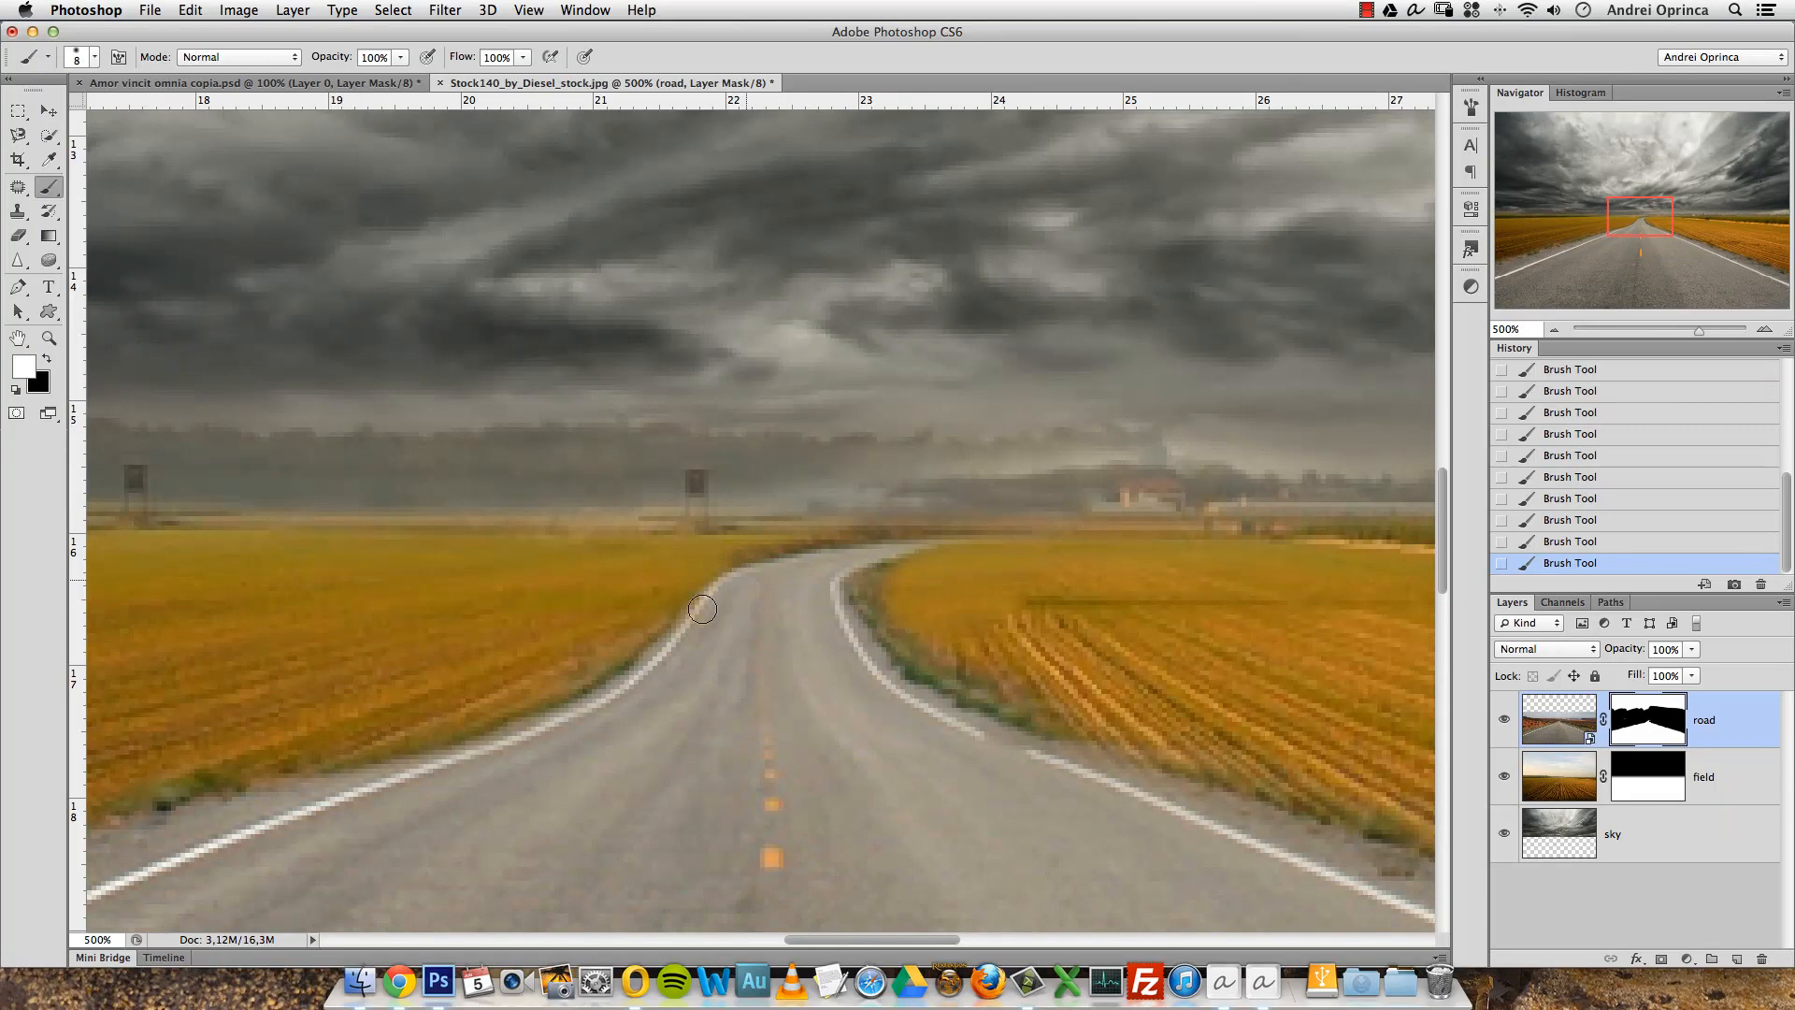
key(bracketright)
key(bracketright)
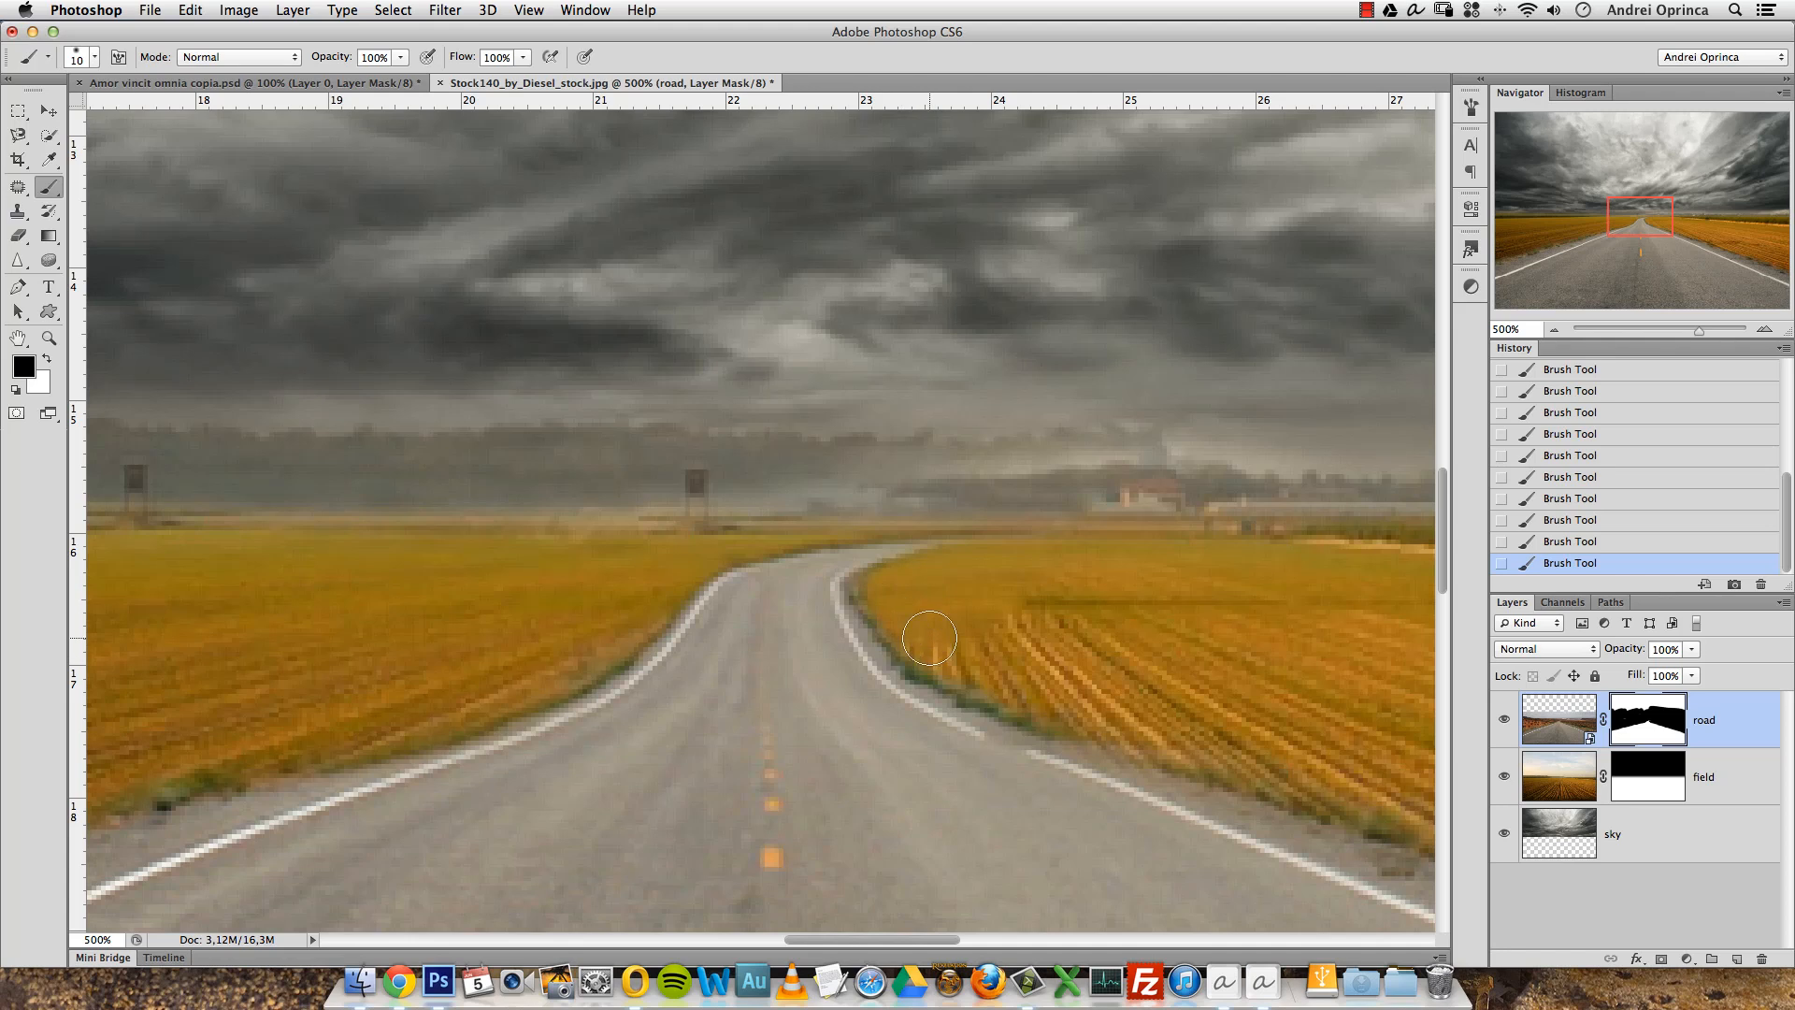
key(bracketright)
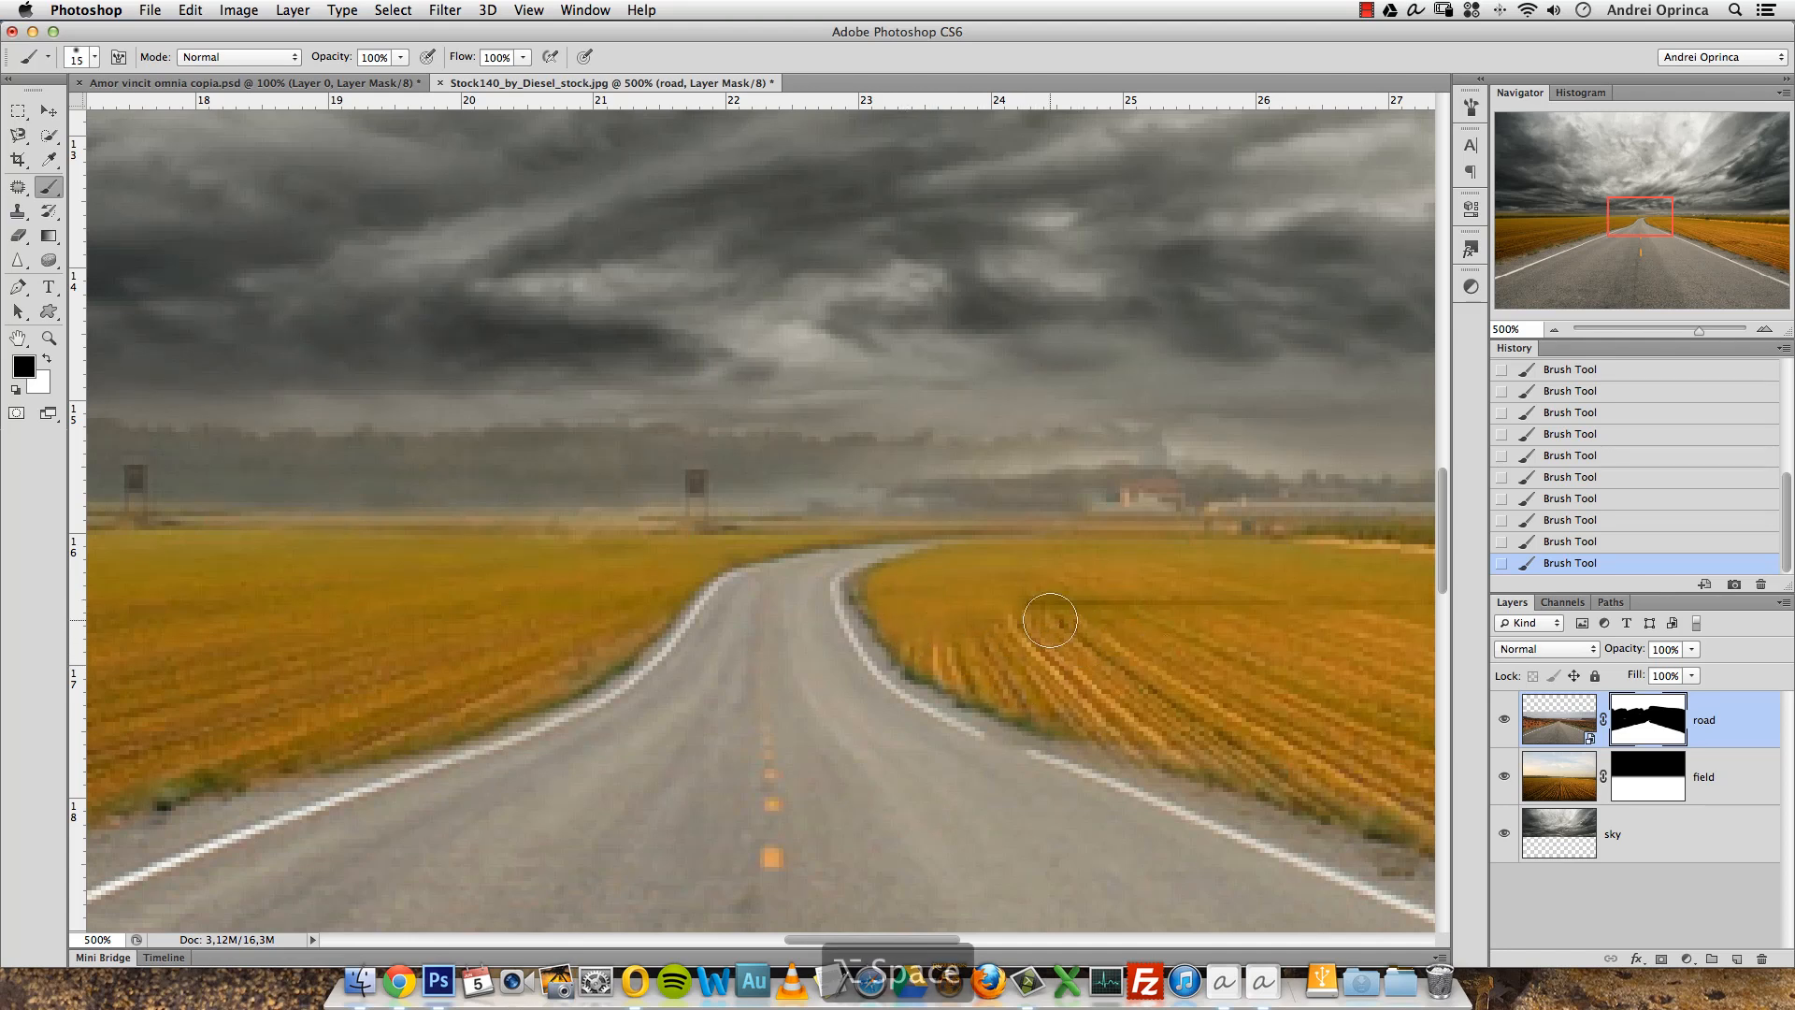
Nudge the road layer slightly upward with the Move tool.
alt+click(1010, 621)
alt+click(1010, 625)
alt+click(1014, 622)
alt+click(1013, 622)
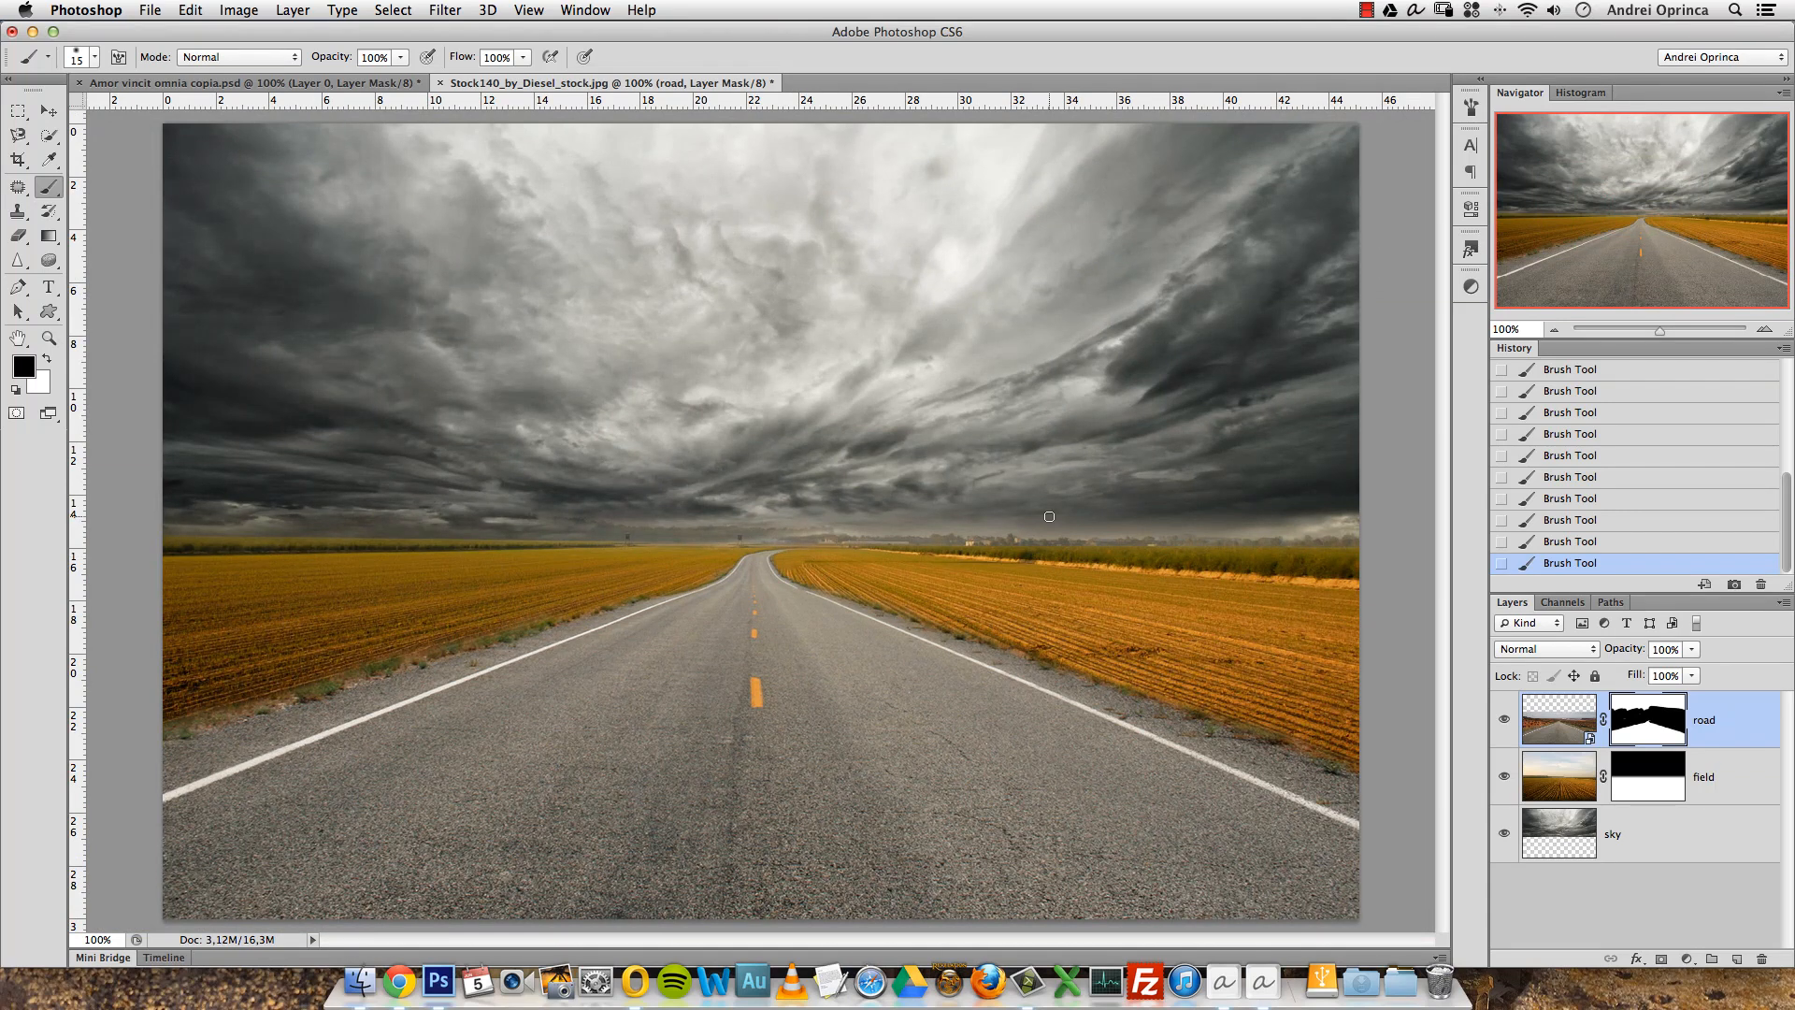
key(v)
key(Up)
key(Up)
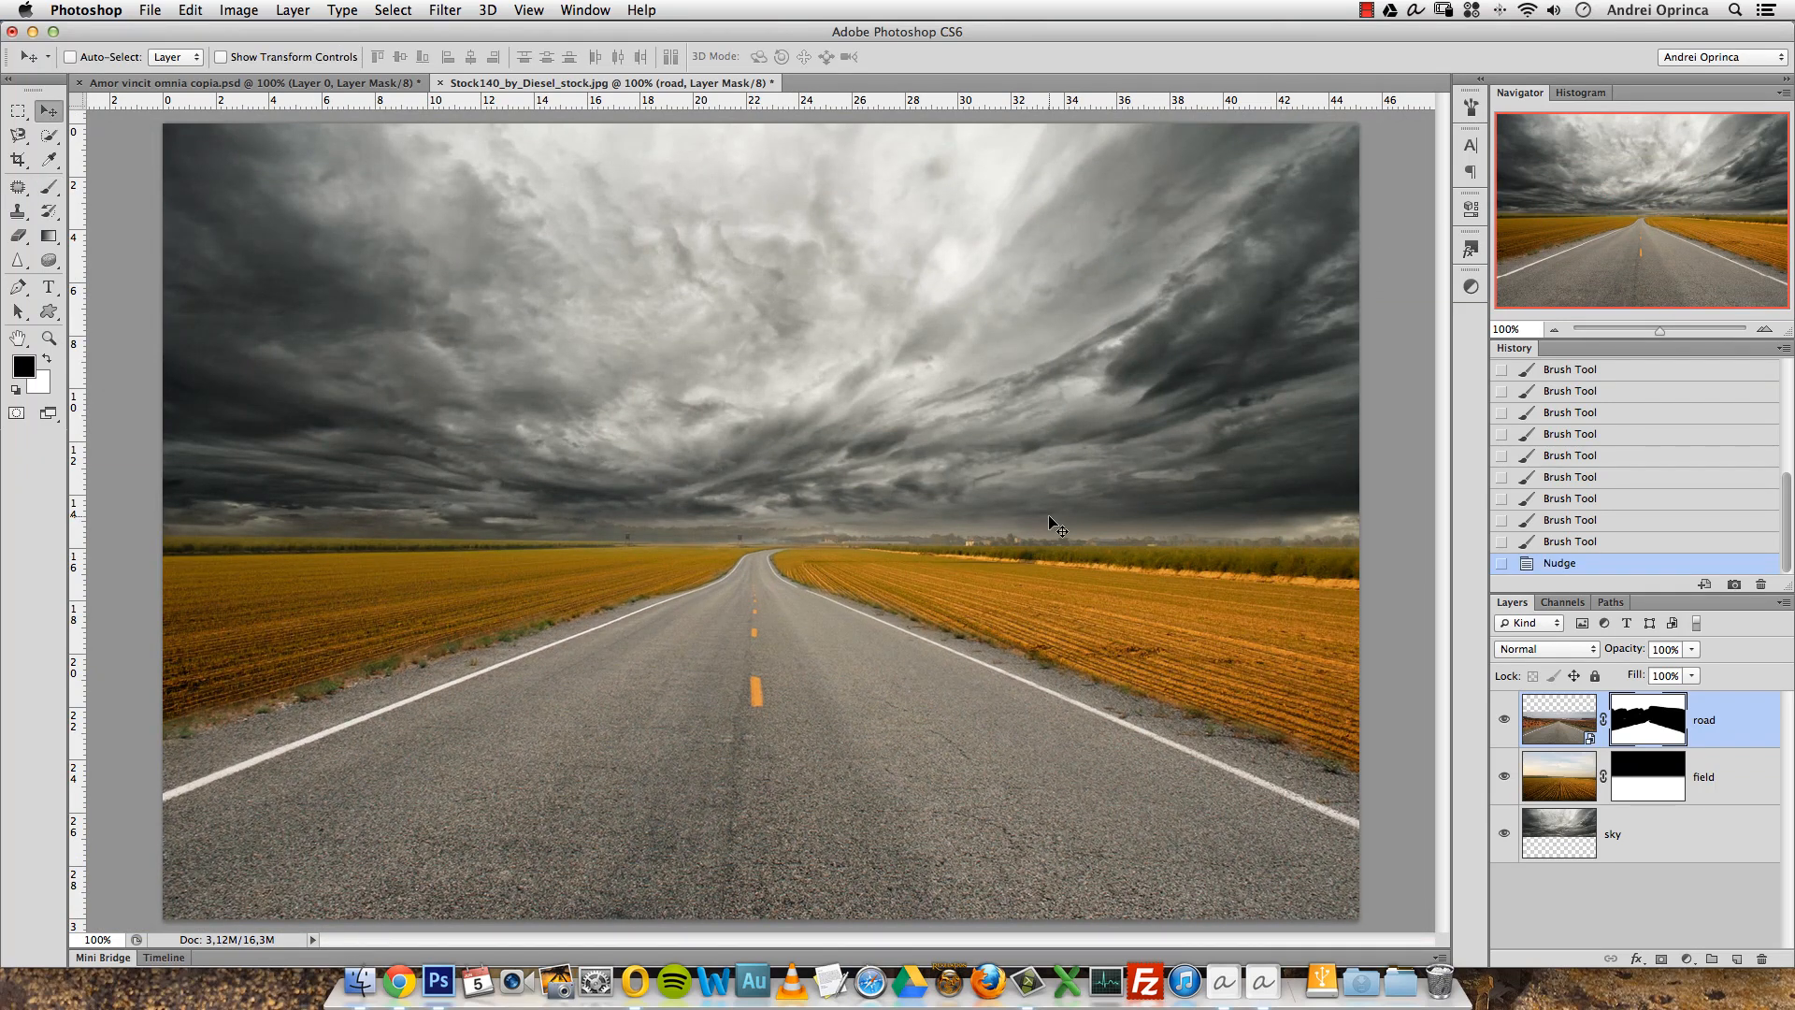
Paint out the remaining scrub along the near part of the road's left verge on the road mask with a 50 px brush.
key(b)
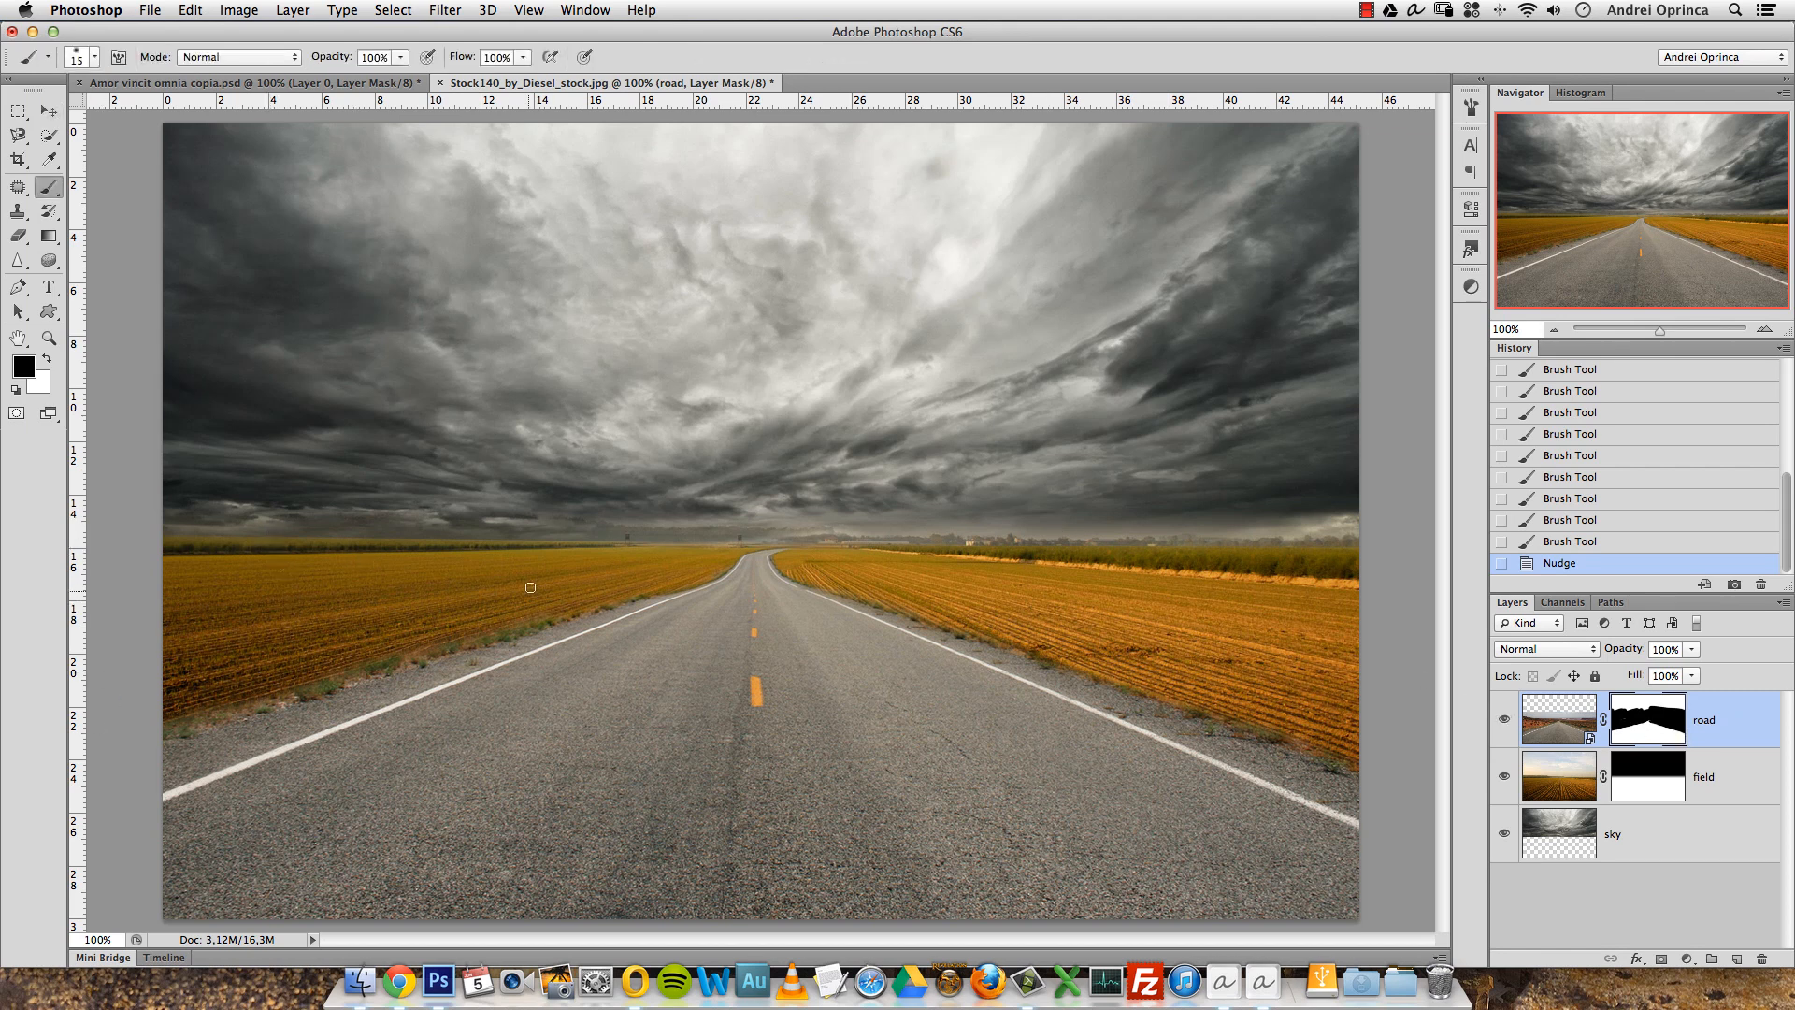
key(bracketright)
key(bracketright)
key(bracketright)
key(bracketright)
key(bracketright)
key(bracketright)
key(bracketright)
drag(561, 593, 402, 638)
drag(402, 638, 225, 698)
mouse_move(217, 699)
mouse_down()
mouse_move(137, 719)
mouse_move(201, 682)
mouse_up()
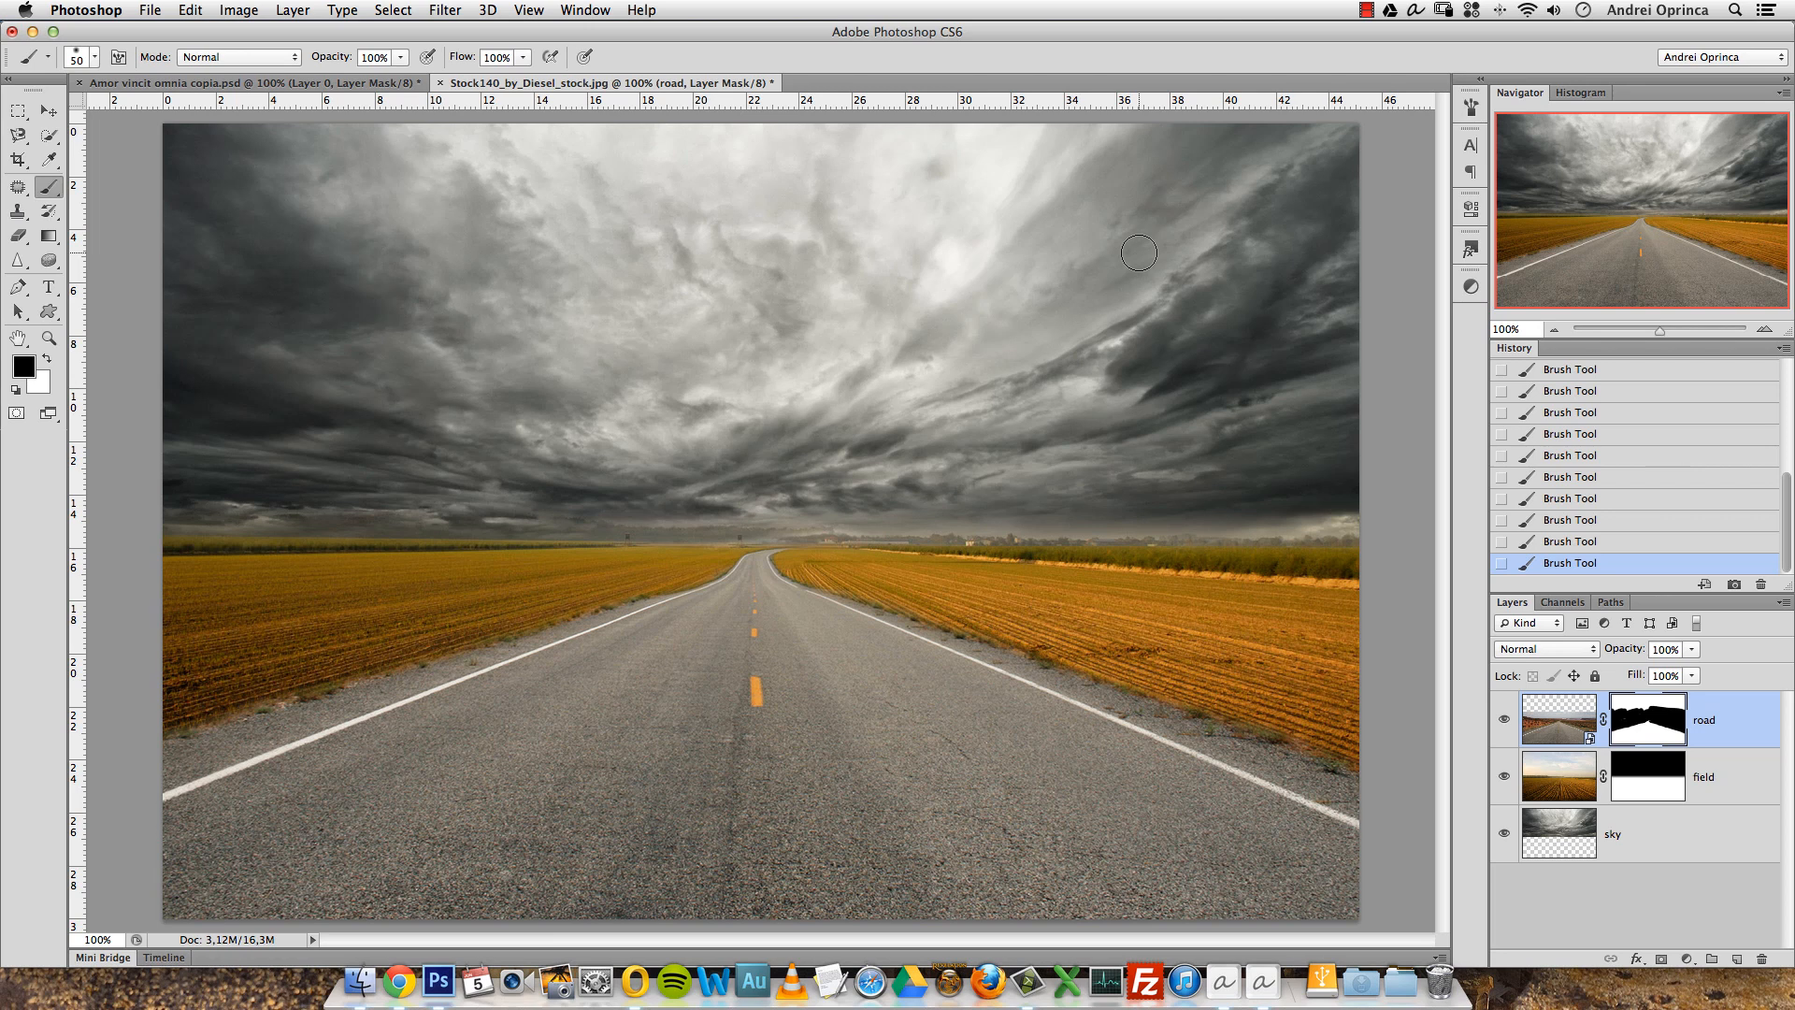
Add a Levels adjustment layer directly above the sky layer and set its midtone input level to 1,64.
key(x)
click(1654, 848)
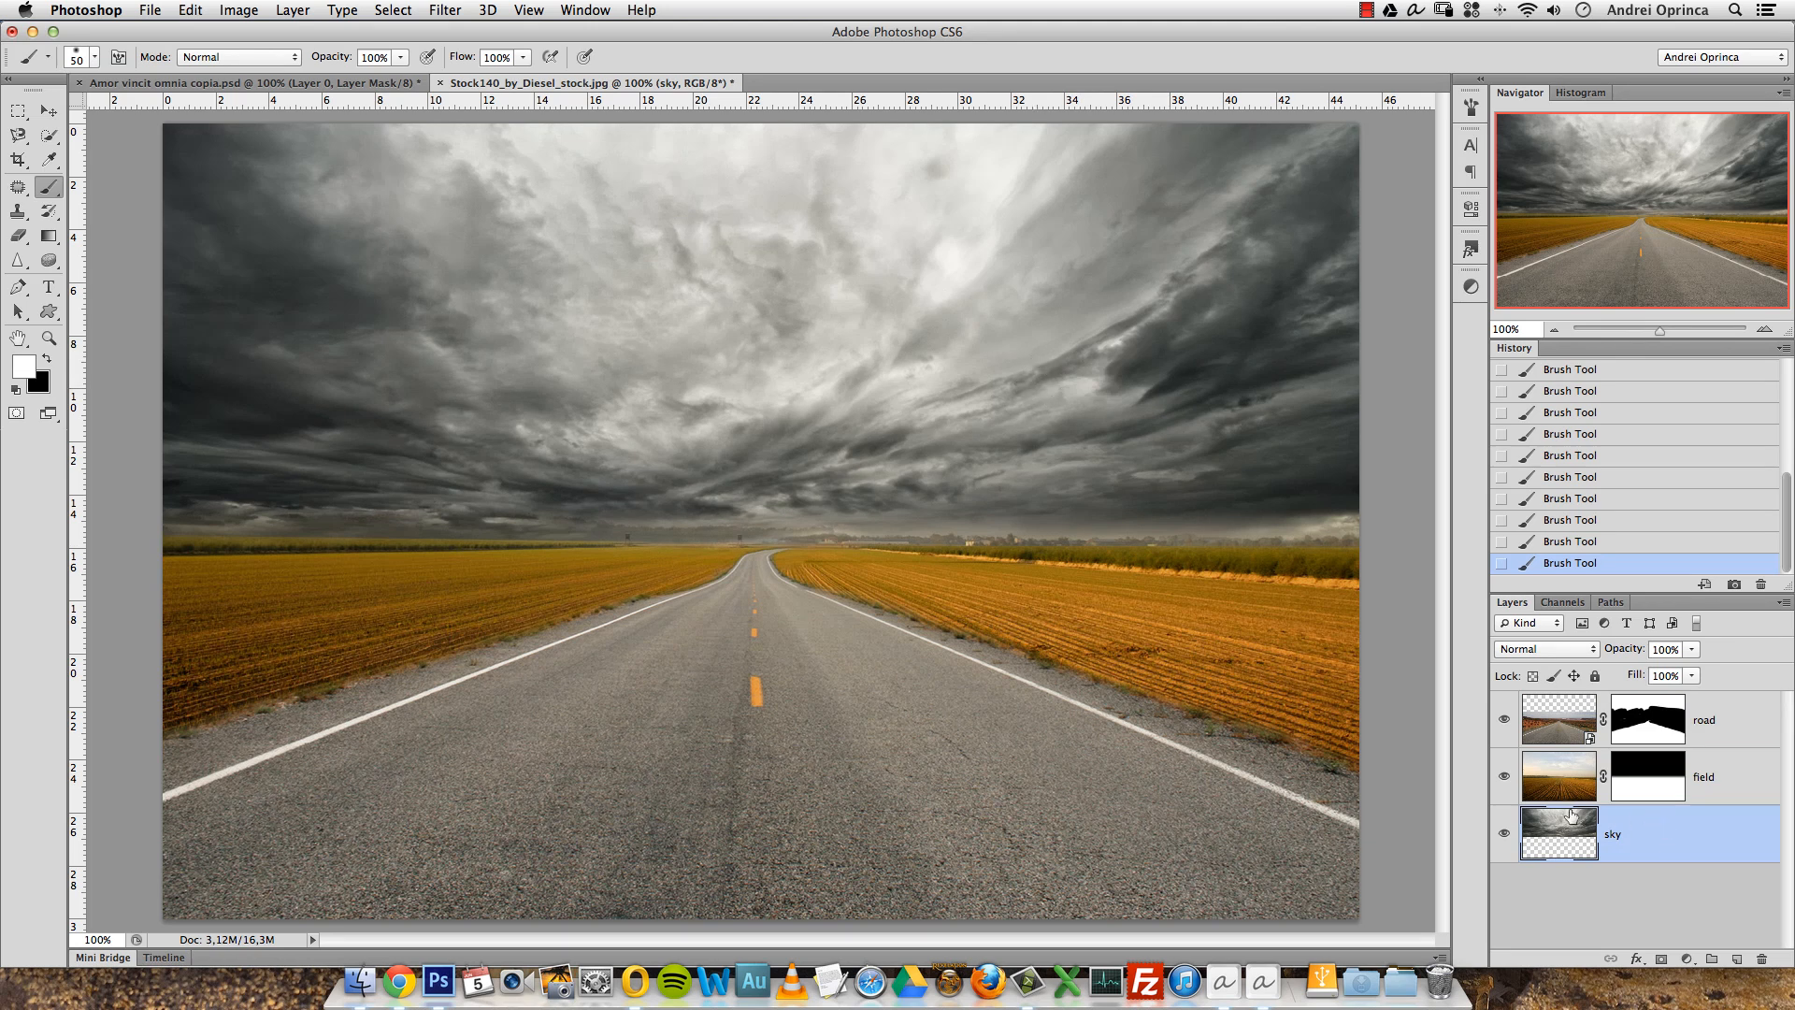
click(1736, 958)
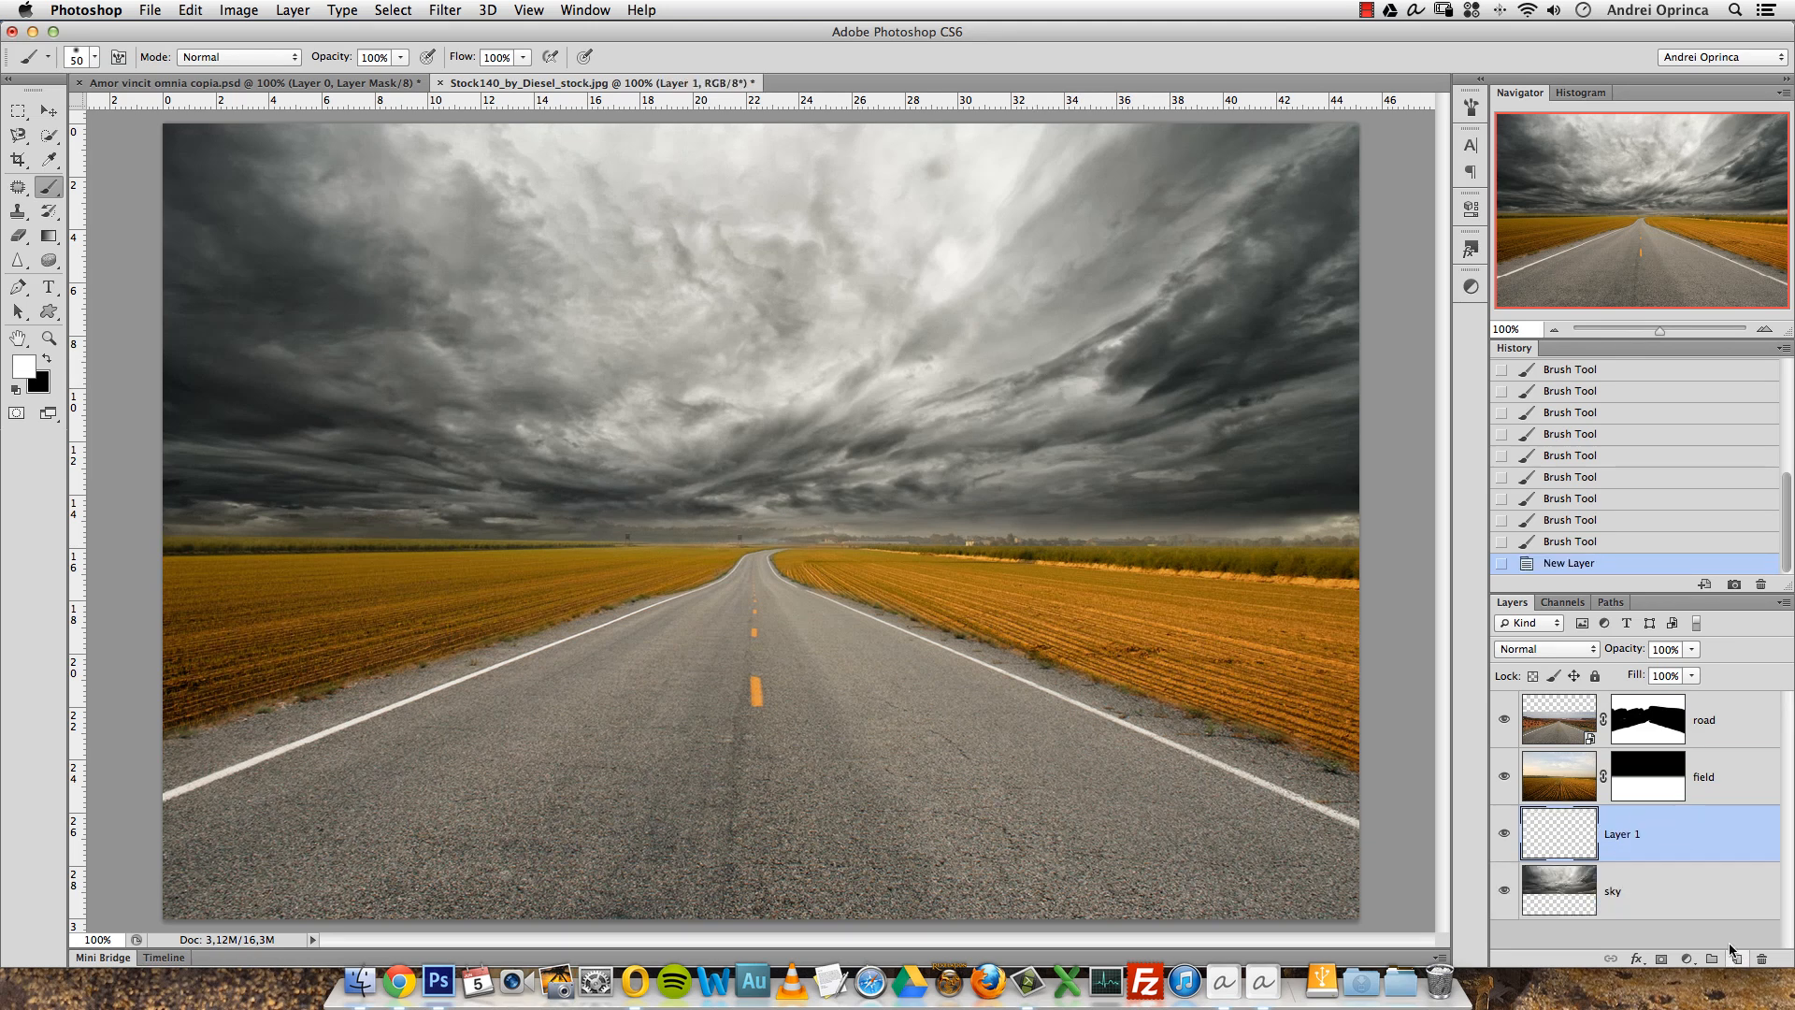
key(BackSpace)
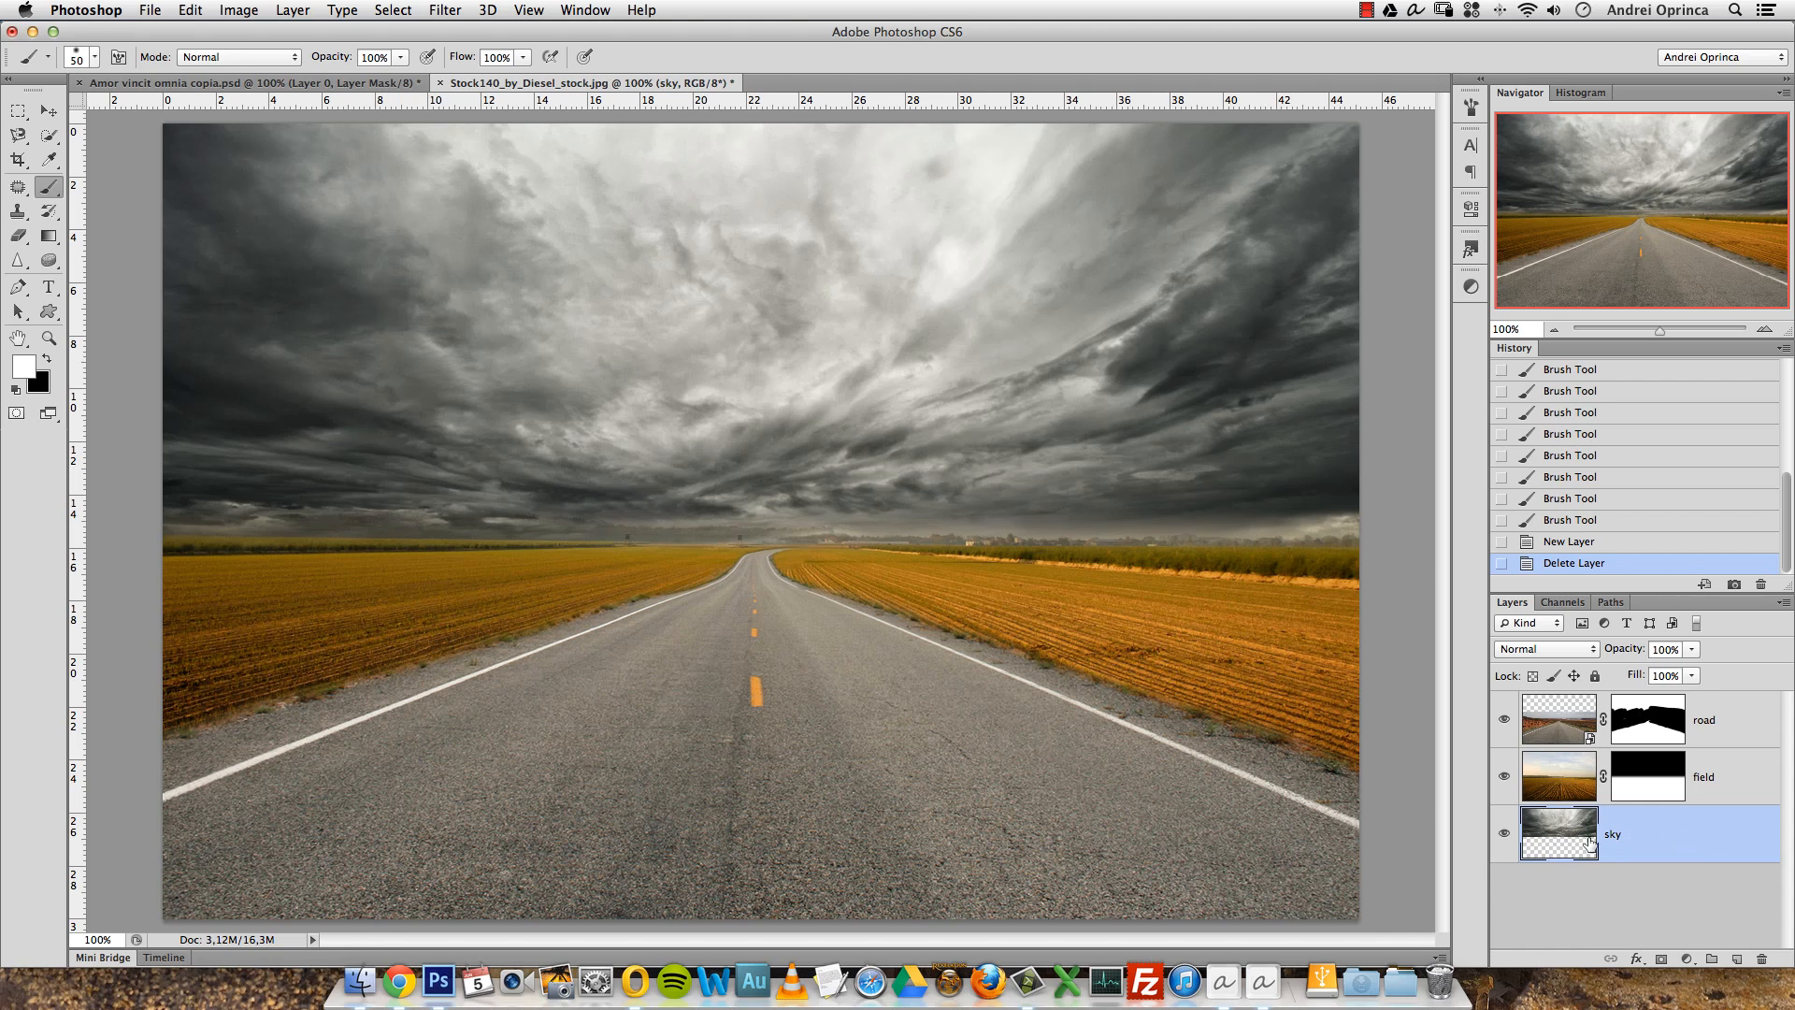
click(1690, 960)
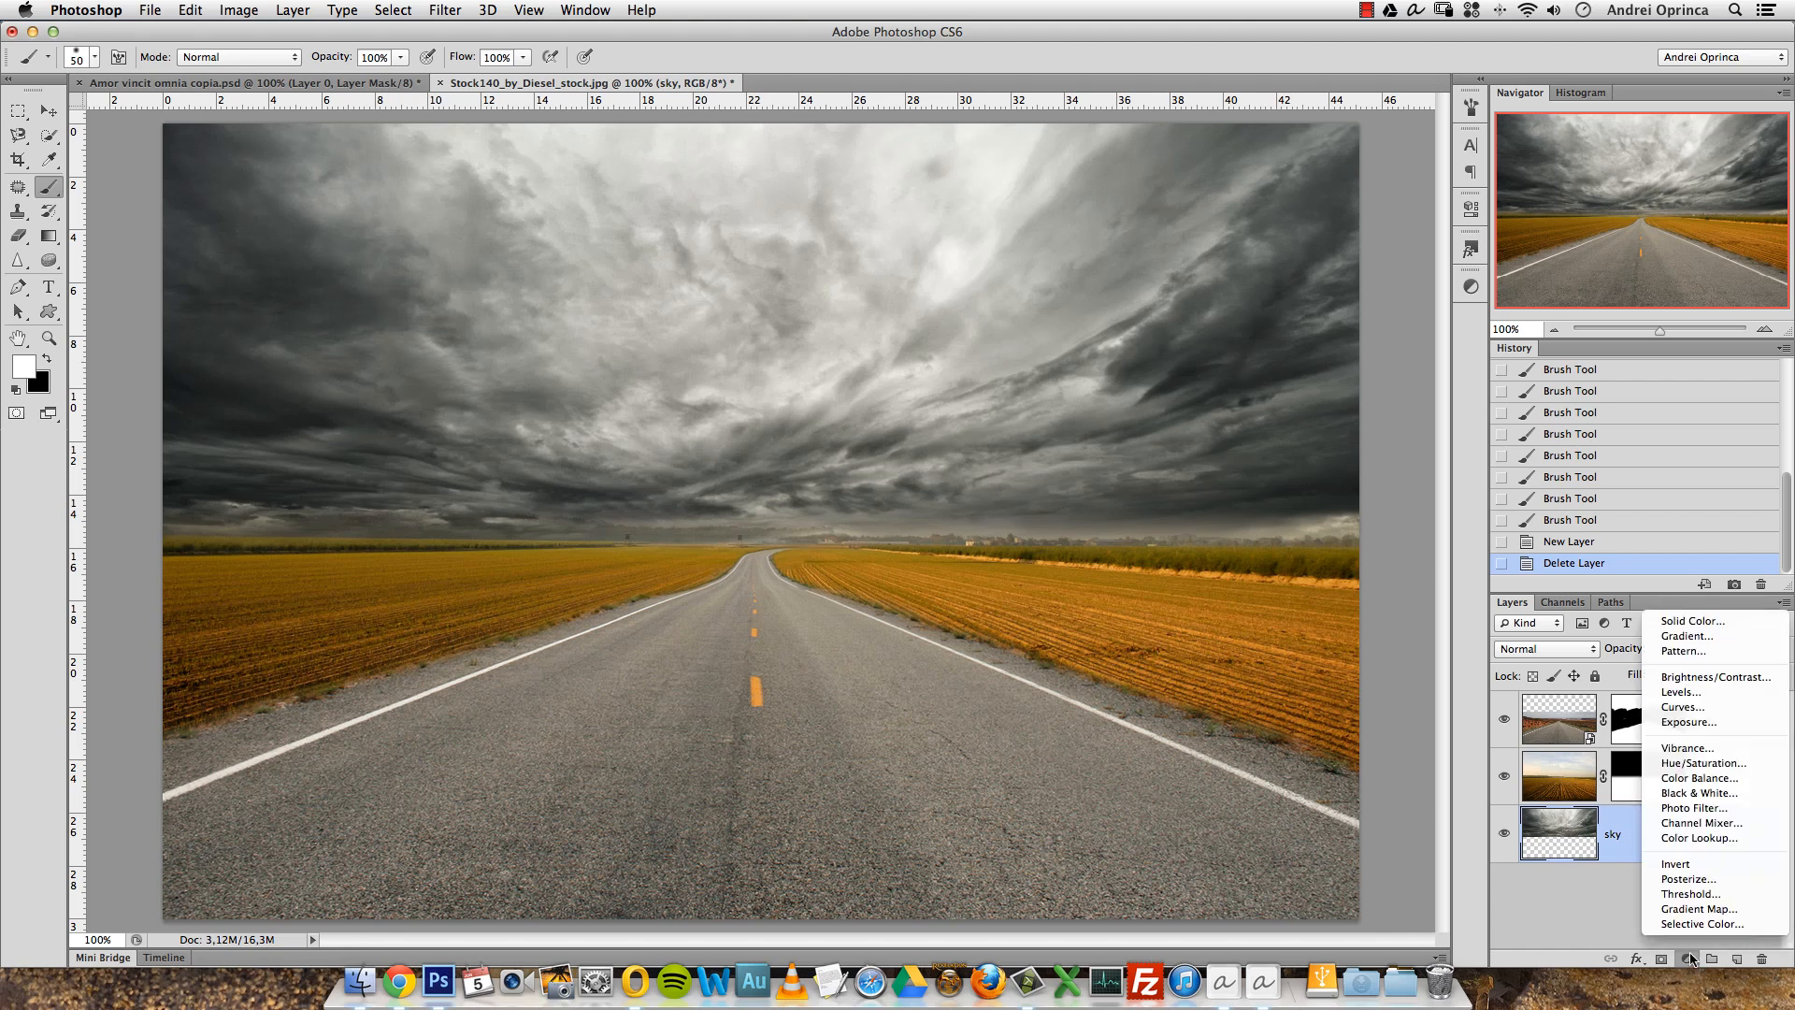
click(1680, 692)
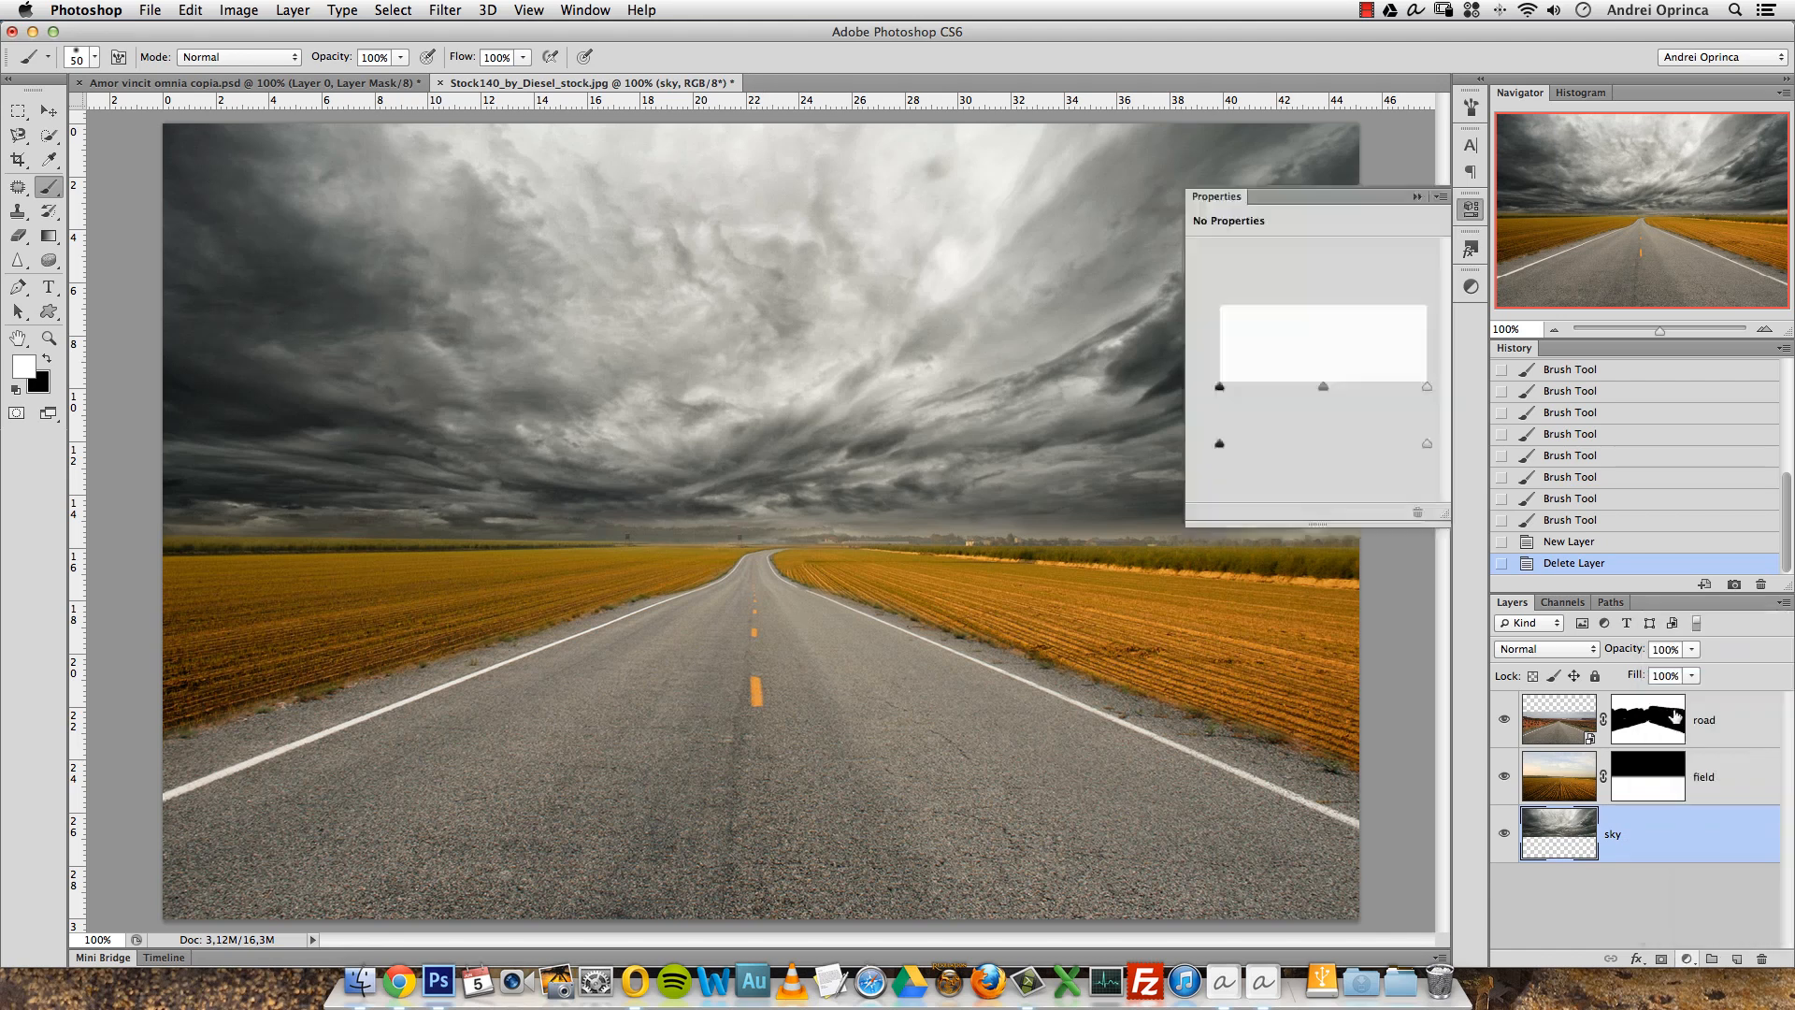
click(1308, 407)
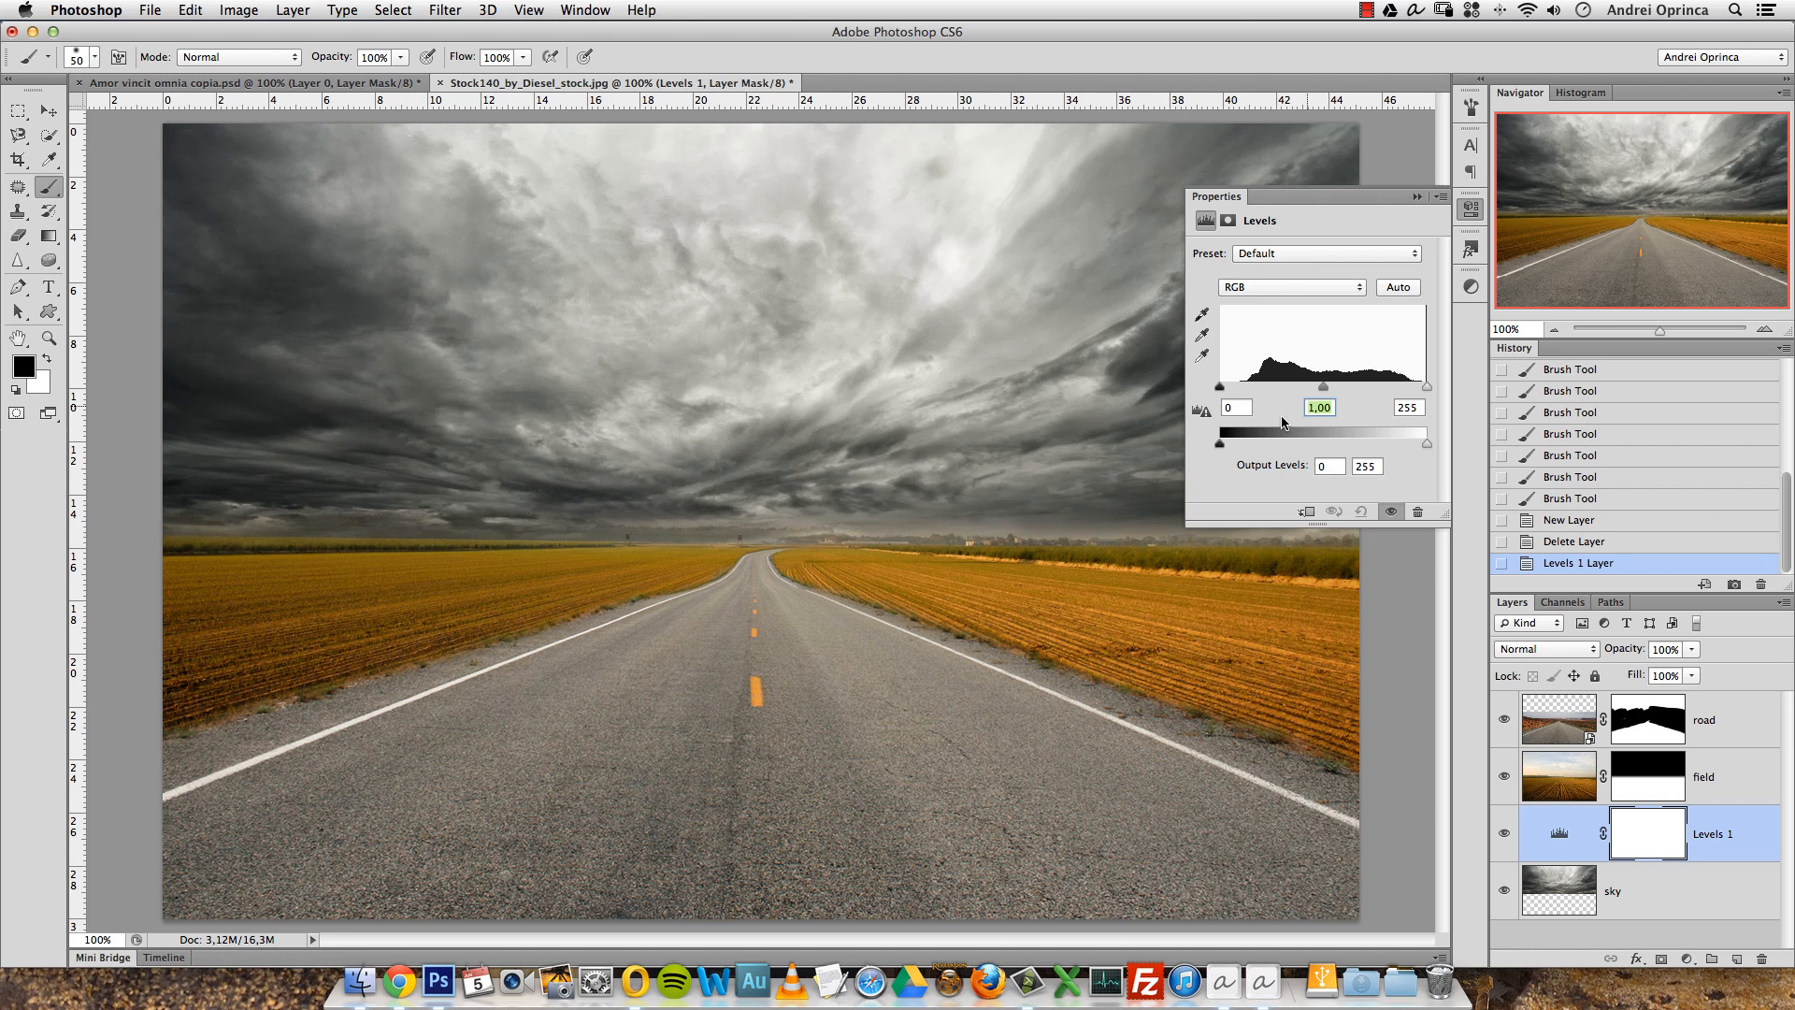
text(1,64)
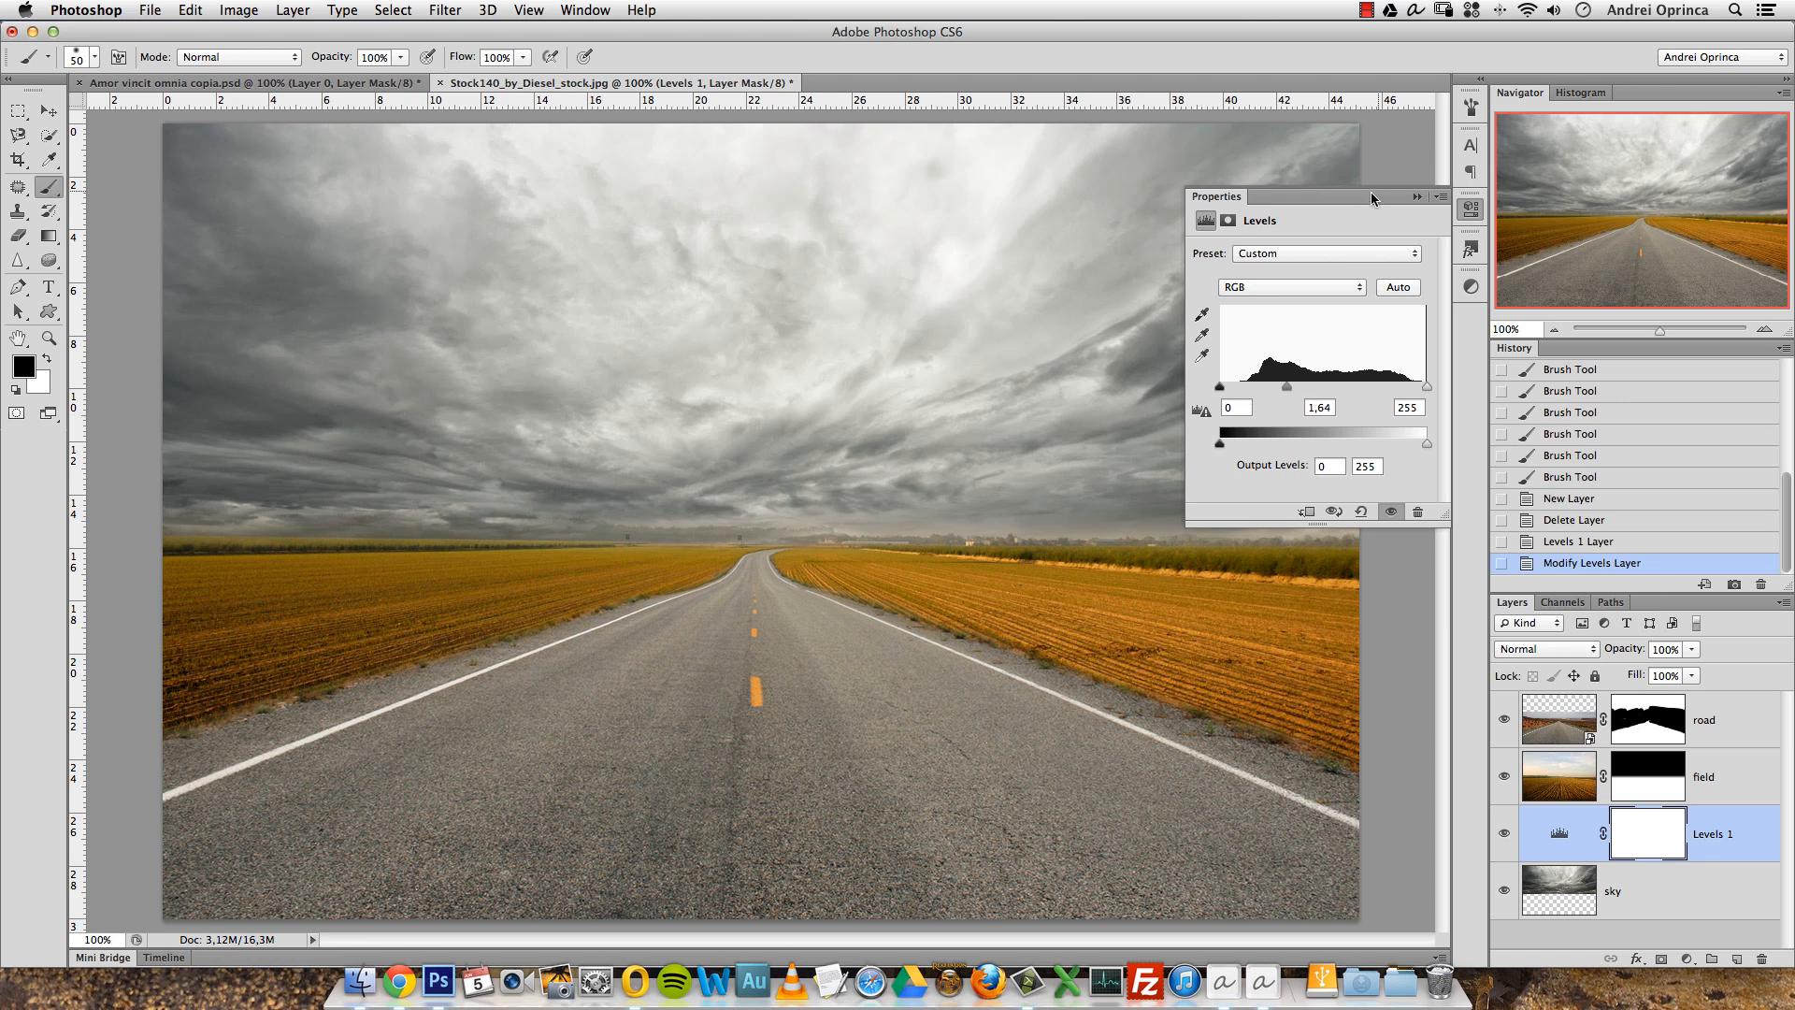
click(1417, 197)
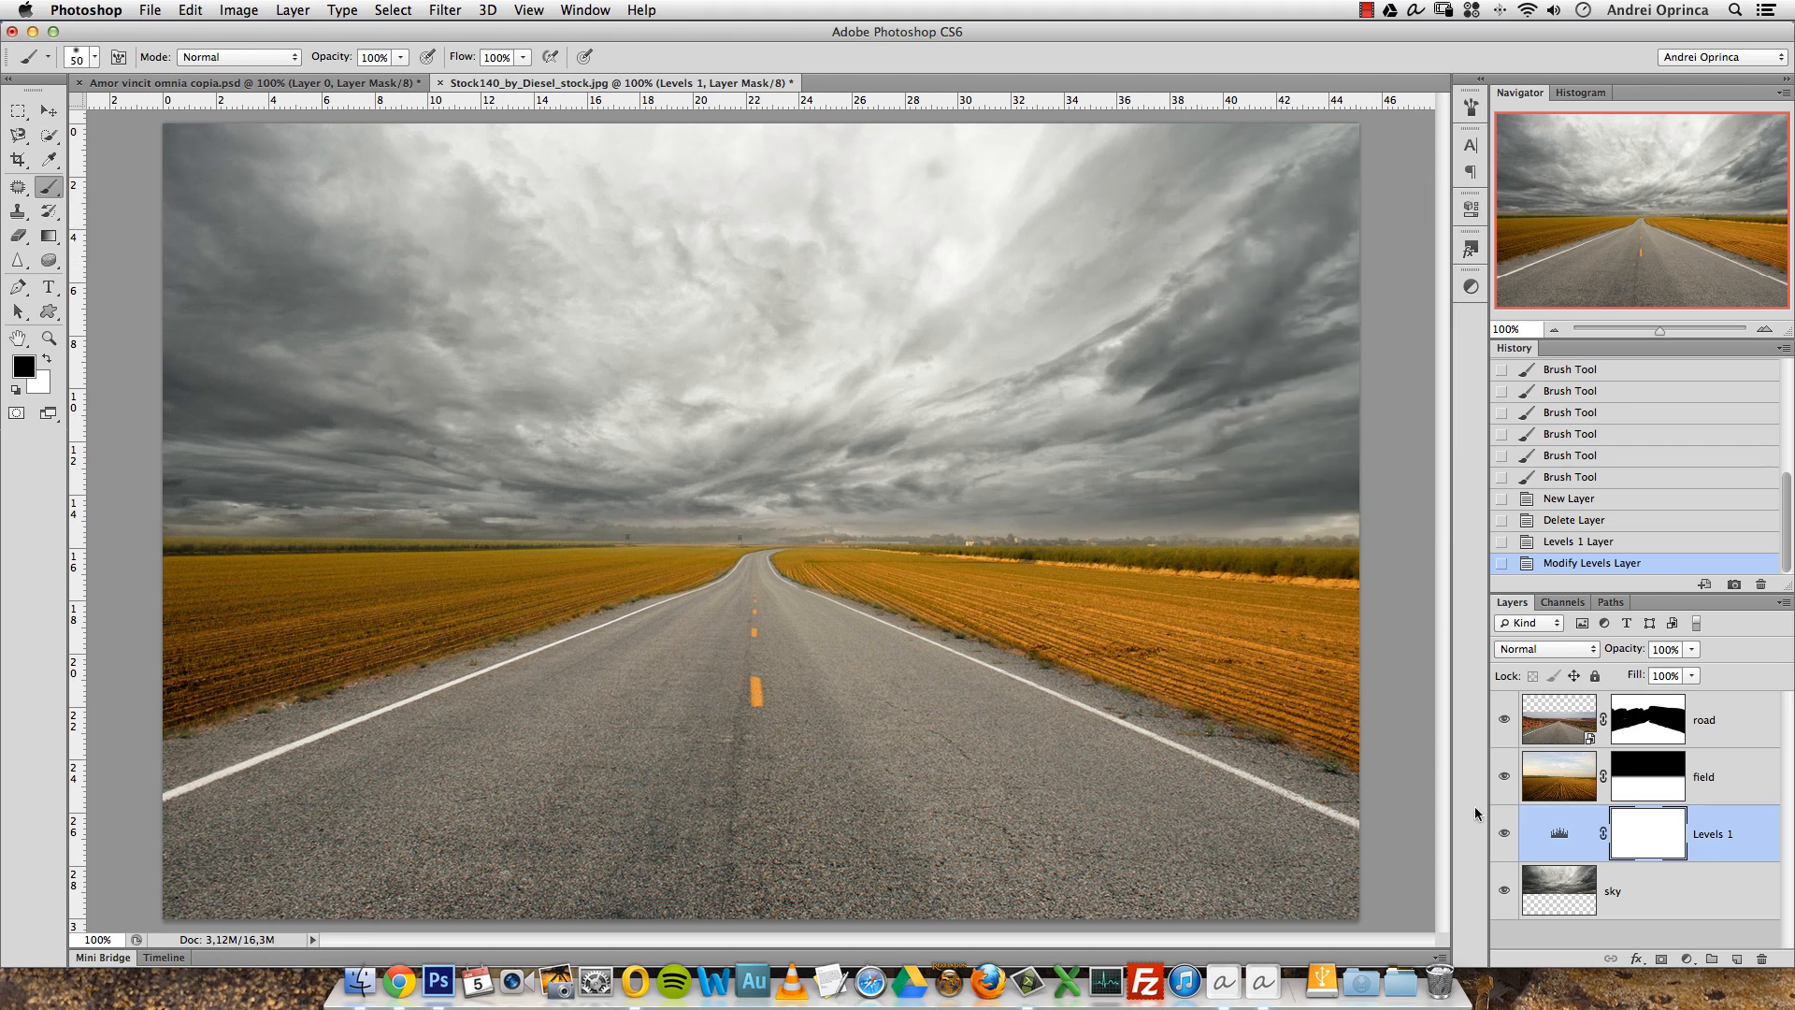
Toggle the visibility of the Levels 1 layer to compare the sky with and without the adjustment.
click(1502, 834)
click(1504, 832)
click(1560, 832)
click(1505, 832)
click(1504, 832)
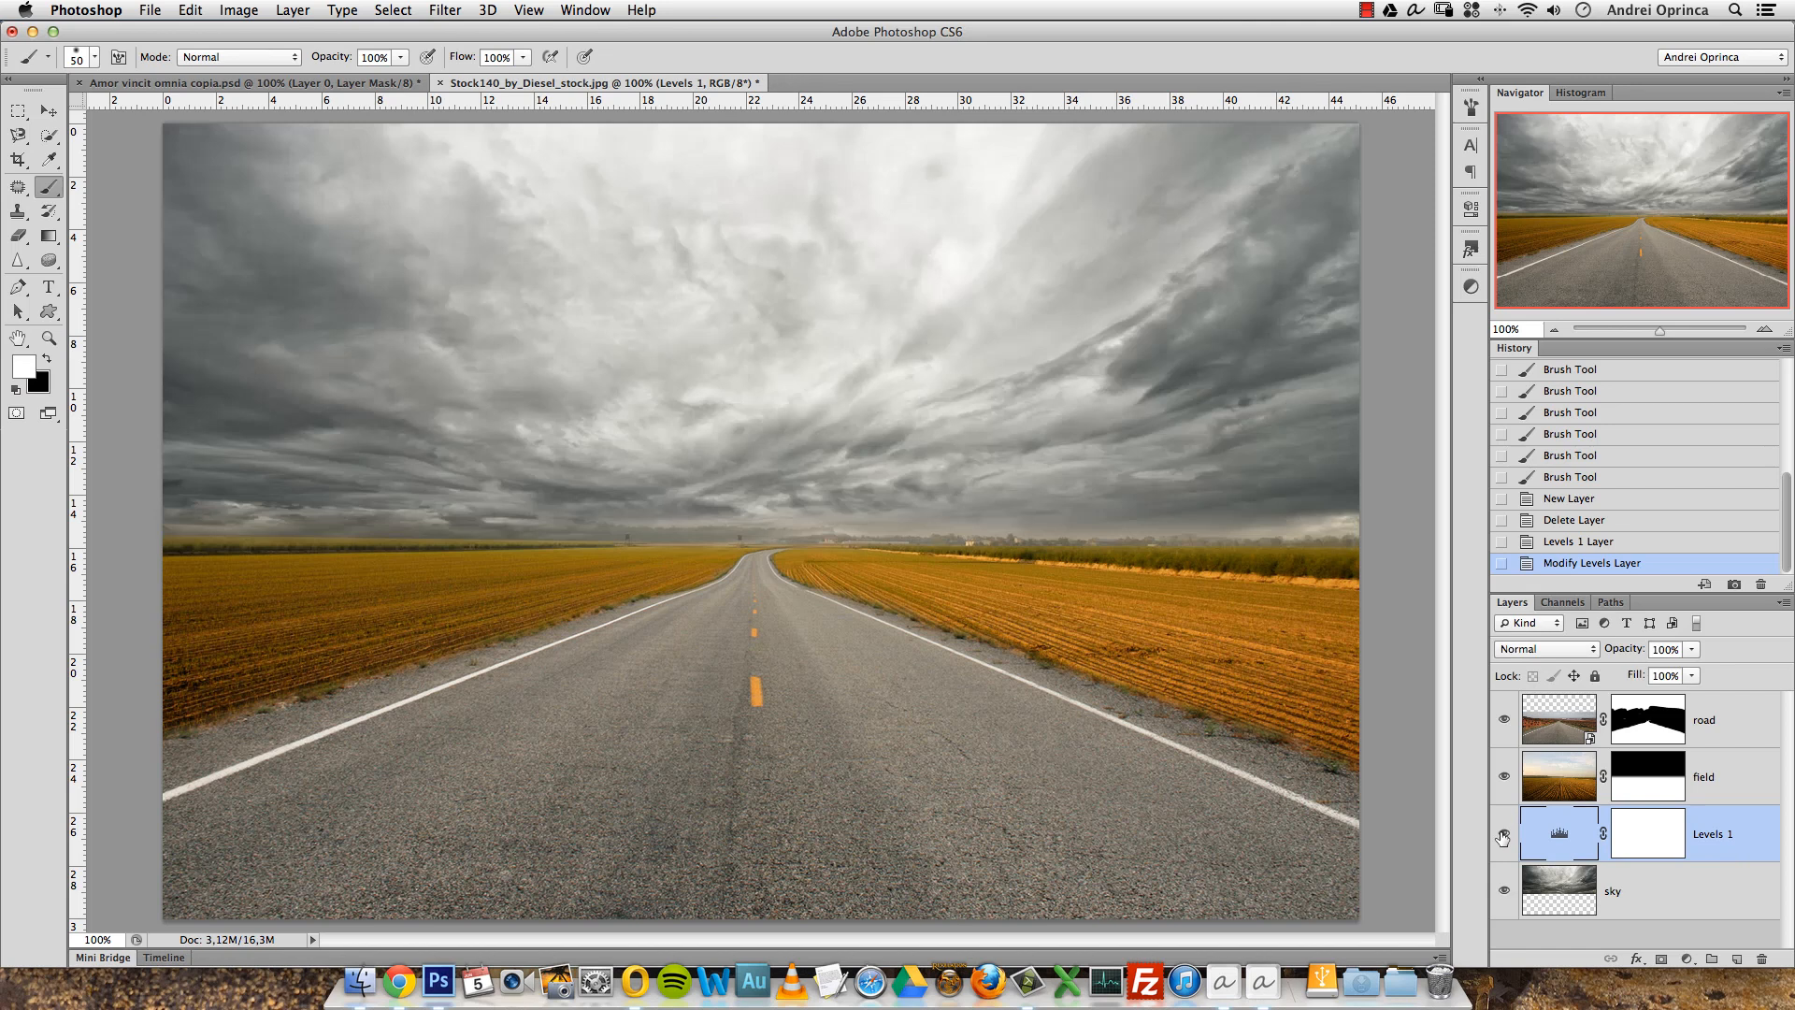
Add a Hue/Saturation adjustment layer directly above the field layer and set its Saturation to -84.
click(1727, 784)
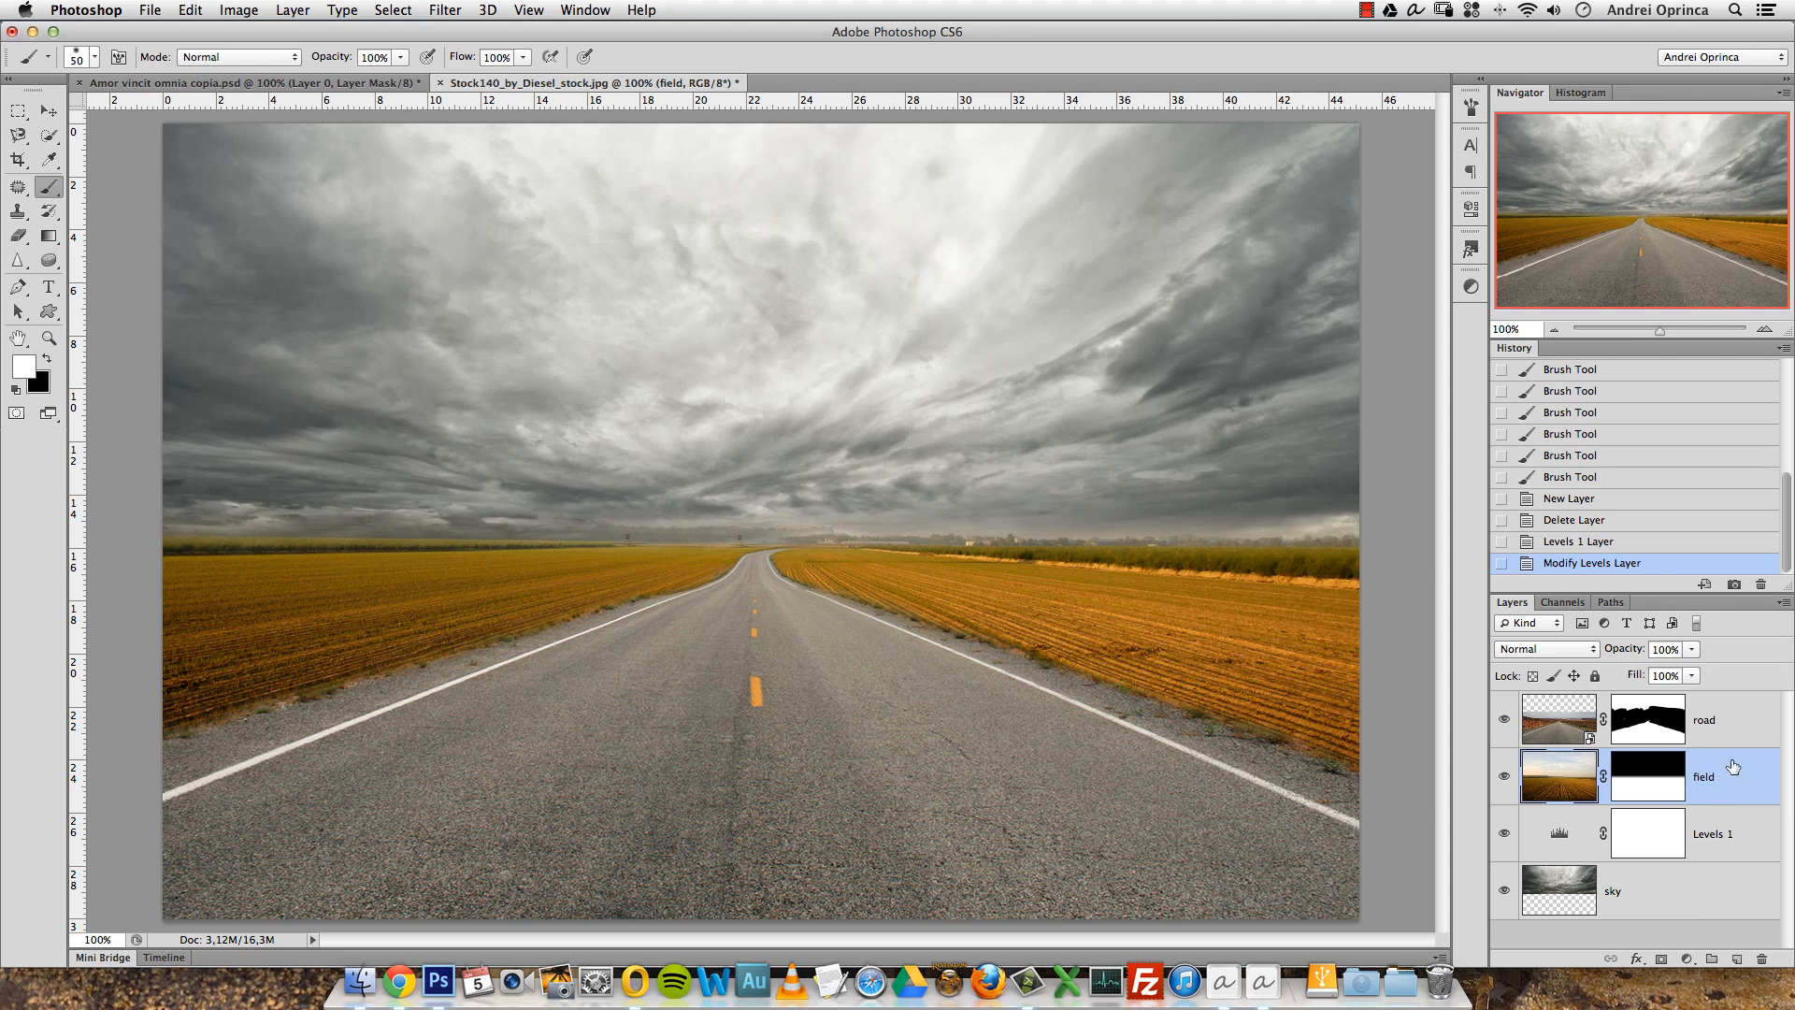
click(1684, 959)
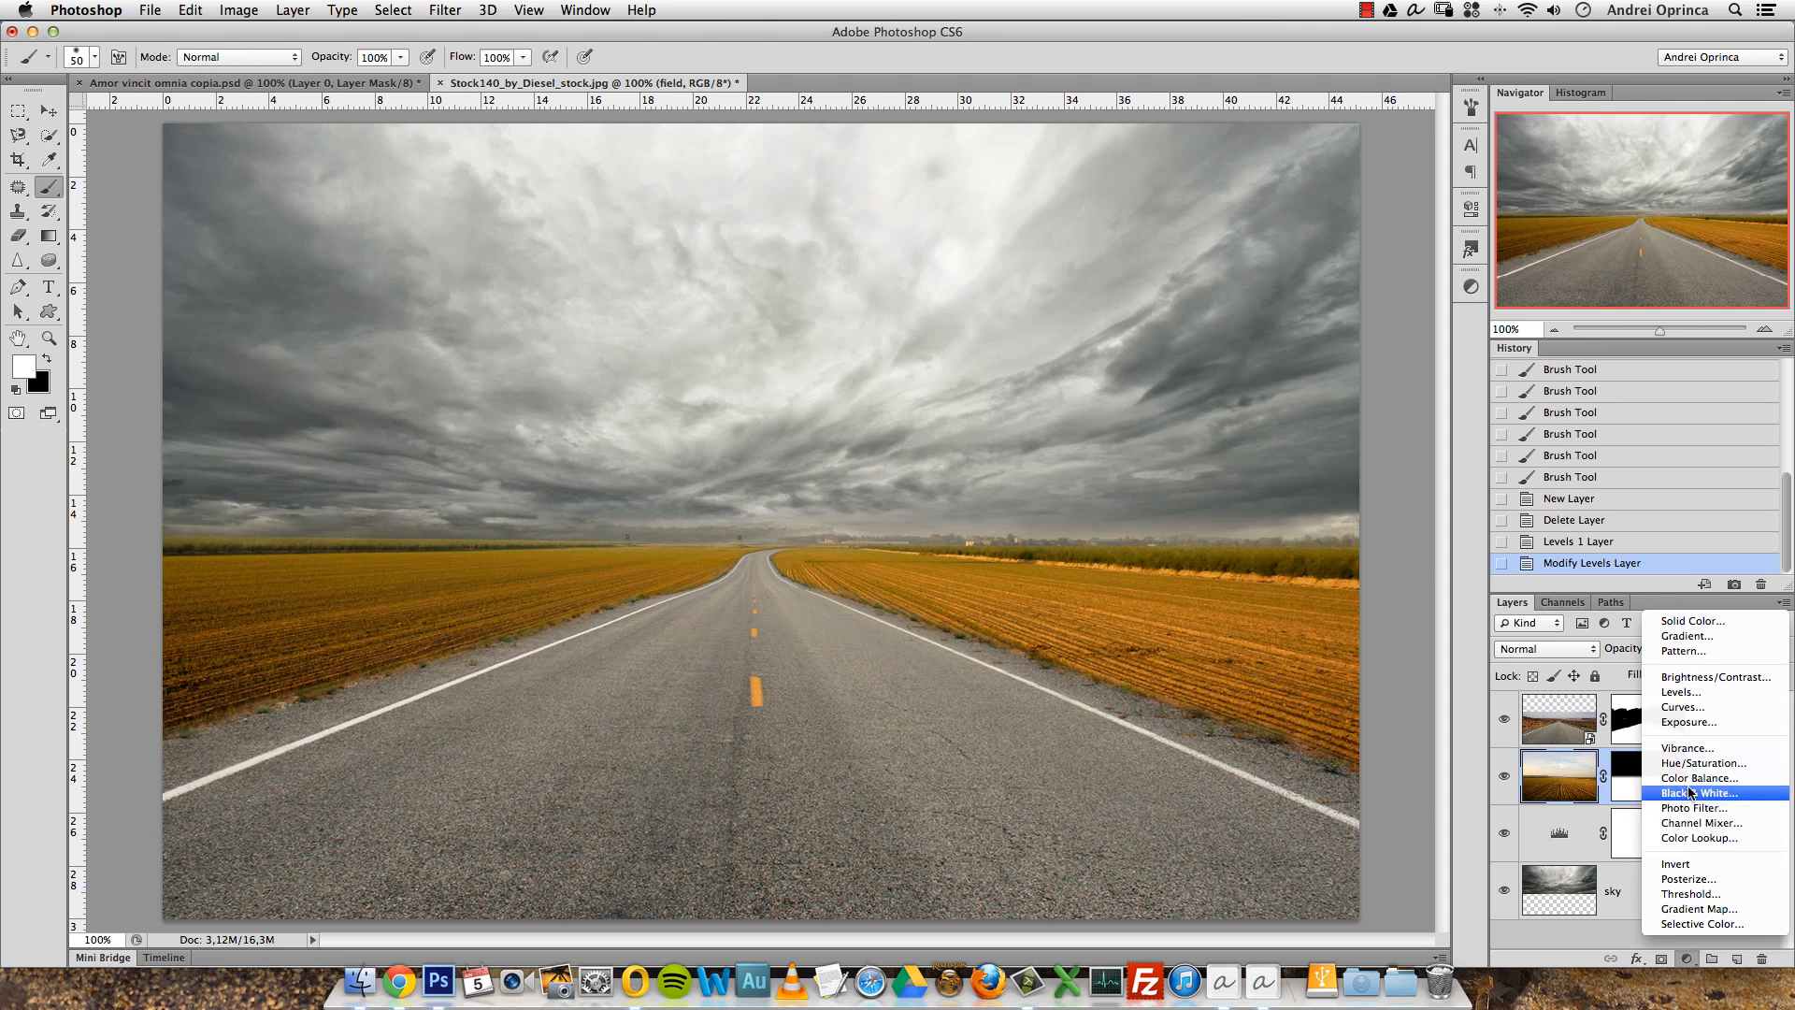
click(1703, 764)
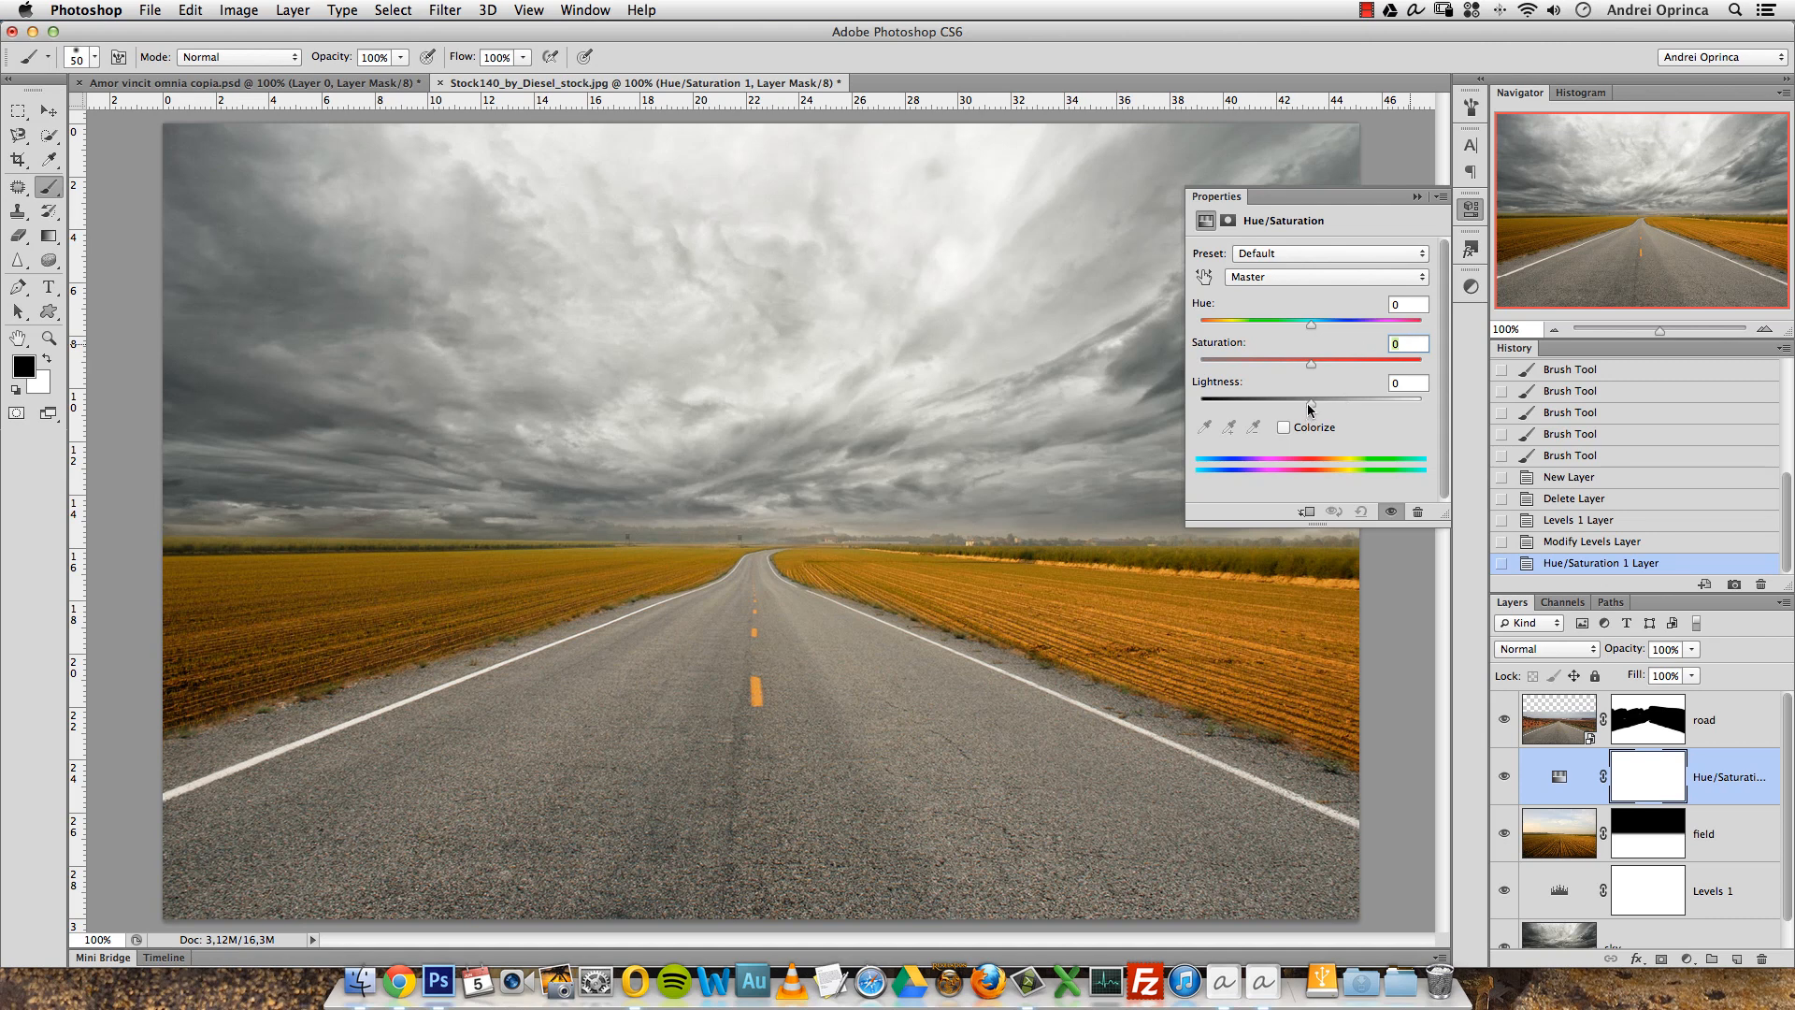
text(-84)
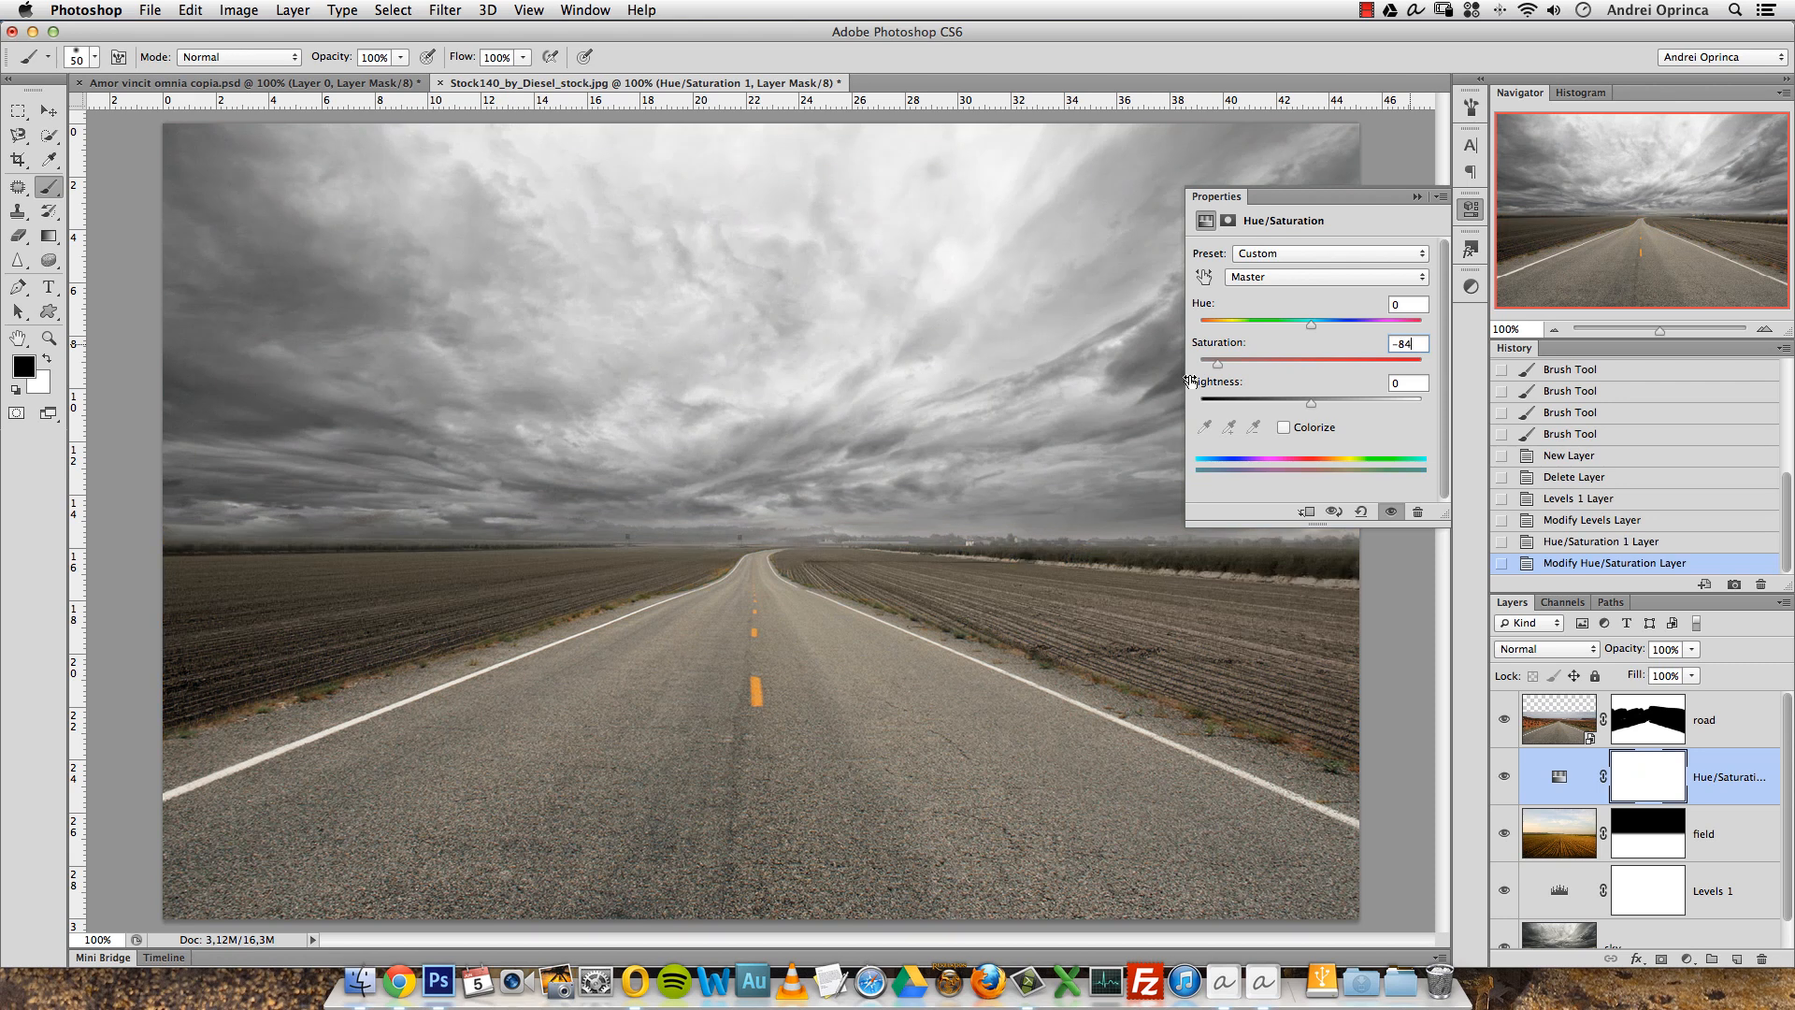
click(1416, 196)
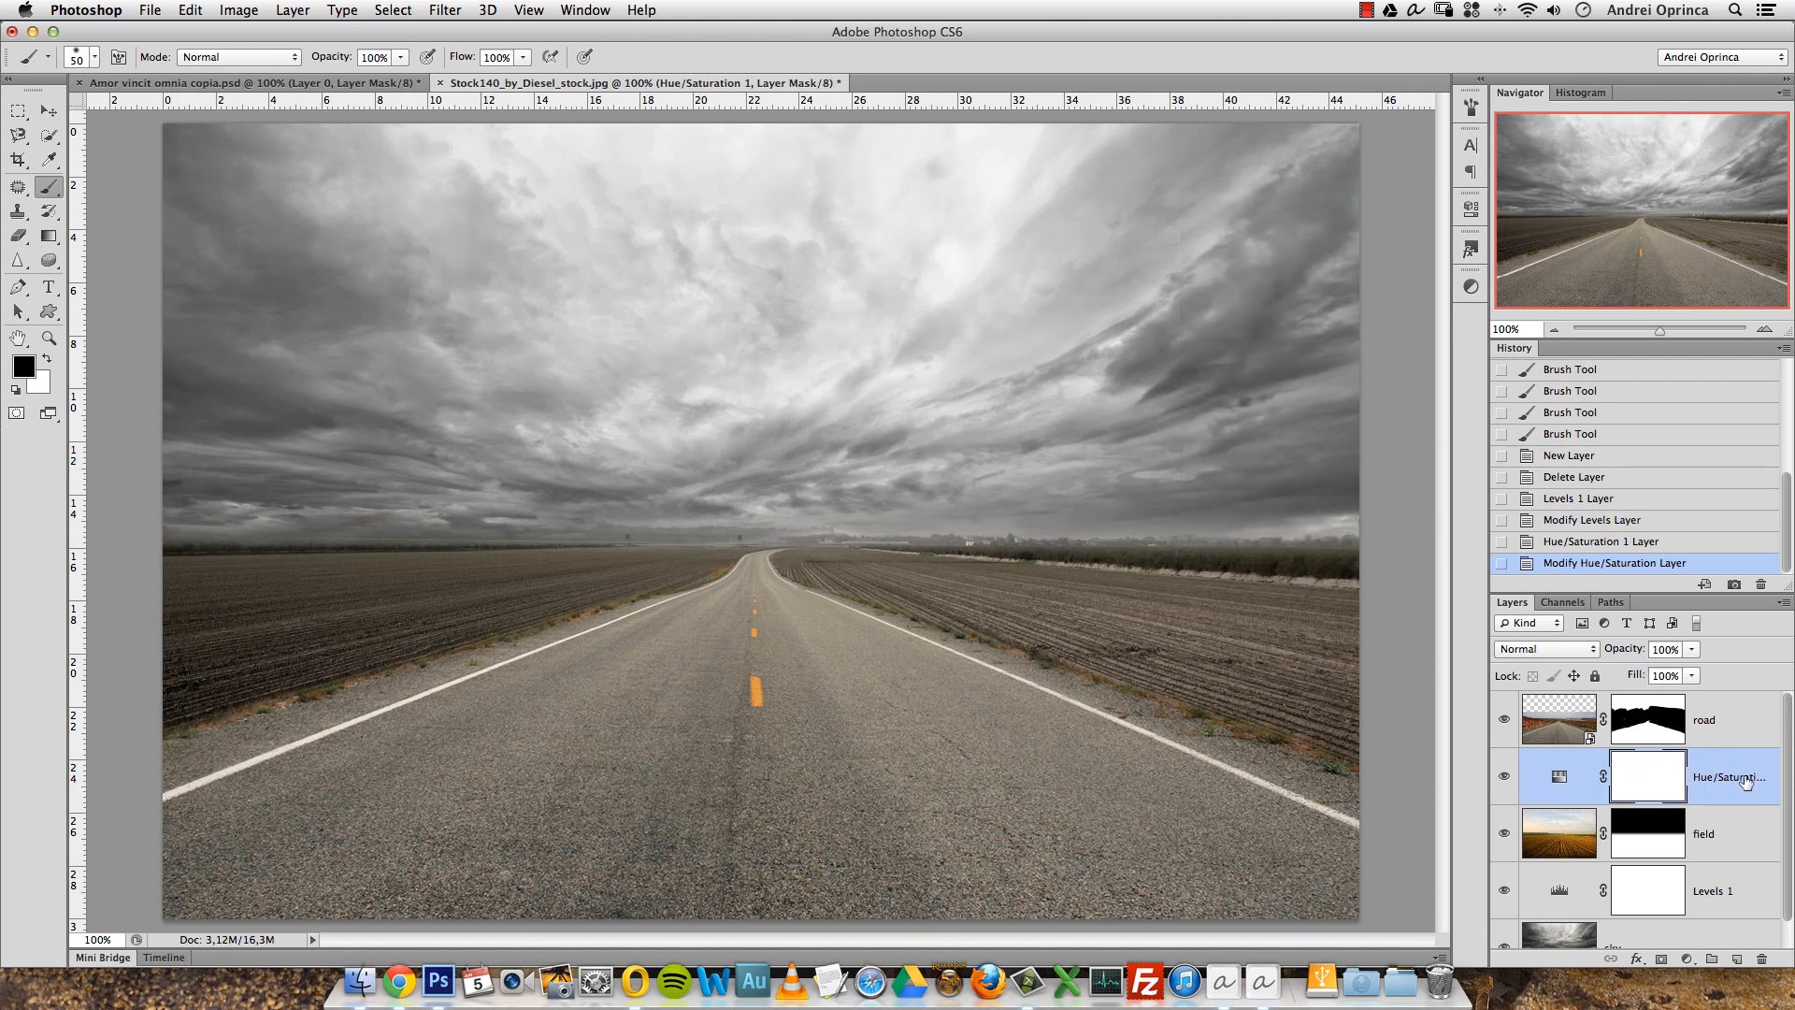
Clip the Hue/Saturation adjustment layer to the field layer with a clipping mask.
scroll(1791, 760, down, 1)
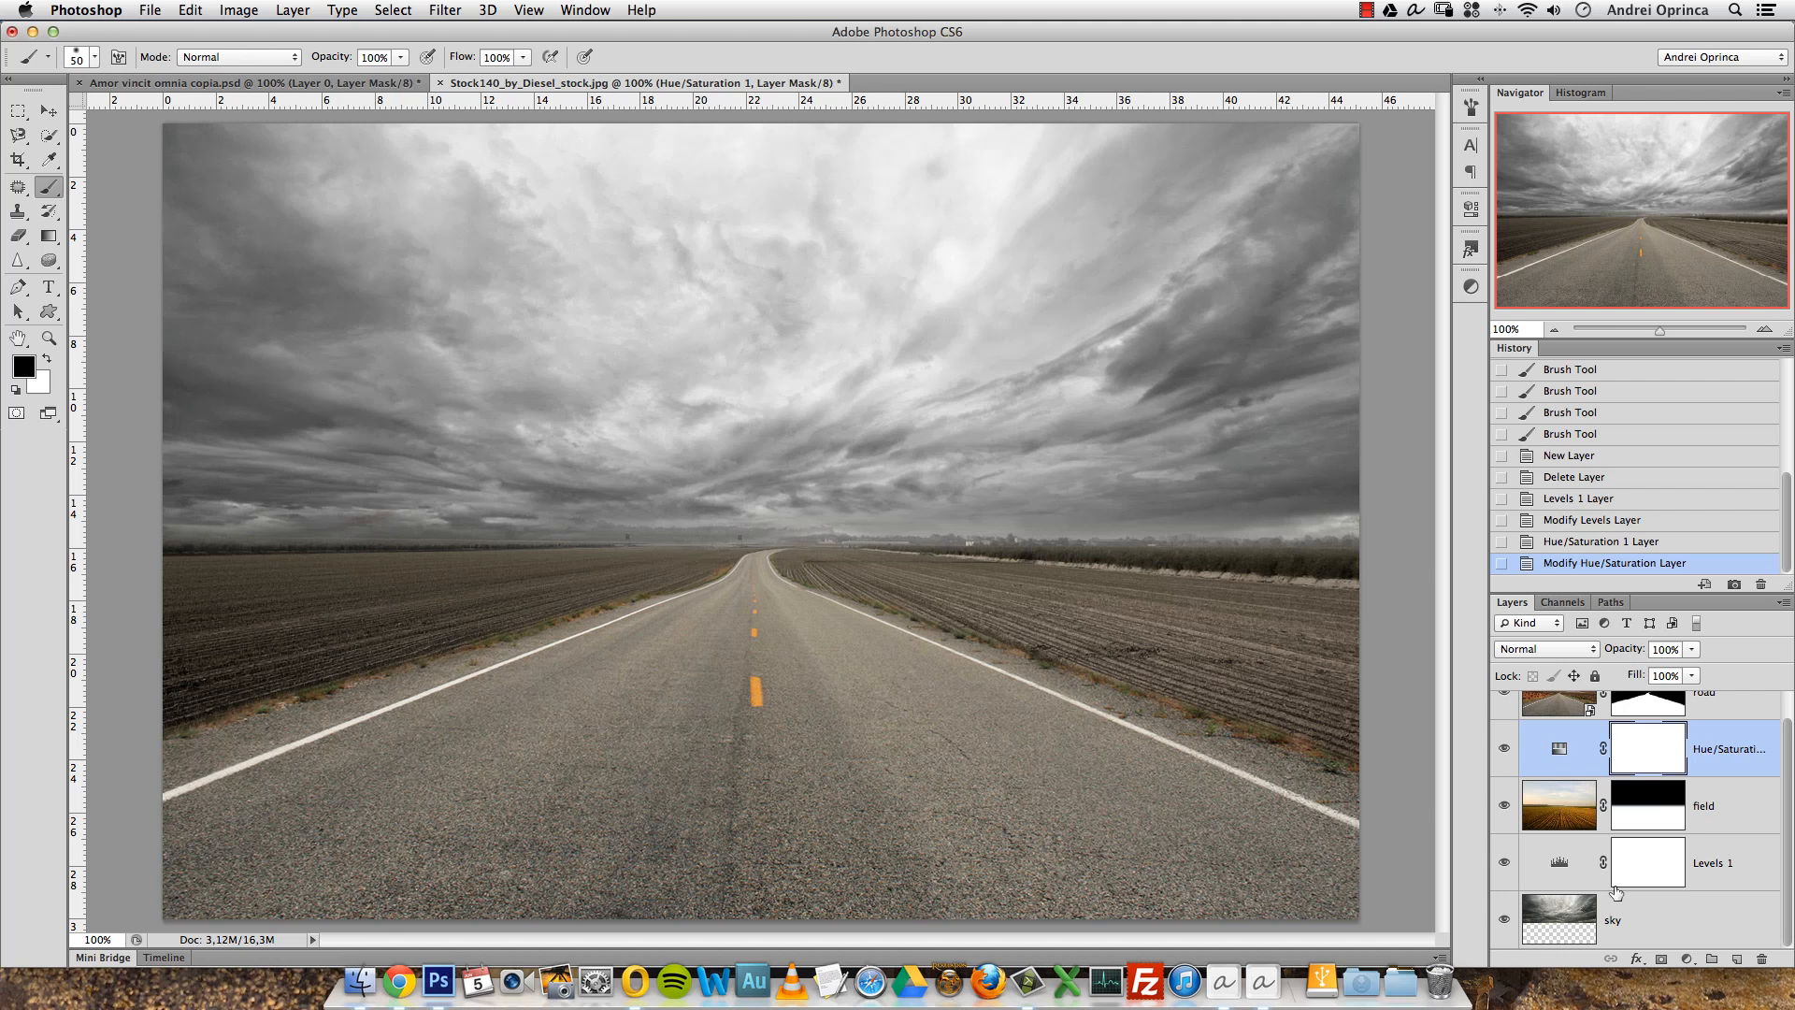
right_click(1729, 733)
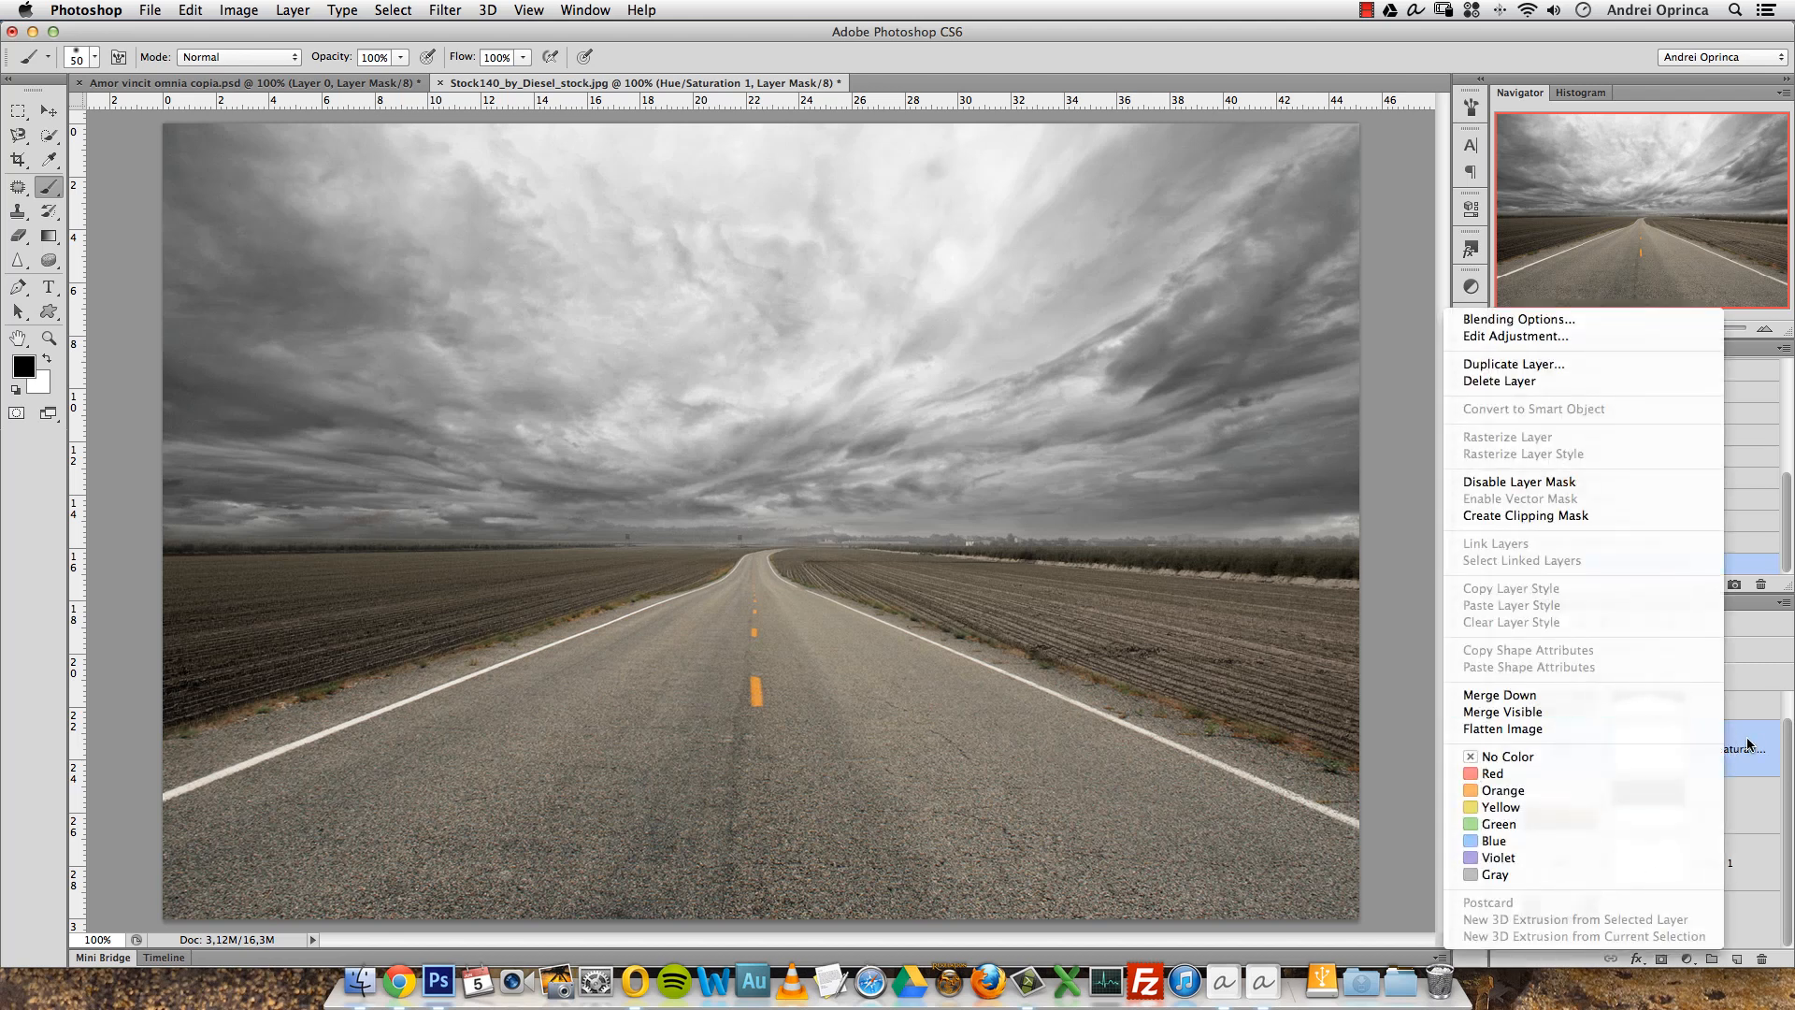
click(1517, 517)
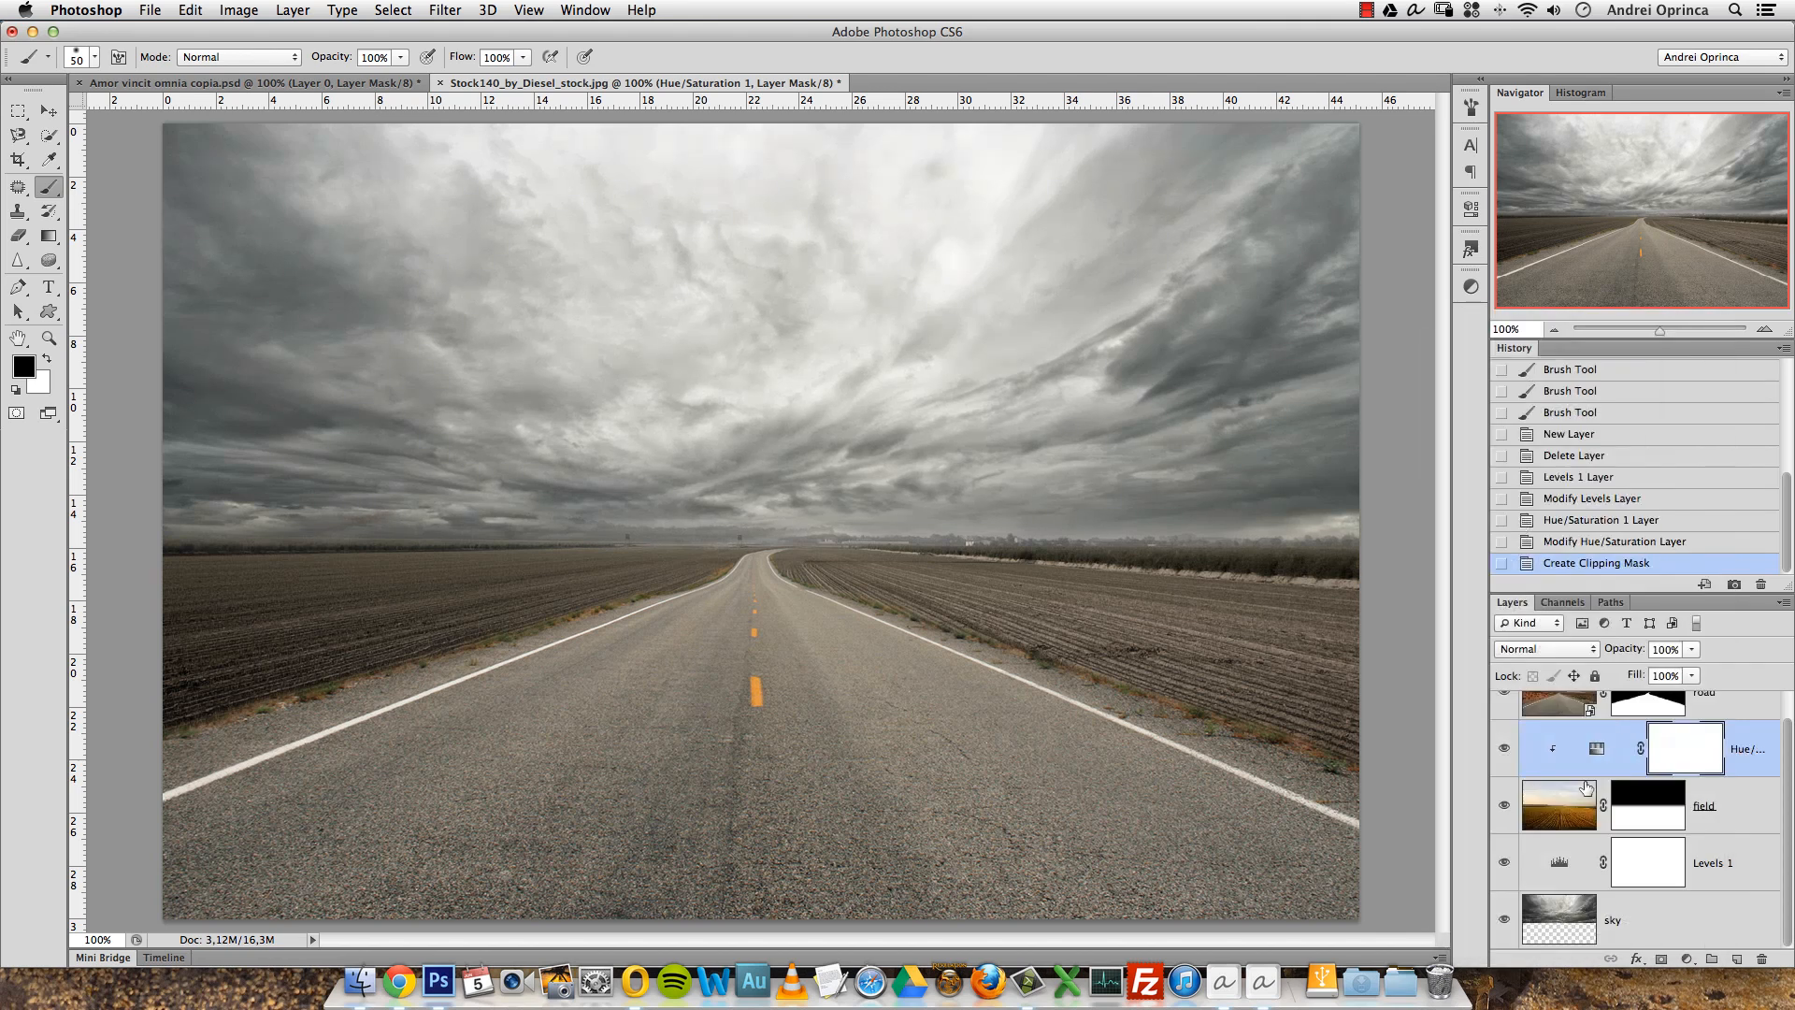
Toggle the Hue/Saturation layer's visibility to compare the field with and without desaturation, leaving it visible and selected.
click(1558, 804)
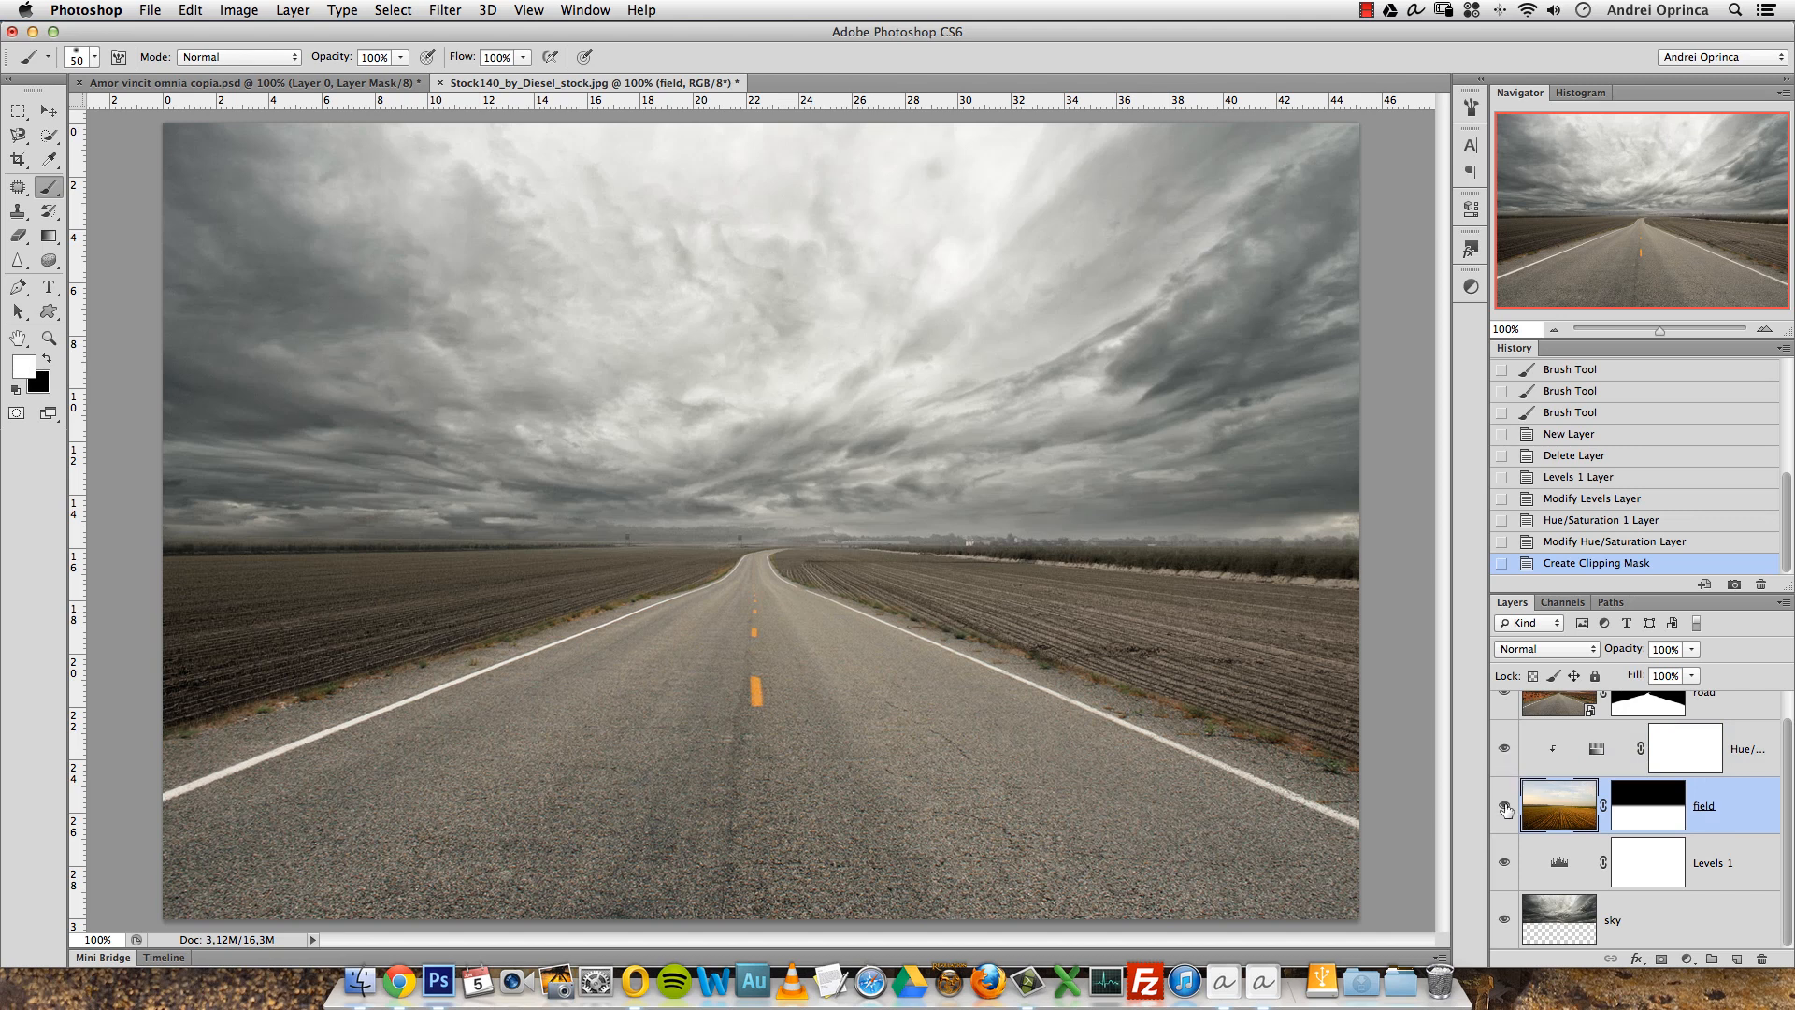
click(1505, 749)
click(1506, 750)
click(1506, 749)
click(1508, 748)
click(1511, 746)
click(1508, 747)
click(1507, 748)
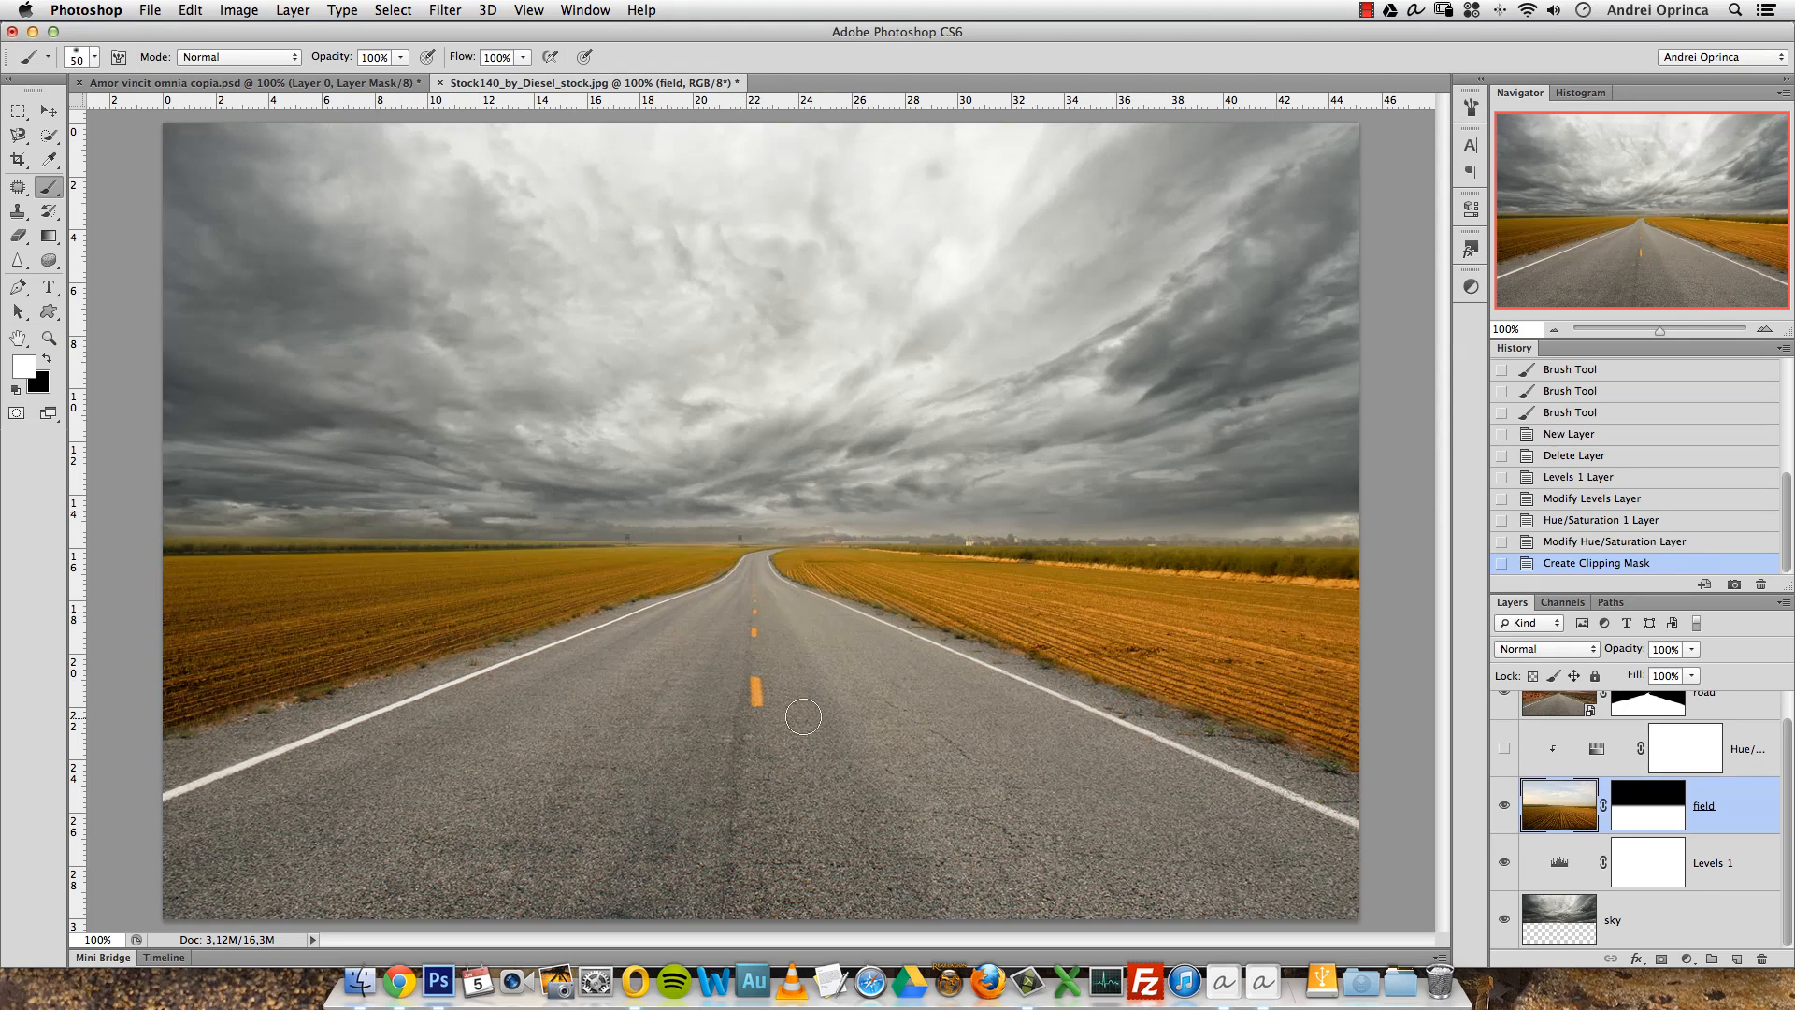
click(1502, 750)
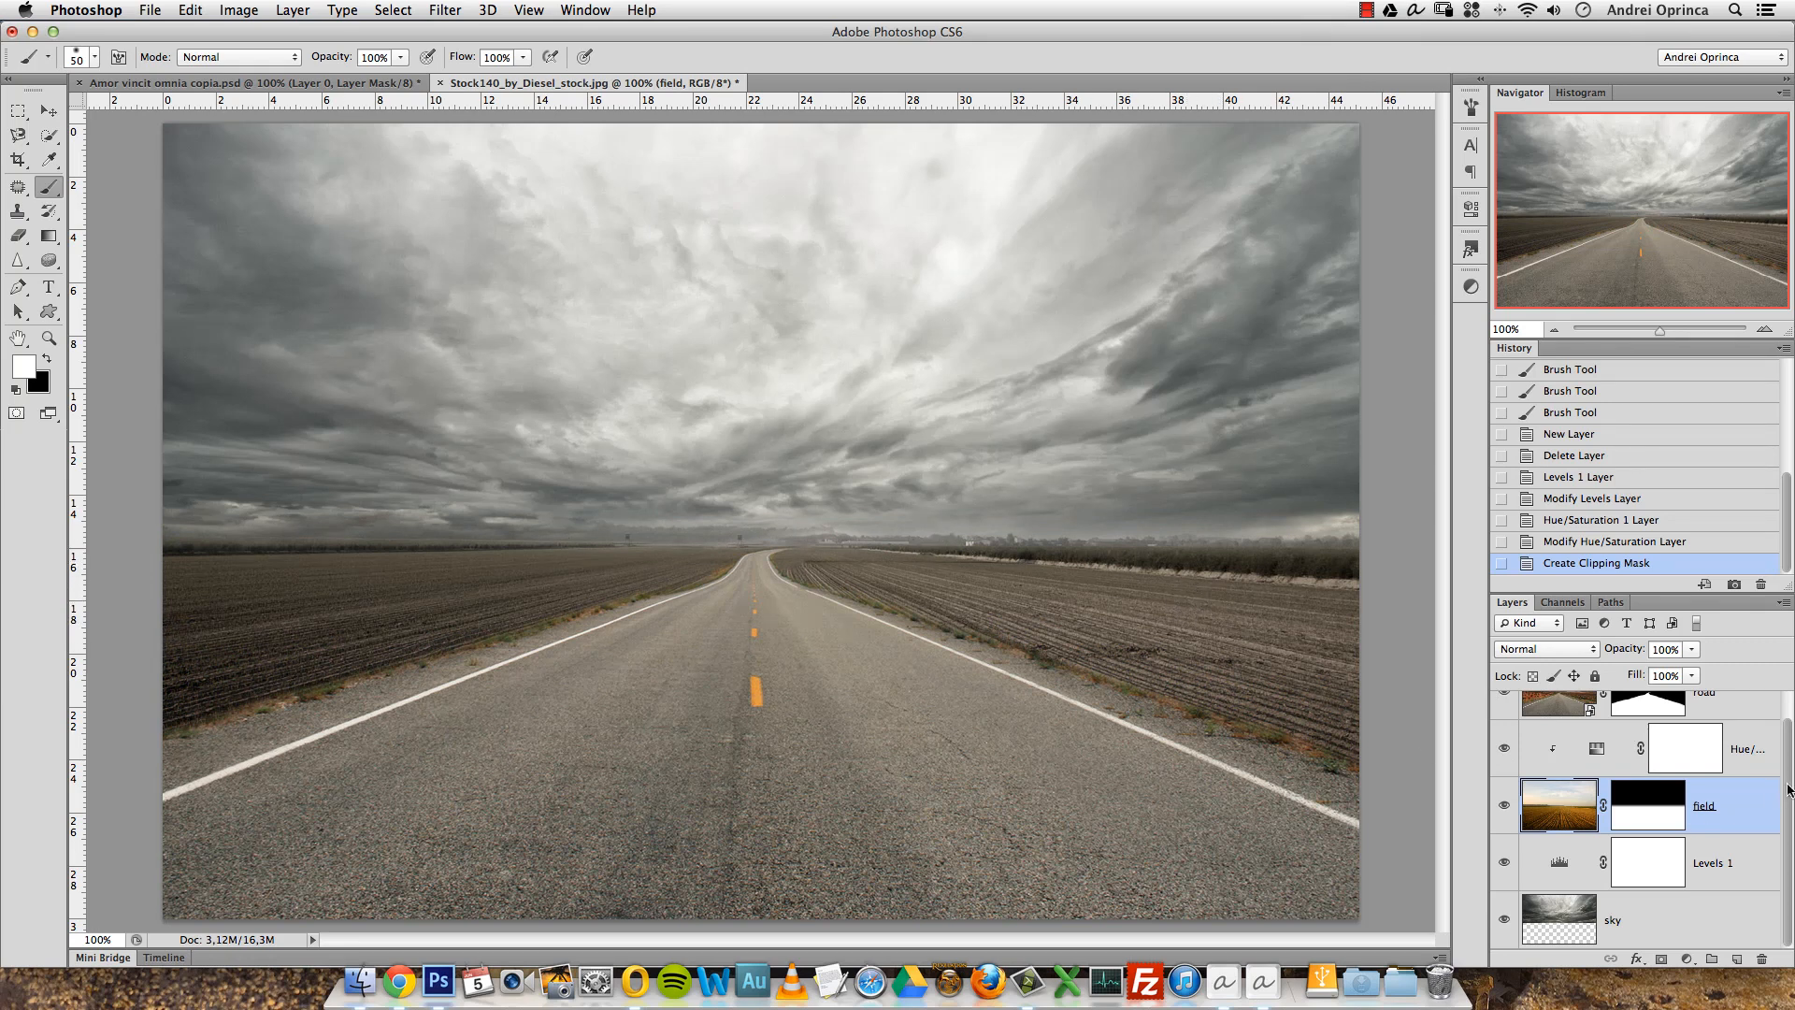
click(1750, 763)
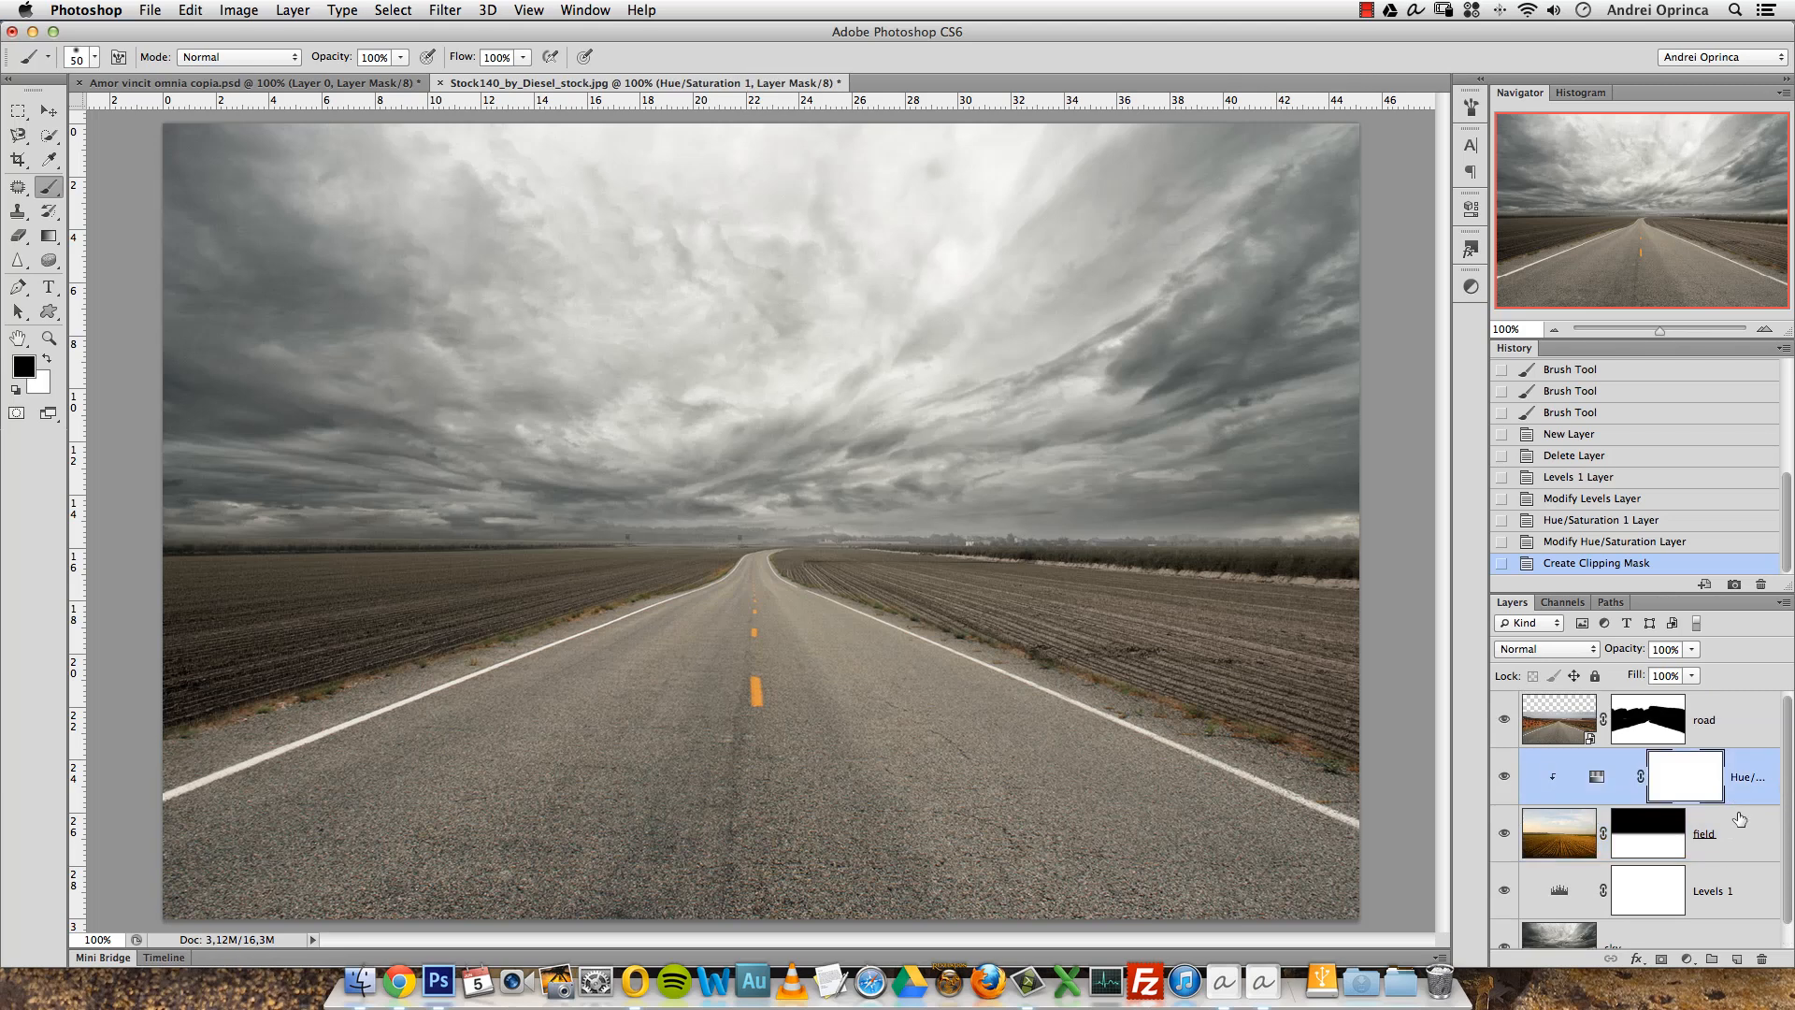
Add a Levels adjustment layer above the field's Hue/Saturation layer and clip it to the field layer.
click(1686, 959)
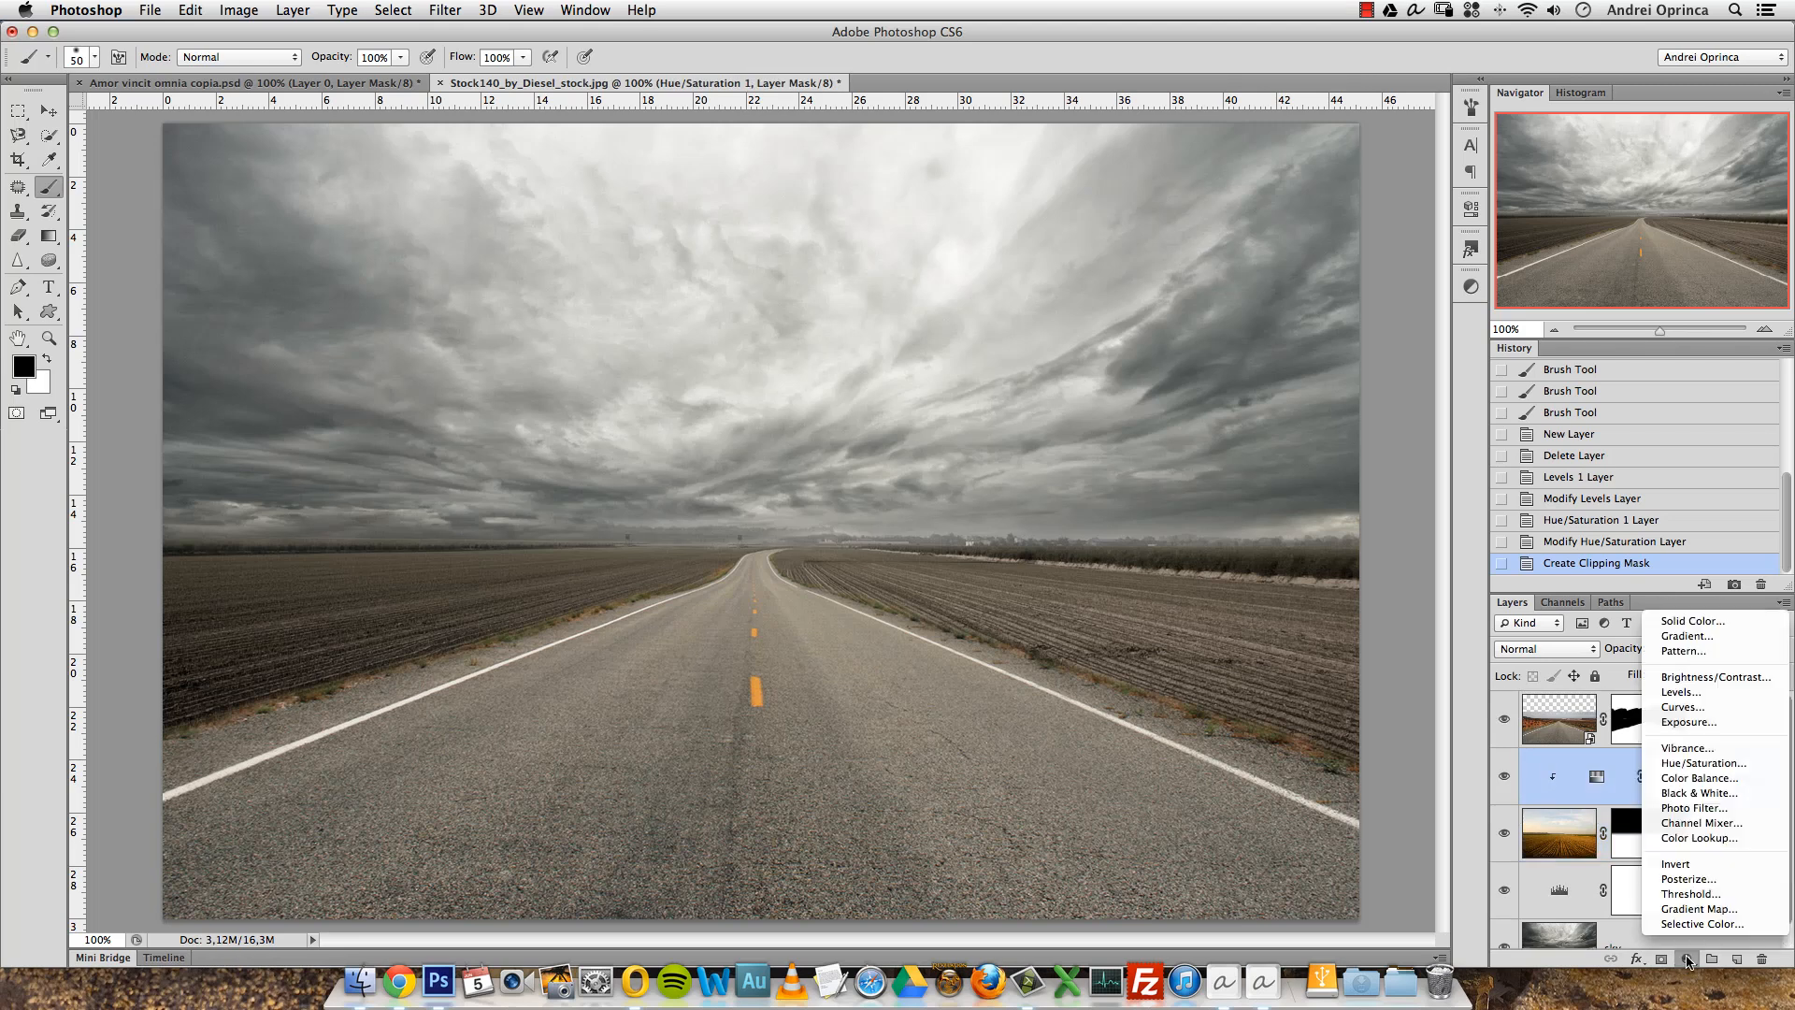
click(1694, 693)
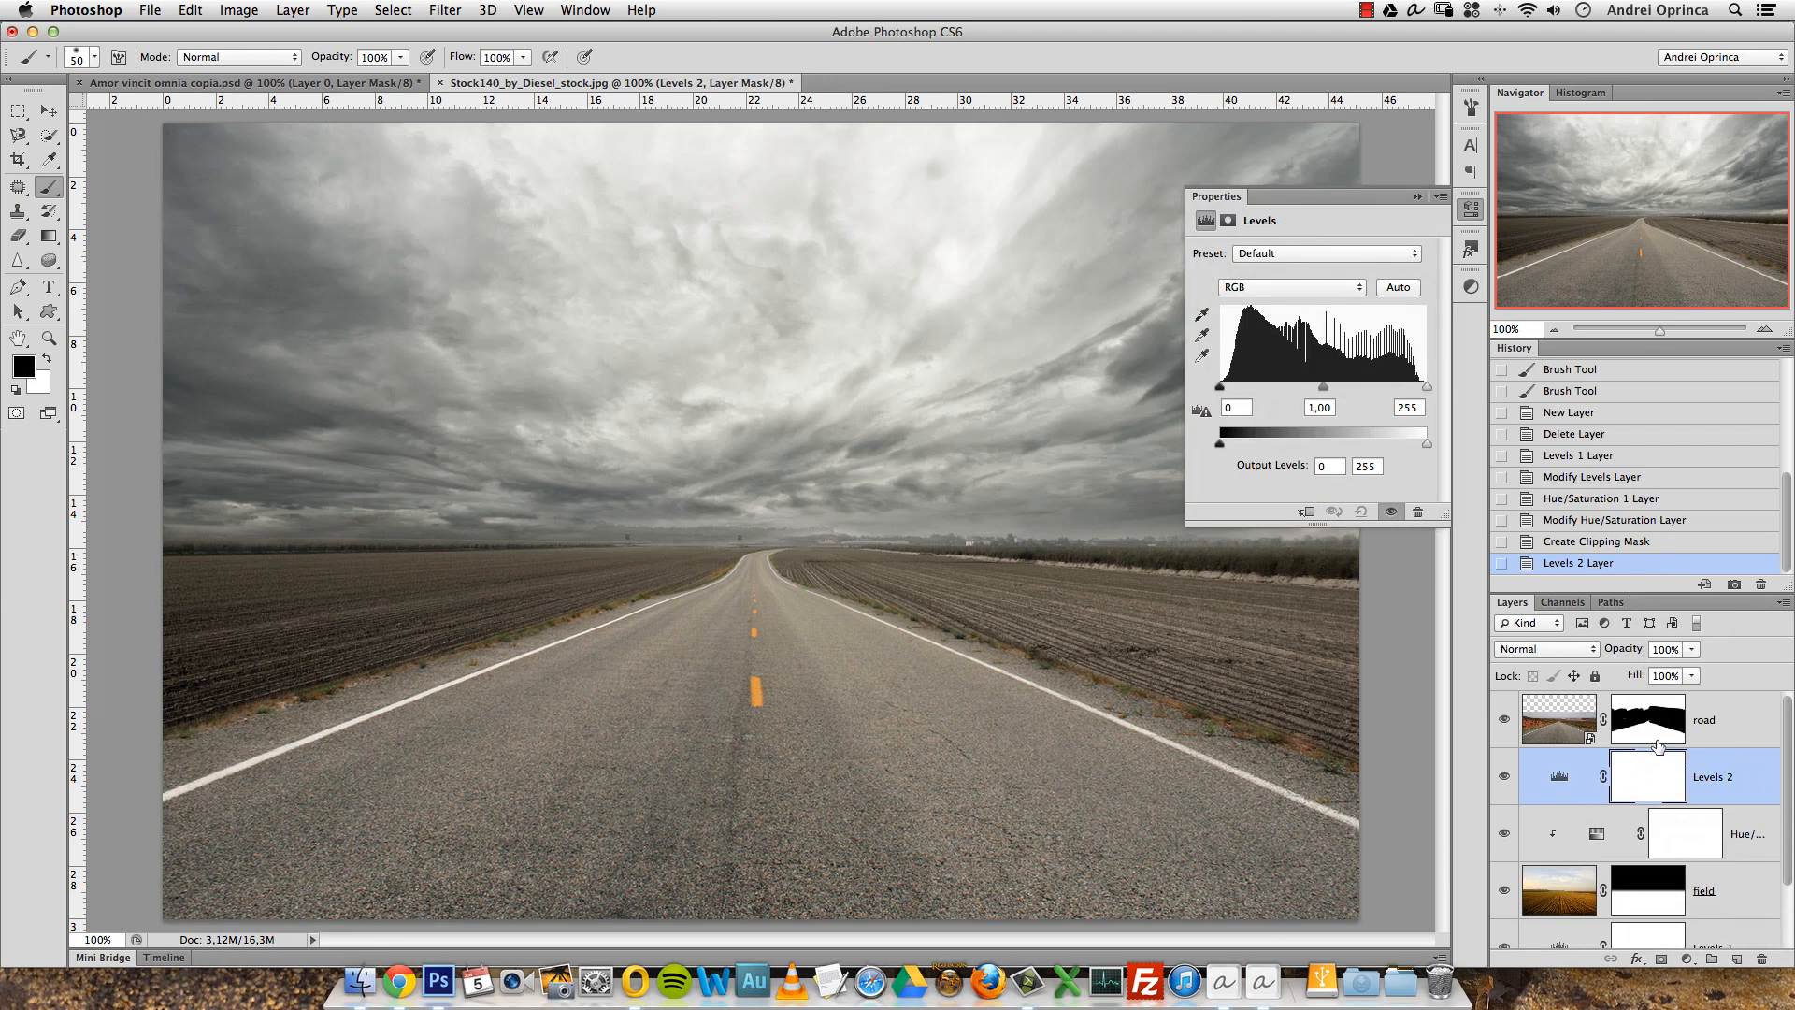
alt+click(1578, 802)
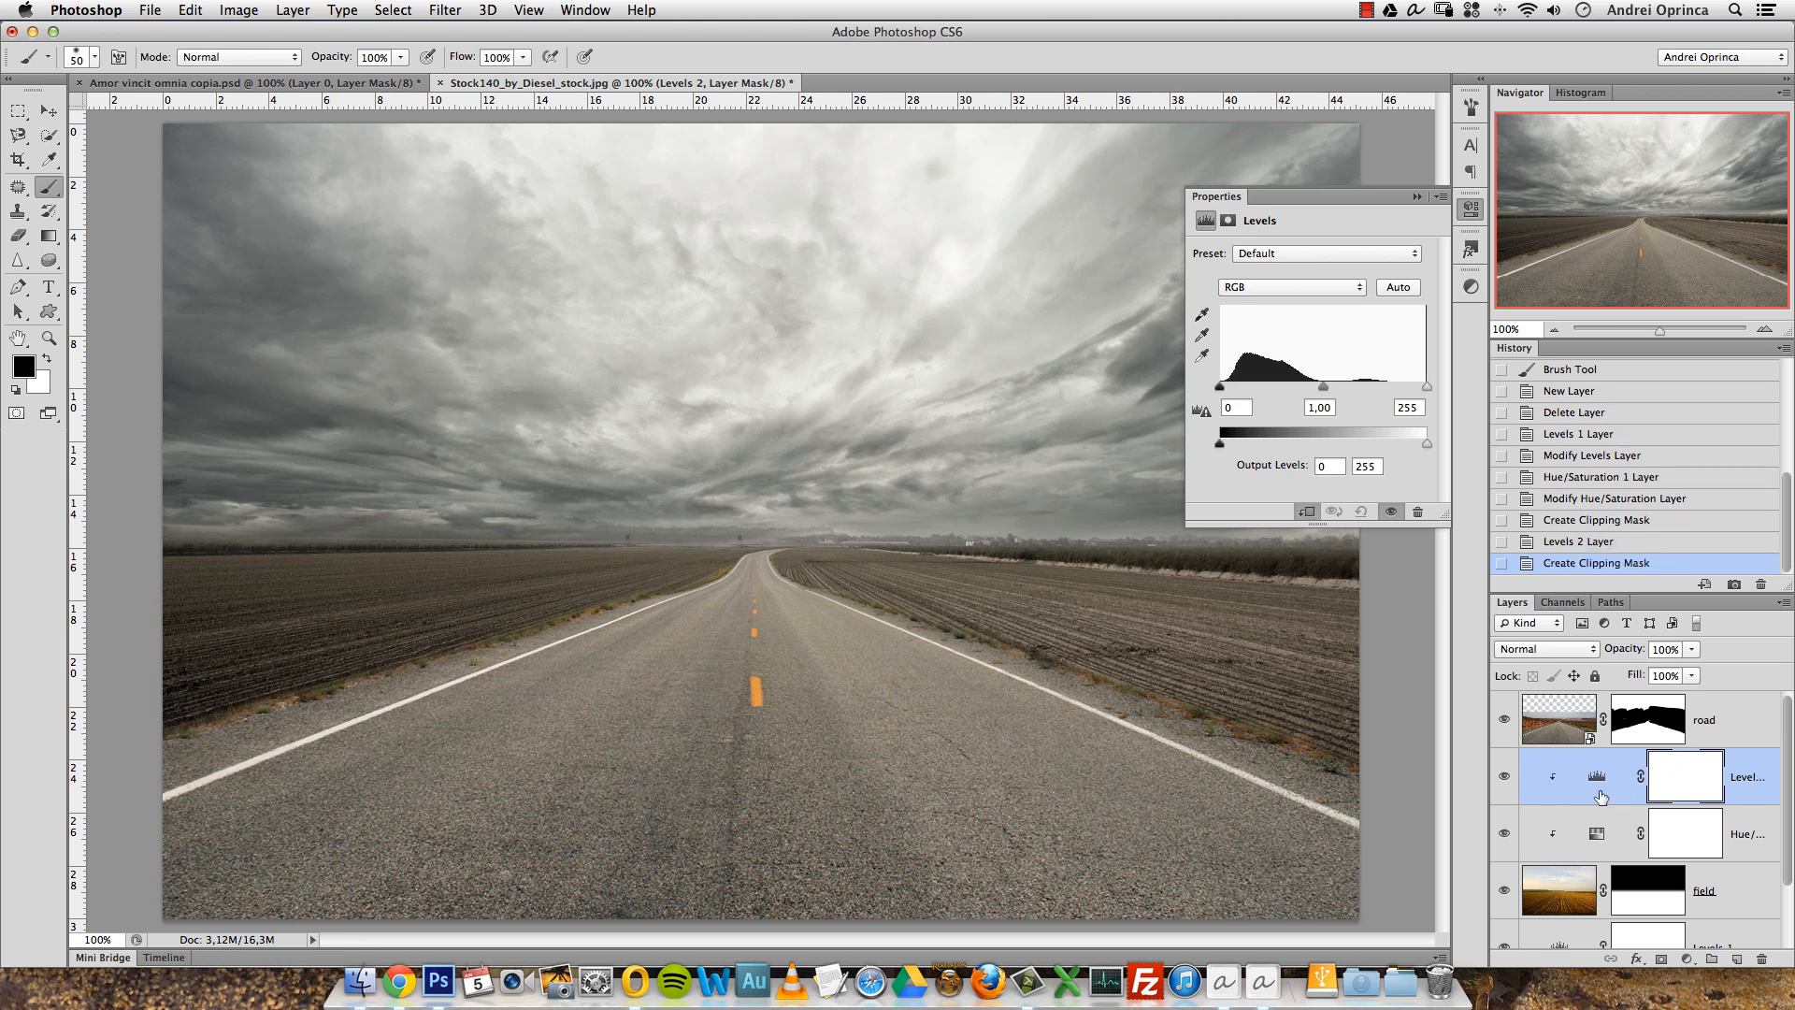
Set the field's Levels inputs to black 6, midtone 1,38 and white 231, and compare the result with the adjustment hidden.
click(1309, 407)
text(1,38)
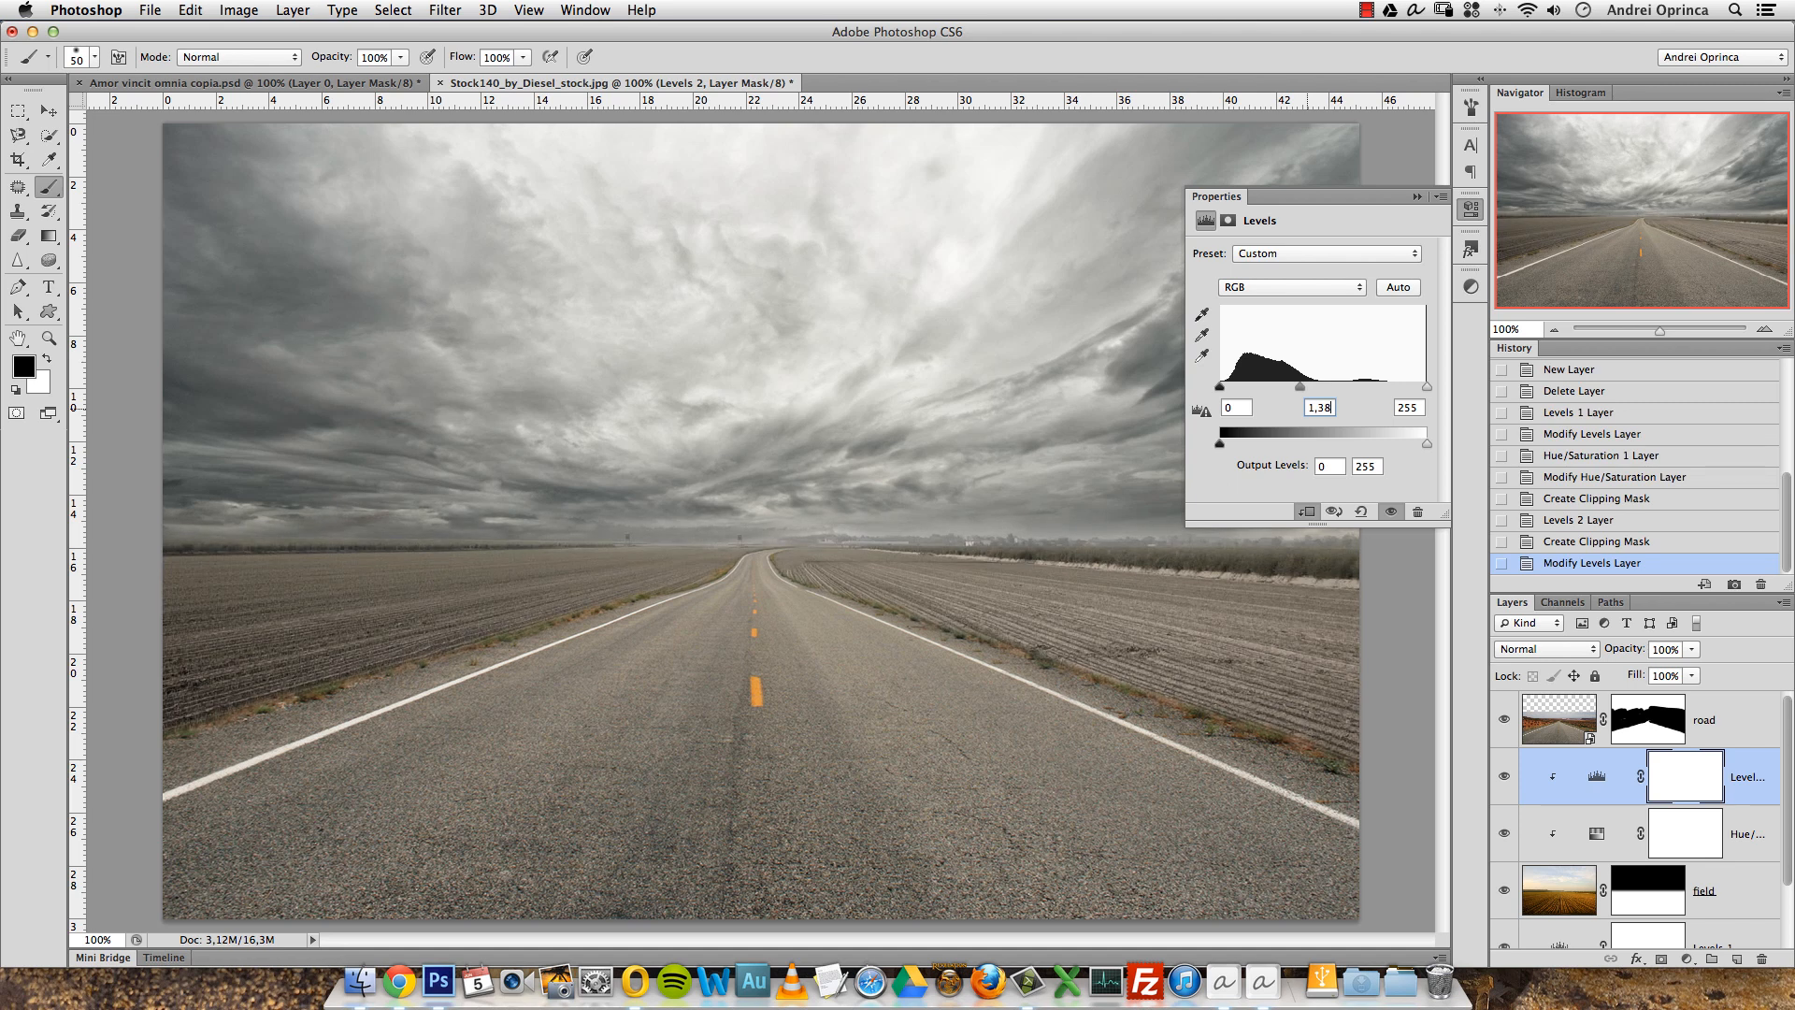
click(1250, 407)
text(6)
key(Tab)
text(231)
click(1504, 776)
click(1505, 776)
click(1417, 197)
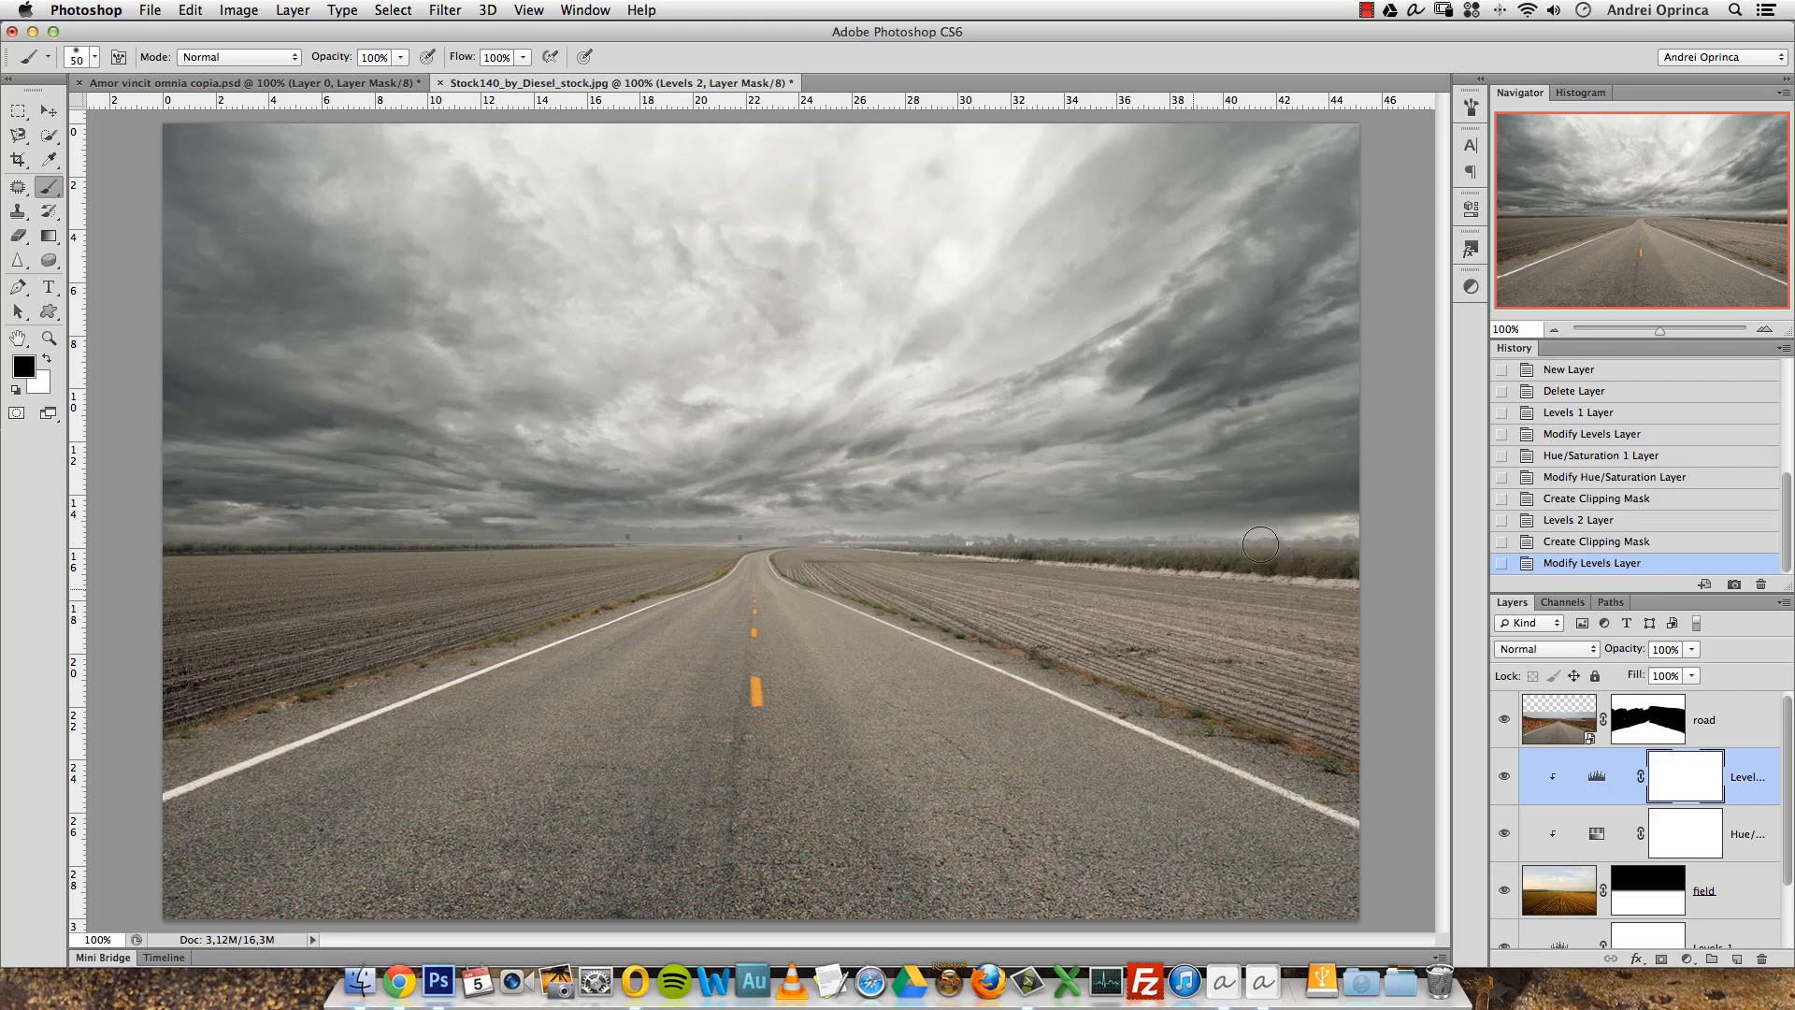
Compare the composite with and without the field's Levels and Hue/Saturation adjustments and the sky's Levels 1 adjustment, leaving all visible.
click(1503, 776)
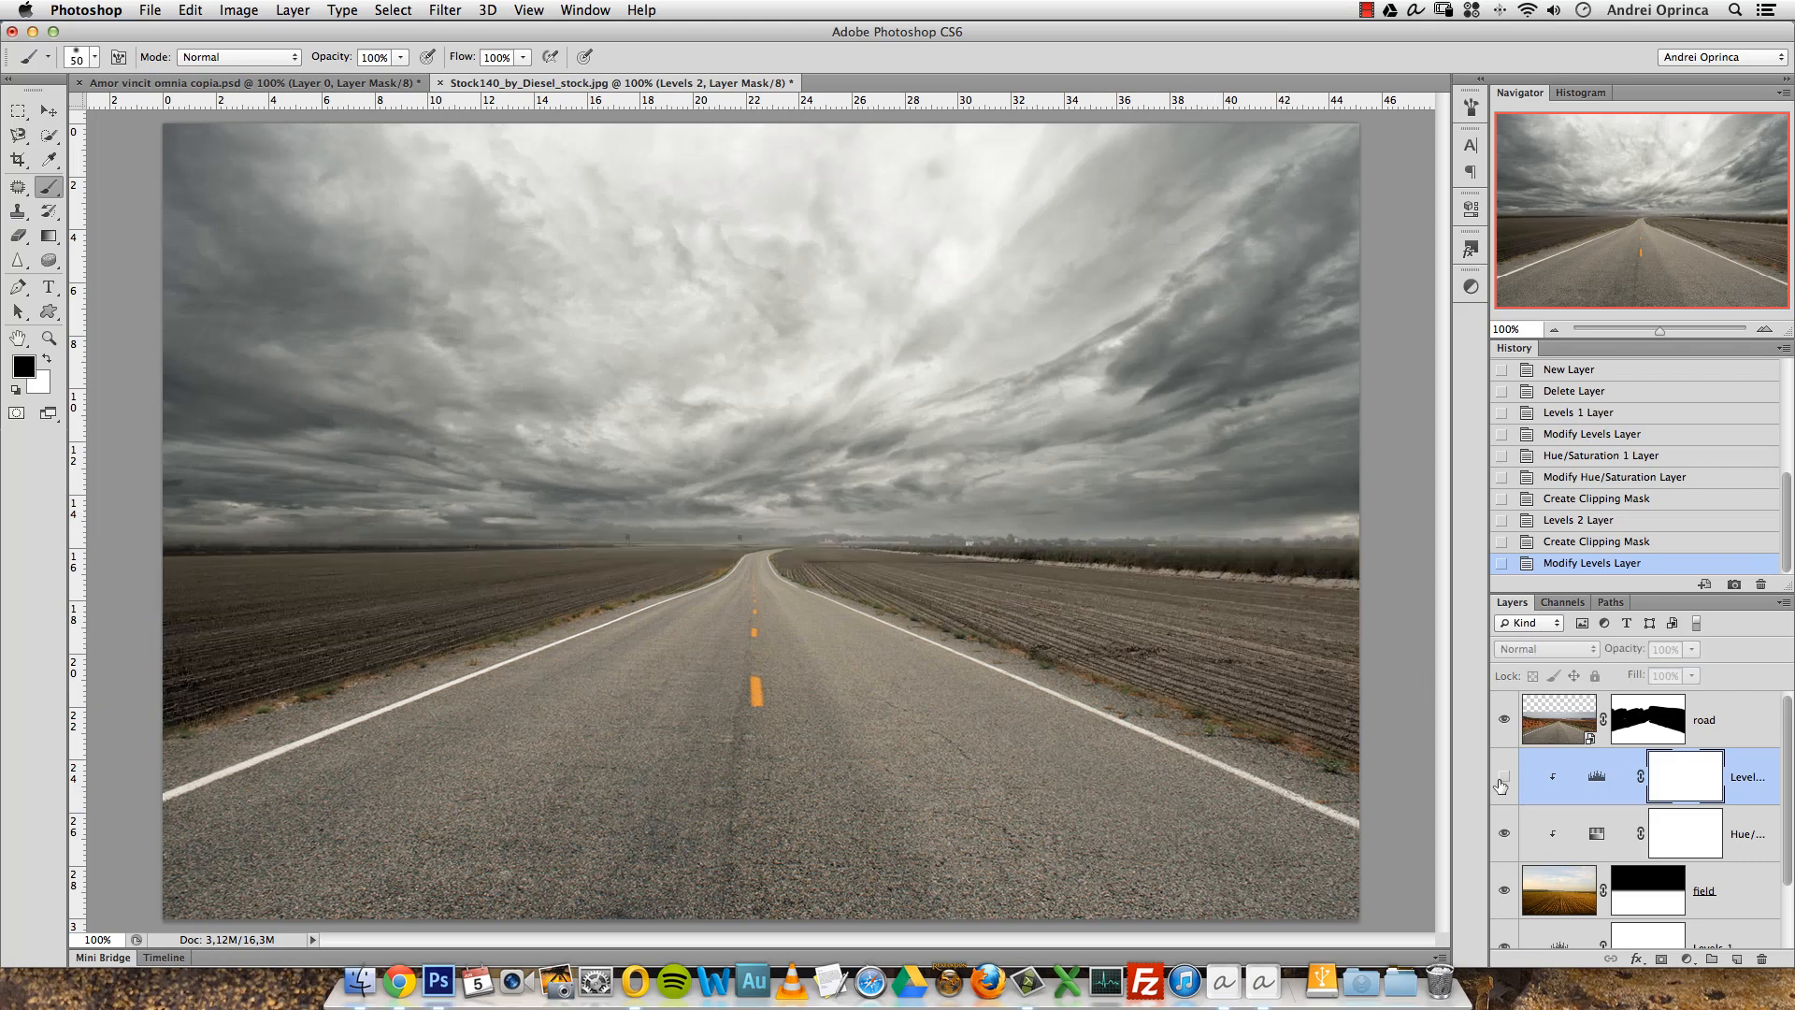
click(1504, 835)
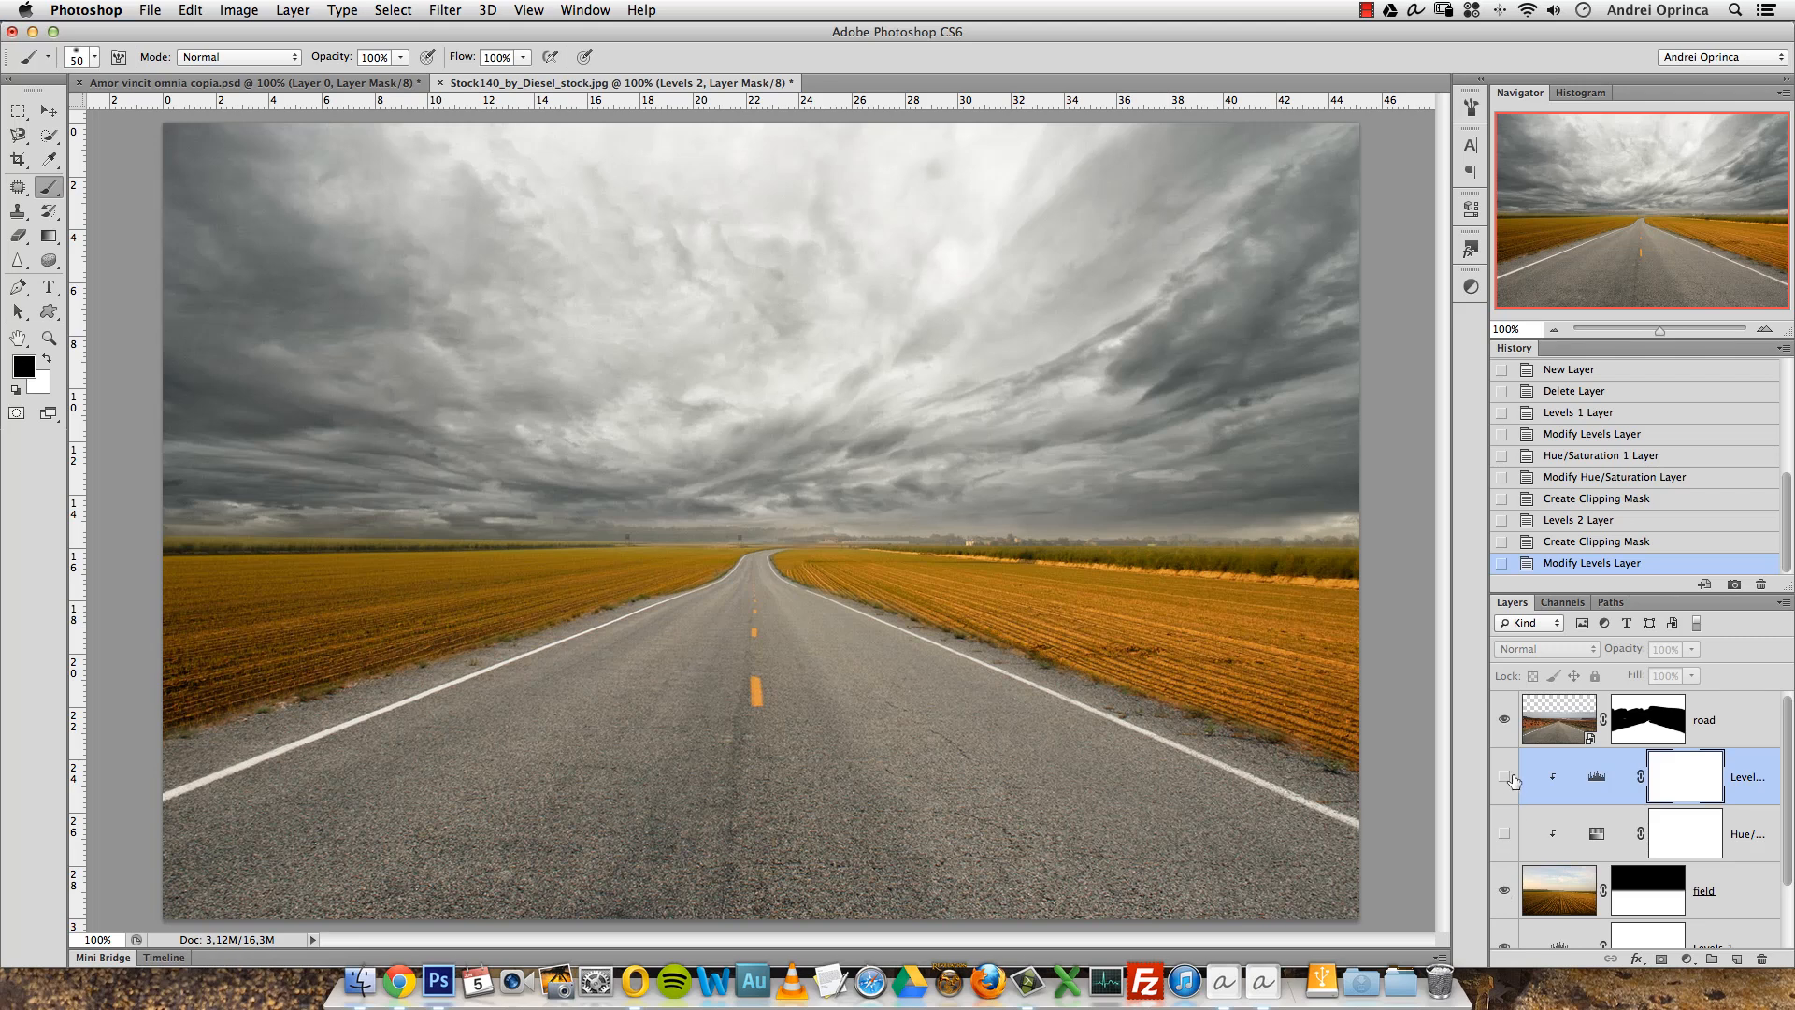
scroll(1787, 847, down, 1)
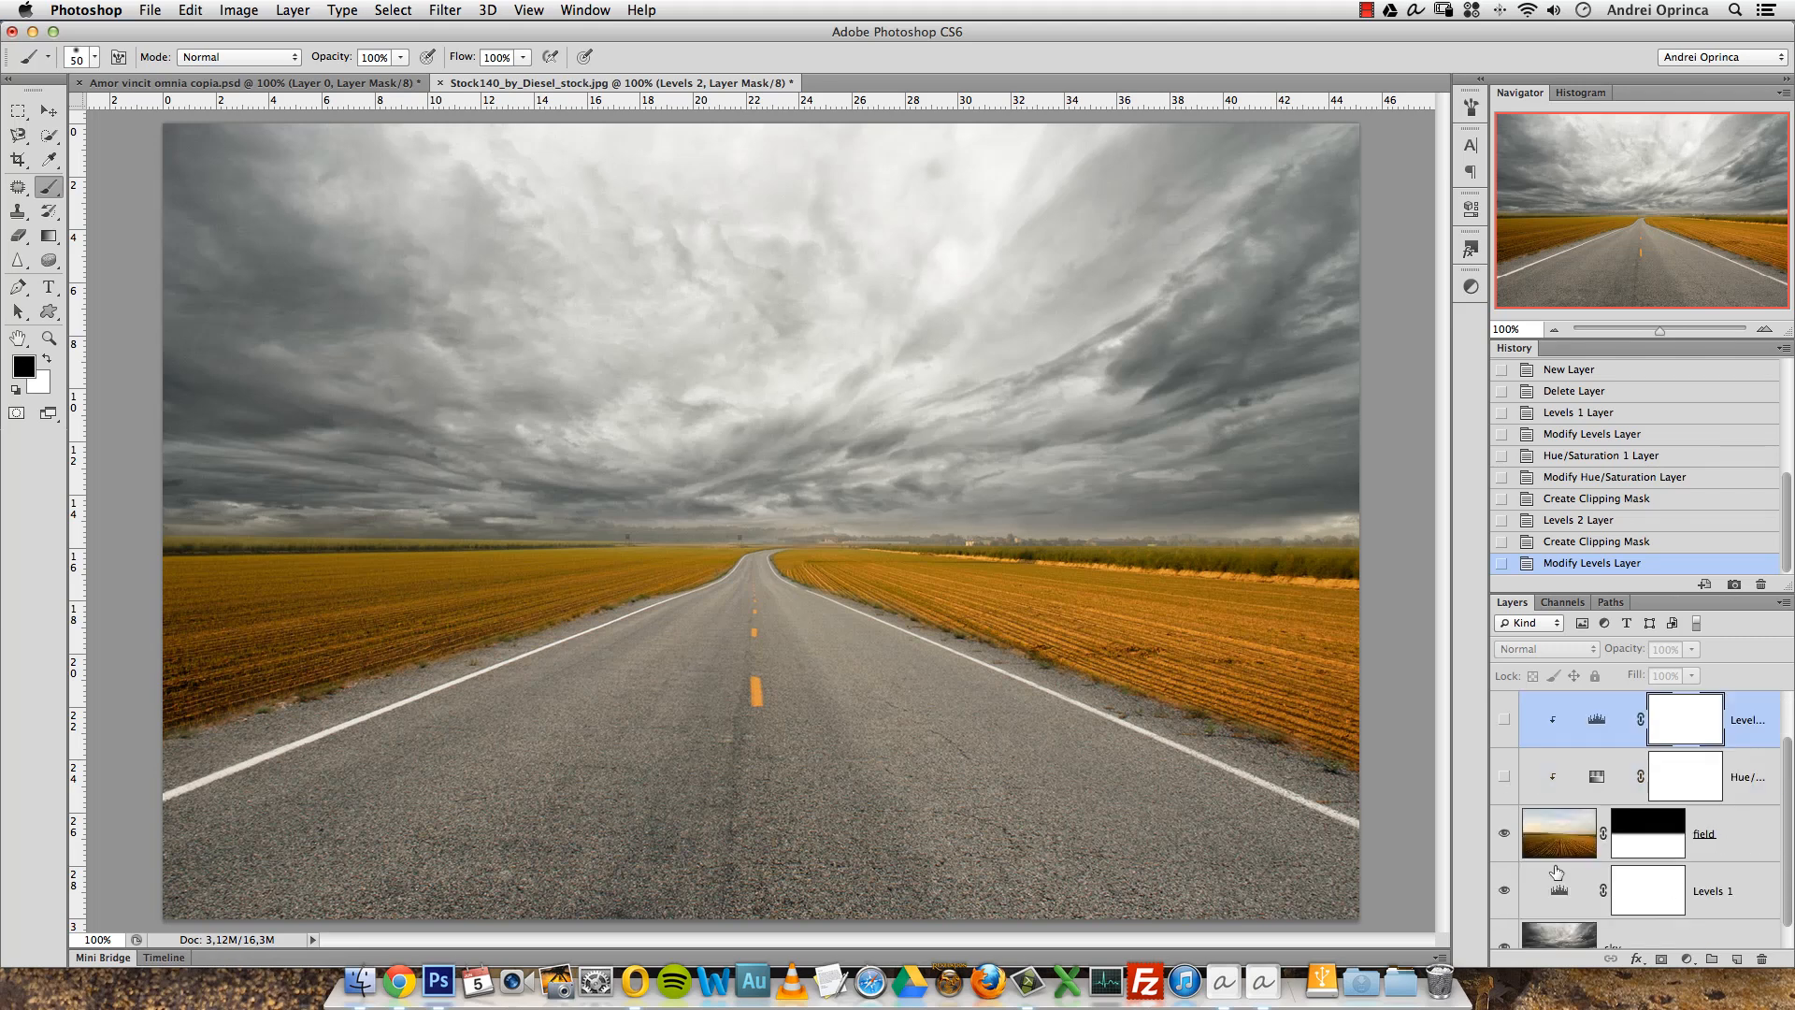
click(1504, 891)
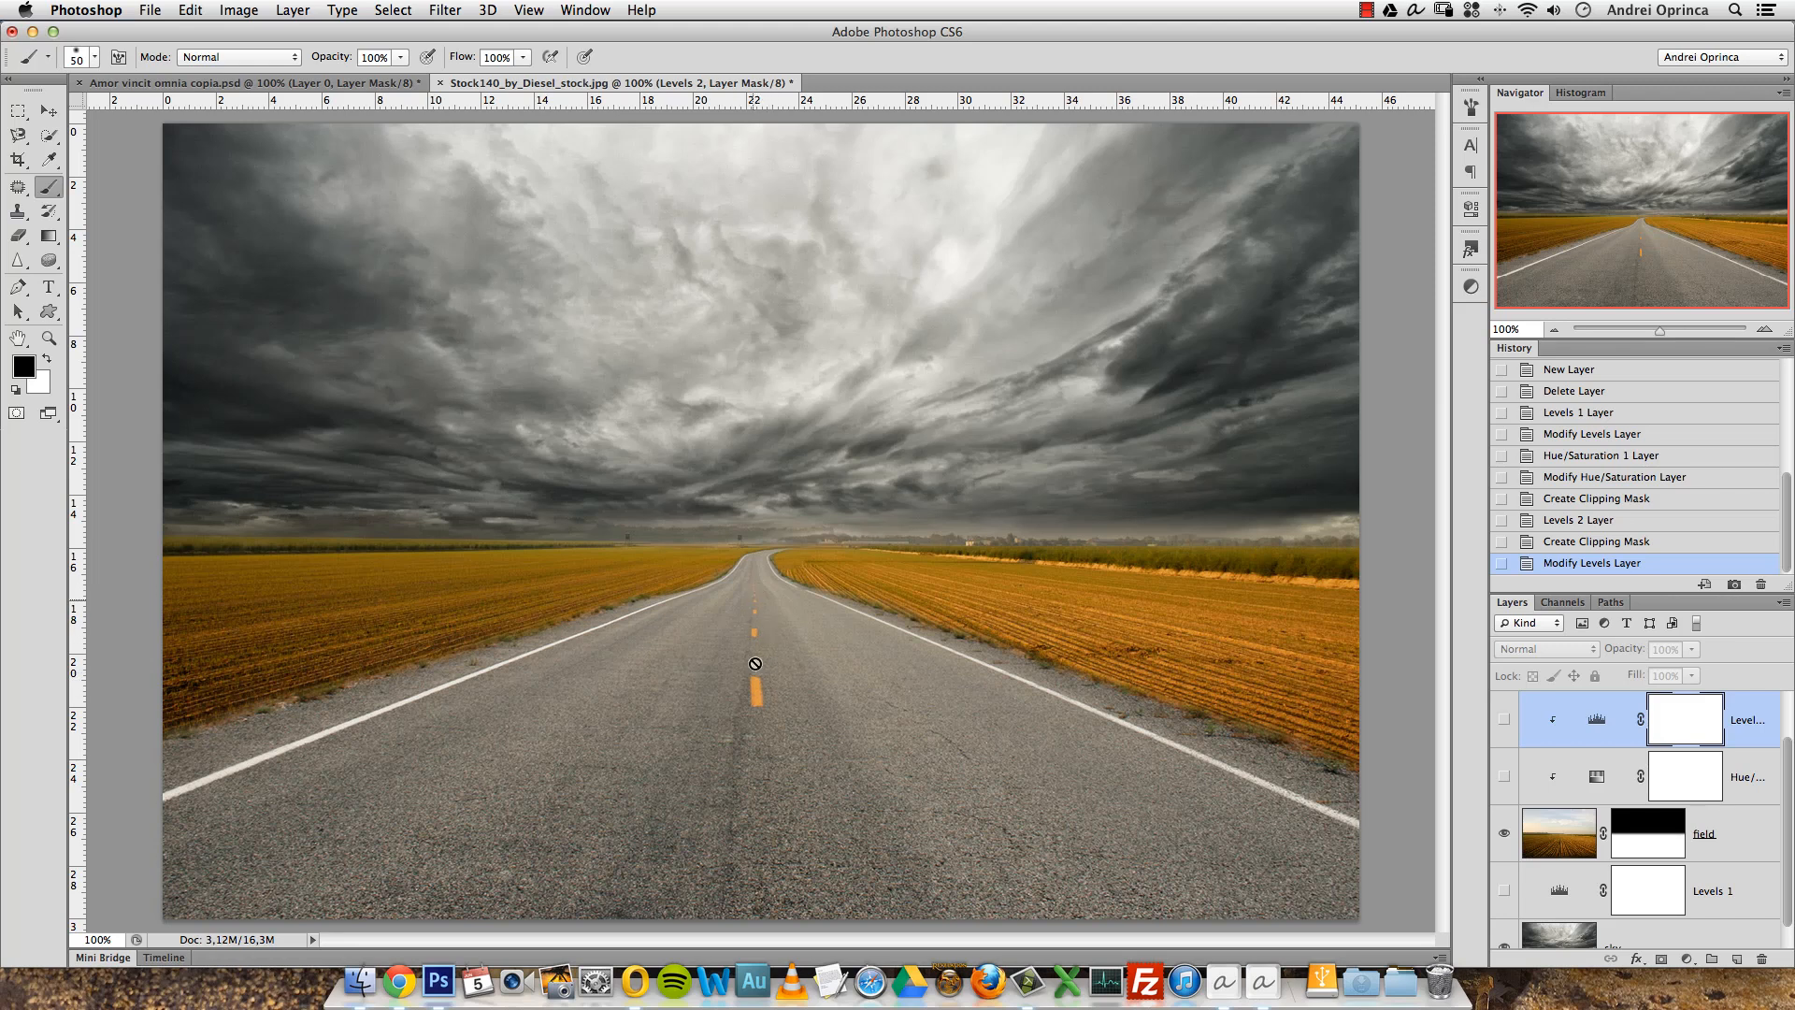
click(1503, 776)
click(1503, 719)
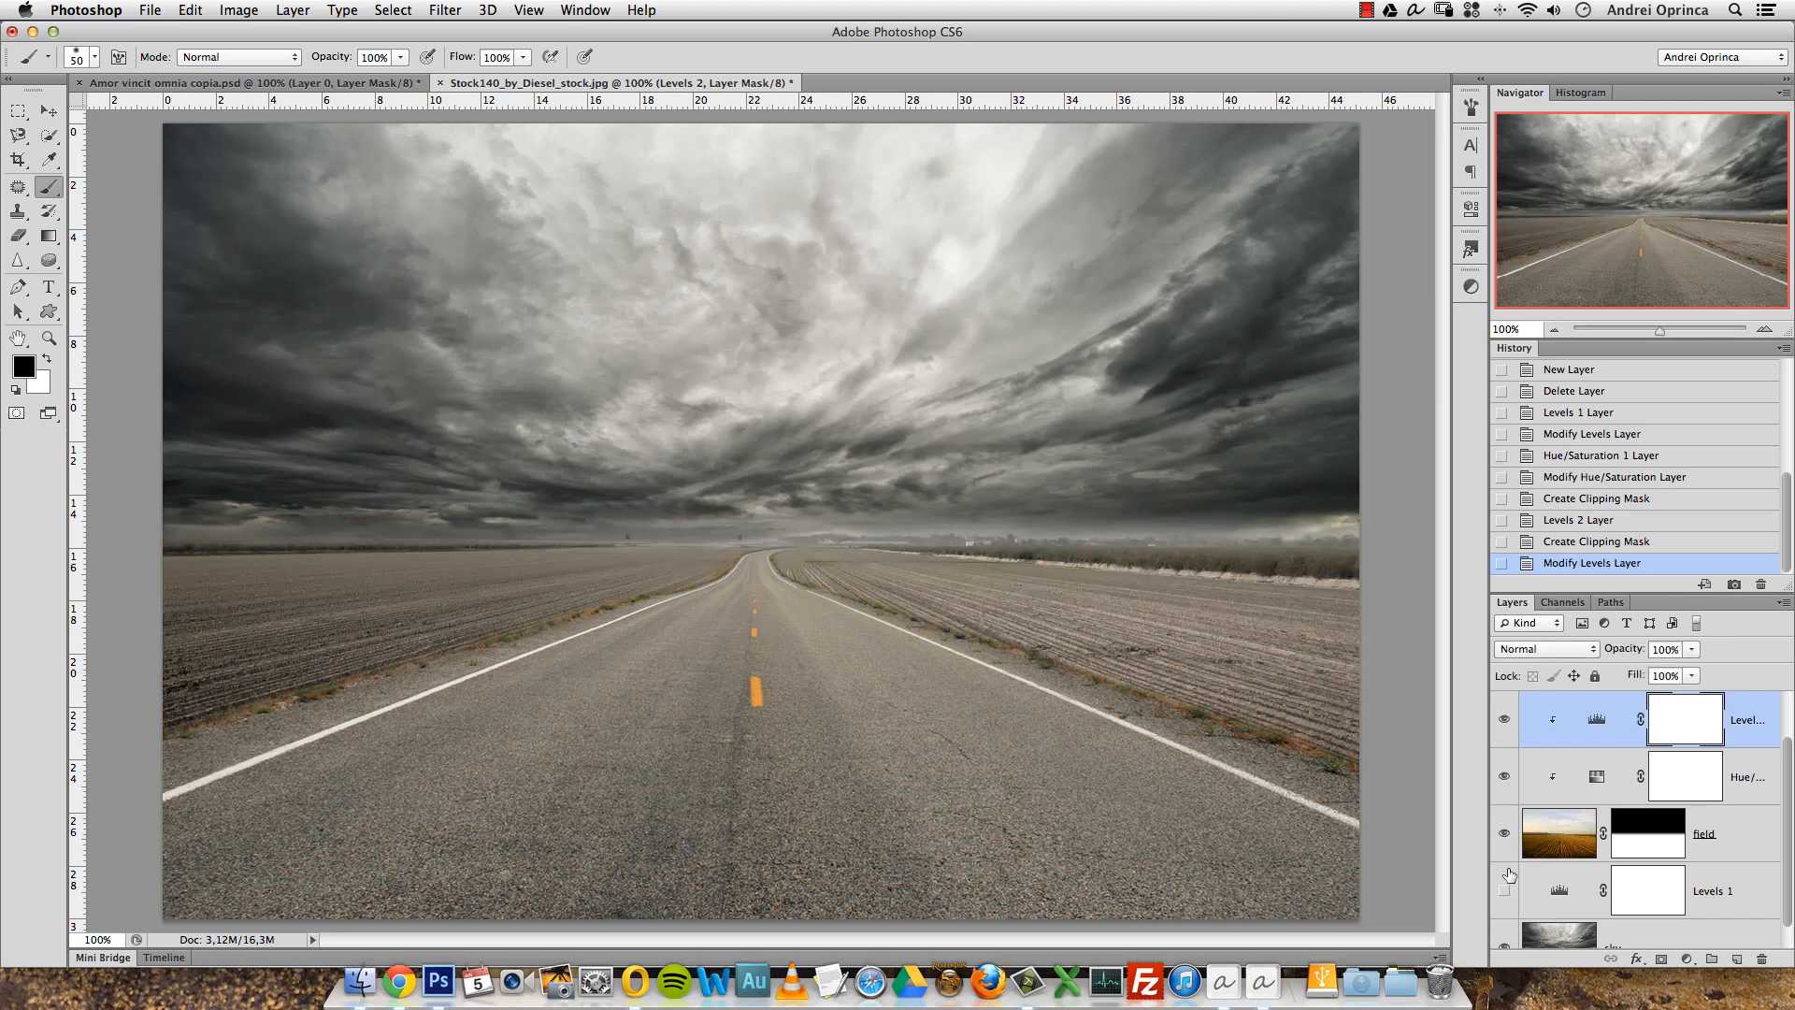
click(1504, 891)
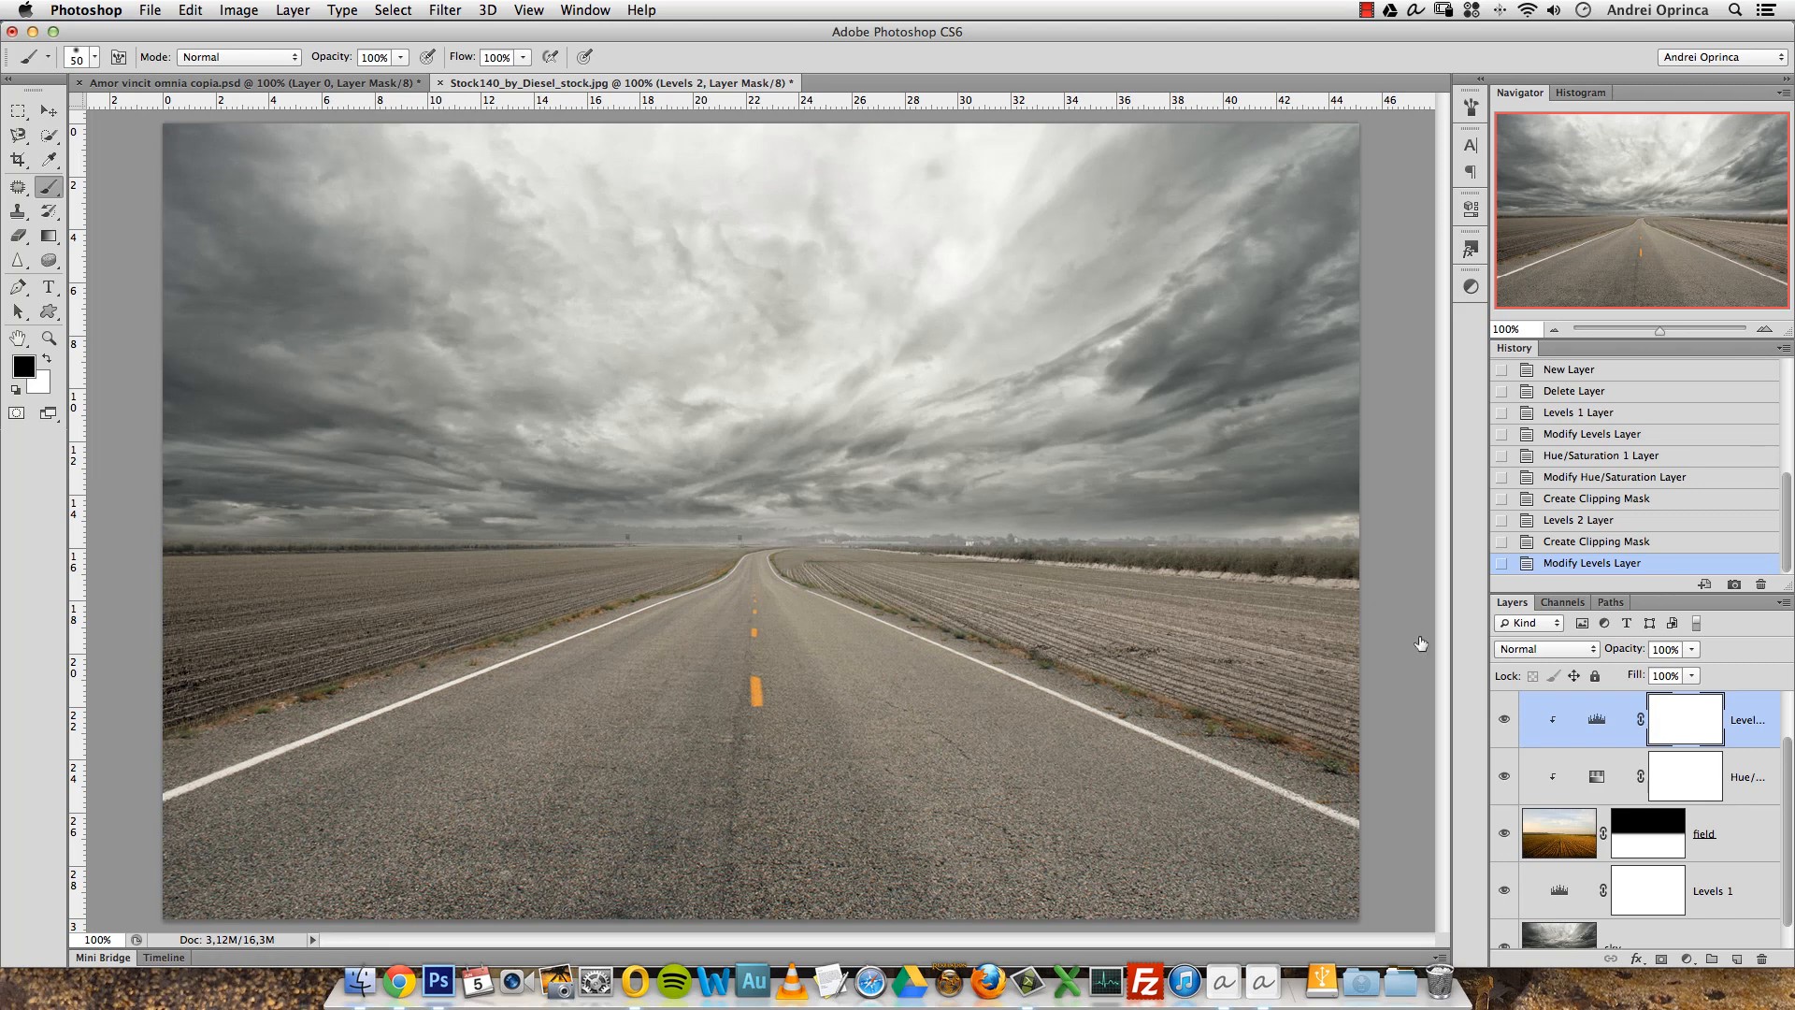
scroll(1776, 767, up, 1)
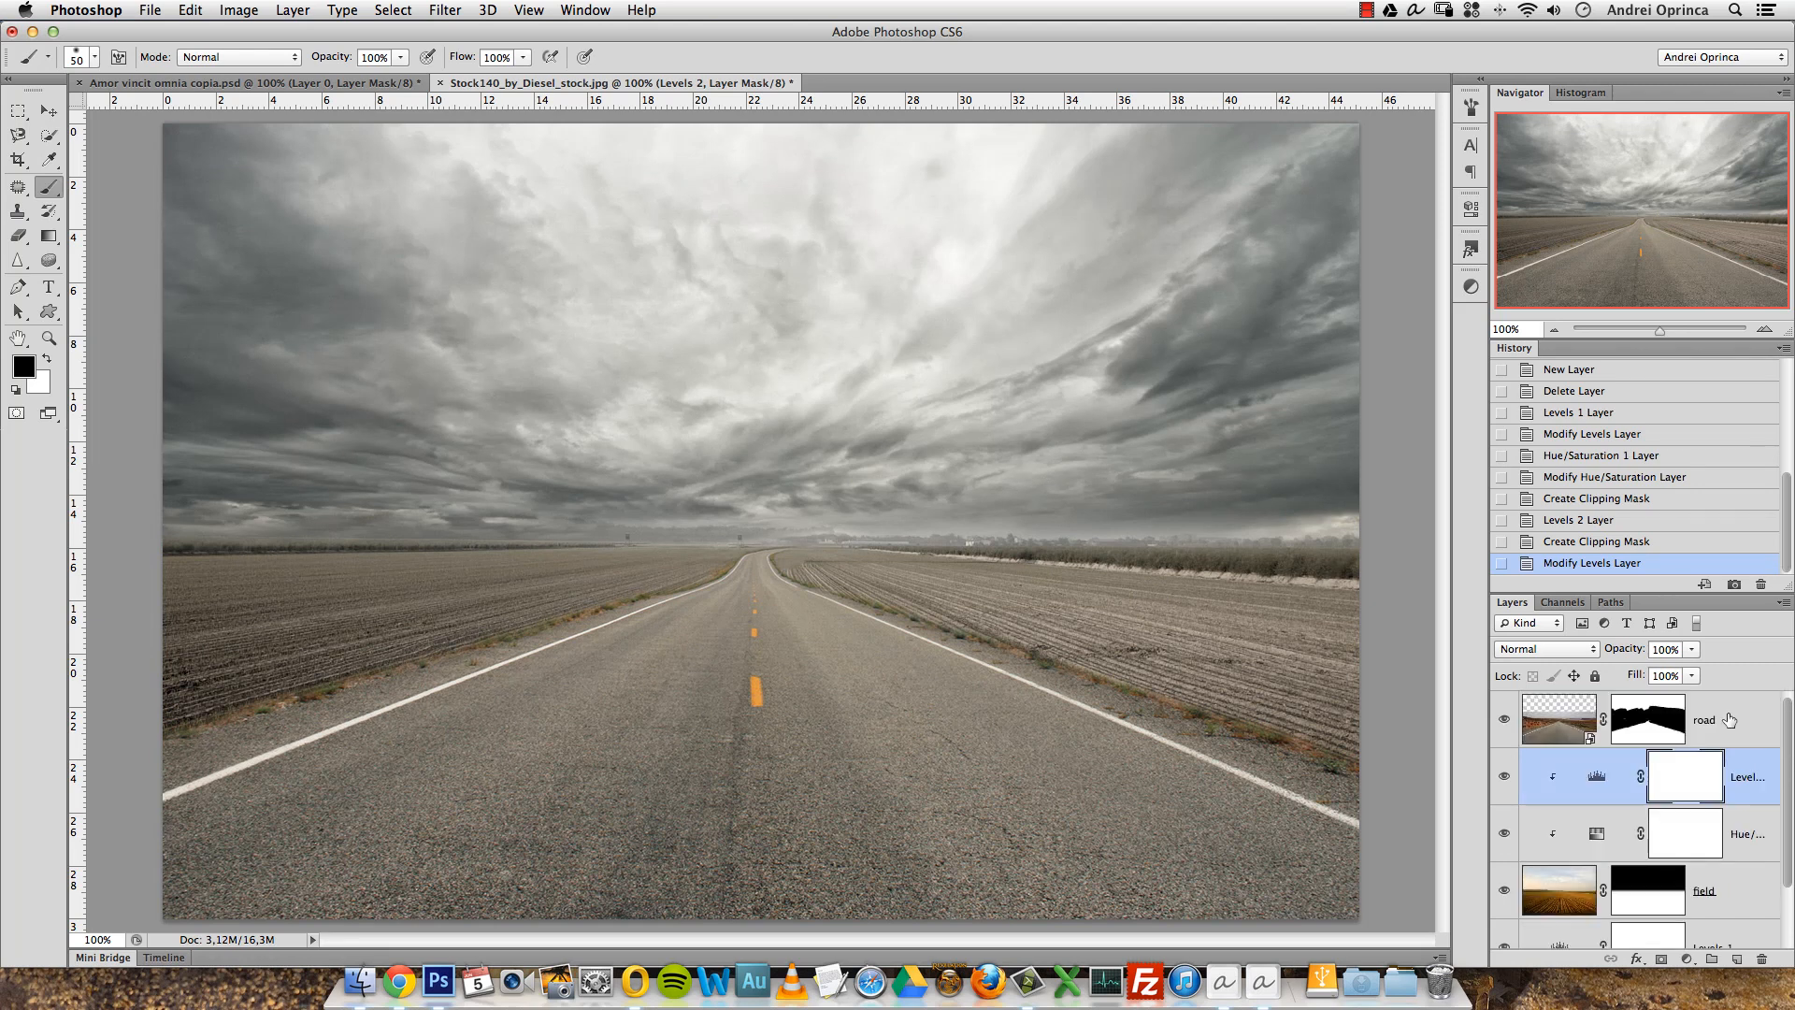
Add a Hue/Saturation adjustment layer with Saturation -38 above the road layer and clip it to the road.
click(1757, 739)
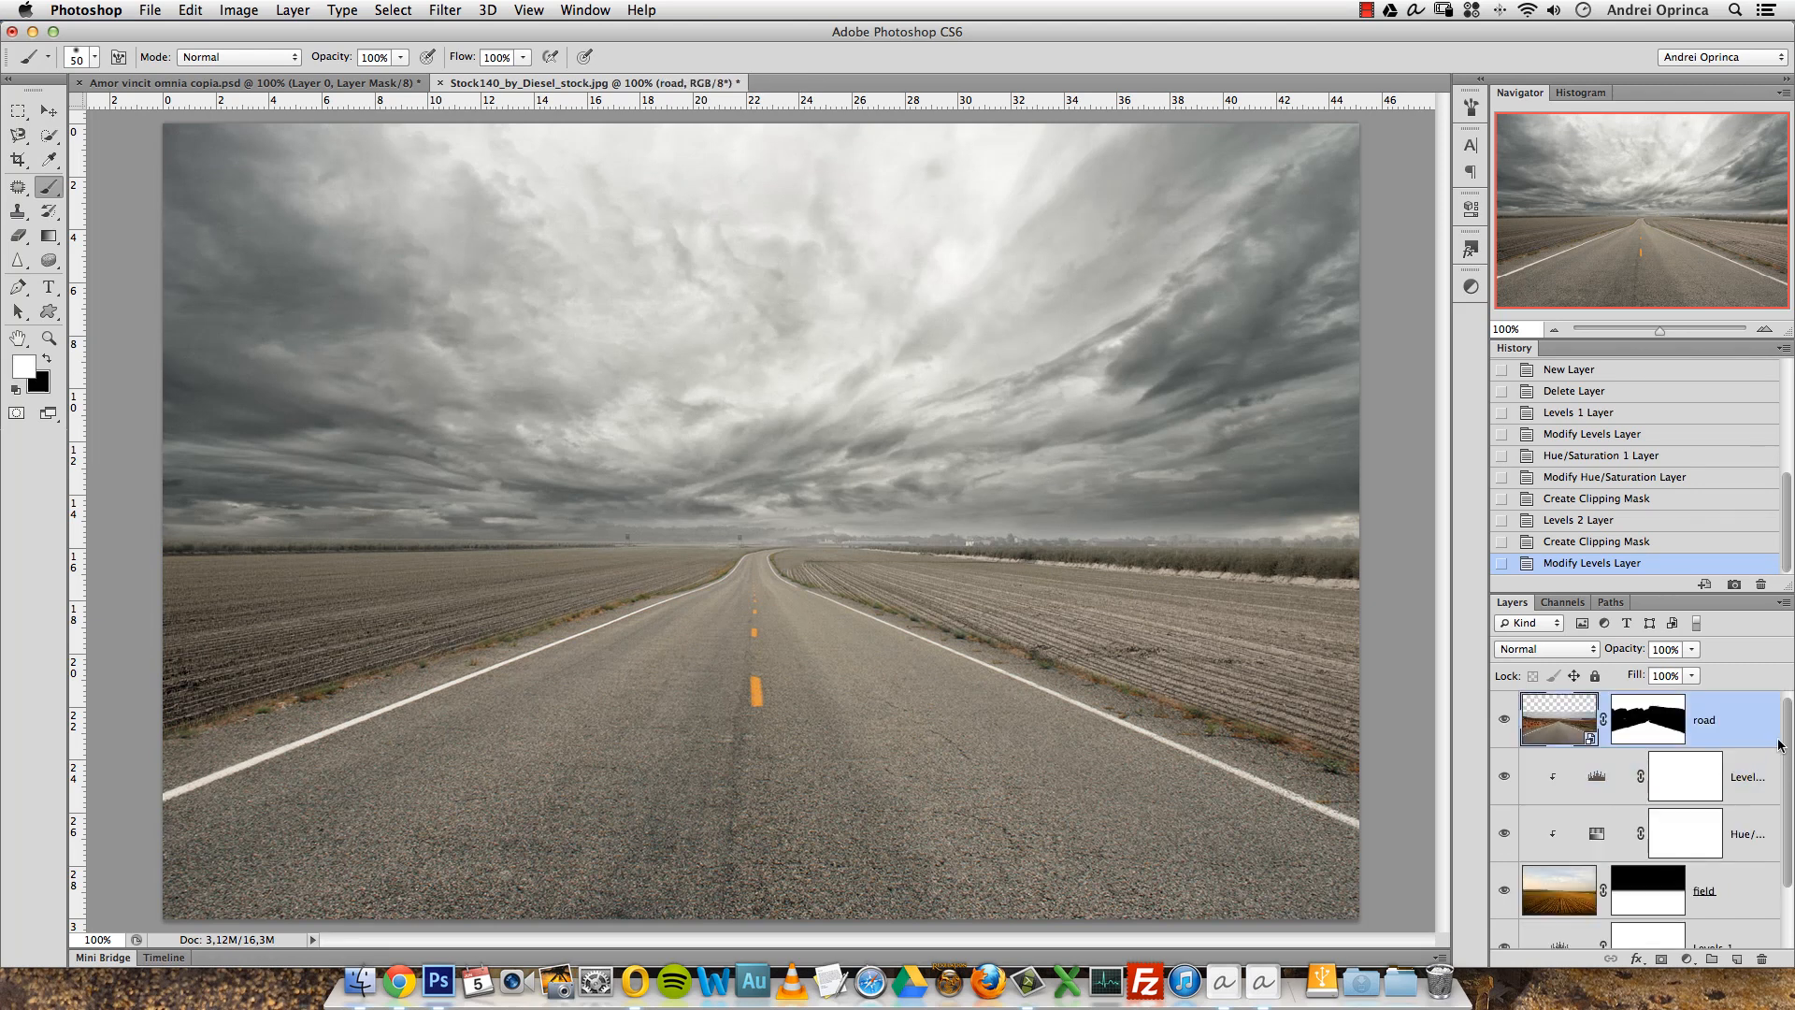
click(1687, 959)
click(1703, 763)
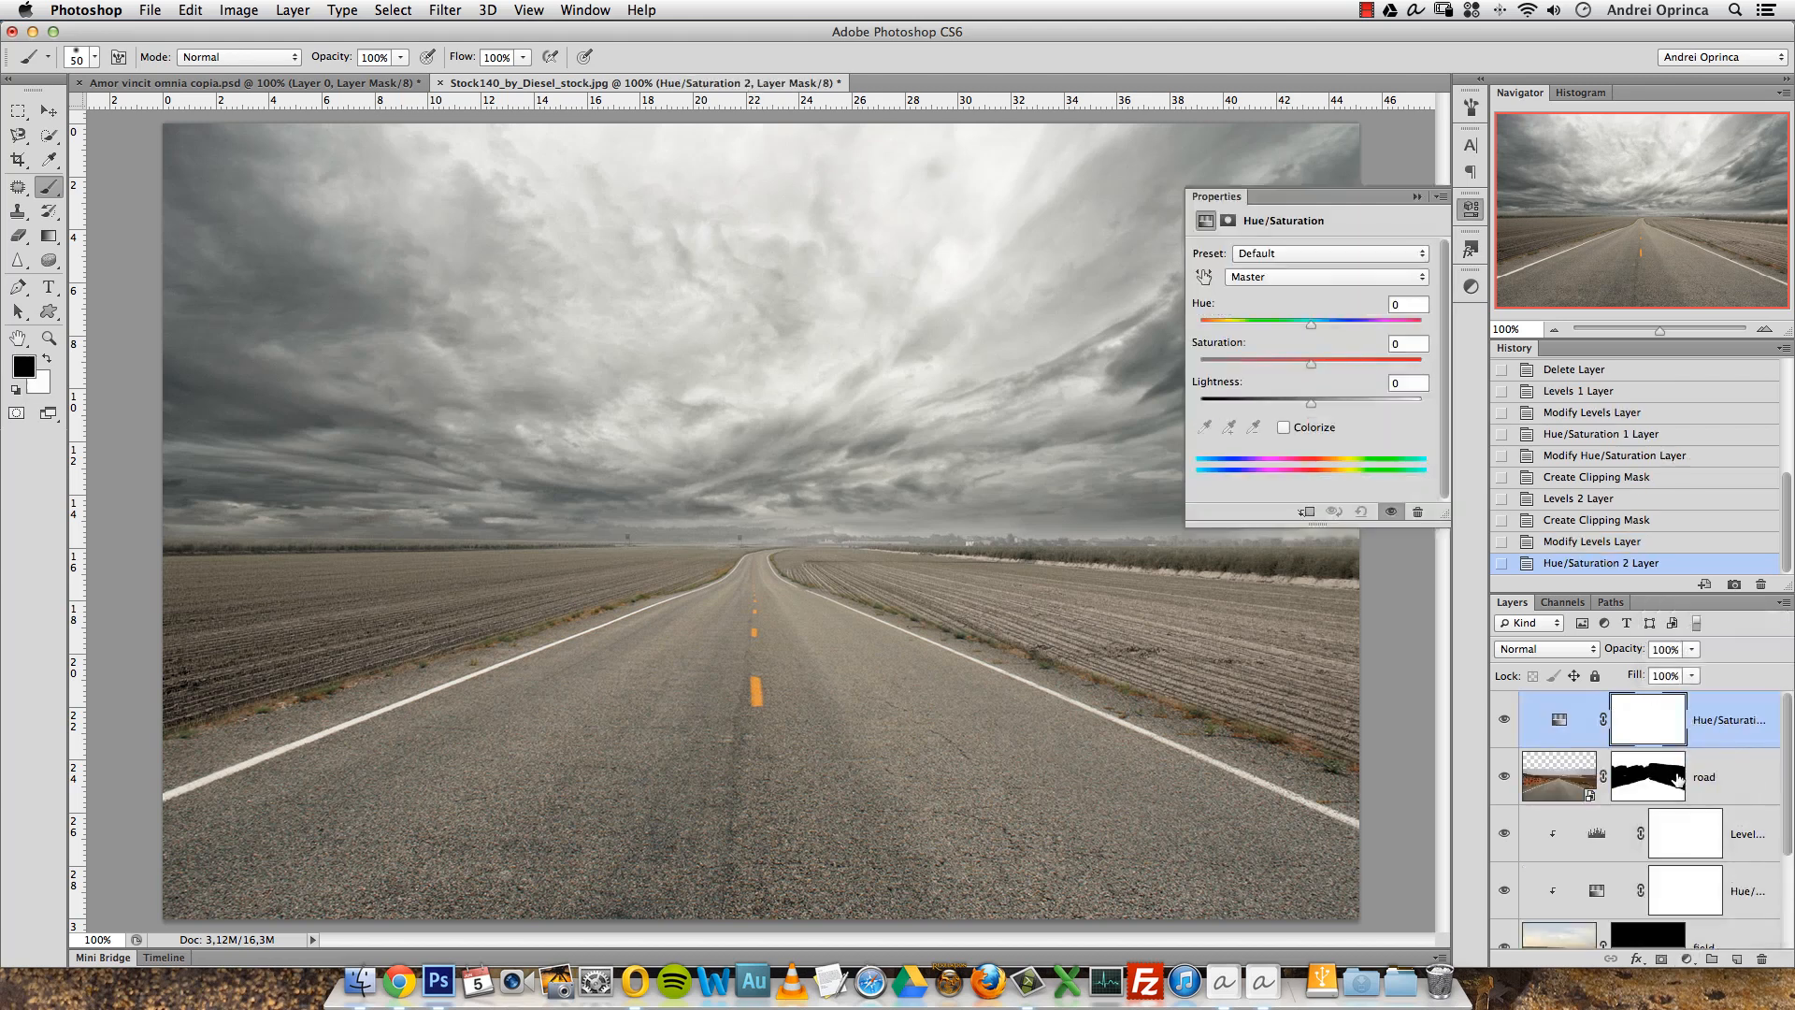
click(1410, 345)
text(-38)
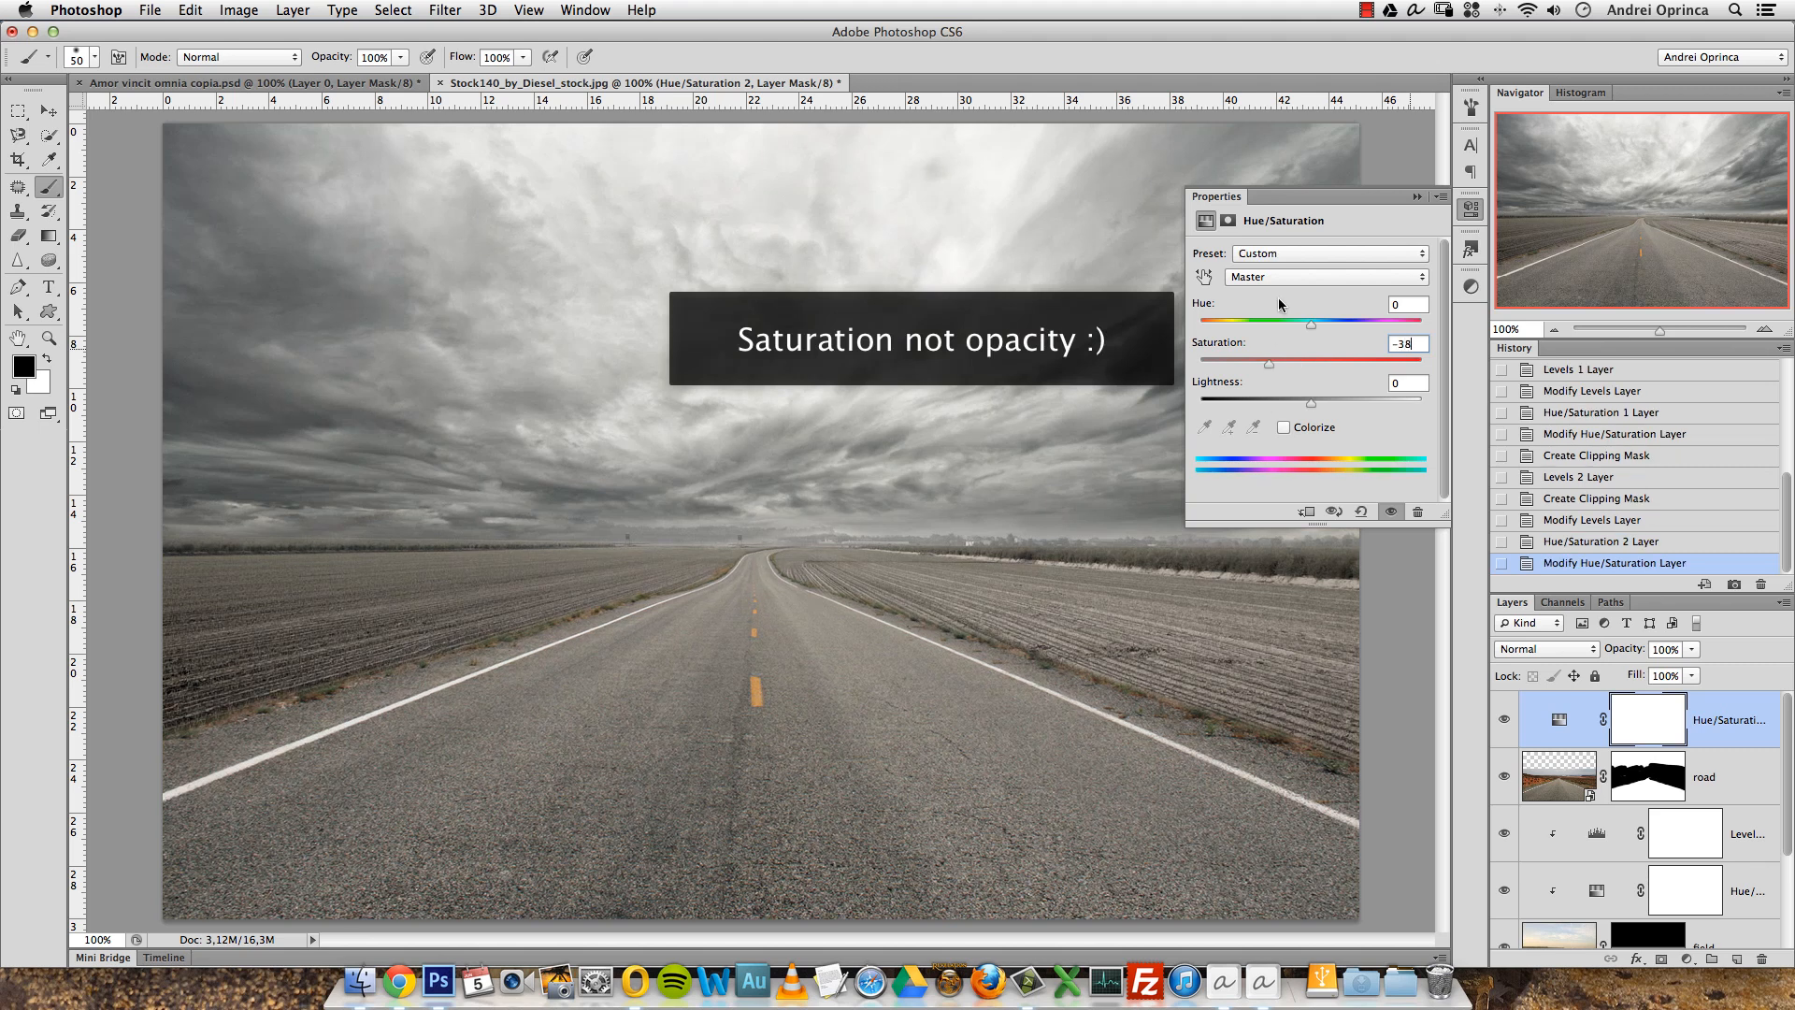
click(1417, 197)
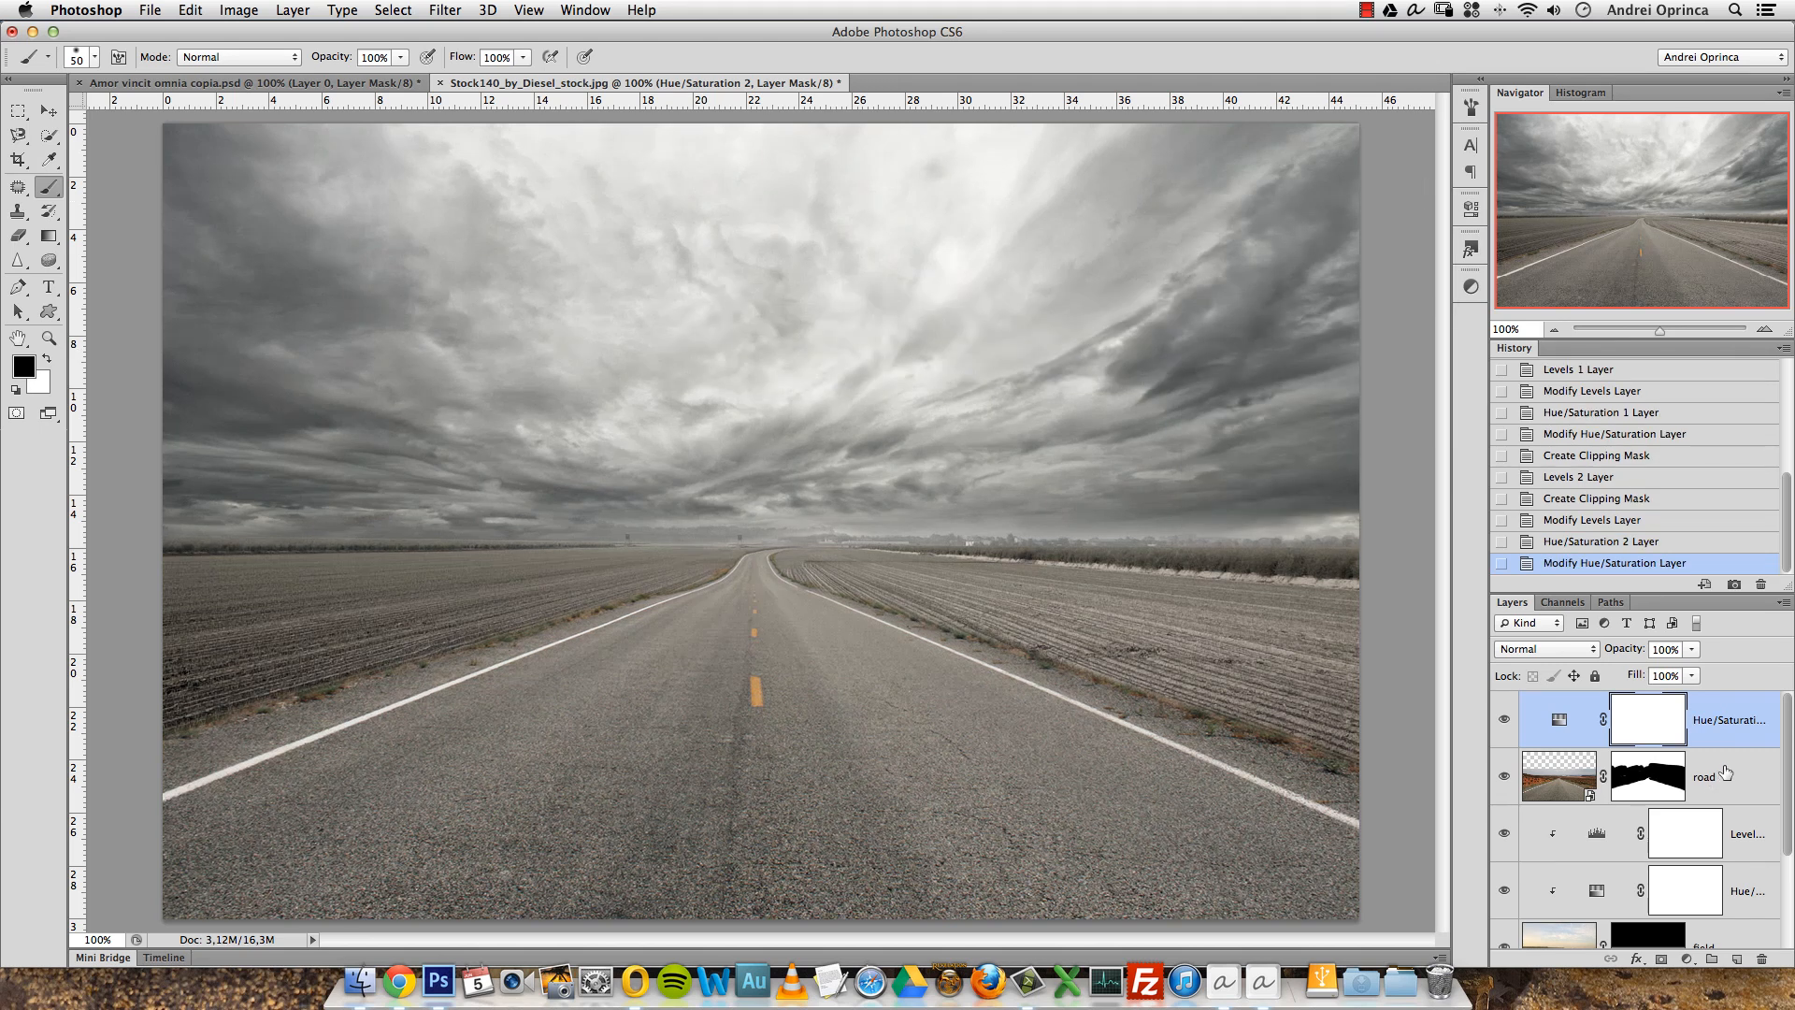
alt+click(1732, 748)
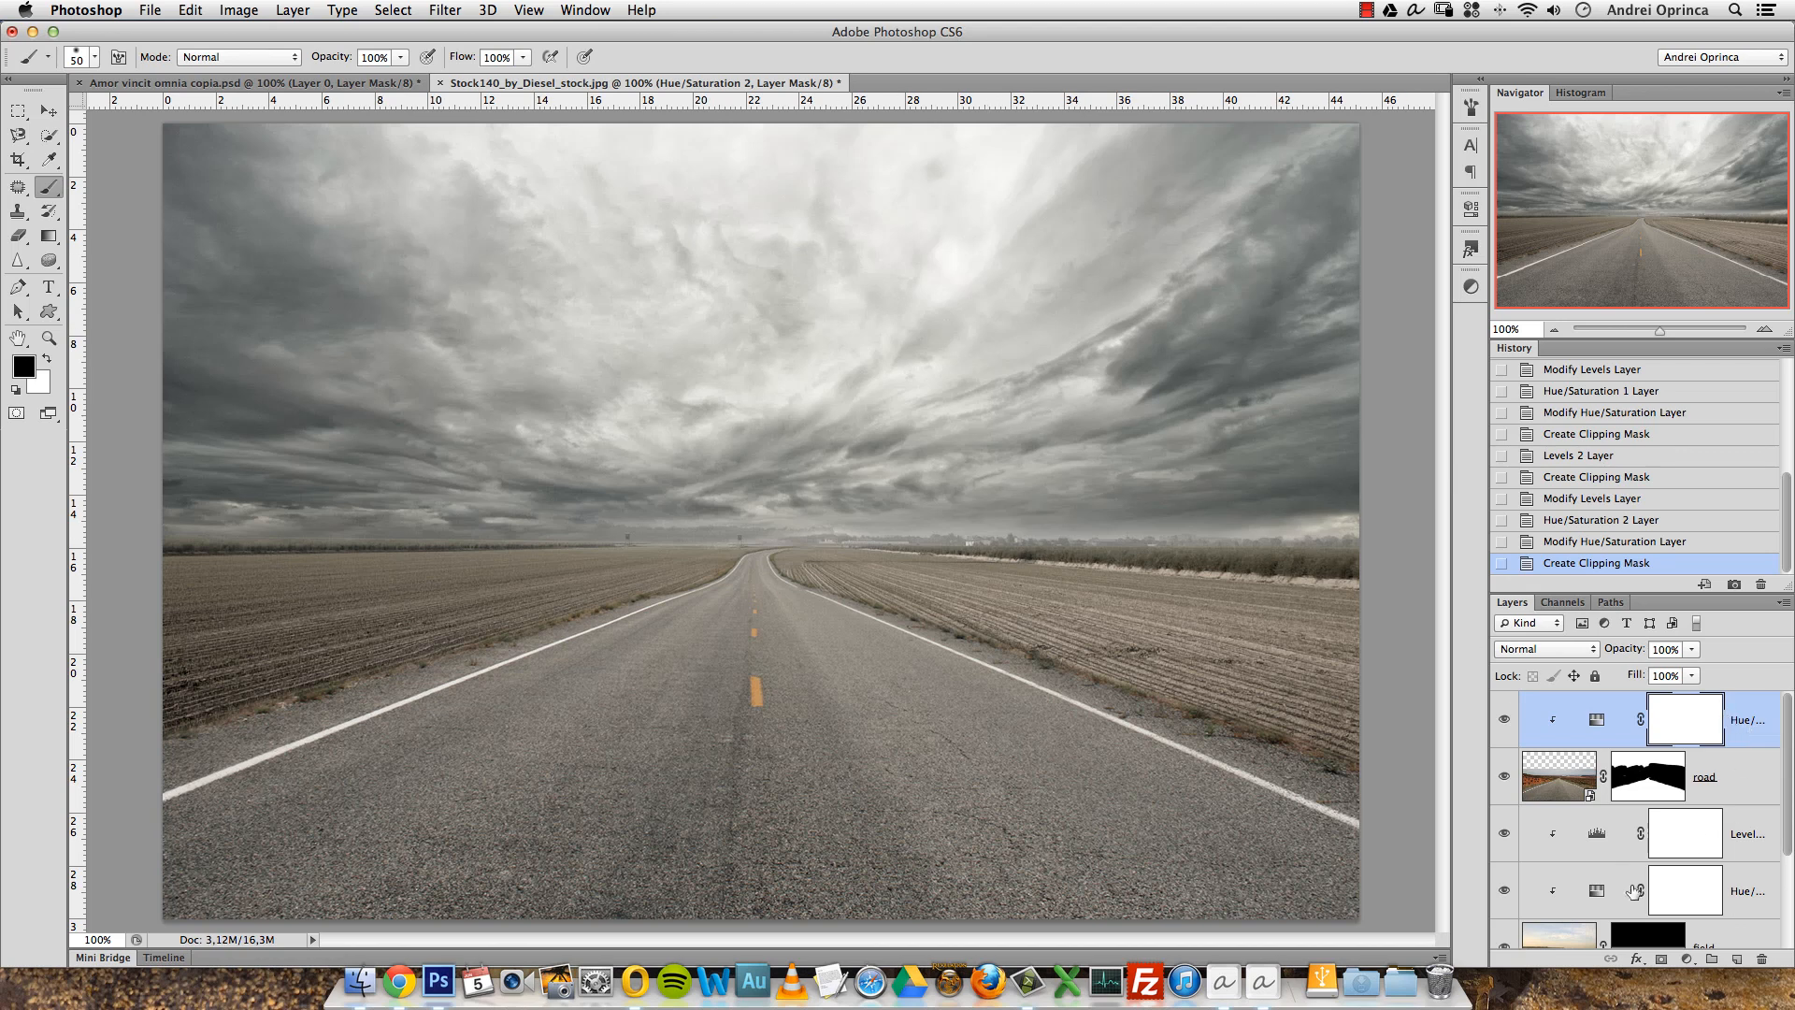
Add a Gradient Map adjustment layer at the top of the layer stack and preview its gradient reversed.
click(1686, 960)
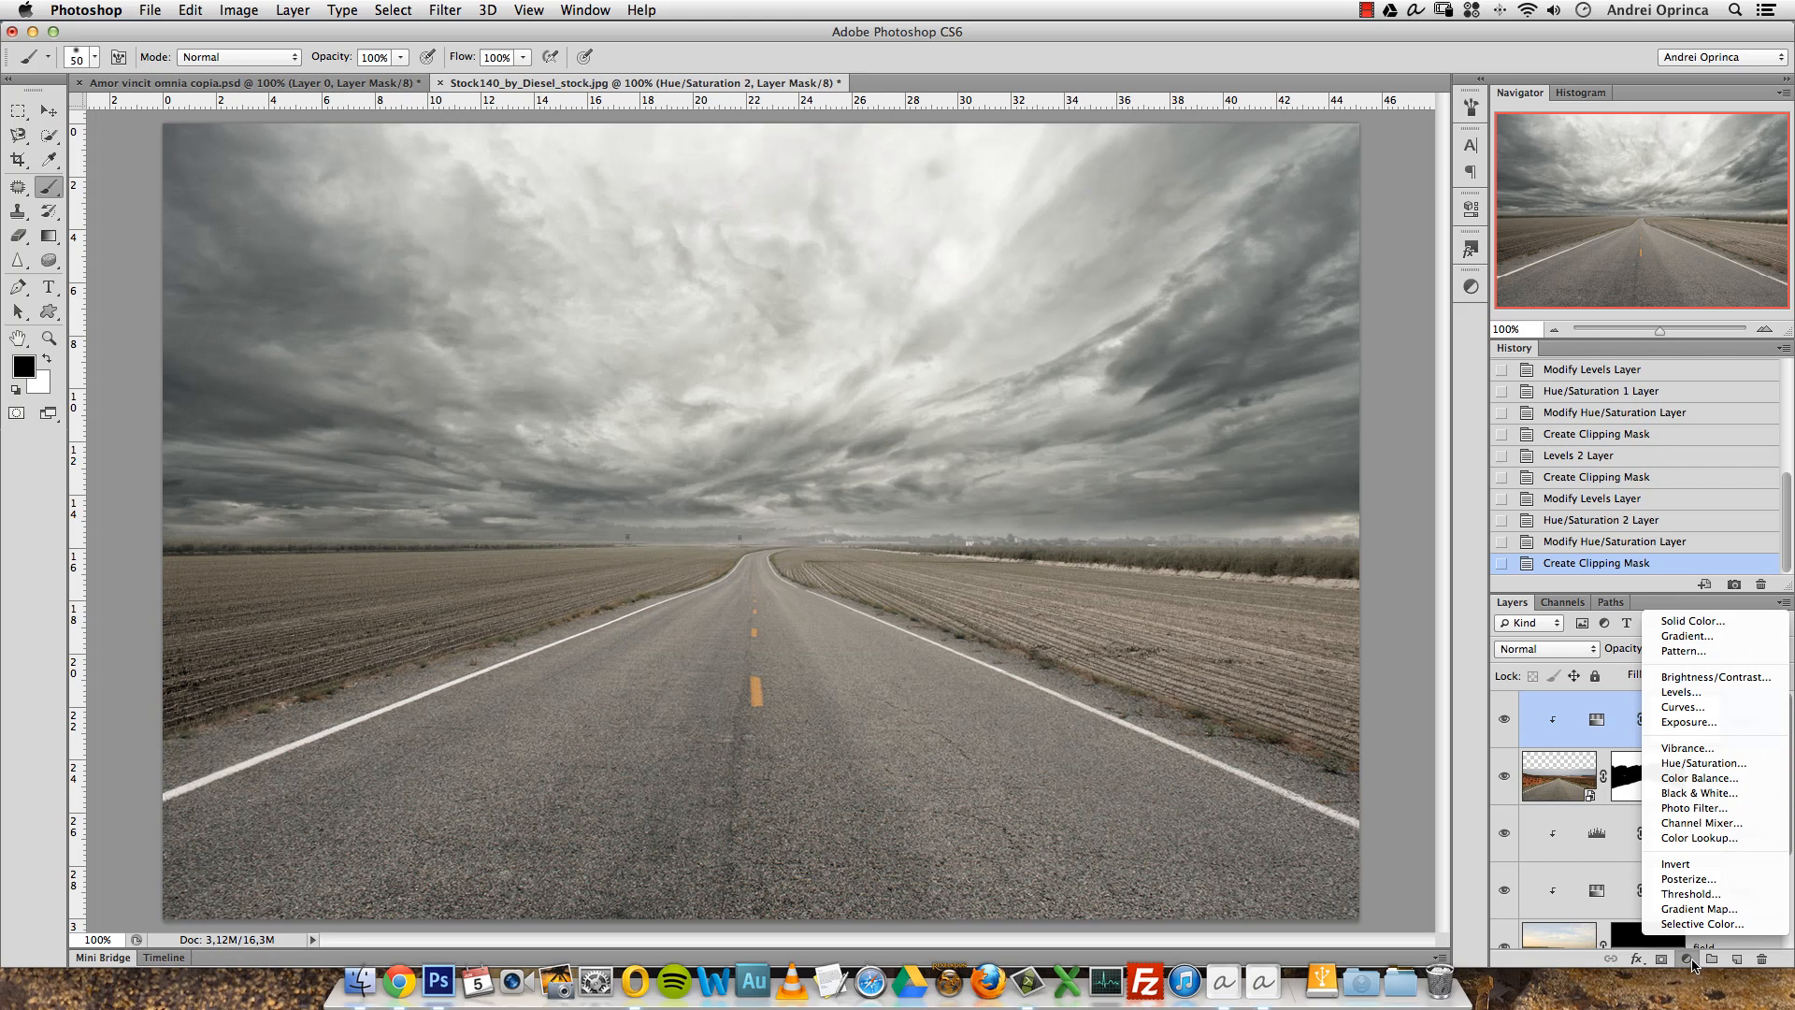
click(1703, 910)
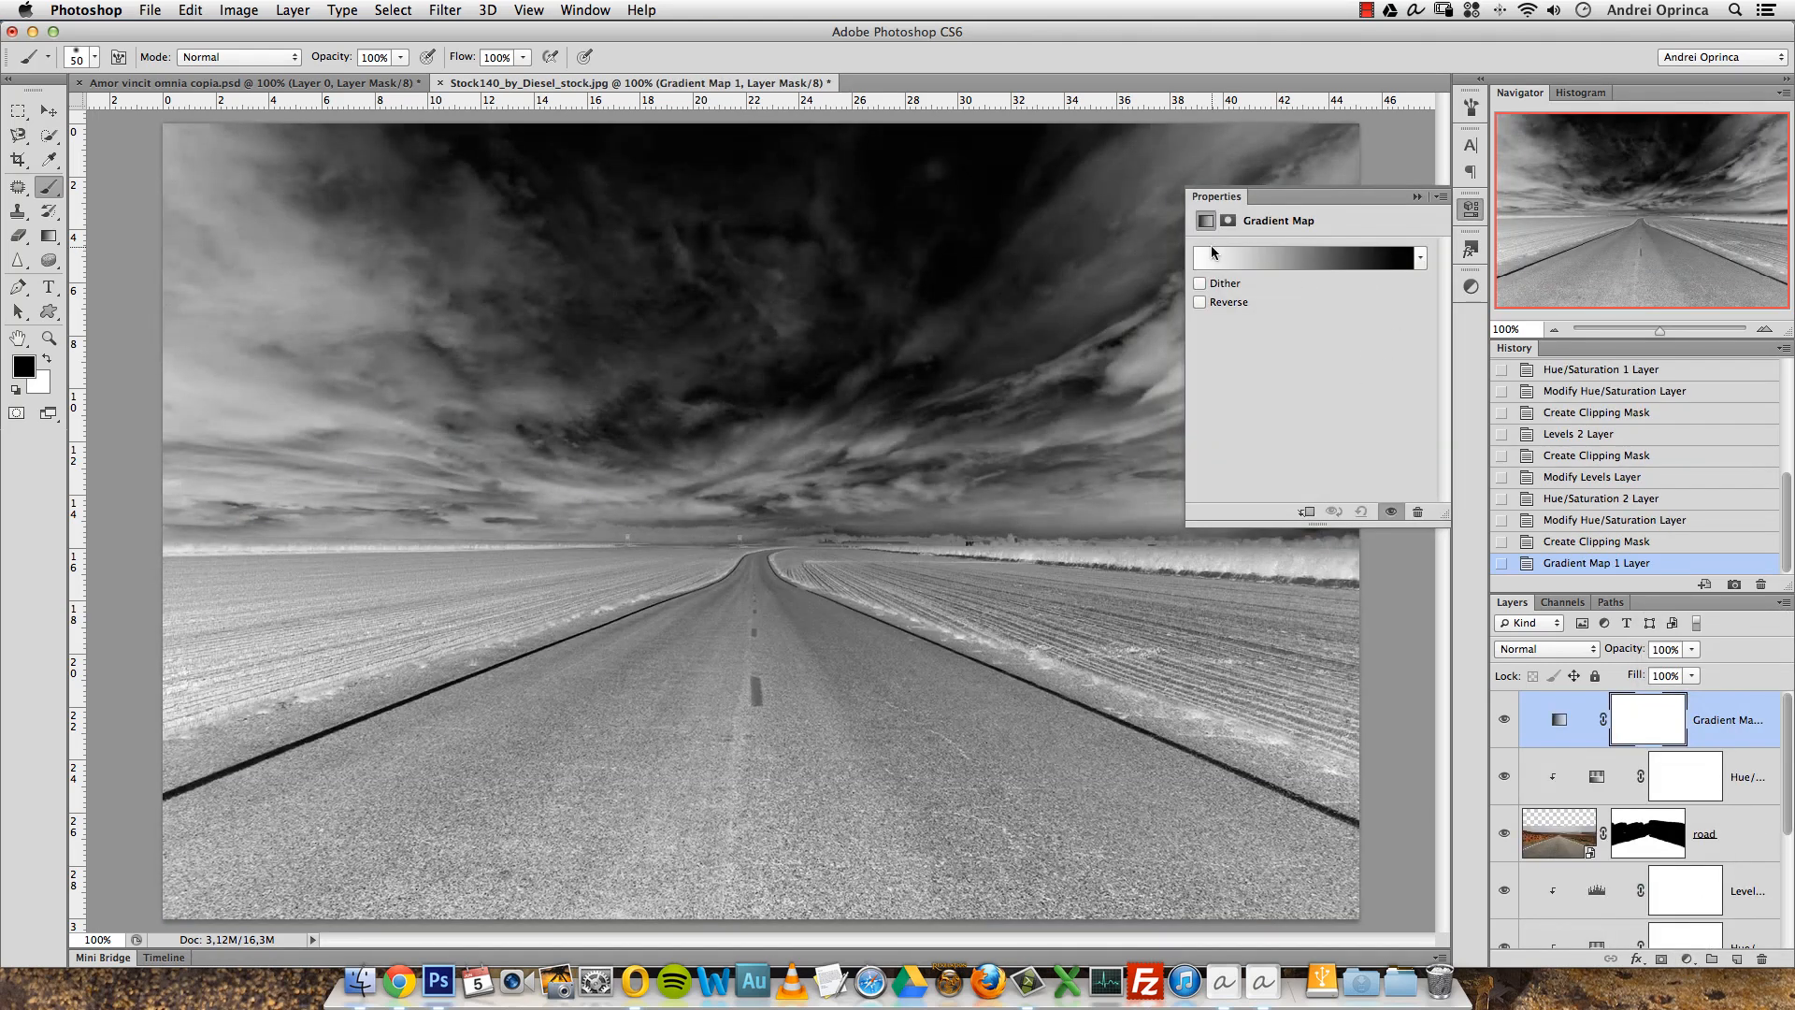
click(1201, 302)
click(1201, 302)
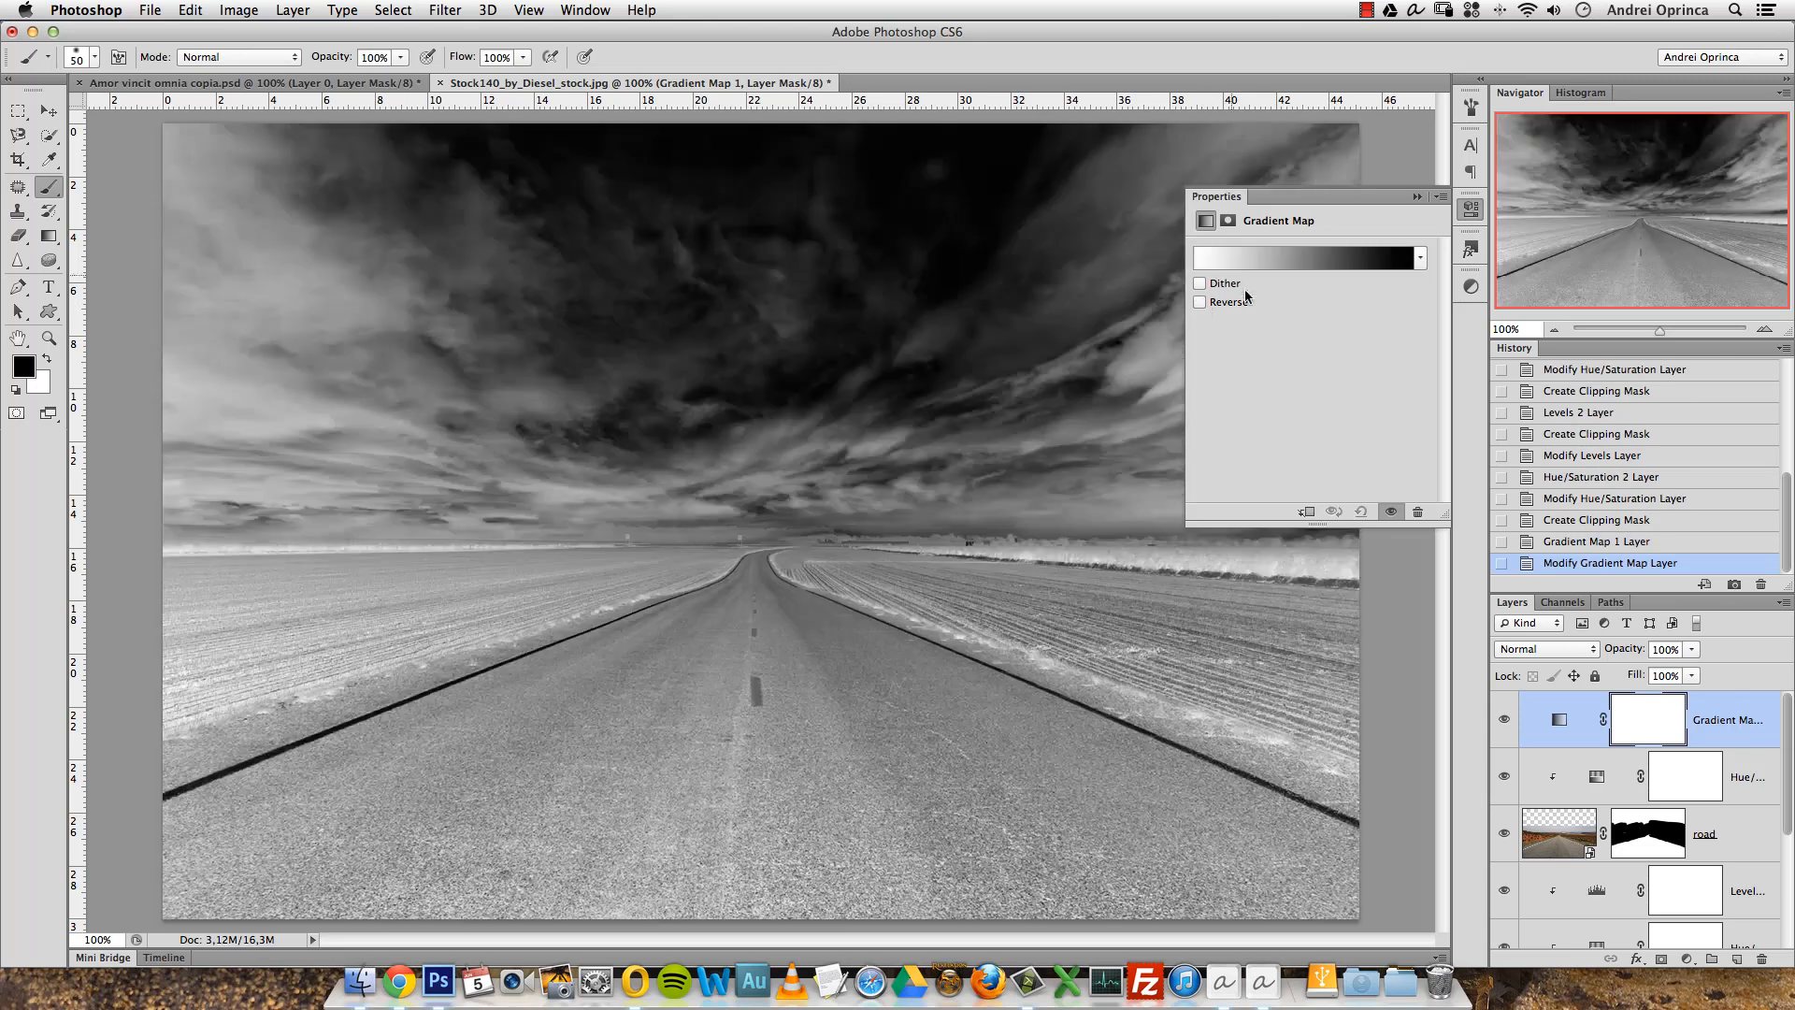
Change the gradient map's white starting colour stop to a grey with 64% brightness.
click(1304, 258)
click(1044, 560)
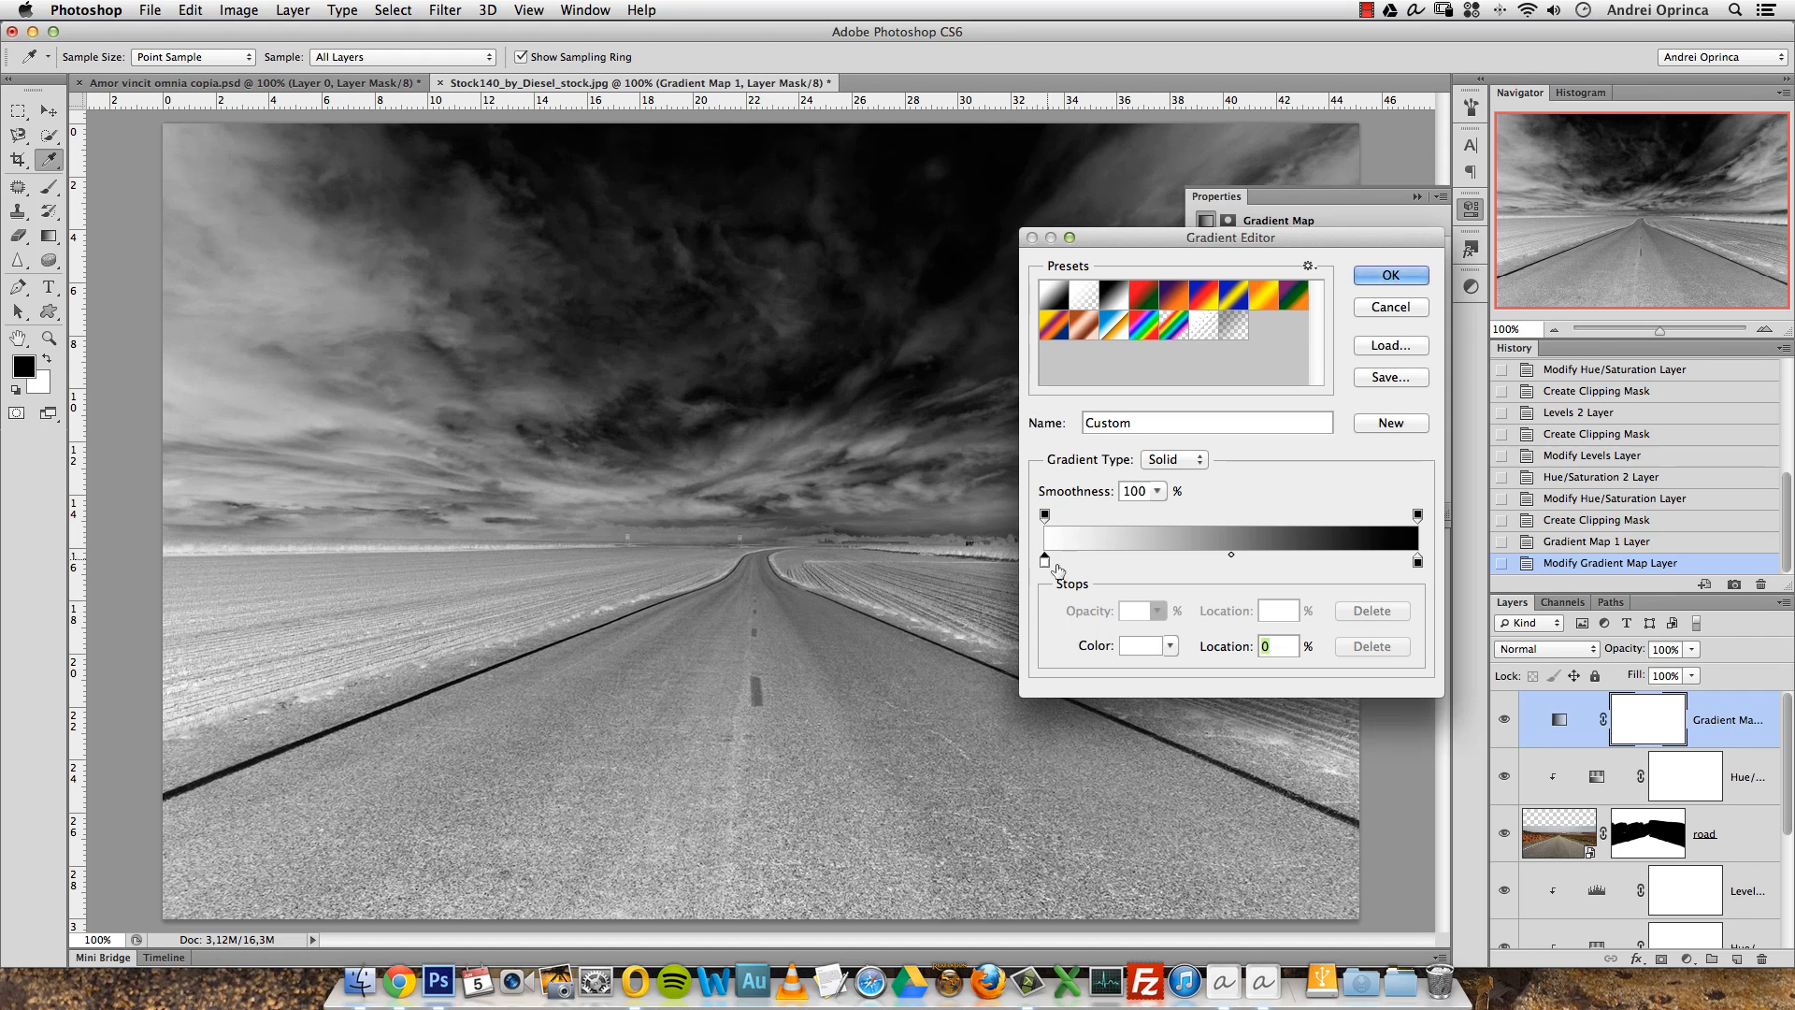
click(1044, 561)
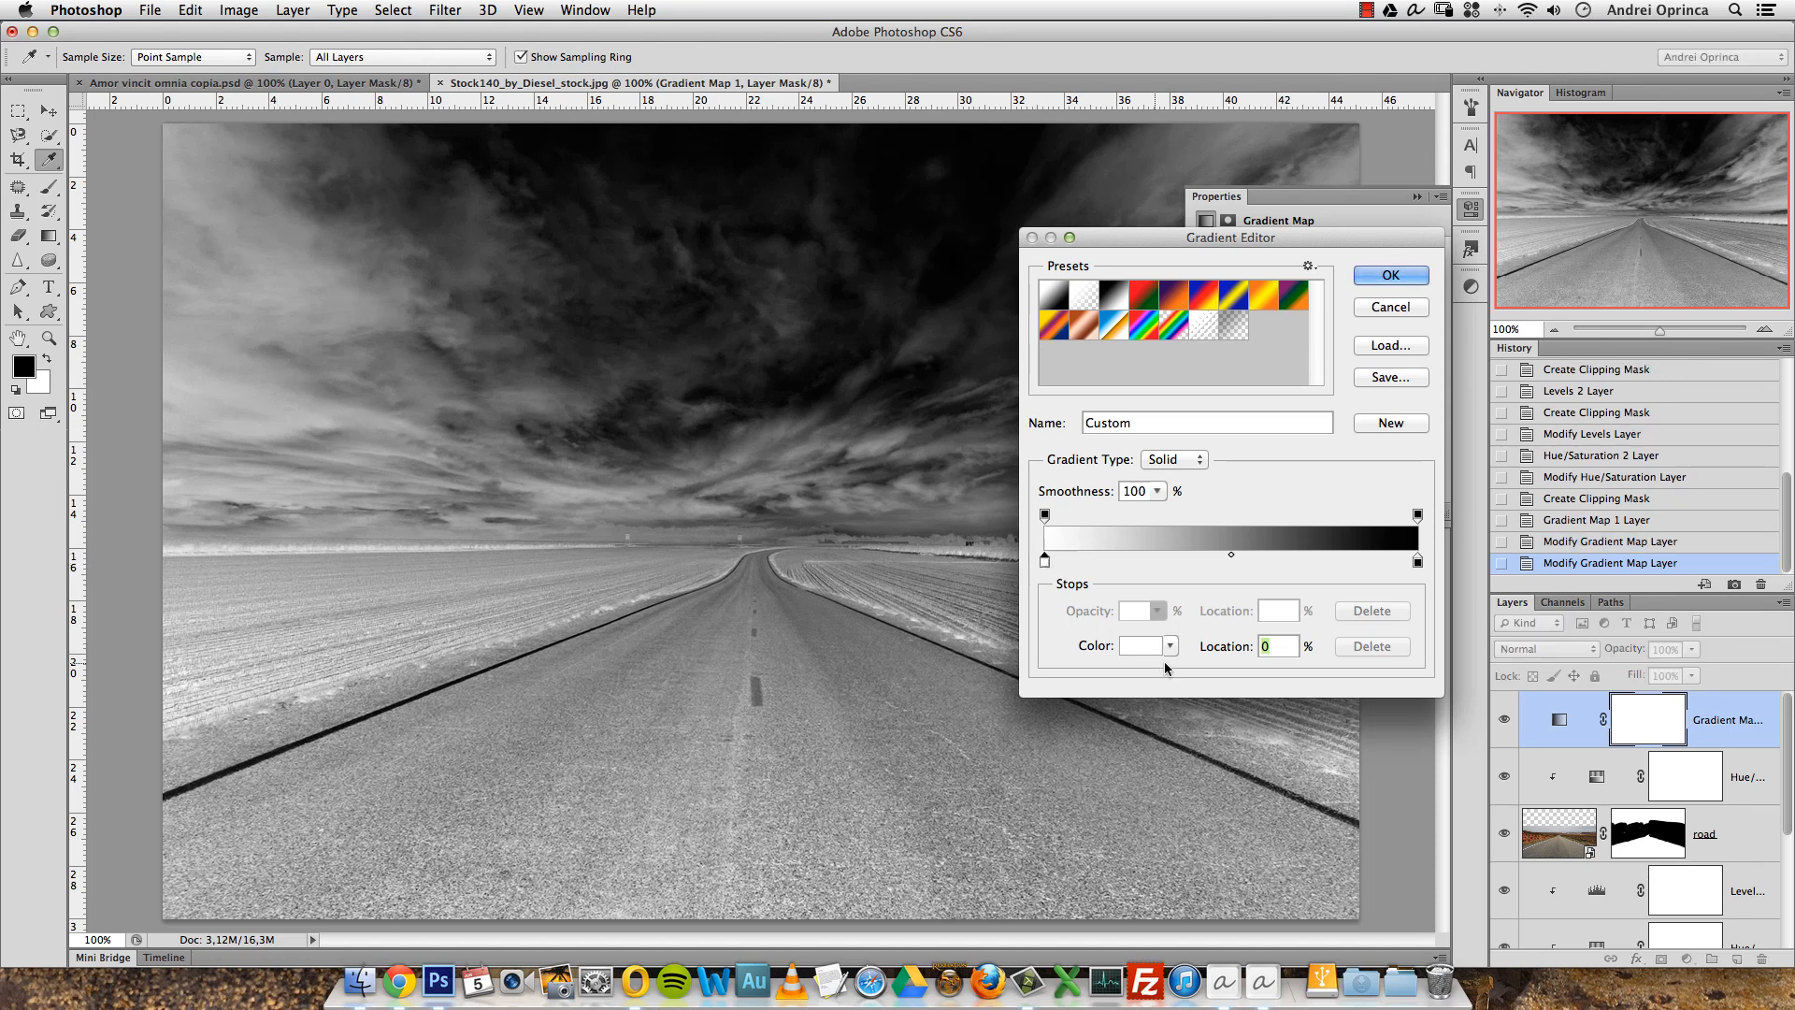
click(1135, 648)
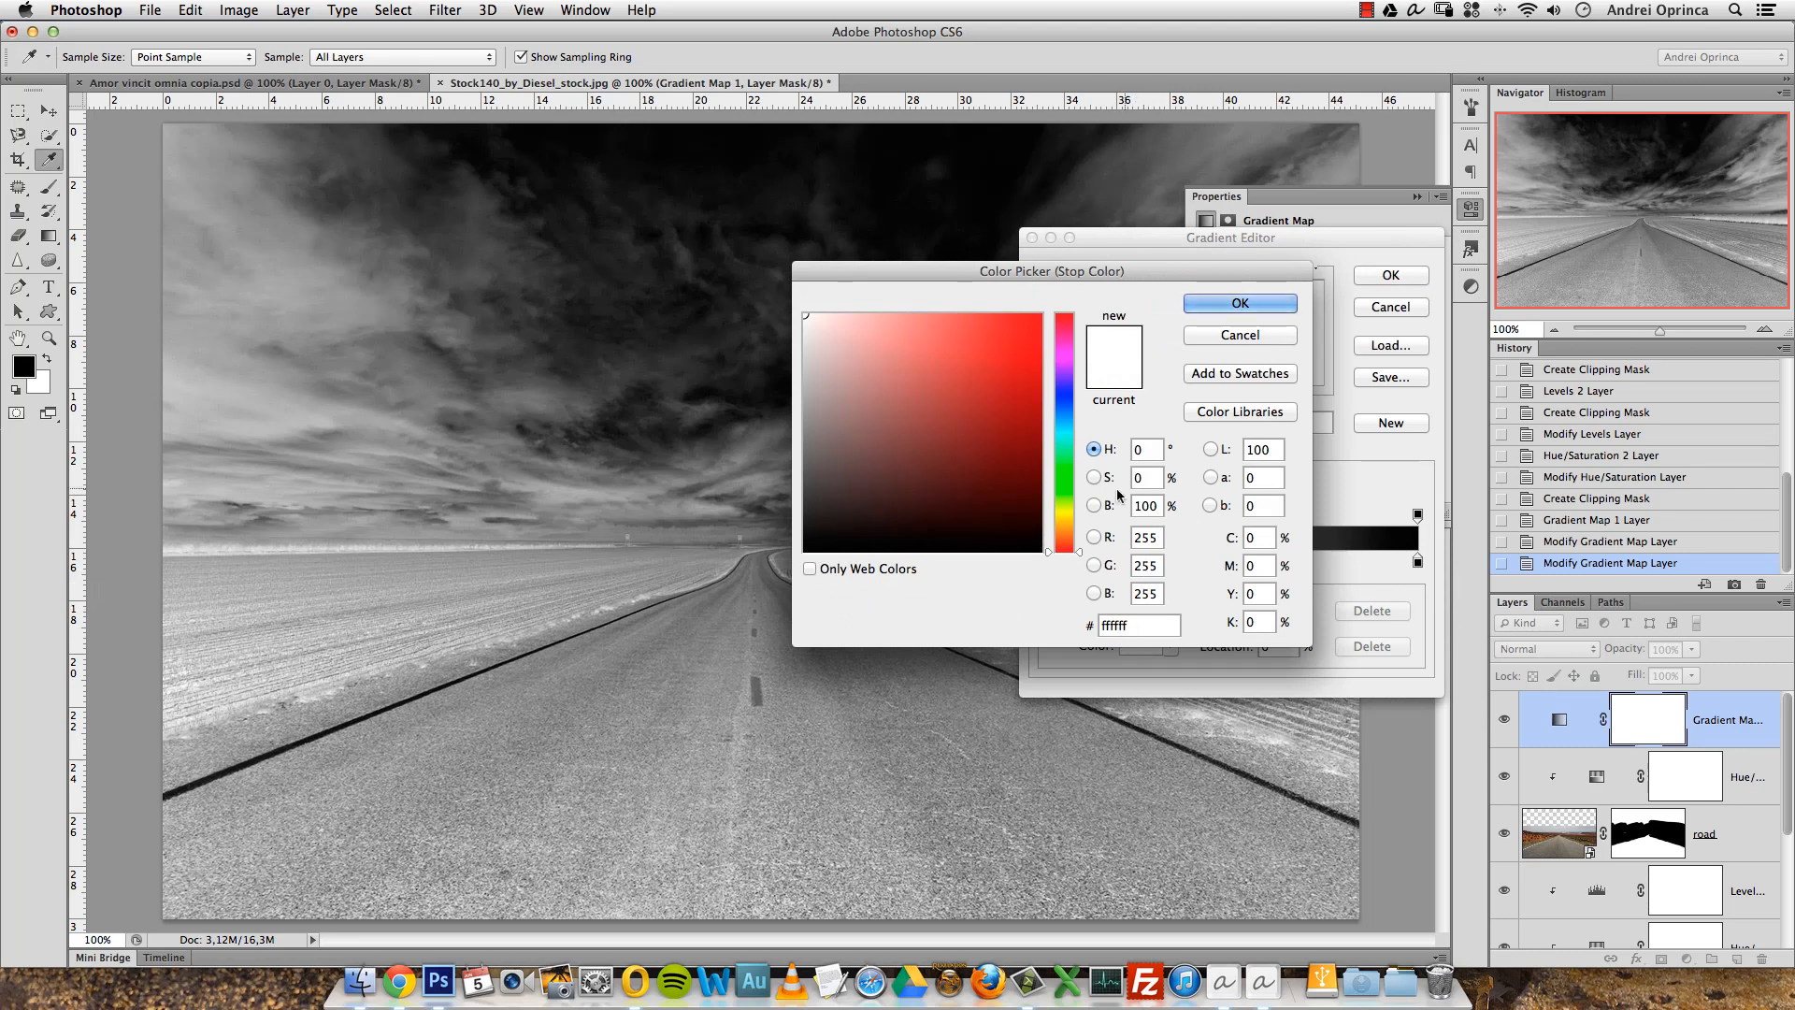
click(1143, 504)
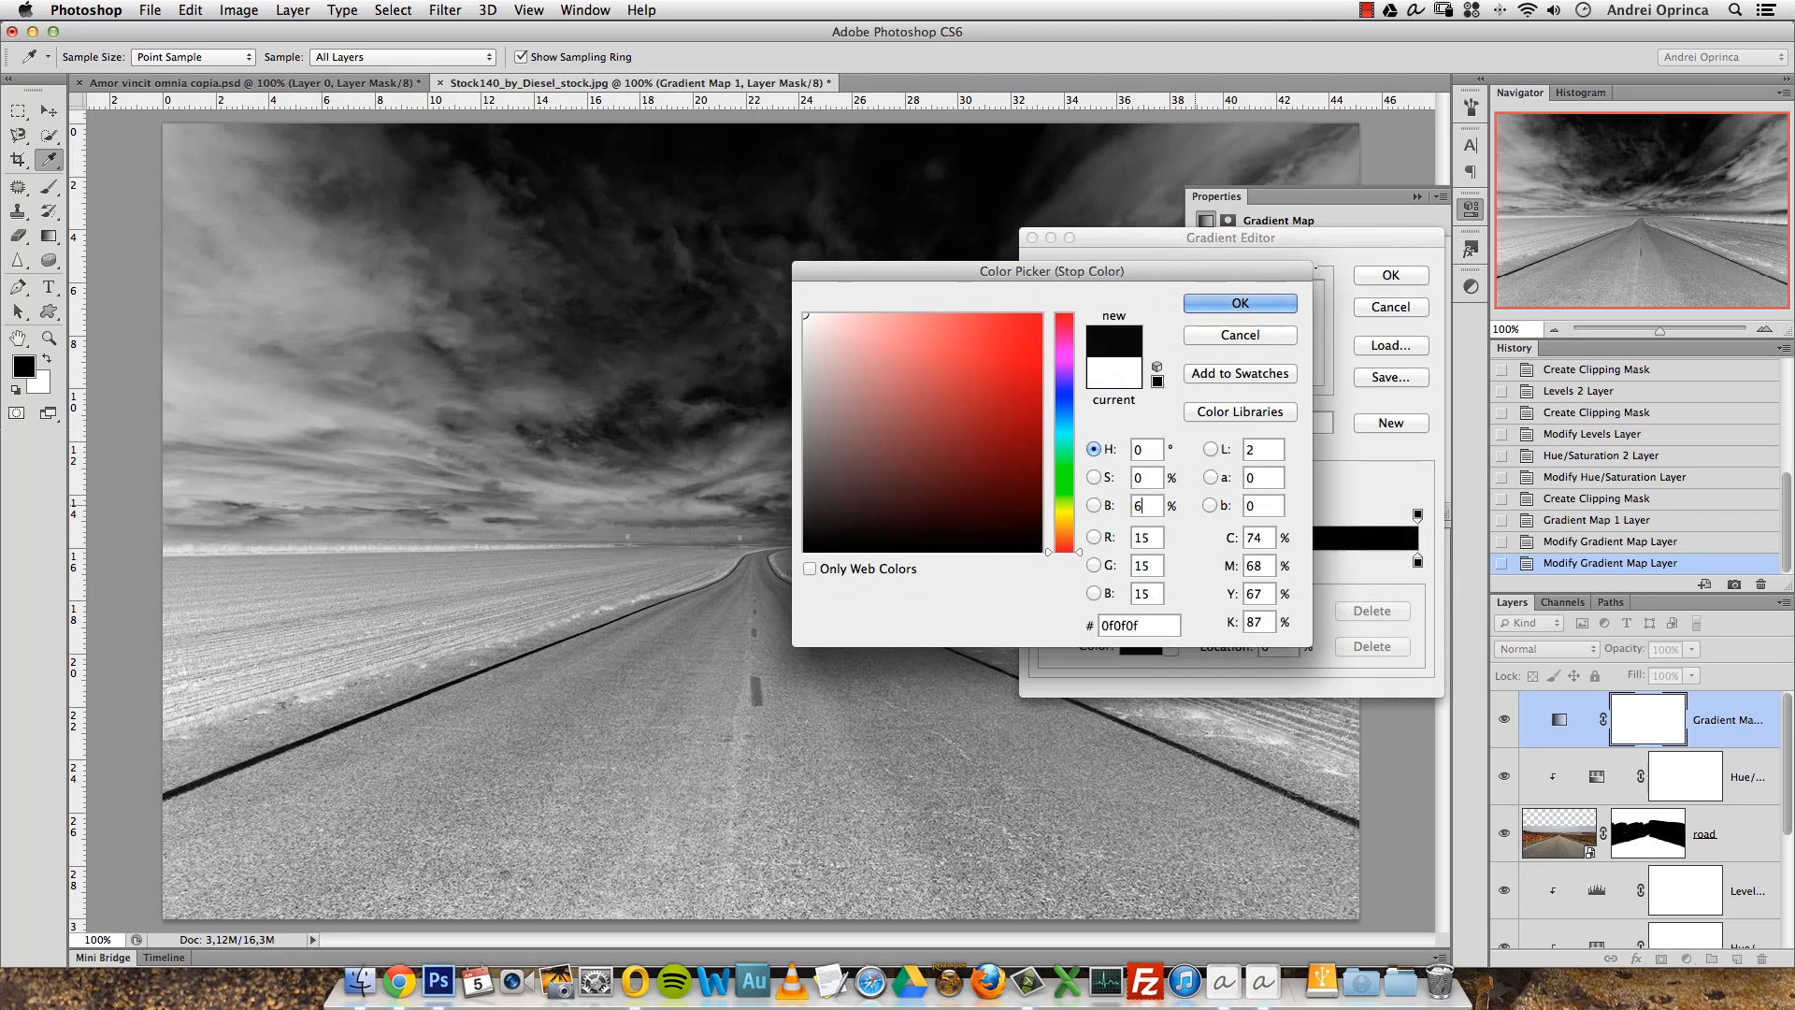
text(64)
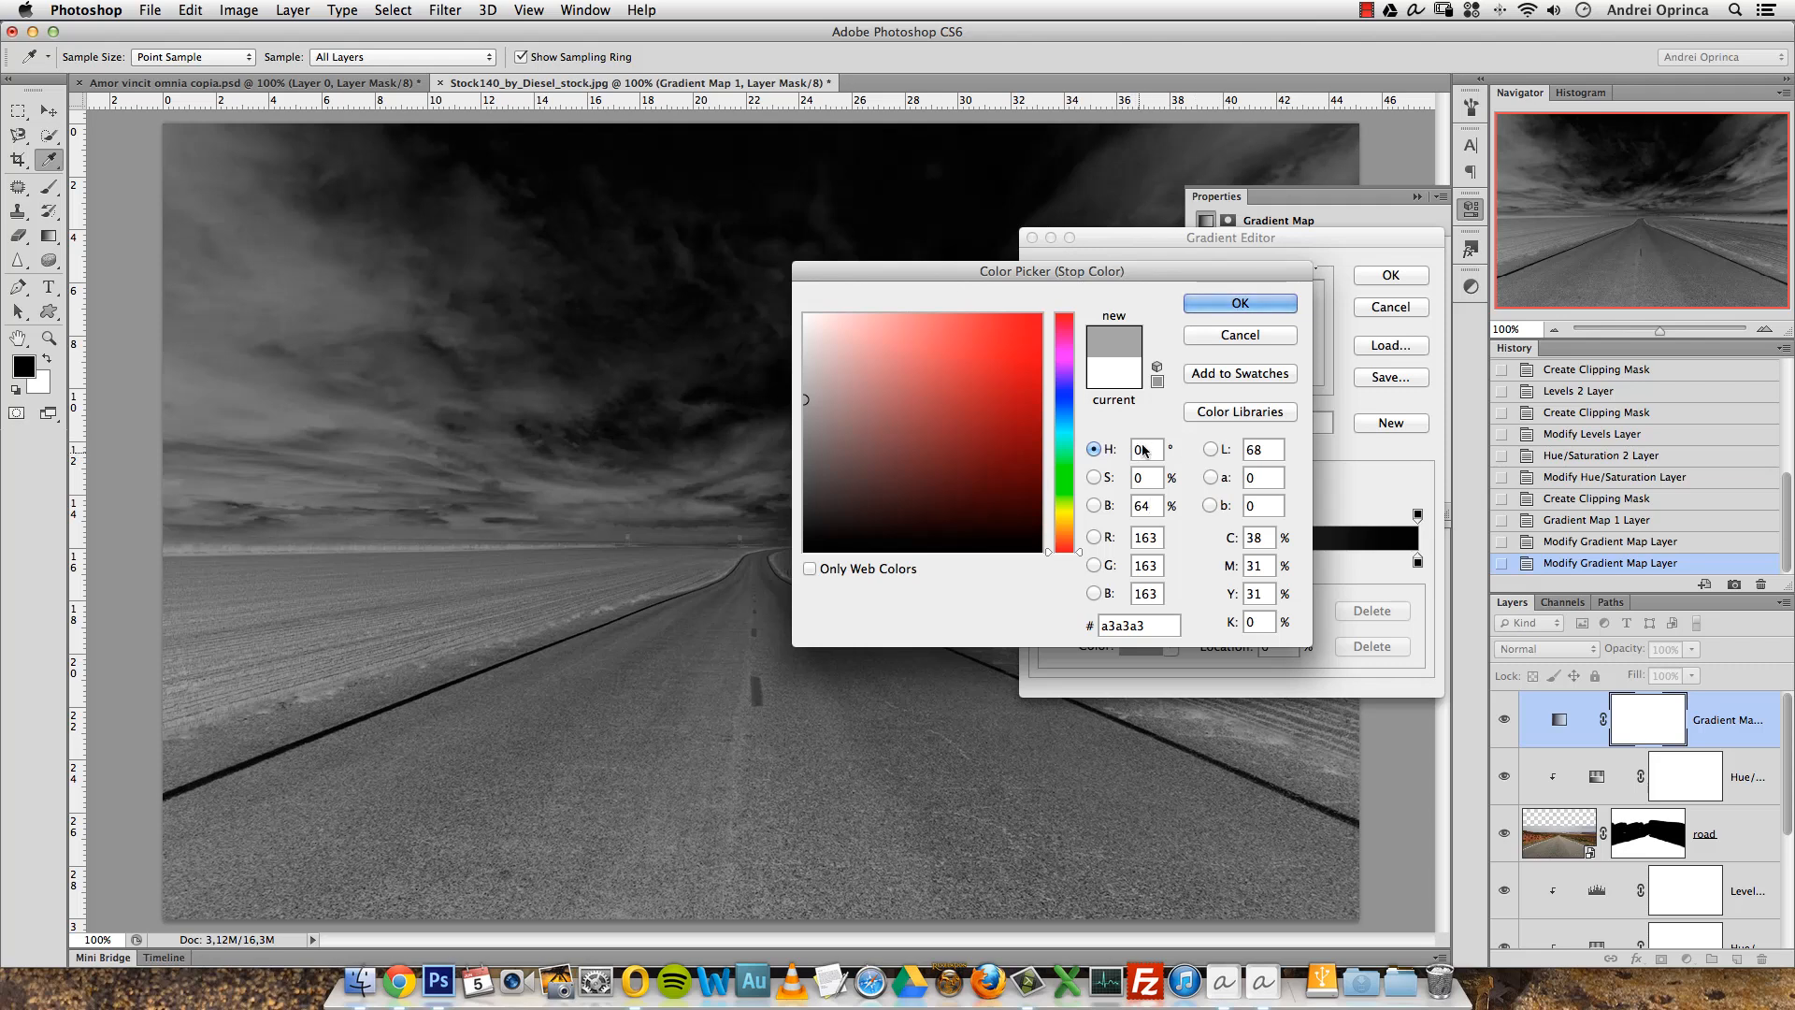
click(1243, 303)
Set the gradient's end colour stop at location 100% to #020305 and apply the edited gradient.
click(1418, 561)
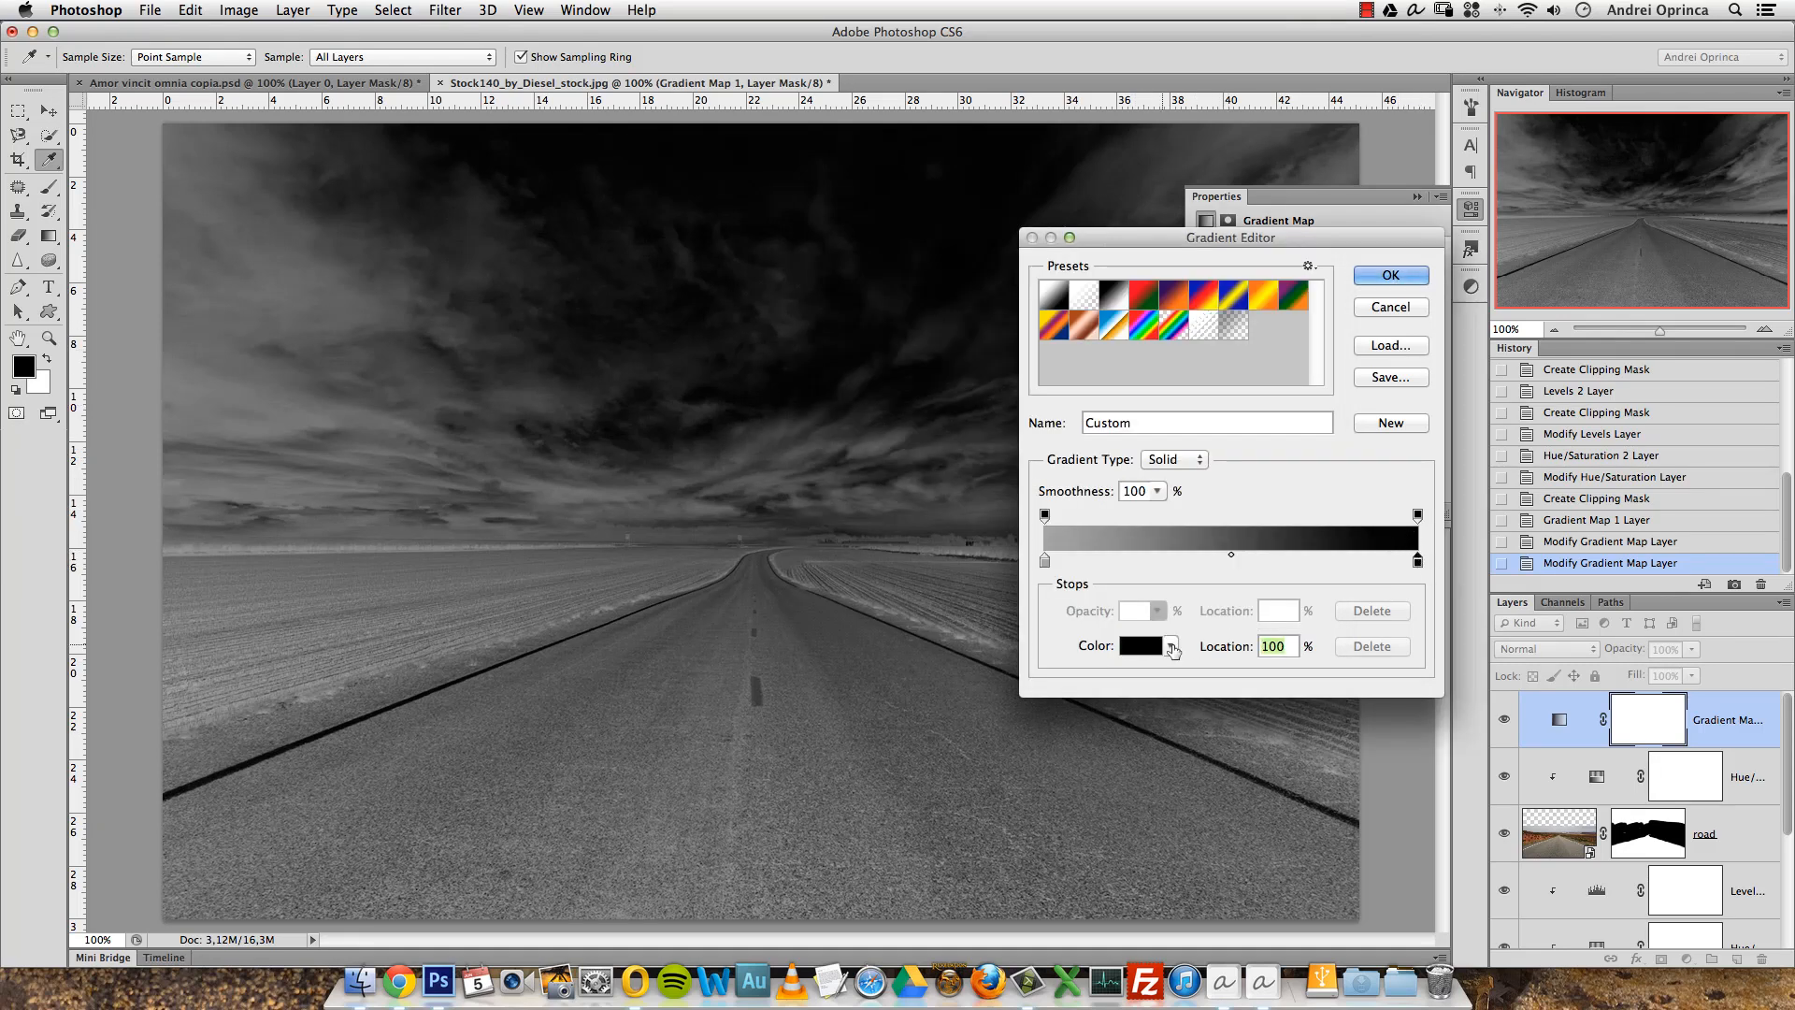
click(1141, 645)
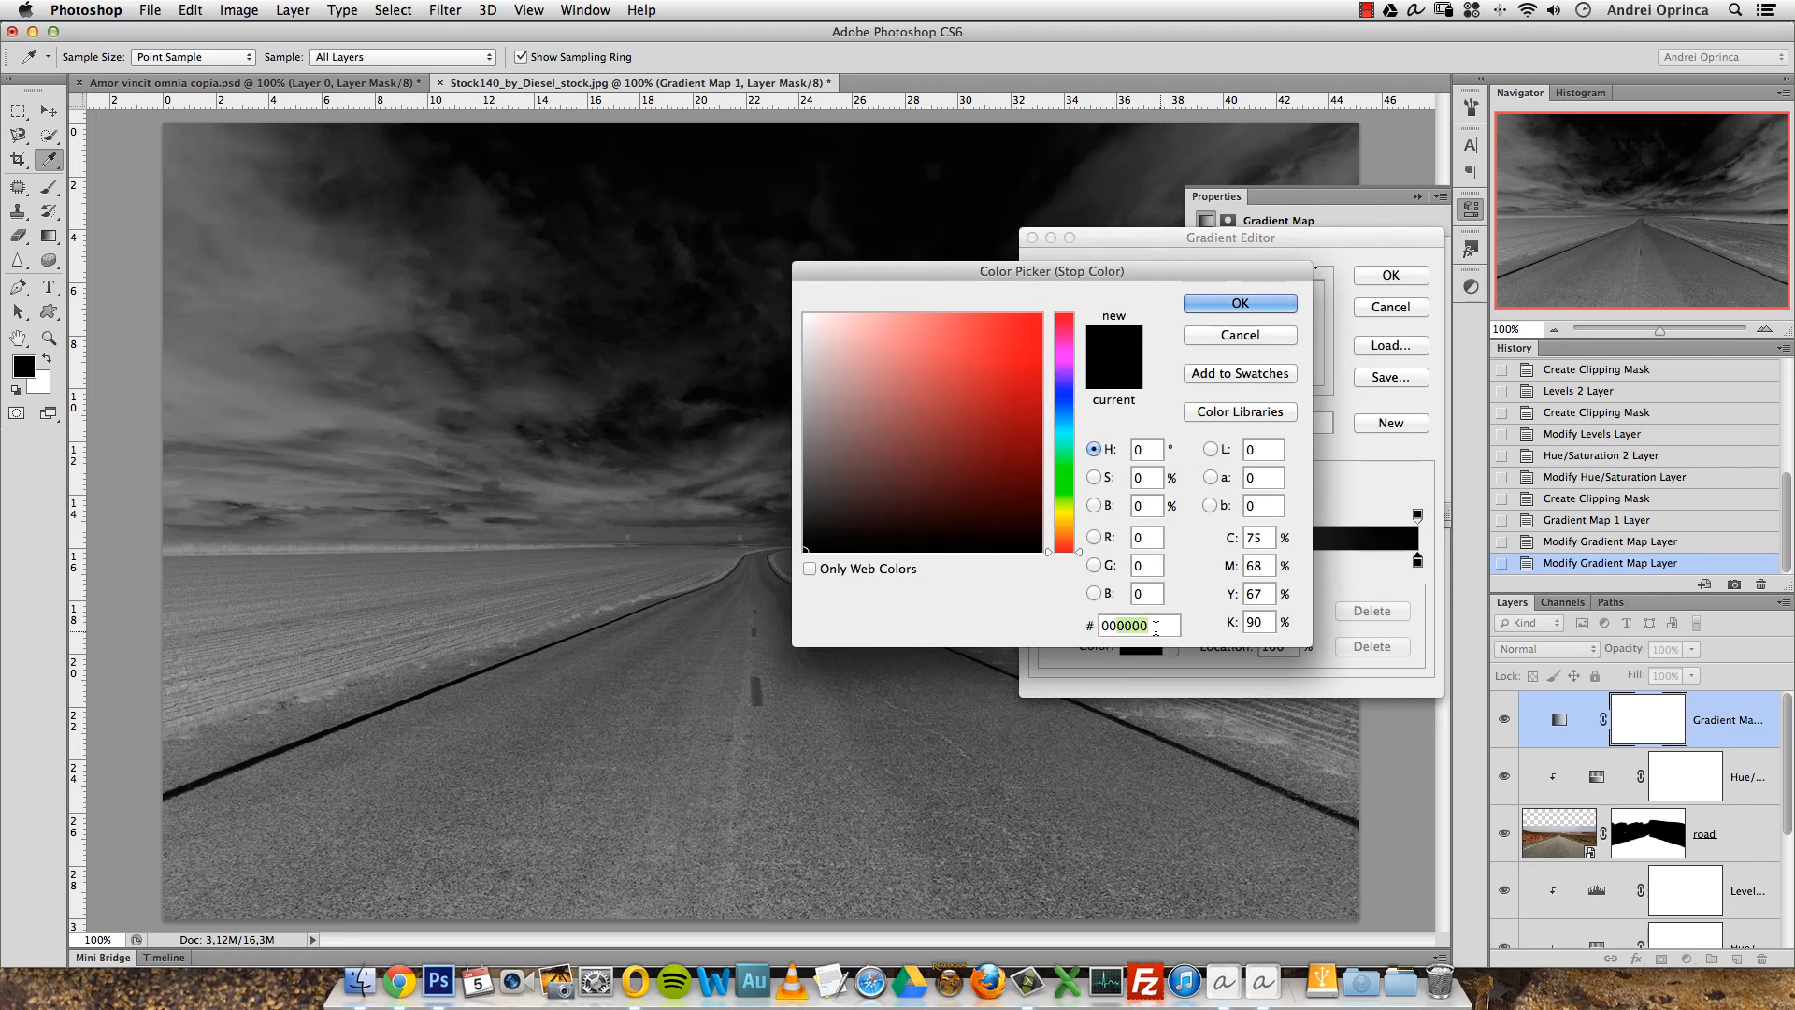
drag(1164, 626, 1082, 647)
text(002200)
text(020)
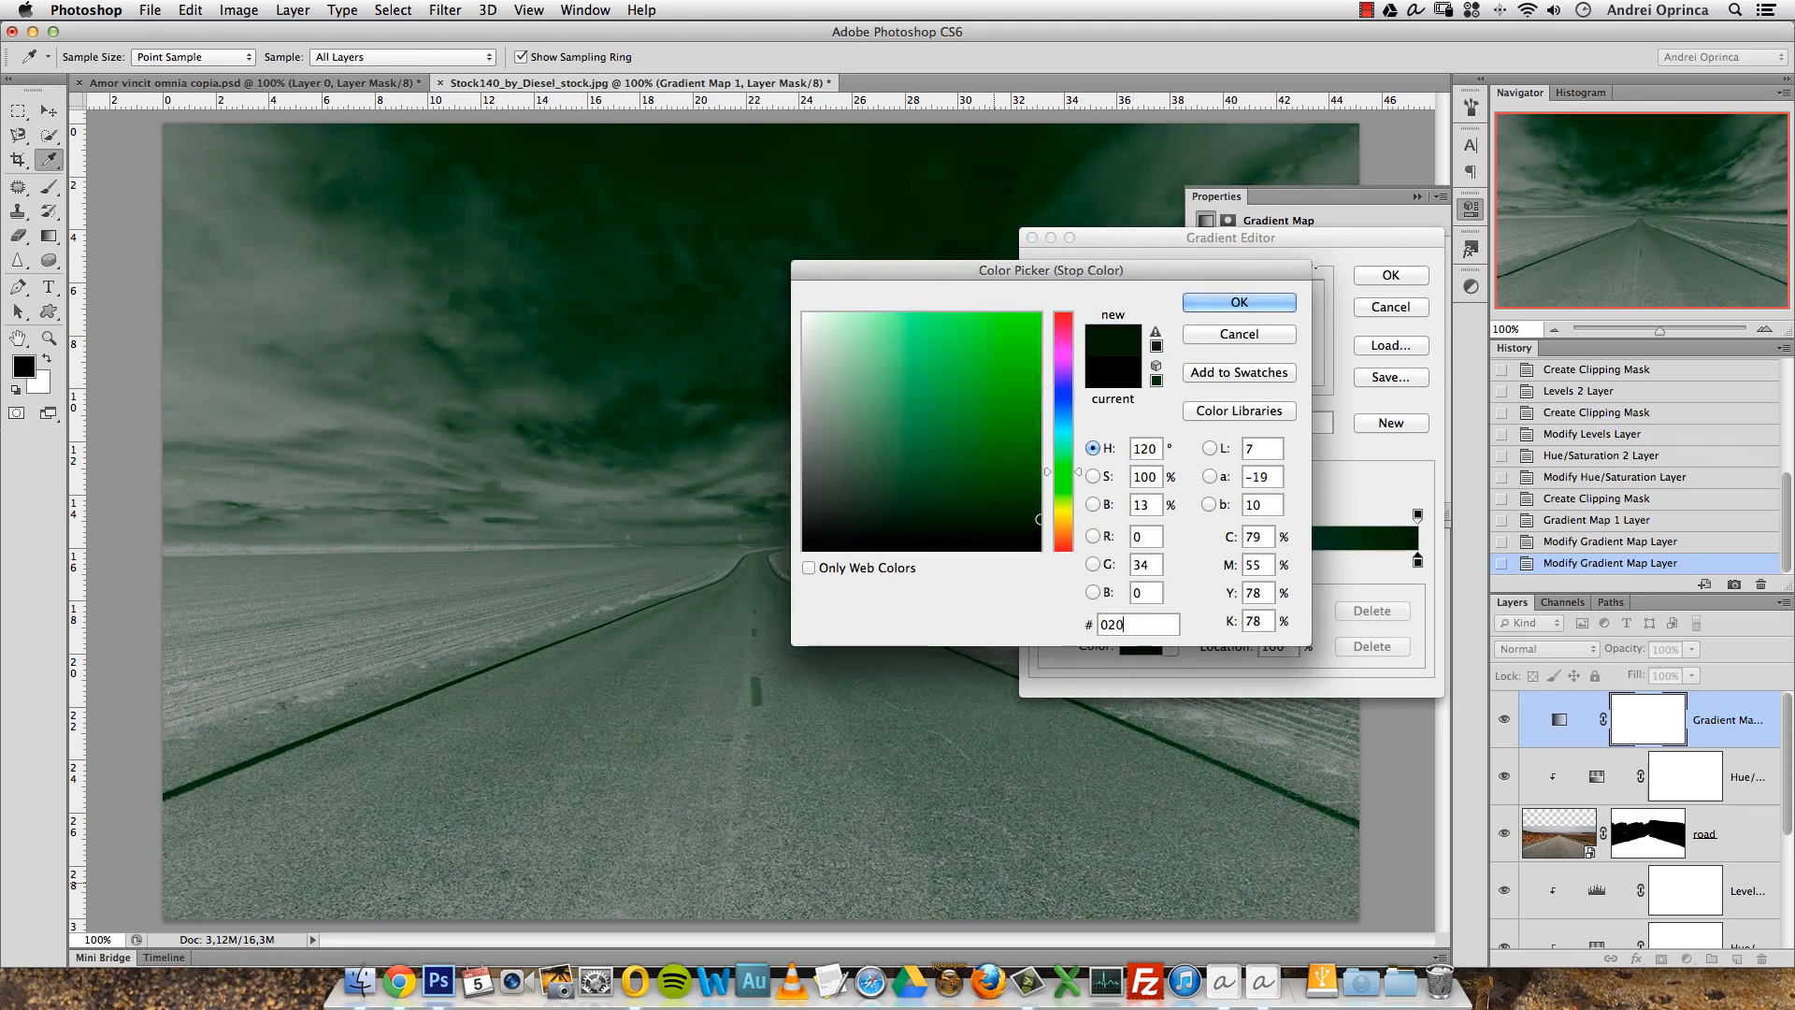
text(305)
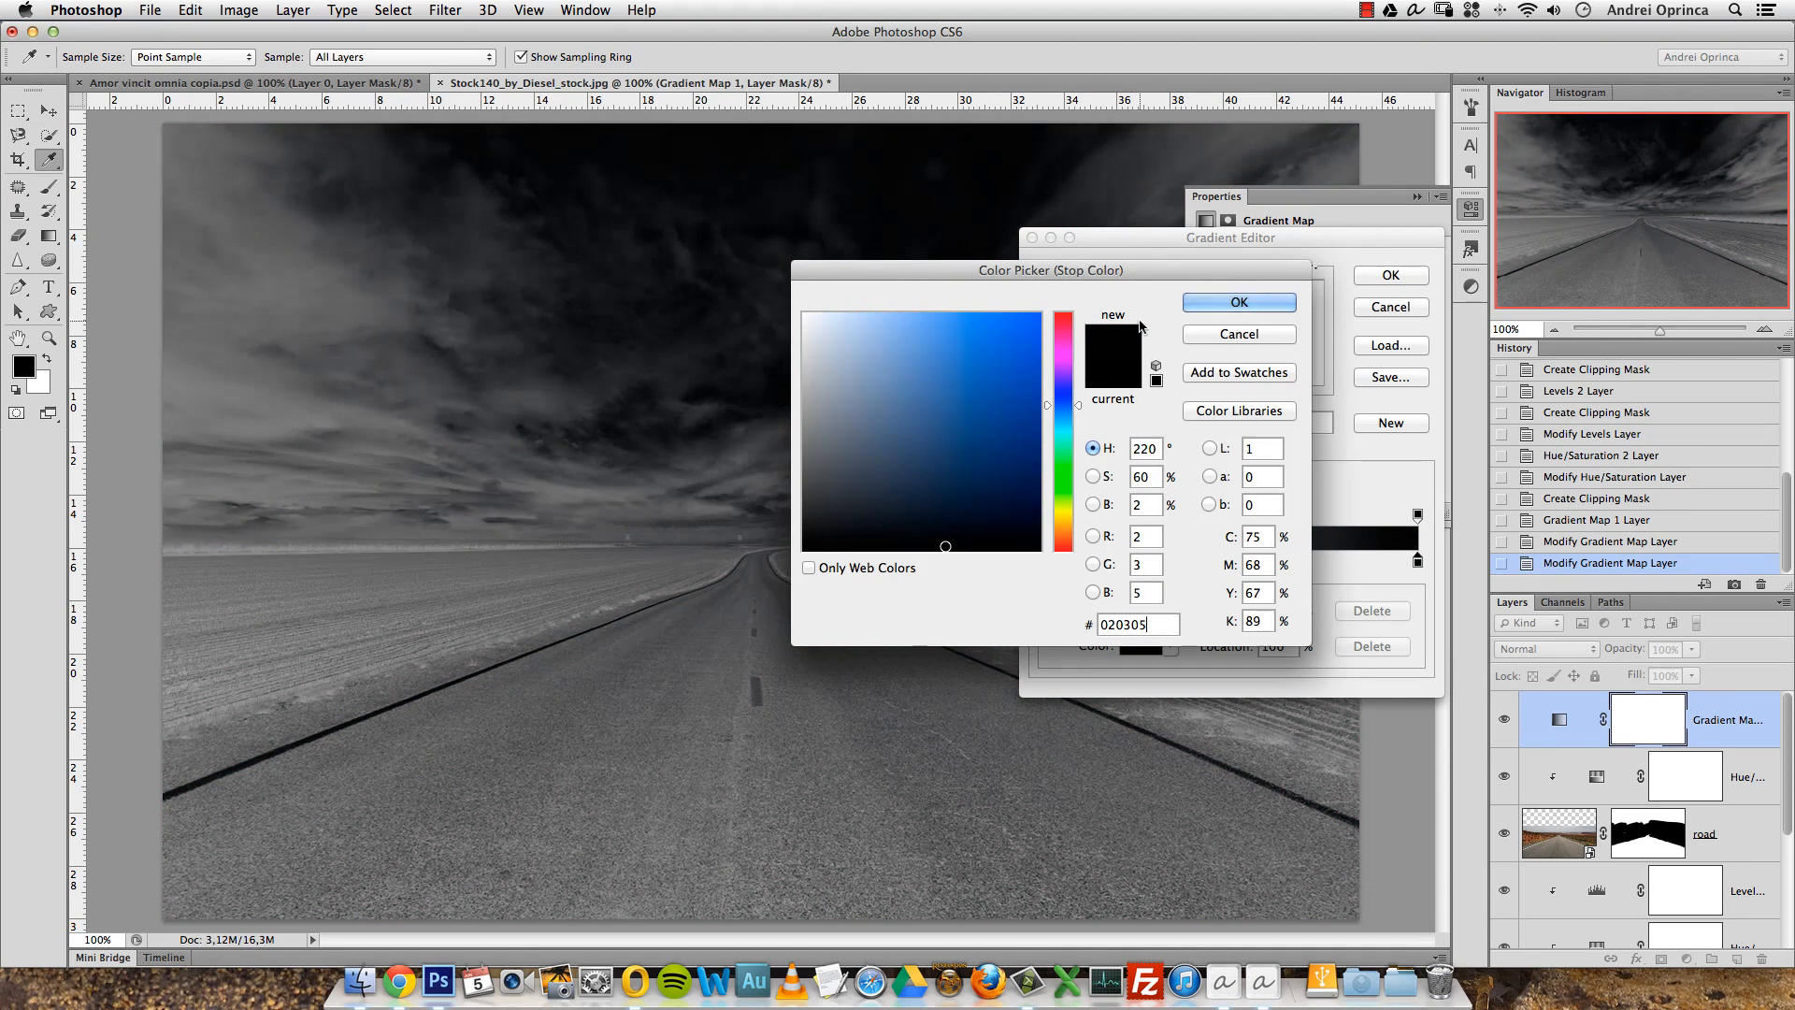
click(1239, 301)
click(1391, 274)
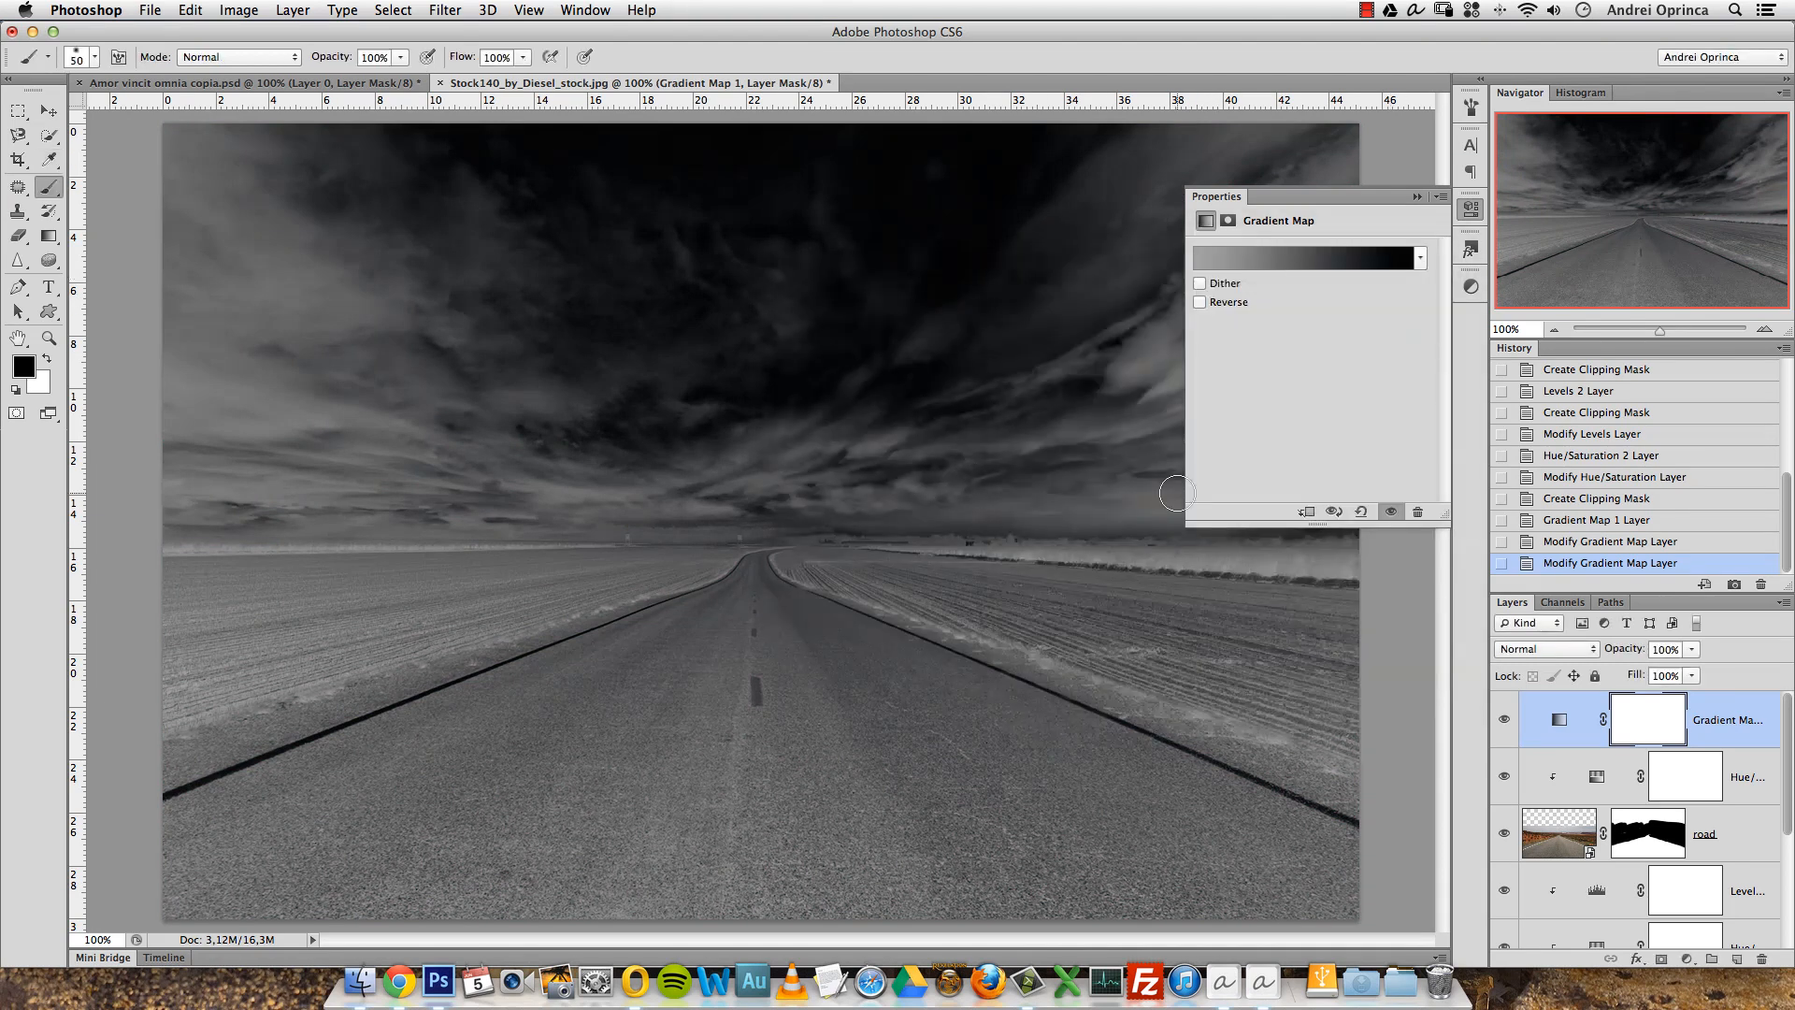
Reverse the gradient map so that the dark colour maps to the shadows, comparing both directions.
click(1200, 302)
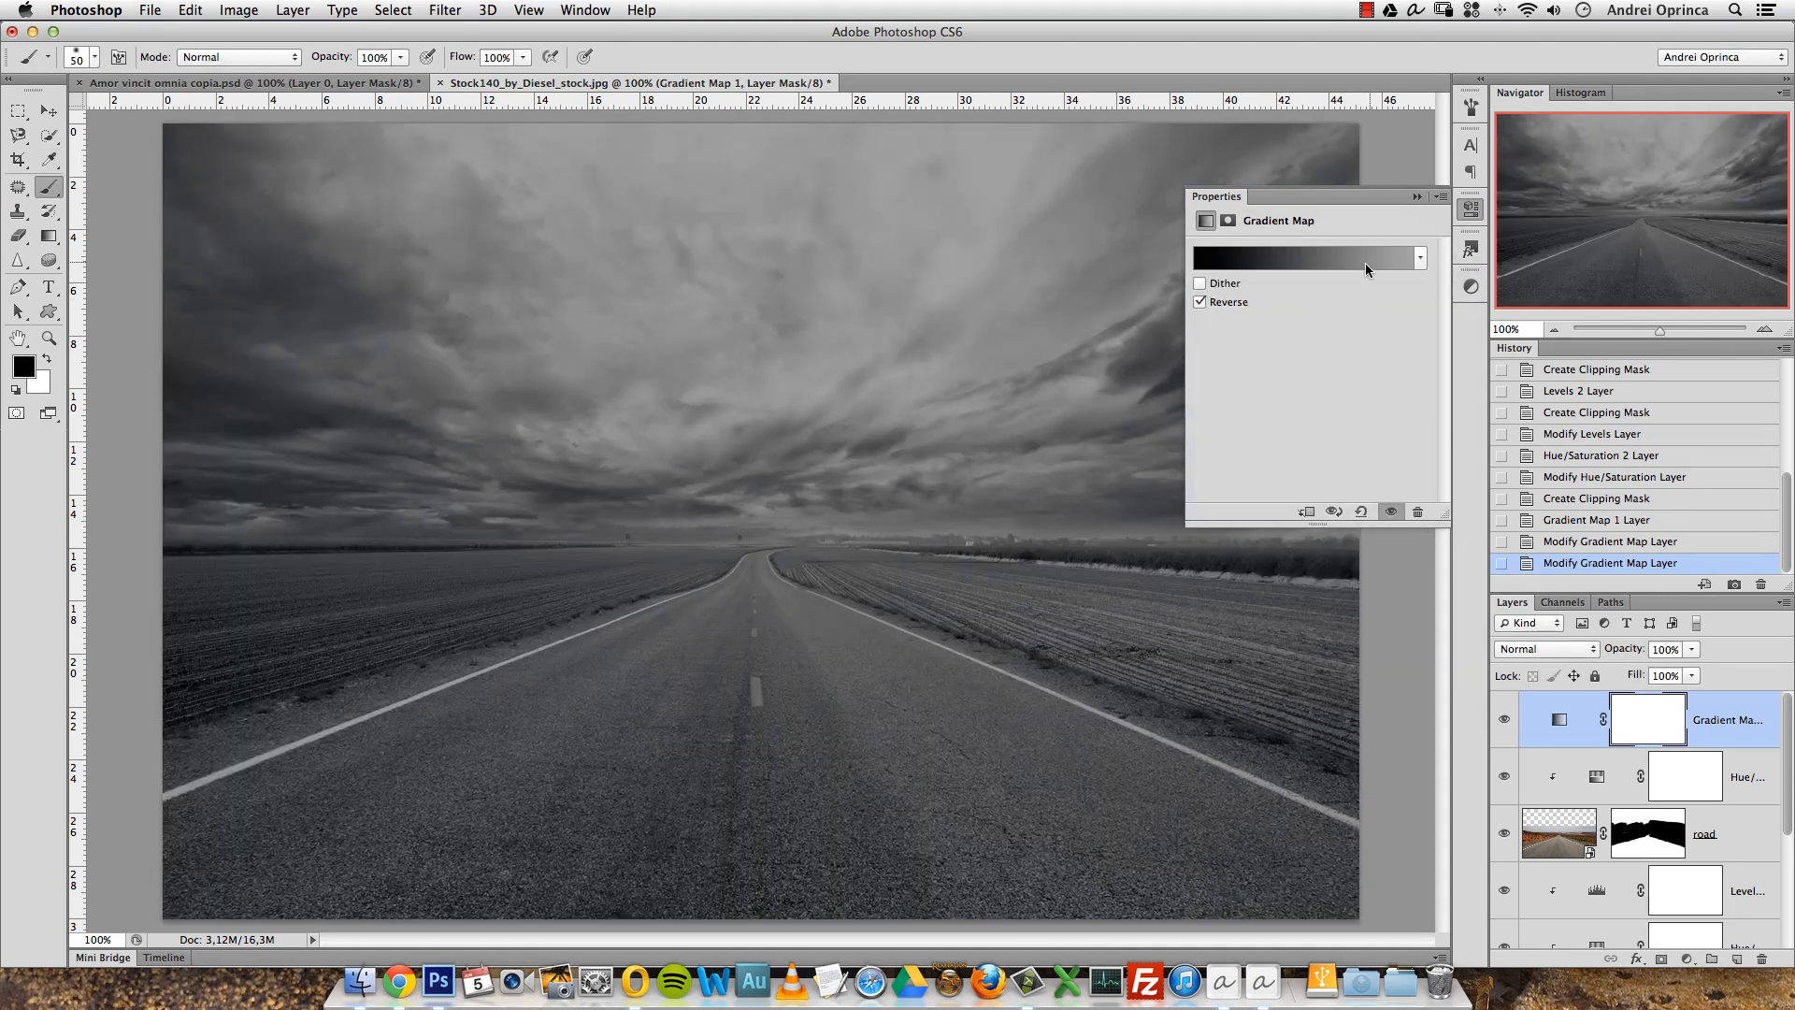
click(1200, 301)
click(1200, 301)
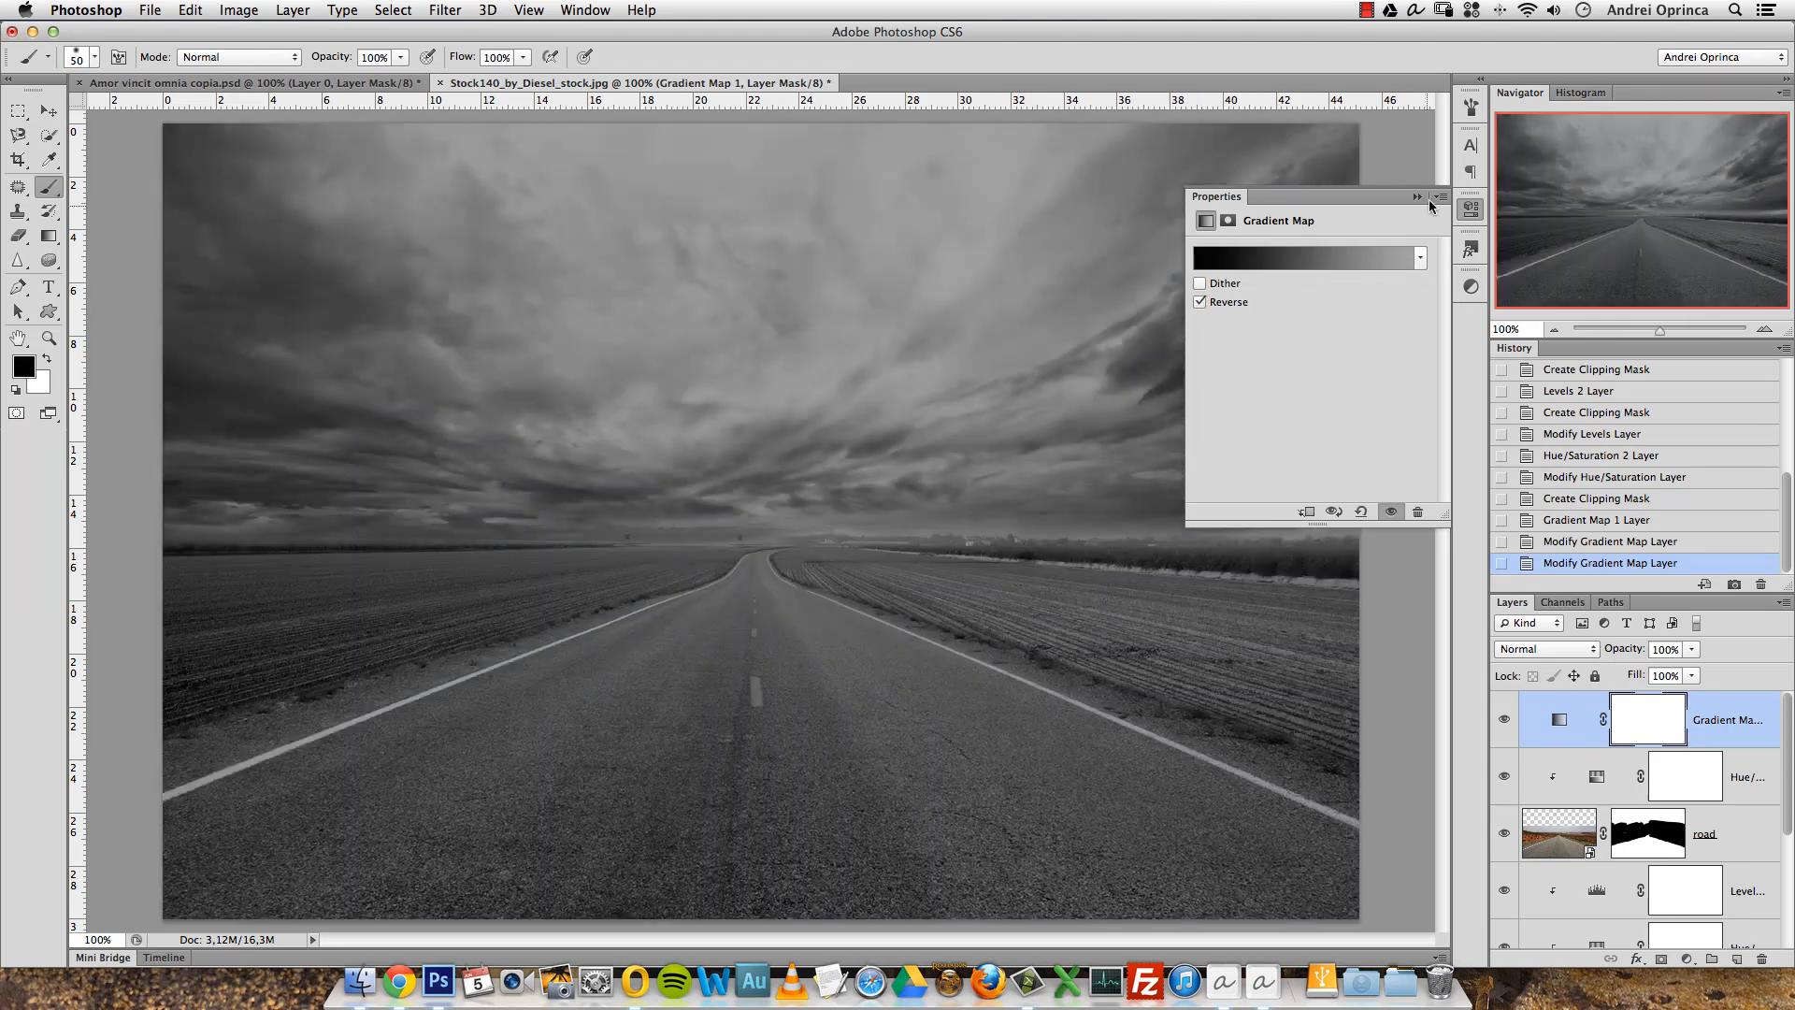
Set the Gradient Map layer's blending mode to Soft Light and its opacity to 60%.
click(1533, 653)
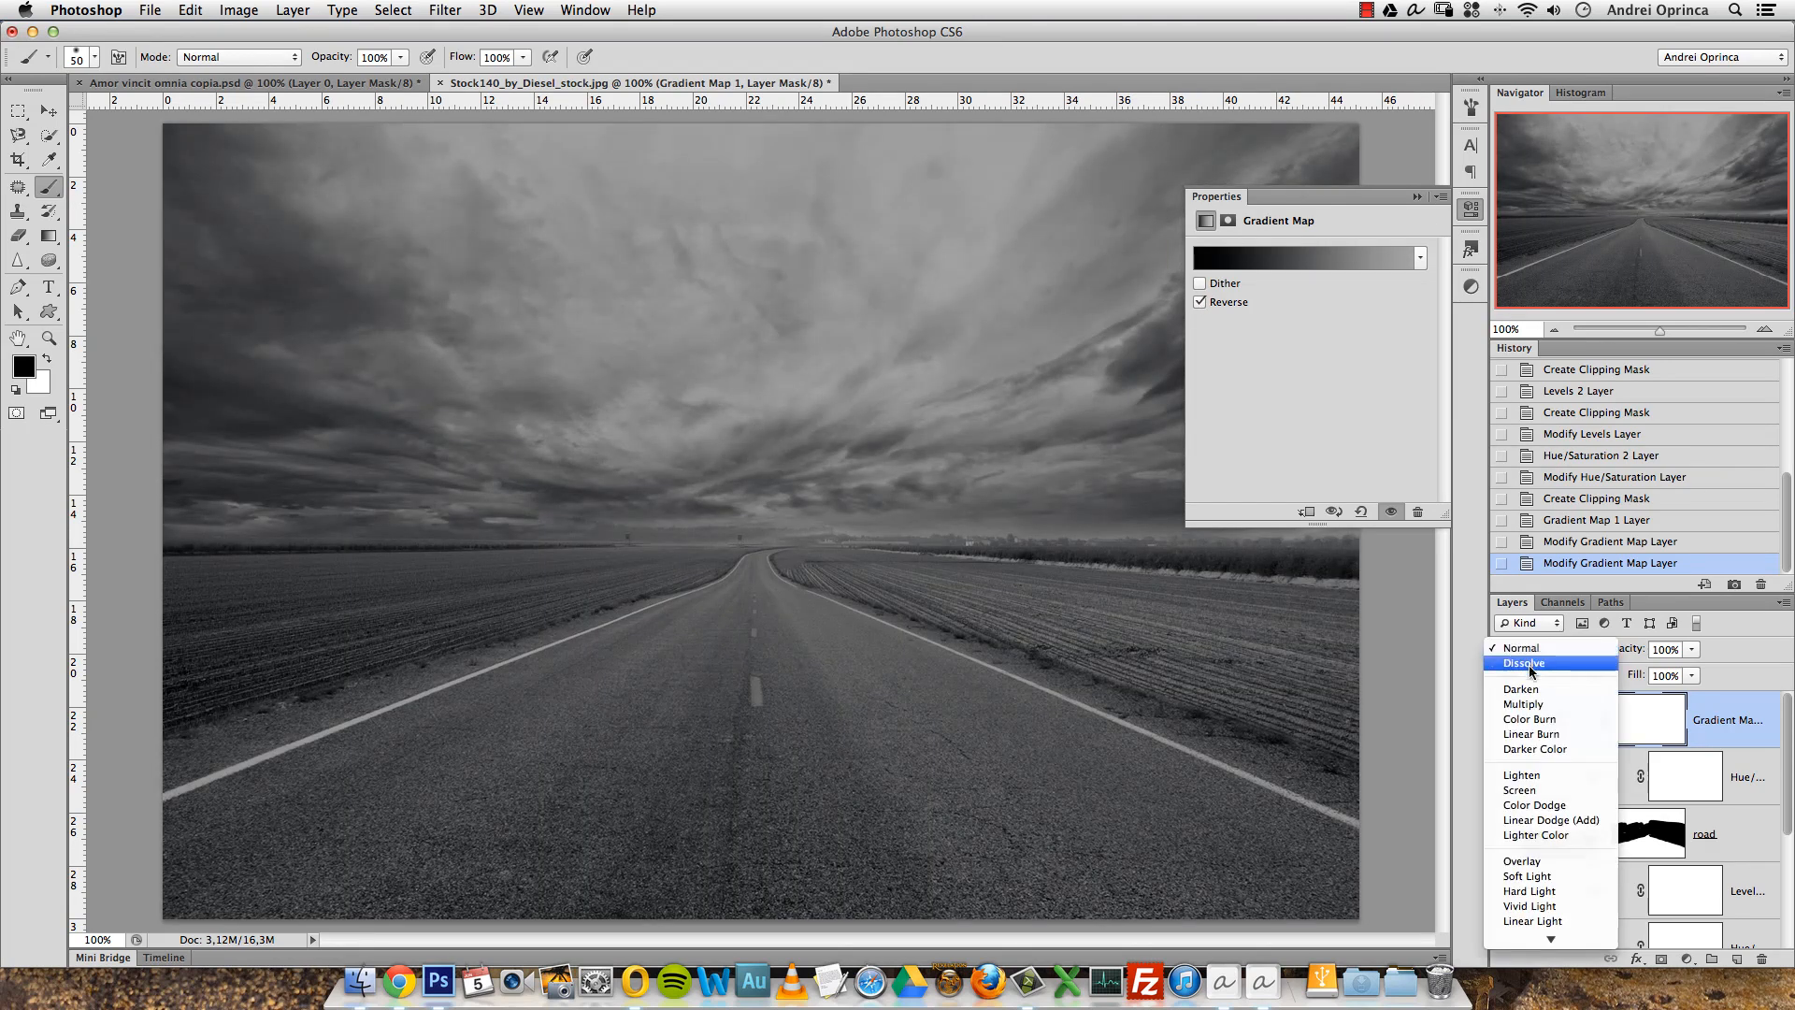
click(1533, 876)
click(1417, 196)
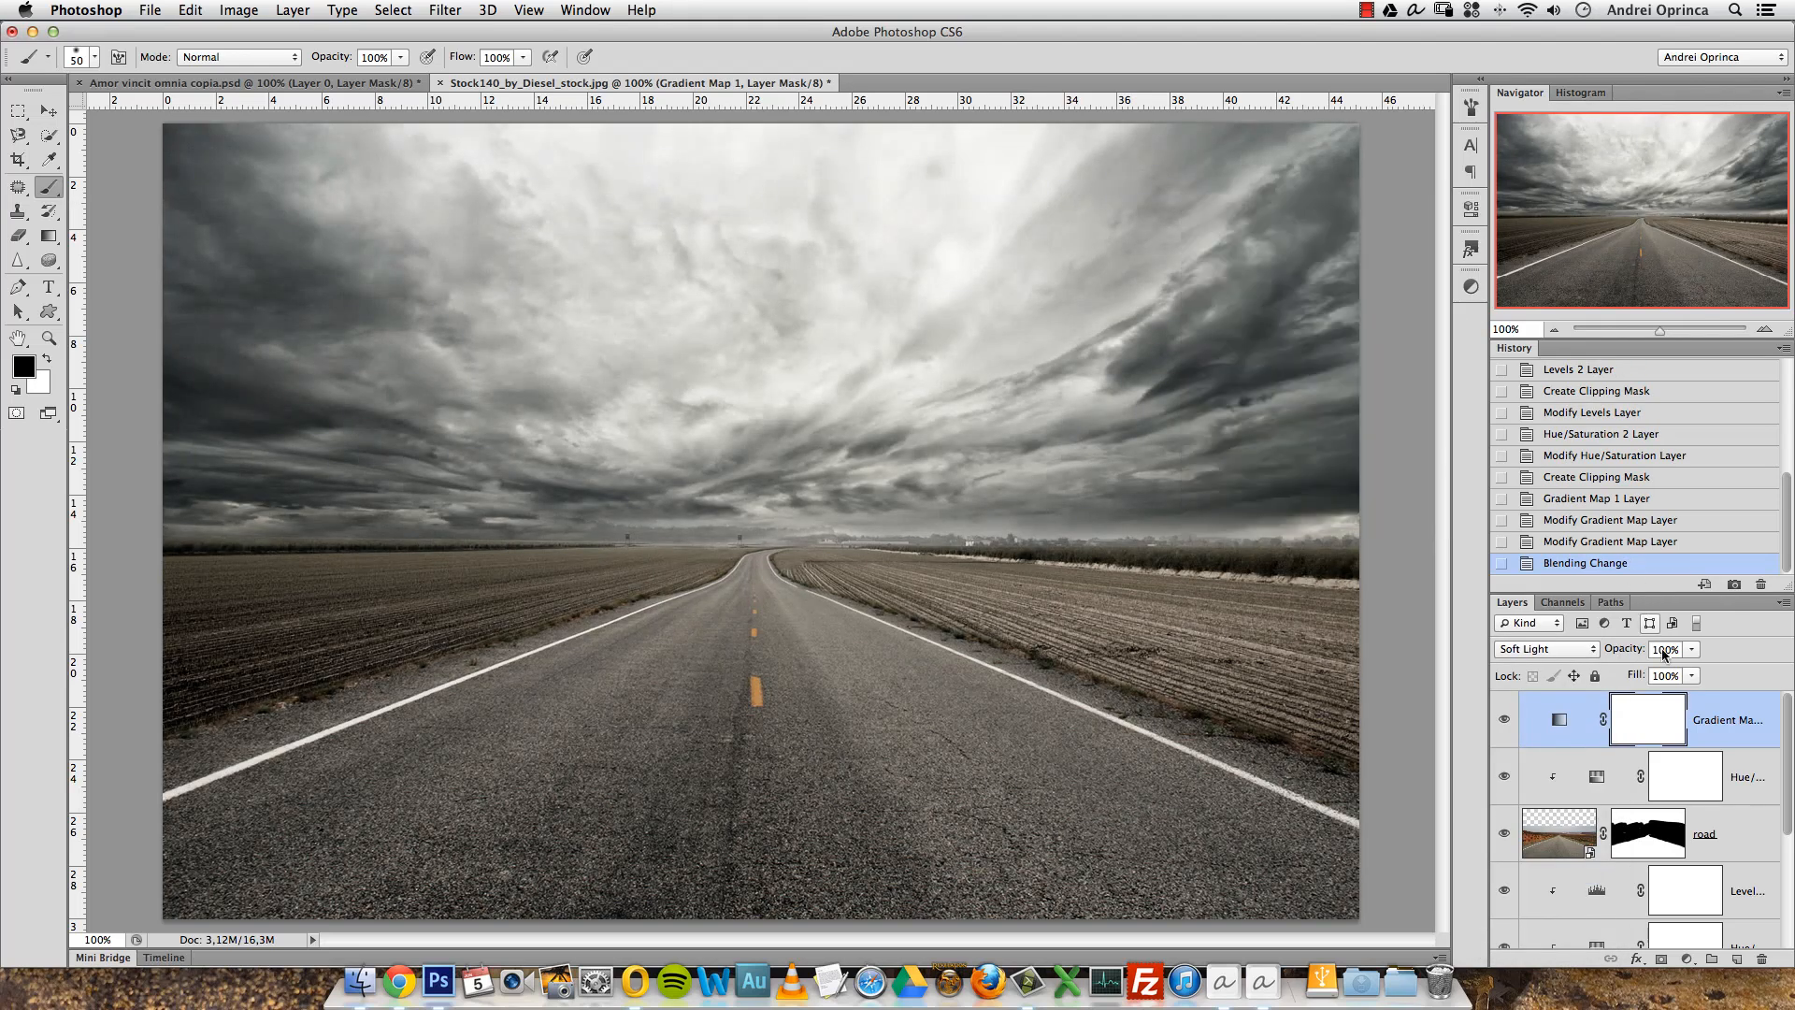
drag(1680, 652, 1581, 640)
text(60)
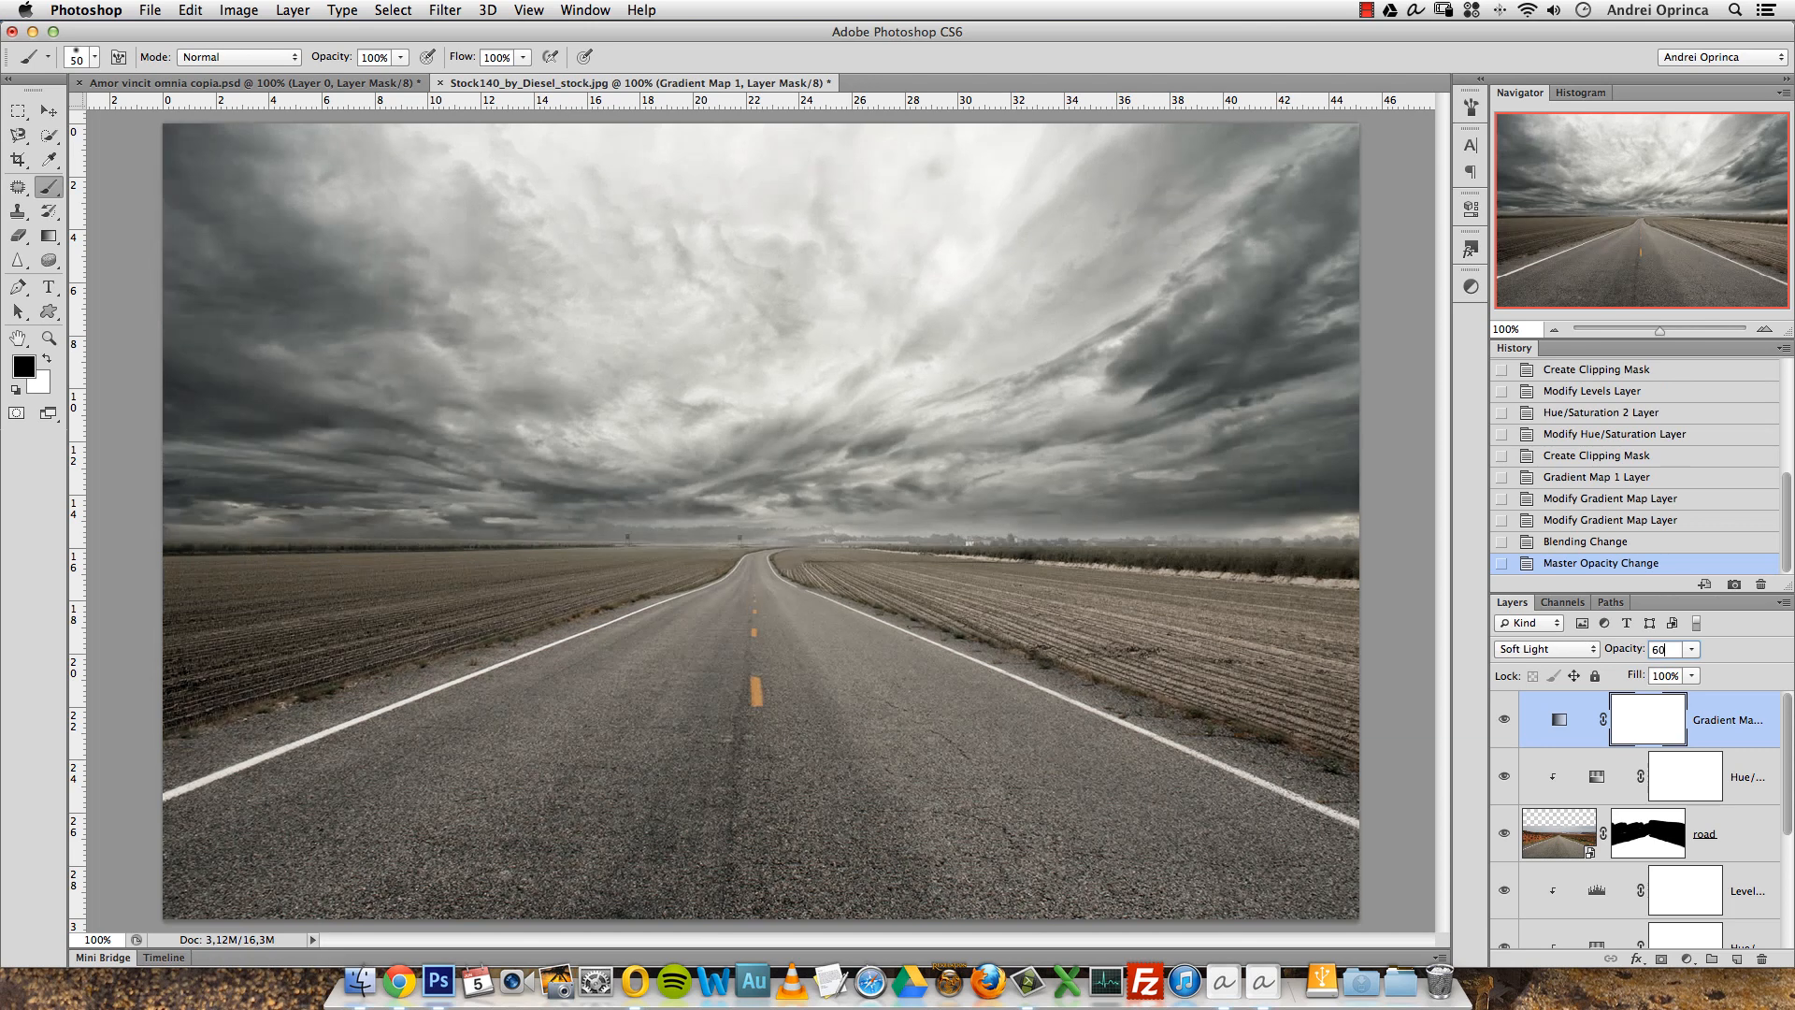
Compare the composite with and without the gradient map adjustment.
click(1504, 719)
click(1503, 720)
click(1503, 720)
click(1502, 721)
click(1504, 719)
click(1503, 720)
click(1503, 720)
click(1501, 720)
Check the toned background against the finished door composite and return to the working document.
click(371, 84)
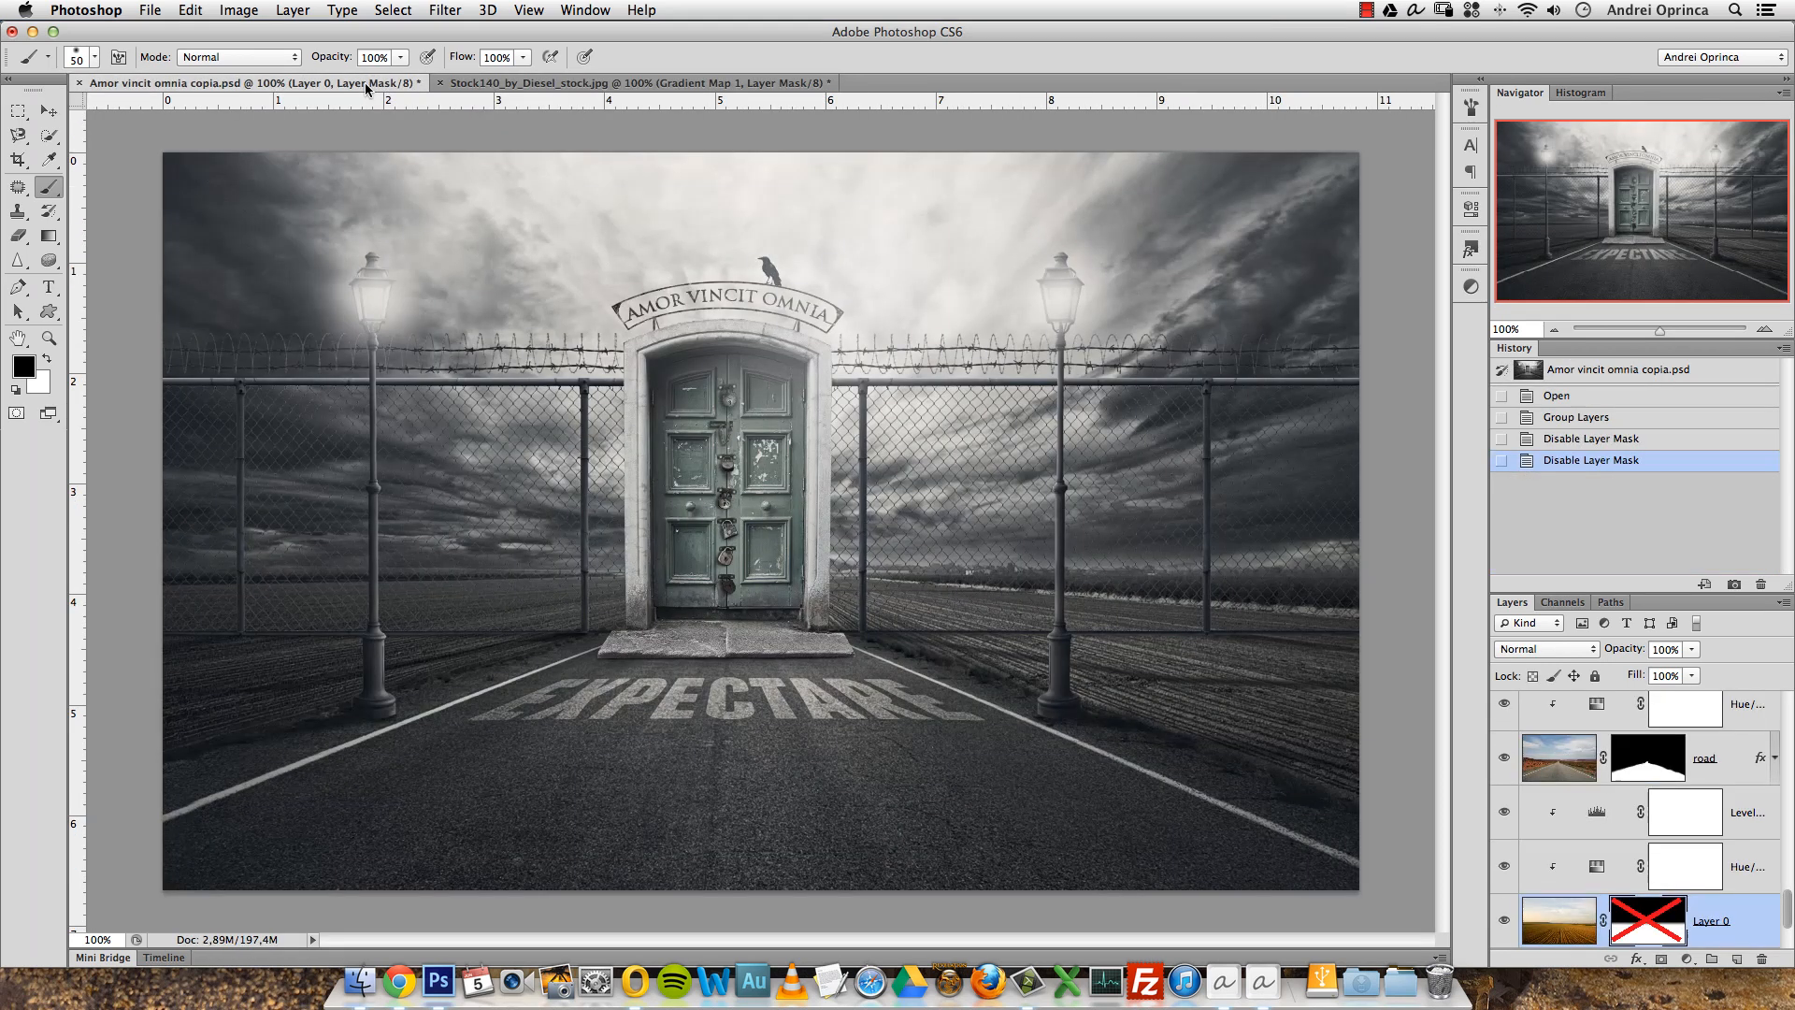
click(456, 86)
click(1757, 738)
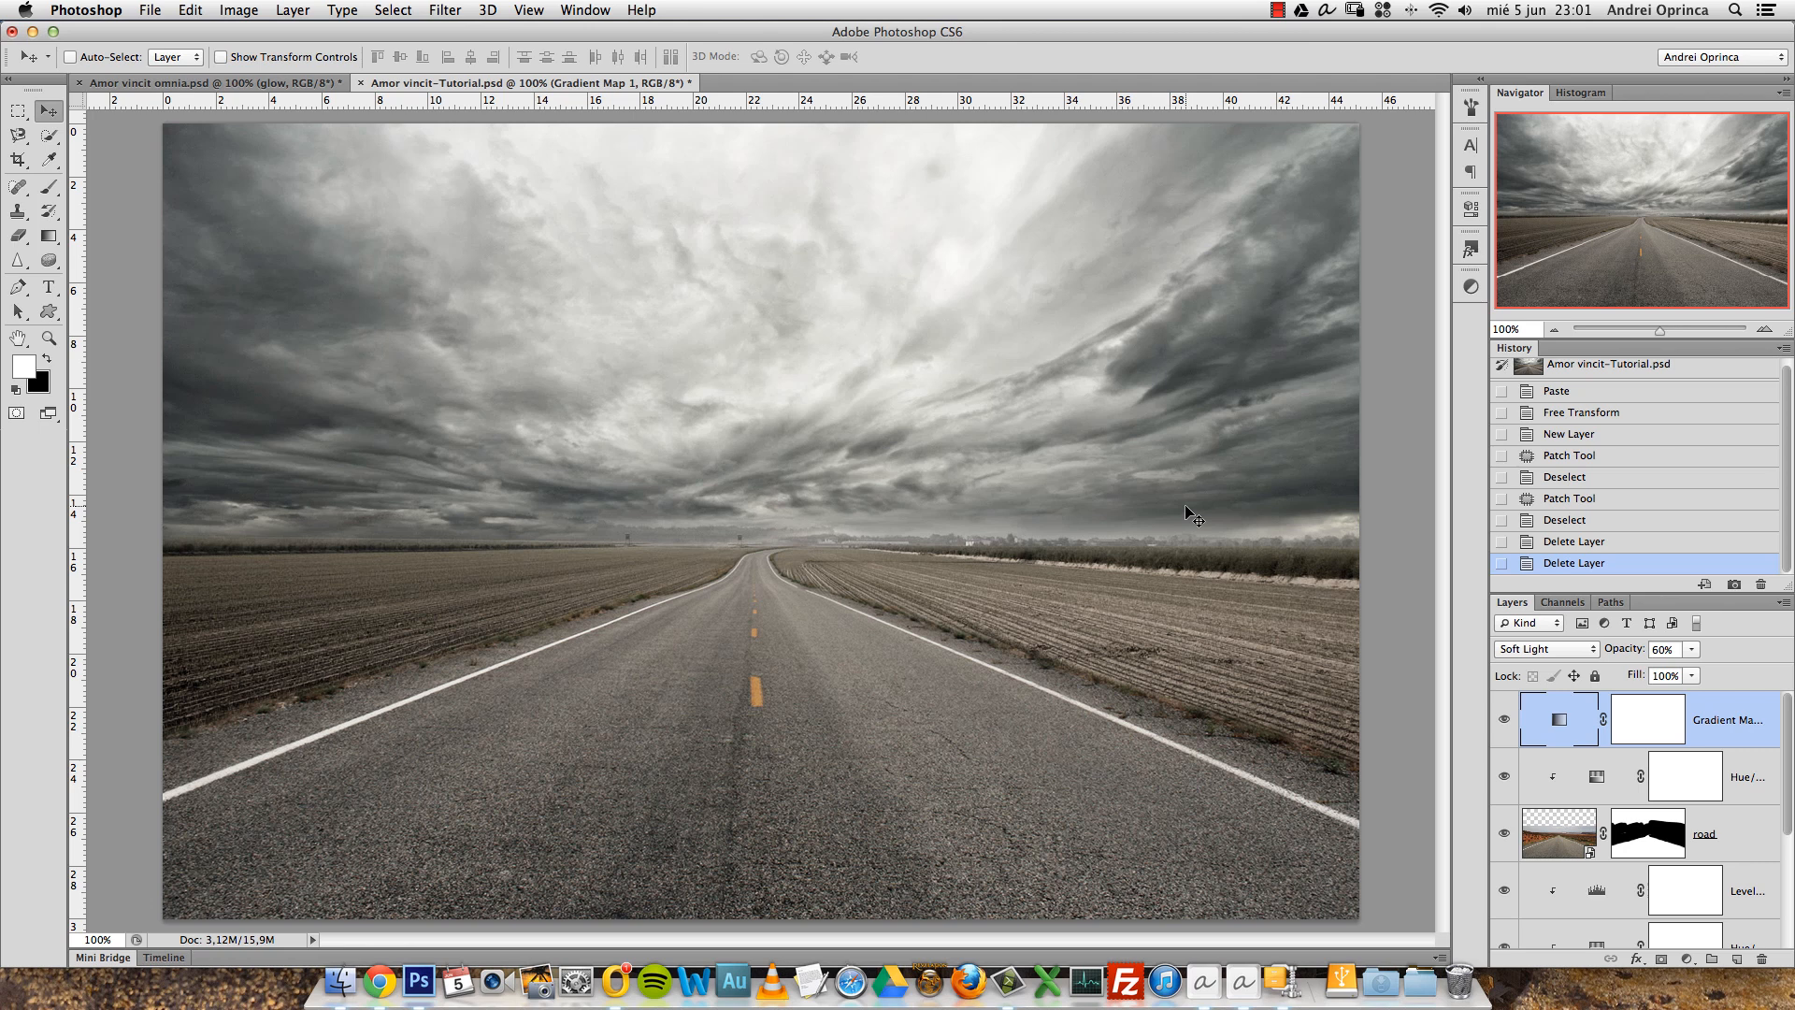
Open the door PNG from the stock folder, copy its whole canvas, close it and paste the door into the tutorial composite.
key(super+o)
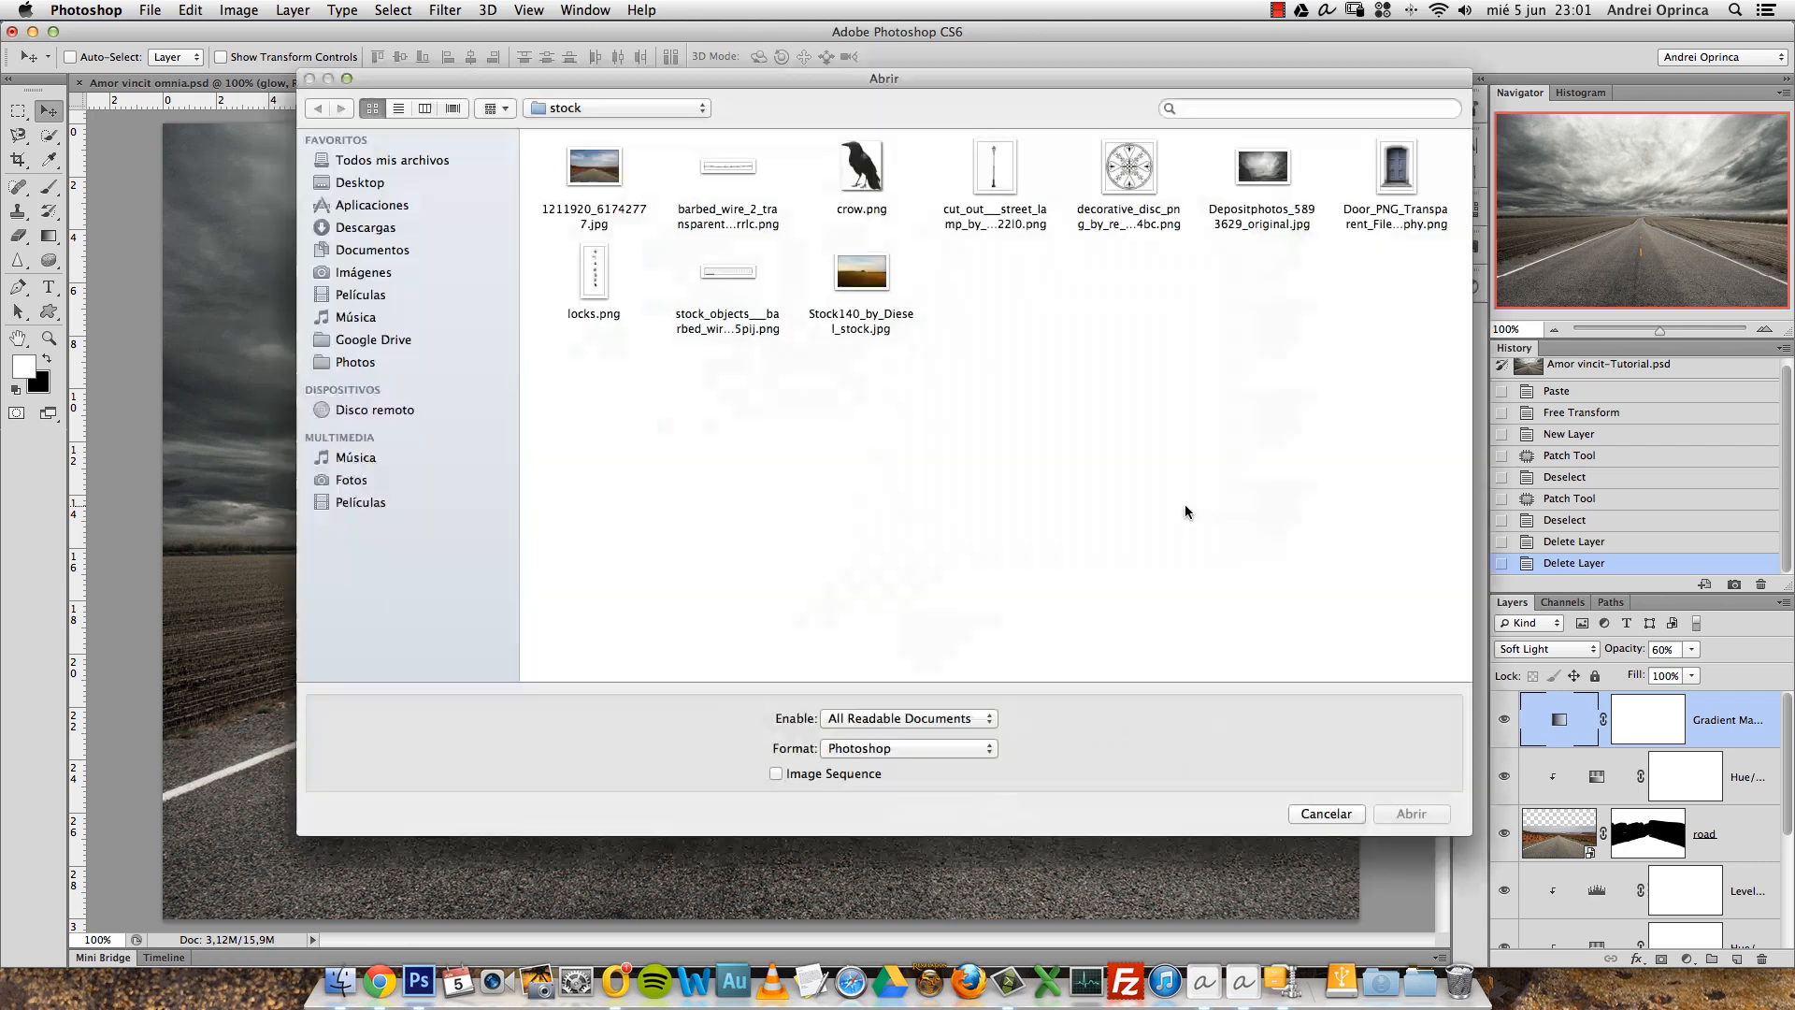
click(1384, 174)
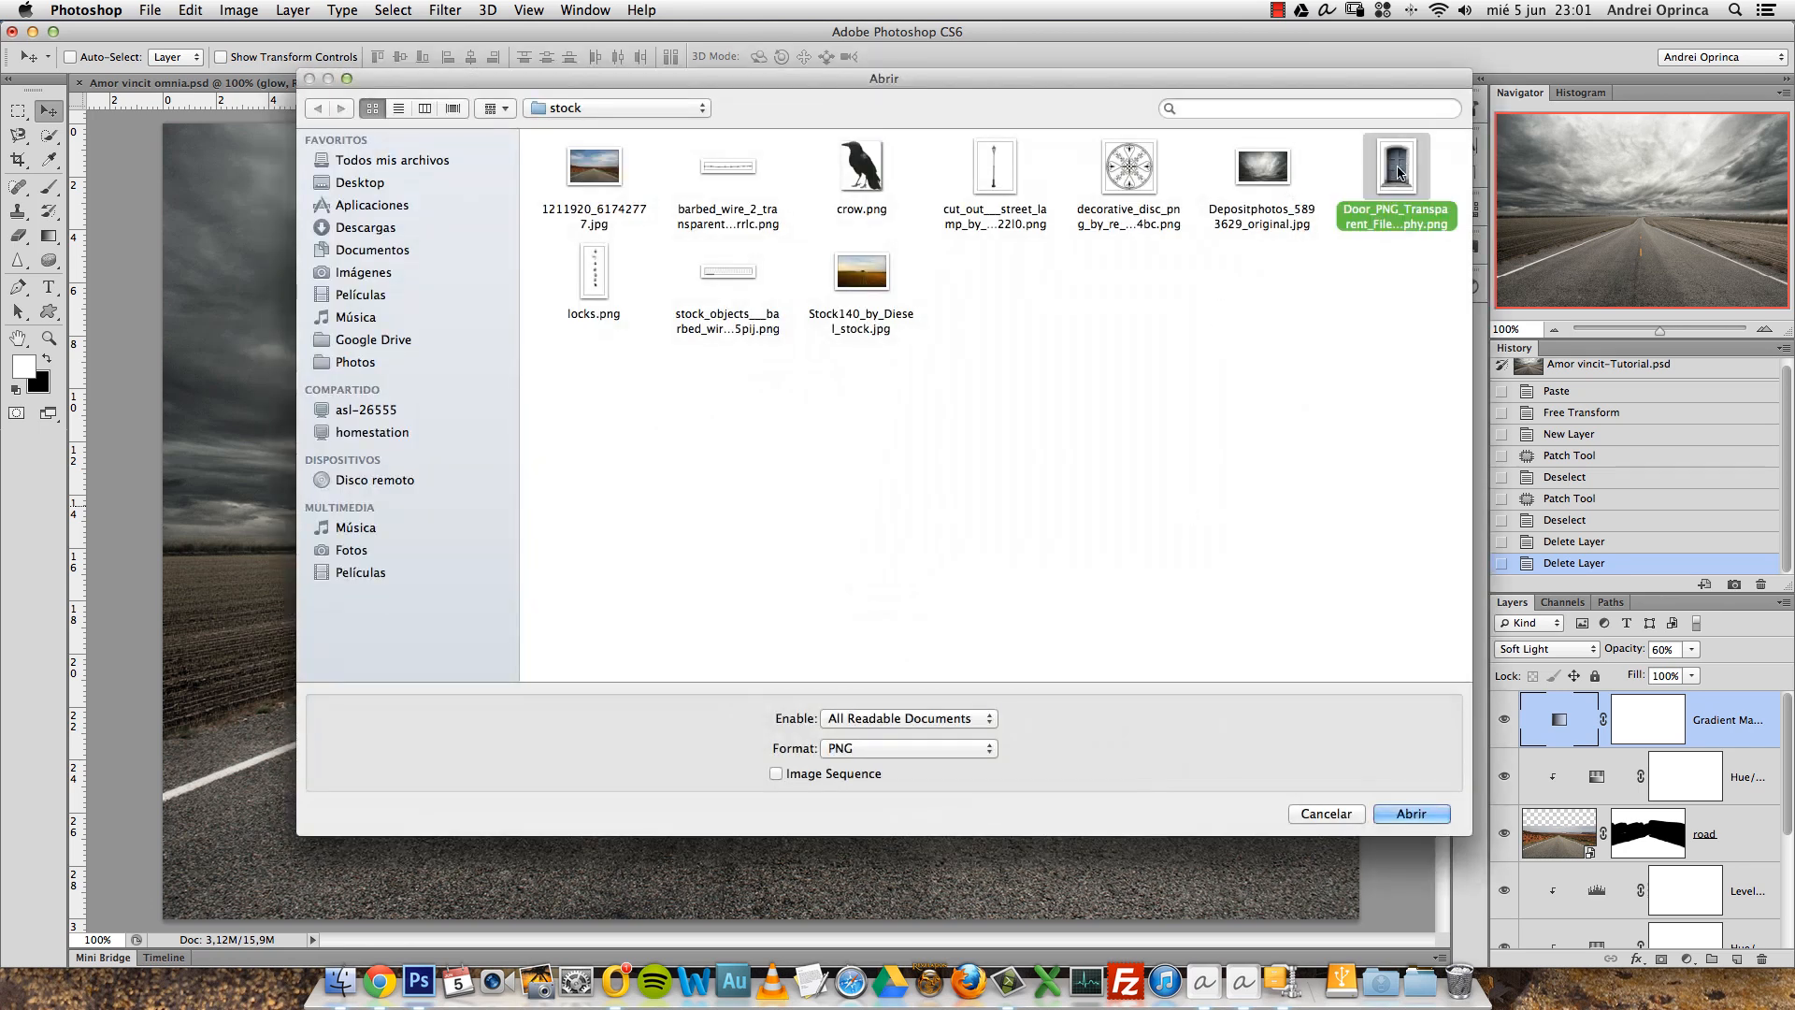
click(1395, 812)
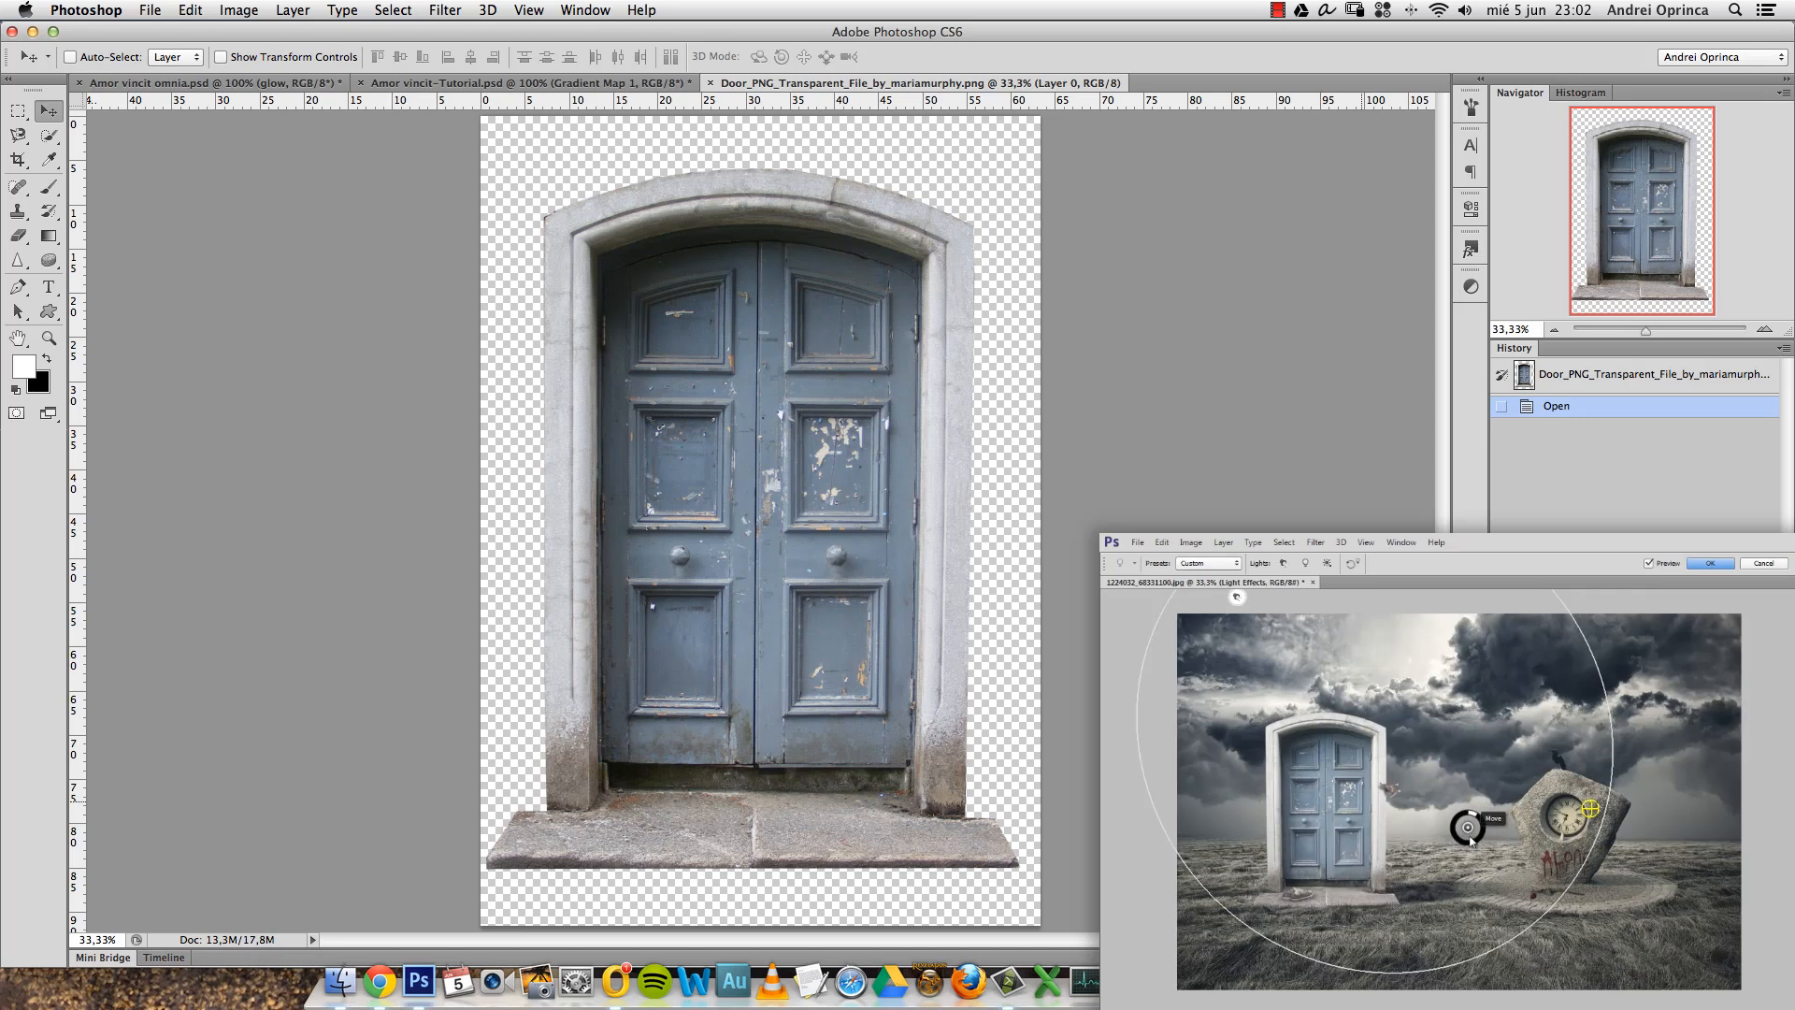
key(super+a)
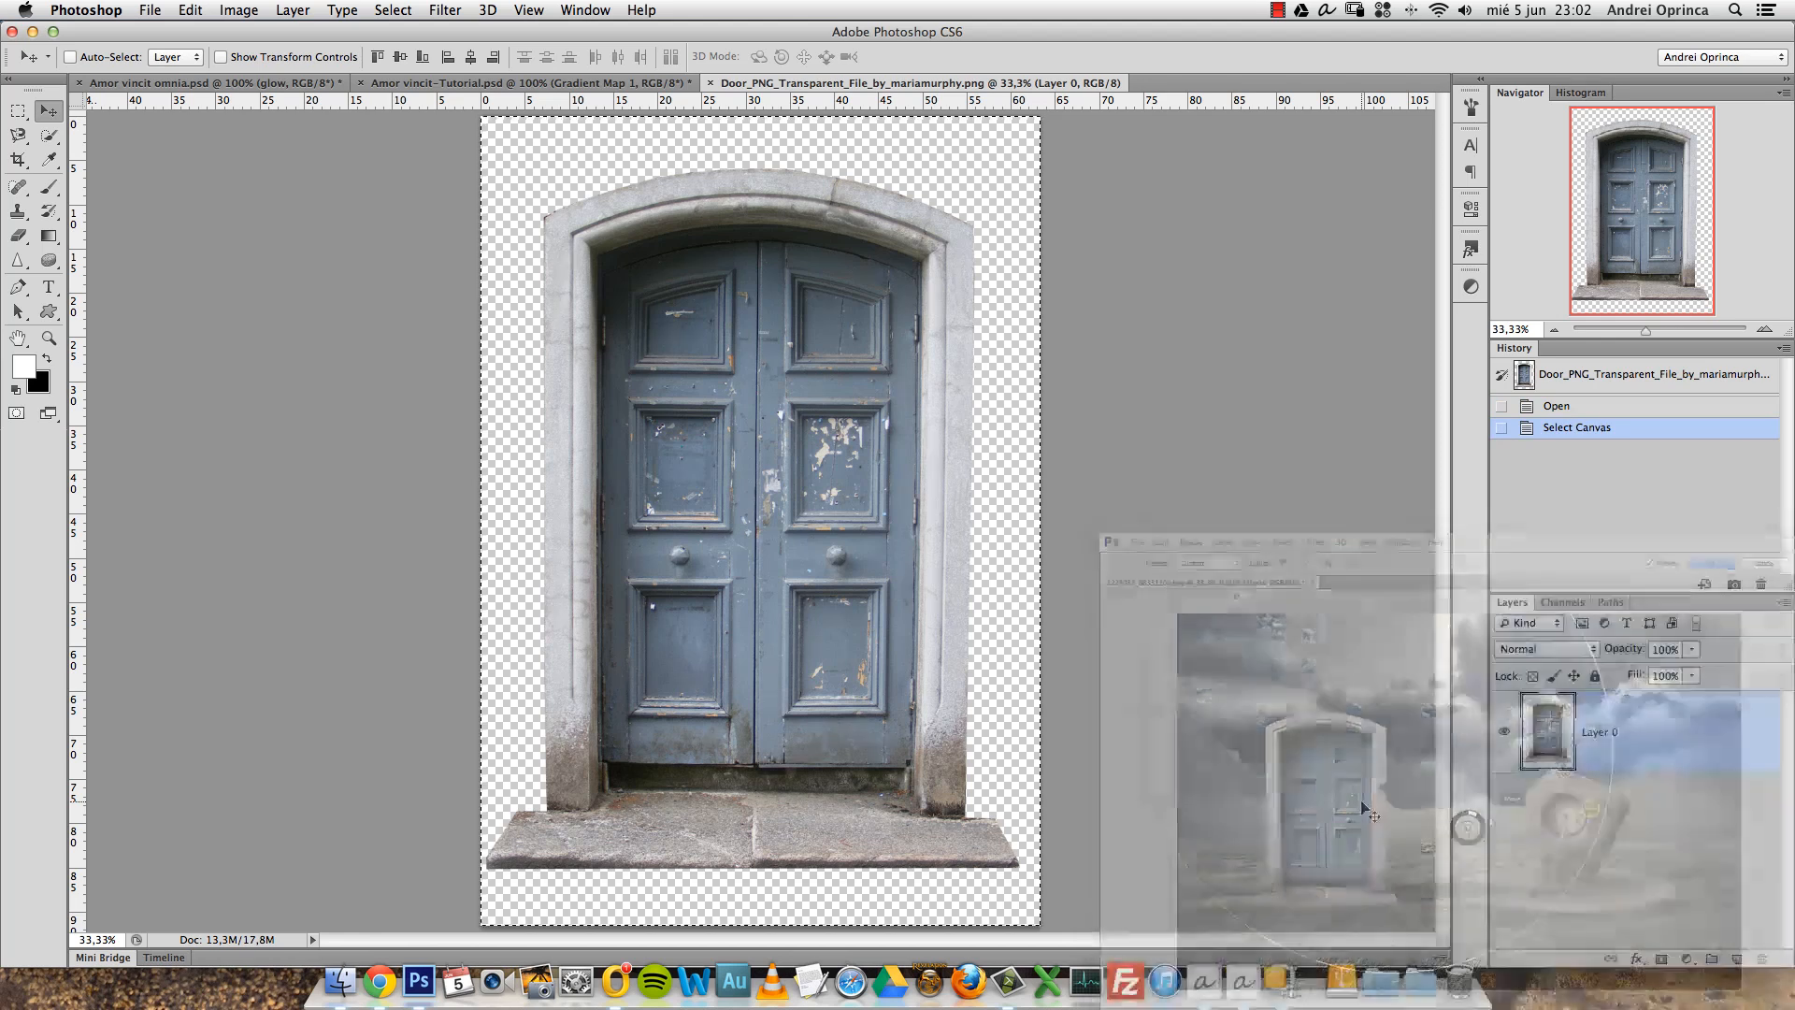
key(super+w)
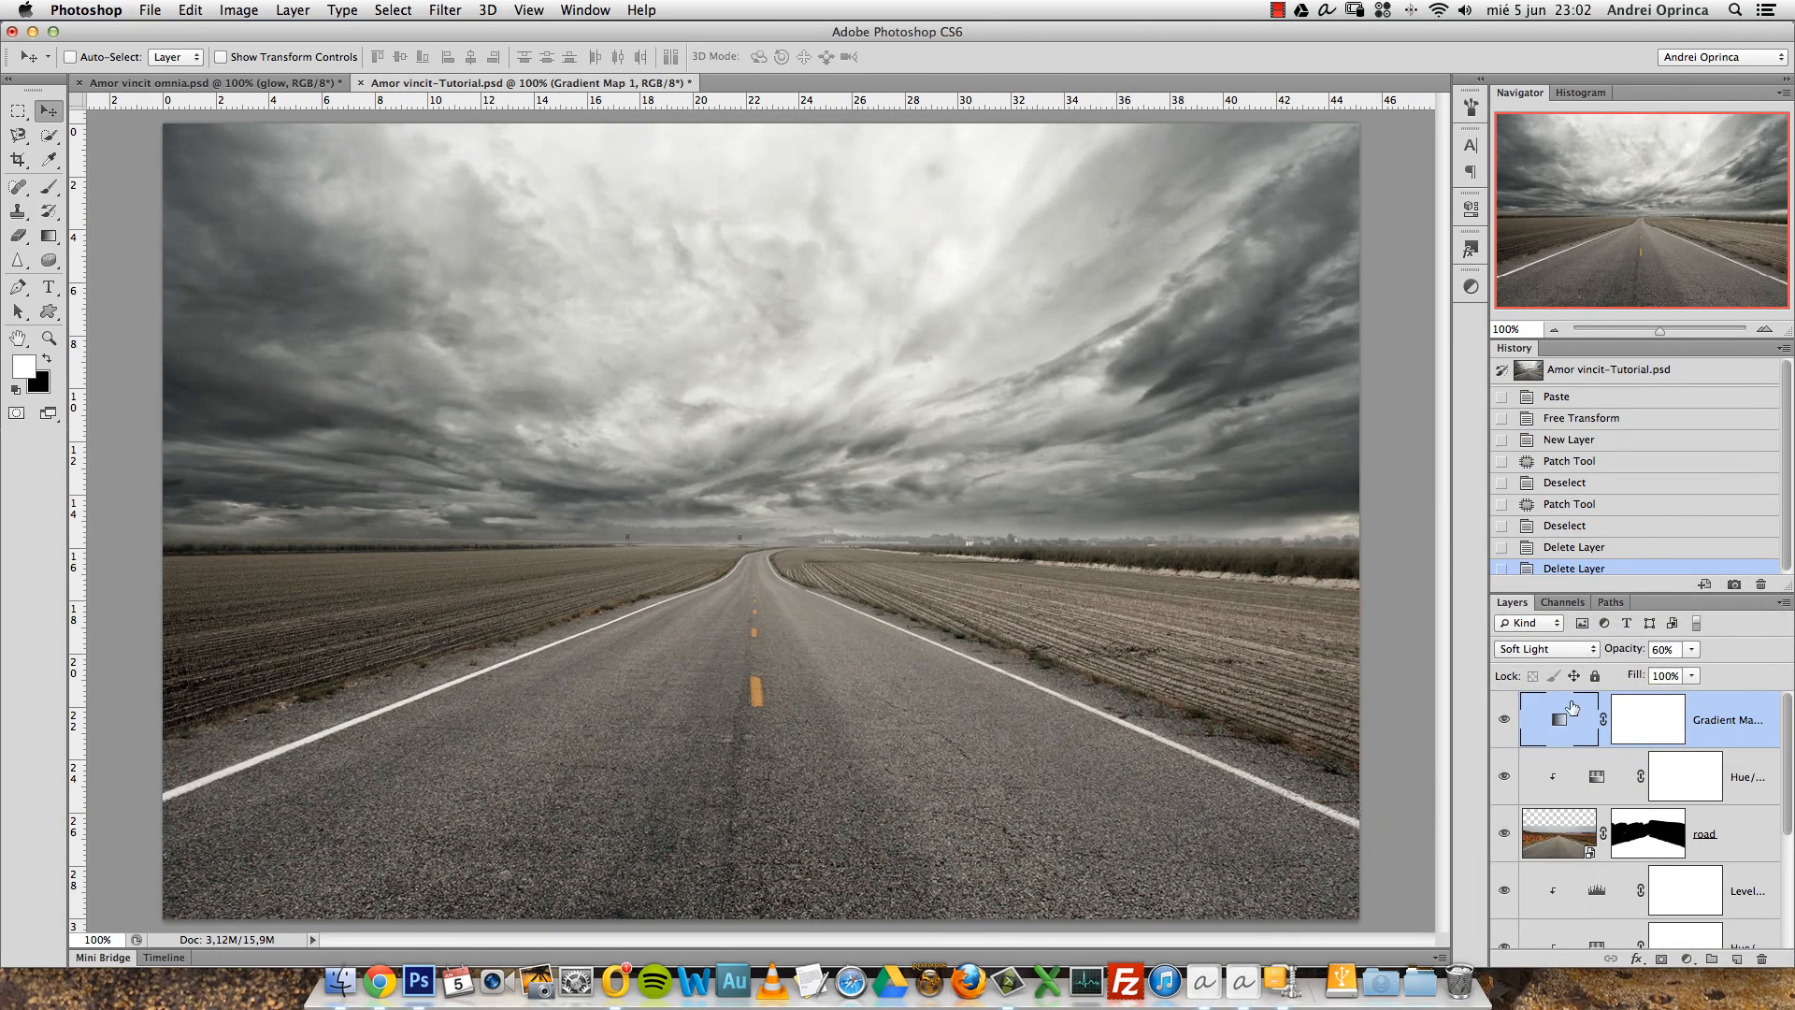
key(super+v)
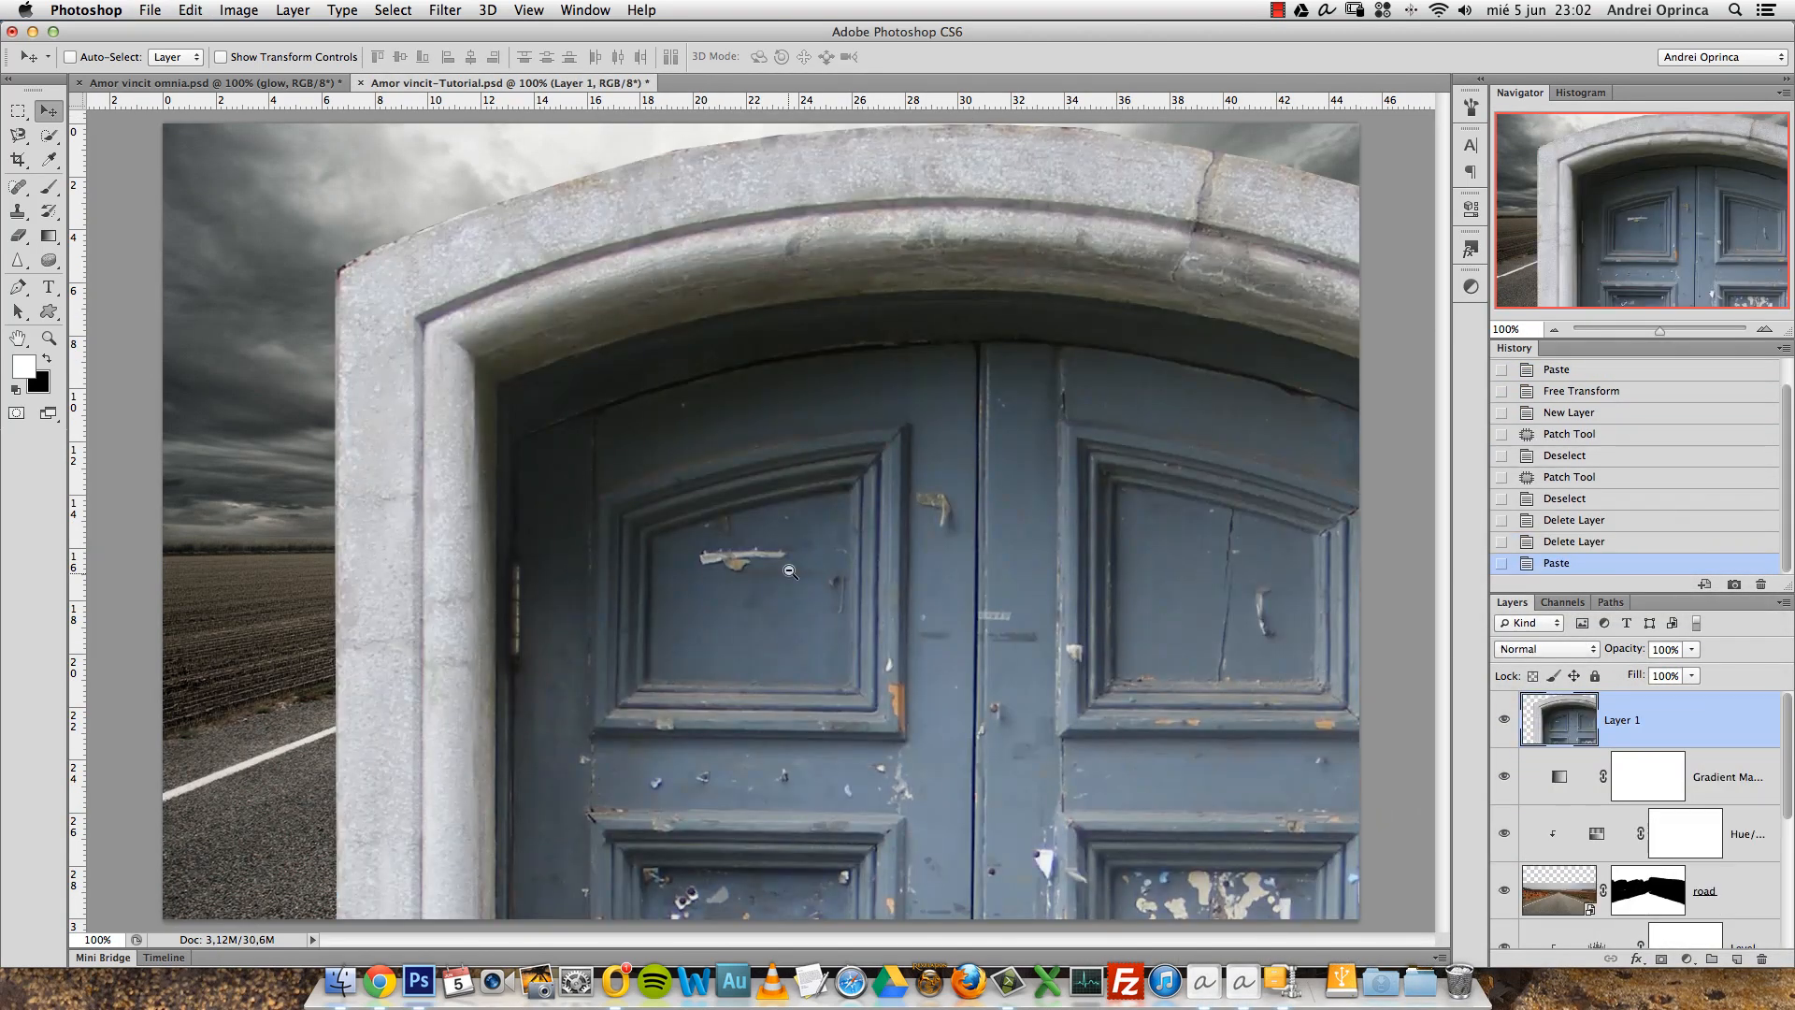
Scale the pasted door proportionally to 15% with Free Transform.
key(super+minus)
key(super+minus)
key(super+t)
drag(935, 600, 928, 346)
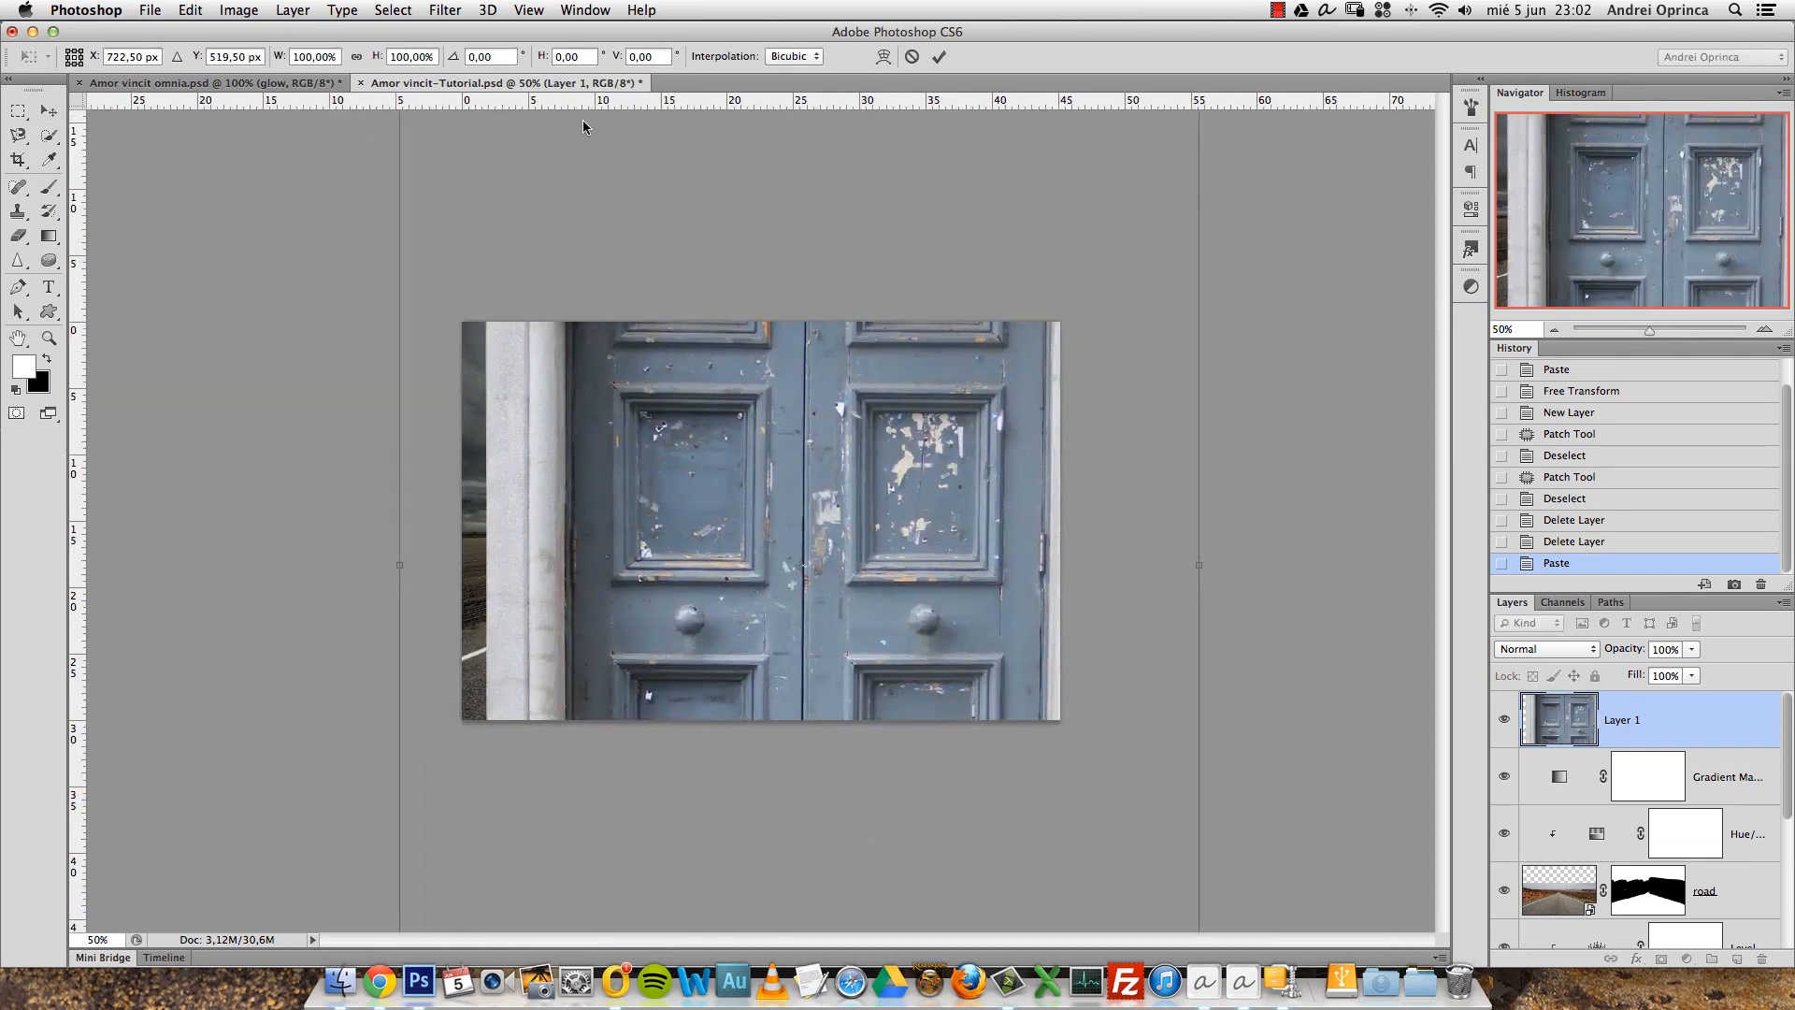
click(357, 57)
click(333, 57)
text(15)
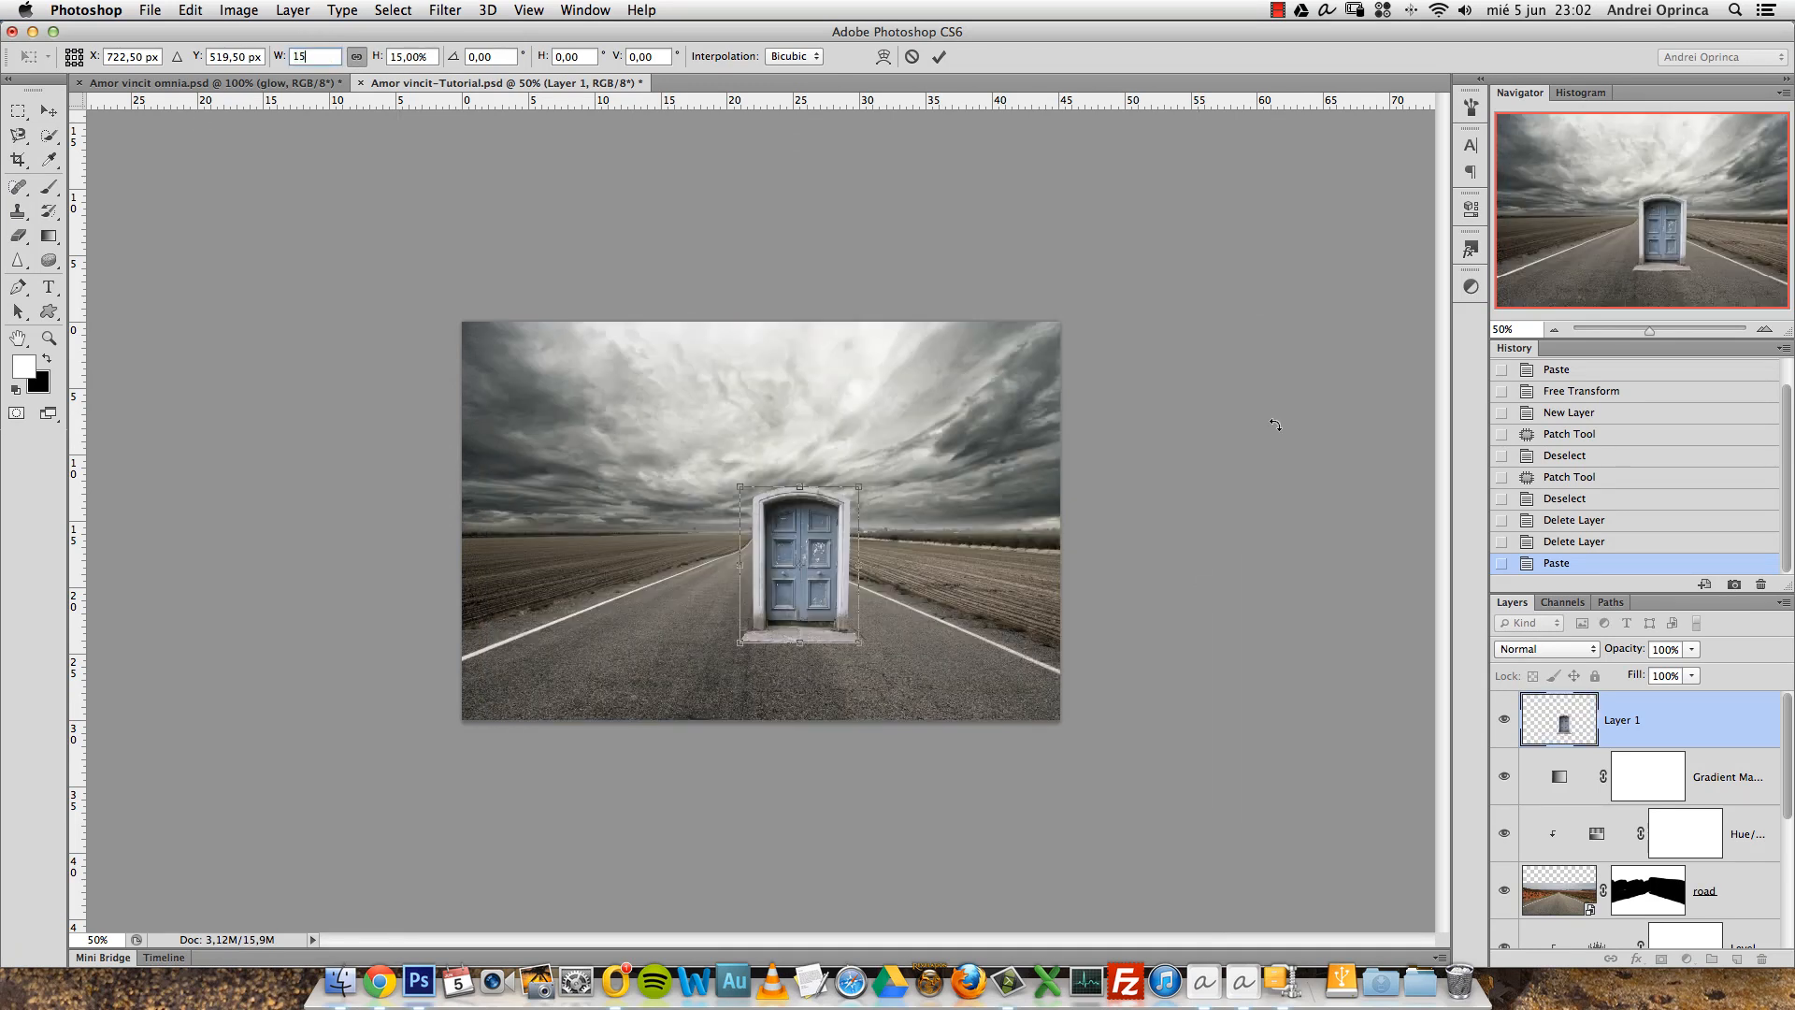
key(super+plus)
key(super+plus)
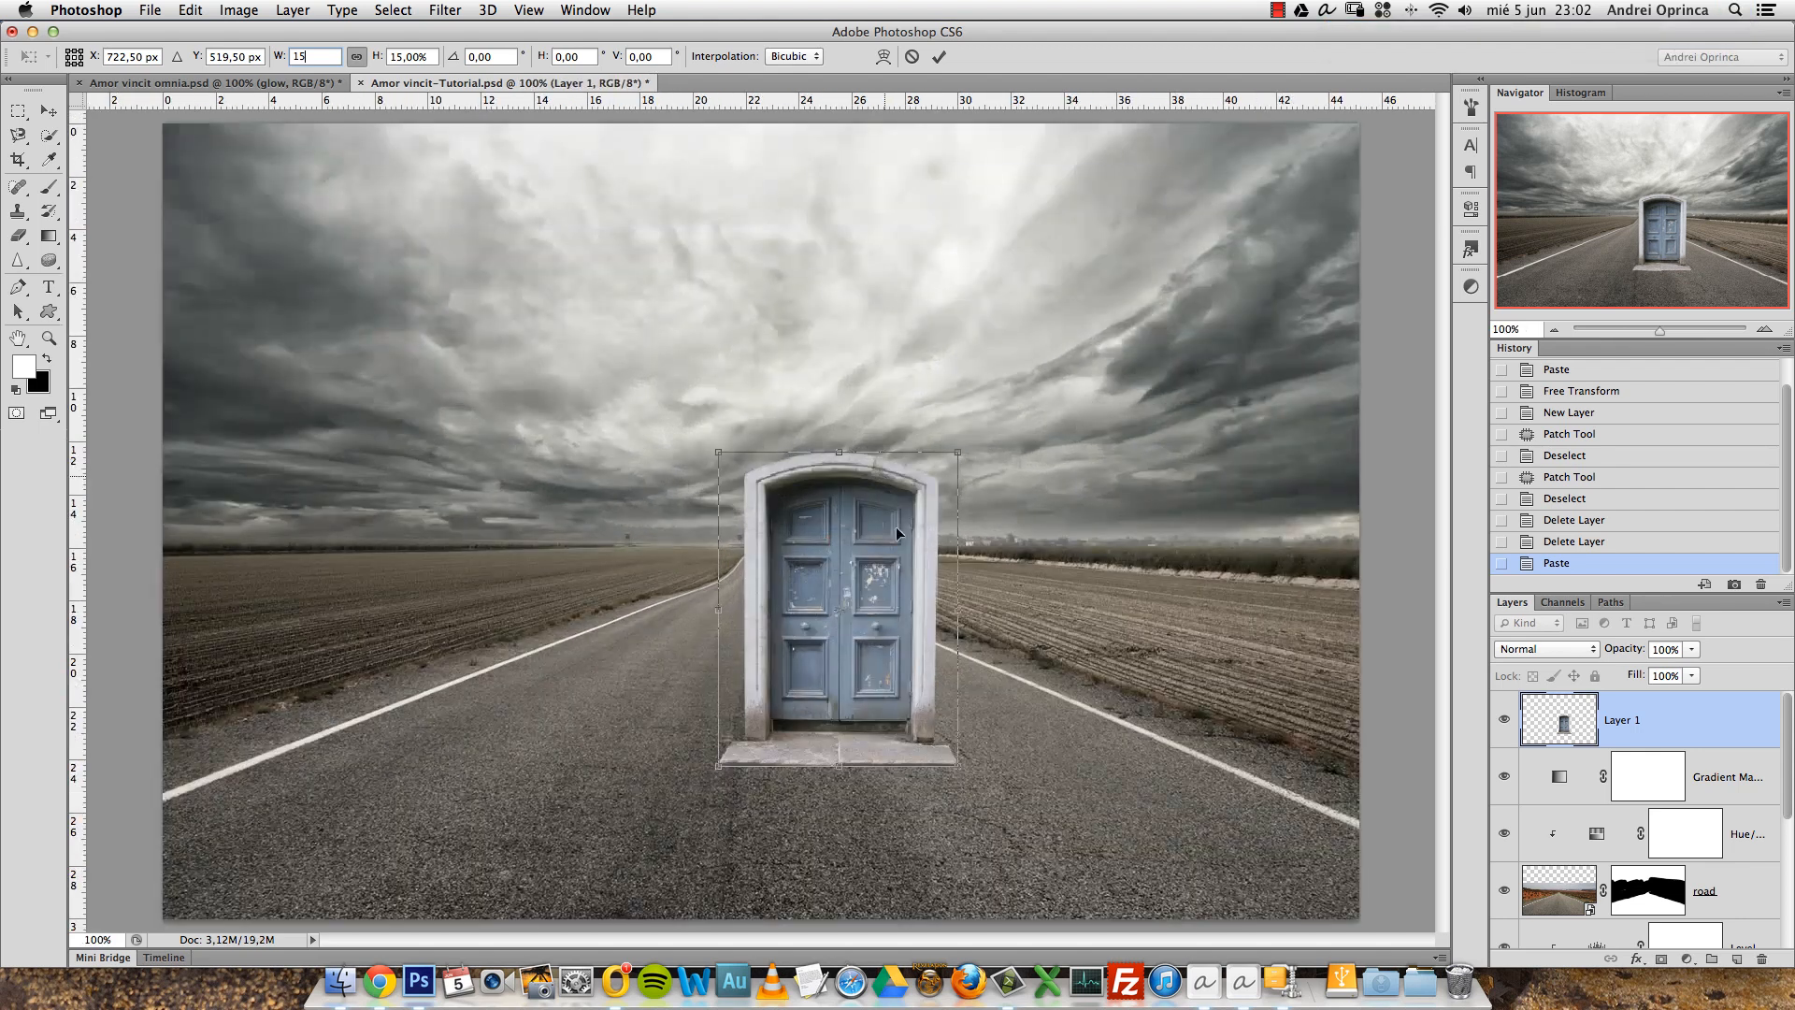
Enlarge the door to about 21.73%, place its step across the far end of the road at about X 622, Y 334 px, and apply the transform.
drag(883, 595, 861, 545)
drag(939, 402, 1034, 312)
drag(889, 634, 837, 501)
drag(965, 154, 934, 185)
drag(877, 332, 859, 345)
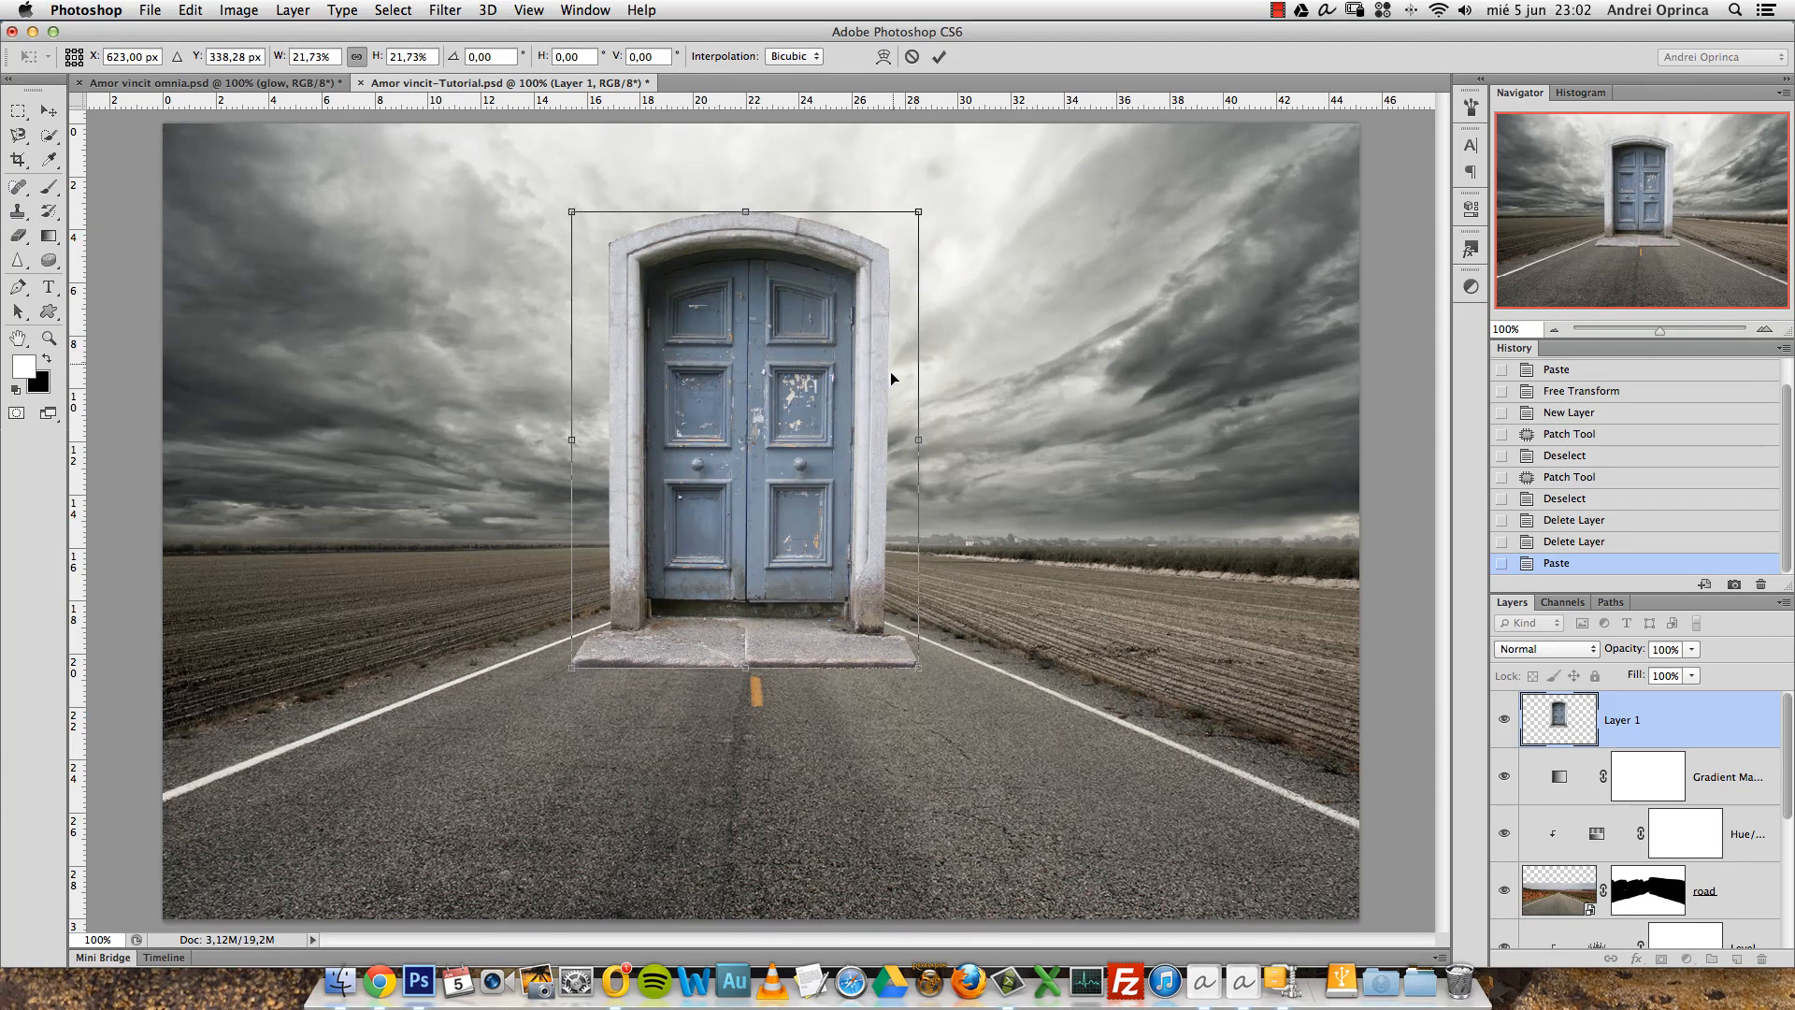
drag(826, 340, 808, 548)
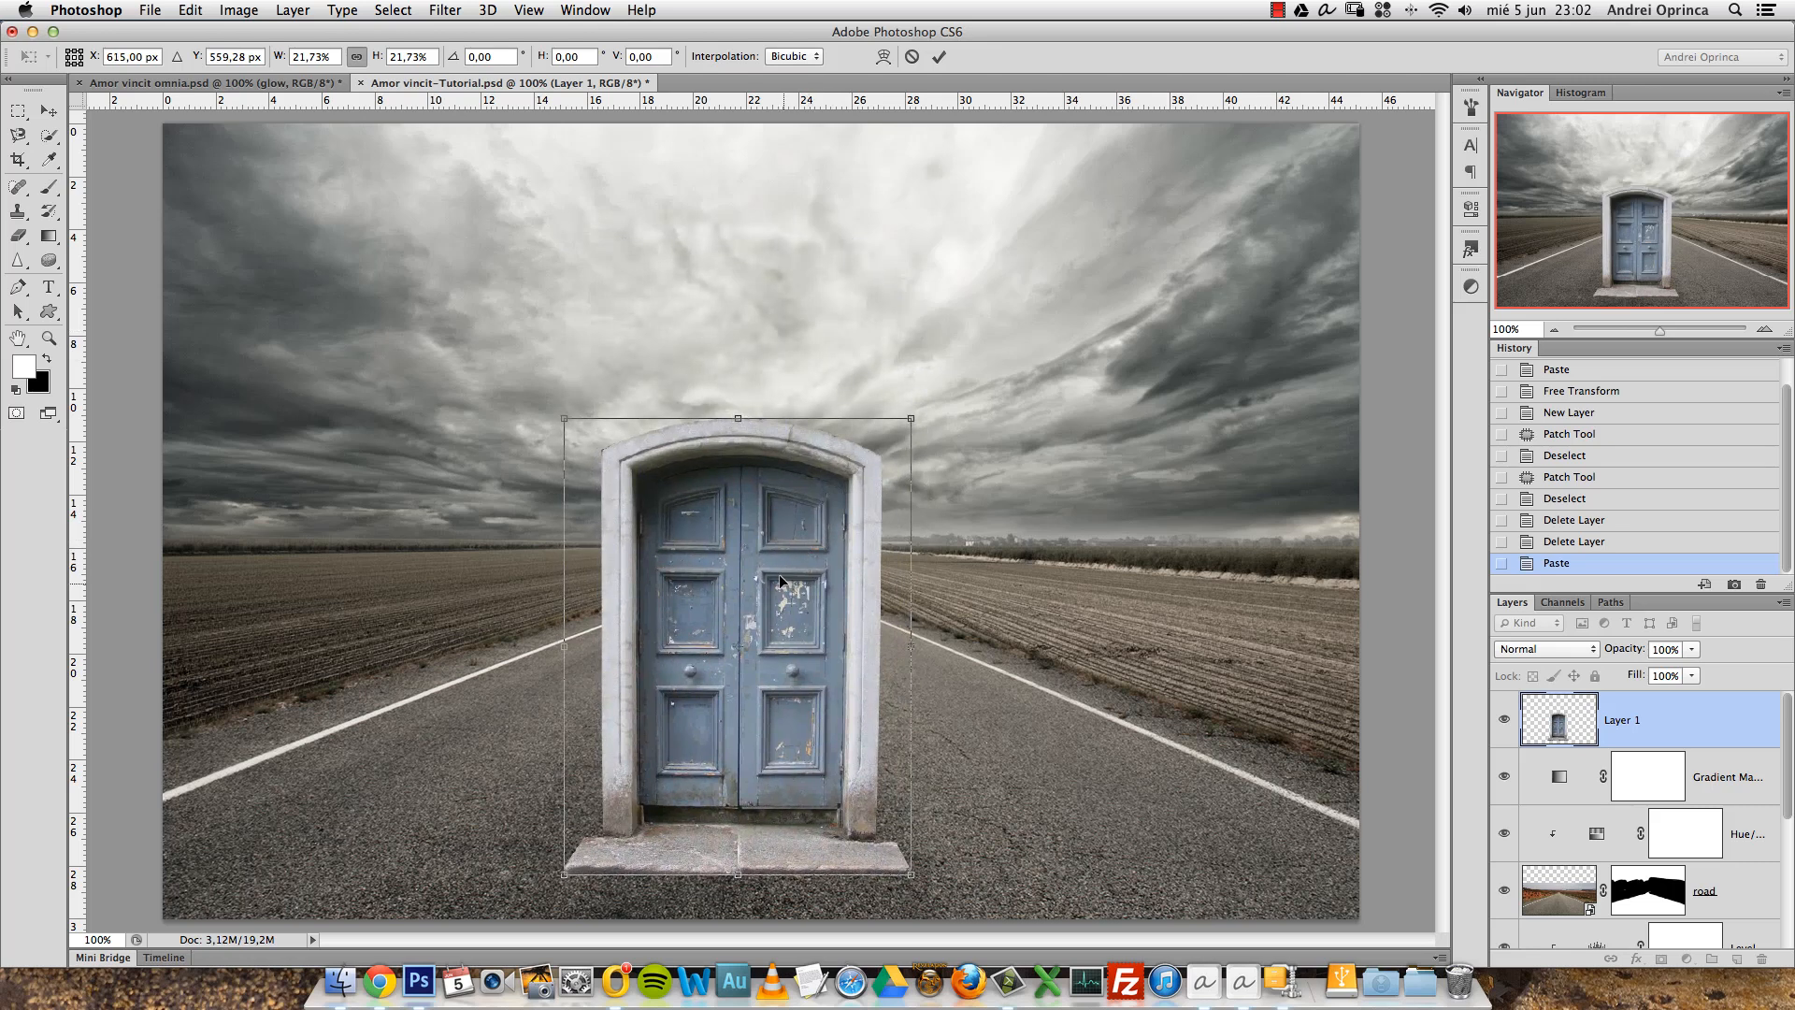
drag(822, 744, 783, 489)
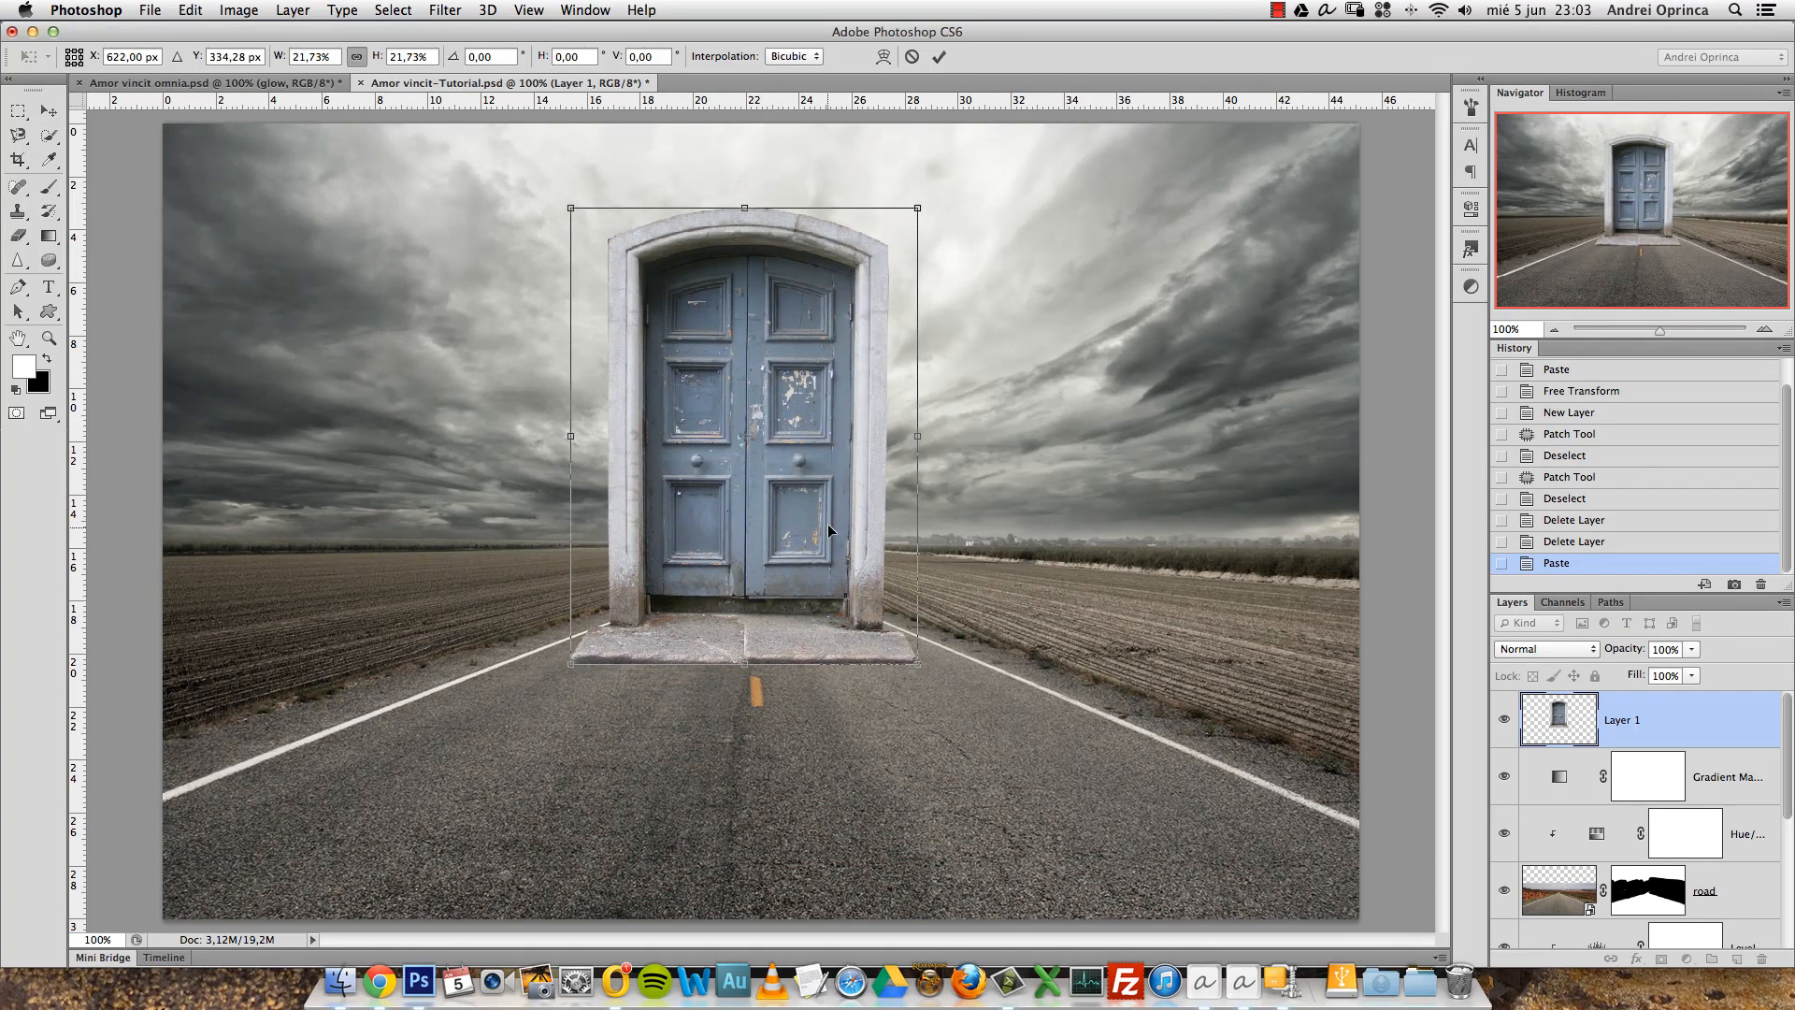
key(Return)
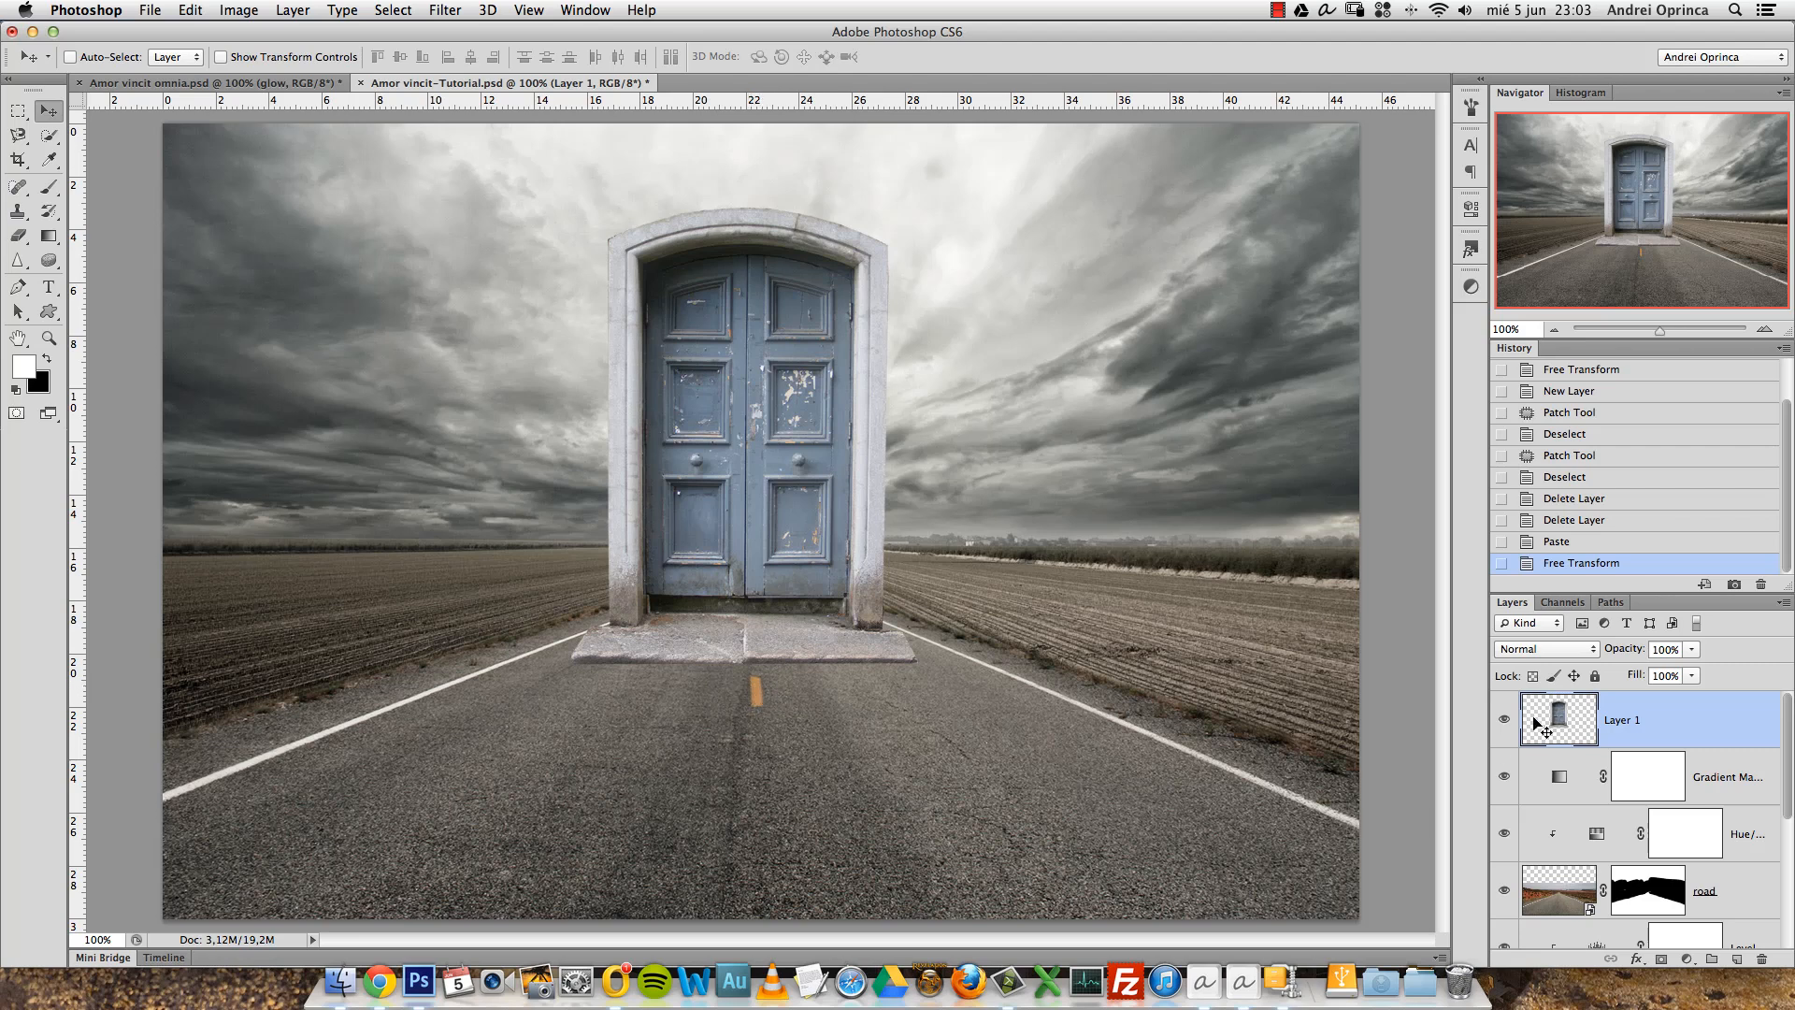
Add a new clipped layer directly above the road layer and name it "road fix".
scroll(1787, 743, down, 2)
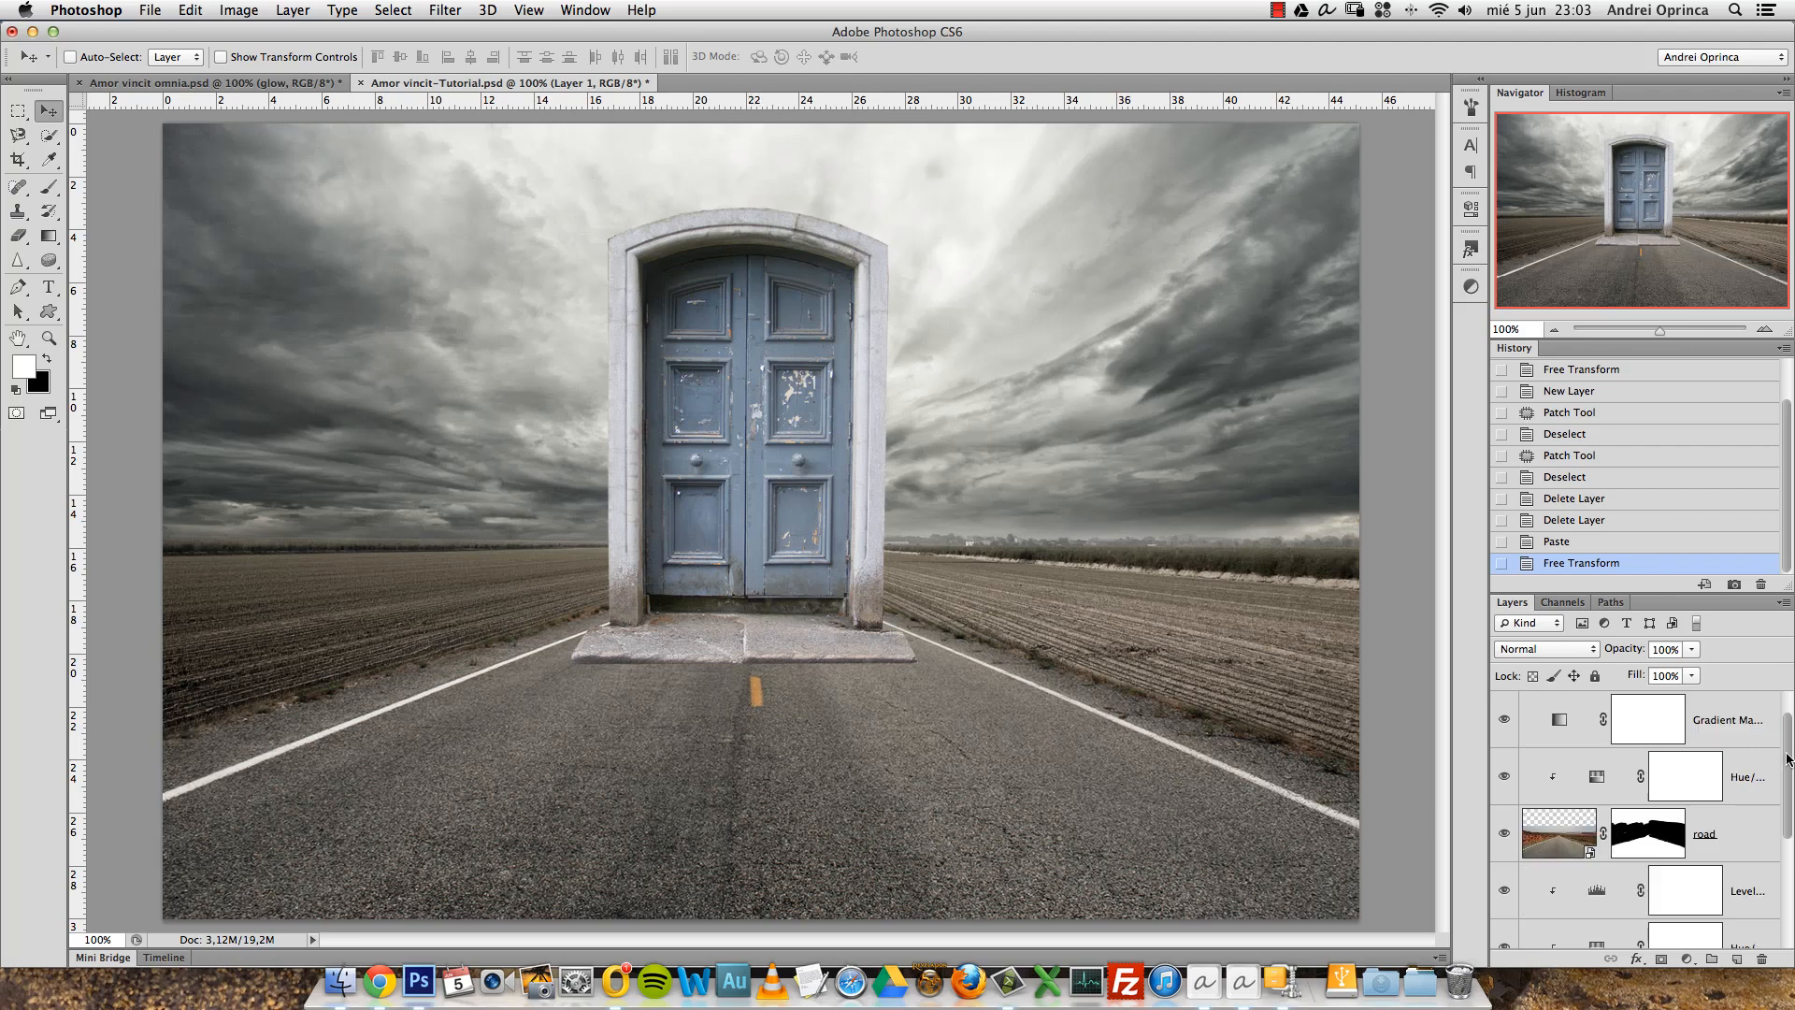
click(1747, 790)
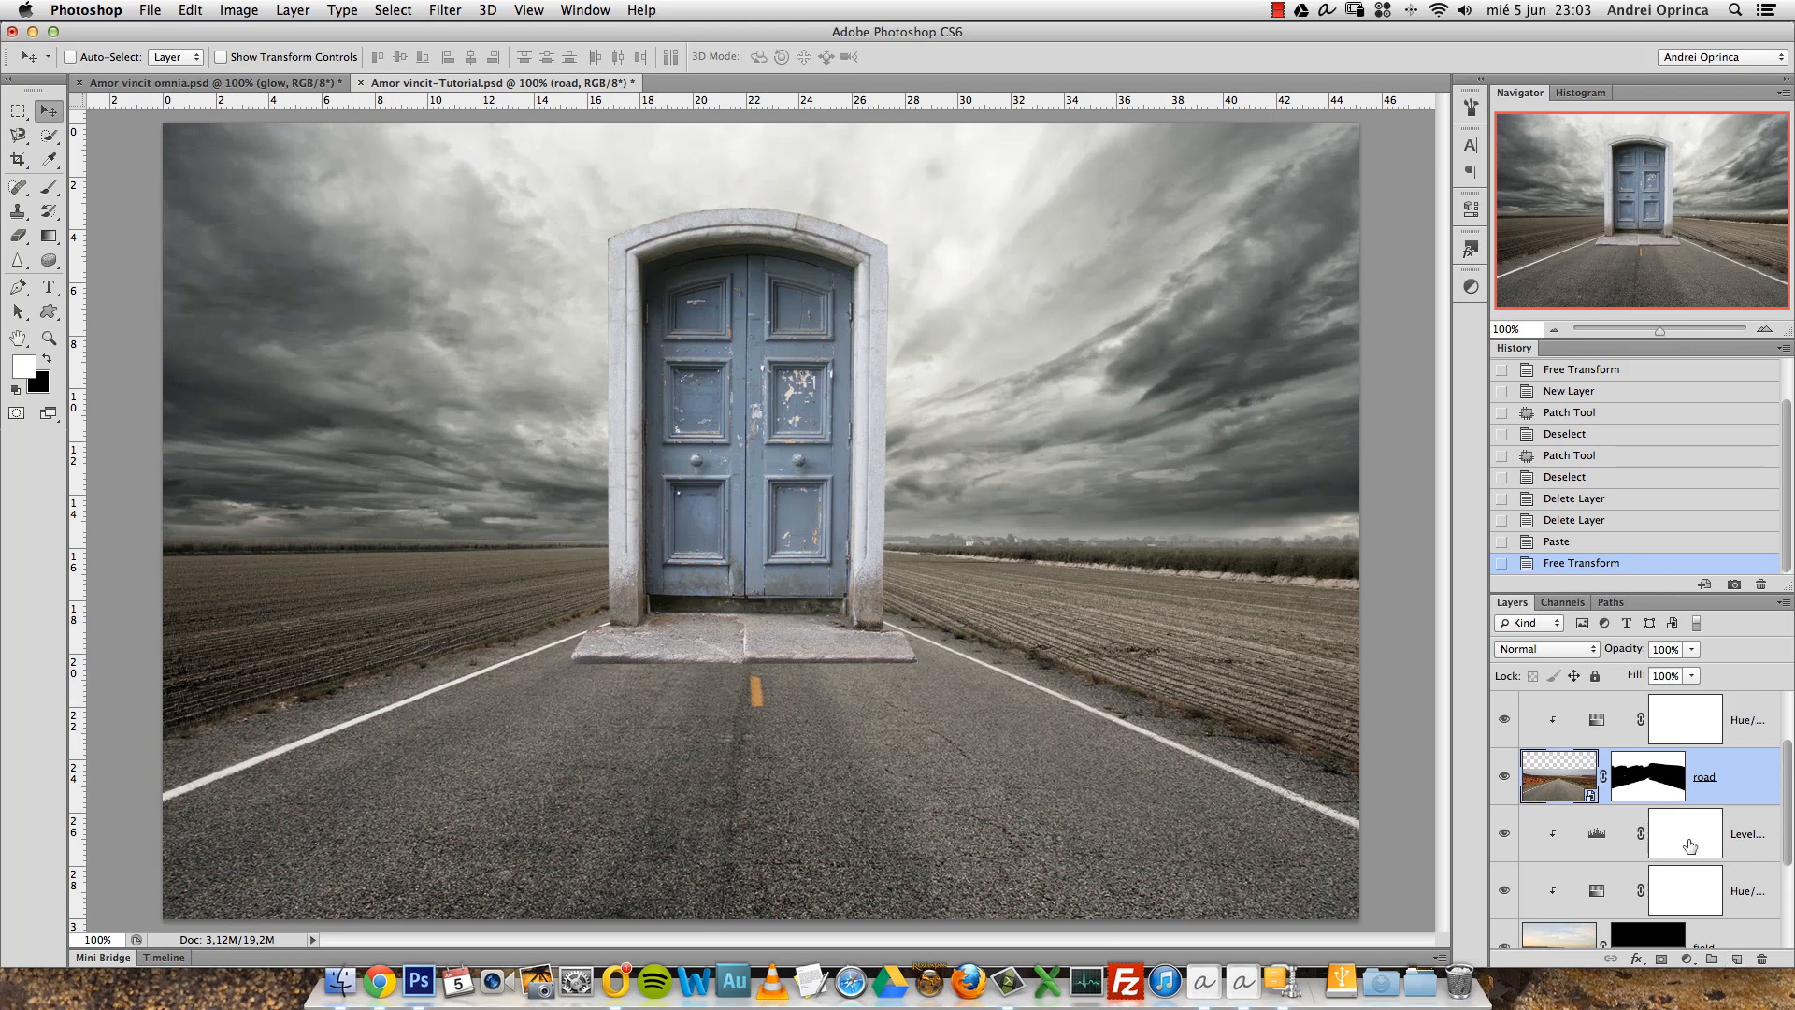
click(1736, 958)
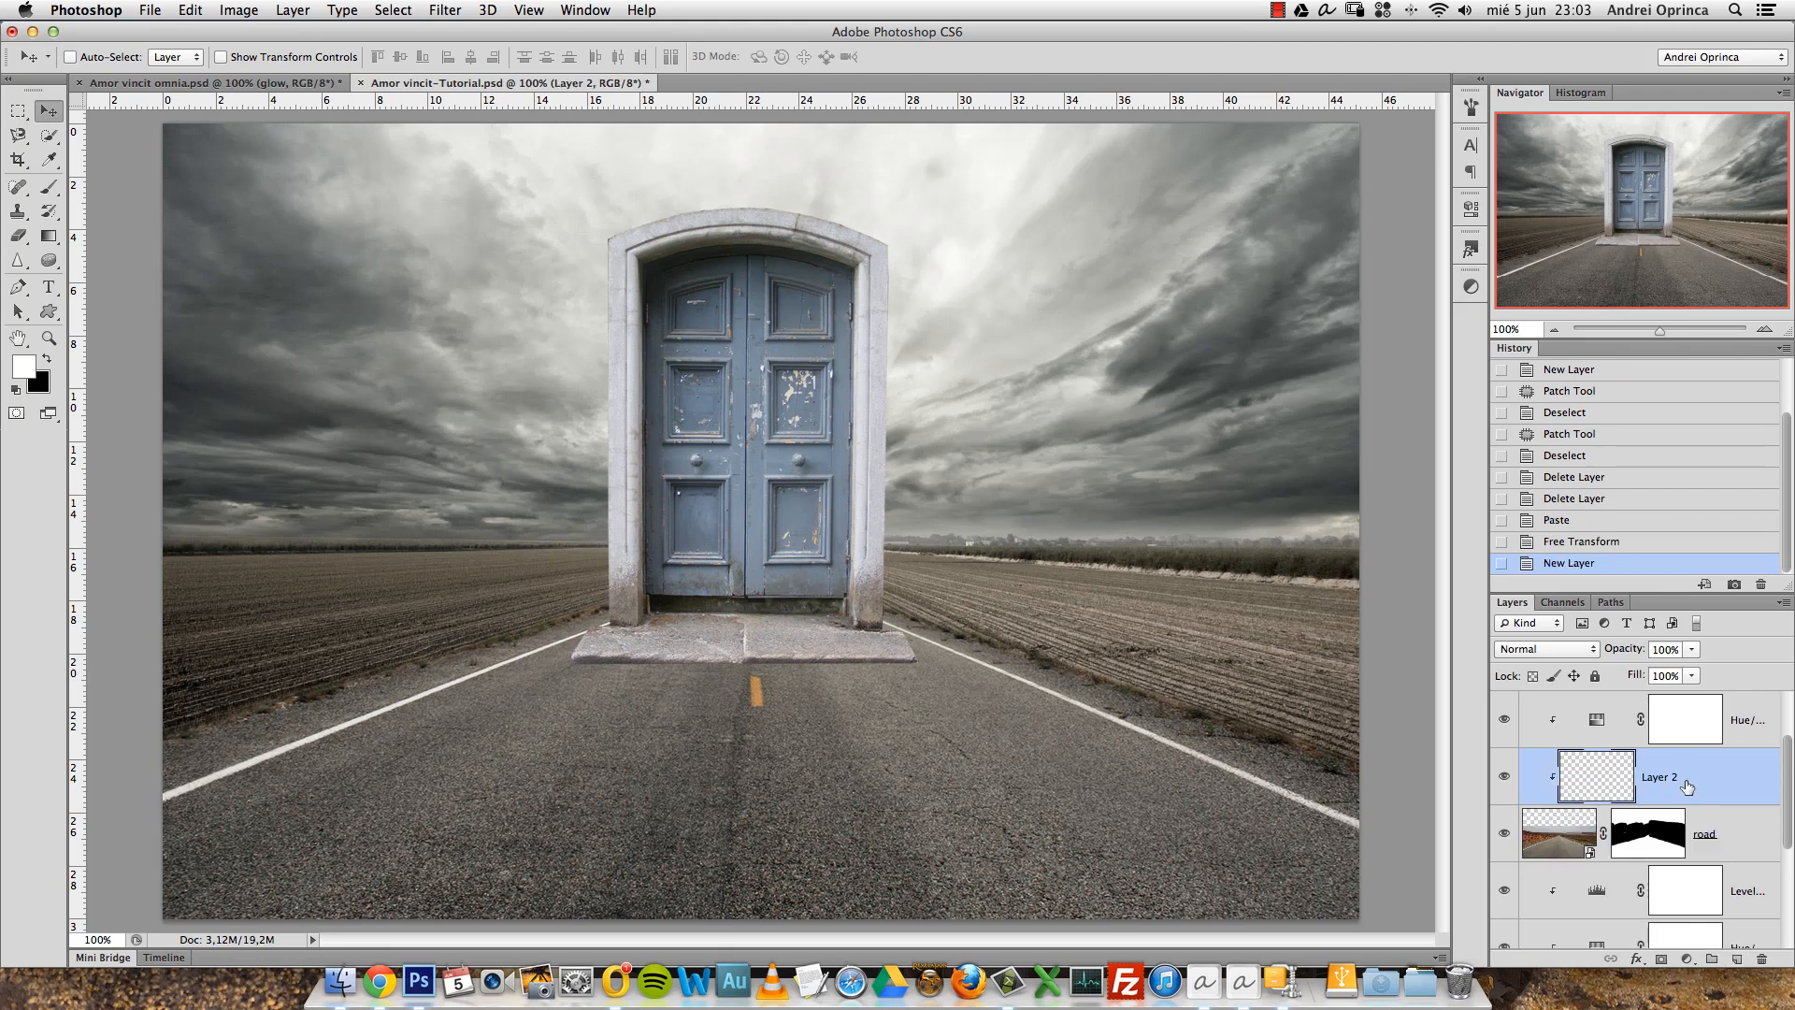
double_click(1642, 777)
text(road)
key(Return)
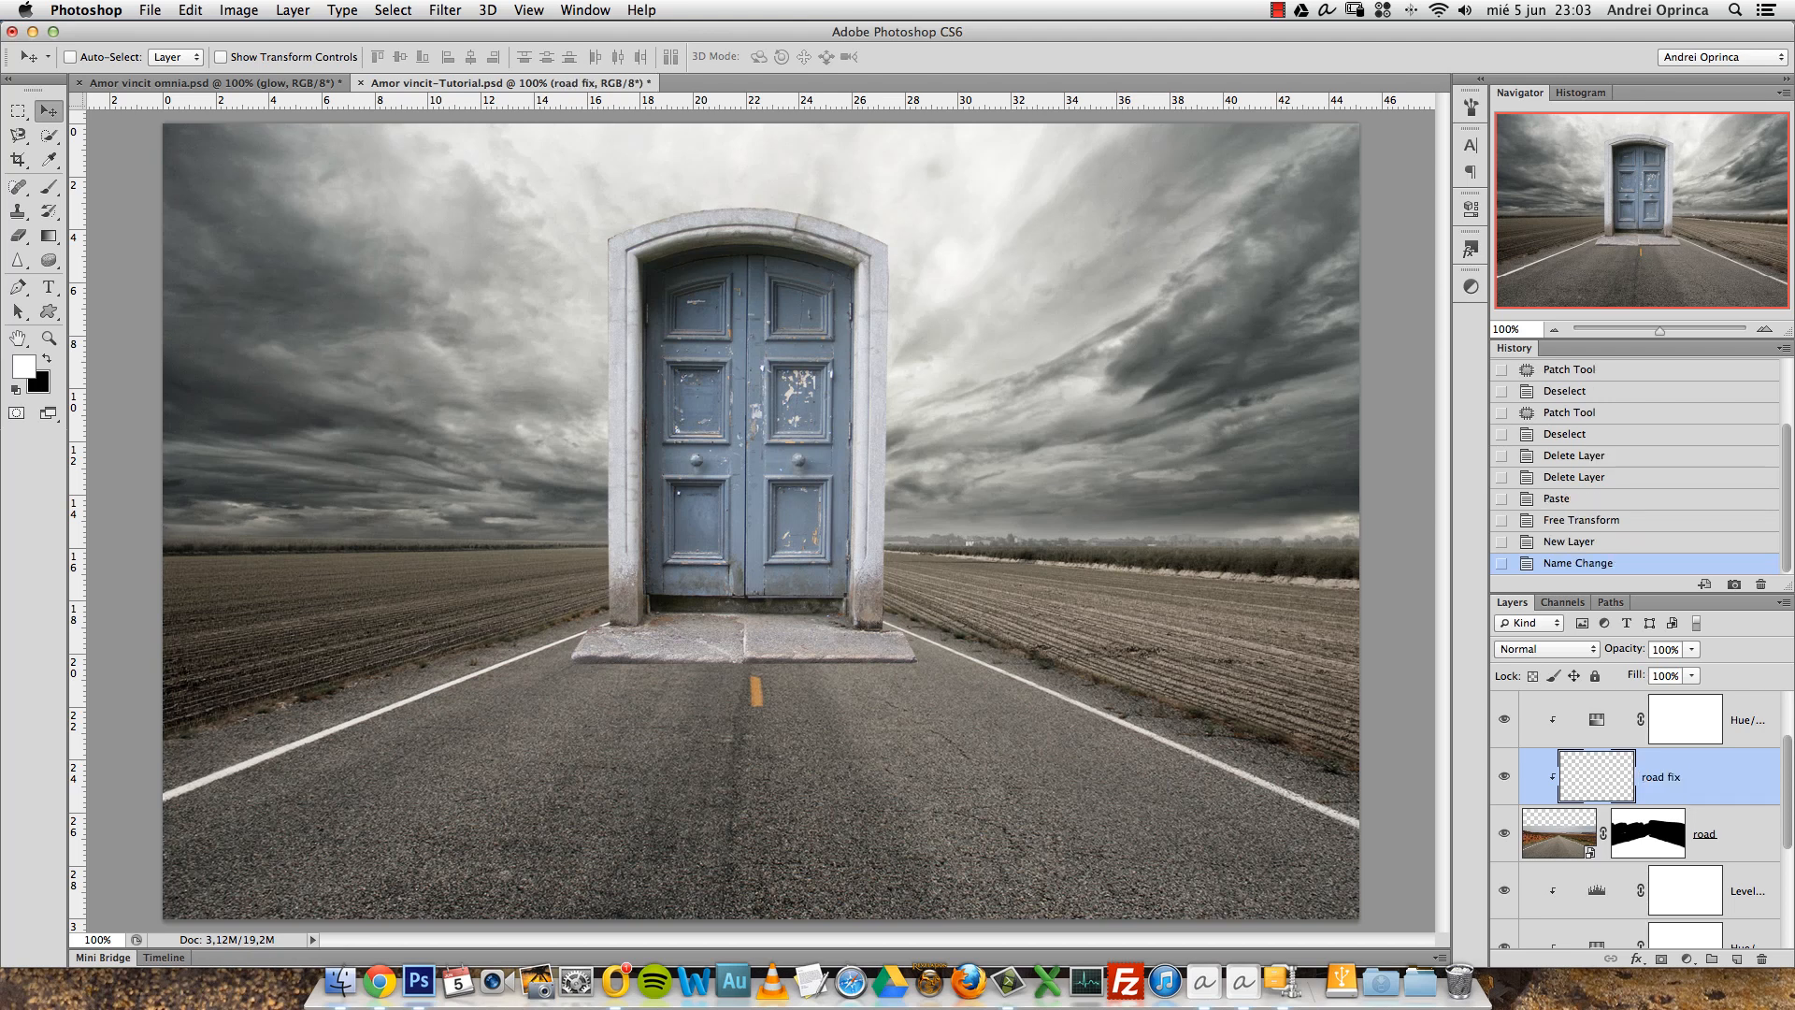
Choose the Clone Stamp tool with sampling set to Current & Below.
click(18, 212)
click(53, 210)
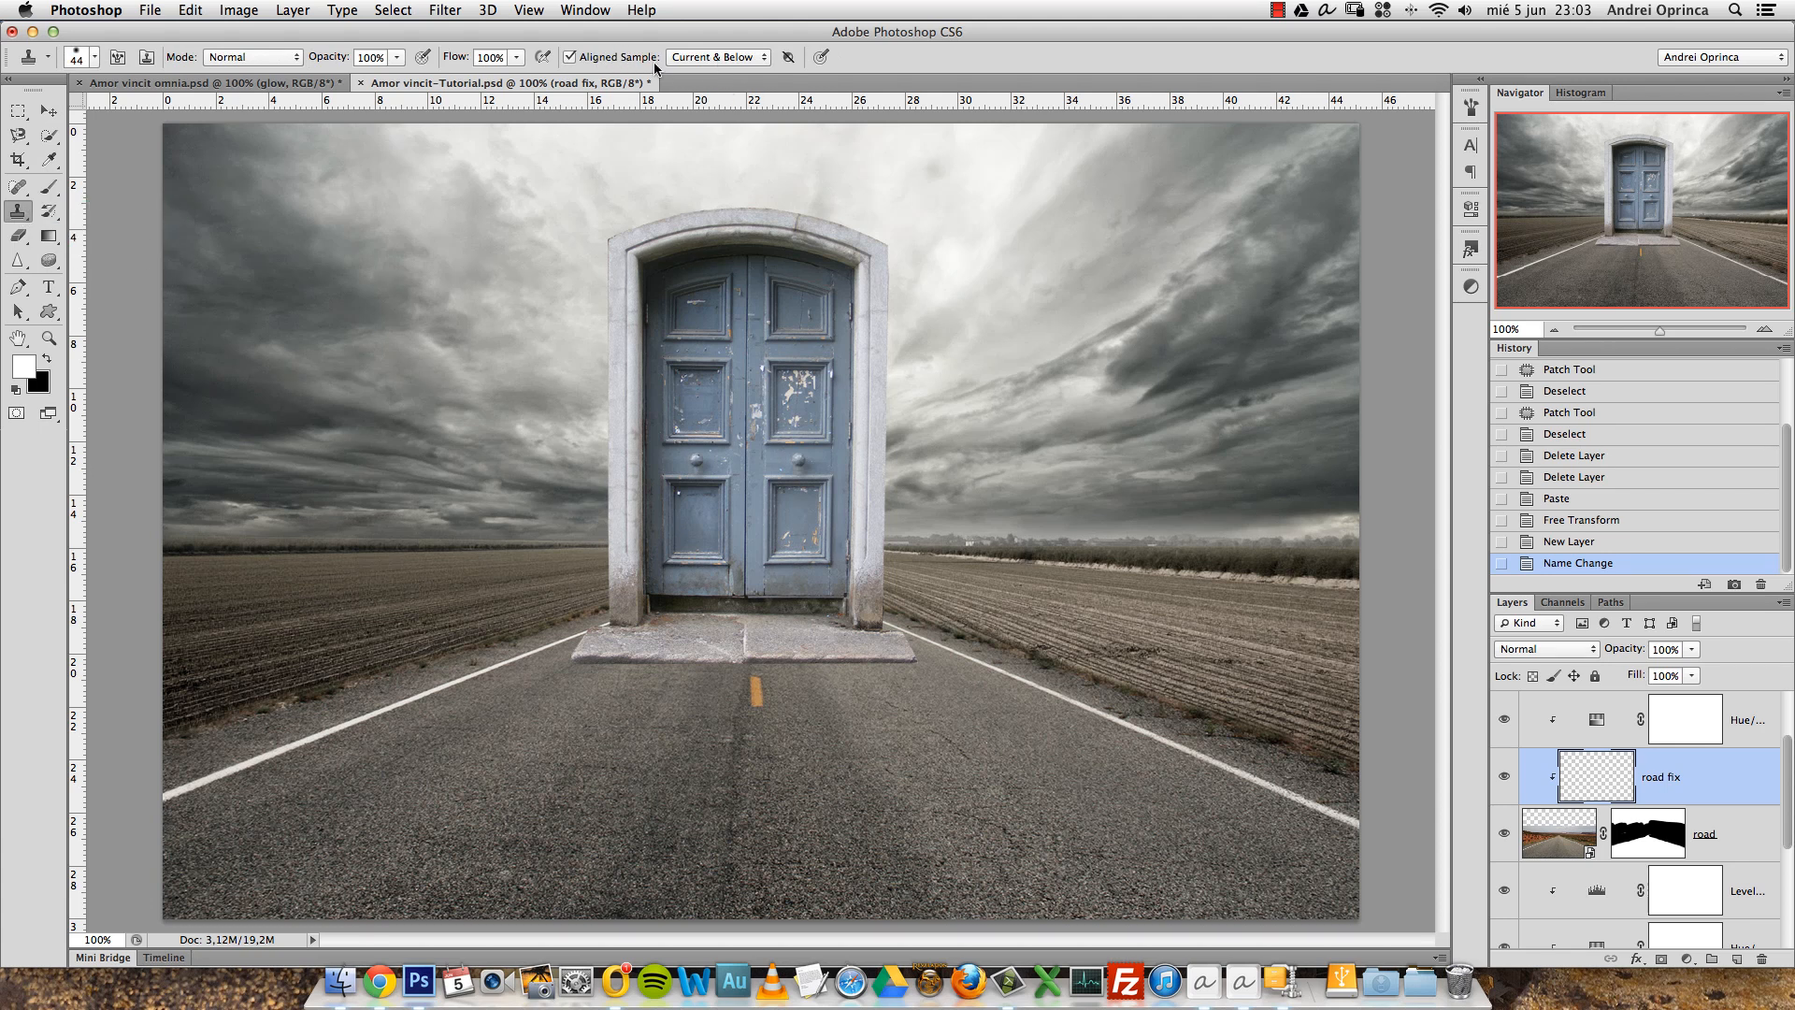
click(720, 58)
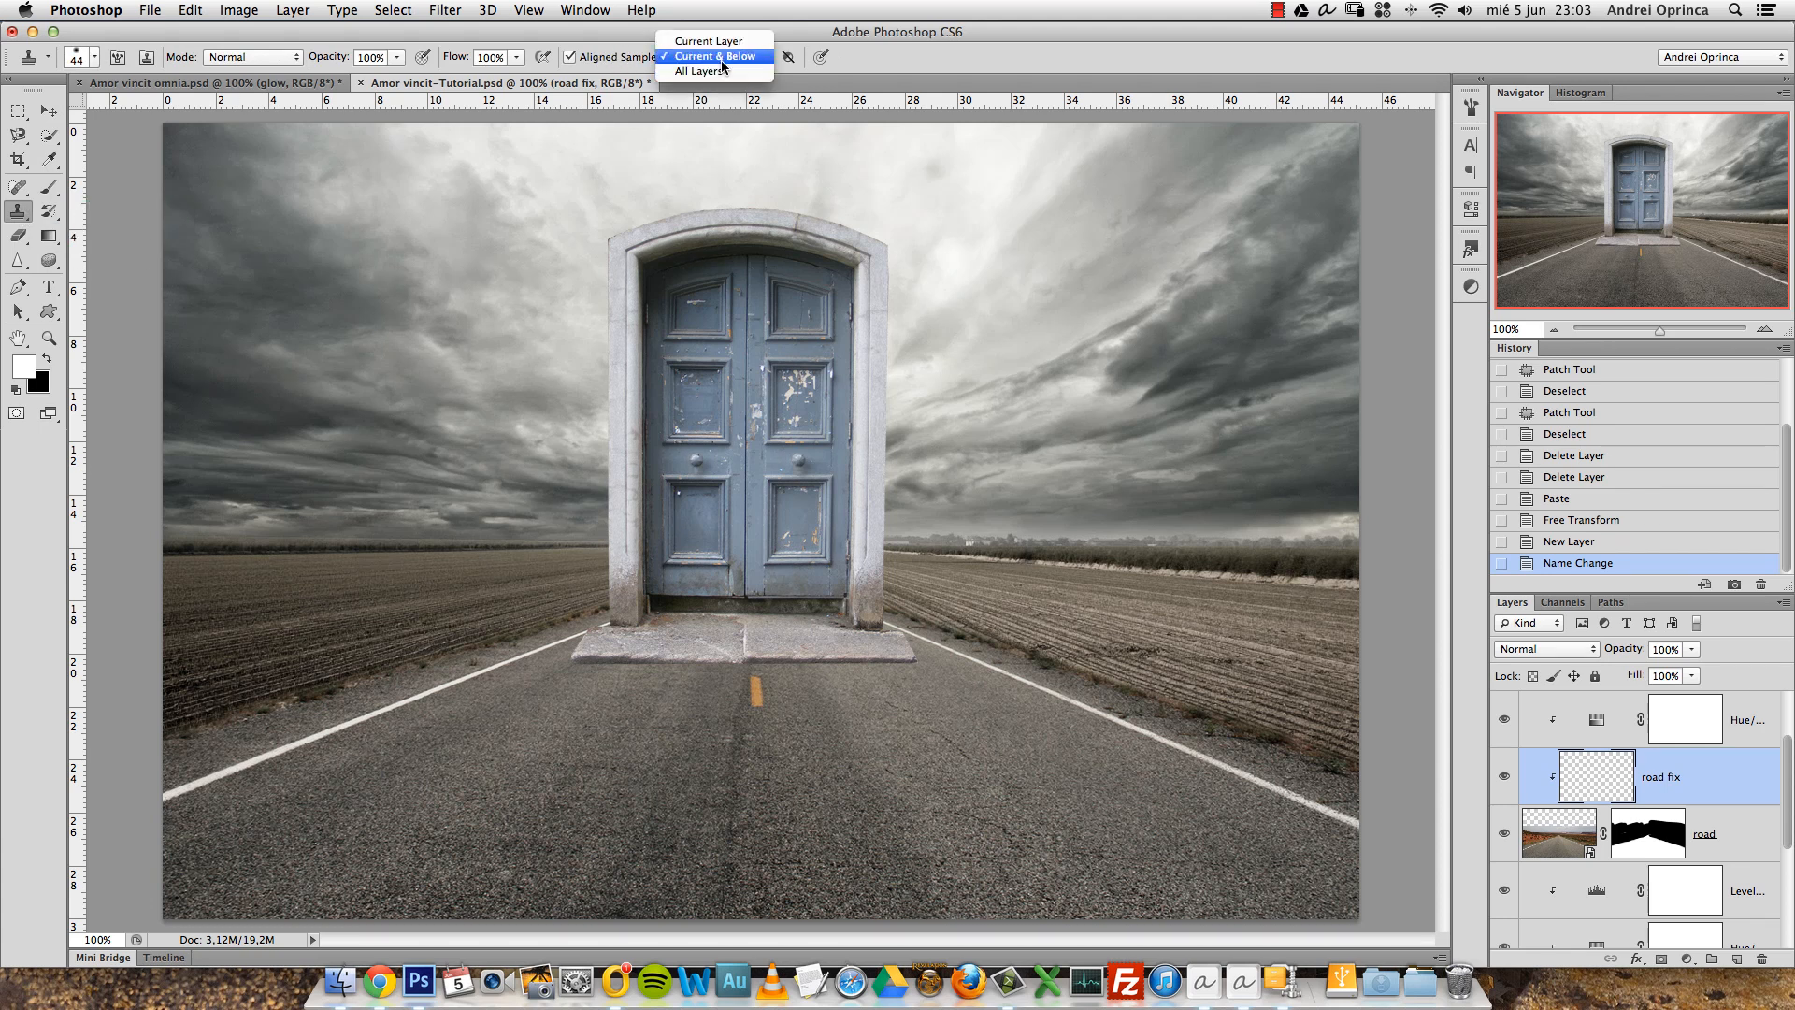
click(719, 97)
Move the road fix layer above the road's clipped Hue/Saturation adjustment.
super+click(759, 708)
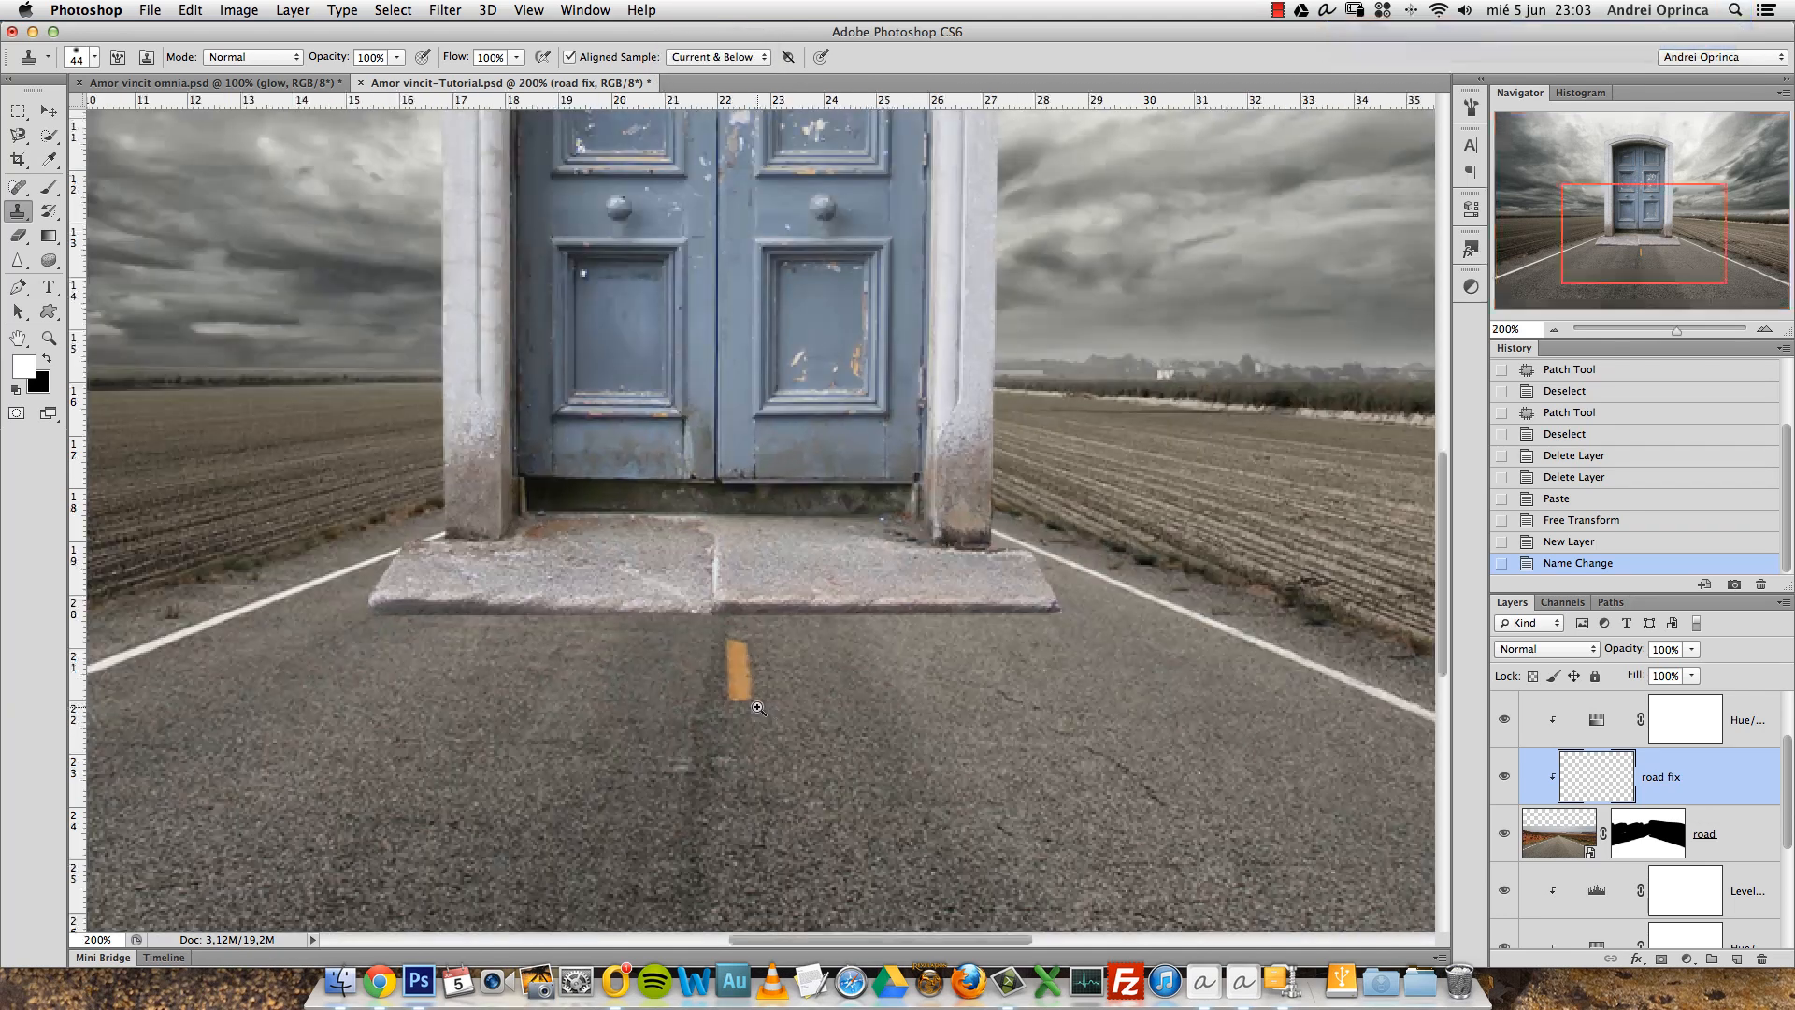
super+click(759, 708)
super+click(759, 707)
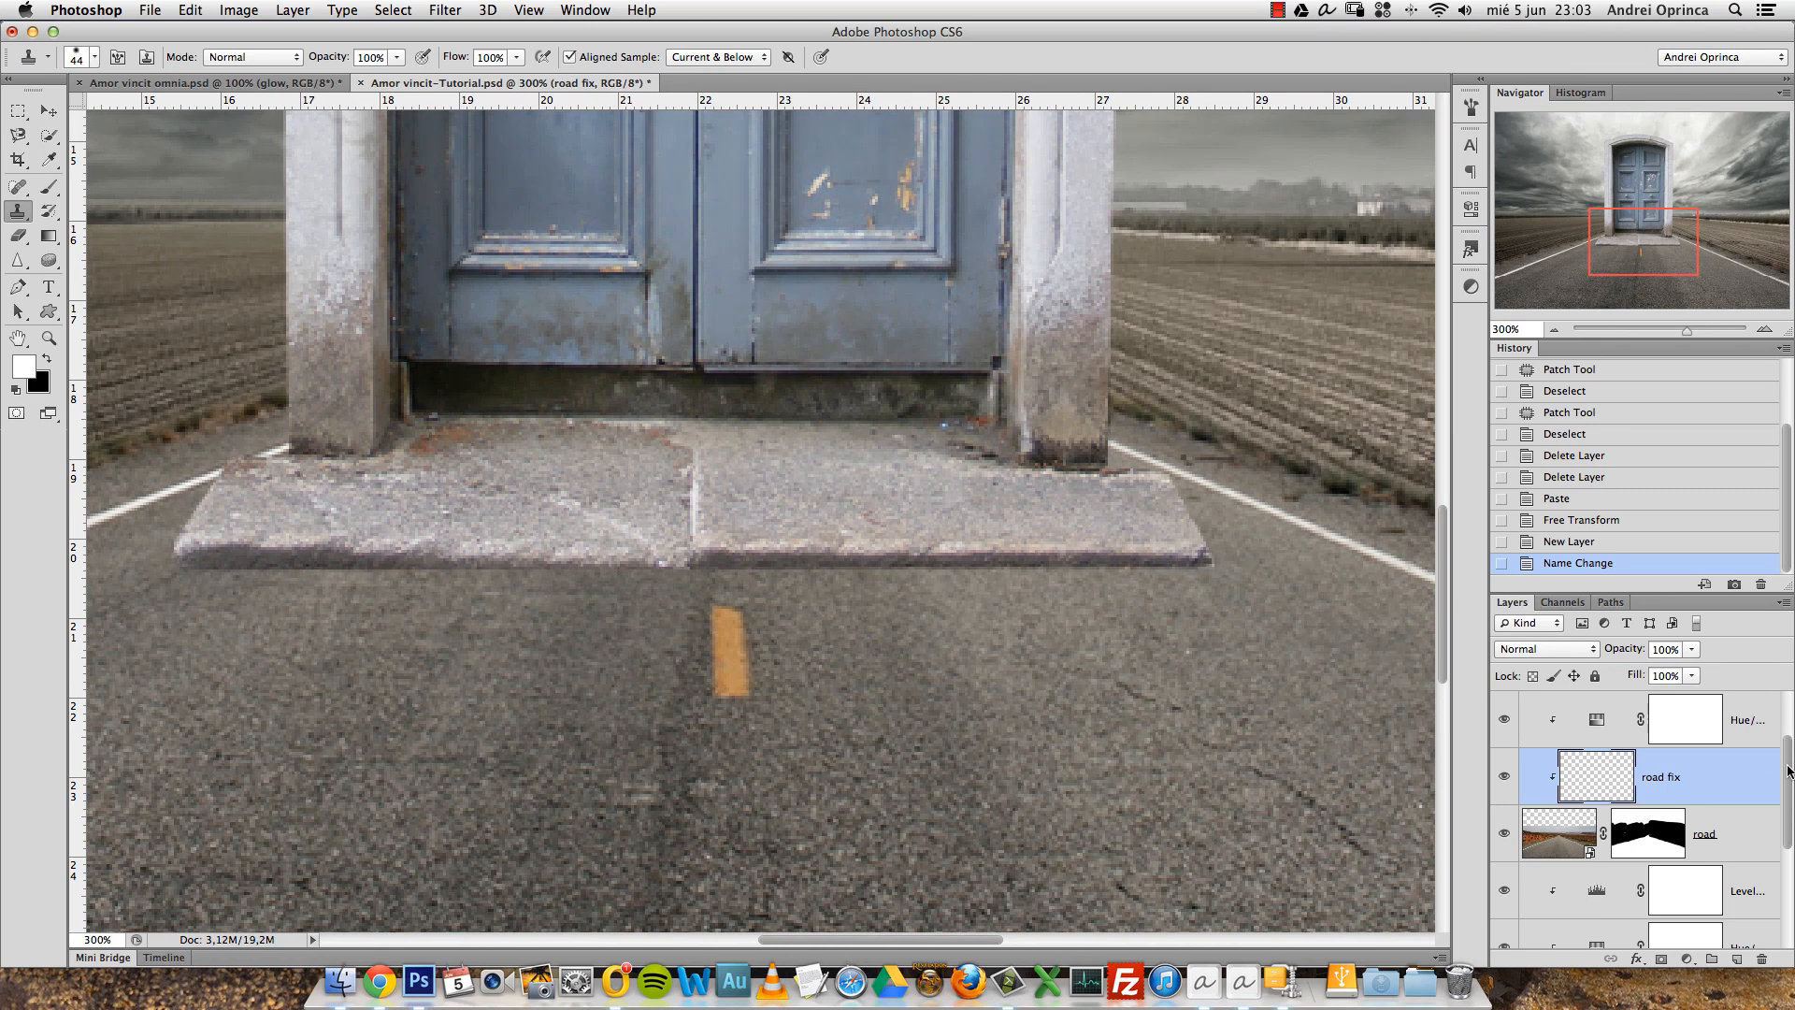
scroll(1789, 770, up, 1)
drag(1698, 820, 1702, 770)
Clone asphalt over the orange centre dash below the door's step using a 25 px brush.
key(bracketleft)
key(bracketleft)
key(bracketleft)
key(bracketleft)
key(bracketleft)
key(bracketleft)
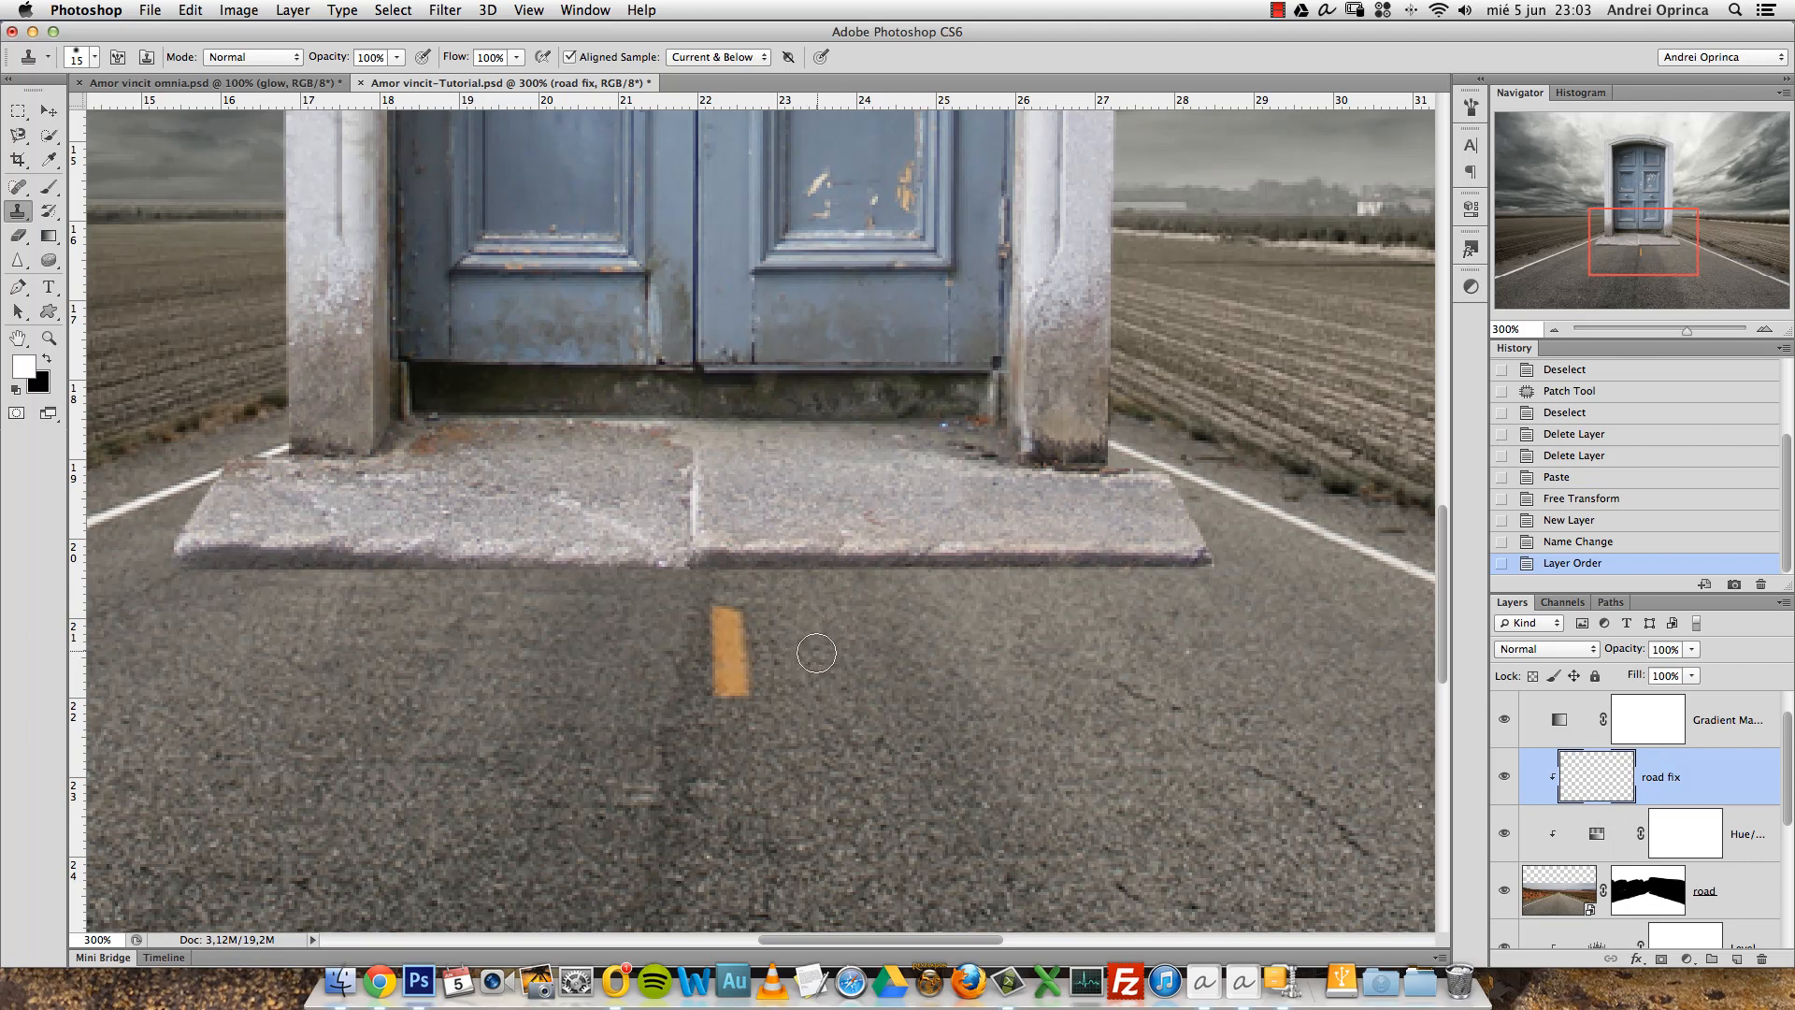
key(bracketright)
key(bracketright)
alt+click(827, 652)
mouse_move(734, 608)
mouse_down()
mouse_move(740, 671)
mouse_move(715, 682)
mouse_move(886, 721)
mouse_move(832, 709)
mouse_up()
right_click(812, 620)
alt+click(646, 659)
mouse_move(726, 627)
mouse_down()
mouse_move(688, 647)
mouse_move(756, 663)
mouse_move(728, 690)
mouse_up()
drag(722, 688, 774, 686)
key(super+minus)
key(super+minus)
key(super+minus)
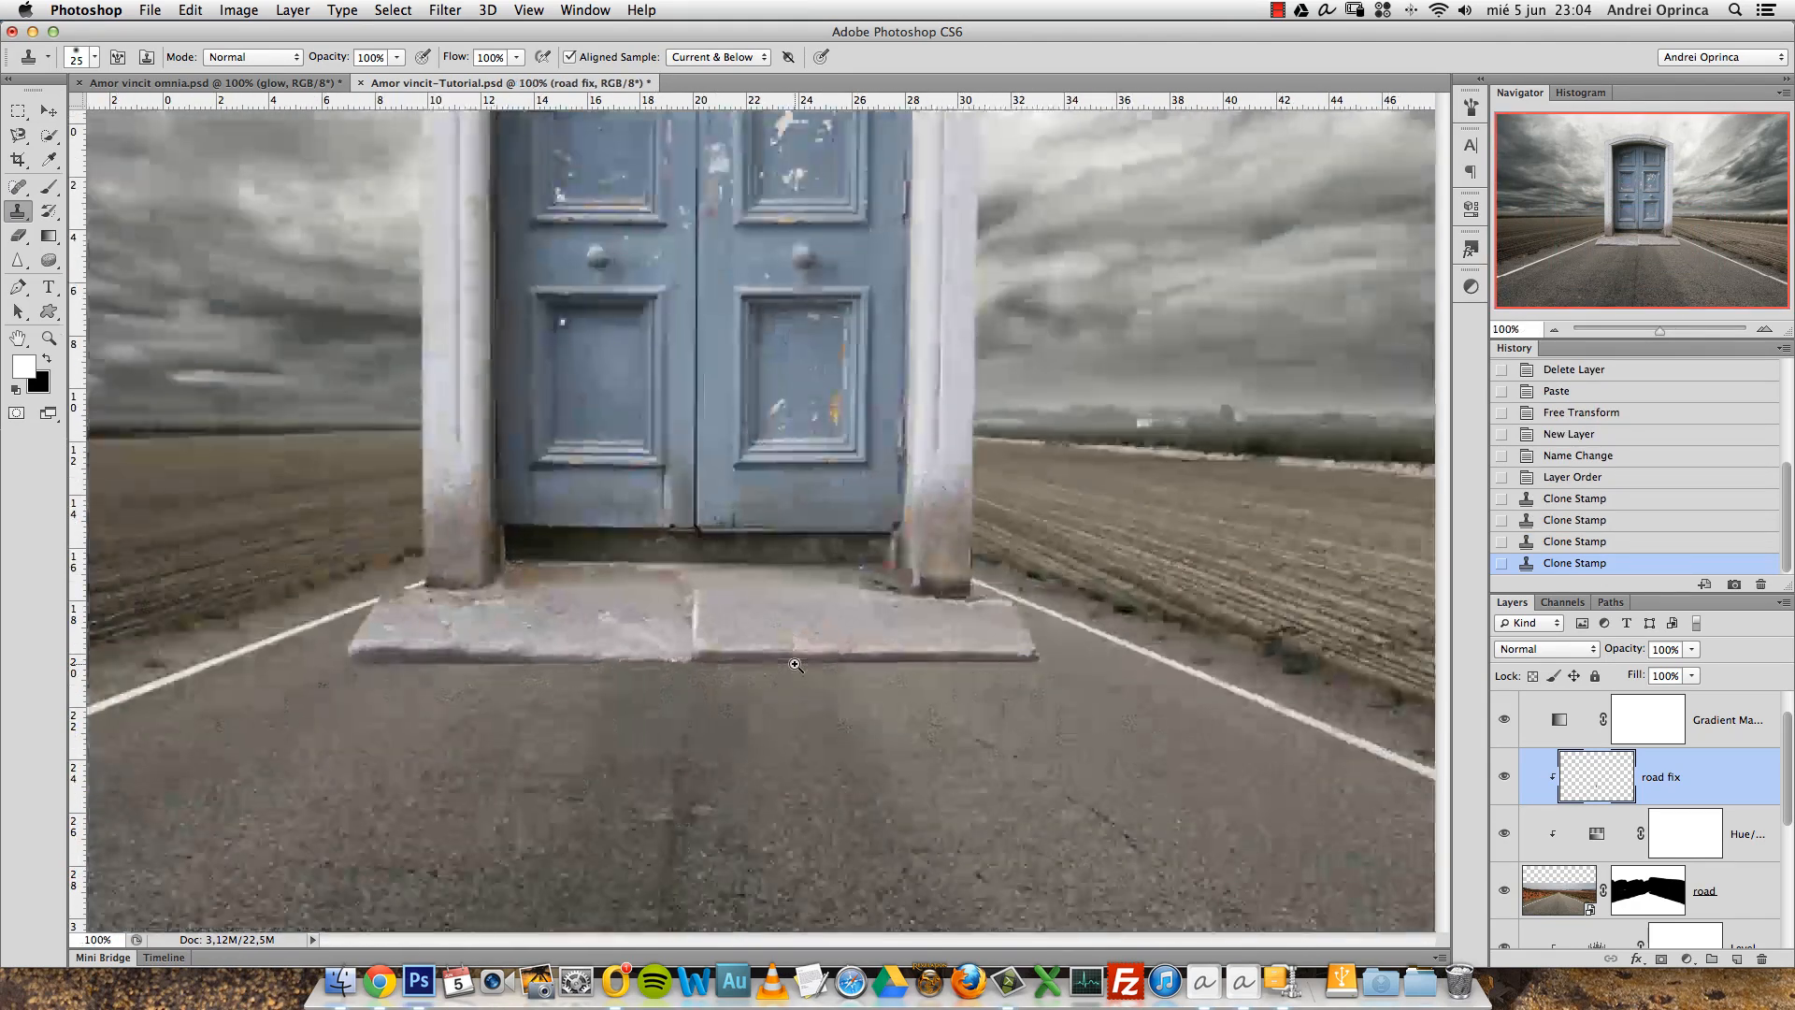
Undo the last two clone strokes and retouch the patch below the door with newly sampled asphalt.
key(super+plus)
key(super+plus)
drag(695, 738, 762, 739)
key(alt+super+z)
key(alt+super+z)
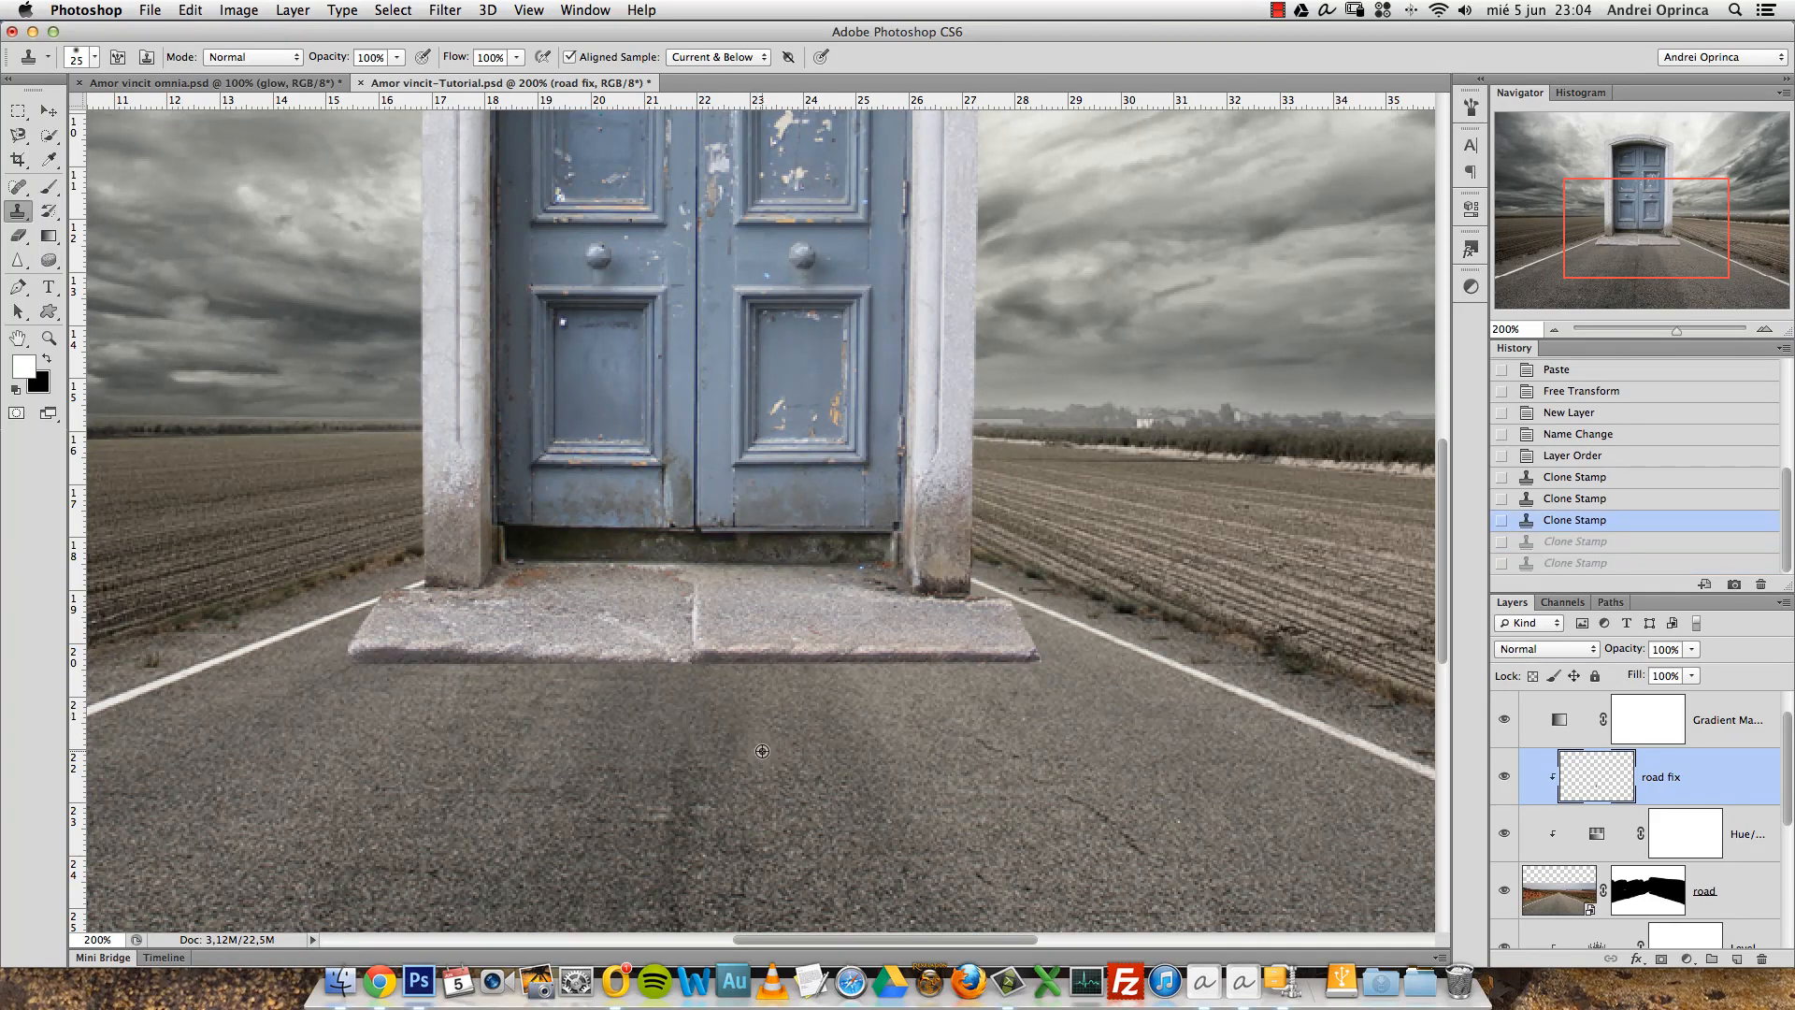
alt+click(689, 793)
click(700, 759)
click(707, 767)
click(730, 741)
Examine the cloned road area at different magnifications, with and without the road fix layer.
key(super+space)
super+click(771, 725)
super+click(771, 724)
alt+super+click(771, 725)
alt+super+click(772, 726)
super+click(772, 727)
alt+super+click(772, 727)
alt+super+click(774, 727)
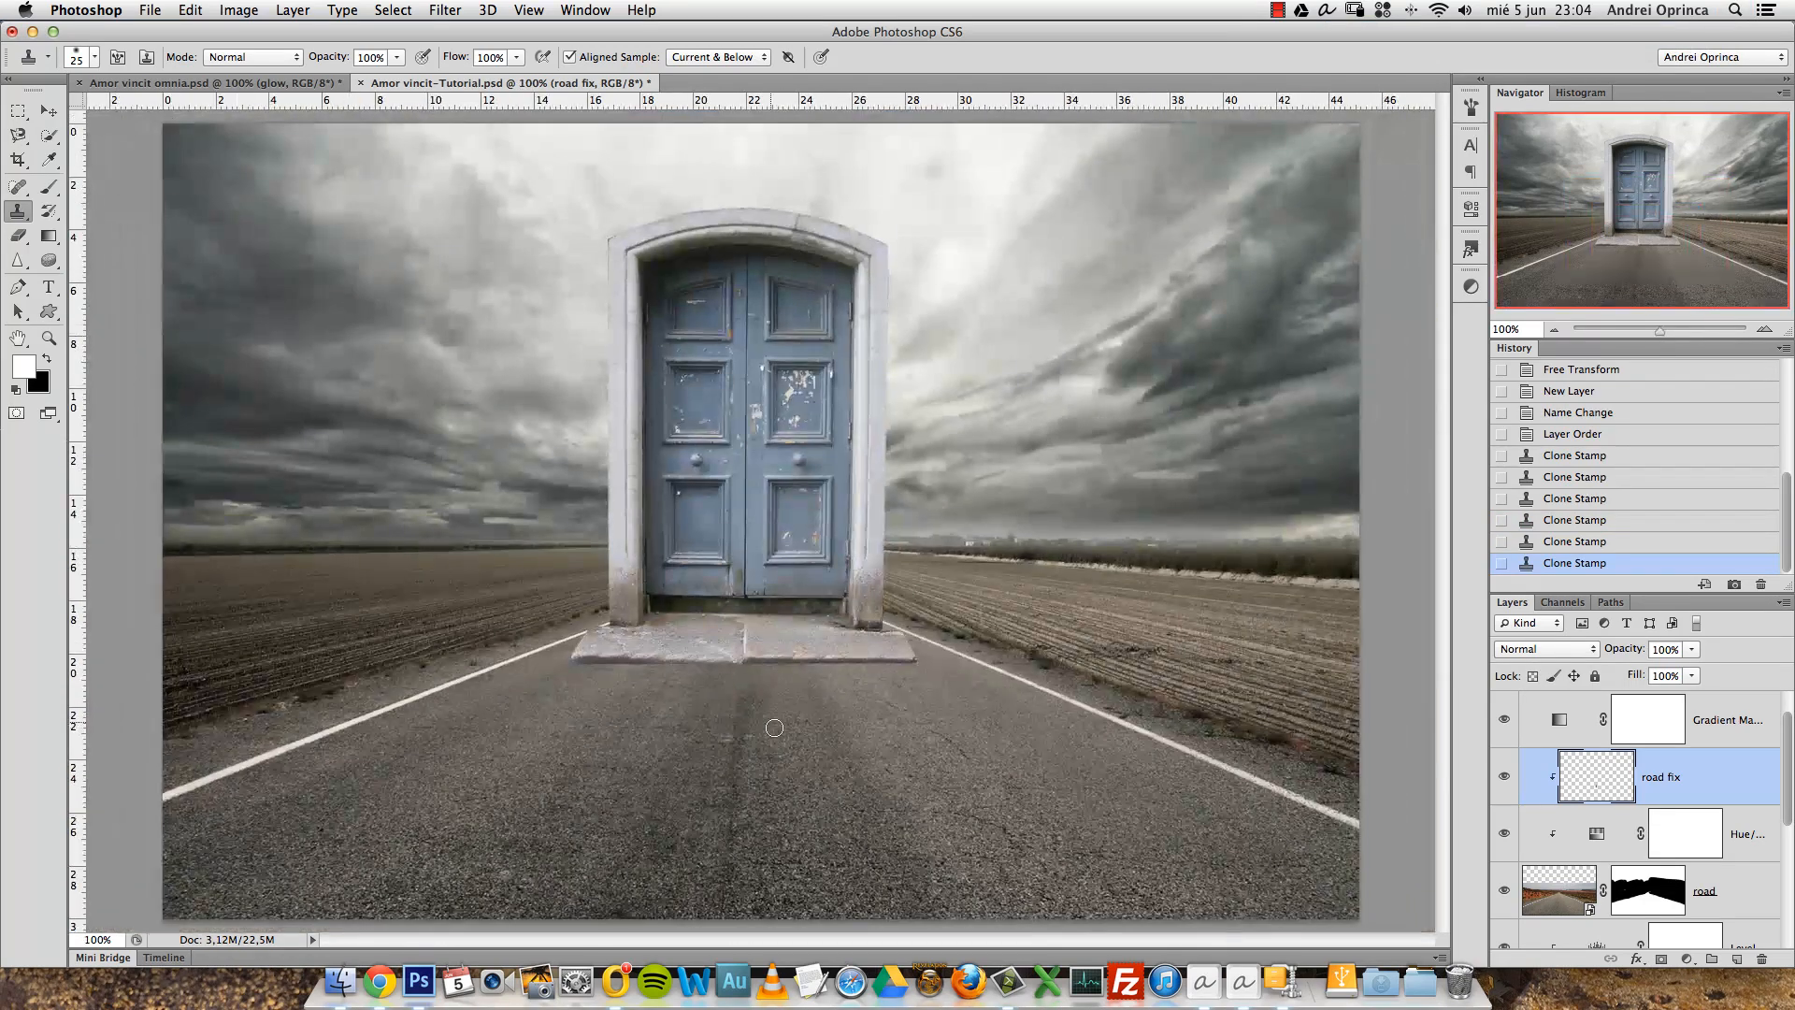
click(1502, 779)
click(1500, 781)
Rename the pasted door layer as "door".
click(53, 118)
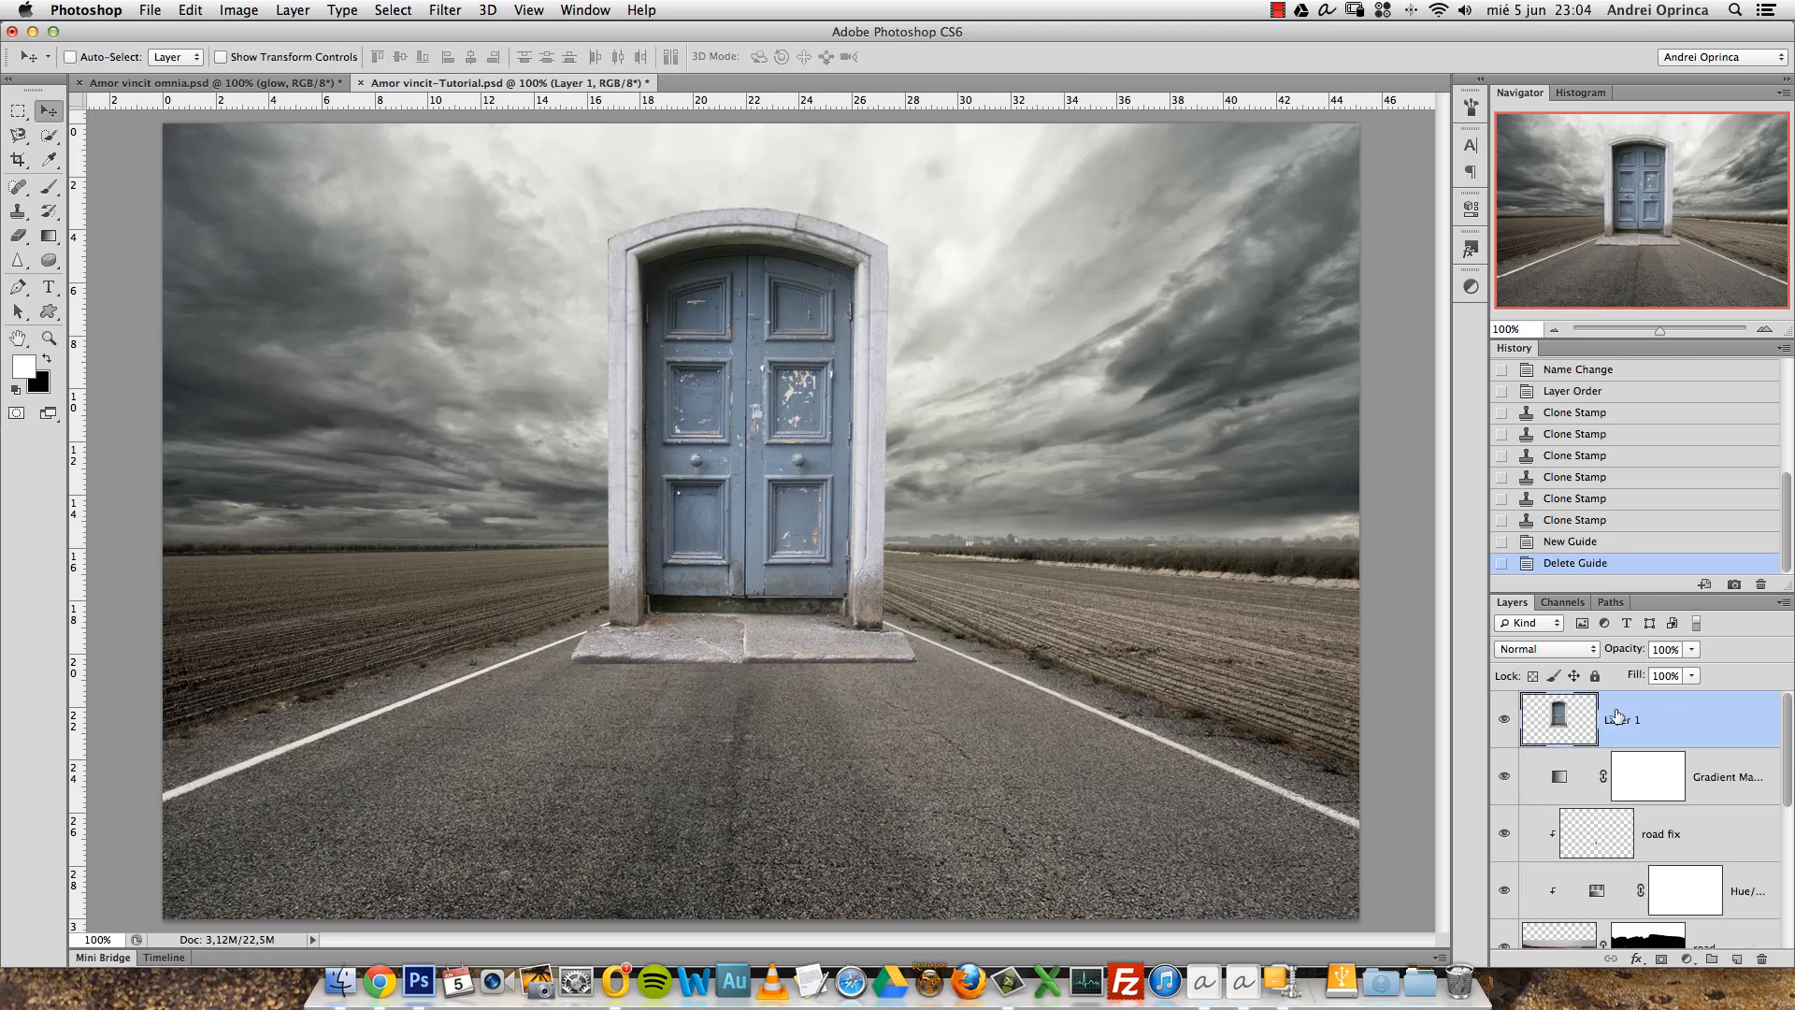
text(door)
key(Return)
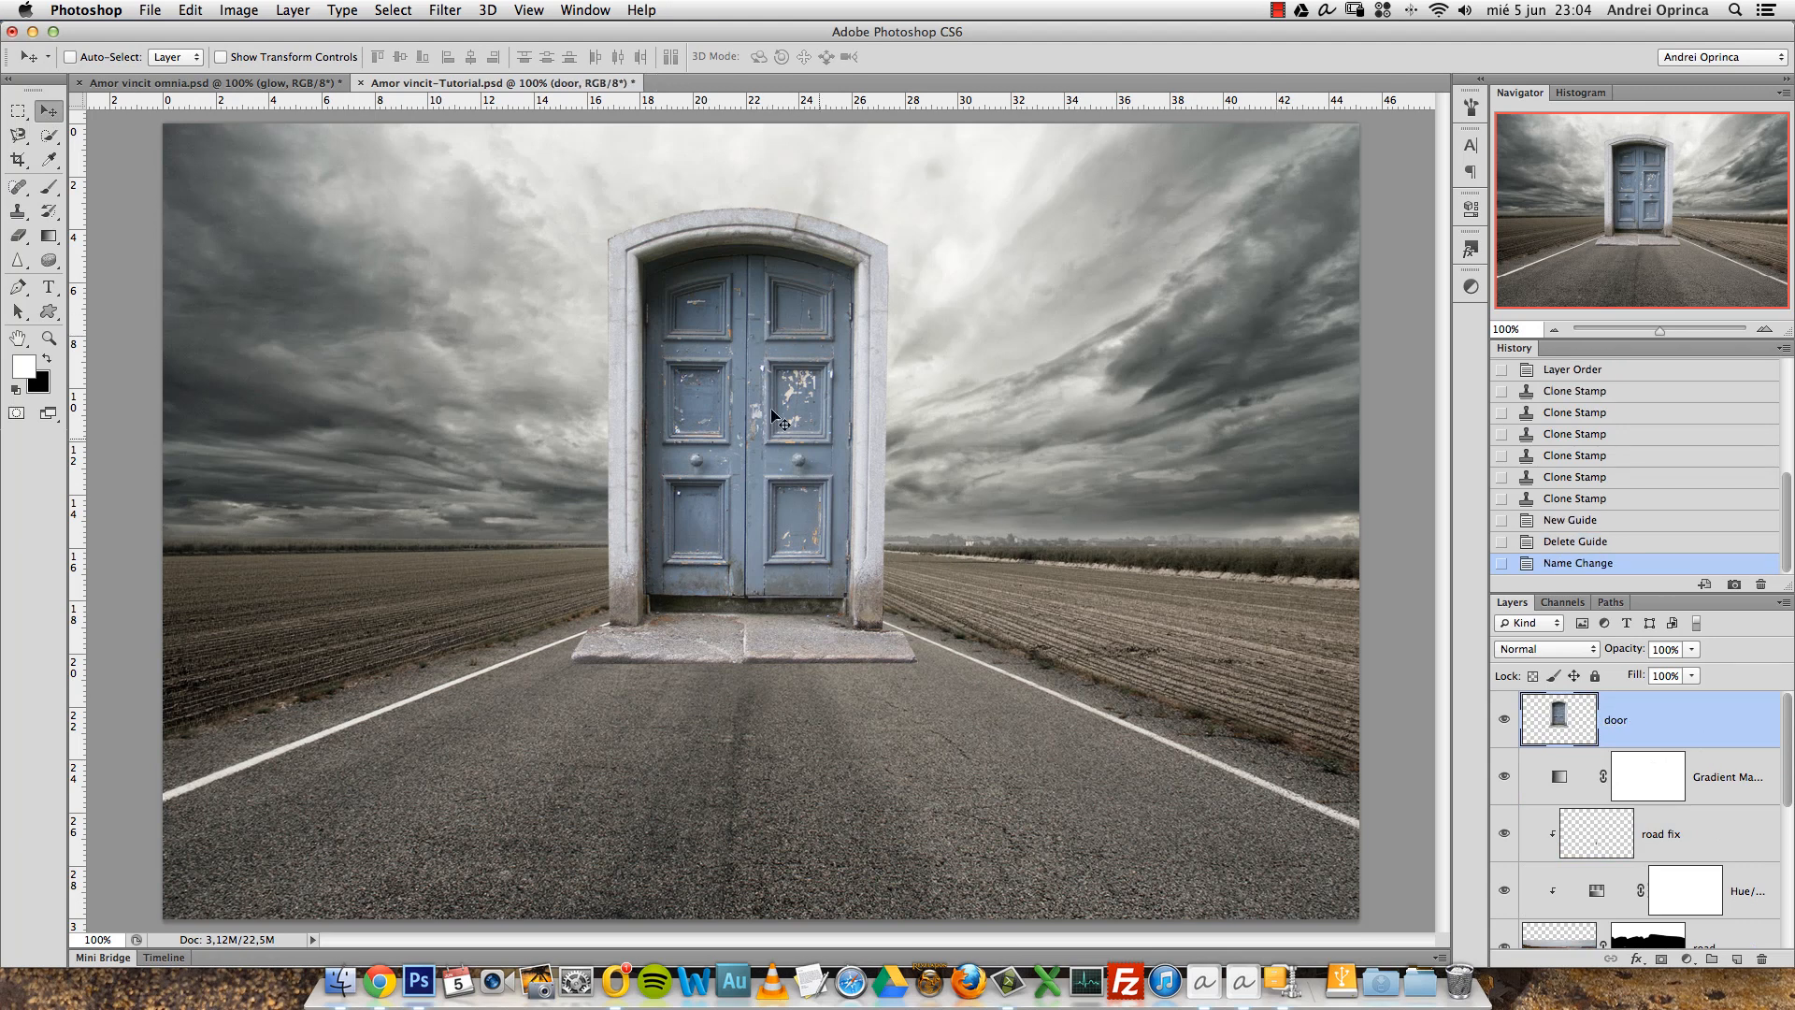
Add a Hue/Saturation adjustment clipped to the door layer.
click(1688, 958)
click(1701, 762)
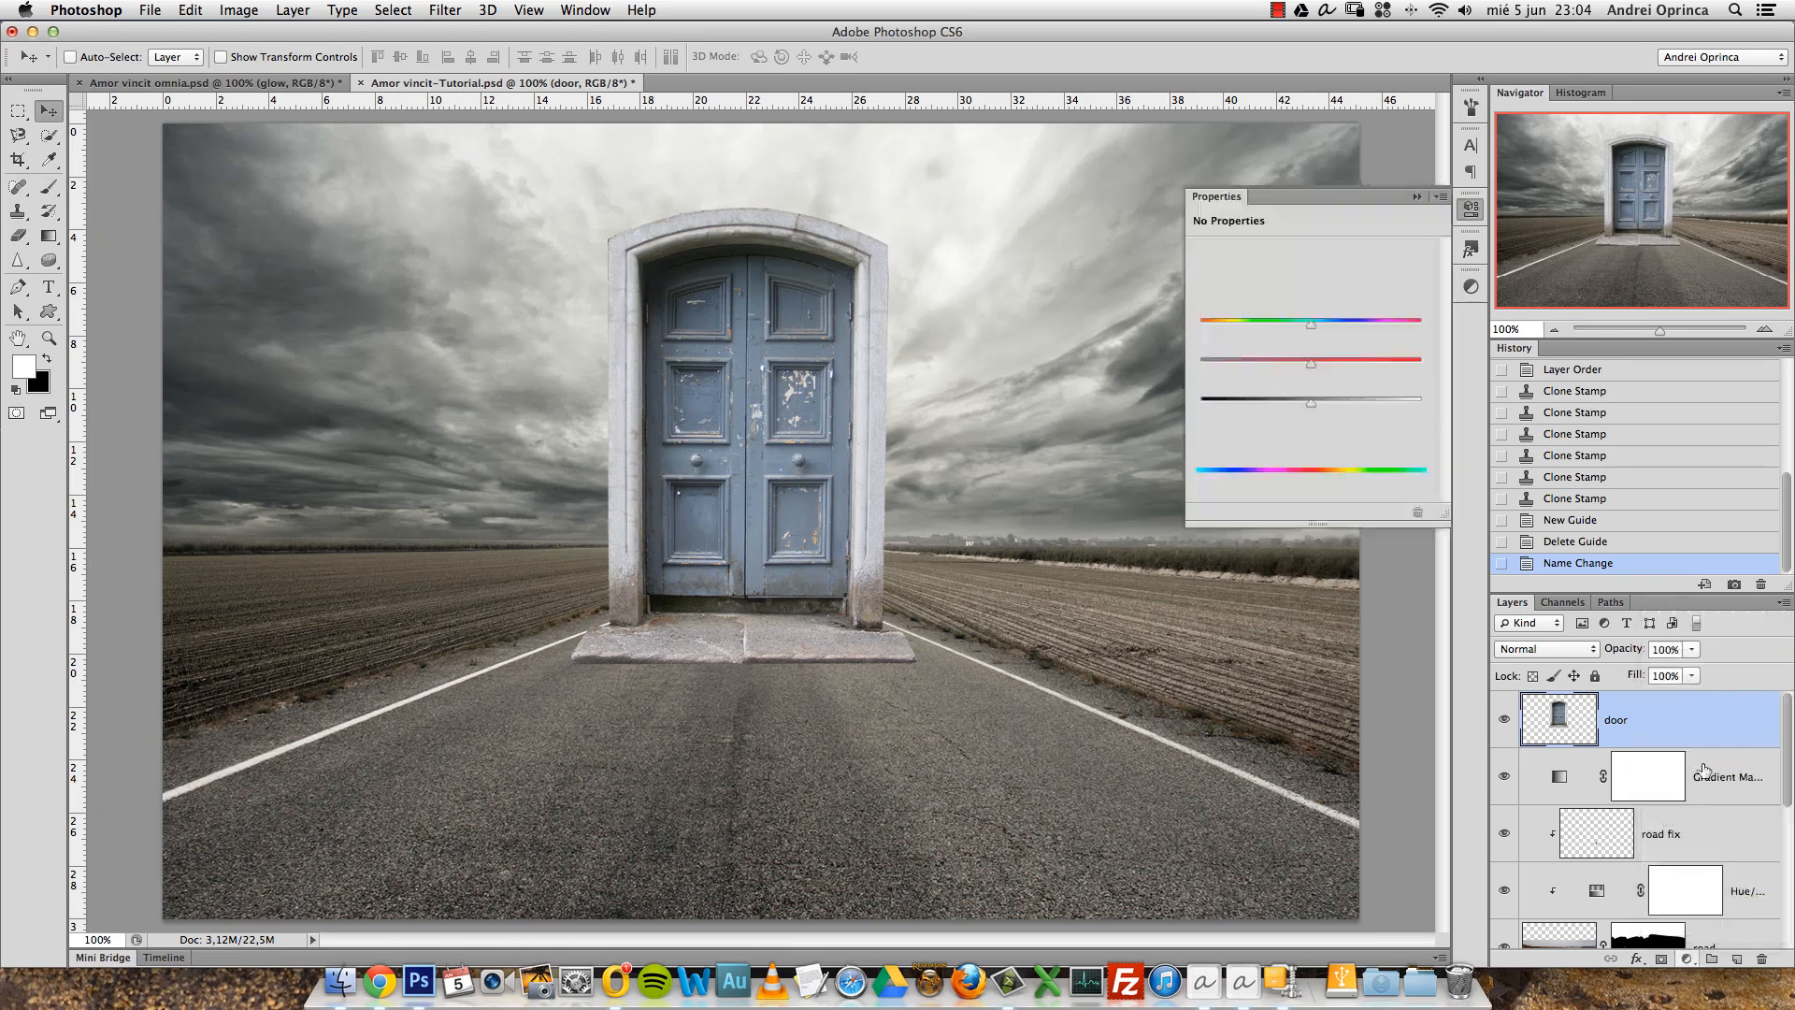
alt+click(1720, 748)
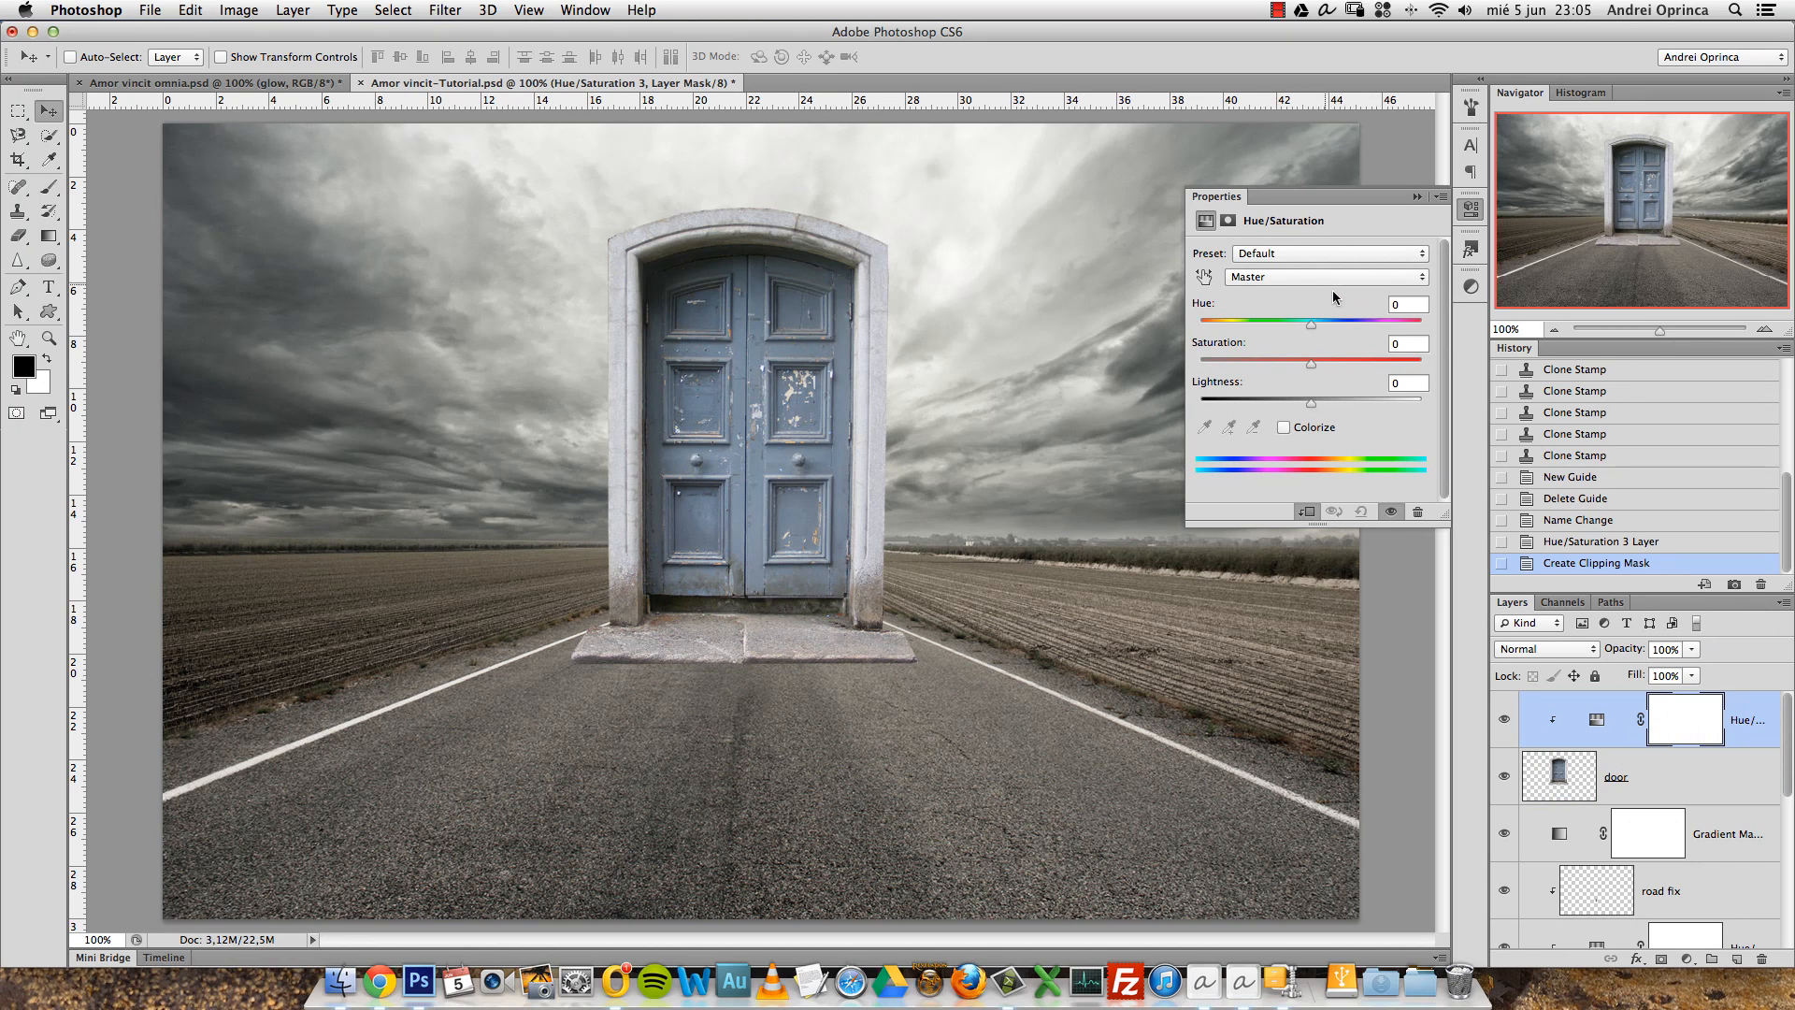
Target the door's blues by sampling its blue paint, and set their hue to -128 and saturation to +24.
click(1205, 277)
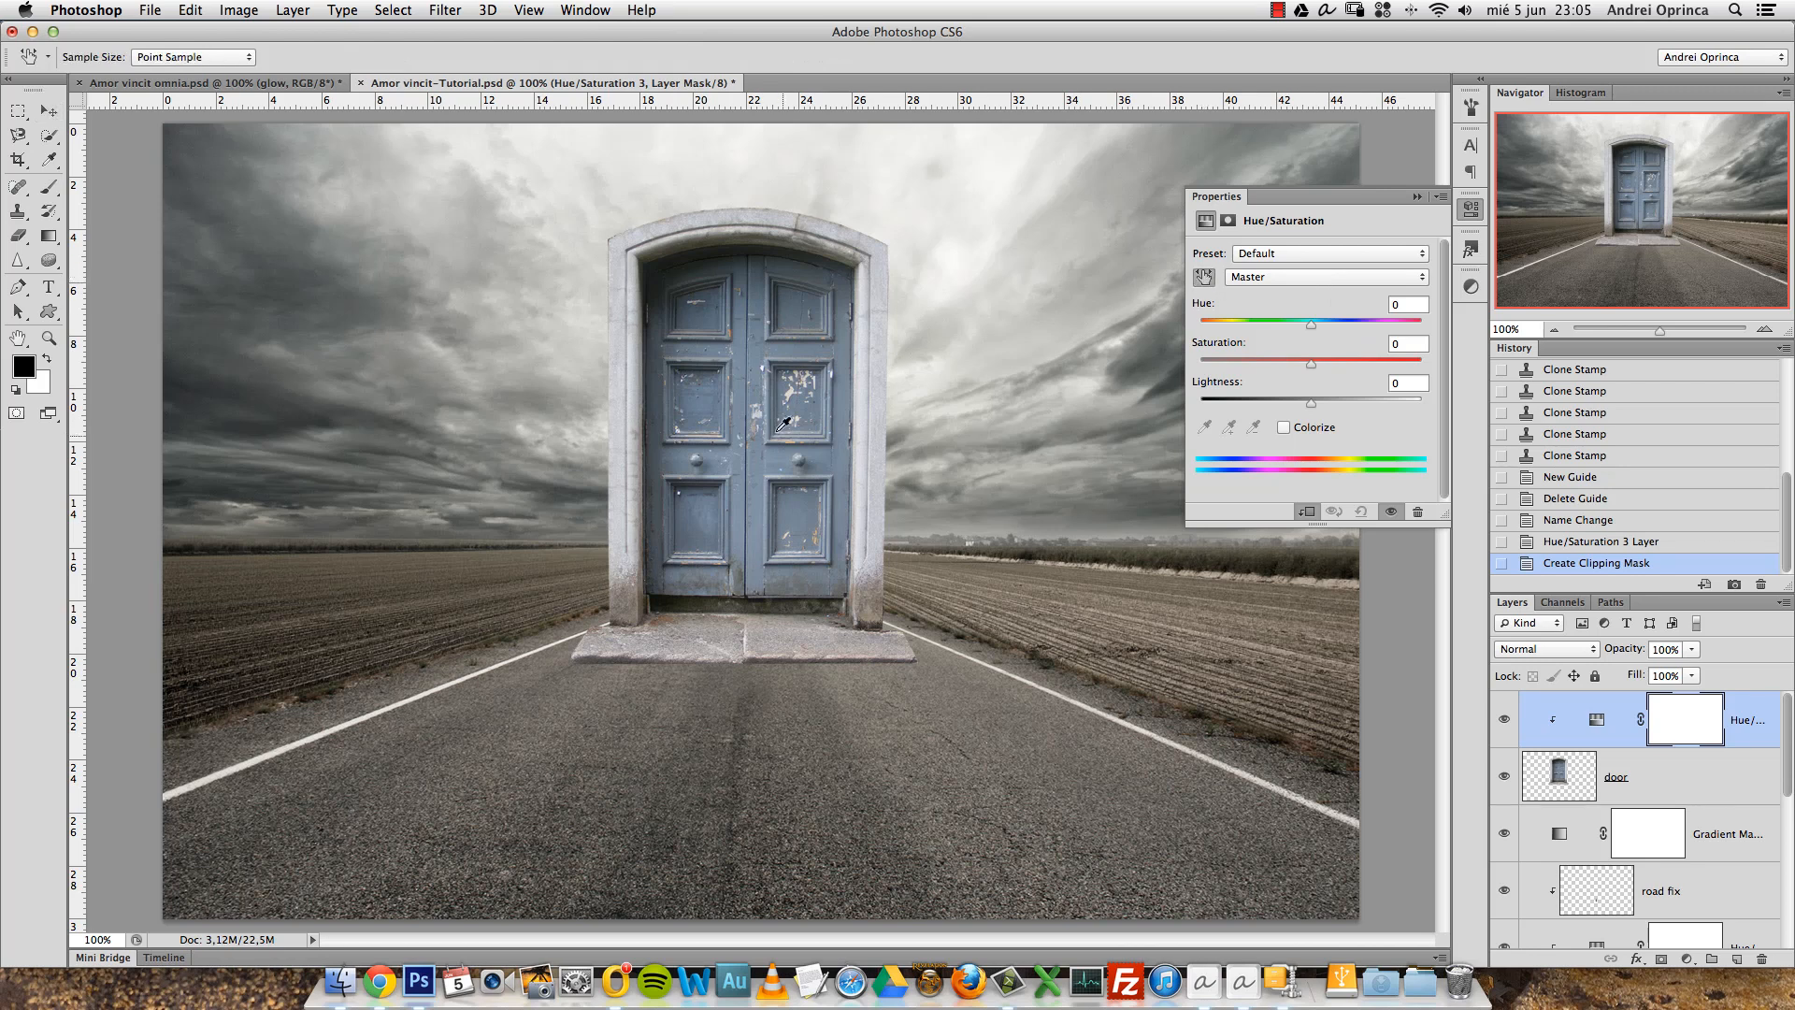
click(758, 509)
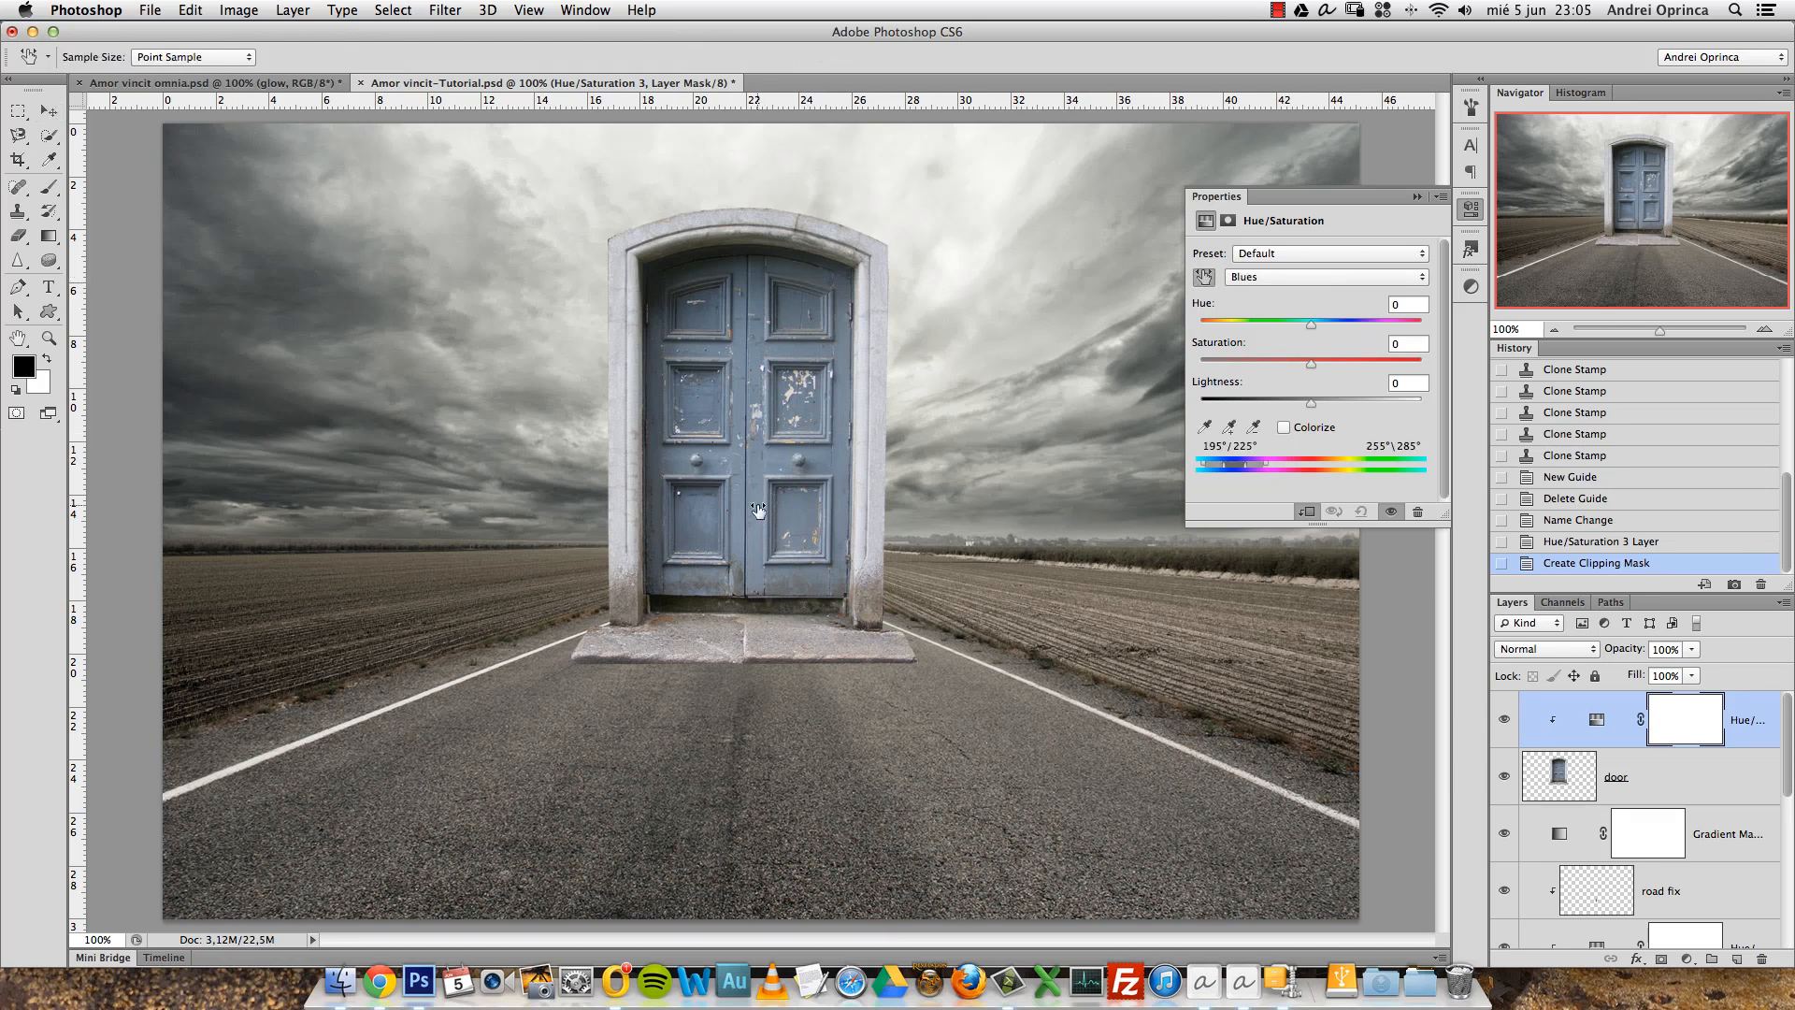
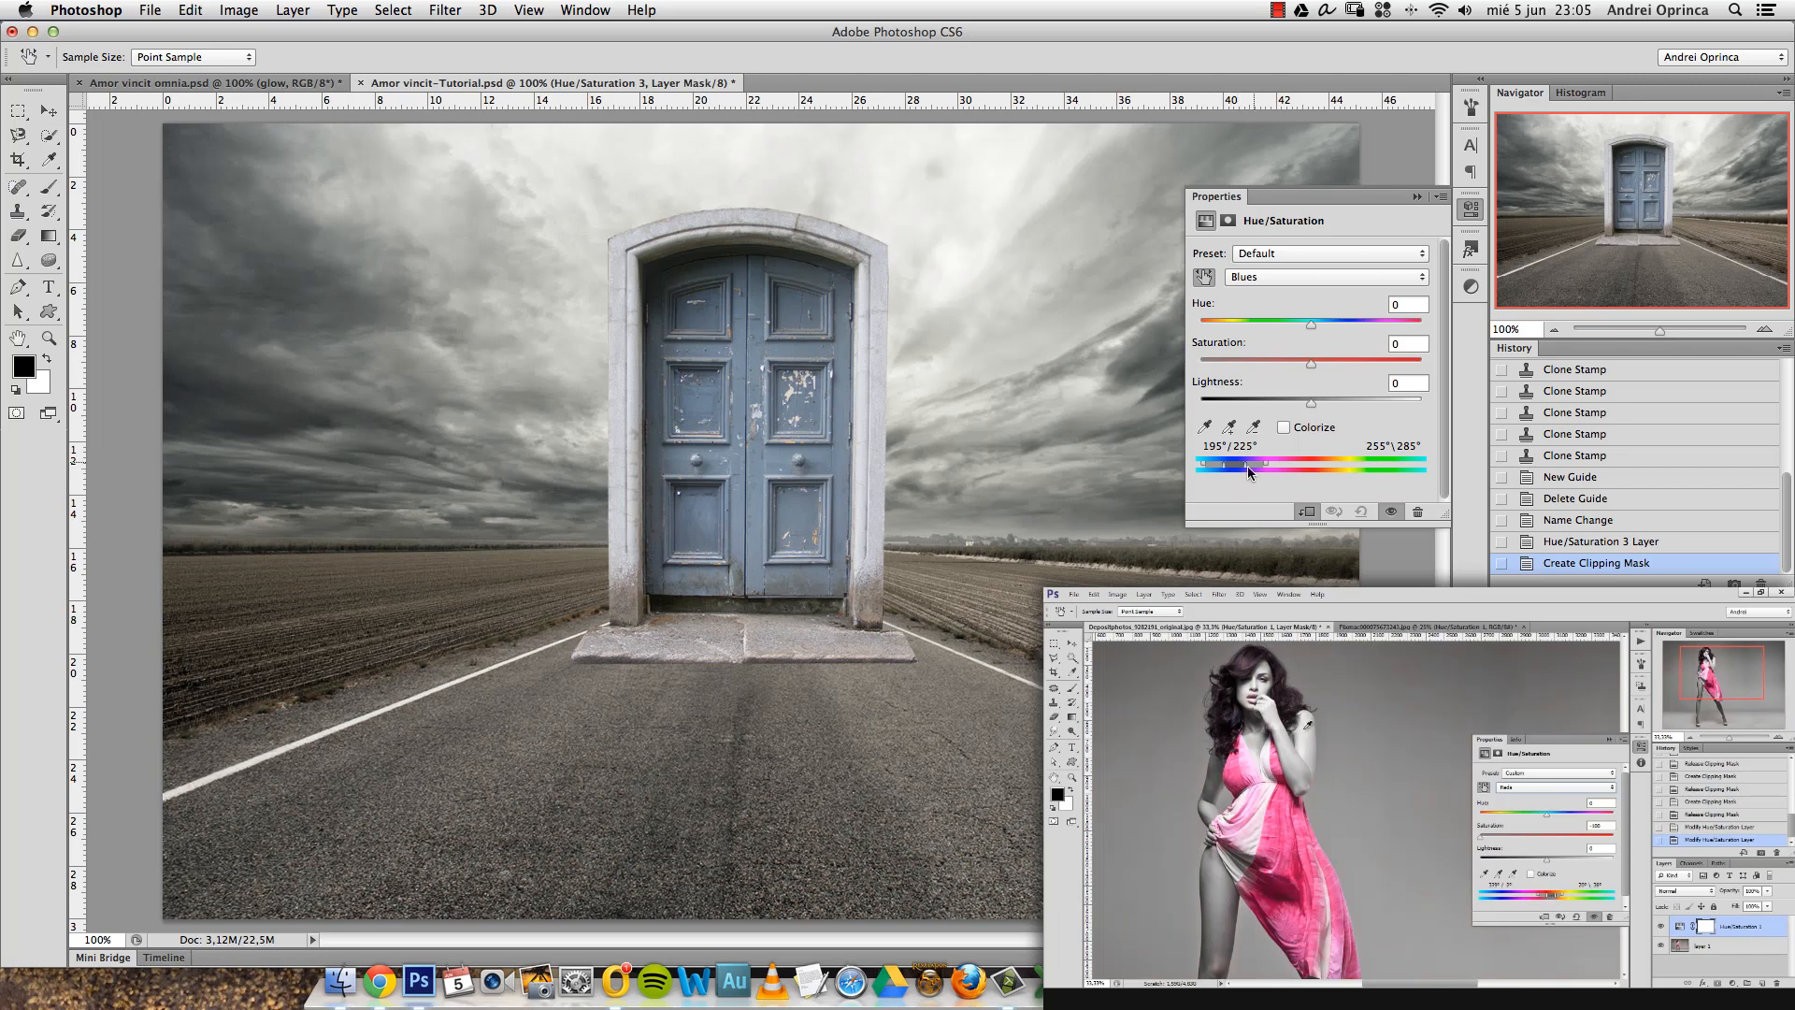
drag(1310, 362, 1224, 340)
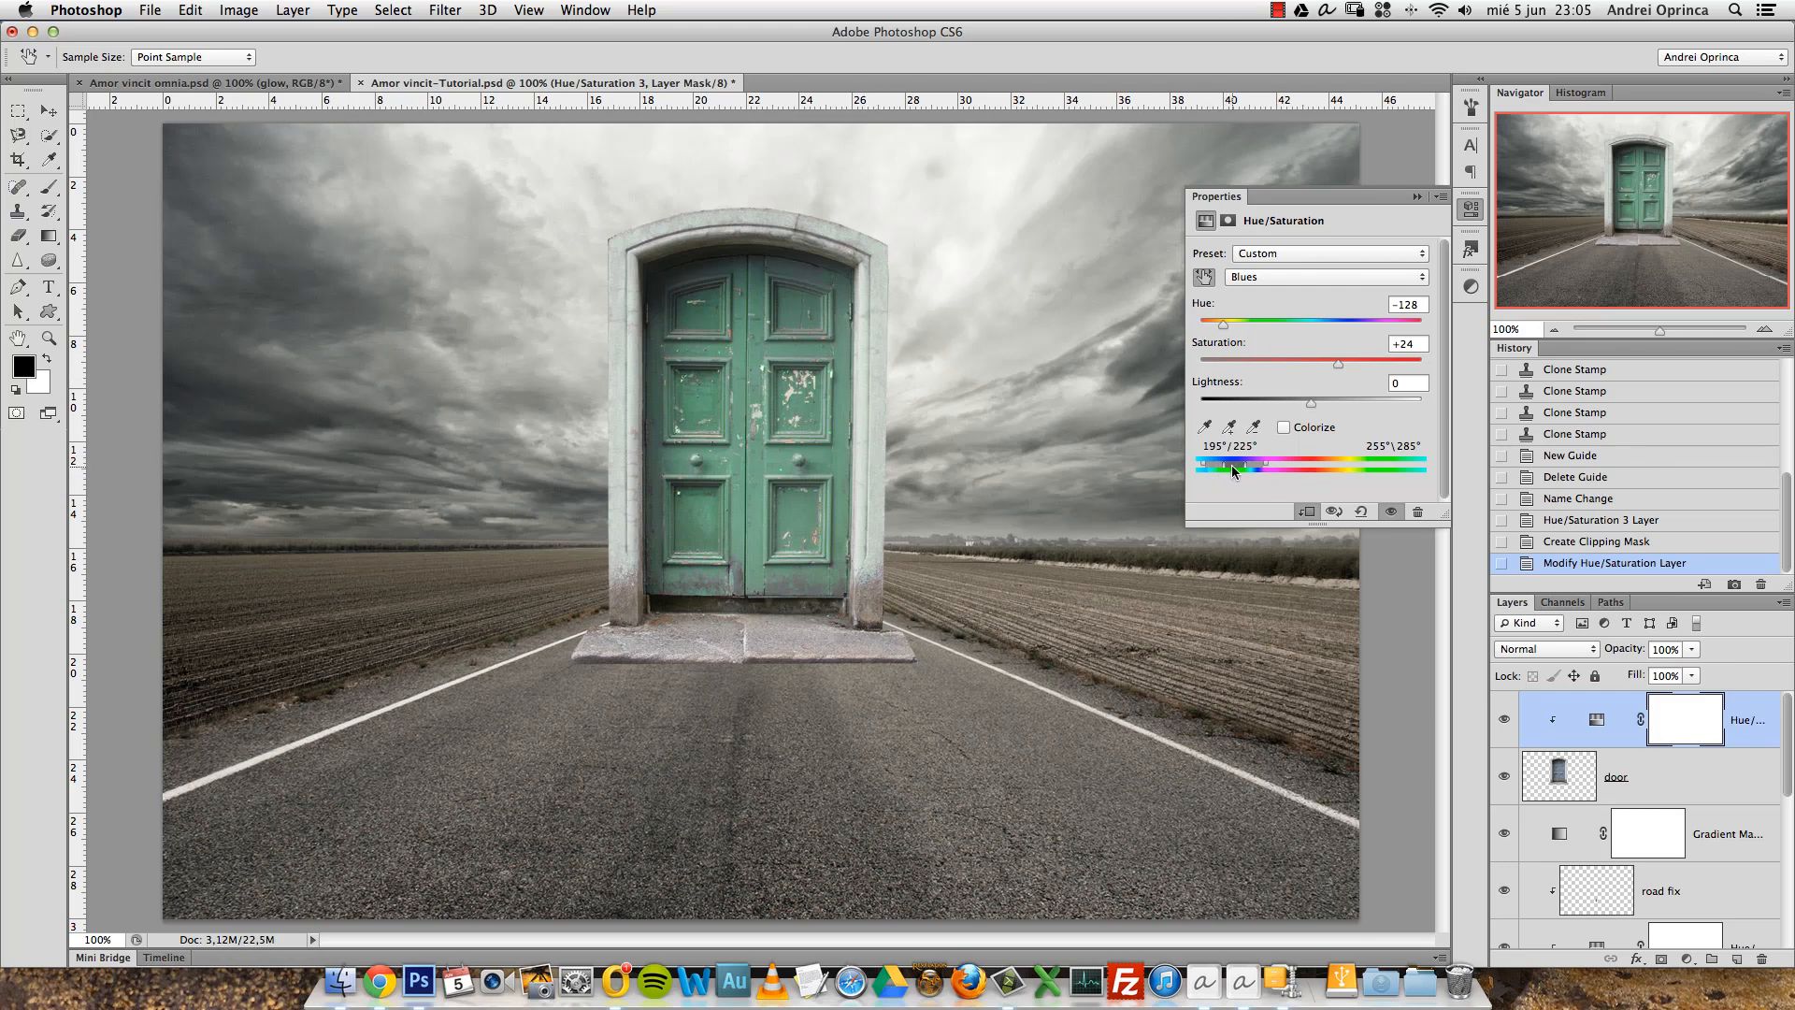
Adjust the door's targeted blues range to 166°/202°–219°\237°, with saturation +51 and lightness -46.
mouse_move(1236, 471)
mouse_down()
mouse_move(1260, 470)
mouse_move(1216, 467)
mouse_up()
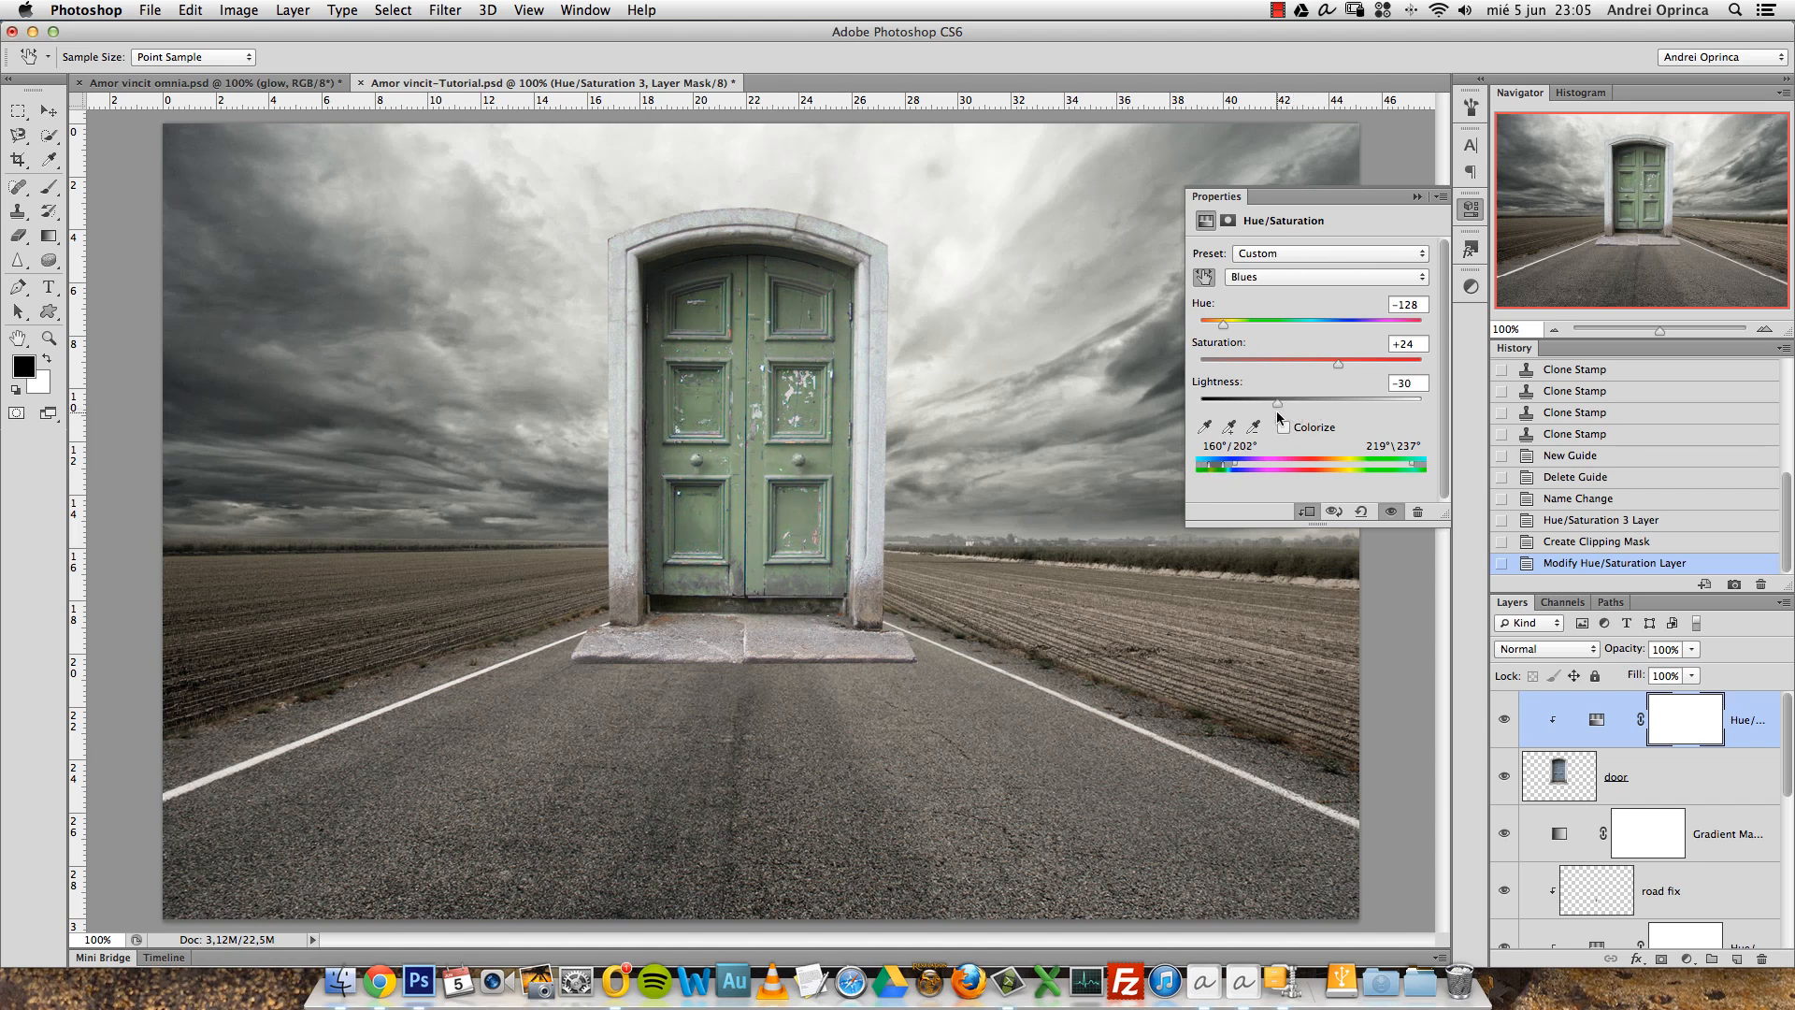
drag(1256, 416, 1259, 416)
drag(1333, 372, 1357, 372)
click(1504, 720)
click(1504, 720)
drag(1412, 462, 1418, 469)
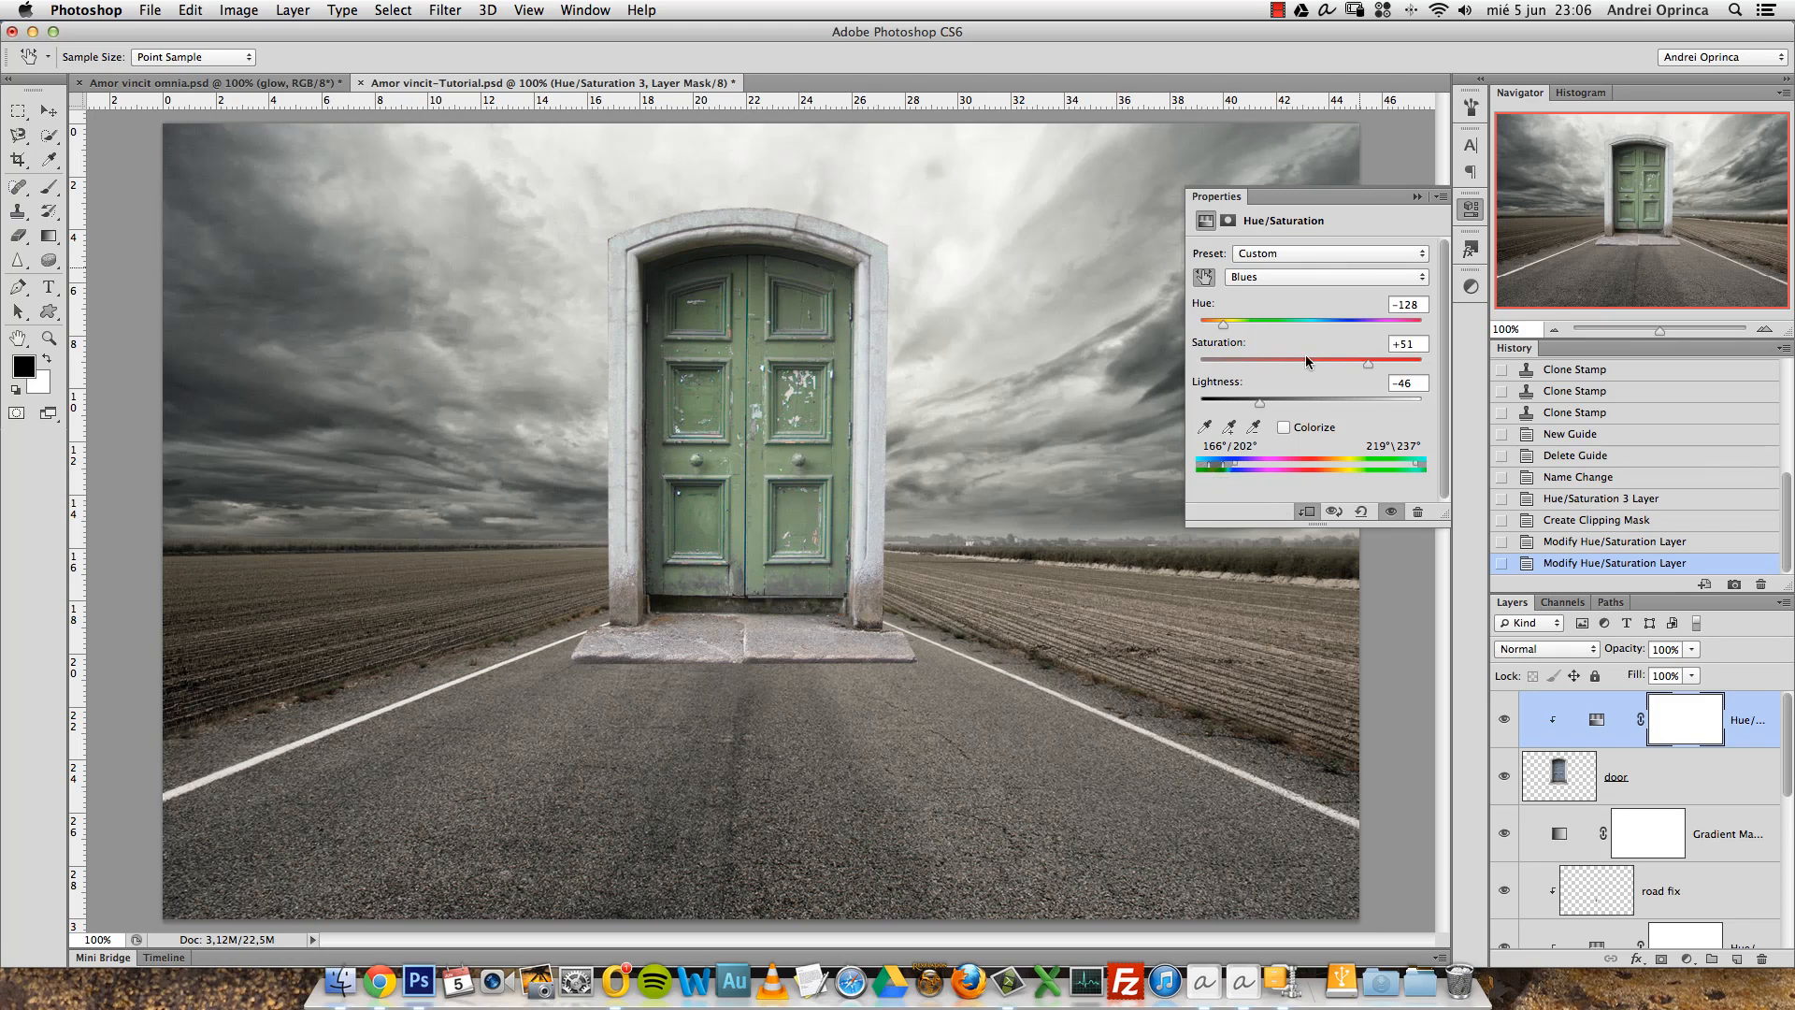
click(1417, 196)
Paint black with a 50 px brush on the Hue/Saturation mask over the stone door frame to exclude it from the recolouring.
key(v)
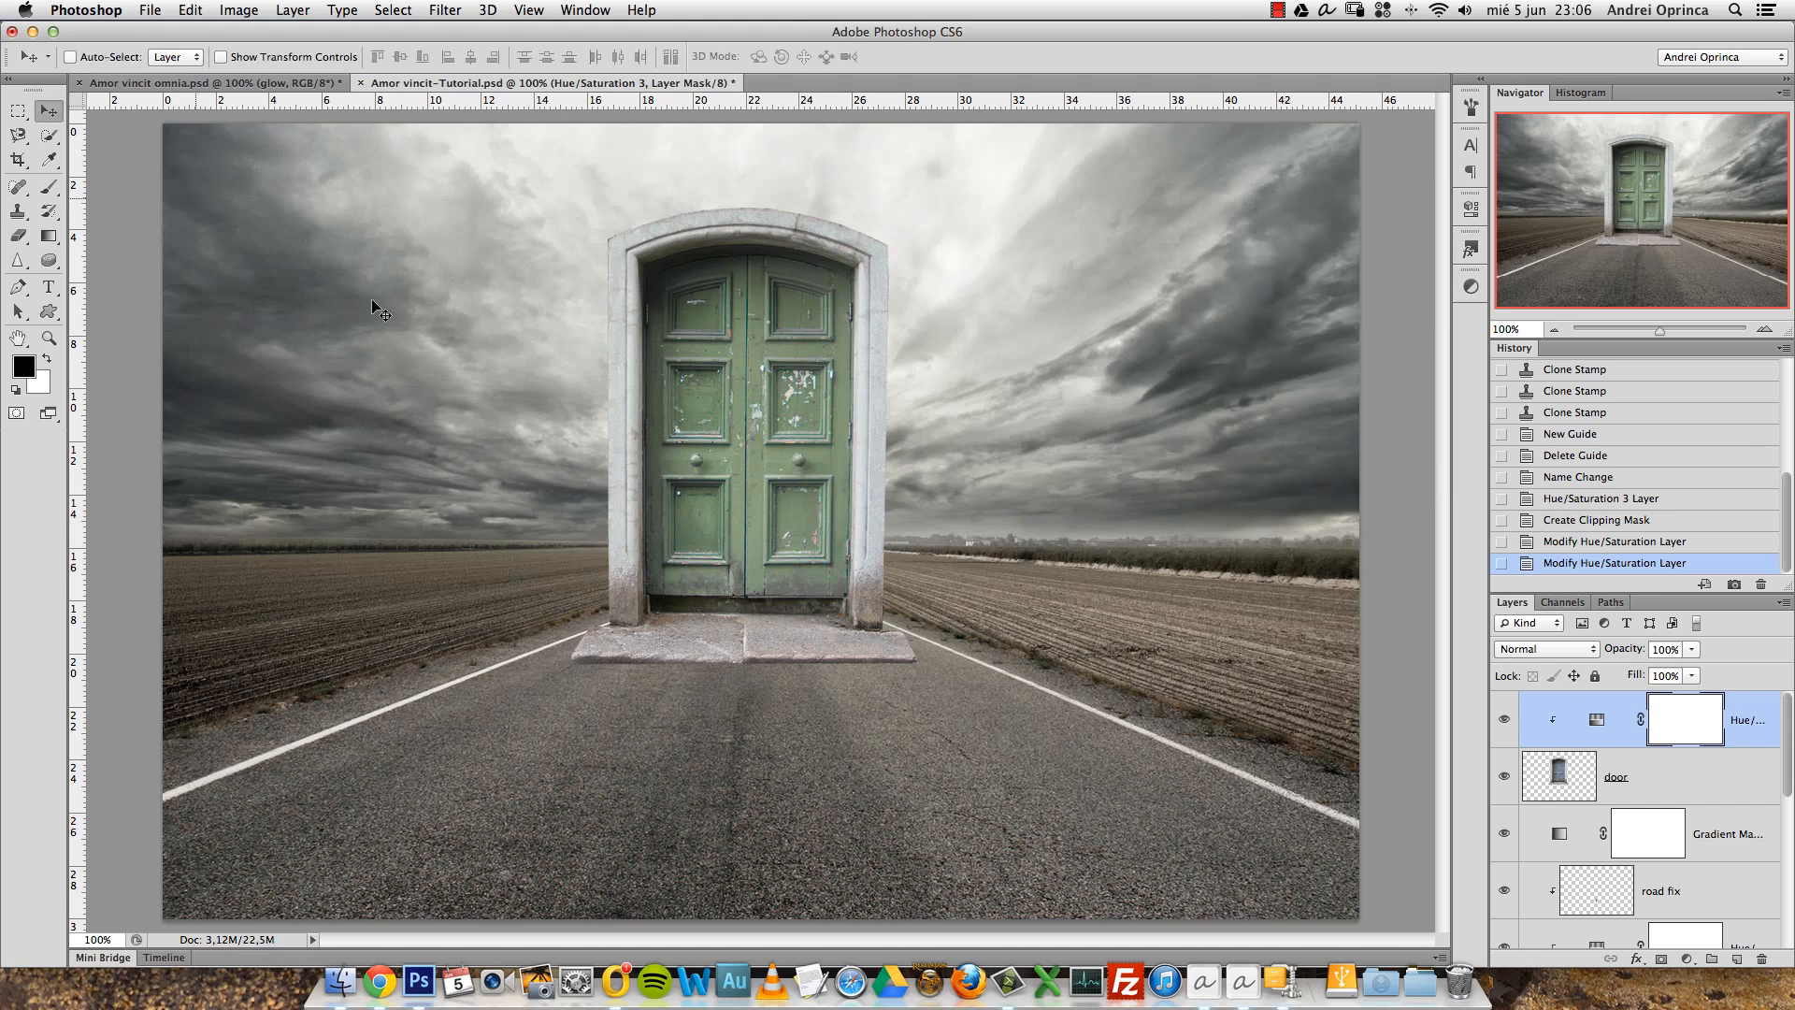
click(53, 194)
drag(596, 293, 613, 271)
mouse_move(612, 281)
mouse_down()
mouse_move(608, 658)
mouse_move(690, 652)
mouse_move(678, 633)
mouse_move(906, 615)
mouse_move(883, 417)
mouse_move(872, 556)
mouse_move(873, 276)
mouse_move(808, 226)
mouse_move(667, 226)
mouse_move(691, 218)
mouse_move(607, 296)
mouse_move(649, 237)
mouse_move(770, 225)
mouse_move(654, 234)
mouse_up()
right_click(614, 410)
drag(628, 251, 624, 295)
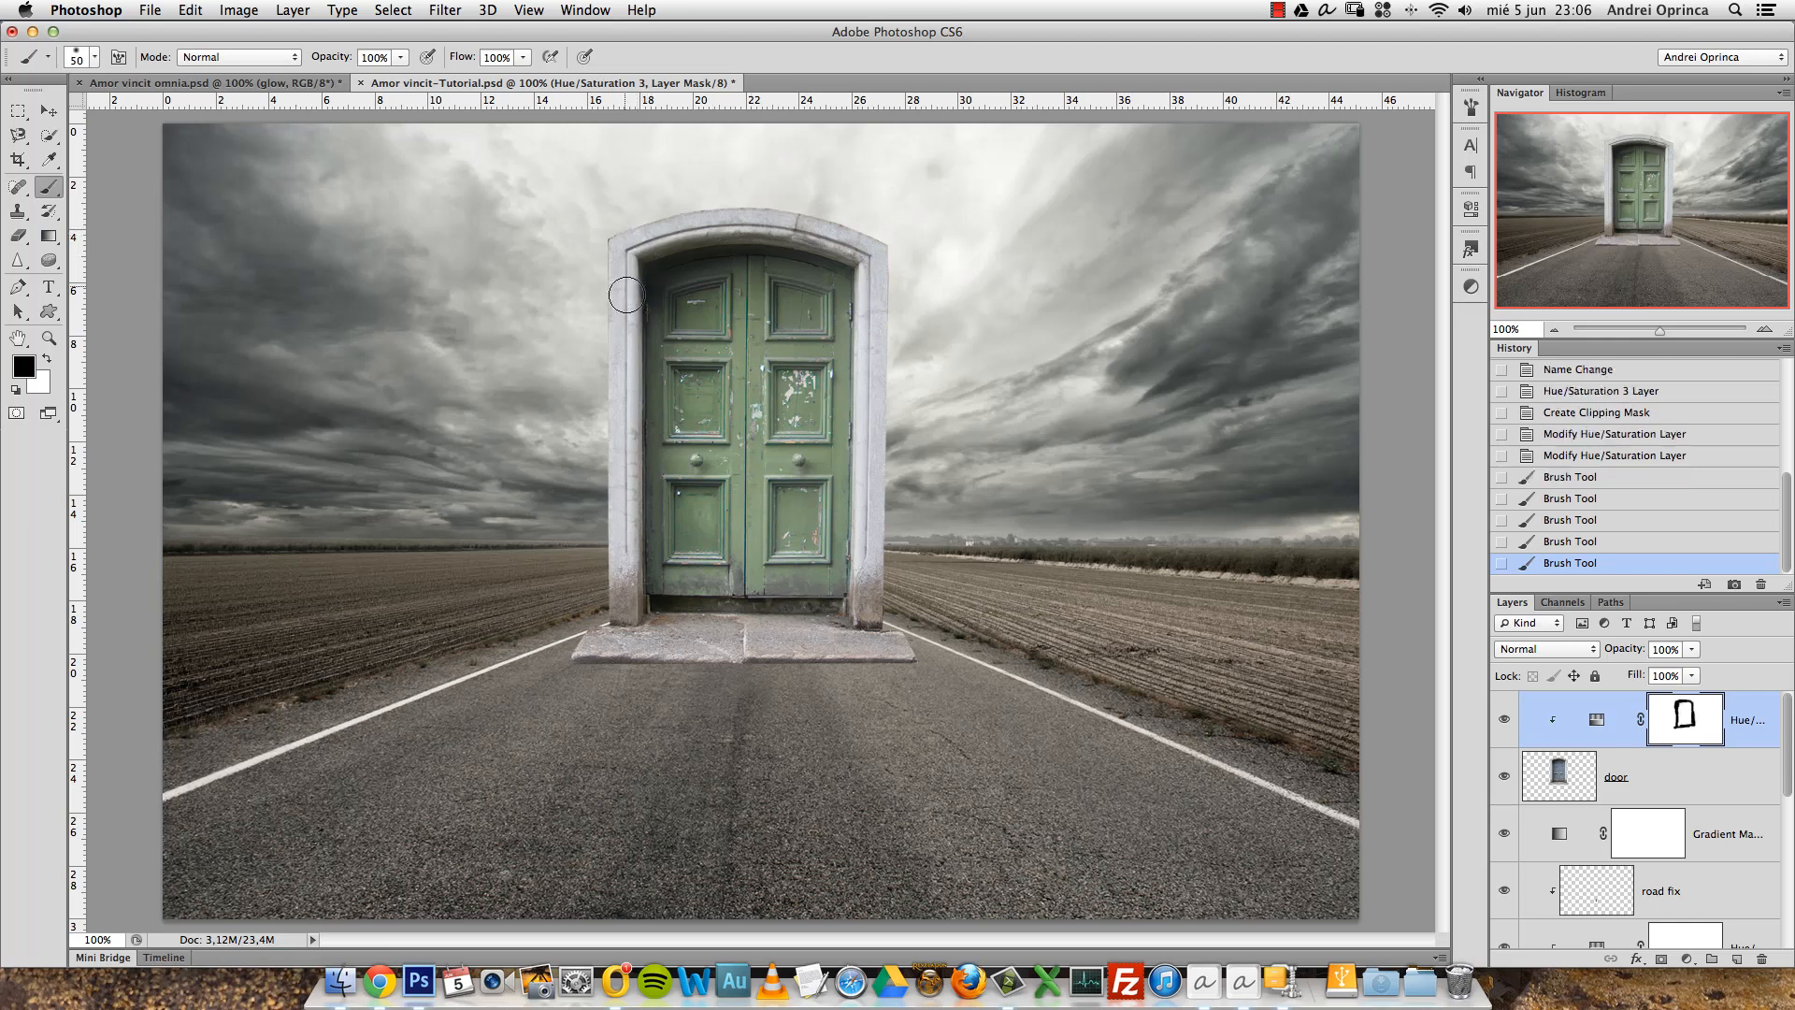
drag(614, 516, 622, 598)
drag(869, 304, 867, 603)
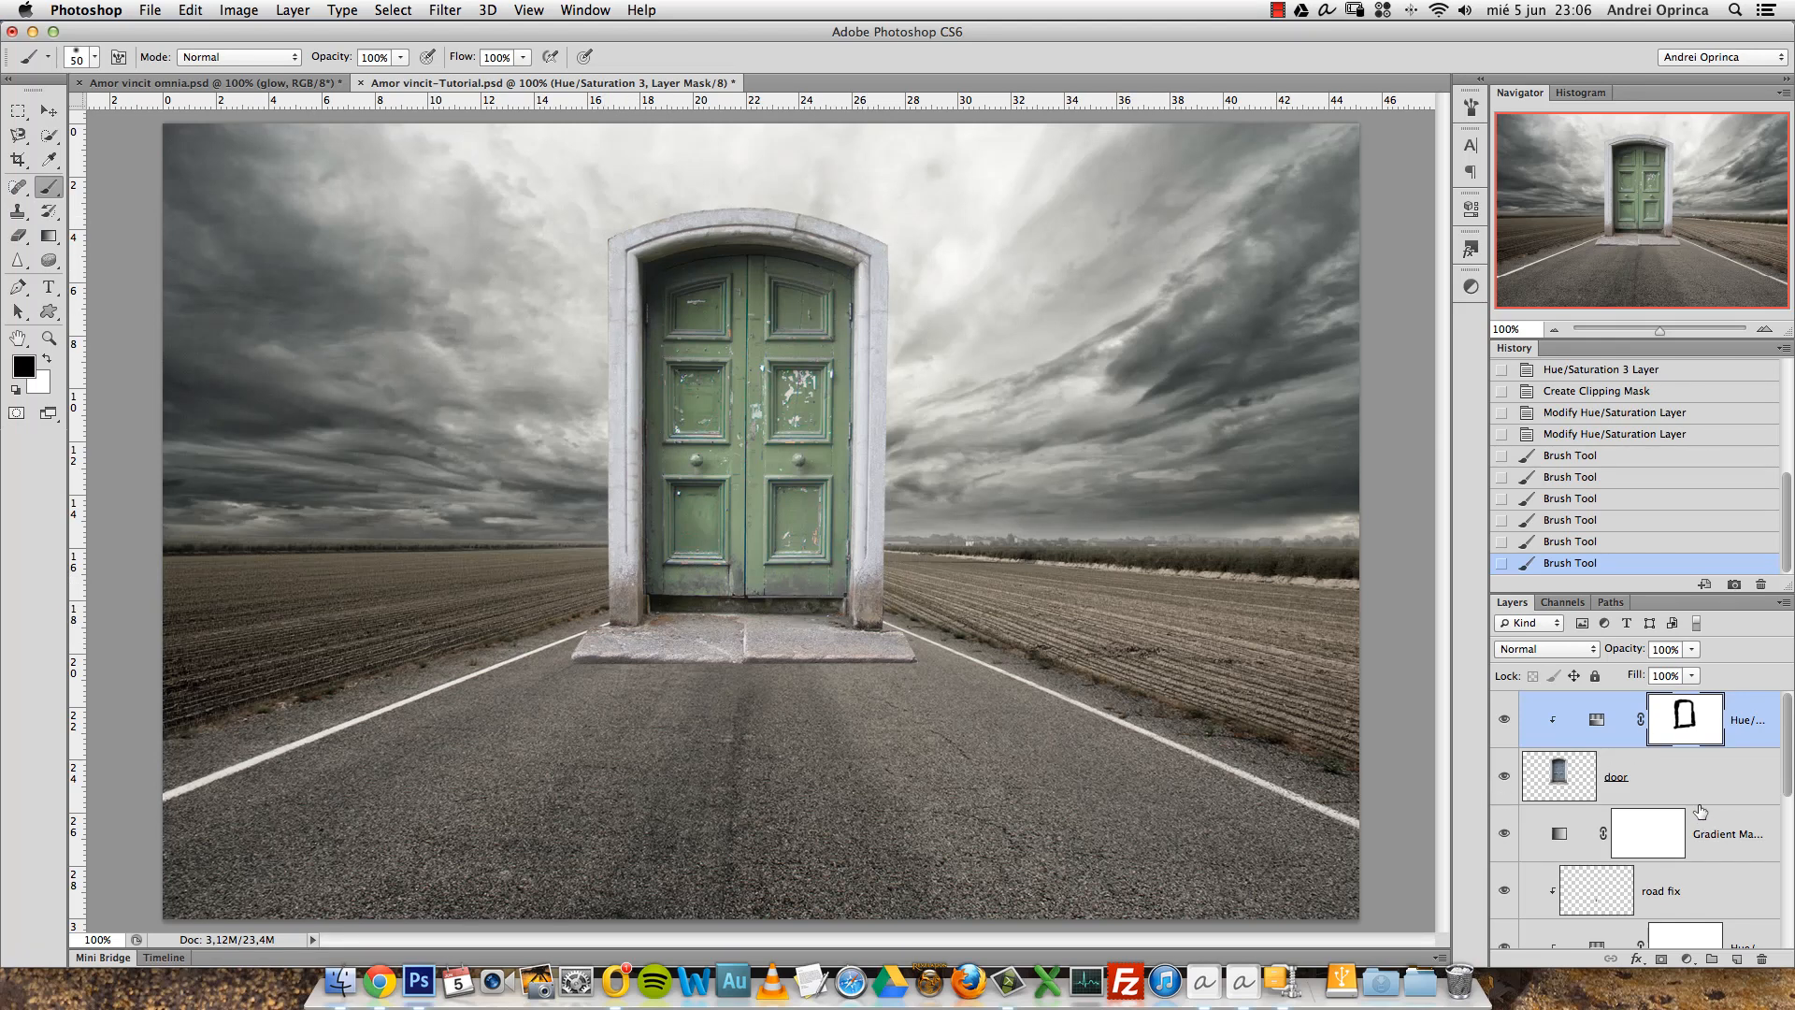
Create a new layer directly beneath the door layer and name it "door shadow".
click(1734, 786)
key(x)
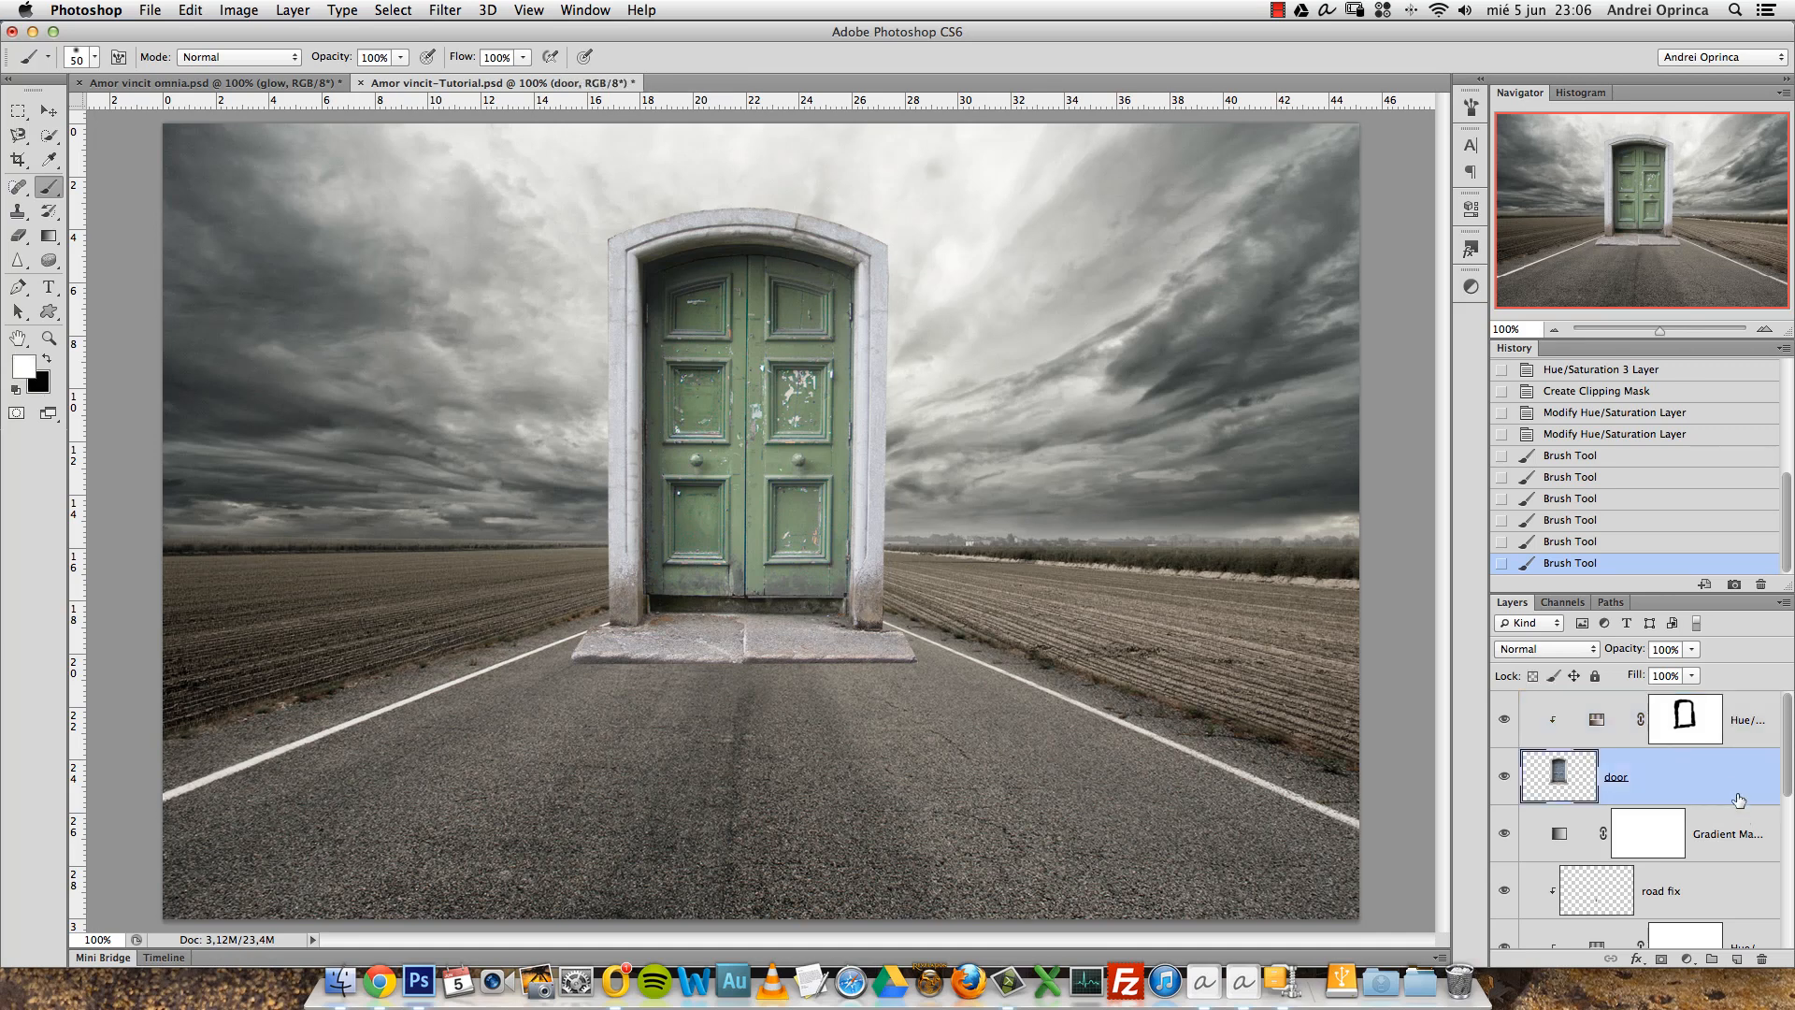
super+click(1737, 961)
double_click(1632, 834)
text(door shadow)
key(Return)
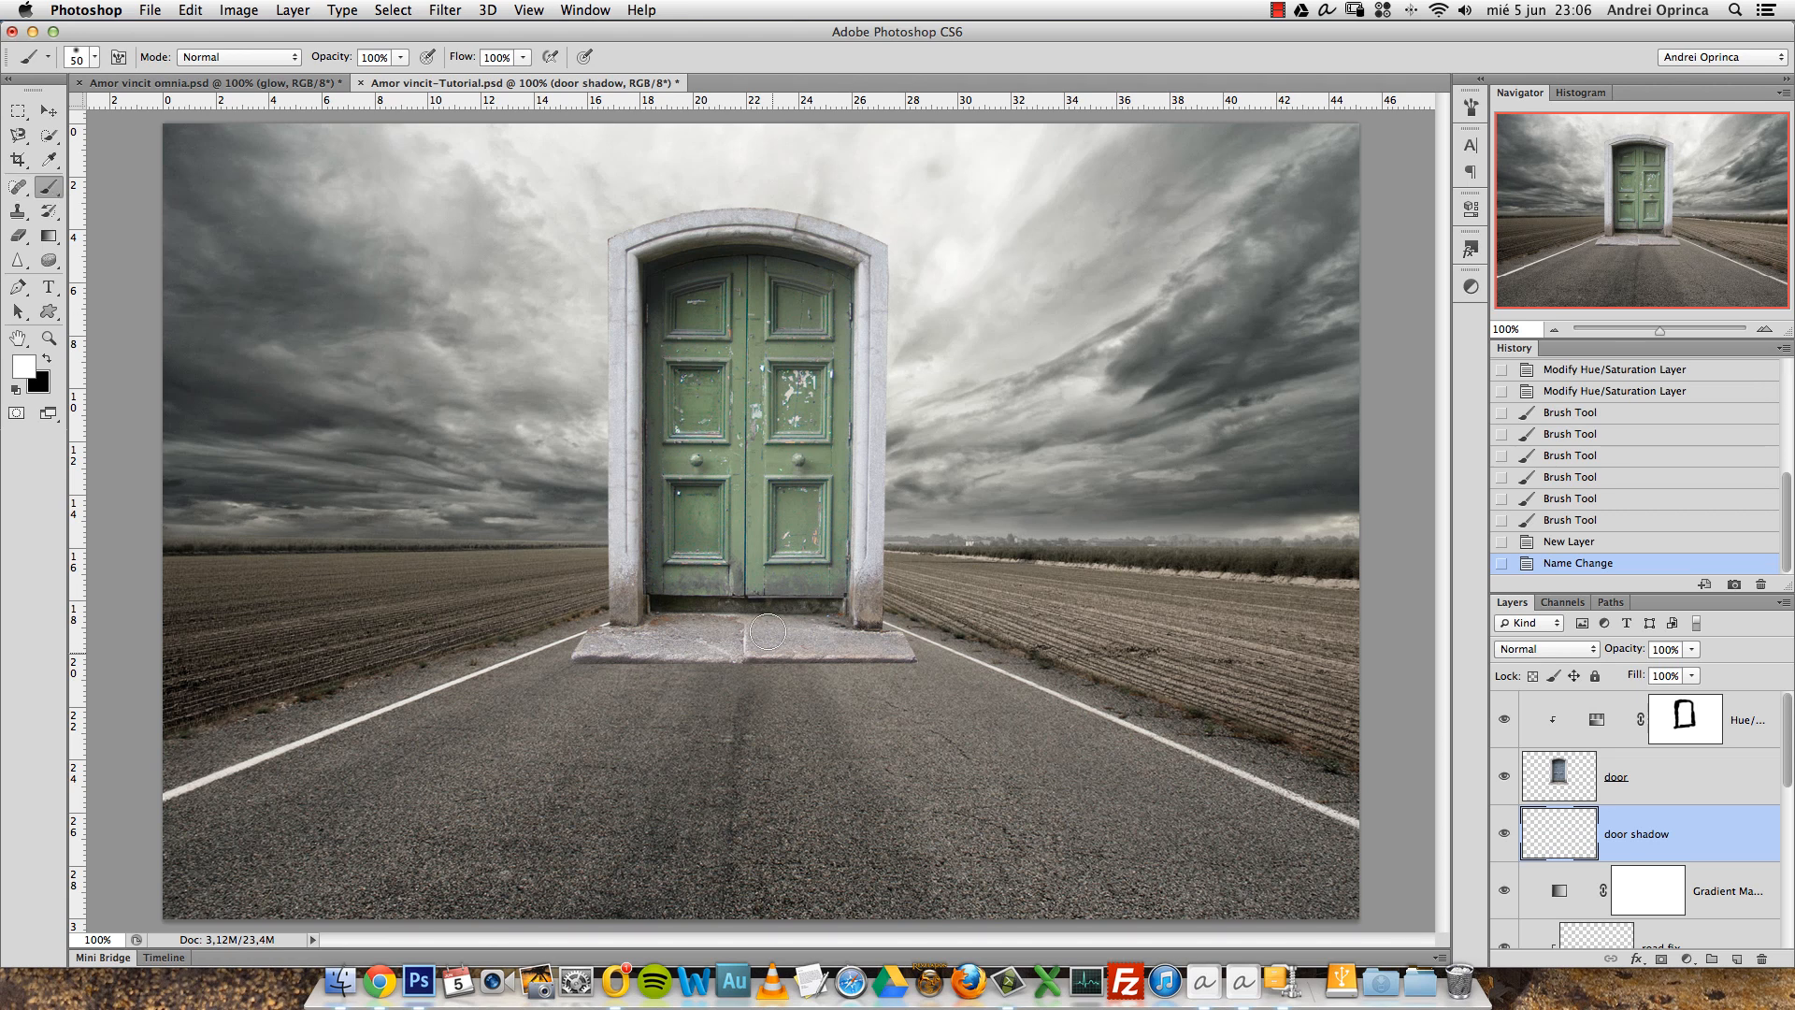
Set up a soft 10 px brush with 40% opacity and 40% flow for shading around the doorstep.
super+click(757, 673)
super+click(757, 674)
key([)
key([)
right_click(938, 550)
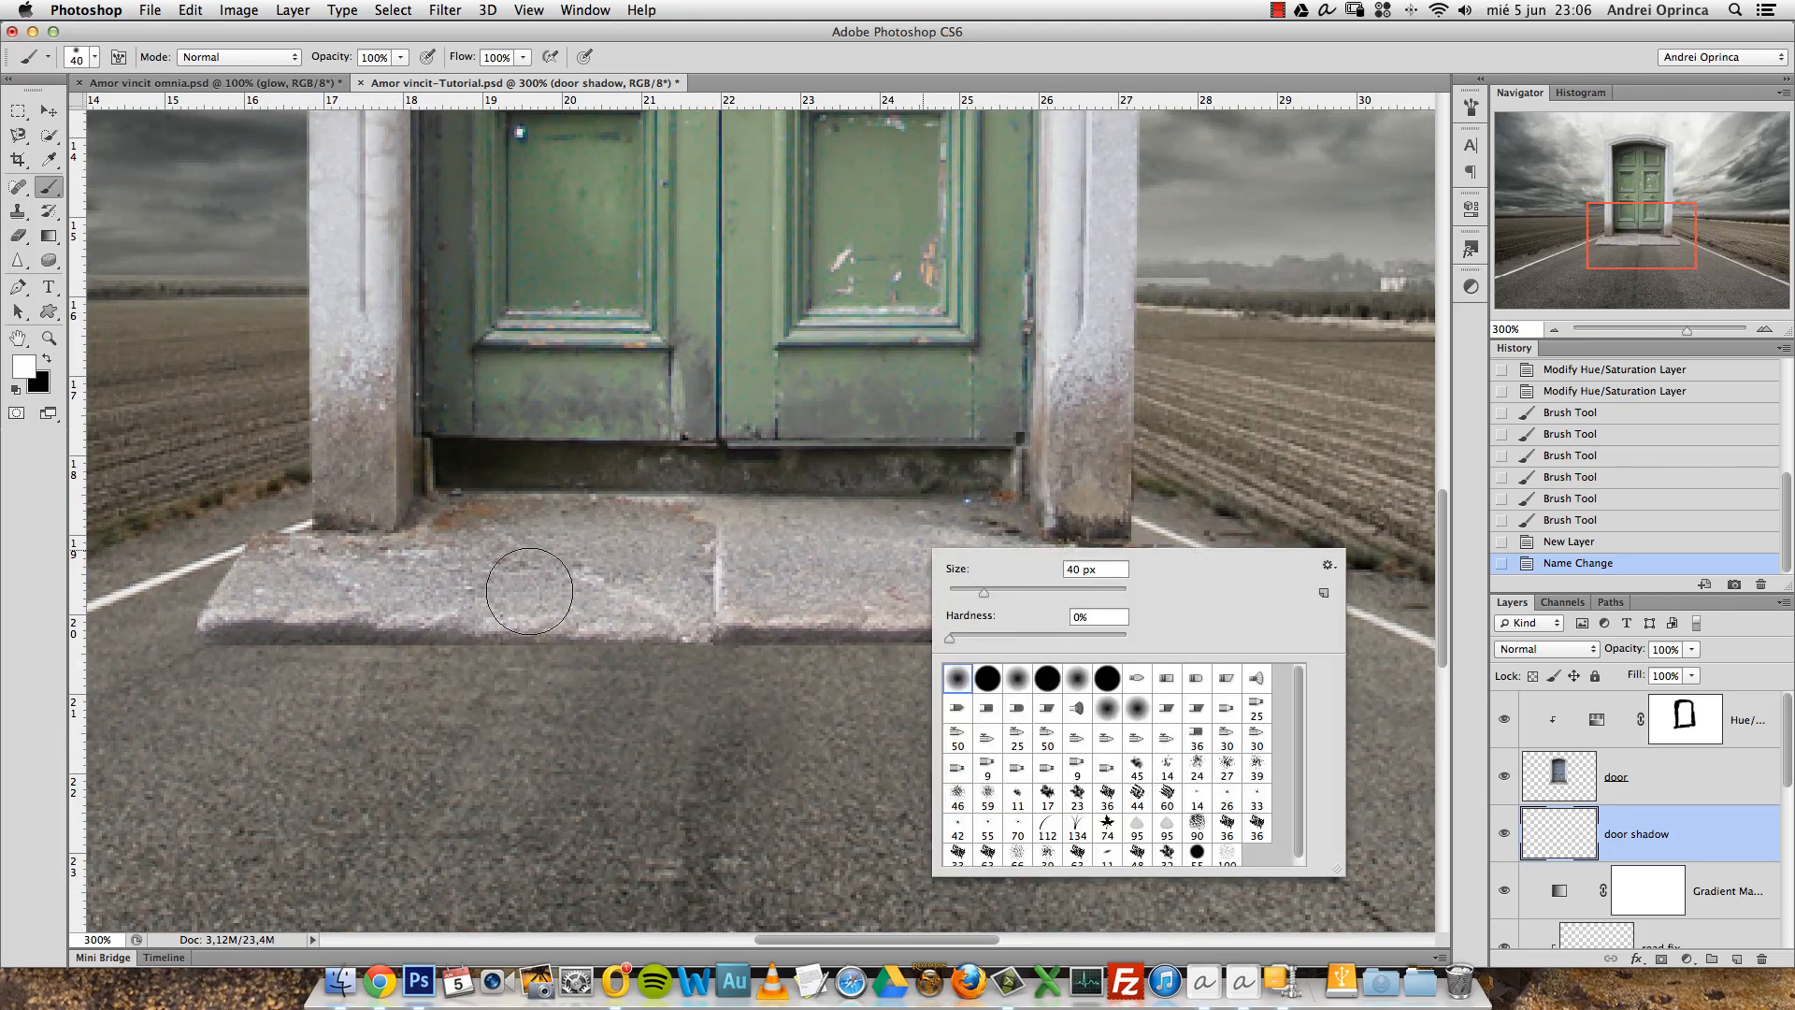
click(973, 594)
click(1601, 848)
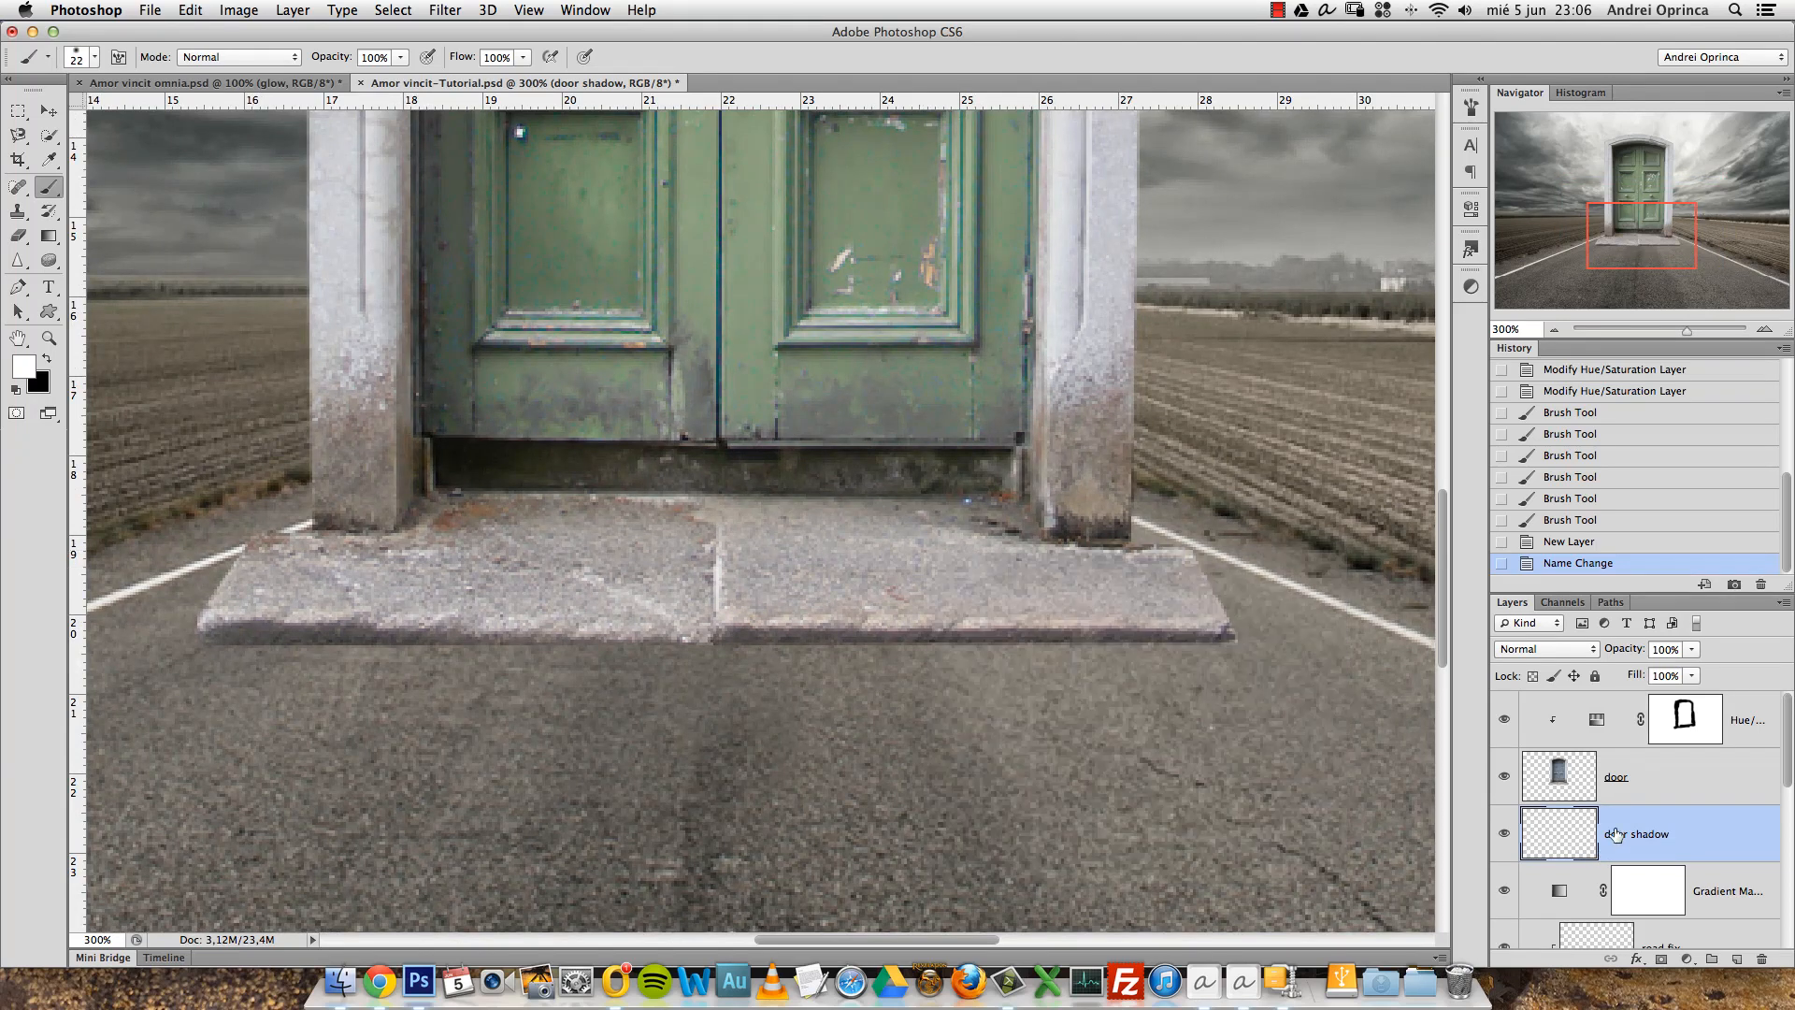
key(bracketright)
click(498, 56)
text(40)
click(379, 53)
text(40)
key(Return)
Revert the white test strokes along the doorstep and restore the default black foreground colour.
click(1216, 637)
click(1213, 636)
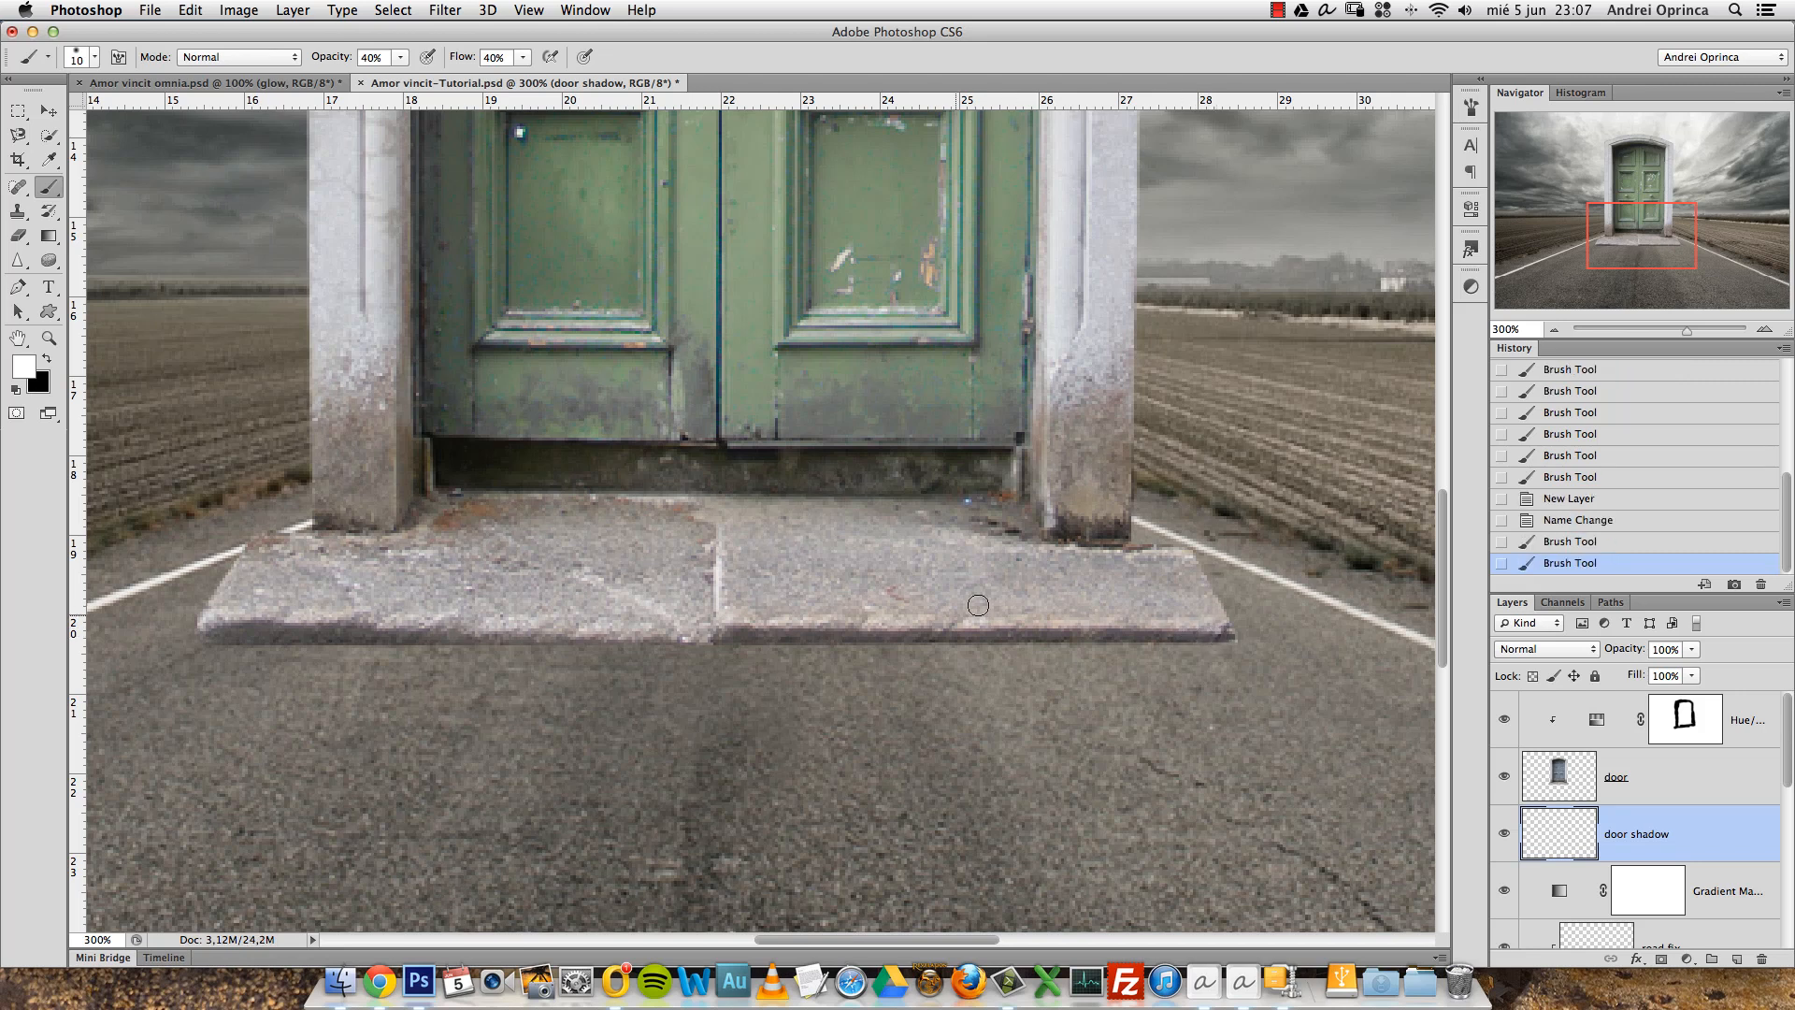
drag(897, 628, 888, 635)
click(16, 389)
click(1556, 500)
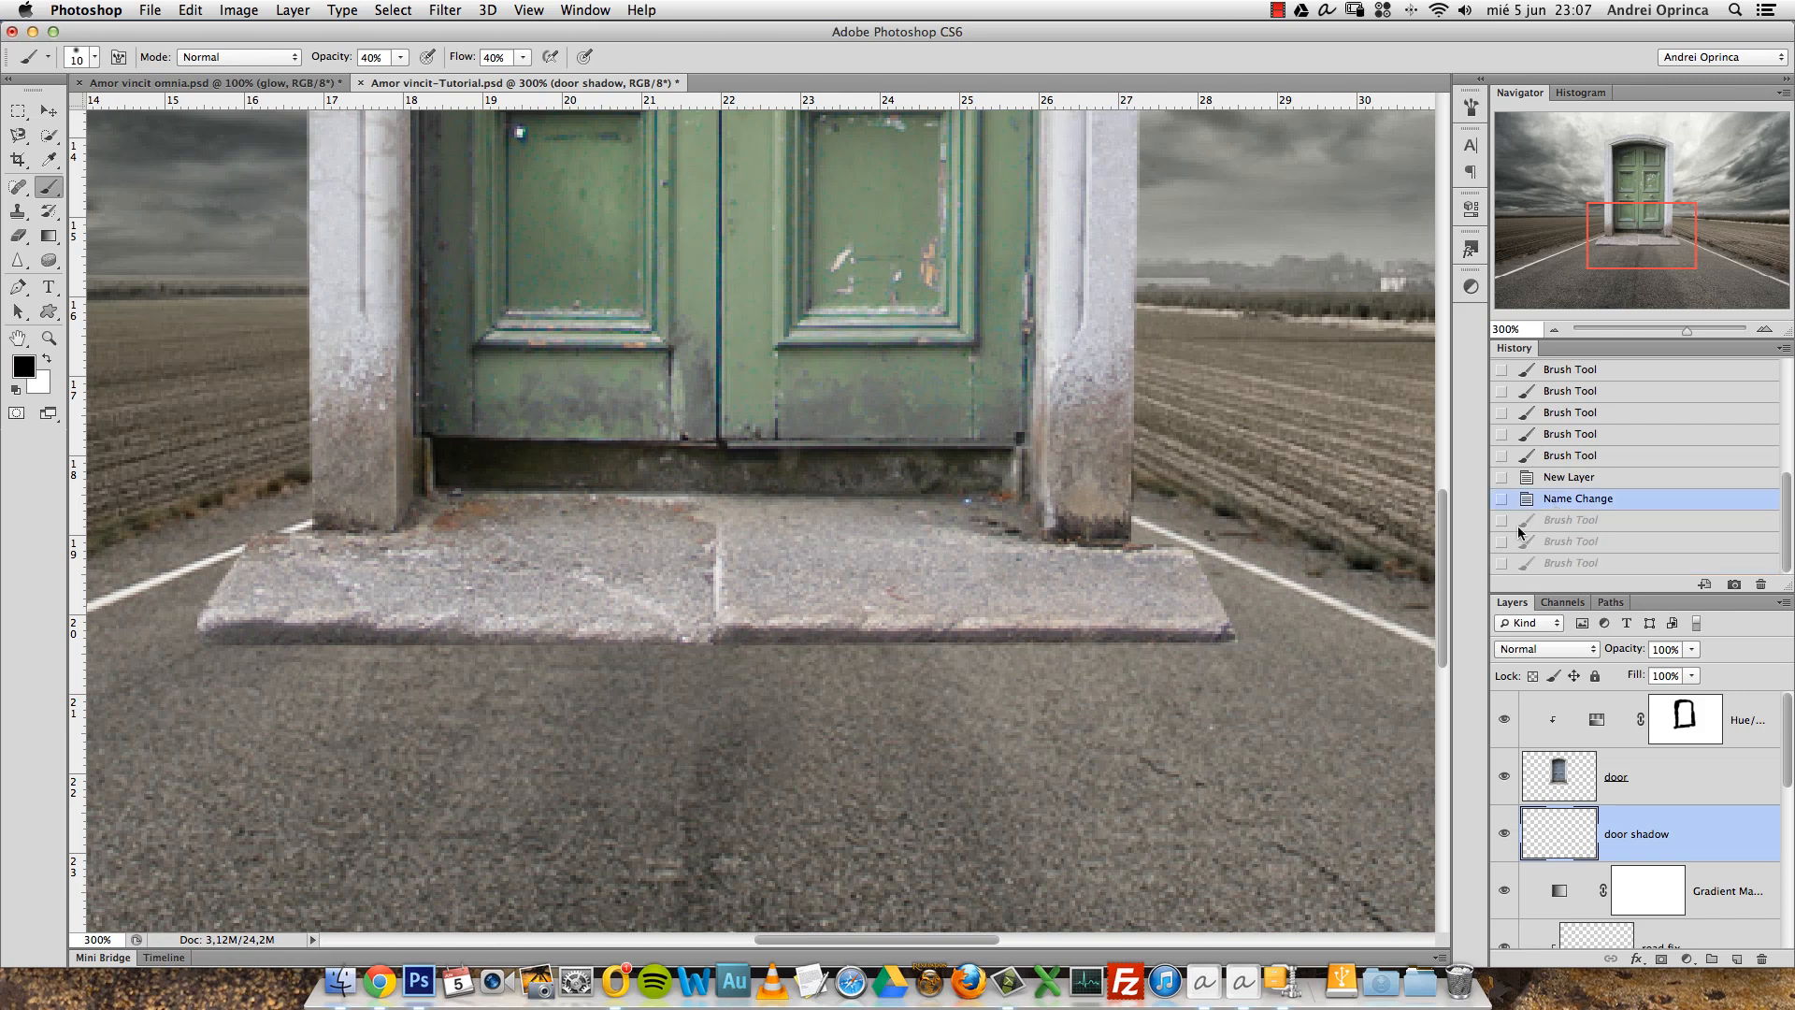
Try painting a black shadow line on the road under the doorstep's right slab.
click(1217, 636)
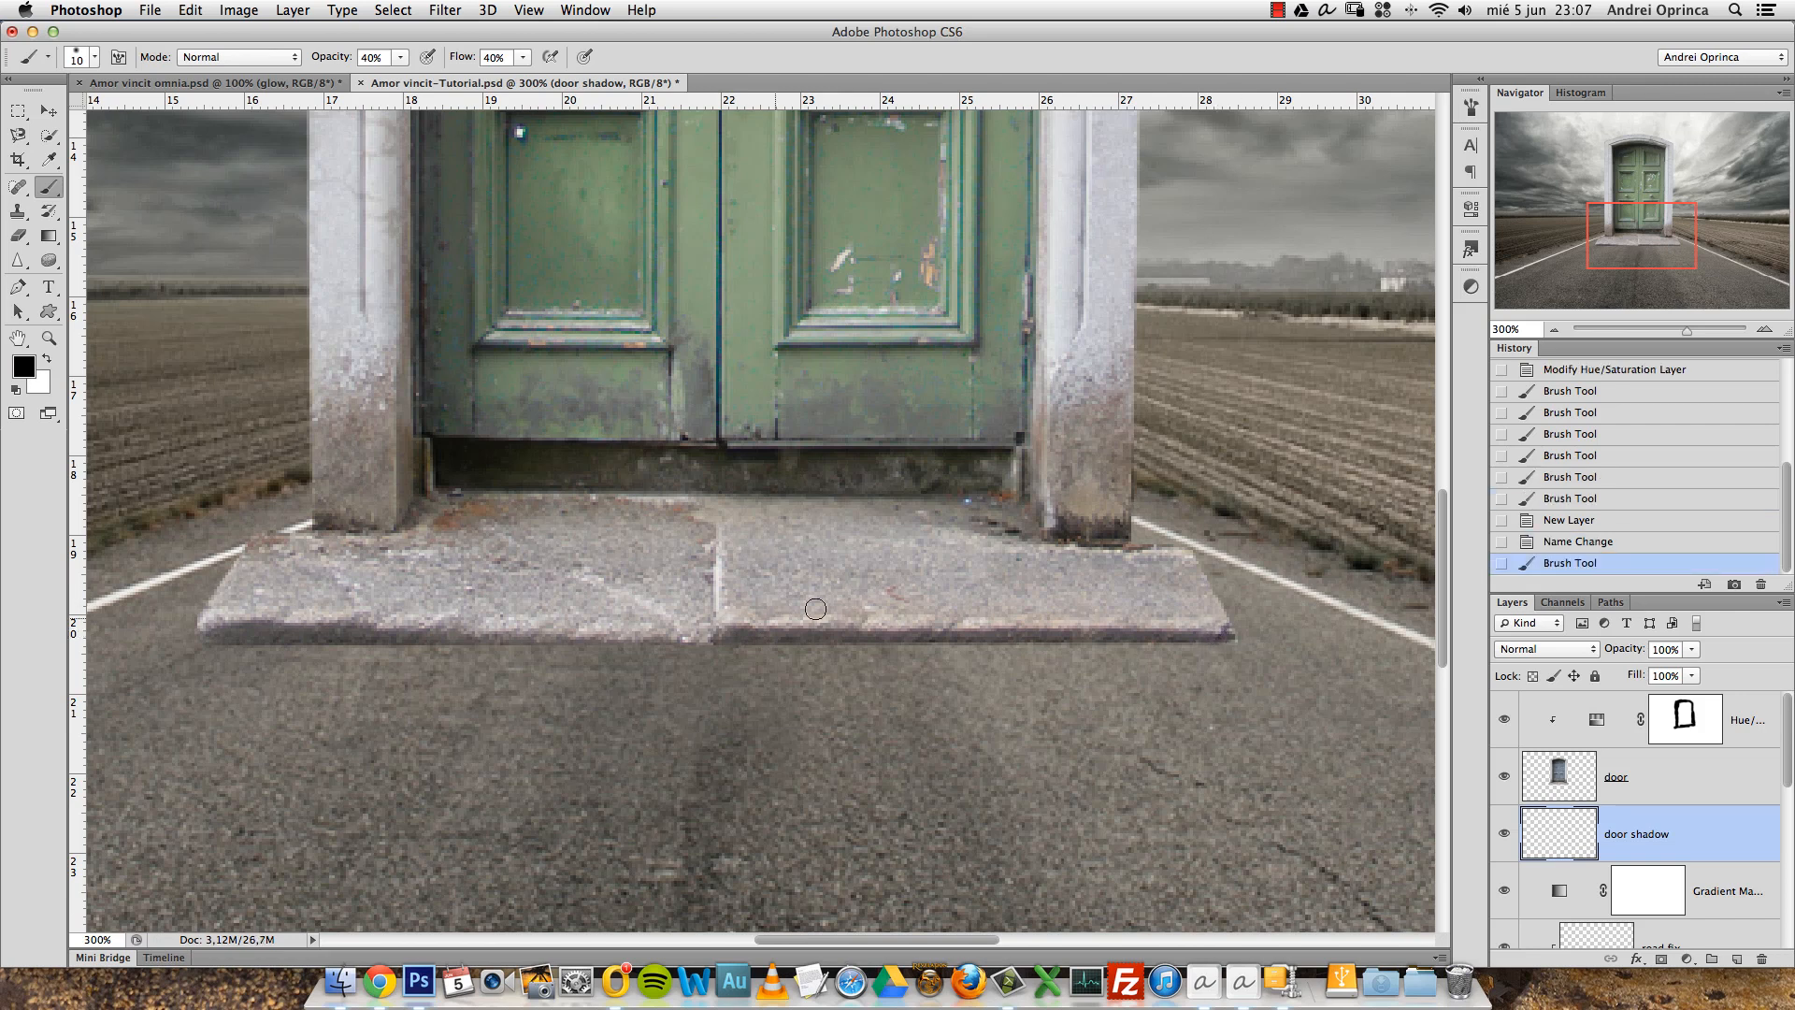
shift+click(750, 635)
click(761, 638)
click(761, 642)
drag(769, 642, 1066, 643)
mouse_move(1096, 644)
mouse_down()
mouse_move(1169, 646)
mouse_move(1144, 635)
mouse_up()
key(bracketright)
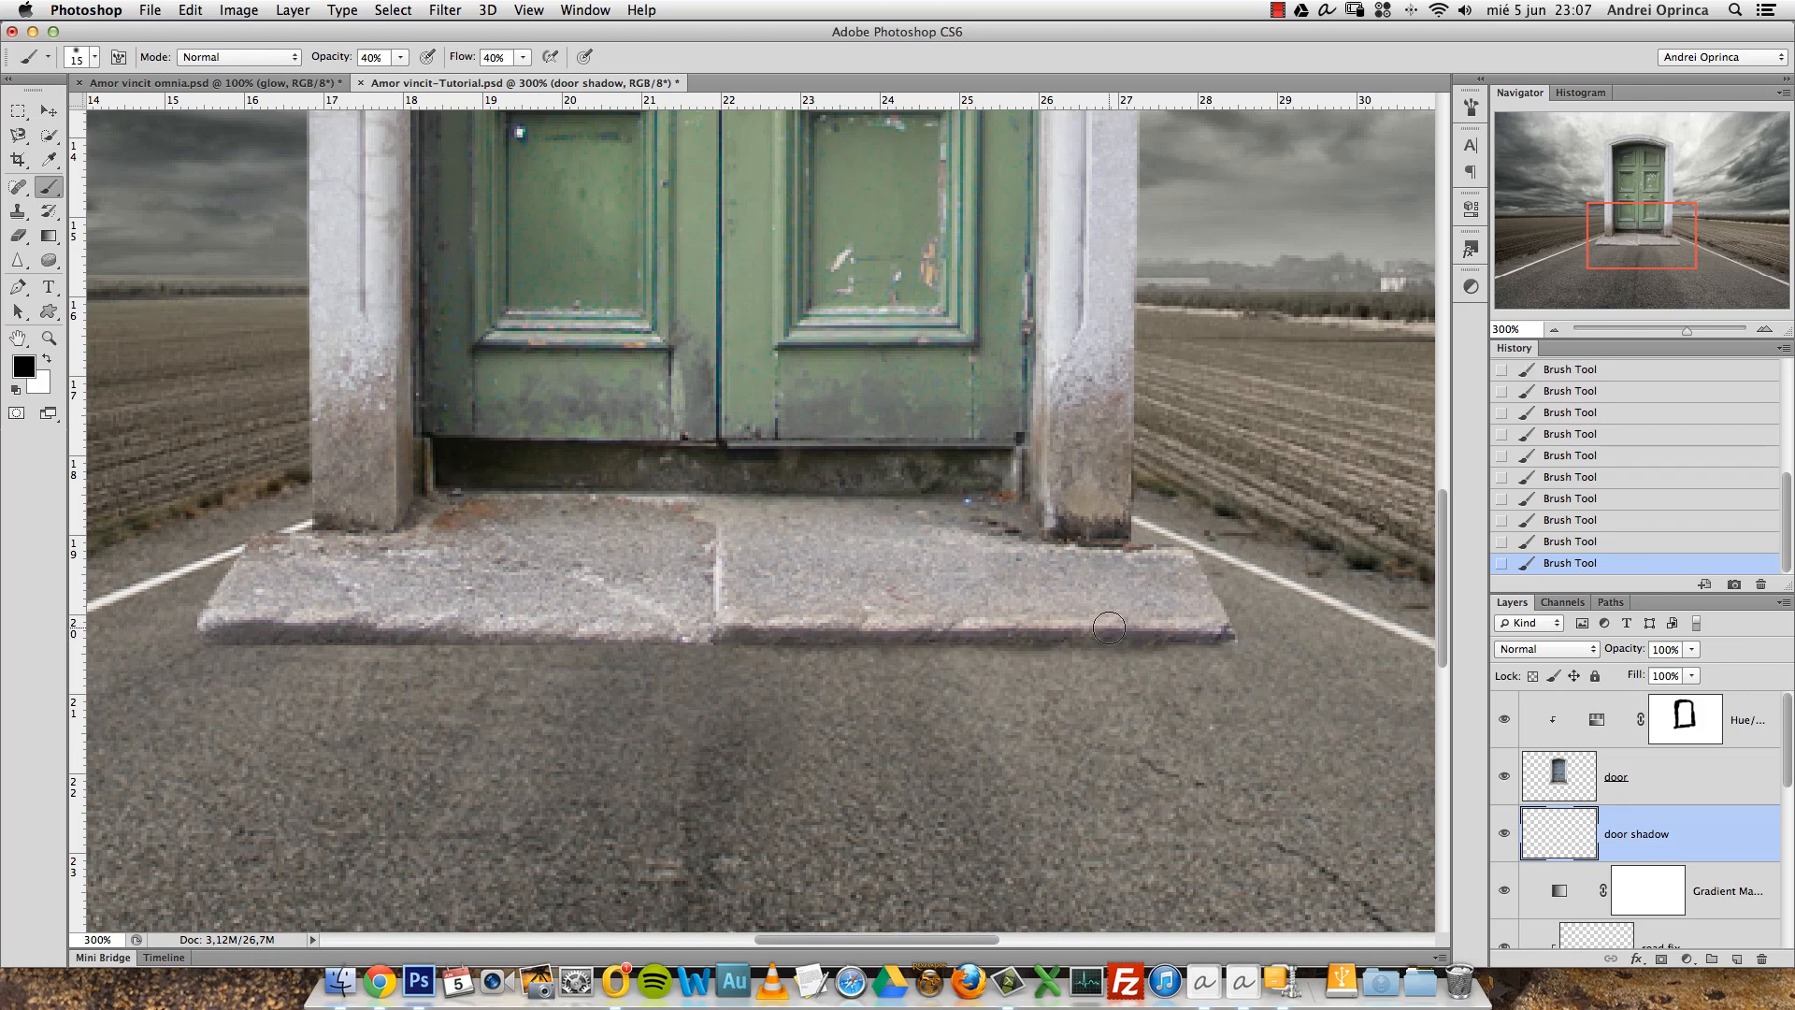
key(super+space)
super+click(1092, 663)
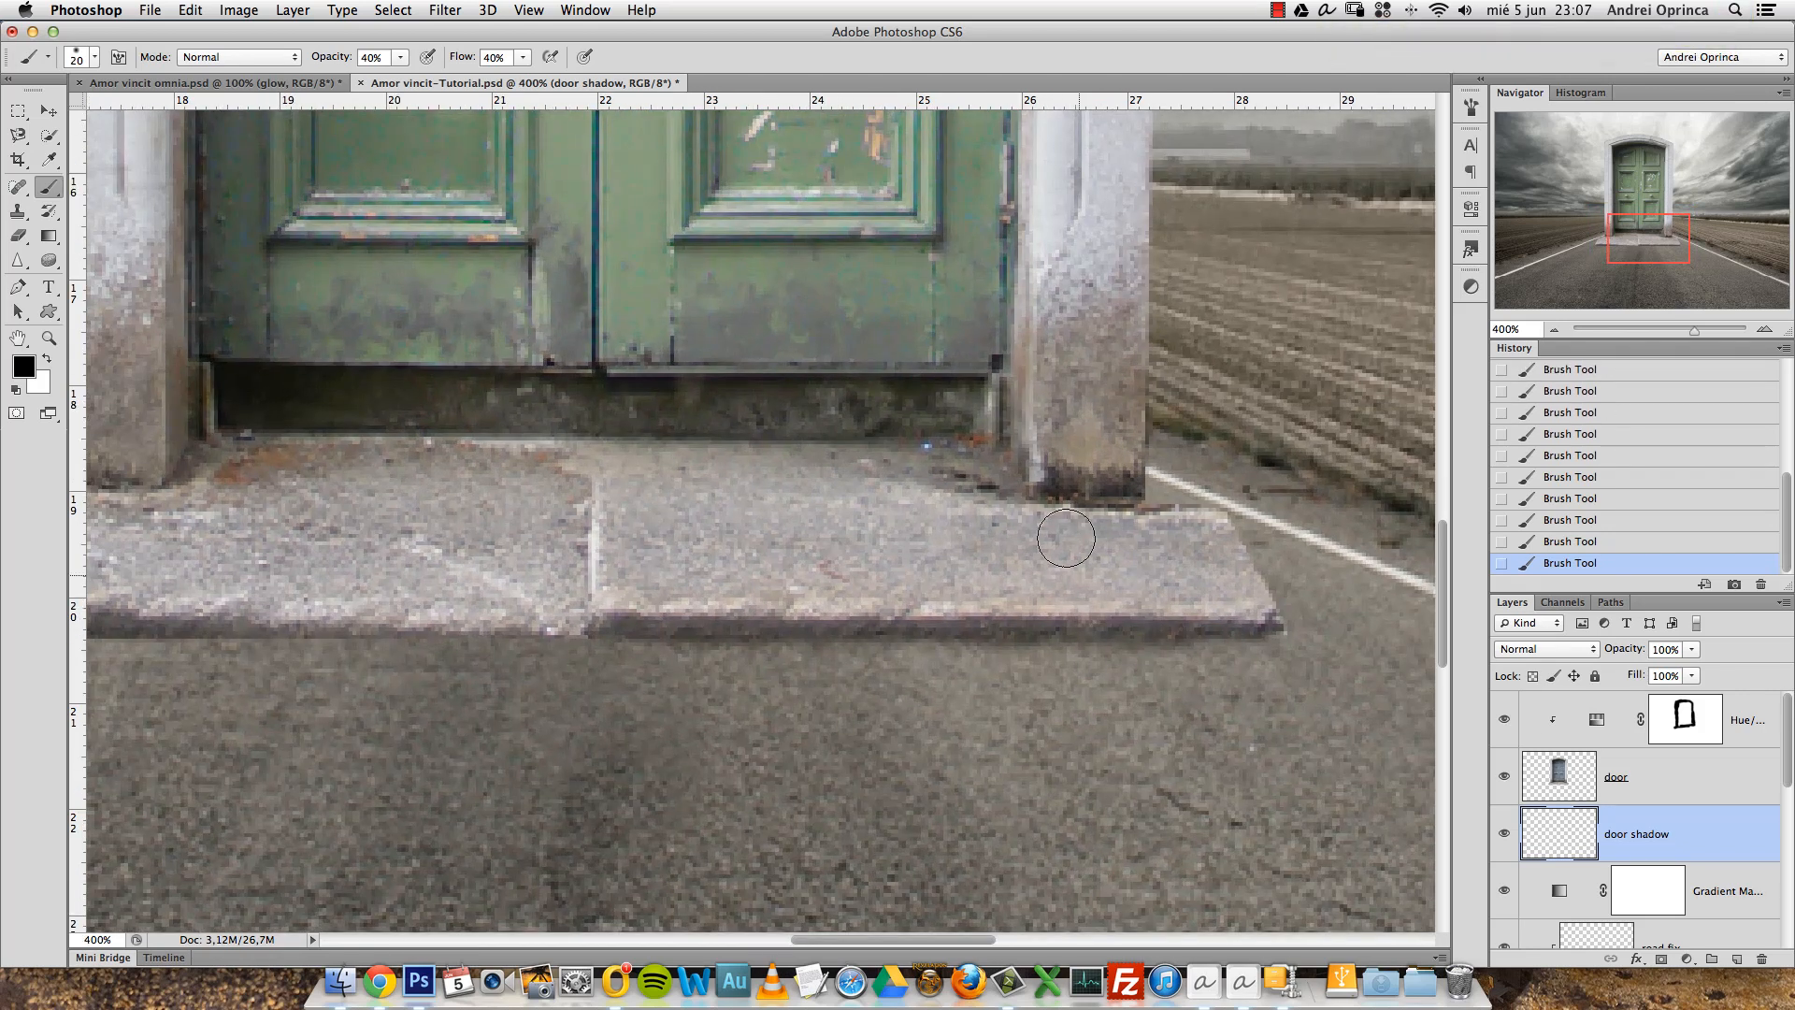
Clear everything painted on the door shadow layer.
key(super+a)
key(Delete)
key(super+d)
Reduce the brush to 7 px for close-up work on the doorstep's right end.
key(super+space)
super+click(1219, 646)
key(bracketleft)
key(bracketleft)
key(bracketleft)
key(bracketleft)
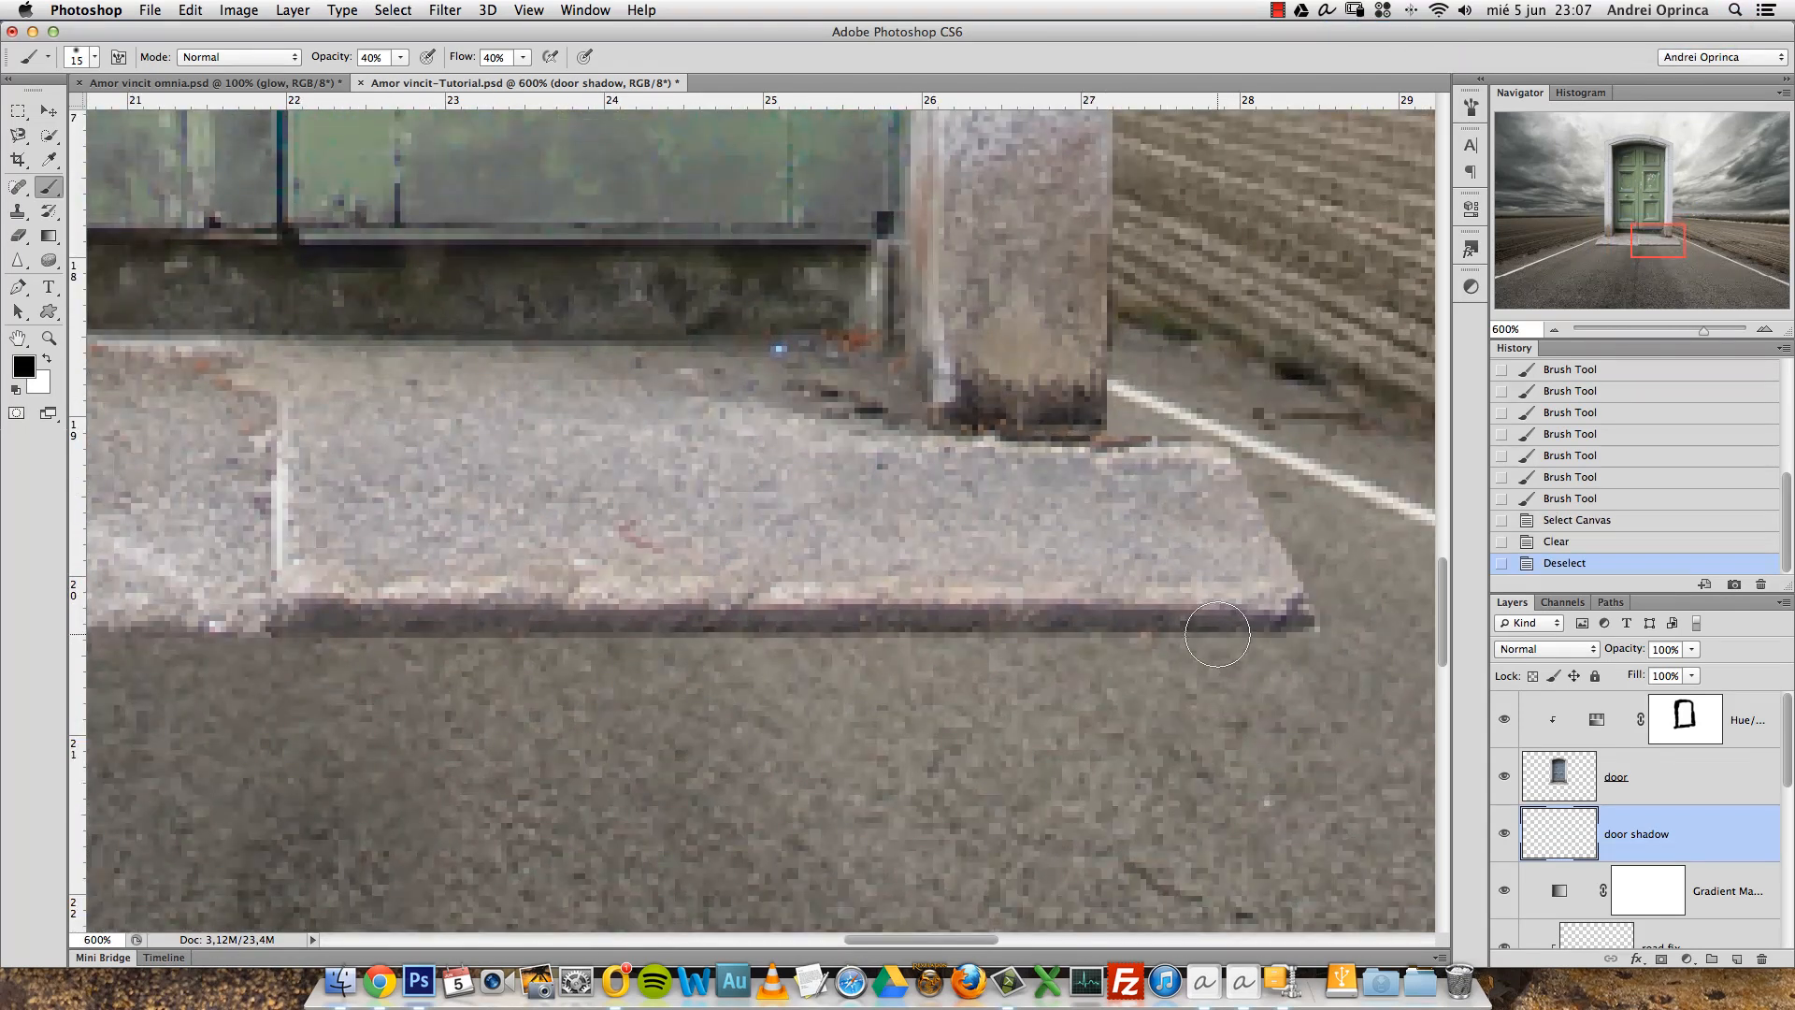
Try a thin shadow along the right slab's lower edge, and step the history back to the cleared layer.
mouse_move(1282, 629)
mouse_down()
mouse_move(1233, 602)
mouse_move(1264, 605)
mouse_move(1270, 620)
mouse_move(1119, 601)
mouse_move(1211, 620)
mouse_move(1119, 617)
mouse_up()
drag(1239, 640, 1066, 626)
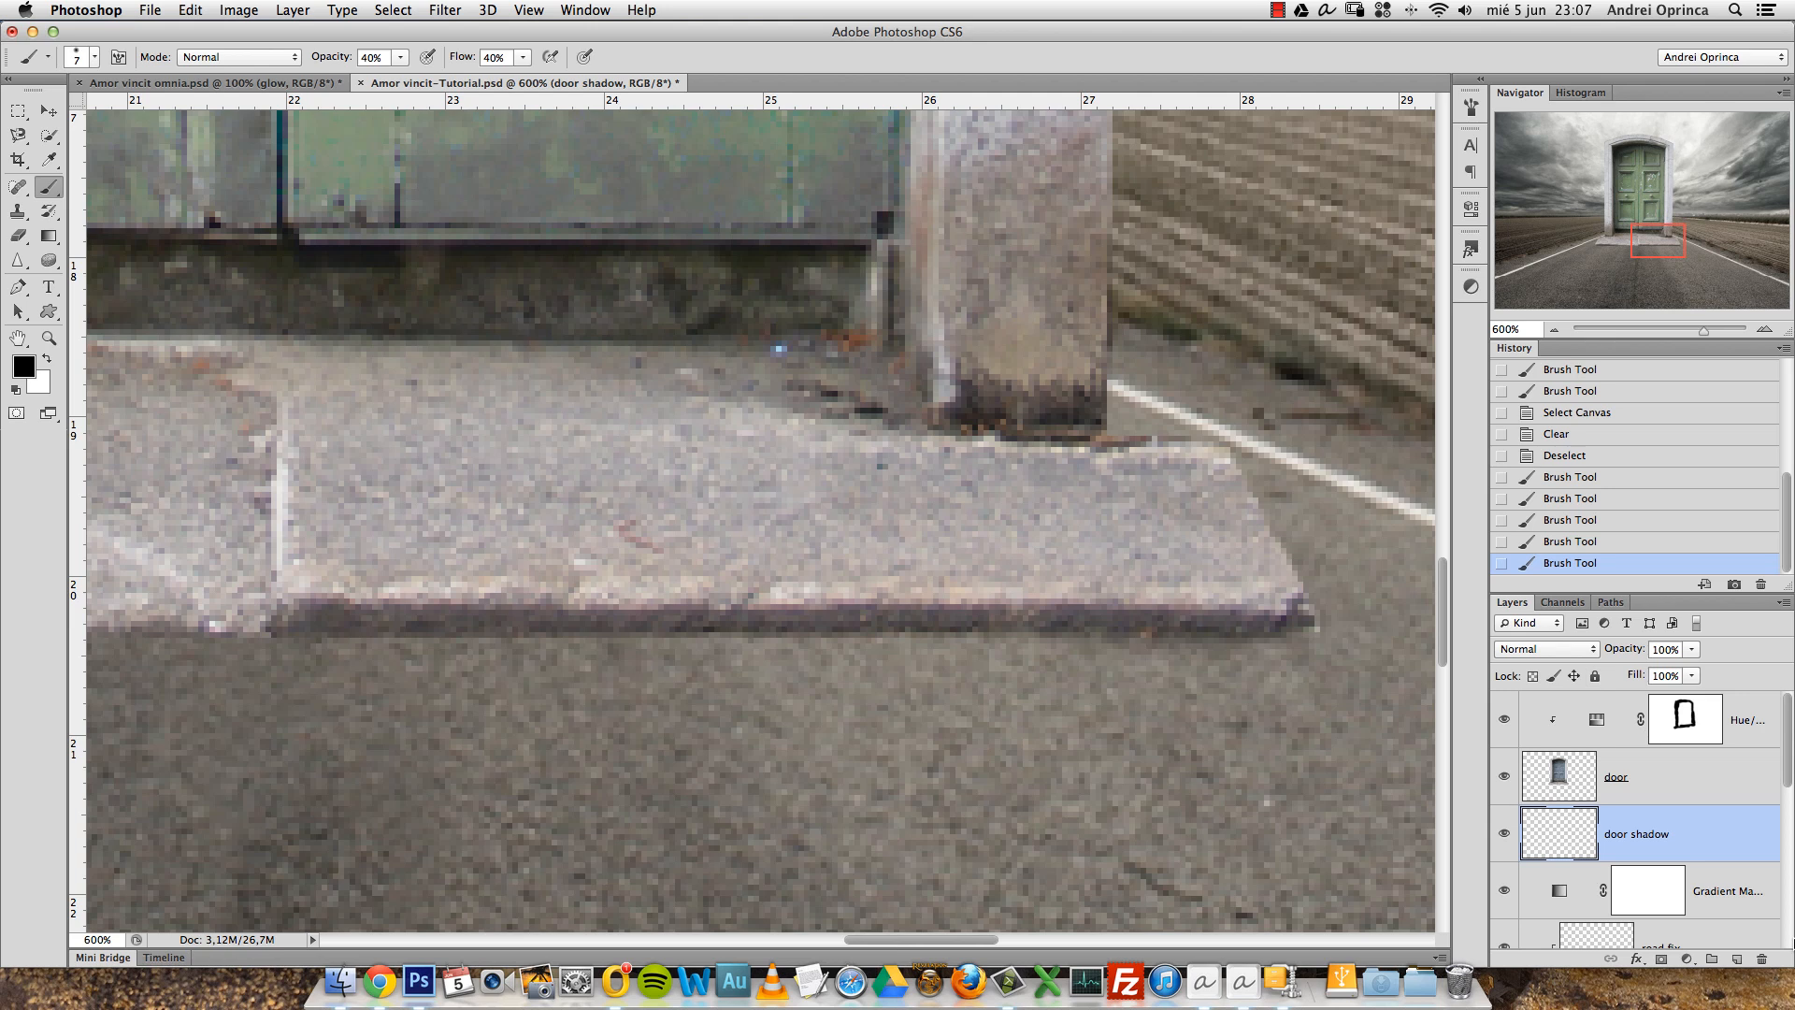
key(super+a)
key(super+a)
key(super+a)
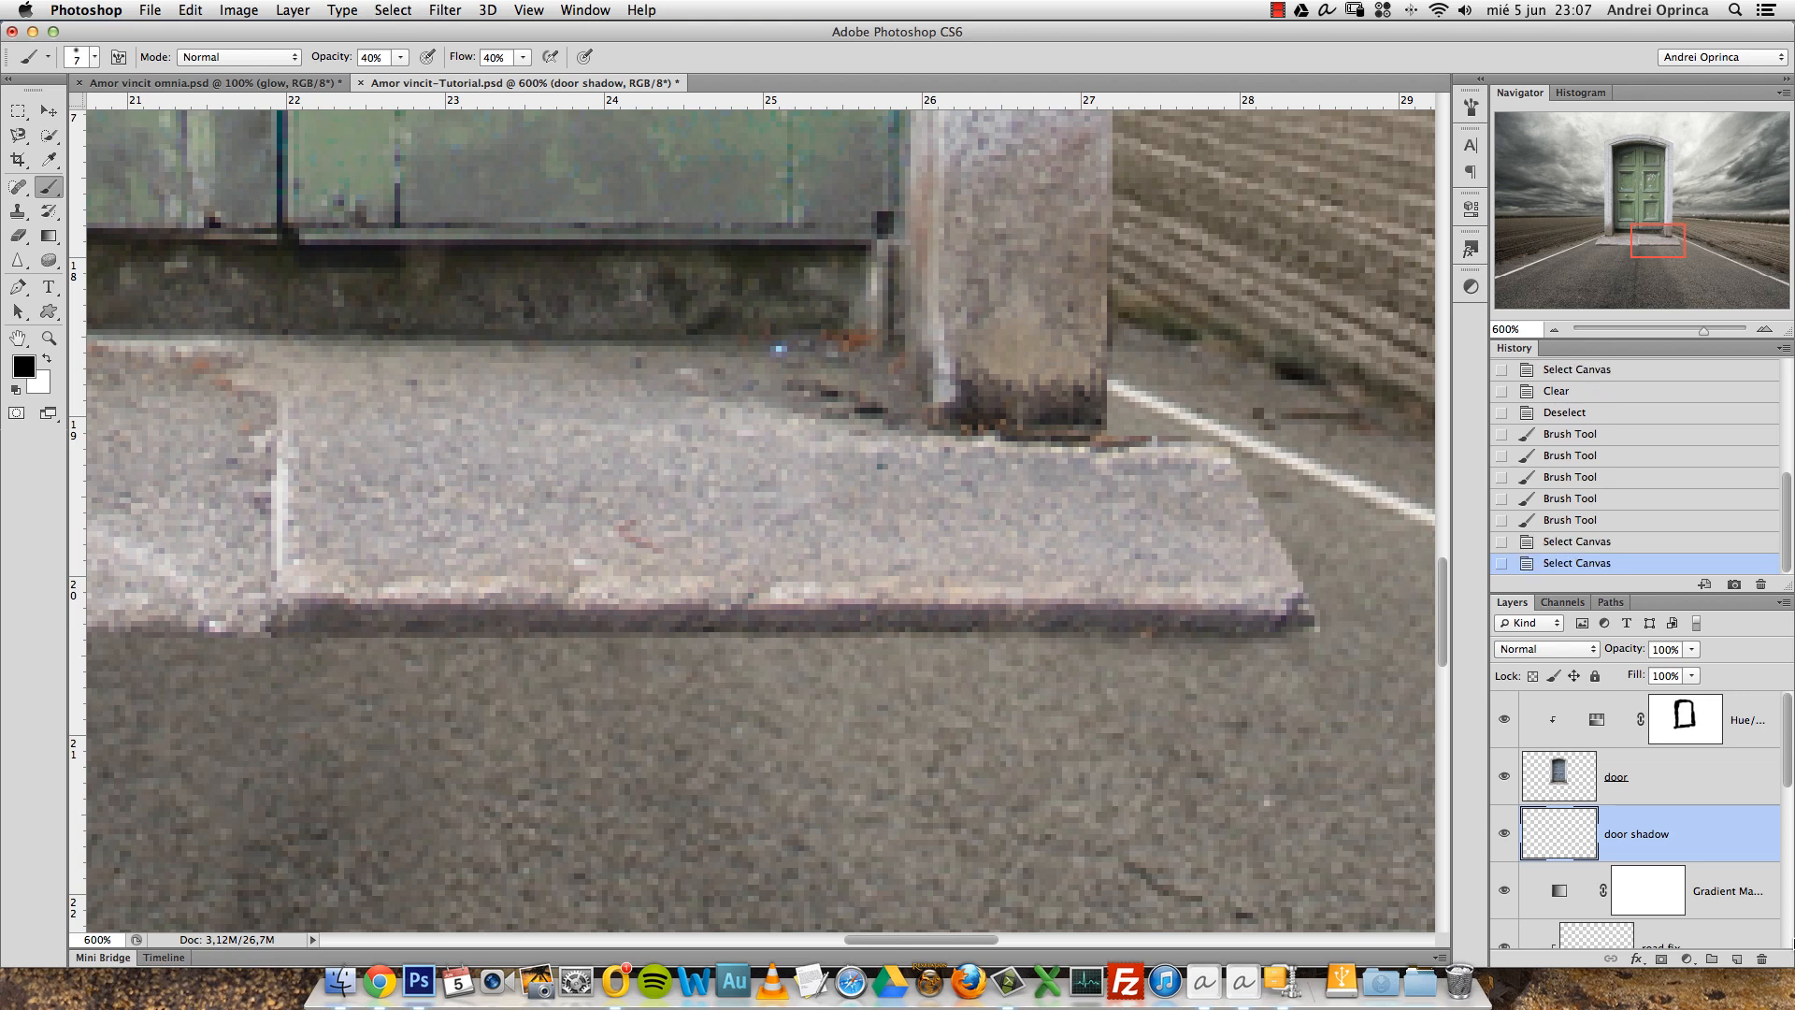
click(1563, 393)
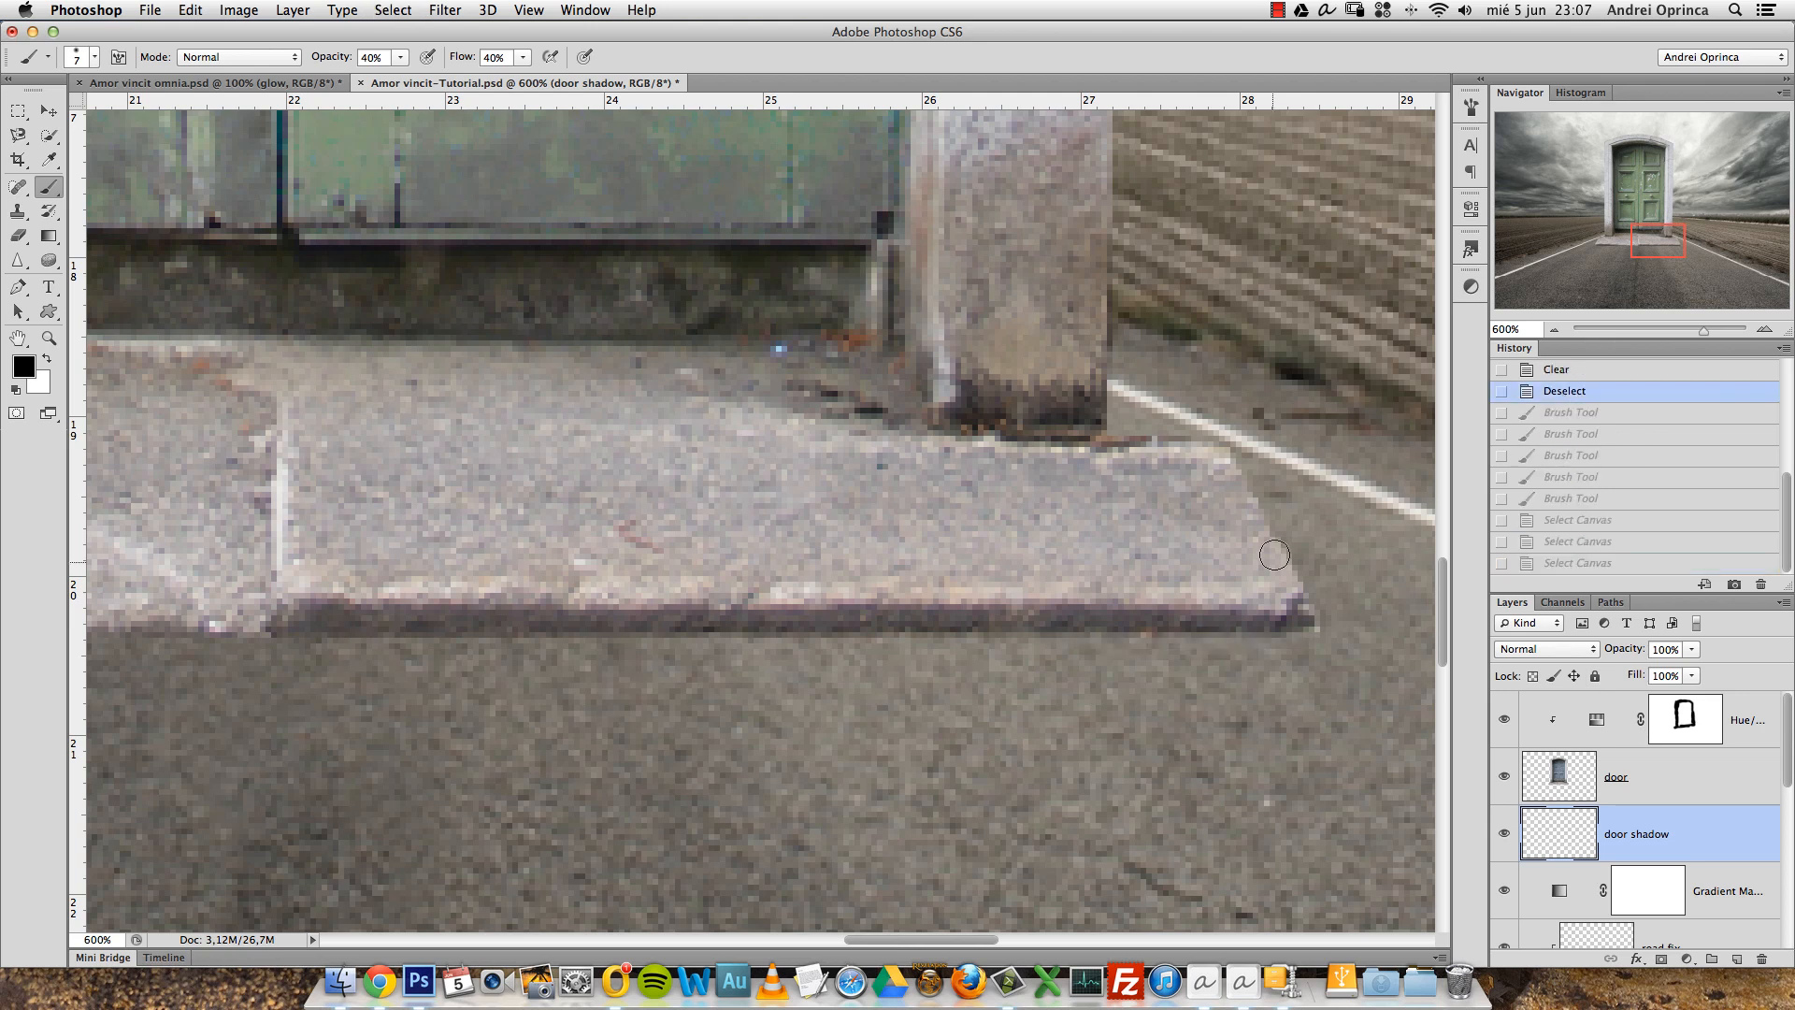
Paint a thin black shadow along the lower edge of both doorstep slabs with the 7 px brush.
mouse_move(1279, 618)
mouse_down()
mouse_move(1294, 617)
mouse_move(1245, 620)
mouse_up()
drag(1234, 621, 944, 631)
mouse_move(986, 629)
mouse_down()
mouse_move(810, 630)
mouse_move(892, 613)
mouse_move(327, 619)
mouse_up()
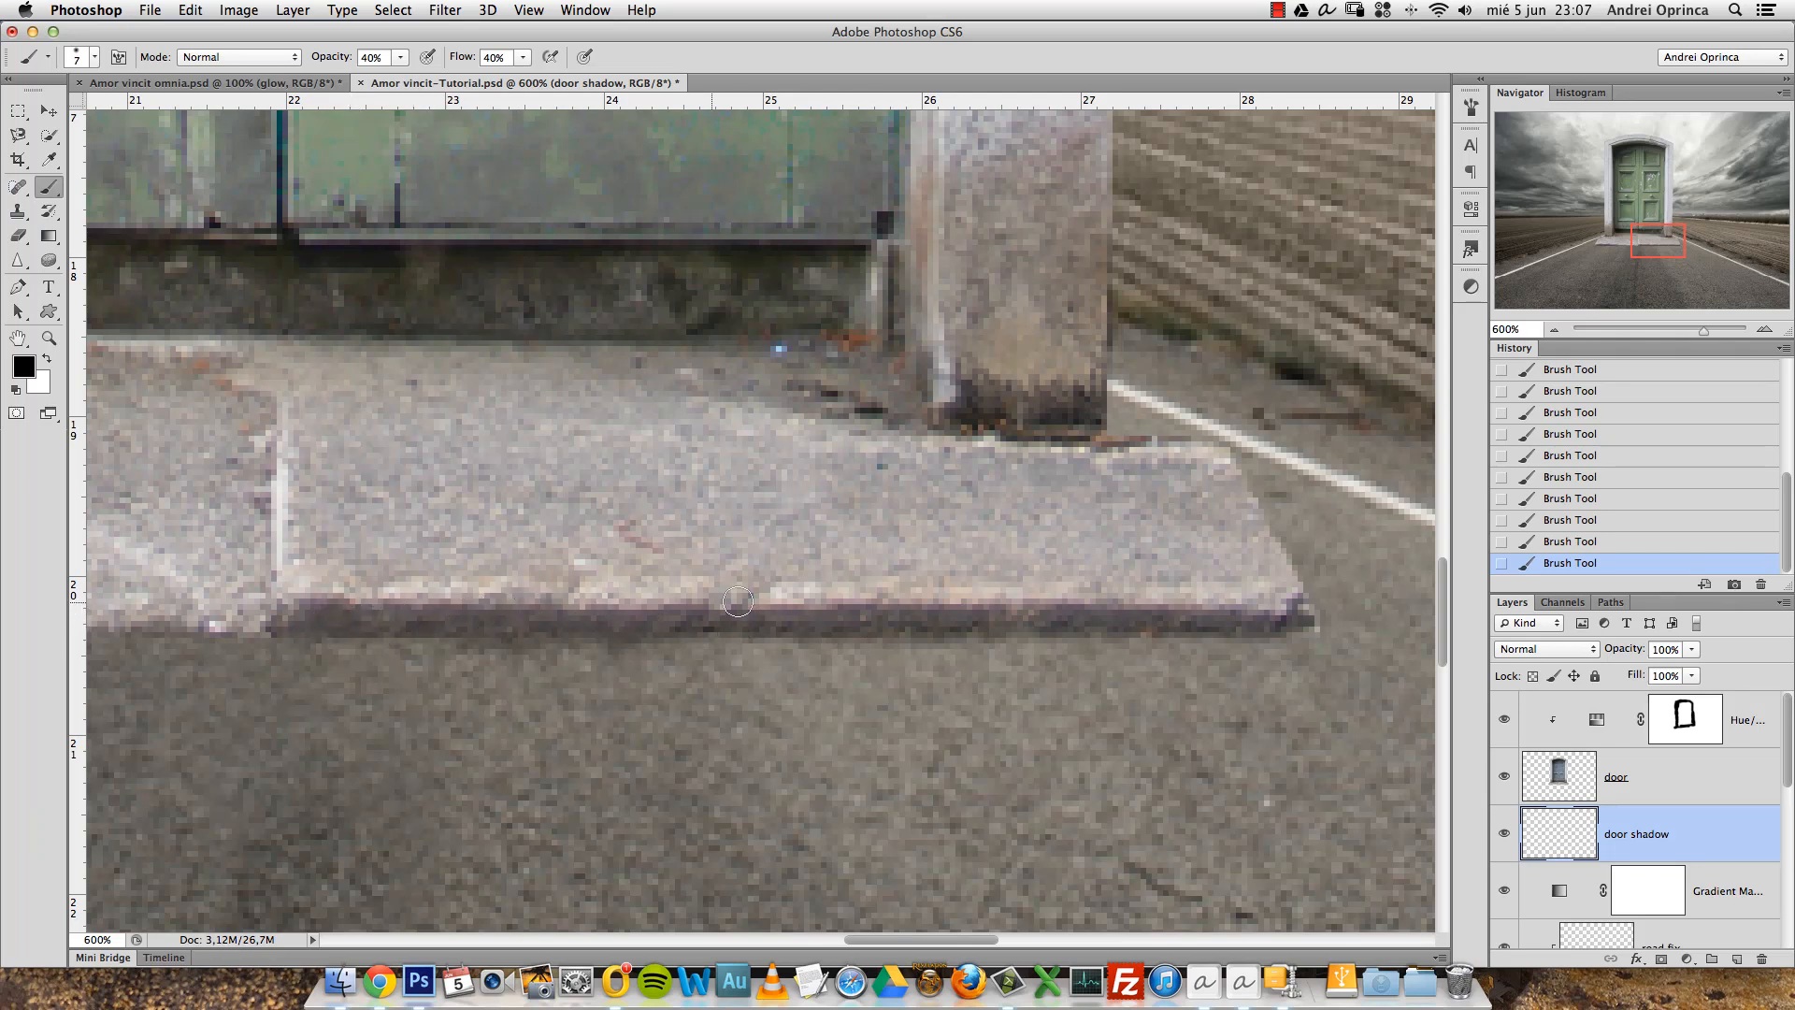
drag(655, 617, 1234, 598)
drag(731, 608, 1232, 598)
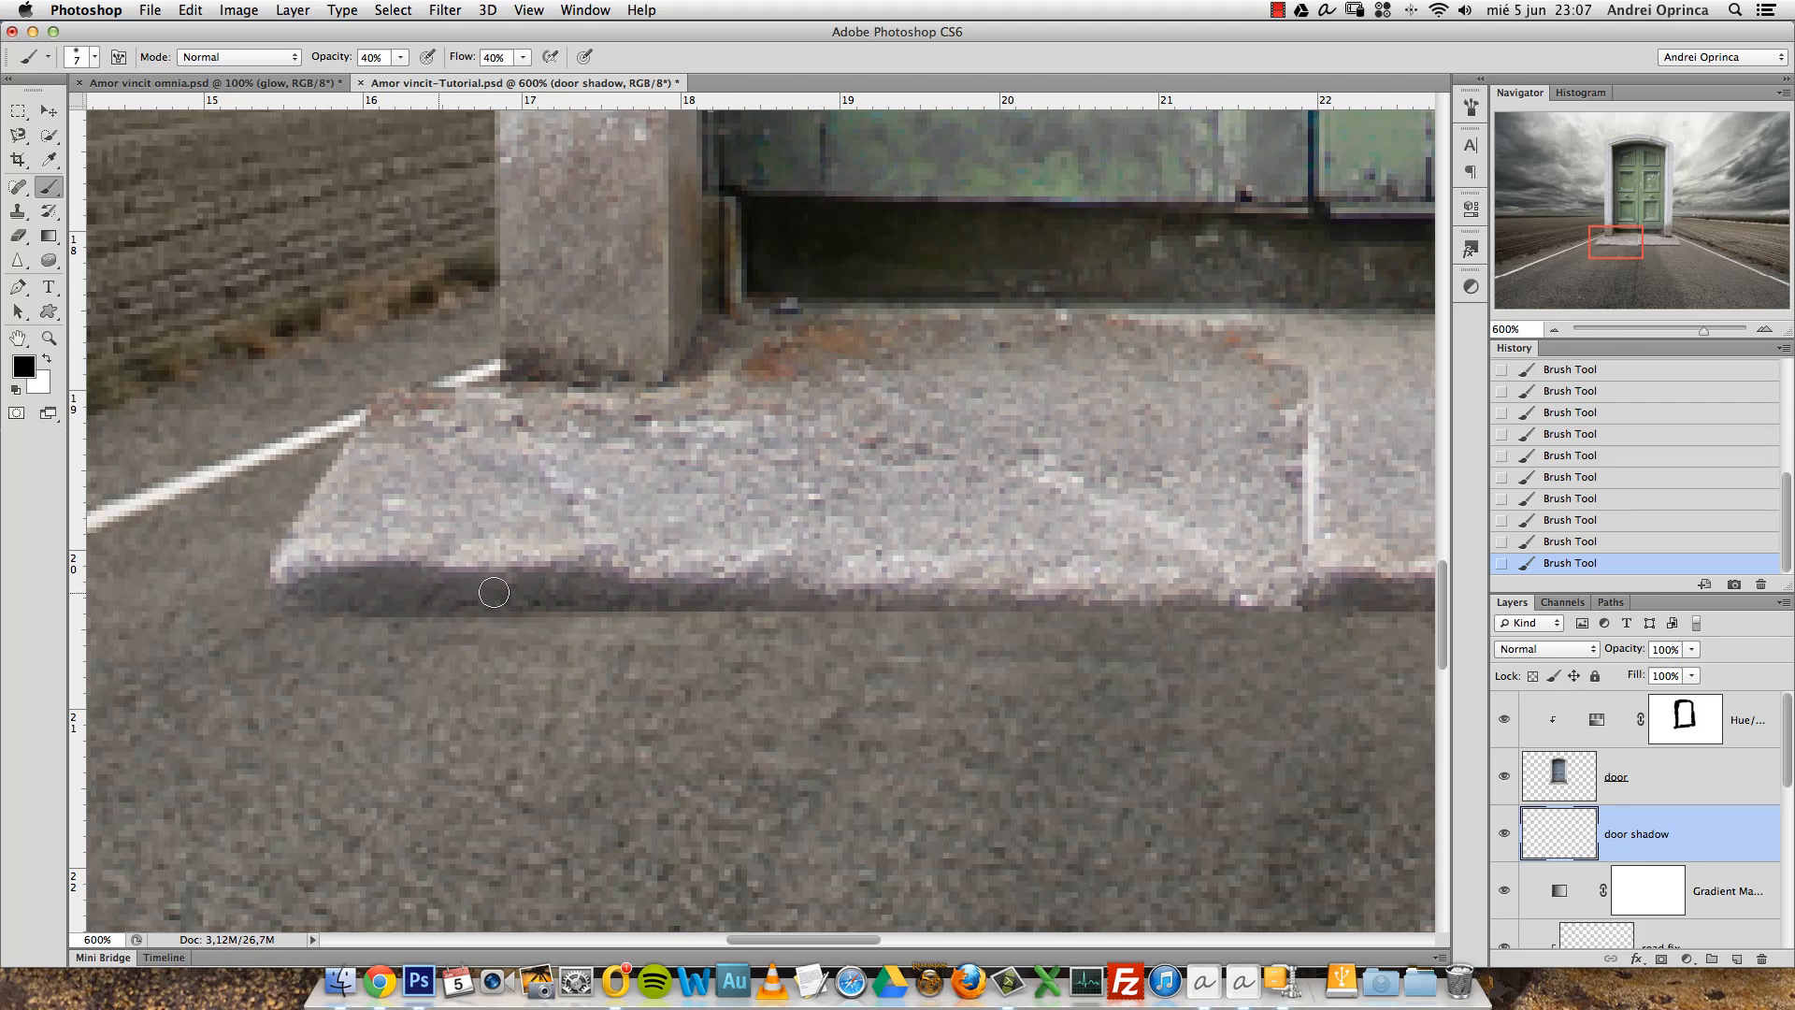
drag(564, 595, 940, 615)
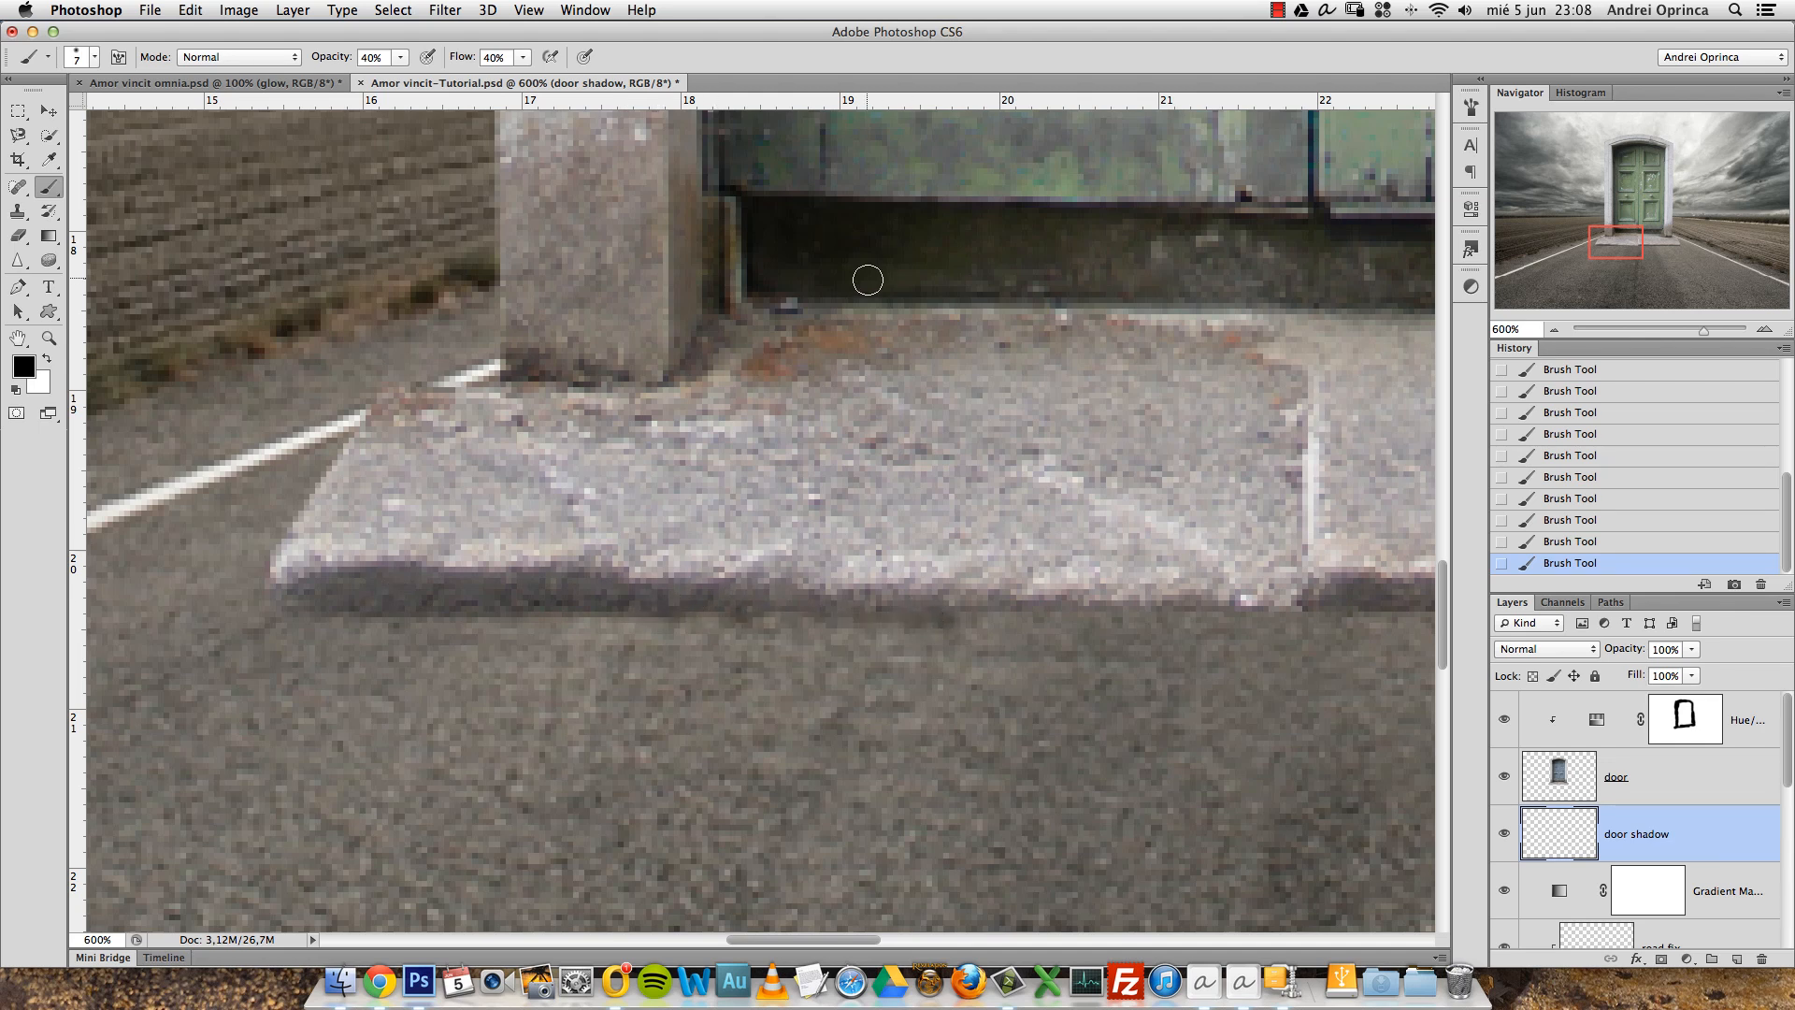
Reinforce the contact shadow with straight 7 px strokes between the ends and centre joint of the doorstep.
alt+click(787, 507)
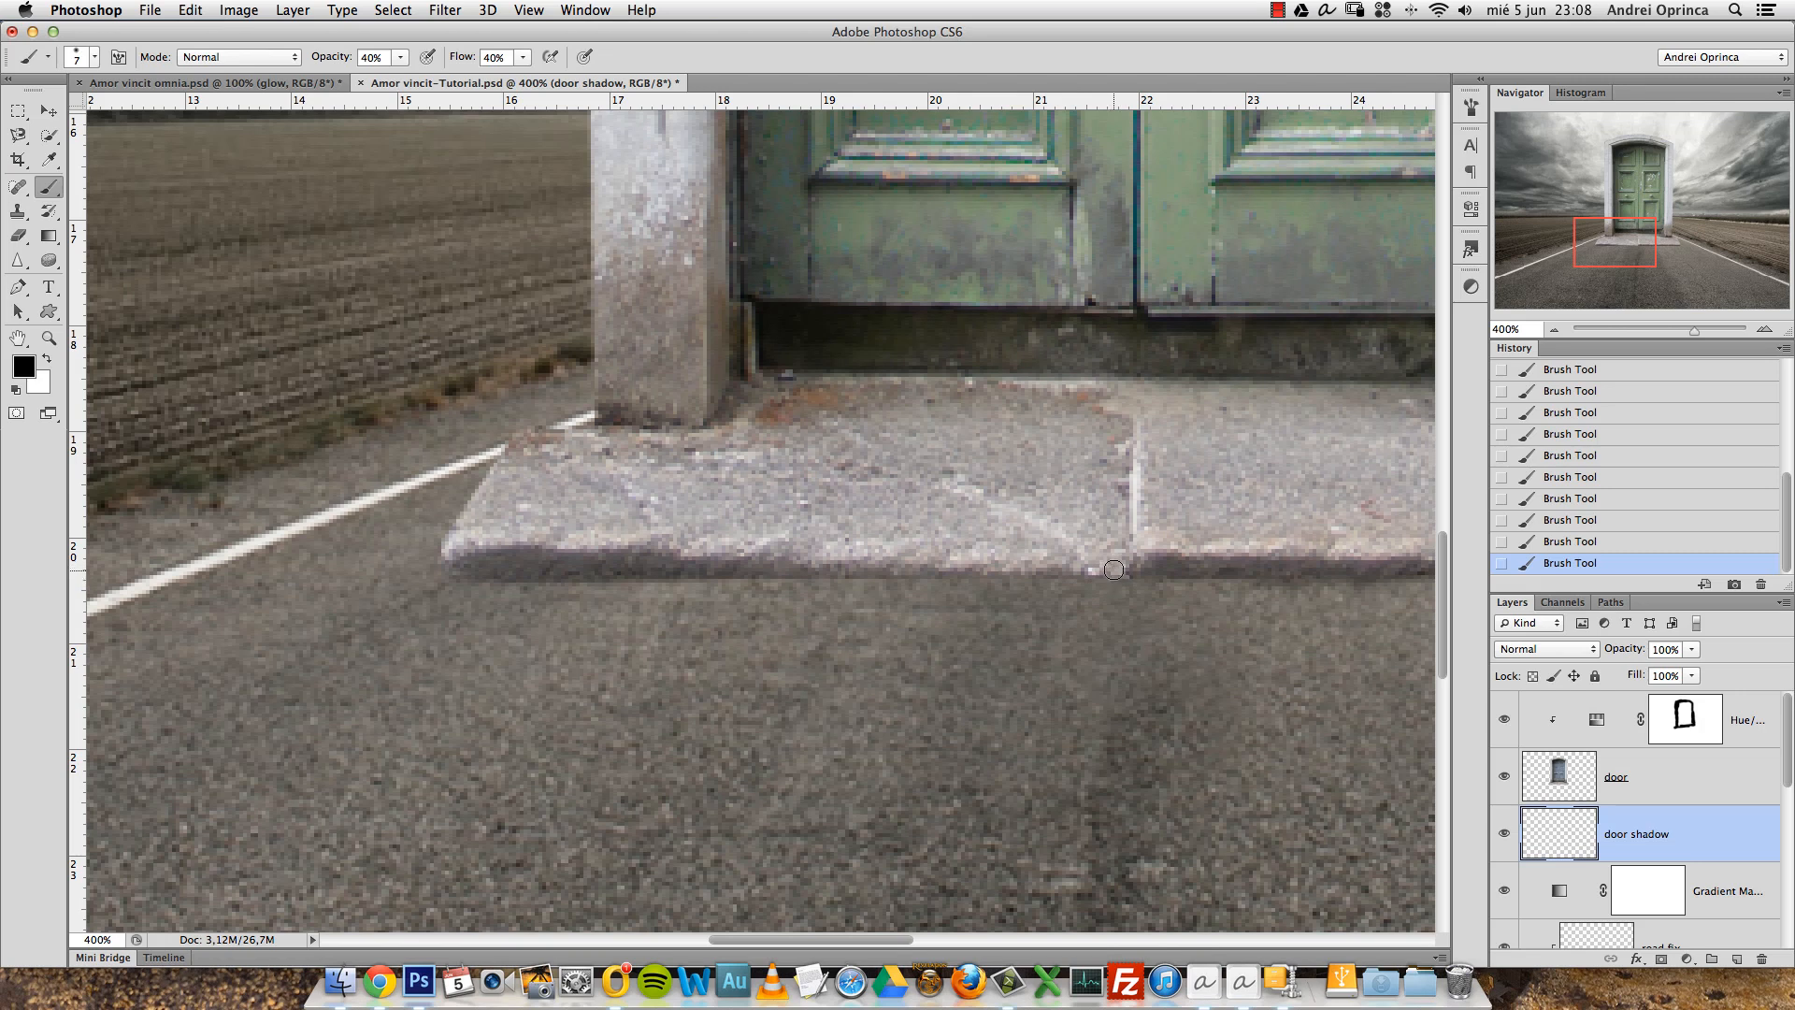
drag(1123, 582, 1011, 597)
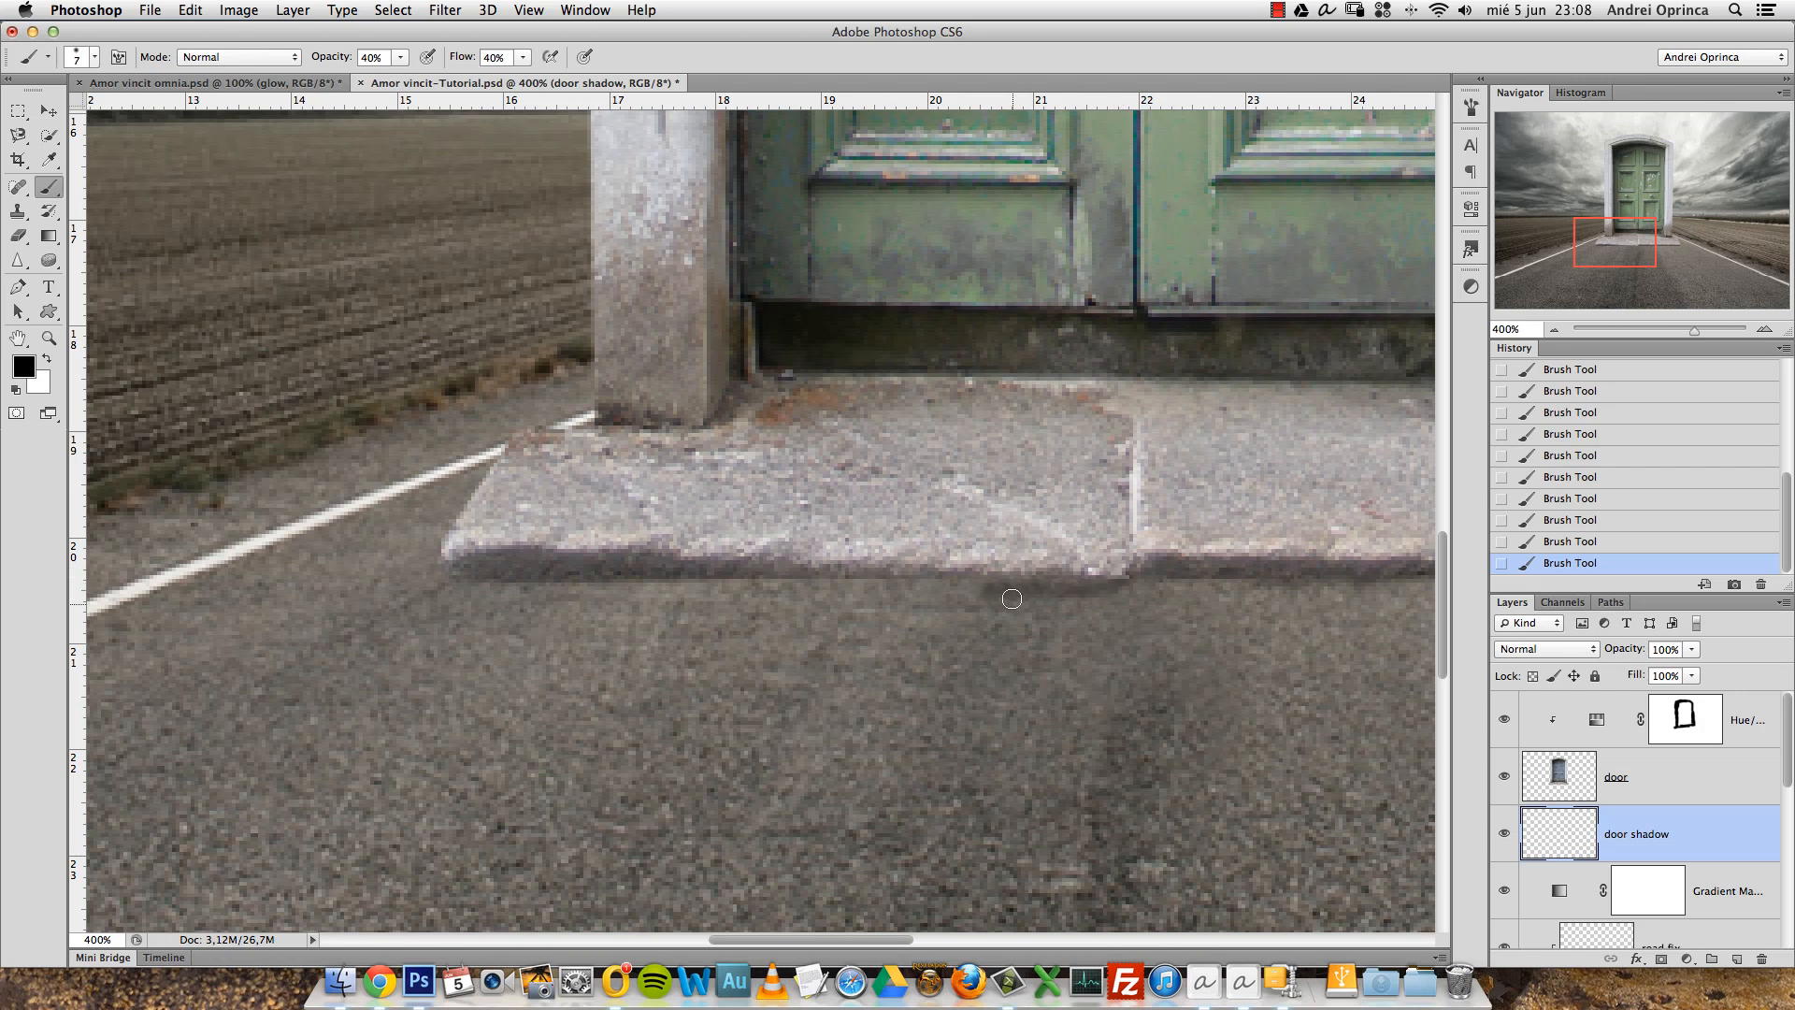
key(super+z)
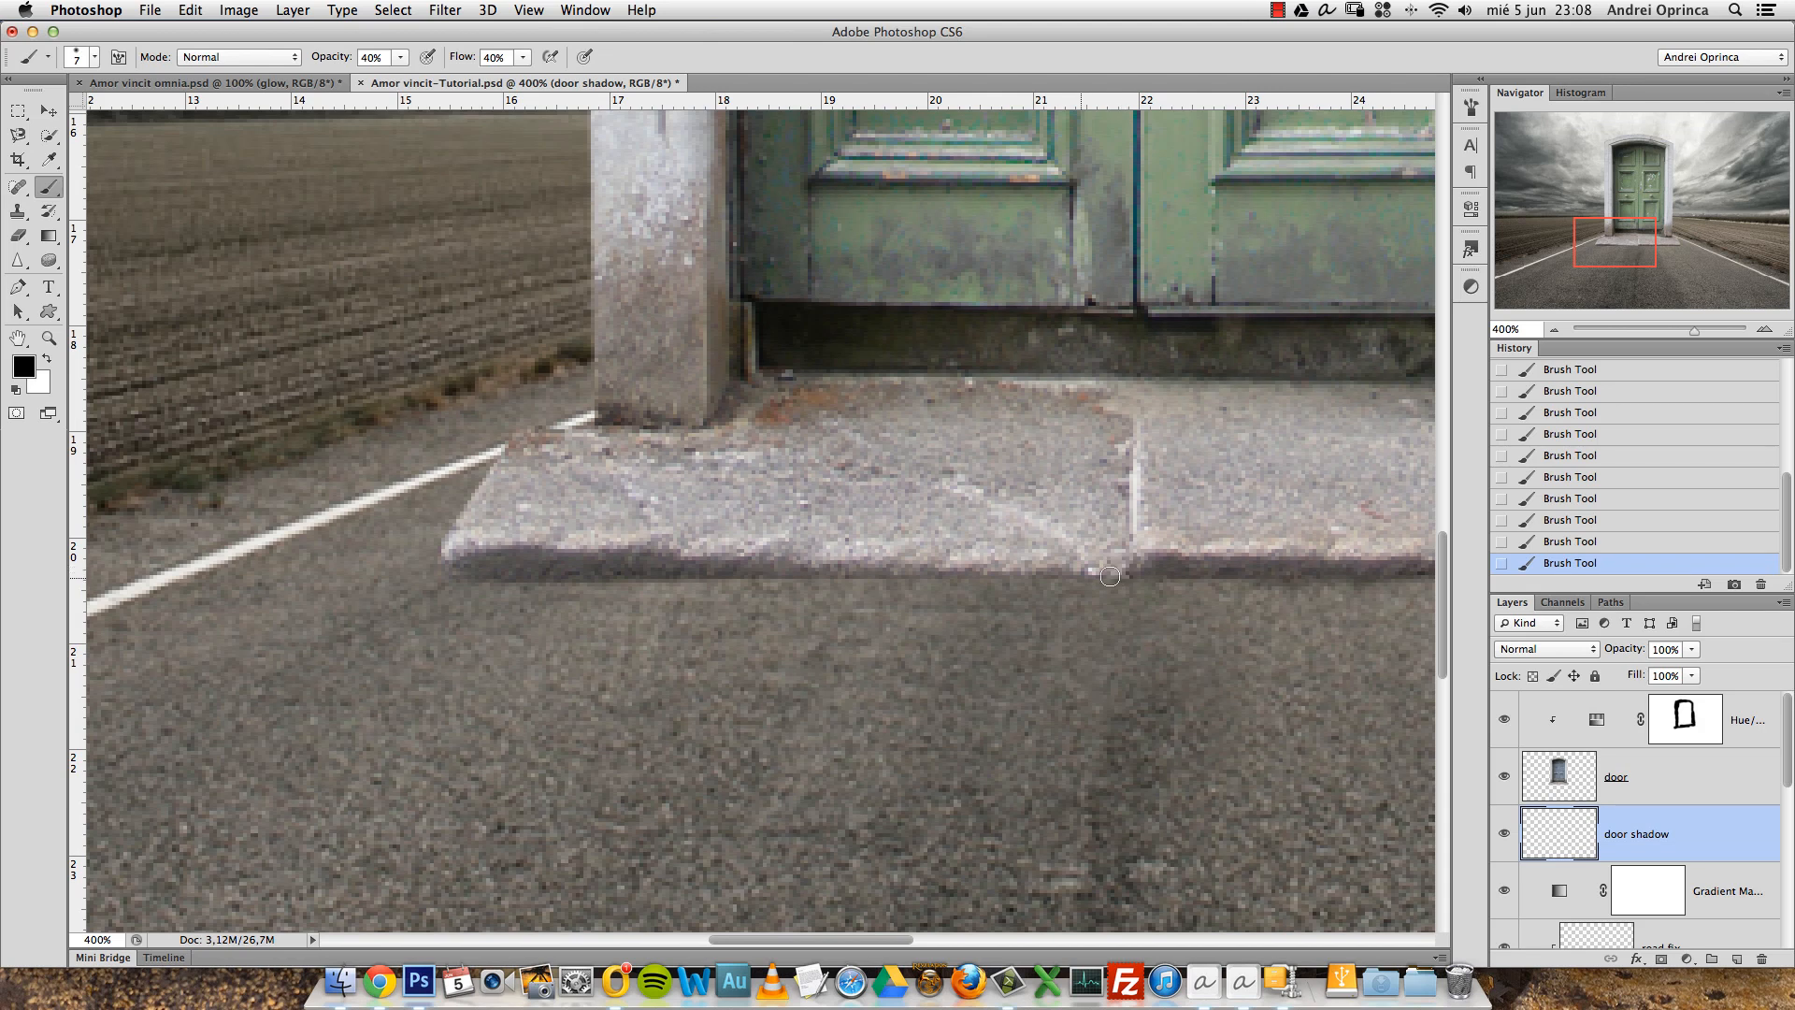
shift+click(470, 577)
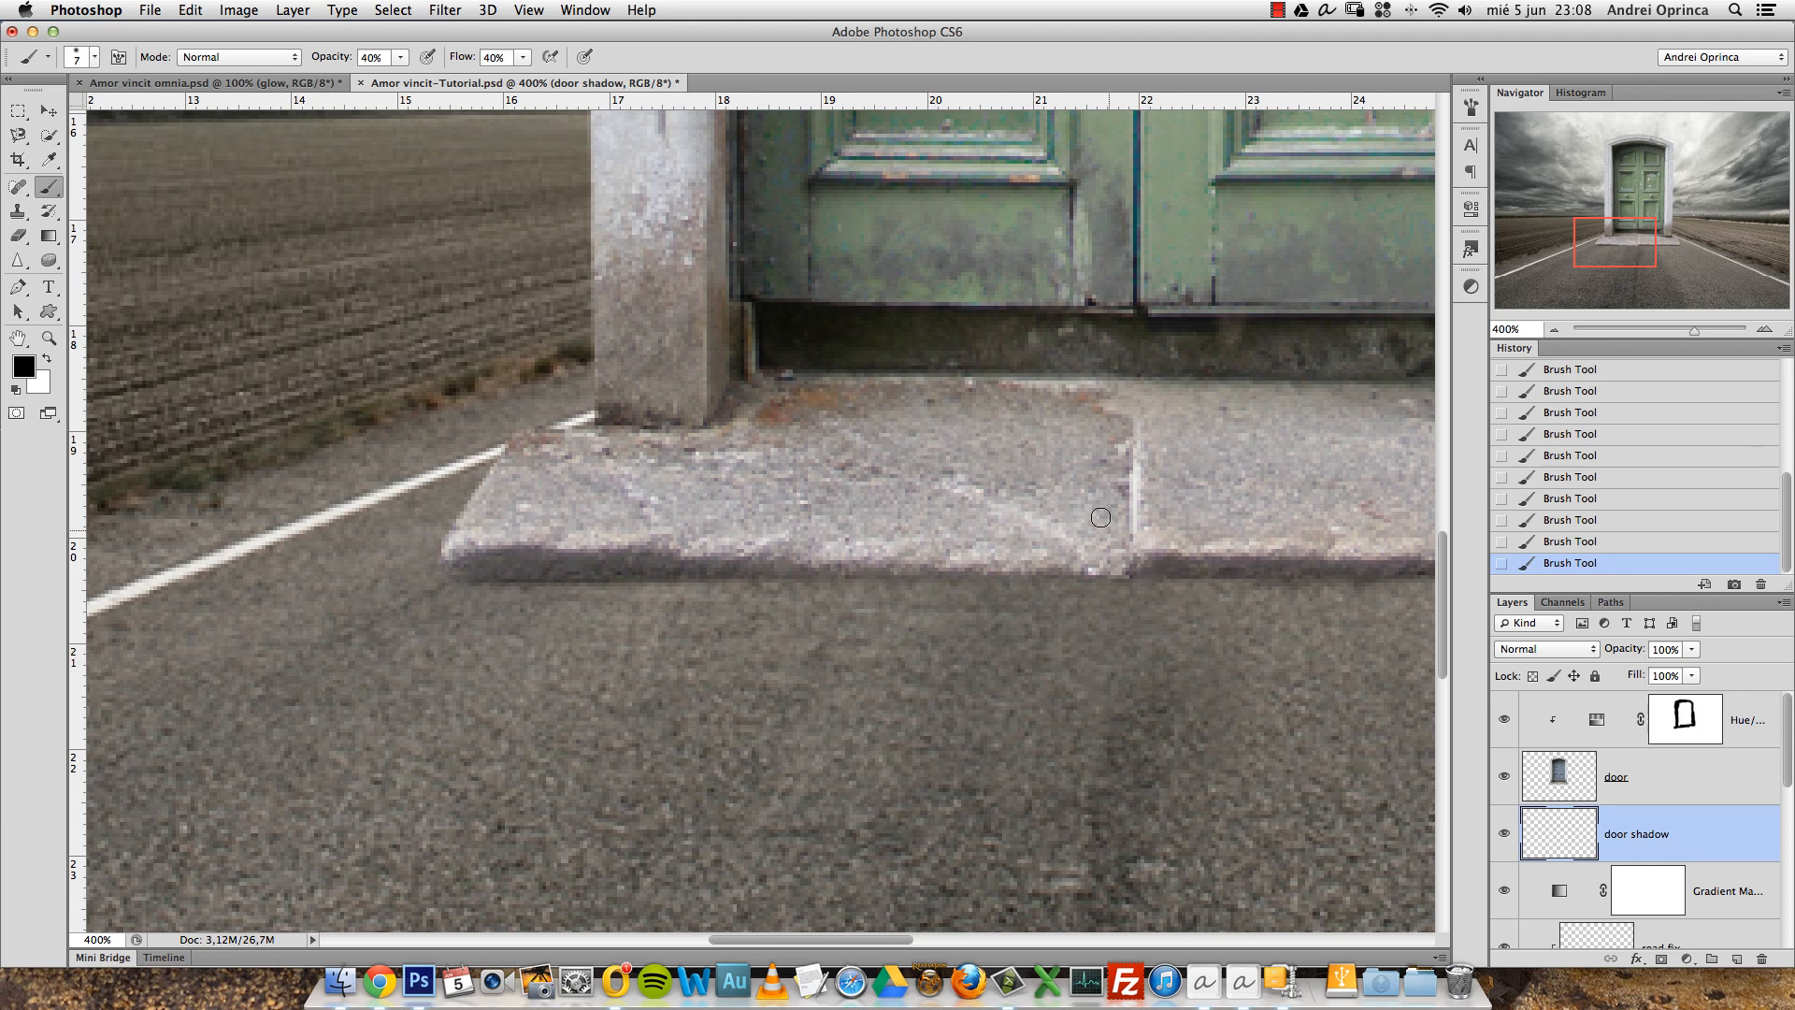
shift+click(1125, 577)
drag(1132, 541, 692, 634)
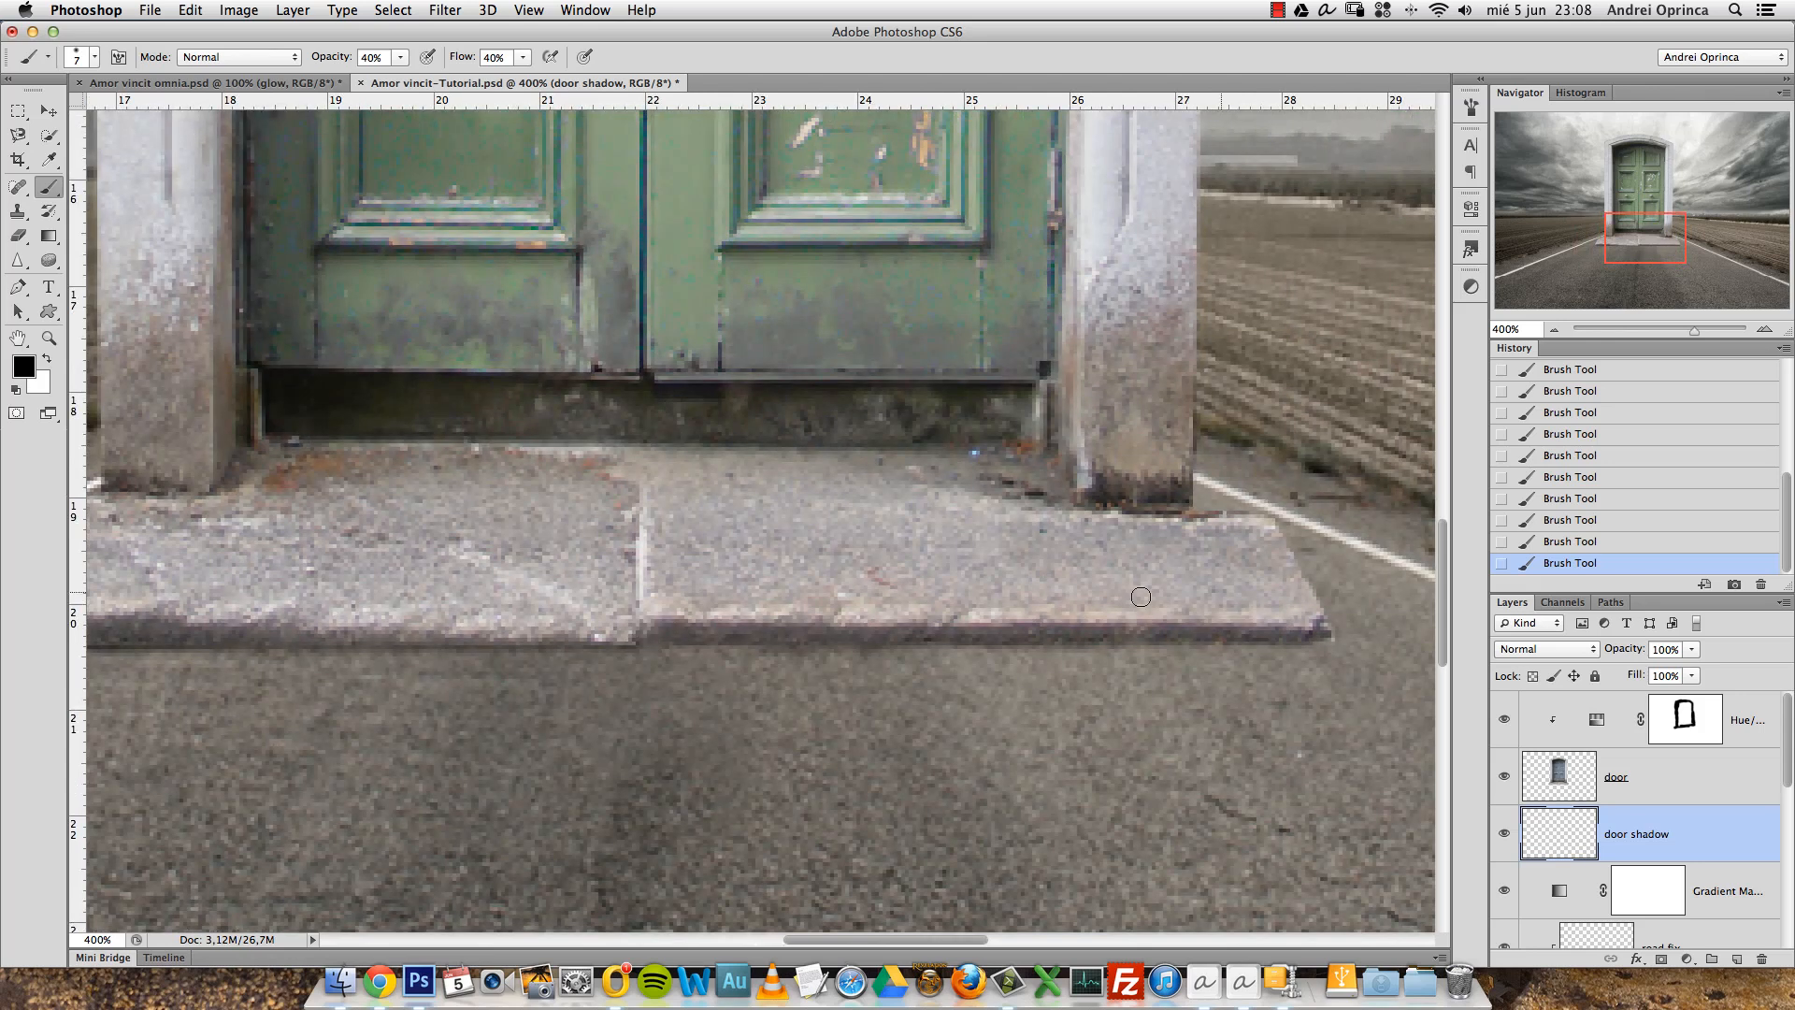
shift+click(1312, 637)
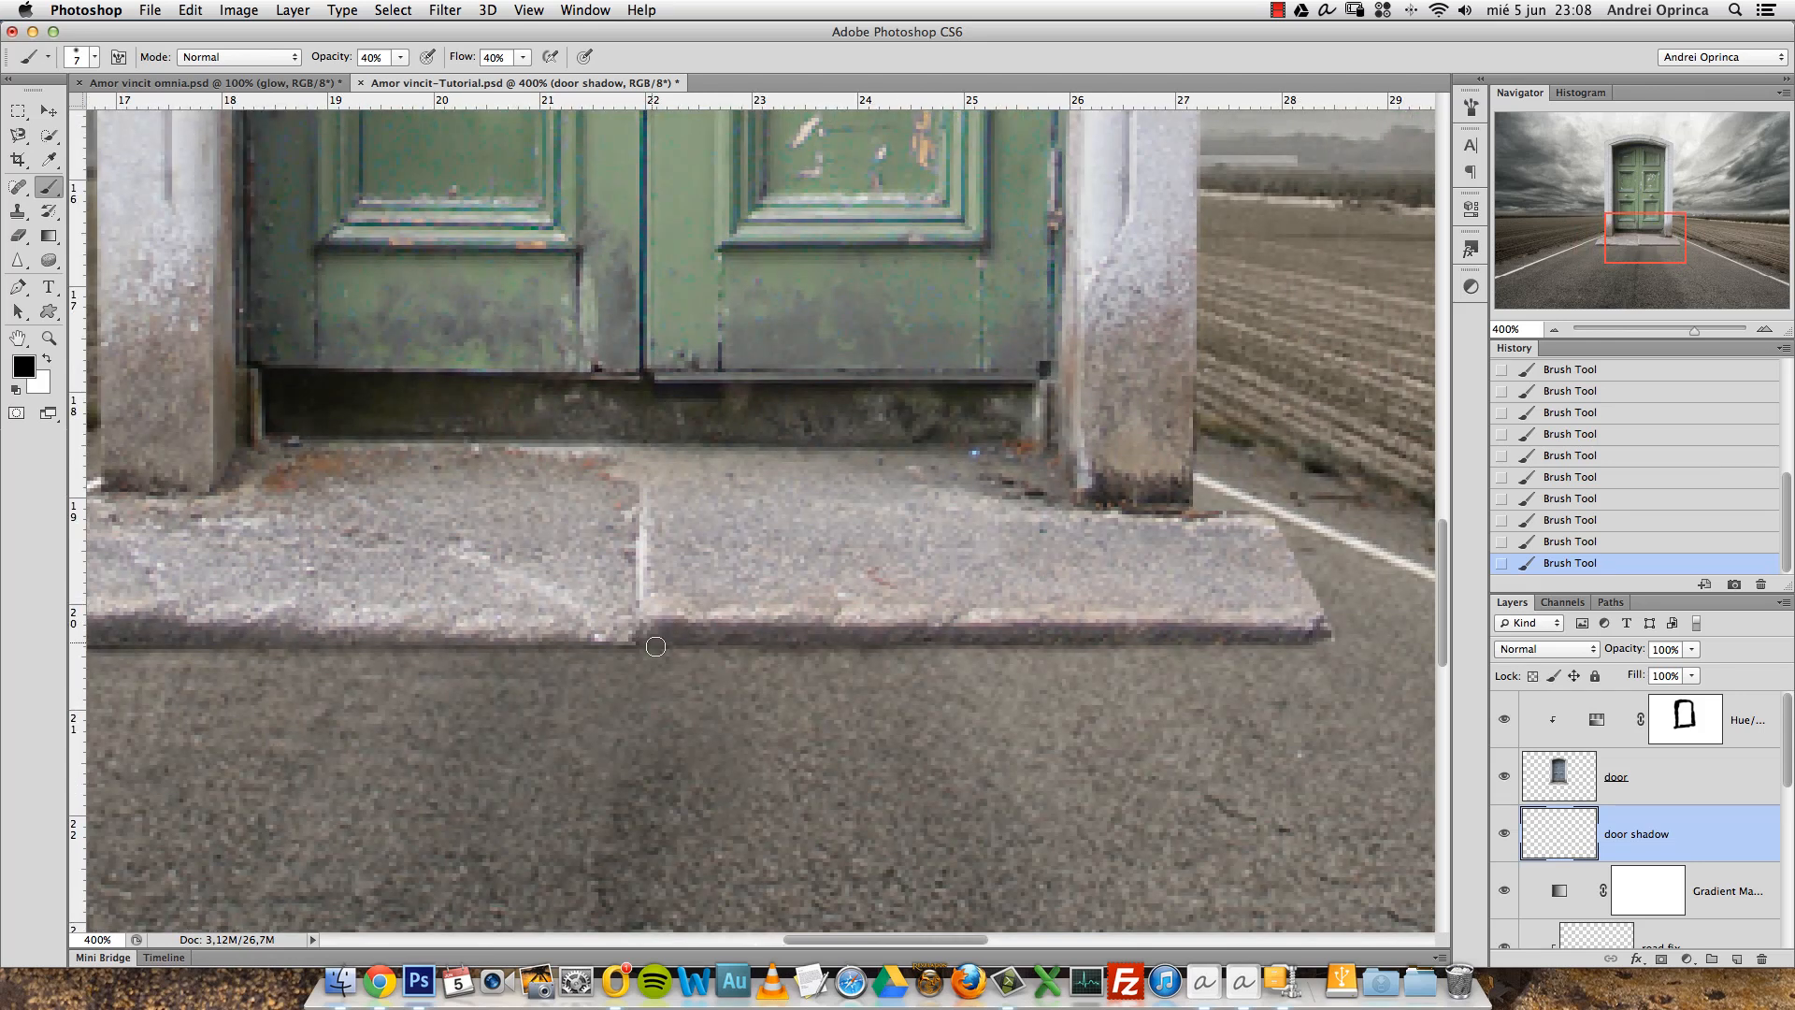
drag(663, 649, 1045, 599)
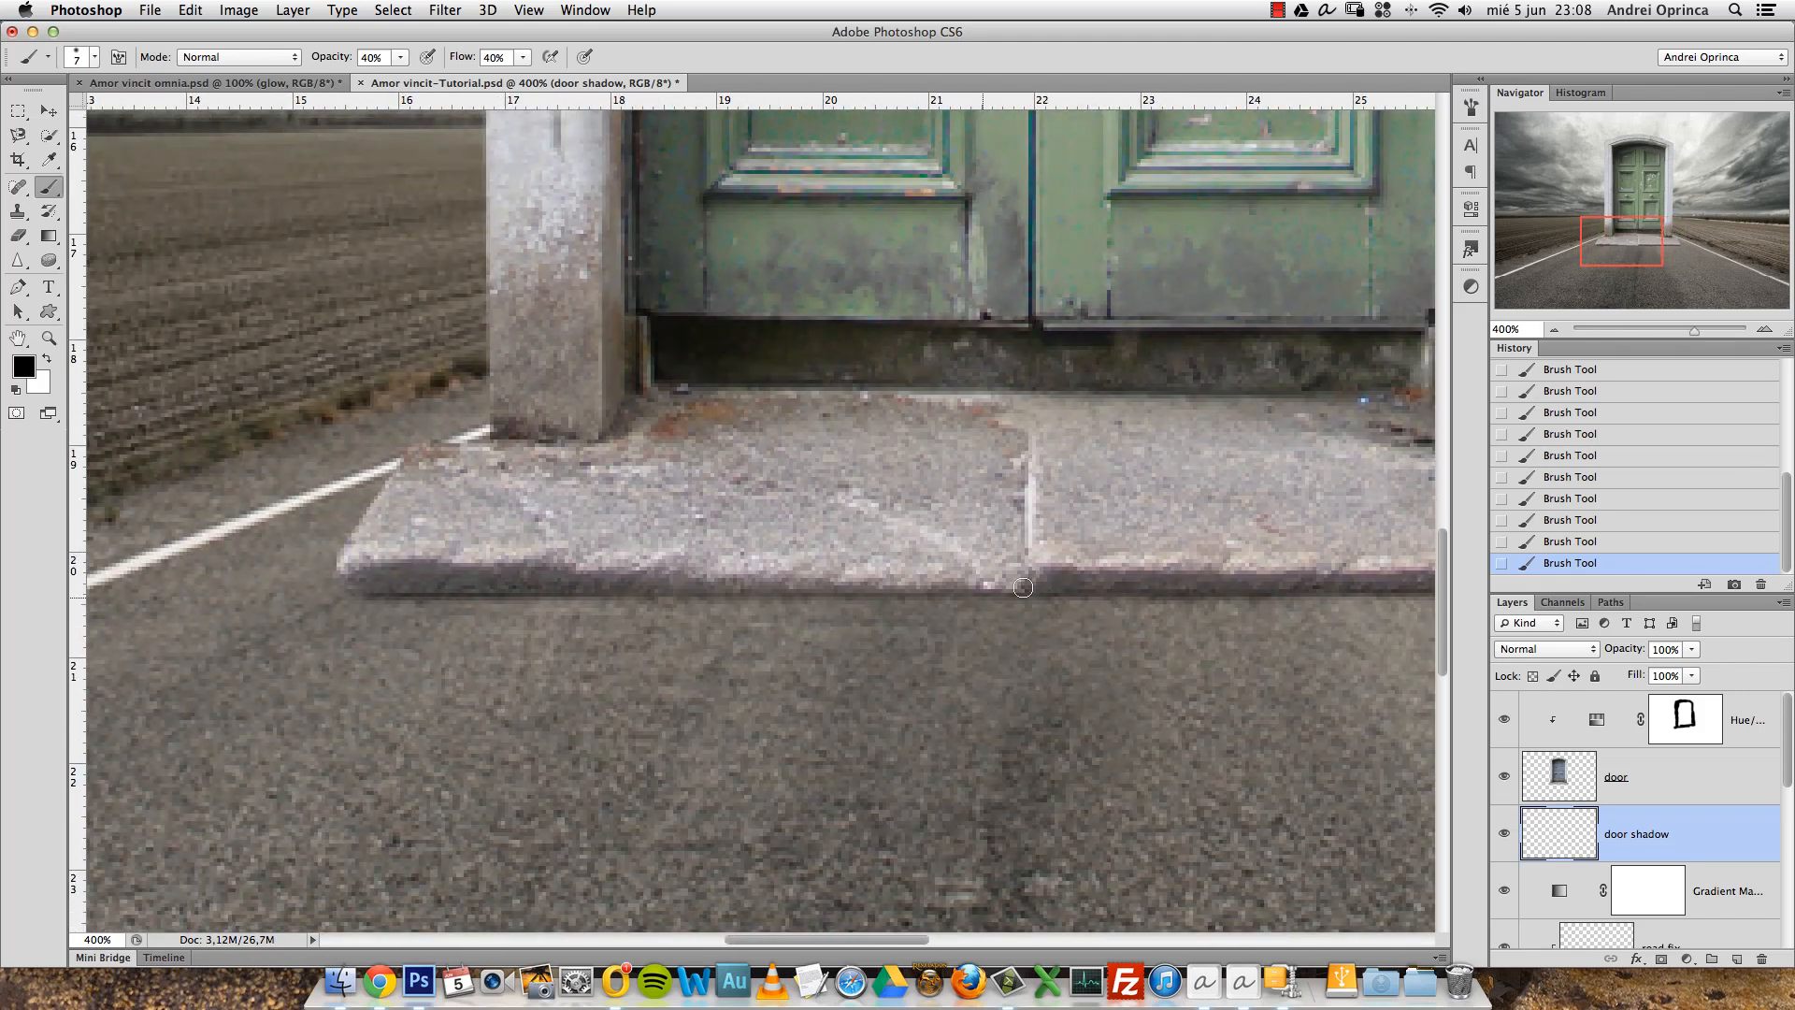
shift+click(375, 595)
shift+click(1041, 580)
Paint a softer shadow on the road along the doorstep with a soft 30 px brush at 29% opacity and 19% flow.
alt+click(903, 619)
alt+click(902, 619)
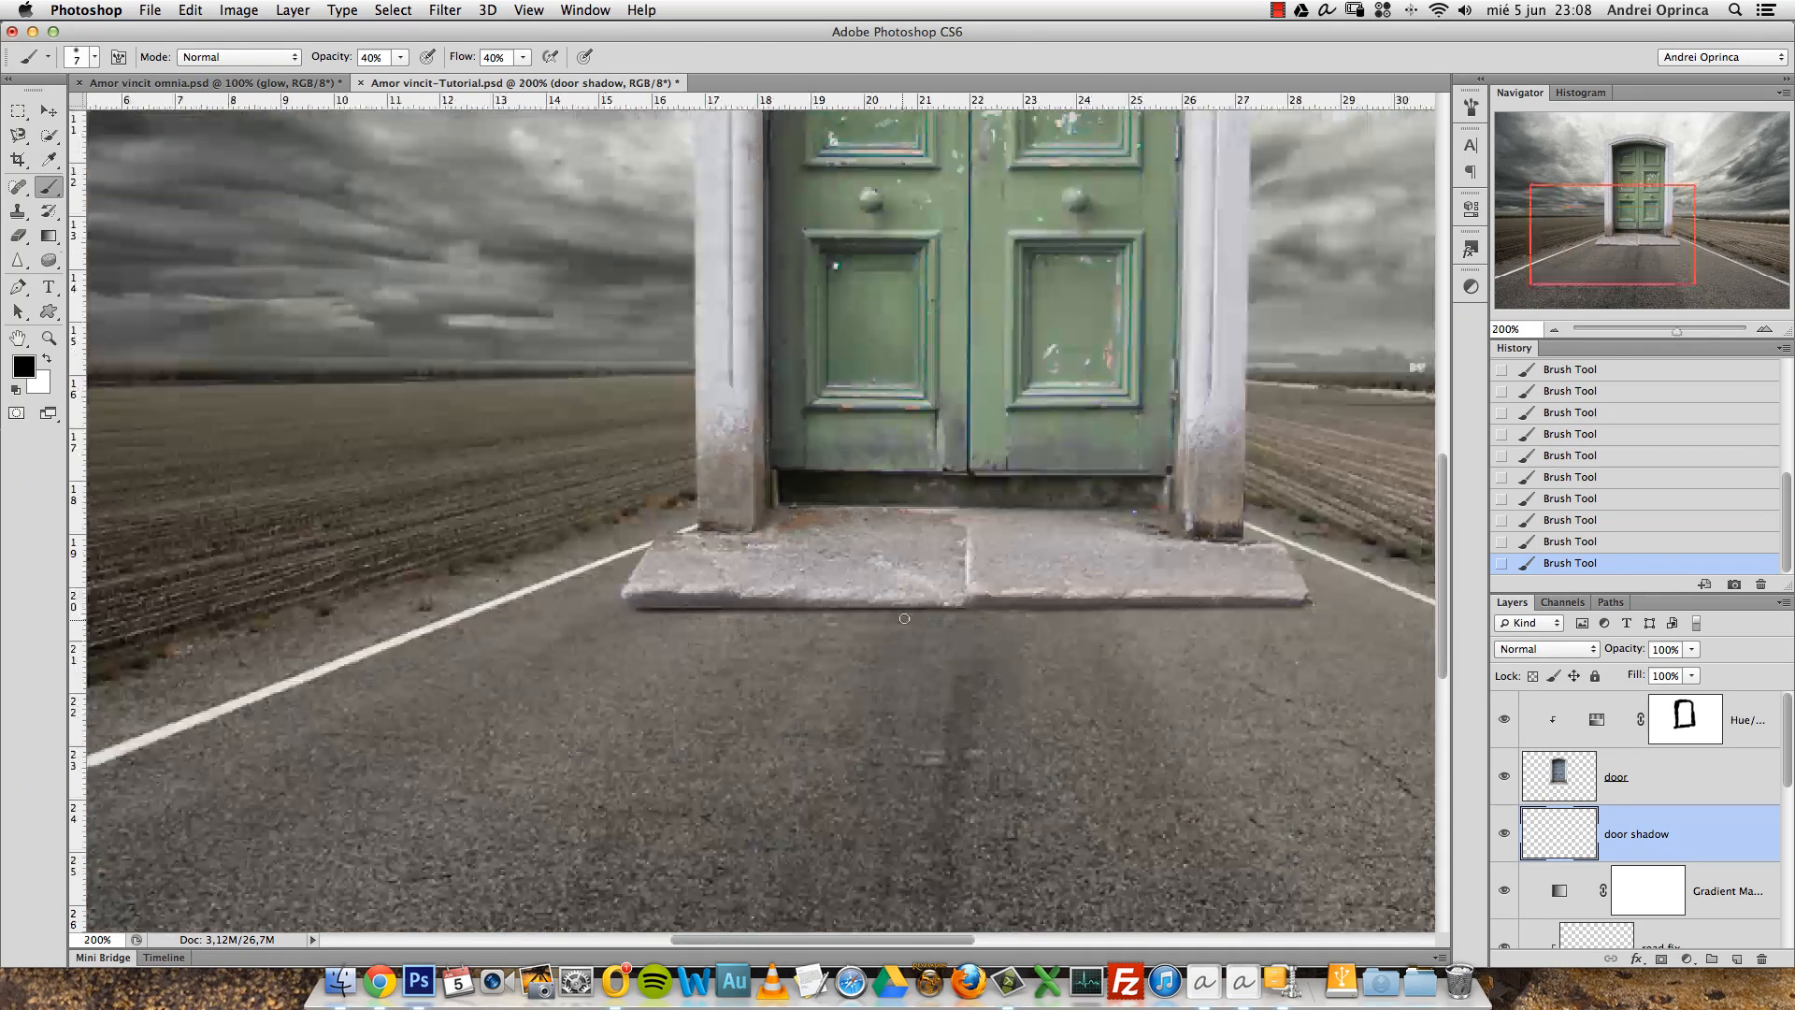
drag(1006, 620, 931, 654)
key(bracketright)
key(bracketright)
key(bracketright)
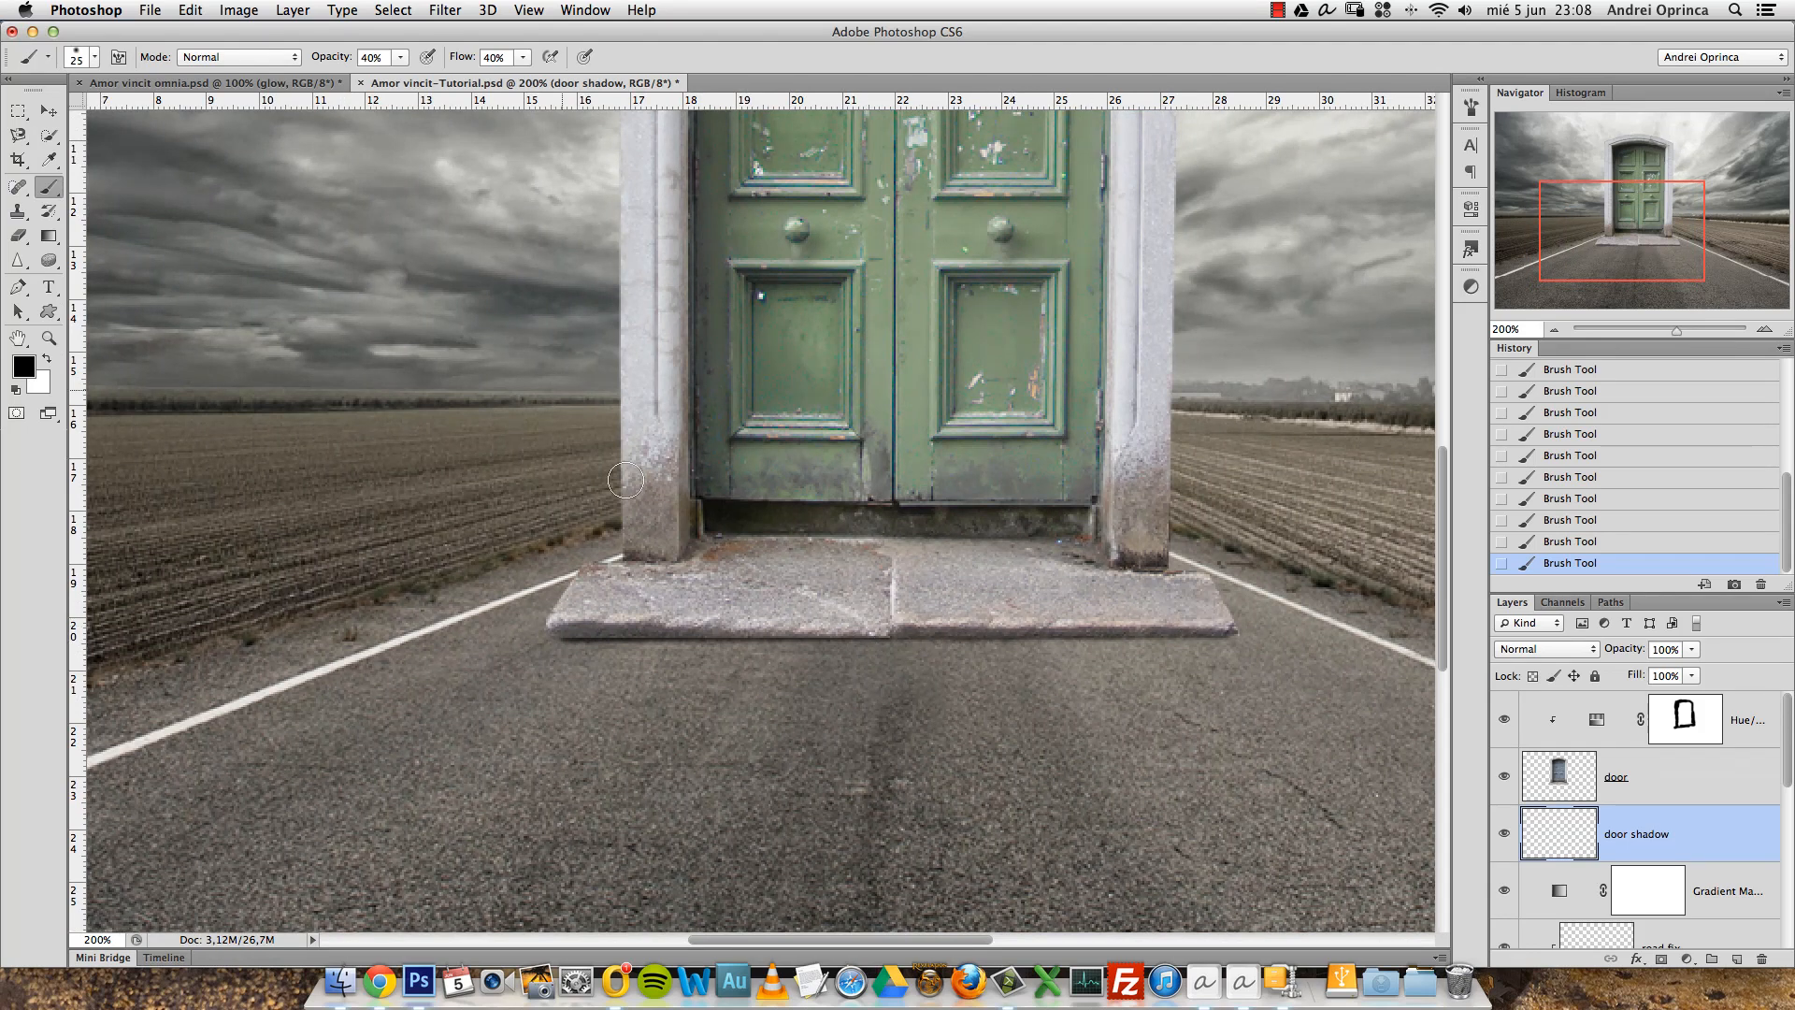
key(bracketright)
right_click(1020, 521)
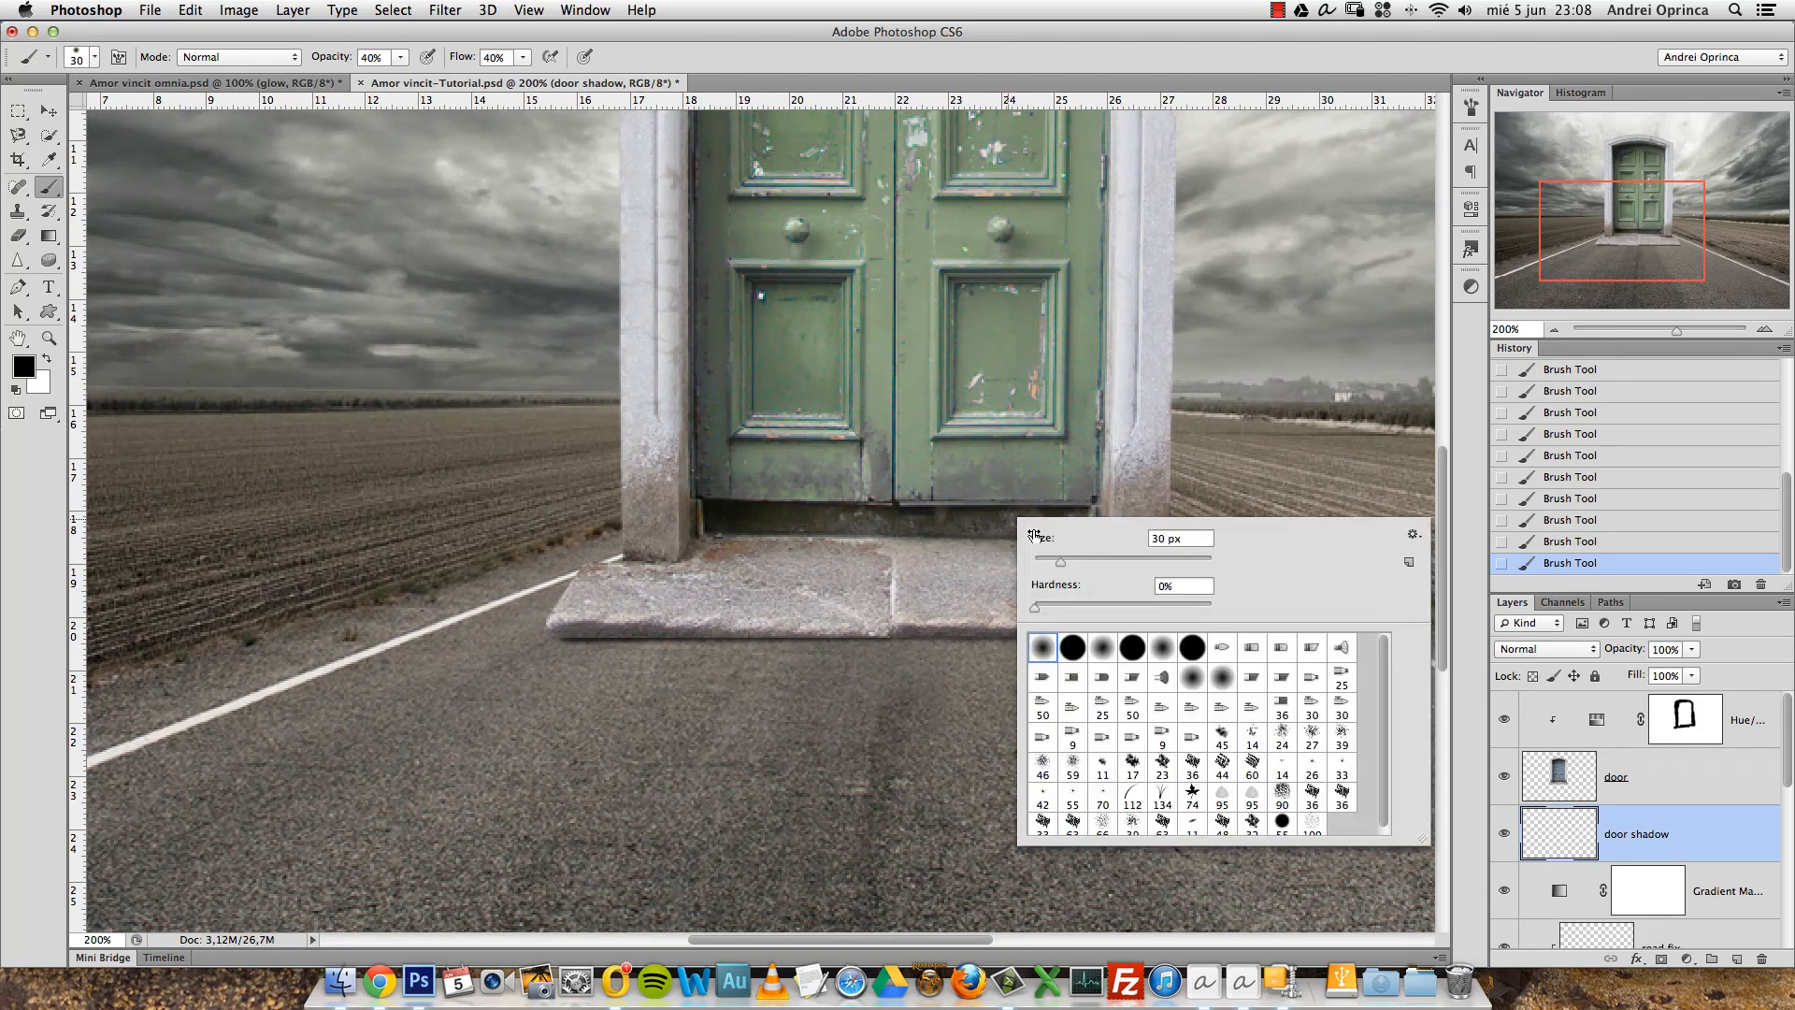
click(1036, 610)
drag(518, 59, 520, 75)
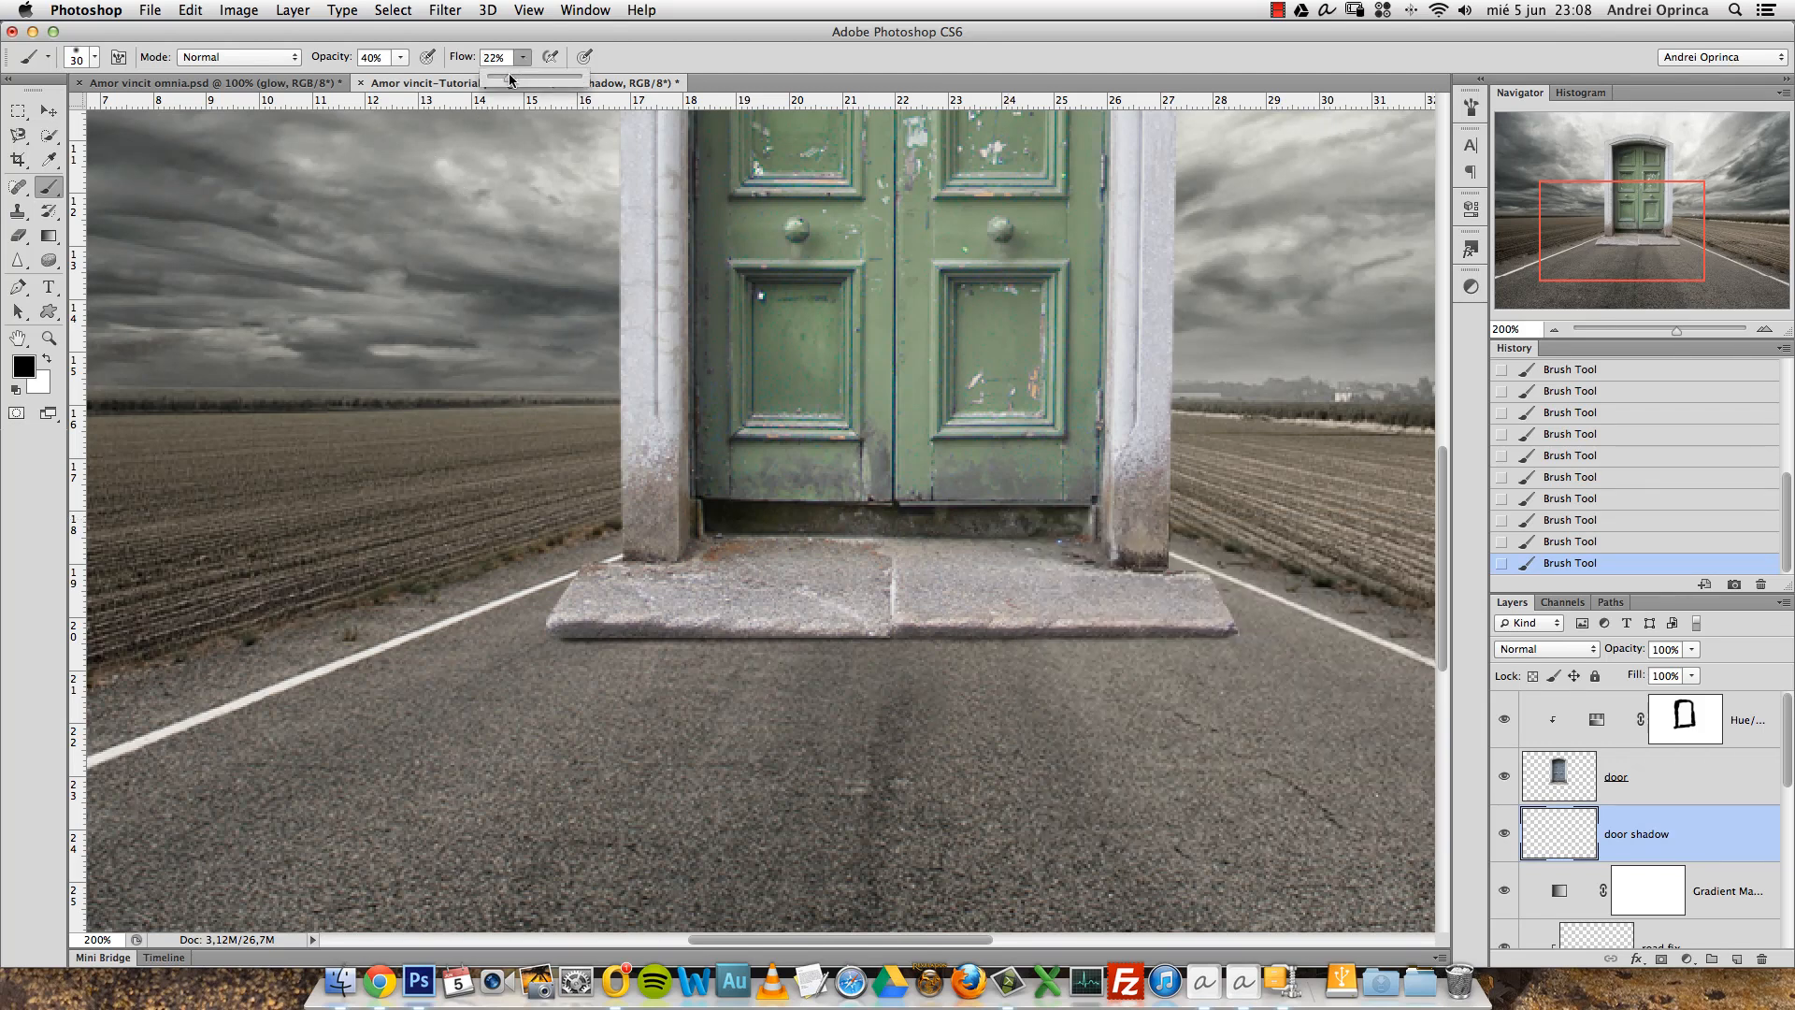
drag(400, 57, 405, 81)
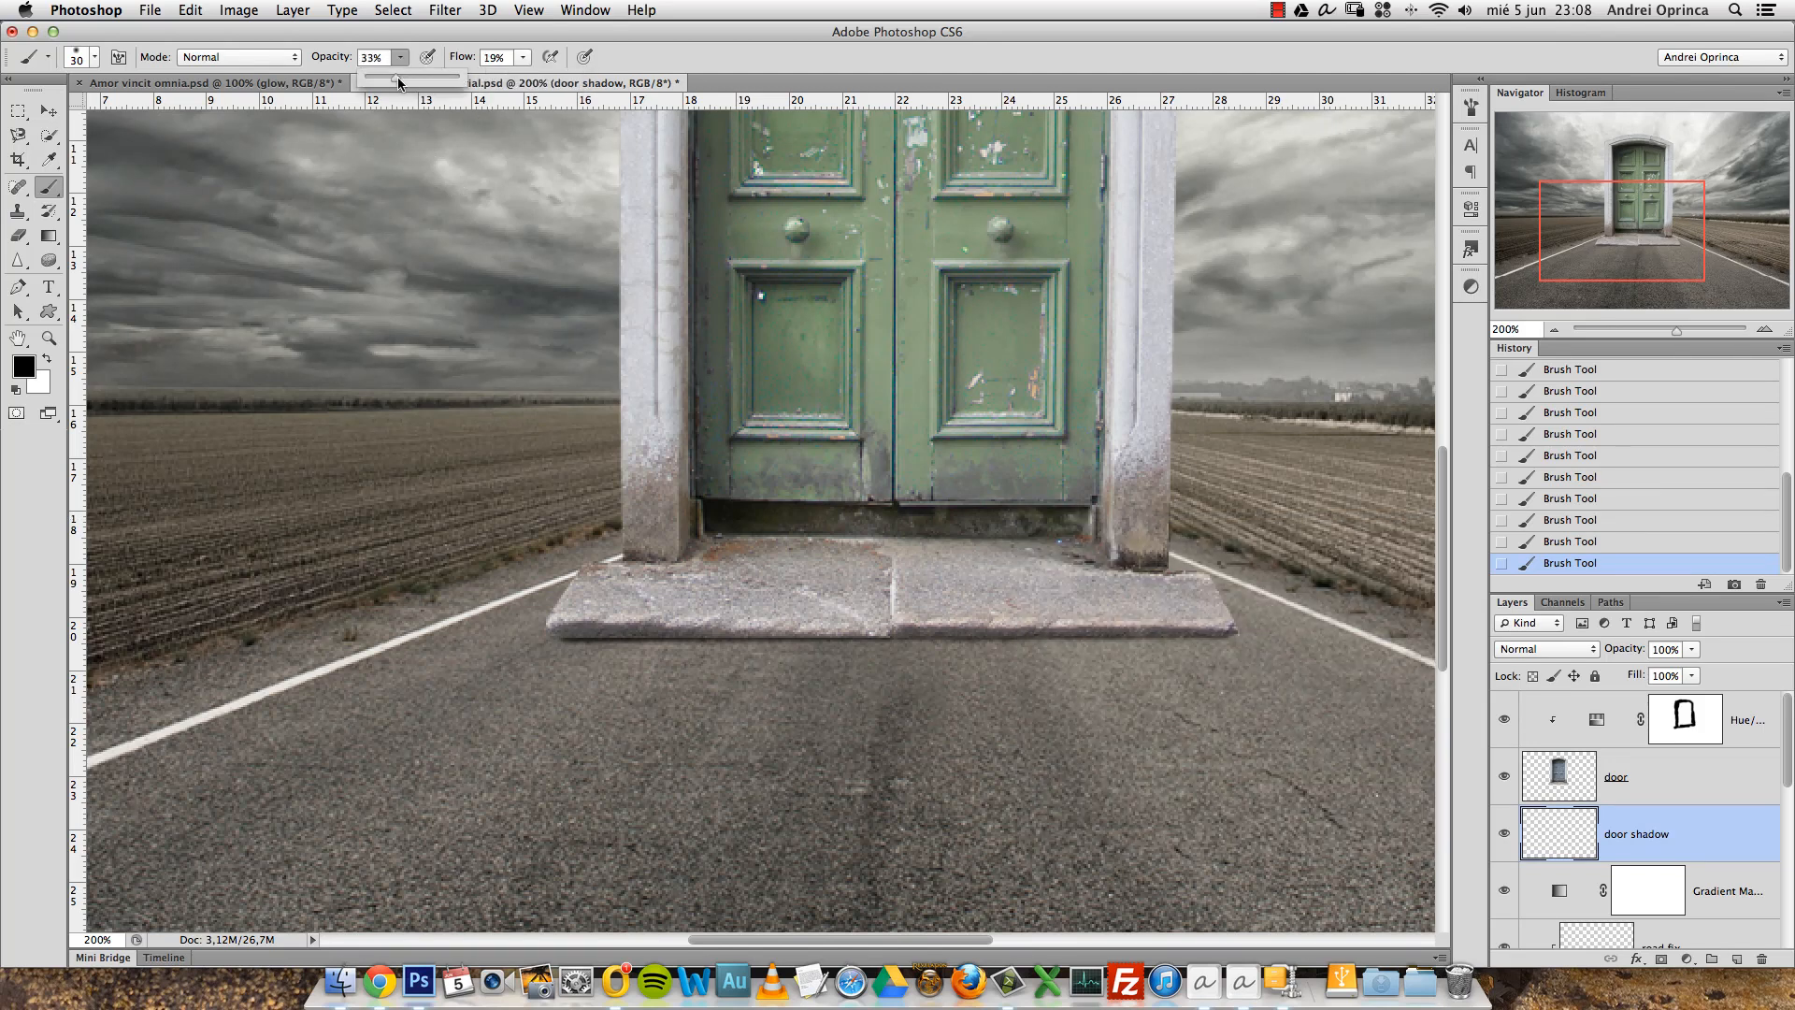
click(589, 640)
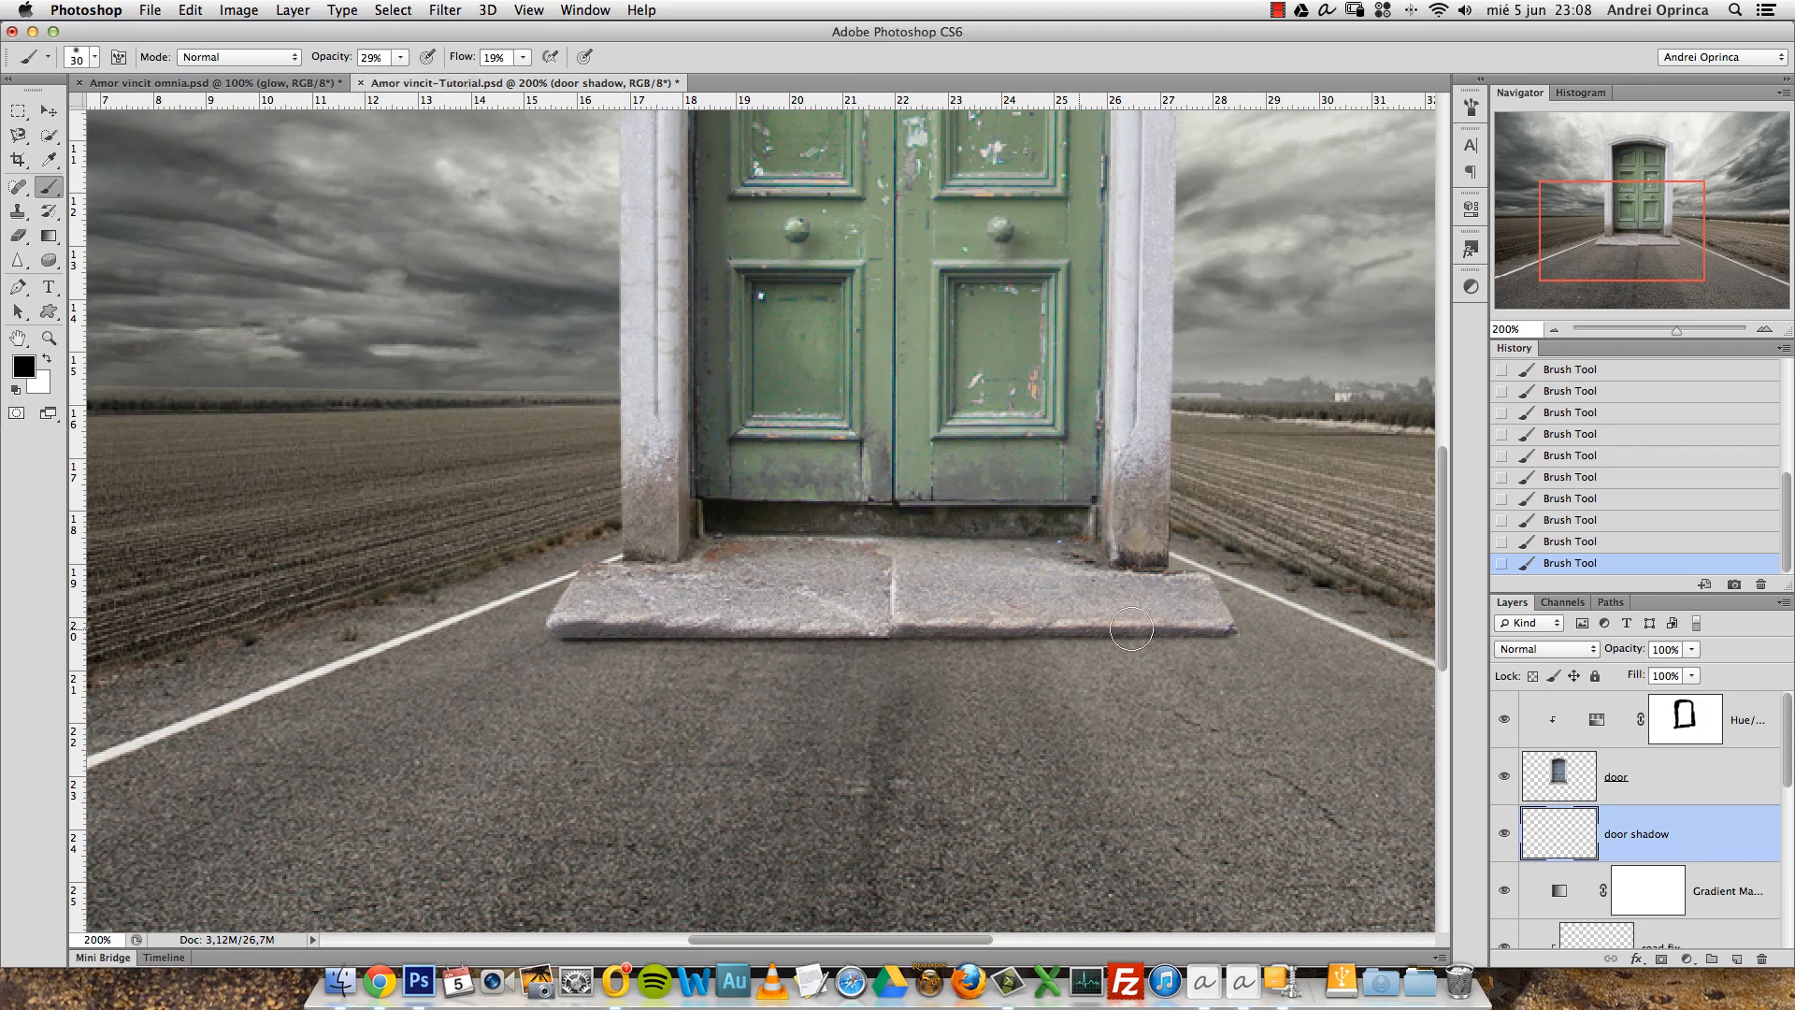
drag(1161, 634, 703, 646)
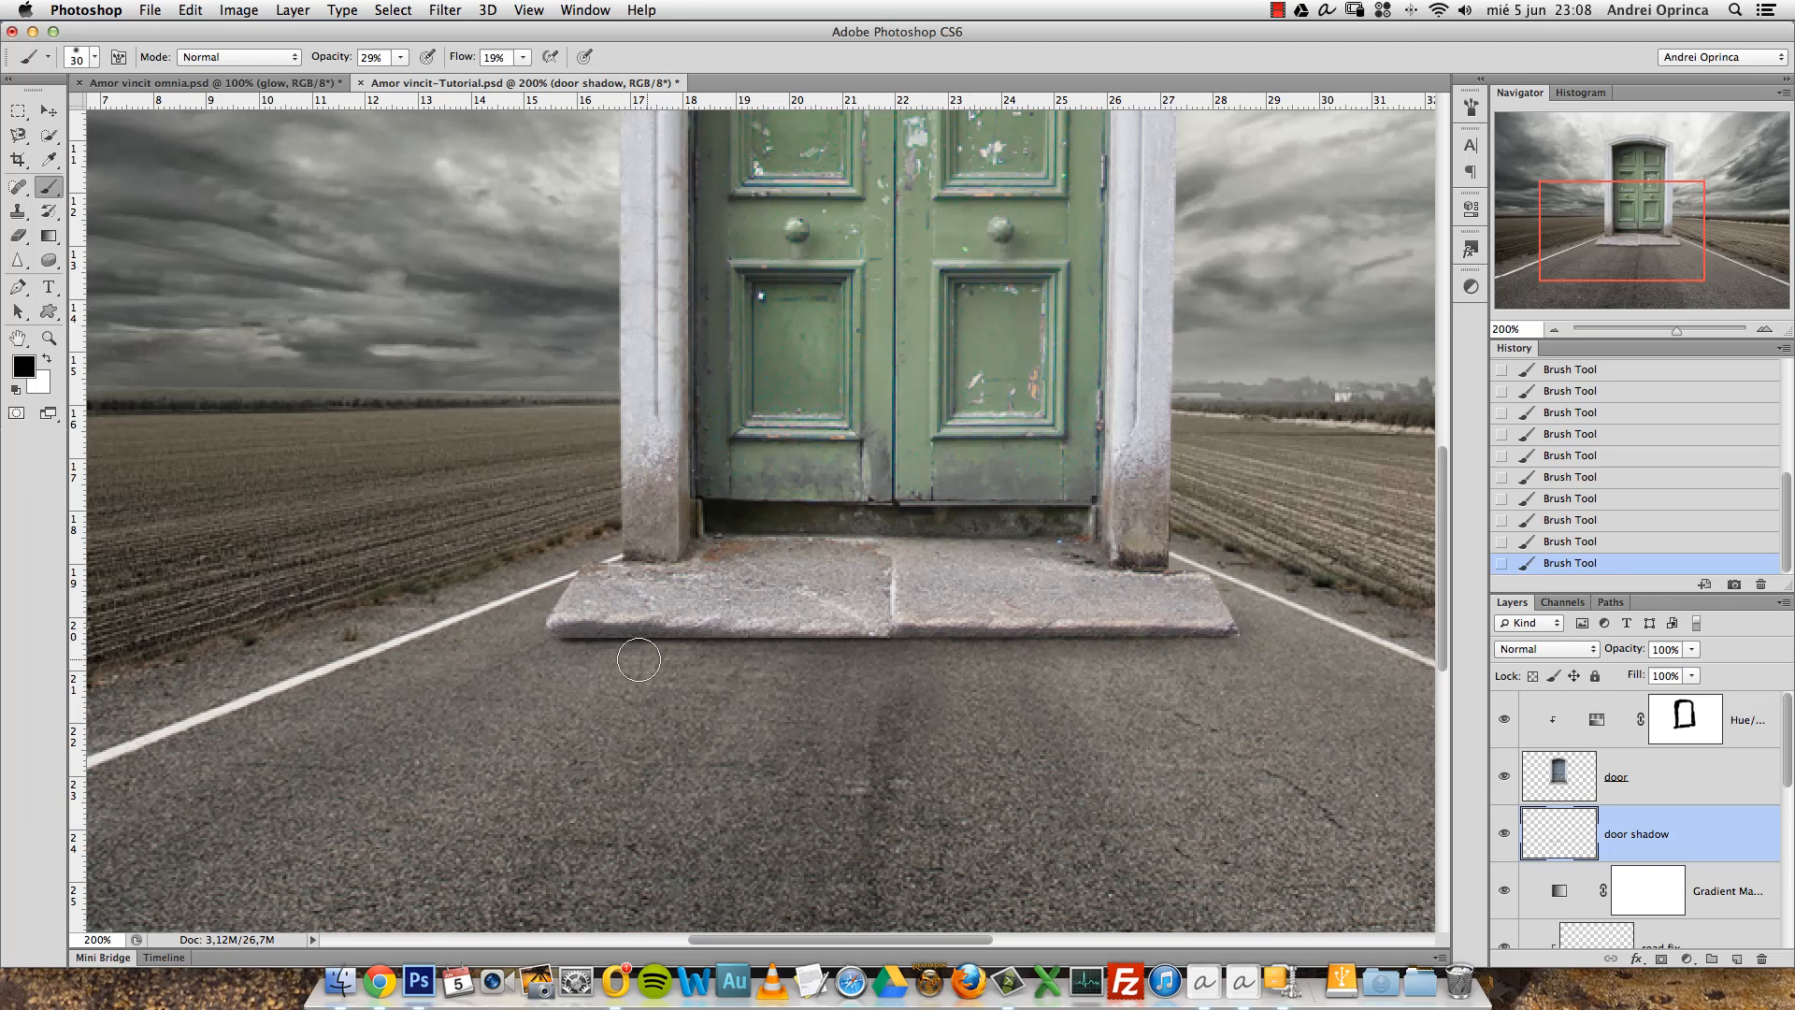
Spread the shadow wider in front of and beside the doorstep with a 45 px brush at 13% flow.
key(bracketright)
key(bracketright)
key(bracketright)
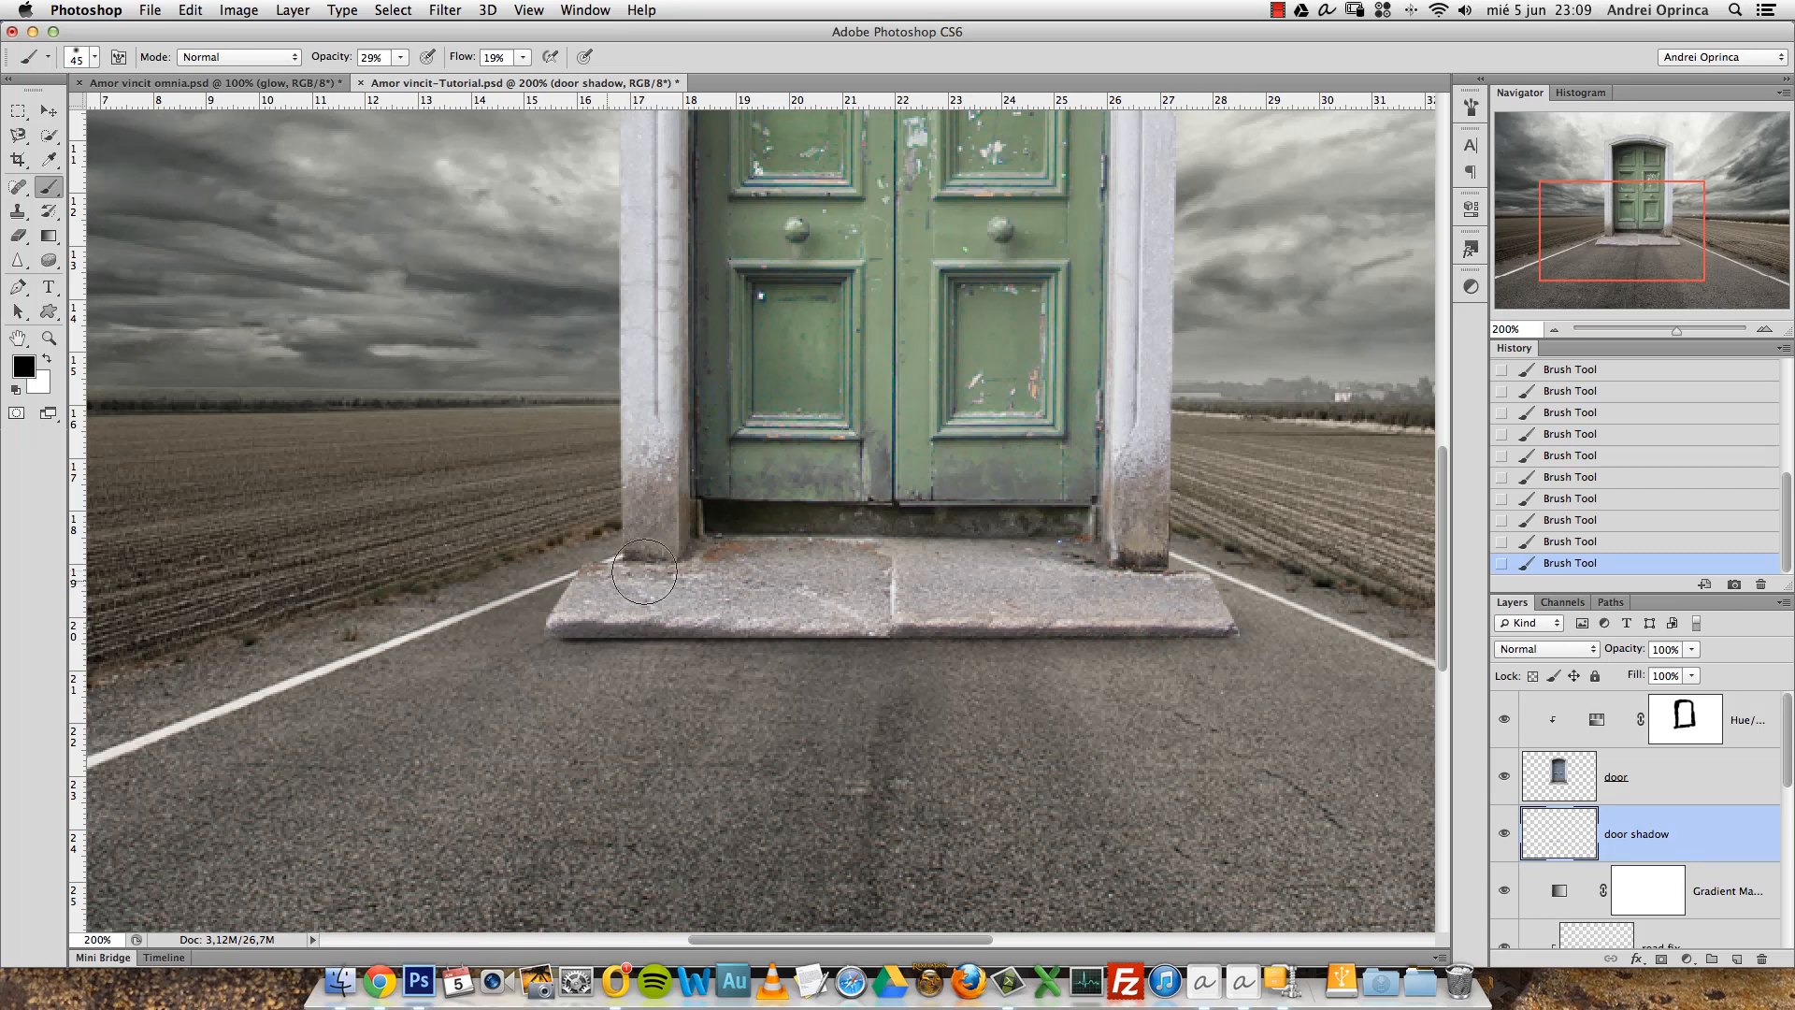
drag(523, 57, 521, 89)
click(600, 677)
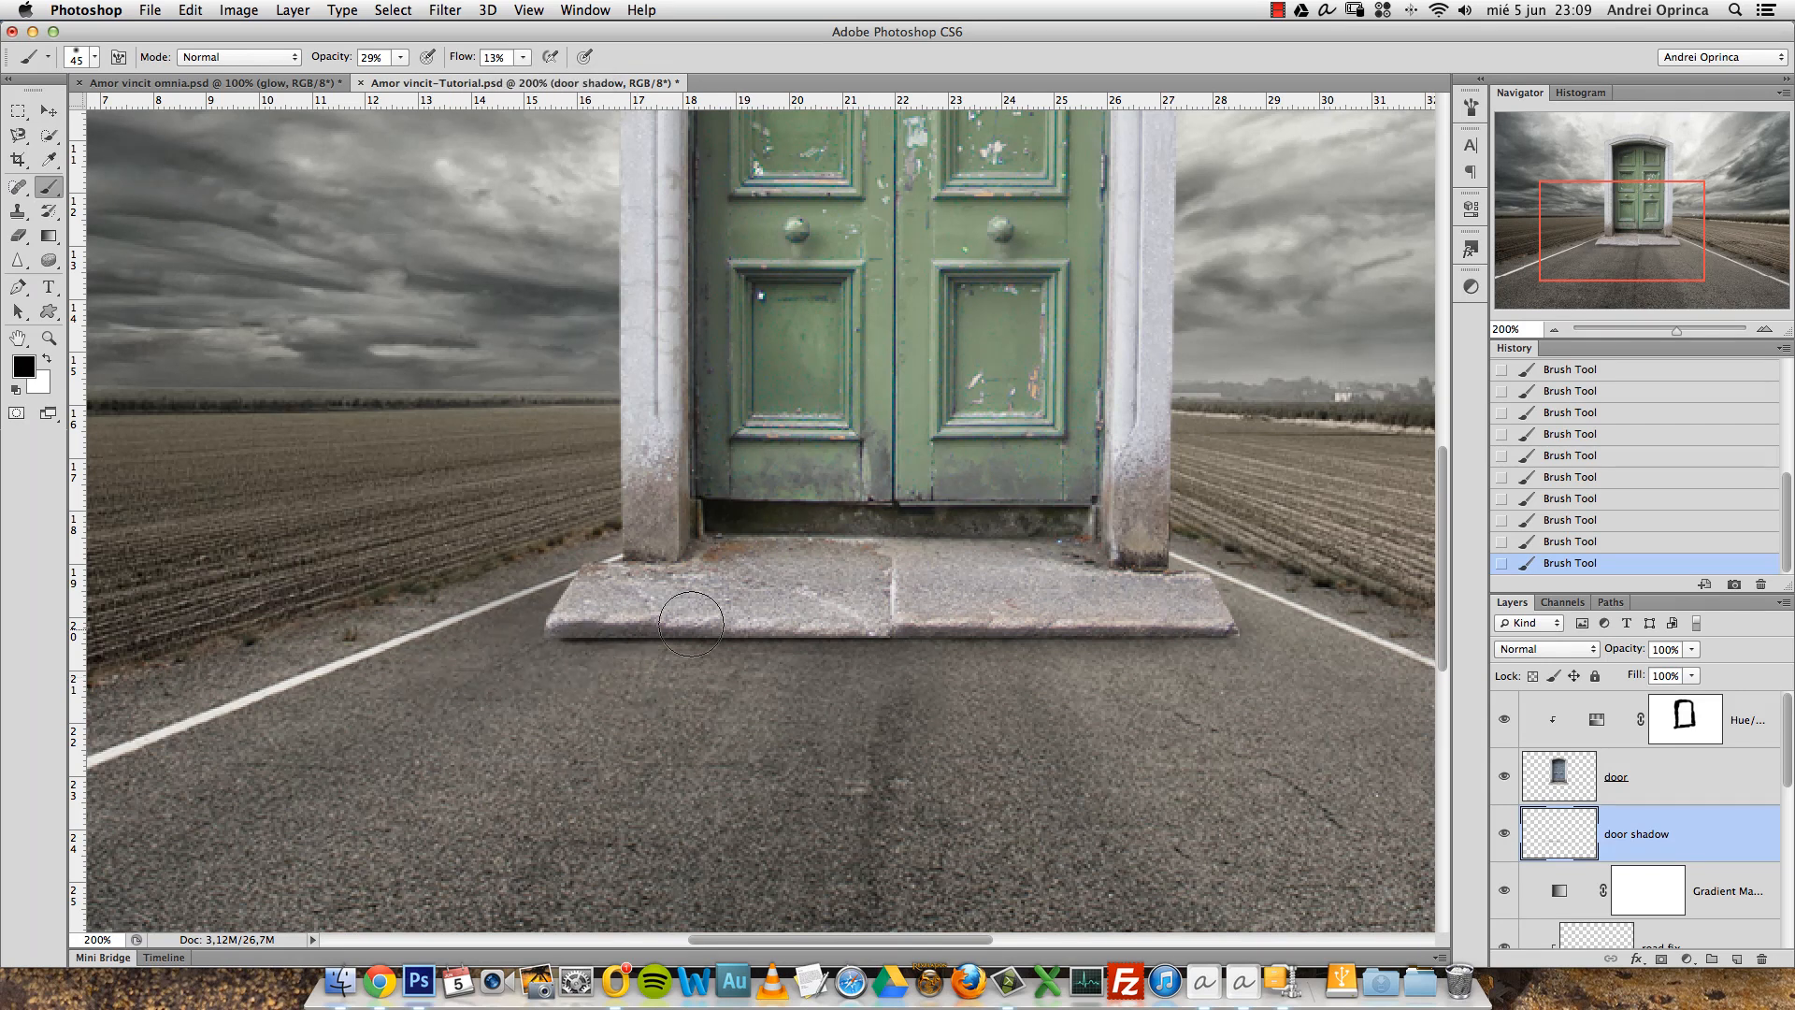
drag(1207, 599, 1333, 640)
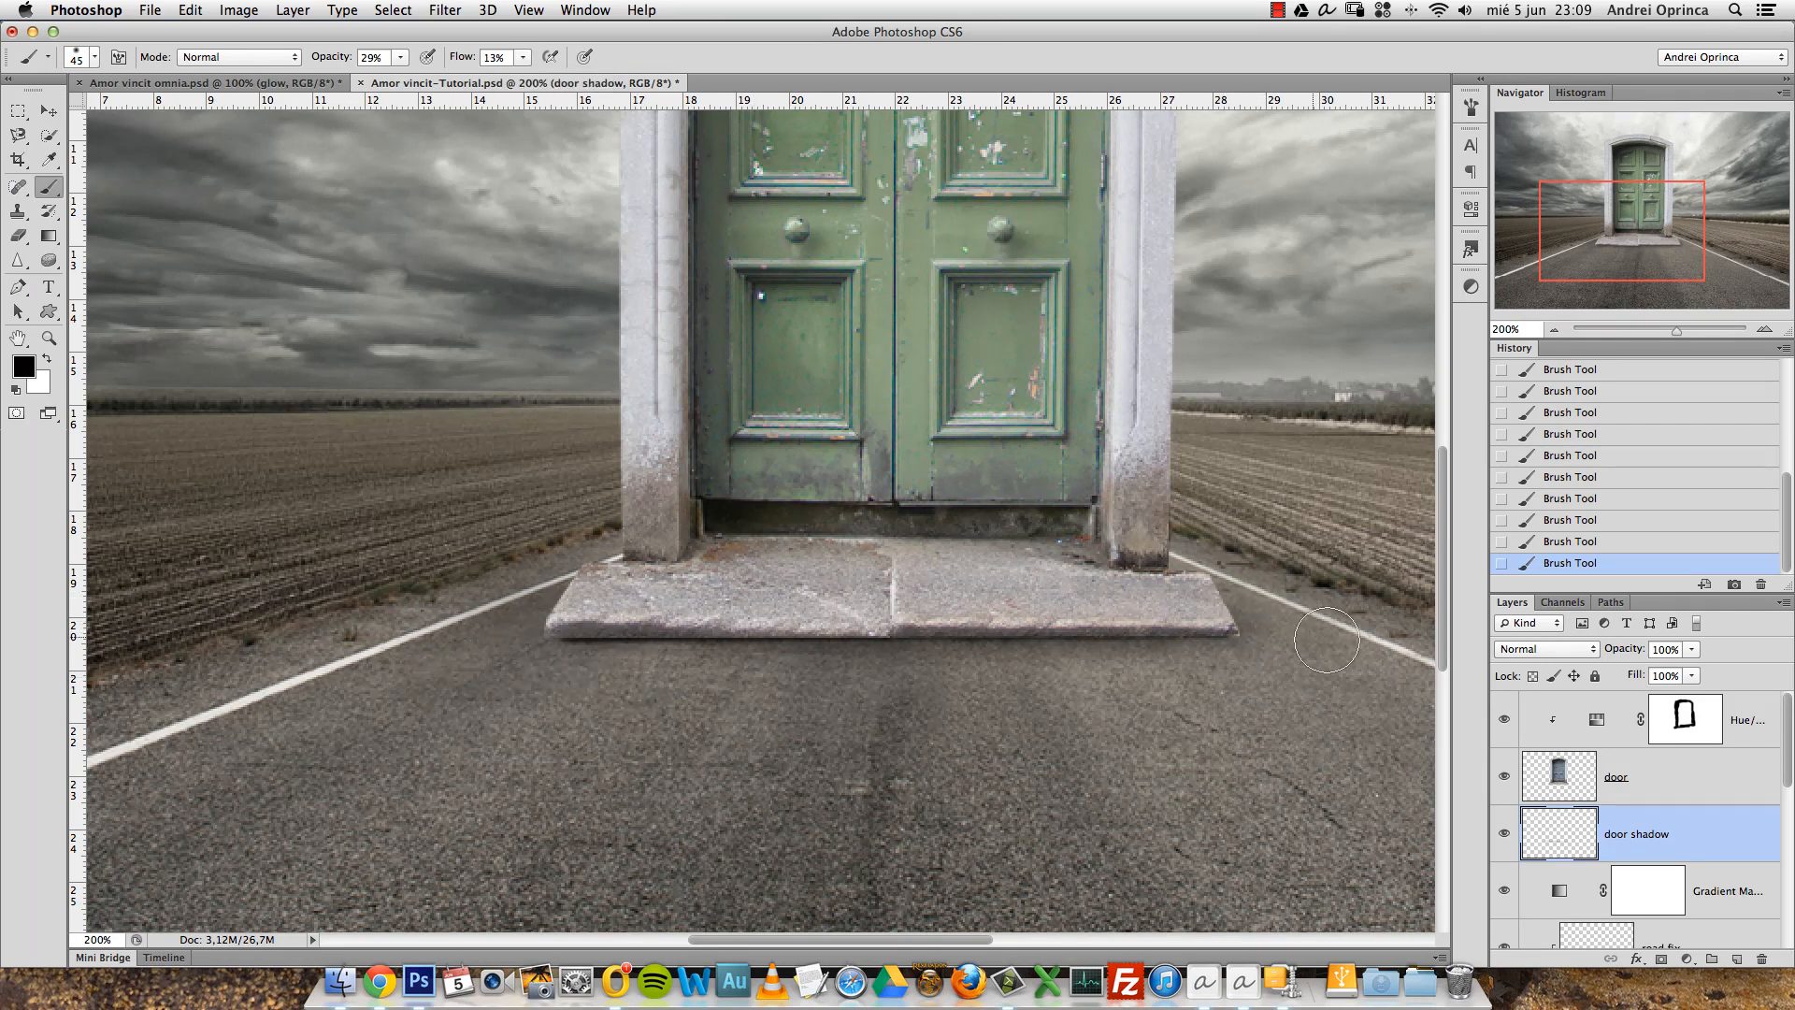
drag(1235, 667, 449, 670)
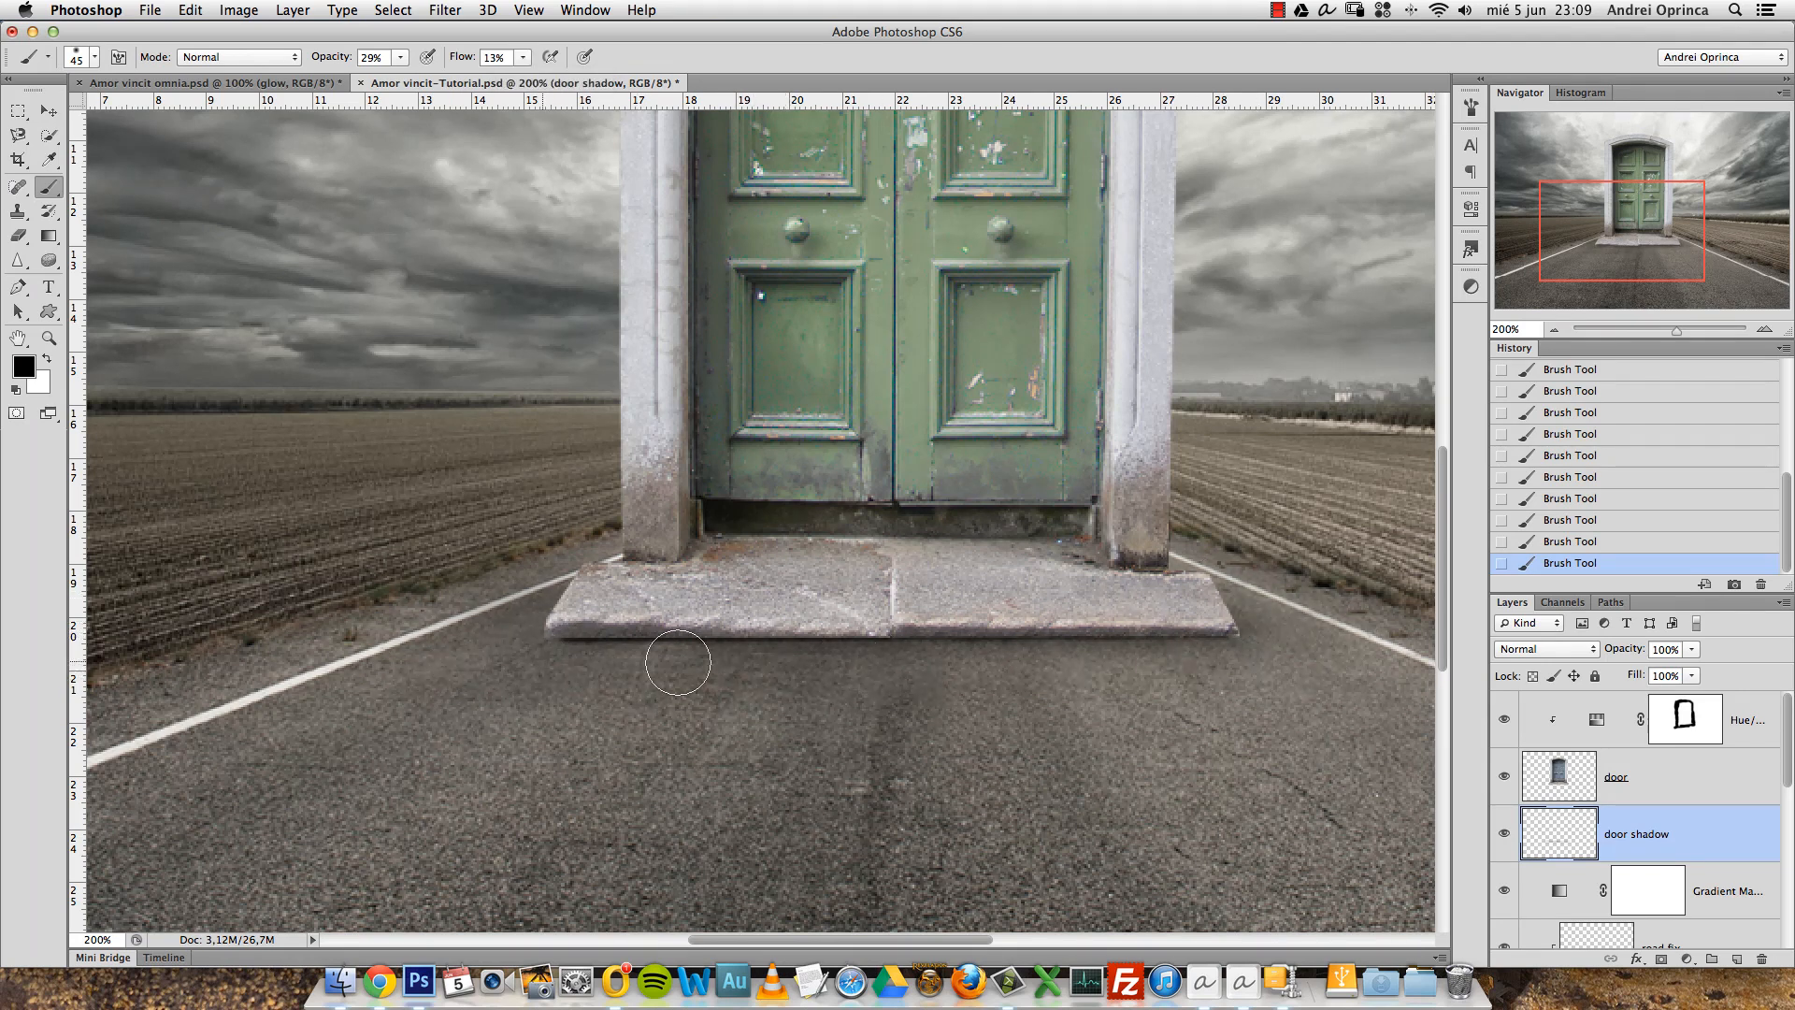
Fade the outer edge of the shadow below the doorstep's left part using the Eraser at 13% opacity.
key(e)
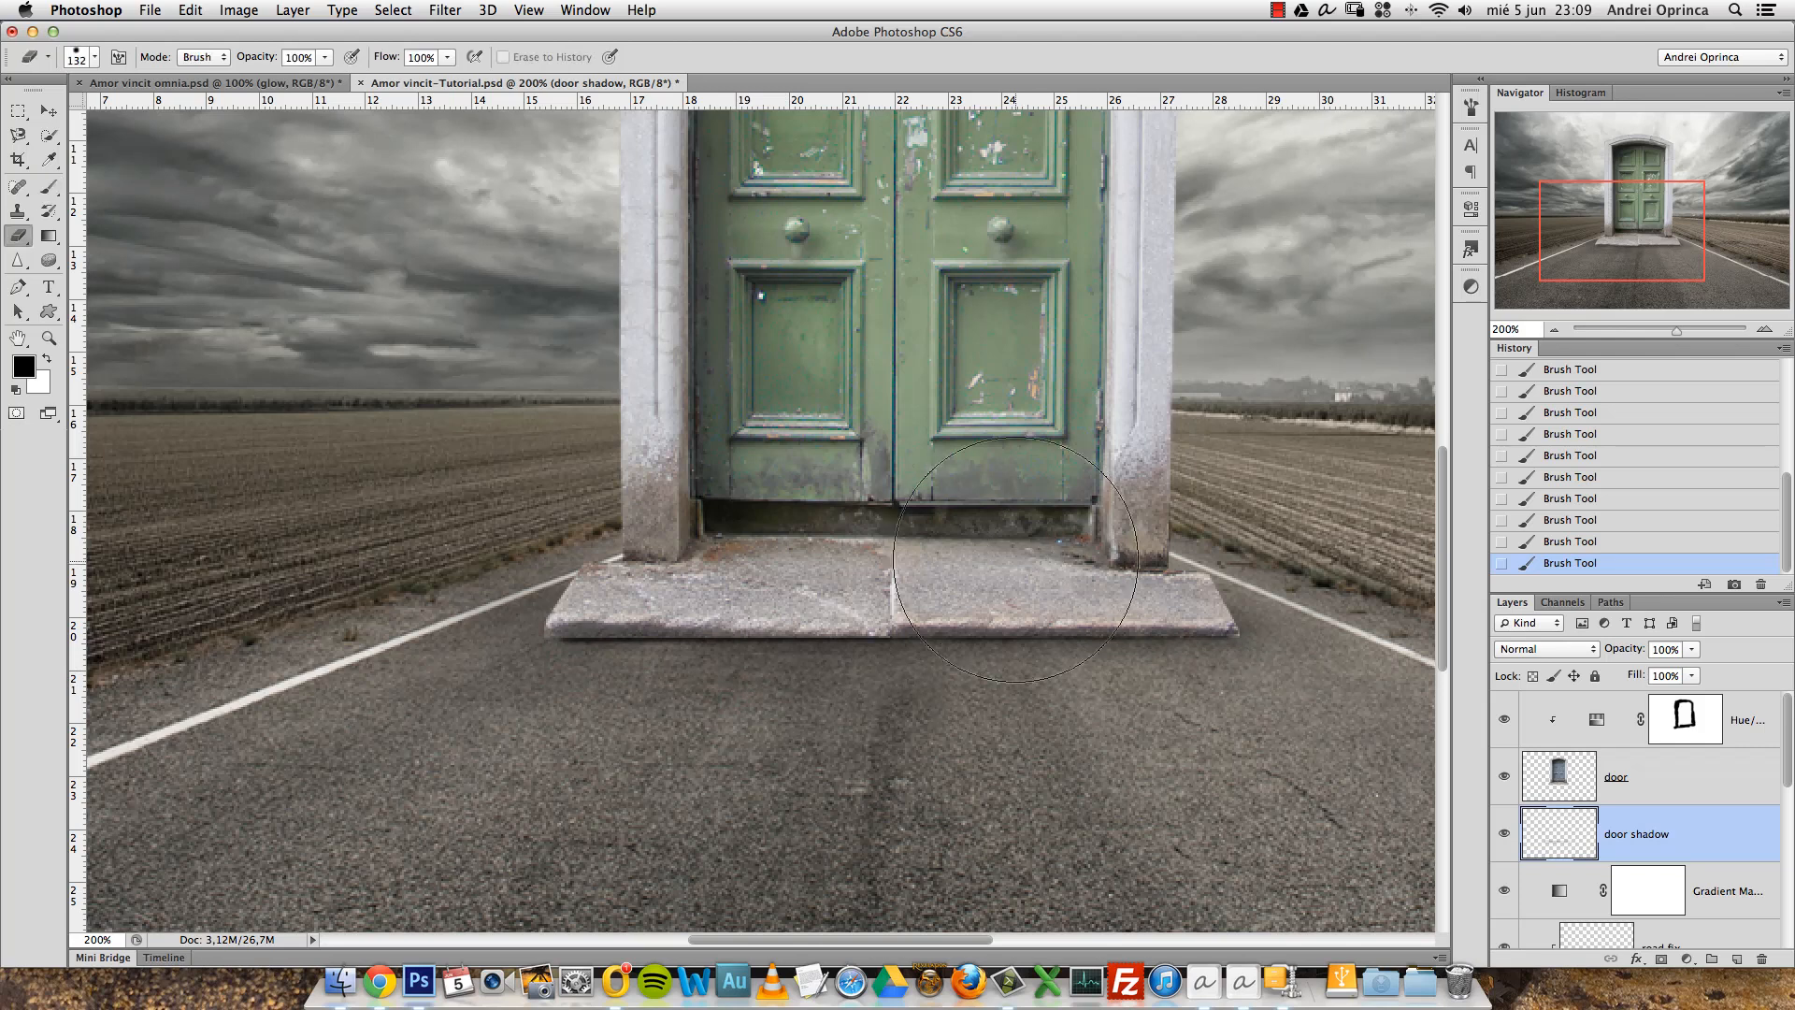
right_click(1034, 562)
drag(1175, 648, 1043, 650)
mouse_move(448, 58)
mouse_down()
mouse_move(399, 81)
mouse_move(247, 94)
mouse_up()
drag(447, 58, 440, 77)
mouse_move(589, 699)
mouse_down()
mouse_move(545, 707)
mouse_move(640, 688)
mouse_up()
key(bracketleft)
key(bracketleft)
key(bracketleft)
mouse_move(606, 688)
mouse_down()
mouse_move(615, 675)
mouse_move(516, 681)
mouse_up()
Fade the shadow below the doorstep's middle and right part with a smaller eraser, and set the eraser flow to 23%.
key(bracketleft)
key(bracketleft)
drag(917, 677, 894, 681)
mouse_move(1167, 675)
mouse_down()
mouse_move(1203, 675)
mouse_move(1194, 661)
mouse_up()
key(bracketleft)
drag(800, 683, 749, 694)
drag(951, 690, 876, 682)
click(448, 58)
drag(453, 77, 467, 81)
click(628, 589)
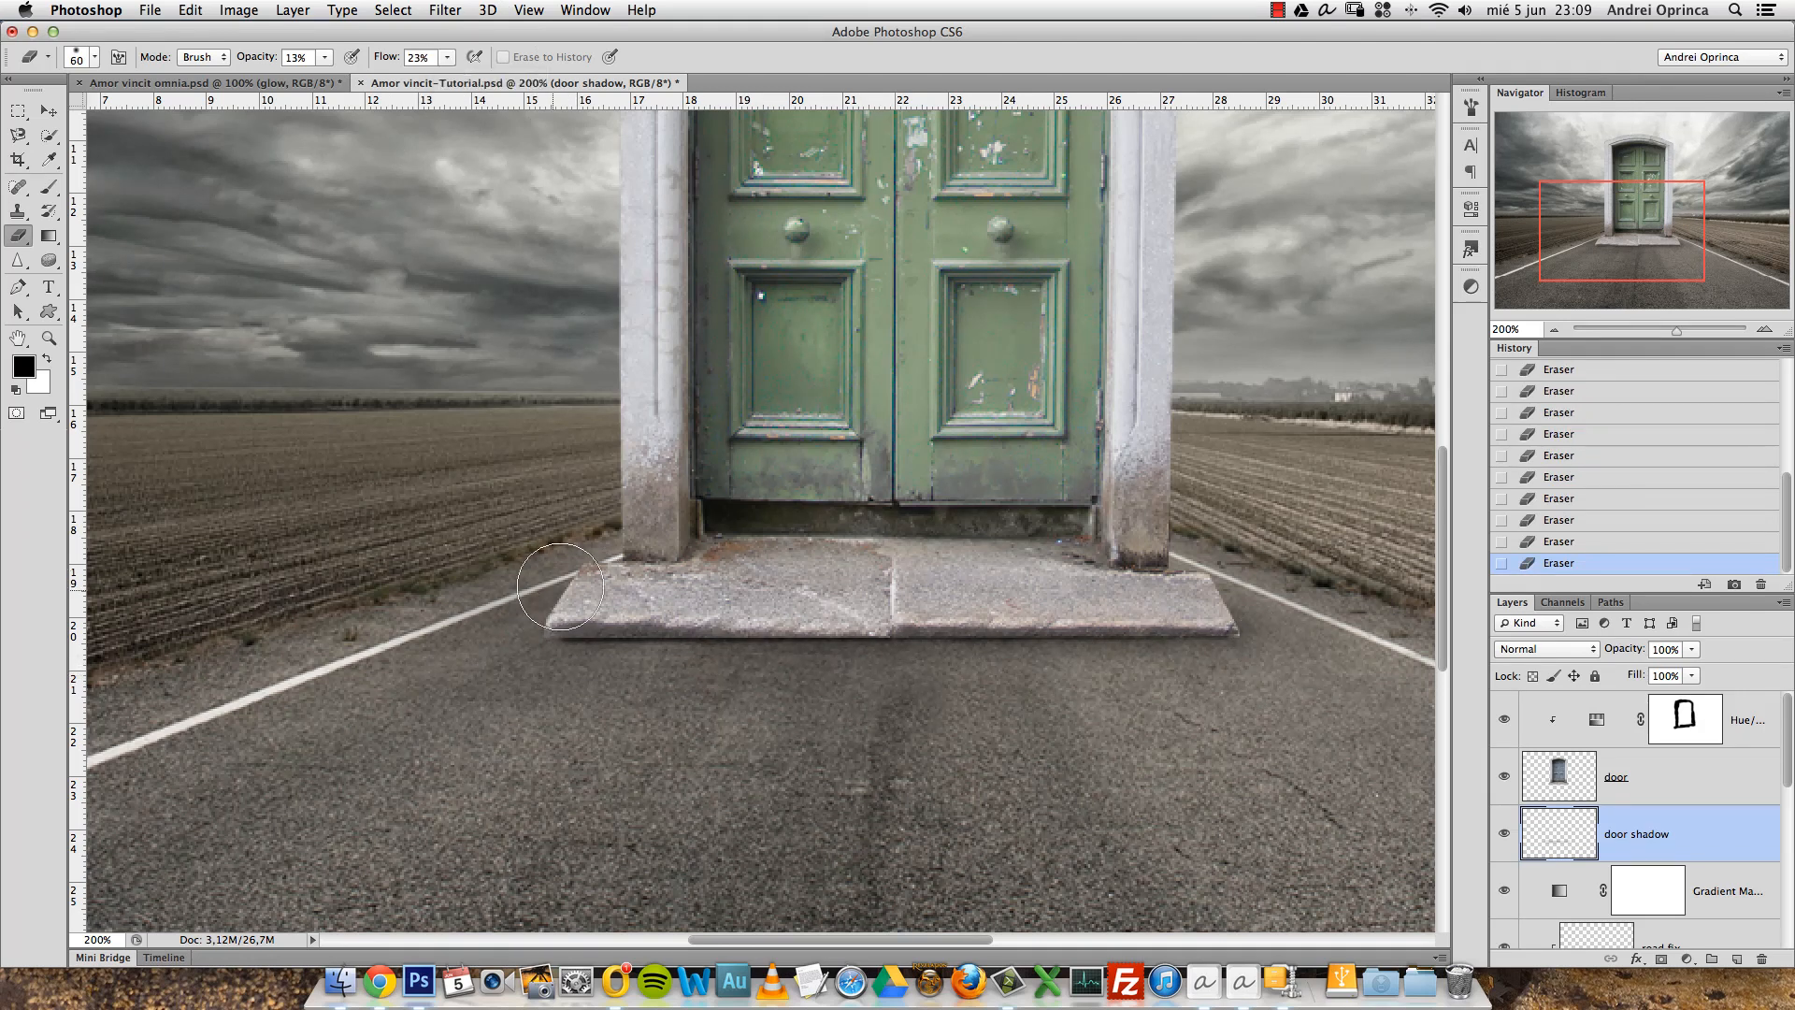
Darken the contact shadow around the doorstep's right corner with a 30 px brush.
key(bracketleft)
key(bracketleft)
key(b)
key(bracketleft)
key(bracketleft)
drag(1256, 627, 1244, 621)
drag(1244, 621, 1236, 634)
Compare the image with and without the door shadow layer, and lighten the shadow on the road in front of the doorstep with an enlarged eraser.
scroll(925, 650, down, 3)
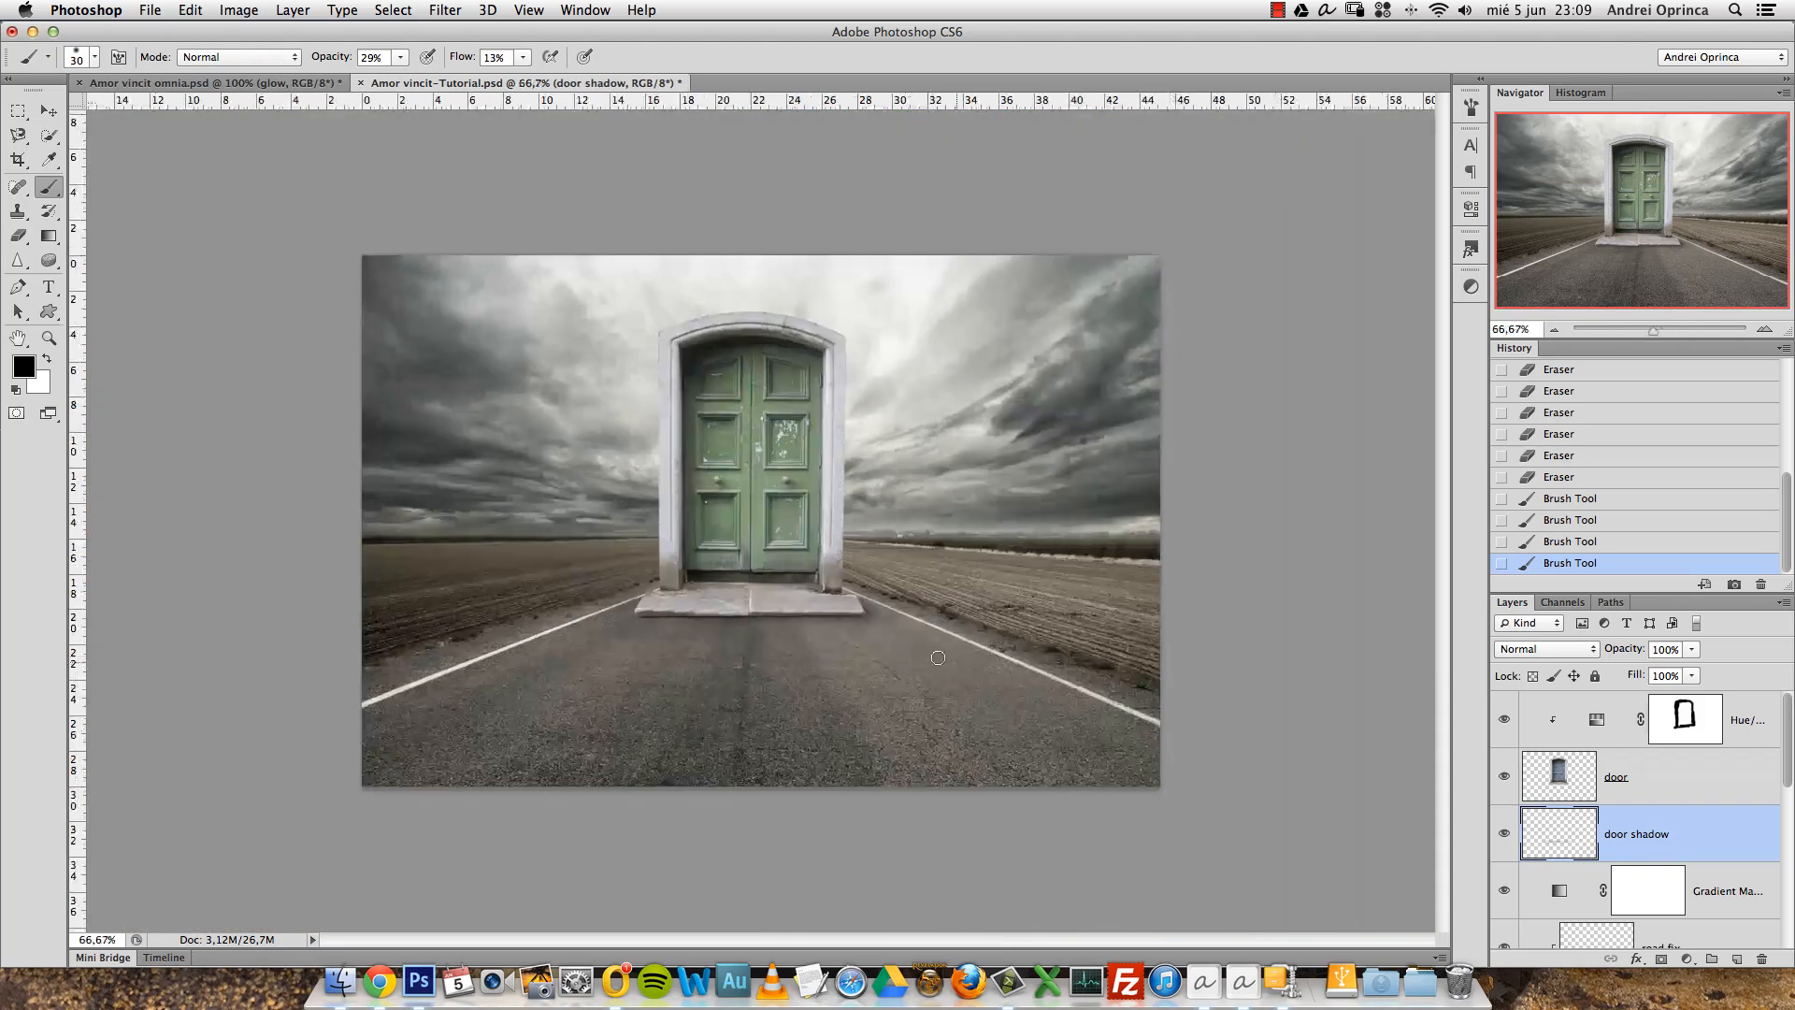
key(super+space)
super+click(741, 639)
click(1504, 839)
click(1508, 839)
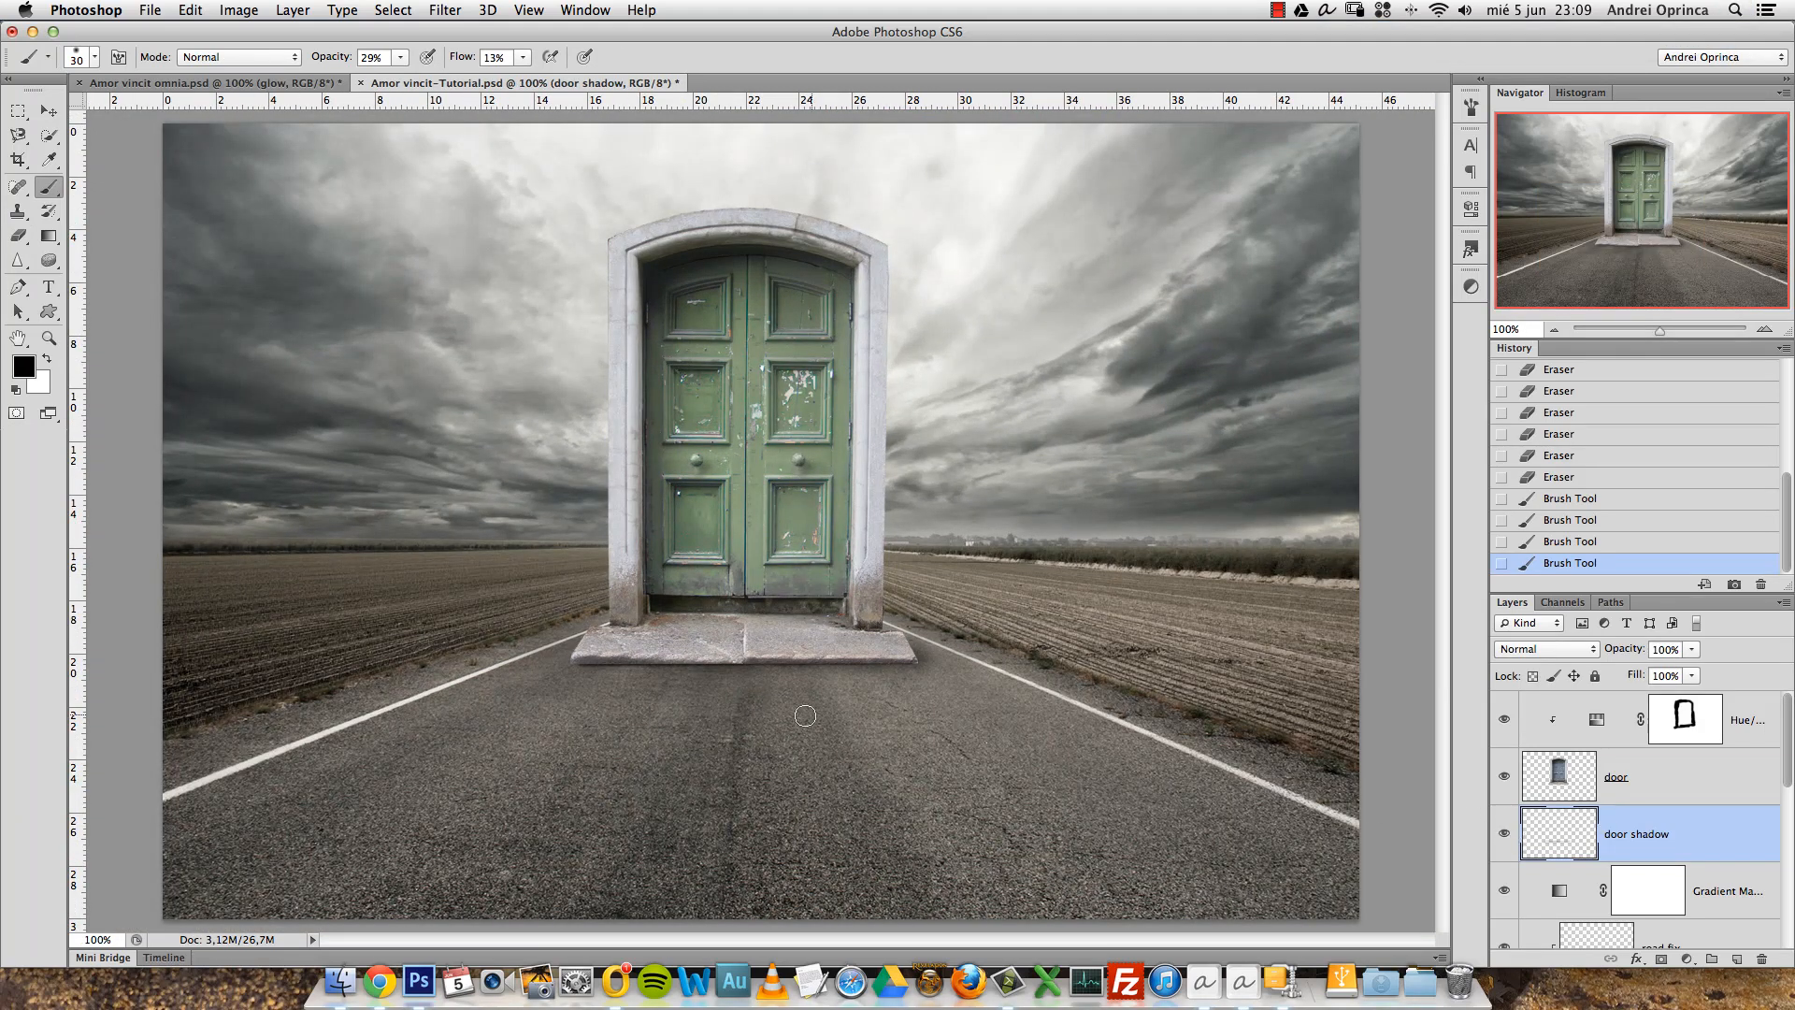
key(e)
mouse_move(758, 694)
mouse_down()
mouse_move(510, 715)
mouse_move(629, 702)
mouse_up()
key(bracketright)
key(bracketright)
key(bracketright)
key(bracketright)
drag(659, 698, 774, 703)
mouse_move(842, 701)
mouse_down()
mouse_move(1012, 677)
mouse_move(967, 634)
mouse_move(927, 661)
mouse_move(945, 665)
mouse_move(911, 639)
mouse_up()
Trim the shadow at the doorstep's right end with a smaller eraser, reducing it to 30 px.
key(bracketleft)
key(bracketleft)
key(bracketleft)
key(bracketleft)
click(930, 665)
key(bracketleft)
key(bracketleft)
key(bracketleft)
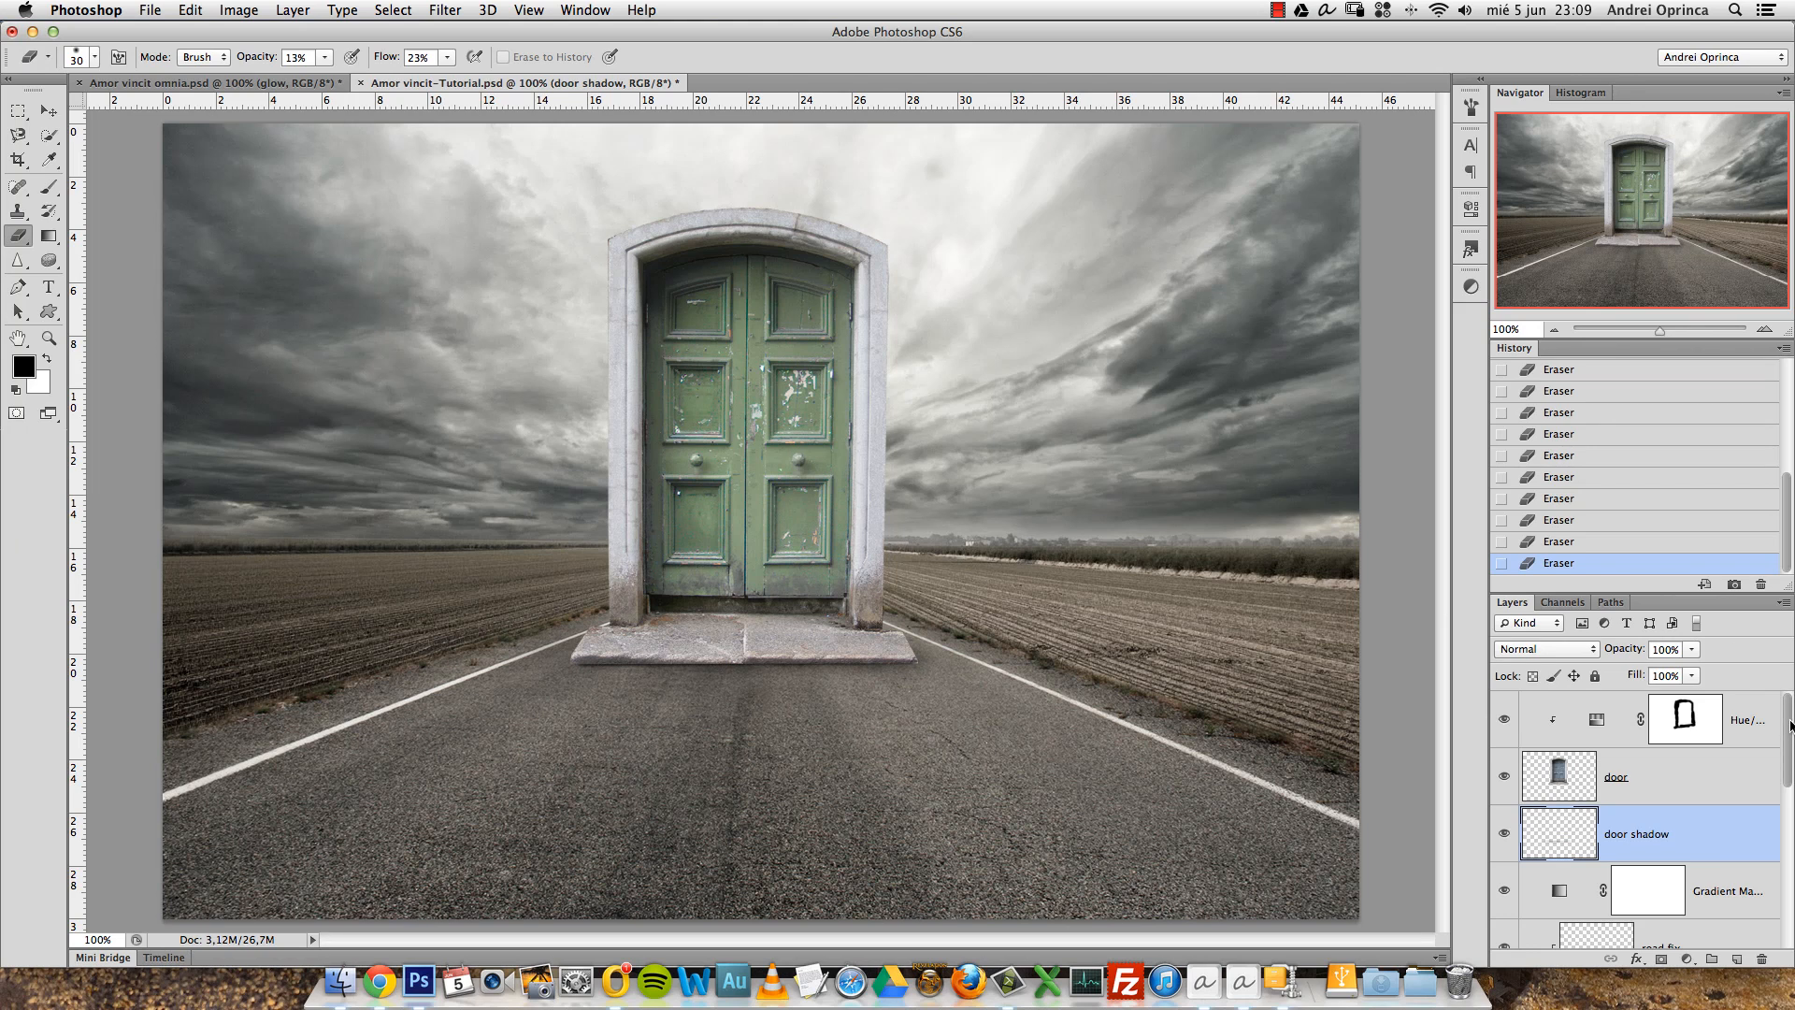
Add a new layer above the door's Hue/Saturation adjustment, clip it to the door, and name it "door shadow 2".
click(1745, 741)
click(1736, 959)
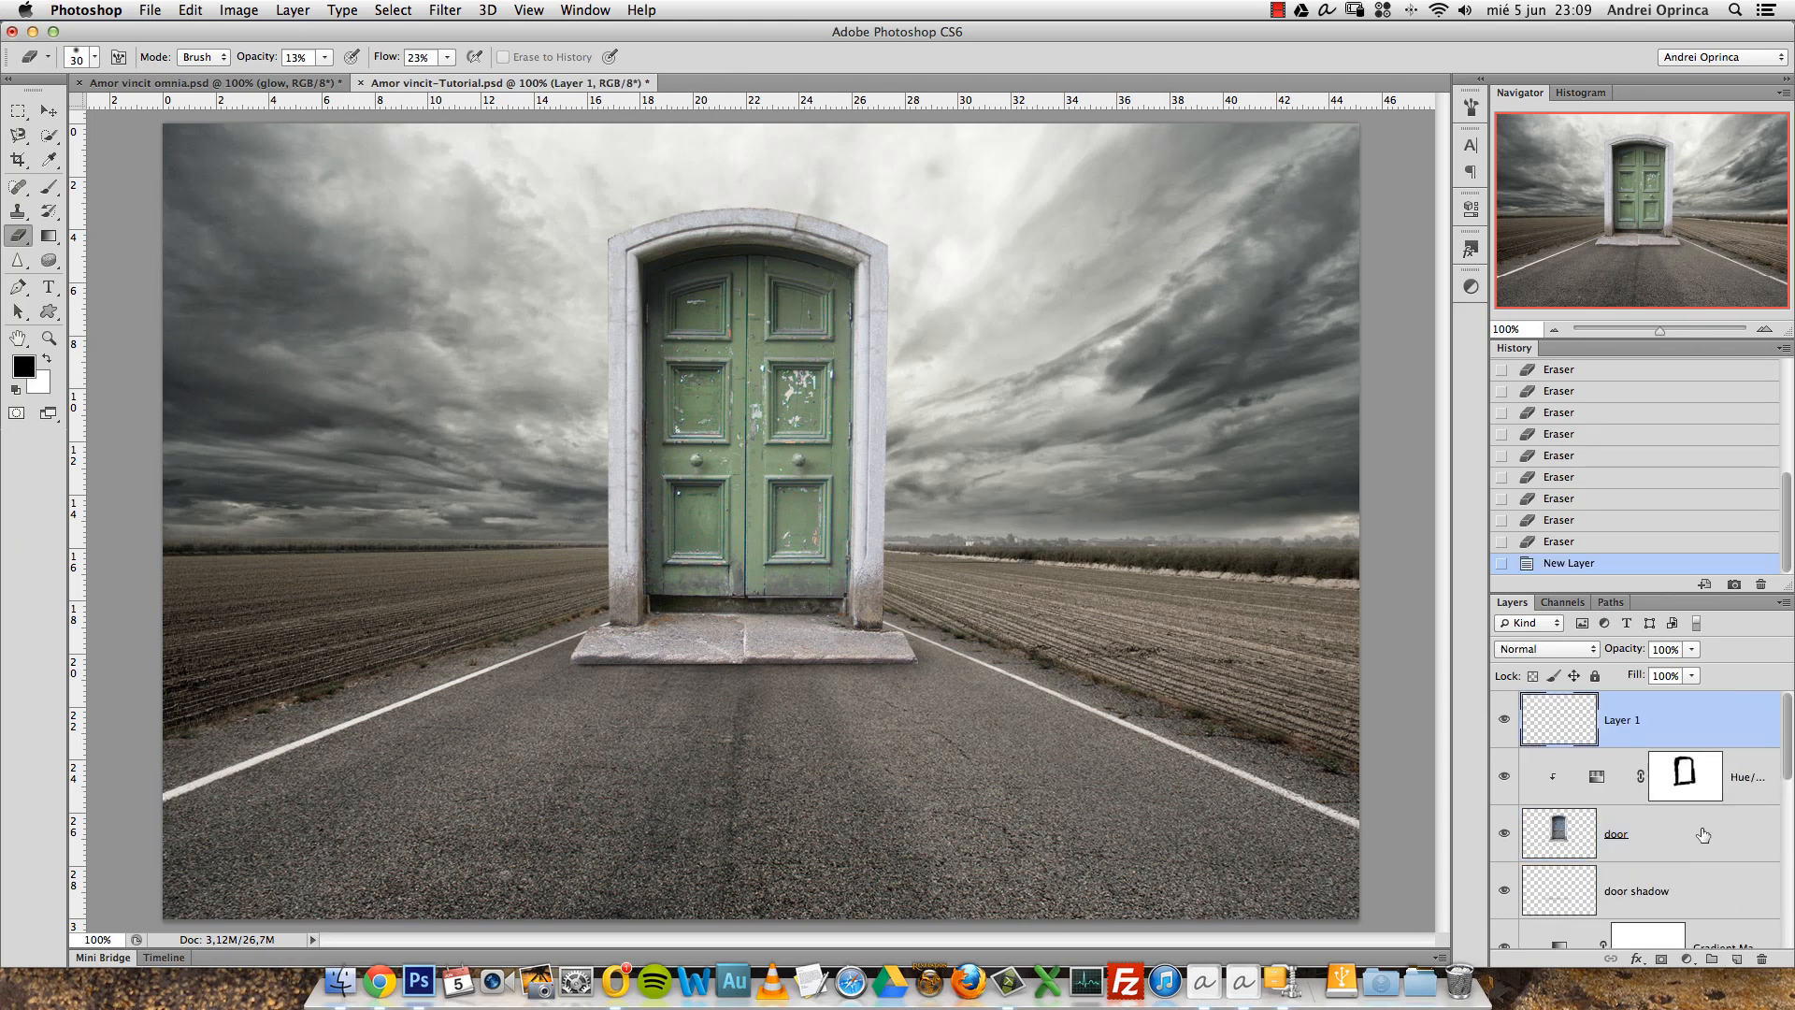
alt+click(1636, 745)
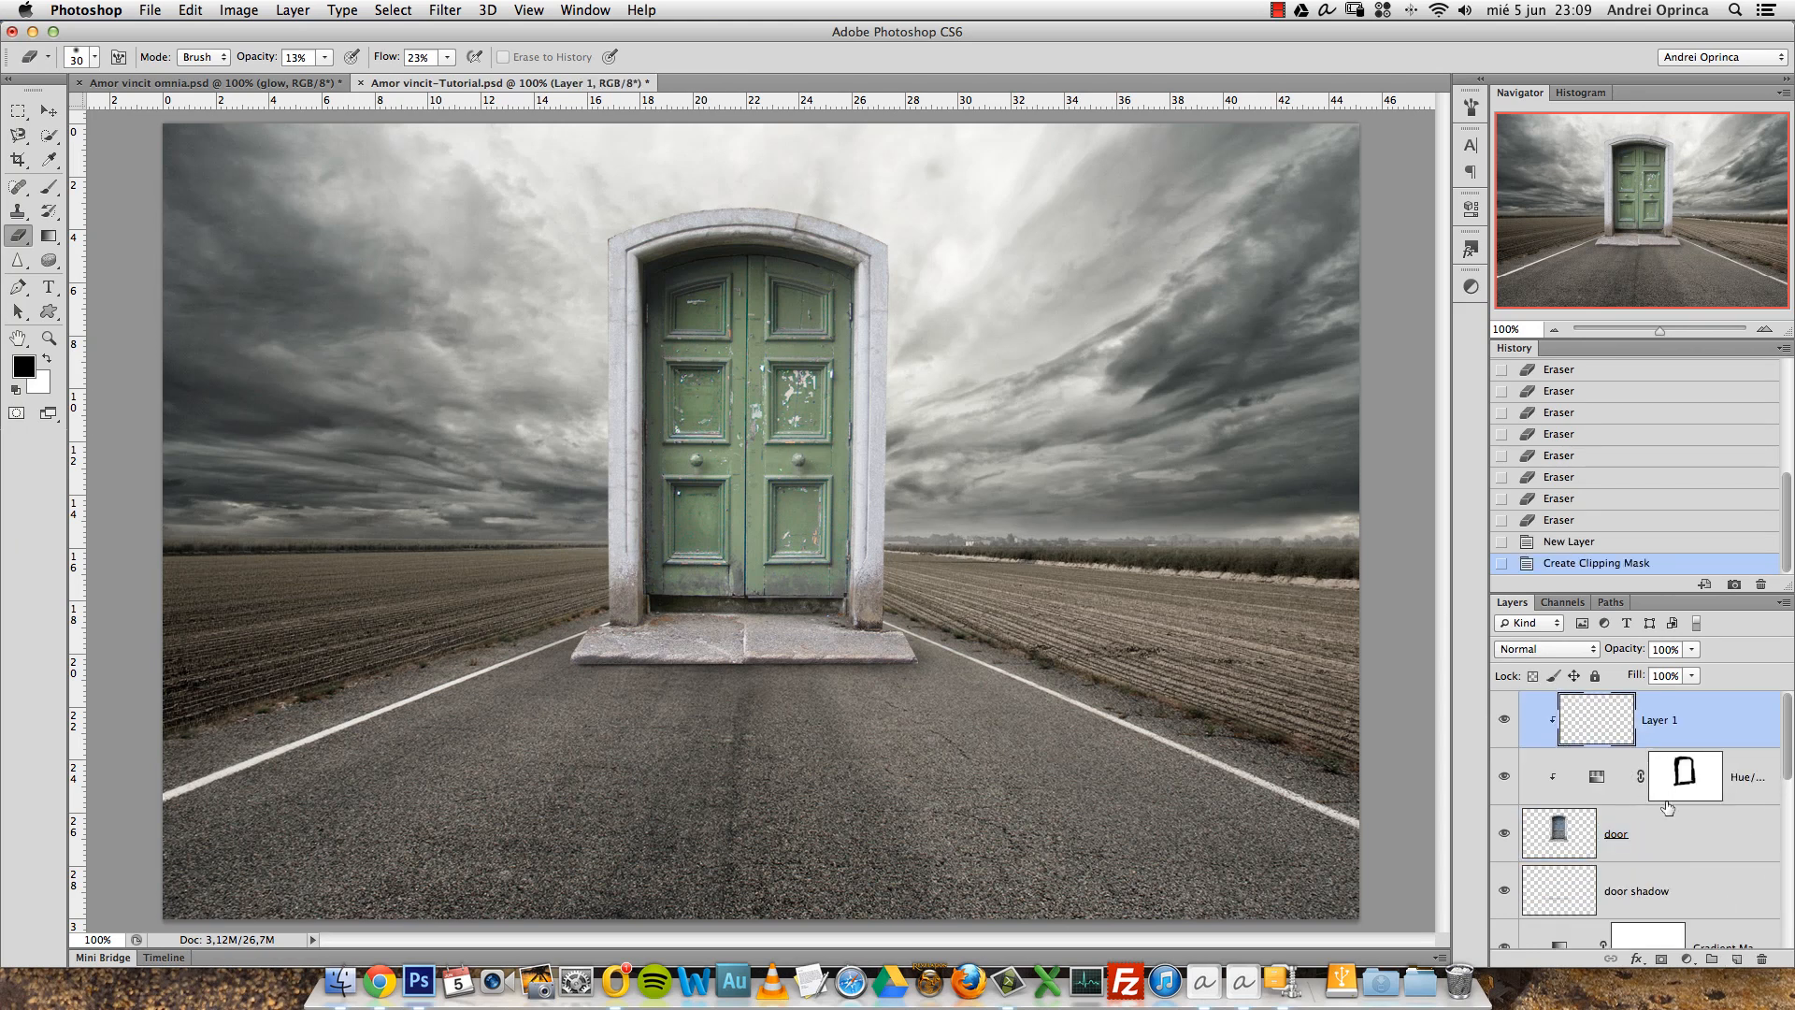
double_click(1655, 724)
text(door shadow 2)
key(Return)
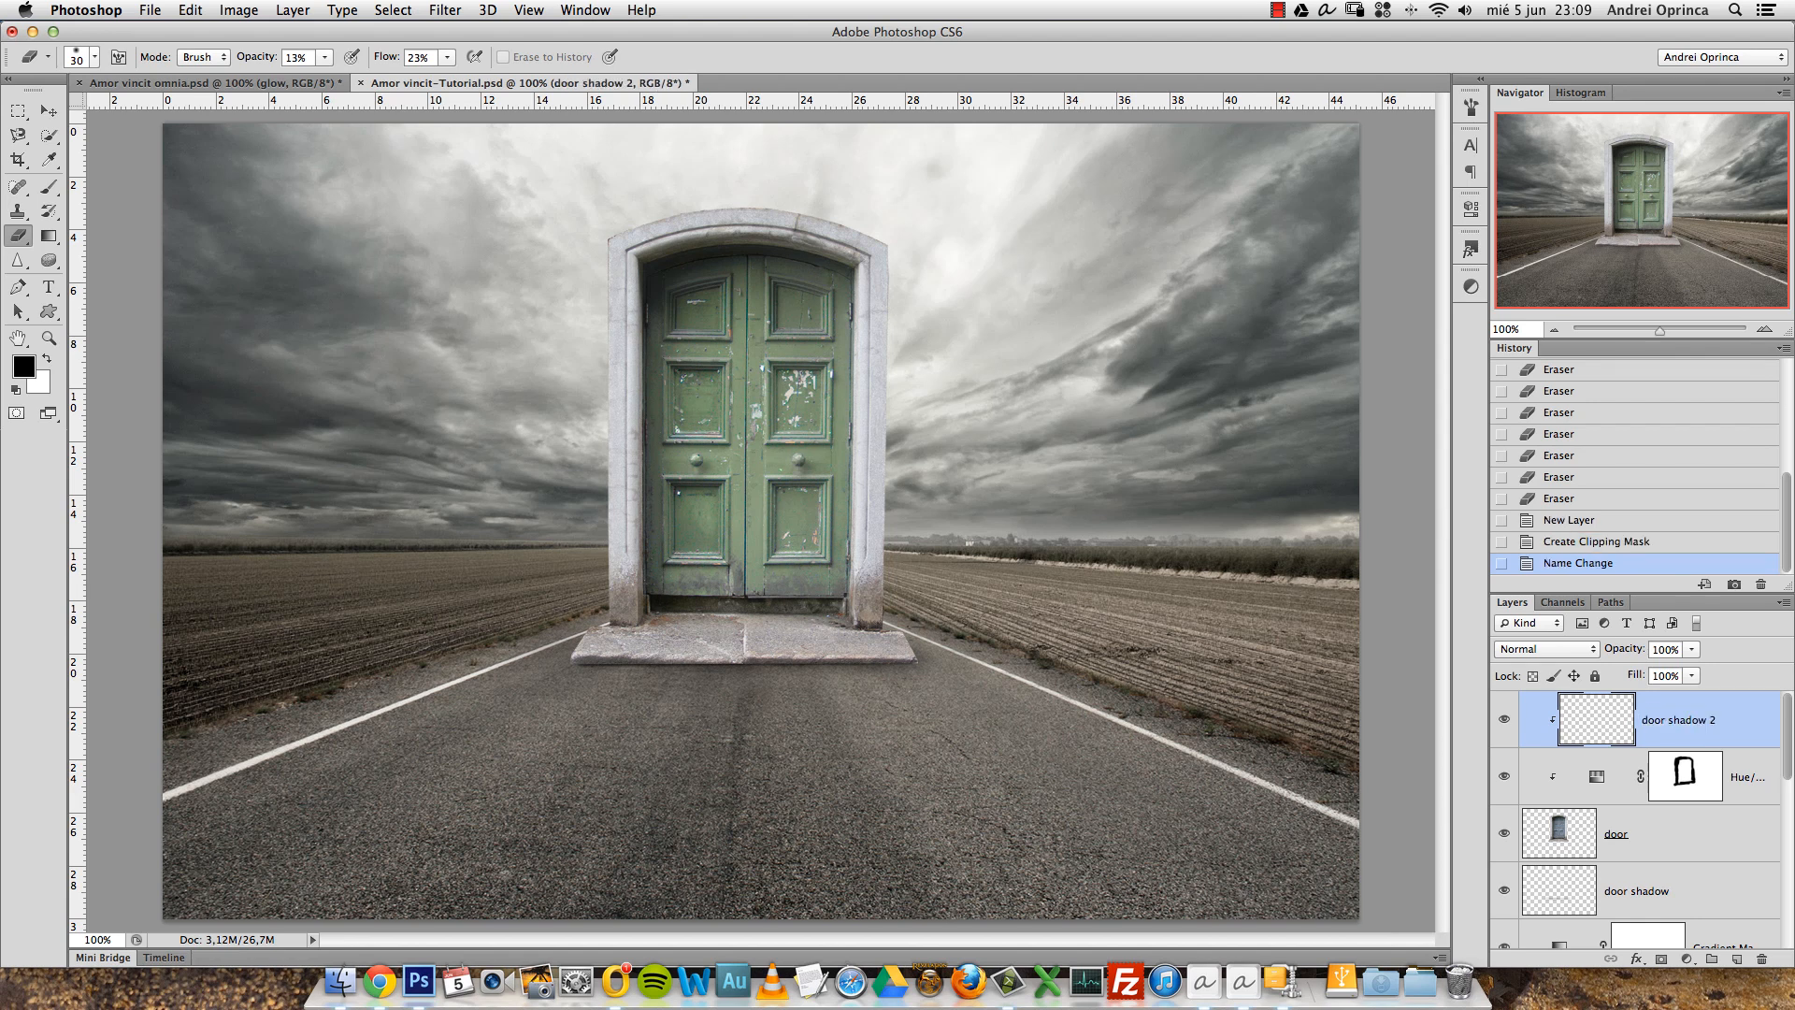
Try shading the door's right inner edge with a 50 px brush at 29% opacity, and step the history back to the empty layer.
key(b)
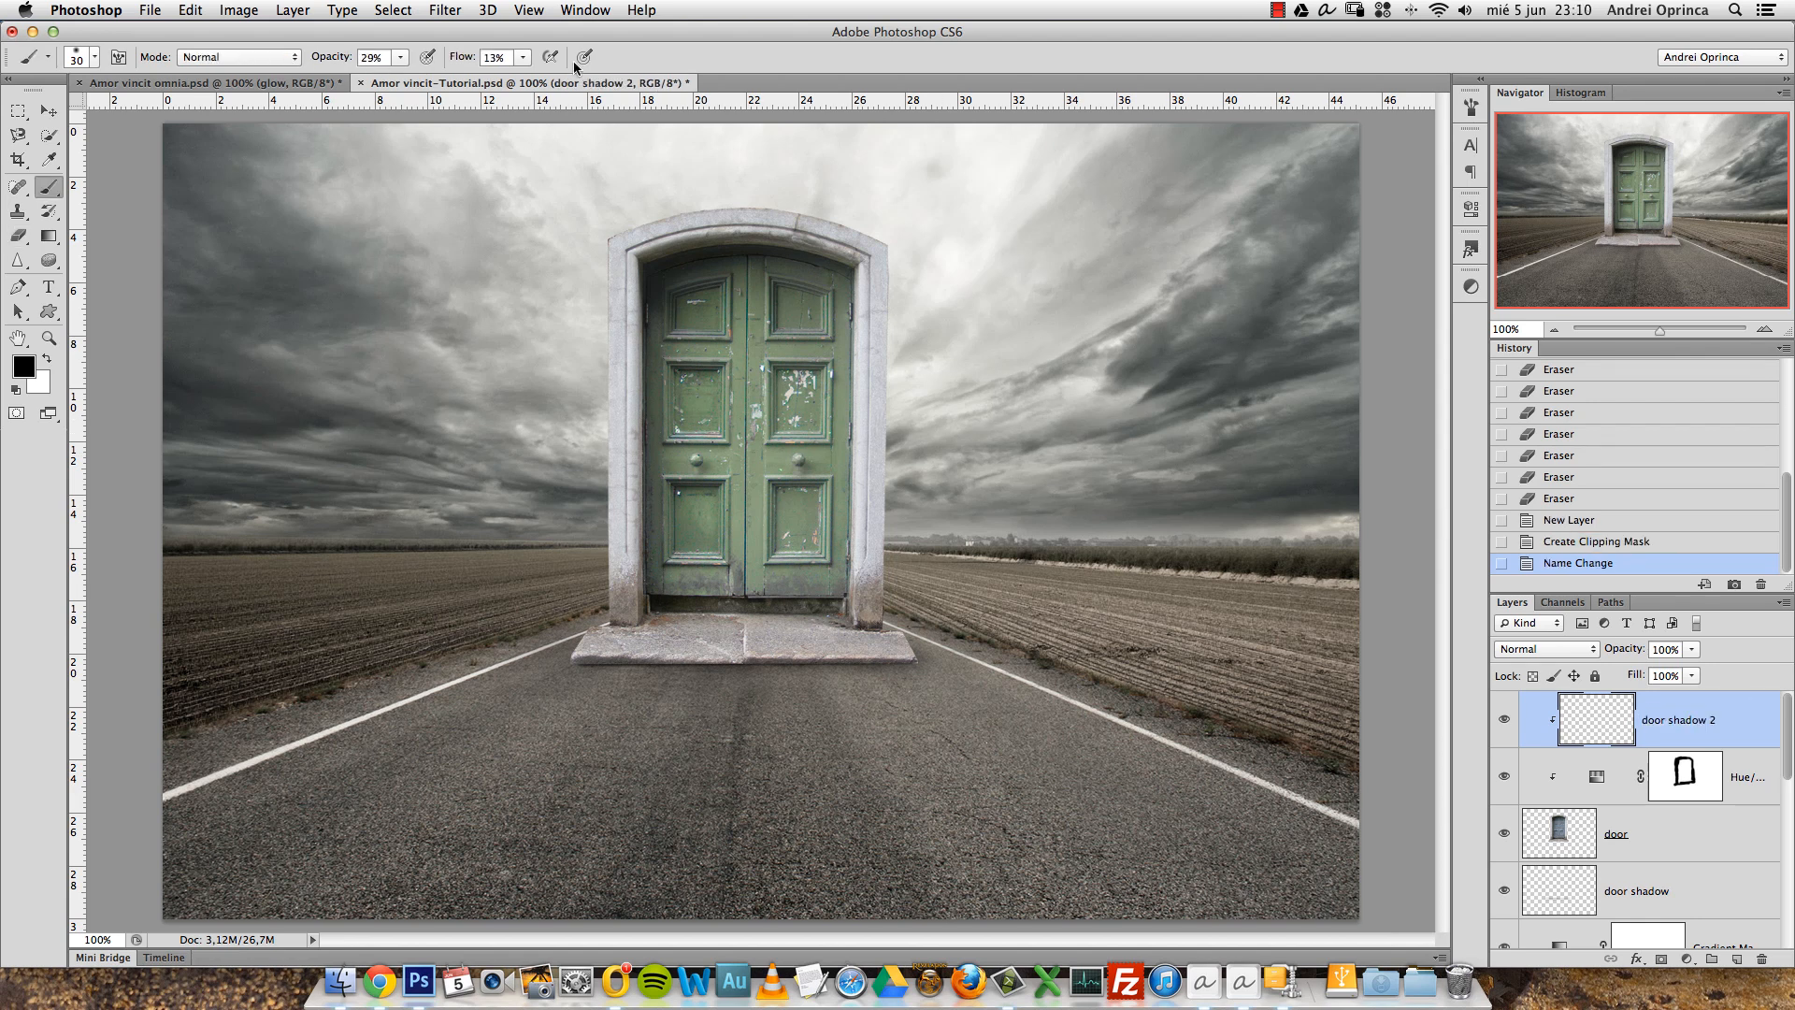
key(bracketright)
key(bracketright)
drag(842, 281, 853, 458)
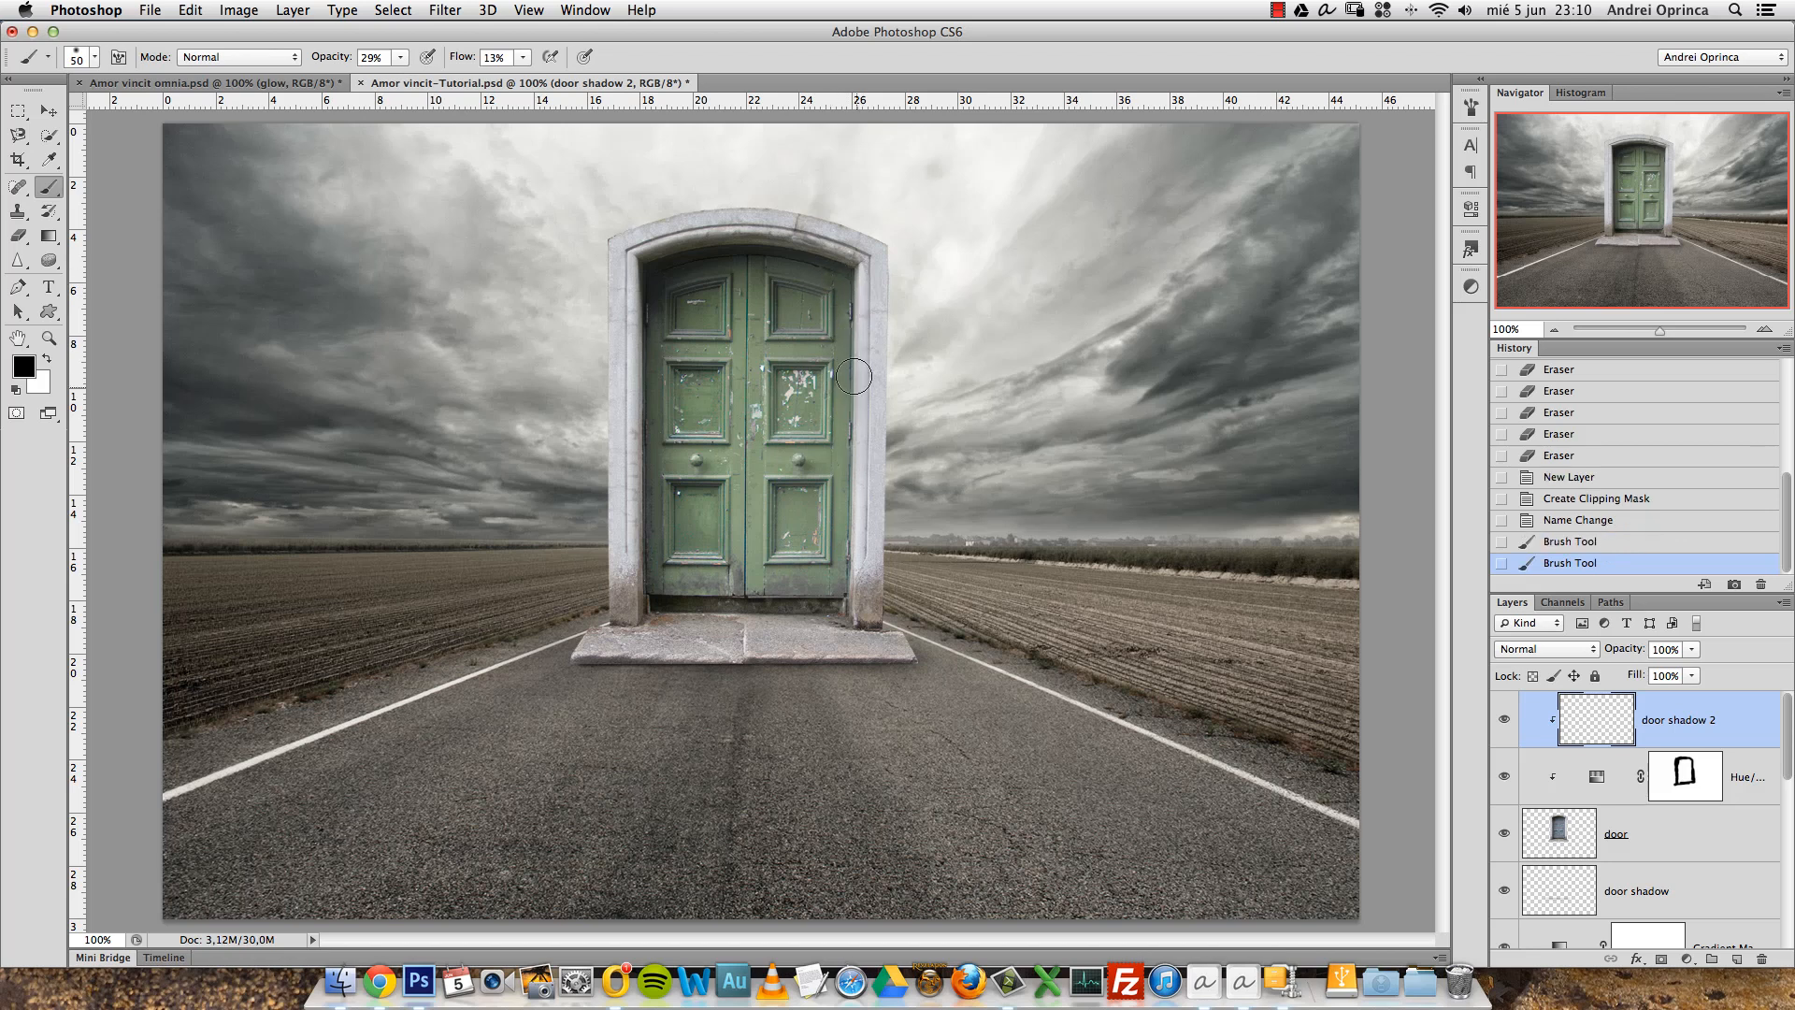
click(1574, 522)
Shade the door's right inner edge up to the arch with the 50 px brush at 16% opacity, and enlarge the brush to 80 px.
drag(404, 58, 400, 82)
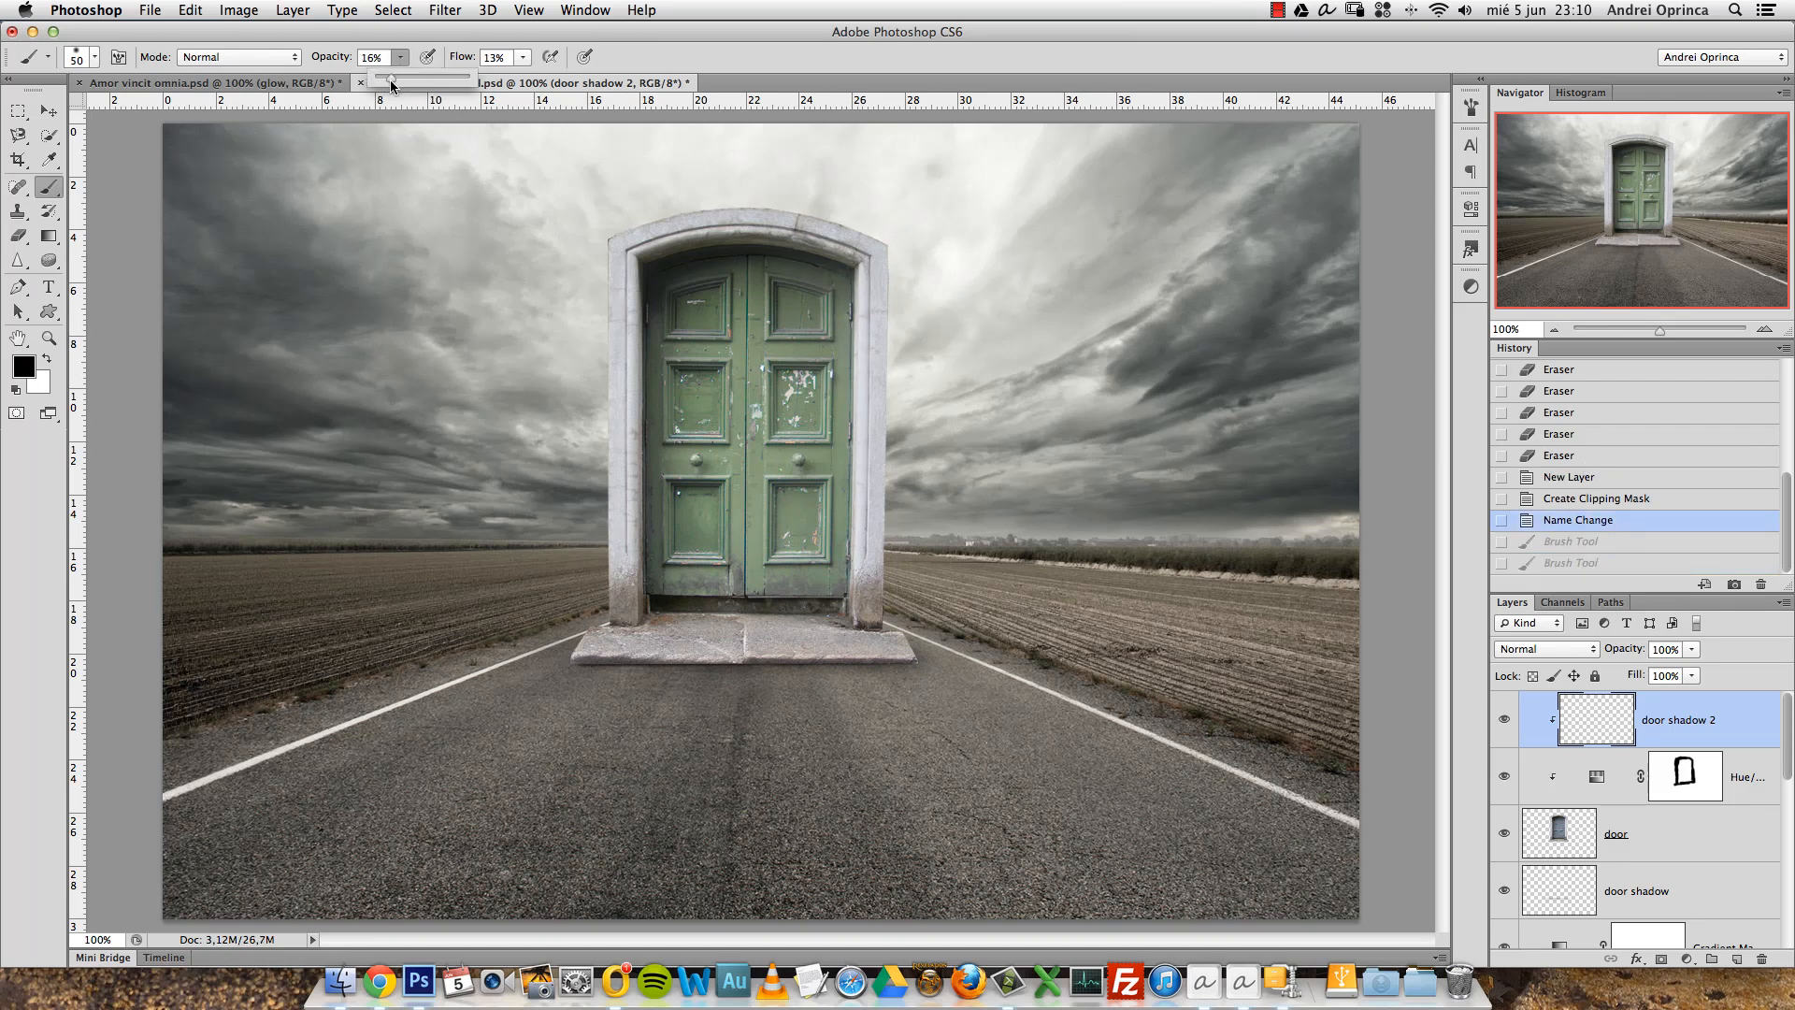
key(super+z)
drag(835, 303, 849, 365)
drag(849, 322, 853, 575)
drag(849, 526, 841, 280)
drag(839, 280, 825, 254)
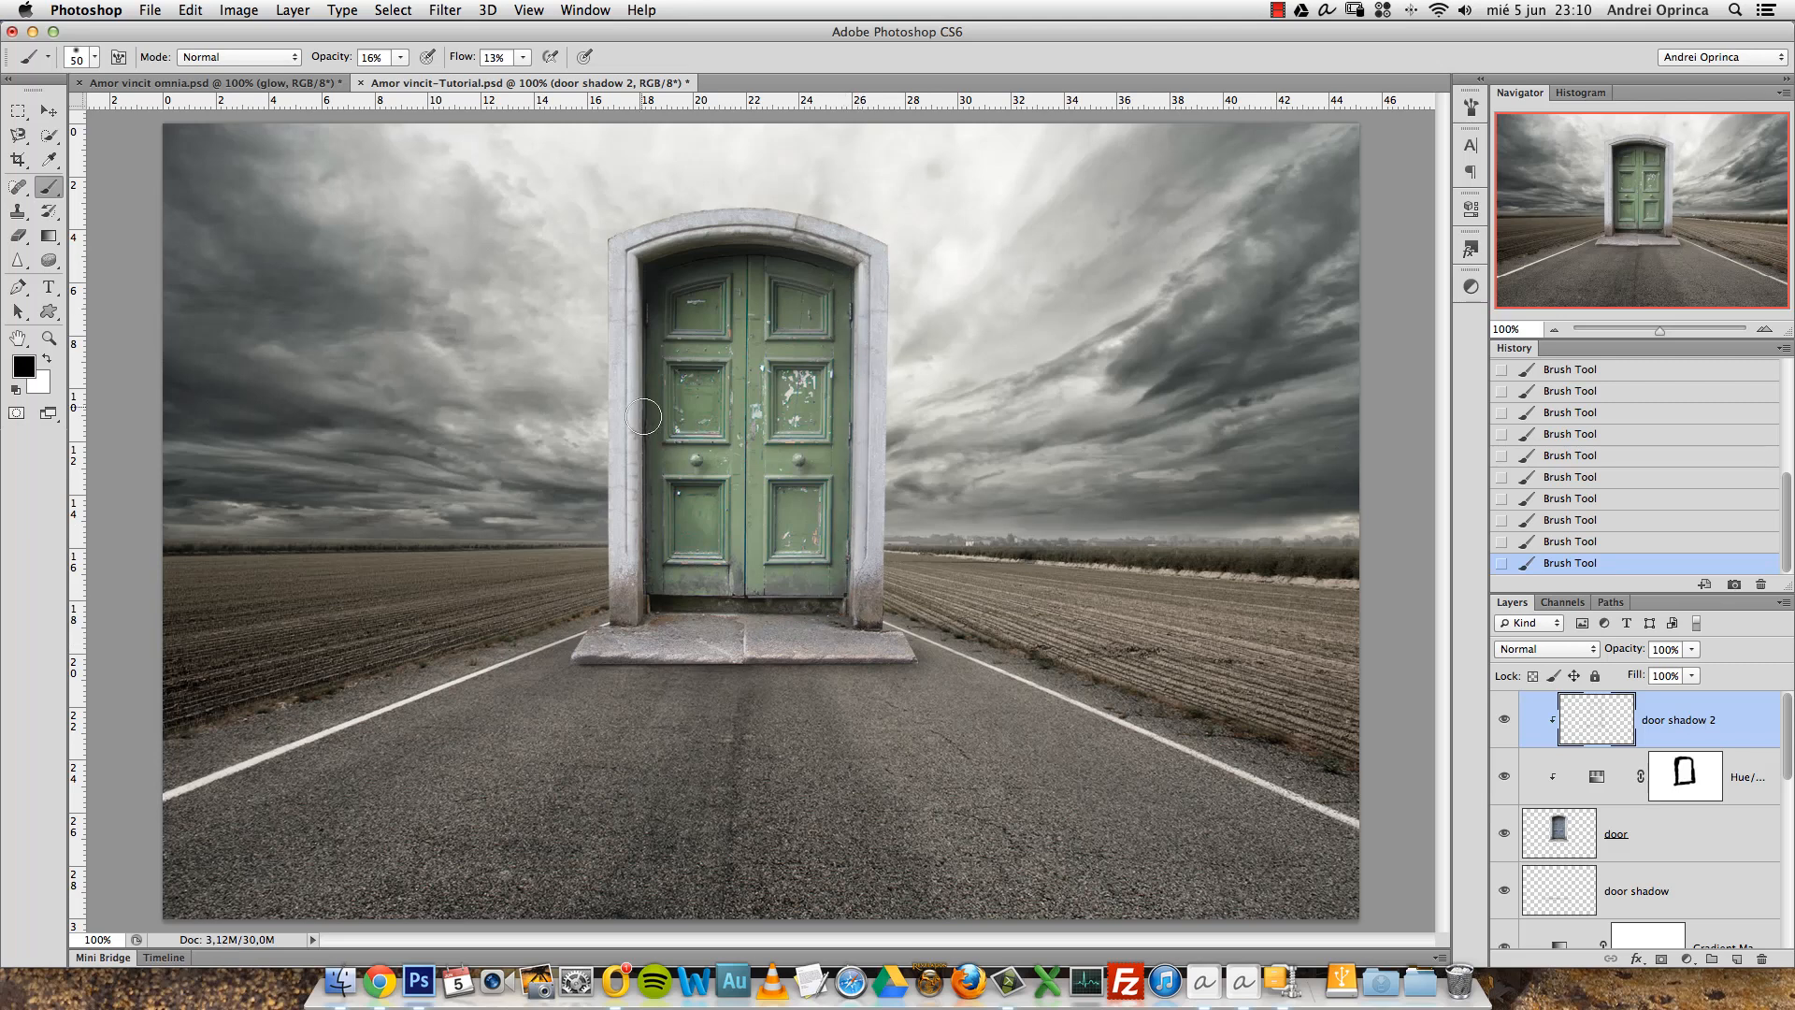
key(bracketright)
key(bracketright)
key(bracketright)
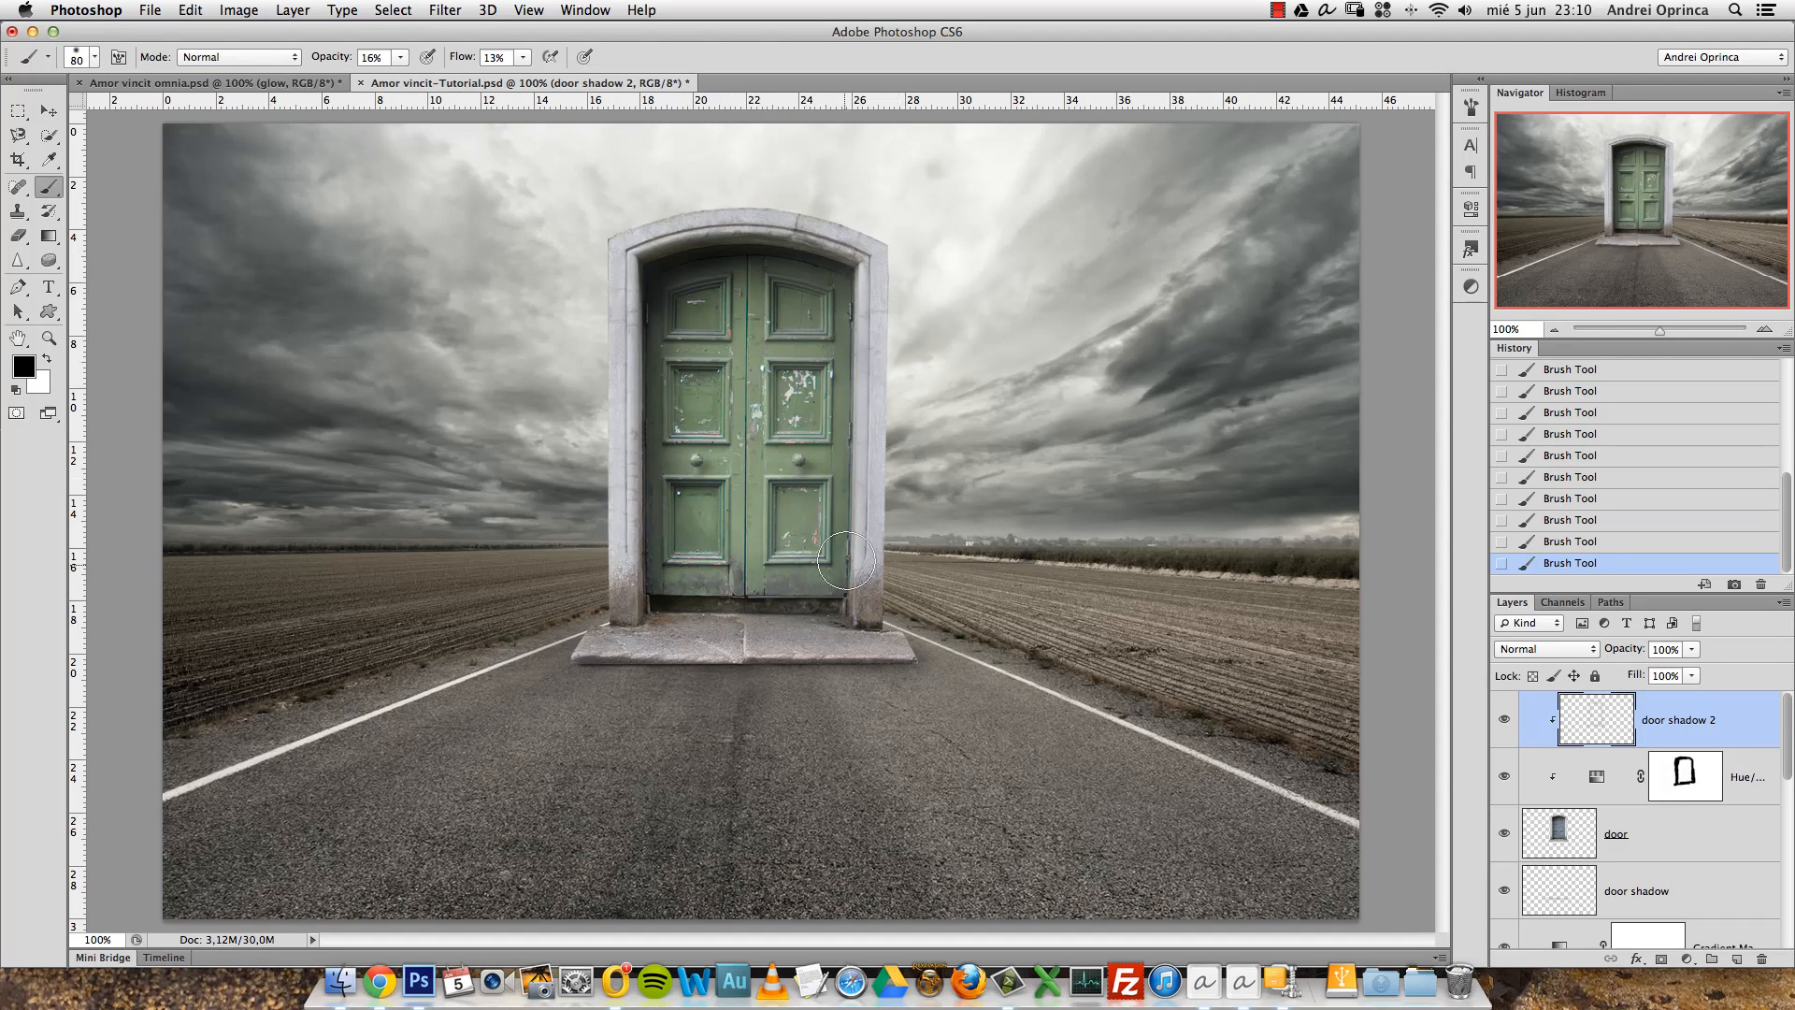
Erase the shading that spills onto the right stone pillar of the door frame with a 30 px eraser.
key(e)
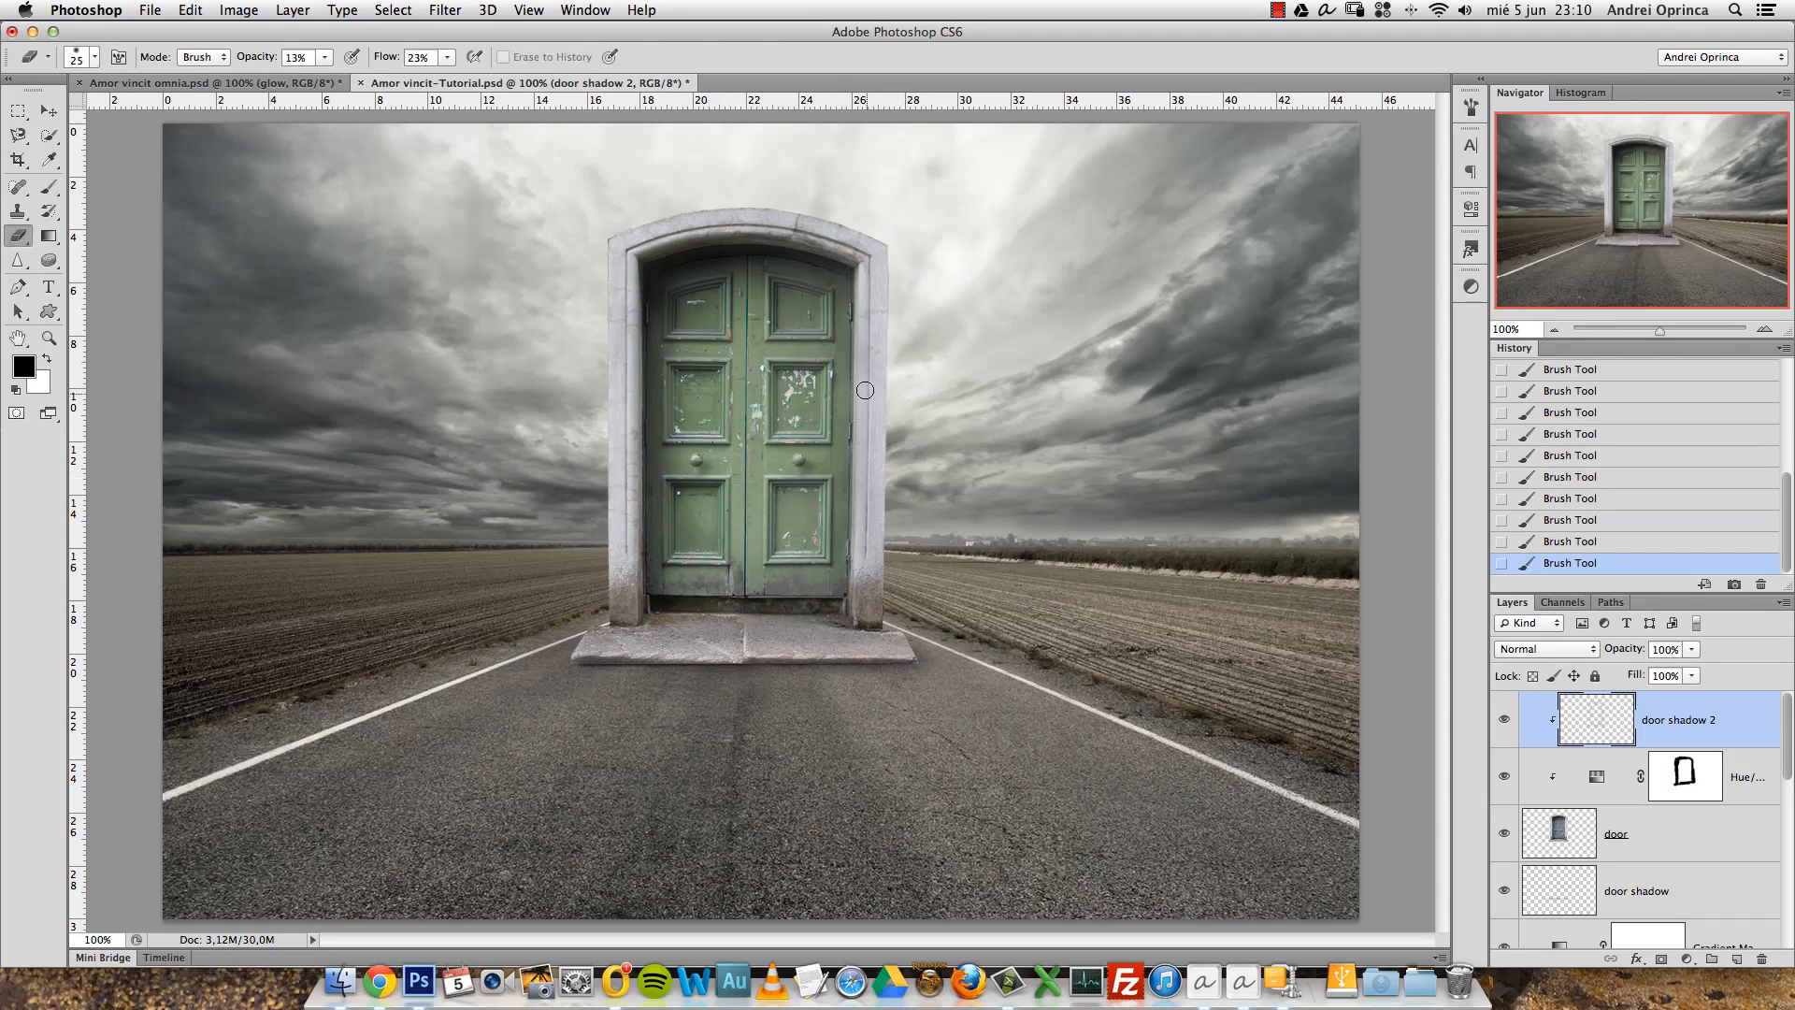
drag(858, 356, 881, 322)
drag(877, 342, 884, 350)
drag(877, 424, 874, 316)
drag(874, 572, 875, 403)
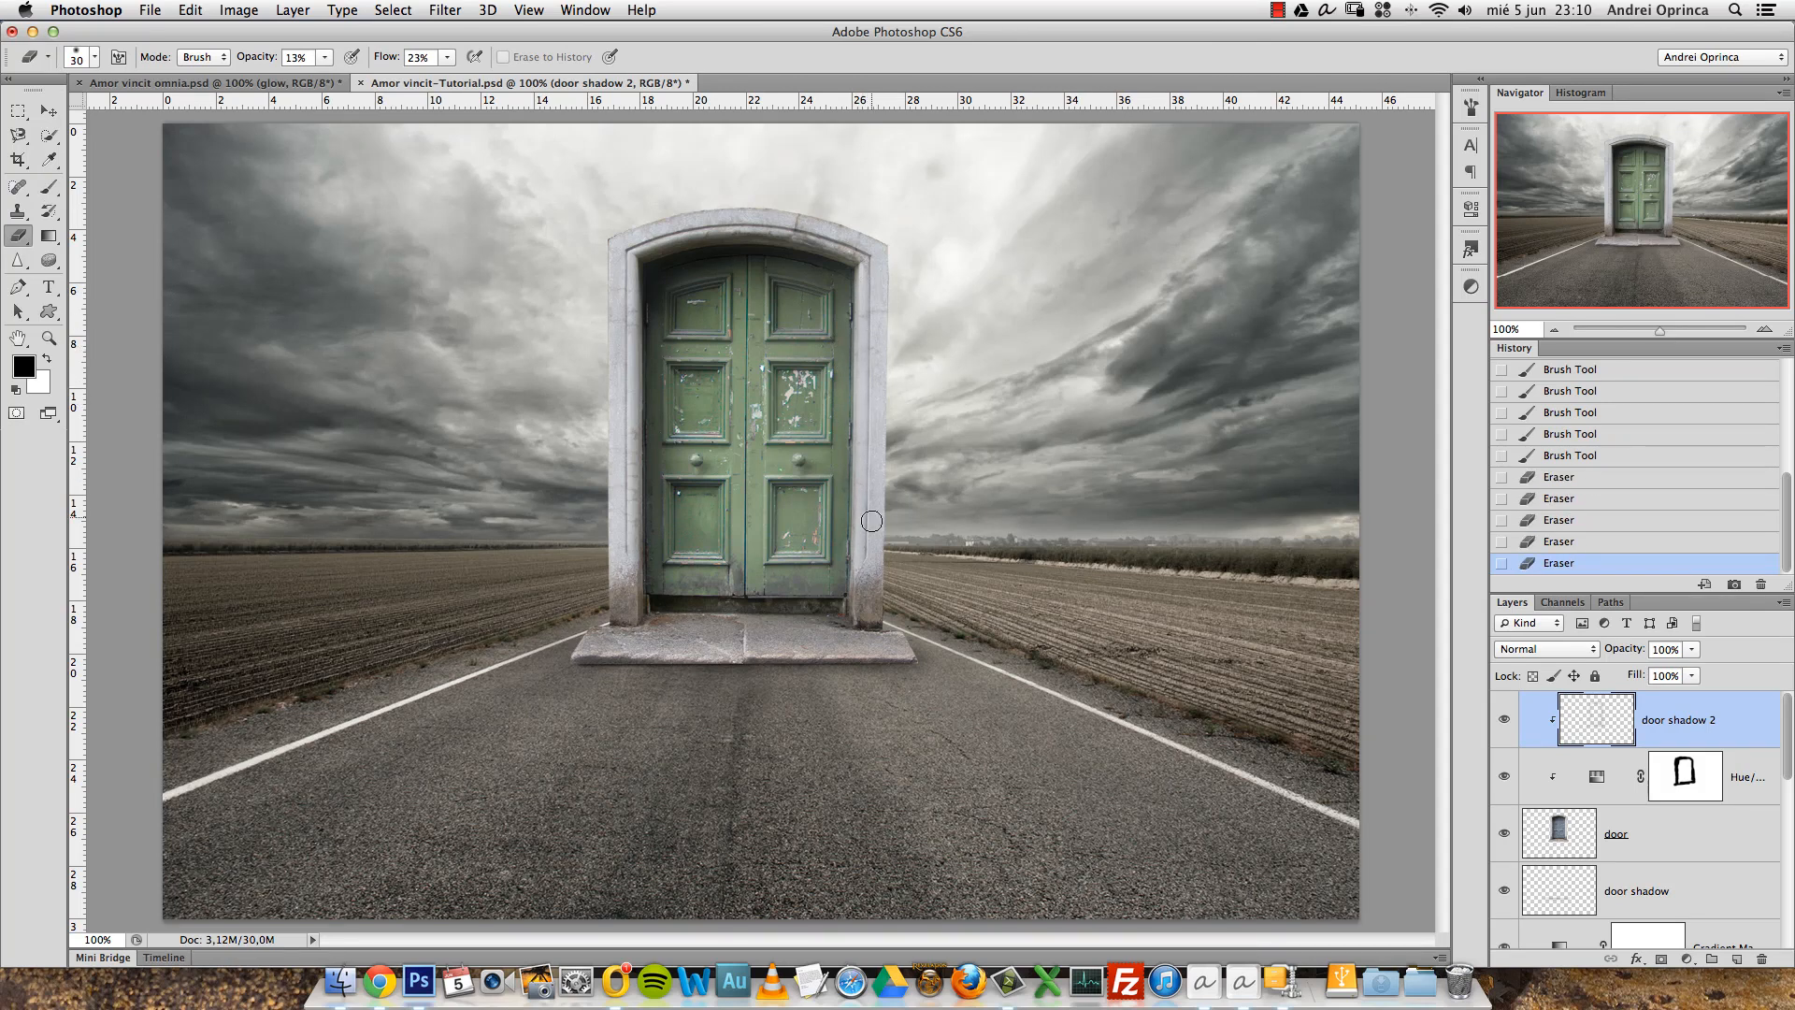
mouse_move(863, 332)
mouse_down()
mouse_move(868, 428)
mouse_move(870, 347)
mouse_up()
mouse_move(869, 356)
mouse_down()
mouse_move(866, 614)
mouse_move(866, 320)
mouse_move(854, 449)
mouse_move(823, 391)
mouse_move(819, 566)
mouse_up()
Darken the lower door panels and the door's upper right corner with the 80 px brush at 16% opacity.
key(b)
mouse_move(812, 570)
mouse_down()
mouse_move(742, 611)
mouse_move(716, 584)
mouse_move(832, 584)
mouse_move(714, 586)
mouse_up()
drag(714, 586, 787, 537)
drag(788, 273, 829, 277)
drag(853, 292, 852, 344)
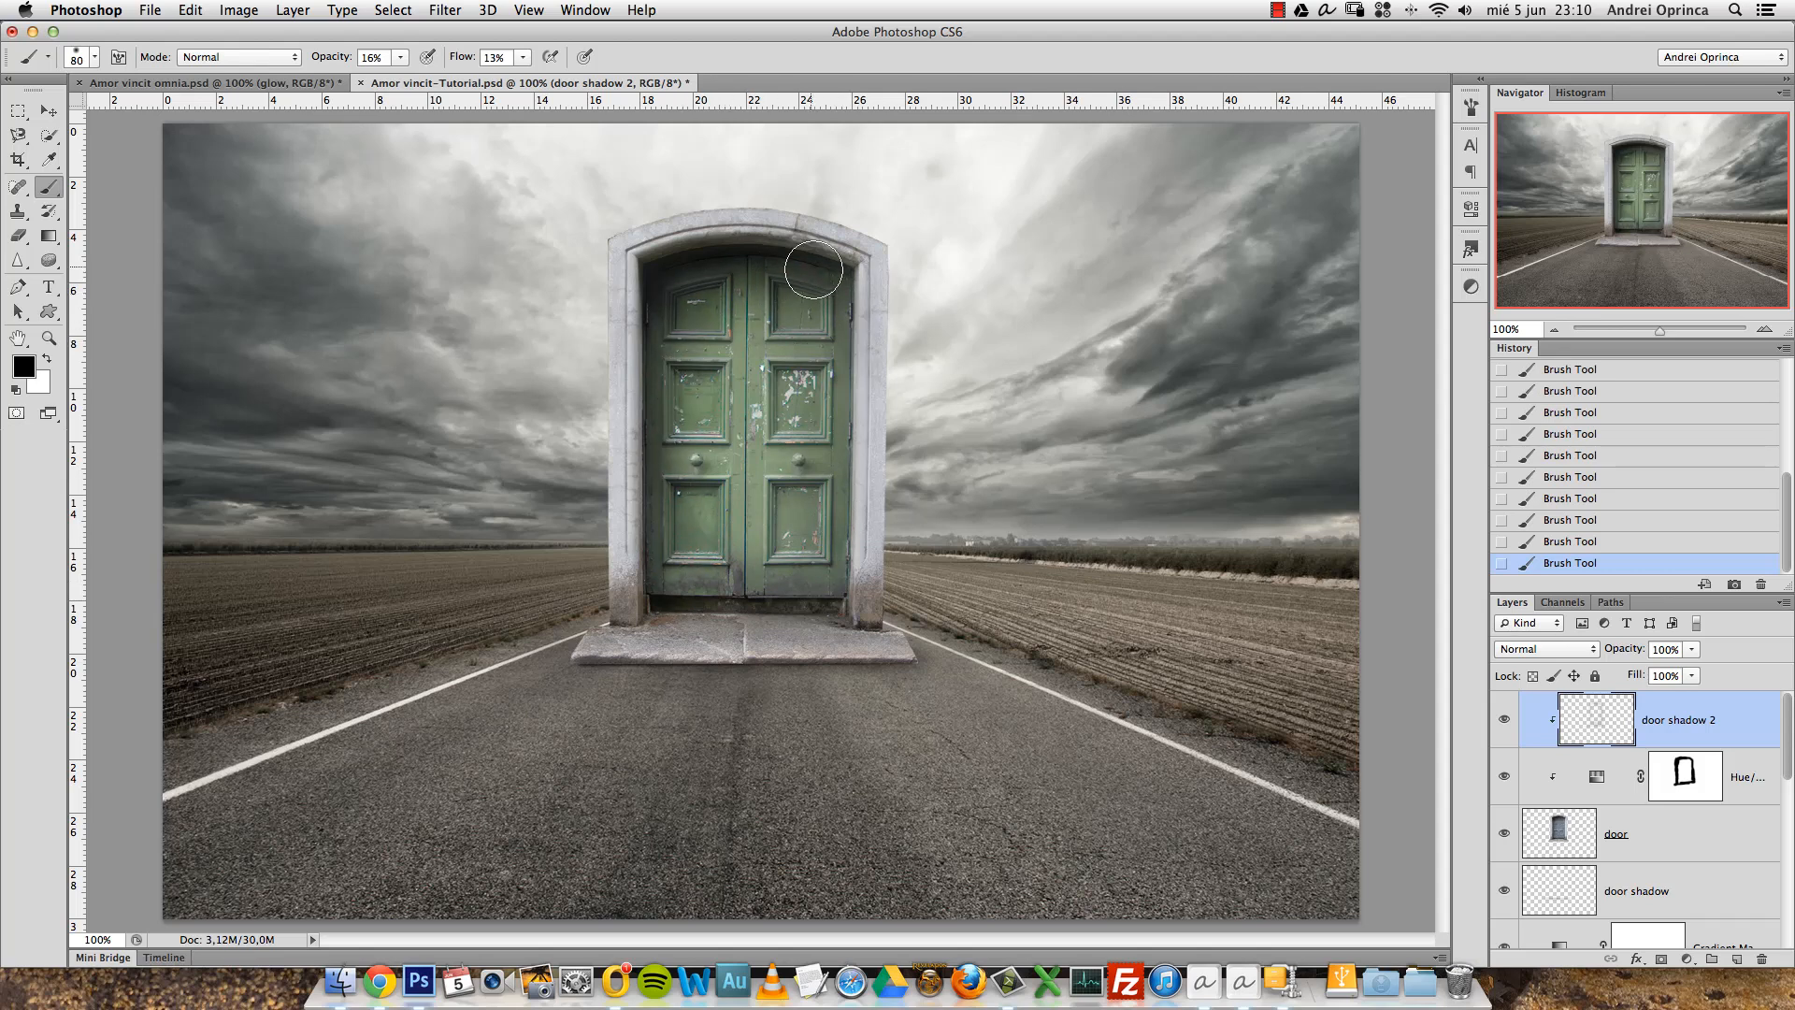
Compare the door with and without the door shadow 2 layer, and set that layer's opacity to 73%.
click(1501, 721)
click(1502, 721)
click(1501, 721)
click(1692, 649)
drag(1674, 676, 1672, 677)
click(1759, 717)
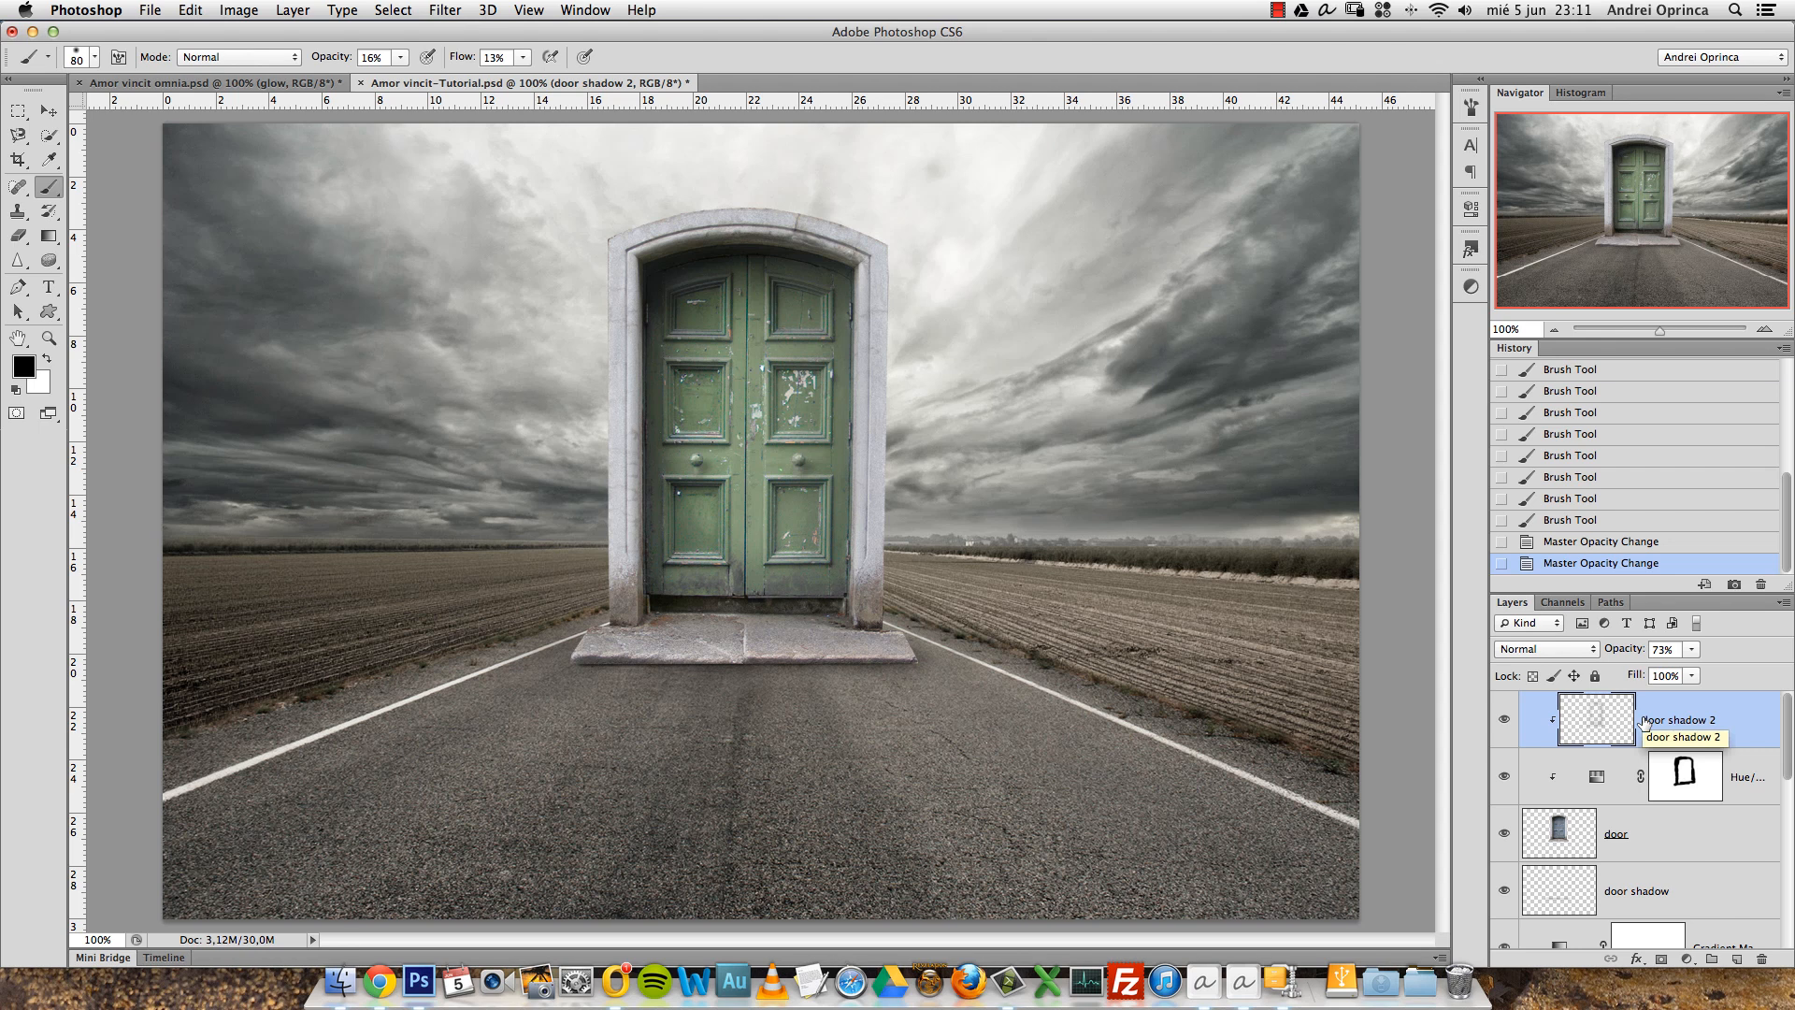
Copy the cut-out fence from Various0441_M.jpg and paste it into Amor vincit-Tutorial.psd directly above the Gradient Map layer.
key(super+o)
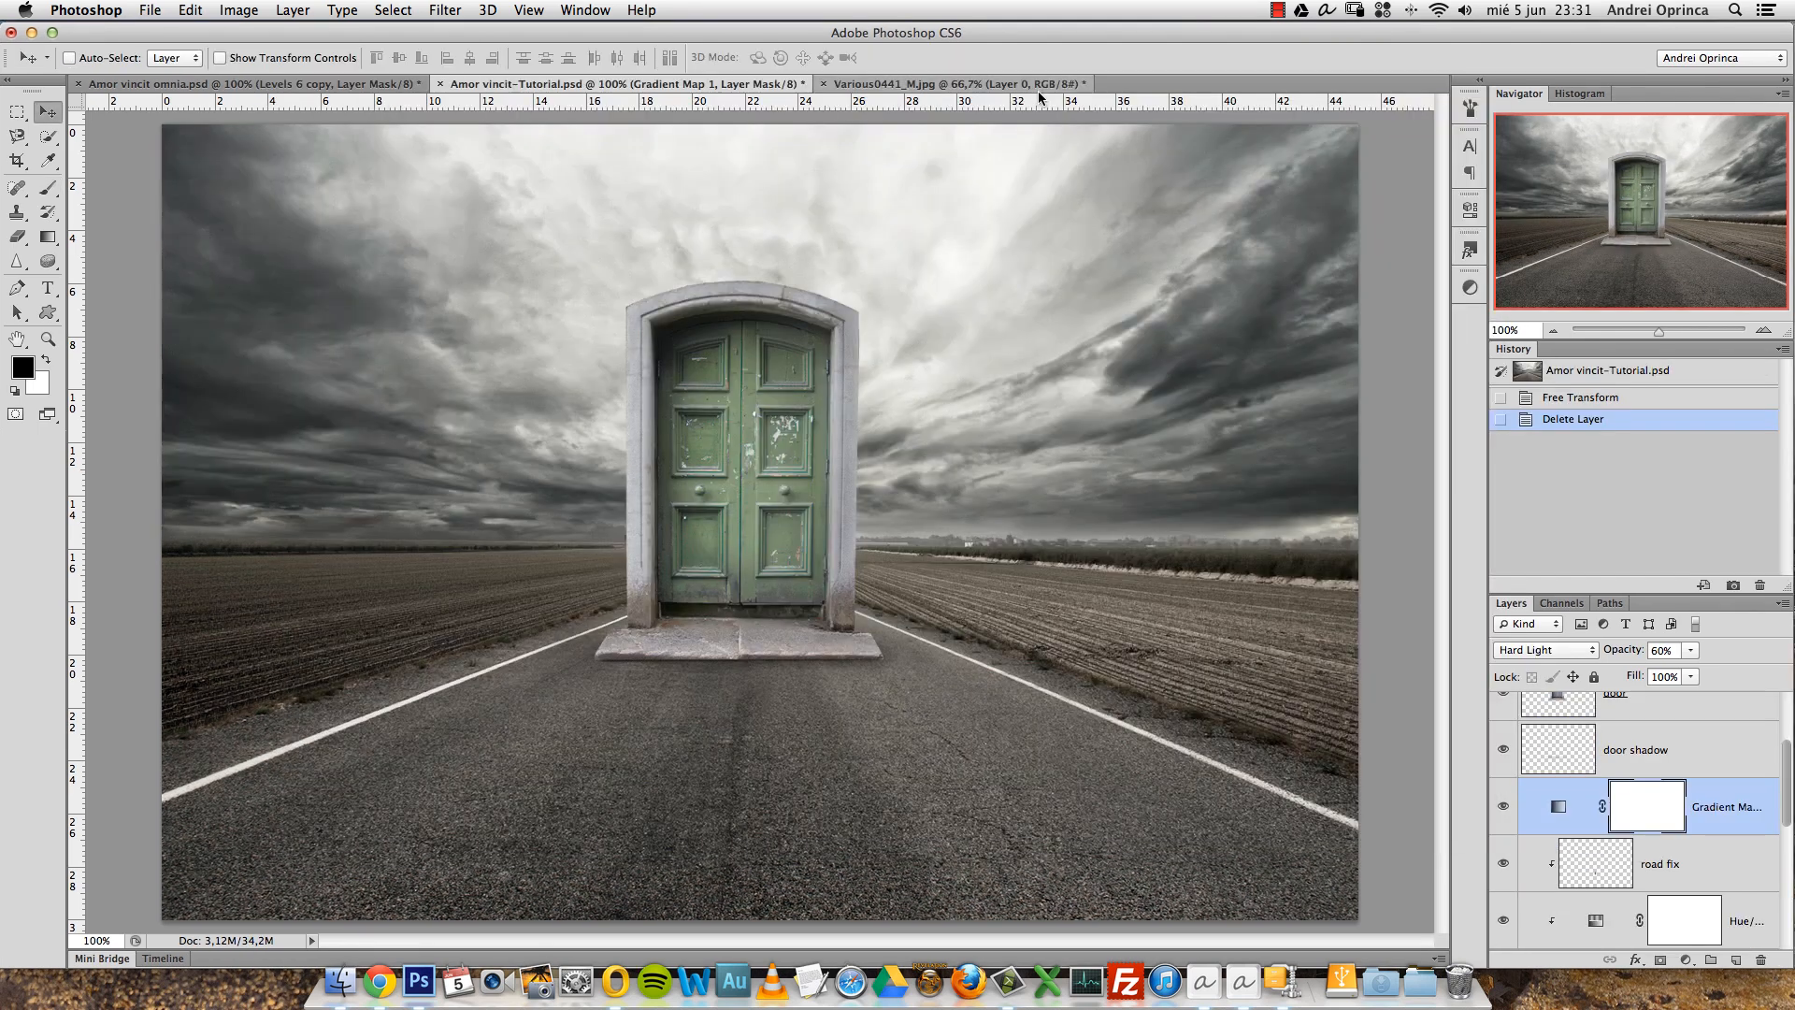
click(1038, 86)
key(super+c)
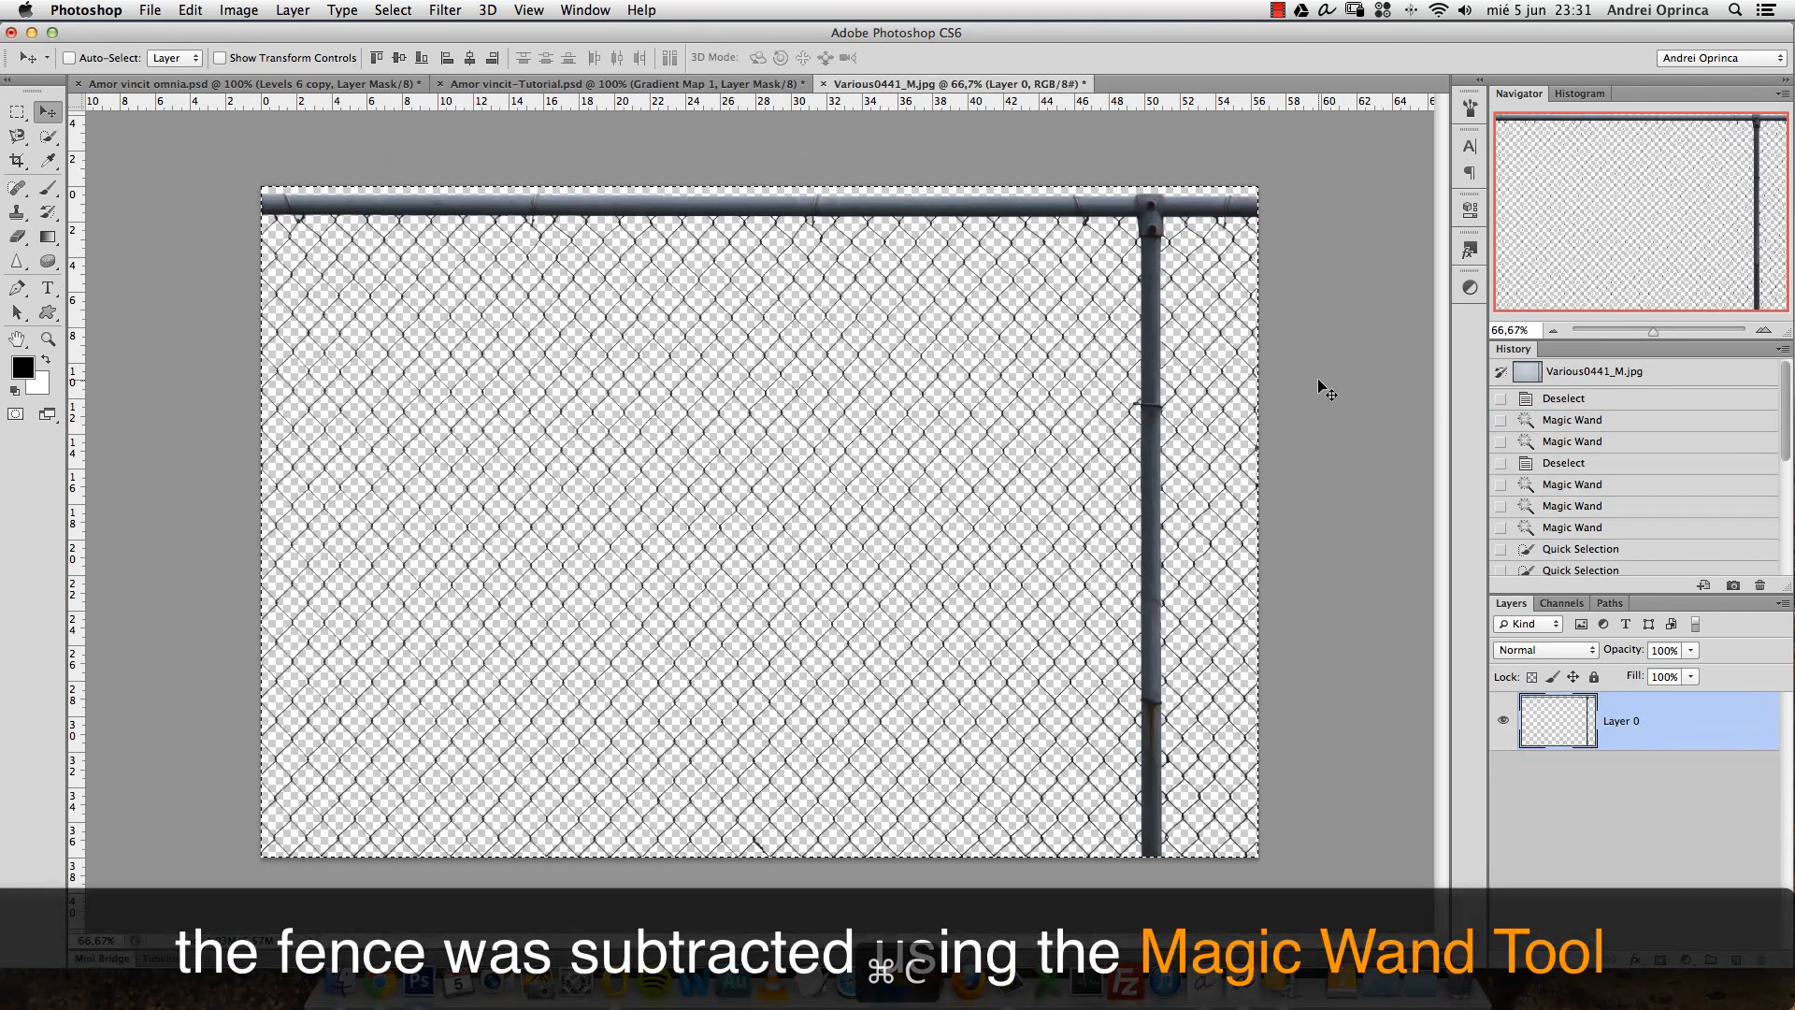
click(757, 83)
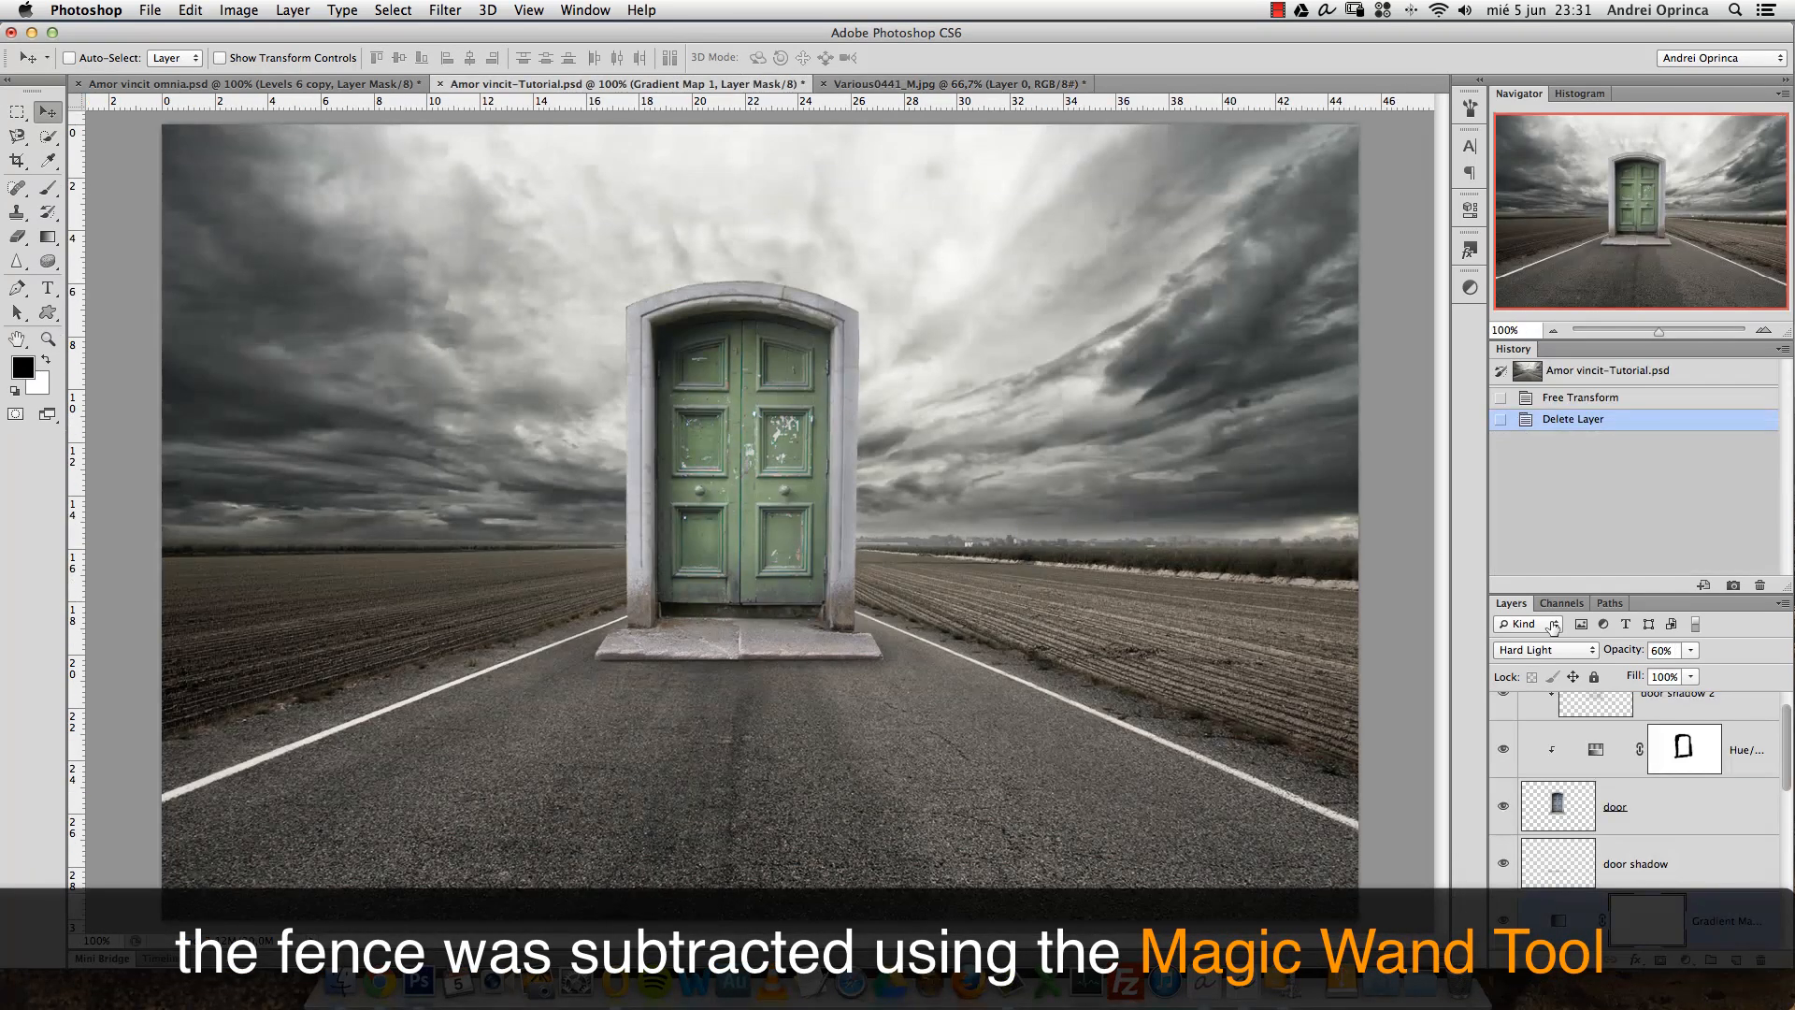
drag(1789, 762, 1788, 785)
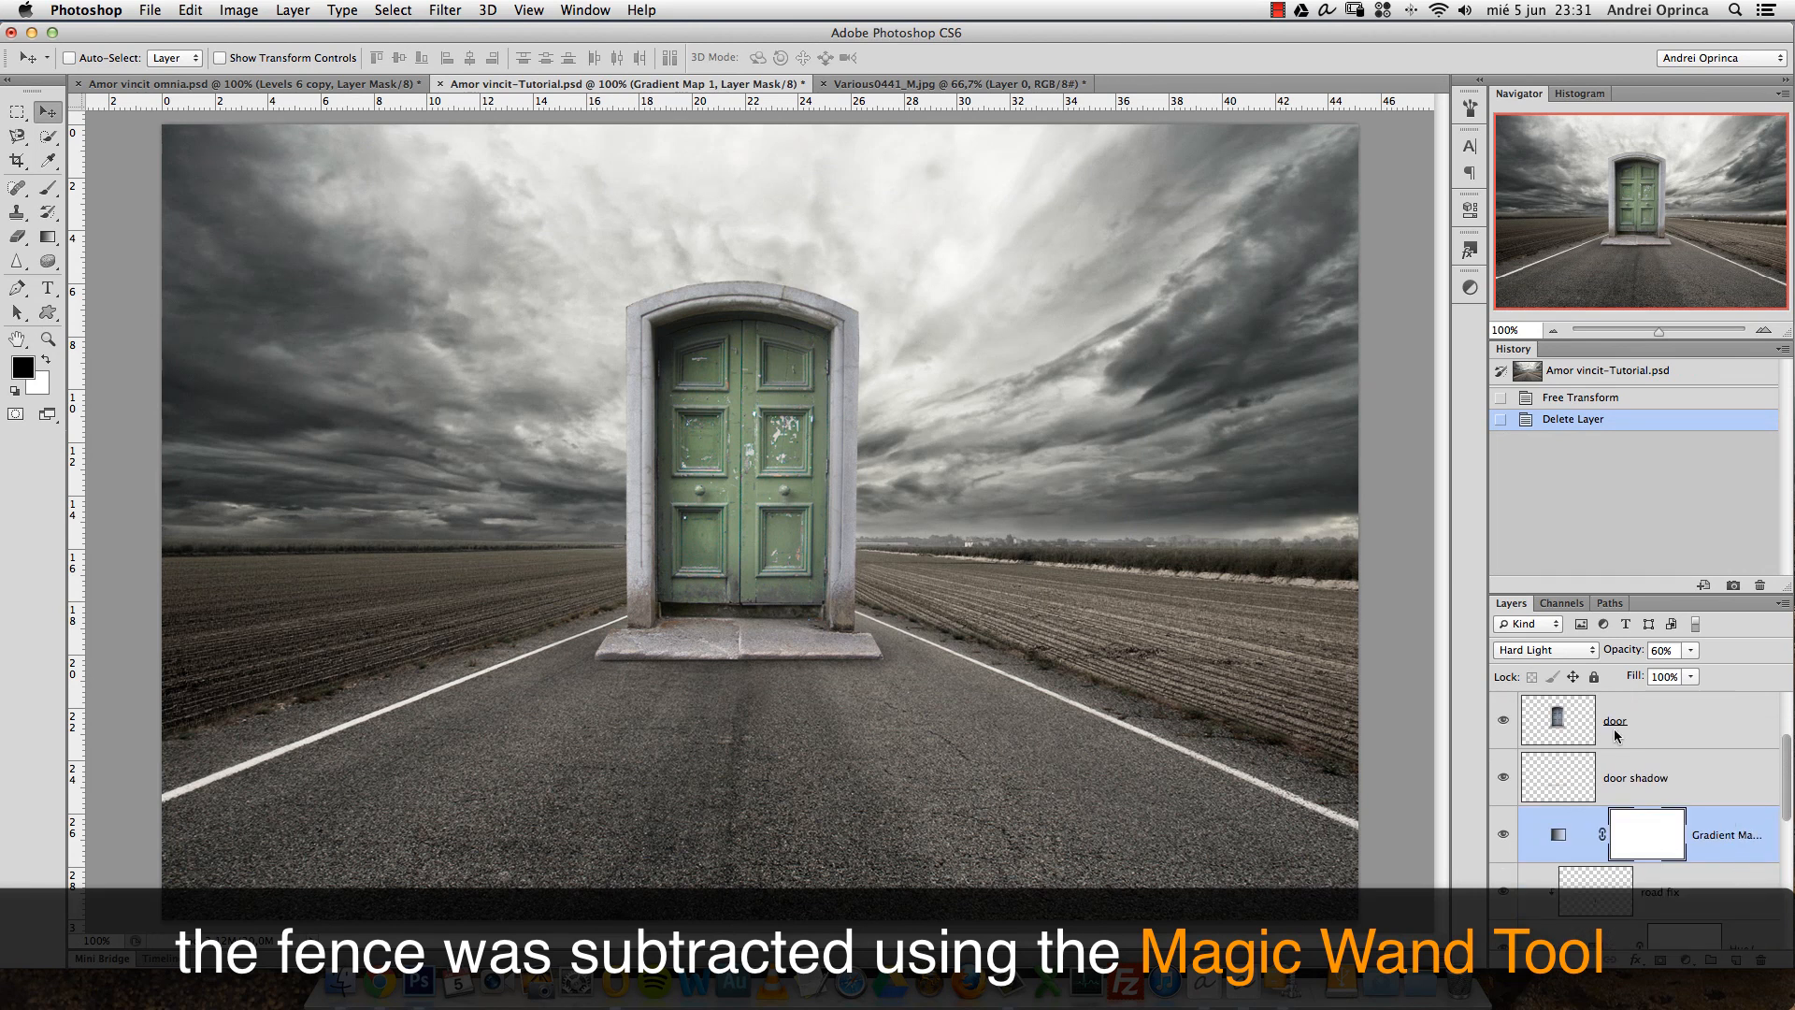
key(super+v)
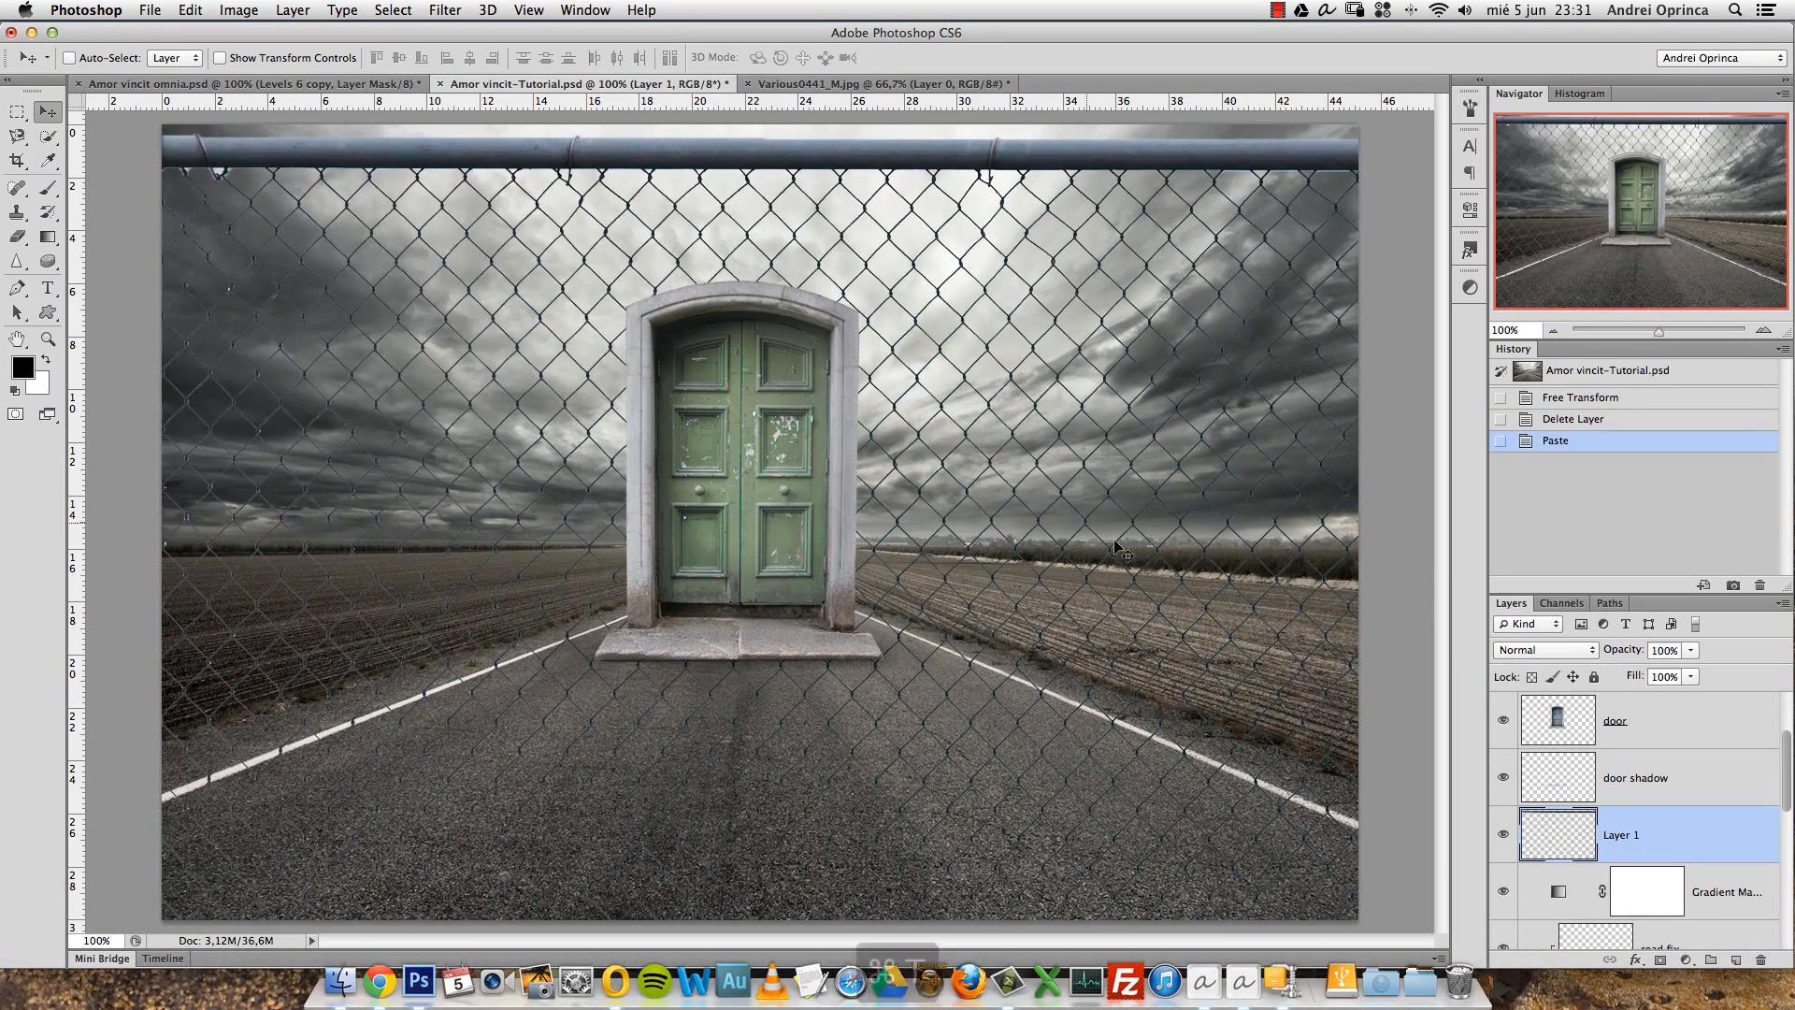
Scale the fence proportionally to 30%, place it behind the door with its post beside the road, and duplicate the fence layer.
key(super+t)
click(356, 57)
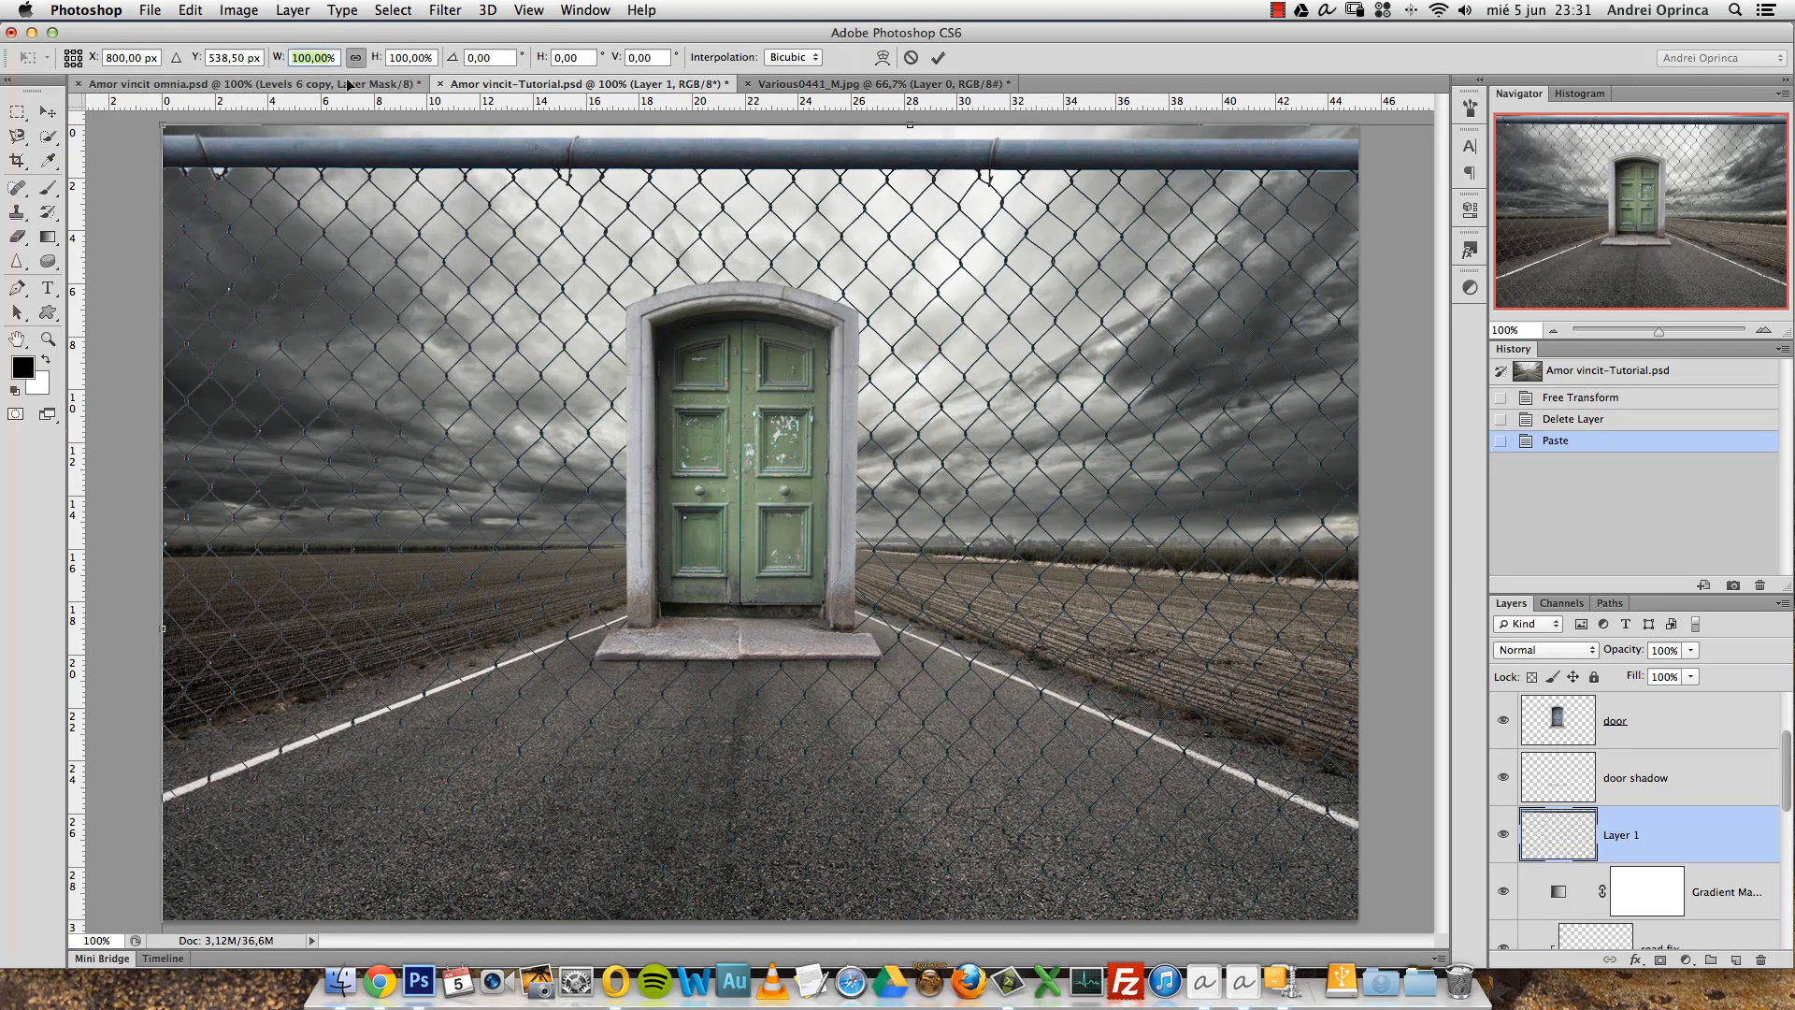
text(30)
drag(1009, 619, 907, 483)
key(Return)
key(super+j)
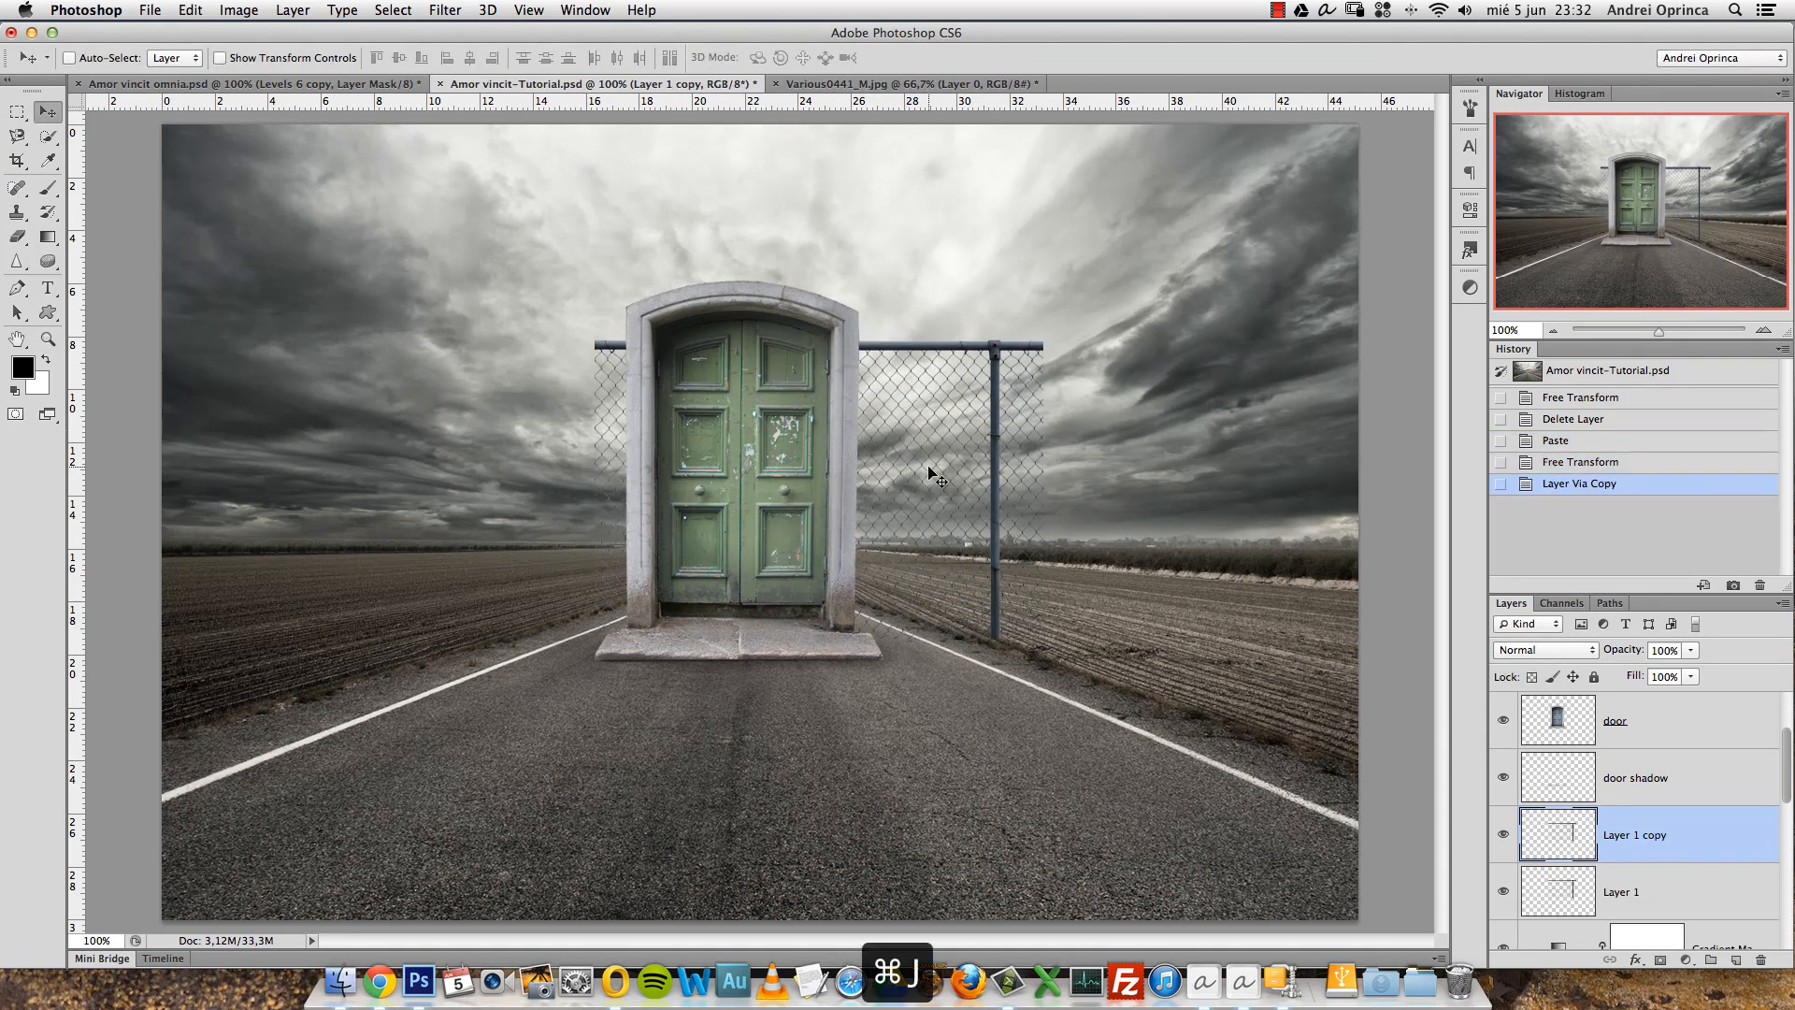
Move the fence copy right so it extends to the image's edge, and clear the overlapping mesh right of the first post on Layer 1.
drag(682, 360, 998, 387)
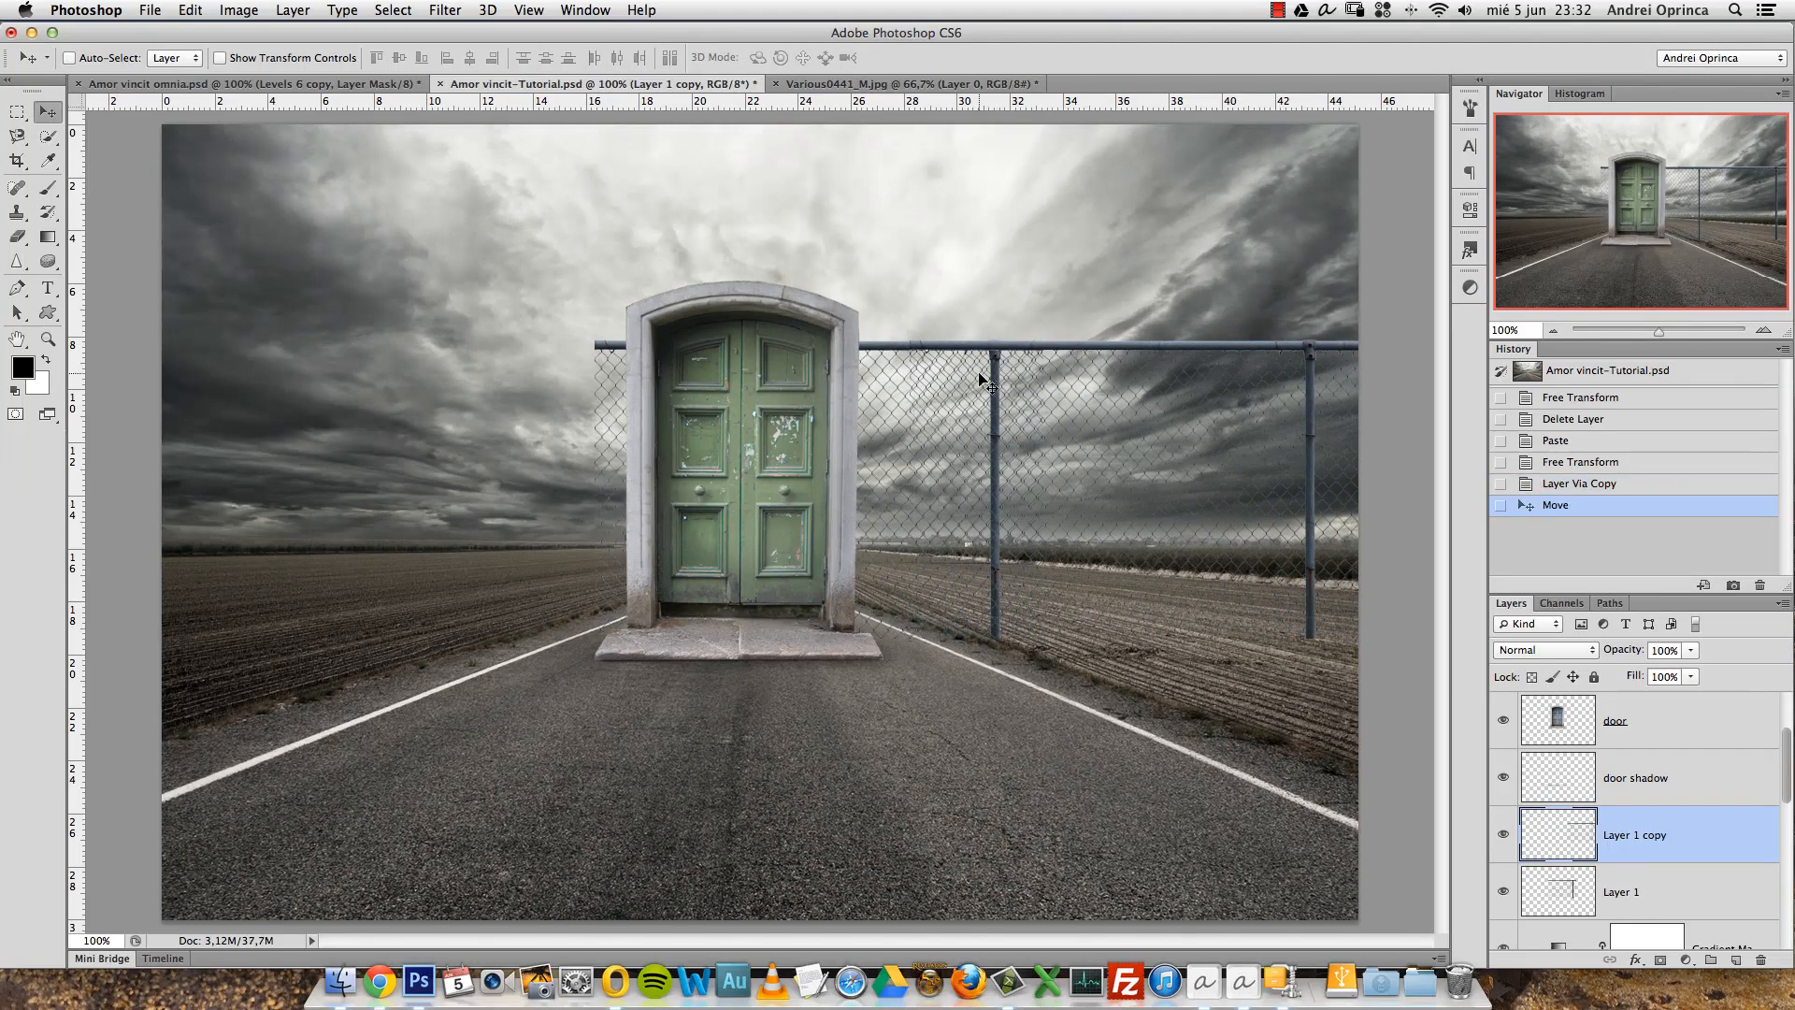
key(m)
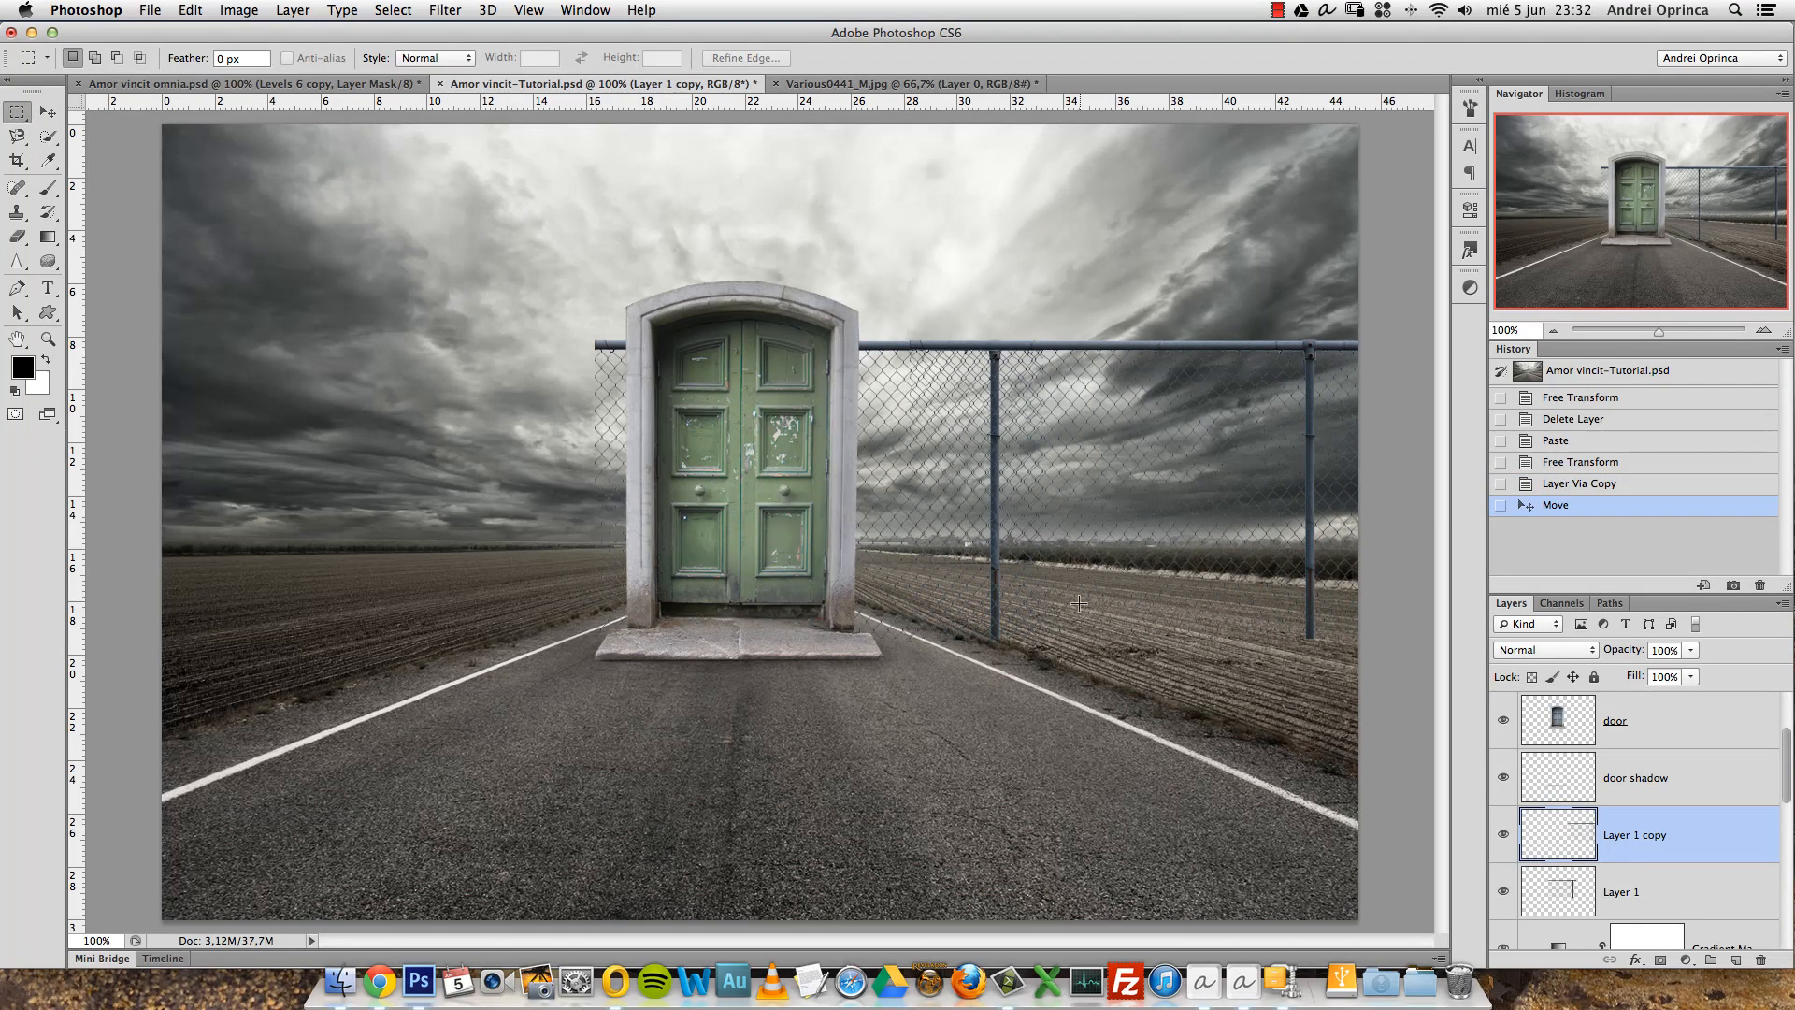
super+click(1100, 504)
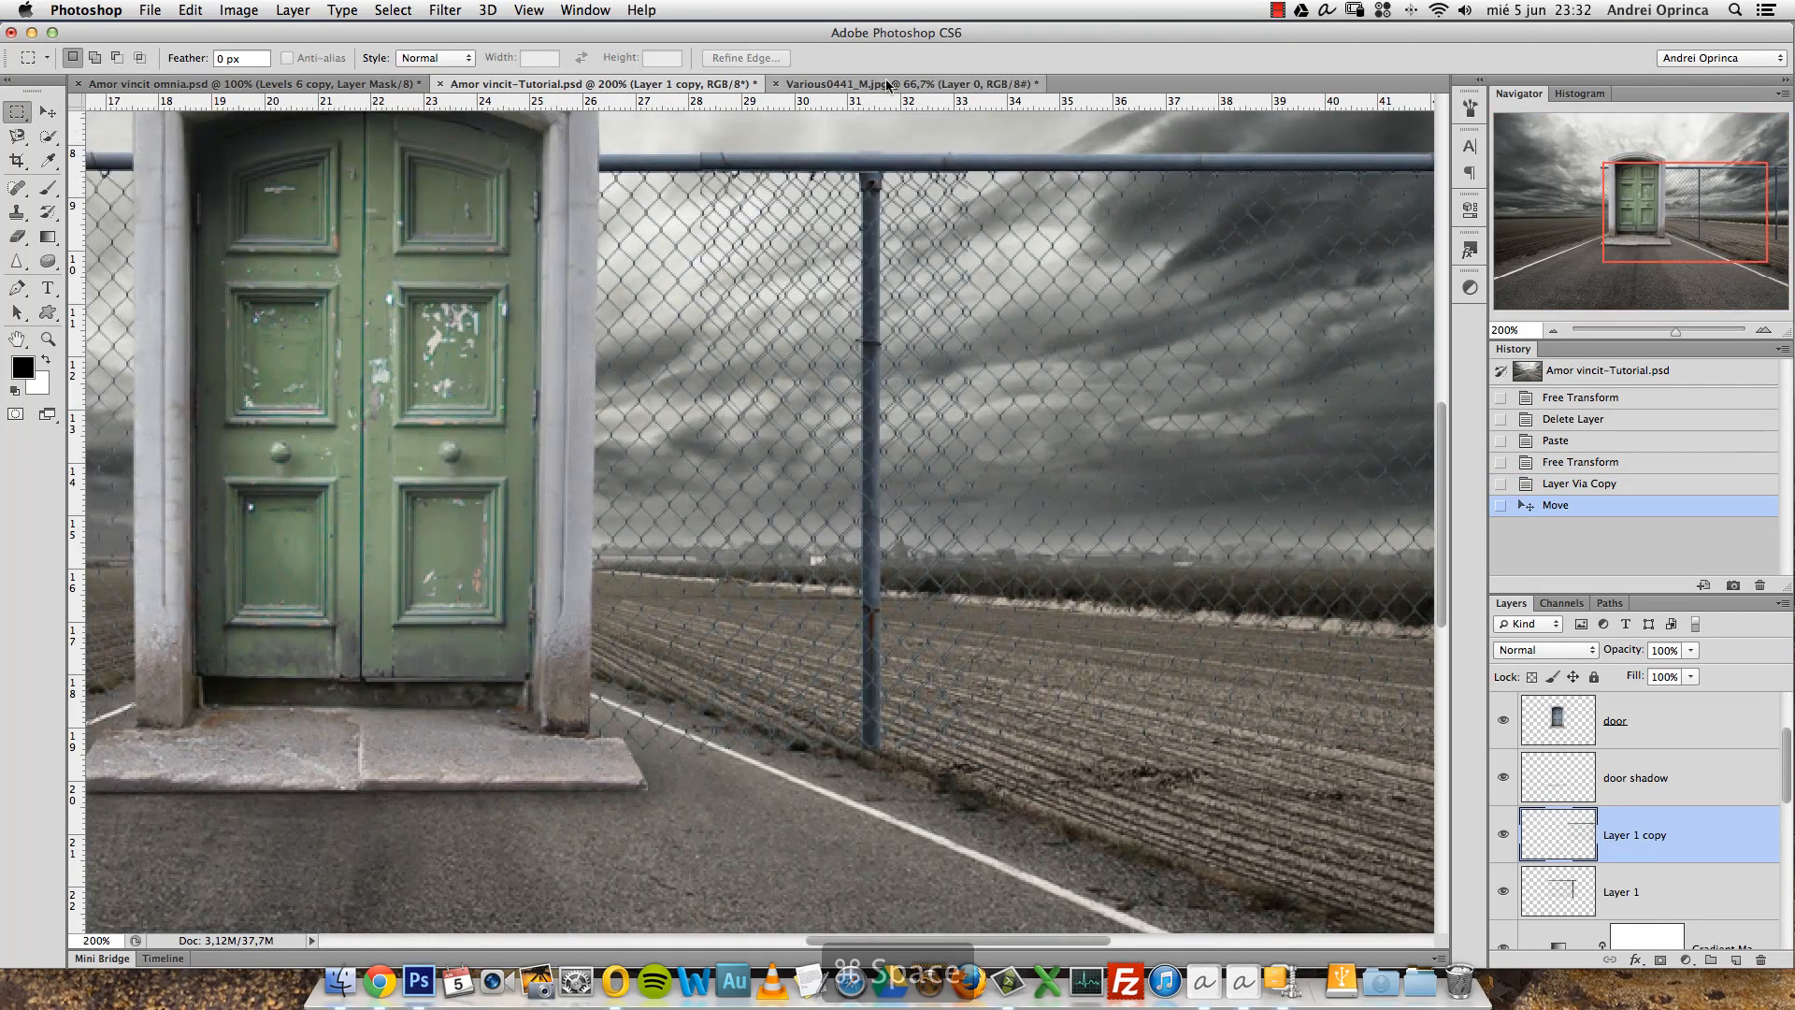
drag(880, 143, 1084, 756)
key(Delete)
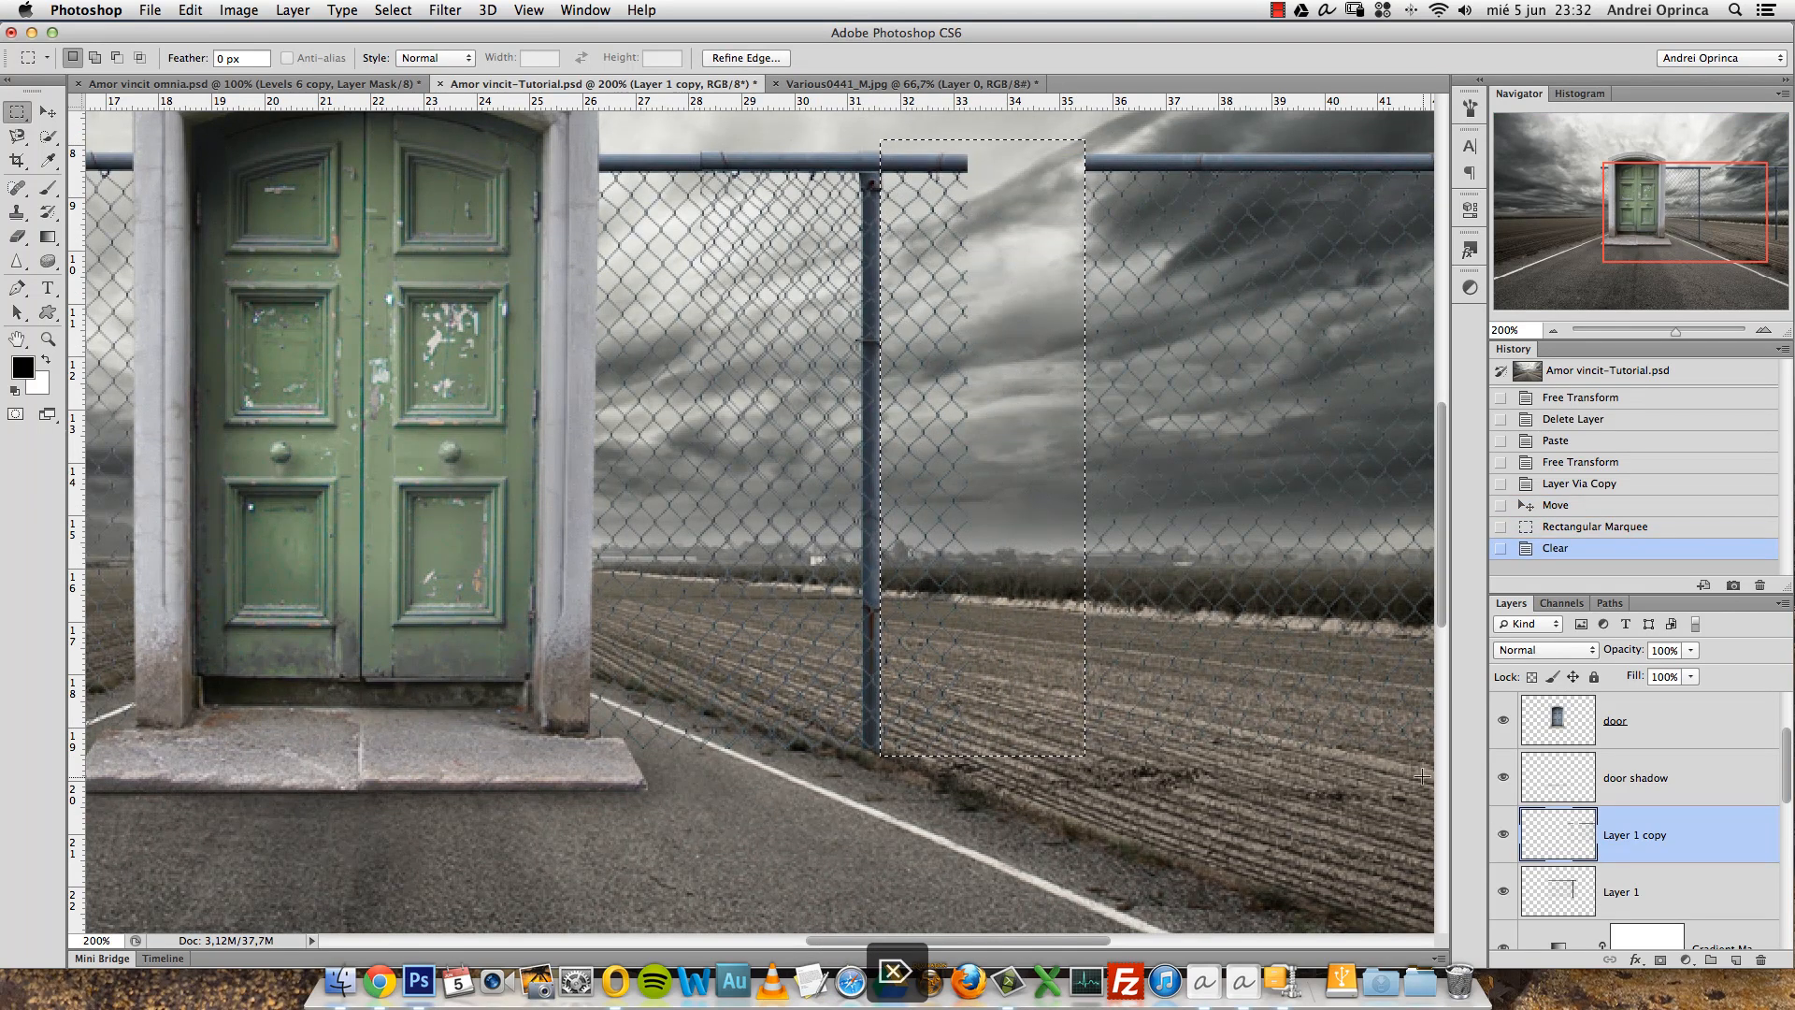
key(super+z)
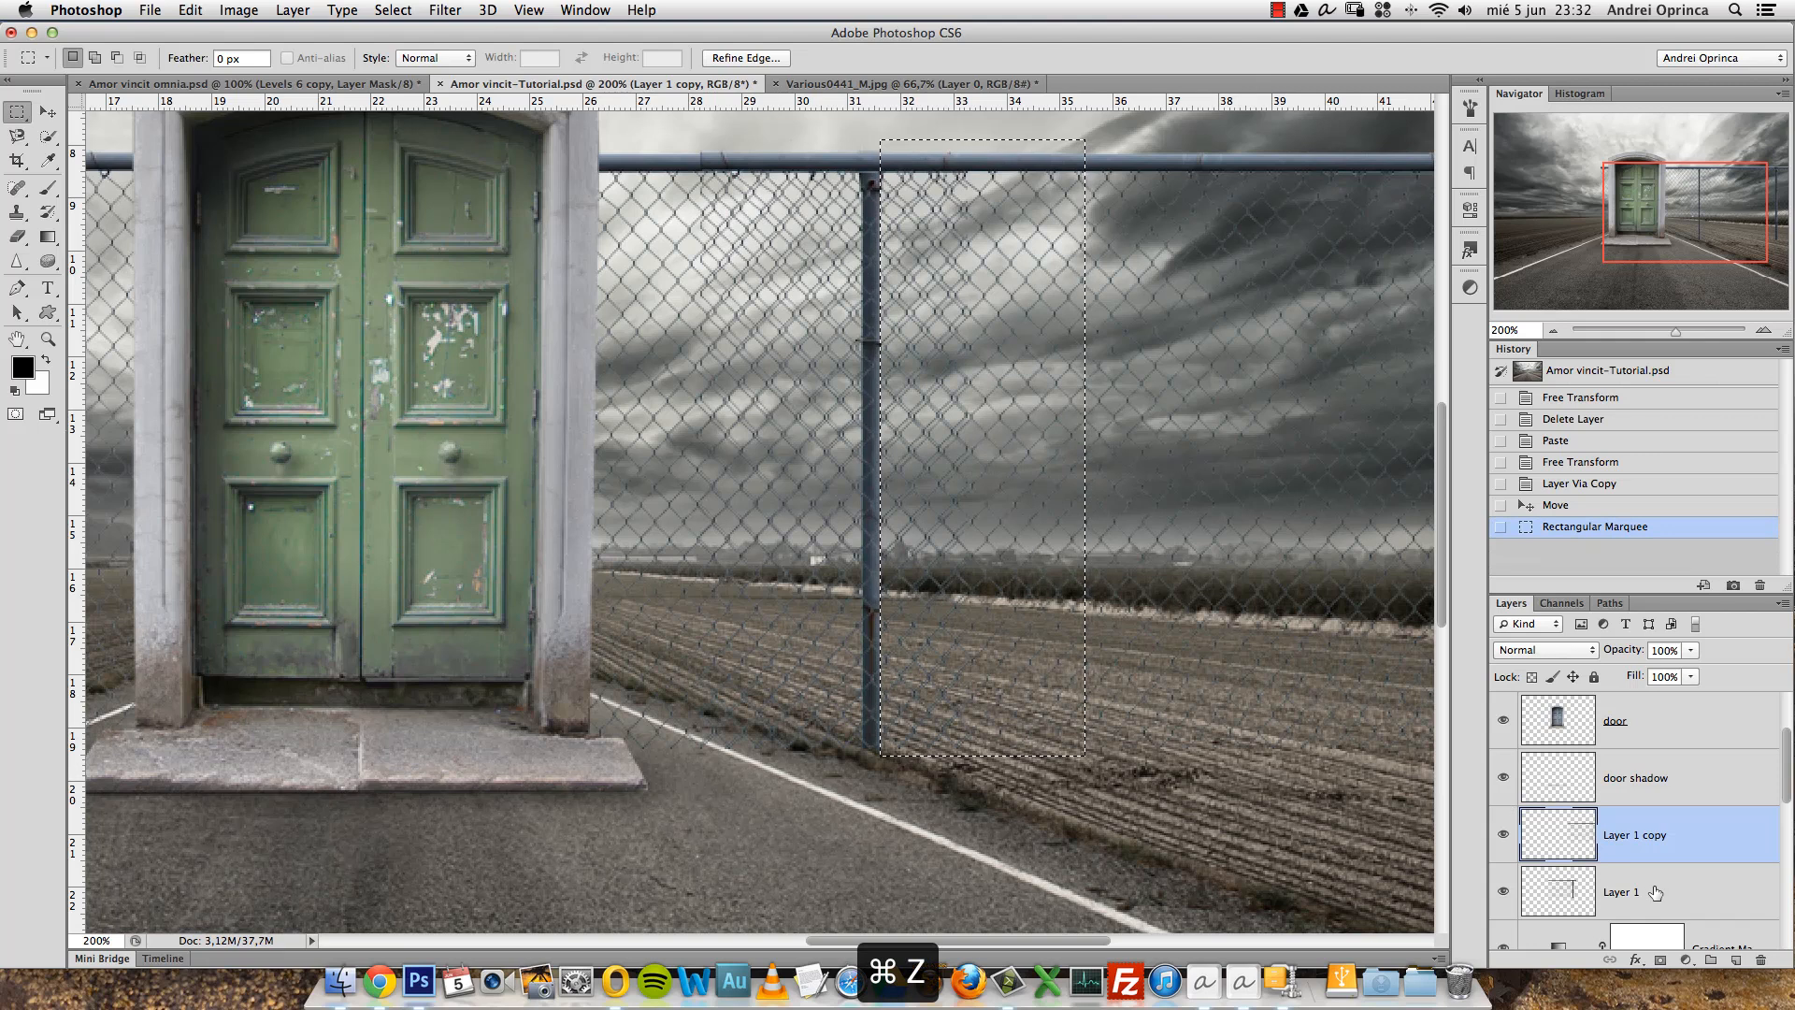
click(1655, 895)
key(Delete)
key(Right)
key(Down)
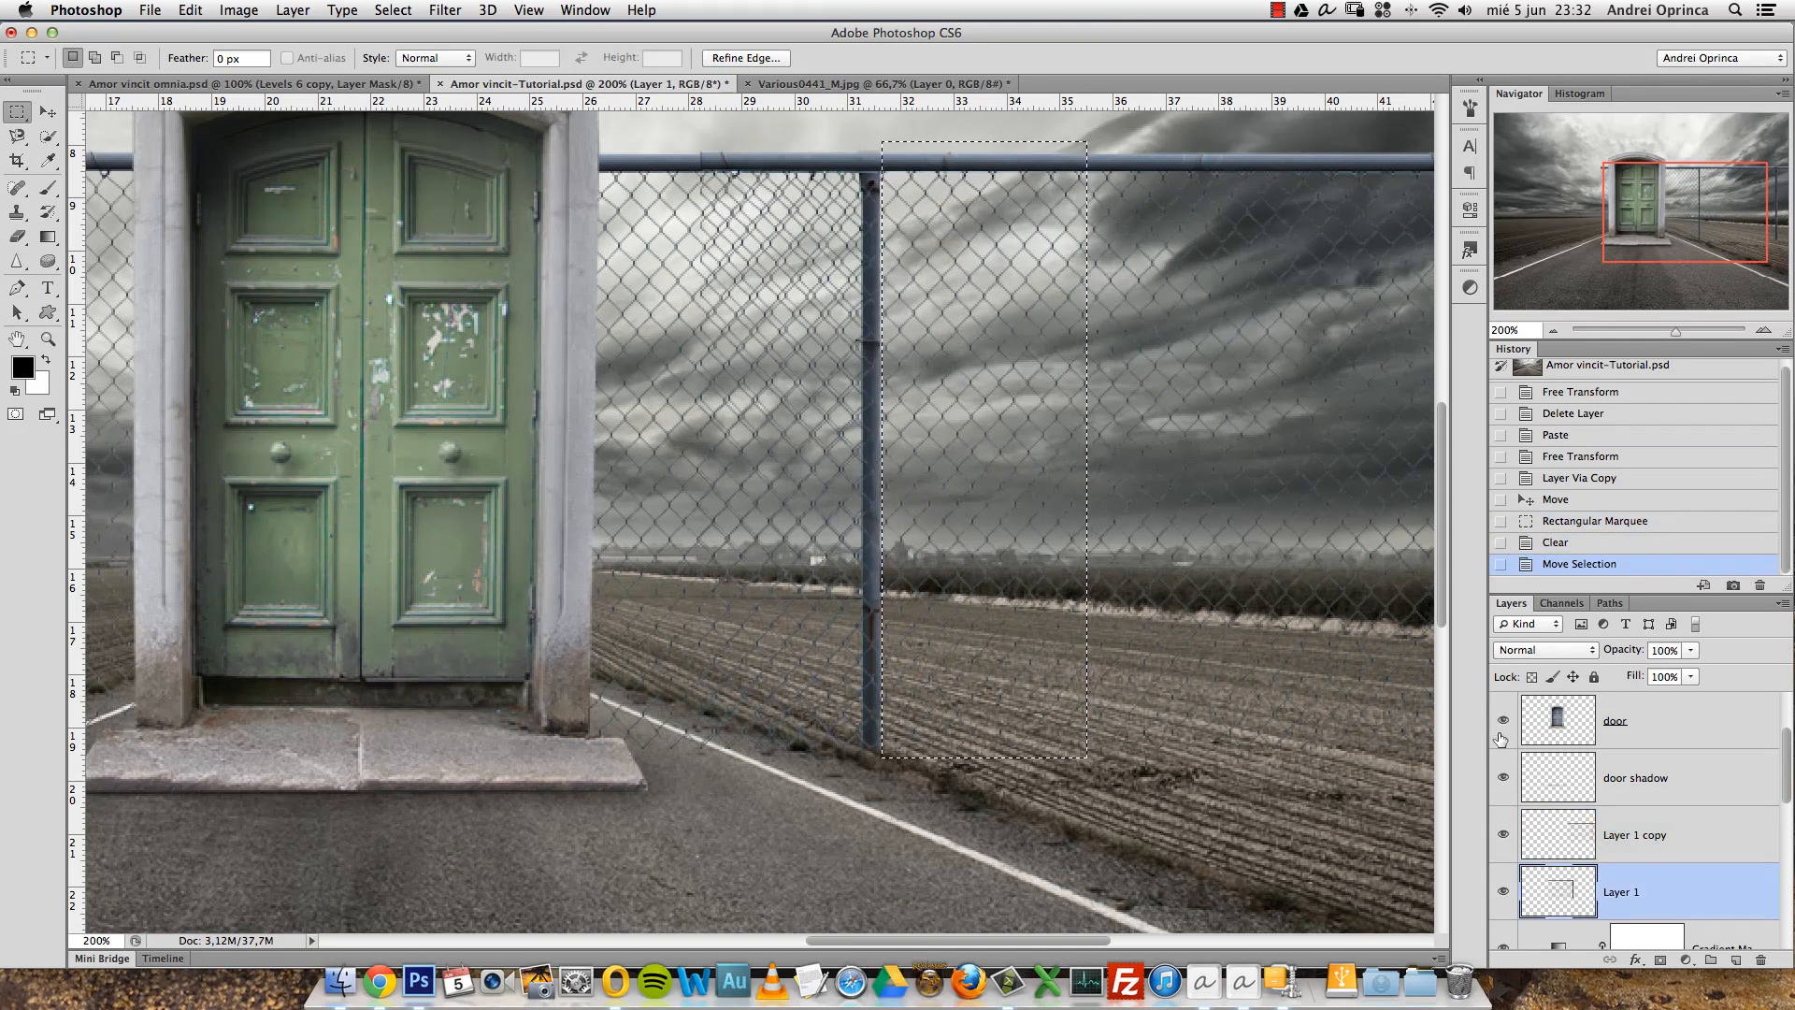
key(super+d)
Clear the part of Layer 1 copy that overlaps the first post and the mesh beside it, and place that layer below Layer 1.
click(1609, 832)
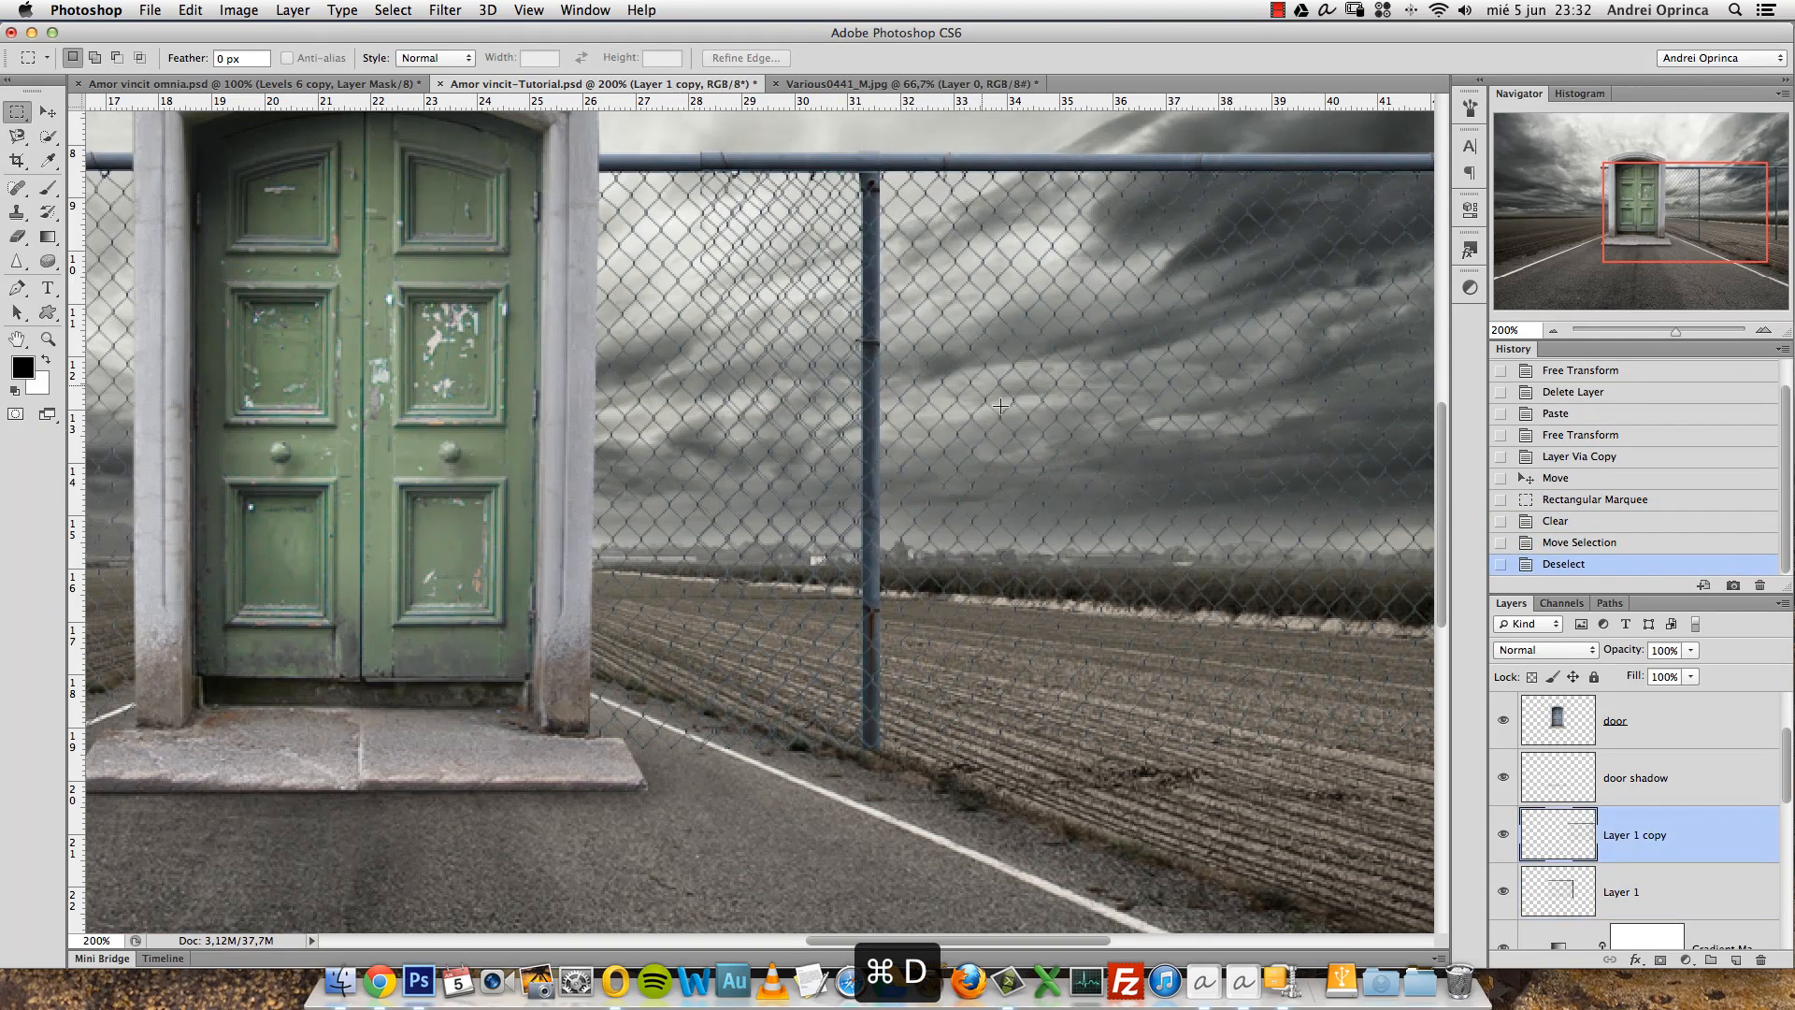
drag(739, 102, 868, 857)
key(Delete)
key(super+d)
drag(1697, 838, 1693, 913)
Clear the fence parts behind and left of the door on both fence layers, and merge the two layers into one.
drag(1192, 570, 1044, 665)
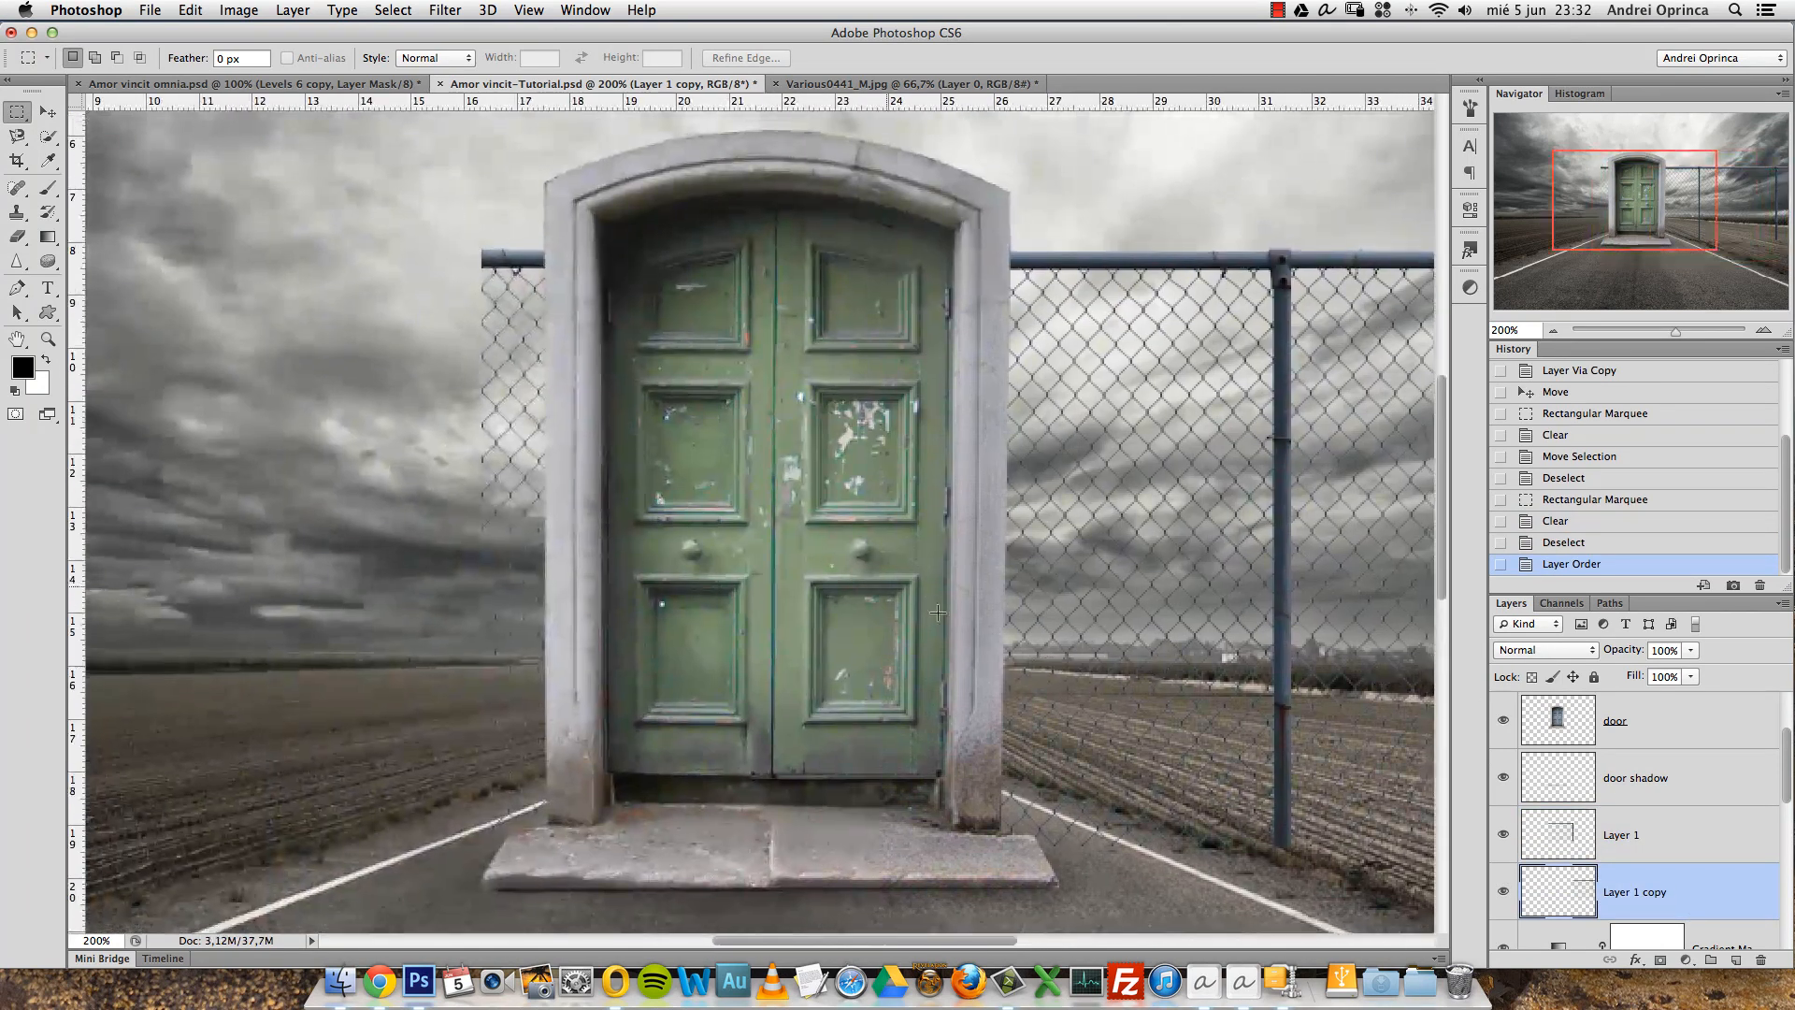
drag(381, 174, 970, 877)
key(Delete)
click(1557, 823)
key(Delete)
key(super+d)
key(1)
key(super+z)
key(super+1)
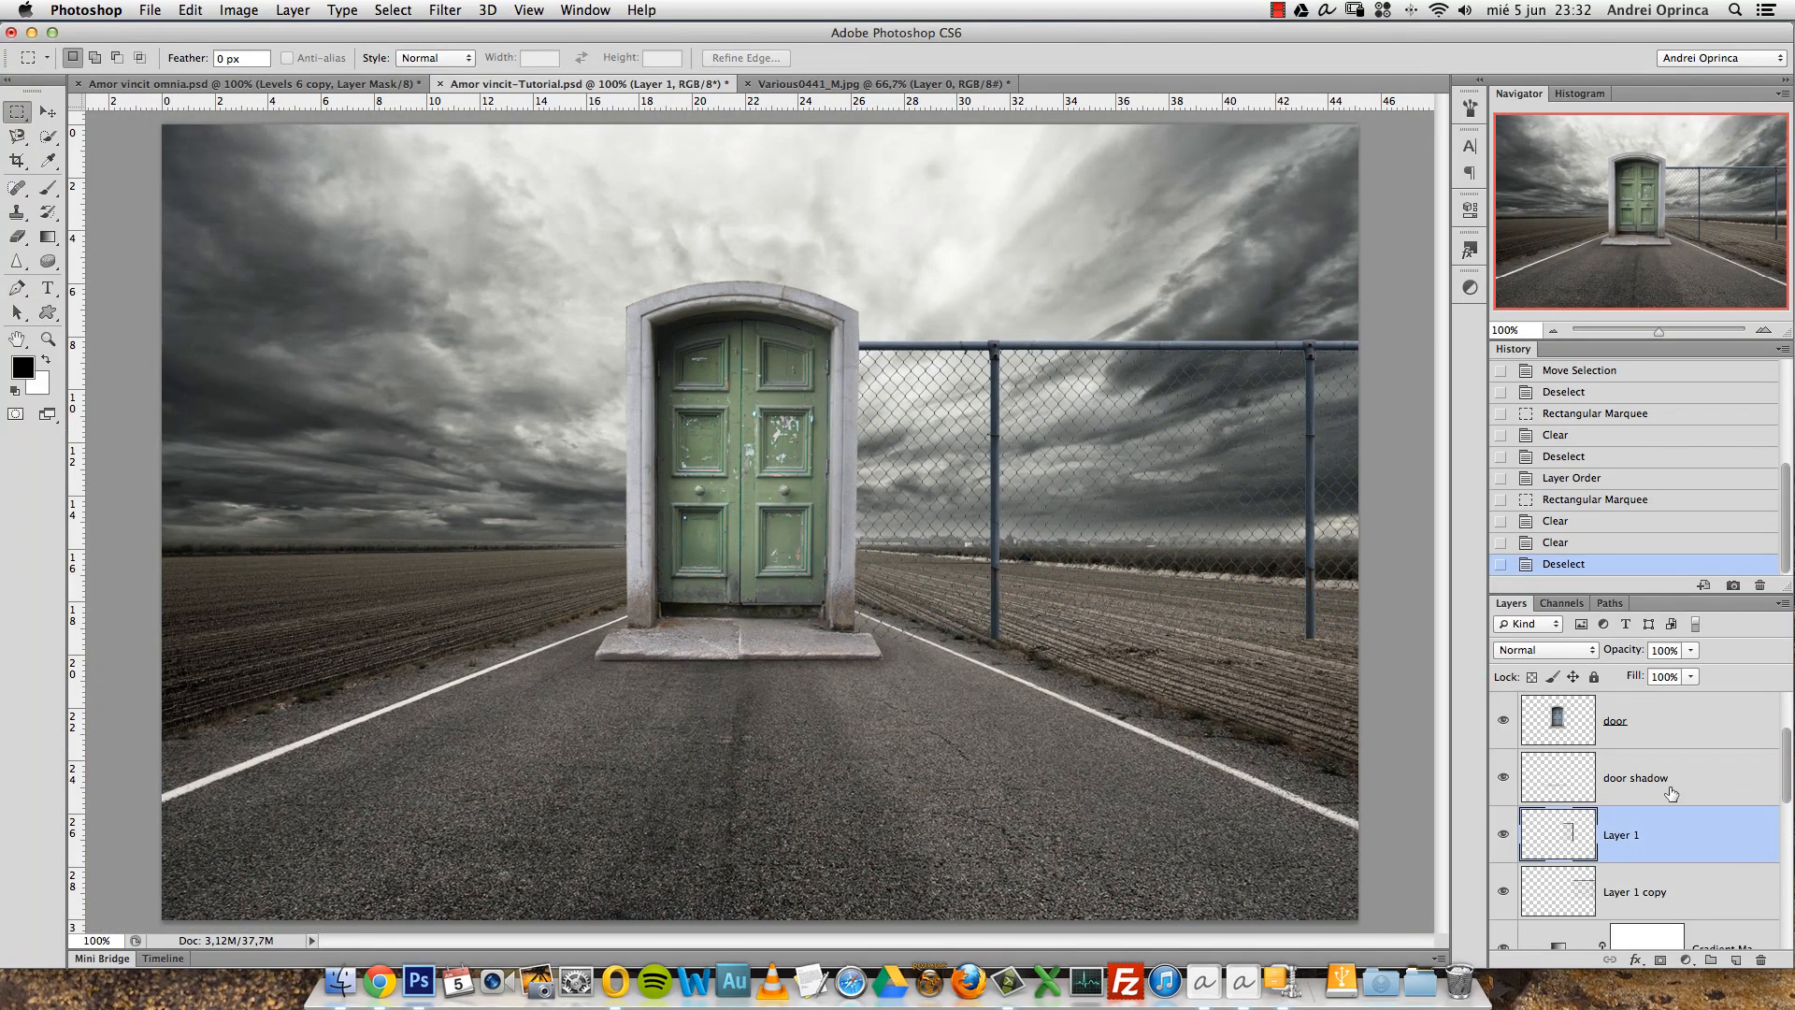
shift+click(1688, 891)
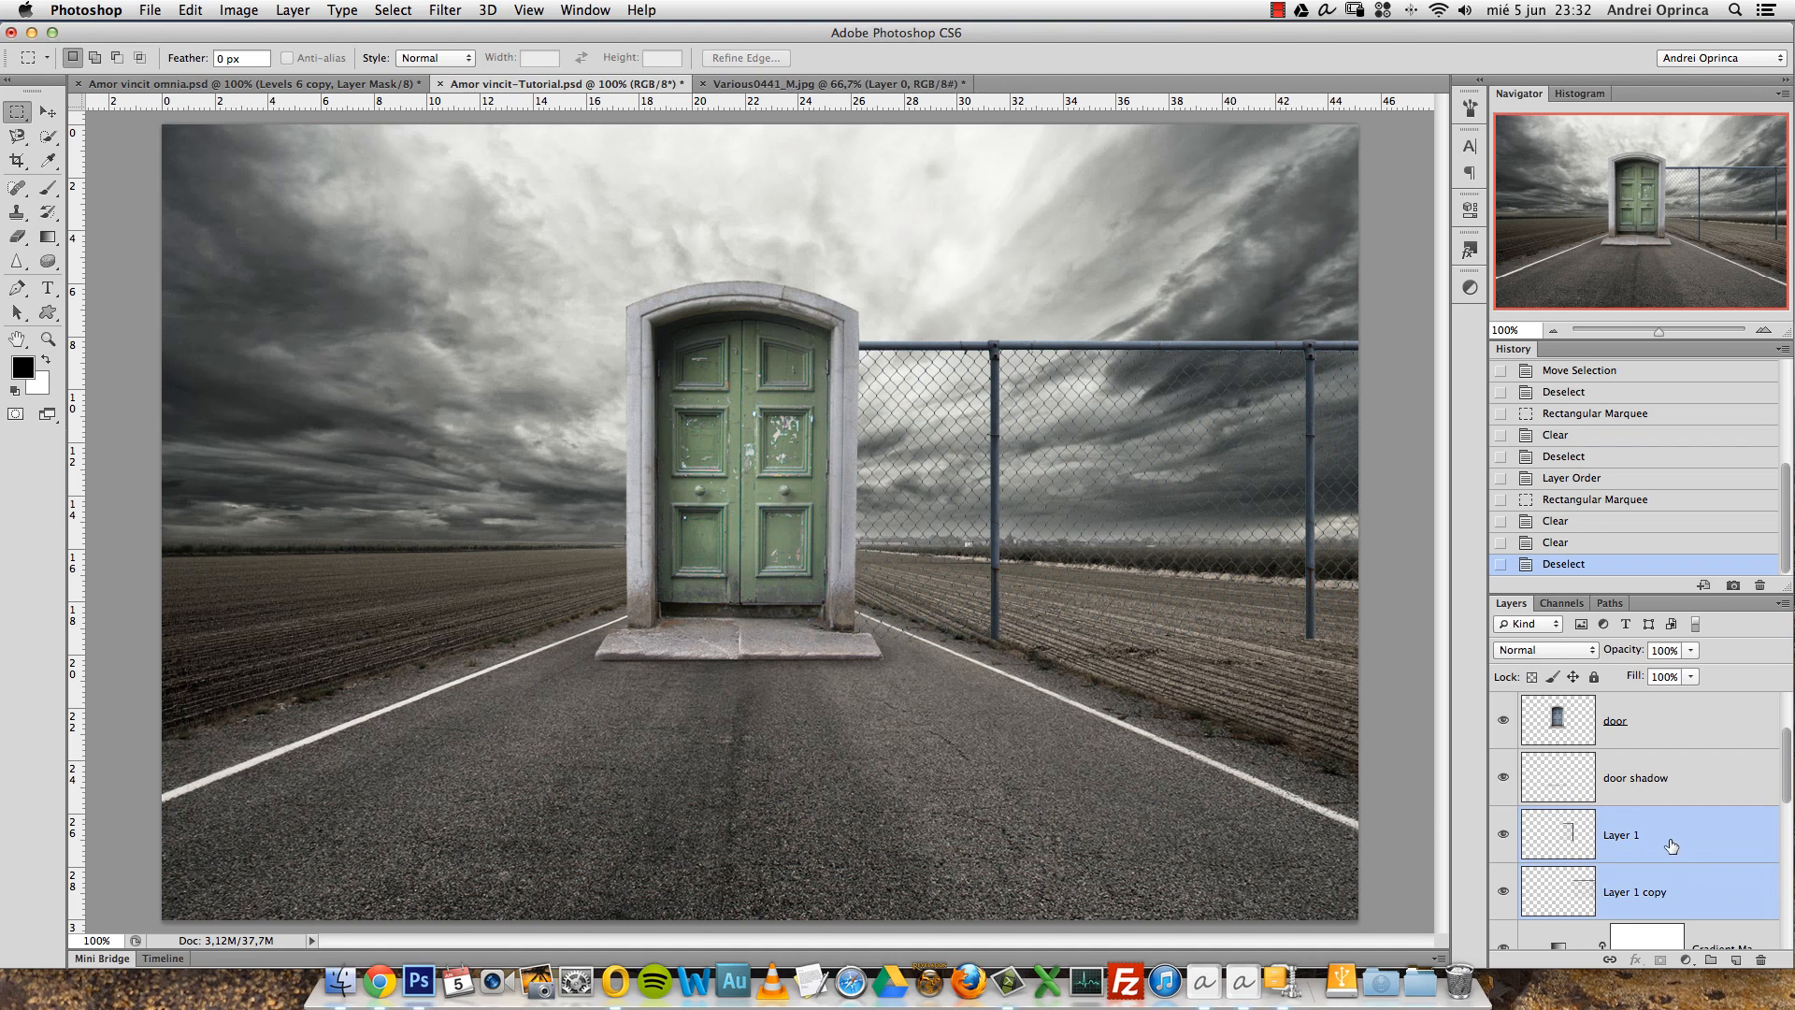
key(ctrl+e)
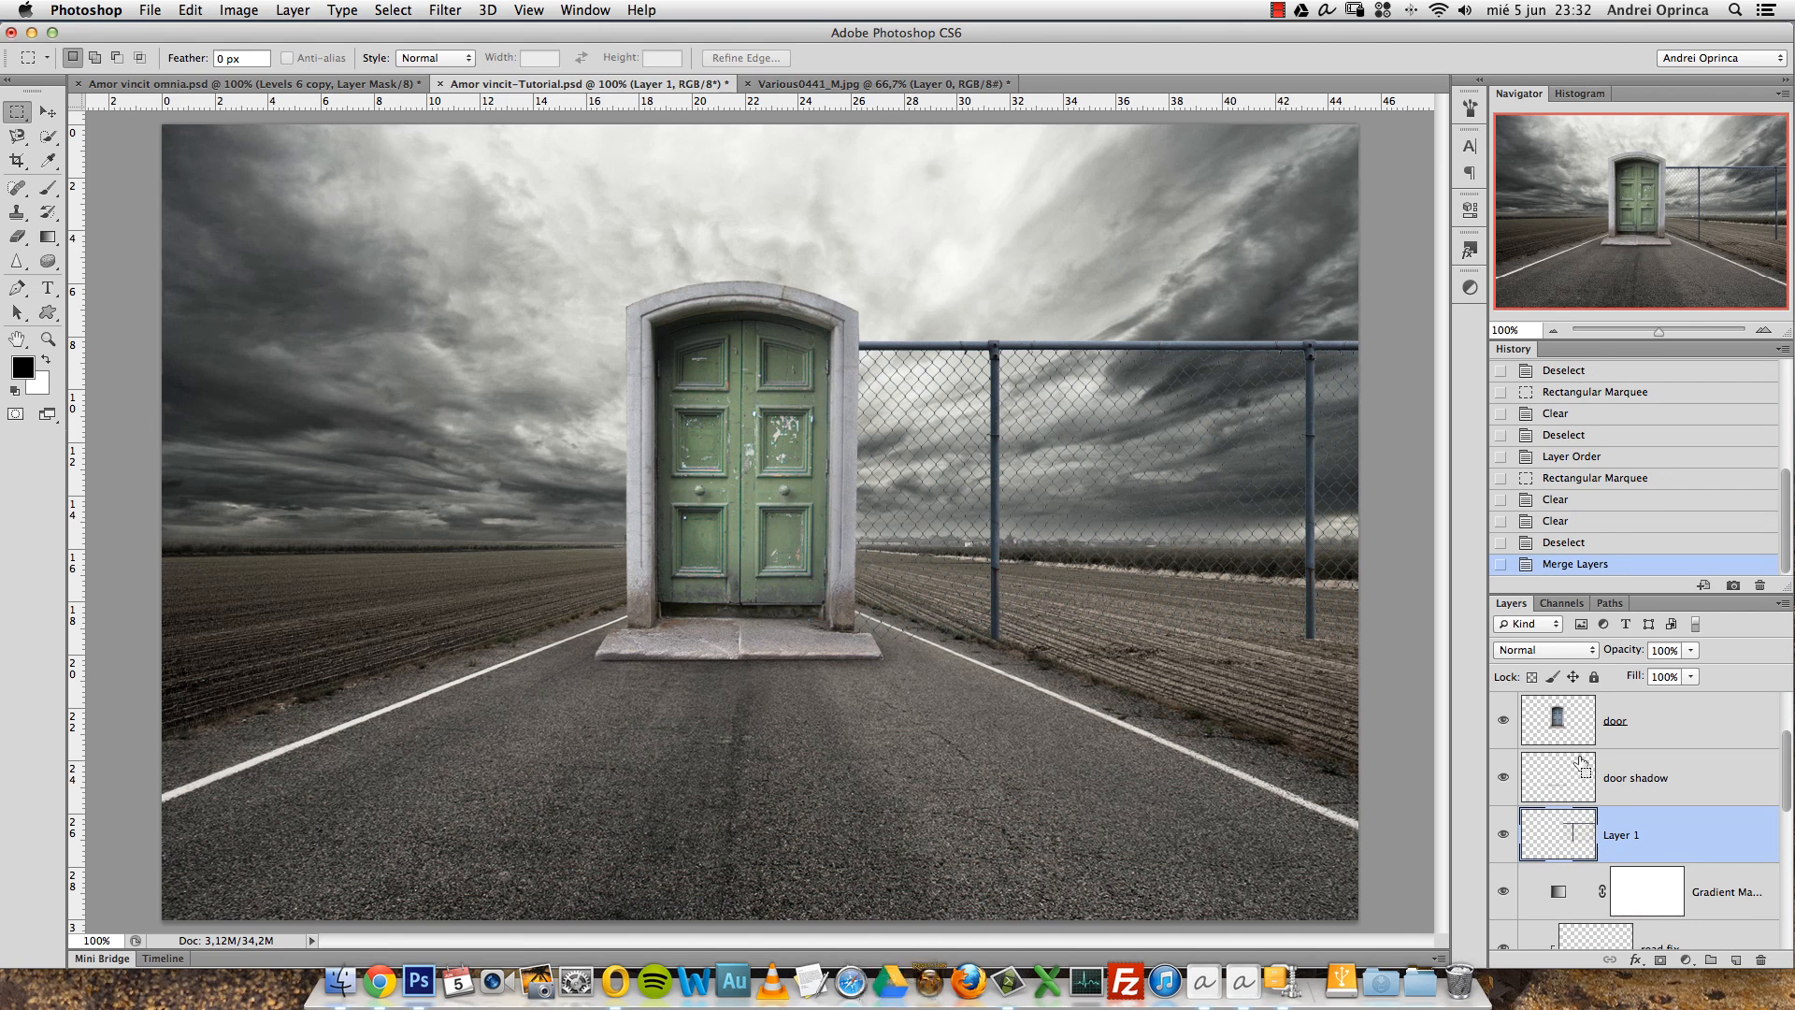
Duplicate the merged fence, move the copy to the left side of the door and flip it horizontally.
key(ctrl+j)
key(v)
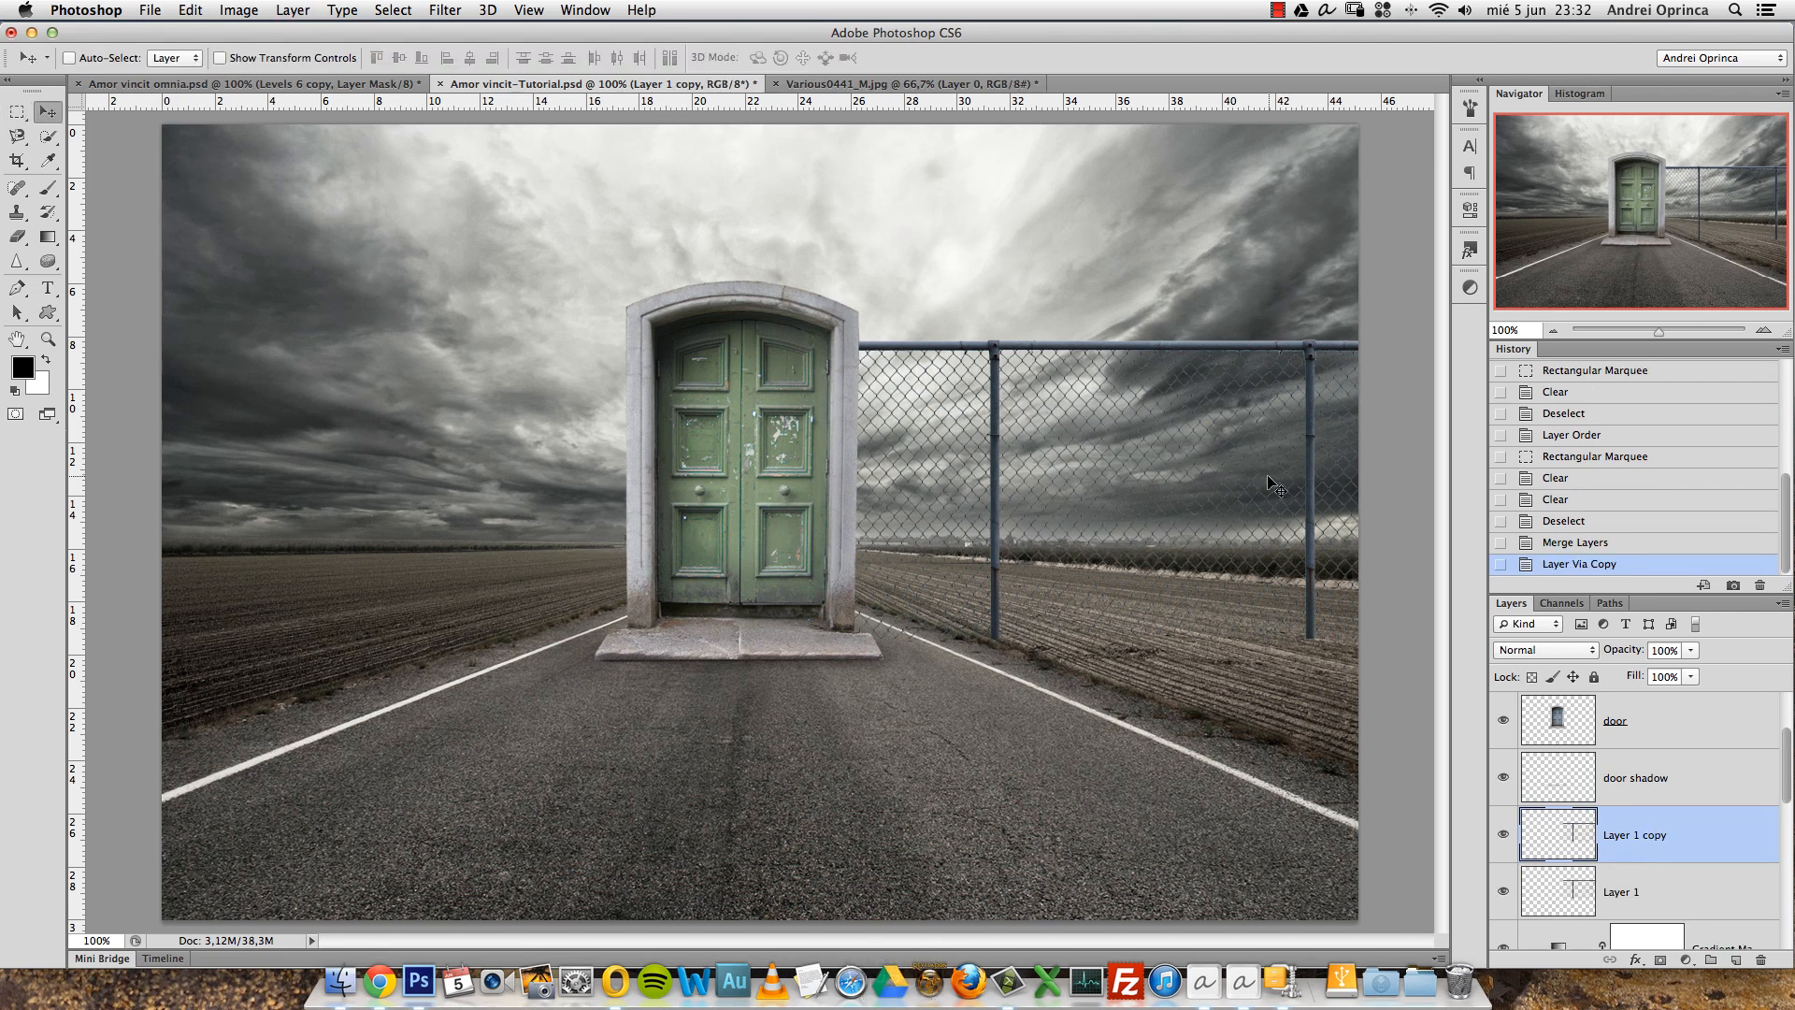
drag(1299, 486, 574, 526)
key(ctrl+t)
right_click(554, 490)
right_click(548, 543)
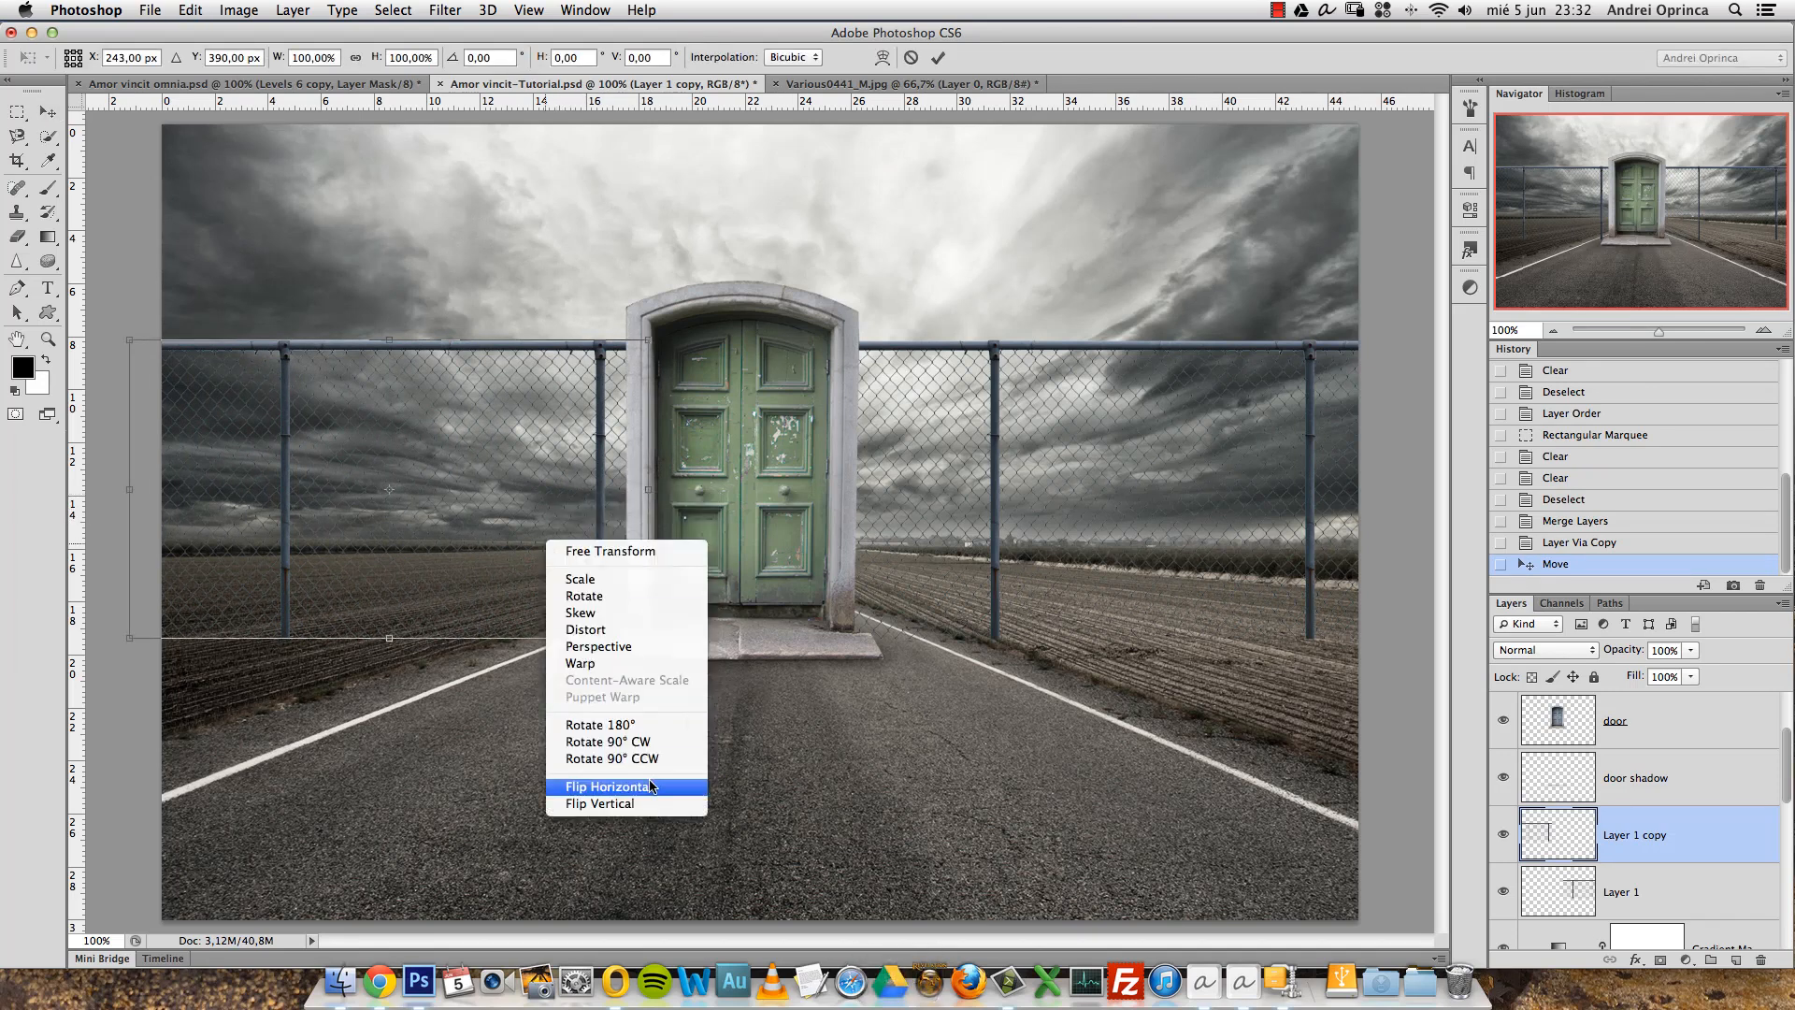
click(608, 786)
drag(604, 517, 598, 518)
key(Return)
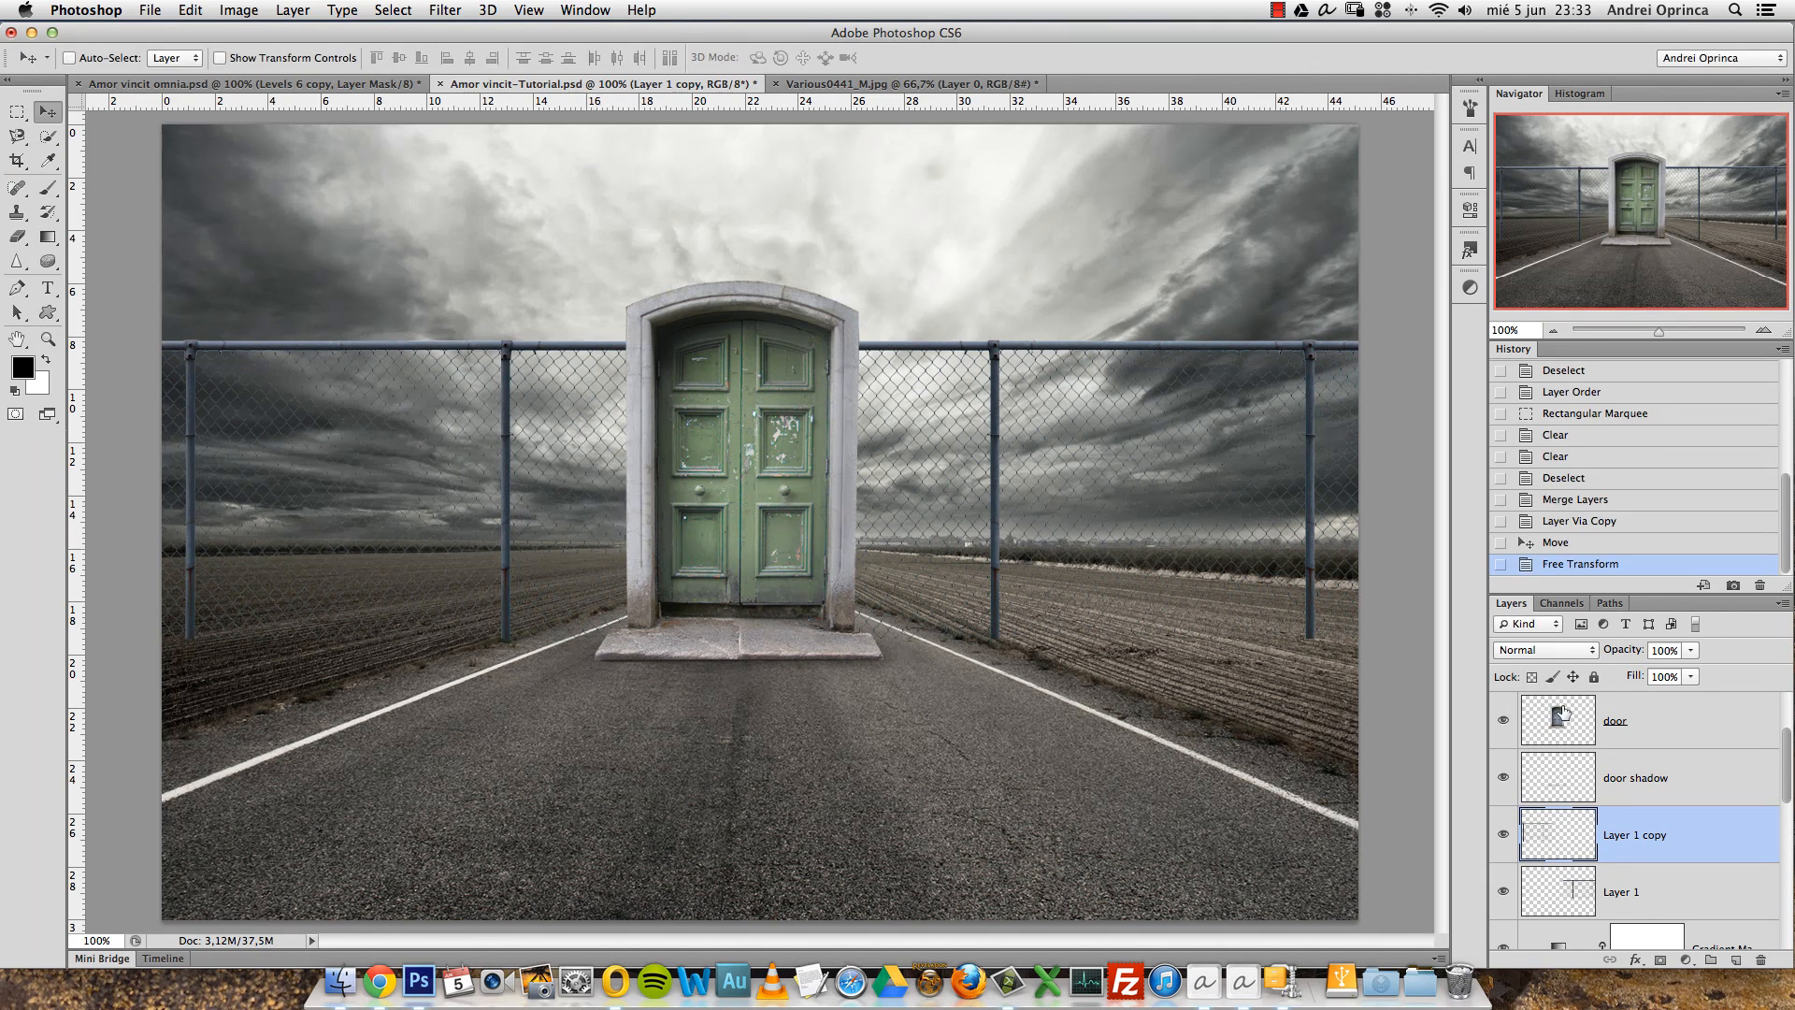
Rename the left fence layer as fence L and the right one as fence R.
double_click(1640, 835)
text(fence L)
key(Return)
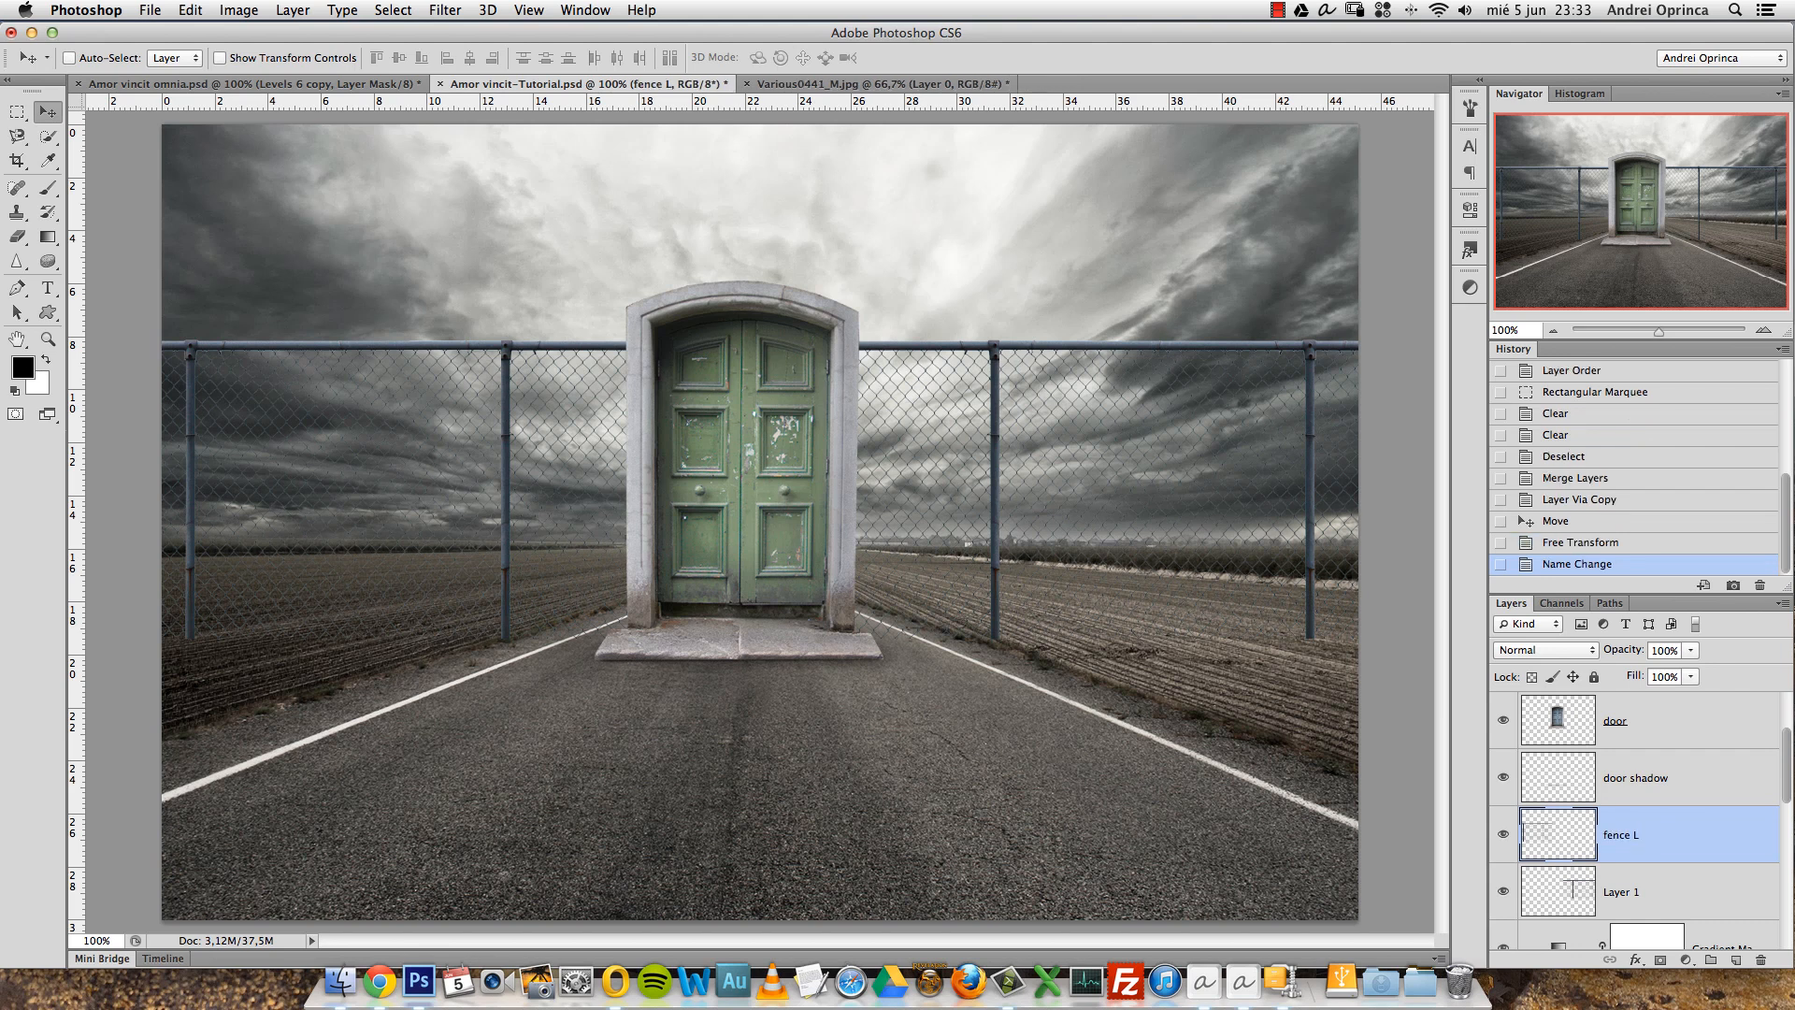
double_click(1625, 893)
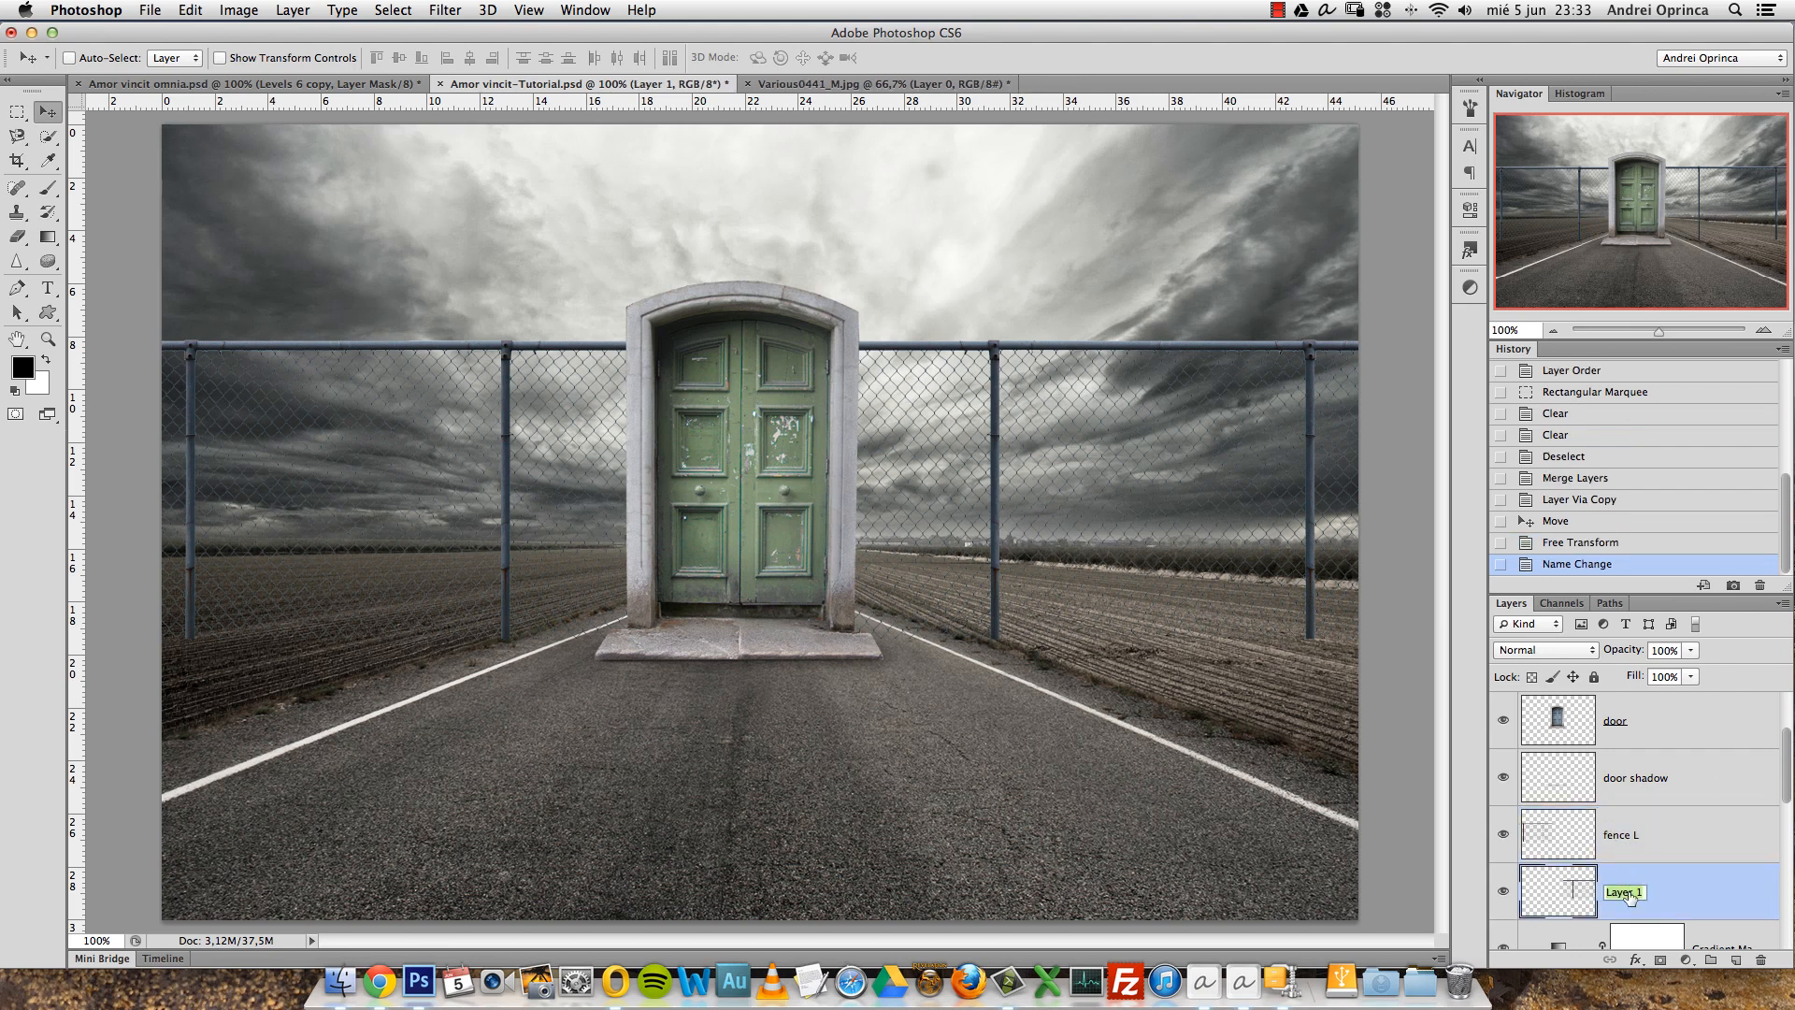
text(fence R)
key(Return)
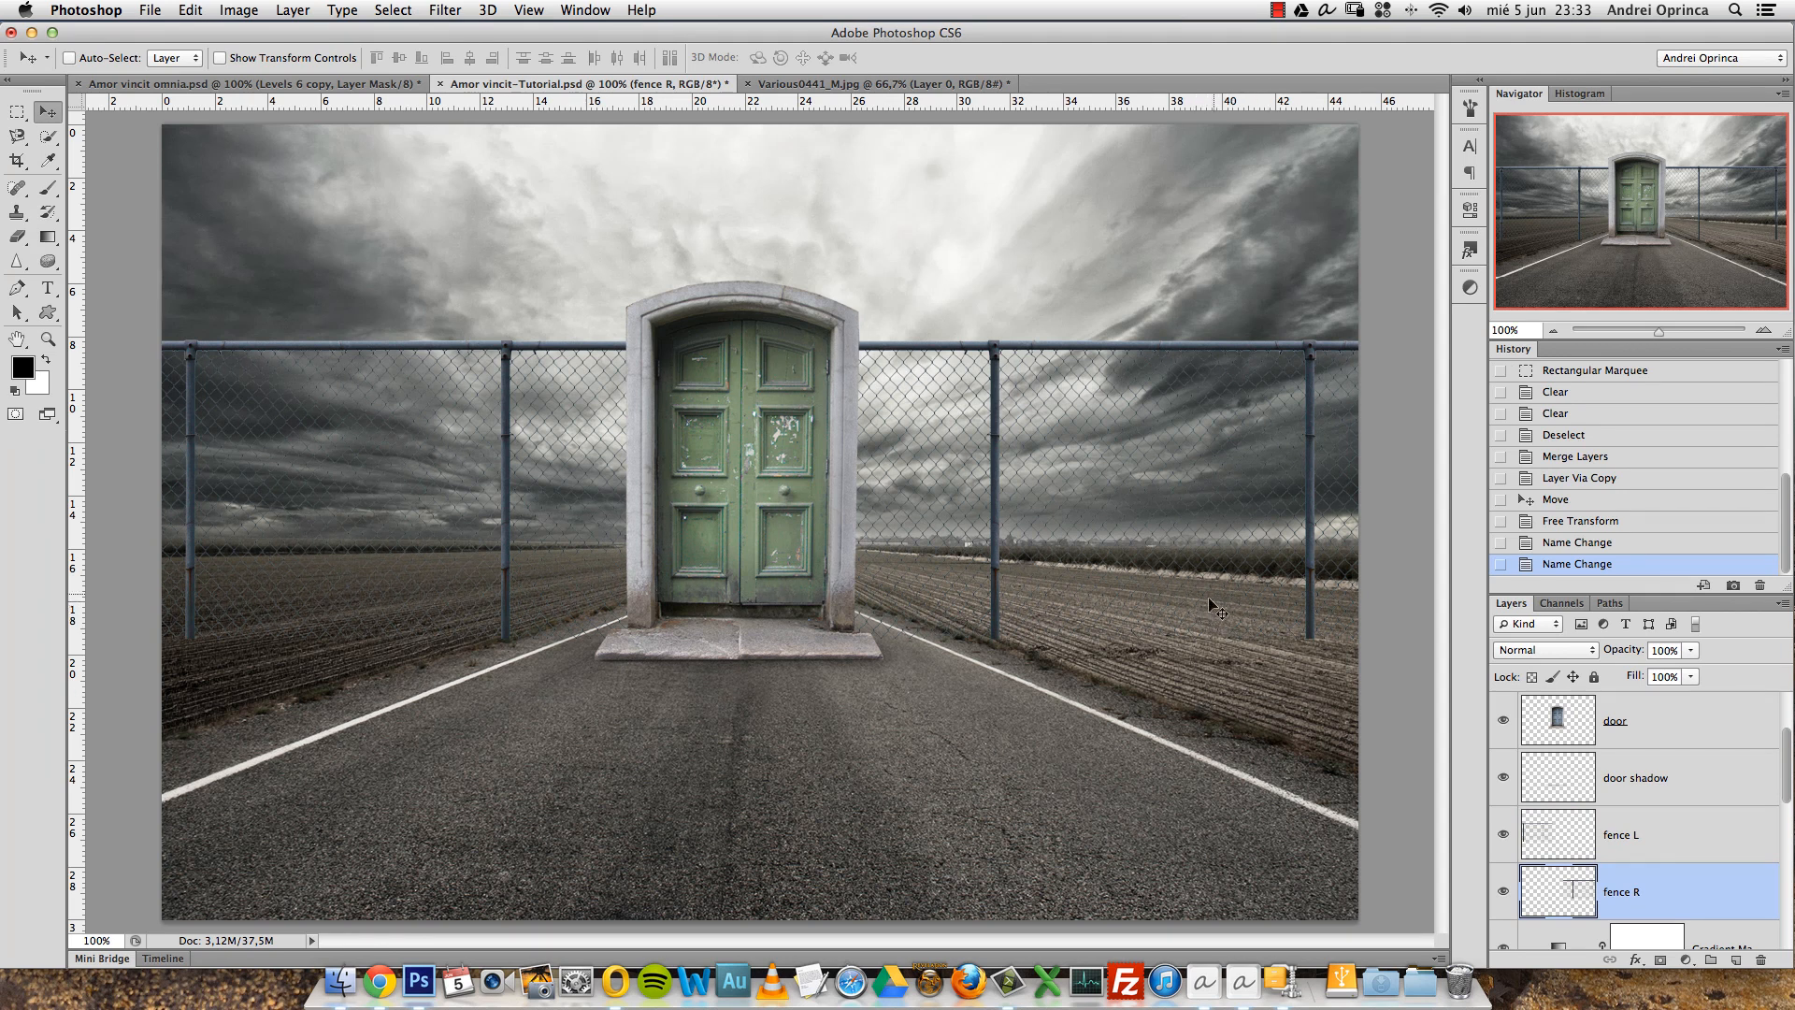
Try to make a bottom rail by duplicating the fence R layer and flipping the copy vertically.
key(super+j)
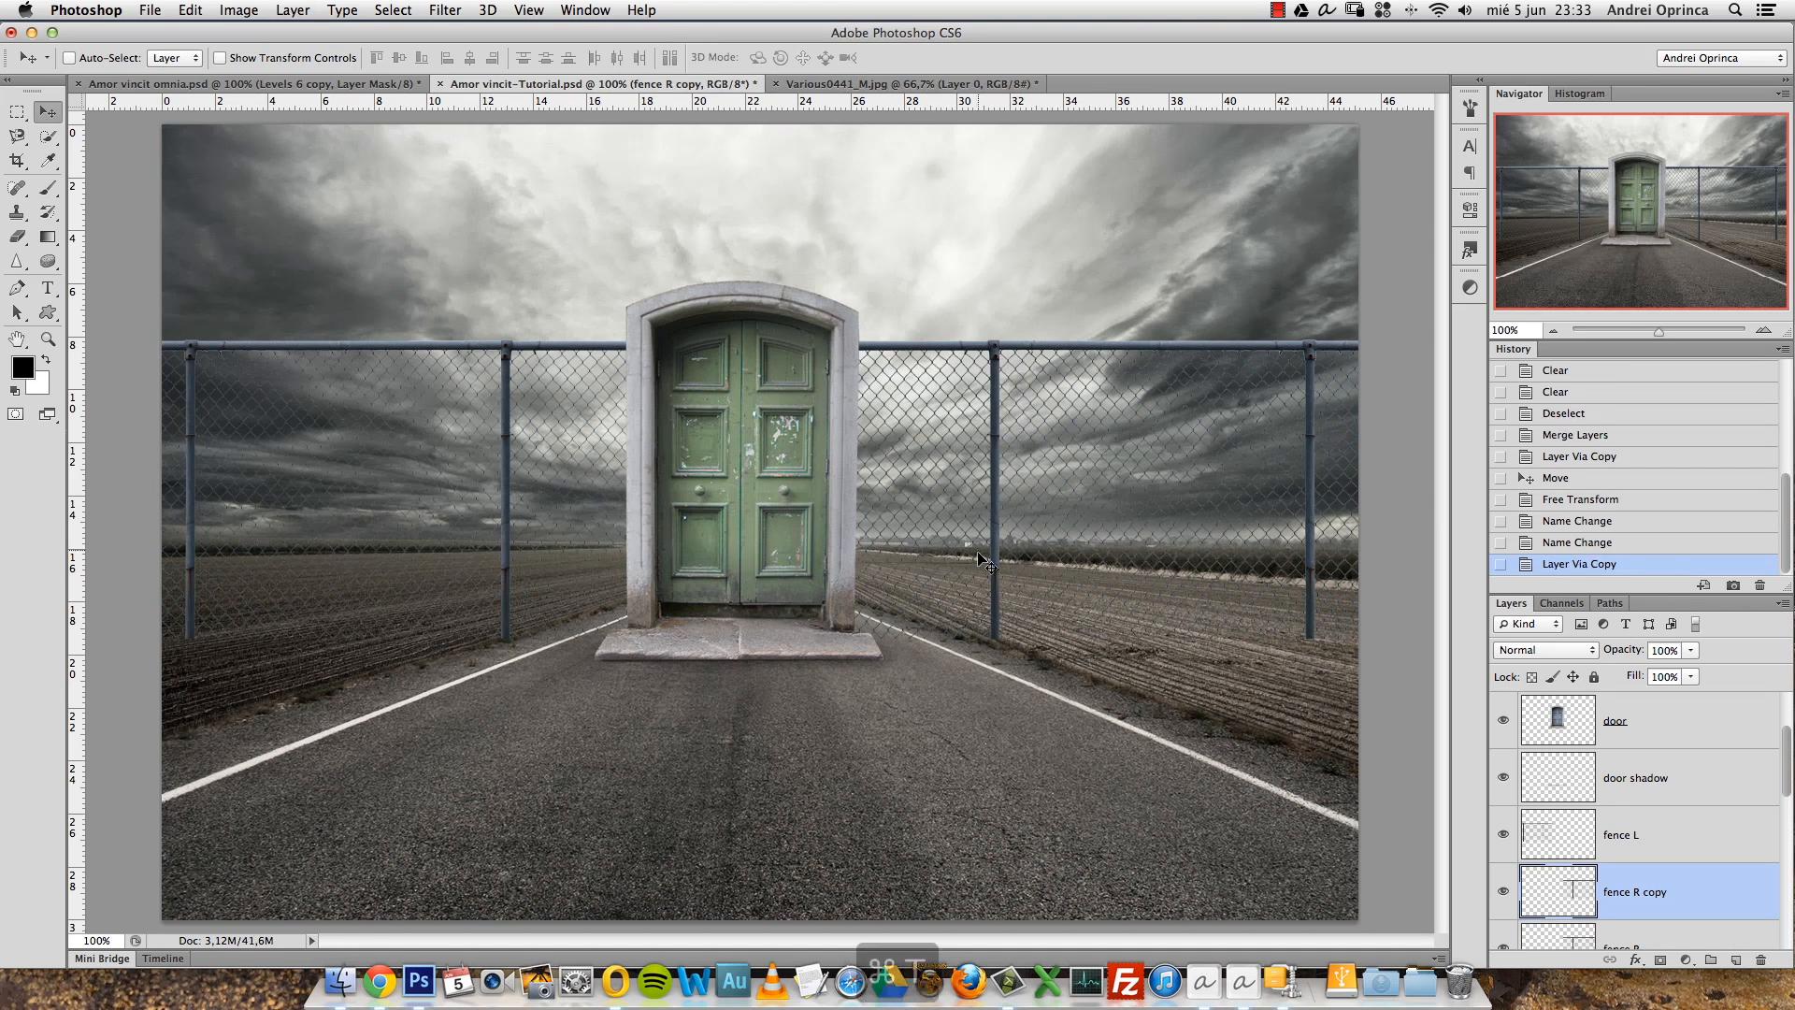
key(super+t)
right_click(982, 483)
click(1037, 744)
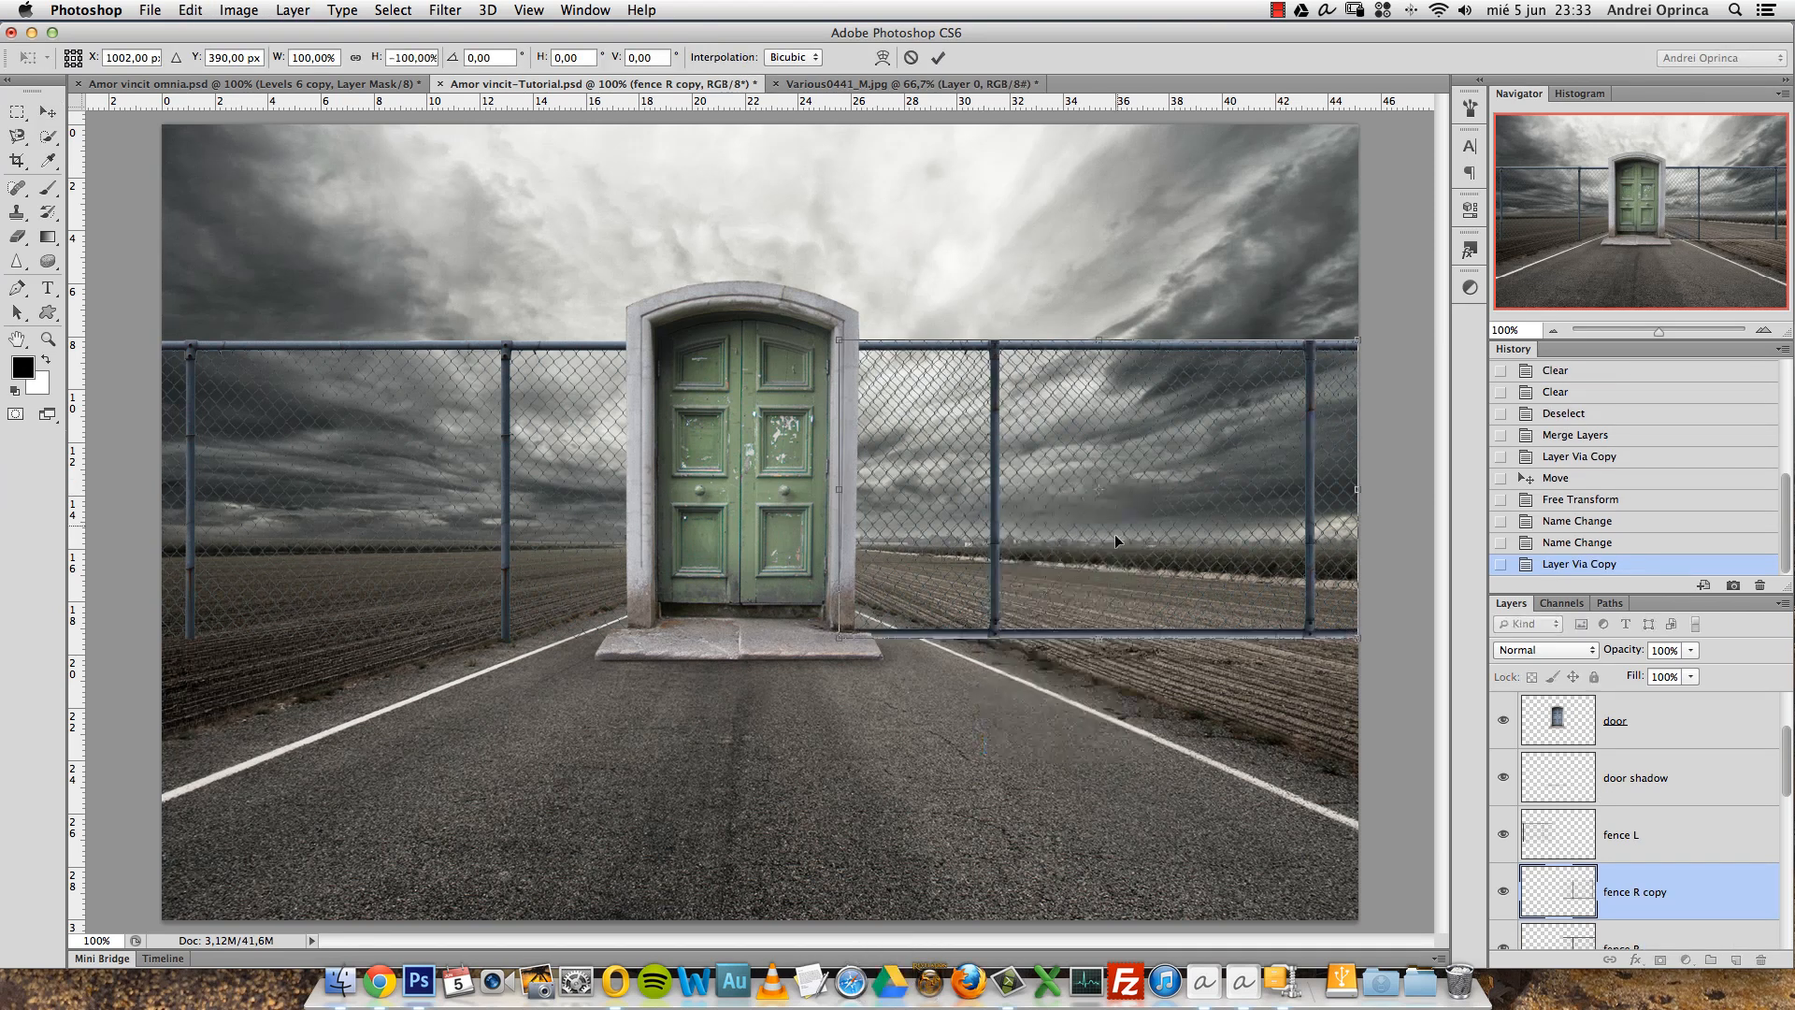
mouse_move(1131, 556)
mouse_down()
mouse_move(1126, 525)
mouse_move(1130, 557)
mouse_up()
key(Return)
Clear everything above the bottom rail on the flipped fence R copy and deselect.
click(19, 112)
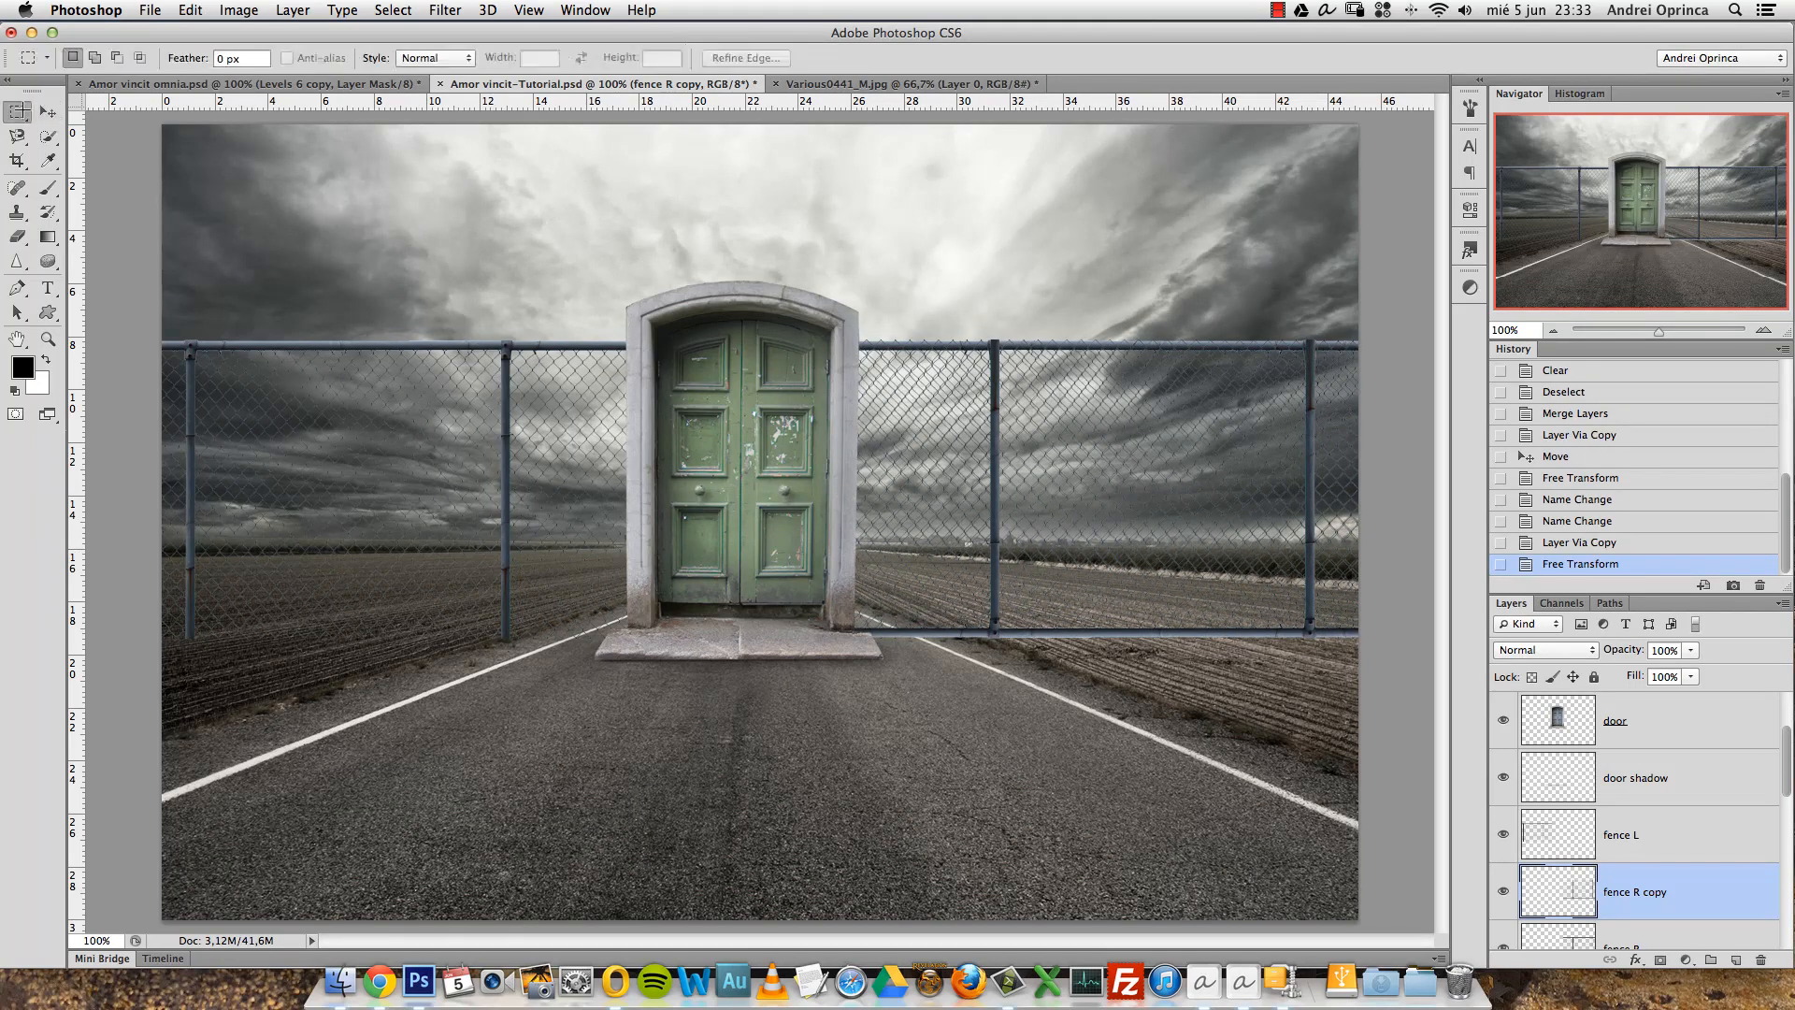
drag(478, 187, 1408, 627)
key(BackSpace)
key(Down)
key(super+d)
Check the bottom rail around the posts up close and delete the fence R copy layer.
alt+click(1095, 629)
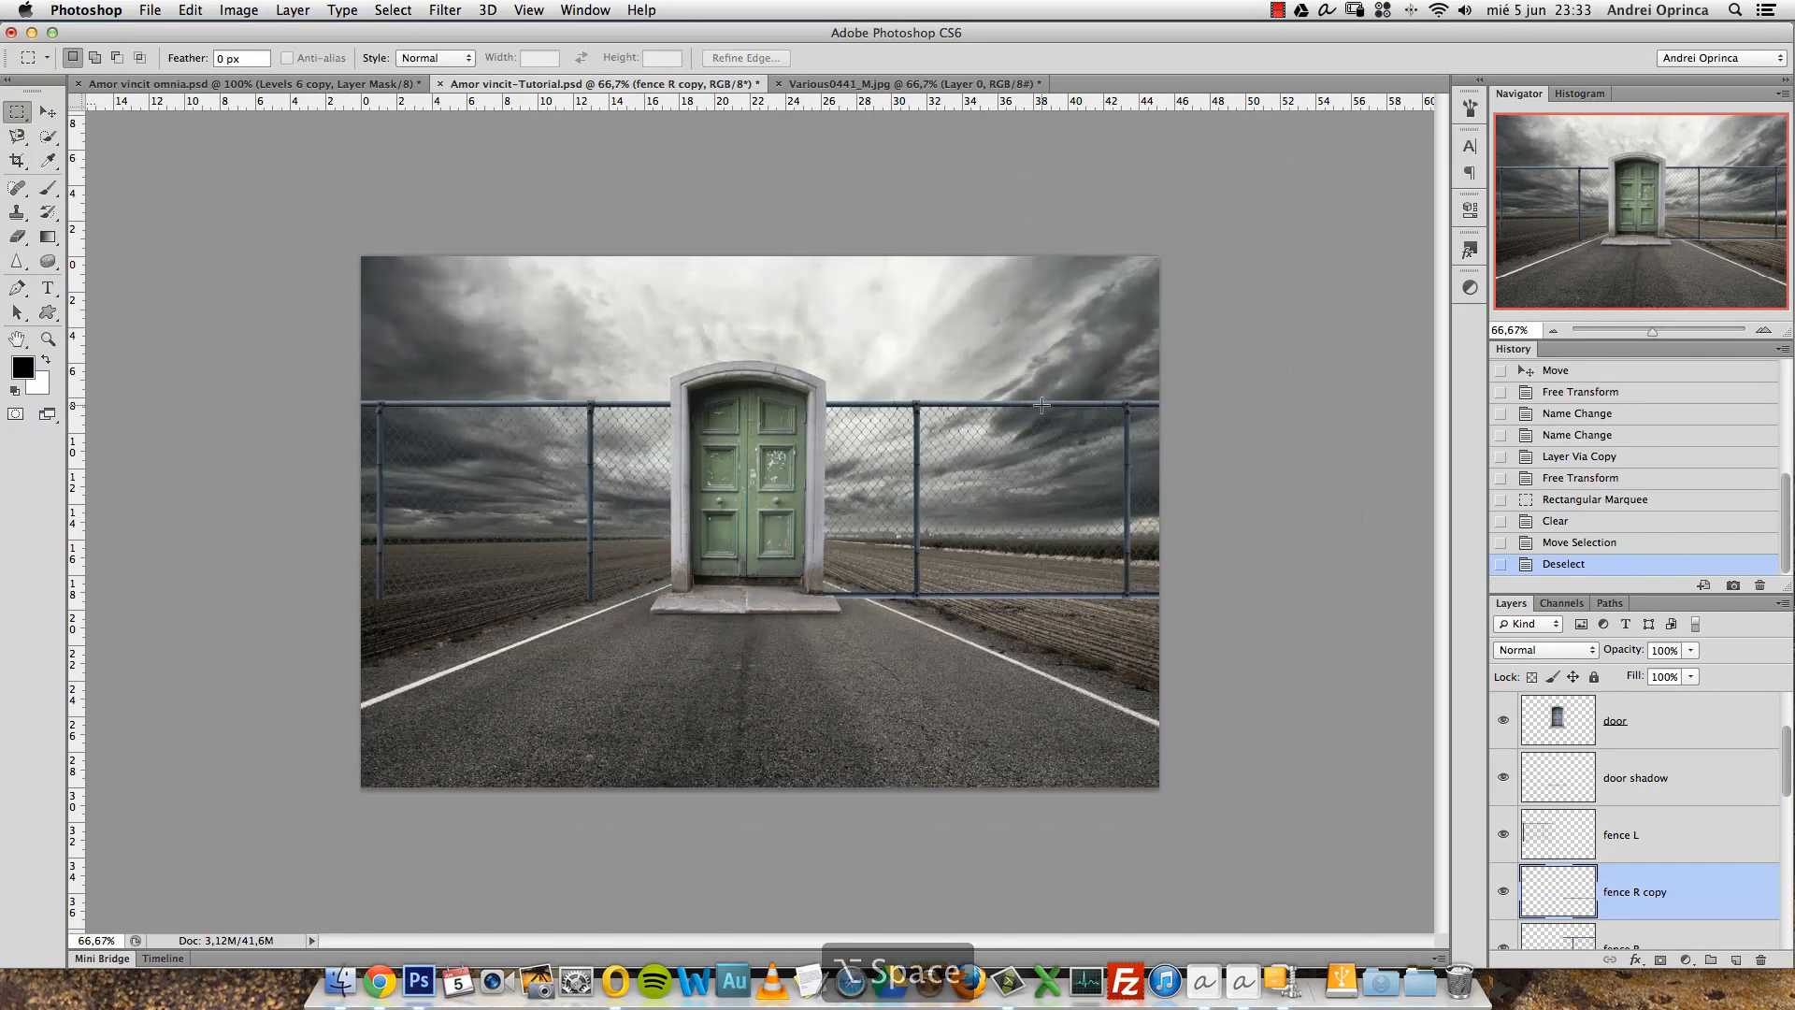
super+click(1125, 592)
super+click(1125, 592)
super+click(1125, 593)
drag(1223, 694, 1037, 578)
alt+click(844, 604)
alt+click(844, 604)
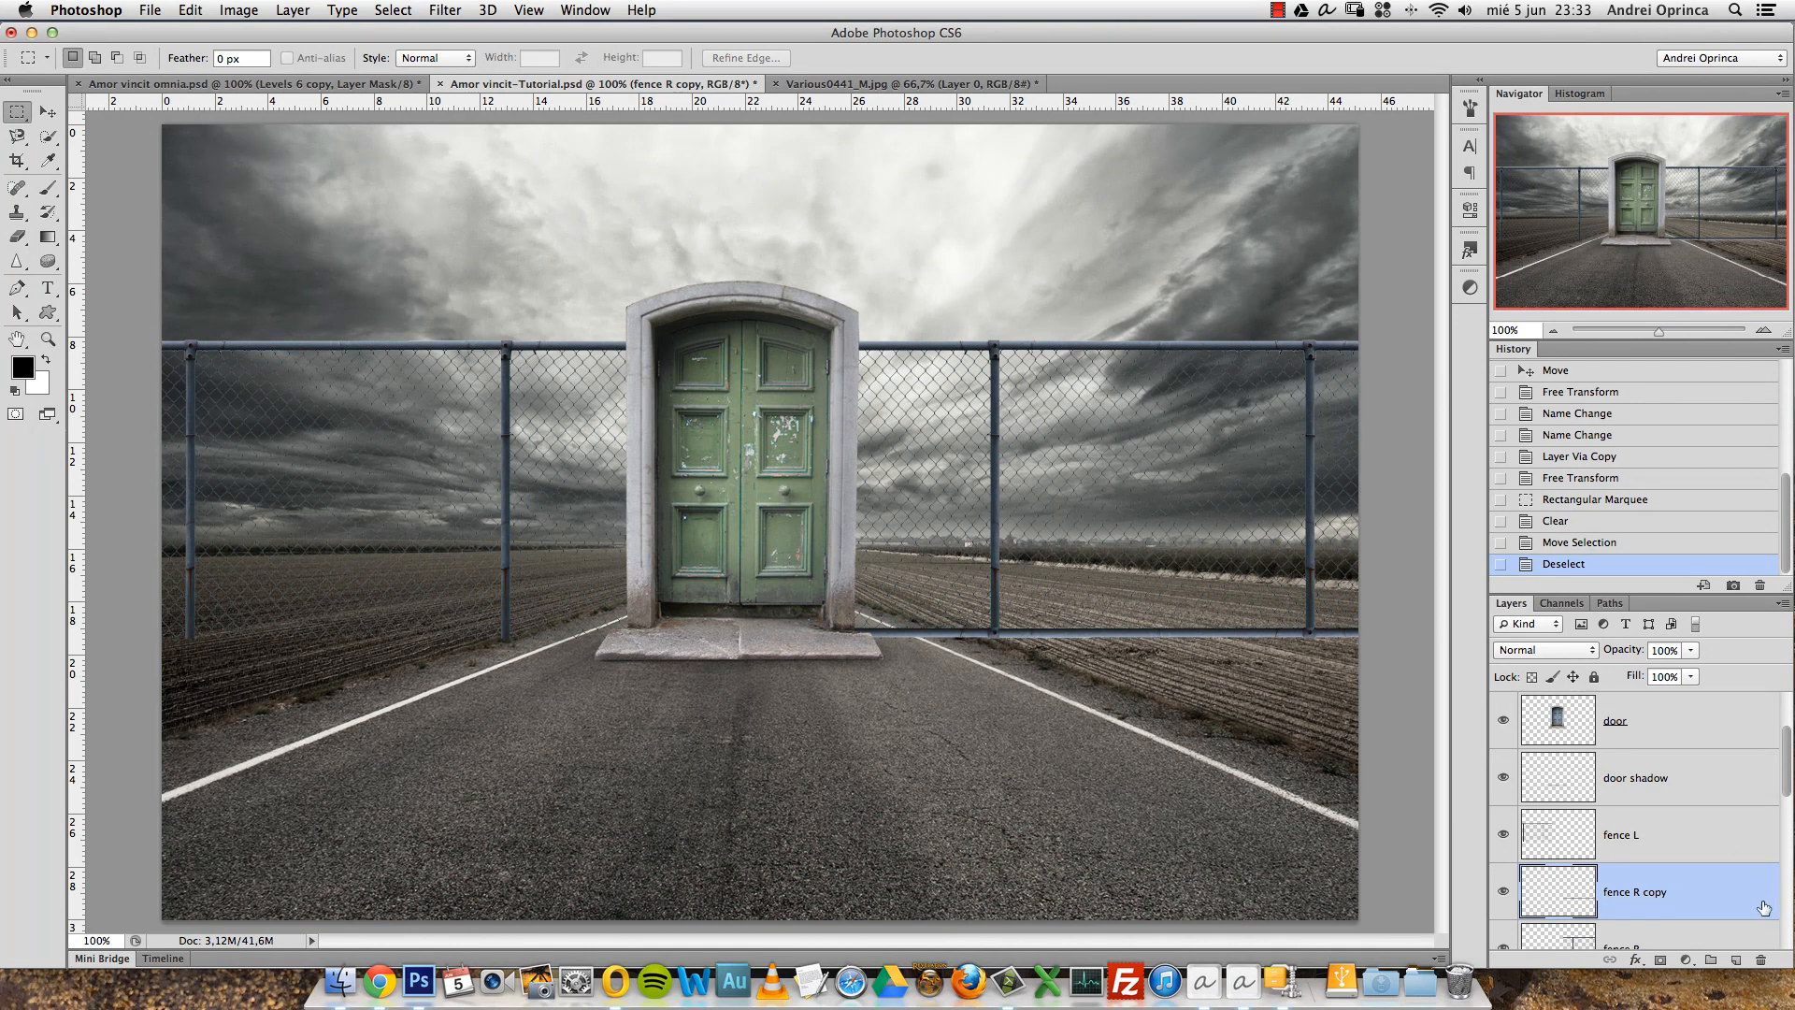
drag(1770, 907, 1761, 959)
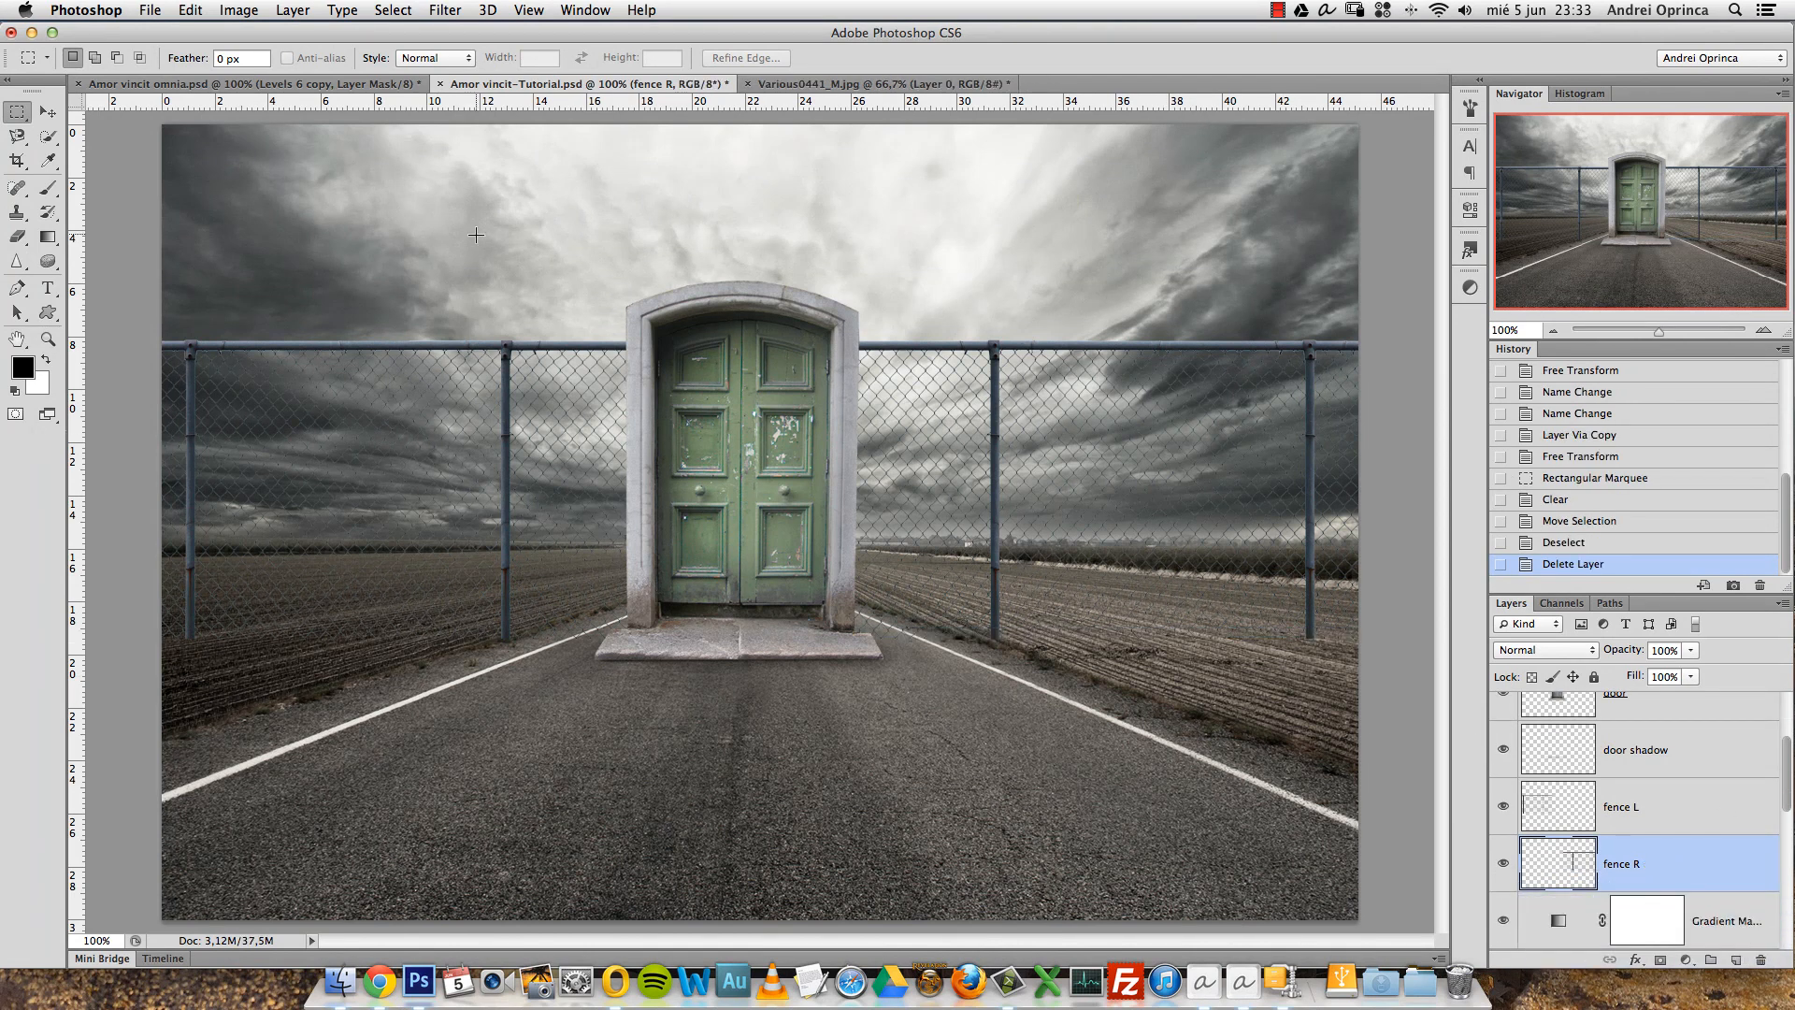
Examine the fence closely in the reference file Amor vincit omnia.psd, and return to Amor vincit-Tutorial.psd.
click(332, 84)
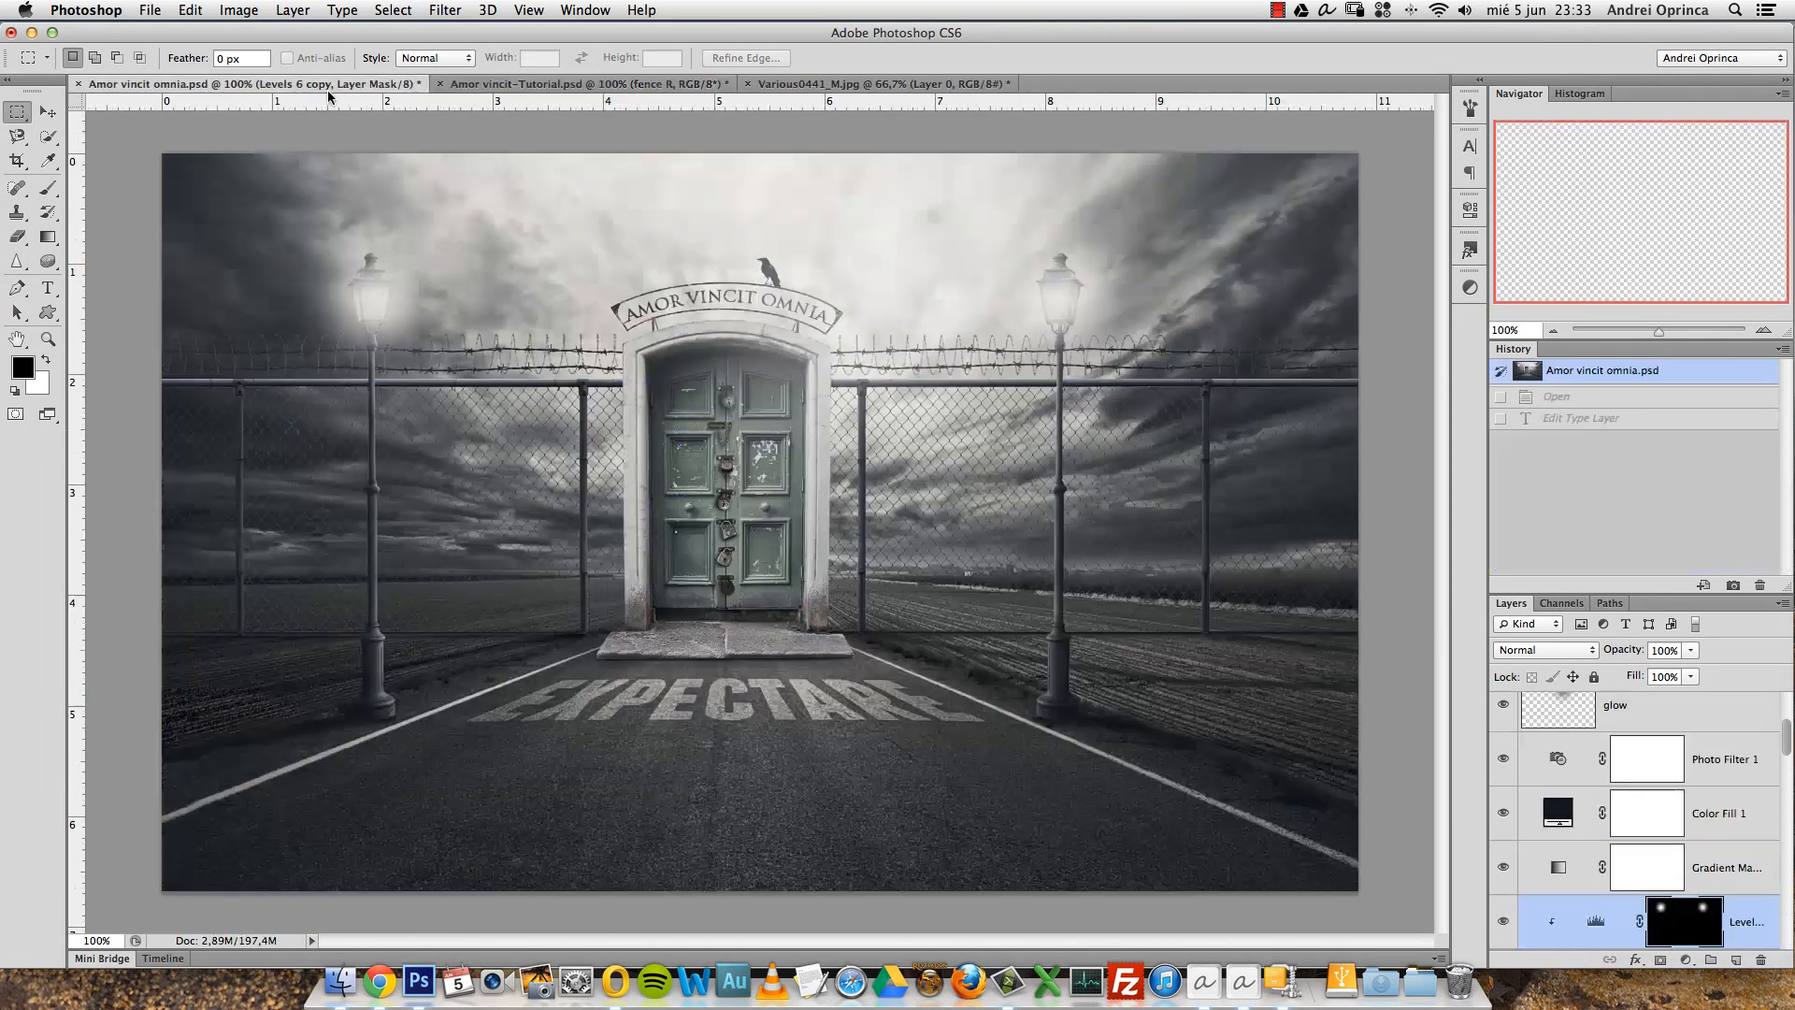
ctrl+click(999, 620)
ctrl+click(1002, 618)
drag(1136, 658, 921, 633)
alt+click(936, 633)
alt+click(937, 633)
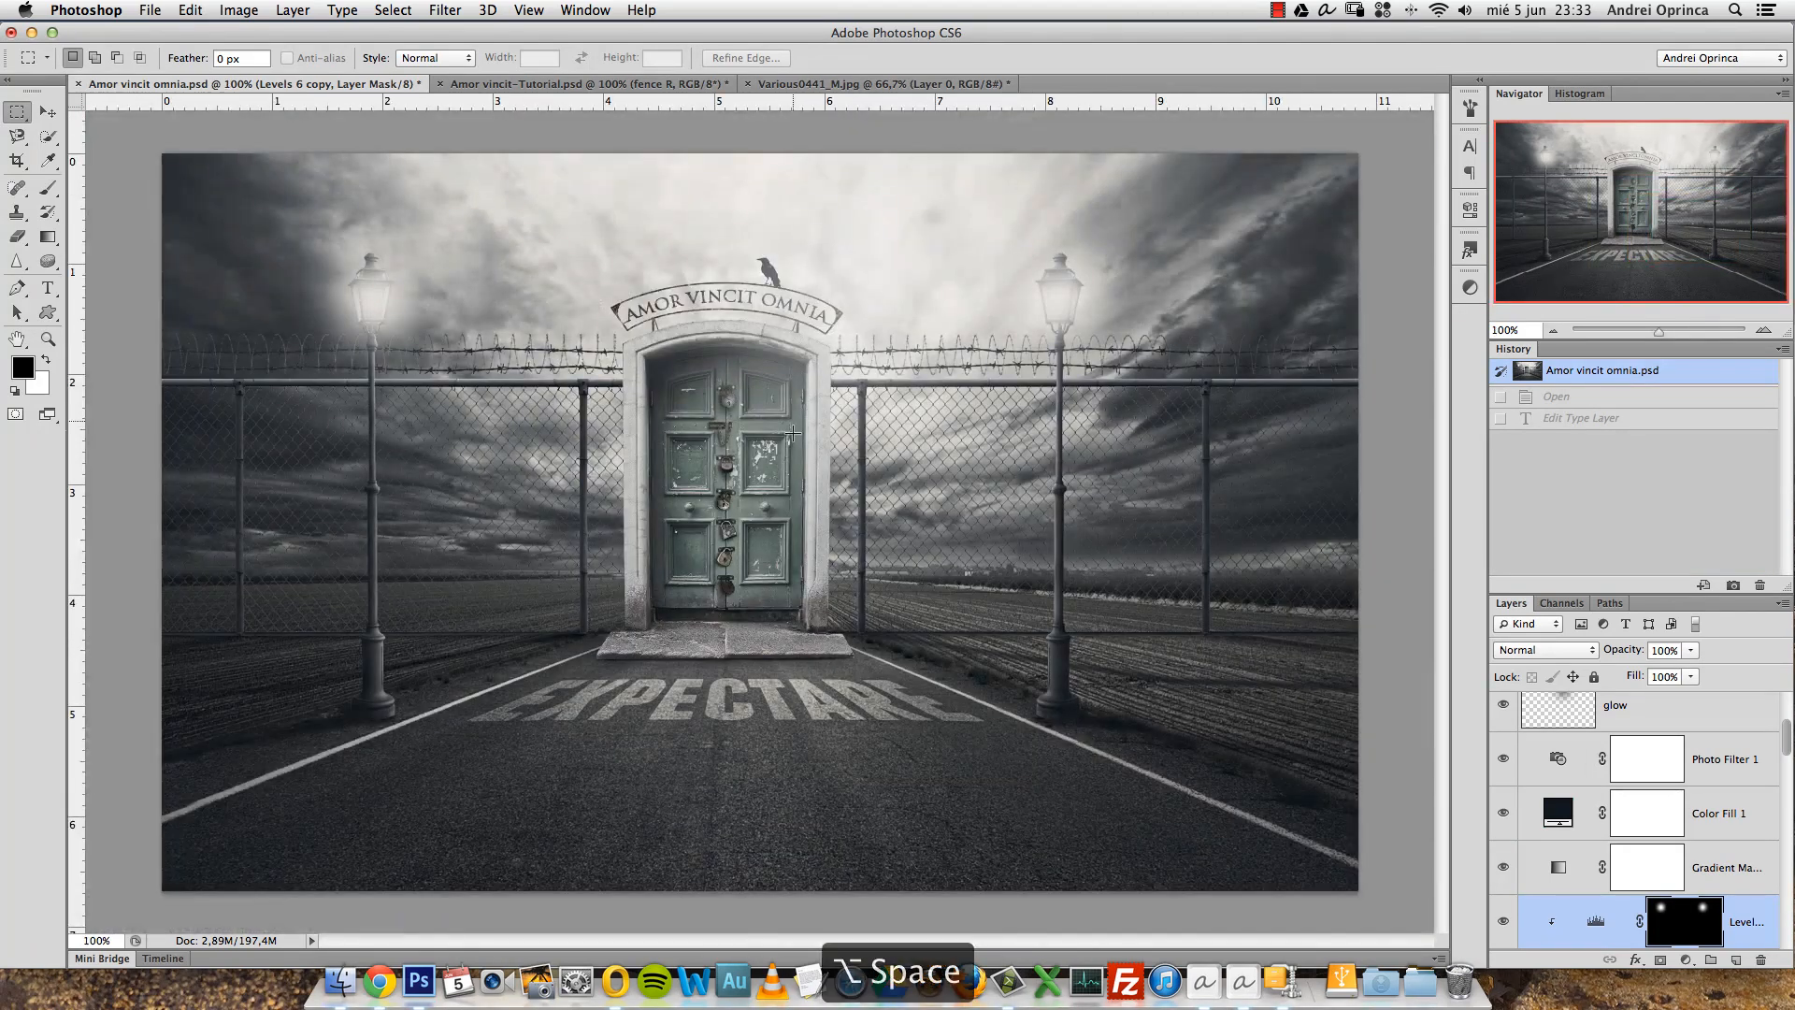
click(641, 84)
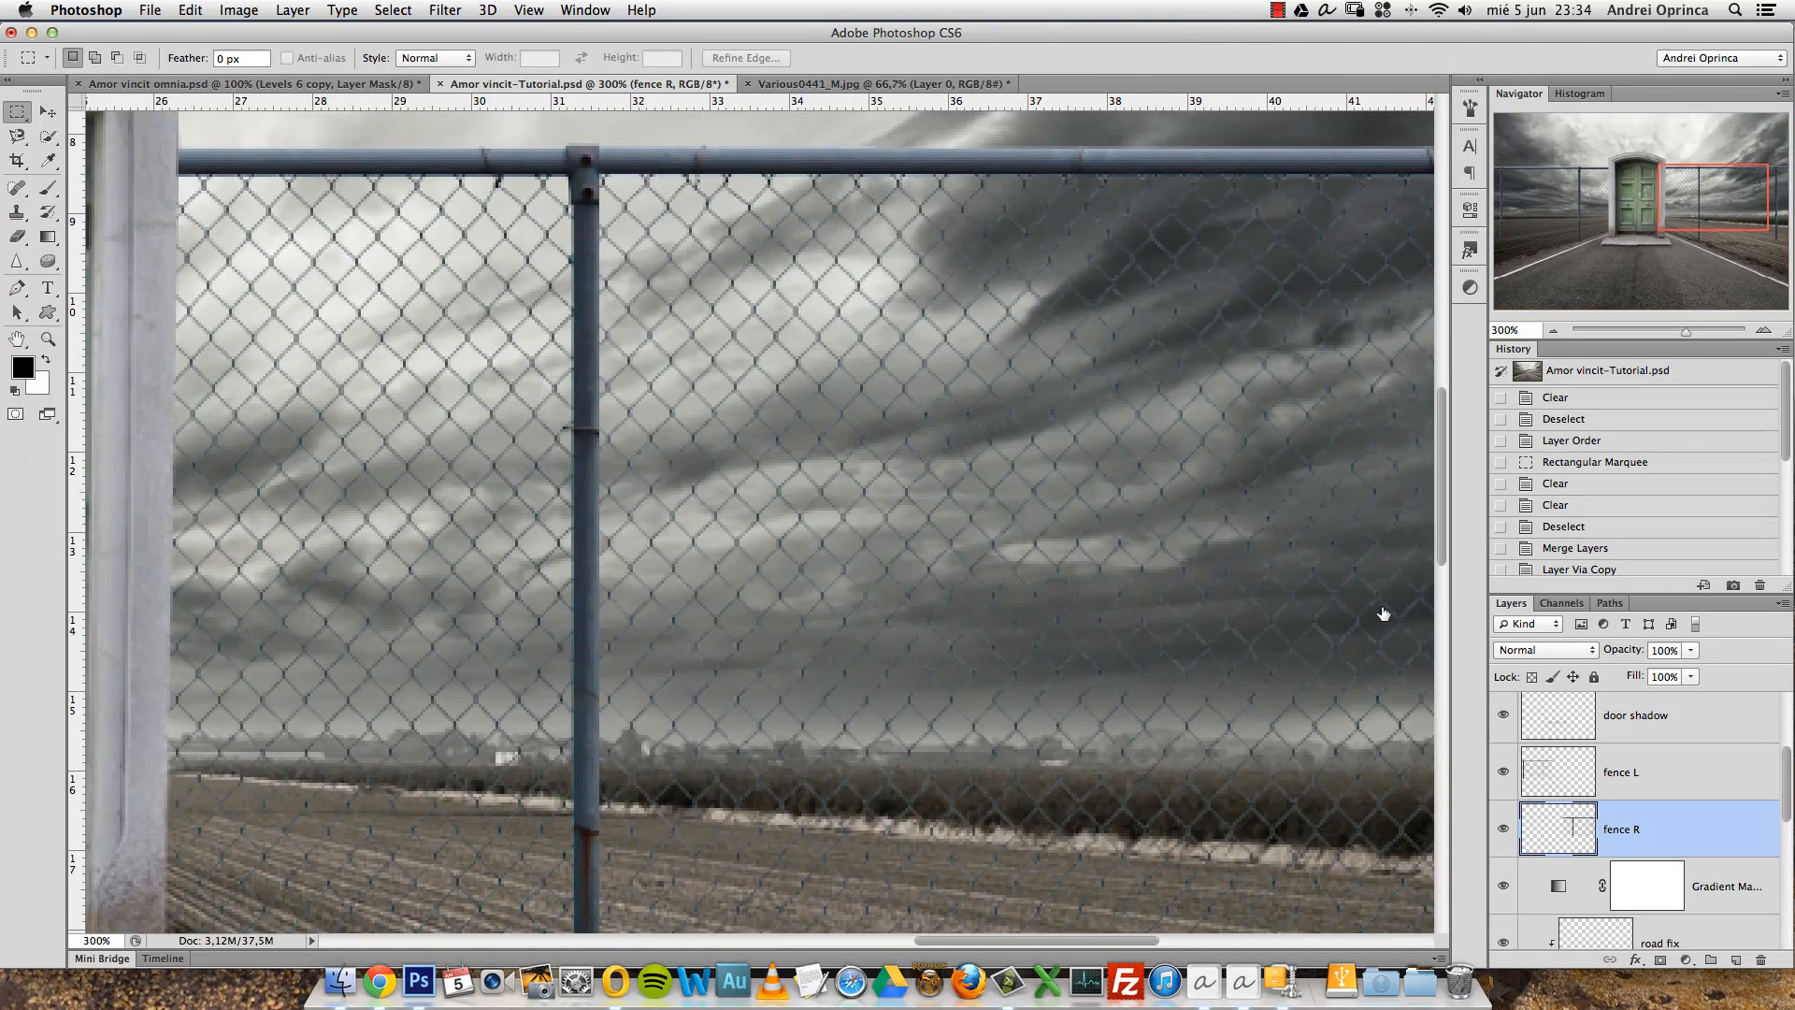
Add an Inner Shadow to the fence R layer with distance 0 px, size 2 px and 40% opacity.
key(h)
double_click(1694, 828)
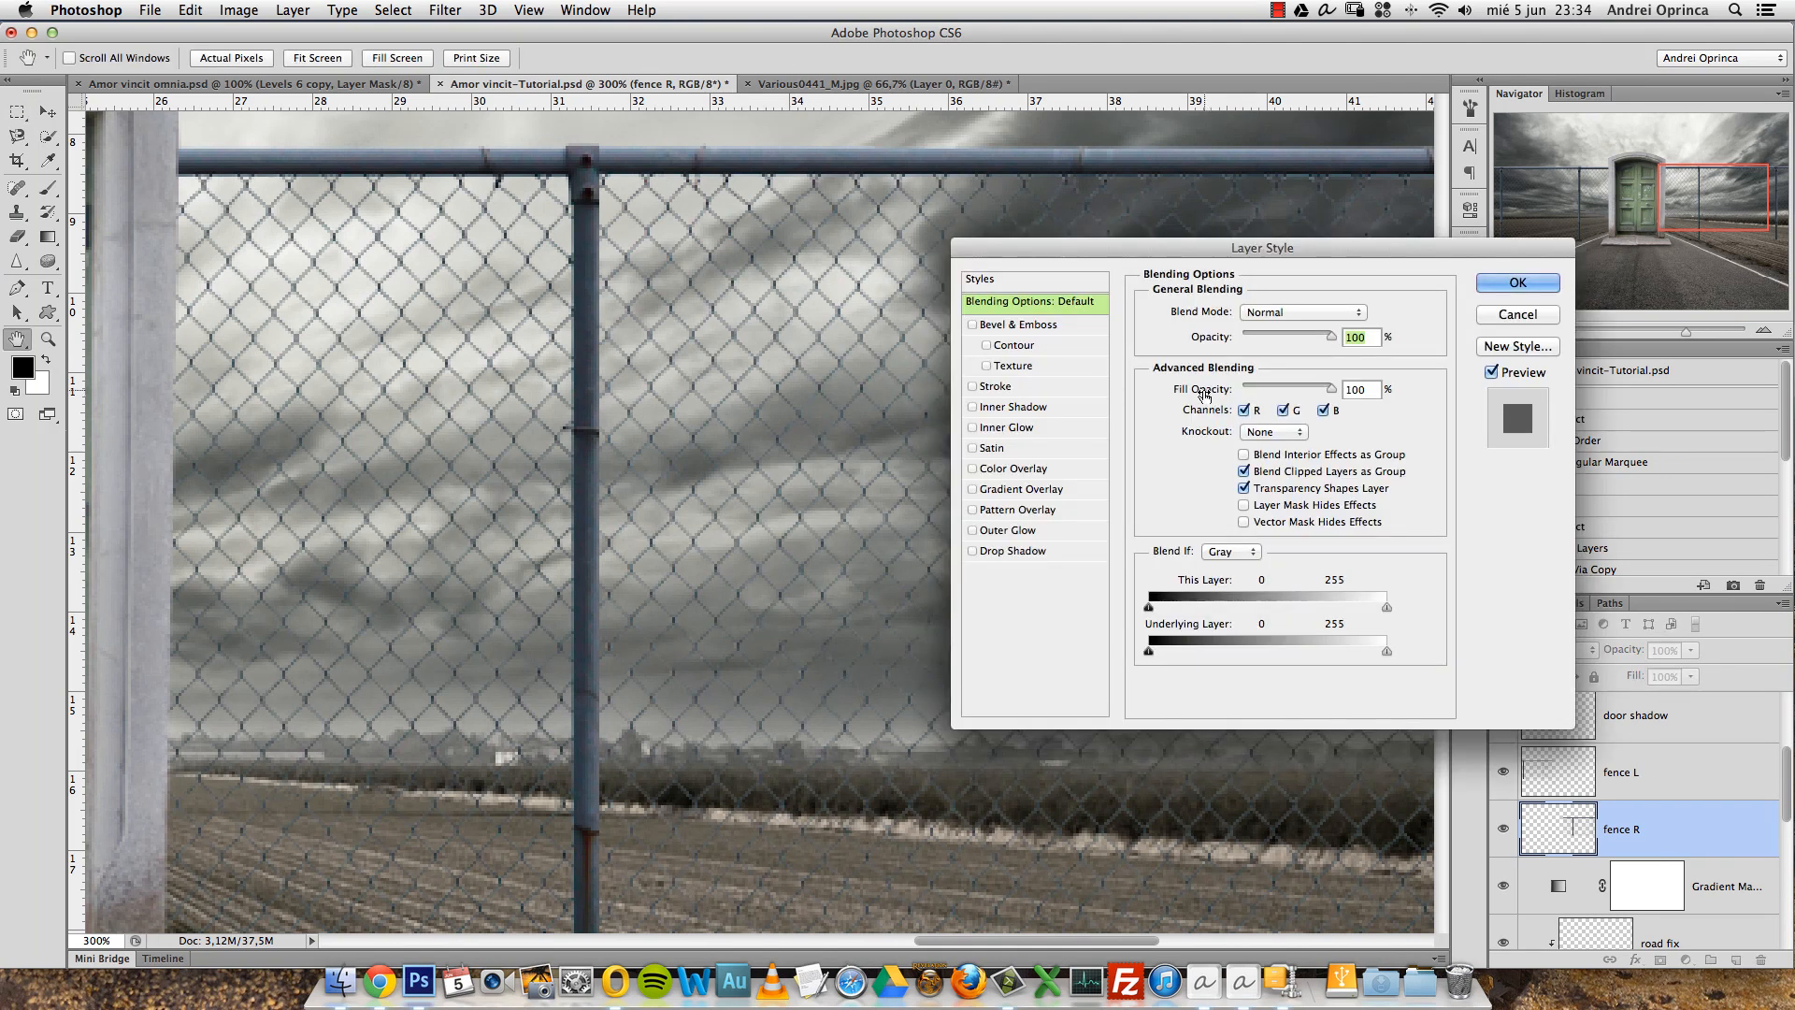
click(972, 406)
click(1003, 406)
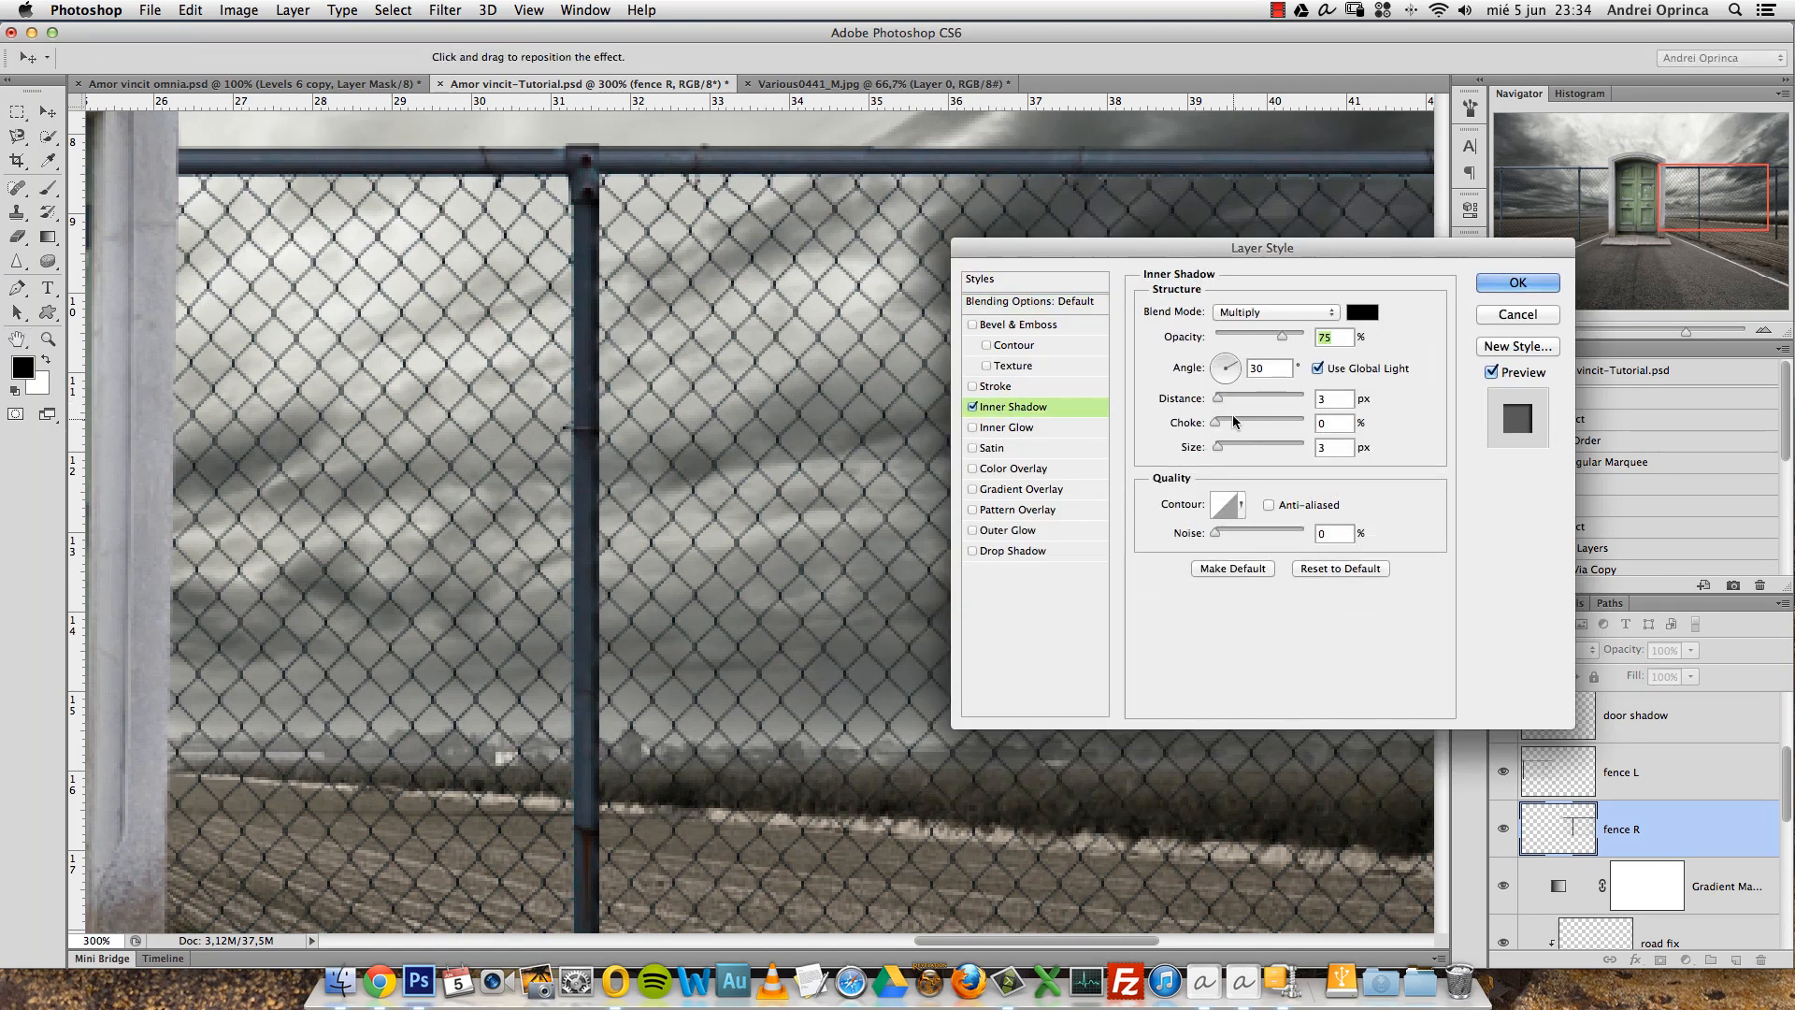
drag(1219, 402, 1210, 400)
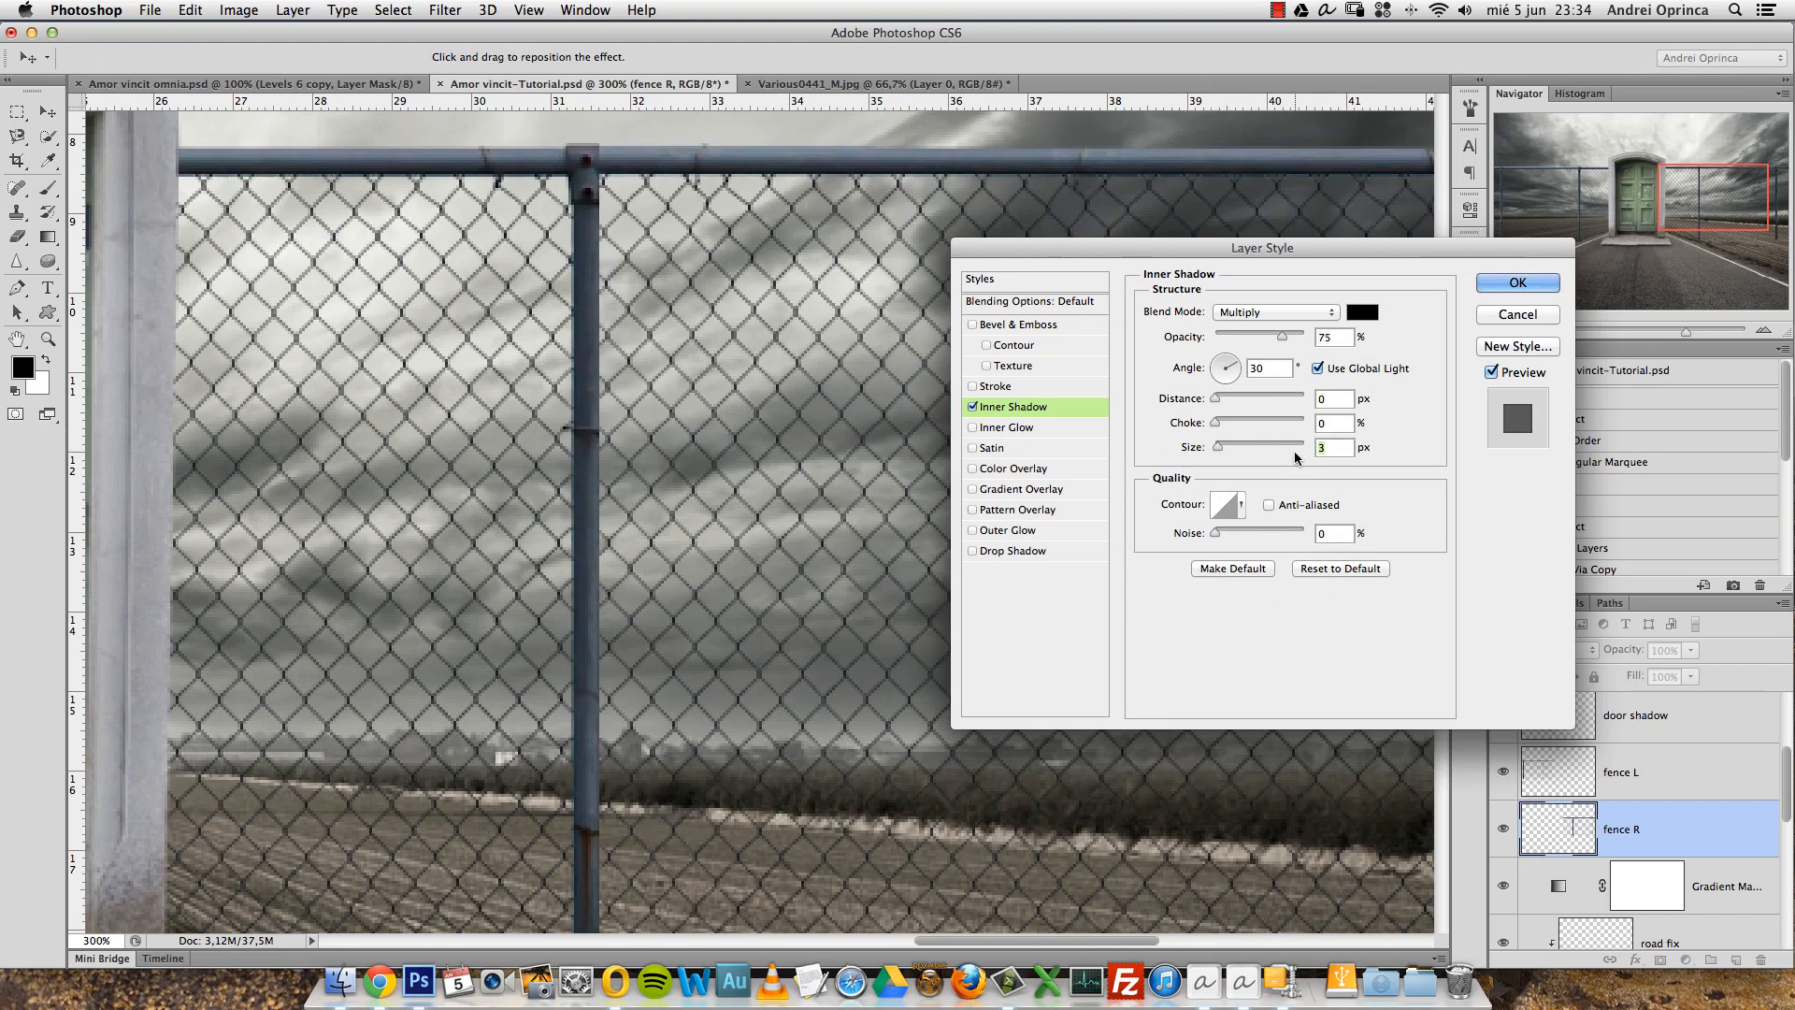
text(2)
drag(1282, 337, 1248, 351)
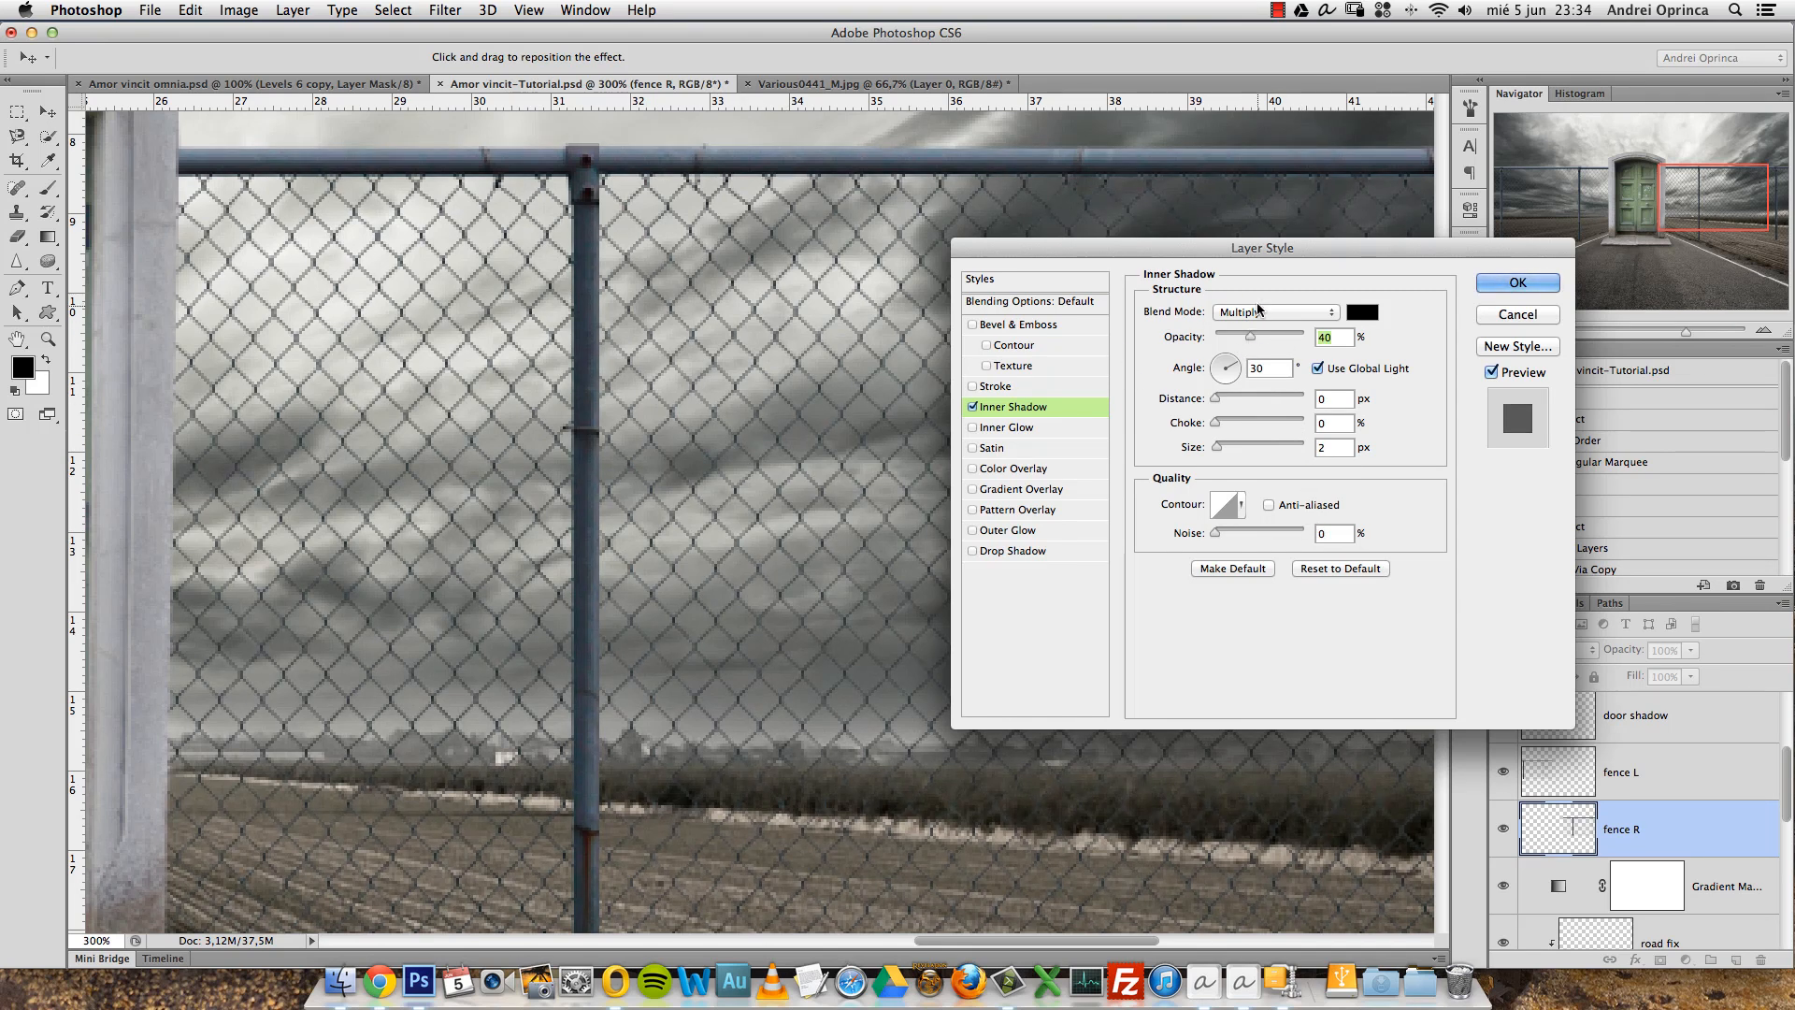
Try Normal blending for the inner shadow, sample its colour #3b3d48 from the fence post, and set the blend mode to Multiply.
click(1259, 313)
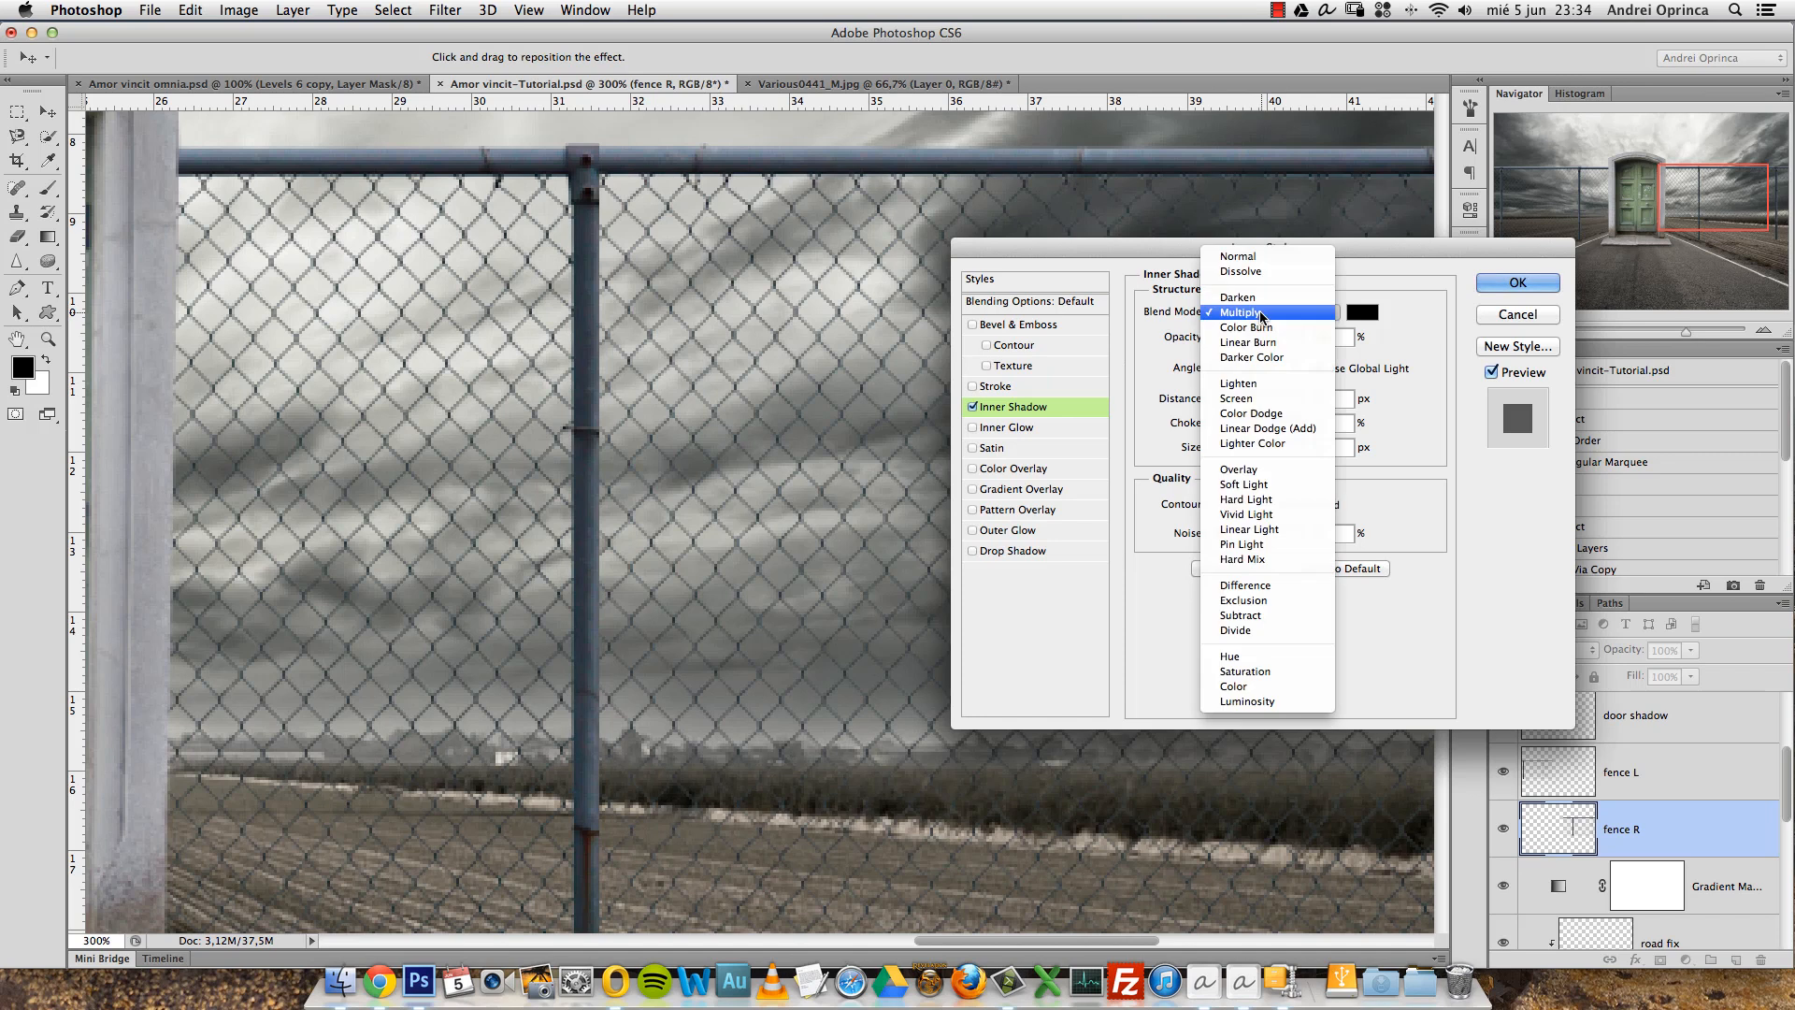
click(1251, 263)
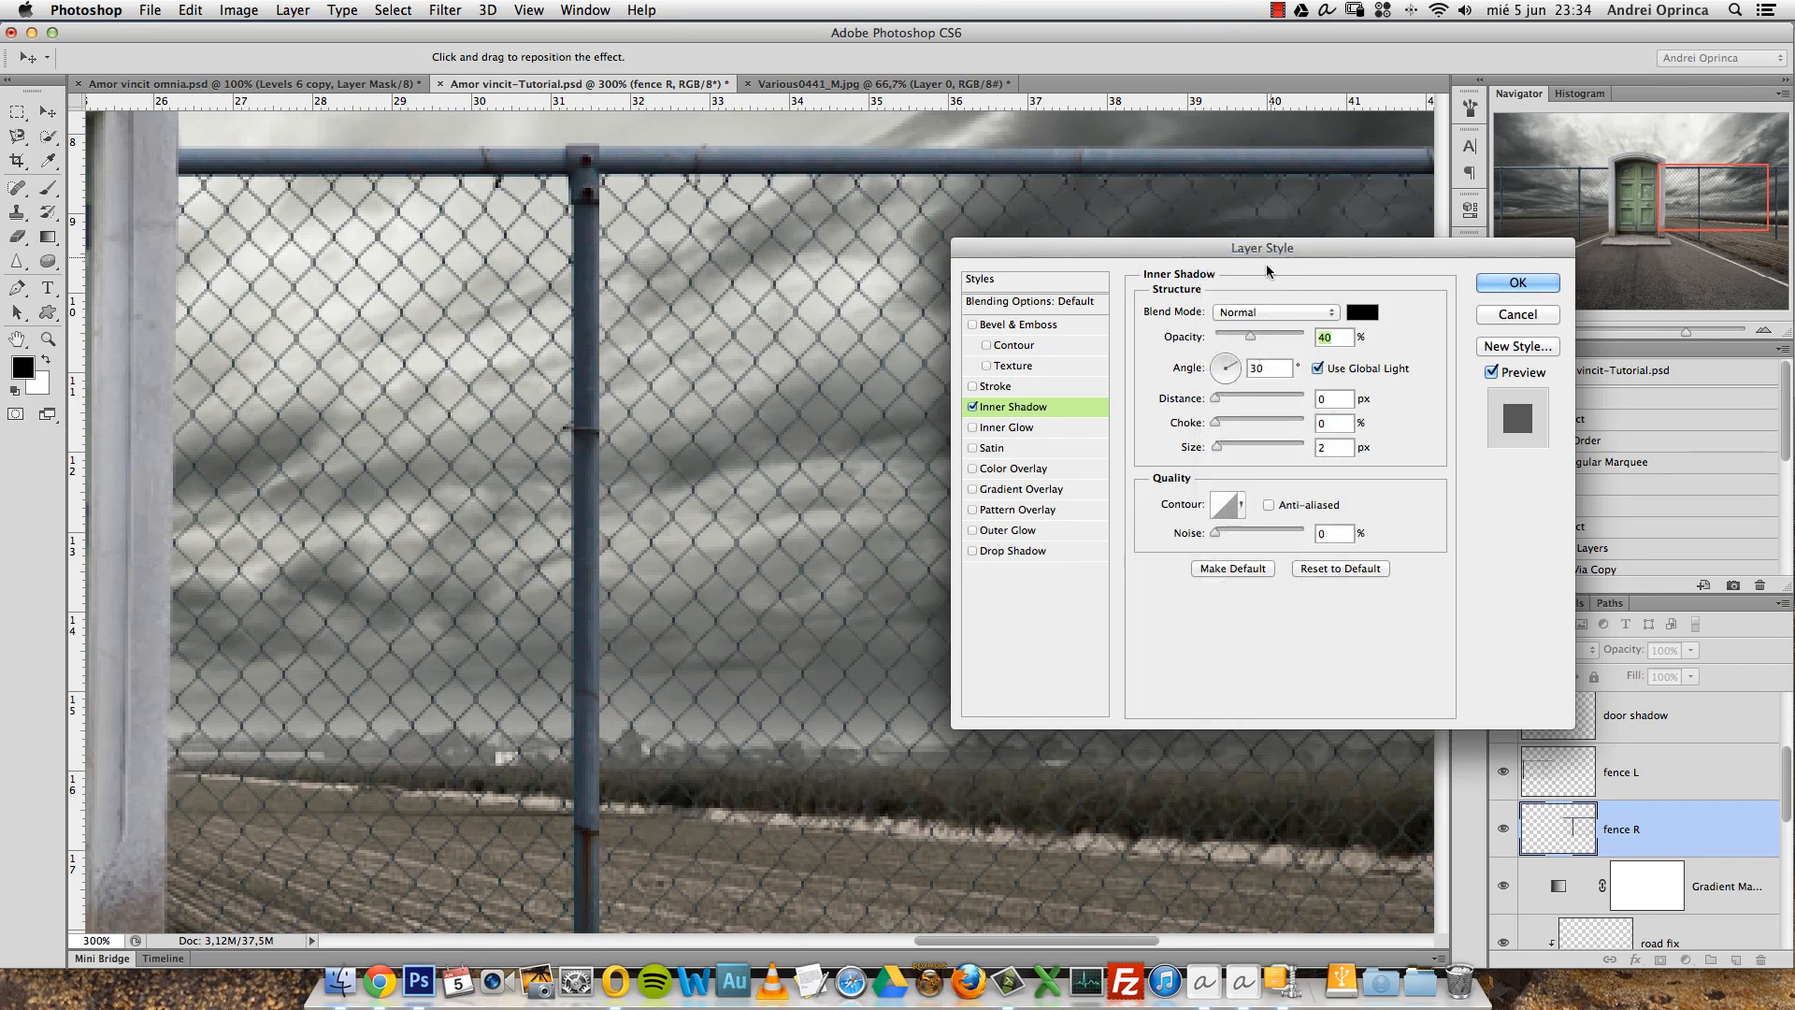
click(1370, 314)
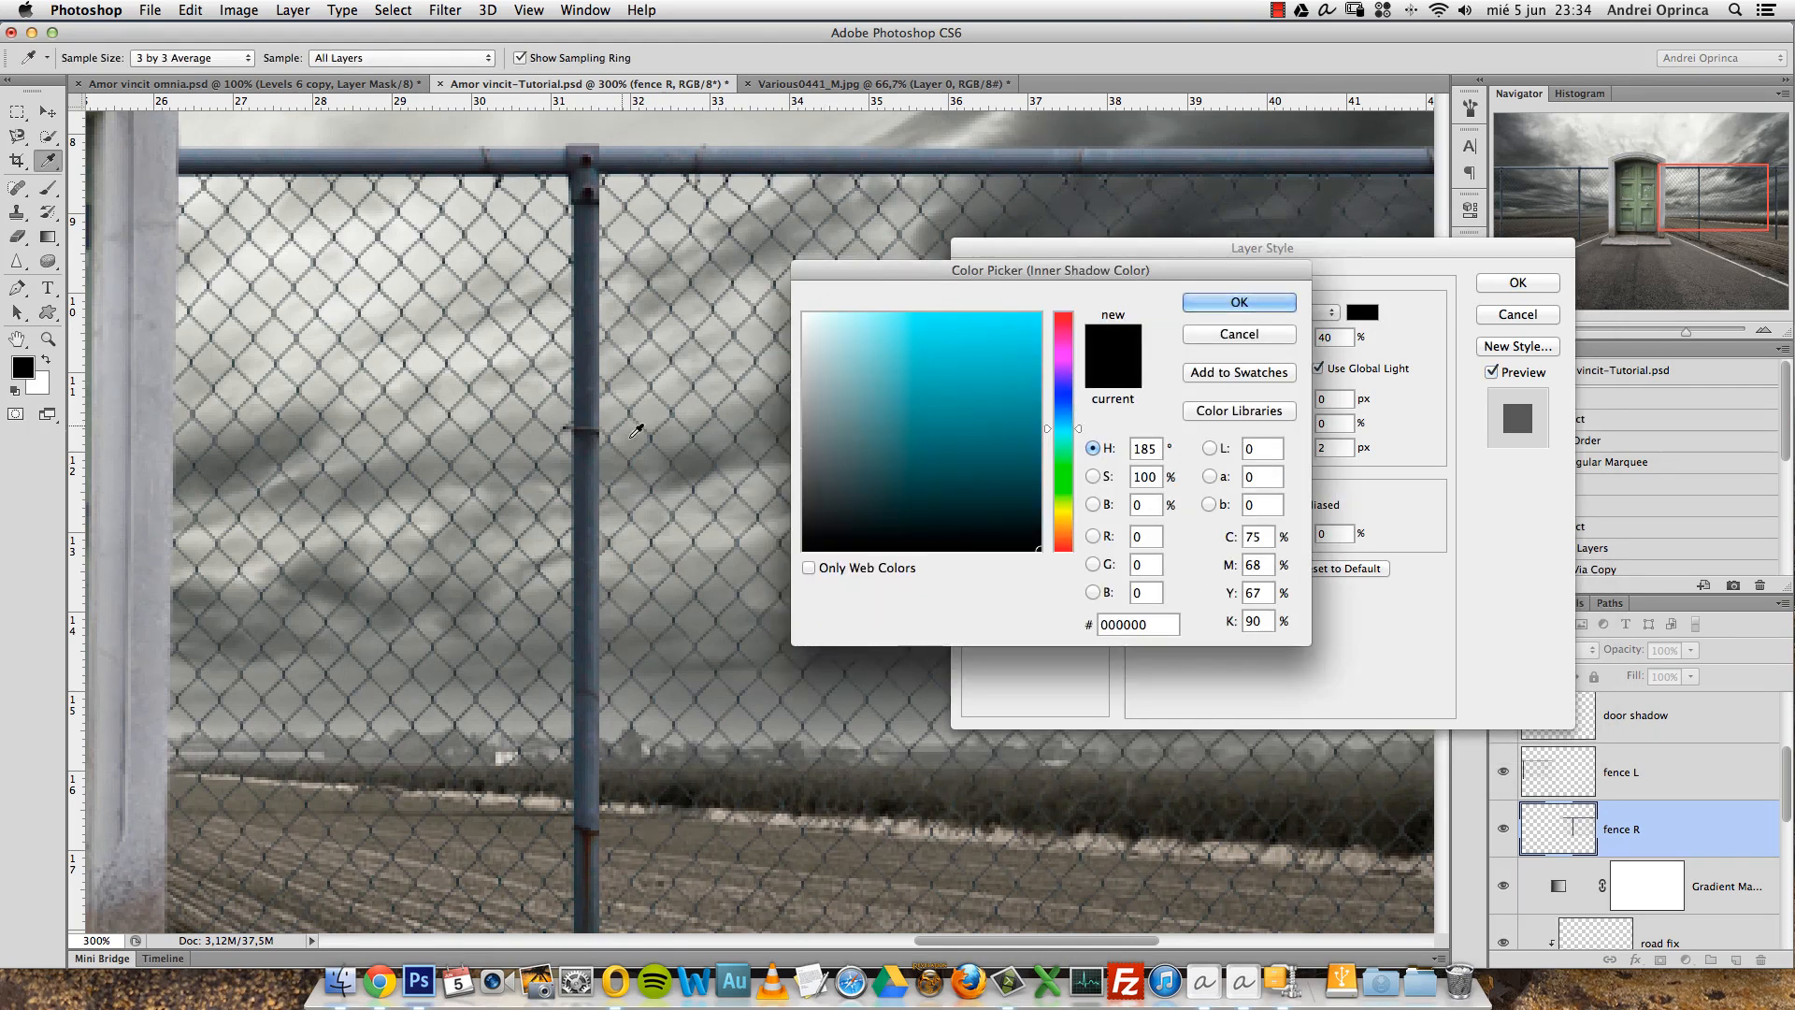
click(589, 329)
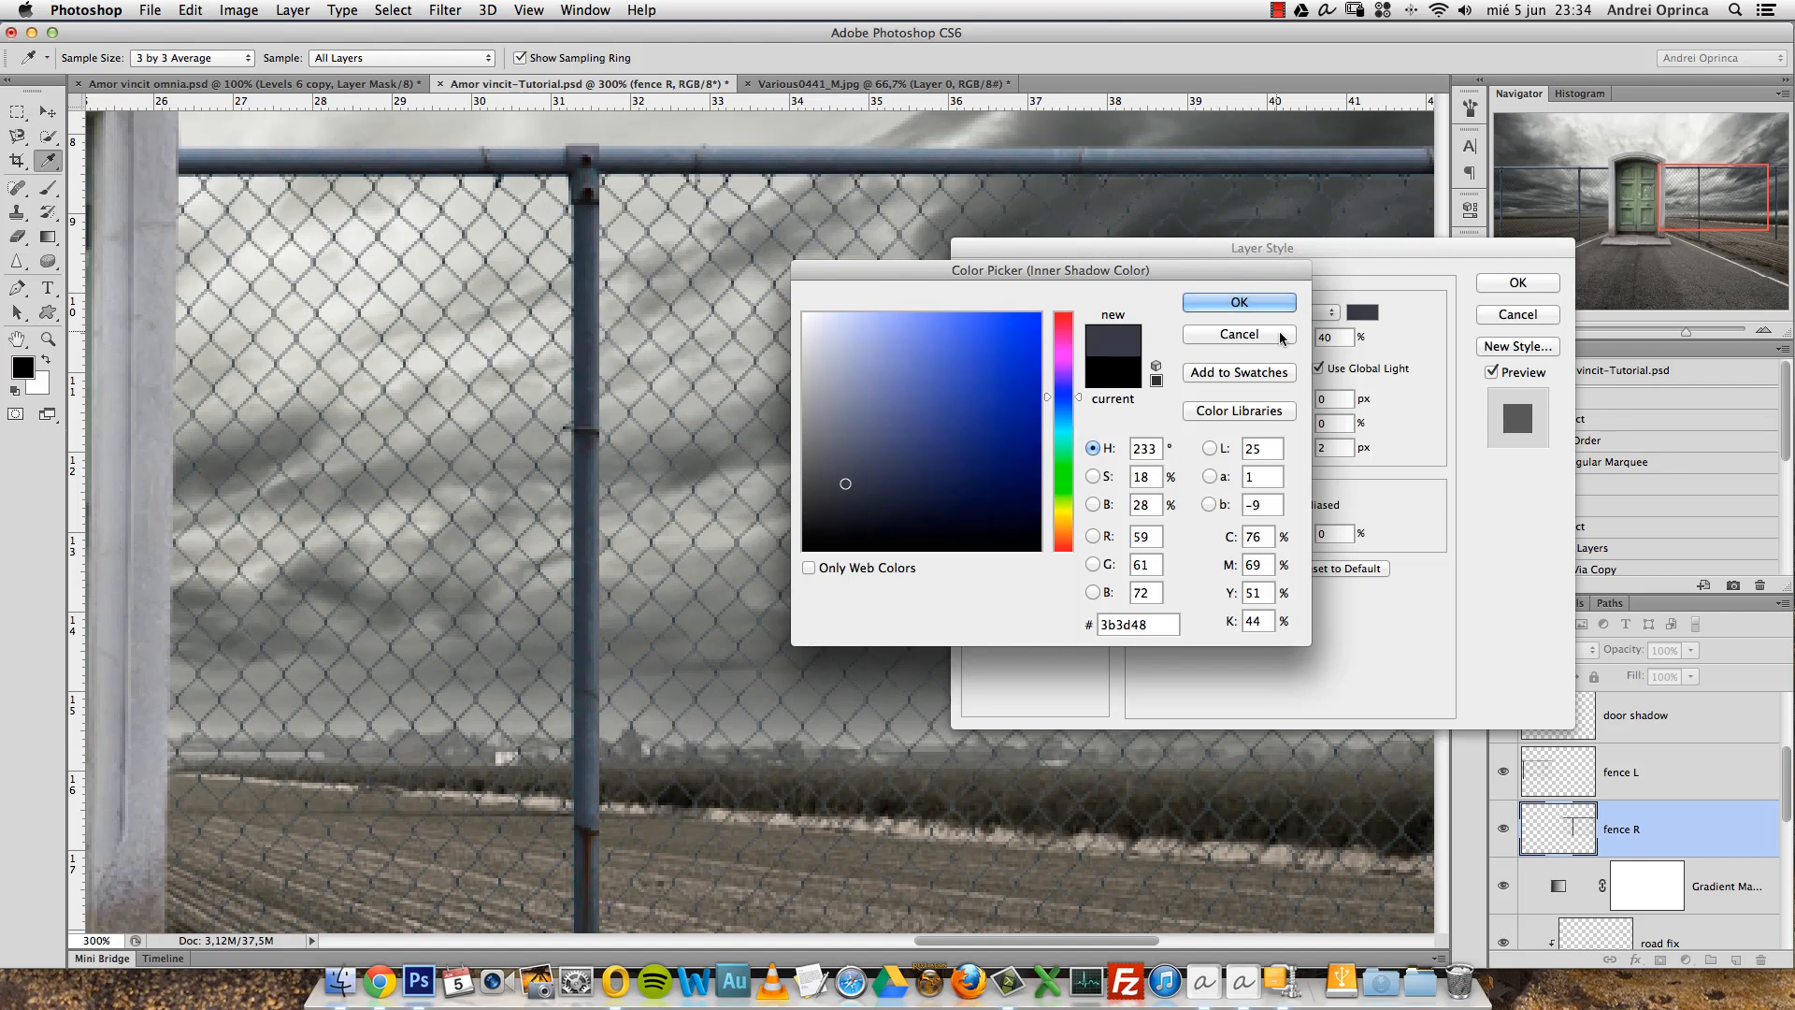
click(1232, 302)
click(1271, 312)
click(1253, 368)
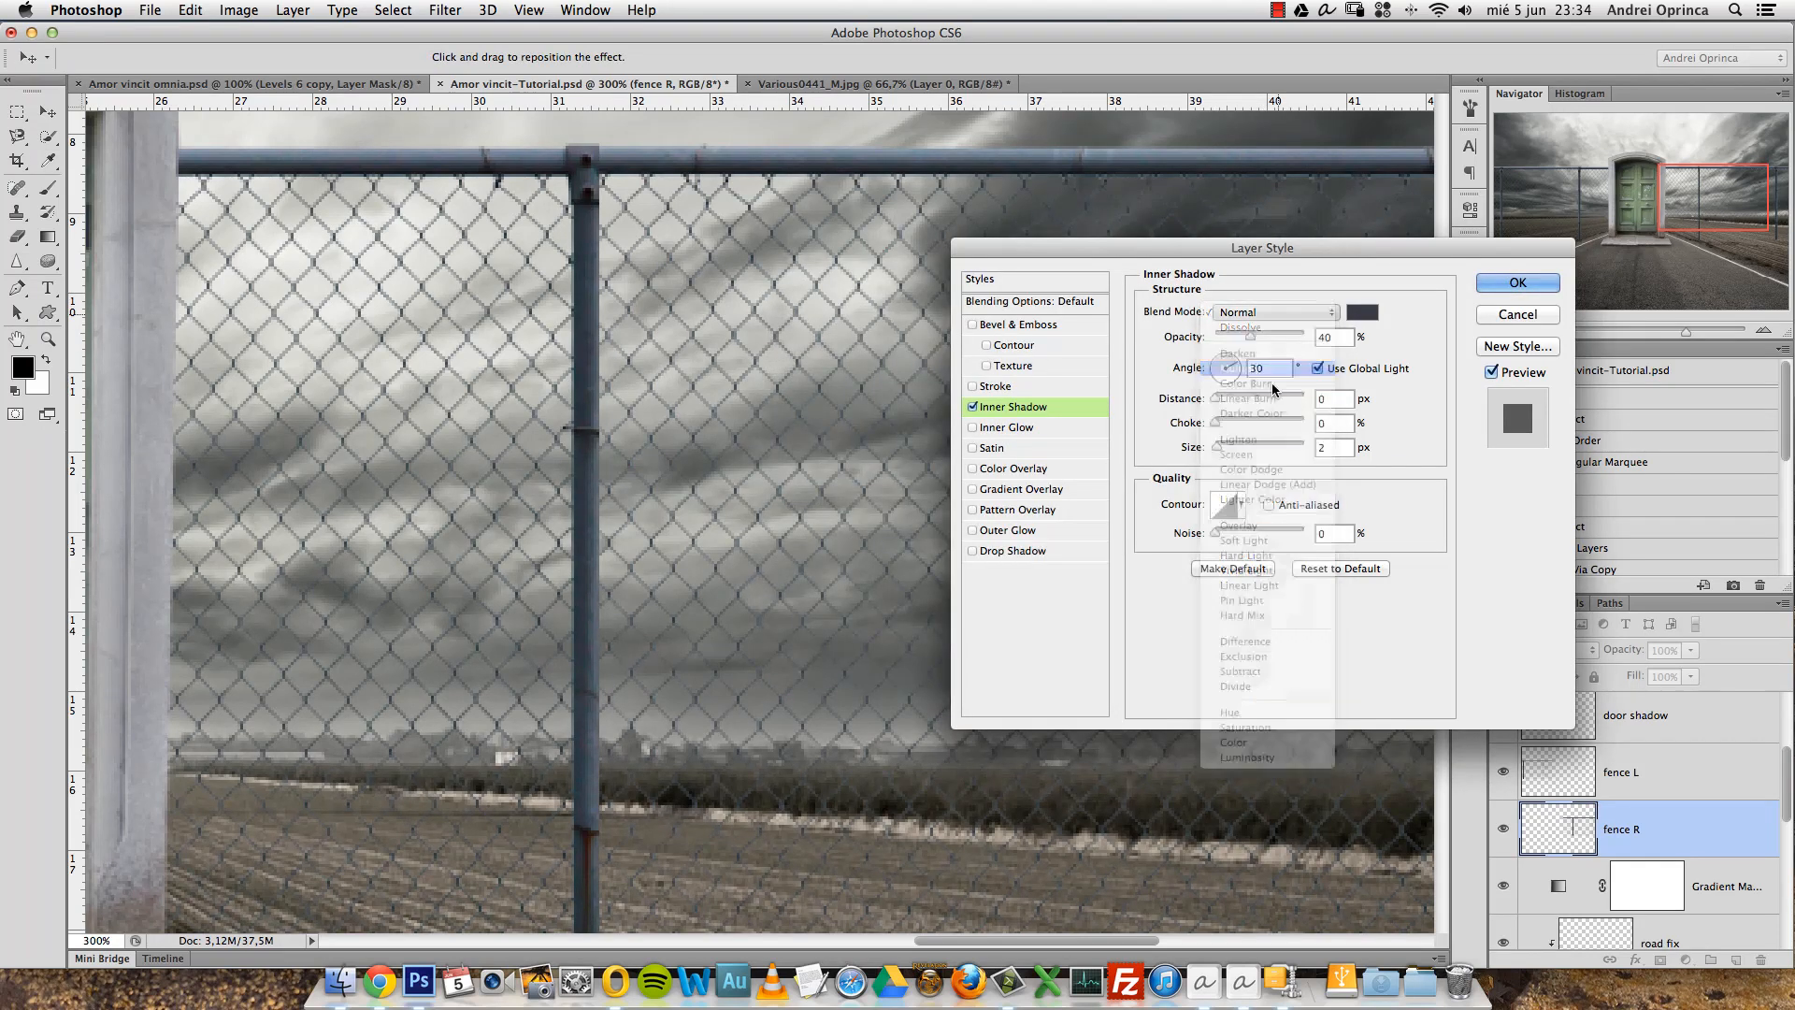
Try 52% opacity for the fence R layer's inner shadow and discard the layer style changes.
drag(1255, 336, 1243, 342)
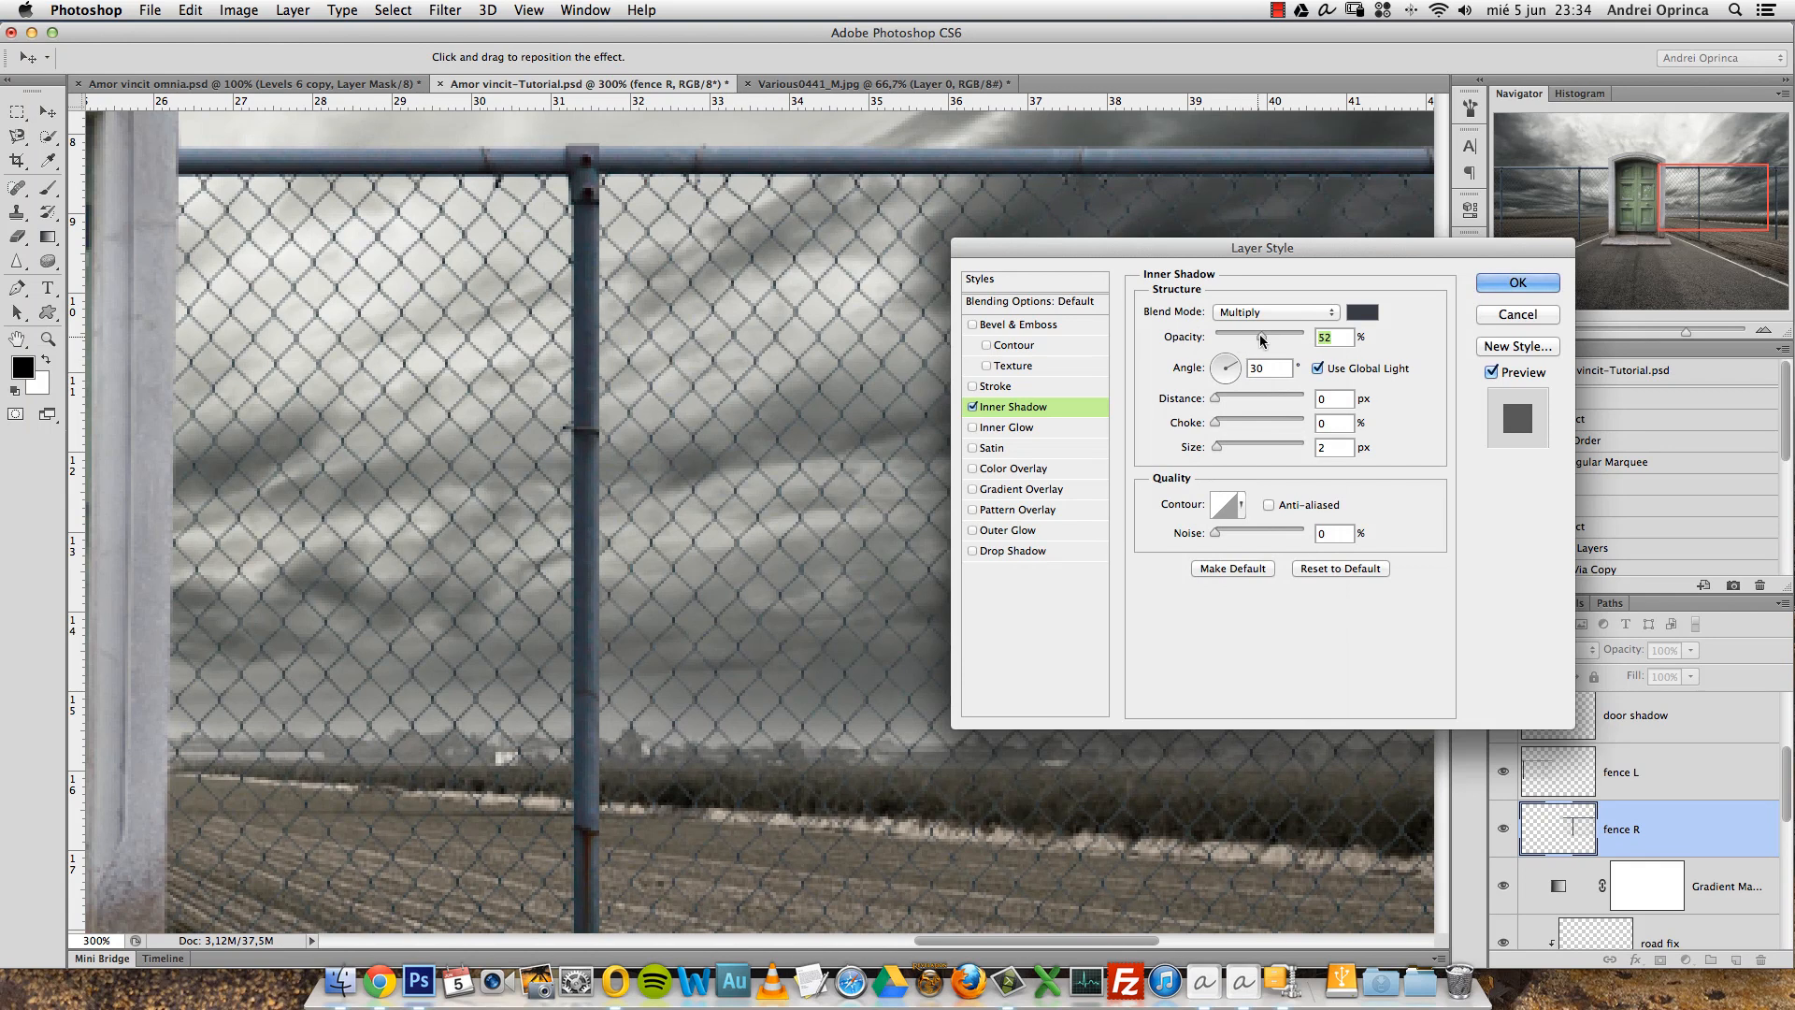
click(1517, 316)
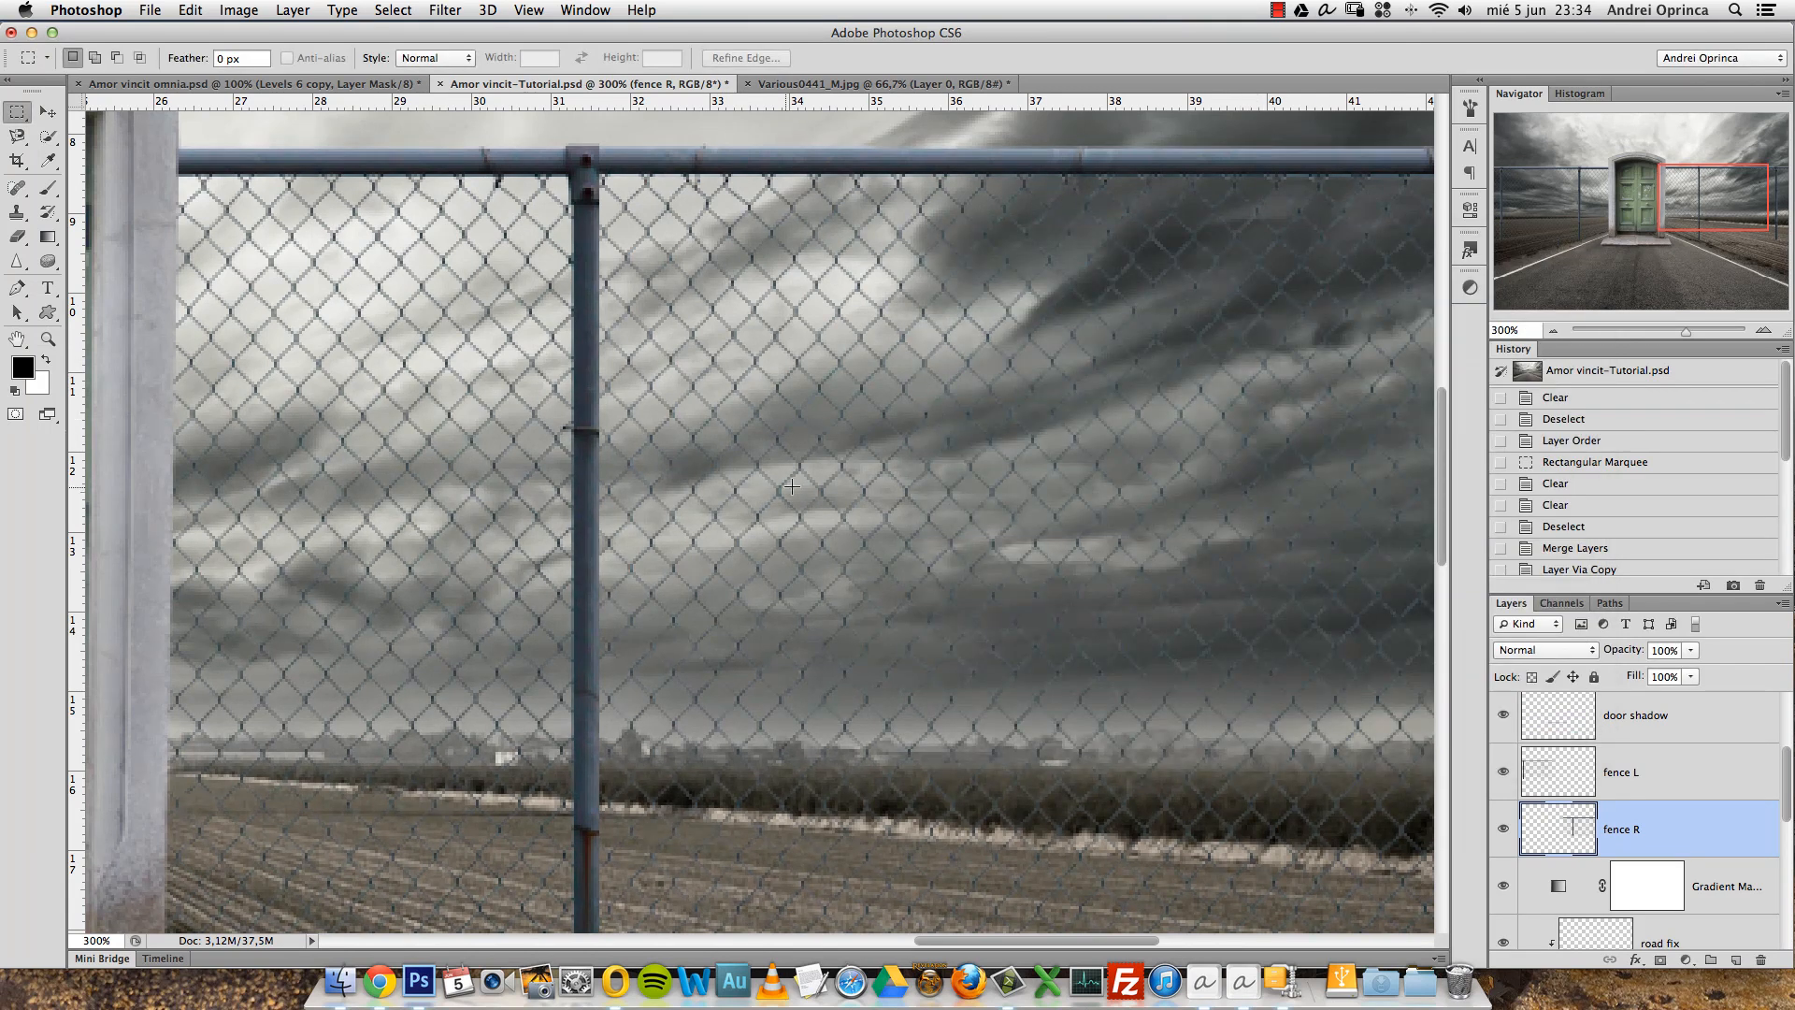
Group the fence L and fence R layers and name the group fence.
alt+click(865, 490)
alt+click(864, 490)
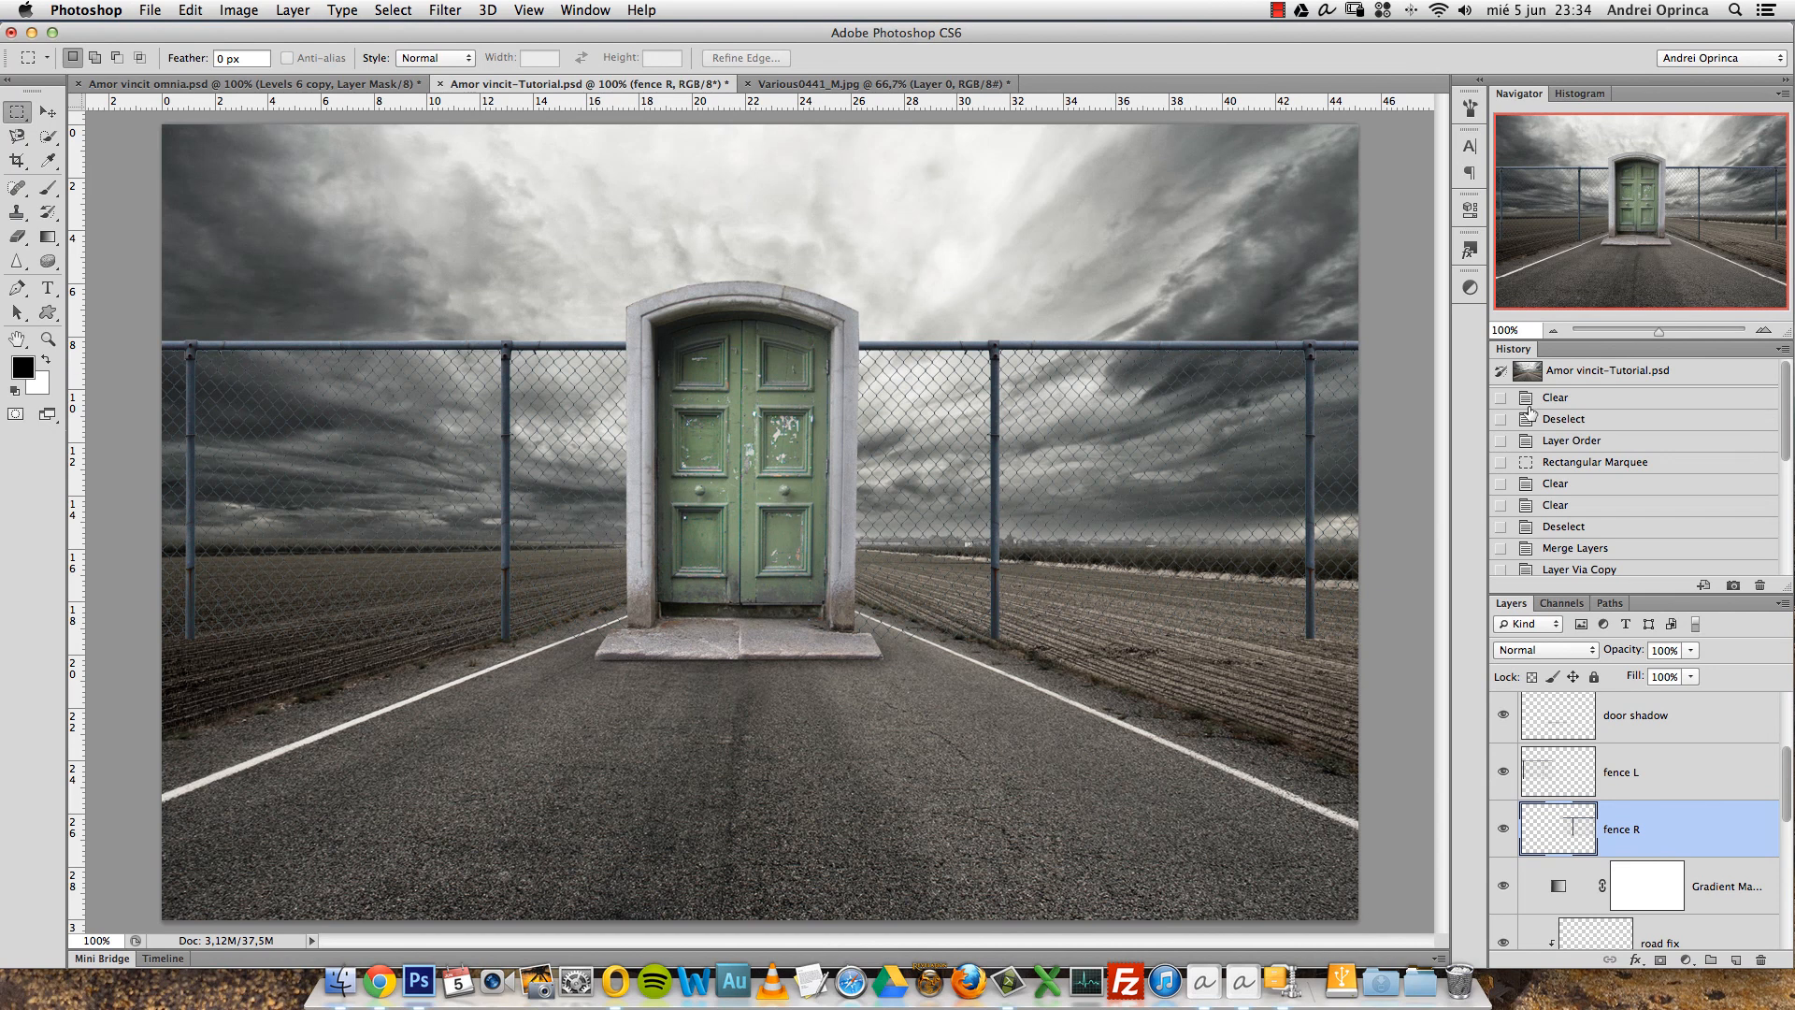
shift+click(1688, 778)
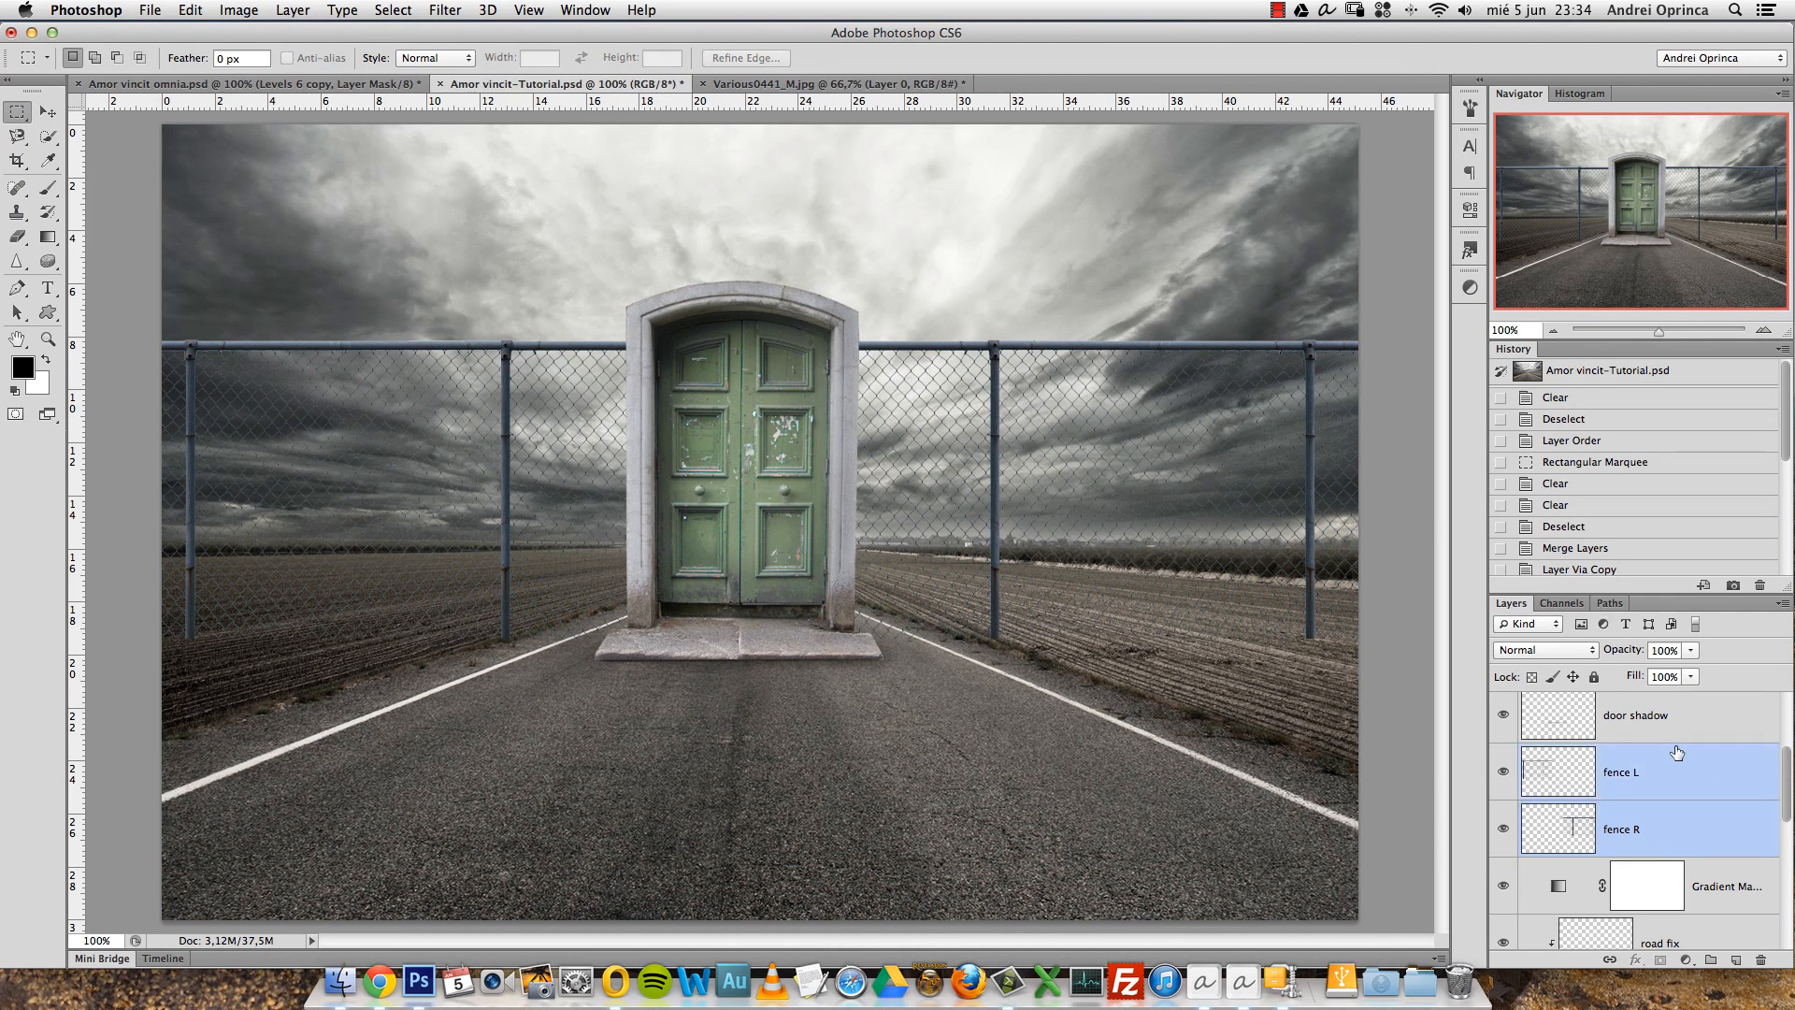
key(super+g)
double_click(1580, 759)
text(fence)
key(Return)
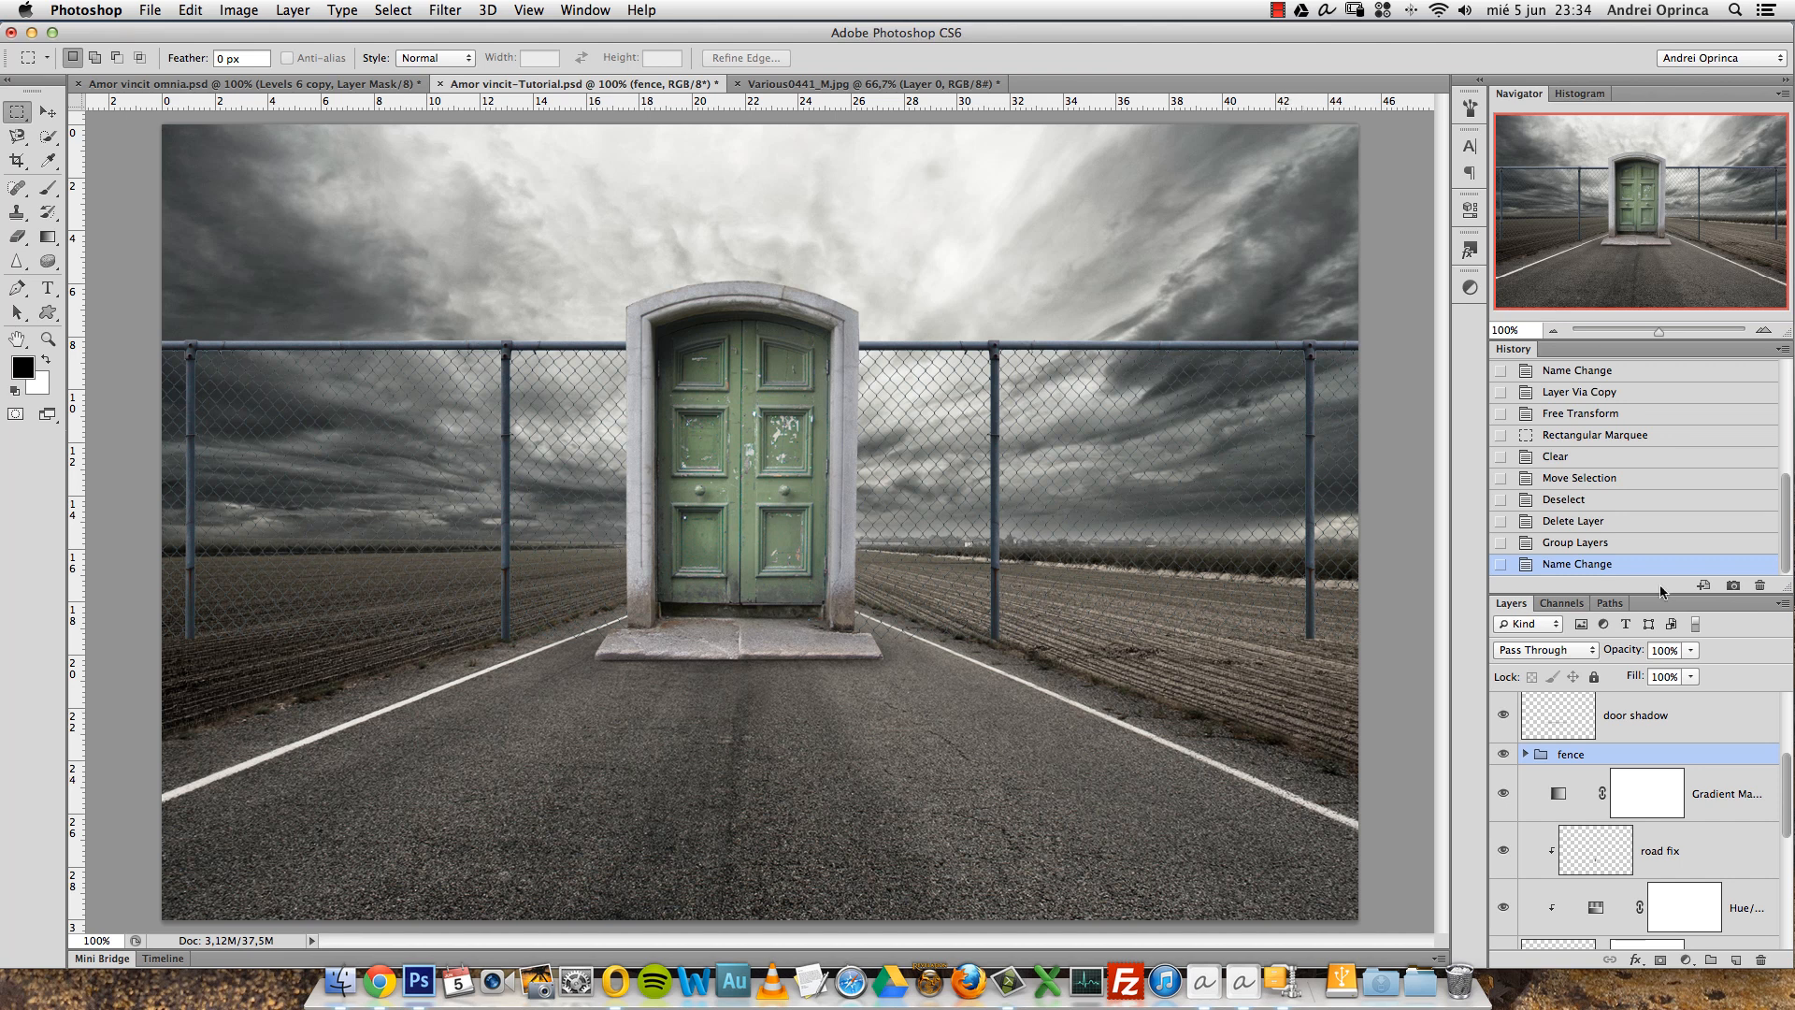
click(1686, 959)
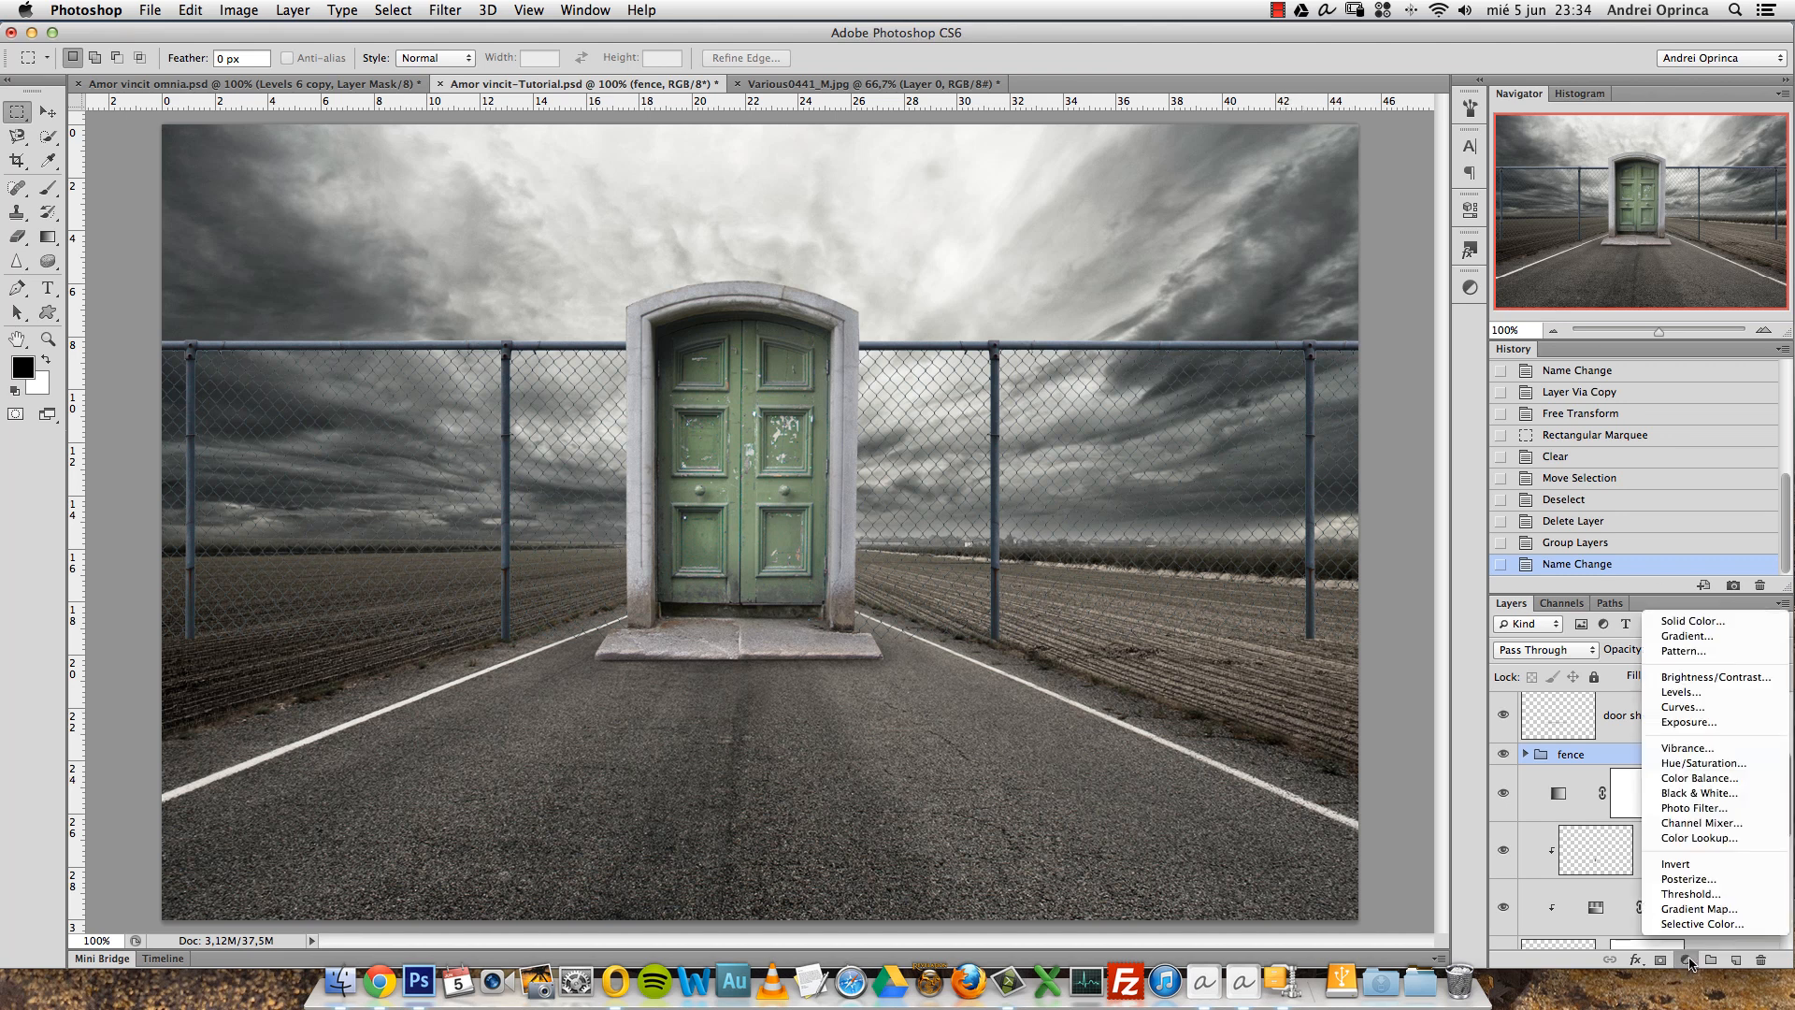
click(1705, 777)
drag(1740, 778, 1761, 960)
Add a Hue/Saturation adjustment clipped to the fence group and set its saturation to -63.
click(1685, 959)
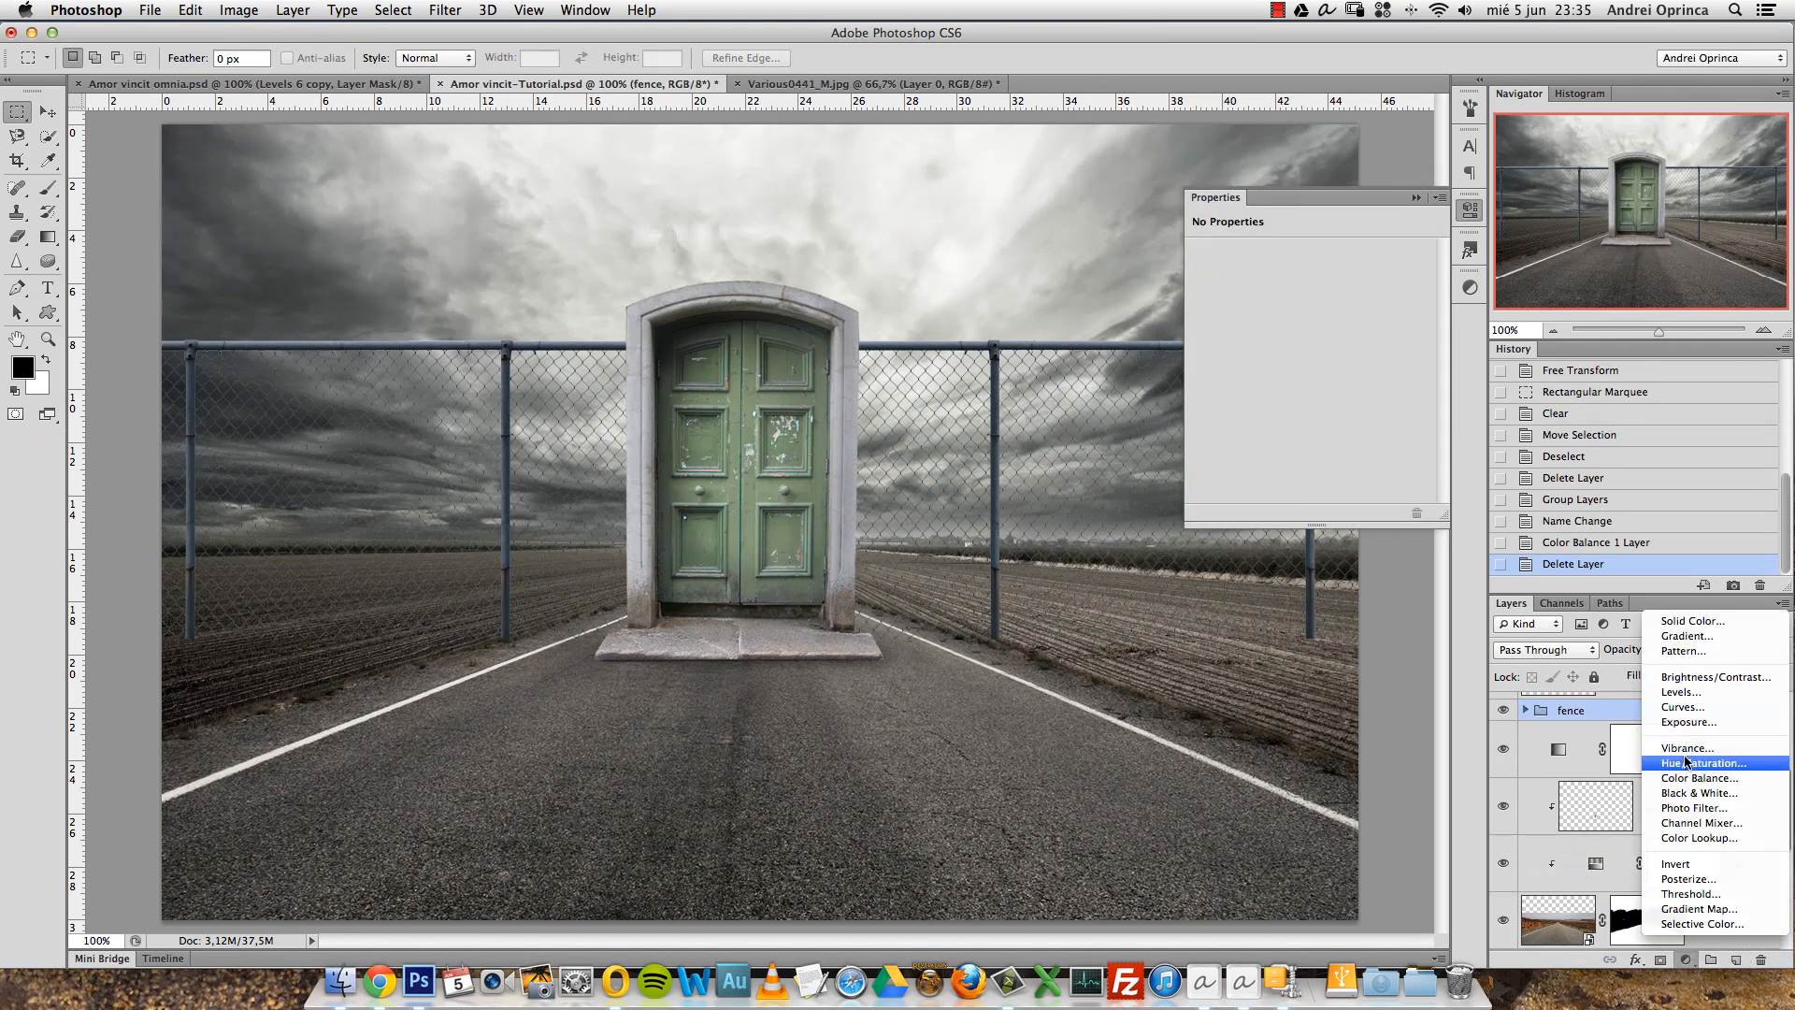
click(1700, 763)
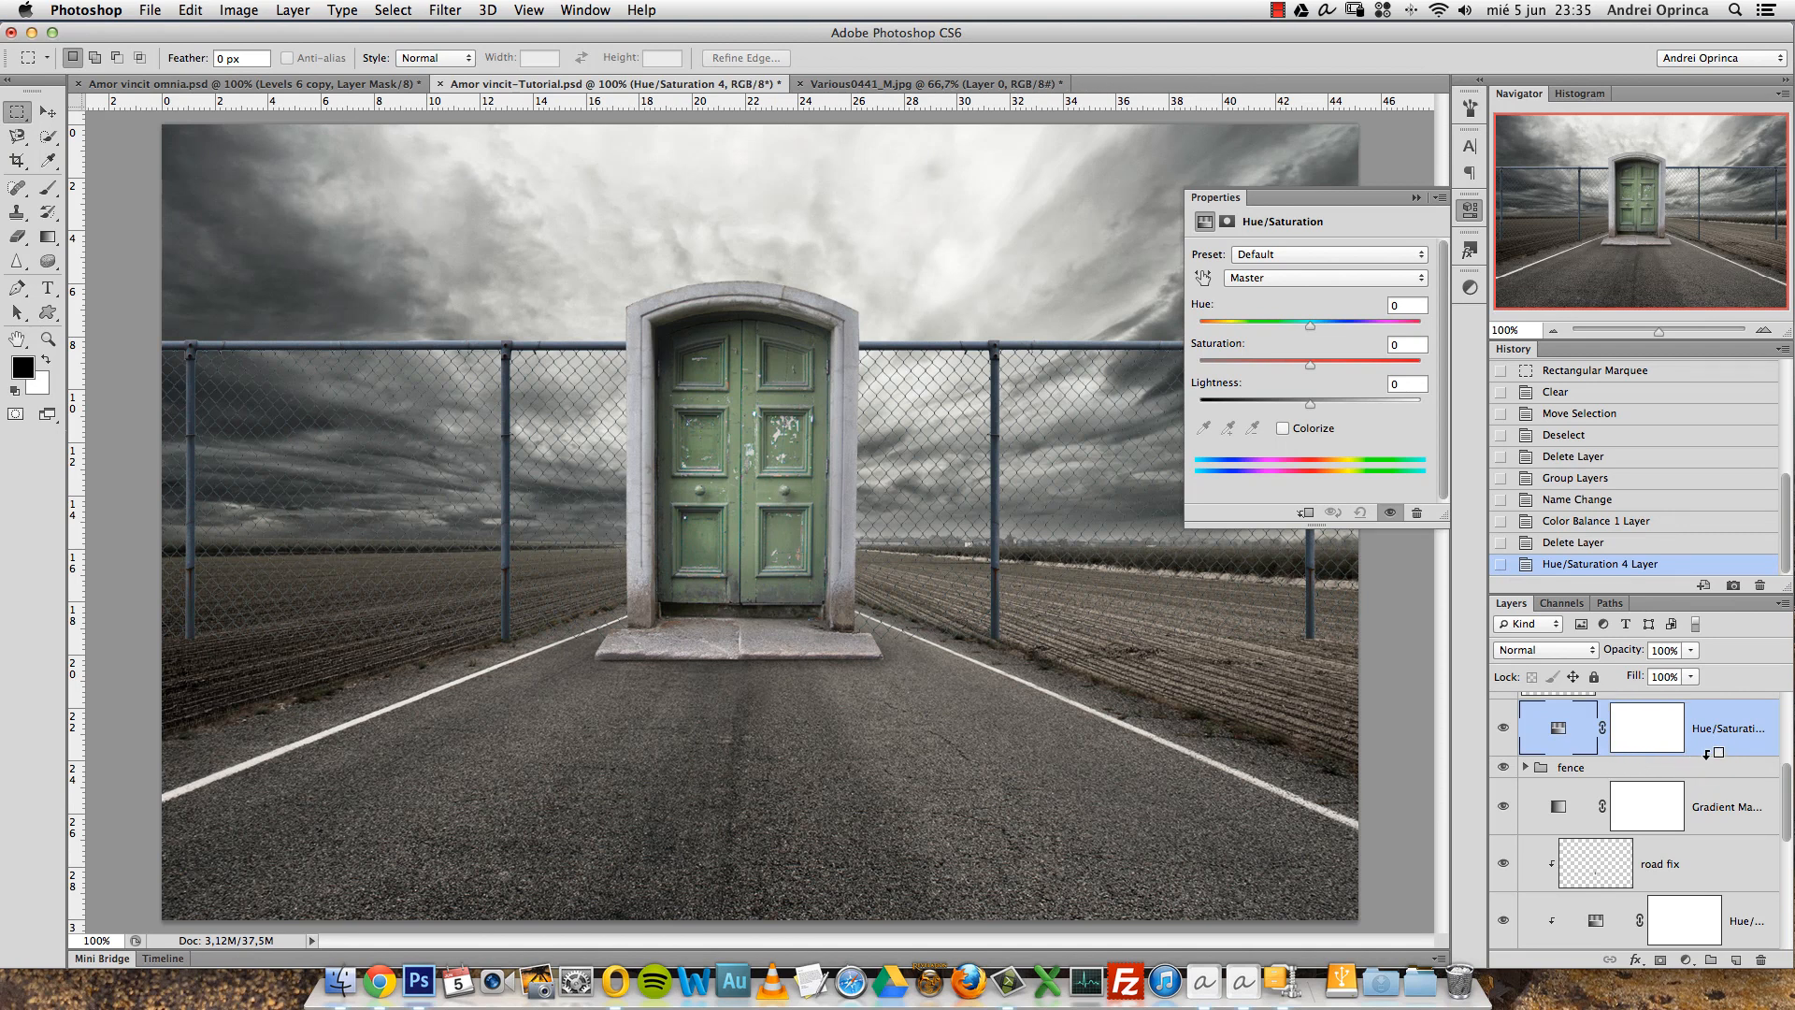
alt+click(1706, 754)
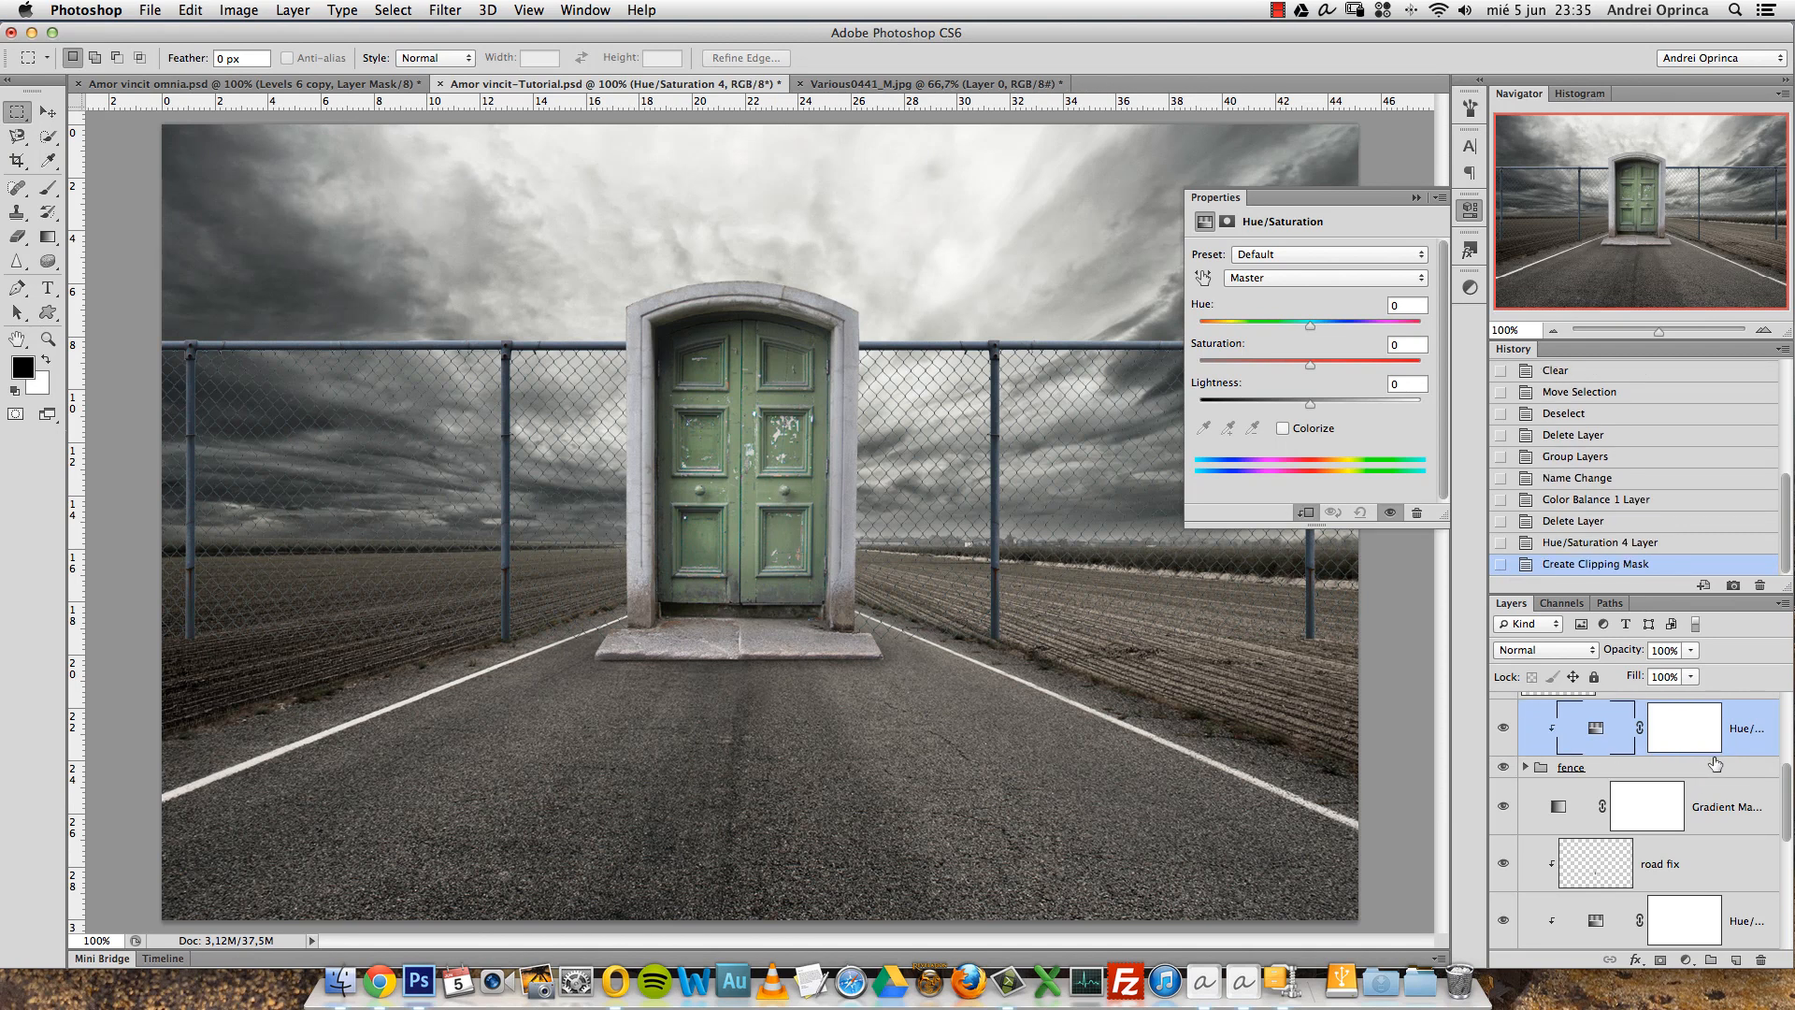
drag(1314, 366, 1239, 358)
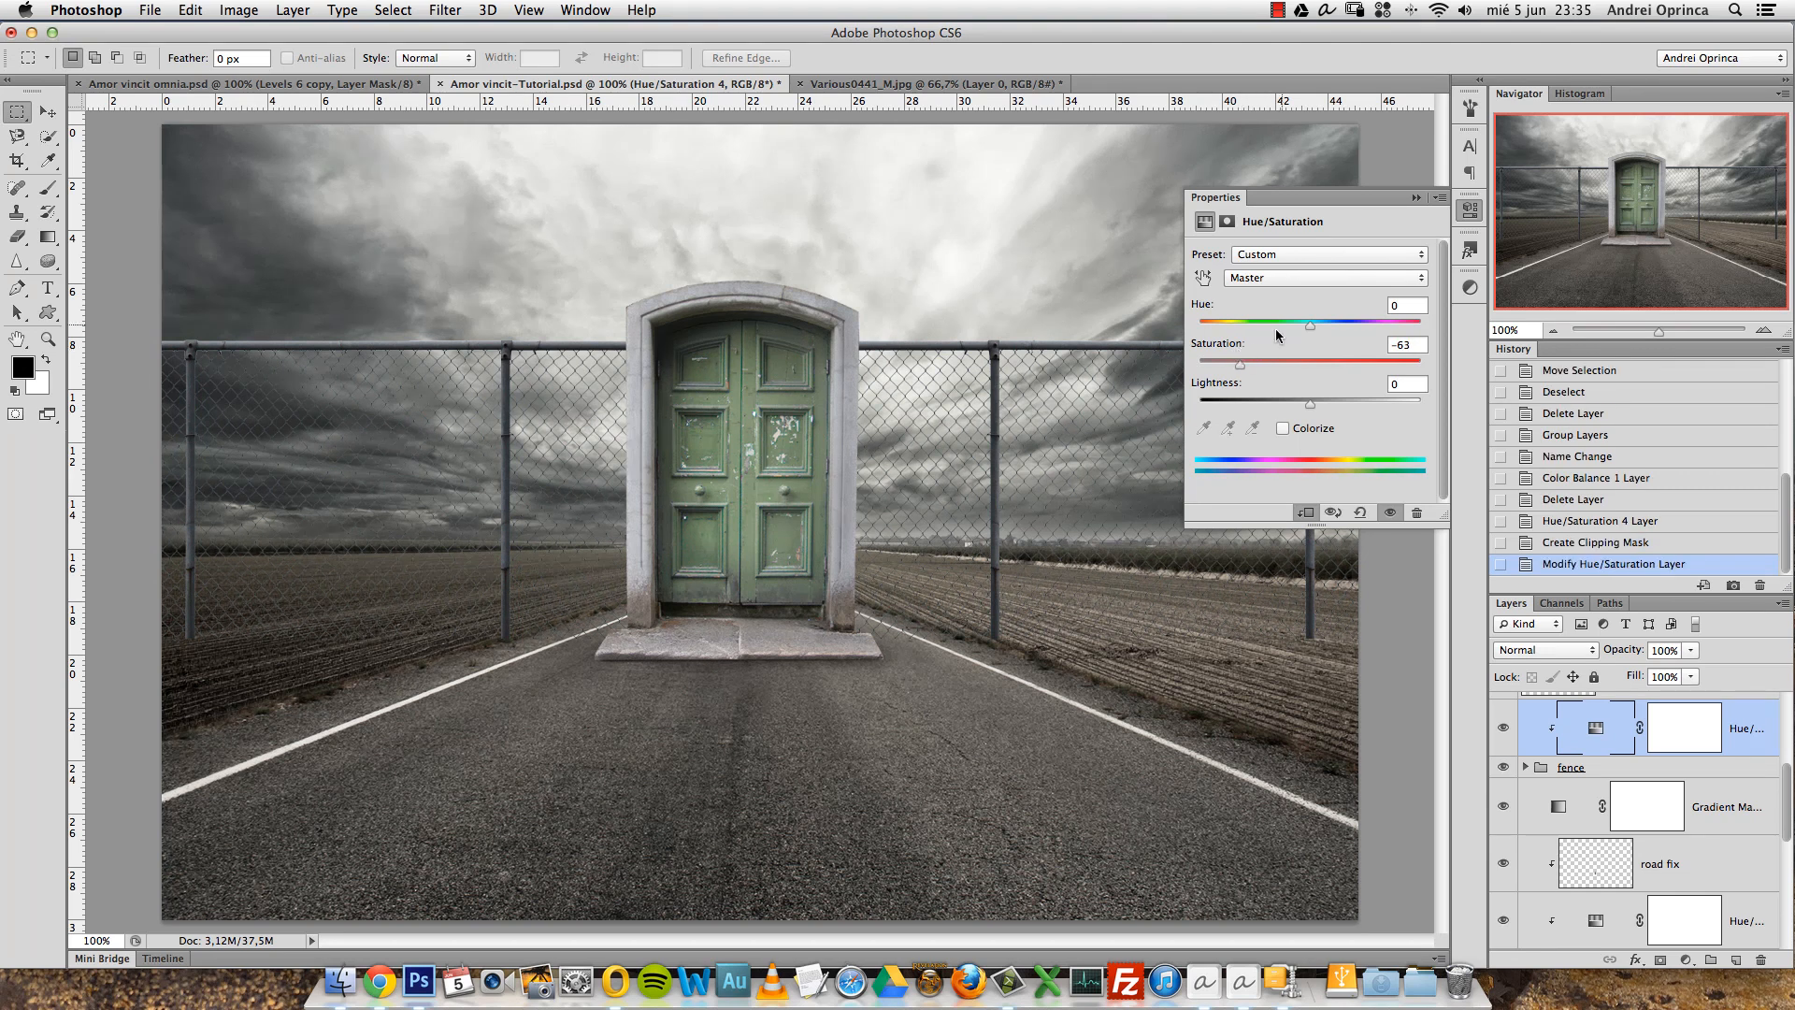
click(1414, 199)
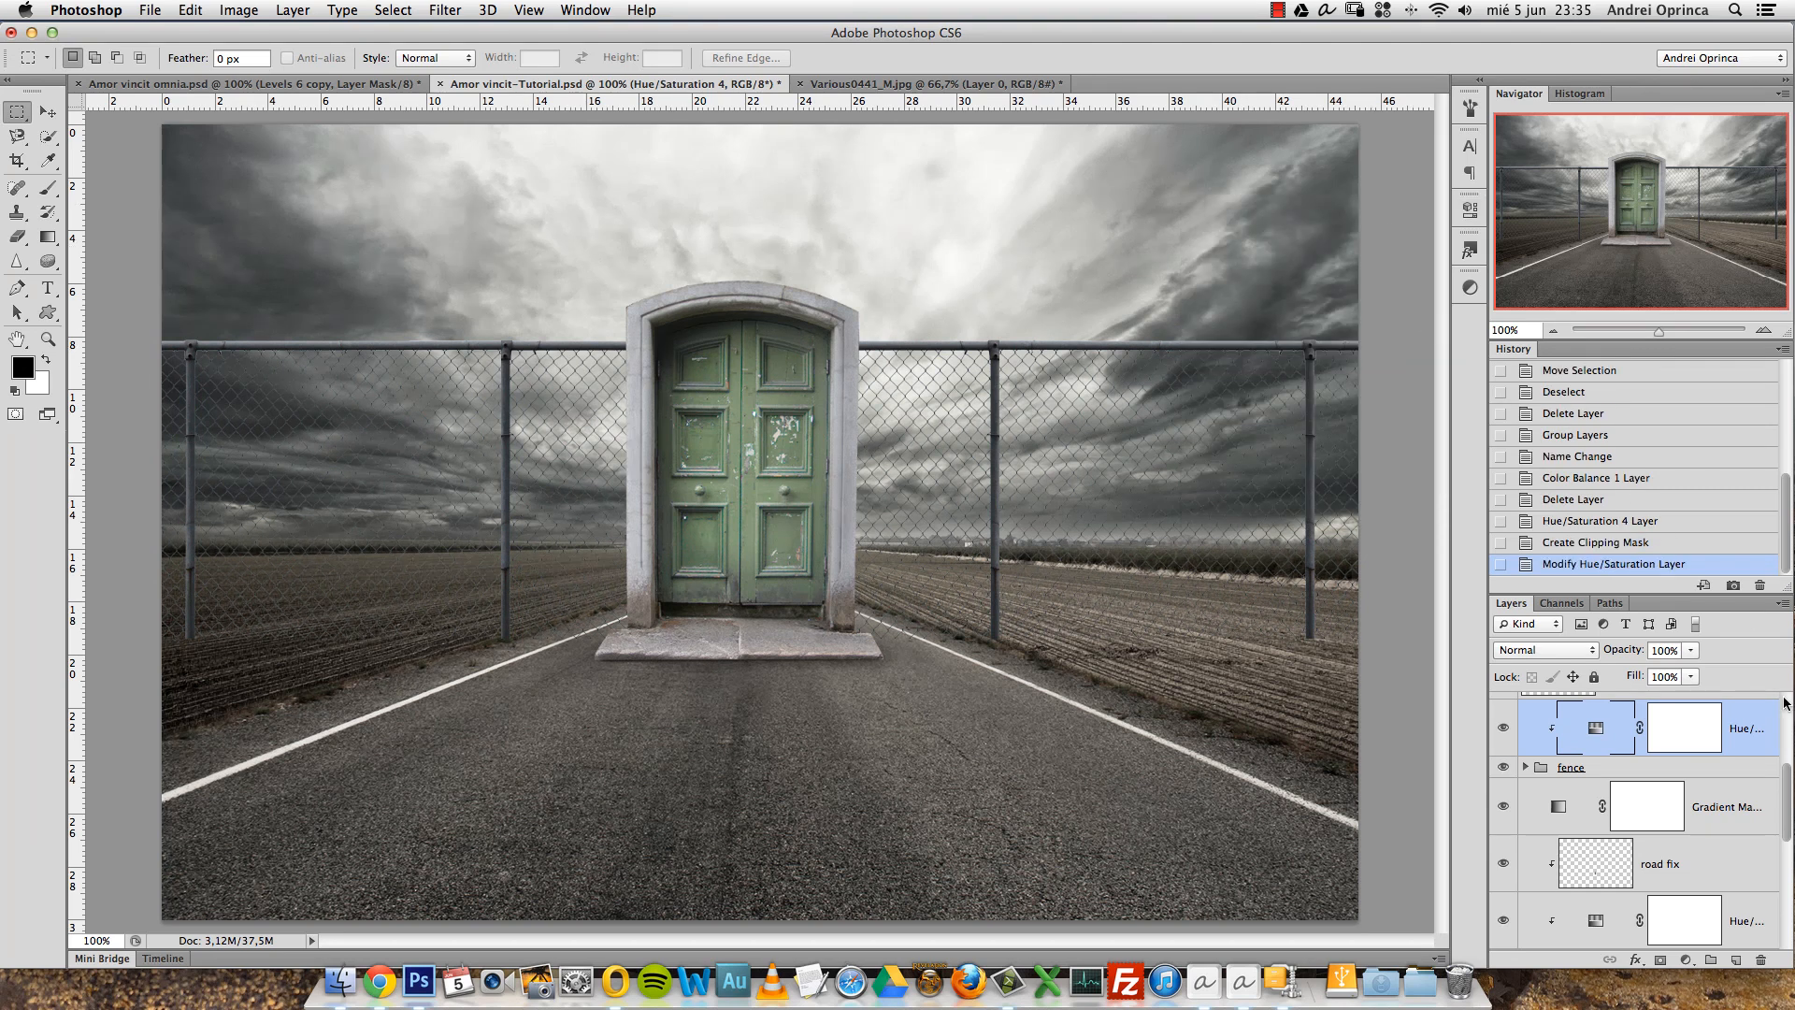
Add a Gradient Overlay to the fence group with a reversed black-to-white gradient, Reflected style and 0° angle.
double_click(1725, 769)
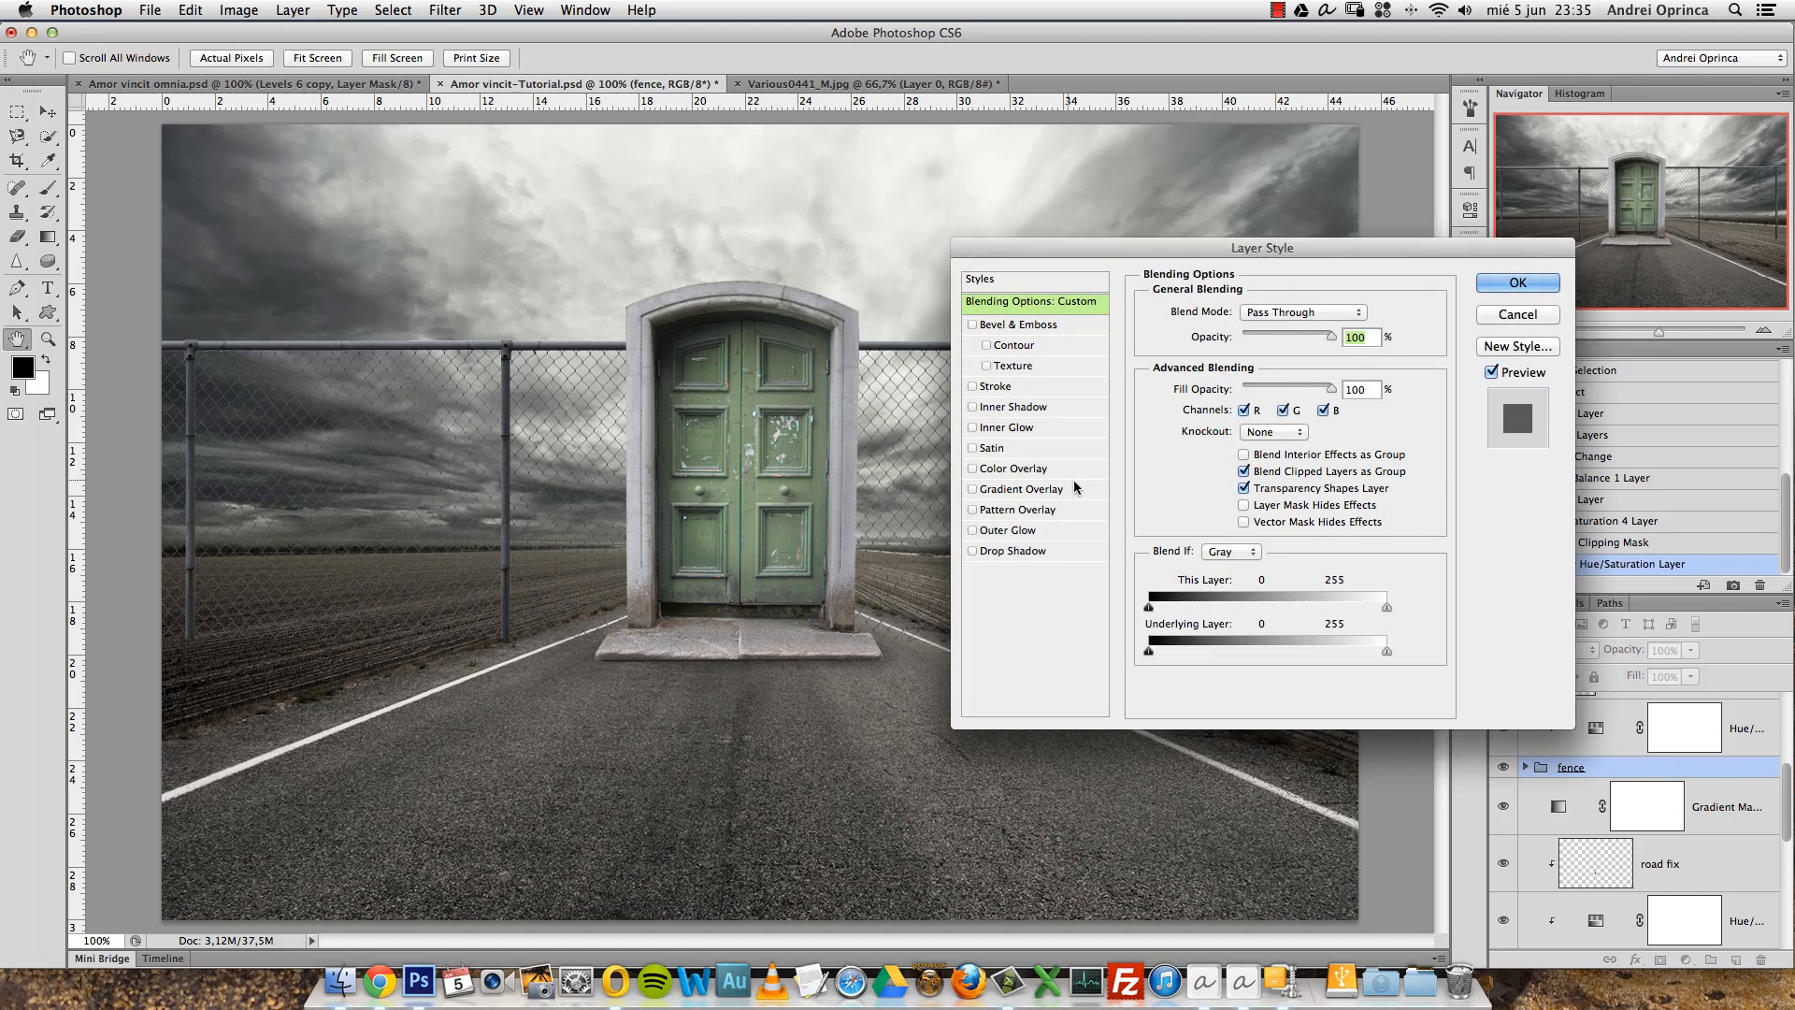
click(1021, 489)
drag(1169, 248, 1250, 563)
drag(1305, 733, 1334, 731)
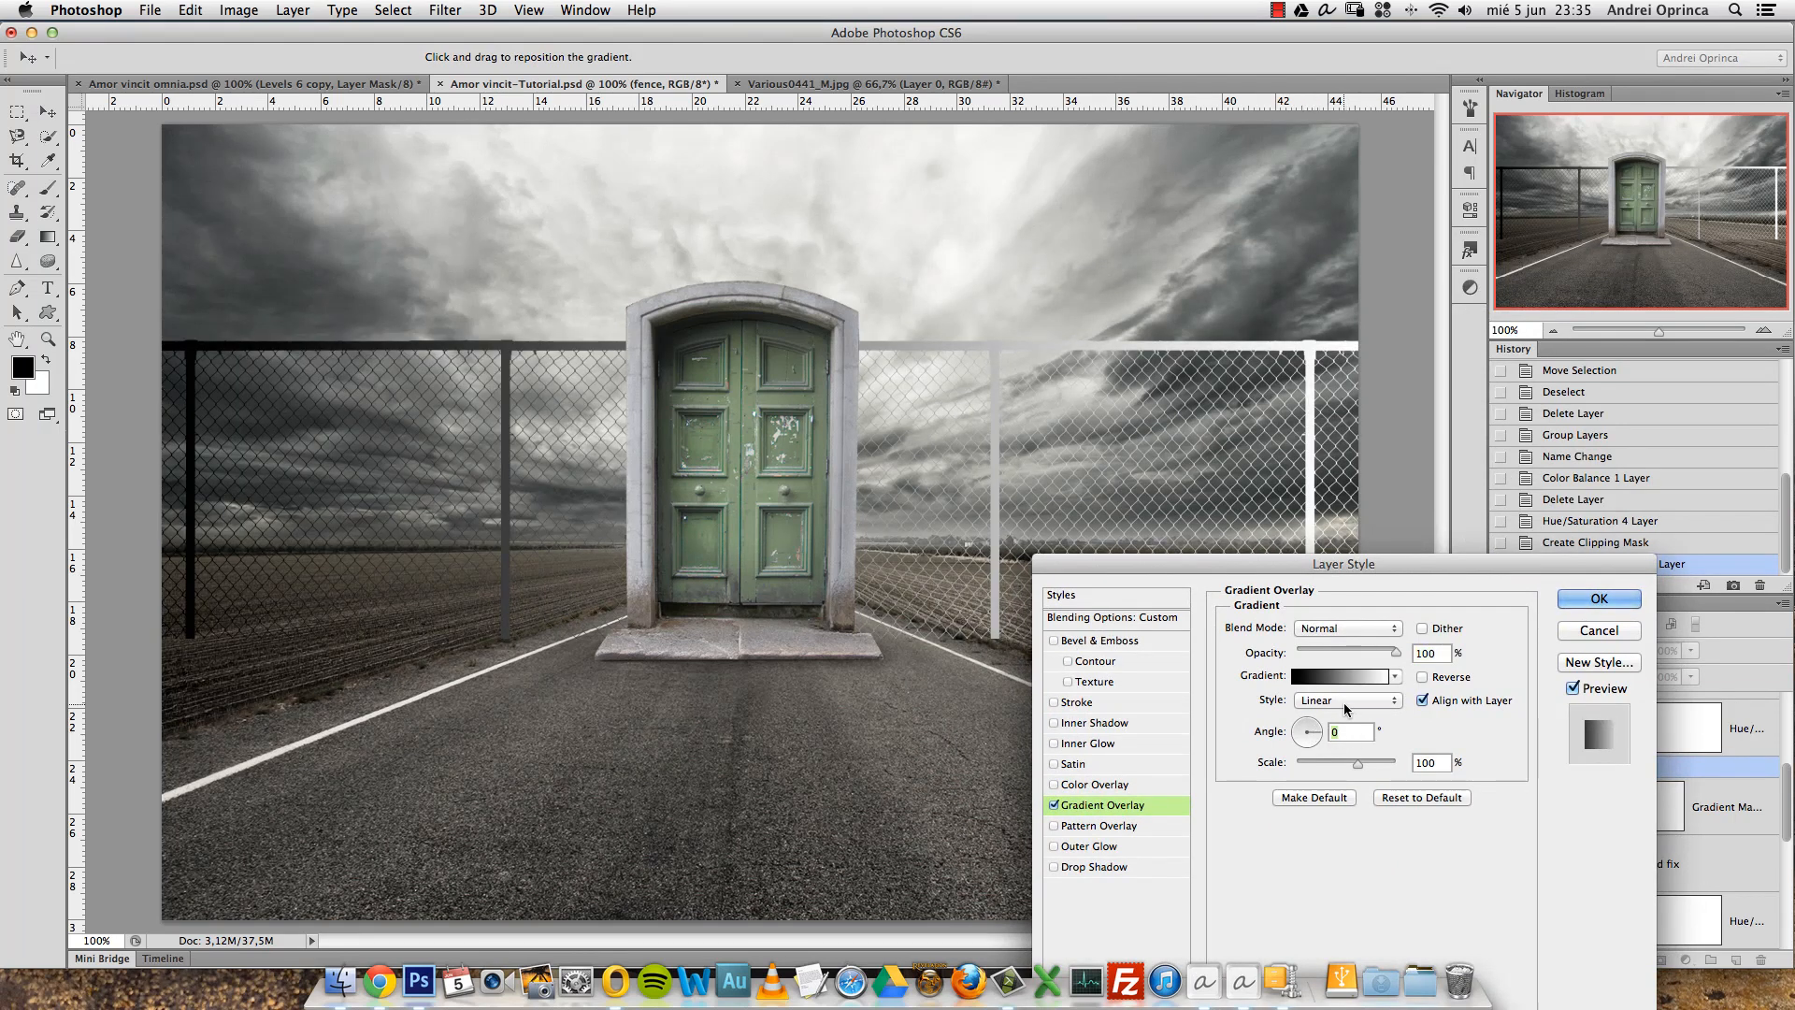
click(1344, 705)
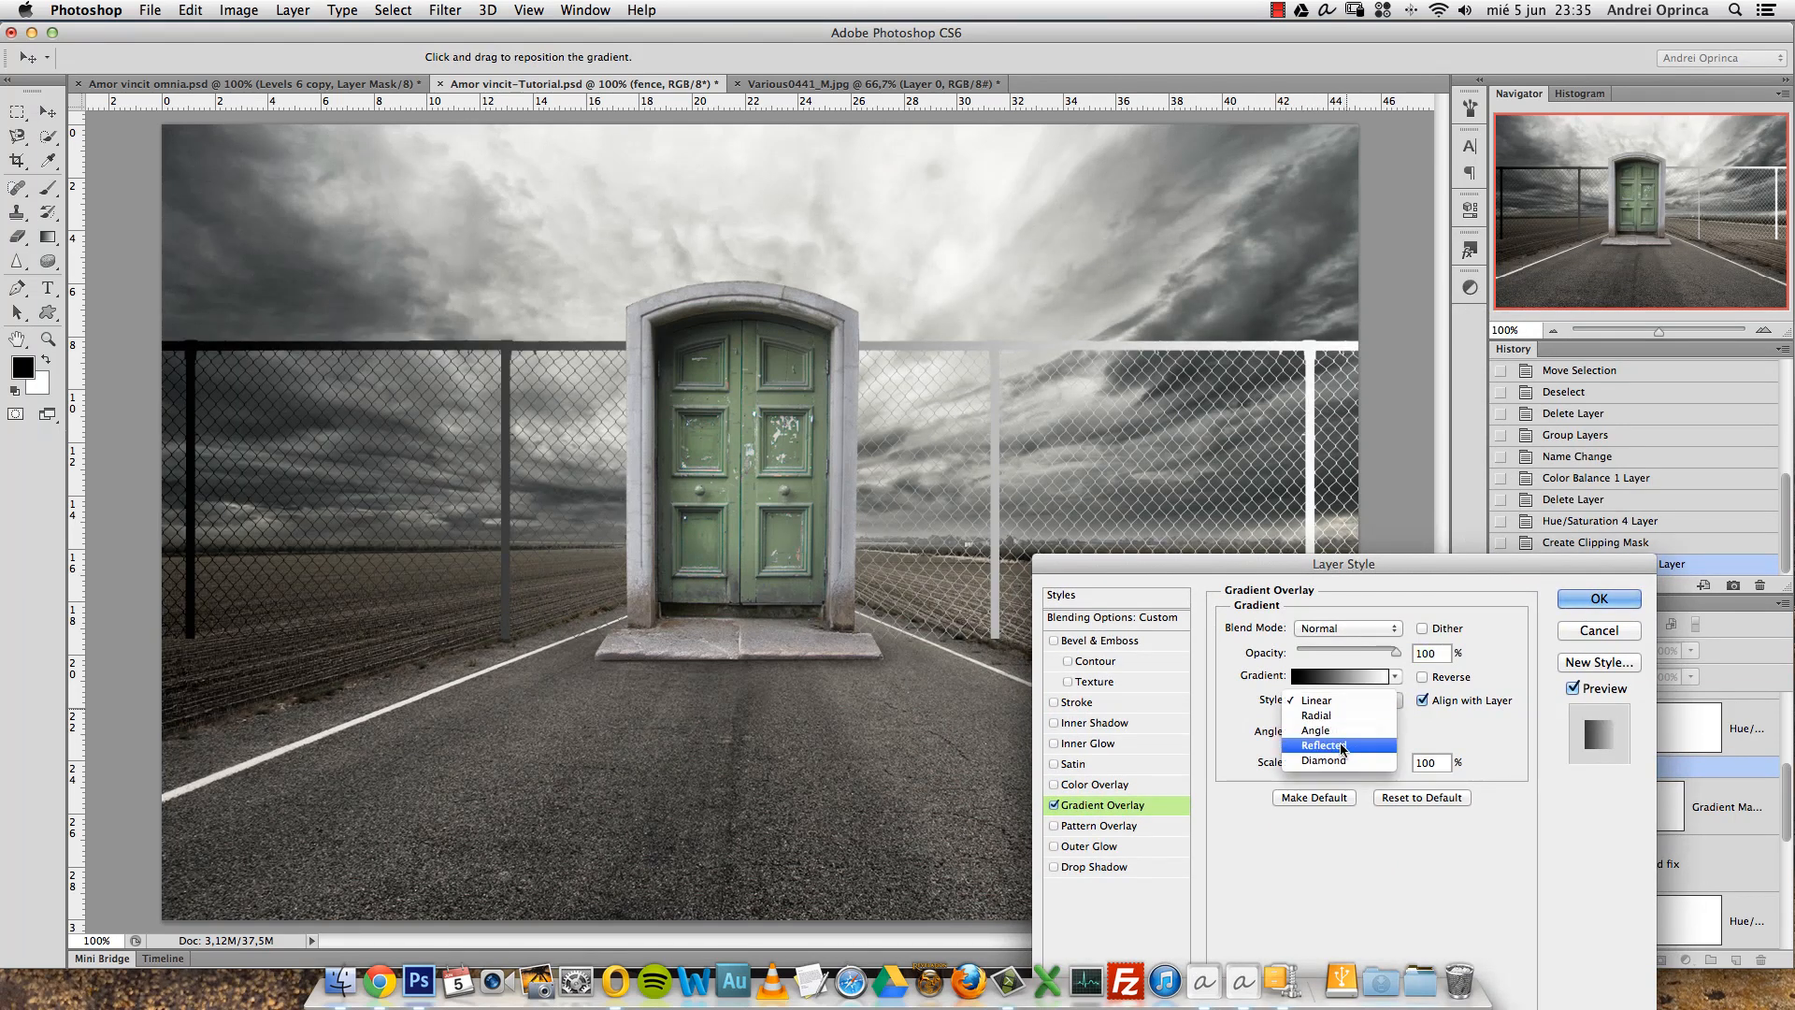
click(1343, 746)
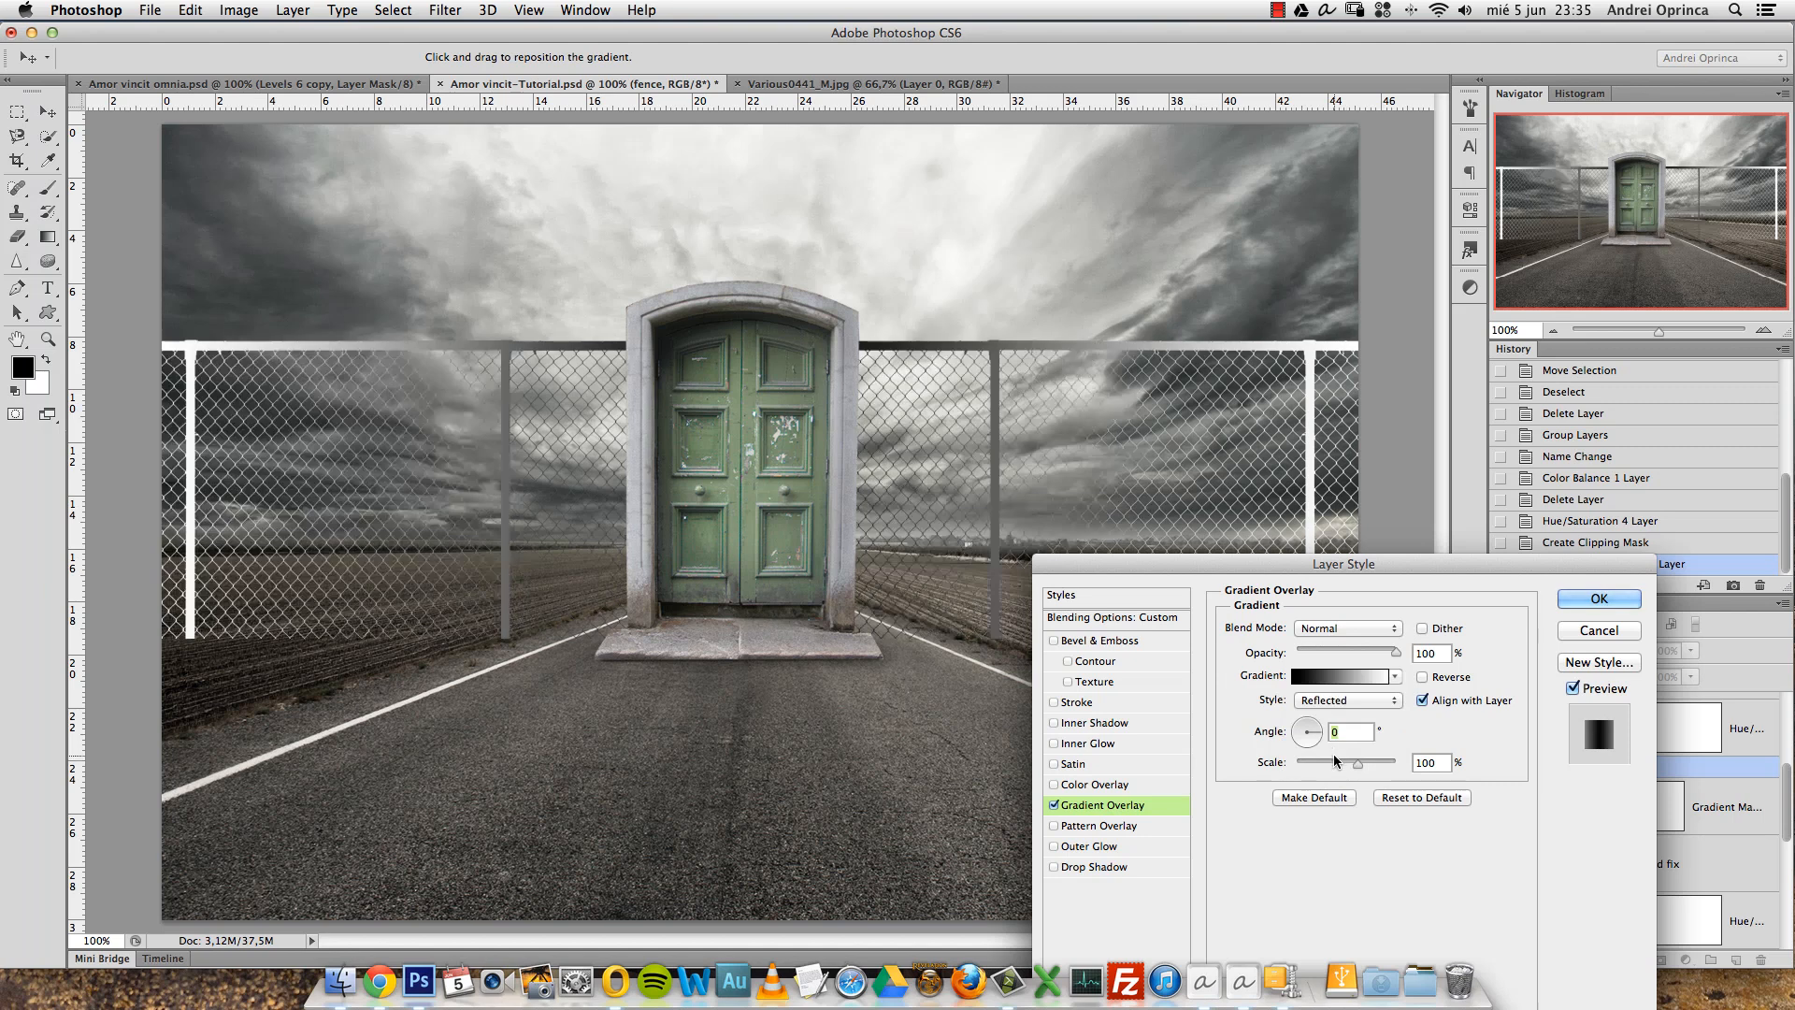
click(1423, 677)
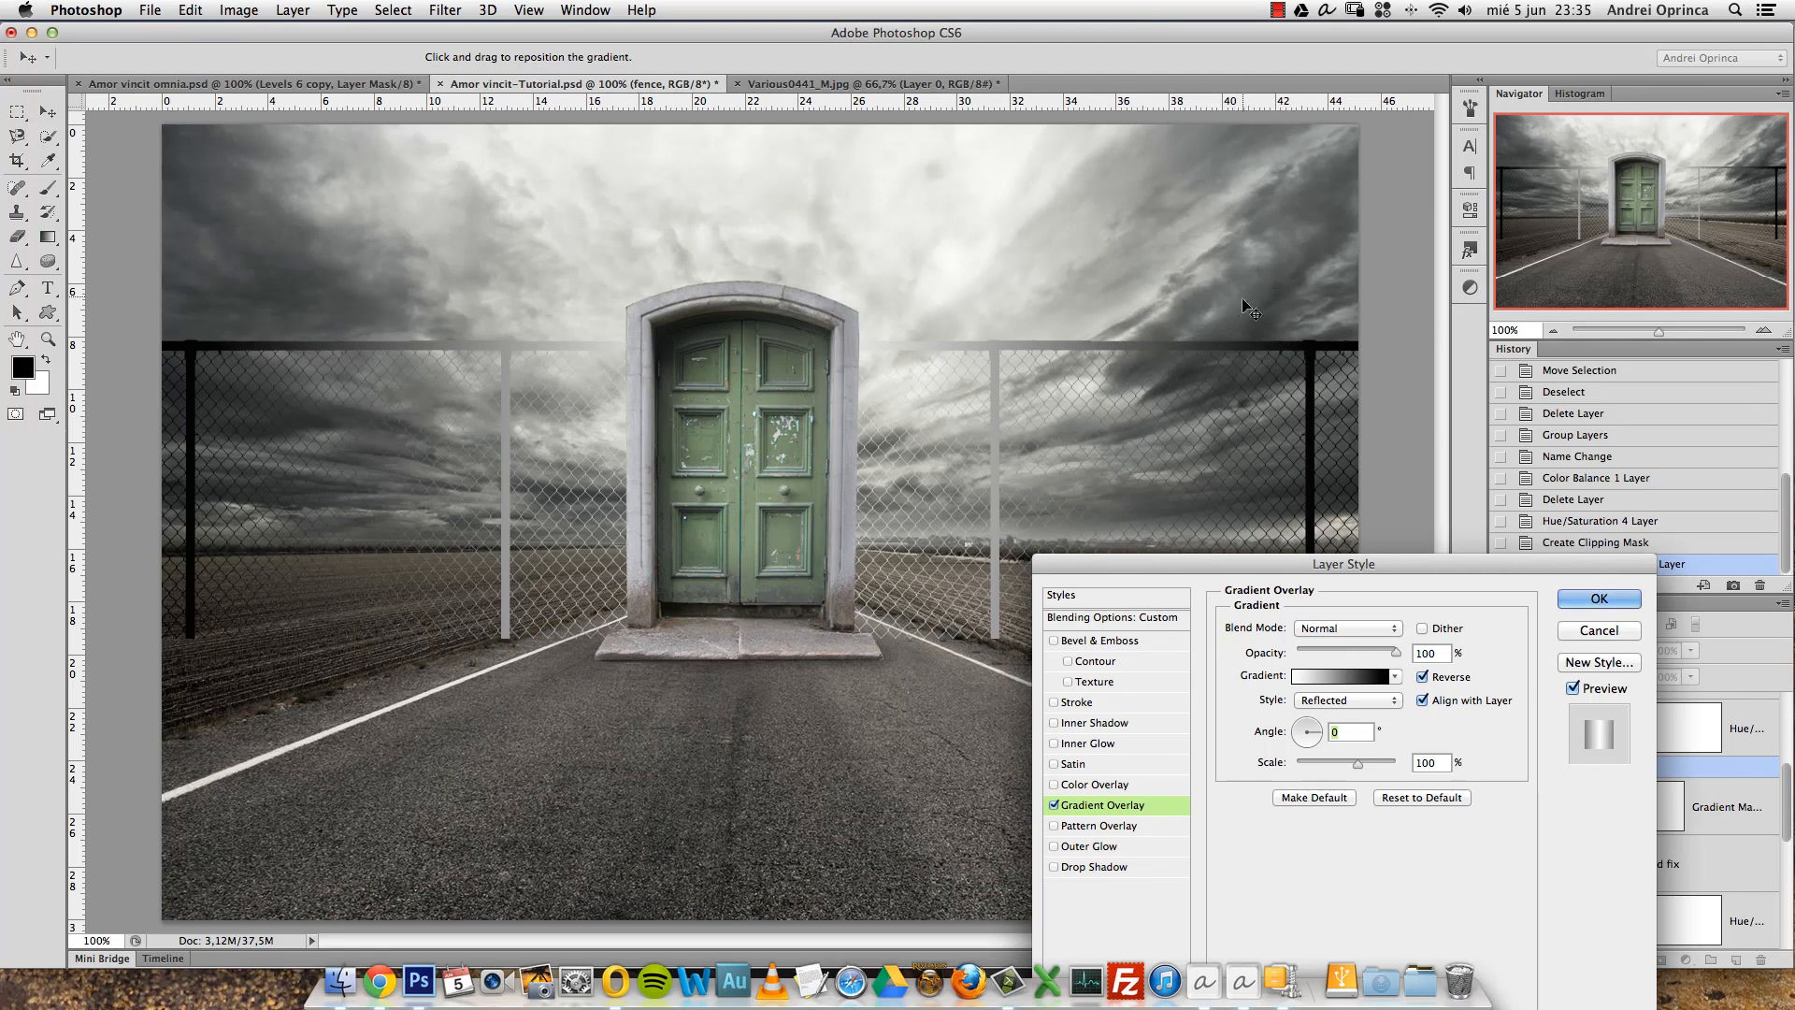
Set the gradient overlay to Soft Light at 43% opacity and compare the fence with and without it.
click(1380, 632)
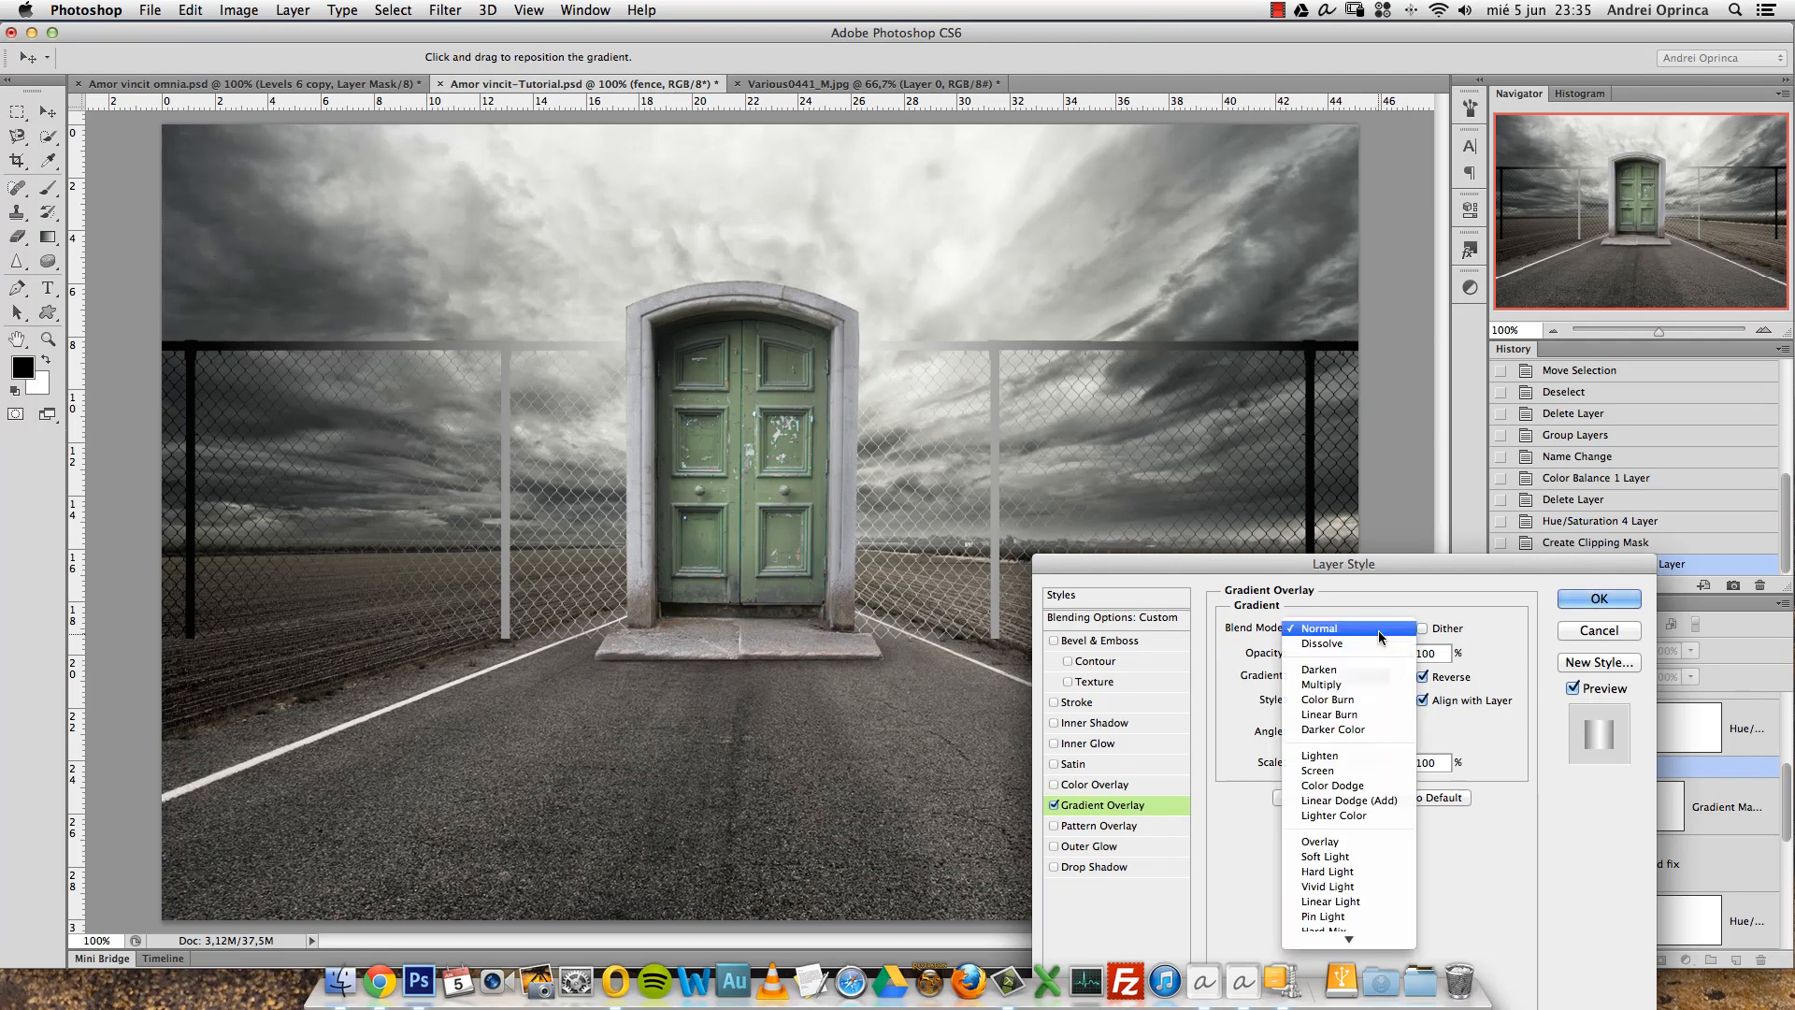
click(1352, 856)
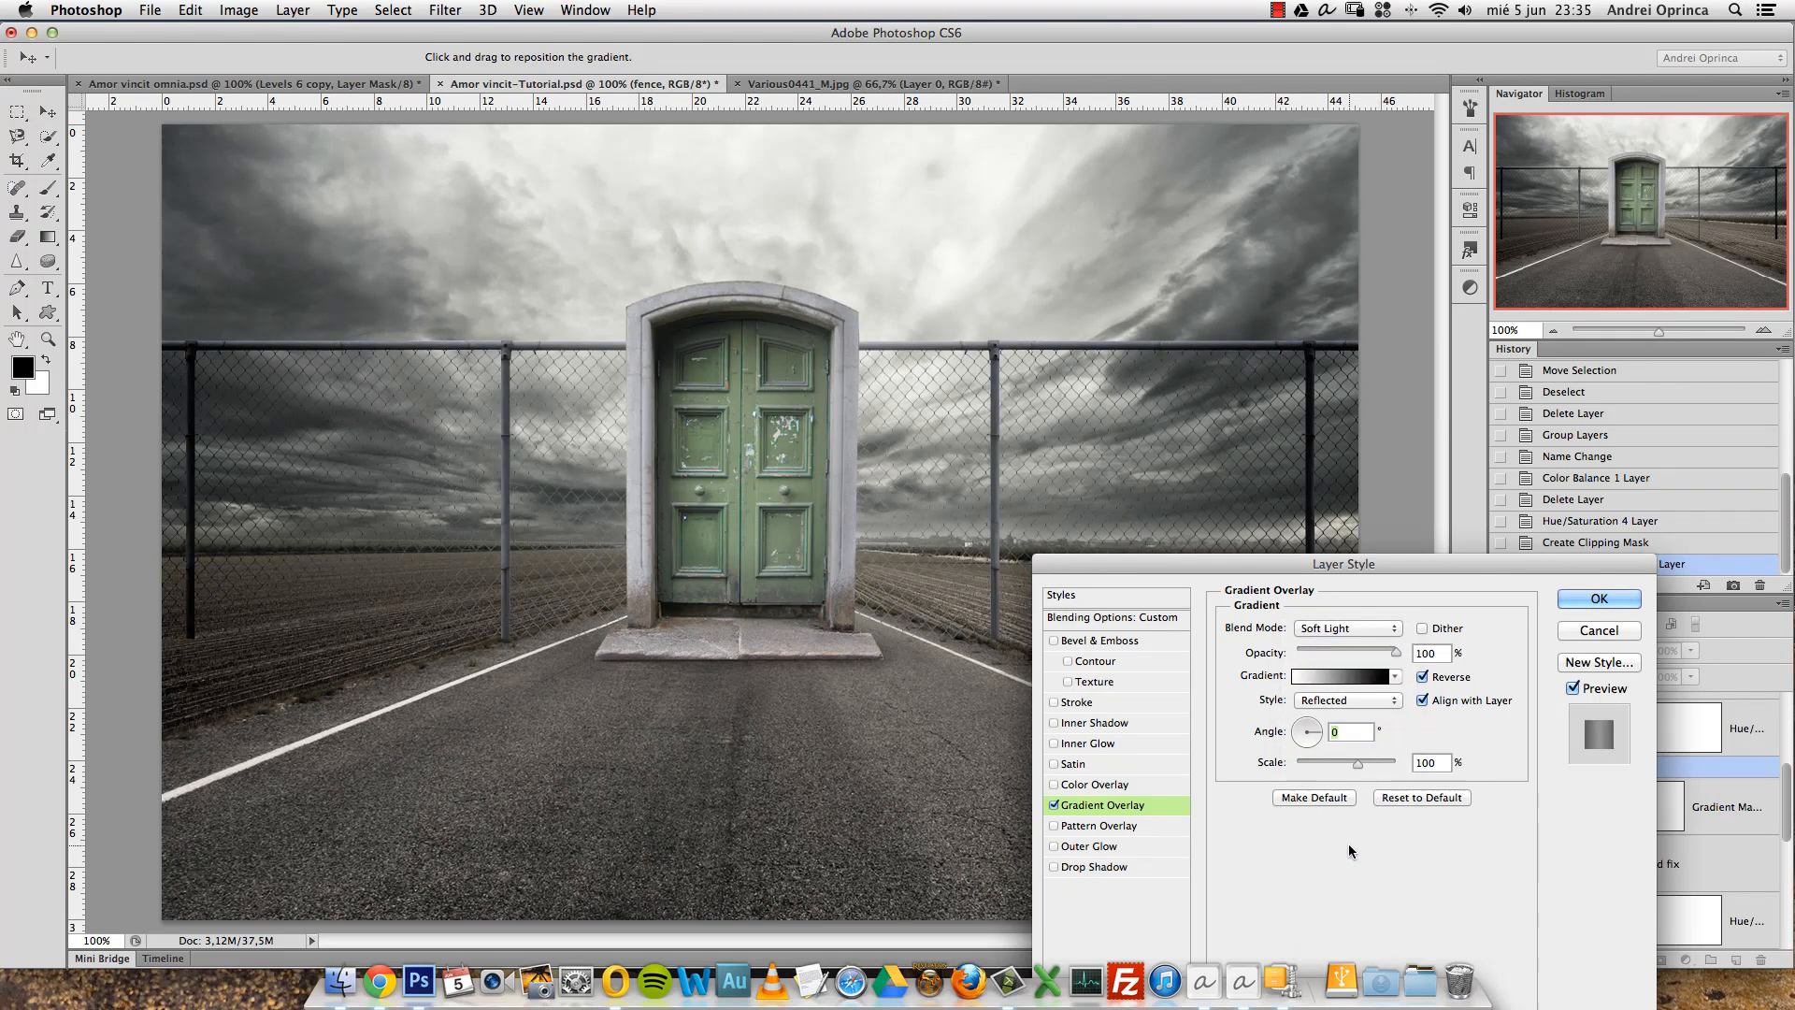
drag(1396, 652, 1342, 654)
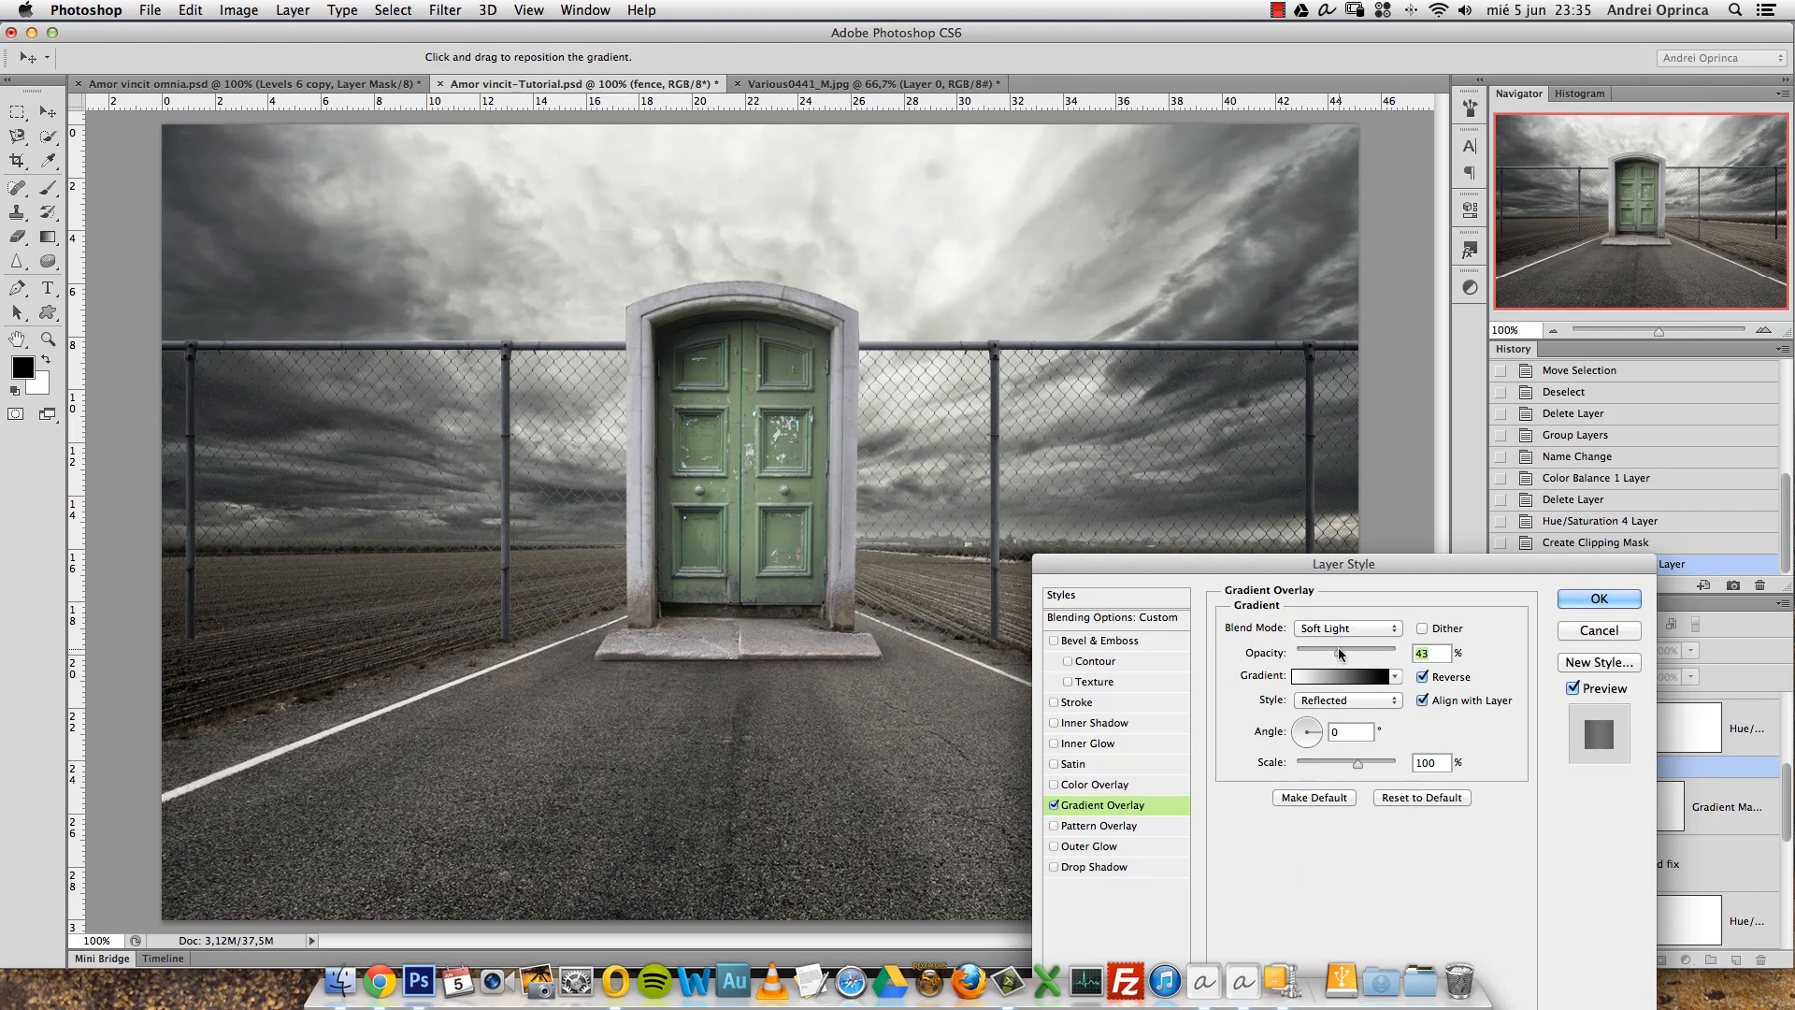
click(1054, 804)
click(1053, 798)
click(1054, 792)
click(1053, 792)
click(1054, 804)
click(1054, 804)
Lower the gradient overlay's opacity to 26%, apply it, and compare the fence group with its effects off and on.
key(Down)
key(Down)
key(Down)
key(Down)
key(Down)
key(Down)
key(Down)
key(Down)
key(Down)
key(Down)
key(Down)
key(Down)
key(Down)
key(Down)
key(Down)
key(Down)
key(Down)
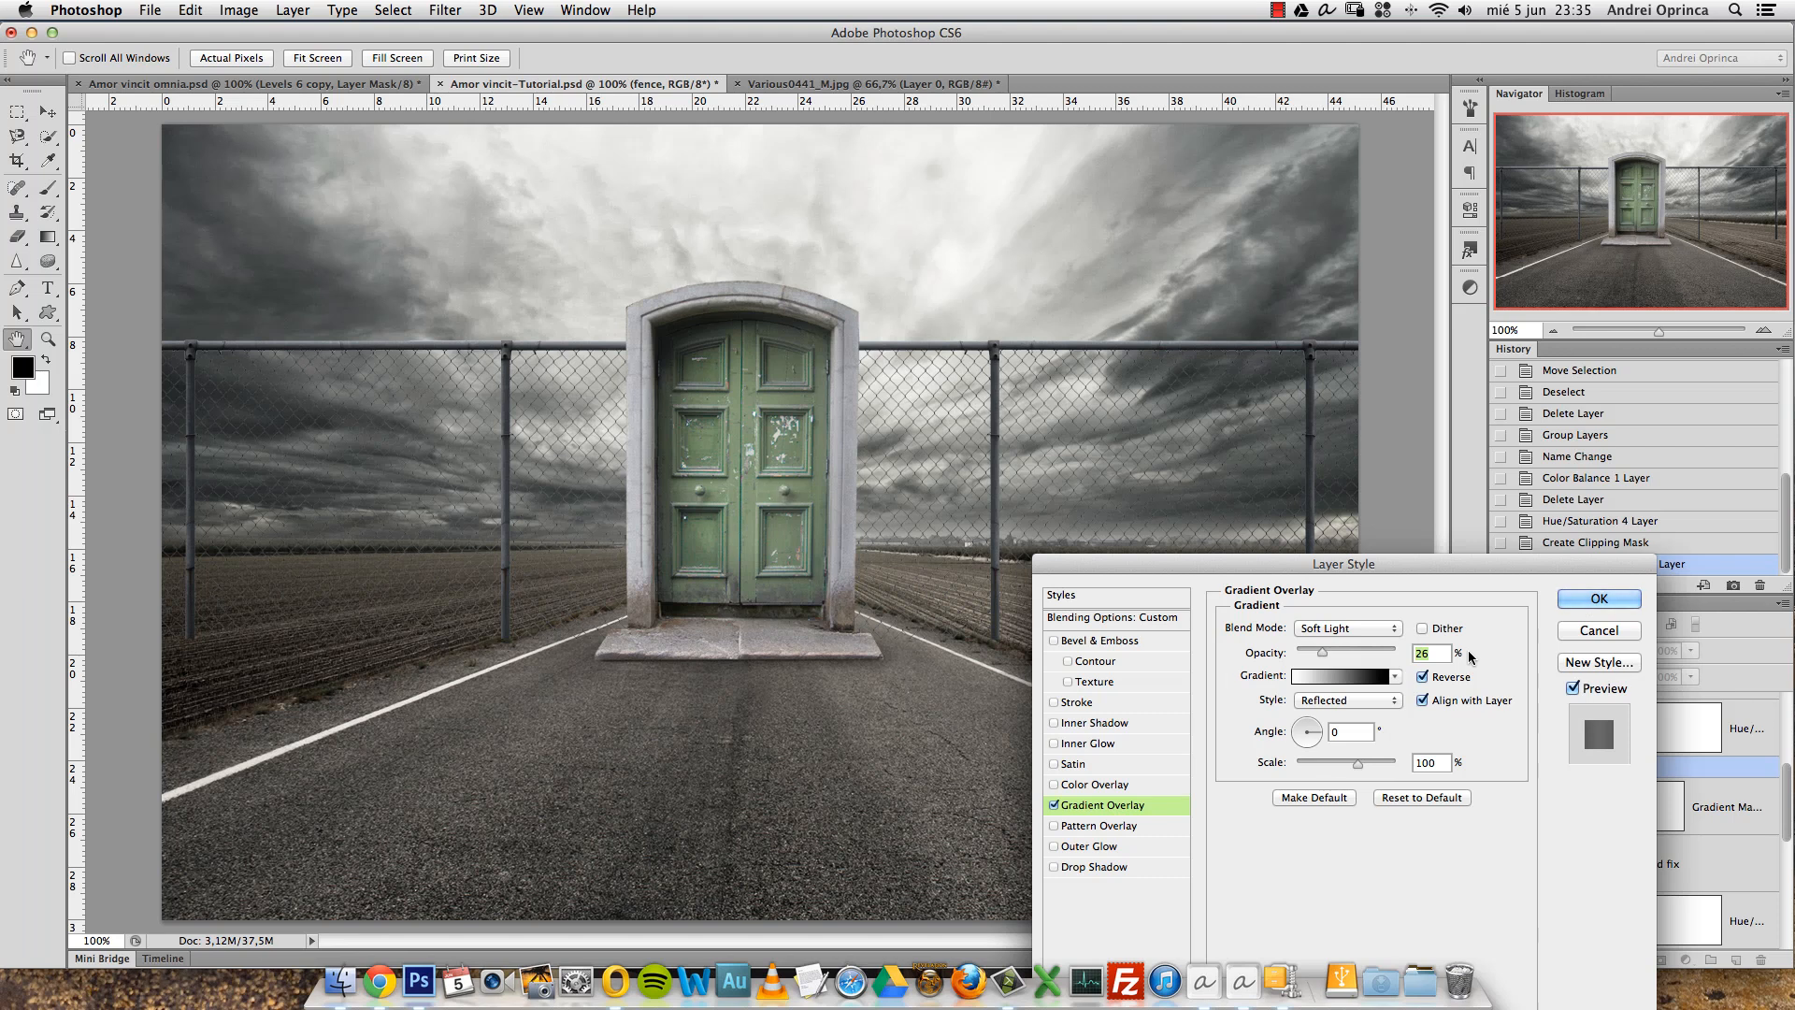
key(Return)
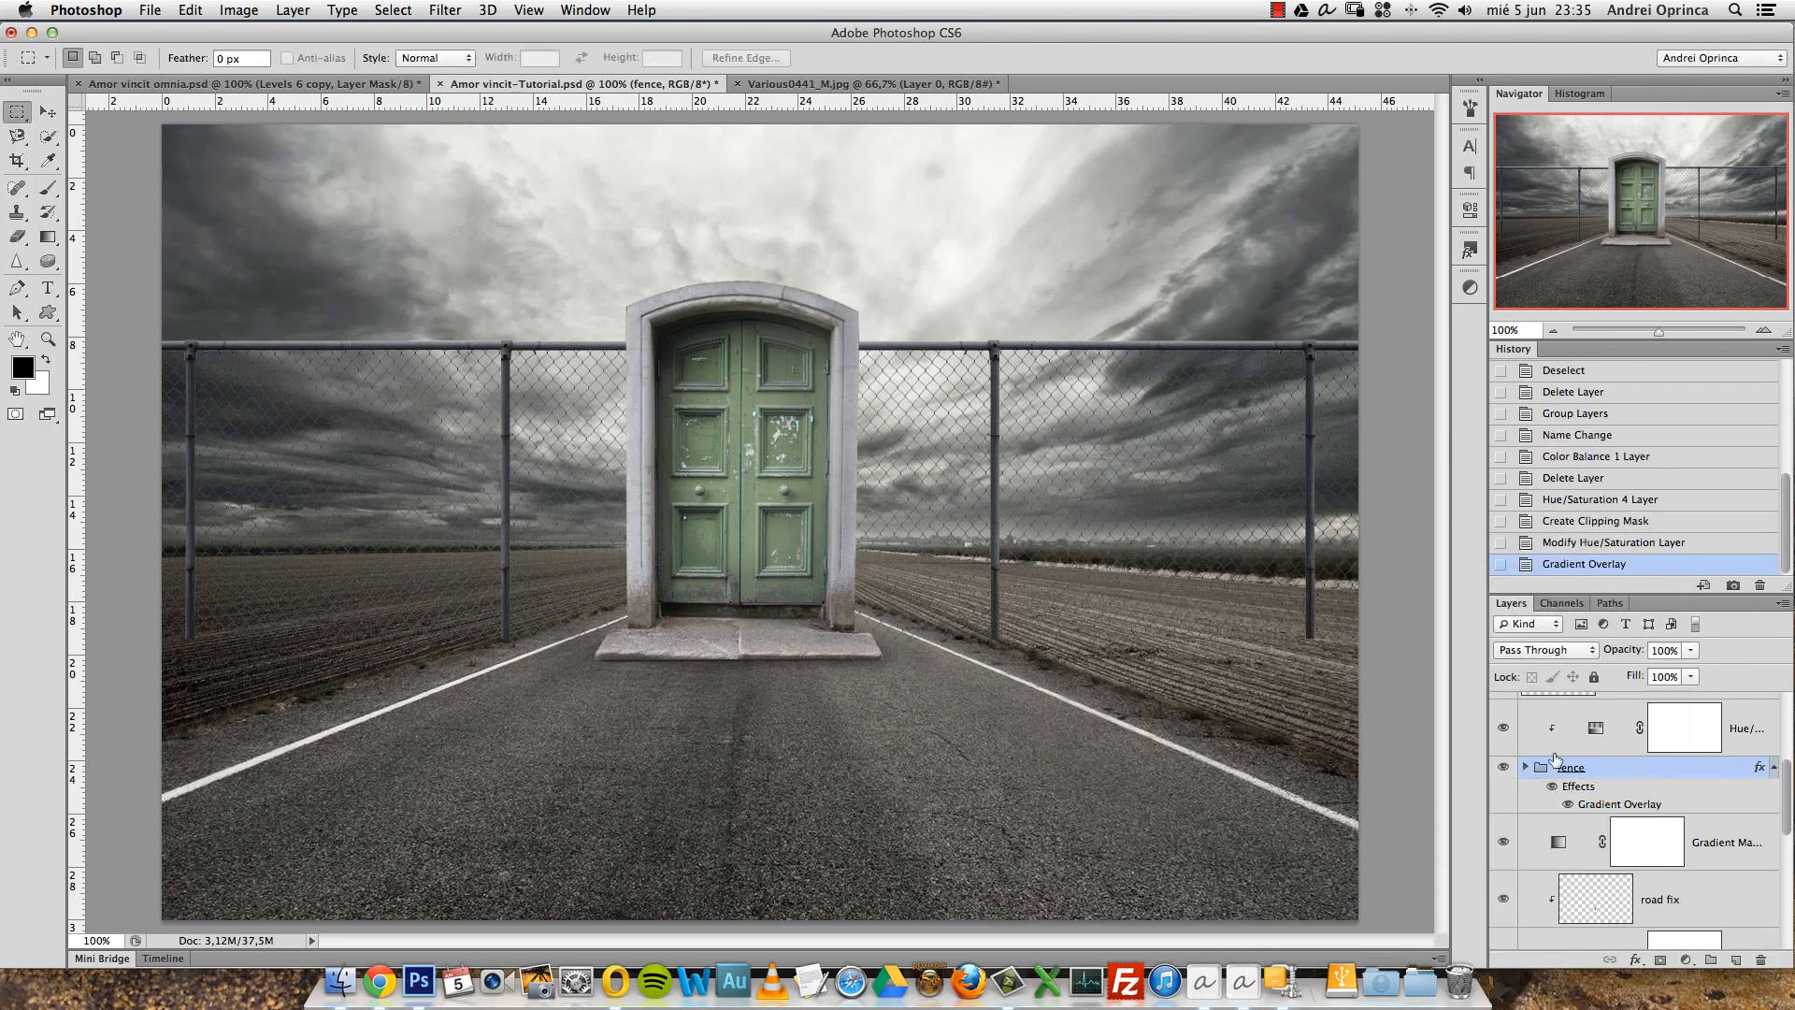
click(1552, 787)
click(1551, 787)
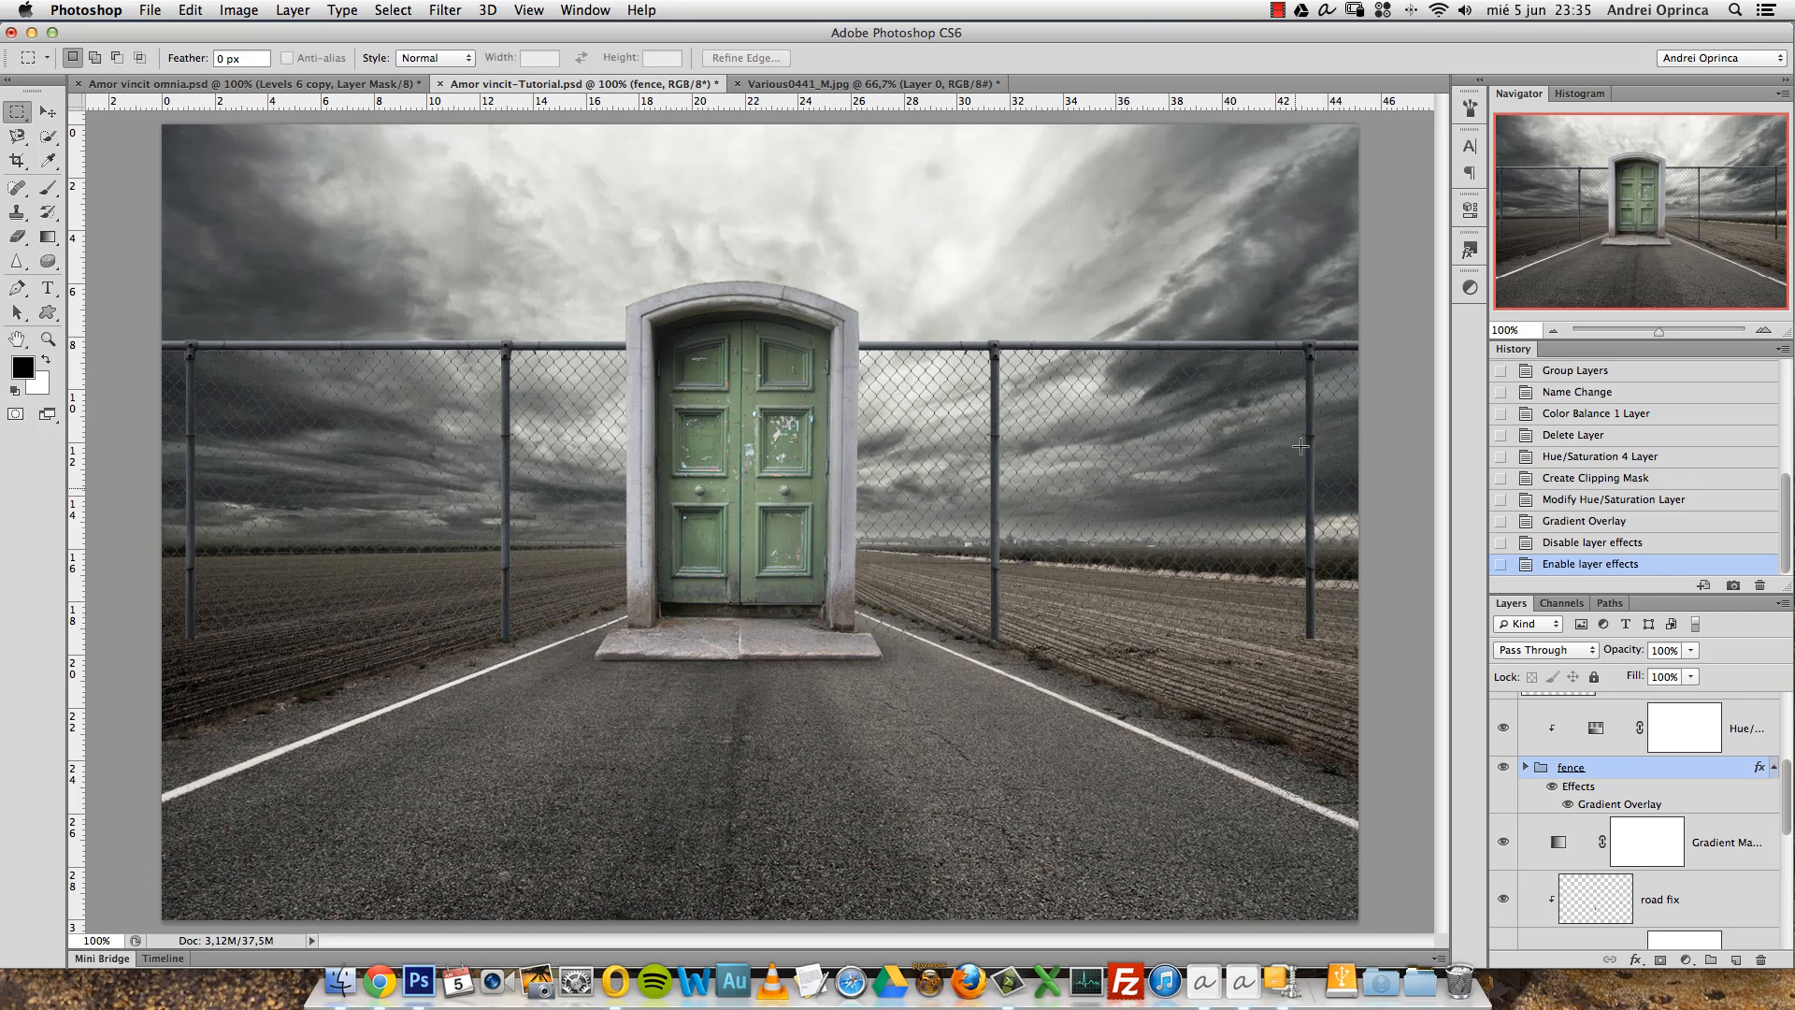
click(1773, 766)
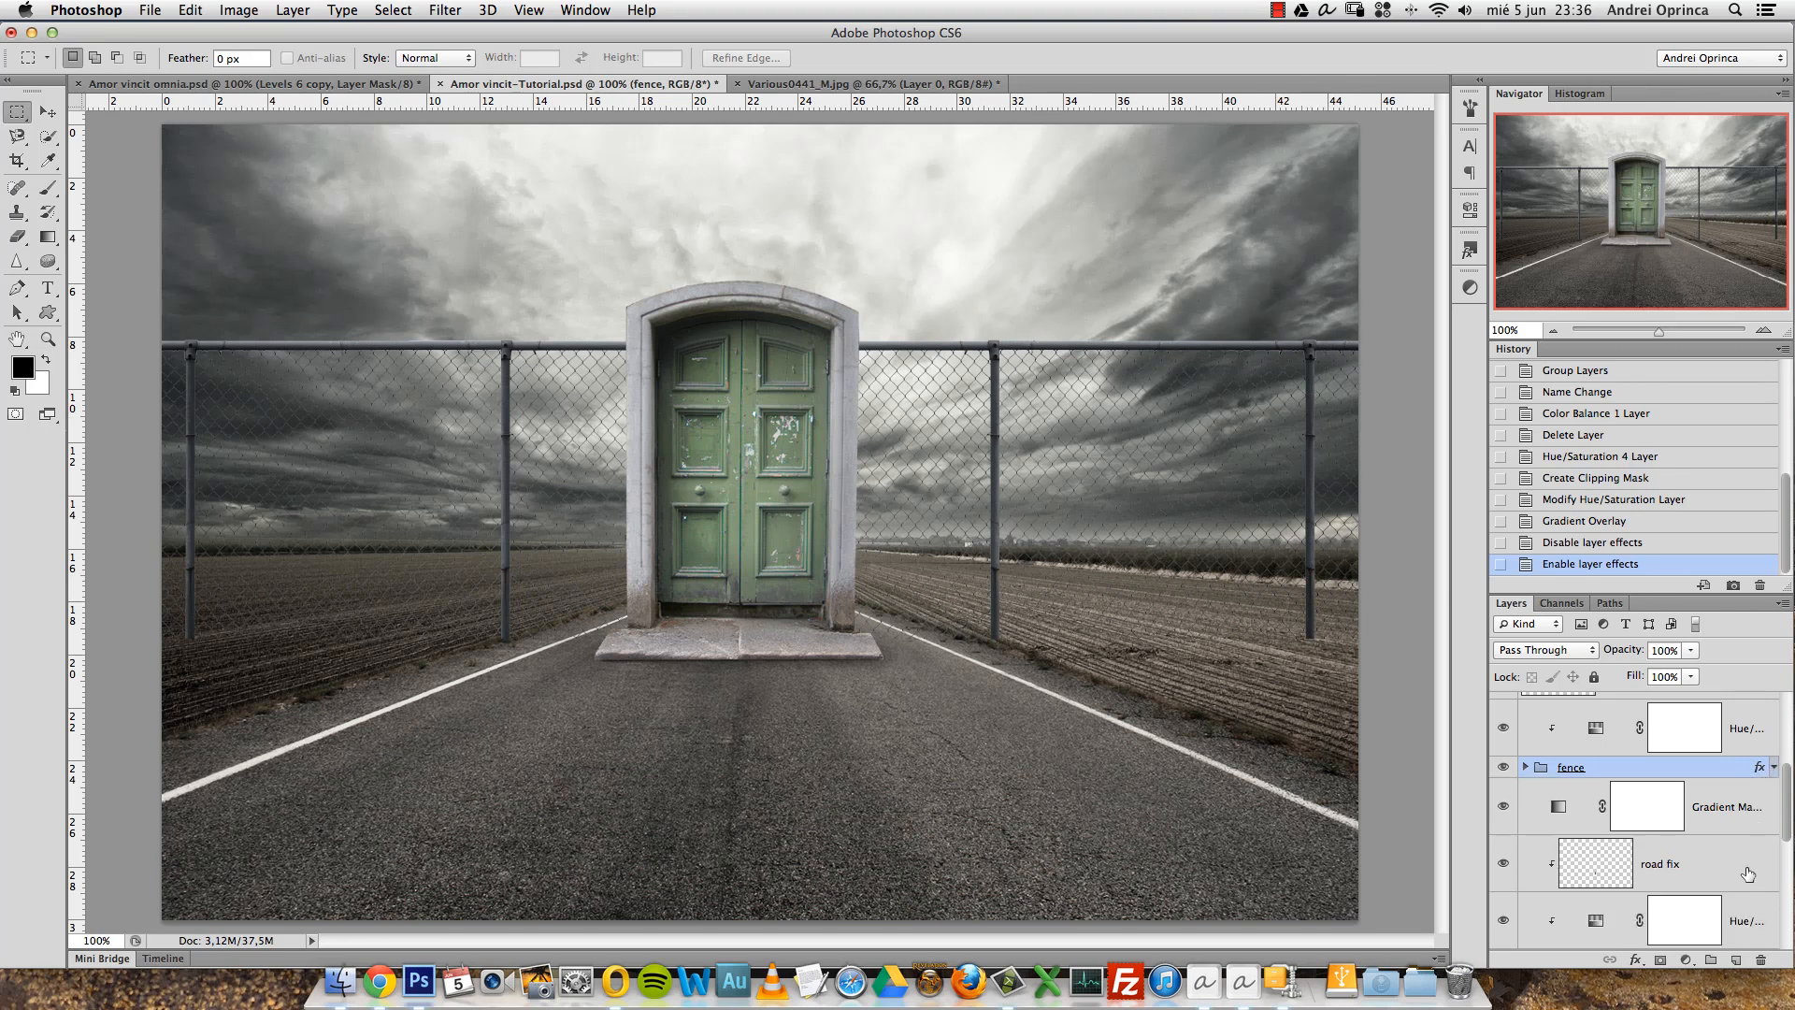
Create a new layer named shadow beneath fence R inside the fence group.
click(1528, 769)
click(1708, 878)
click(1737, 959)
double_click(1655, 923)
text(shadow)
key(Return)
Paint a soft black shadow along the ground under the left fence with a 10 px brush at 20% opacity and 24% flow.
key(b)
right_click(526, 544)
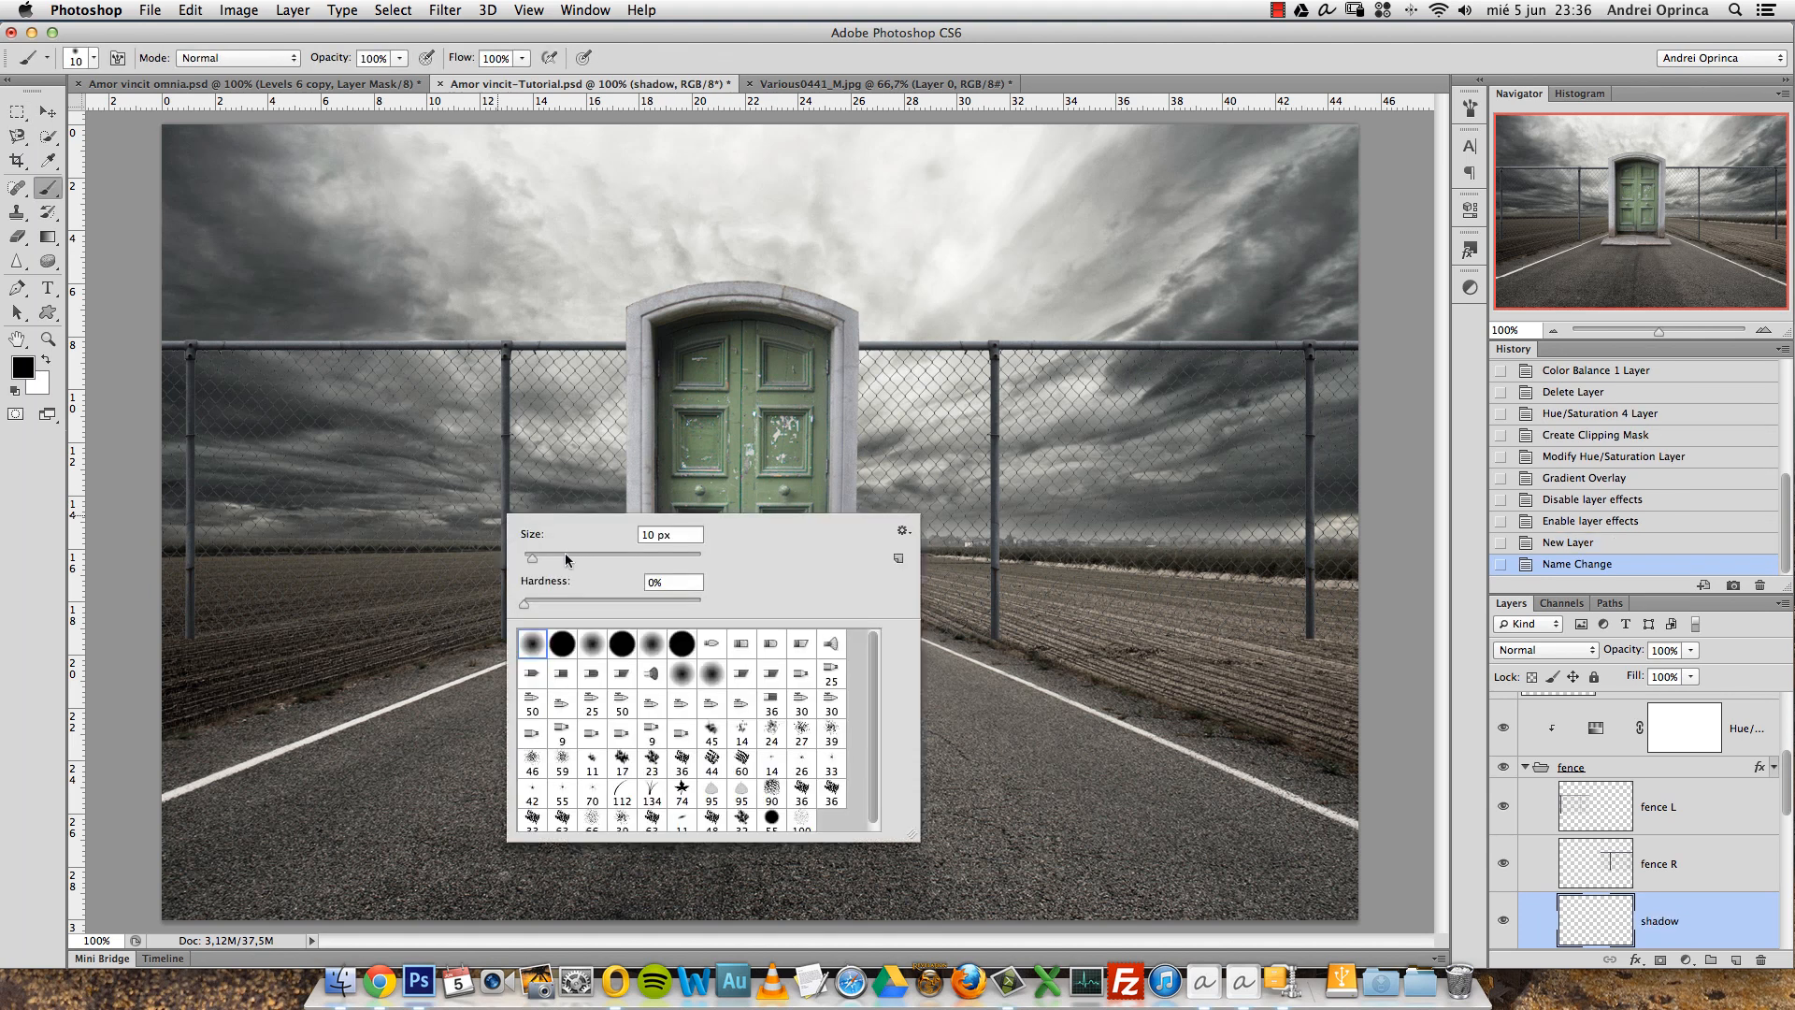
drag(583, 603, 603, 603)
drag(399, 58, 353, 75)
drag(516, 59, 453, 80)
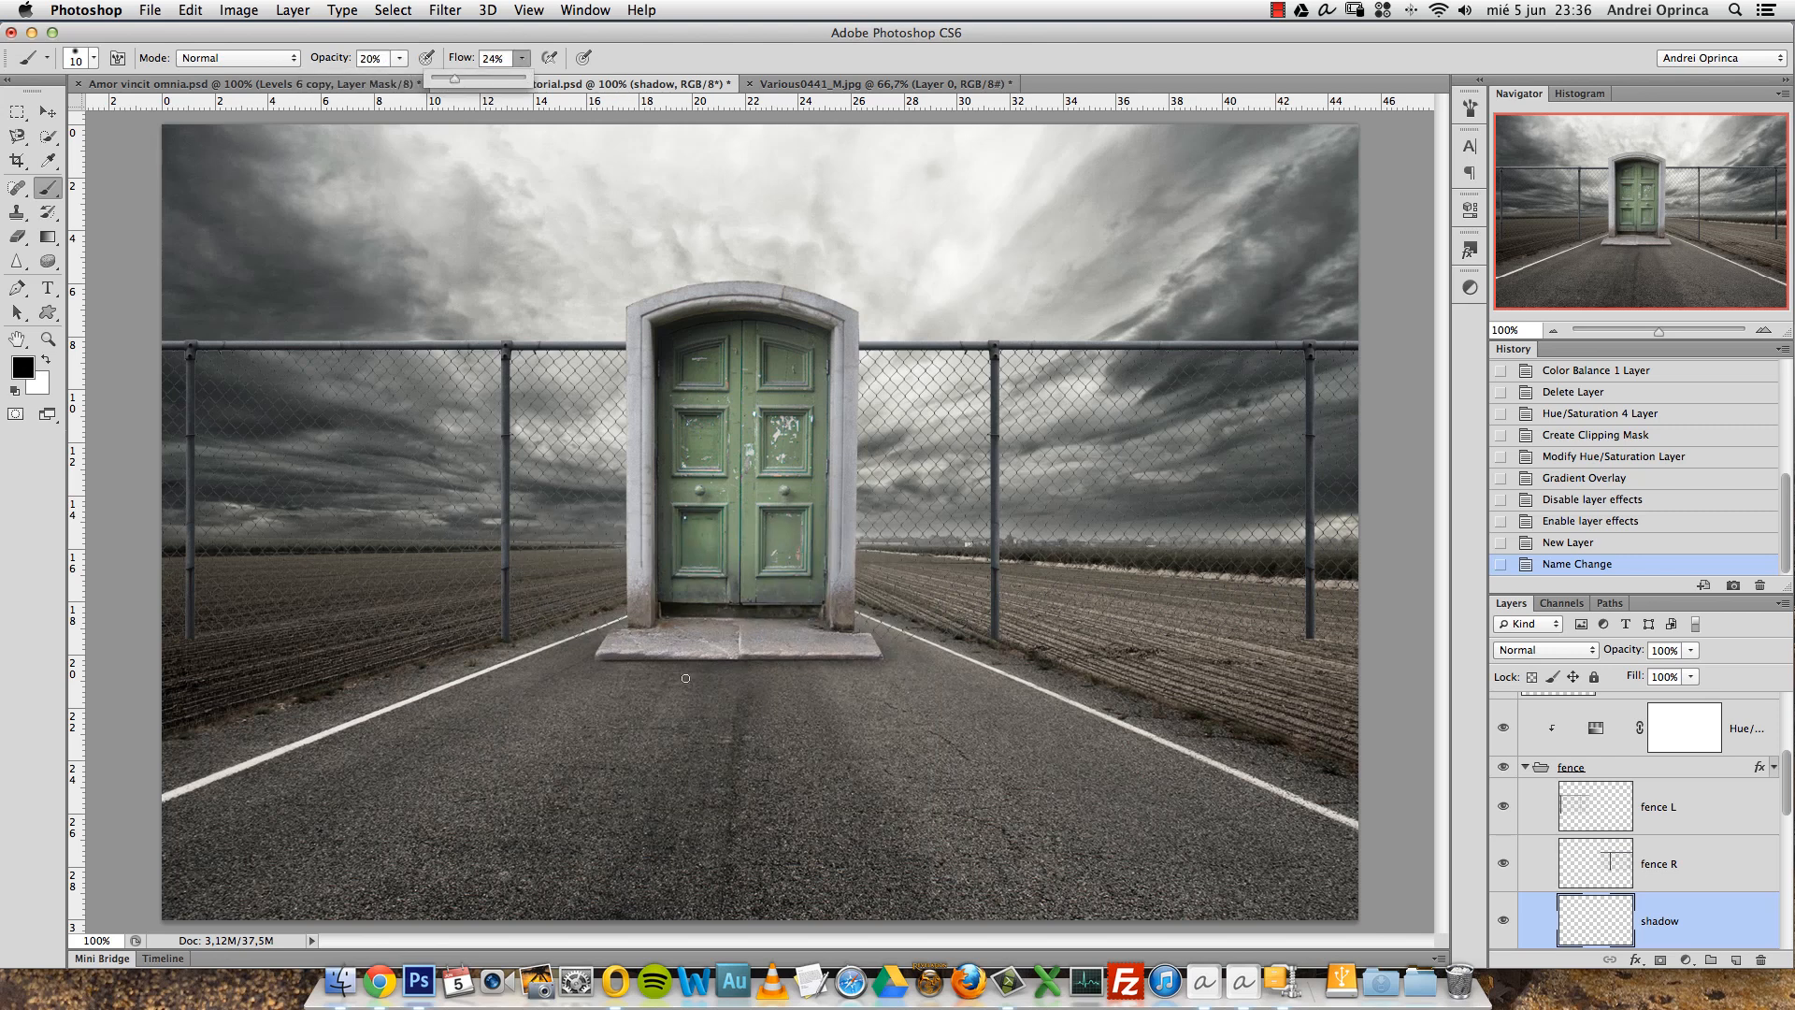
drag(601, 635, 504, 643)
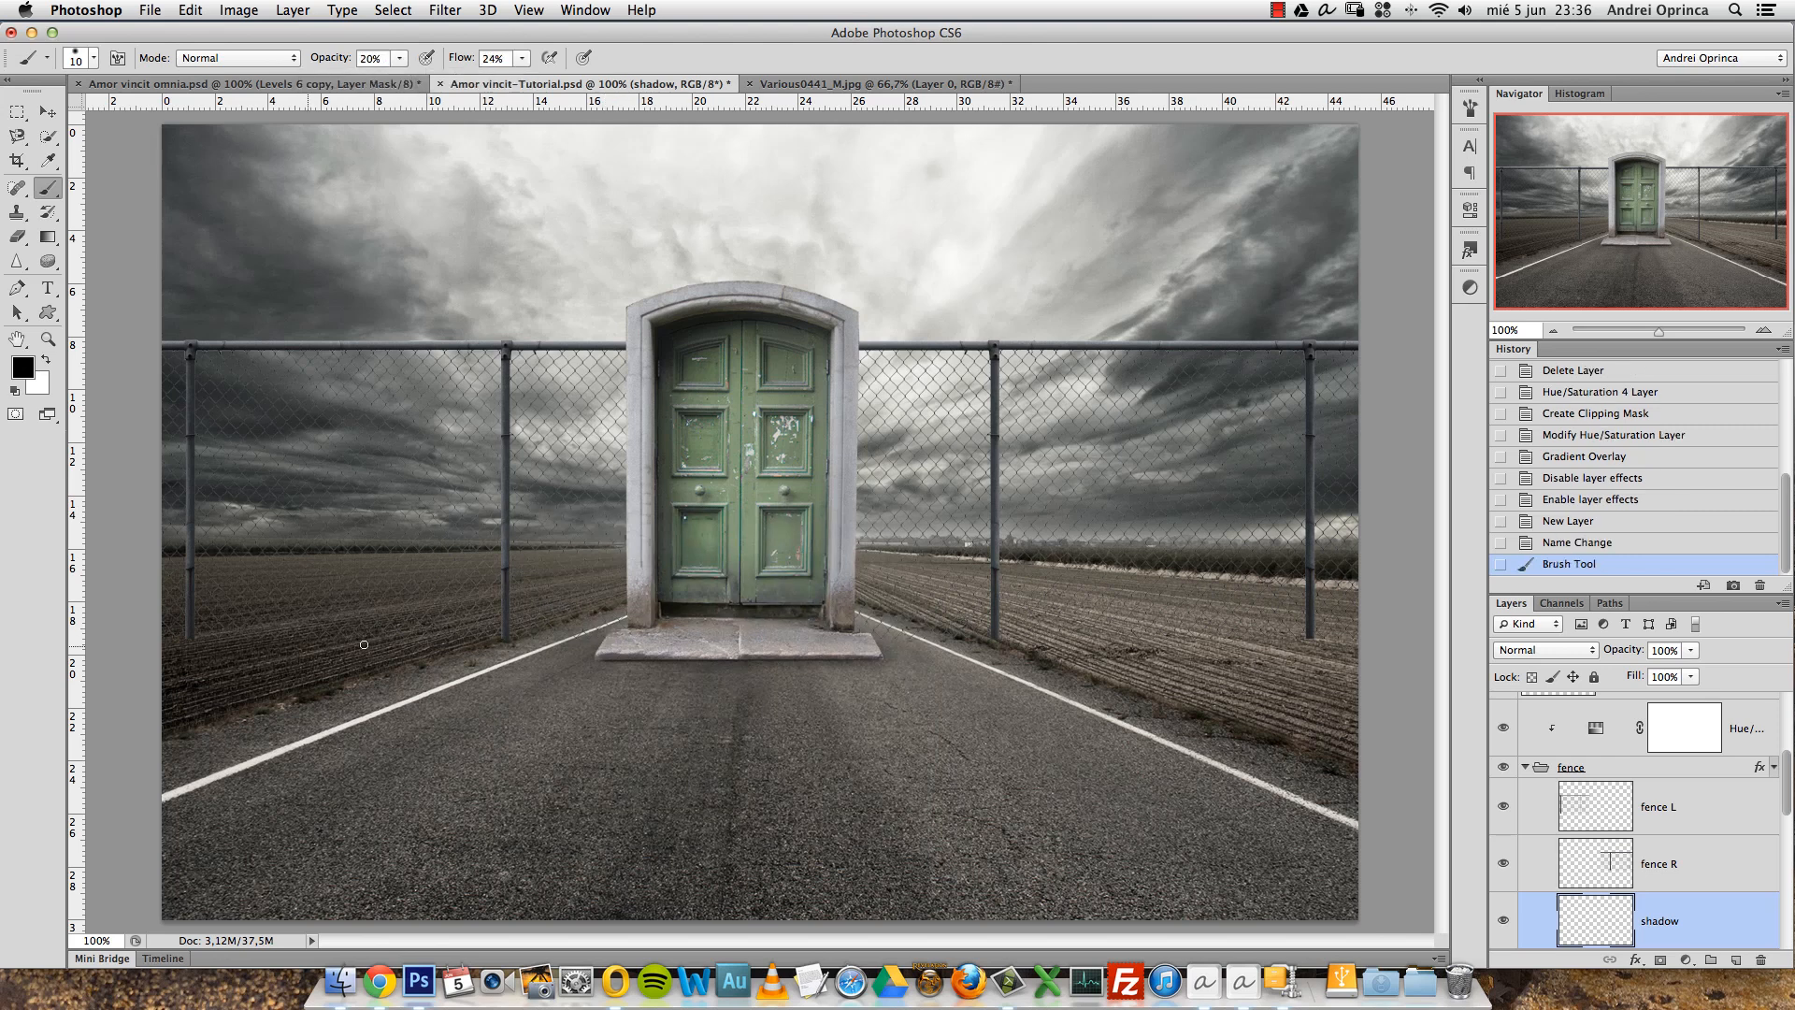
drag(145, 637, 165, 638)
drag(607, 639, 490, 665)
drag(158, 653, 191, 638)
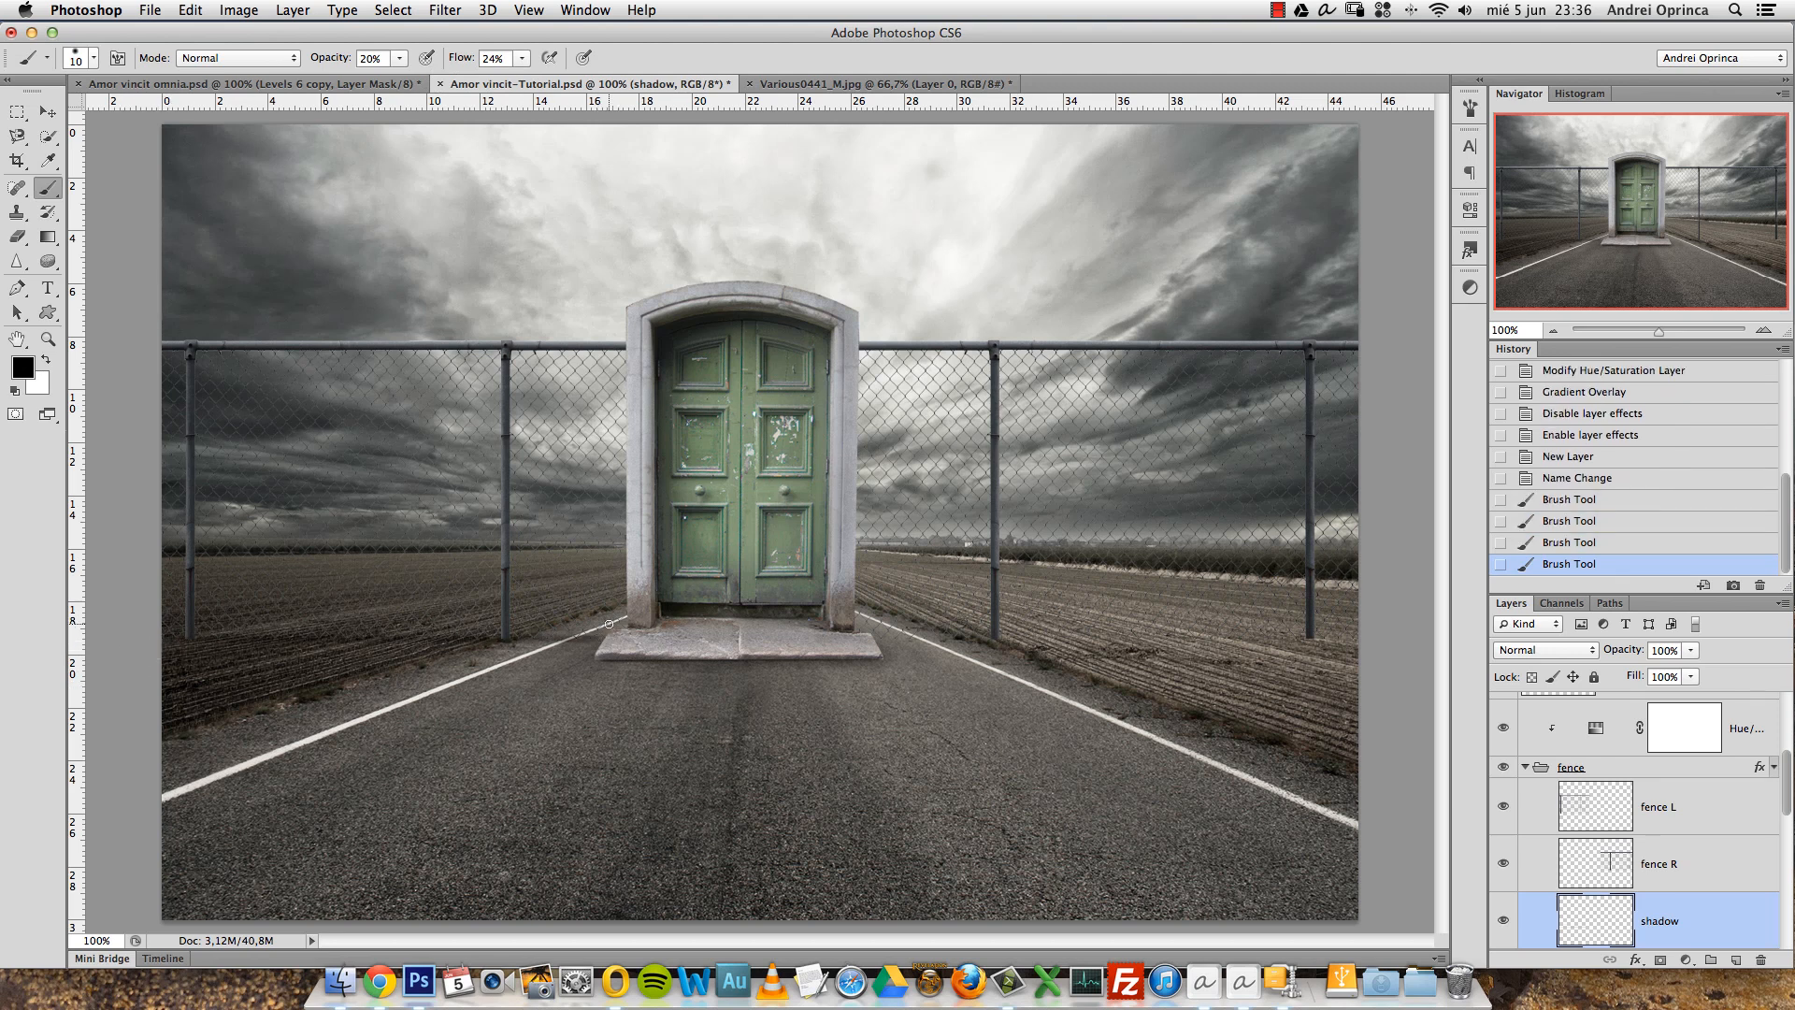
Paint the ground shadow under the right fence and set the shadow layer's opacity to 80%.
drag(605, 635, 1029, 646)
drag(1351, 646, 1357, 638)
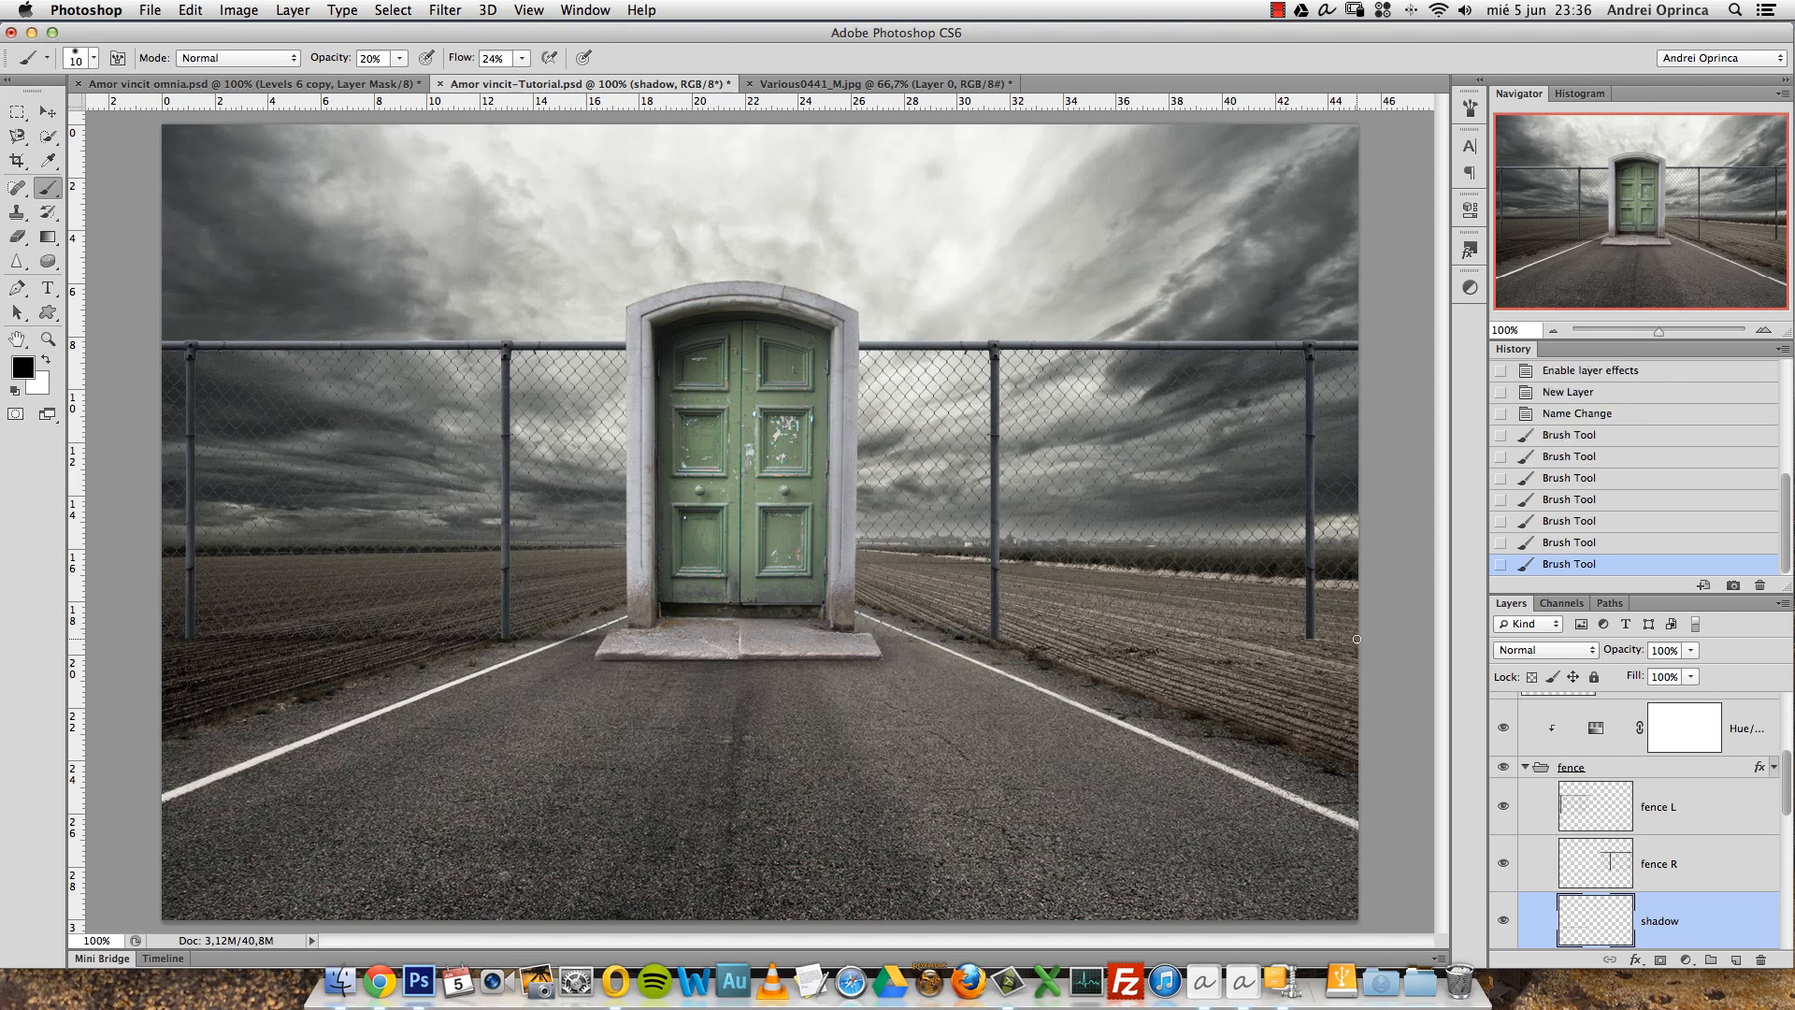
drag(877, 636, 1171, 652)
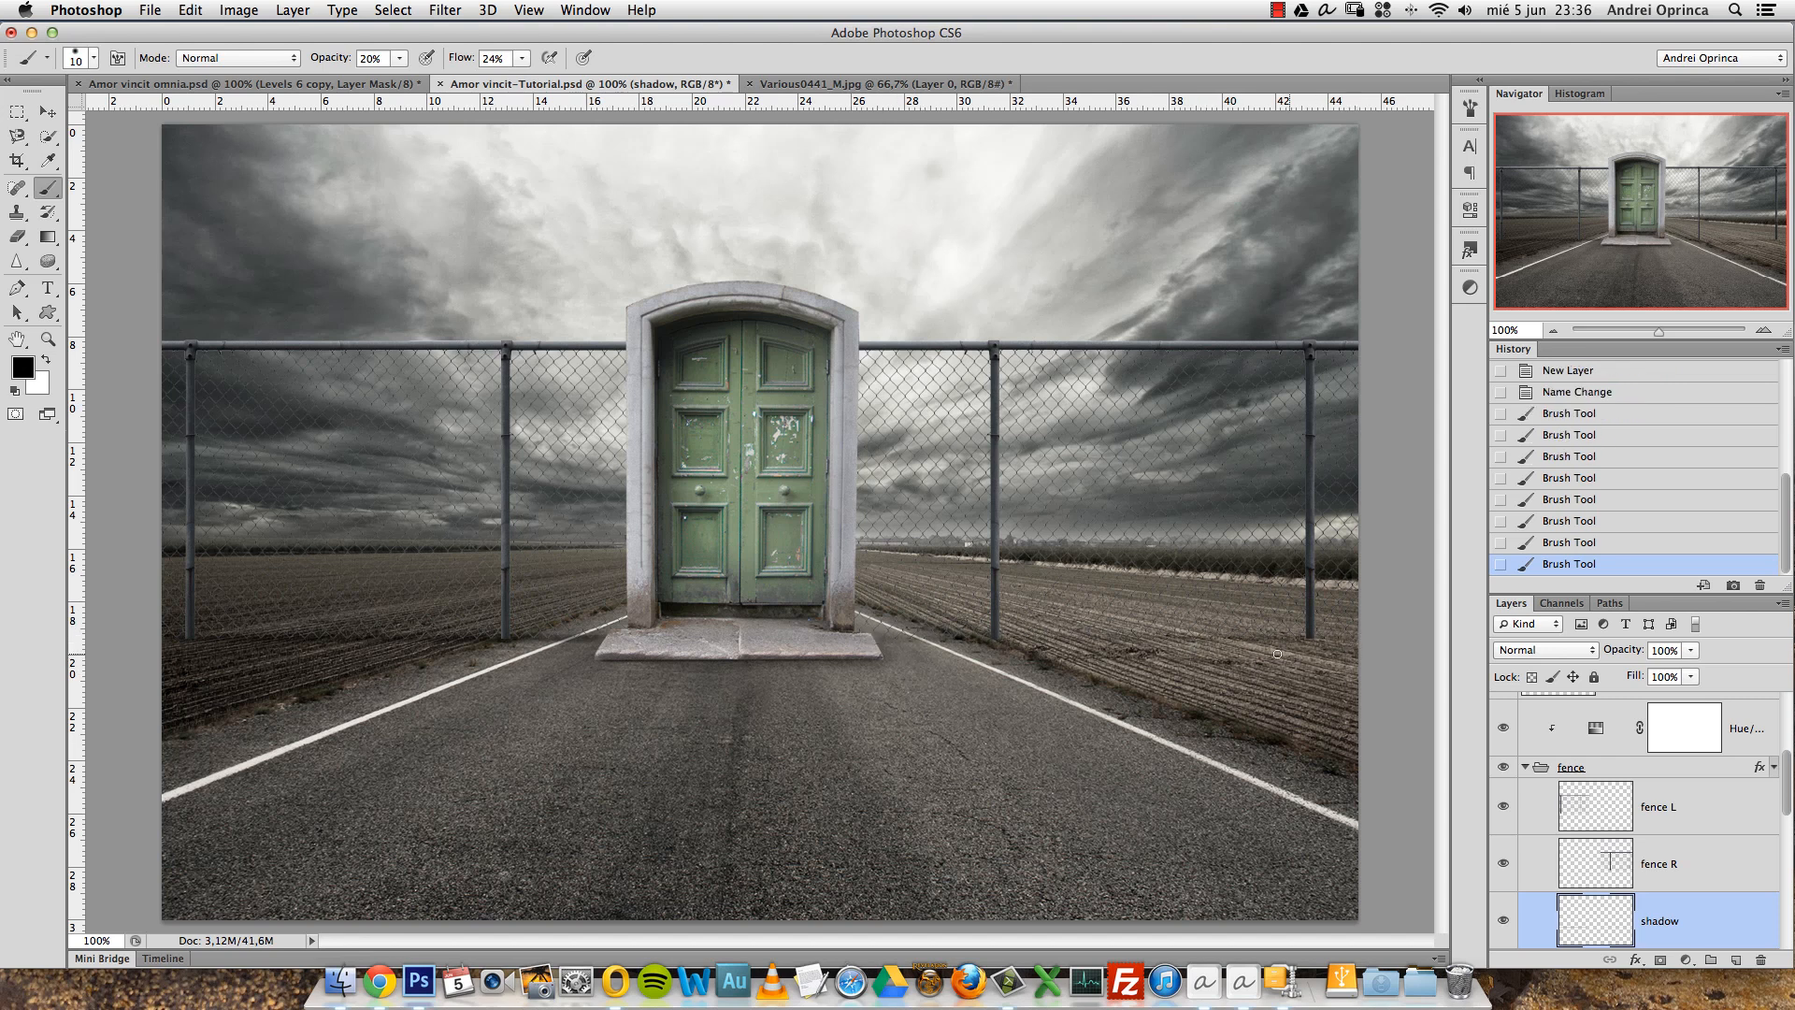
drag(1347, 636, 1253, 637)
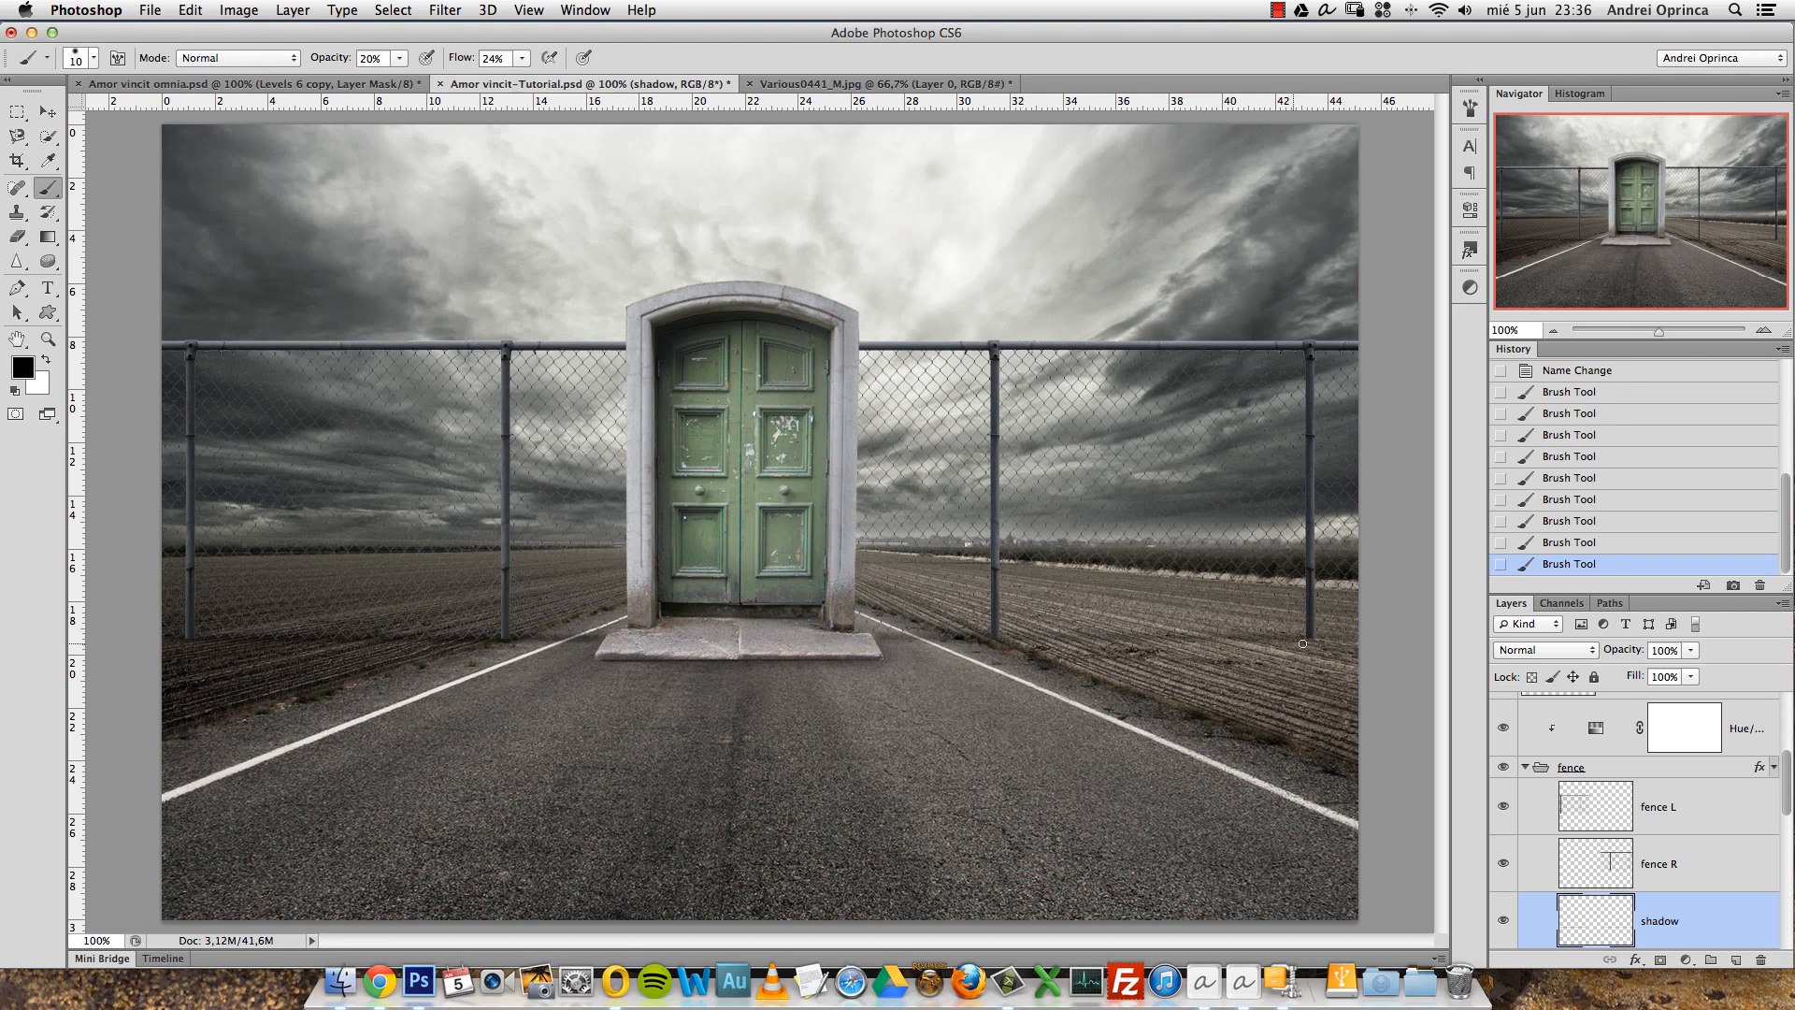
drag(909, 635, 889, 637)
click(1691, 650)
drag(1692, 670, 1675, 672)
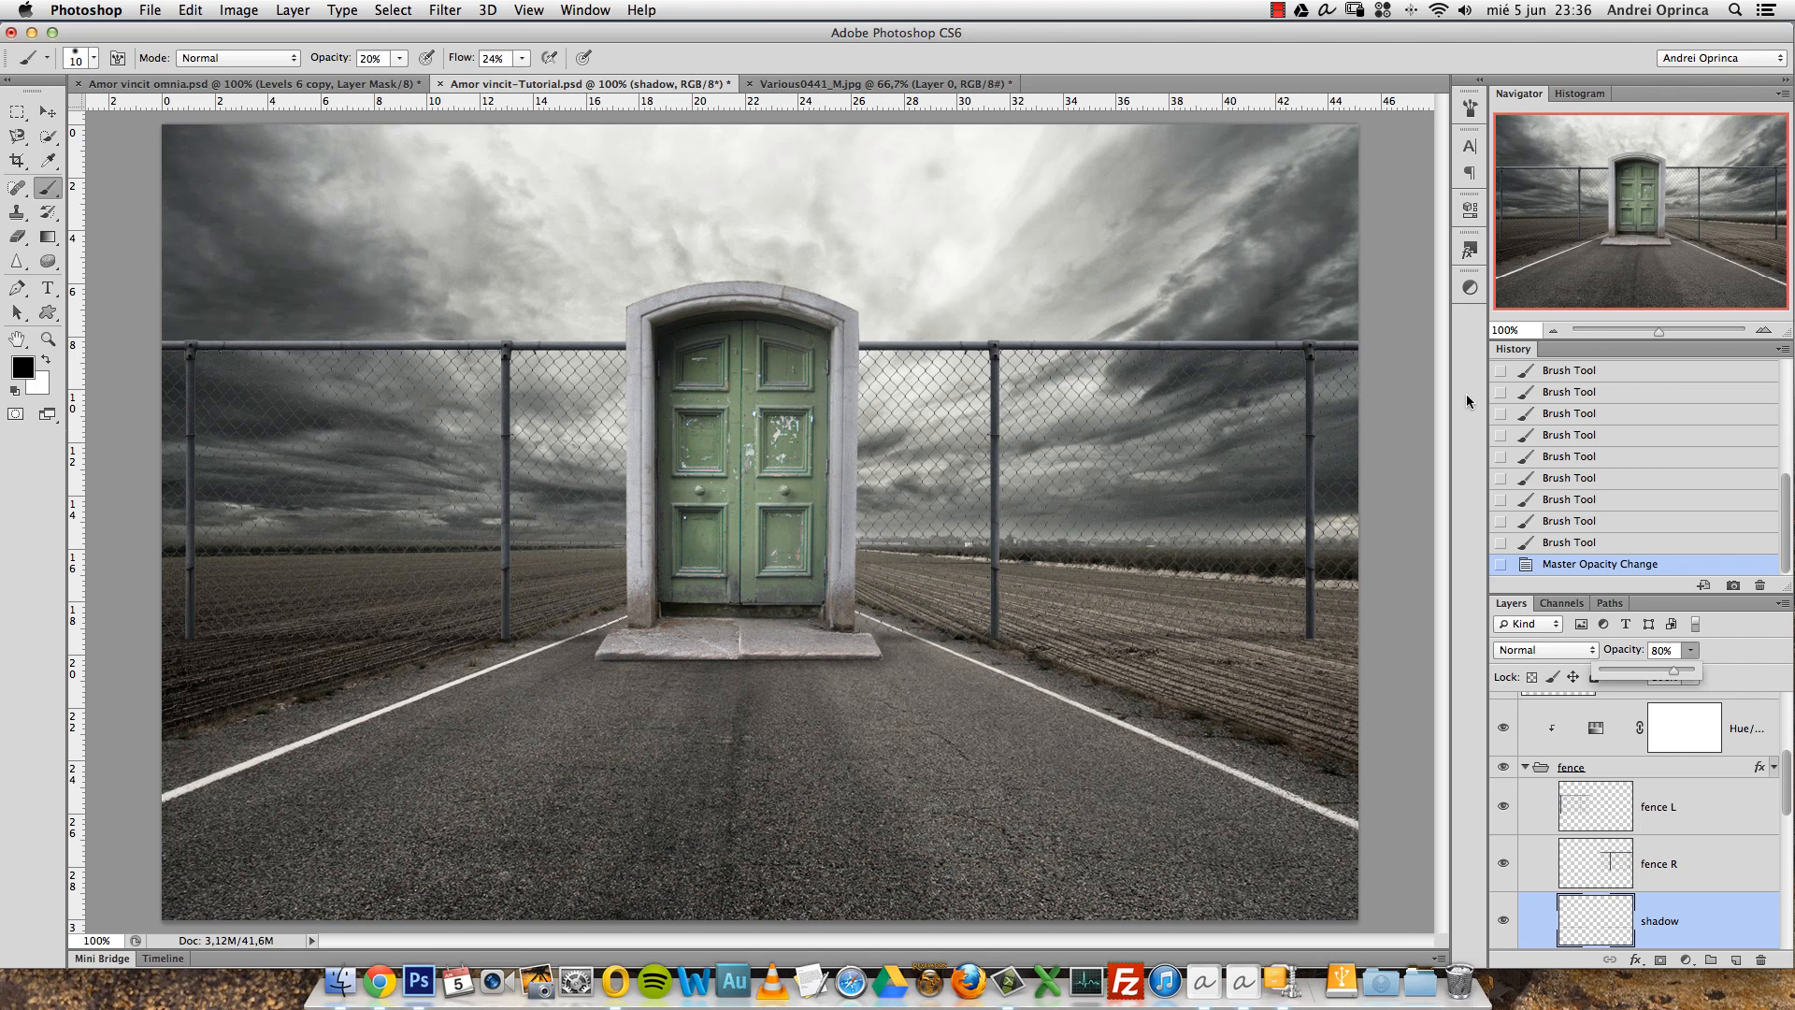
Open the stock image stock_objects___barbed_wire_by_cheyenne75-d5i5pij.png from the stock folder.
key(super+o)
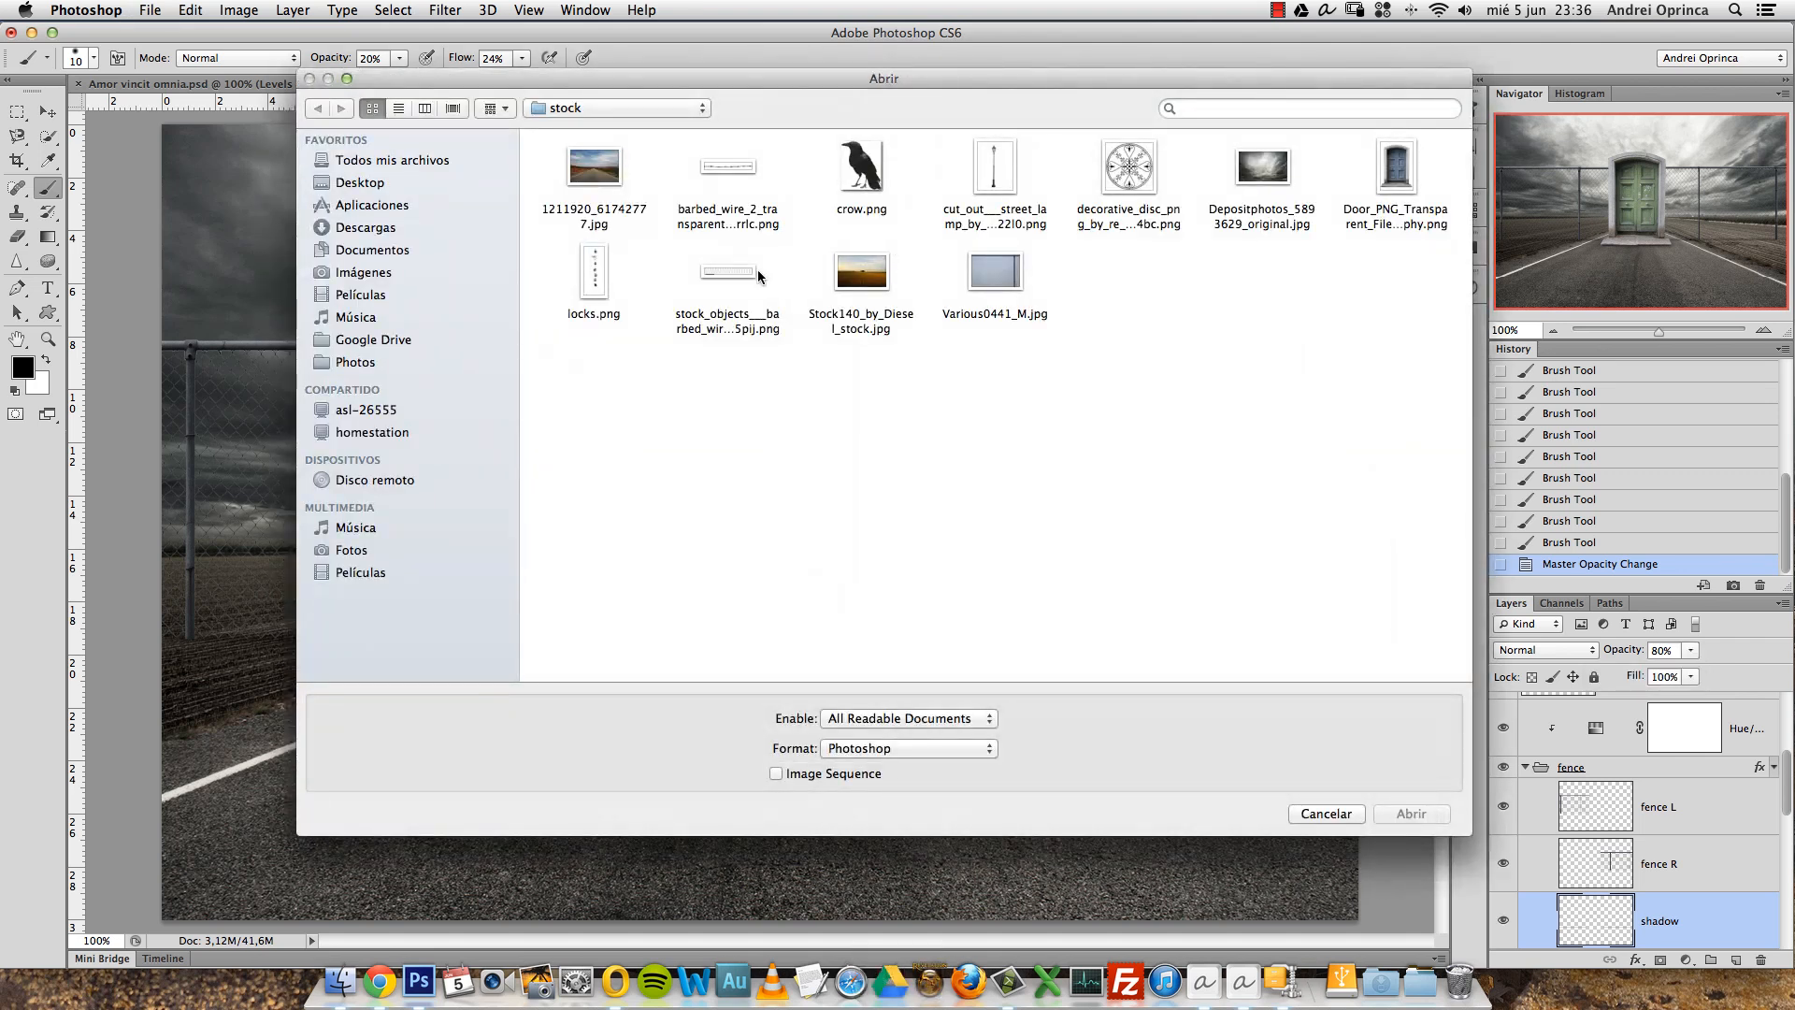
click(728, 276)
click(1407, 814)
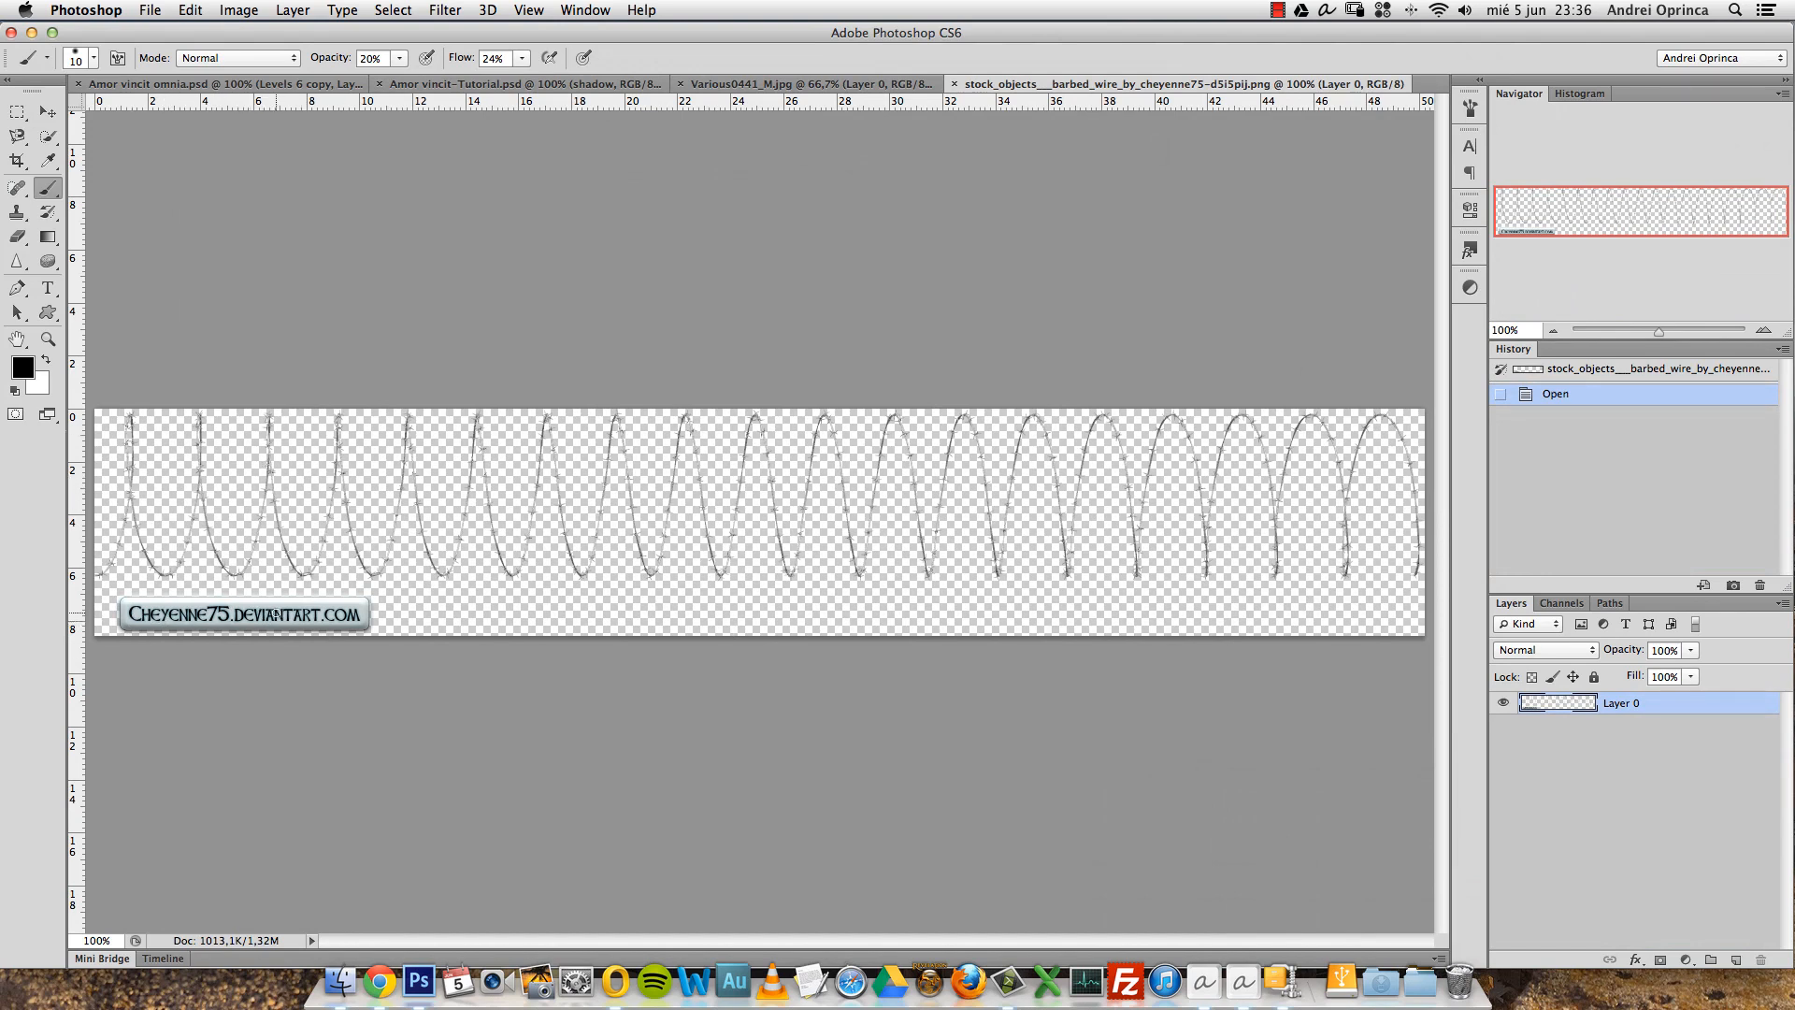
Select the Cheyenne75.deviantart.com watermark below the barbed wire with a rectangular marquee, delete it and deselect.
click(15, 116)
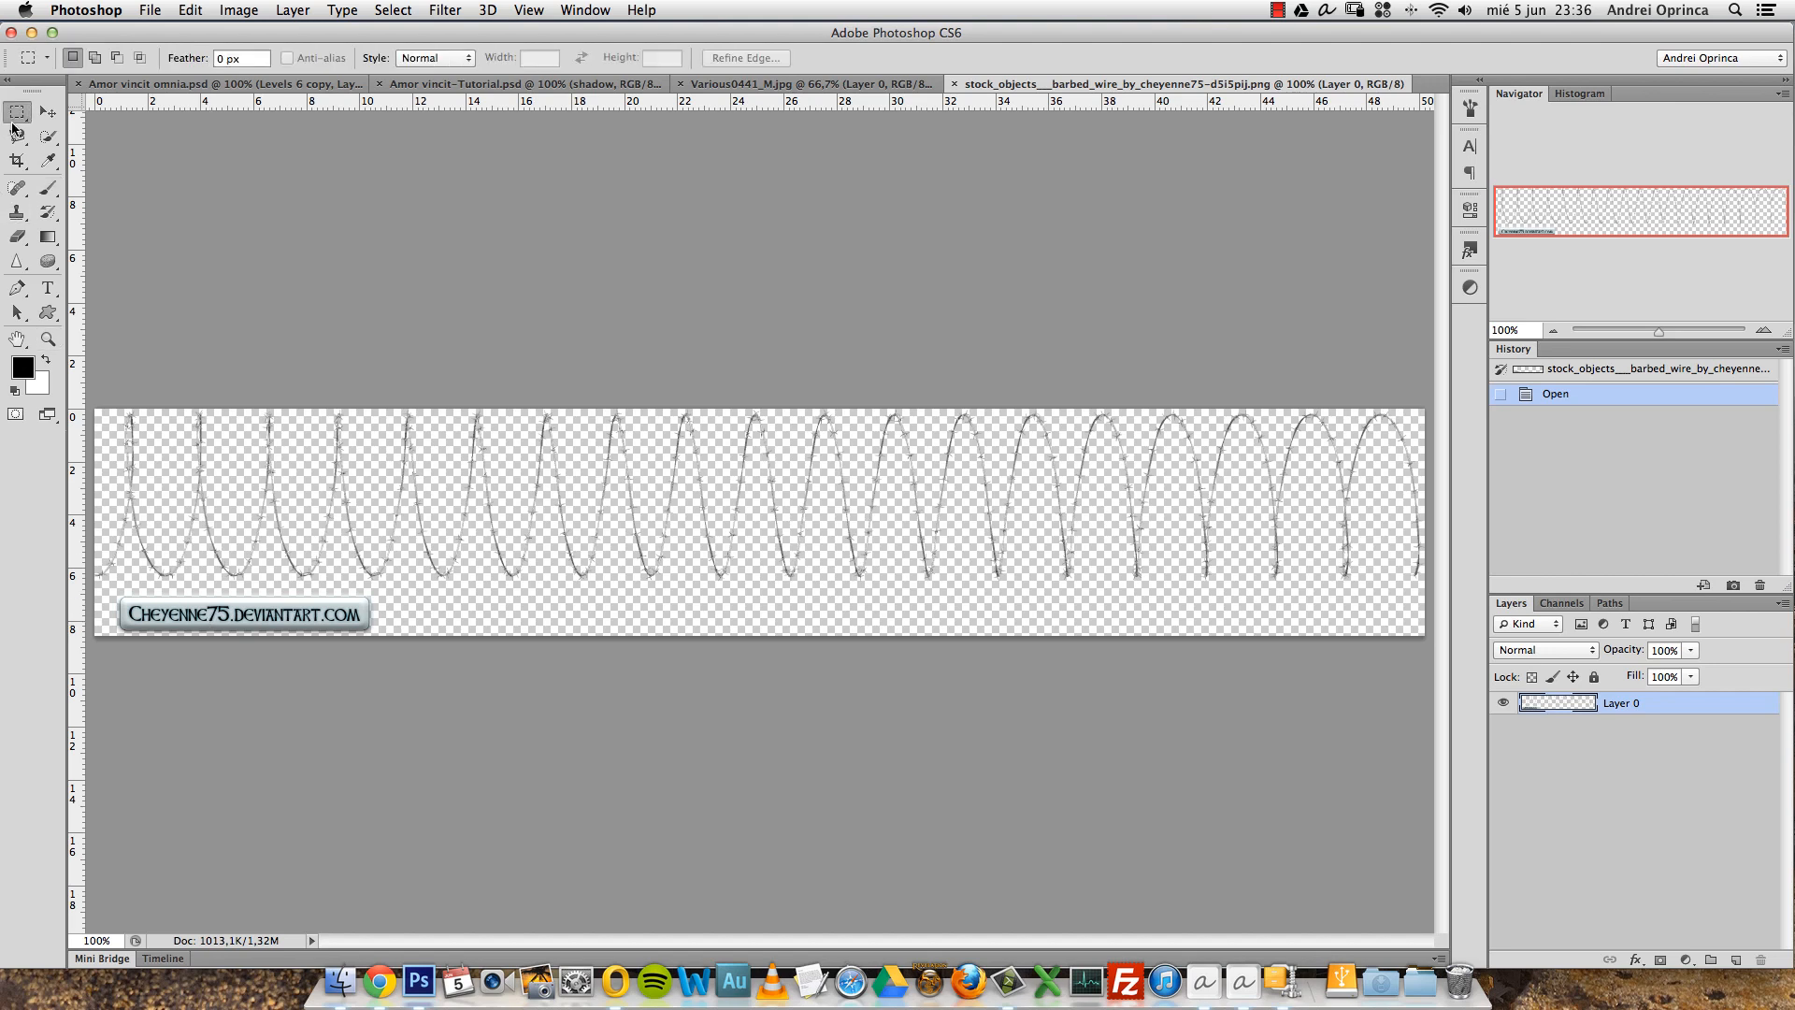
mouse_move(399, 636)
mouse_down()
mouse_move(102, 613)
mouse_move(69, 592)
mouse_up()
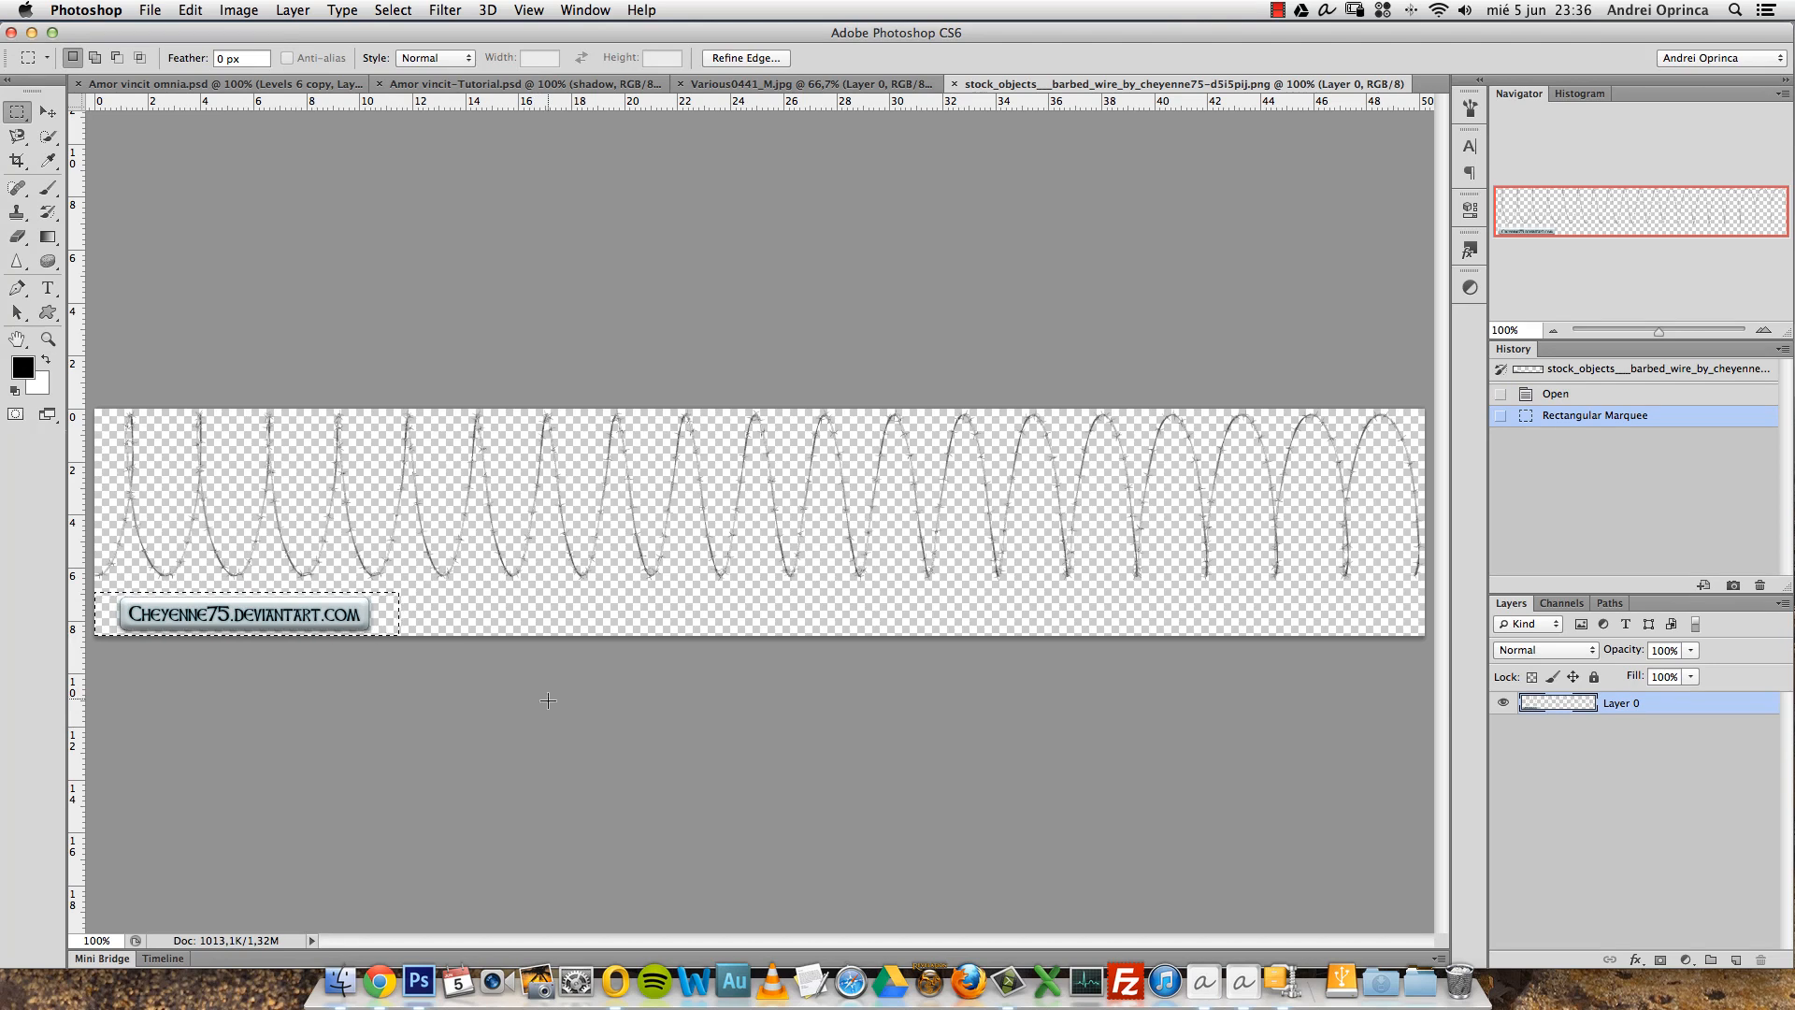
key(Delete)
key(super+d)
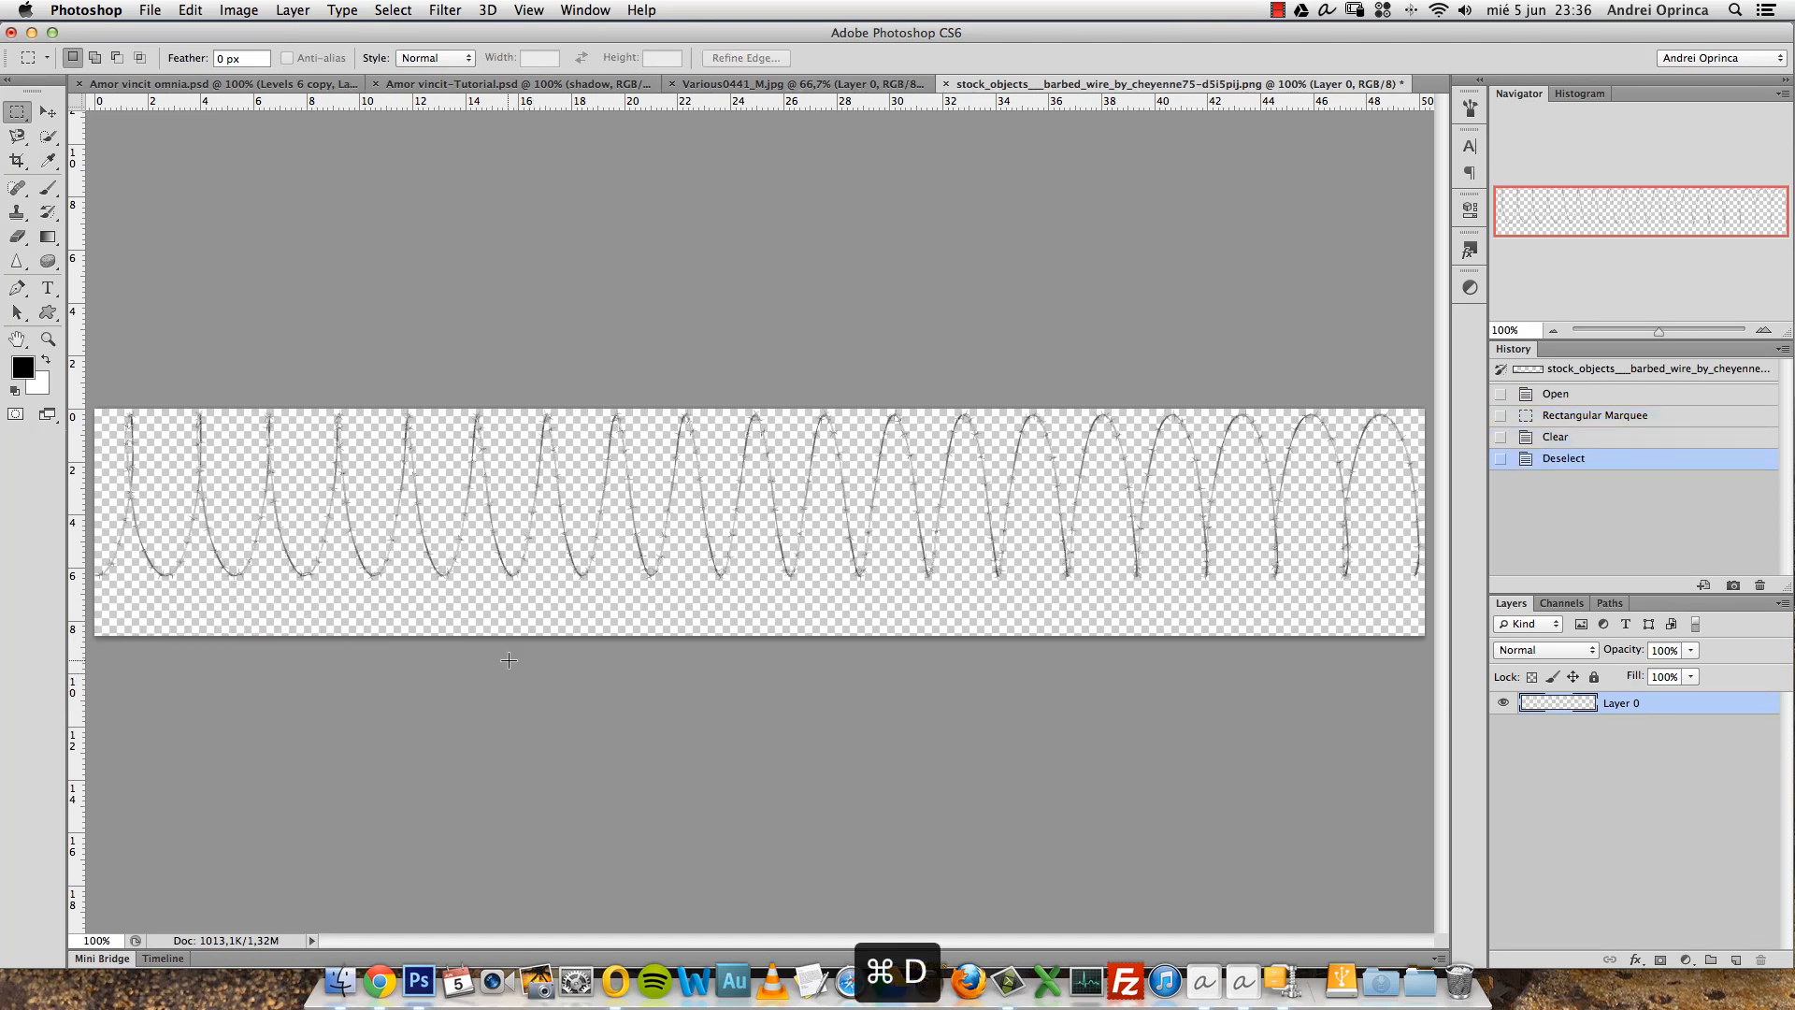
Copy the whole barbed wire image and close its document without saving the changes.
key(super+a)
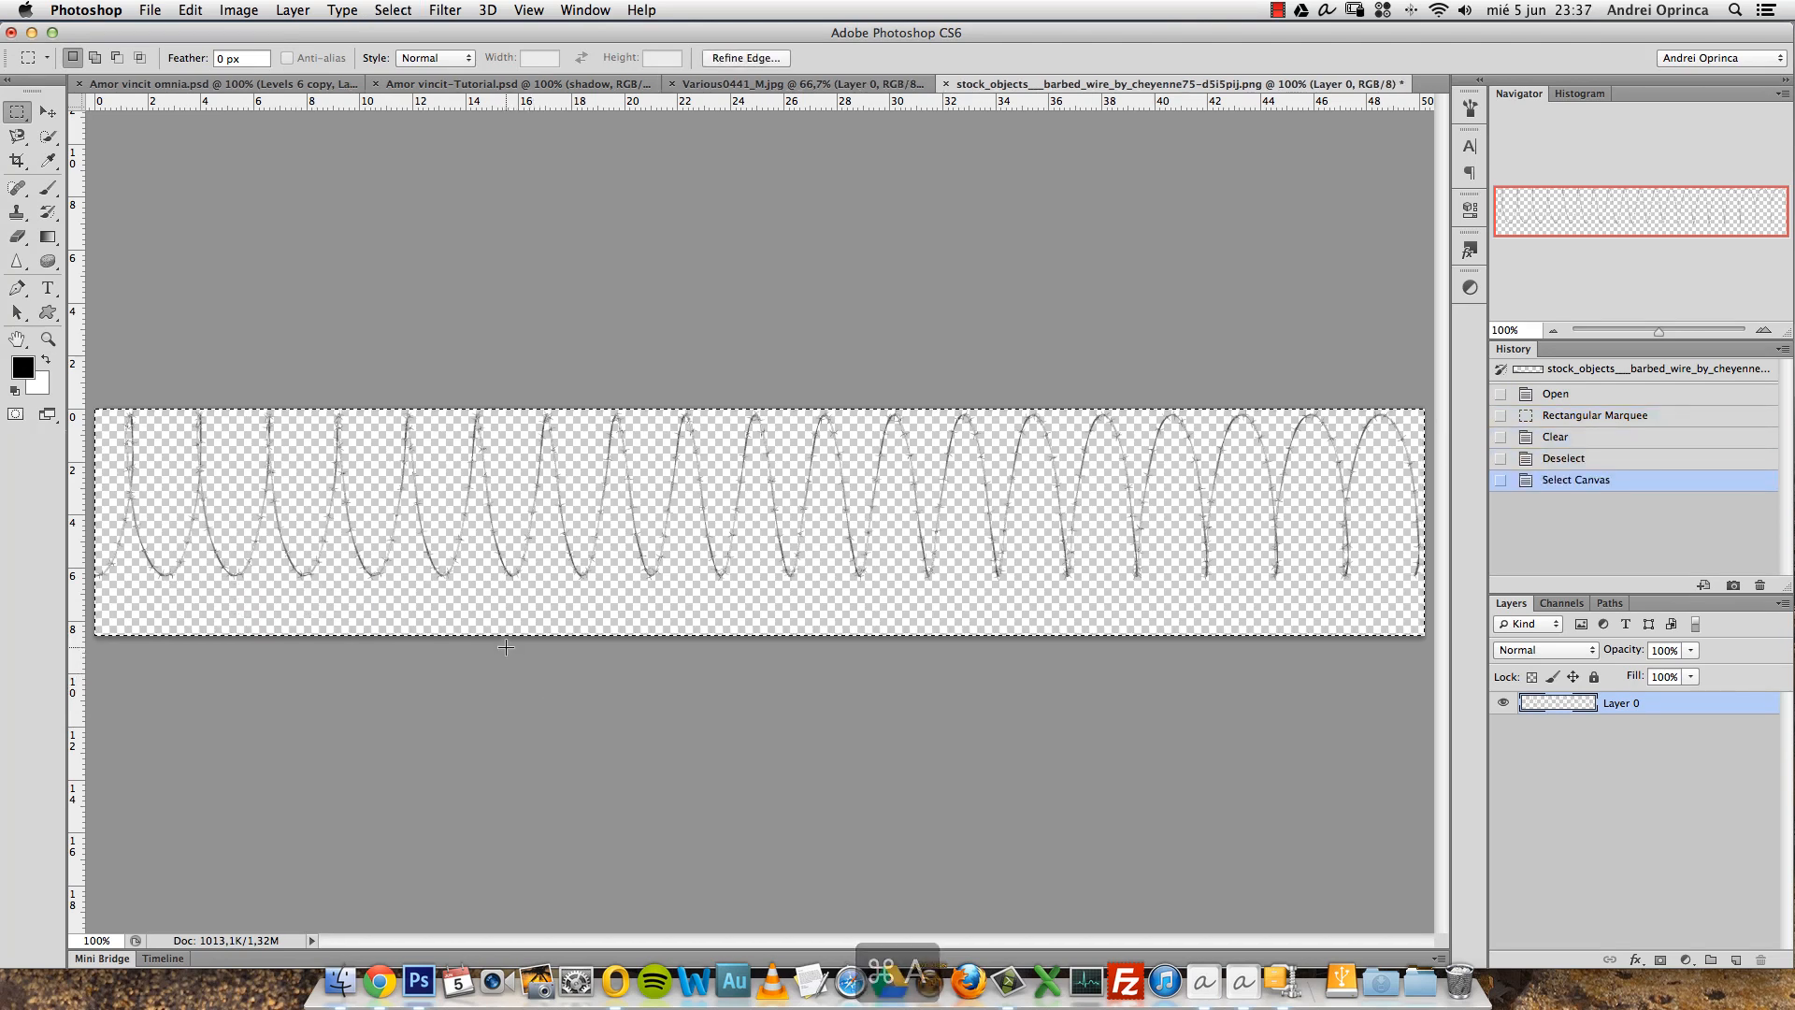
key(super+c)
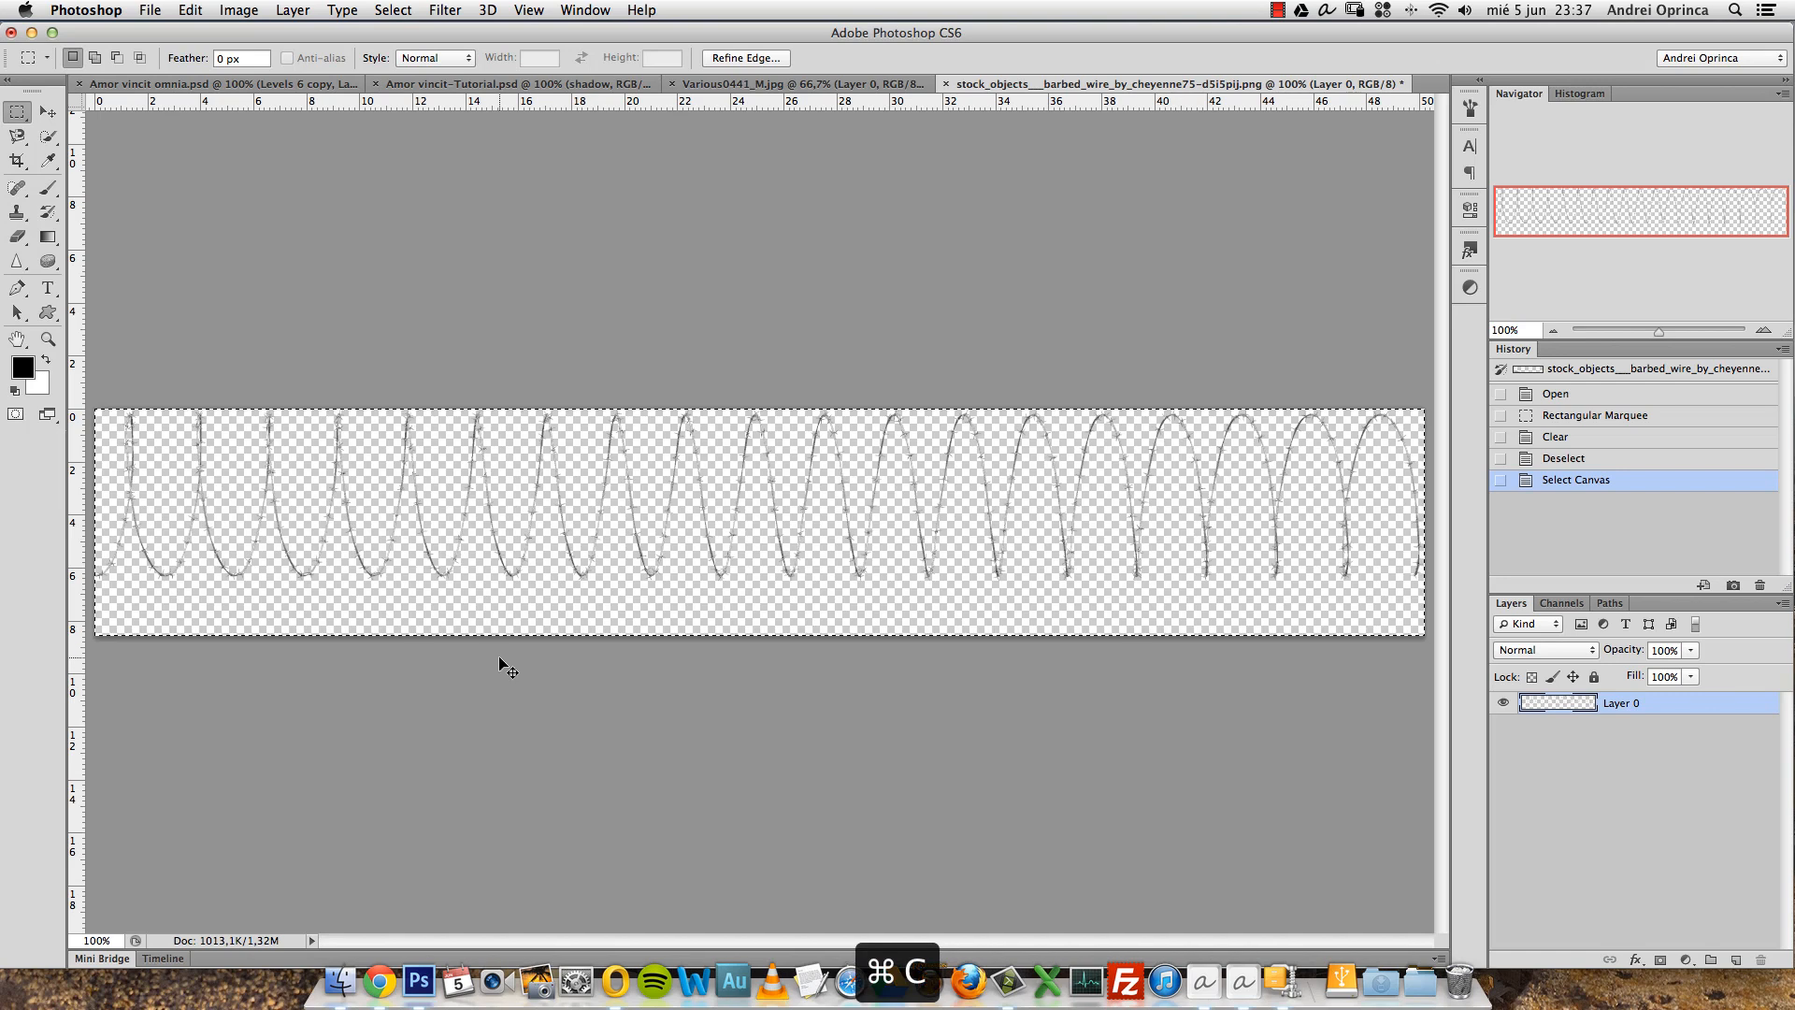
key(super+w)
click(823, 340)
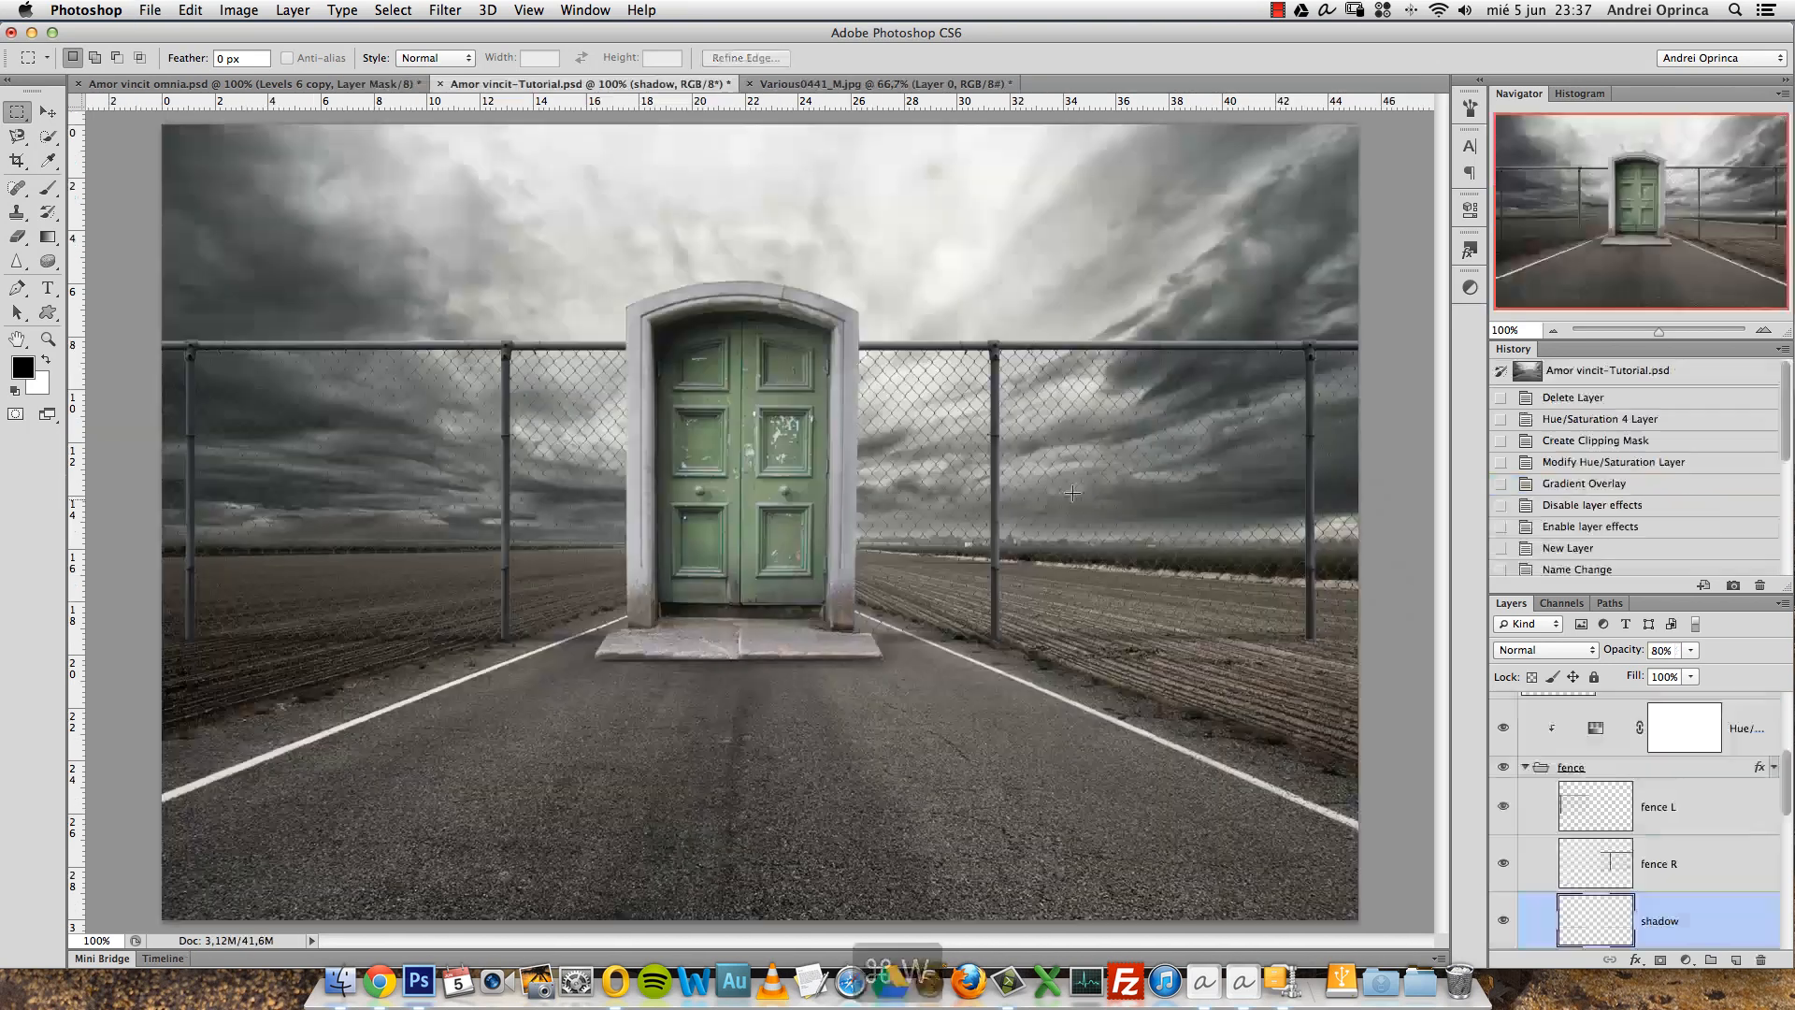
Collapse the fence group and paste the barbed wire above the Hue/Saturation layer clipped to it.
click(1525, 766)
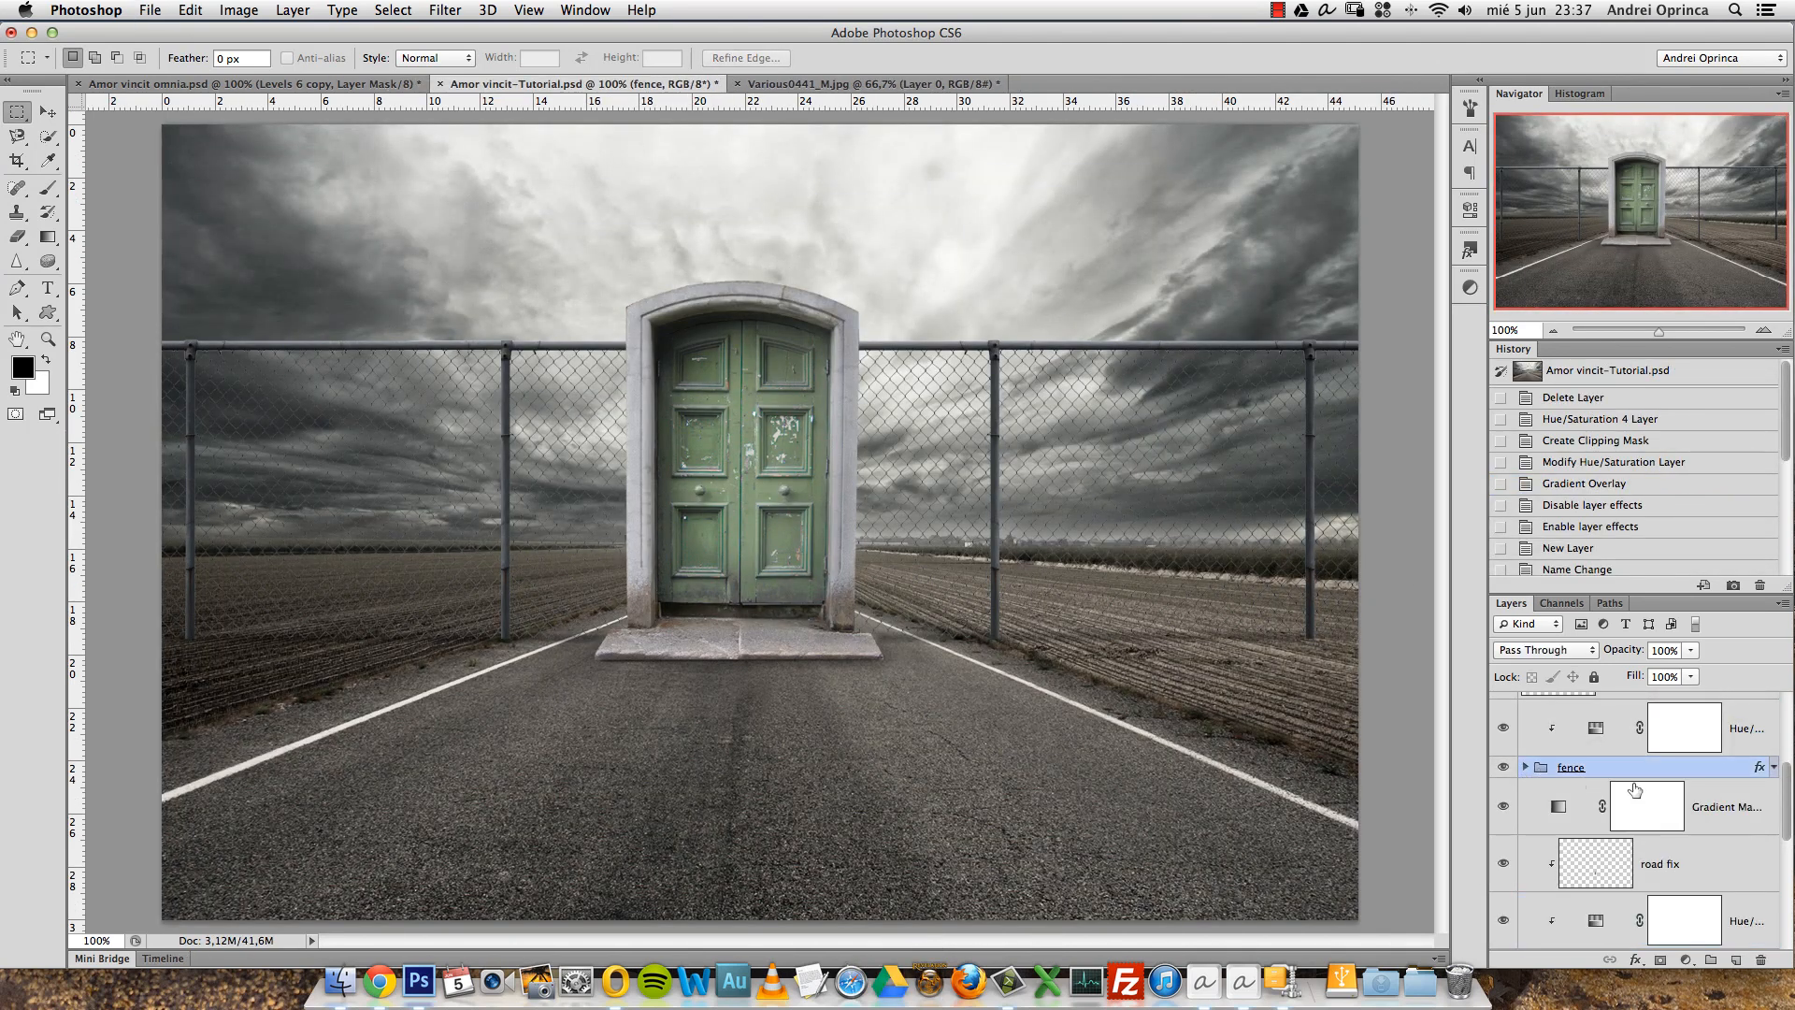
scroll(1789, 762, up, 1)
click(1761, 786)
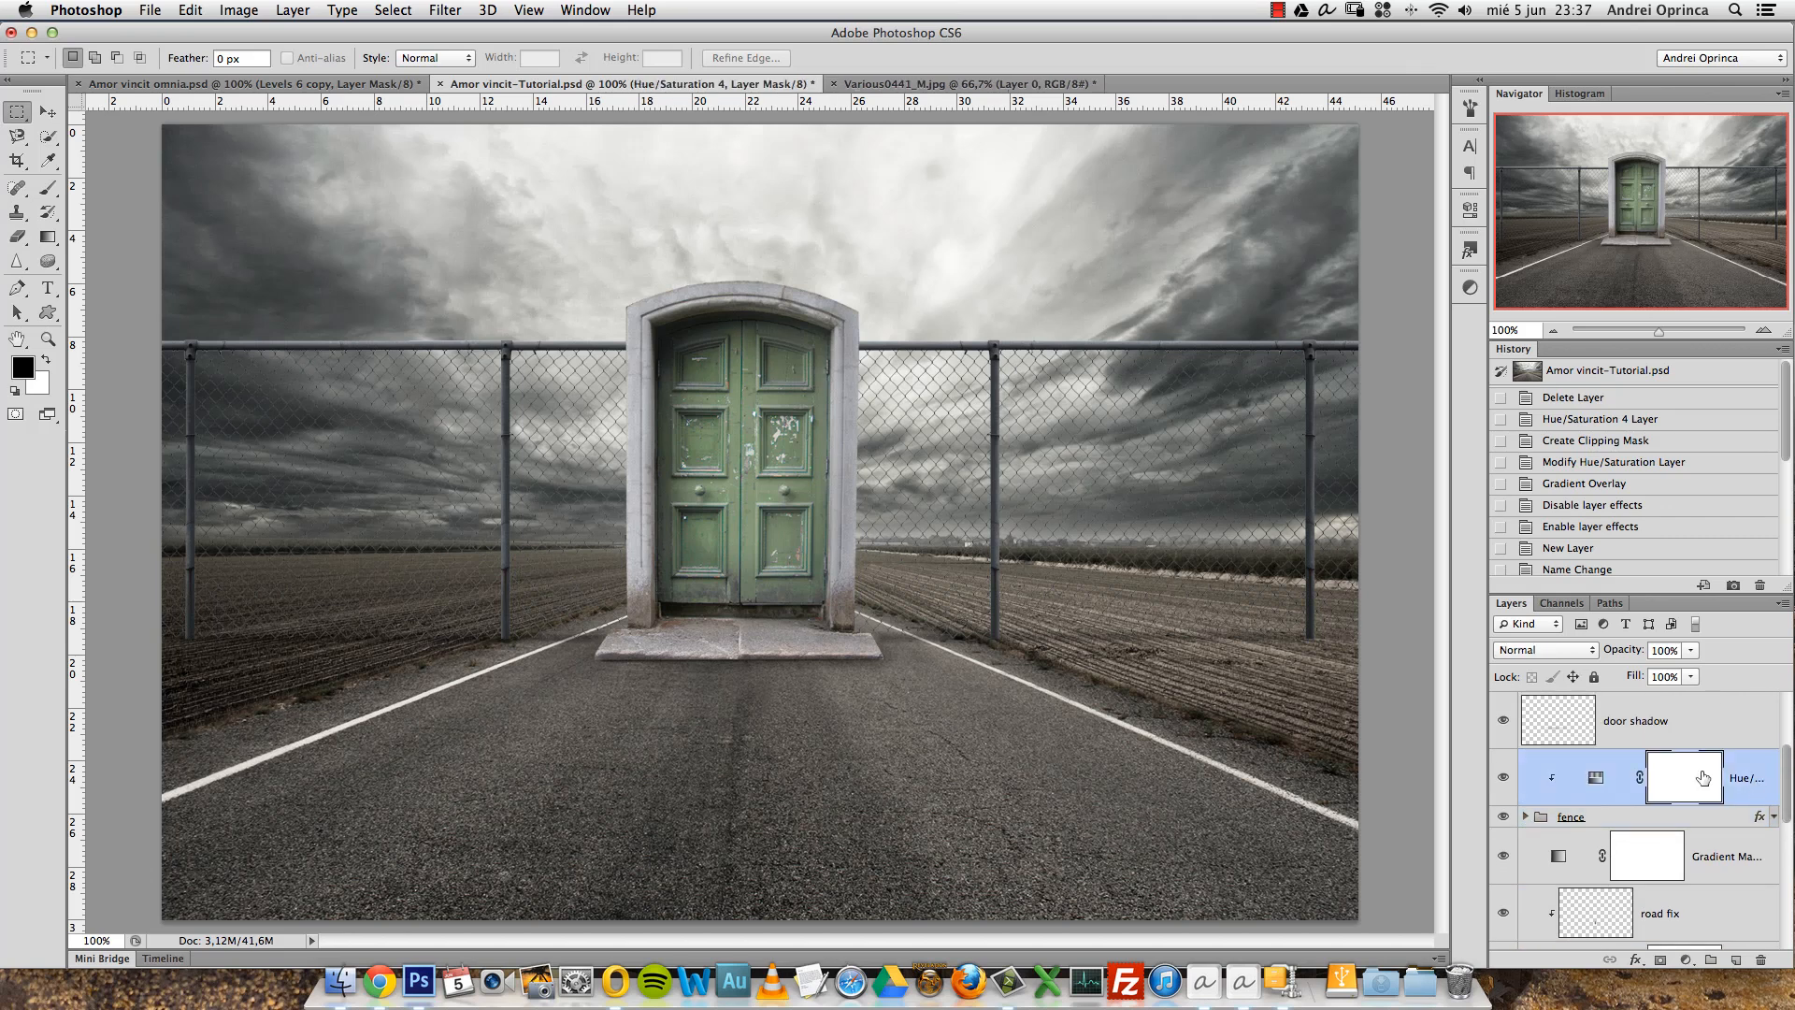
key(super+v)
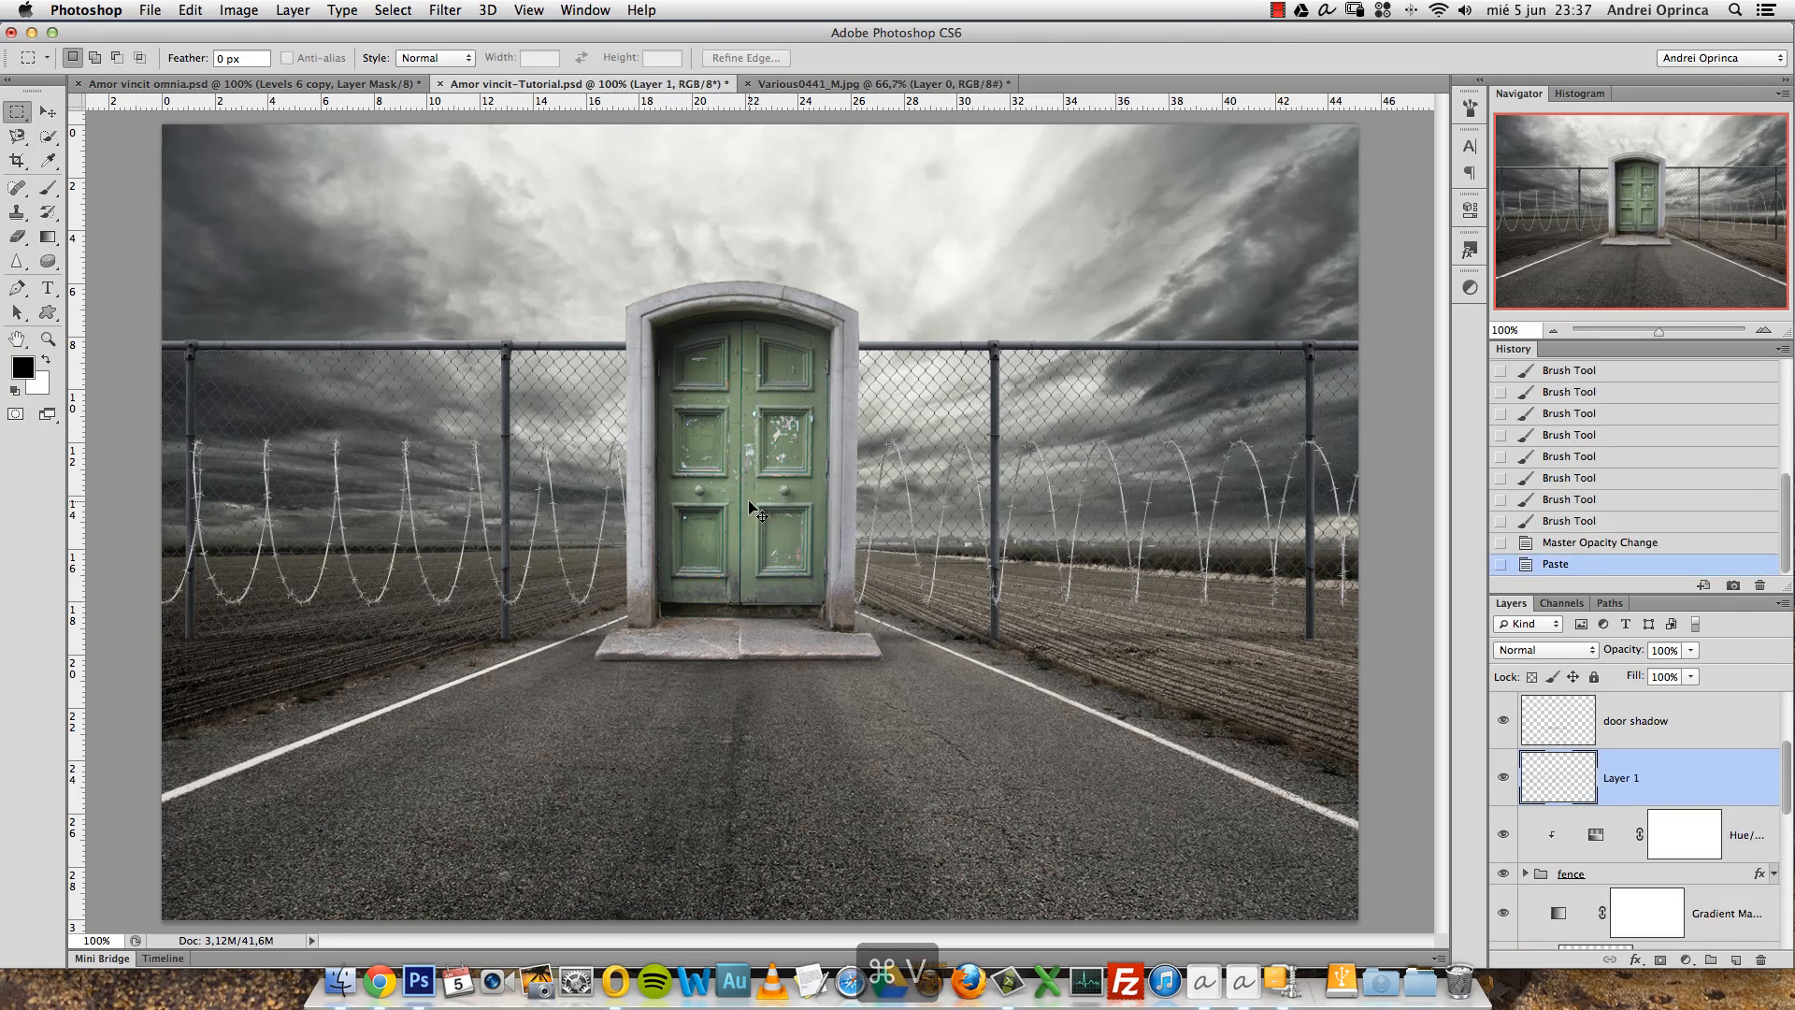
Scale the barbed wire down proportionally and place it along the top of the right fence, starting beside the door frame.
key(super+t)
click(355, 58)
click(297, 57)
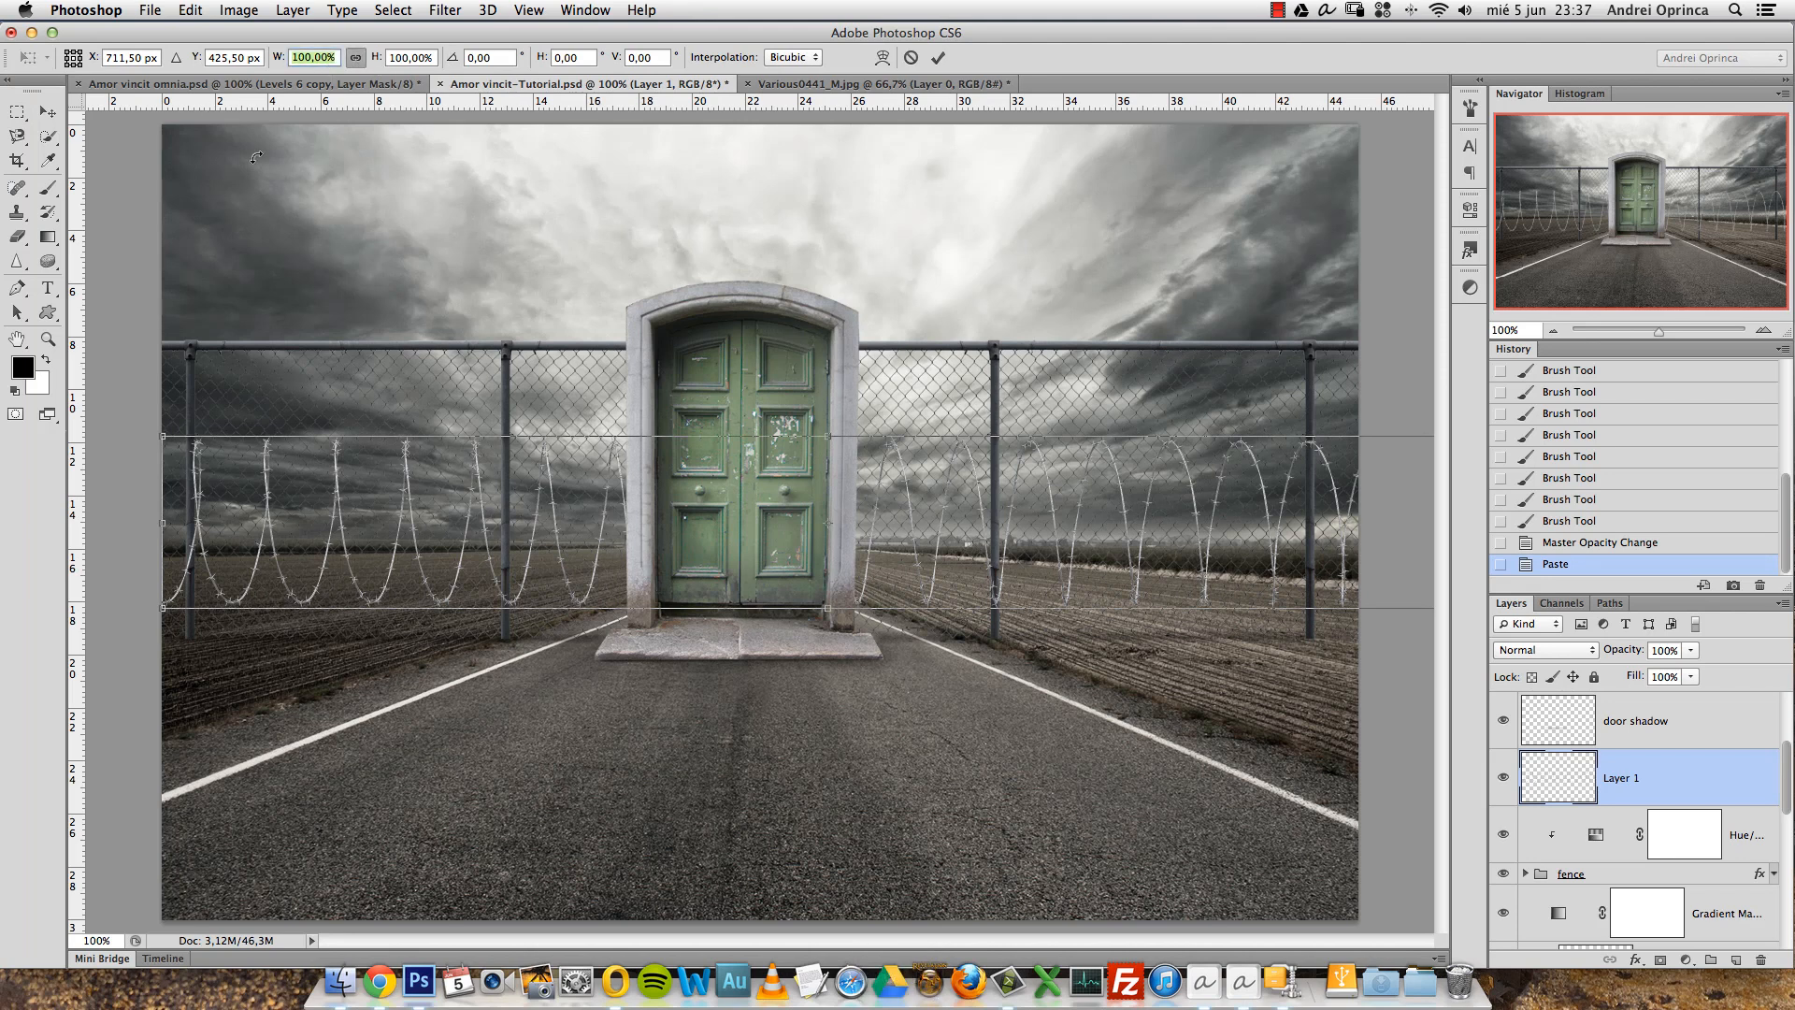
text(20)
drag(903, 524, 1172, 299)
key(Return)
key(alt+1)
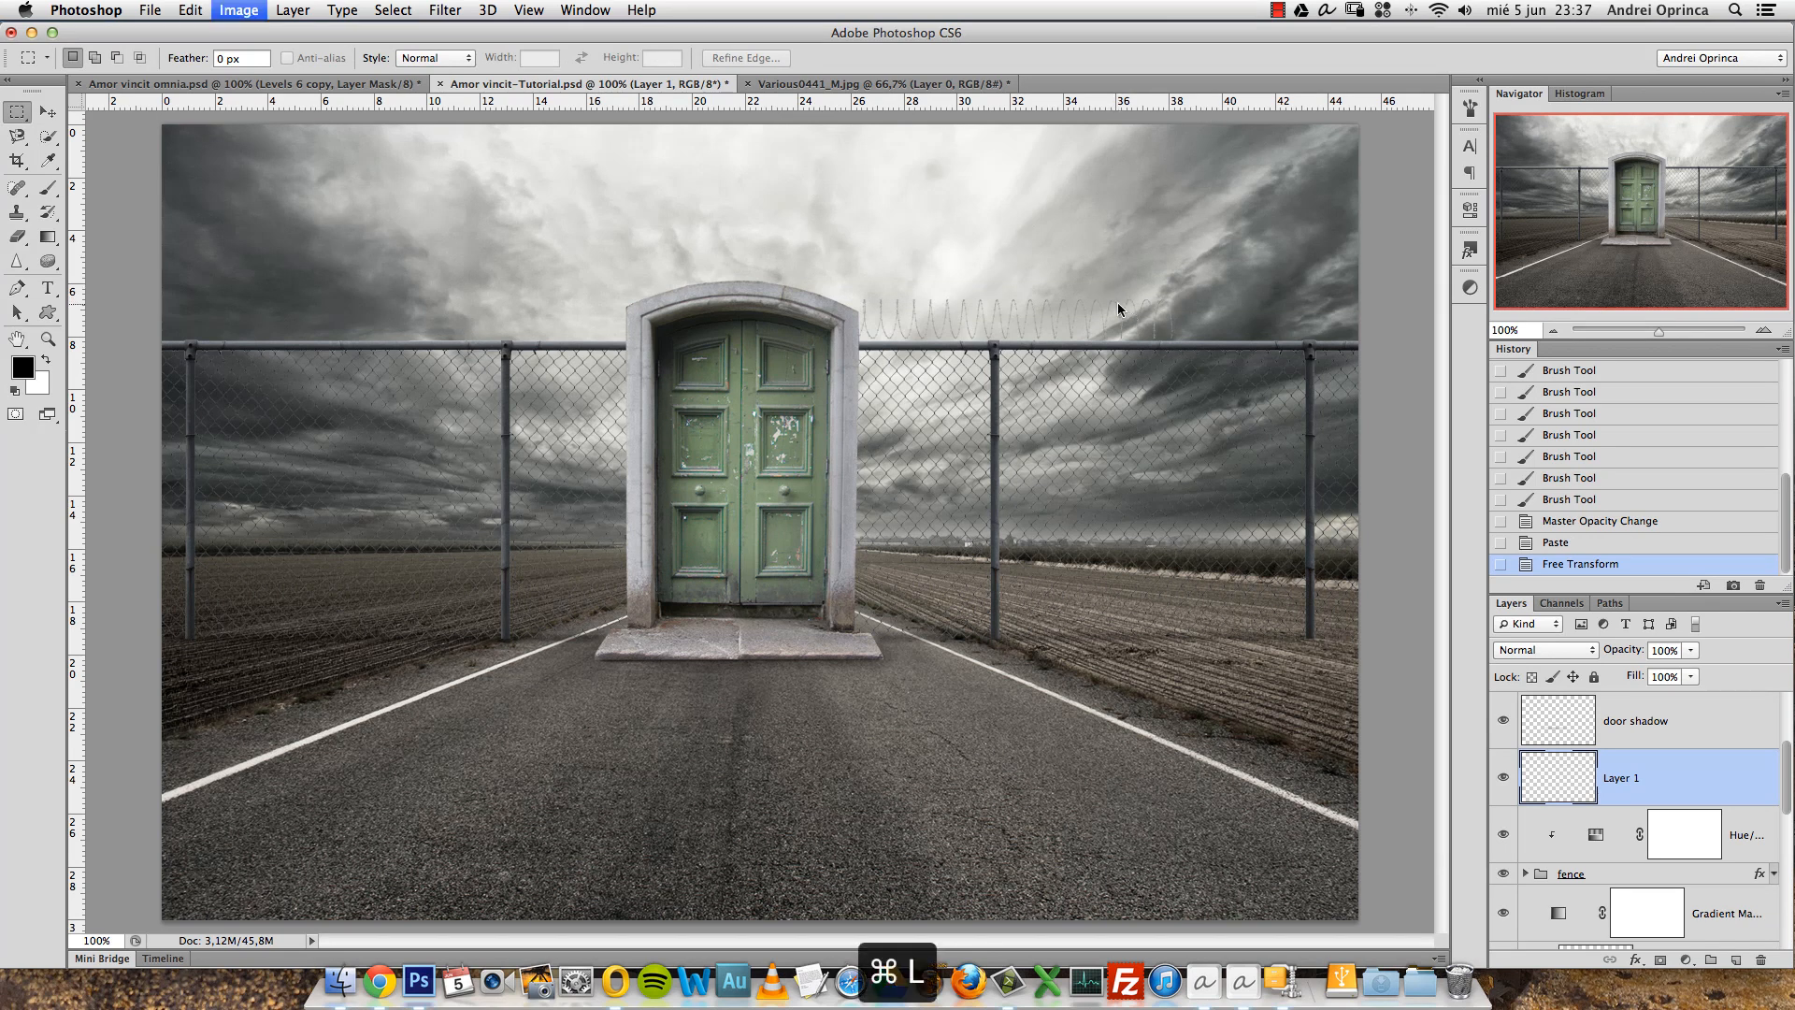
Darken the barbed wire with Levels by setting the midtone input to 0.45.
key(super+l)
drag(1339, 487, 1392, 480)
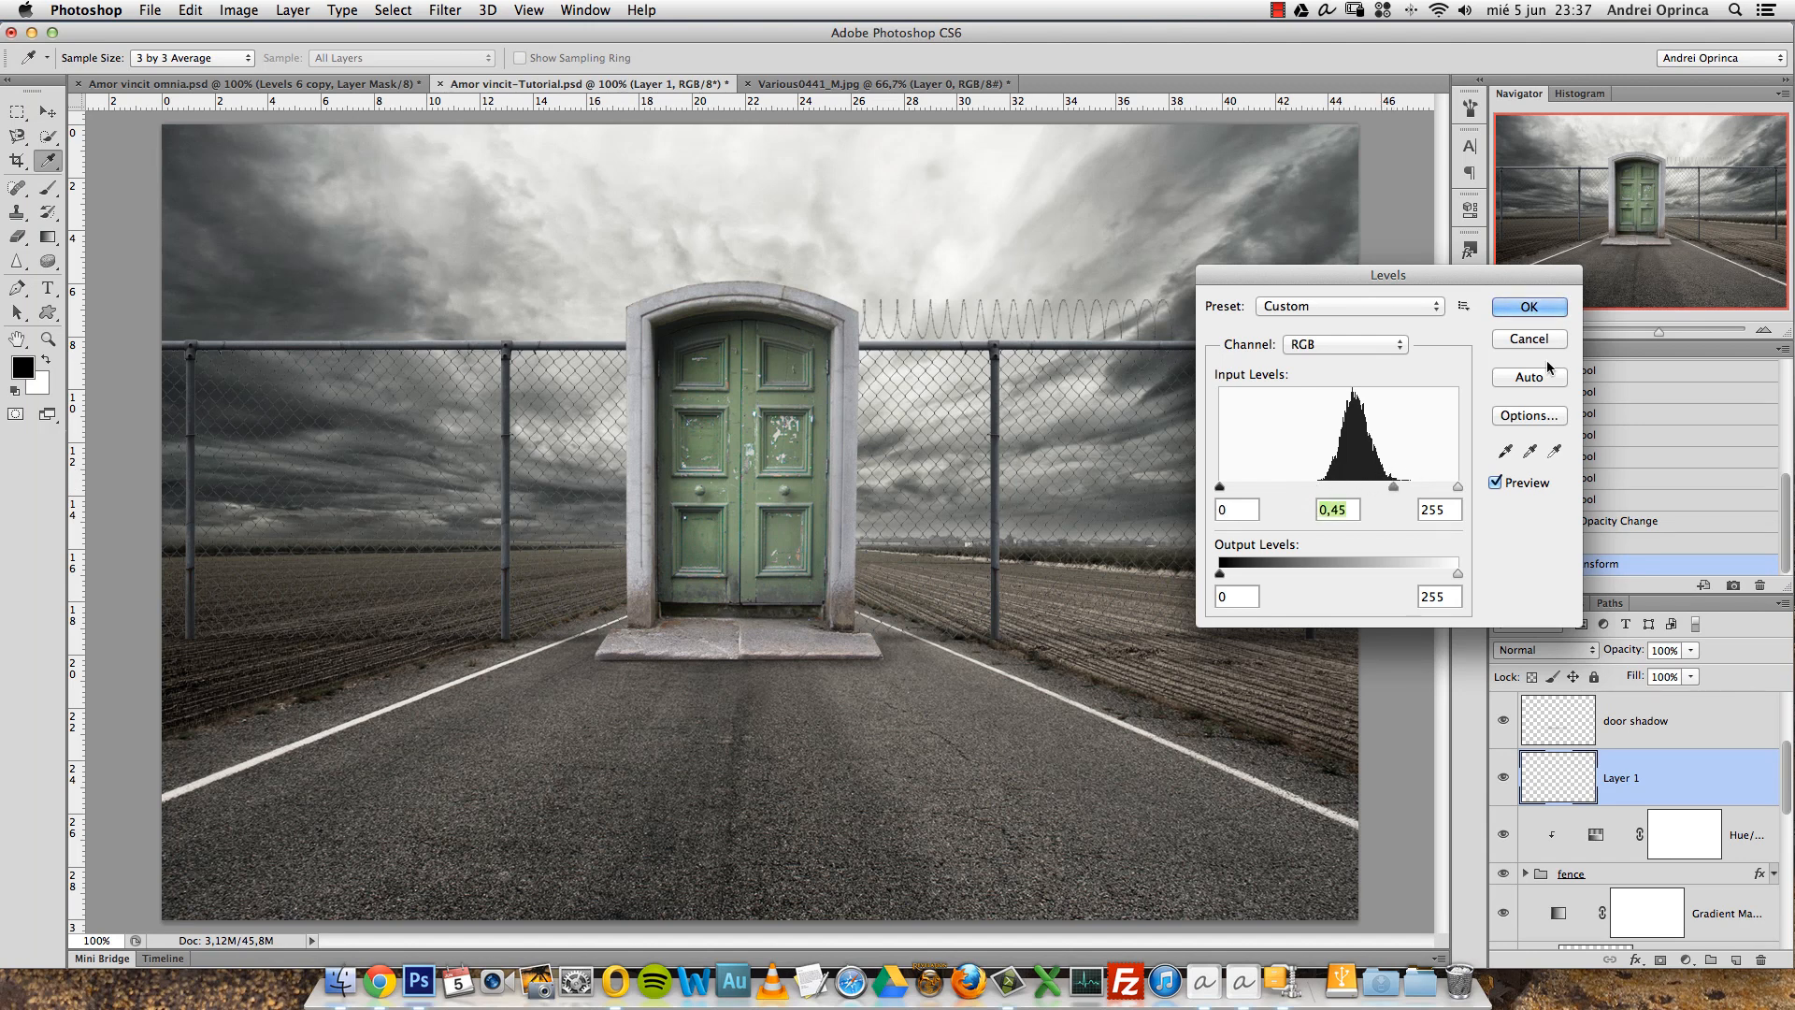
click(1540, 315)
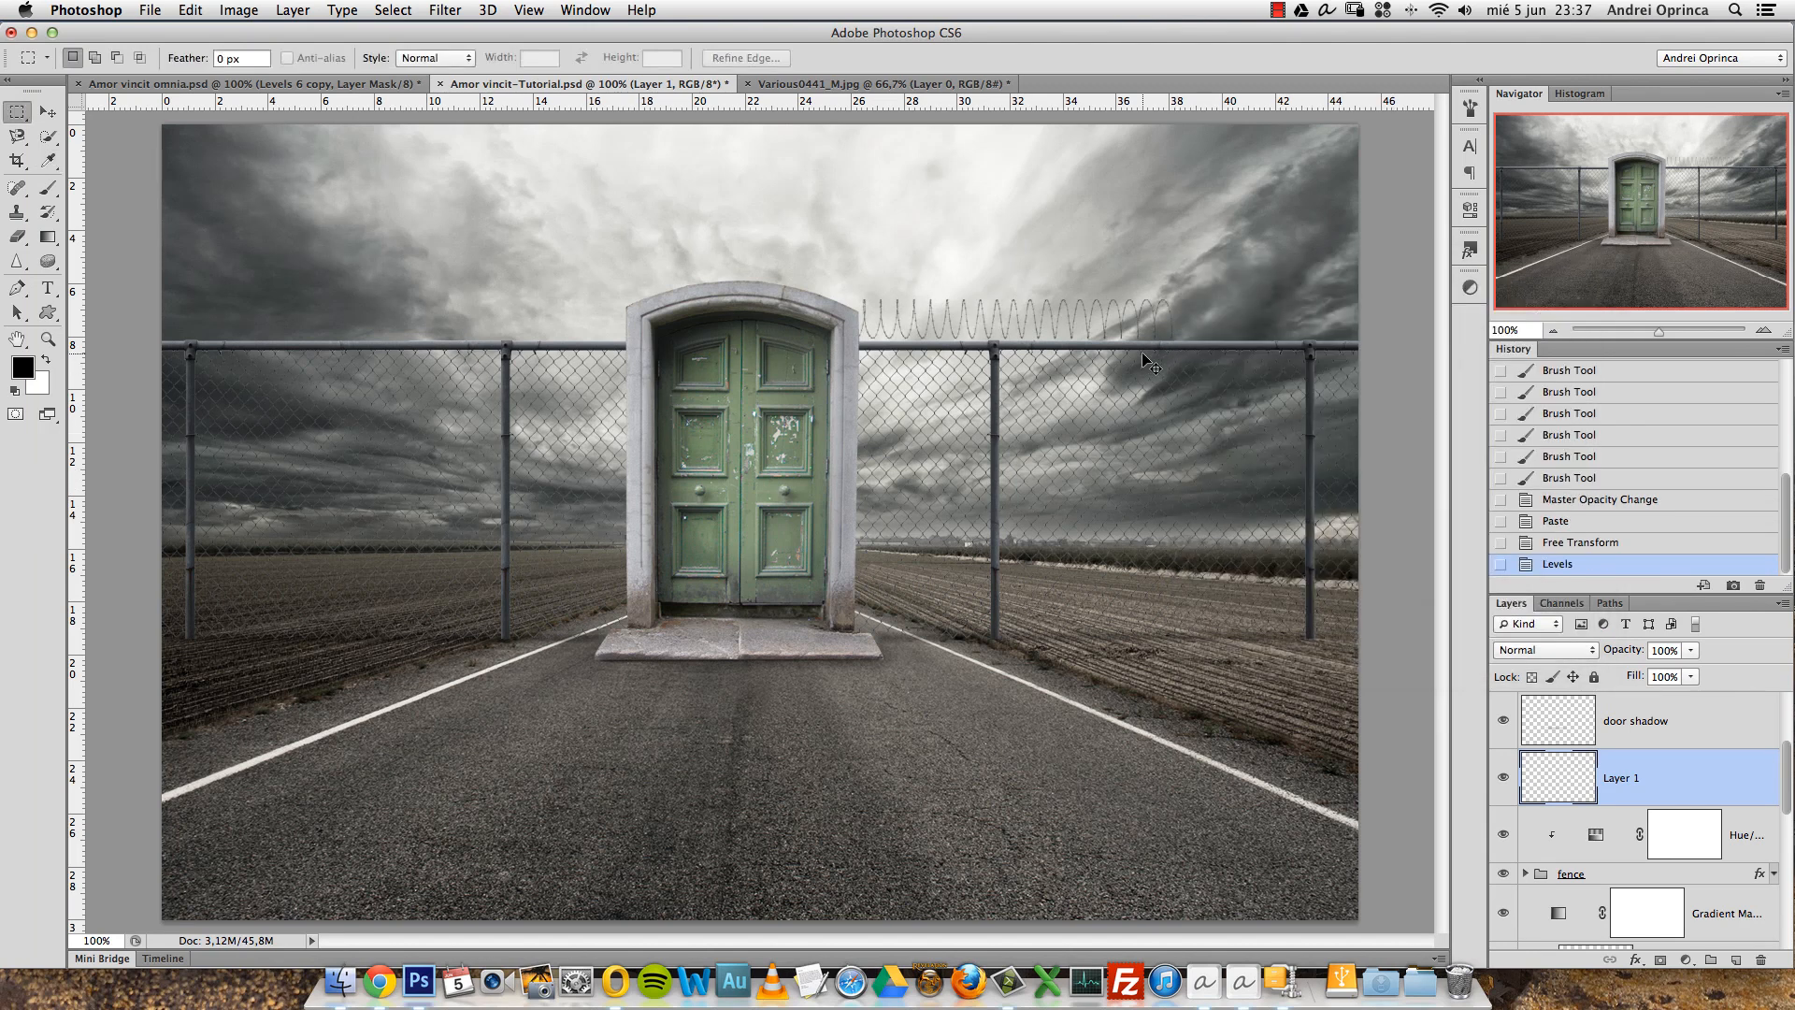
Duplicate the barbed wire layer and move the copy along the fence top so it continues from the first piece's right end.
key(super+j)
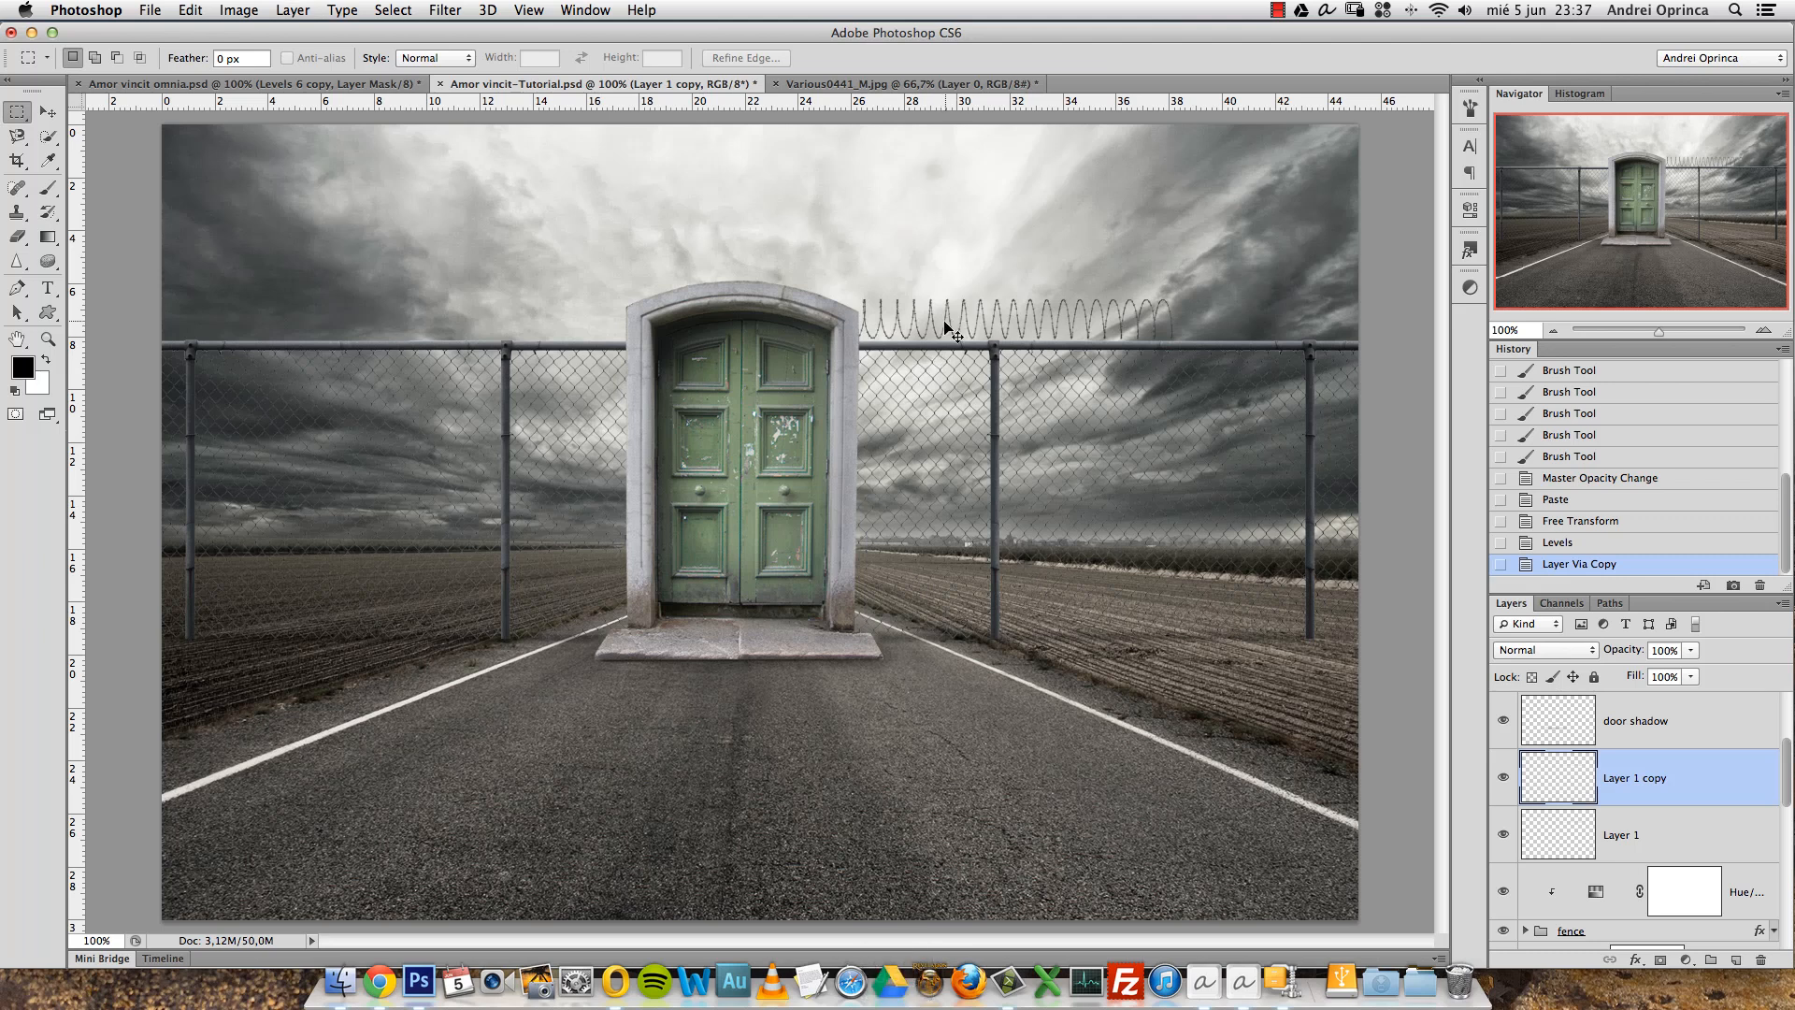
key(v)
drag(945, 324, 1148, 324)
drag(1231, 318, 1246, 319)
Flip the duplicated barbed wire piece vertically with Free Transform.
key(super+t)
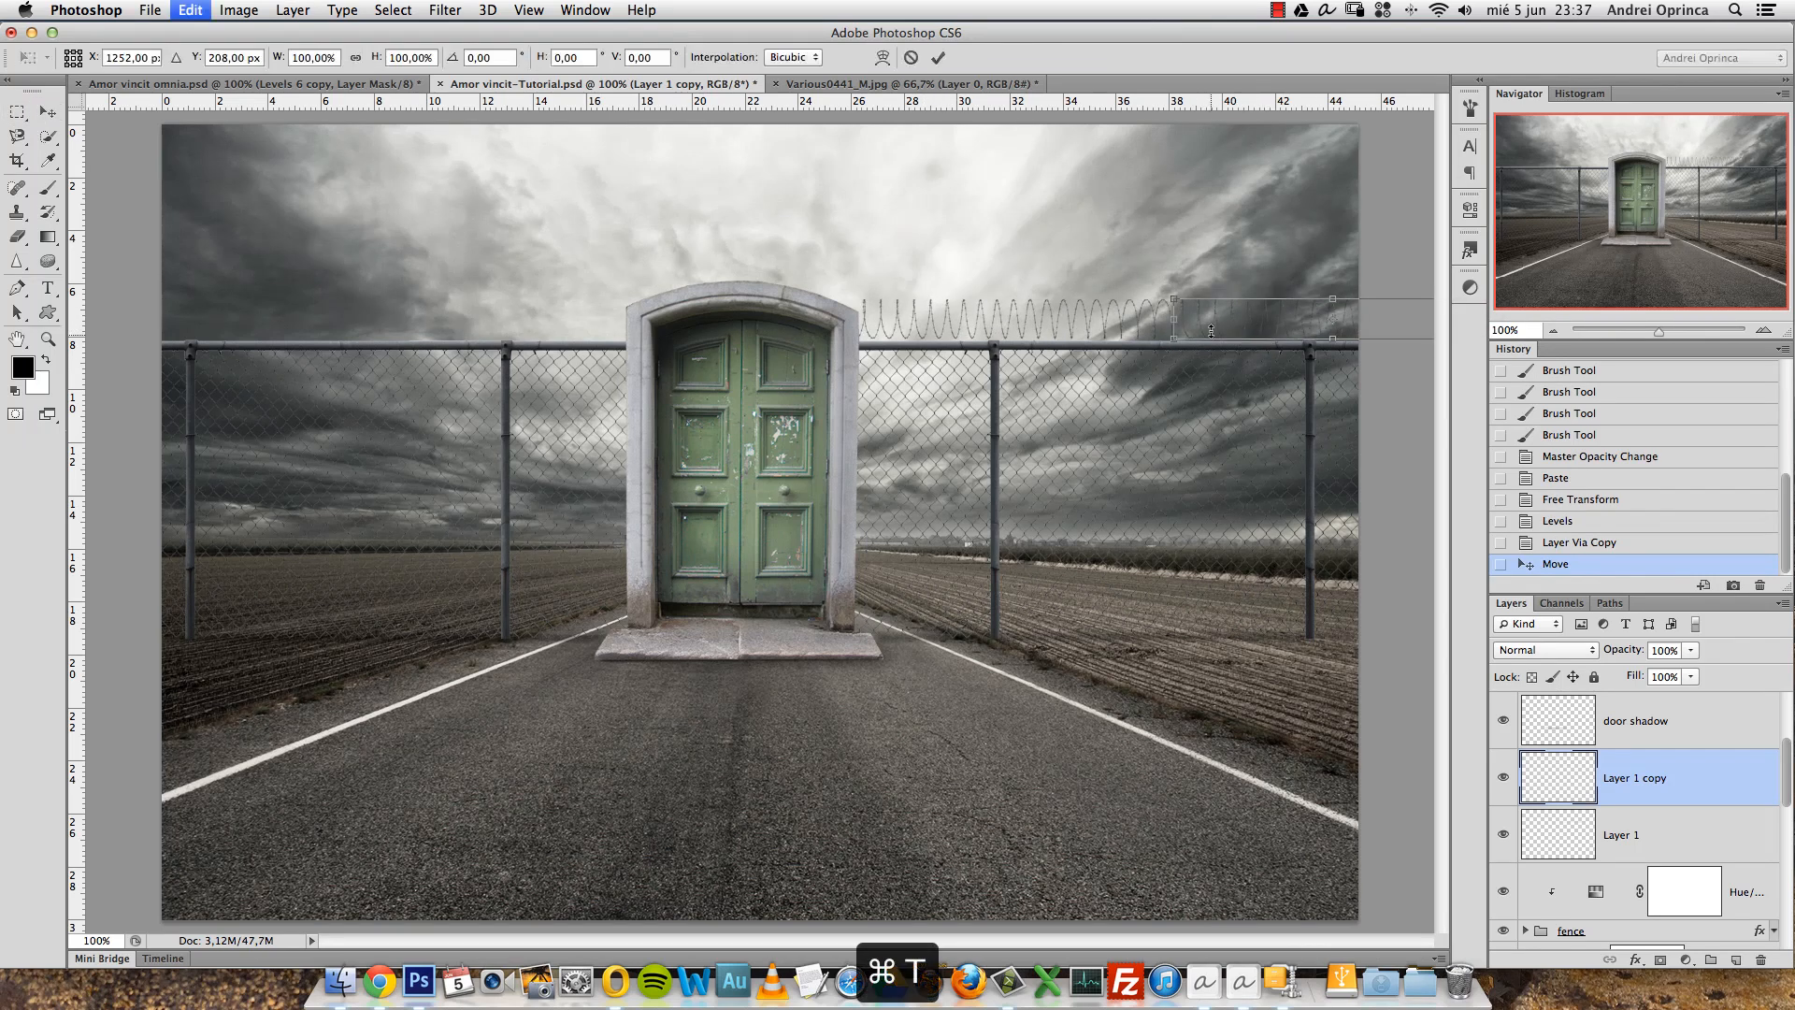
right_click(1215, 323)
click(1264, 586)
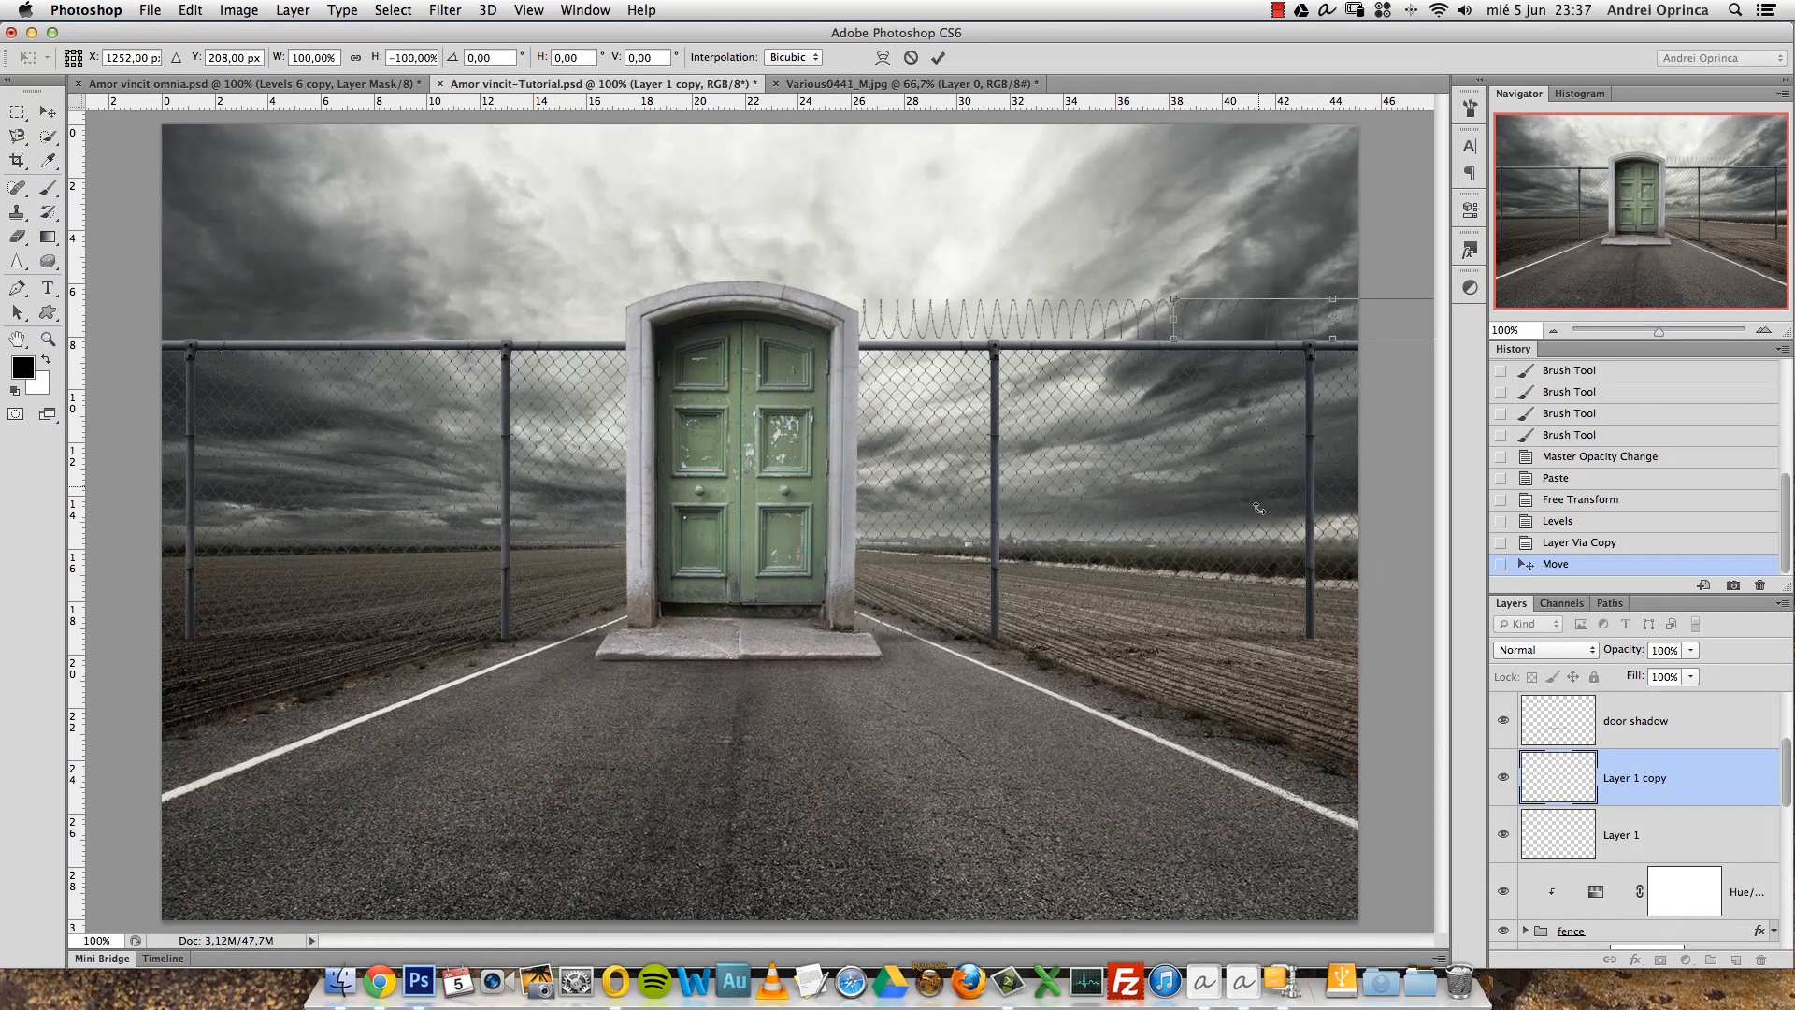
Finish flipping and aligning the Layer 1 copy wire above the fence and merge it with Layer 1.
key(Return)
drag(1241, 329, 1241, 322)
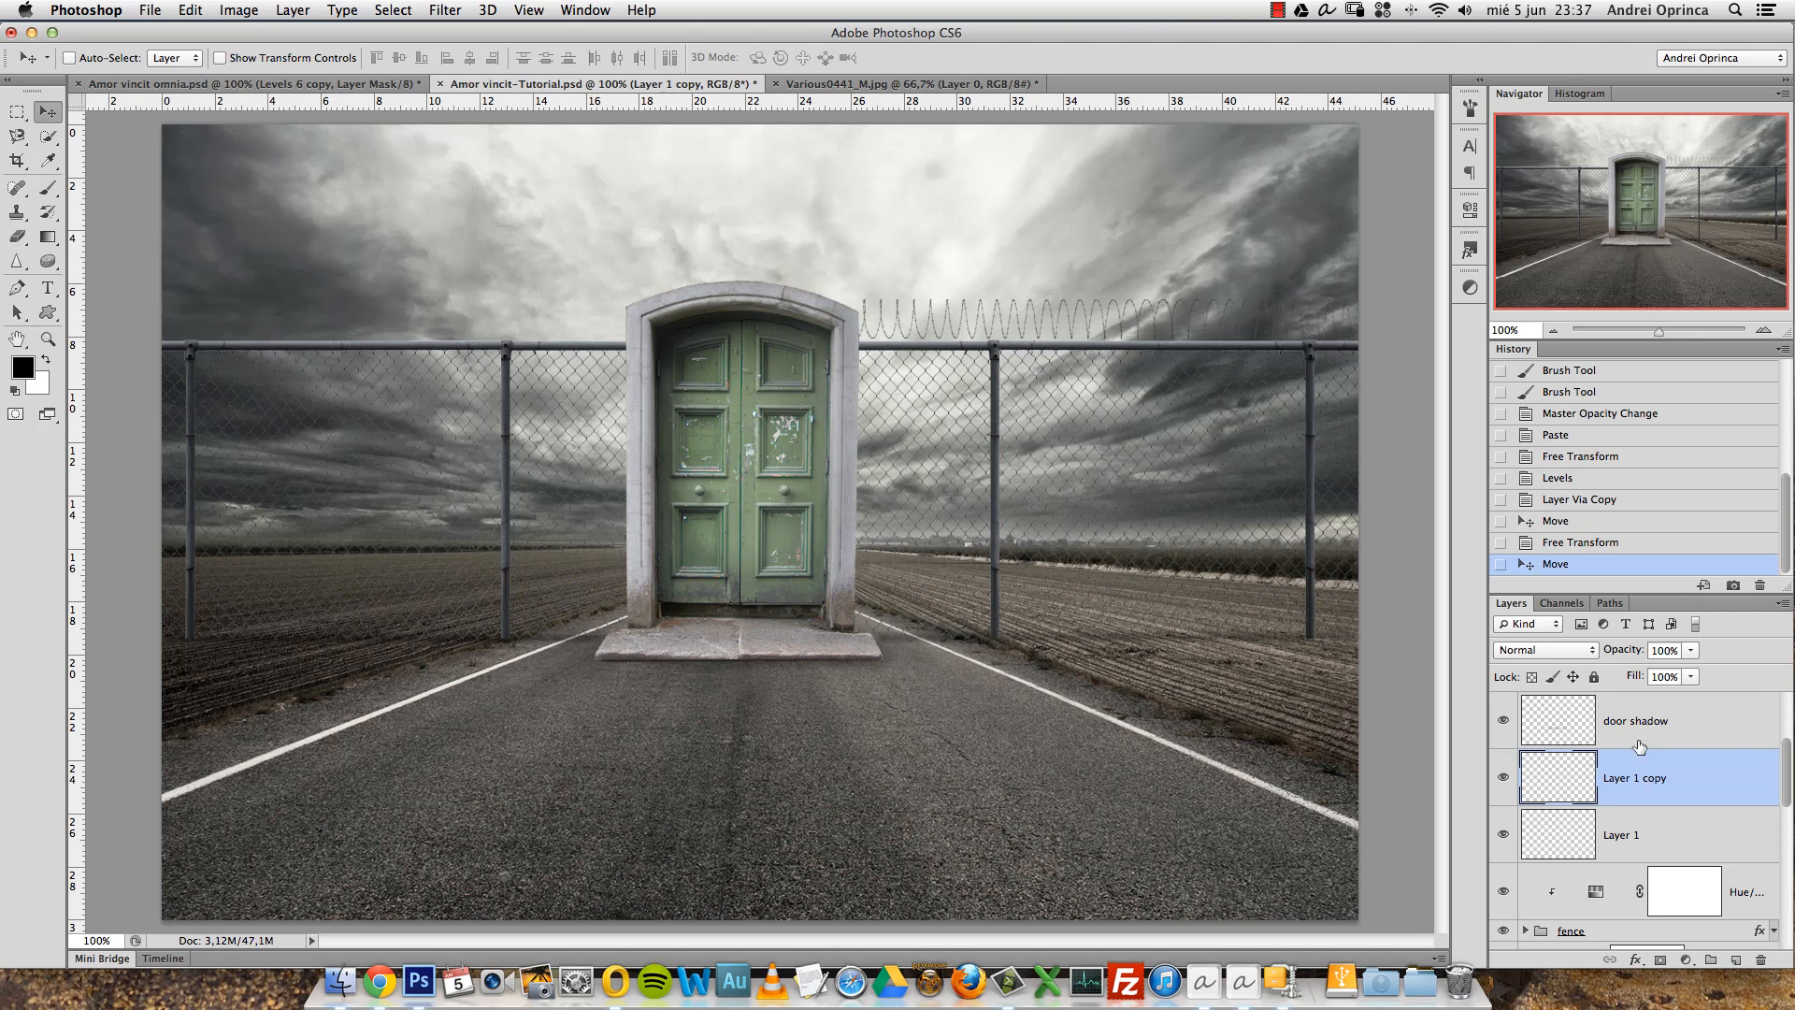
shift+click(1669, 835)
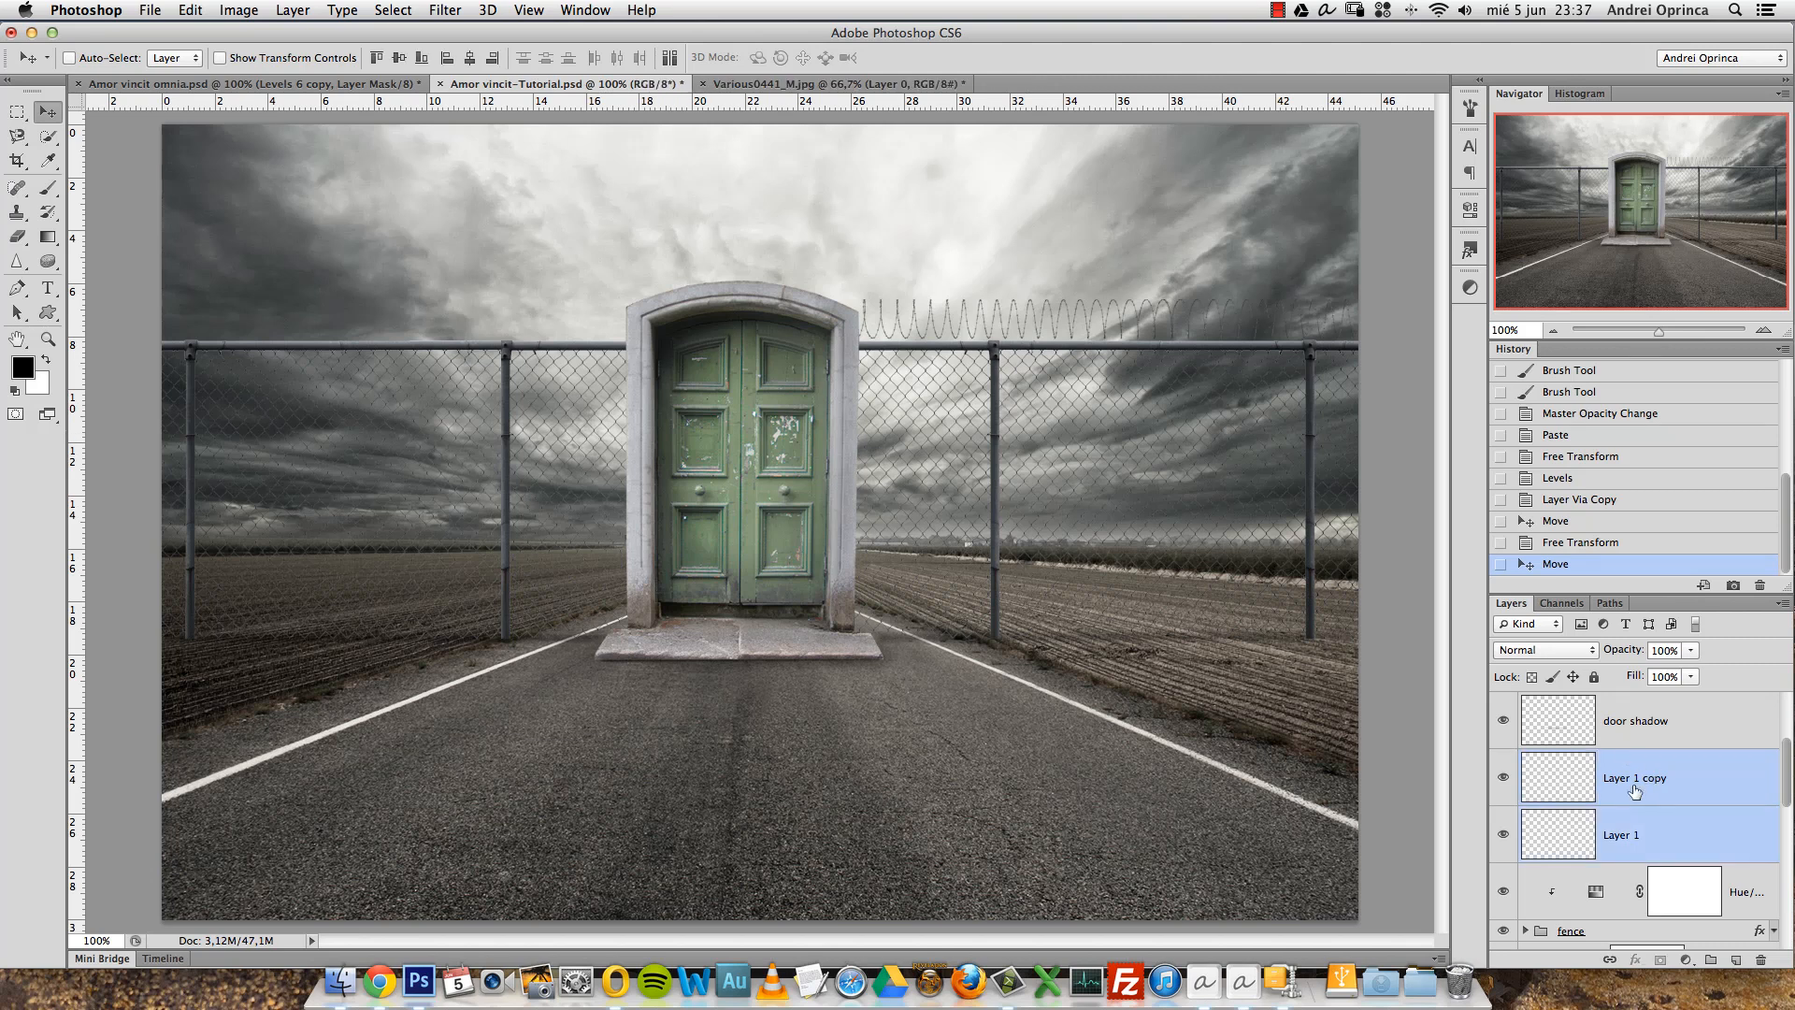
key(super+e)
Rename the merged wire layer as "wire 1".
click(1502, 779)
double_click(1627, 779)
text(wi)
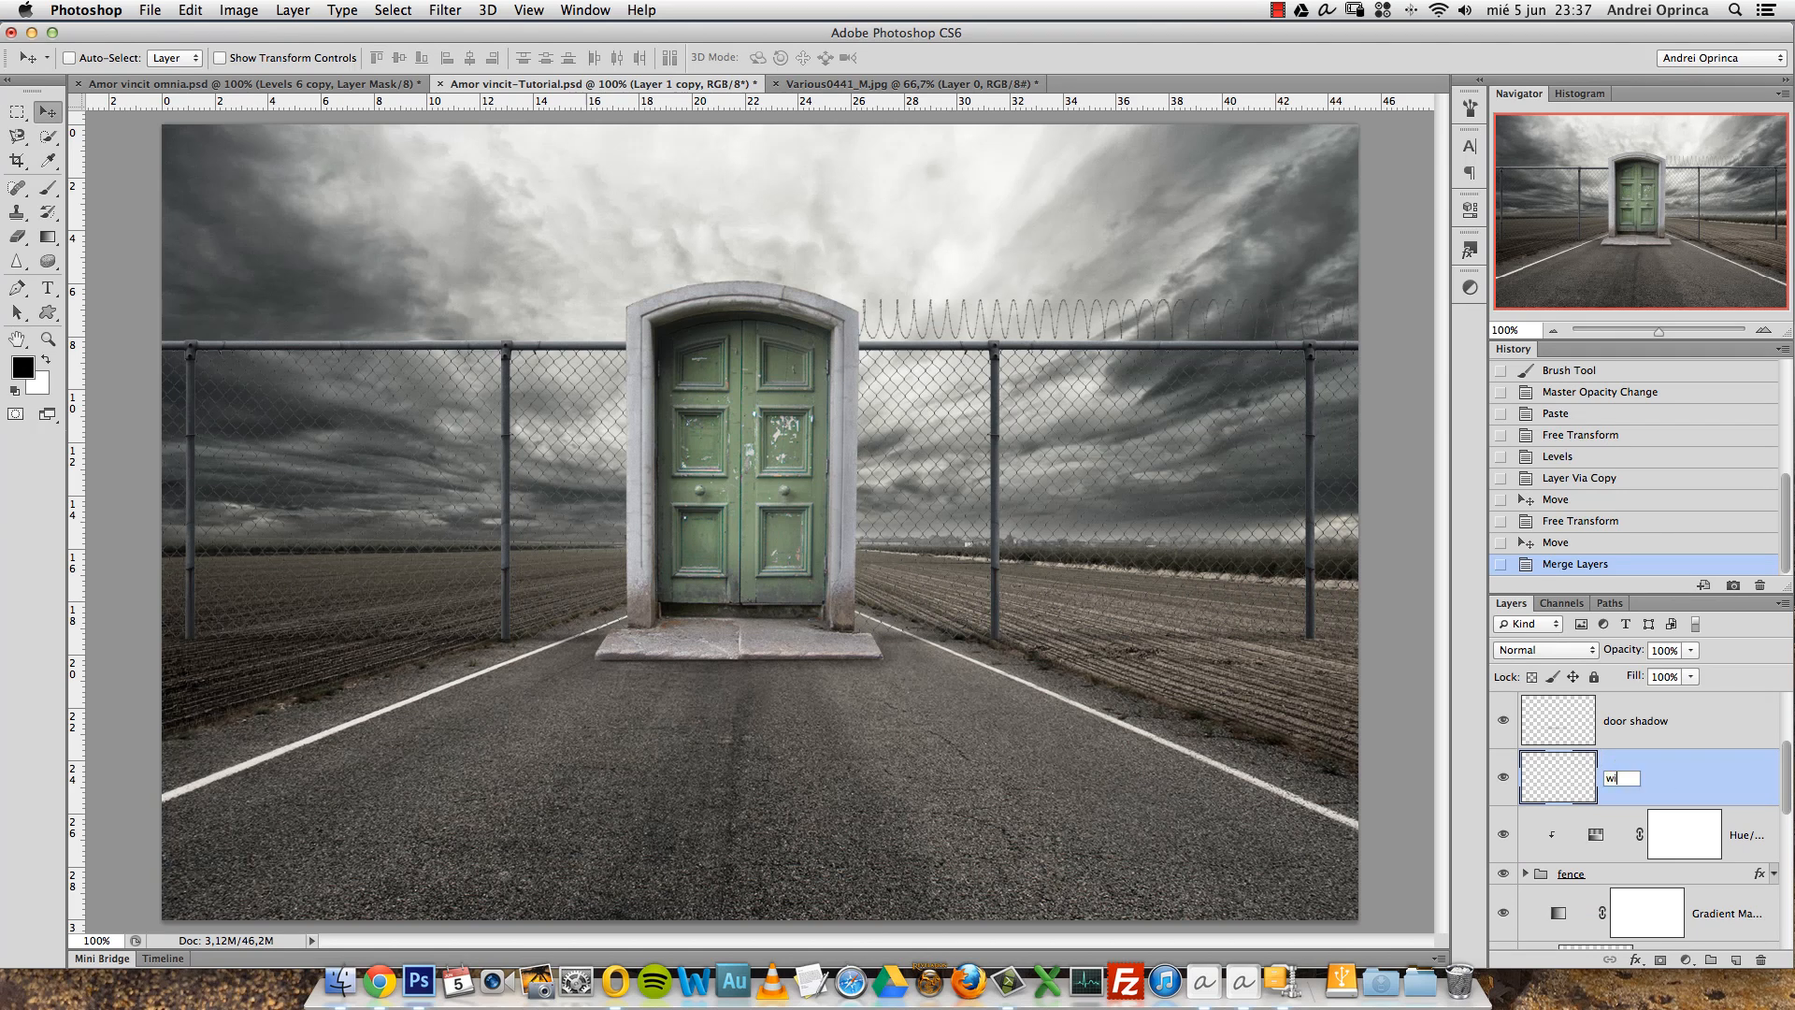
text(re 1)
key(Return)
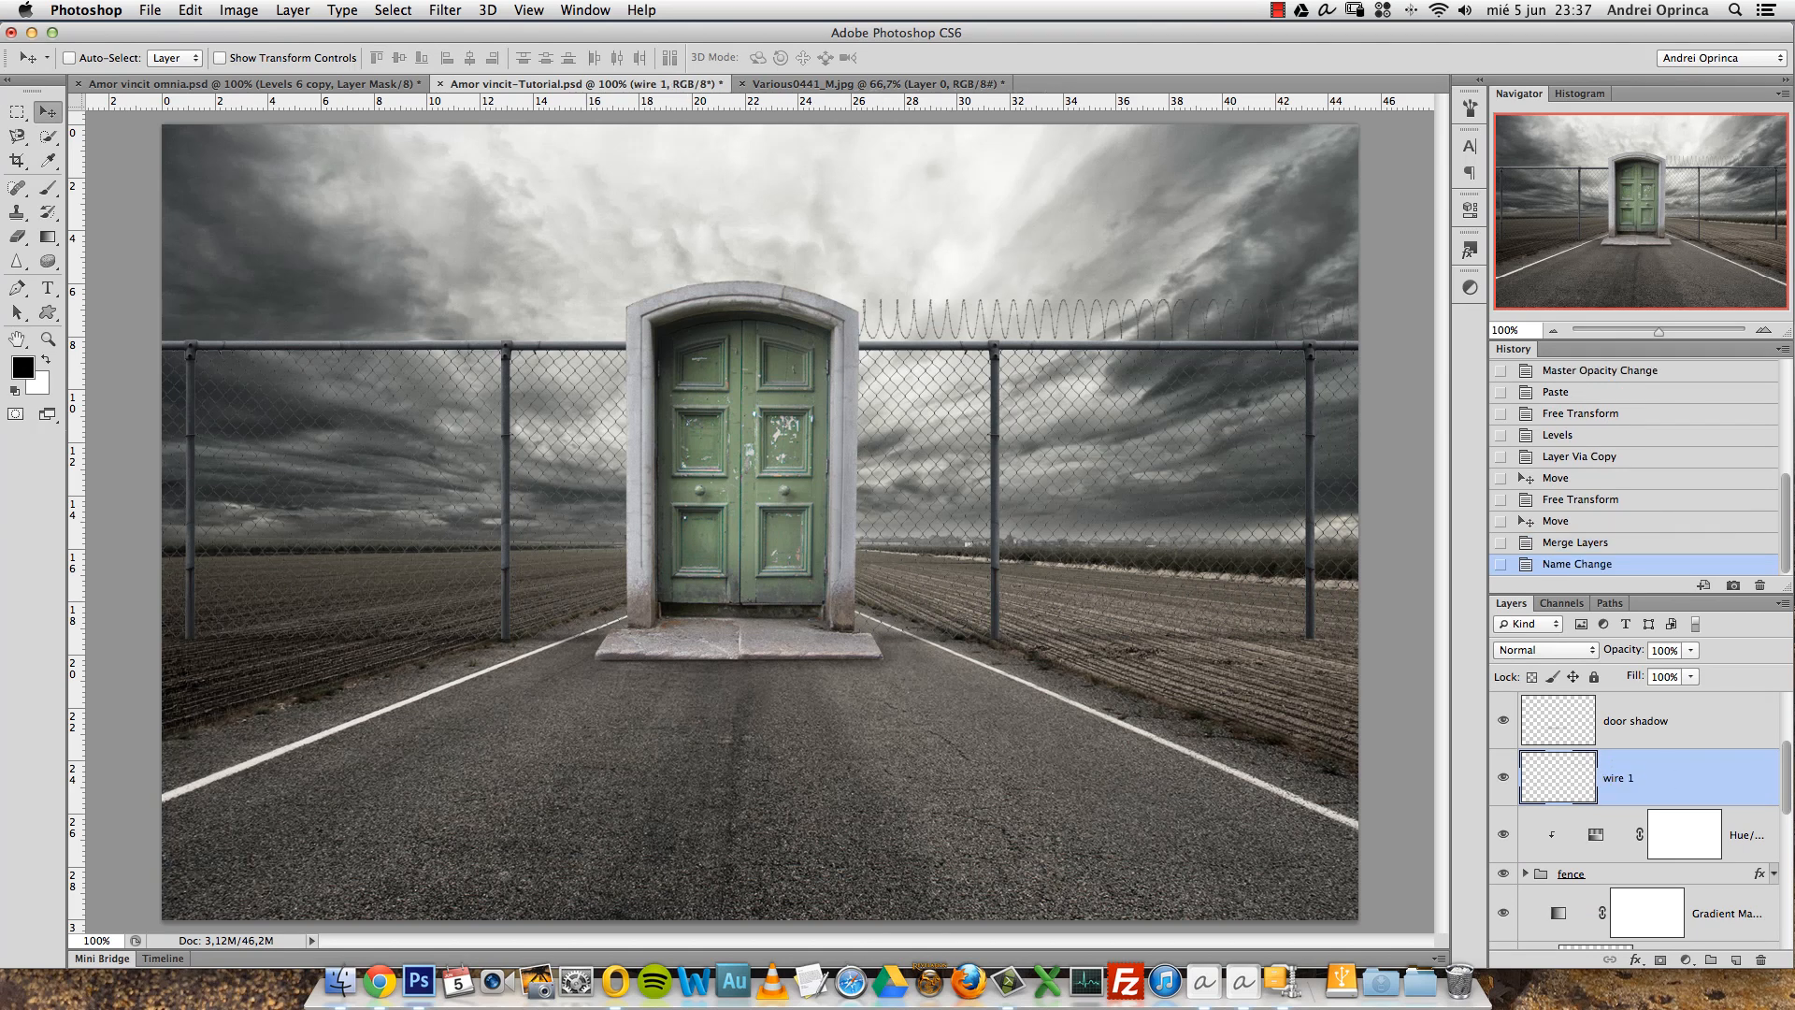
Duplicate the wire 1 layer and move the copy onto the fence on the left side of the door.
key(super+j)
drag(1167, 472, 377, 387)
drag(585, 352, 567, 358)
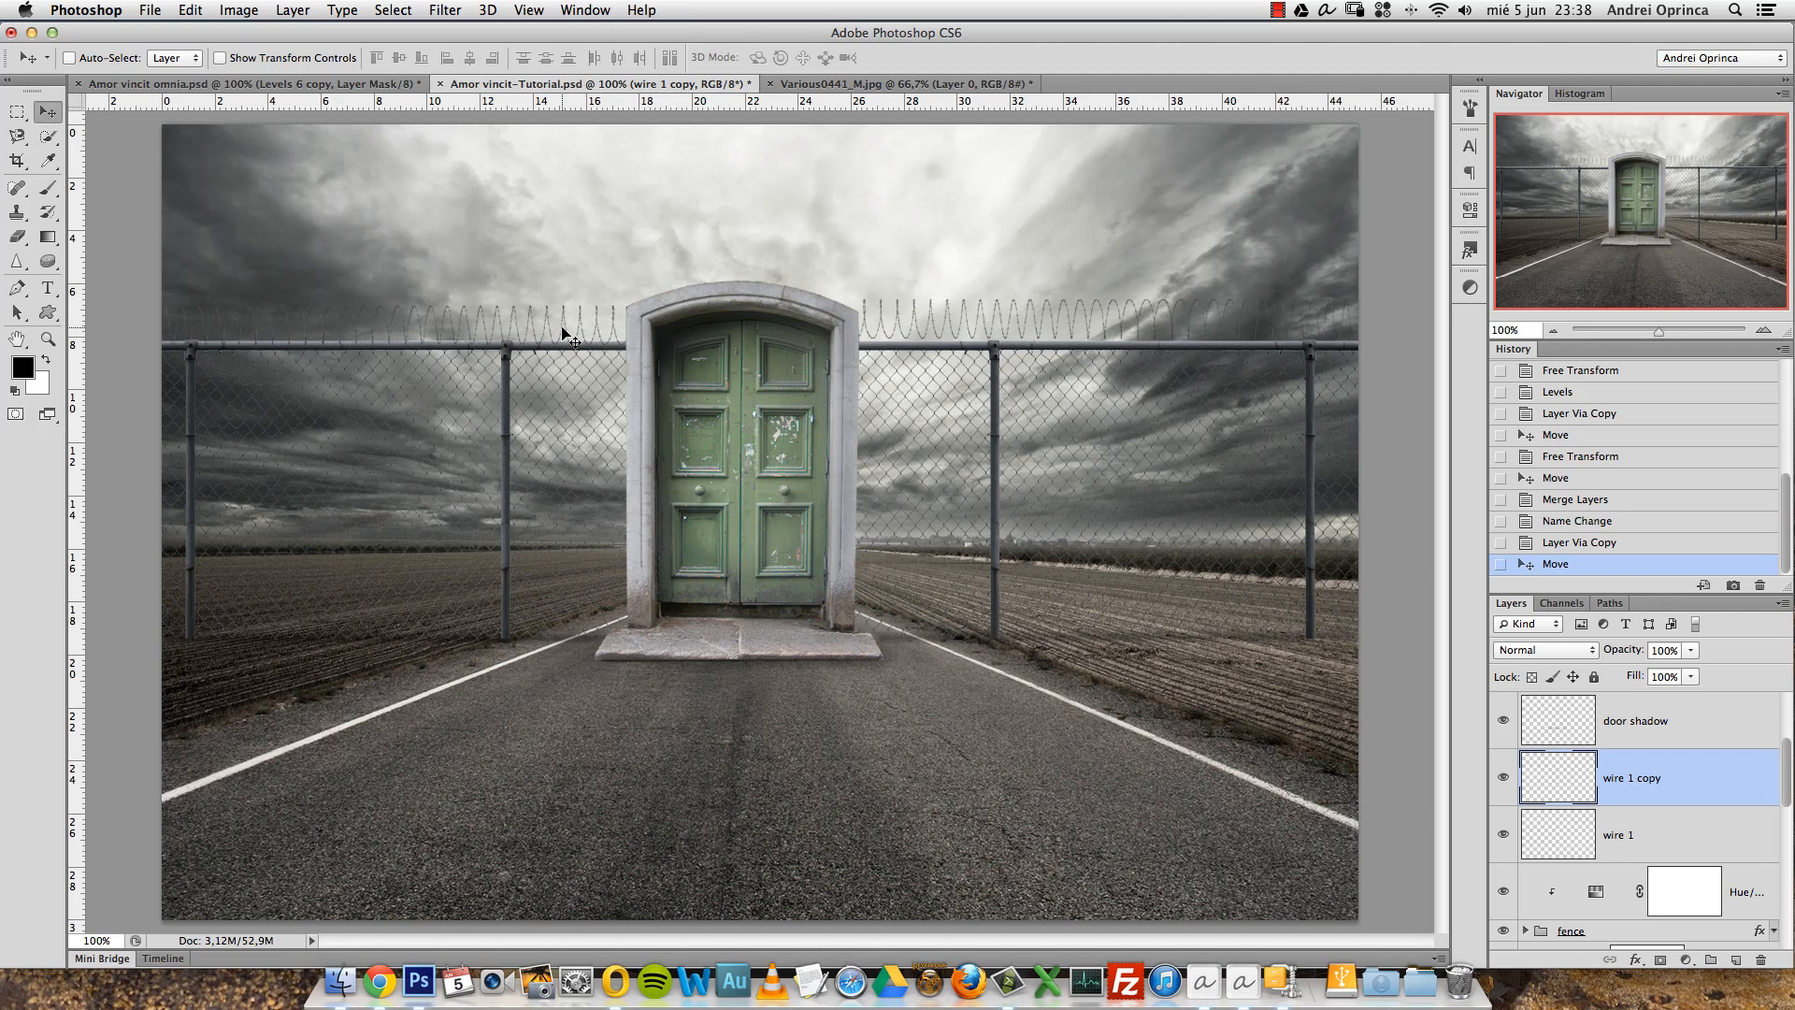
Flip the wire 1 copy vertically and nudge it slightly left and up along the fence.
key(super+t)
right_click(561, 341)
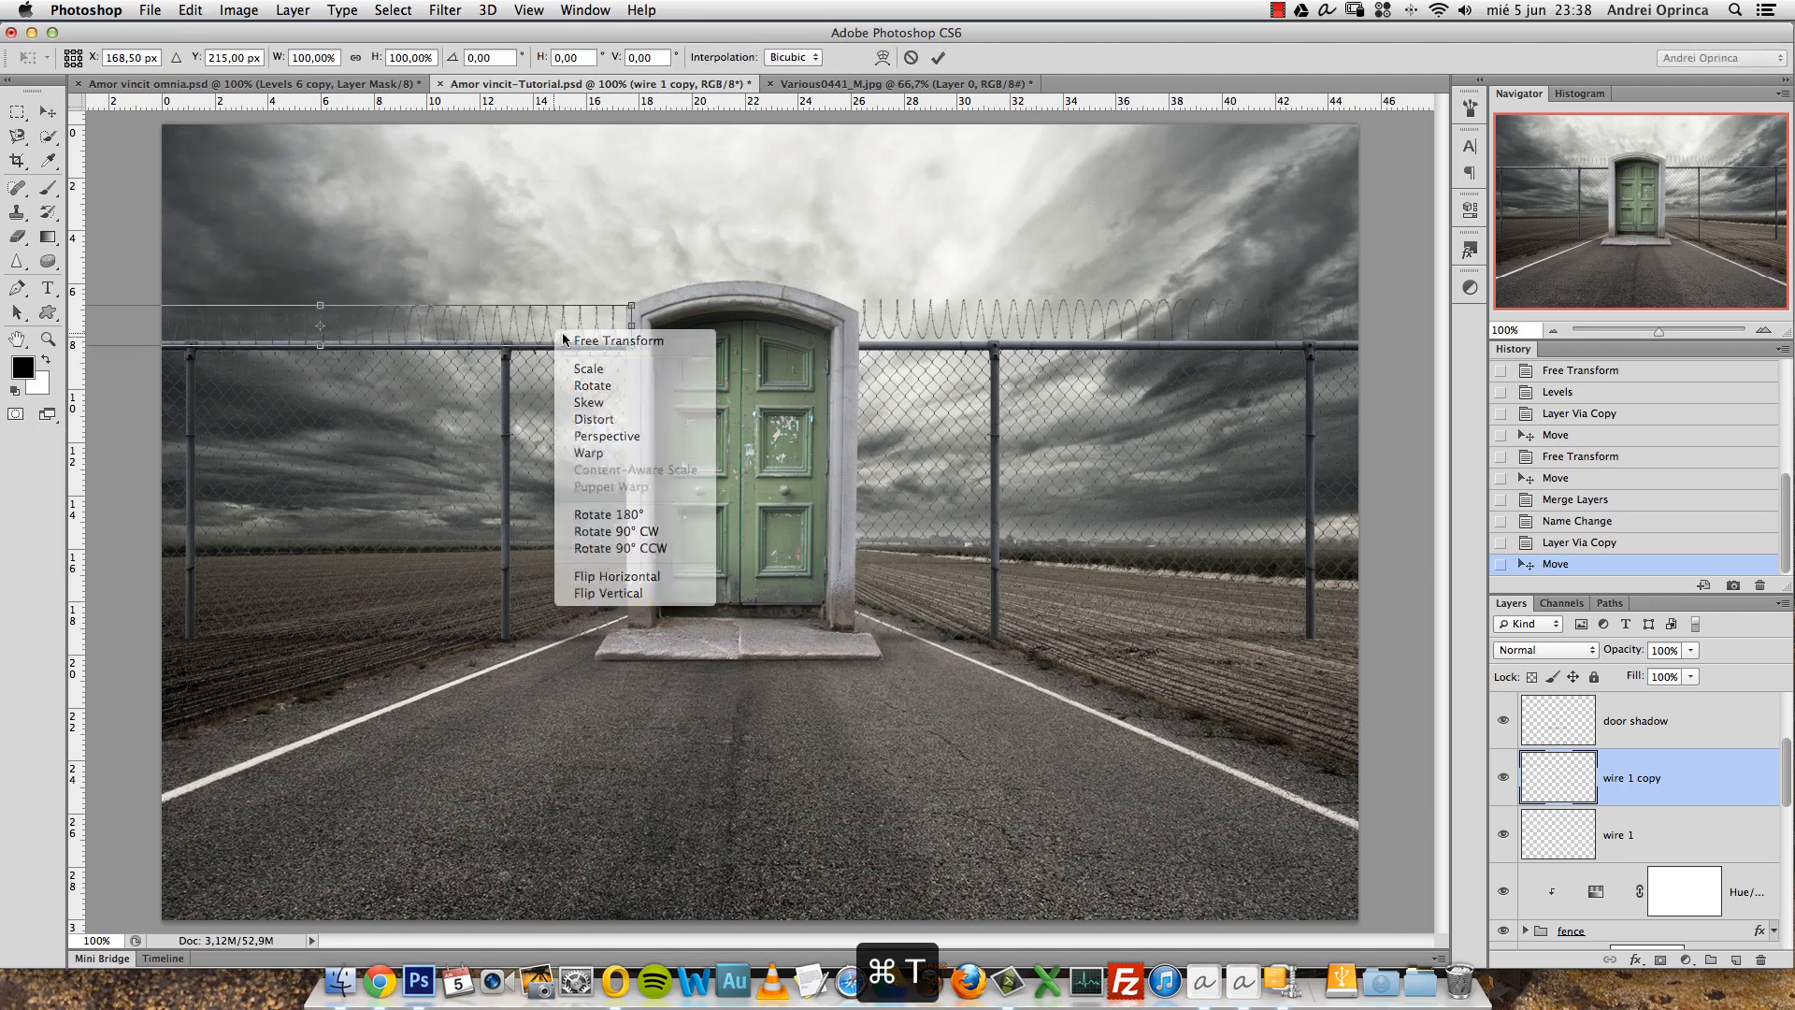
right_click(565, 335)
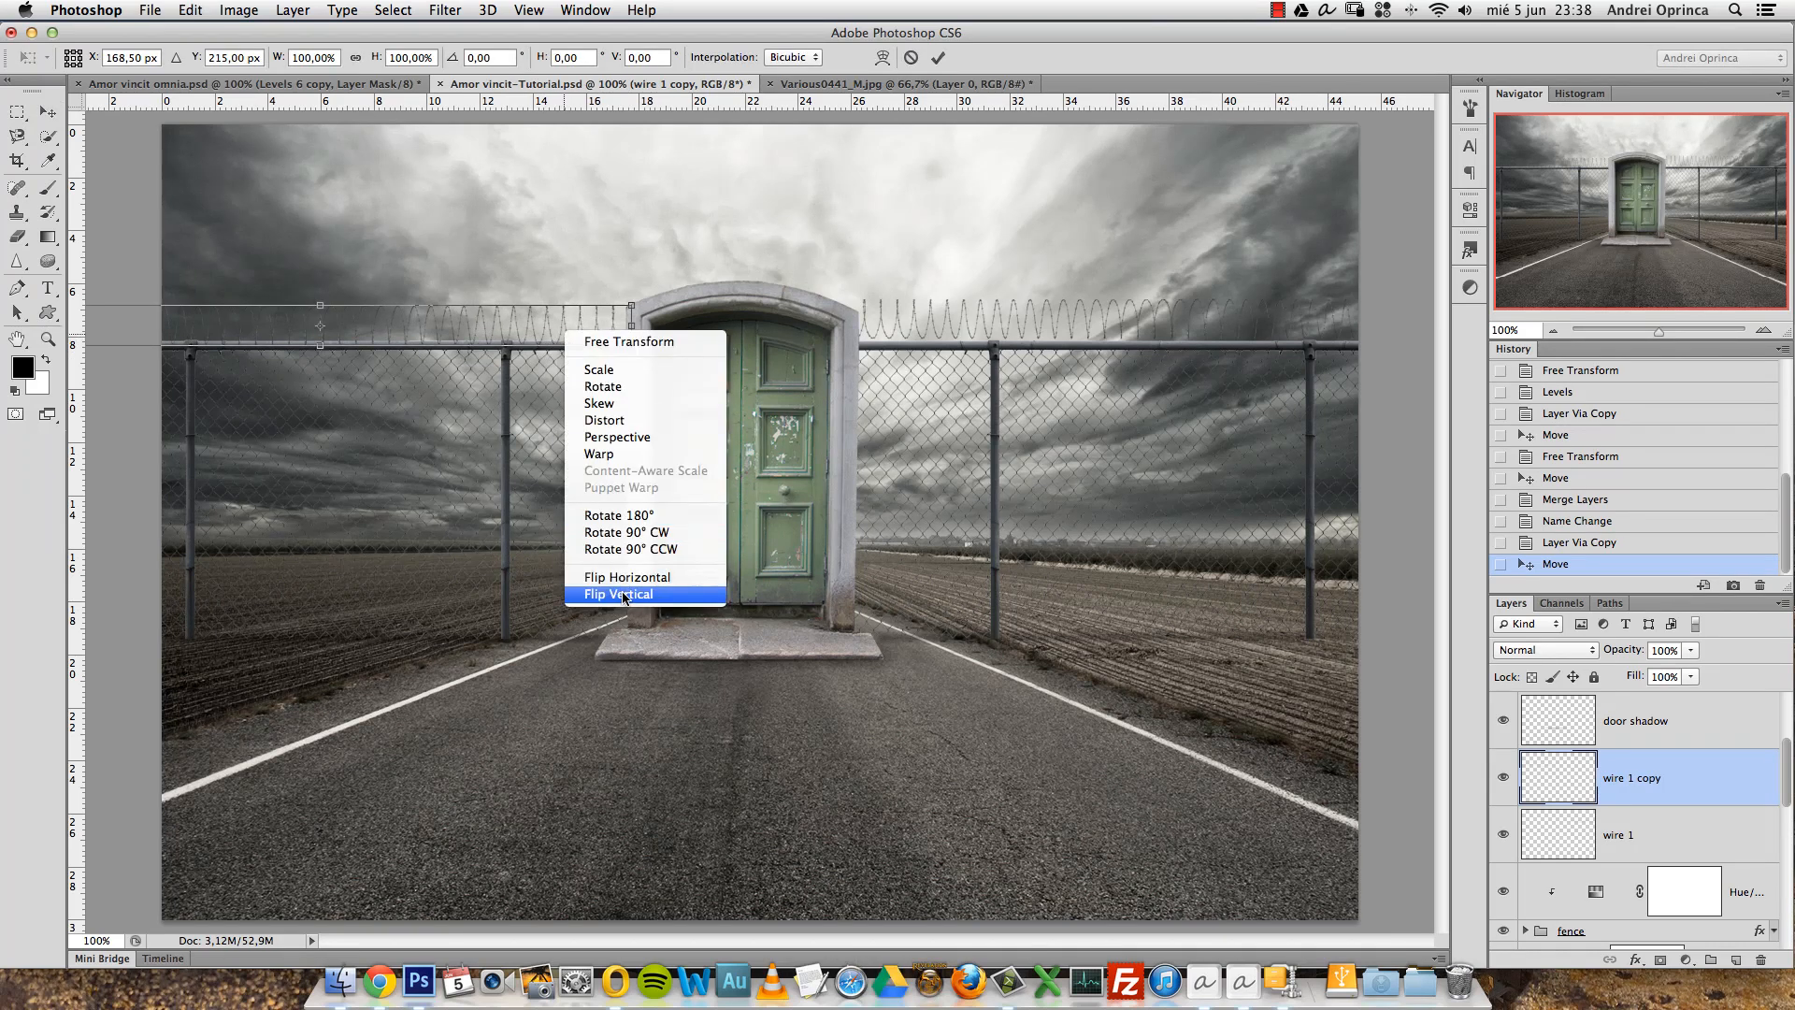
click(619, 594)
key(Left)
key(Left)
key(Left)
key(Left)
key(Left)
key(Up)
key(Up)
key(Up)
key(Return)
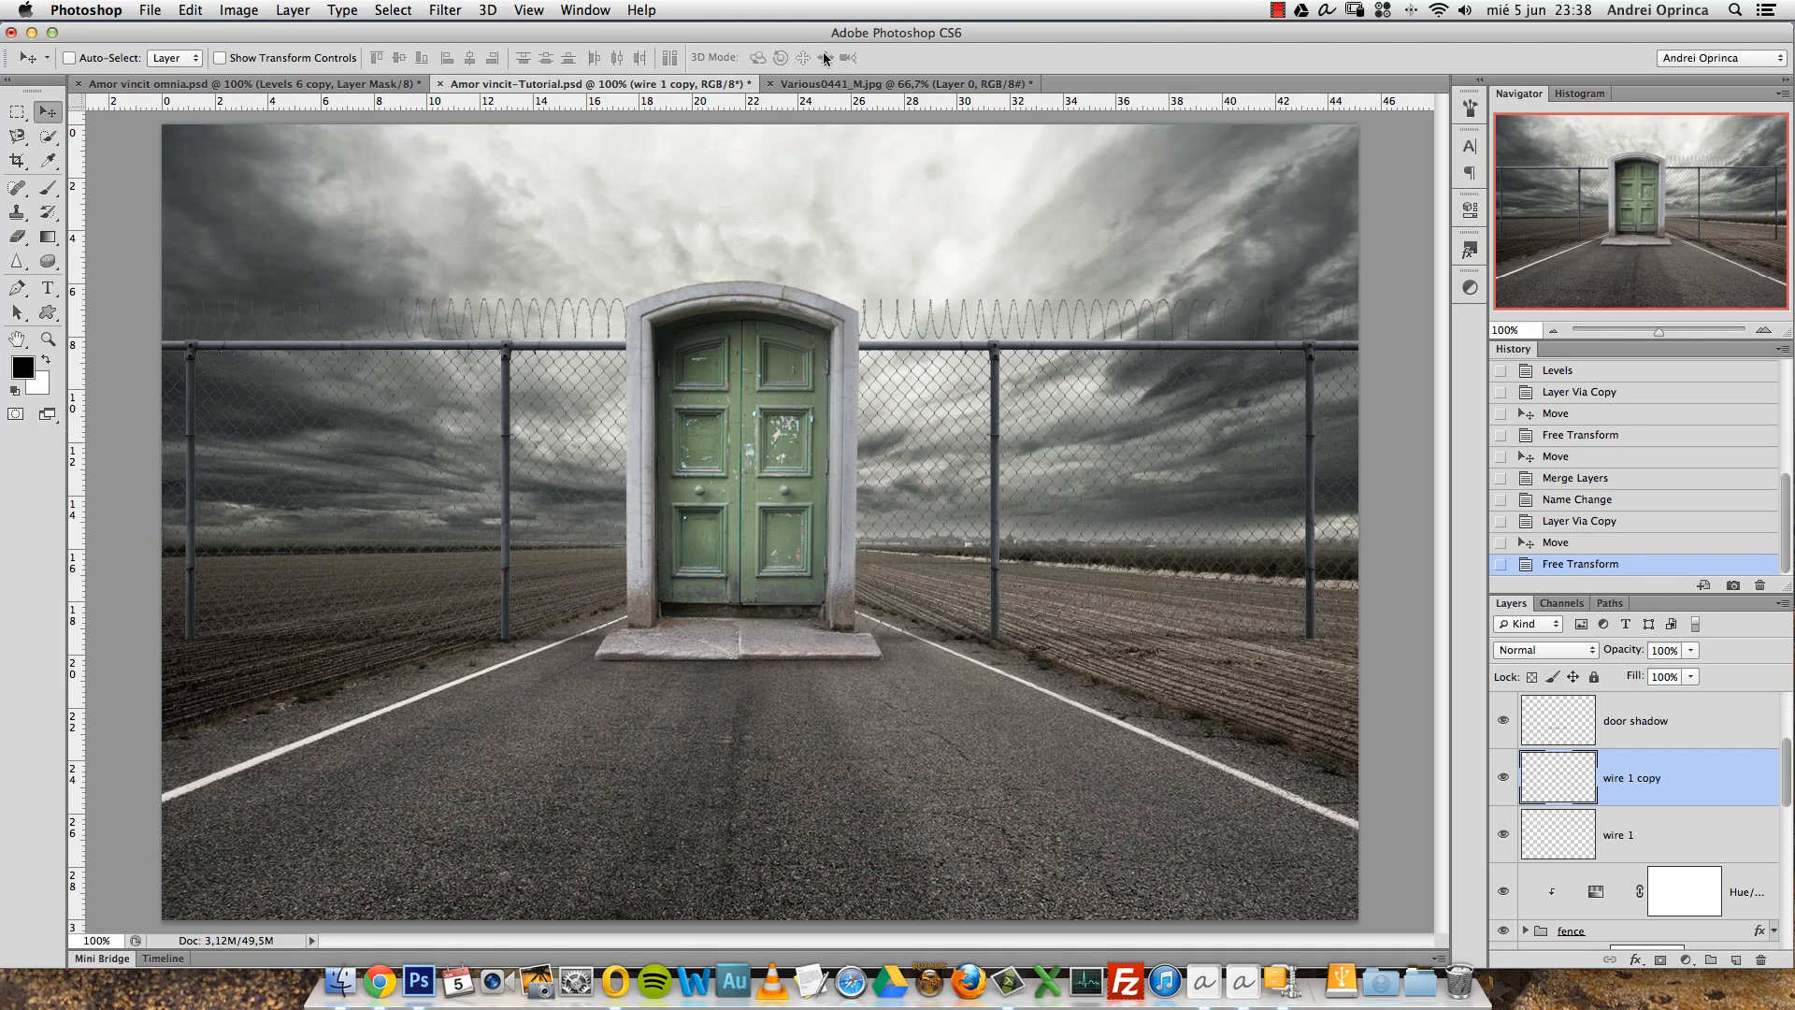
Open the barbed_wire_2_transparent PNG from the stock folder, copy the whole barbed wire and close the file.
key(ctrl+o)
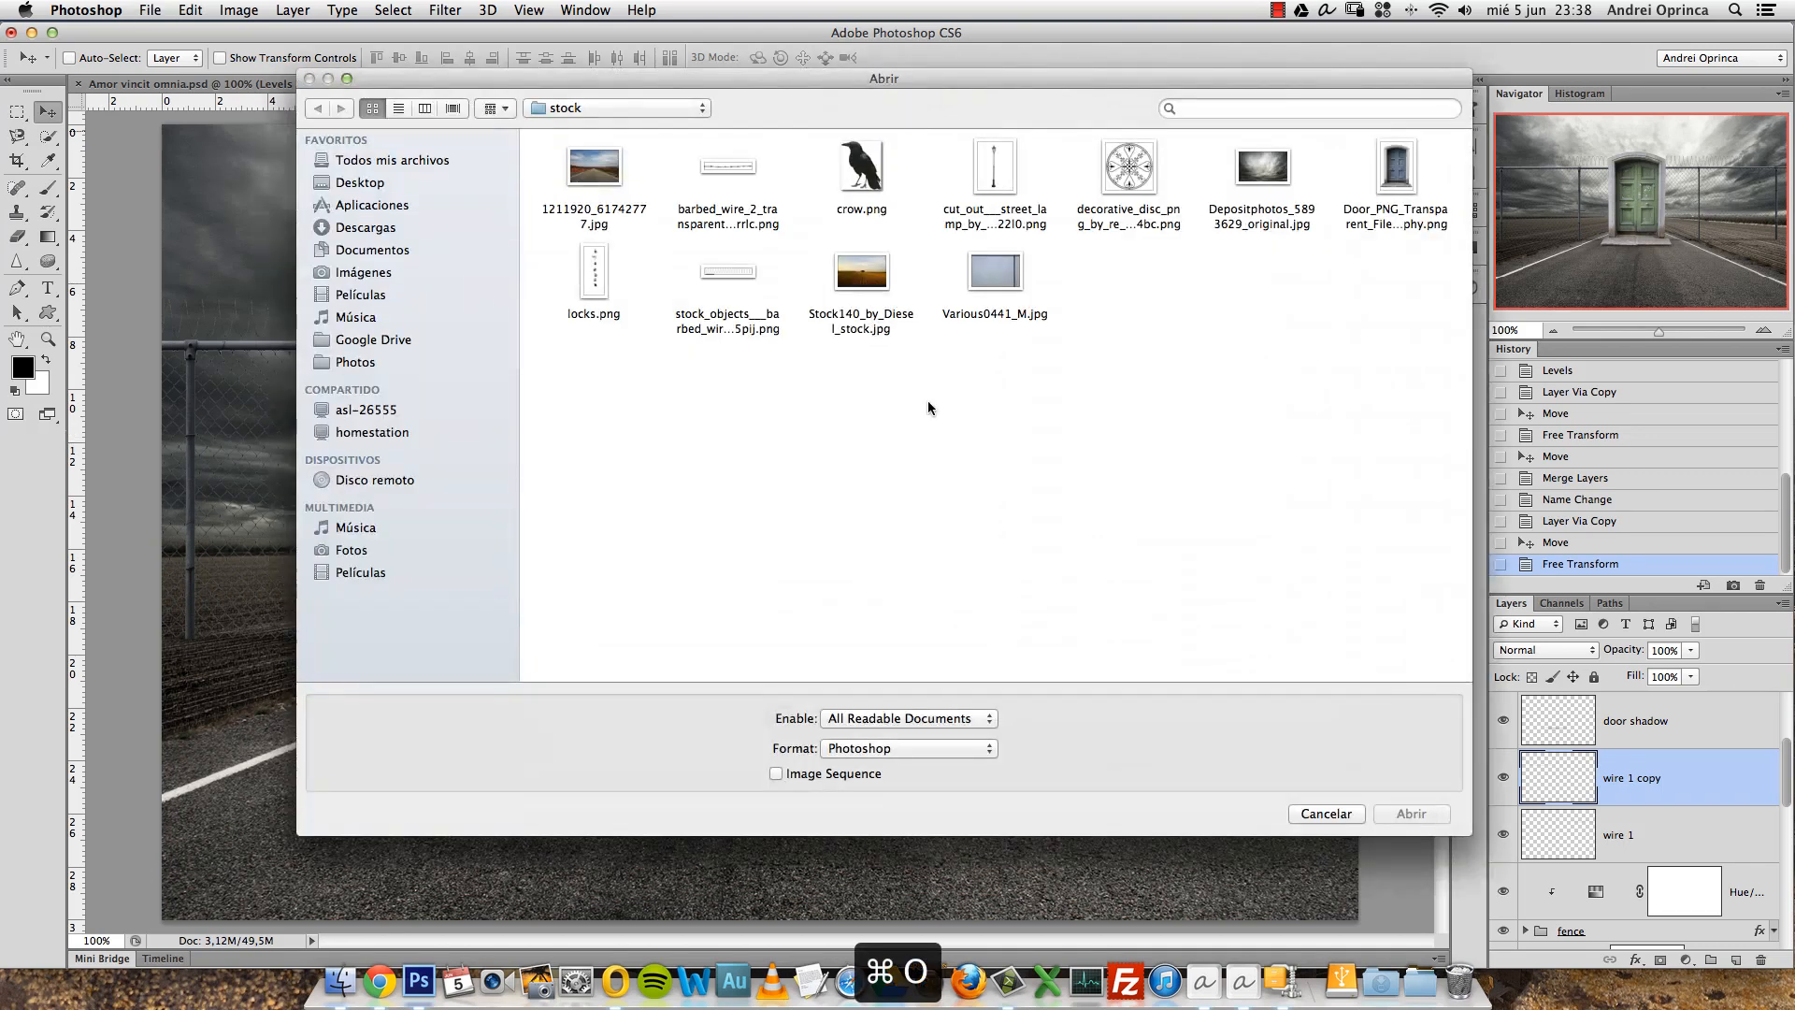
click(736, 178)
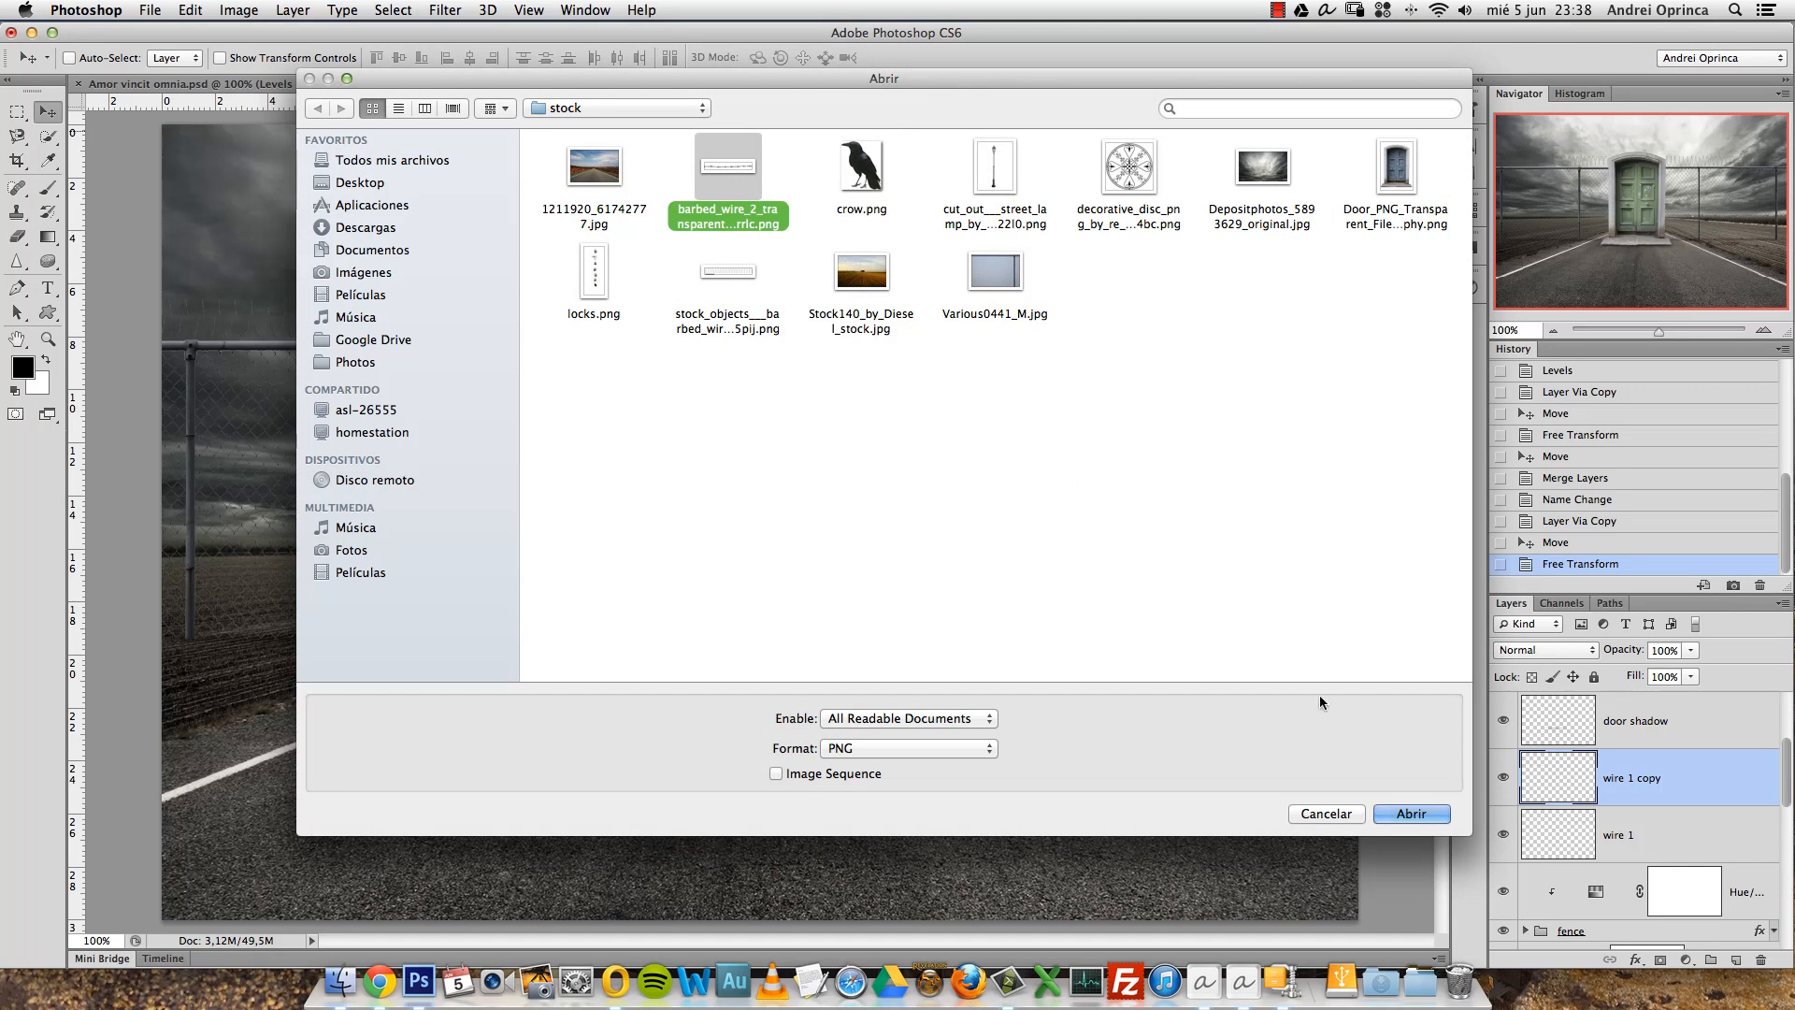
click(1403, 812)
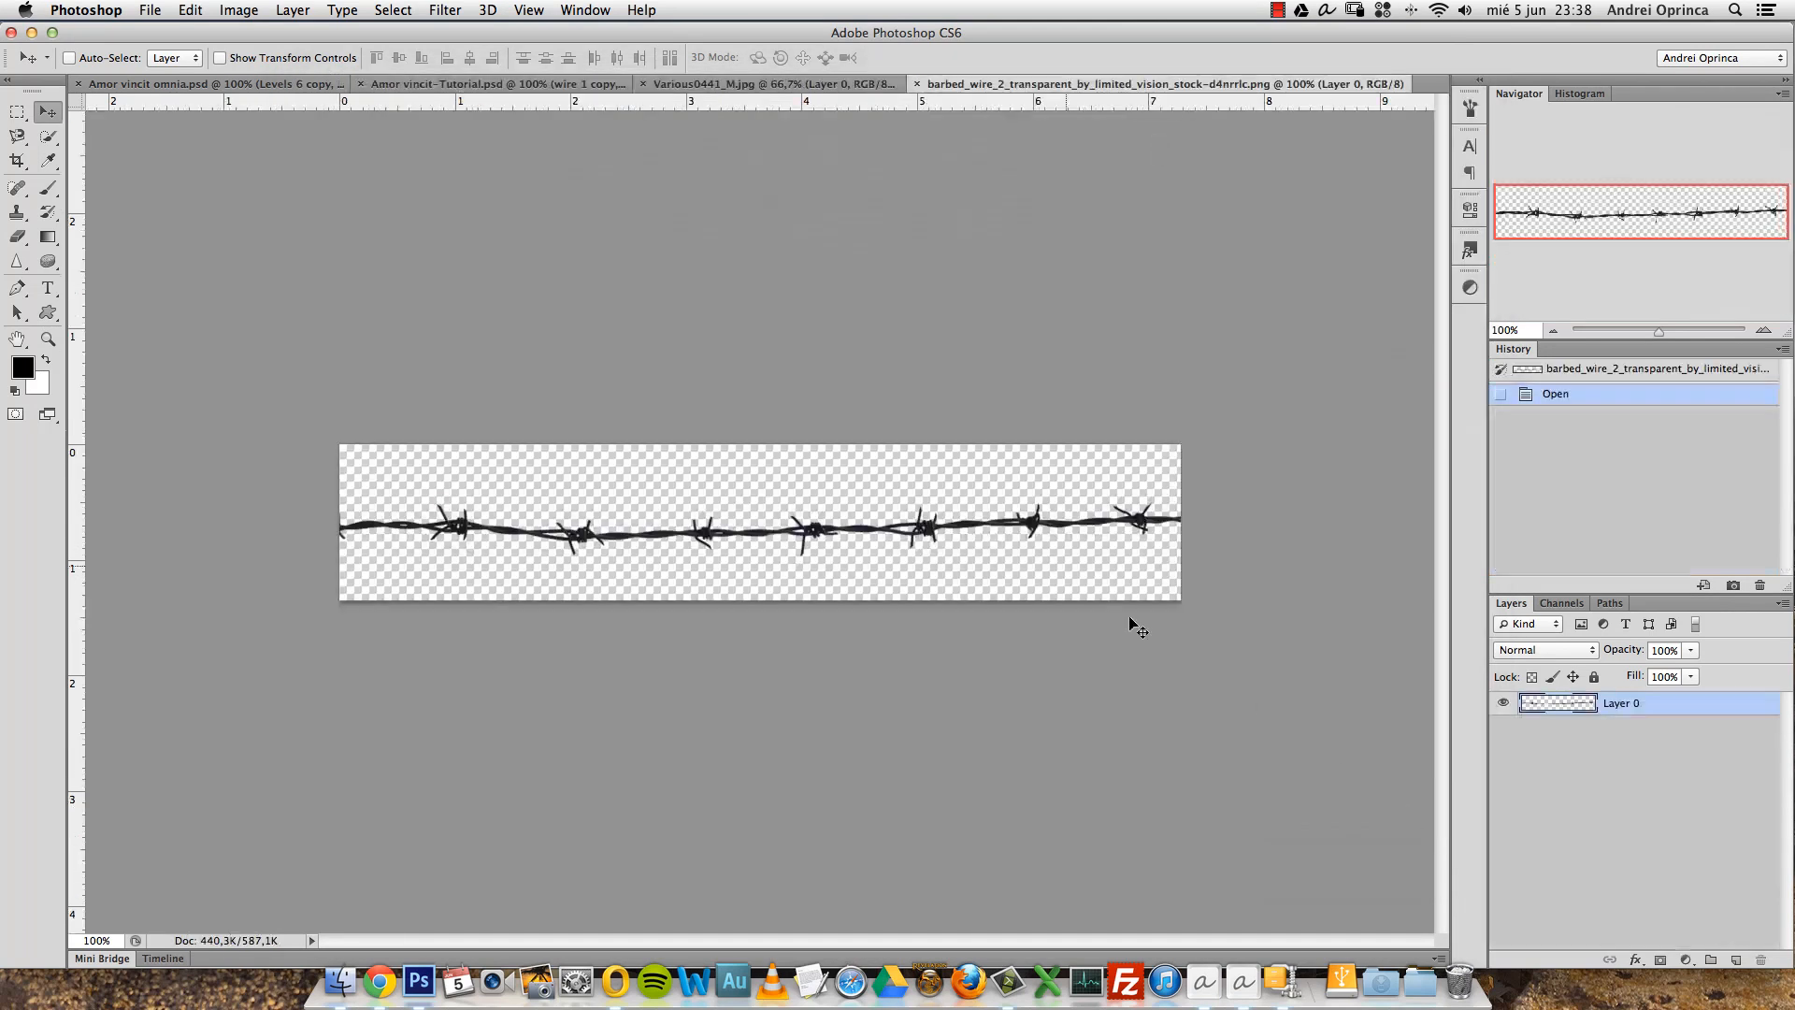
click(17, 111)
drag(281, 465, 1201, 603)
key(super+c)
key(super+w)
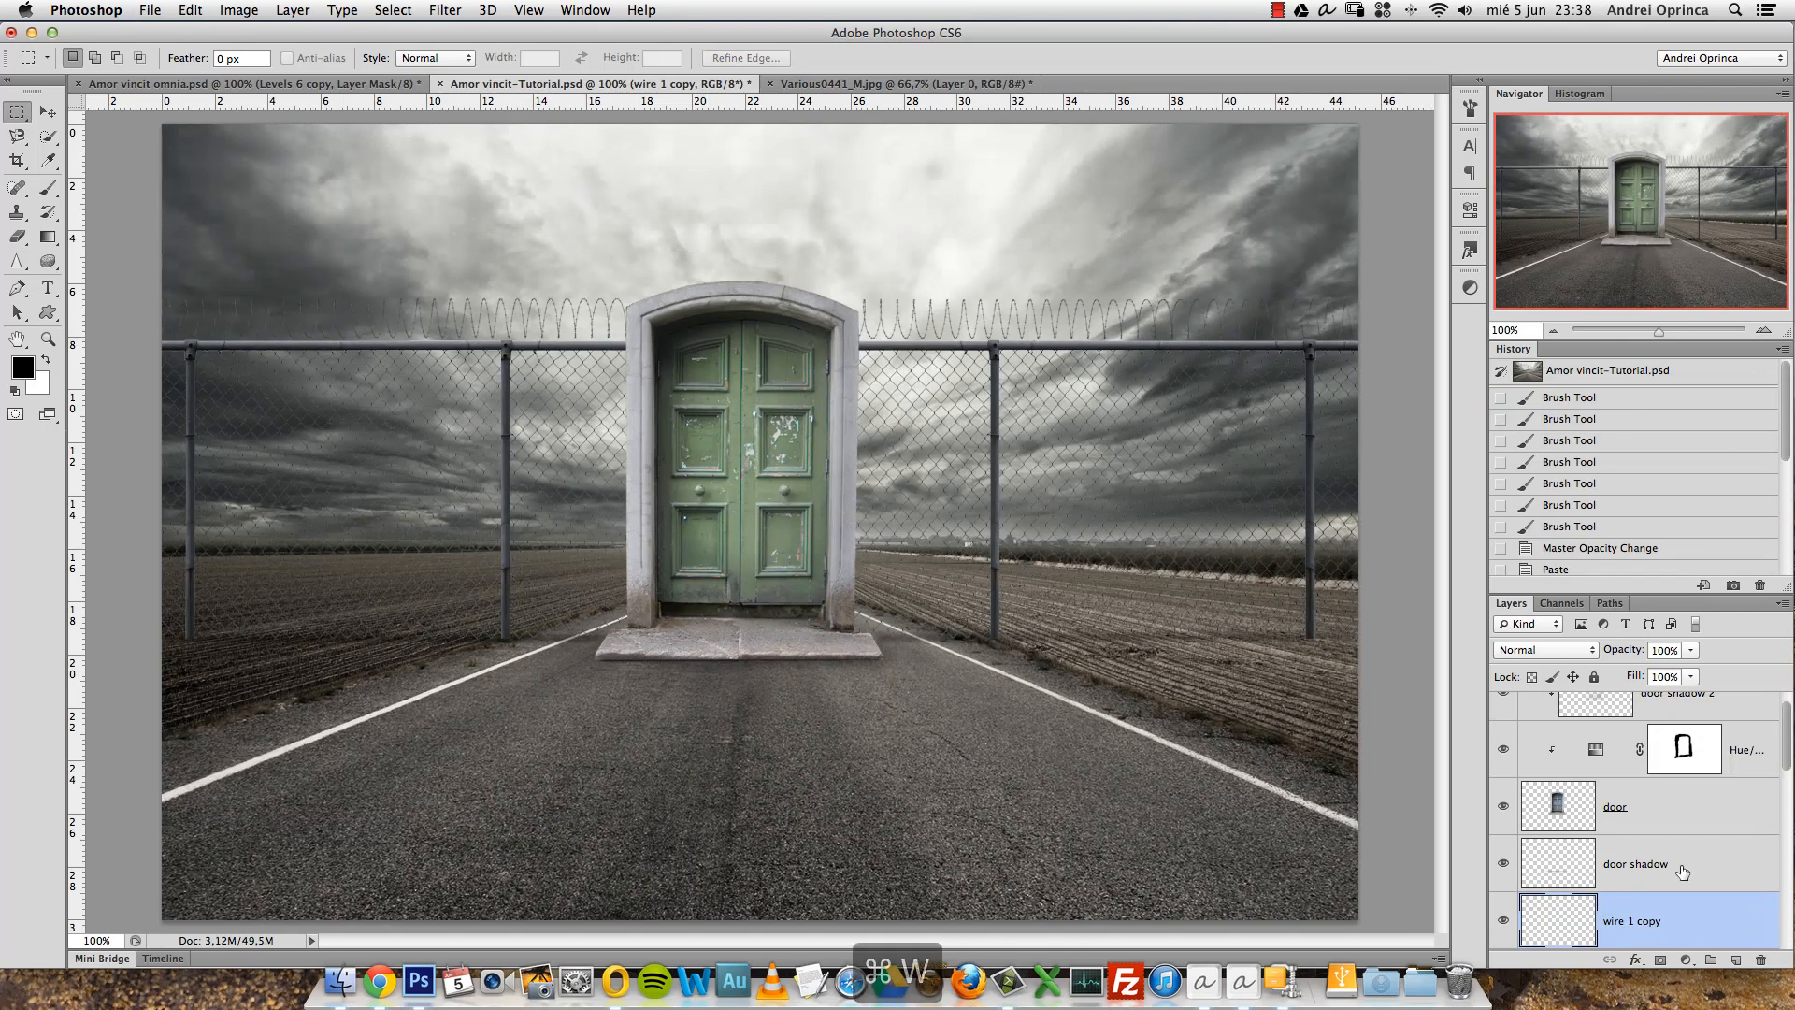
Group the wire 1 and wire 1 copy layers and name the group "wires".
scroll(1785, 764, down, 3)
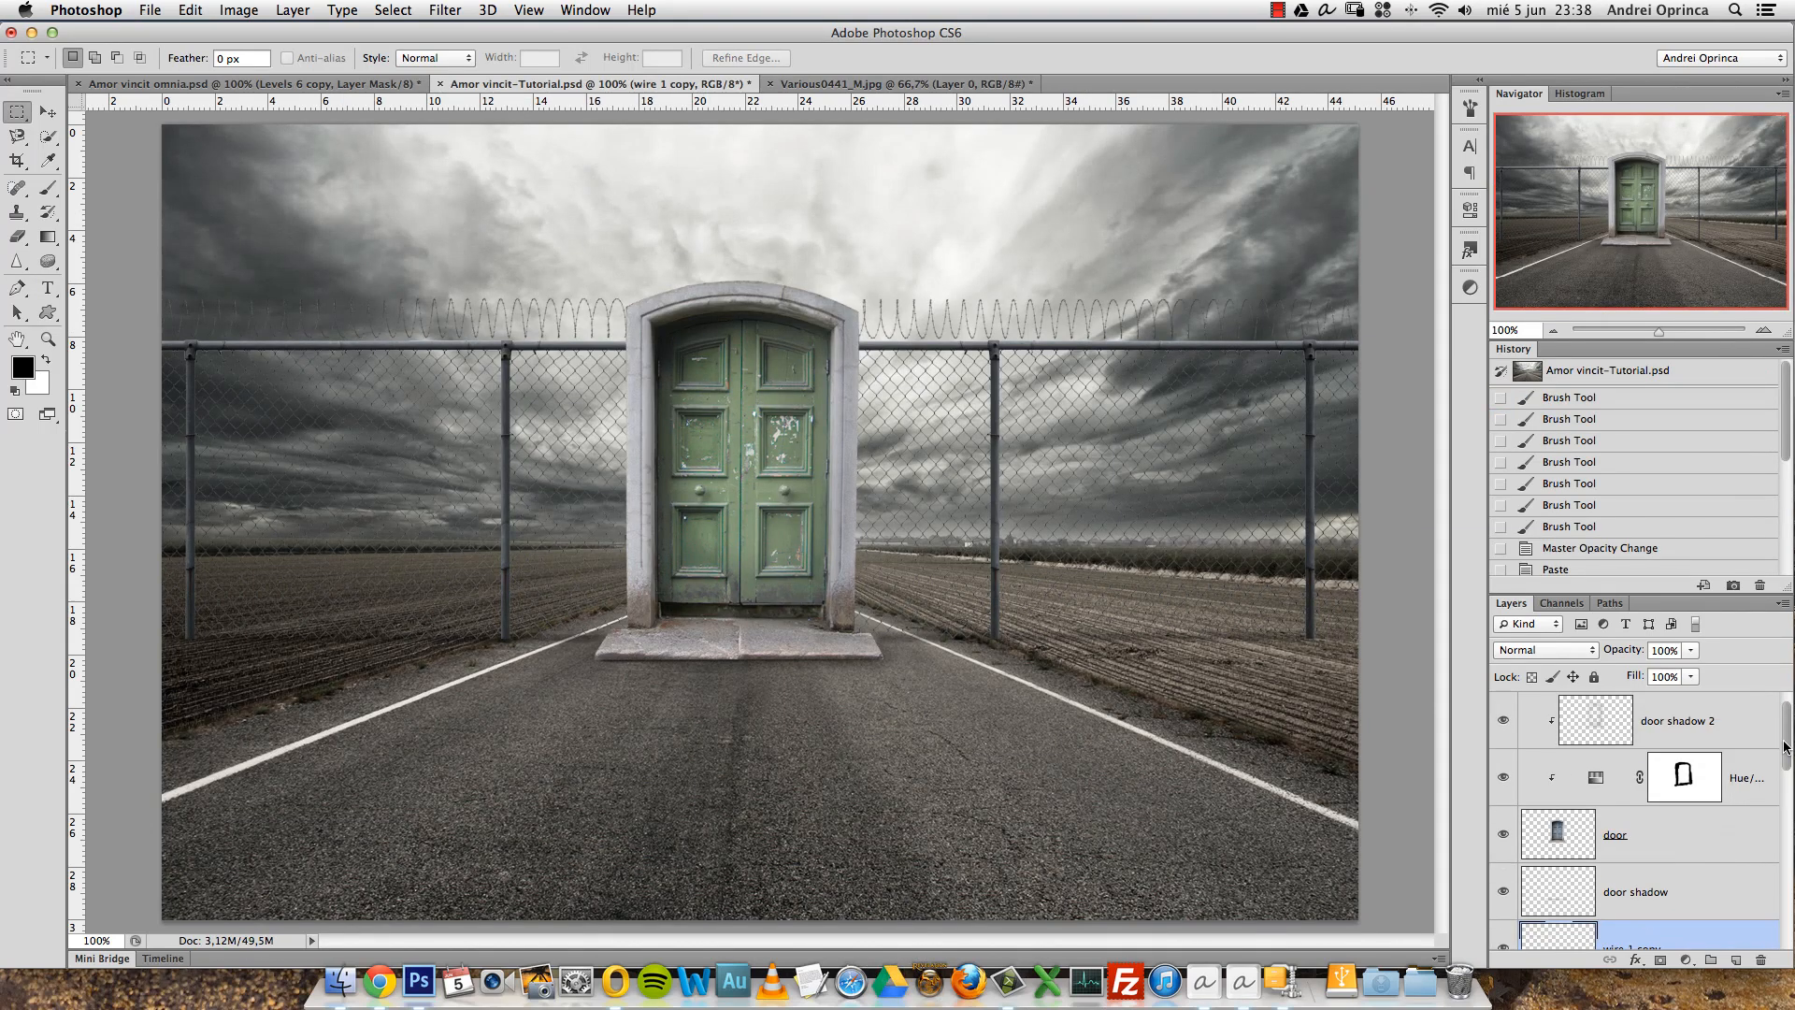
shift+click(1696, 883)
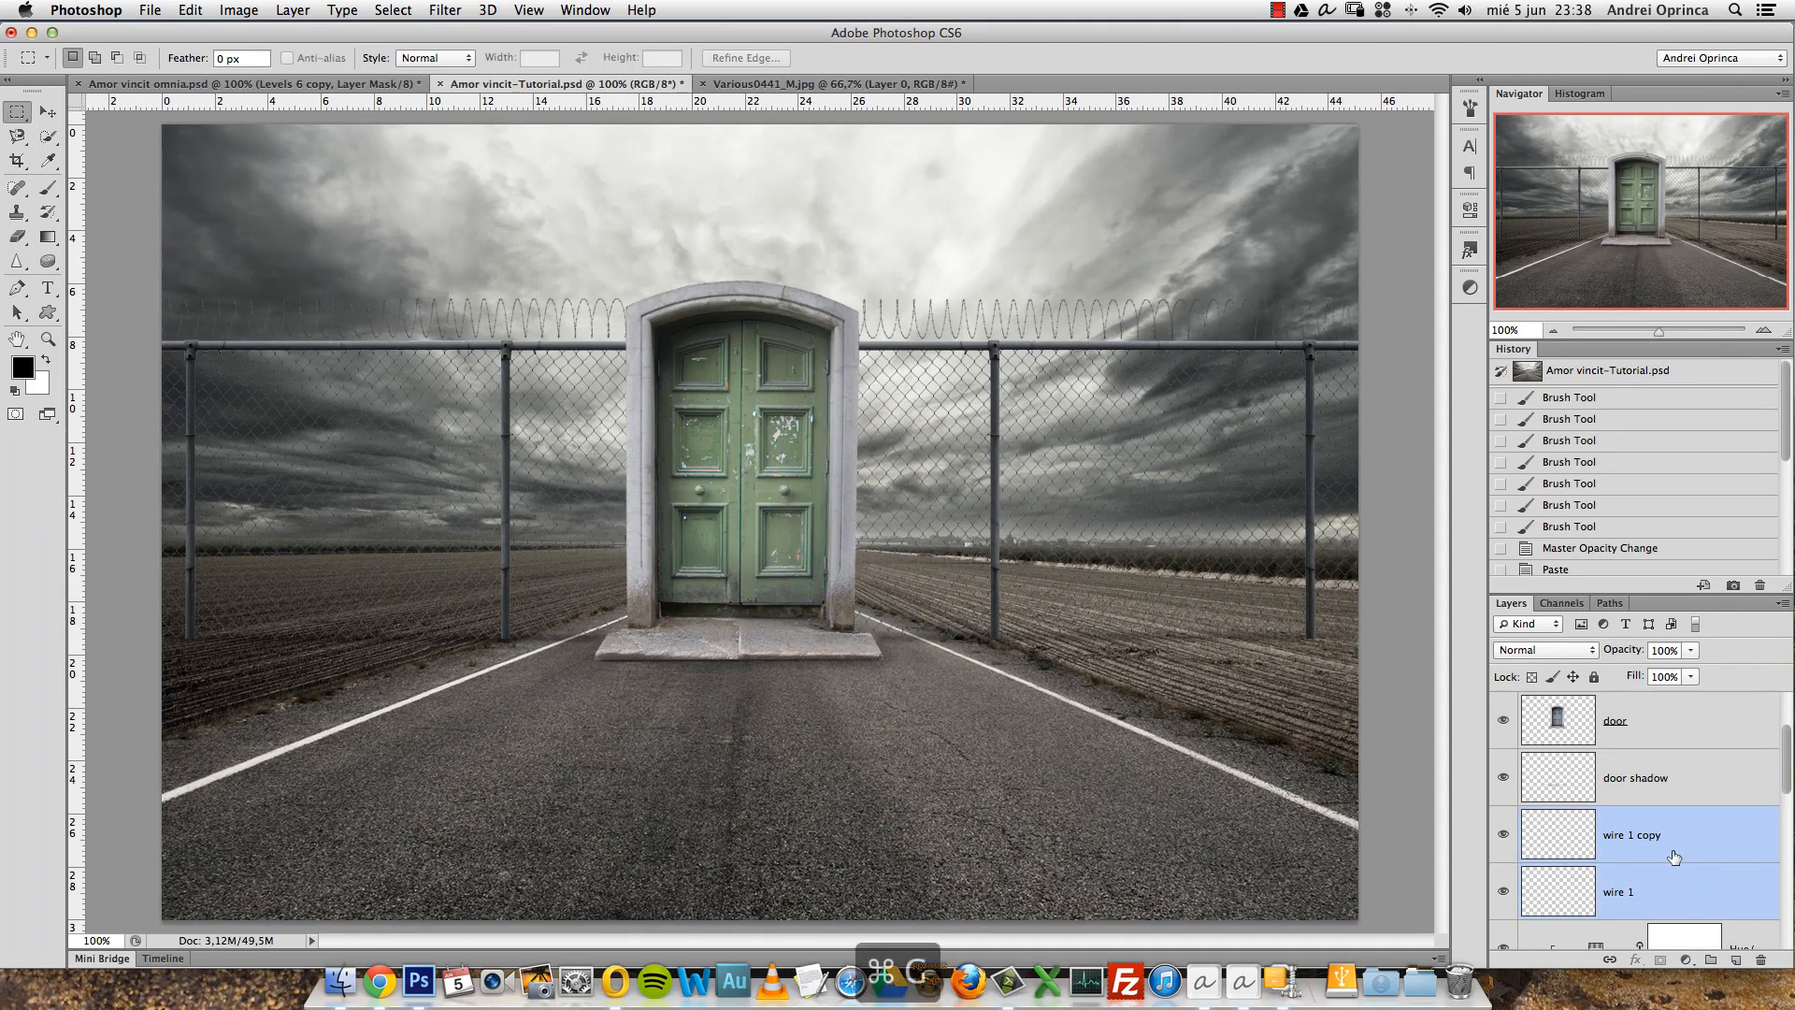
key(super+g)
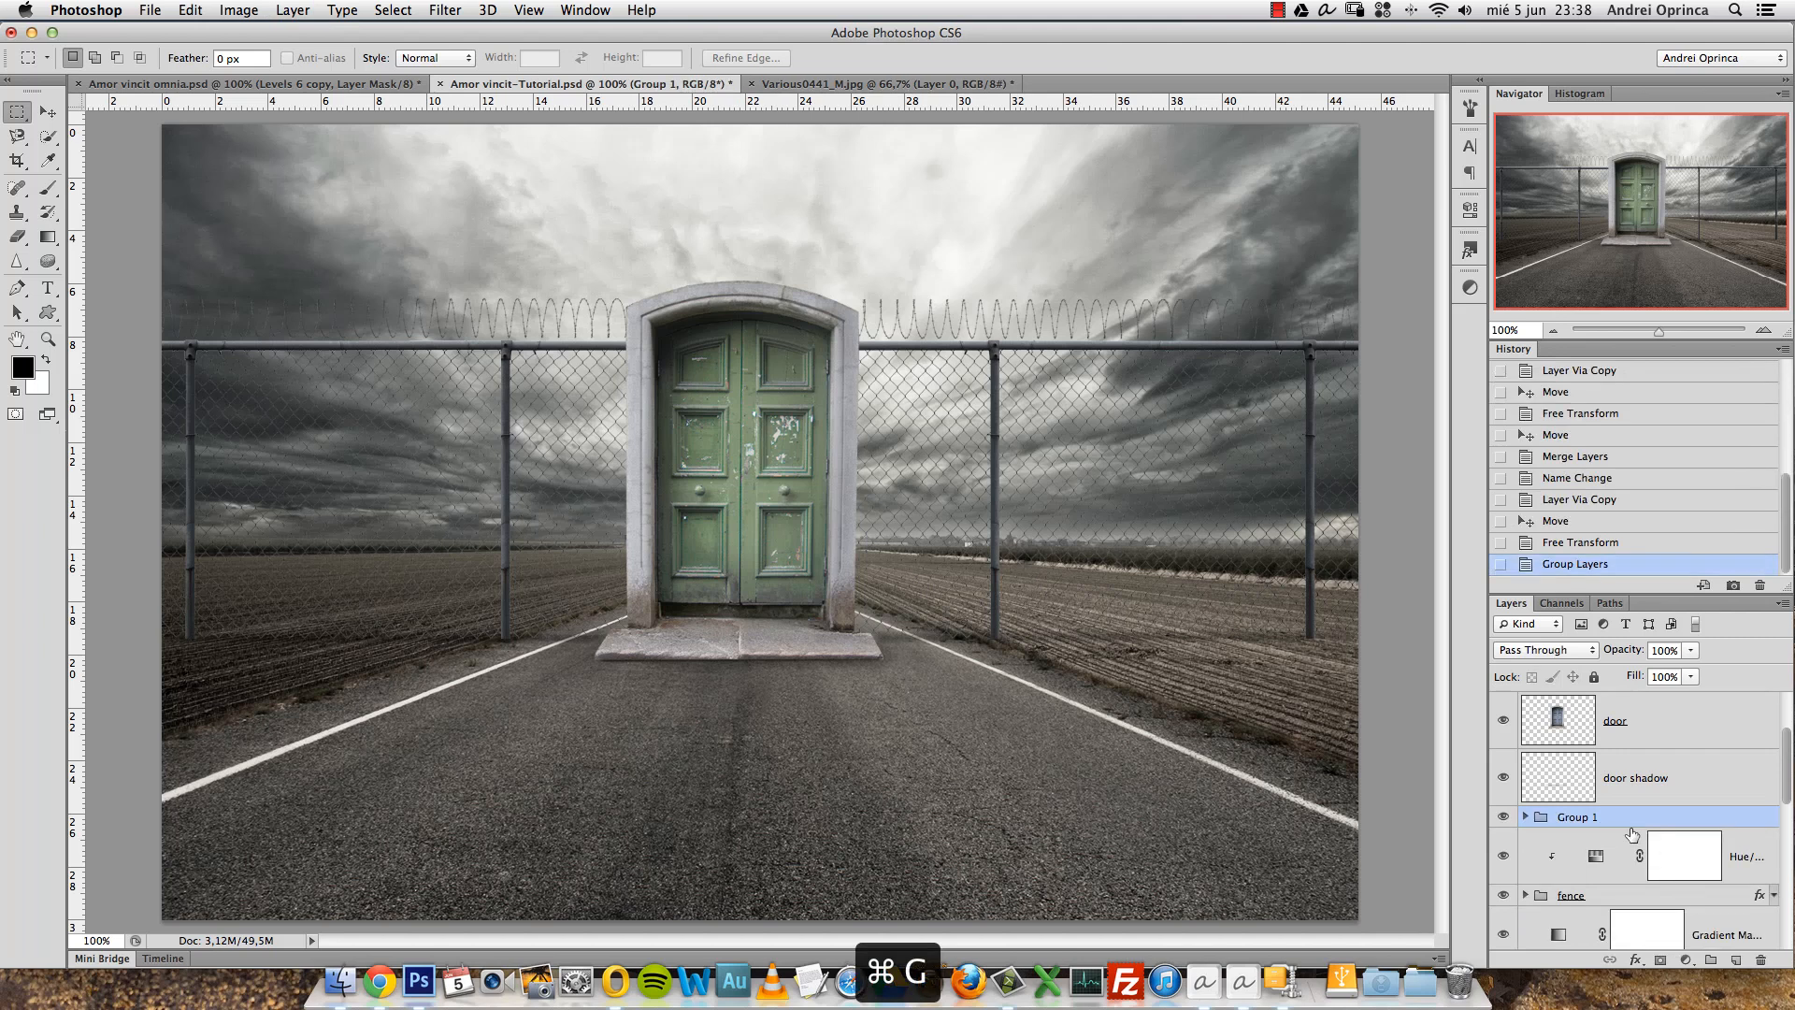
double_click(1575, 817)
text(wires)
key(Return)
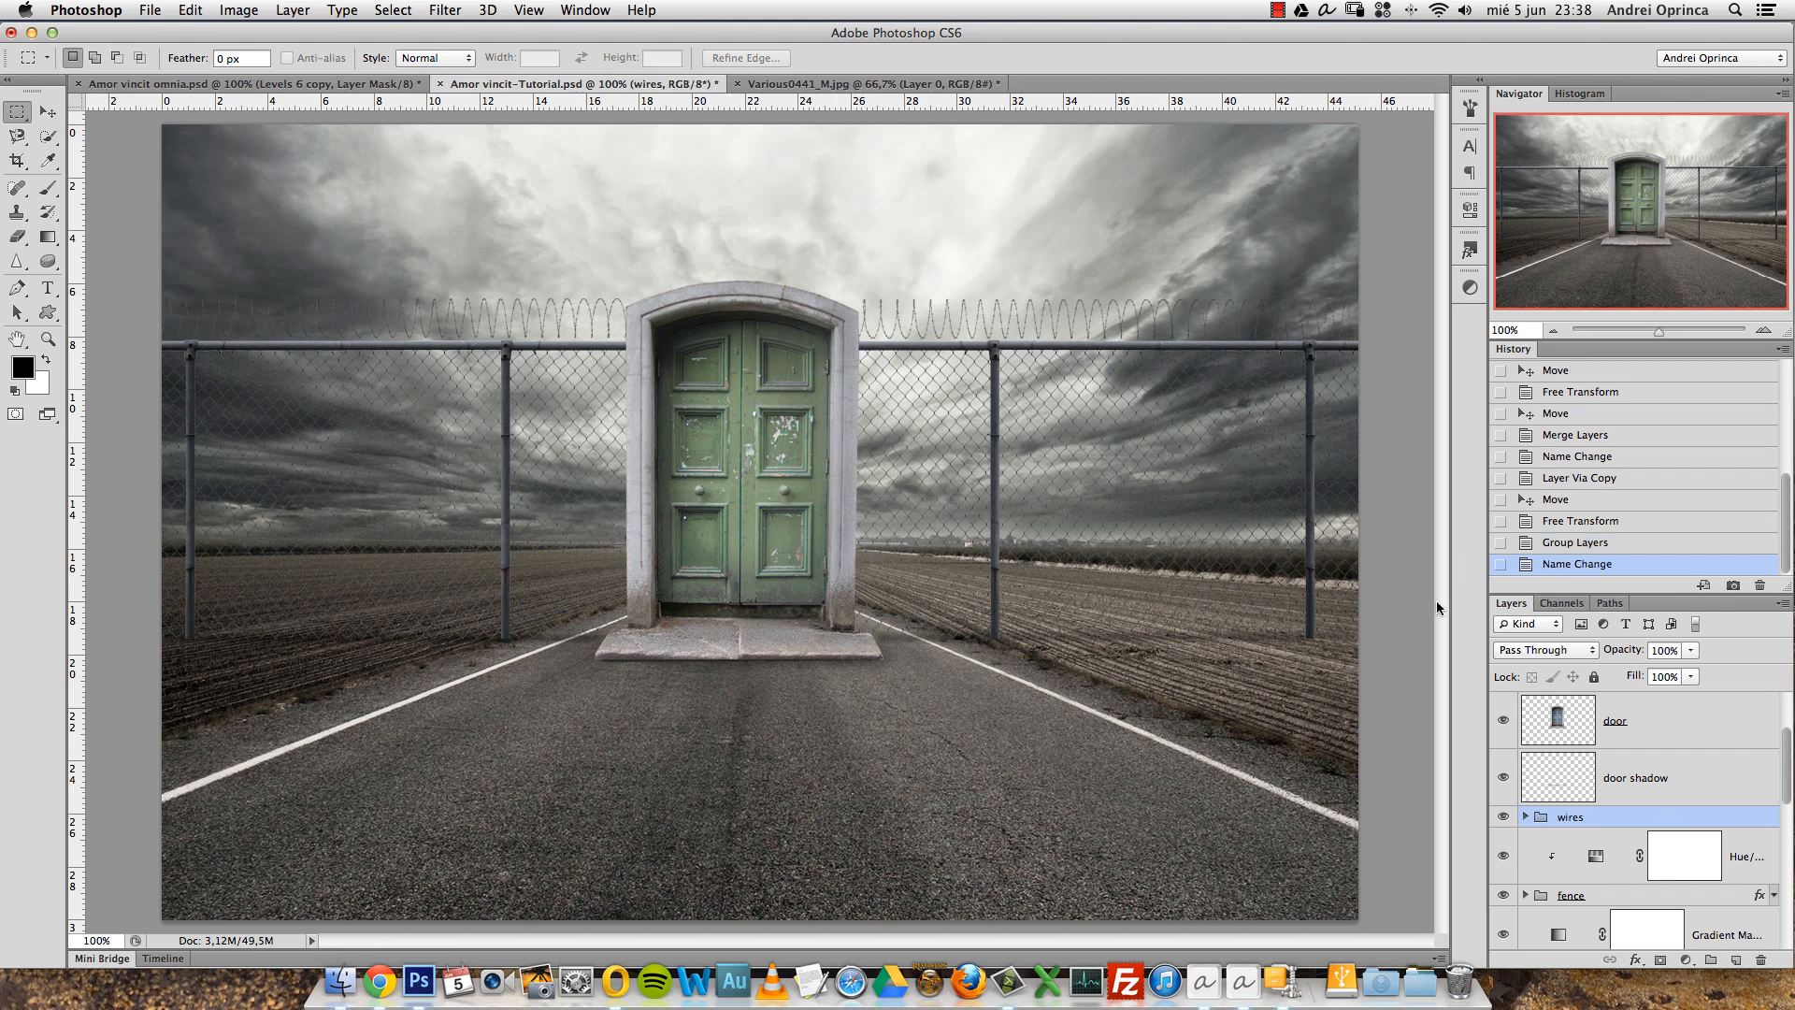
Add a layer named "barbed 1" below wire 1 in the wires group and paste the barbed wire into it.
click(1525, 816)
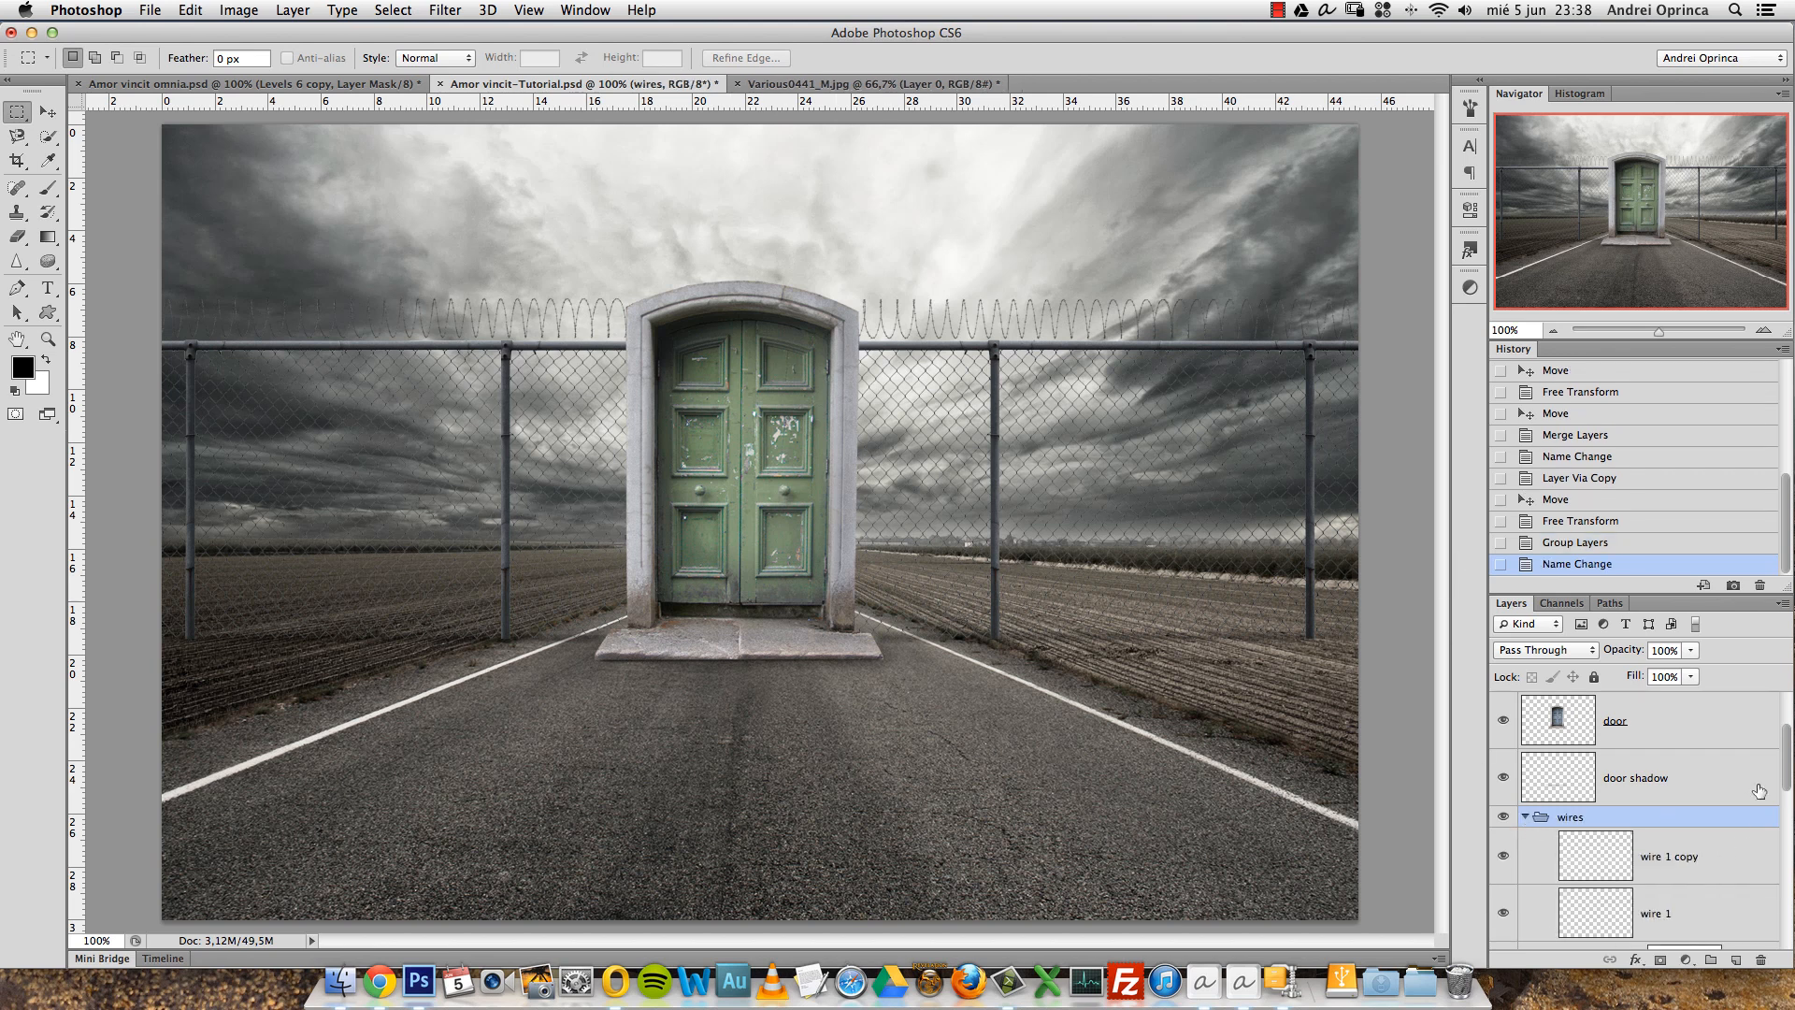
scroll(1788, 788, down, 3)
click(1737, 802)
super+click(1732, 958)
double_click(1660, 856)
text(barbed 1)
key(Return)
key(super+v)
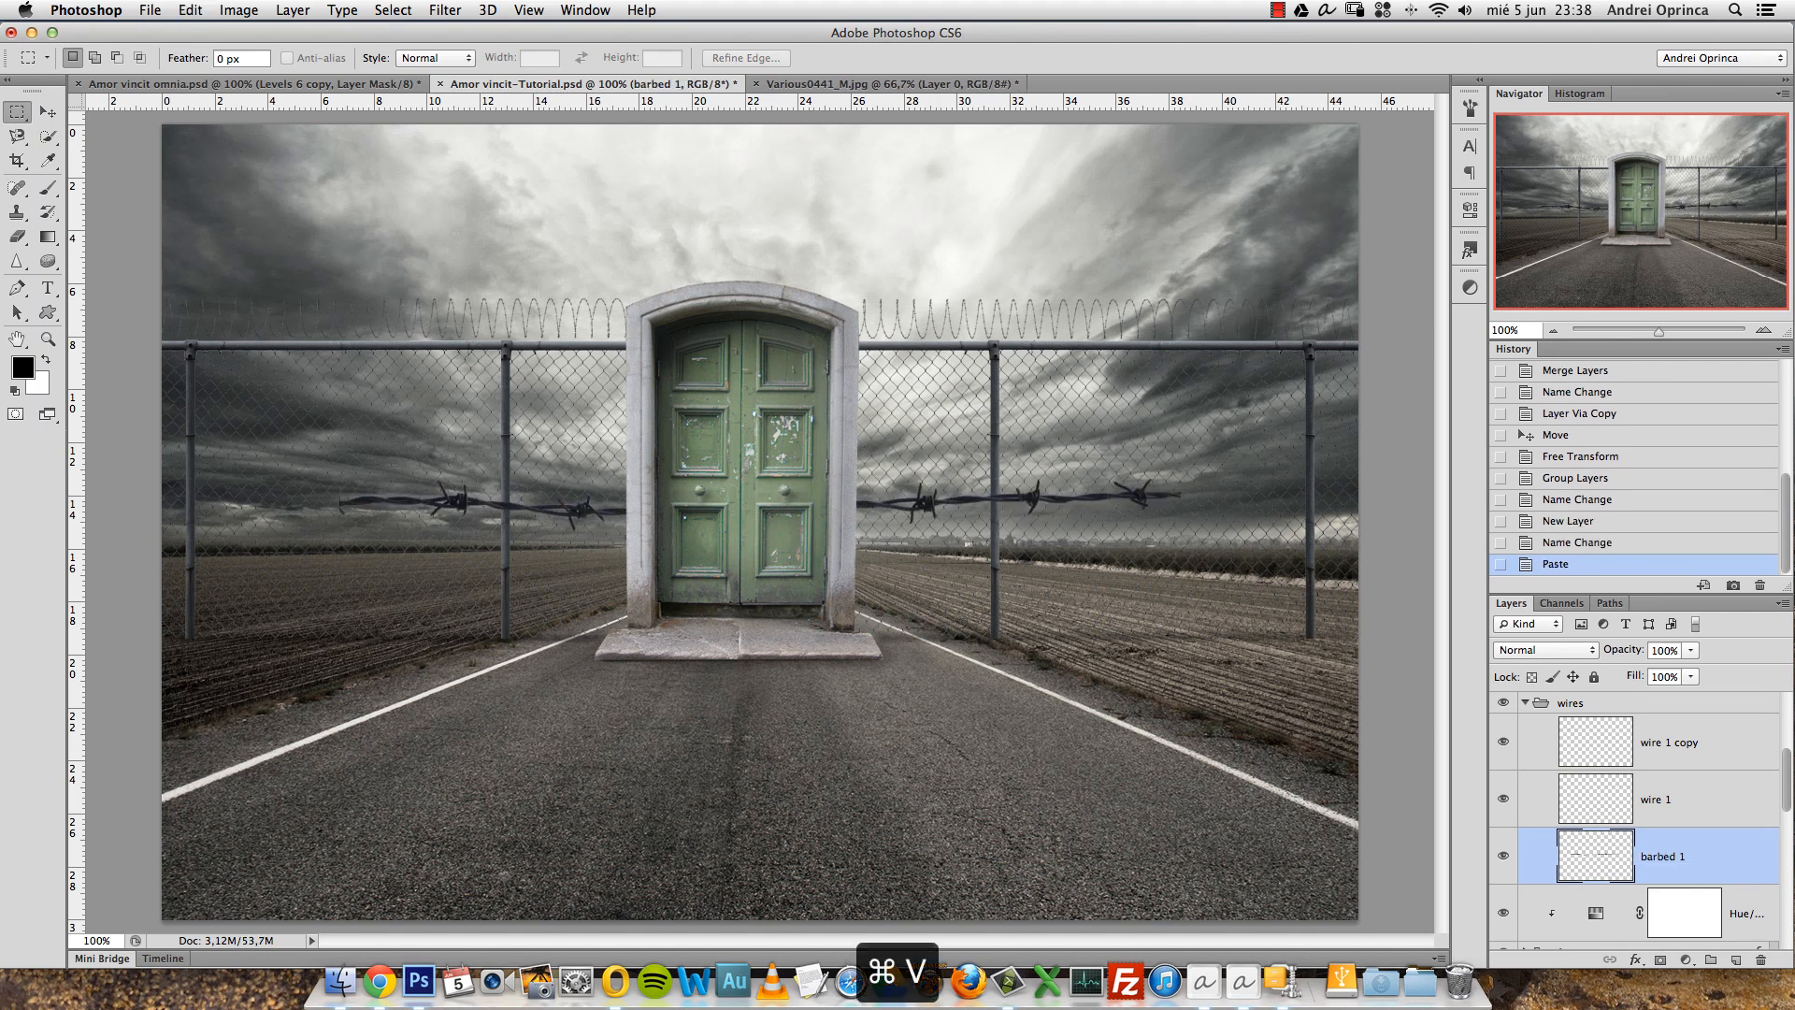
Scale the barbed wire down proportionally and place it over the coiled wire just left of the door.
key(super+t)
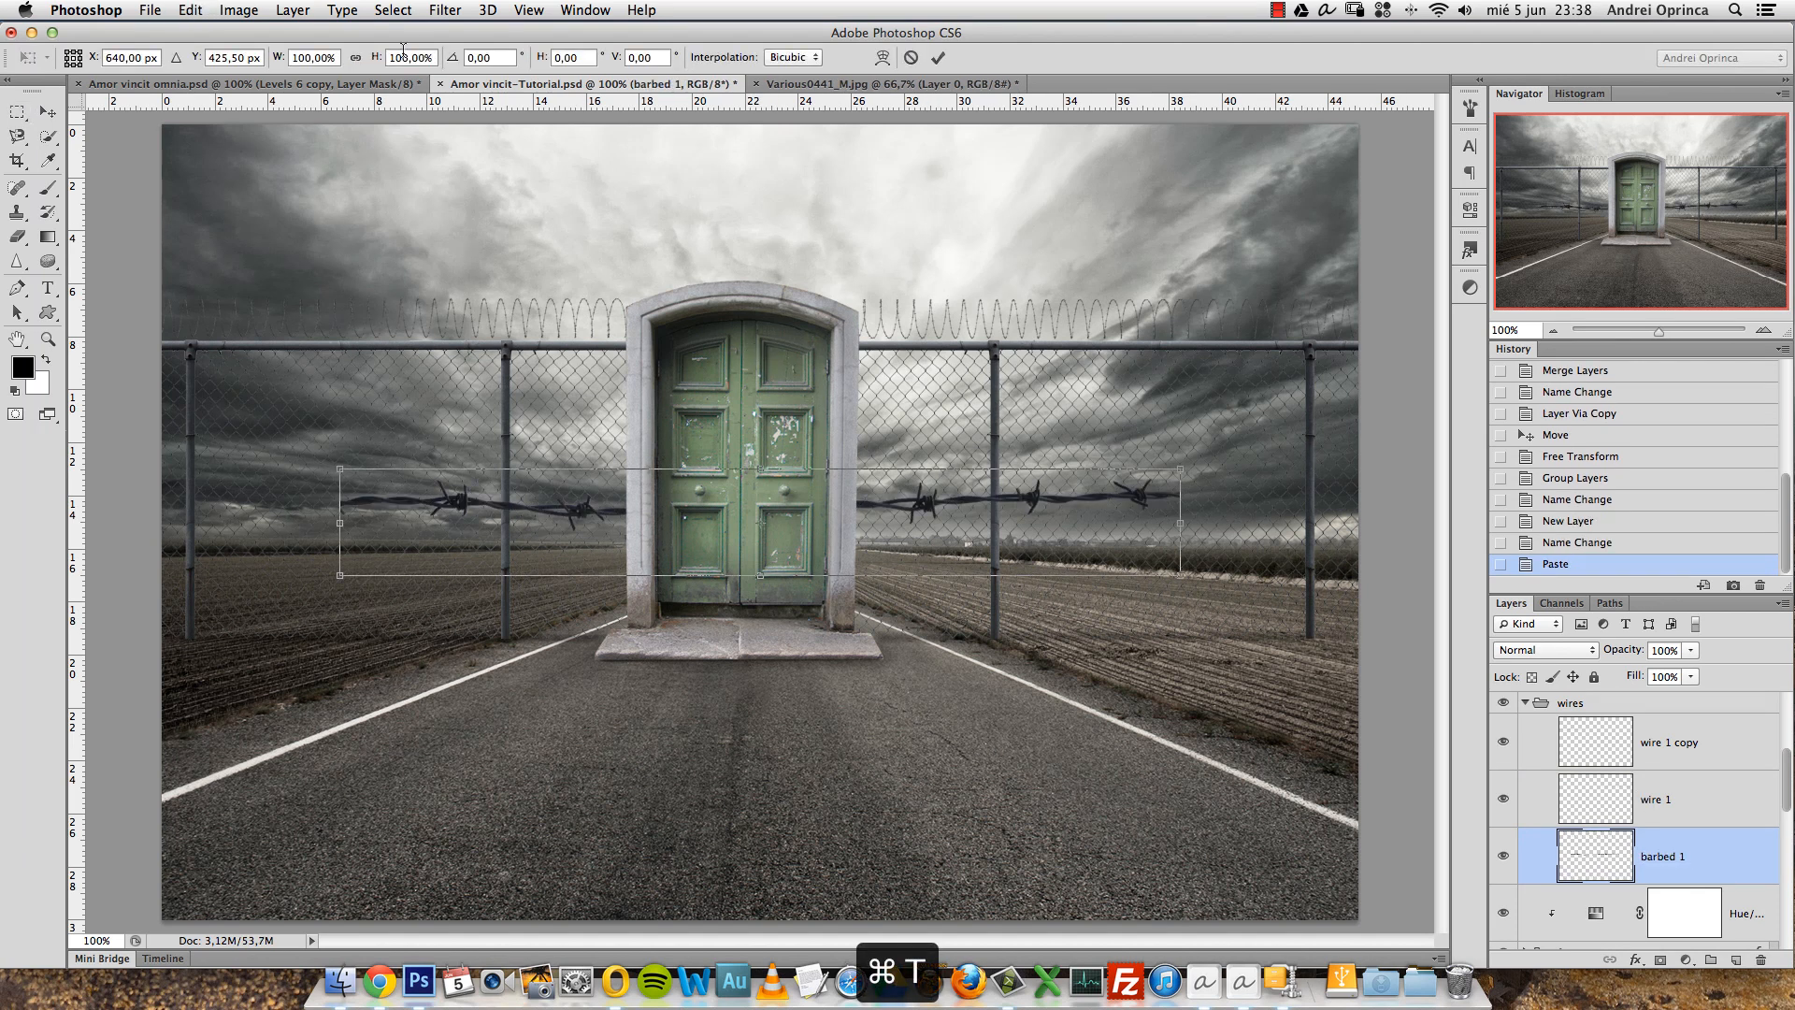
click(355, 57)
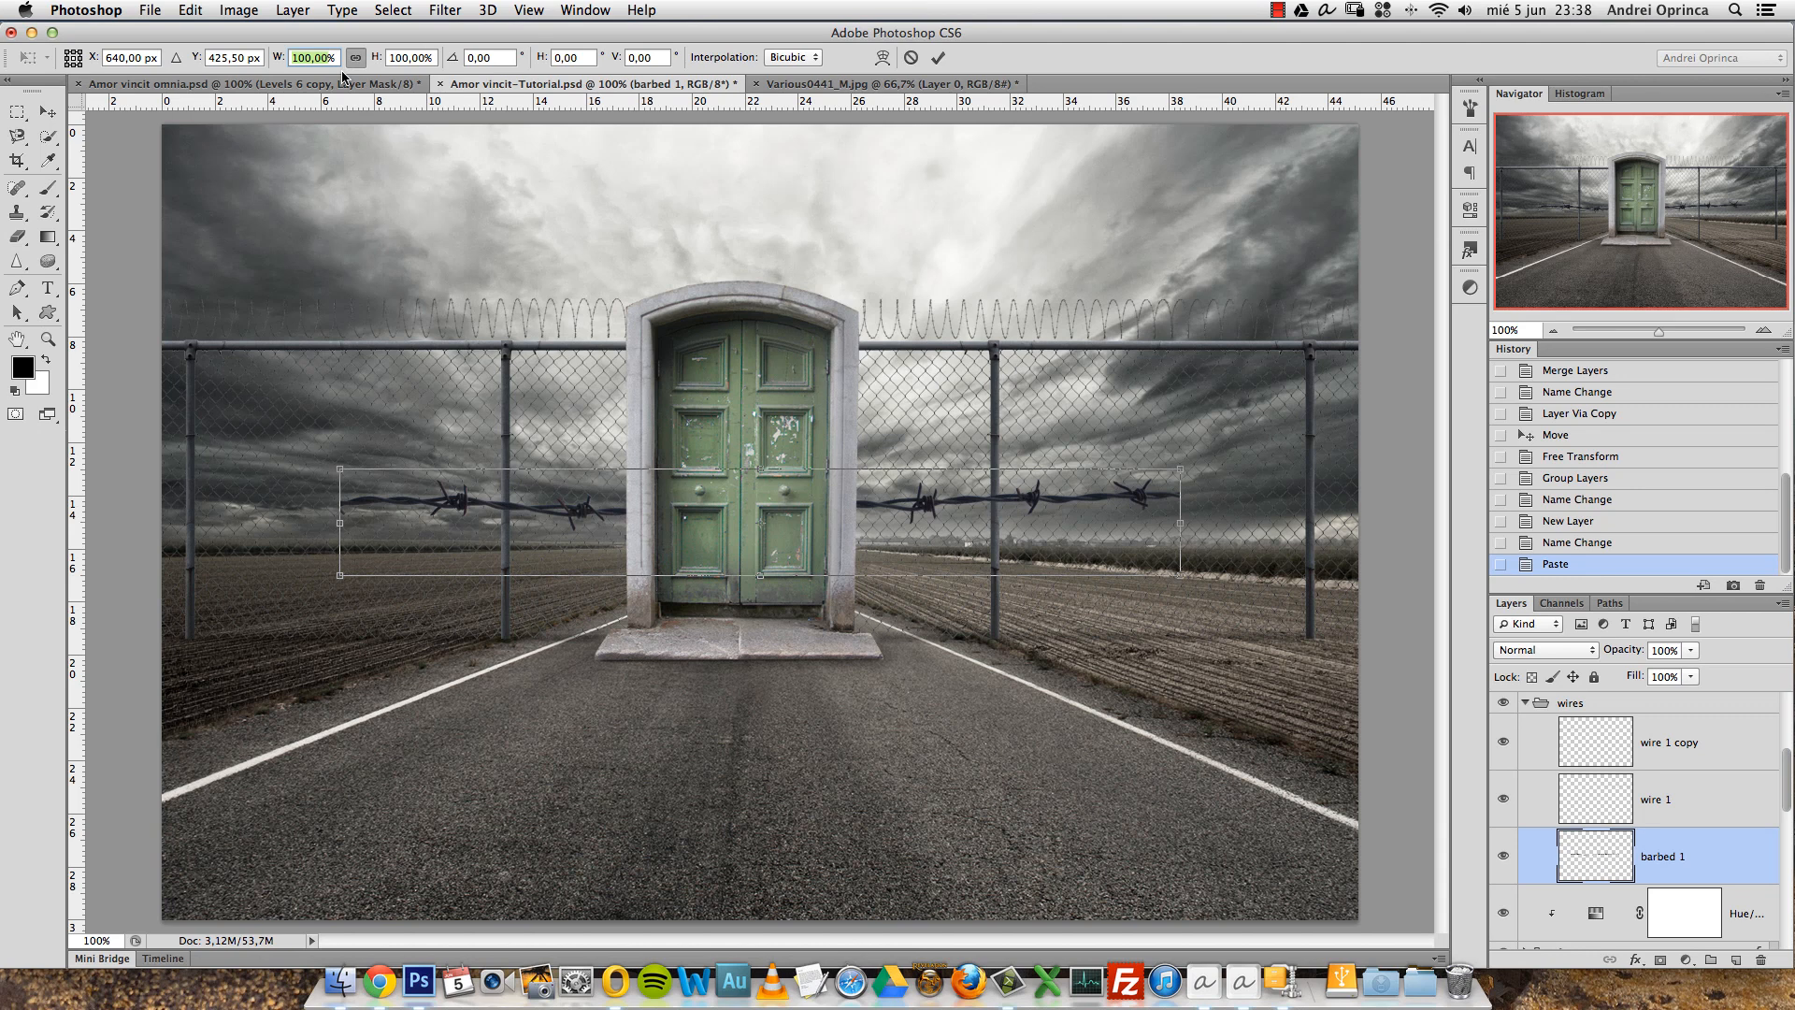
key(Return)
key(m)
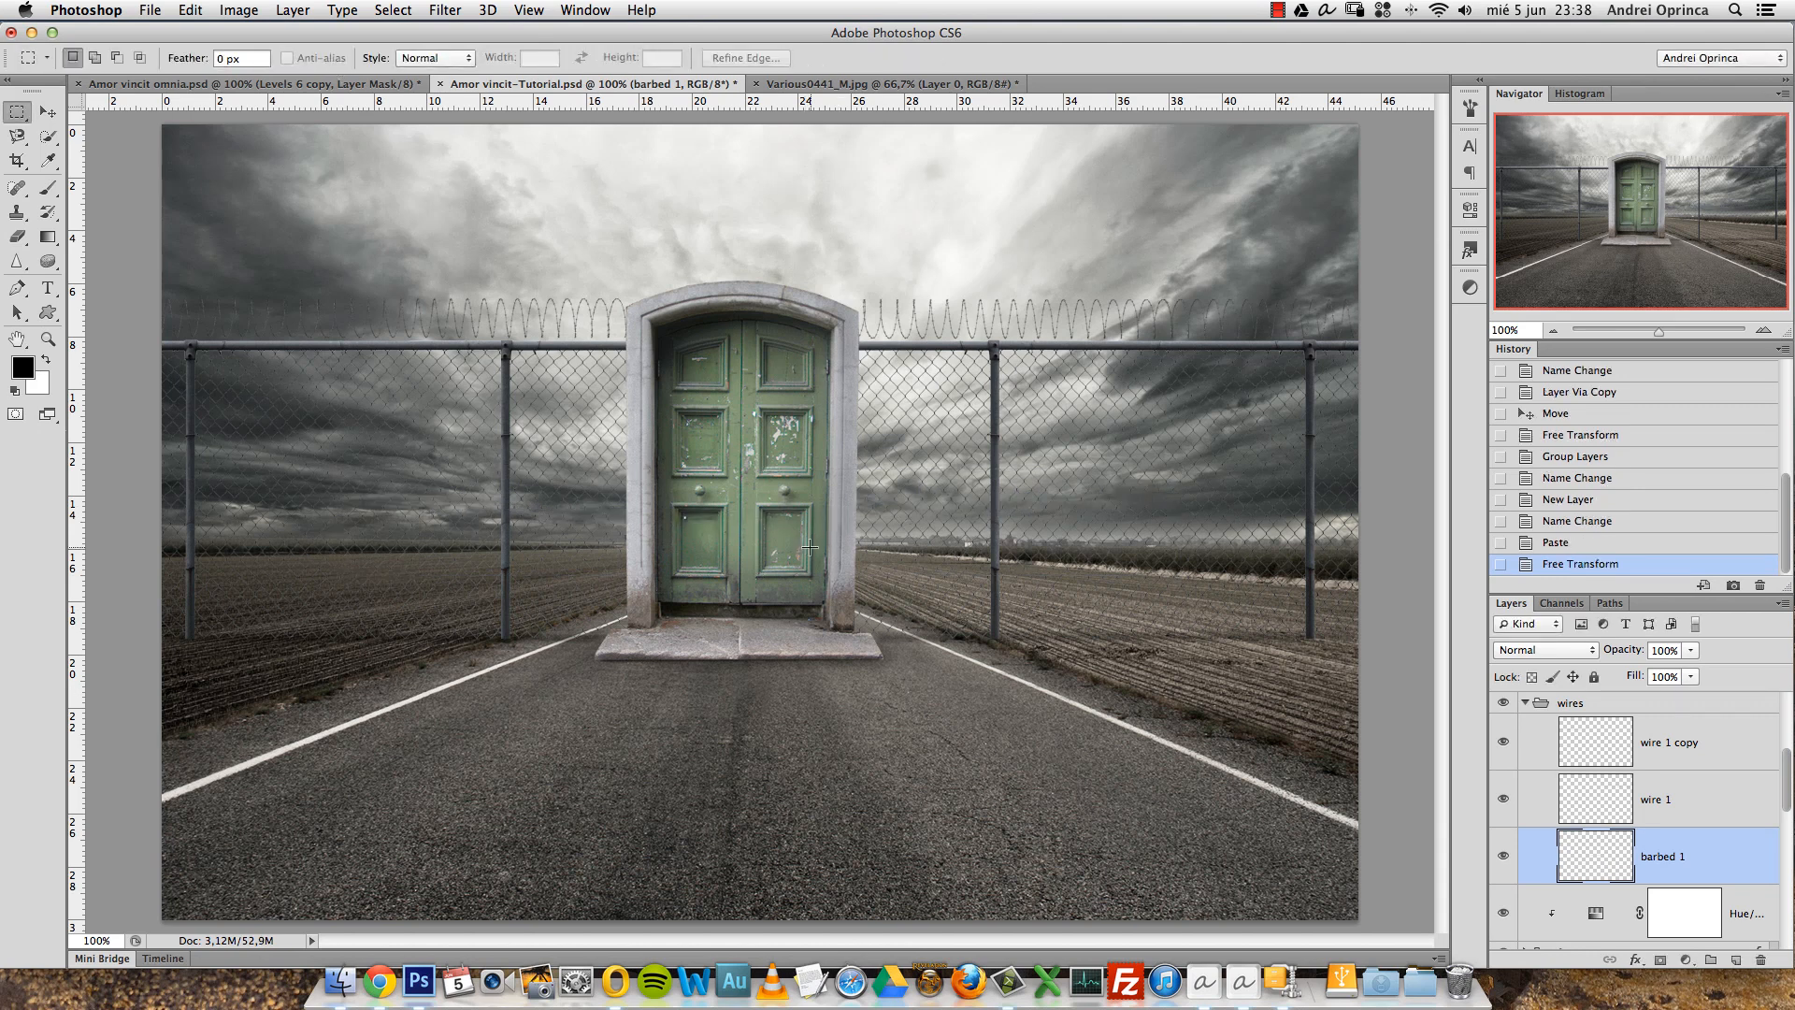
key(v)
drag(806, 548, 589, 326)
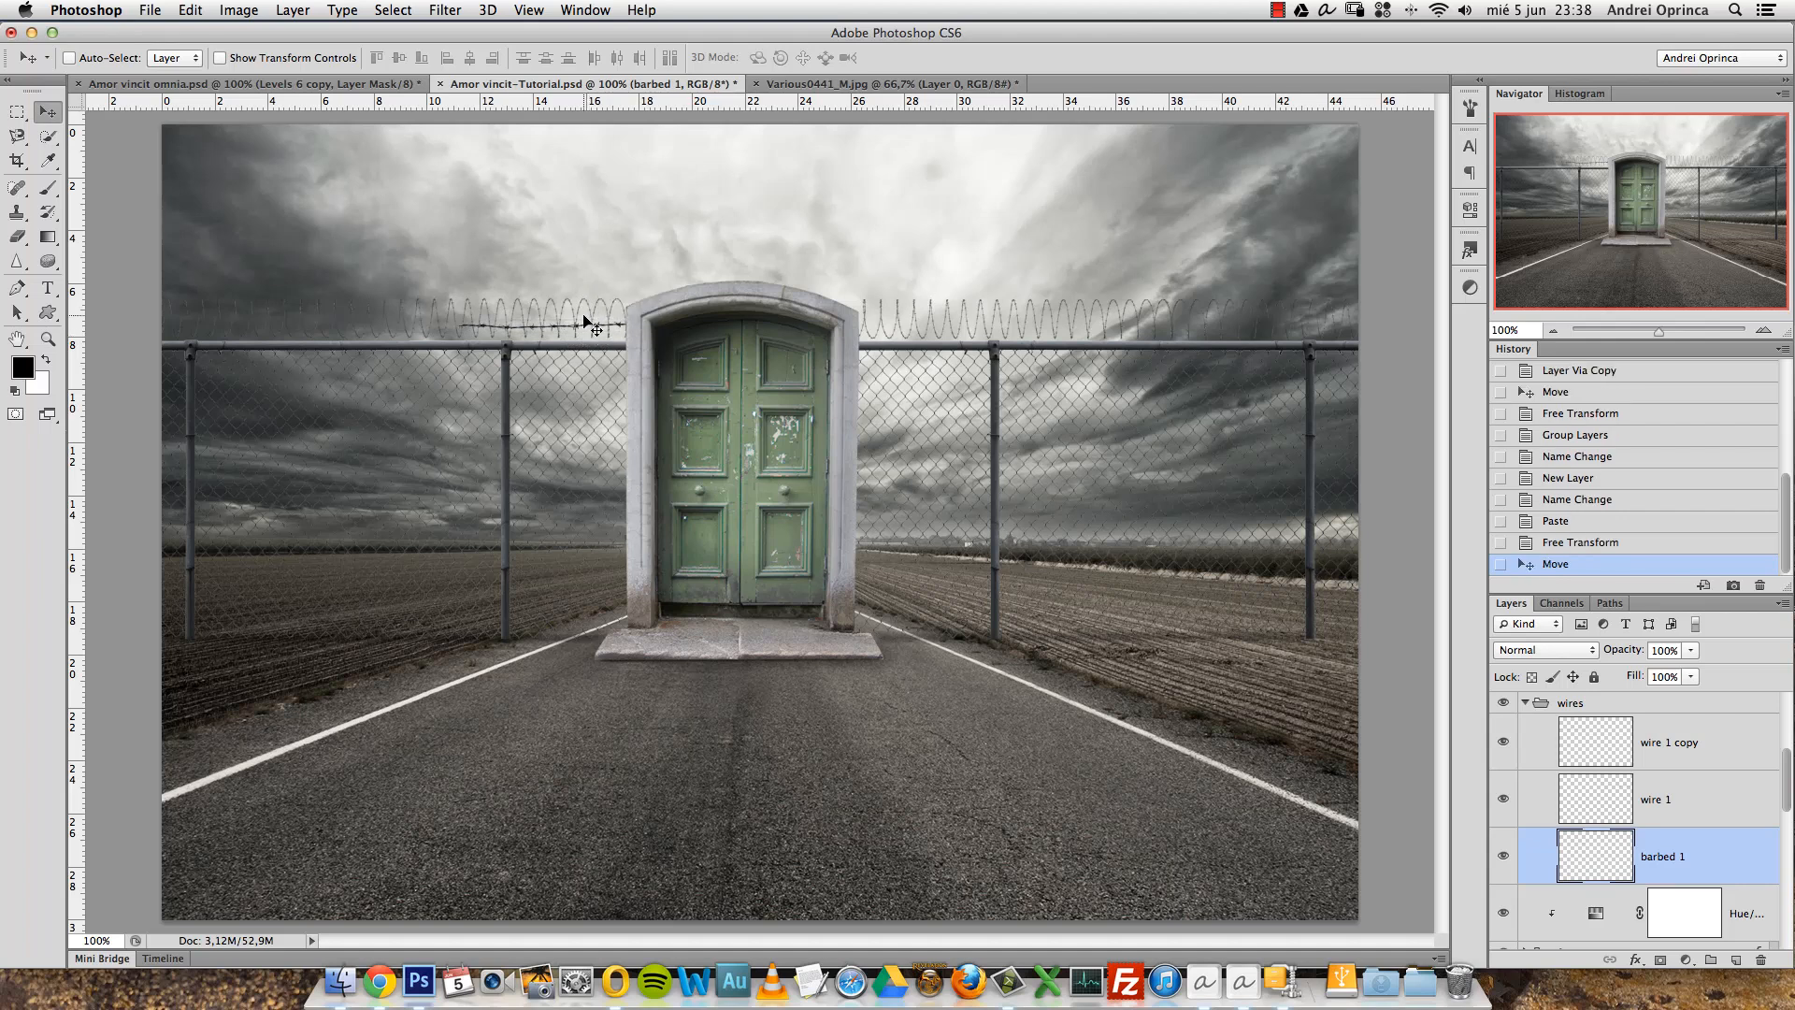
Extend the barbed wire leftward with a horizontally flipped duplicate joined end to end, and merge both layers.
key(super+j)
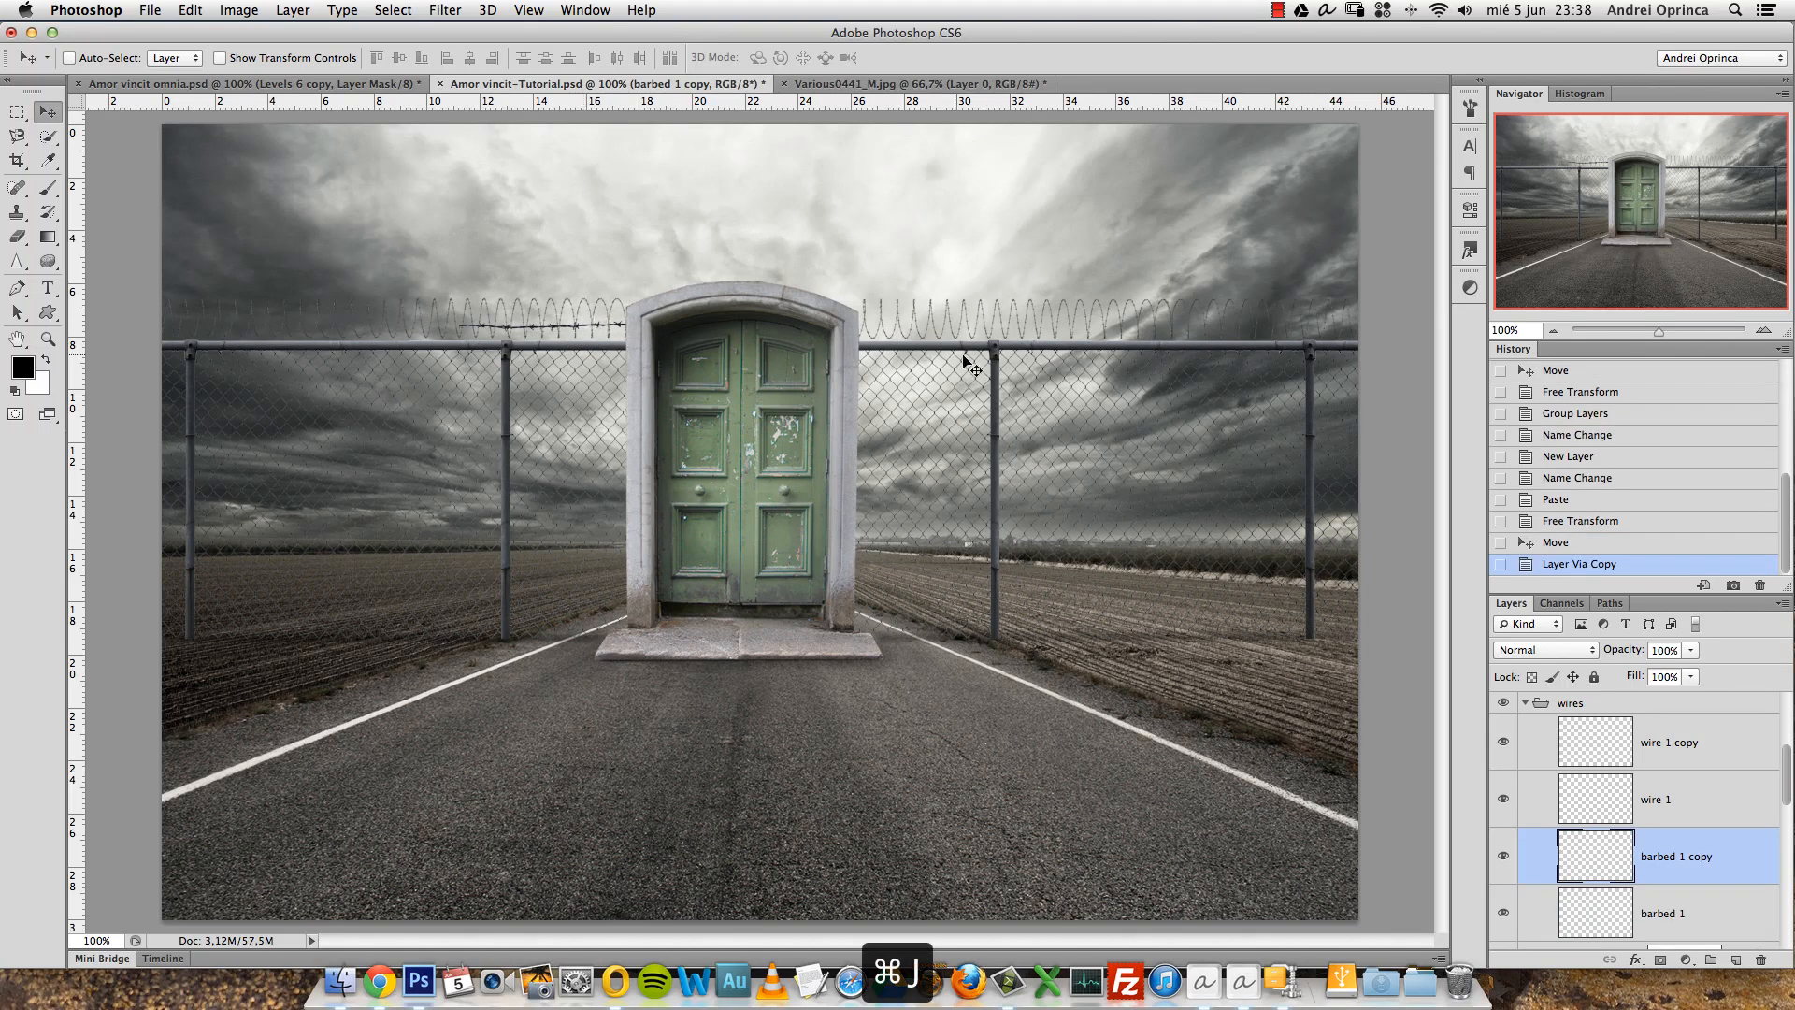
drag(408, 317, 832, 402)
key(super+t)
right_click(825, 397)
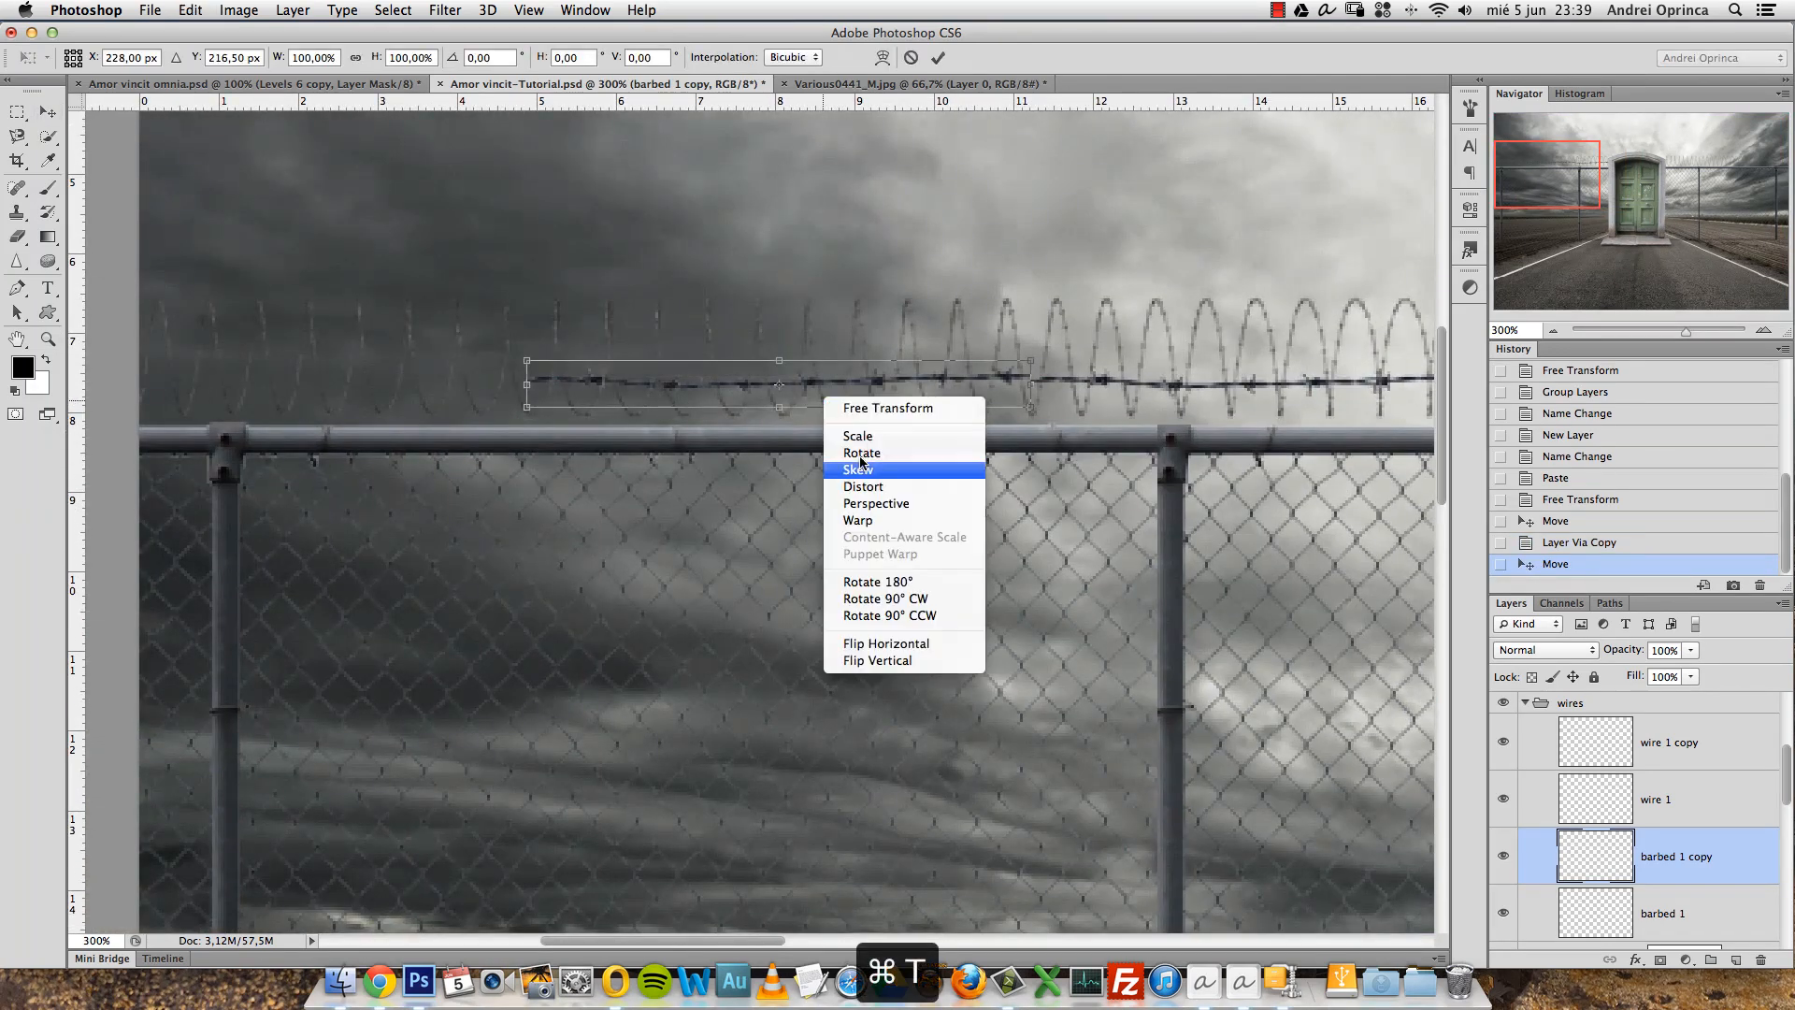
click(898, 650)
key(Return)
key(Right)
key(Left)
key(Left)
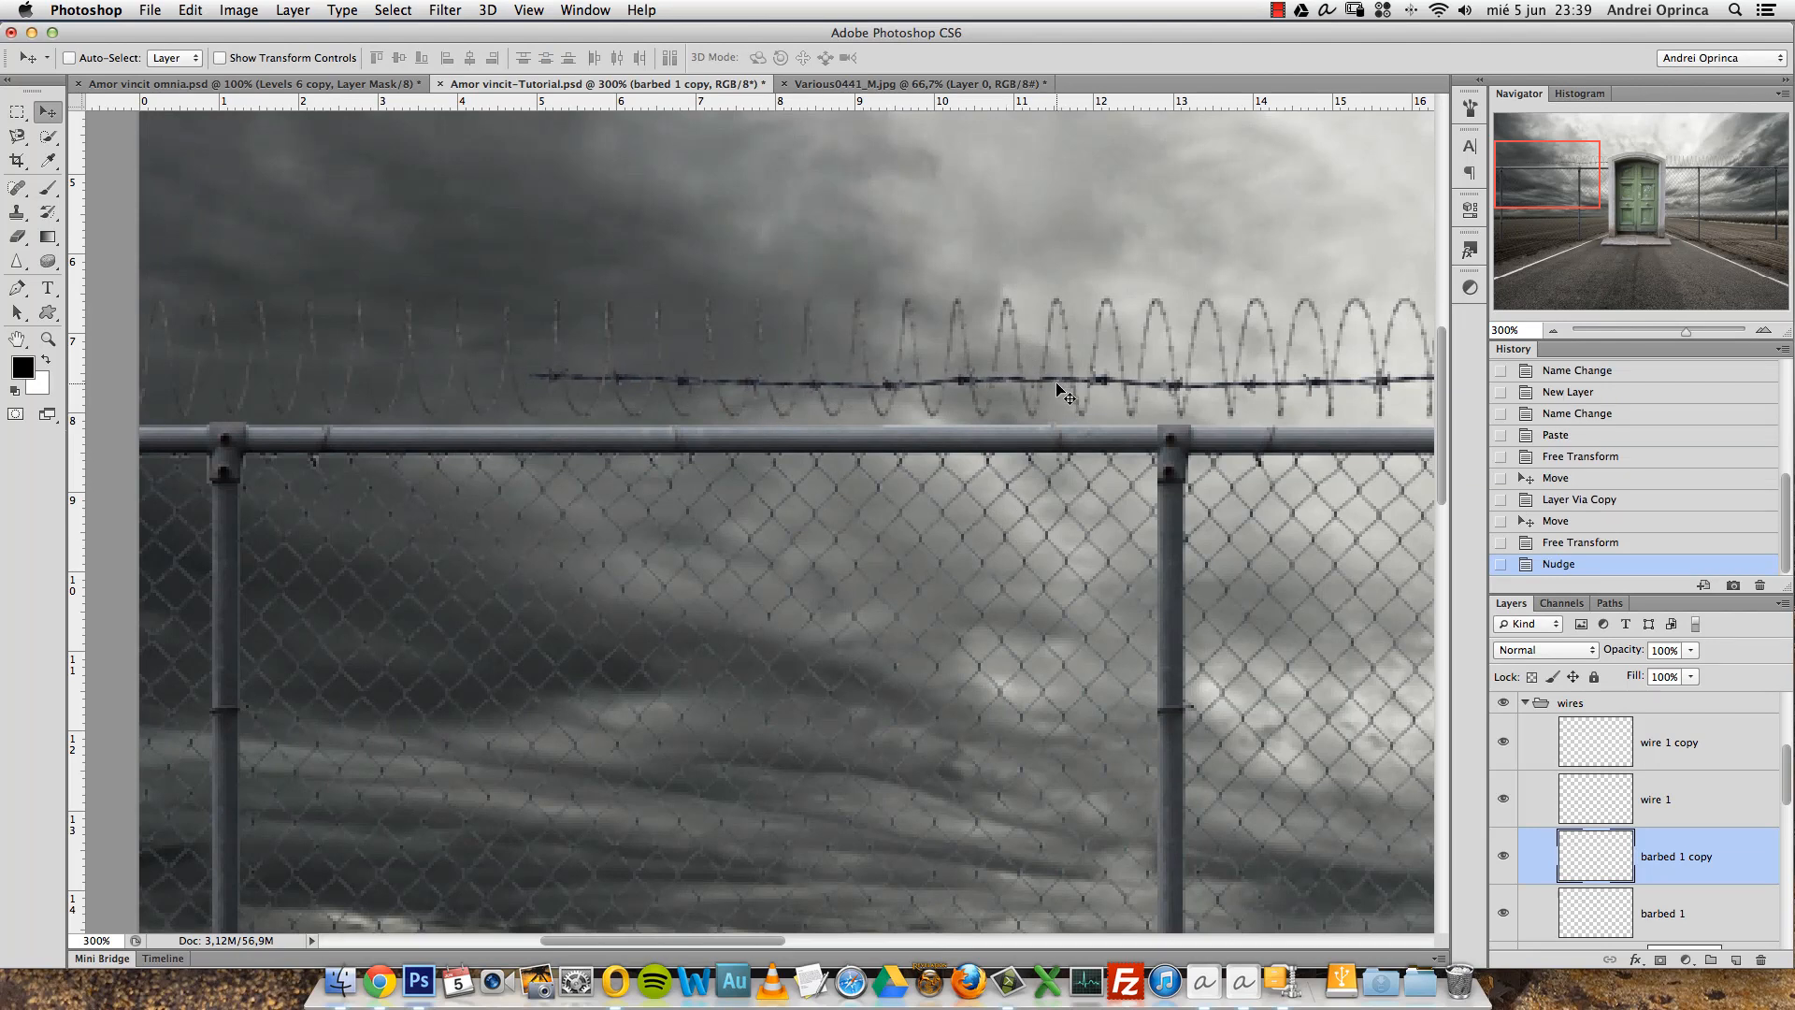
key(alt+shift+bracketleft)
key(super+e)
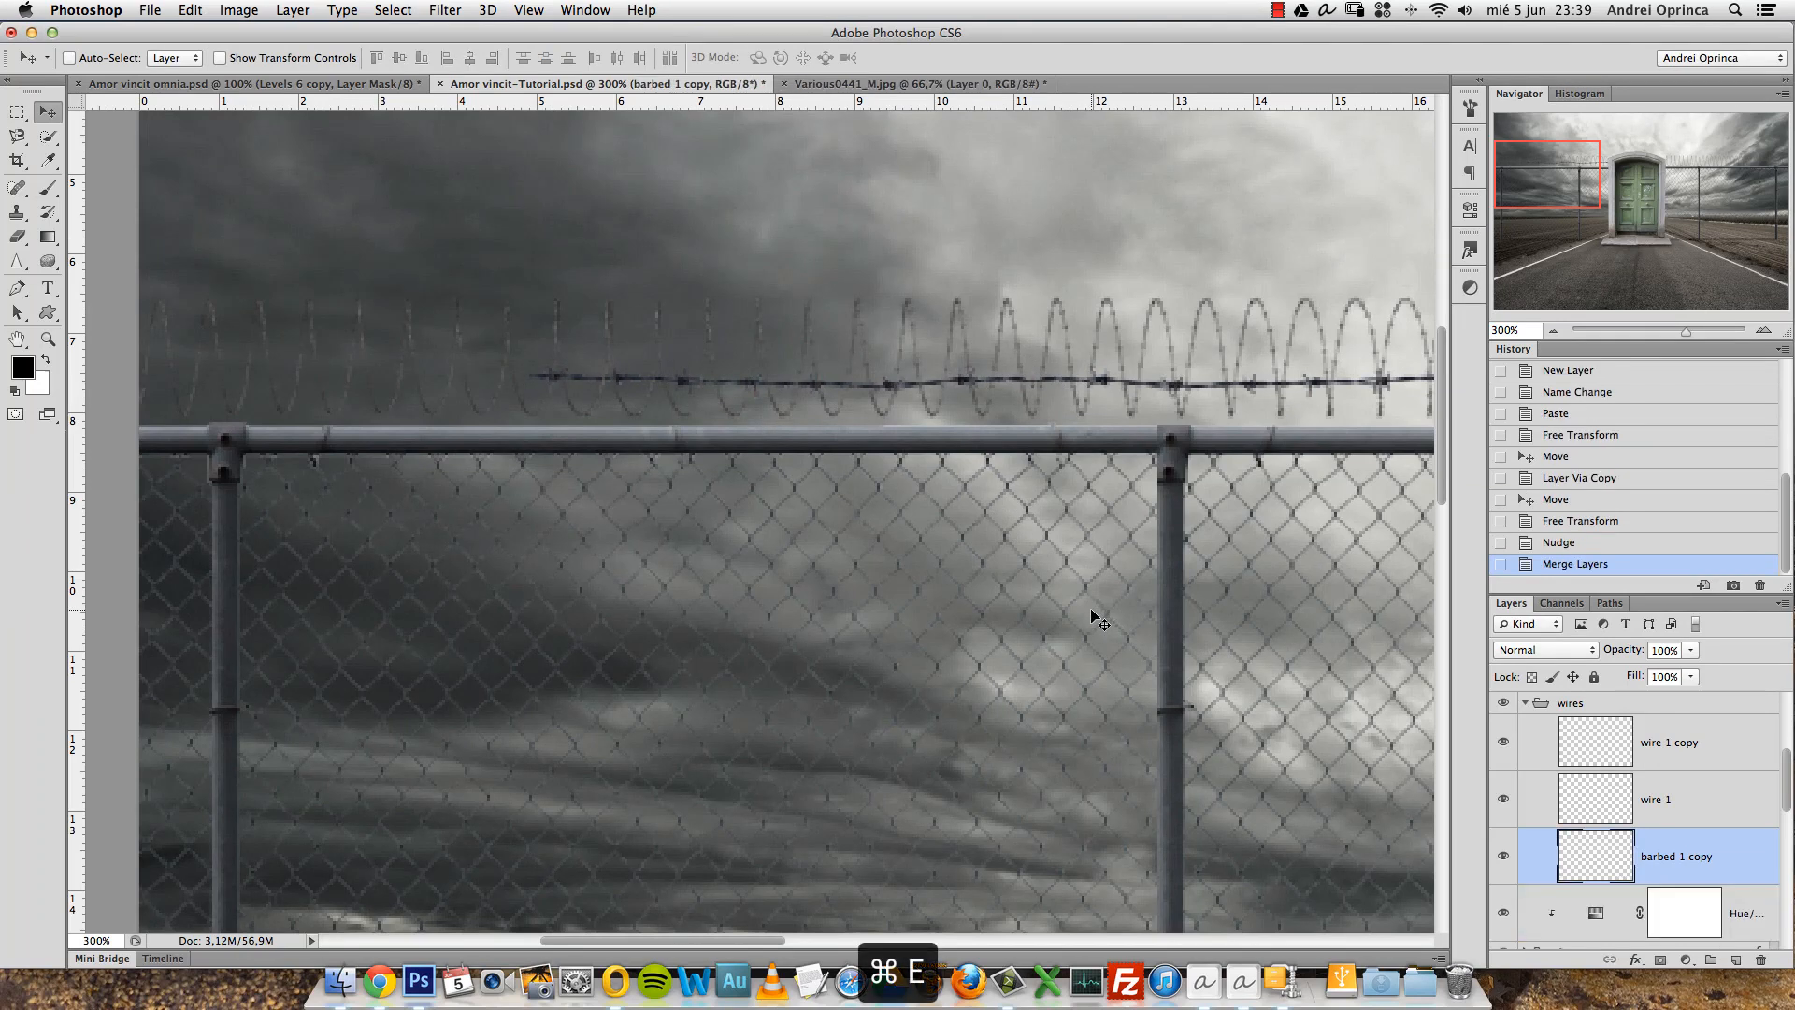
Extend the merged barbed wire to the picture's left edge with another duplicate and merge the two layers.
alt+click(854, 437)
alt+click(853, 438)
key(super+j)
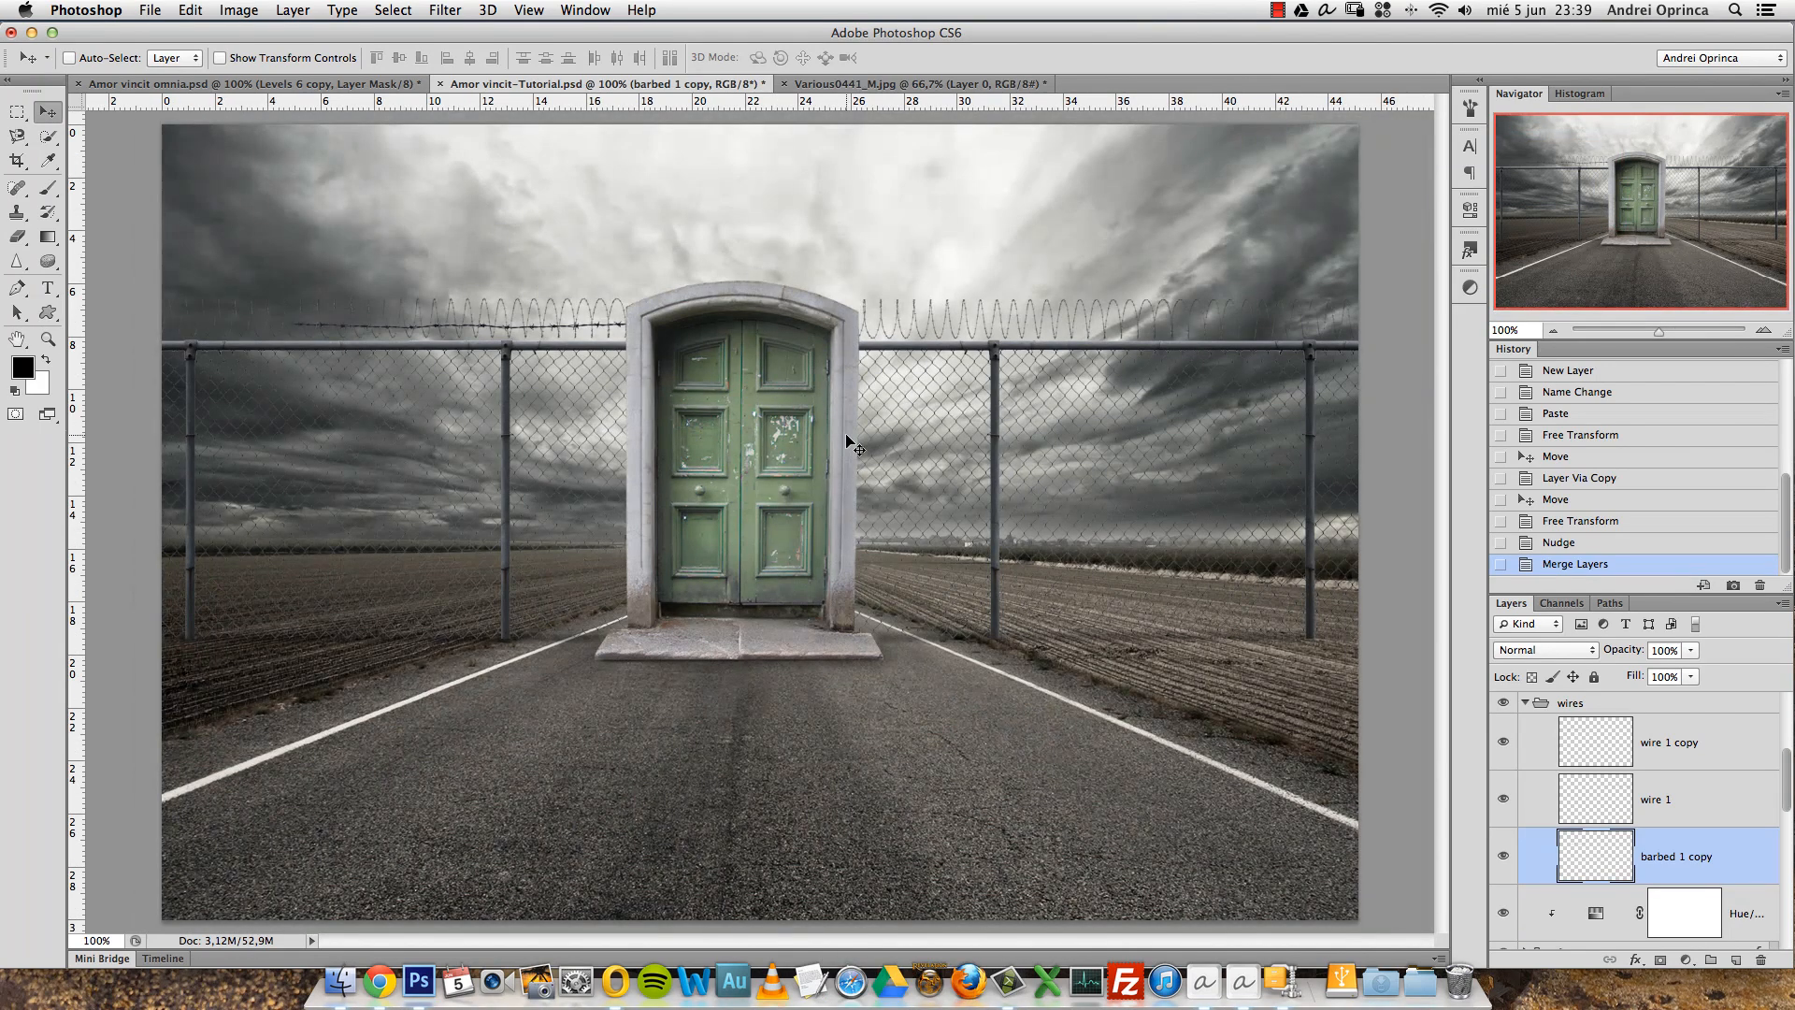
drag(788, 364, 445, 380)
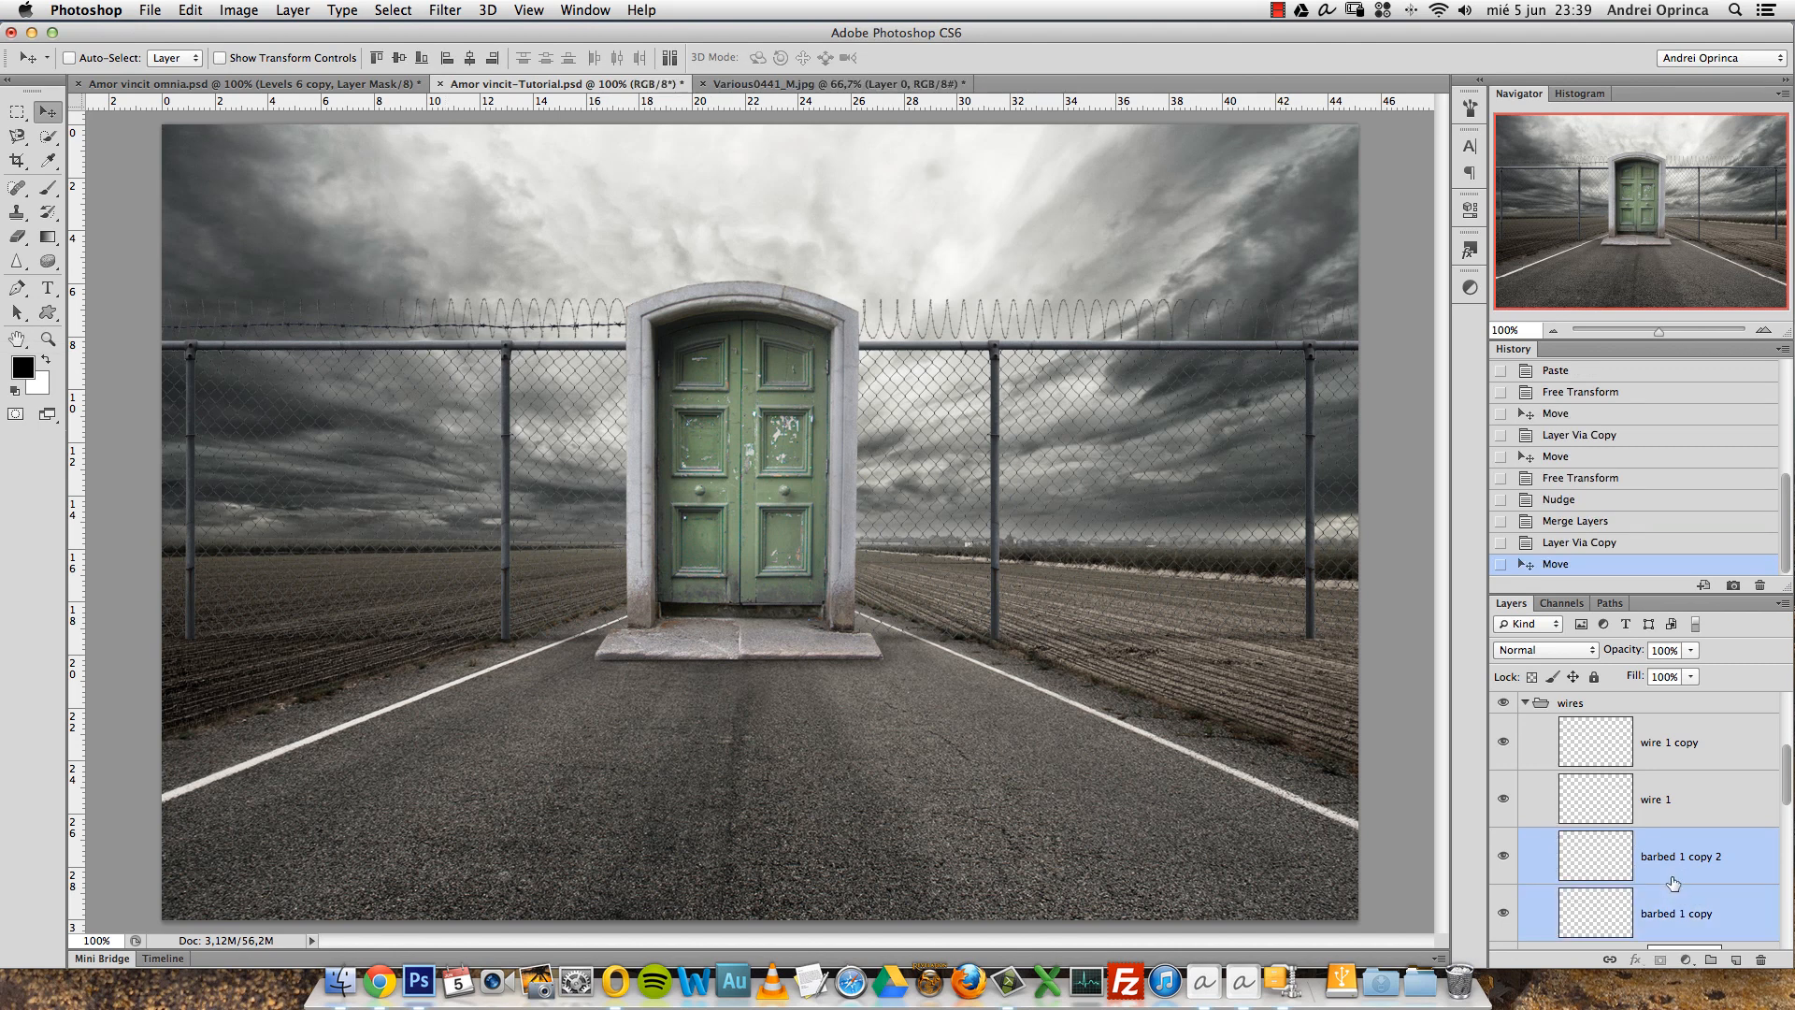
key(super+e)
Duplicate the long barbed wire, flip it vertically and place it as a second strand above the first.
key(super+j)
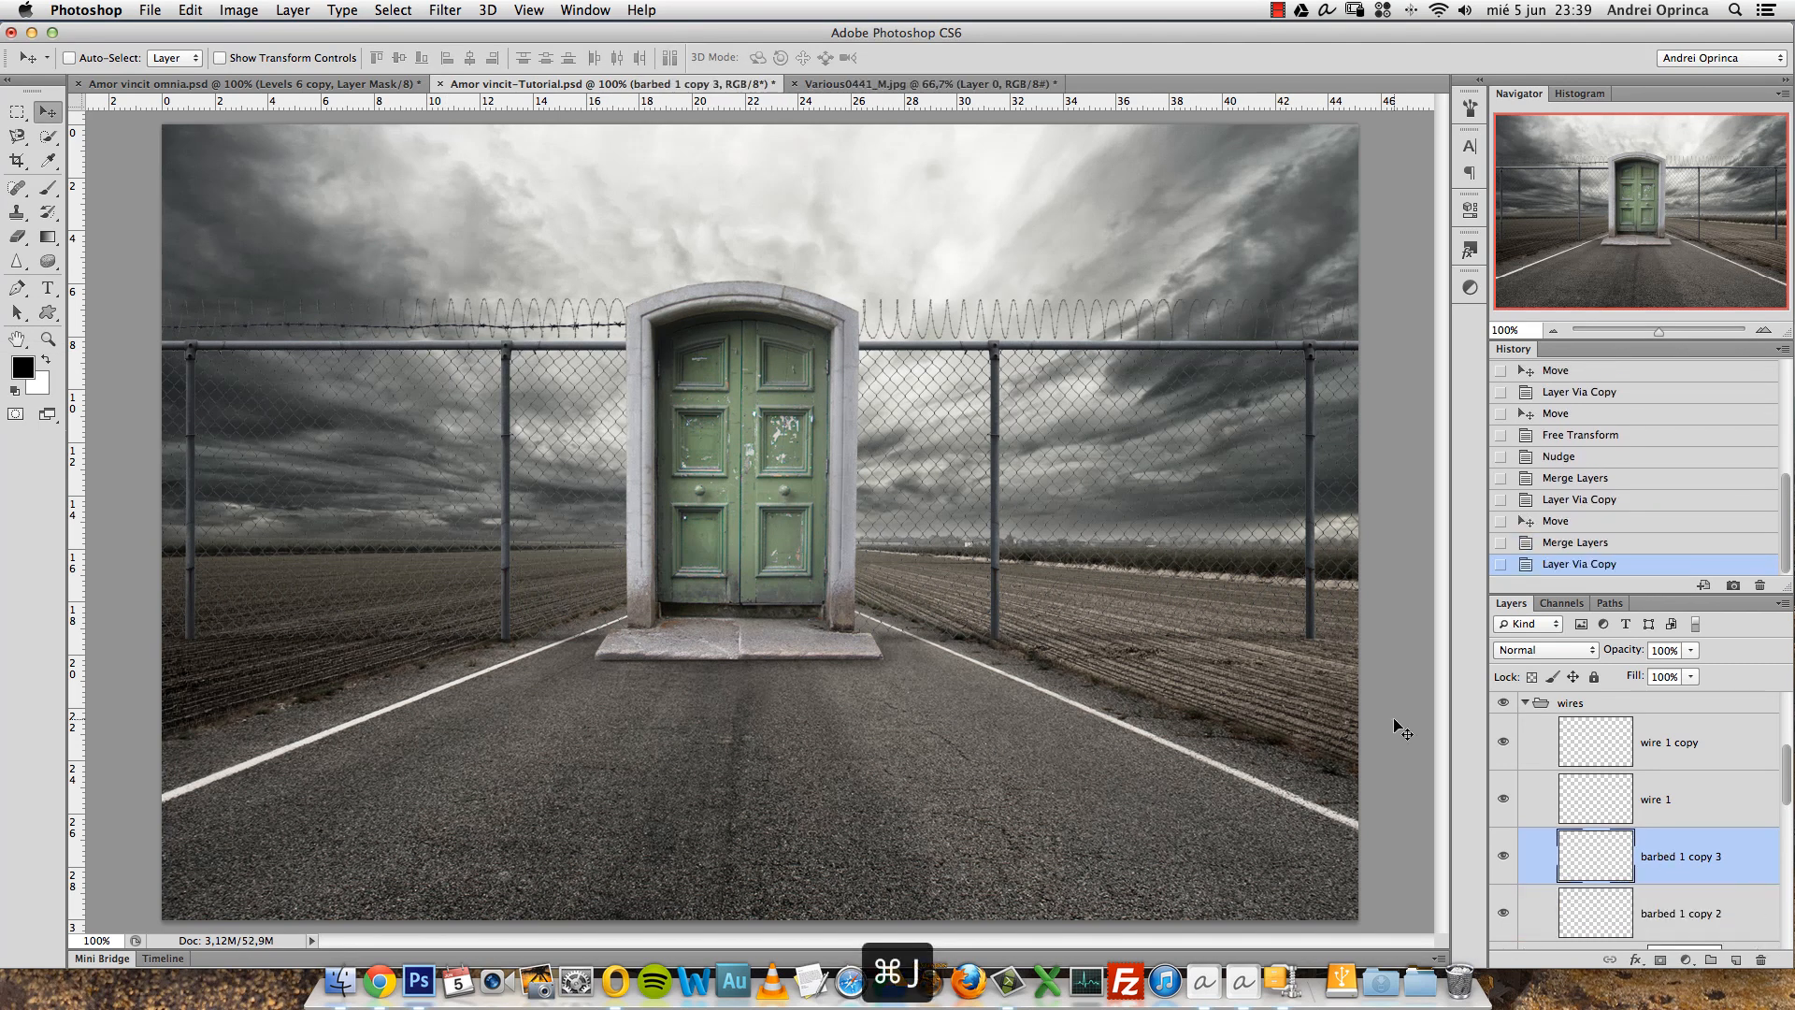
key(super+t)
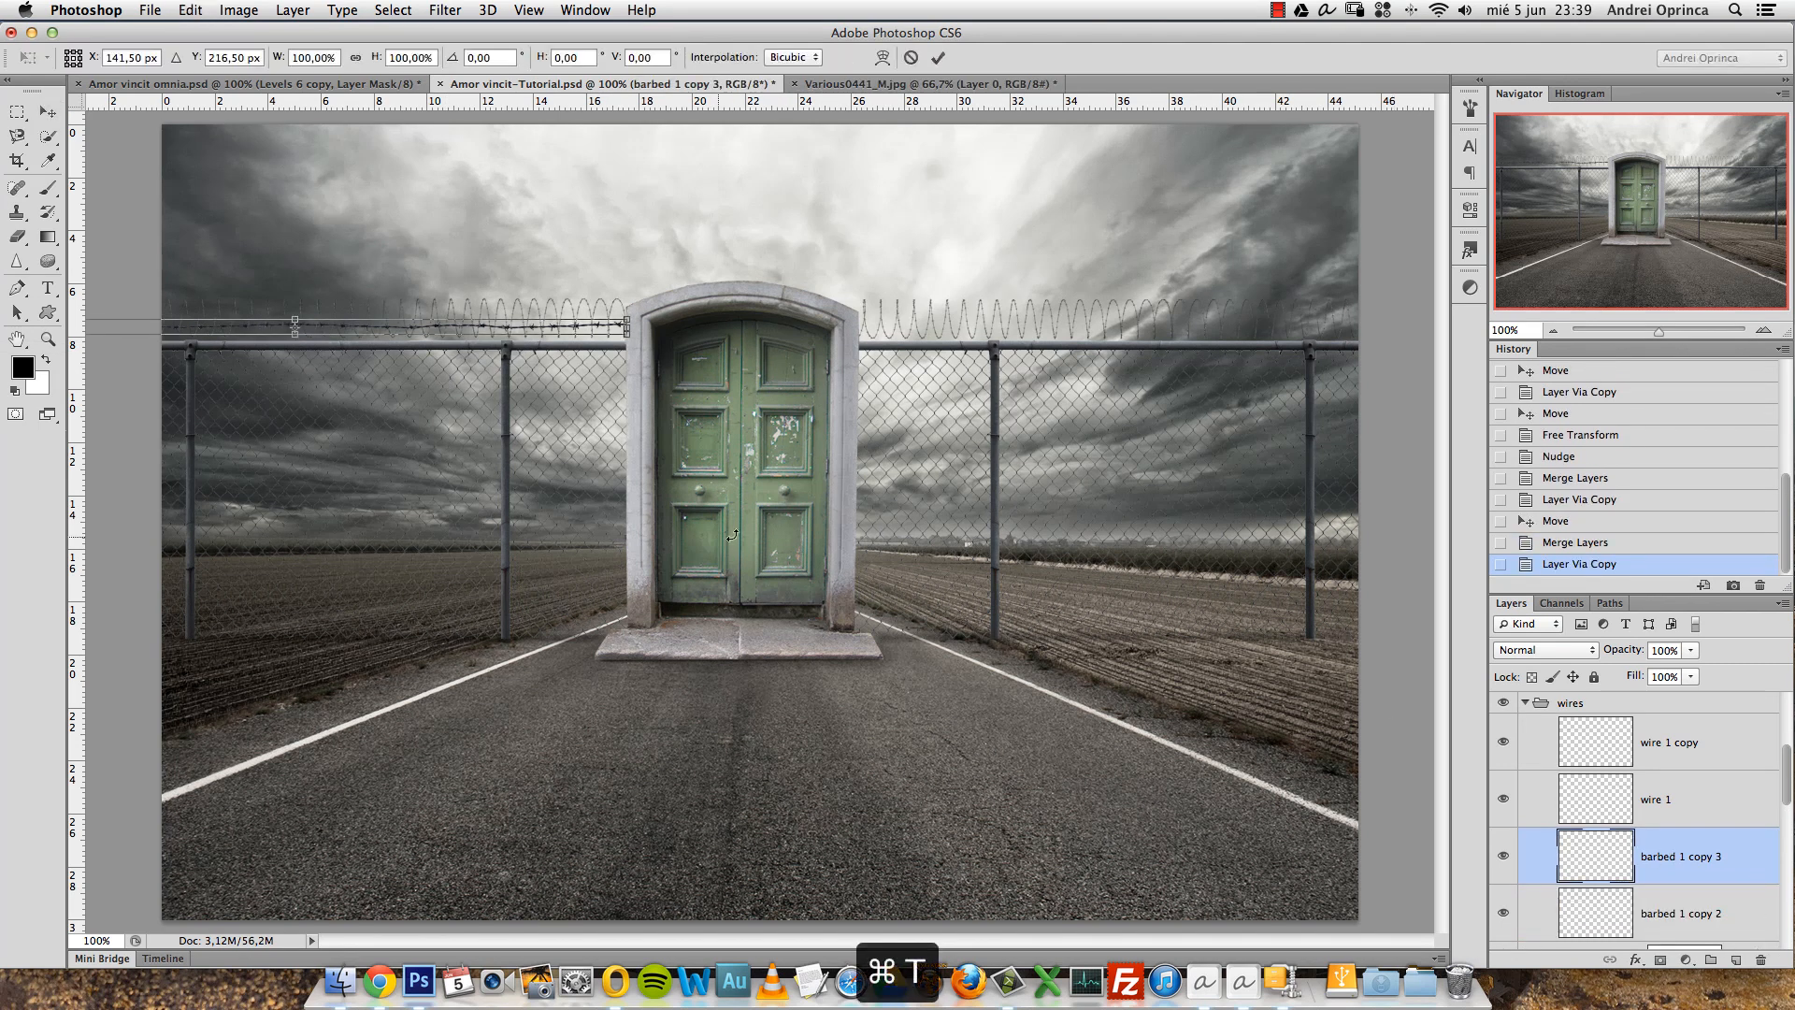
right_click(539, 328)
click(624, 592)
key(Return)
drag(598, 474, 612, 412)
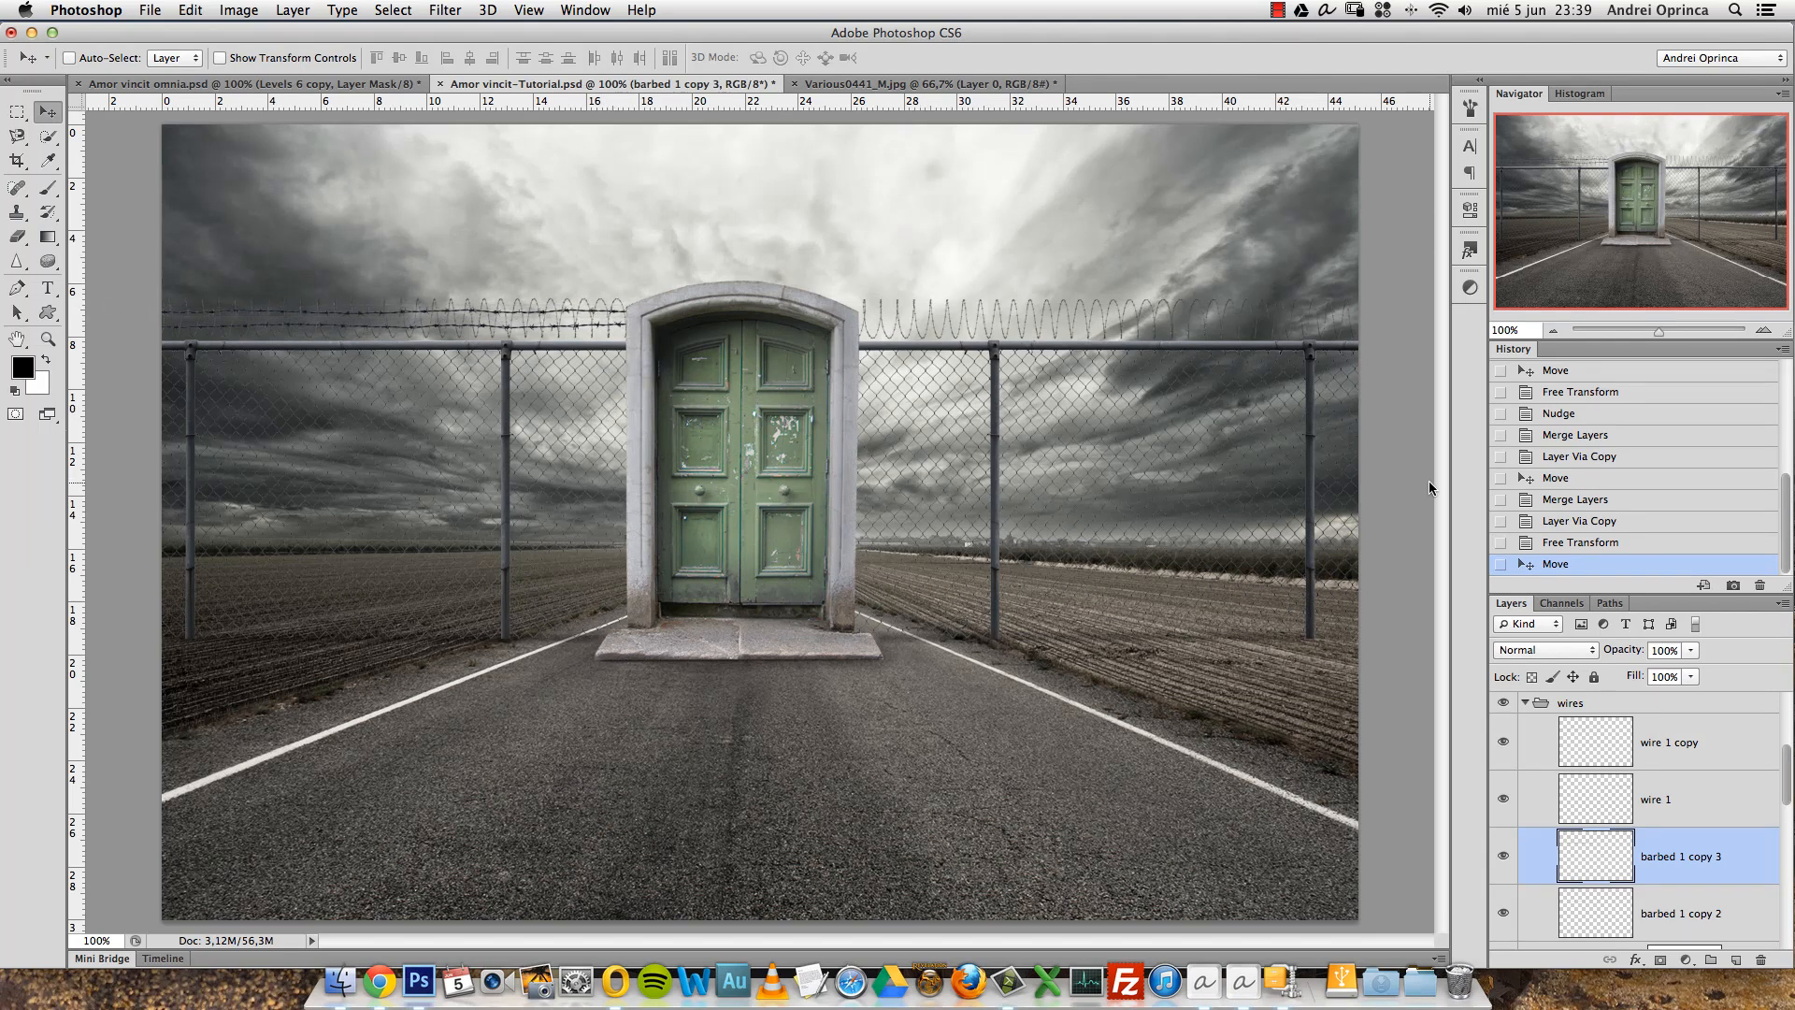
Duplicate both barbed wire strands, flip the copies horizontally and place them above the fence right of the door.
shift+click(1723, 921)
drag(1707, 844, 1698, 839)
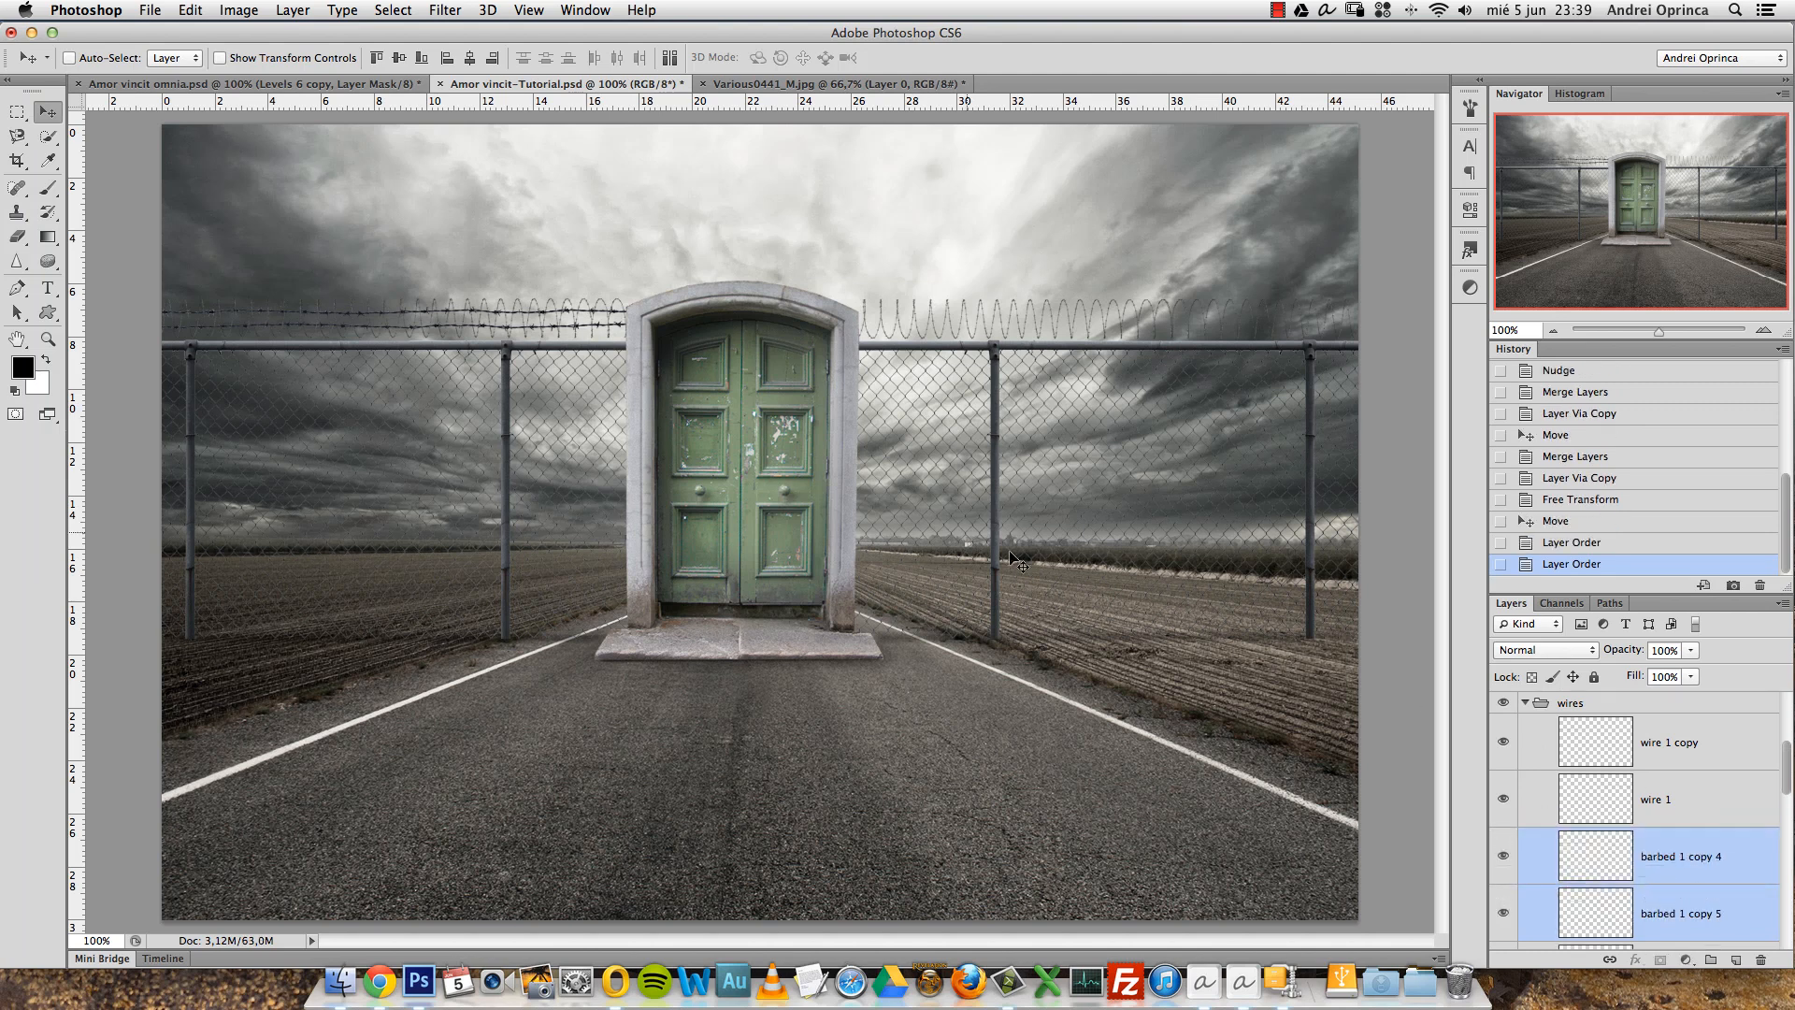
key(ctrl+t)
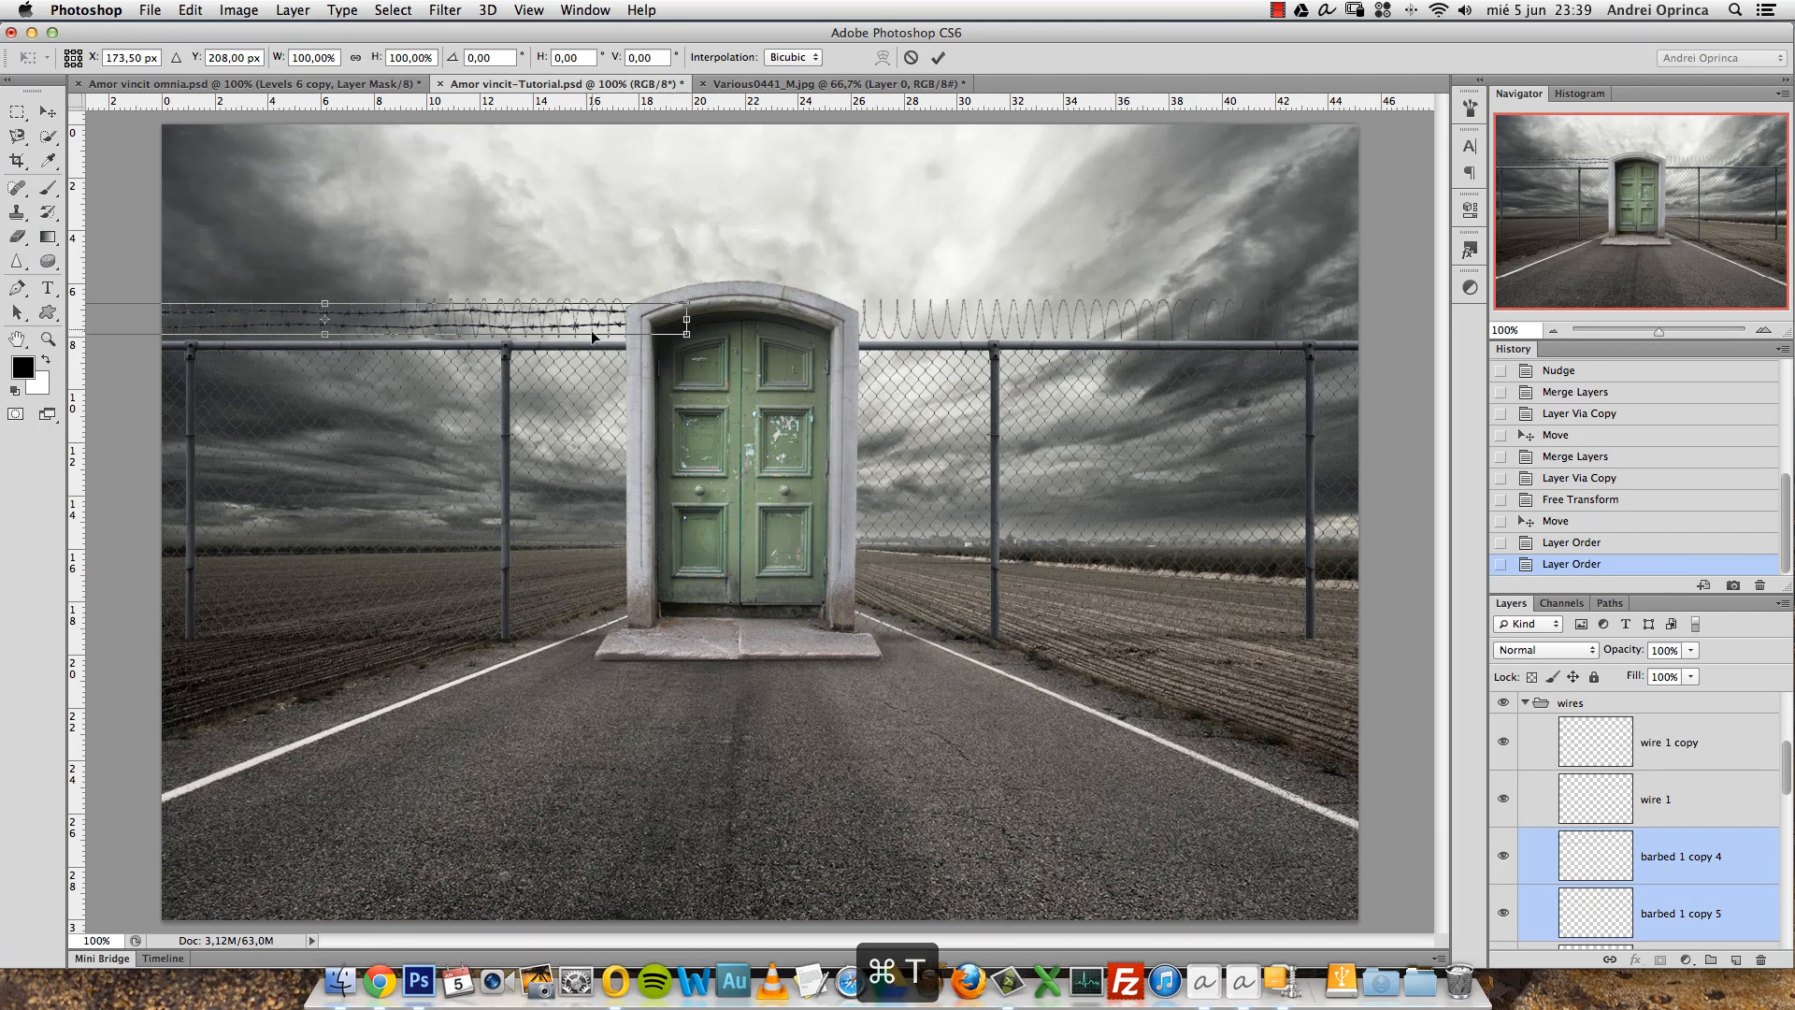
right_click(591, 339)
click(659, 575)
drag(455, 357, 1175, 356)
key(ctrl+z)
drag(522, 342, 1315, 323)
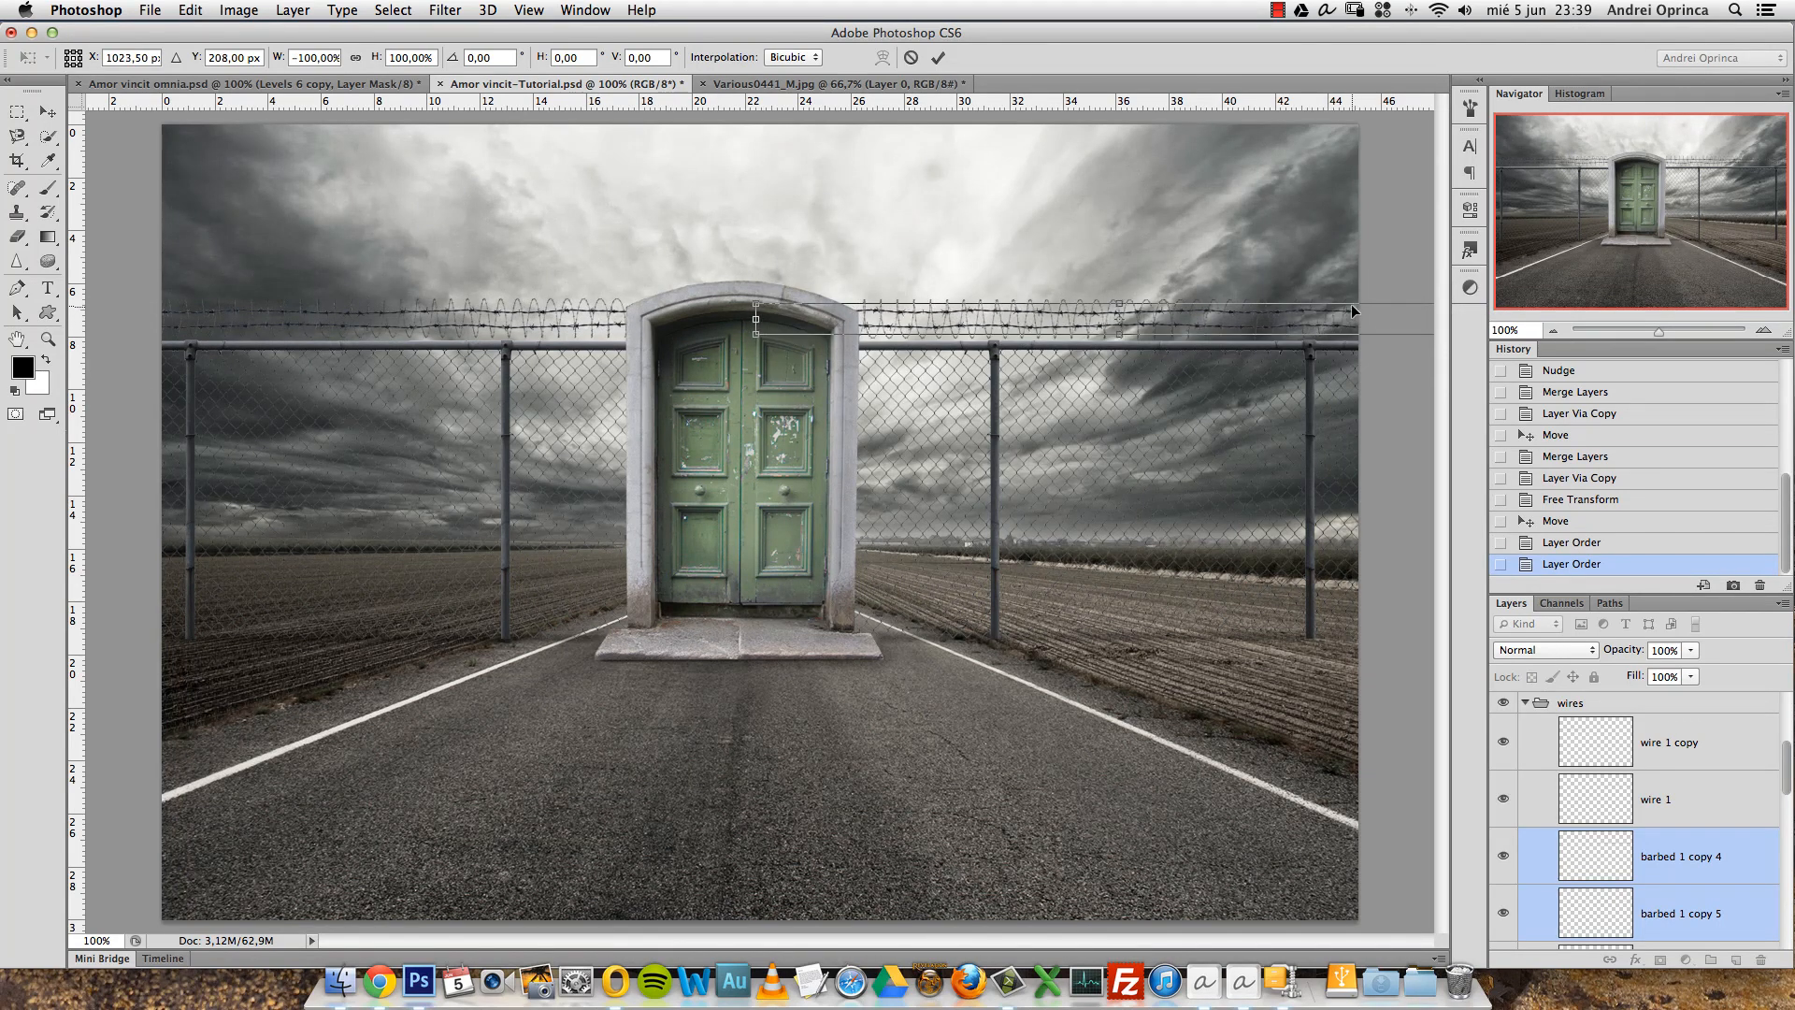
key(Return)
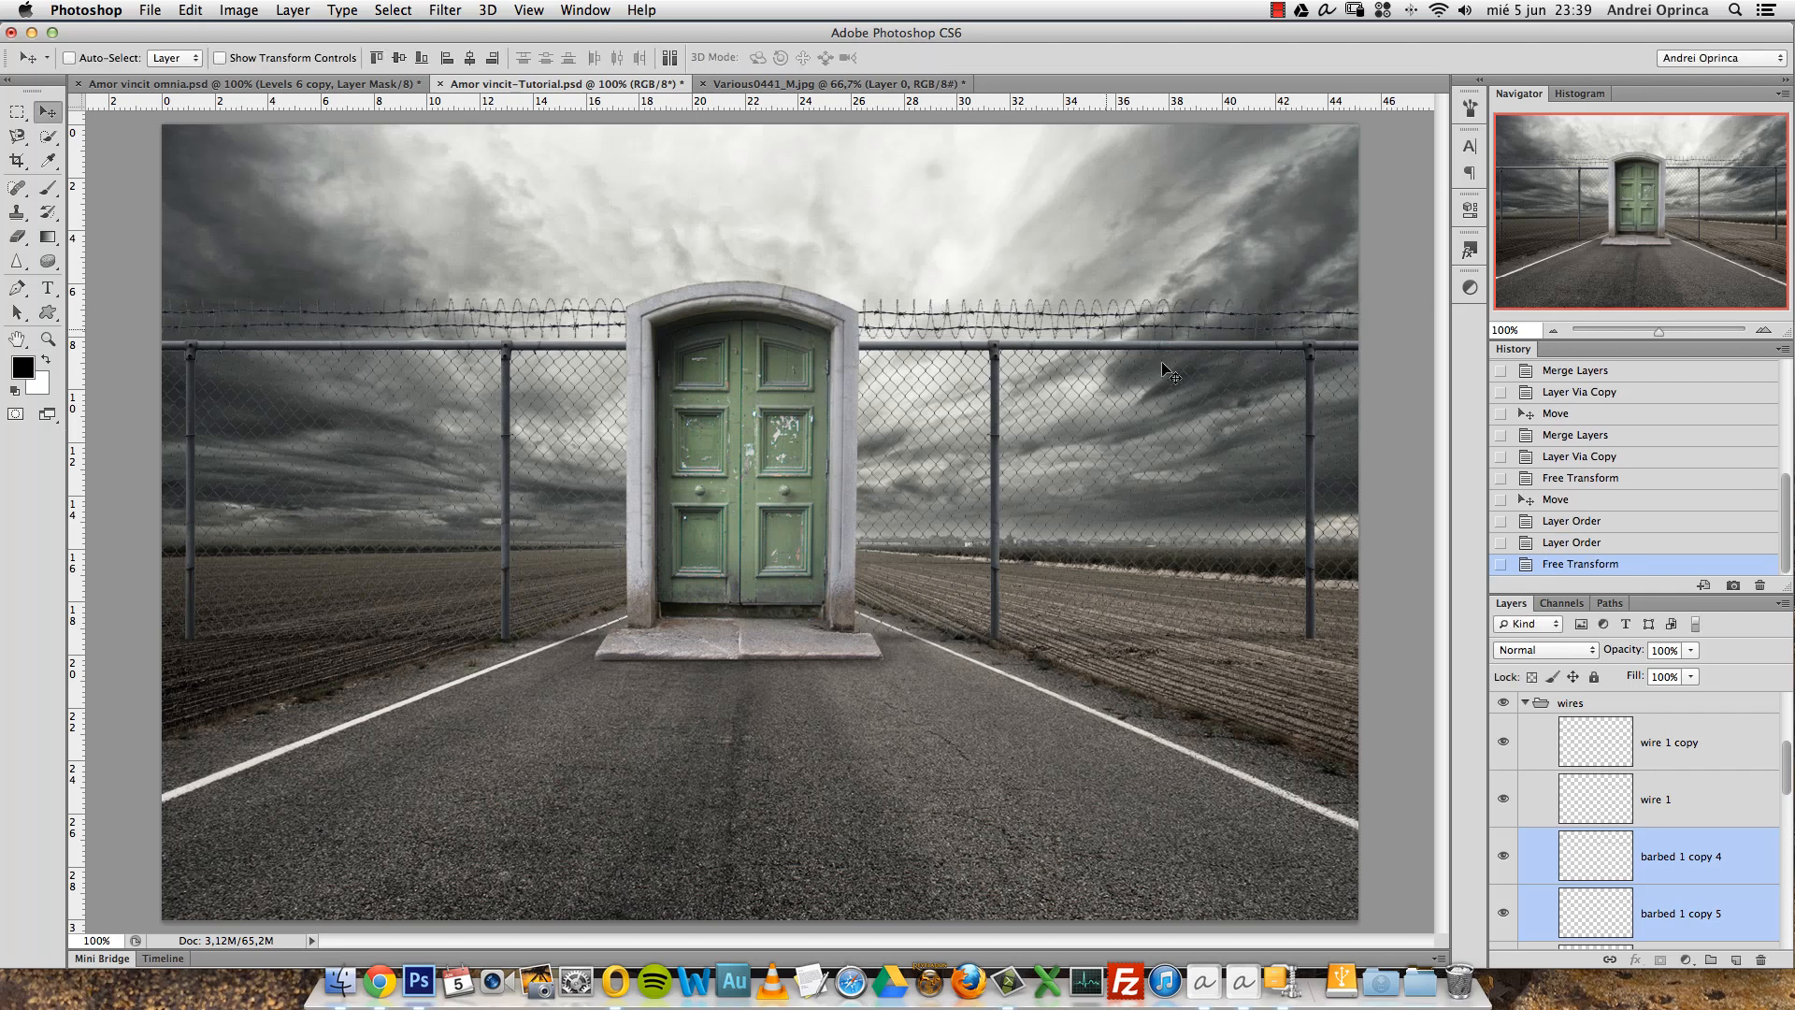
Darken the wire 1 layer with a Levels adjustment that raises the black input level.
super+click(1037, 283)
super+click(1038, 283)
key(super+1)
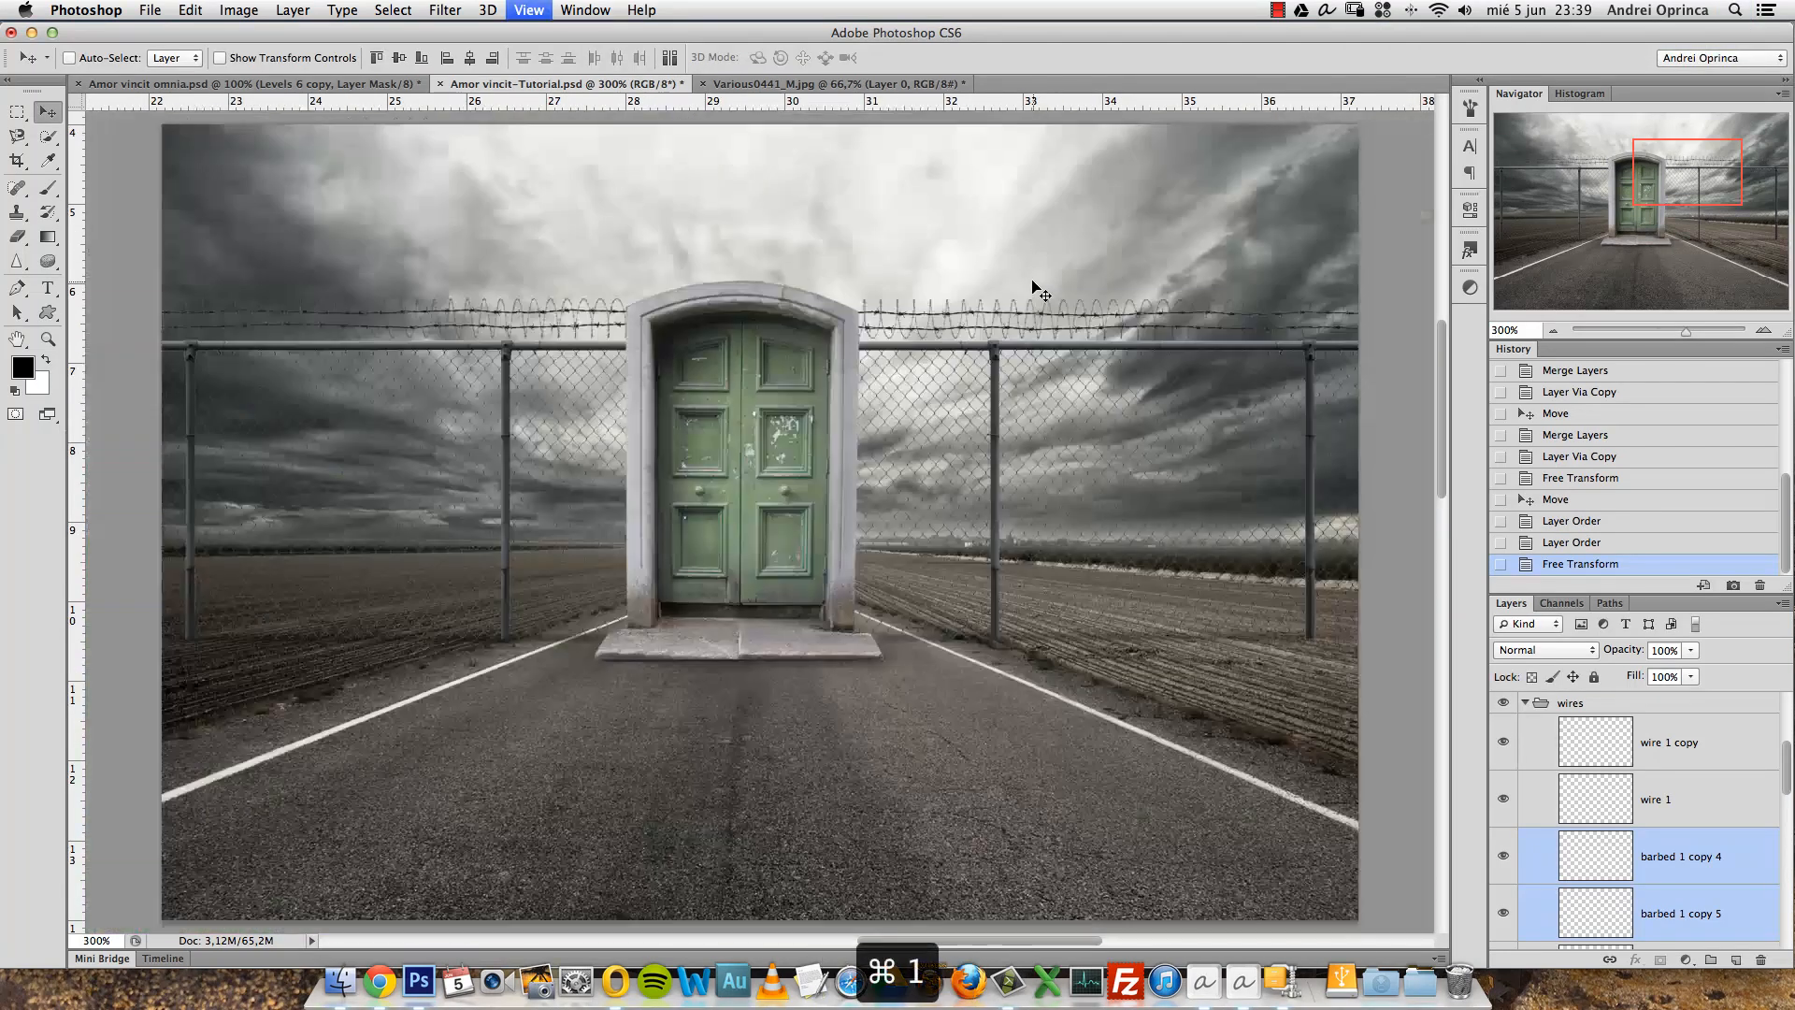
drag(1679, 805, 1660, 748)
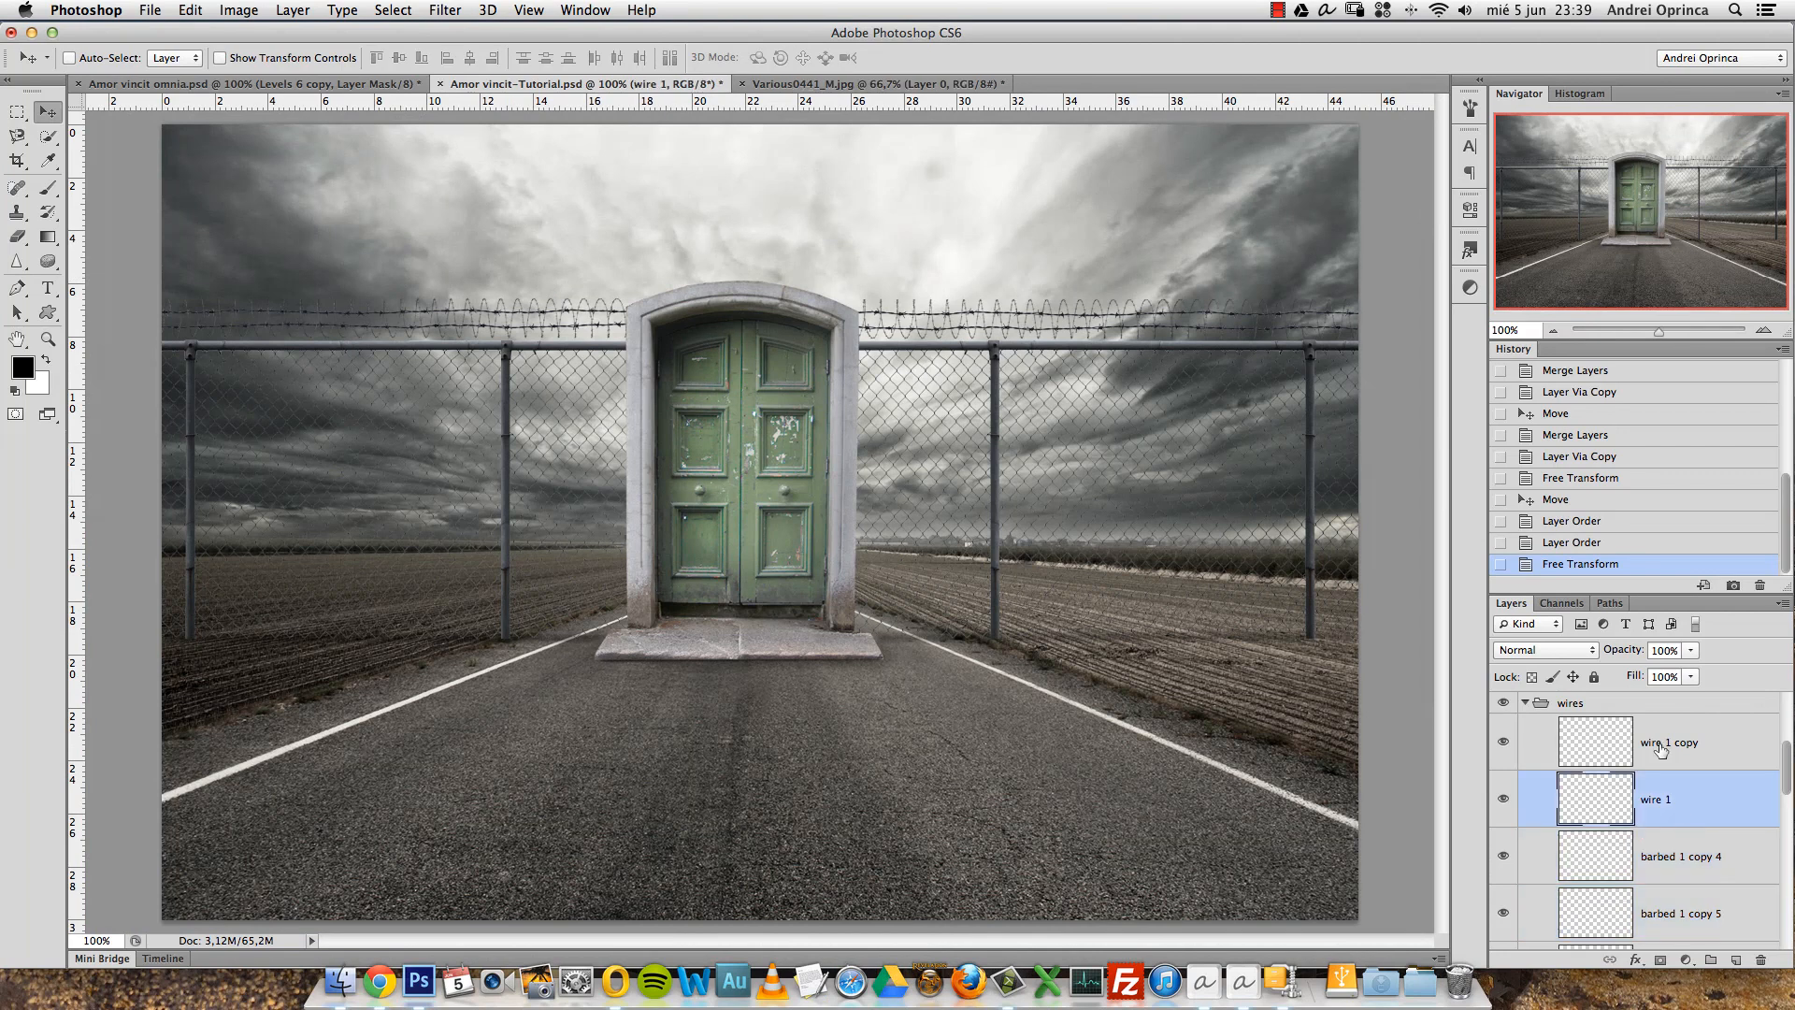
key(super+l)
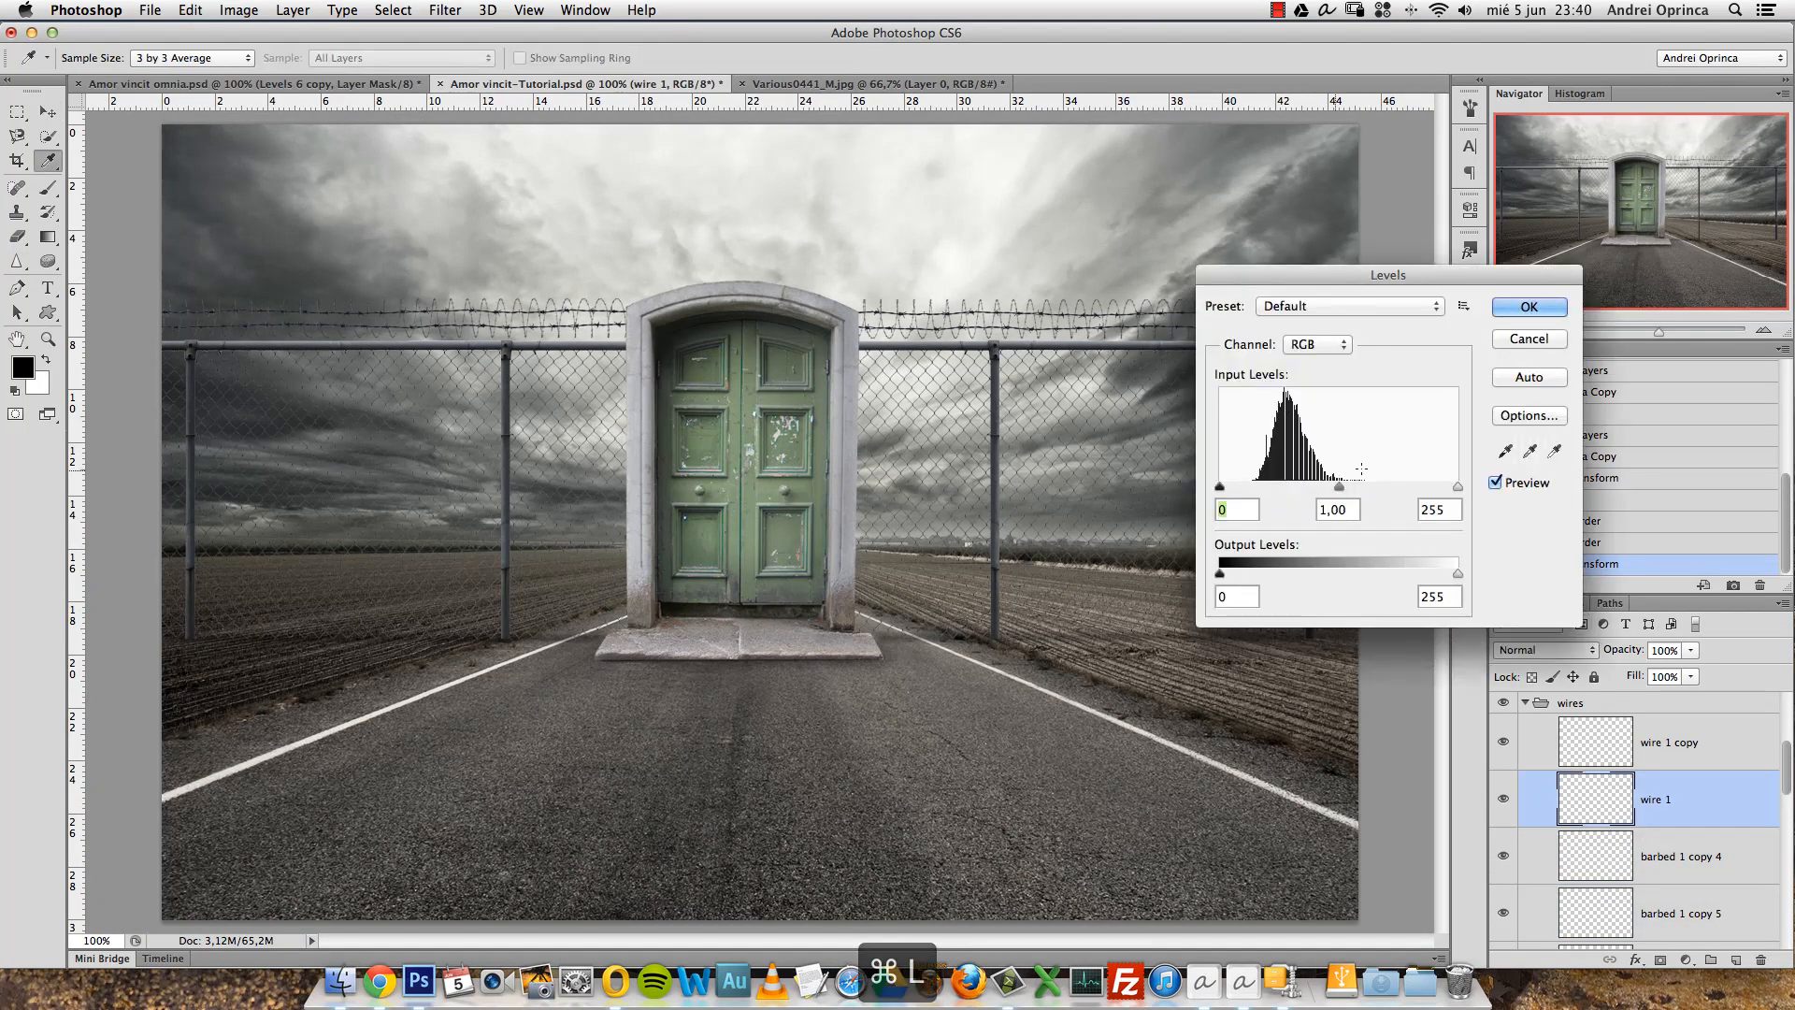
drag(1219, 486, 1393, 488)
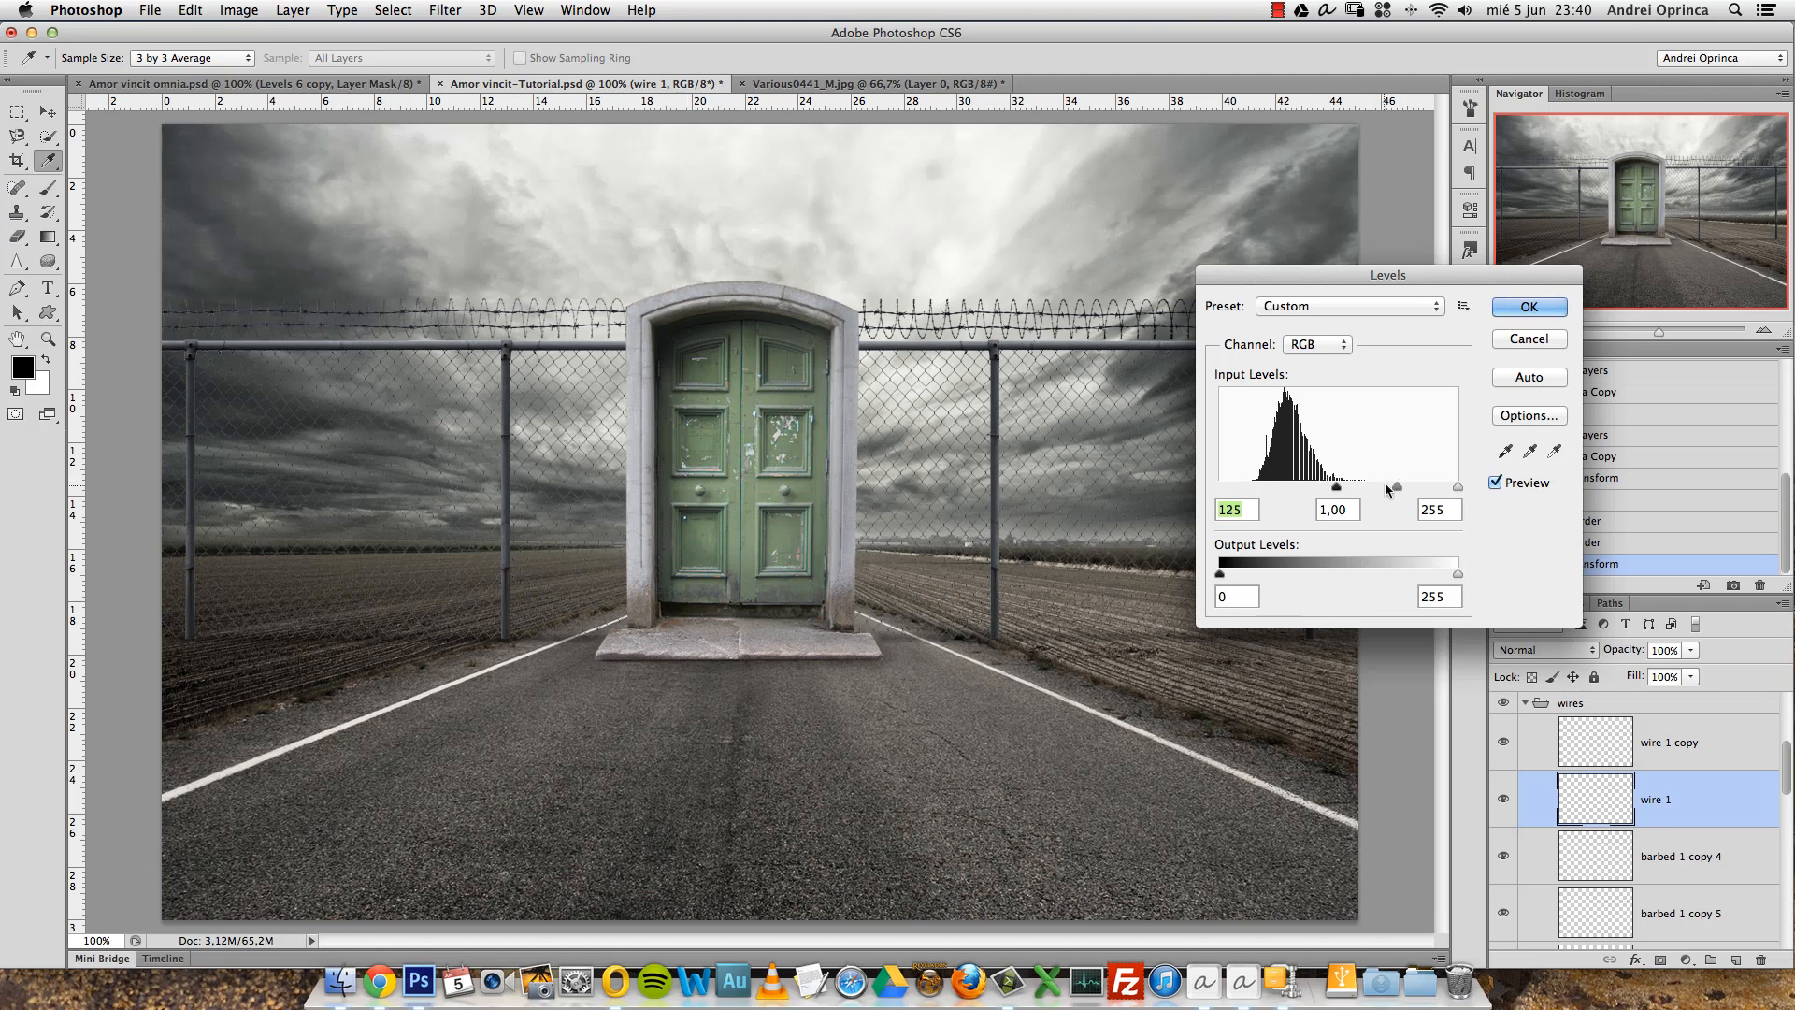
drag(1336, 486, 1300, 487)
key(Return)
Darken the wire 1 copy layer by reapplying the last used Levels settings.
click(1656, 742)
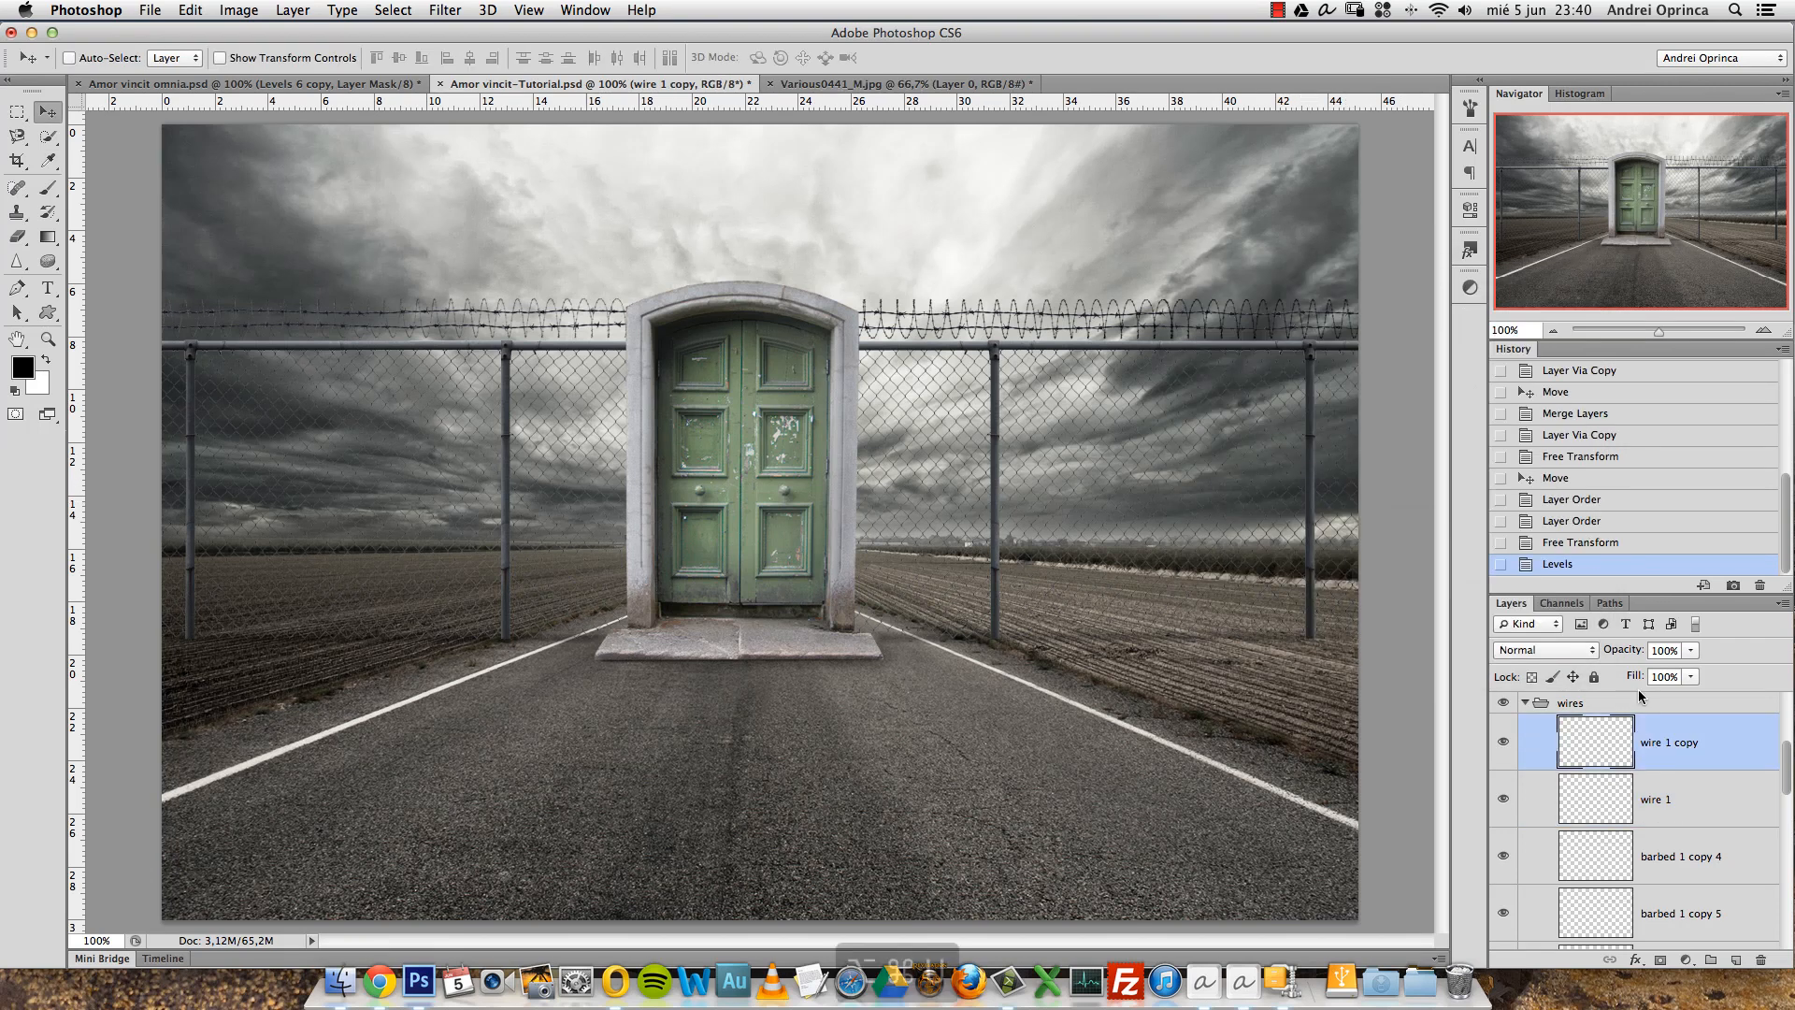
key(alt+super+u)
key(Escape)
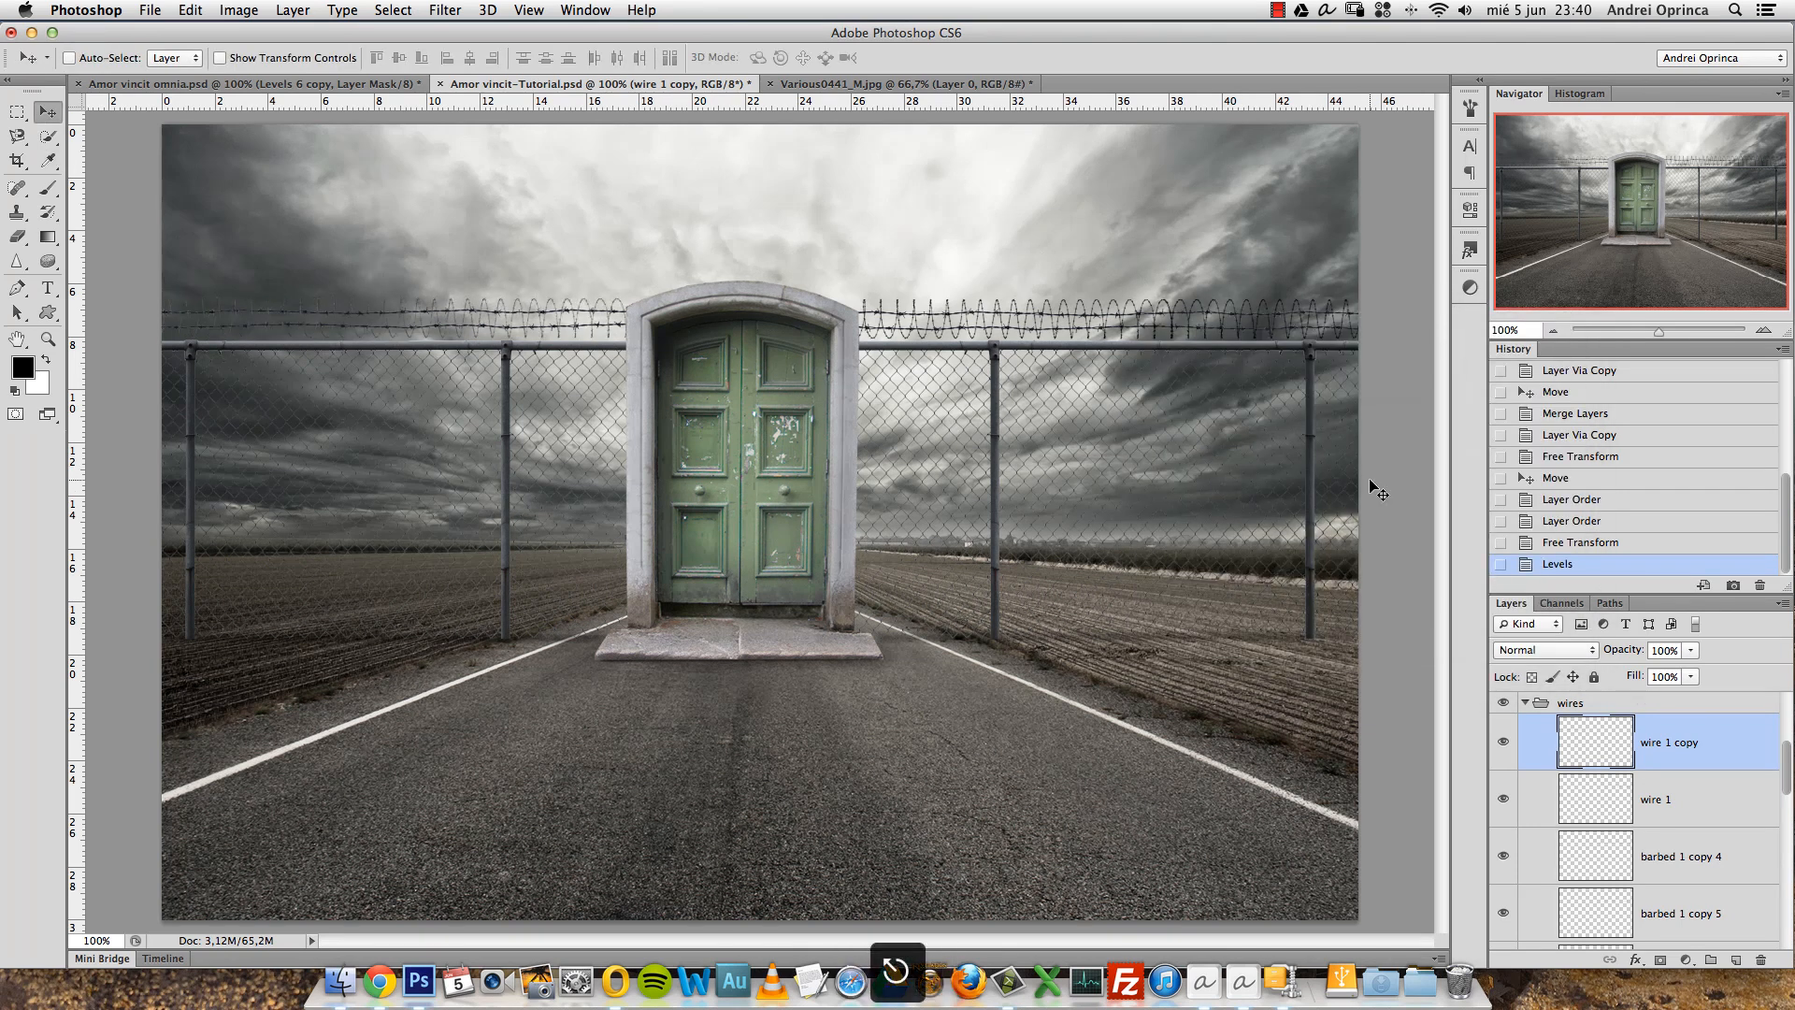
key(alt+super+l)
key(Return)
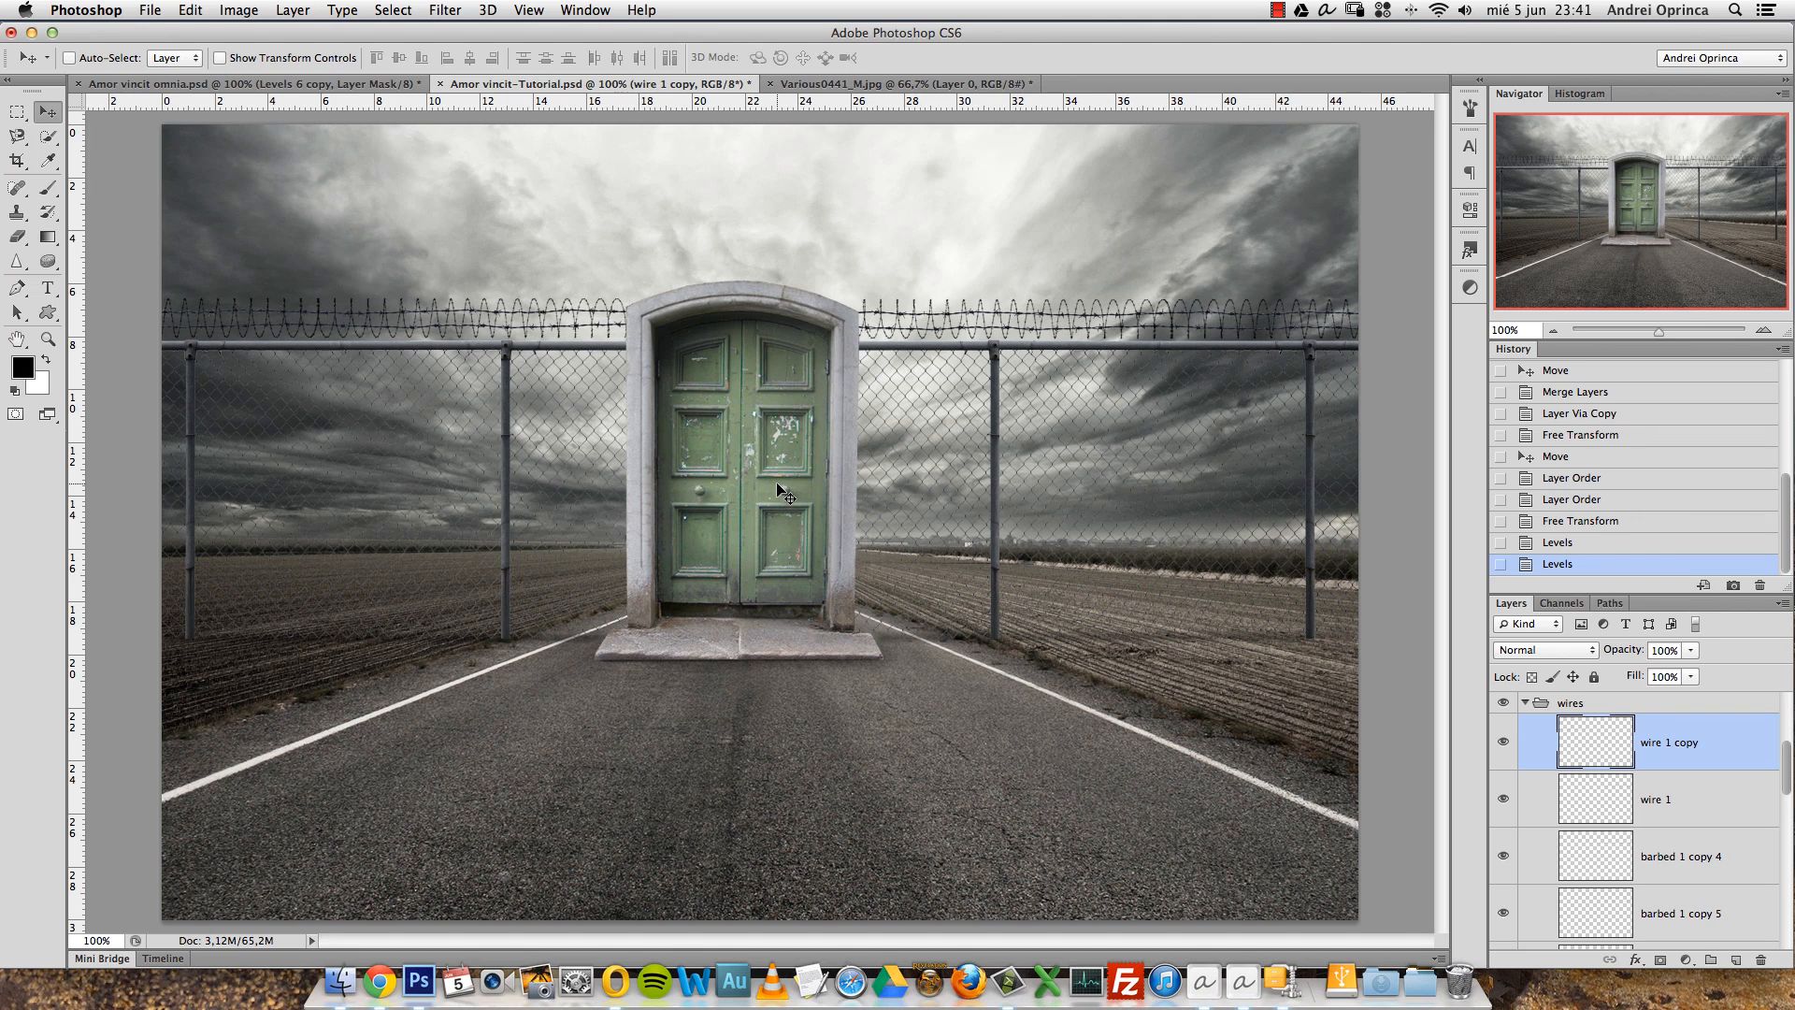
Open locks.png from the stock folder.
key(super+o)
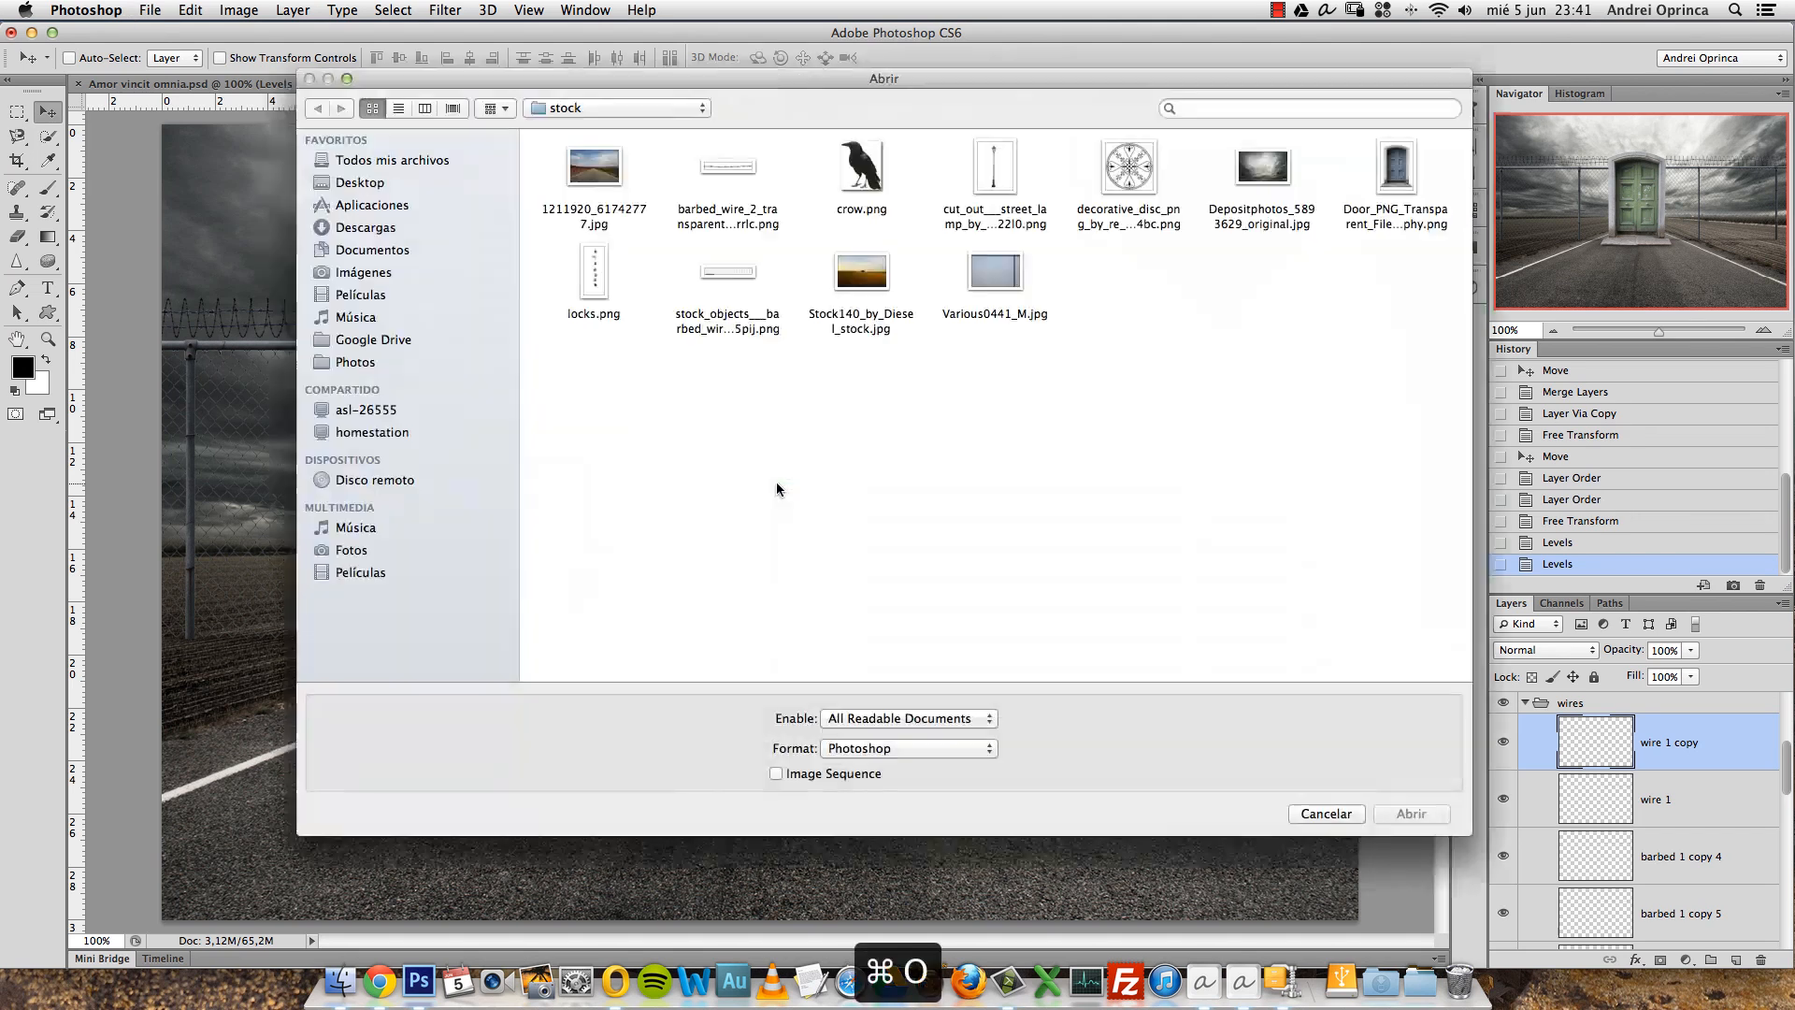
click(595, 273)
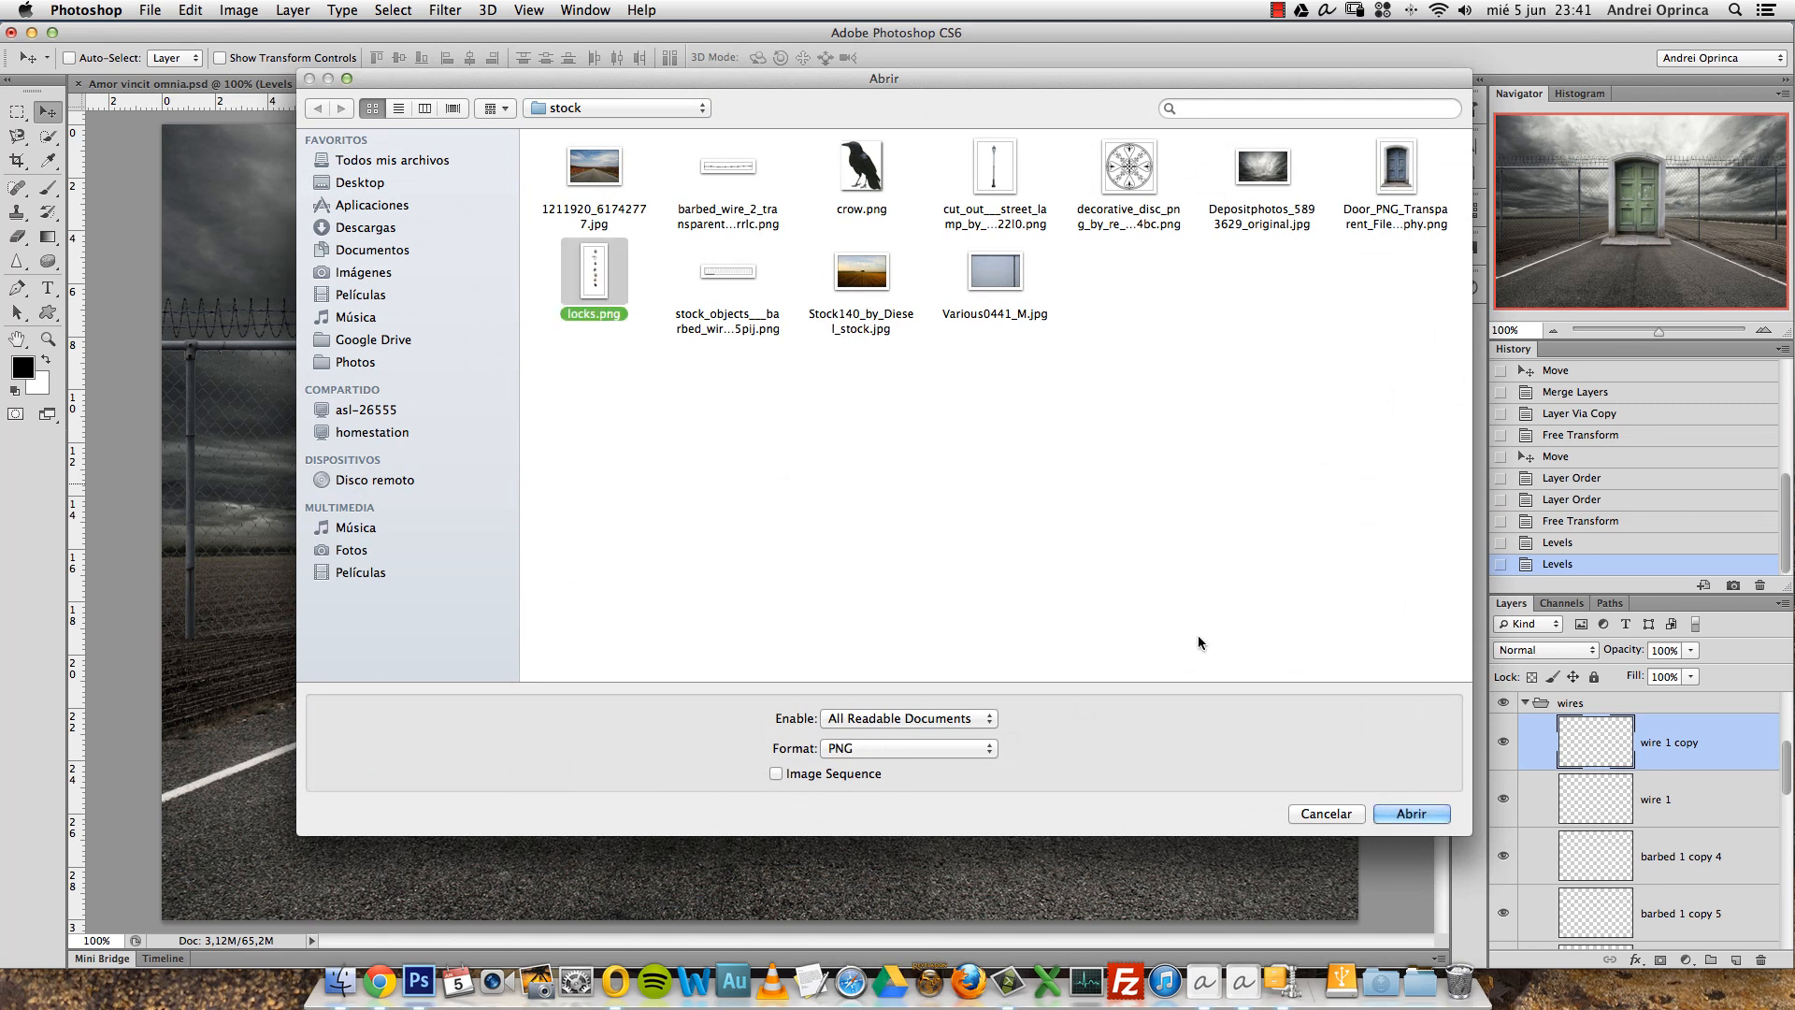
click(1409, 813)
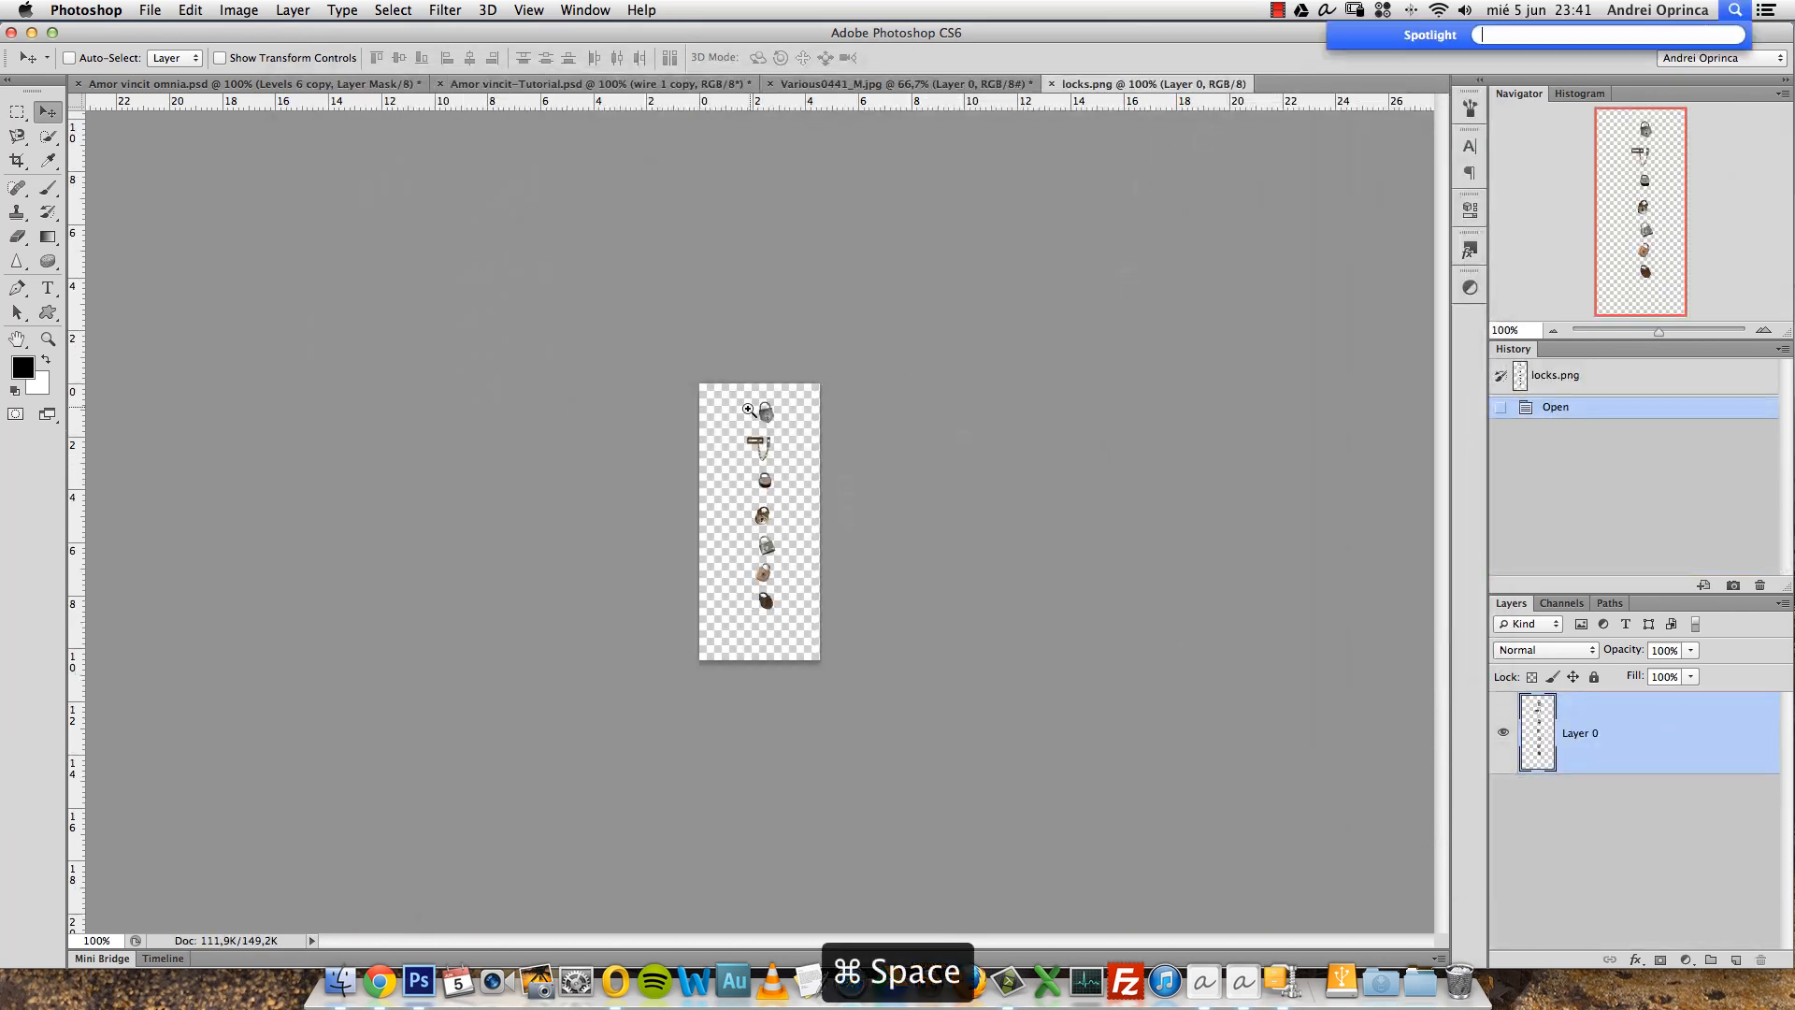
super+click(753, 414)
super+click(774, 426)
alt+click(788, 382)
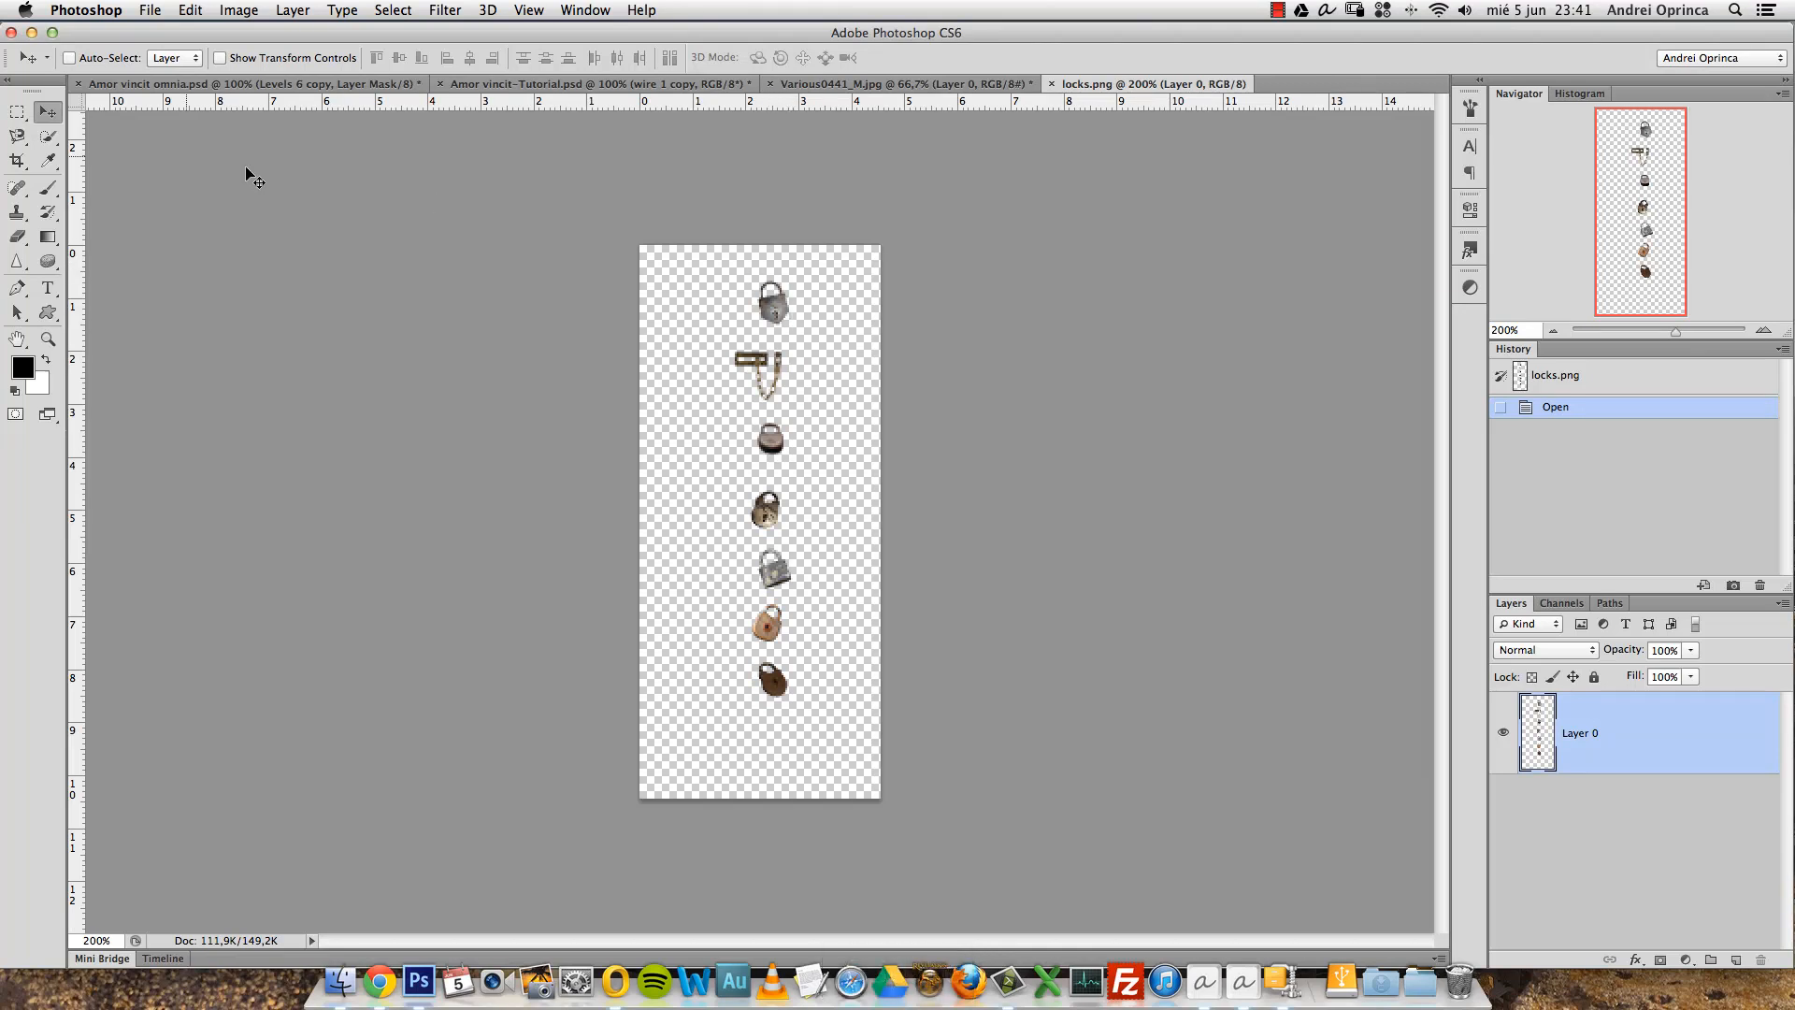
Copy all the locks with a rectangular marquee selection and close the file.
key(m)
drag(677, 231, 845, 757)
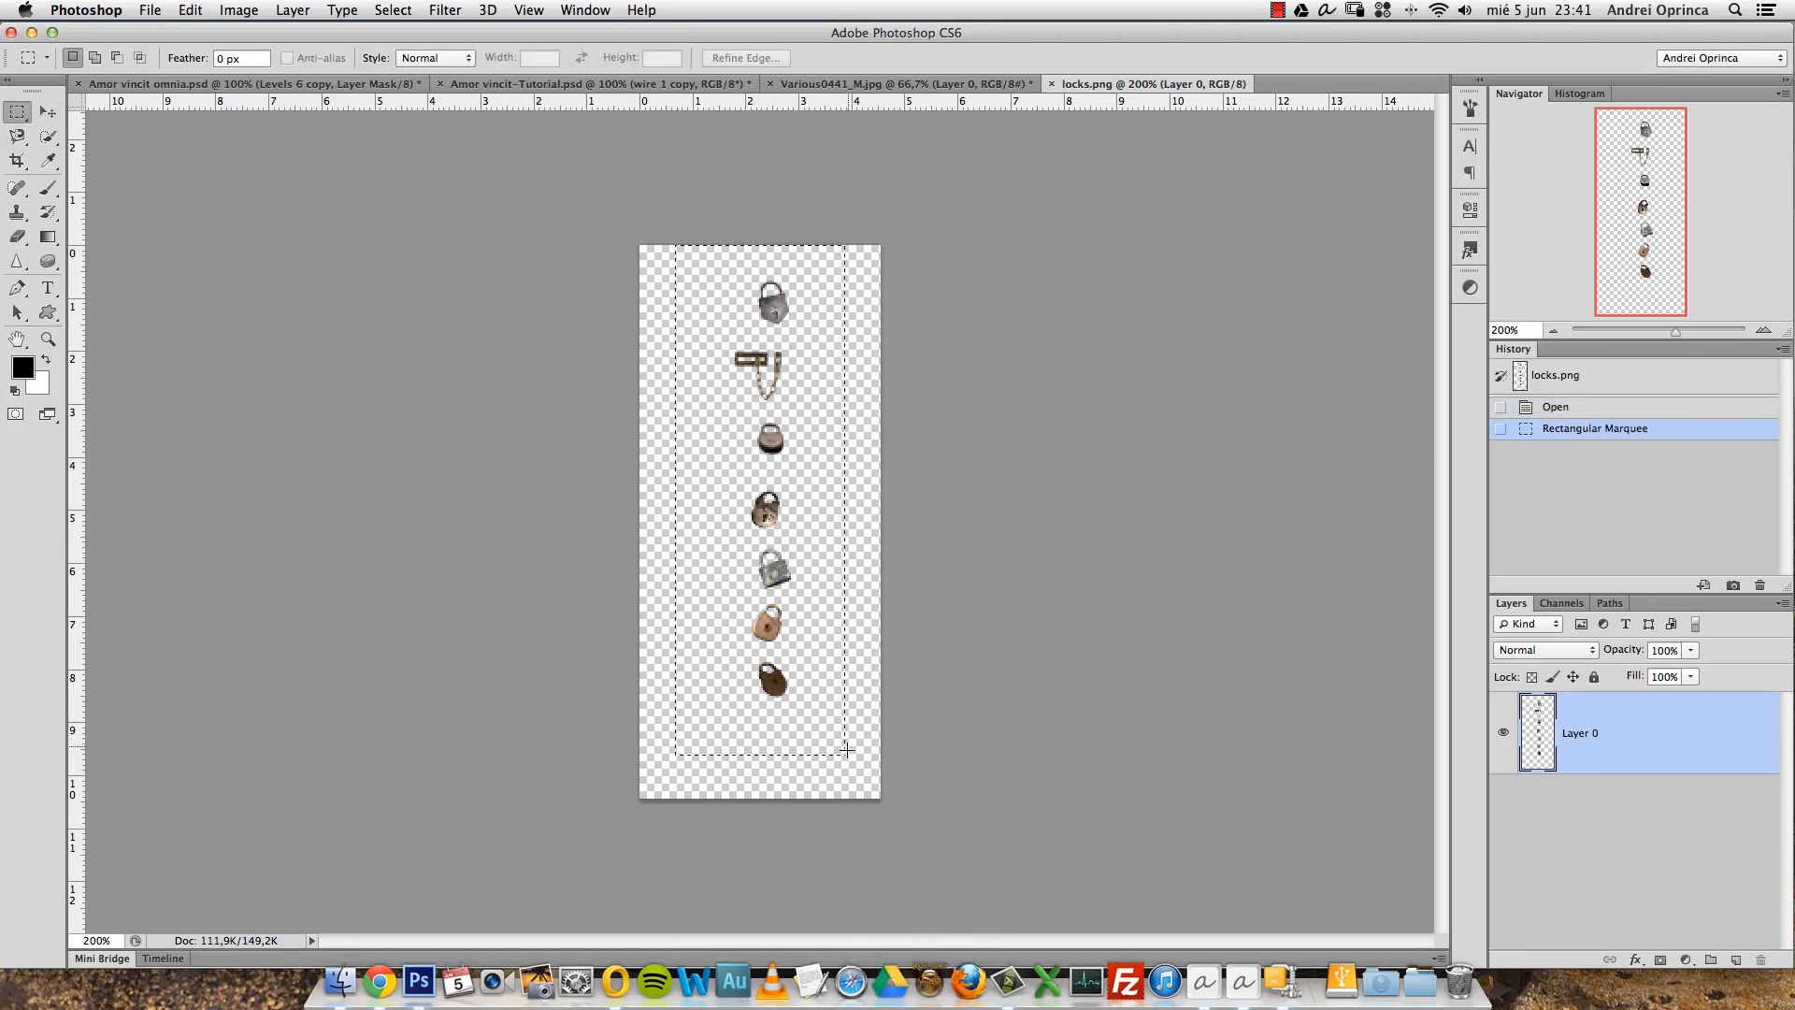
key(super+v)
key(super+z)
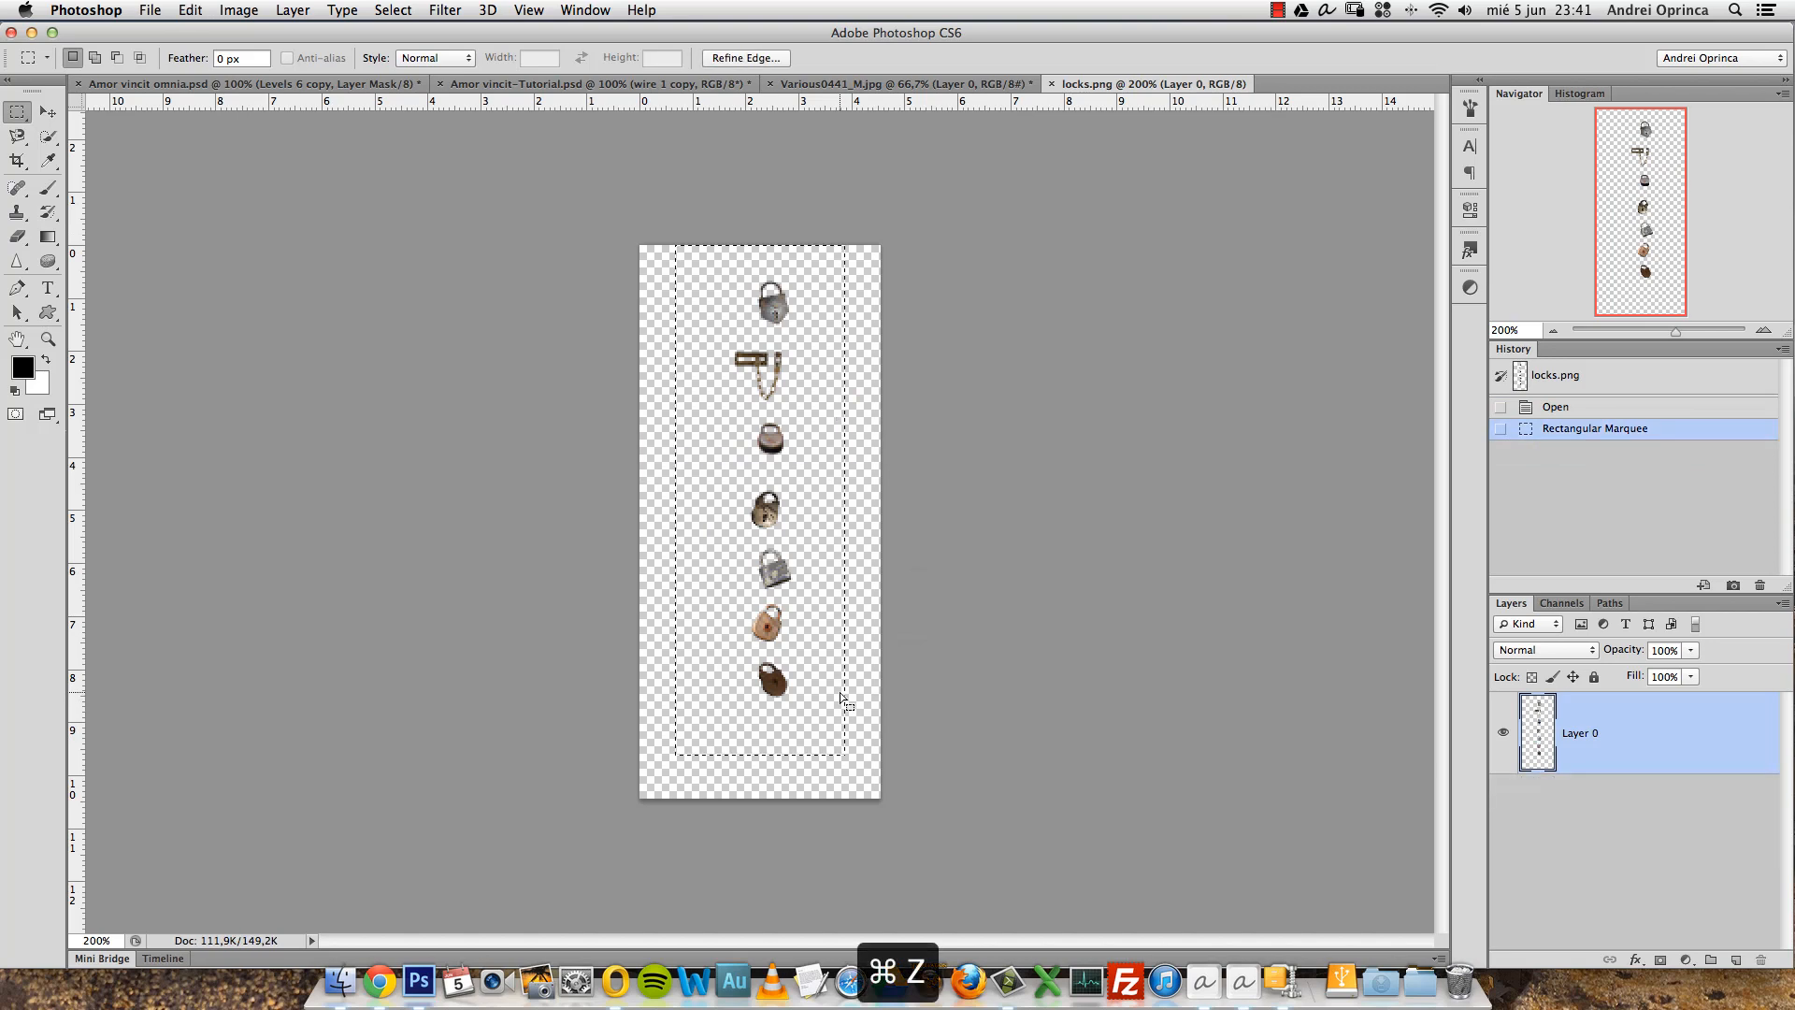
key(super+w)
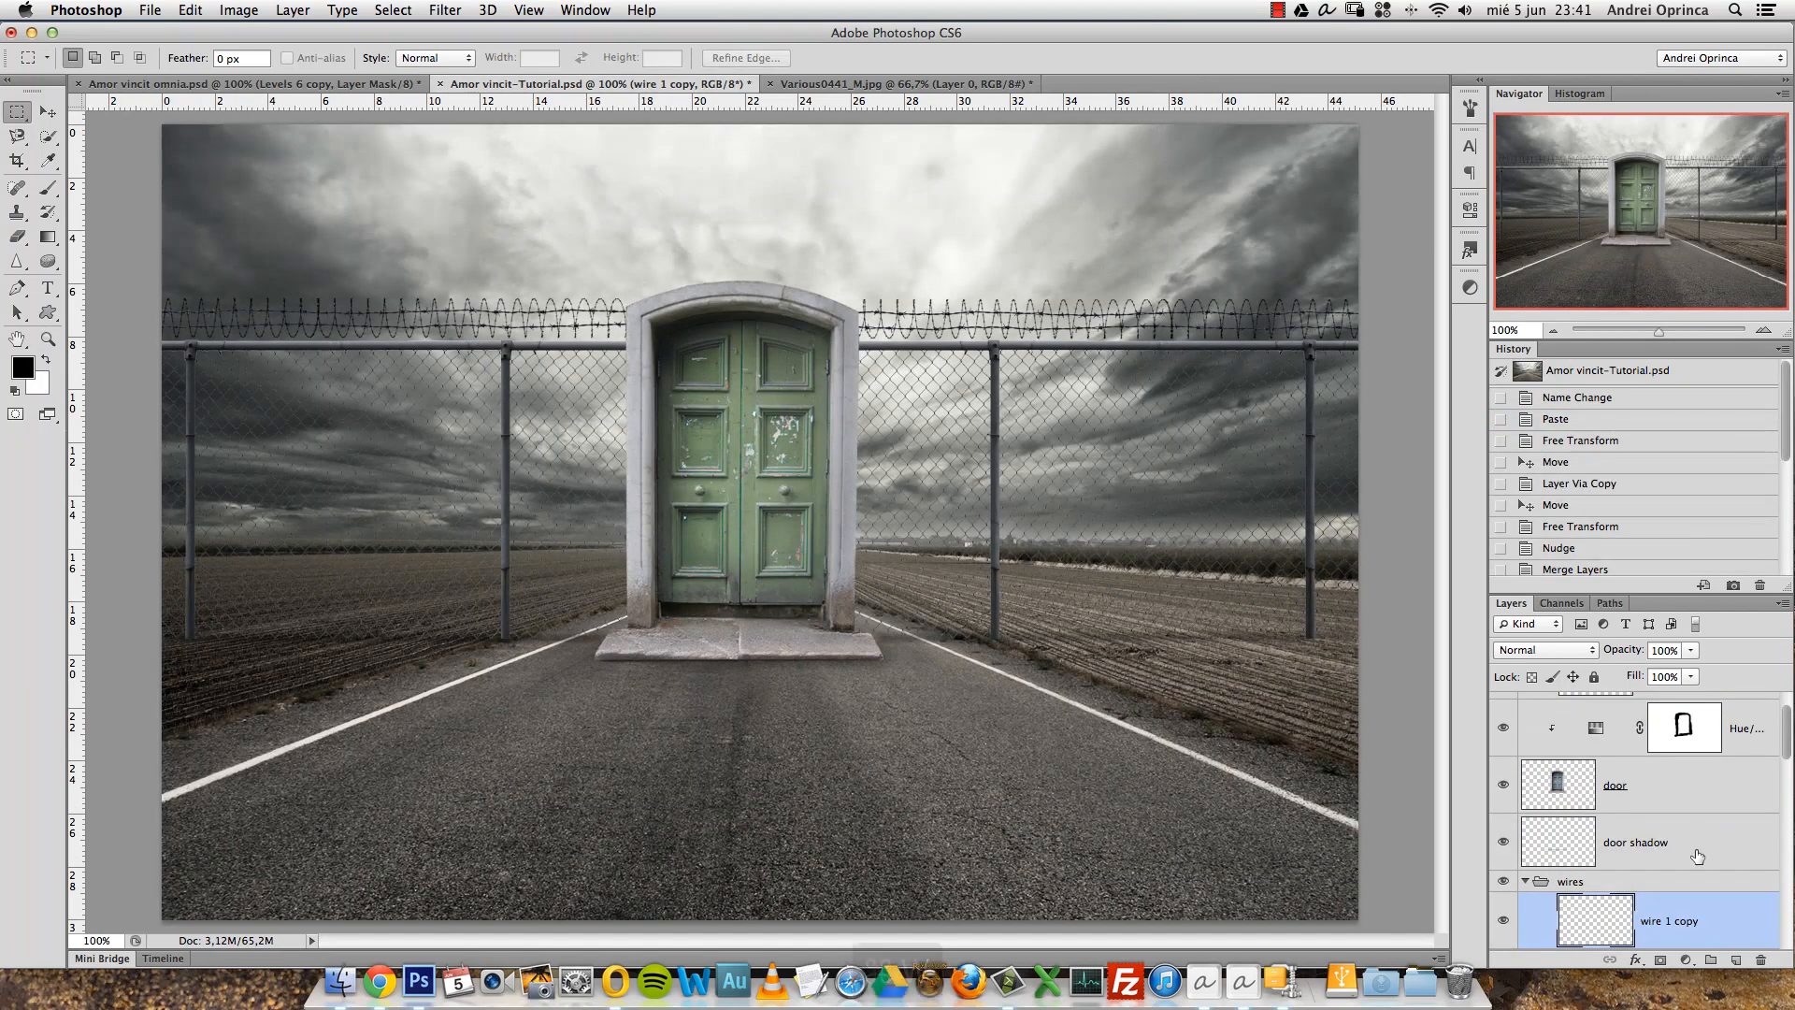
Paste the locks above the door shadow 2 layer and line them up along the seam between the door leaves.
click(1560, 875)
scroll(1777, 742, up, 2)
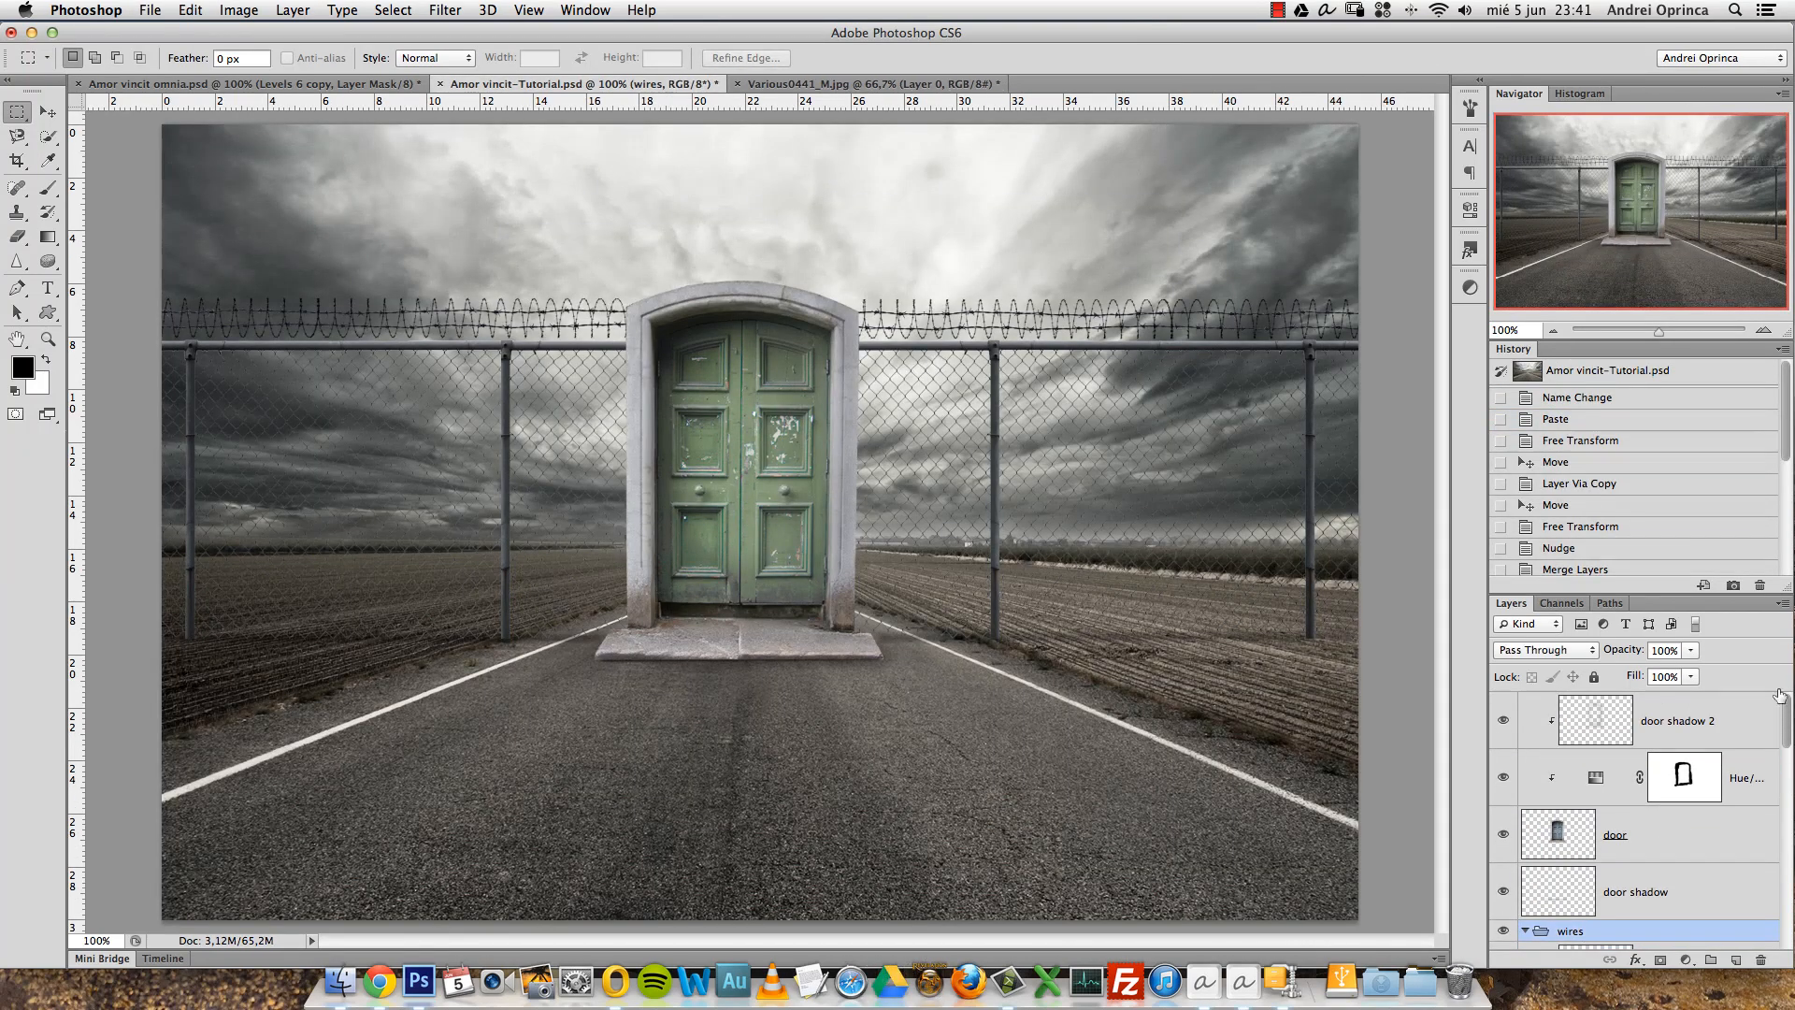
click(1738, 724)
key(super+v)
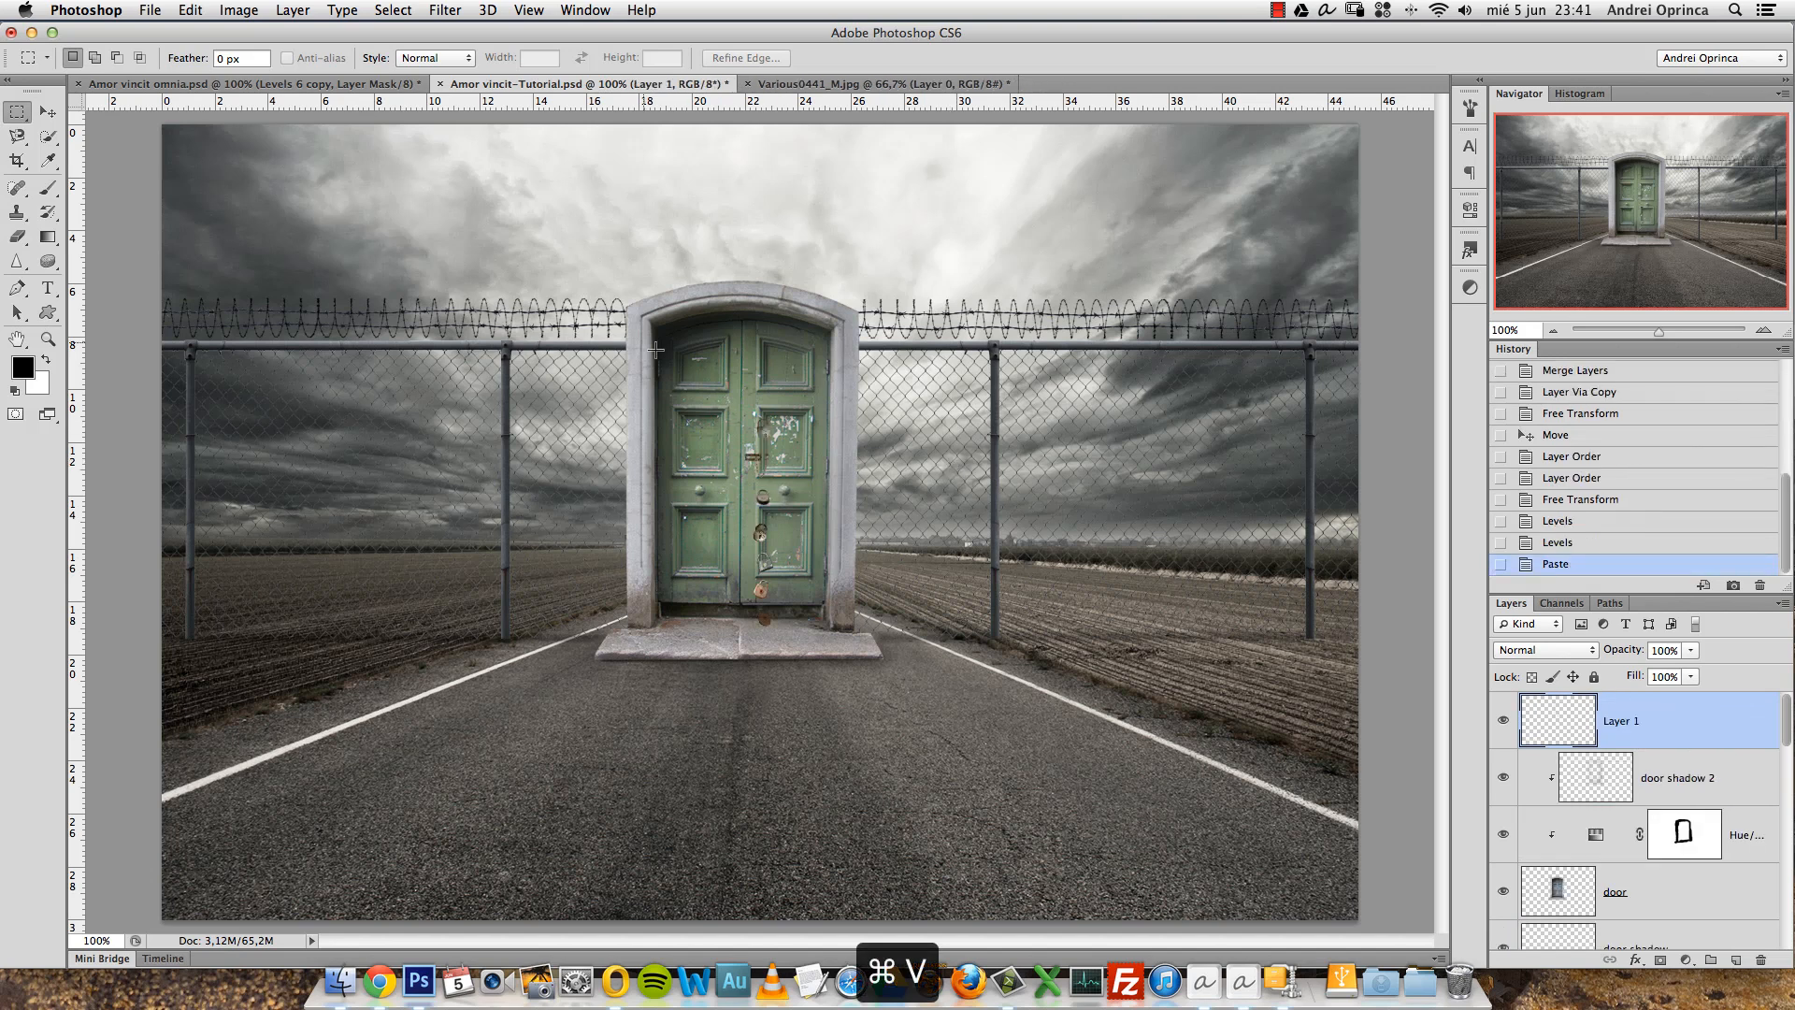
key(v)
drag(867, 495, 845, 441)
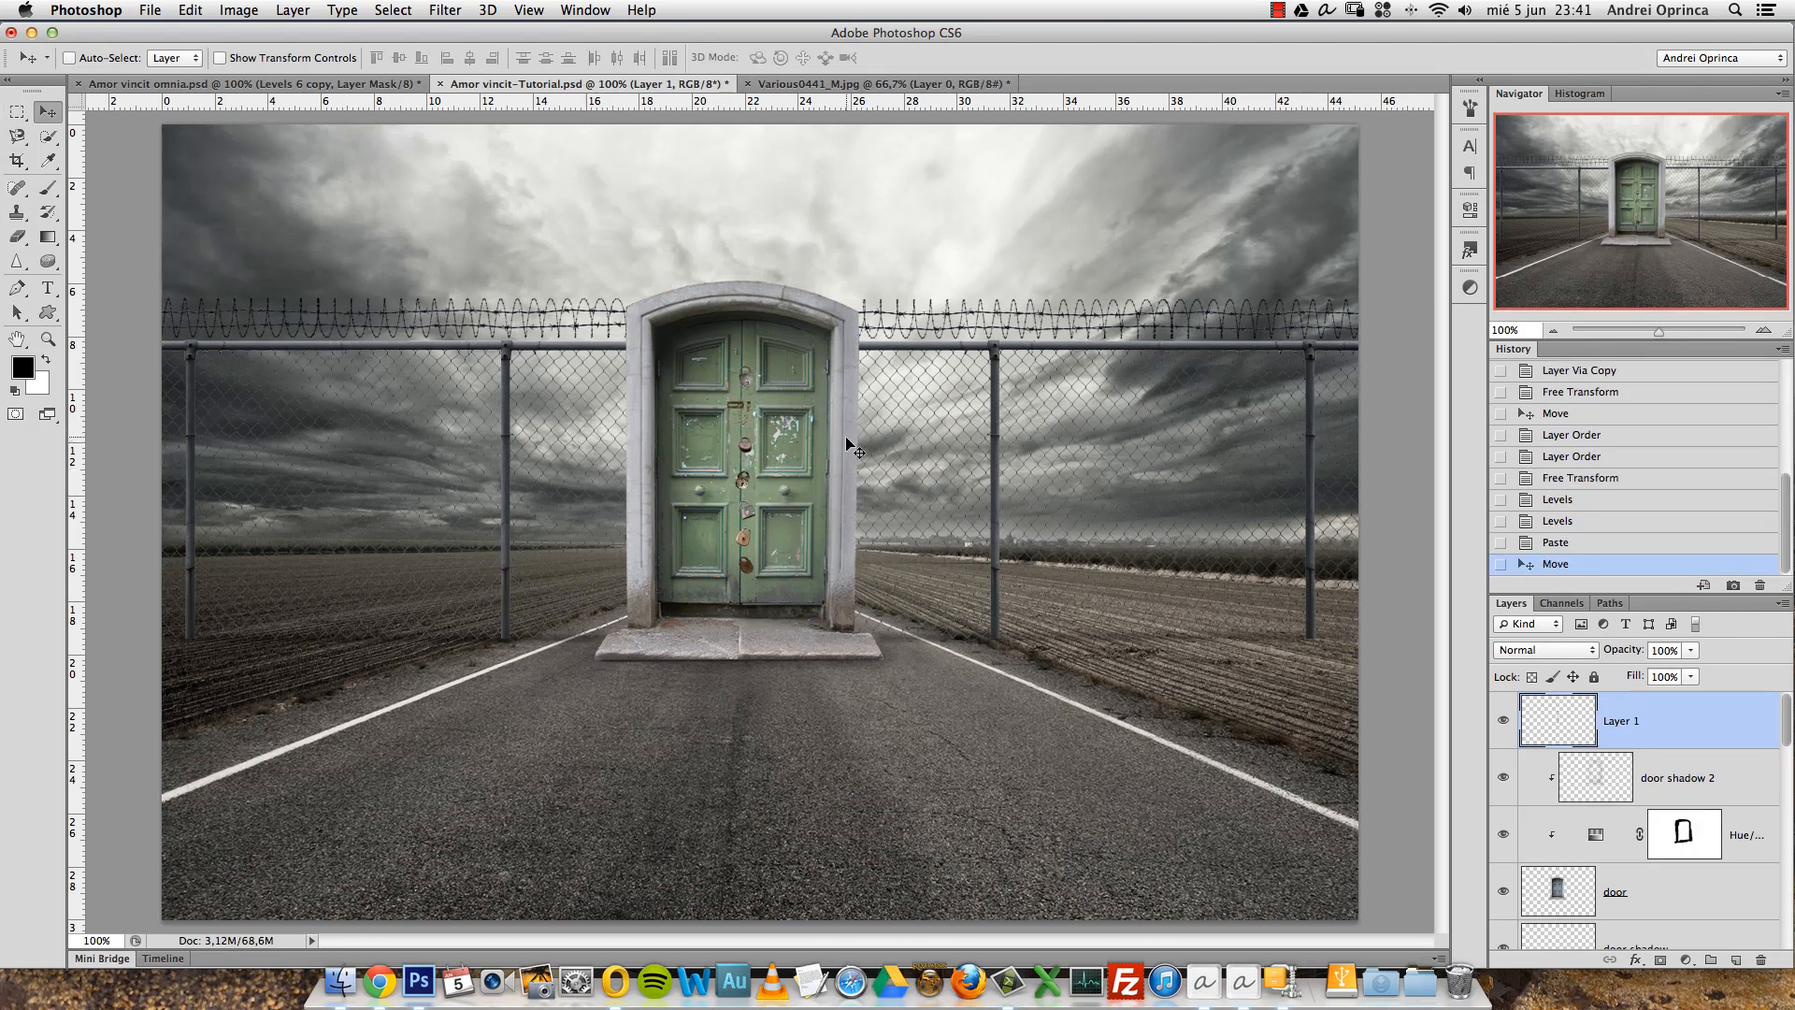
super+click(763, 396)
drag(733, 423, 729, 400)
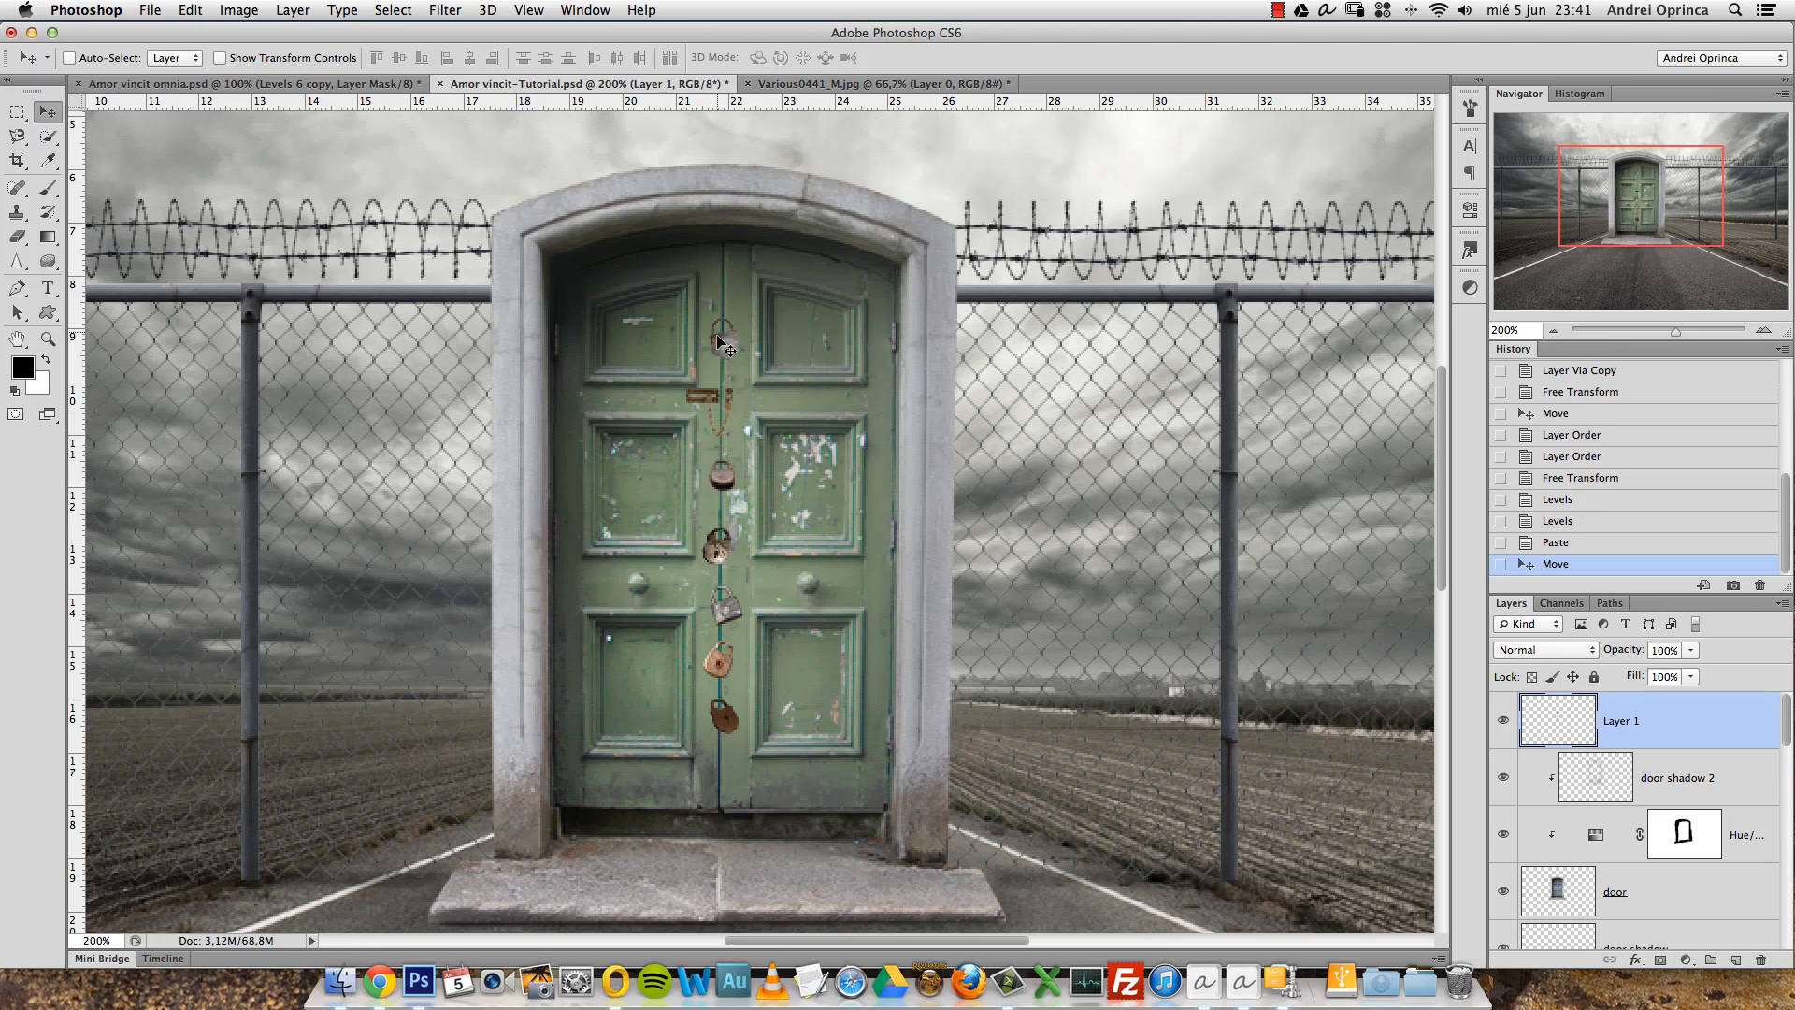
Rename the pasted layer as locks.
double_click(1612, 721)
text(locks)
key(Return)
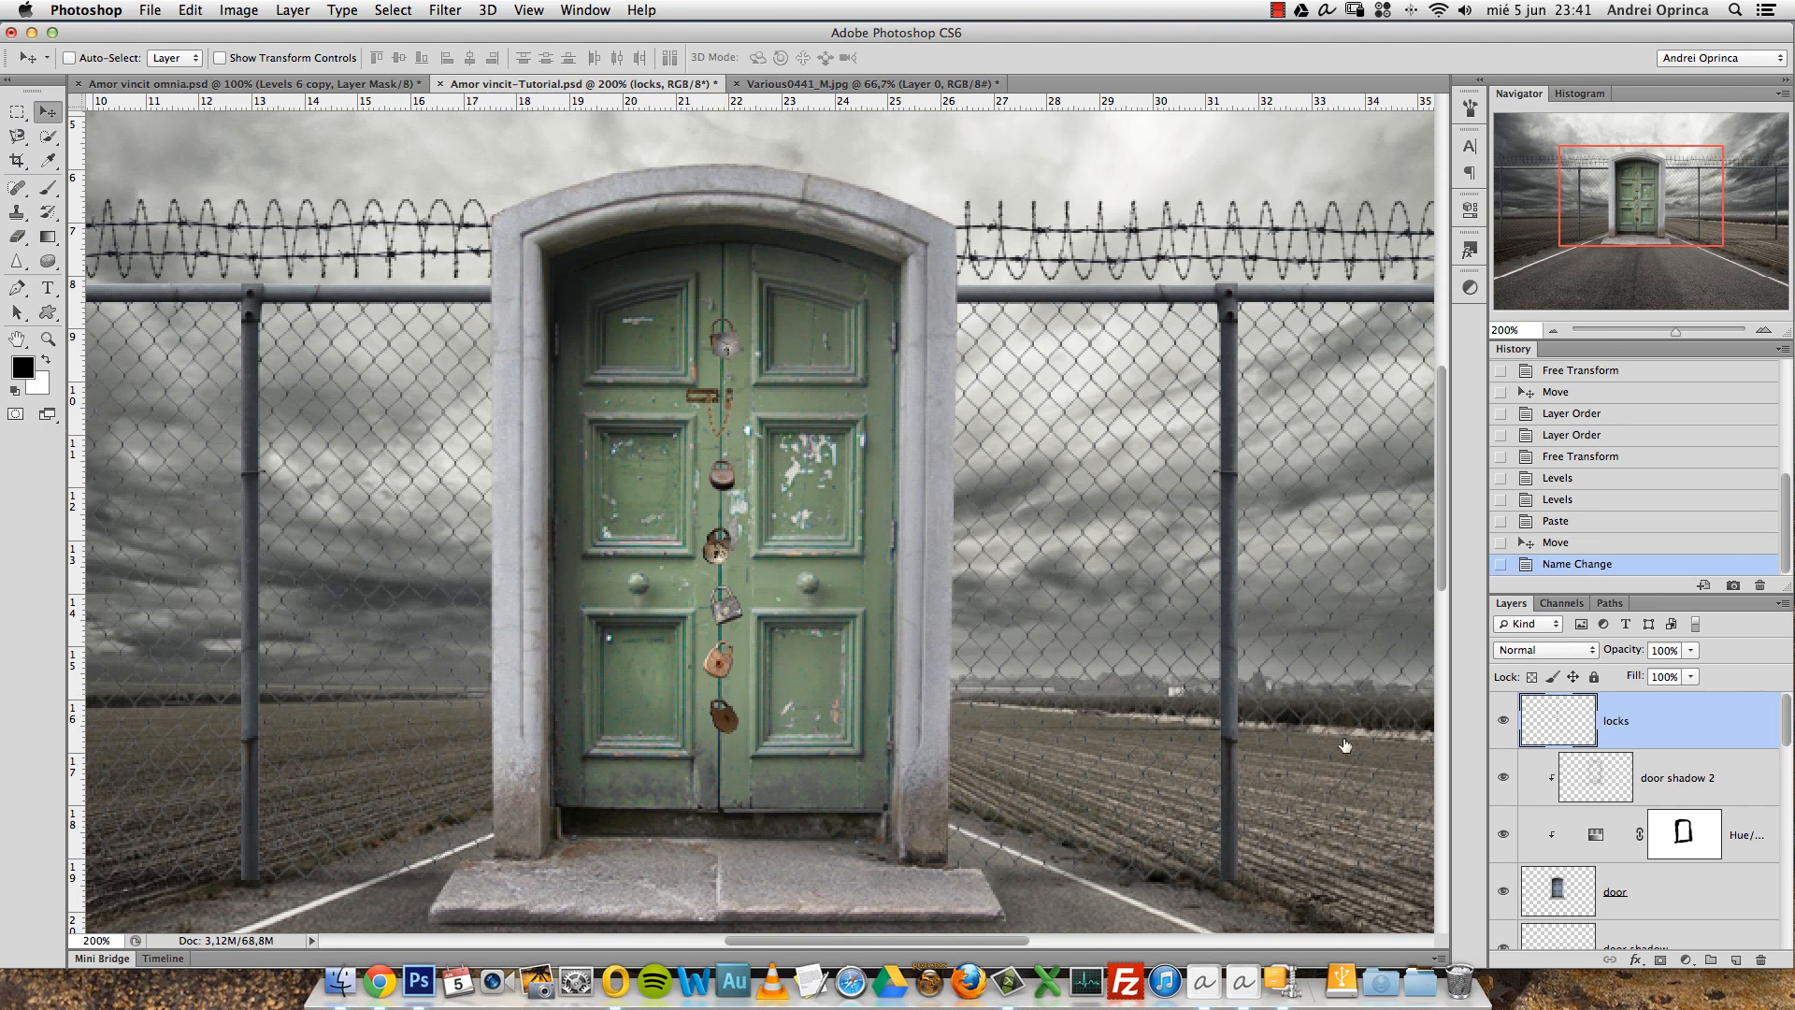
Create a new empty layer directly below the locks layer.
alt+click(1735, 961)
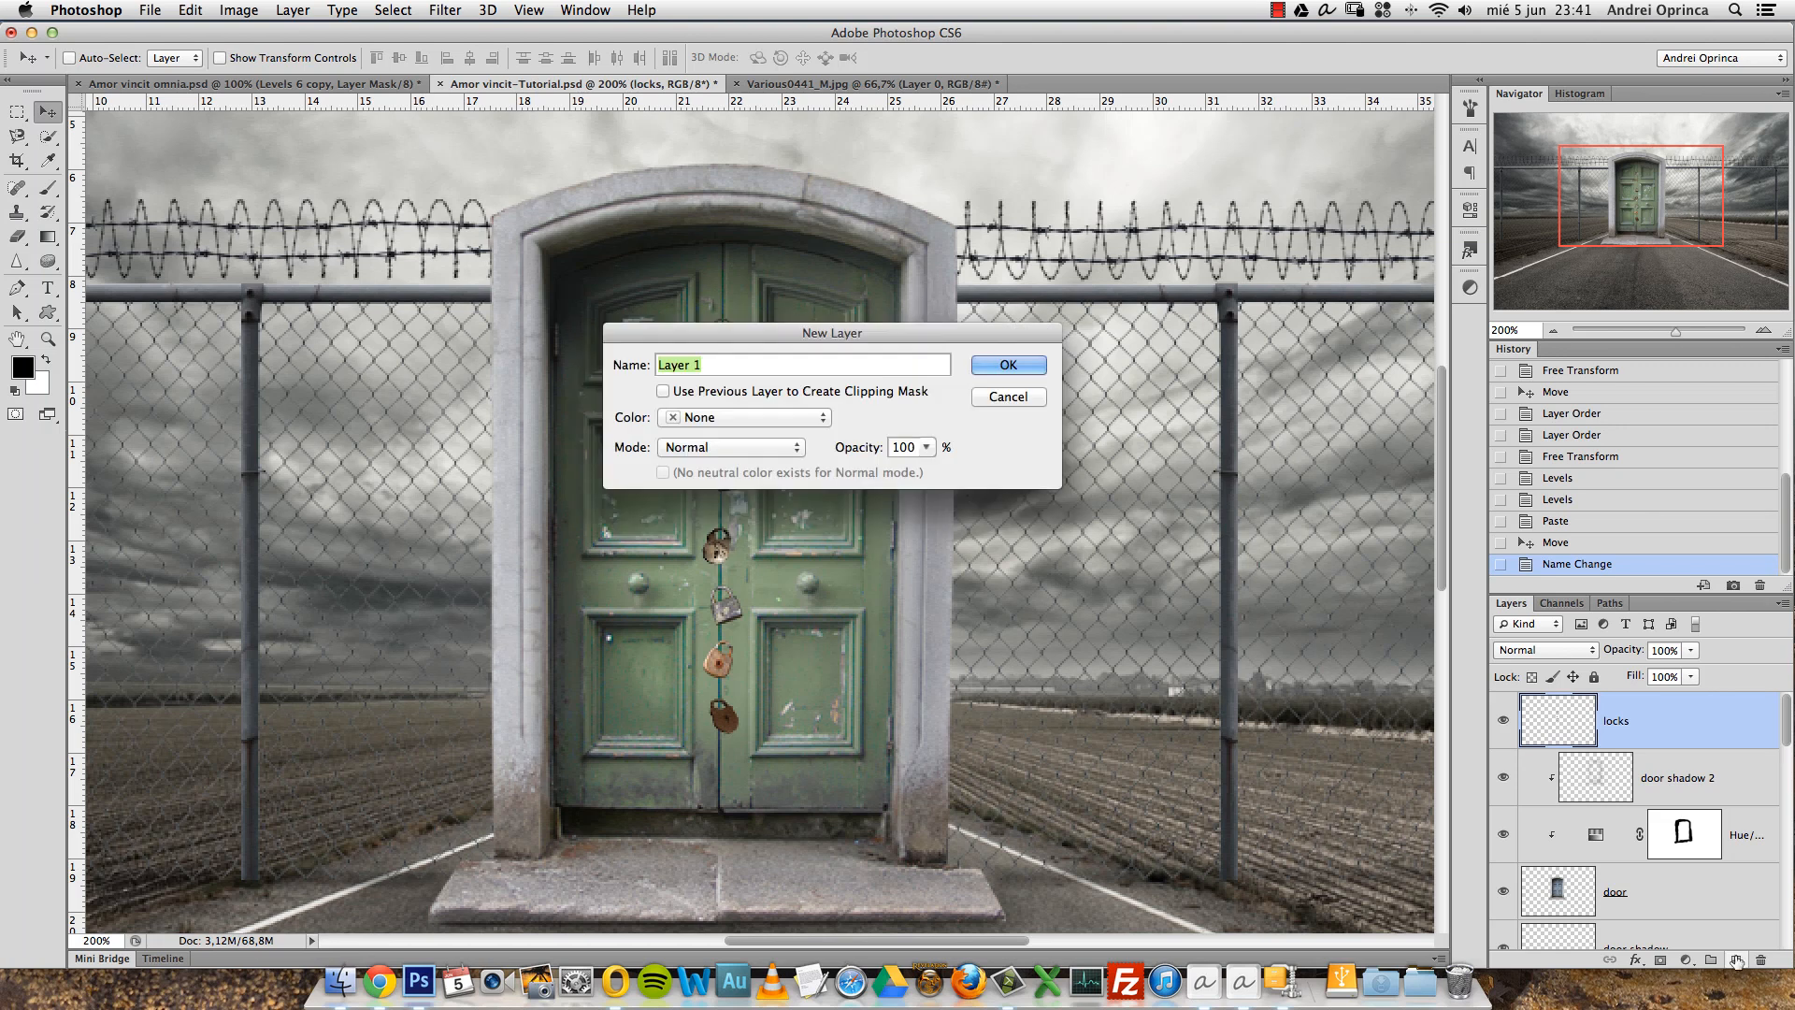
key(Escape)
alt+click(1735, 961)
key(Return)
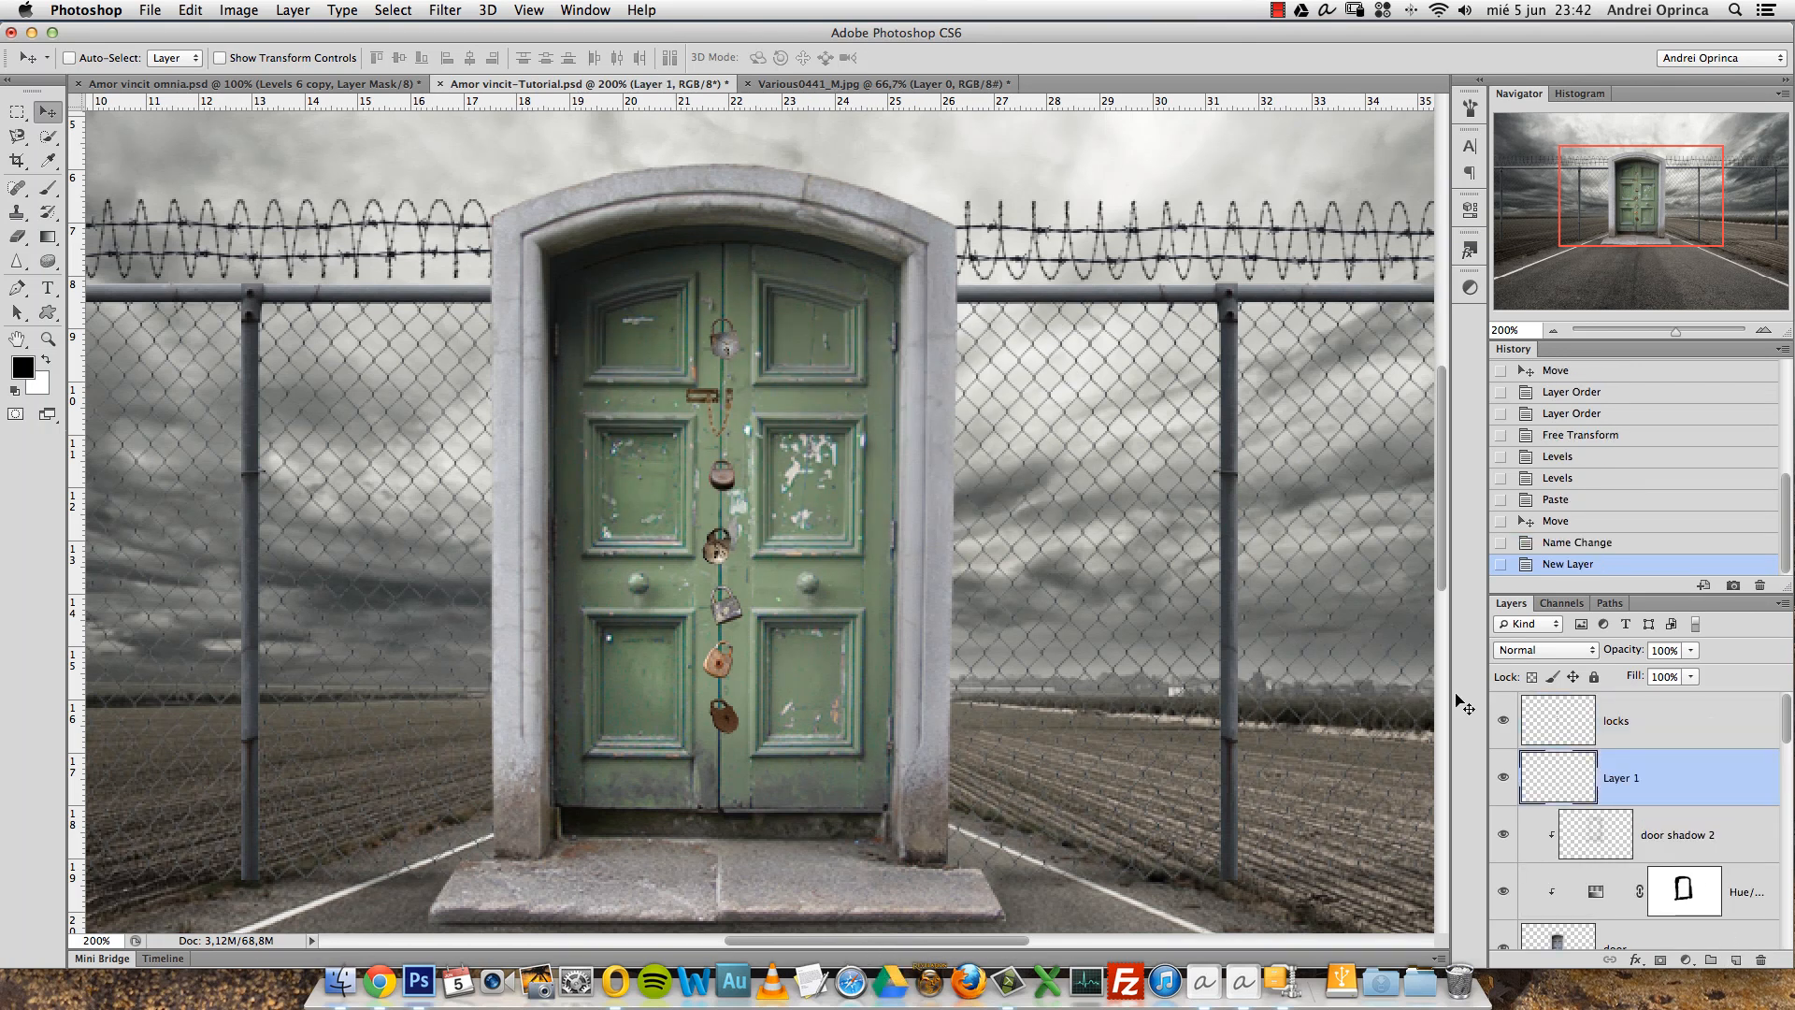
Examine how the locks are mounted on plates in the finished Amor vincit omnia.psd.
click(18, 113)
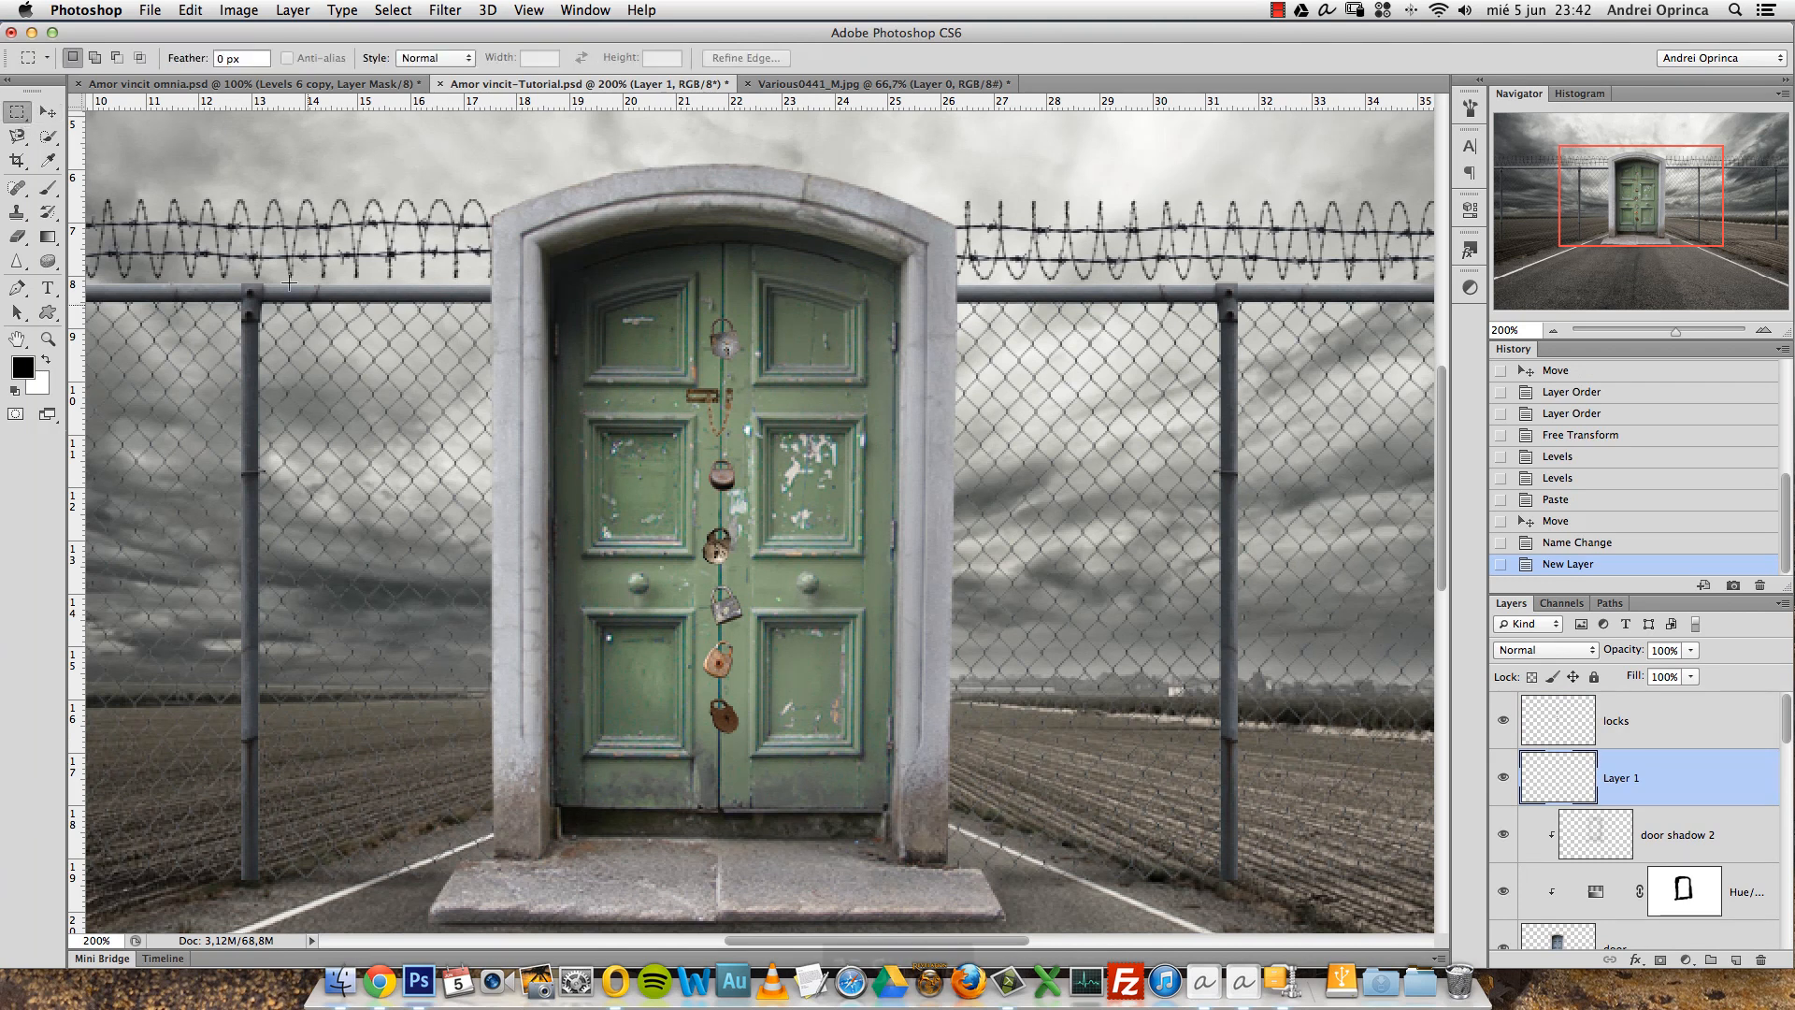
alt+click(788, 726)
click(355, 85)
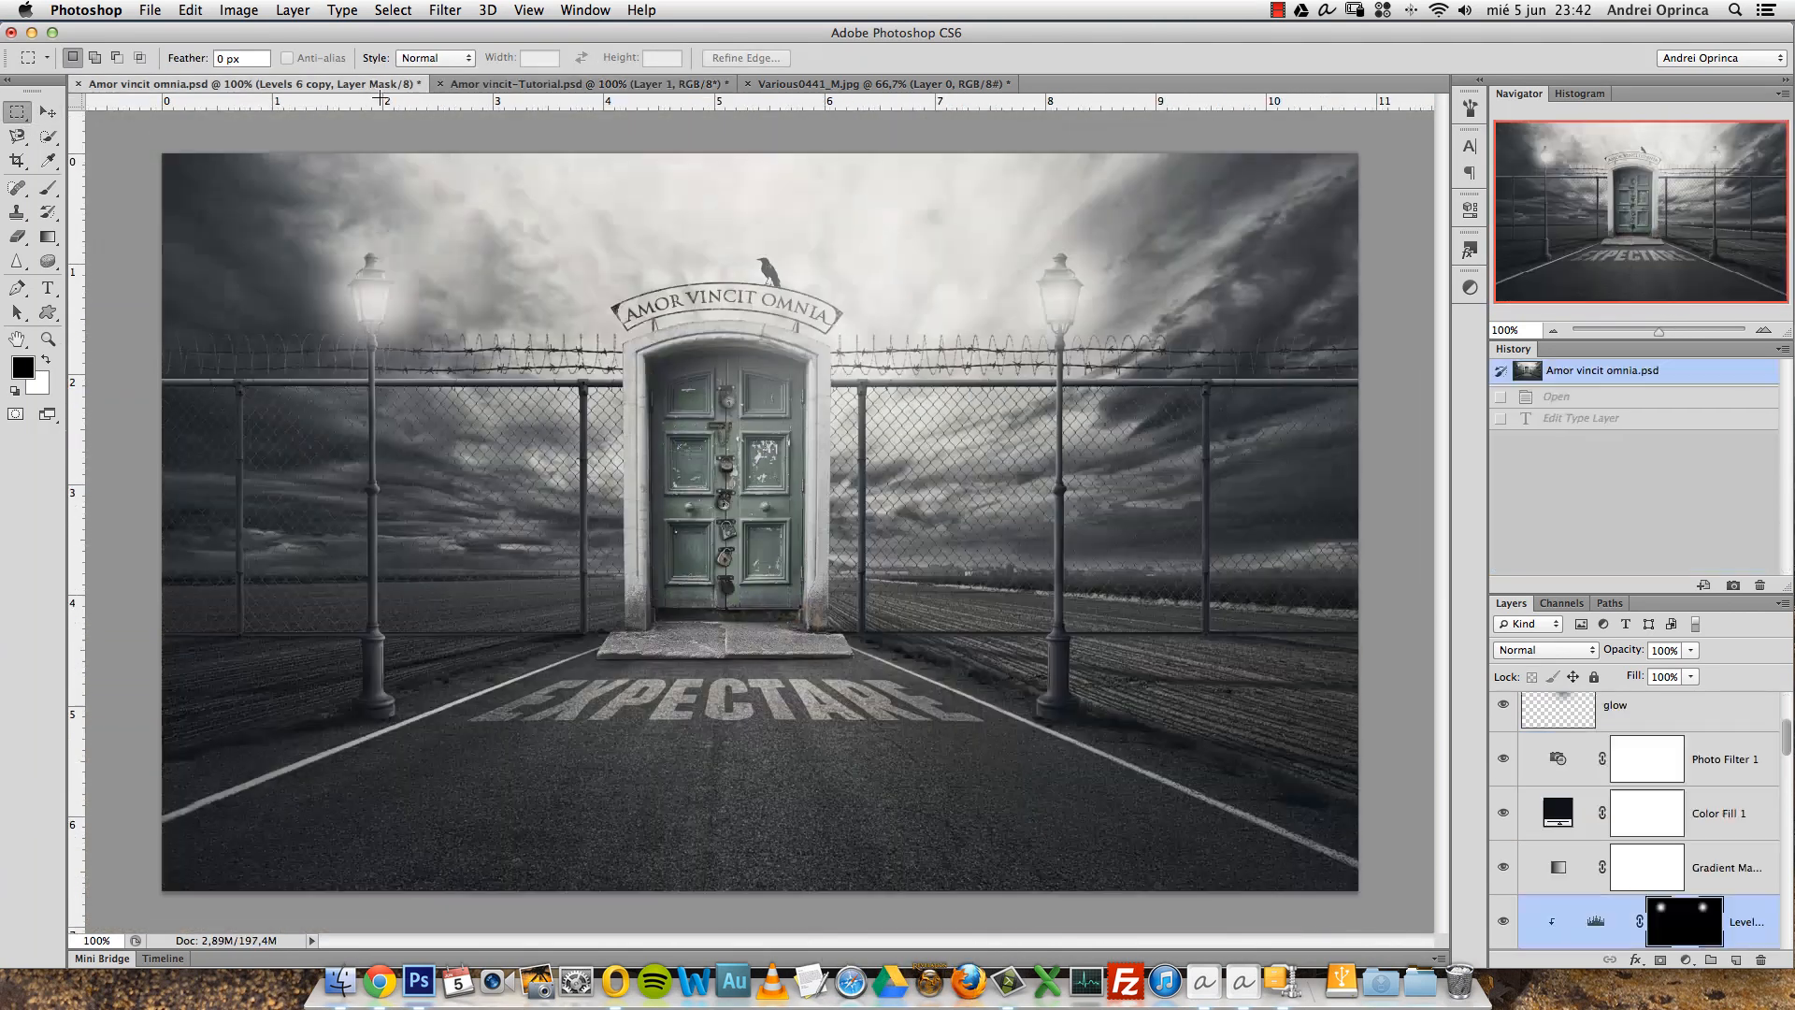
super+click(765, 560)
super+click(765, 560)
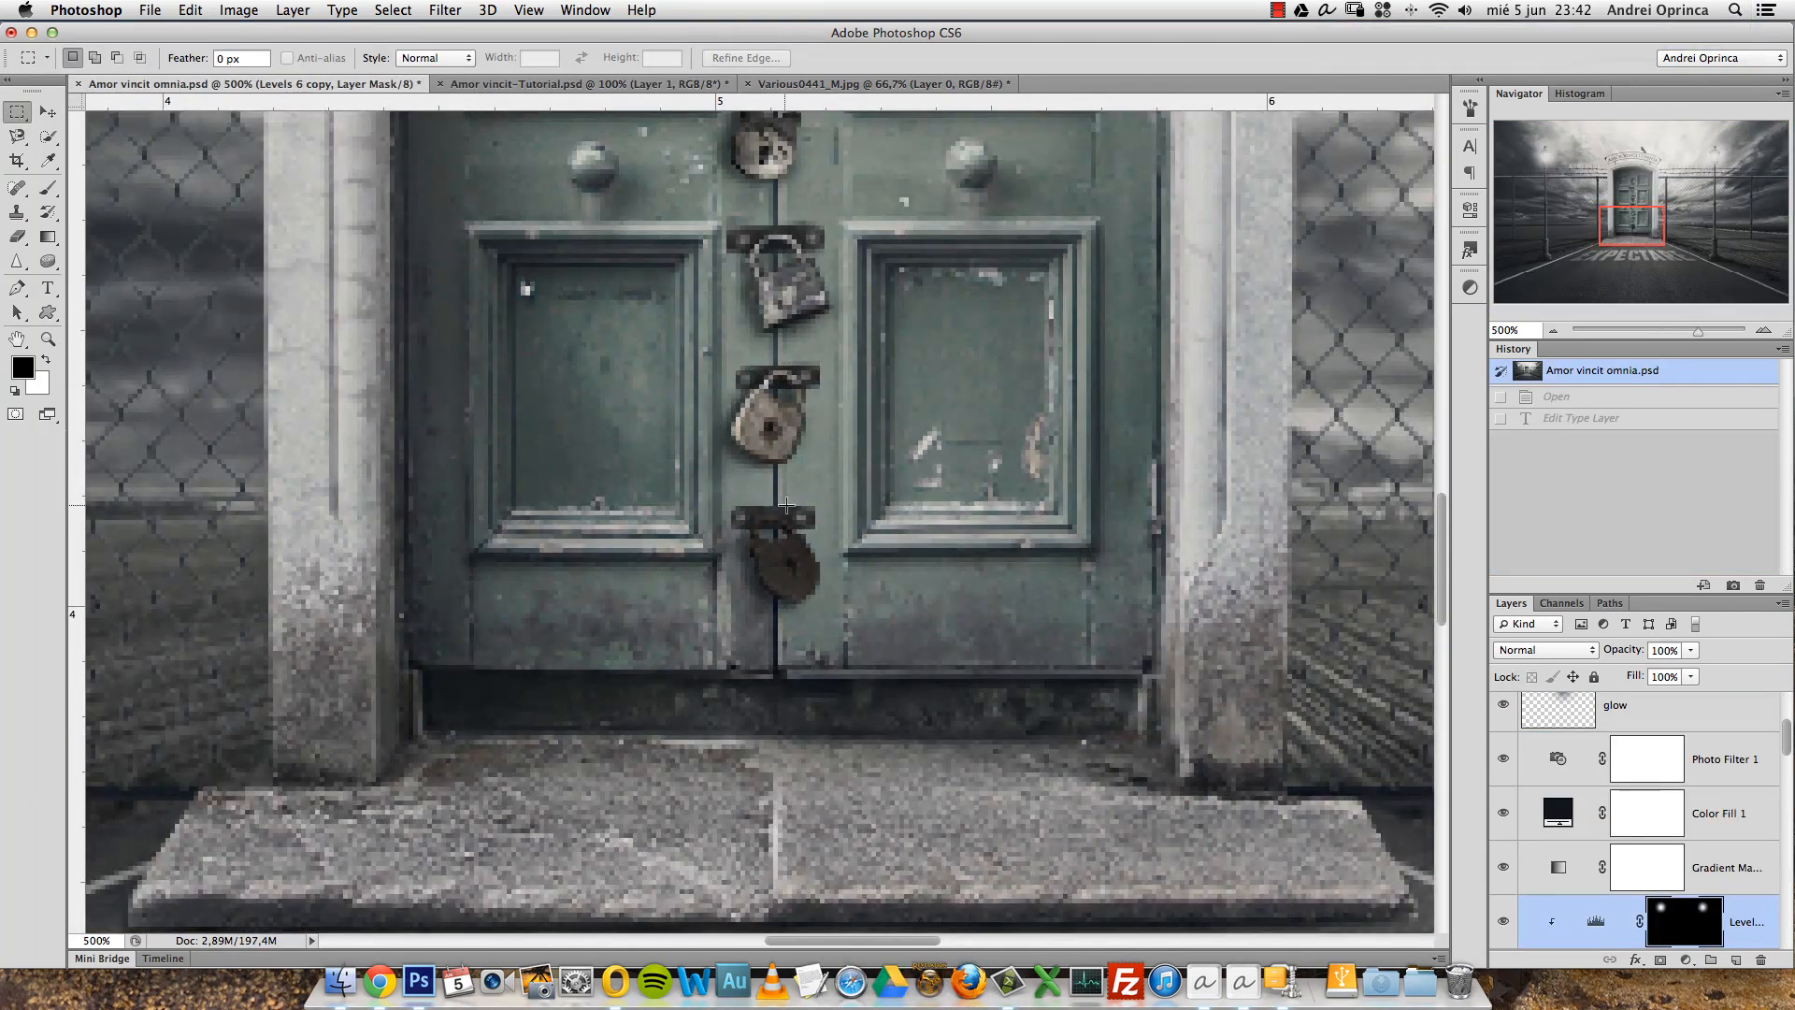
scroll(776, 508, up, 5)
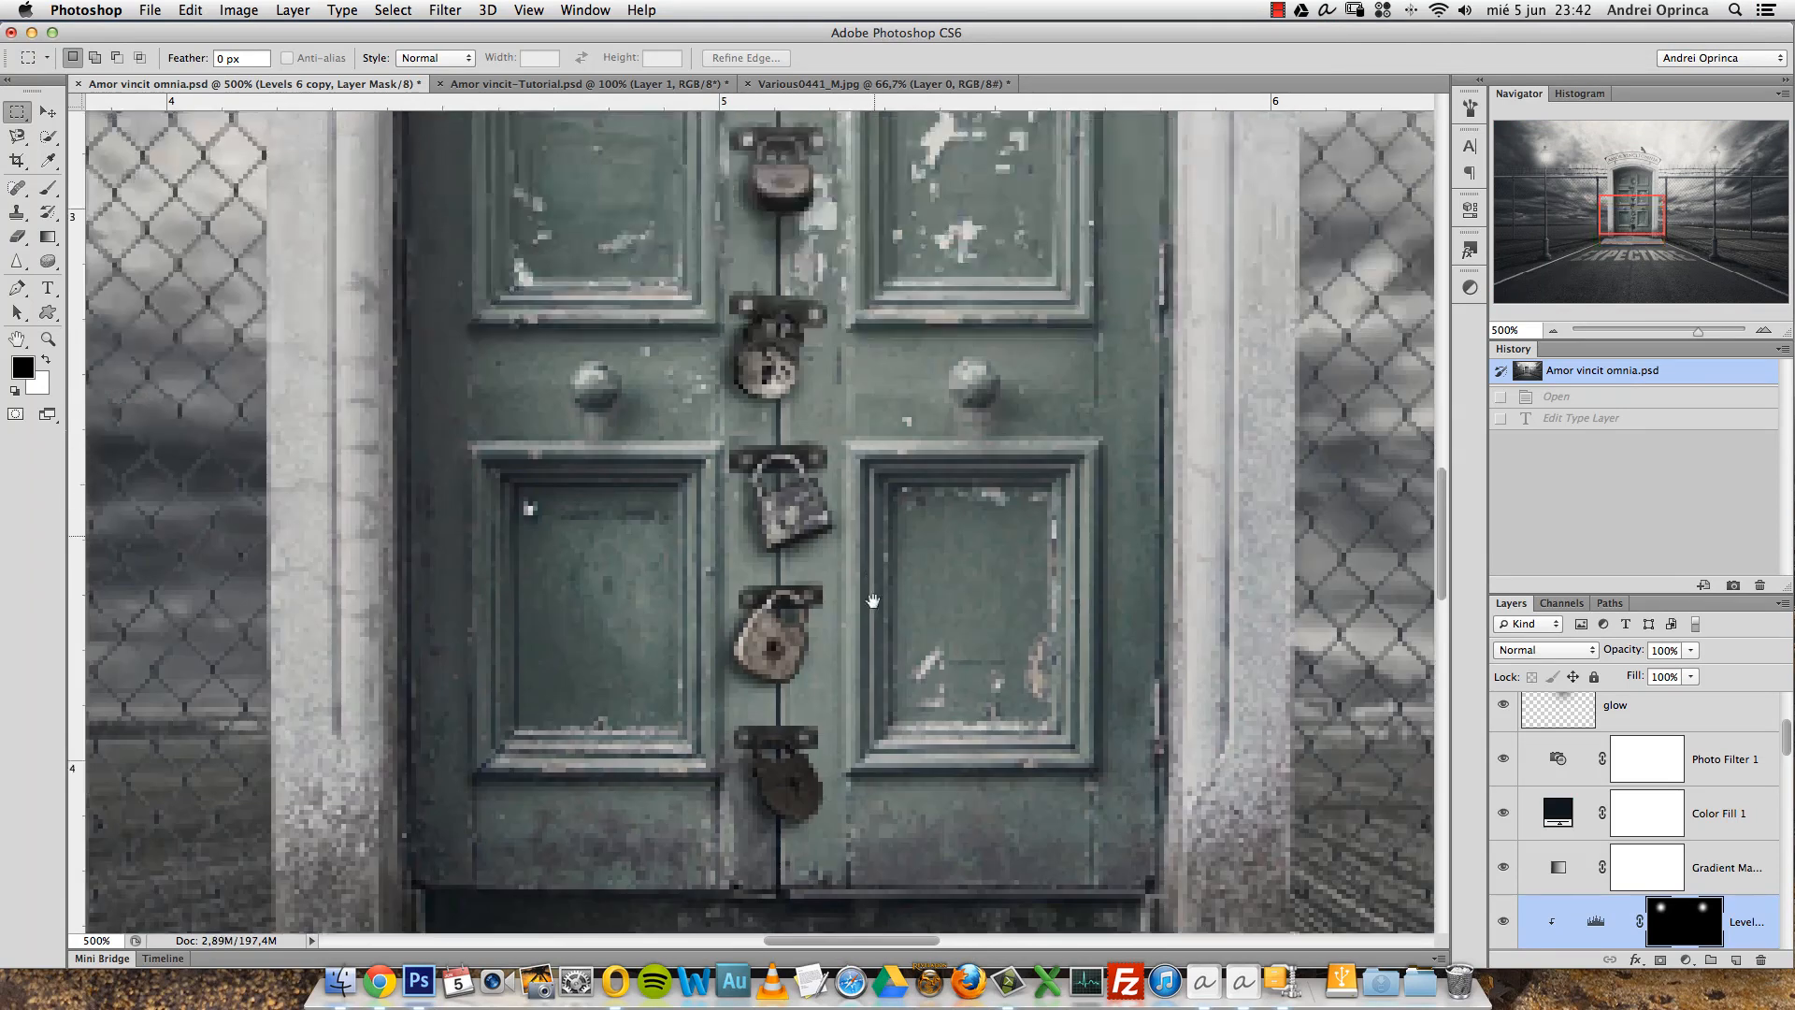
scroll(811, 444, up, 4)
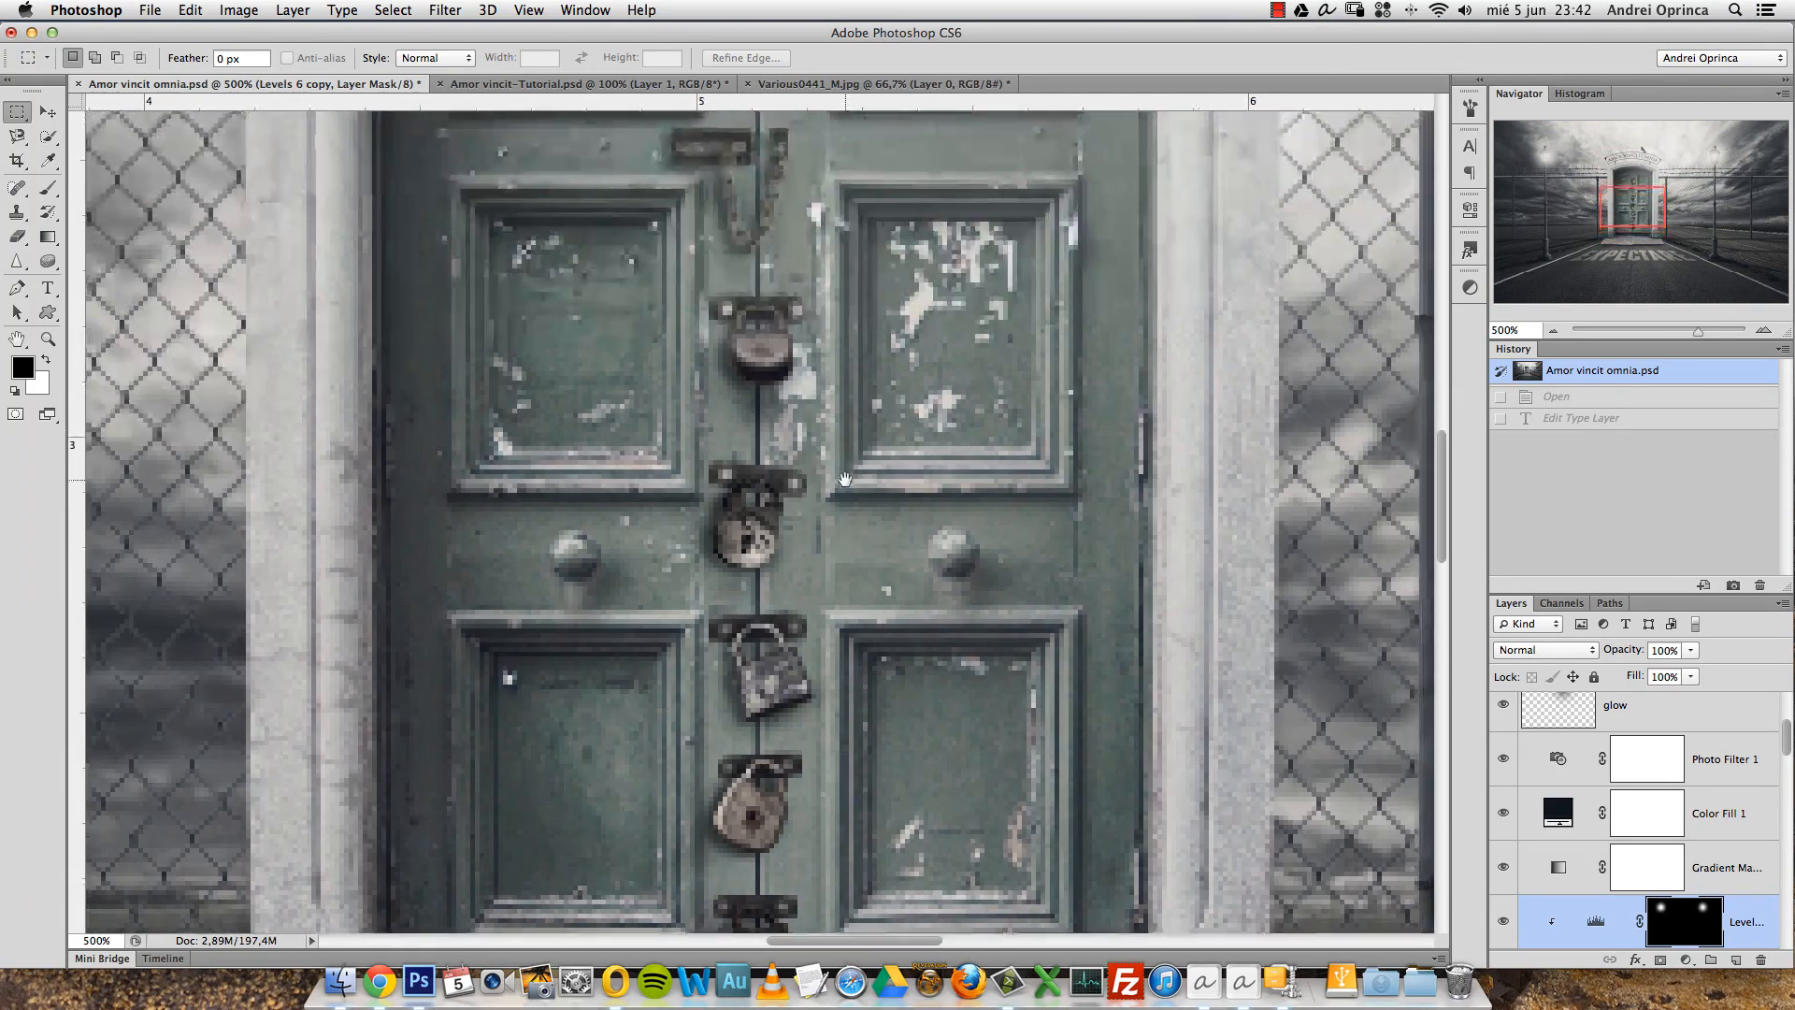
scroll(774, 385, up, 3)
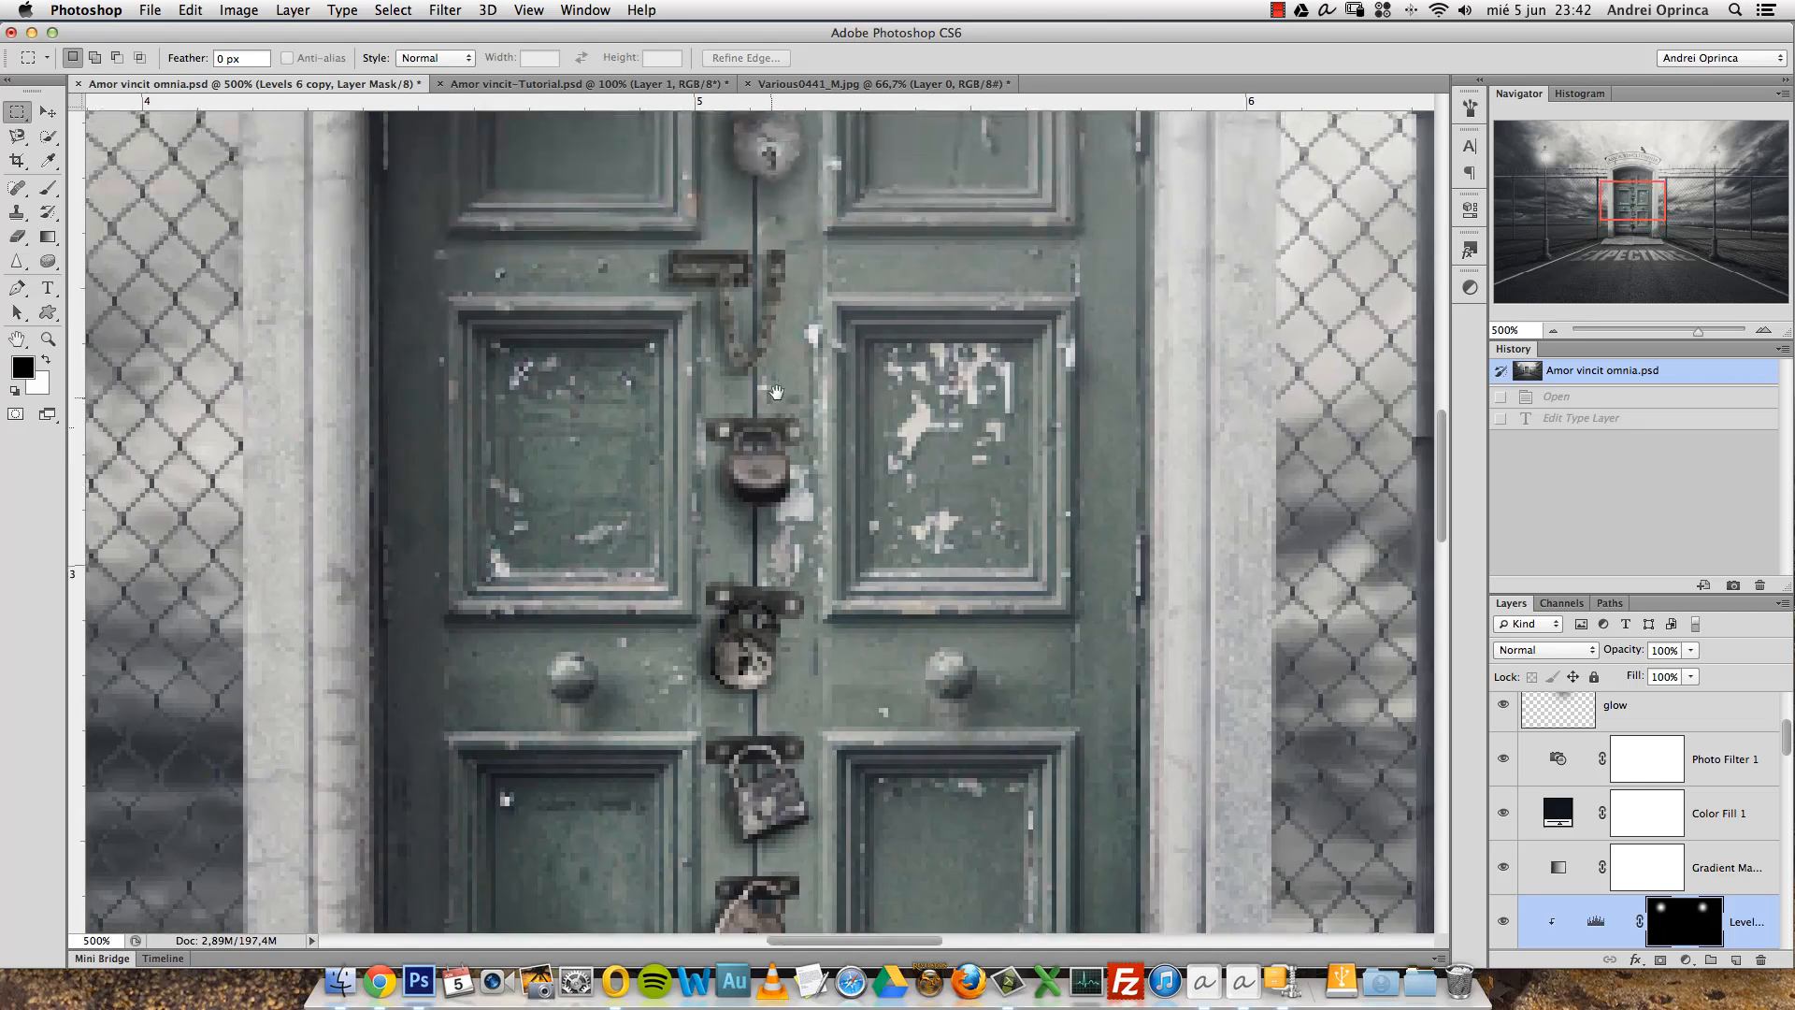
In Amor vincit-Tutorial.psd, fill a thin horizontal rectangle behind the lowest lock's shackle with black on the new layer.
click(575, 84)
key(super+space)
click(815, 503)
click(814, 503)
key(super+space)
super+click(419, 437)
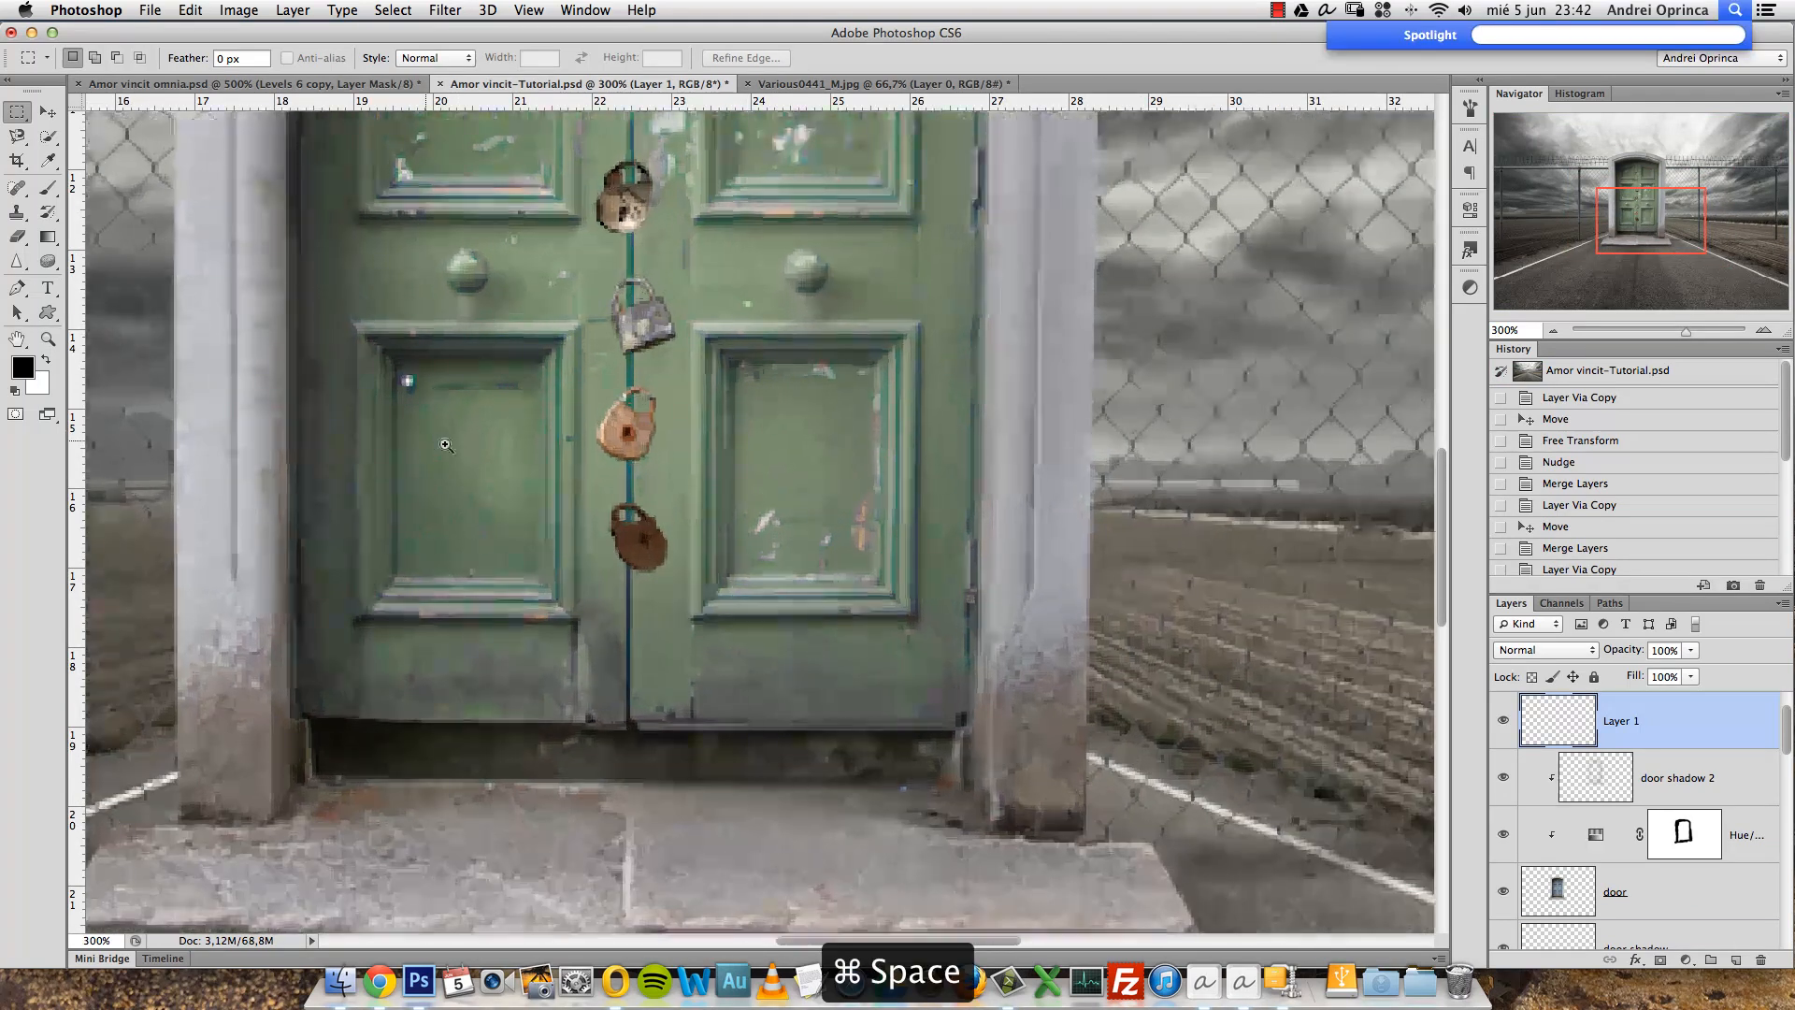
mouse_move(640, 524)
mouse_down()
mouse_move(713, 520)
mouse_move(667, 504)
mouse_move(683, 500)
mouse_up()
click(654, 514)
key(super+space)
super+click(647, 513)
super+click(649, 503)
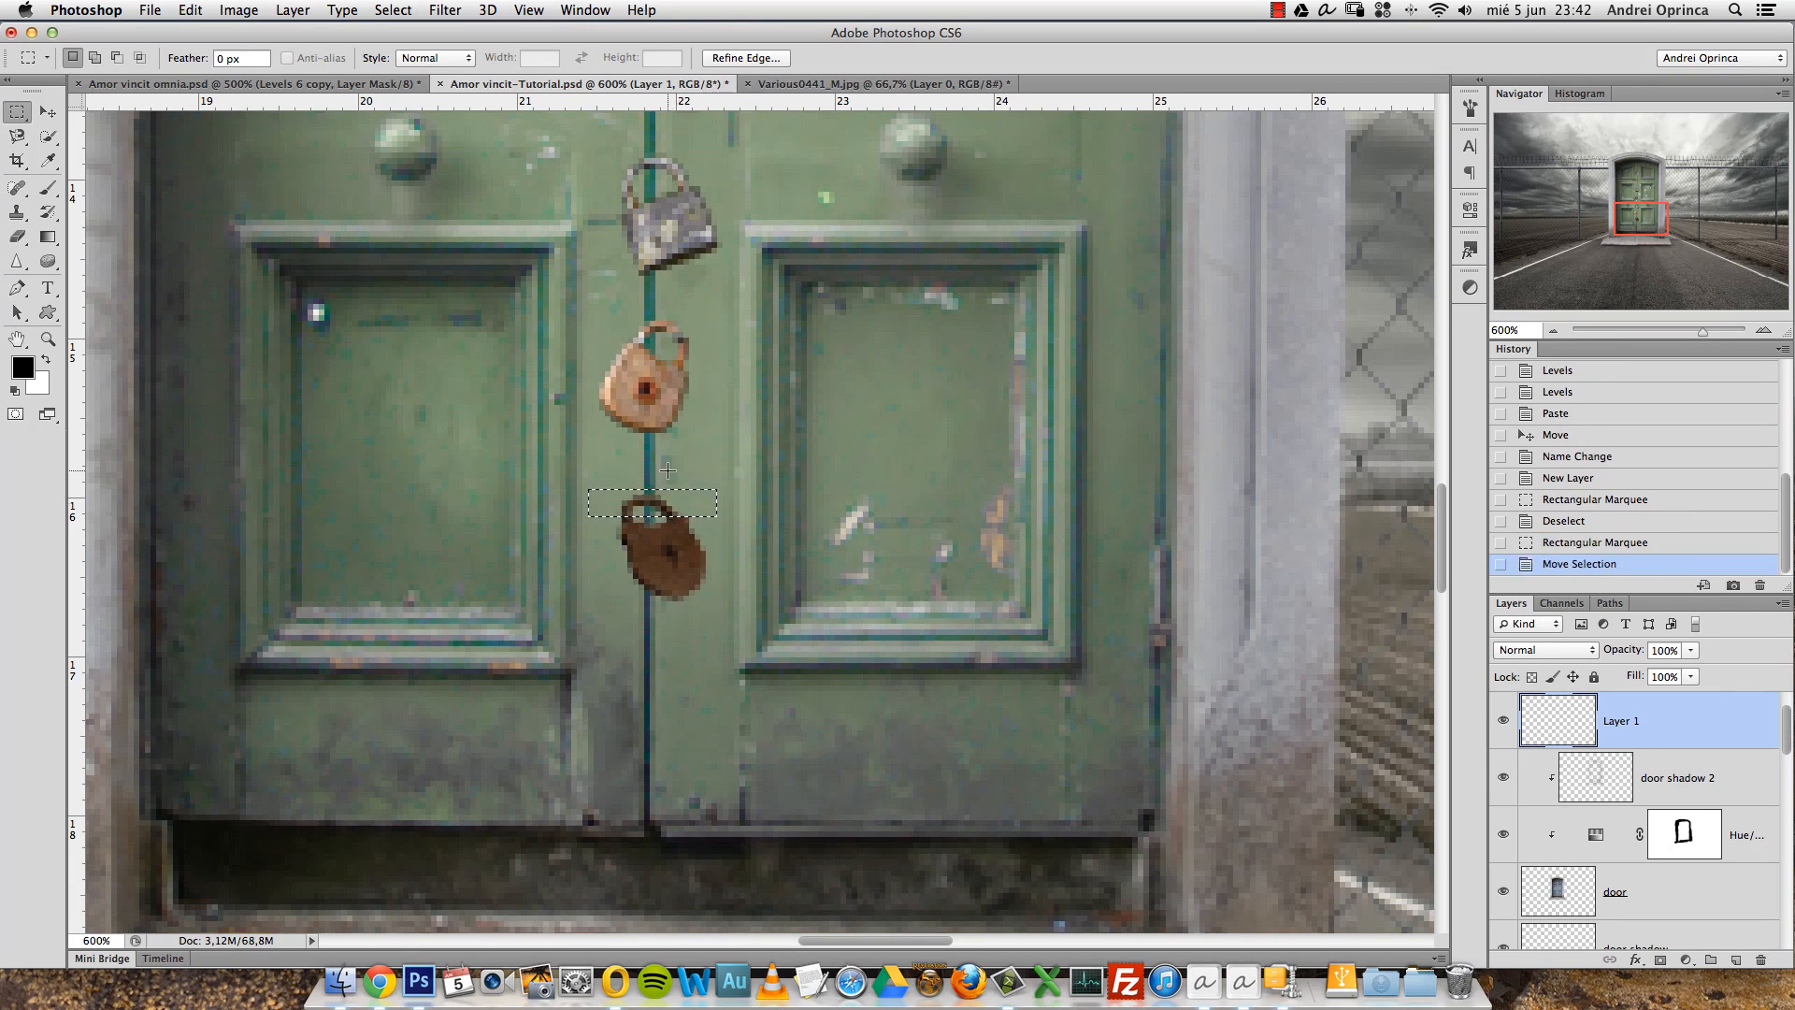
key(alt+BackSpace)
key(super+d)
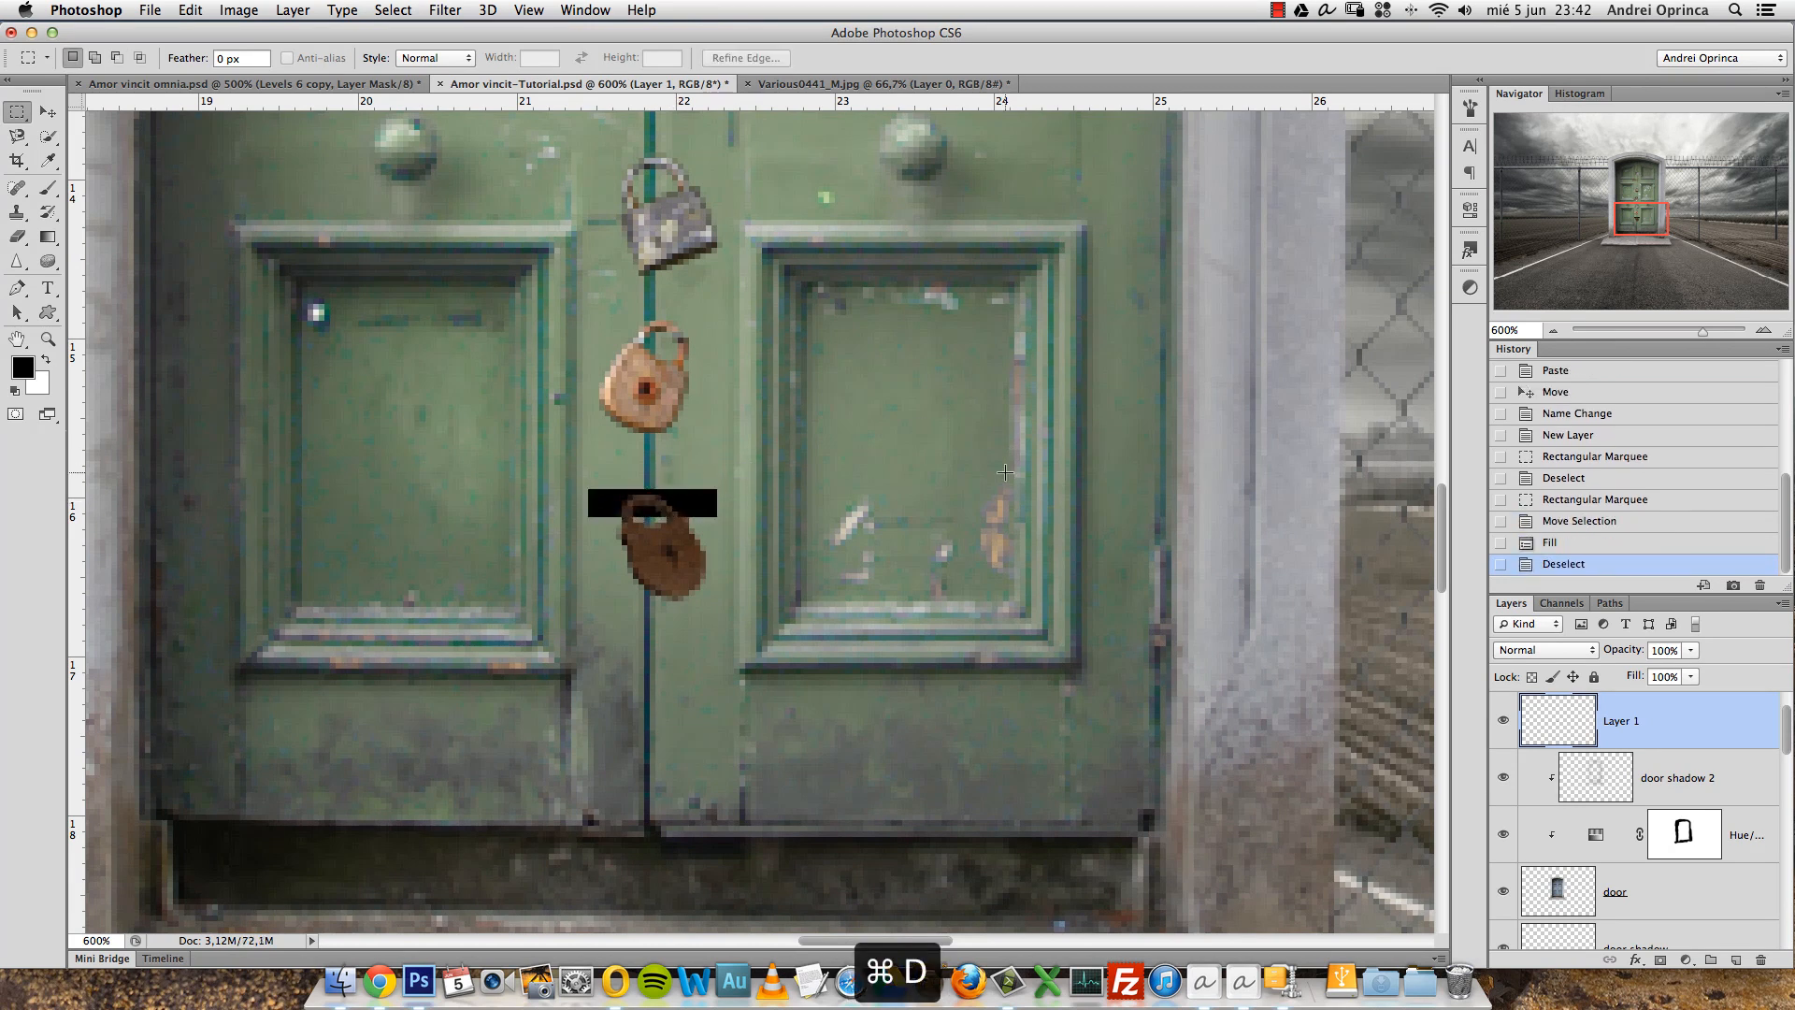
Erase small bits along the edges of the black plate with a 4 px Eraser at 100% hardness.
key(e)
right_click(726, 470)
click(757, 551)
drag(757, 552, 960, 553)
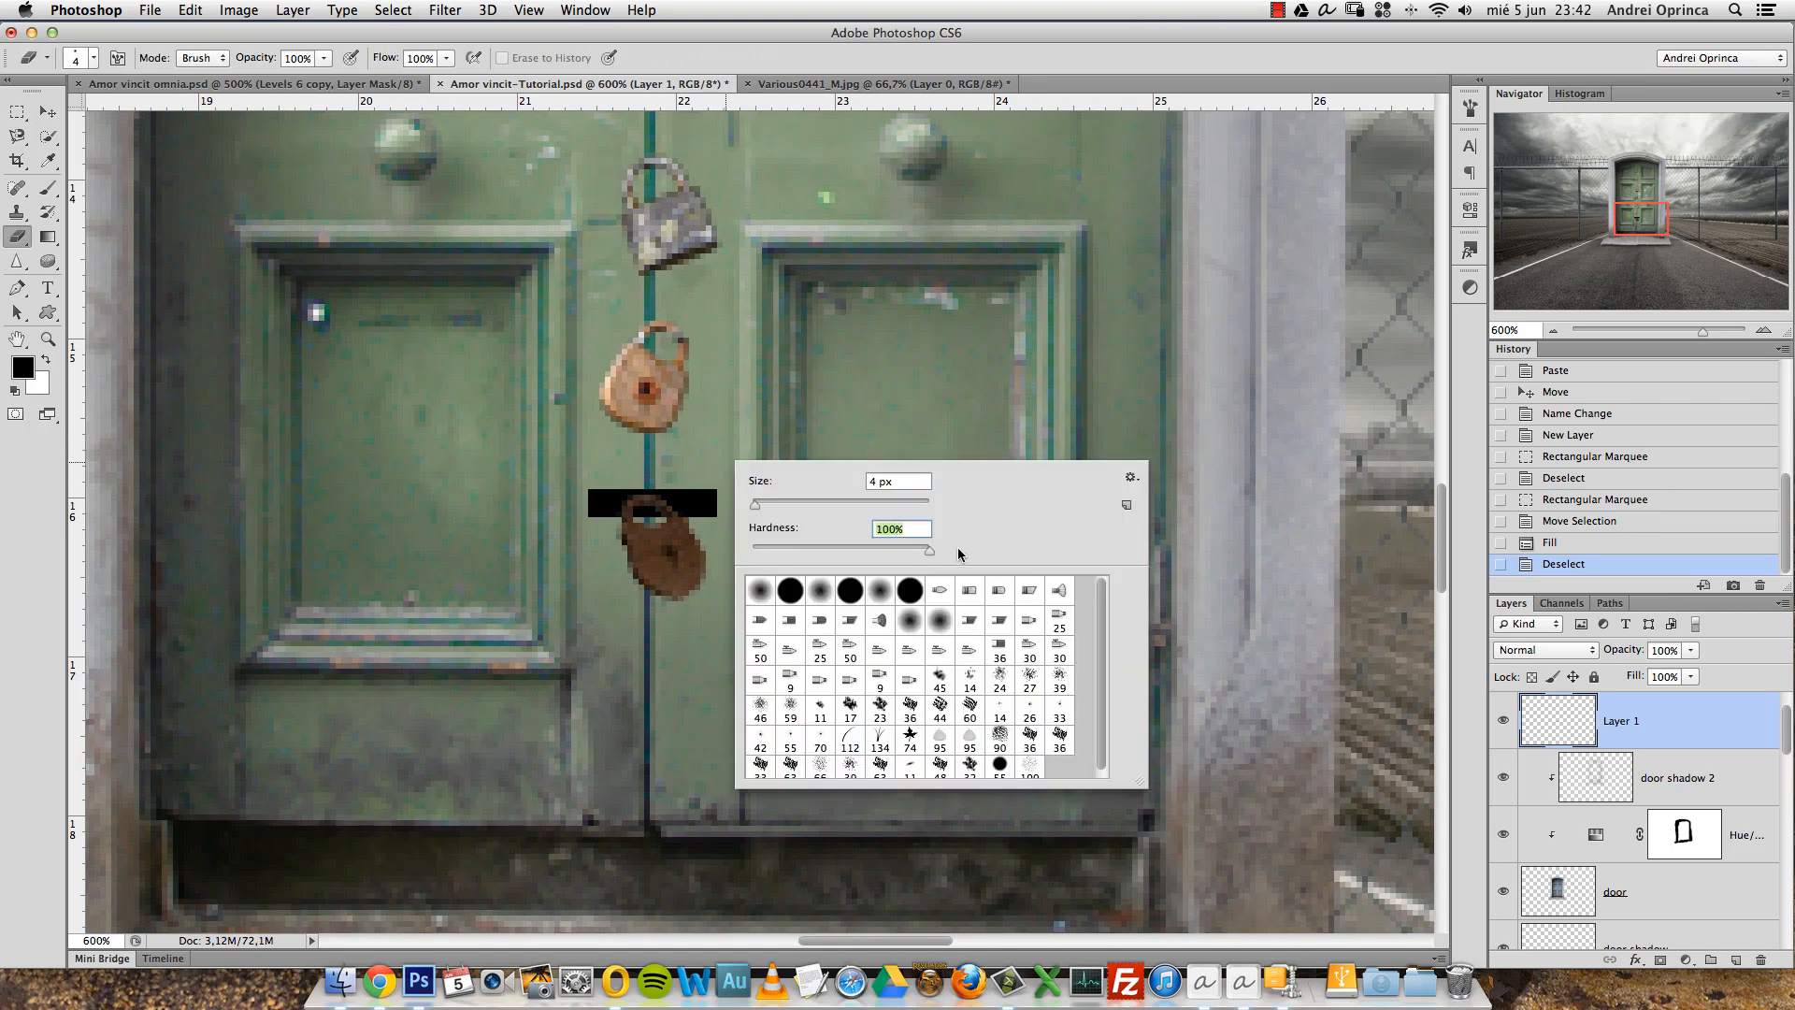
click(715, 471)
click(714, 473)
click(713, 474)
click(710, 474)
click(707, 471)
click(701, 468)
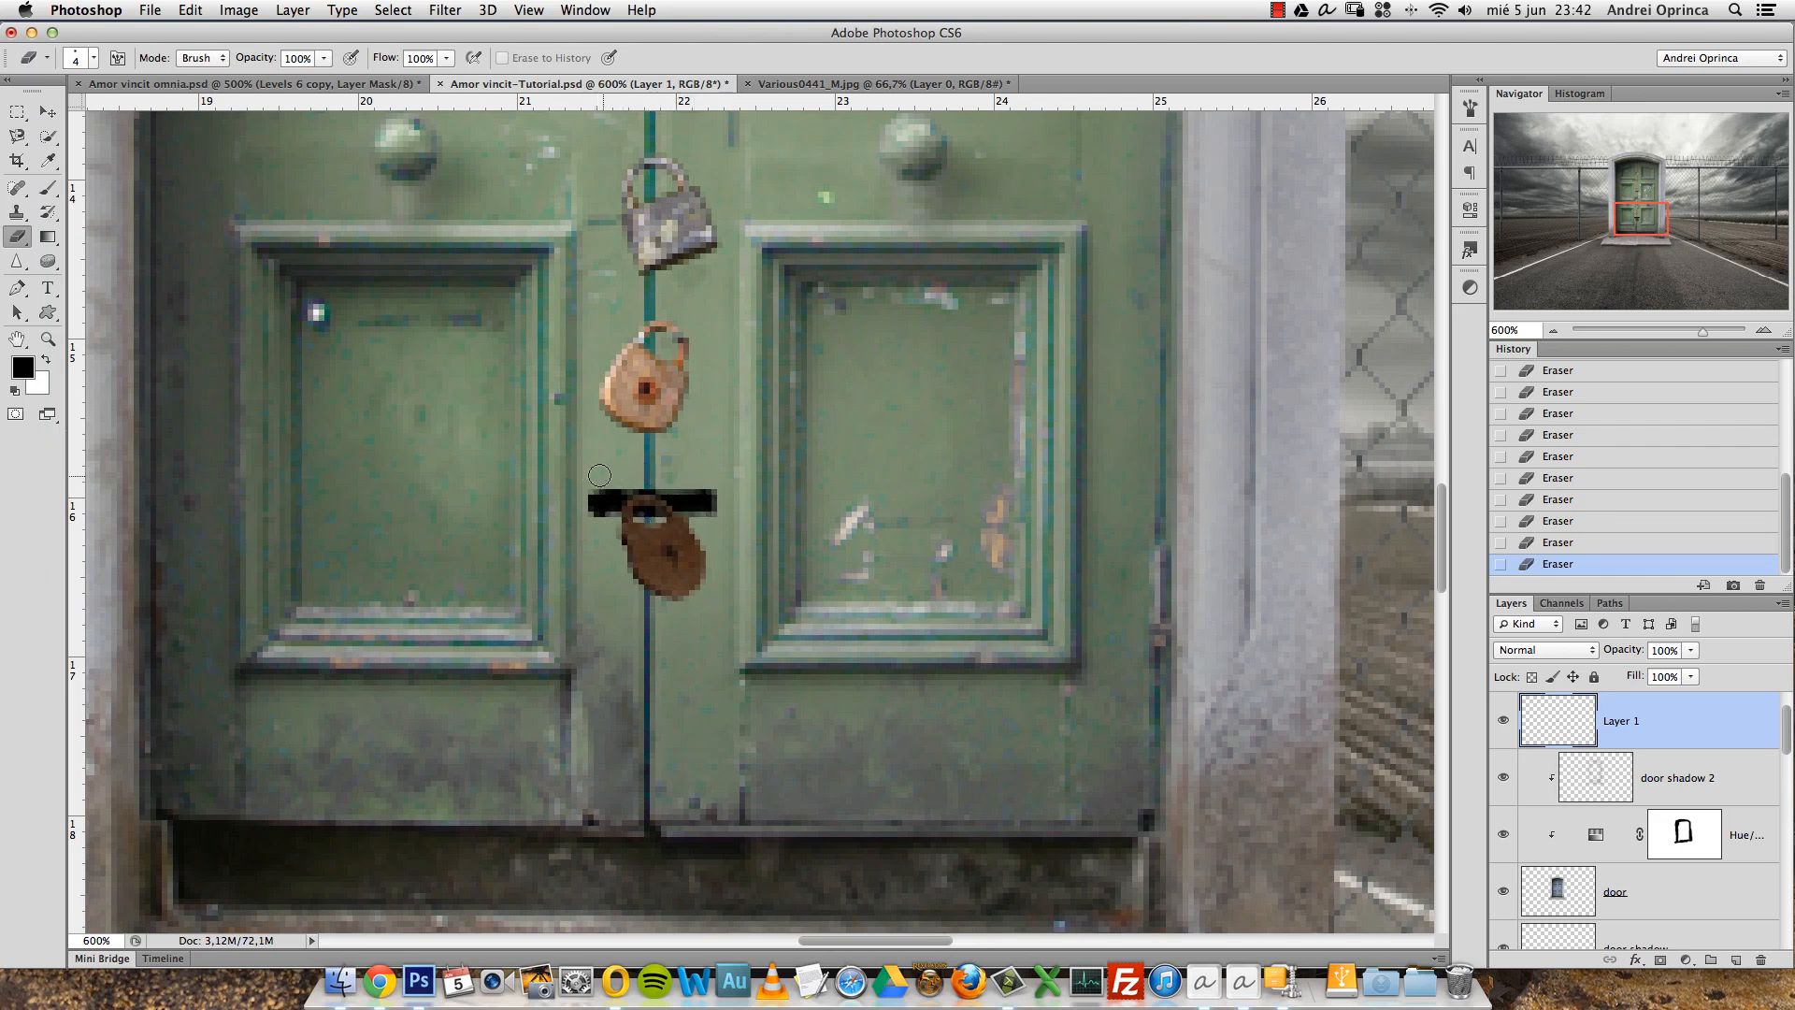
Rotate the black plate slightly behind the lowest lock with Free Transform.
key(super+t)
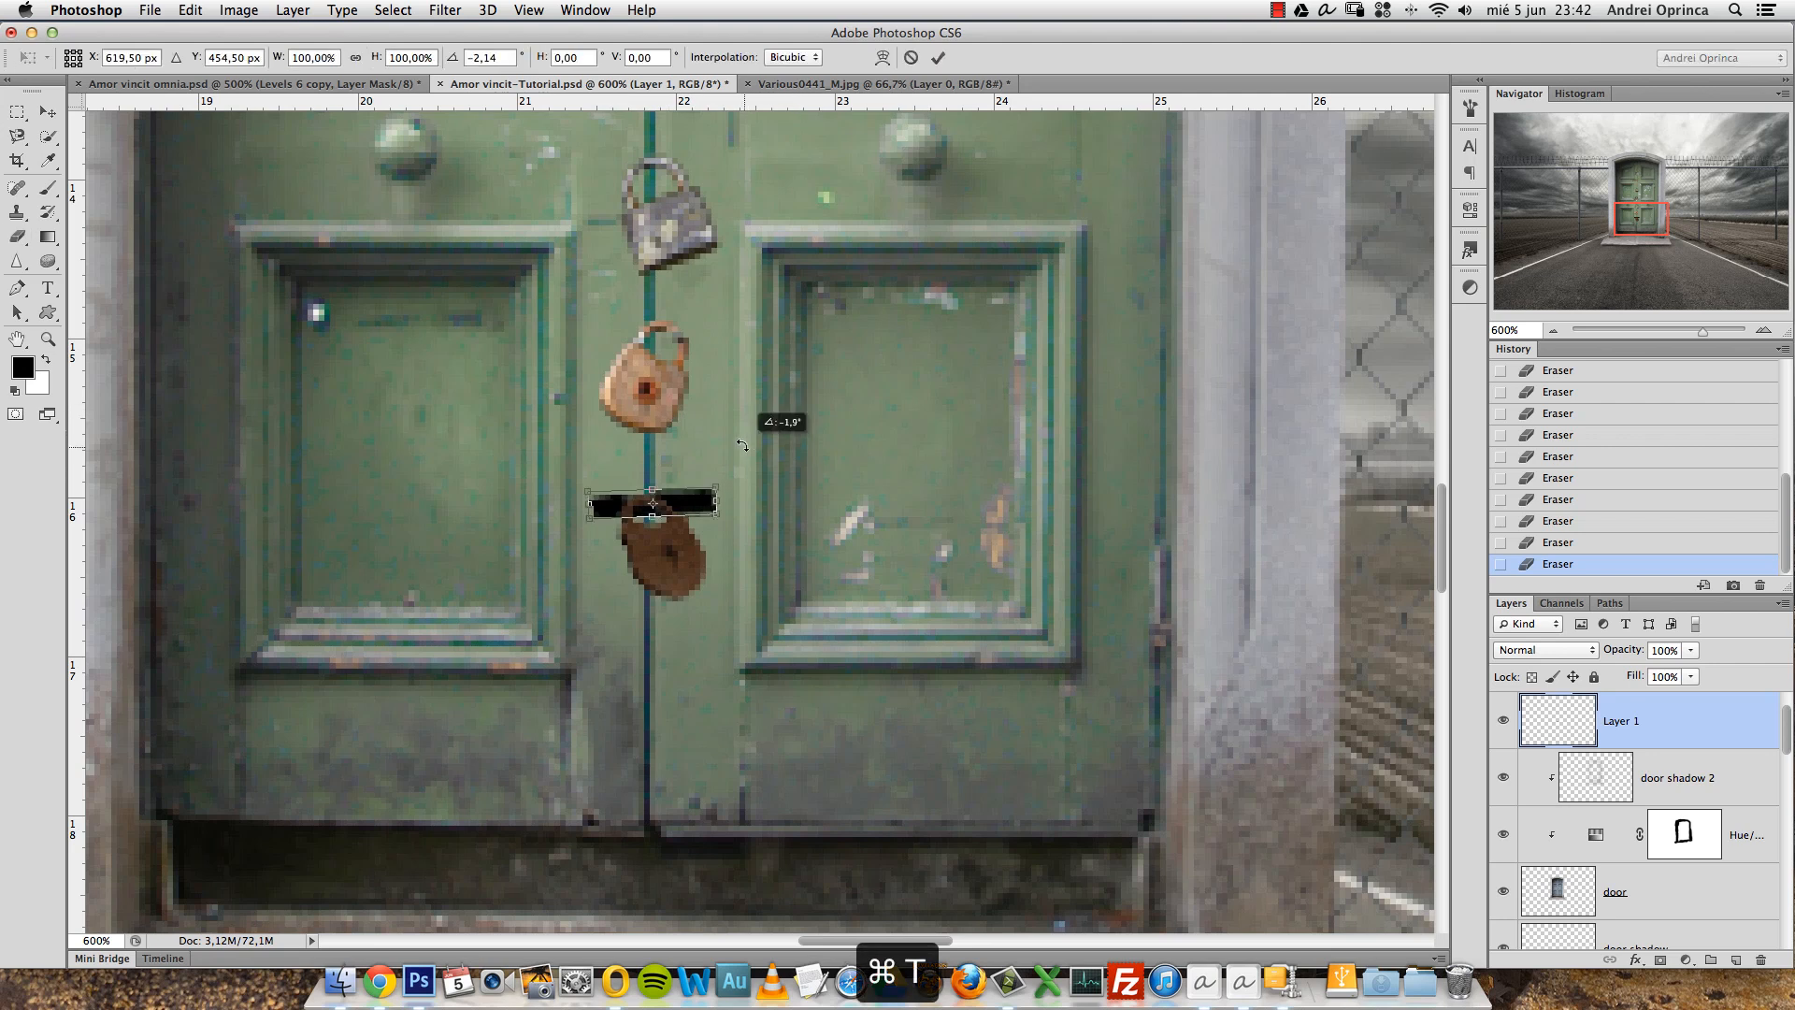
key(Return)
key(super+1)
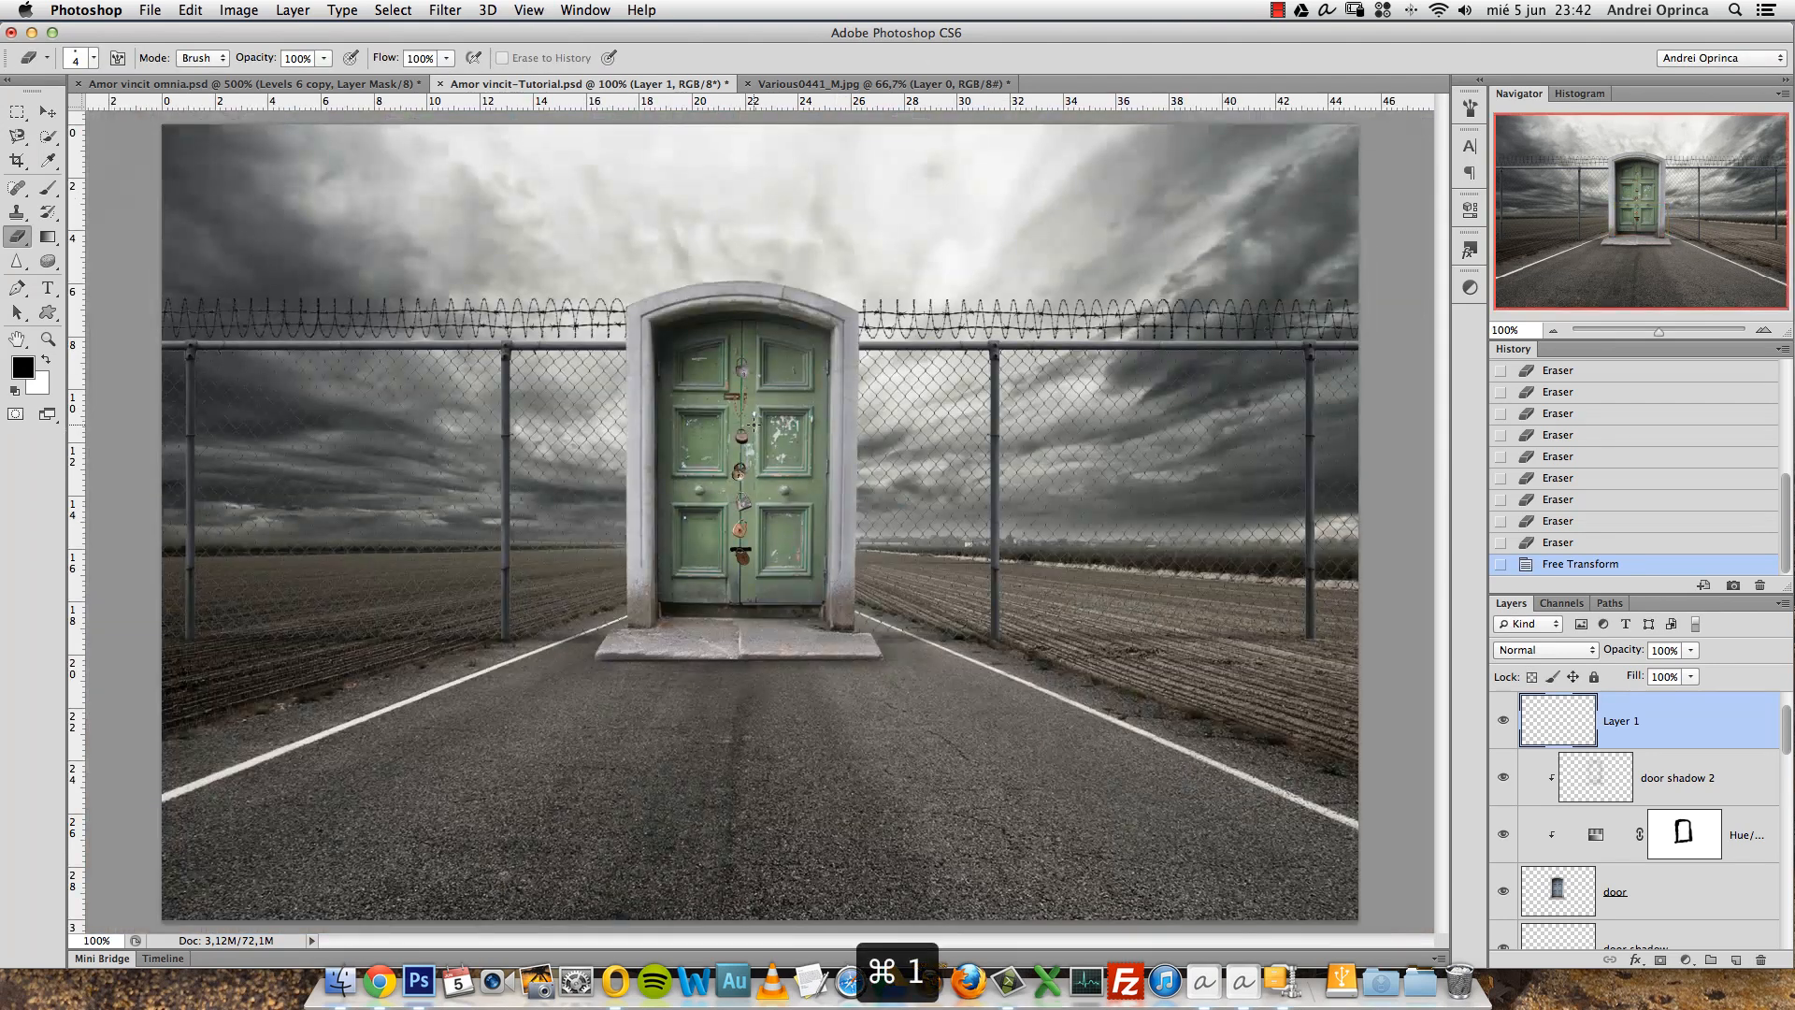
key(super+space)
super+click(747, 575)
super+click(747, 571)
super+click(748, 572)
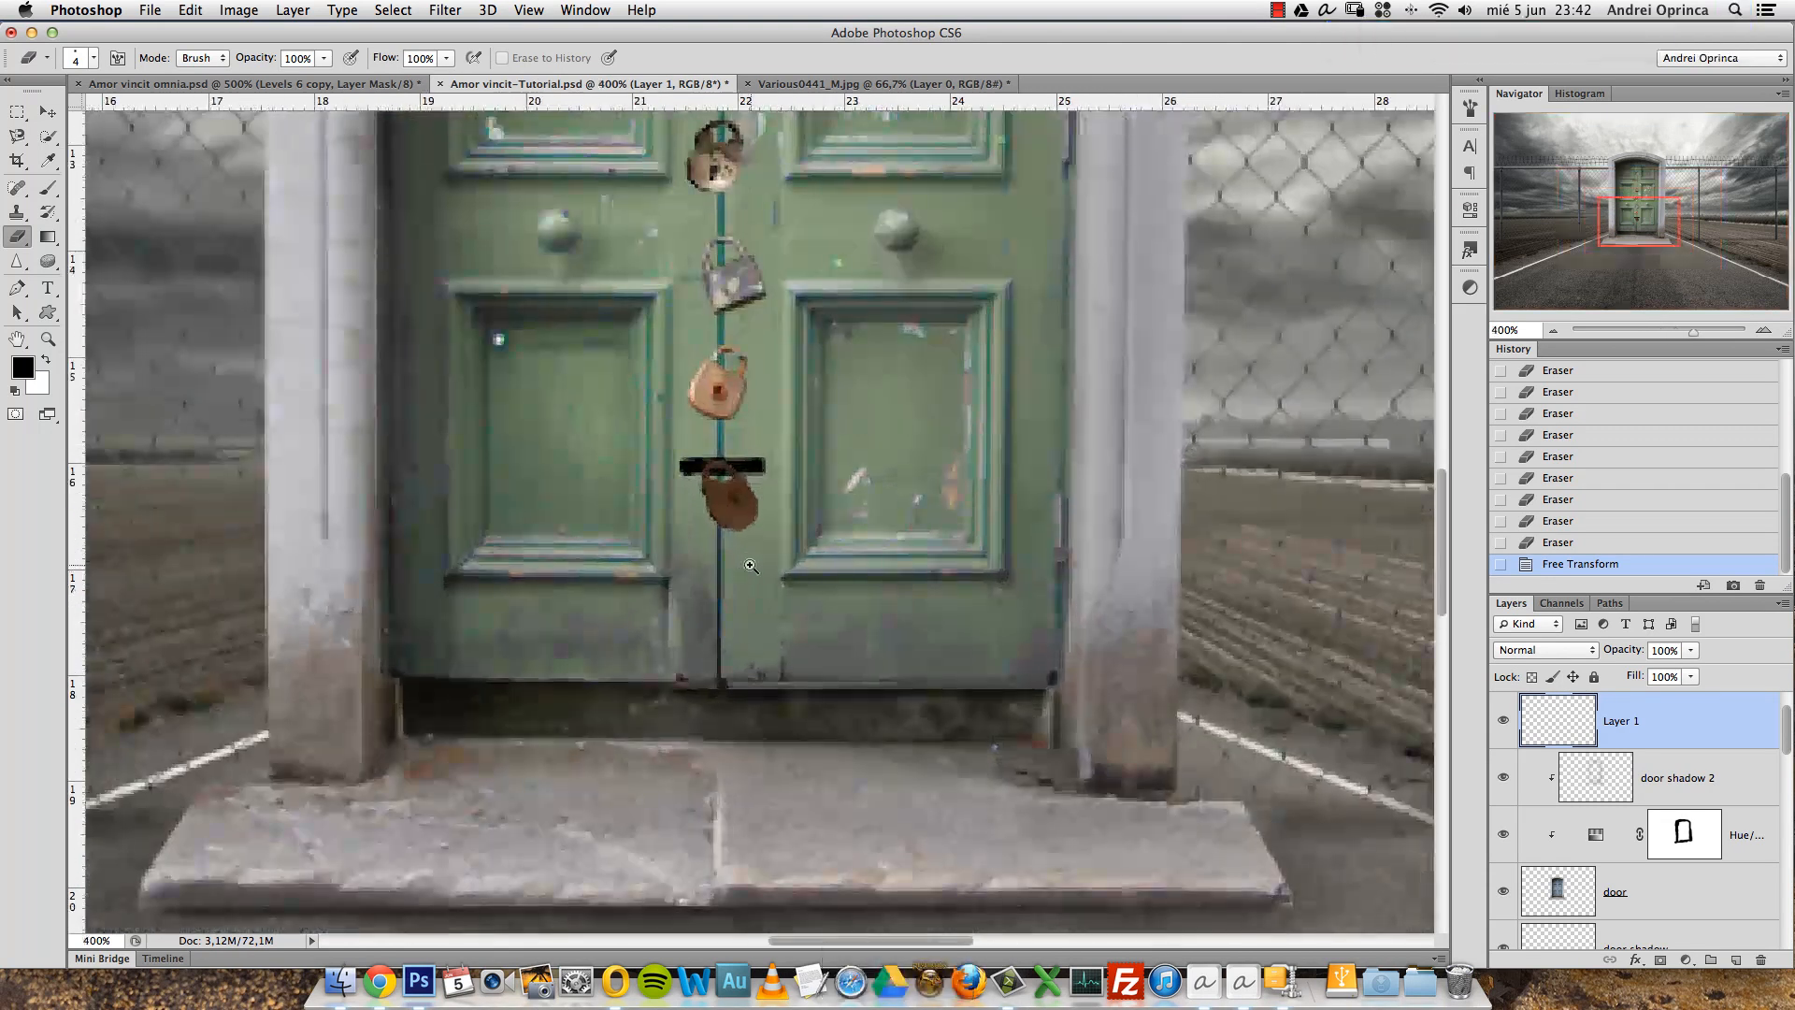
super+click(749, 572)
key(super+u)
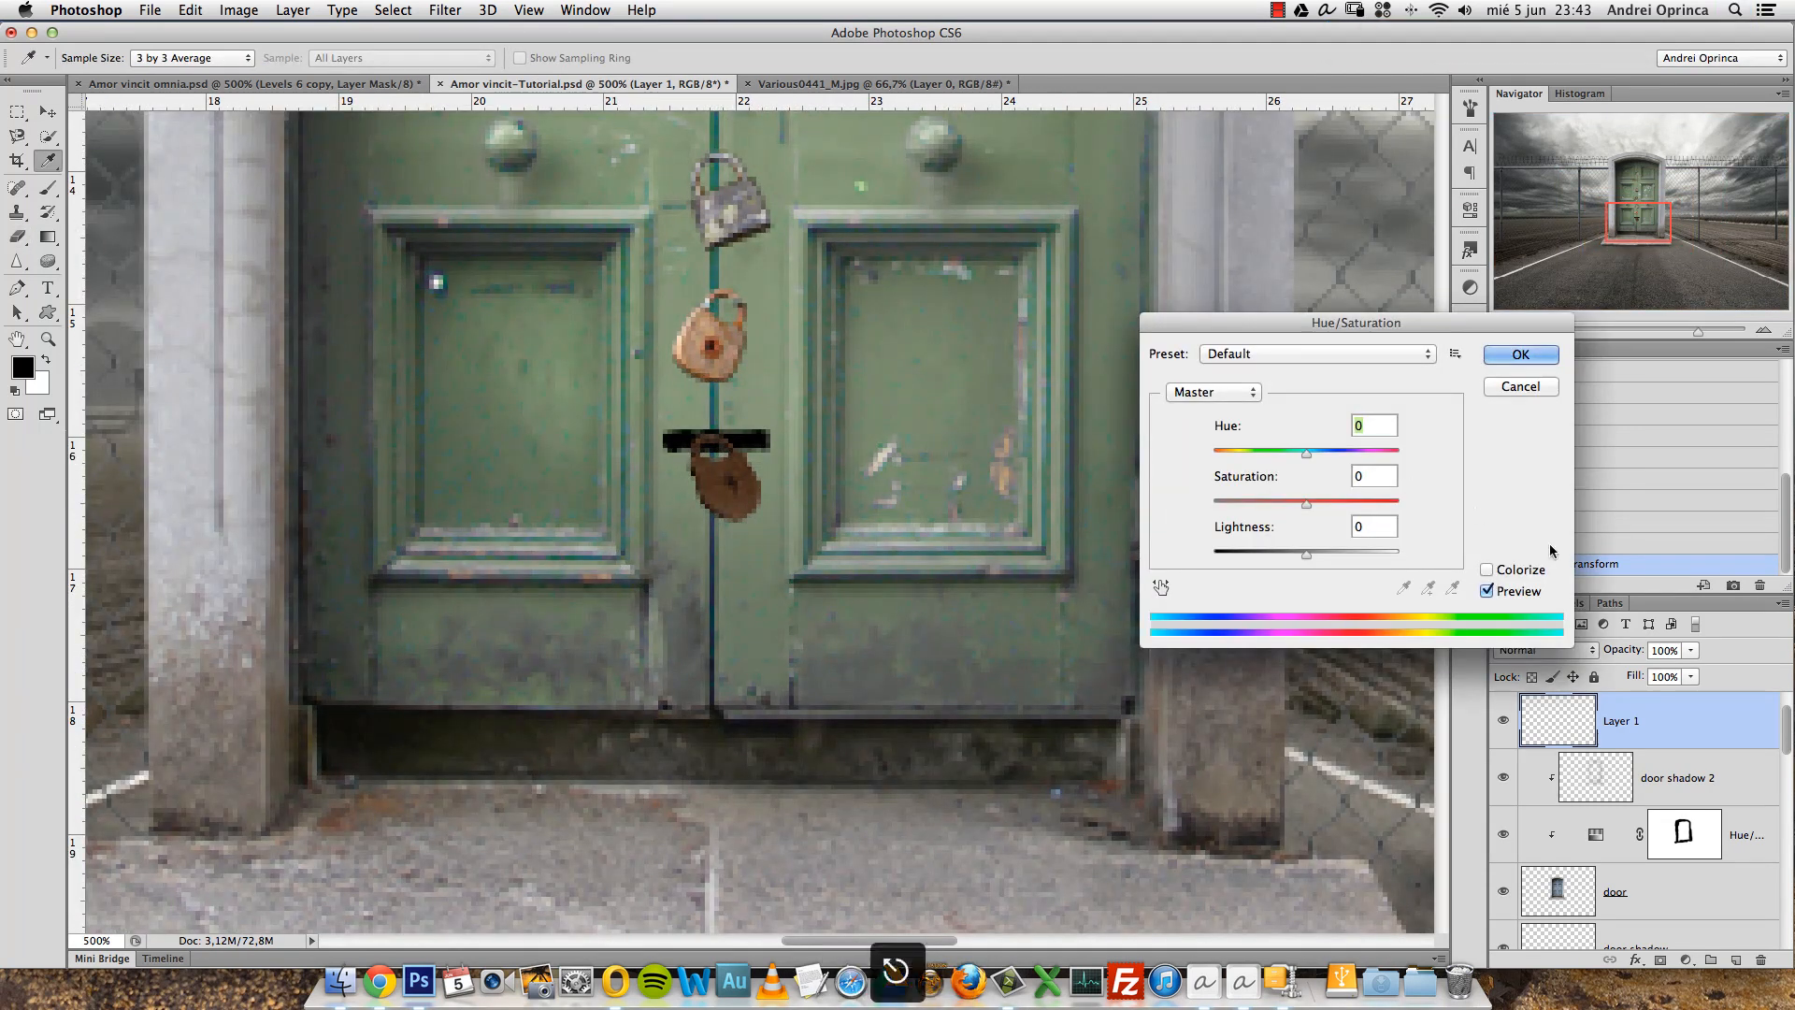
key(Escape)
Add a Pattern Overlay to the black plate's layer, using a light mottled pattern at 25% opacity.
double_click(1687, 711)
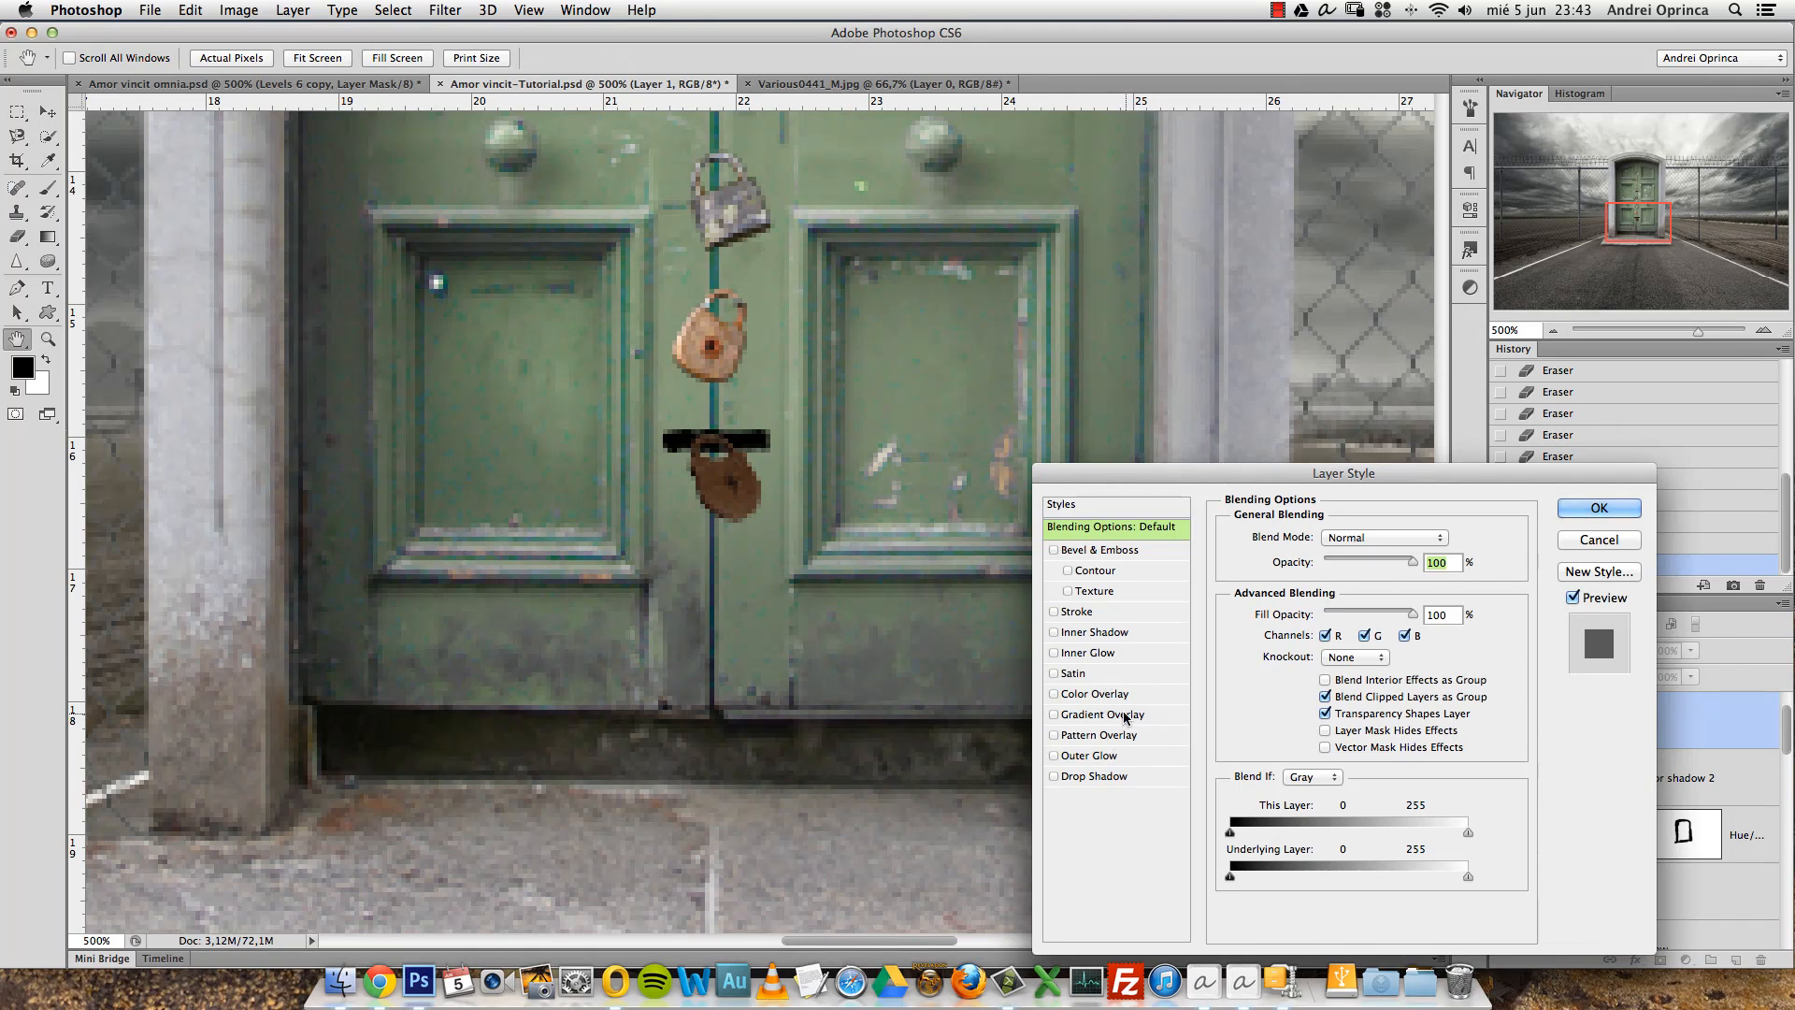
click(1093, 735)
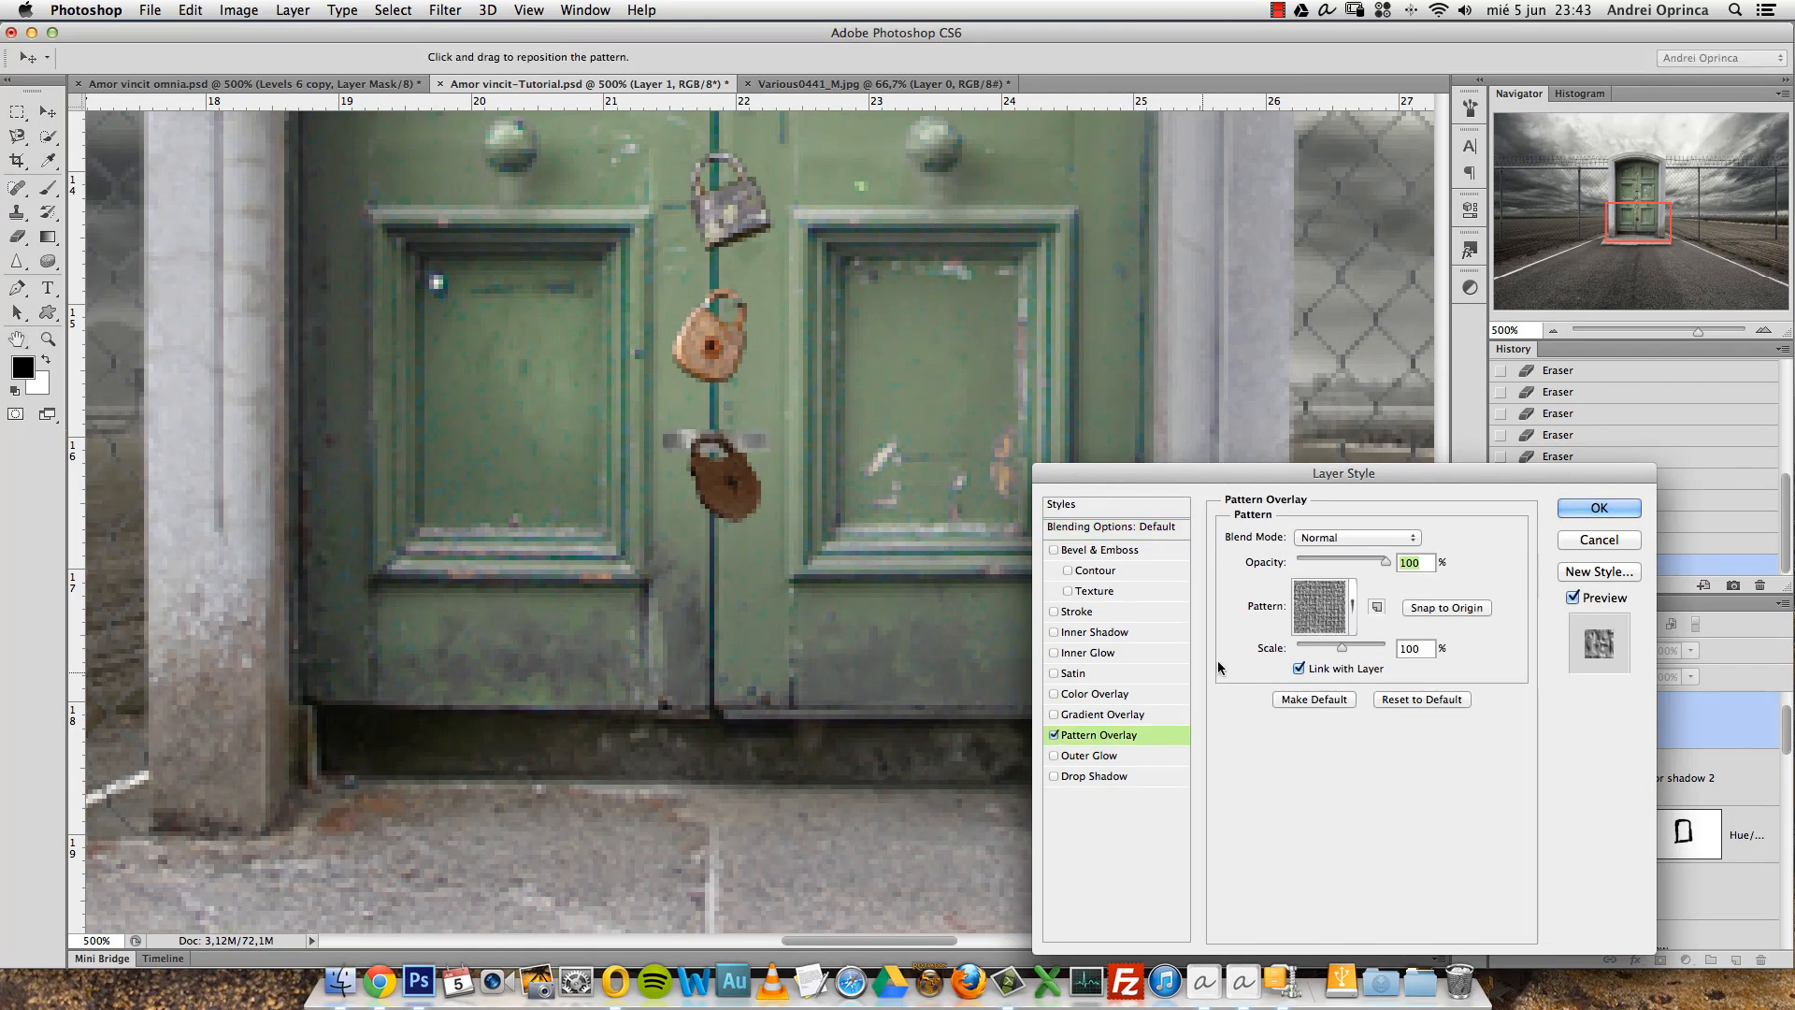
click(1352, 606)
click(1352, 661)
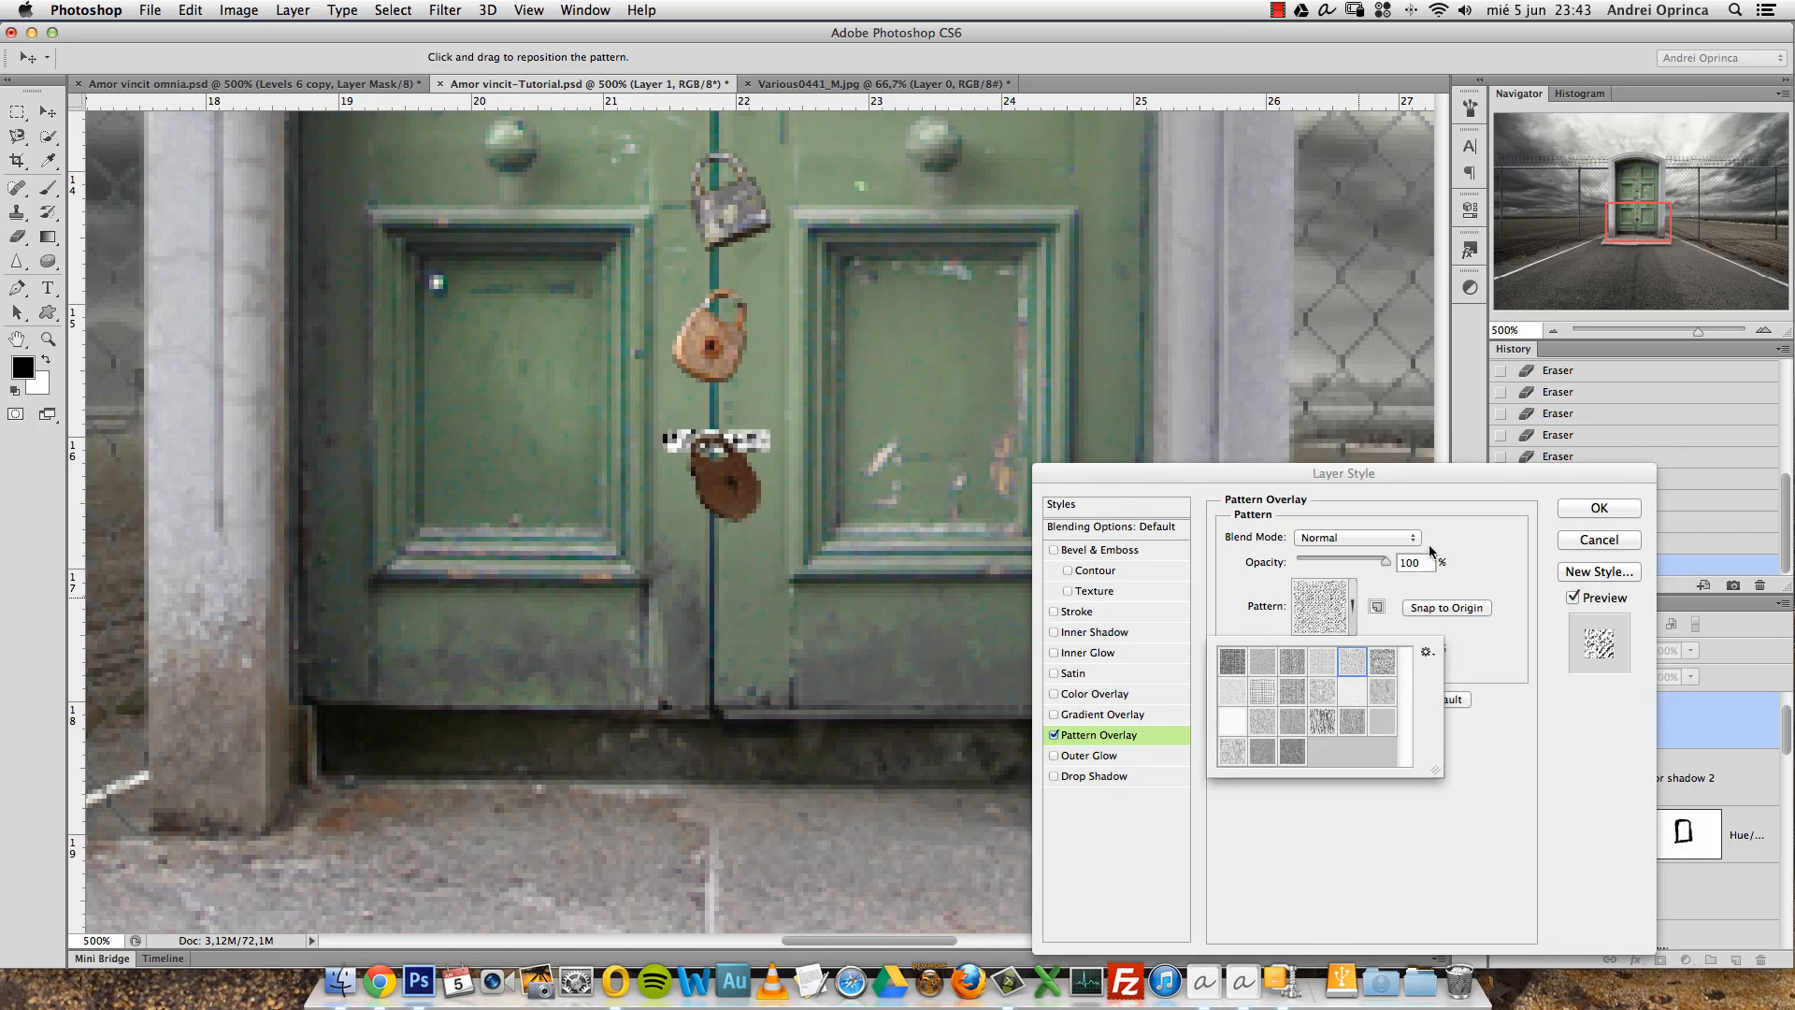
click(1382, 585)
drag(1385, 561, 1318, 570)
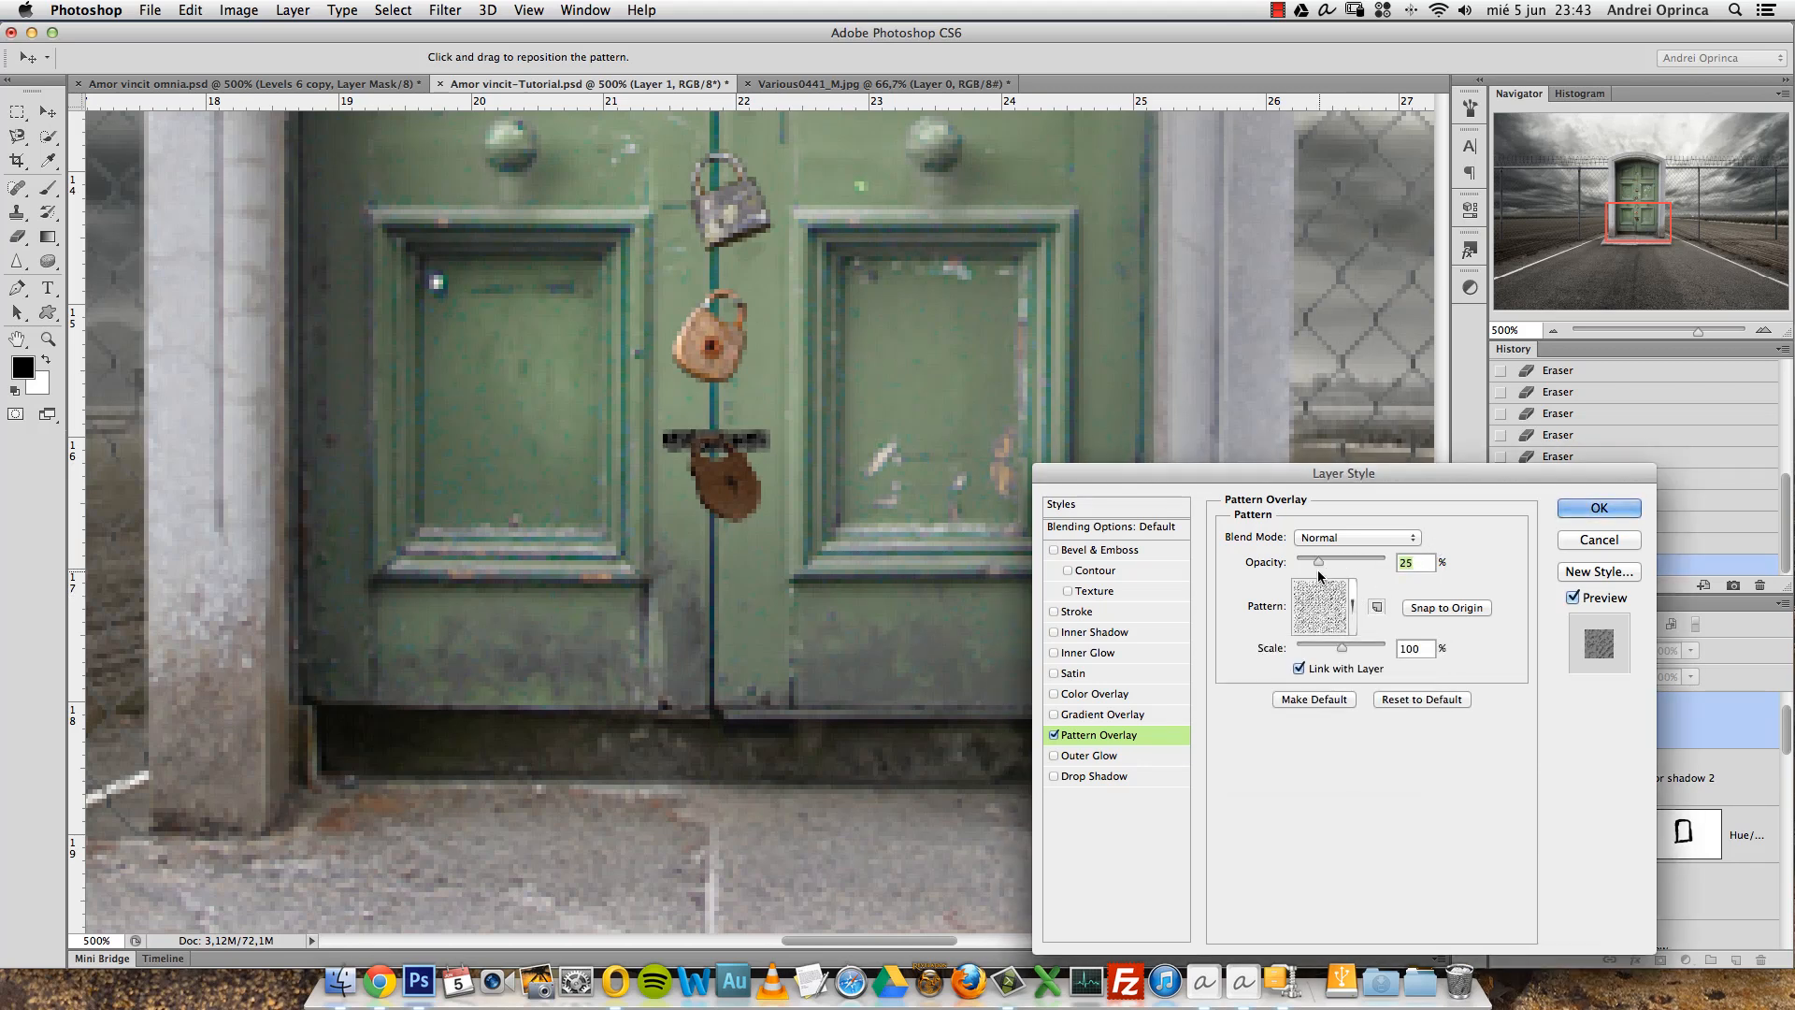
Add a brown Color Overlay to the plate in Overlay blend mode at about 54% opacity and apply the layer style.
click(1095, 694)
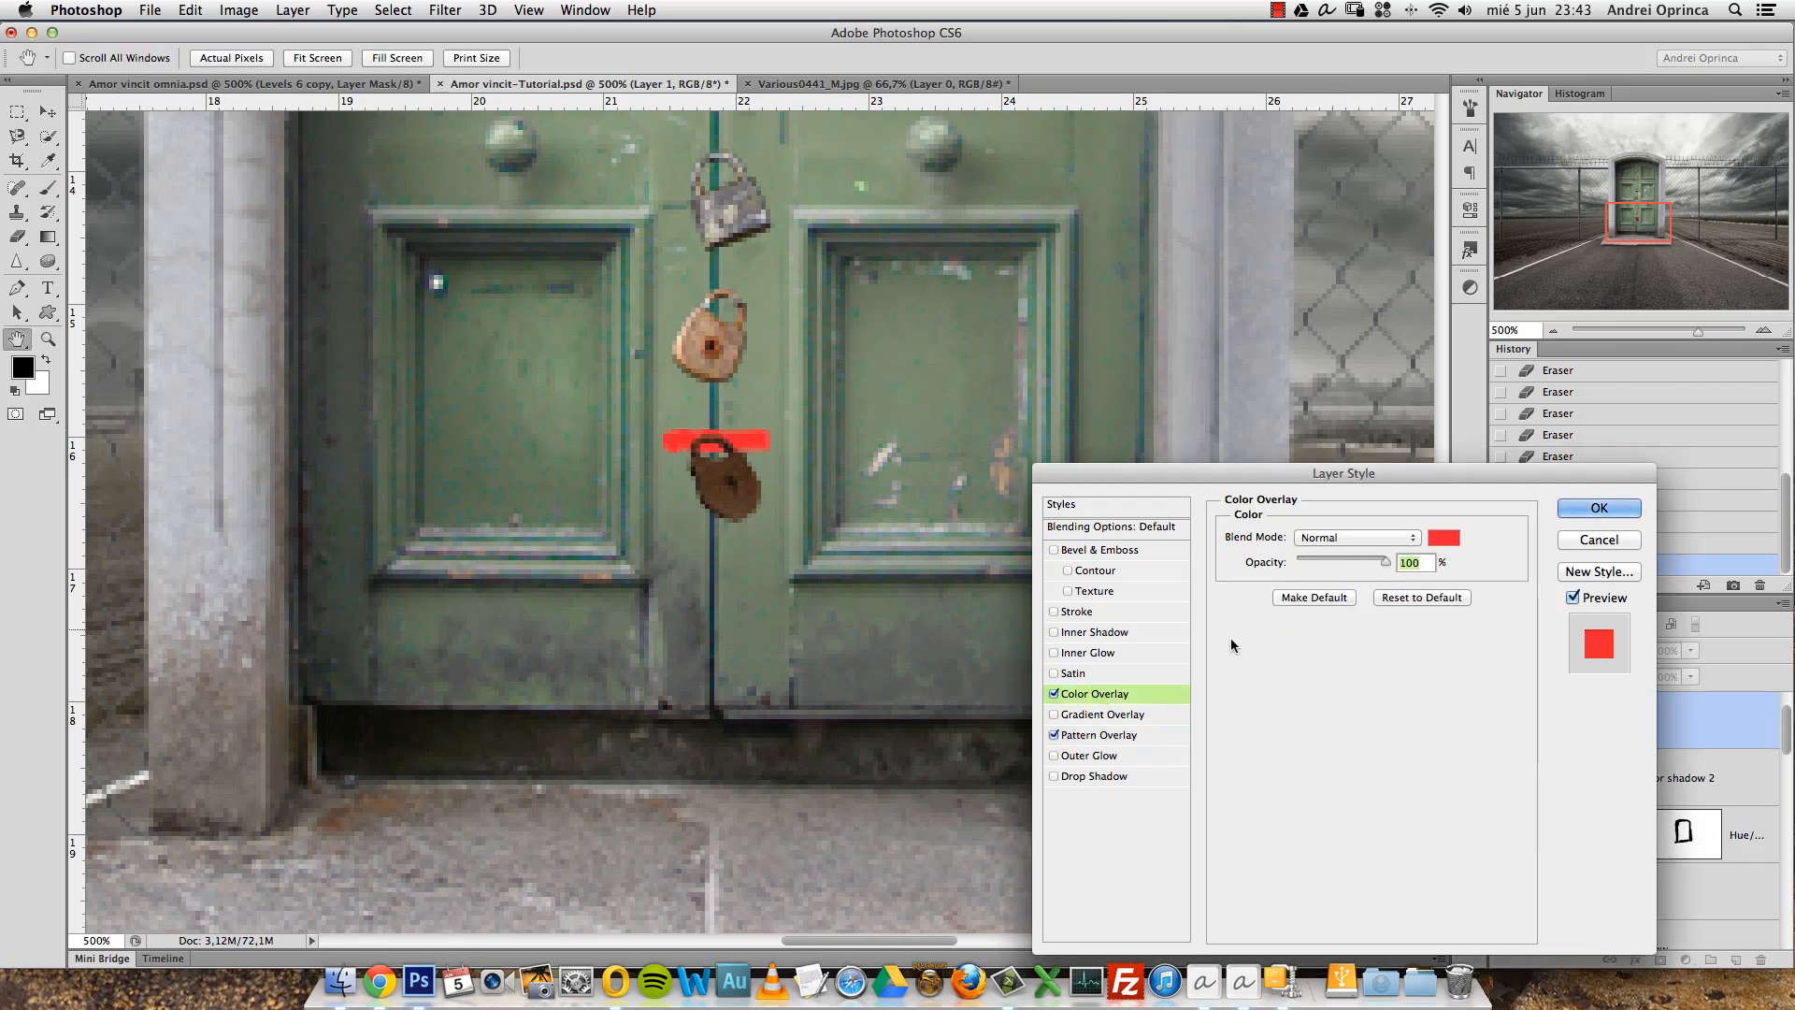
click(1444, 537)
click(1064, 524)
click(976, 413)
click(1219, 304)
click(1326, 542)
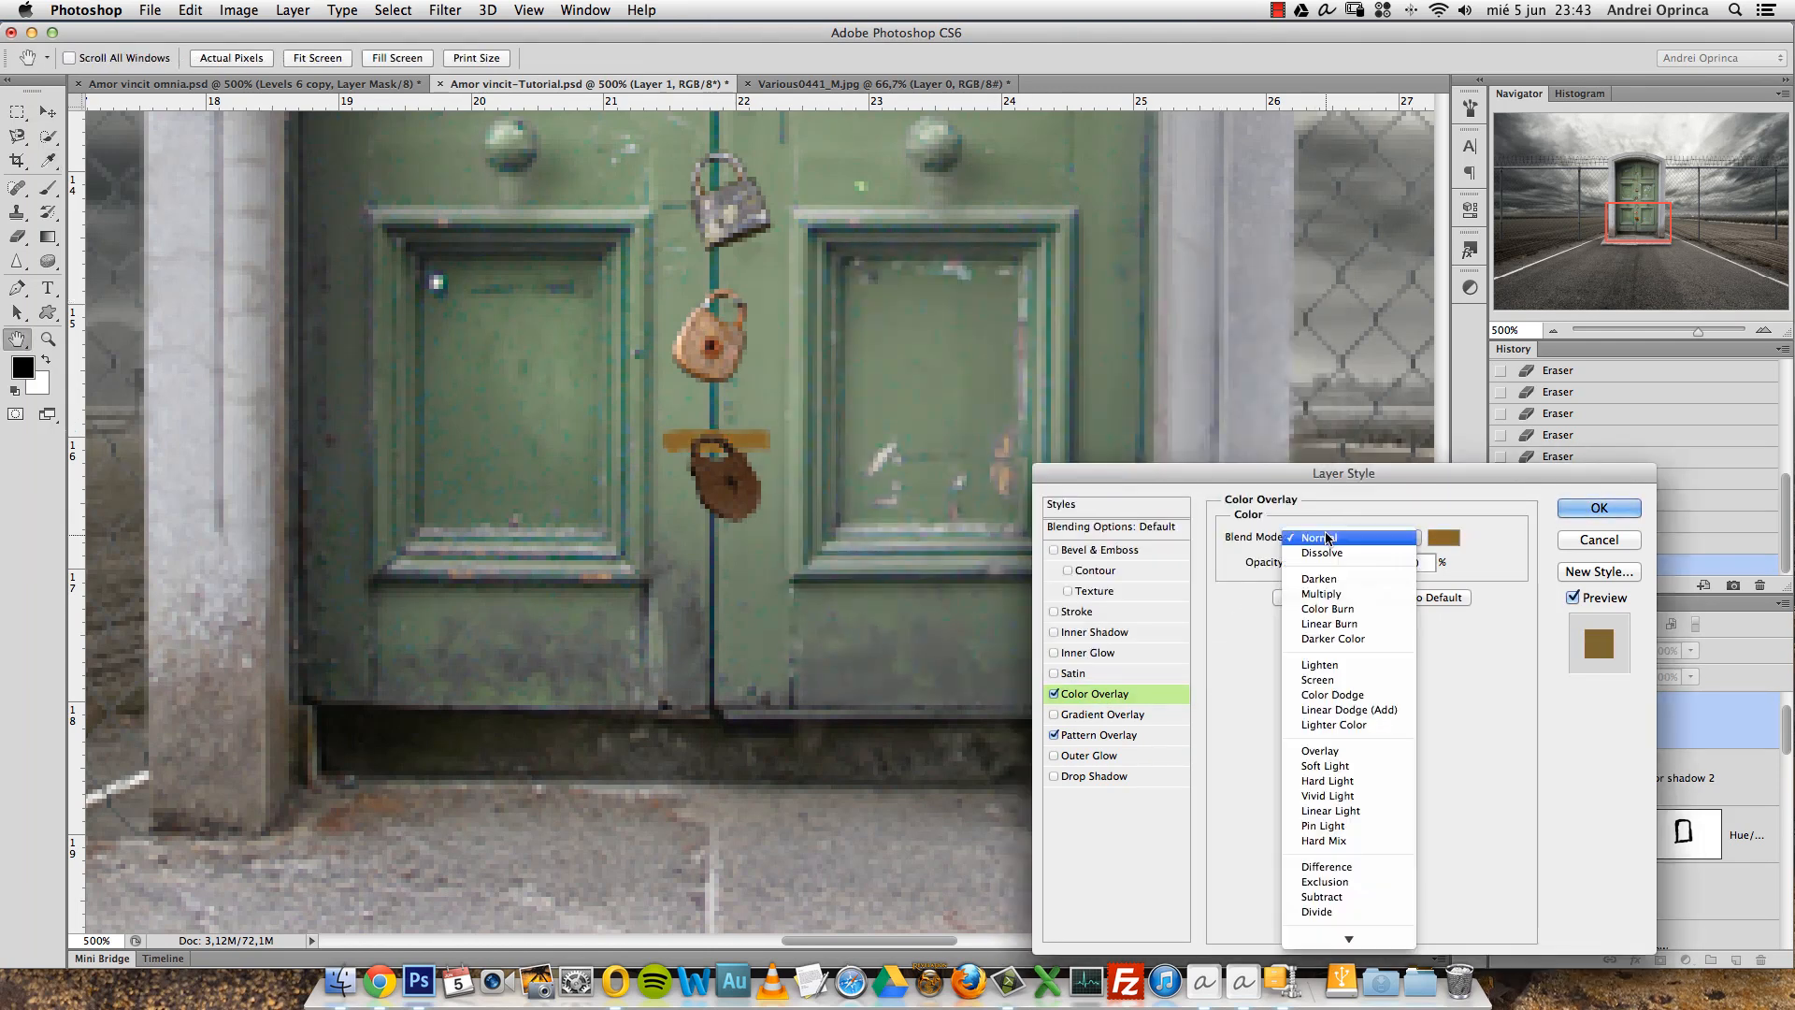
click(1326, 754)
drag(1386, 561, 1340, 571)
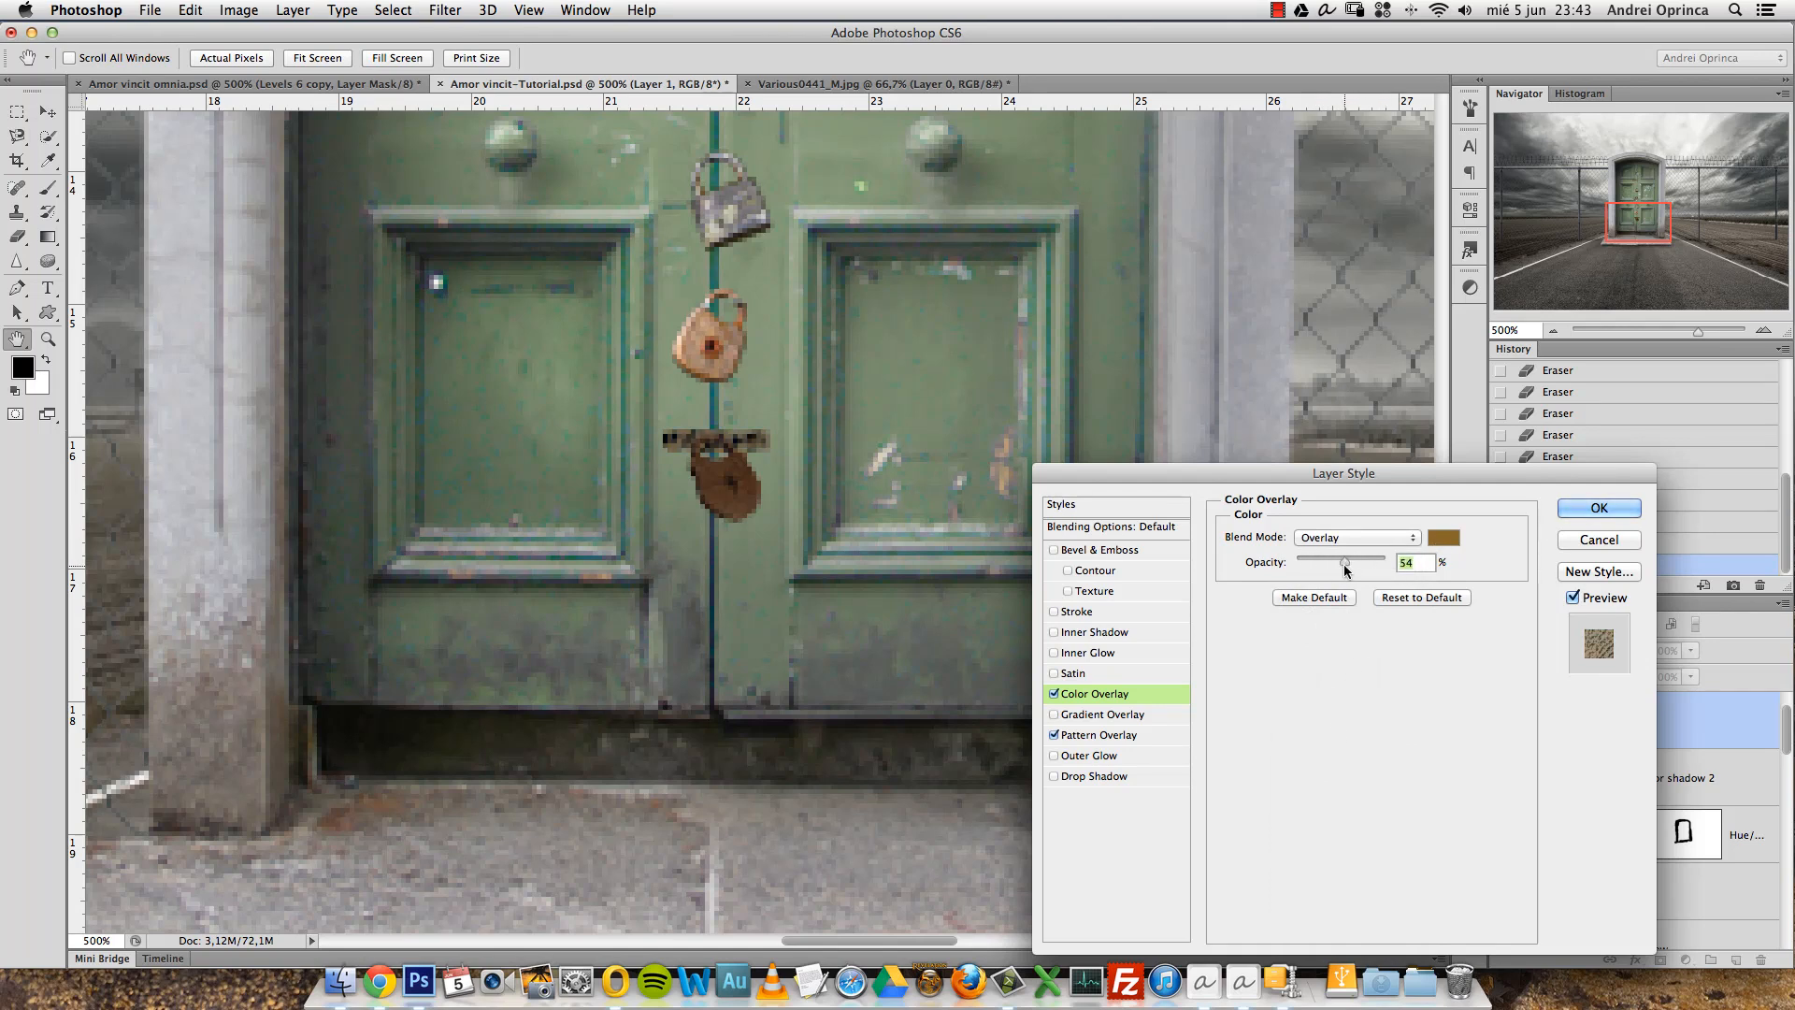
click(1599, 507)
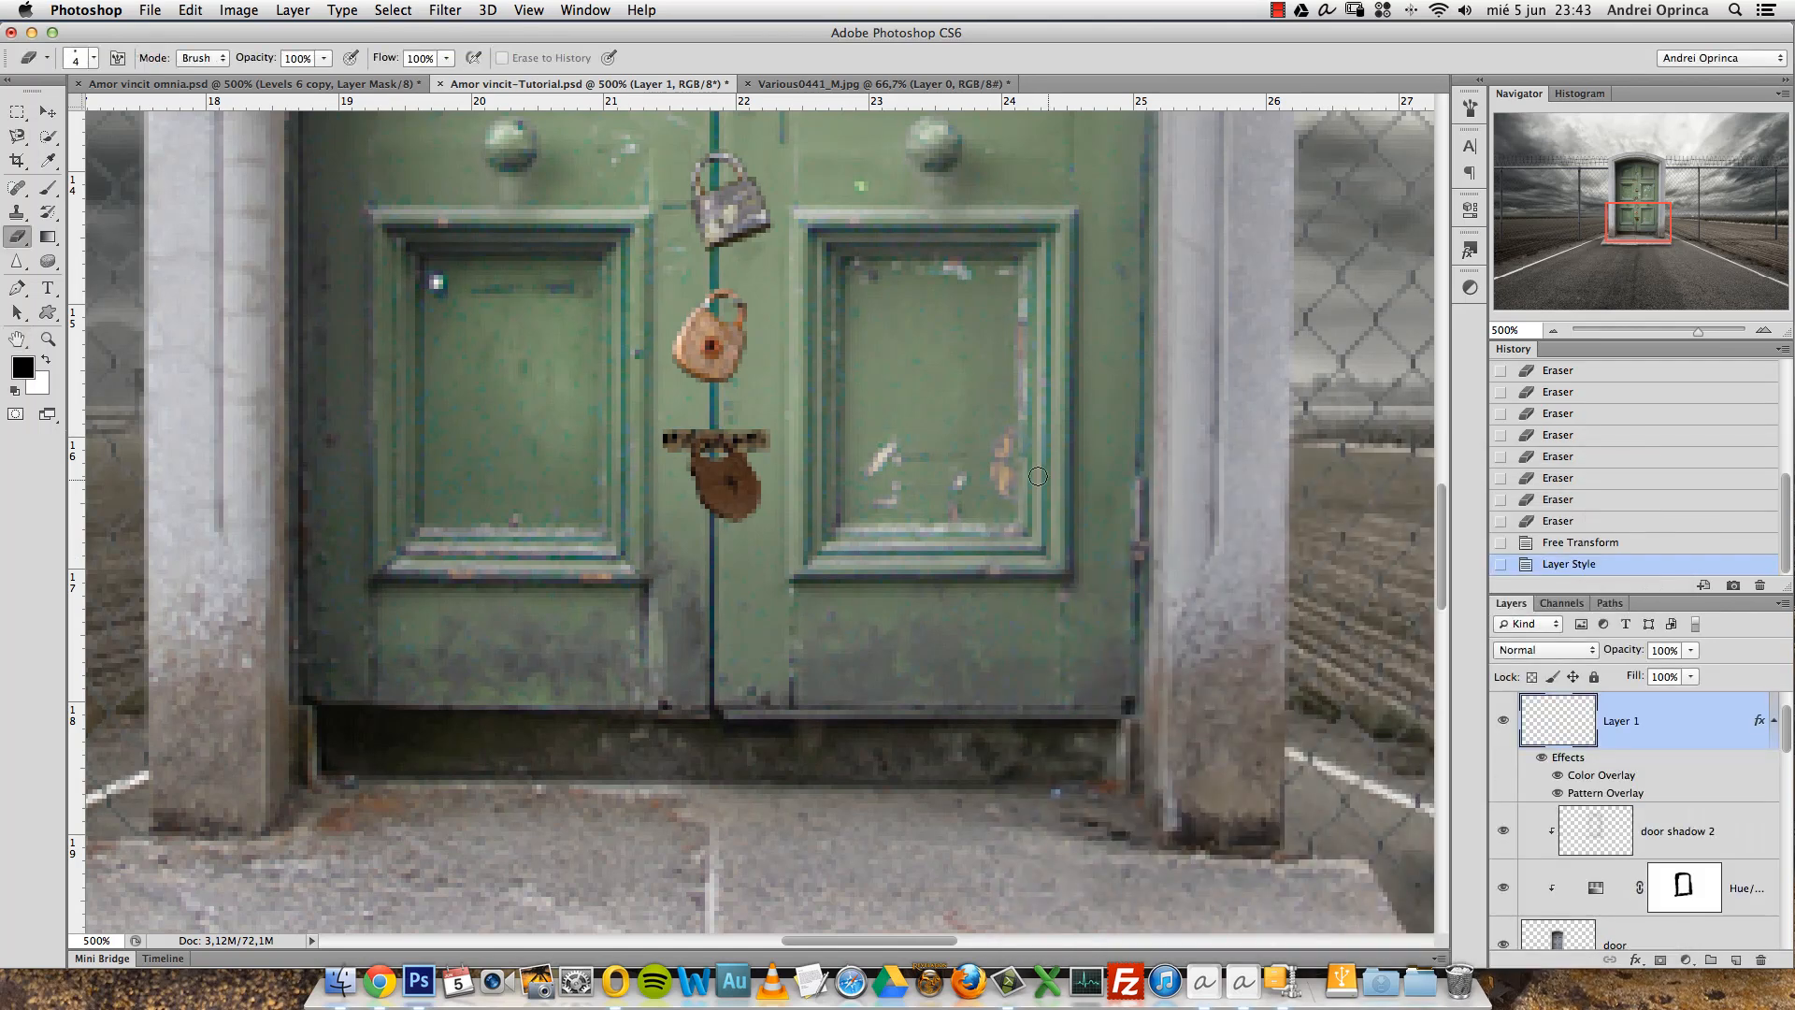
Rename the plate's layer as metal.
double_click(1619, 720)
text(me)
key(Return)
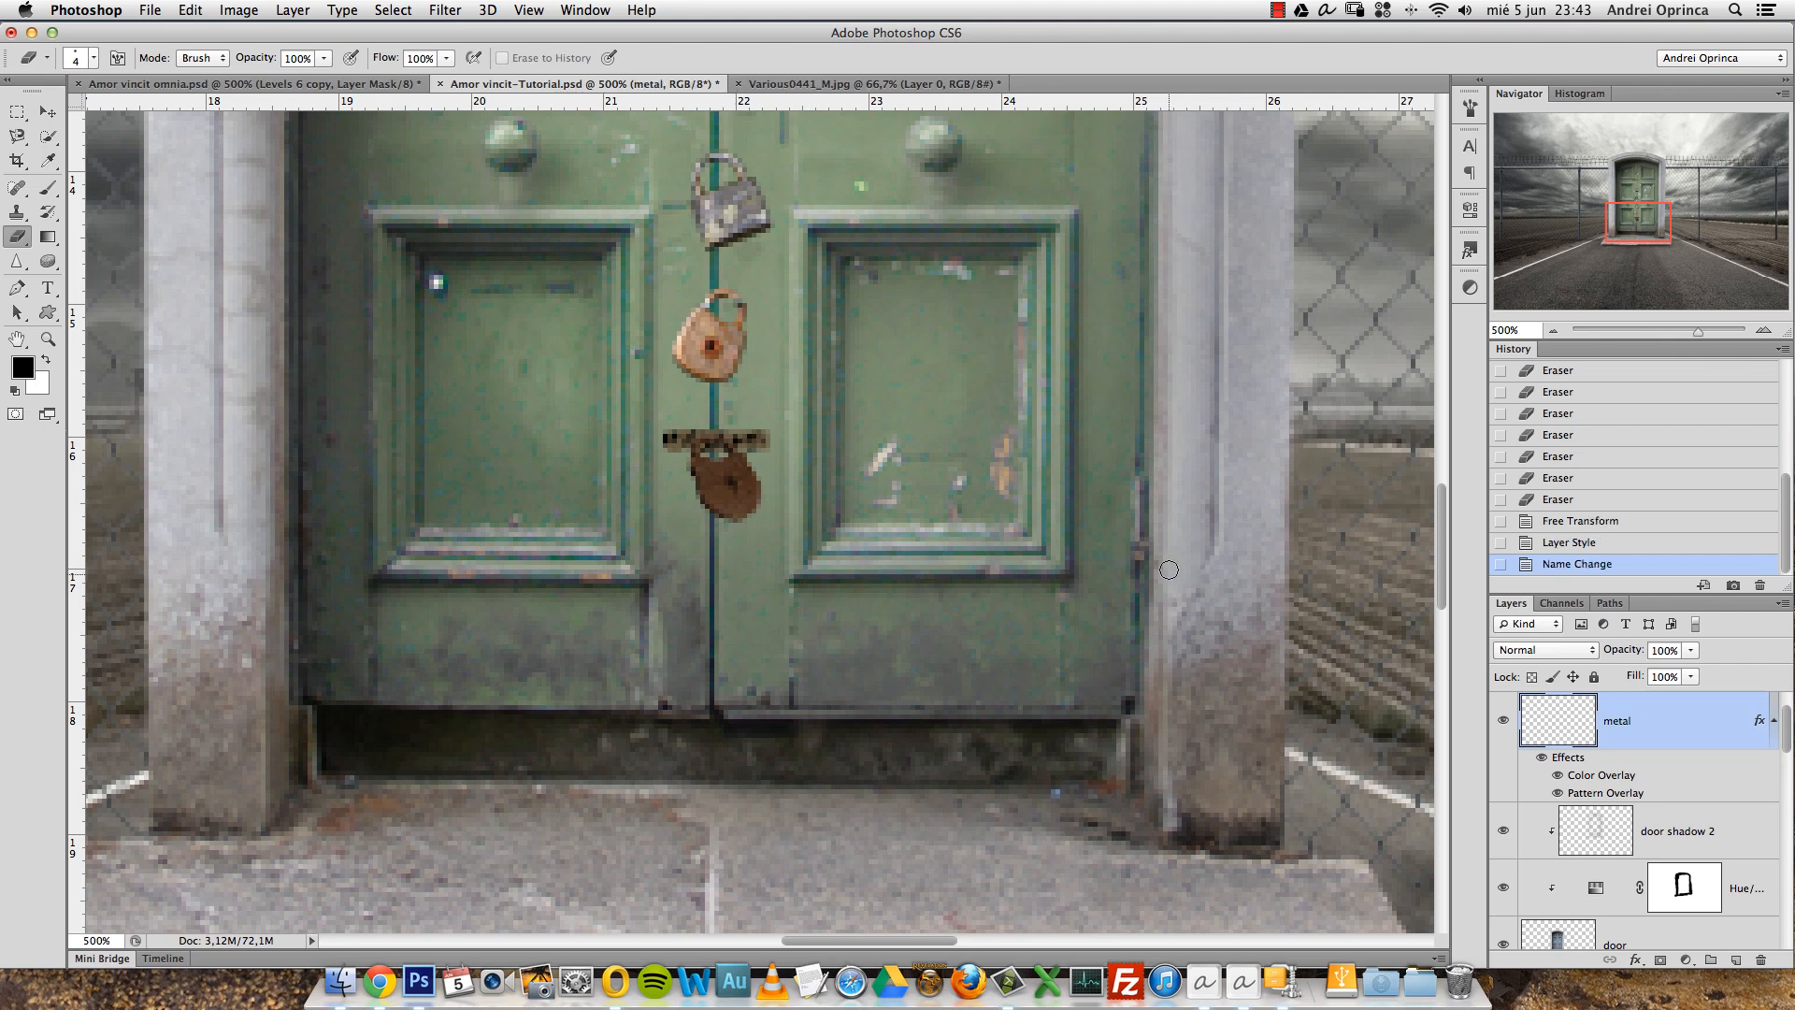
Check the plates in Amor vincit omnia.psd and rasterize the metal layer's style in Amor vincit-Tutorial.psd.
click(262, 83)
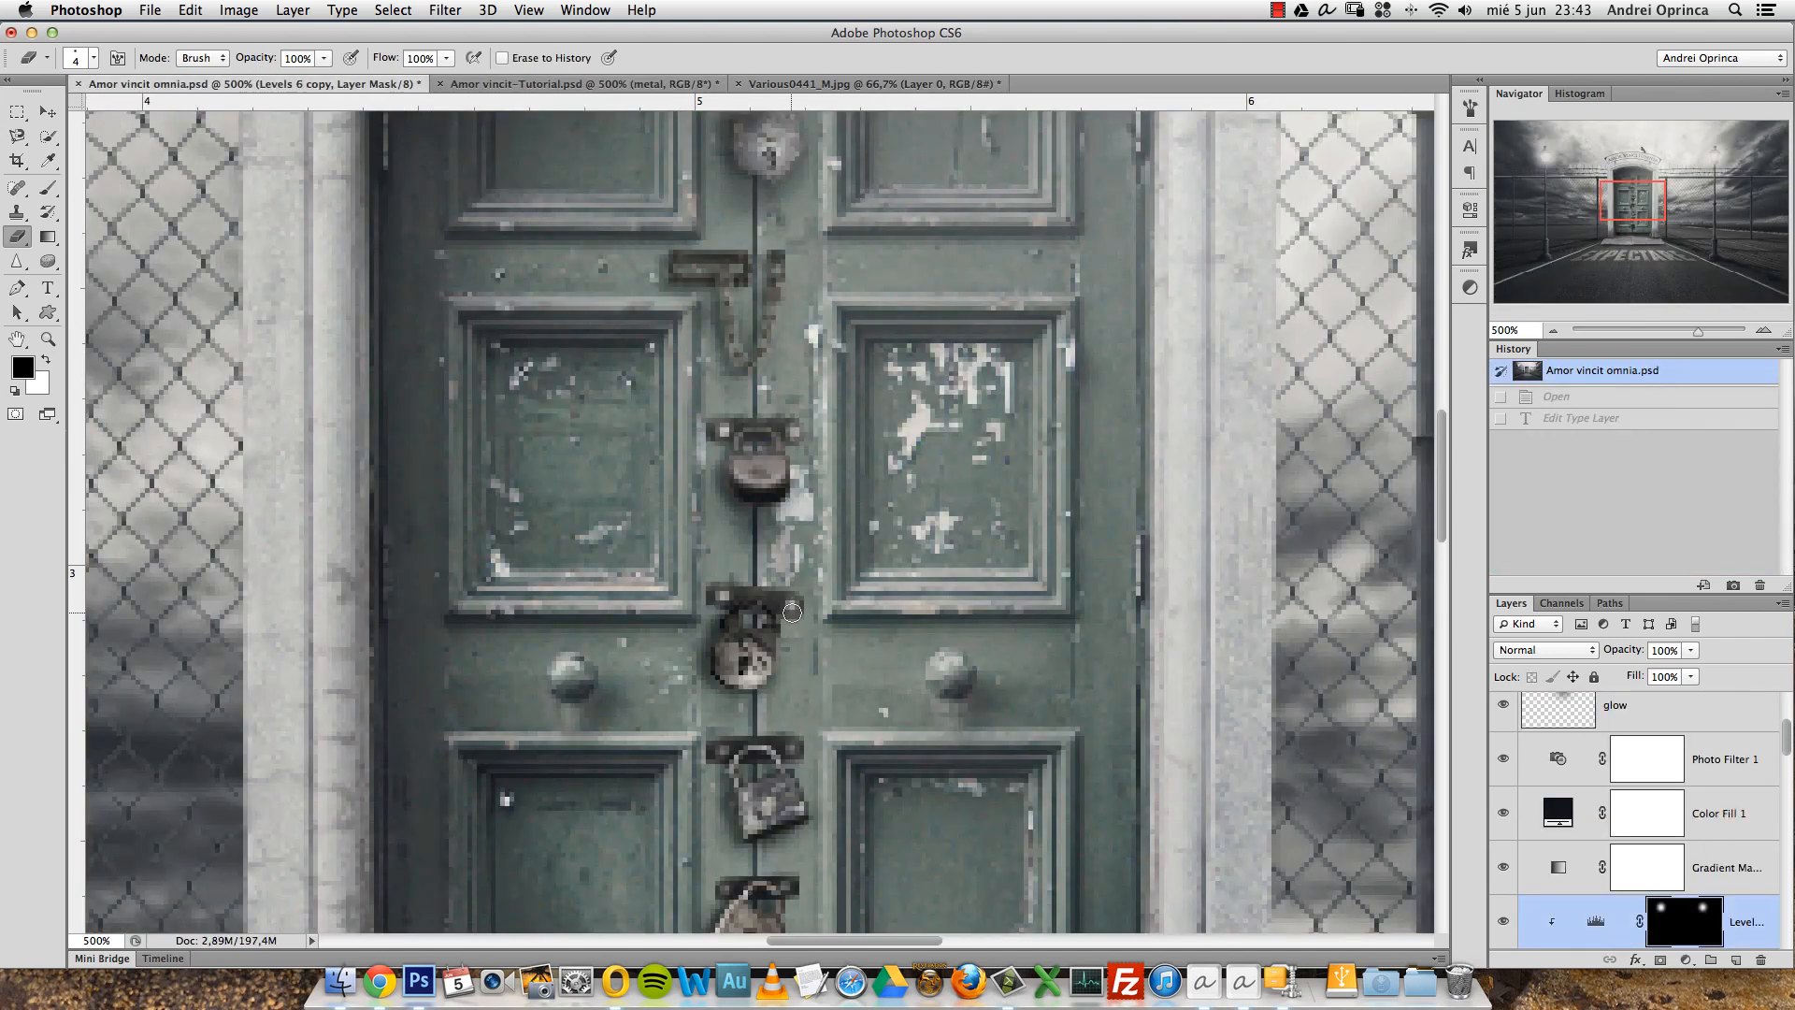
click(523, 83)
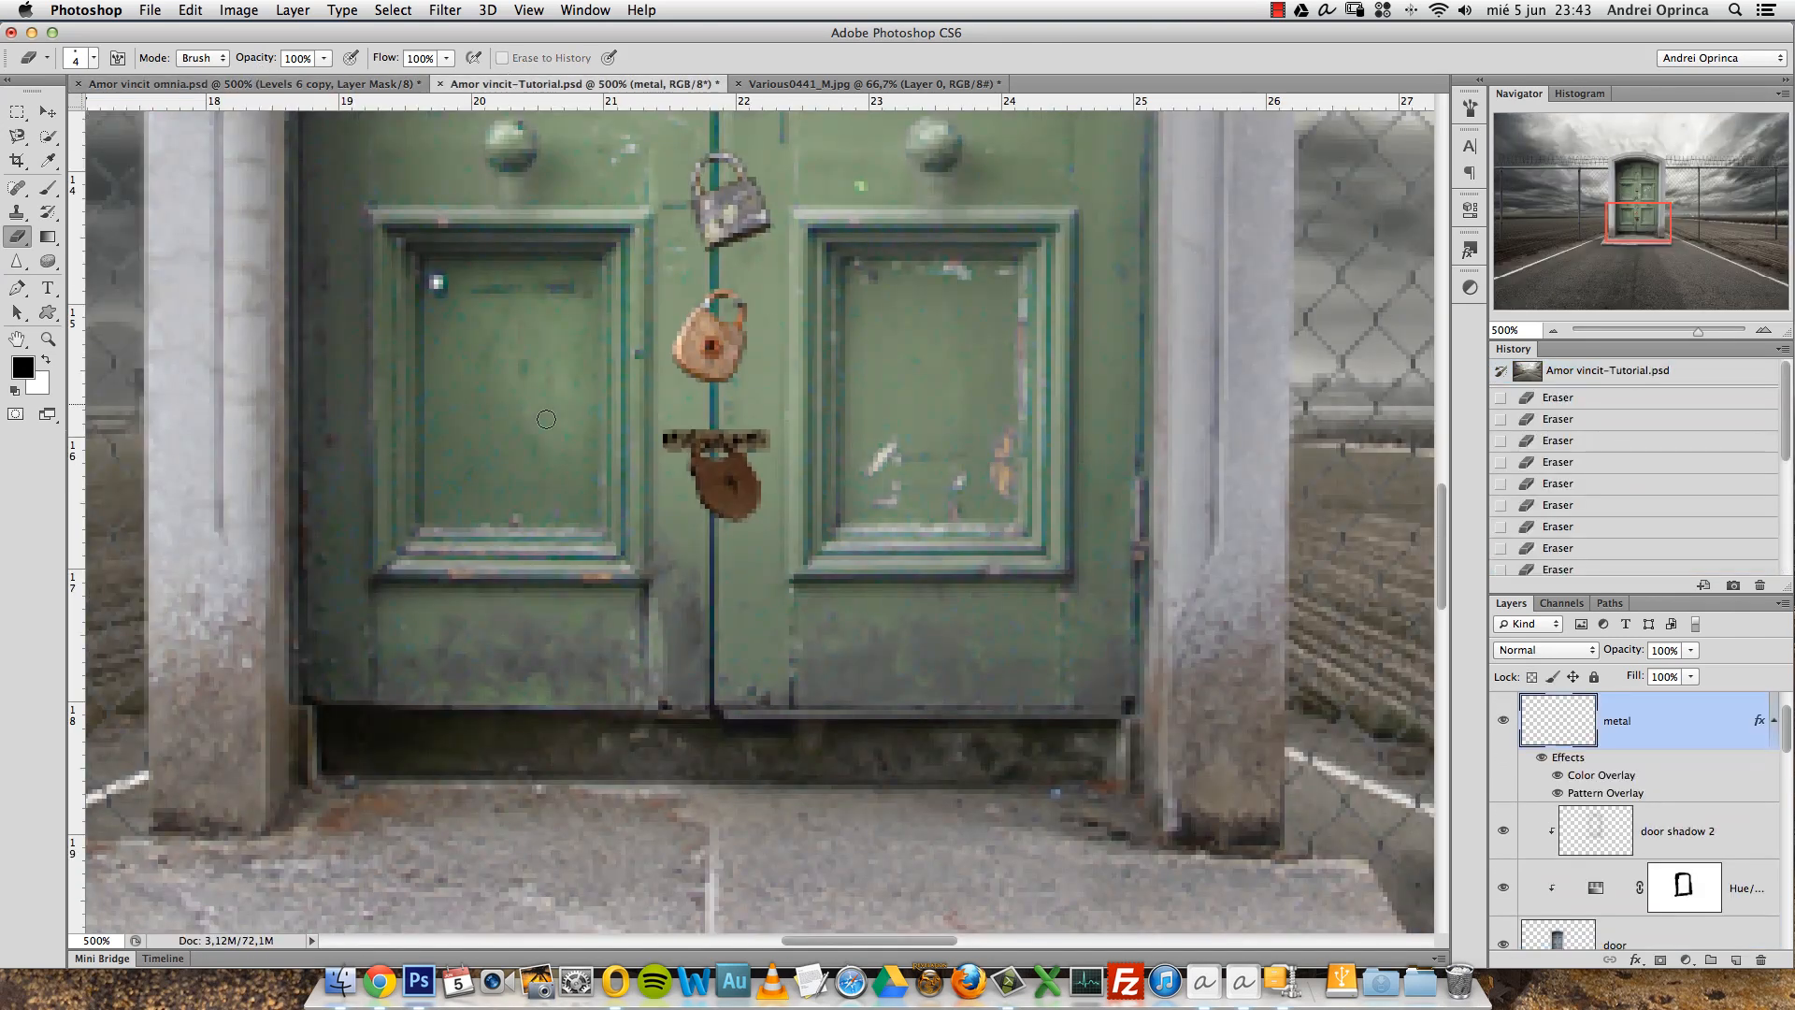
key(bracketright)
right_click(762, 415)
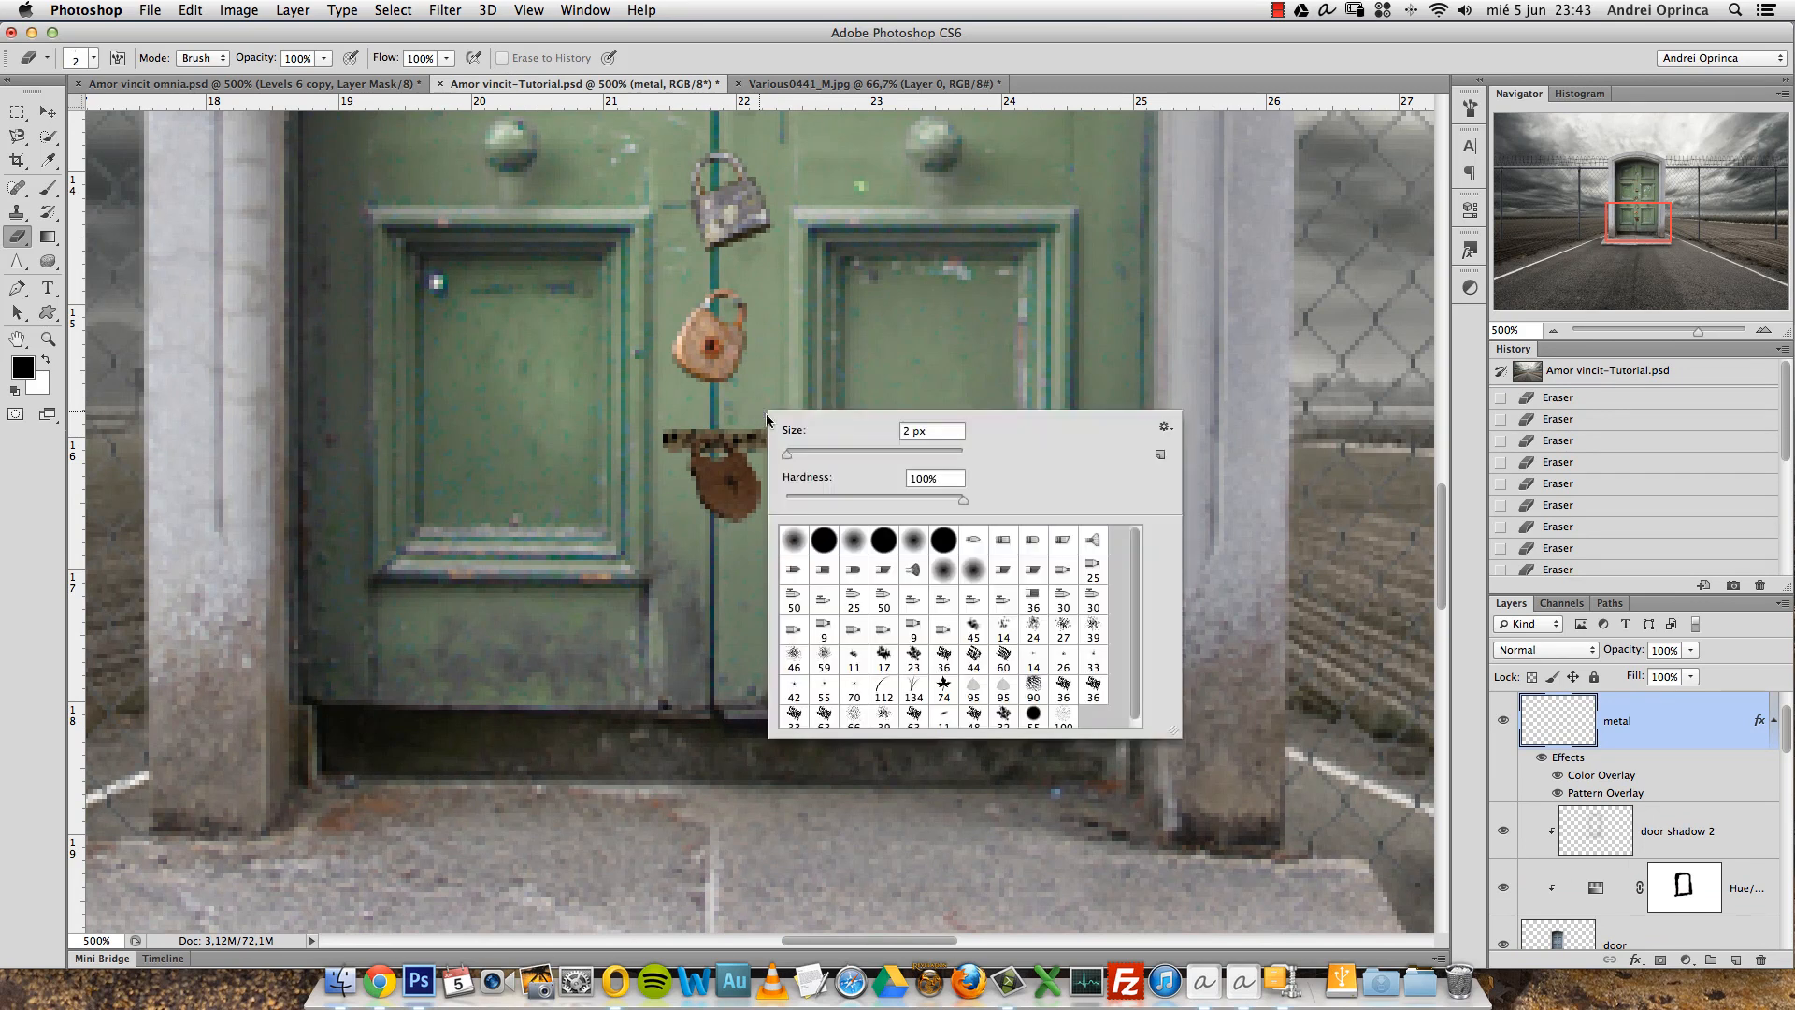
key(Return)
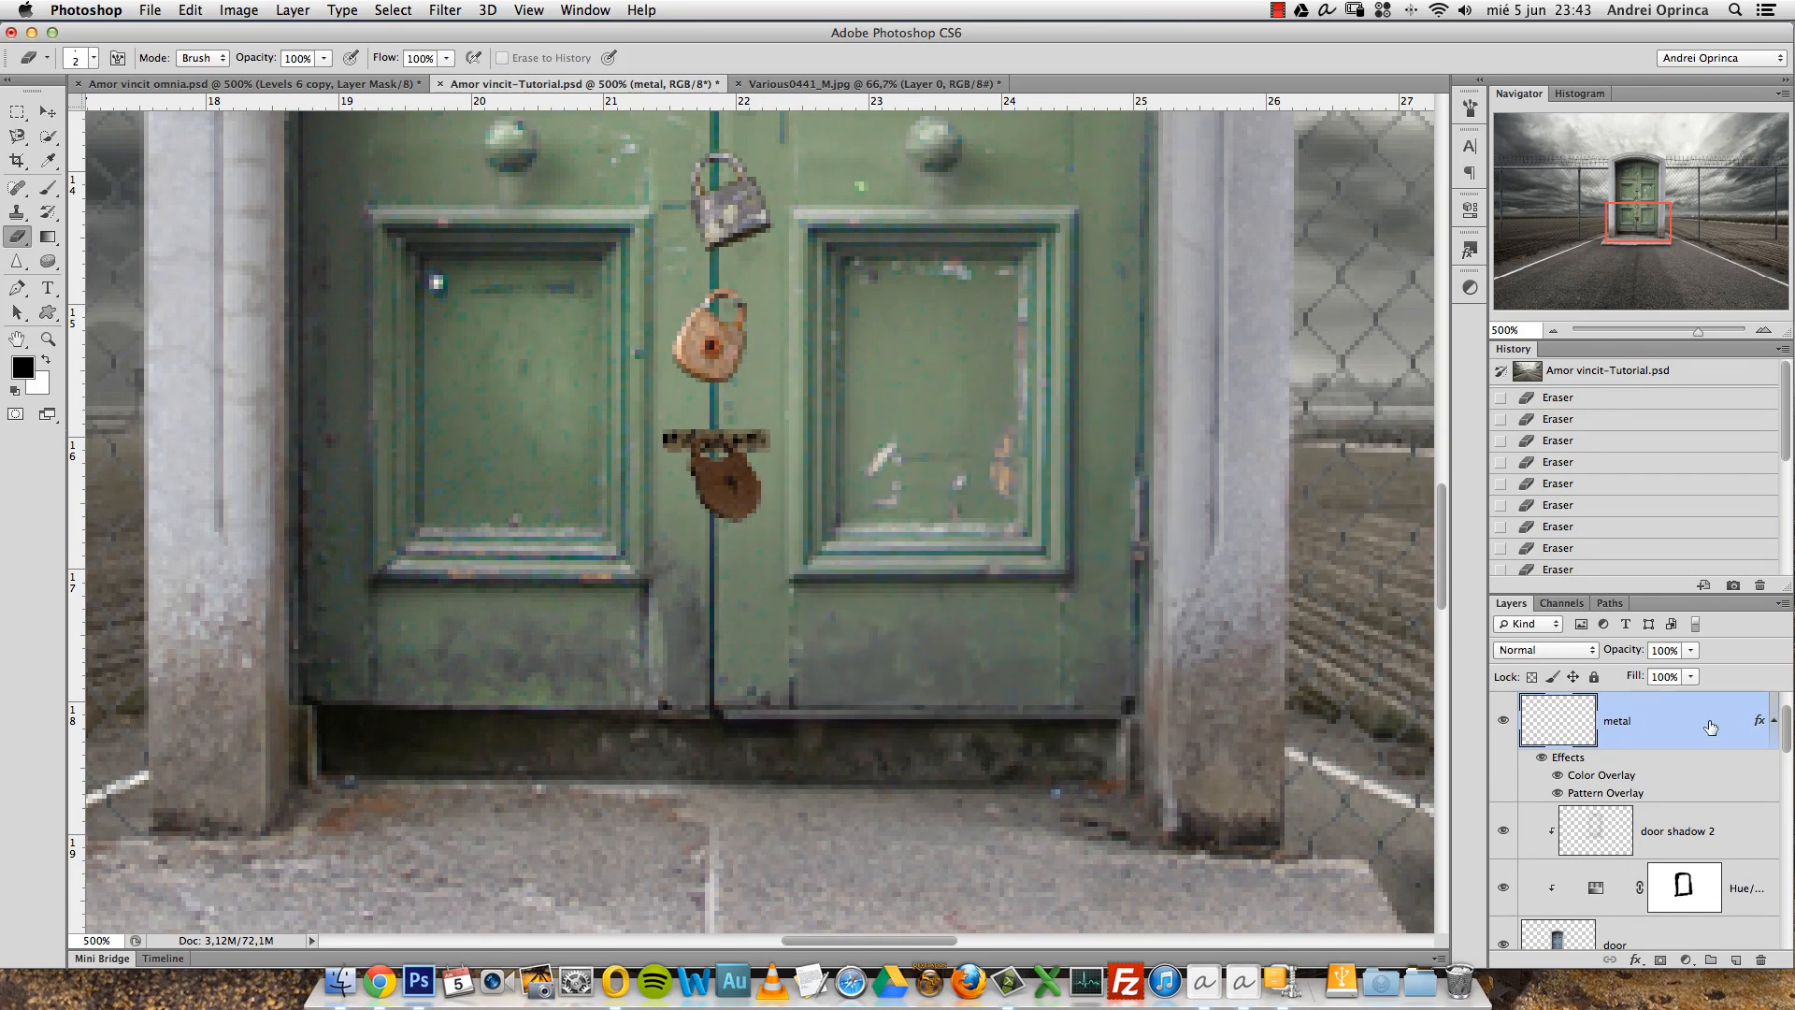
right_click(1682, 712)
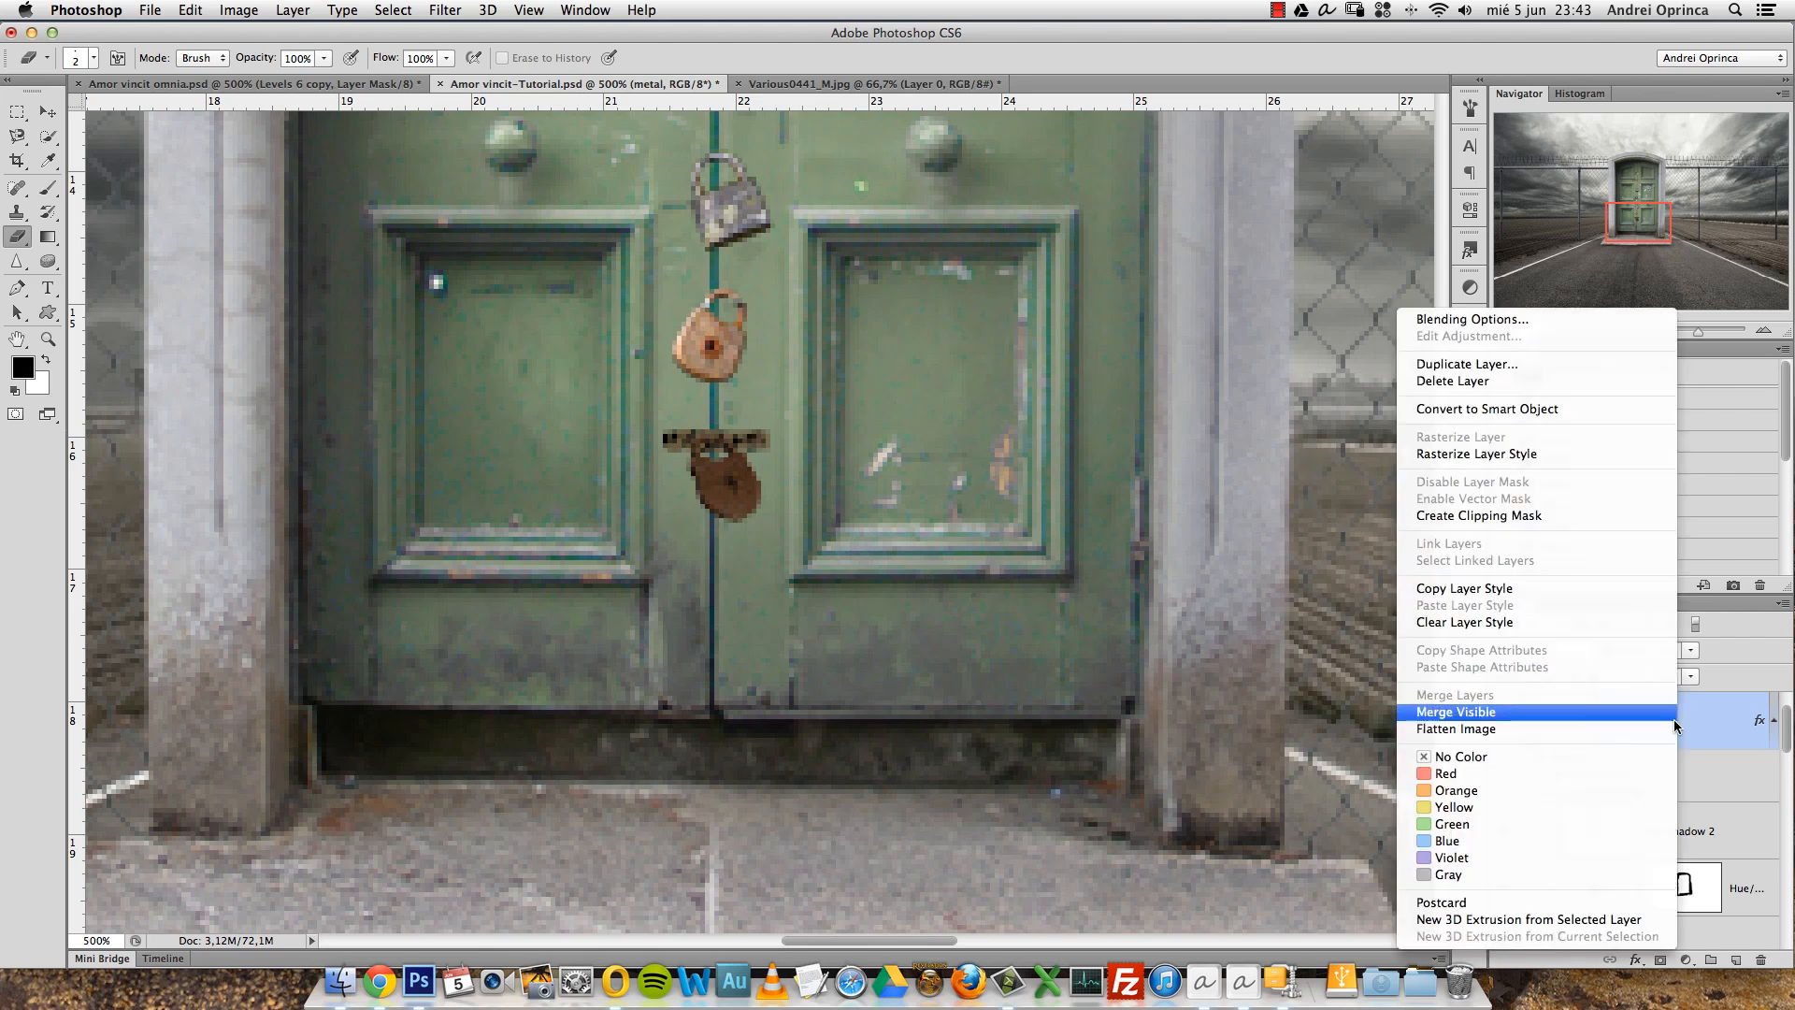
click(1529, 467)
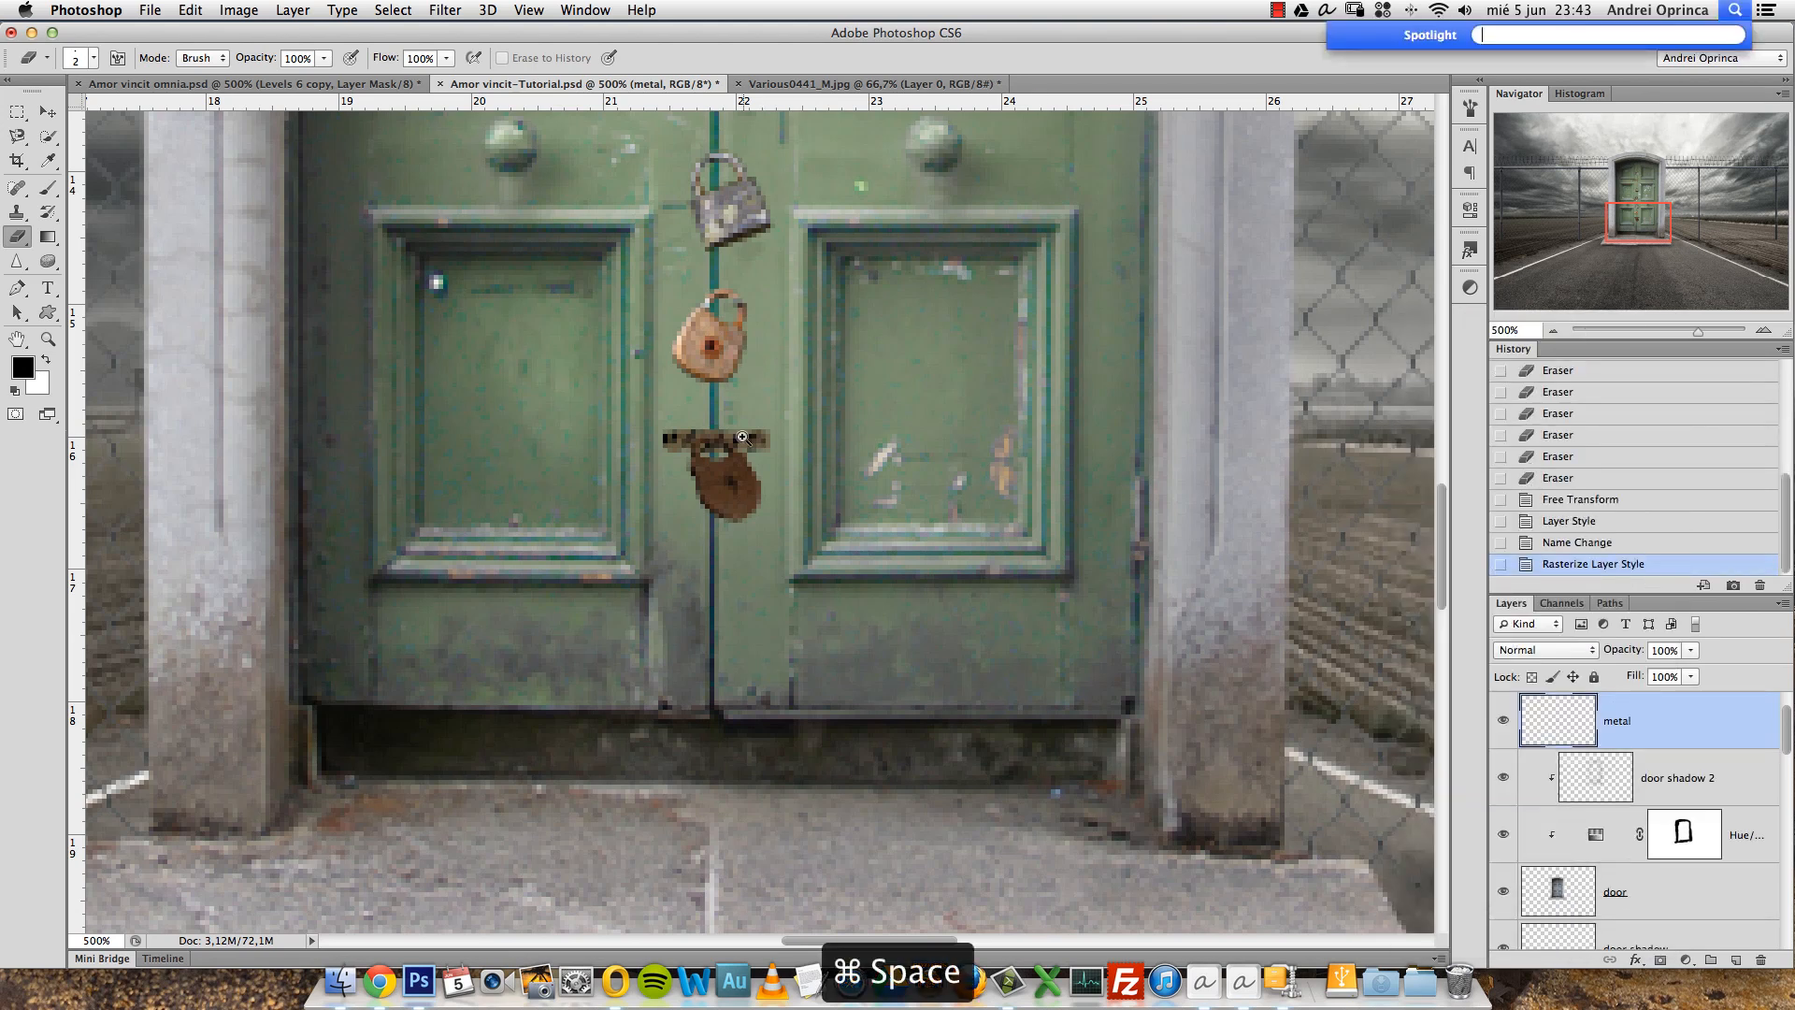
Try to erase a small hole in one end of the plate with a 2 px Eraser, and revert the erasing.
super+click(763, 439)
drag(763, 439, 767, 445)
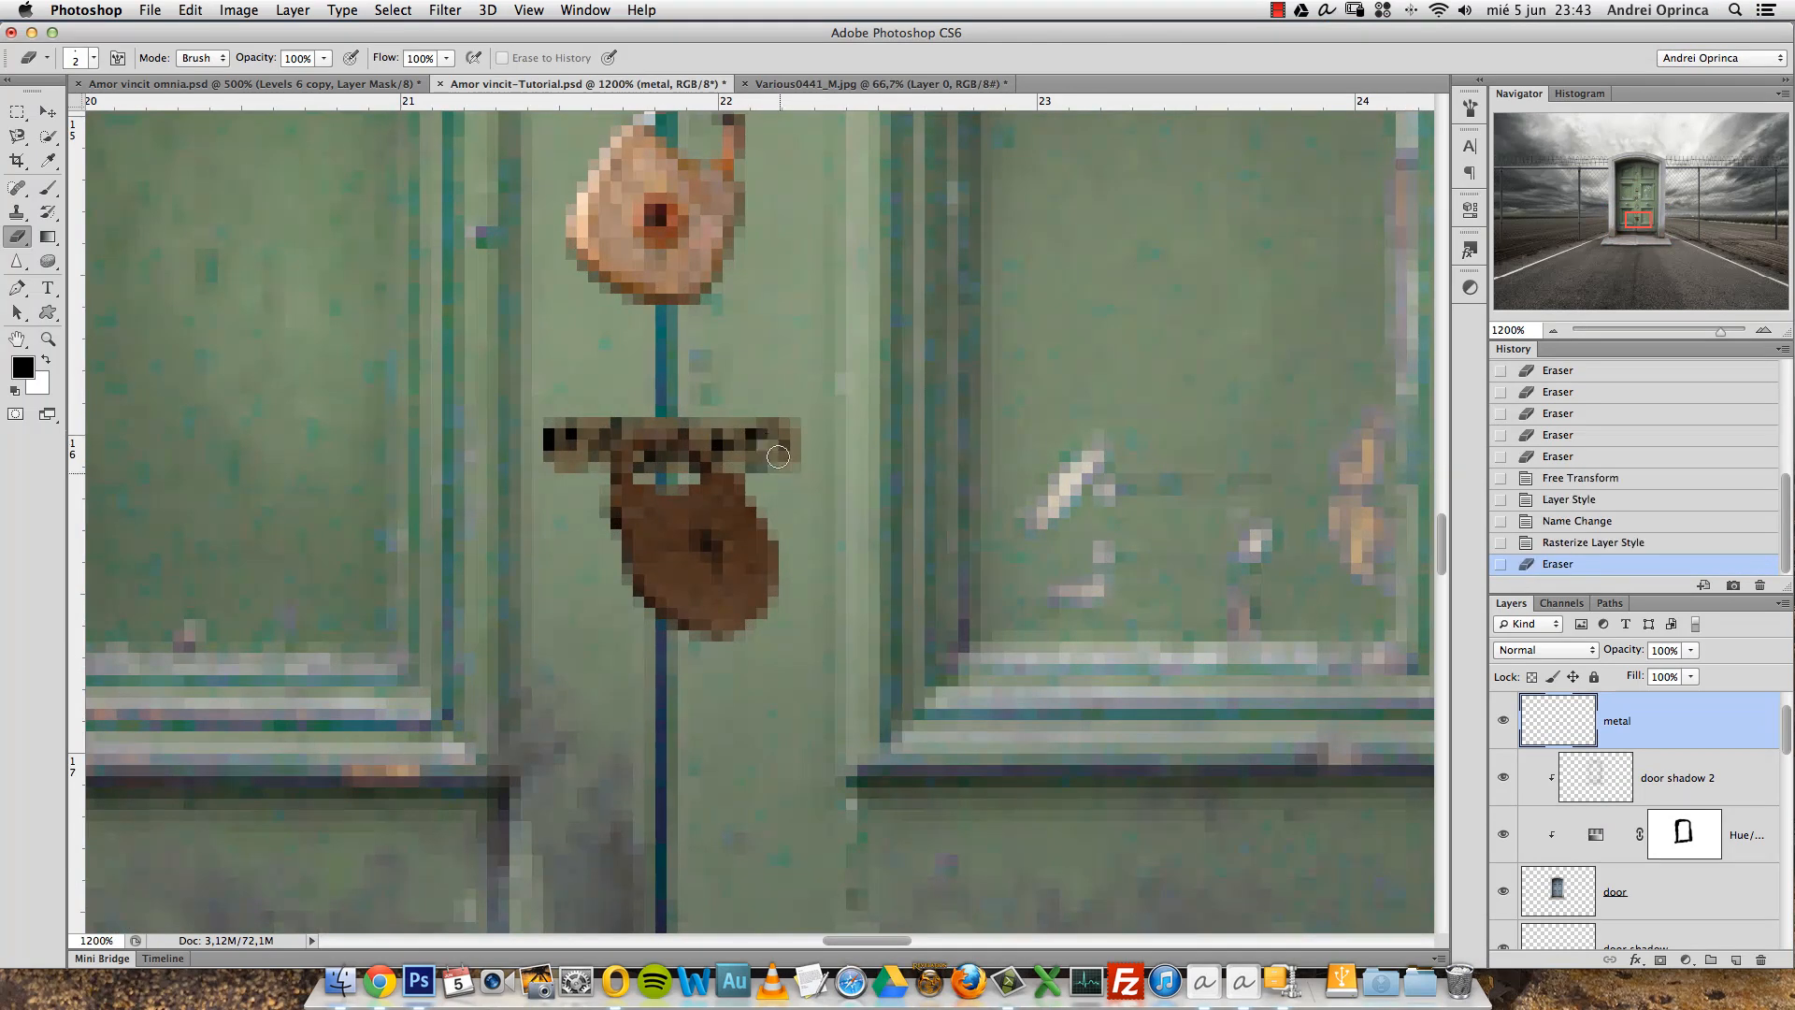
click(767, 440)
click(766, 442)
click(768, 444)
click(768, 445)
click(1569, 461)
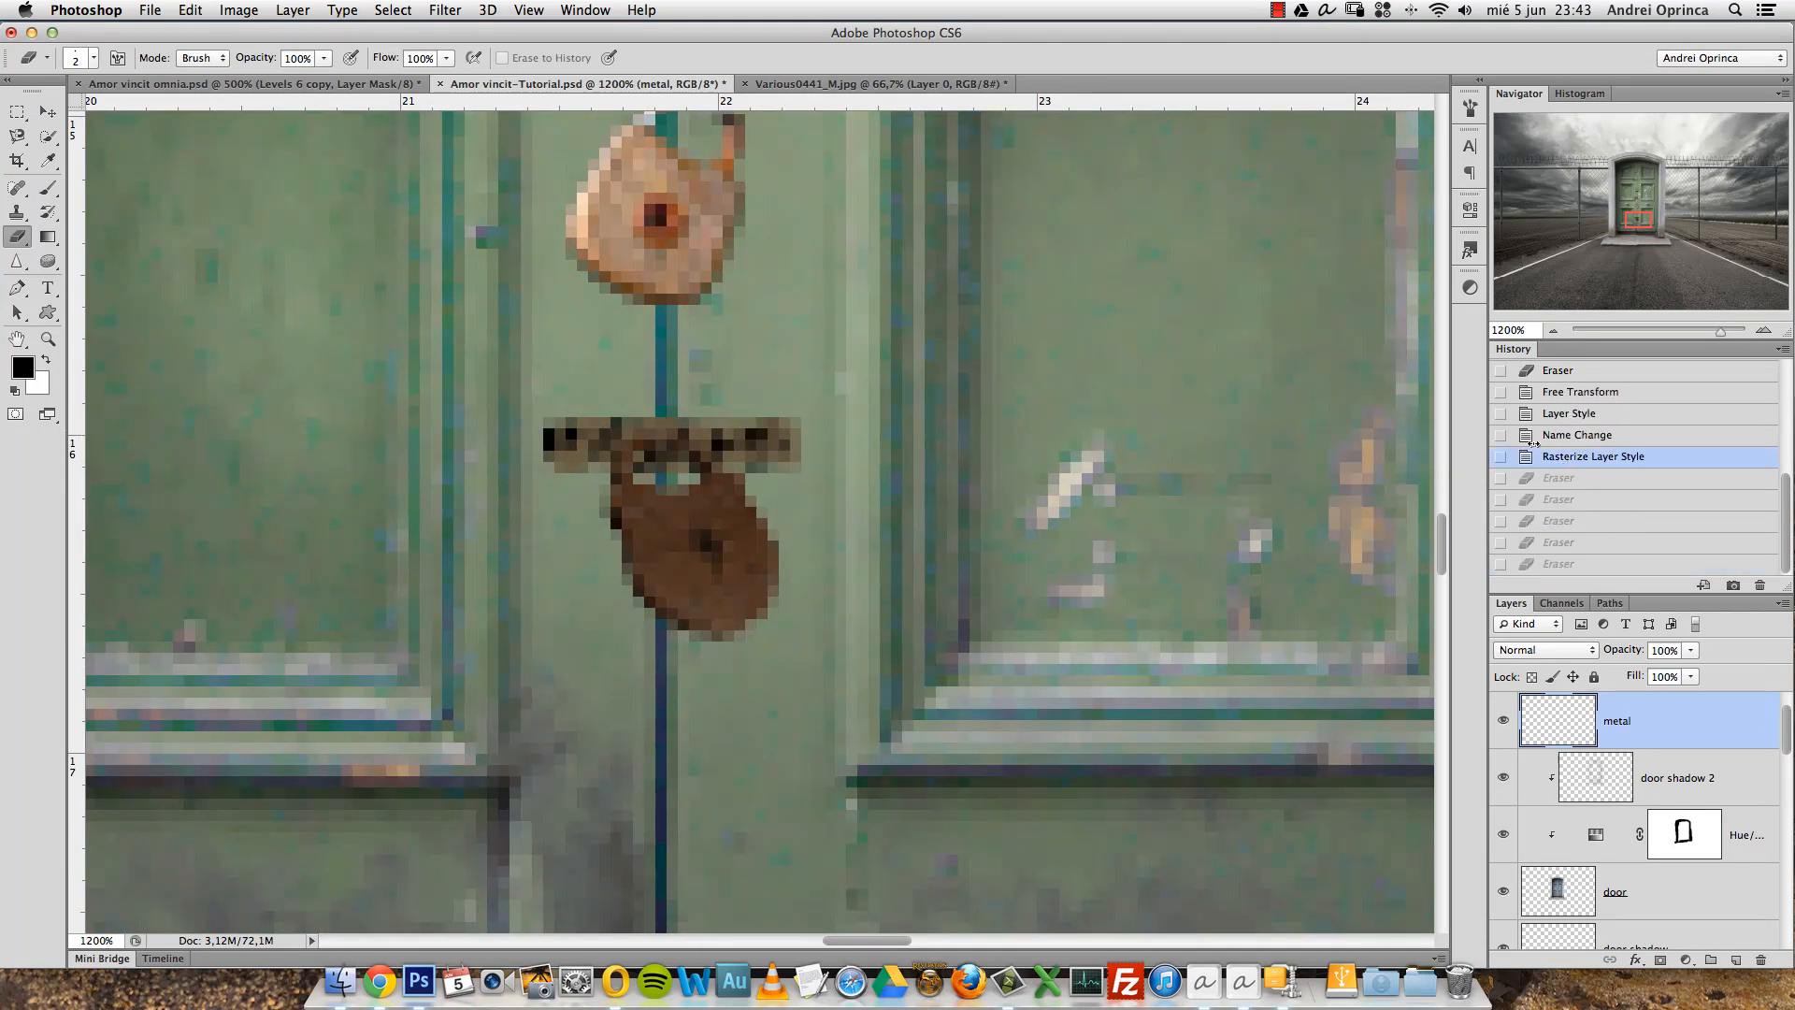
Set up the Brush tool with white as the foreground colour and a 2 px tip.
click(47, 187)
key(x)
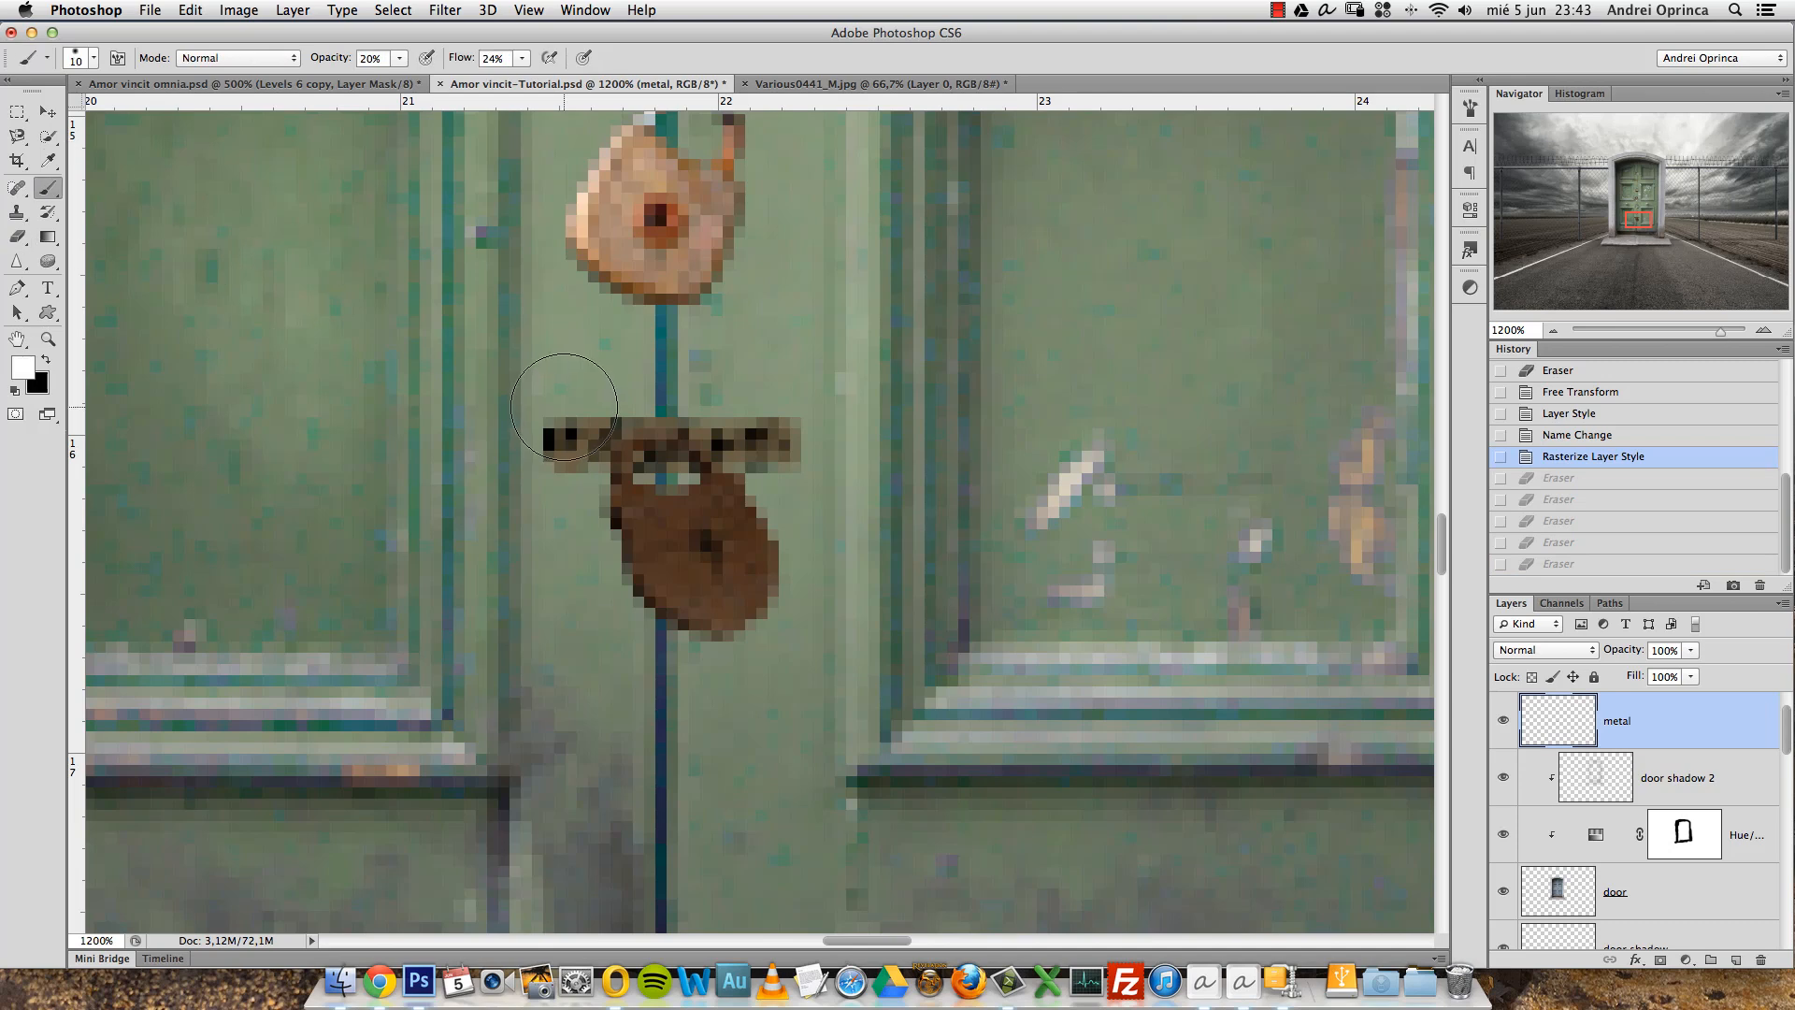
key(bracketleft)
key(bracketleft)
key(bracketleft)
key(bracketleft)
key(bracketleft)
right_click(768, 414)
drag(868, 499, 1199, 544)
click(1641, 722)
key(bracketleft)
key(bracketleft)
key(bracketright)
Try dabbing faint white highlights near one end of the plate at 20% opacity and 24% flow.
click(767, 441)
click(765, 435)
click(759, 432)
click(753, 430)
click(738, 428)
click(748, 423)
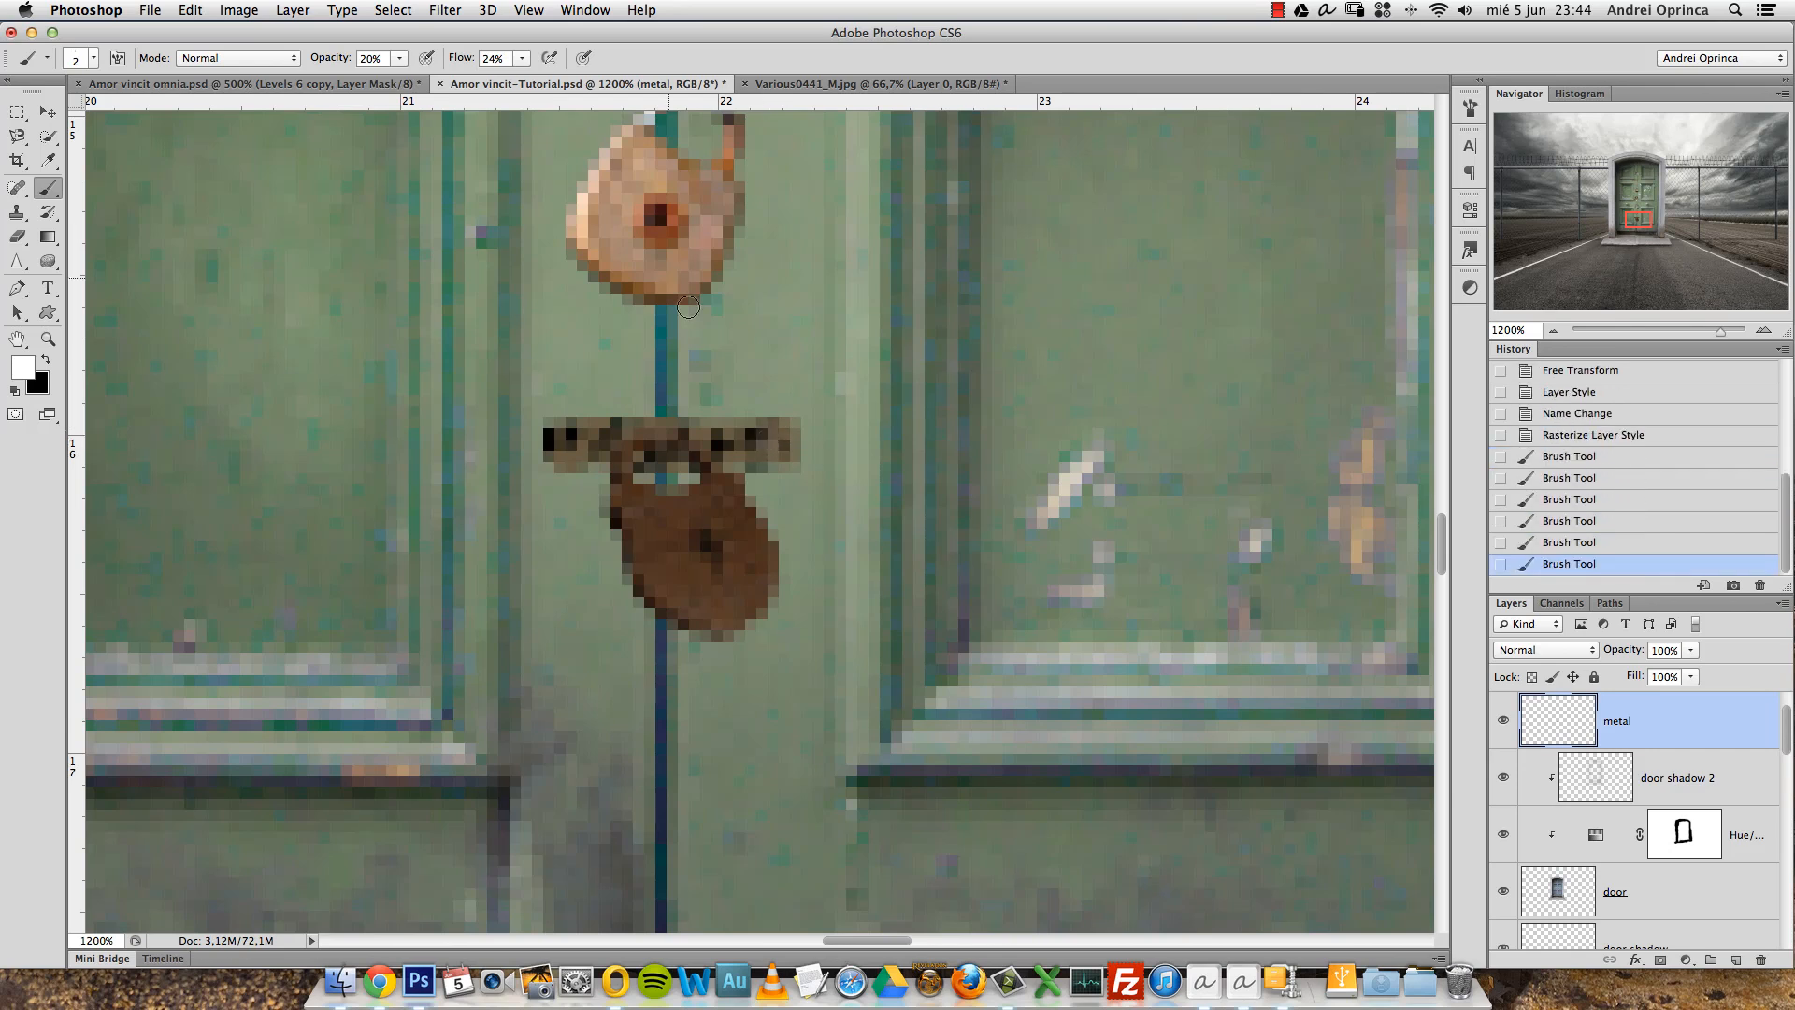
Discard the faint dabs and paint white rivets at both ends of the plate with the brush at 100% opacity and flow.
click(400, 58)
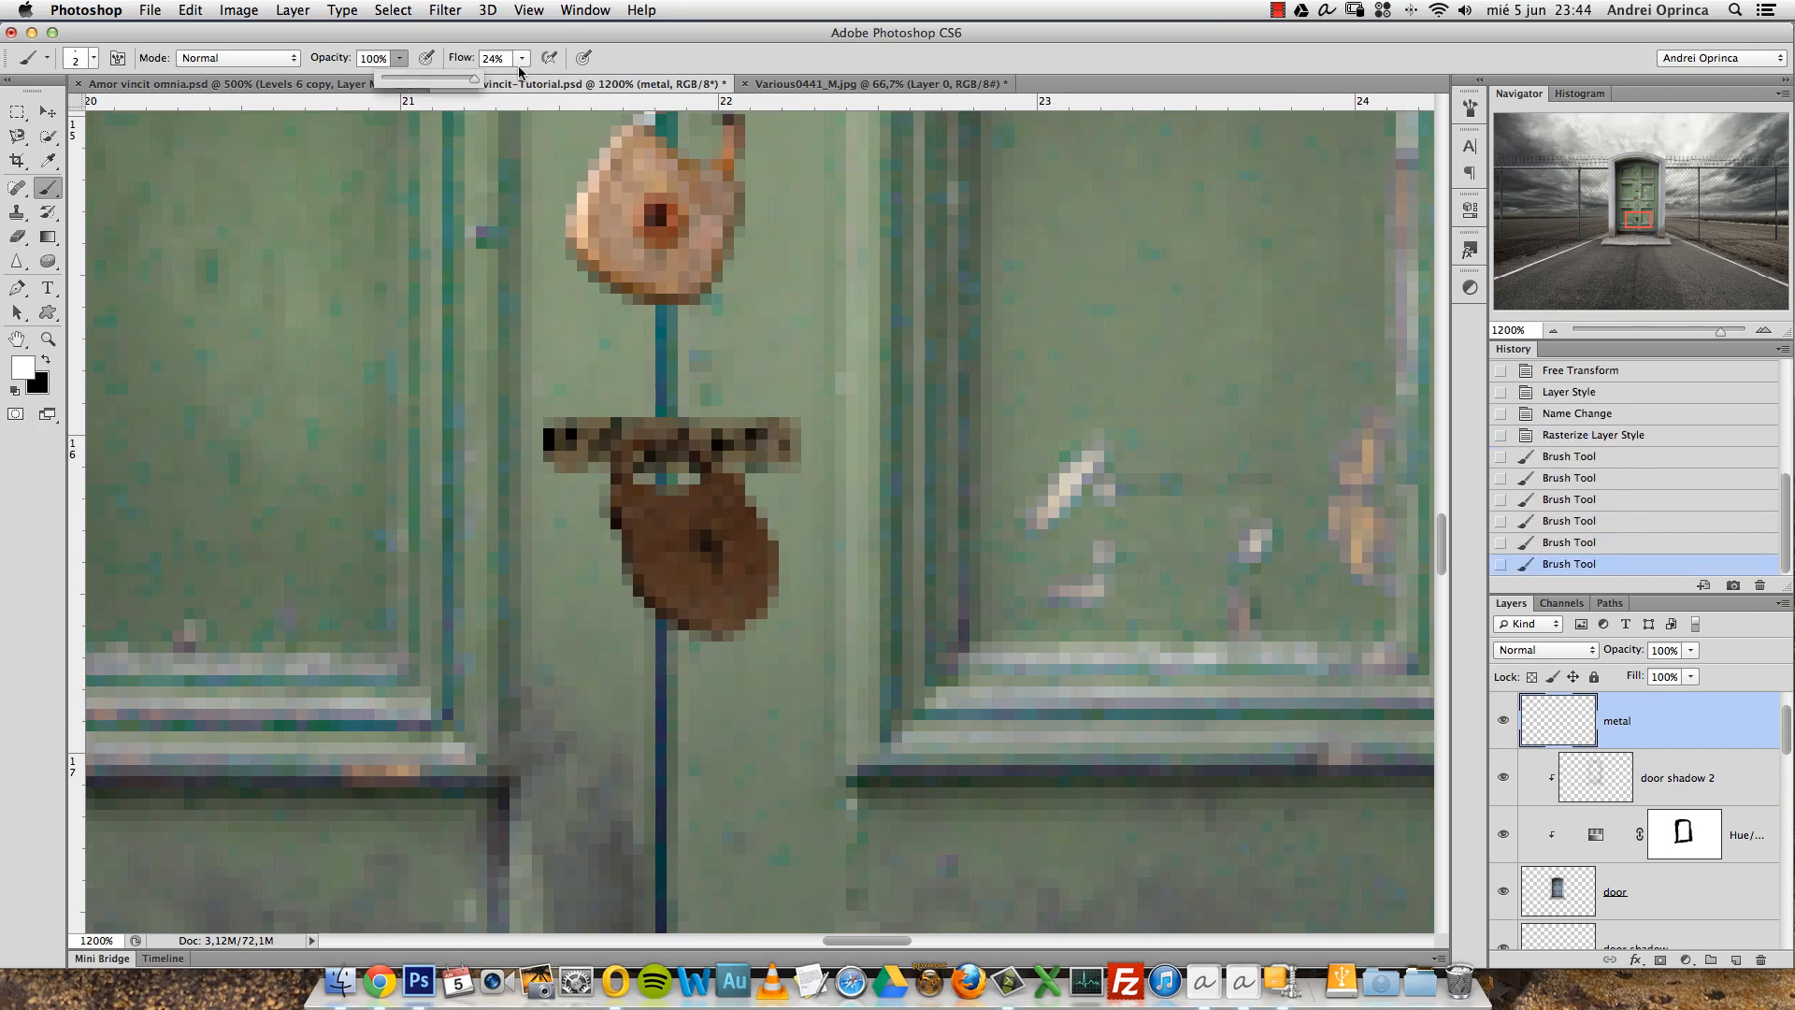
click(522, 58)
drag(523, 79, 707, 96)
click(1556, 437)
click(769, 440)
click(763, 447)
click(578, 443)
click(578, 442)
Compare the whole image with and without the metal layer at 100% zoom.
key(super+1)
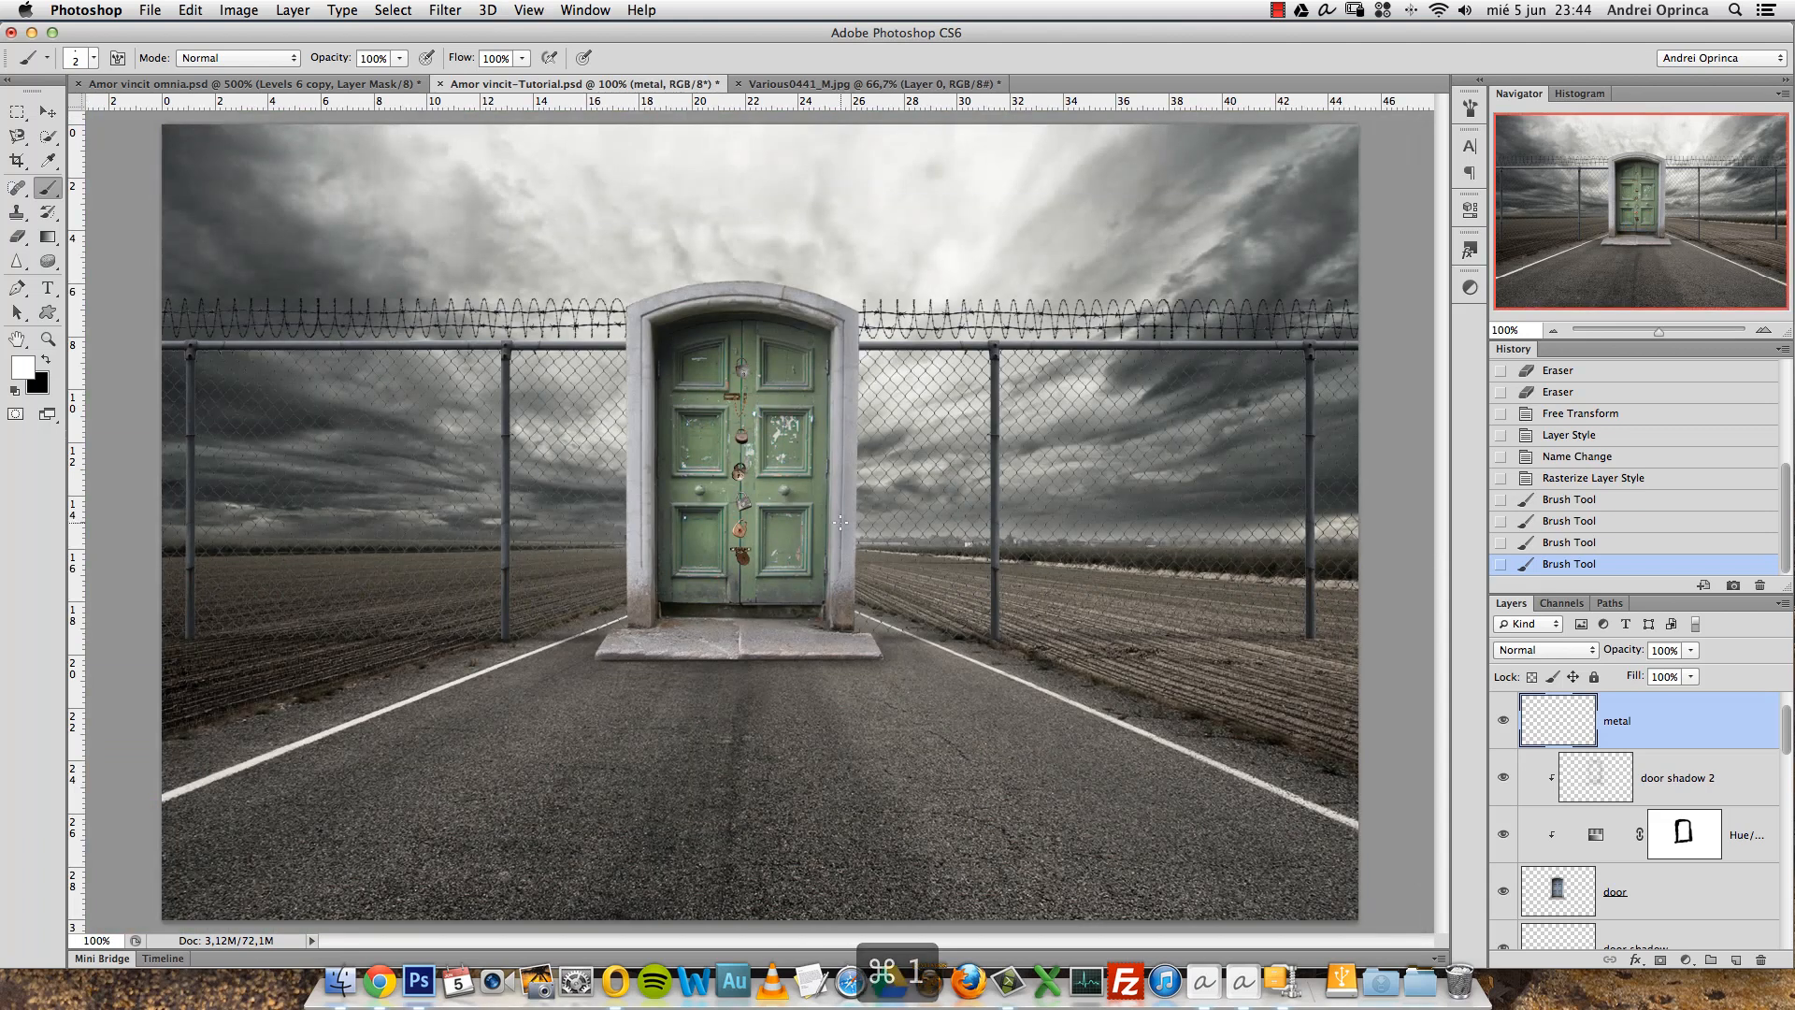
click(1503, 722)
click(1503, 723)
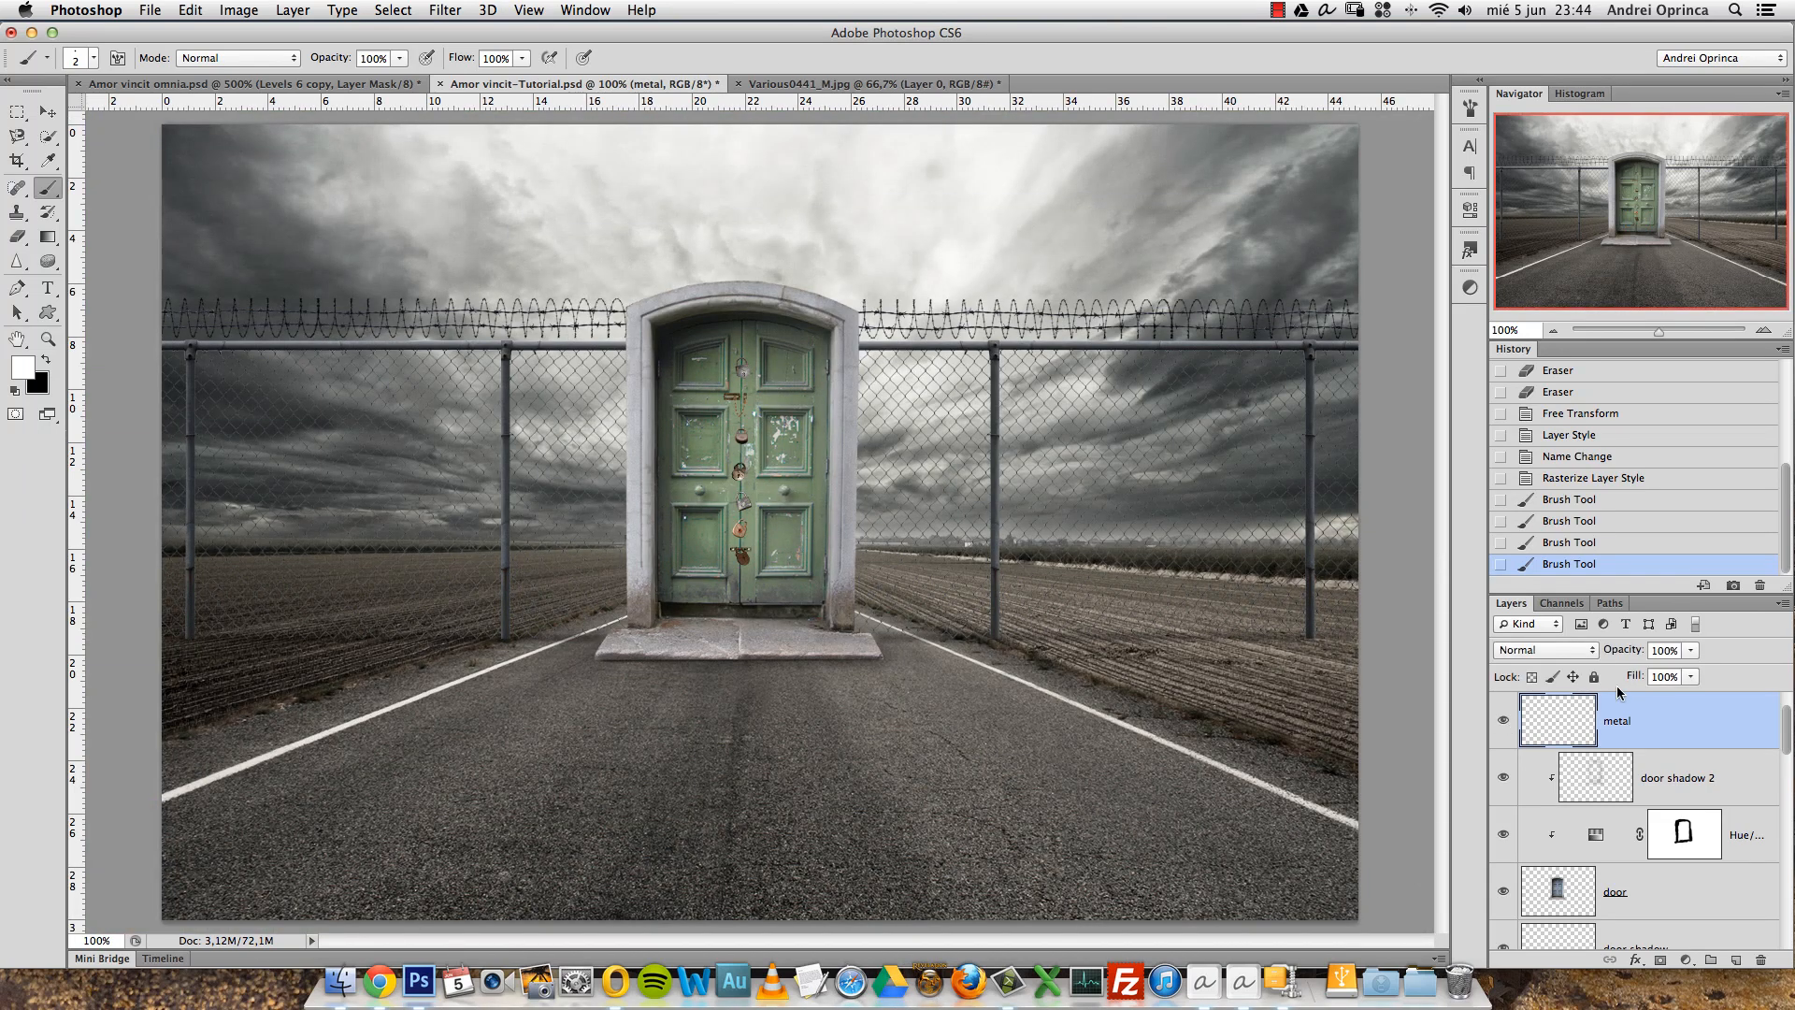
Duplicate the metal plate, place the copy behind the copper lock above, rotate it about 2.4°, and nudge it into position.
key(ctrl+j)
key(ctrl+z)
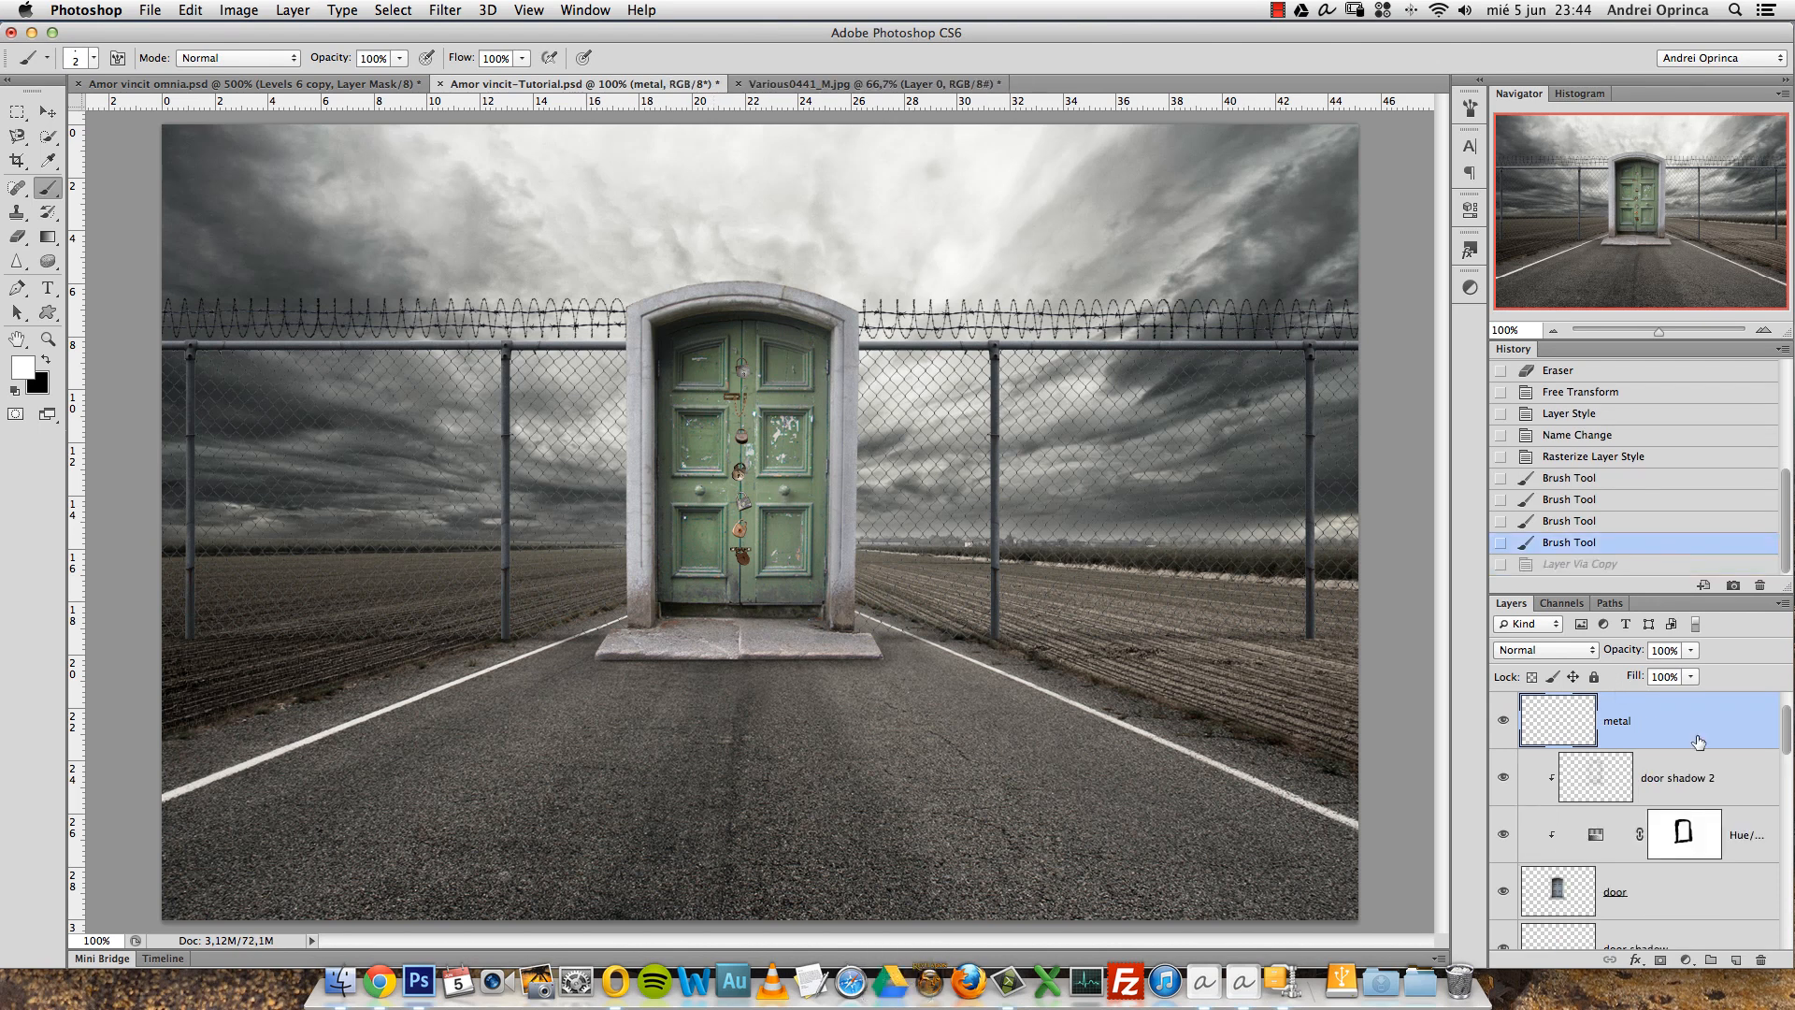
key(ctrl+j)
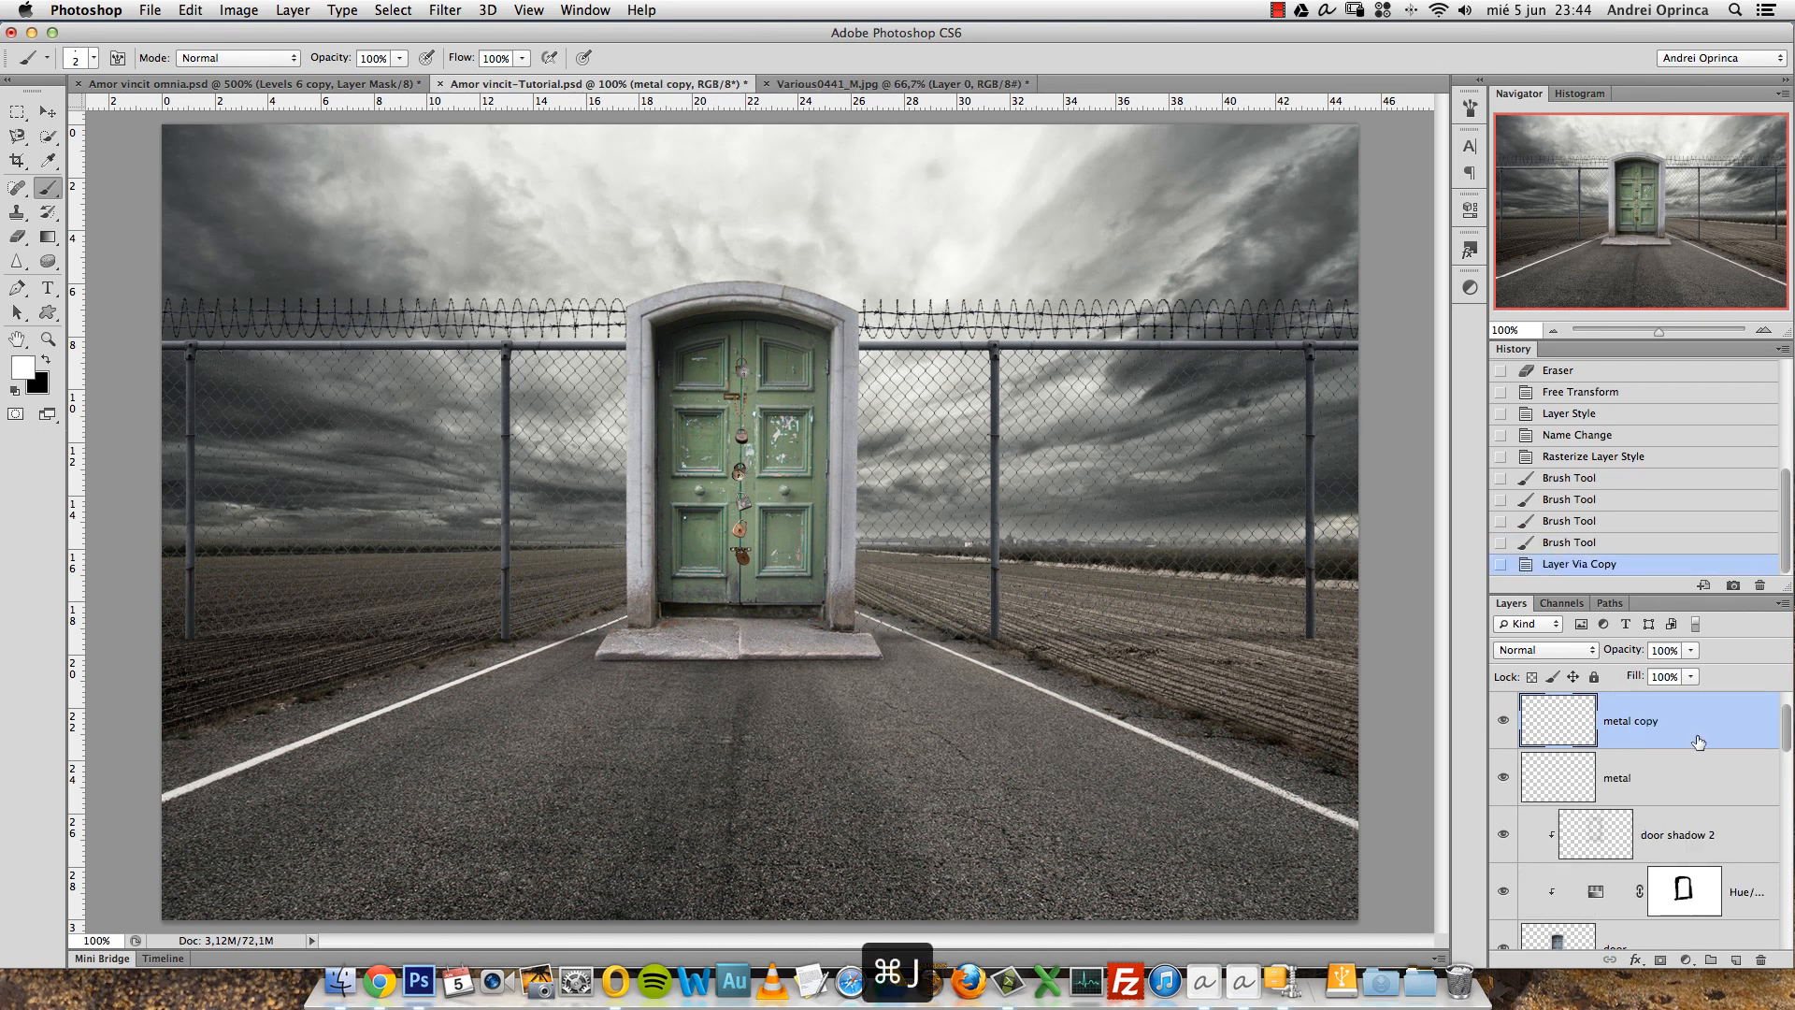
key(v)
drag(746, 564, 748, 535)
scroll(752, 530, up, 4)
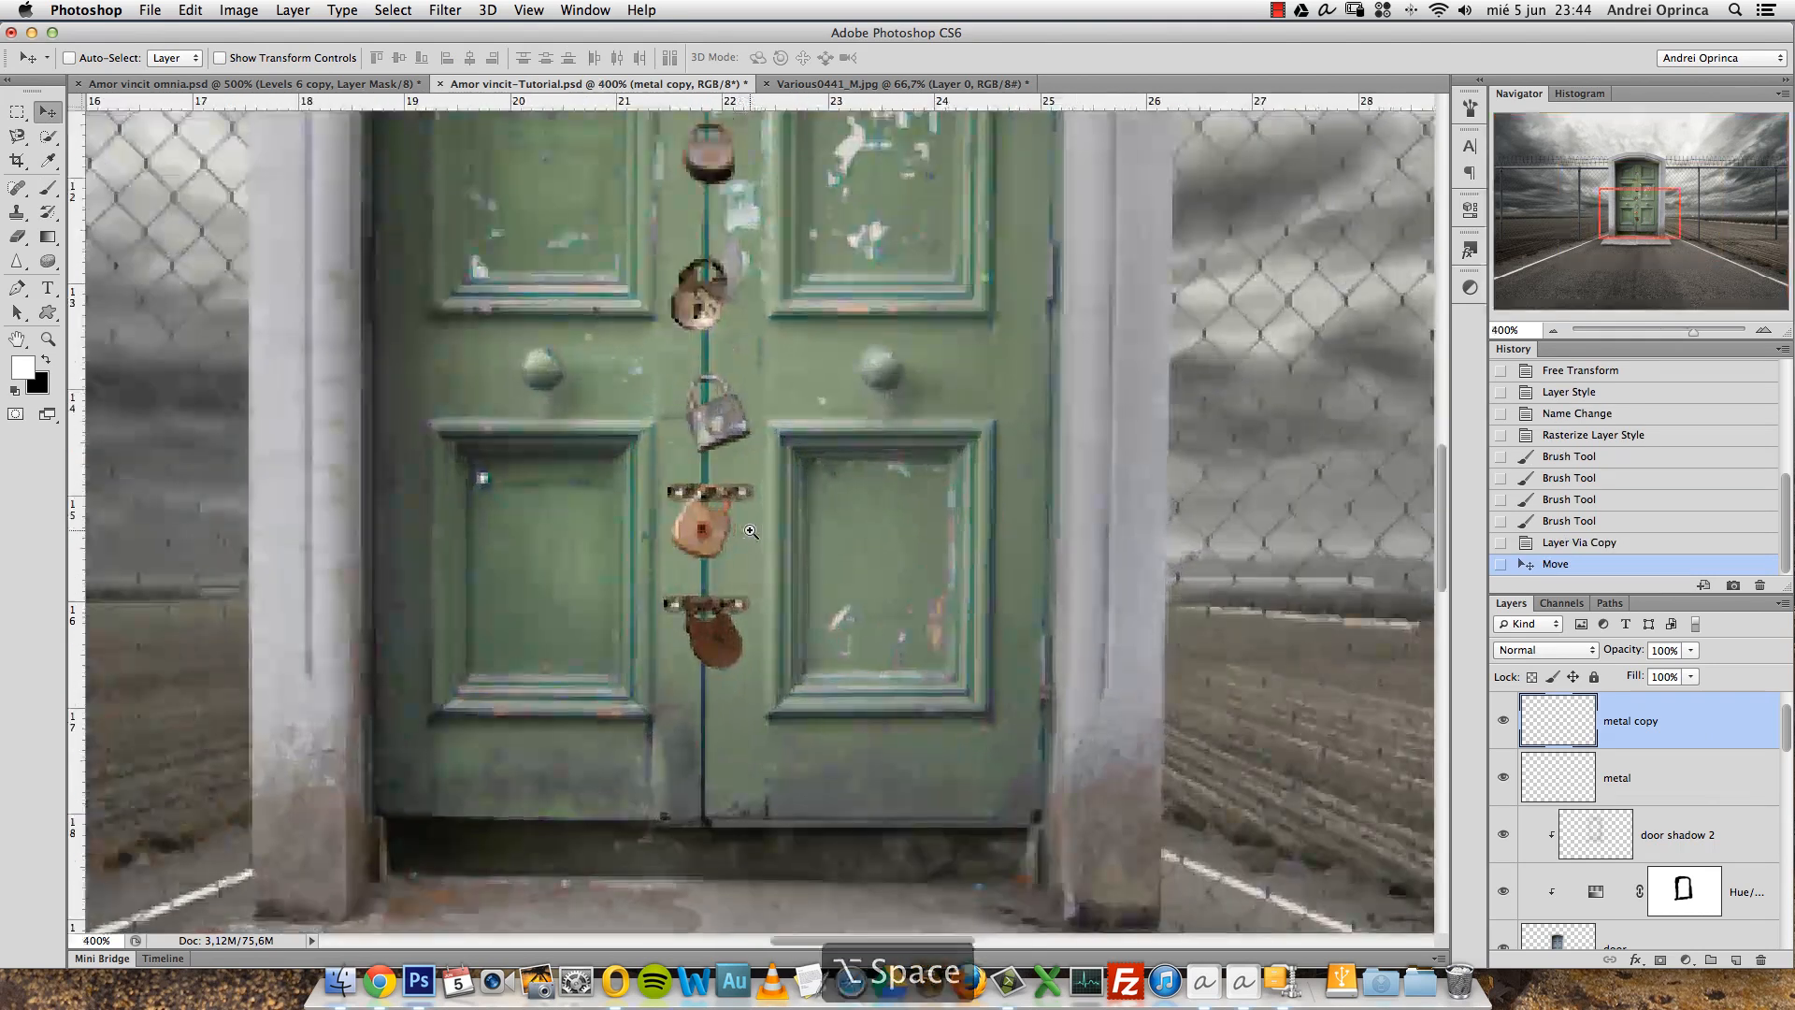
key(ctrl+t)
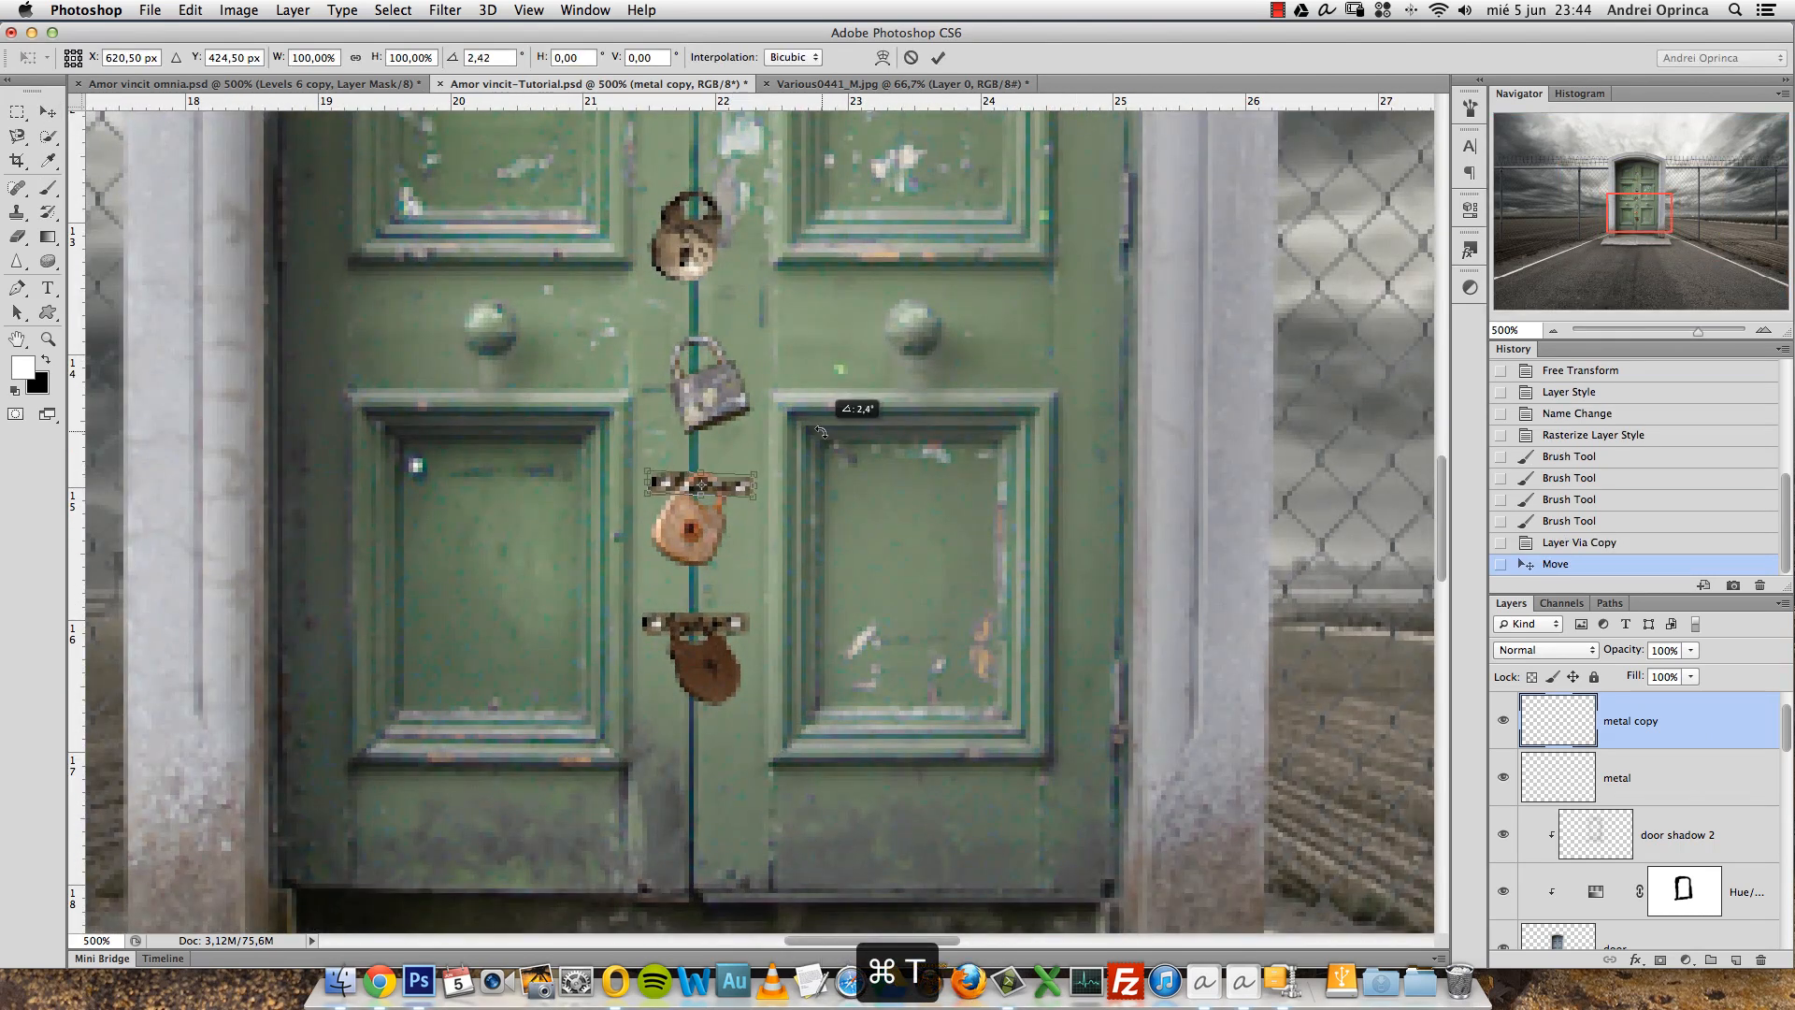
key(Return)
key(Left)
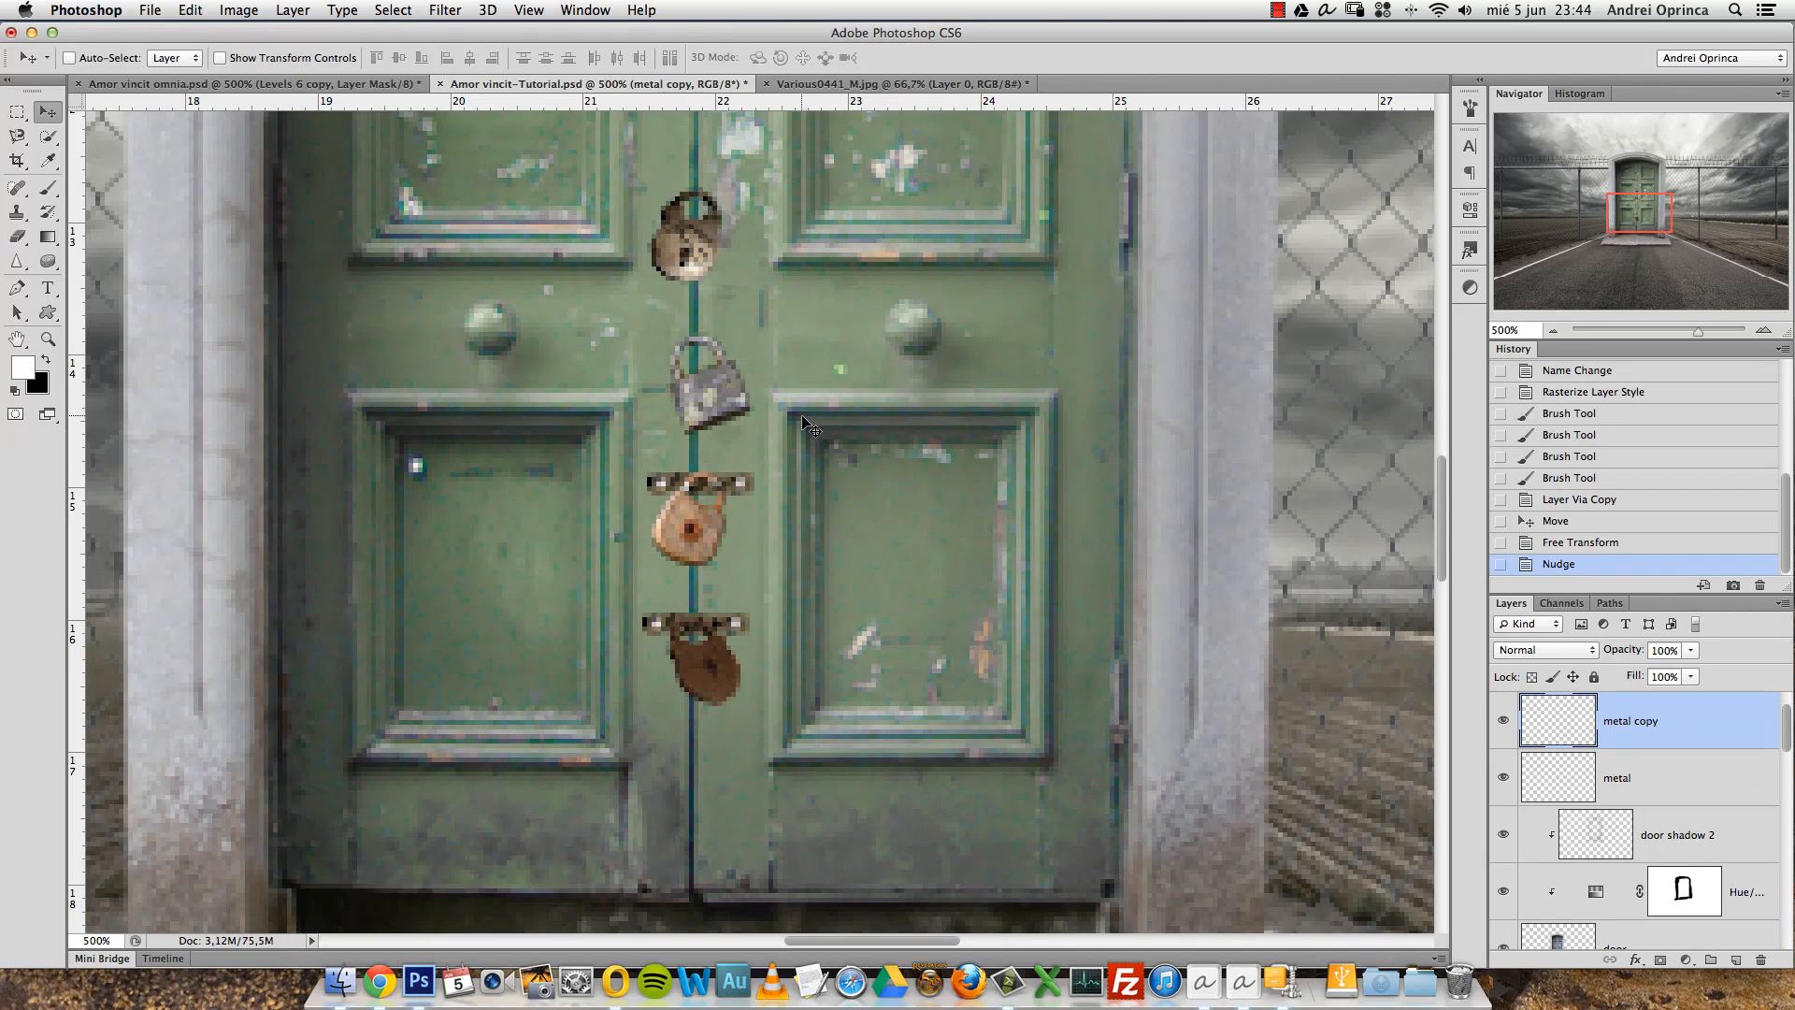
Duplicate the plate behind the silver lock, scale it to 78.26% width and 140% height, rotate it about -7.9°, and nudge it down.
key(super+j)
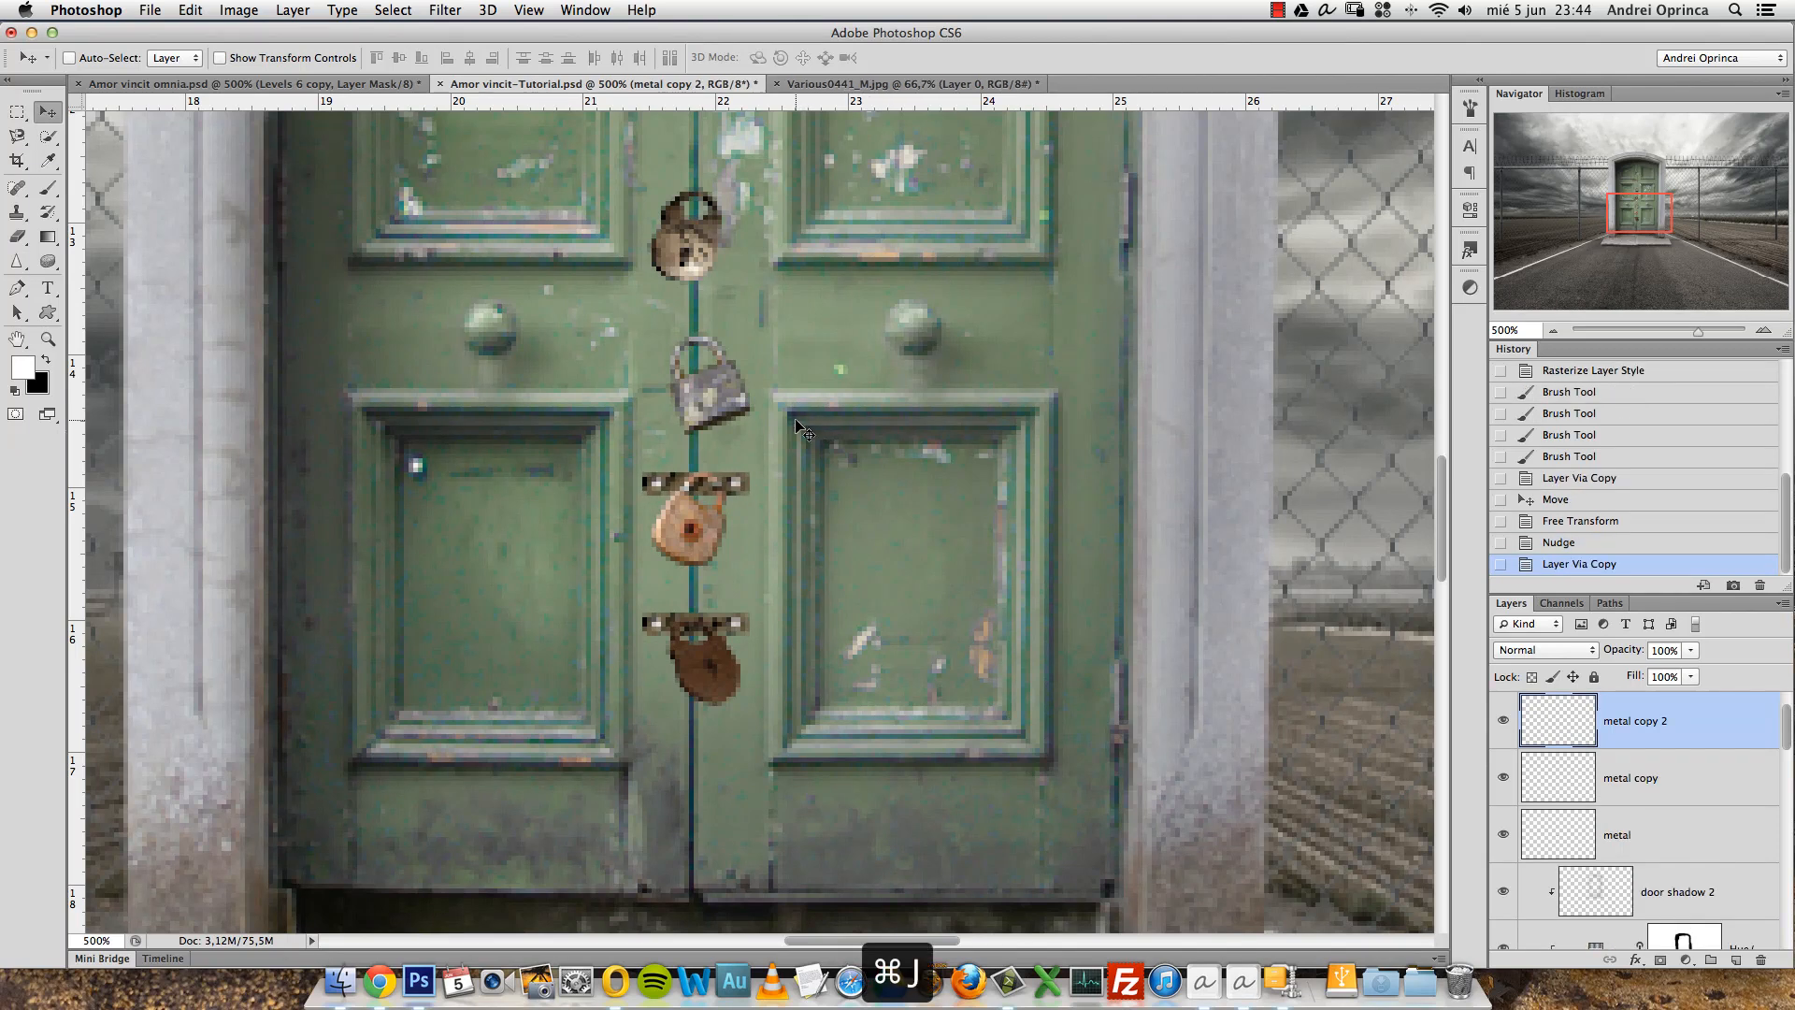
drag(756, 495, 758, 303)
key(super+t)
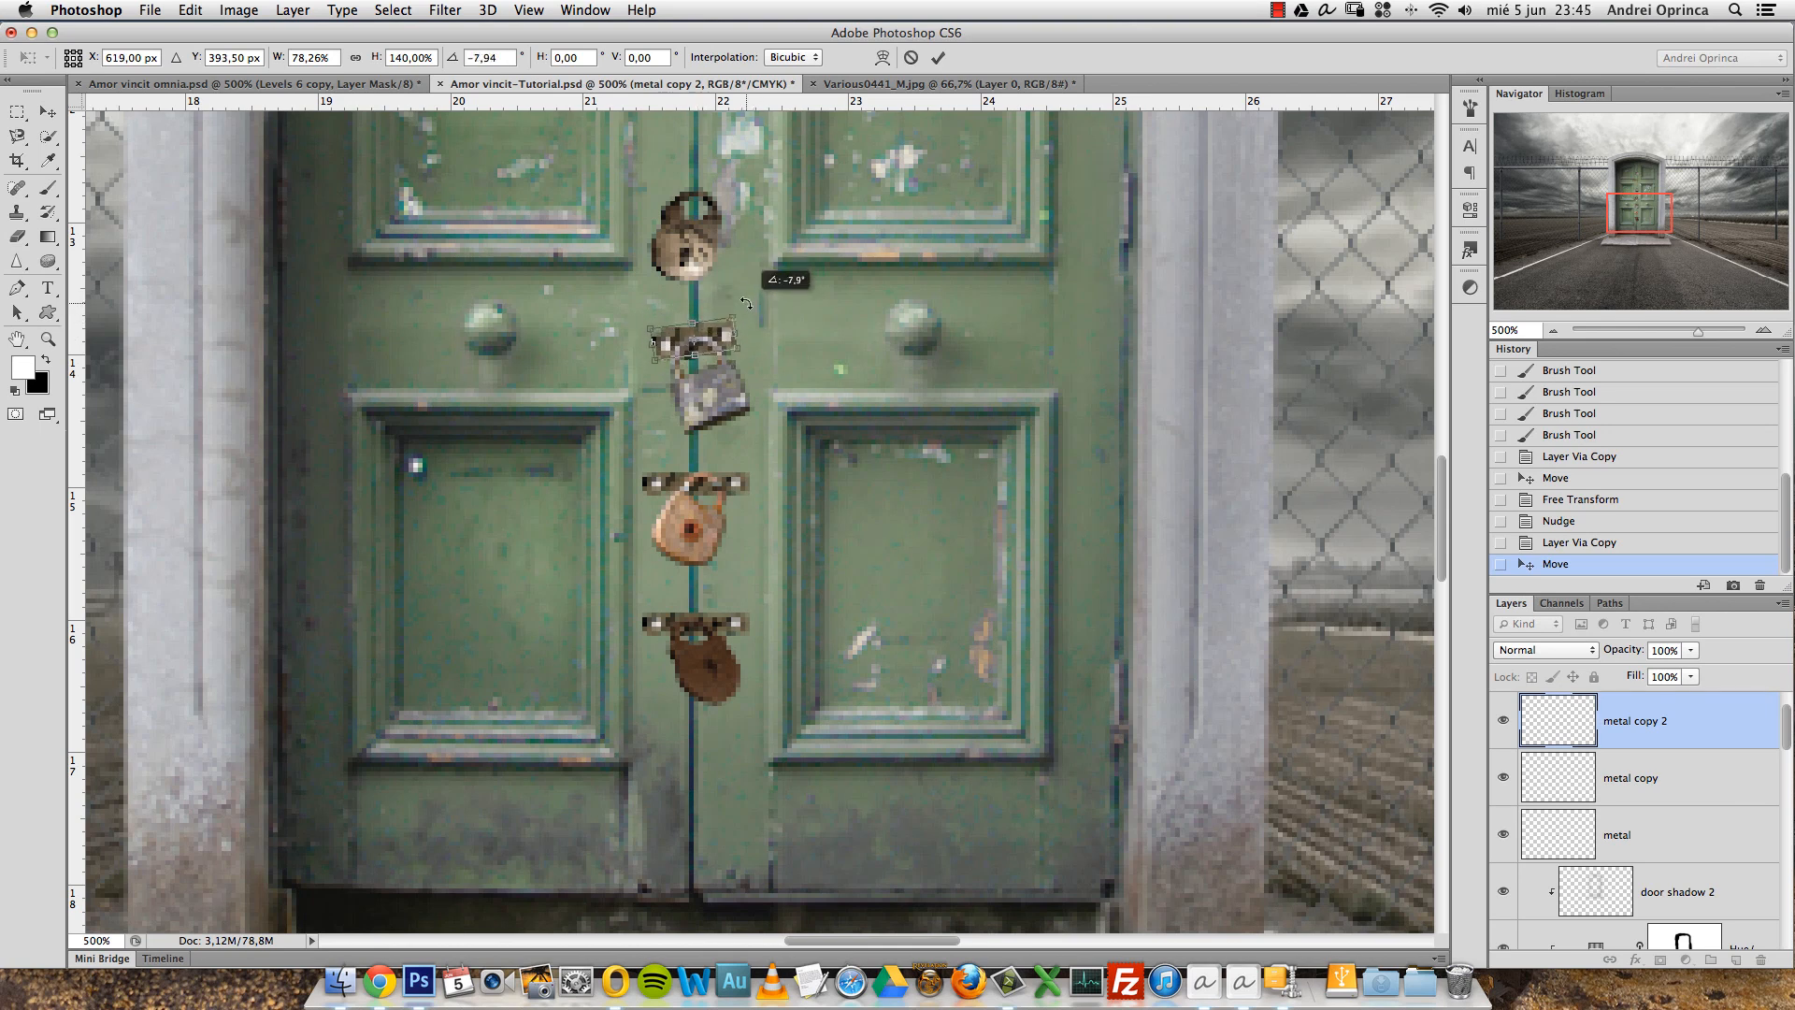
key(Return)
key(Down)
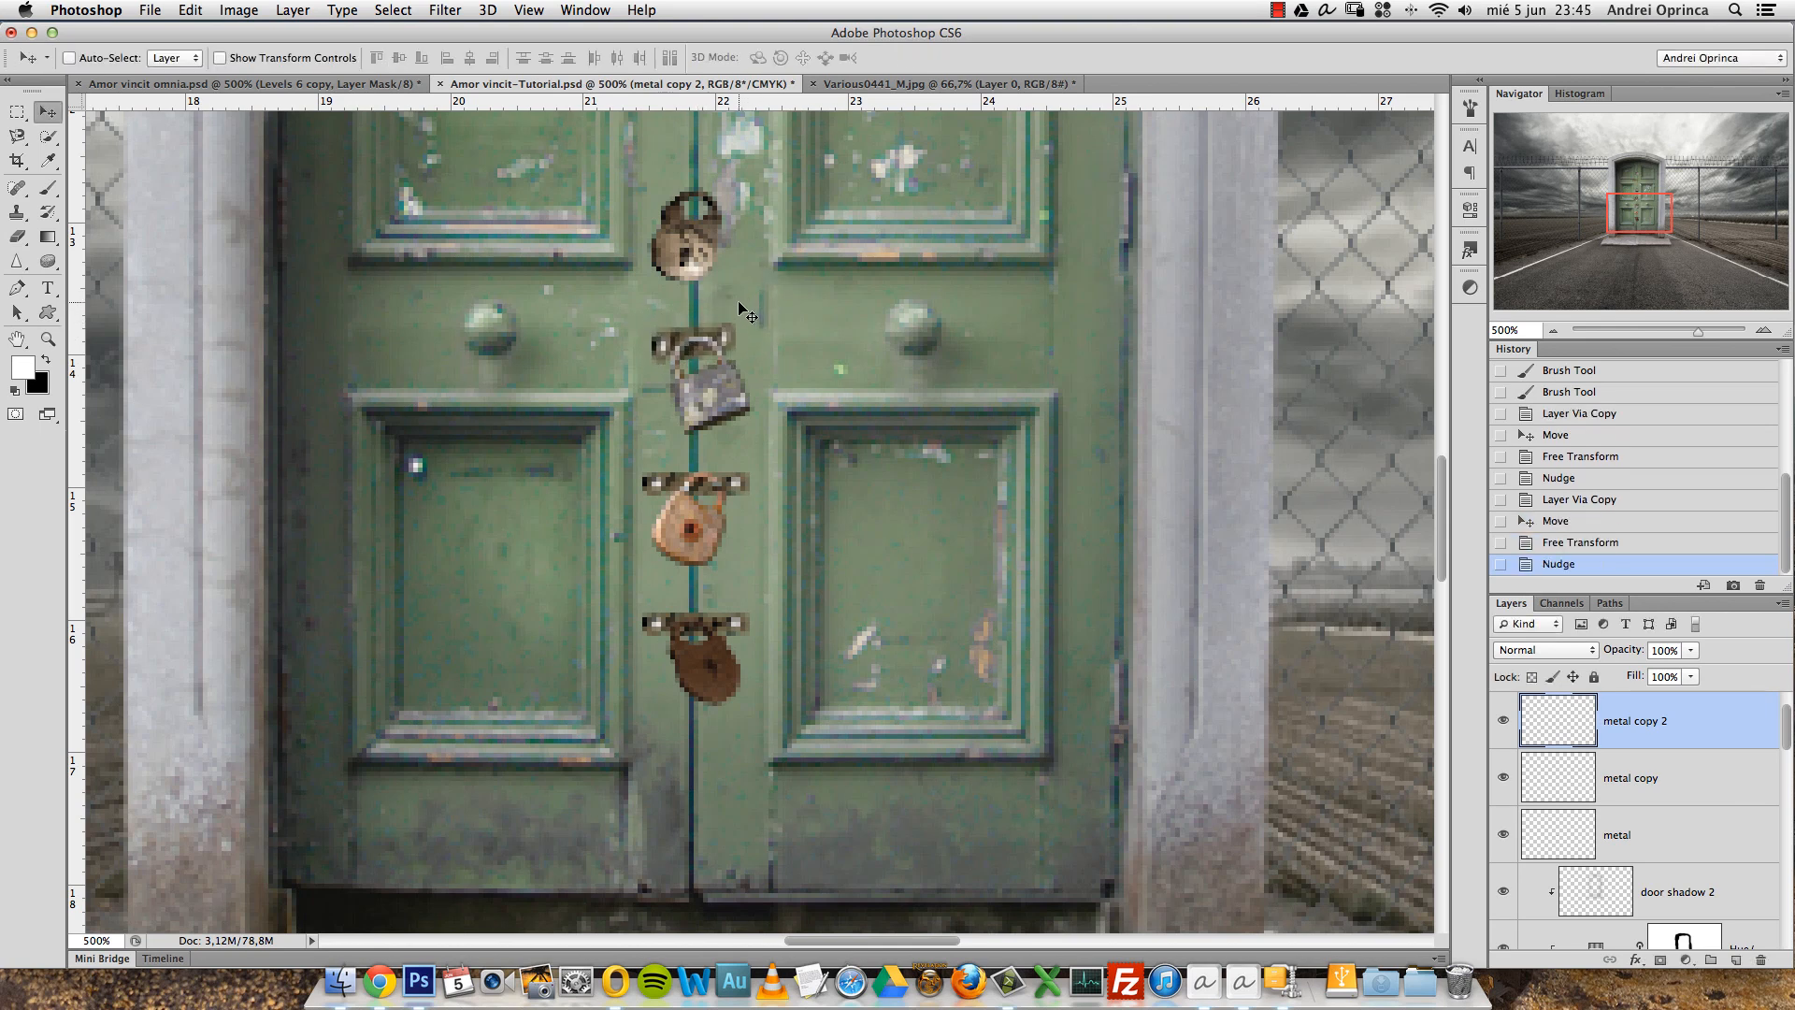
Duplicate the metal copy plate, place it behind the round lock just above the doorknobs, and adjust it with Free Transform.
key(super+1)
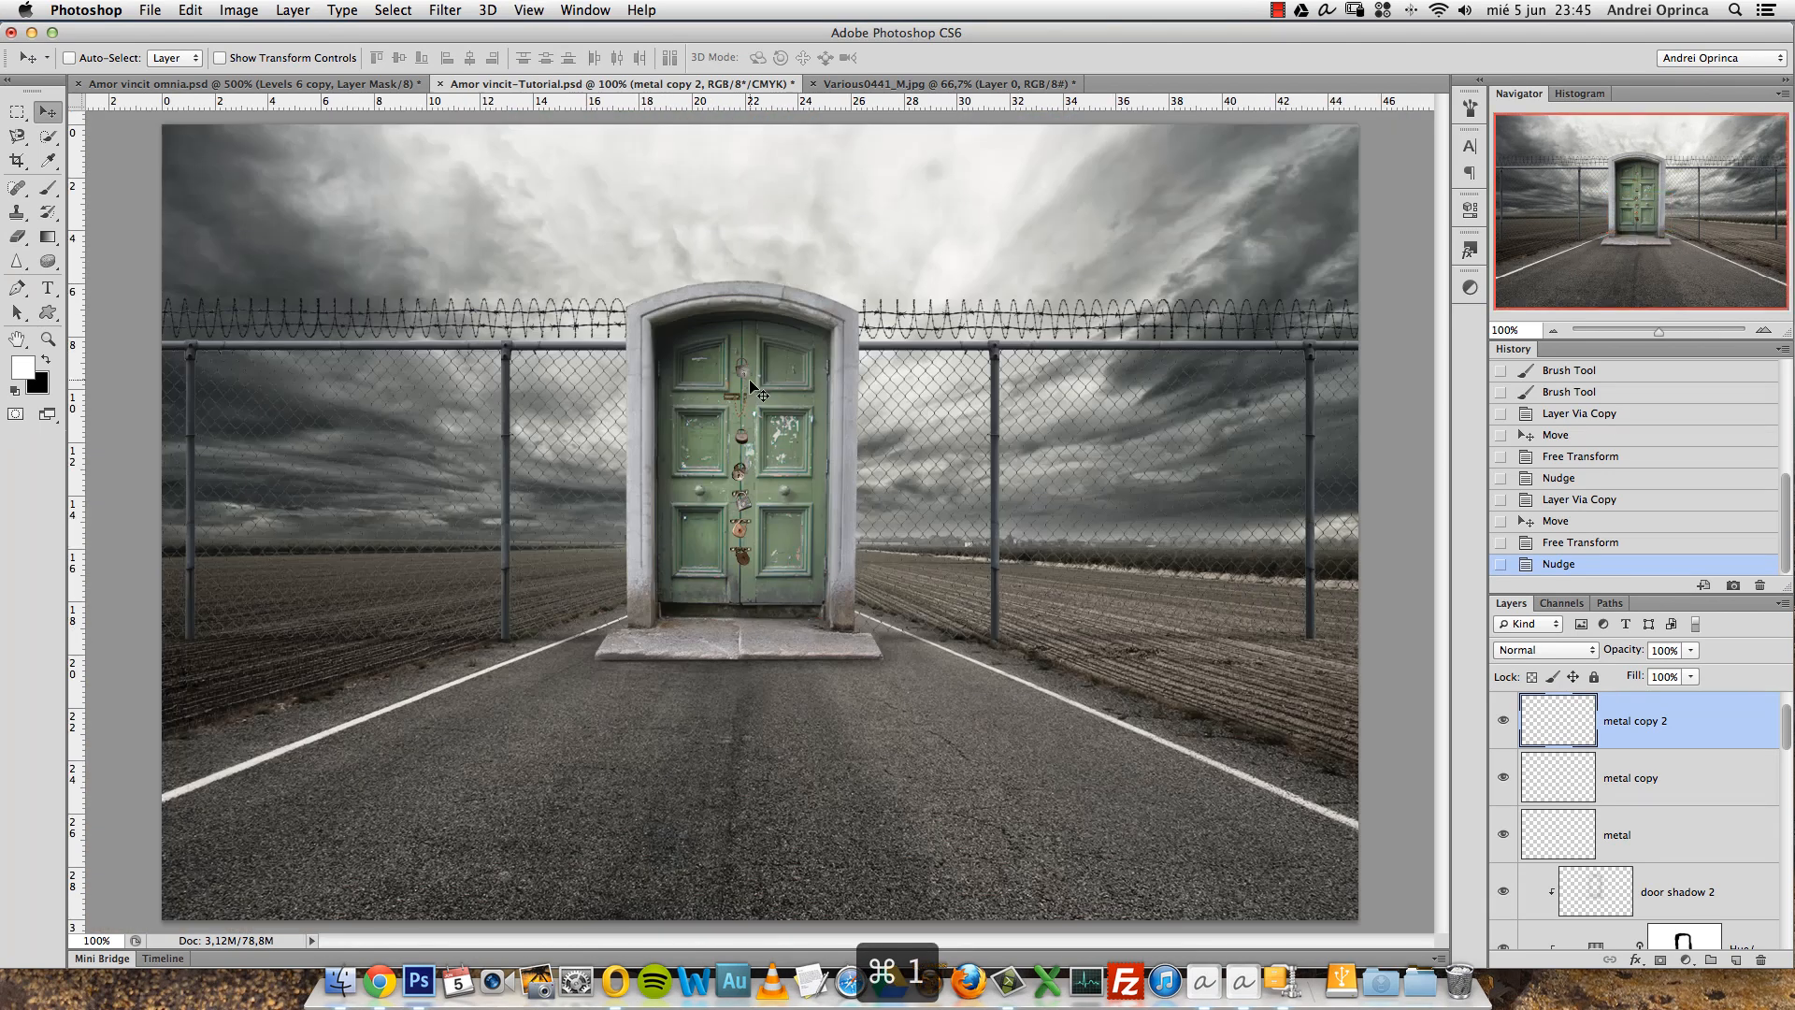
key(super+space)
click(749, 408)
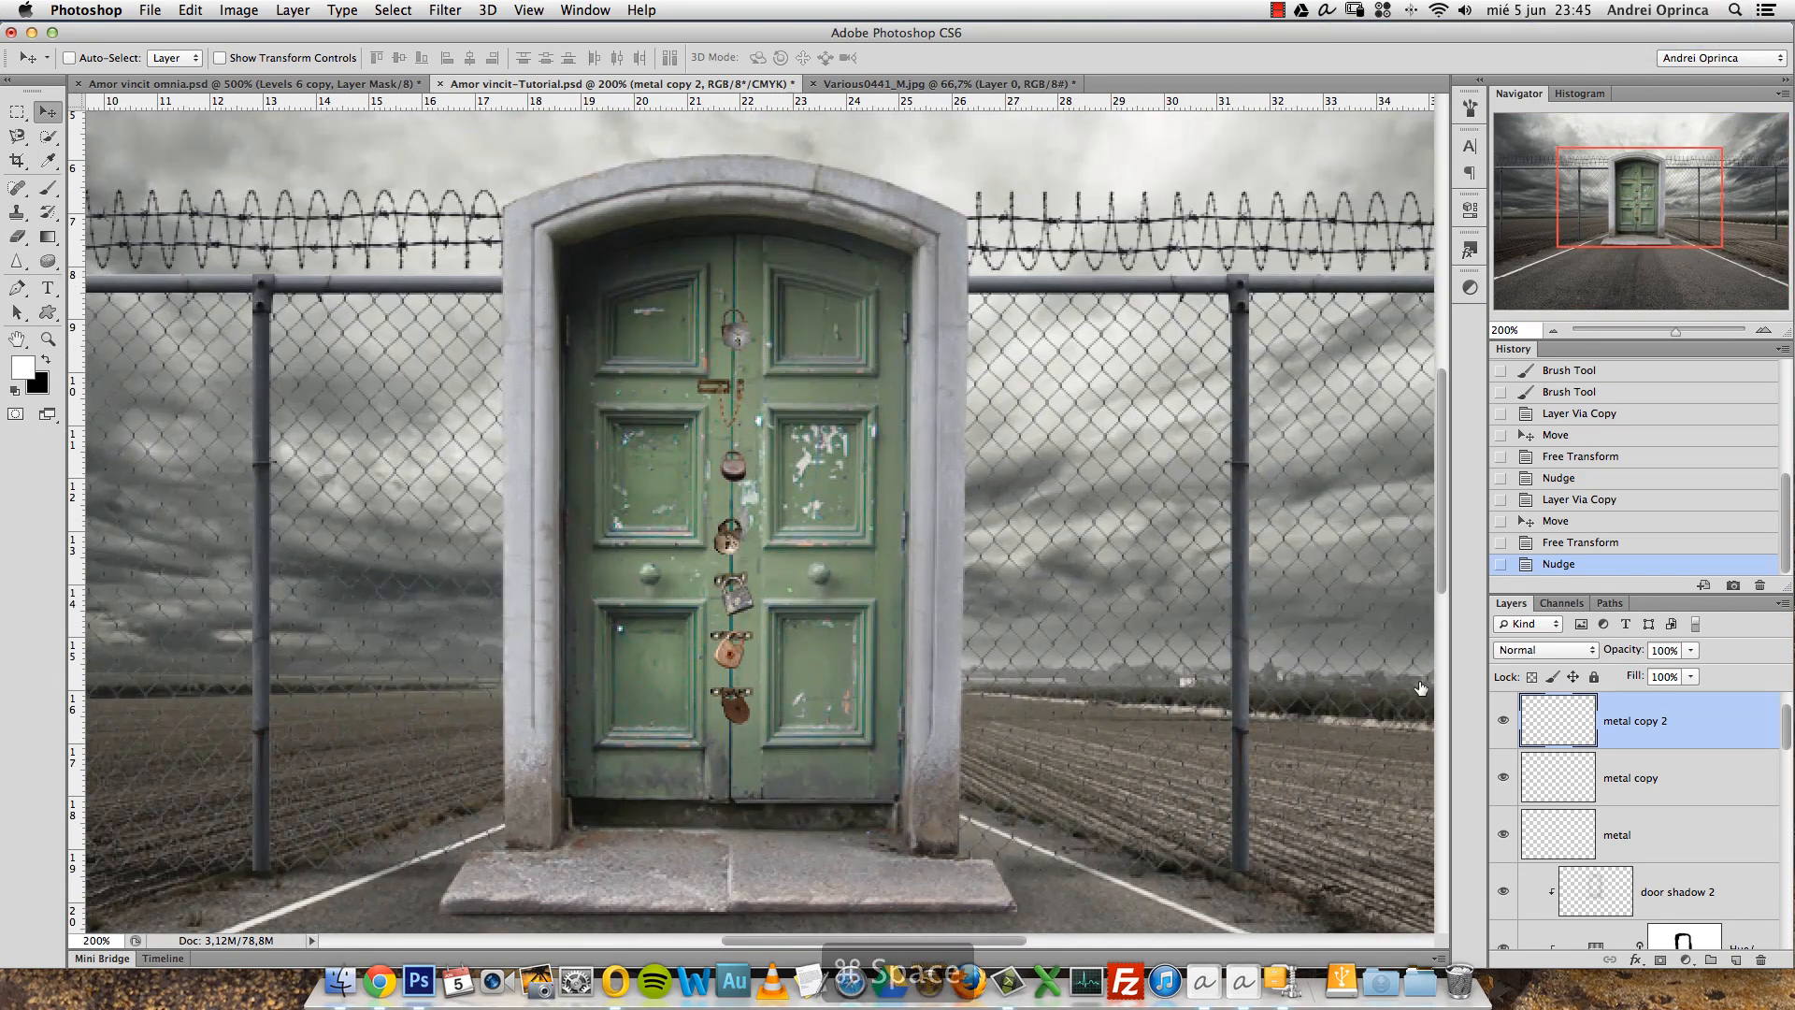
click(1676, 780)
key(super+j)
drag(753, 531, 819, 412)
key(super+t)
key(Return)
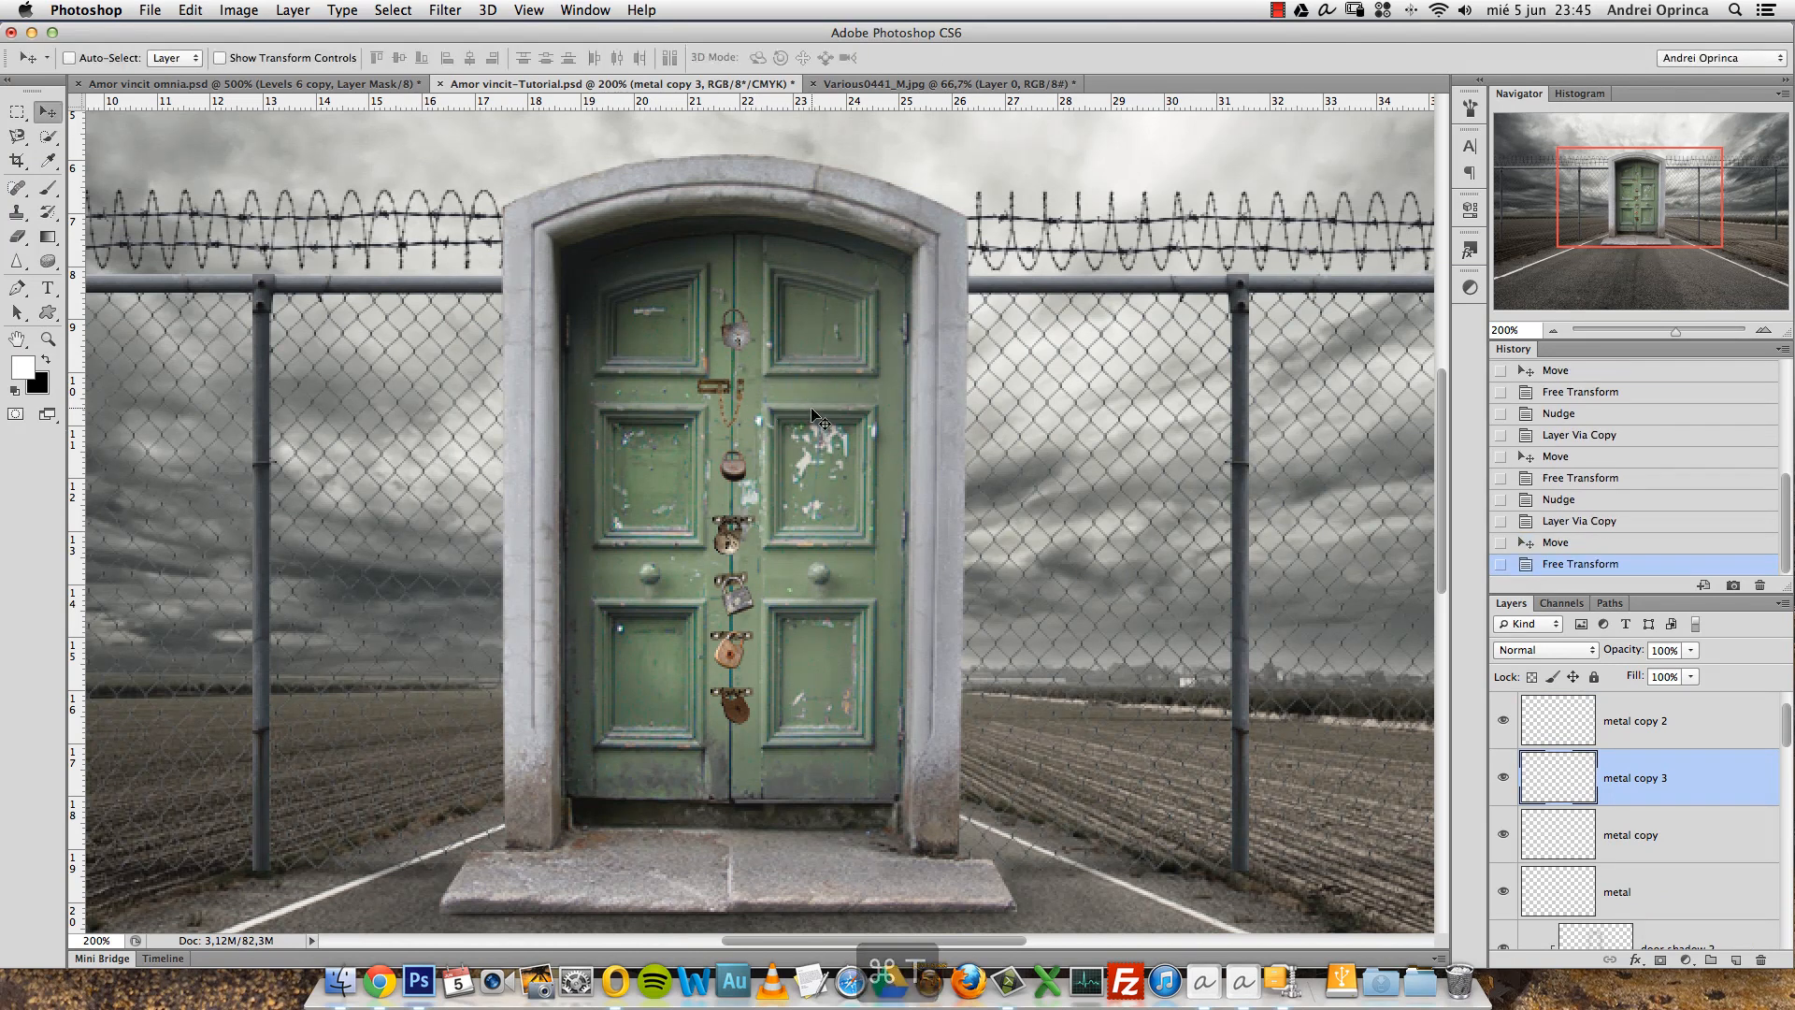
Duplicate the metal plate, place the copy behind the brown padlock below the latch, rotate it about -6.1°, and nudge it up.
key(super+j)
drag(734, 521, 809, 403)
key(super+t)
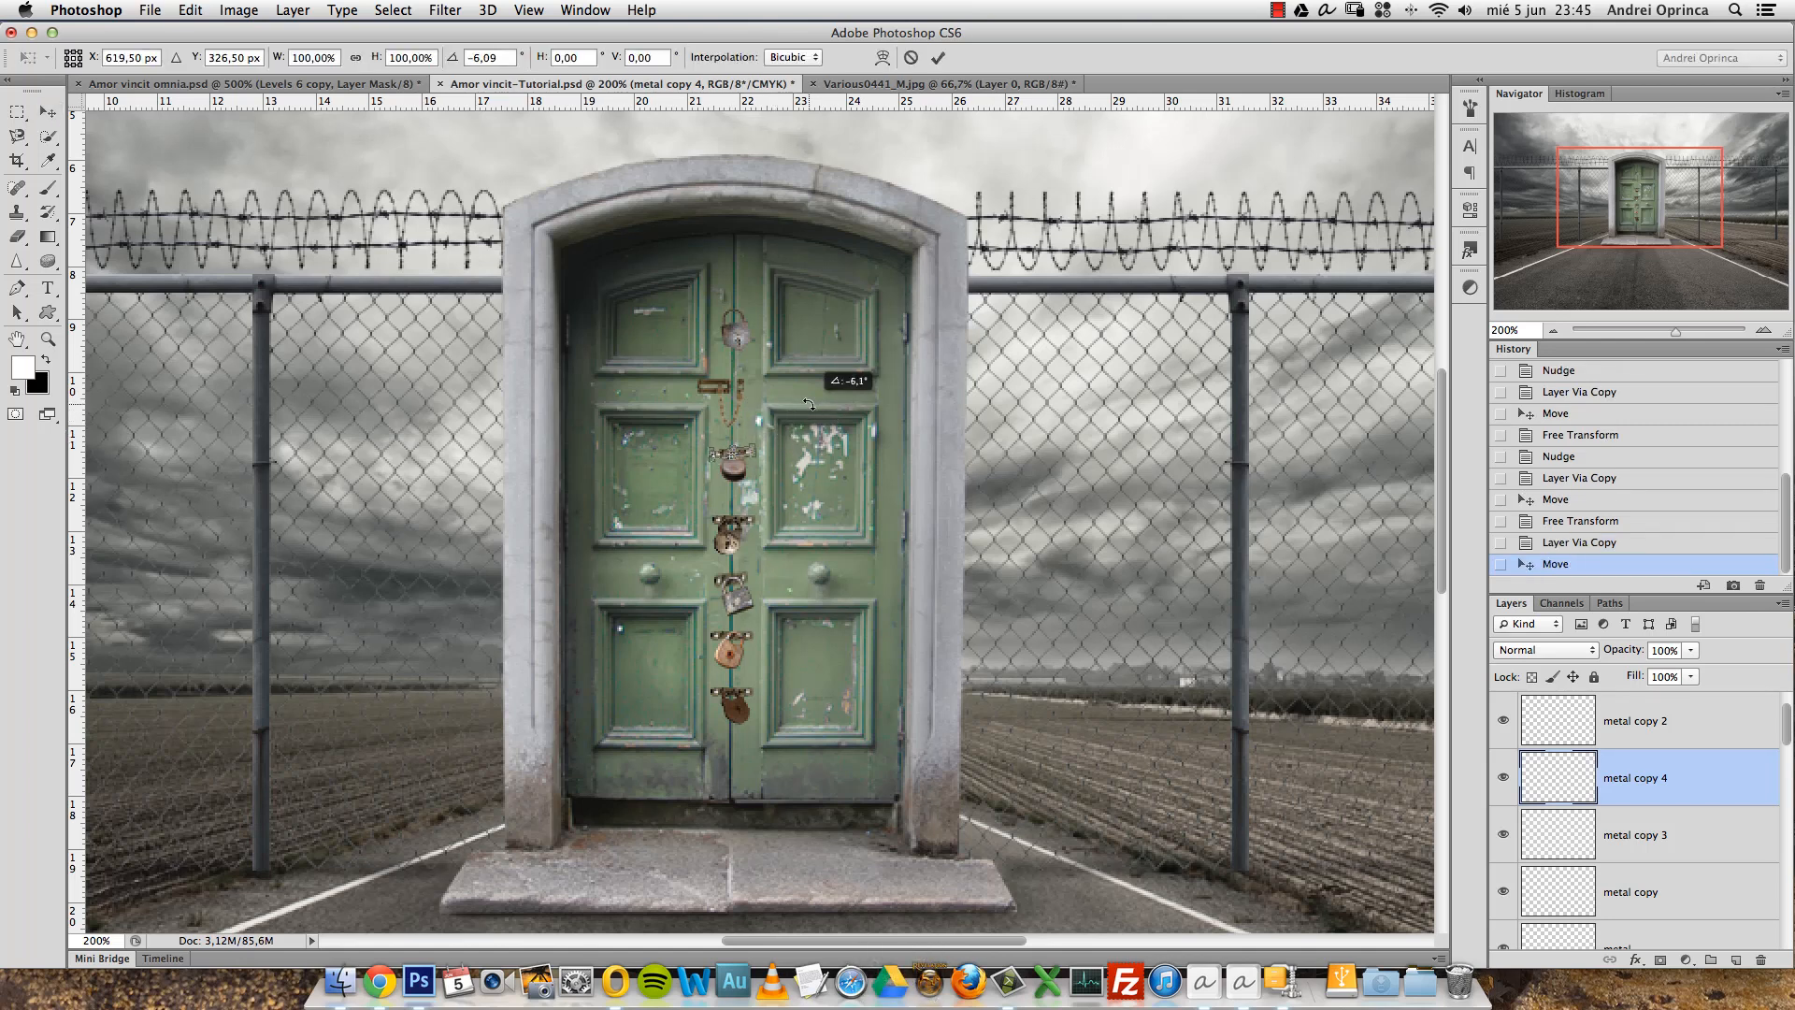
key(Return)
key(Up)
key(Up)
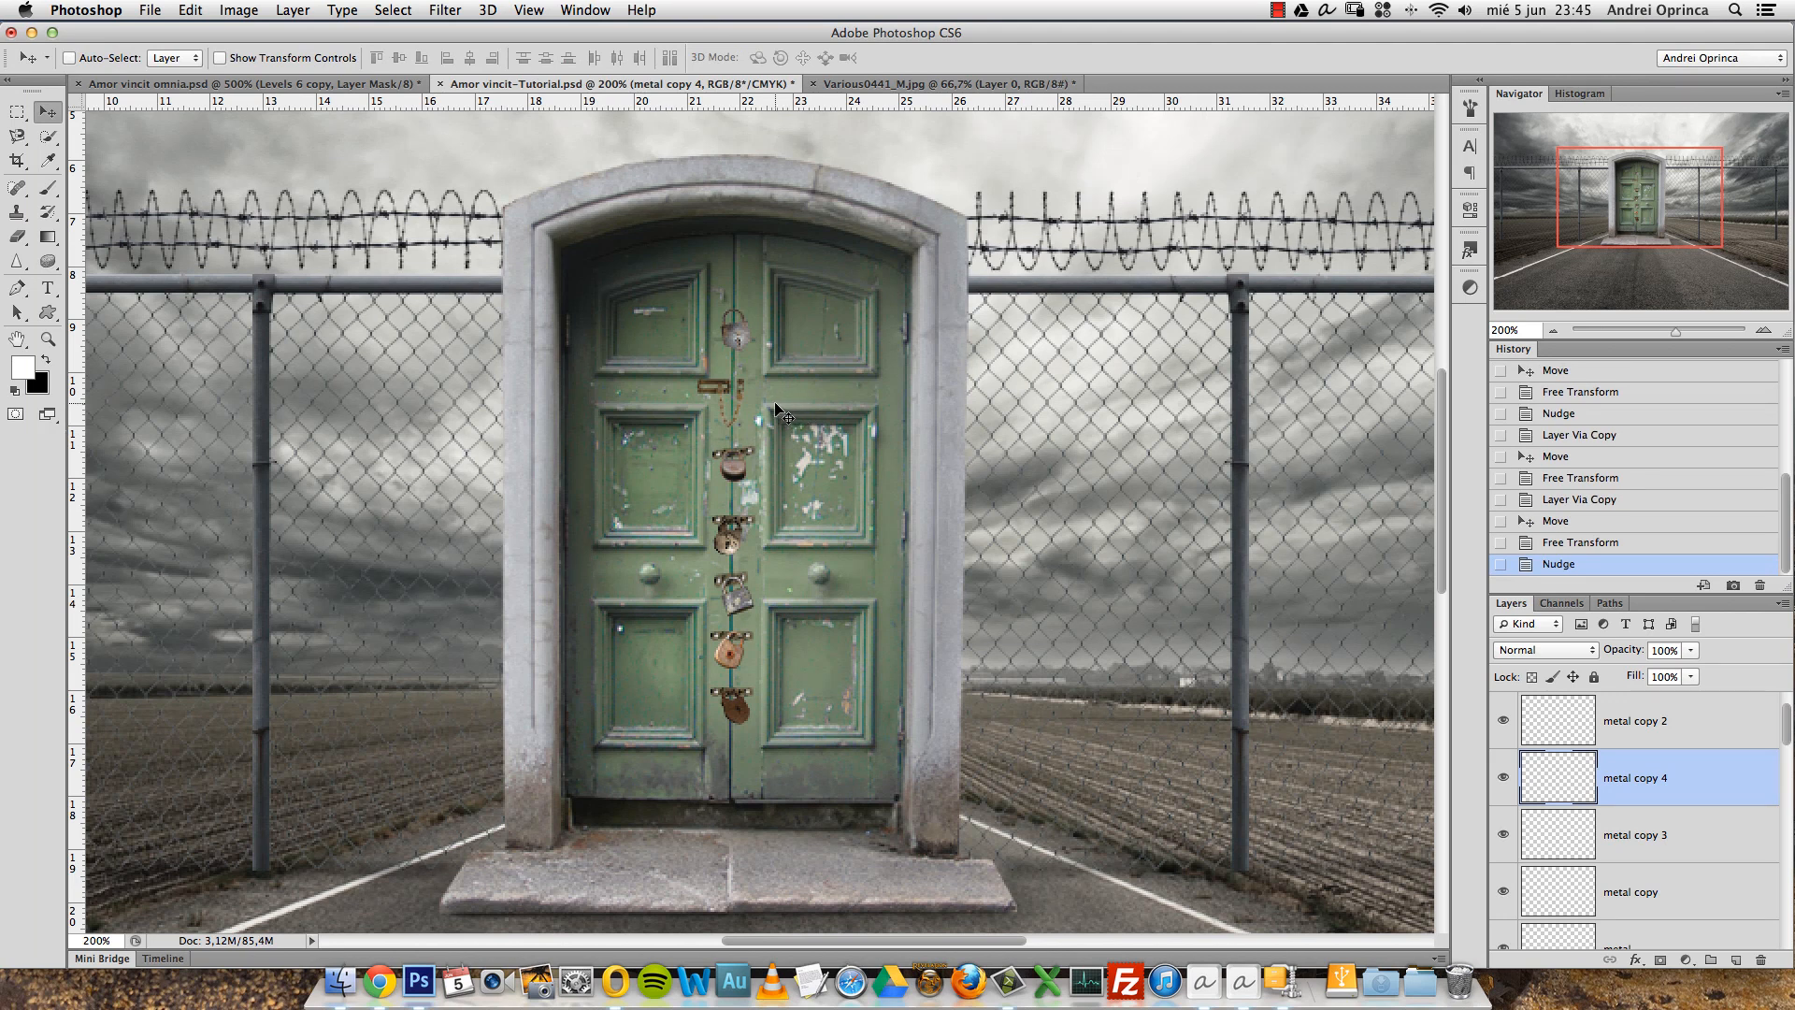
Duplicate the metal plate again, place it behind the topmost lock, and check it against the whole image.
key(super+j)
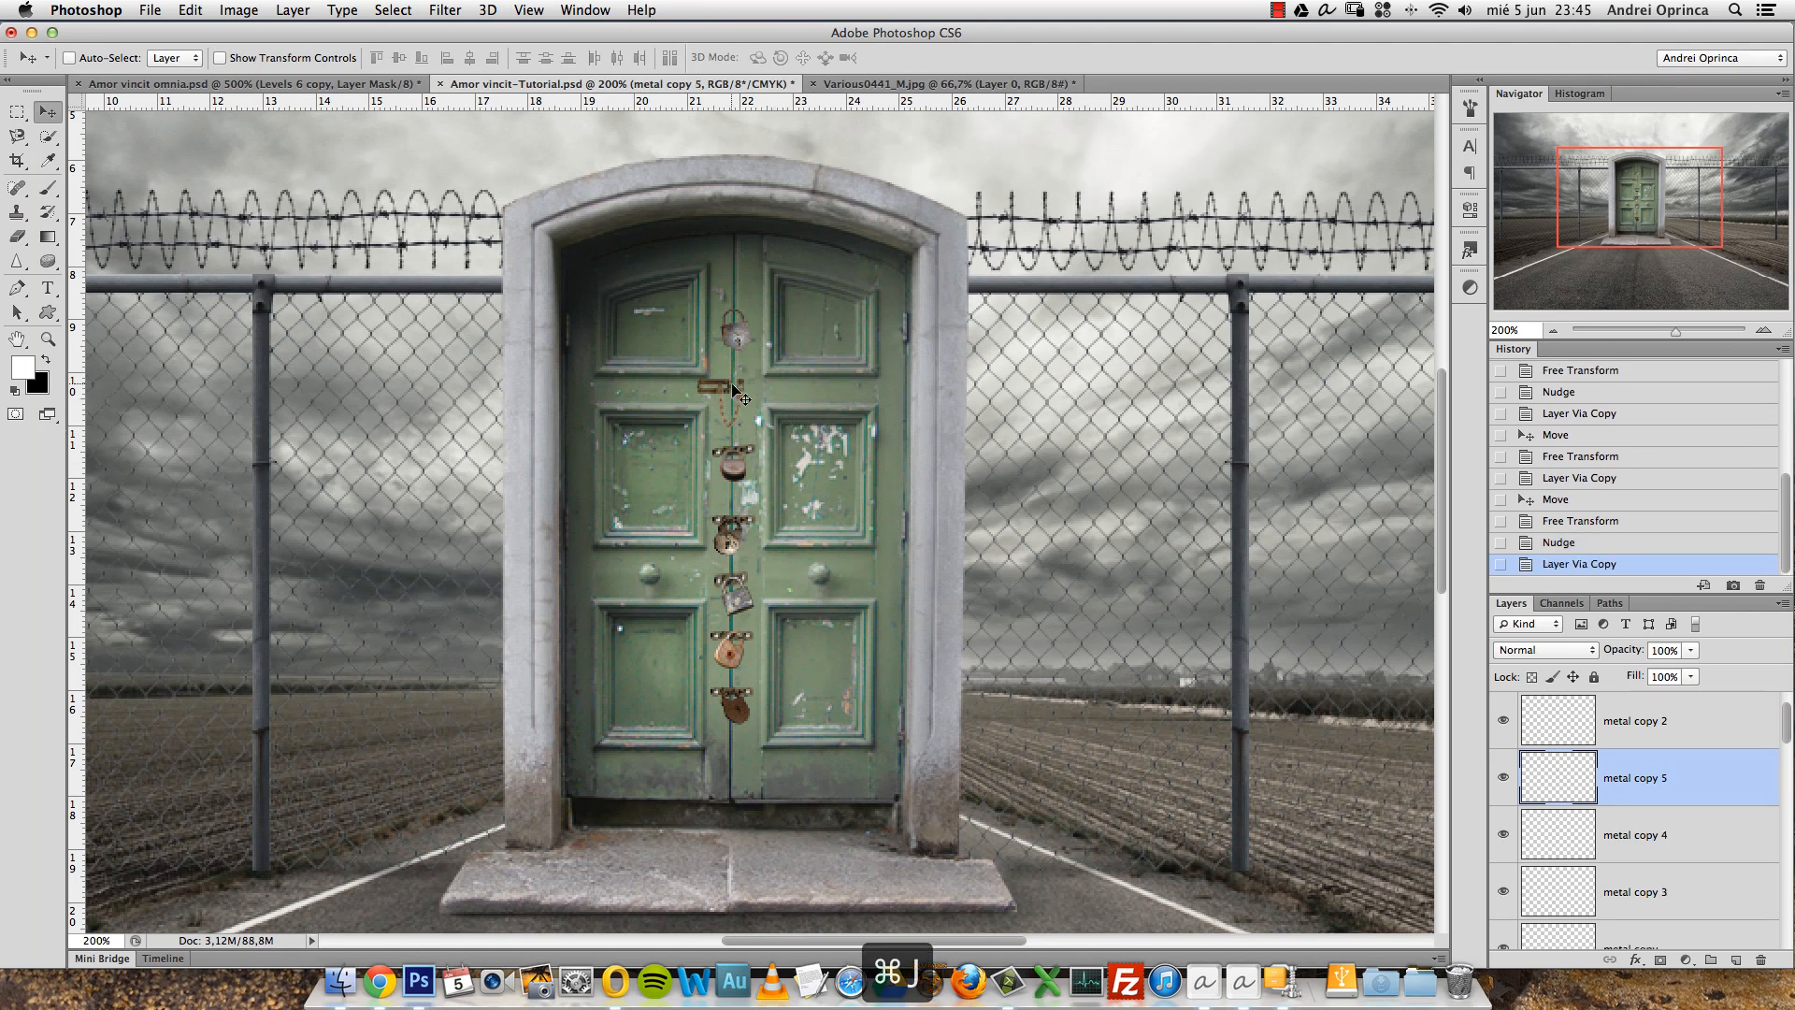
drag(738, 456, 741, 311)
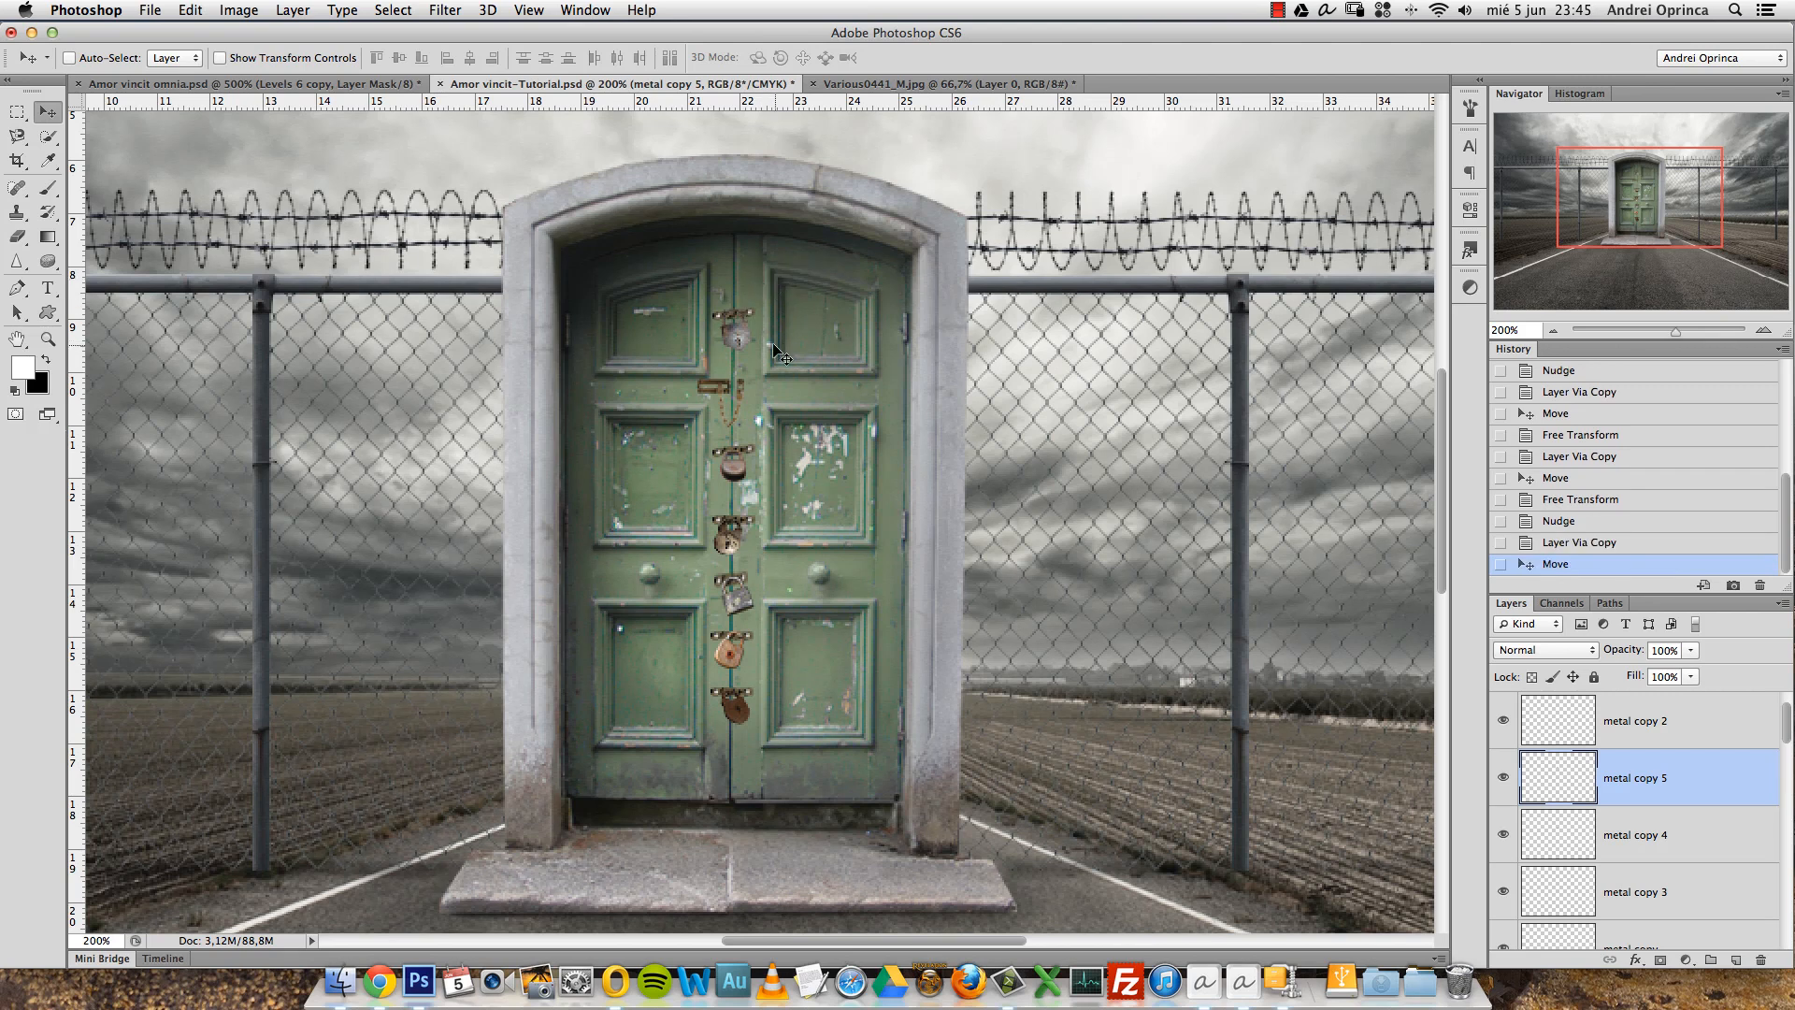
key(super+1)
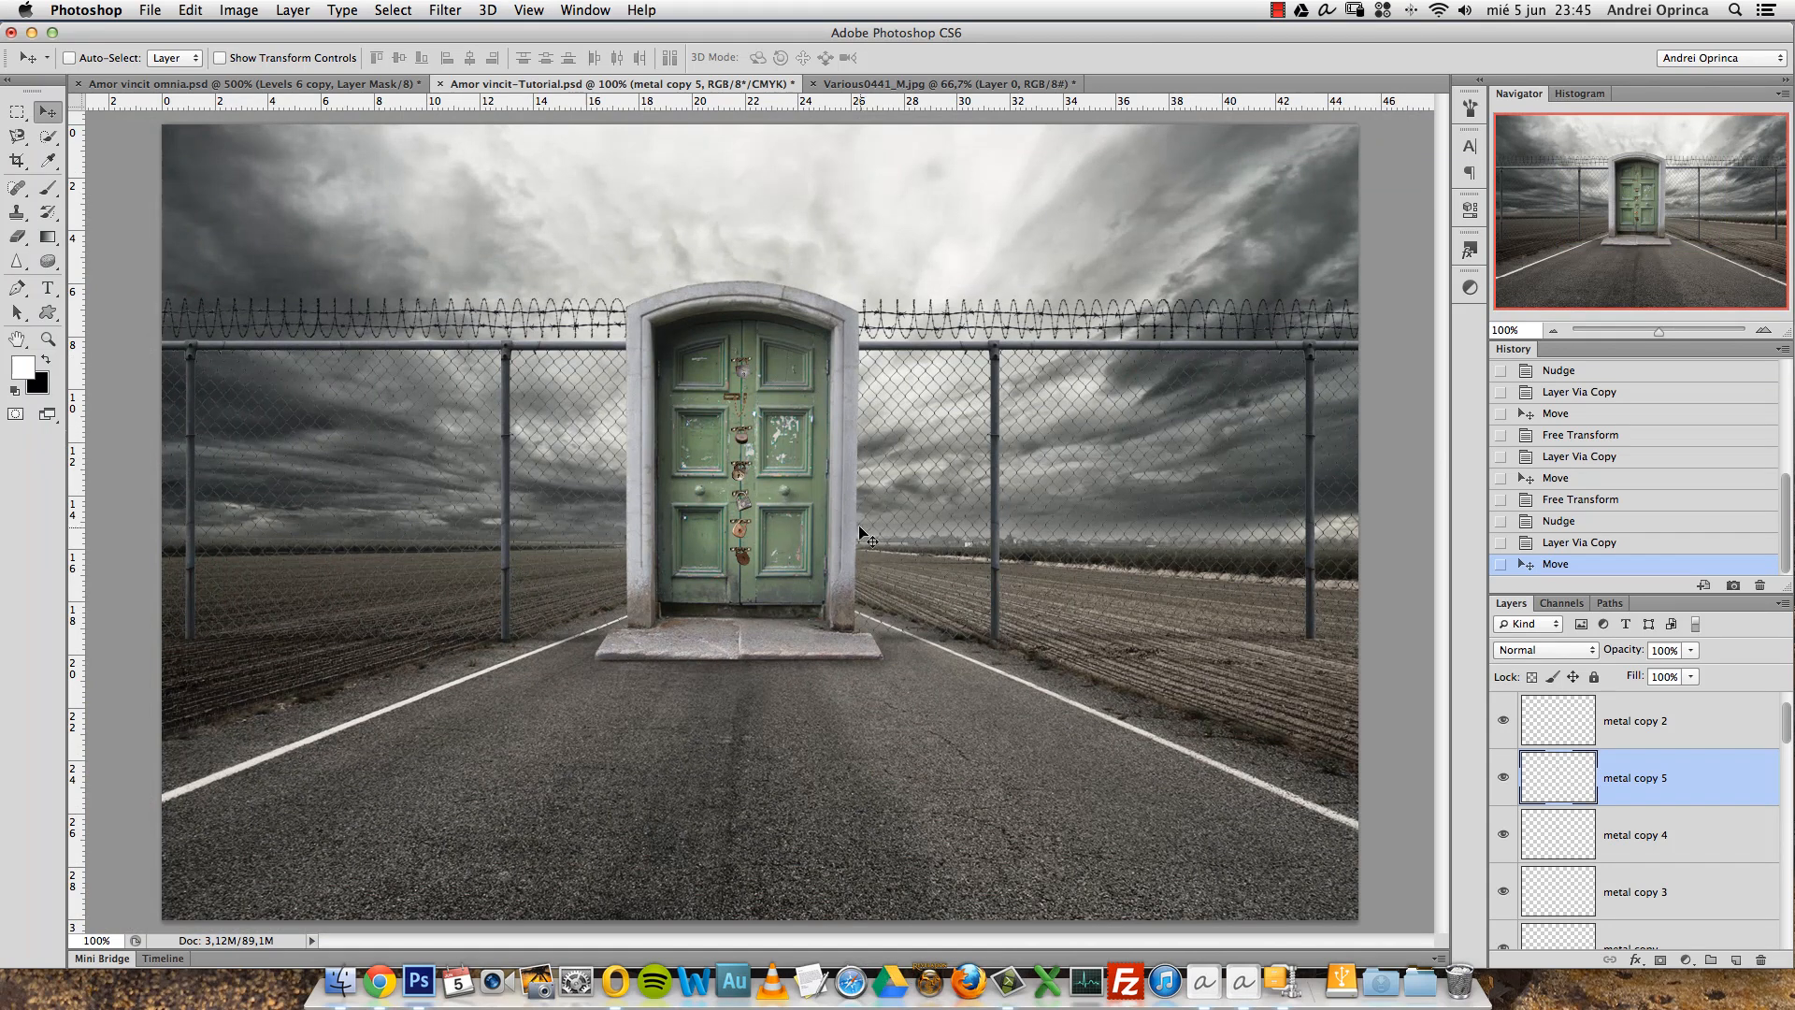
key(super+space)
super+click(750, 425)
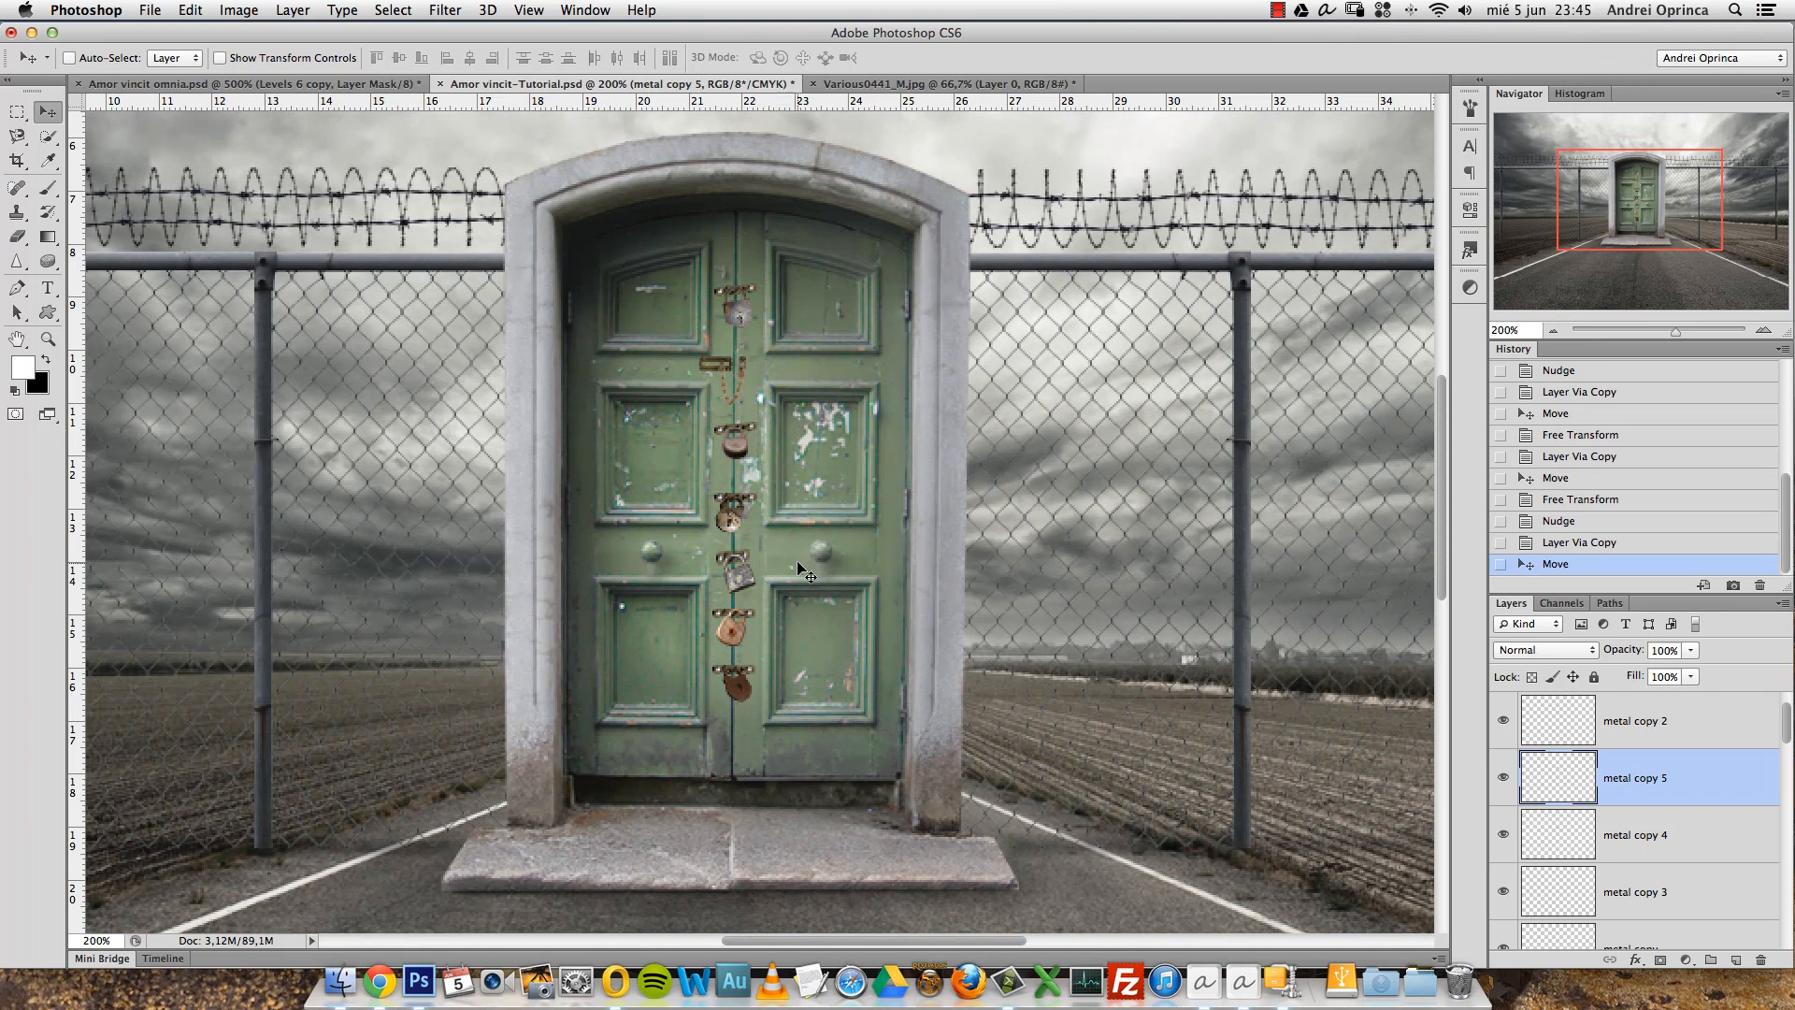
Group all the metal plate layers and name the group metal.
drag(1788, 723, 1784, 760)
click(1741, 754)
shift+click(1723, 793)
shift+click(1706, 835)
key(super+g)
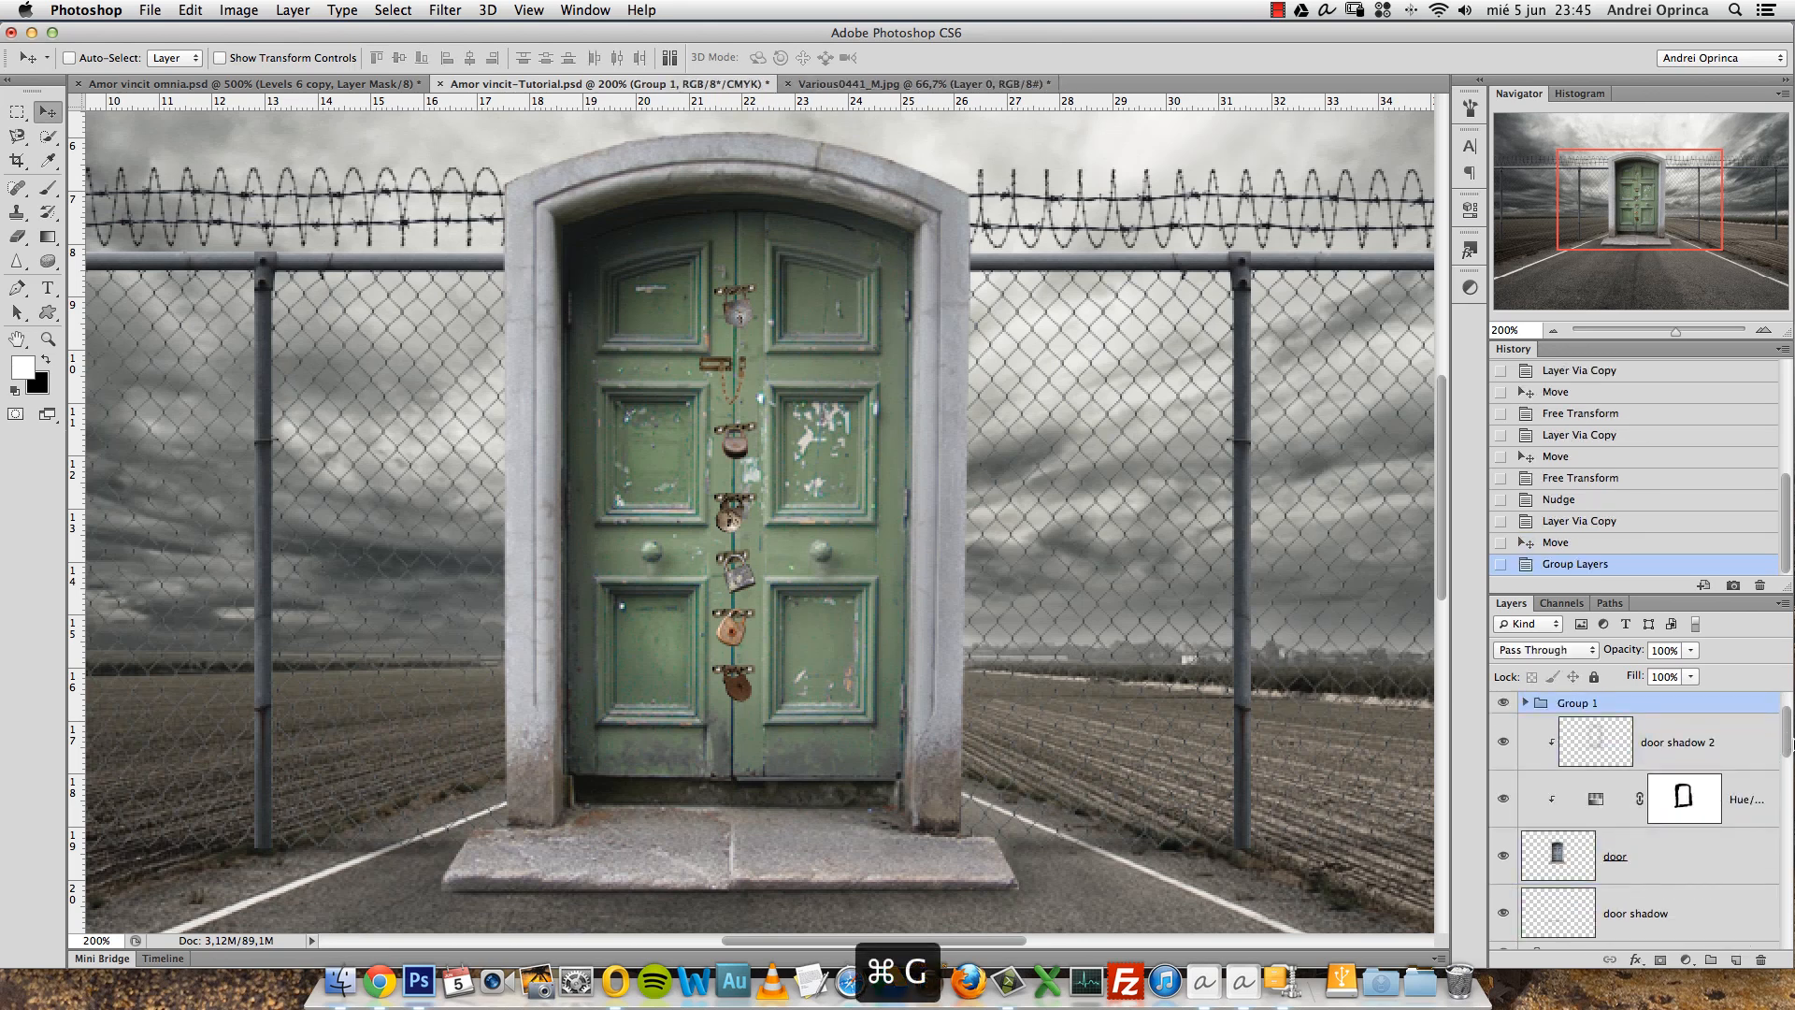
drag(1789, 743, 1789, 720)
double_click(1579, 759)
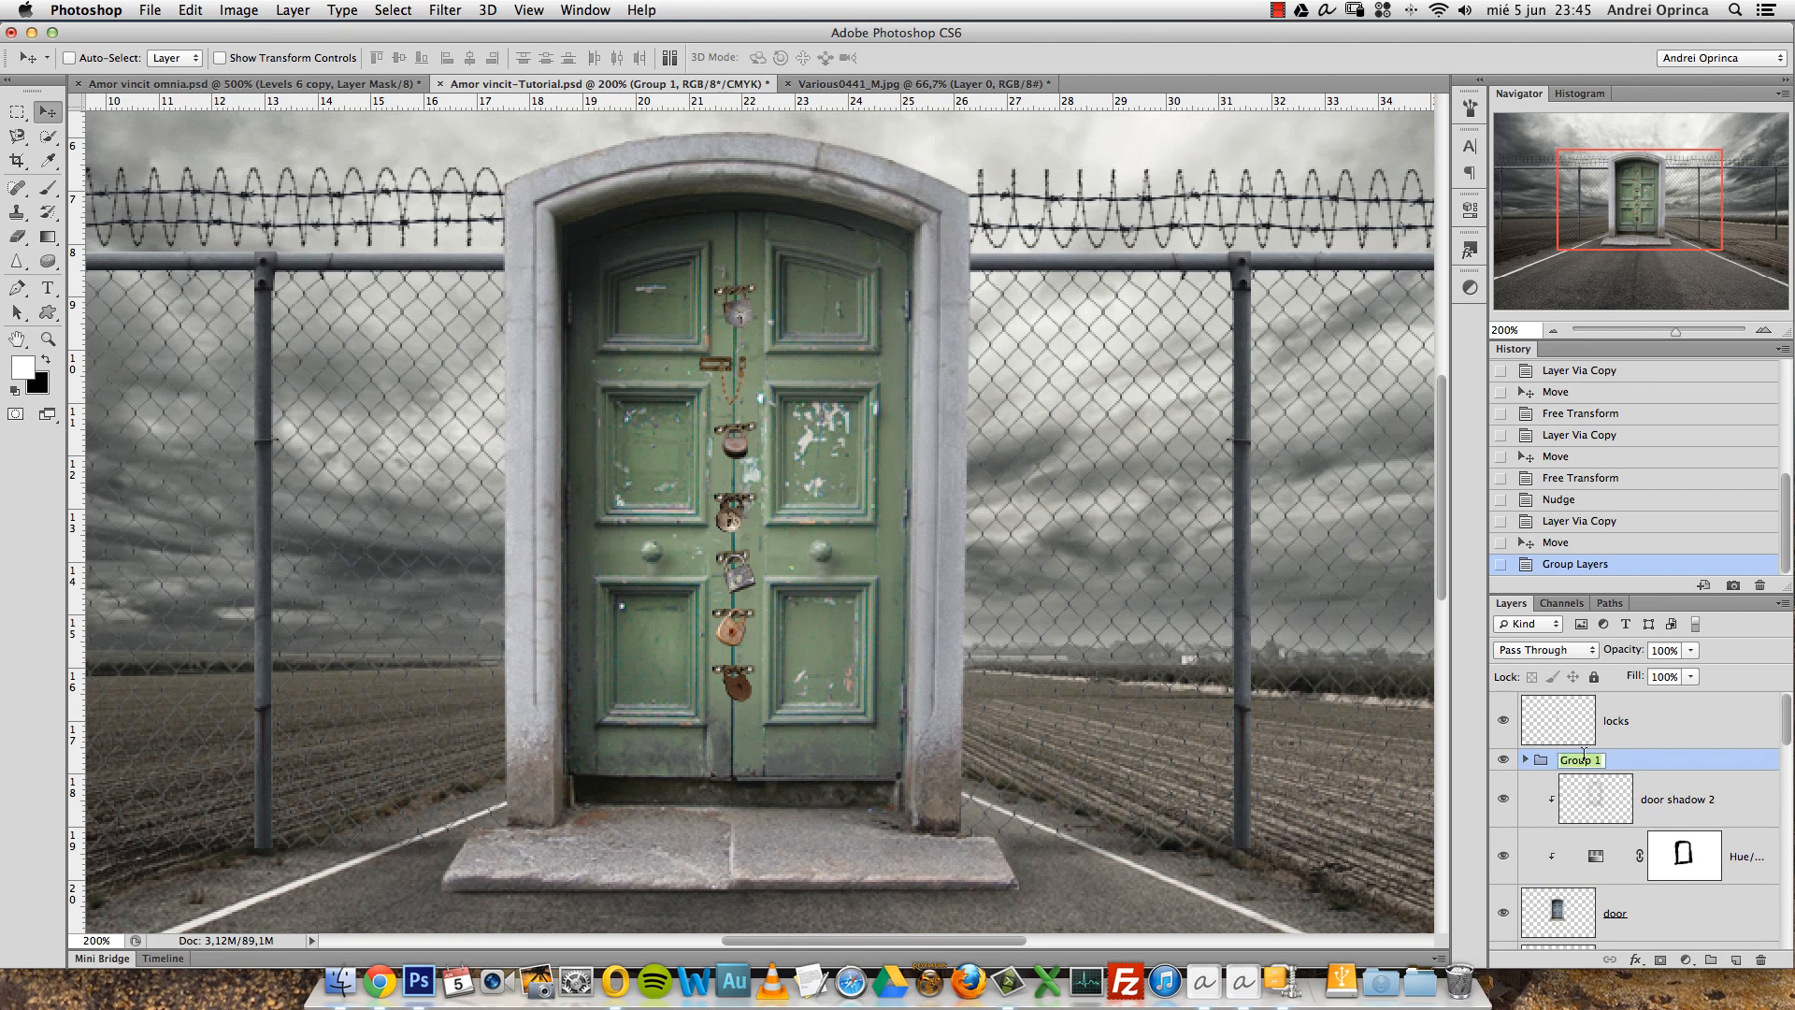
text(metal)
key(Return)
Add a Drop Shadow to the locks layer with Use Global Light off and the angle at 90°.
click(1632, 732)
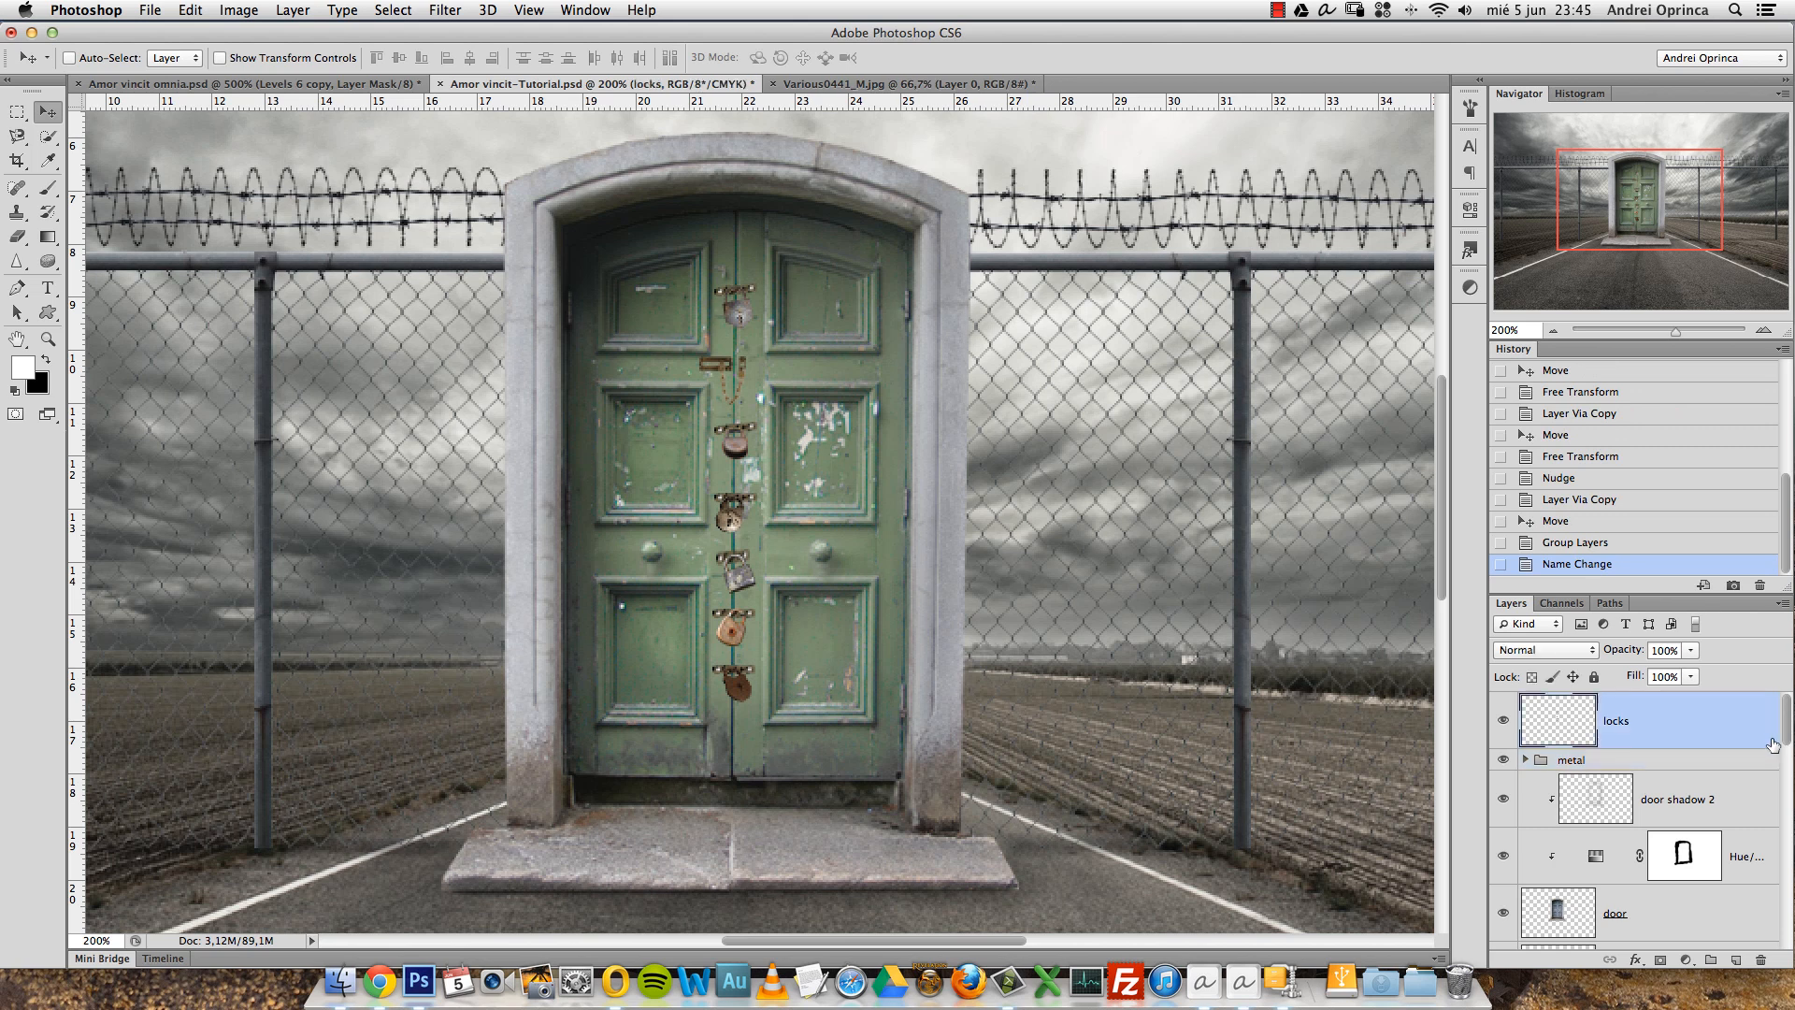
double_click(1701, 732)
drag(1529, 480, 1520, 247)
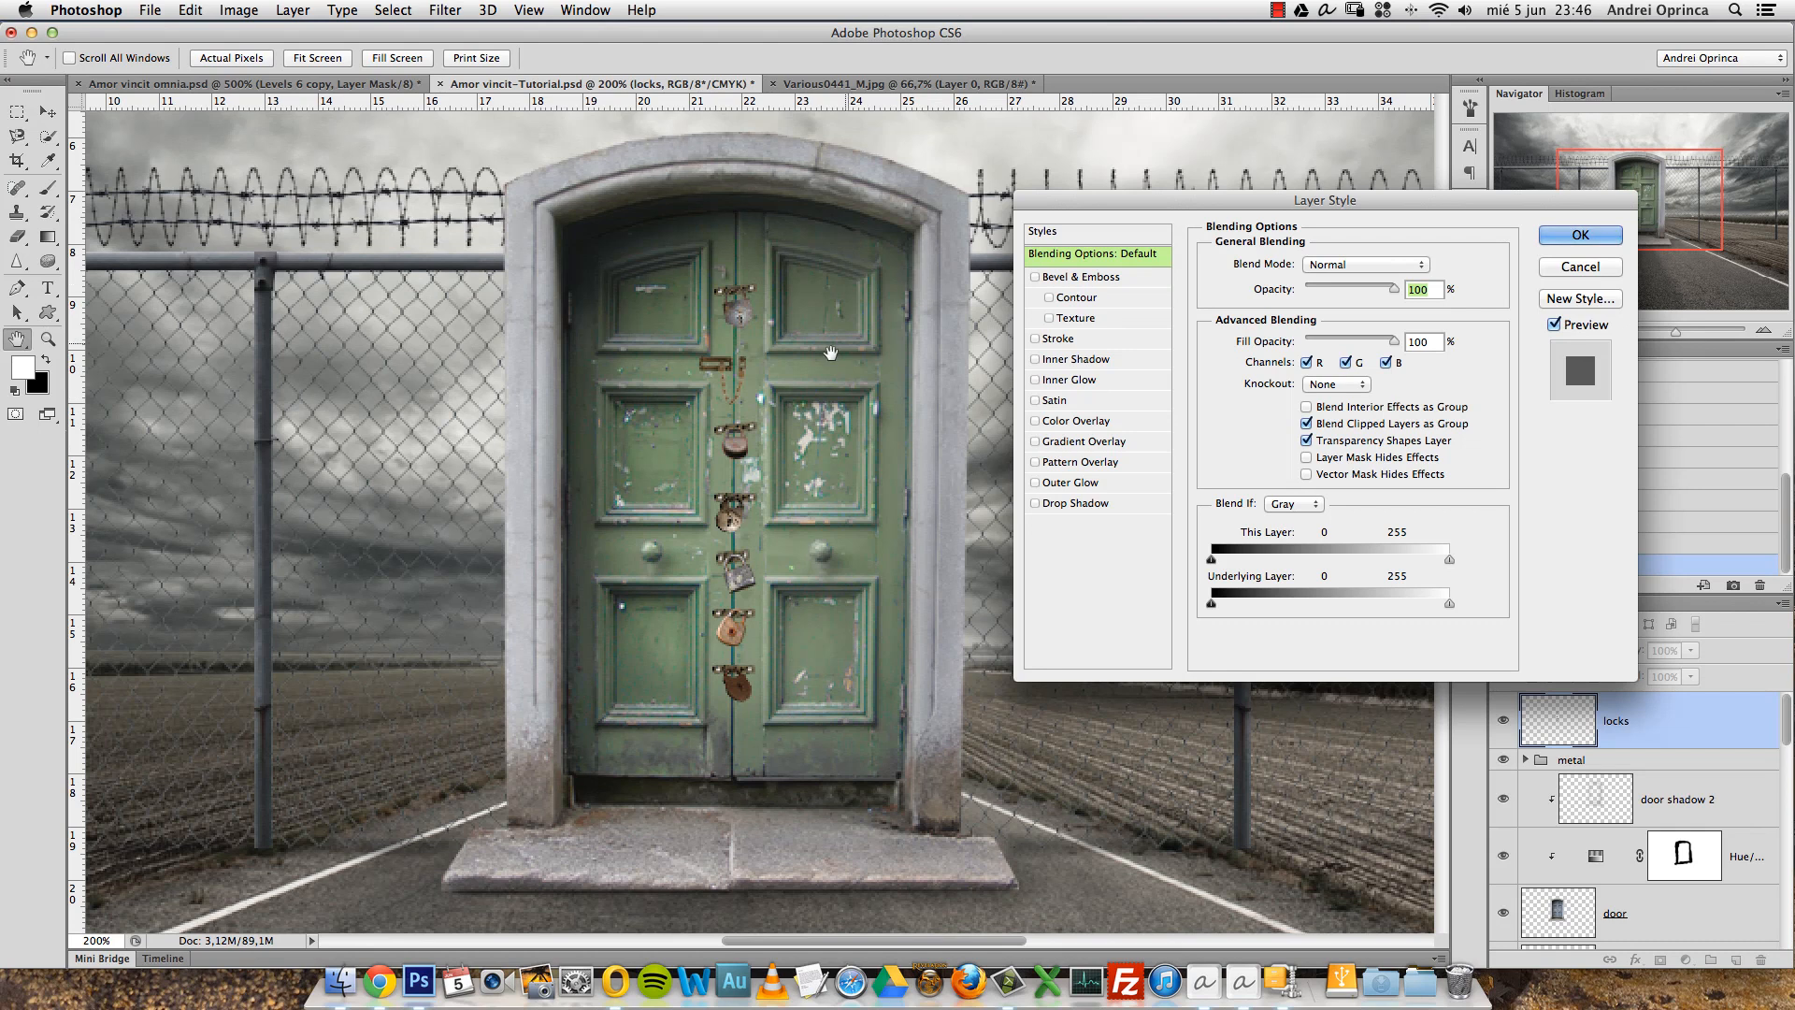
click(1082, 507)
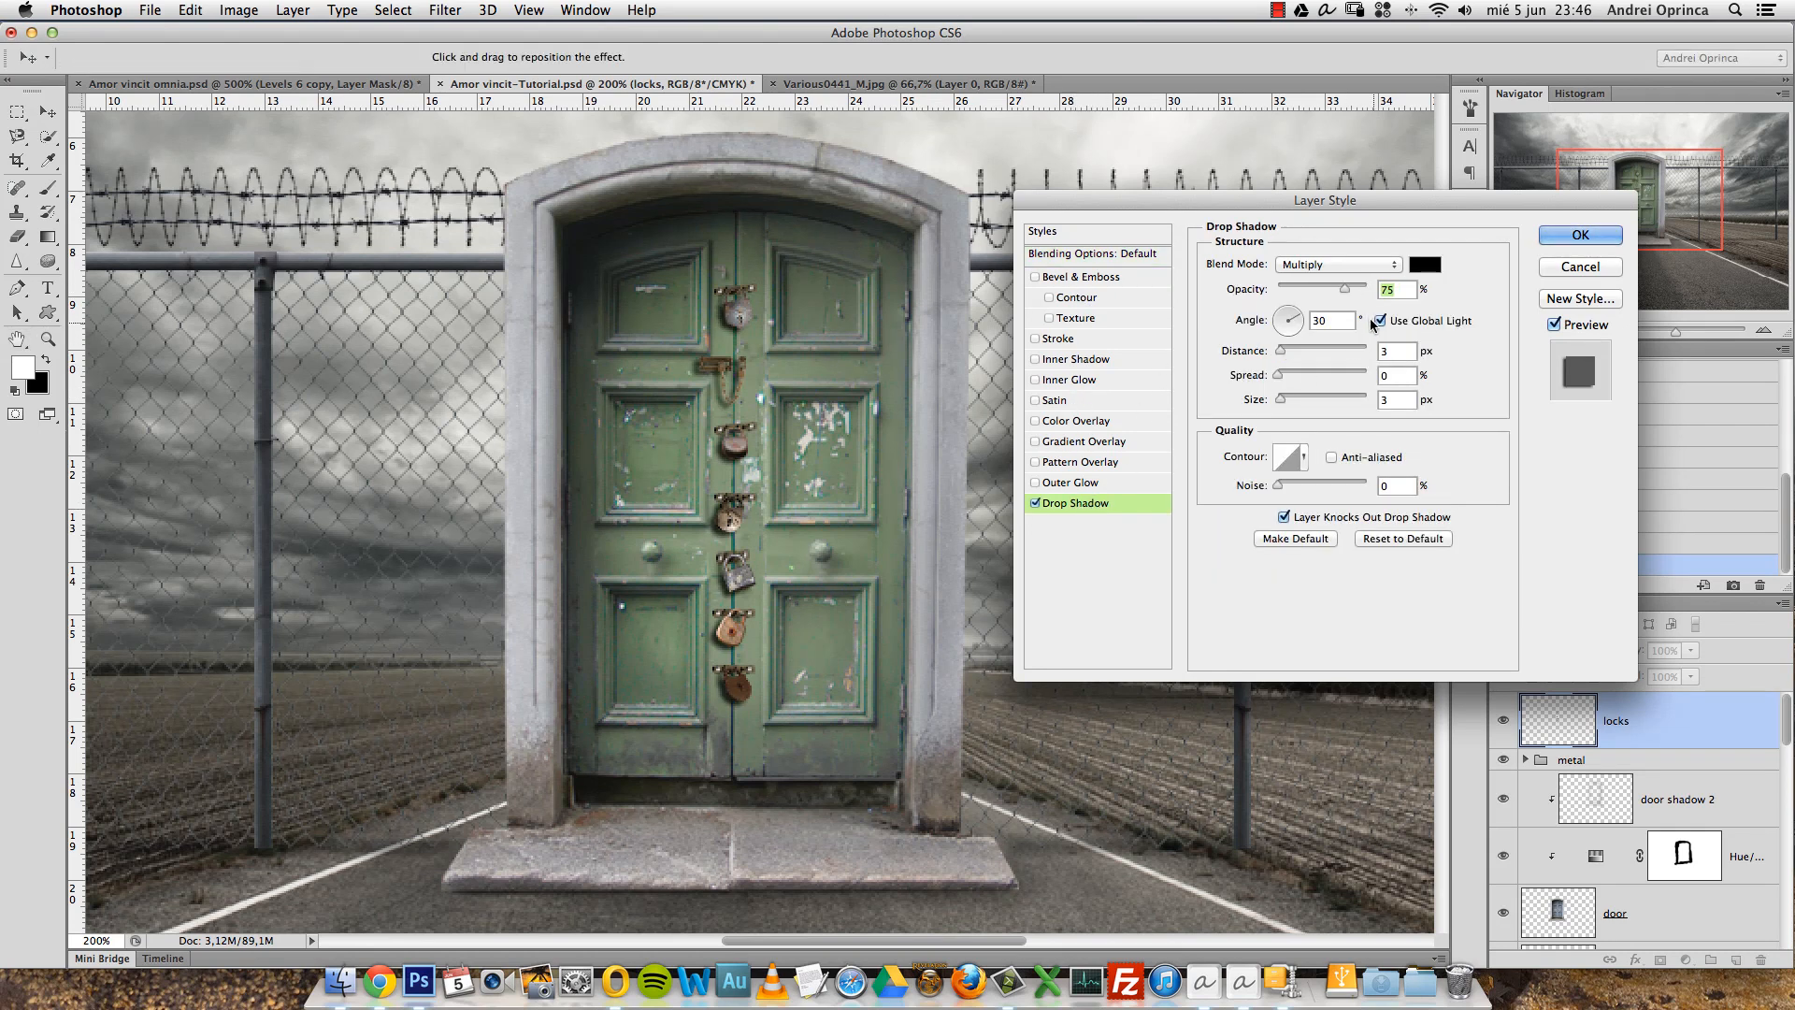
click(1379, 321)
drag(1301, 322, 1287, 298)
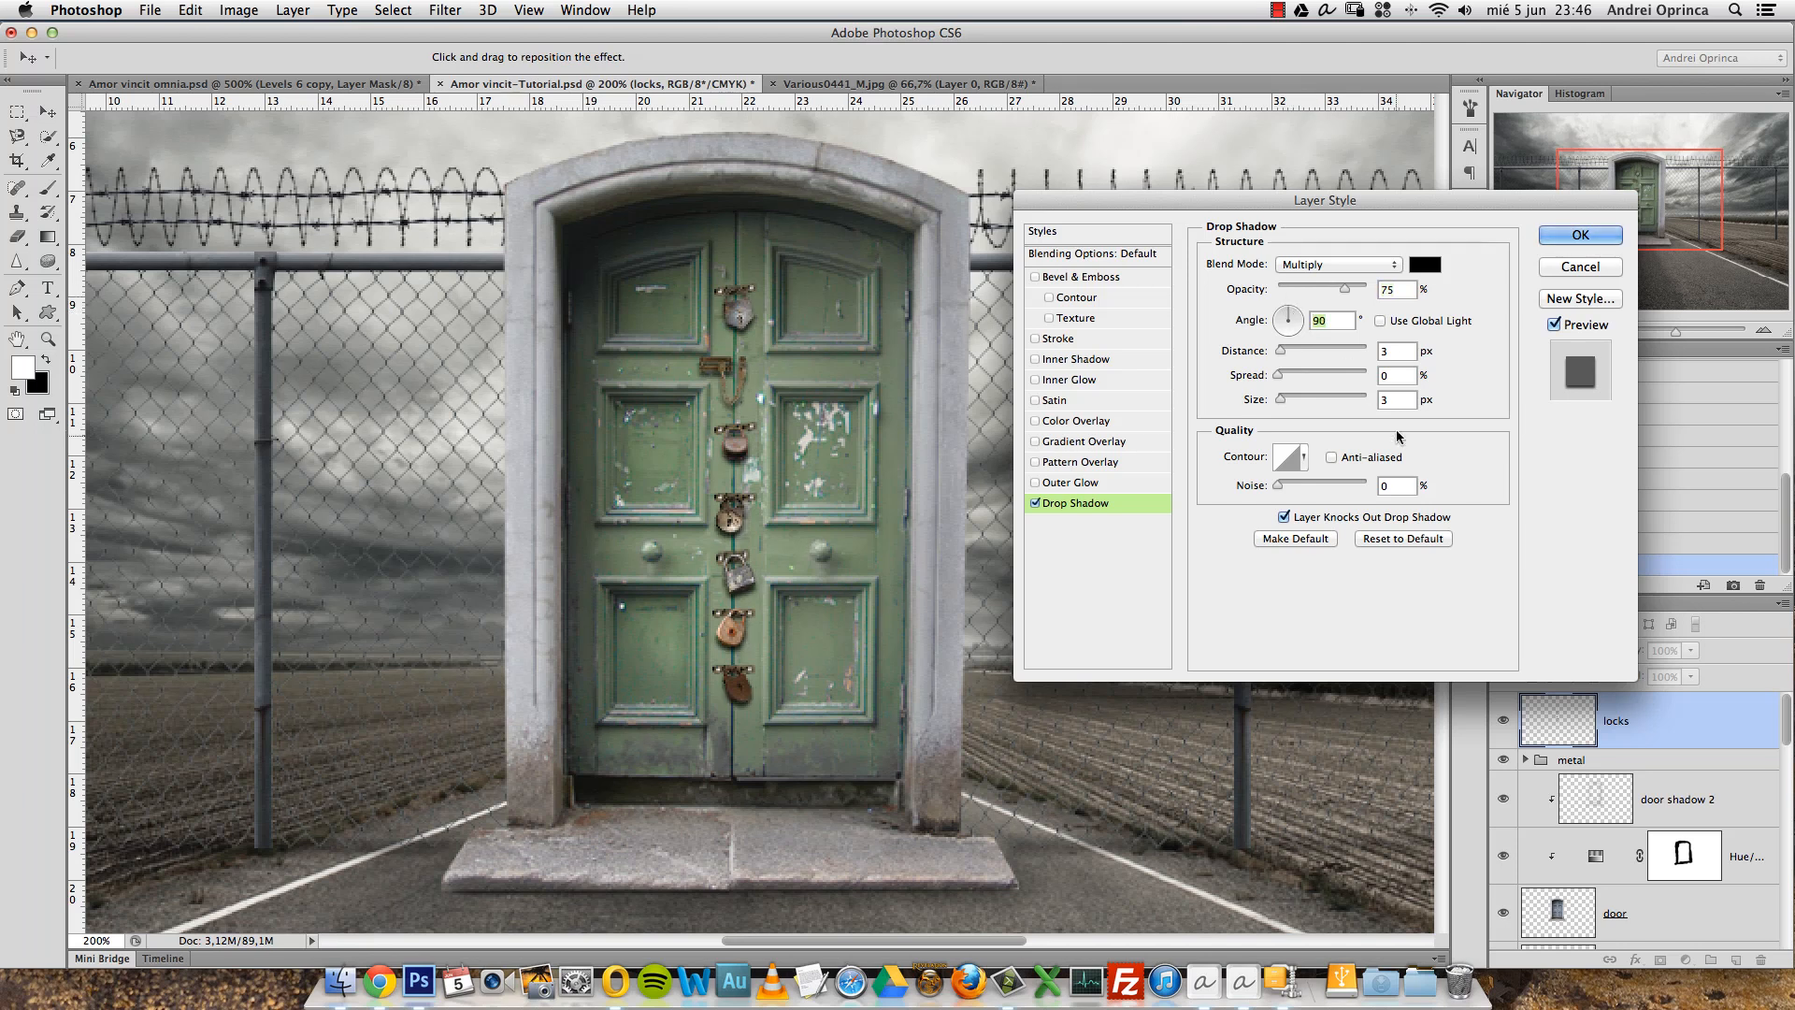
Set the locks' drop shadow to 57% opacity, 3 px distance and 4 px size, and apply it.
key(Tab)
key(Tab)
key(Tab)
text(2)
text(4)
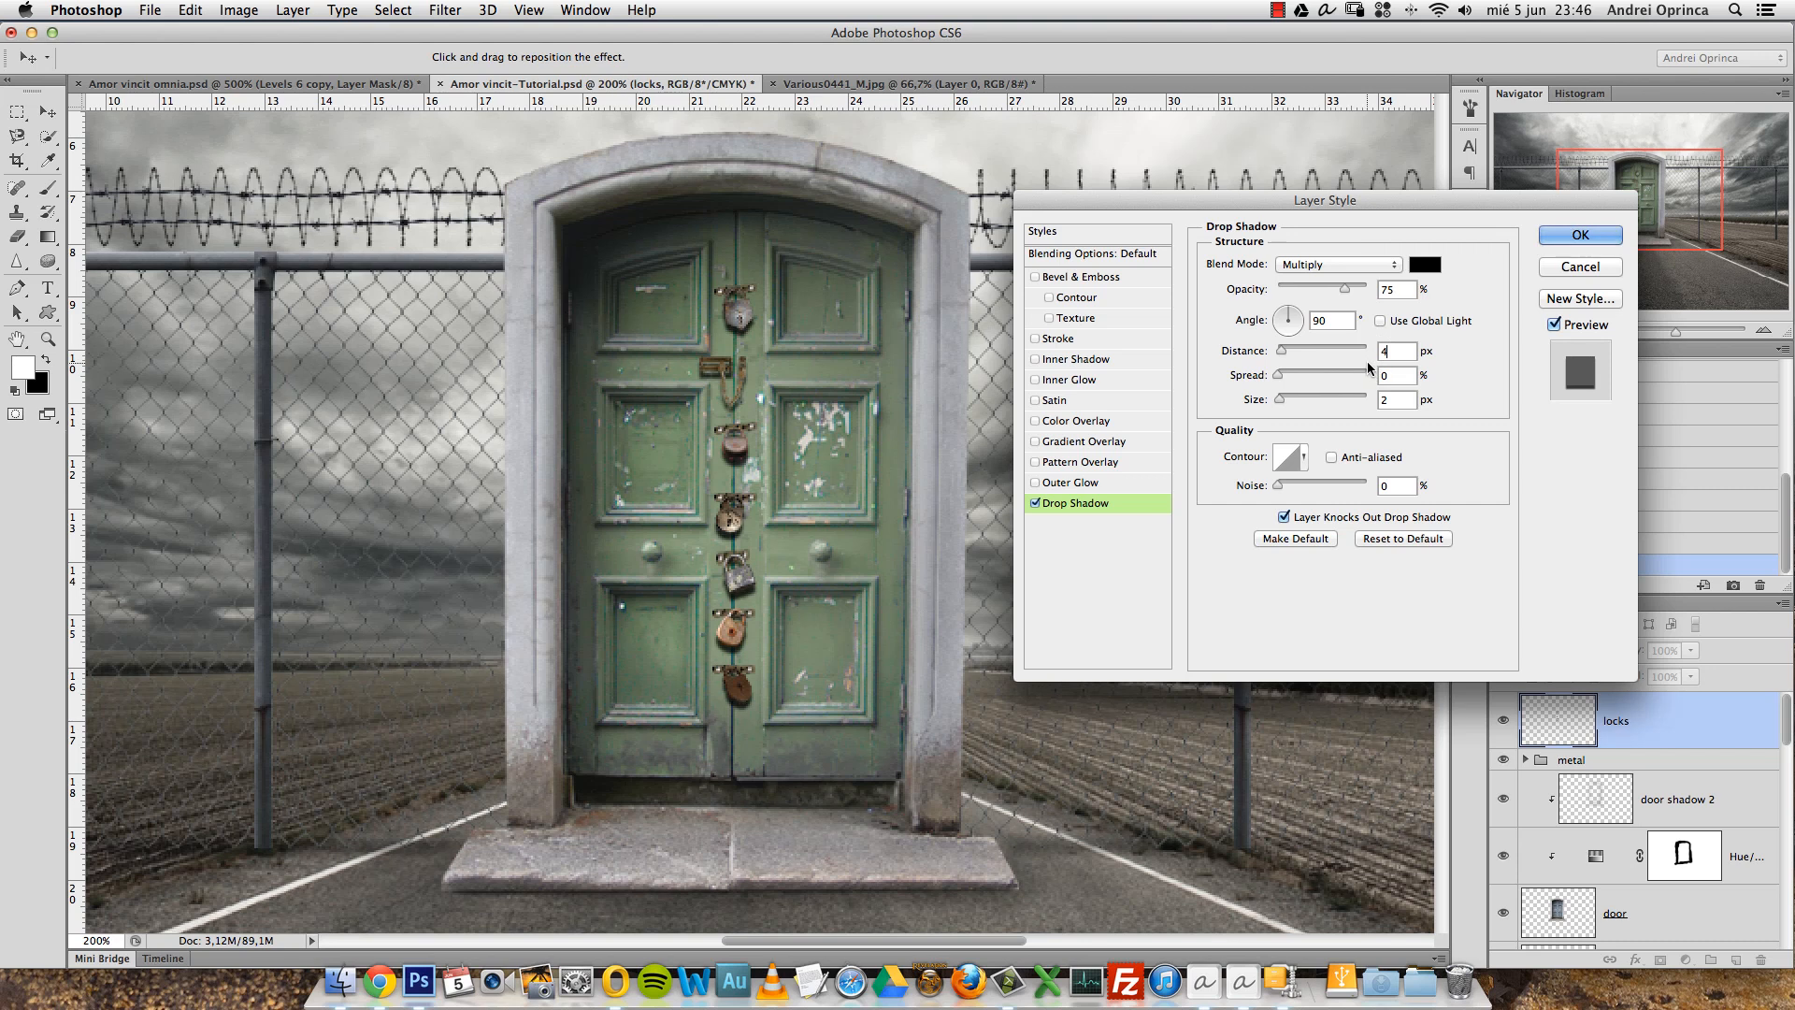
key(Down)
drag(1345, 289, 1318, 300)
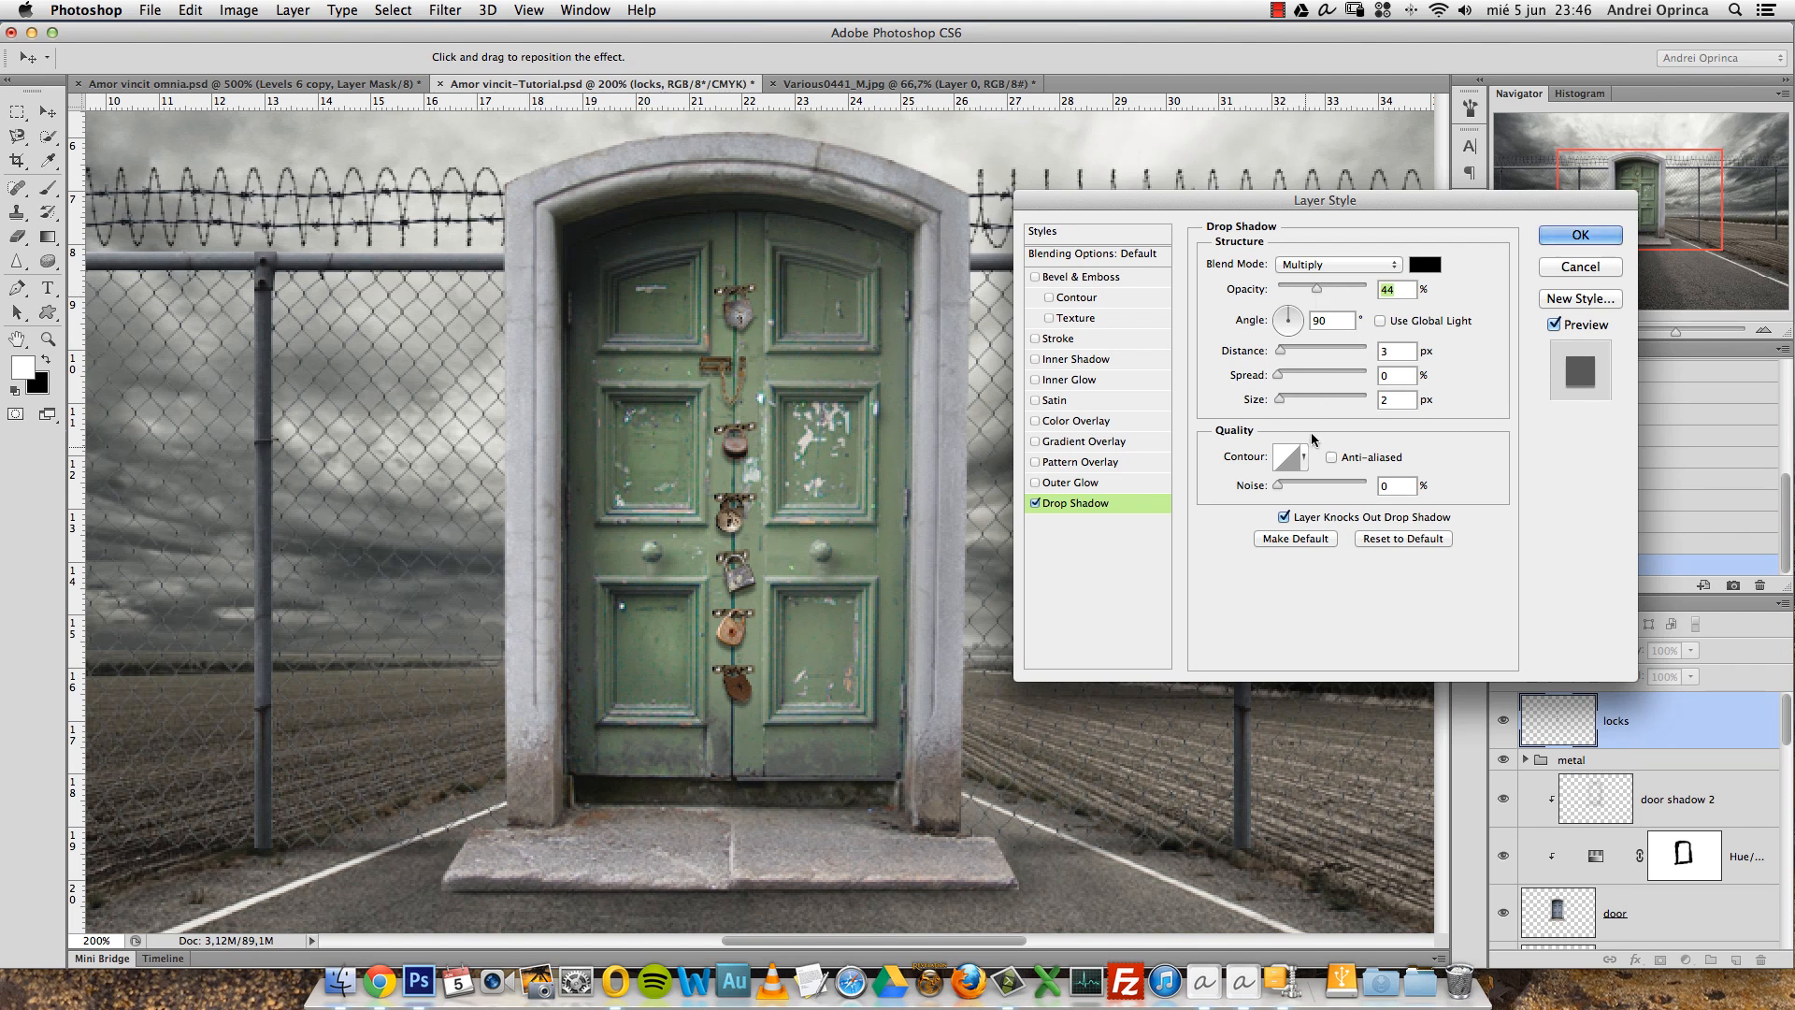
key(Up)
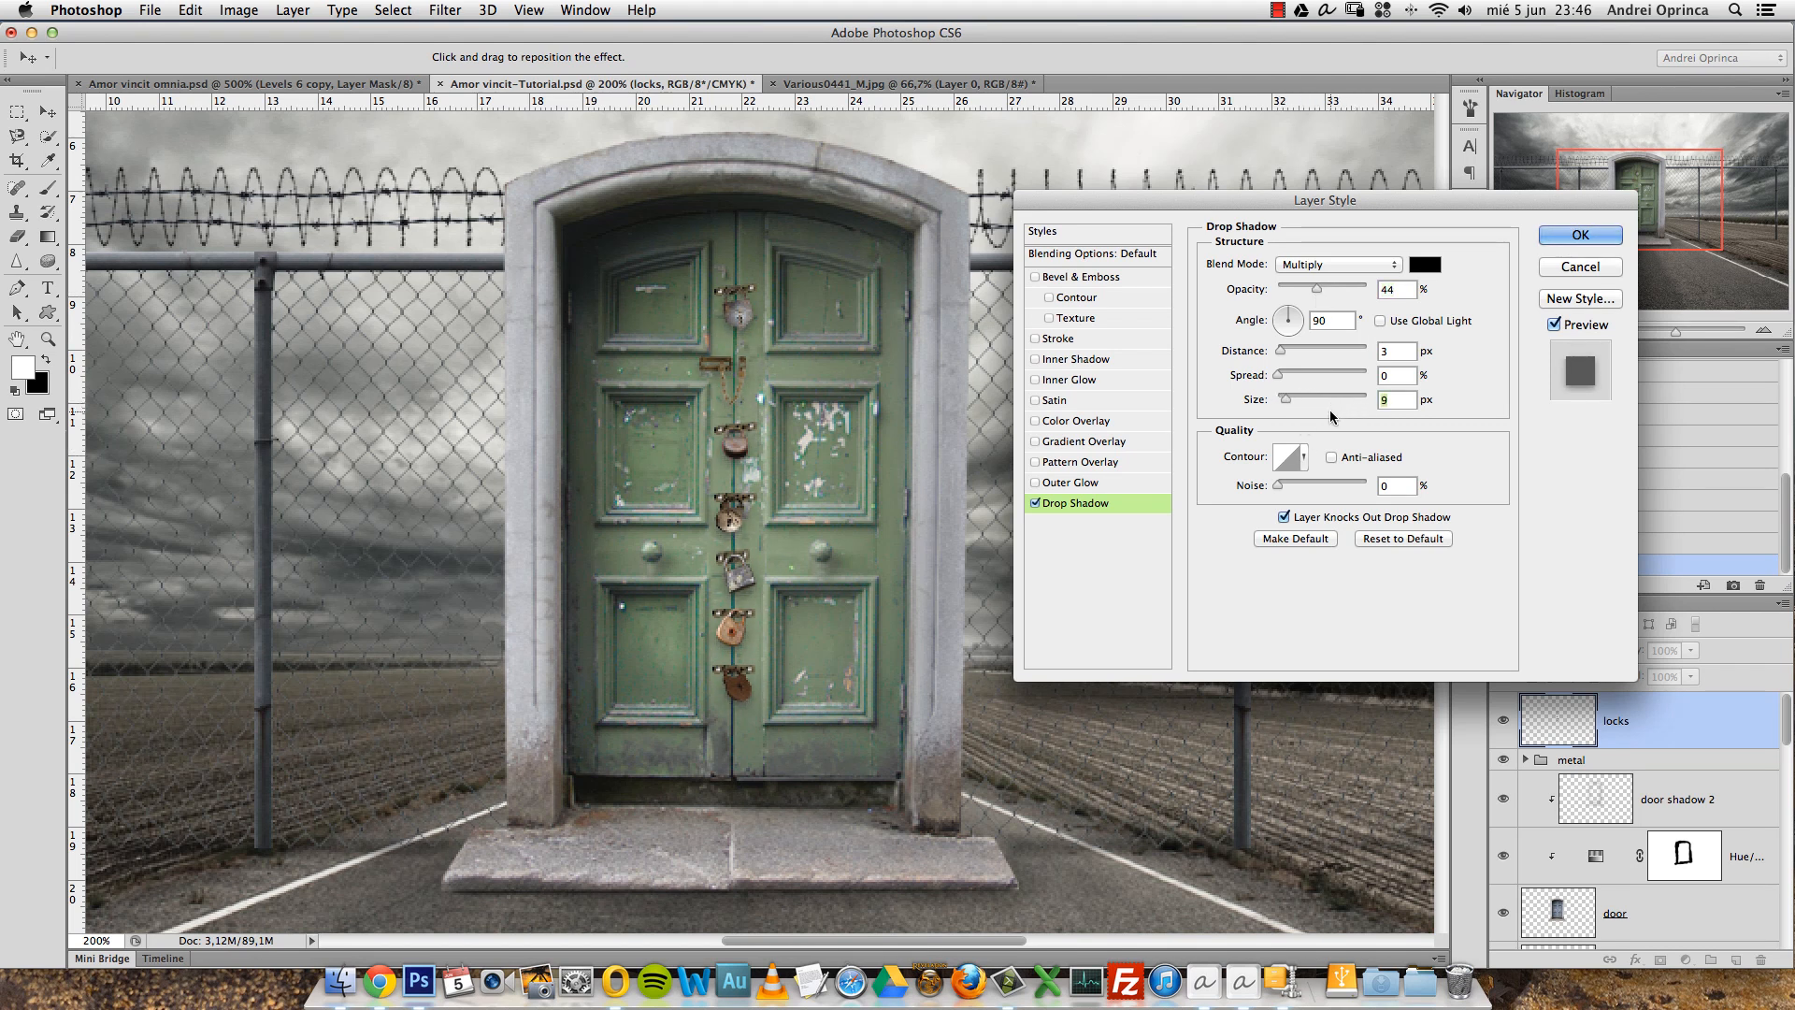
text(4)
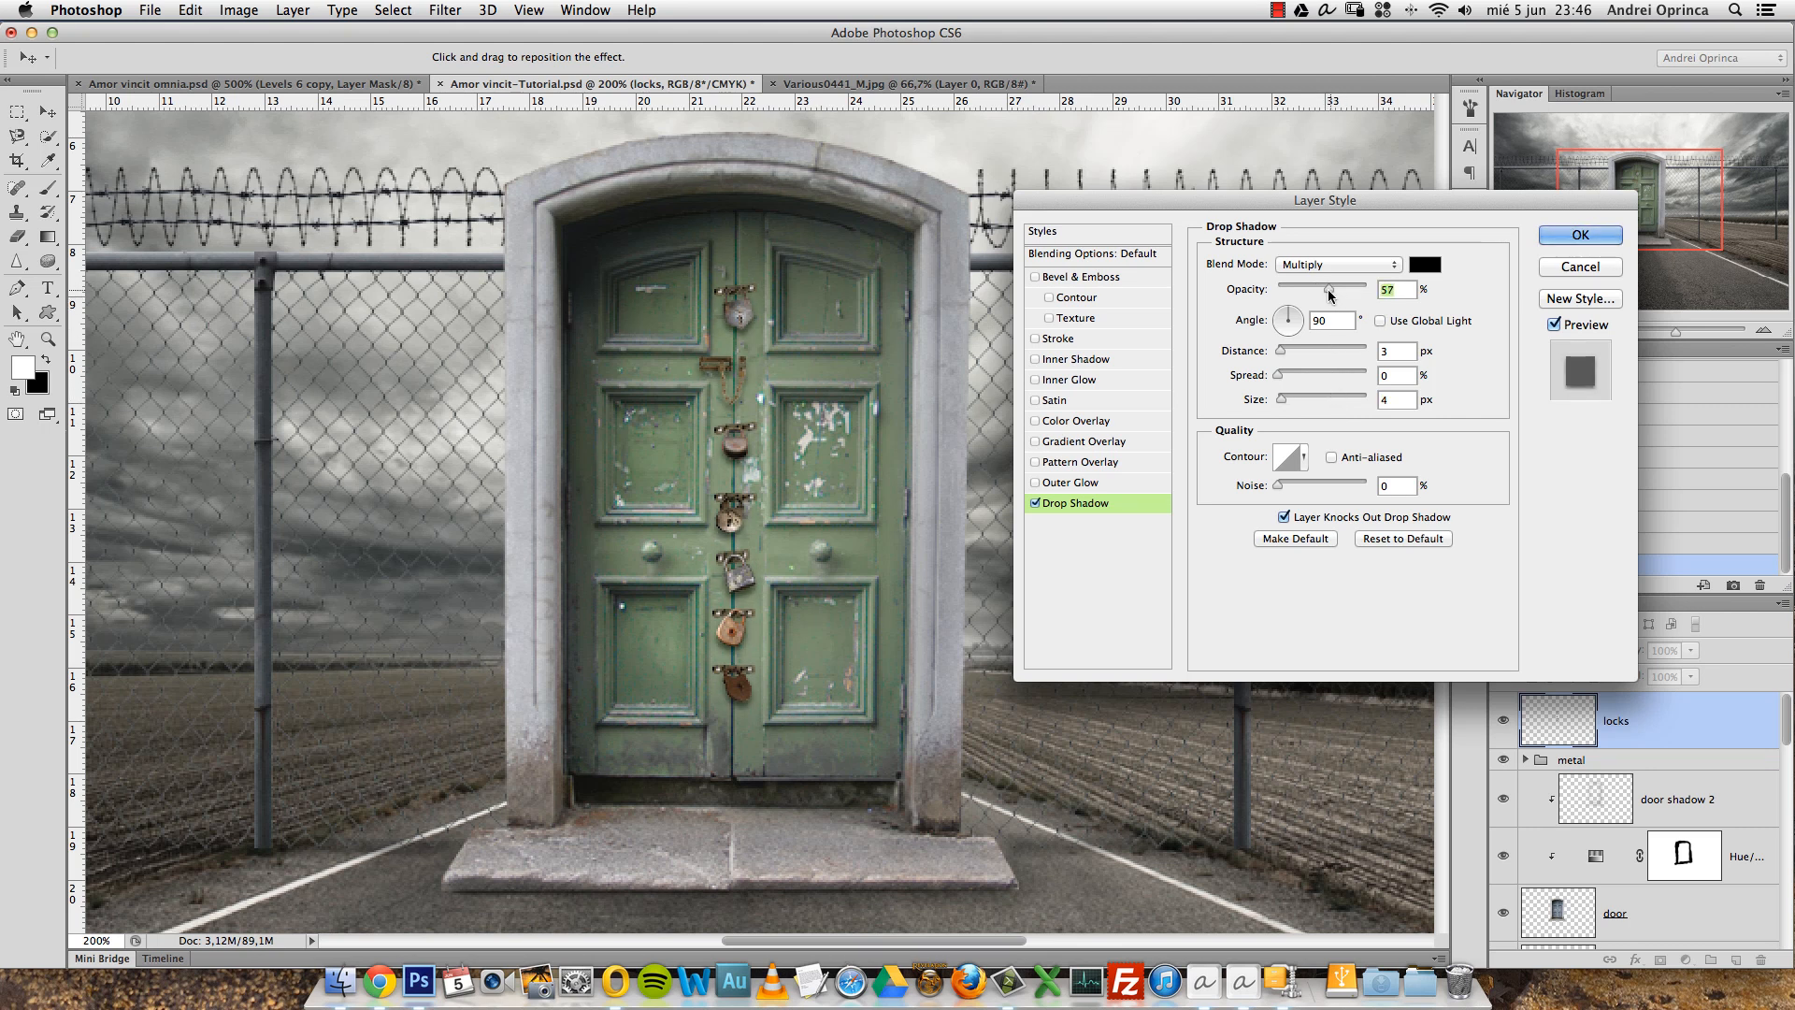
click(1552, 238)
Compare the image with and without the locks' layer effects, and collapse the effects list.
alt+click(916, 530)
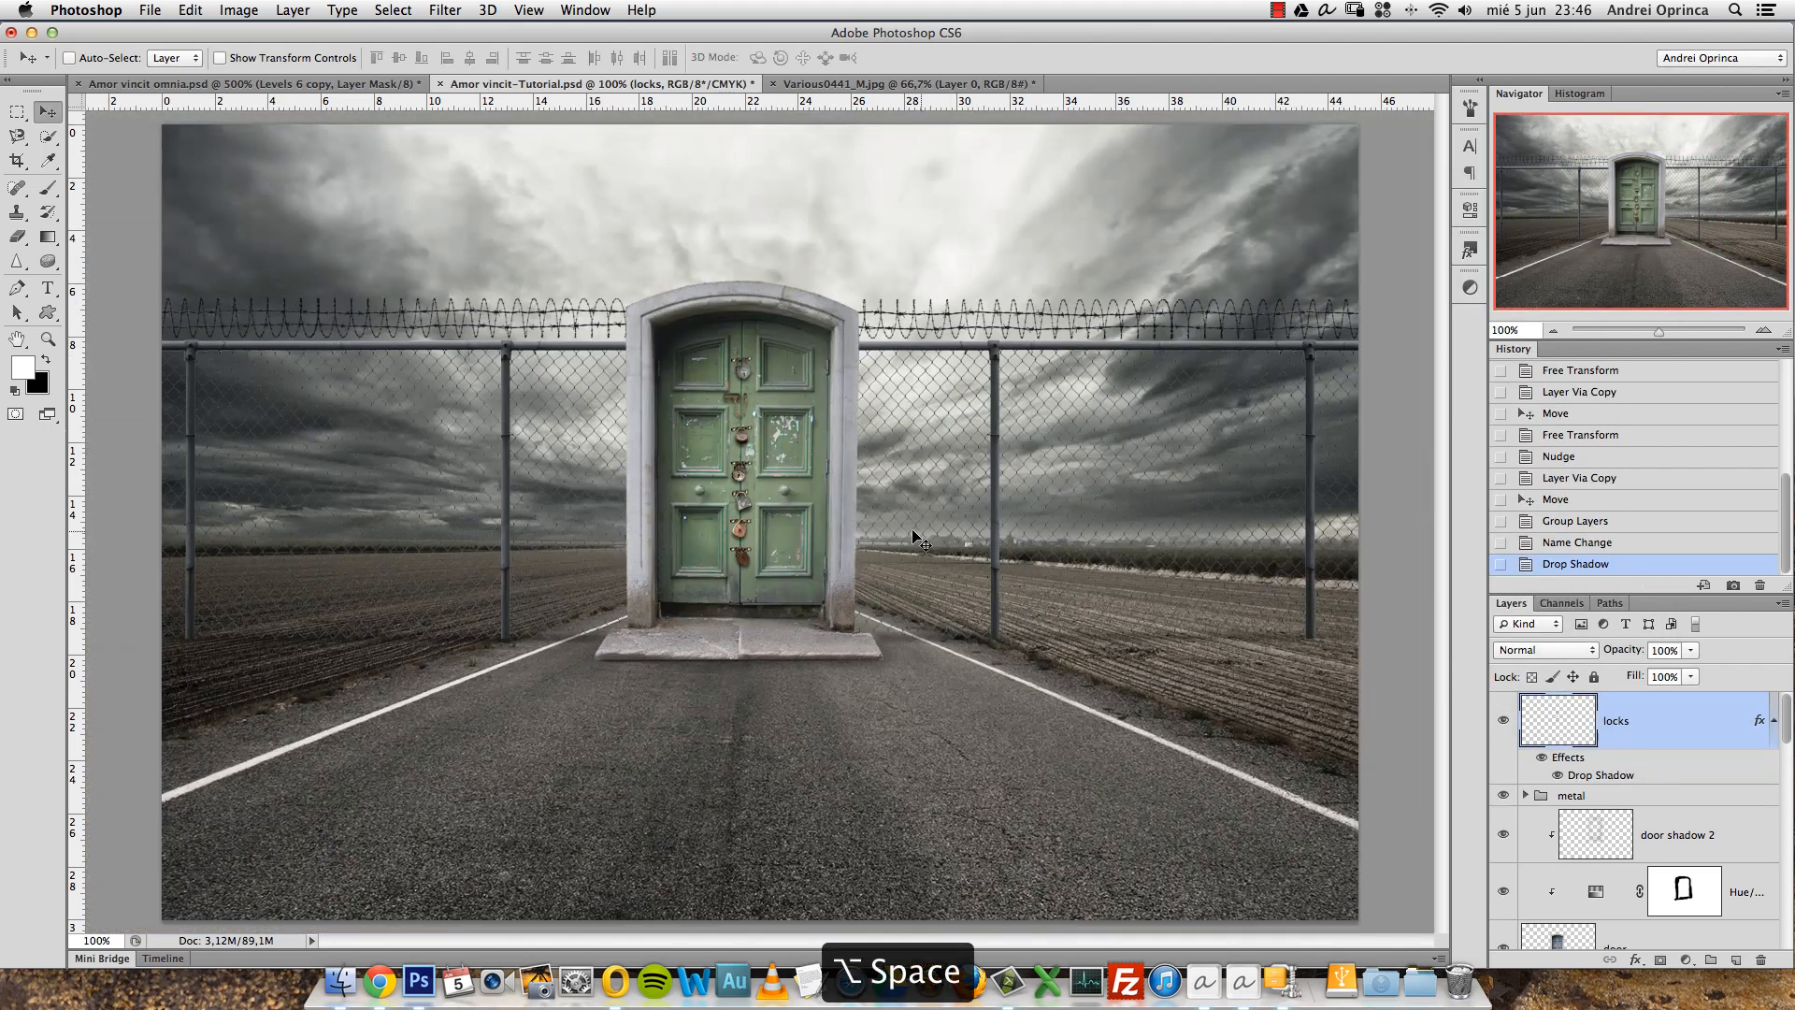
click(1541, 758)
click(1541, 758)
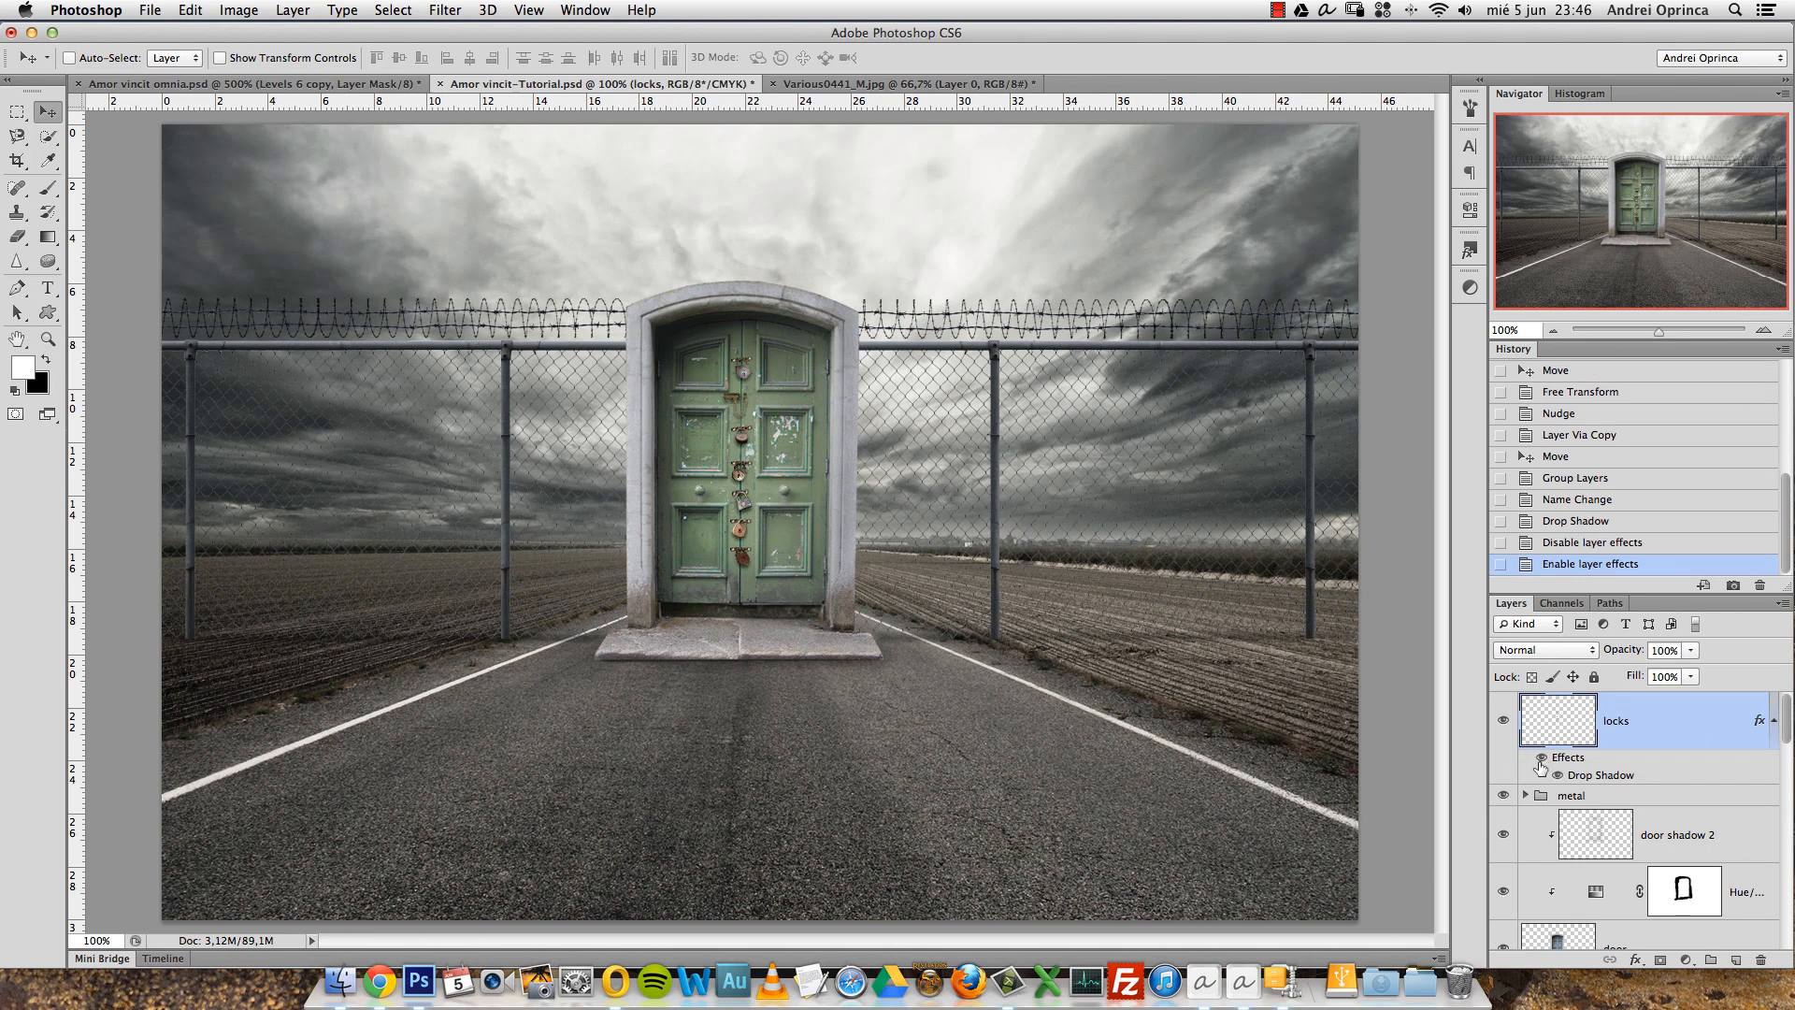
click(1773, 720)
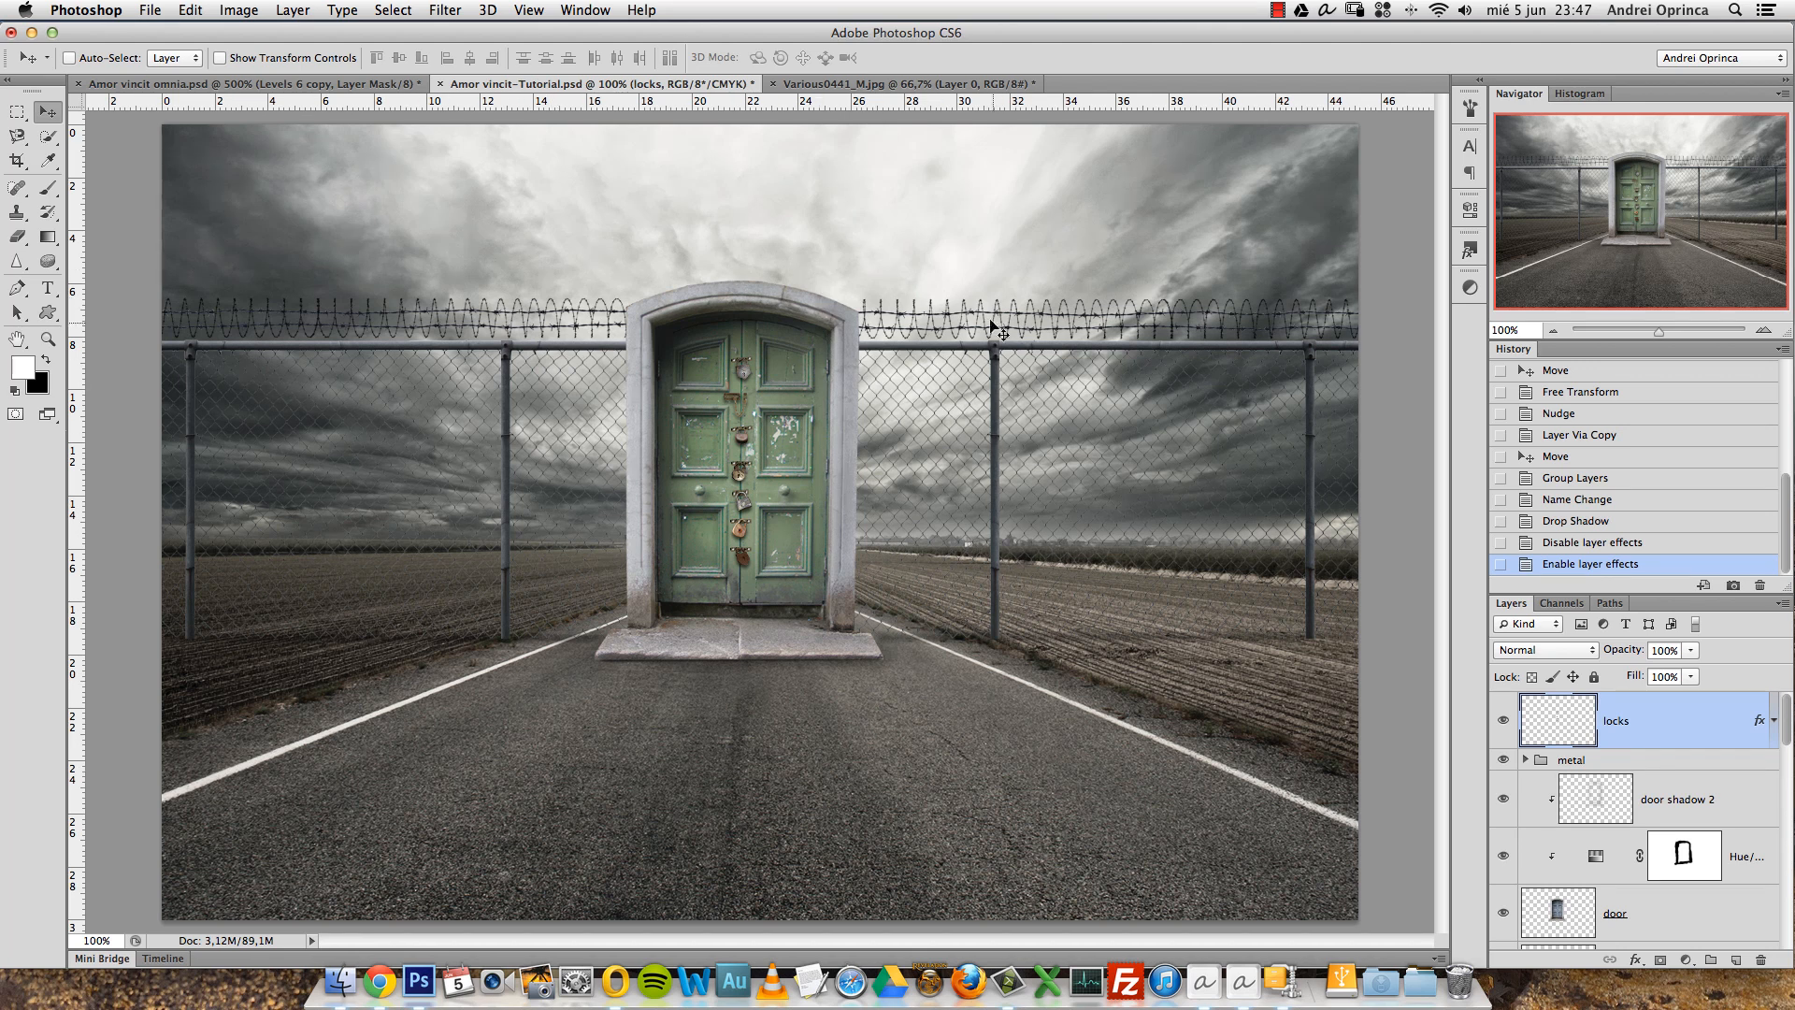
Open crow.png from the stock folder, copy the entire crow image, and close the file.
key(super+o)
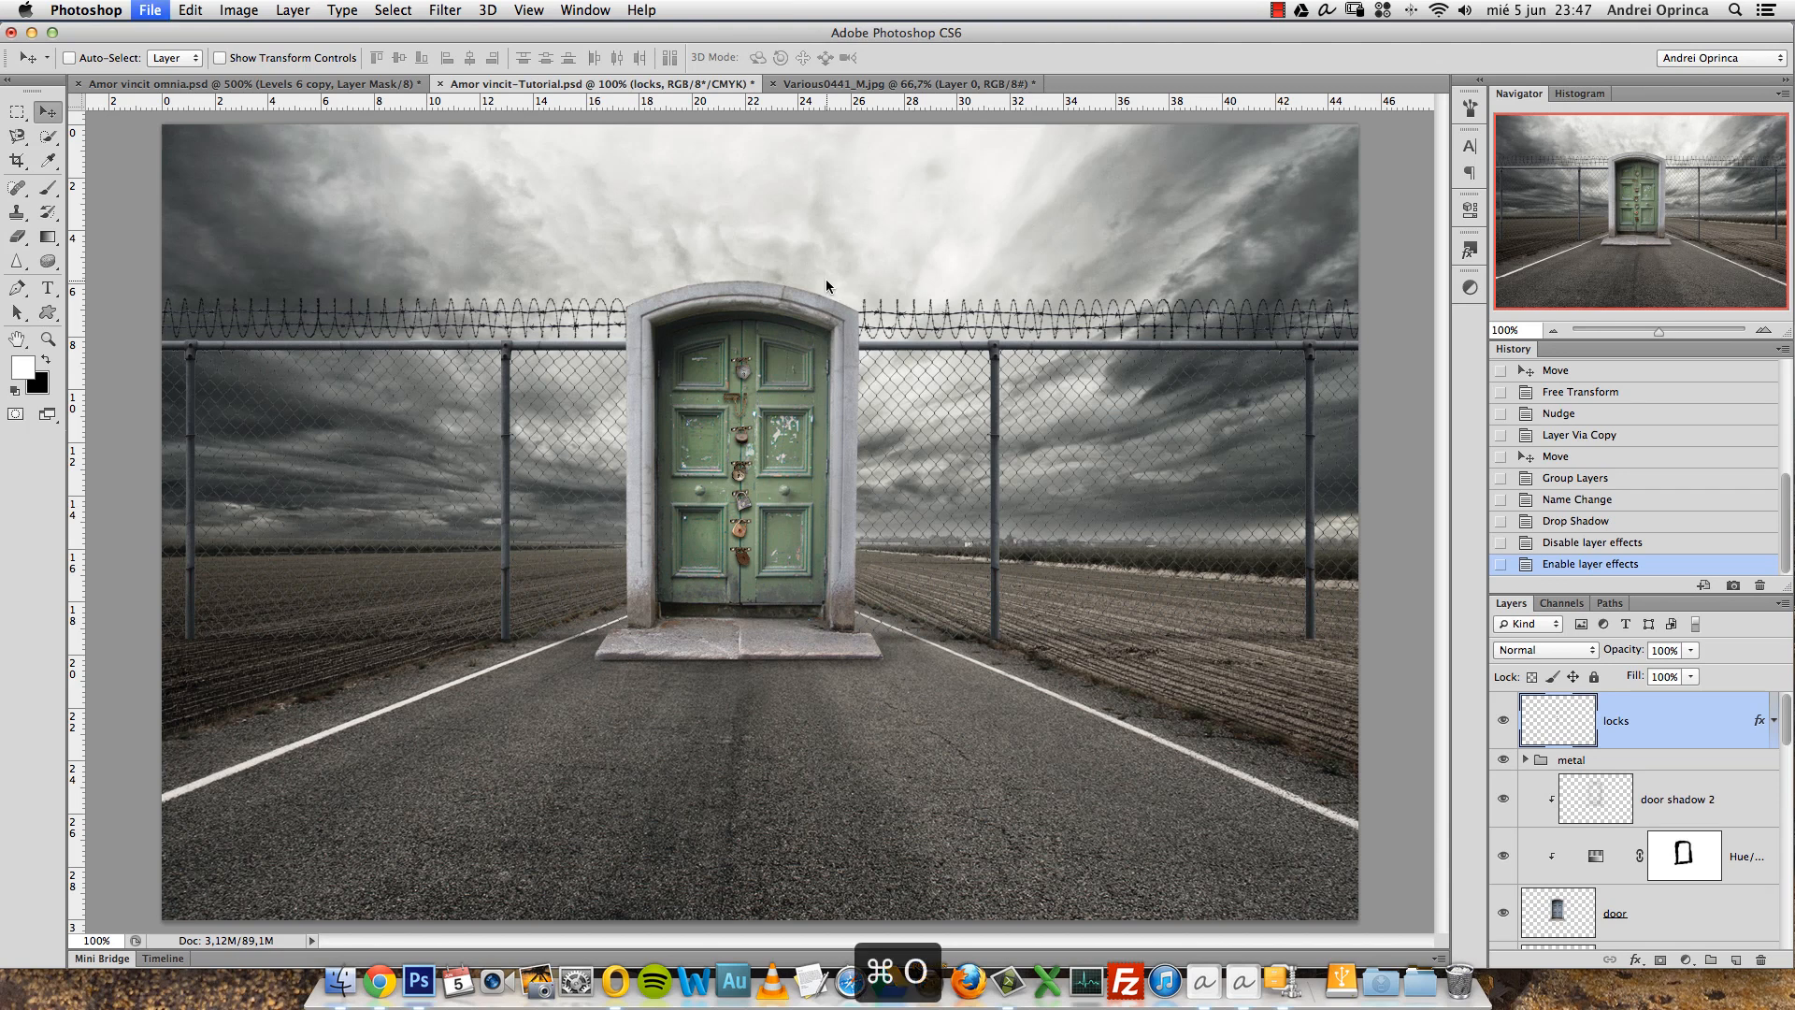
click(892, 193)
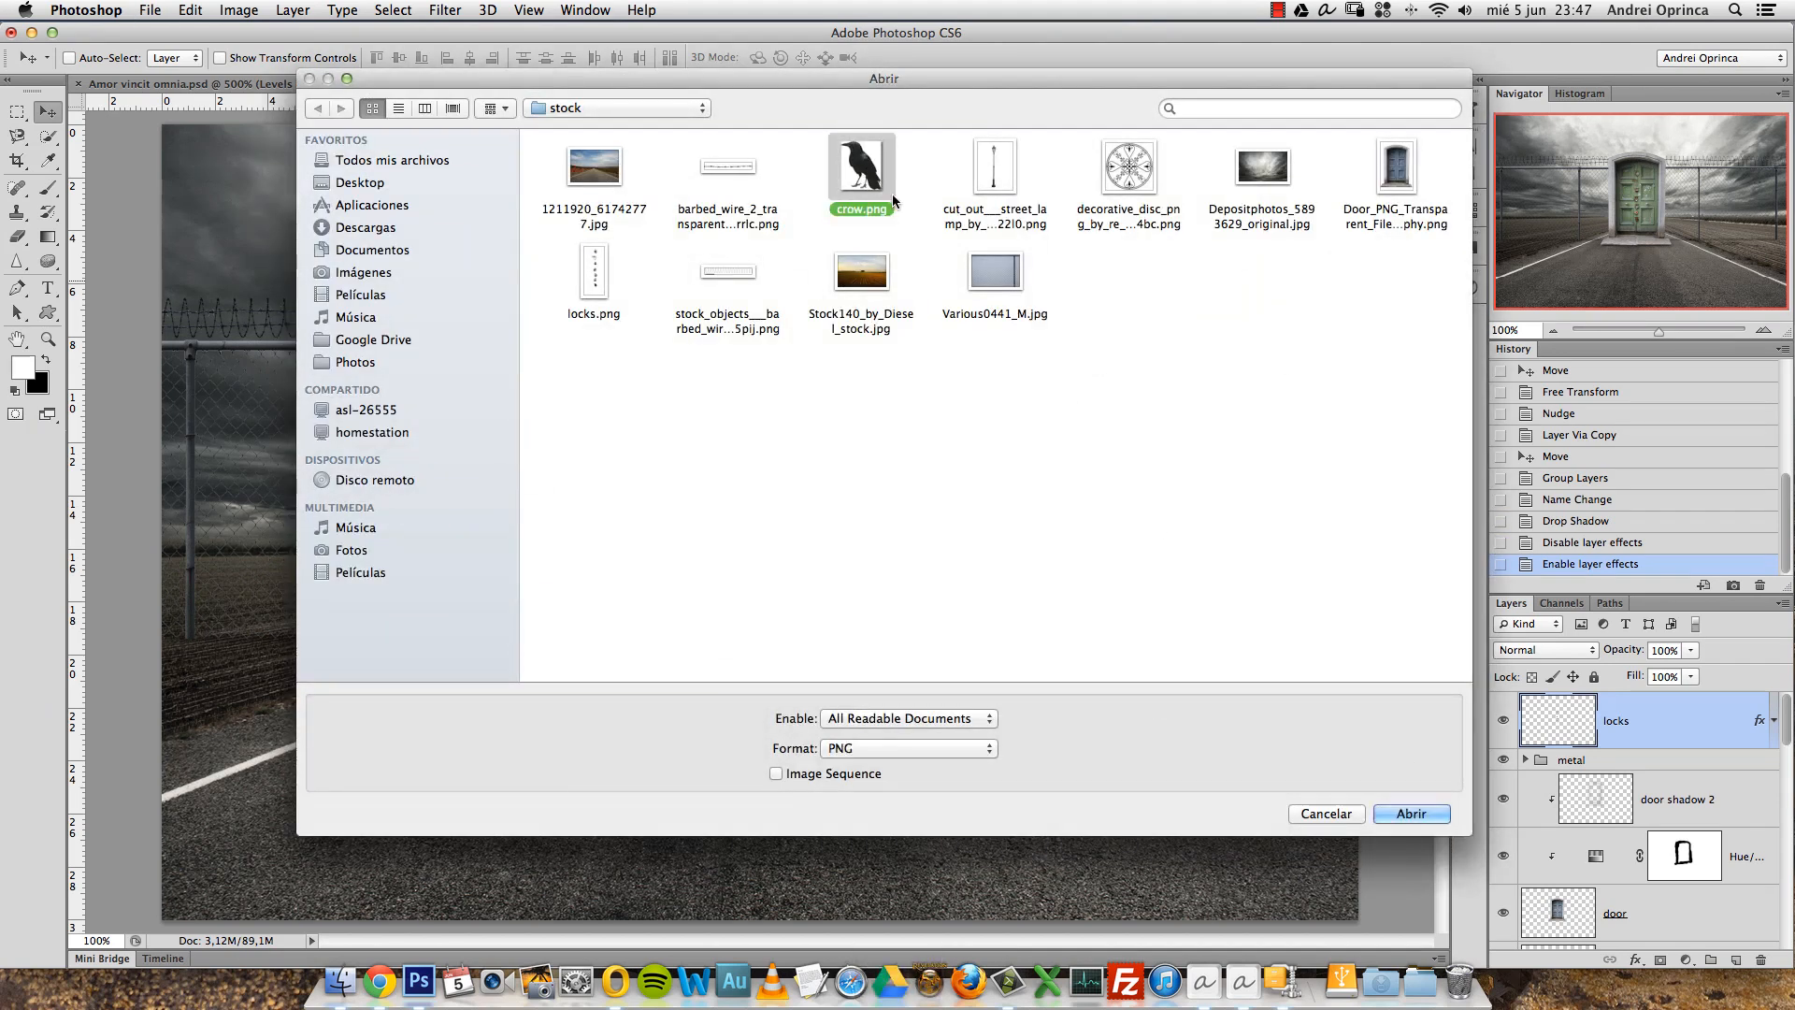
click(1393, 814)
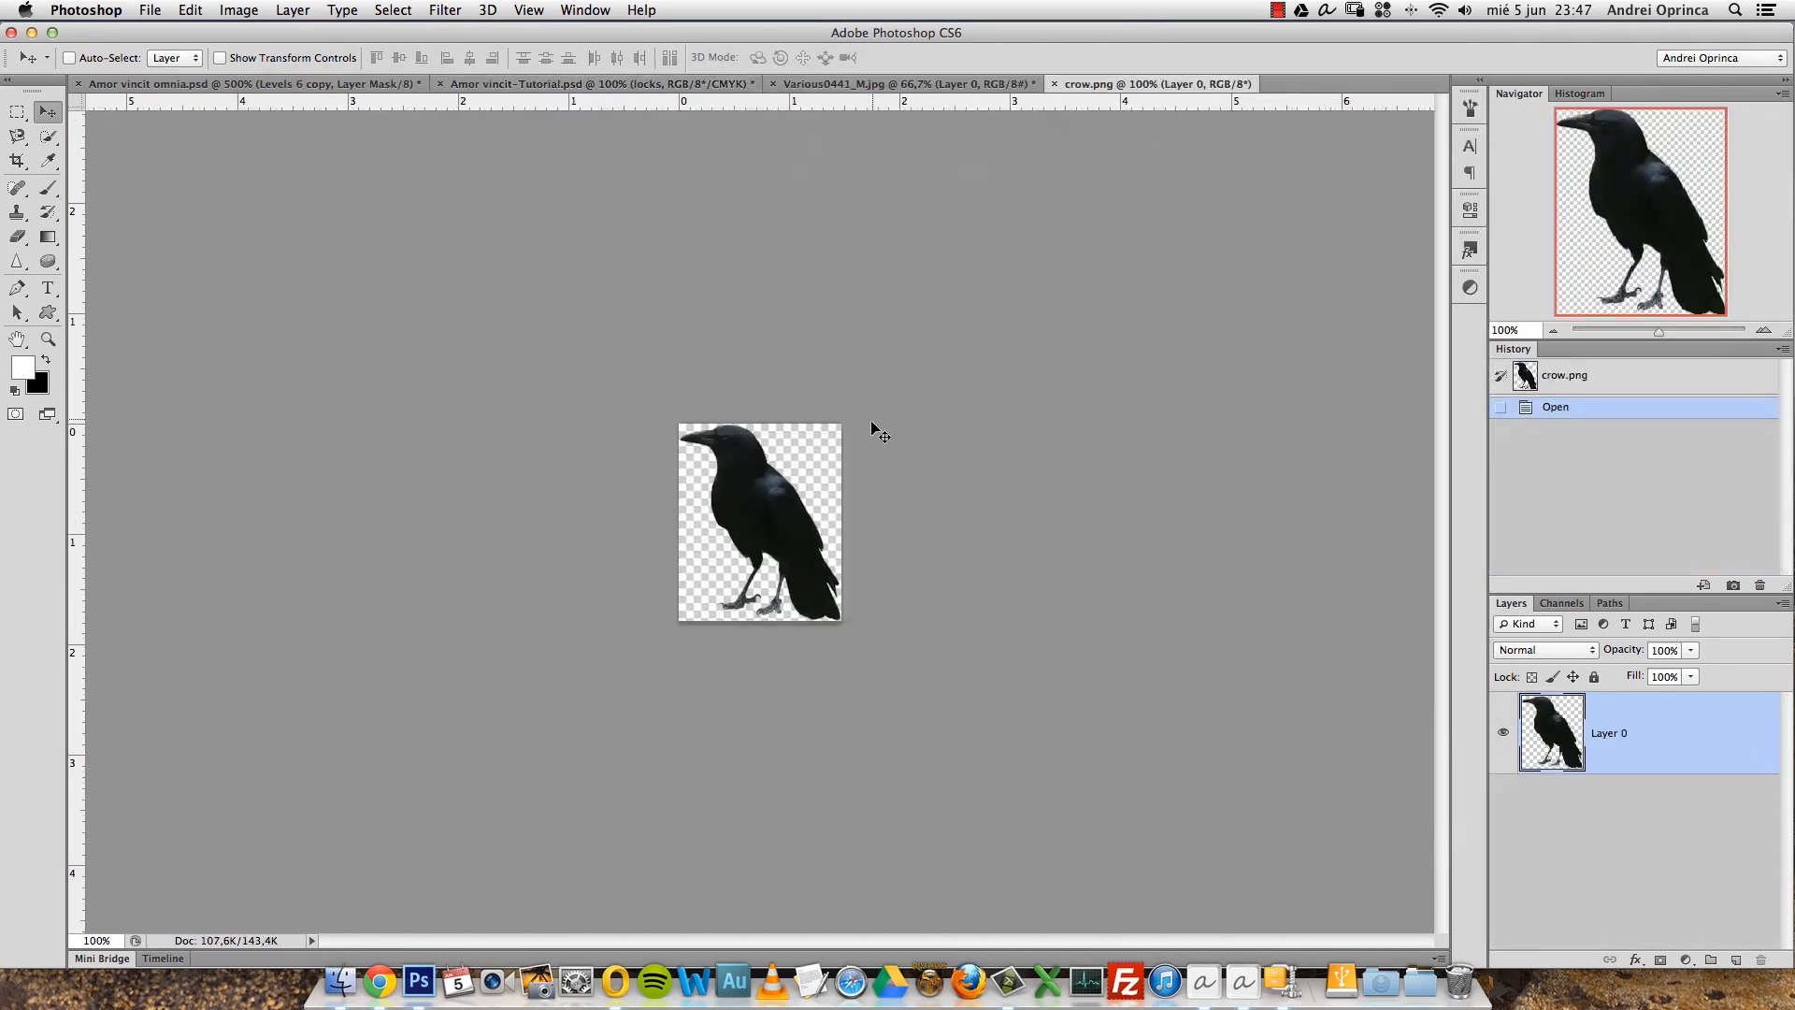
key(super+a)
key(super+c)
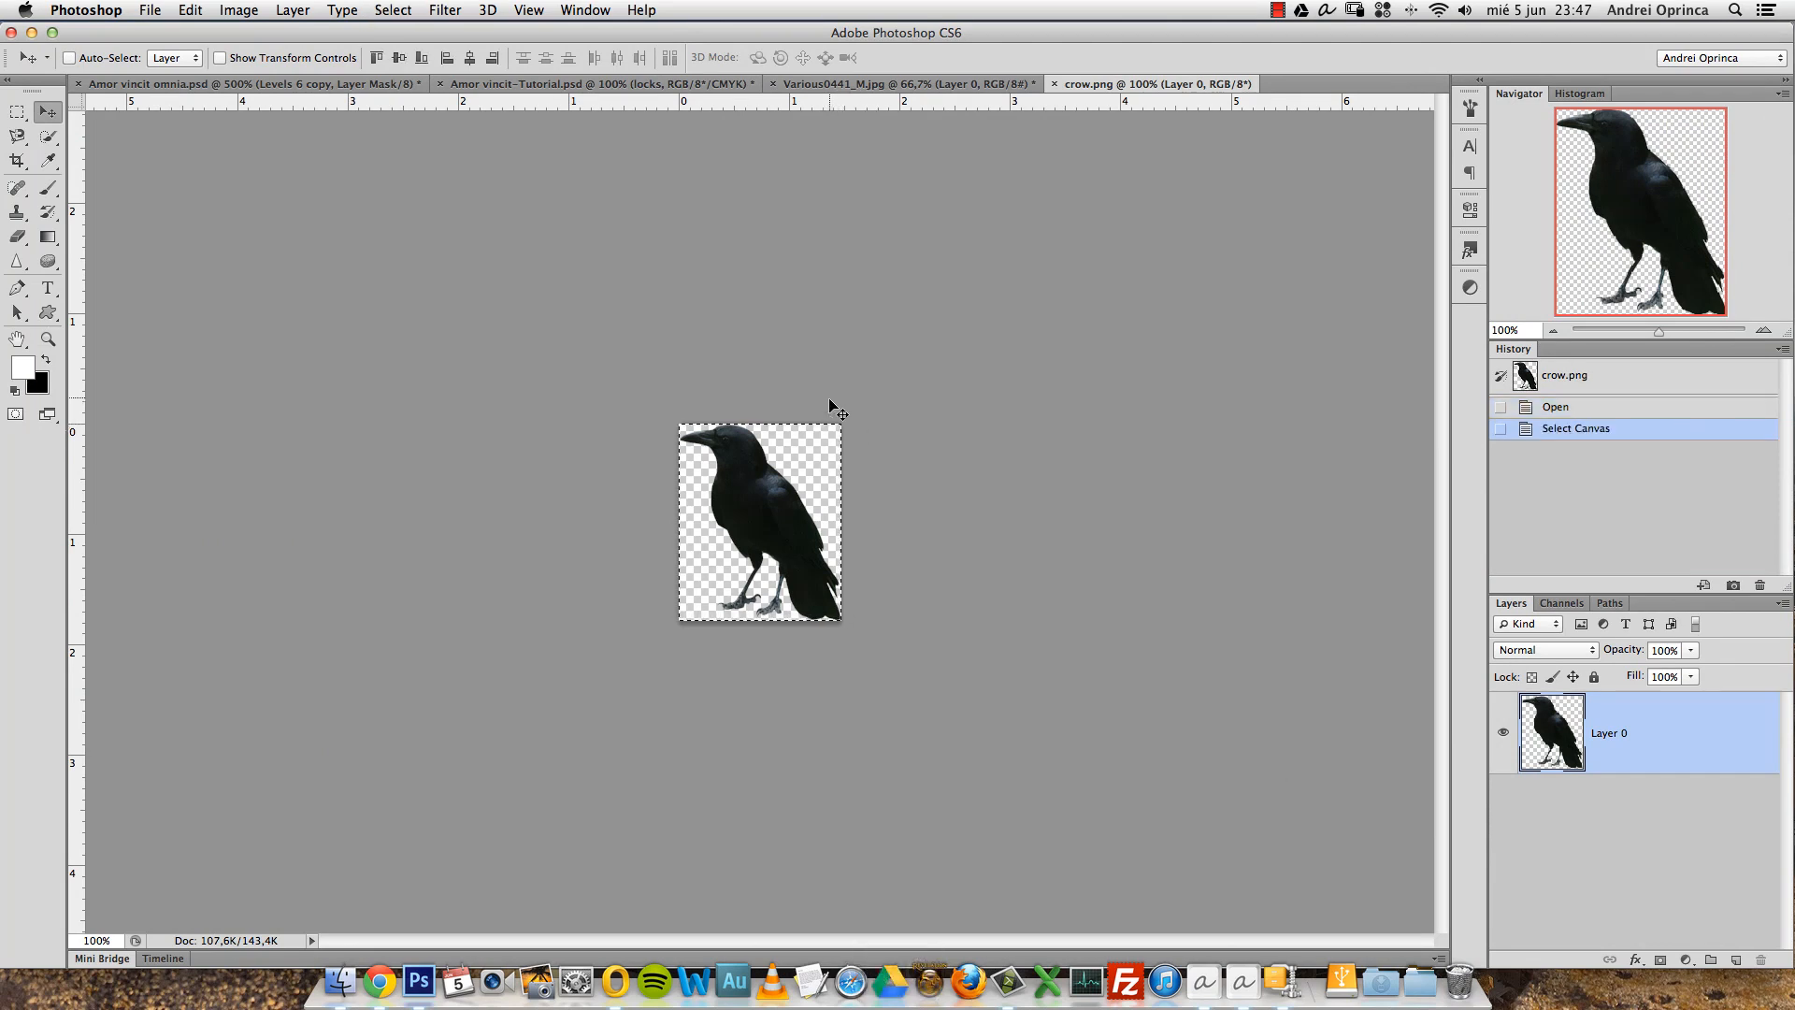
key(super+w)
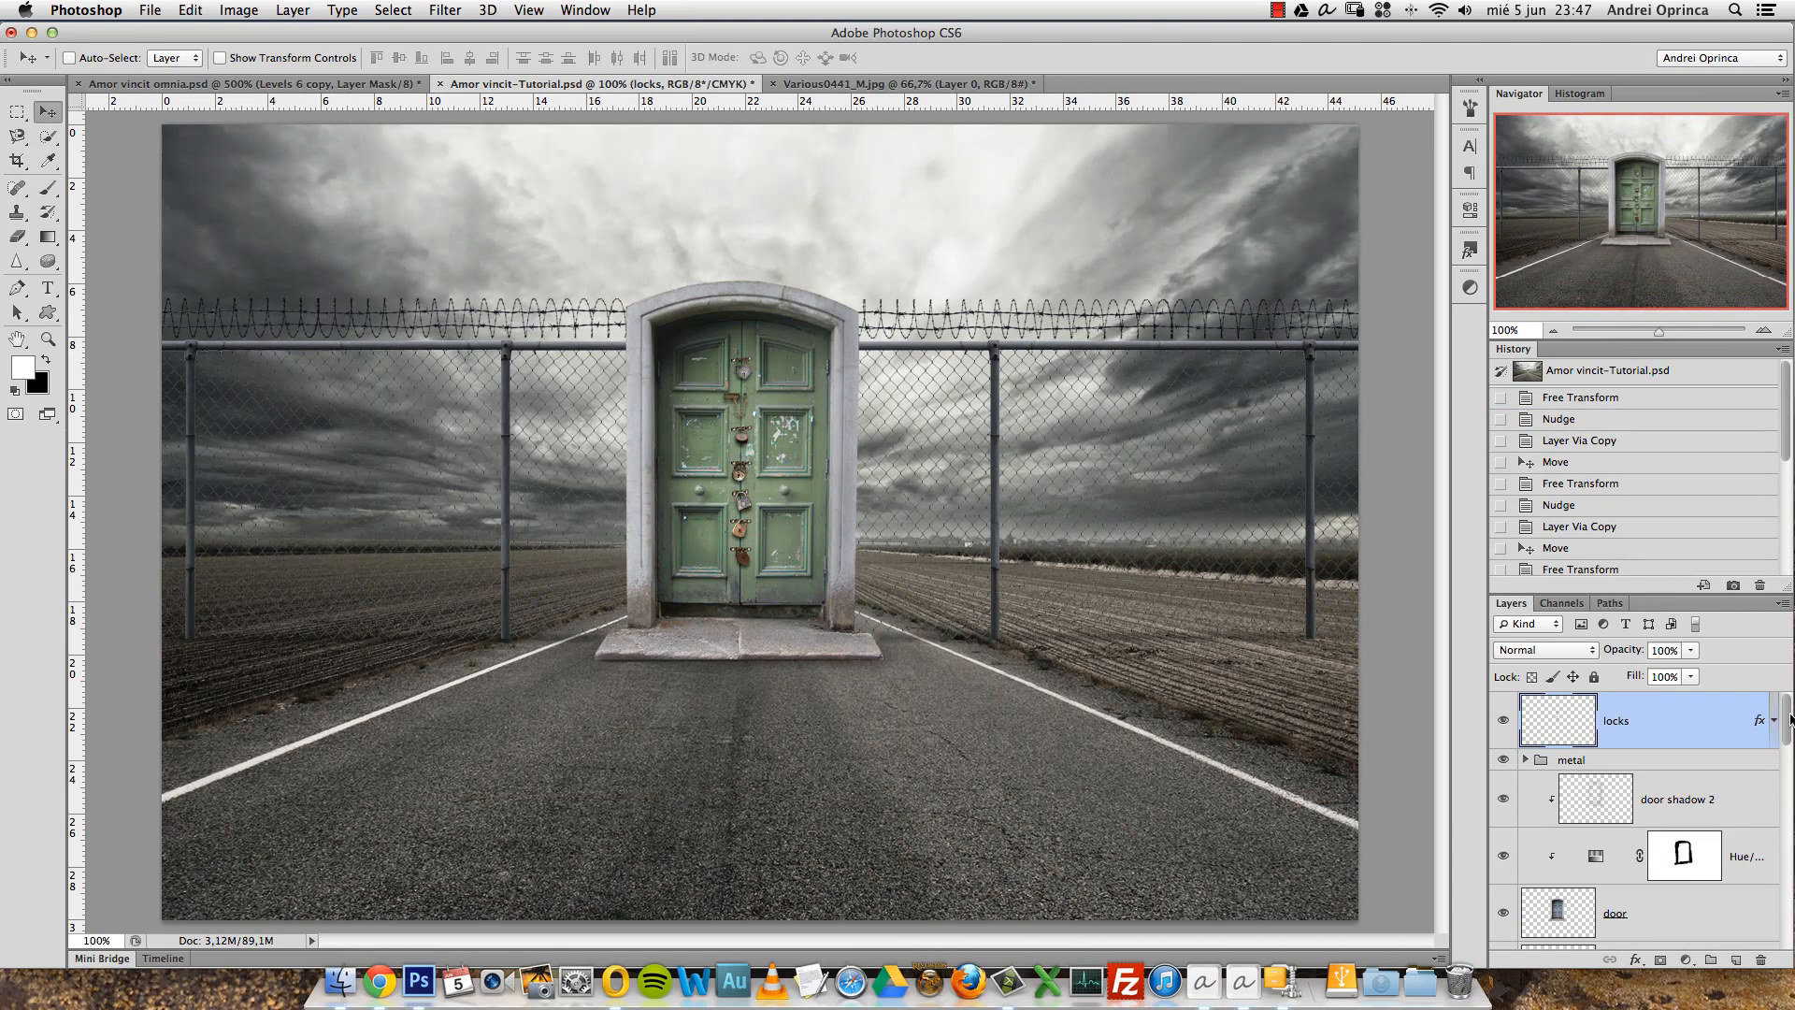
Paste the crow above the door and scale it down to about 23% with Free Transform.
key(super+v)
drag(835, 534, 839, 272)
key(super+t)
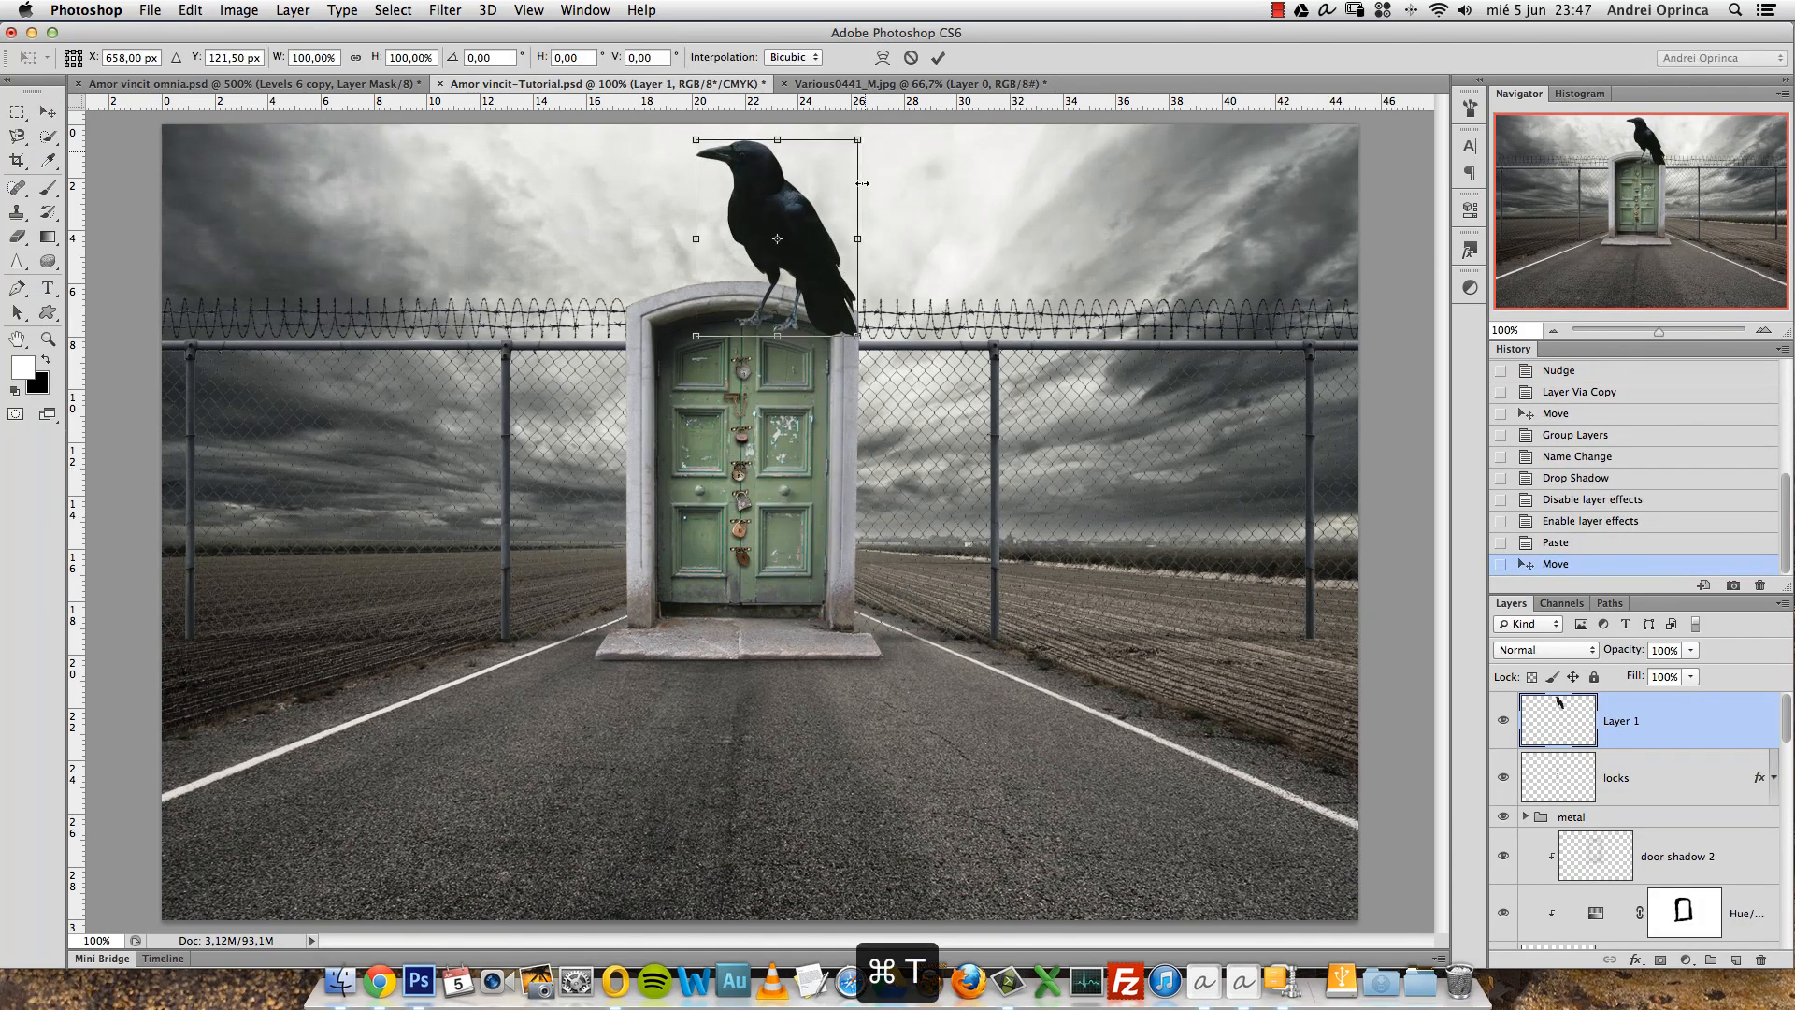
drag(859, 137, 701, 289)
super+space+click(854, 232)
super+space+click(854, 235)
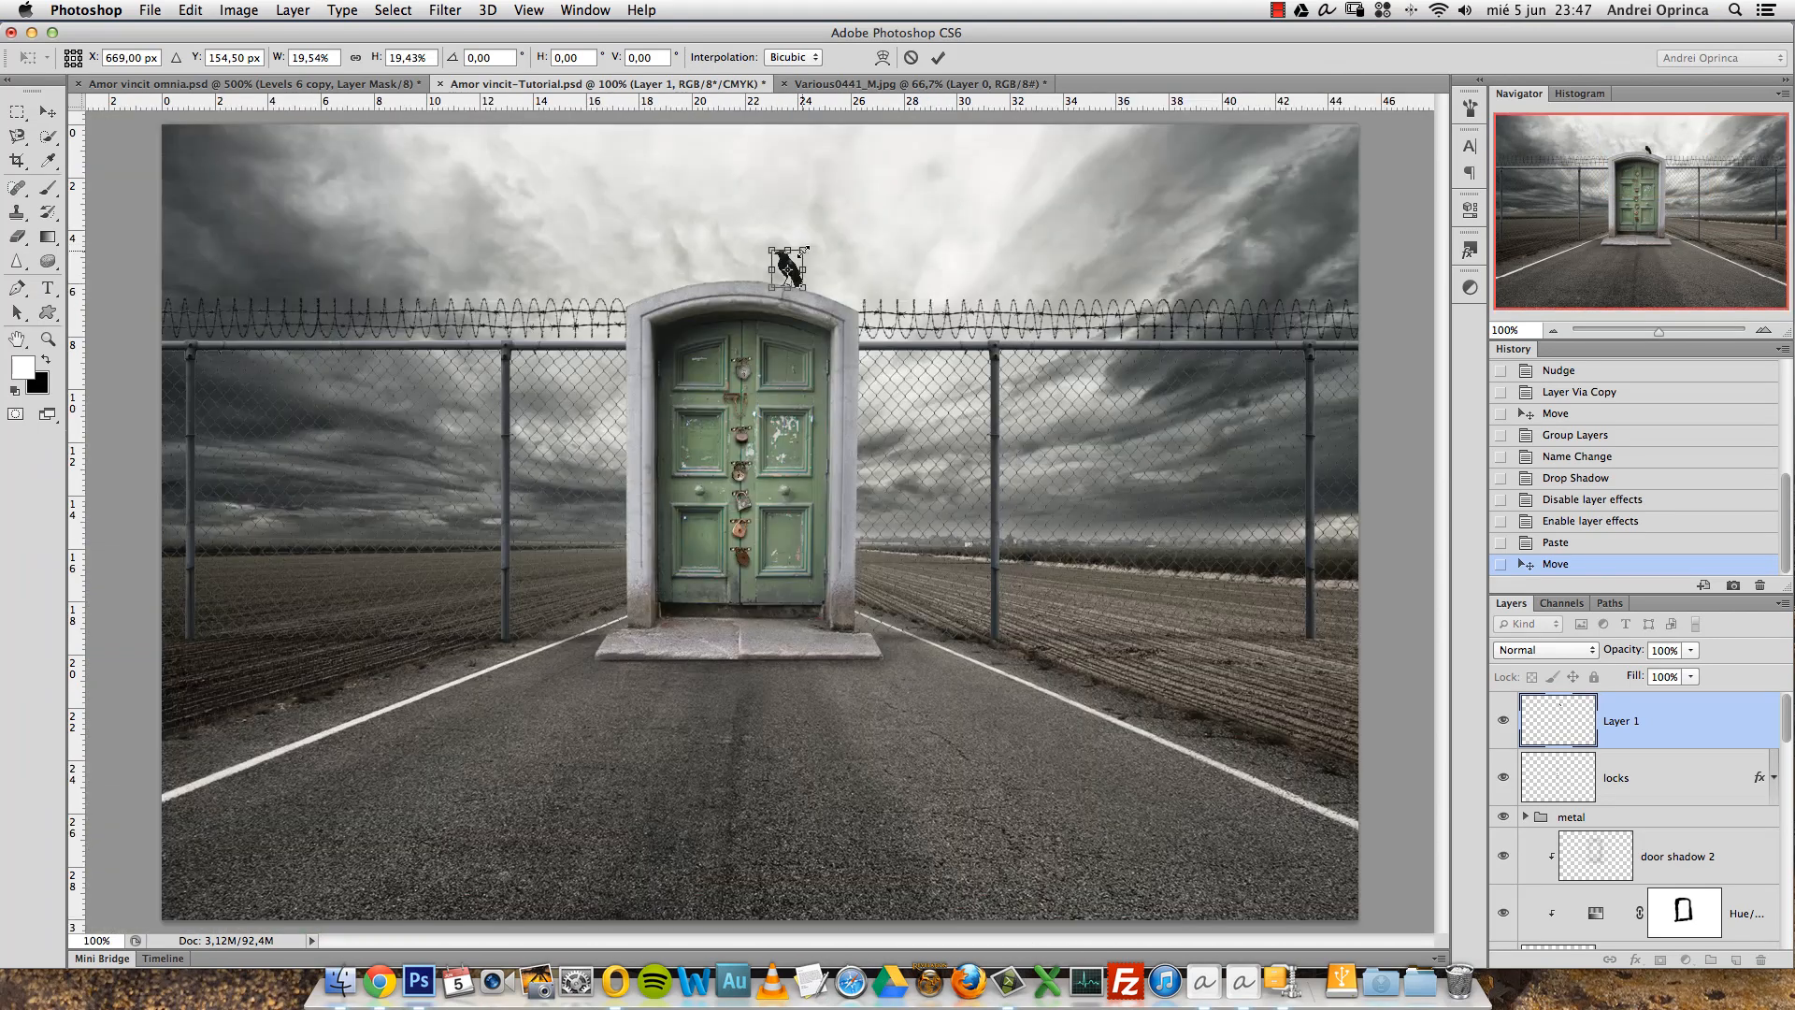
drag(810, 242, 809, 244)
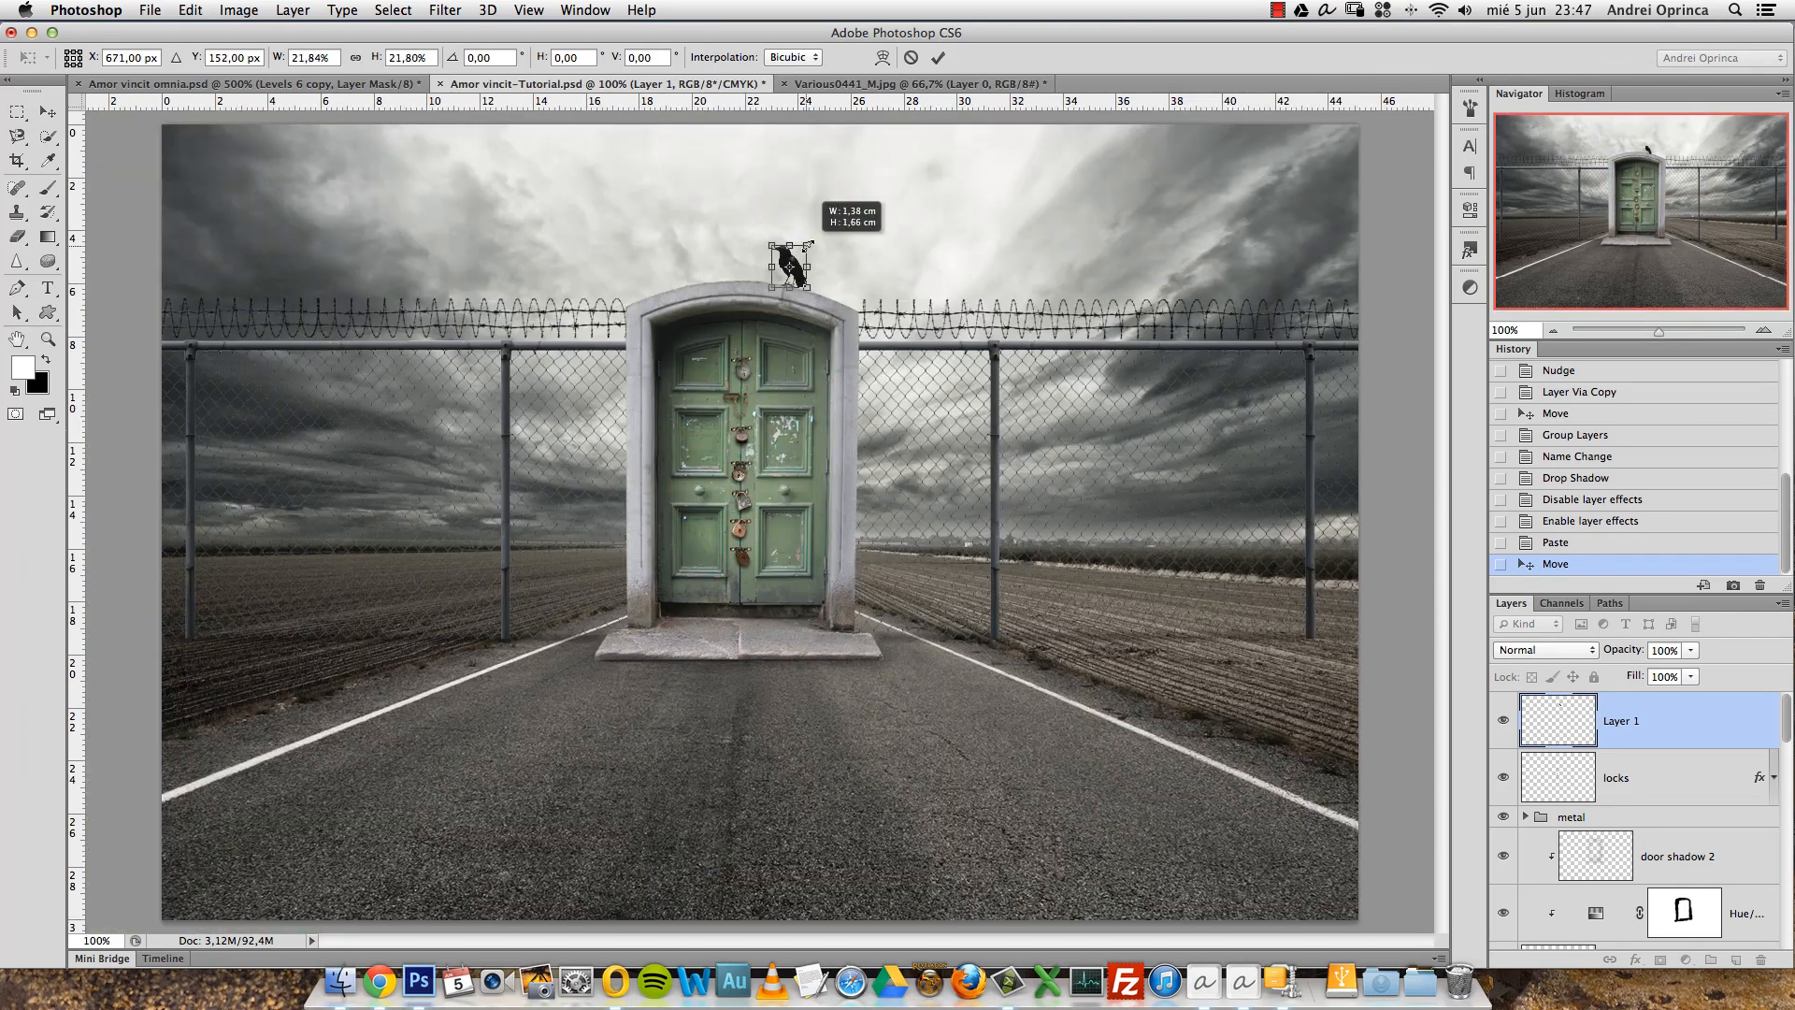
Refine the crow's size, stand it on top of the door arch, and commit the transform.
alt+space+click(818, 232)
super+space+click(797, 348)
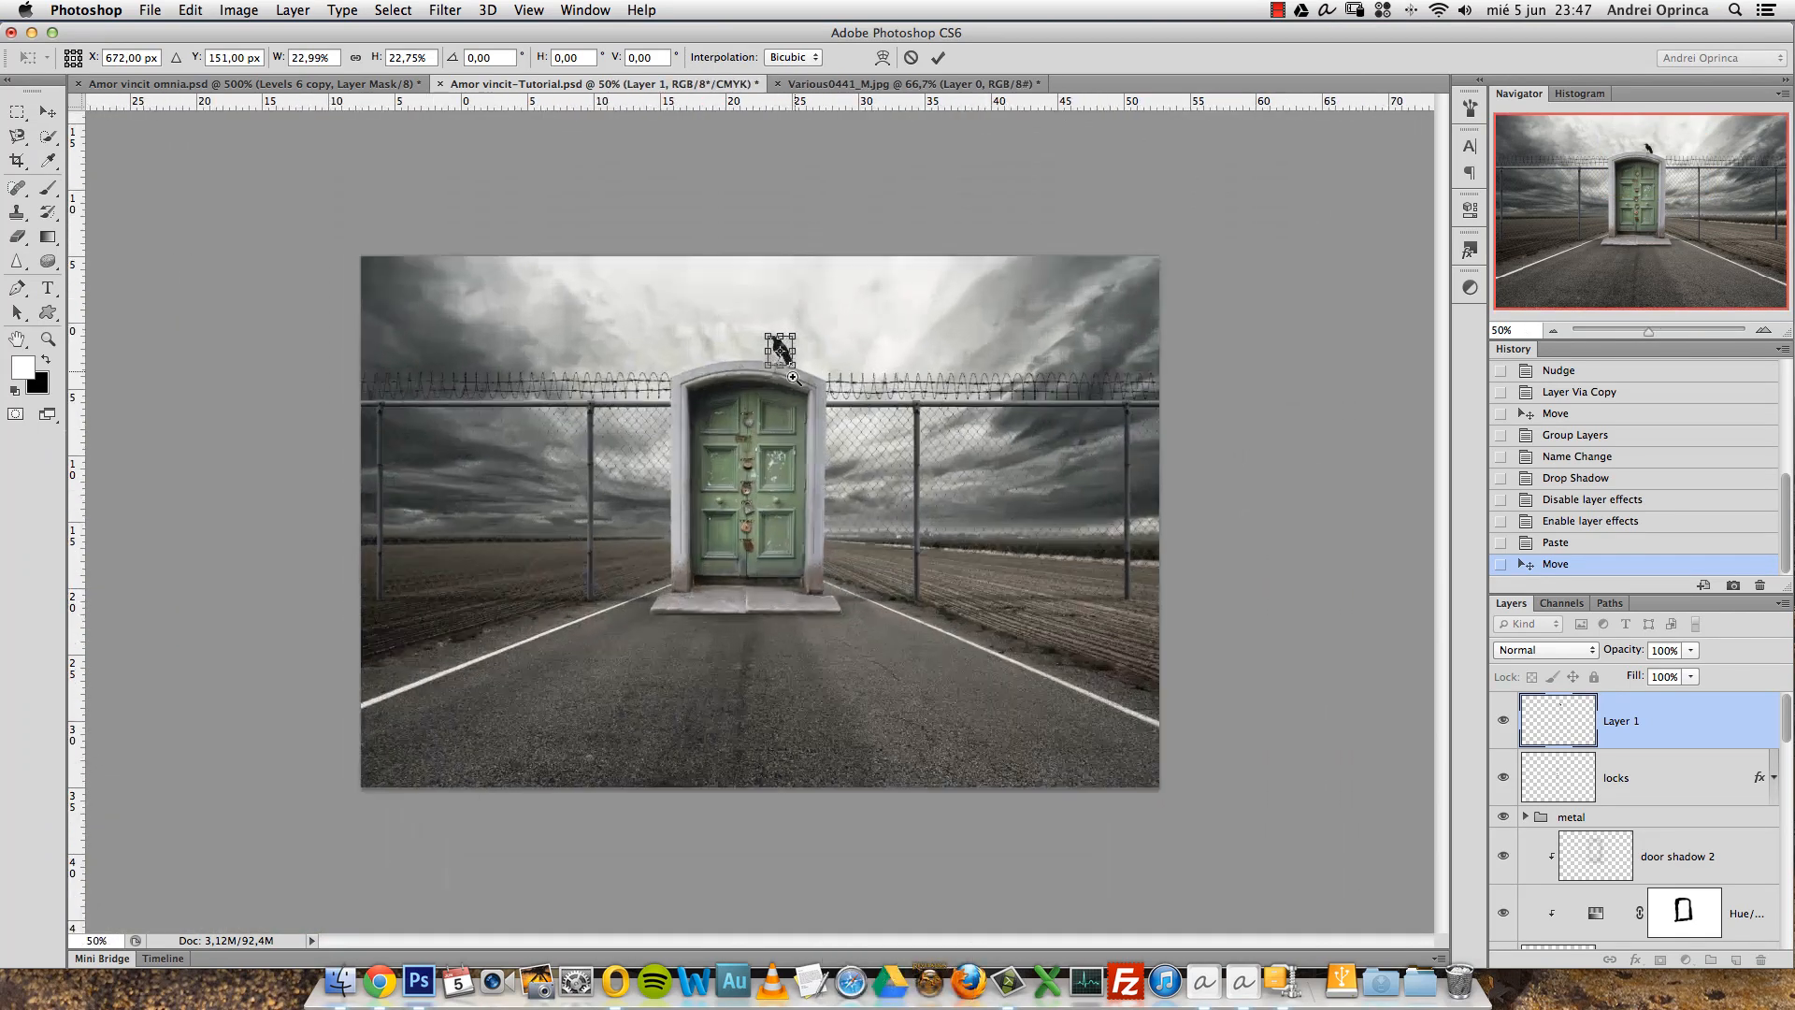
super+click(813, 305)
super+click(814, 267)
drag(865, 218, 918, 324)
drag(856, 247, 807, 305)
key(Return)
key(super+1)
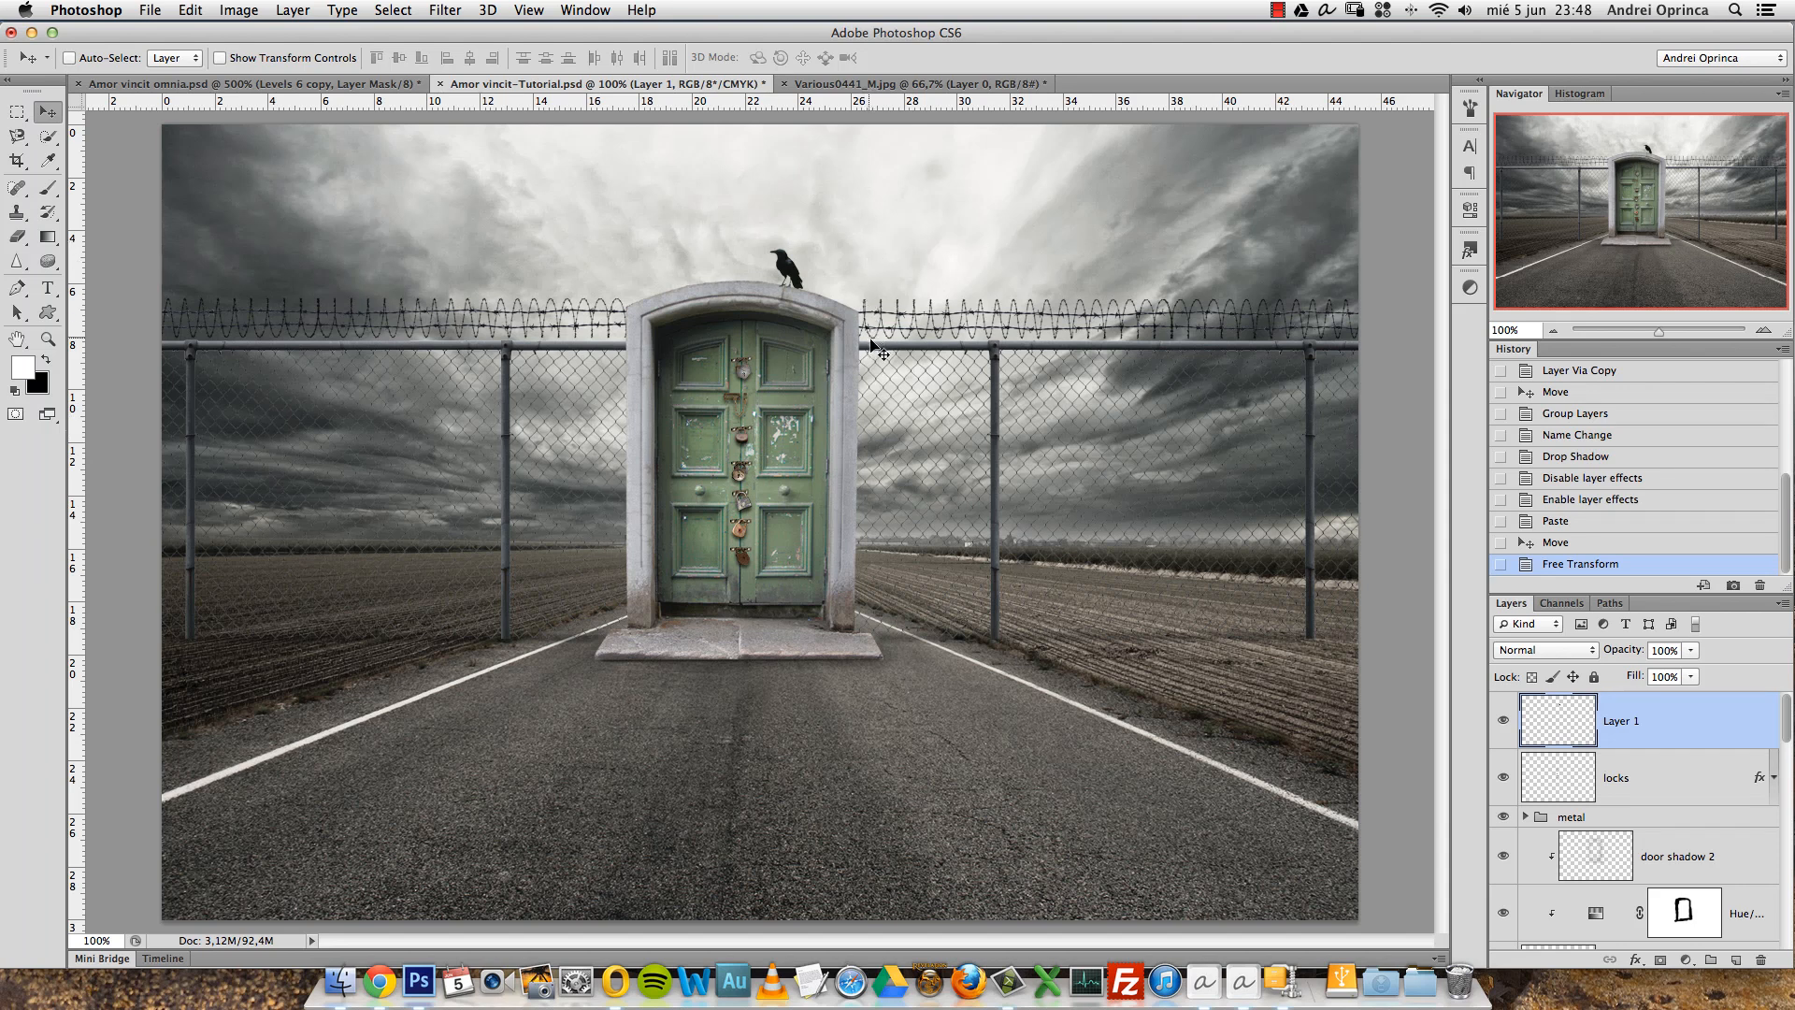
Shift the crow slightly to the right along the top of the door arch.
super+click(809, 271)
super+click(809, 271)
drag(759, 282, 782, 284)
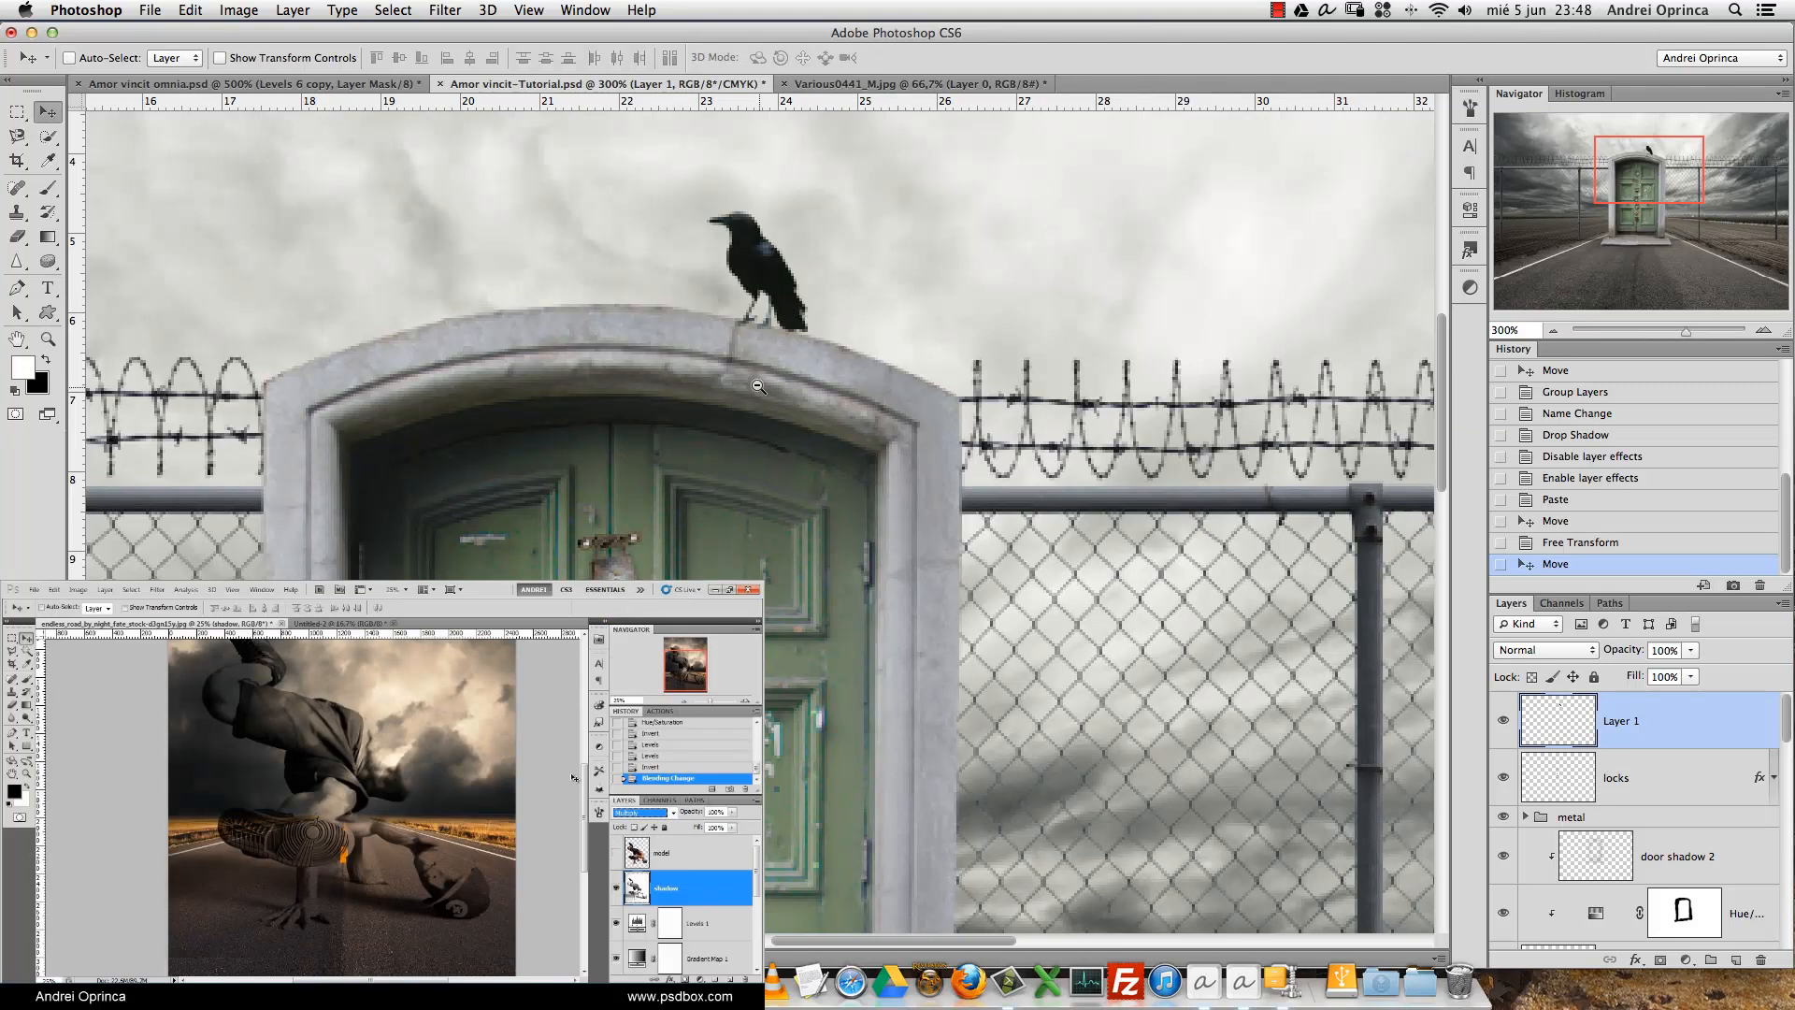
Examine the crow's placement on the arch at several zoom levels, and reselect the crow's layer.
key(super+minus)
key(super+minus)
key(super+minus)
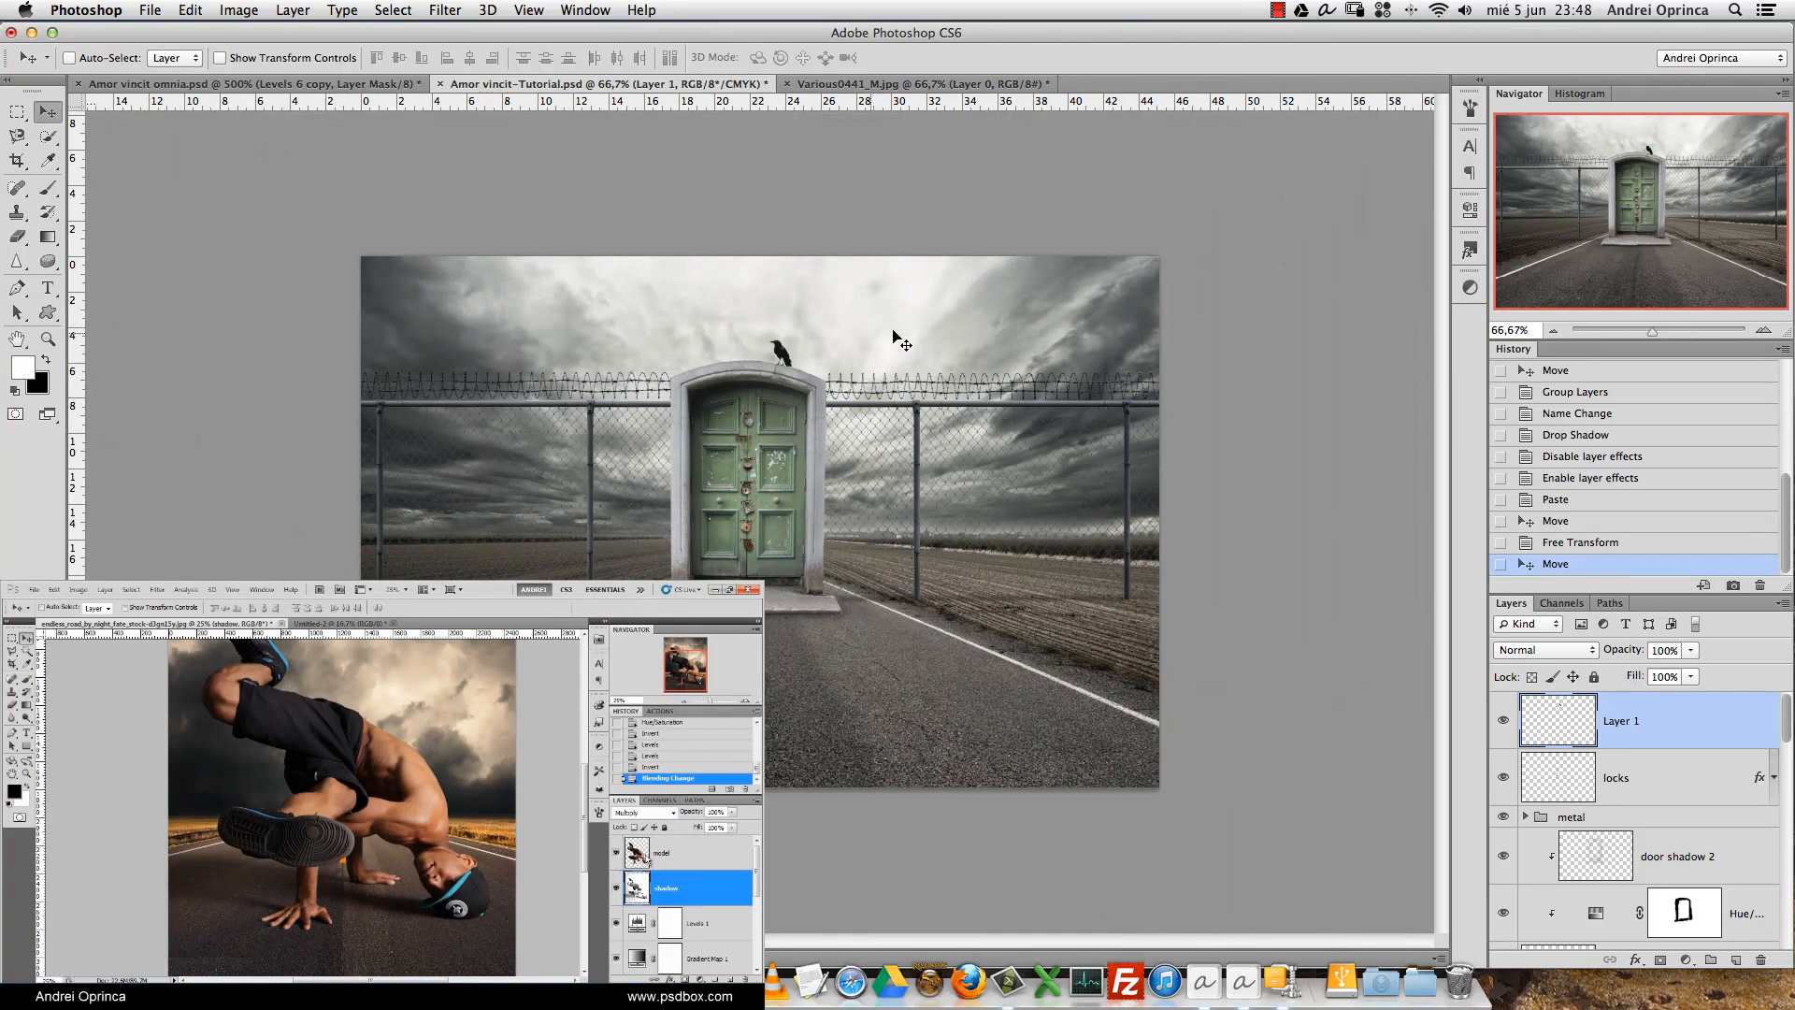
super+click(770, 337)
super+click(769, 337)
super+click(804, 286)
drag(838, 217, 826, 220)
key(super+z)
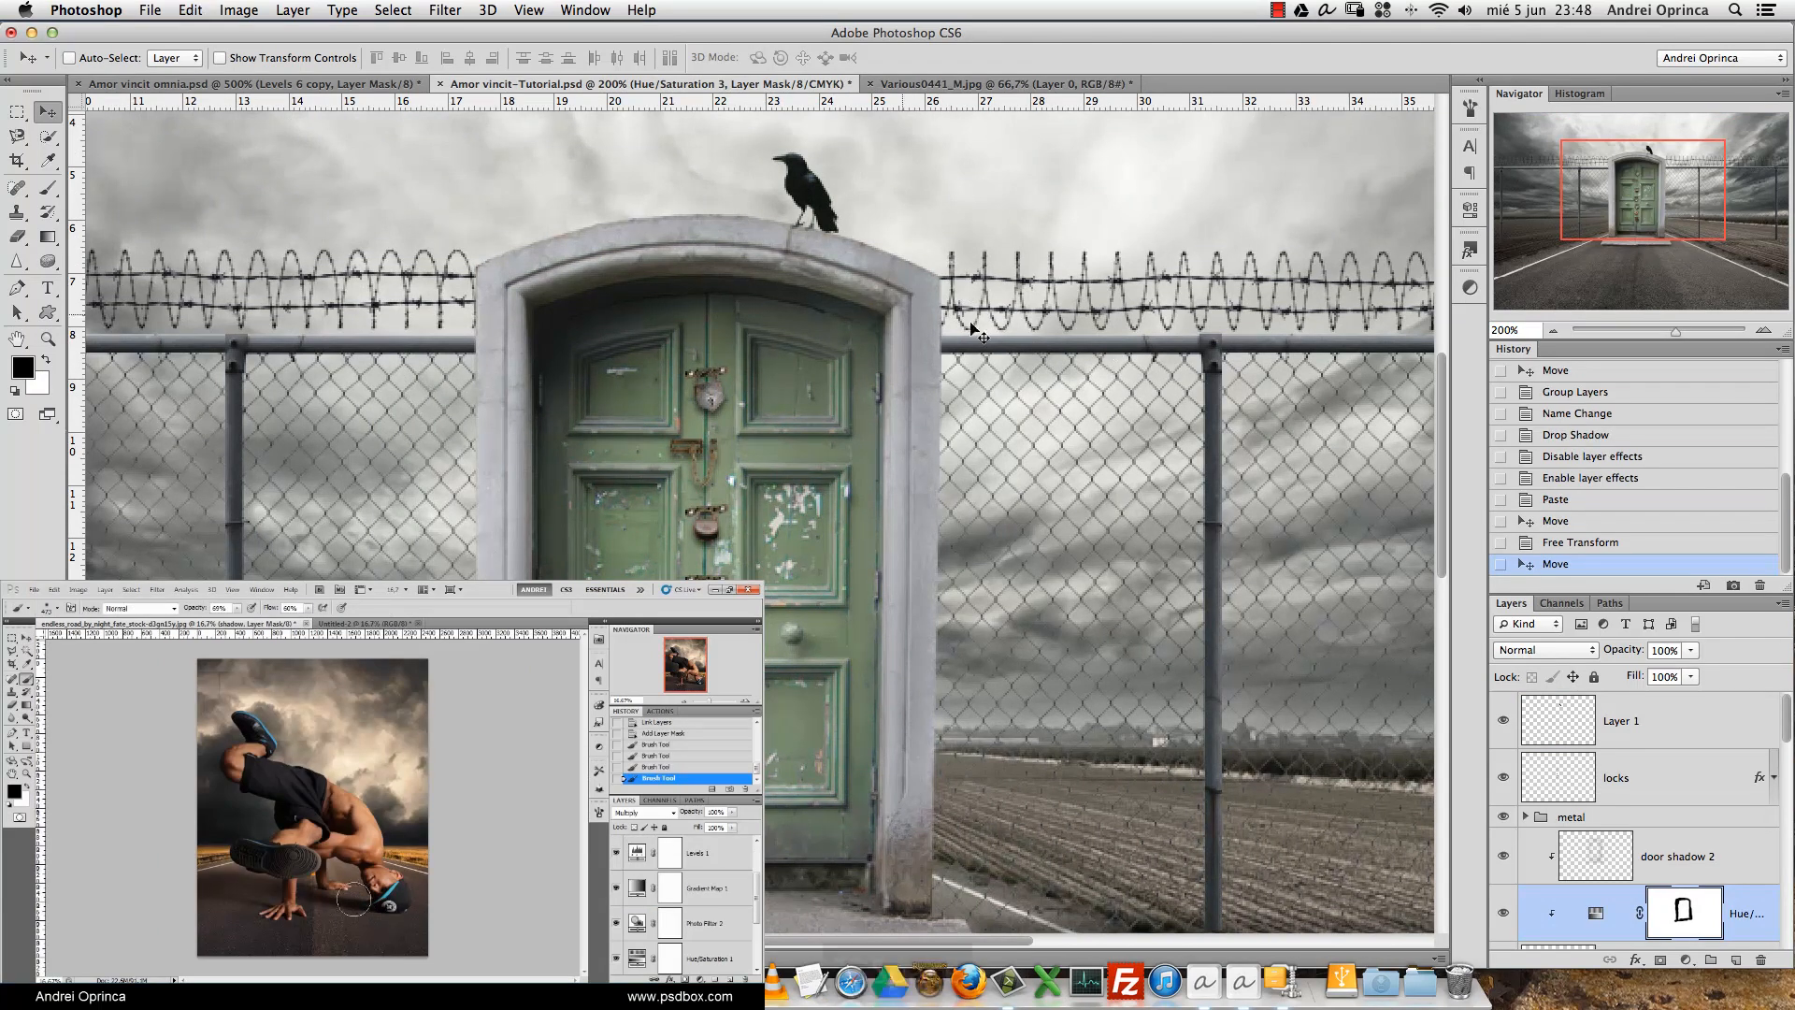
alt+click(846, 290)
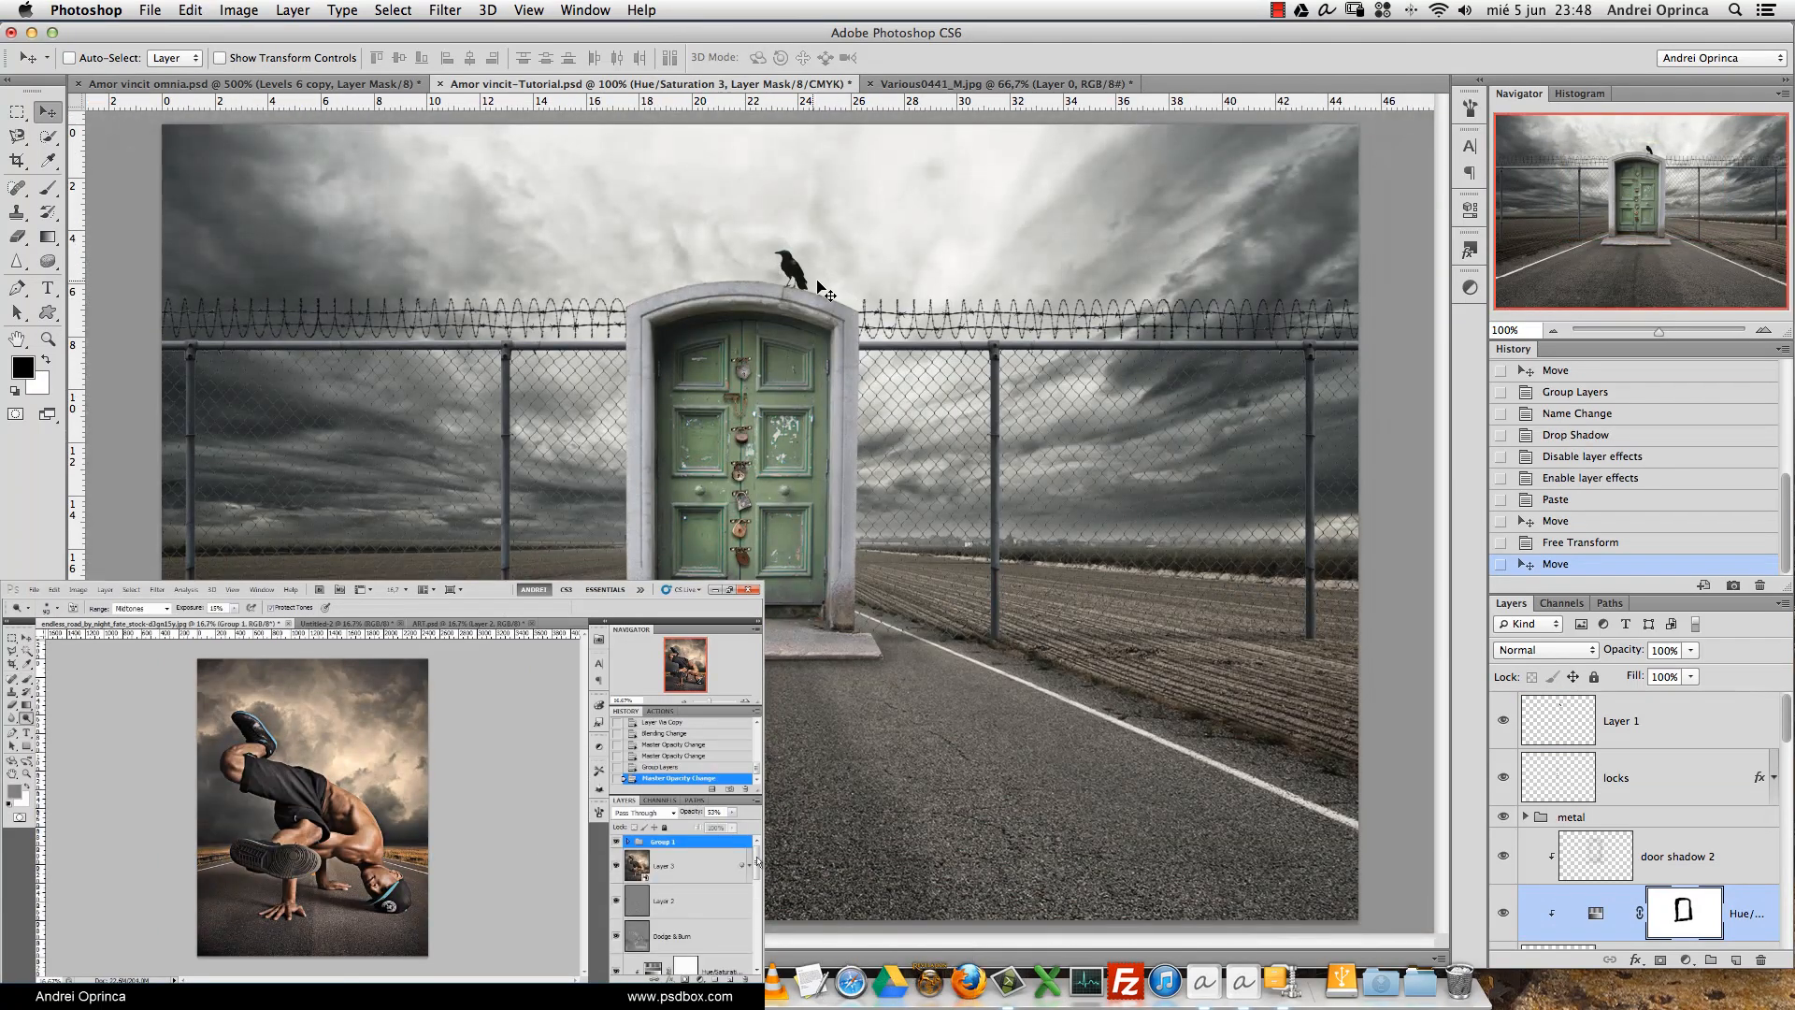
key(super+space)
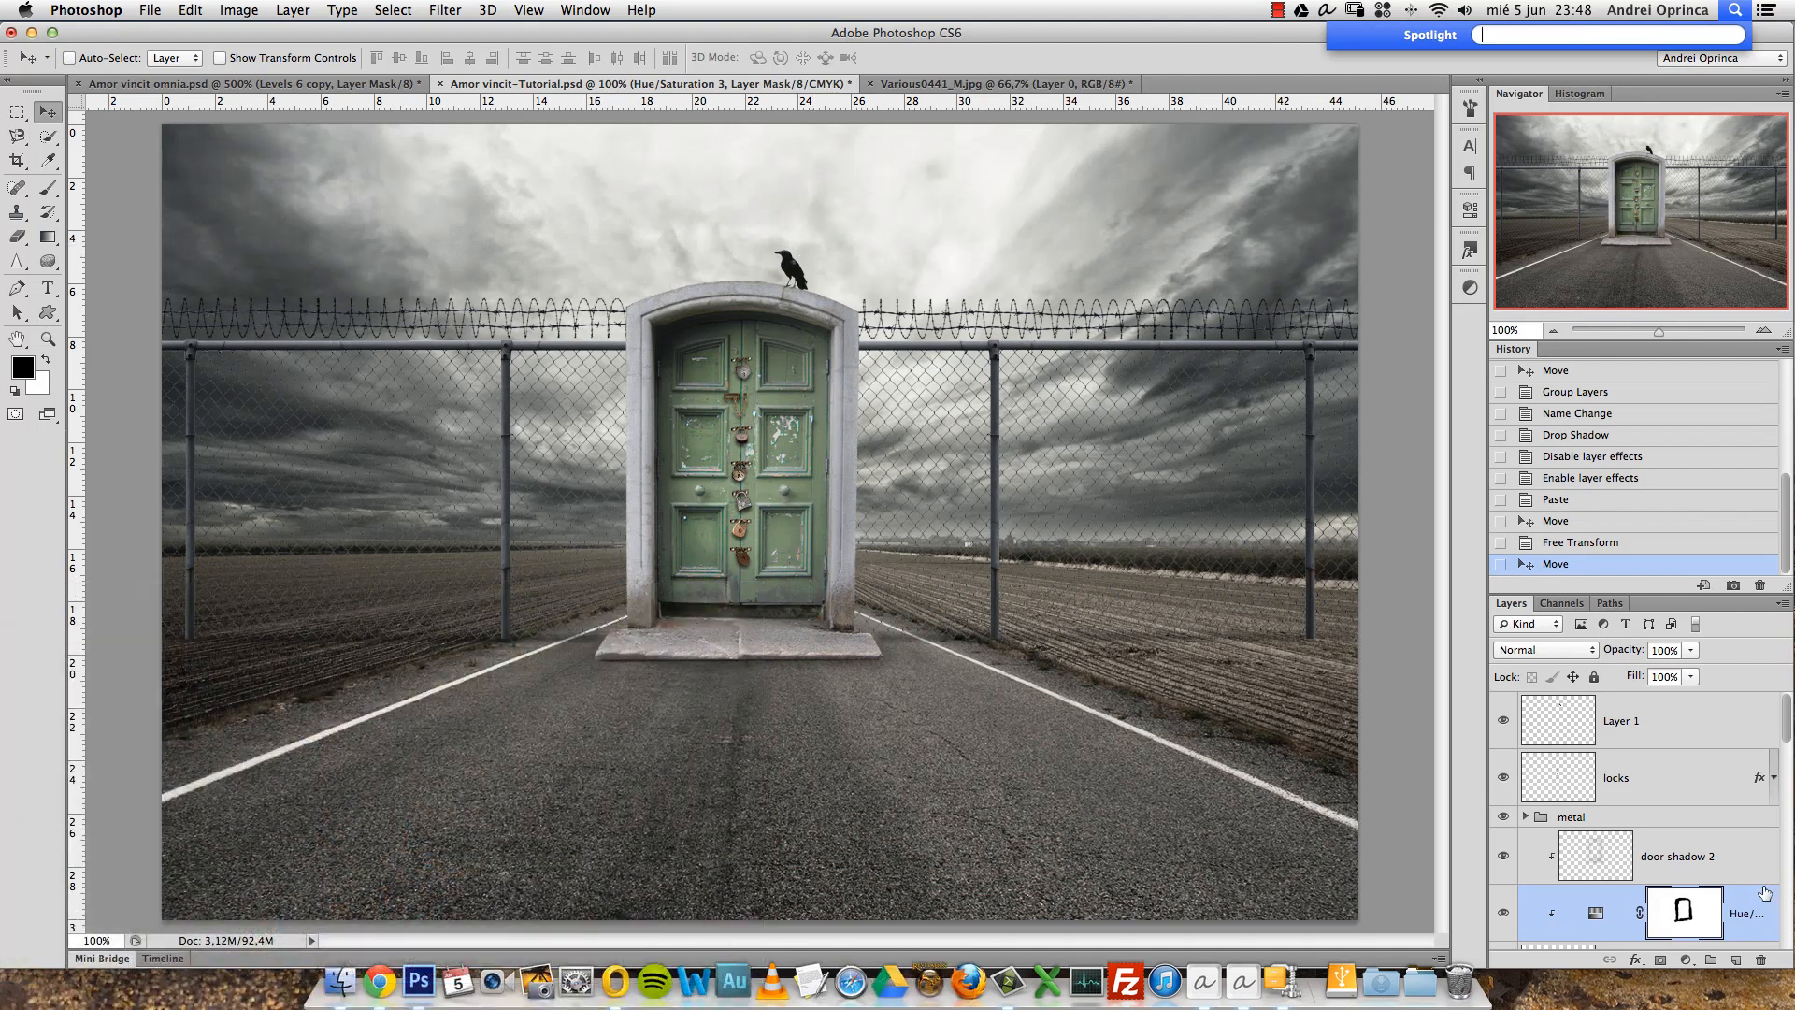
key(super+space)
click(1626, 723)
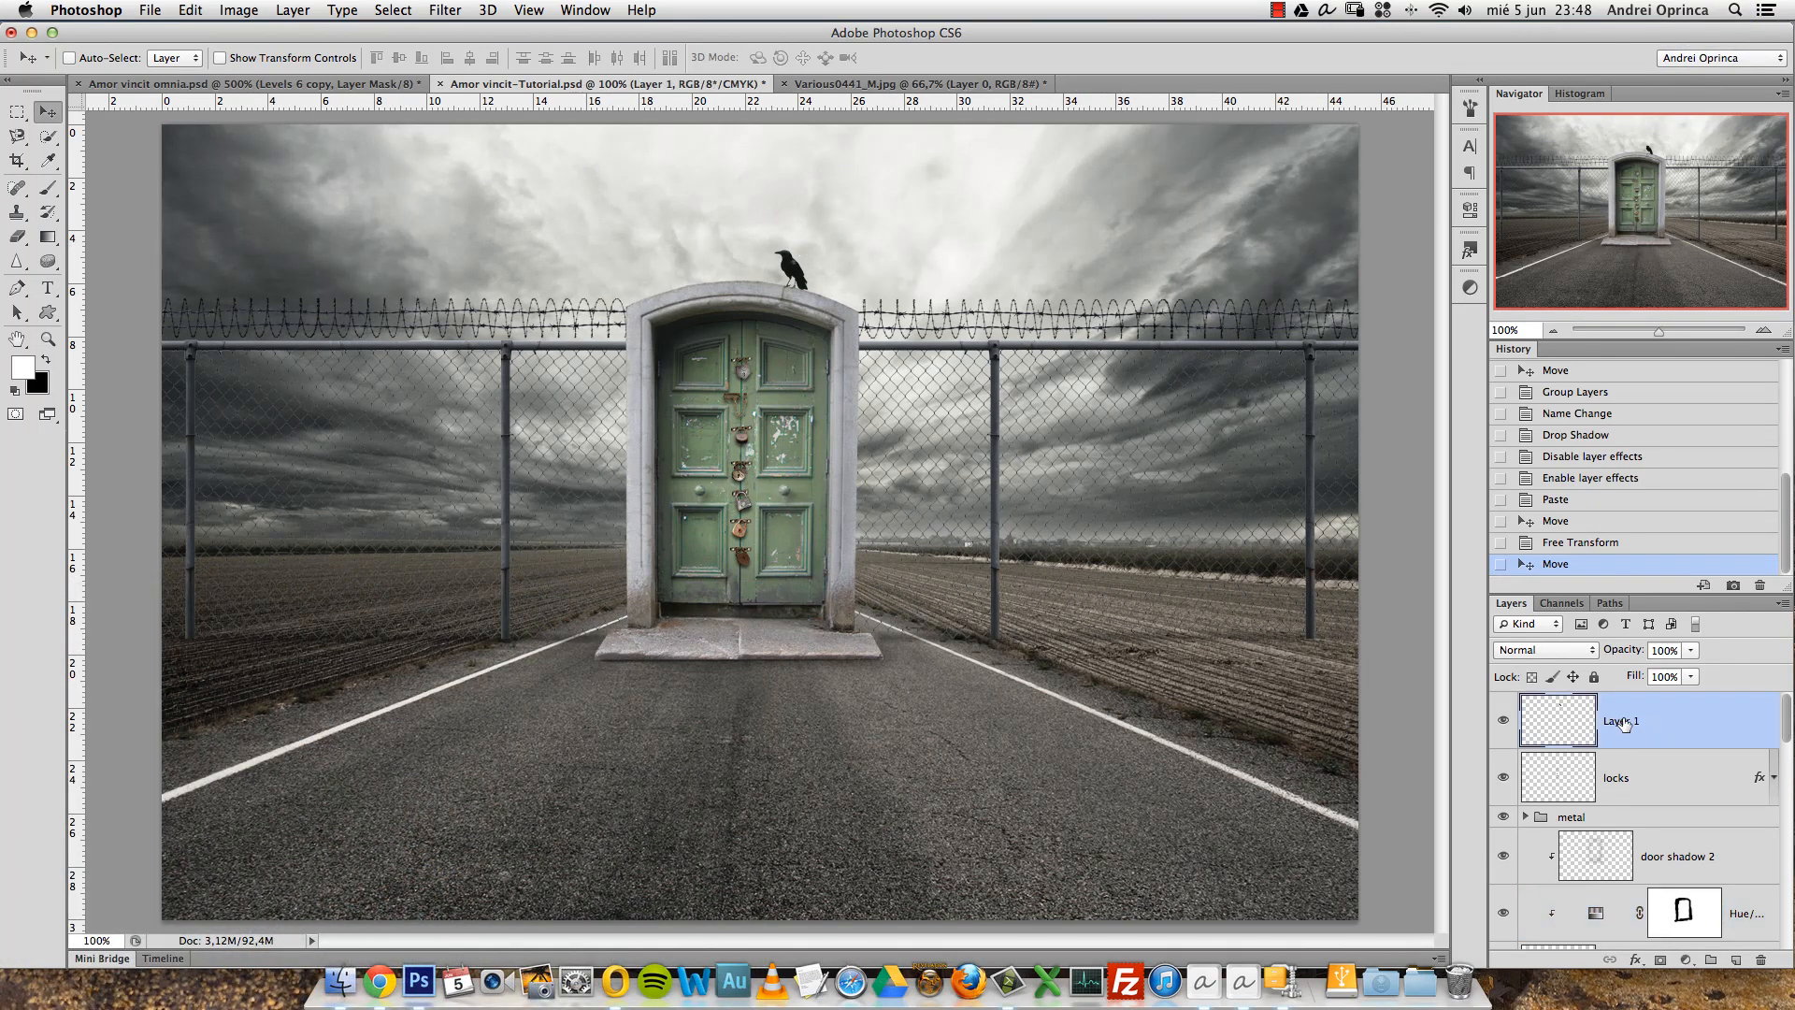
Rename the crow's layer as crow.
double_click(1623, 728)
text(crow)
key(Return)
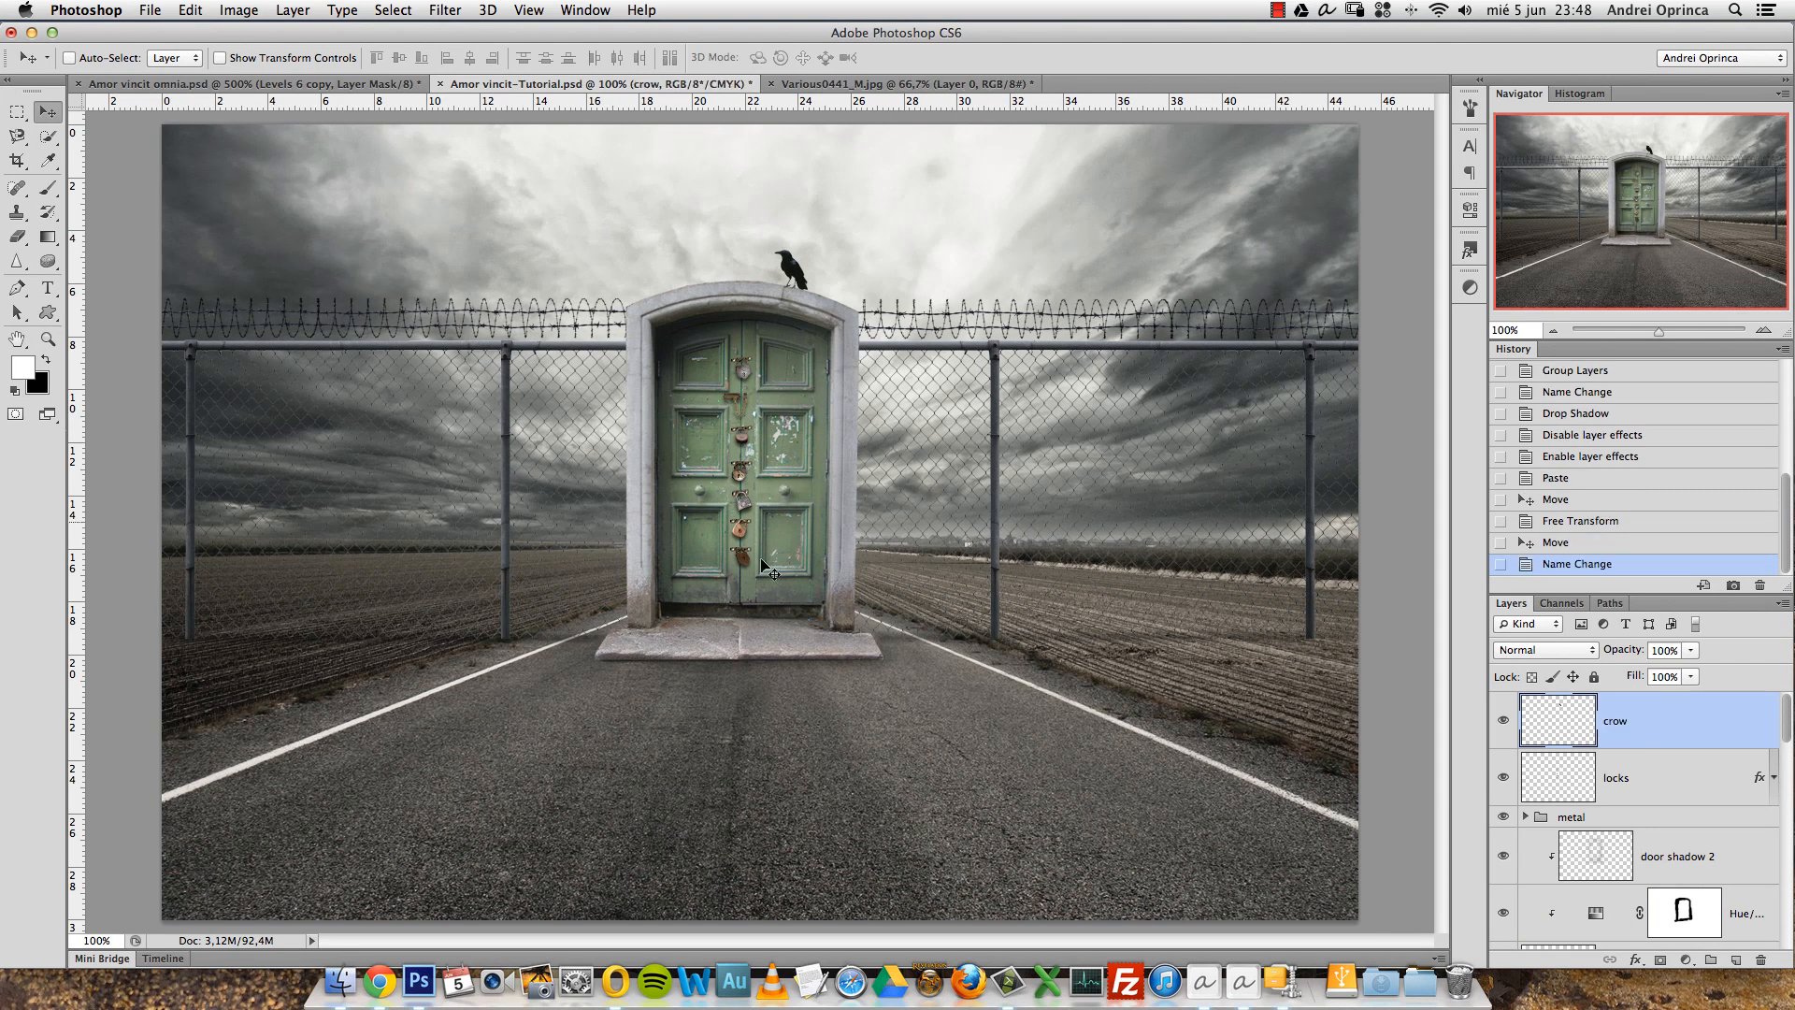
Examine the arch, crow, street lamps and road lettering in the finished Amor vincit omnia.psd, and return to Amor vincit-Tutorial.psd.
click(333, 86)
drag(1632, 194, 1631, 160)
key(alt+space)
alt+click(1001, 374)
alt+click(991, 384)
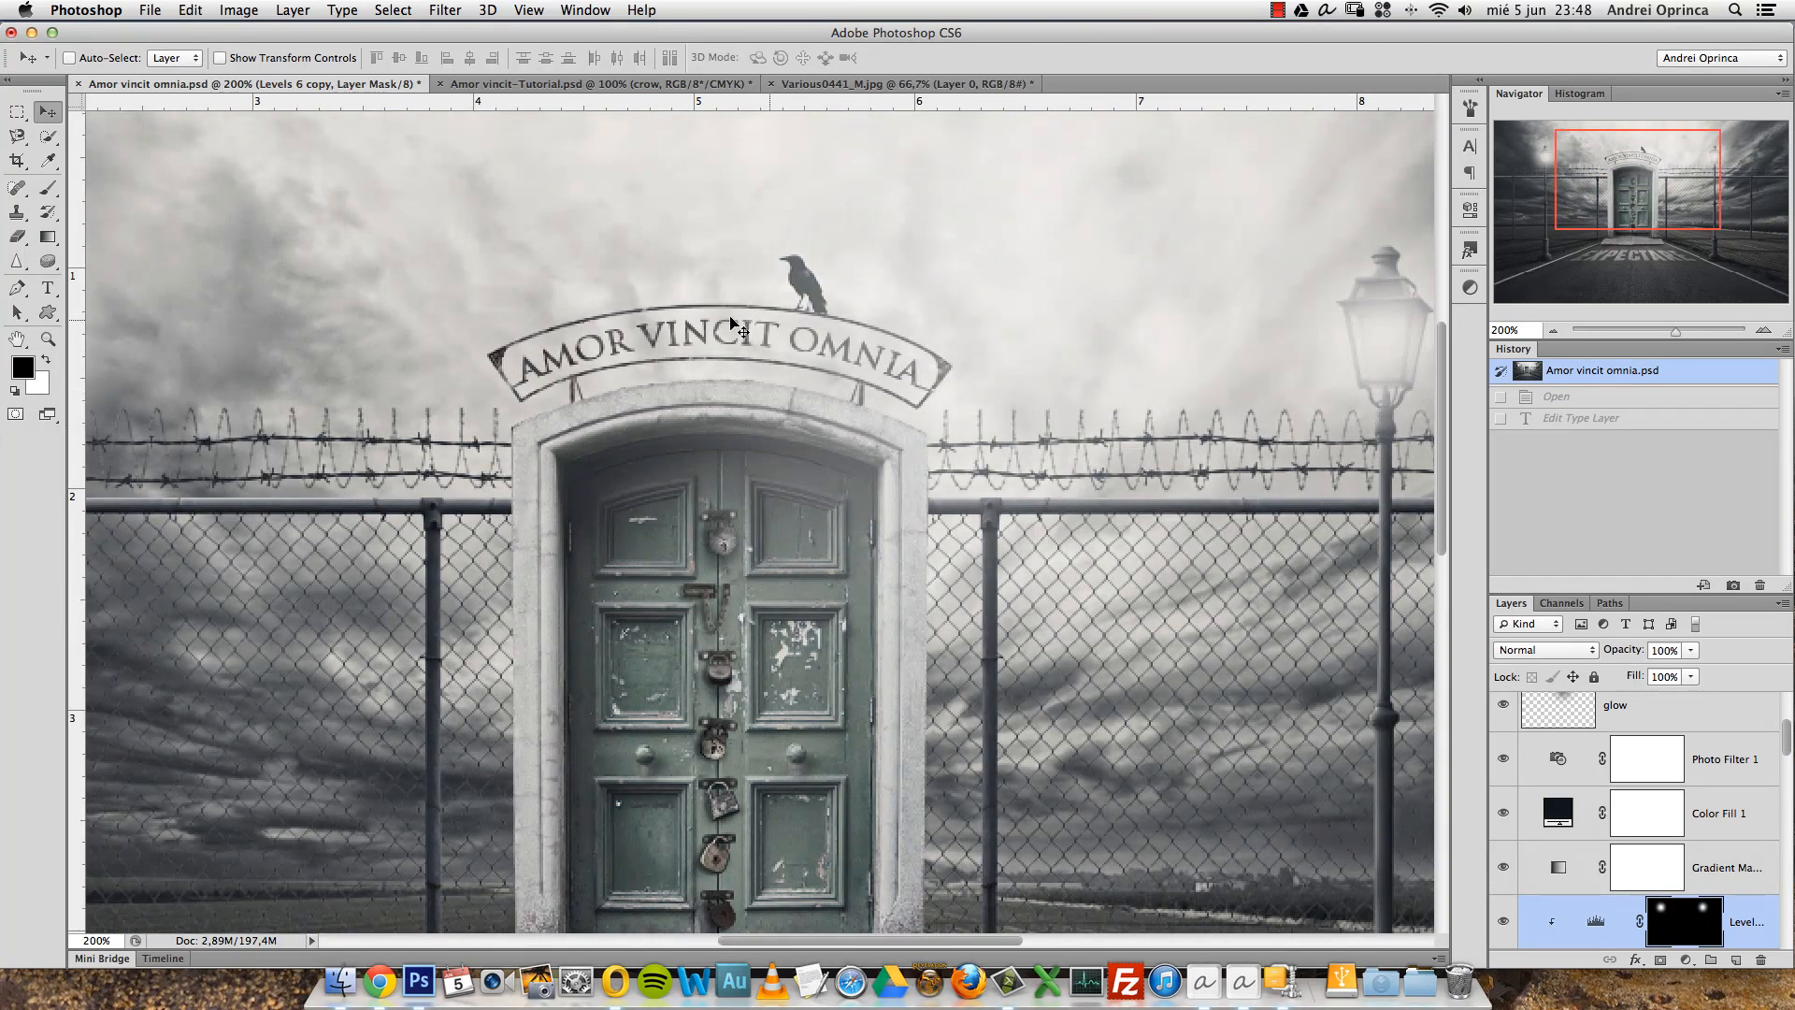
key(alt+space)
alt+click(804, 329)
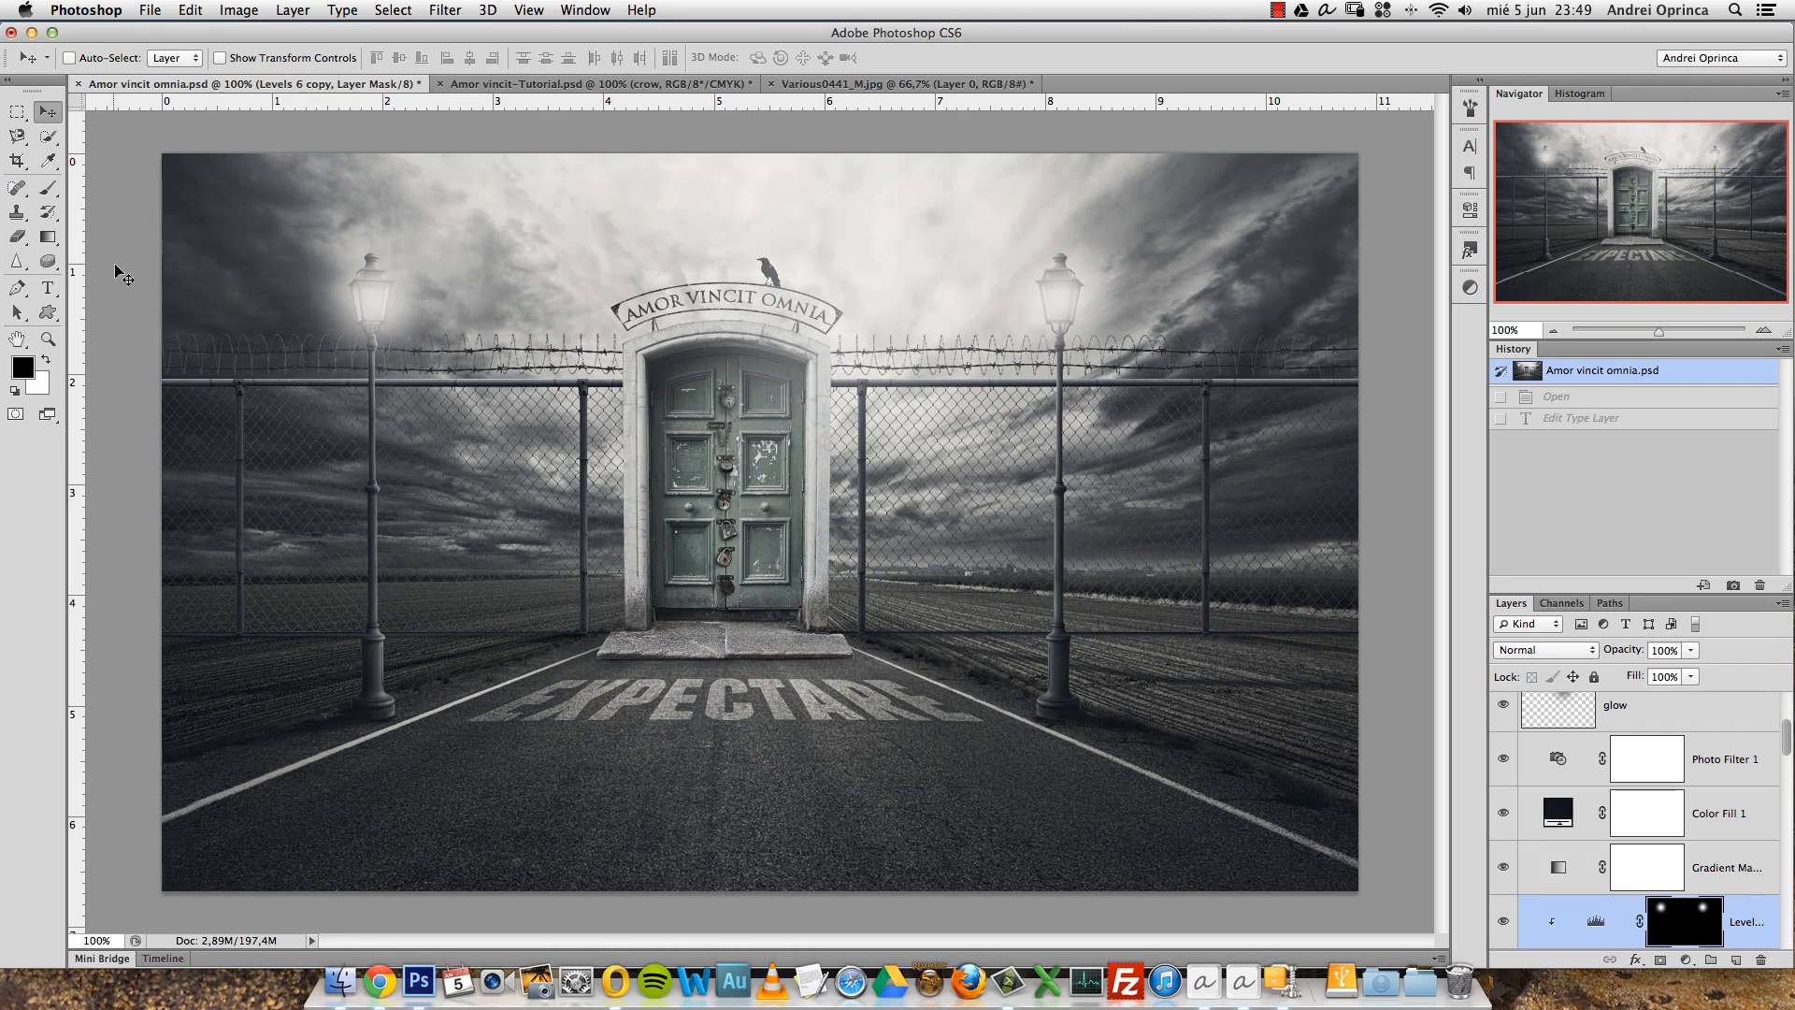
click(47, 287)
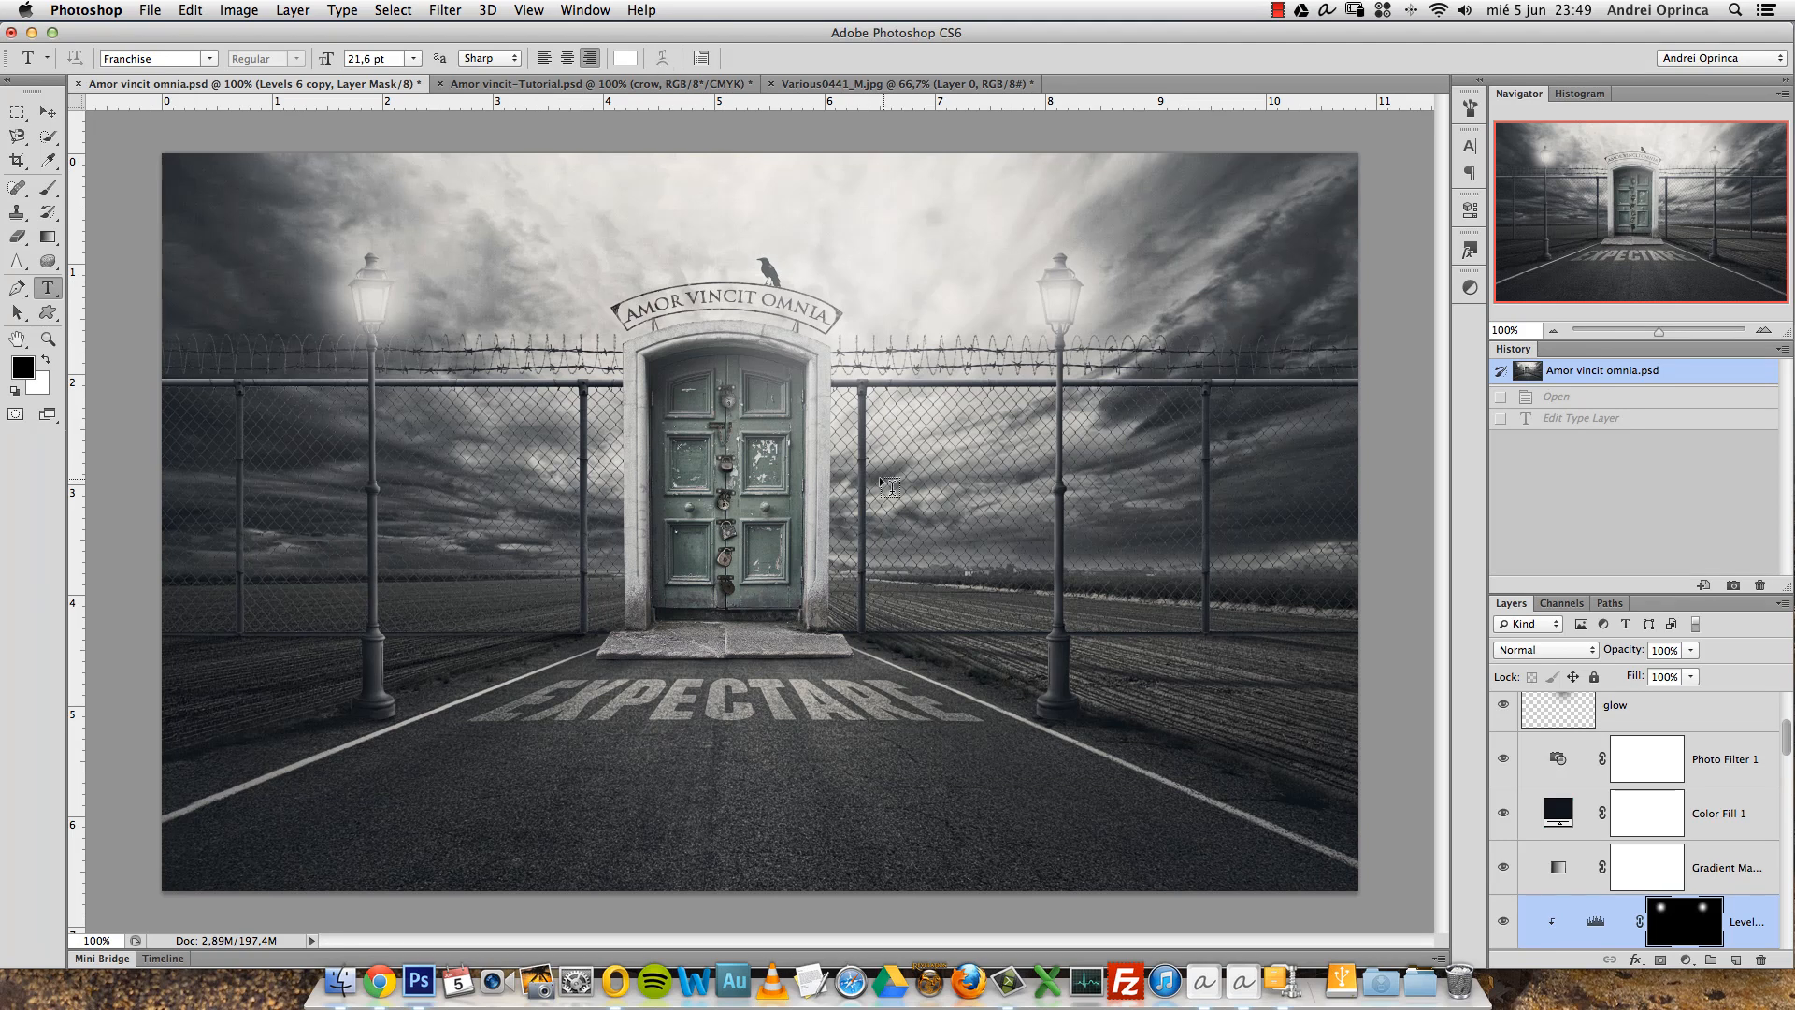
click(596, 85)
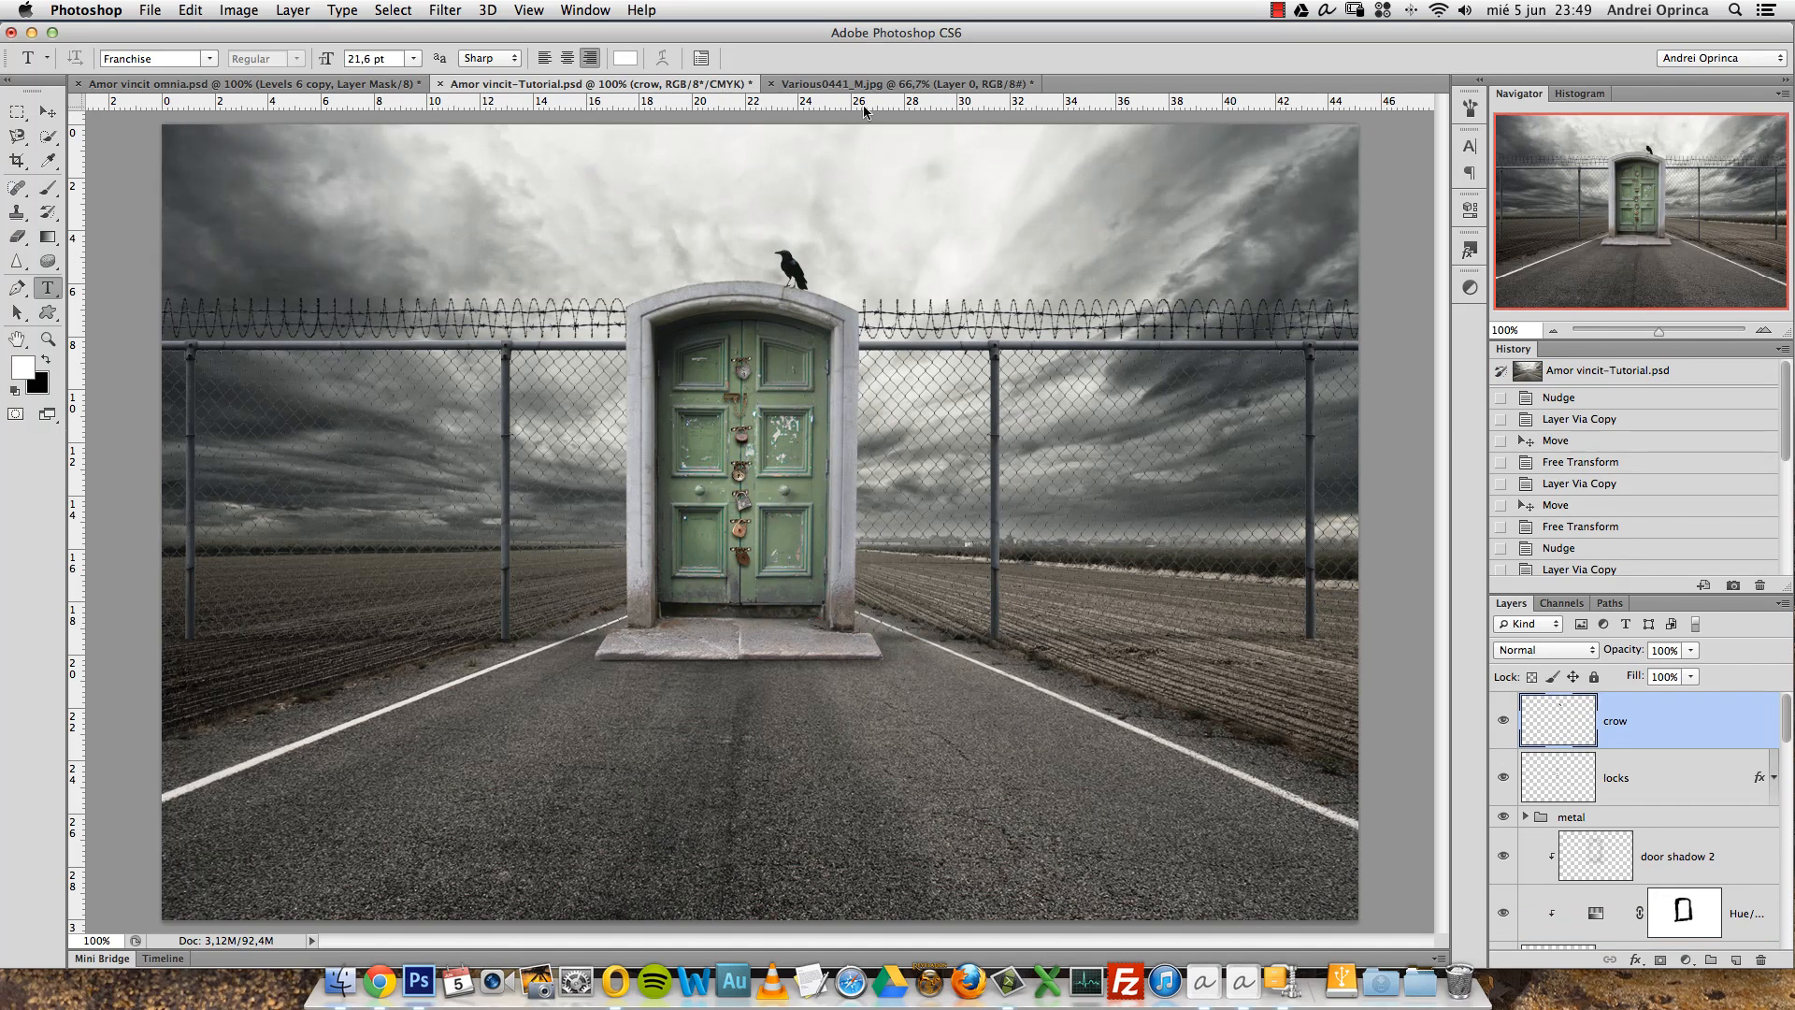
Open the cut-out street lamp PNG from the stock folder, copy the lamp, close the file, and paste it above the crow layer.
key(super+o)
click(996, 168)
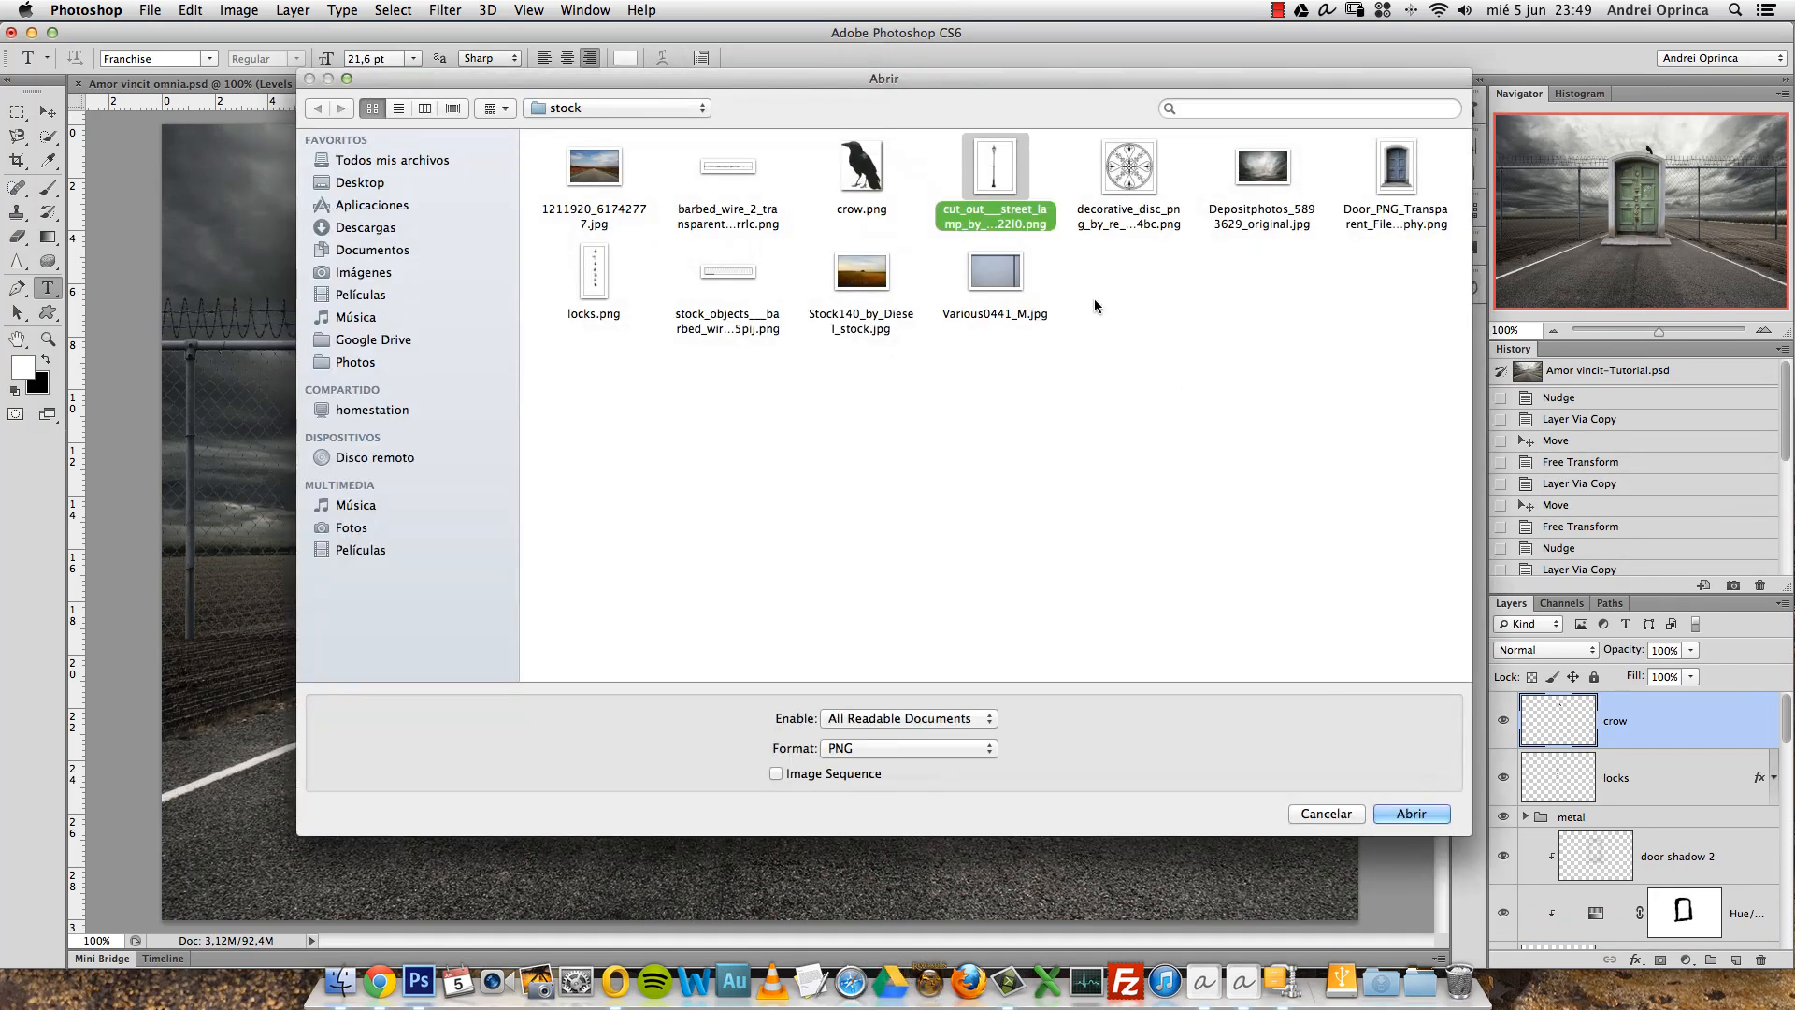
click(1411, 814)
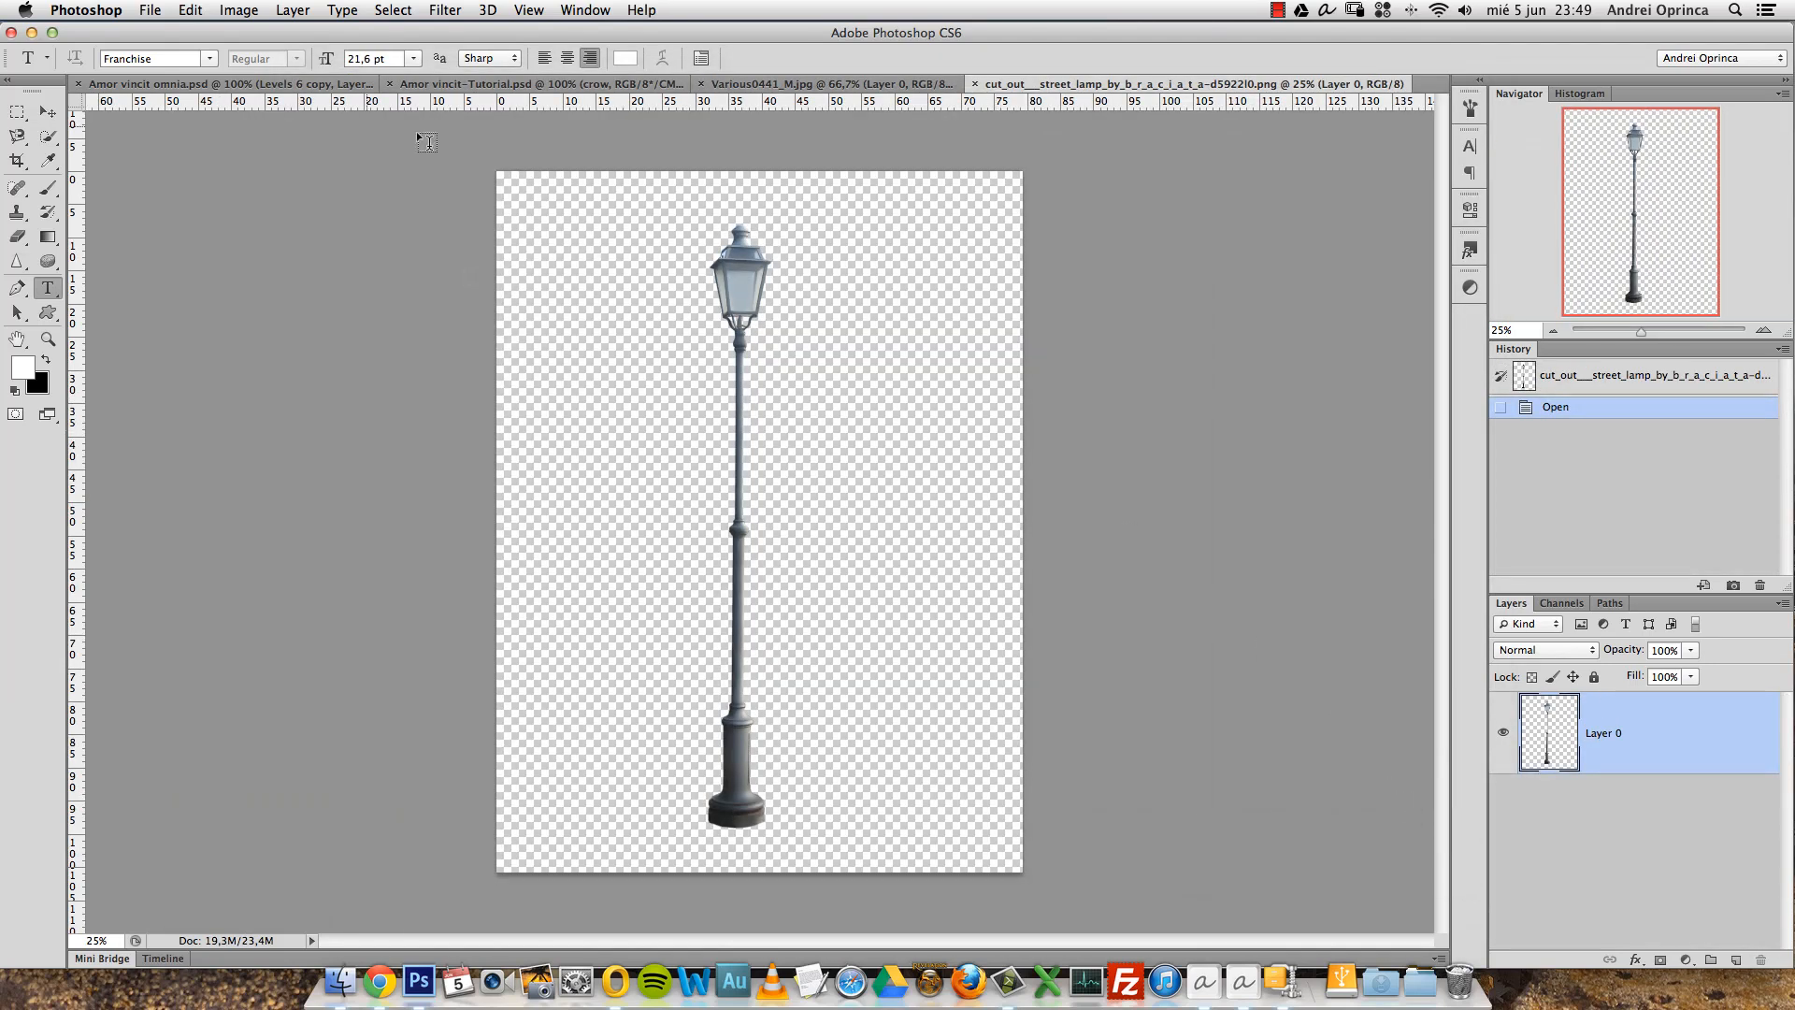
click(16, 111)
drag(618, 191, 854, 844)
key(super+w)
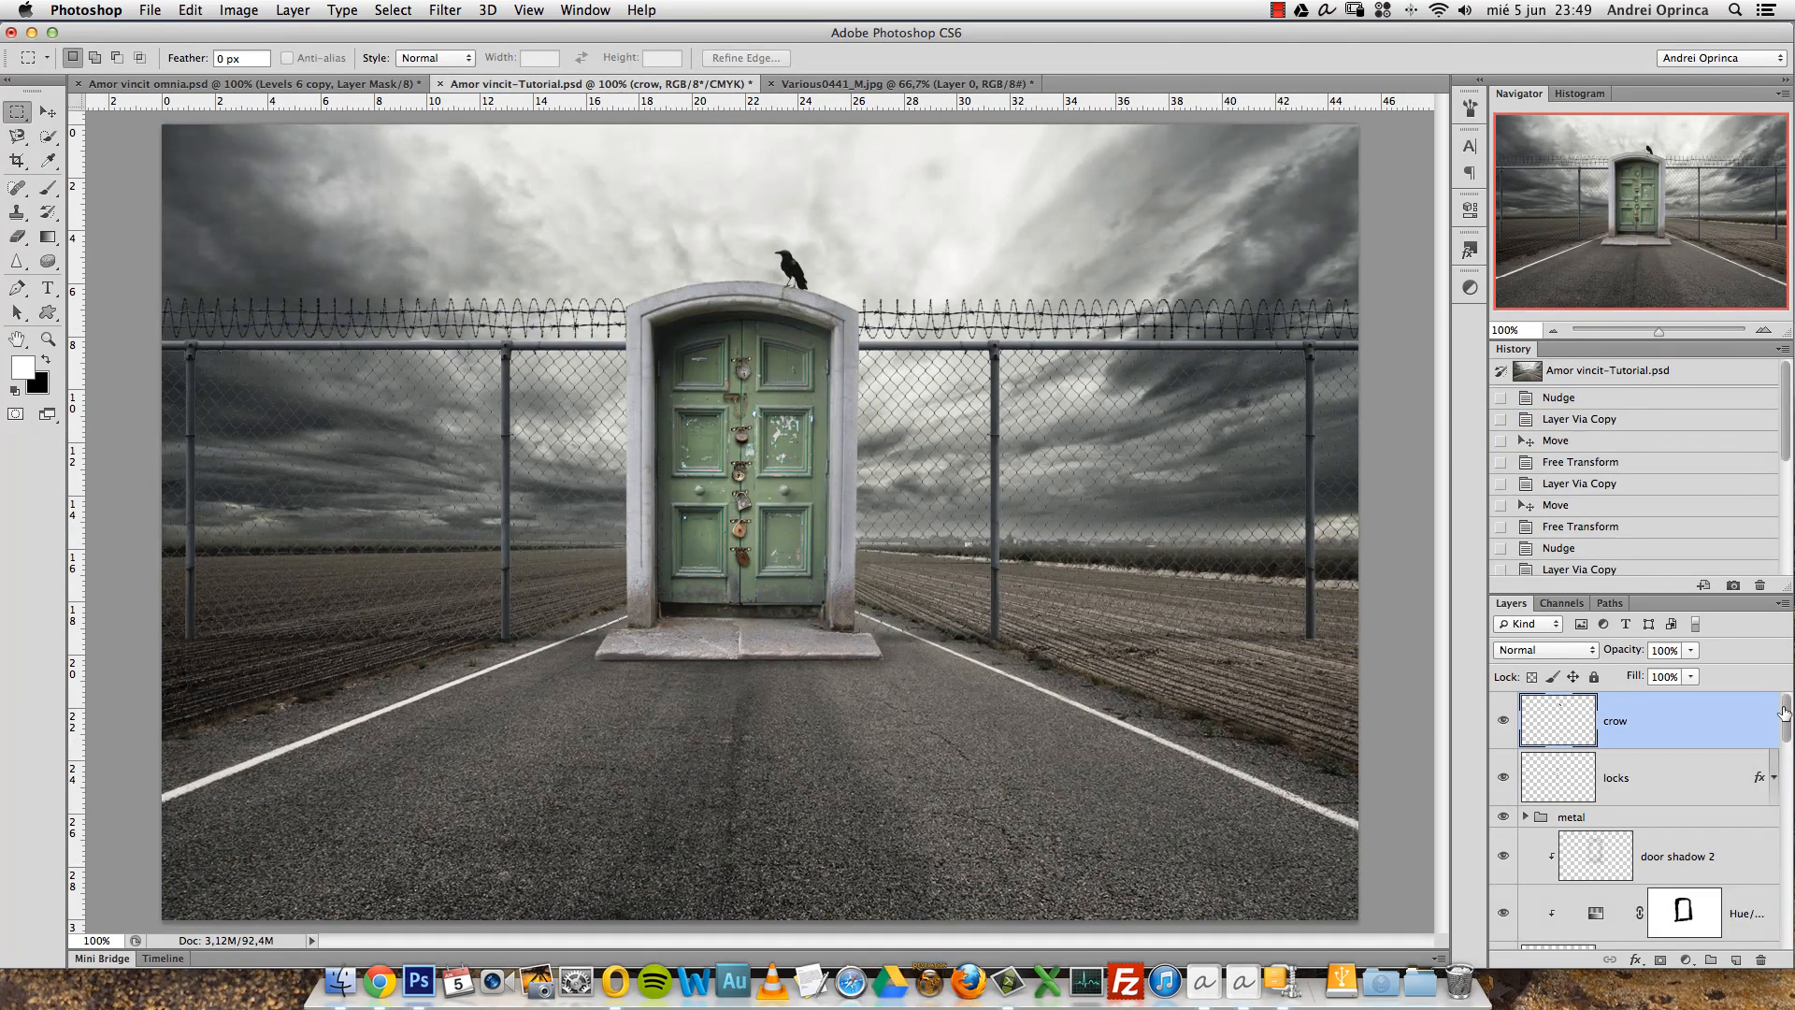
key(super+v)
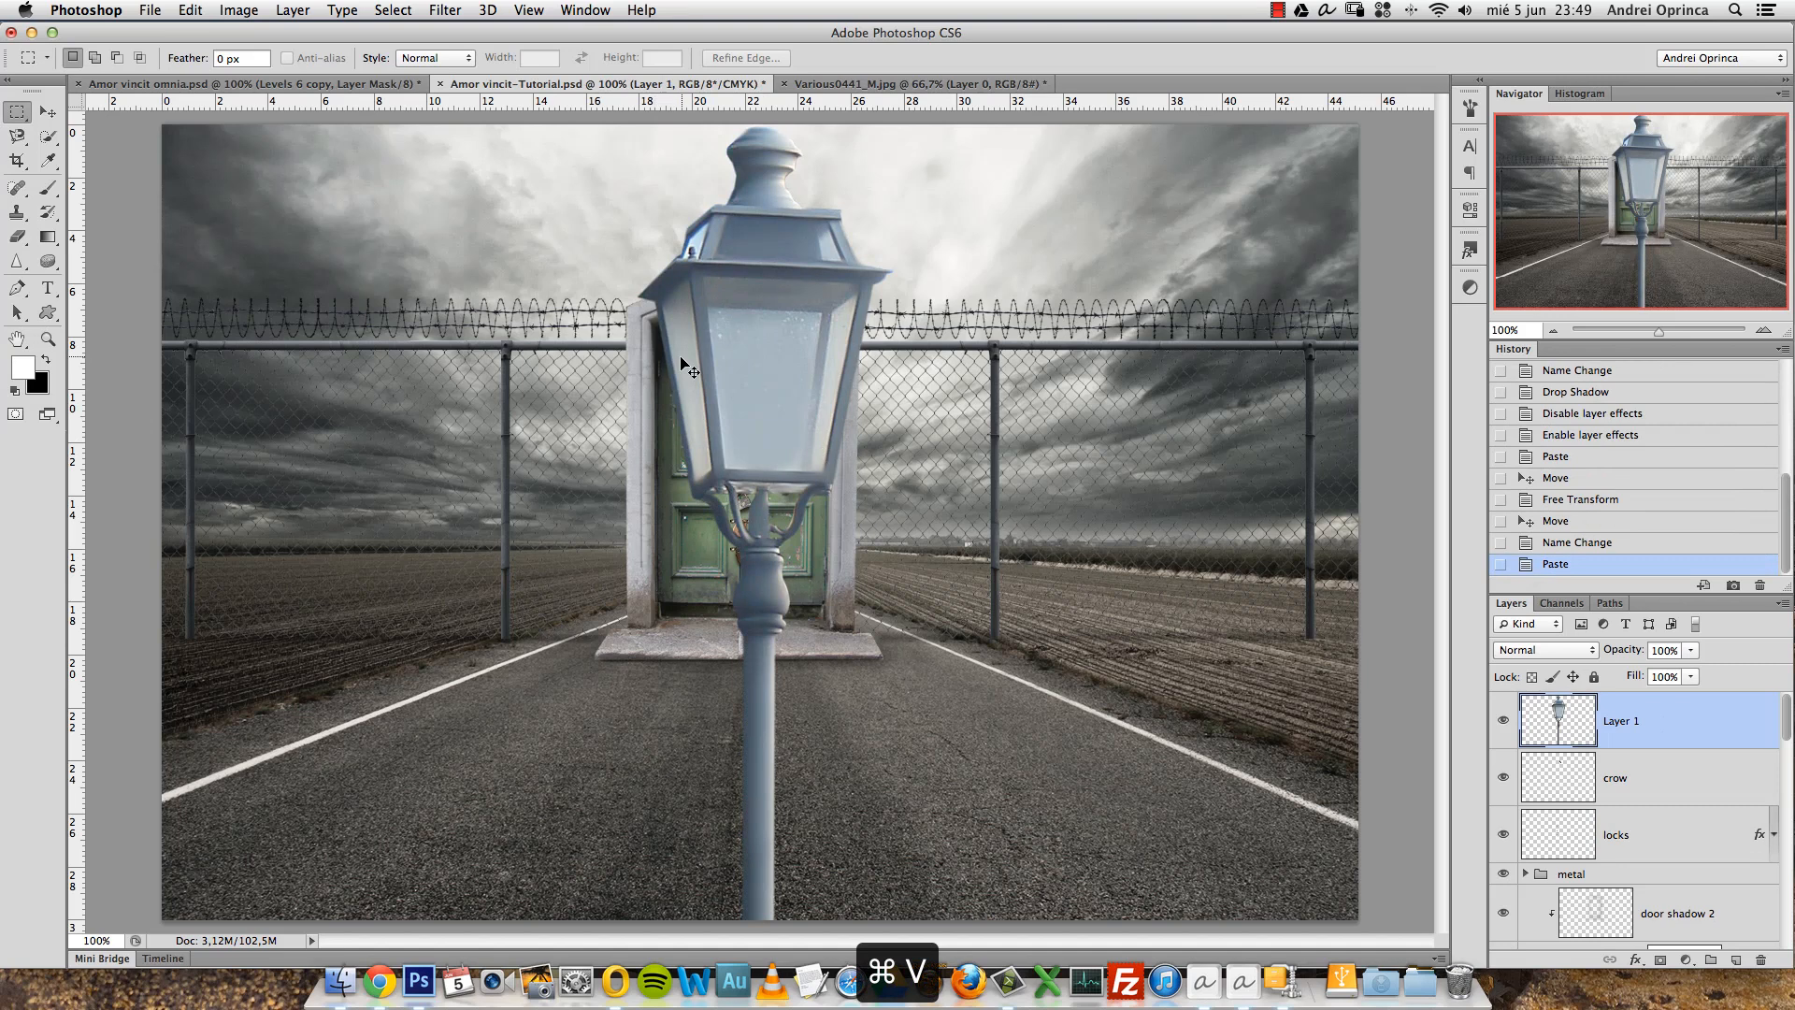
Try the street lamp at 20% scale beside the road to the left of the door, and undo the move and scaling.
key(super+t)
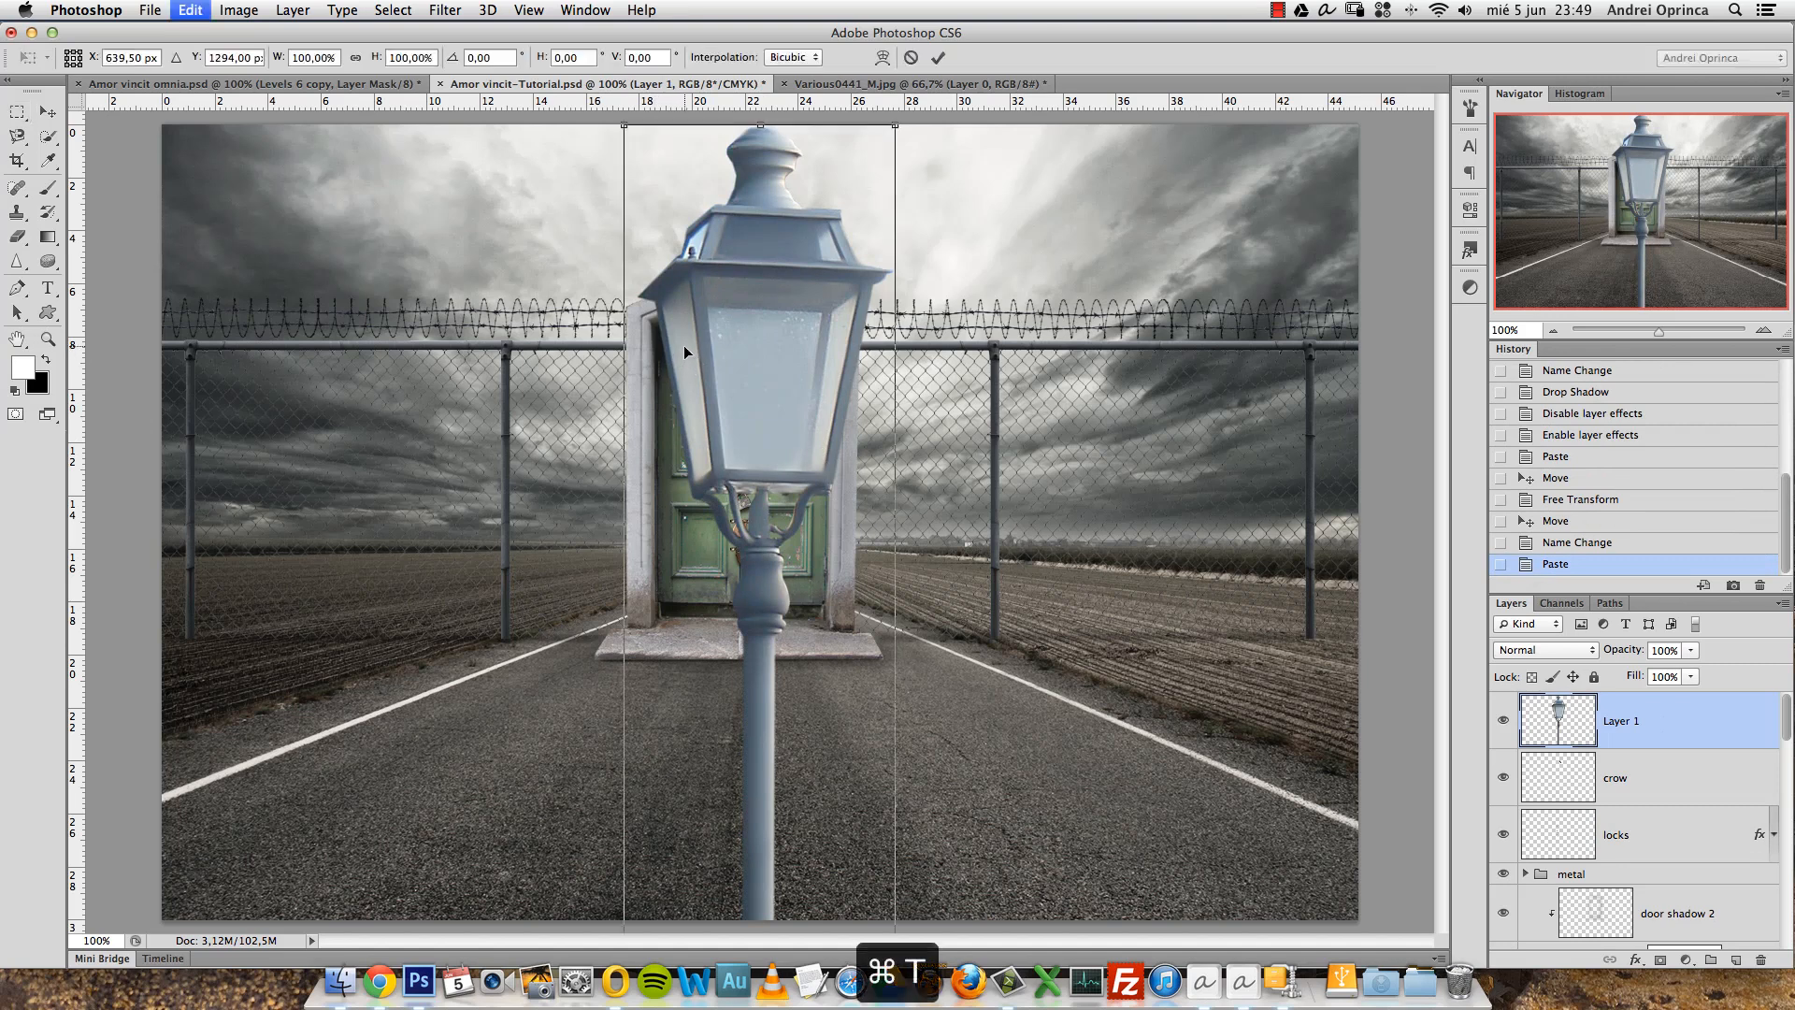
click(356, 58)
click(337, 58)
text(20)
key(Return)
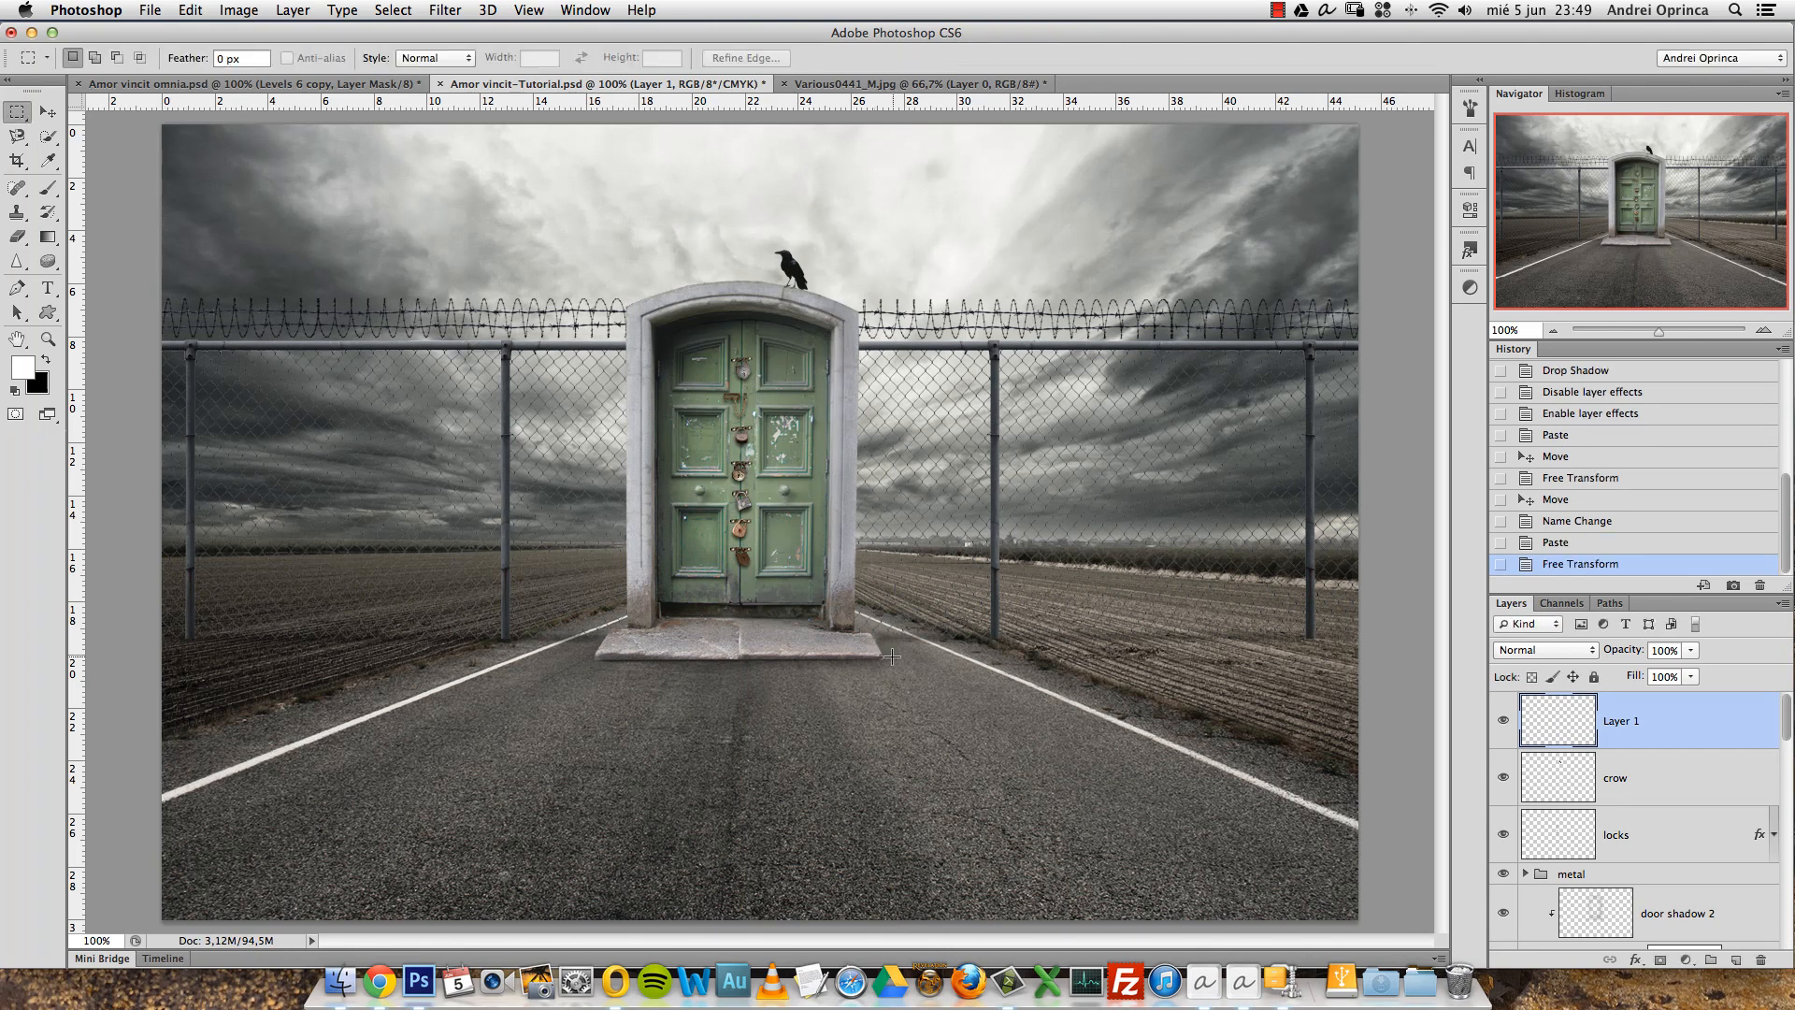
key(v)
drag(886, 673, 850, 556)
drag(806, 877, 589, 257)
drag(593, 498, 514, 454)
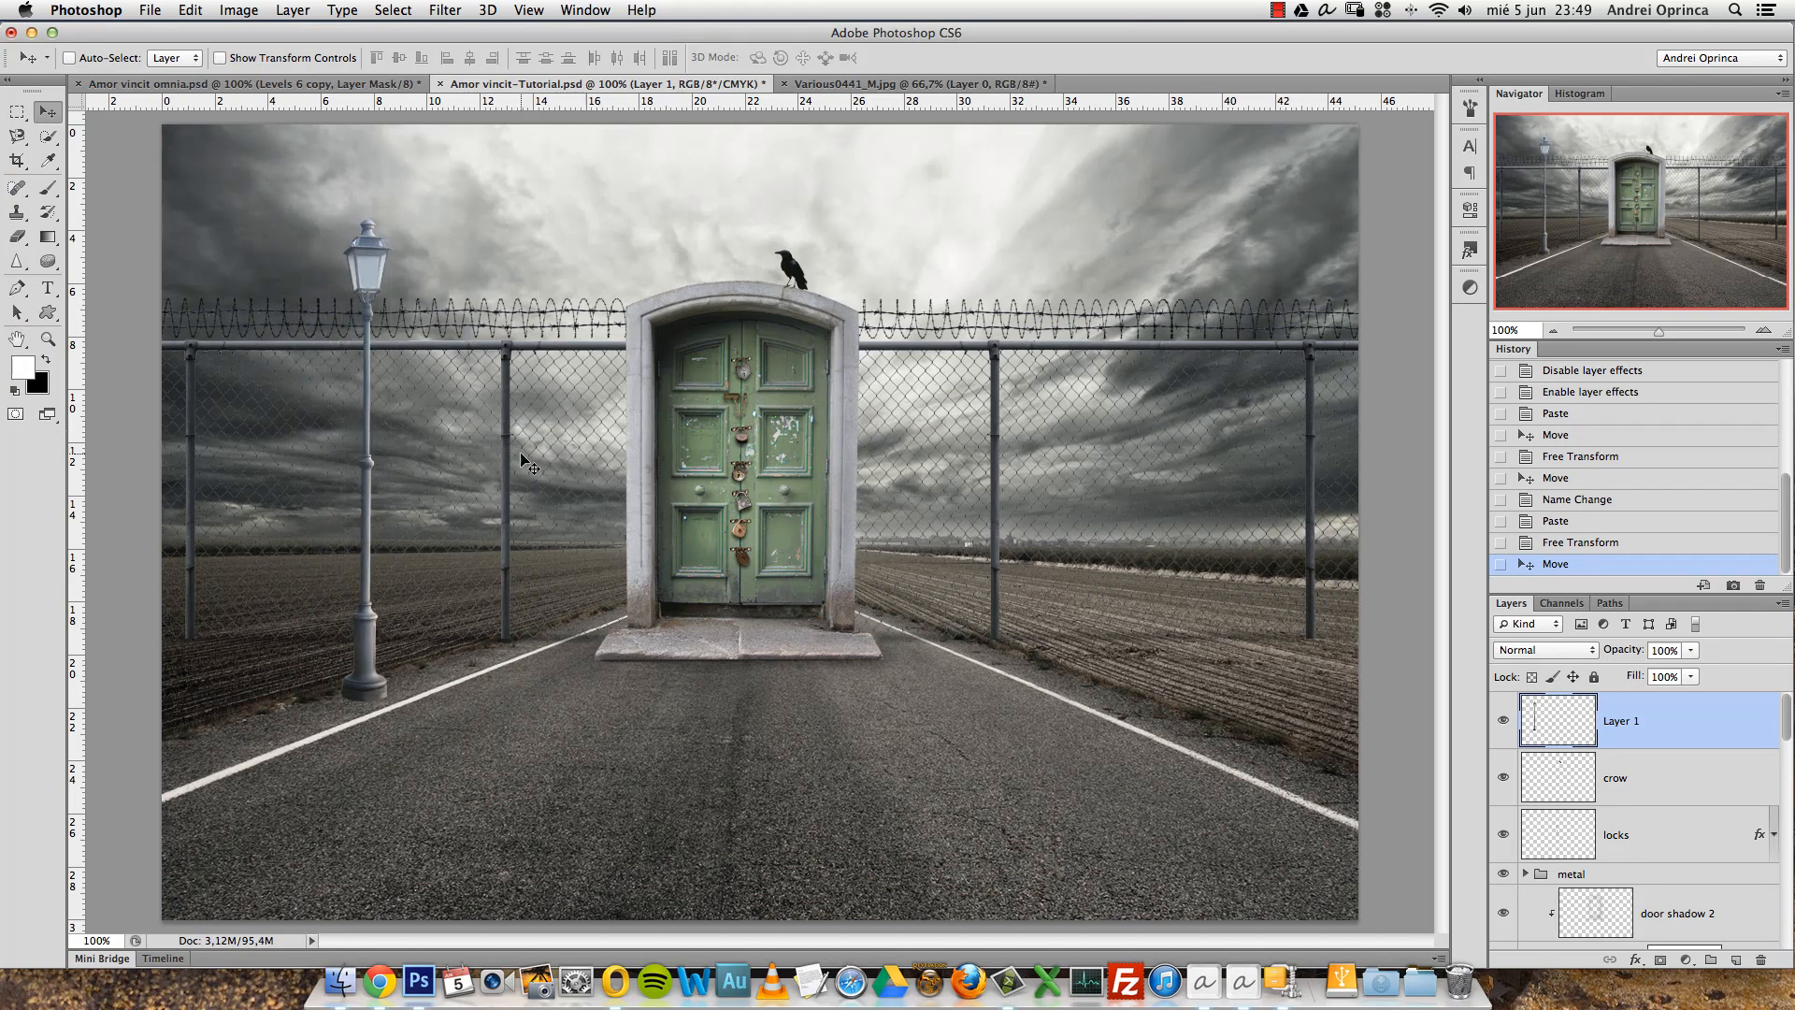
key(alt+super+z)
key(alt+super+z)
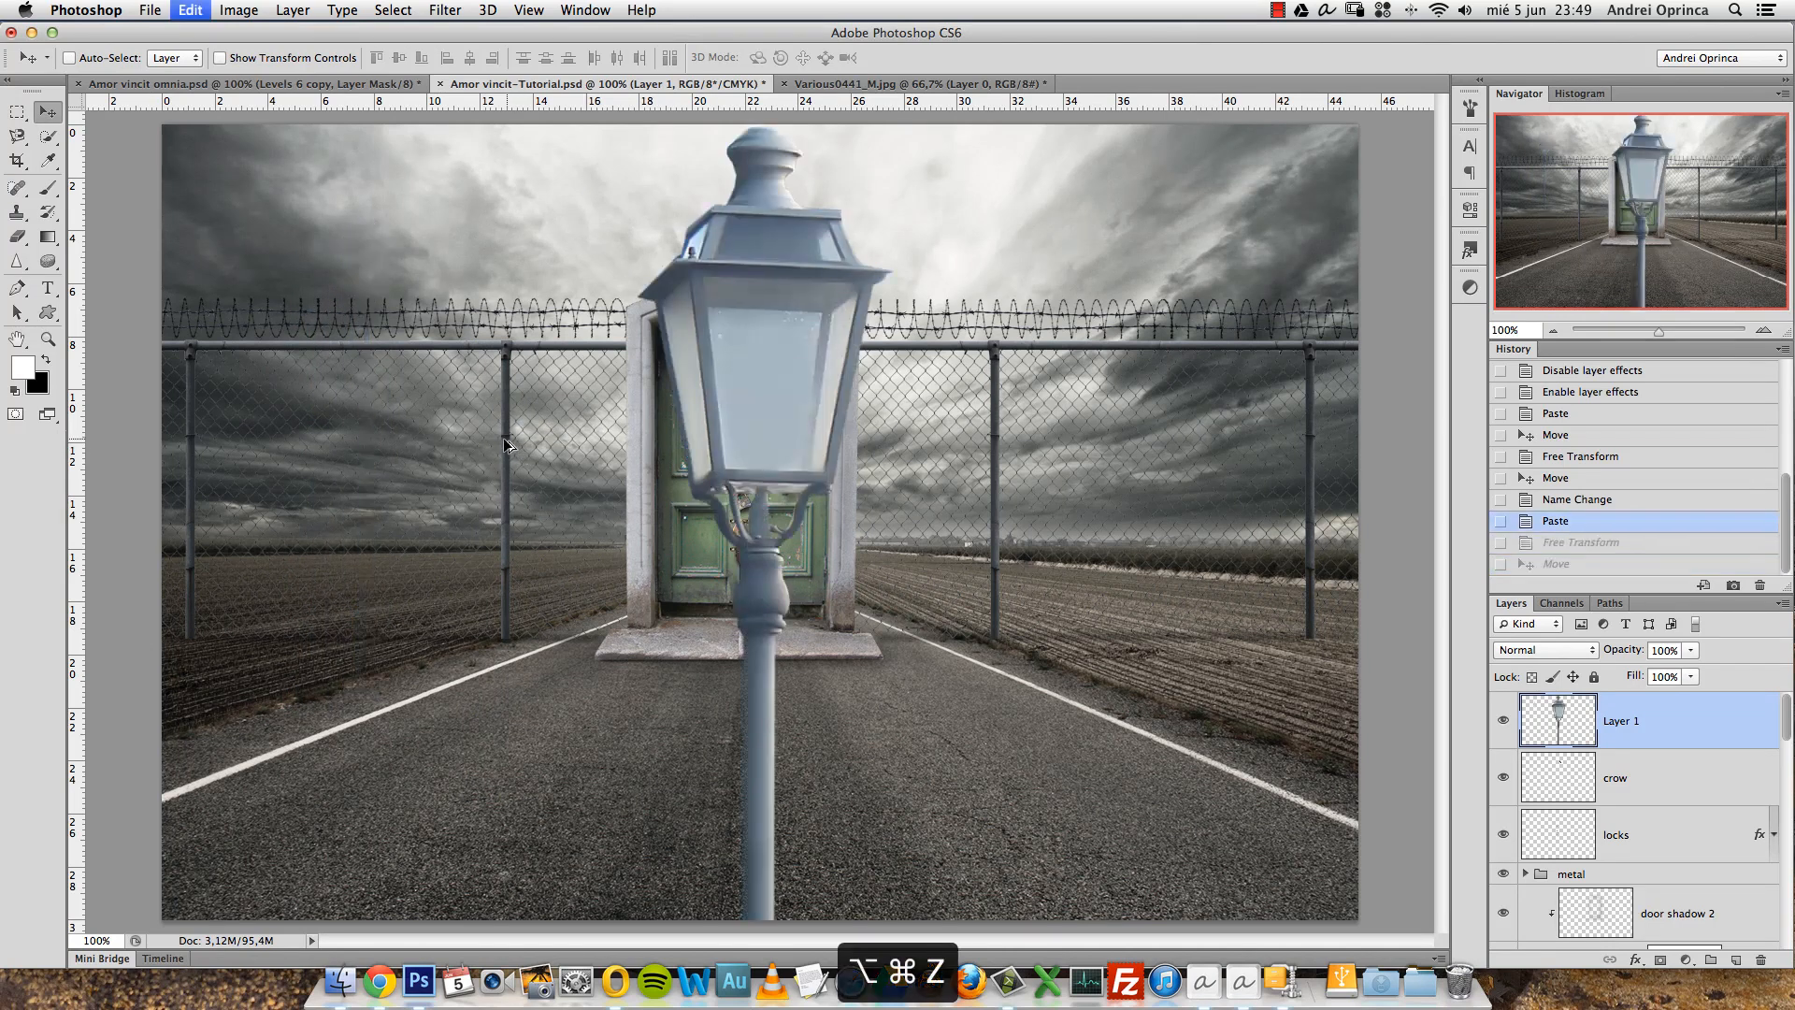
Scale the street lamp to 30% with Free Transform and move it to the roadside left of the door.
key(super+t)
drag(717, 633, 641, 1)
click(335, 57)
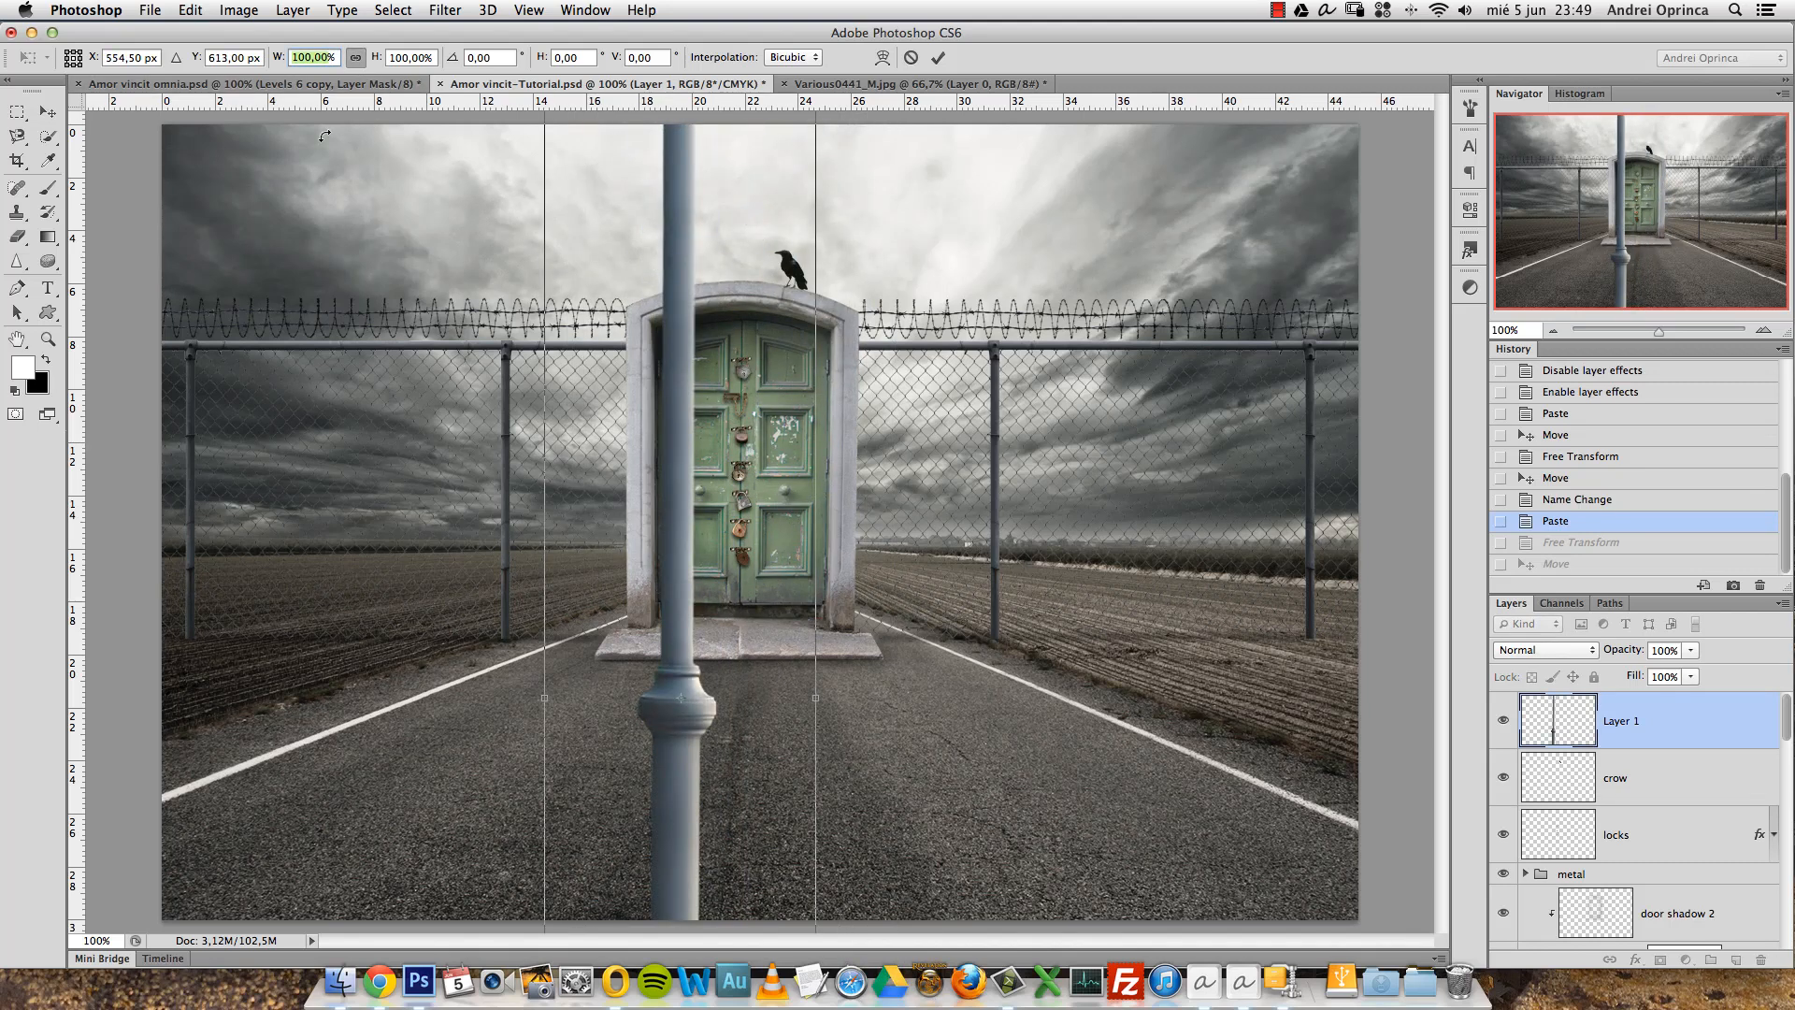
text(30)
key(Return)
key(Return)
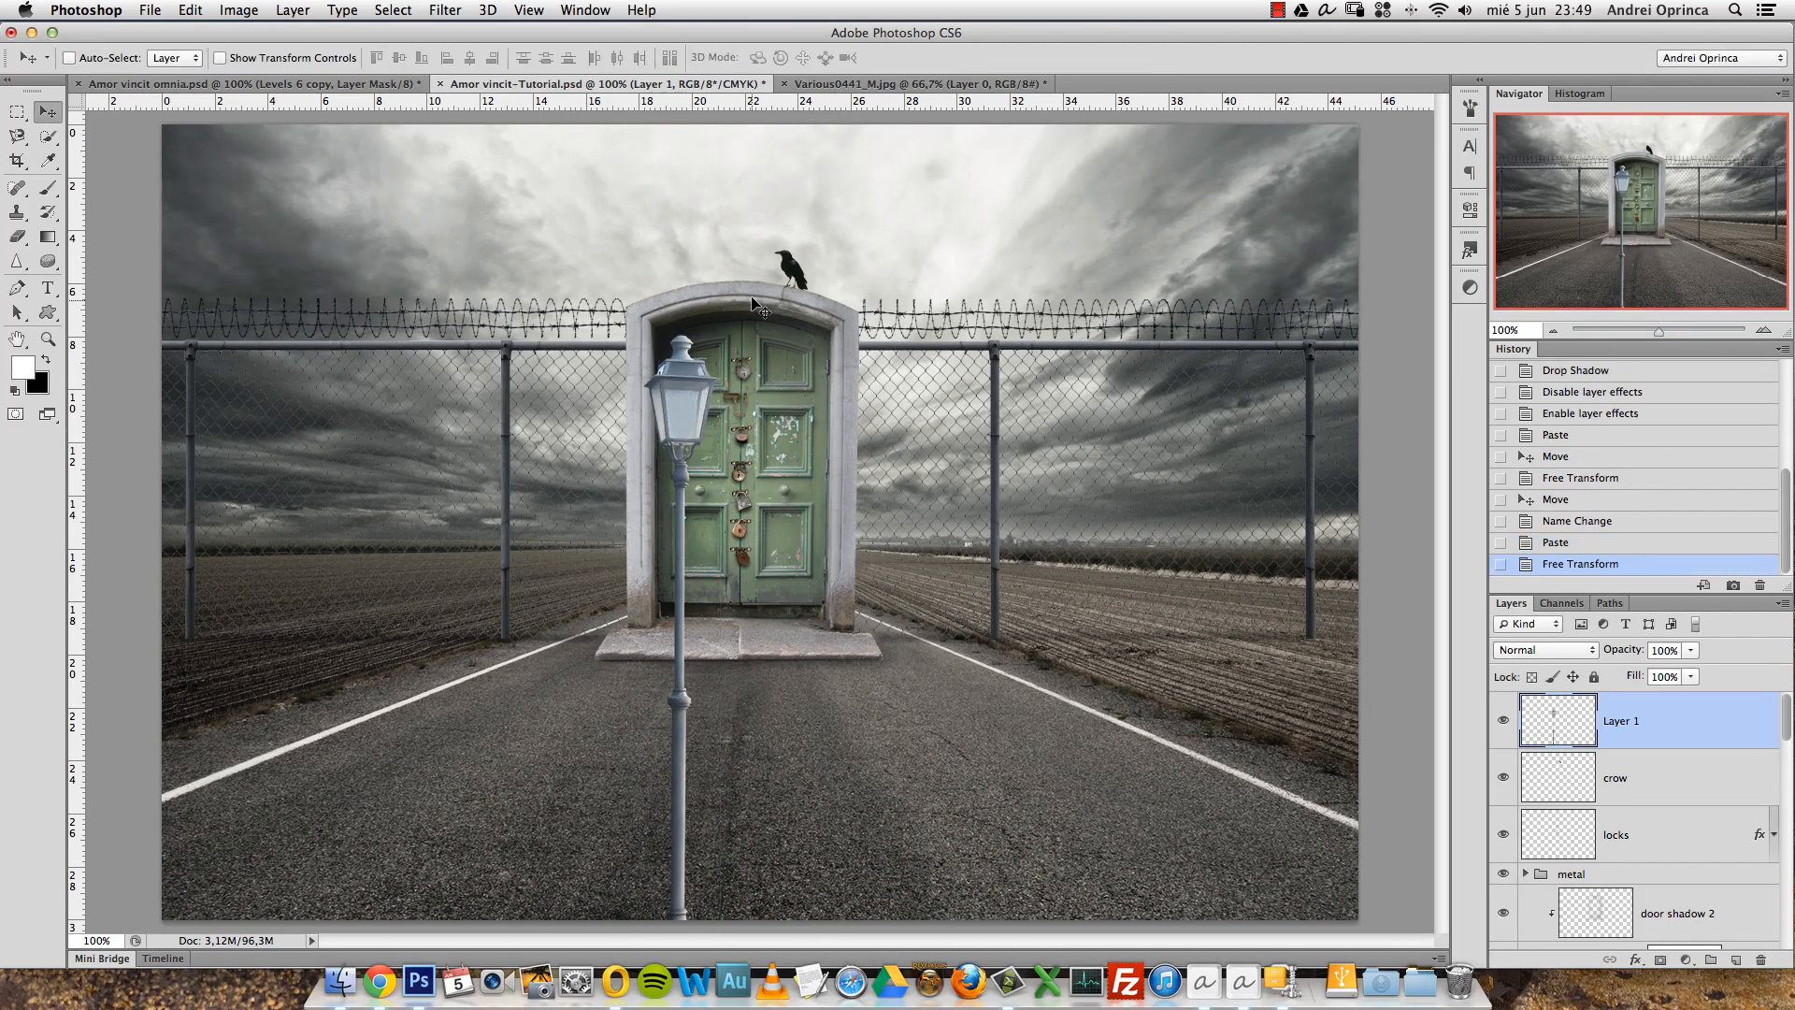
drag(872, 564, 567, 357)
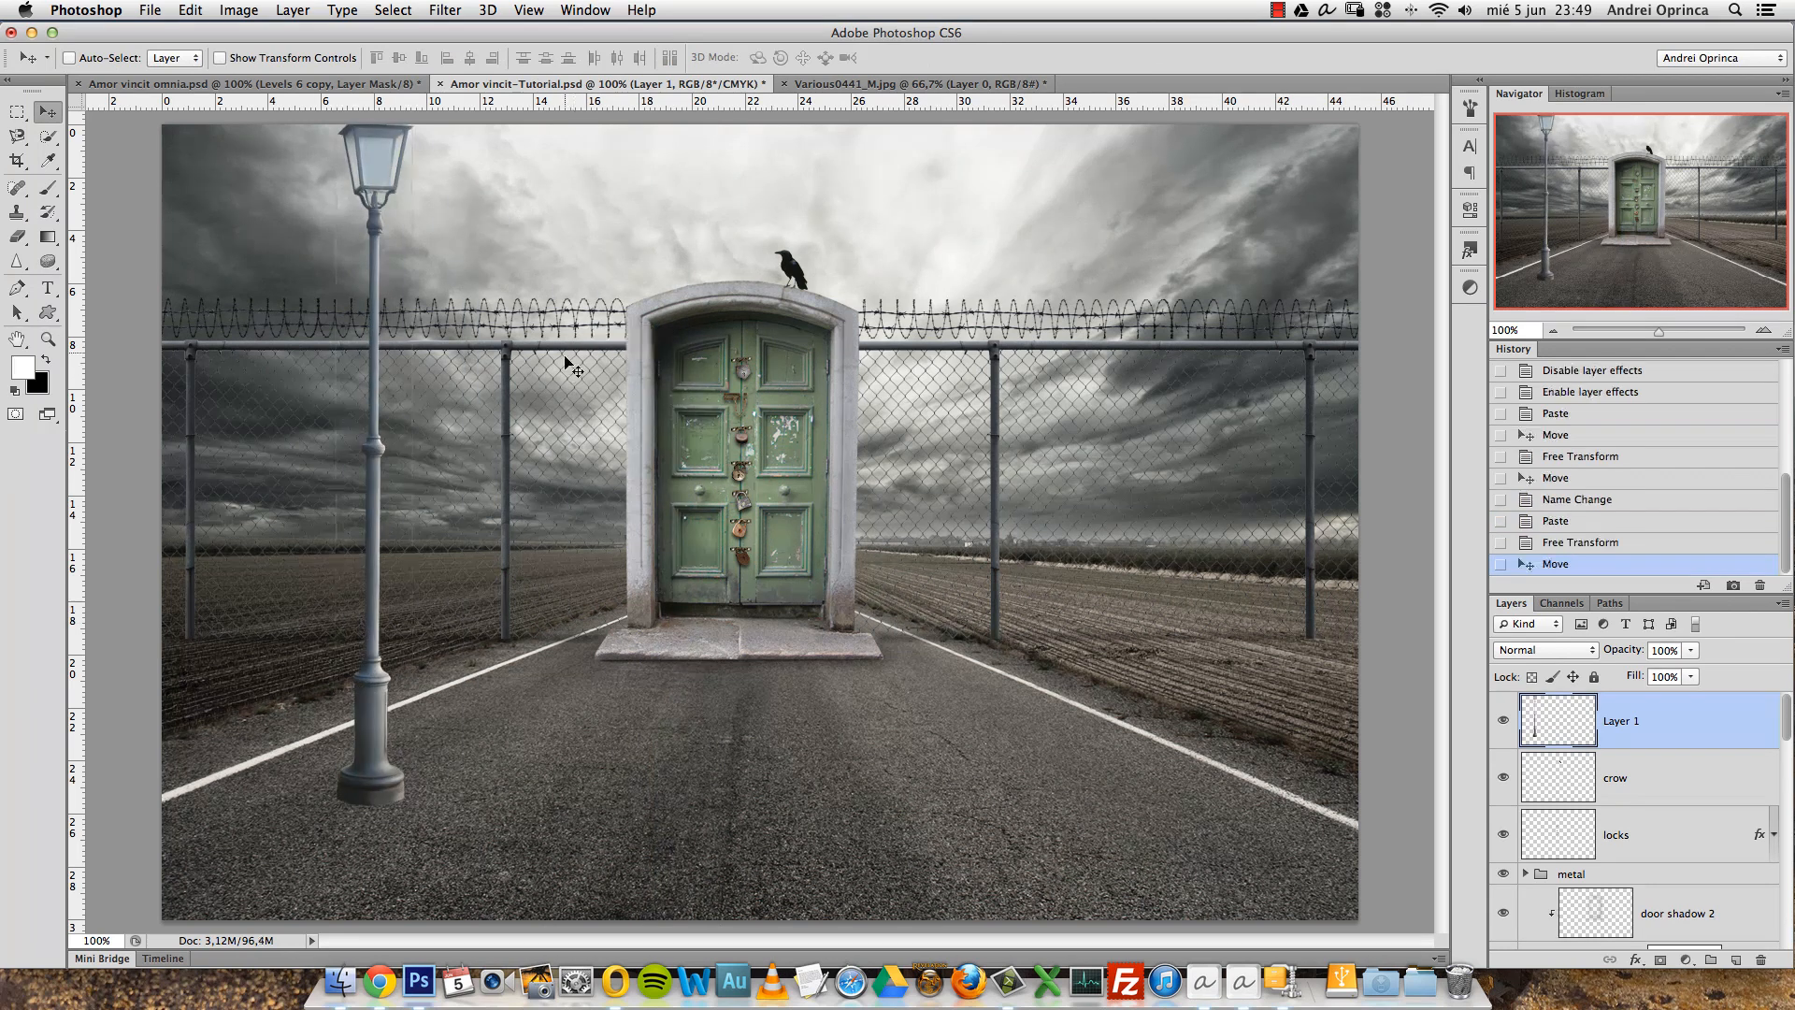
Shrink the left street lamp further with Free Transform and stand its base on the verge just outside the road's white line.
key(super+t)
drag(414, 805, 386, 549)
drag(362, 390, 356, 555)
drag(381, 716, 357, 627)
drag(391, 769, 379, 673)
drag(350, 470, 366, 510)
key(Return)
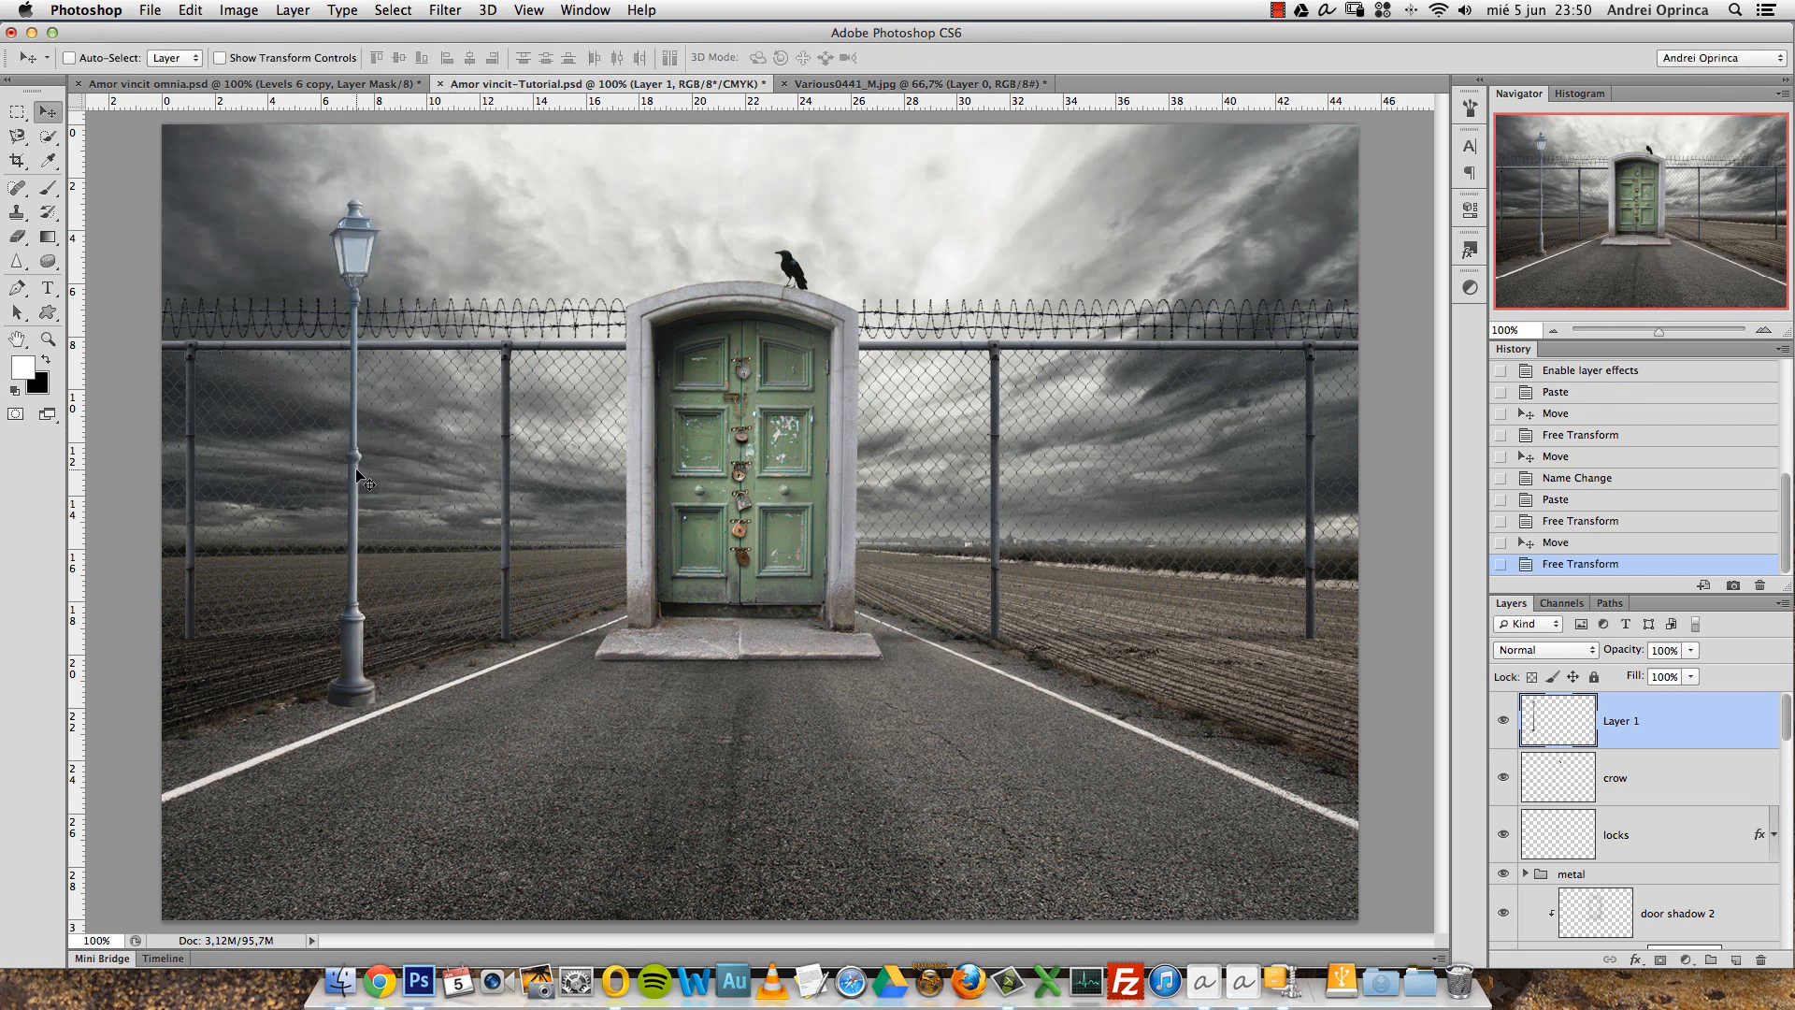
Rename the street lamp's layer as lamp L.
key(super+t)
key(Escape)
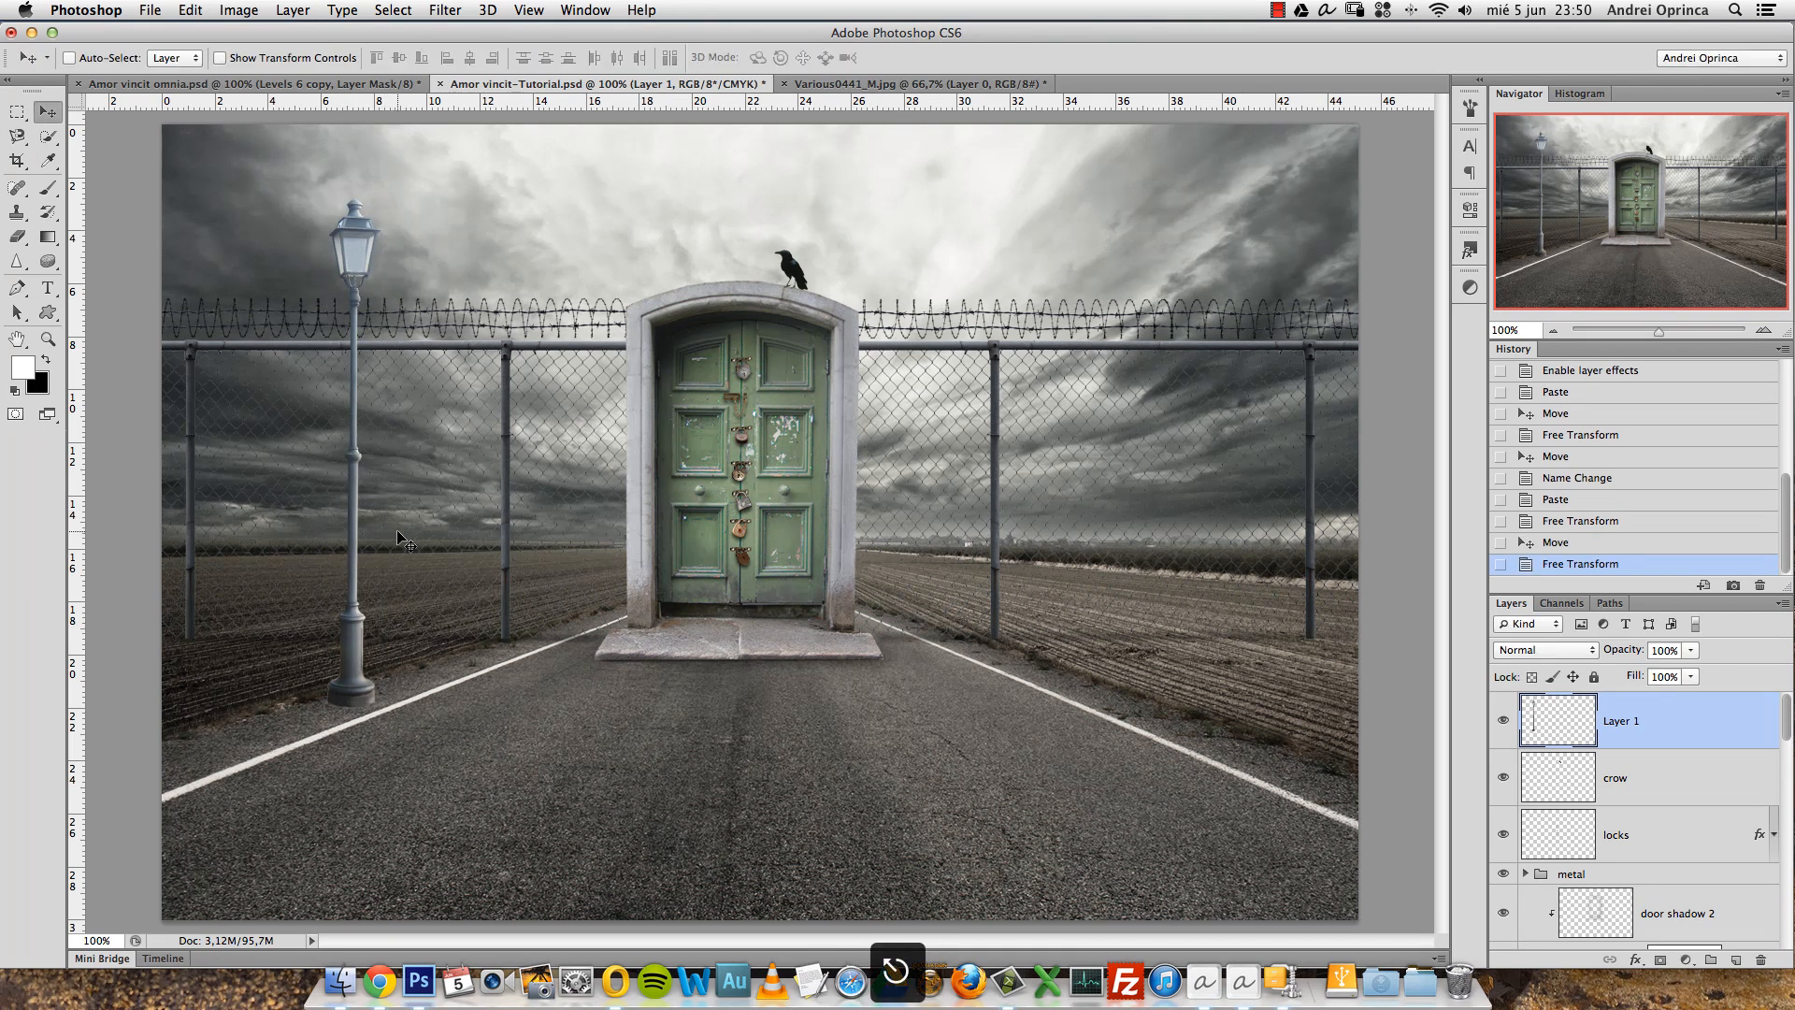
double_click(1628, 722)
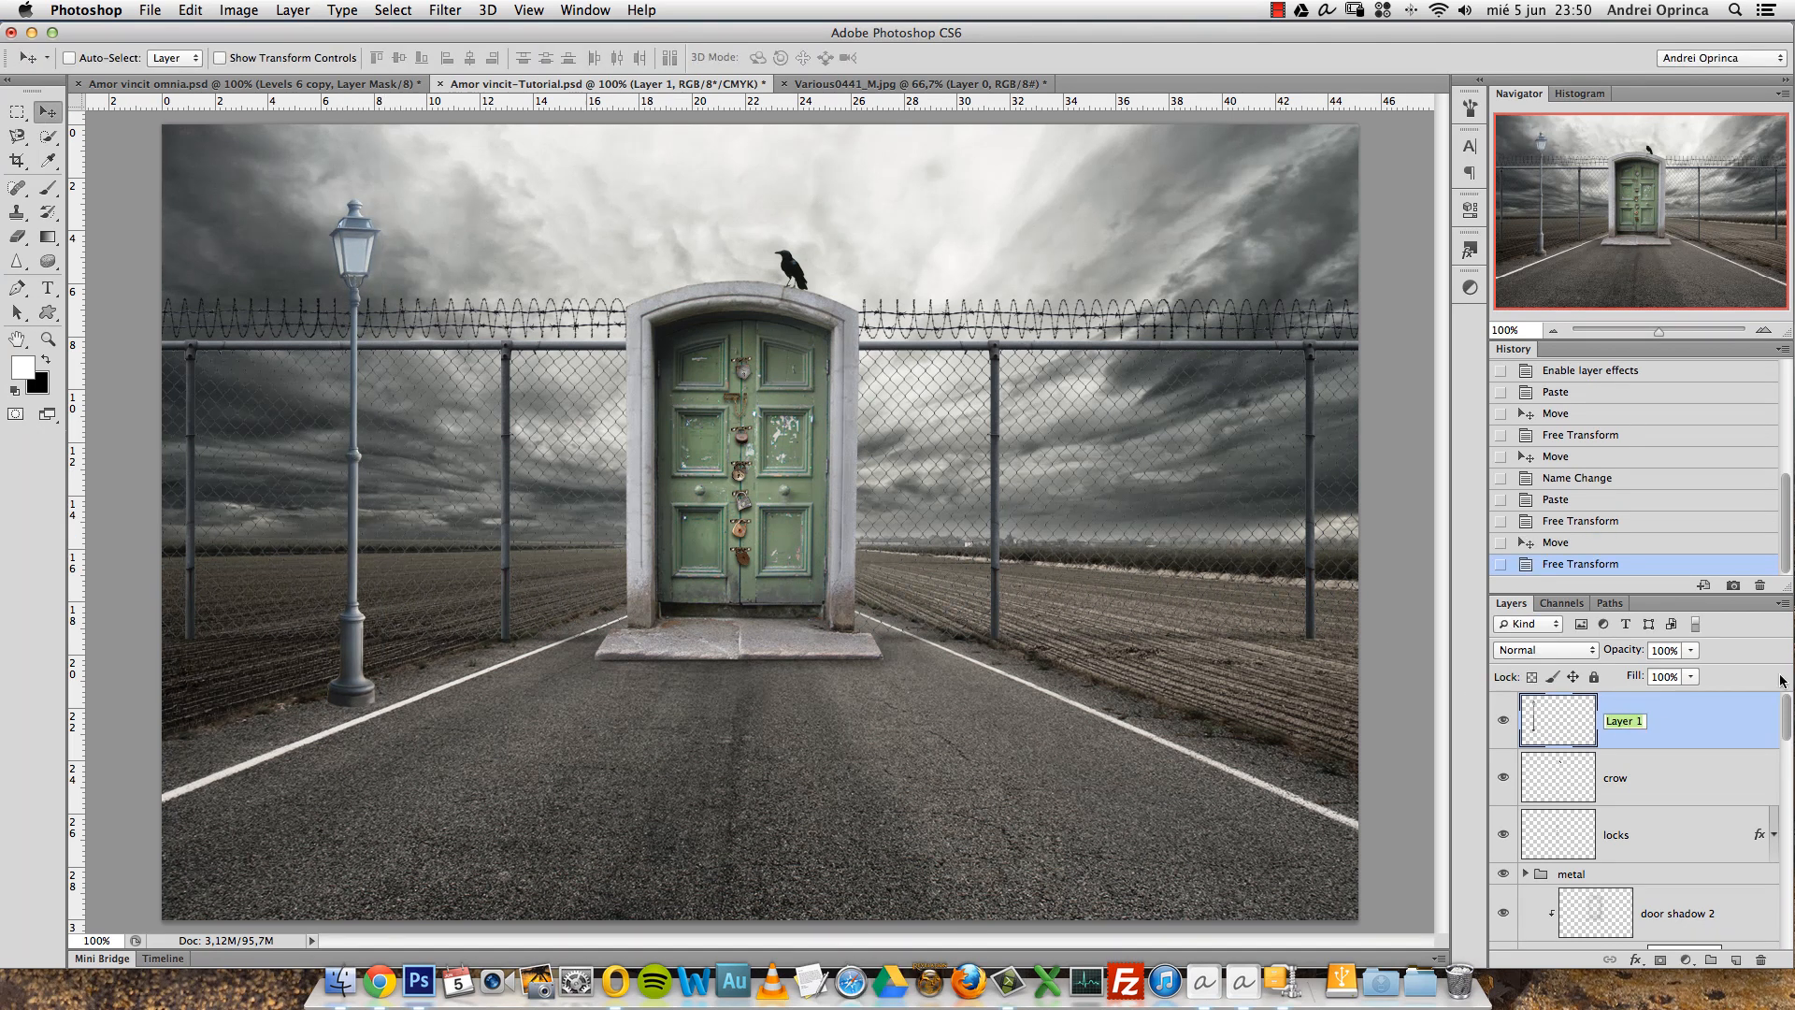
text(lamp L)
key(Return)
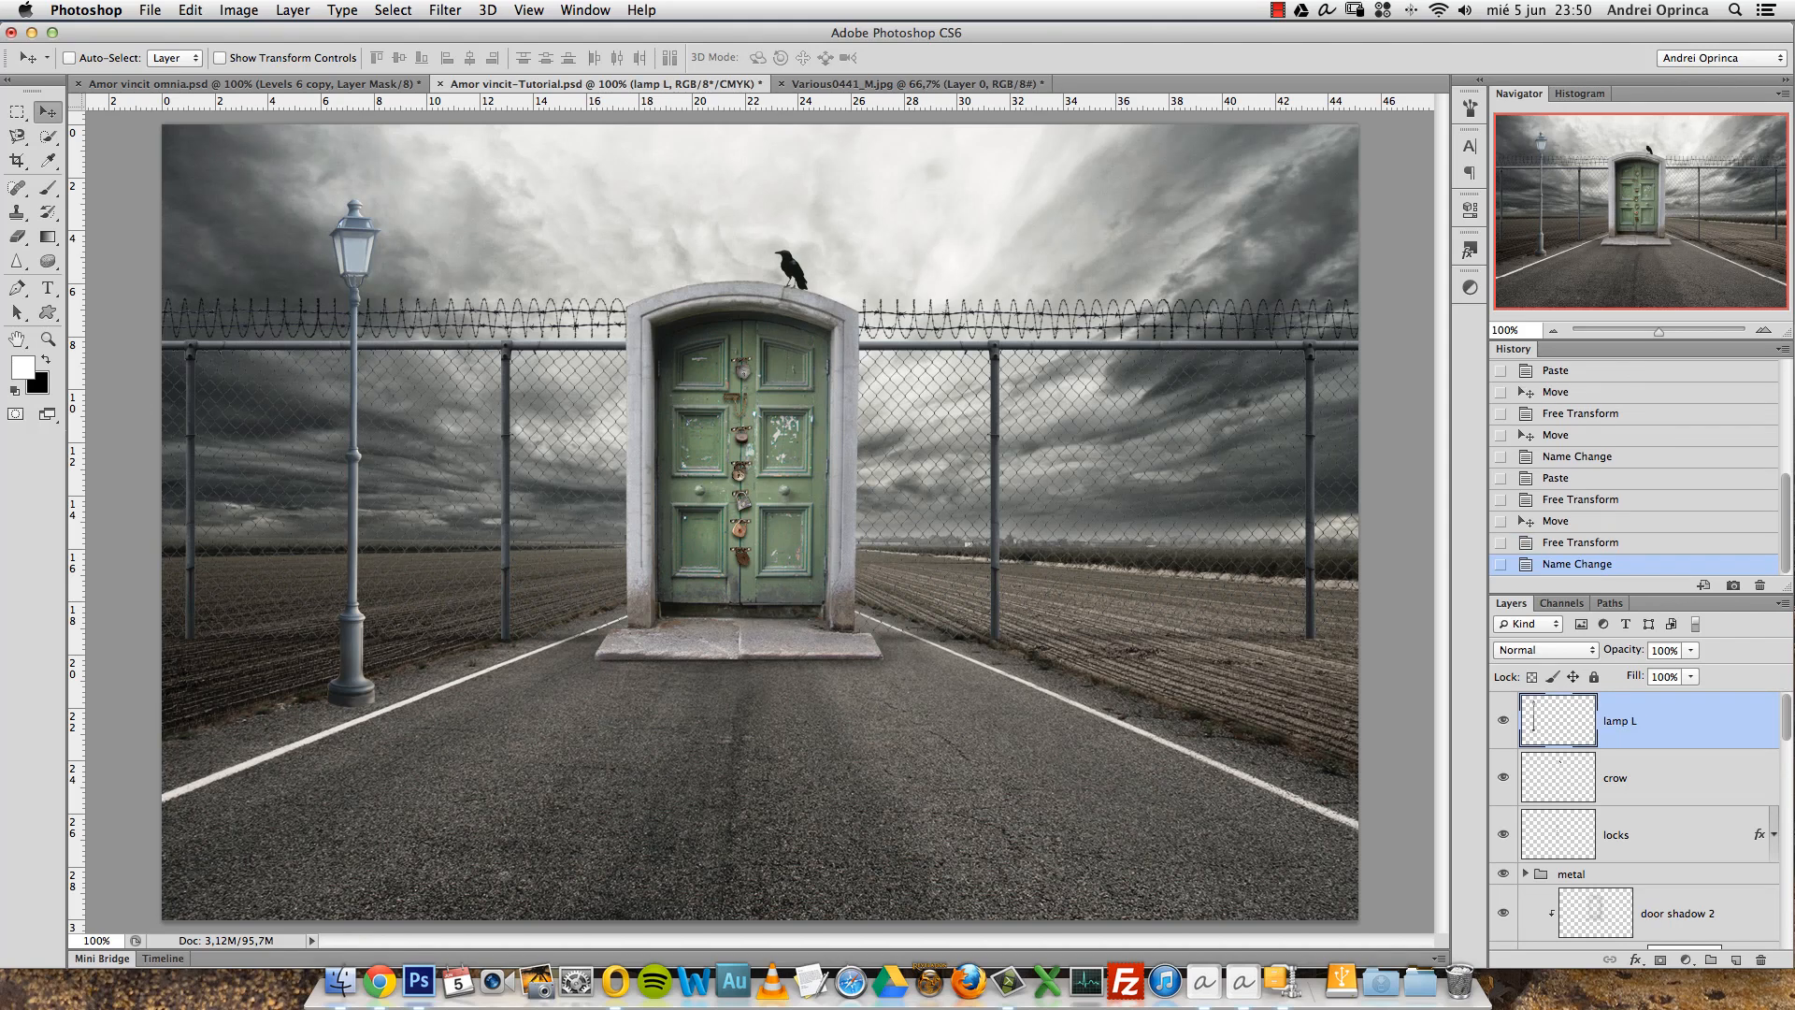
Duplicate the lamp L layer, move the copy to the right side of the road, and flip it horizontally.
key(super+j)
key(super+t)
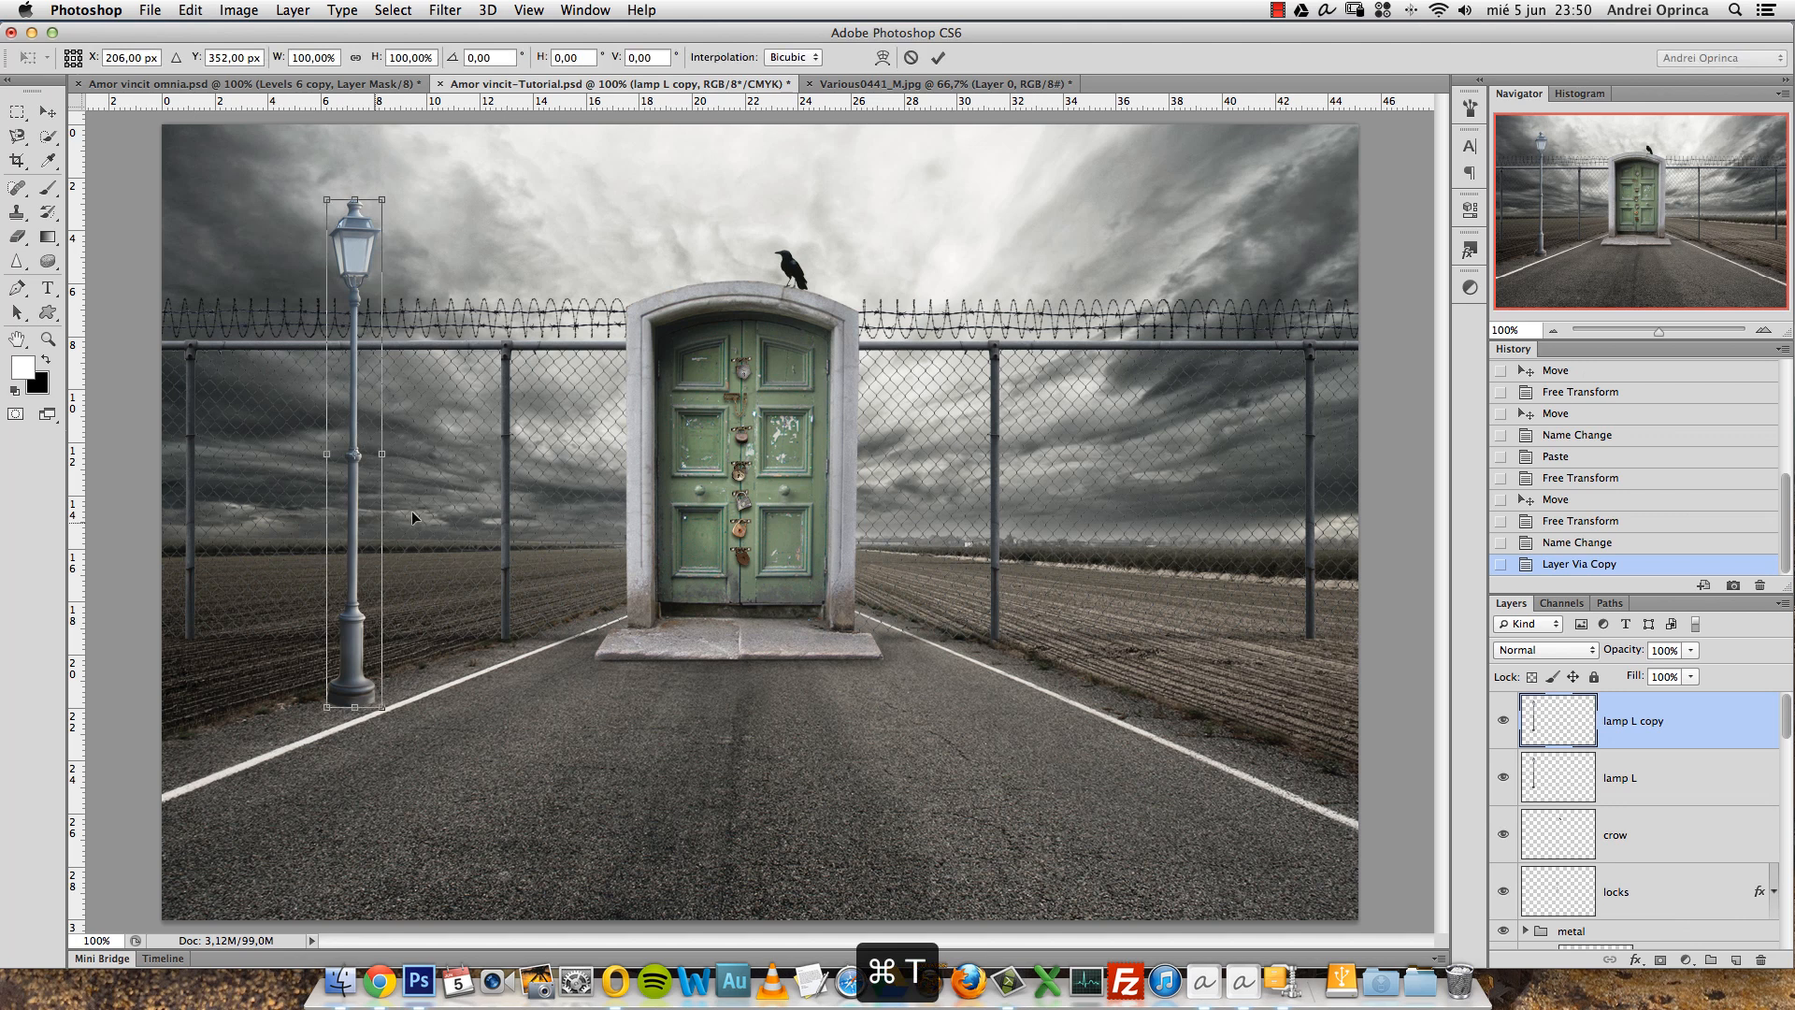
drag(370, 547, 1191, 544)
right_click(1191, 544)
click(1268, 784)
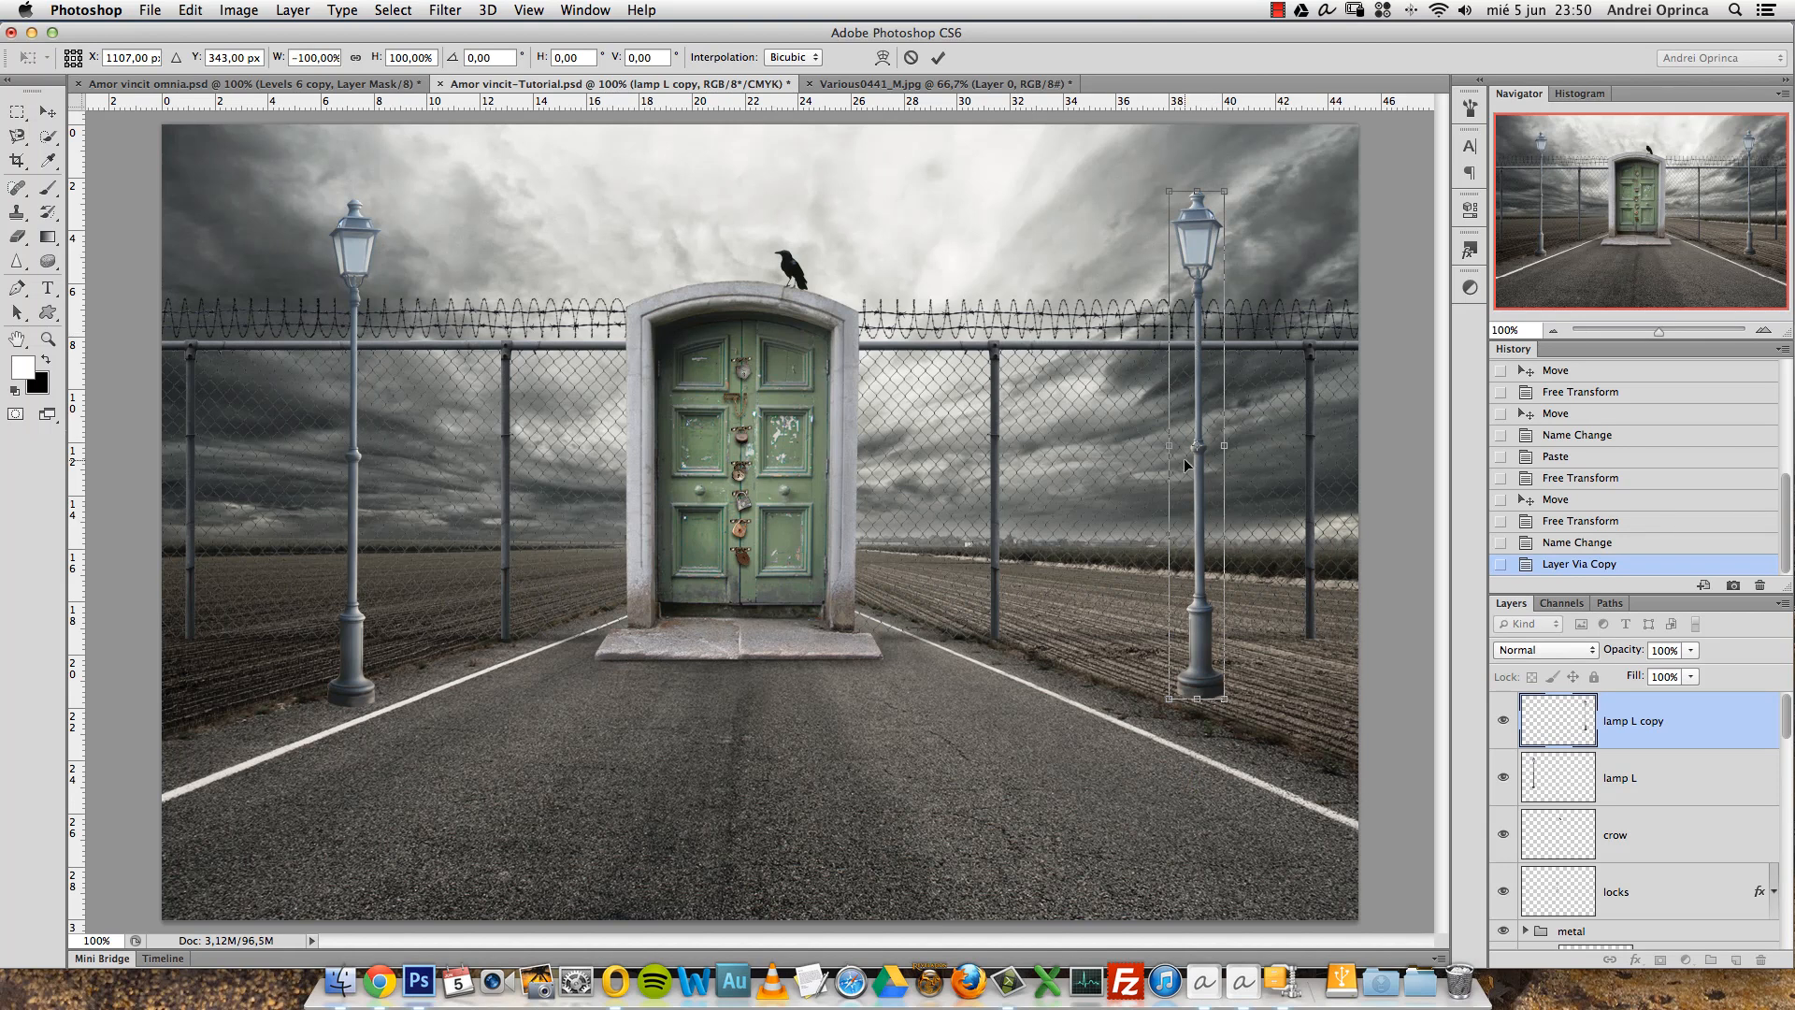
key(Return)
Move the right street lamp inward and slightly lower so its base stands beside the road's right white line.
super+click(1249, 530)
super+click(1267, 511)
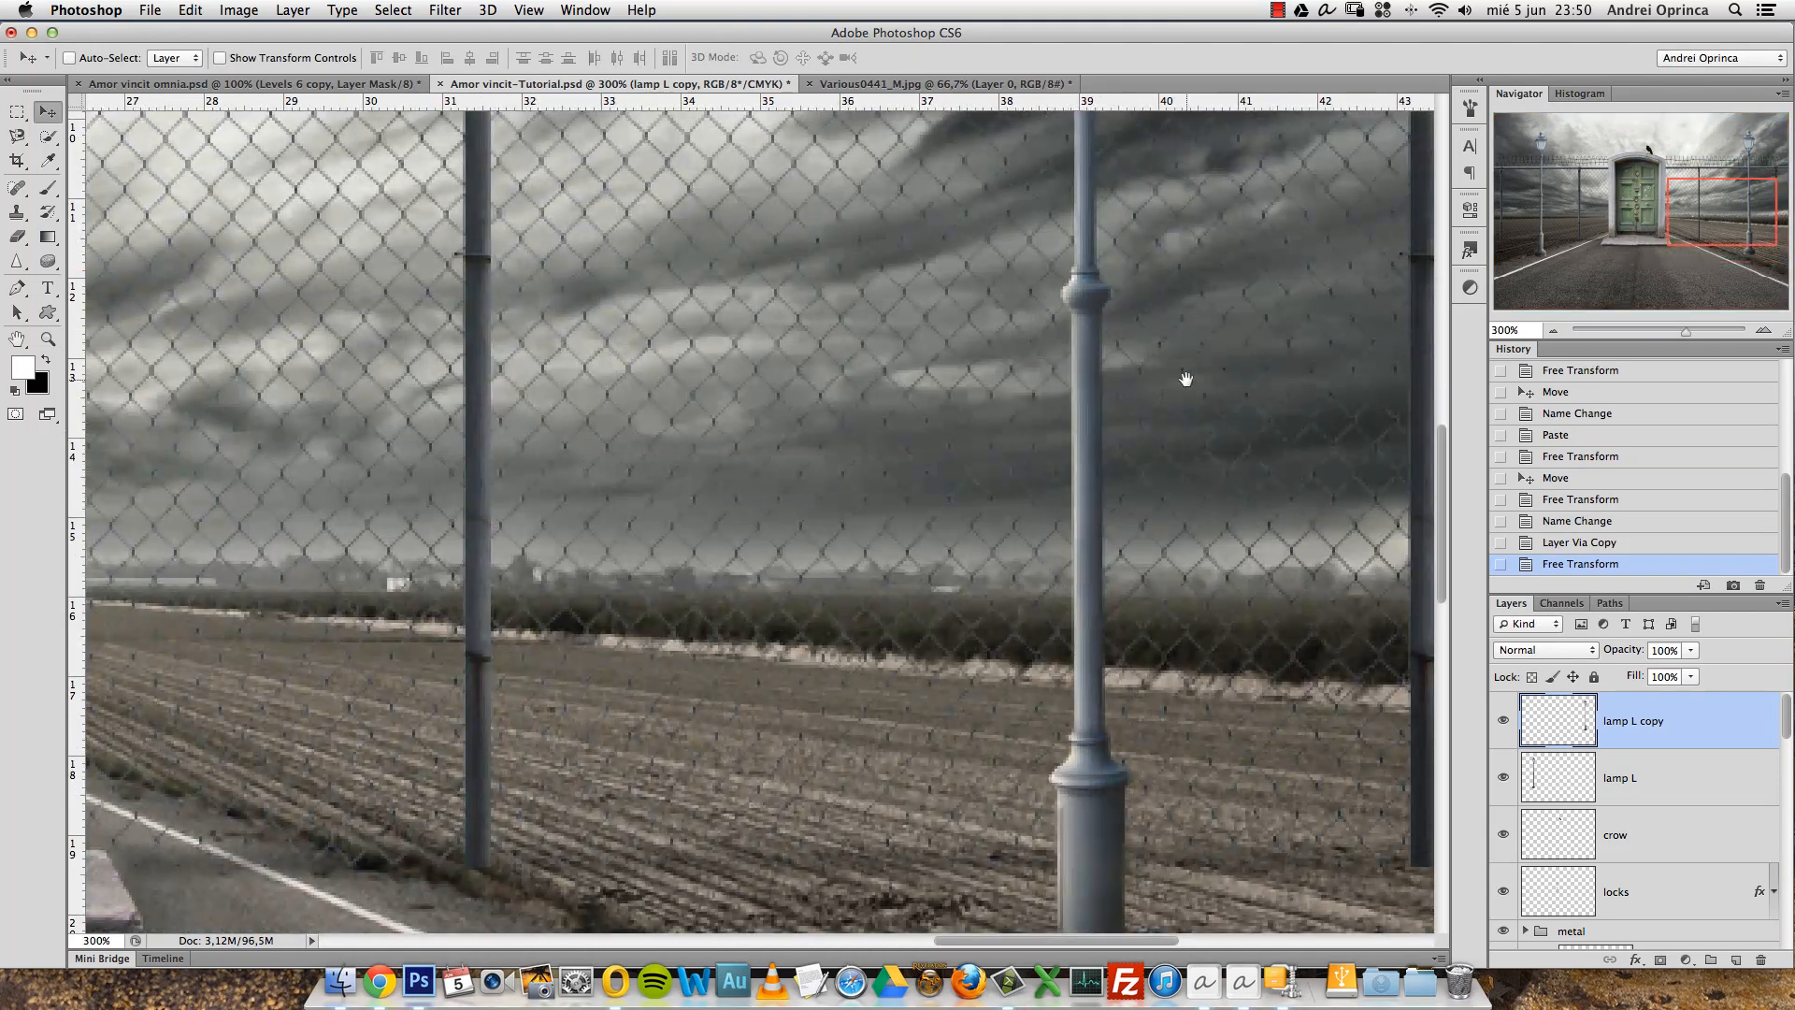
drag(1168, 370, 1126, 665)
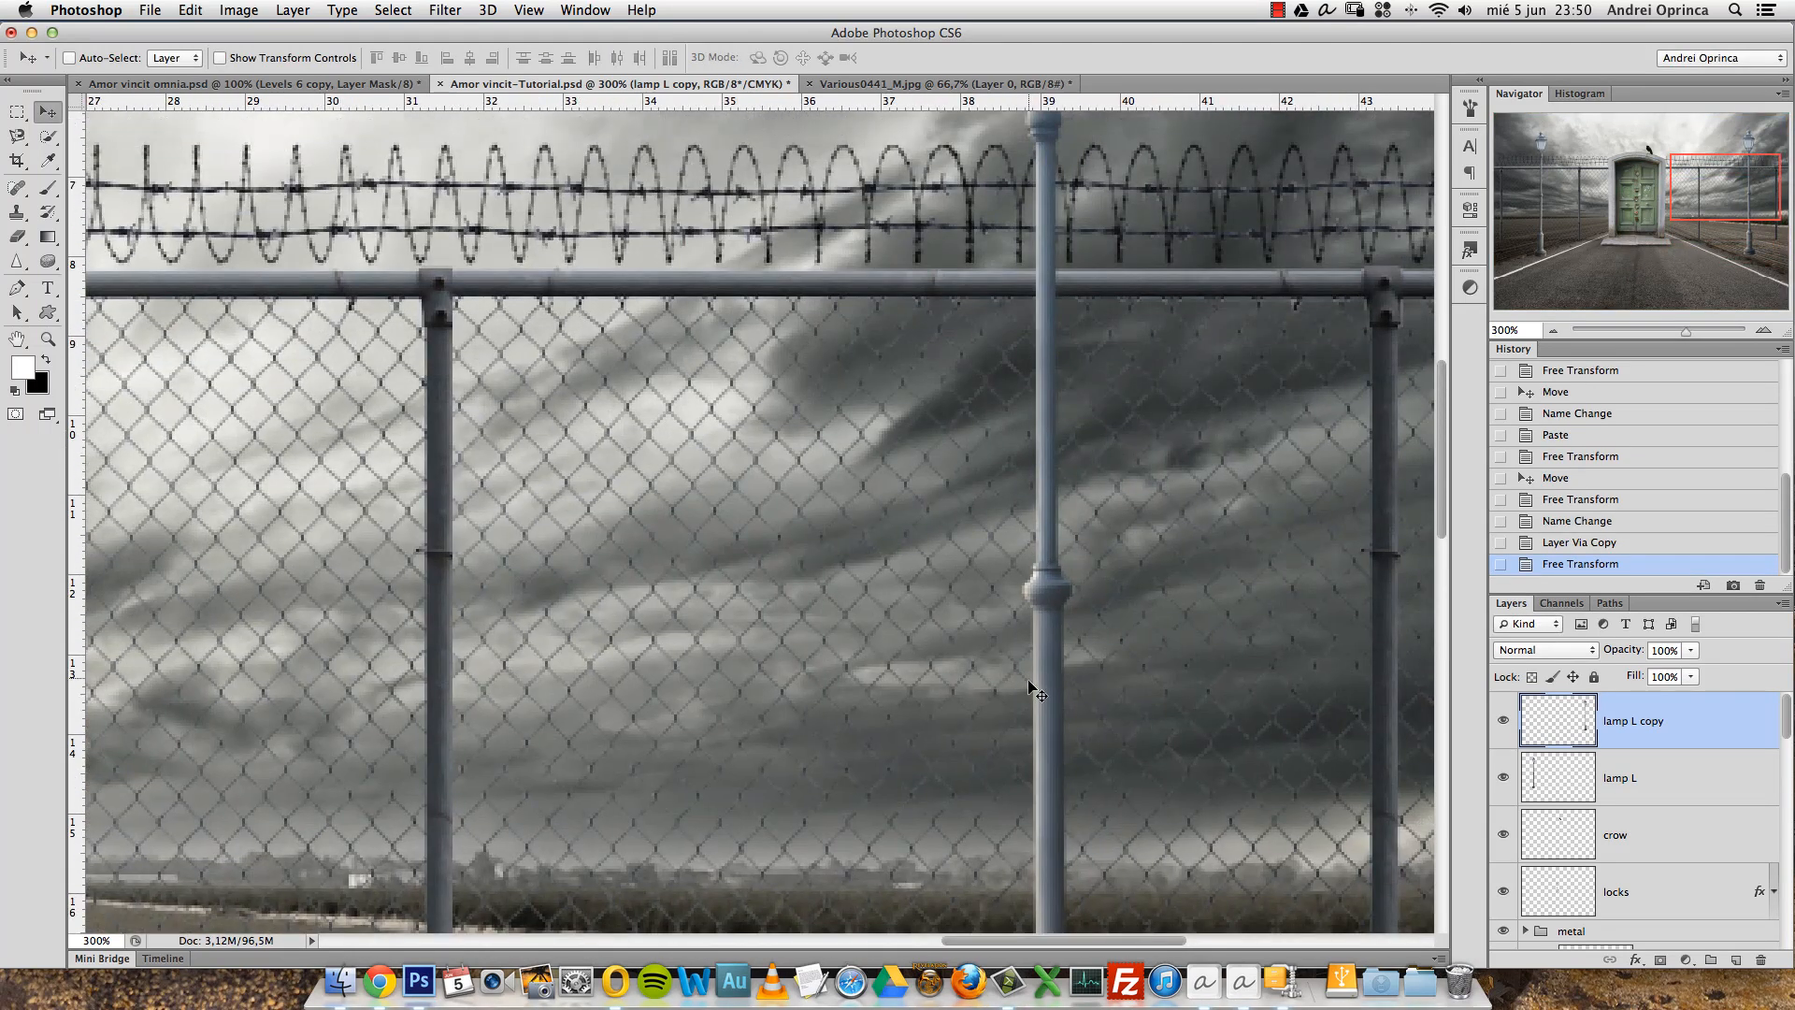
key(alt+space)
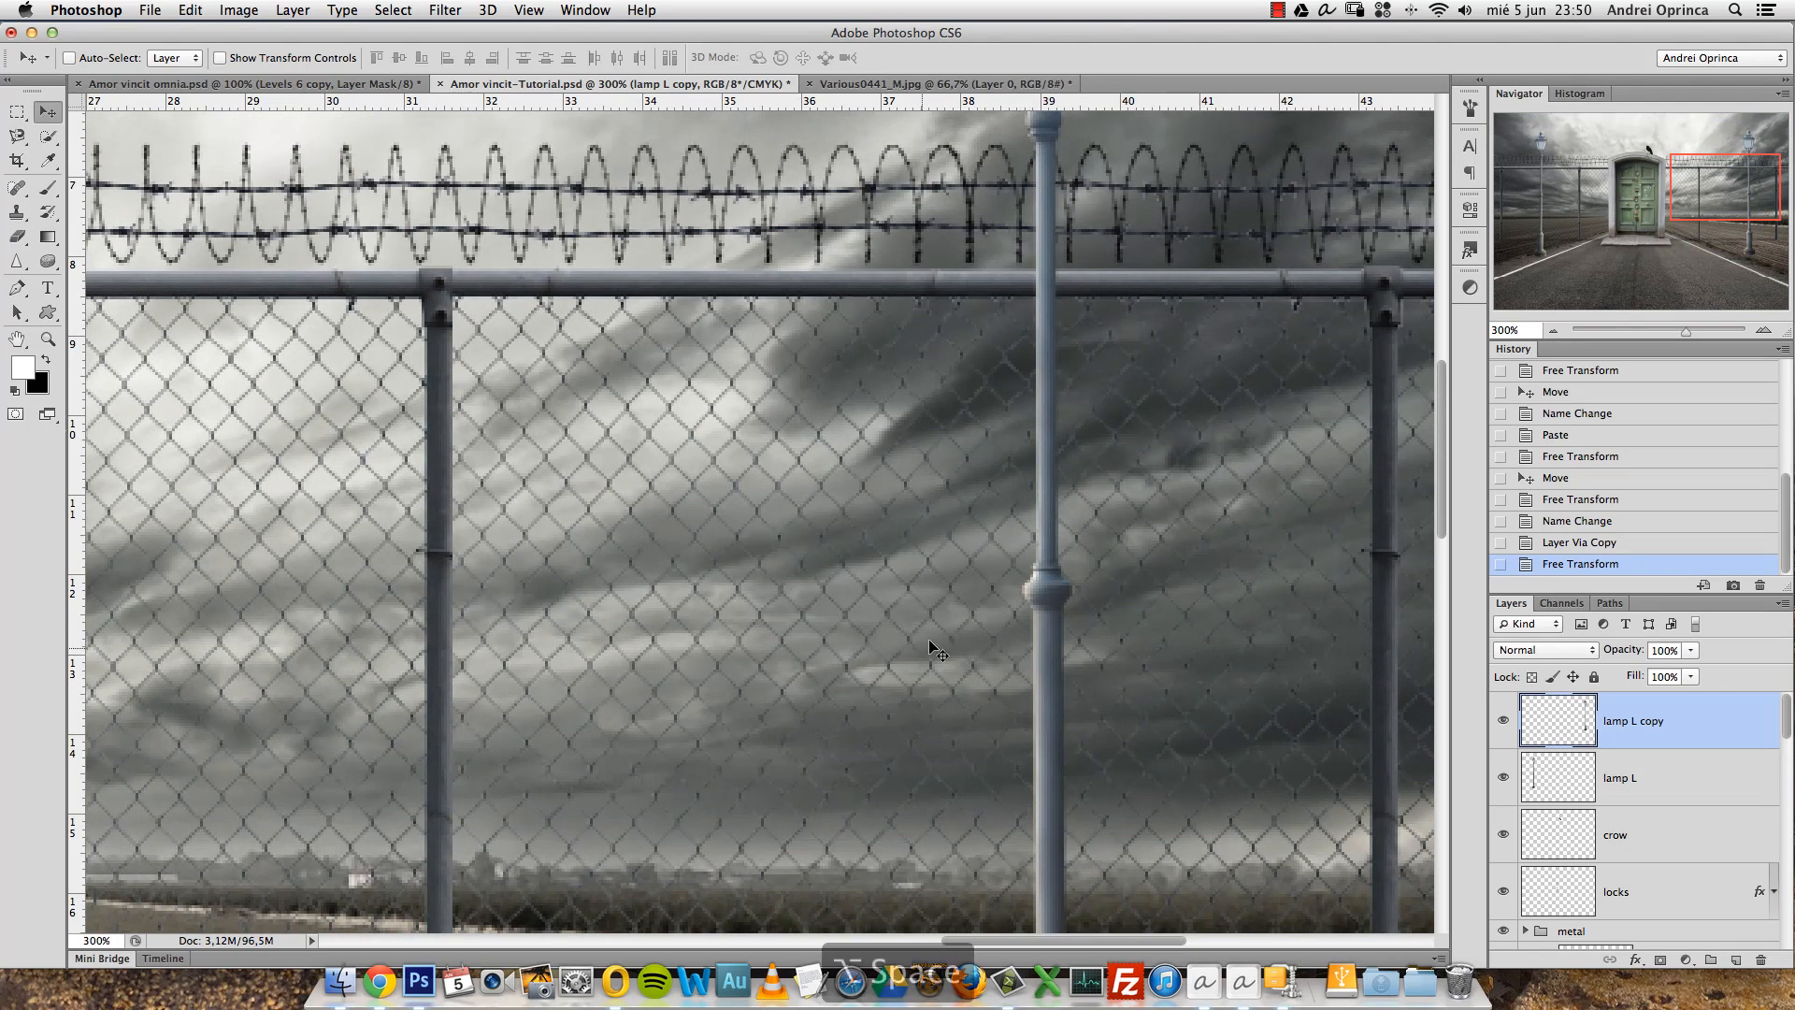
alt+click(996, 628)
alt+click(991, 468)
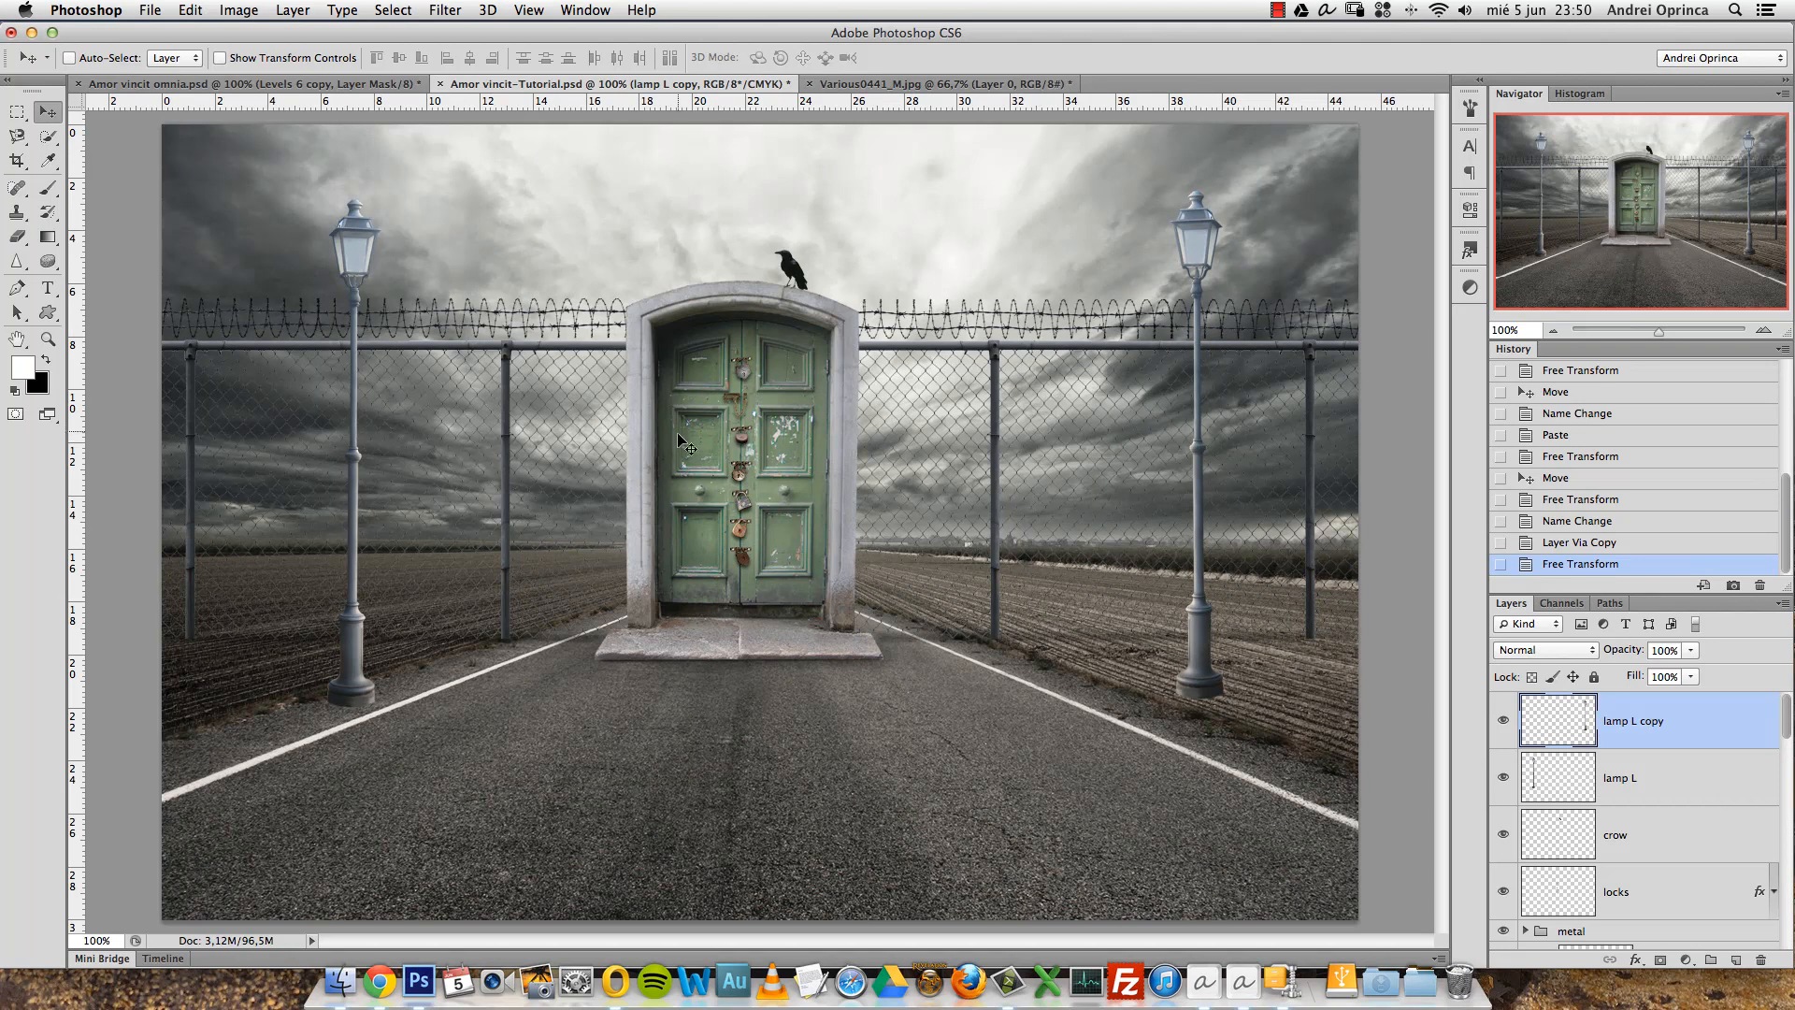
drag(1154, 517, 1135, 537)
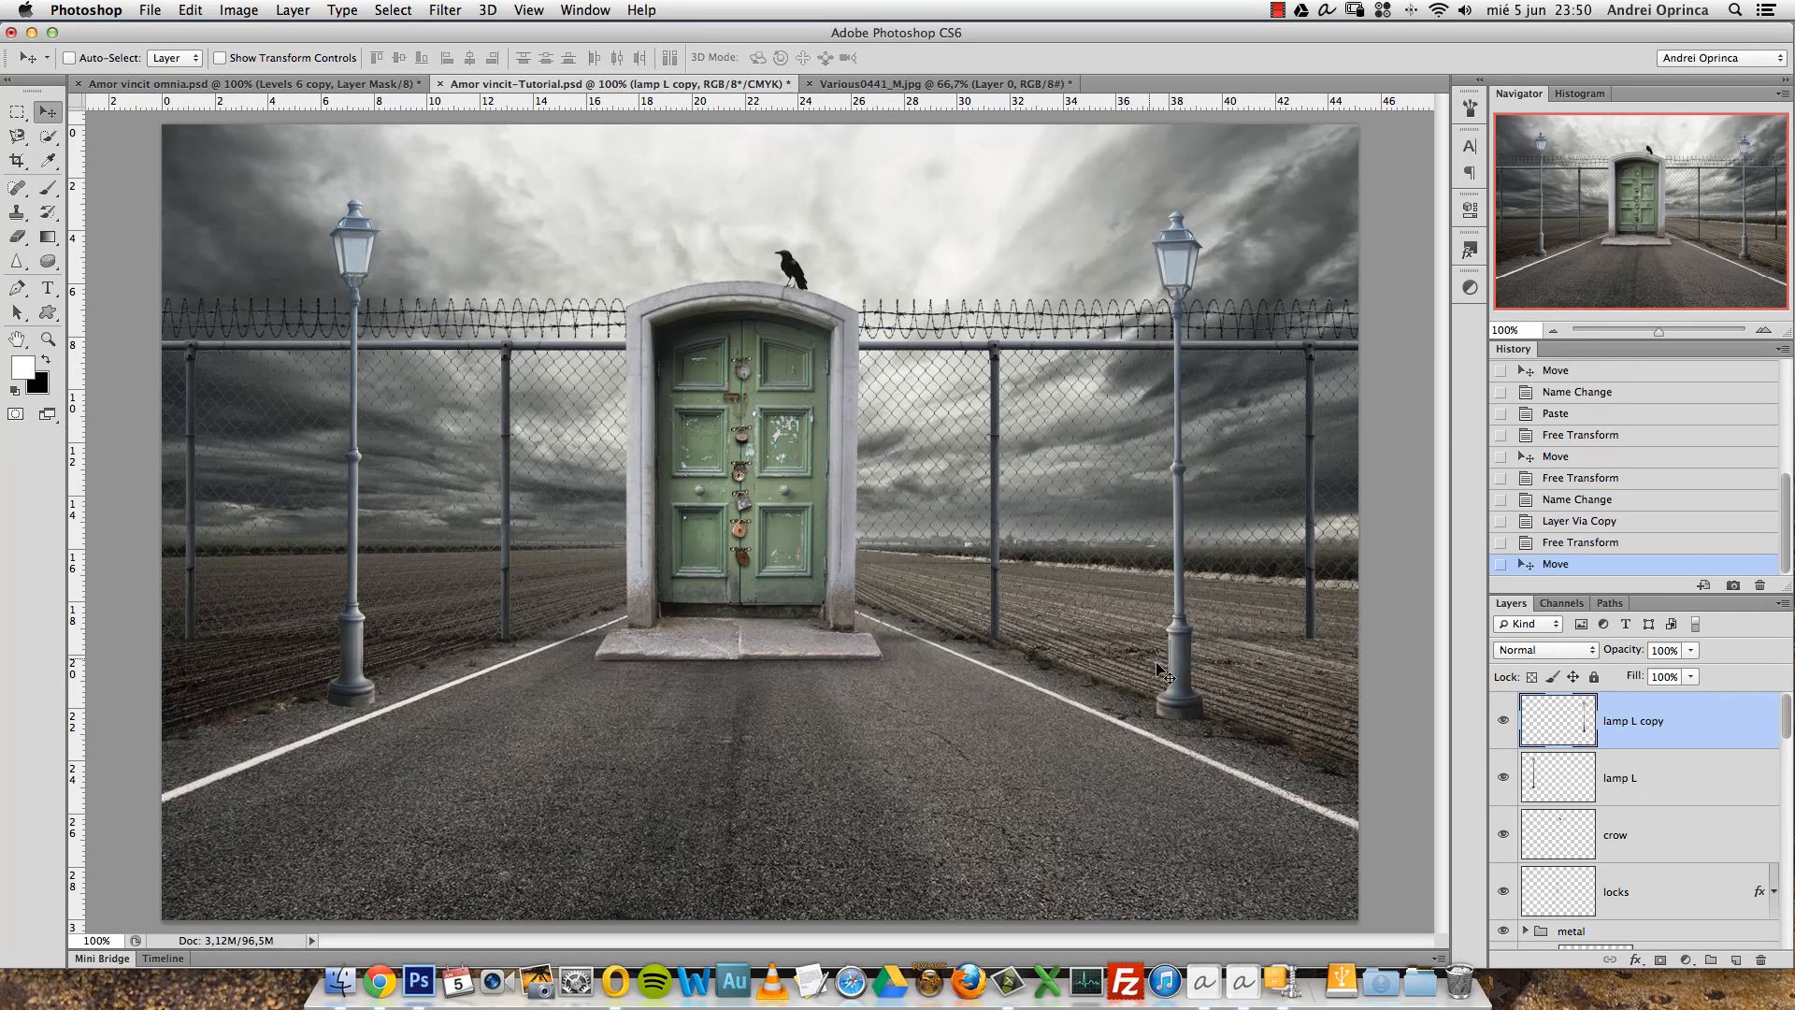
drag(1167, 638, 1158, 642)
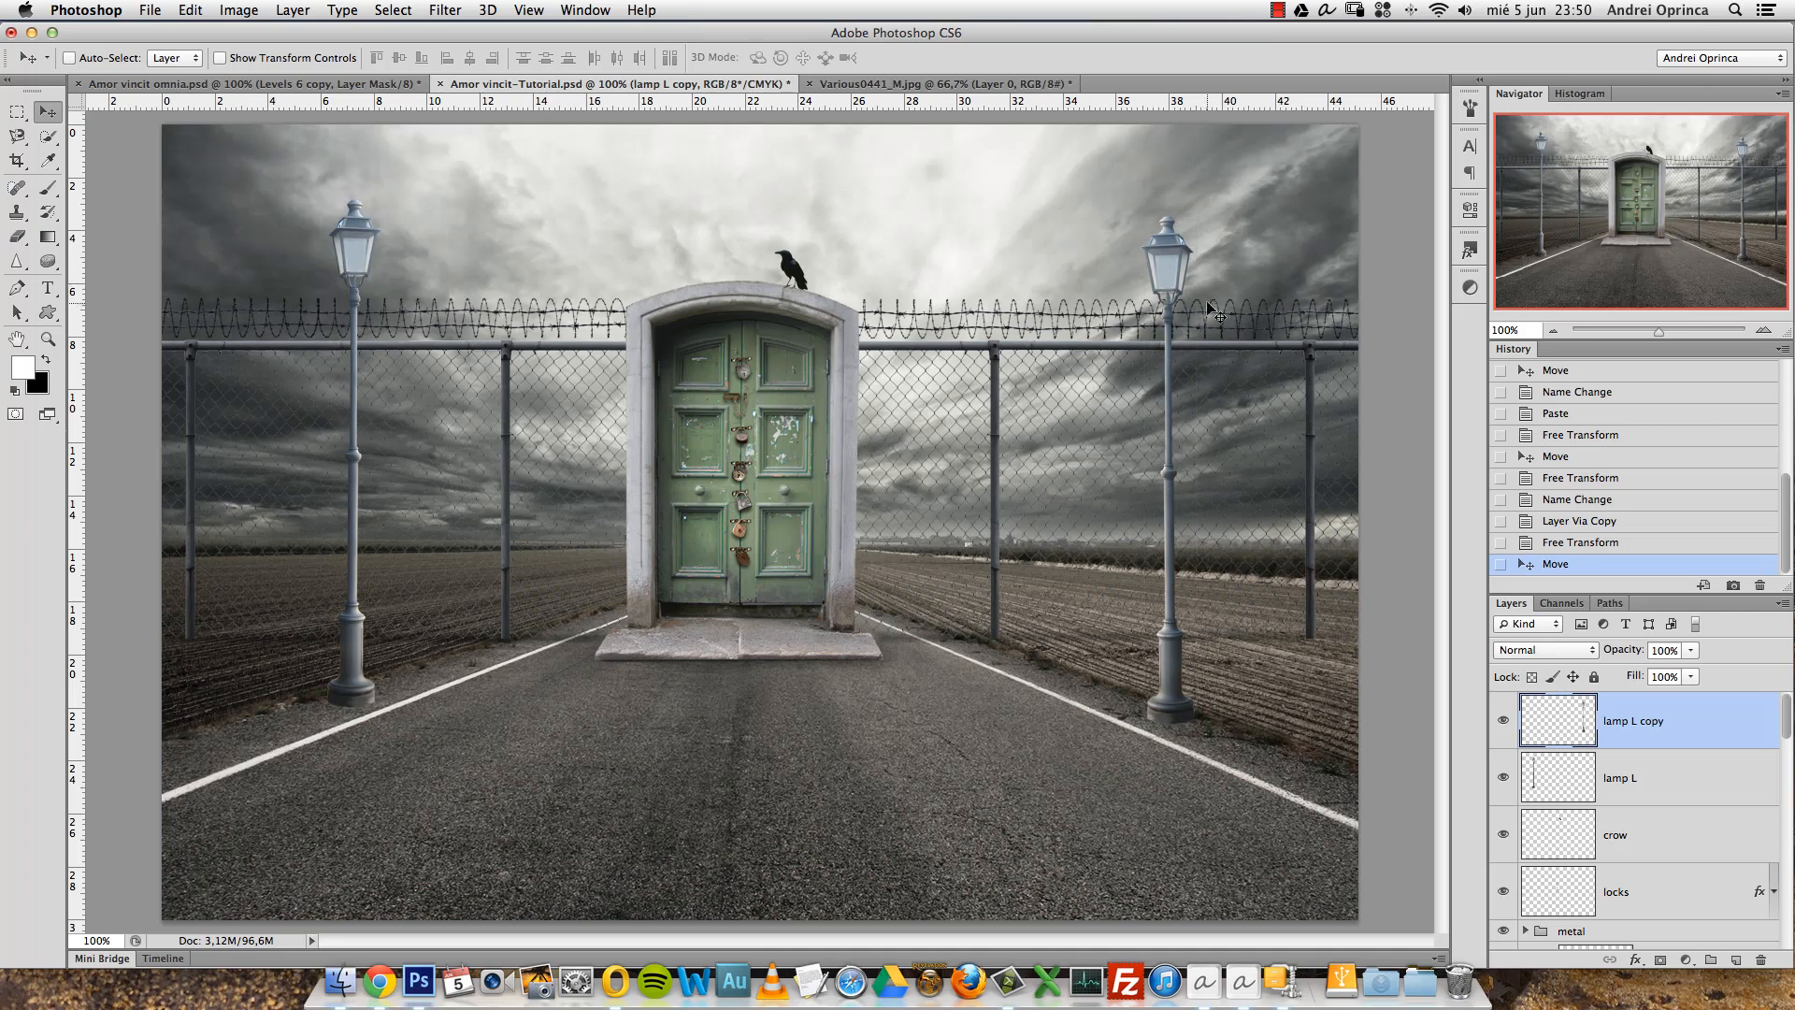
drag(1175, 447, 1156, 447)
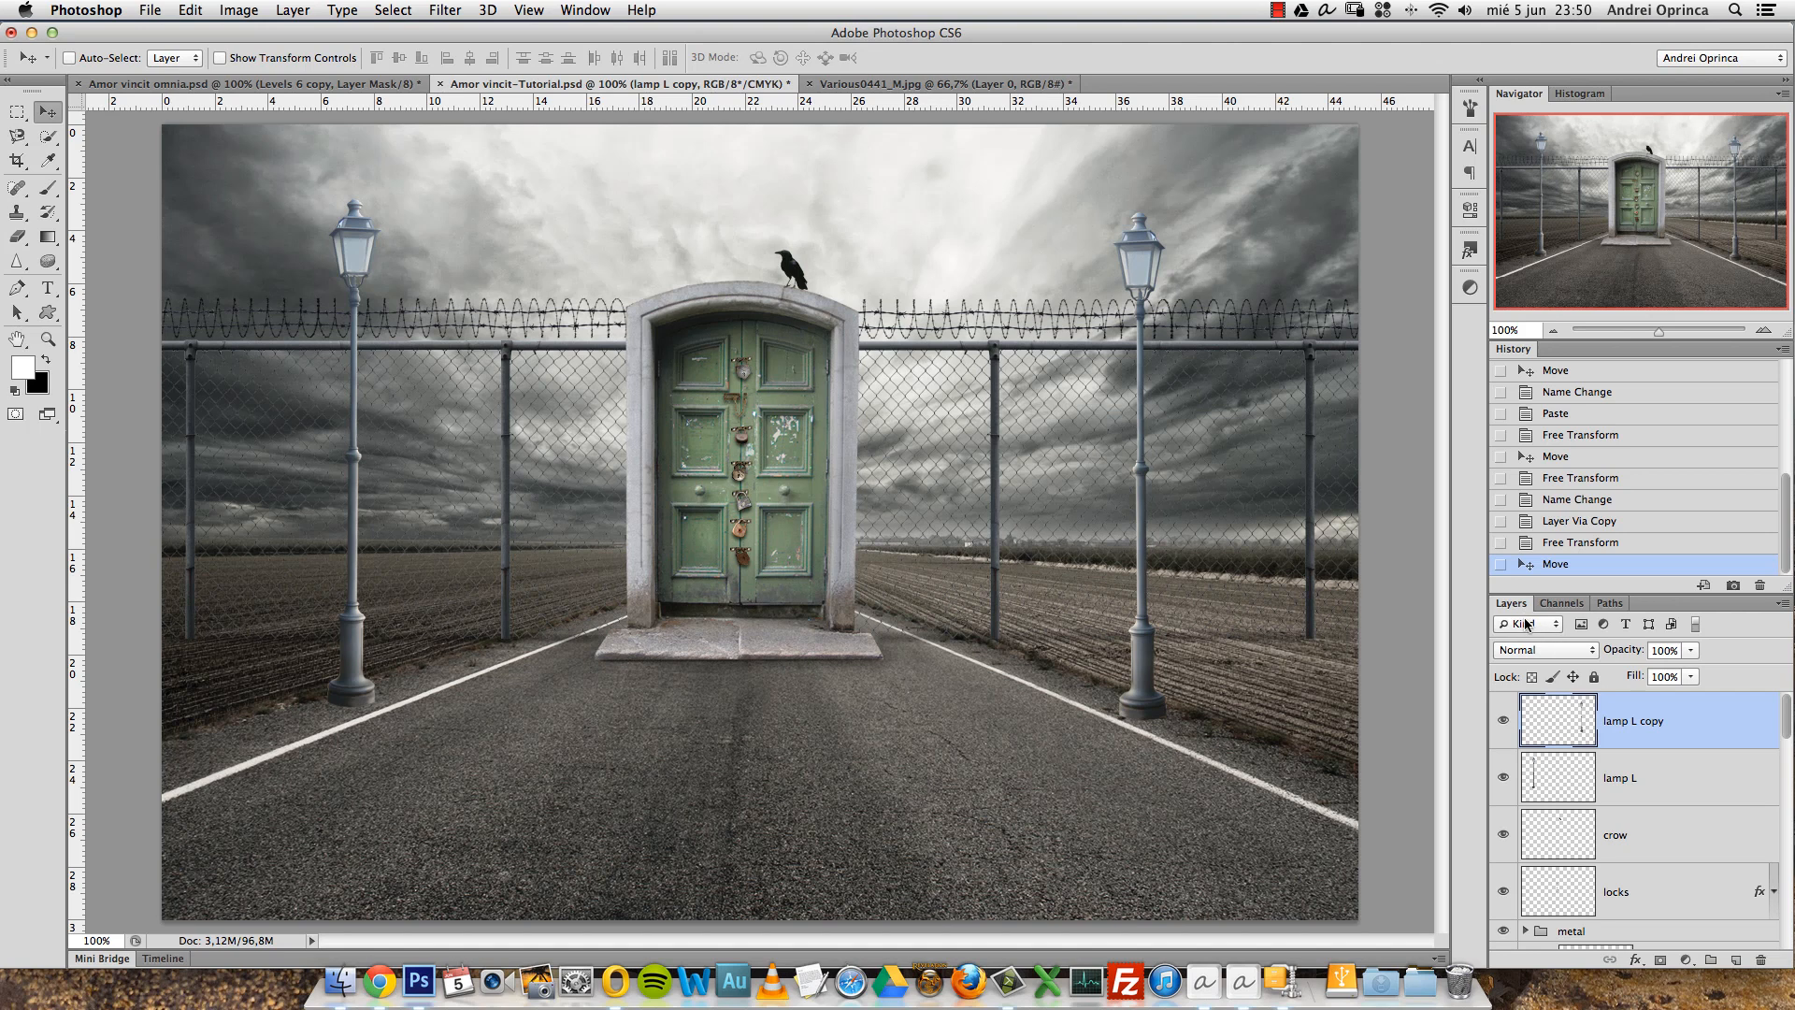
Group both lamp layers as lamp, and clip a Hue/Saturation adjustment with Saturation -63 to the group.
shift+click(1668, 776)
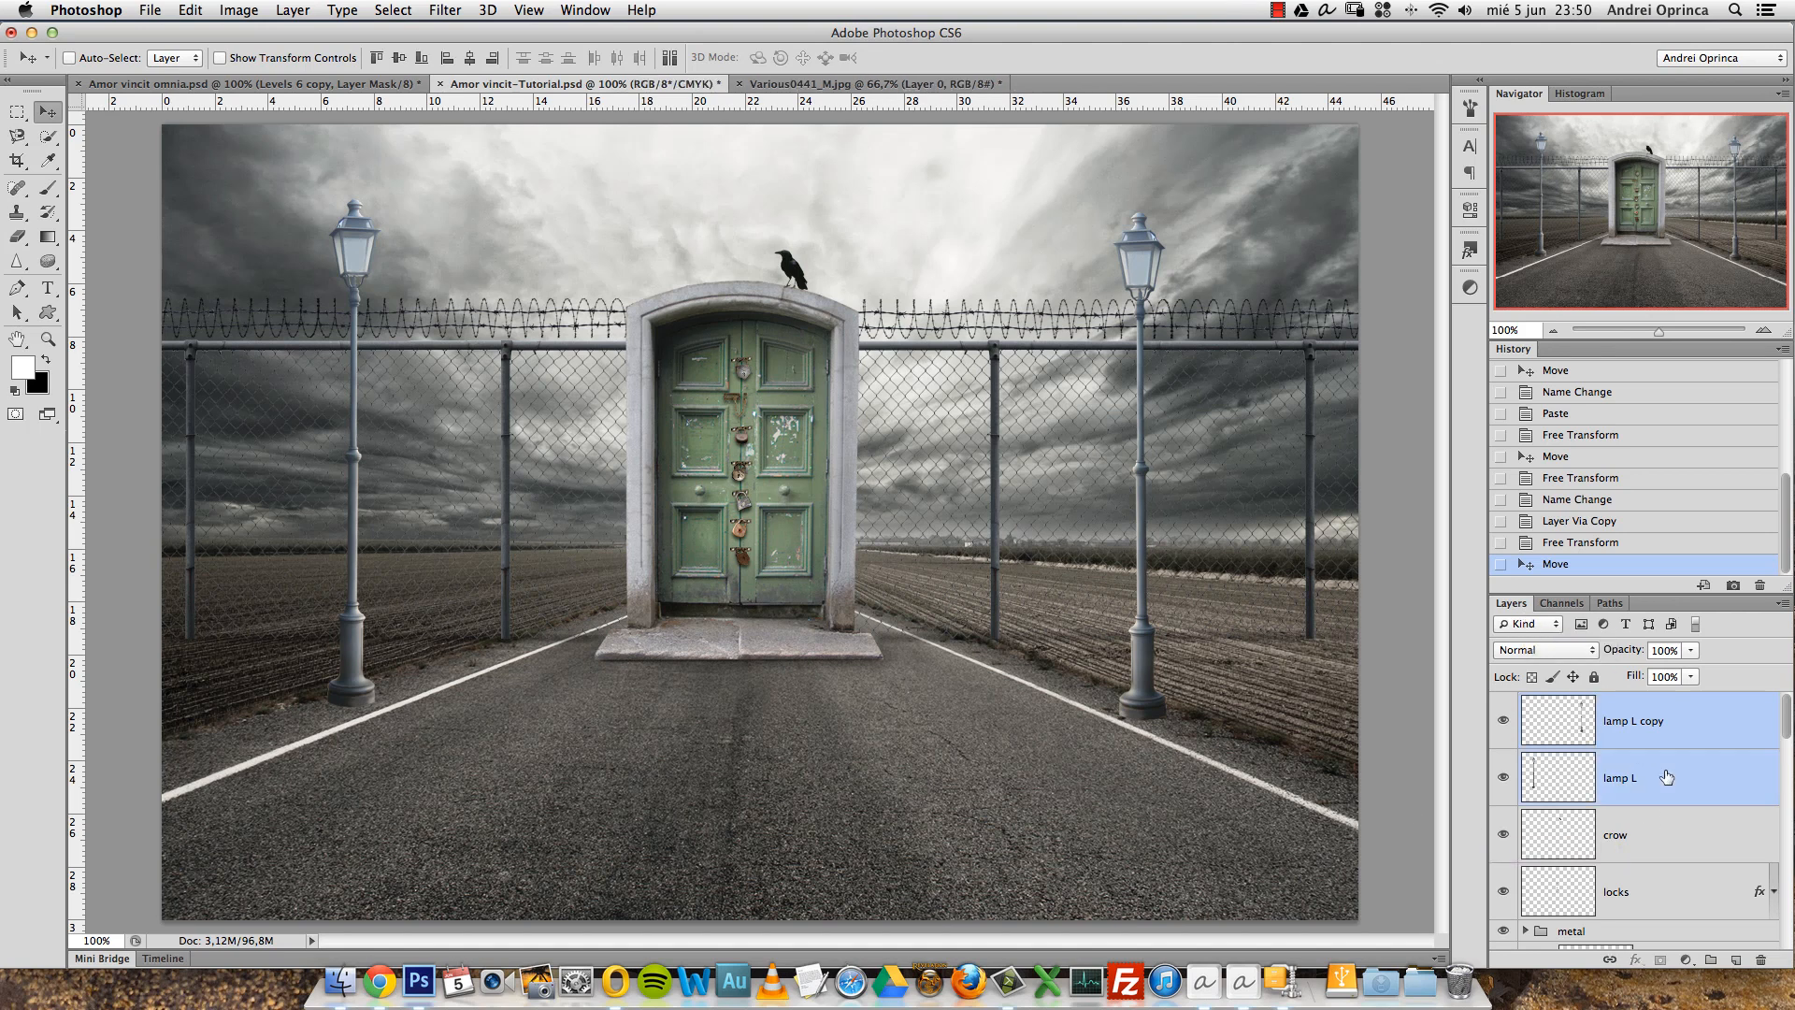
key(super+g)
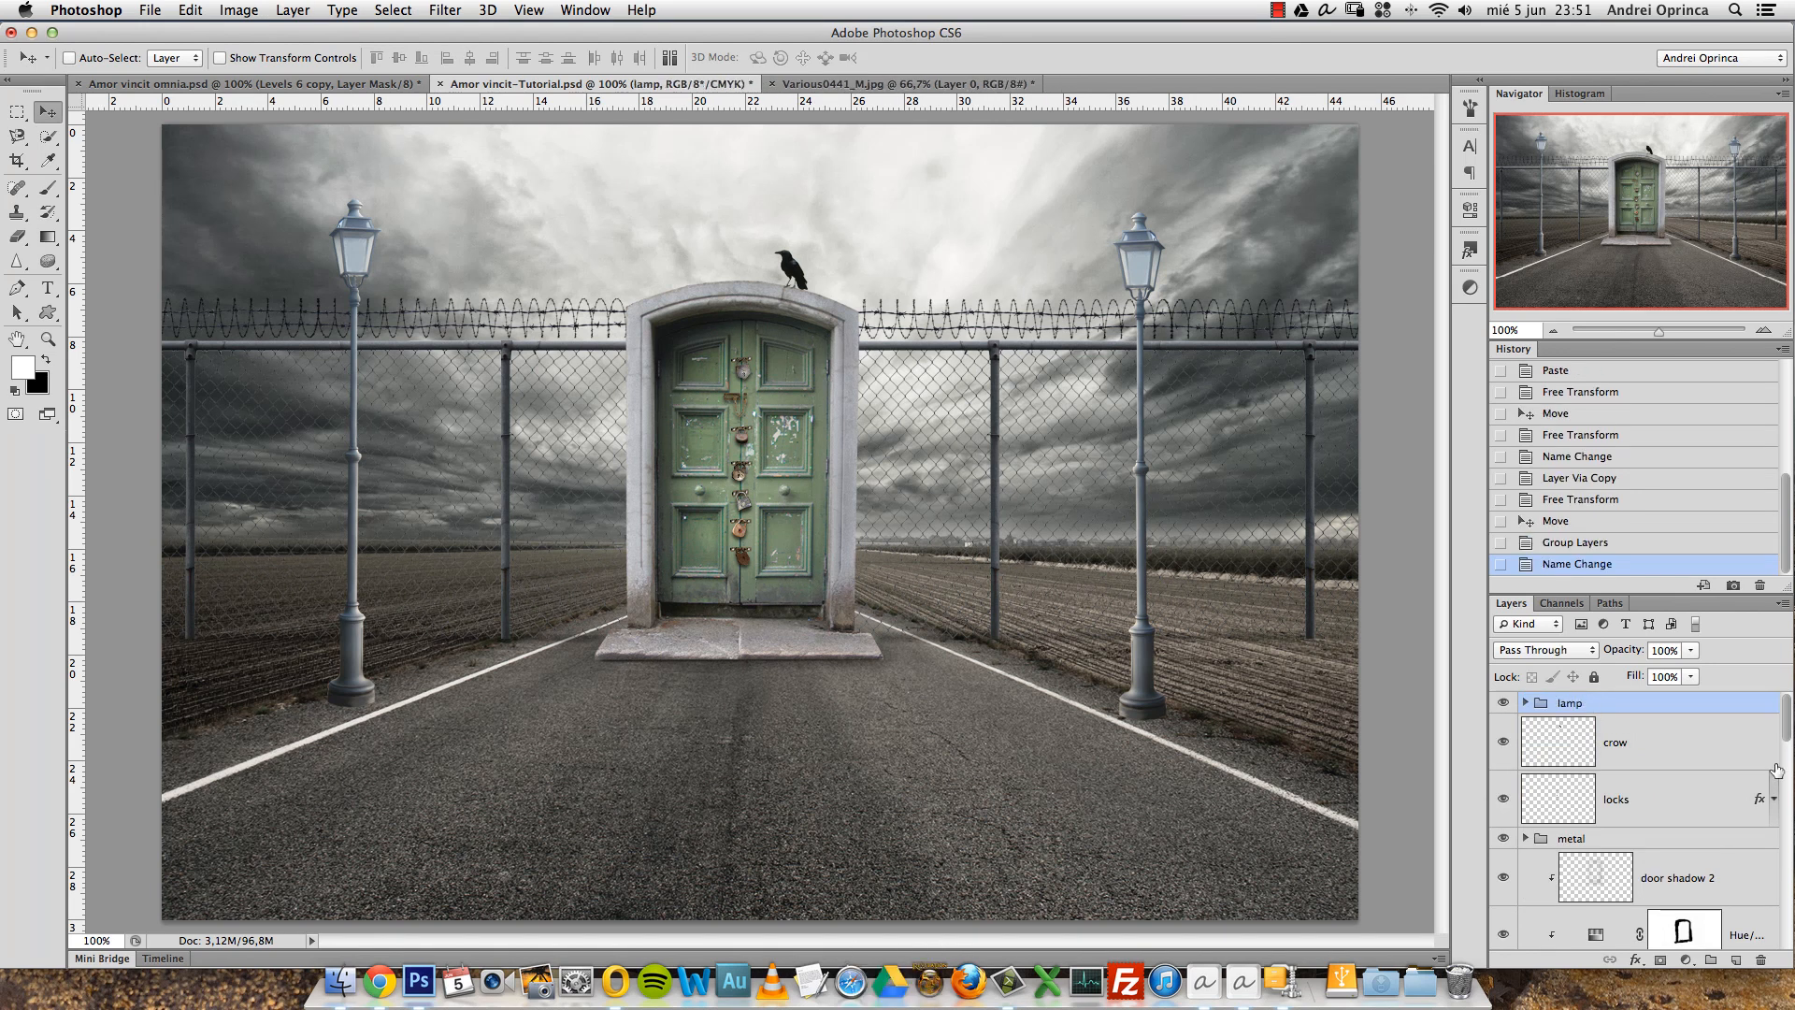
click(1686, 960)
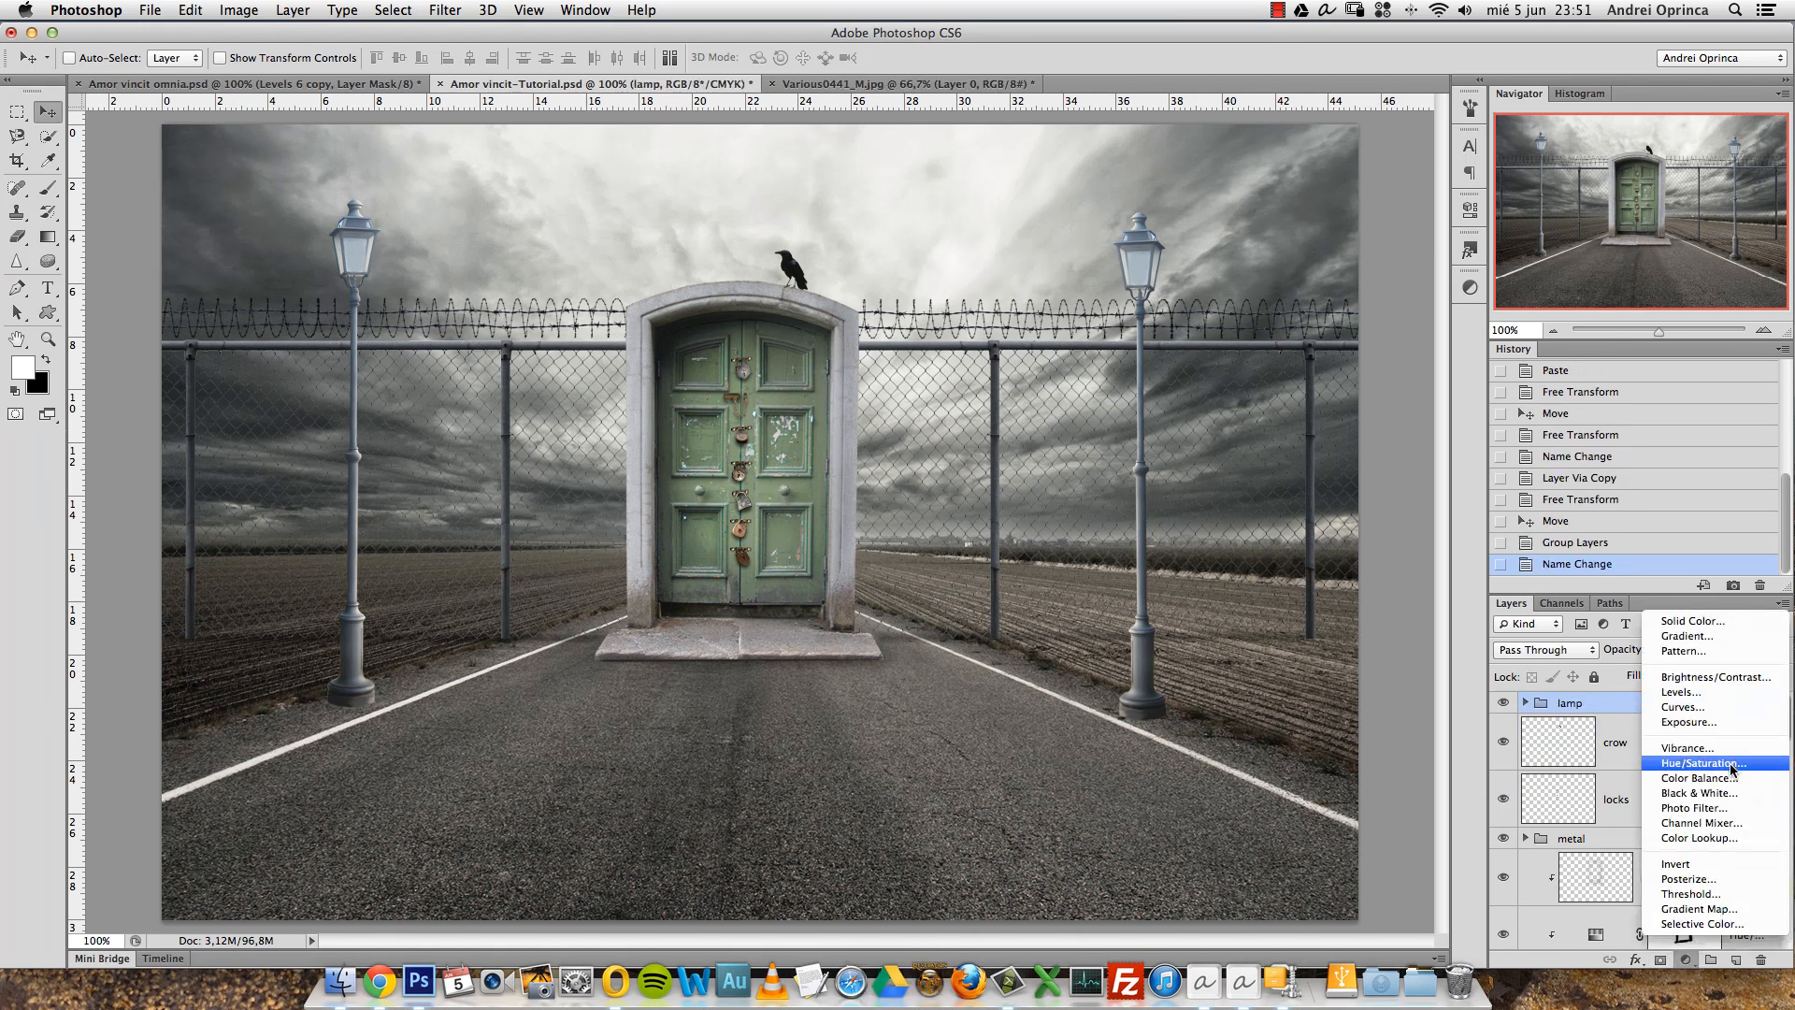
click(1702, 763)
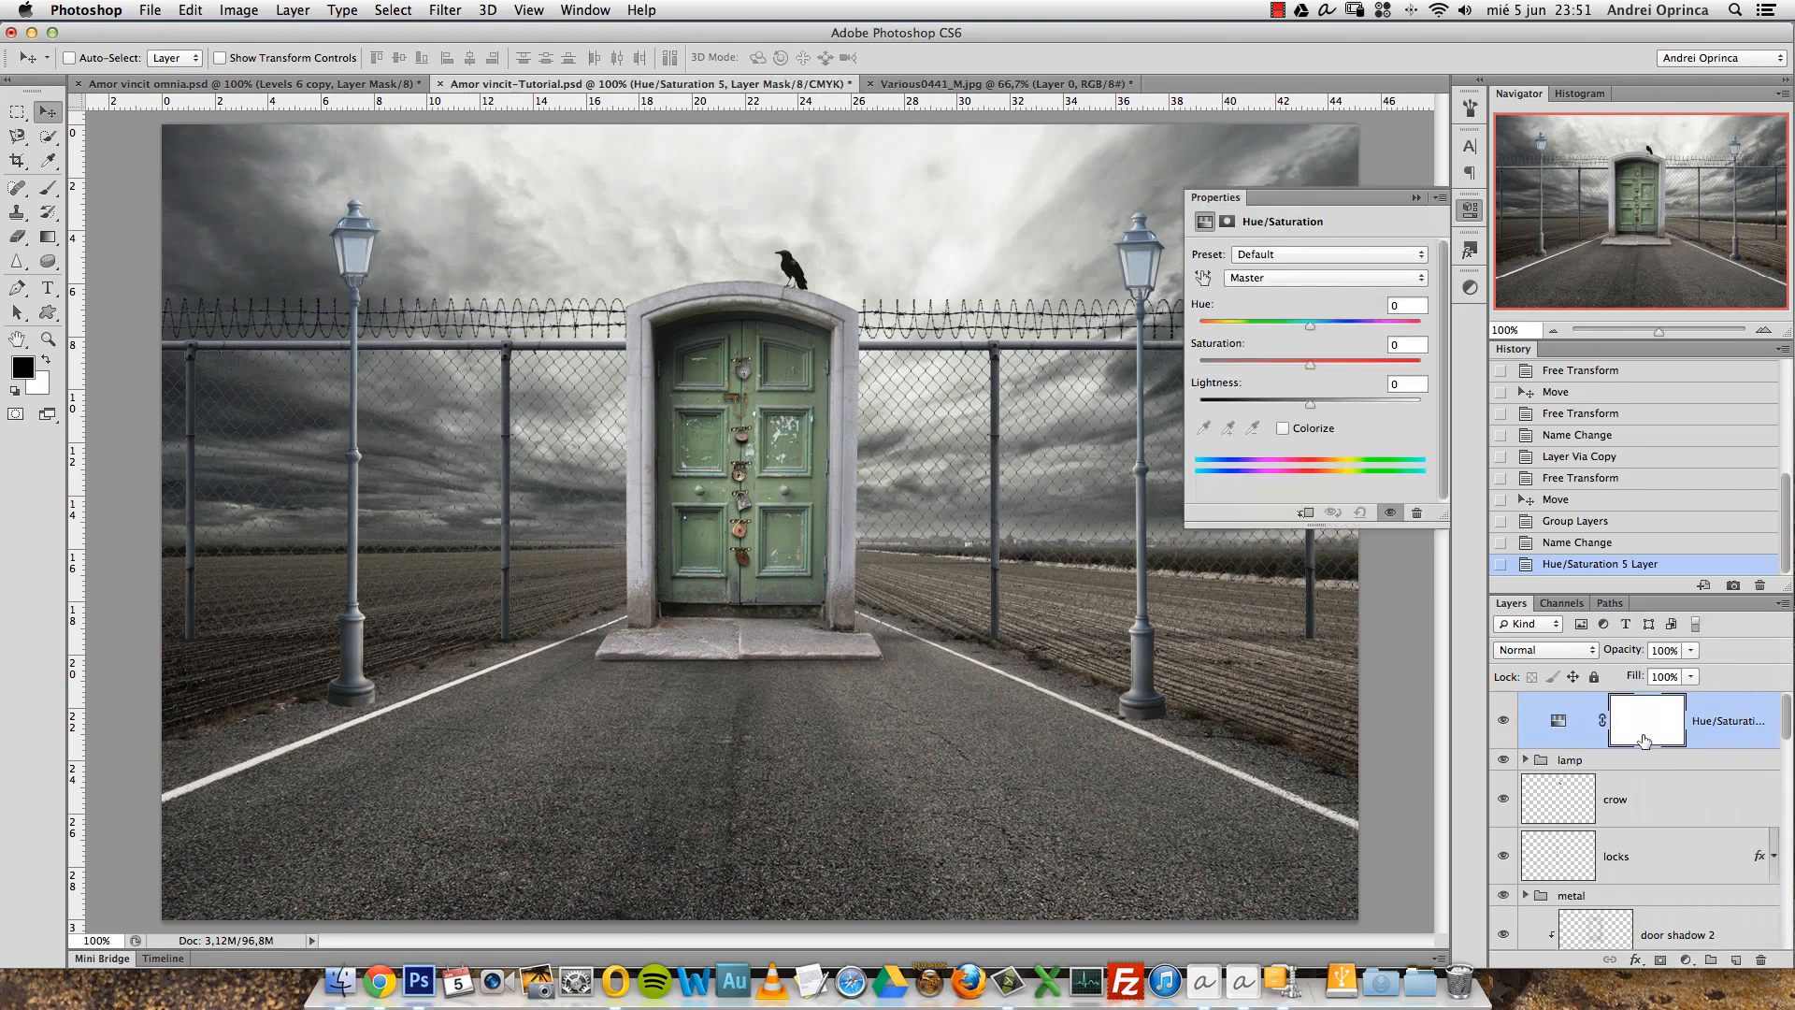
alt+click(1707, 746)
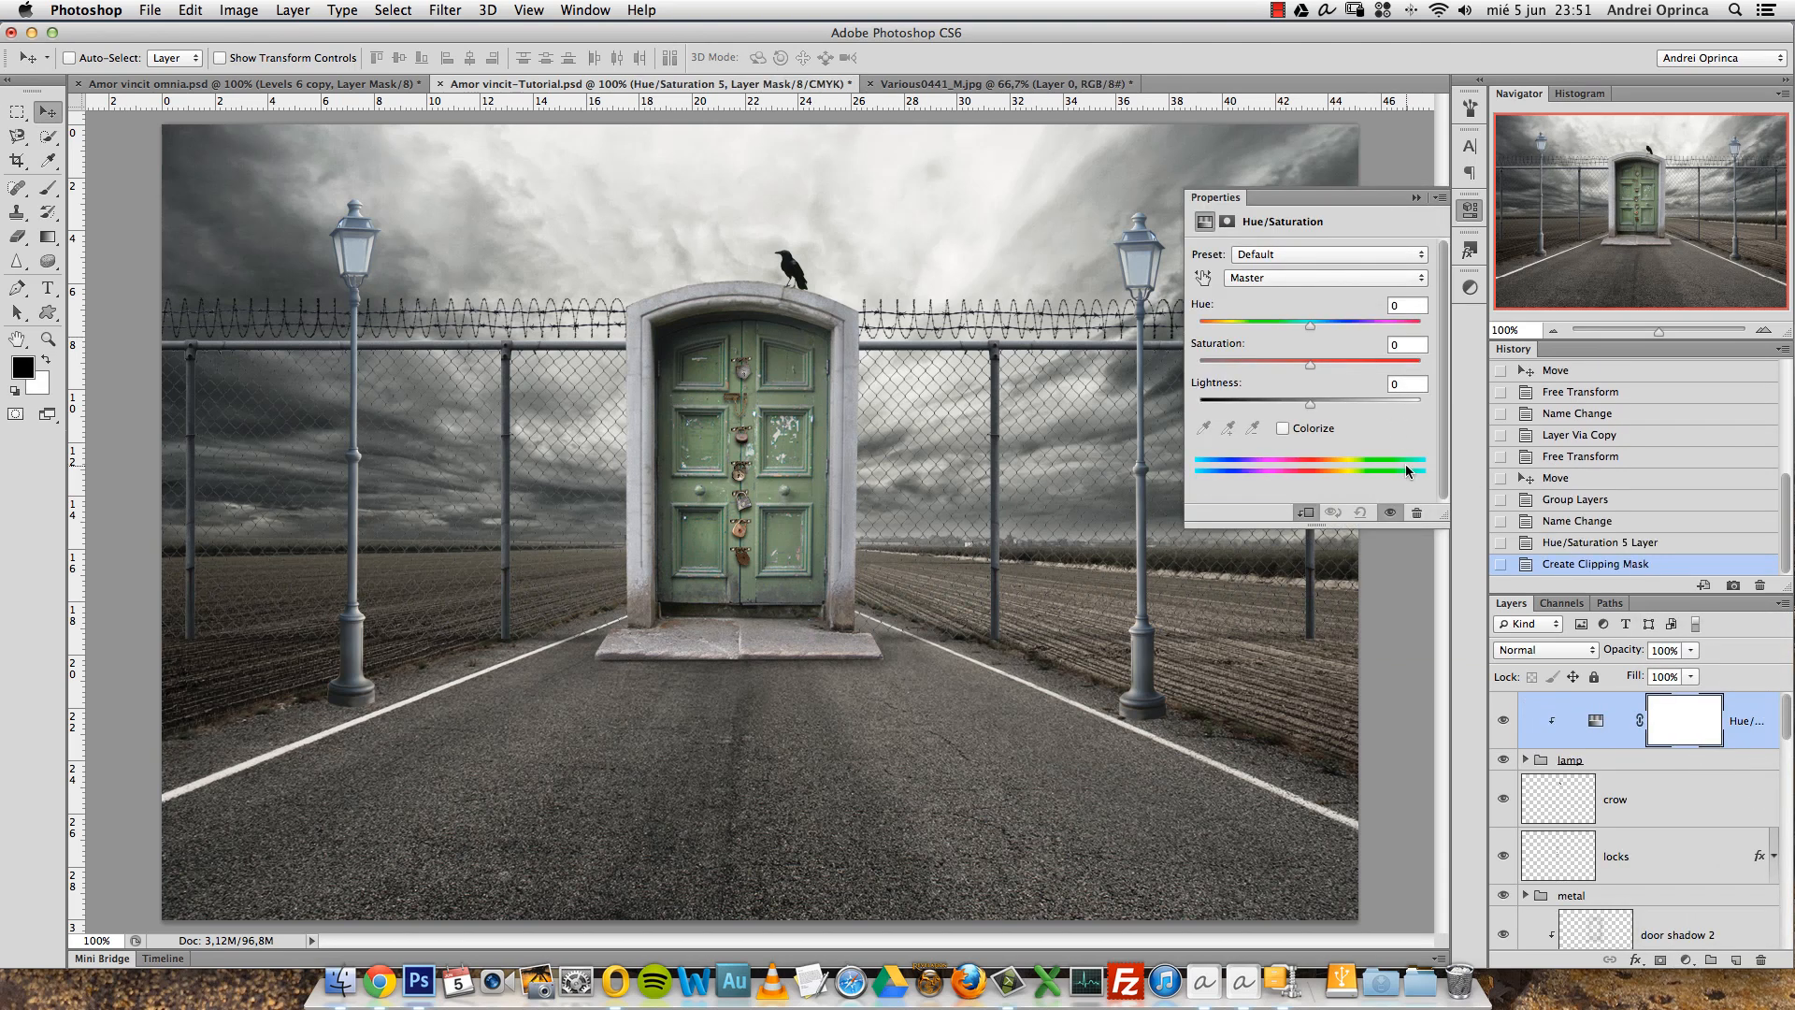
drag(1305, 368, 1239, 367)
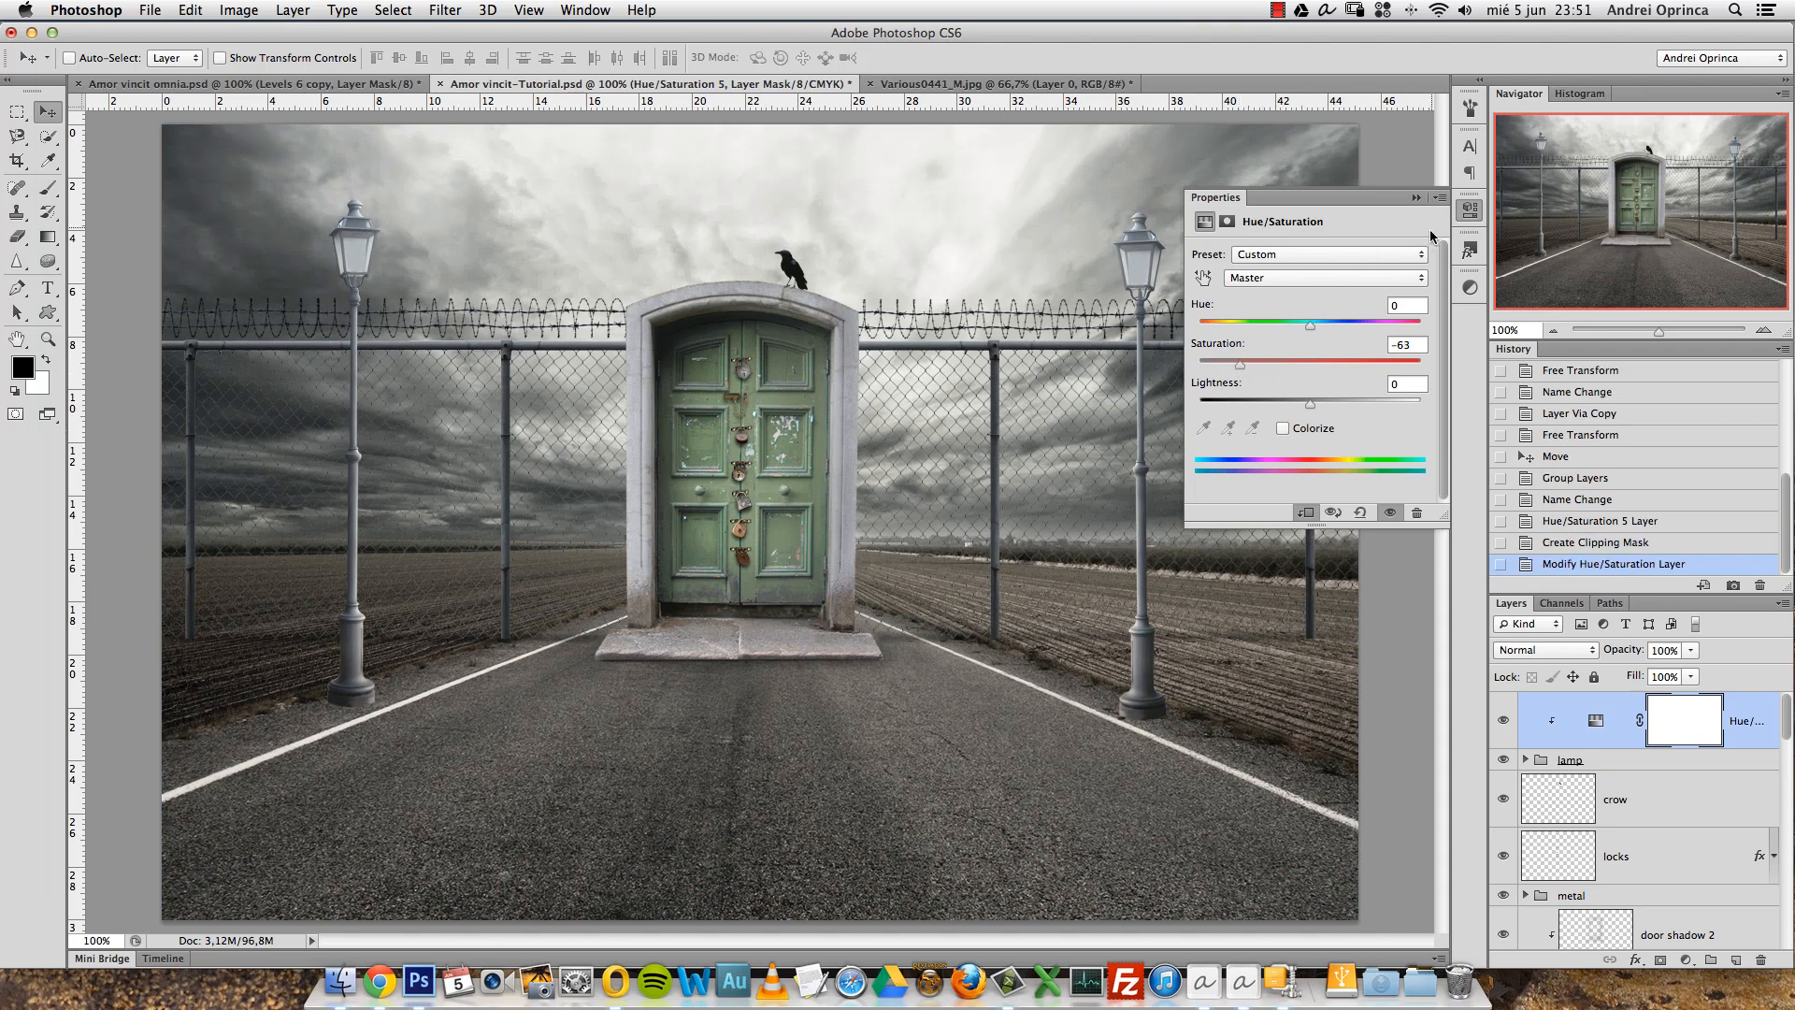
Clip a Levels adjustment to the lamp group with black input 10 and midtone 1,03, and compare the lamps with and without it.
click(1469, 210)
click(1687, 962)
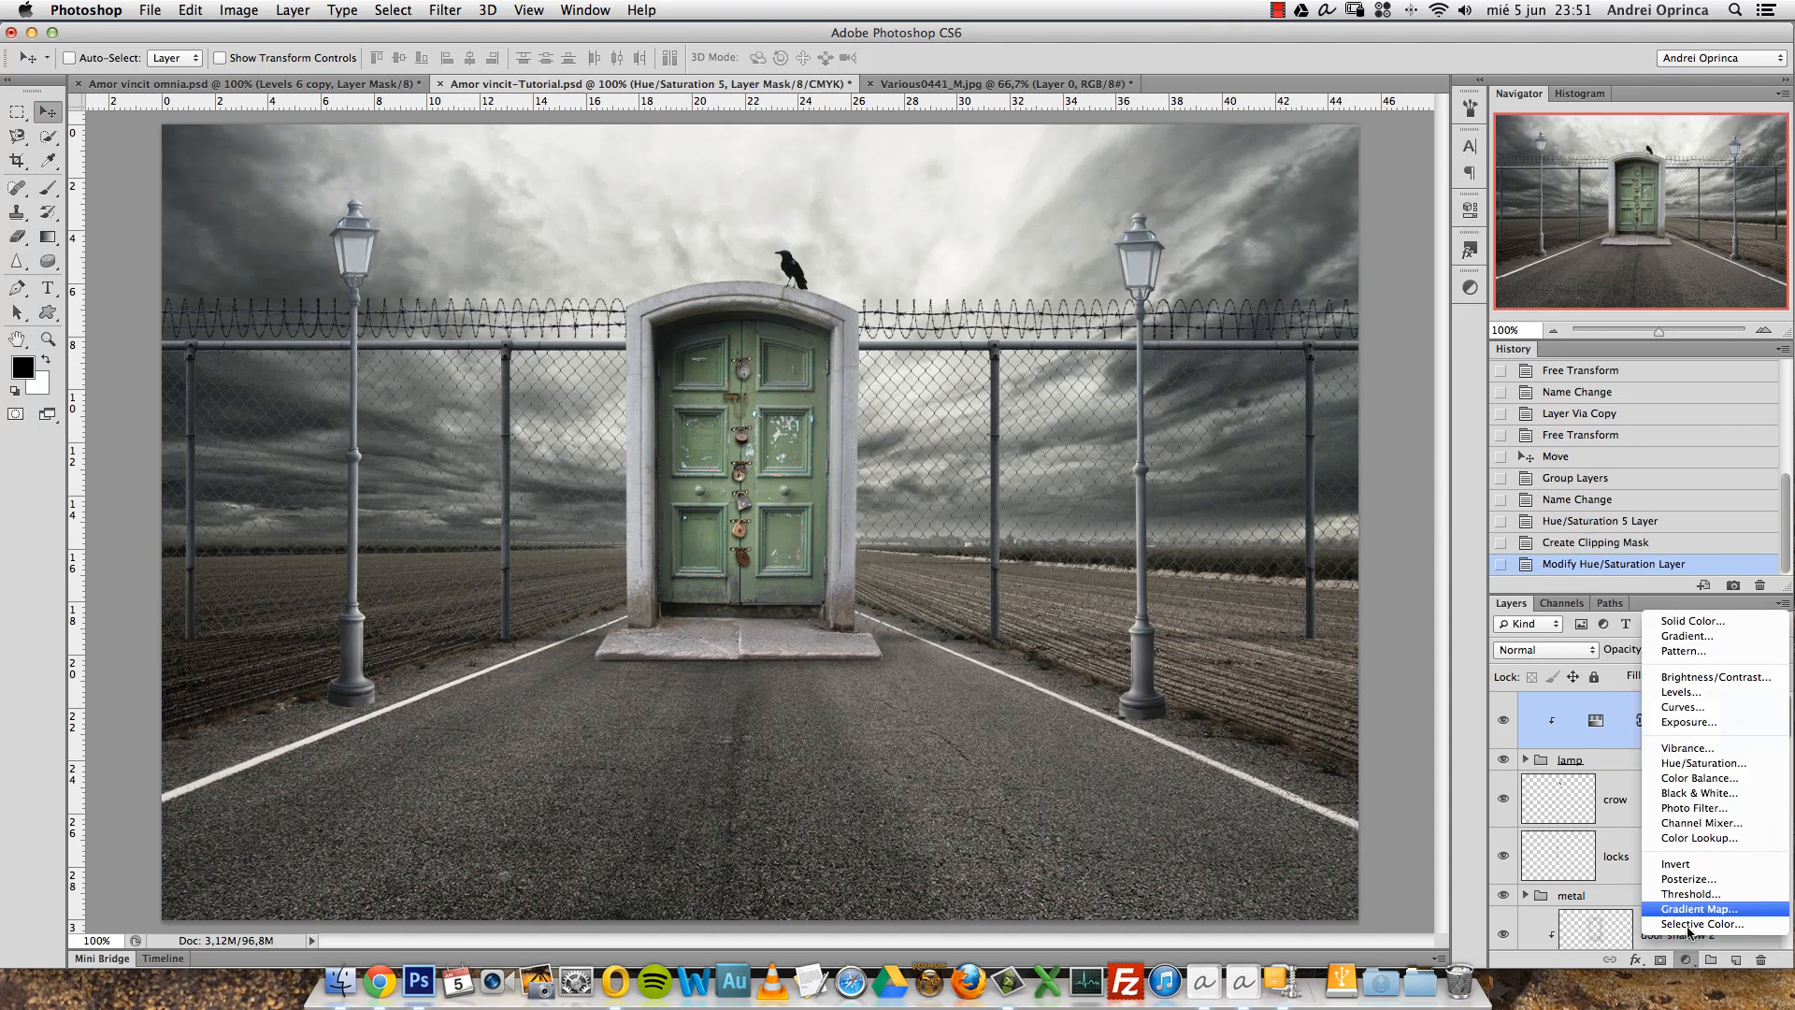
click(1698, 696)
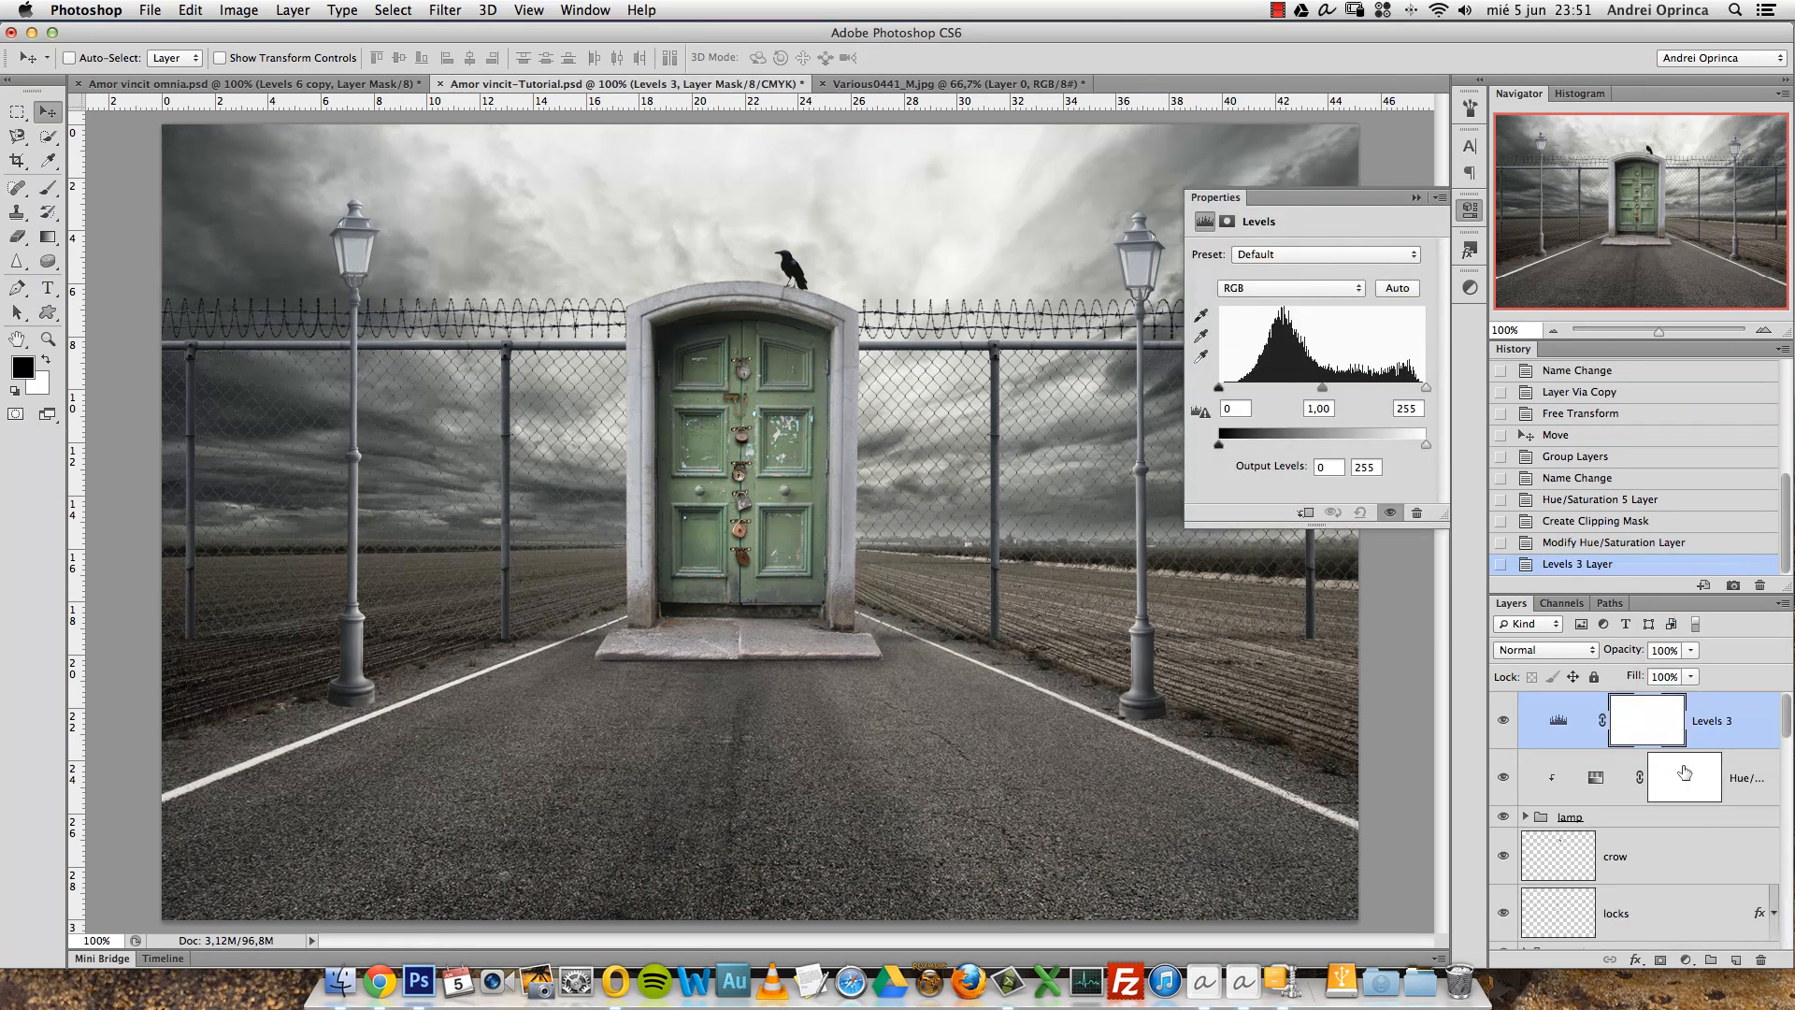
alt+click(1720, 747)
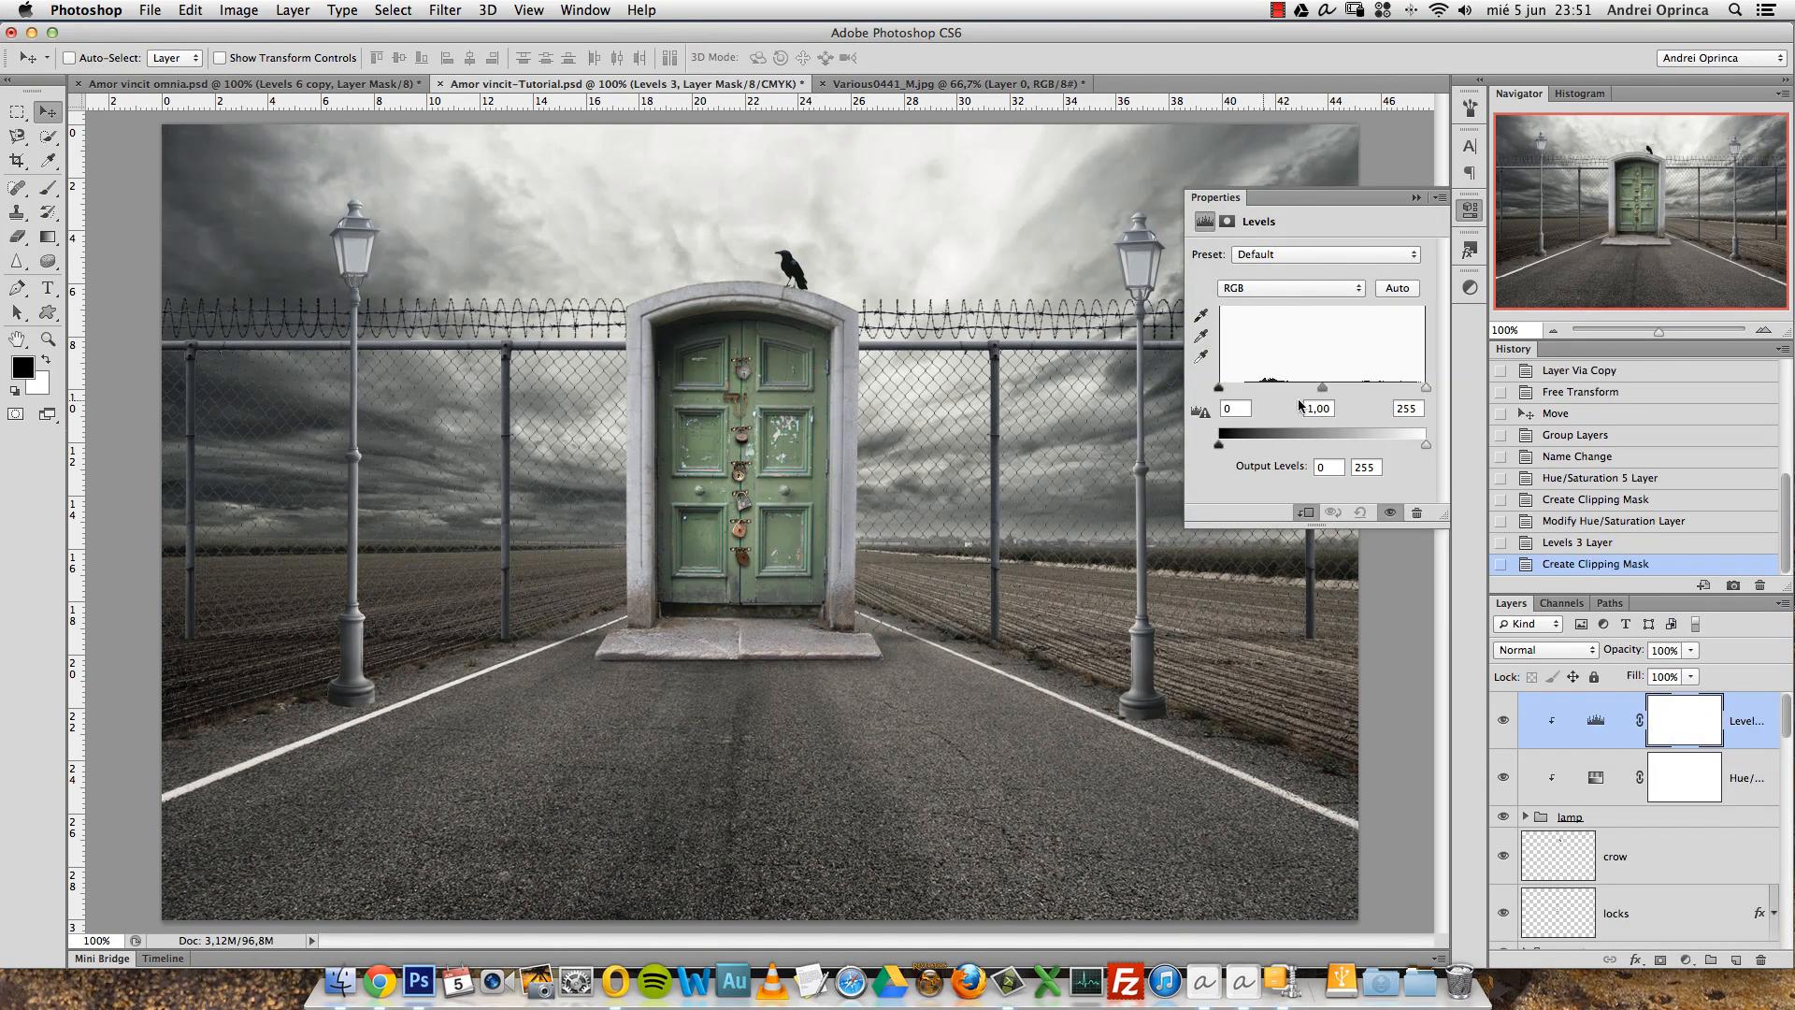
drag(1220, 392, 1224, 392)
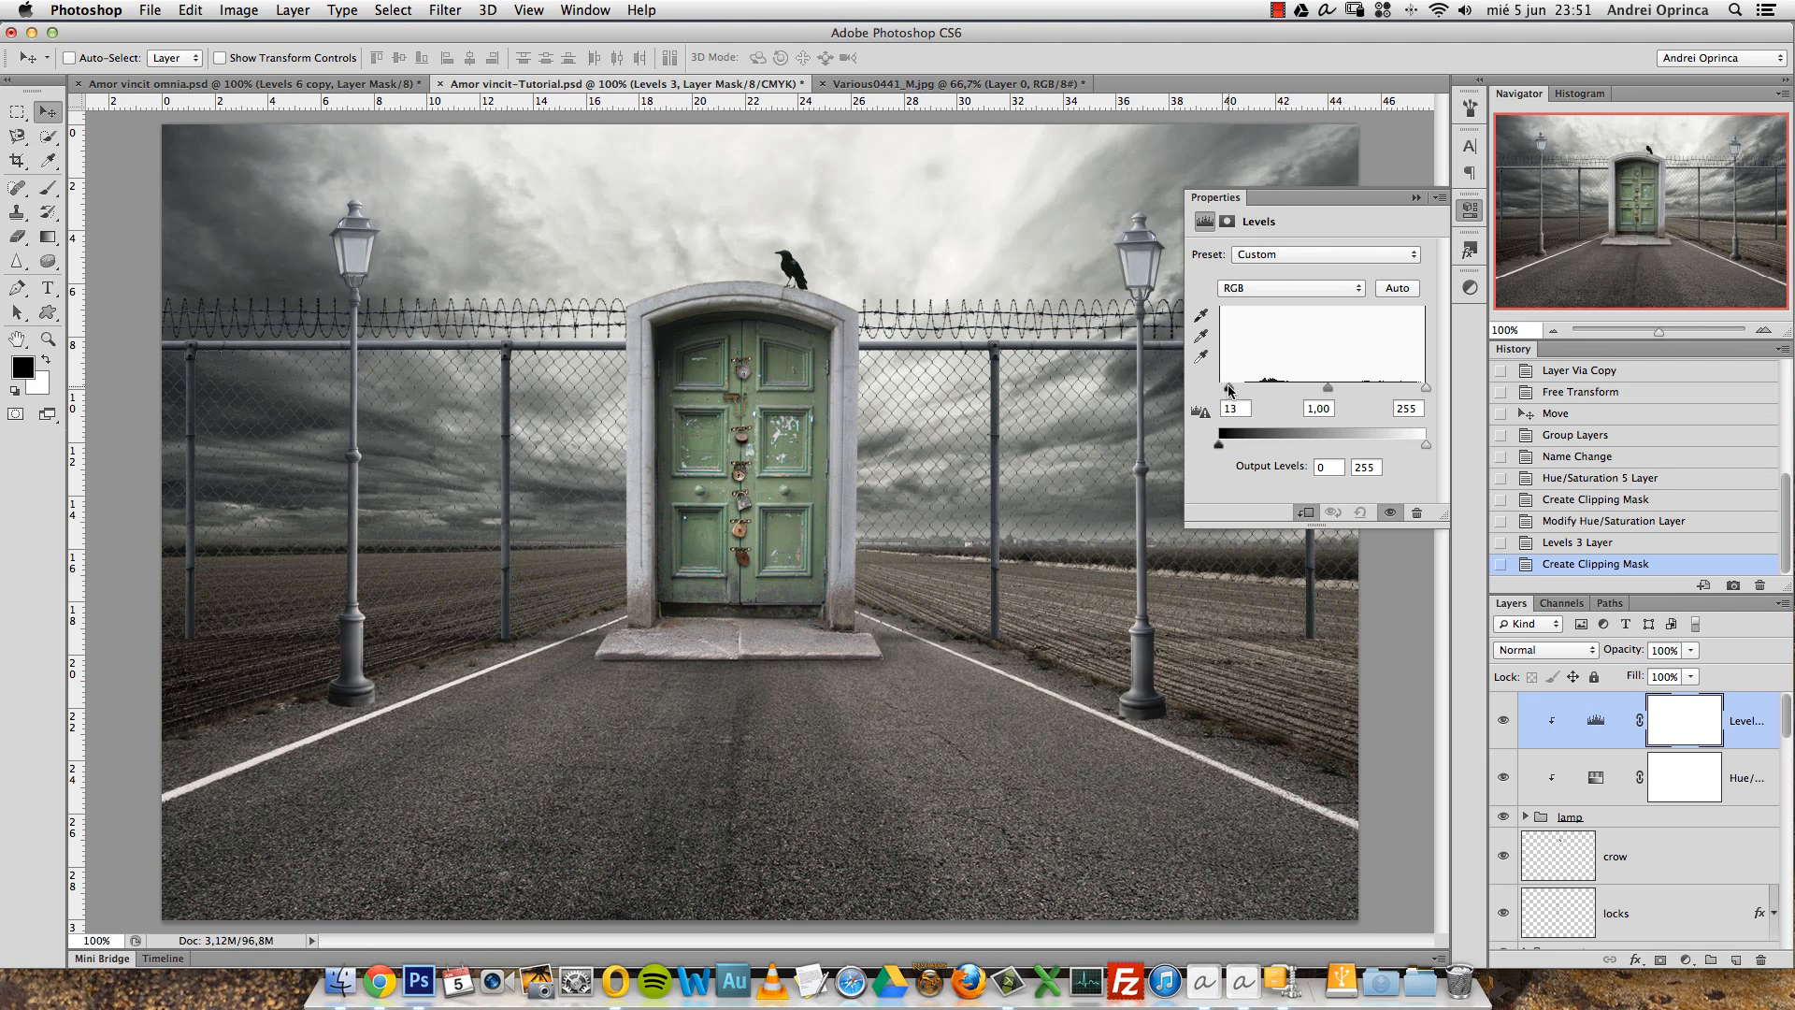
drag(1228, 391, 1321, 391)
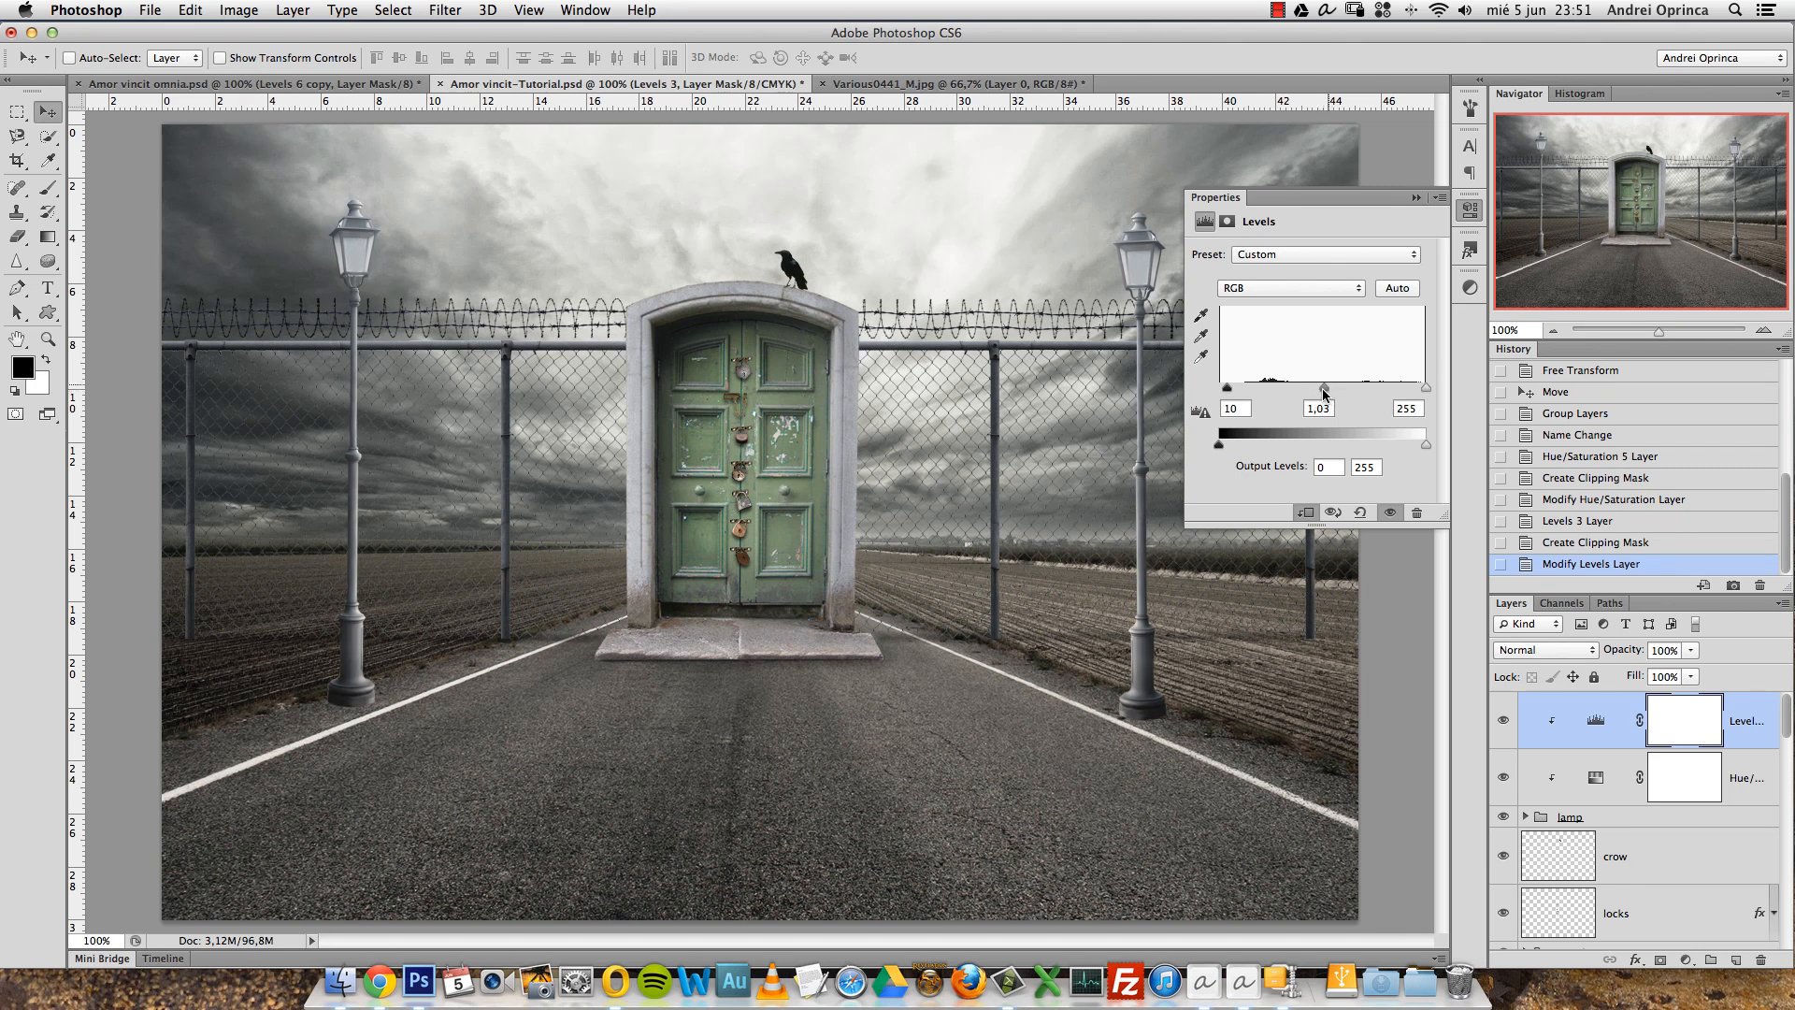
click(1416, 198)
click(1503, 719)
click(1504, 720)
click(1504, 720)
click(1504, 720)
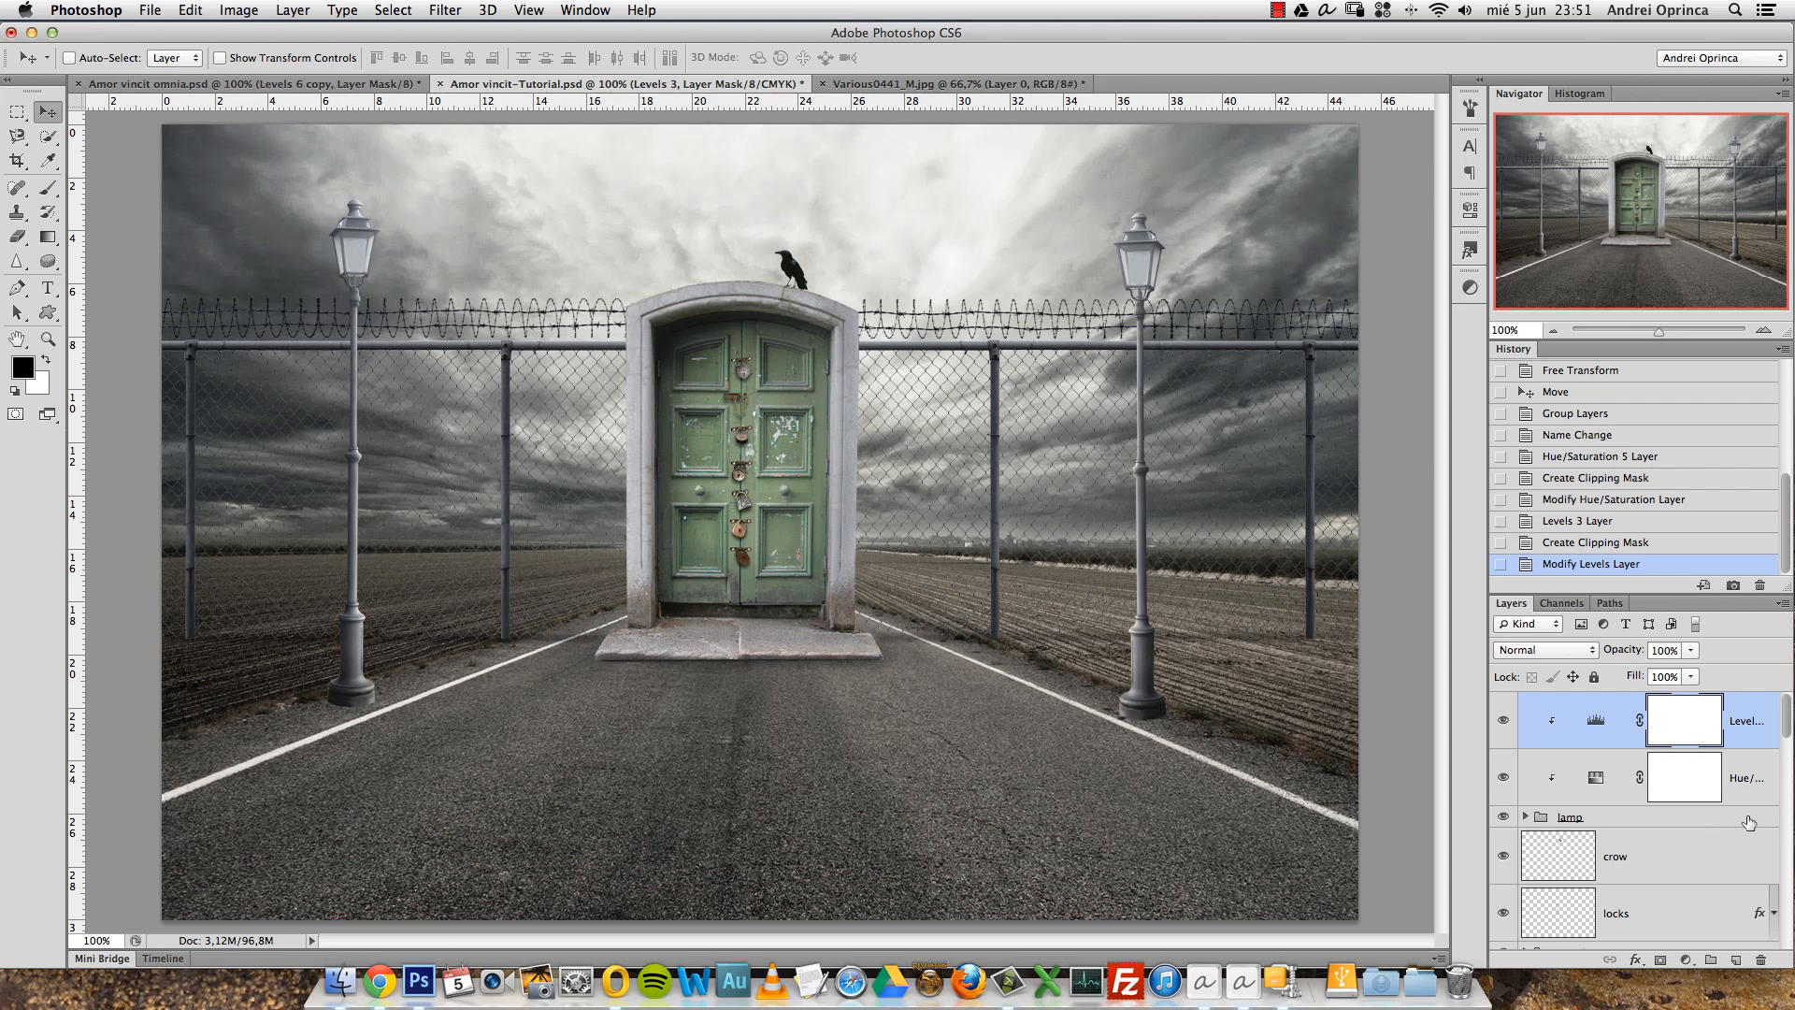
Add a new layer beneath lamp L inside the lamp group and name it lamp shadow.
click(1525, 817)
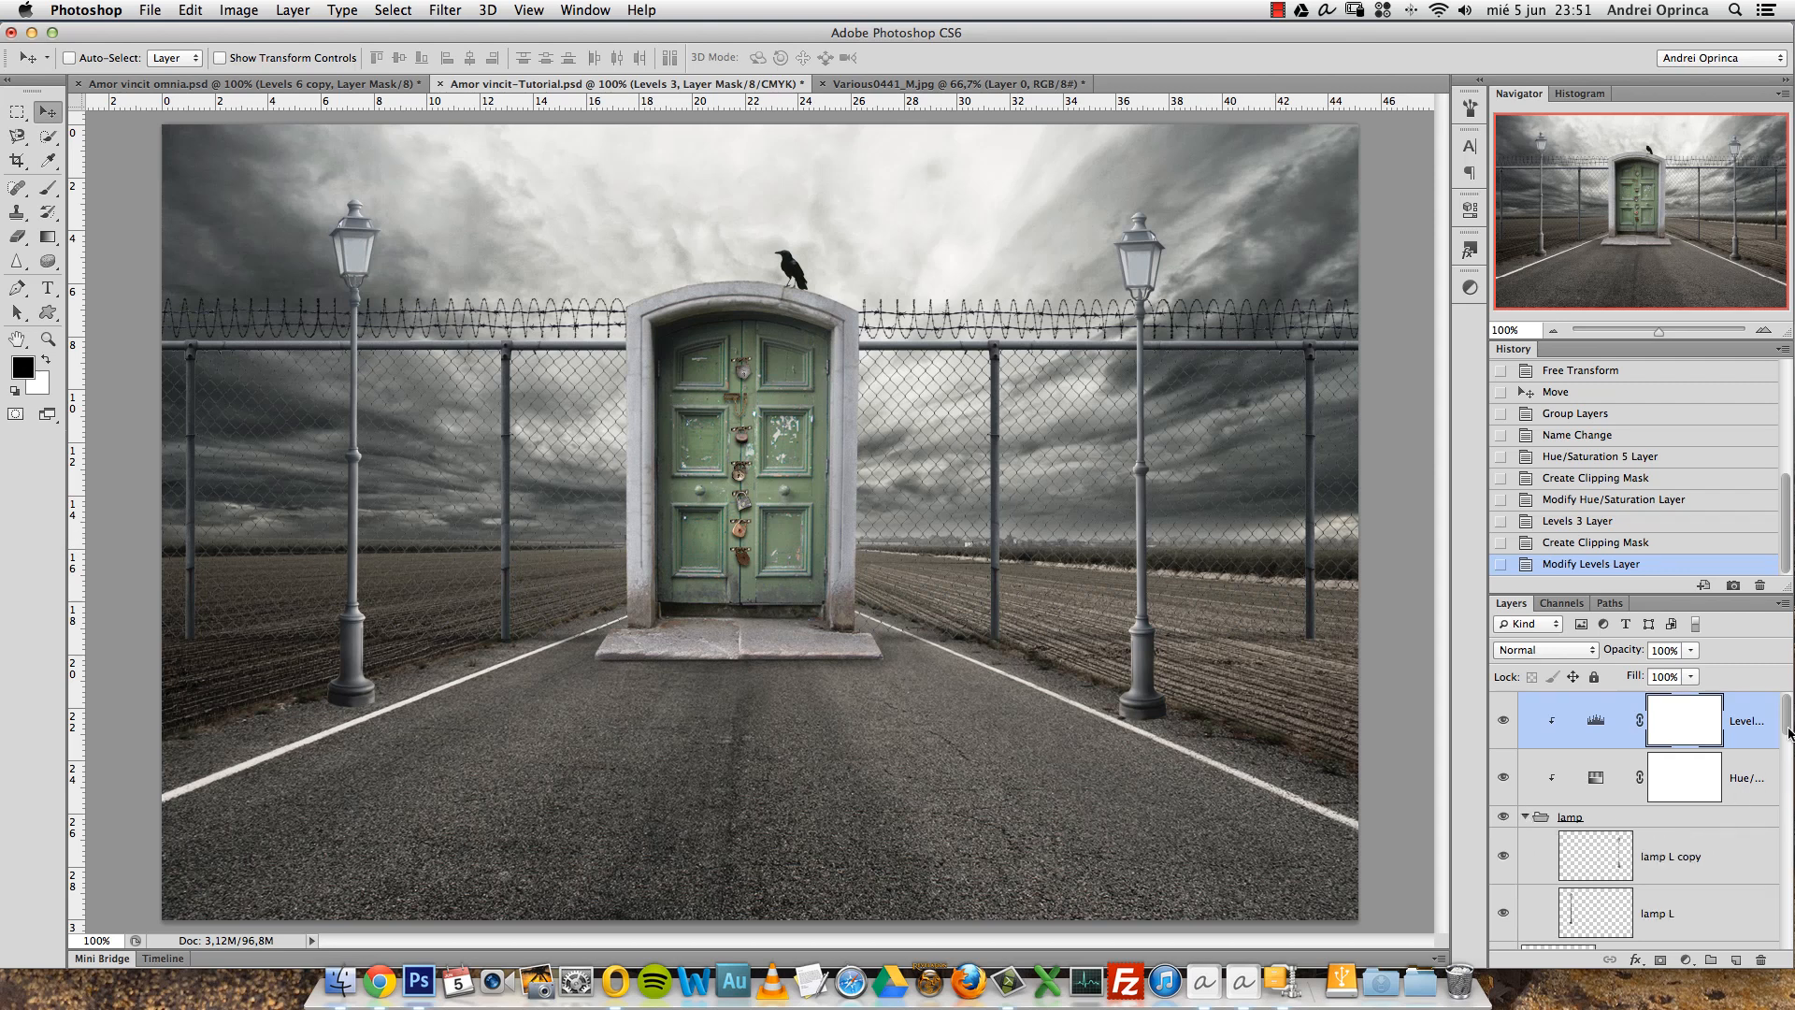
scroll(1729, 795, down, 6)
click(1721, 765)
key(x)
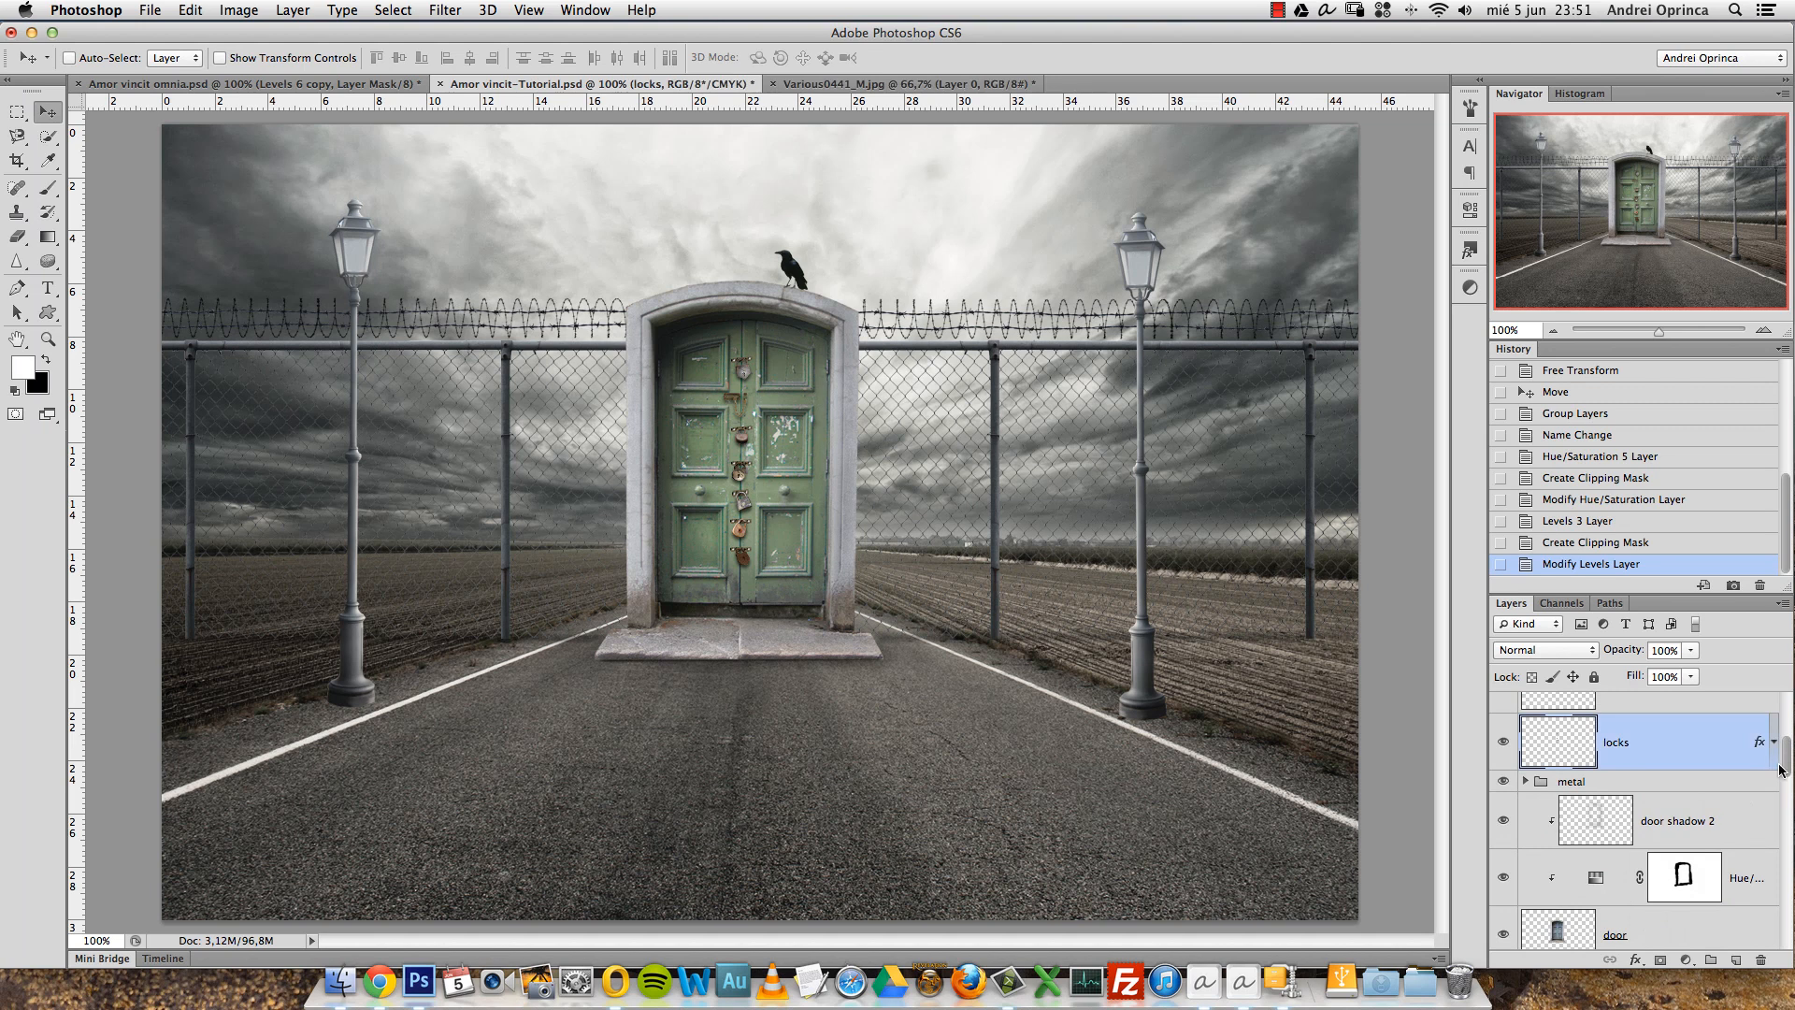
scroll(1777, 770, up, 2)
click(1732, 767)
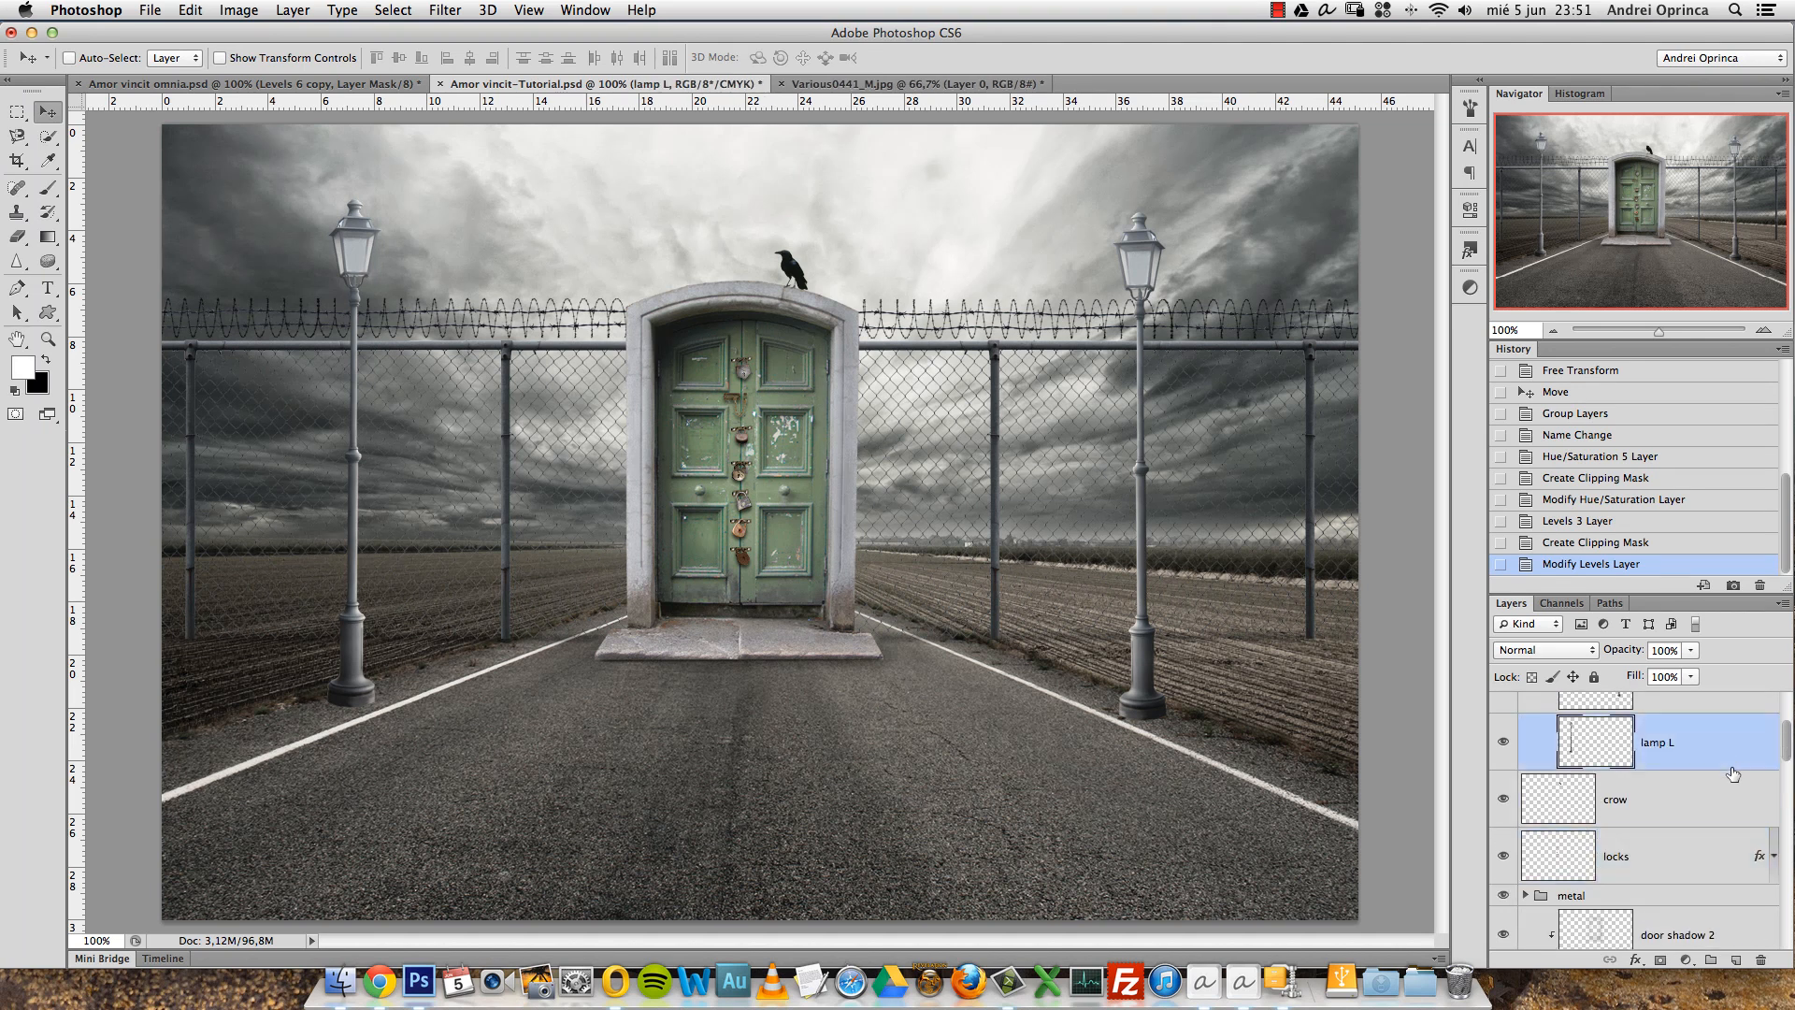
click(1736, 962)
double_click(1655, 800)
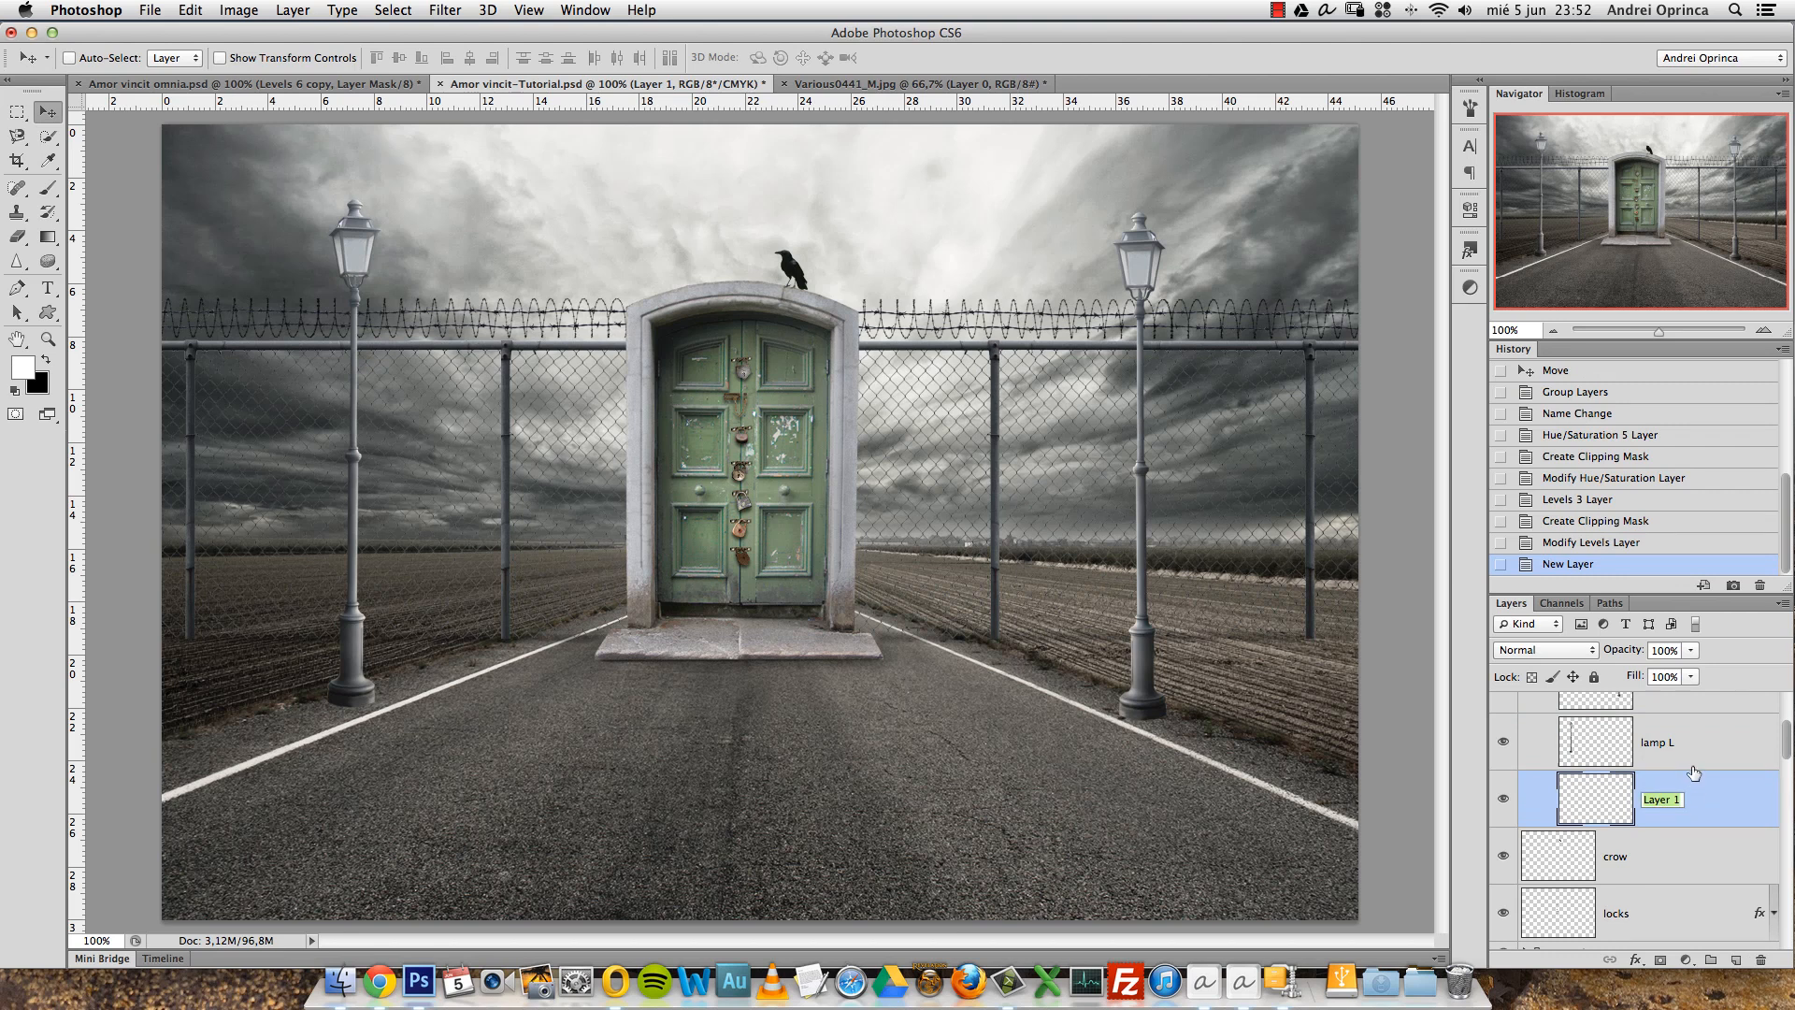
text(lamp shadow)
key(Return)
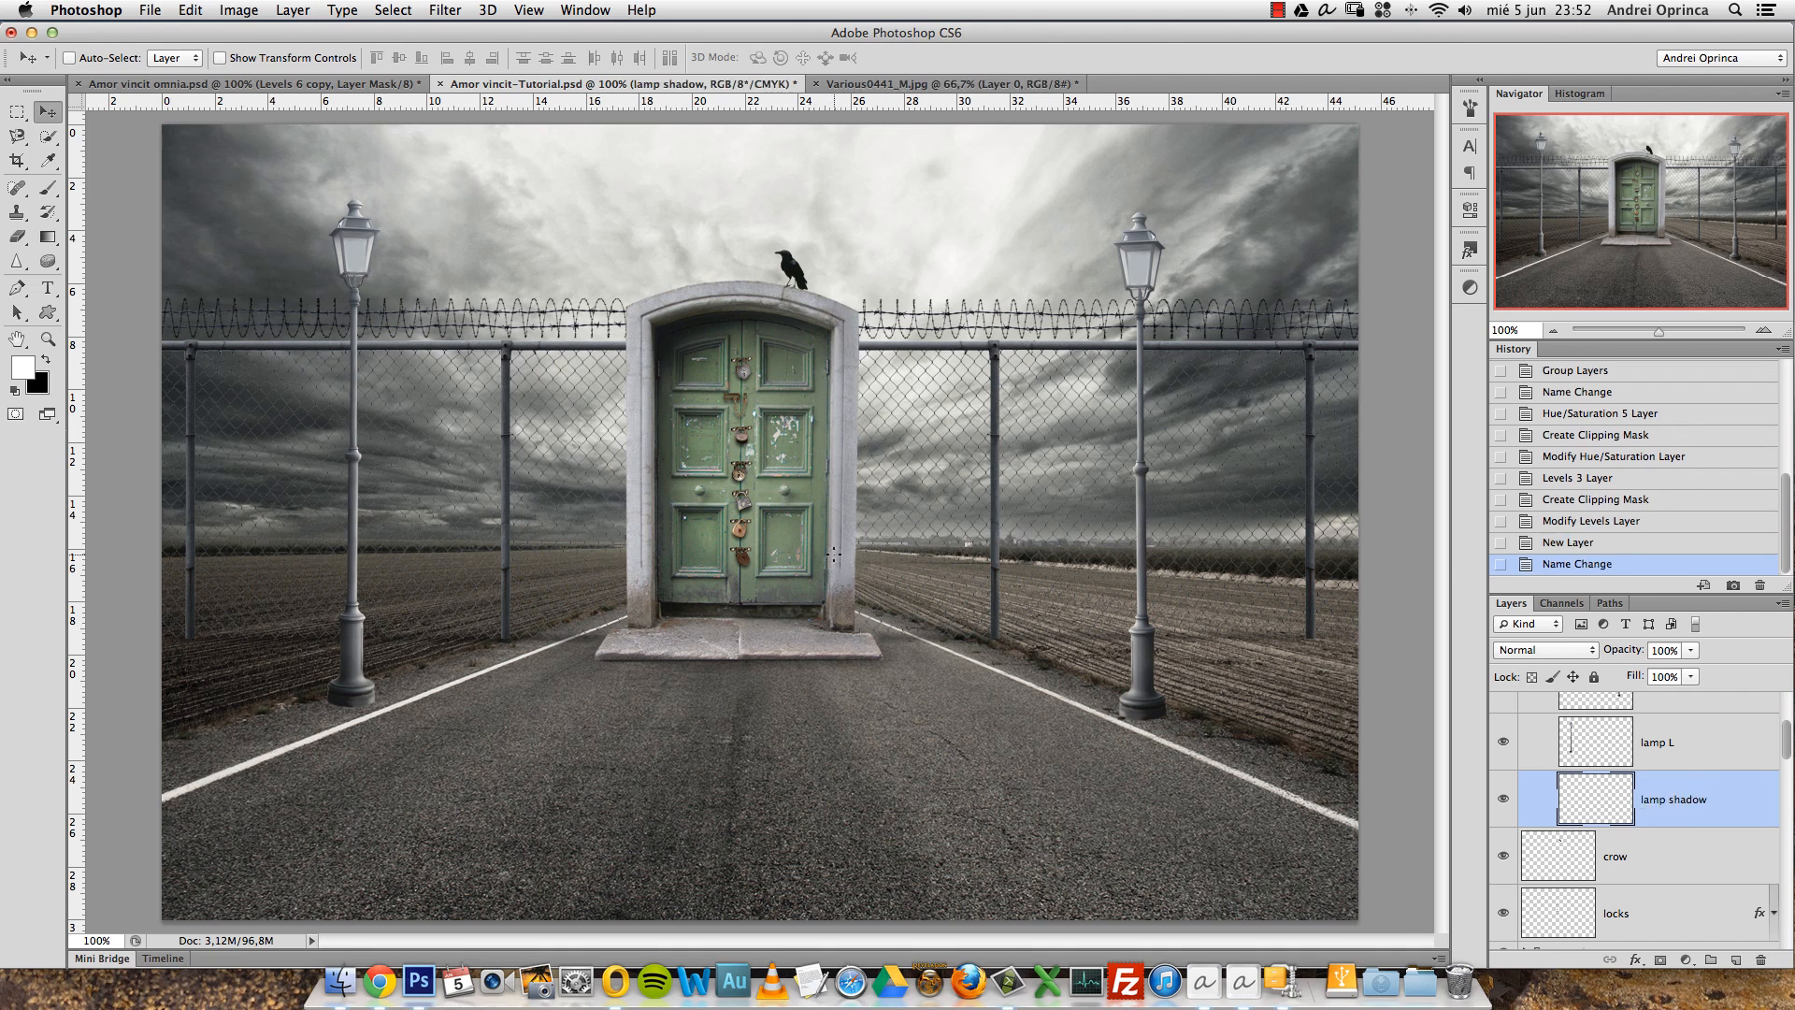
Set up a black brush of size 30 with 20% opacity and 17% flow for shading.
key(b)
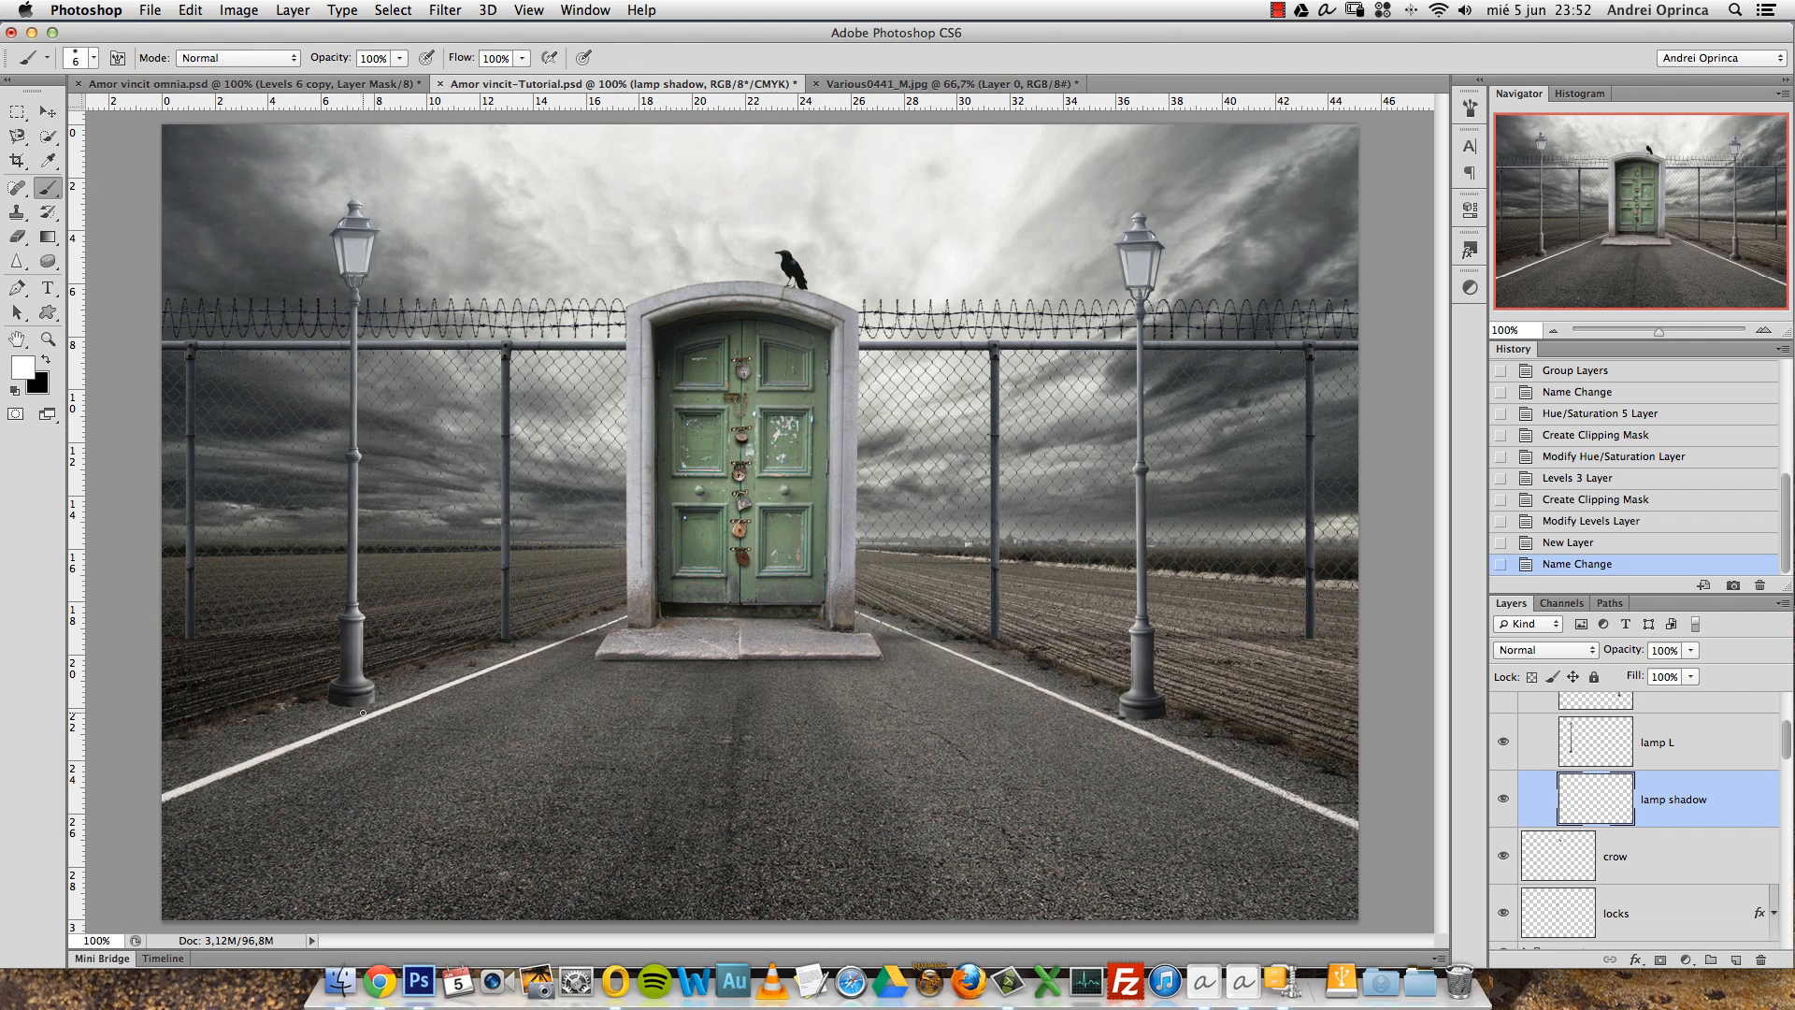
click(398, 61)
drag(400, 79, 329, 80)
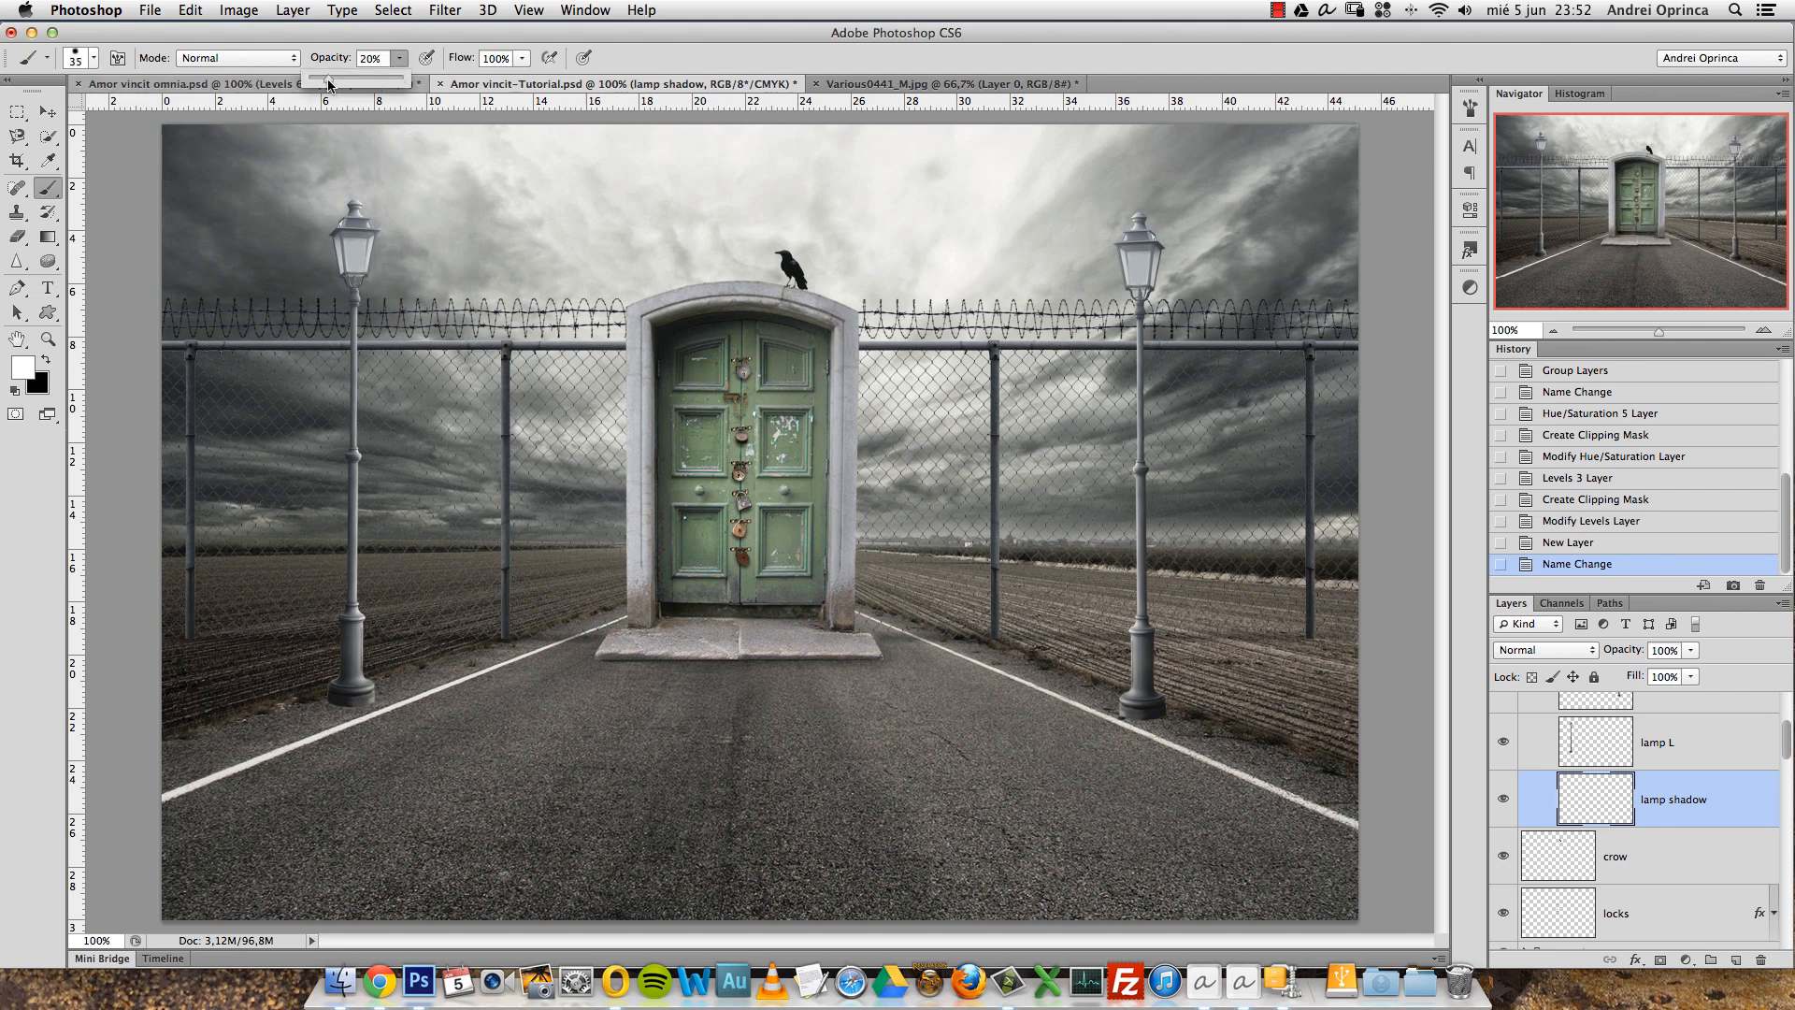
click(522, 61)
drag(524, 79, 447, 79)
key(bracketleft)
click(344, 712)
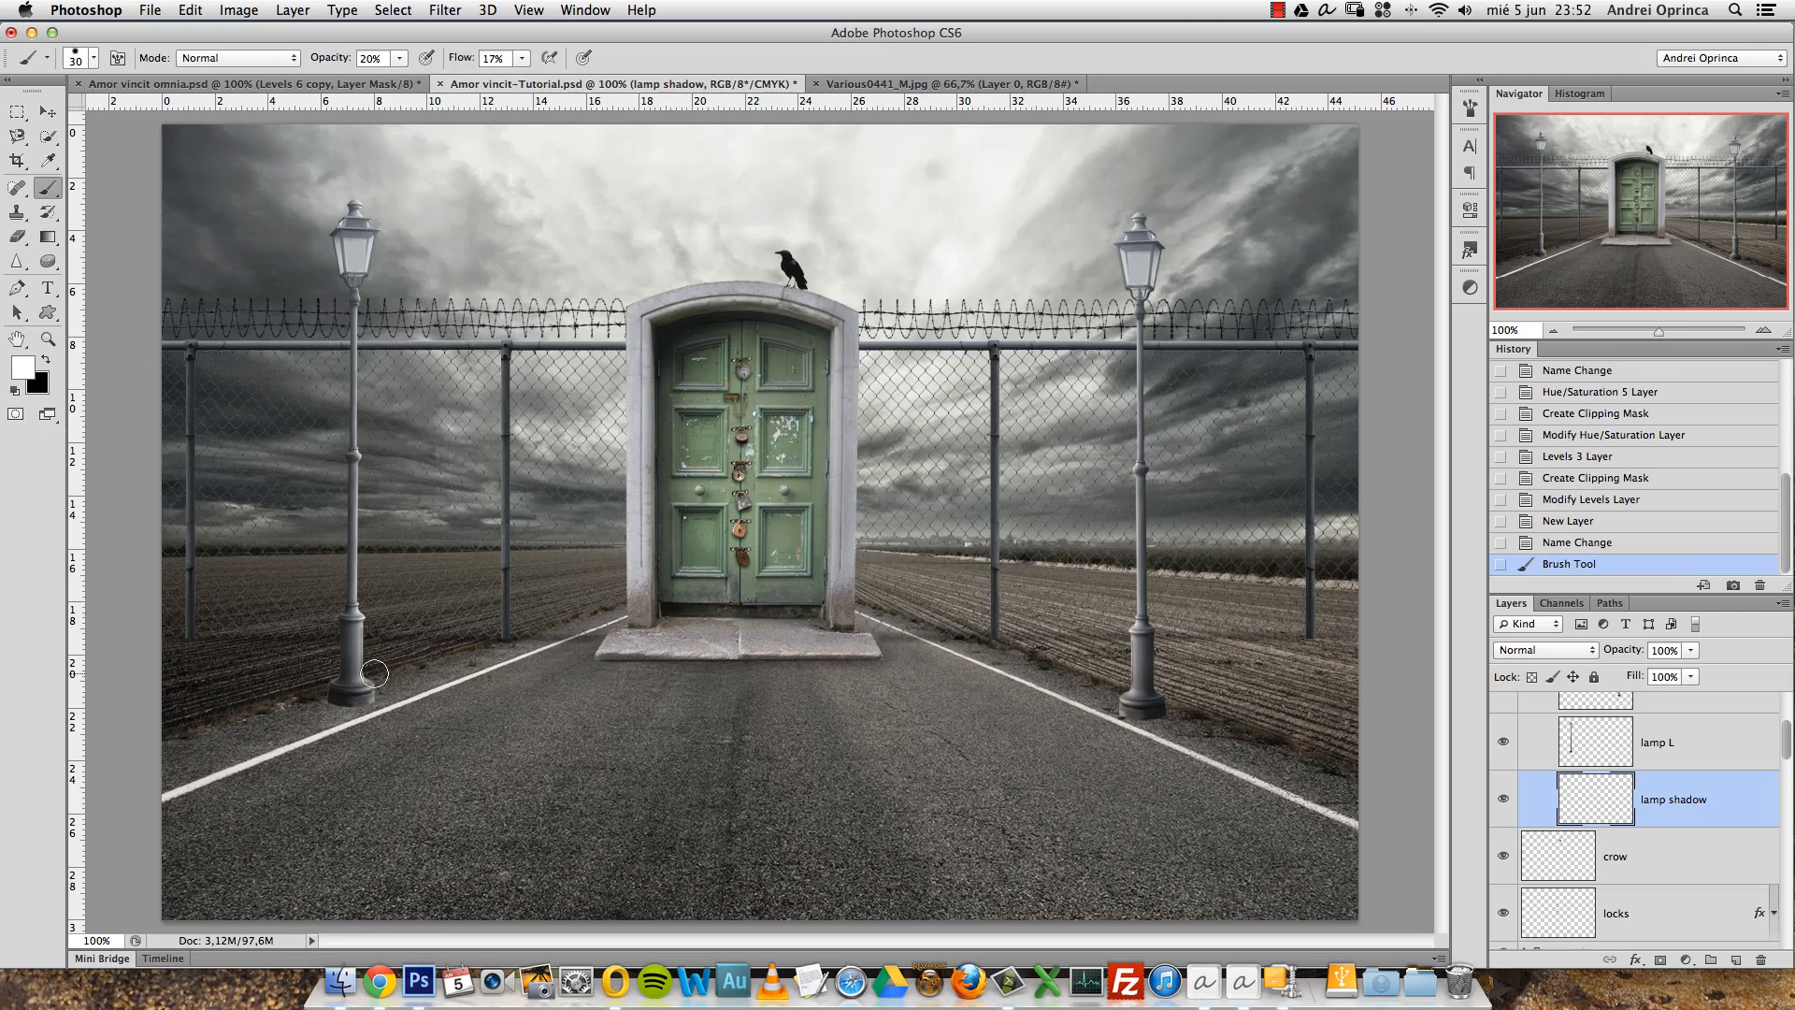
key(super+z)
click(16, 391)
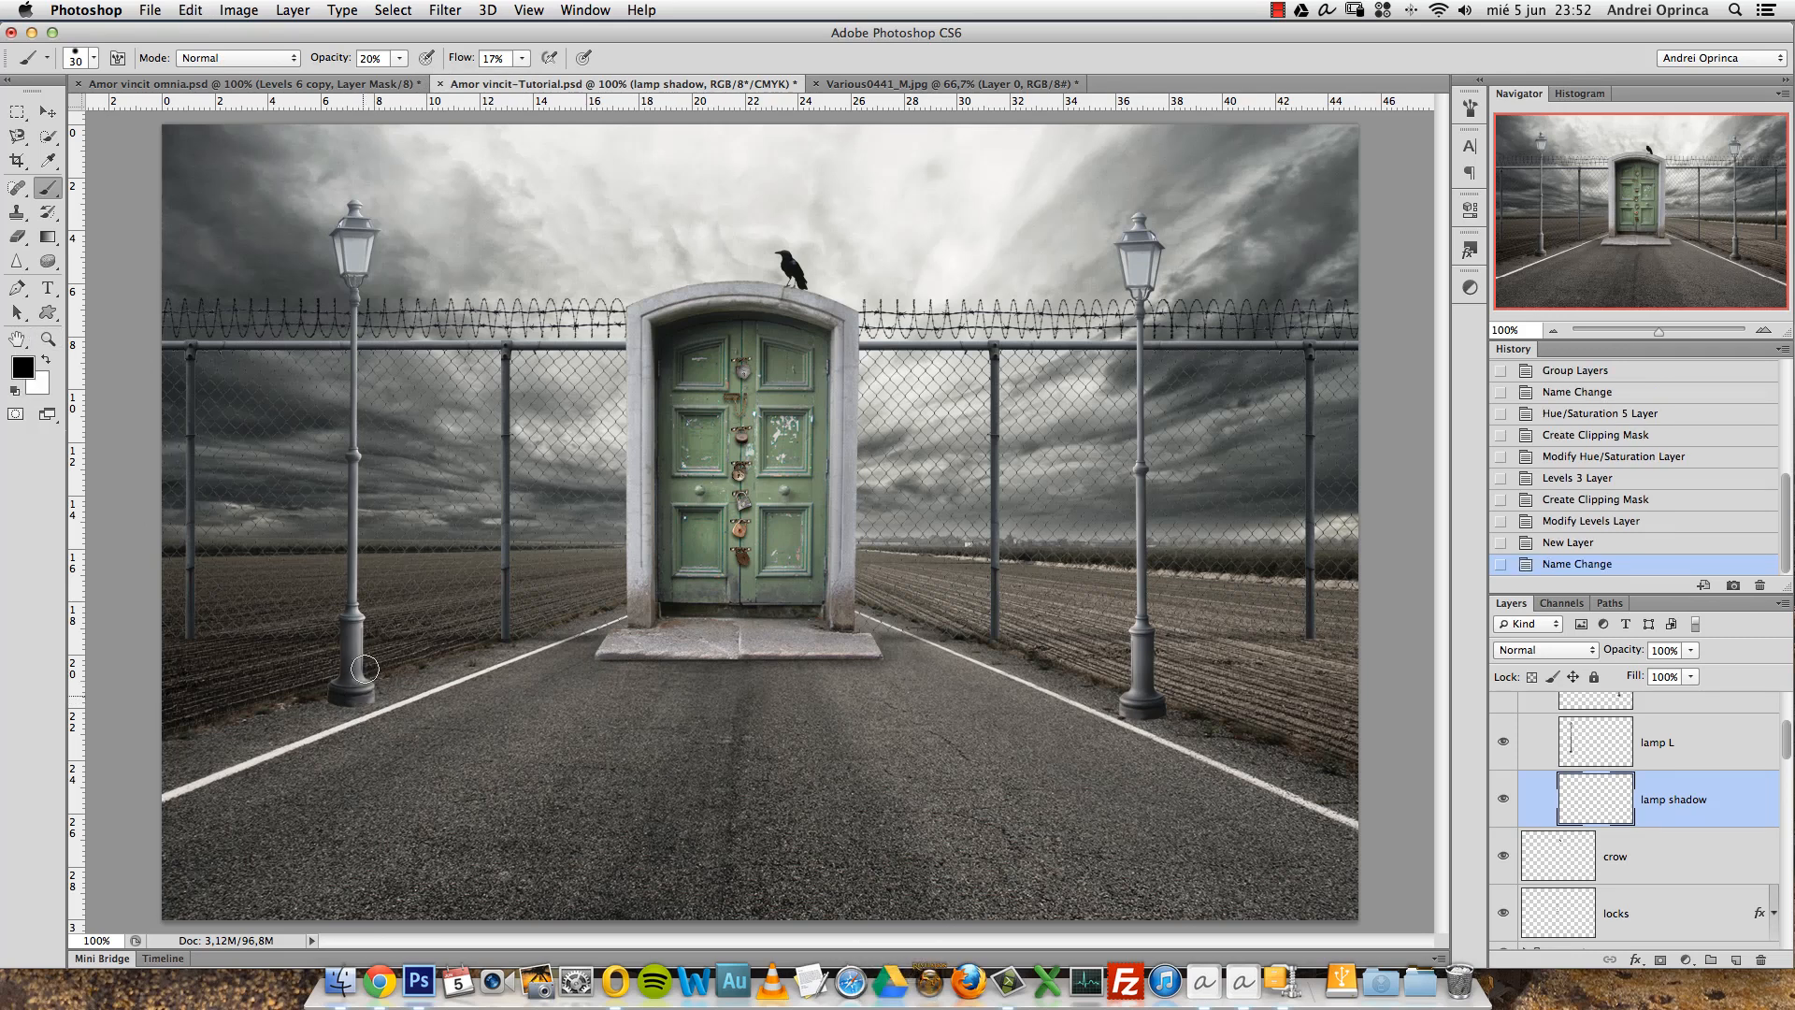
Paint a soft black shadow around the base of the left street lamp on the lamp shadow layer.
click(358, 707)
click(358, 707)
click(358, 705)
click(358, 704)
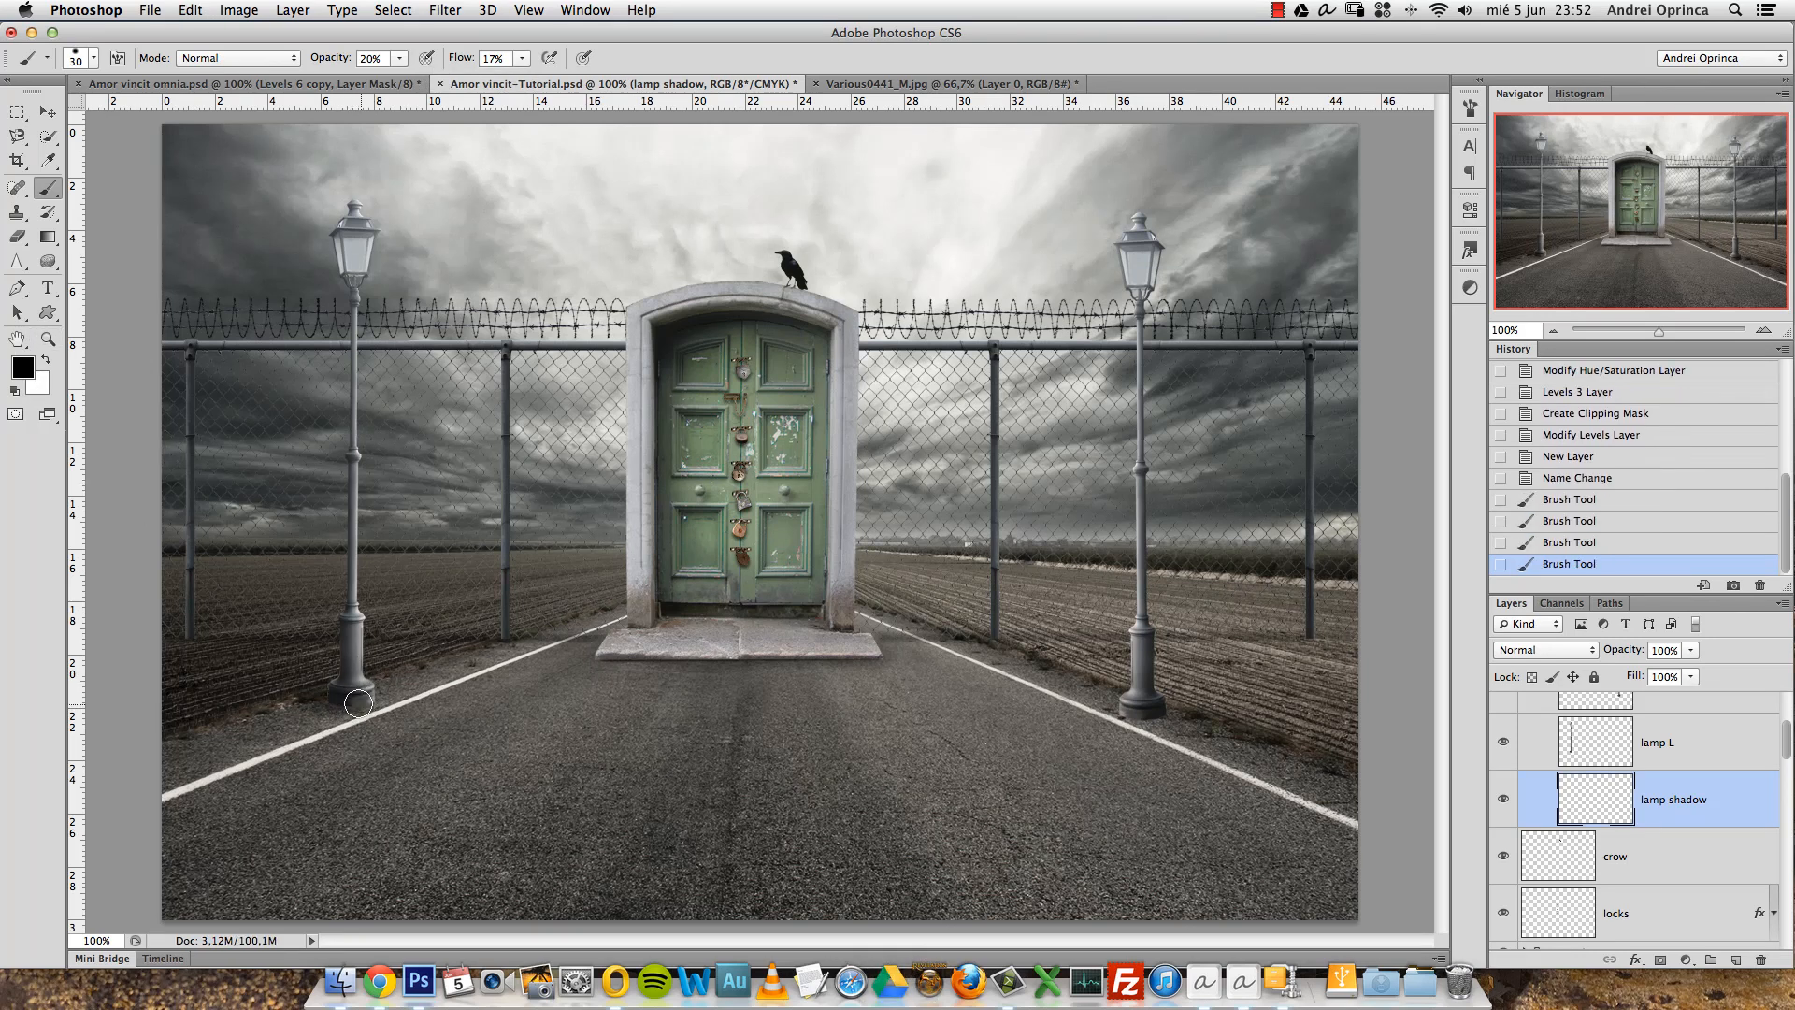
click(372, 693)
key(bracketright)
key(super+z)
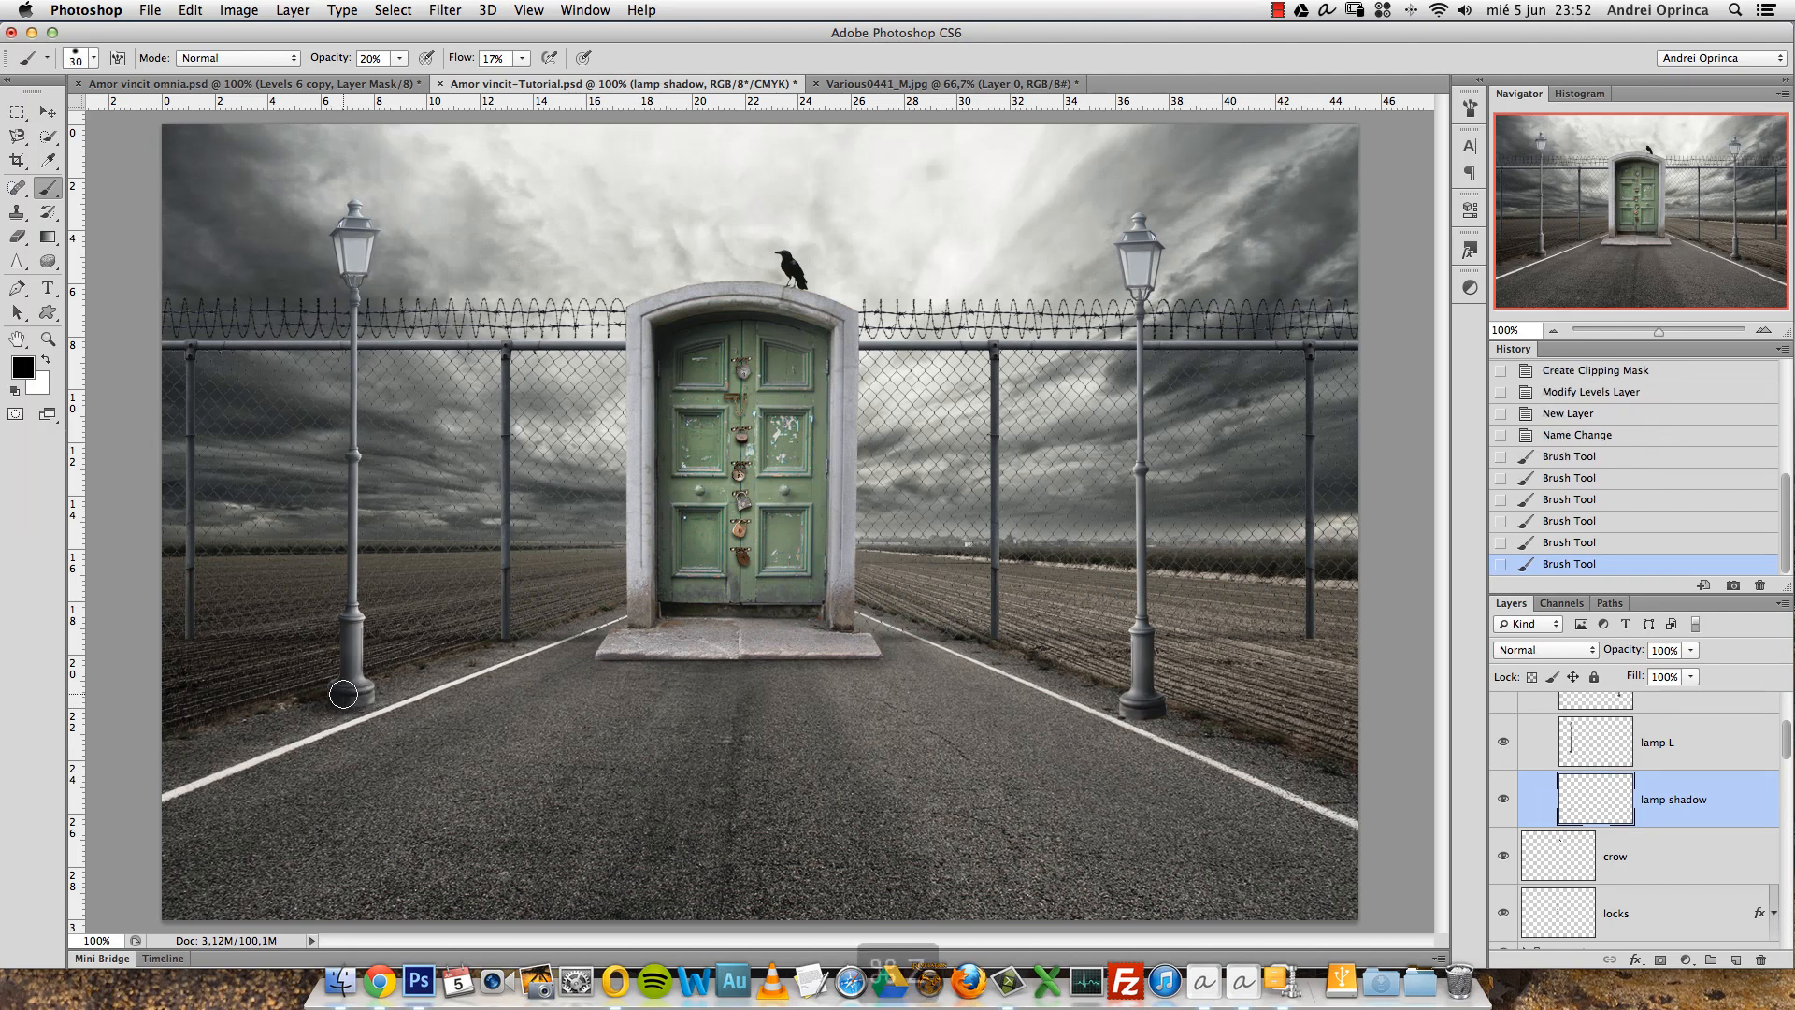
click(296, 712)
click(373, 699)
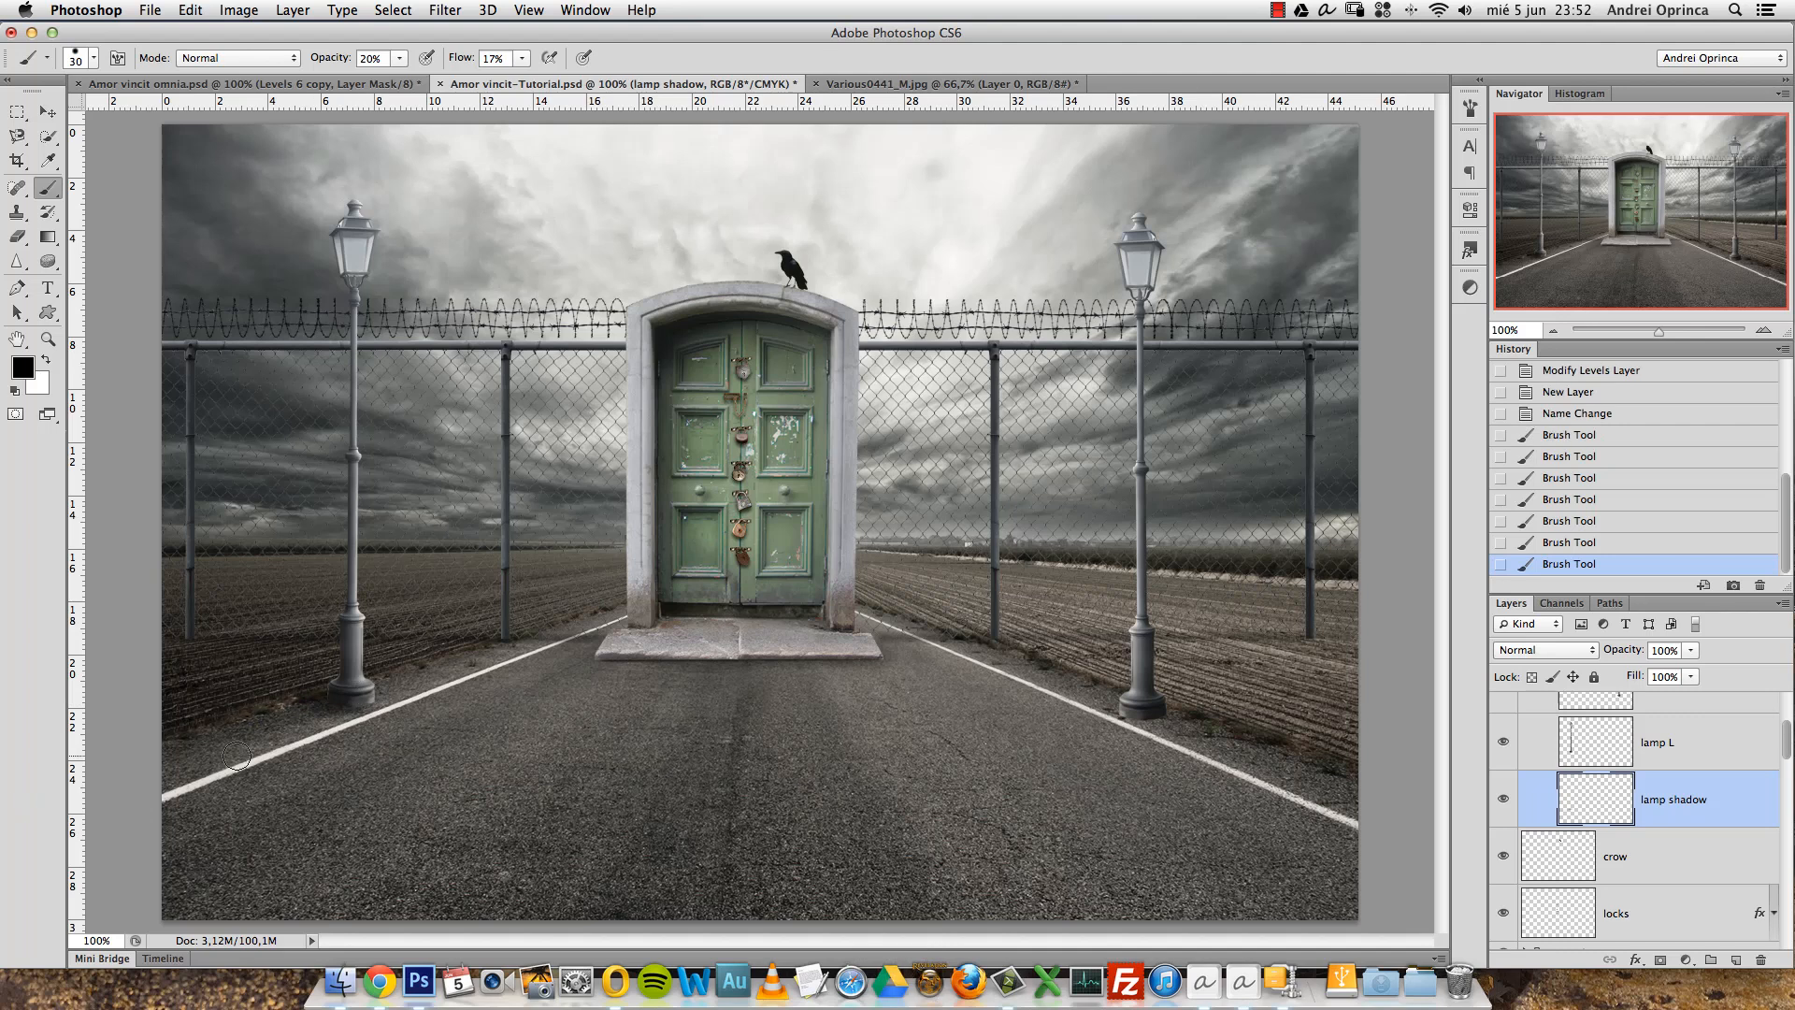
Paint a soft black shadow around the right street lamp's base, enlarging the brush to size 50 for the ground beside it.
drag(1176, 722, 1159, 717)
drag(1161, 718, 1140, 716)
click(1137, 713)
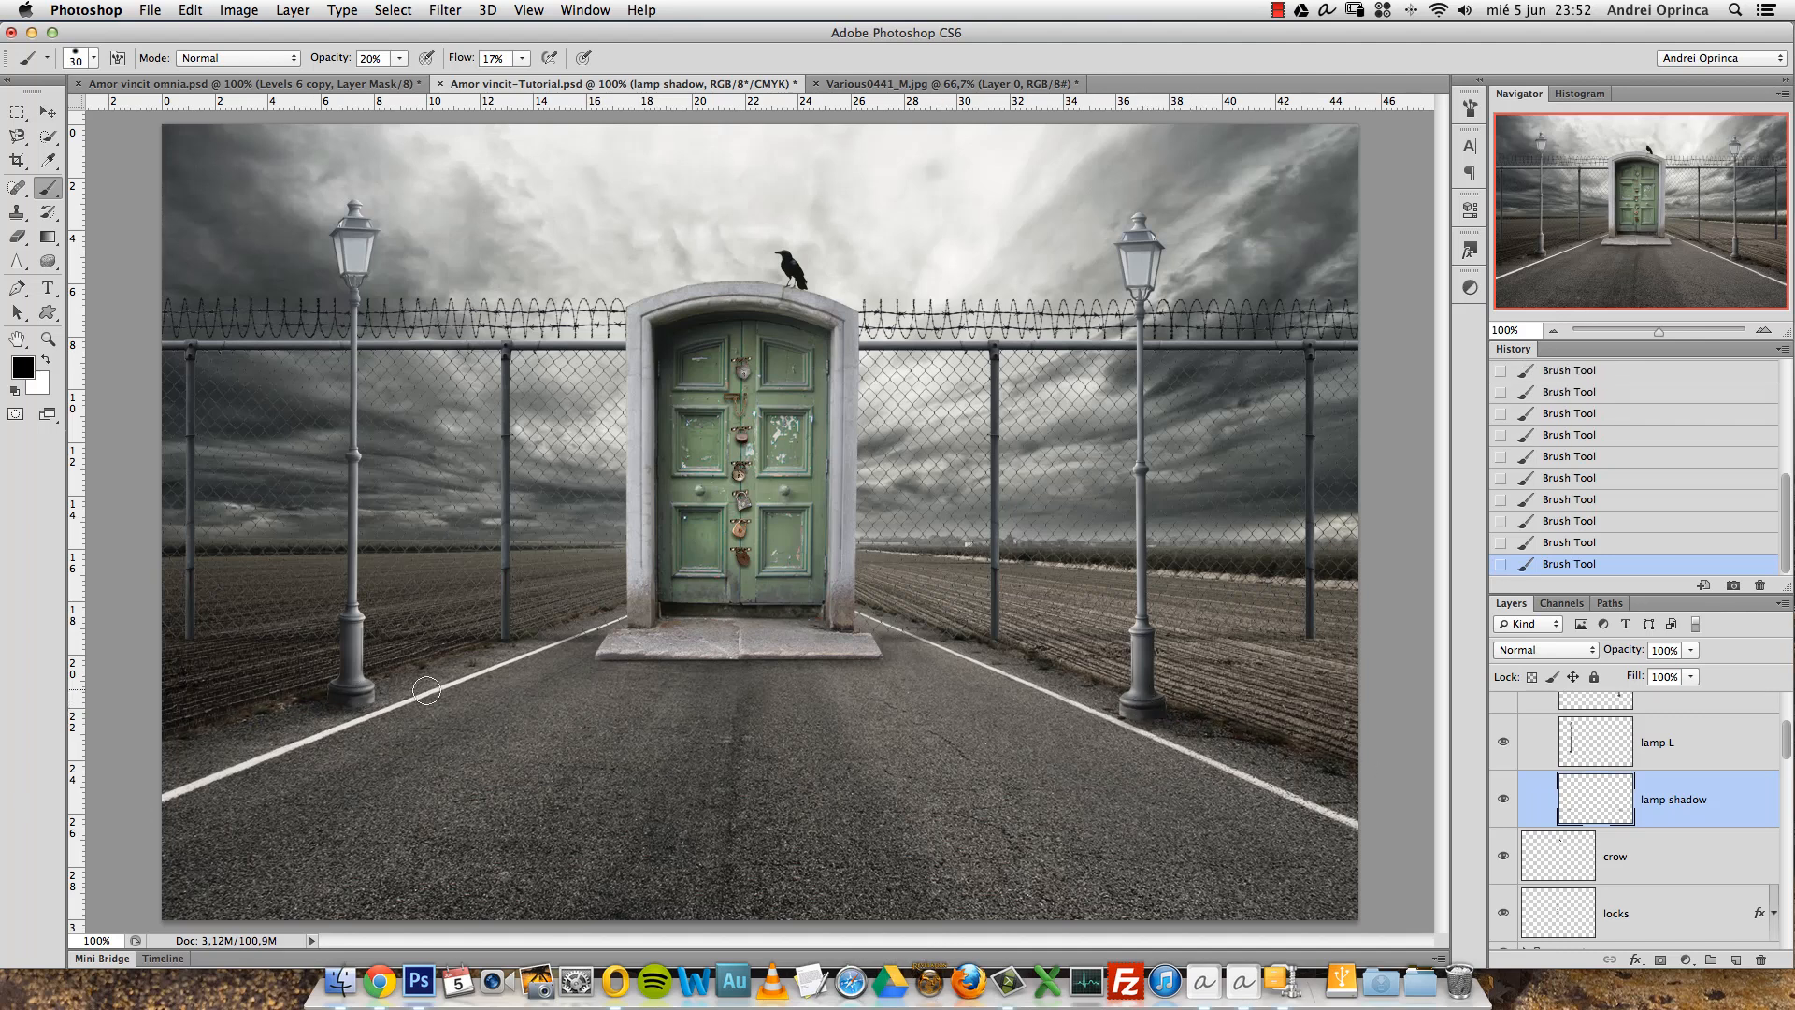
key(z)
key(b)
key(bracketright)
key(bracketright)
mouse_move(1134, 724)
mouse_down()
mouse_move(1105, 711)
mouse_move(1217, 761)
mouse_up()
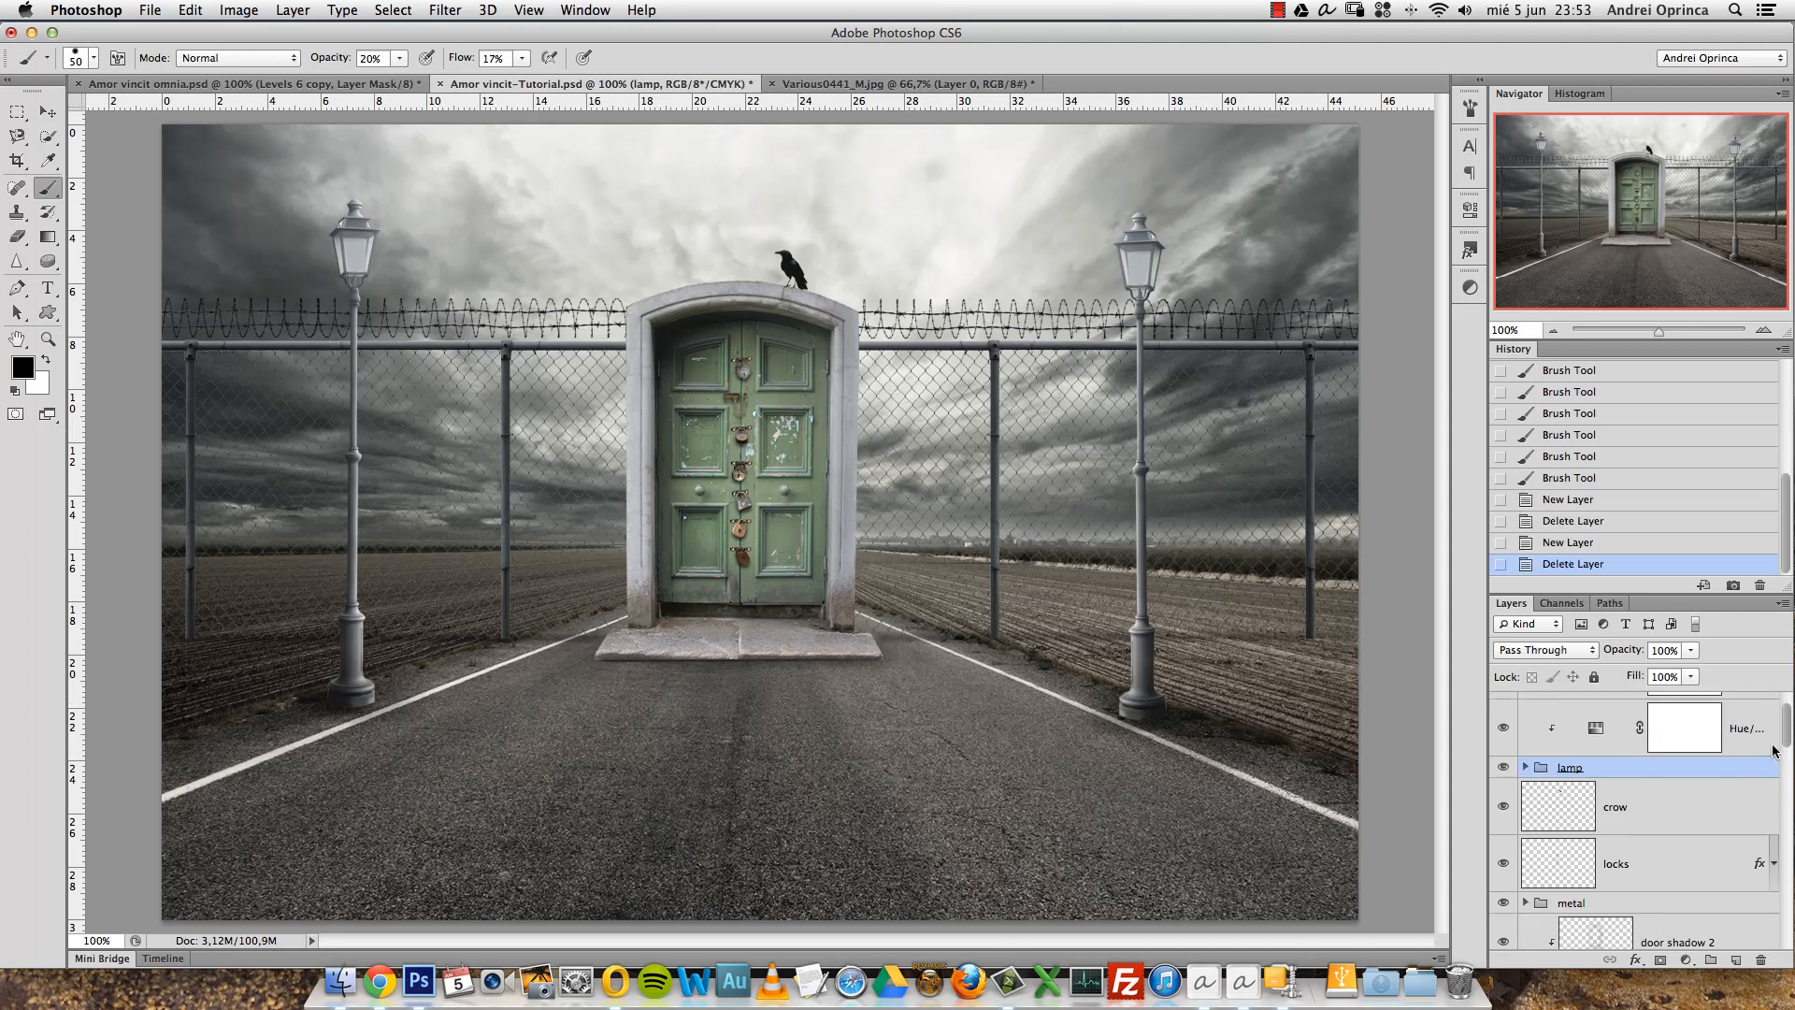
Change the lamp group's Levels adjustment to black input 0 and midtone 0,97.
drag(1786, 731, 1787, 703)
double_click(1592, 722)
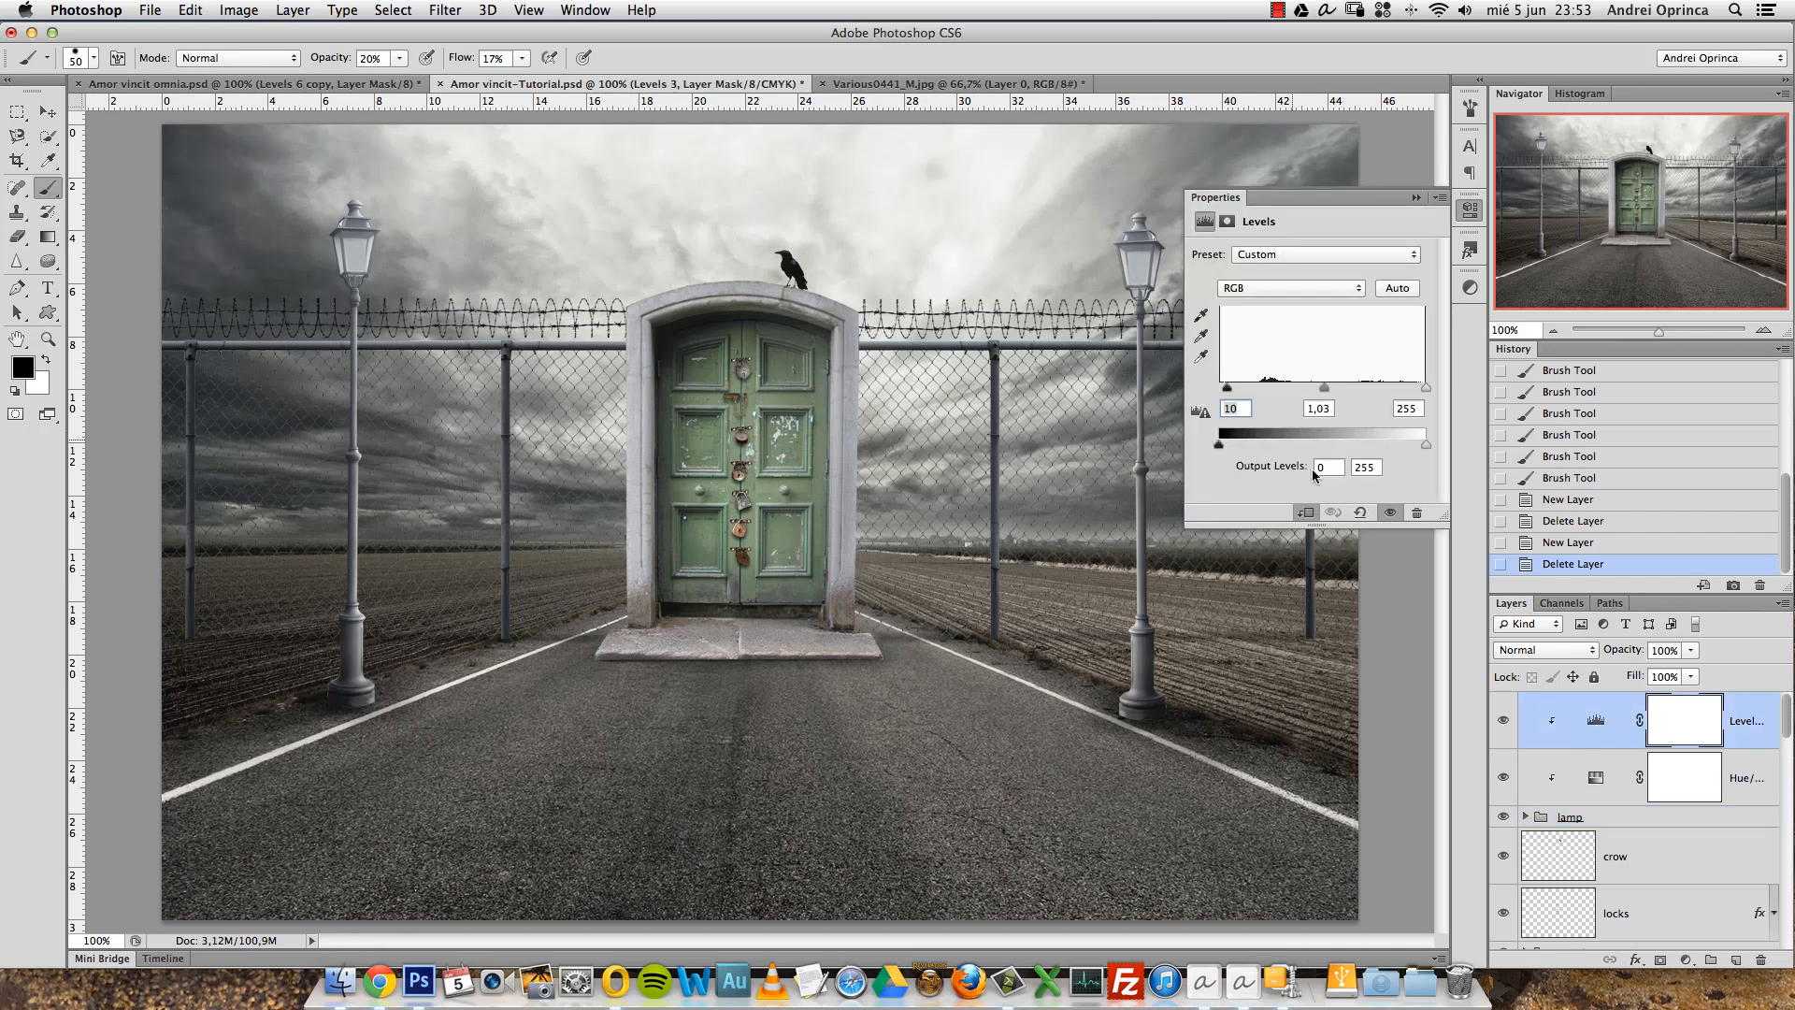
drag(1322, 387, 1329, 387)
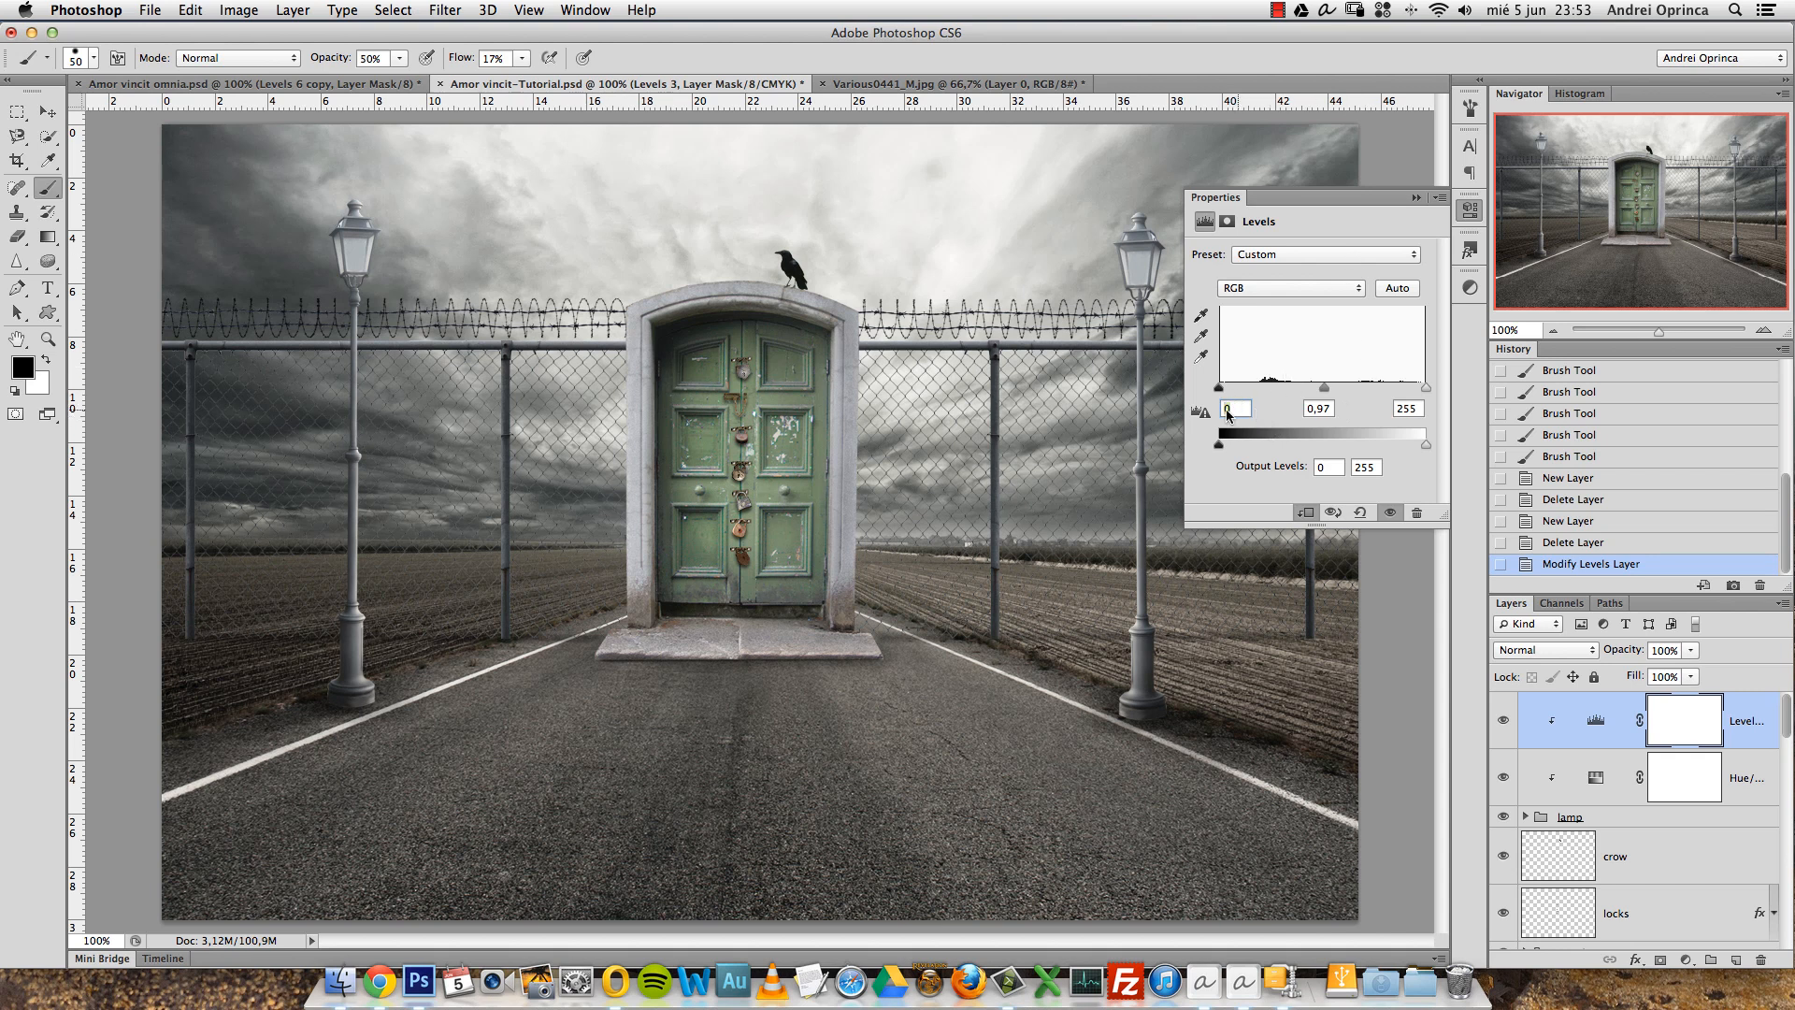
click(1416, 198)
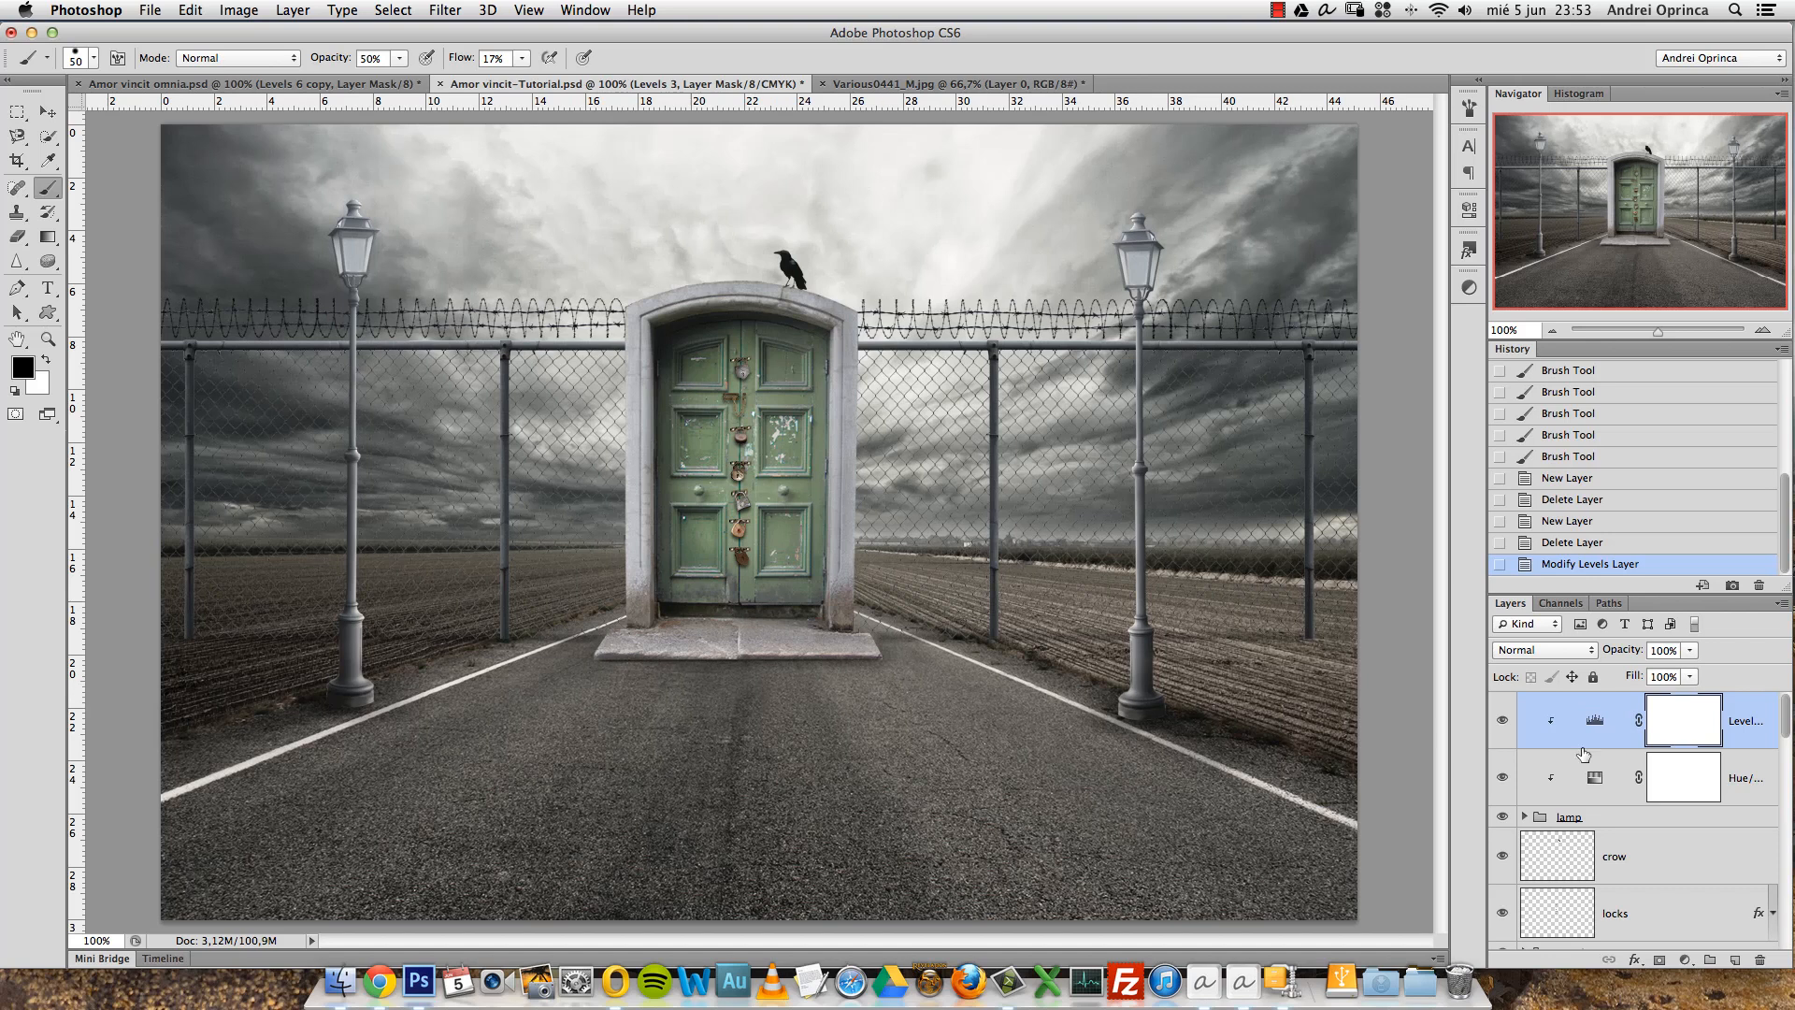
Add a new top layer and write expectare on the road as horizontal text in Franchise at 18 pt.
click(1737, 963)
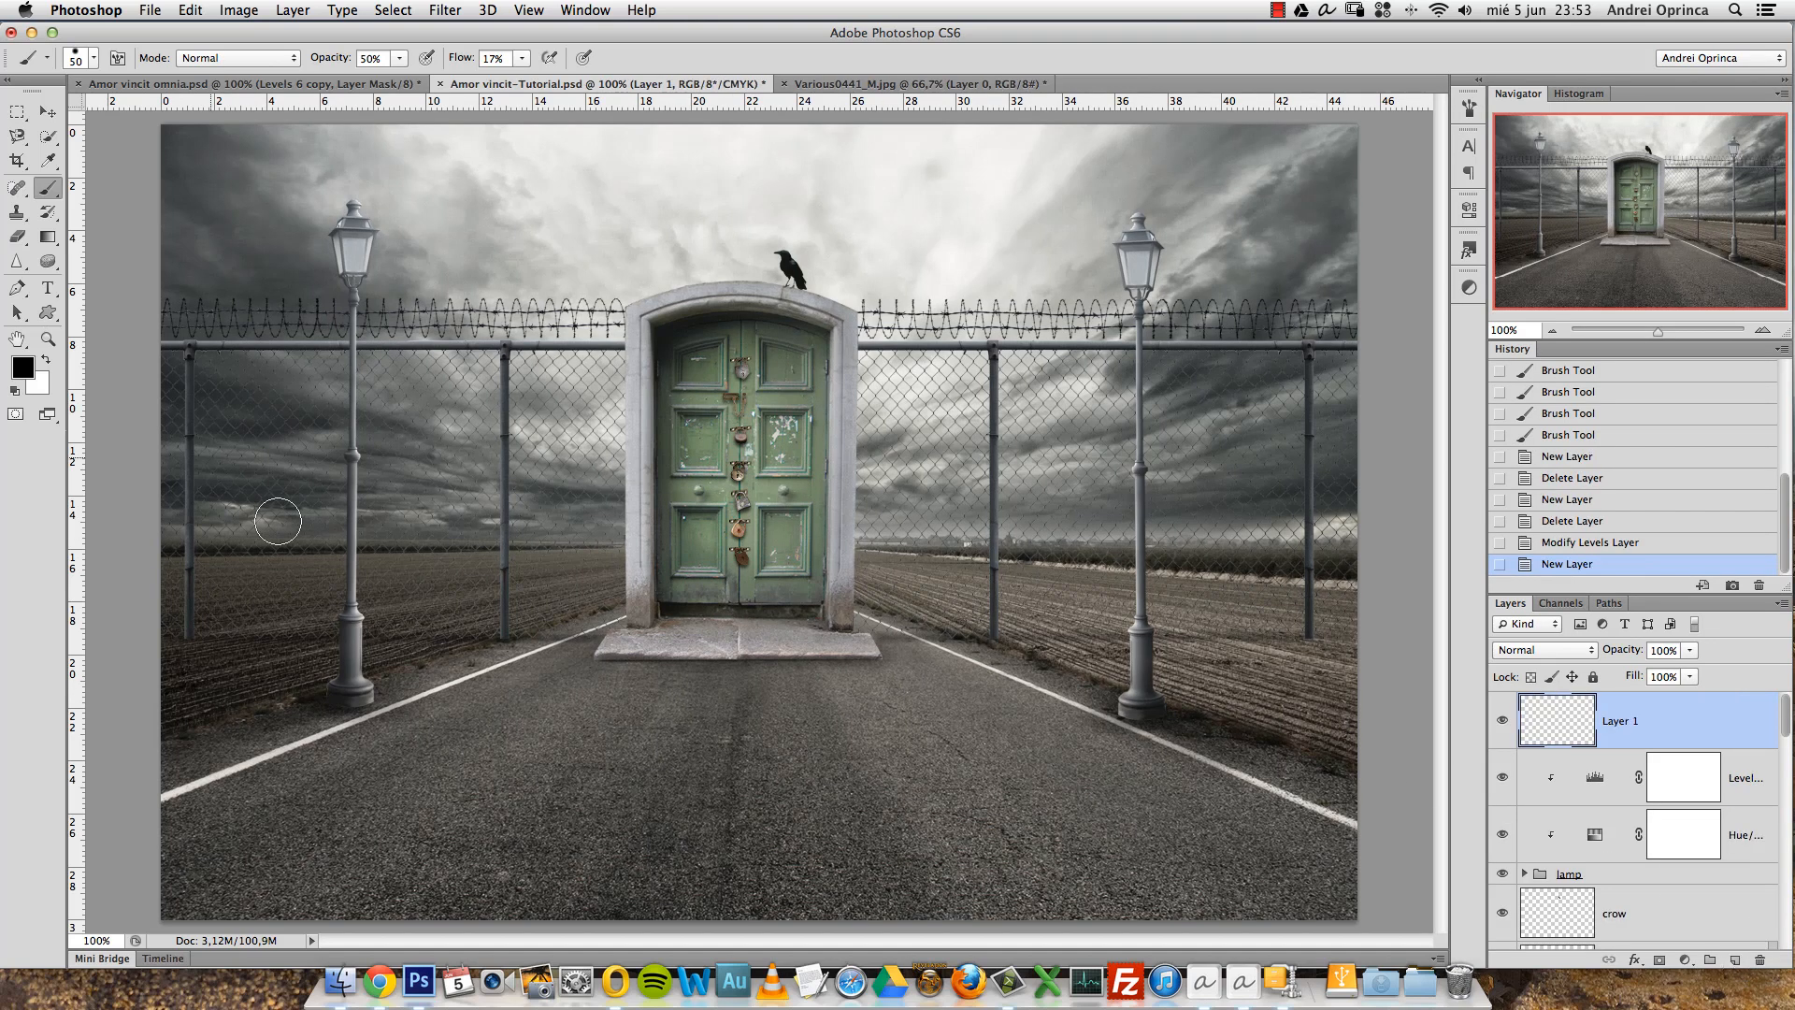
click(48, 292)
right_click(48, 290)
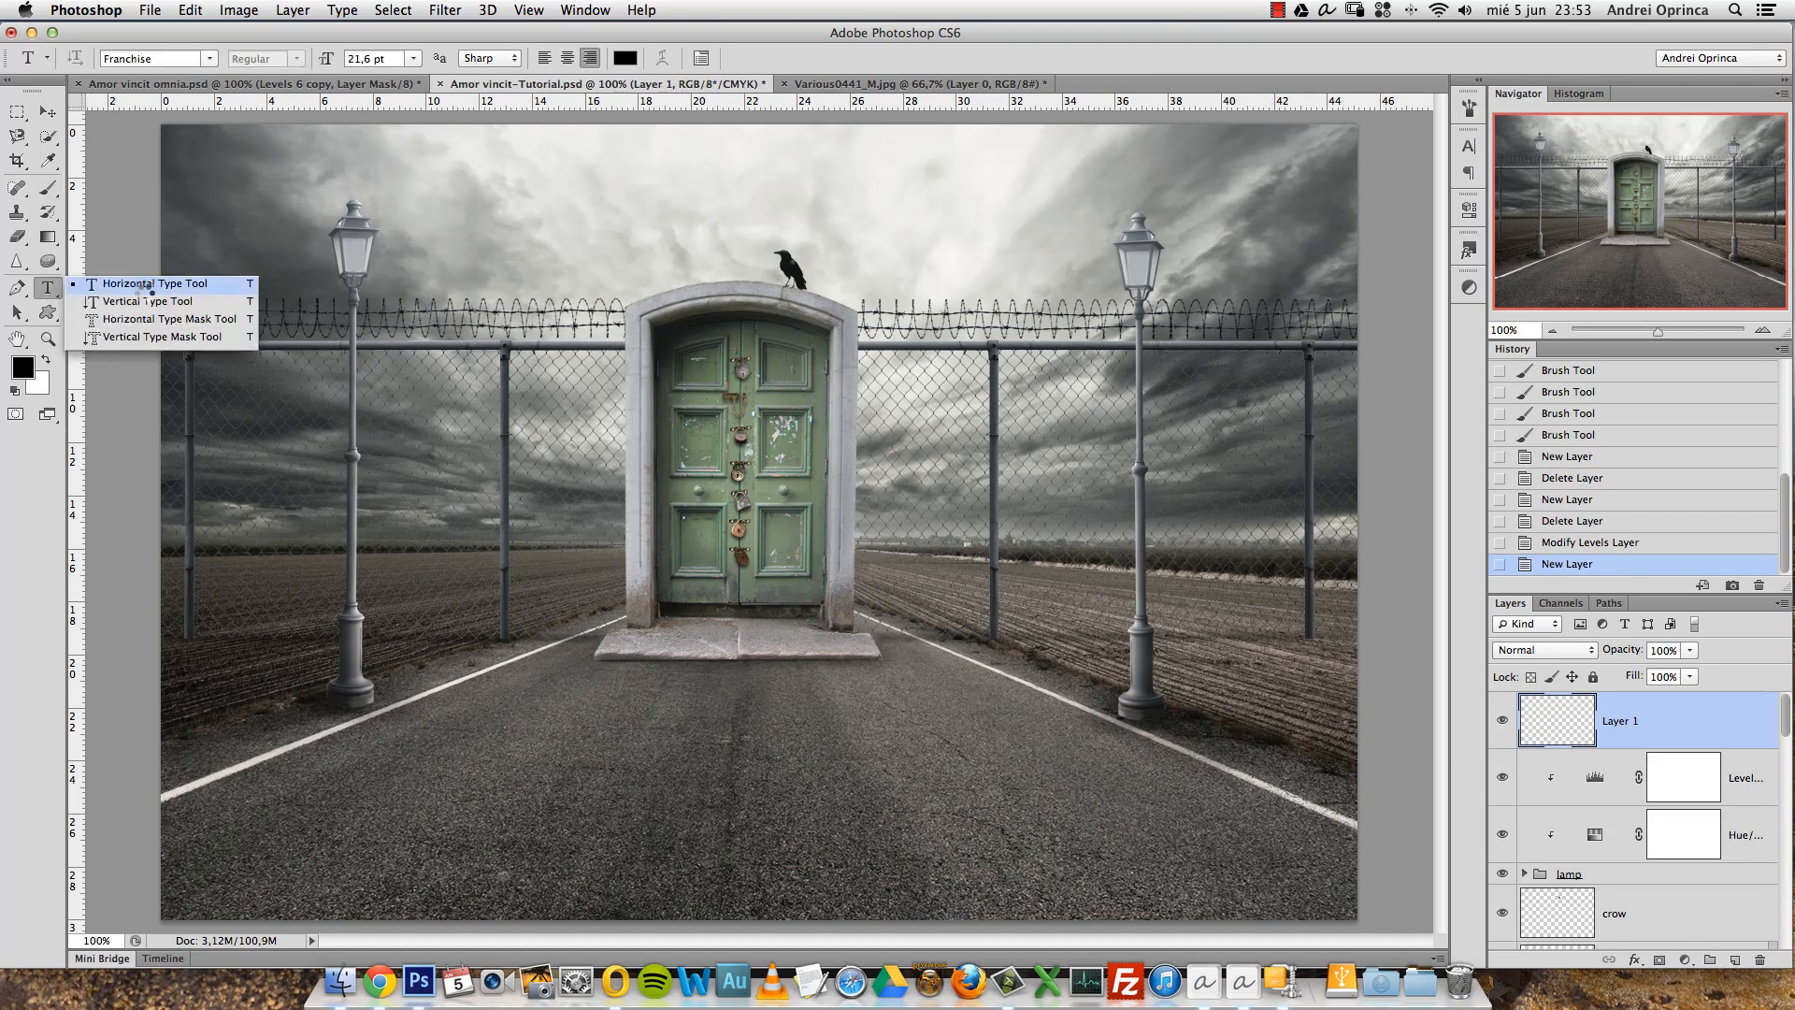
click(140, 285)
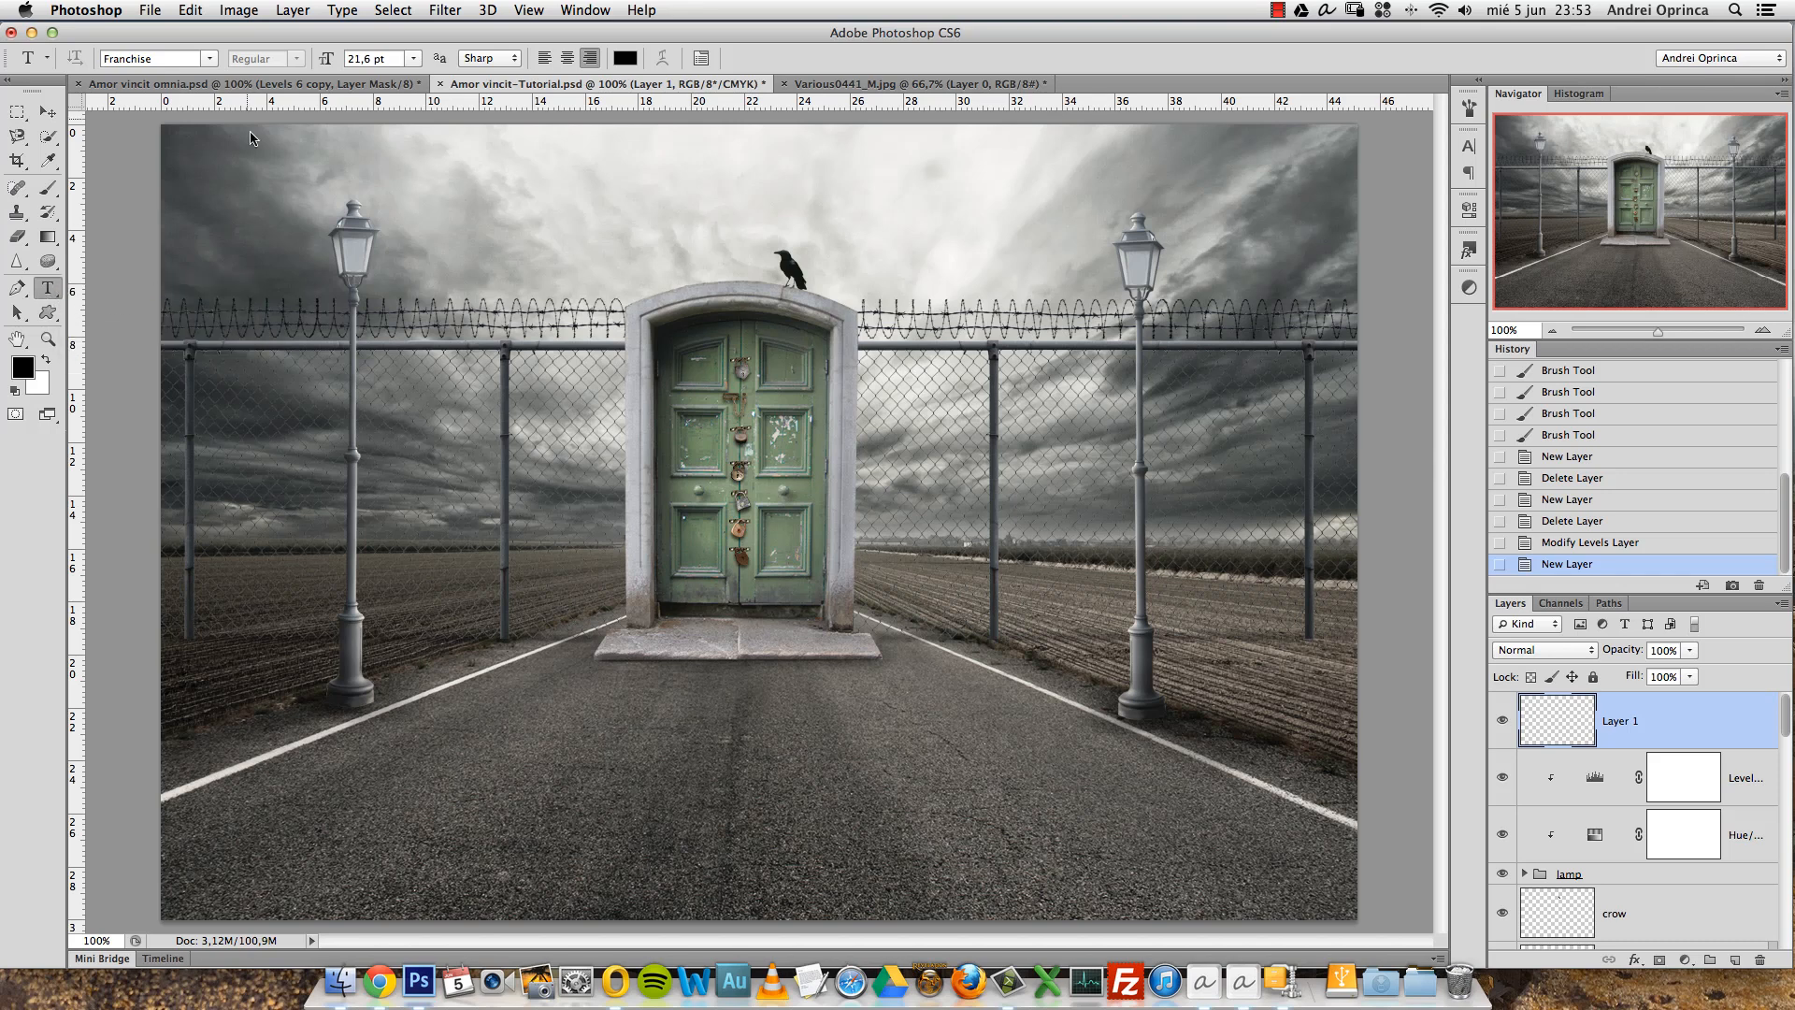
click(210, 59)
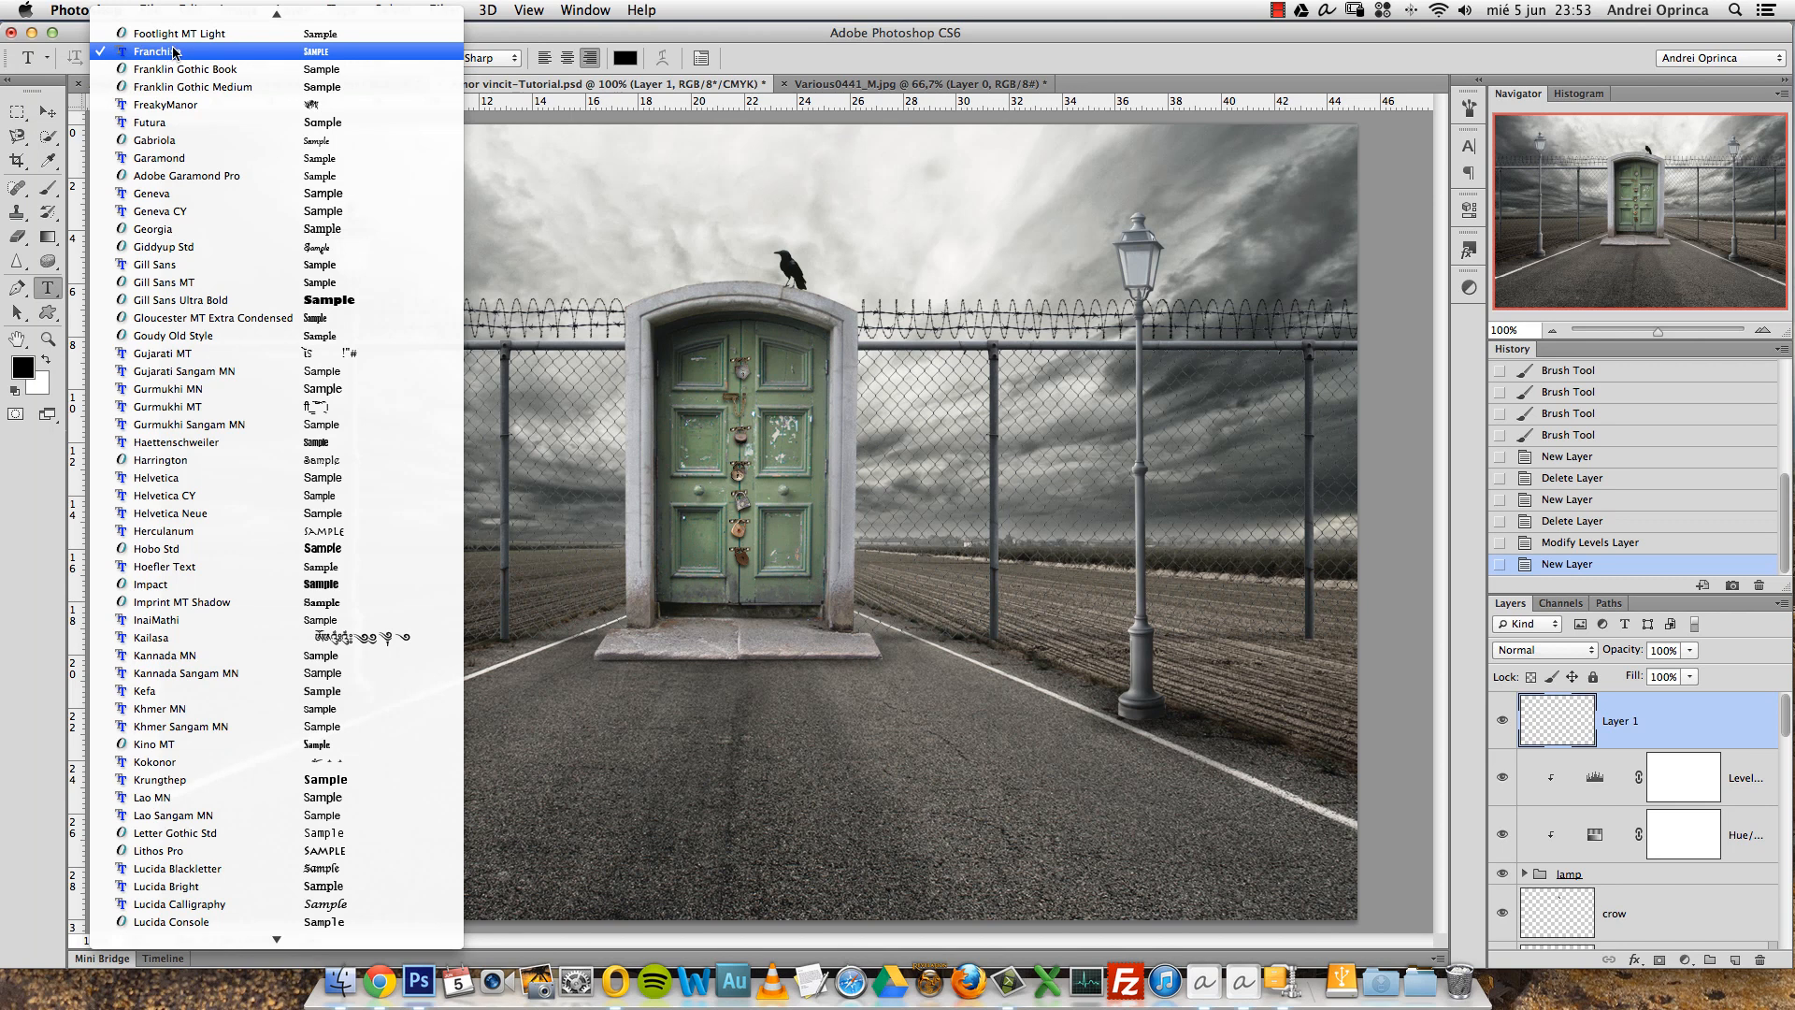
click(200, 52)
click(408, 58)
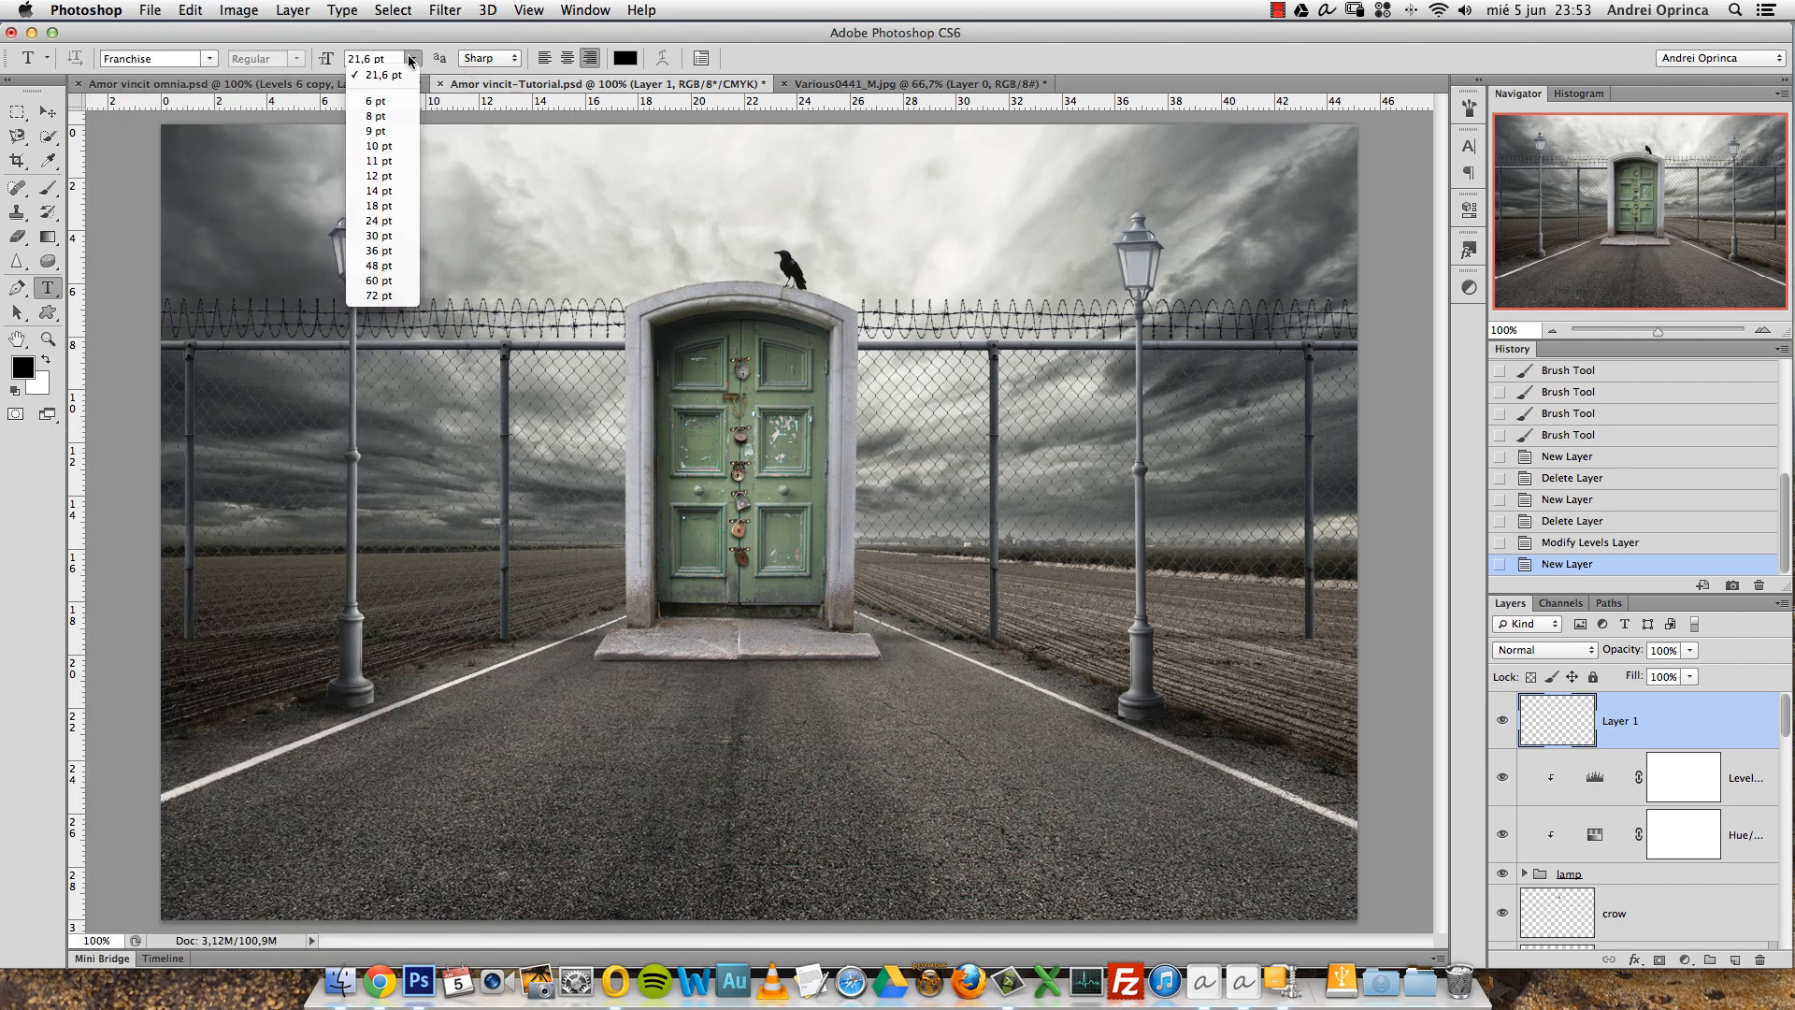
click(595, 535)
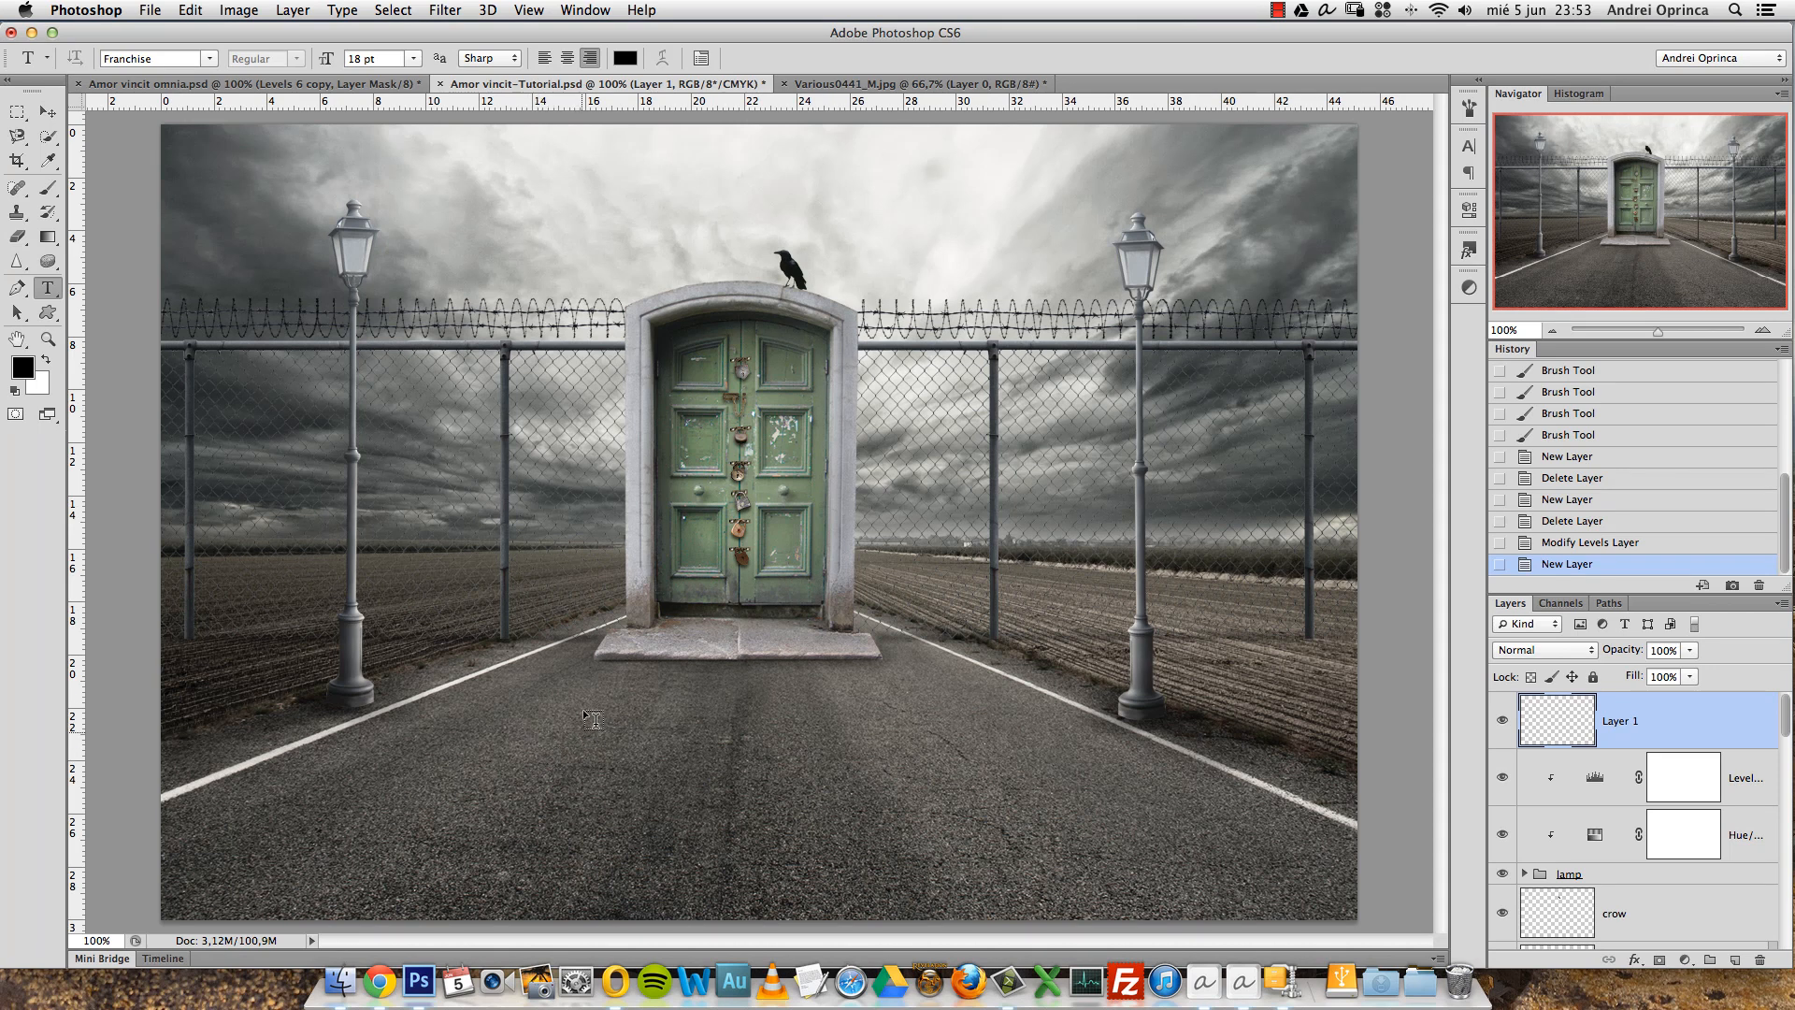
click(563, 748)
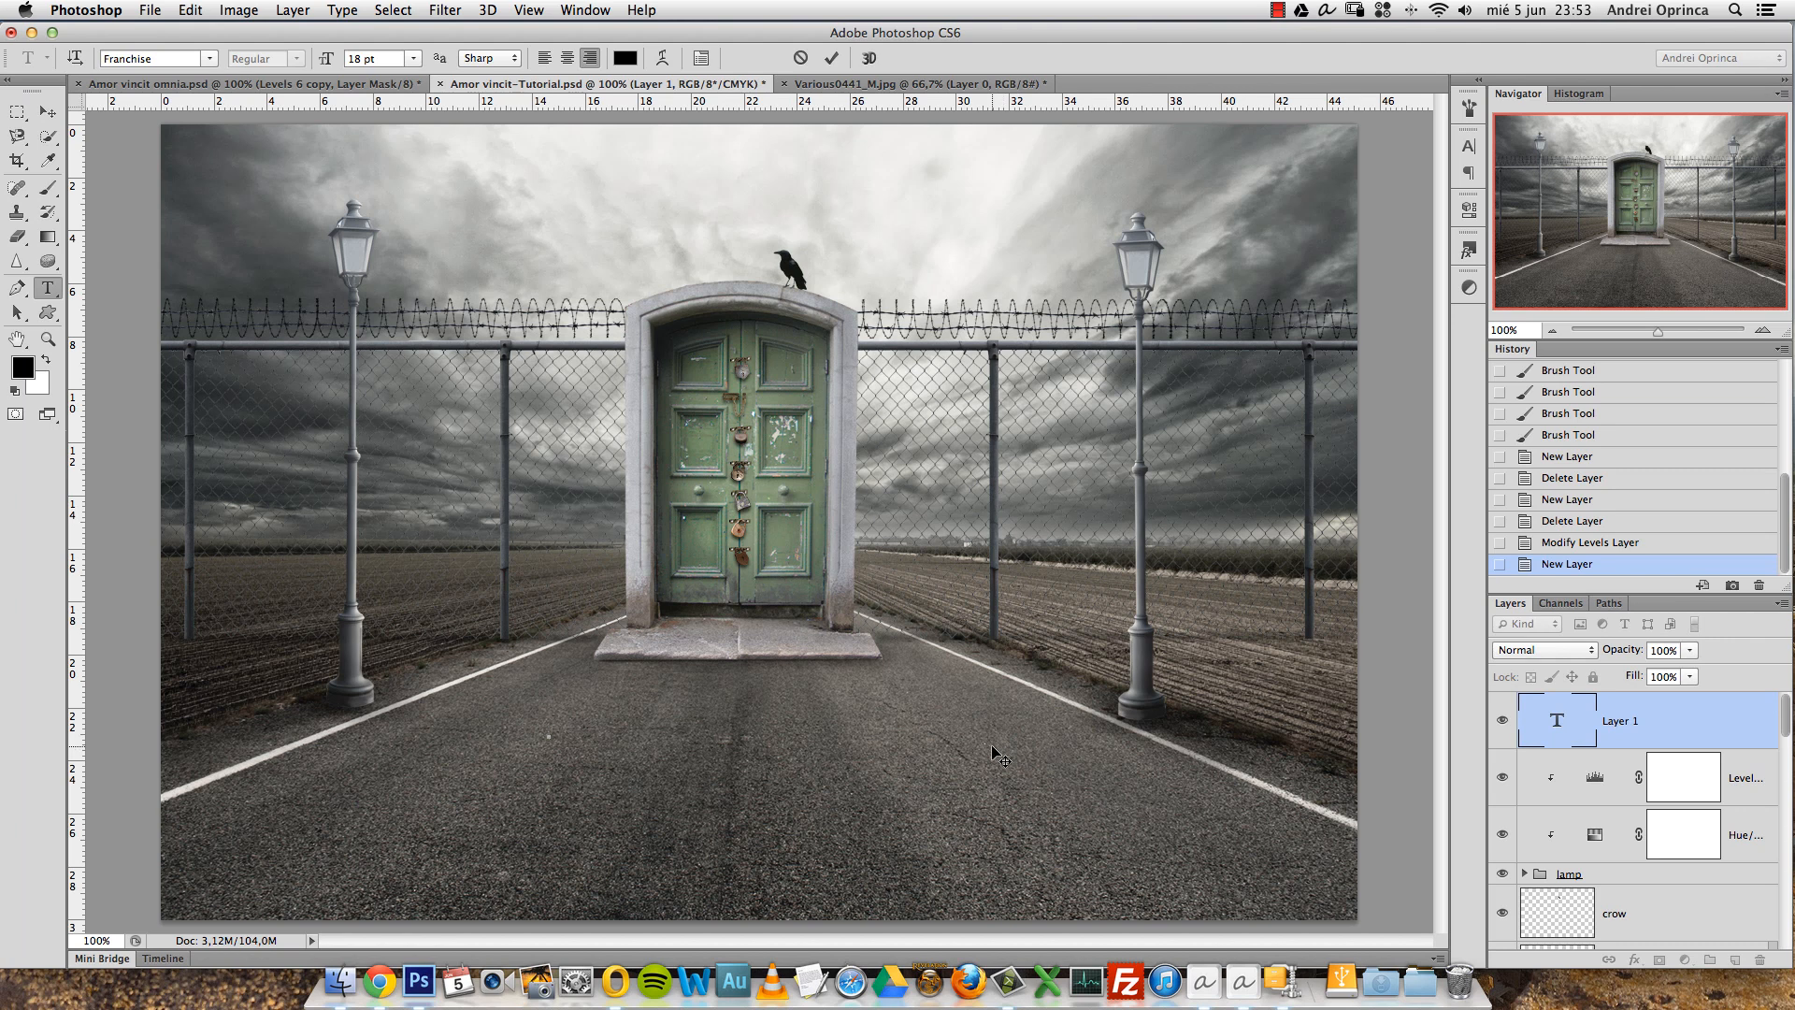
text(EXPECTARE)
click(1625, 701)
Set the expectare text's size to 60 pt and its color to white (ffffff).
double_click(1558, 717)
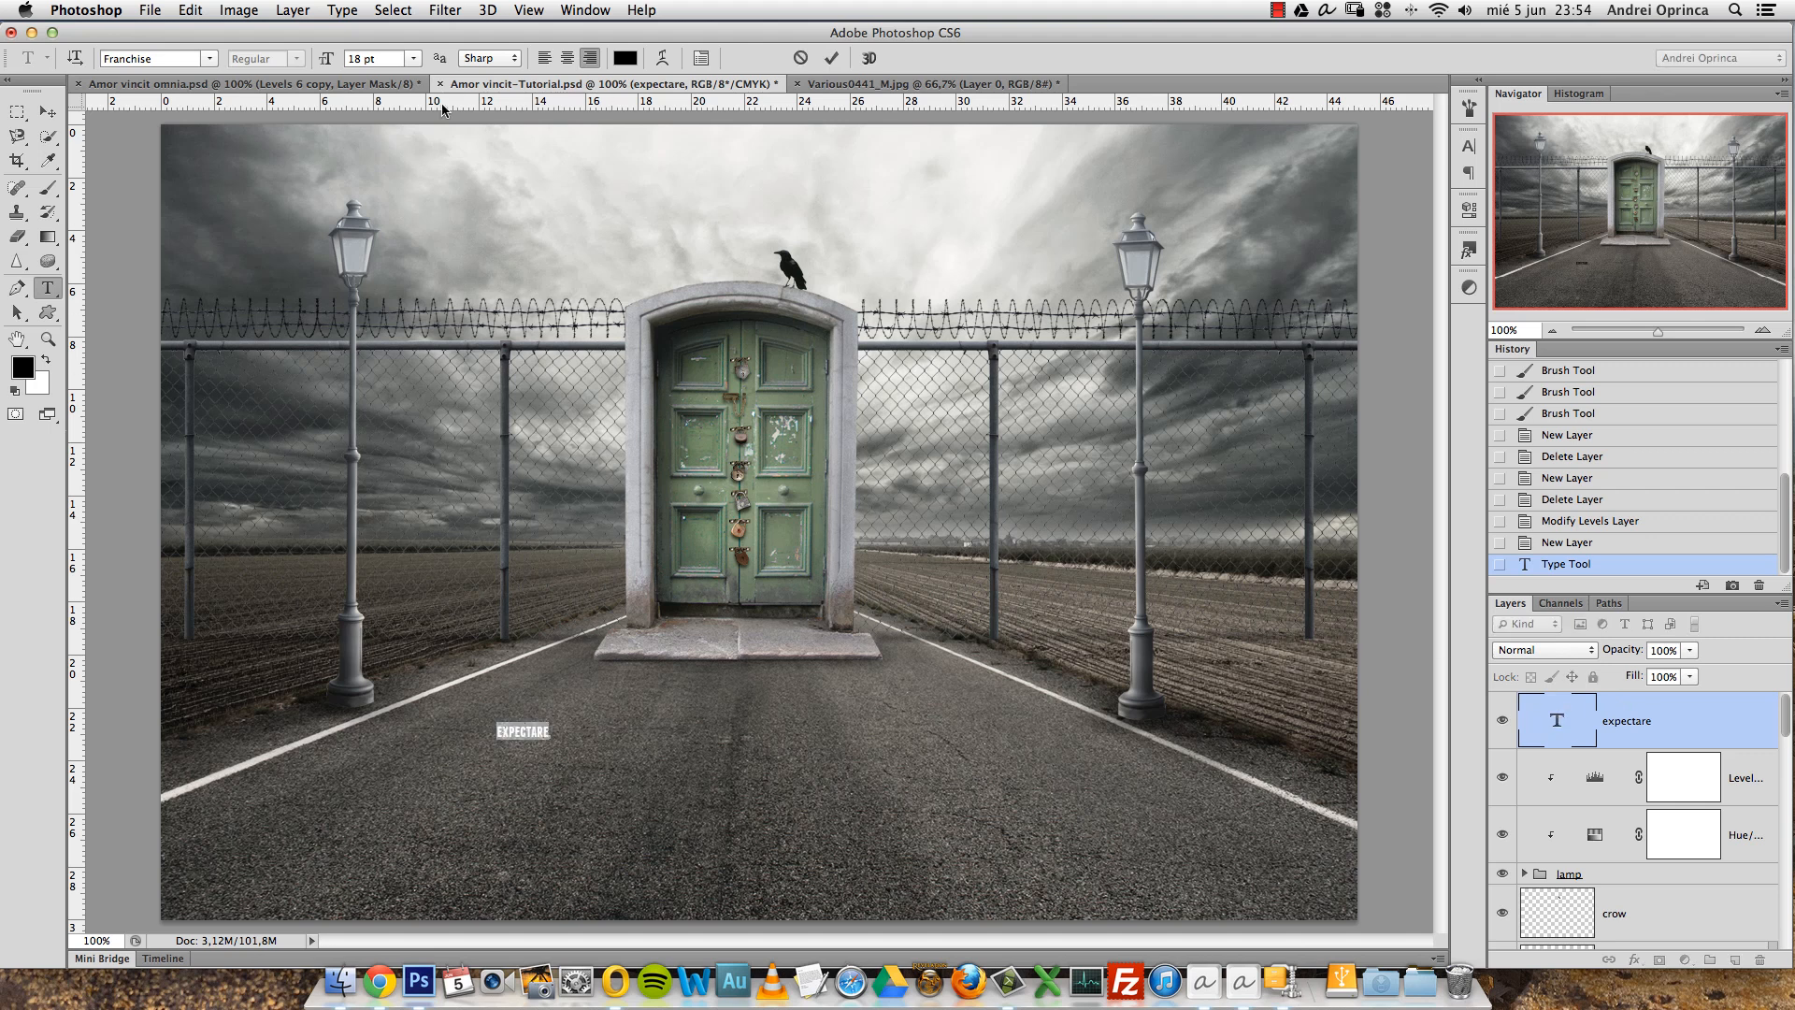
click(414, 59)
click(399, 291)
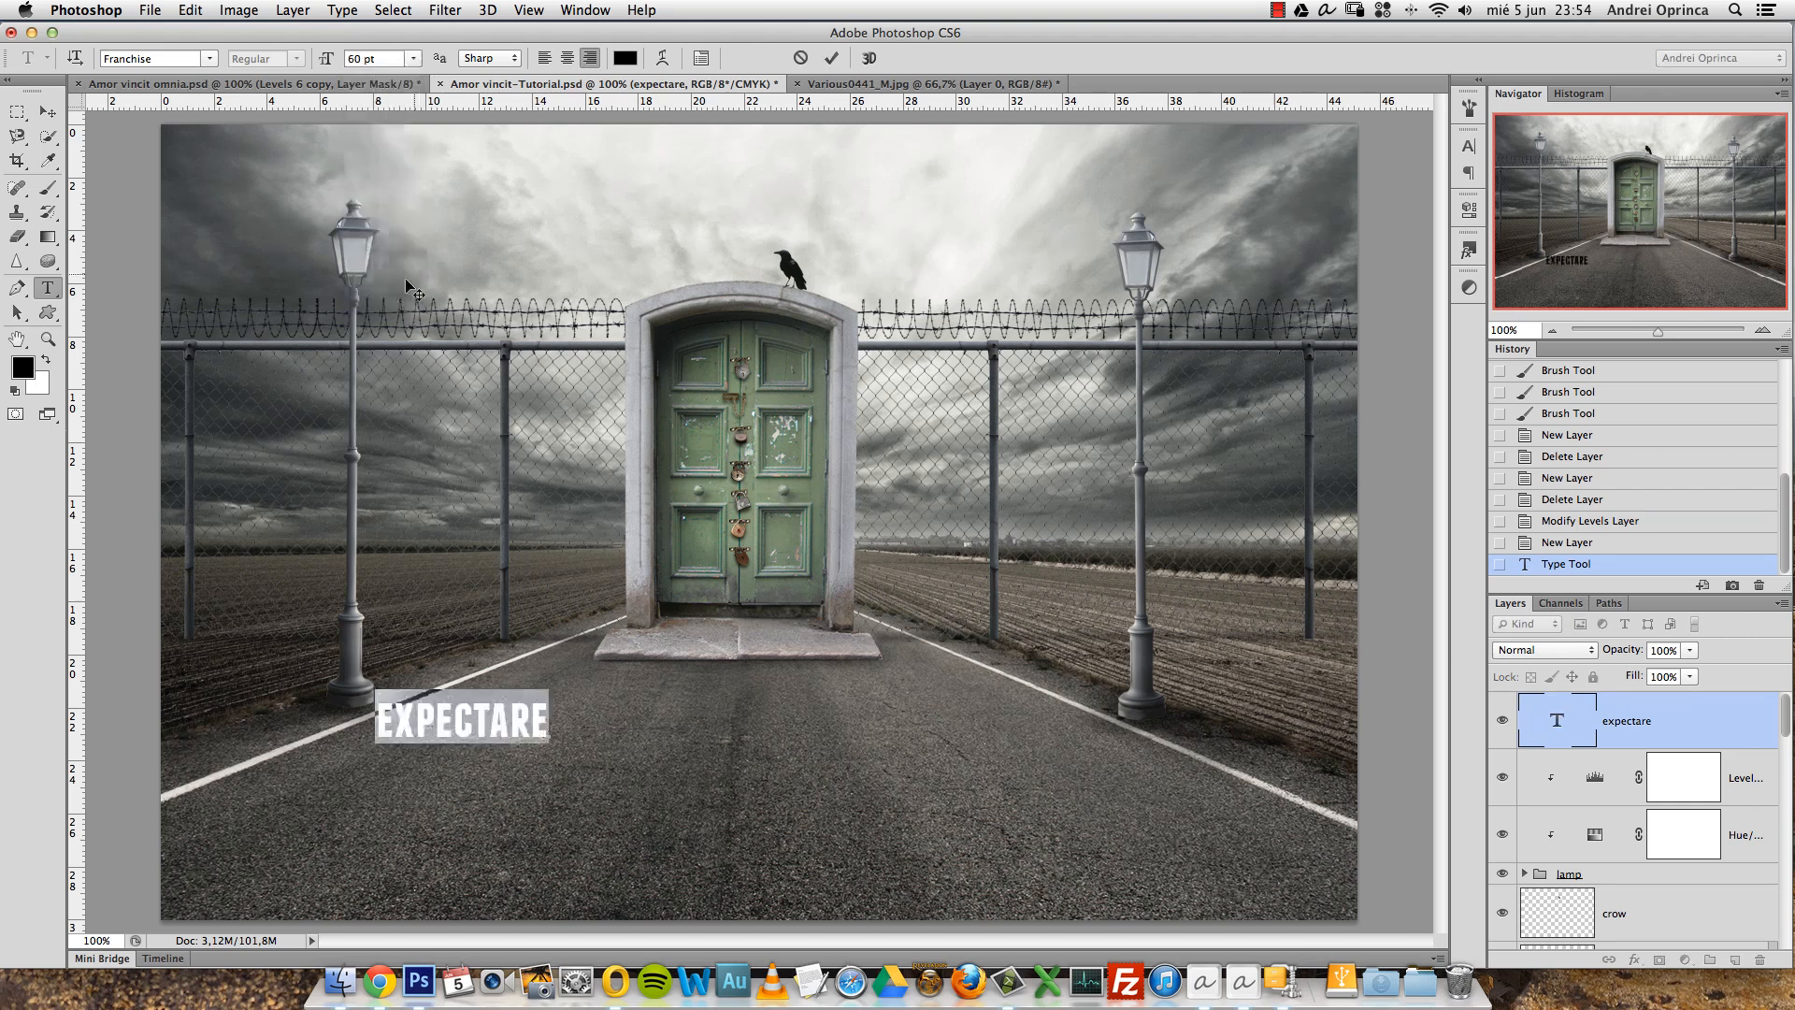
click(624, 60)
click(805, 314)
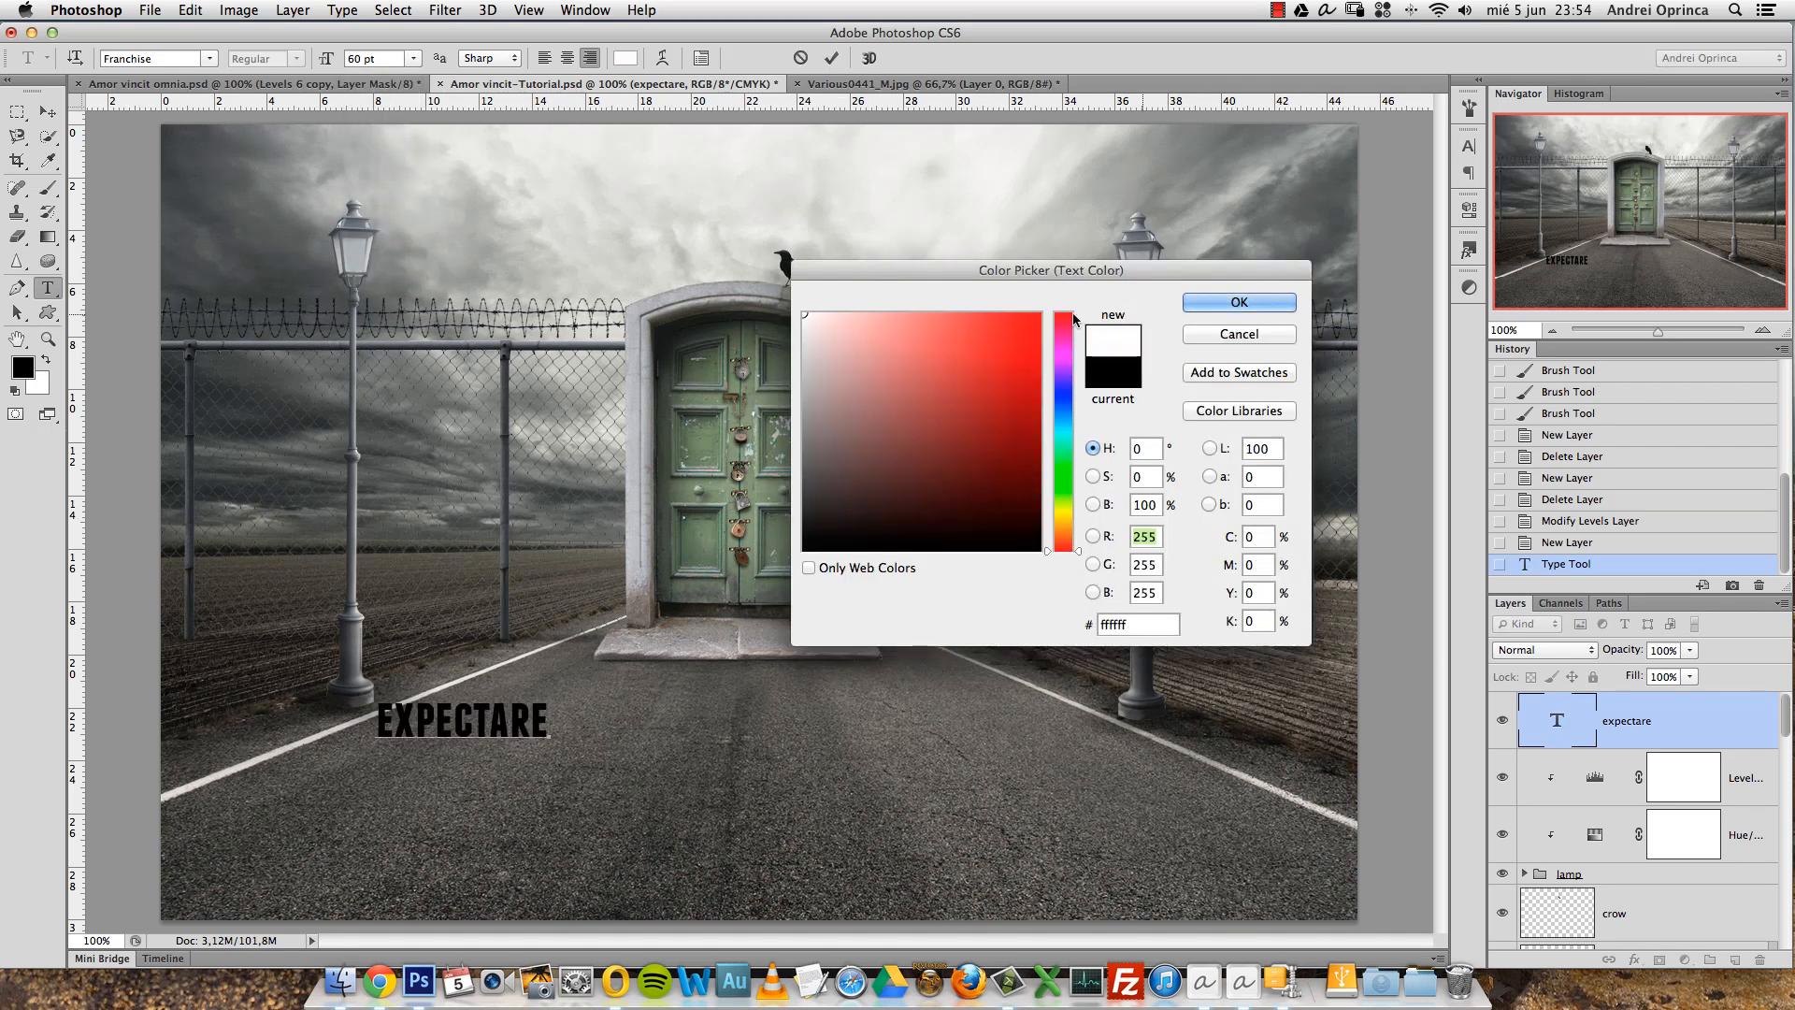
click(1224, 303)
Enlarge the white expectare text to 156 pt and move it onto the road in front of the door.
click(46, 112)
drag(522, 577, 800, 587)
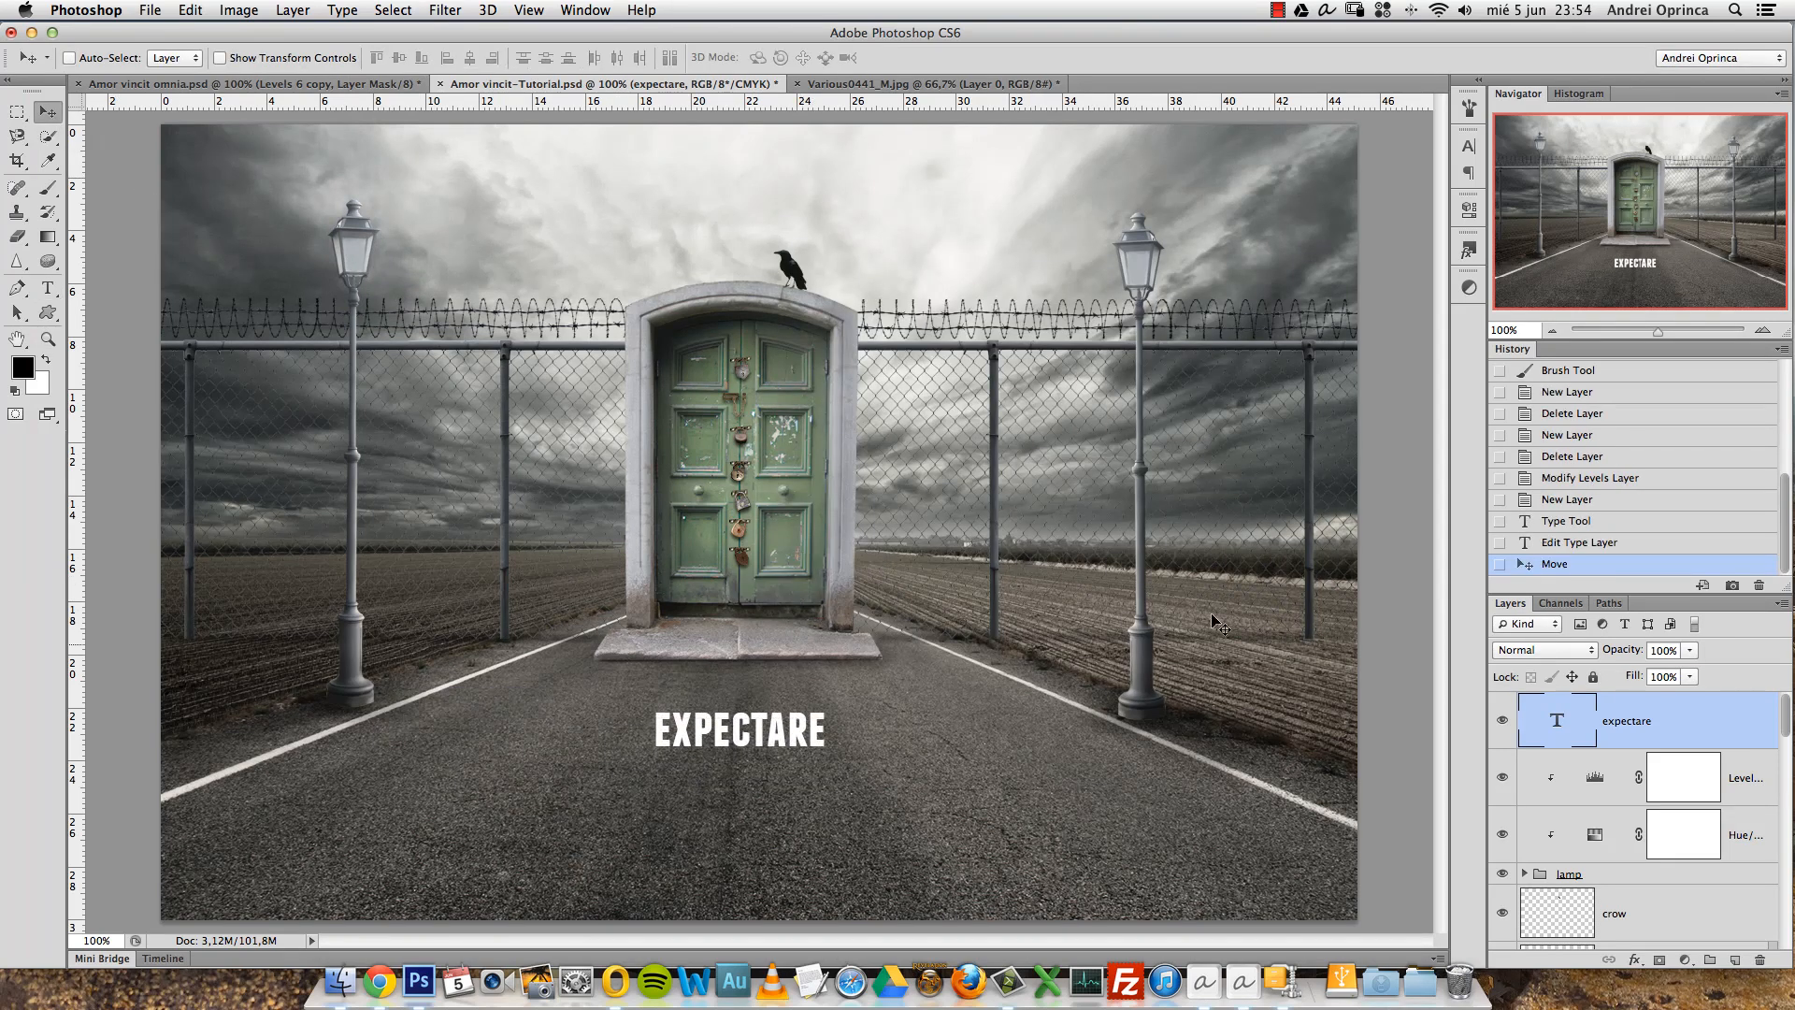
double_click(1571, 724)
drag(601, 543, 731, 570)
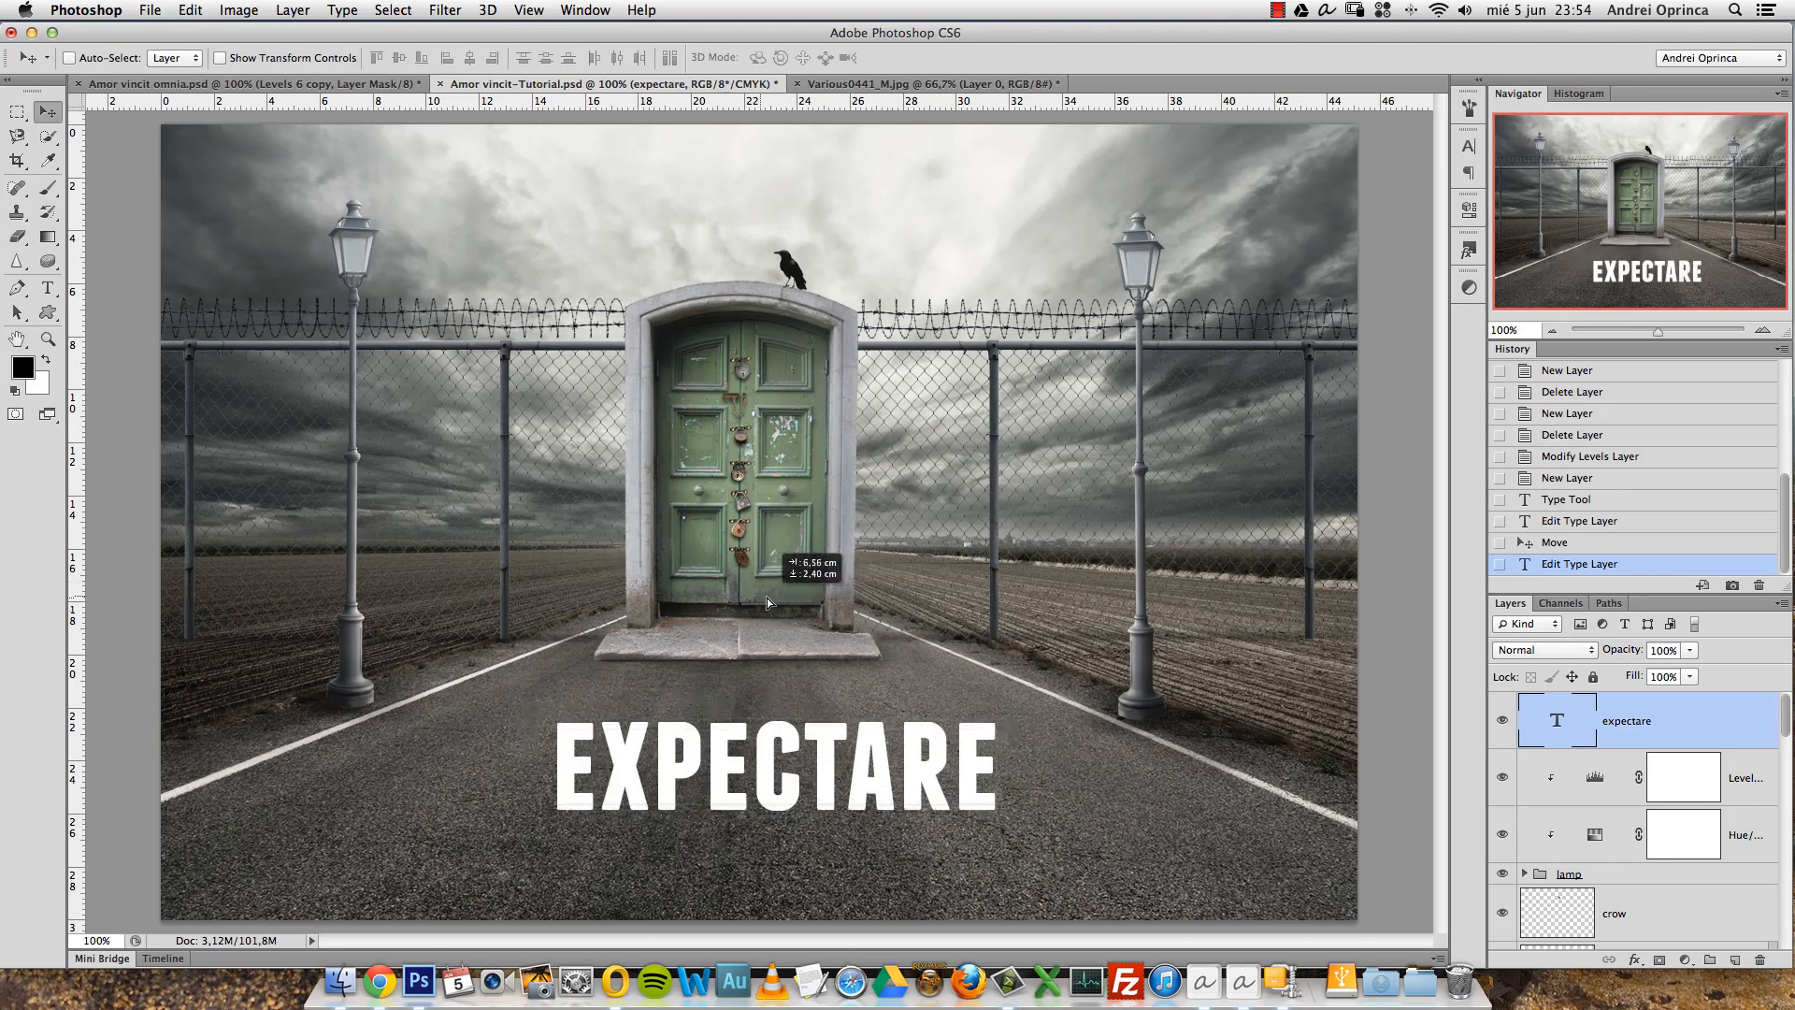
Warp the expectare text with a horizontal Arc style, bend 0 and vertical distortion +40%.
double_click(1559, 723)
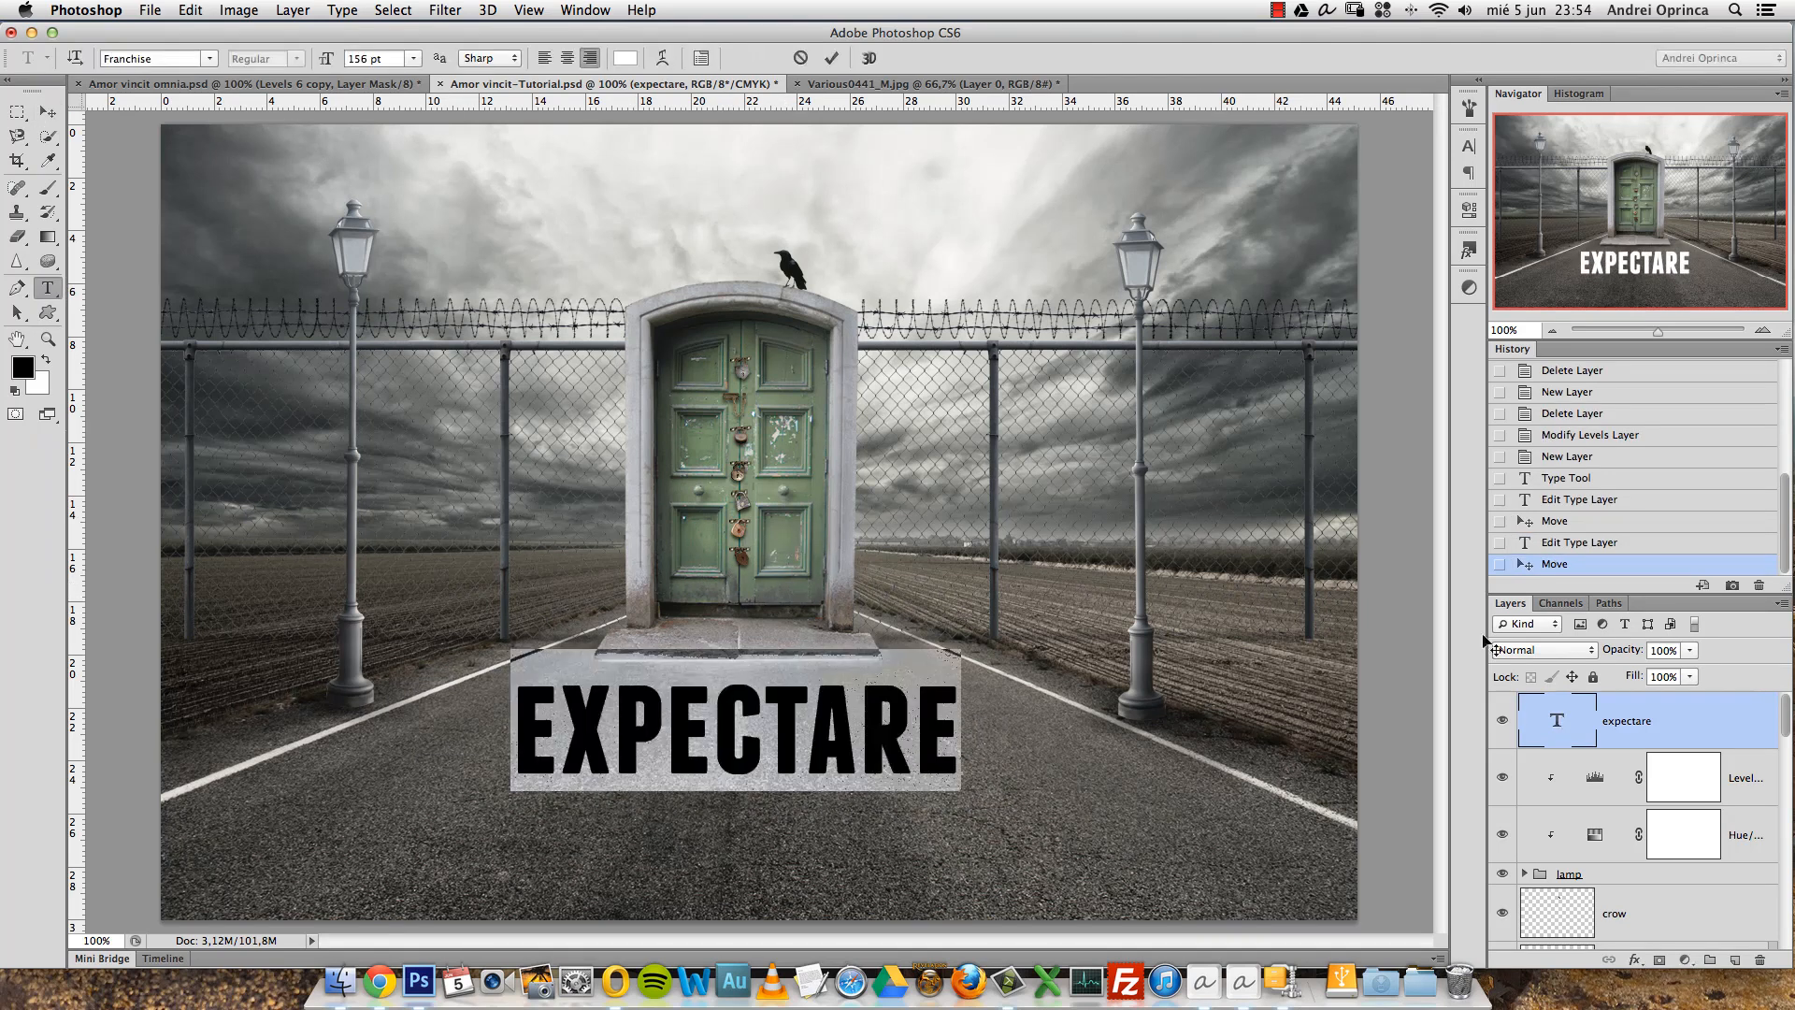
click(701, 58)
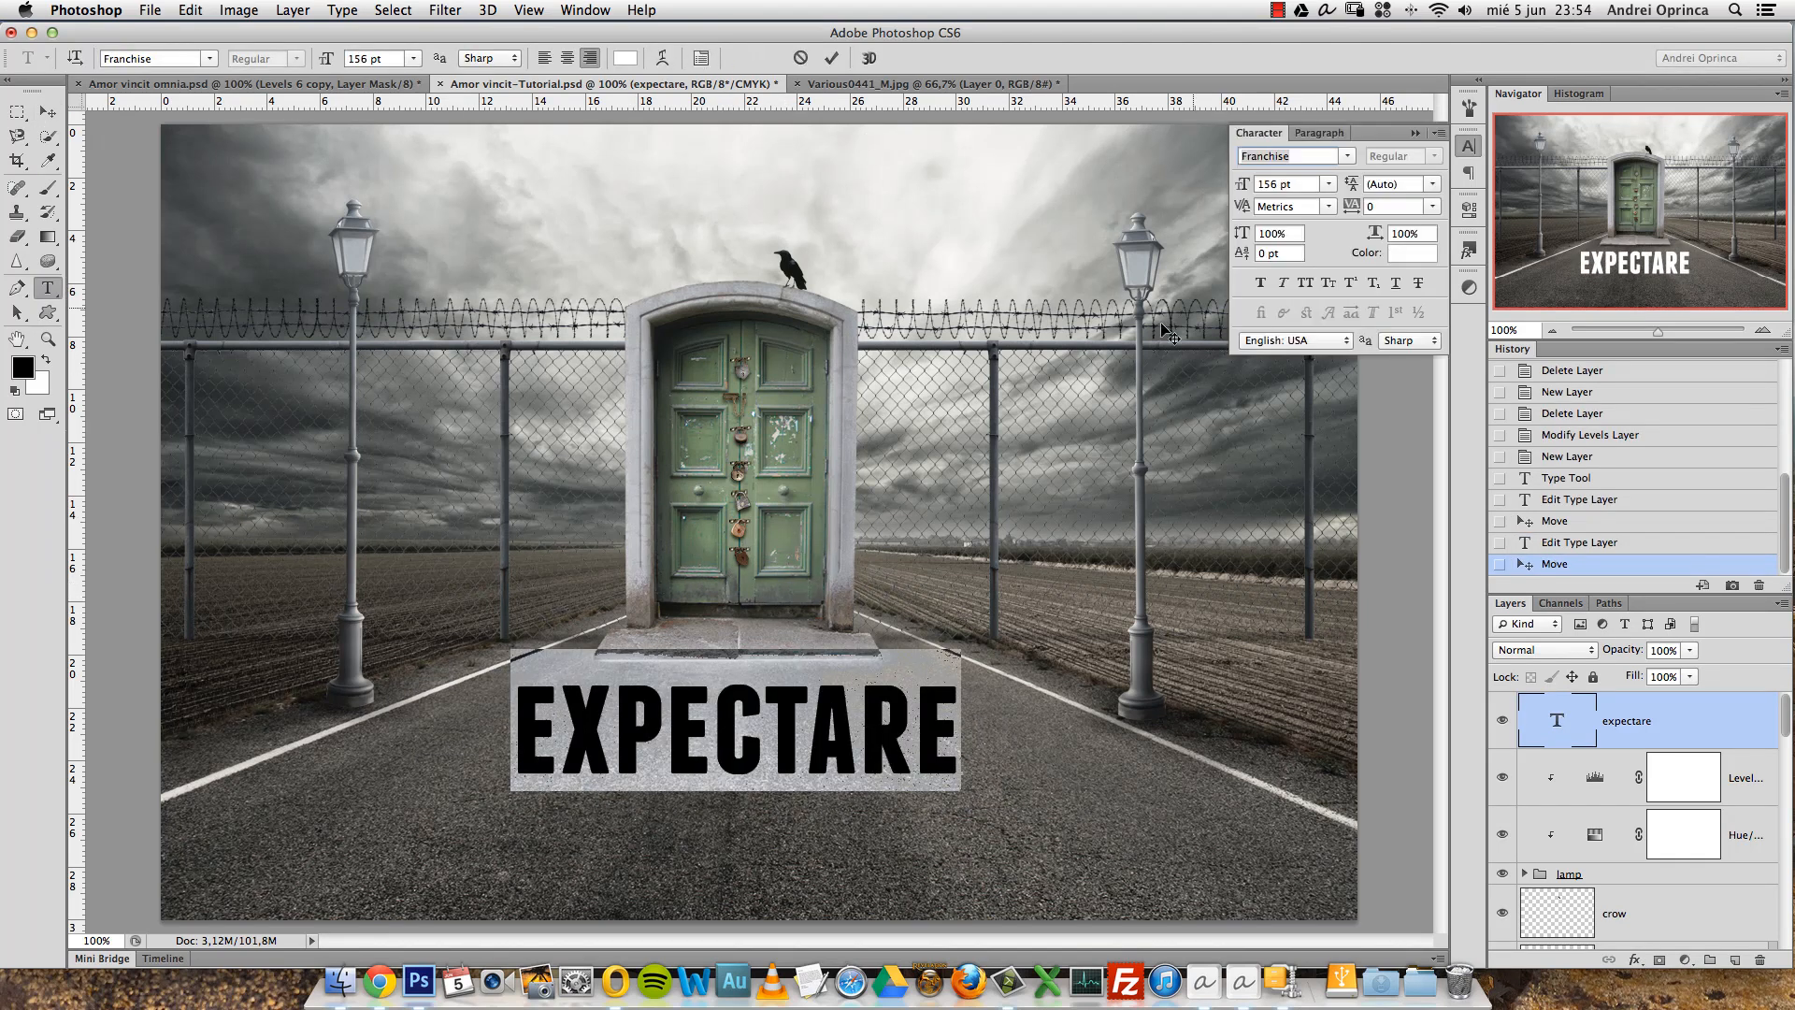
click(1416, 134)
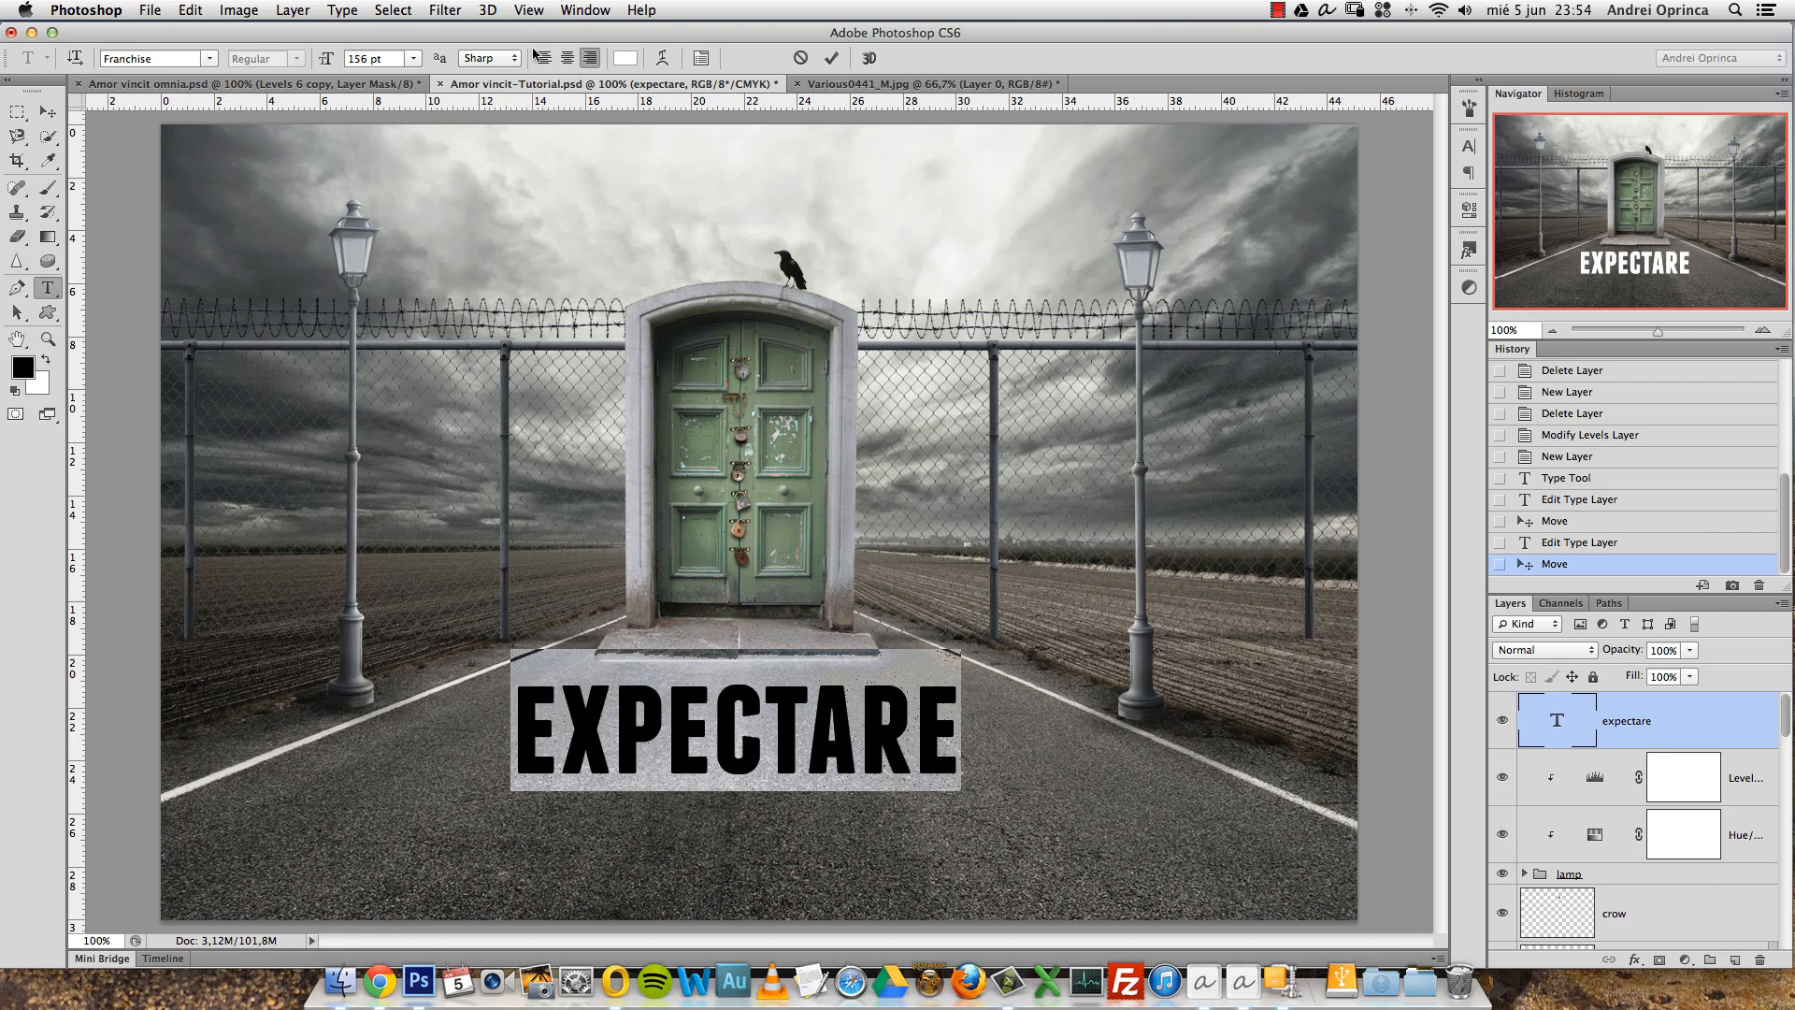
click(662, 58)
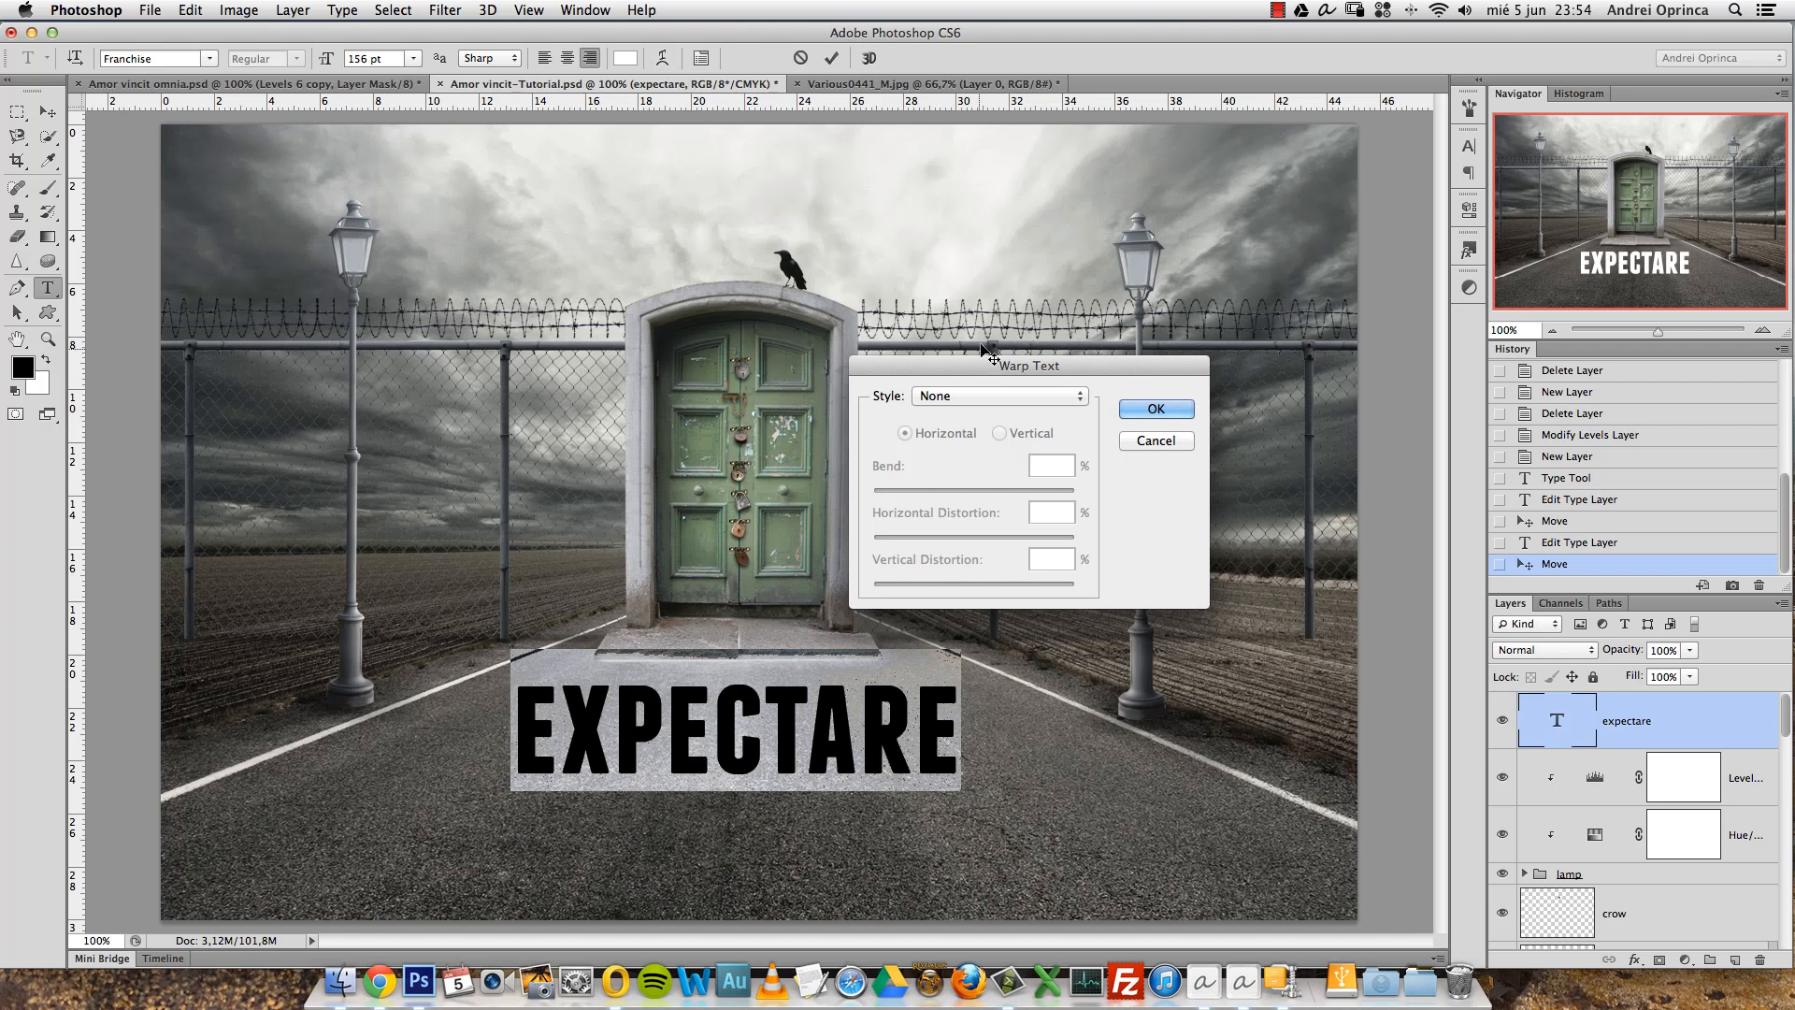
drag(967, 375, 911, 261)
click(934, 282)
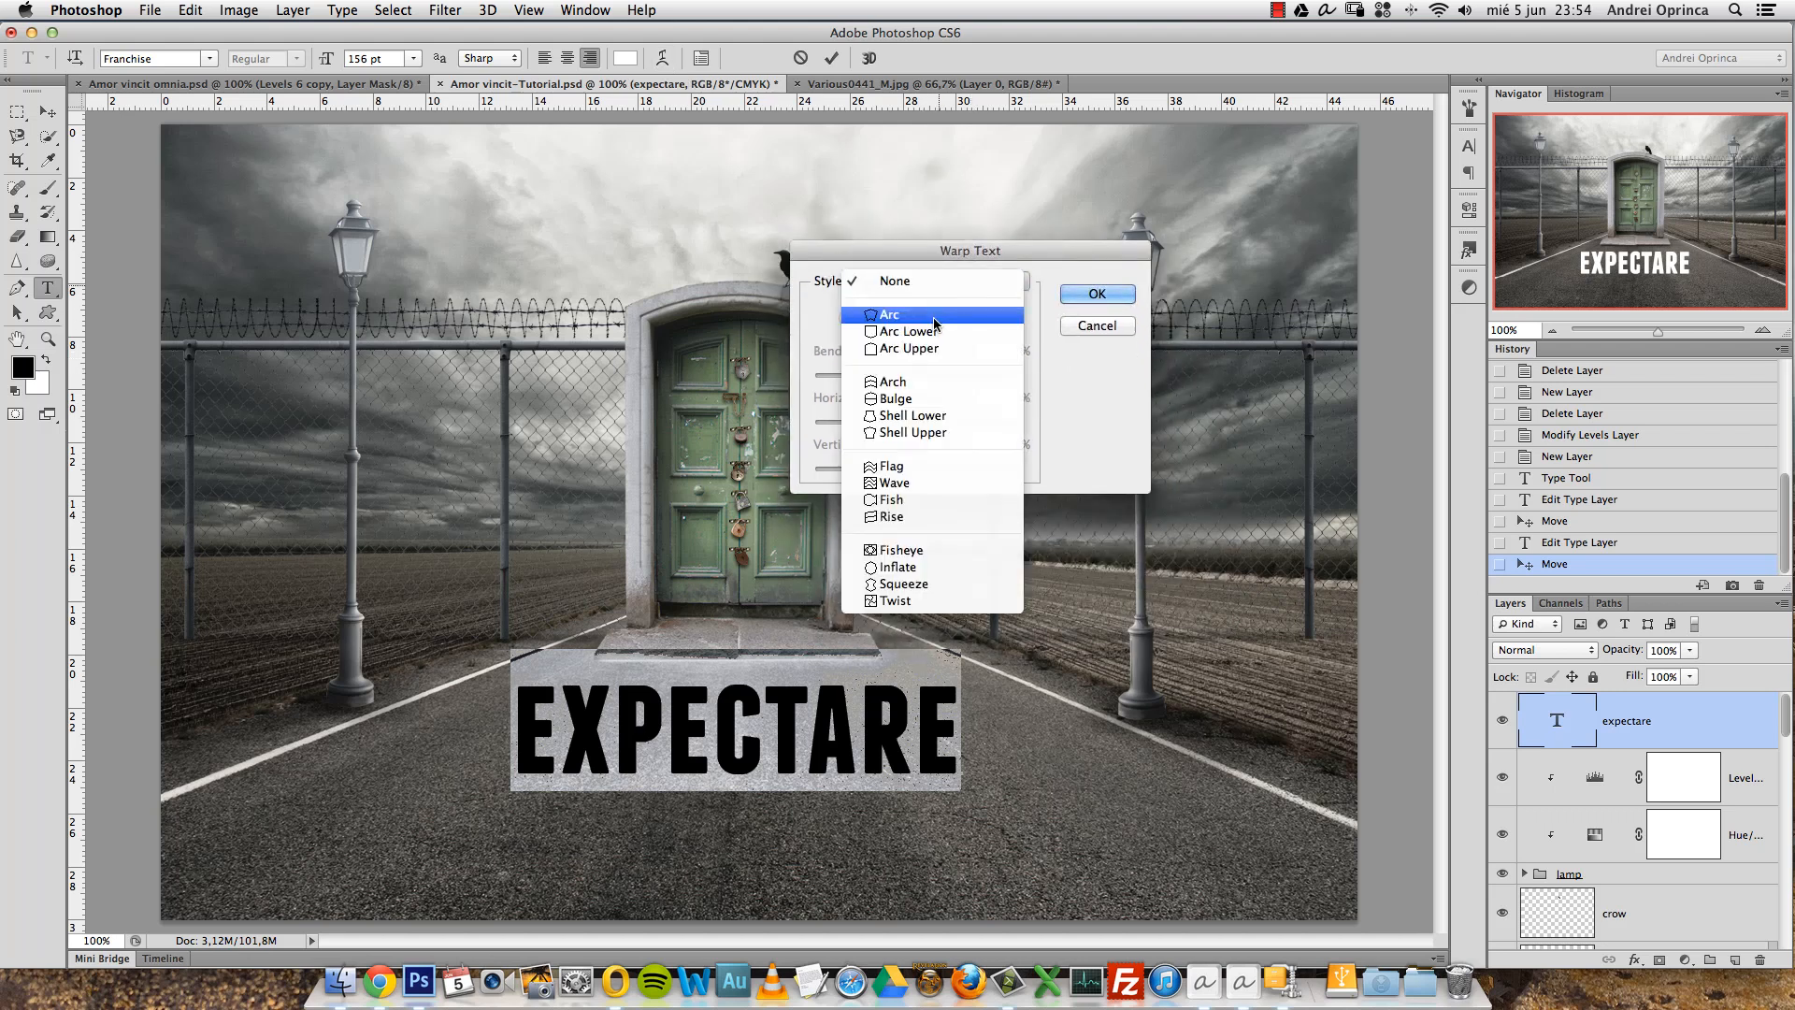
click(928, 316)
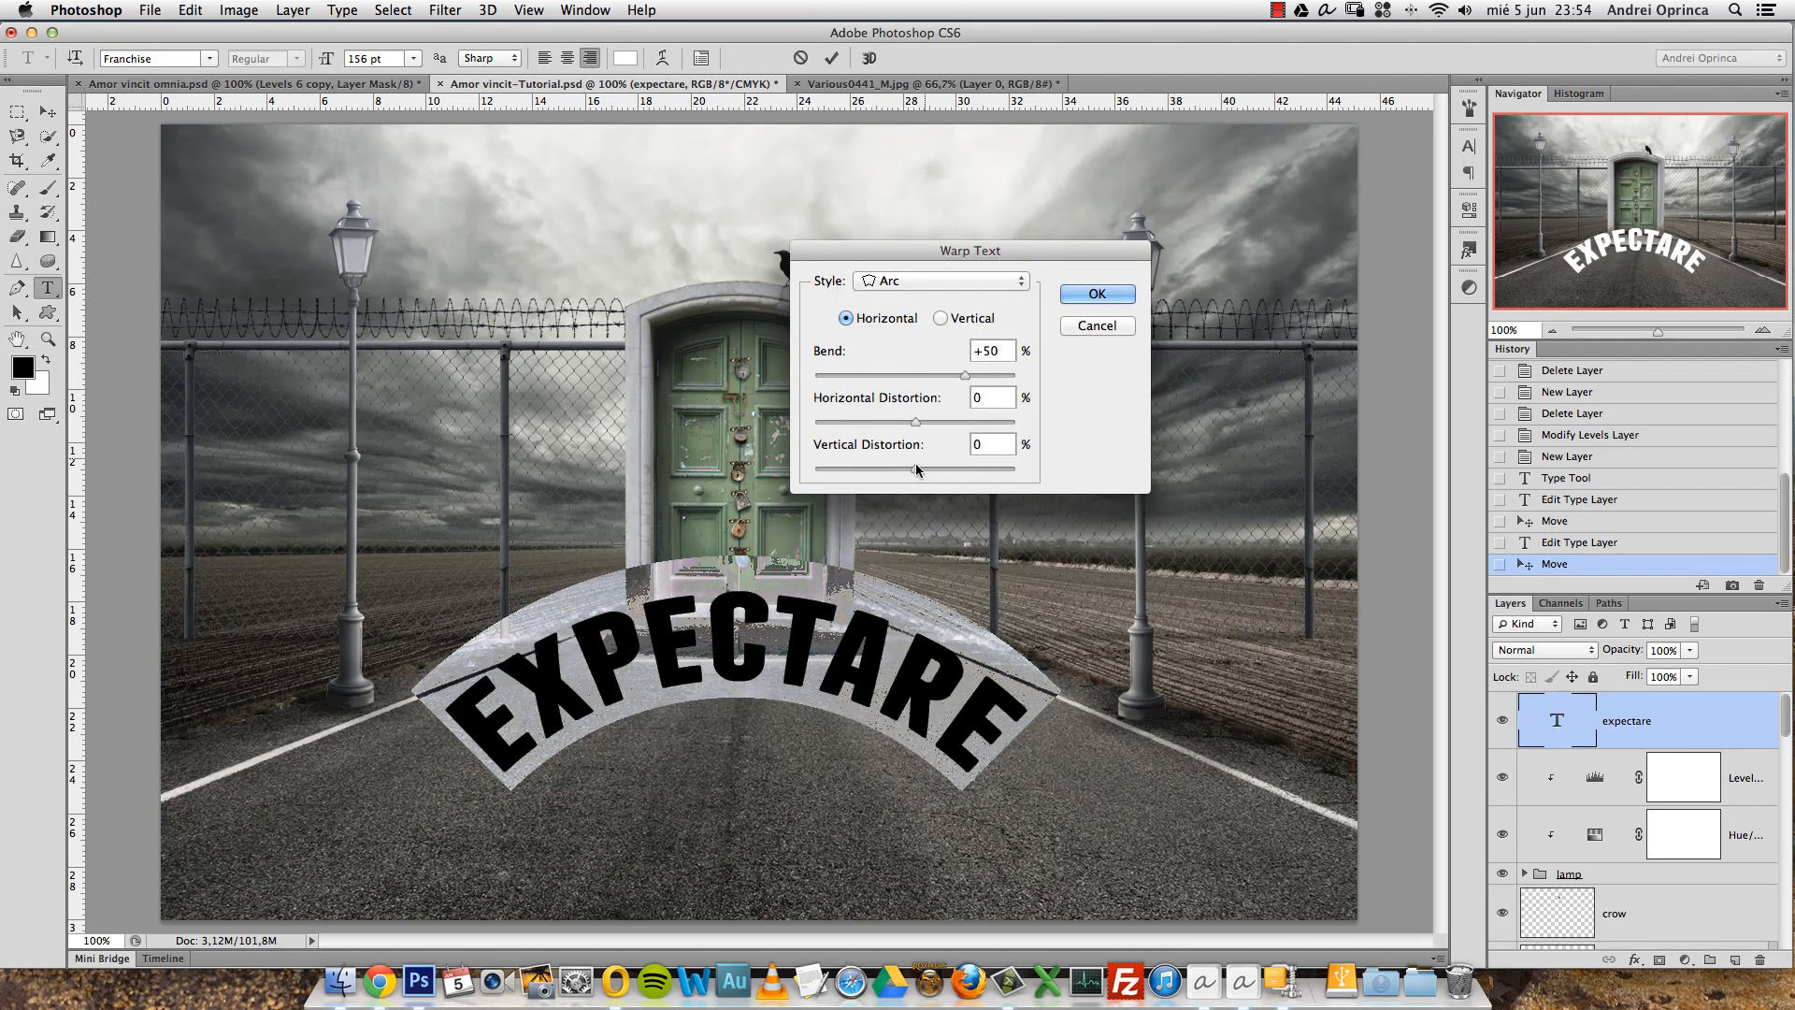
double_click(1003, 351)
text(0)
click(916, 470)
drag(918, 474, 956, 469)
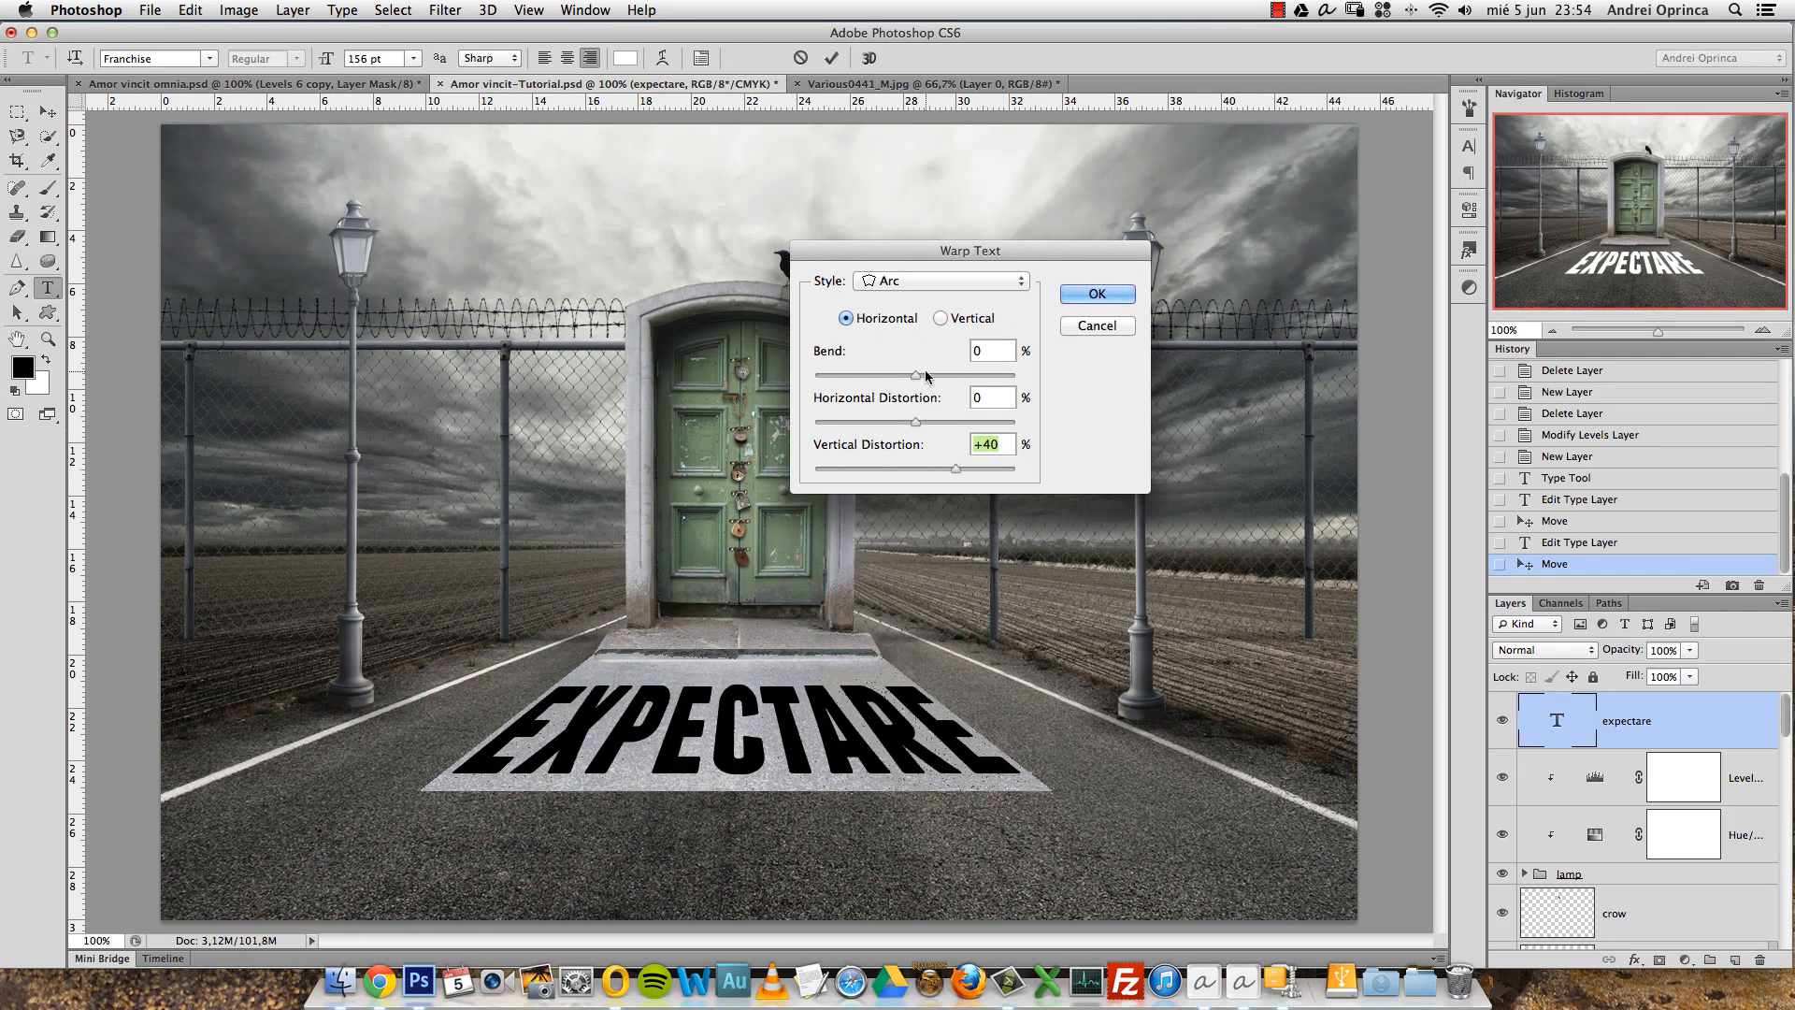
click(1088, 295)
Enlarge the warped expectare text to 218 pt and center it between the road lines below the doorstep.
drag(323, 59, 377, 67)
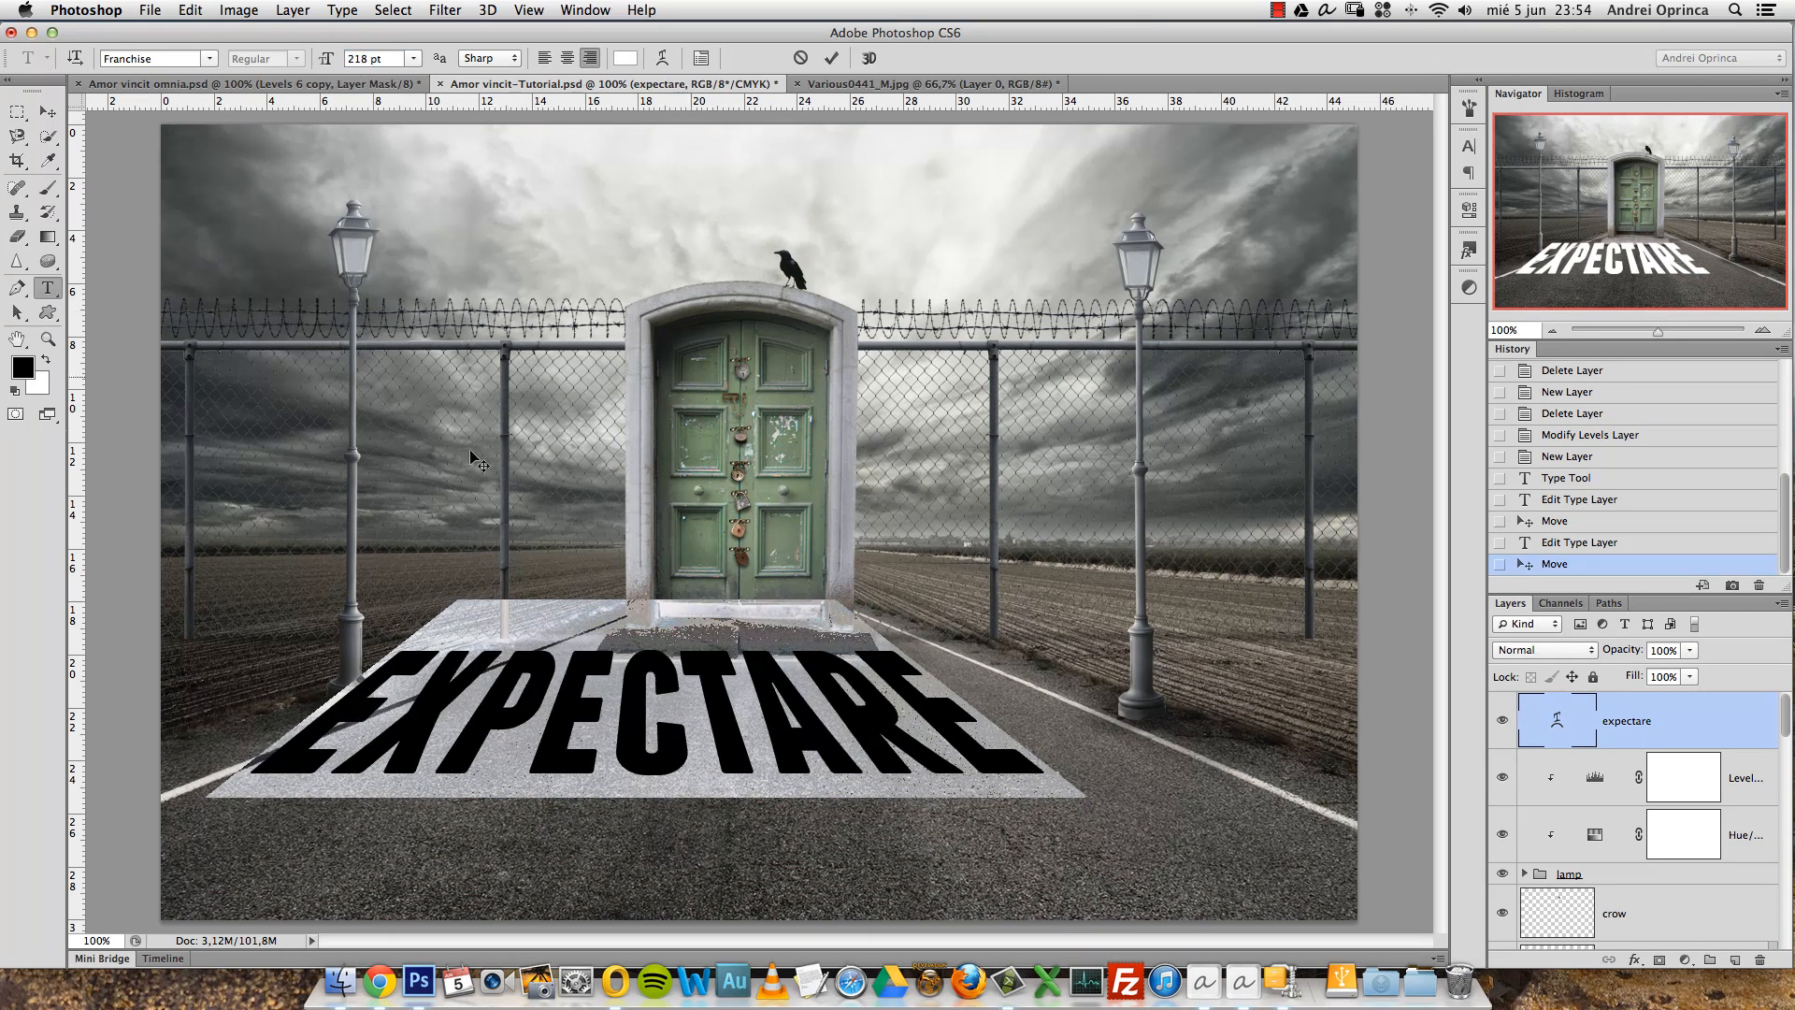
click(48, 135)
click(47, 112)
drag(700, 575, 801, 601)
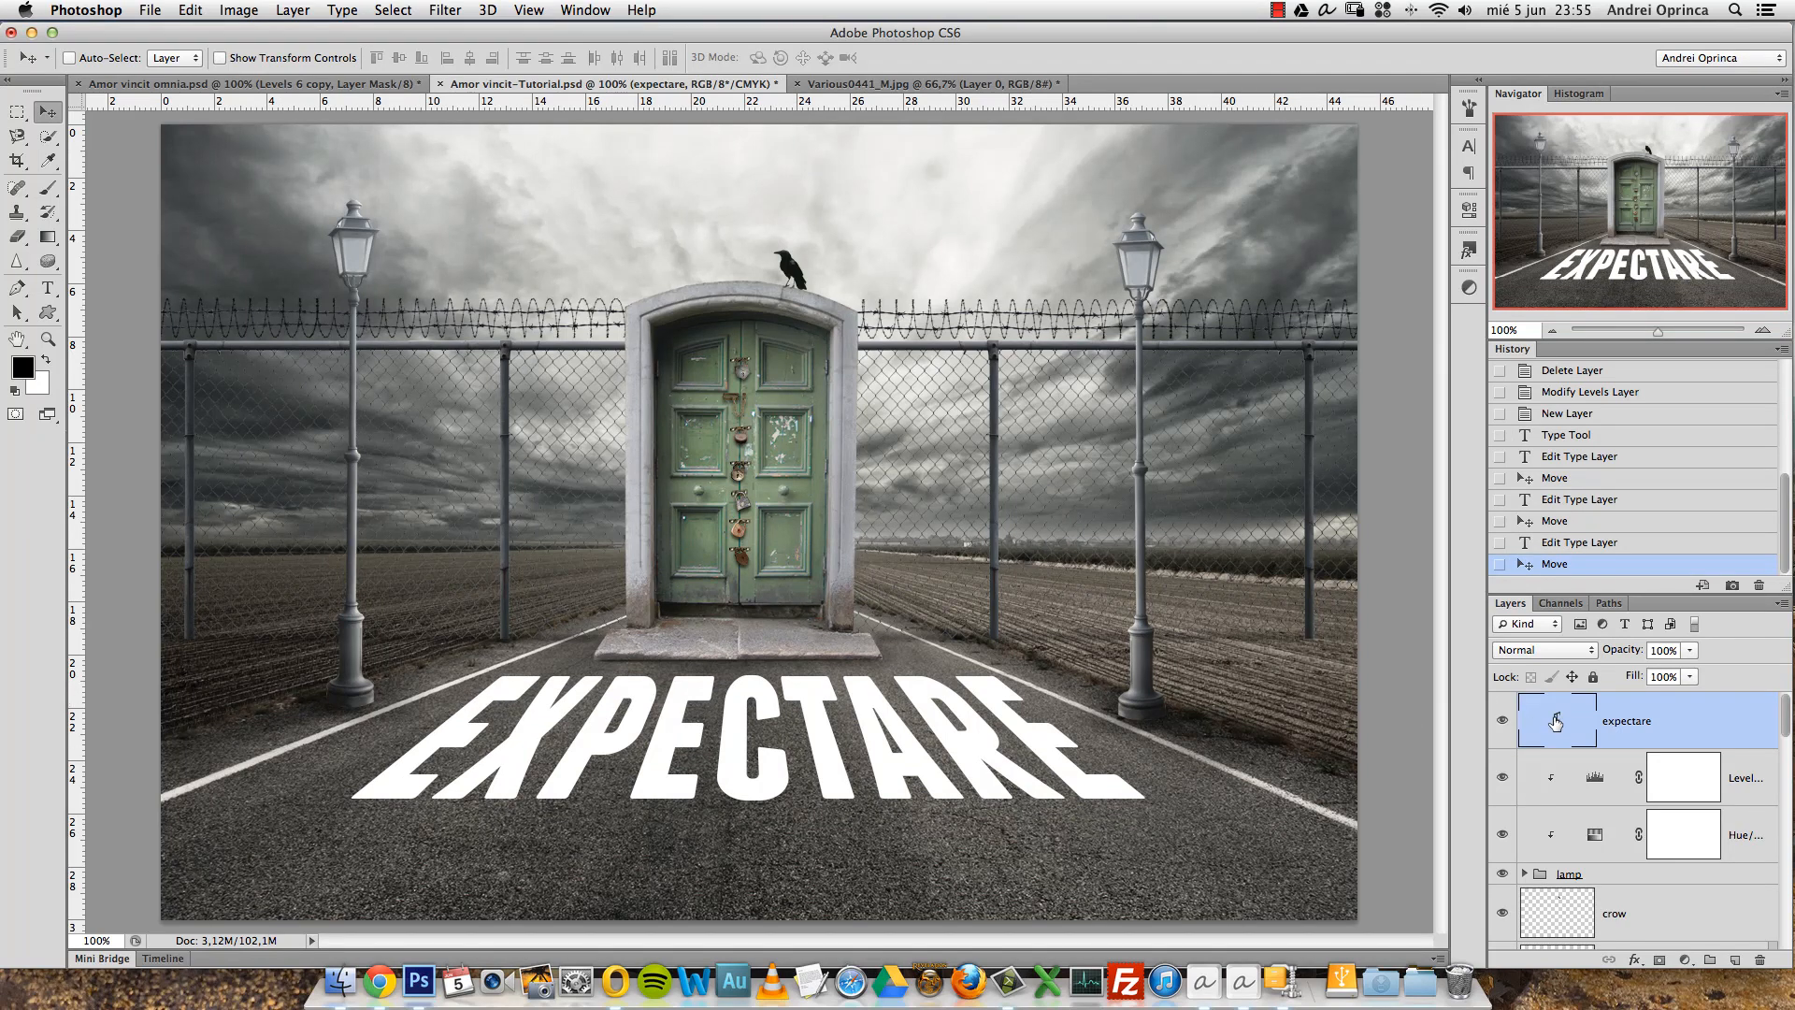
Increase the expectare text warp's vertical distortion to +67%.
double_click(1555, 720)
click(662, 58)
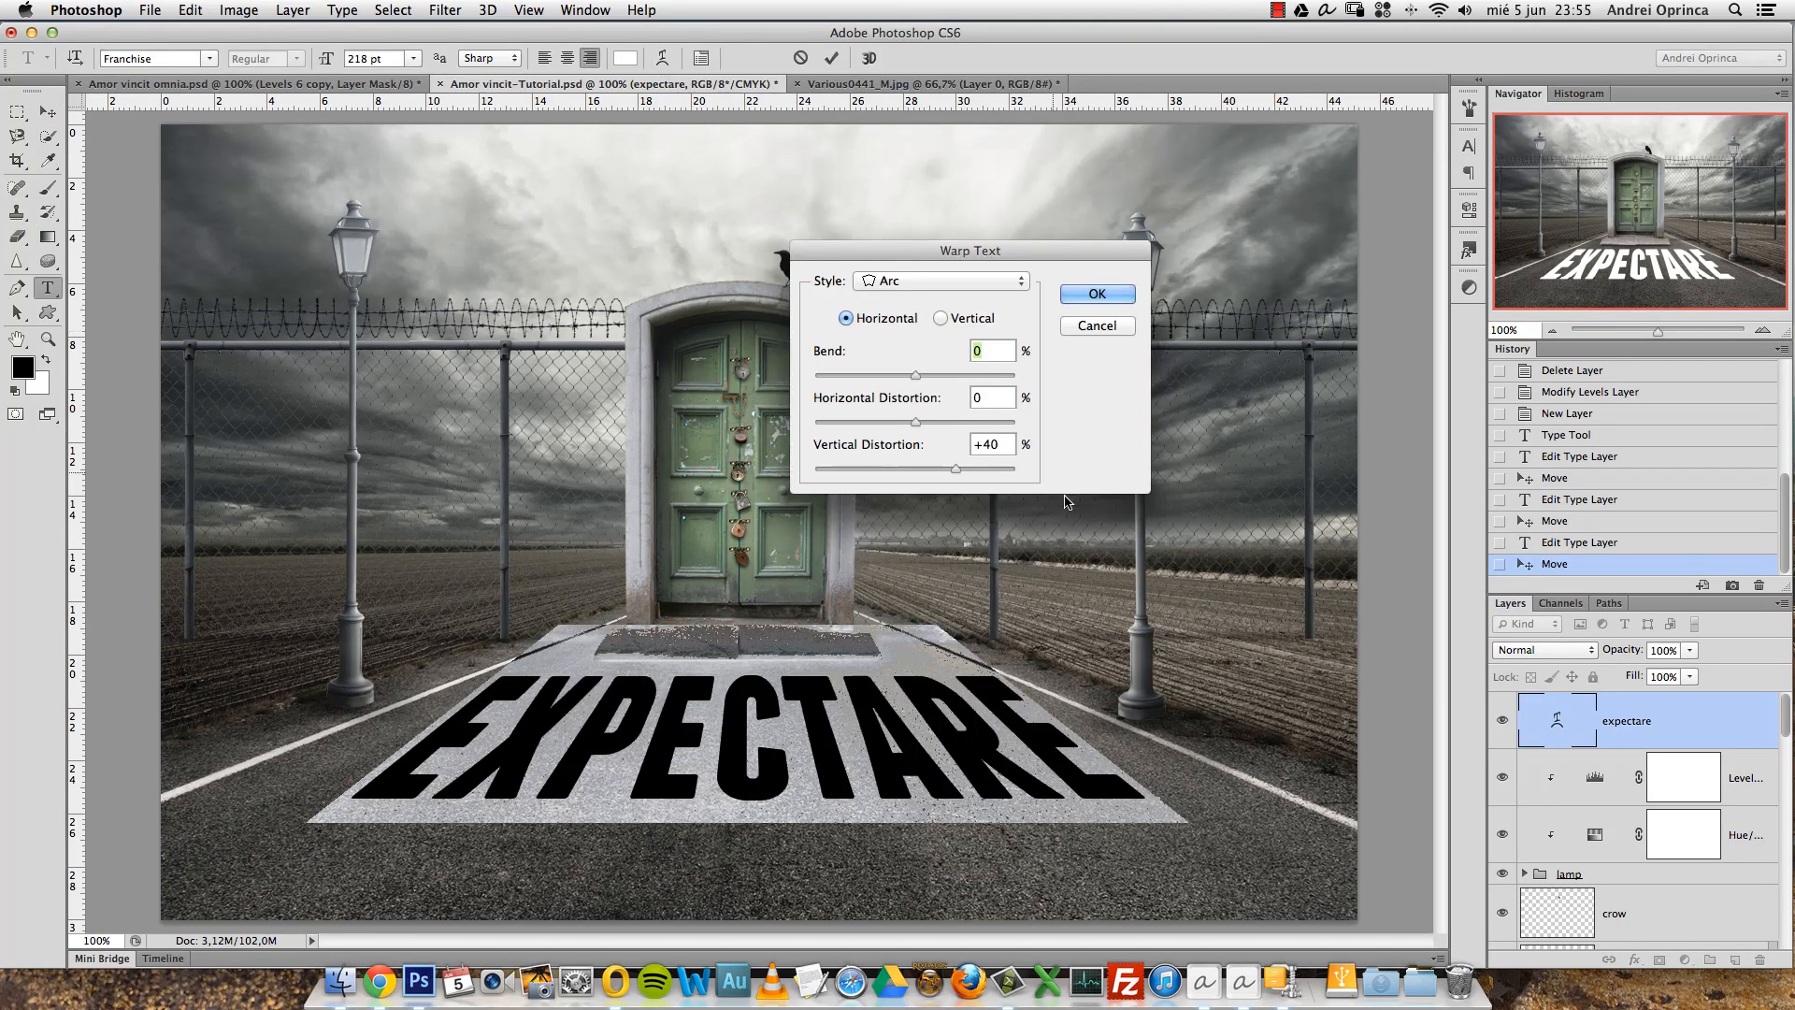
drag(963, 469, 982, 470)
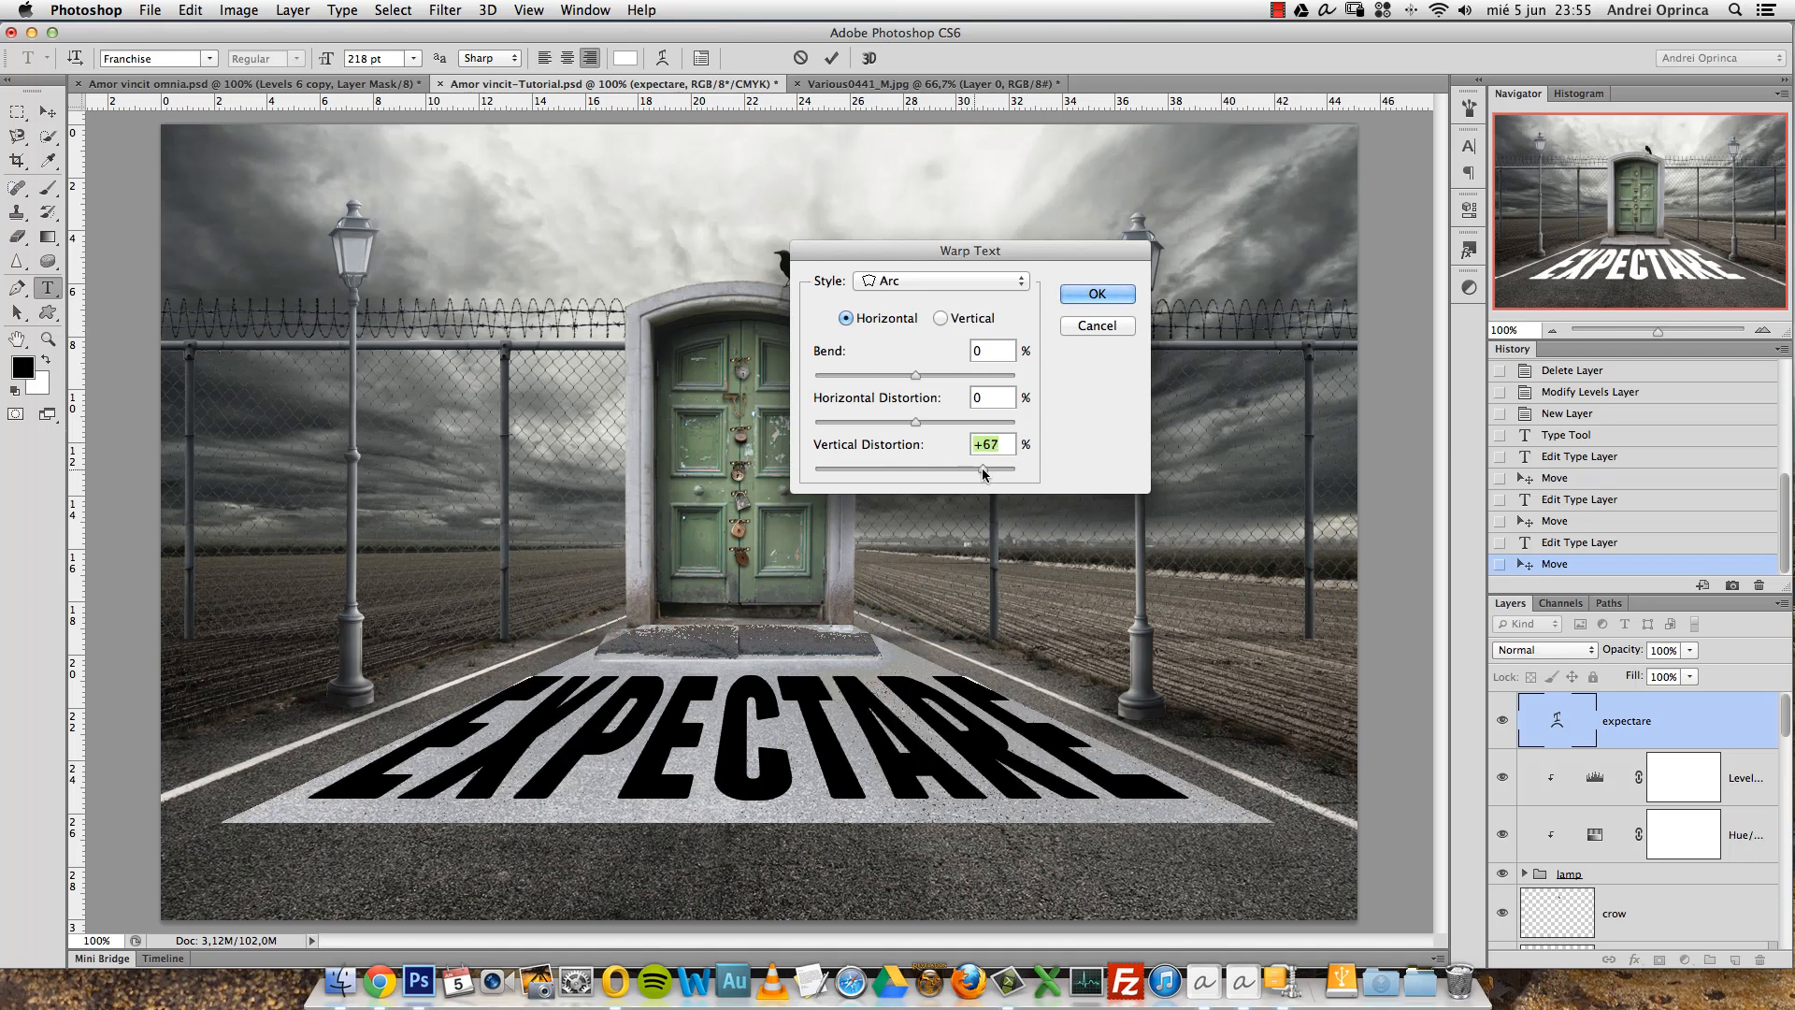
click(1097, 294)
key(super+Return)
key(v)
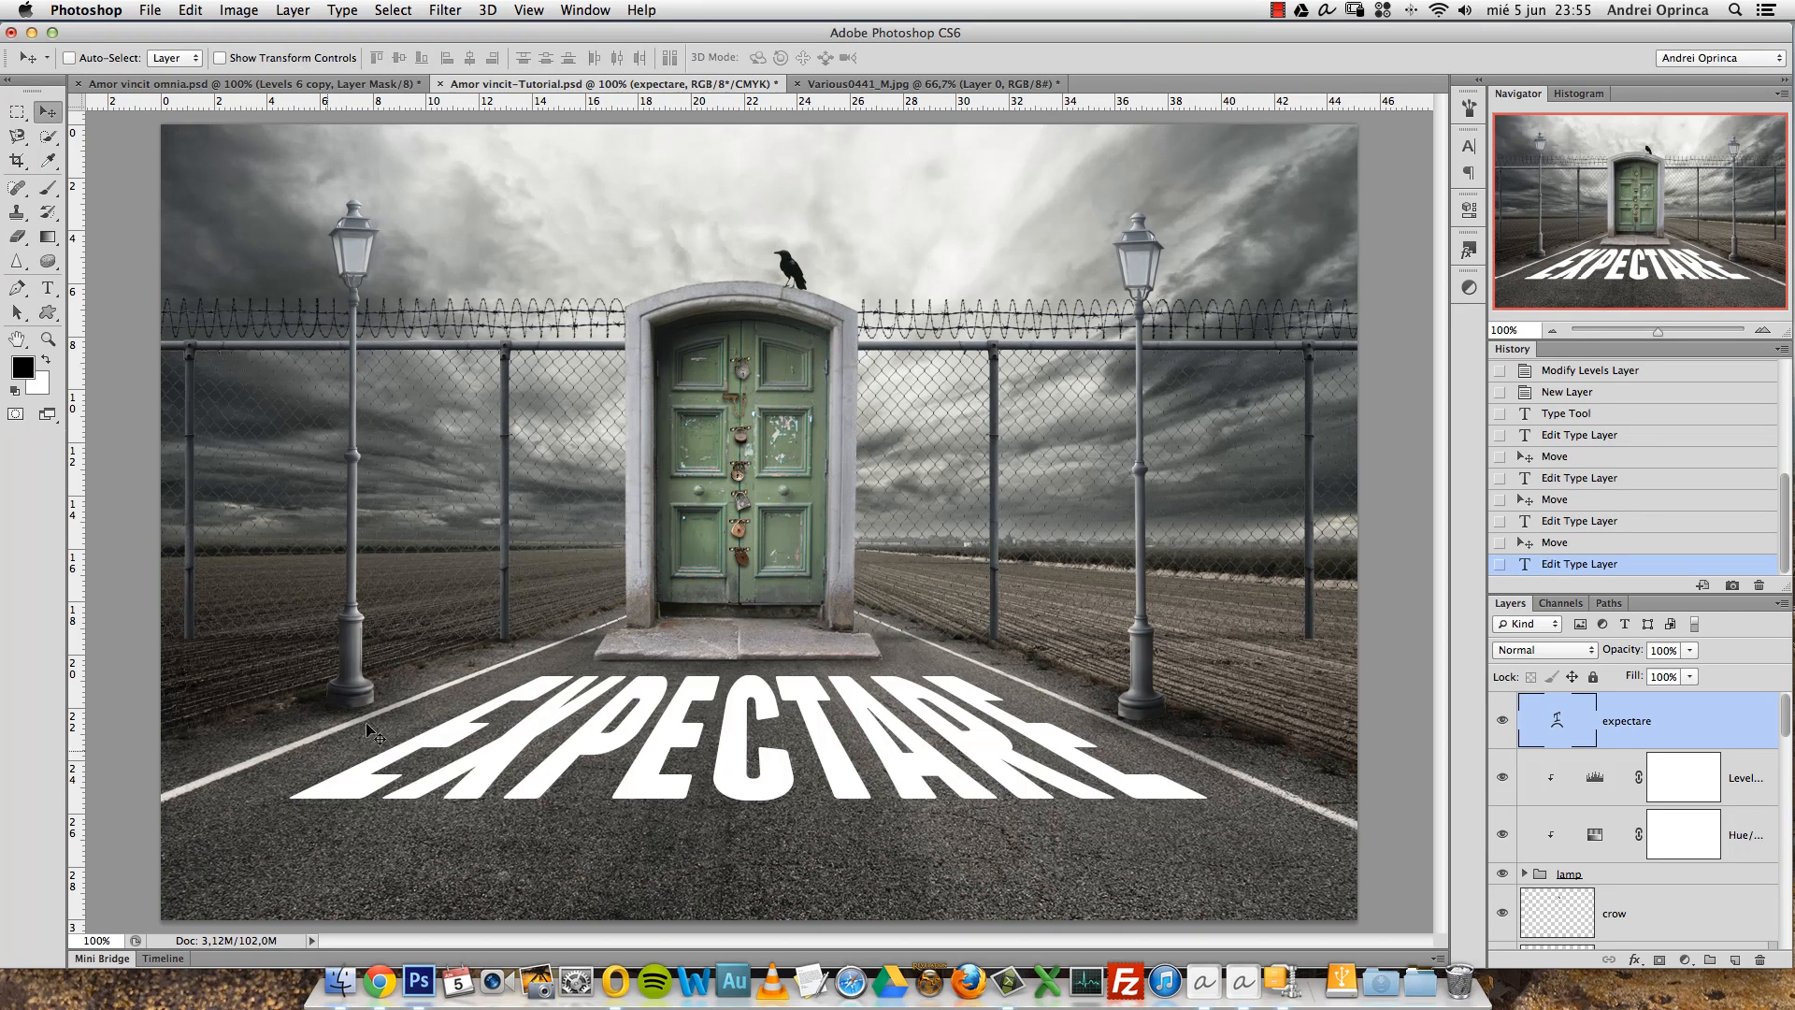
Flatten the expectare text vertically with Free Transform so it lies lower on the road, clear of the doorstep.
key(super+t)
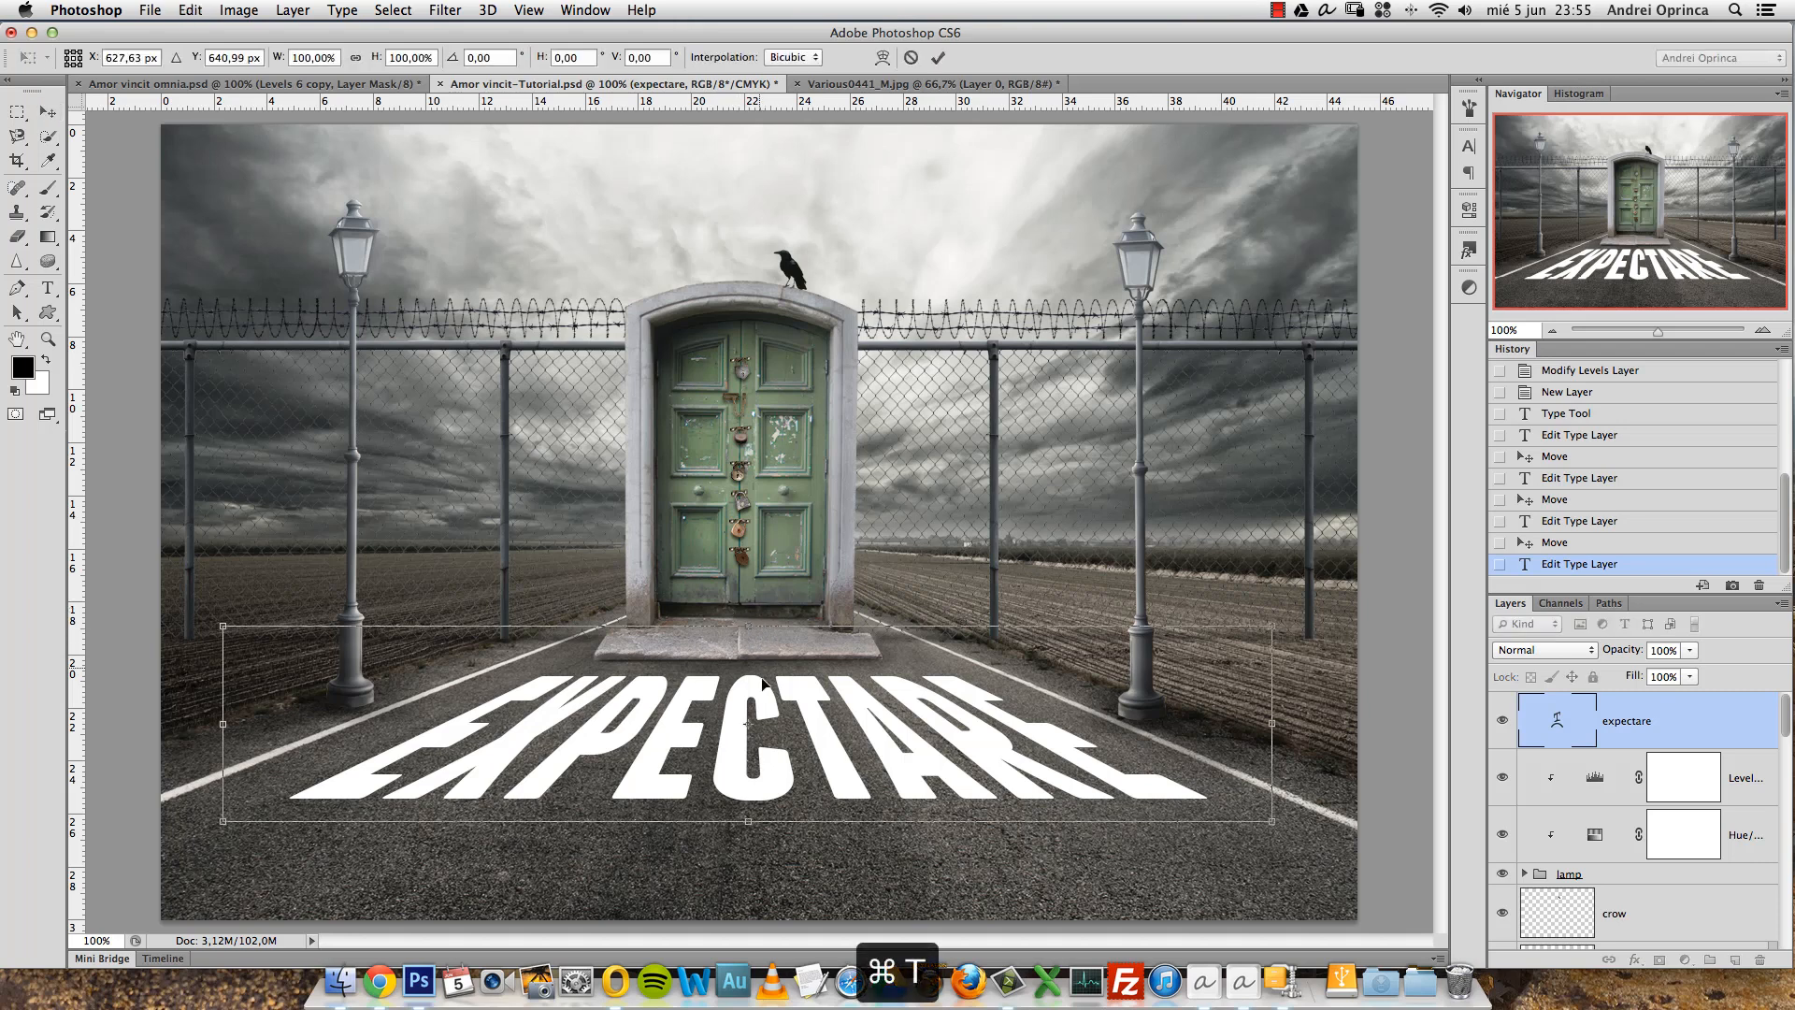
drag(745, 625, 768, 740)
key(Return)
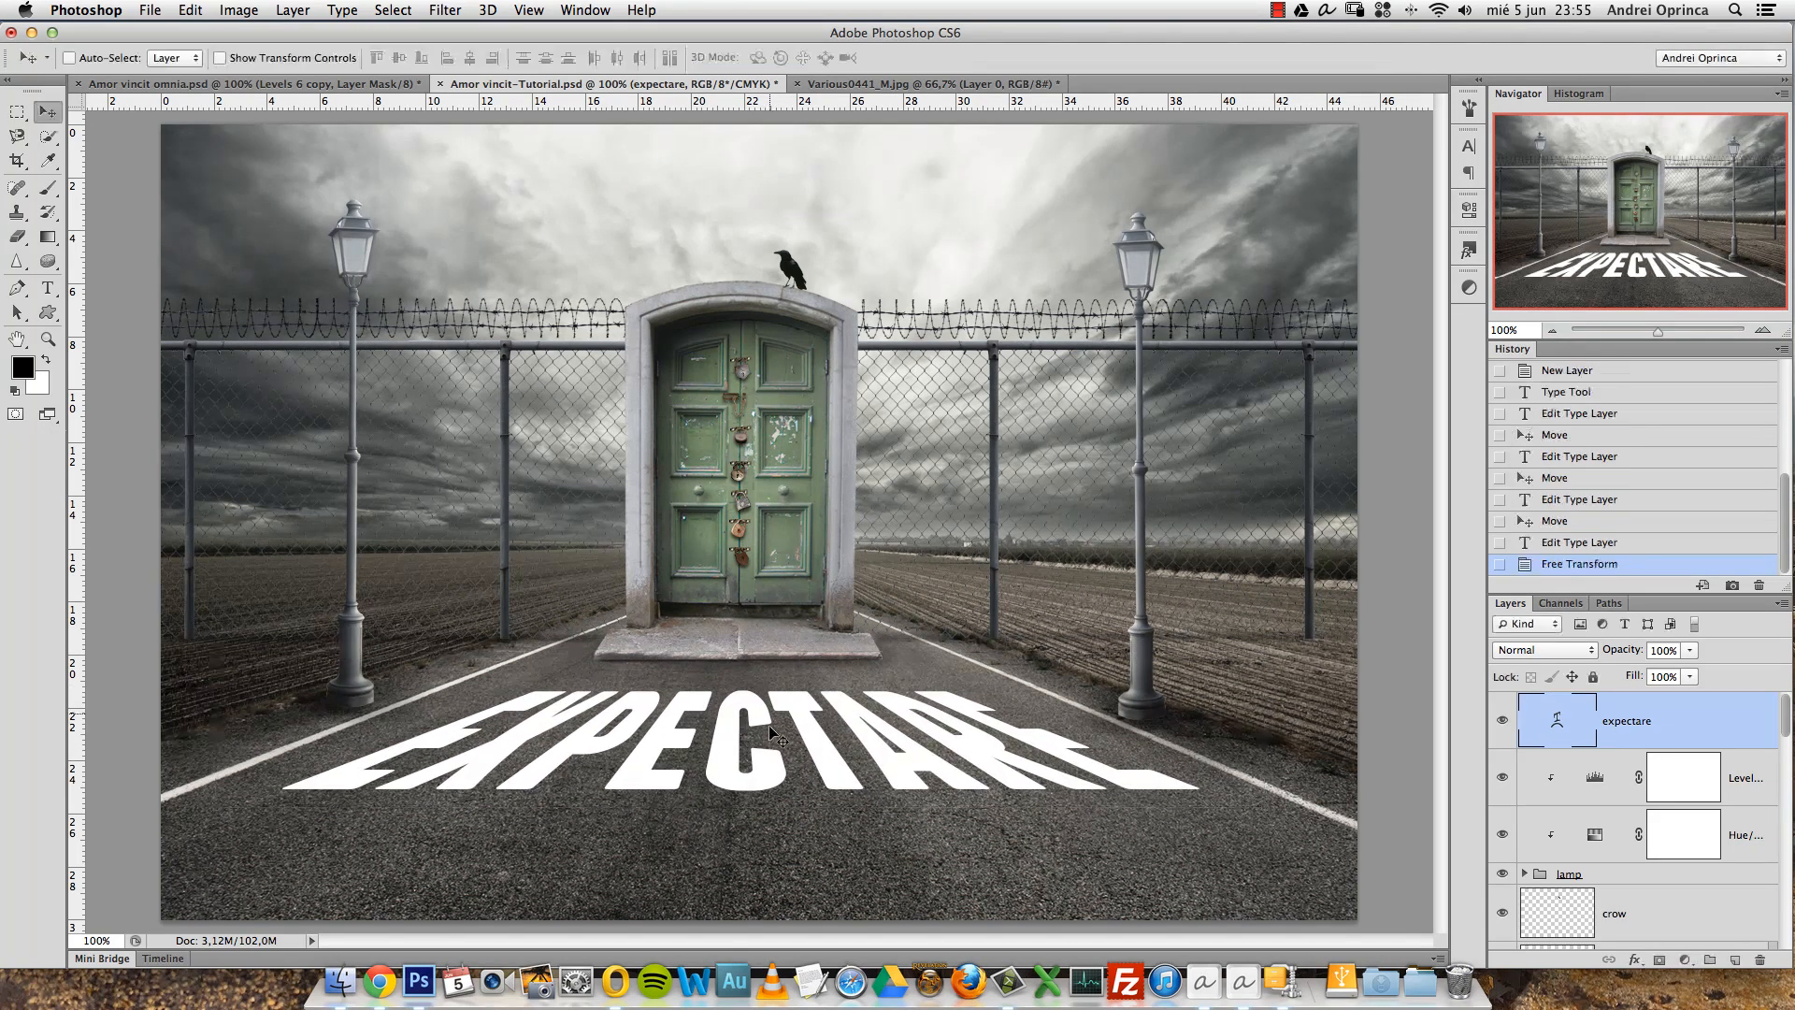
Set the expectare text warp's vertical distortion to +54%, keeping bend and horizontal distortion at 0.
double_click(1576, 745)
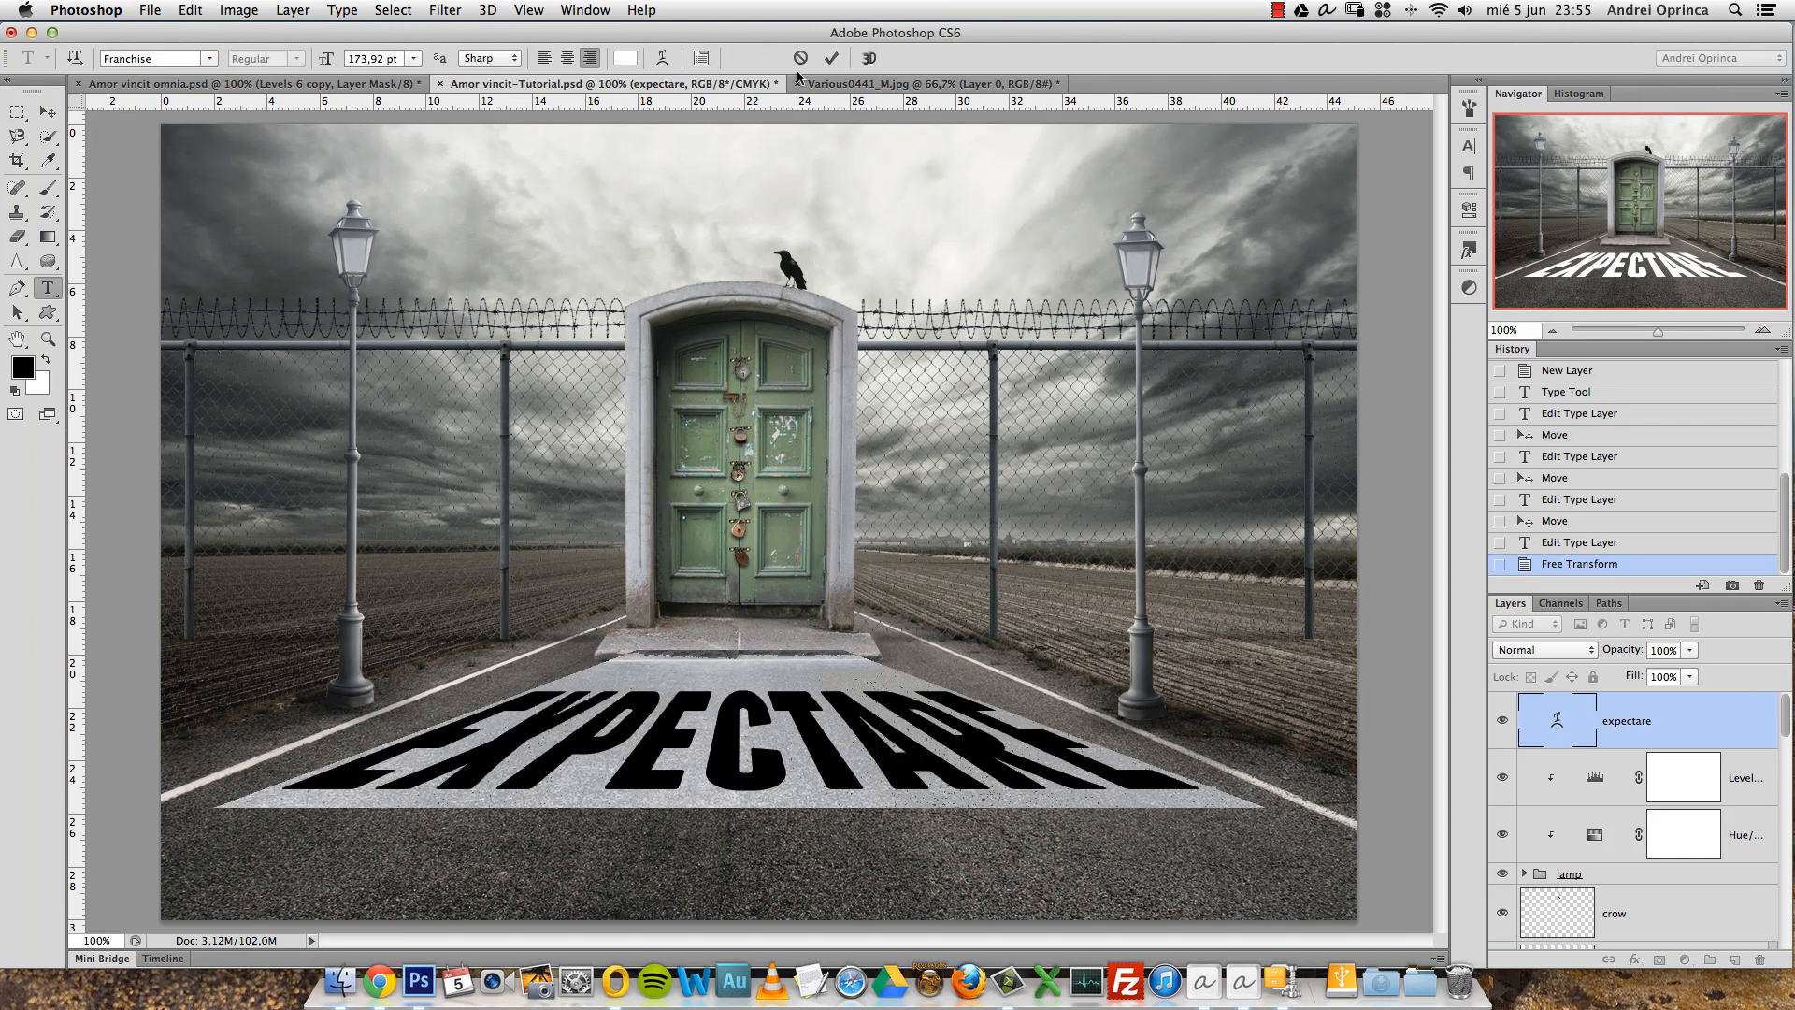
click(661, 58)
drag(982, 468, 919, 378)
double_click(985, 399)
text(00)
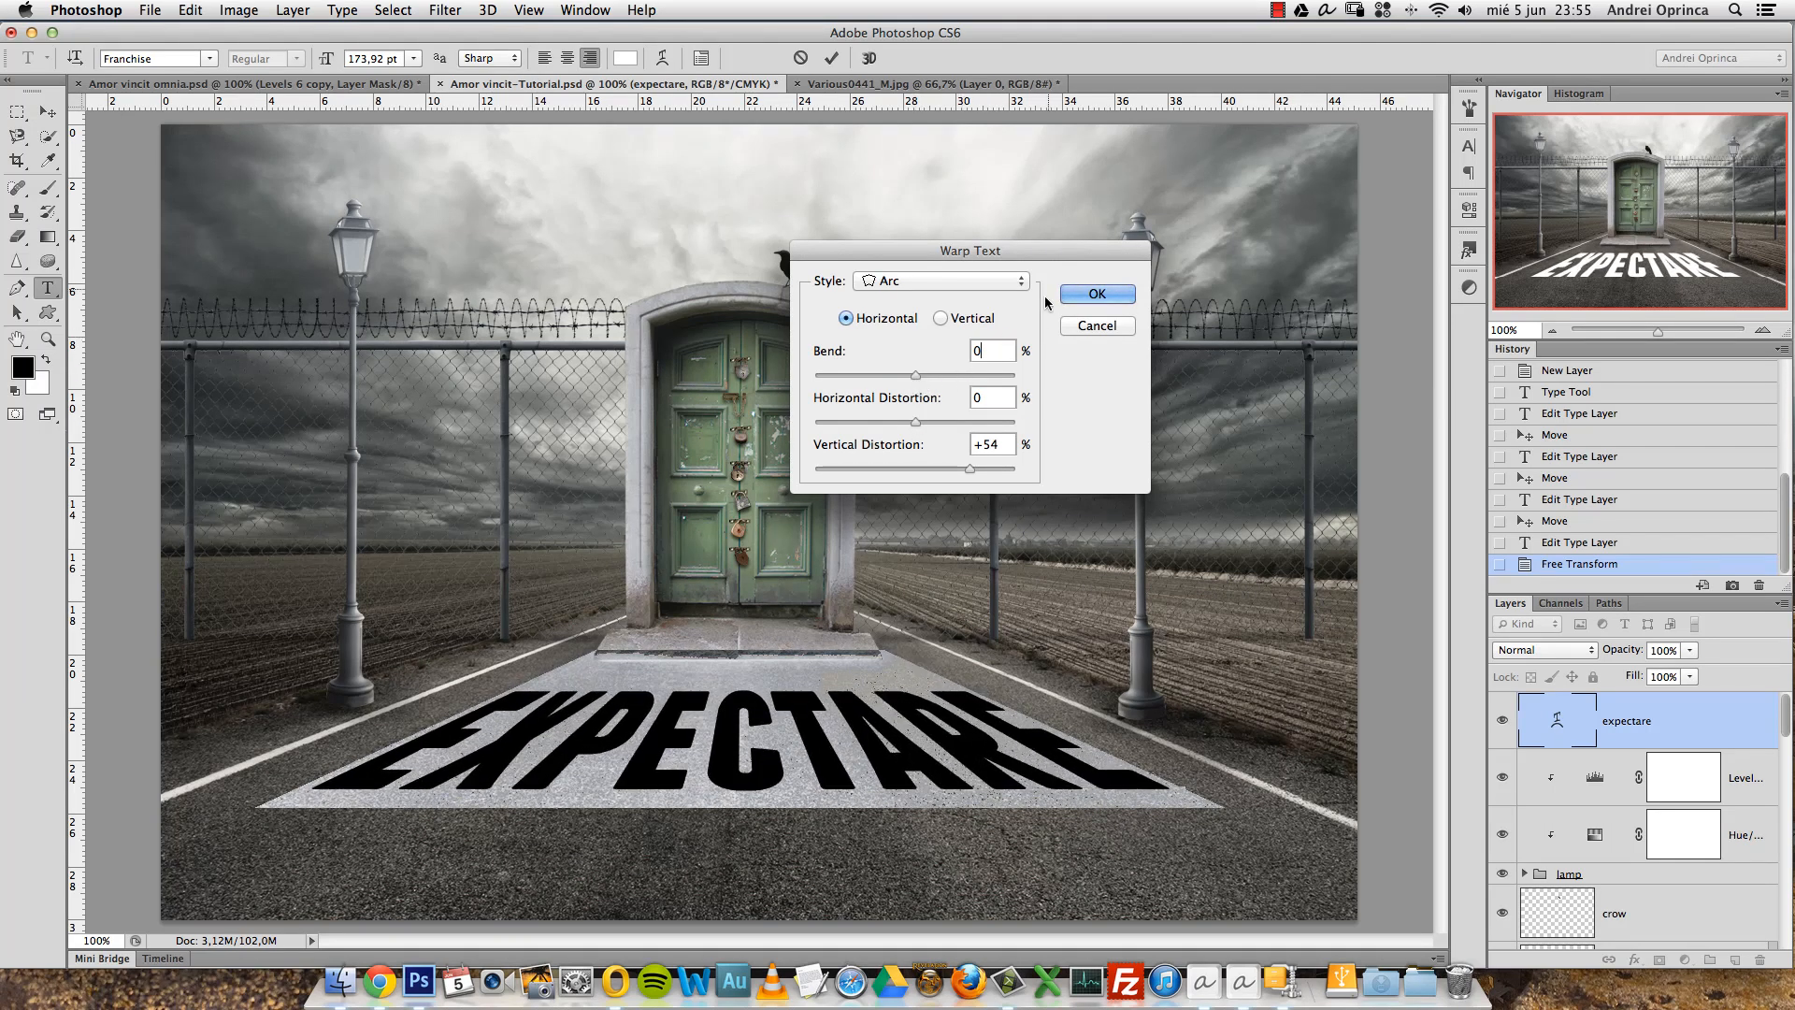
drag(983, 351, 954, 360)
text(1)
click(1097, 294)
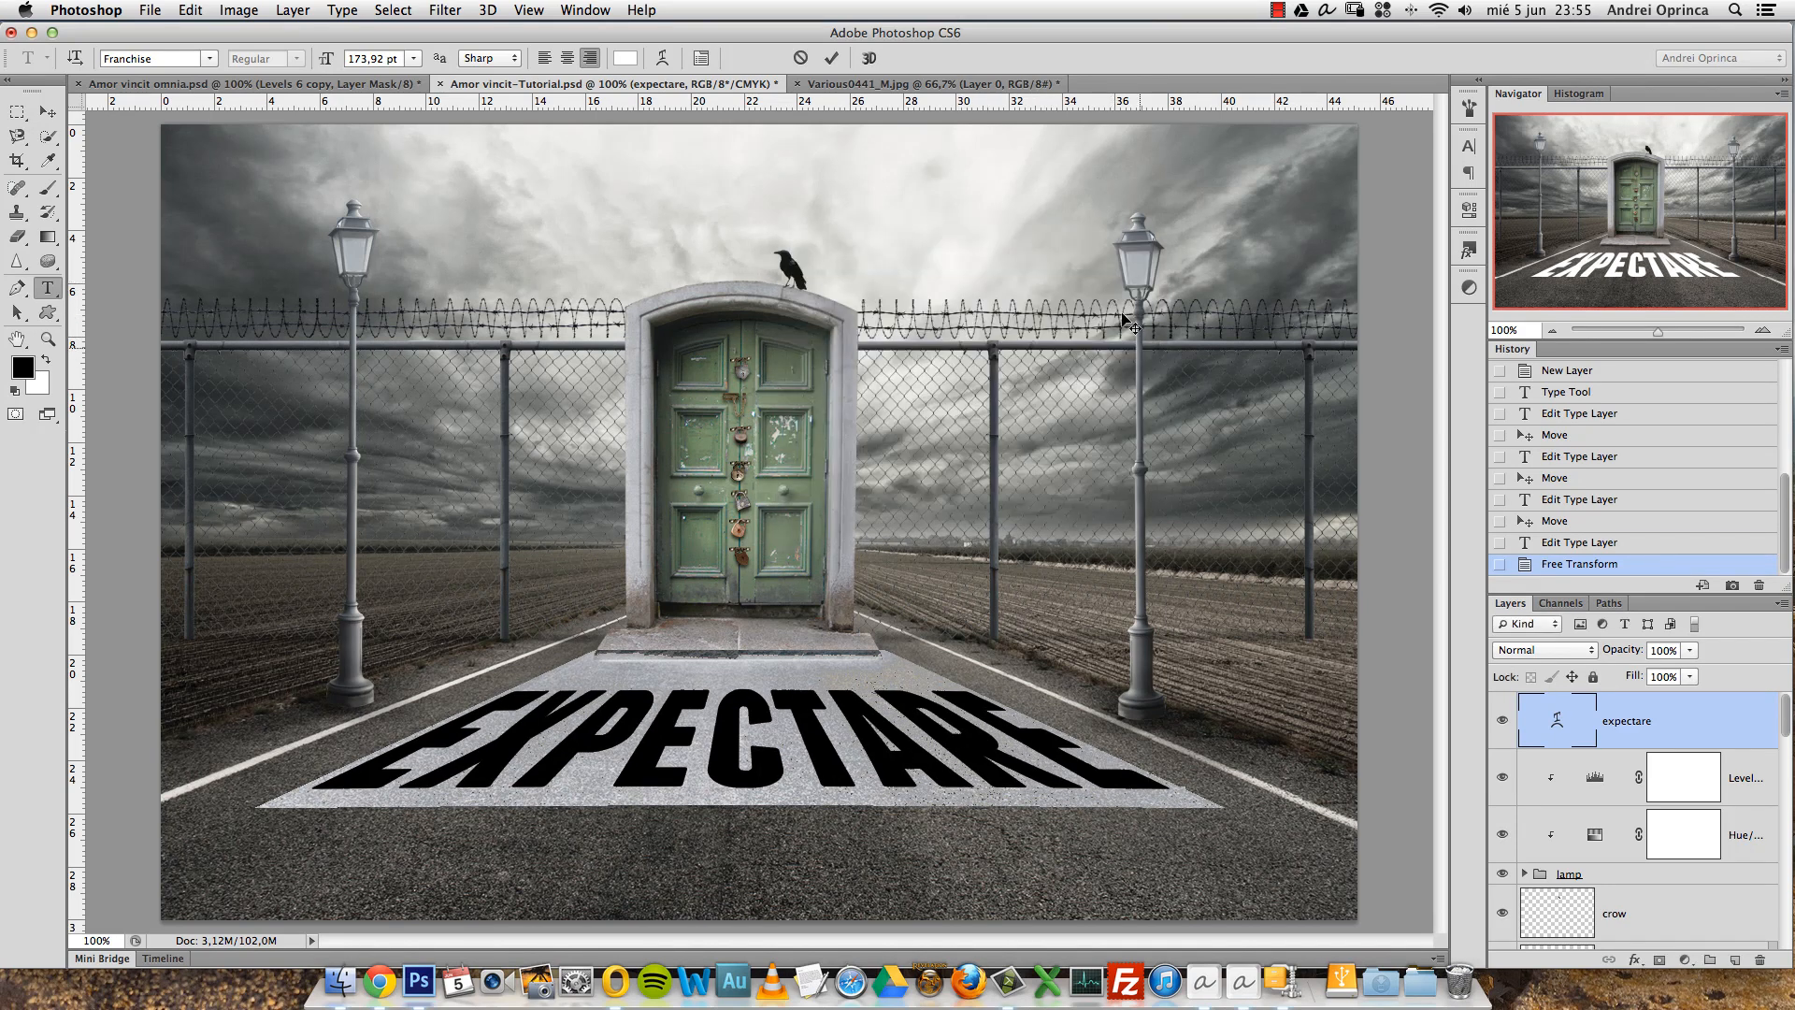
key(super+Return)
Try Soft Light on the expectare layer, choose Overlay as its blend mode and set its opacity to 68%.
click(1574, 655)
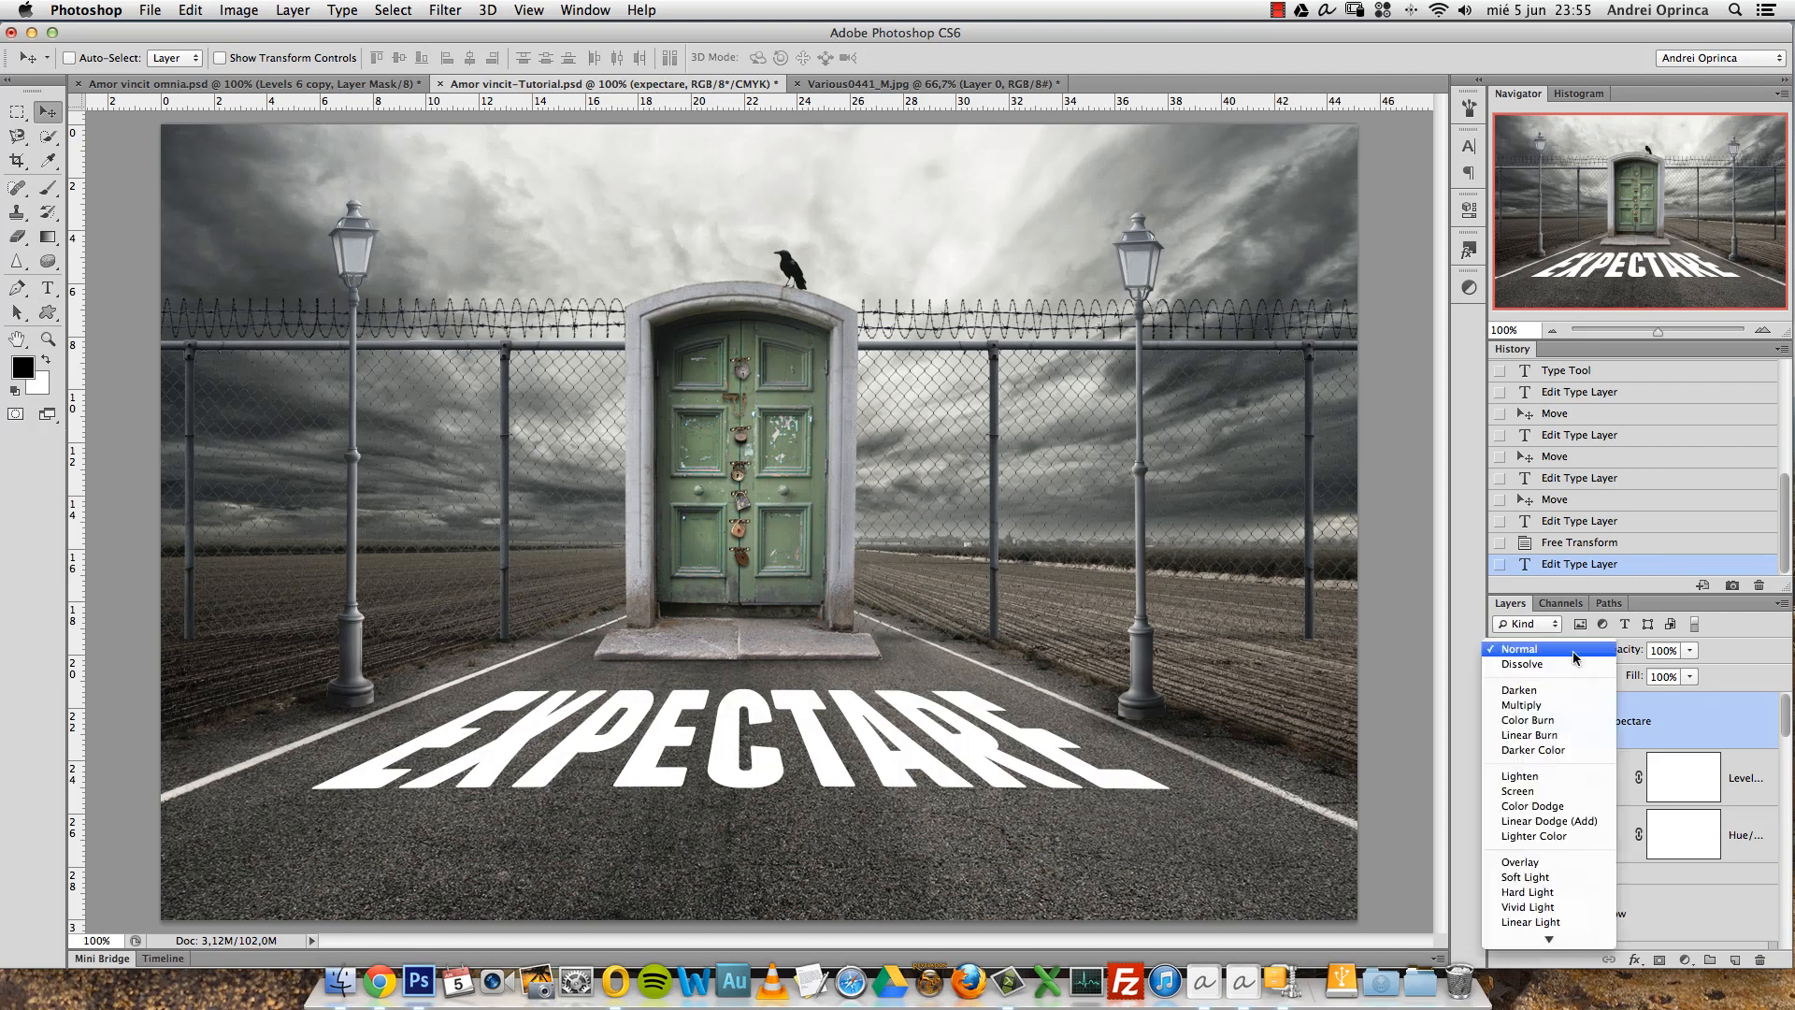
click(1530, 881)
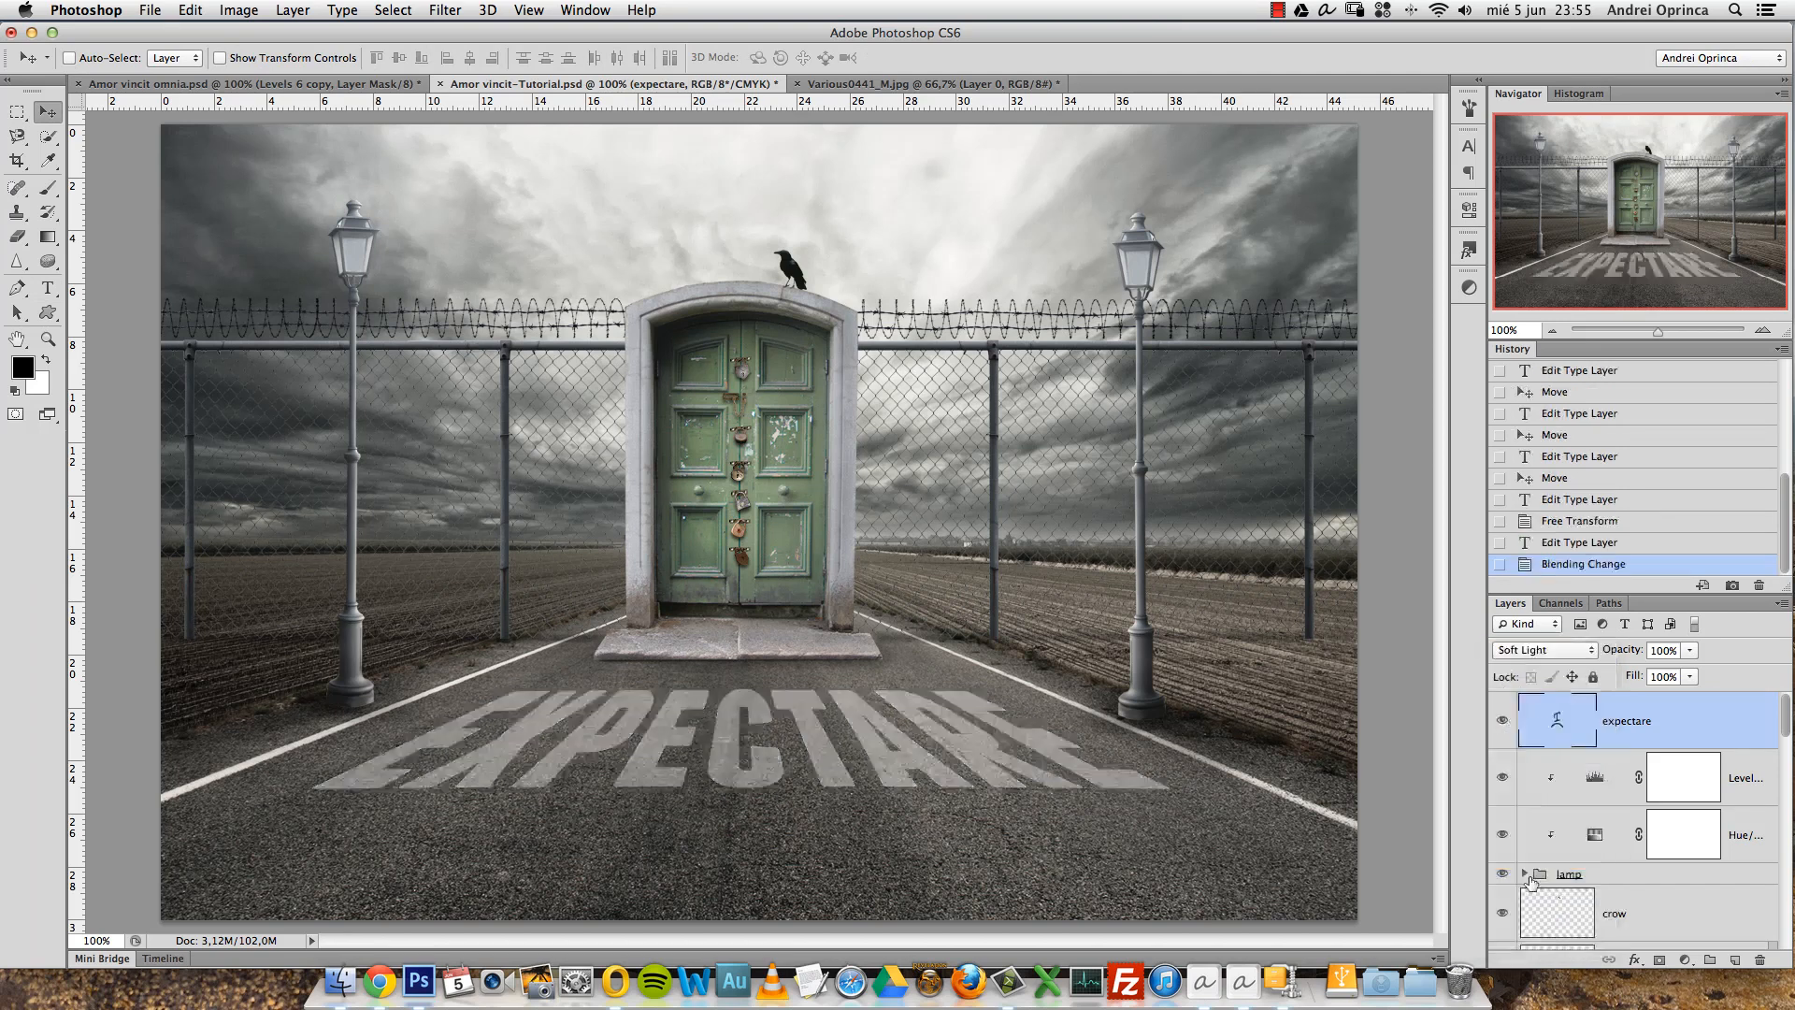
click(1538, 650)
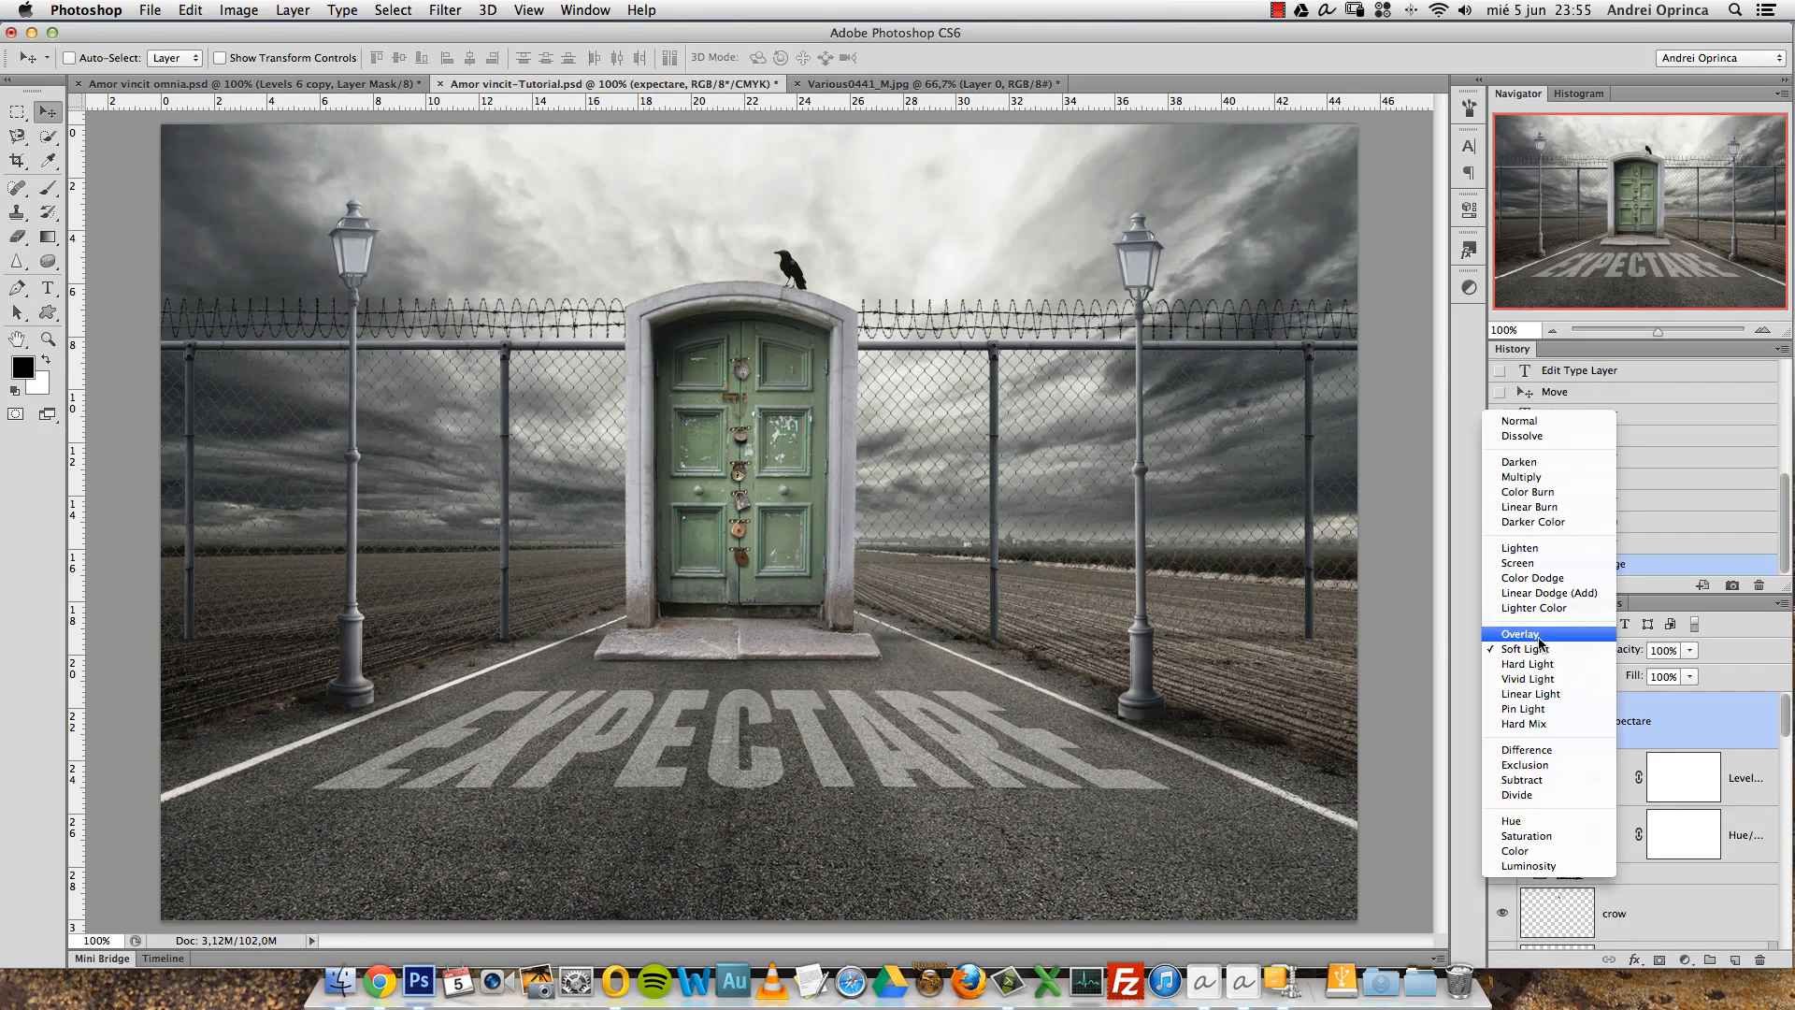
click(1528, 638)
click(1689, 650)
drag(1692, 670, 1663, 677)
Set the expectare text's size to 180,92 pt and the layer's opacity to 100%.
double_click(1557, 719)
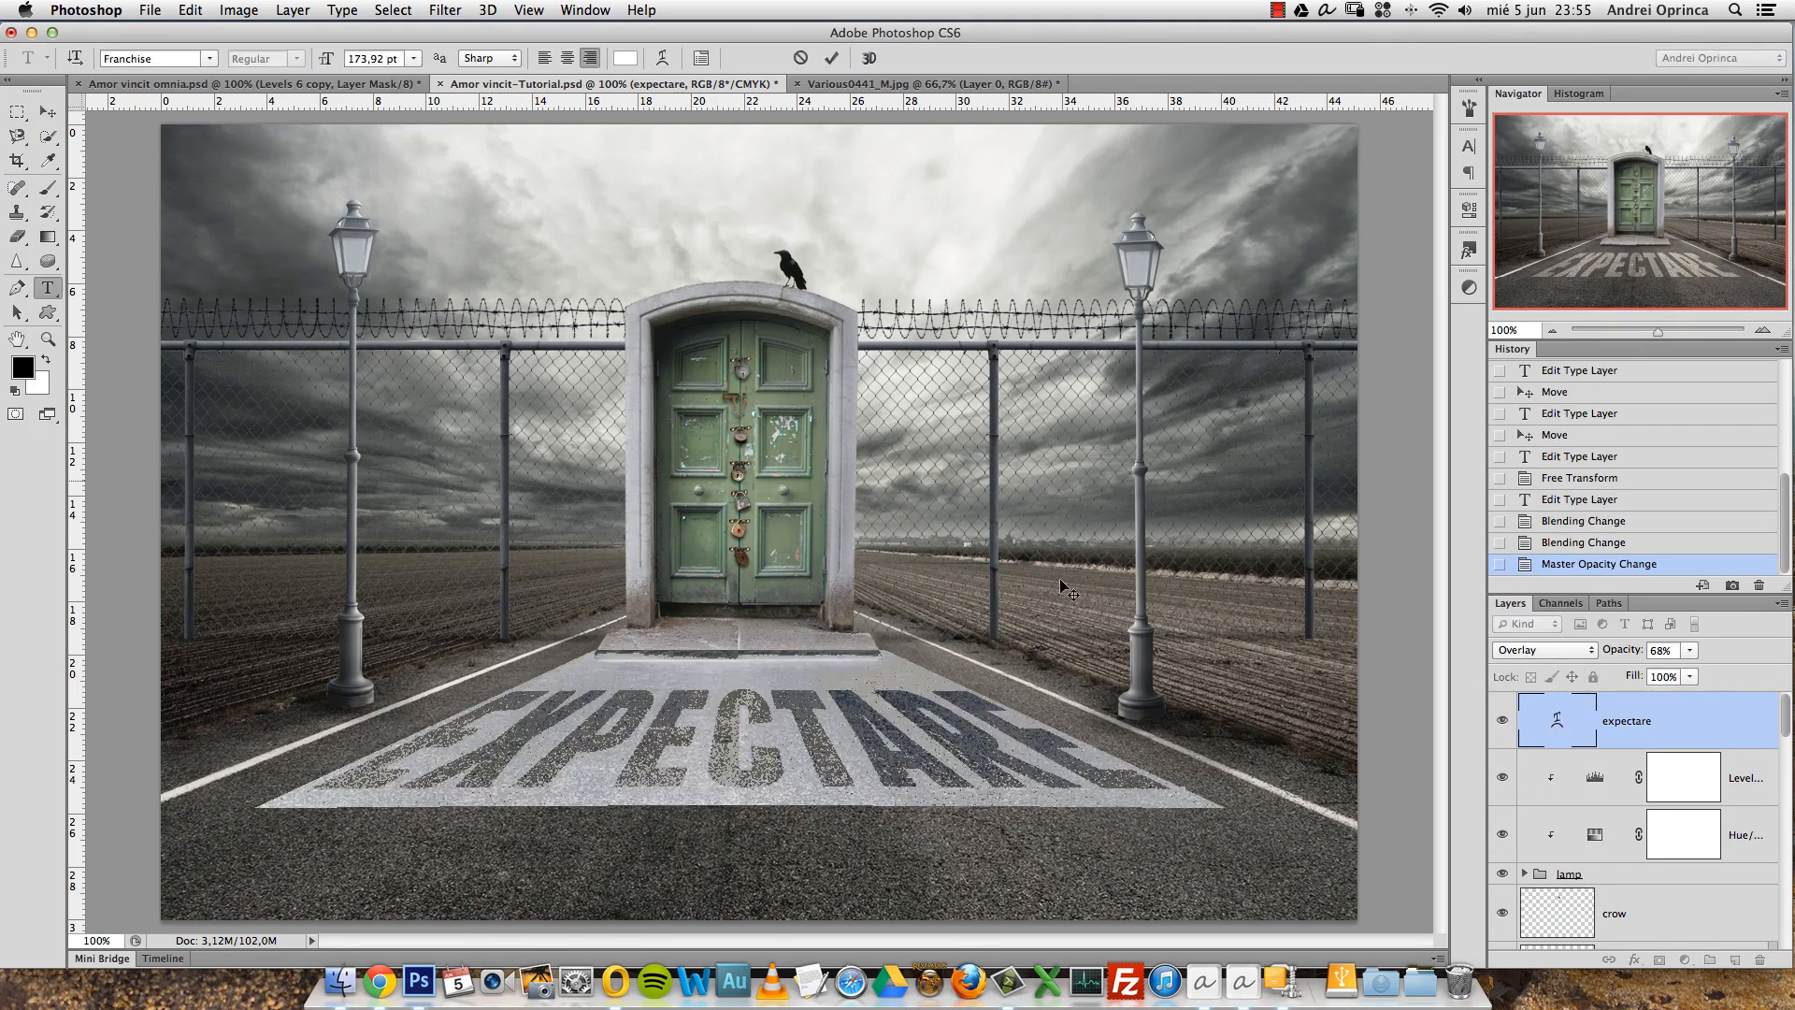
drag(324, 61, 330, 61)
click(1569, 720)
double_click(1558, 721)
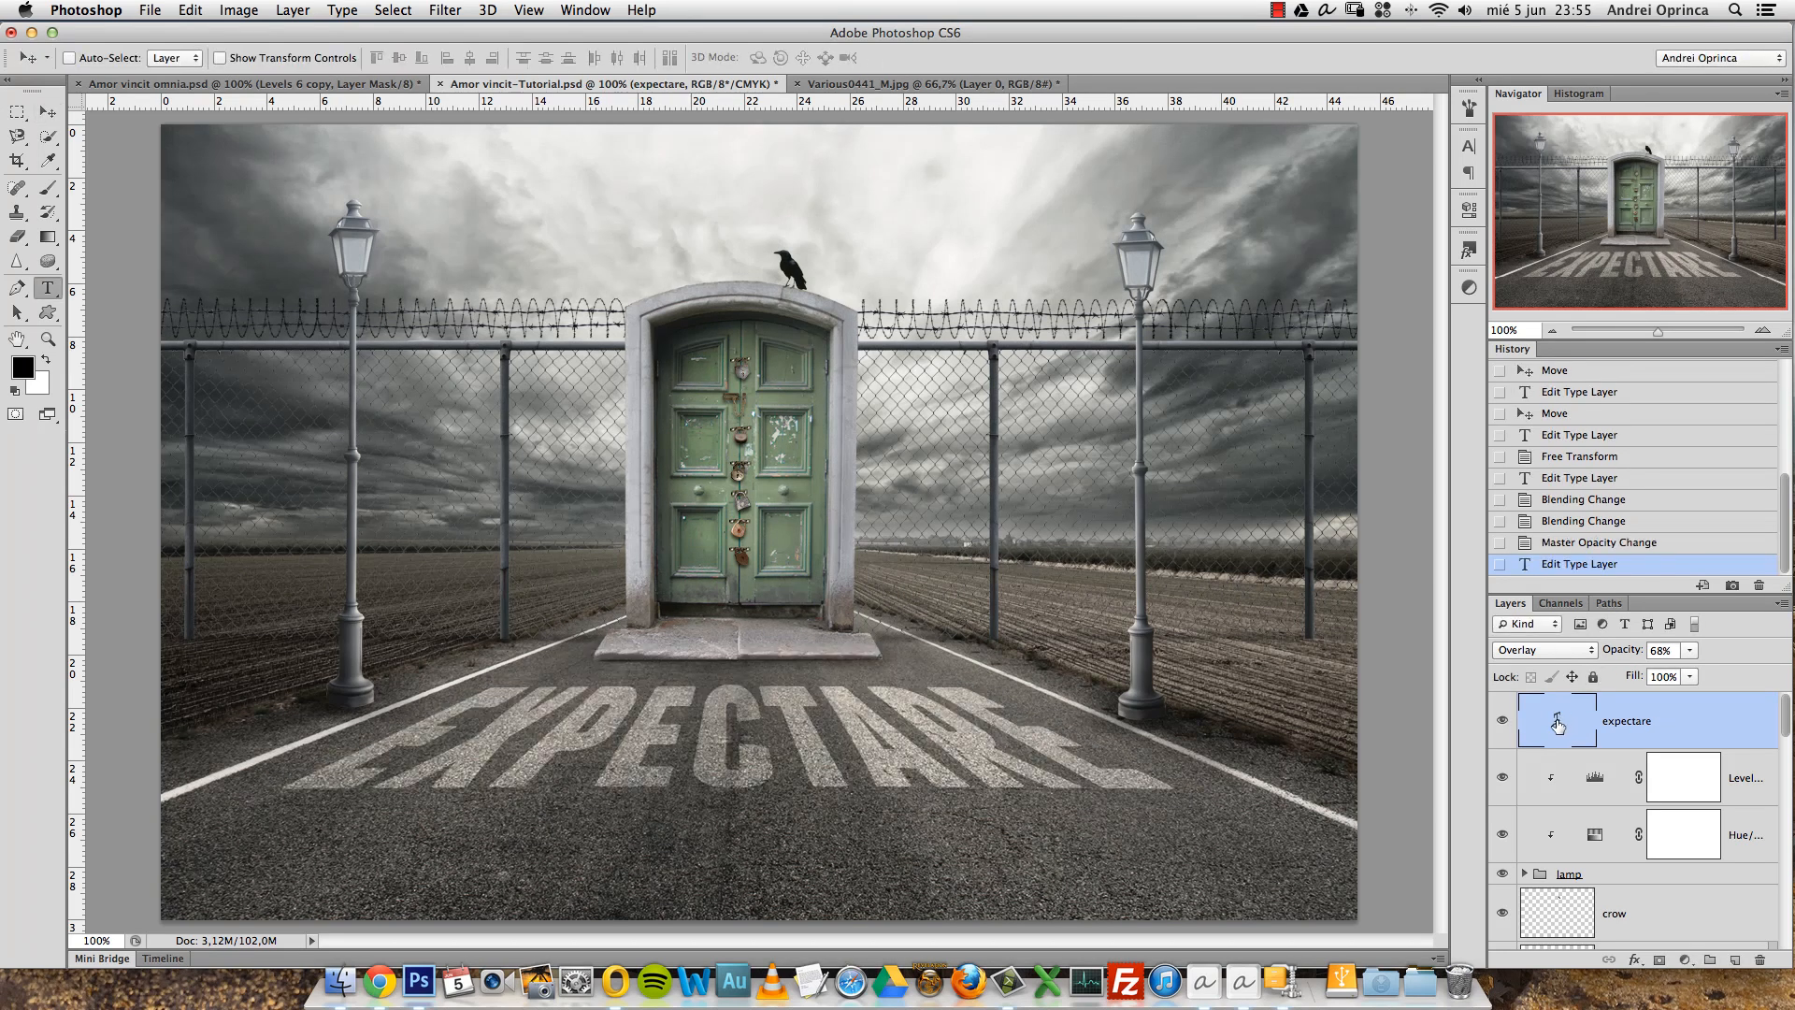
click(1694, 660)
drag(1691, 651, 1741, 682)
Change the expectare text's color to a light grey.
double_click(1557, 722)
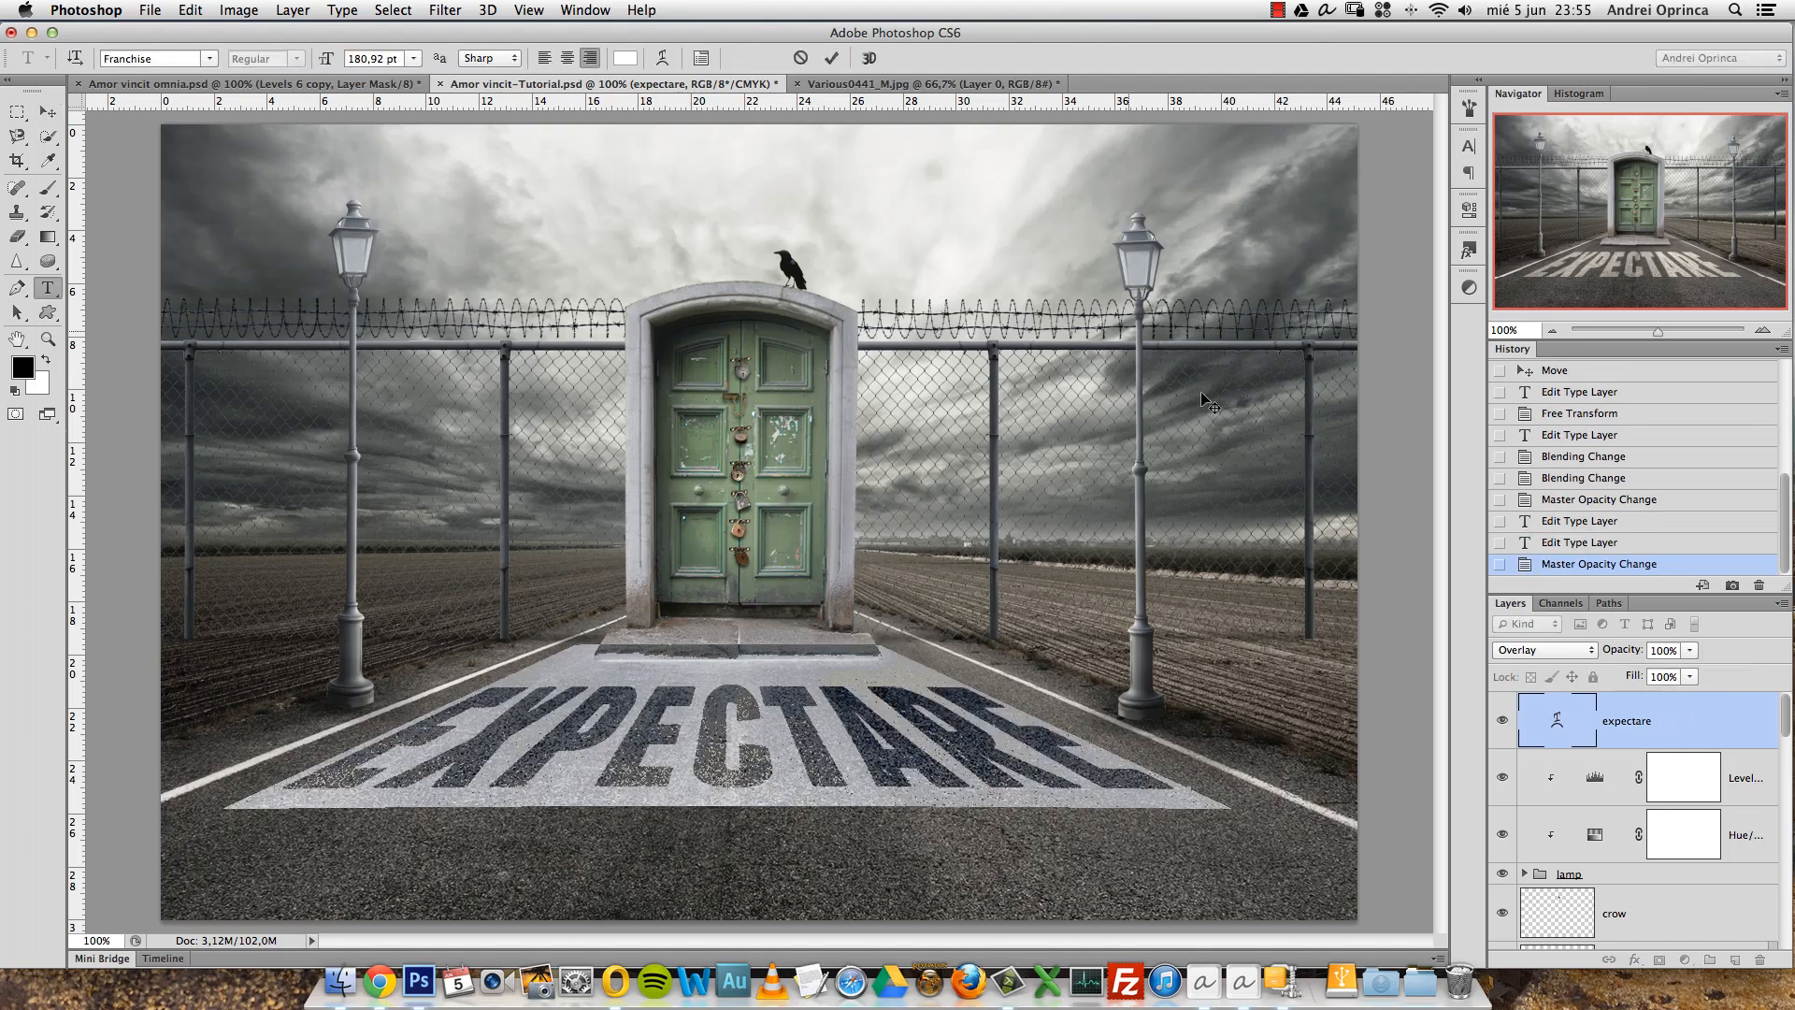
click(624, 58)
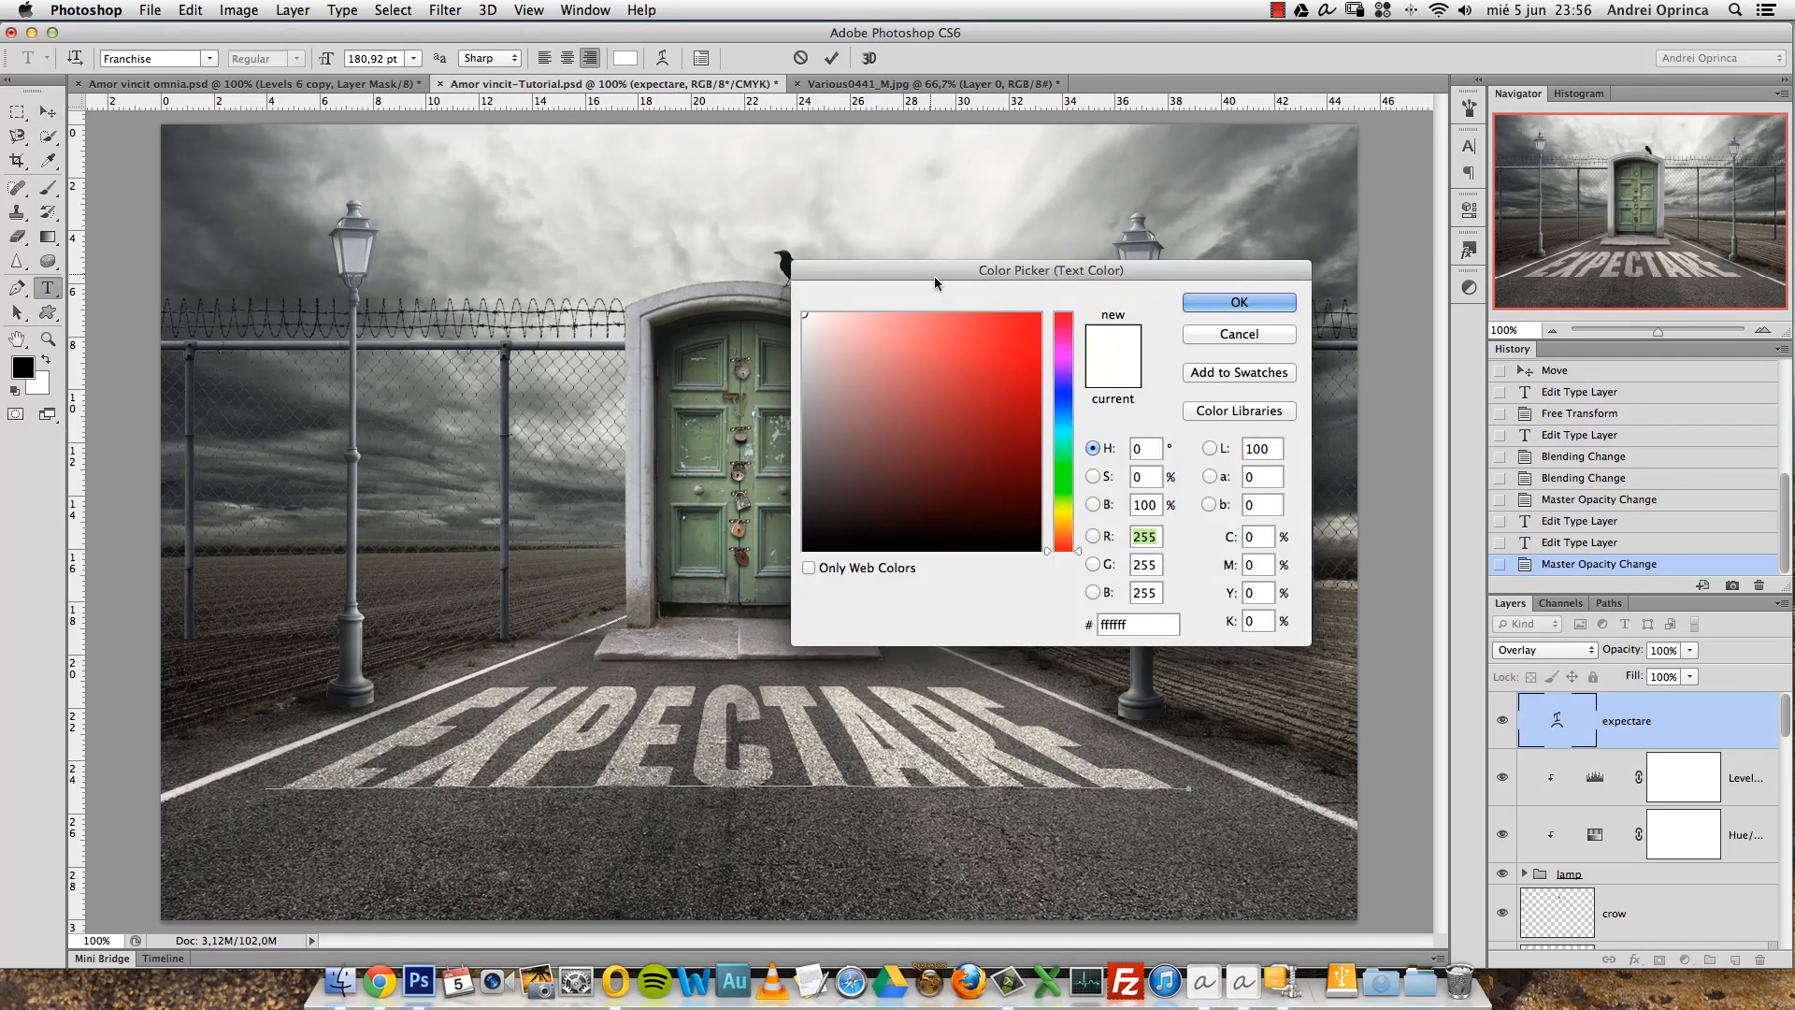
drag(934, 289, 1168, 322)
mouse_move(1053, 381)
mouse_down()
mouse_move(1015, 384)
mouse_move(1023, 404)
mouse_move(1040, 397)
mouse_move(1021, 387)
mouse_up()
click(1430, 348)
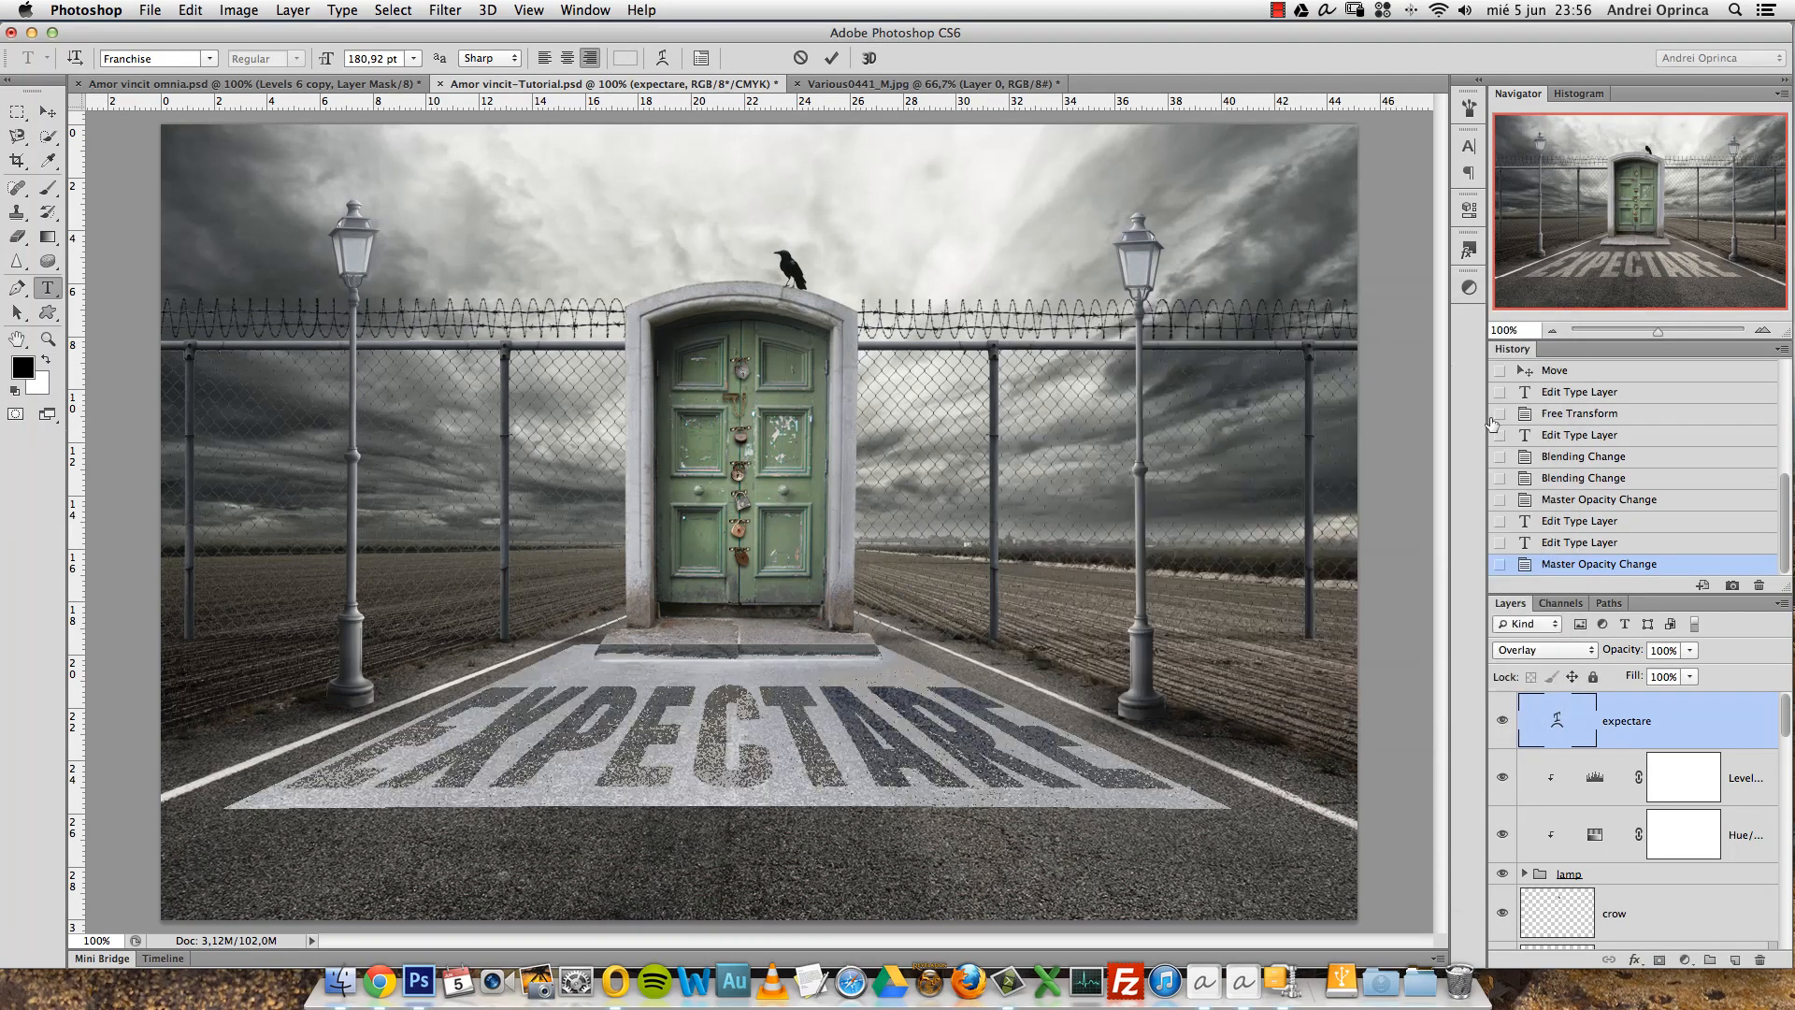
click(1673, 736)
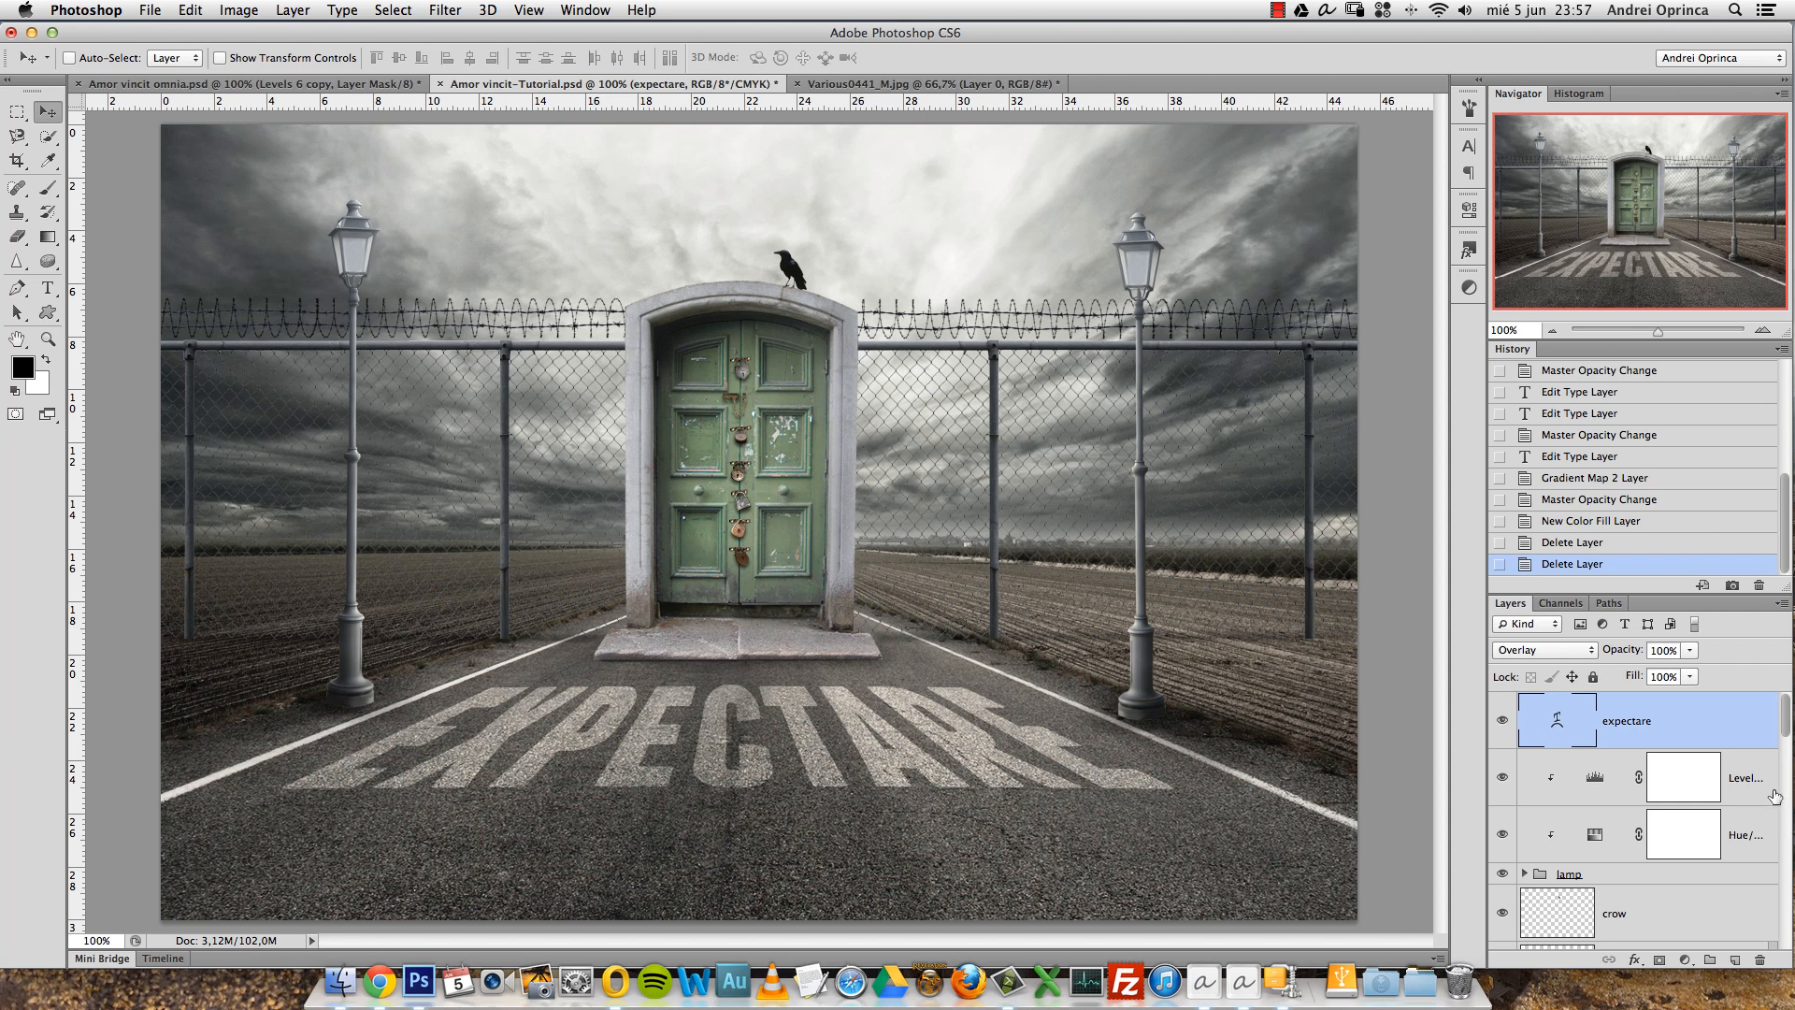
Stamp all visible layers into a new top layer and name it final.
key(alt+shift+super+e)
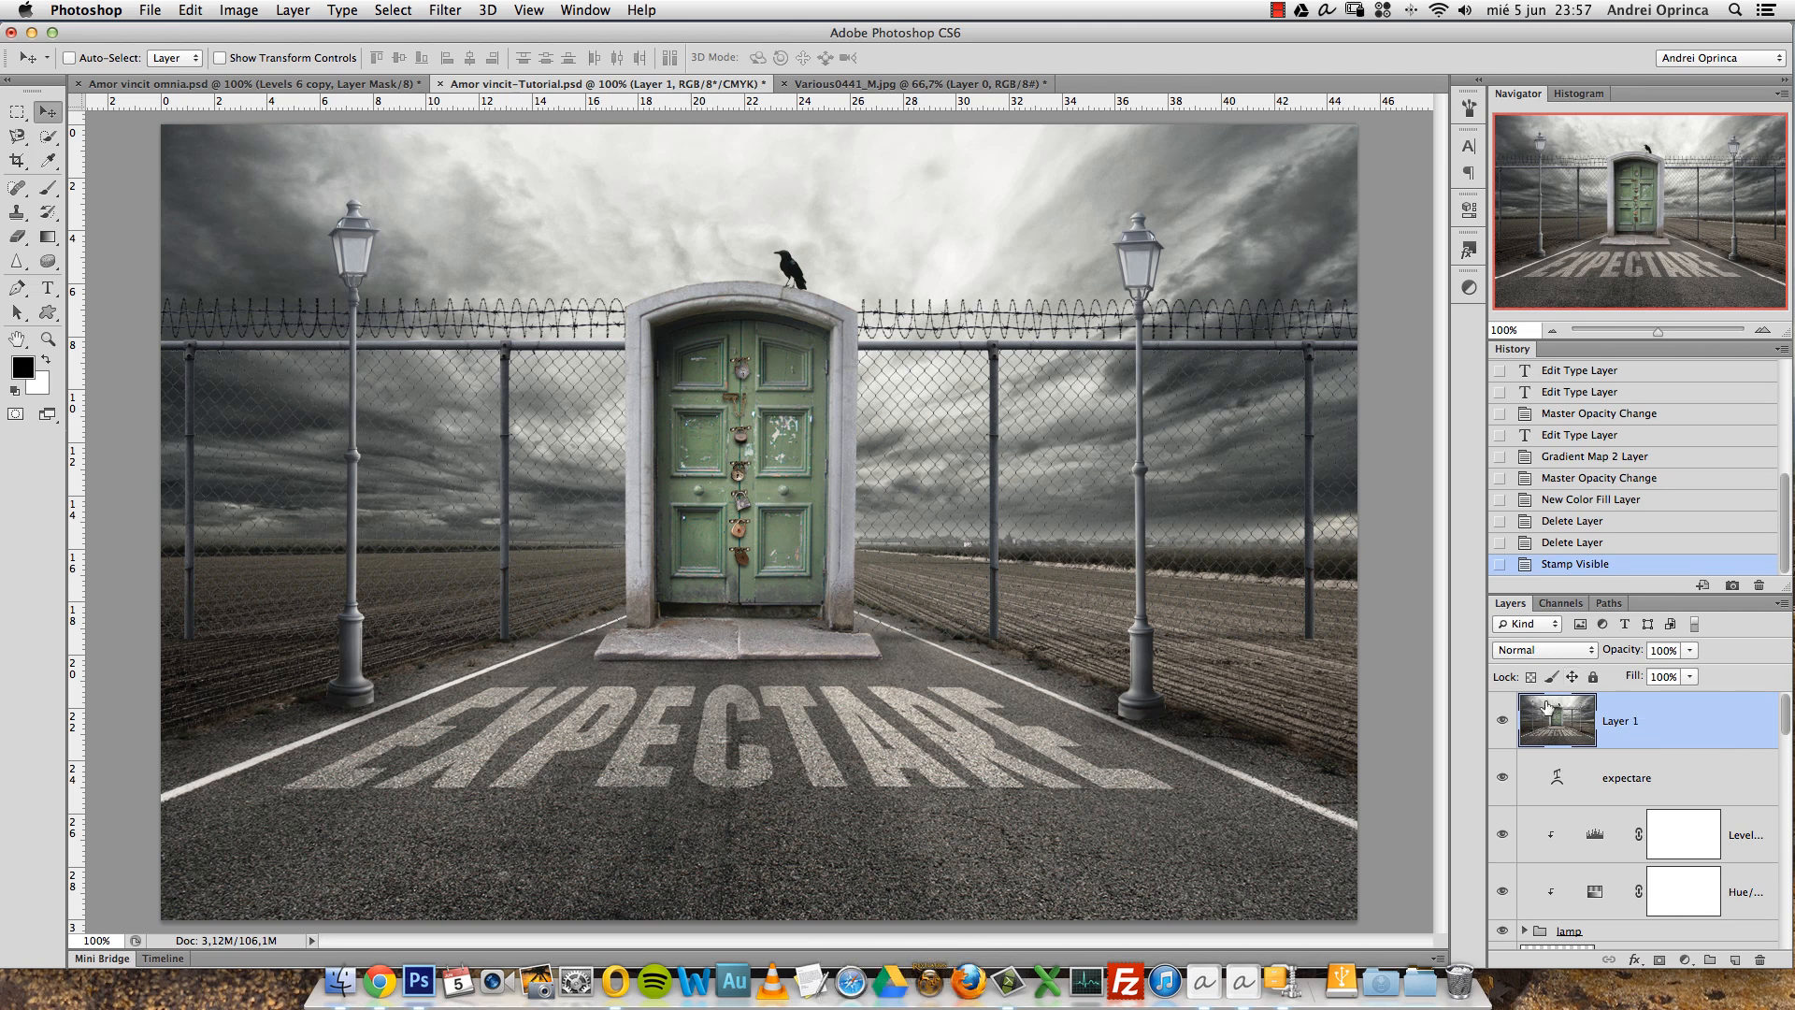
double_click(1620, 722)
text(s)
key(Return)
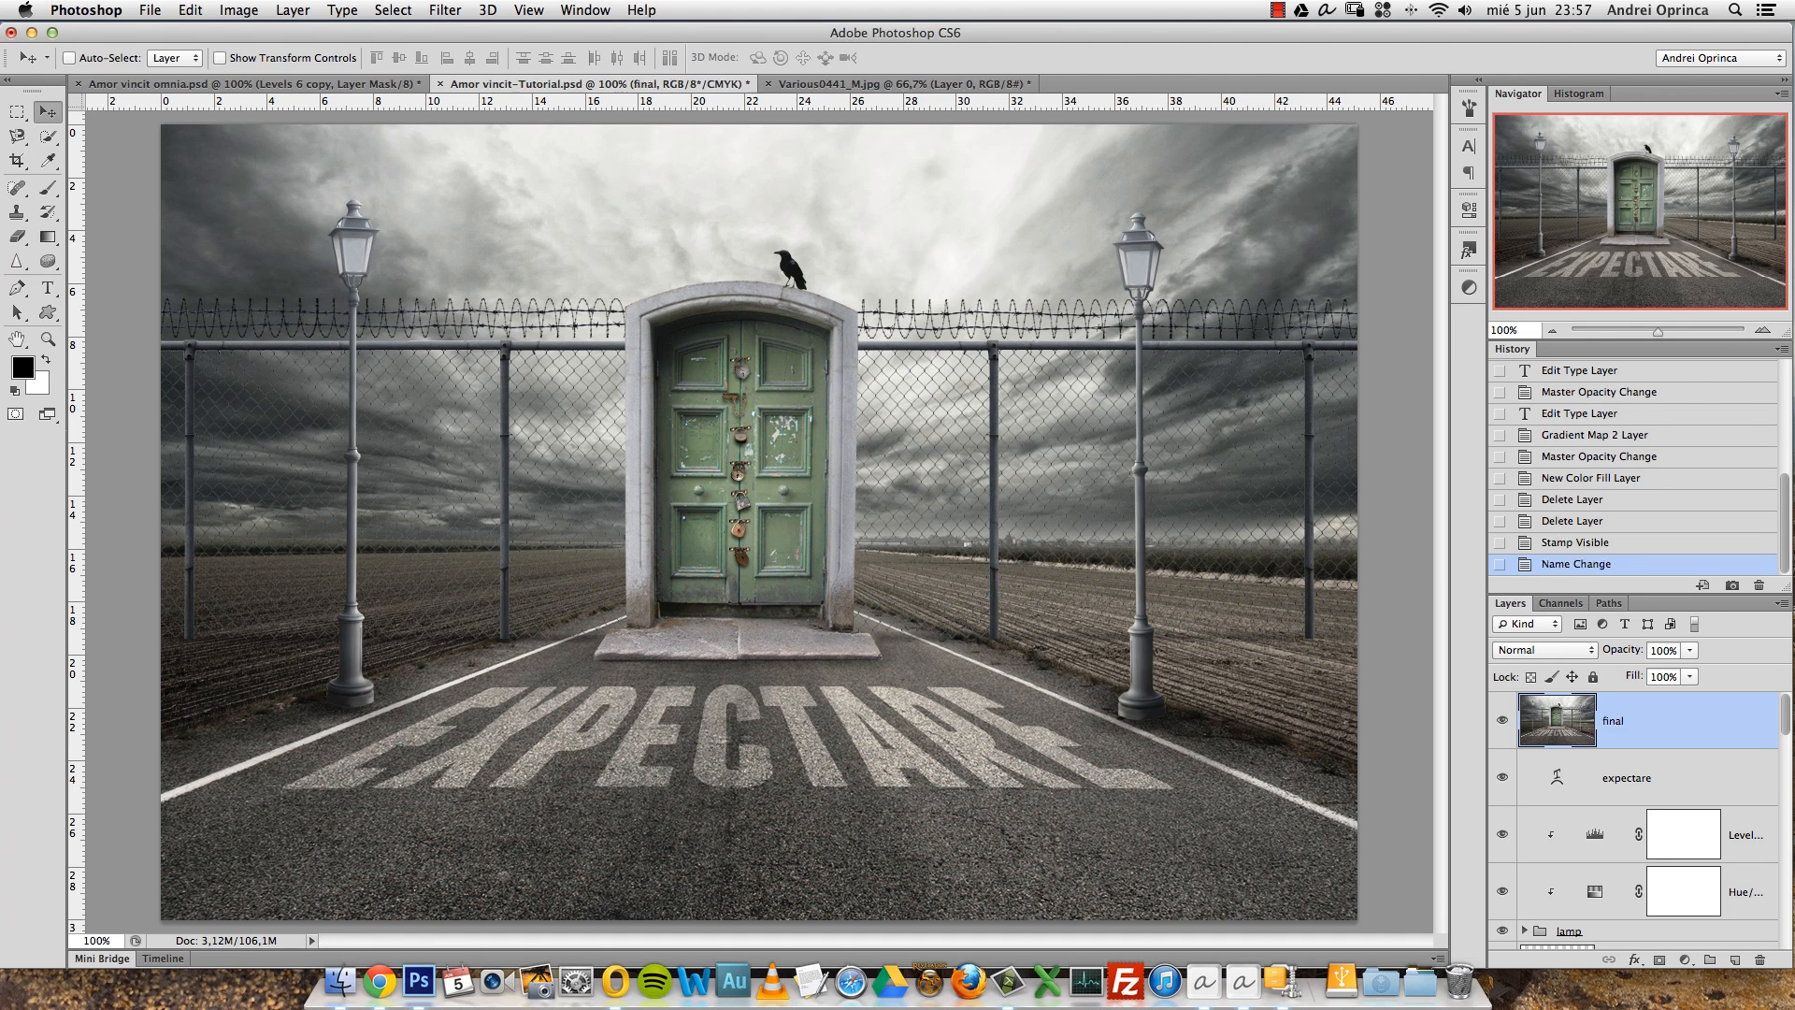
Convert the final layer to a smart object and open the Lighting Effects filter for it.
right_click(1676, 707)
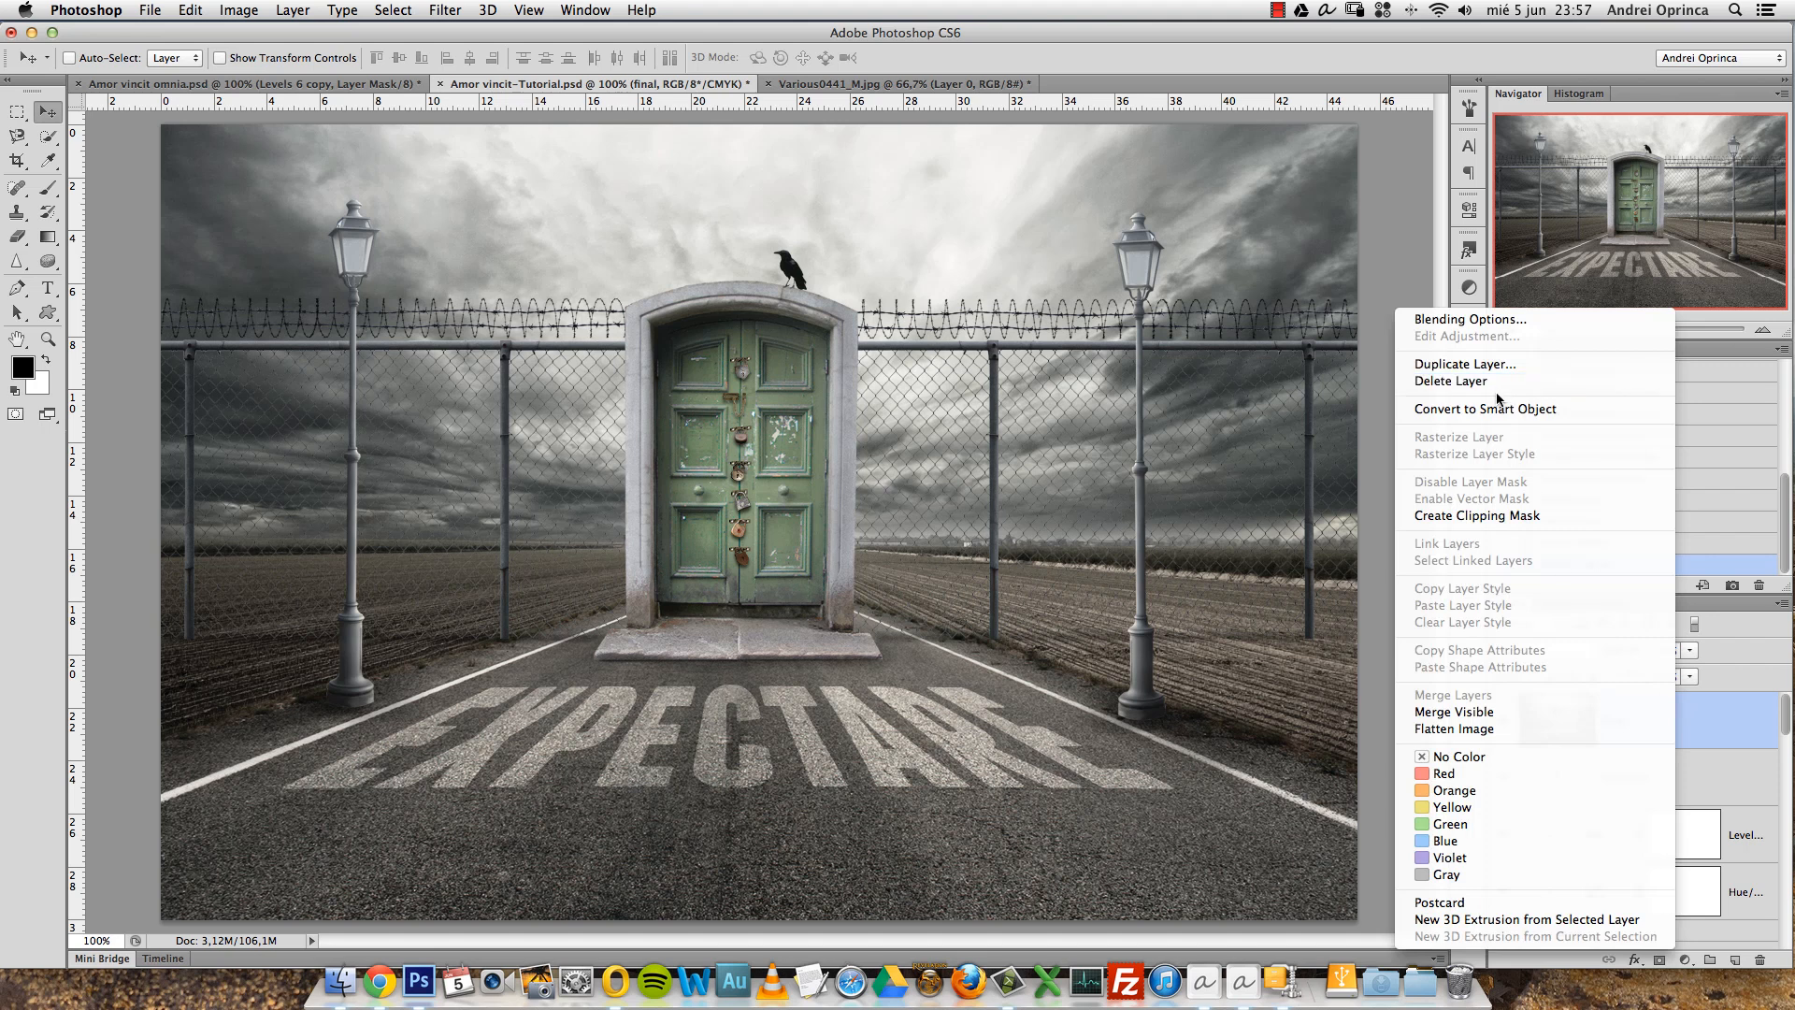
click(1467, 401)
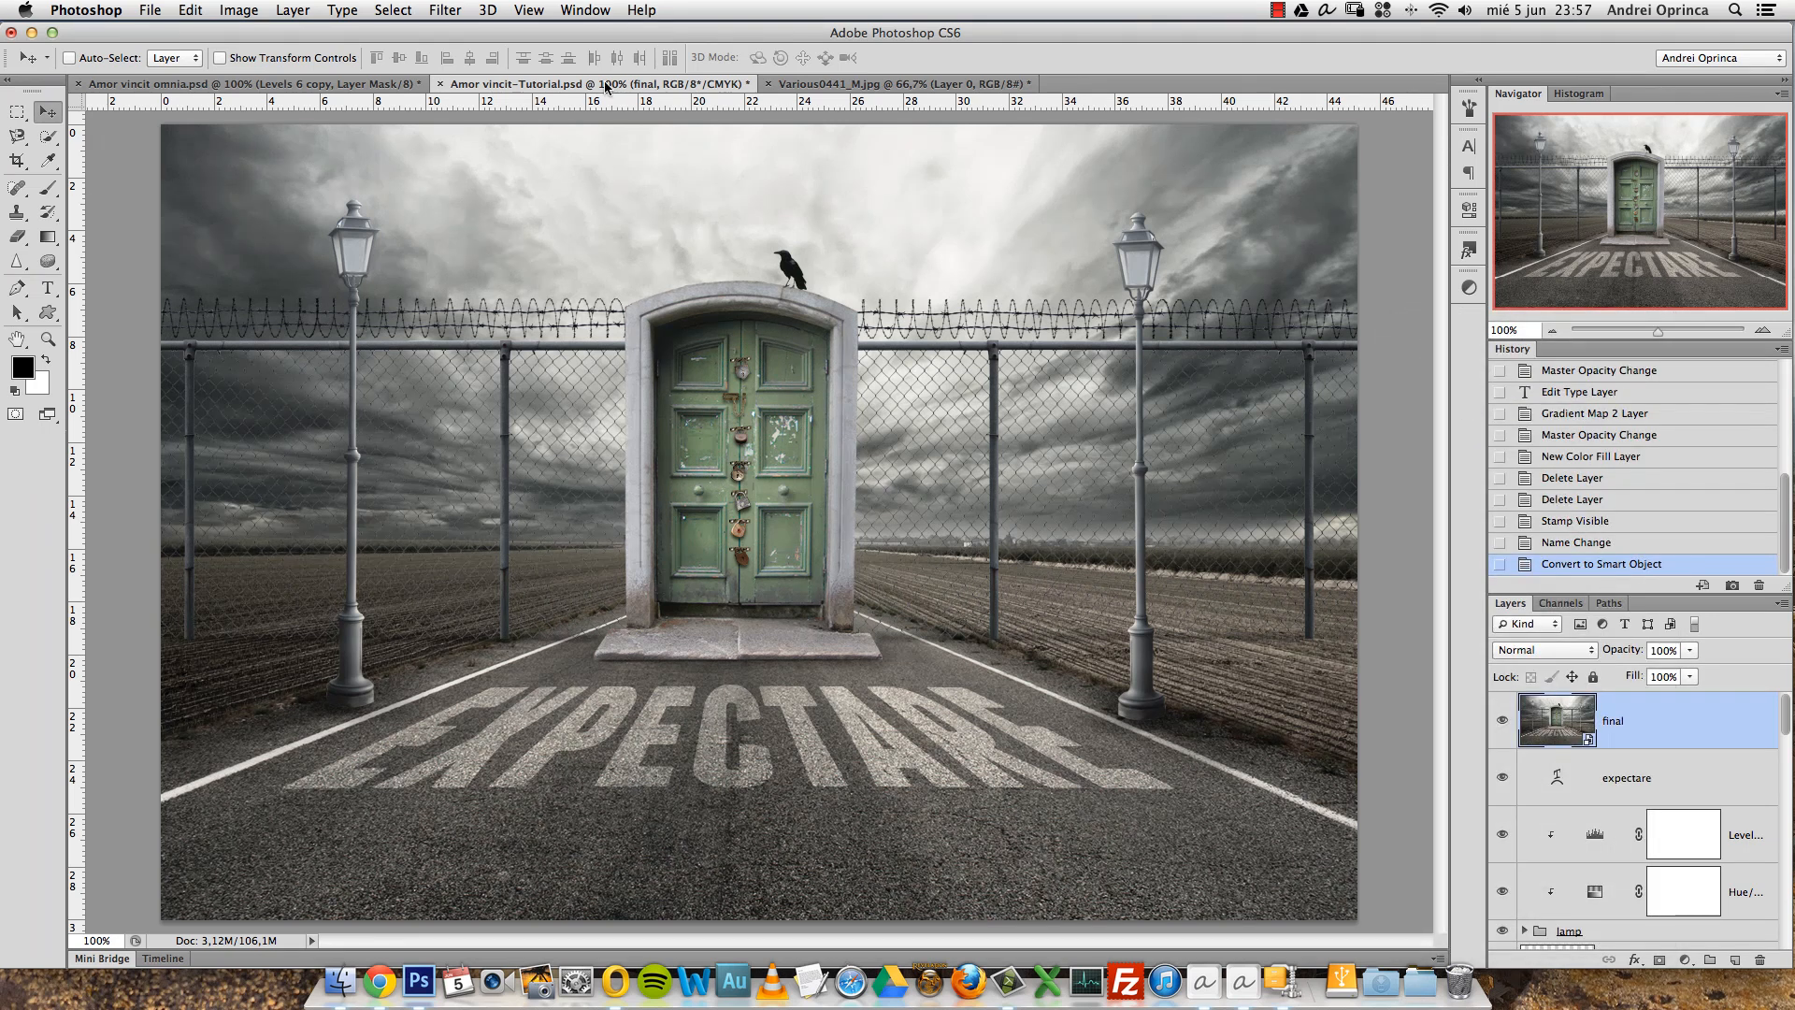
click(446, 11)
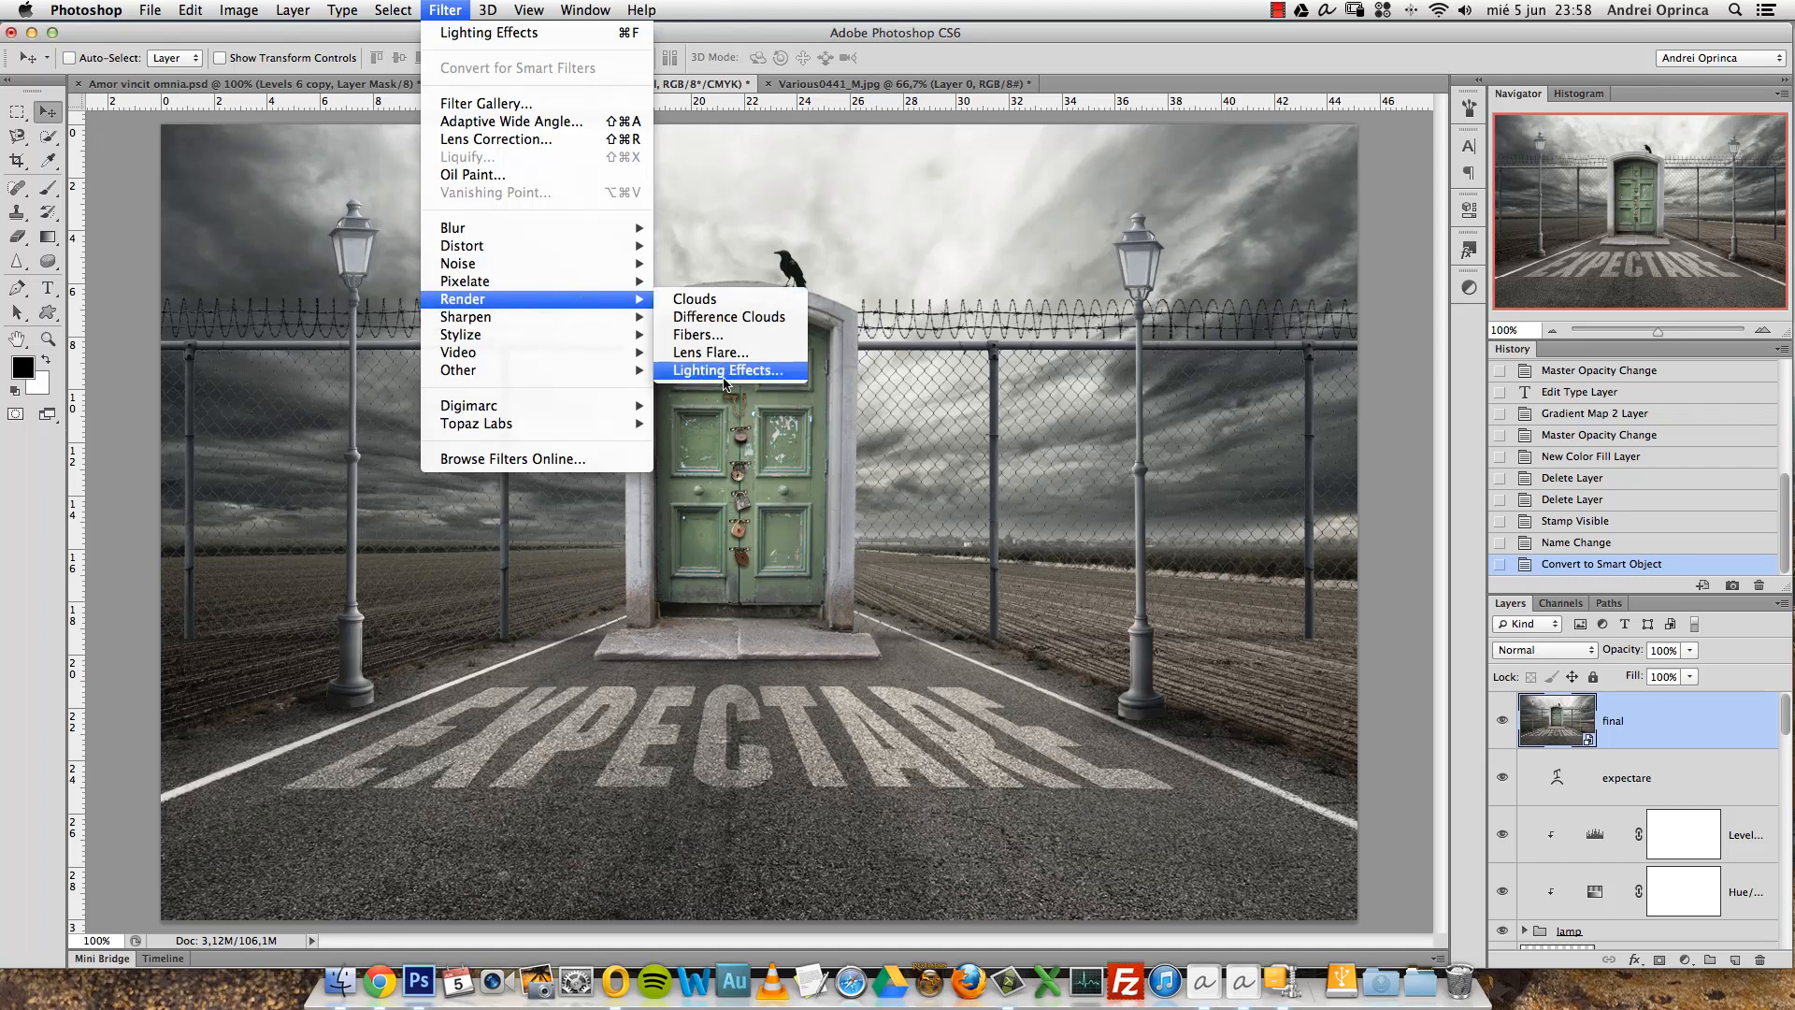
click(713, 370)
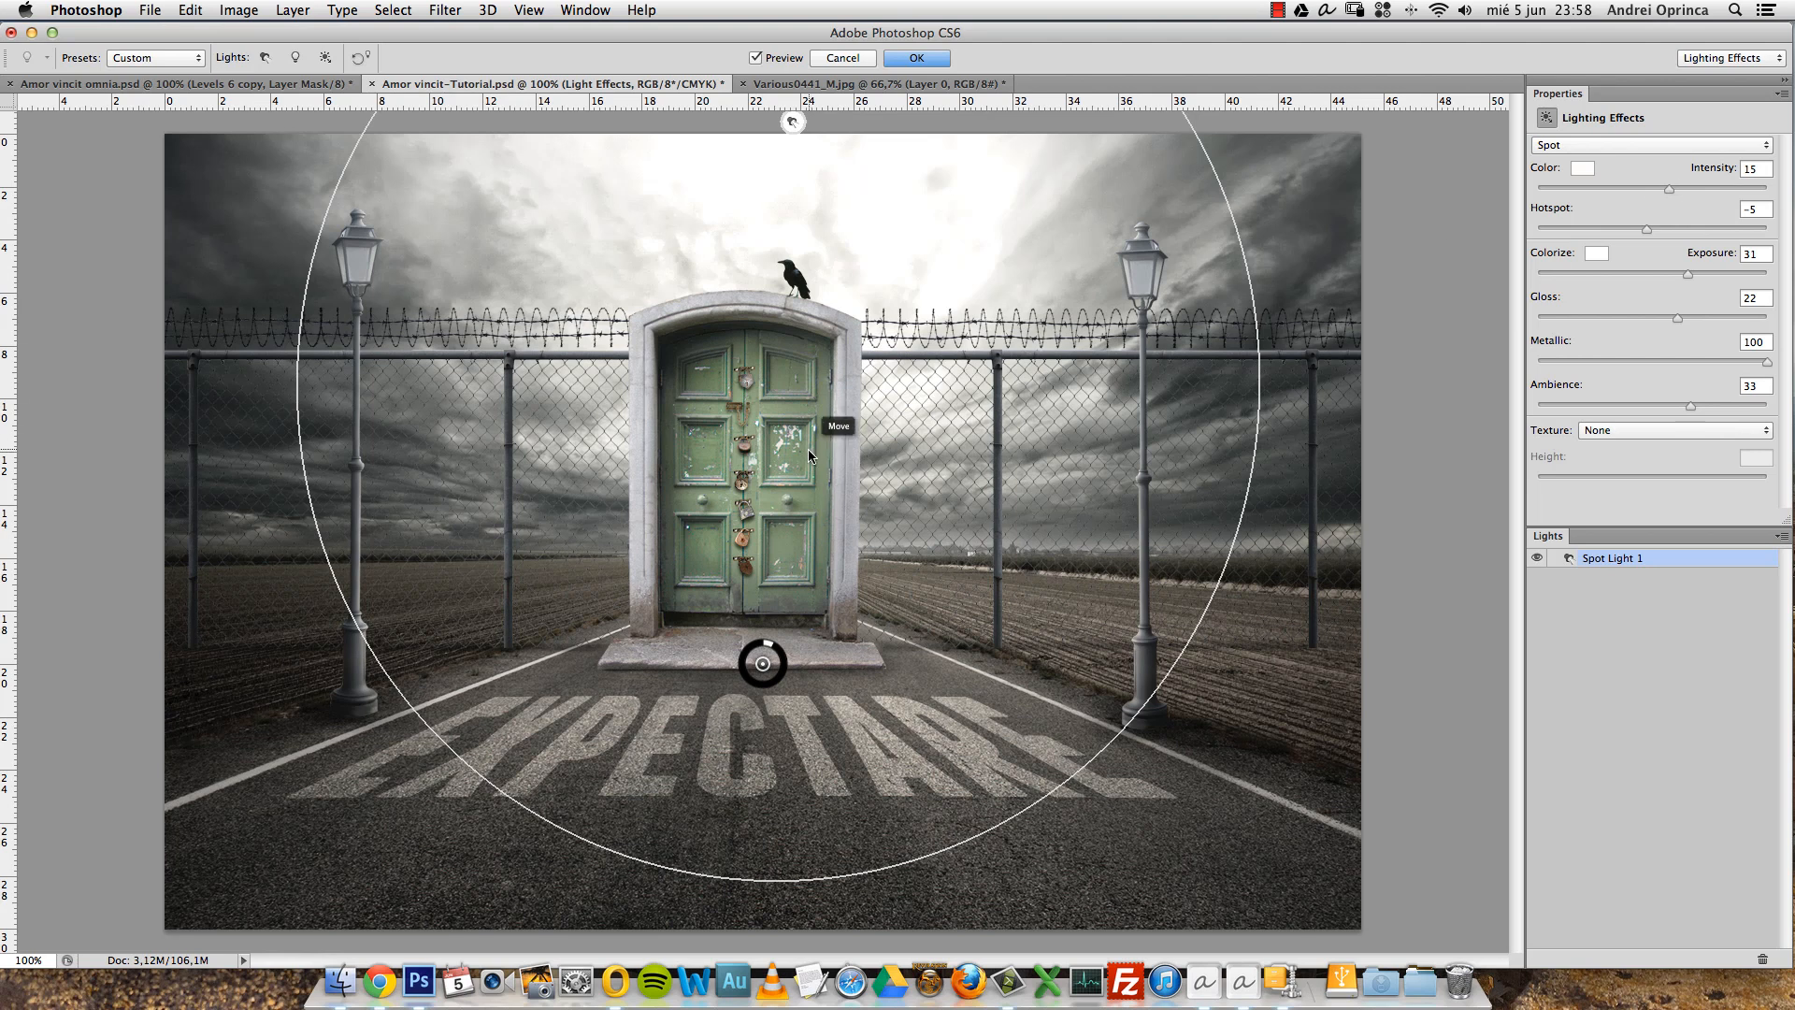
Shrink the spot light to an ellipse roughly as wide as the image, centred on the base of the door.
drag(755, 661, 753, 622)
key(alt)
key(alt+space)
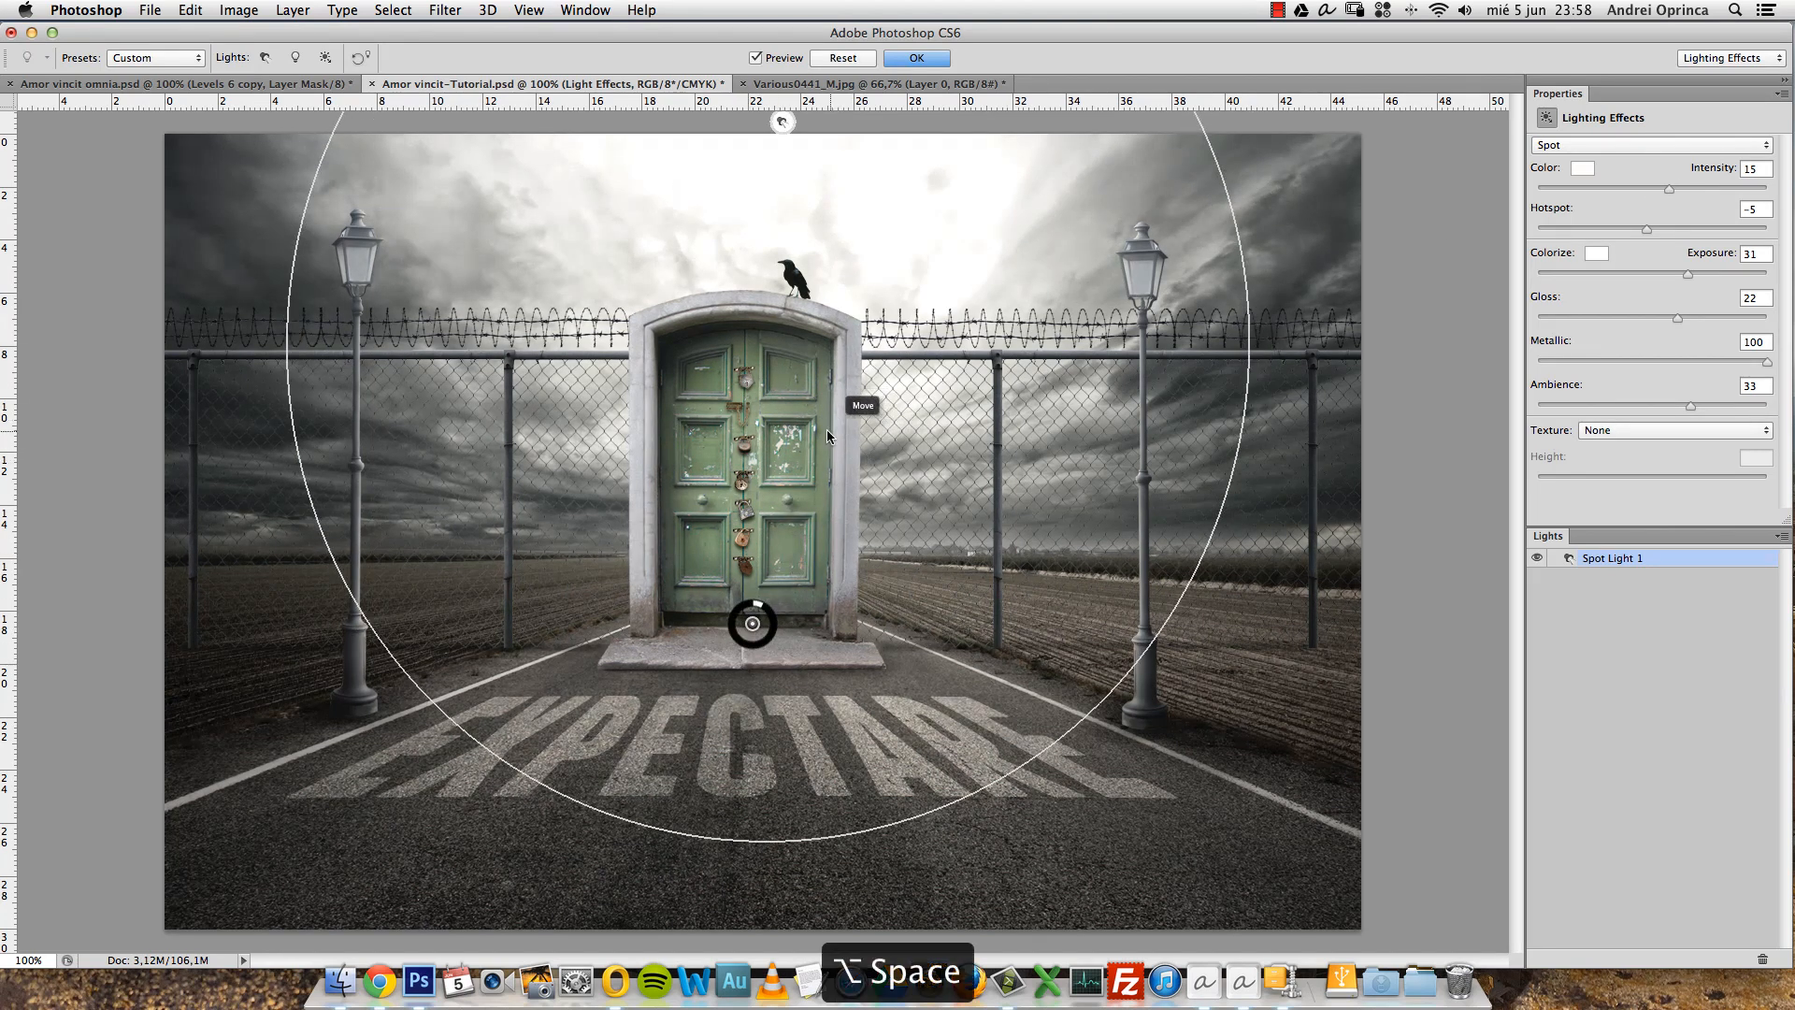
scroll(373, 742, down, 5)
scroll(373, 746, up, 2)
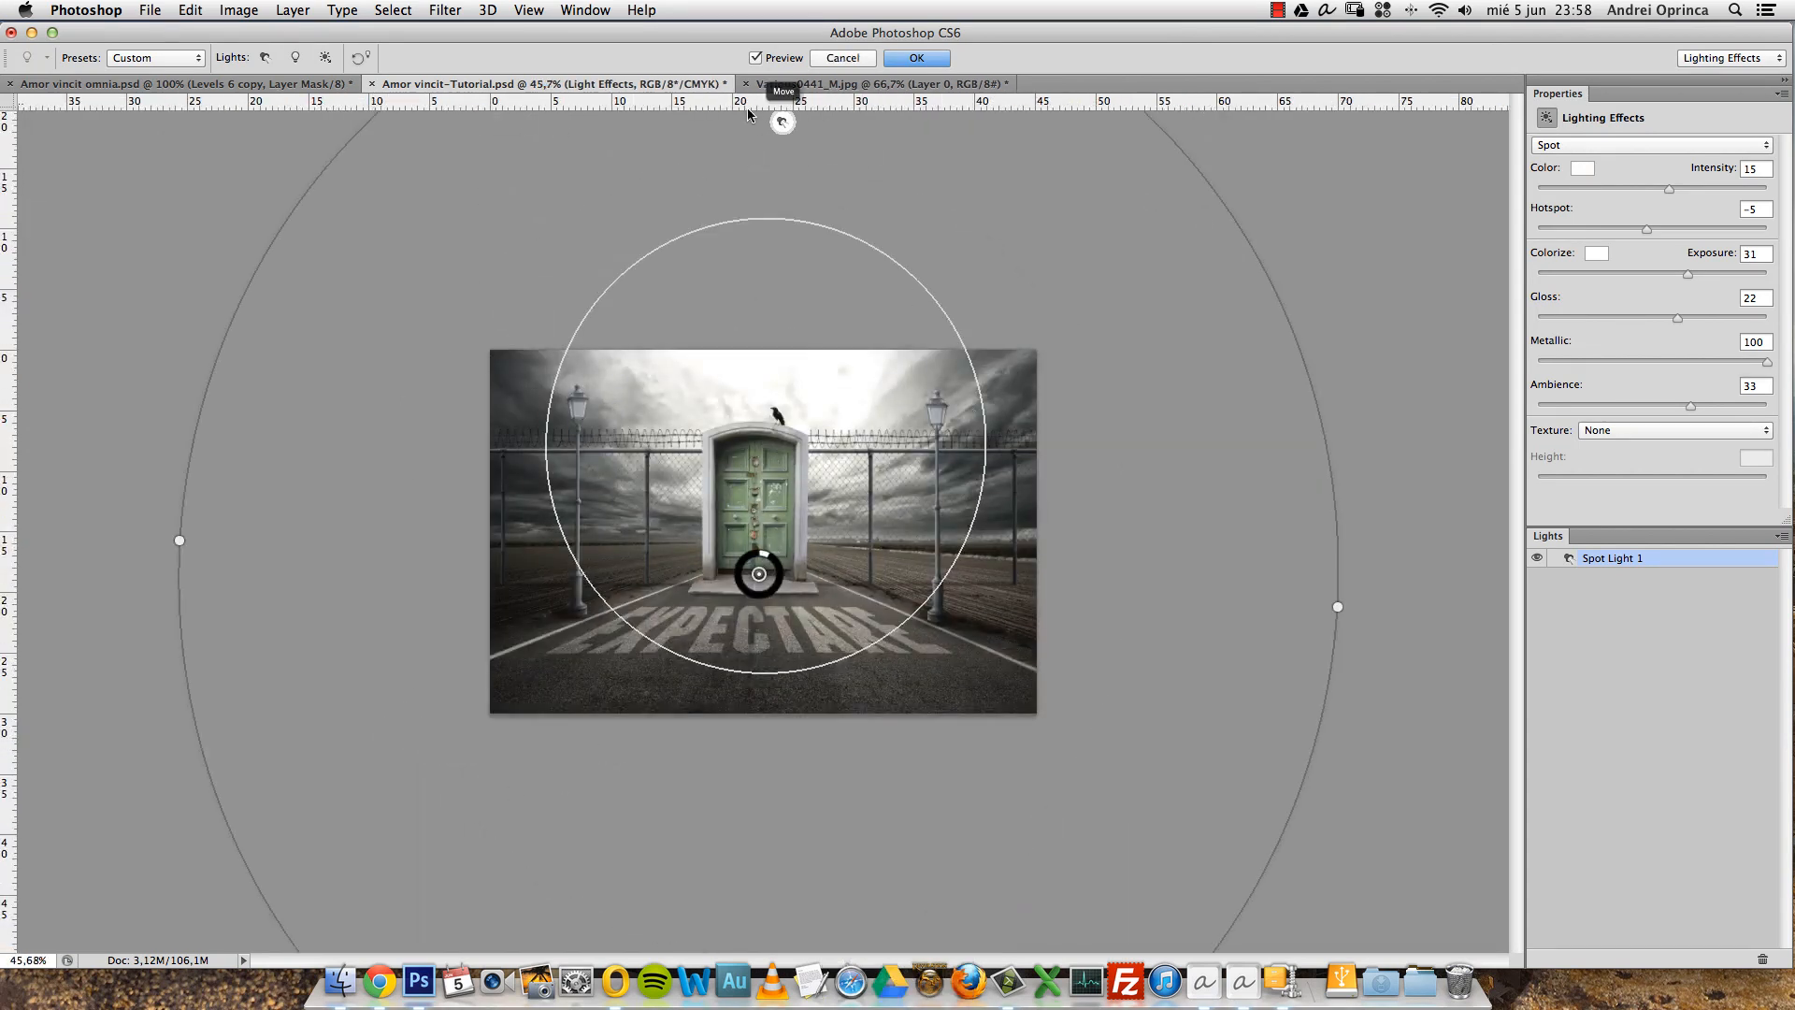
drag(1339, 606, 802, 455)
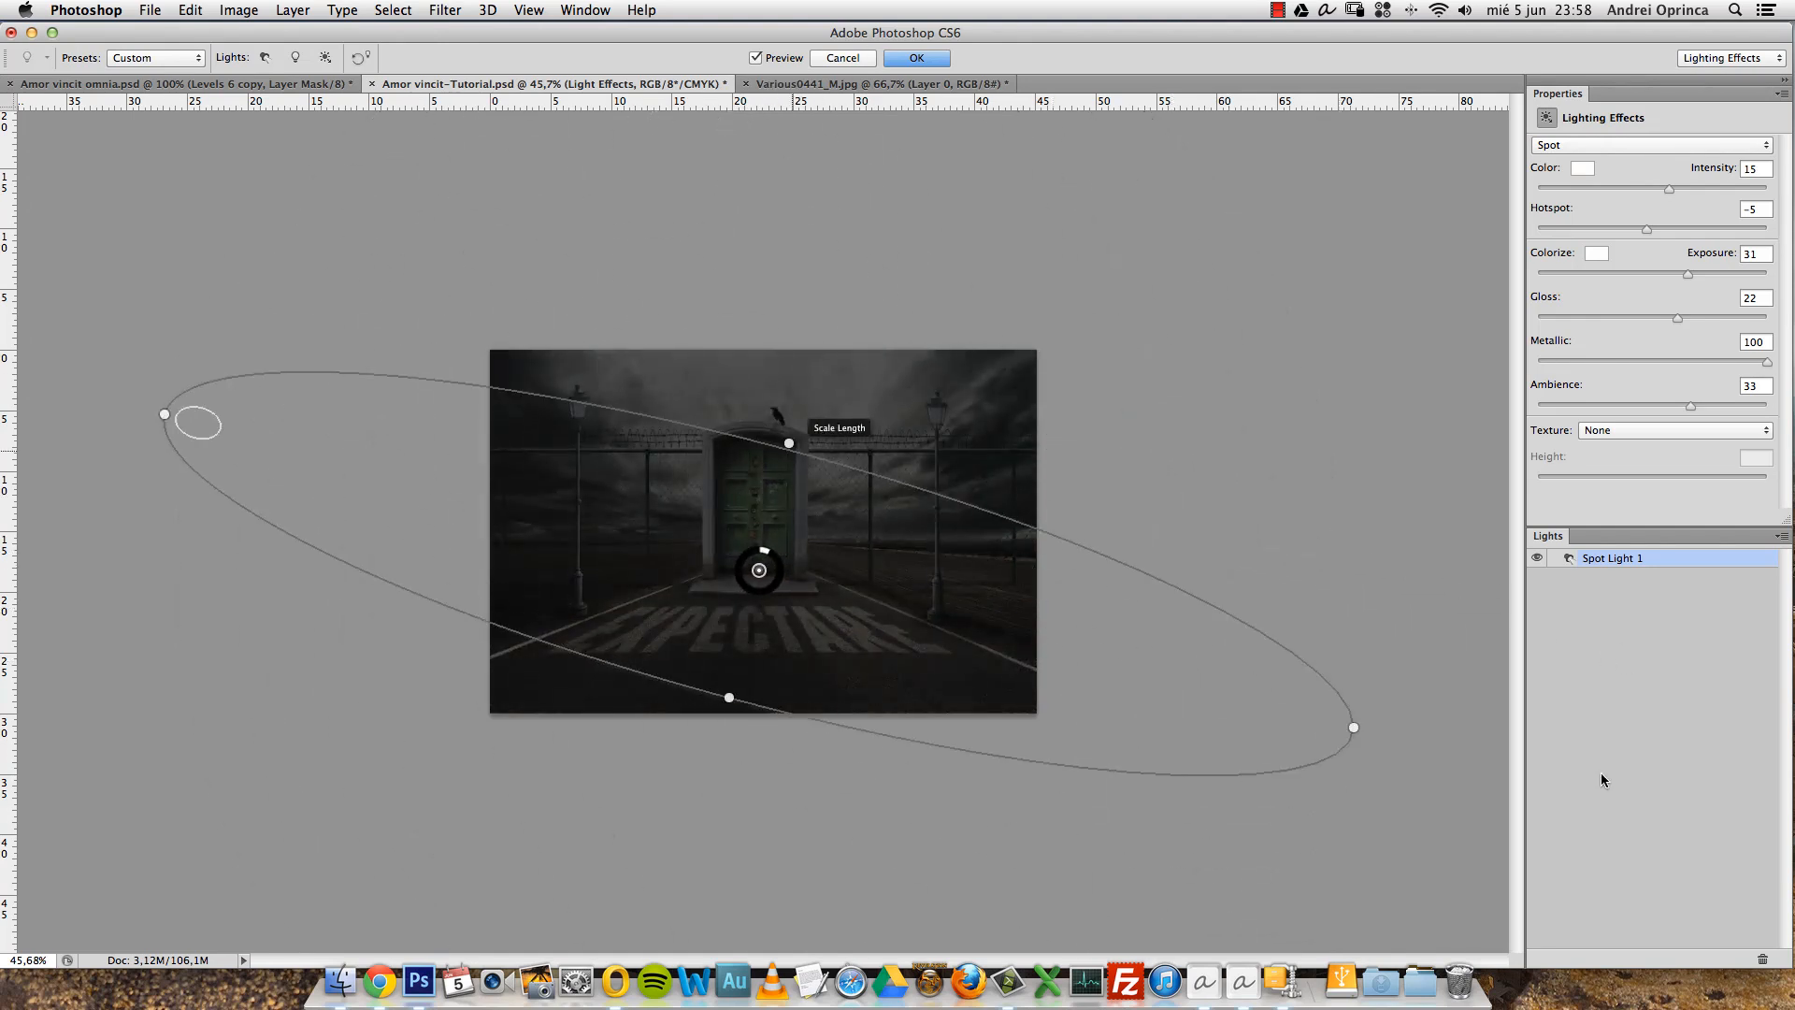
drag(1364, 734, 793, 720)
drag(886, 544, 1103, 599)
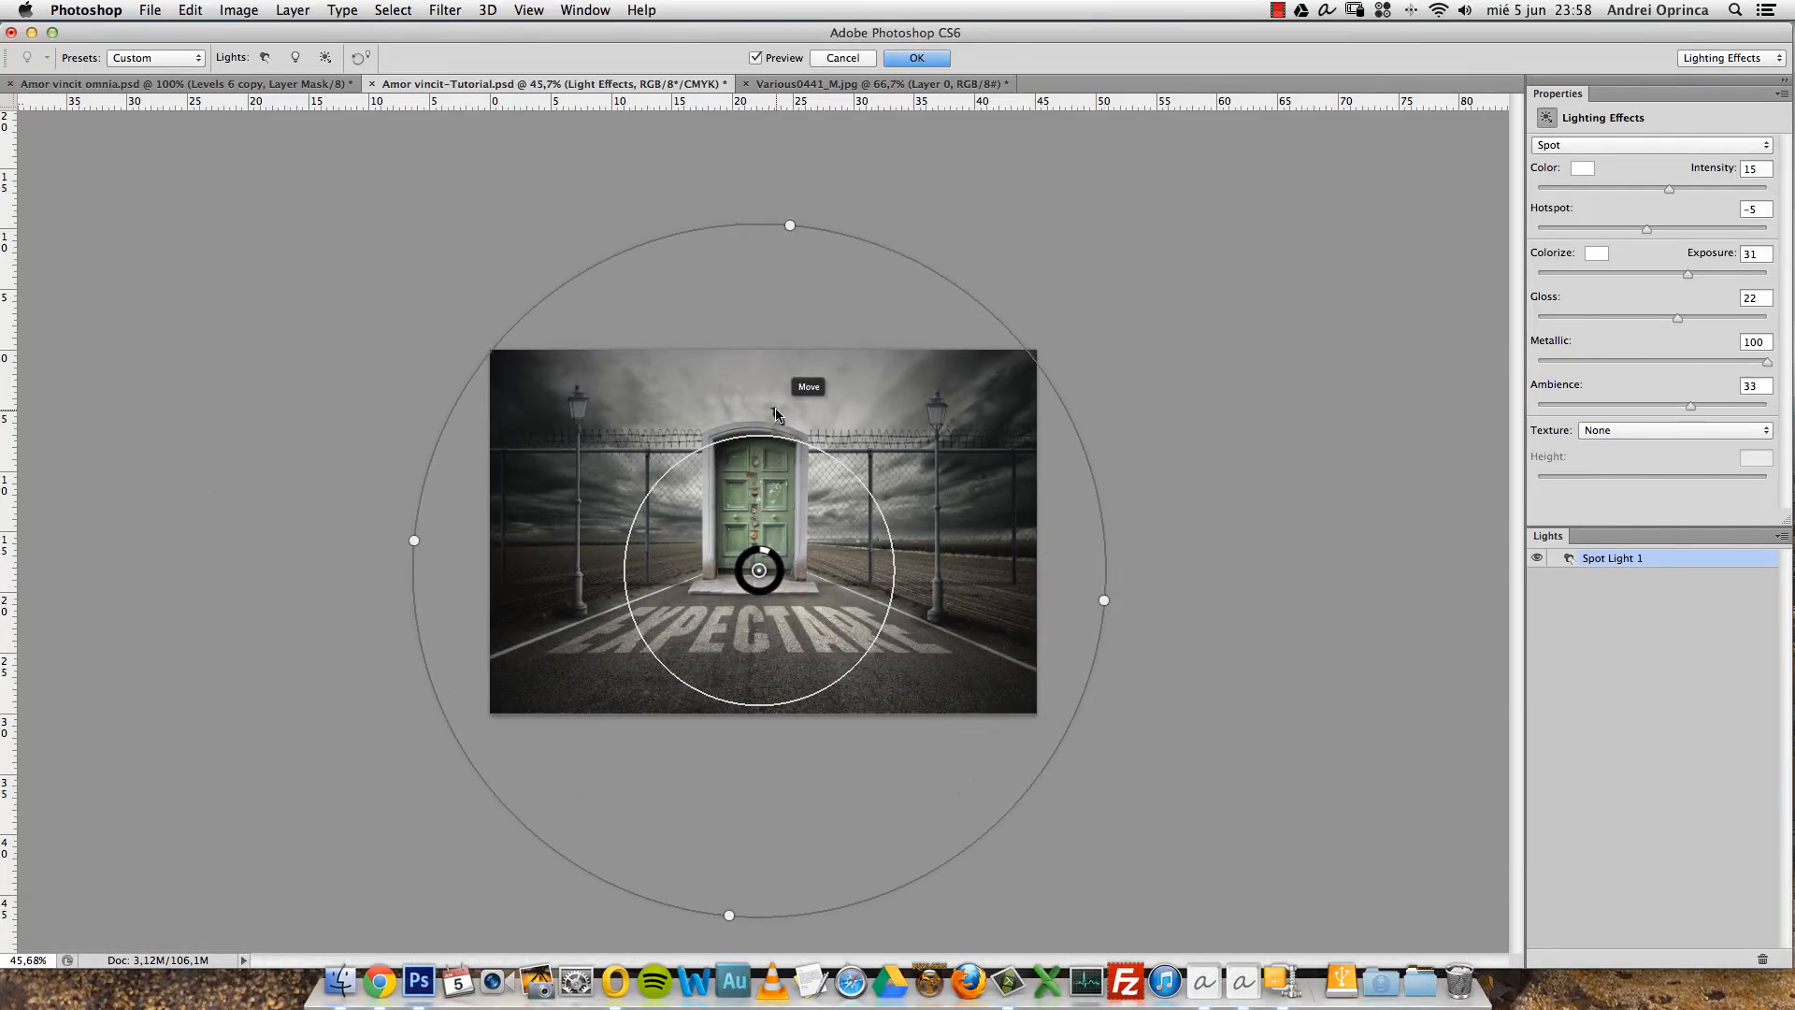
mouse_move(1103, 600)
mouse_down()
mouse_move(1062, 605)
mouse_move(1085, 604)
mouse_up()
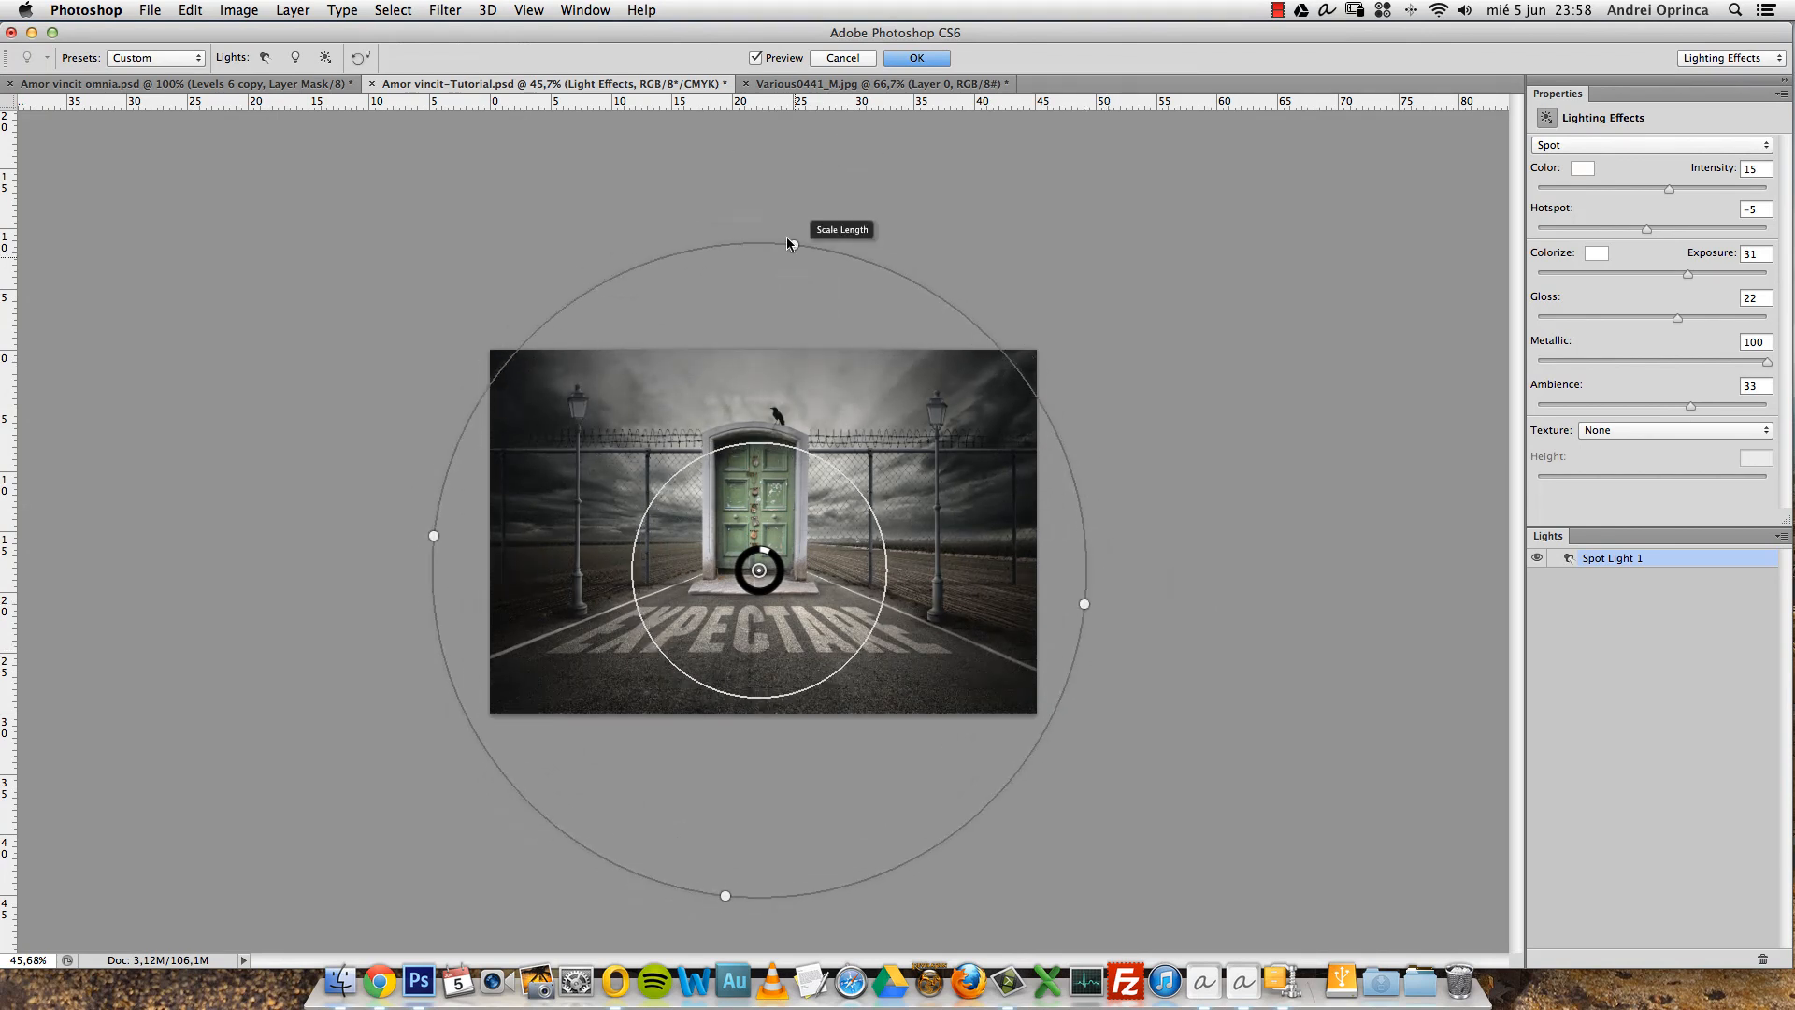
drag(793, 247, 1048, 558)
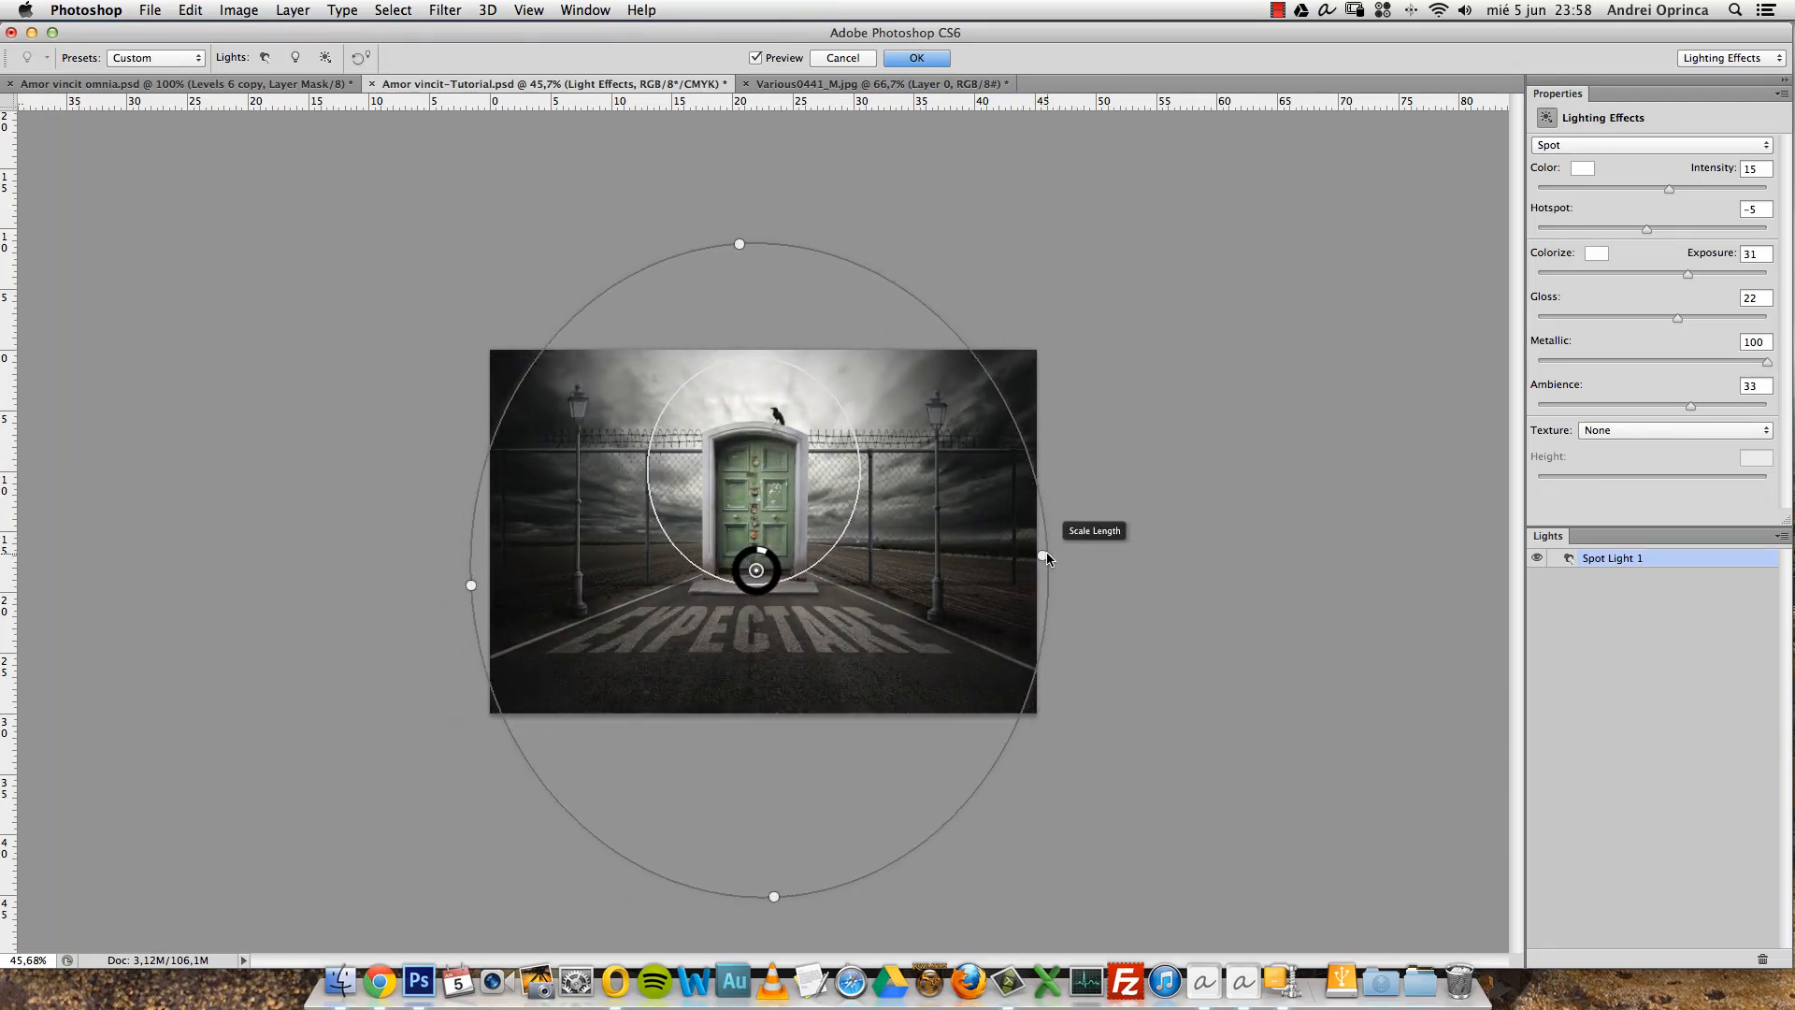
Set the spot light's intensity to 11 and hotspot to 58, then widen it and move its centre up onto the door.
drag(1648, 229, 1663, 190)
drag(739, 244, 758, 223)
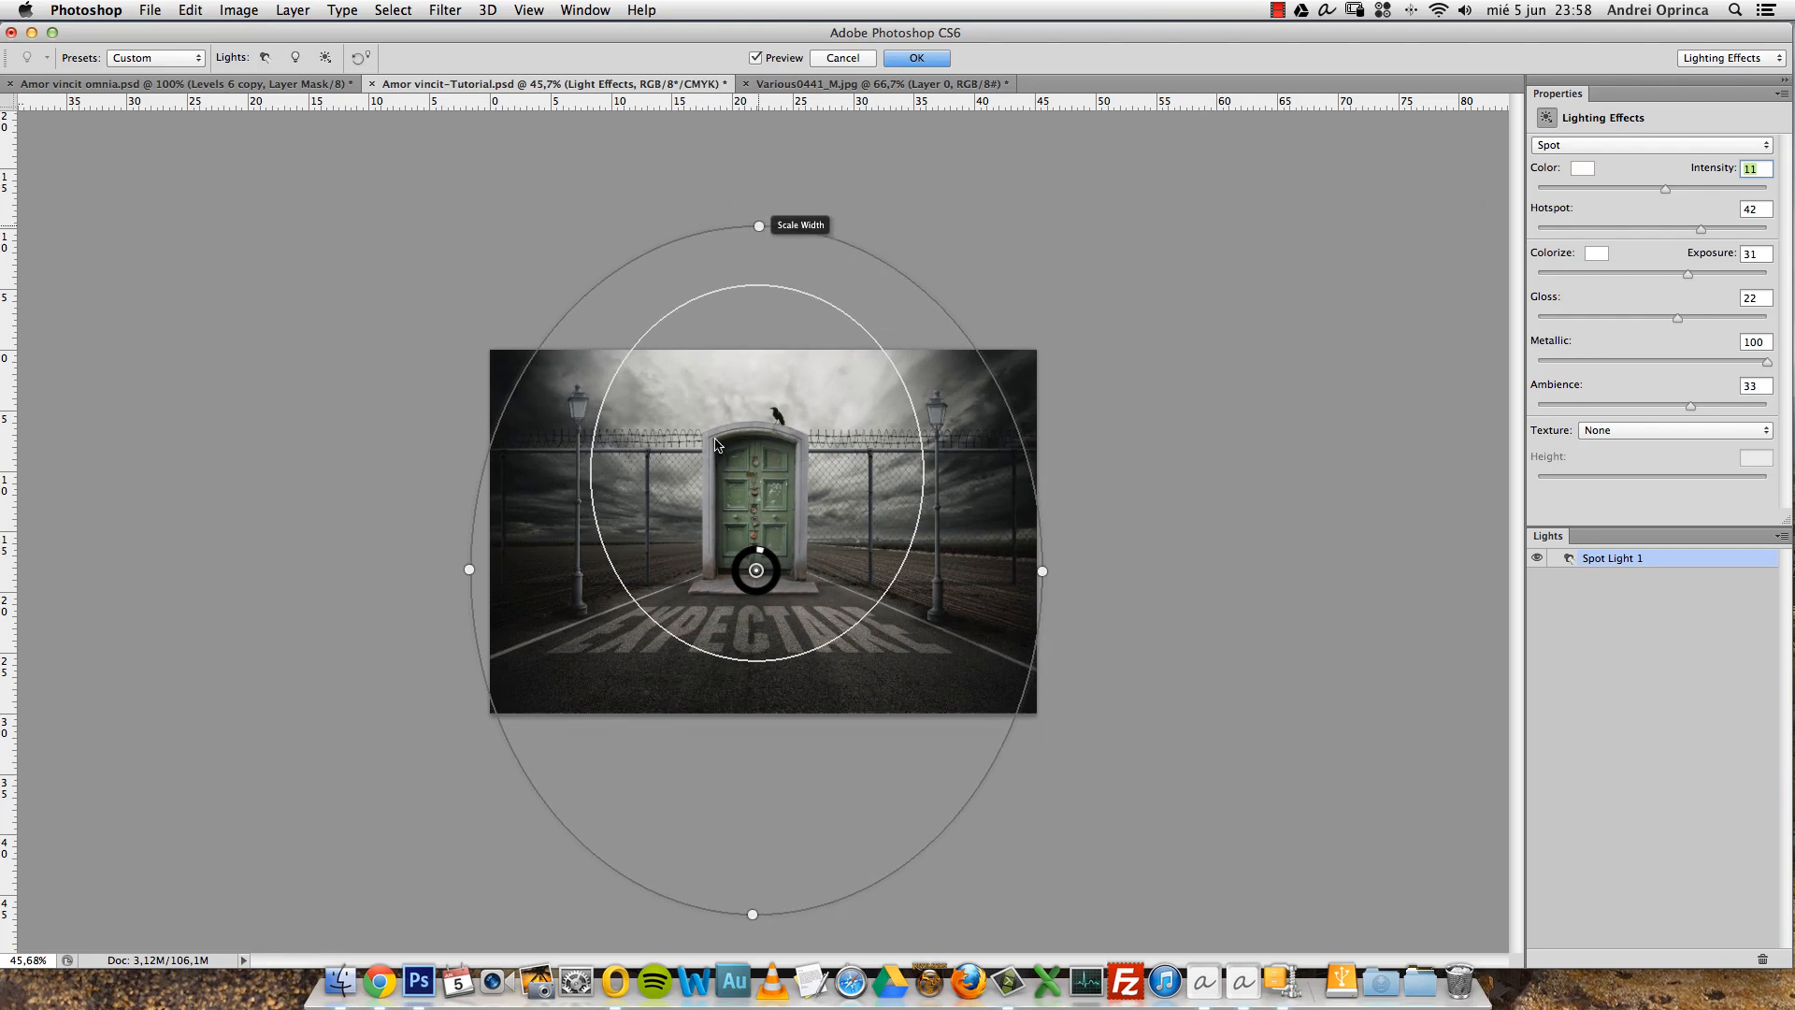
drag(1046, 583, 1072, 580)
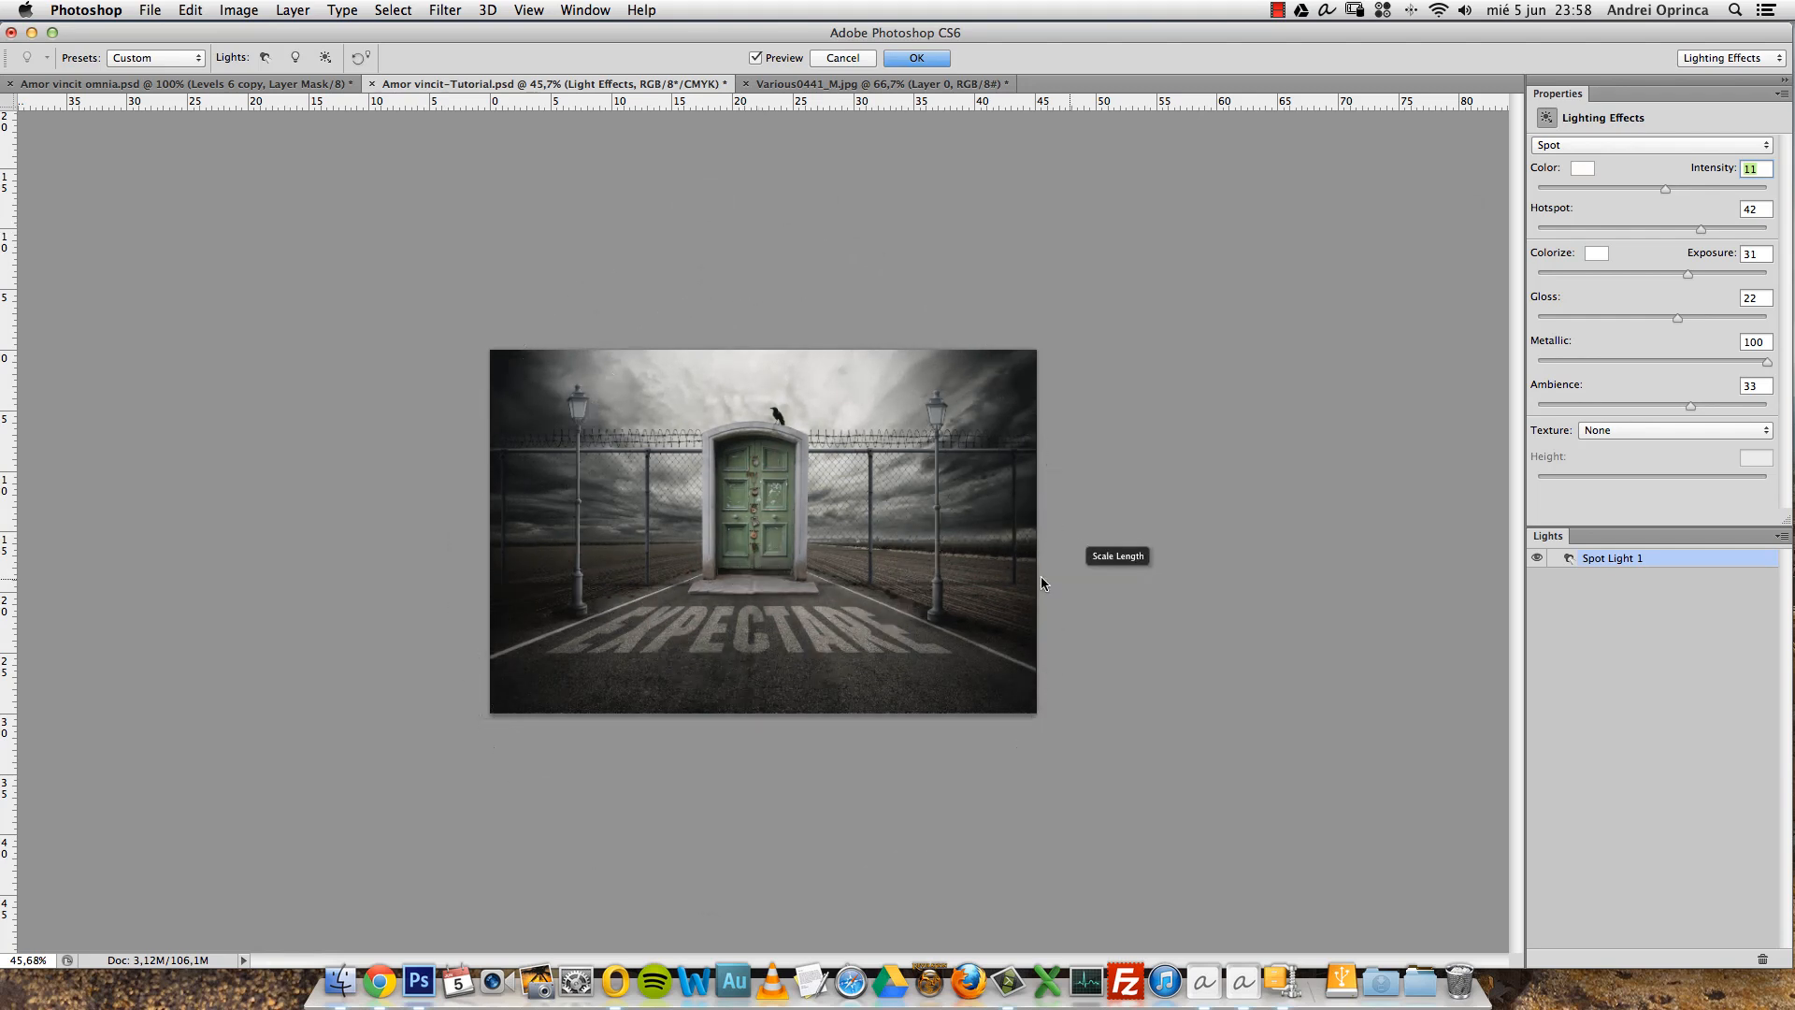
drag(755, 581, 751, 558)
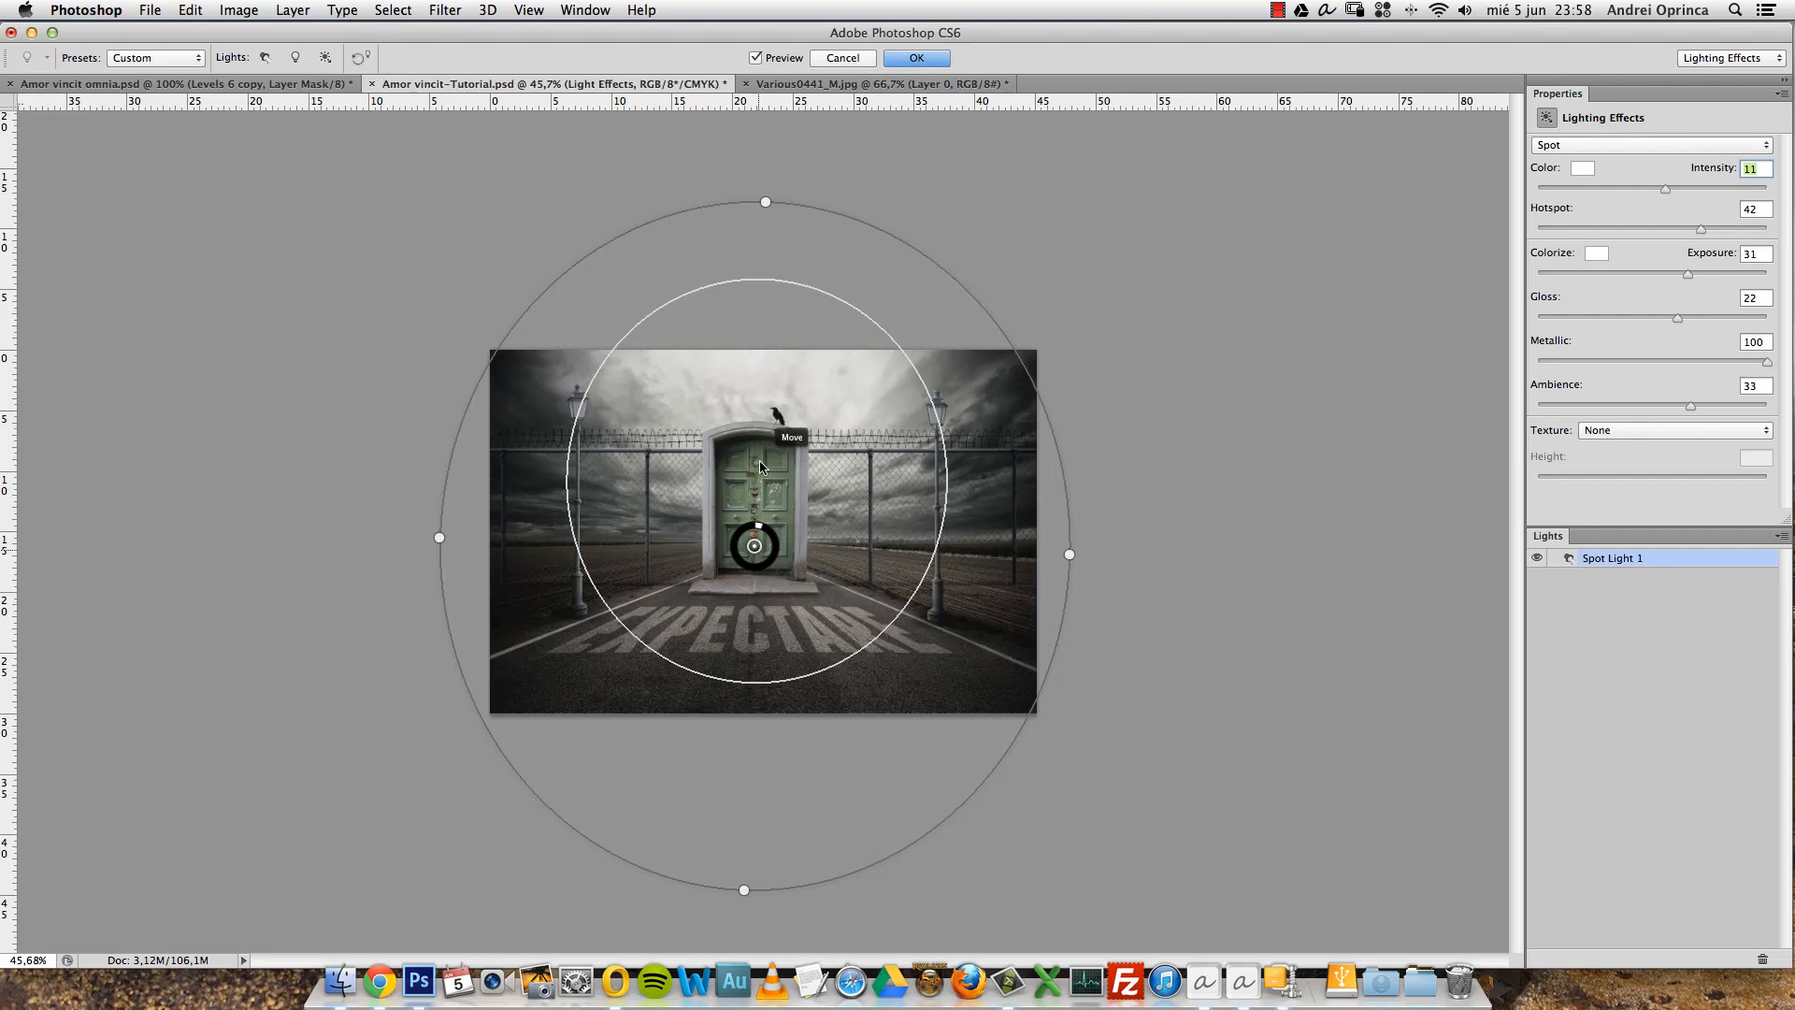
drag(751, 551, 741, 514)
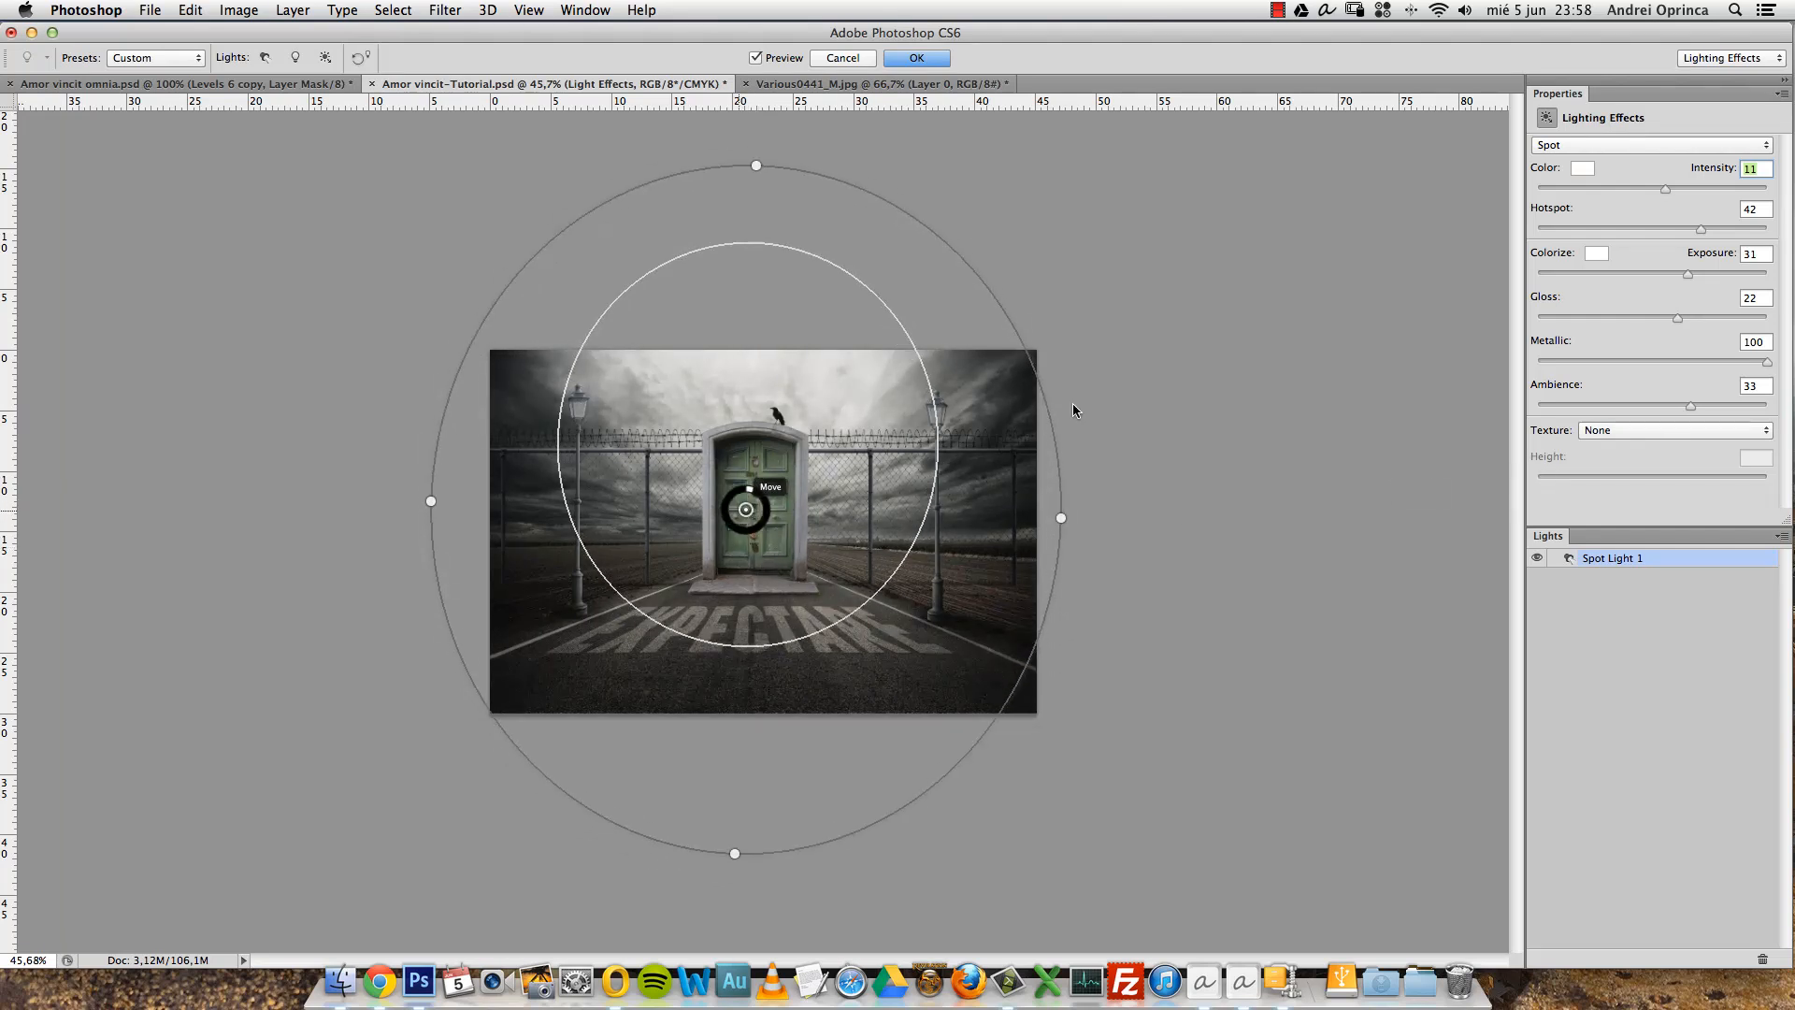
drag(1703, 233, 1718, 229)
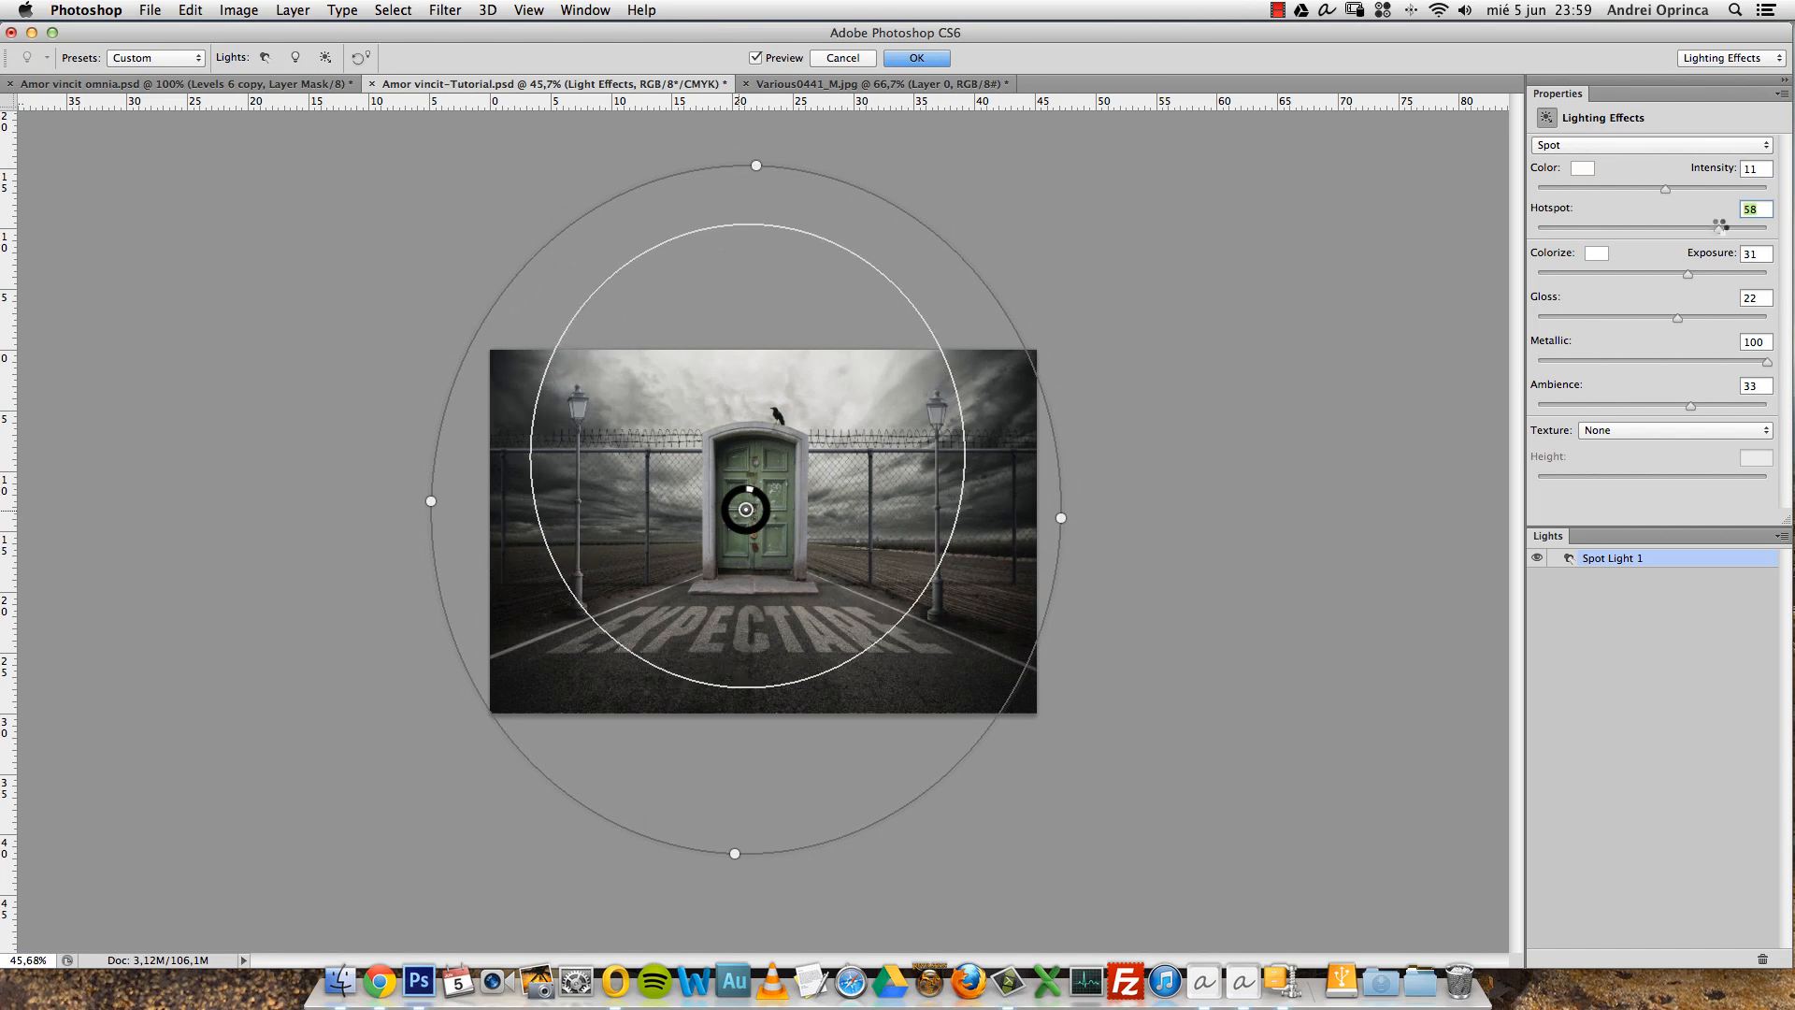
drag(1055, 521, 1078, 528)
Set the light's intensity to 13, exposure to -2, gloss to 56, metallic to 100 and ambience to 37, and apply the filter.
drag(1766, 363, 1697, 369)
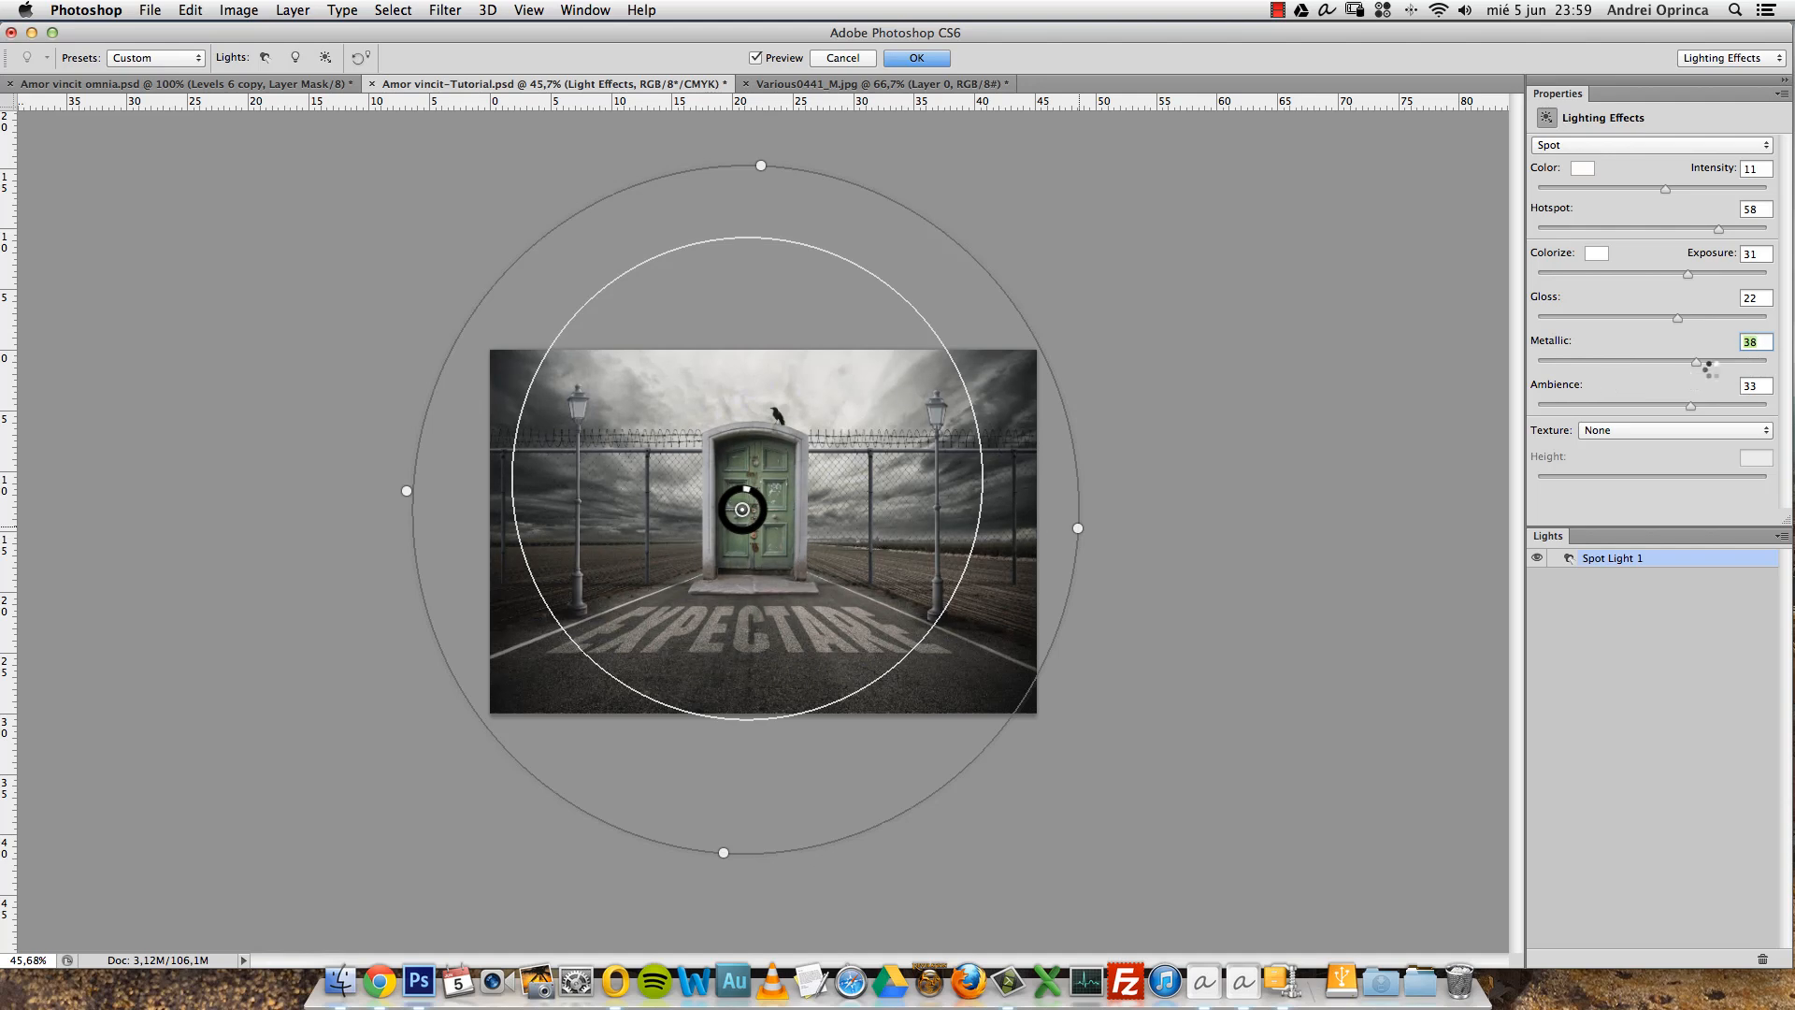
text(100)
mouse_move(1690, 406)
mouse_down()
mouse_move(1663, 405)
mouse_move(1701, 407)
mouse_up()
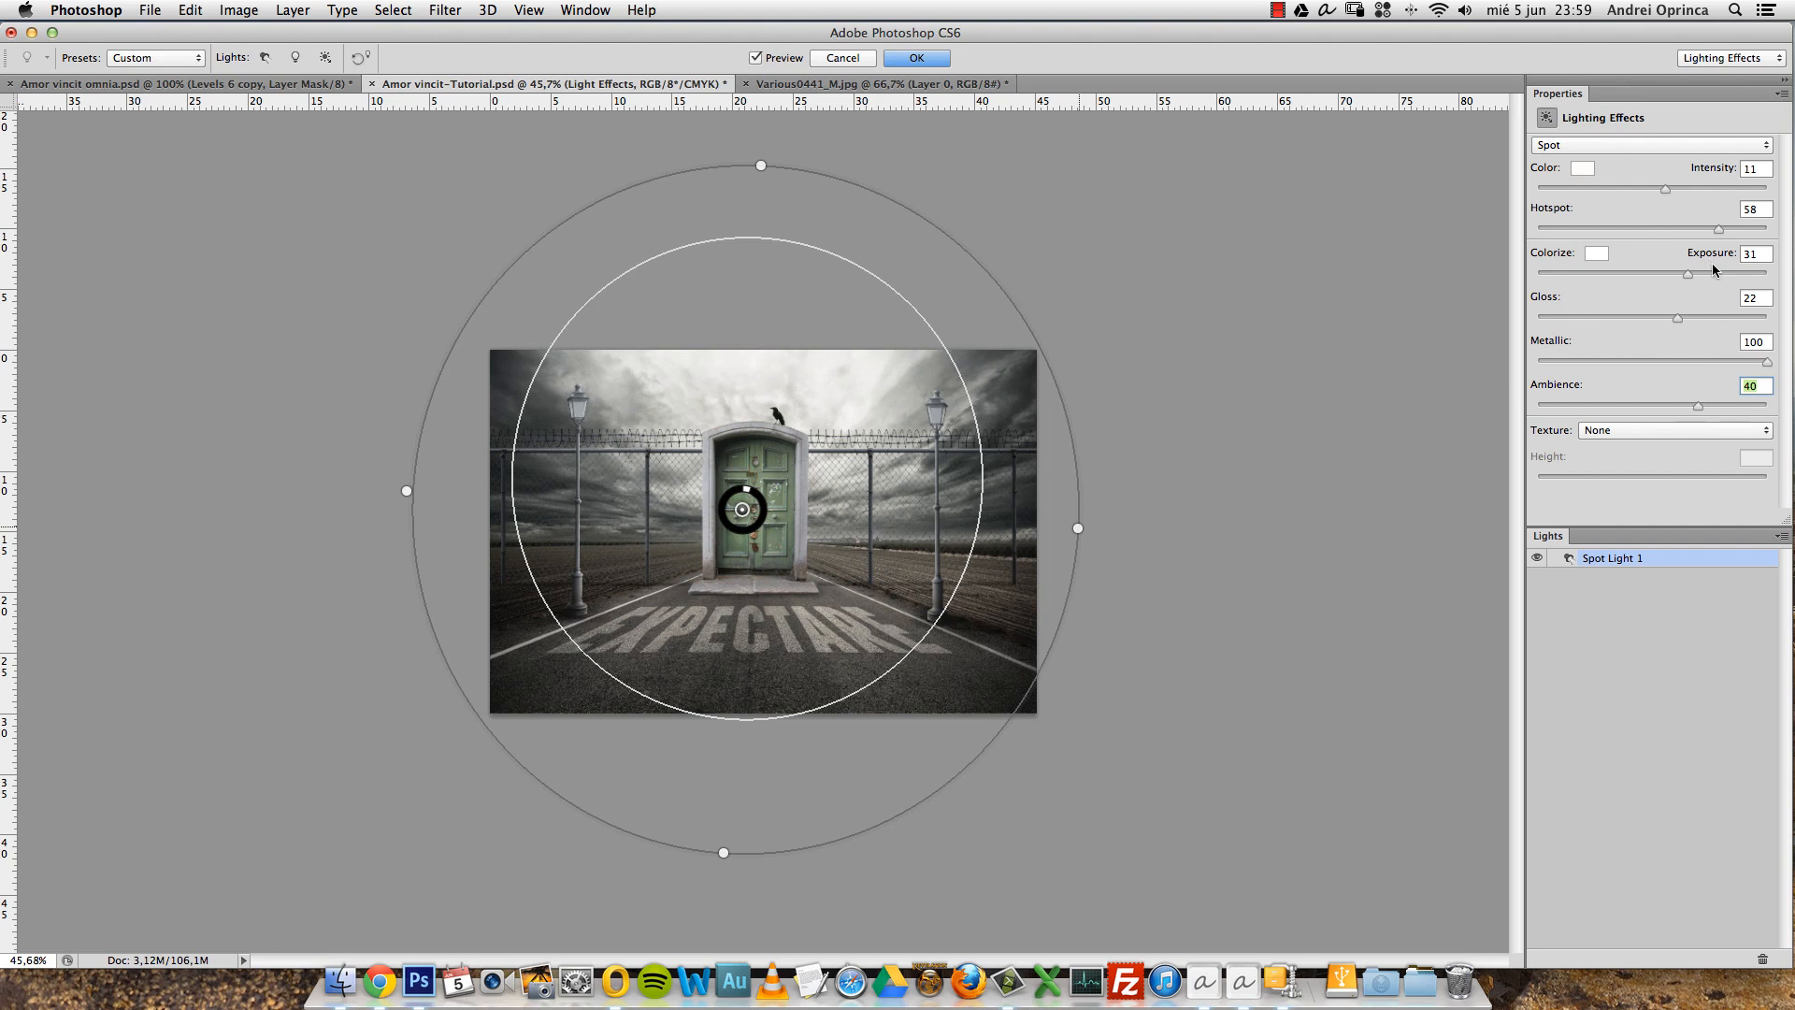
drag(1687, 278, 1638, 280)
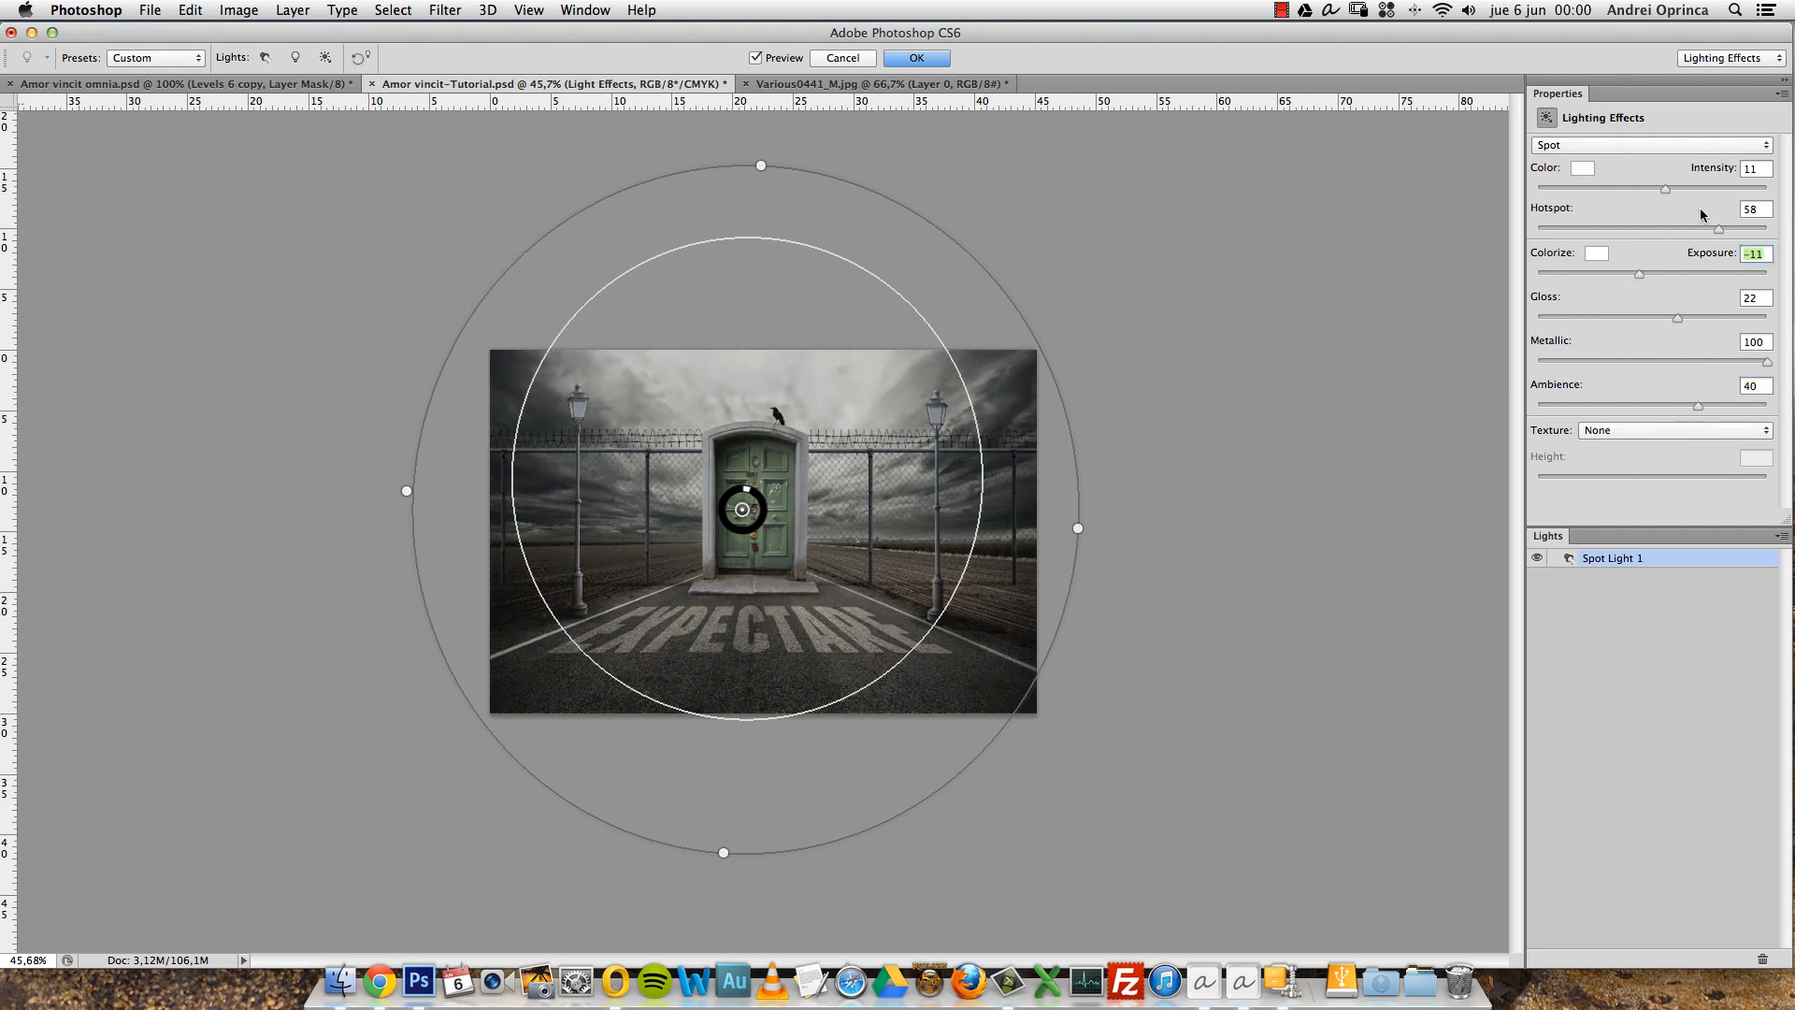
drag(1669, 195, 1668, 196)
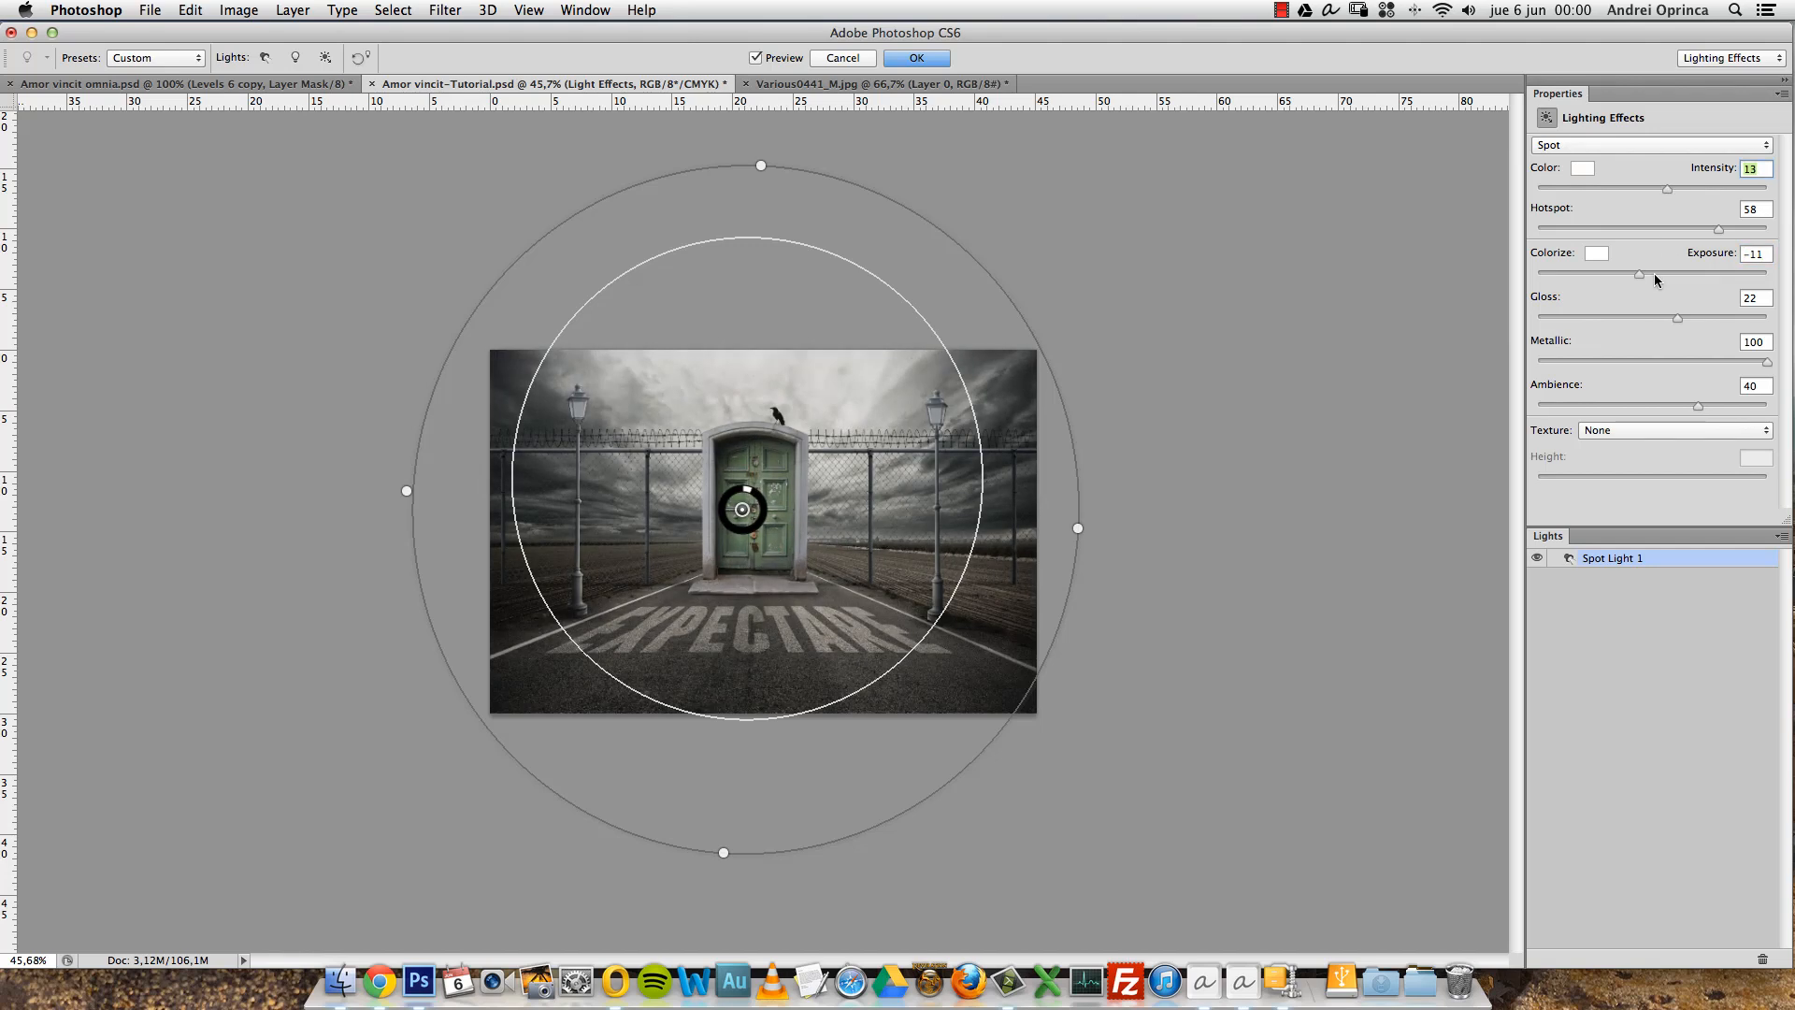
drag(1640, 272, 1692, 317)
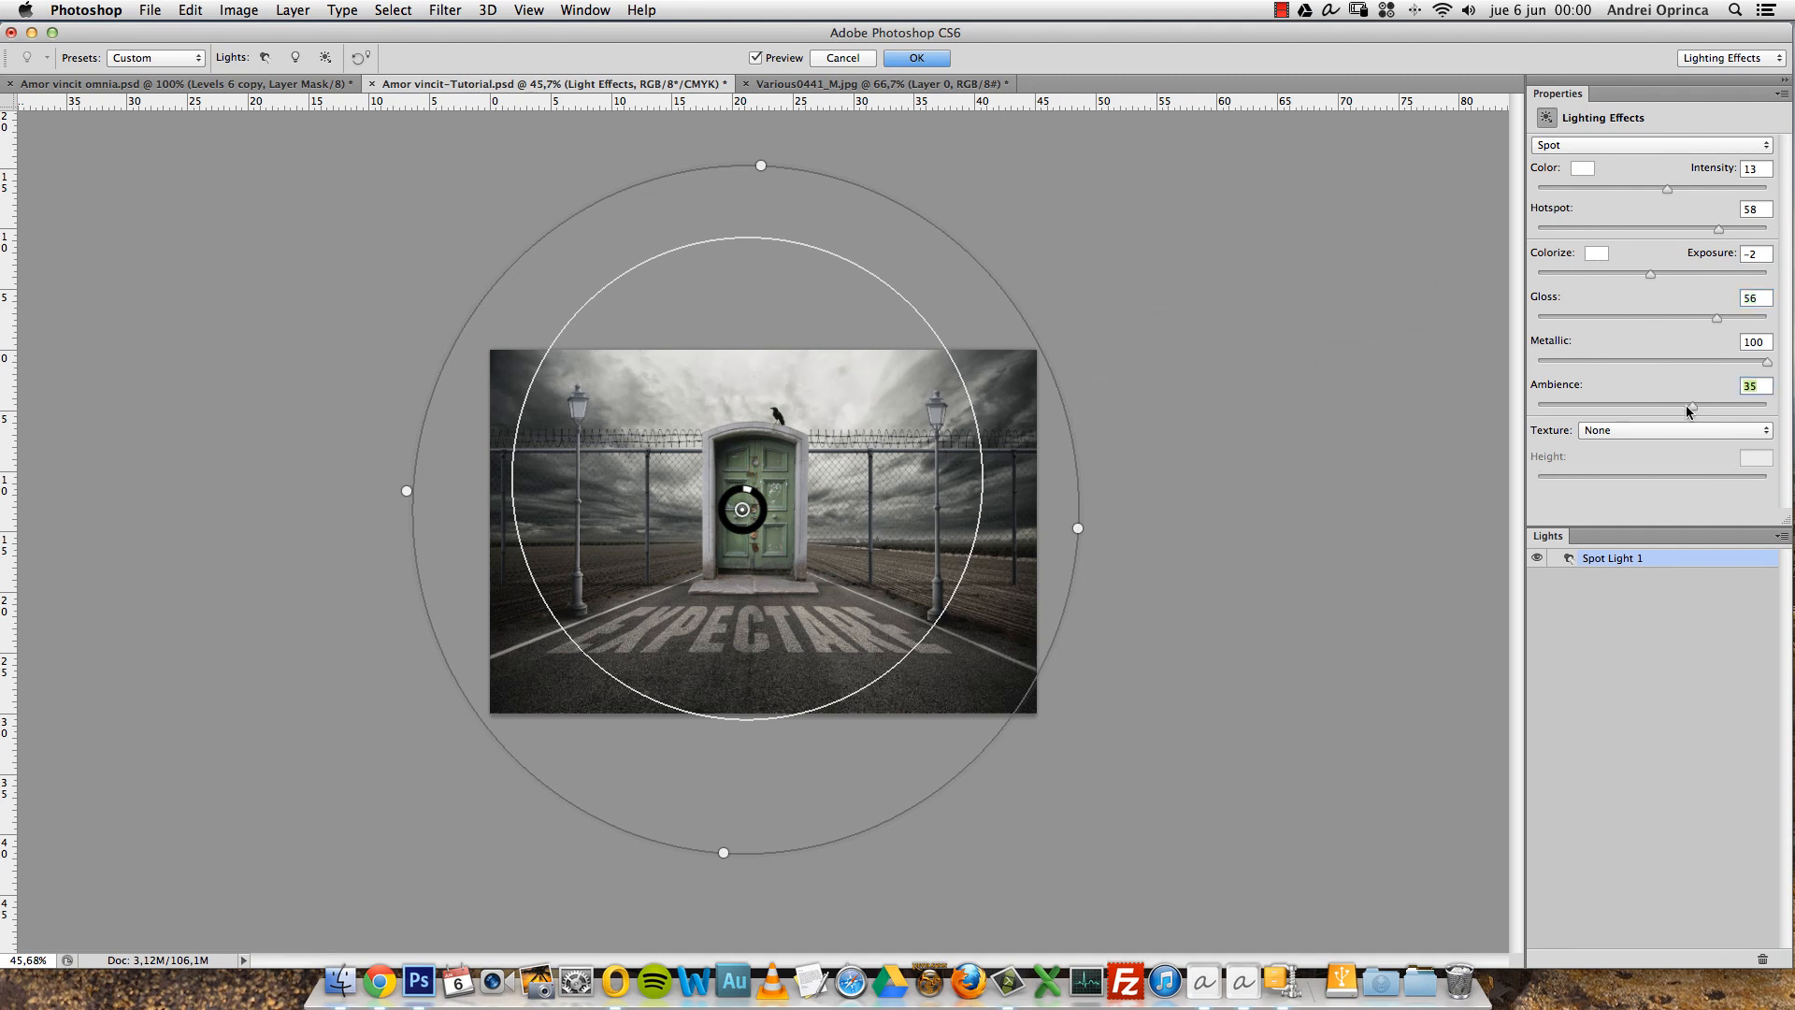
drag(1695, 409, 1691, 407)
click(1538, 557)
click(1540, 557)
click(919, 58)
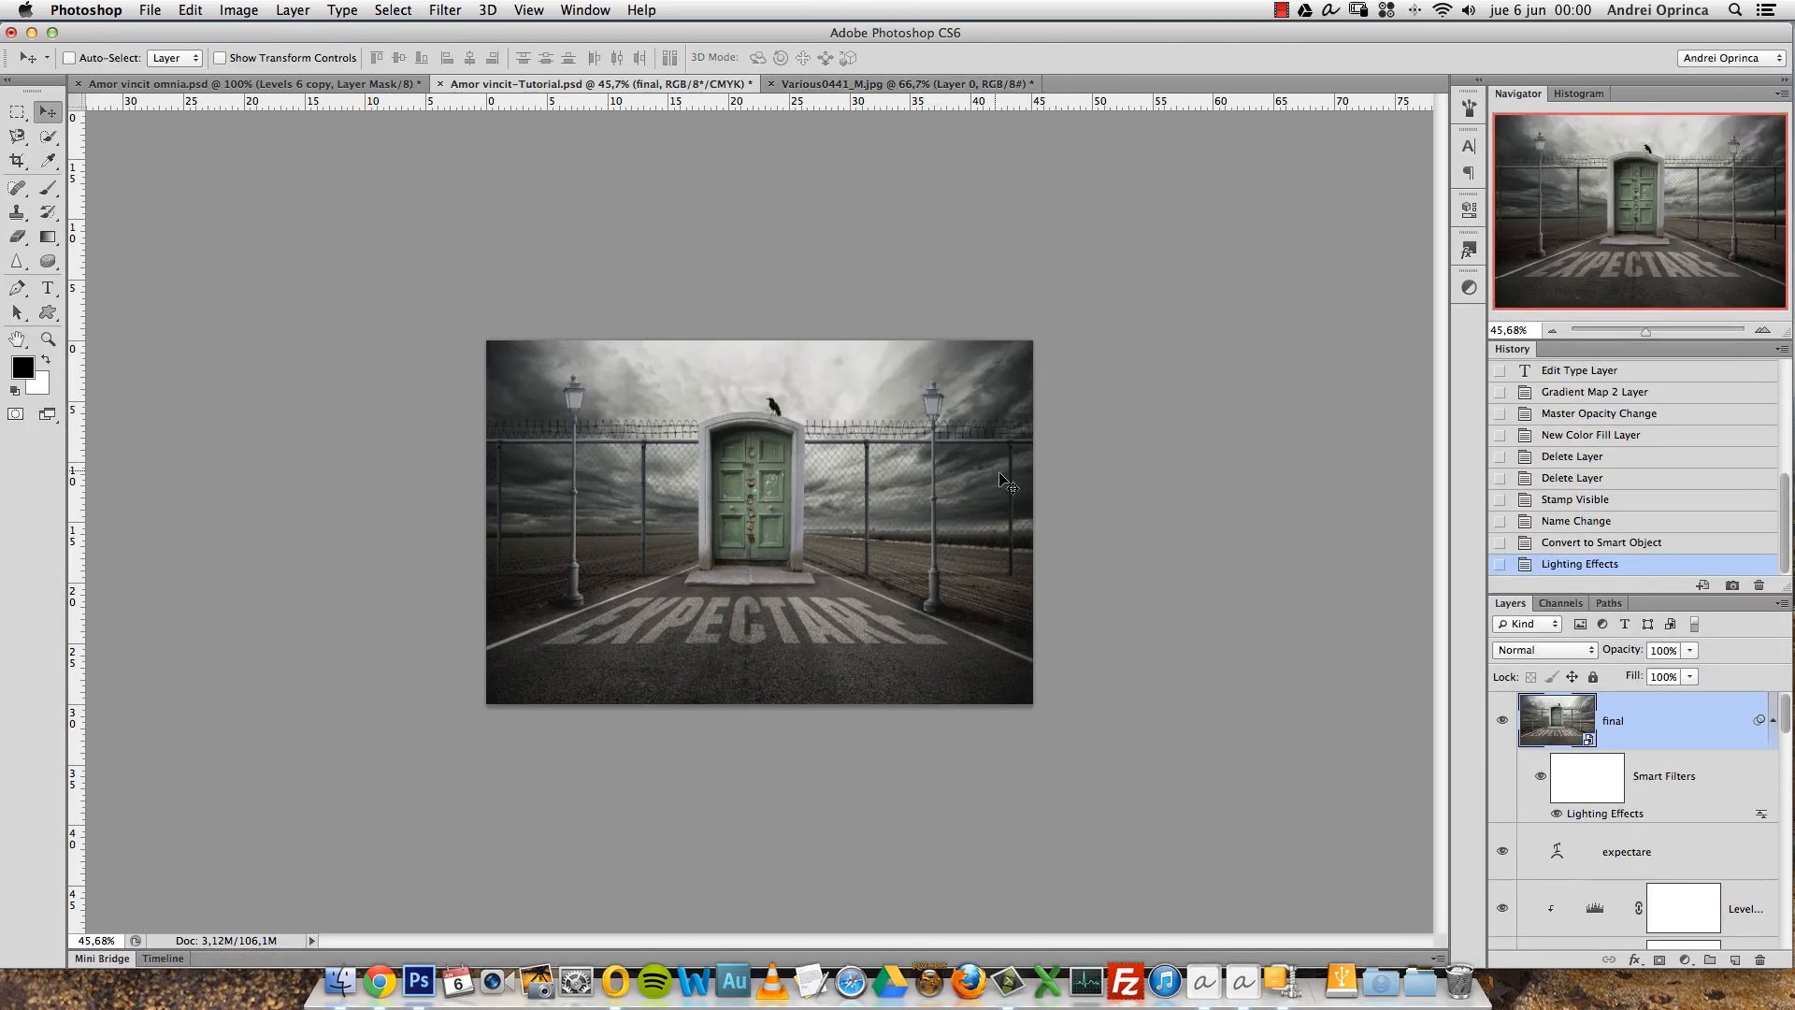
Compare the image with the smart filters and the final layer switched off and on.
alt+click(748, 552)
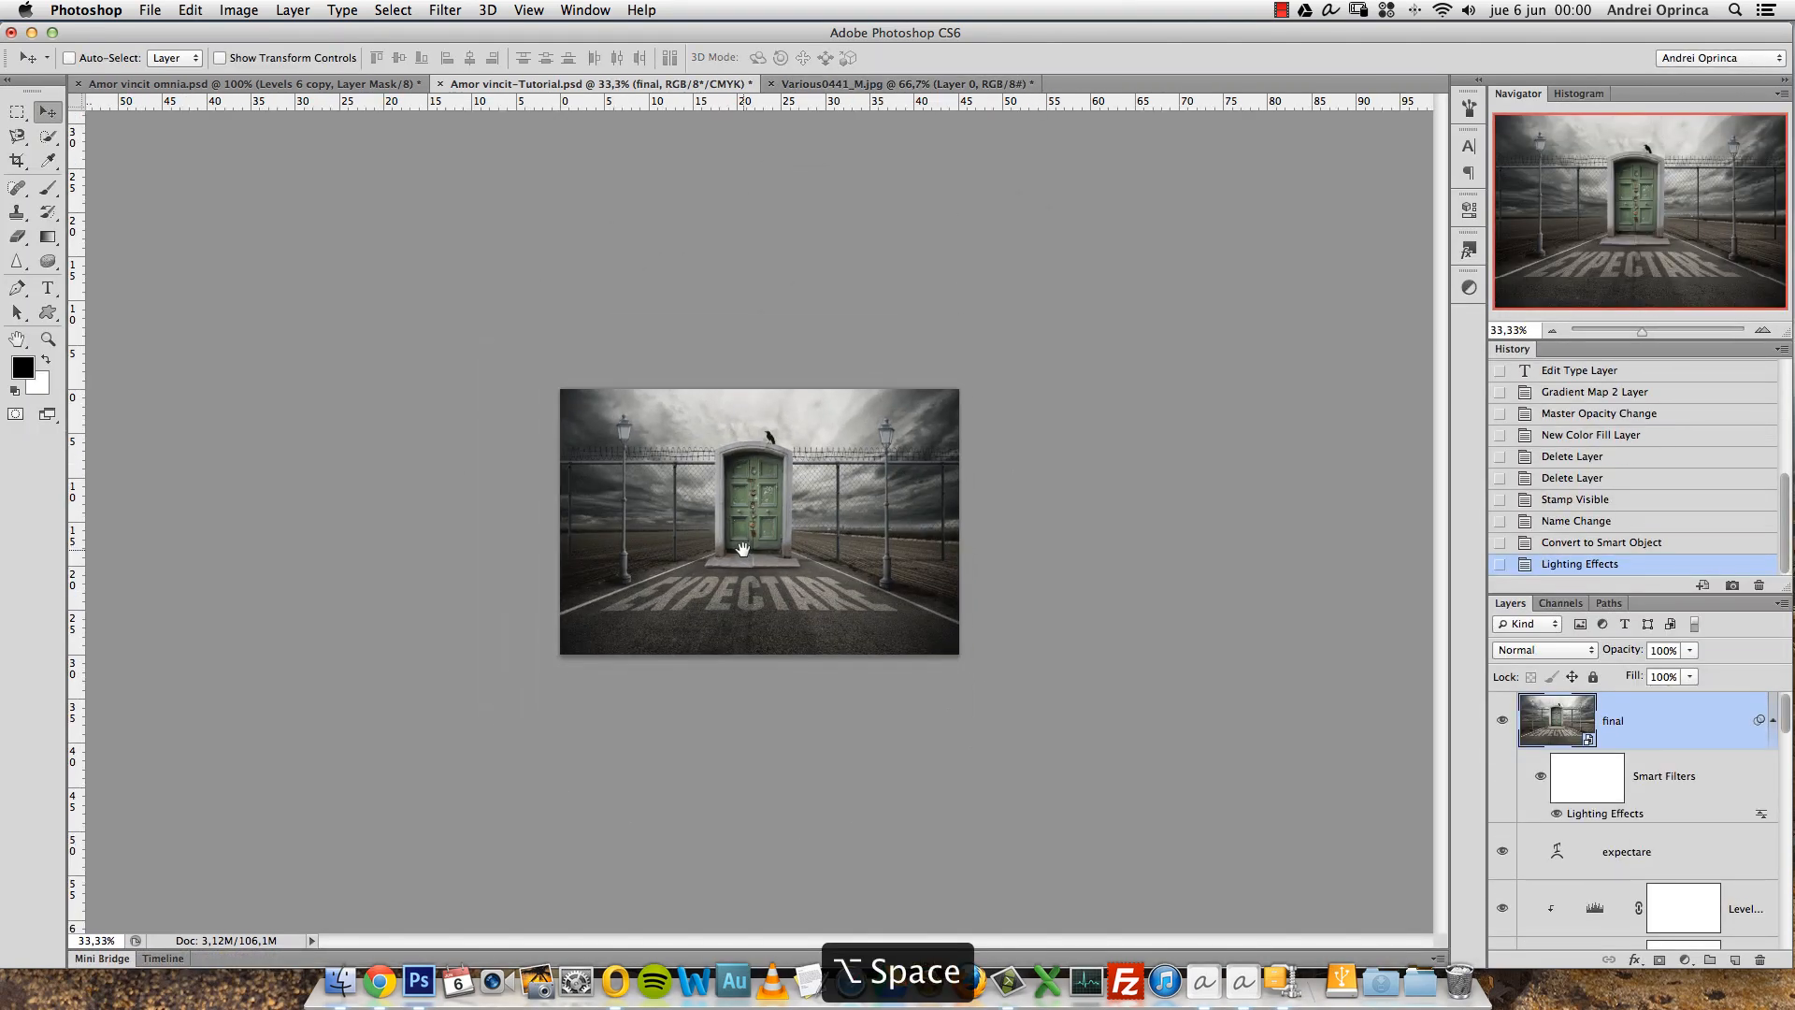
super+click(748, 551)
super+click(749, 550)
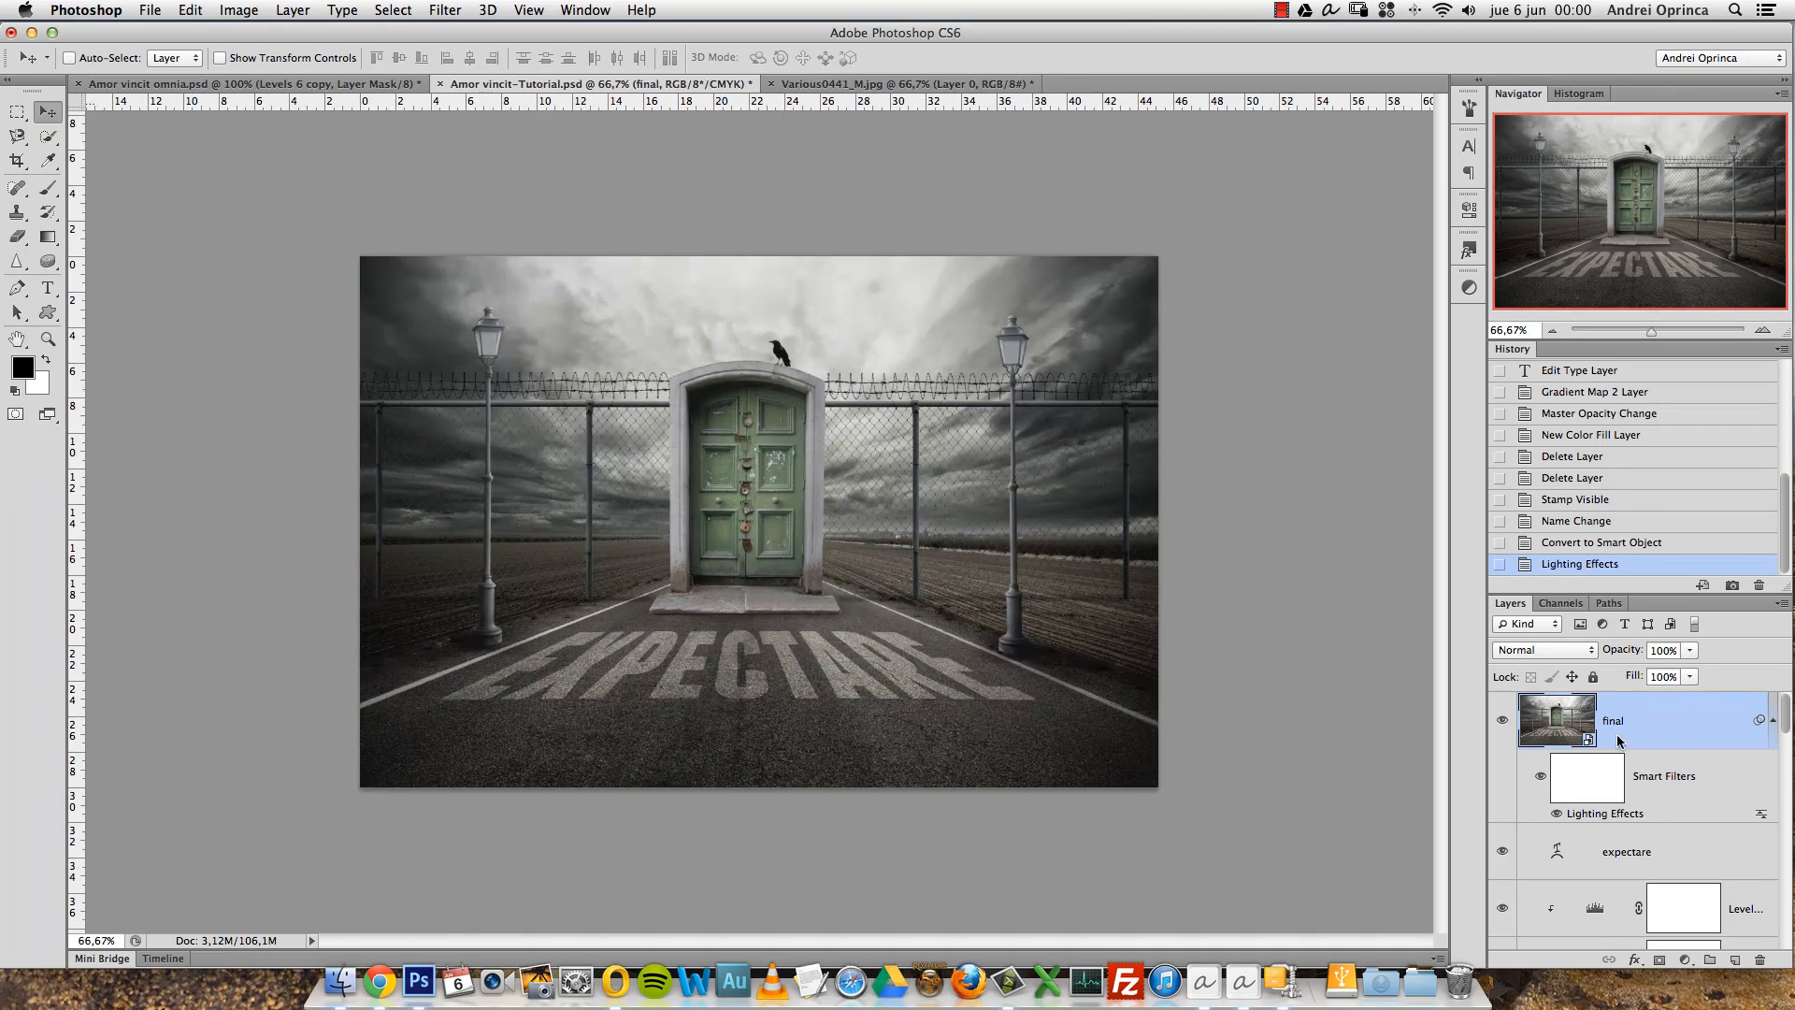
click(1542, 778)
click(1541, 778)
click(1542, 775)
click(1541, 775)
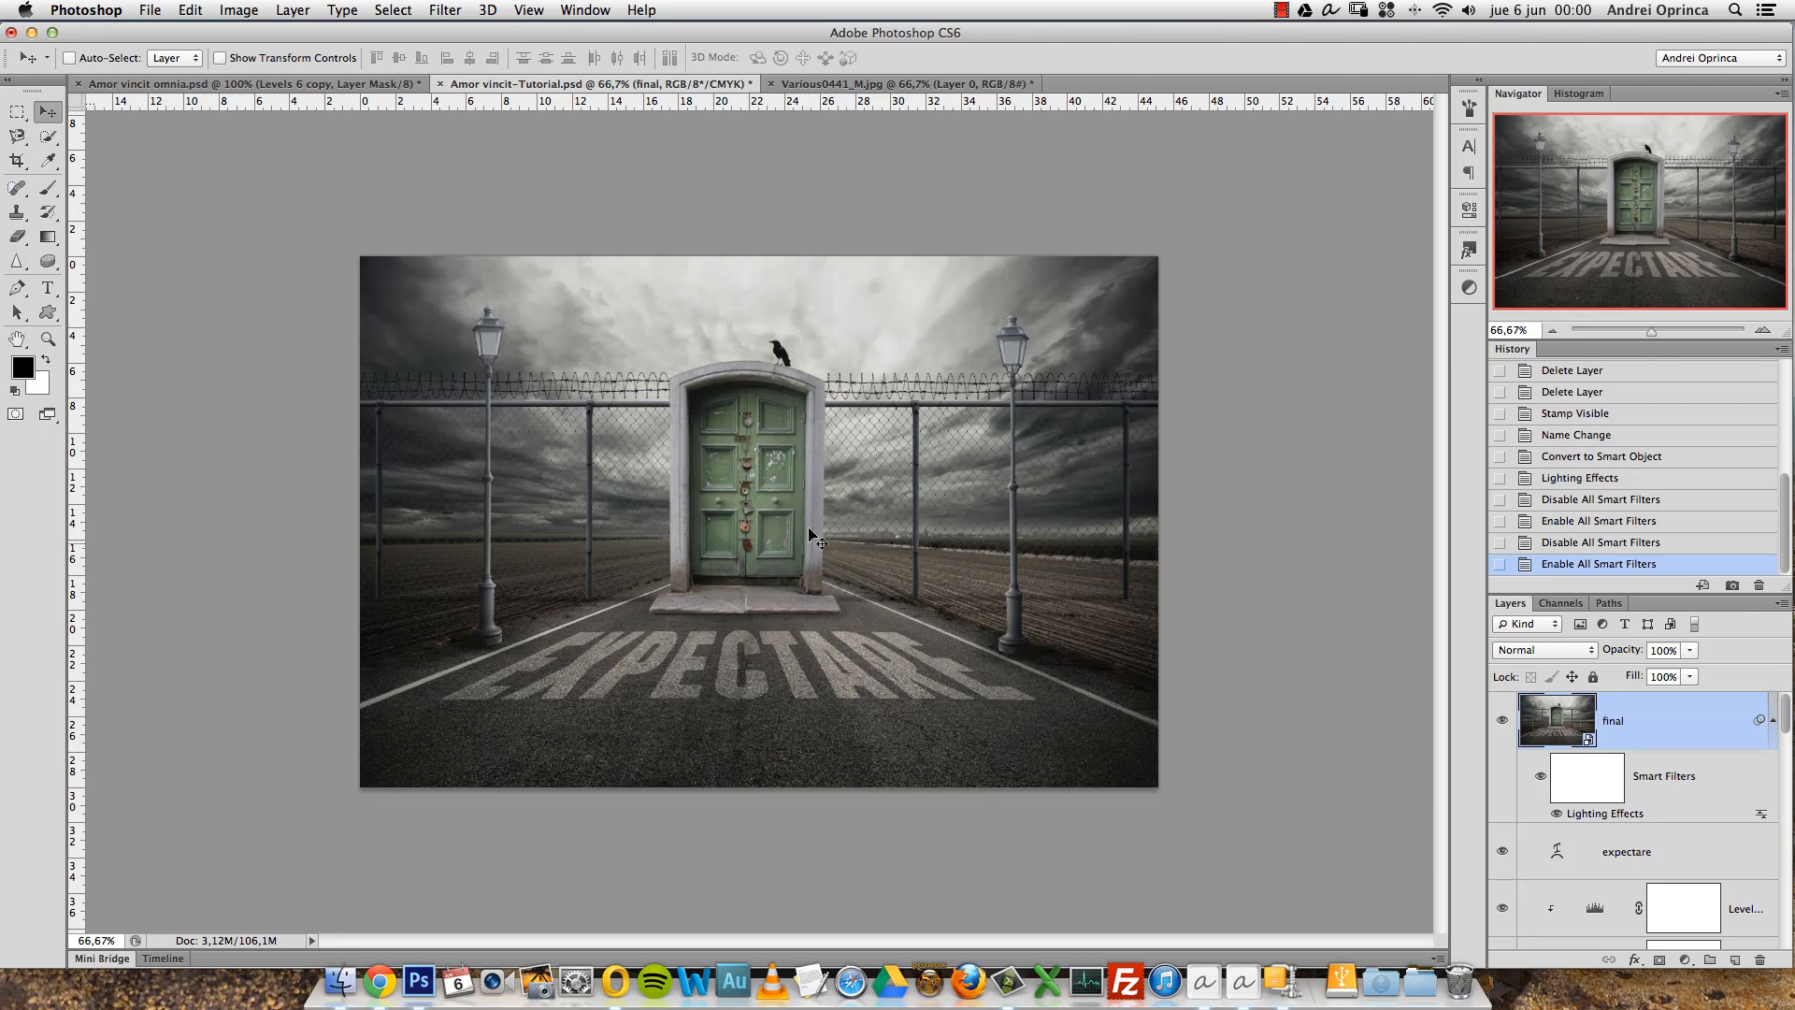
click(1502, 726)
click(1502, 726)
Edit the final layer's Lighting Effects filter: set exposure to 7, hotspot to 27 and ambience to 44, and apply it.
double_click(1602, 815)
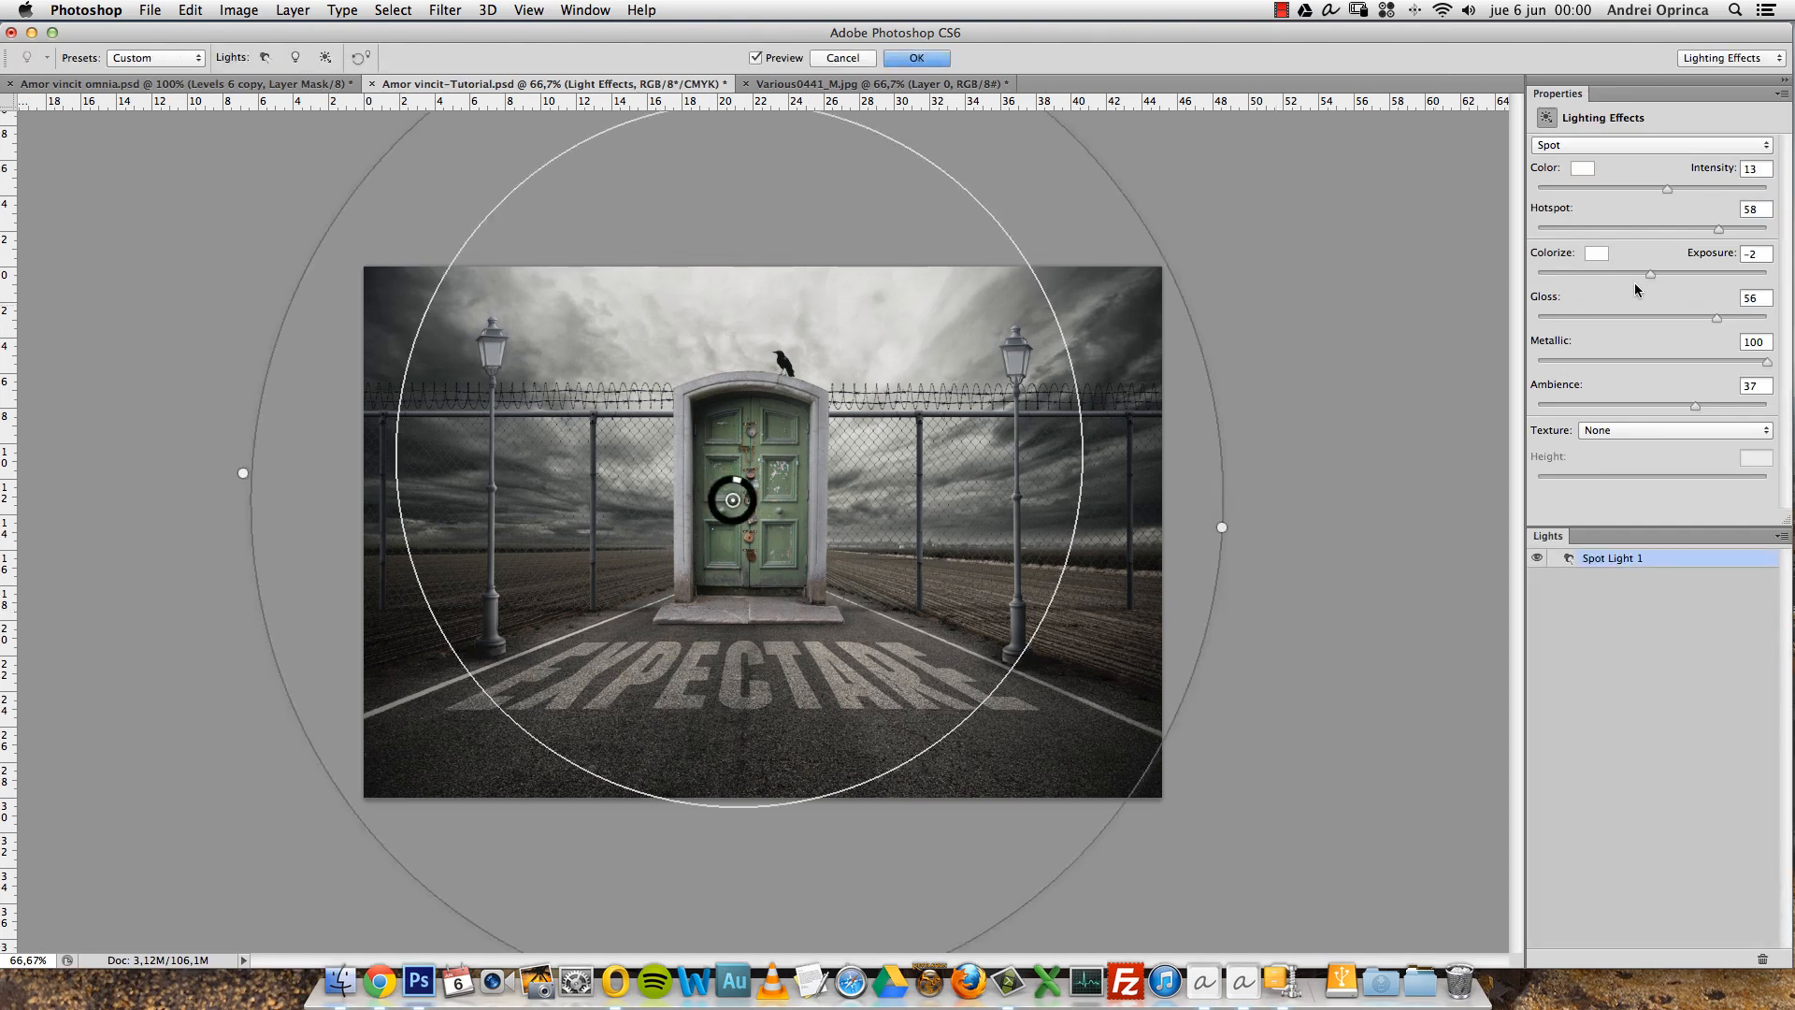
drag(1651, 271, 1661, 273)
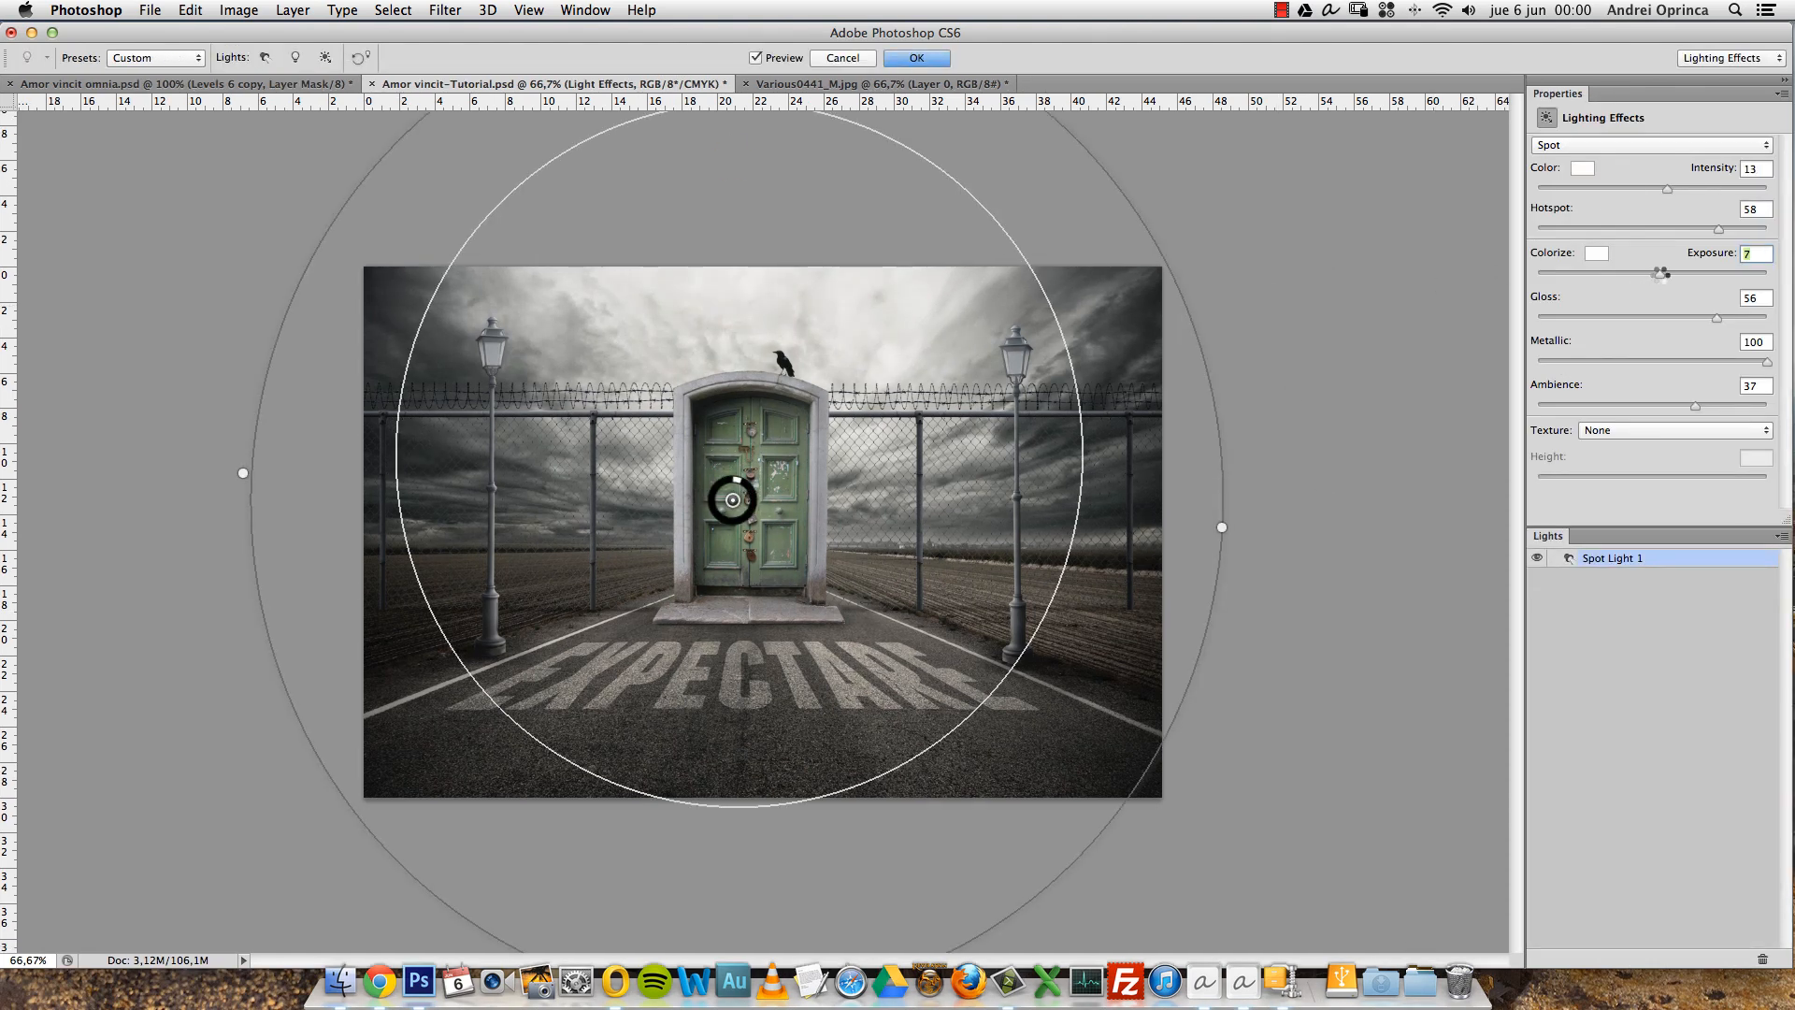
drag(1715, 228, 1684, 233)
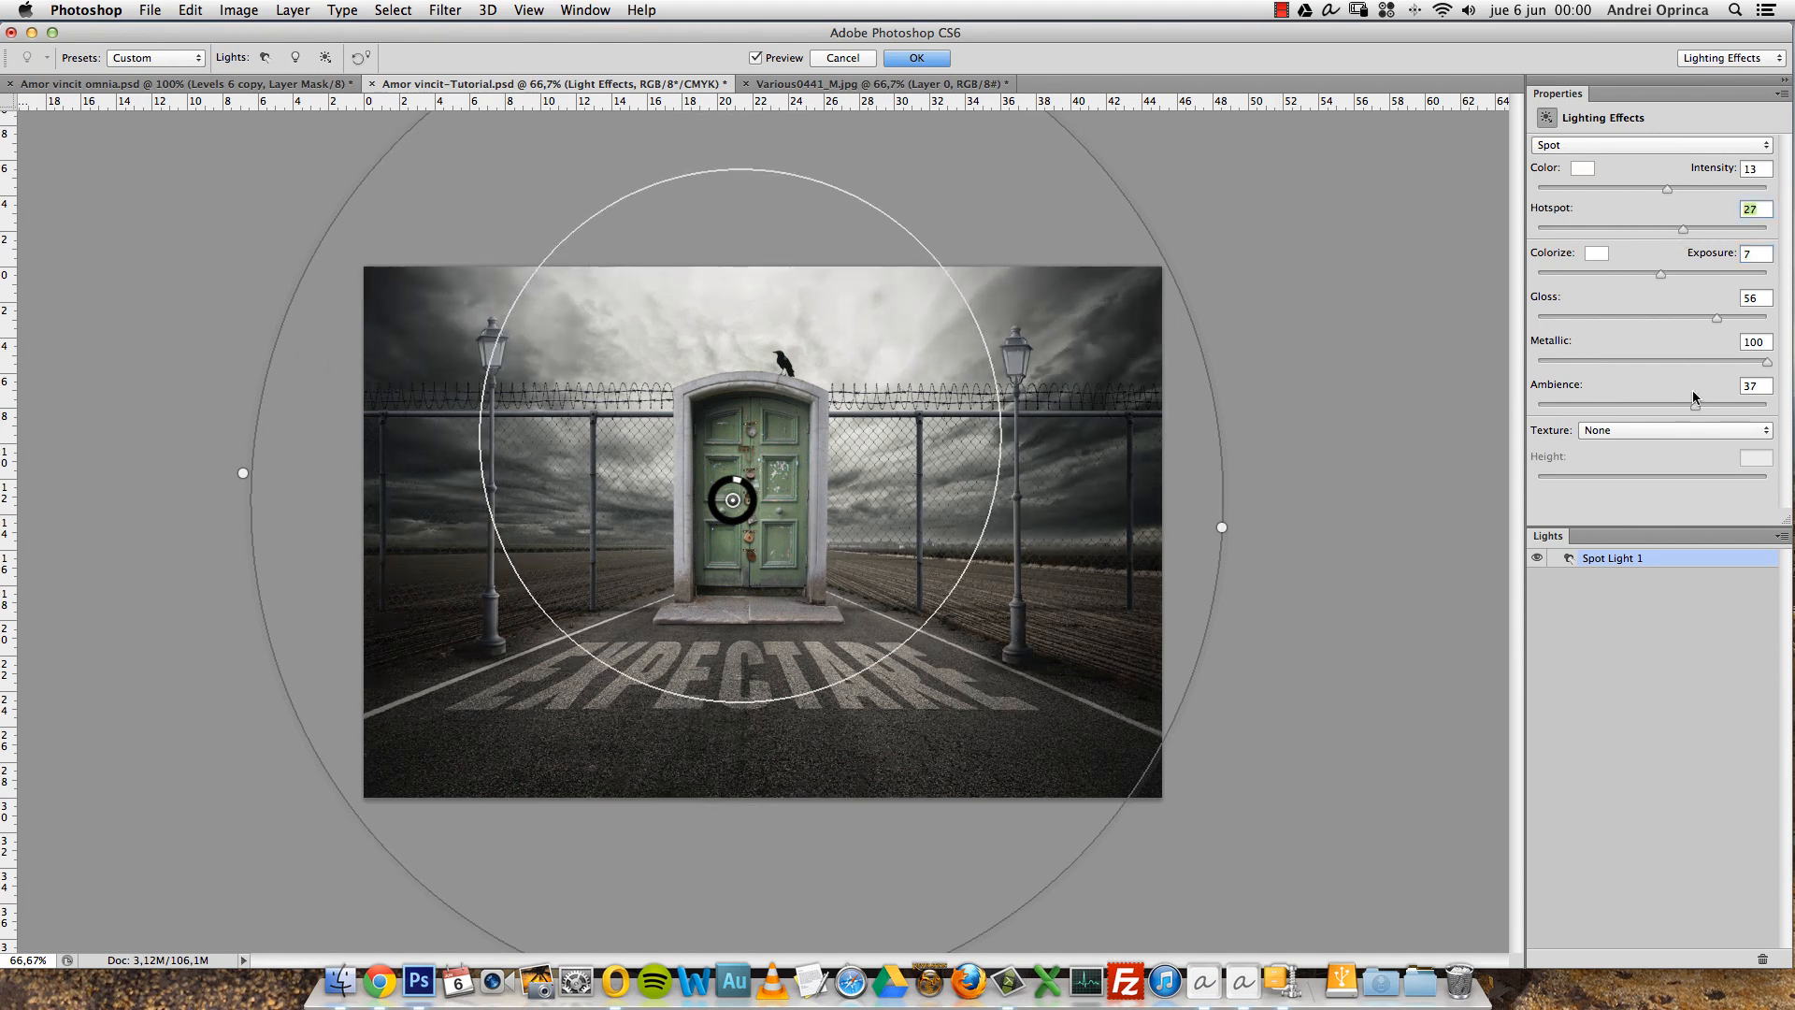
drag(1698, 412, 1706, 412)
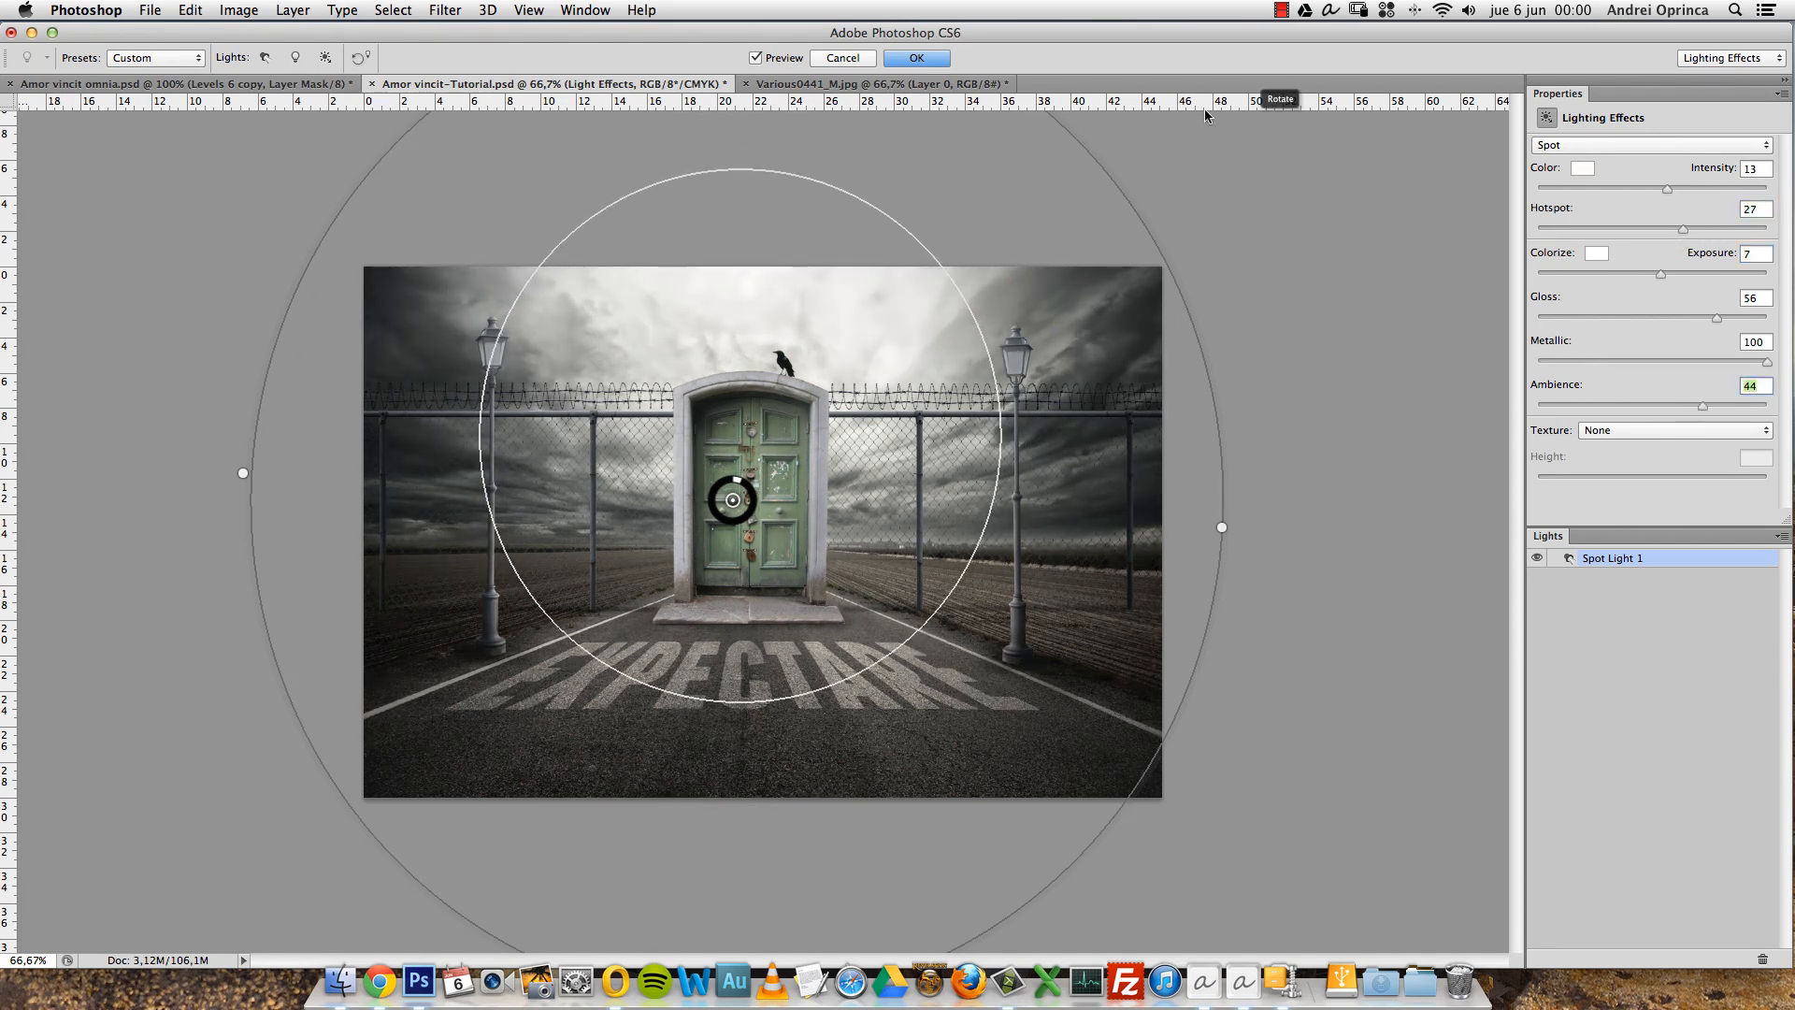
click(918, 60)
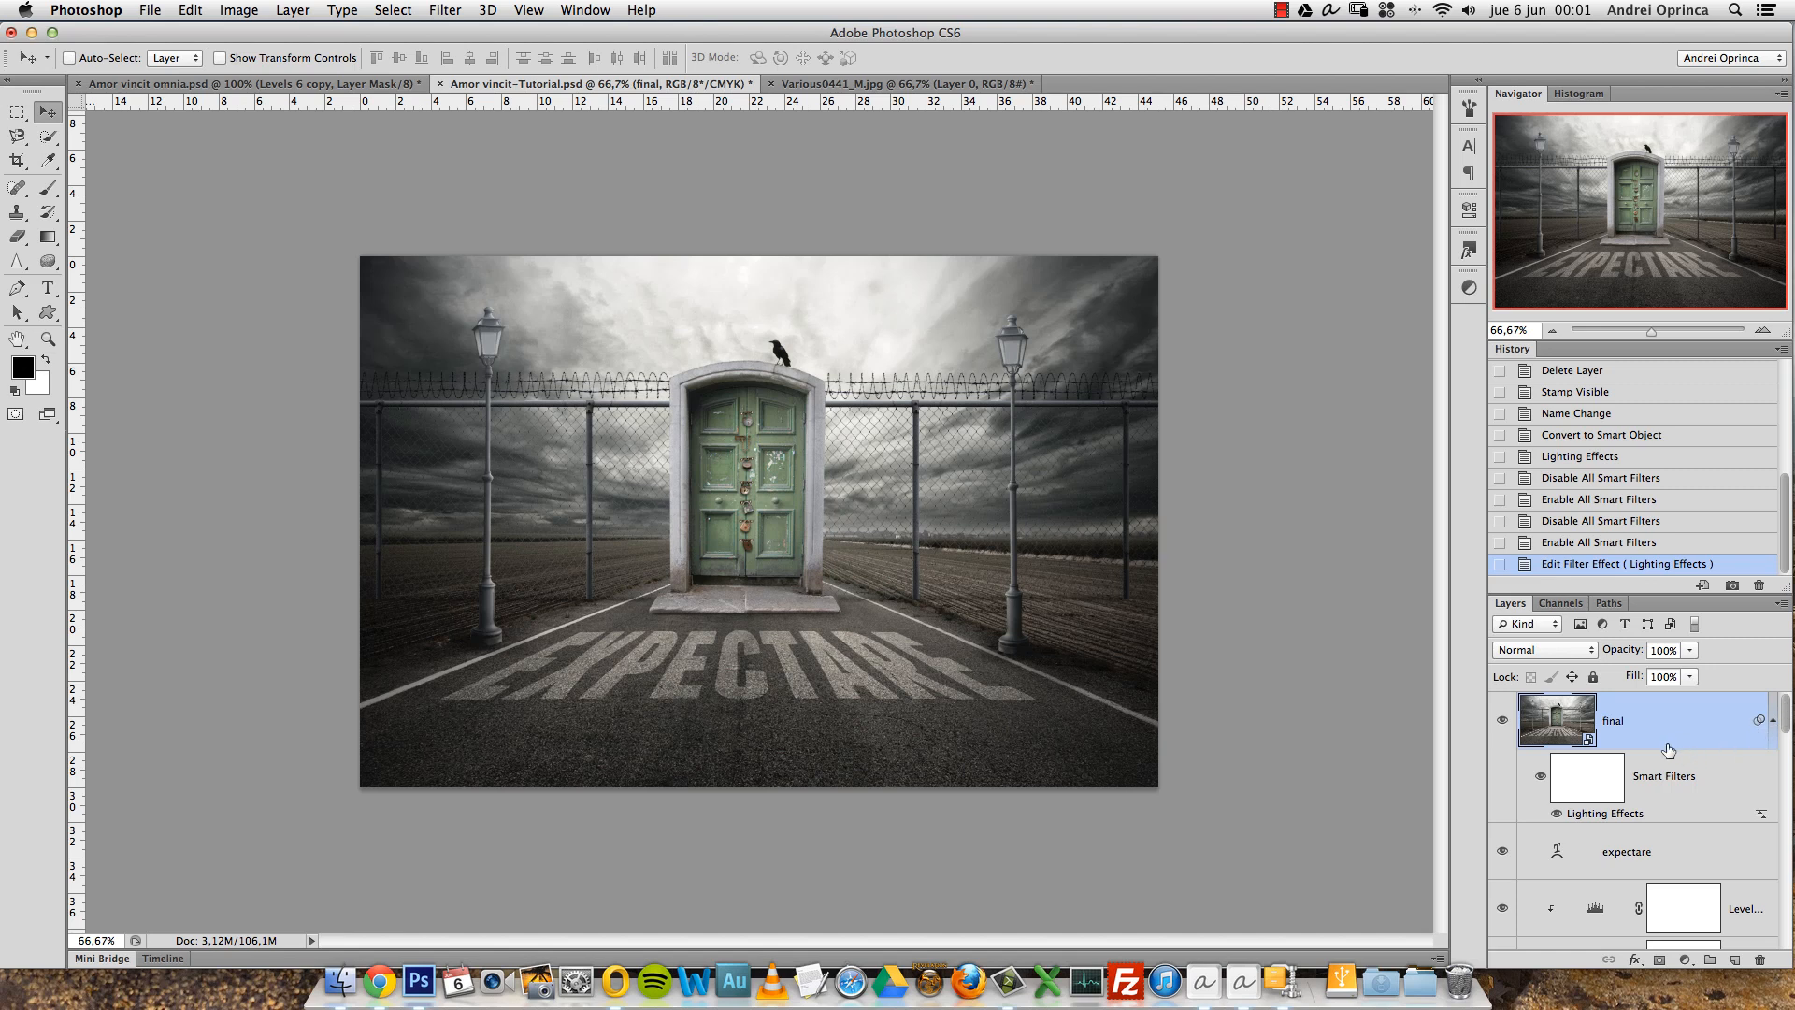
Add a new layer above the final layer and name it light glows.
click(1735, 958)
double_click(1642, 721)
key(BackSpace)
text(light glows)
key(Return)
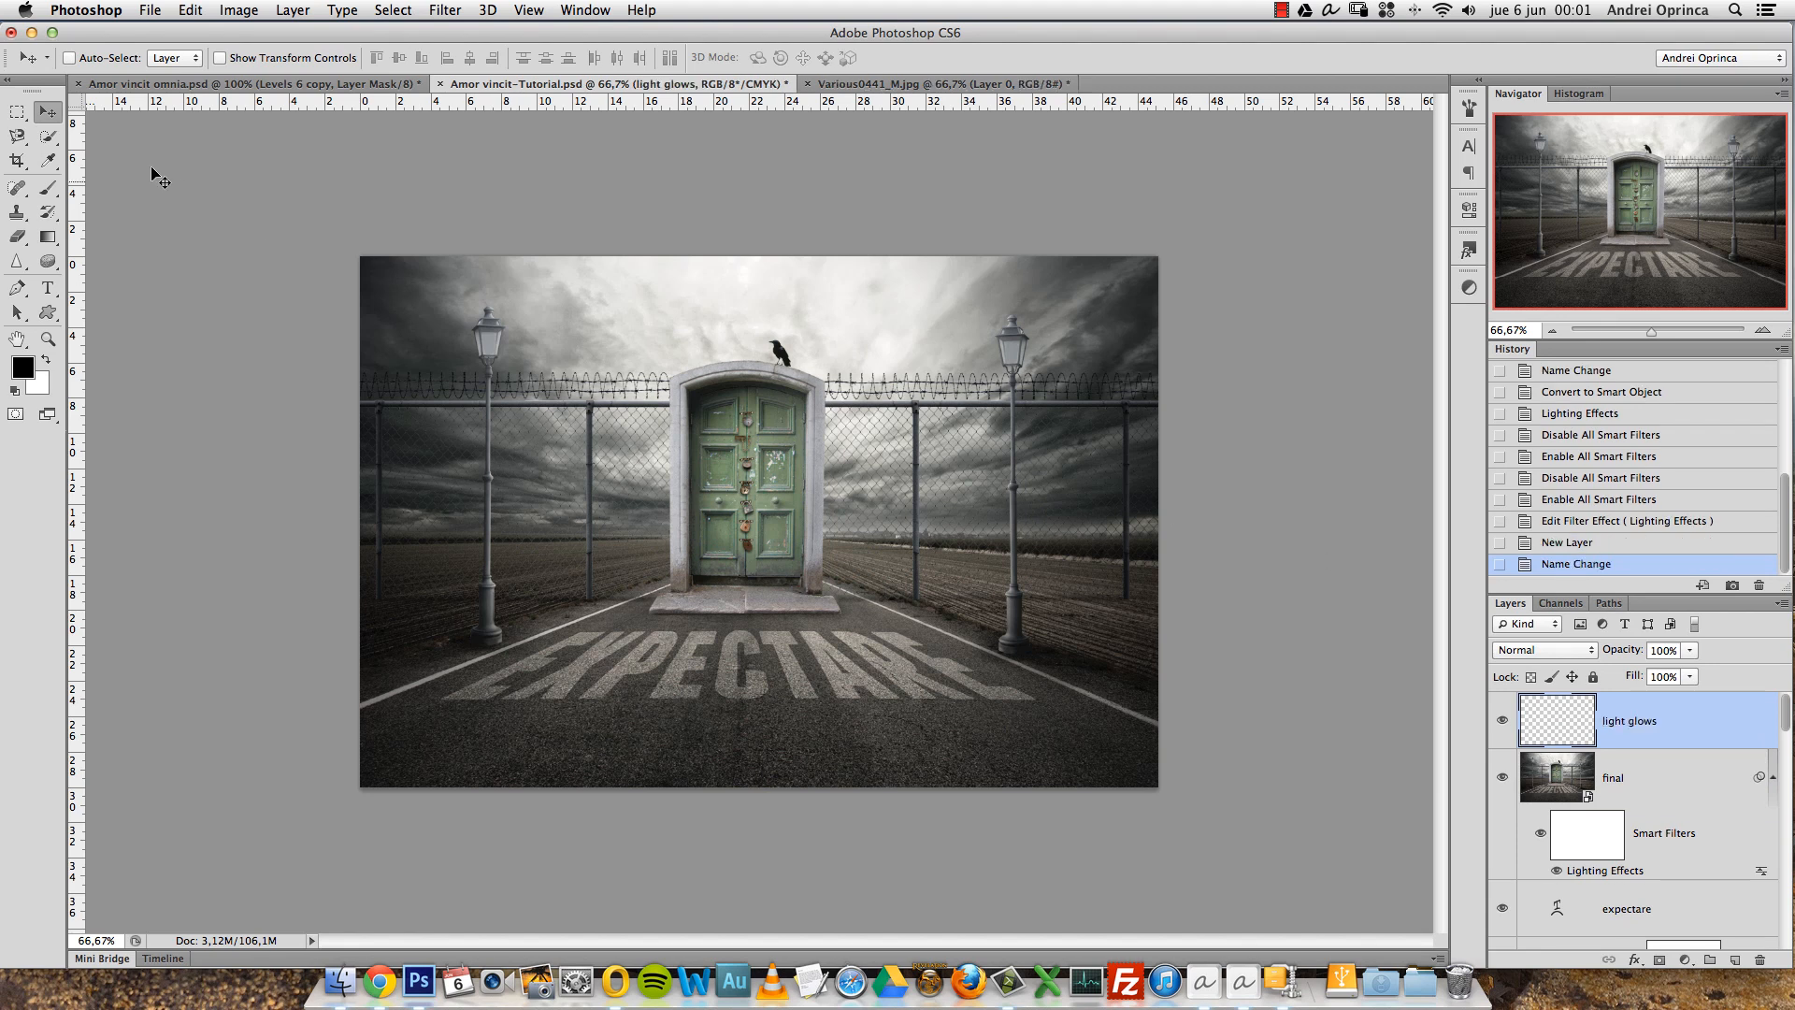
Choose the Brush tool with white as the foreground color and enlarge the brush to 200 px.
click(47, 188)
key(super+space)
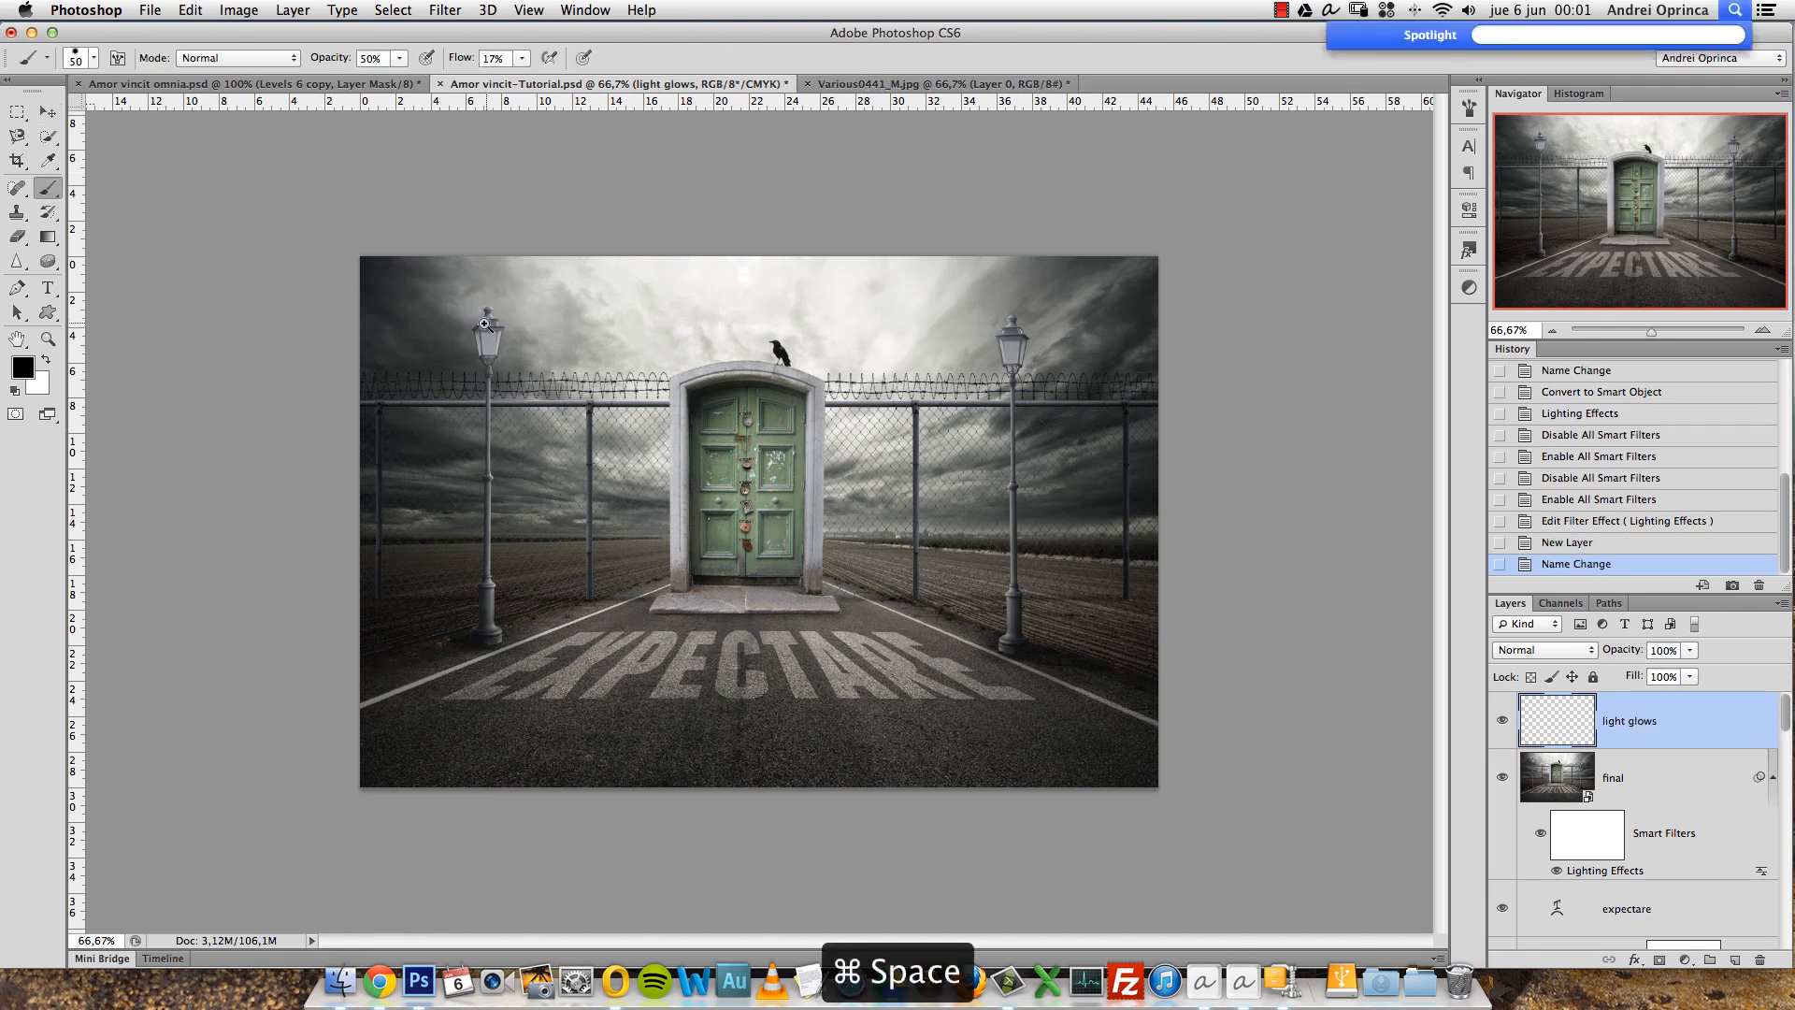
super+click(486, 304)
super+click(1105, 243)
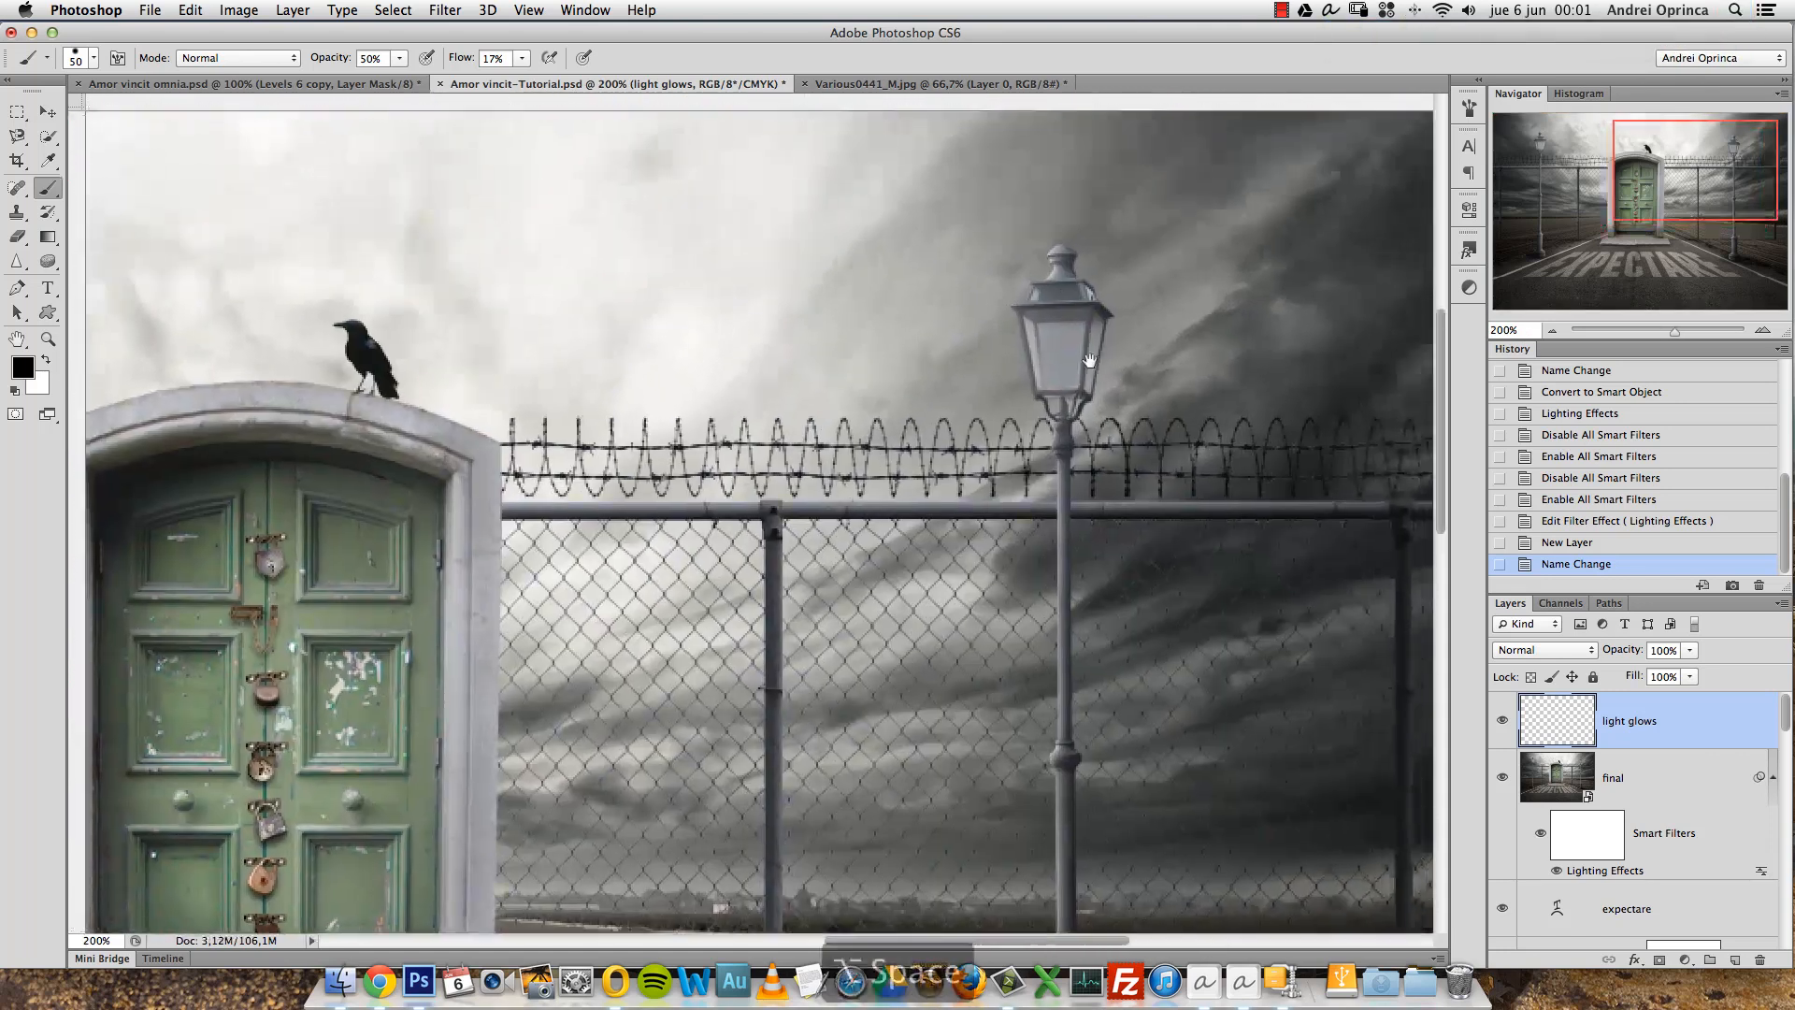
alt+click(1085, 344)
alt+click(1086, 344)
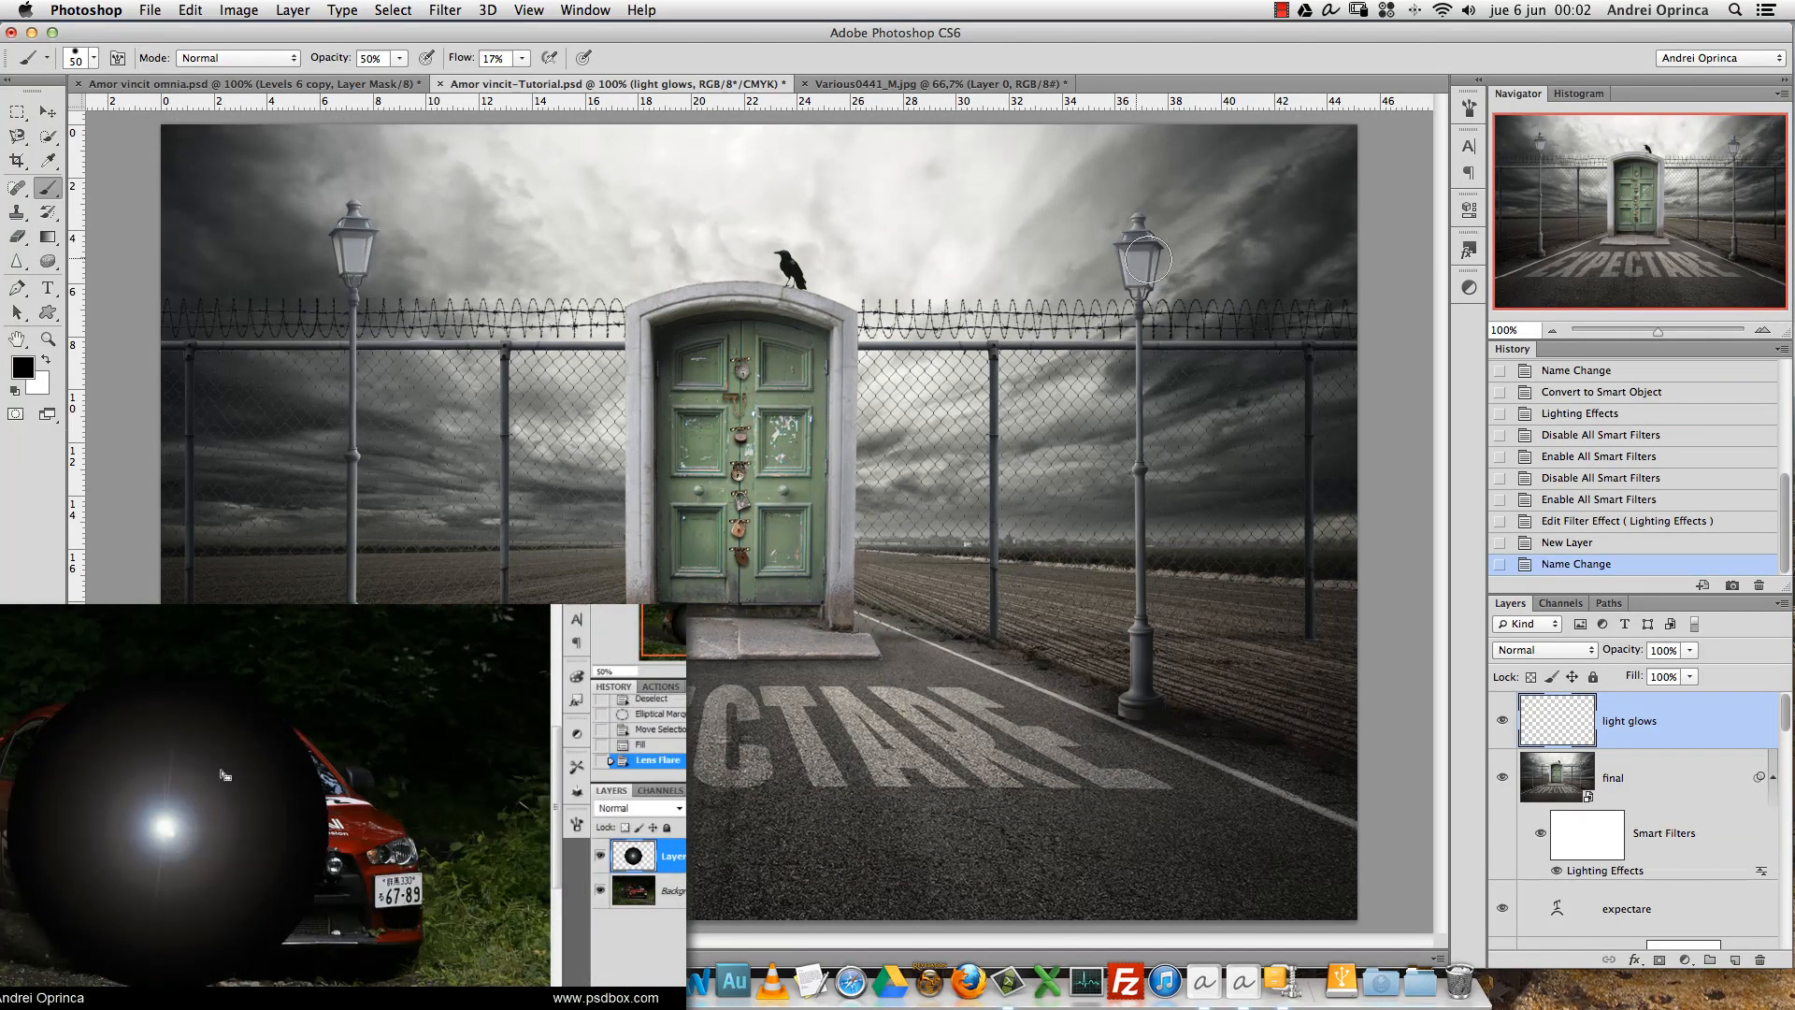
key(bracketright)
key(bracketright)
key(bracketright)
key(bracketright)
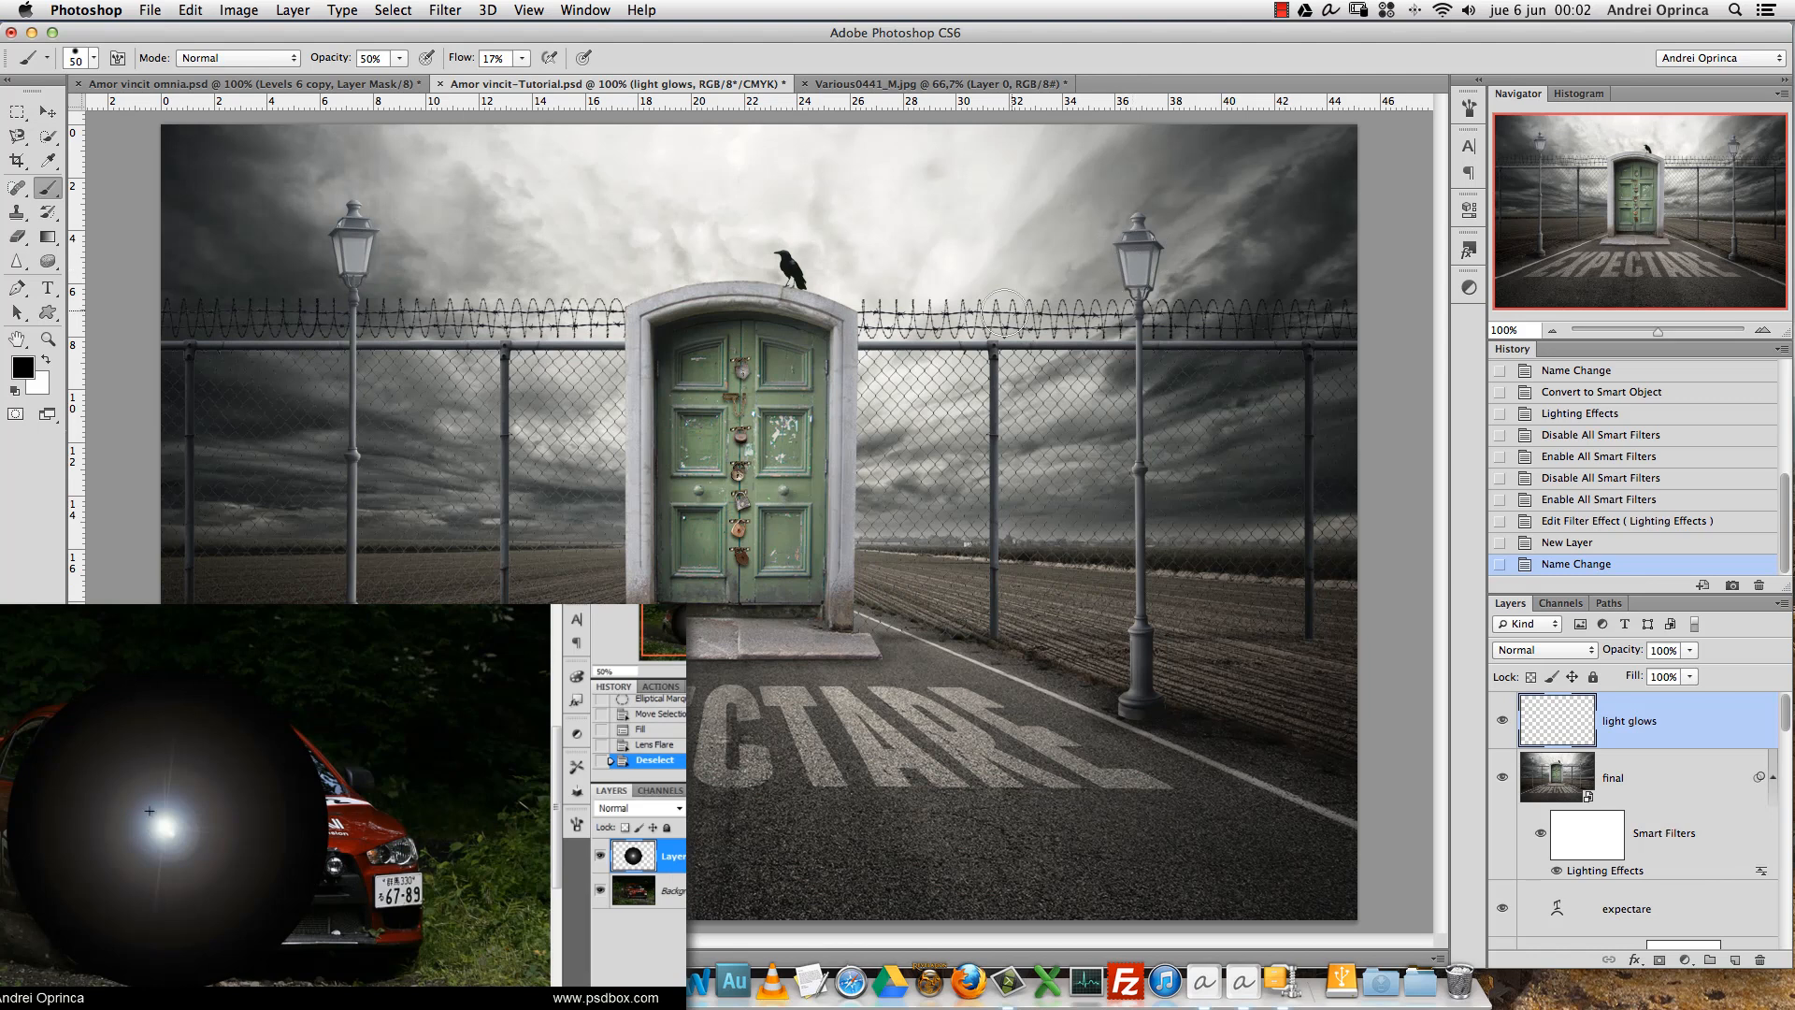
click(41, 361)
key(bracketright)
key(bracketright)
key(bracketright)
key(bracketright)
key(bracketright)
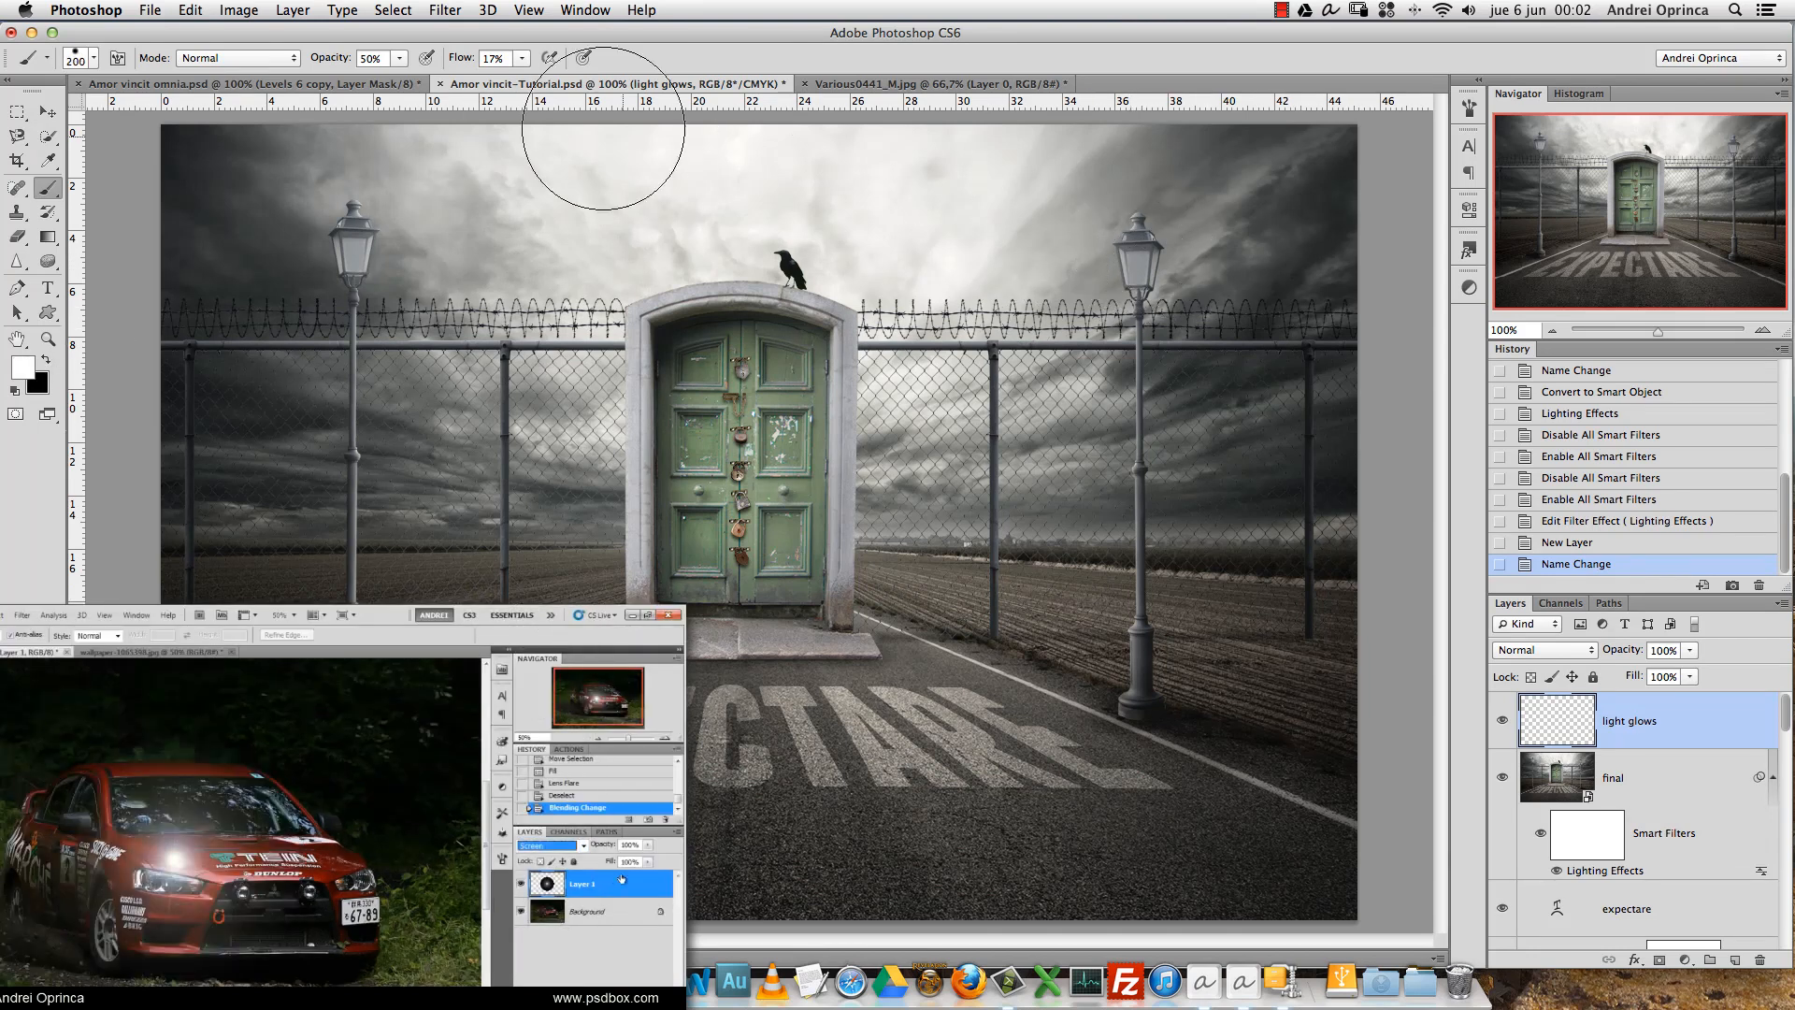
Set the brush's opacity and flow to 100%.
click(521, 58)
drag(519, 79, 551, 78)
click(522, 58)
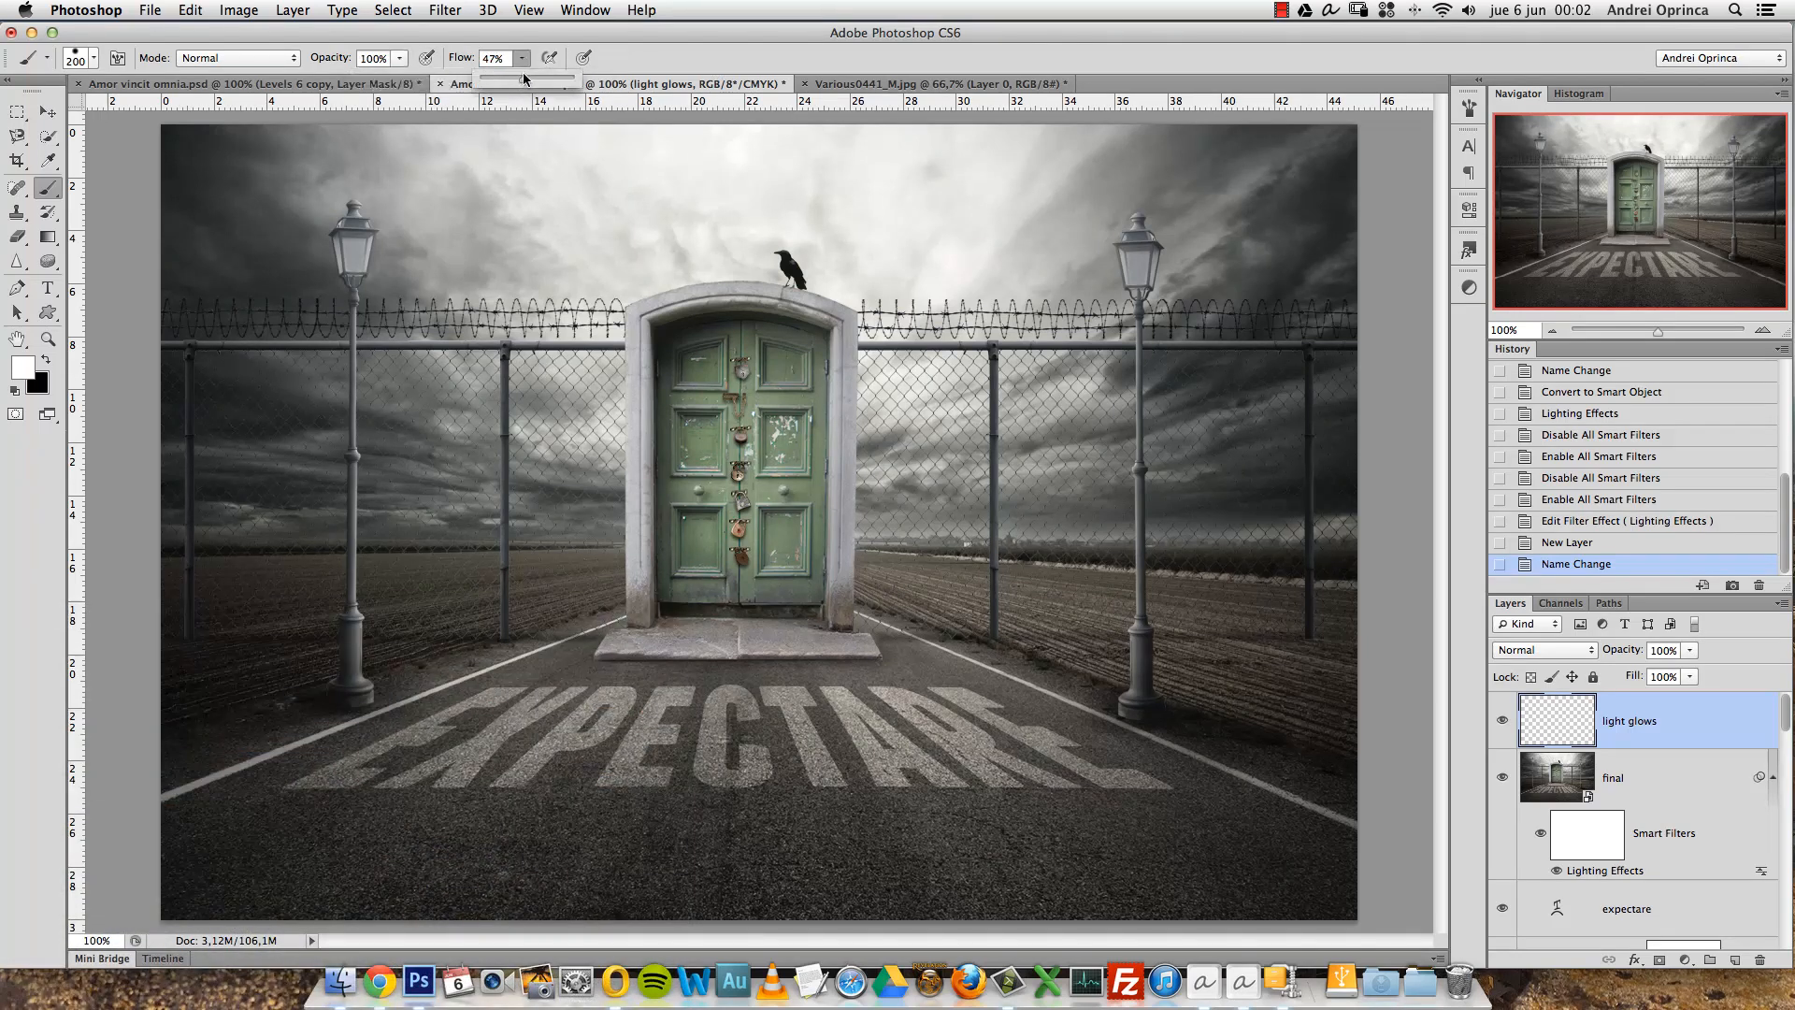
Set the light glows layer's blending mode to Screen.
click(1575, 666)
click(1570, 654)
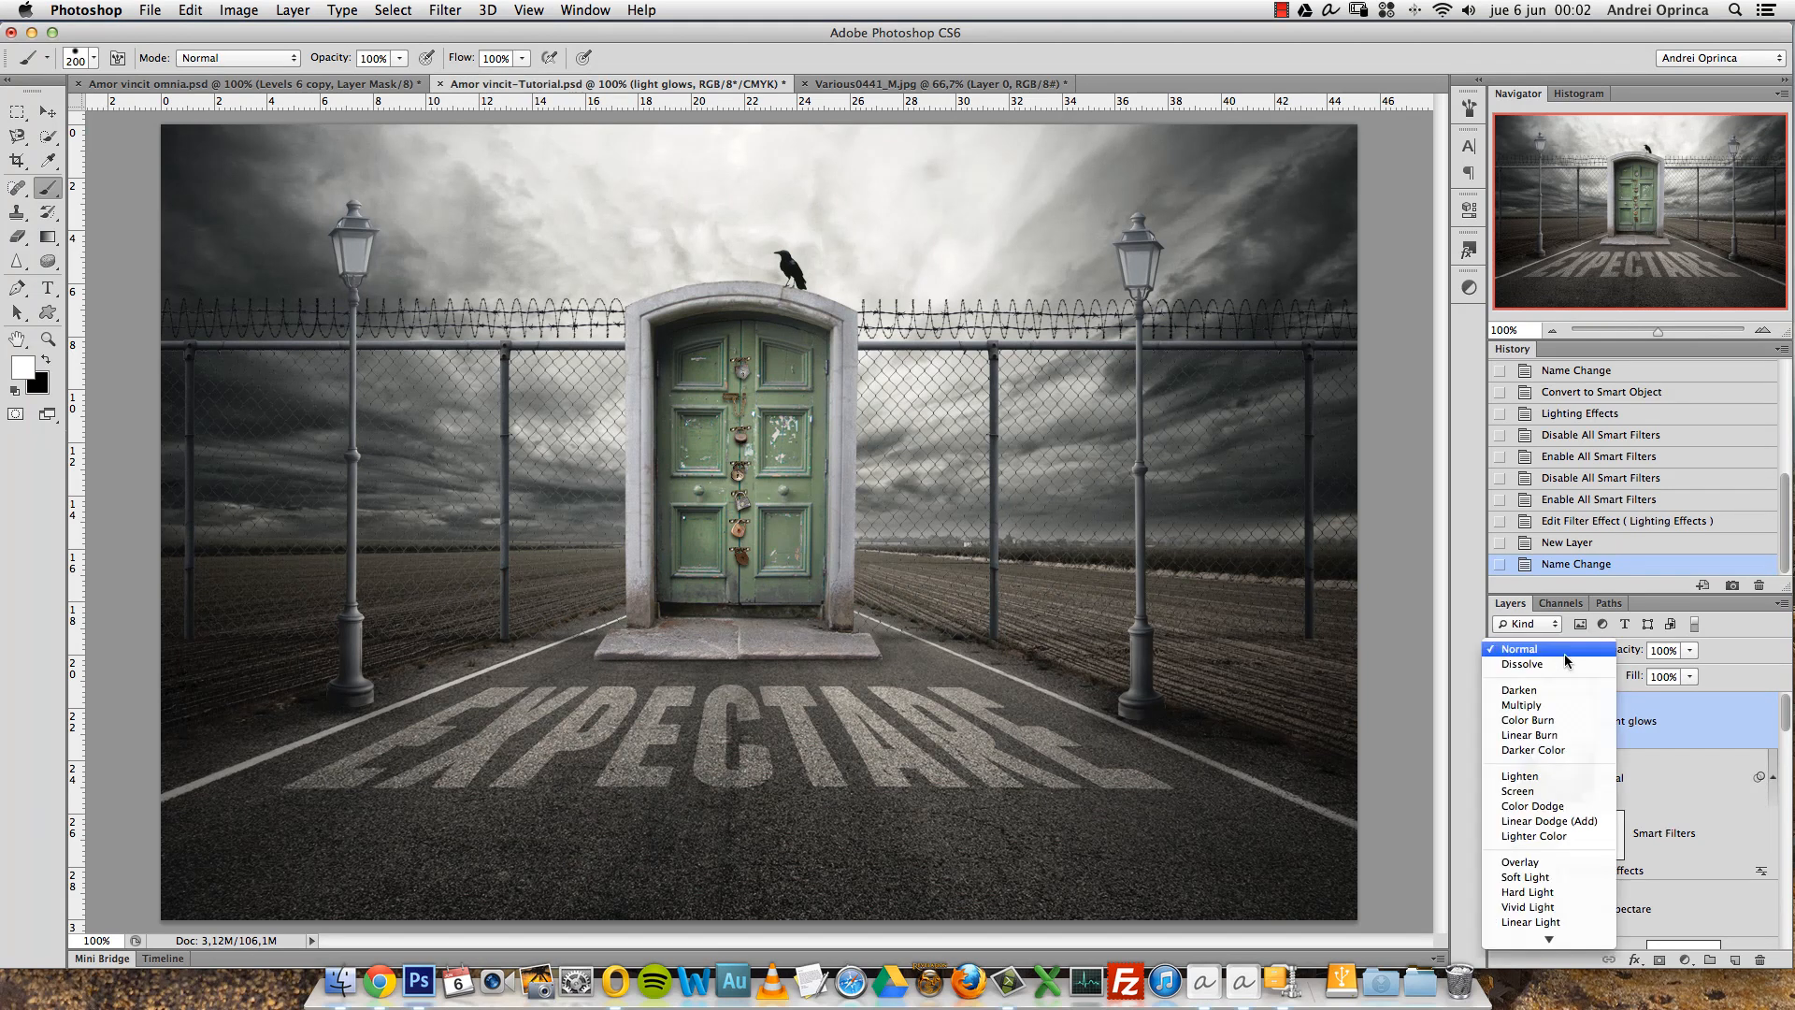
click(1520, 790)
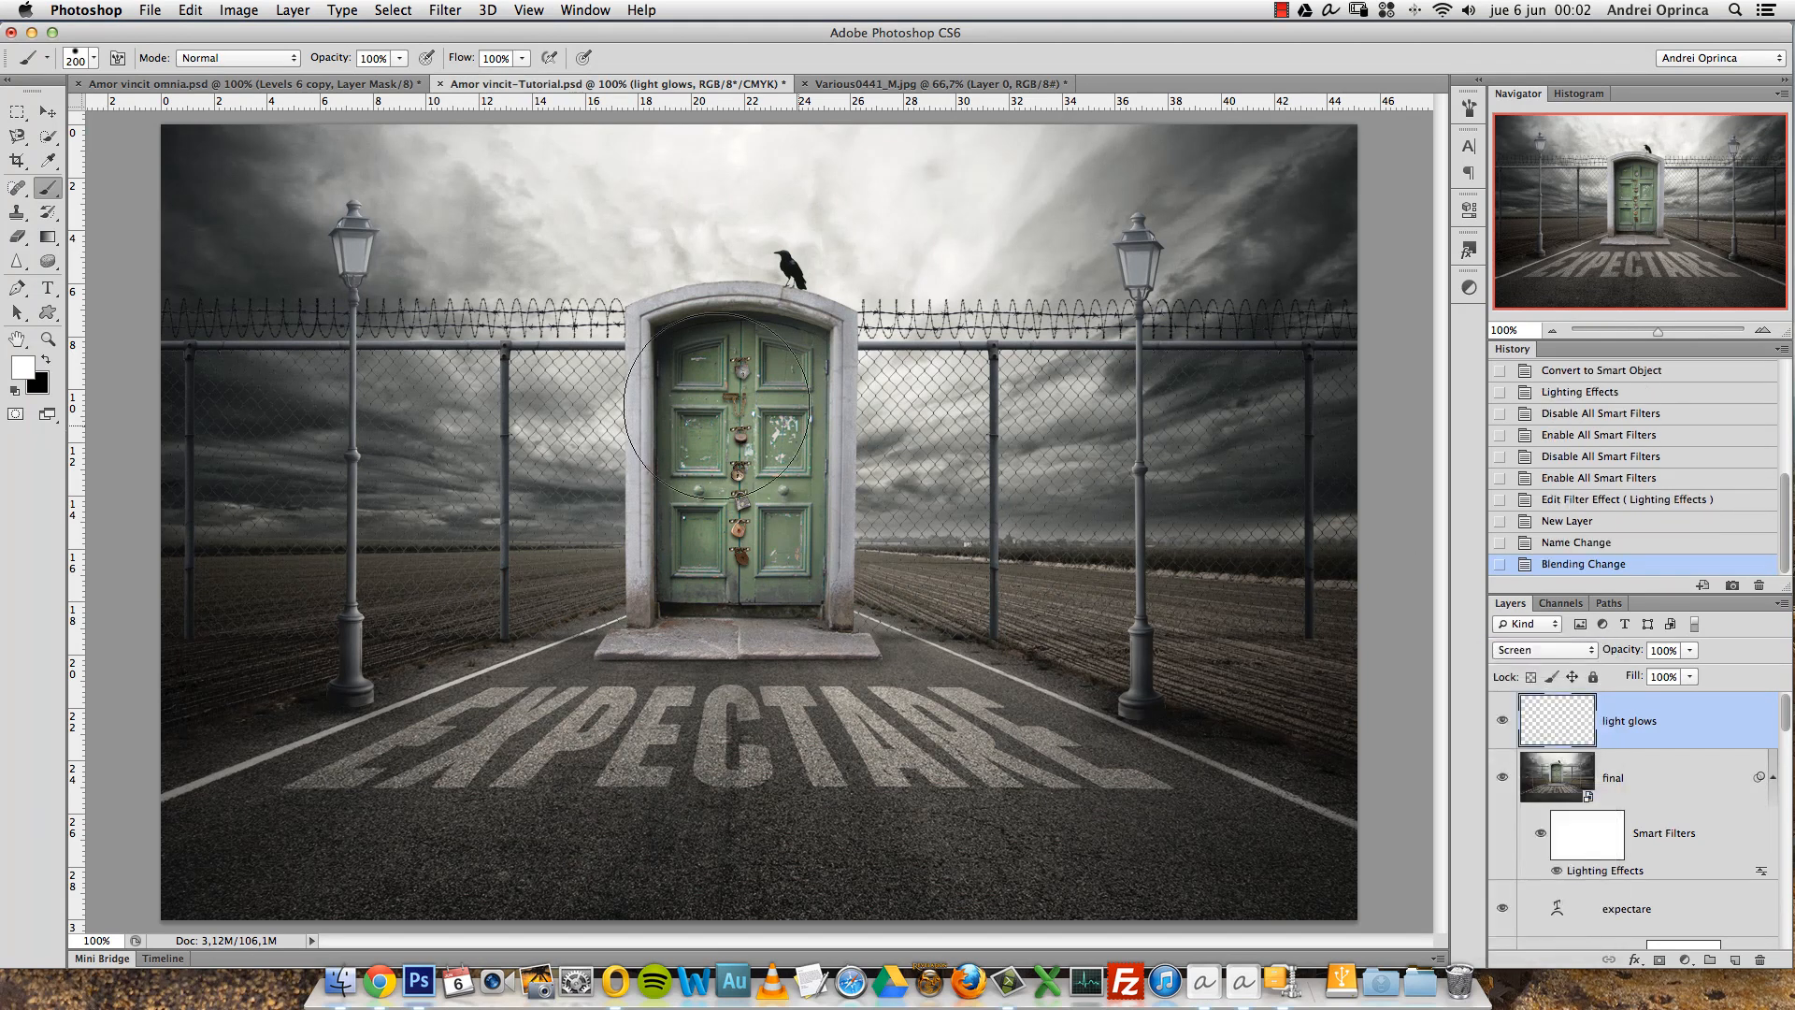
click(25, 370)
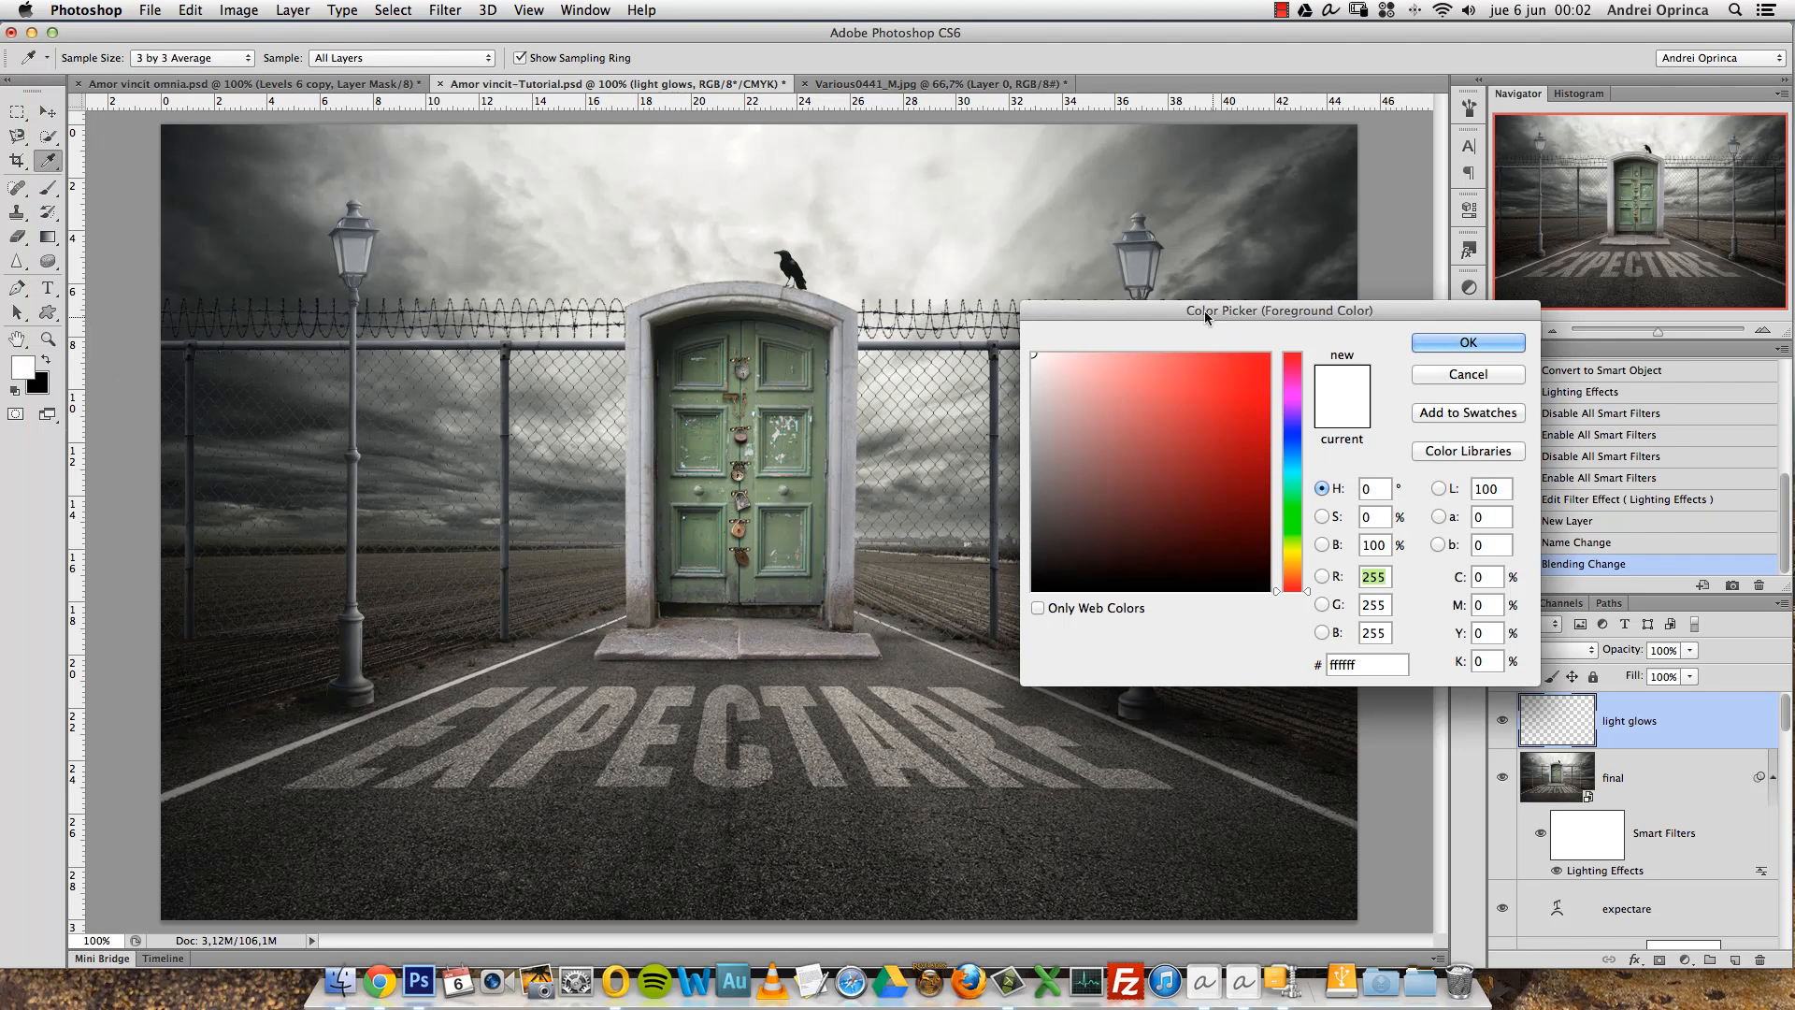
drag(1180, 308, 1300, 291)
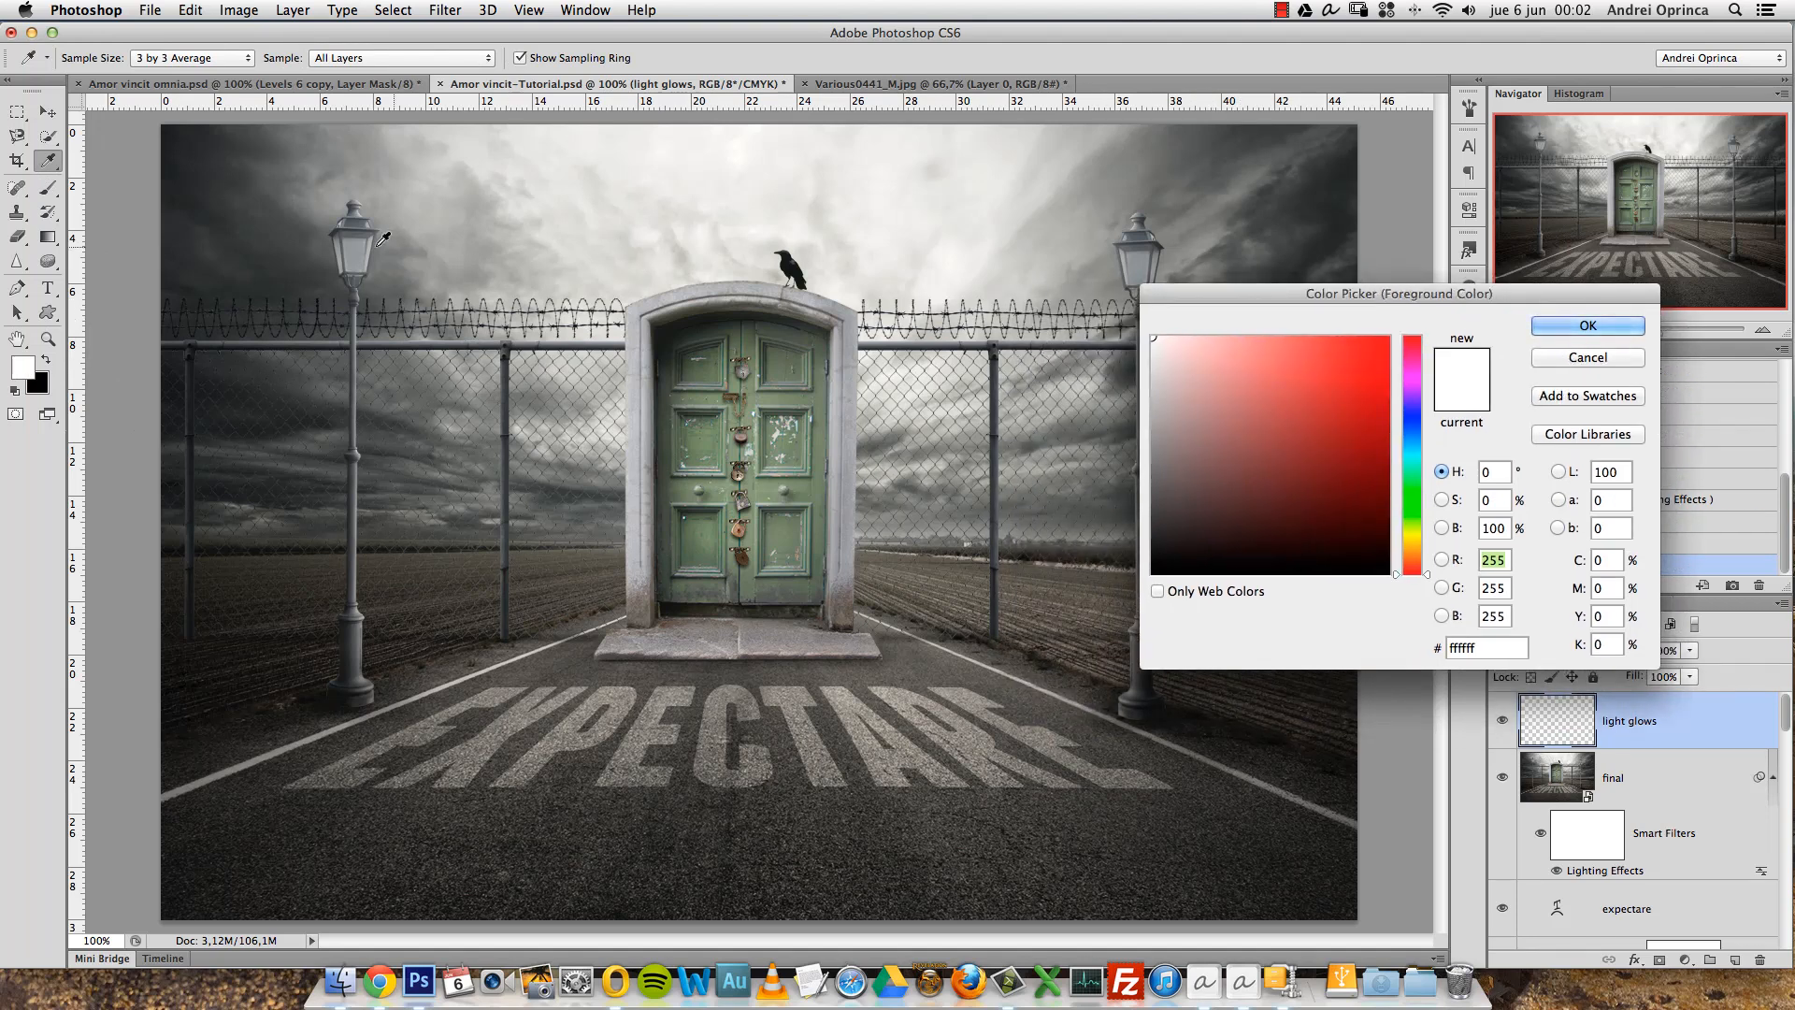
click(1561, 329)
click(488, 357)
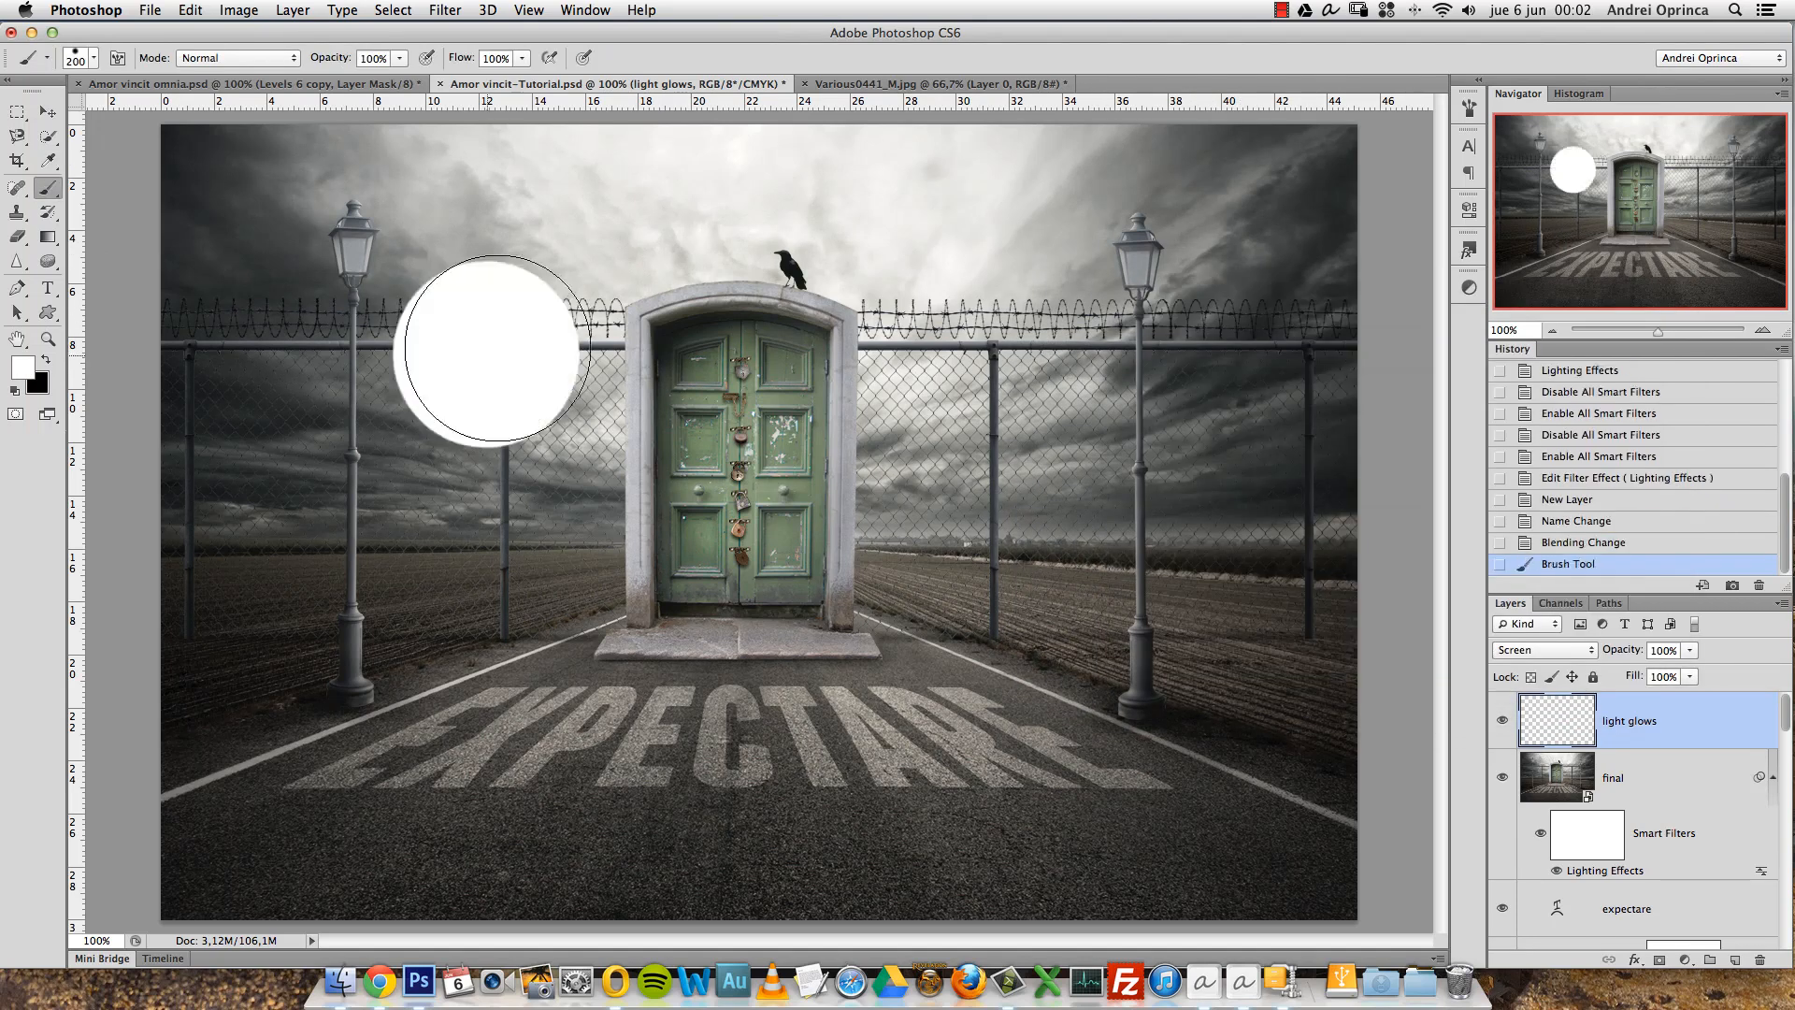
key(super+z)
Soften the 200 px brush by lowering its hardness to 0%.
right_click(940, 313)
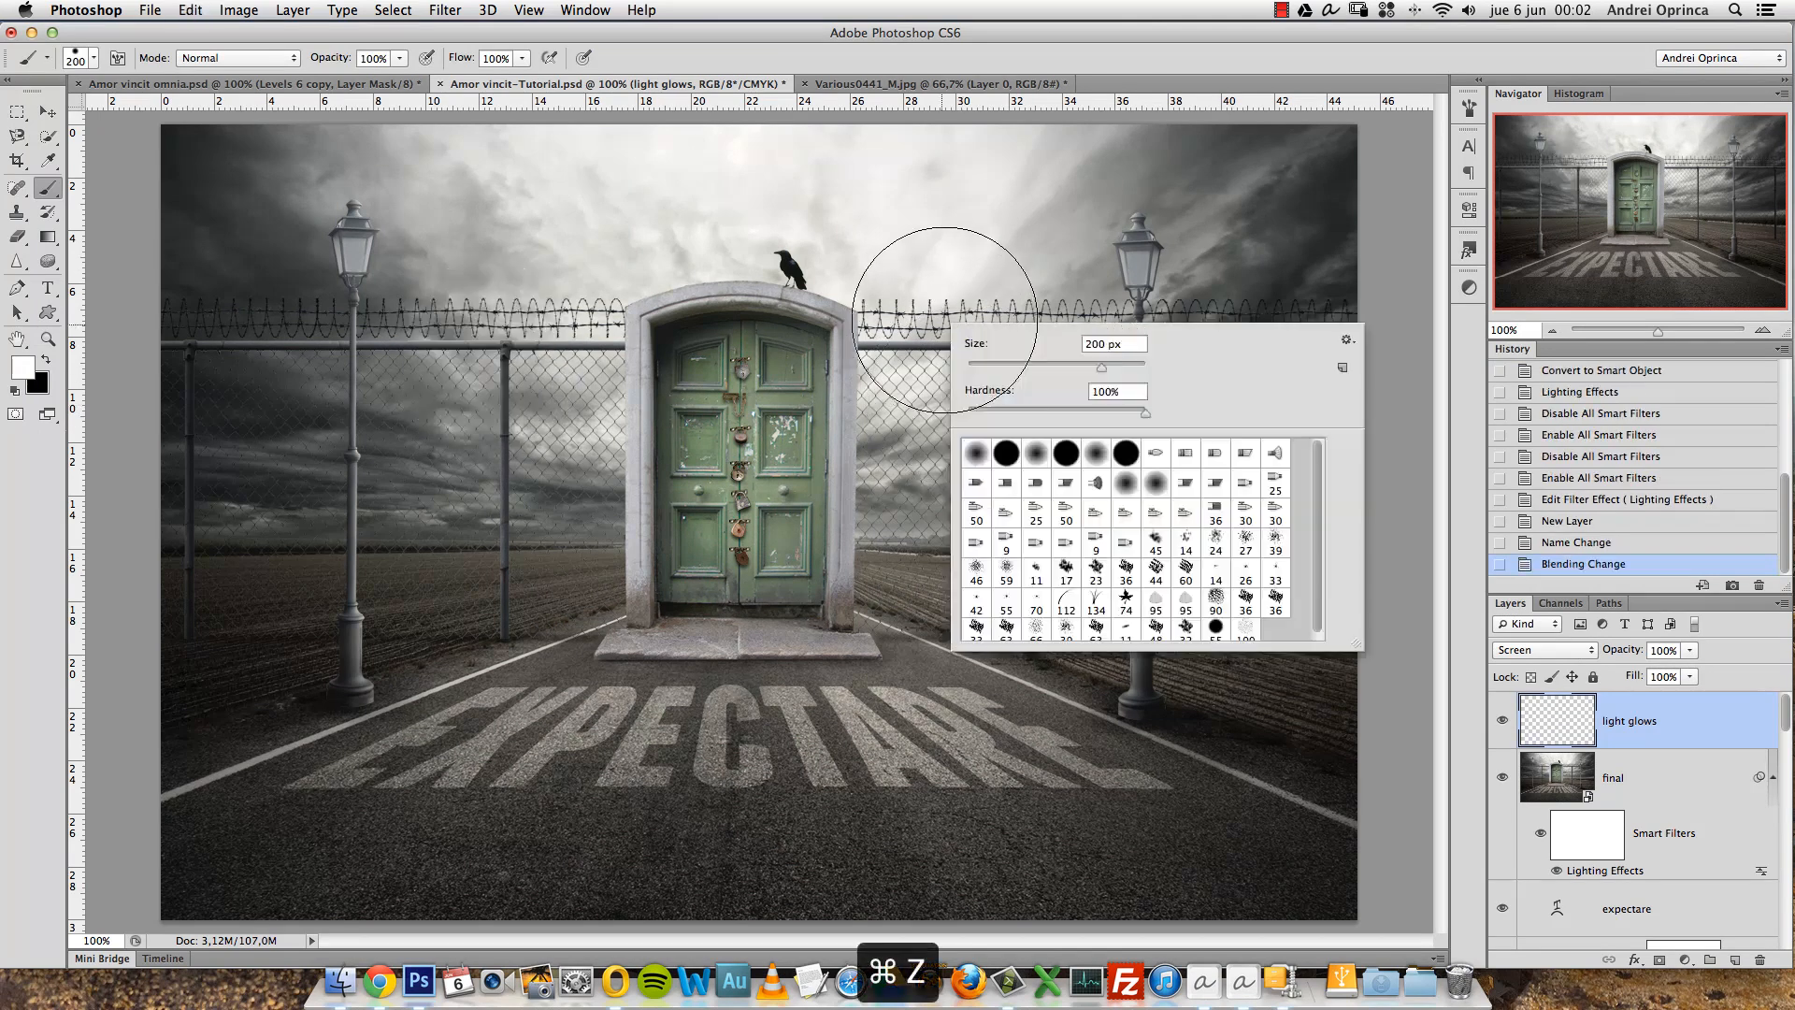
drag(963, 408, 1012, 414)
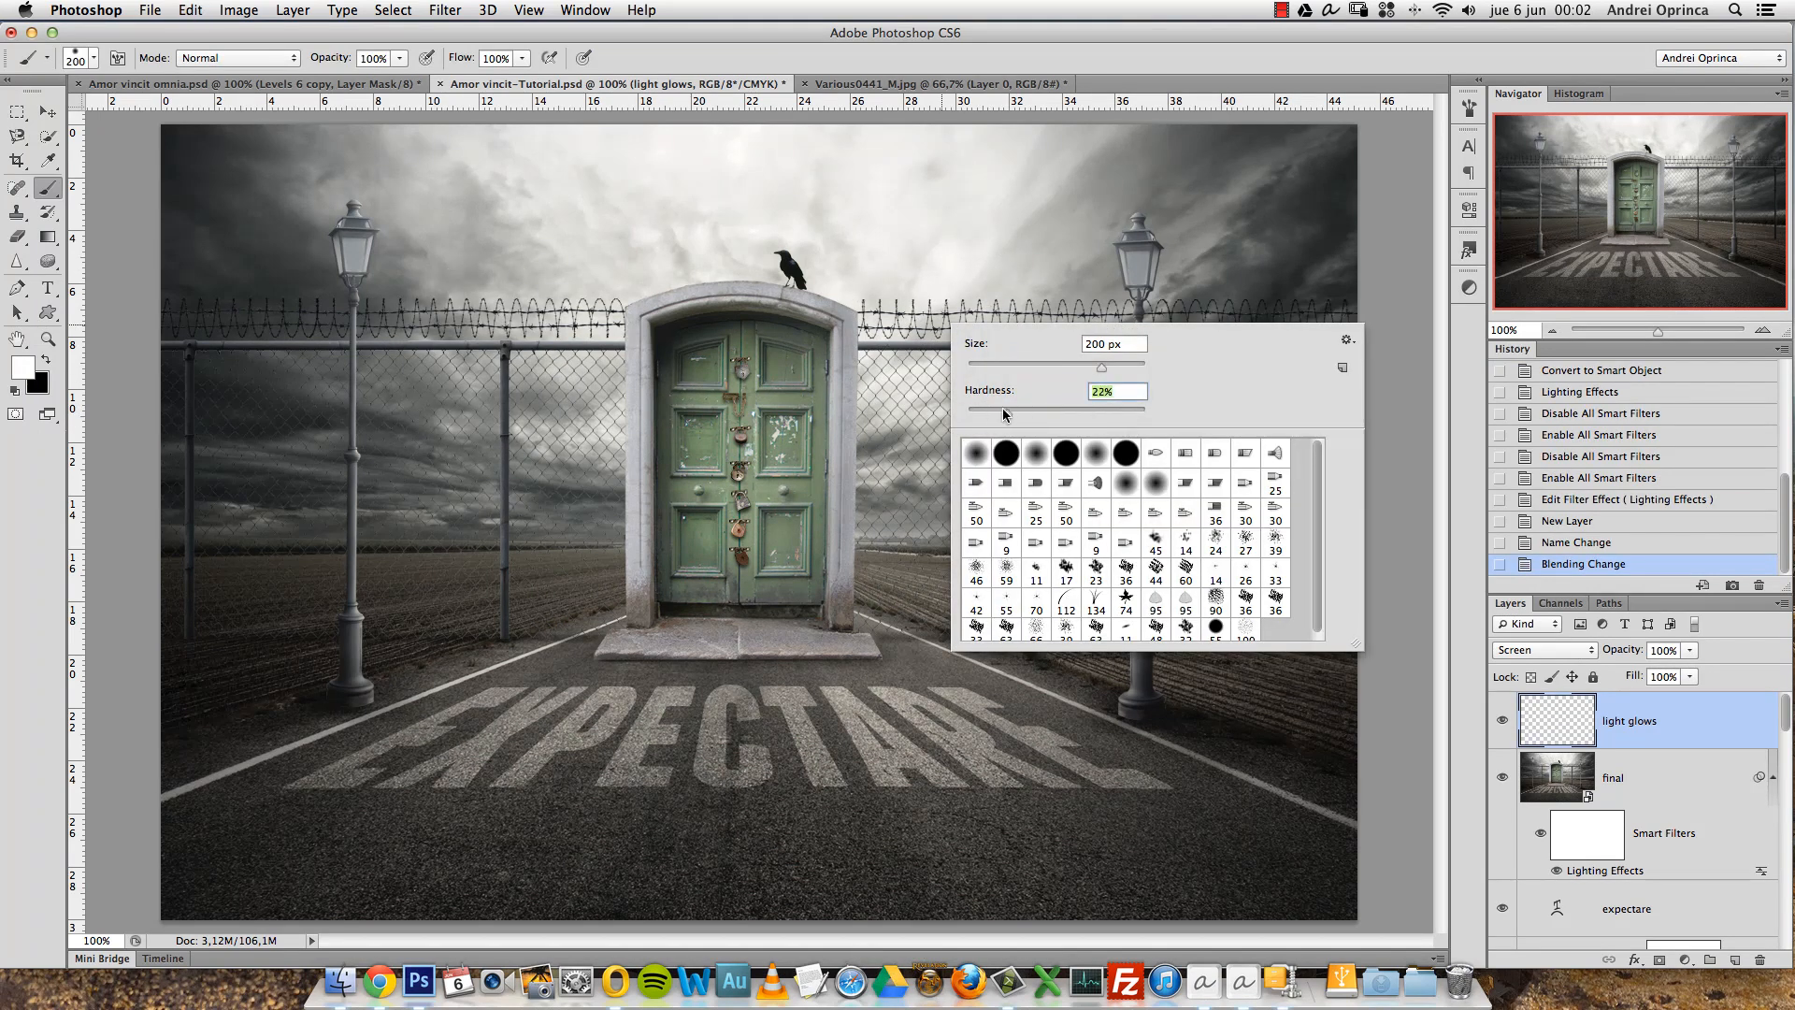
key(Return)
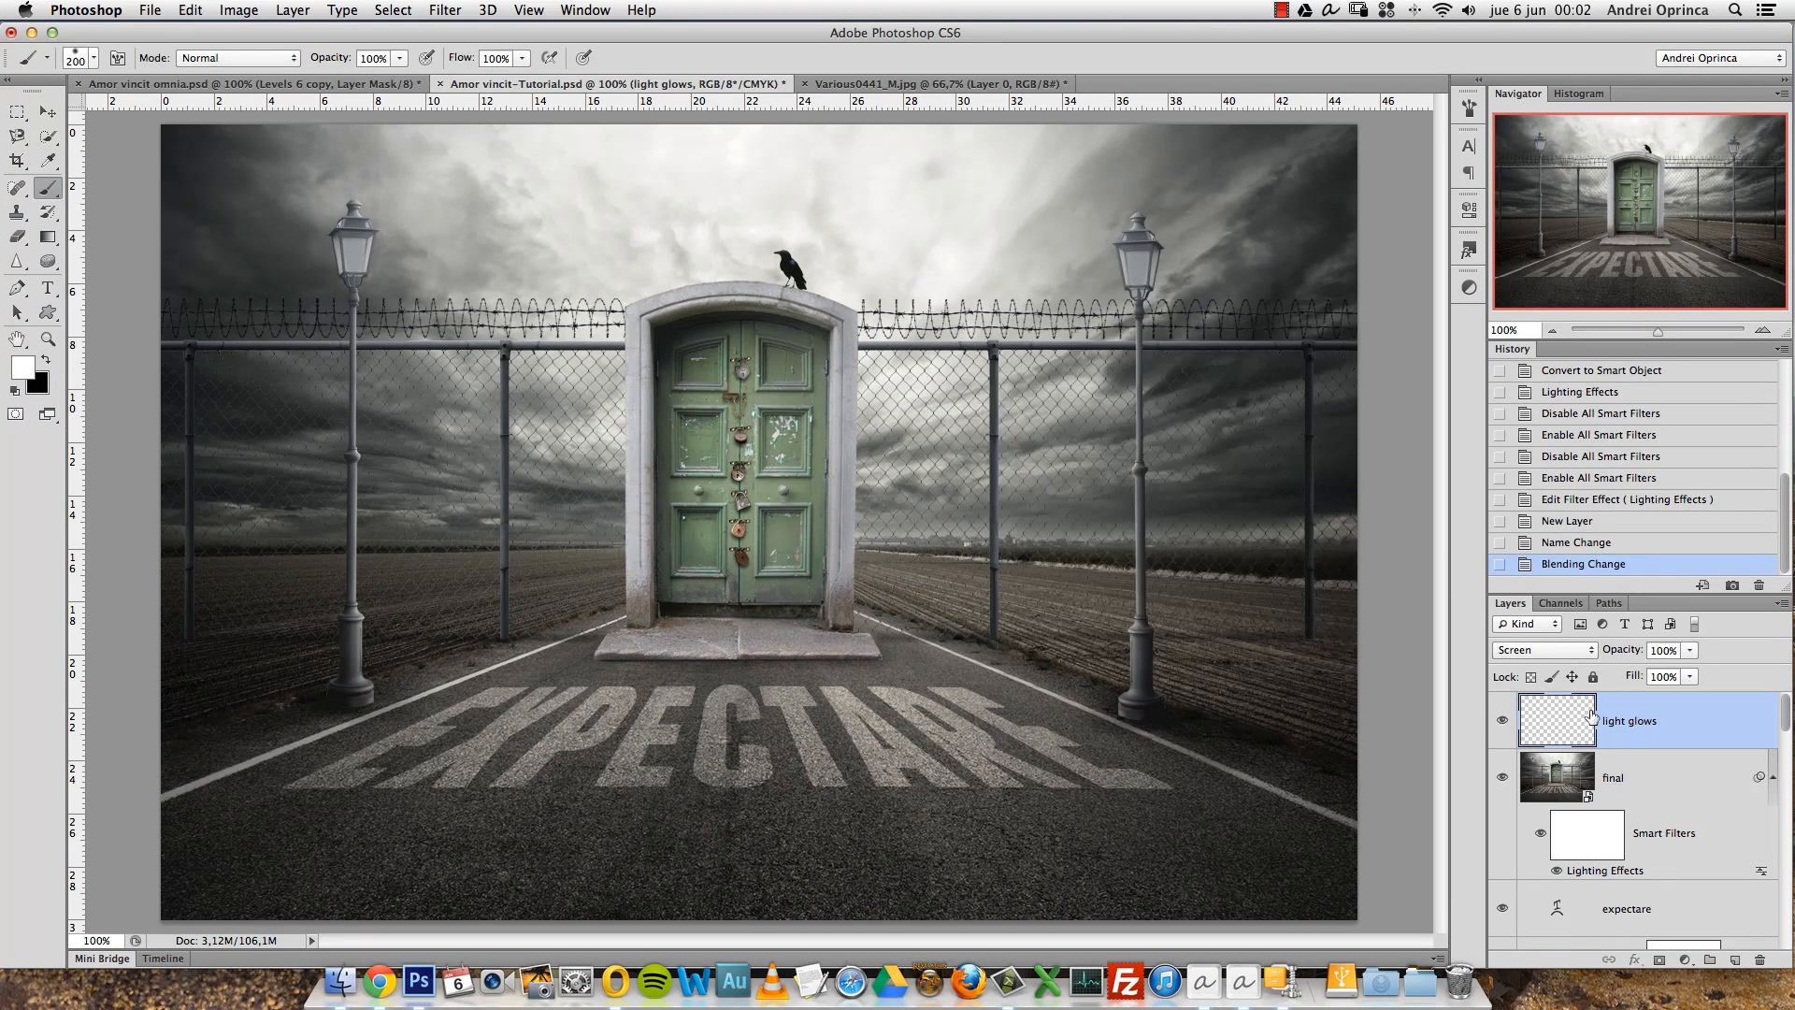
Try painting soft glows over both street lamps with a light warm grey foreground color, cbc9c5.
click(23, 369)
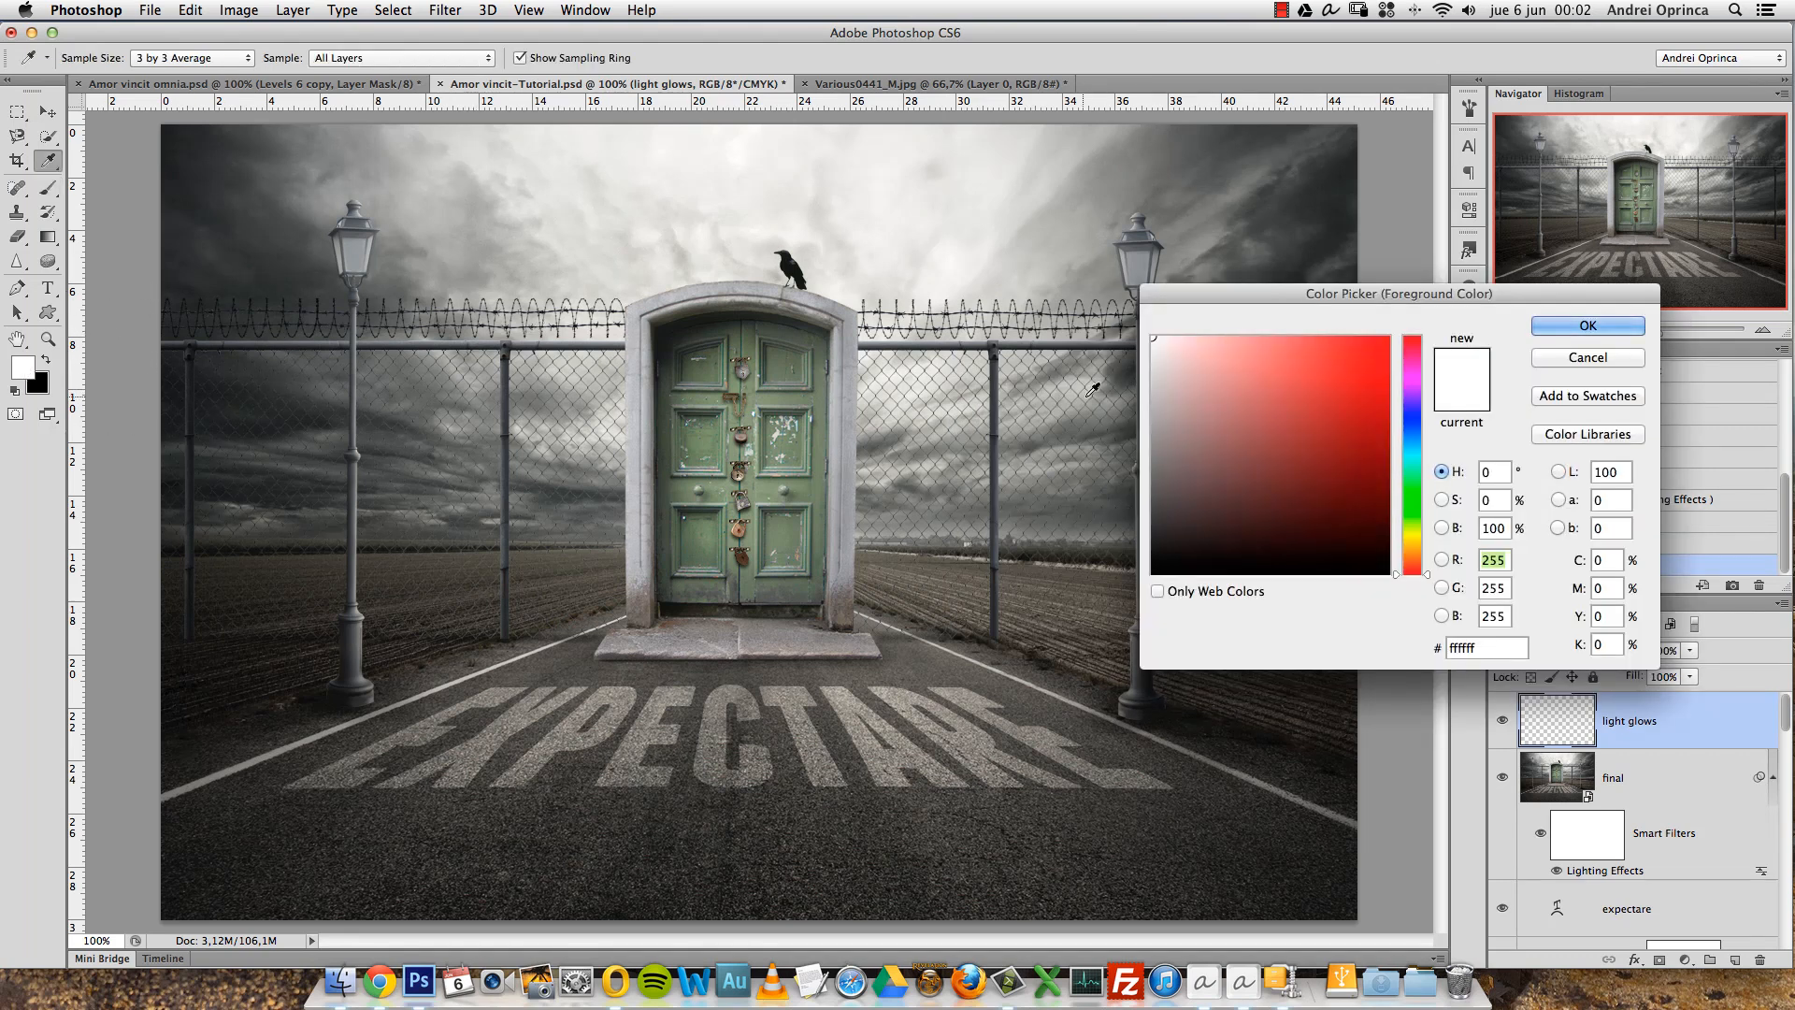
drag(1162, 381, 1089, 411)
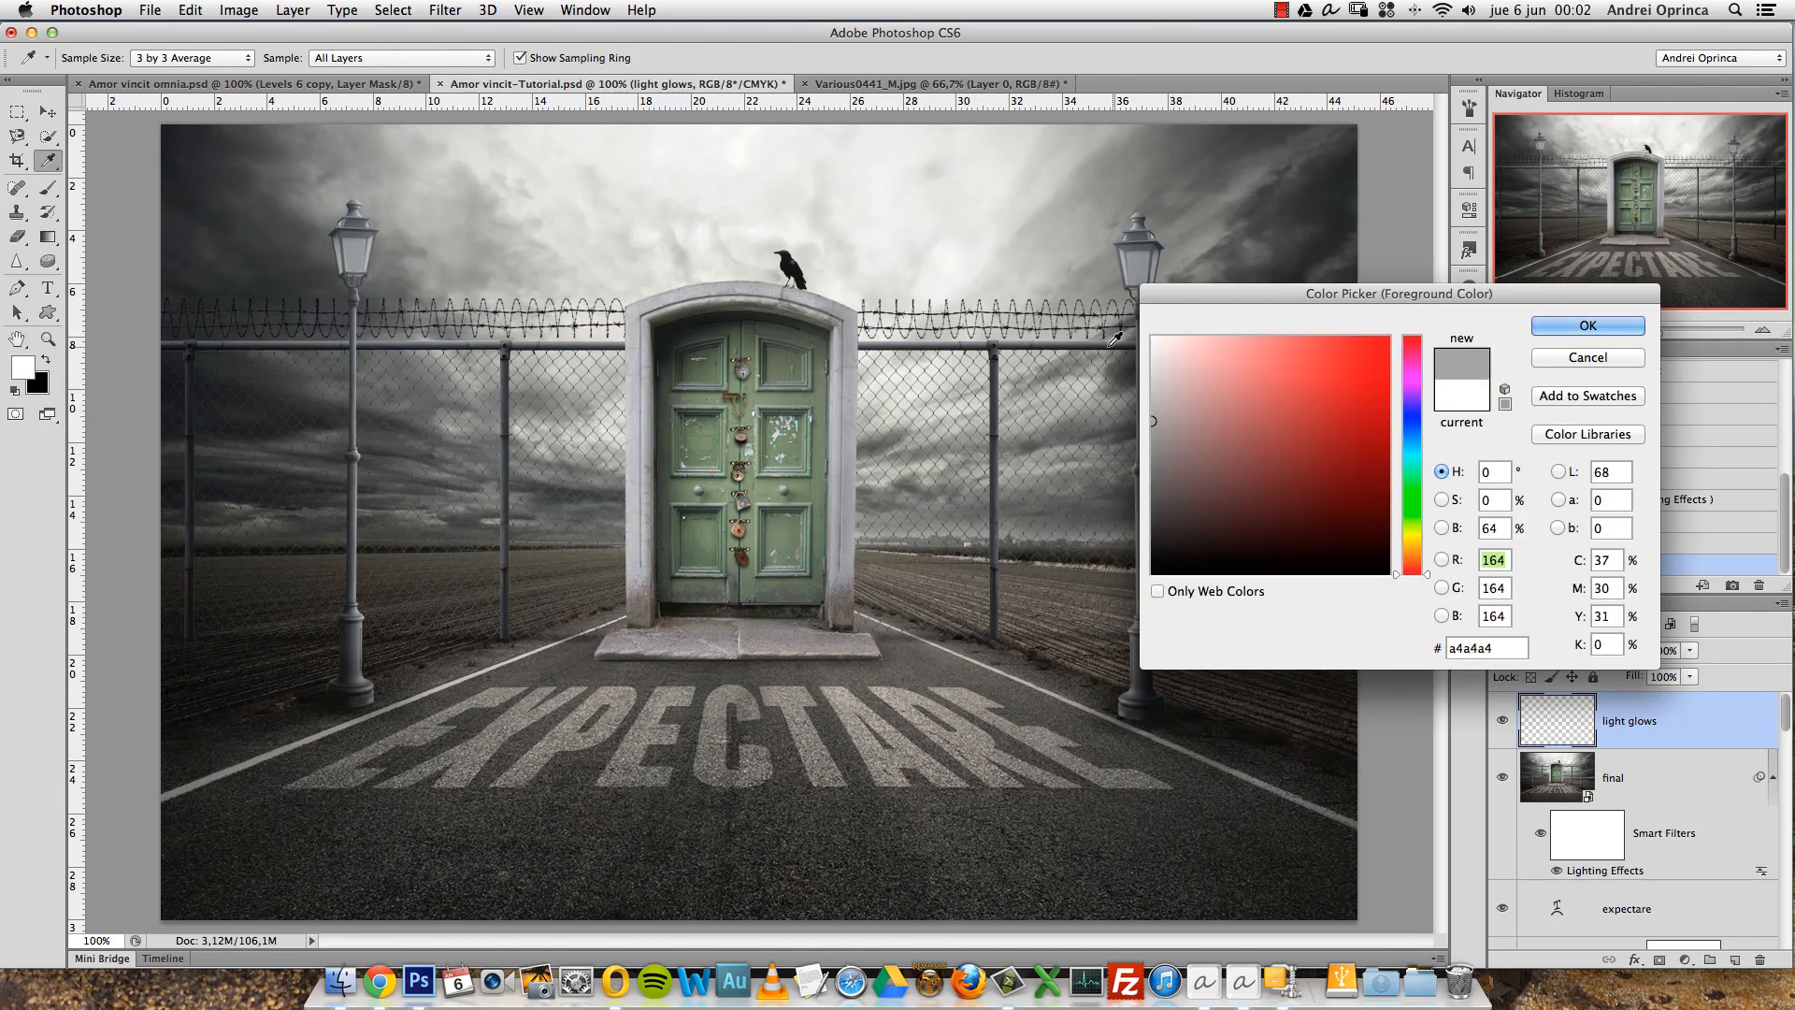
mouse_move(1411, 560)
mouse_down()
mouse_move(1412, 537)
mouse_move(1411, 553)
mouse_up()
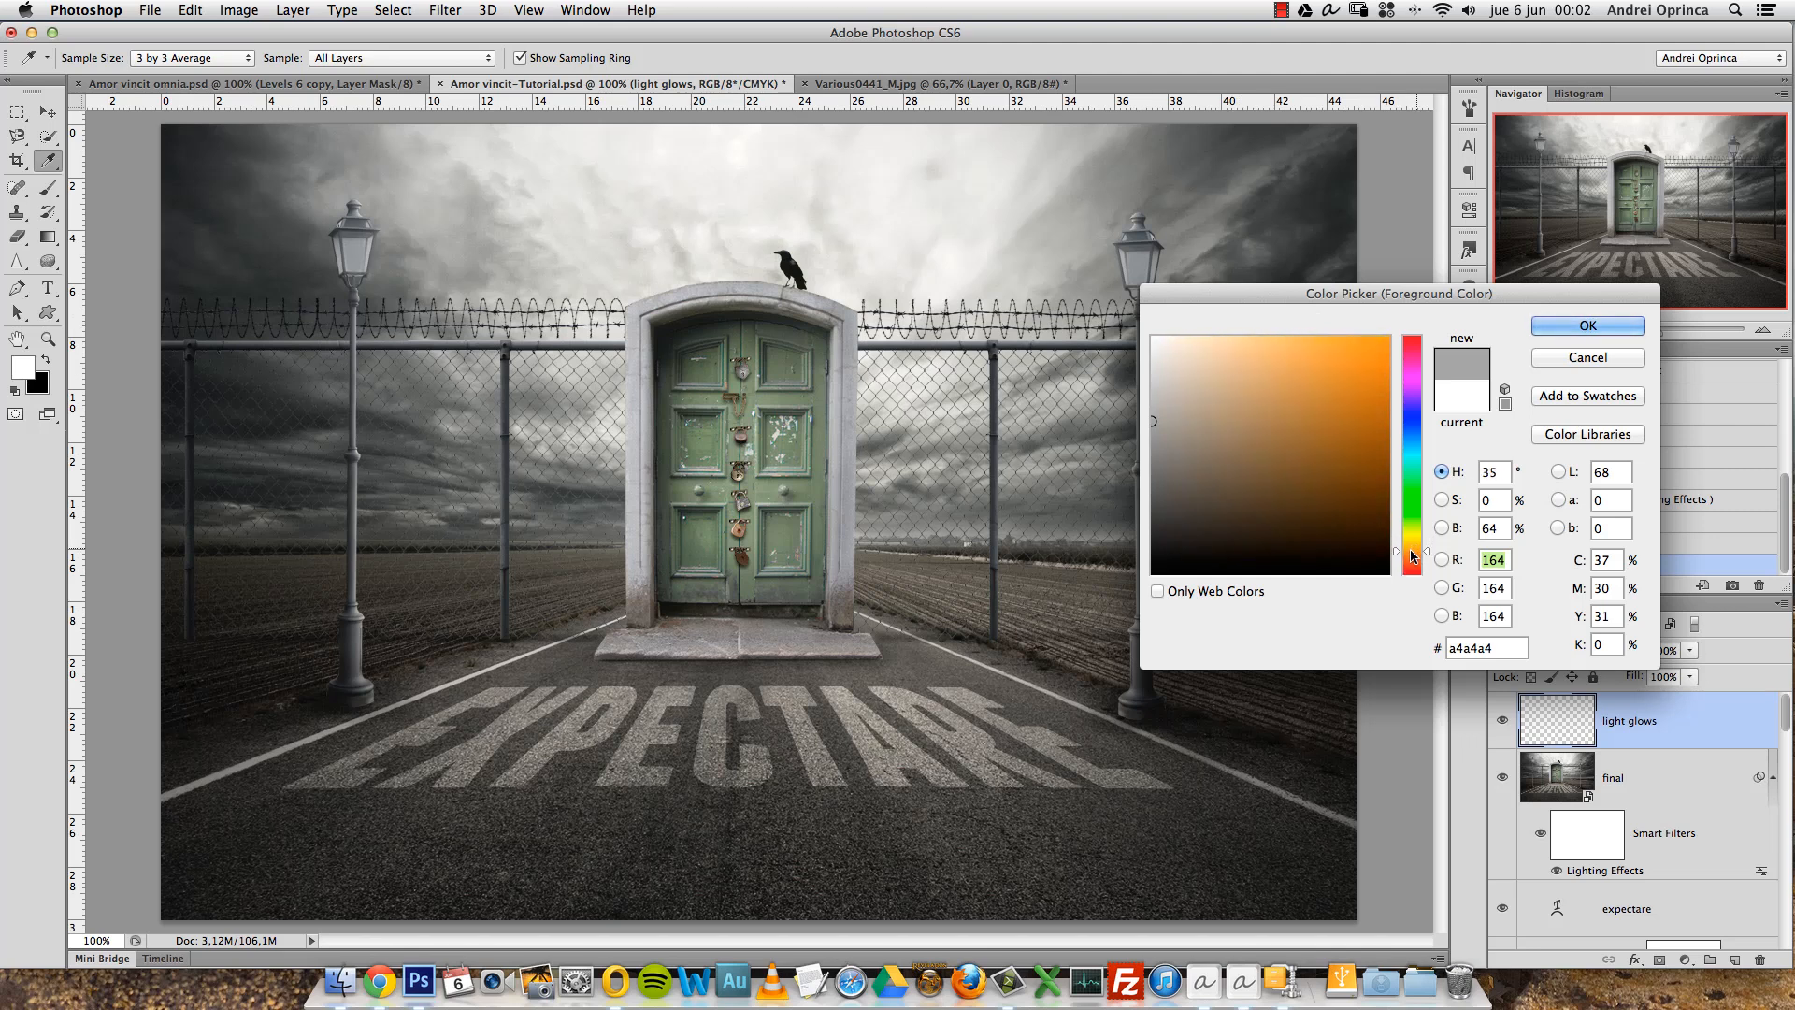
click(1156, 379)
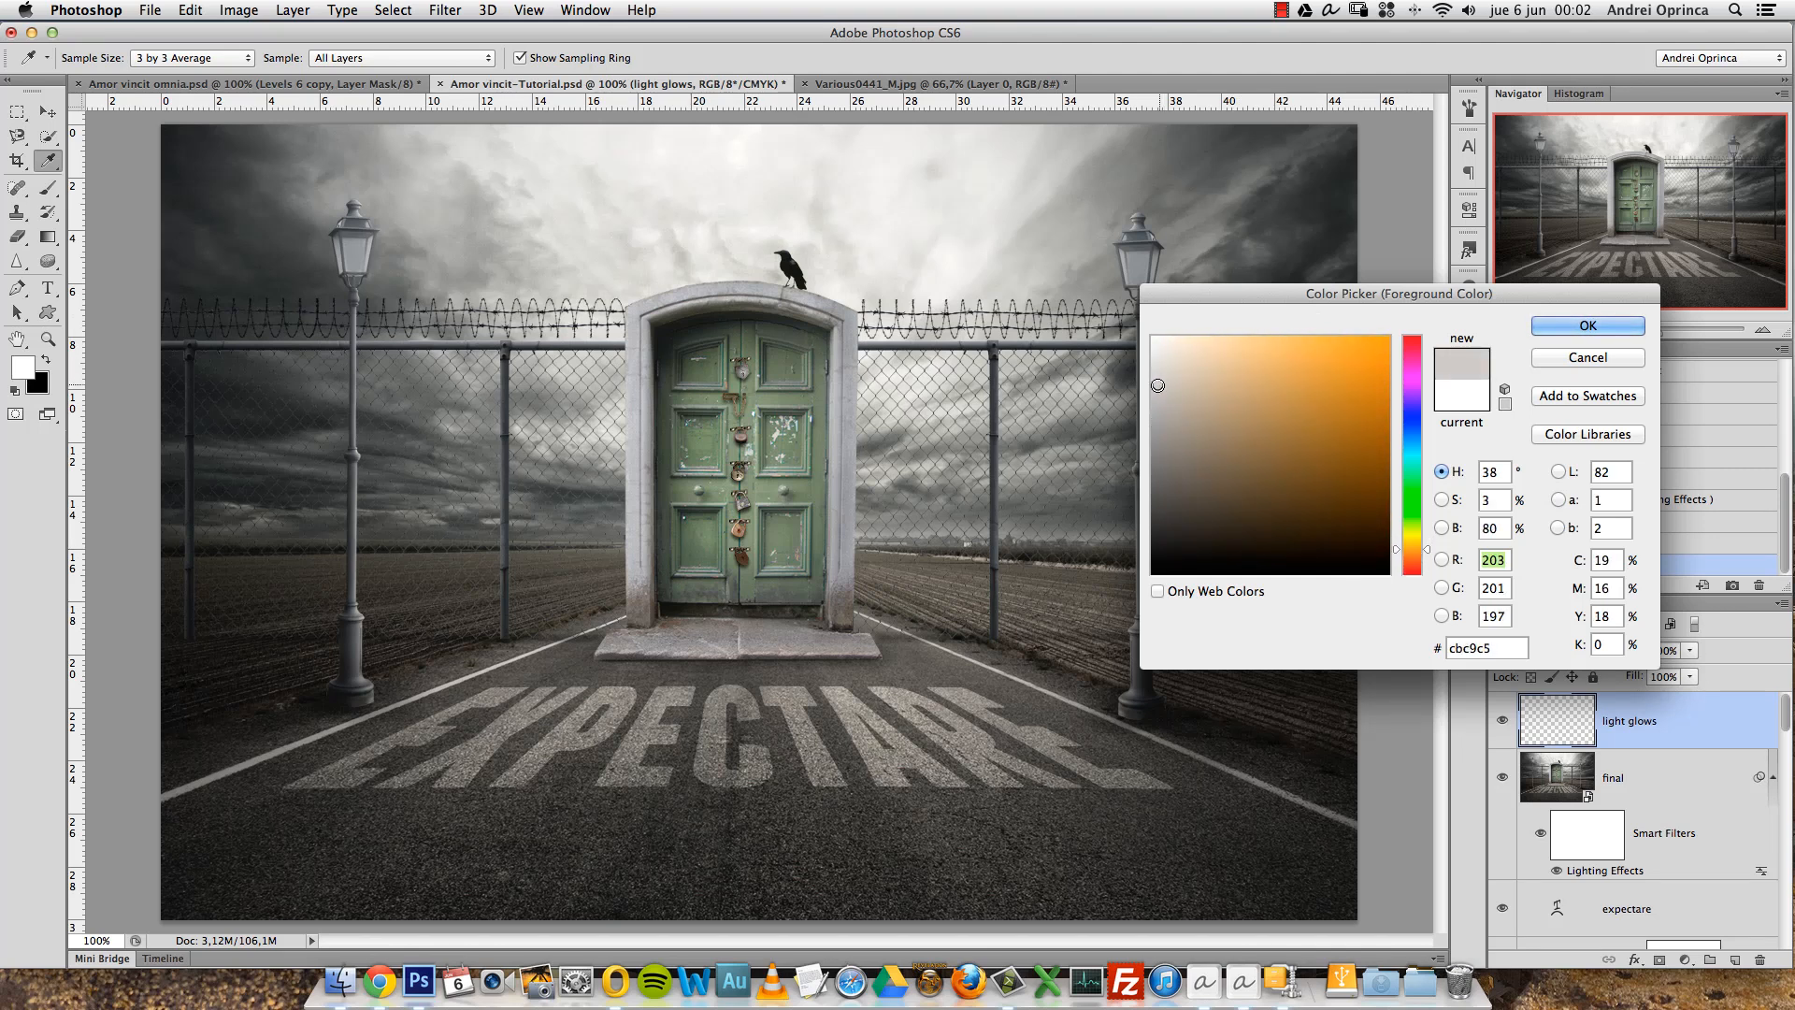
click(1589, 329)
key(b)
click(1140, 240)
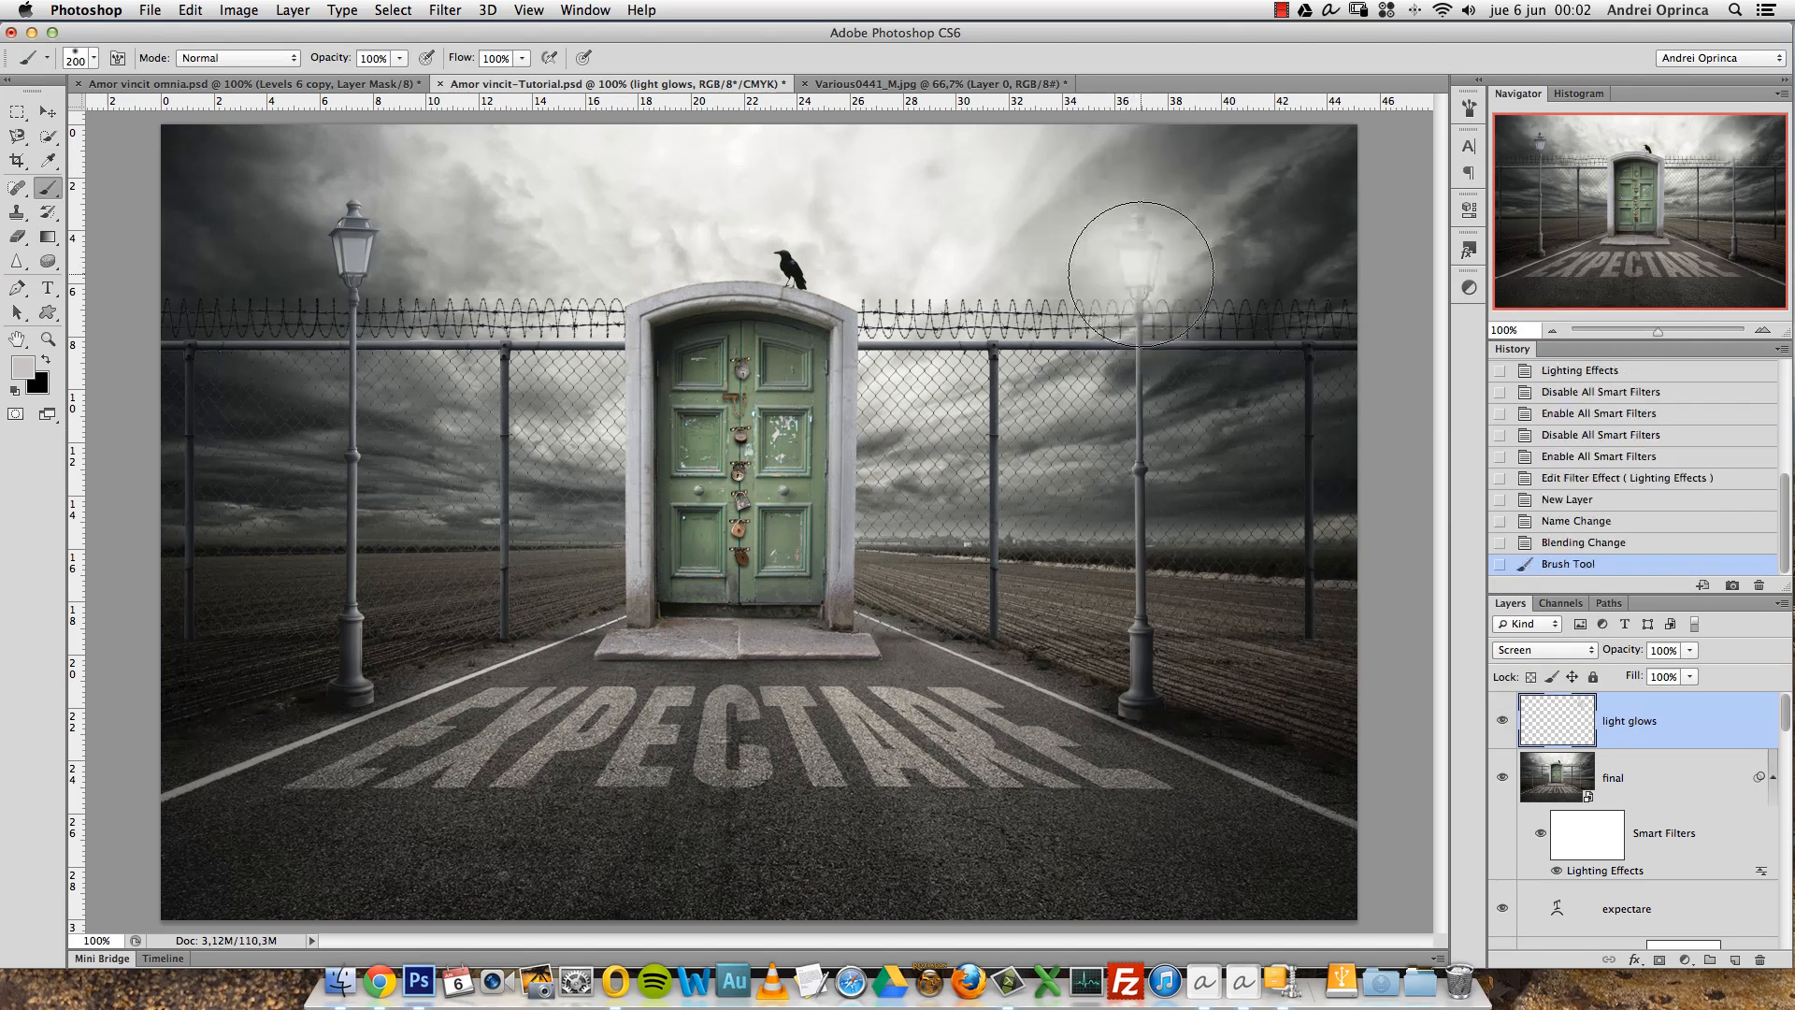
click(353, 239)
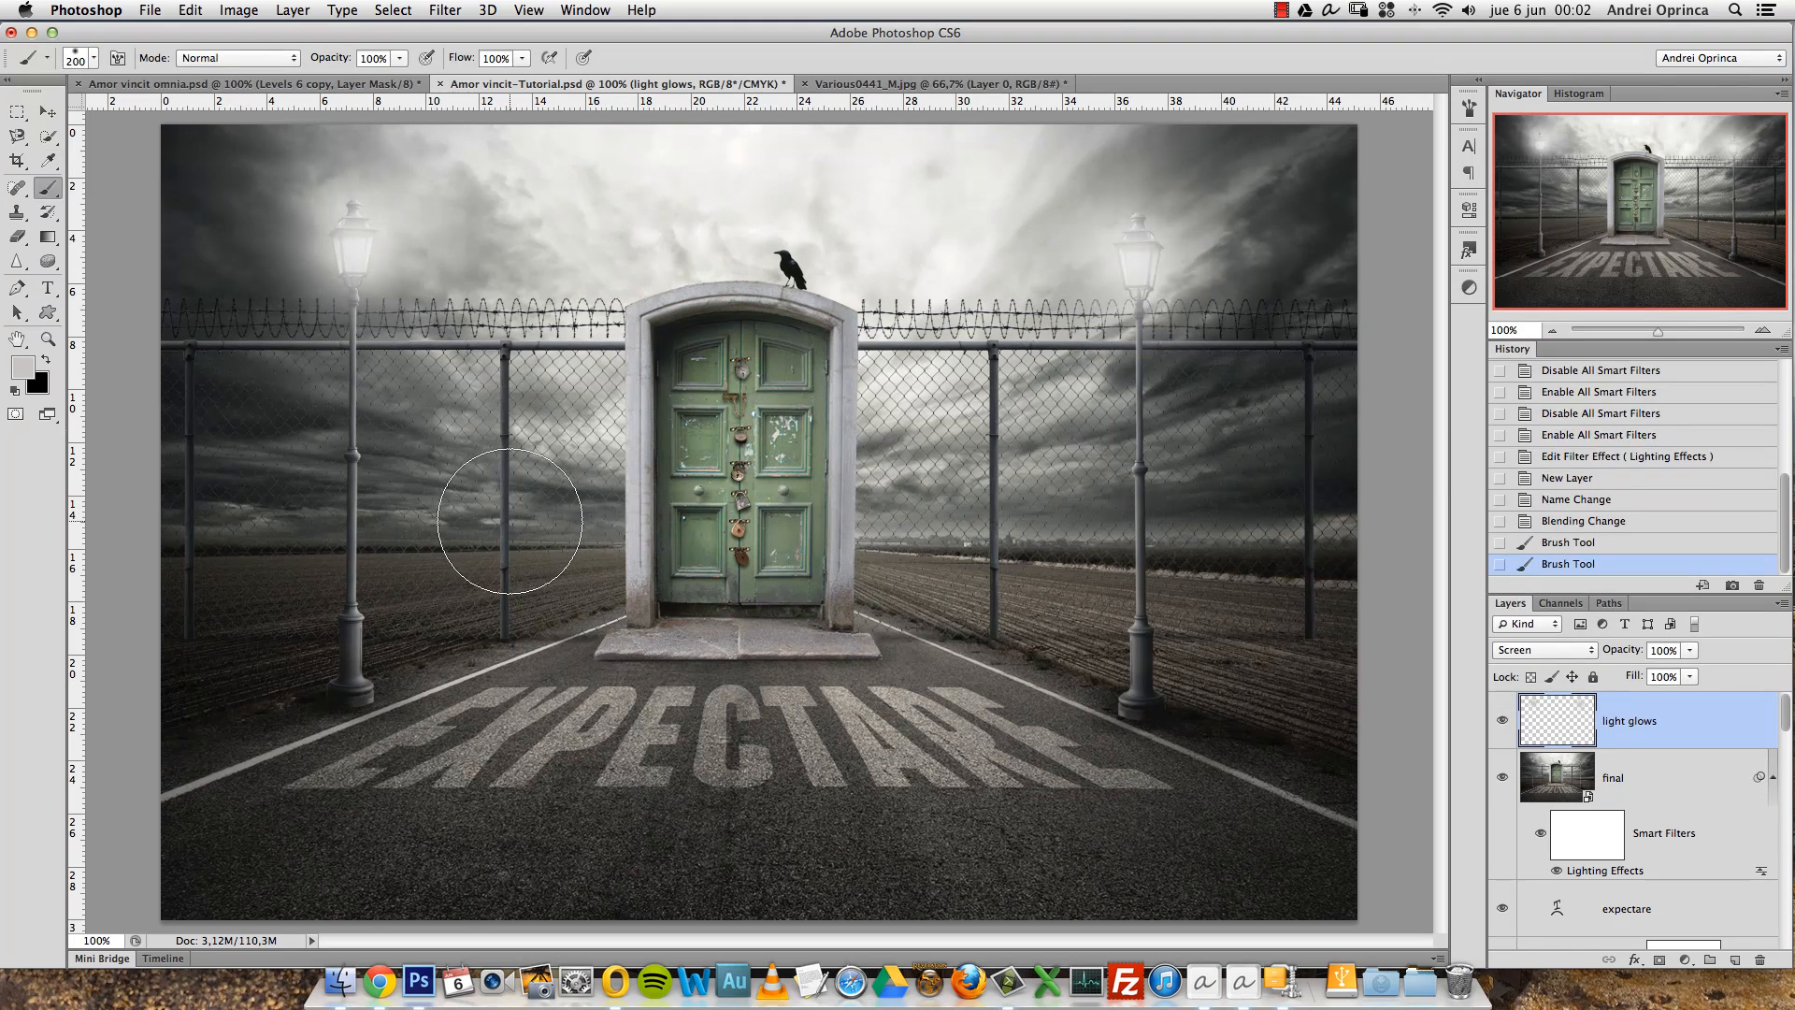
key(alt+super+z)
key(alt+super+z)
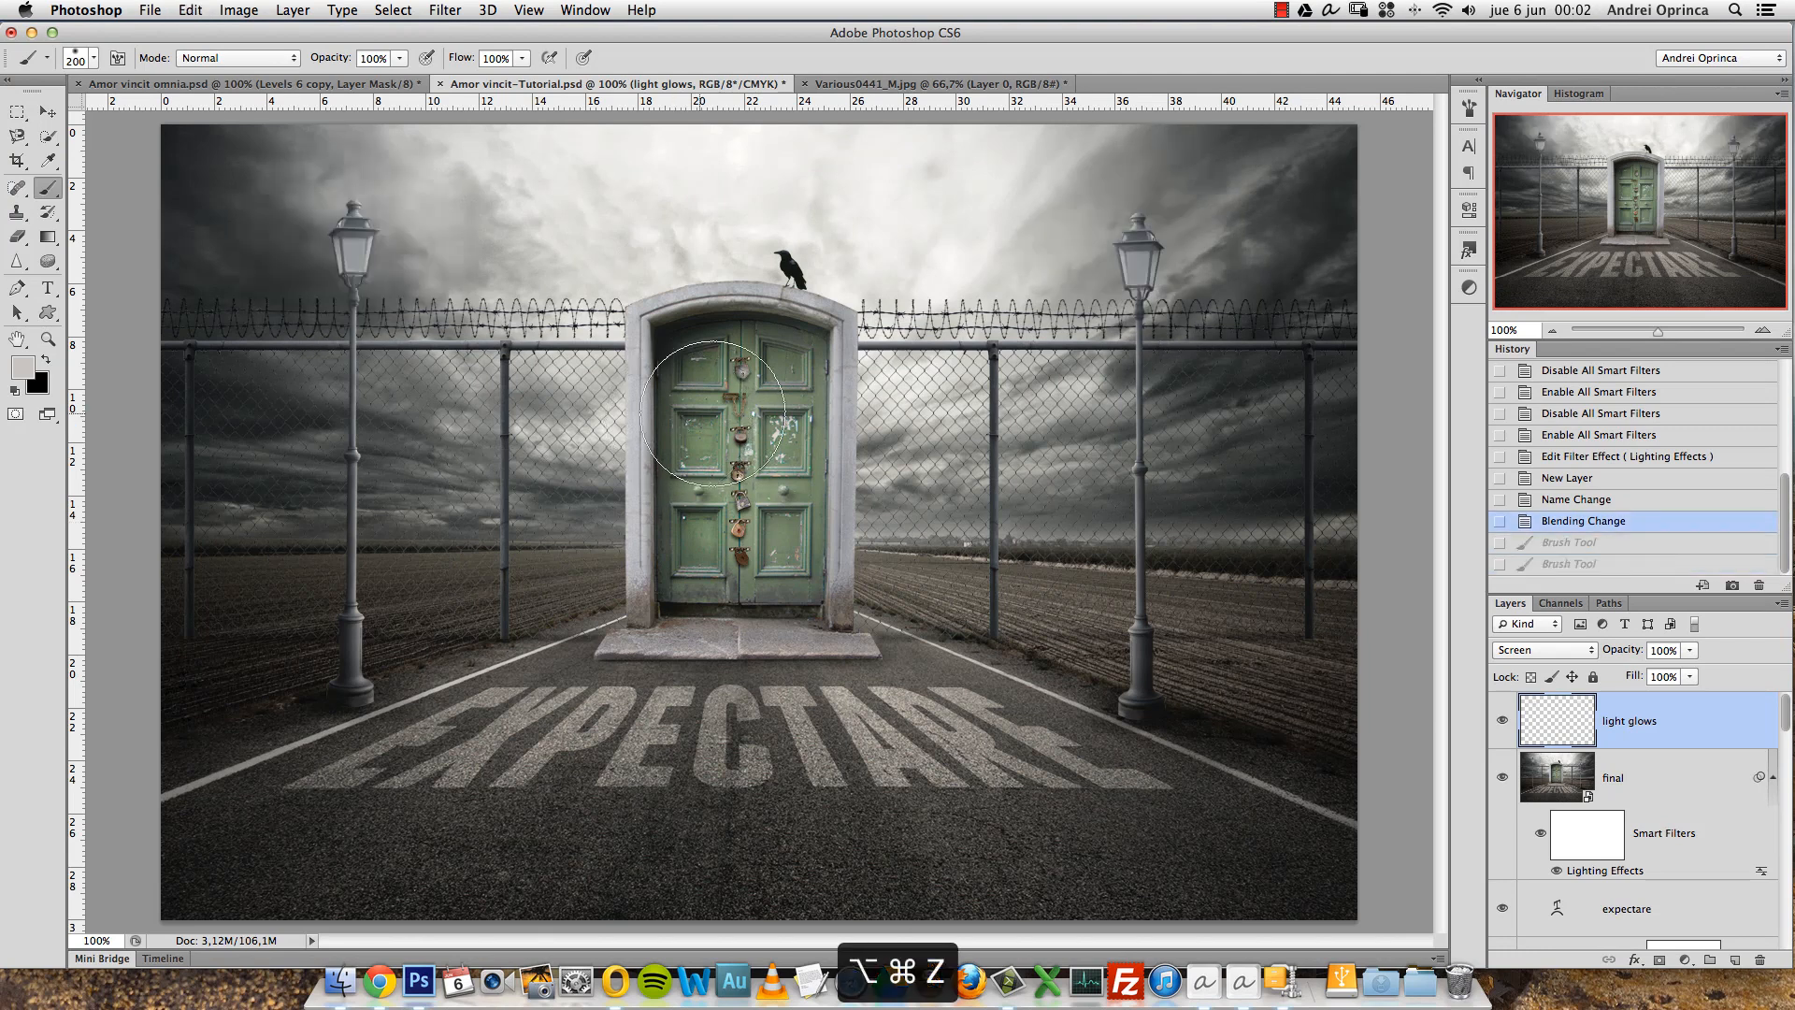
Set the foreground color to a slightly darker warm grey, b5b0a6.
right_click(984, 348)
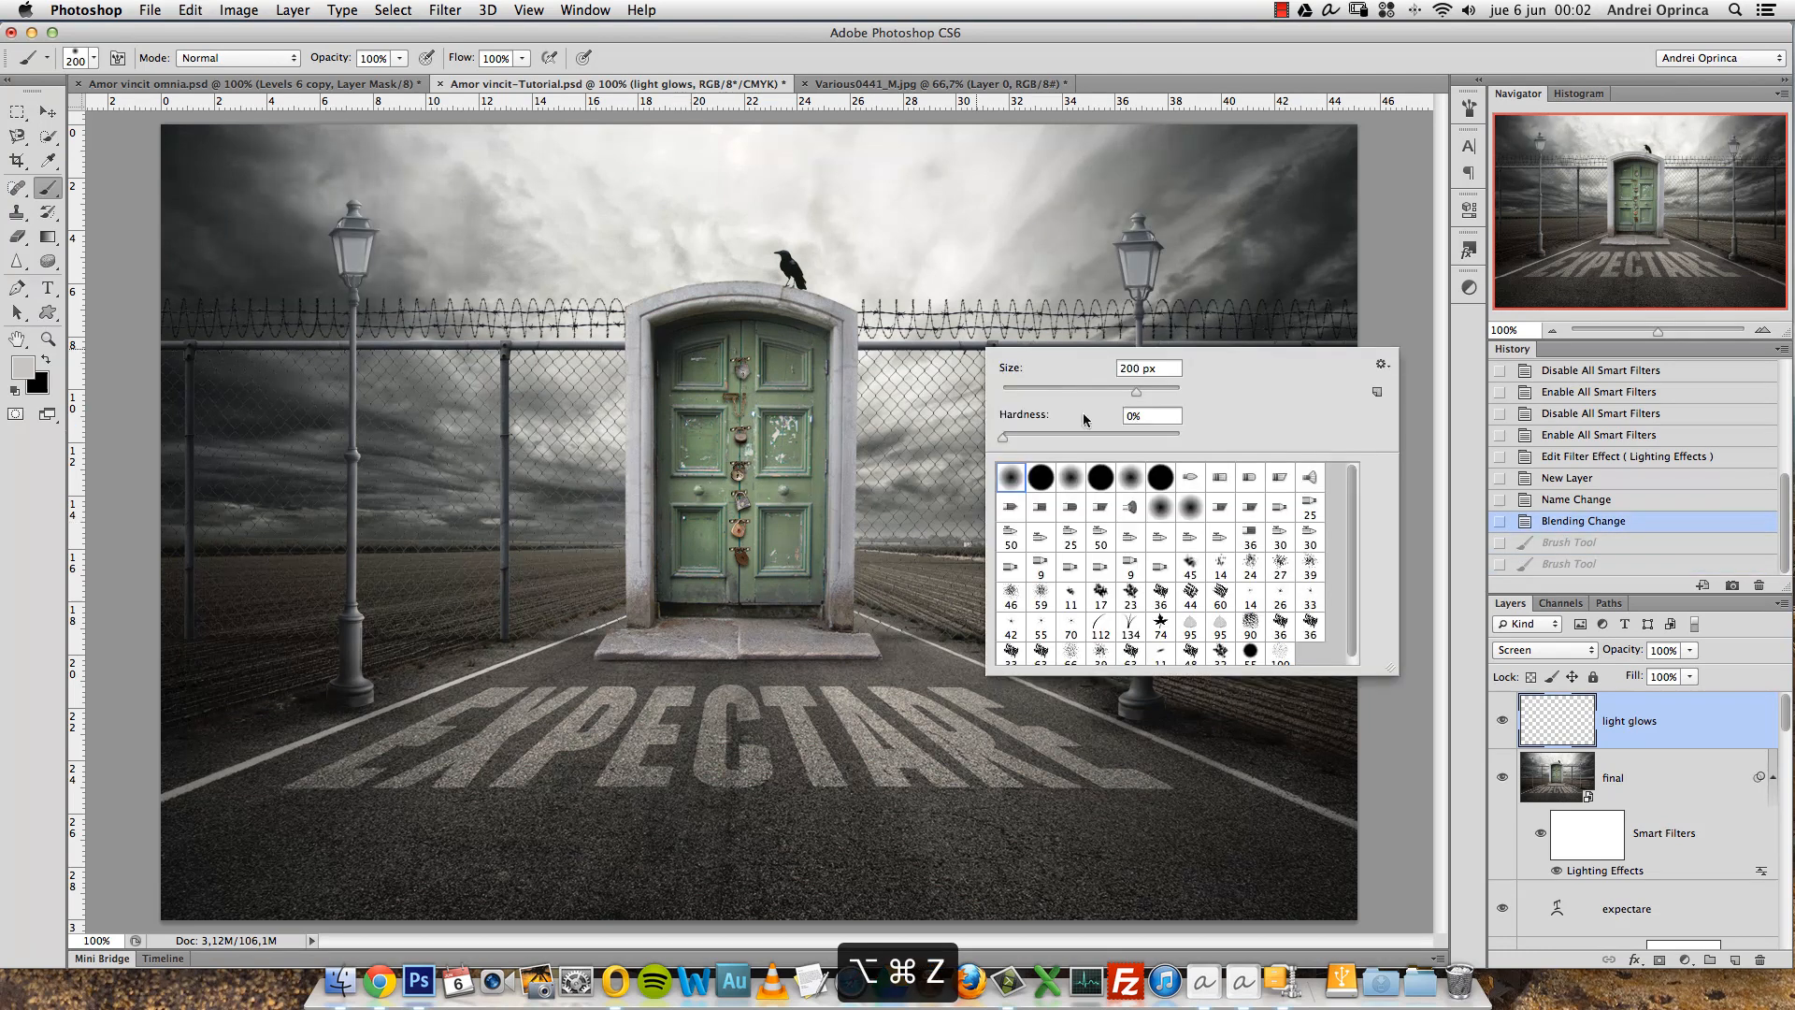
click(23, 366)
drag(1159, 393, 1171, 405)
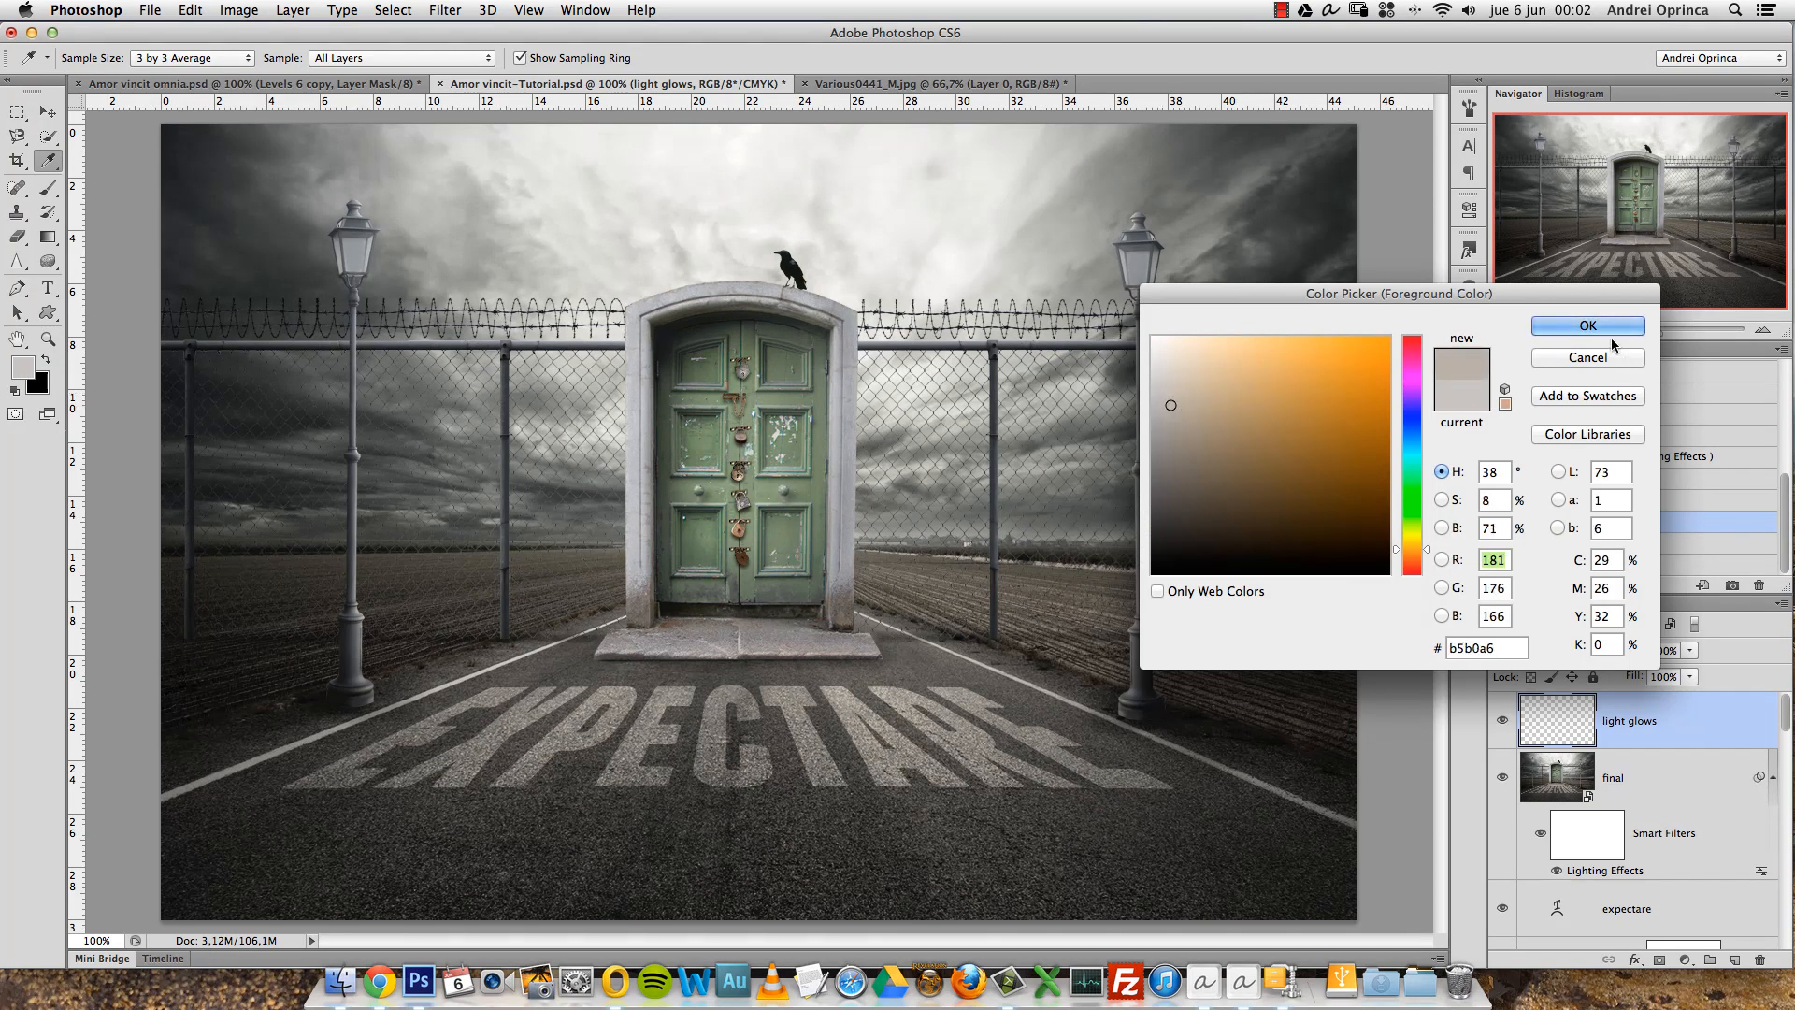
click(1588, 325)
Try a soft dab of the darker warm grey on each street lamp and undo both dabs.
click(1138, 259)
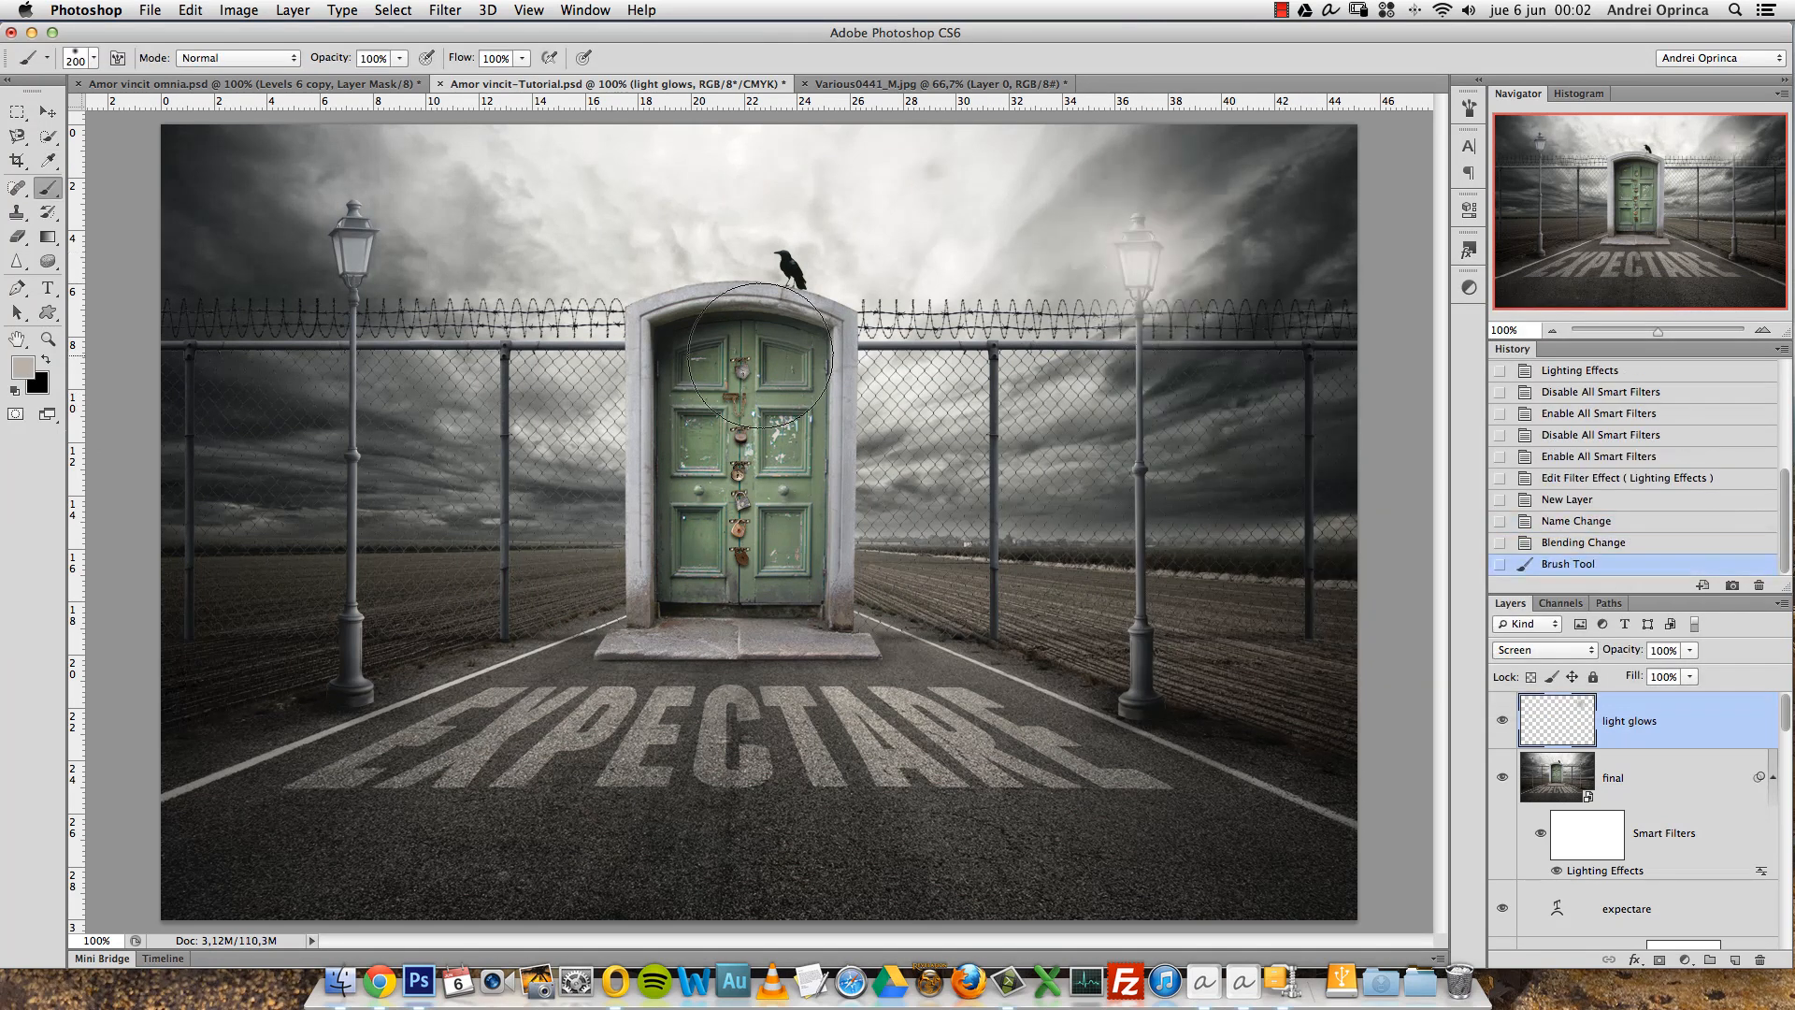
click(353, 246)
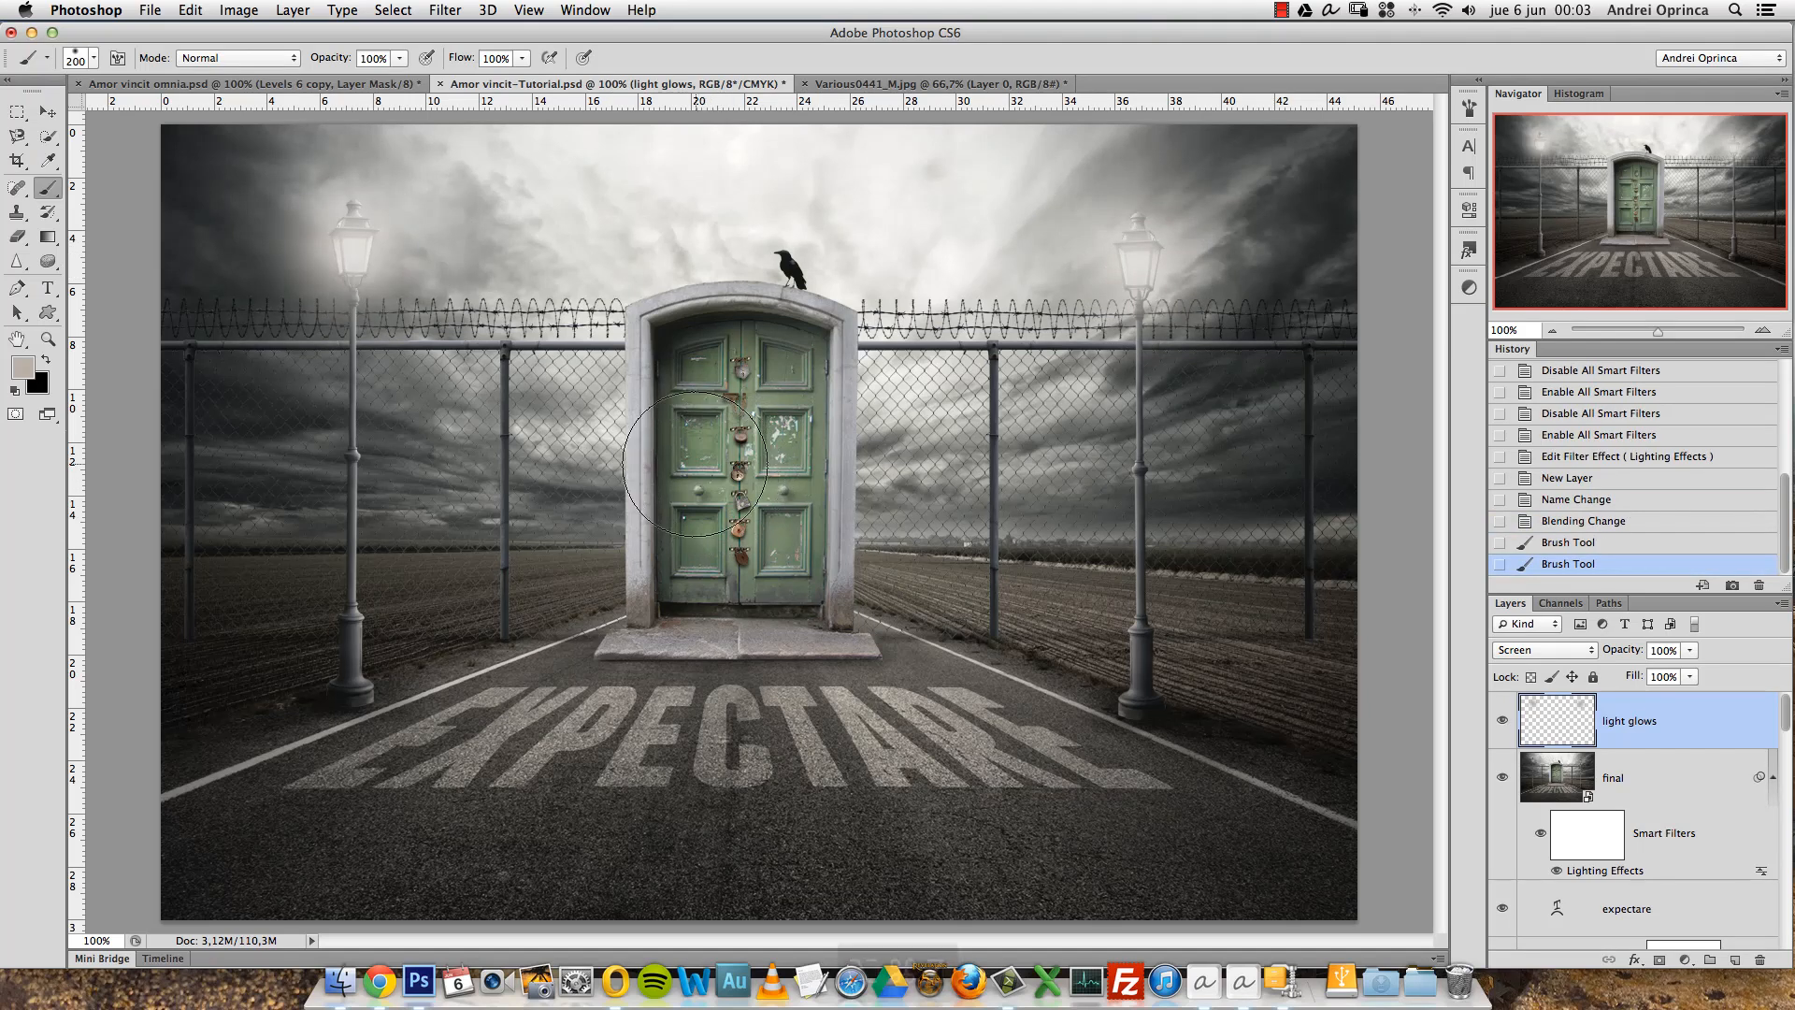
key(alt+super+z)
key(alt+super+z)
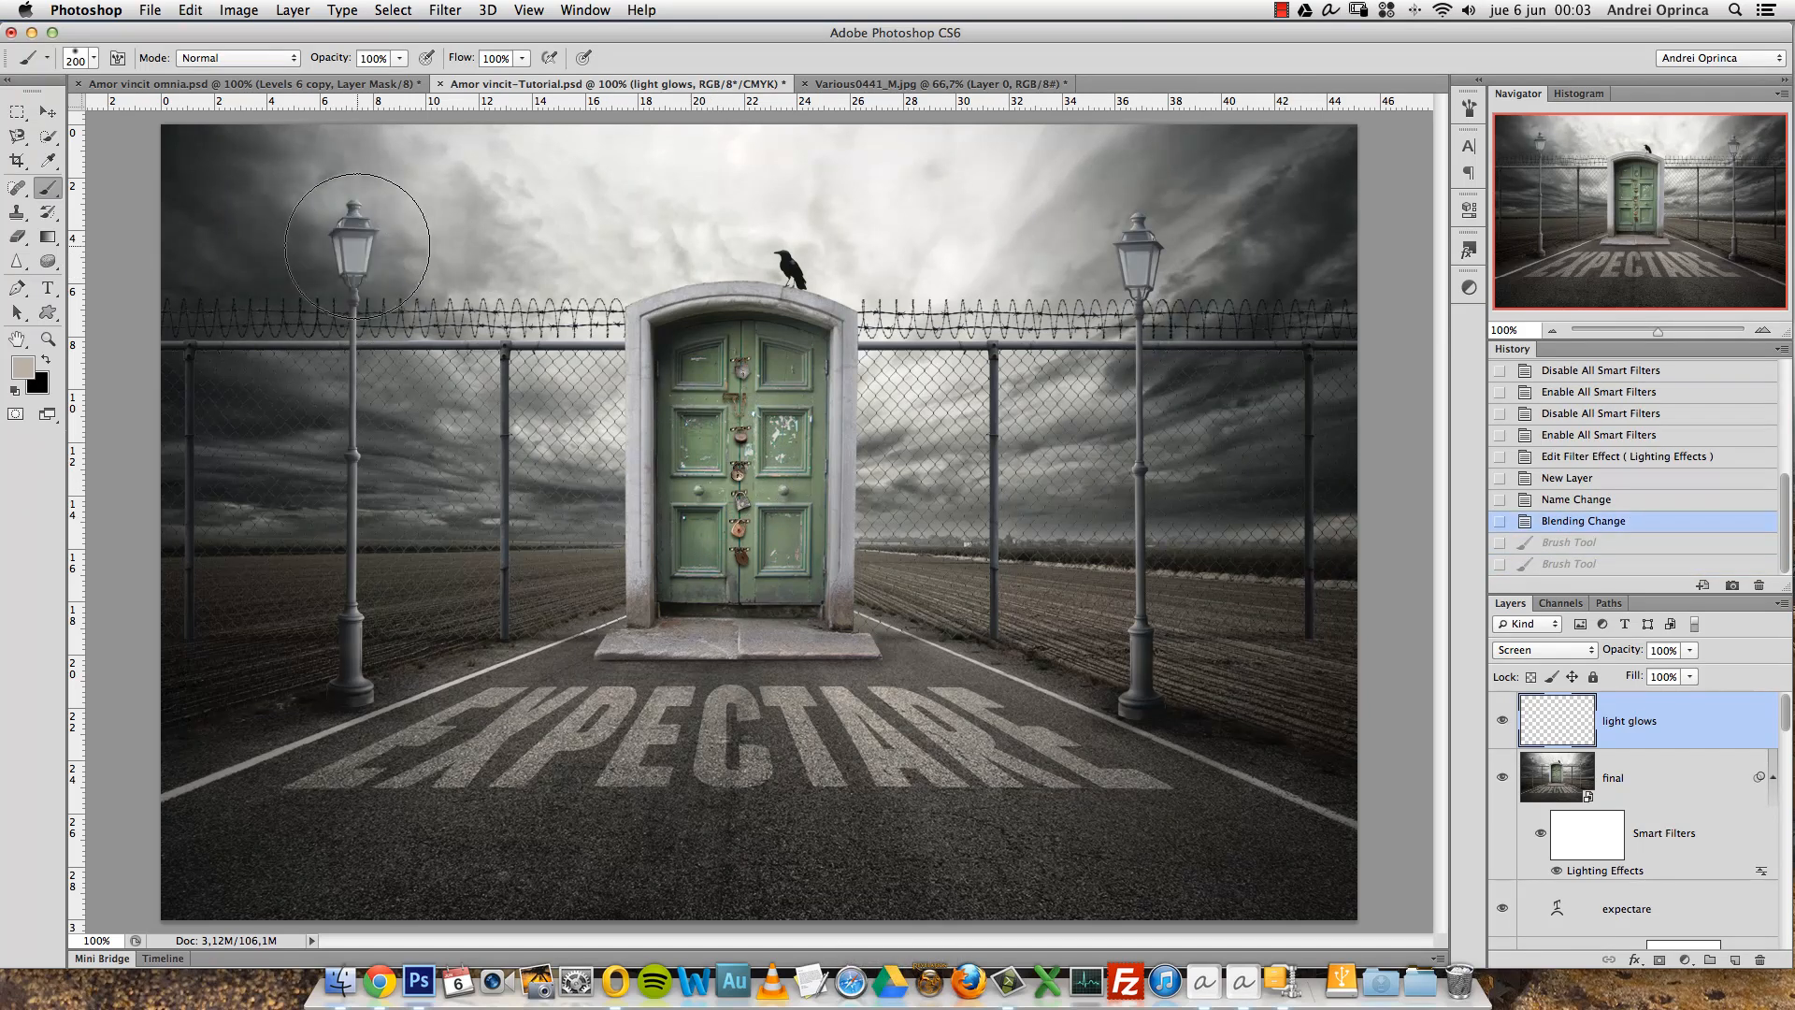
Paint one soft 200 px glow over each street lamp's head on the light glows layer.
click(355, 246)
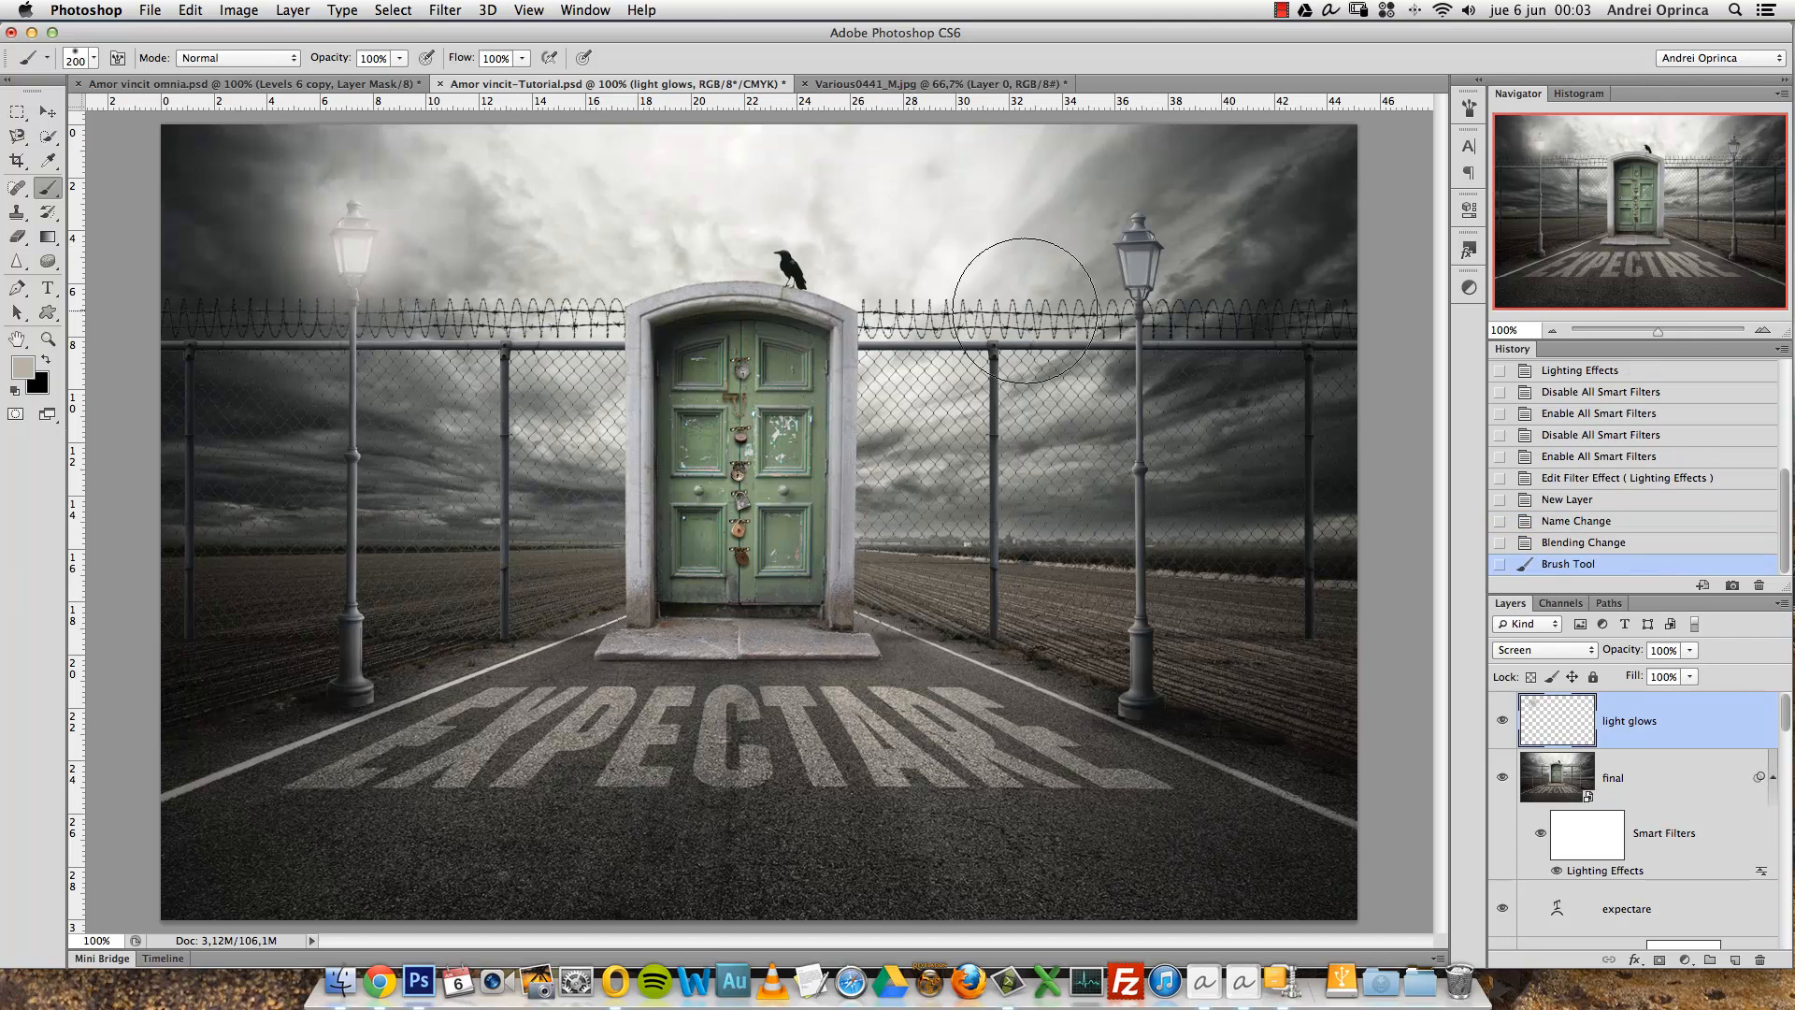
click(1138, 250)
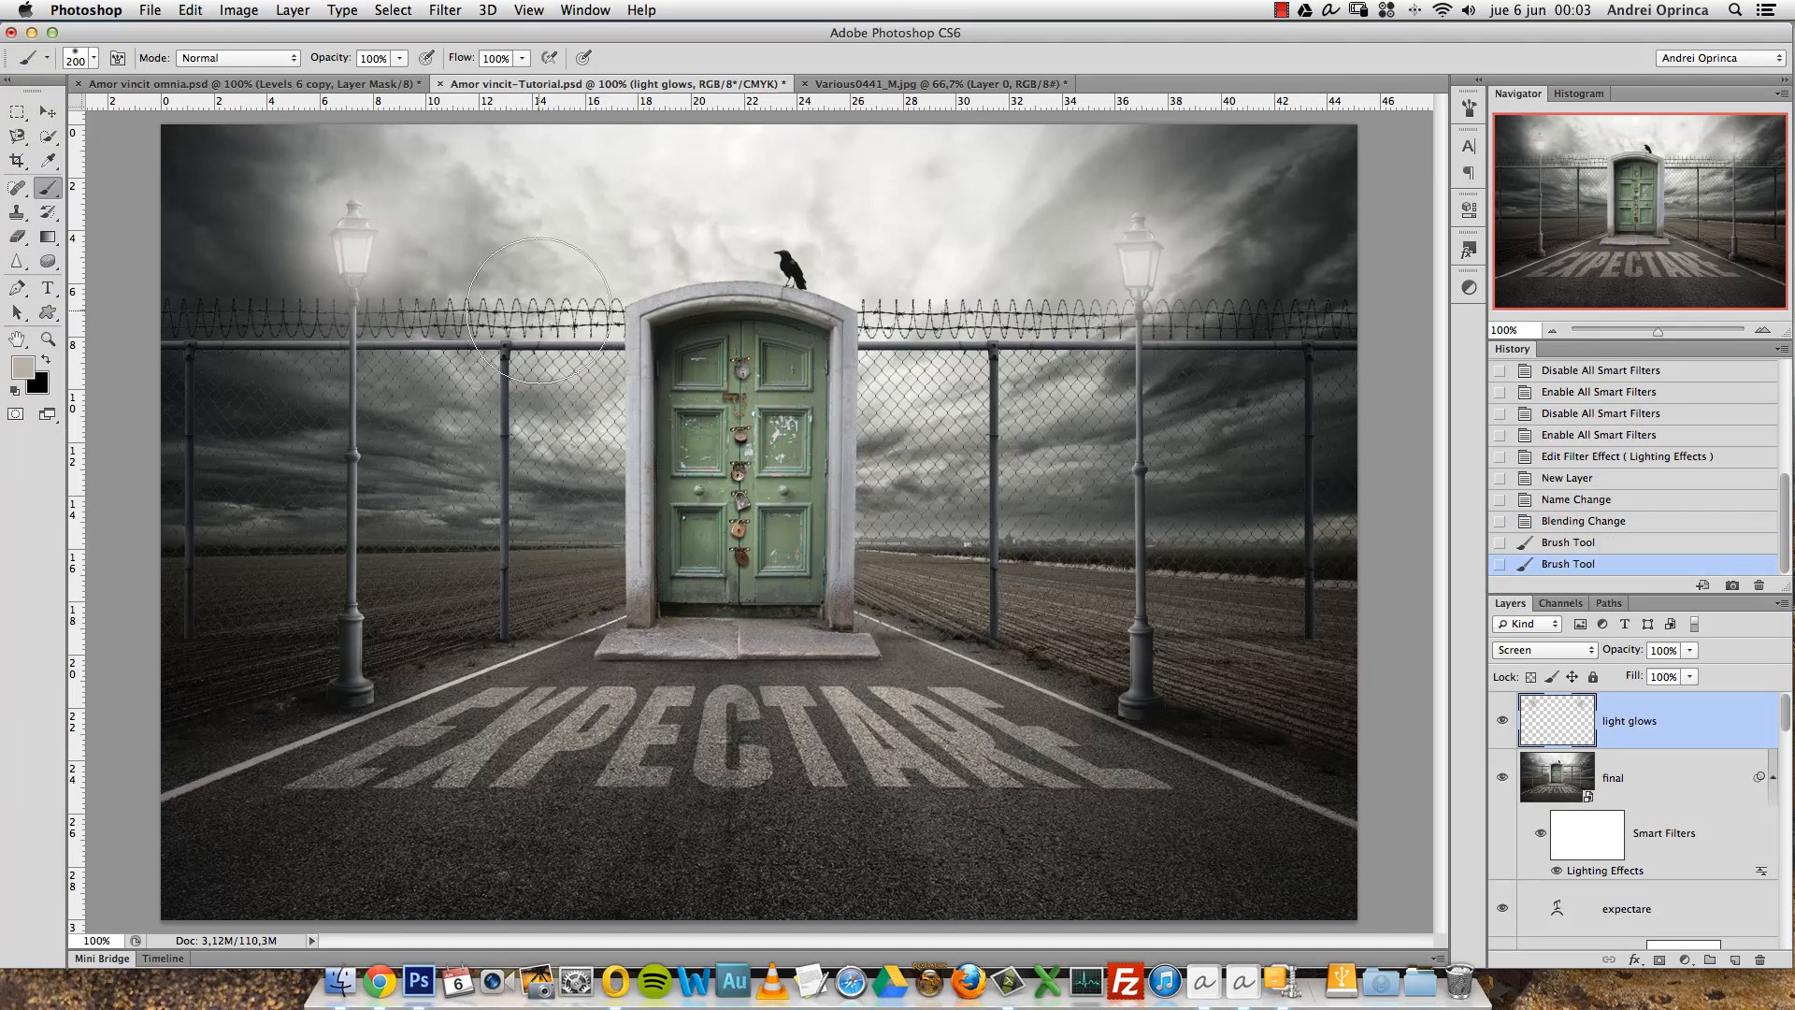
Reduce the brush to 70 px and choose a lighter warm grey as the foreground color.
key(bracketleft)
key(bracketleft)
key(bracketleft)
key(bracketleft)
key(bracketleft)
click(23, 365)
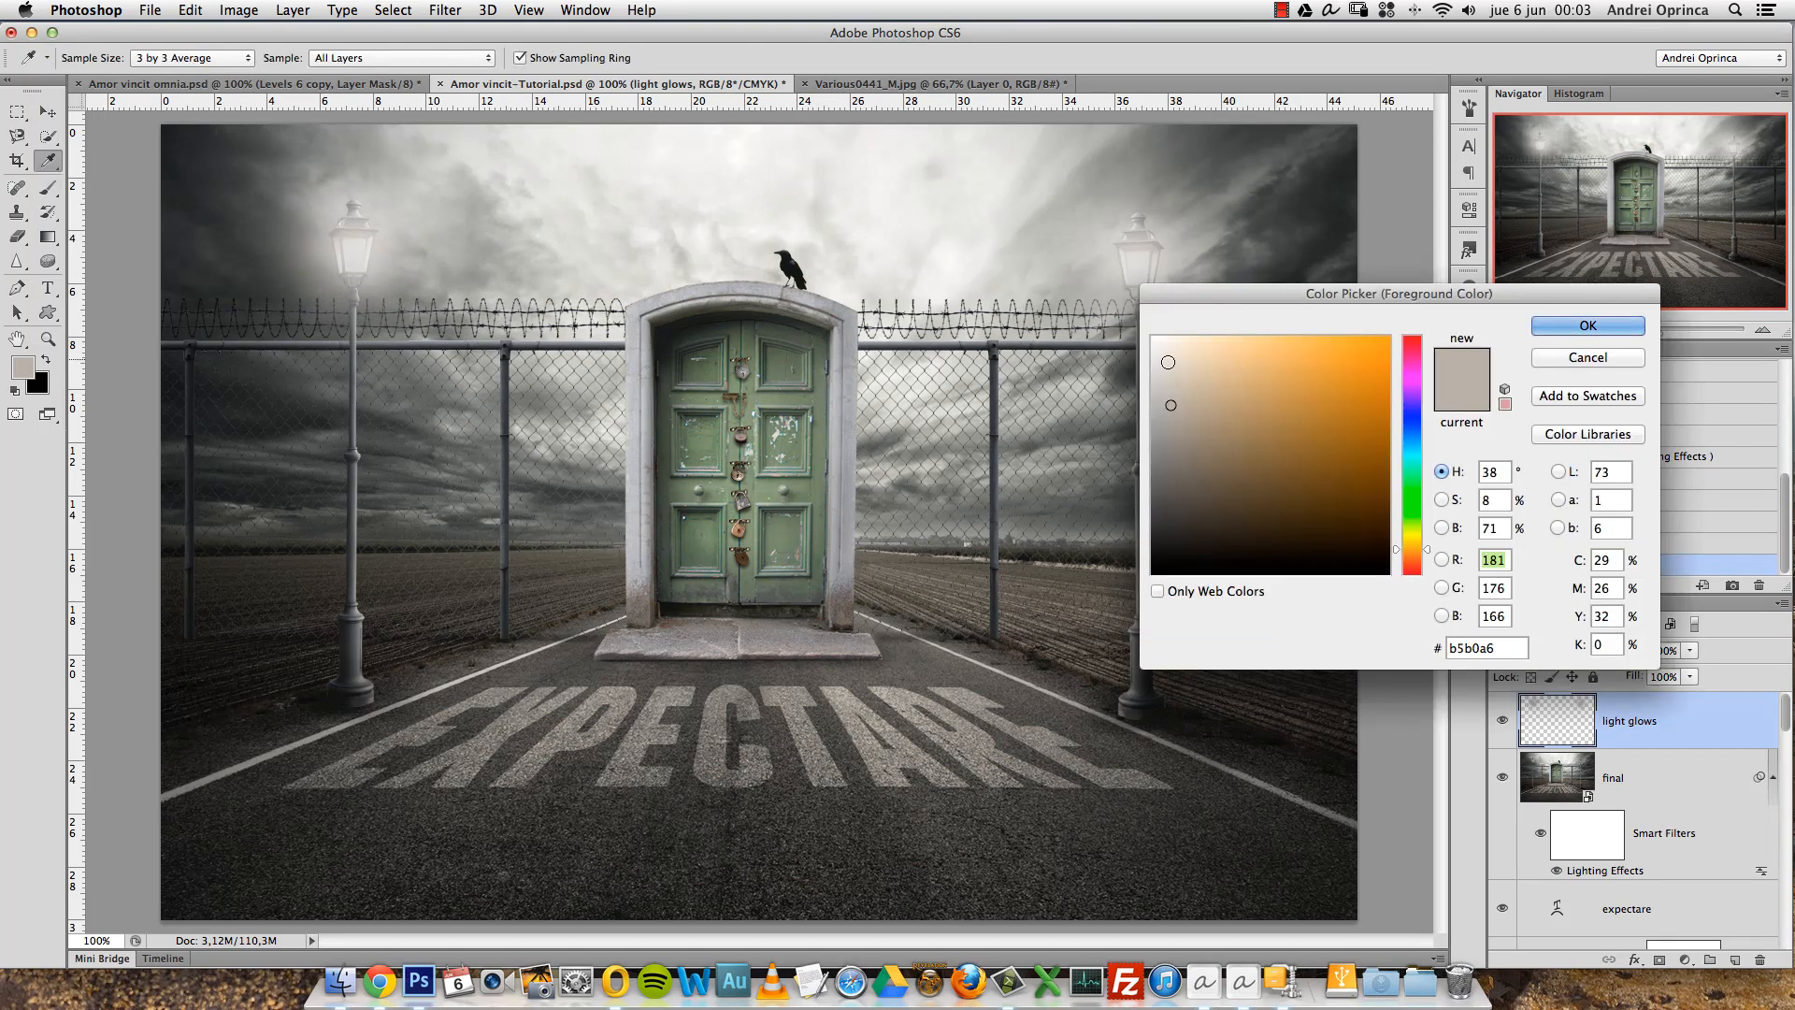
click(1160, 372)
key(Return)
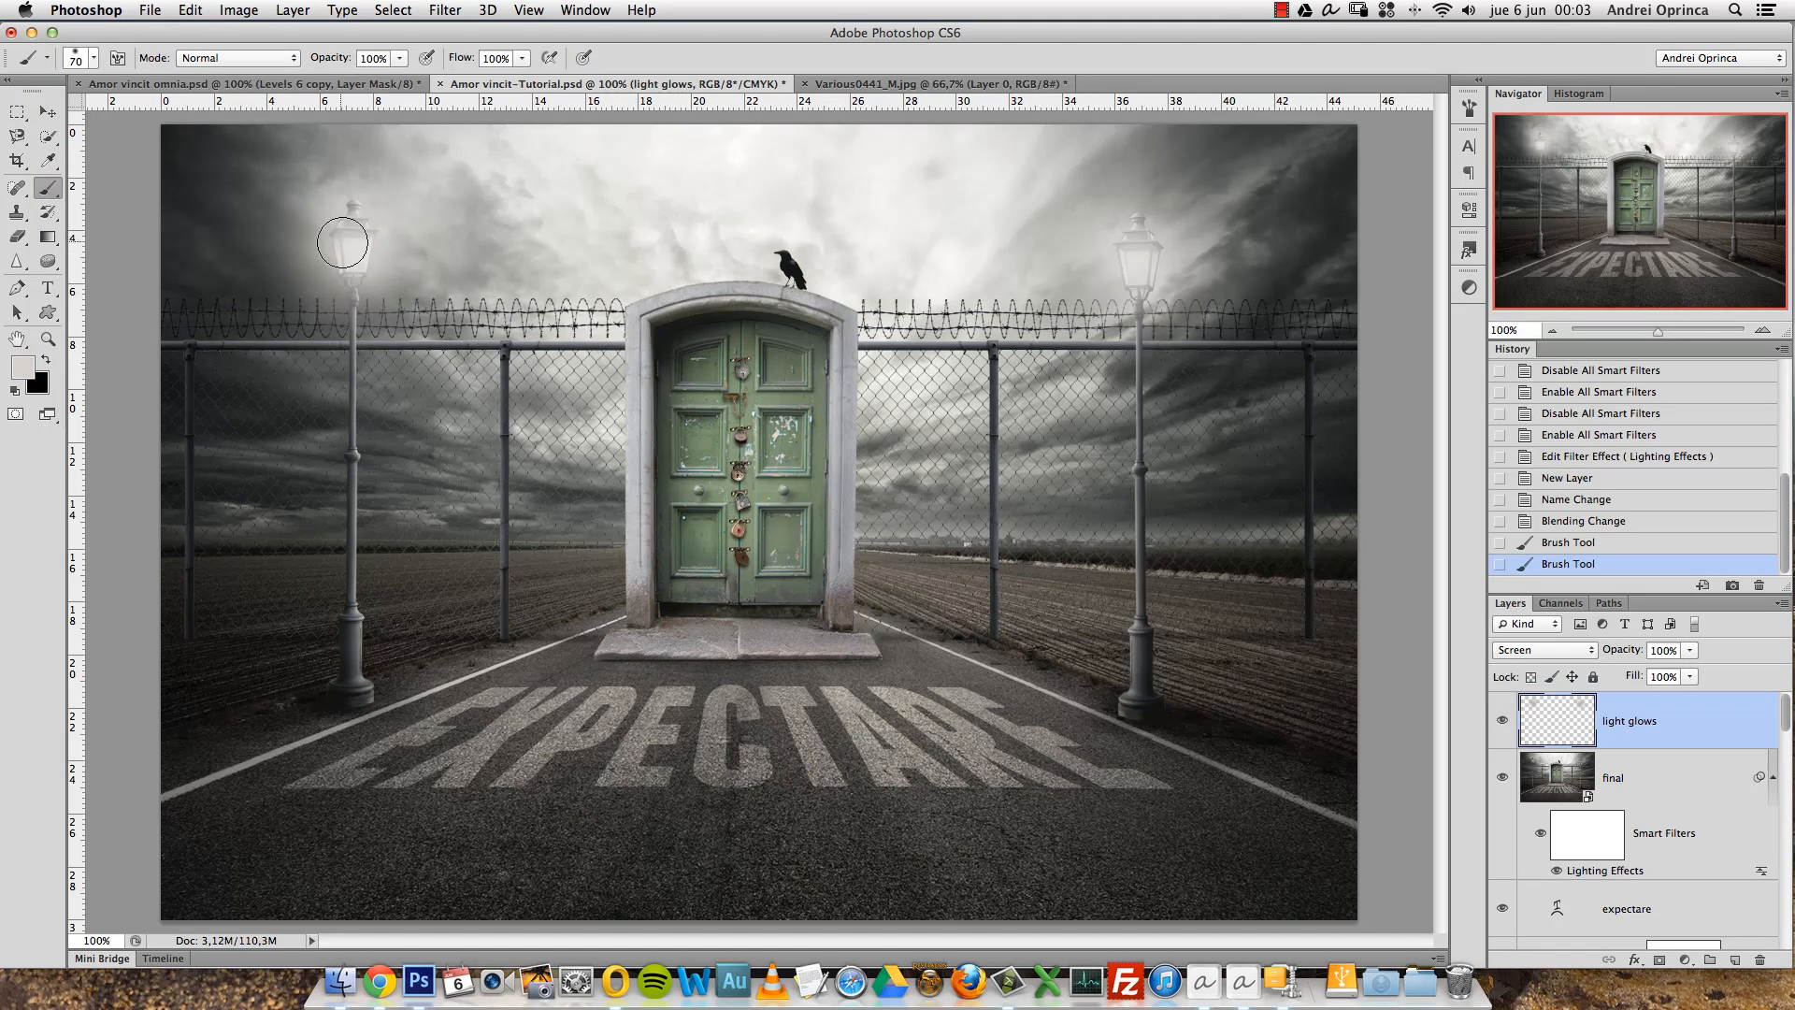
Paint small, brighter glow cores in the centre of both street lamp heads.
click(351, 249)
click(1137, 264)
click(1141, 273)
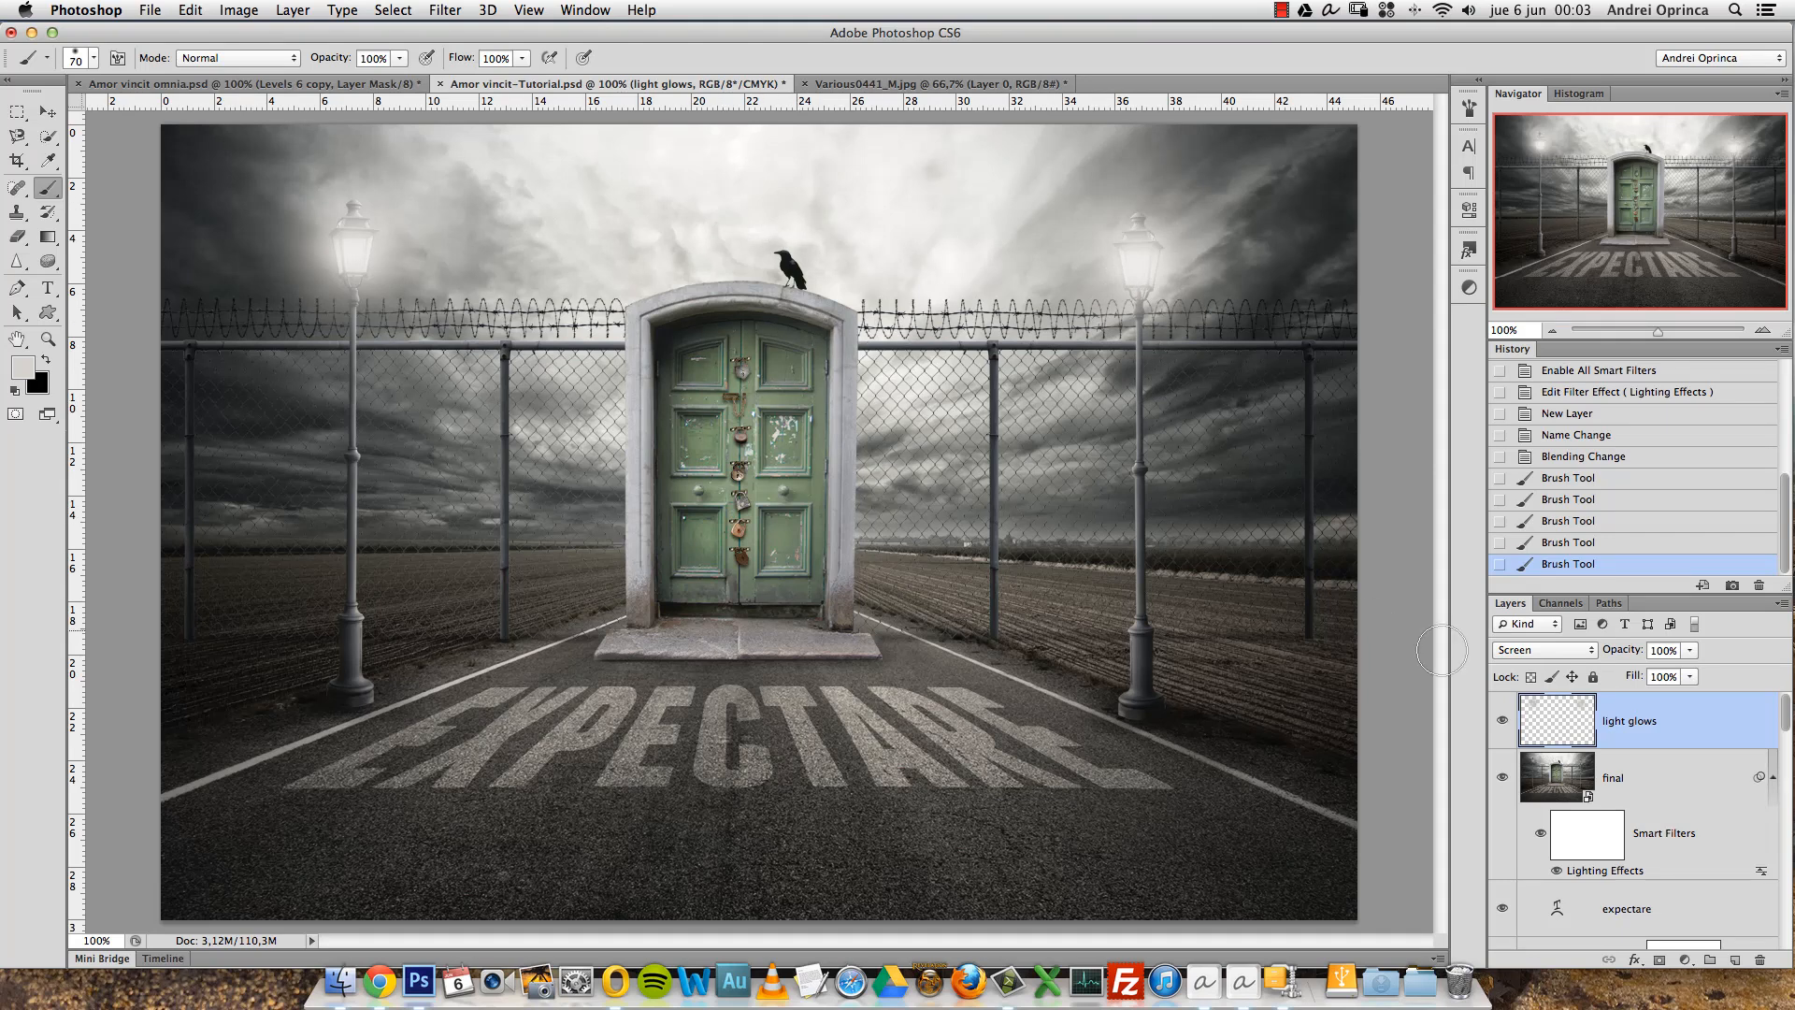
Enlarge the brush to 400 px for a wide glow around the top of the door.
key(bracketright)
key(bracketright)
key(bracketright)
key(bracketright)
key(bracketright)
key(bracketright)
key(bracketright)
key(bracketright)
key(bracketright)
key(bracketright)
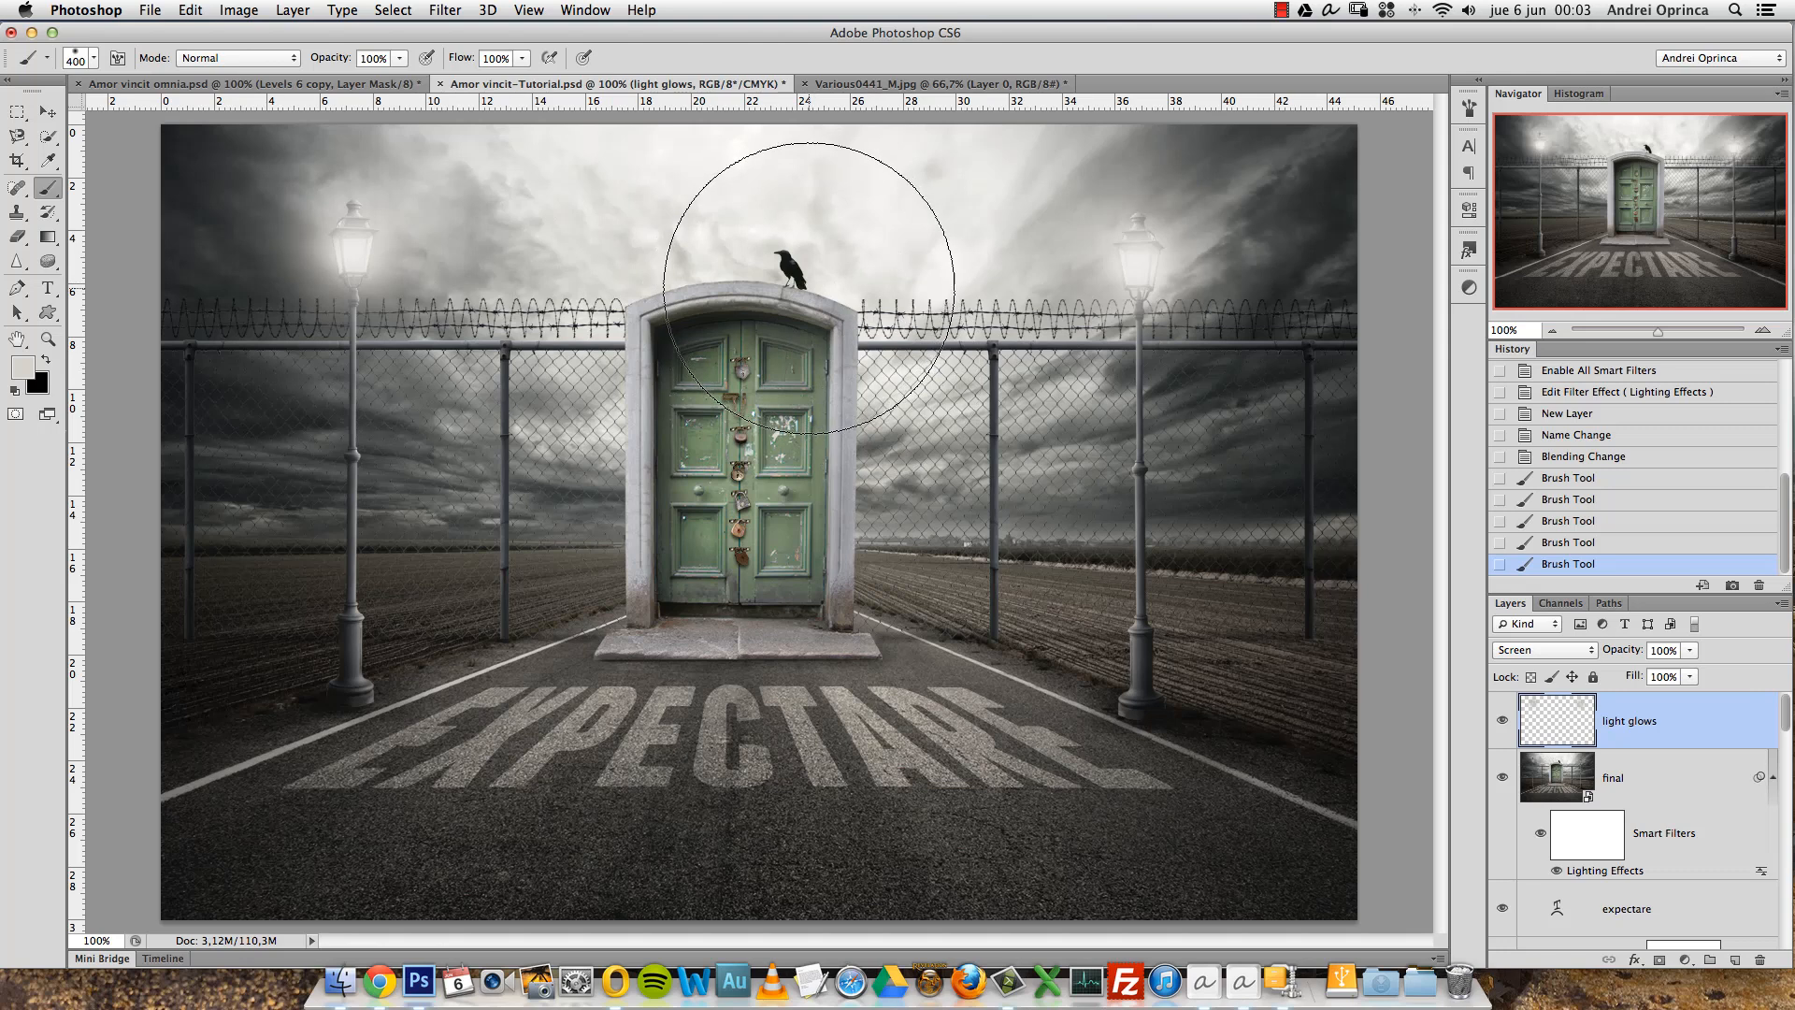
Try a wide glow over the crow and the top of the door with mid grey 757472.
click(23, 366)
click(1169, 442)
drag(1169, 441, 1159, 463)
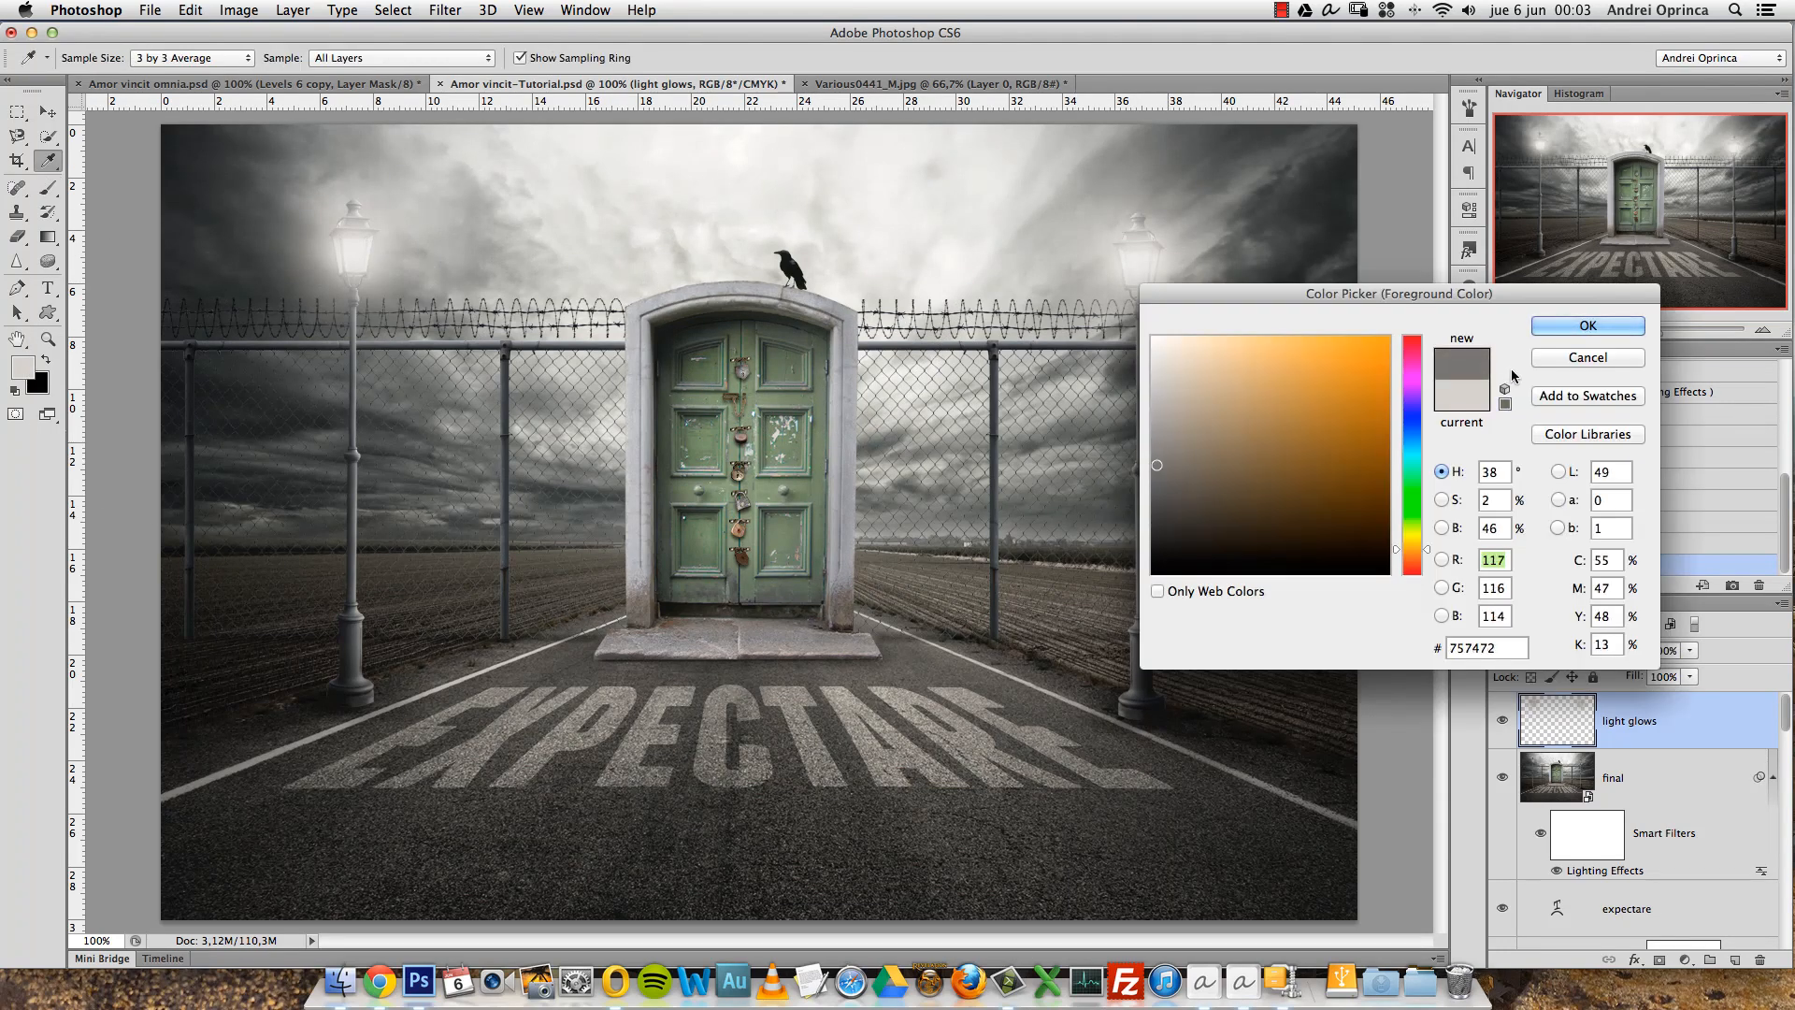
click(1555, 329)
drag(814, 278, 822, 309)
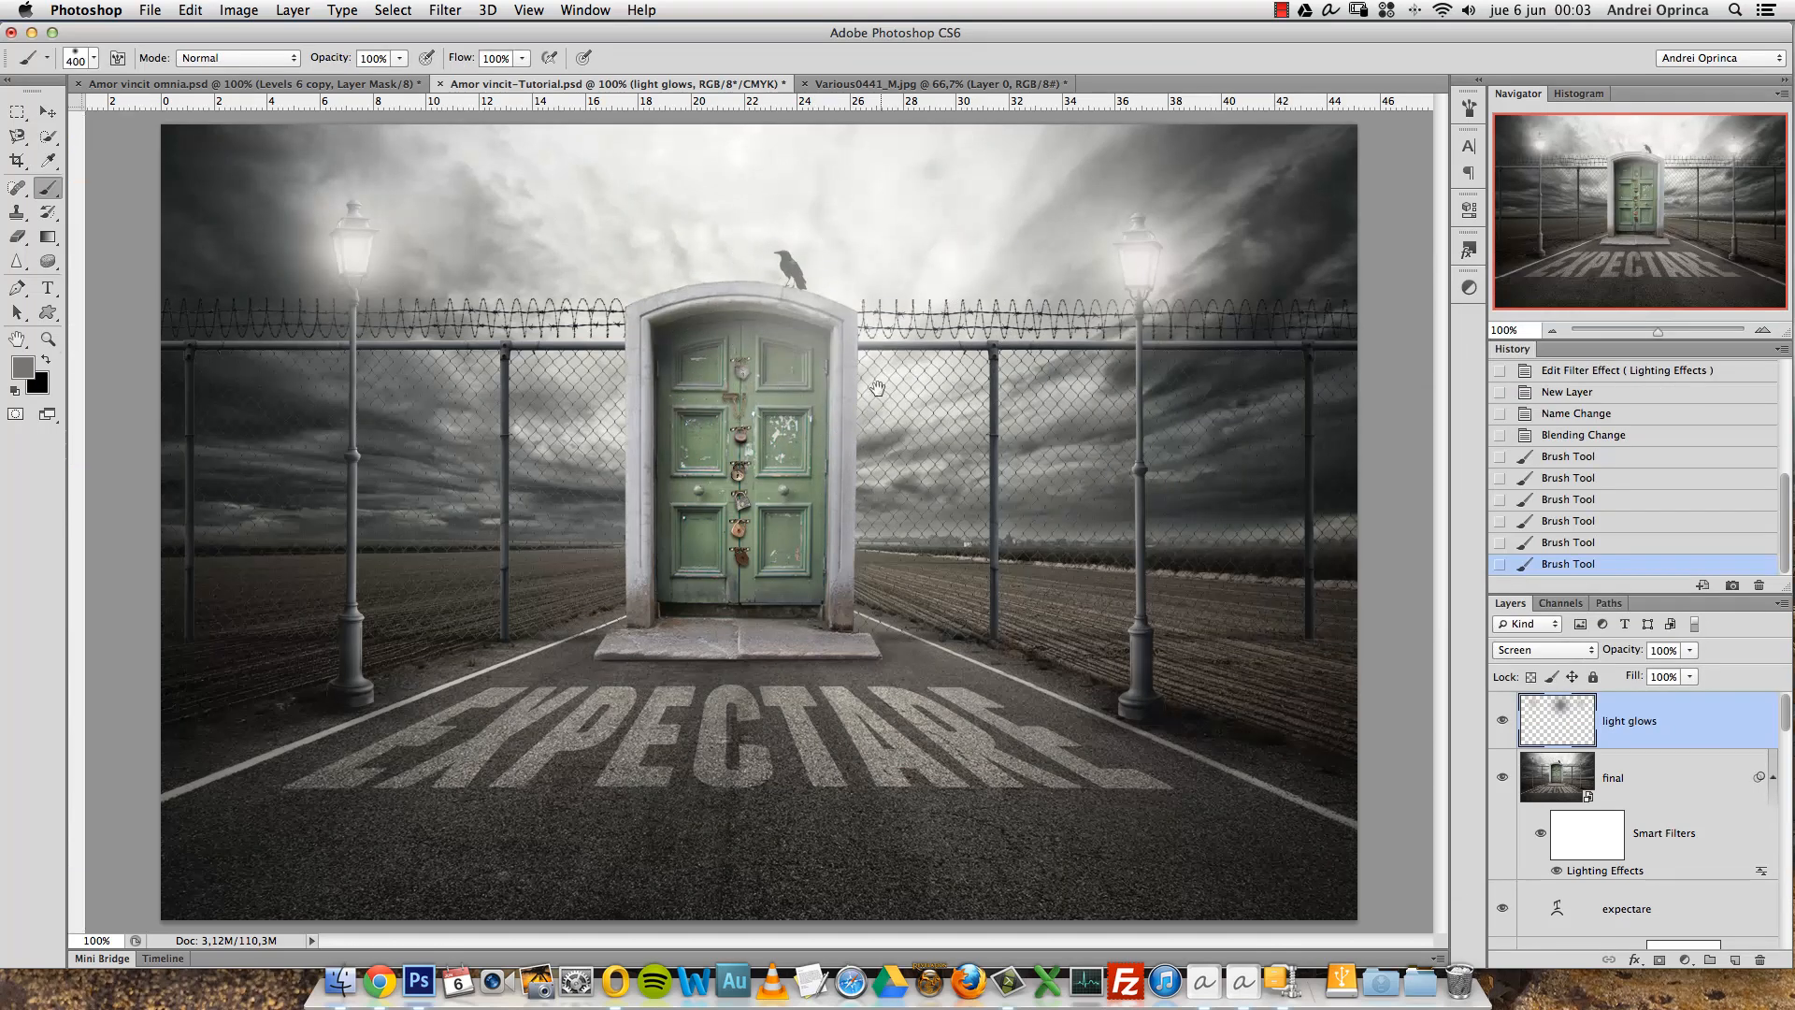
key(super+z)
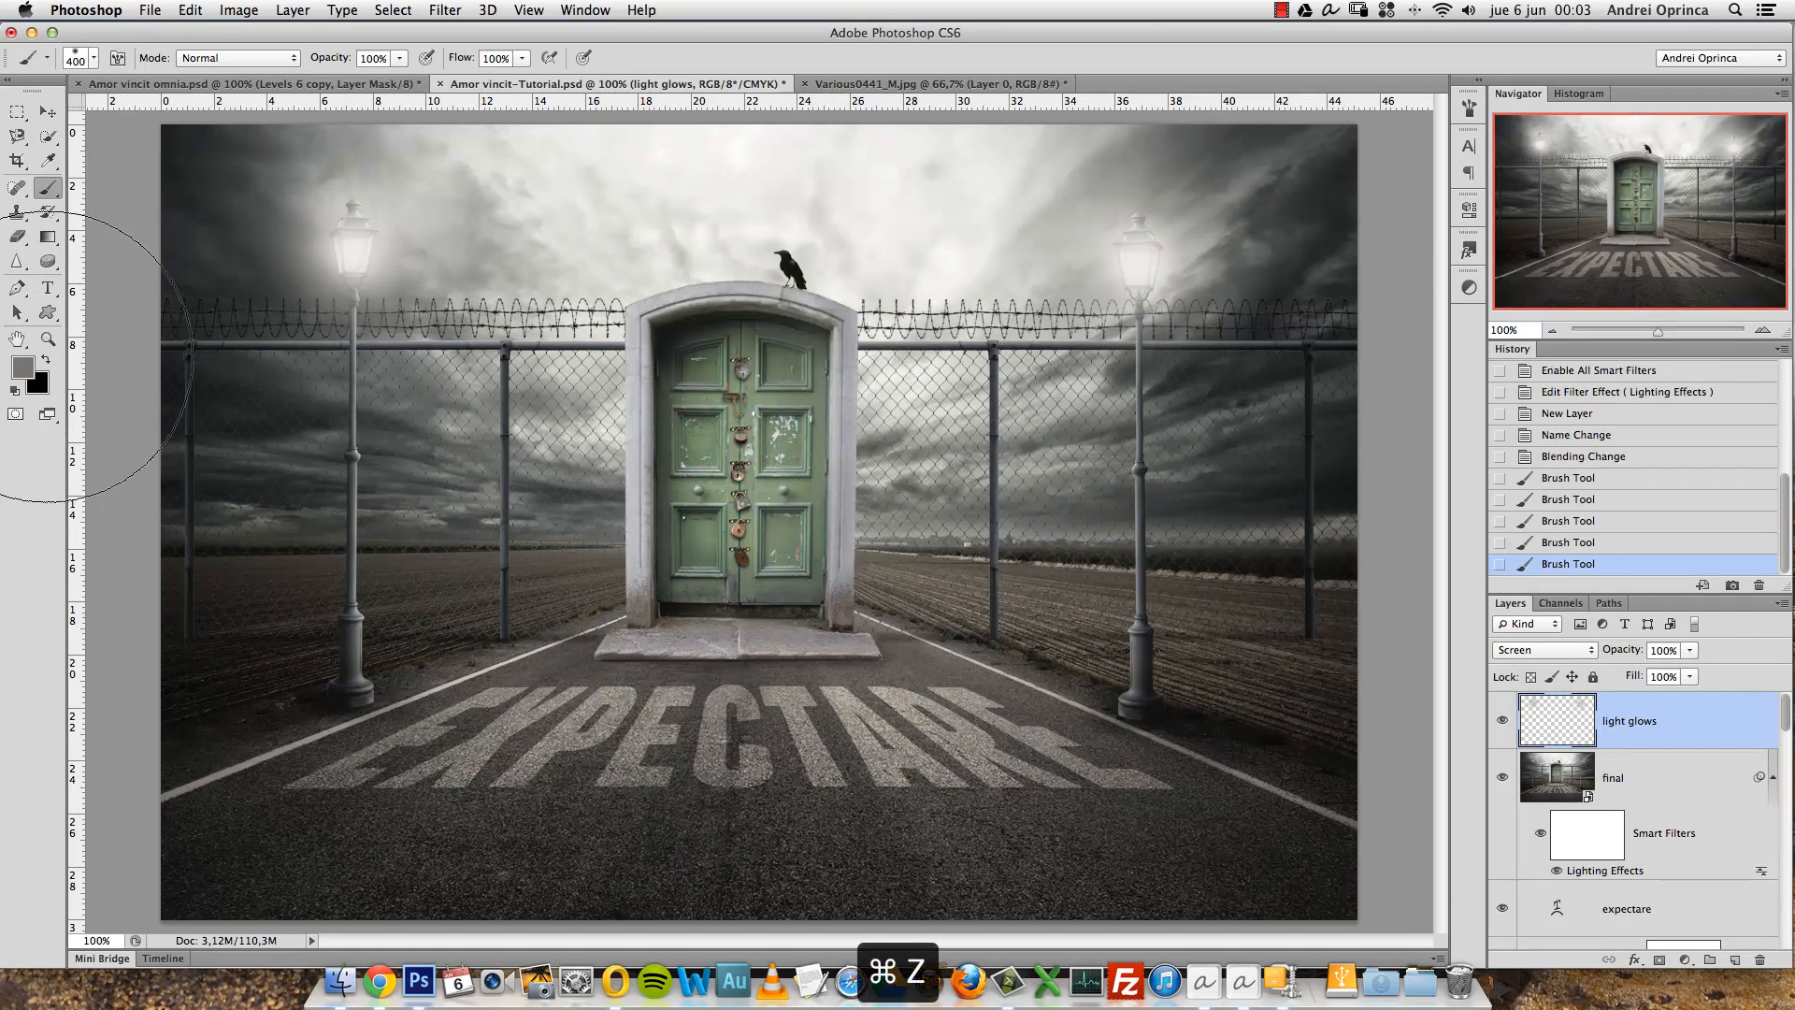
Set the foreground color to dark grey 444443 and paint a faint 400 px glow over the crow and the door's top.
click(22, 366)
drag(1187, 478, 1154, 511)
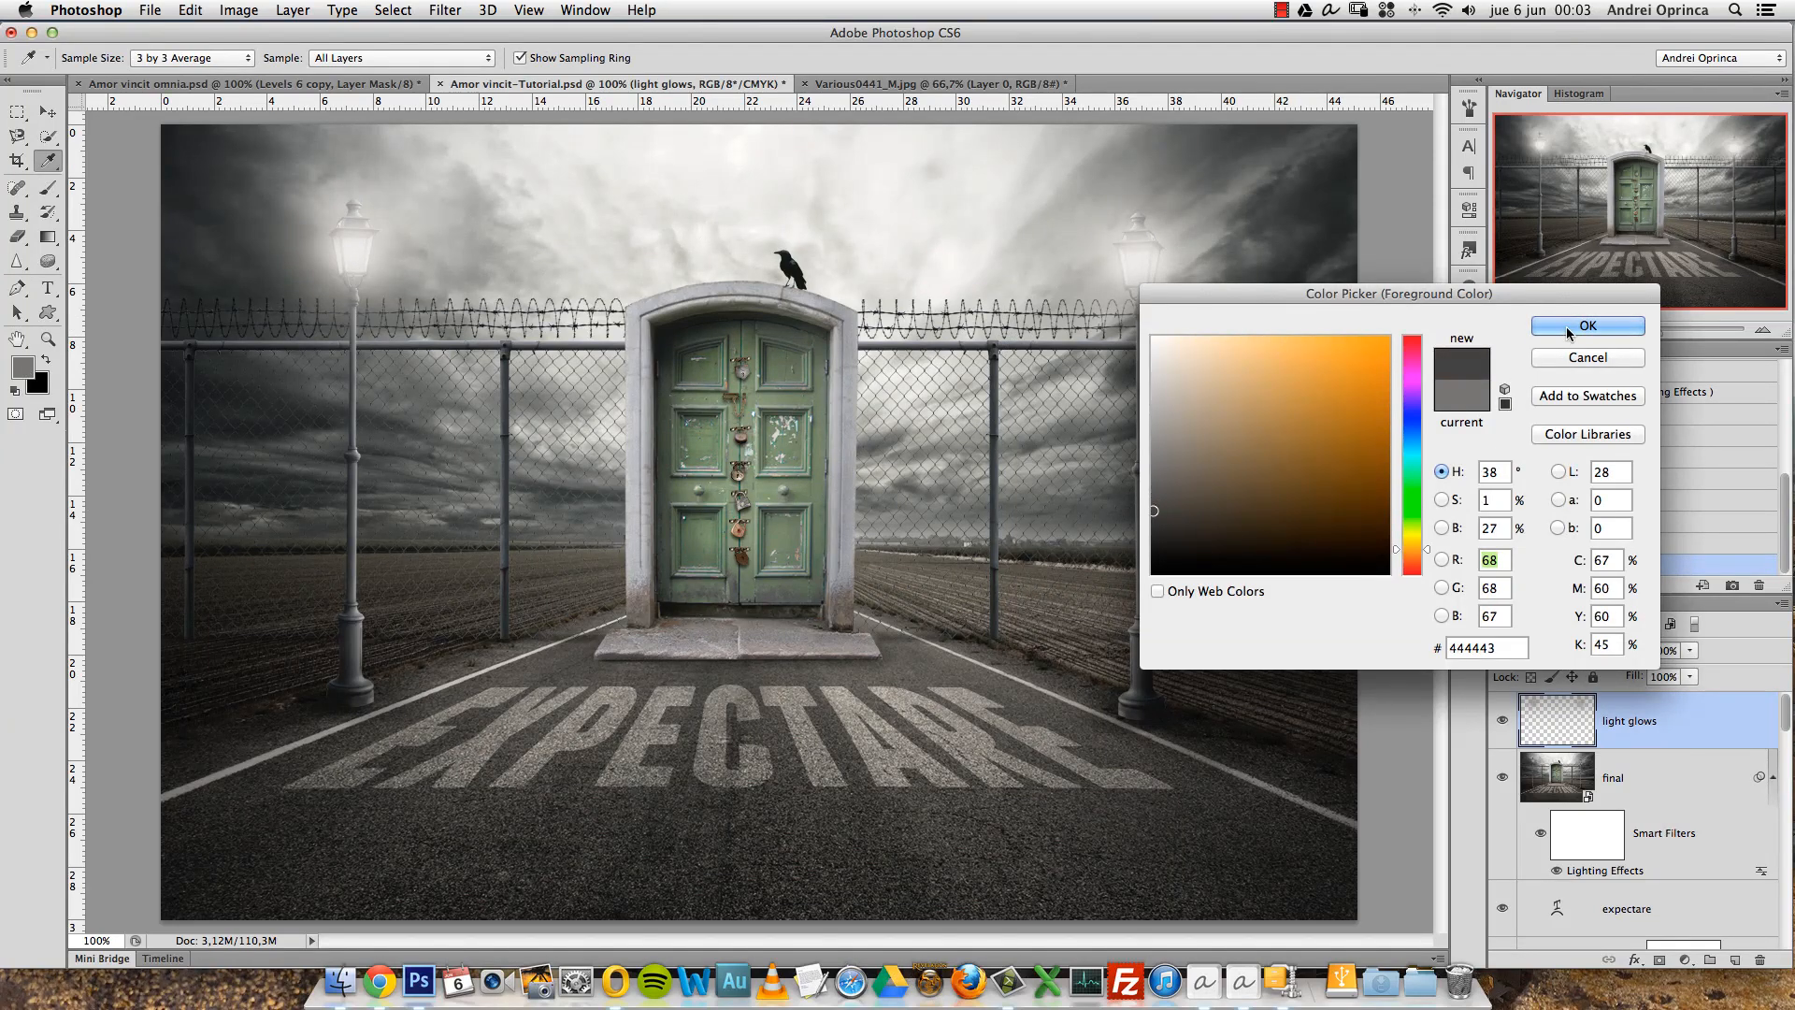
click(1587, 325)
click(789, 299)
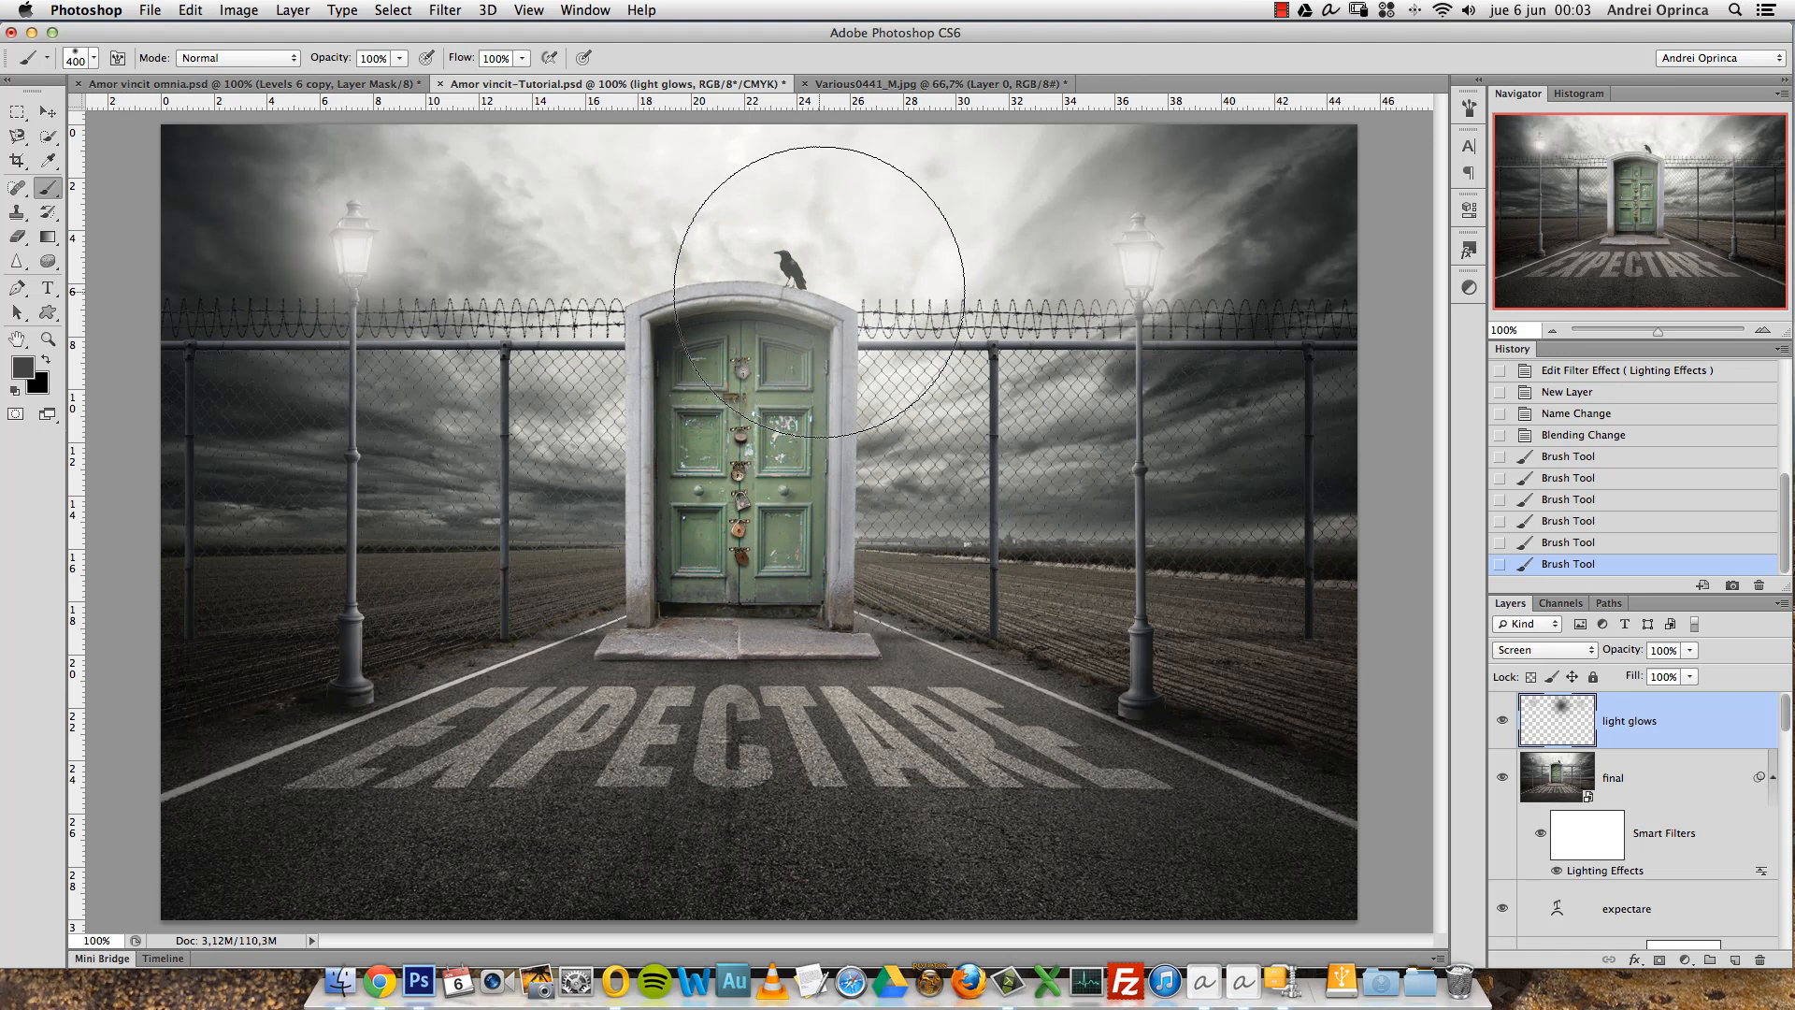
alt+click(788, 299)
key(super+z)
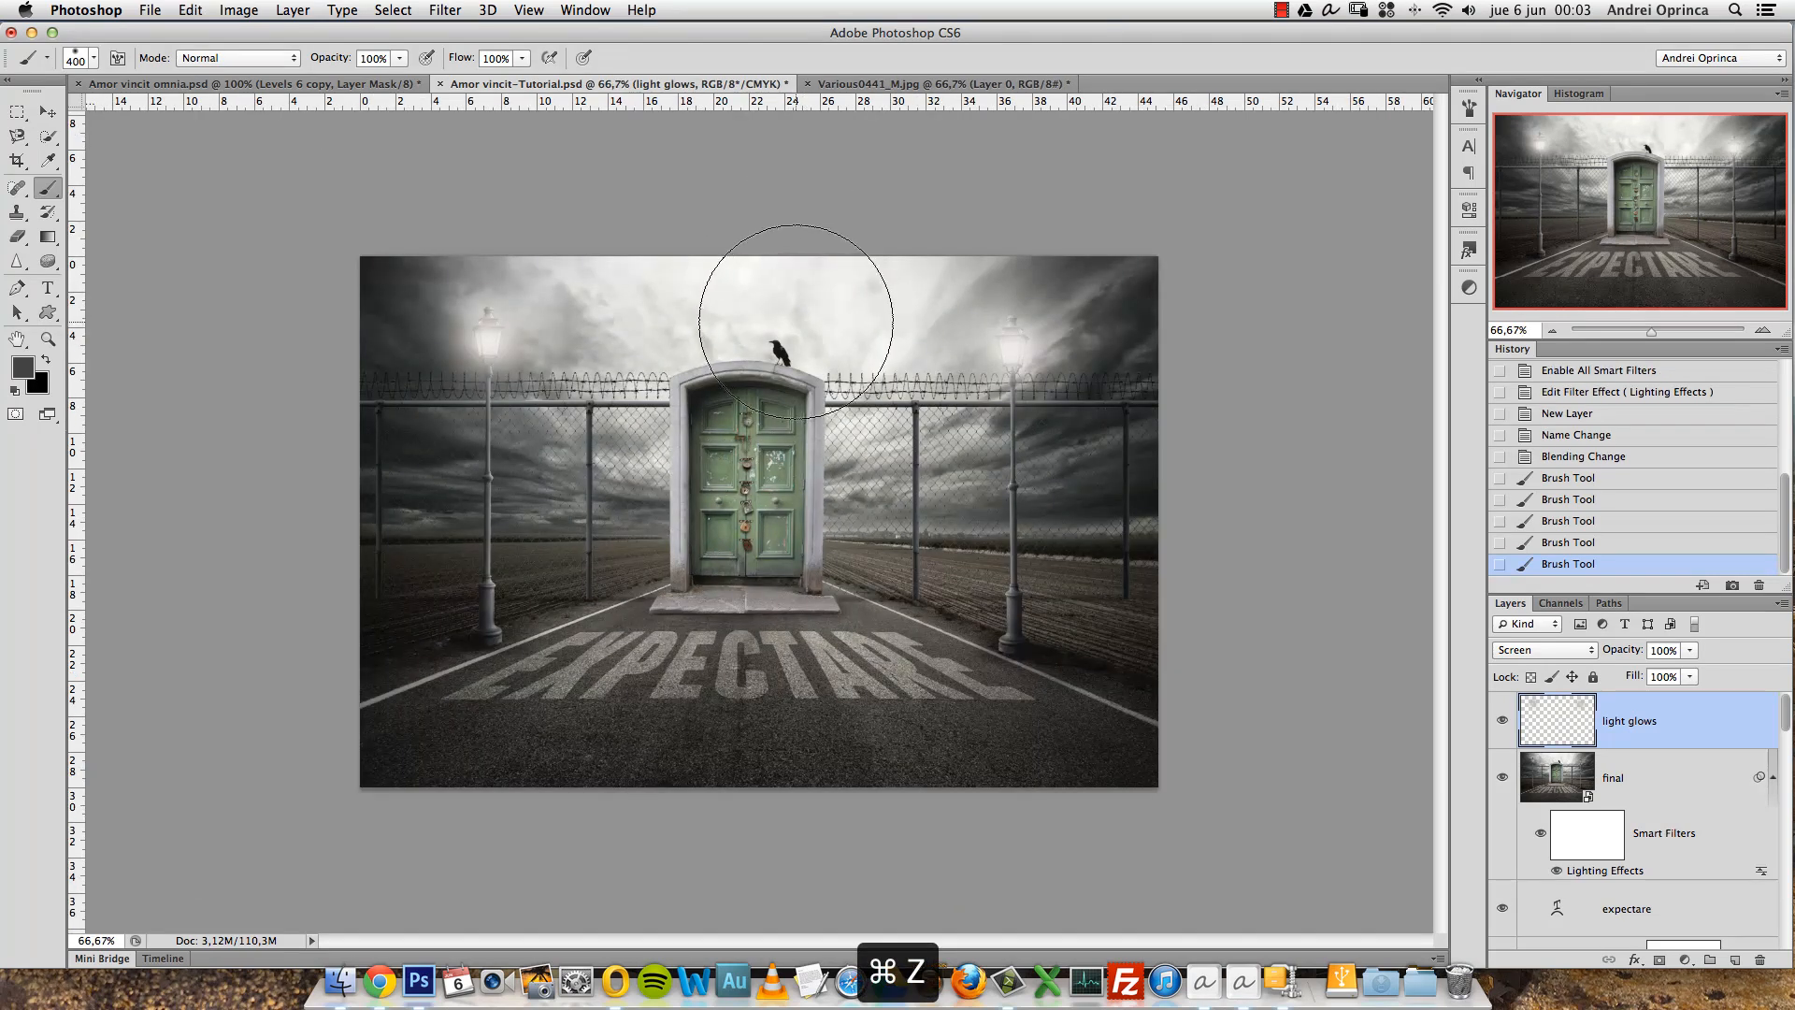
click(795, 347)
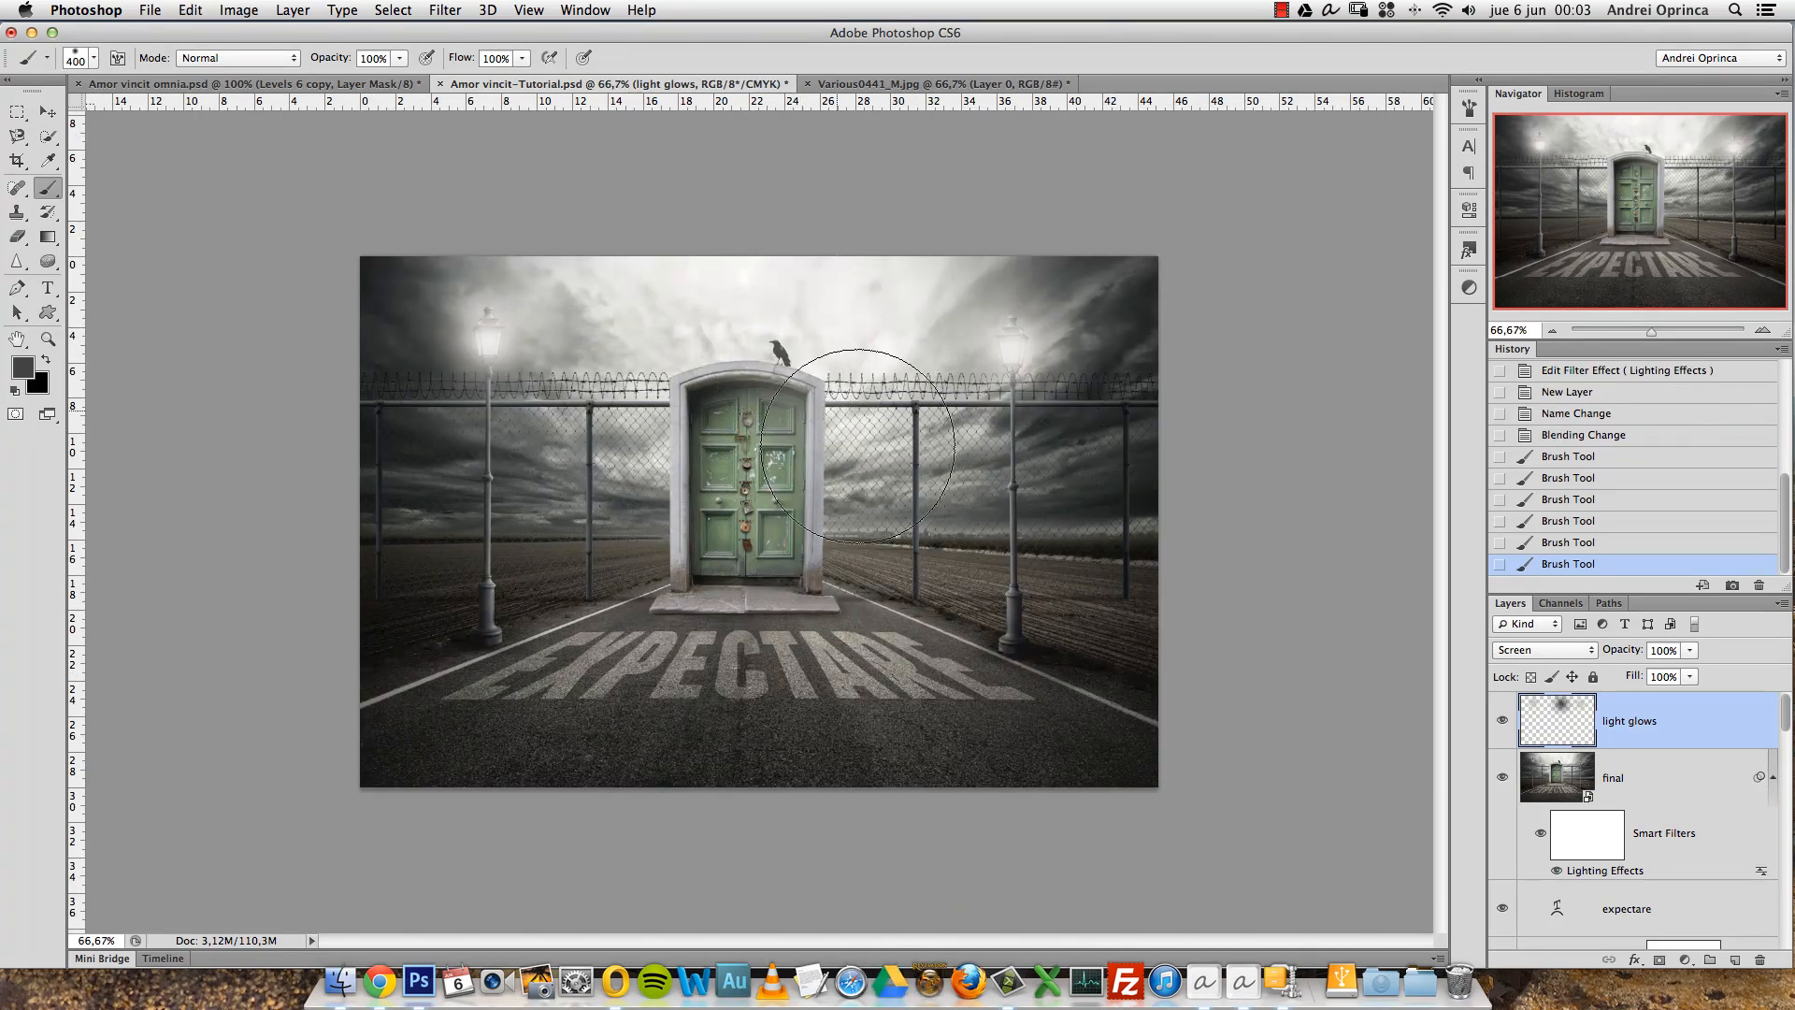
Compare the image with and without the light glows layer by toggling its visibility.
click(1501, 722)
click(1501, 723)
click(1501, 723)
click(1502, 723)
Open the final layer in the Topaz Detail 2 filter and apply the Interior Strong Detail preset.
click(48, 111)
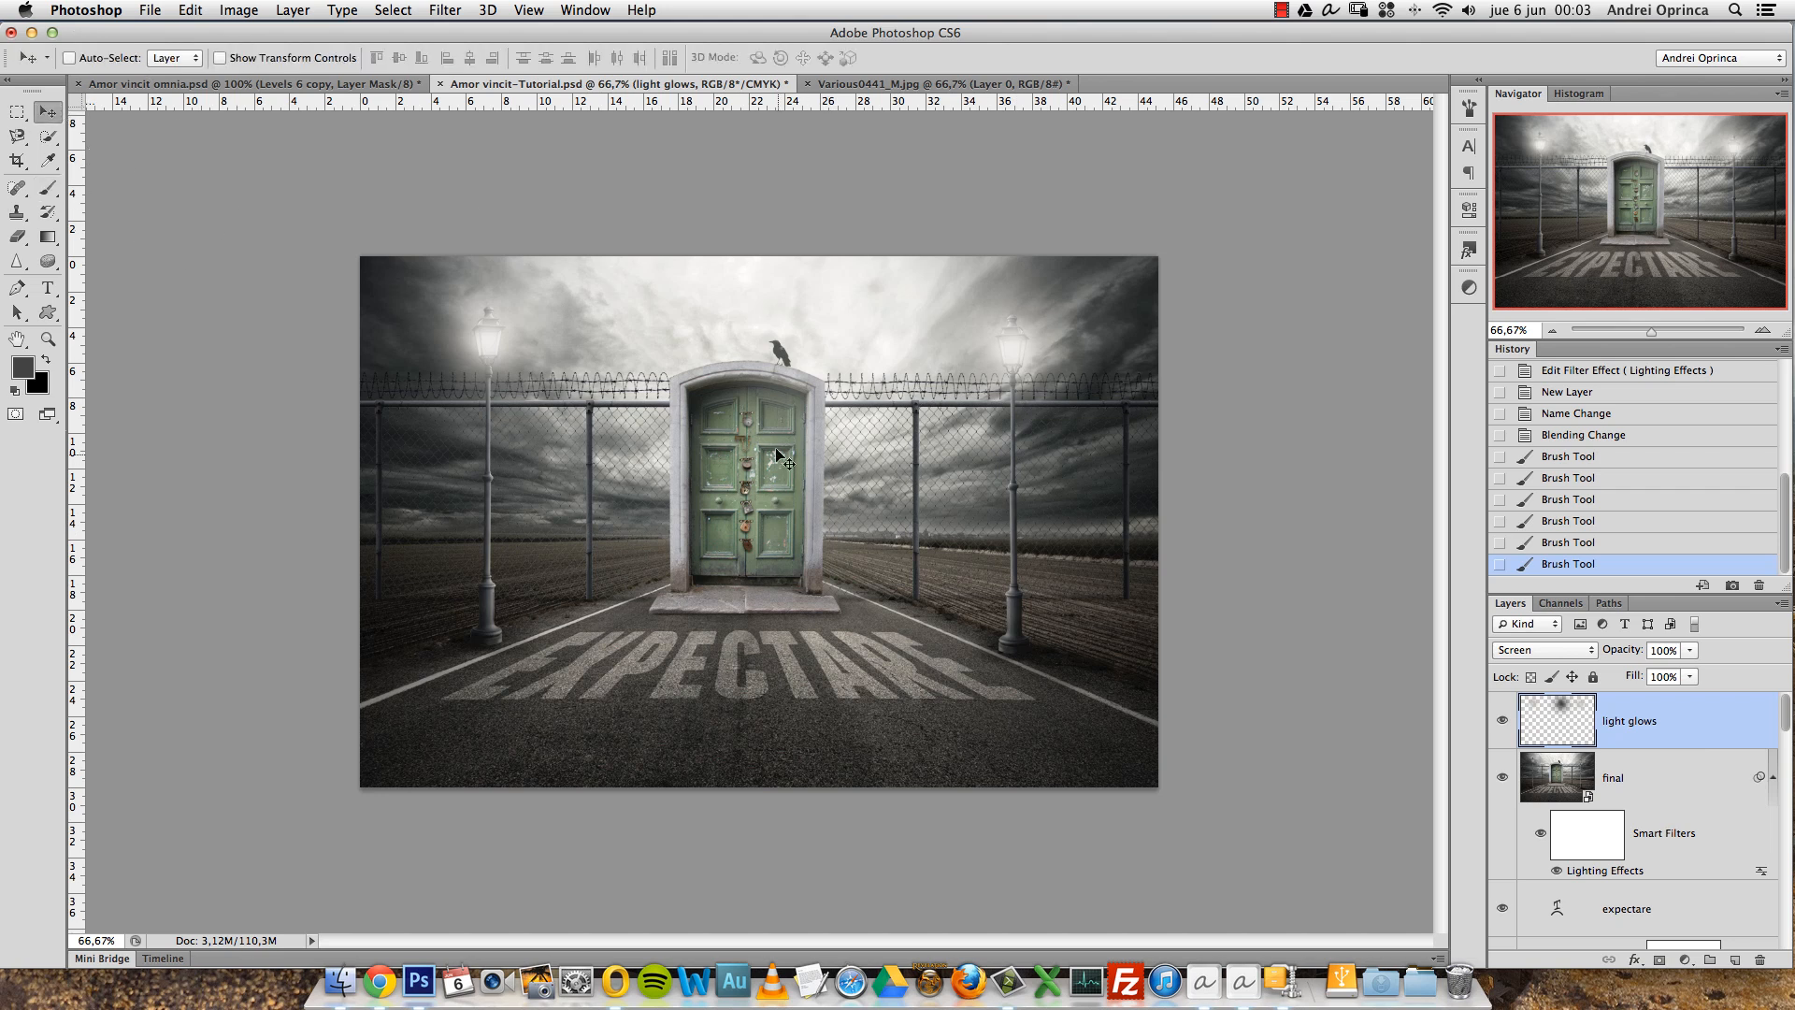
click(1724, 785)
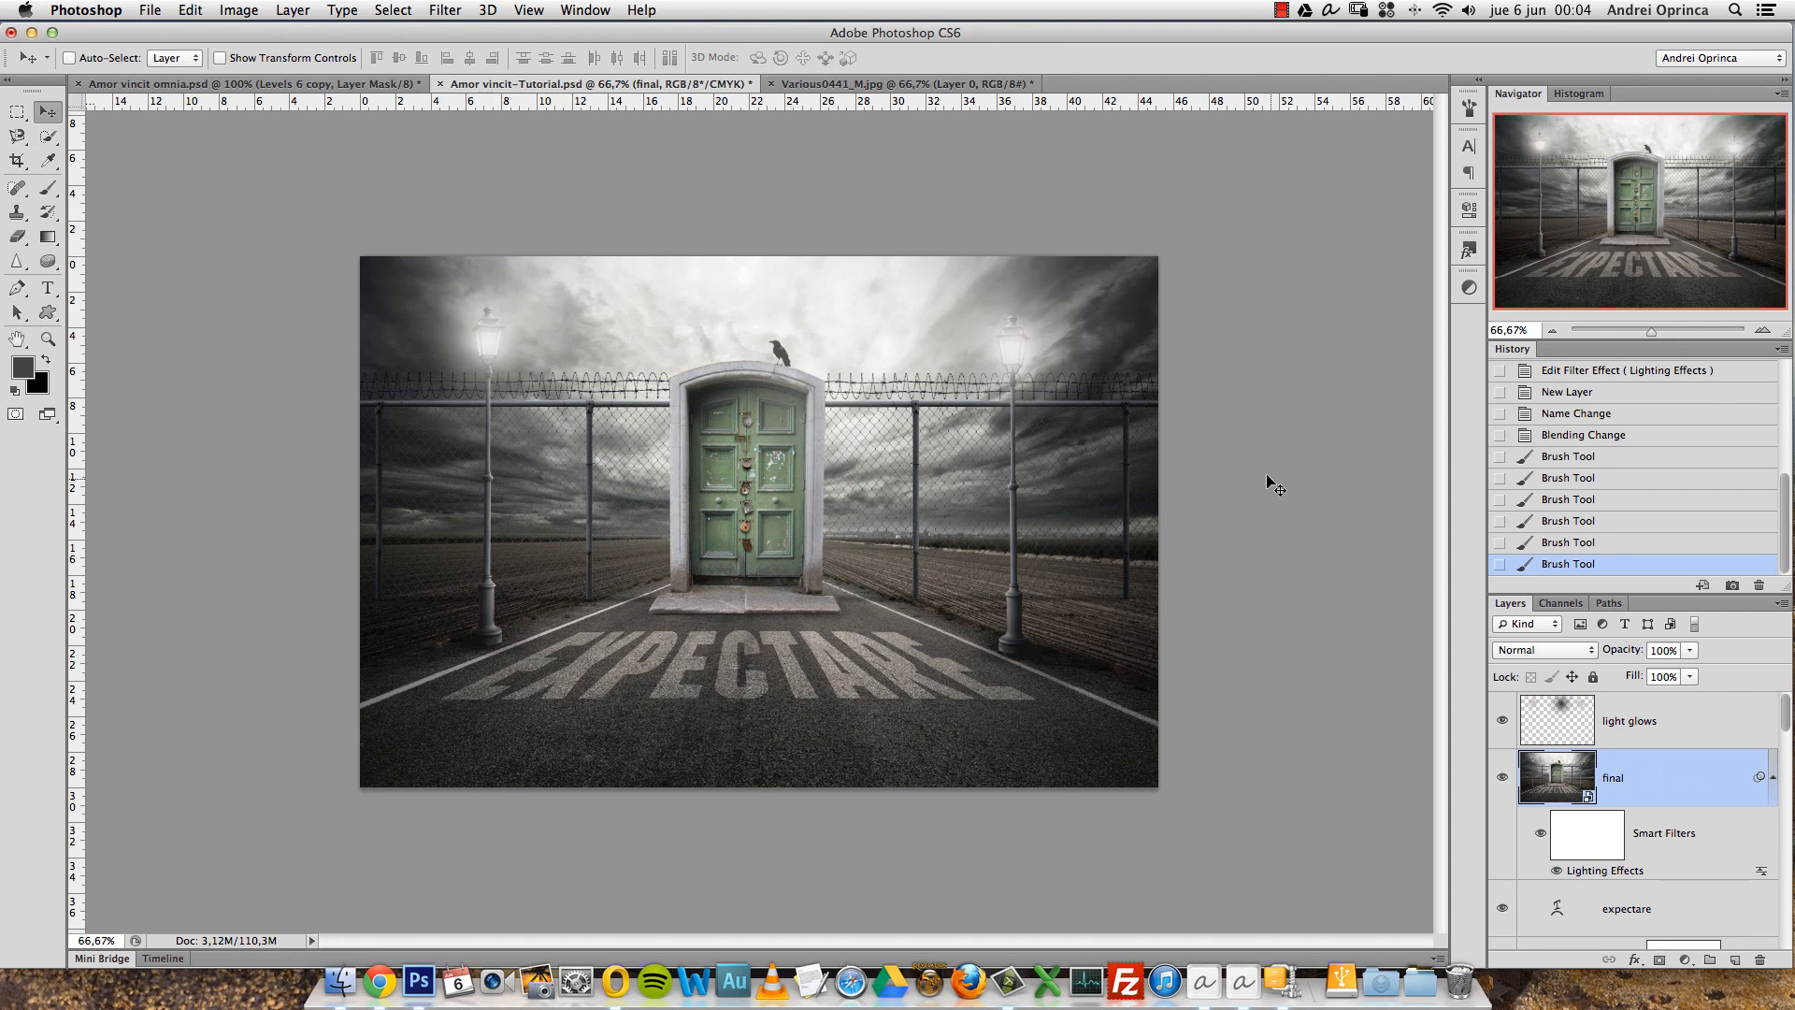
click(439, 13)
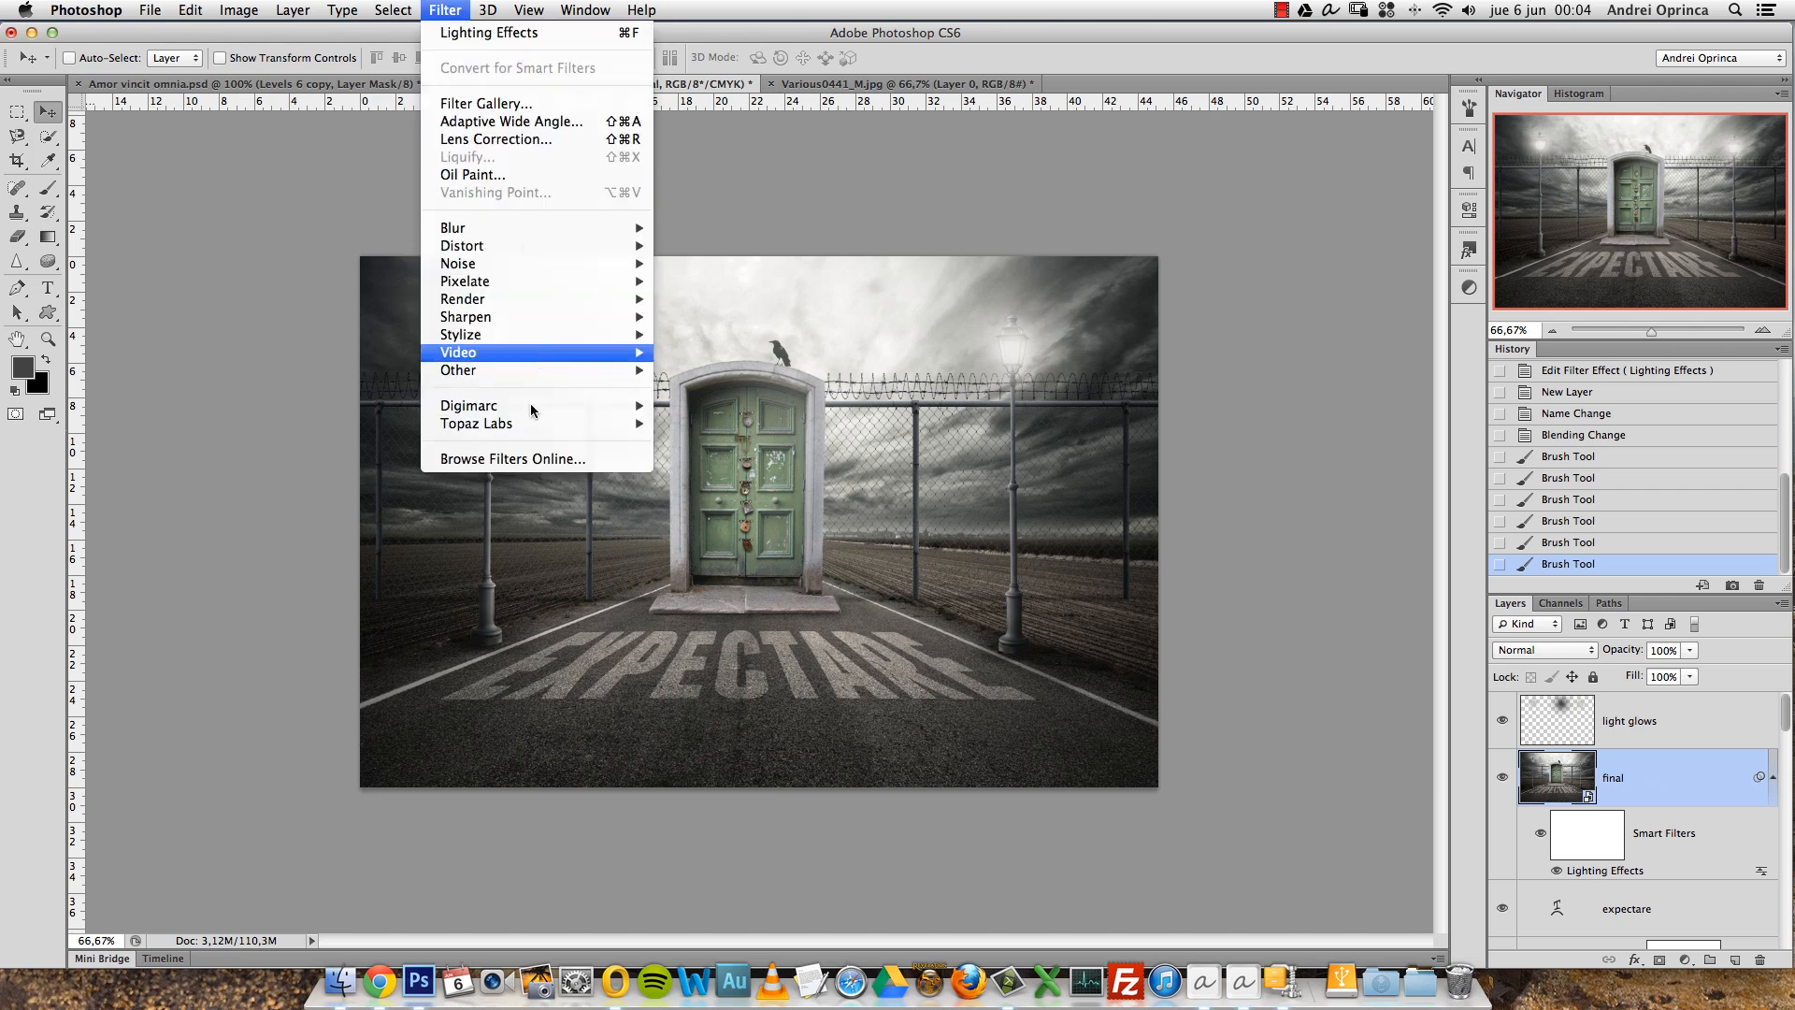
mouse_move(536, 426)
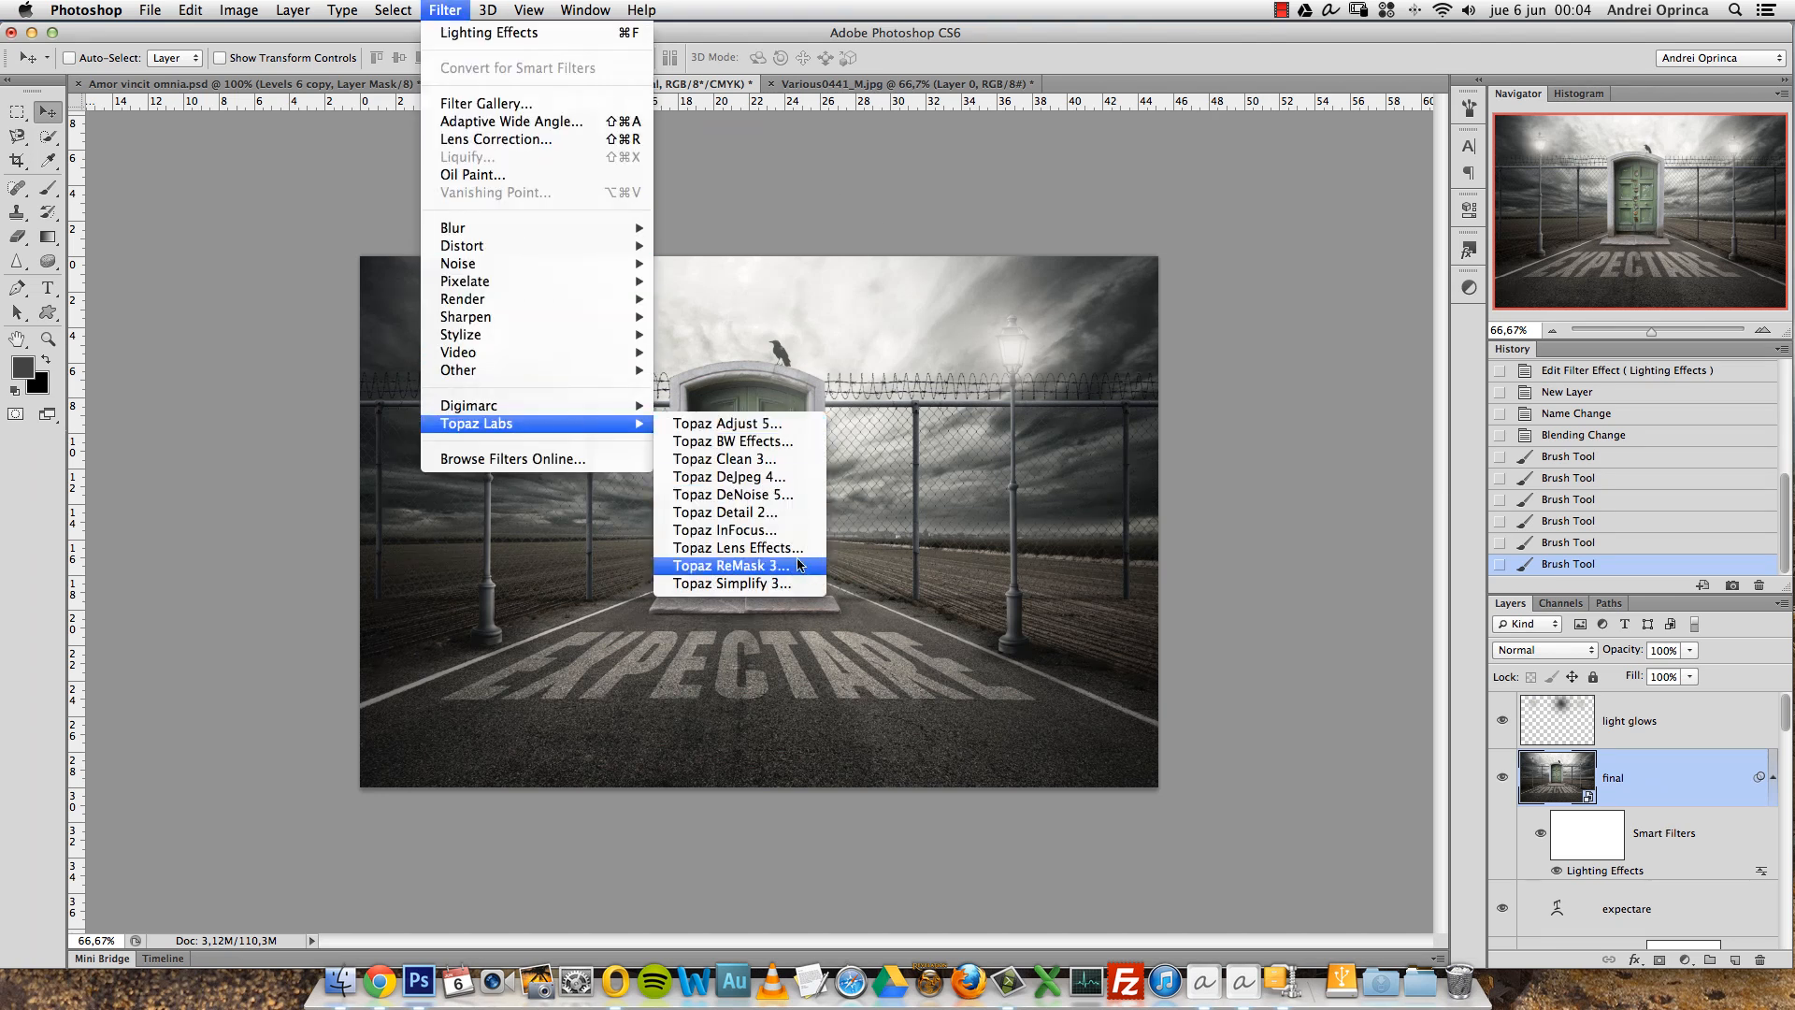
click(751, 512)
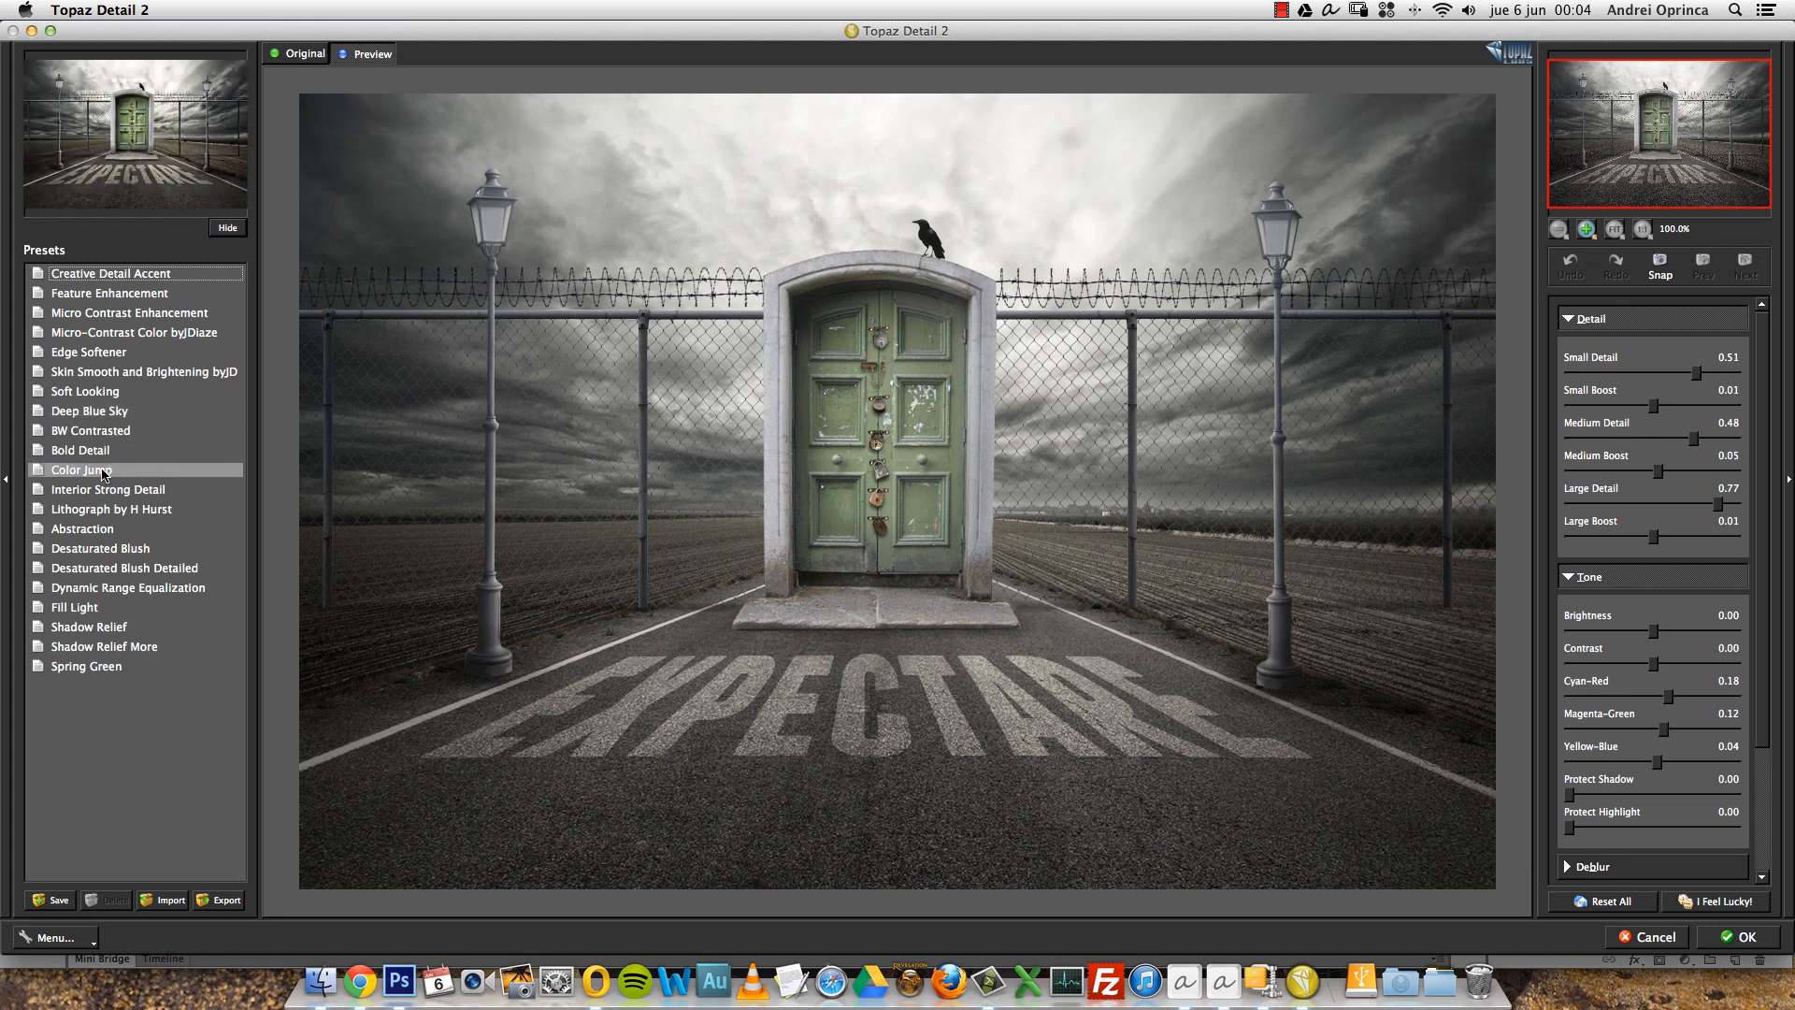
click(91, 432)
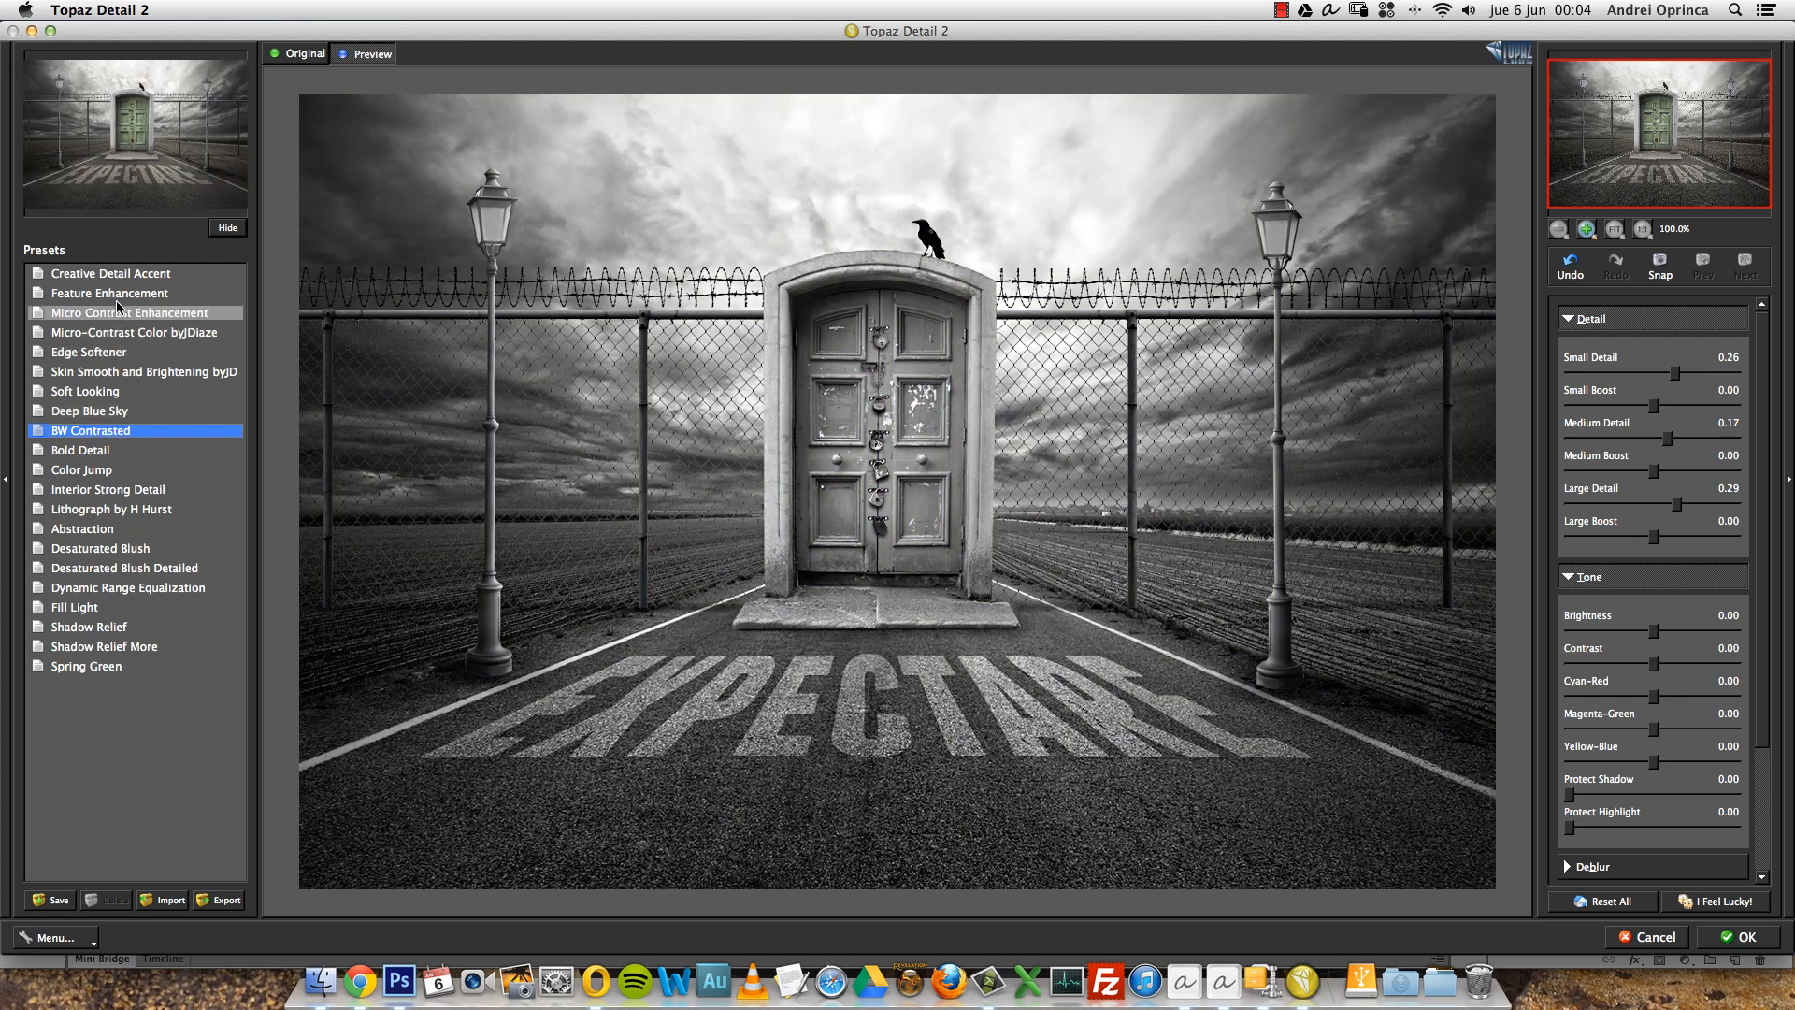
click(133, 492)
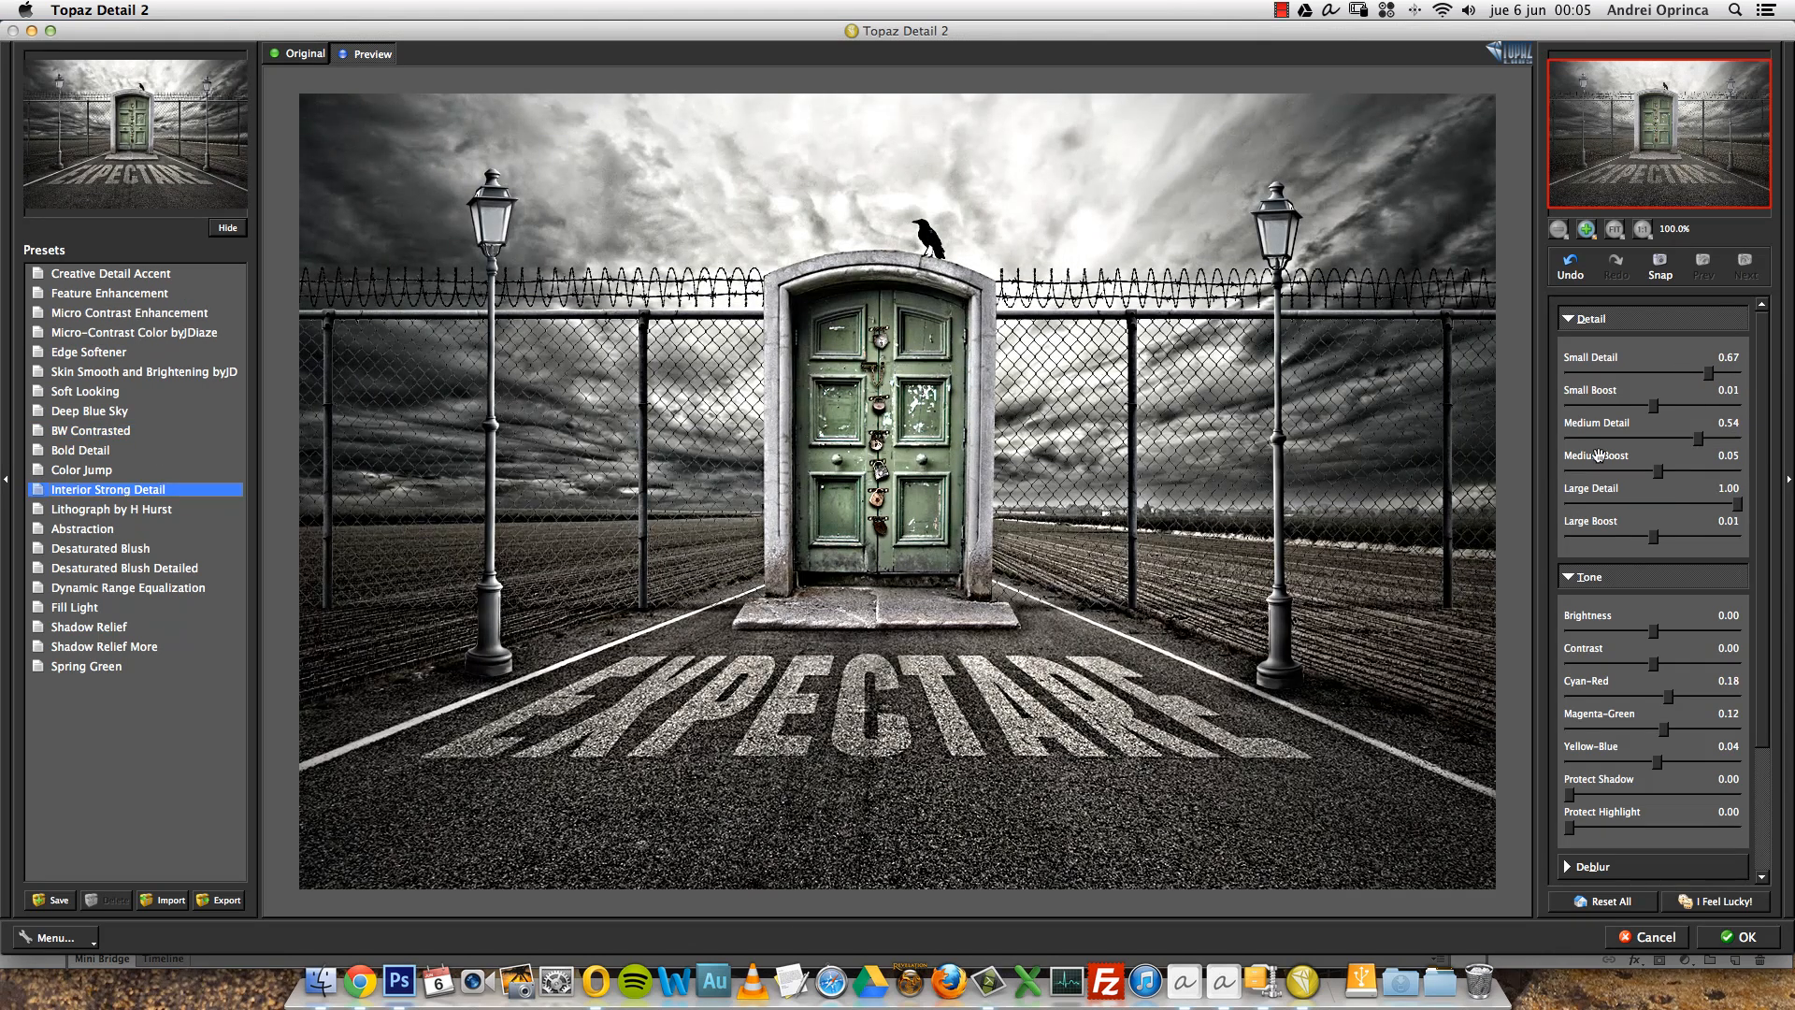
Set Small Detail to 0.21, Medium Detail to 0.17, Large Detail to 0.09, Saturation to -0.12 and Saturation Boost to -0.20.
click(1670, 374)
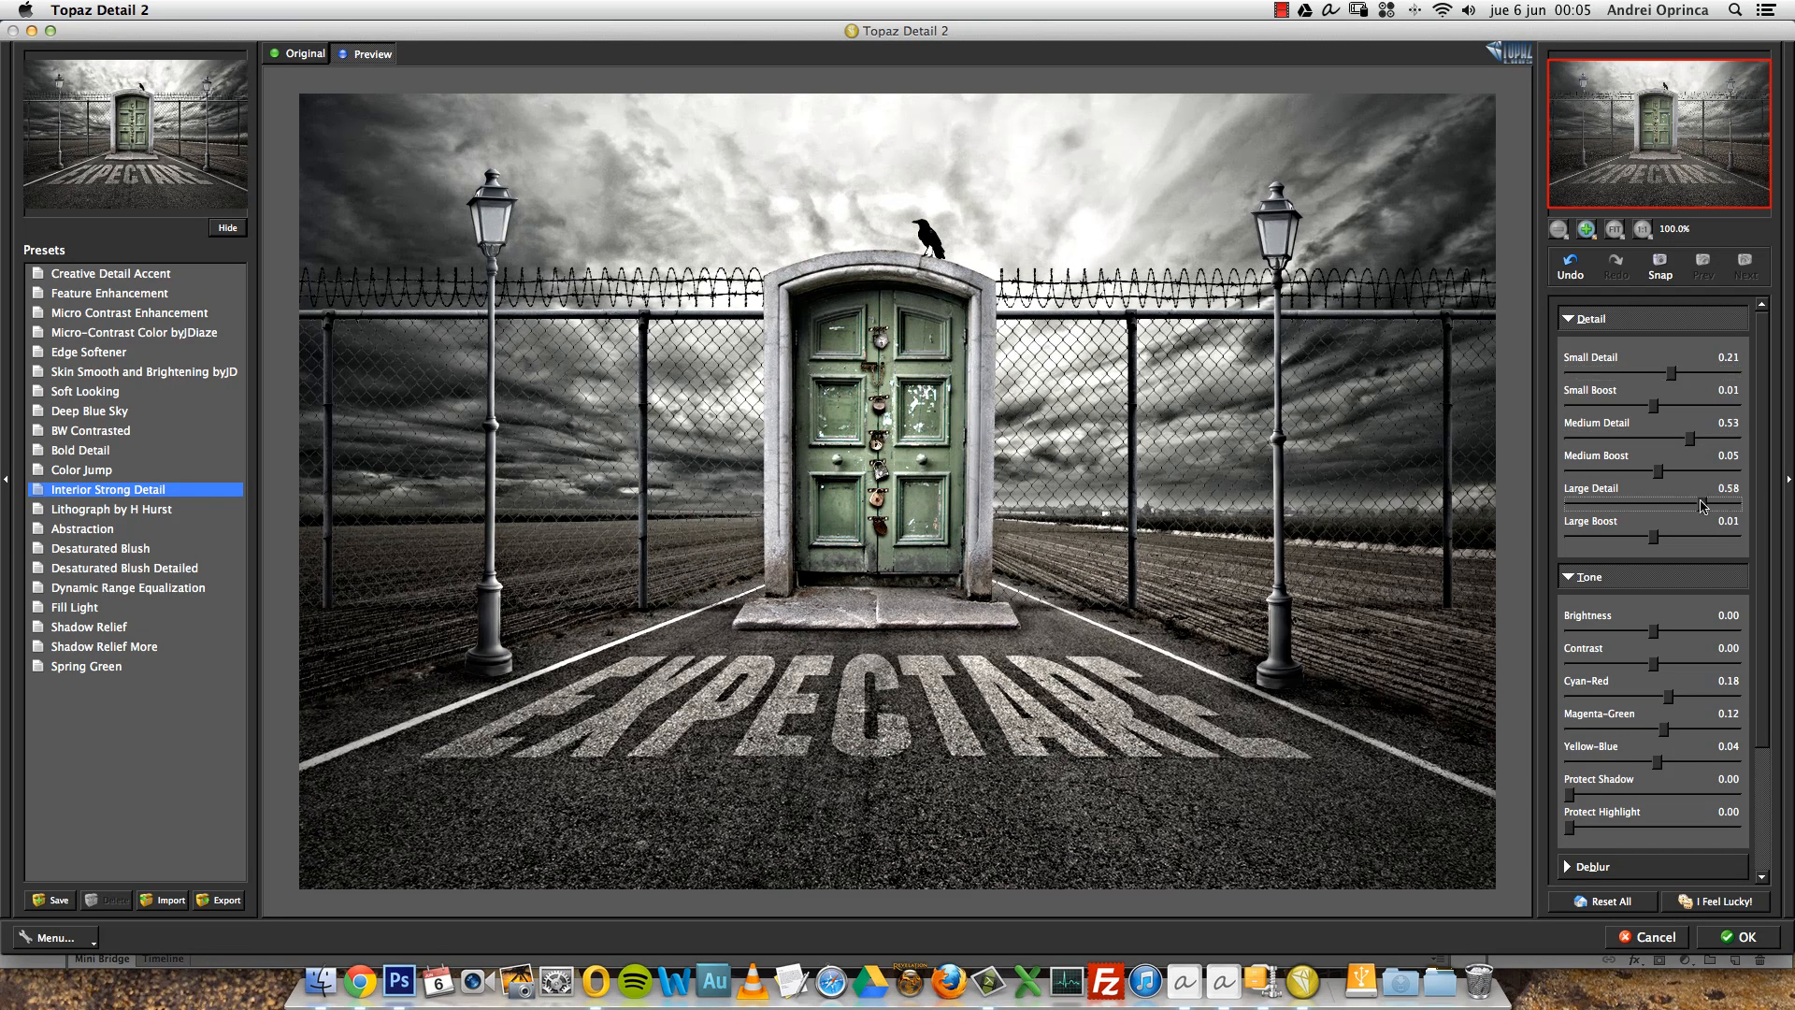
click(1680, 439)
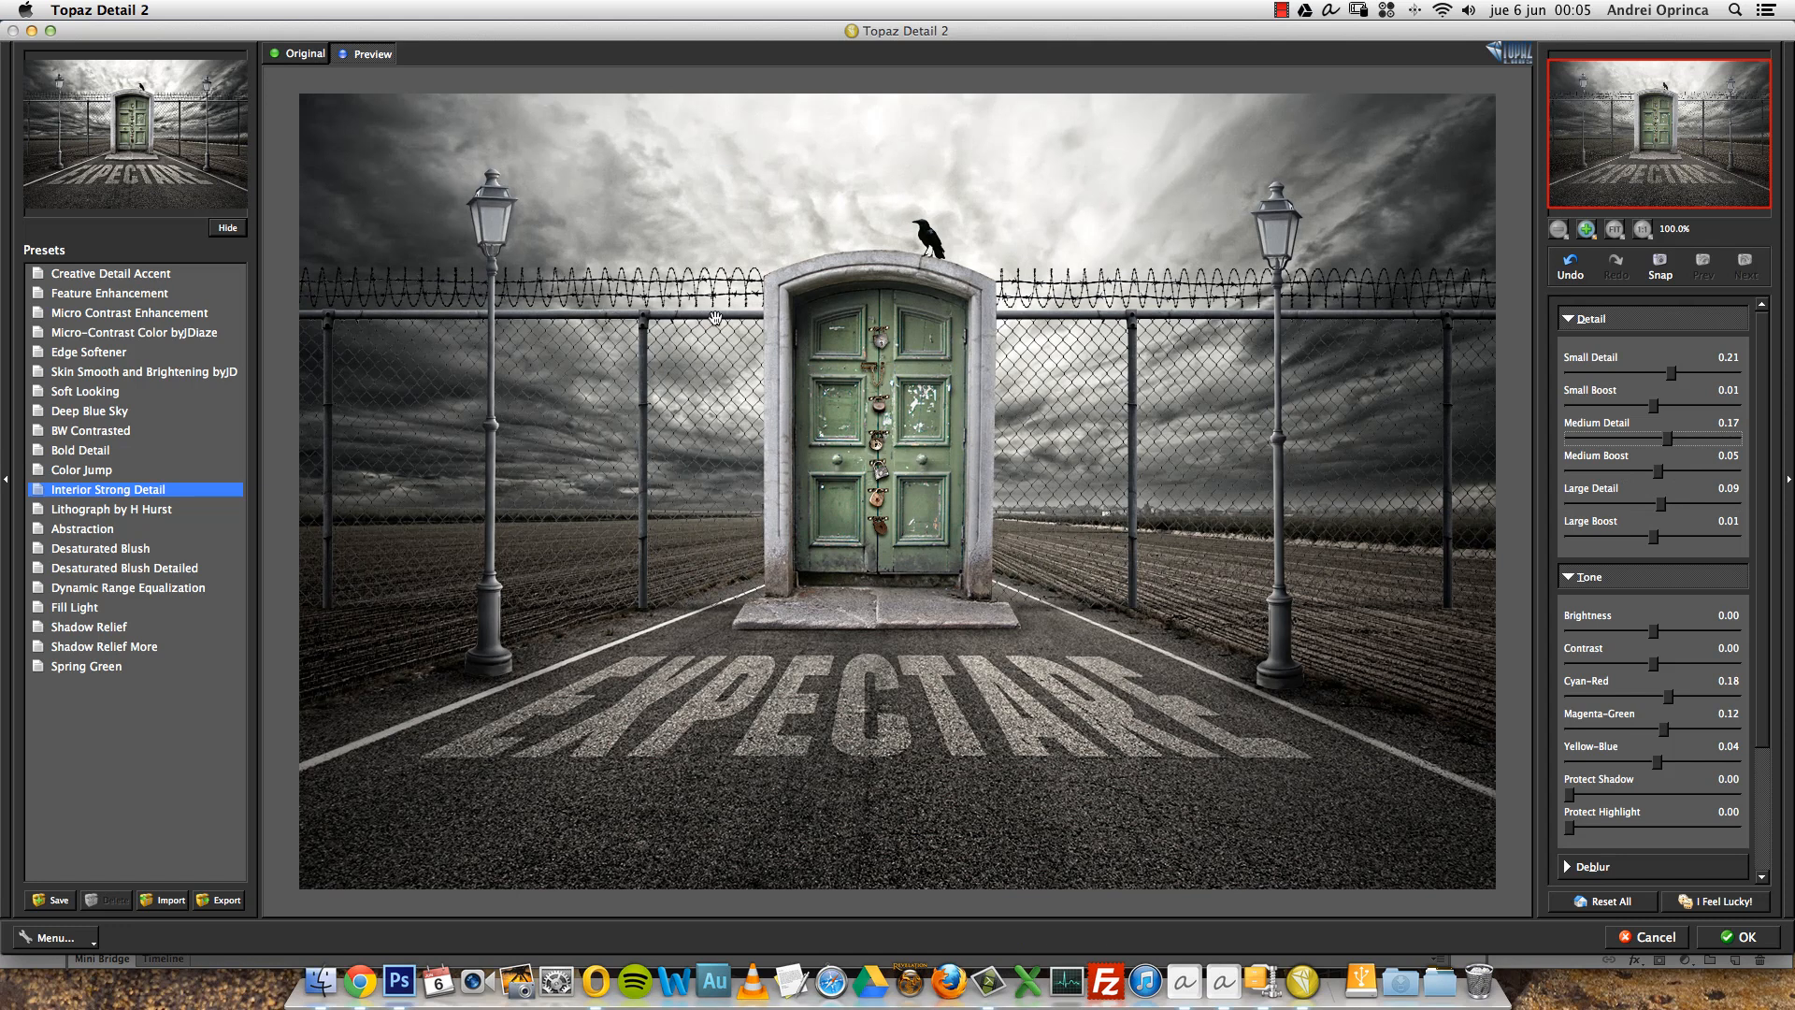
scroll(1749, 772, down, 5)
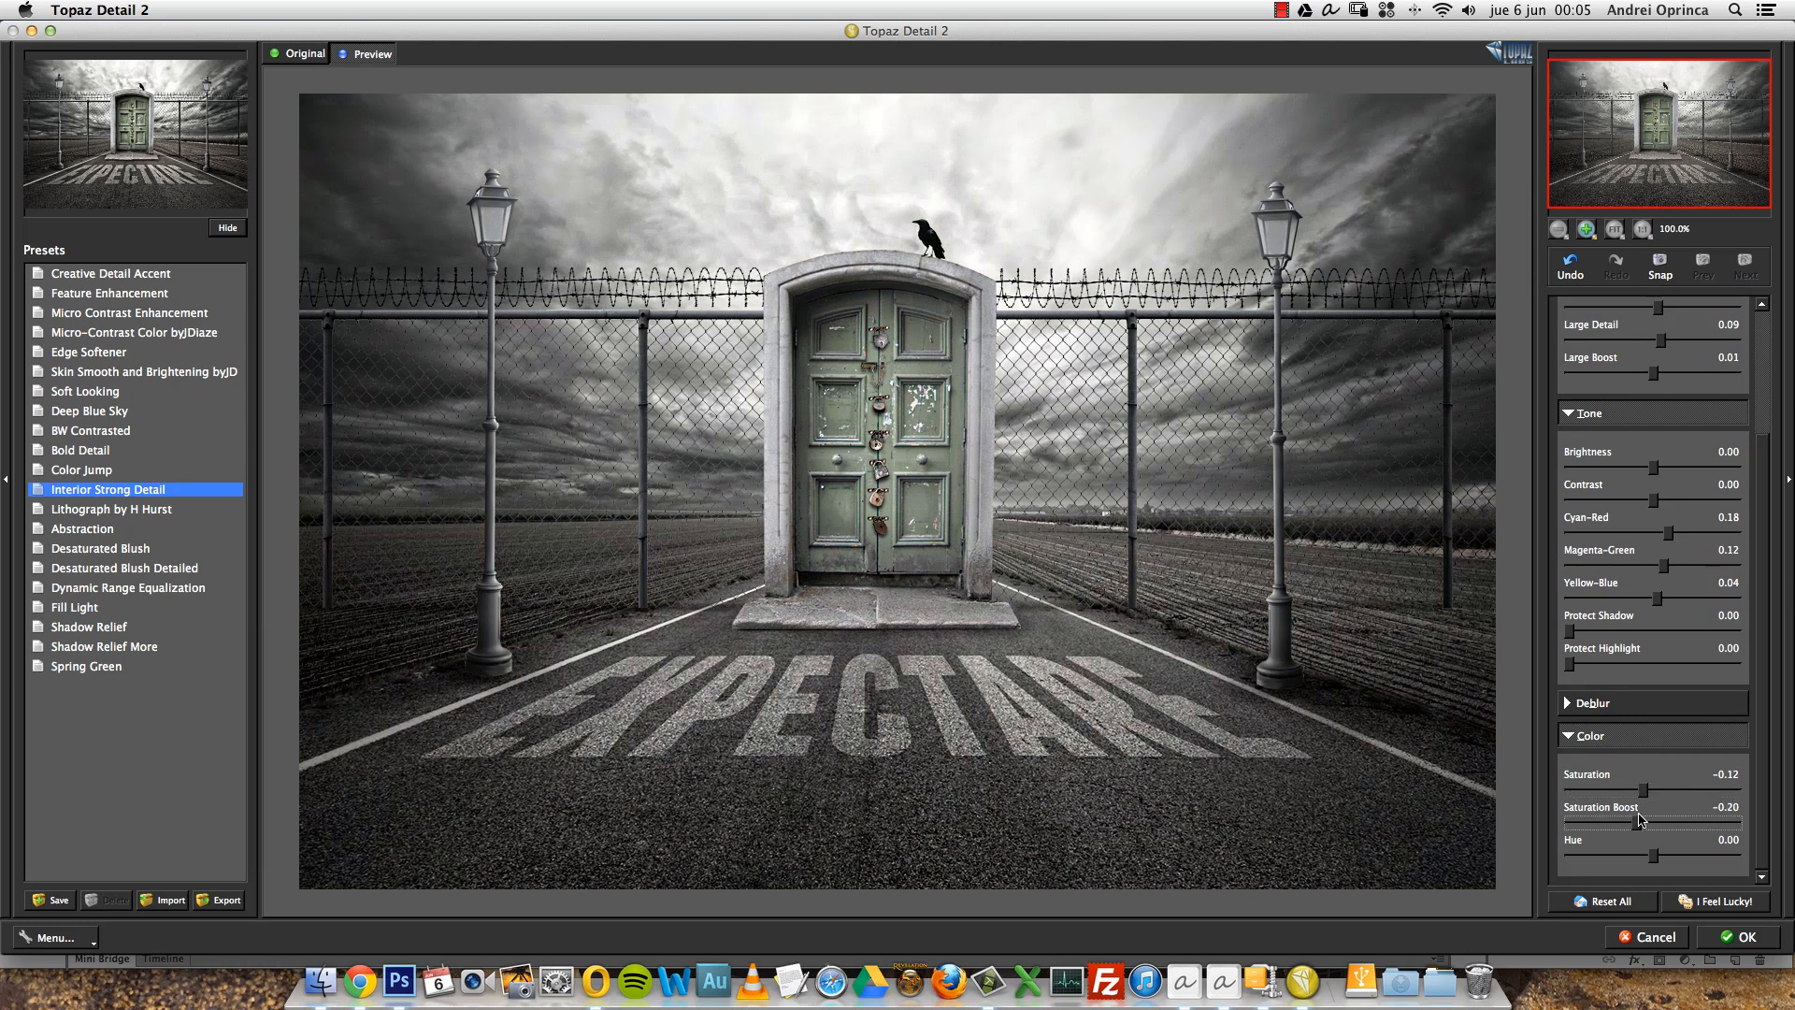
drag(1658, 794, 1652, 800)
drag(1762, 545, 1766, 347)
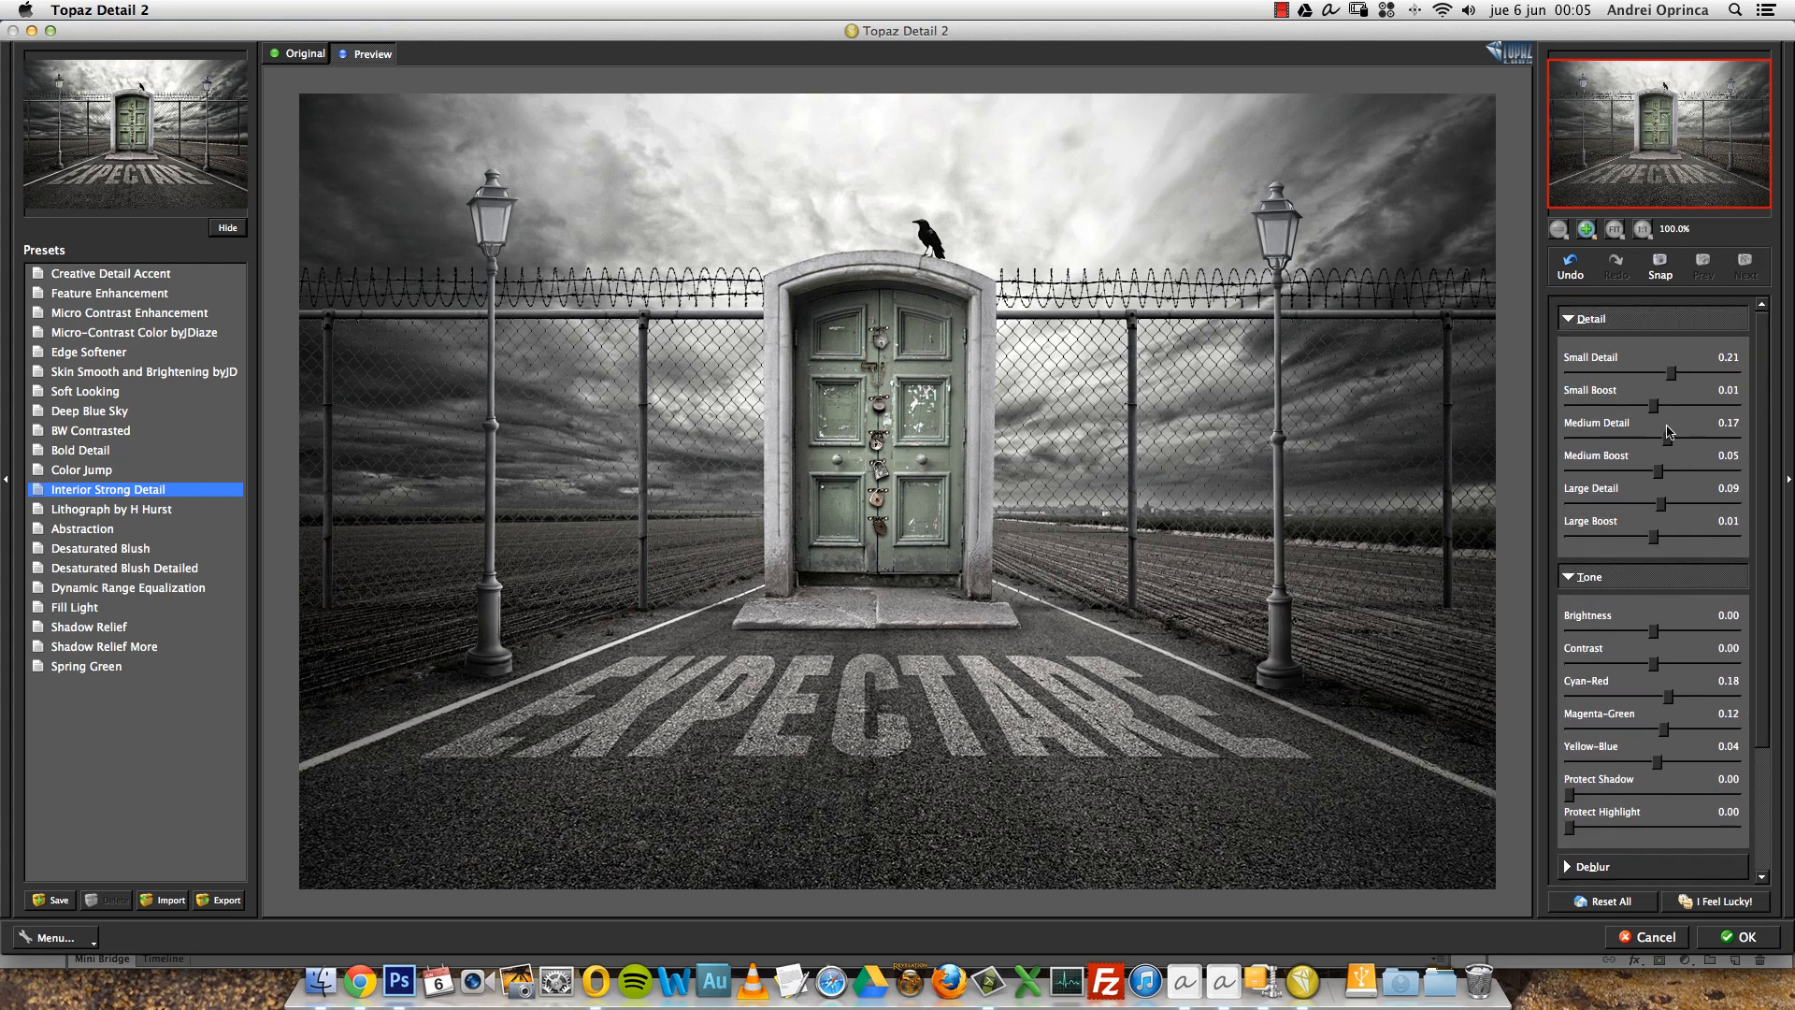
Set Small Detail to 0.20, Small Boost to -0.03, Medium Detail to 0.14, Medium Boost to 0.09 and Large Detail to -0.03, and apply the filter.
drag(1663, 443, 1660, 444)
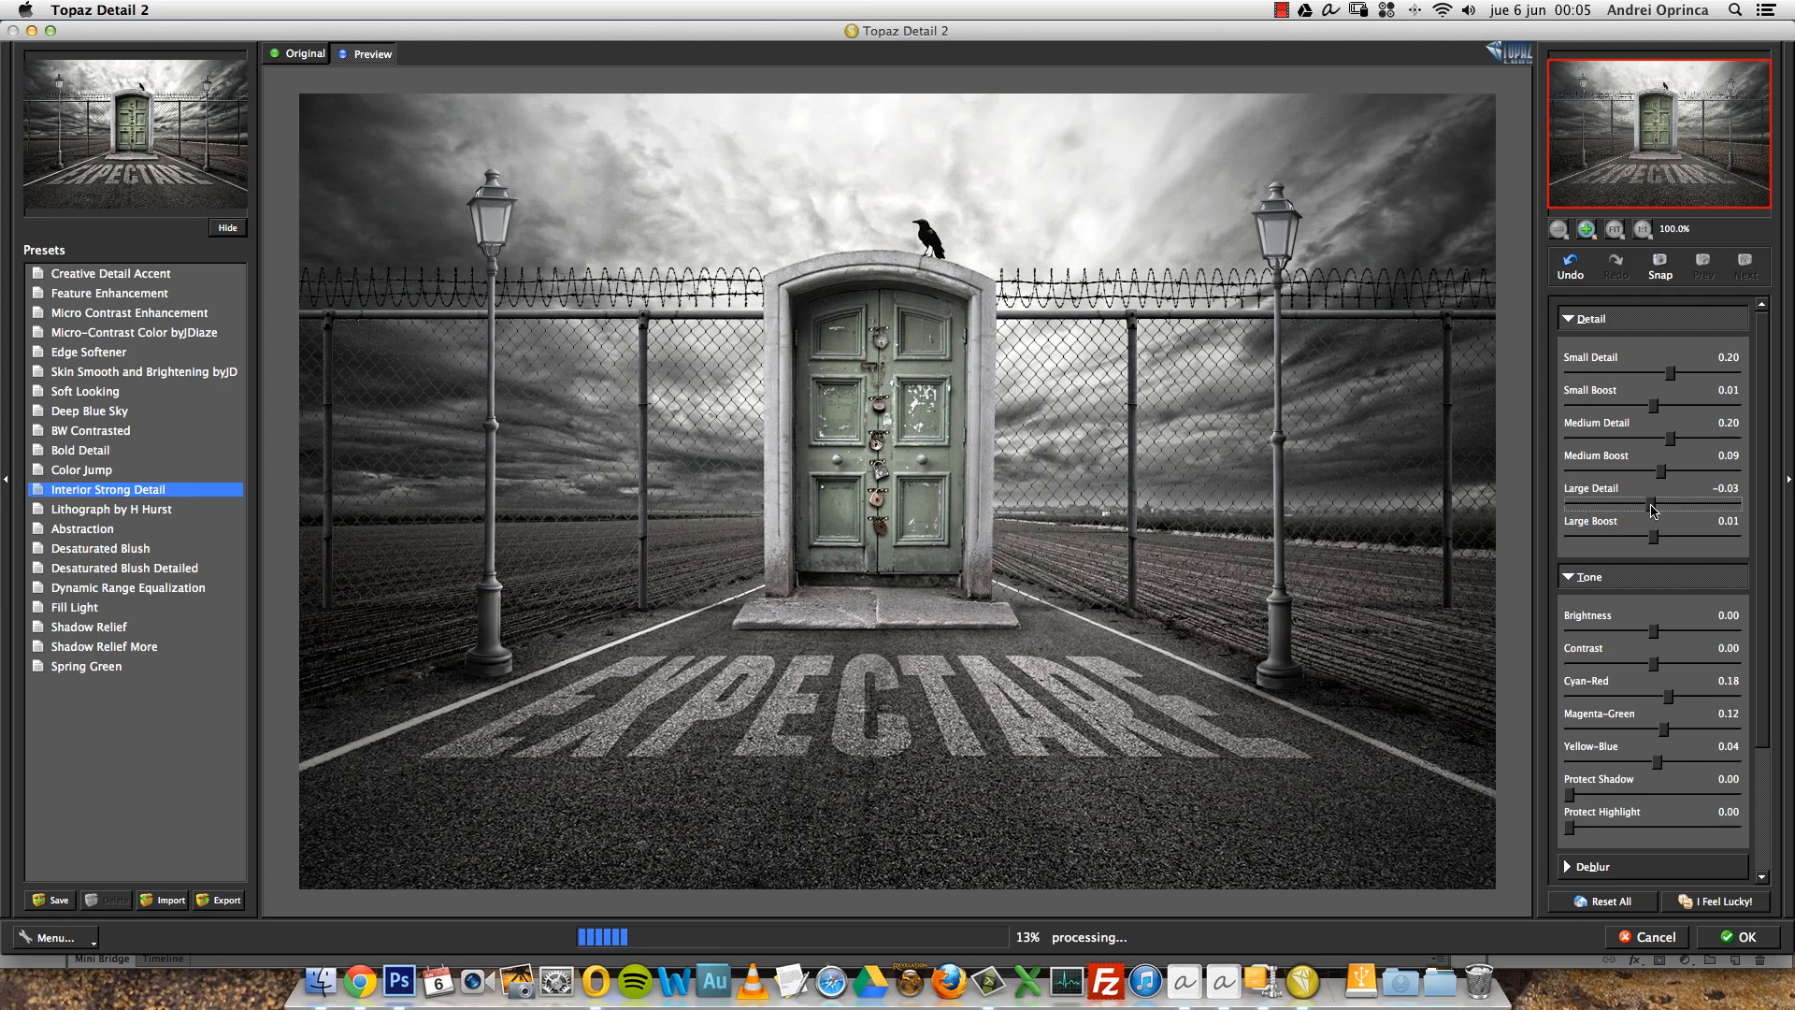
drag(1673, 446, 1662, 472)
drag(1655, 403, 1658, 408)
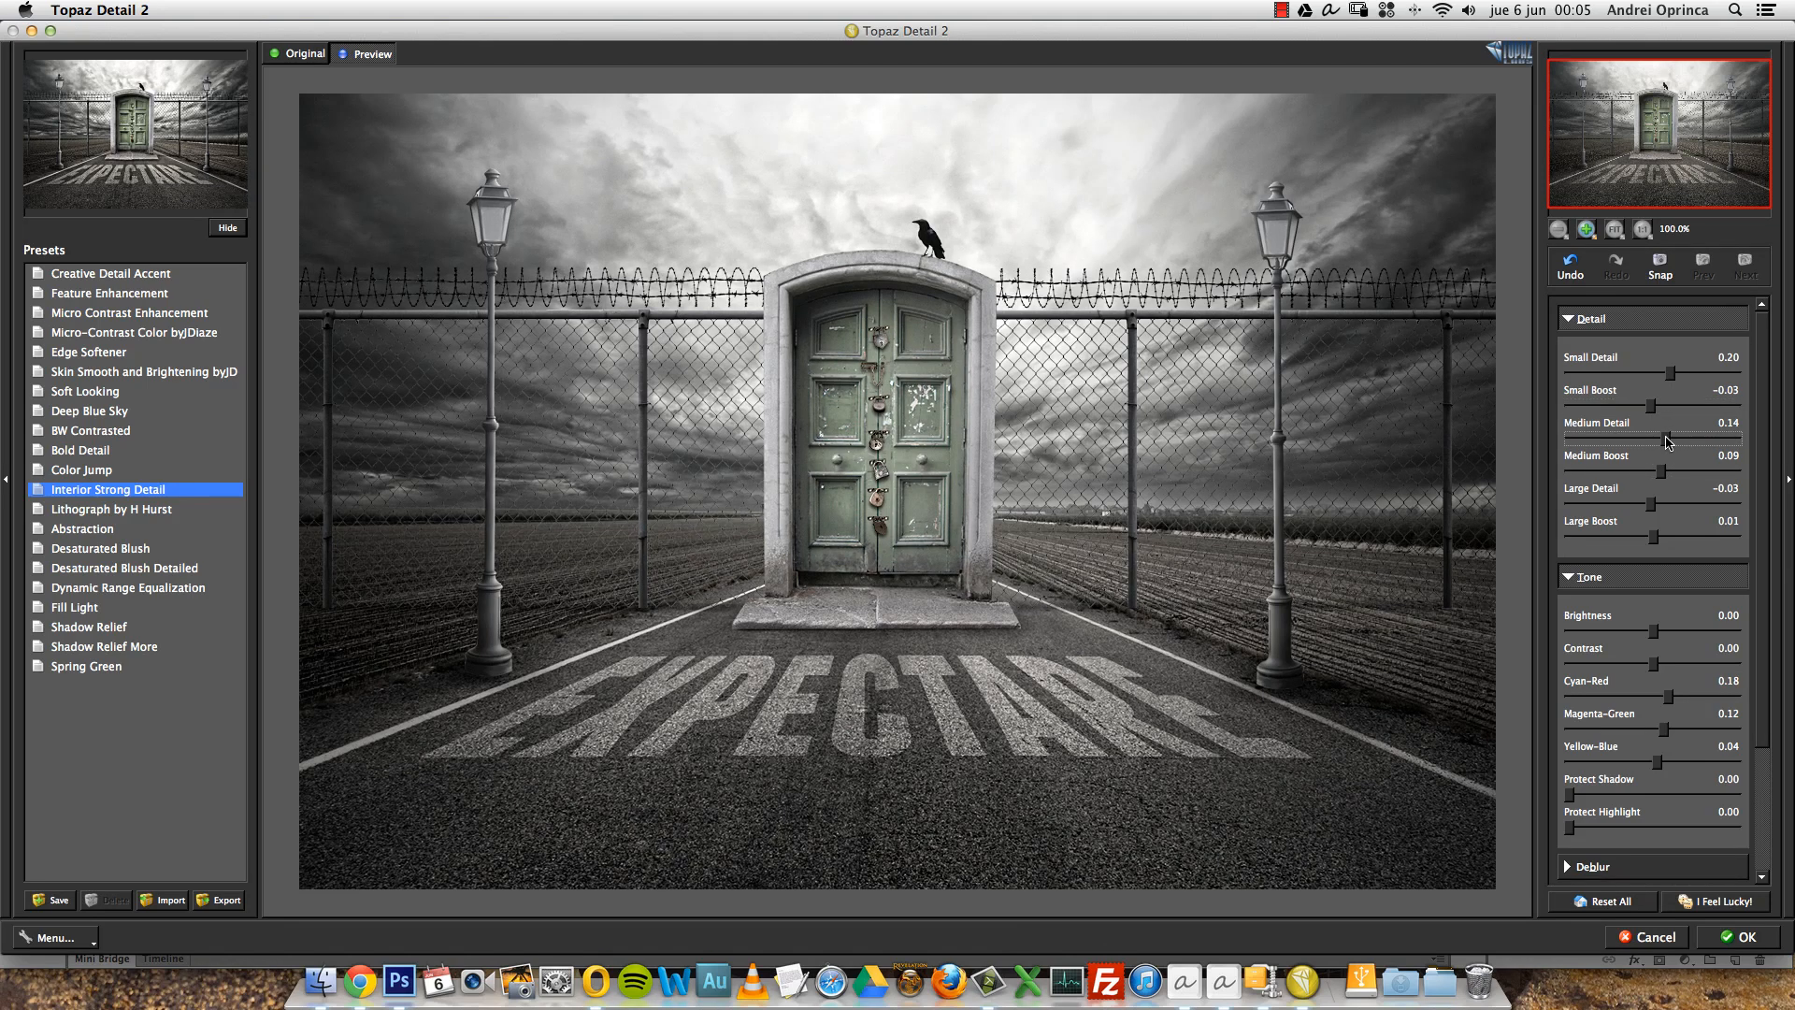
click(1741, 937)
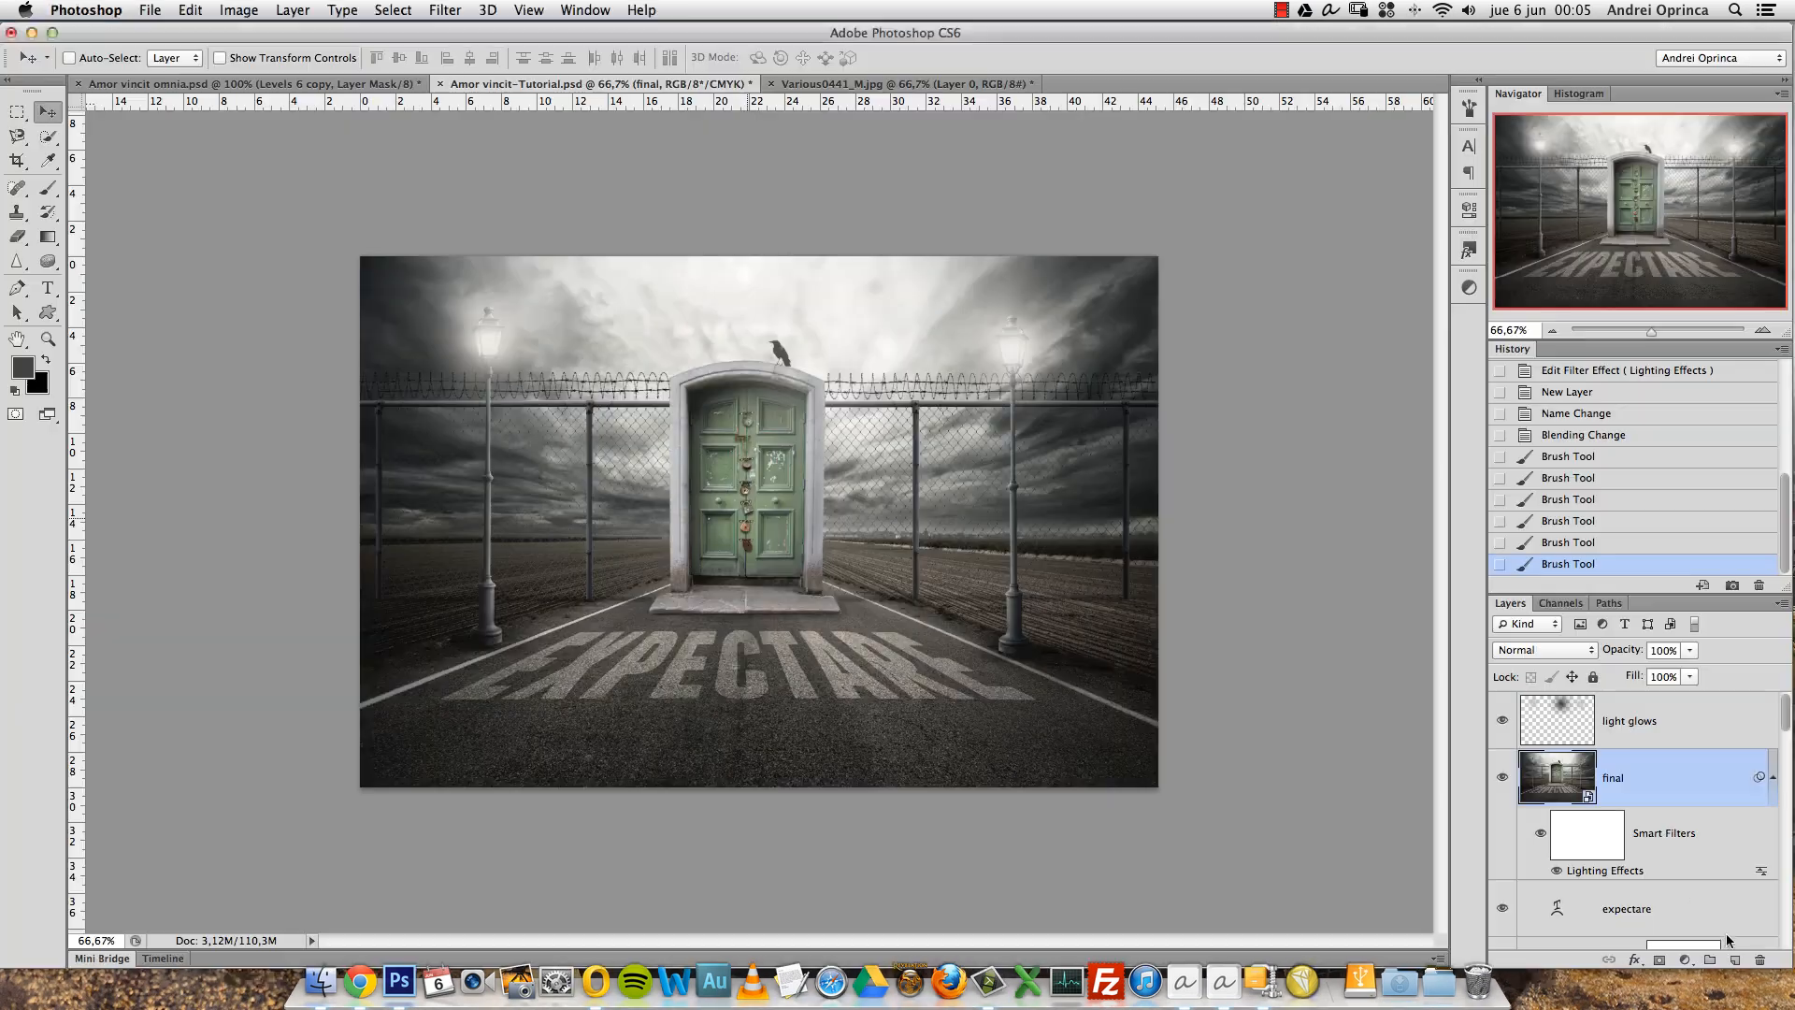
Compare the image with and without the filtered final layer and inspect the result at 100%.
click(1503, 782)
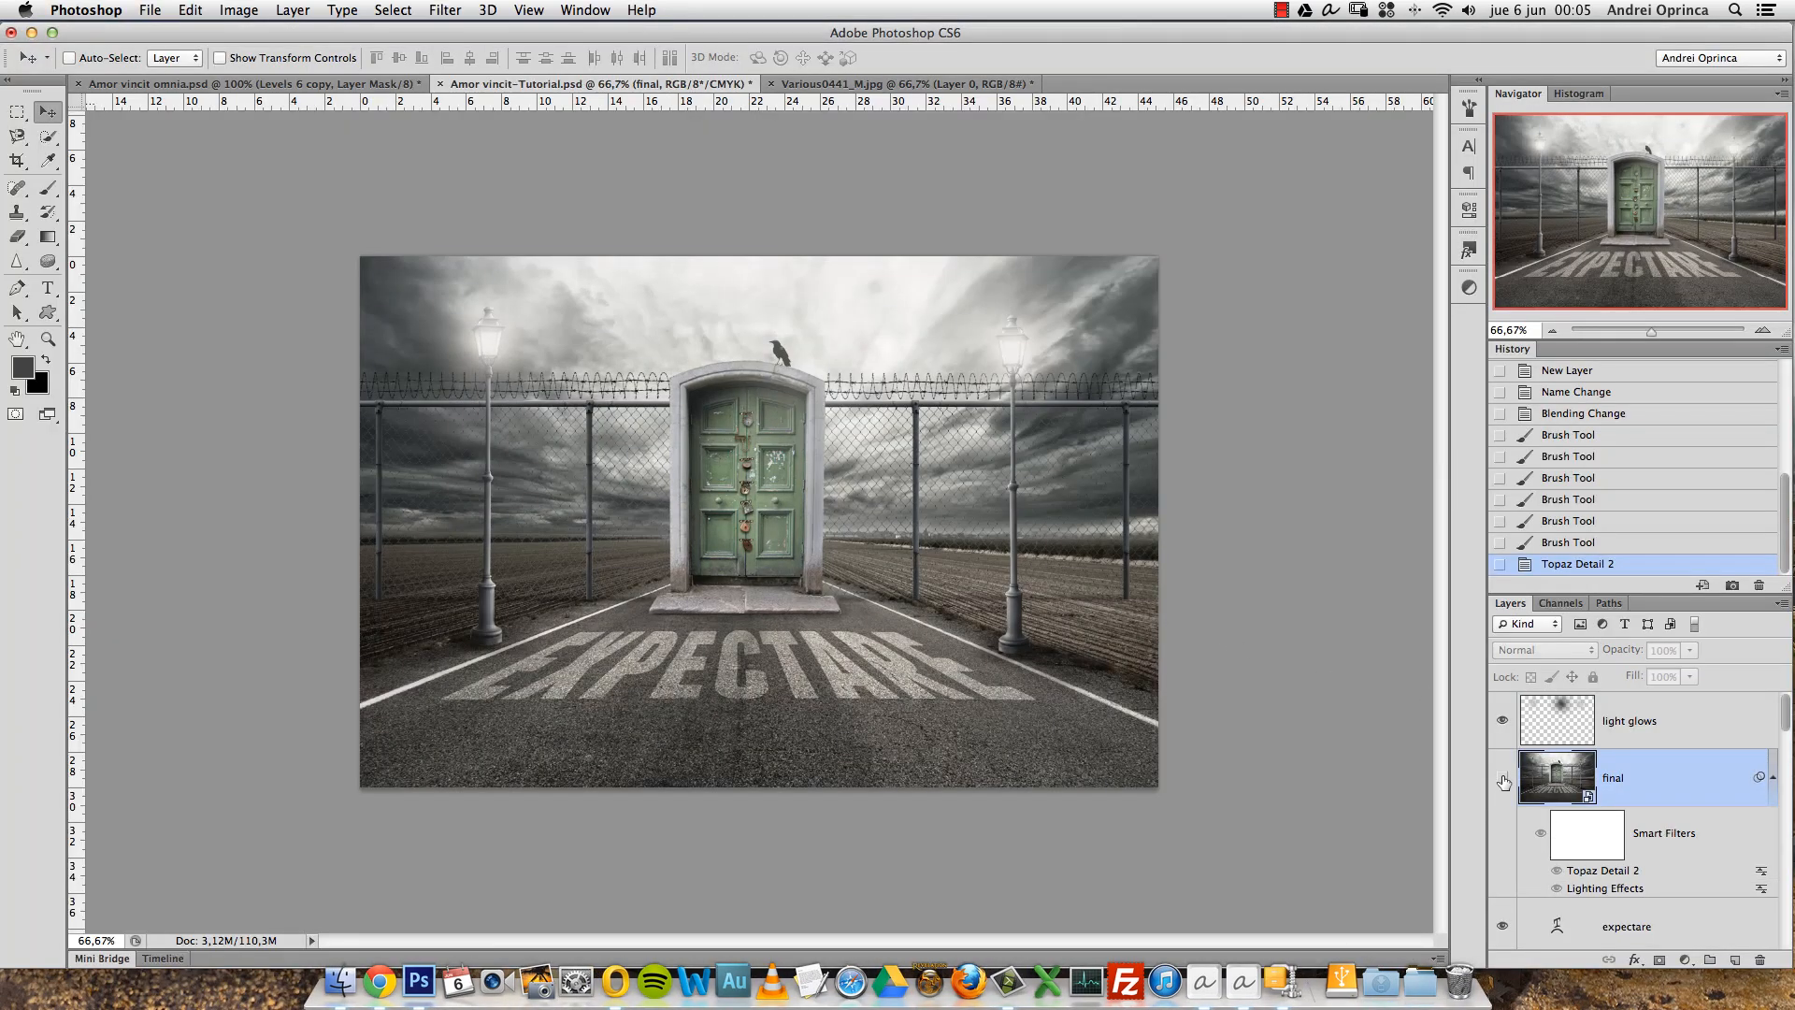
click(1503, 782)
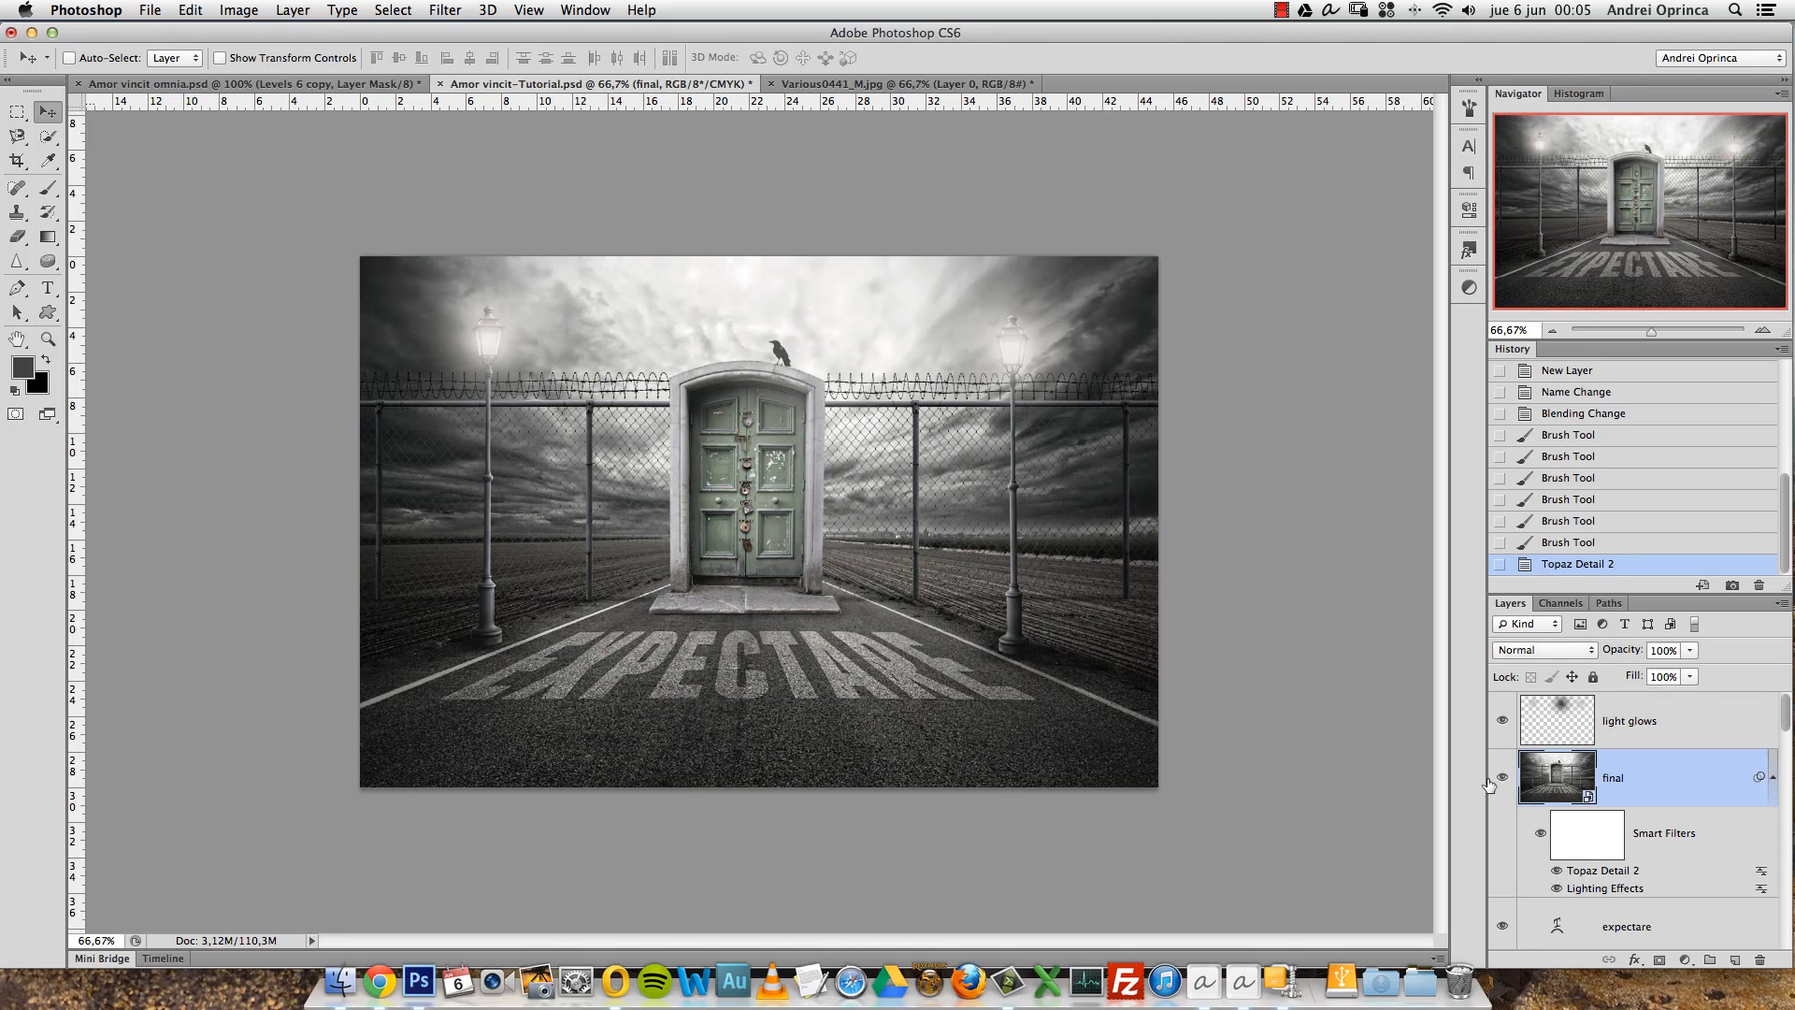
key(super+space)
click(1159, 437)
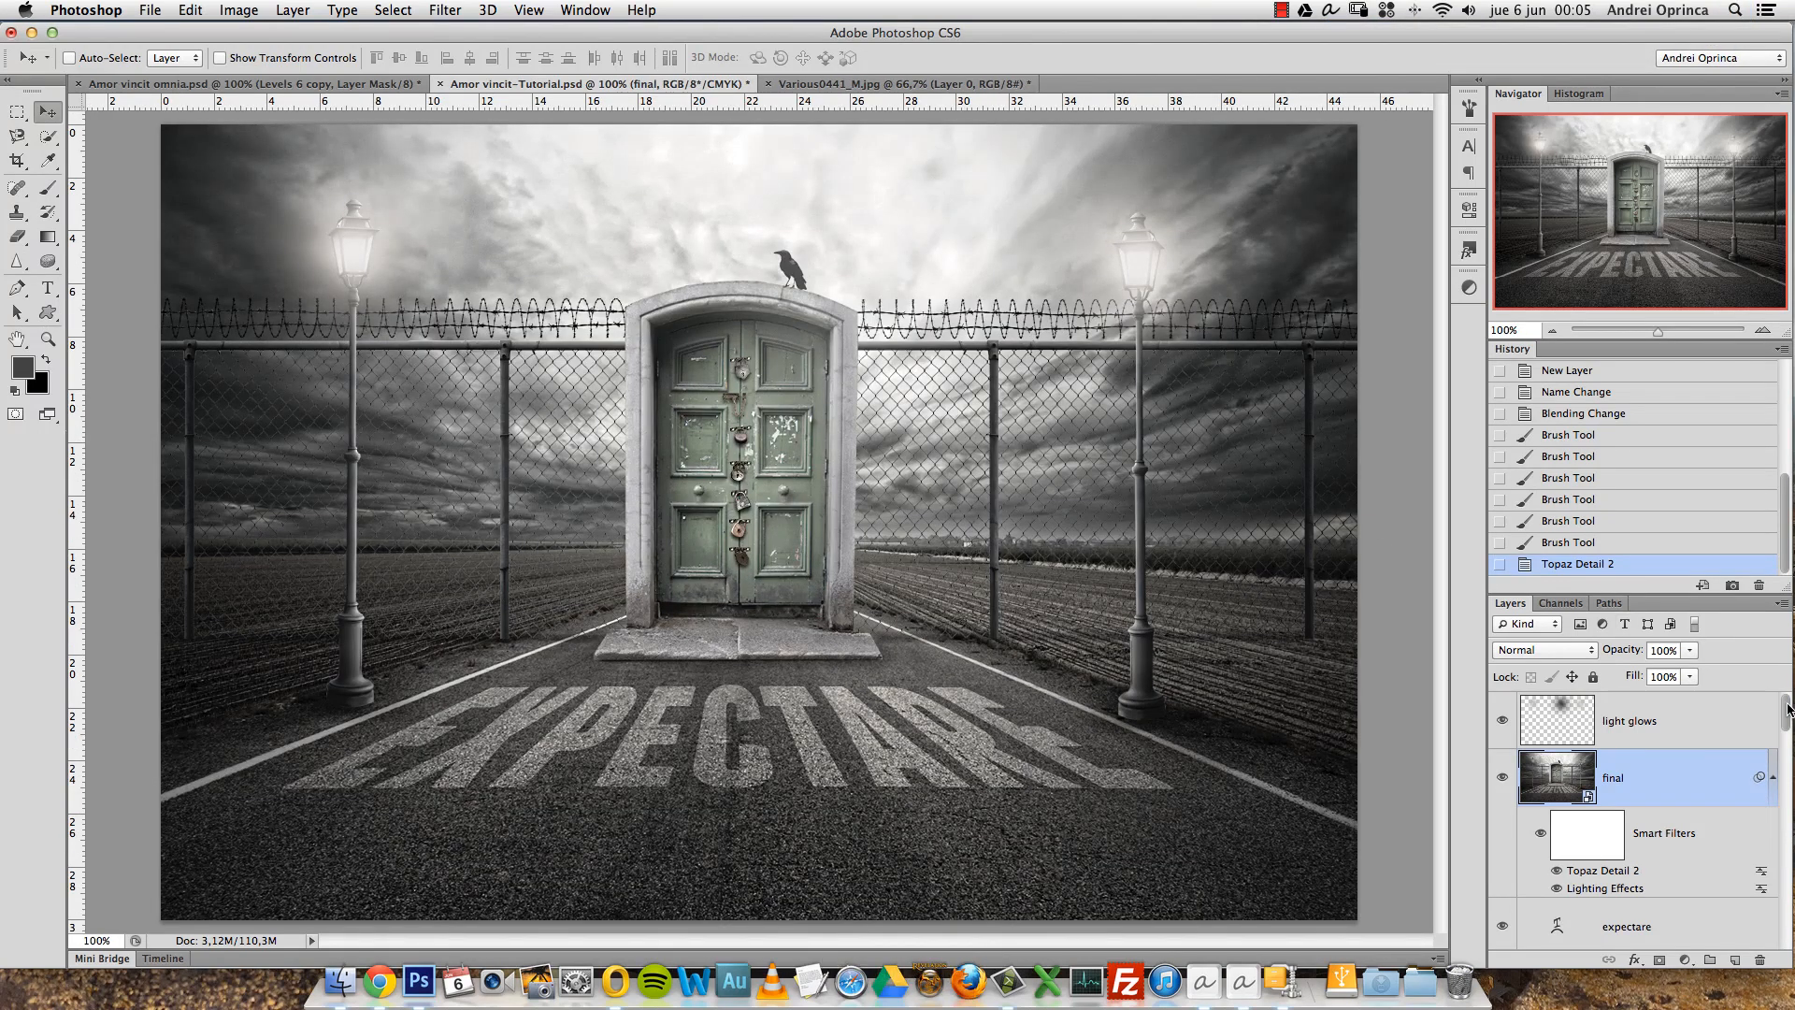
Add a Solid Color fill layer in dark grey 434444 above the light glows layer.
click(1725, 729)
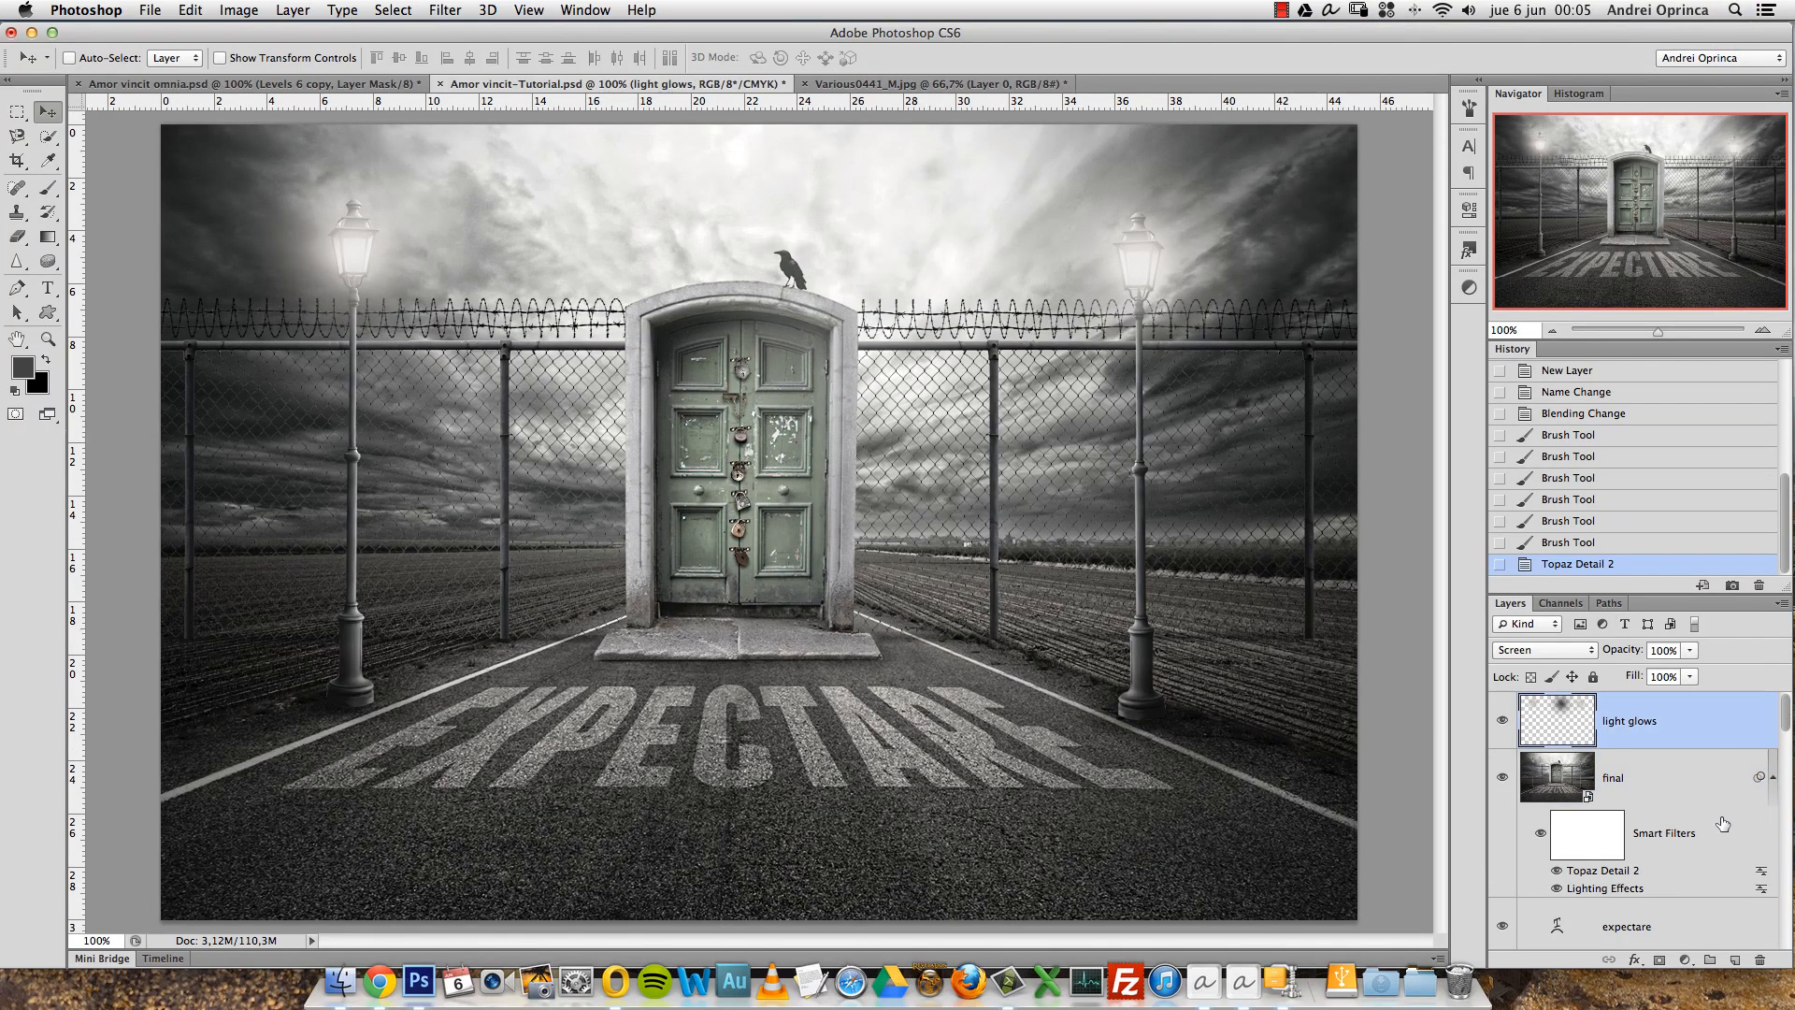
click(1686, 961)
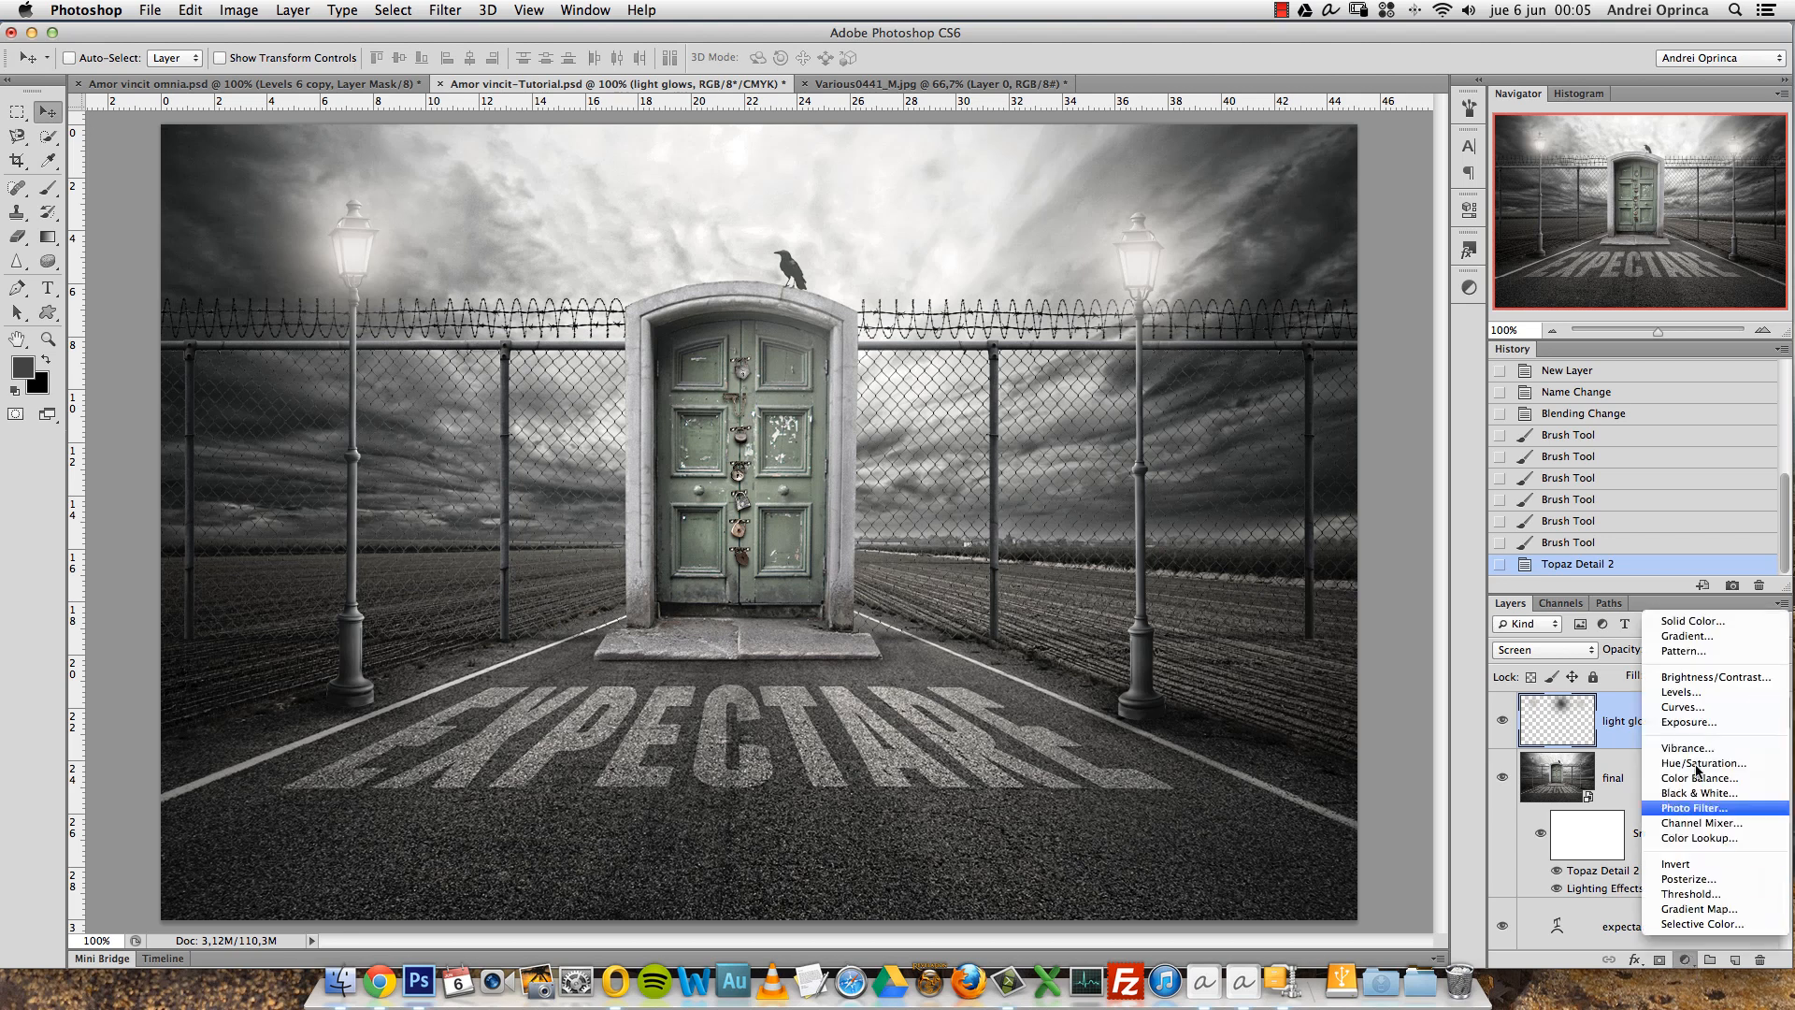
click(1709, 628)
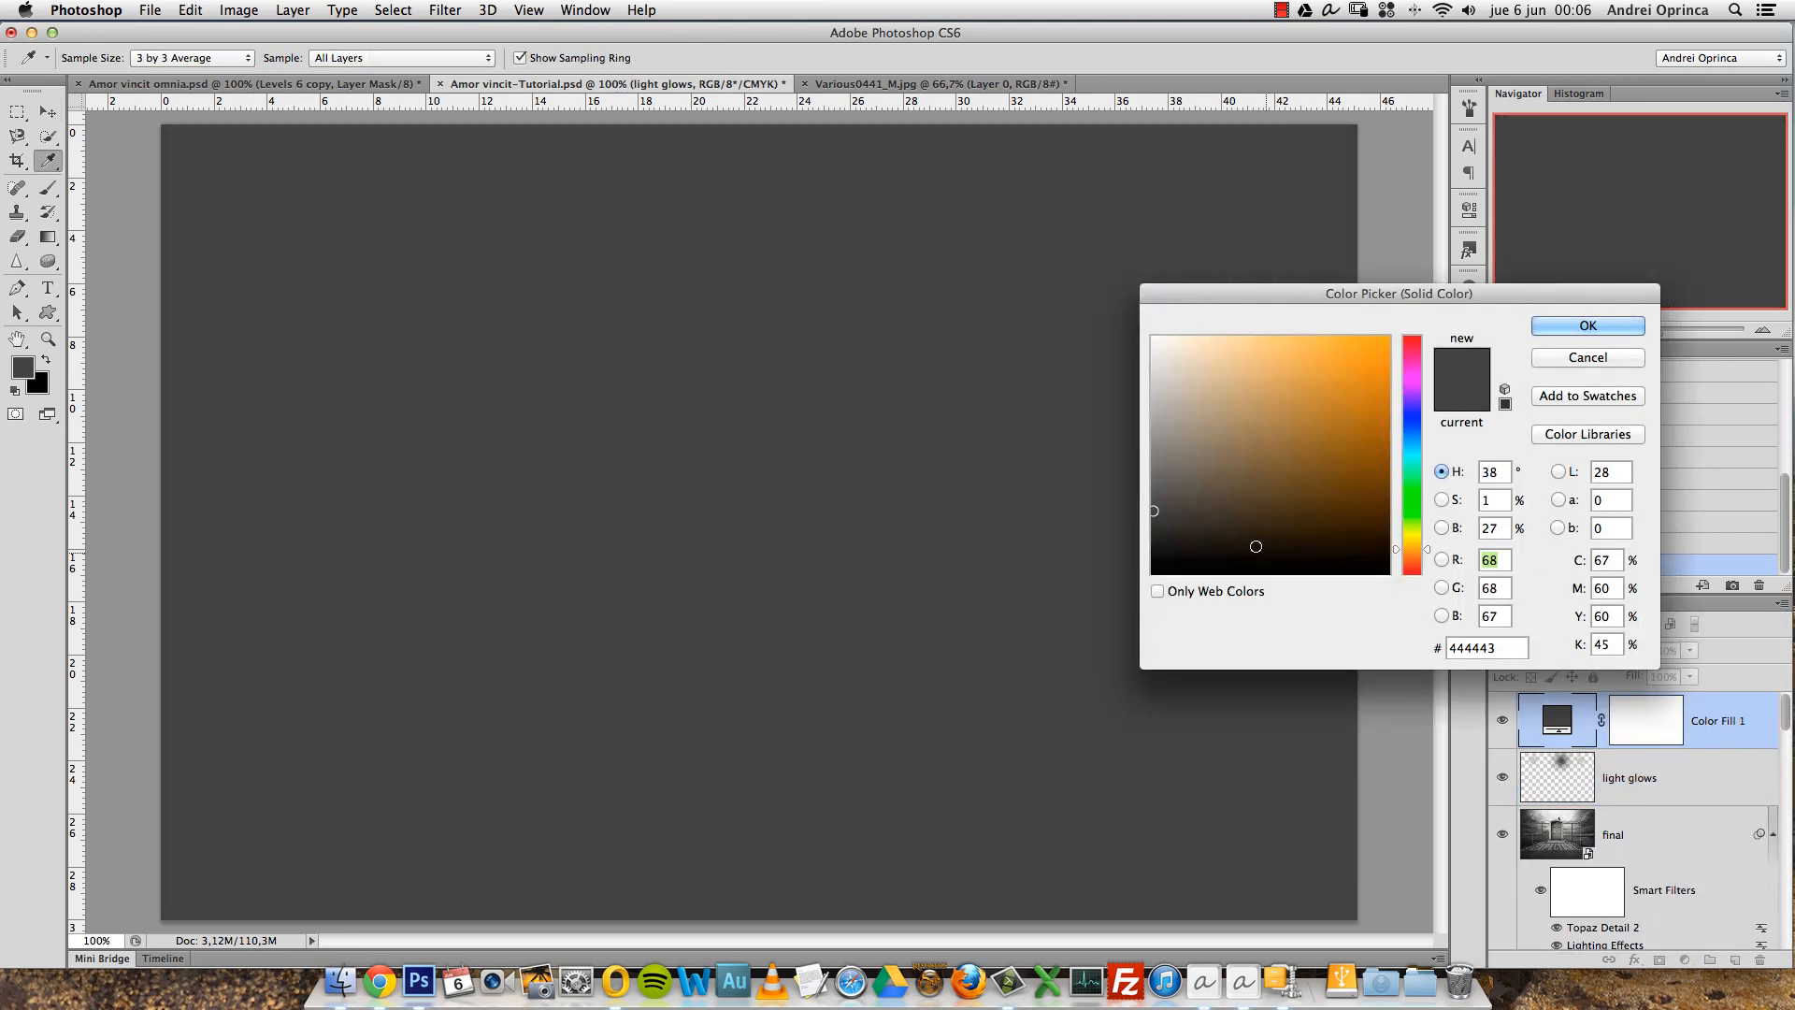
click(1414, 436)
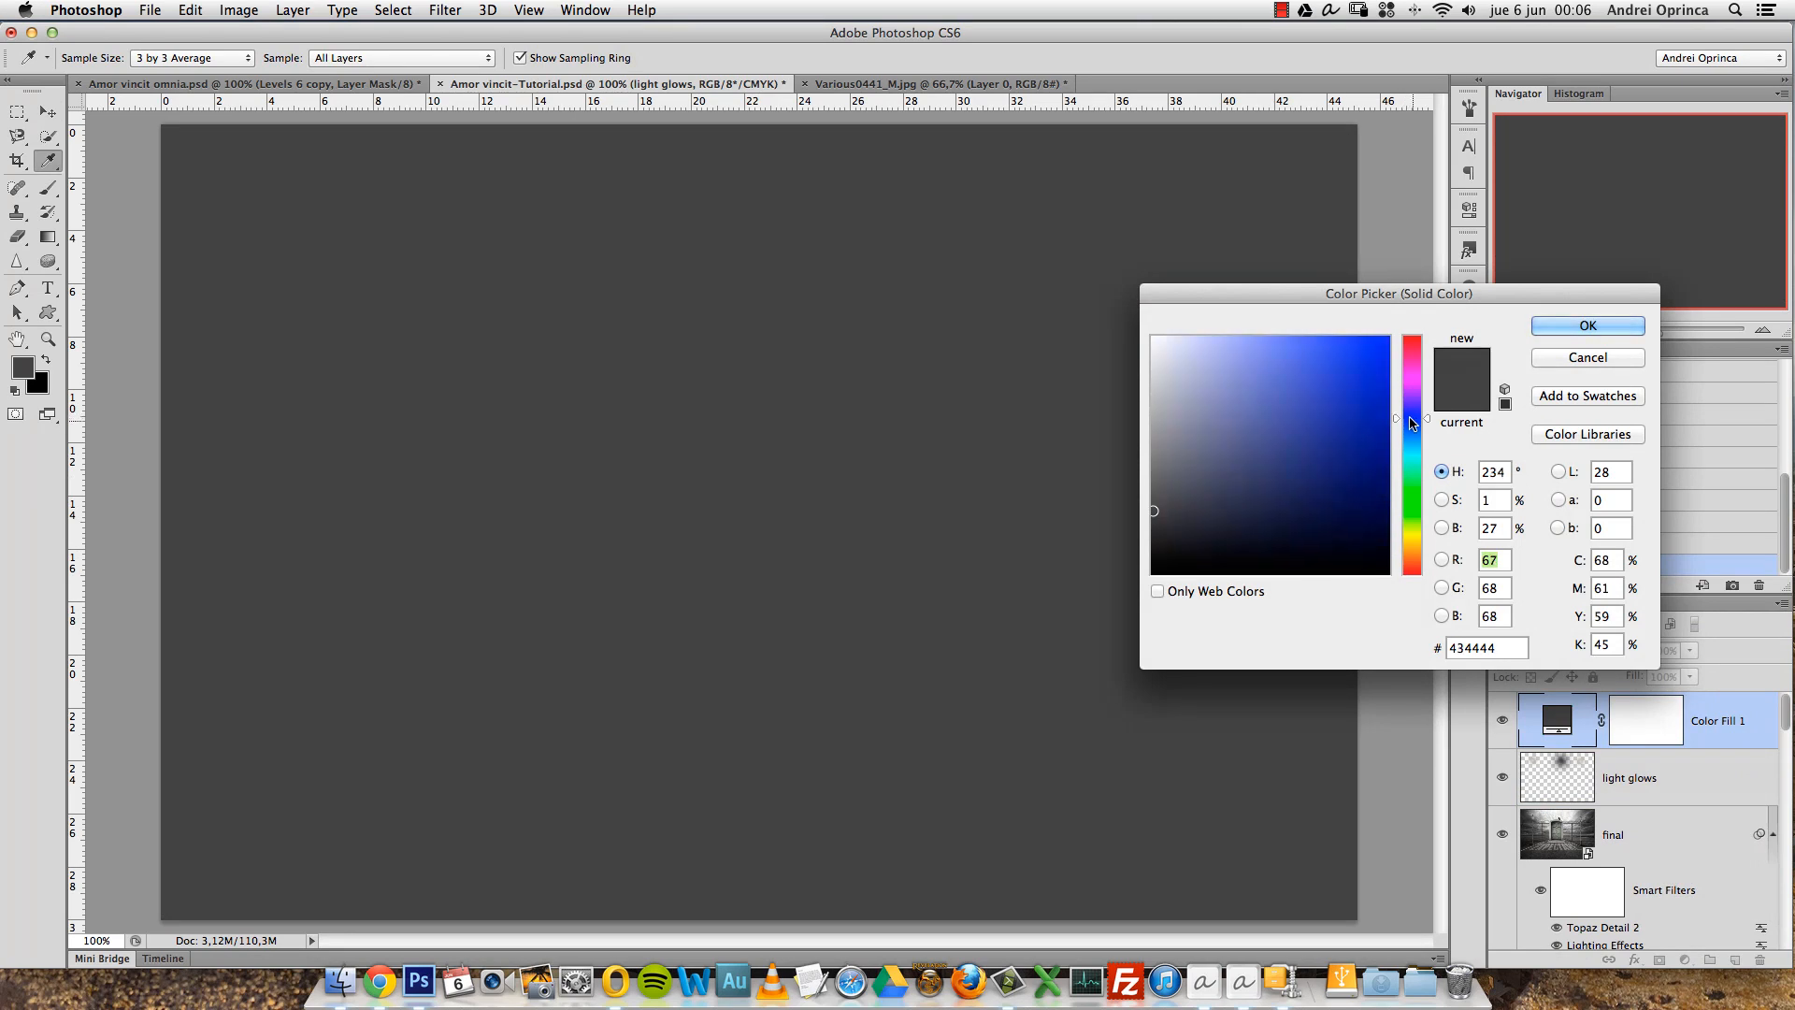
click(1580, 327)
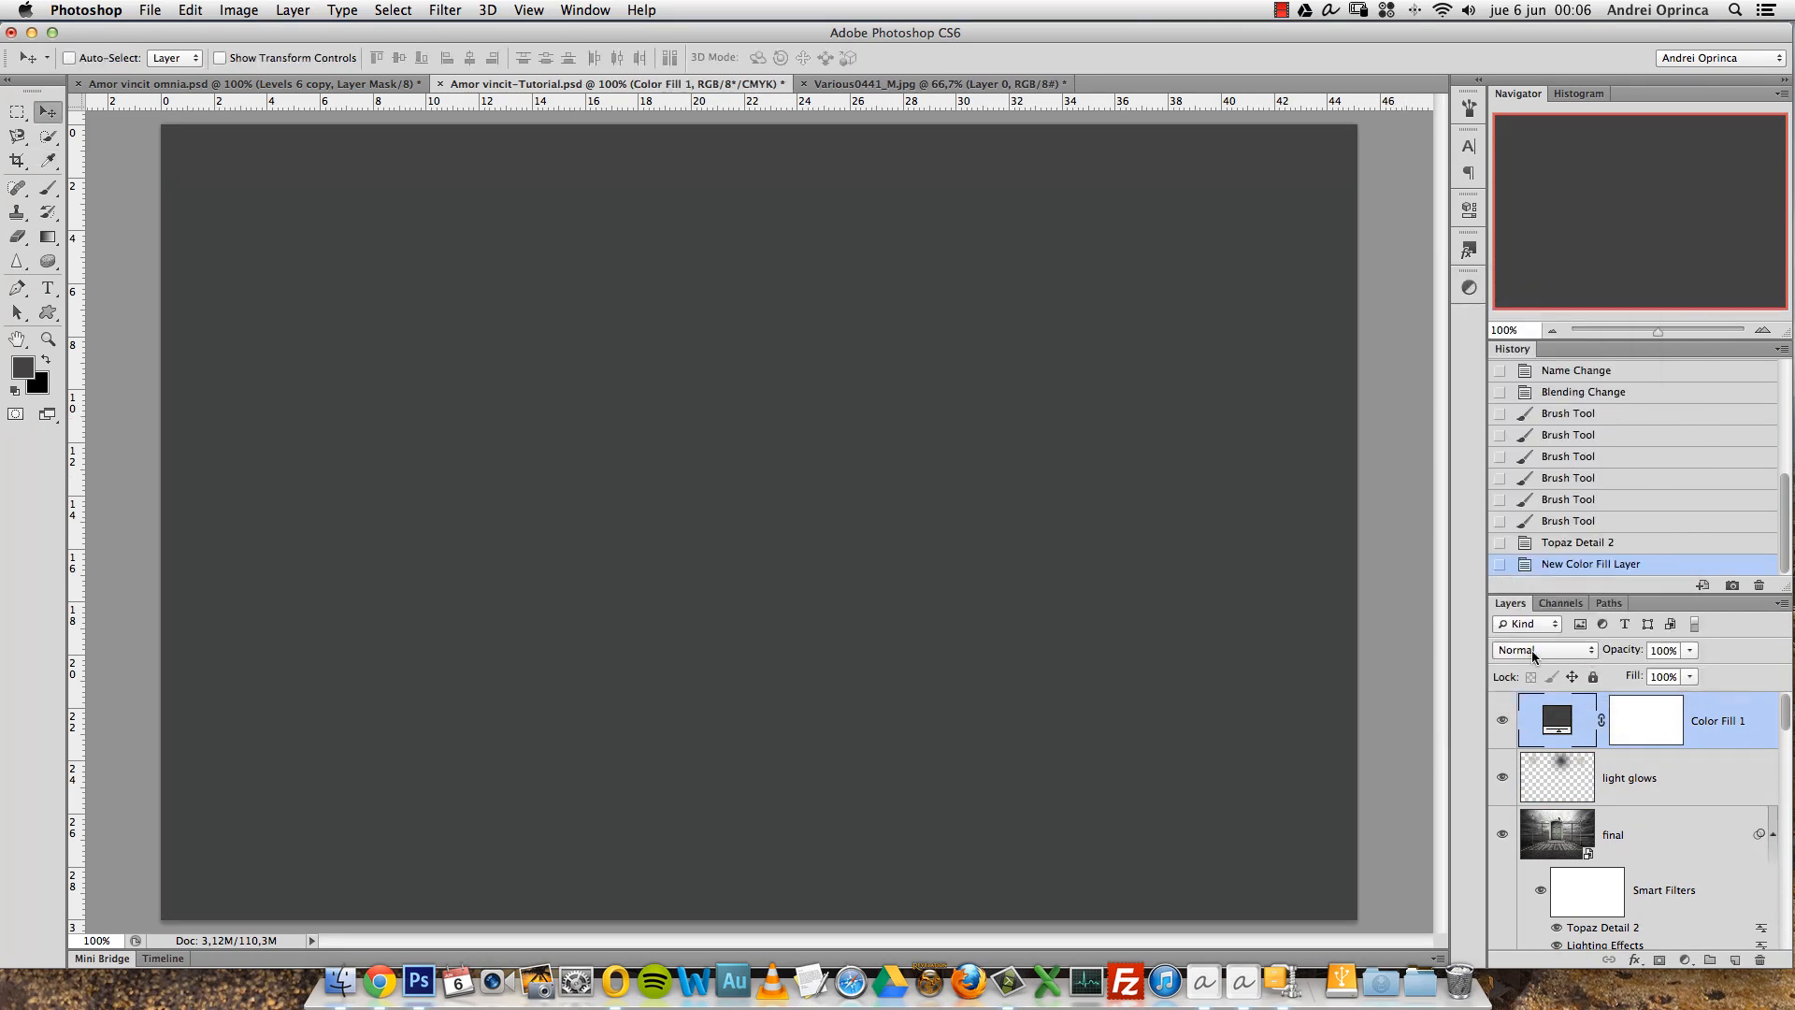
Set the blending mode of the color fill layer to Exclusion.
click(1534, 652)
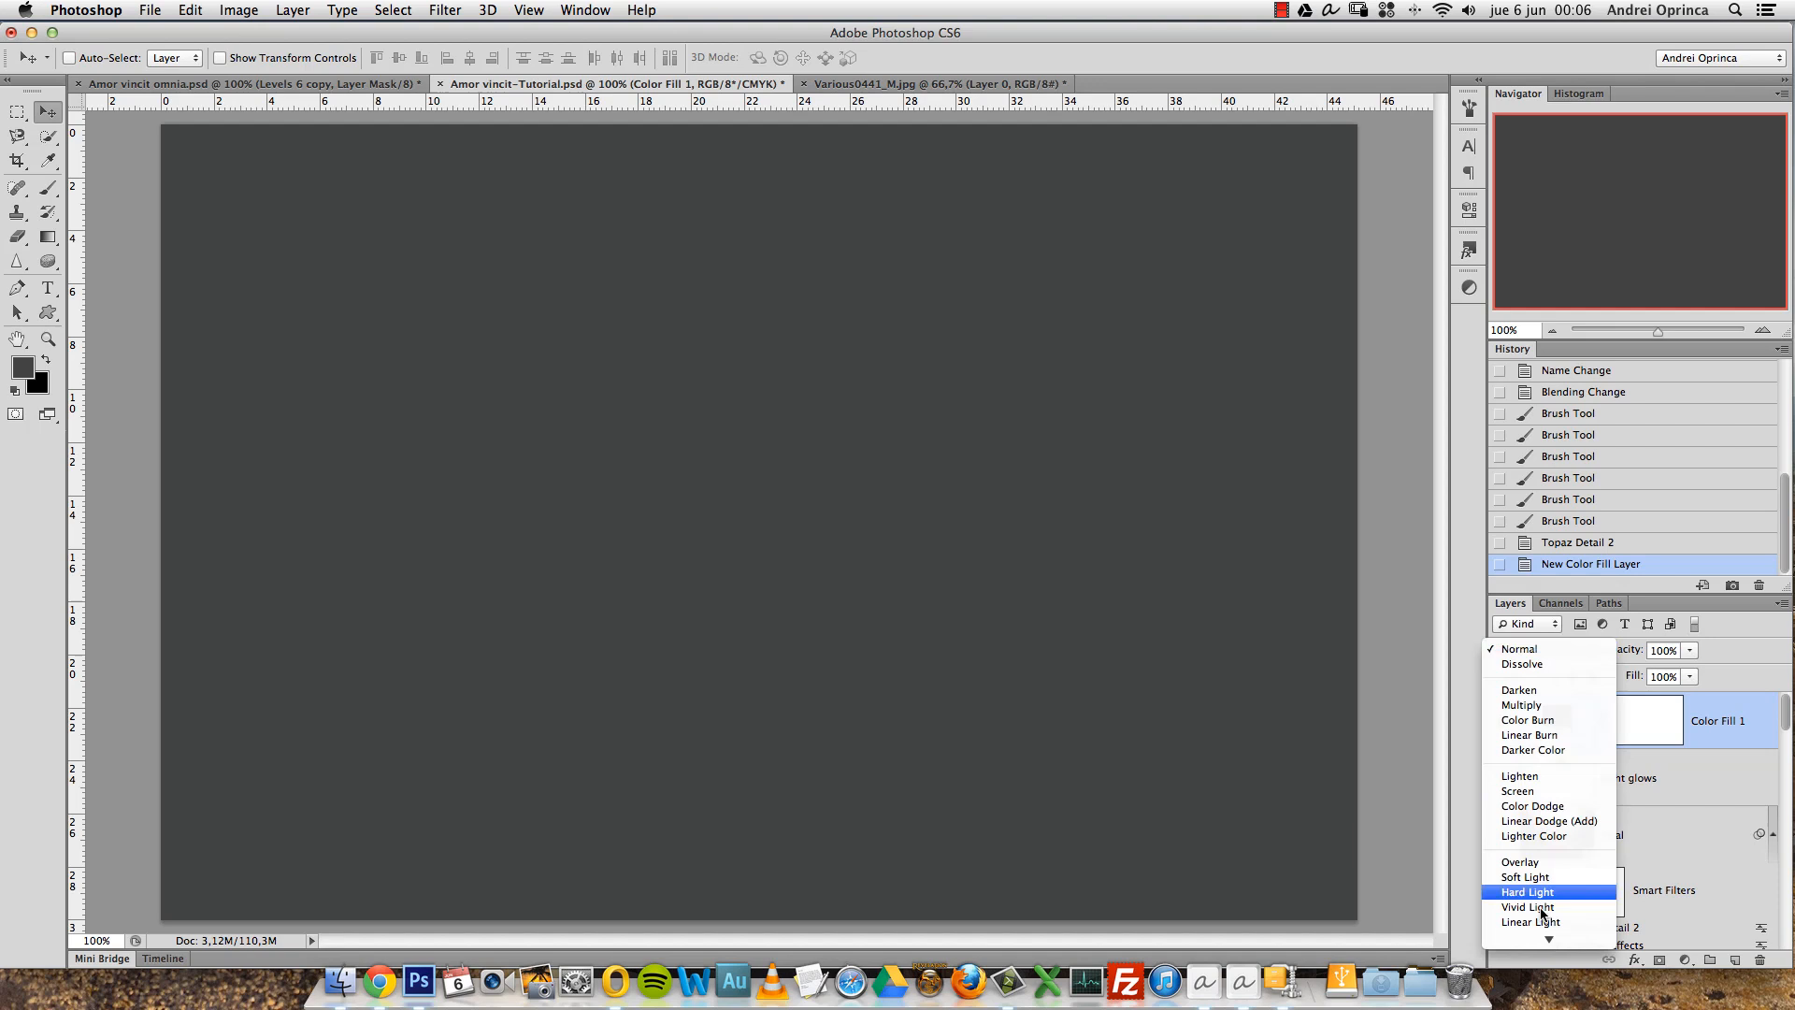
mouse_move(1545, 941)
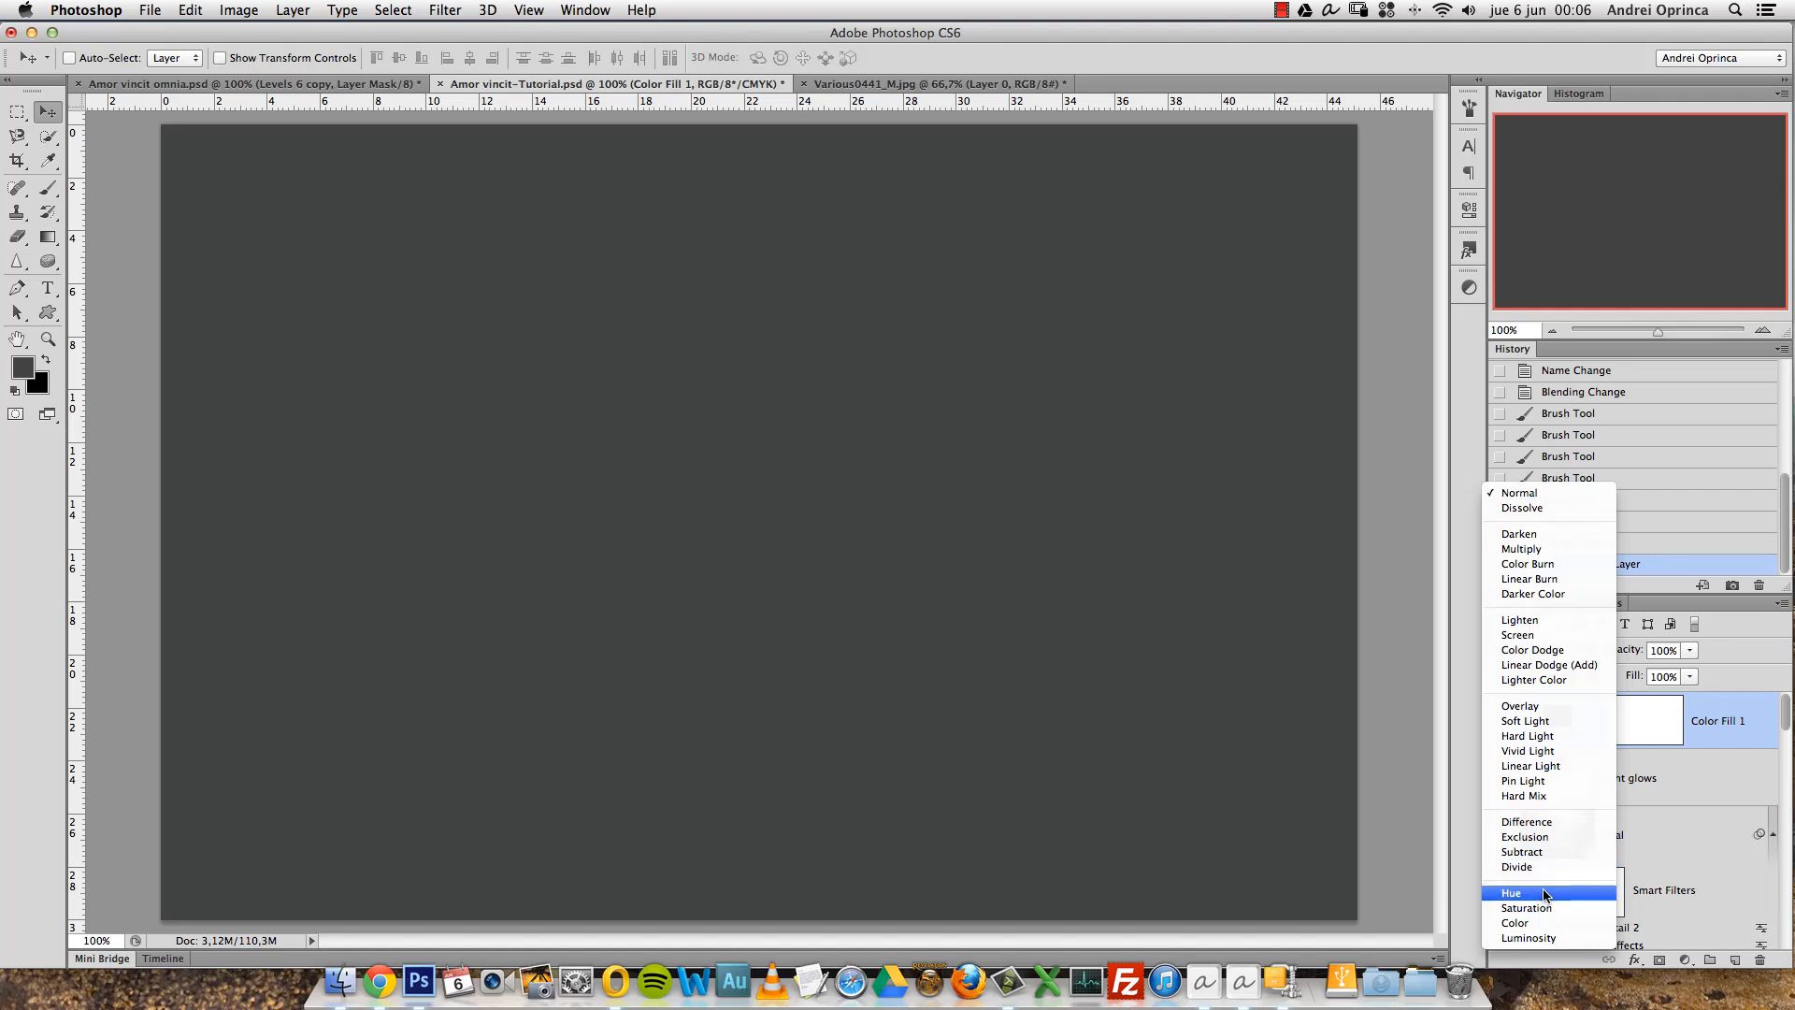
click(1543, 841)
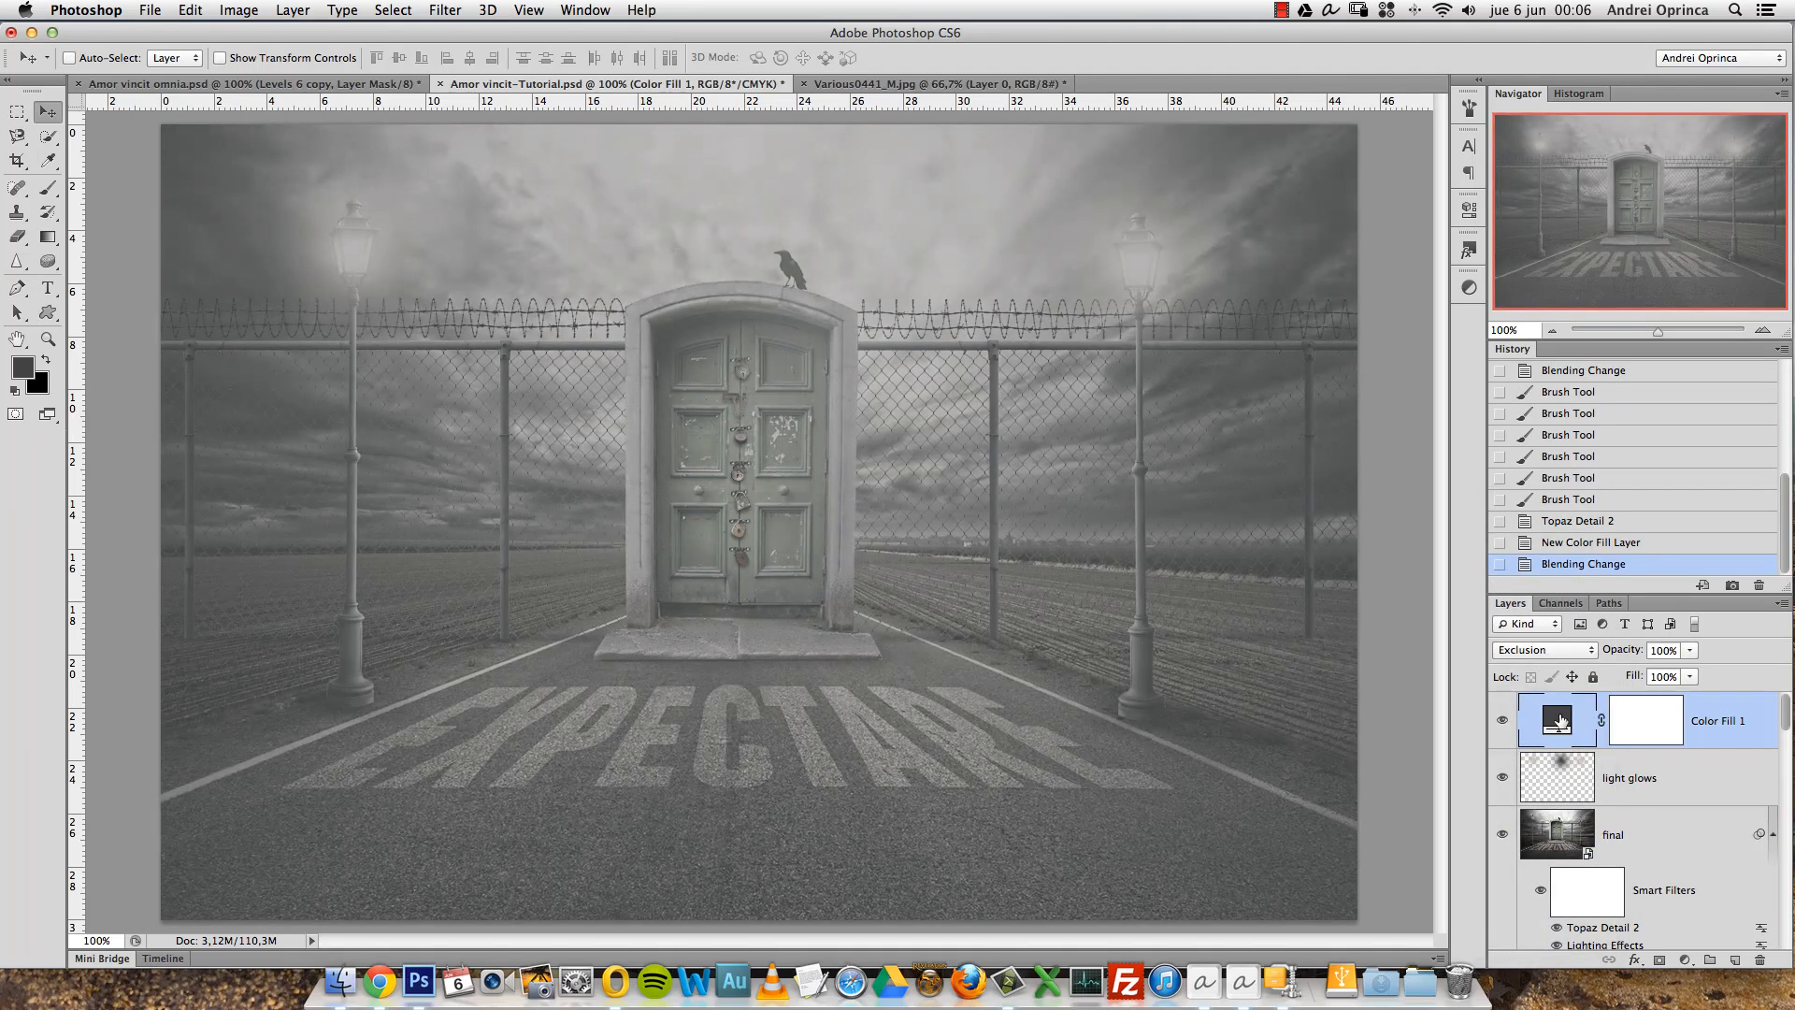
Try several blue tones for the color fill layer and settle on the near-black blue 0c0d13.
double_click(1557, 723)
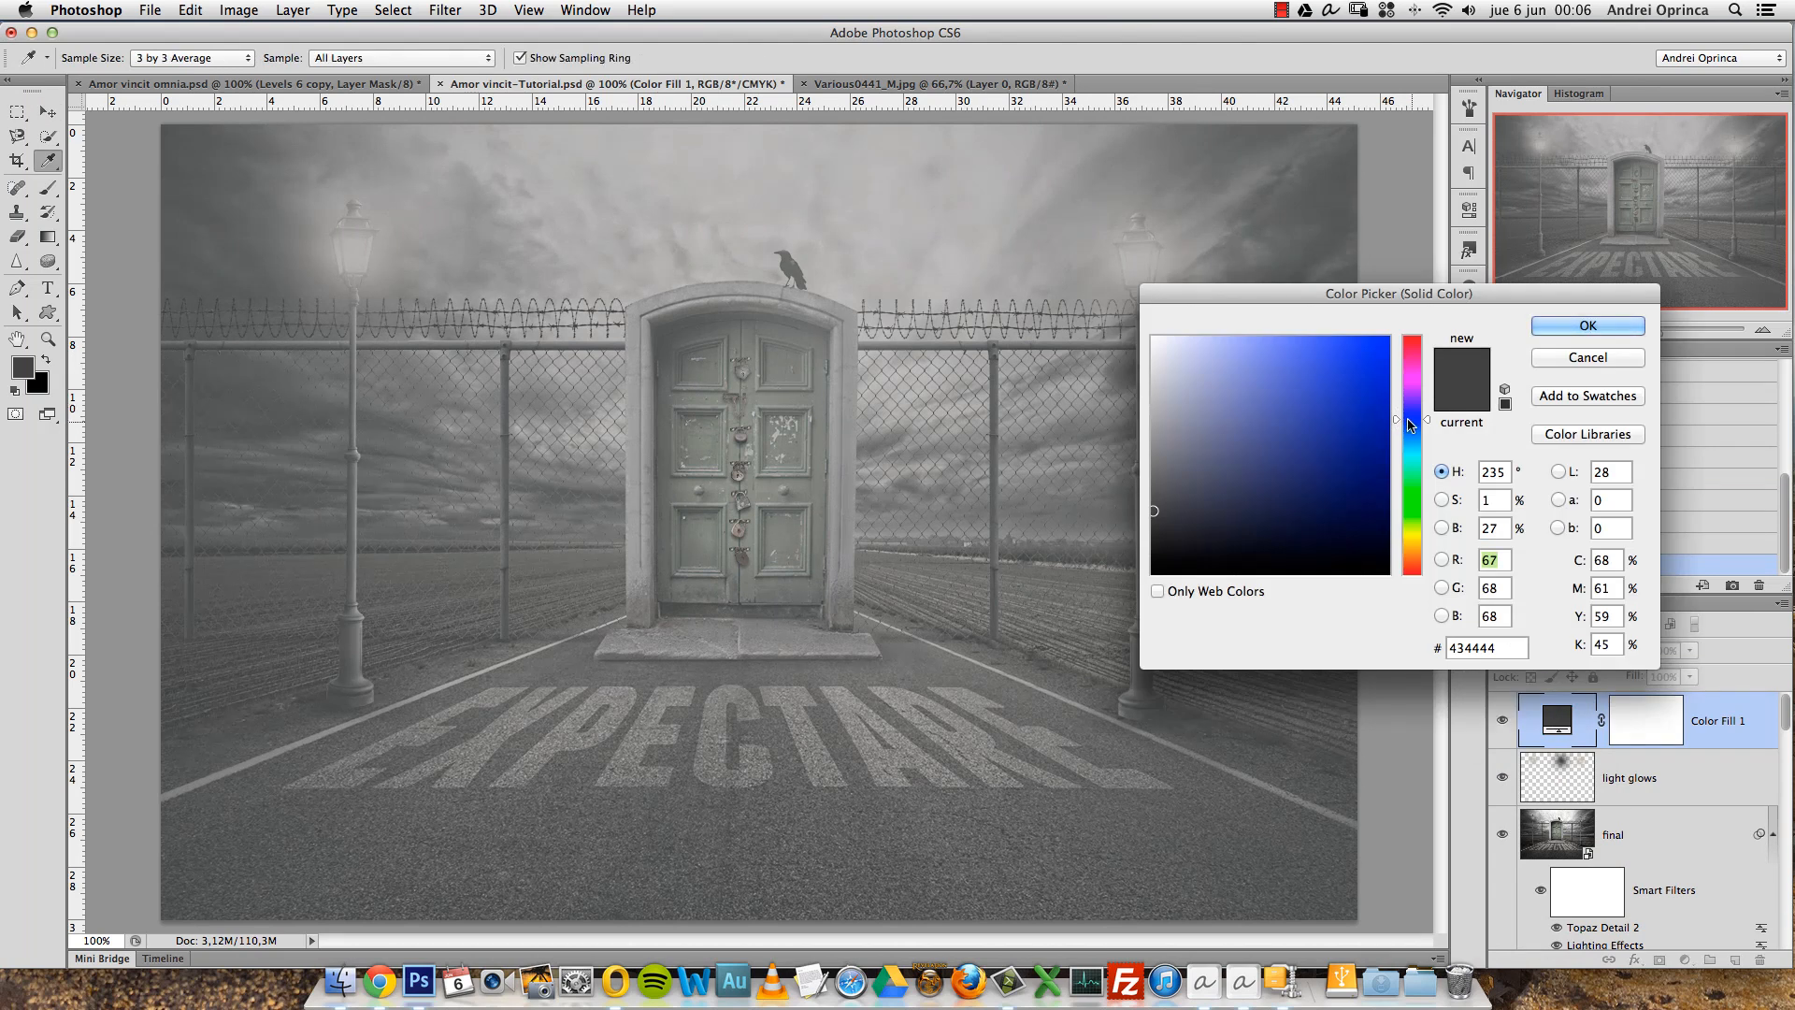
click(1371, 422)
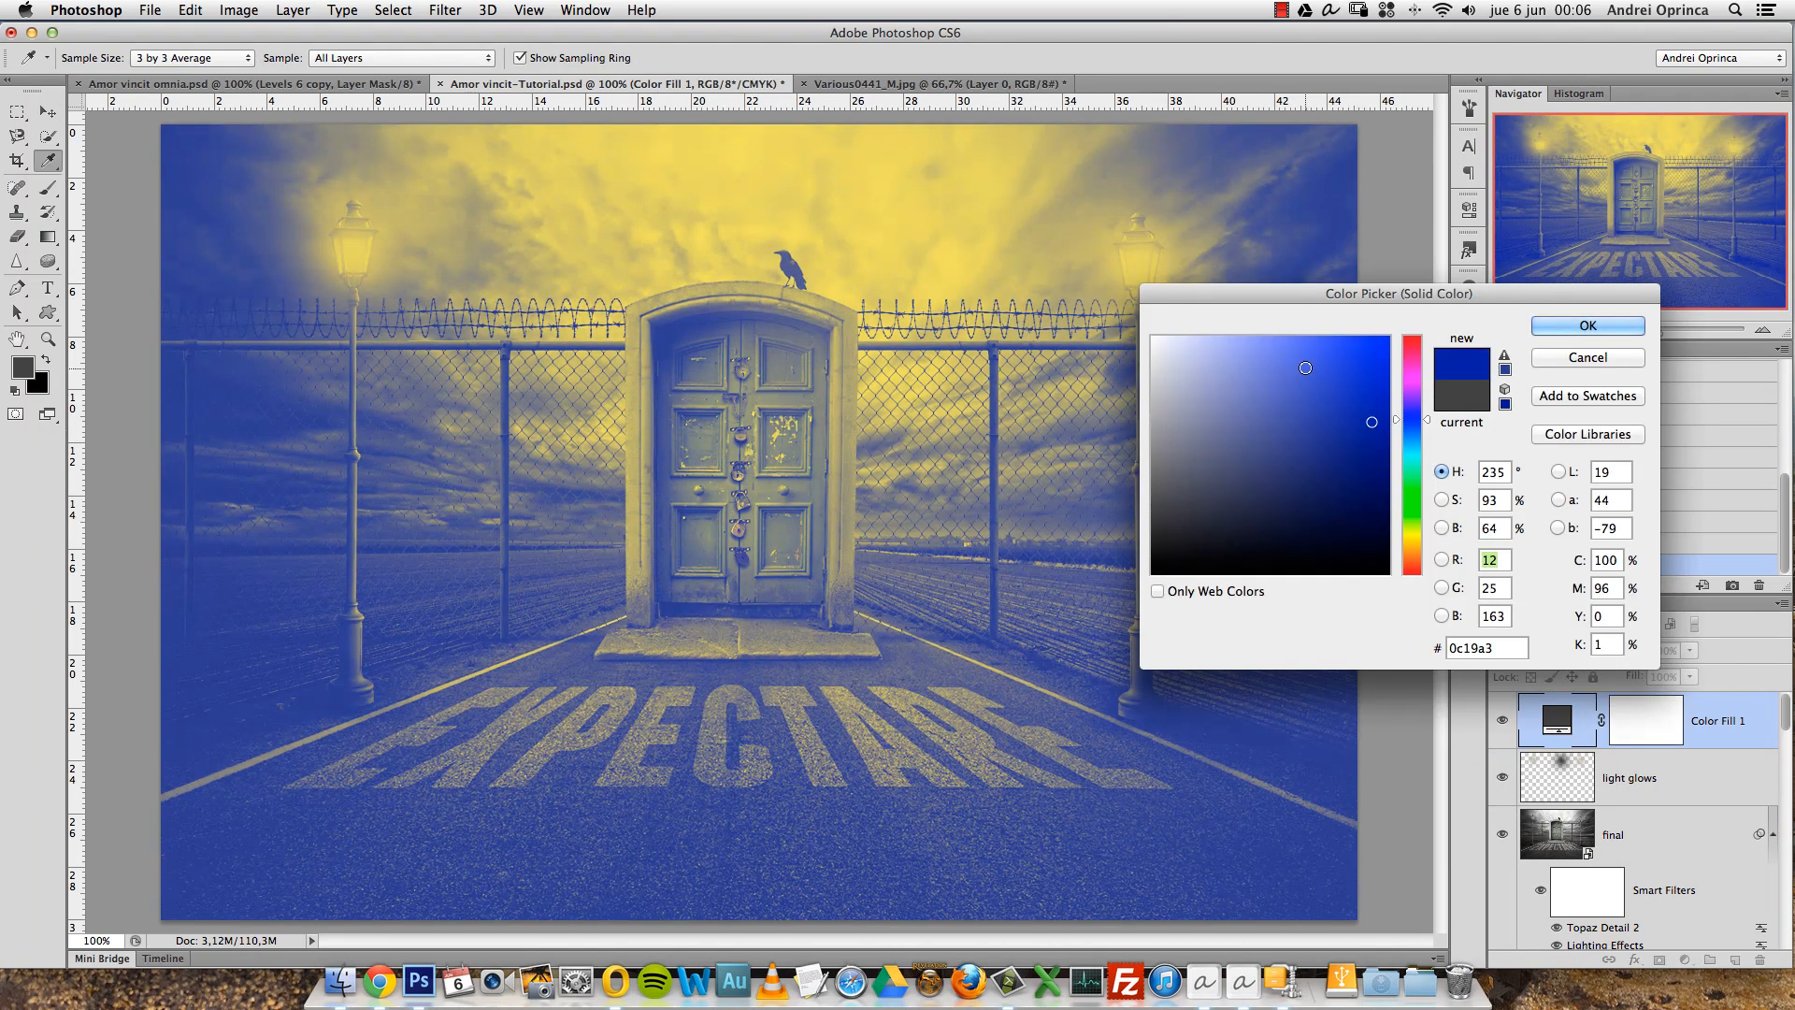
click(1380, 410)
click(1279, 455)
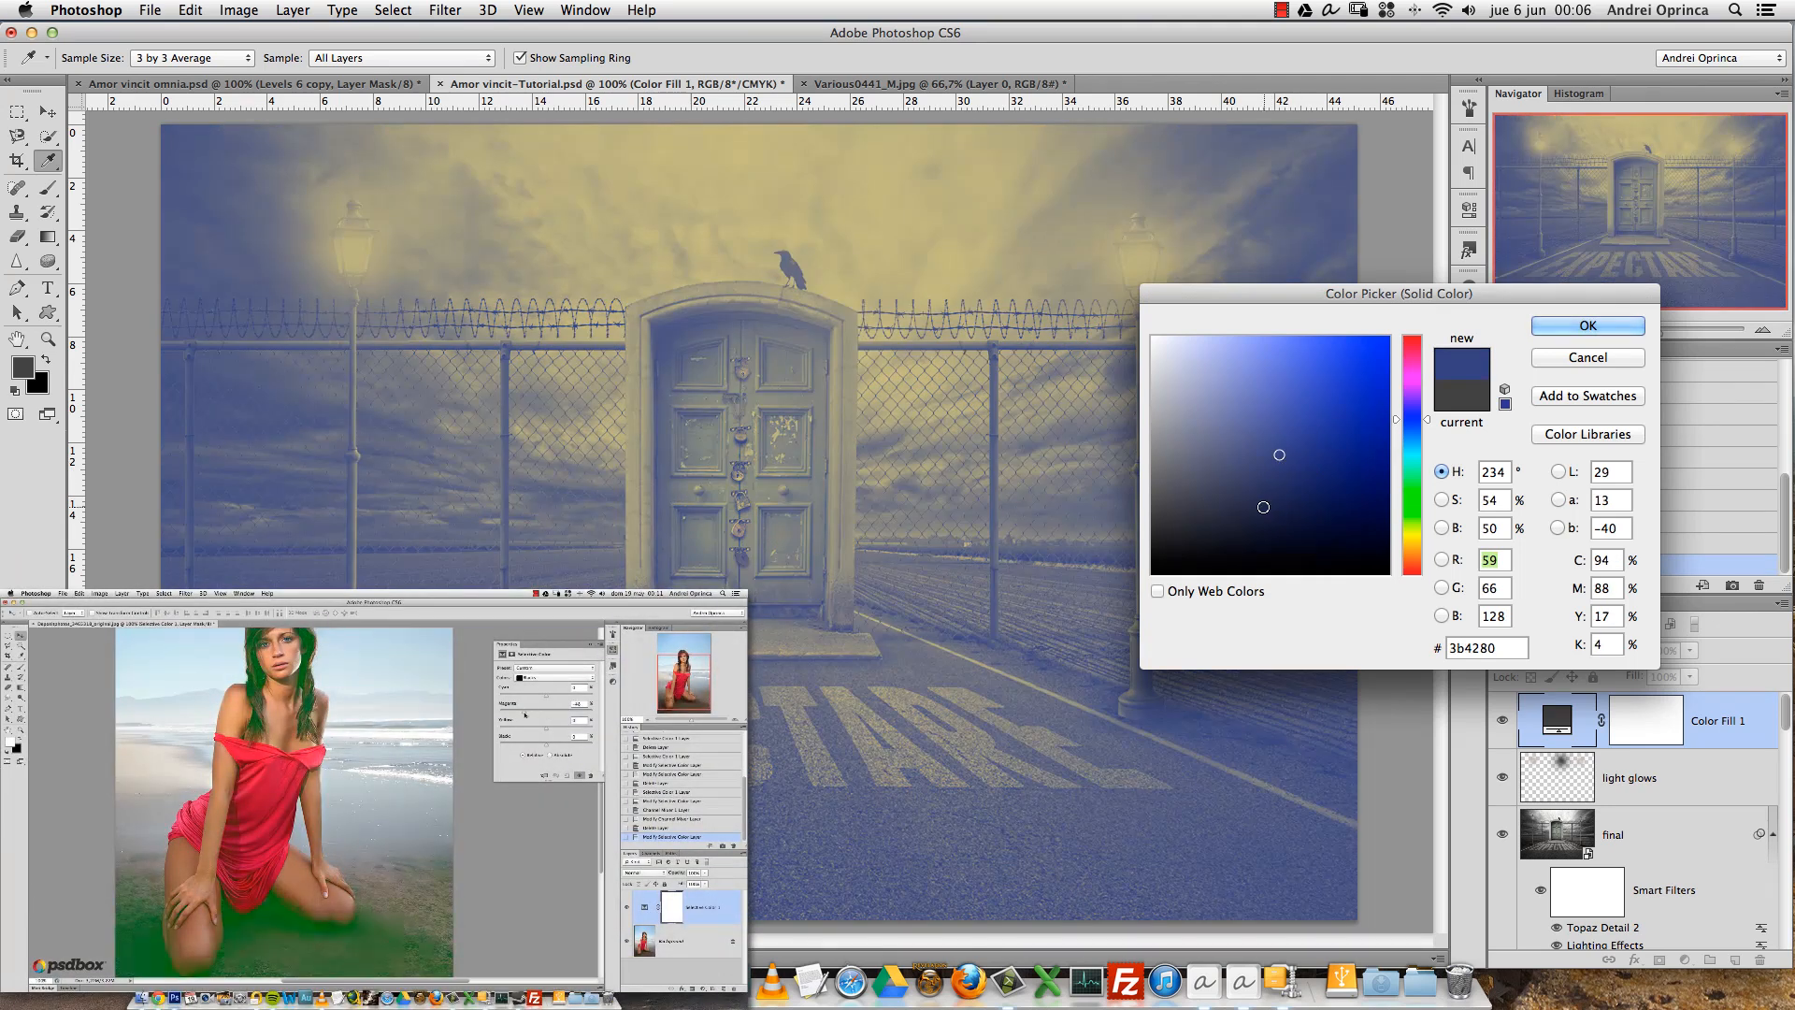
click(1412, 435)
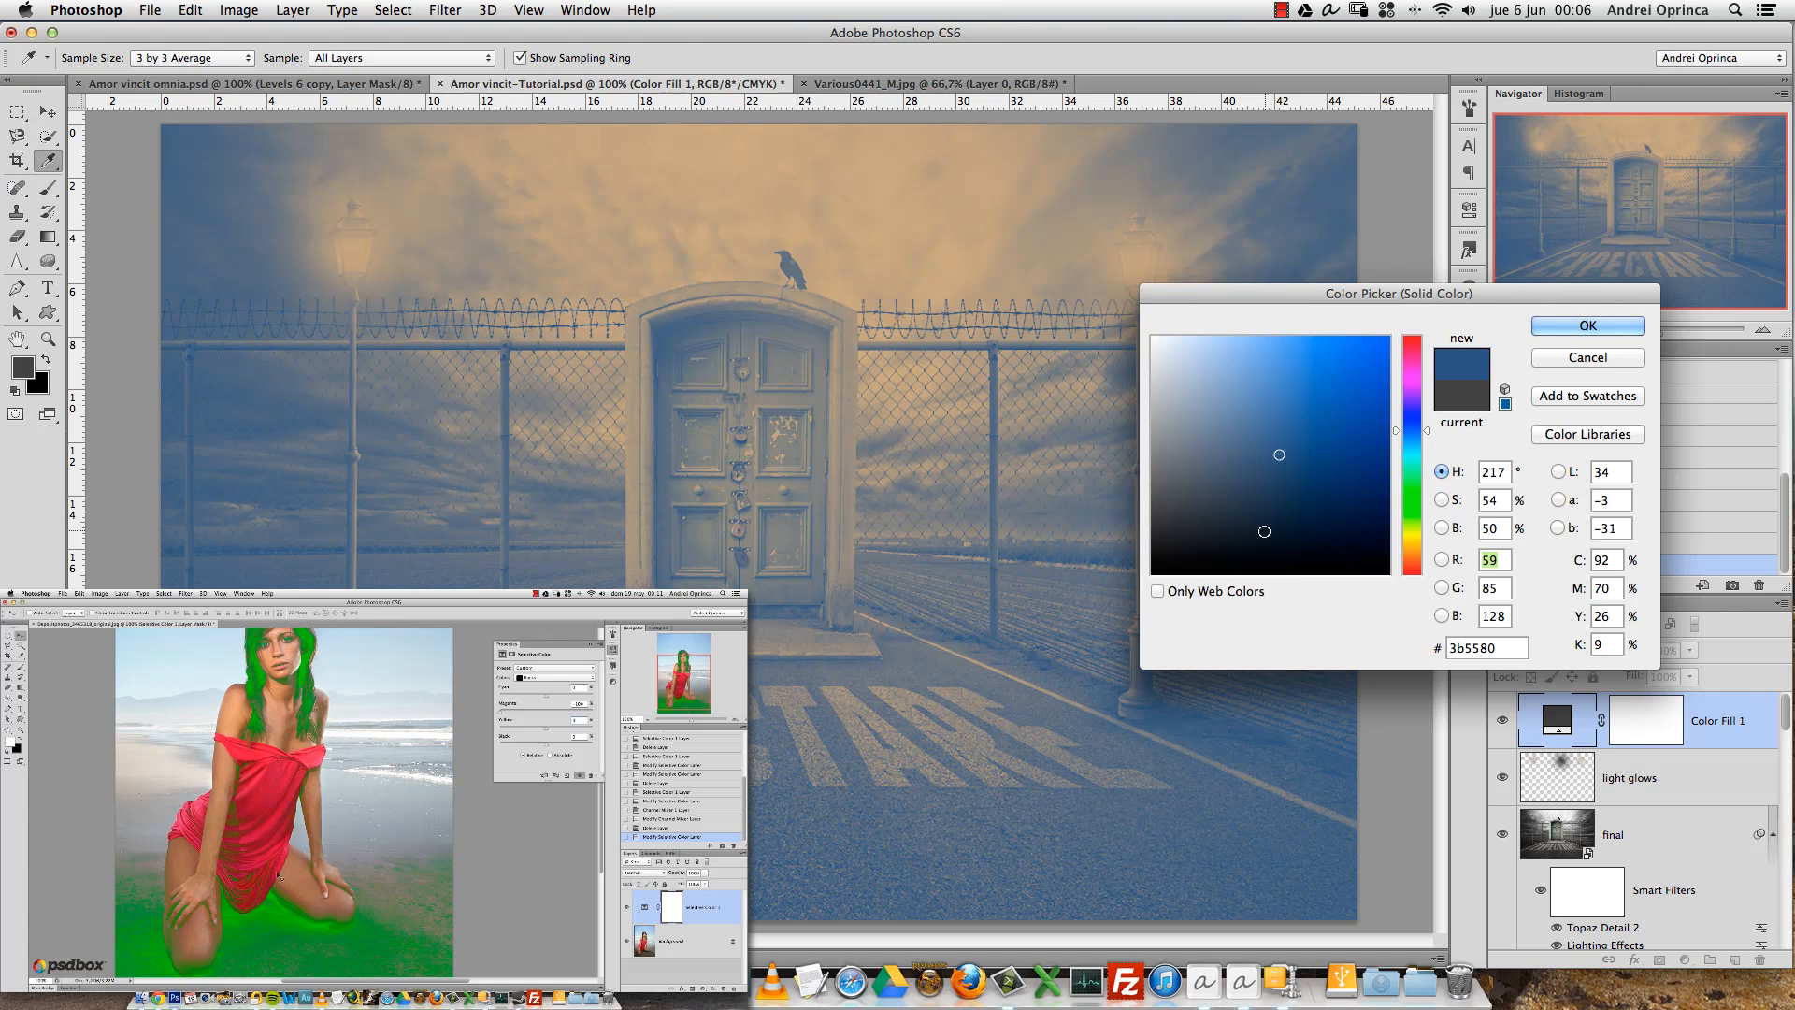
click(1412, 423)
click(1269, 536)
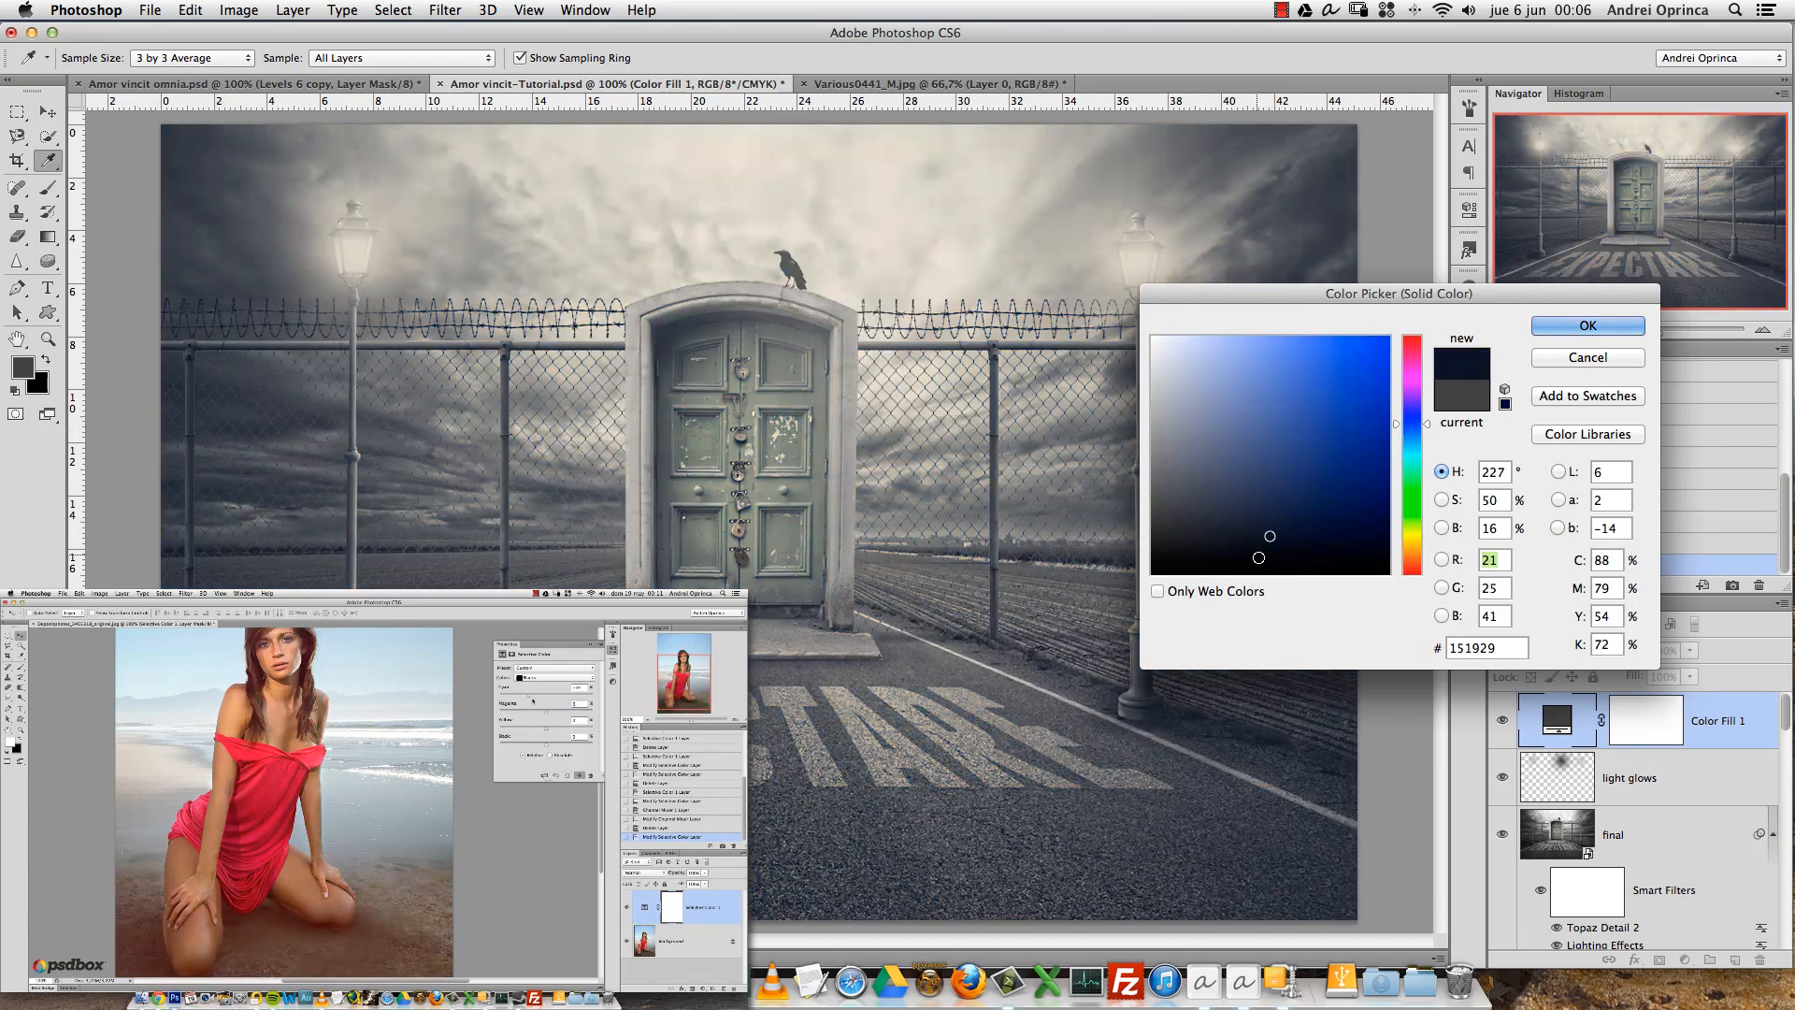
click(1237, 558)
drag(1236, 557, 1242, 557)
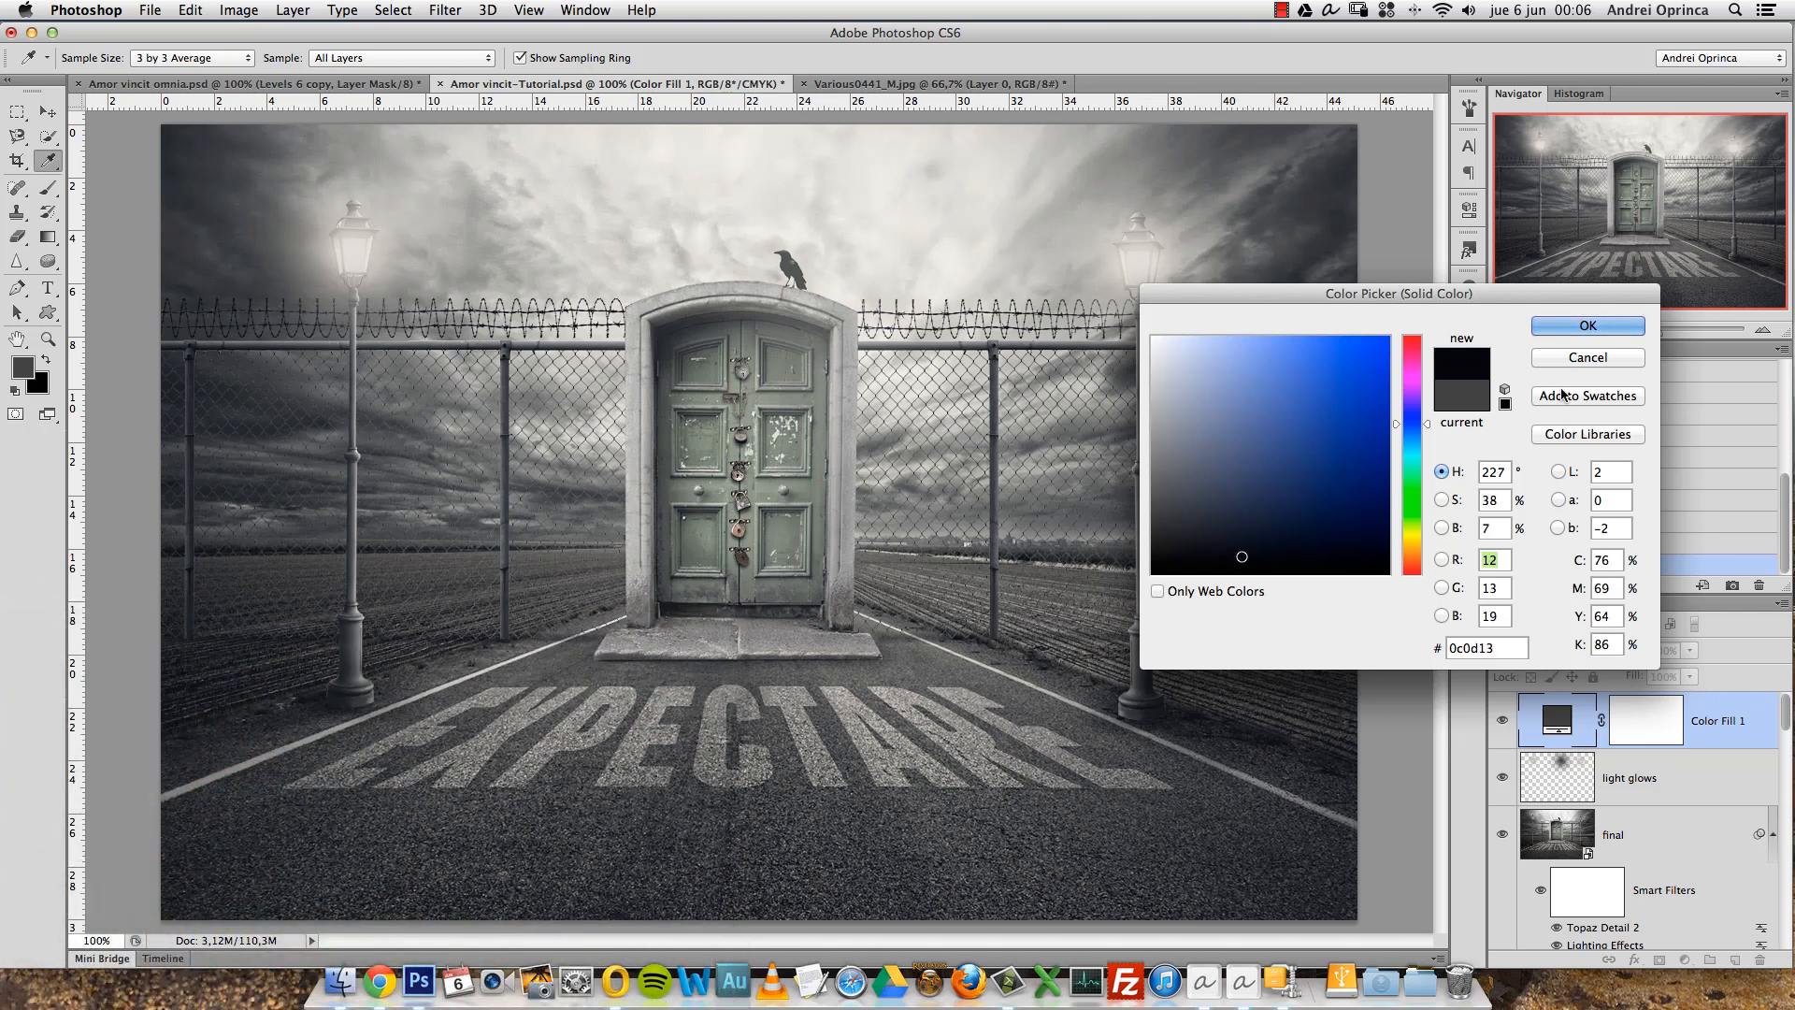
click(1576, 332)
Compare the image with and without the Exclusion color fill by toggling the layer's visibility.
click(1504, 721)
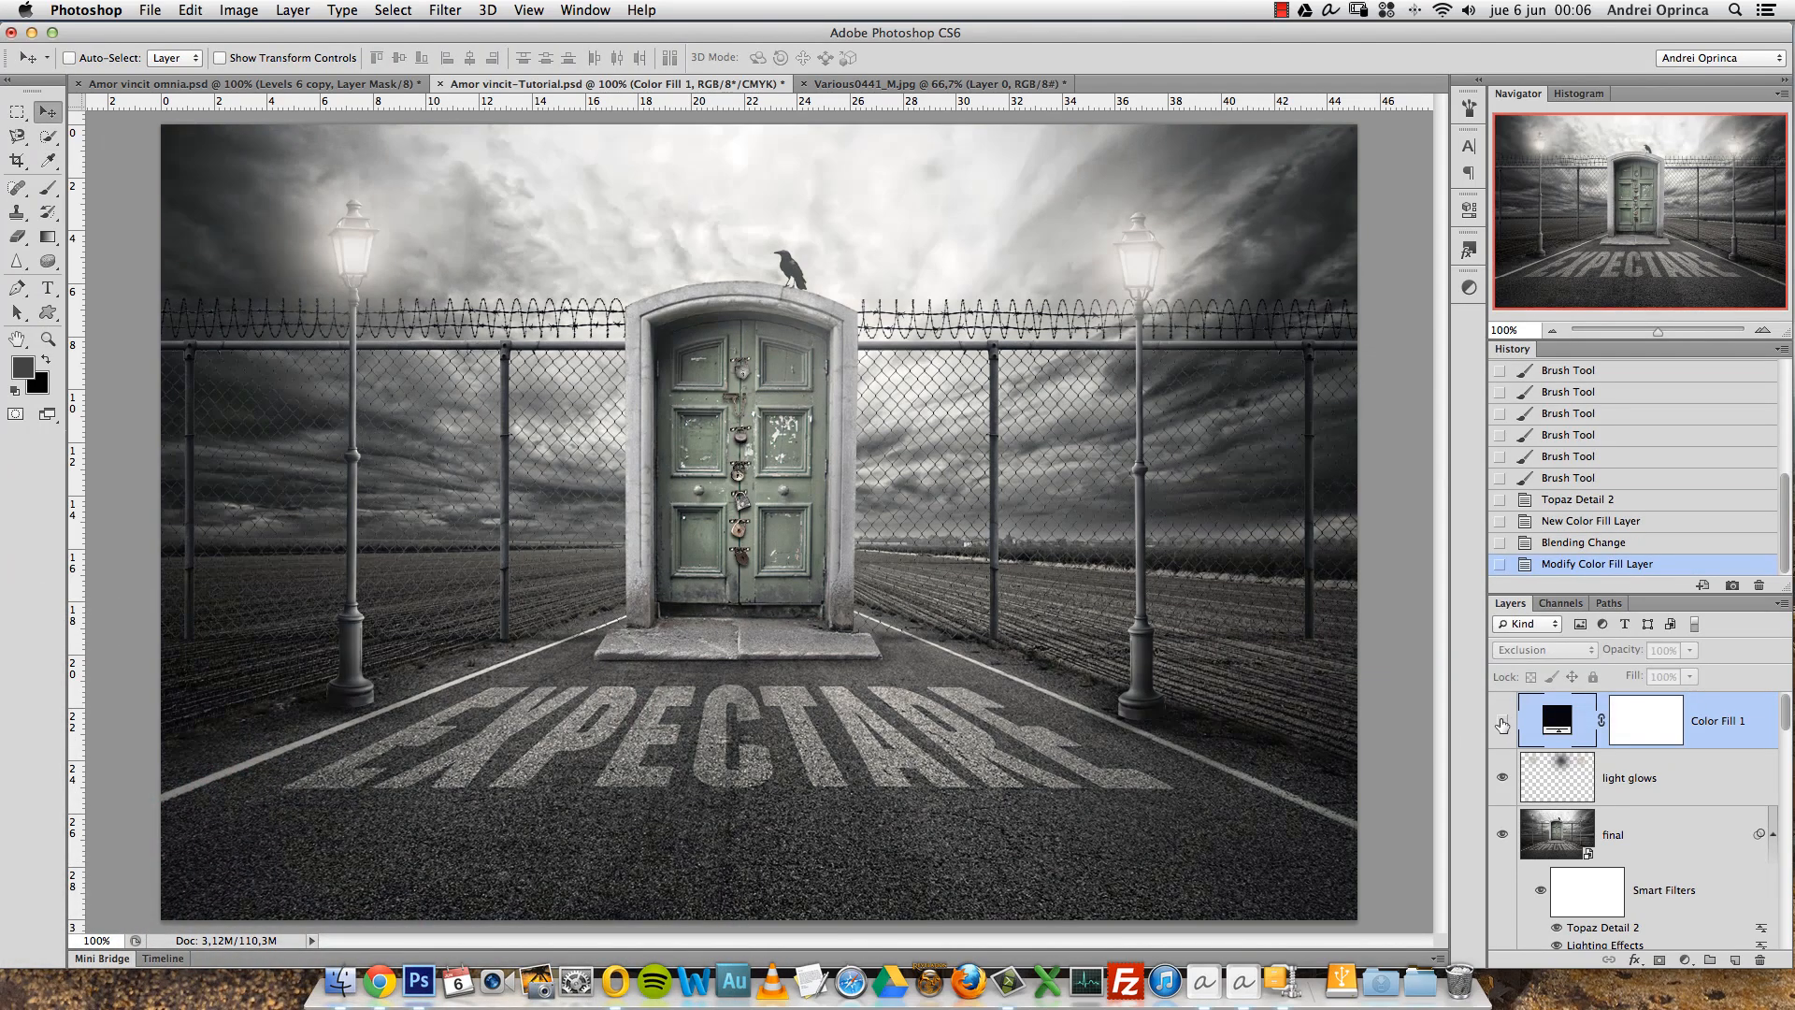
click(1501, 723)
click(1502, 724)
click(1505, 723)
click(1504, 724)
Lower the color fill layer's opacity to 89% and check its effect on the image.
click(1689, 649)
drag(1689, 676, 1682, 680)
click(1502, 725)
click(1501, 726)
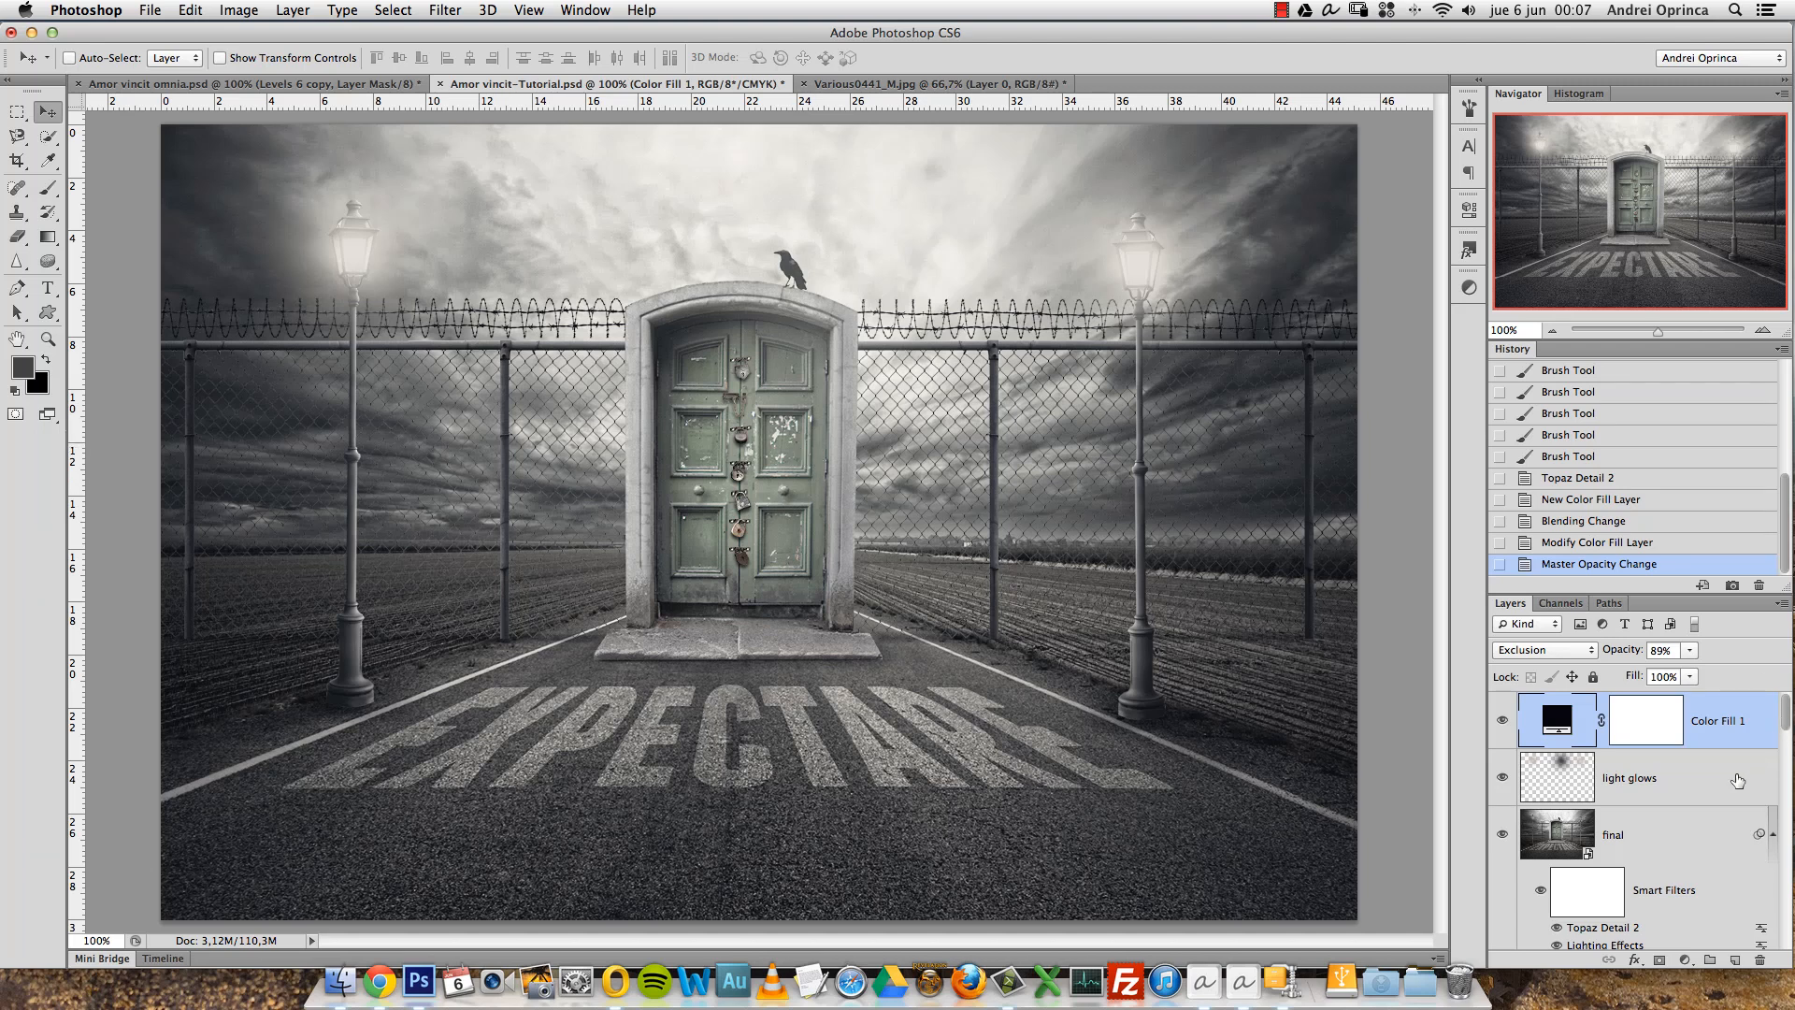
Add a Photo Filter adjustment layer above the color fill, using a bright blue filter color at 31% density.
click(1684, 958)
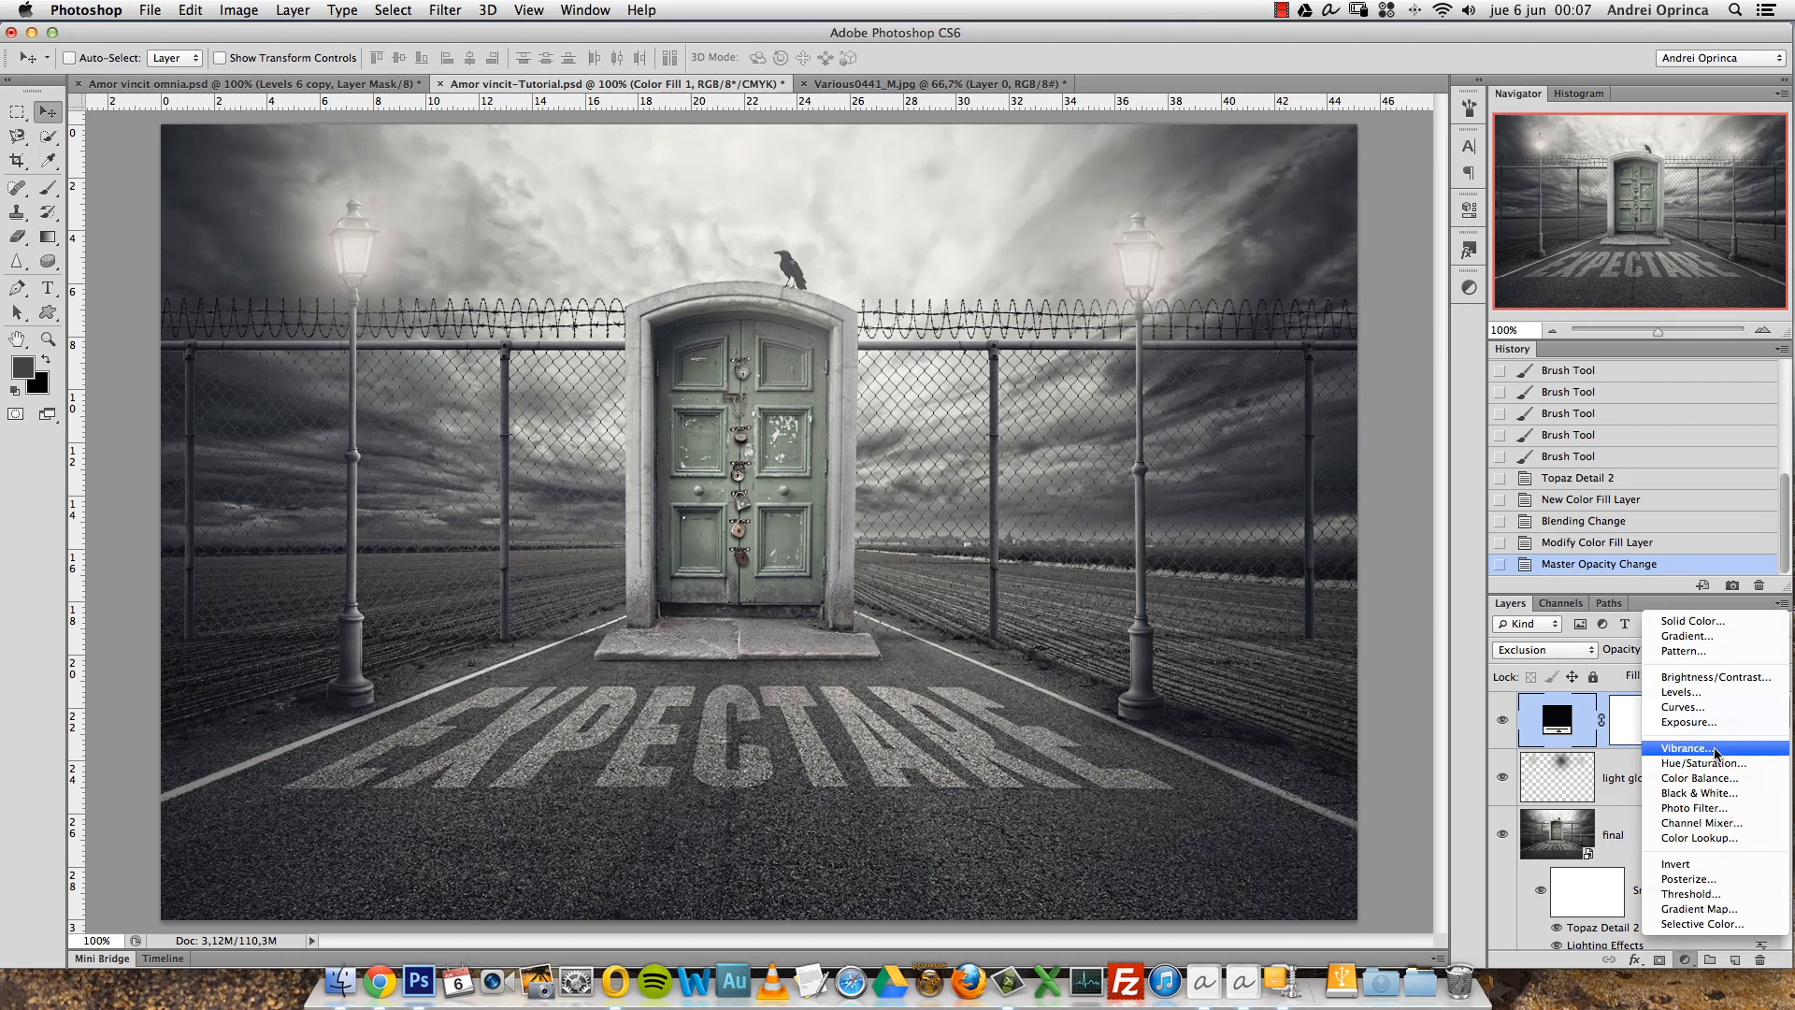
click(1690, 792)
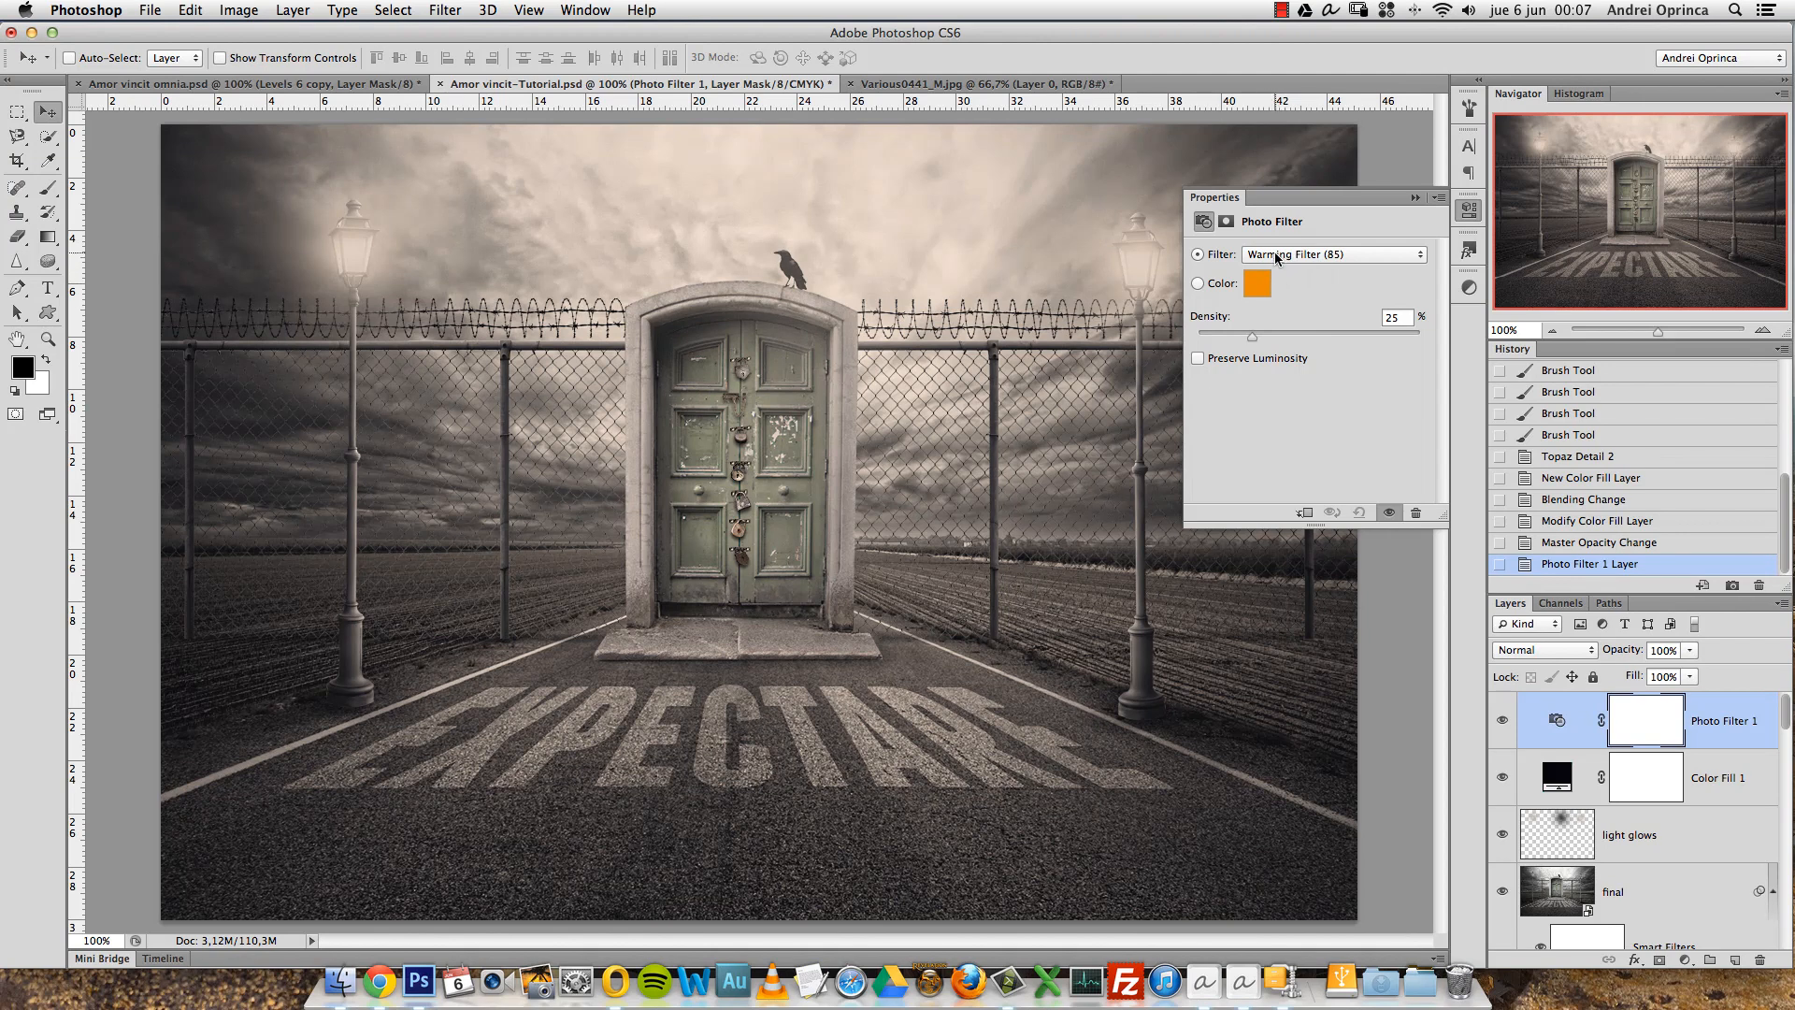
click(1256, 283)
click(1414, 431)
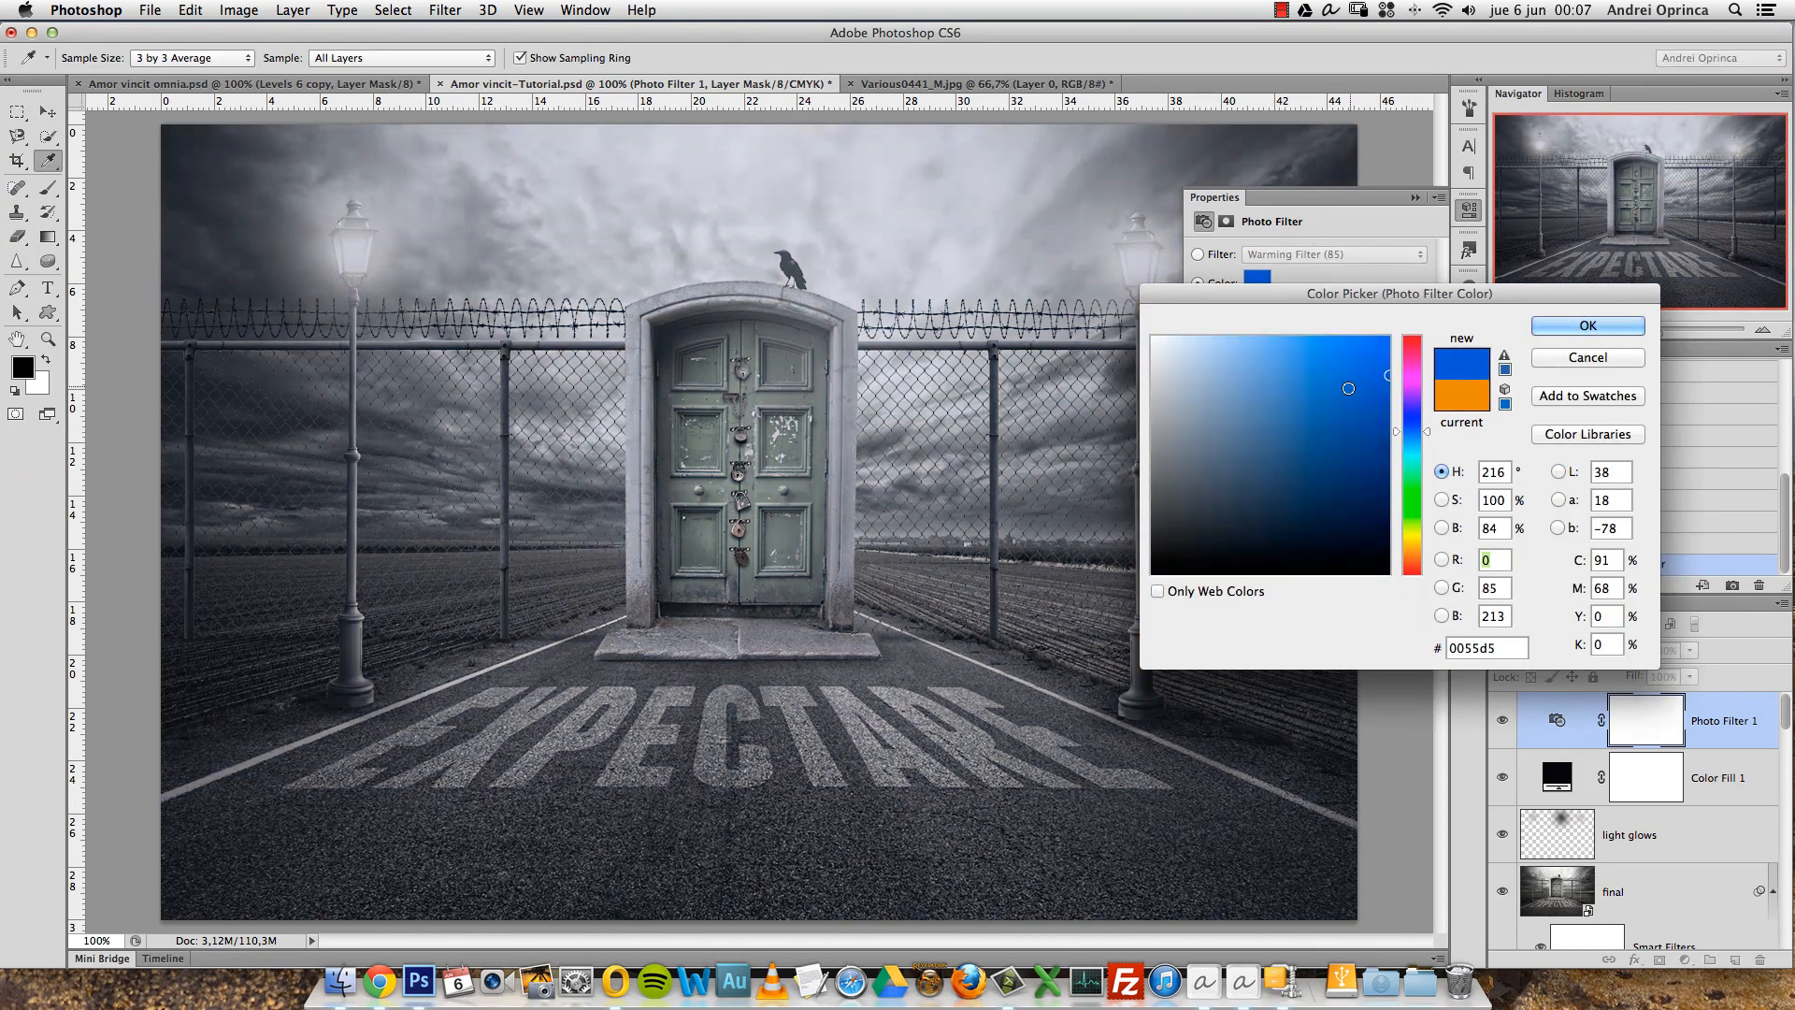
click(1588, 327)
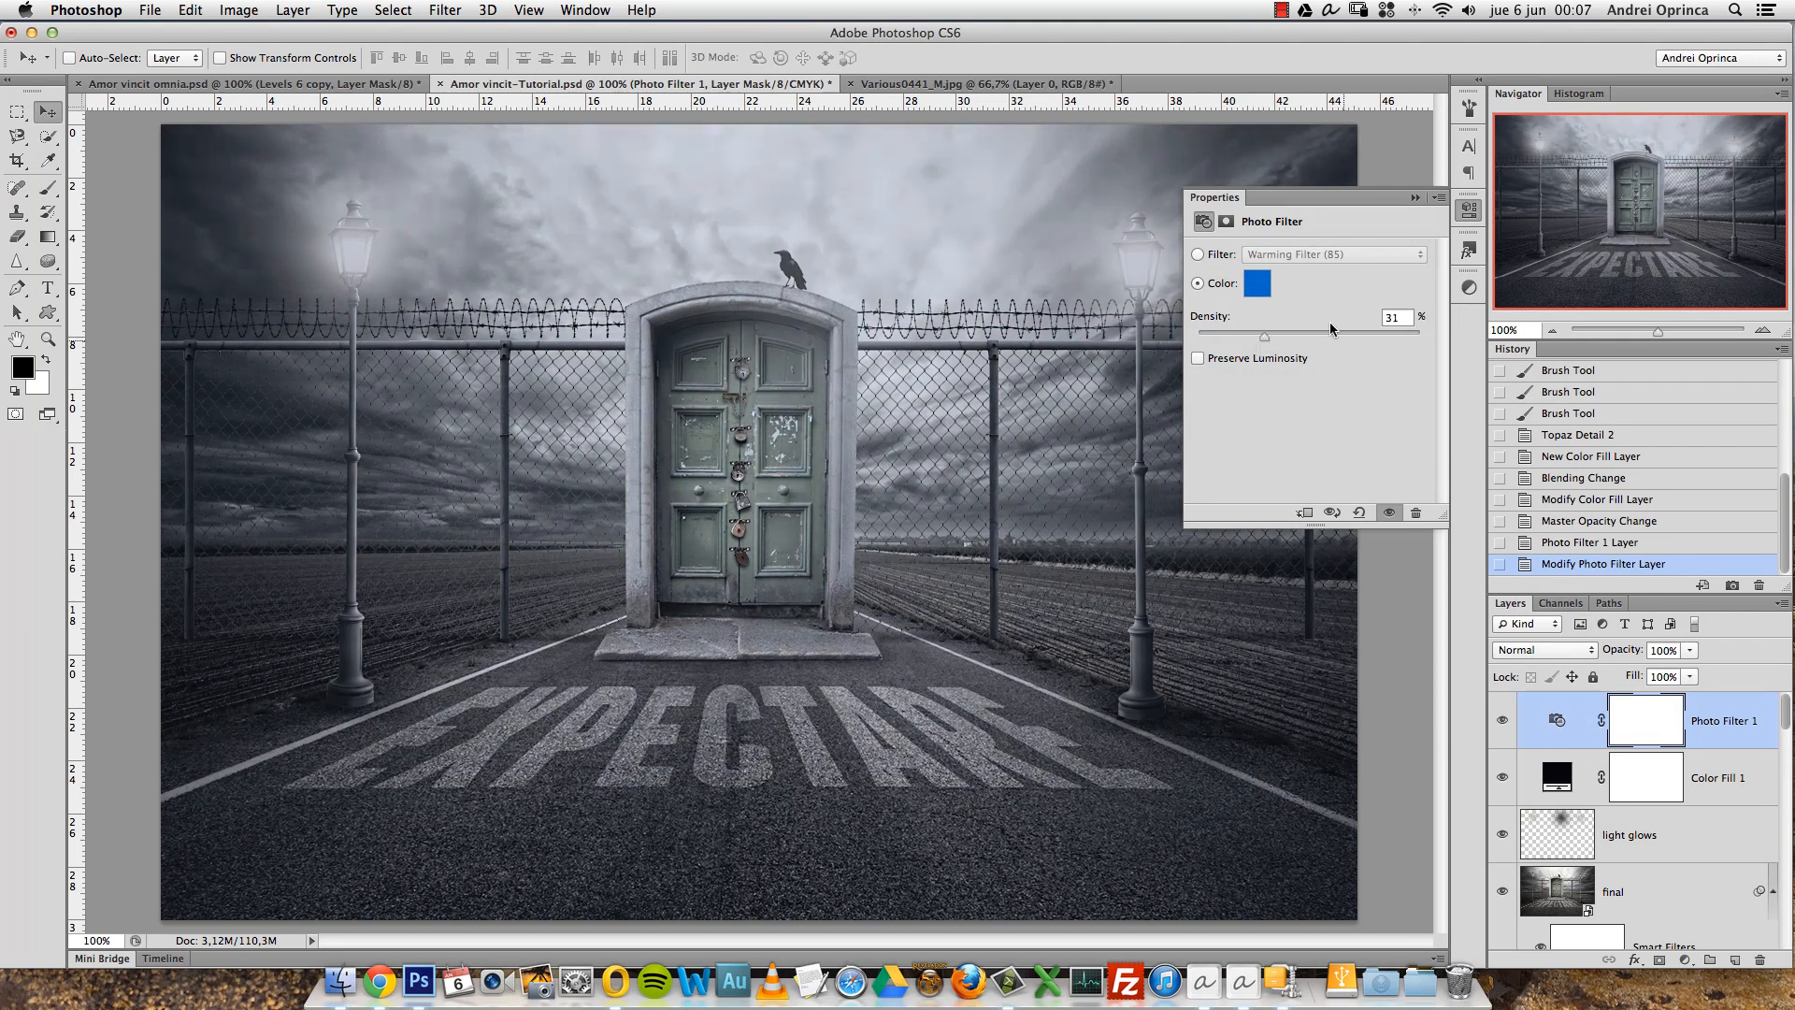
click(1258, 283)
click(1588, 325)
Set the Photo Filter layer's blending mode to Hard Light and lower its opacity to 5%.
click(1542, 650)
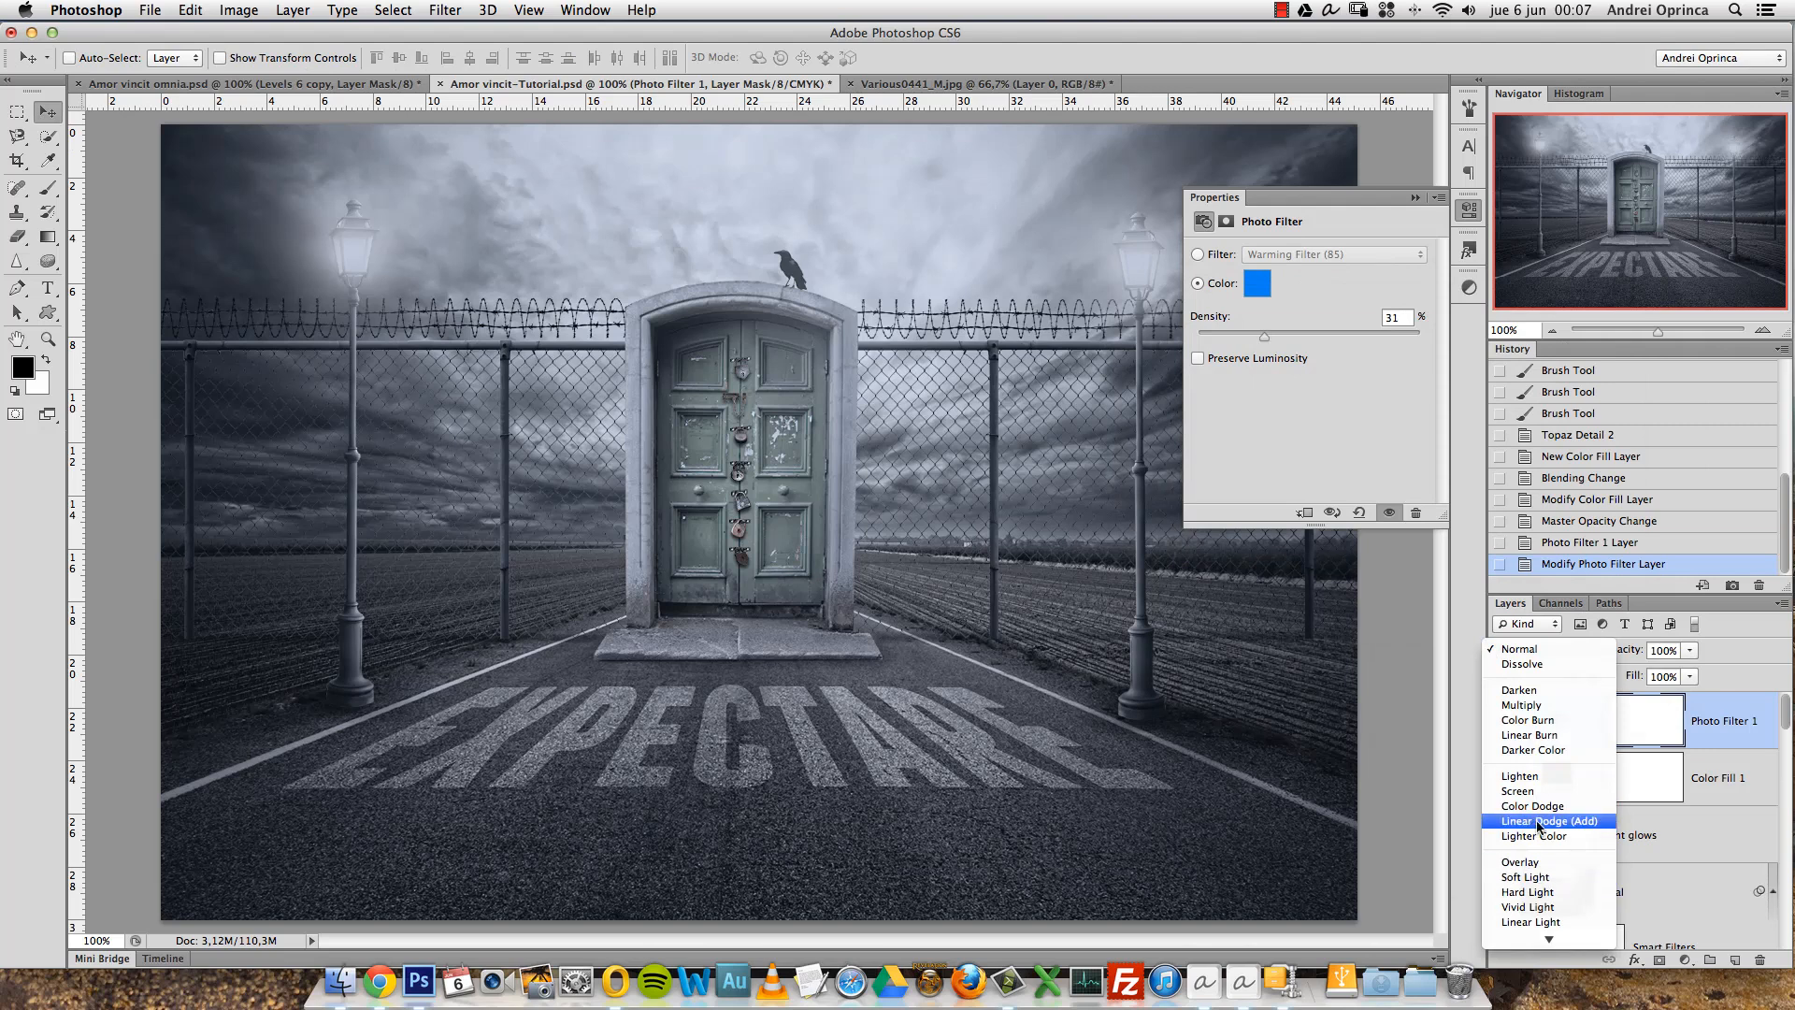
mouse_move(1544, 958)
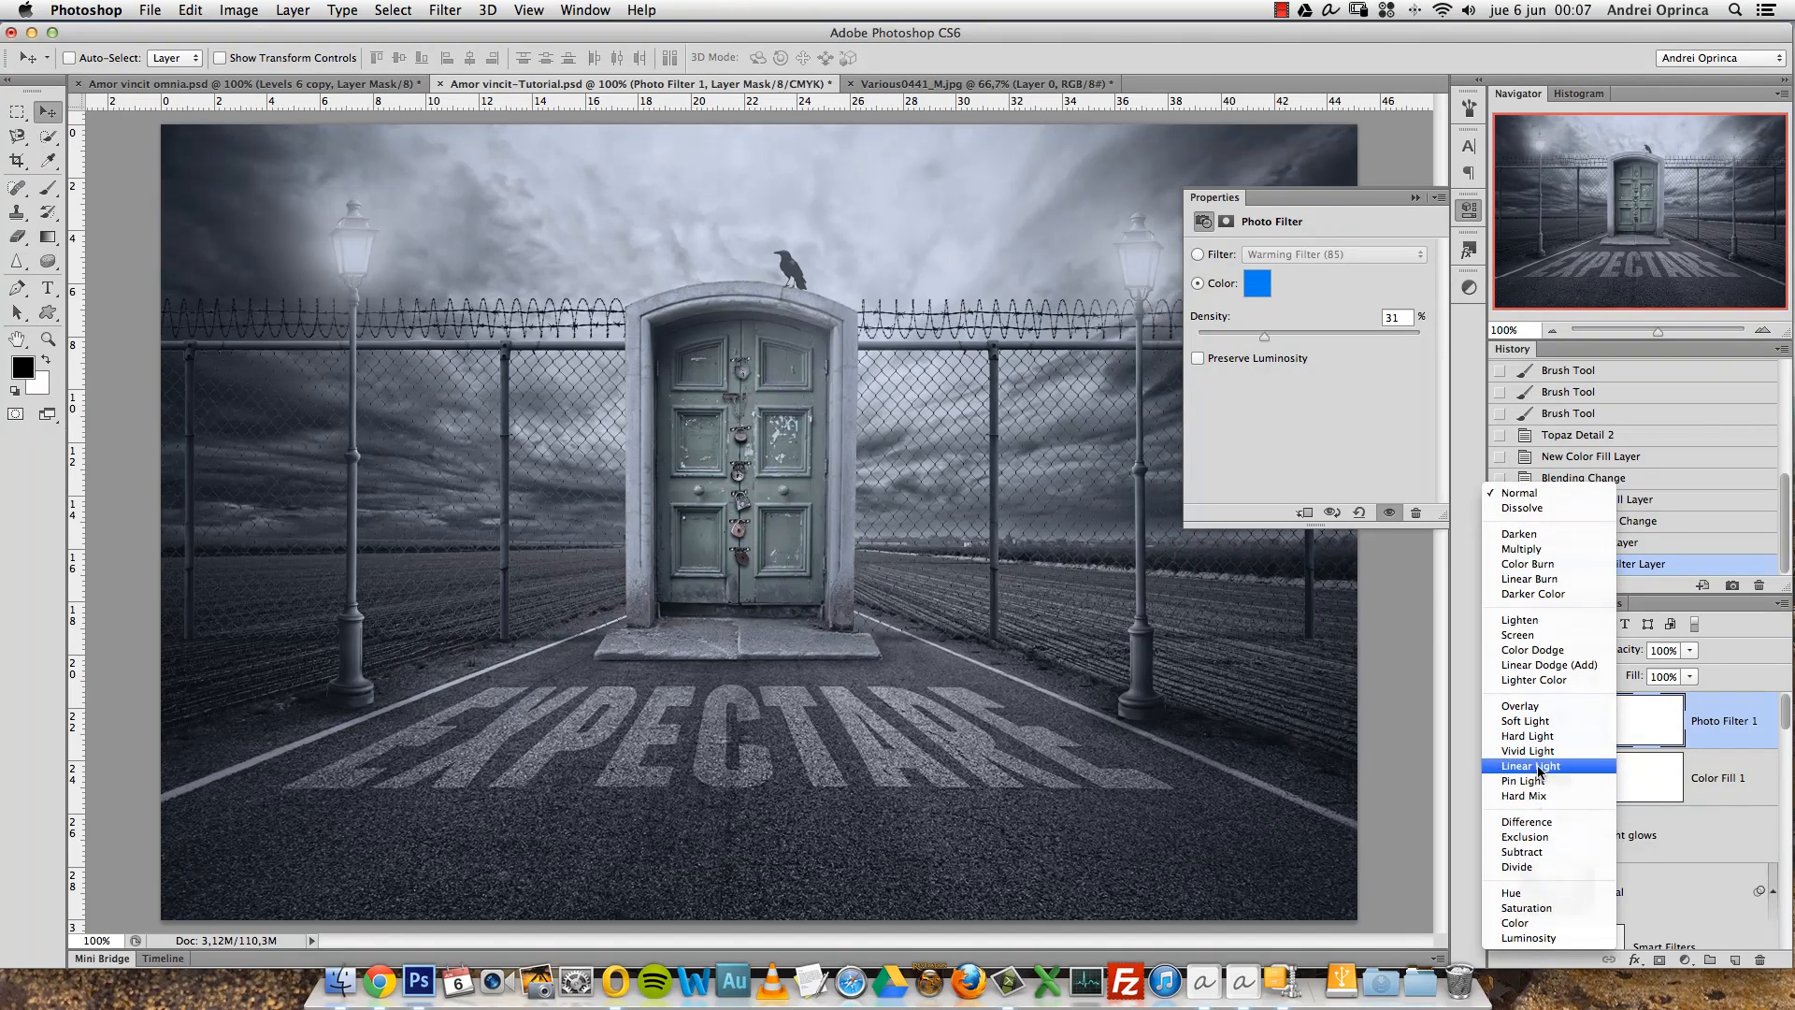
click(1542, 736)
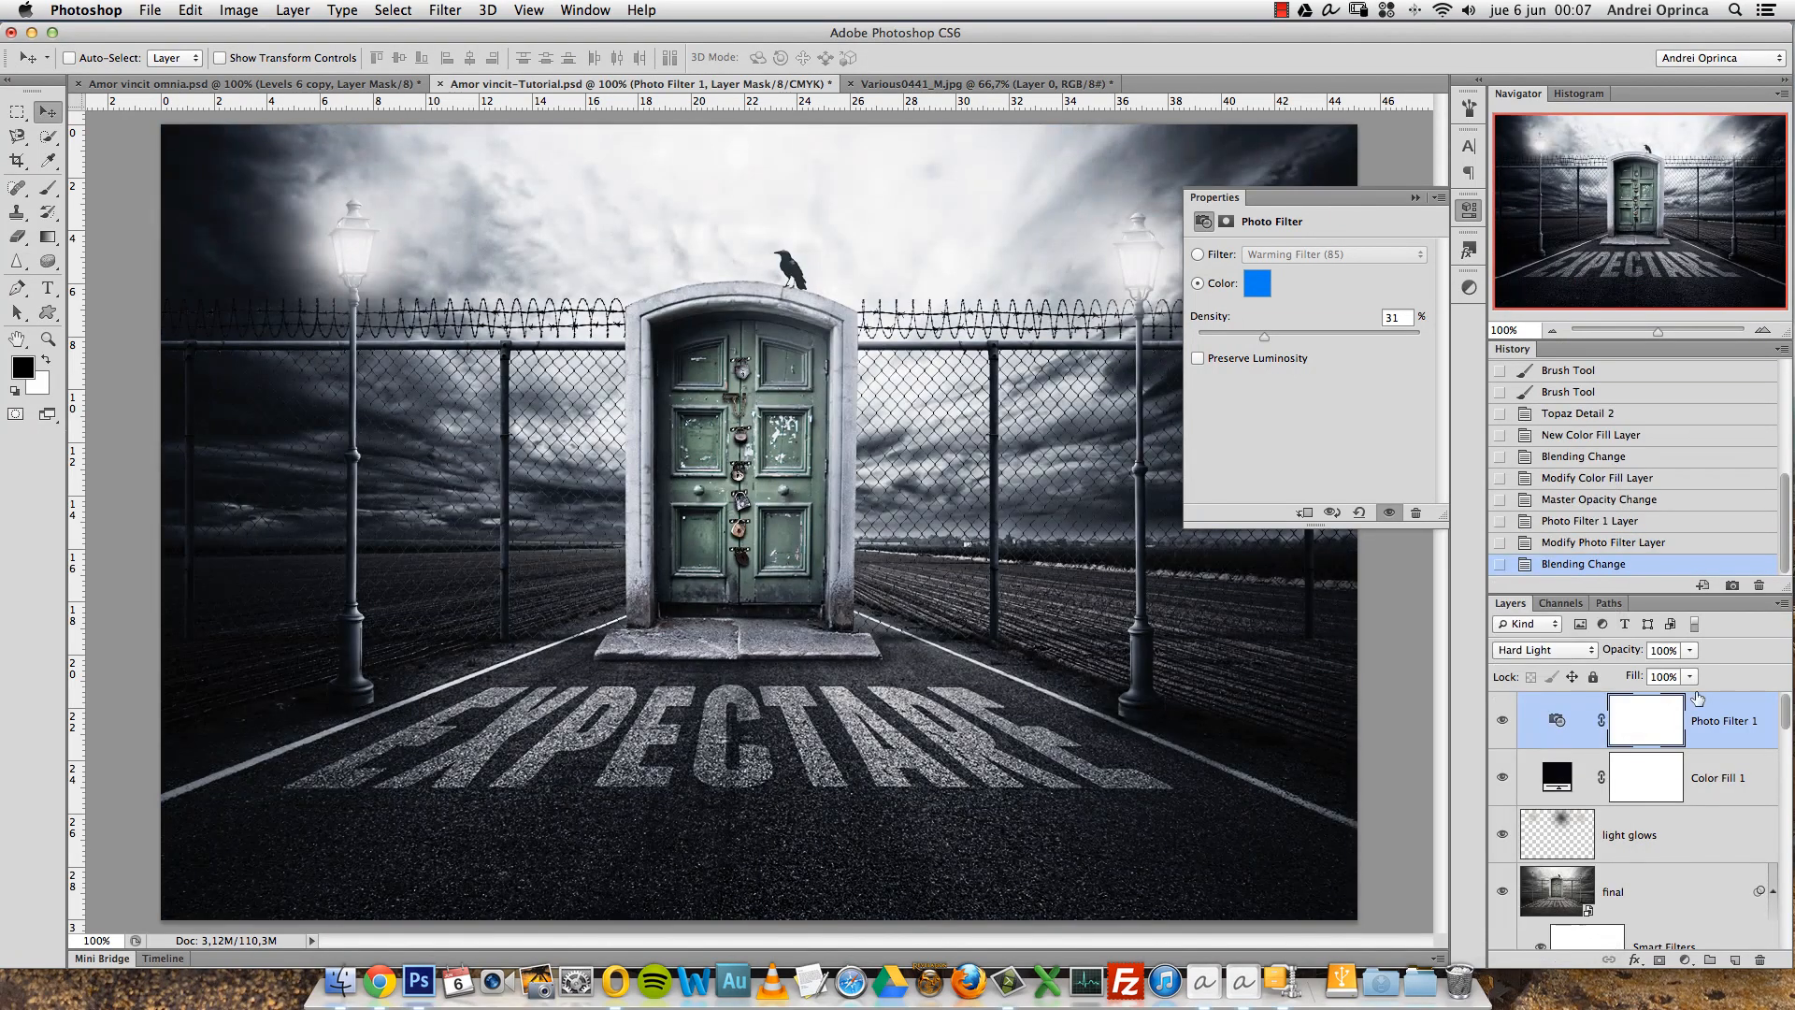
click(1685, 650)
drag(1614, 674, 1610, 672)
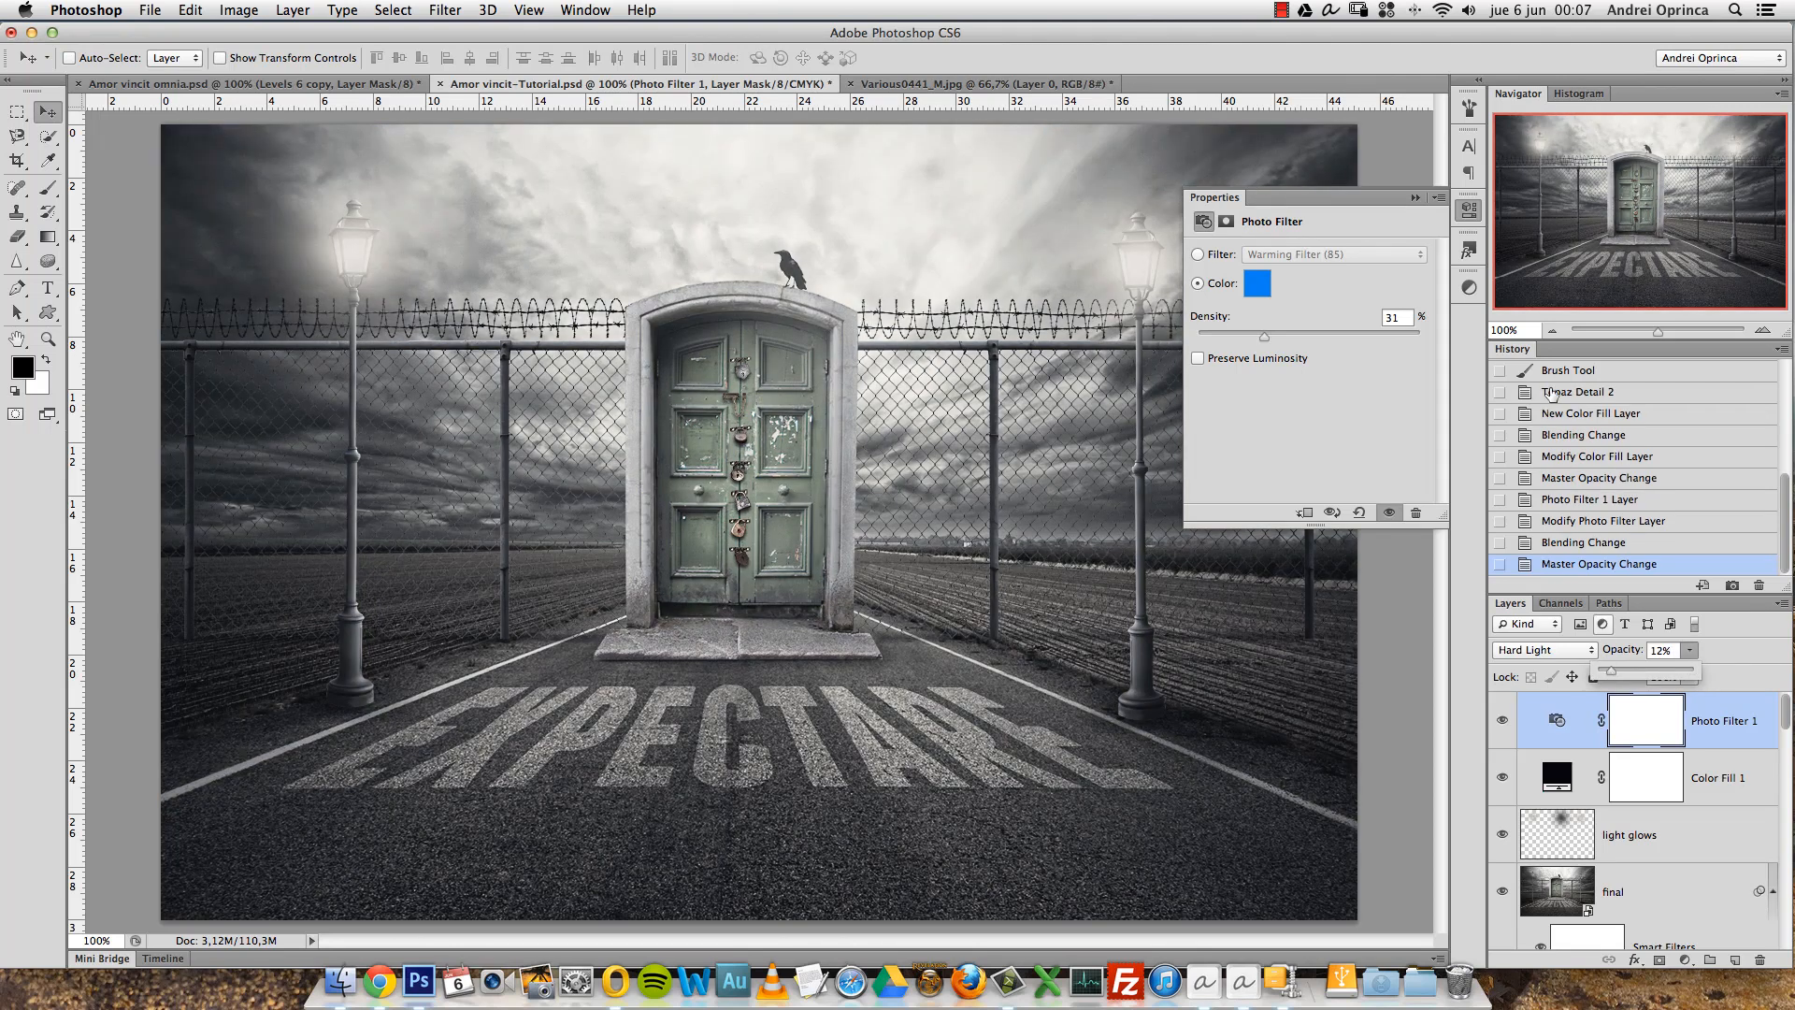
click(1415, 197)
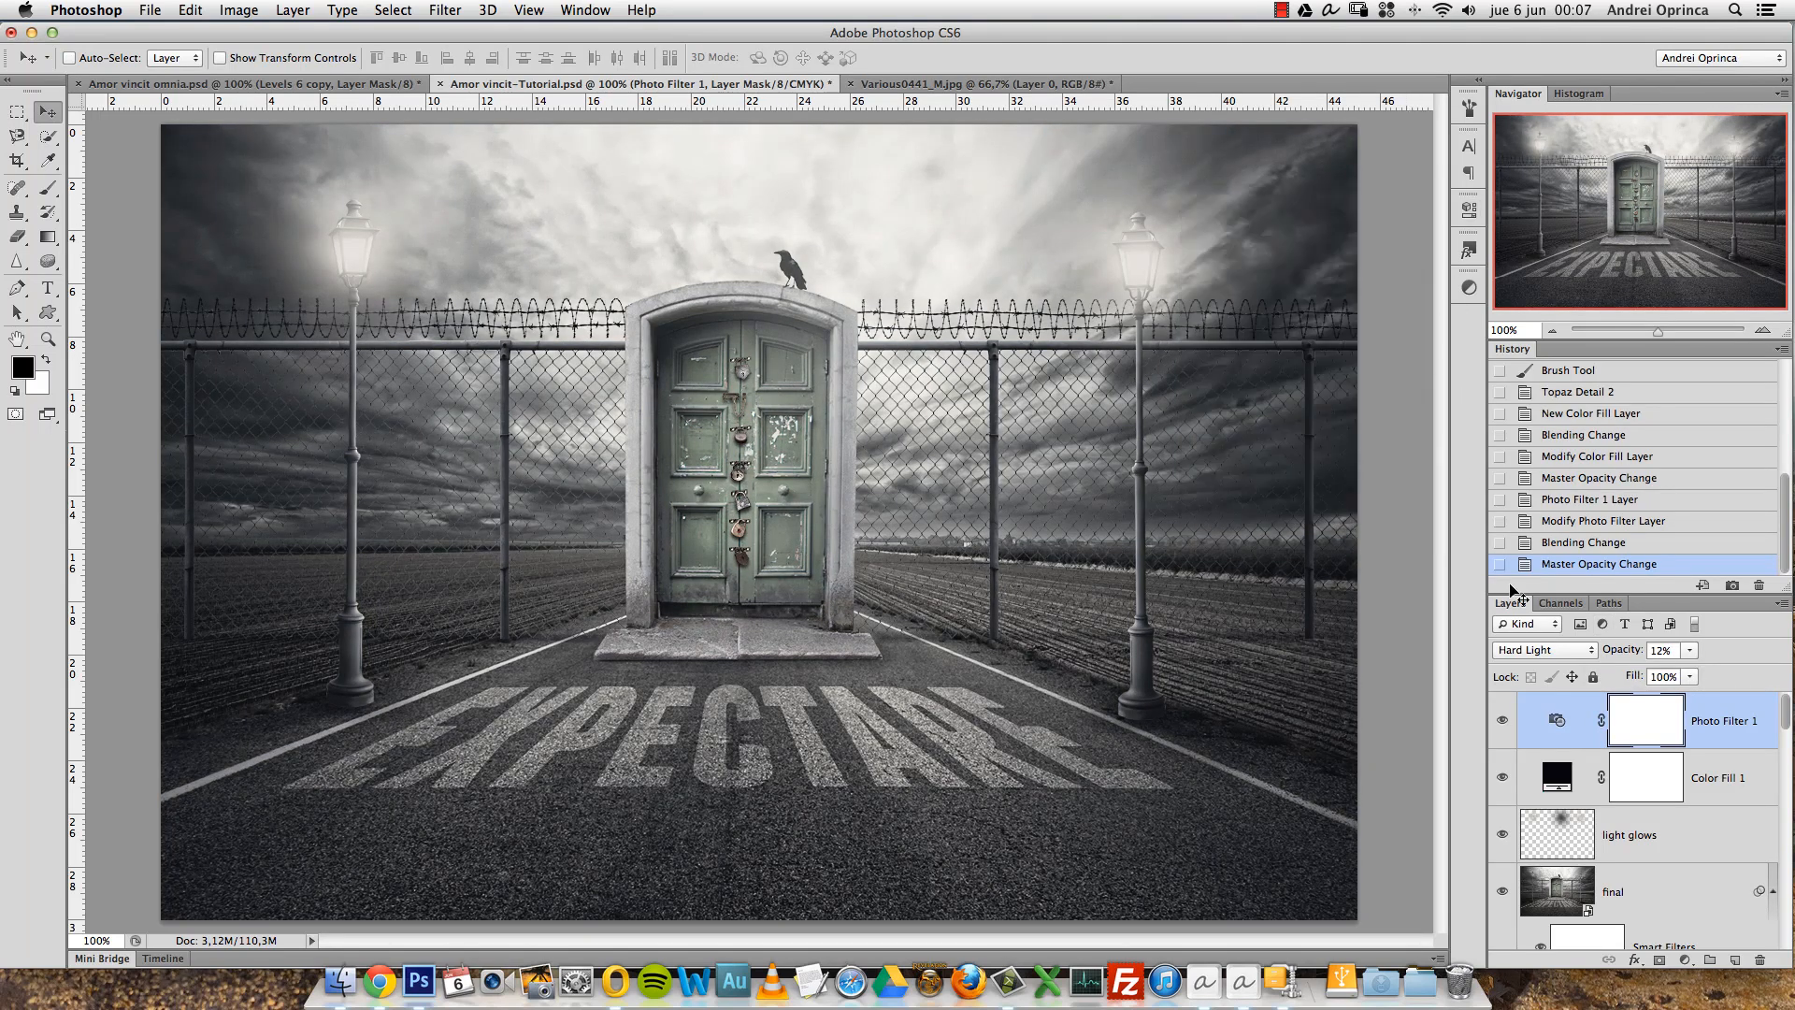
click(1690, 651)
drag(1690, 677, 1687, 678)
Reopen the color fill layer's color in the Color Picker and accept the near-black blue.
click(1557, 762)
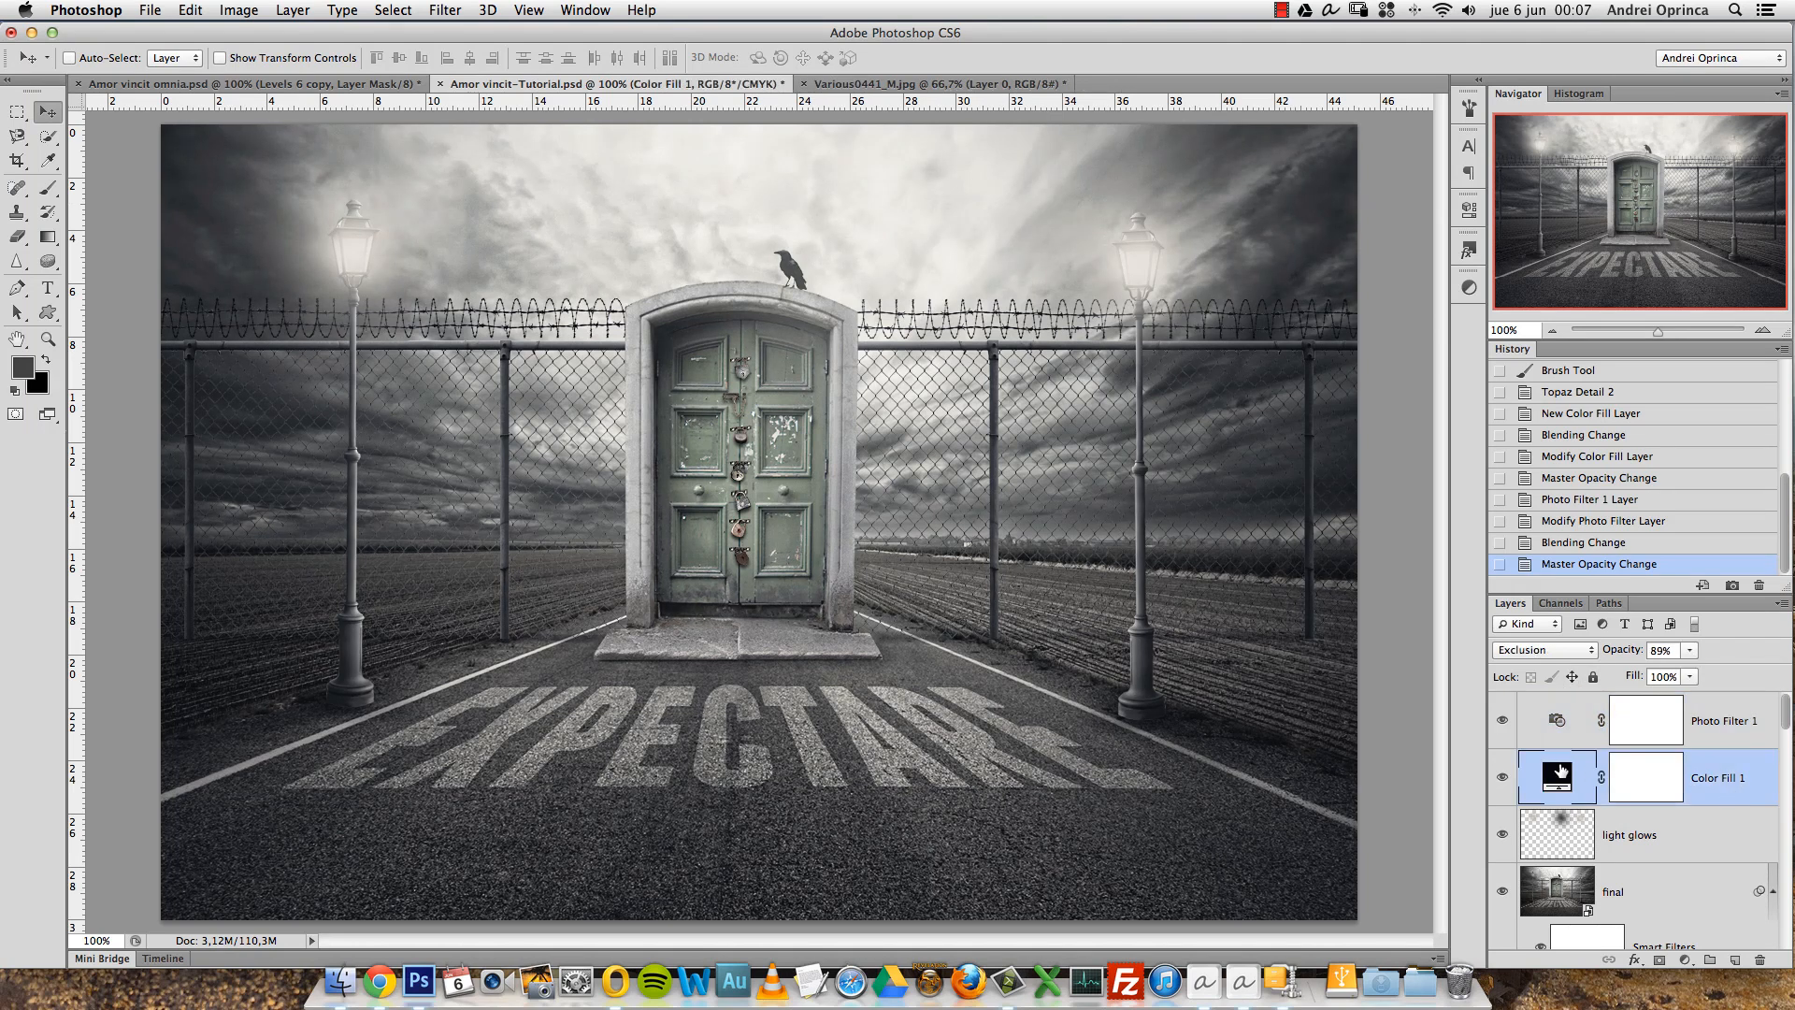
double_click(1558, 768)
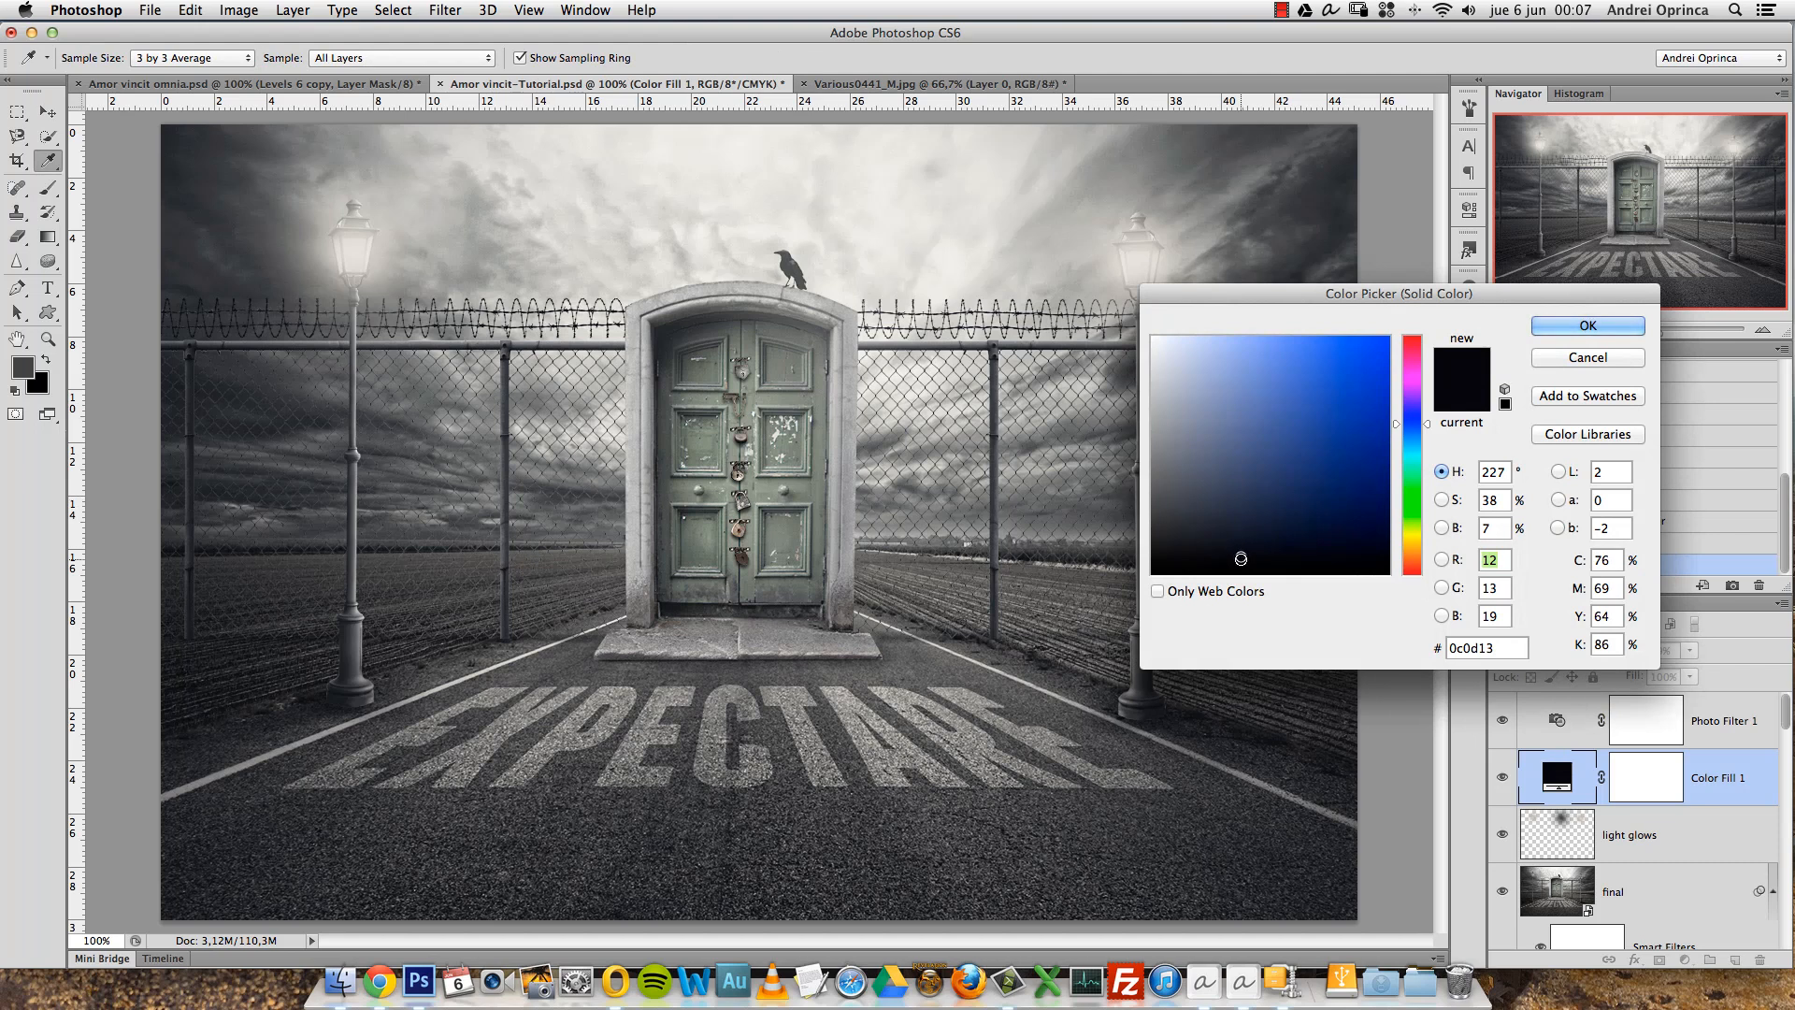
click(1588, 324)
Raise the Photo Filter layer's opacity to 8%.
click(1506, 721)
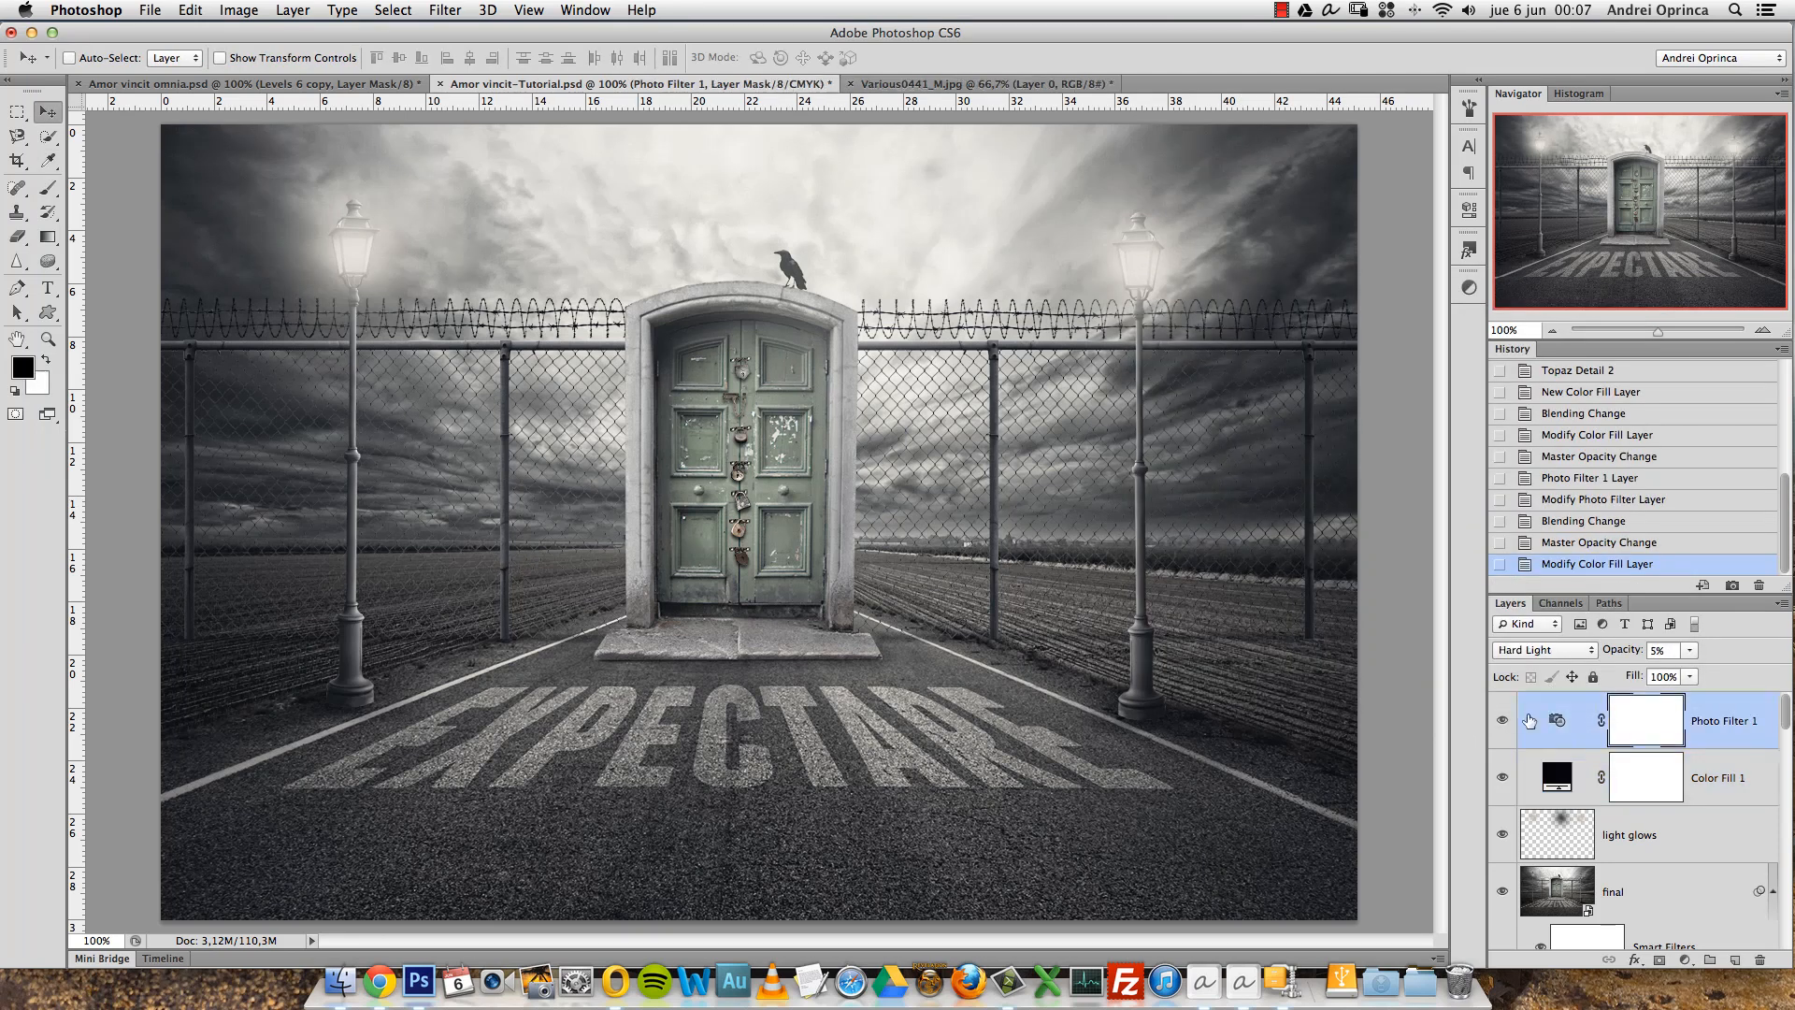
click(1632, 651)
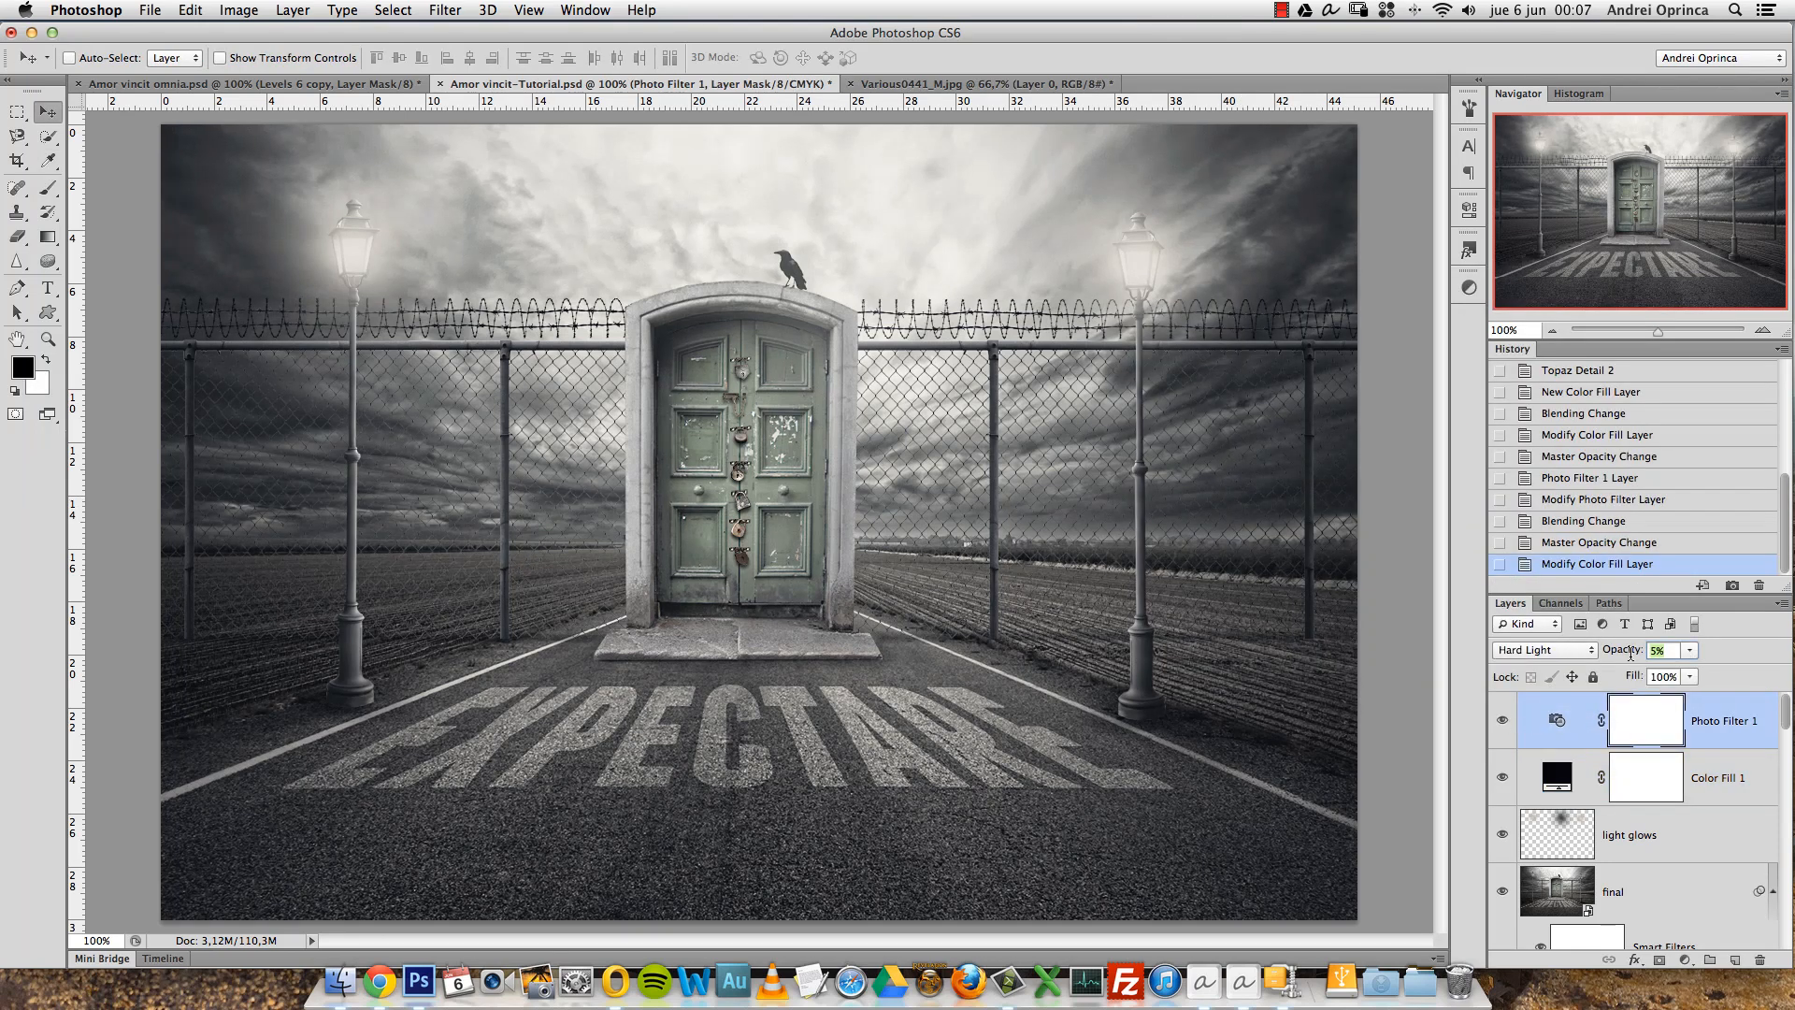
click(1742, 773)
click(1745, 736)
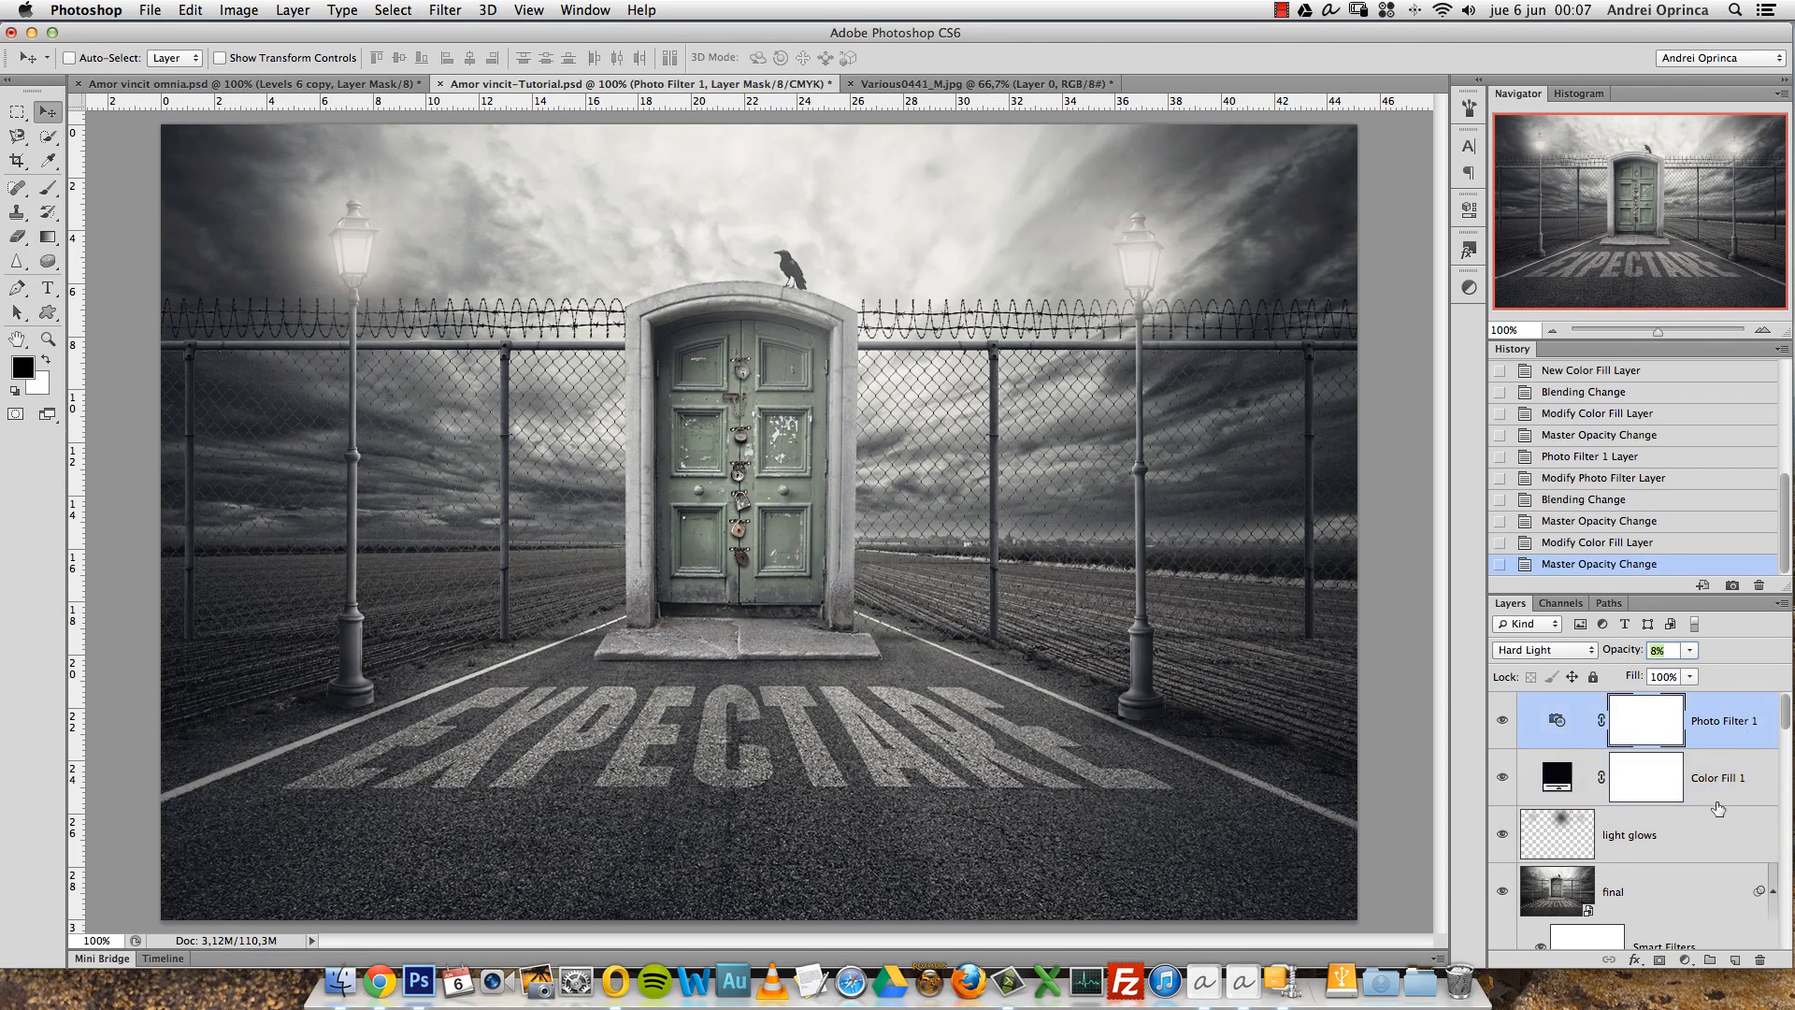